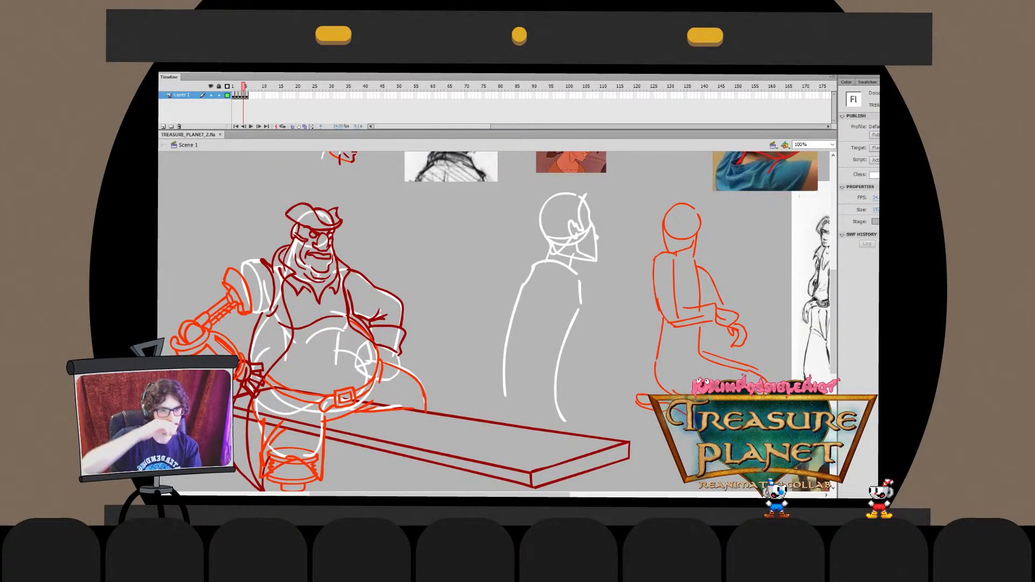
Move the red profile-head sketch to the space above the seated pirate, beside the reference images
mouse_move(495, 270)
left_mouse_down()
mouse_move(423, 361)
mouse_move(485, 281)
mouse_move(417, 300)
mouse_move(386, 340)
mouse_move(411, 311)
mouse_move(378, 326)
mouse_move(450, 332)
mouse_move(432, 291)
mouse_move(403, 323)
mouse_move(425, 355)
left_mouse_up()
mouse_move(230, 175)
left_mouse_down()
mouse_move(264, 225)
mouse_move(401, 357)
mouse_move(386, 355)
mouse_move(374, 389)
left_mouse_up()
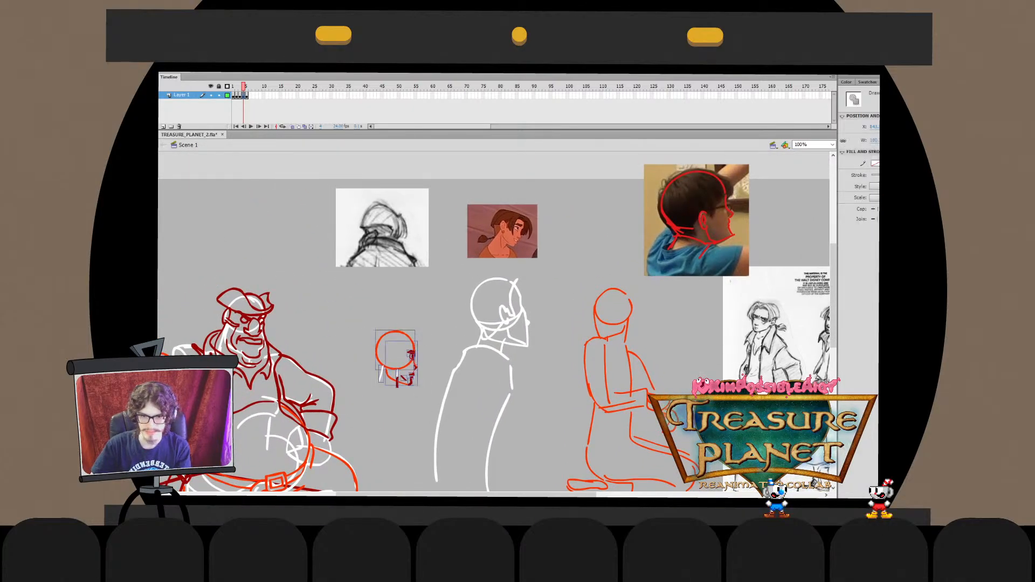
left_click_drag(401, 357, 257, 226)
left_click(258, 226)
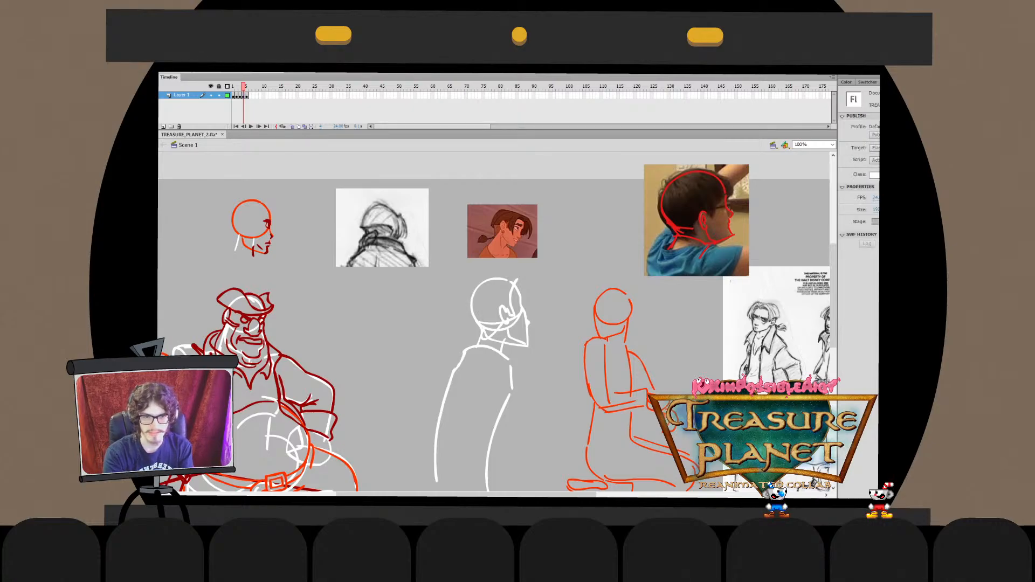
left_click(528, 323)
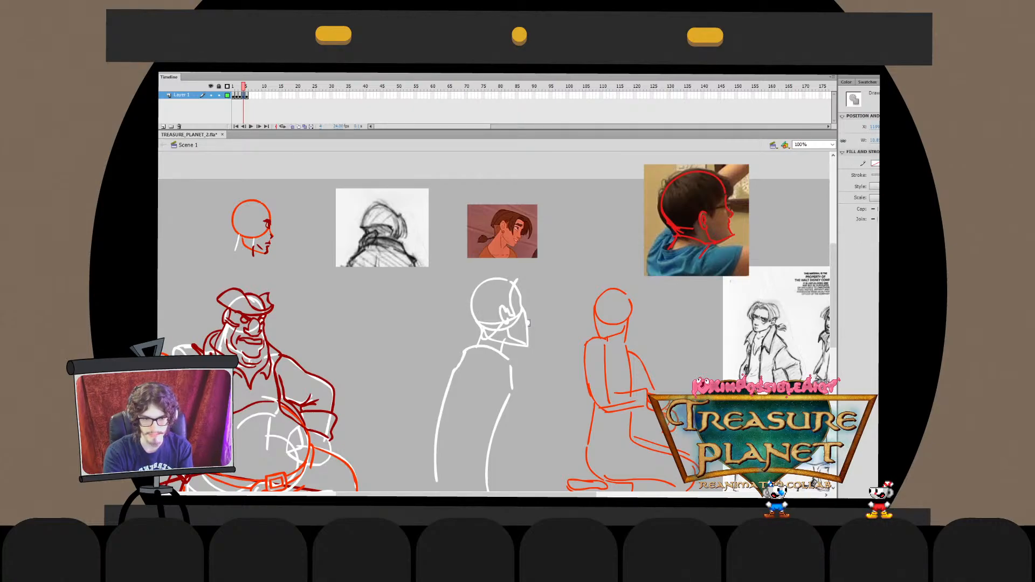
left_click(528, 322)
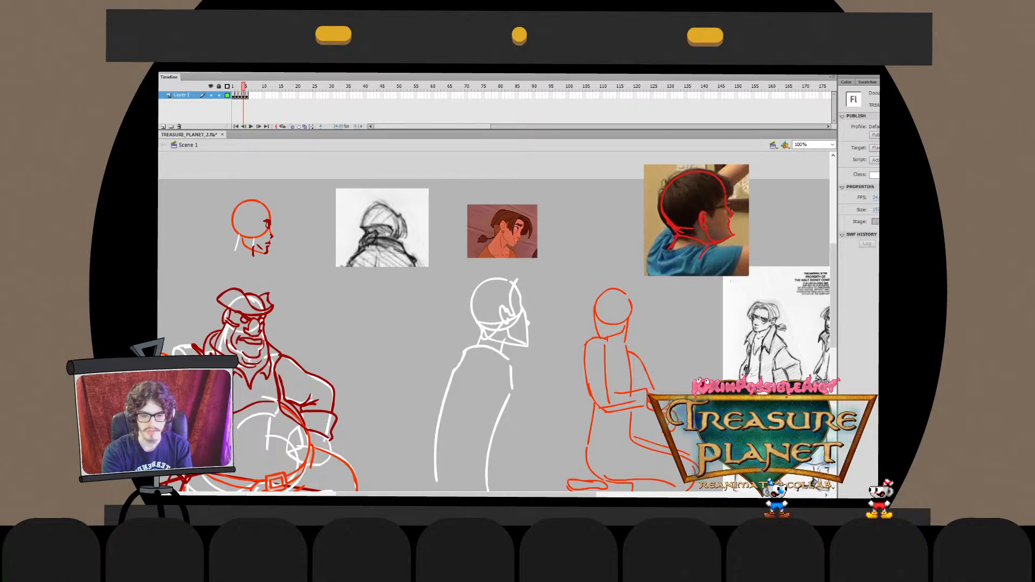
left_click(525, 334)
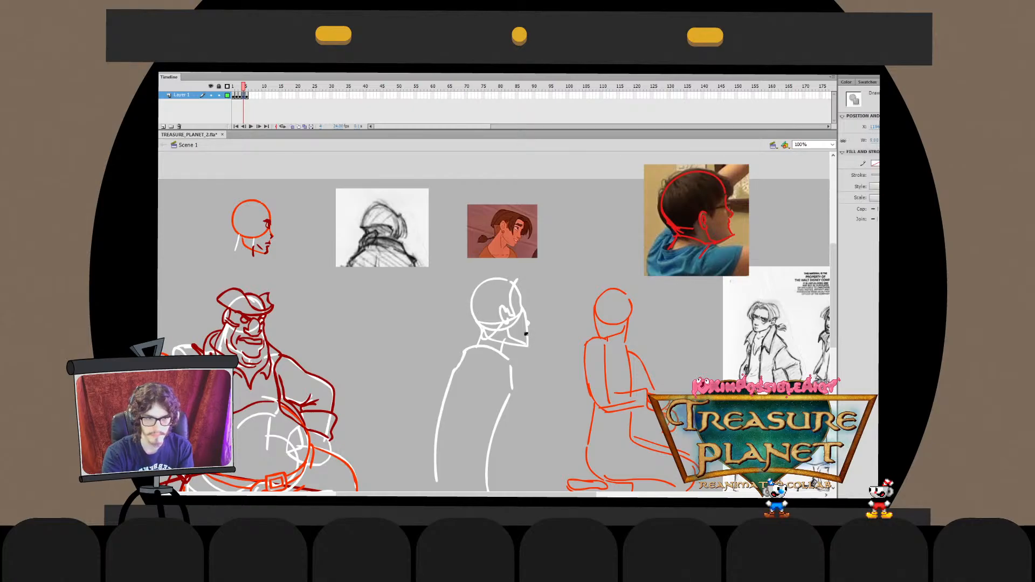
key("b")
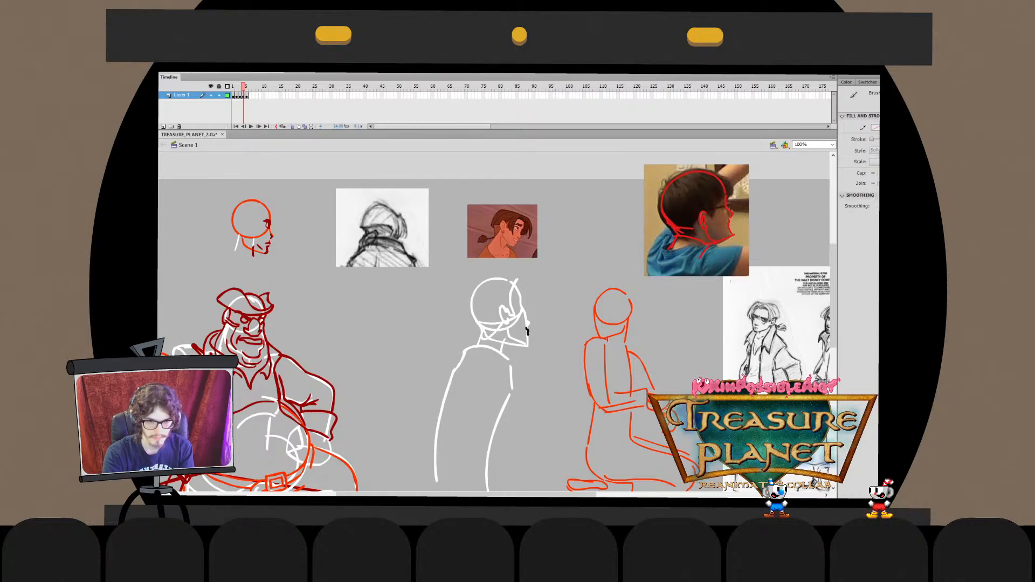
key("v")
key("b")
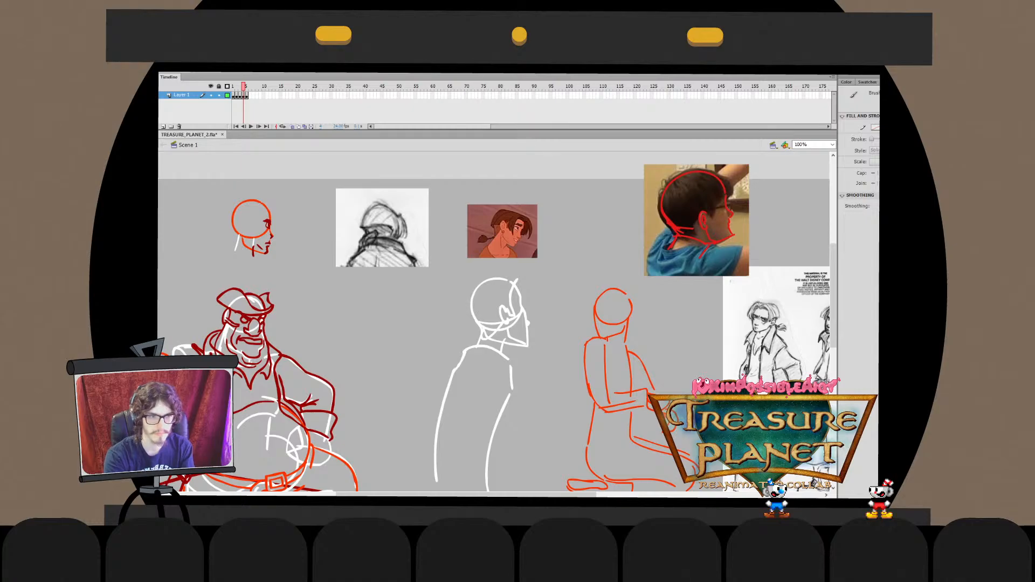
Sketch a short black lip stroke on the white head's profile, just below the nose
key("ctrl+=")
left_click_drag(485, 296, 486, 325)
key("ctrl+z")
key("ctrl+z")
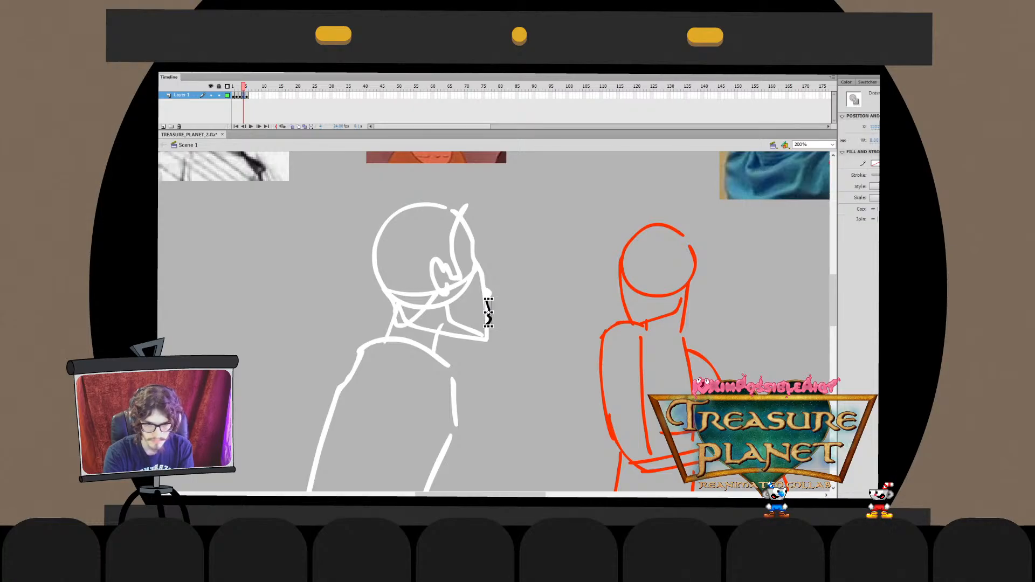
double_click(488, 313)
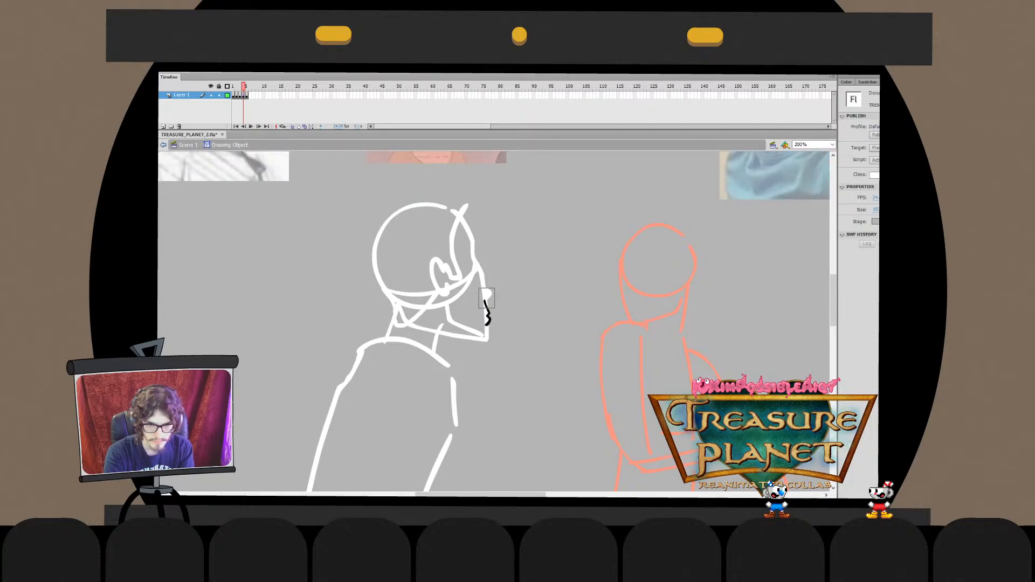
Extend the black lip stroke down to the chin so it forms the lower face profile
left_click(486, 305)
left_click_drag(485, 299, 486, 341)
double_click(517, 302)
double_click(487, 312)
double_click(517, 301)
key("q")
key("b")
key("ctrl+z")
key("ctrl+z")
key("ctrl+z")
key("ctrl+z")
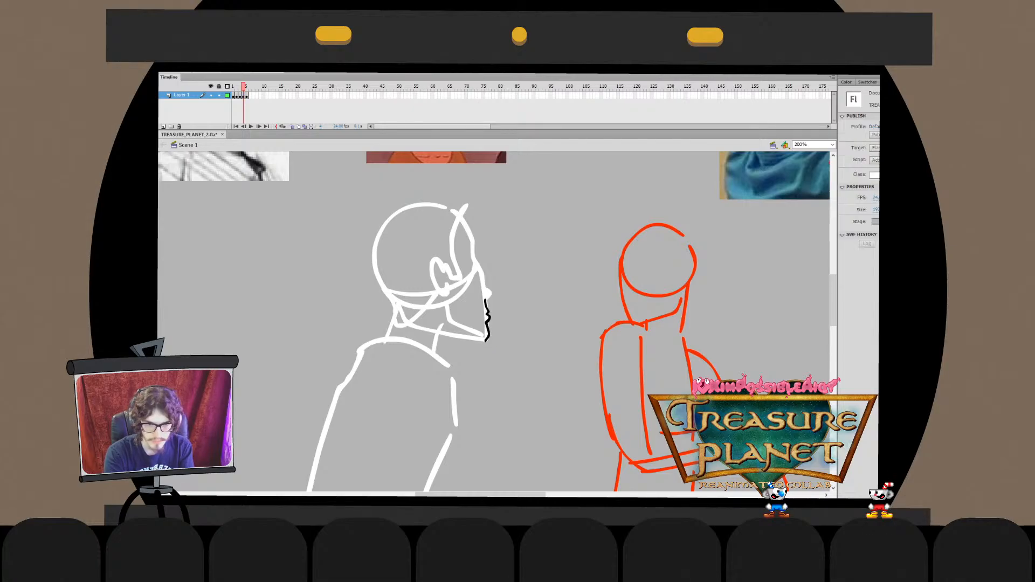
double_click(487, 319)
double_click(512, 318)
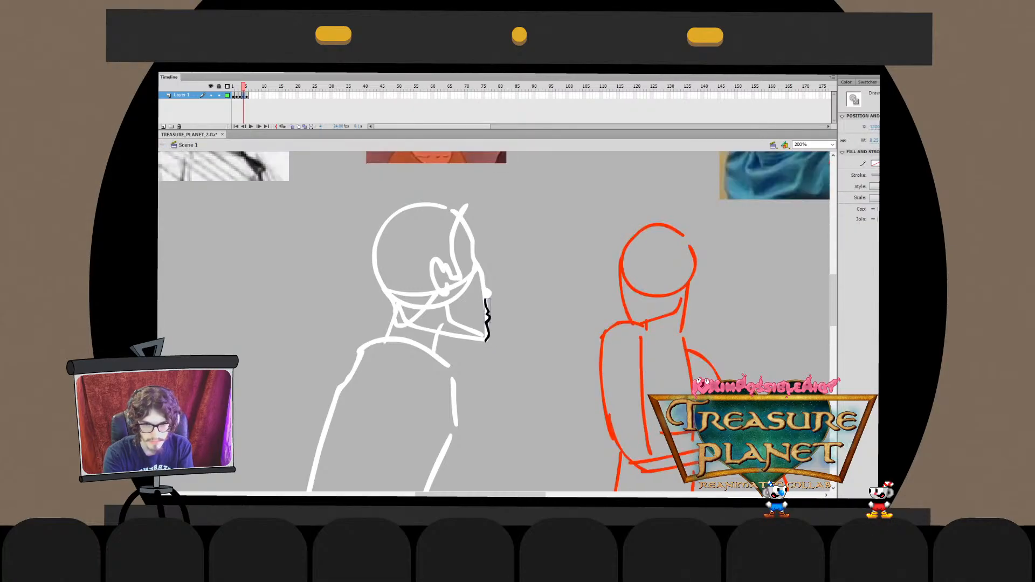
Open the white face line's drawing object for editing and try an erased cut below the nose
double_click(482, 277)
key("e")
left_click_drag(485, 301, 505, 315)
key("ctrl+z")
key("ctrl+y")
key("ctrl+z")
key("ctrl+y")
key("z")
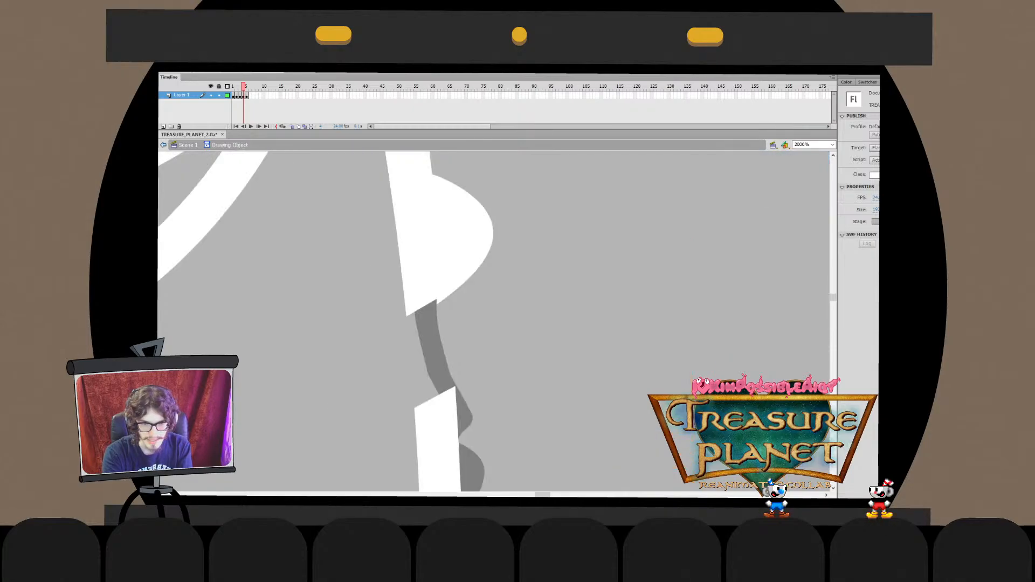
key("ctrl+z")
key("ctrl+minus")
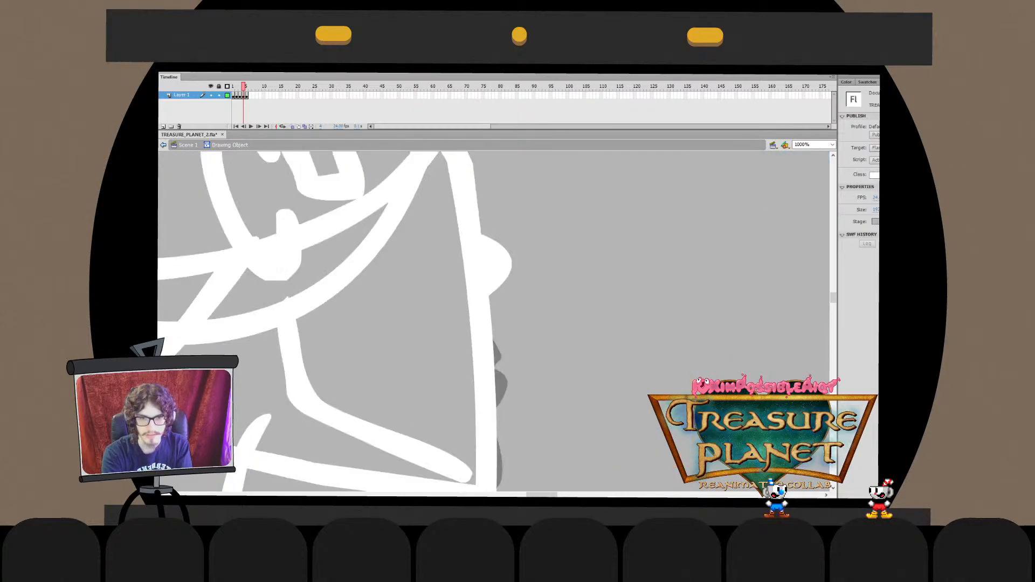
Cut a narrow gap through the white face line just beneath the nose
key("ctrl+y")
key("ctrl+y")
key("ctrl+z")
key("ctrl+y")
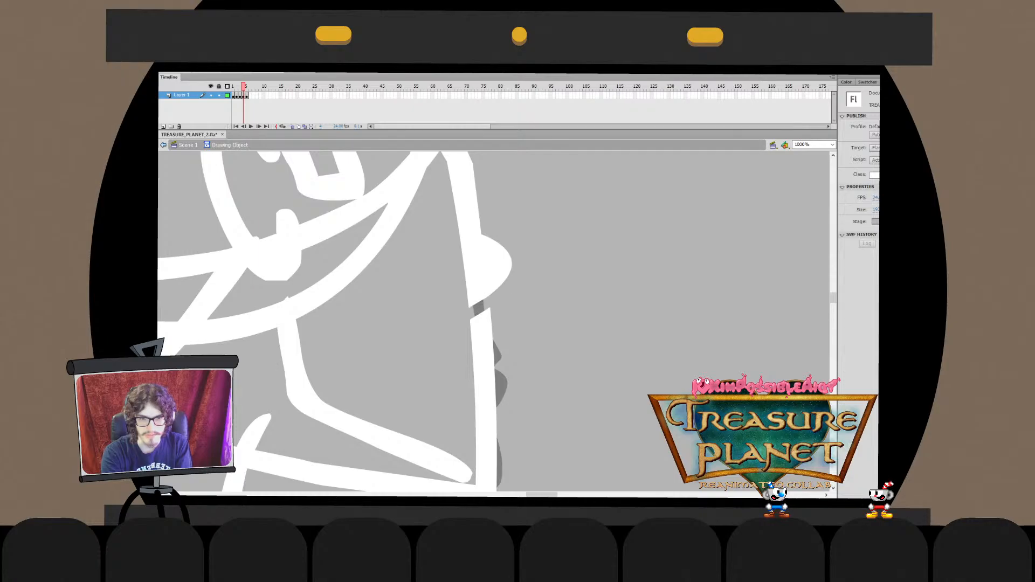
key("ctrl+z")
key("b")
key("ctrl+z")
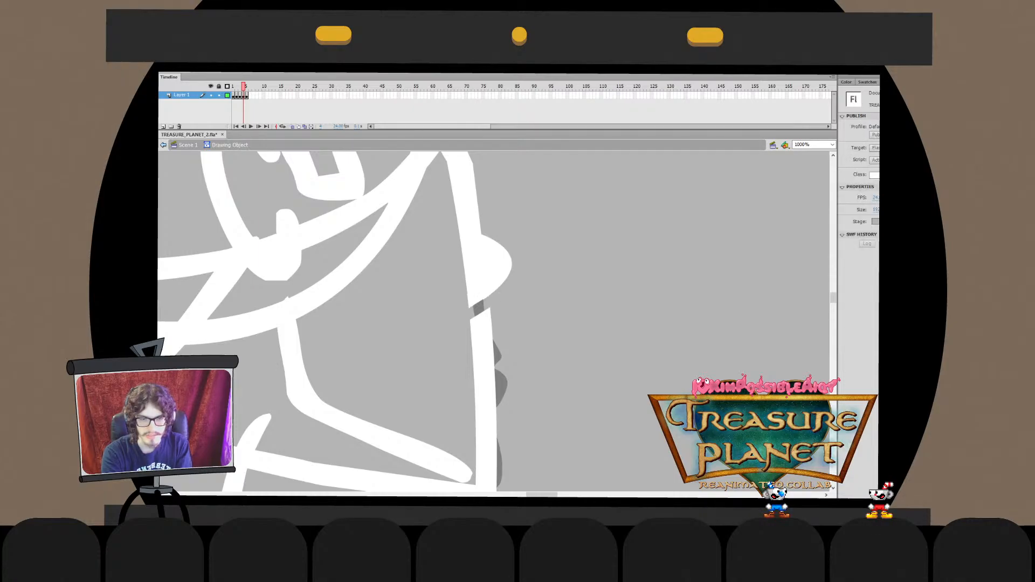
left_click_drag(466, 315, 506, 291)
key("ctrl+z")
key("ctrl+z")
key("ctrl+y")
key("ctrl+z")
key("ctrl+y")
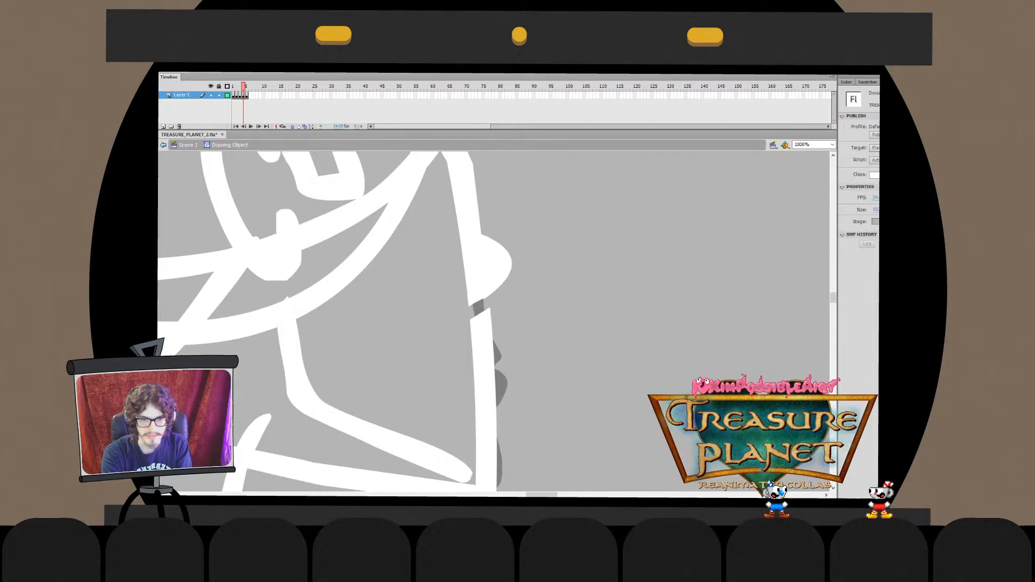
key("ctrl+z")
key("ctrl+minus")
key("ctrl+minus")
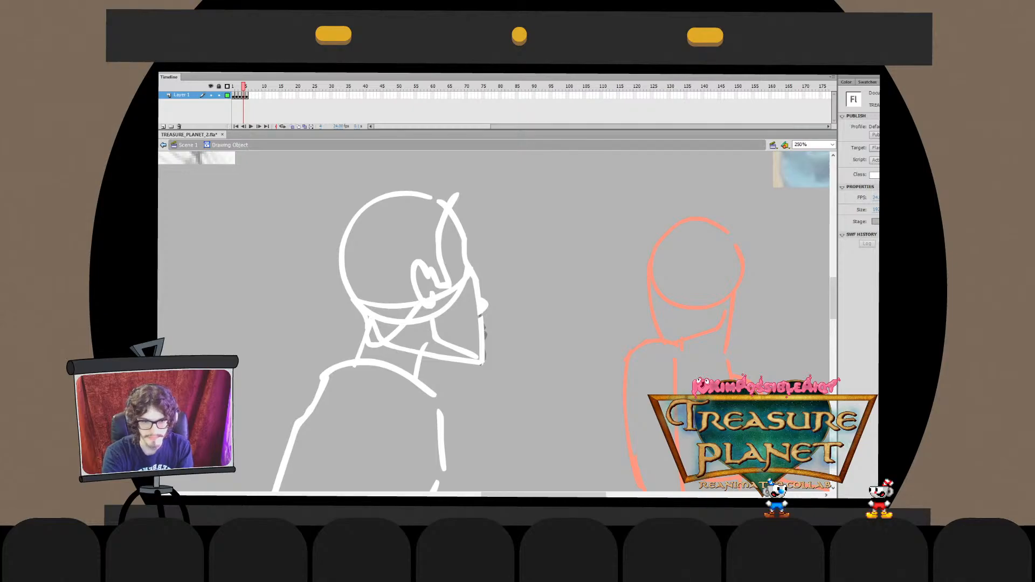
Remove the straight white face line between the nose and chin and return to the main scene
left_click_drag(480, 313, 483, 364)
key("ctrl+e")
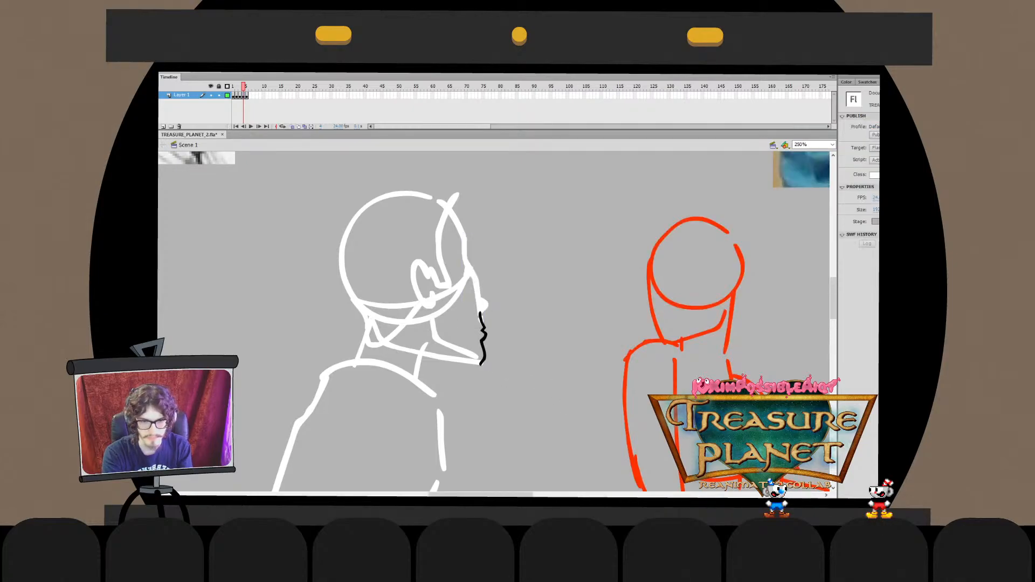
key("ctrl+e")
key("ctrl+e")
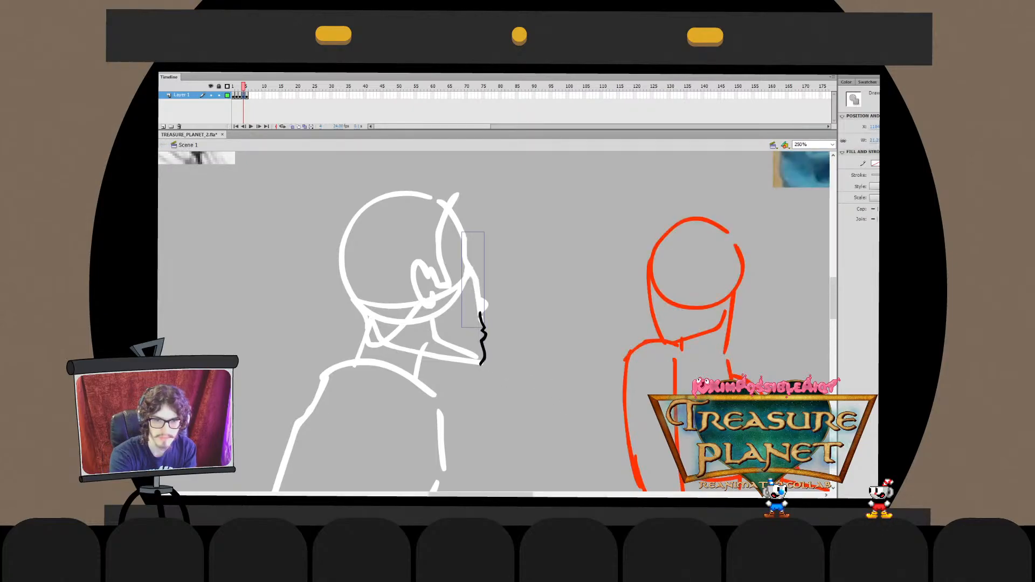
key("ctrl+e")
key("ctrl+e")
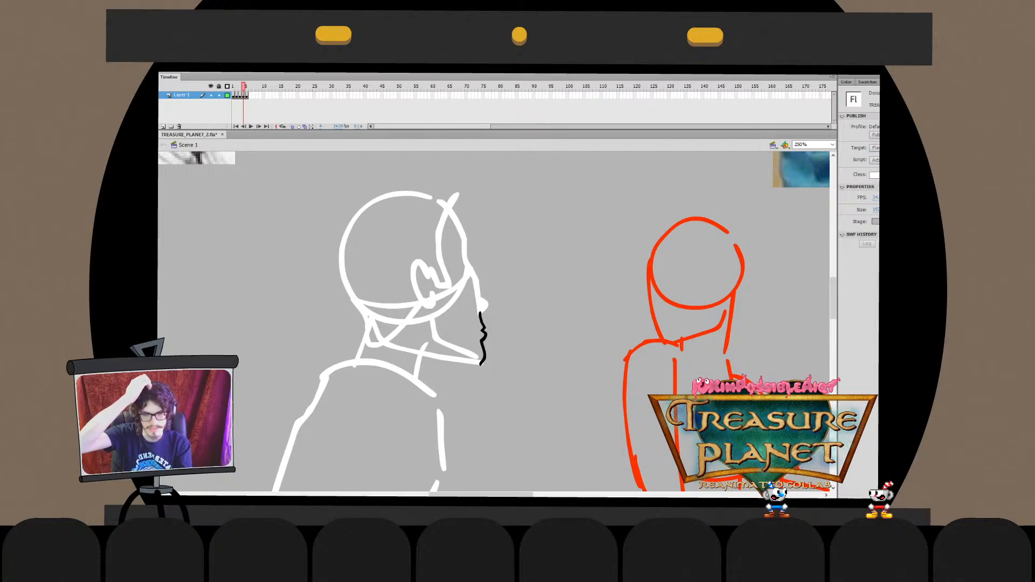
key("ctrl+2")
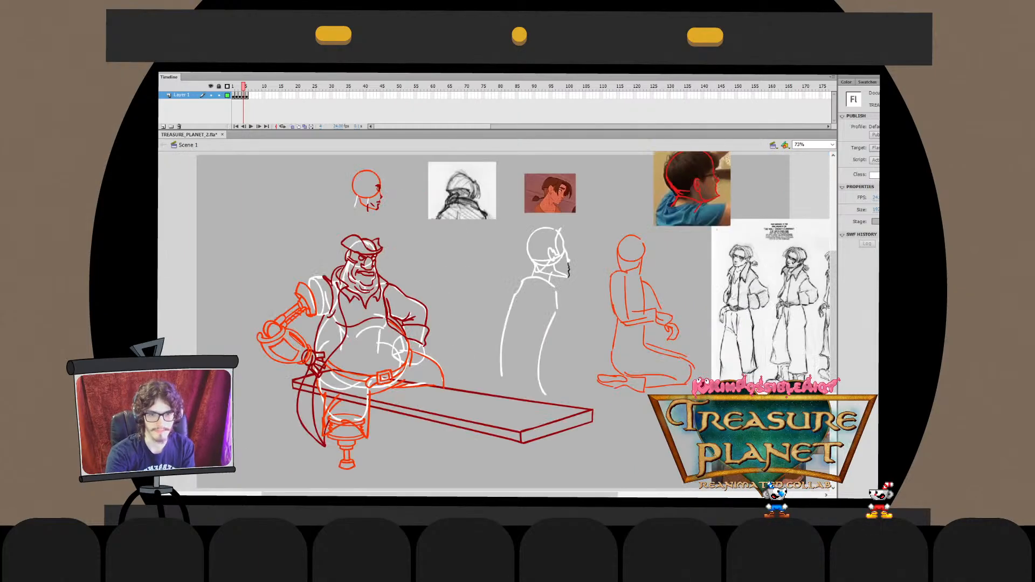
key("ctrl+1")
Recolour the black lip and chin line white to match the head sketch, and touch up the jaw and nose
left_click(596, 252)
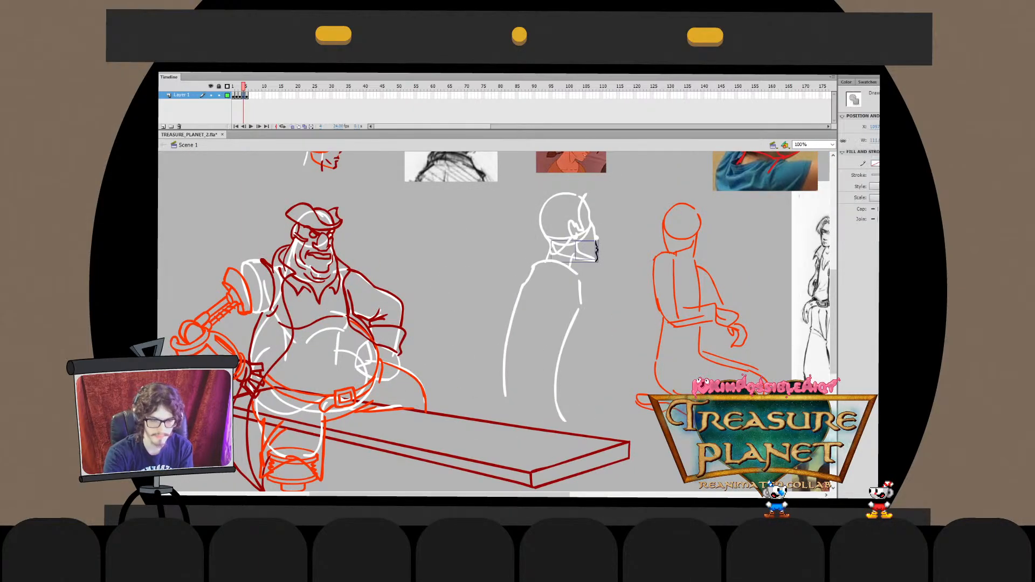
left_click_drag(596, 257, 552, 247)
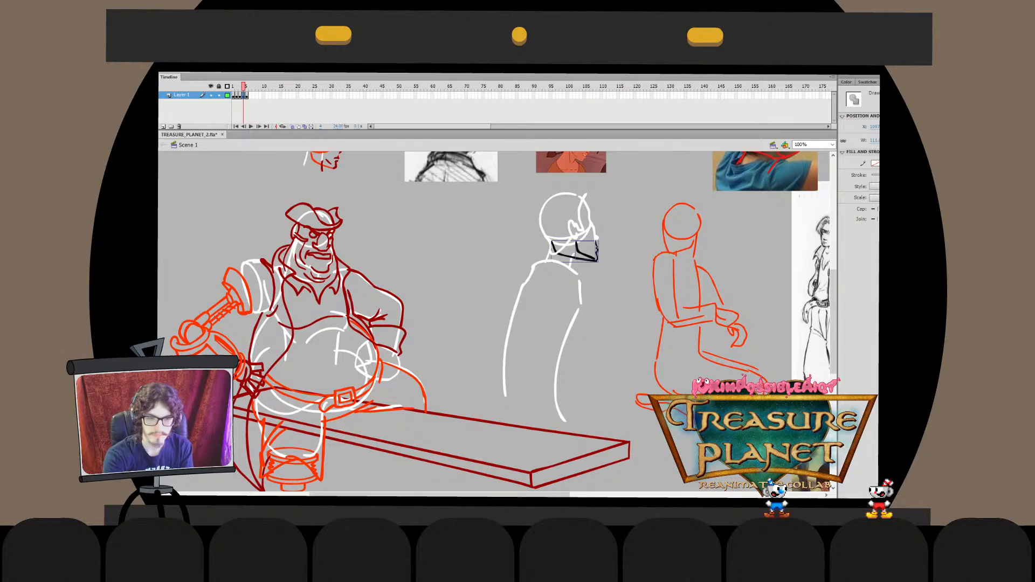
key("ctrl+shift+a")
left_click_drag(497, 321, 466, 372)
left_click(561, 307)
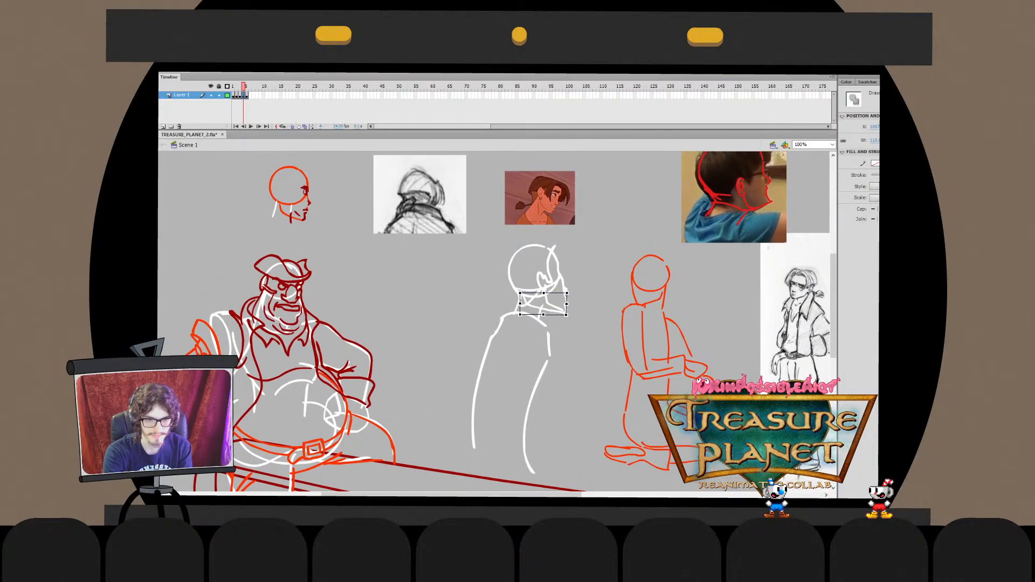
key("ctrl+shift+a")
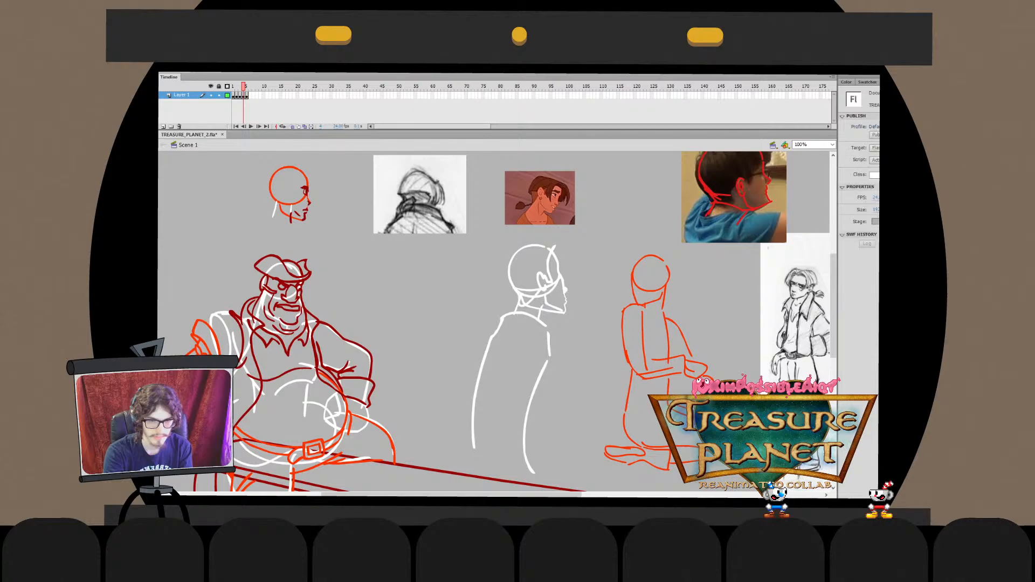
left_click(561, 307)
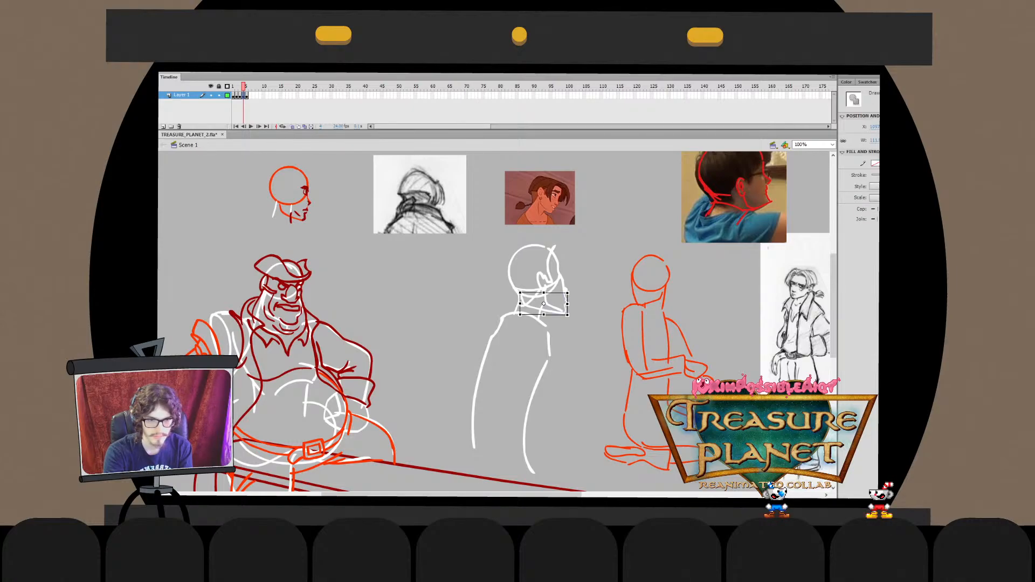
key("ctrl+shift+a")
left_click(560, 307)
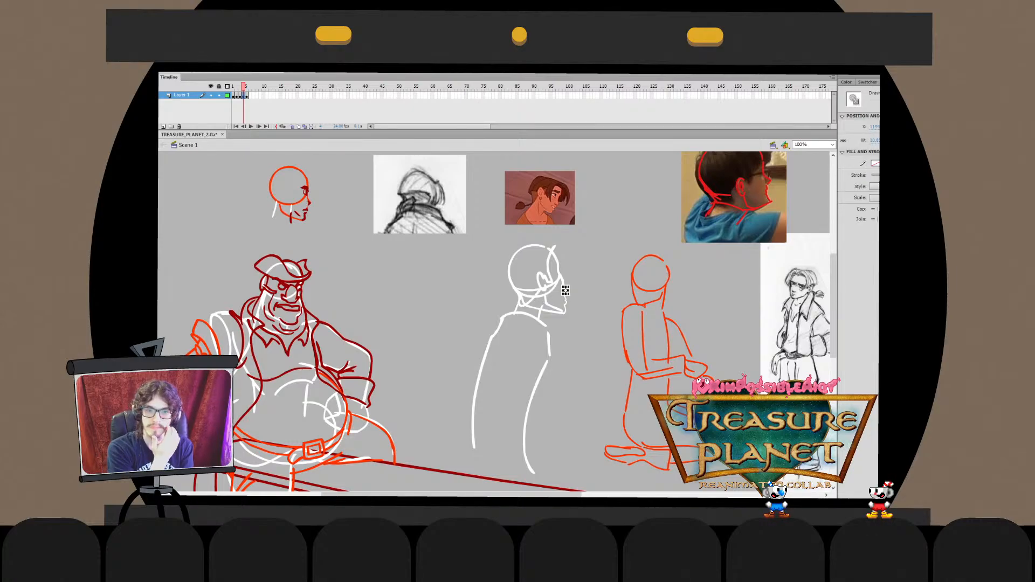
key("ctrl+shift+a")
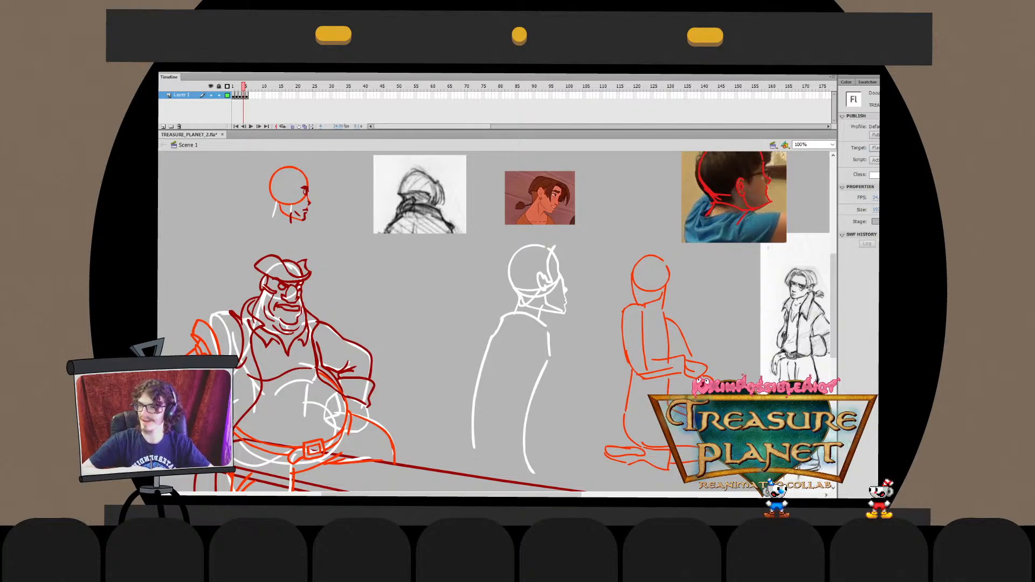
Sketch the curved lower back and seat line of the white figure where it sits on the bench
mouse_move(453, 251)
left_mouse_down()
mouse_move(571, 422)
mouse_move(570, 477)
left_mouse_up()
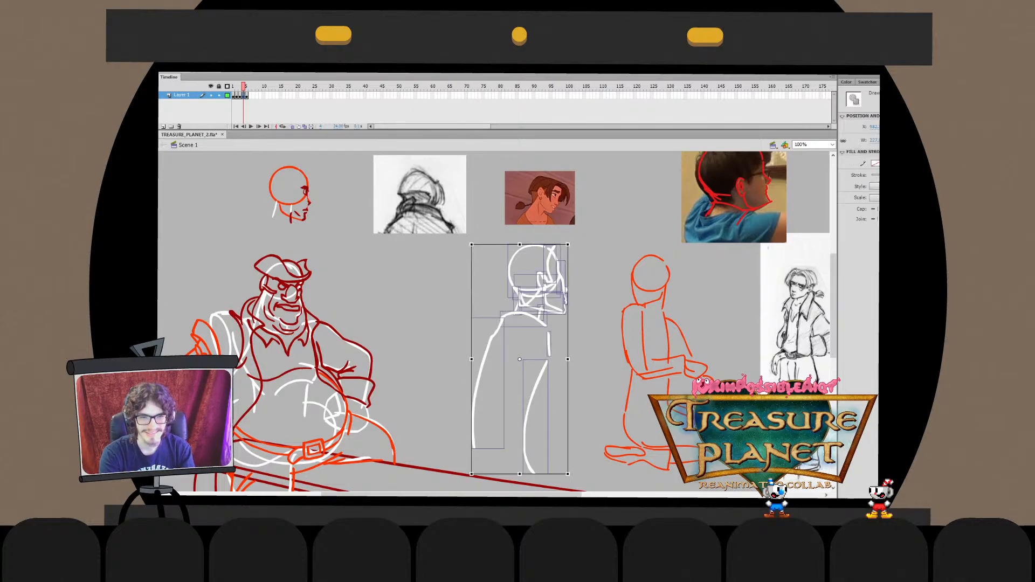
scroll(497, 324, "down", 2)
key("b")
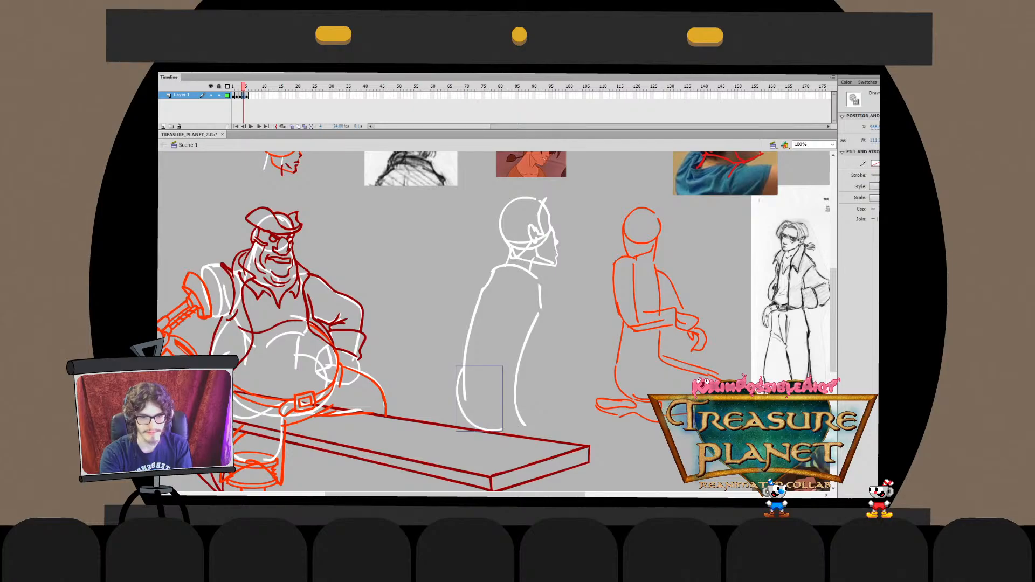
left_click_drag(464, 368, 531, 433)
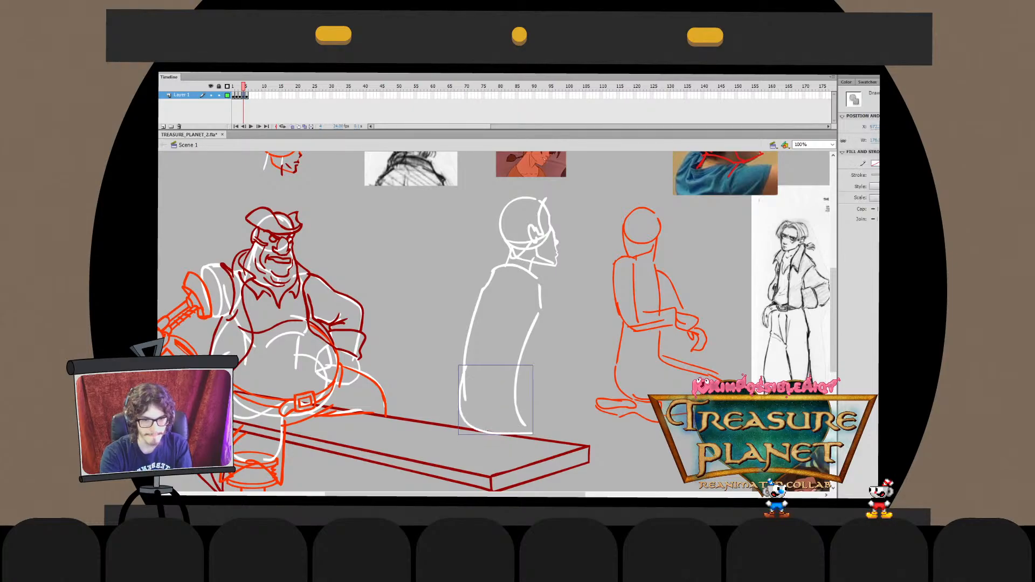
key("q")
key("Escape")
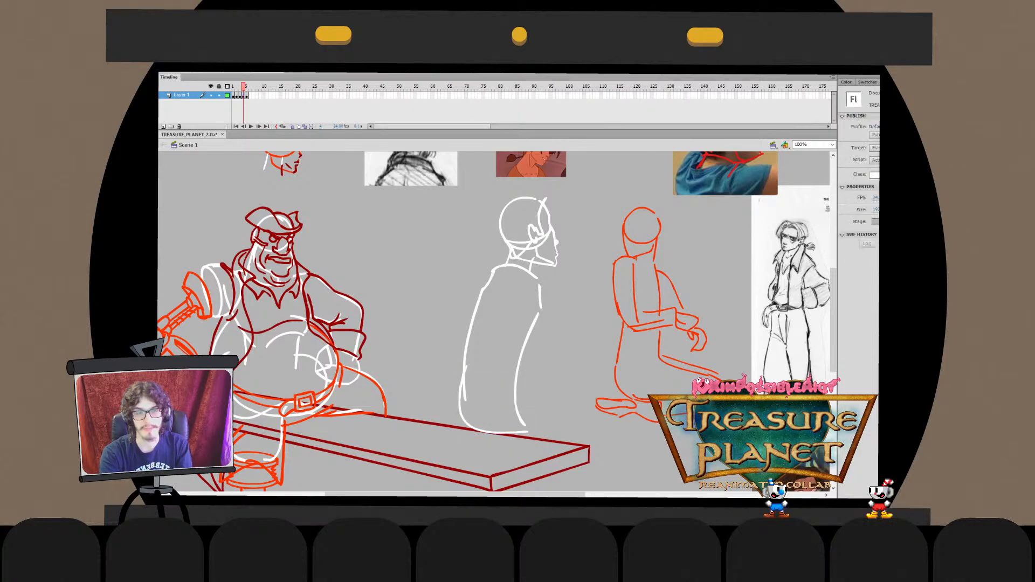
Reshape the front end of the white figure's seat line so it extends forward and rises slightly
left_click(525, 428)
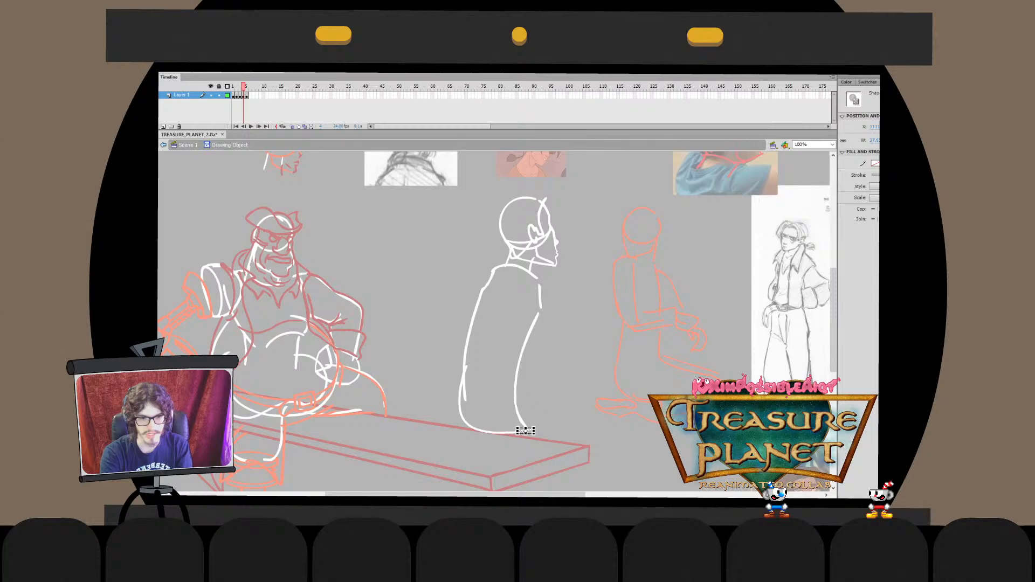
double_click(524, 429)
left_click(519, 431)
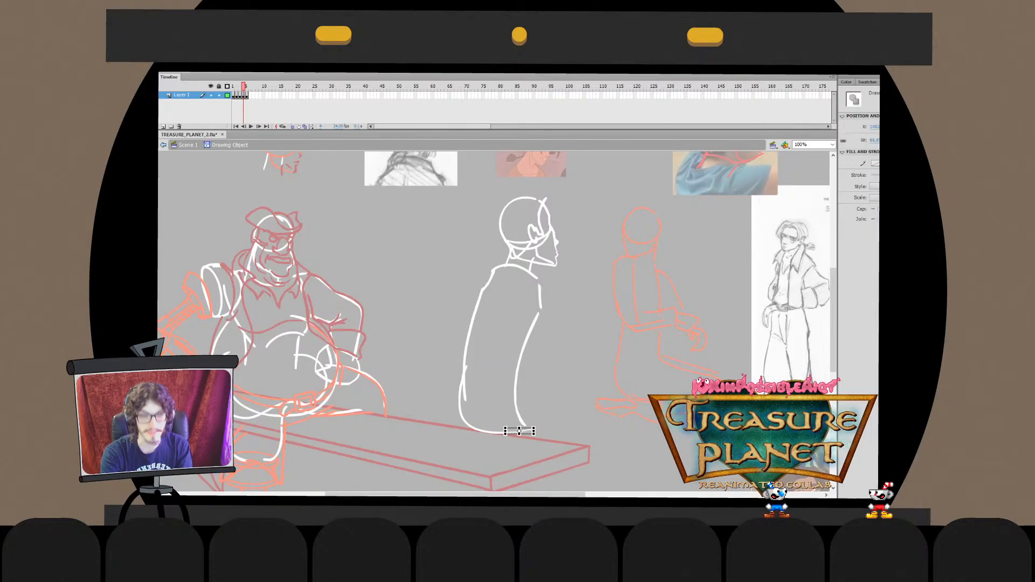
mouse_move(534, 428)
left_mouse_down()
mouse_move(547, 423)
mouse_move(547, 438)
left_mouse_up()
double_click(560, 421)
left_click(561, 431)
key("b")
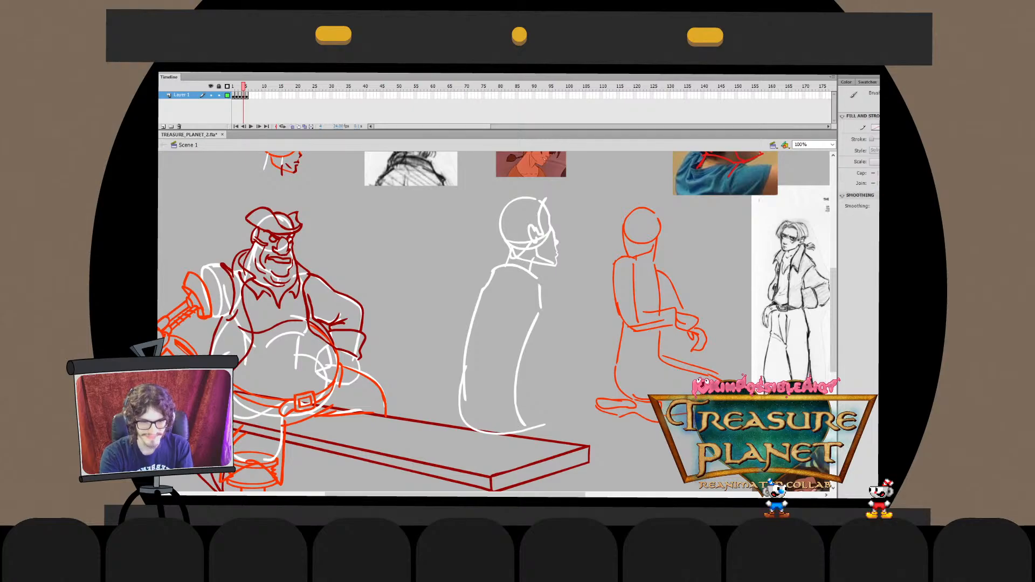
Select the white figure's shoulder, back, front and seat lines together and nudge them slightly down and backward on the bench
left_click_drag(519, 378, 523, 426)
key("ctrl+shift+a")
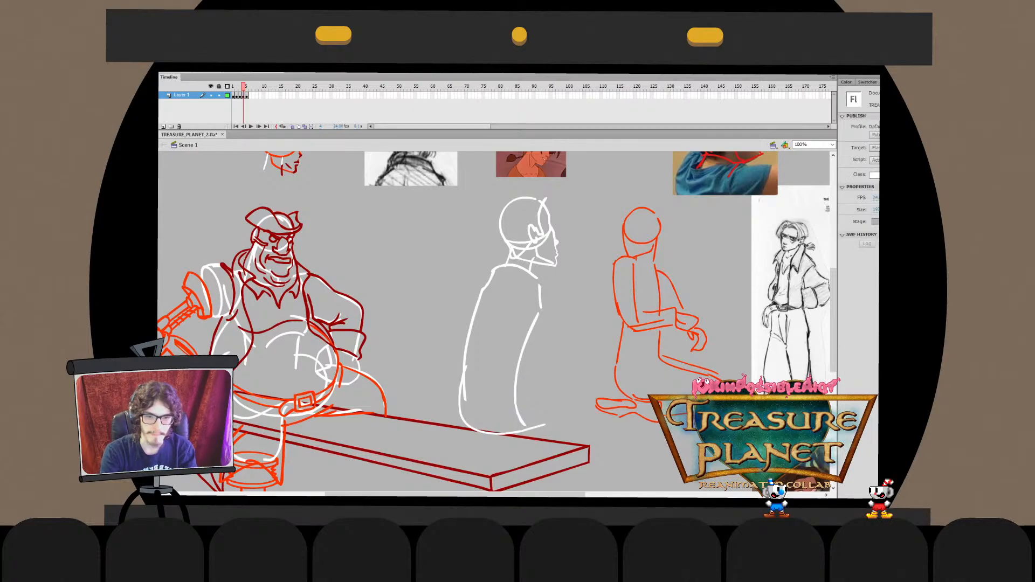
left_click(533, 428)
left_click_drag(461, 280, 567, 401)
left_click(536, 276, "shift")
left_click(561, 442, "shift")
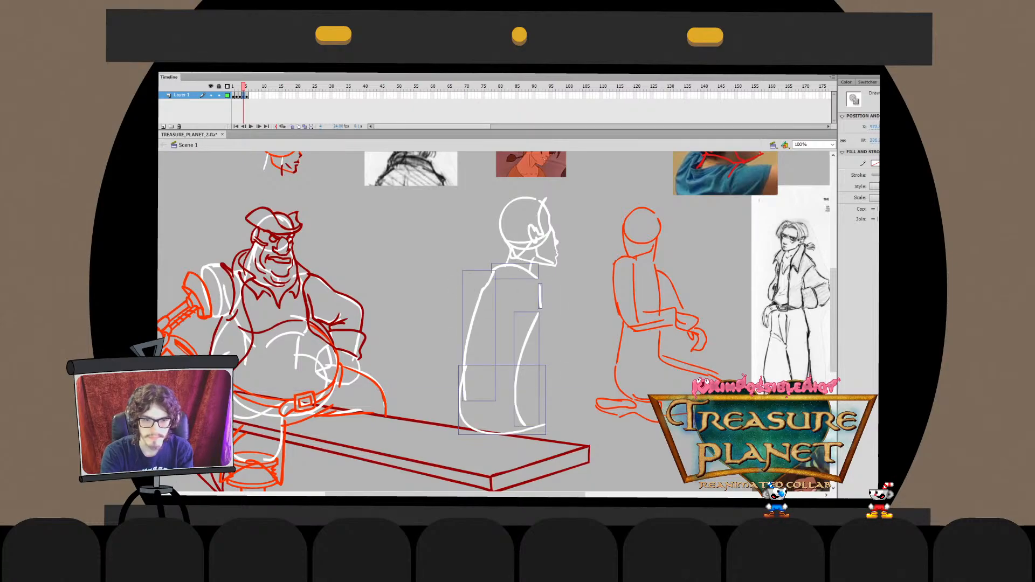
key("q")
left_click_drag(458, 434, 458, 436)
key("v")
key("shift+Down")
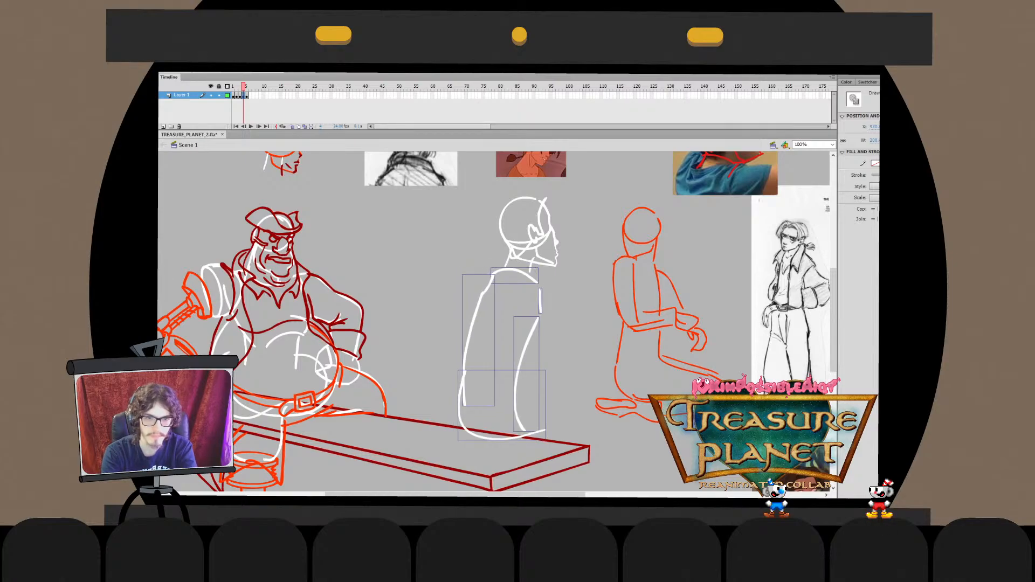
key("shift+Left")
key("Up")
key("Up")
key("Up")
key("Up")
key("Up")
key("Up")
key("Right")
key("Right")
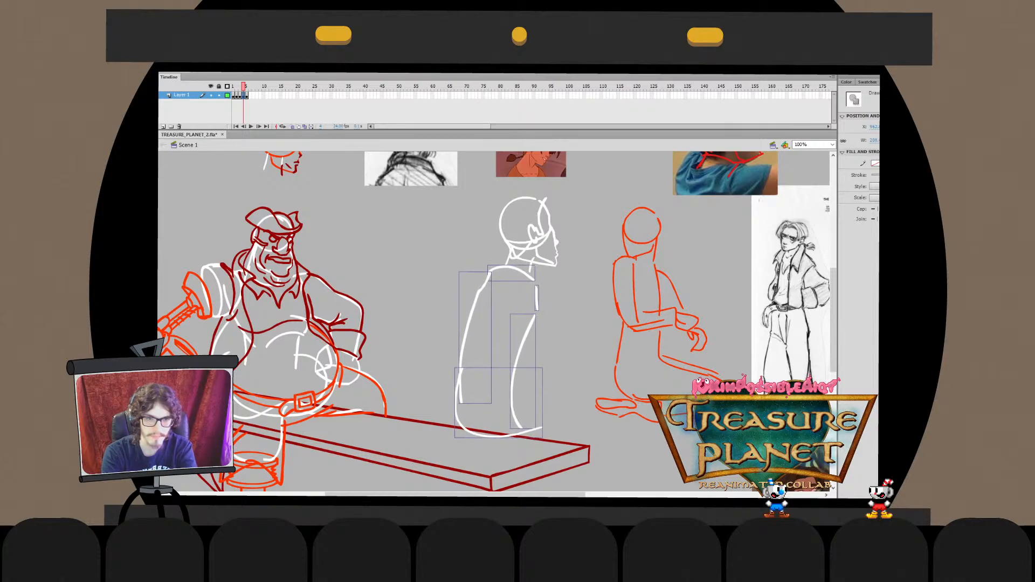
Adjust the front slope of the white shoulder line just below the neck
left_click(511, 267)
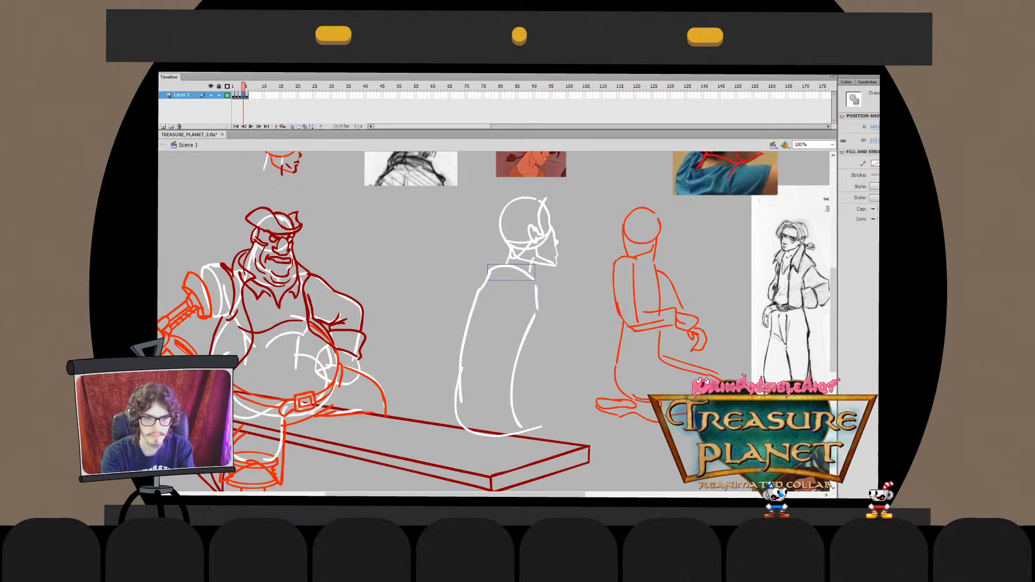
key("q")
left_click_drag(537, 262, 537, 275)
key("ctrl+z")
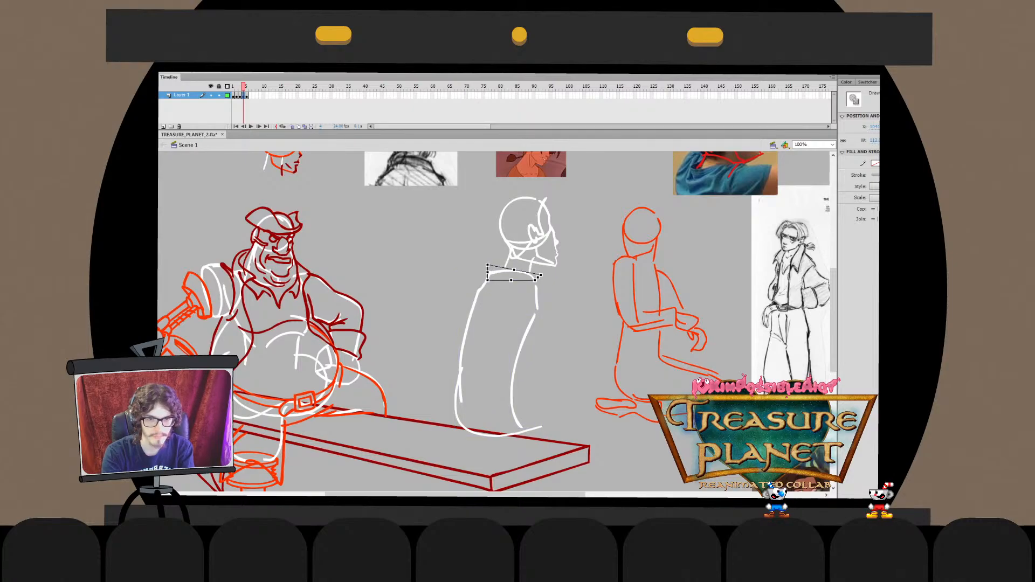
double_click(544, 261)
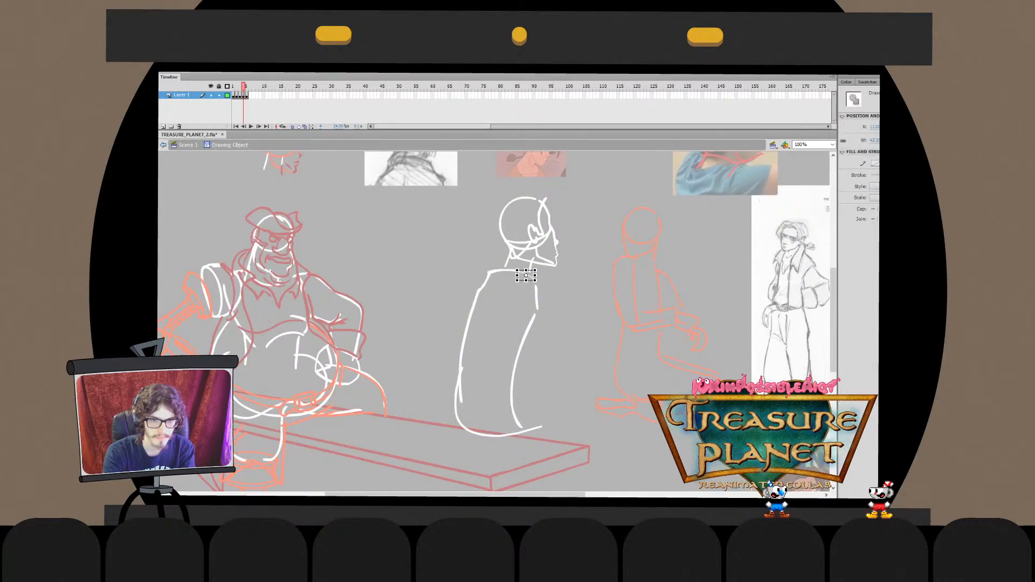
key("ctrl+e")
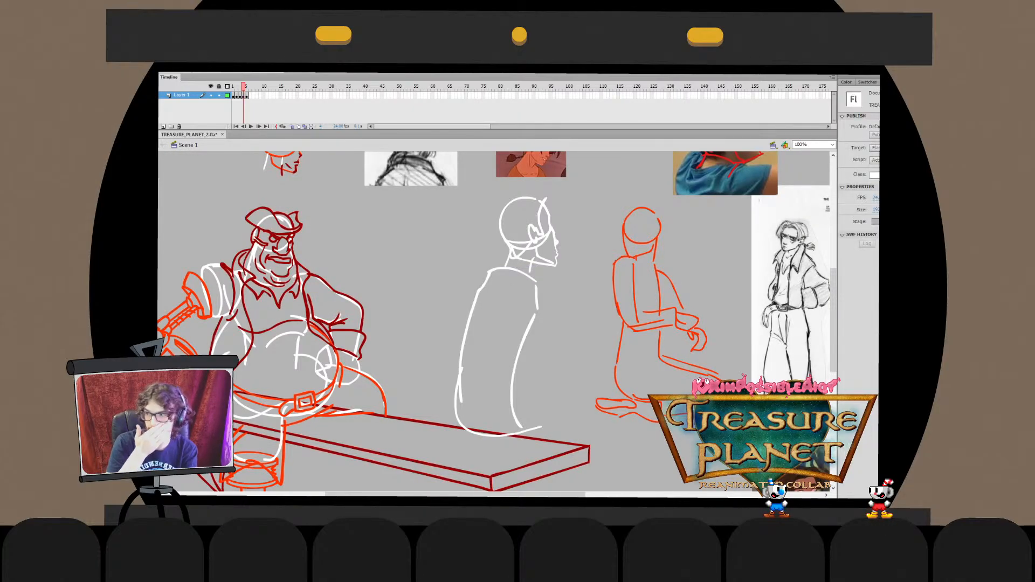
Clean up the overlapping strokes at the lower back where the white back line meets the seat curve
left_click_drag(496, 324, 530, 272)
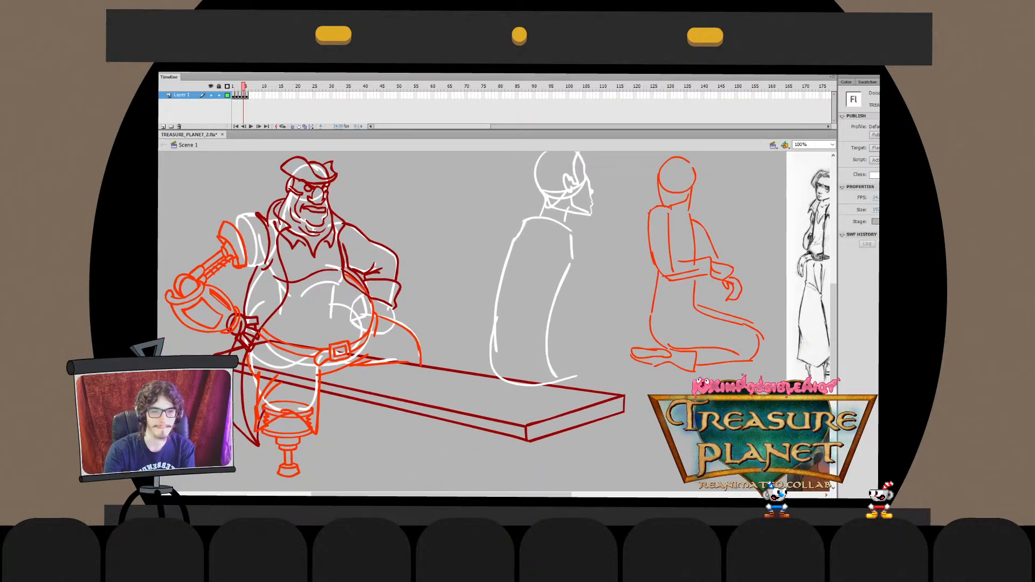
double_click(547, 219)
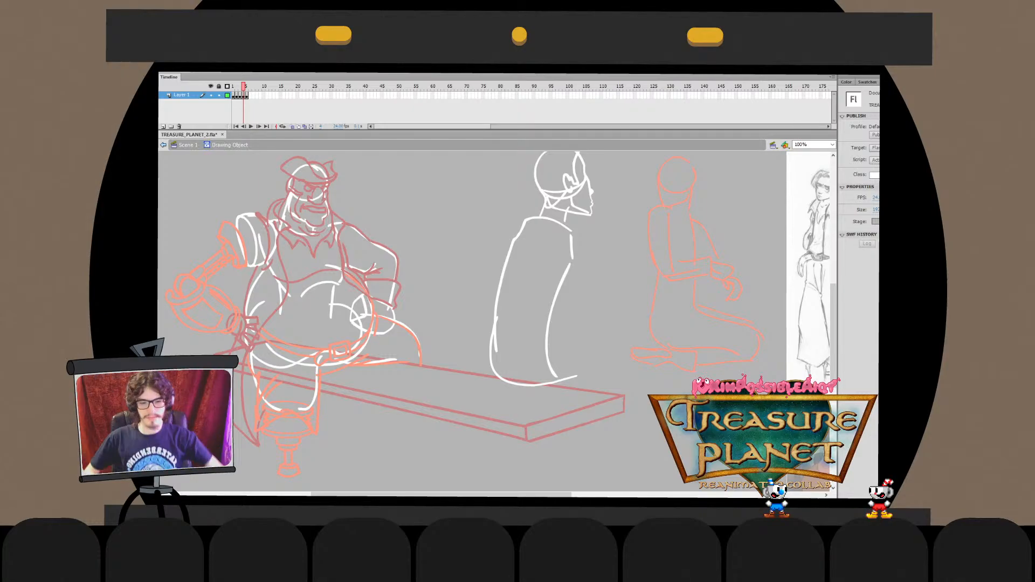
key("ctrl+e")
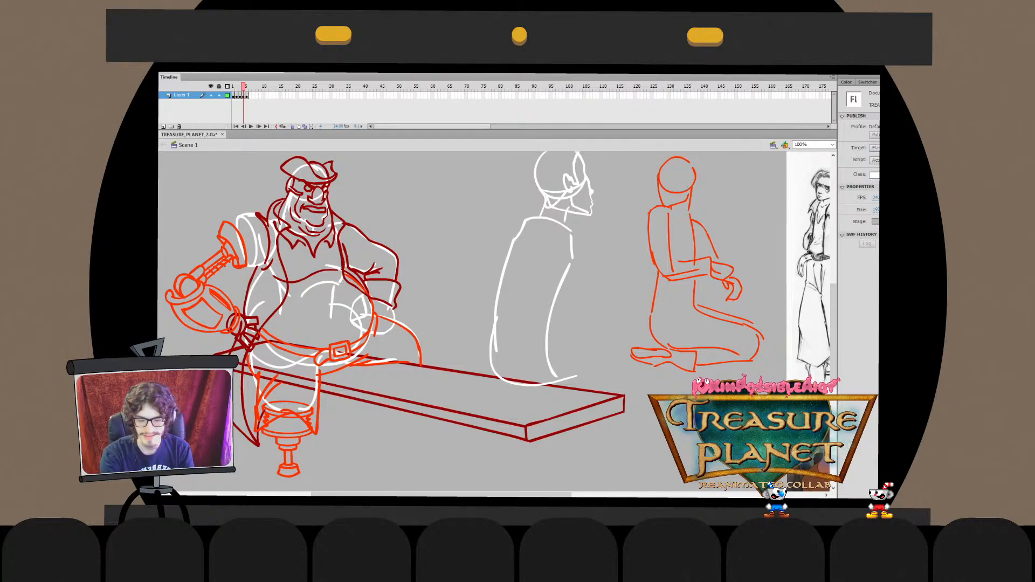
key("ctrl+e")
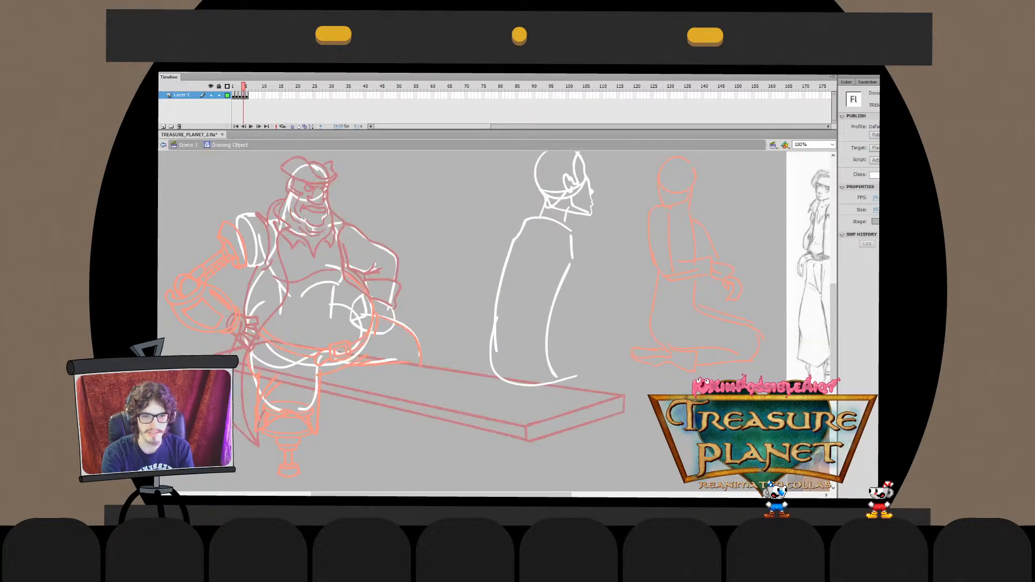
key("ctrl+z")
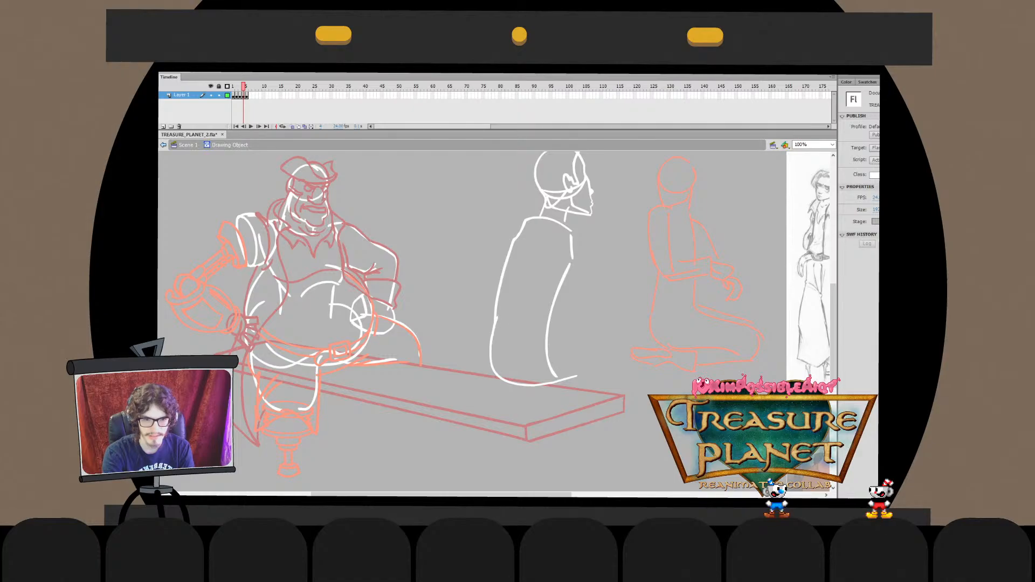
key("ctrl+z")
key("ctrl+z")
left_click_drag(500, 307, 494, 333)
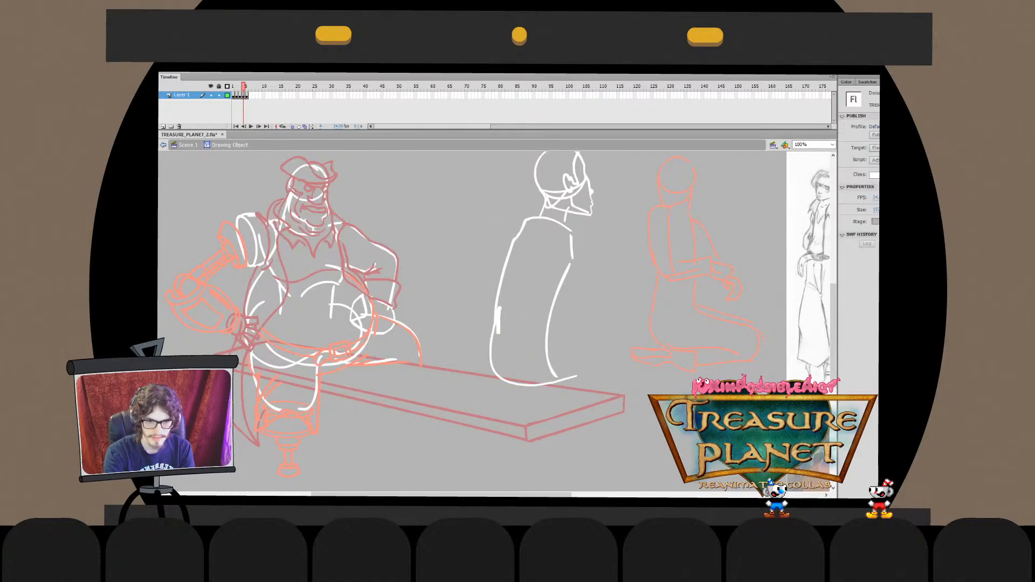
key("ctrl+z")
key("ctrl+z")
key("ctrl+z")
Try to sketch the white figure's thigh line running forward from the hip above the bench
key("b")
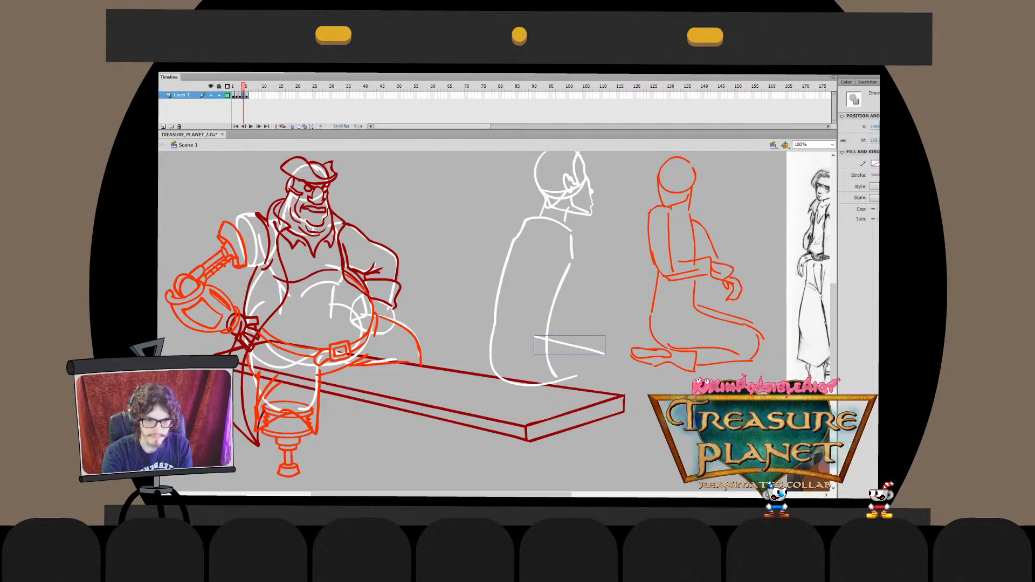
mouse_move(535, 344)
left_mouse_down()
mouse_move(613, 348)
mouse_move(318, 432)
mouse_move(373, 472)
mouse_move(576, 241)
left_mouse_up()
key("ctrl+z")
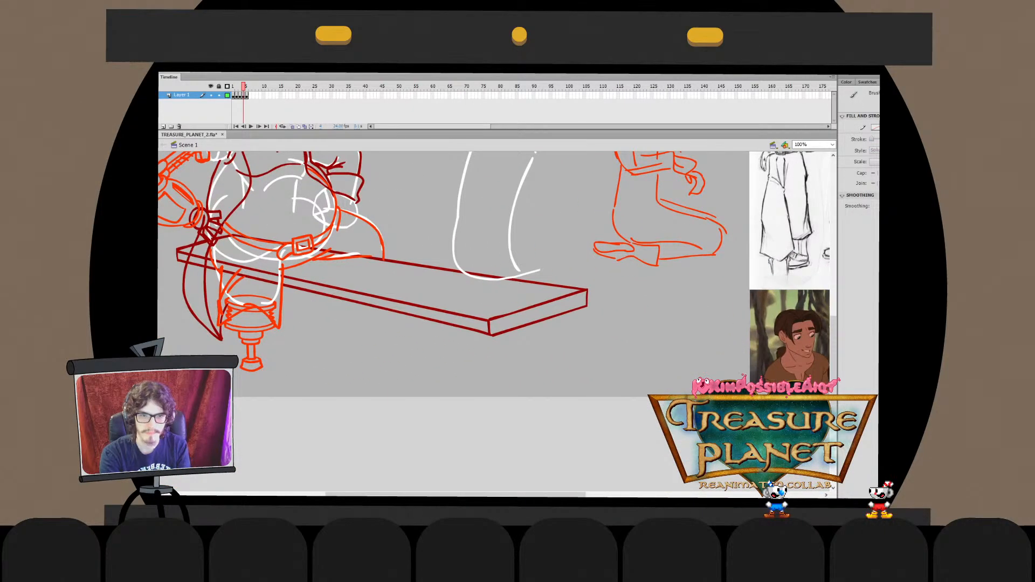
mouse_move(501, 242)
left_mouse_down()
mouse_move(577, 249)
mouse_move(585, 234)
left_mouse_up()
key("ctrl+z")
key("ctrl+z")
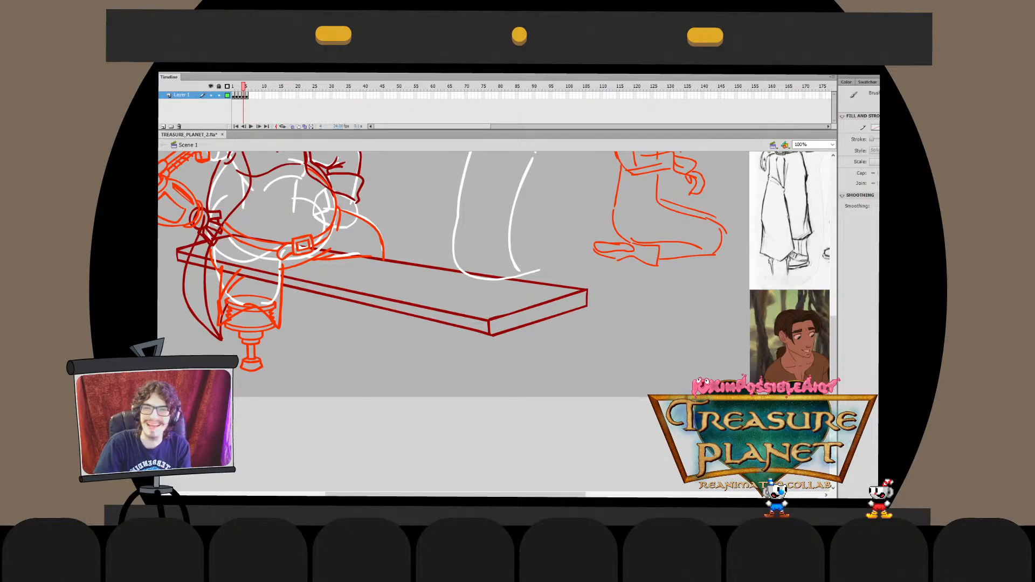
Paste the photo of the person kneeling on a bench as a pose reference and preview Bitmap 7 in the library
left_click_drag(539, 243, 454, 349)
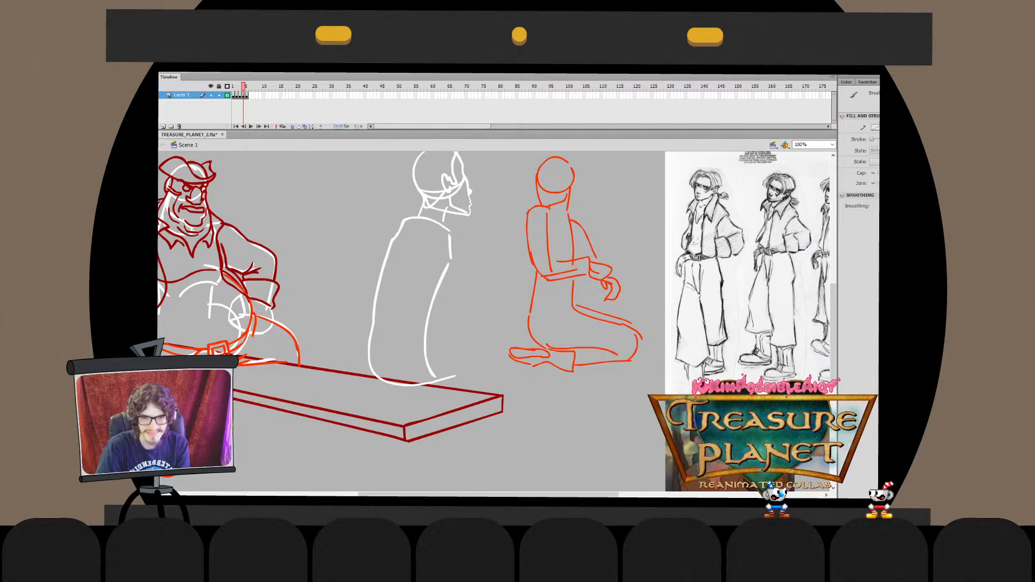
mouse_move(485, 258)
left_mouse_down()
mouse_move(488, 292)
mouse_move(533, 357)
mouse_move(532, 281)
mouse_move(461, 316)
mouse_move(488, 262)
left_mouse_up()
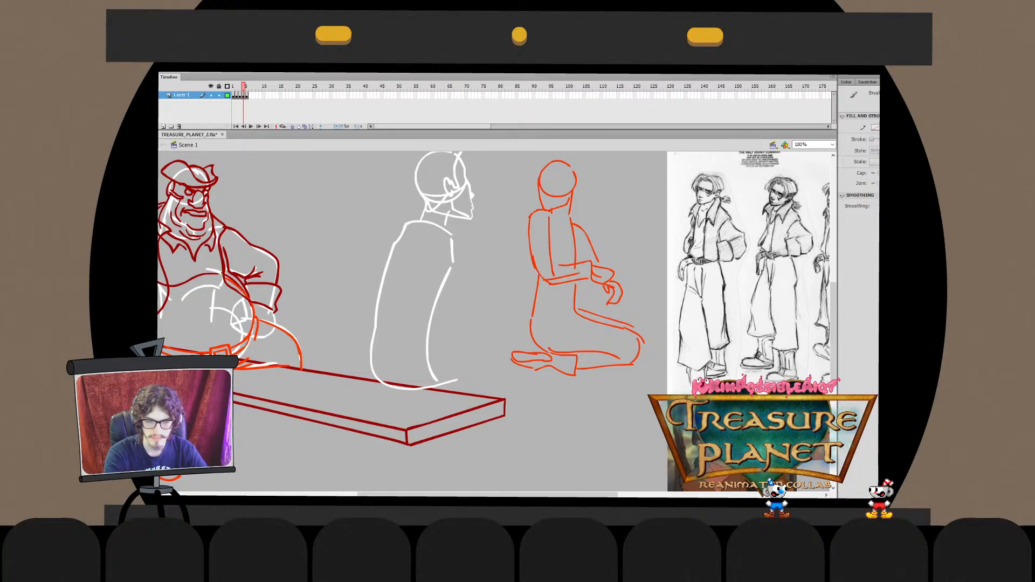
key("ctrl+v")
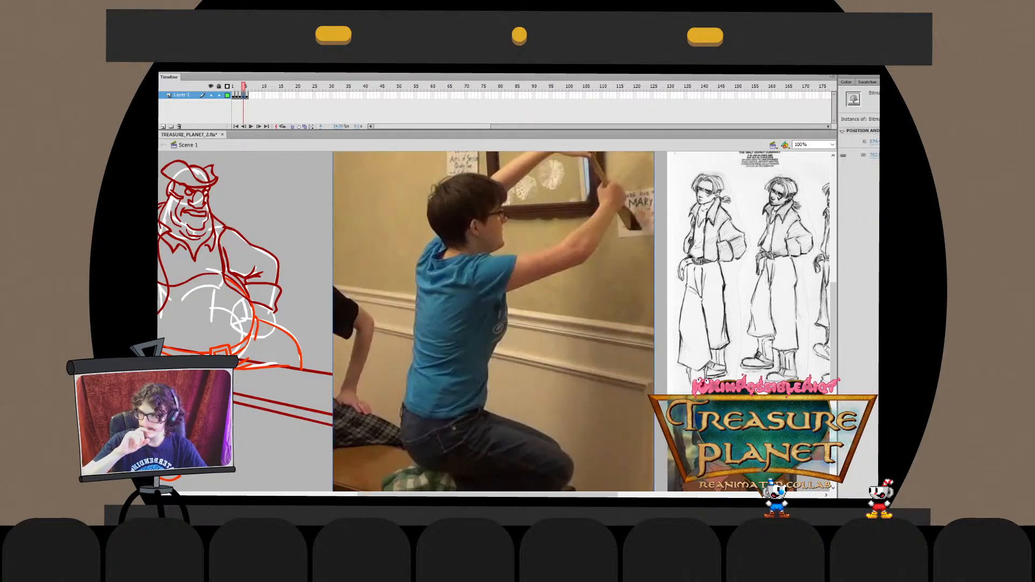
key("ctrl+l")
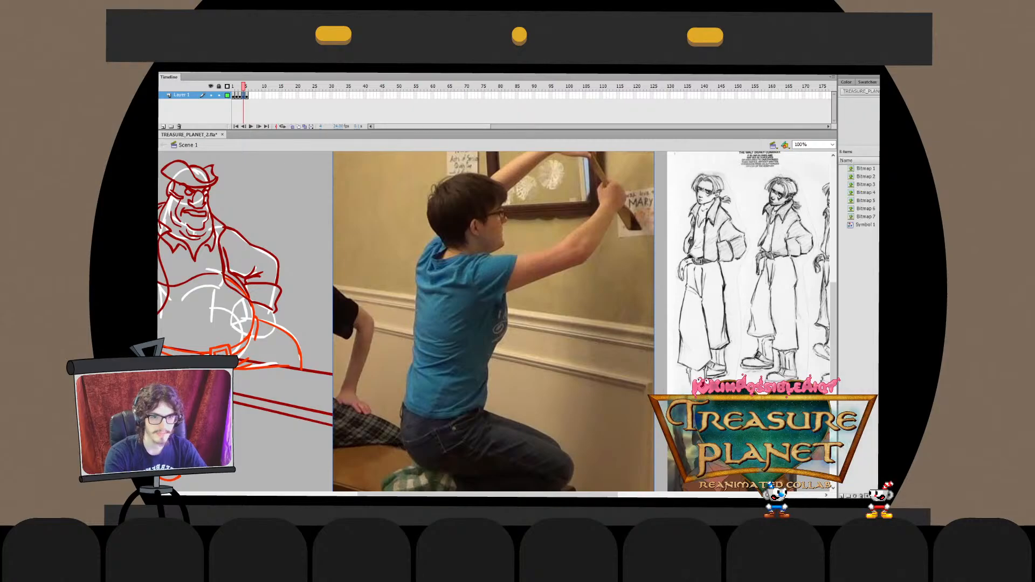
left_click(865, 217)
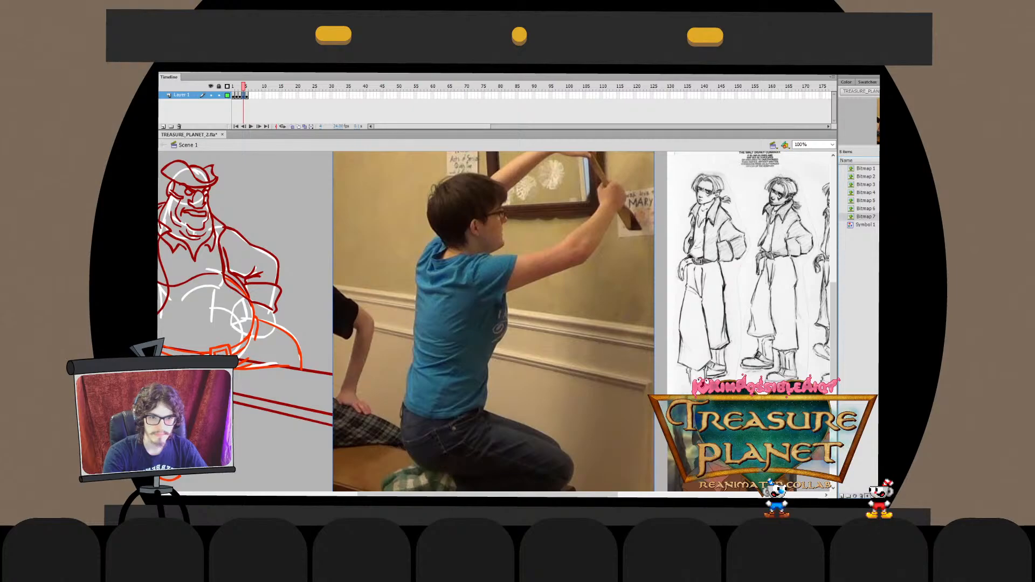
Scale the kneeling reference photo down and place it beside the white figure, over the orange pose sketch
left_click_drag(566, 284, 654, 345)
key("q")
left_click_drag(566, 284, 768, 365)
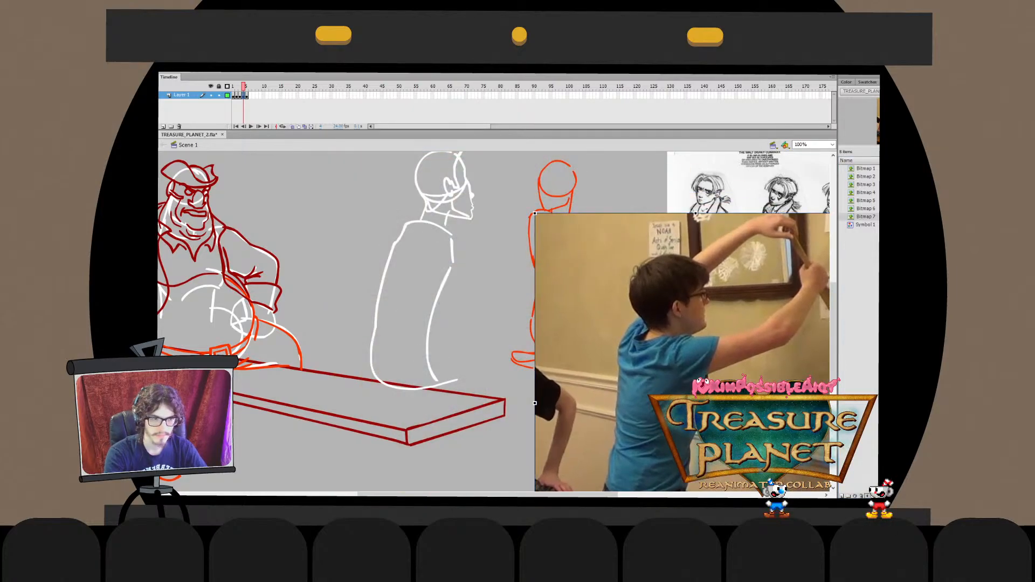
left_click_drag(695, 403, 530, 421)
left_click_drag(692, 232, 620, 317)
left_click_drag(530, 377, 598, 239)
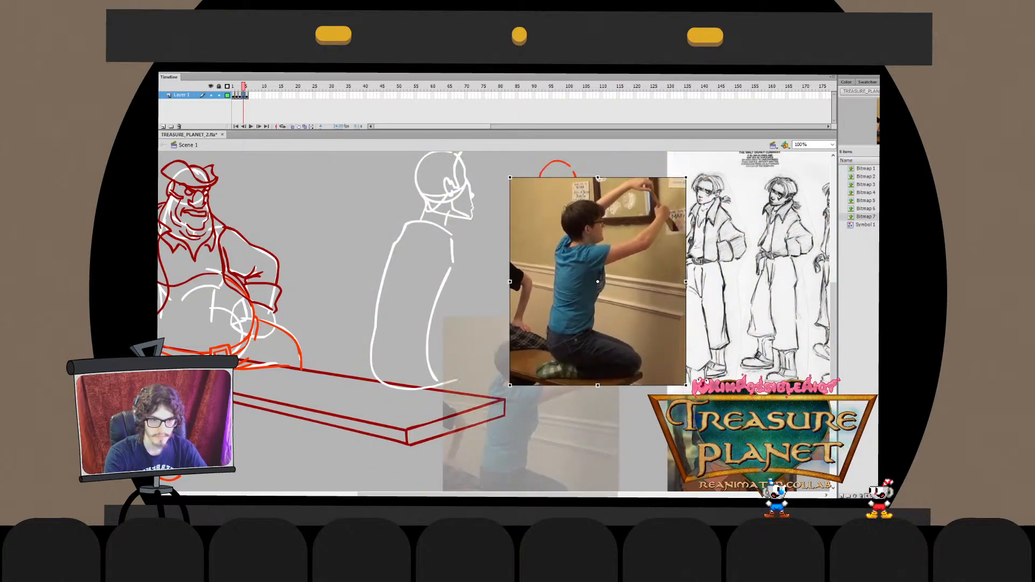
left_click_drag(685, 385, 695, 397)
left_click_drag(582, 281, 574, 252)
left_click_drag(688, 370, 695, 377)
key("b")
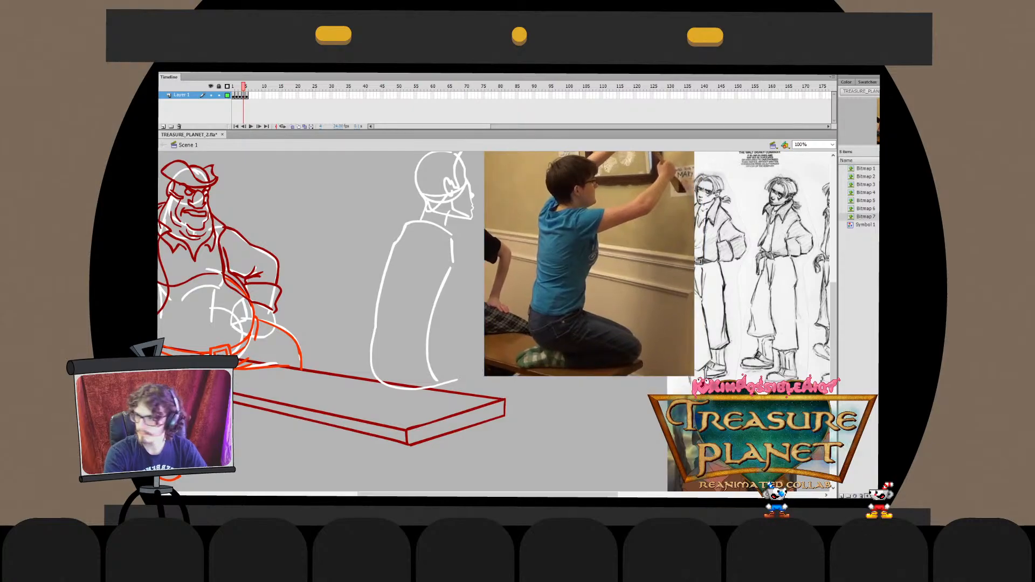
Move the kneeling reference photo farther from the white figure, partly over the character model sheet
scroll(496, 321, "up", 4)
scroll(497, 321, "down", 2)
scroll(589, 293, "down", 2)
mouse_move(589, 291)
left_mouse_down()
mouse_move(594, 304)
mouse_move(712, 310)
left_mouse_up()
scroll(711, 311, "up", 5)
scroll(711, 311, "down", 1)
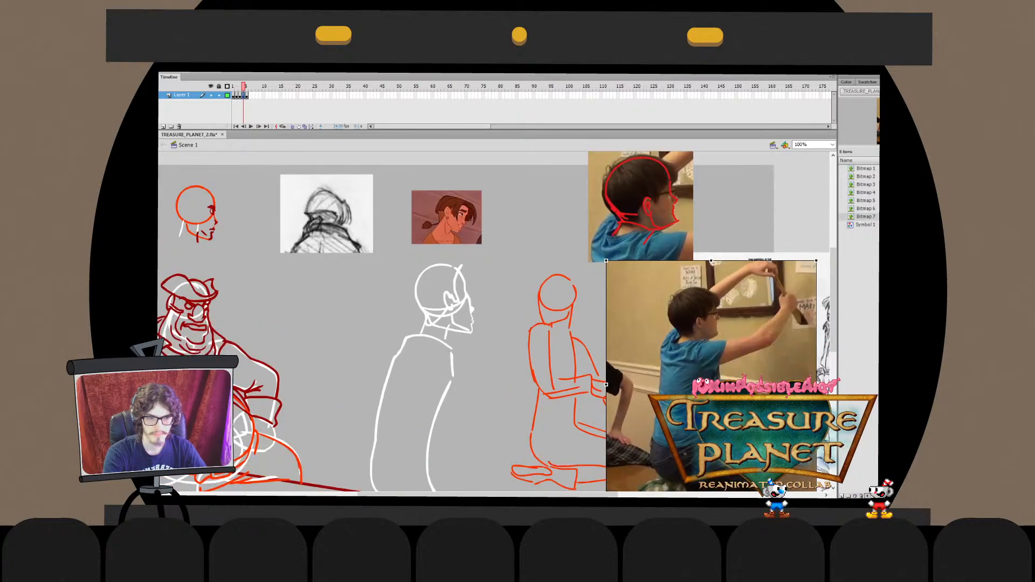
scroll(712, 310, "up", 2)
scroll(711, 310, "down", 3)
left_click_drag(712, 310, 720, 238)
key("Escape")
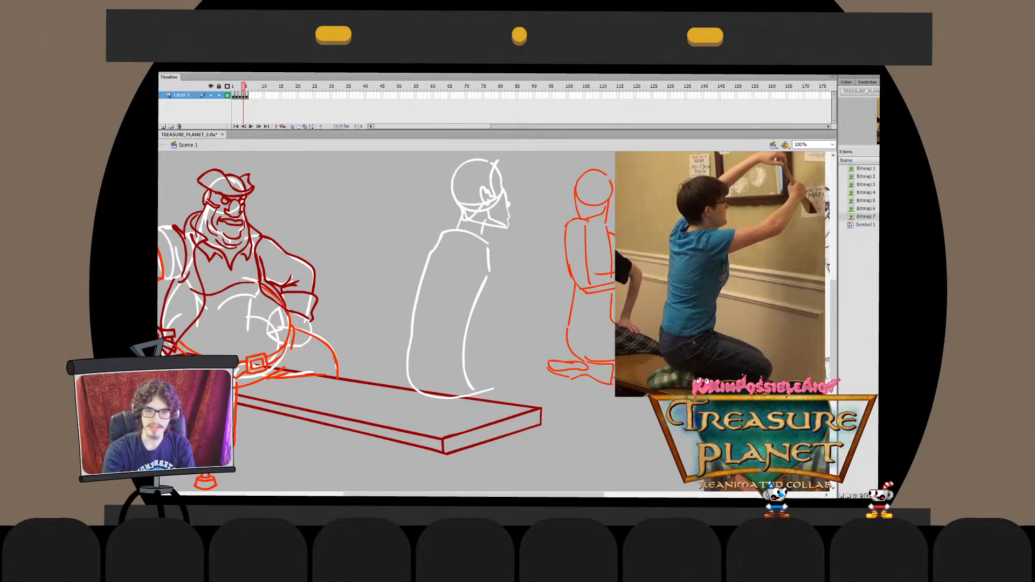
Sketch the white figure's upper thigh line from the hip forward above the bench, redrawing it to match the kneeling pose
left_click_drag(456, 350, 538, 355)
key("ctrl+z")
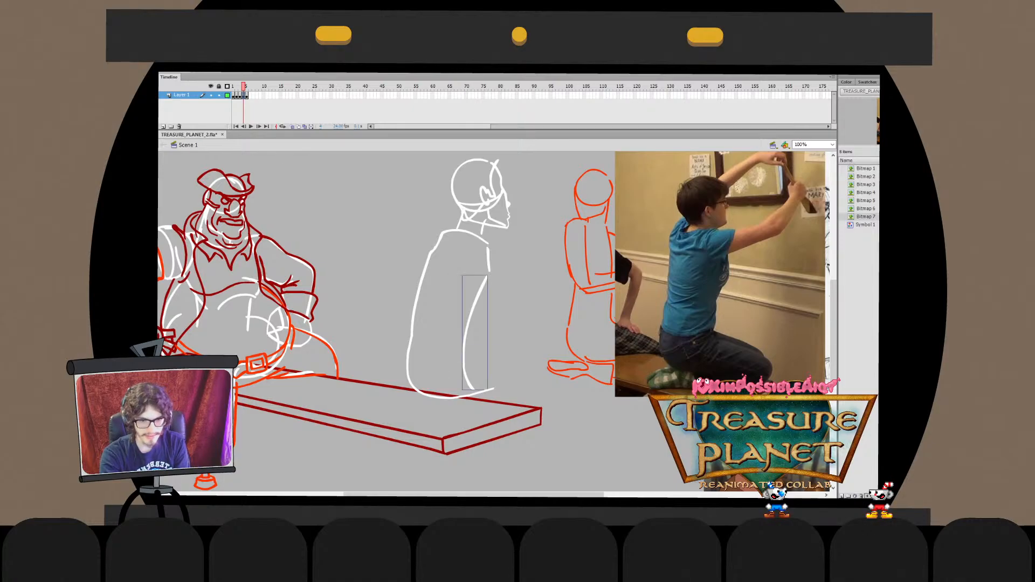
mouse_move(458, 350)
left_mouse_down()
mouse_move(530, 359)
mouse_move(542, 375)
mouse_move(326, 419)
left_mouse_up()
key("ctrl+z")
mouse_move(503, 317)
left_mouse_down()
mouse_move(493, 323)
mouse_move(456, 276)
mouse_move(468, 288)
mouse_move(389, 266)
mouse_move(540, 288)
mouse_move(531, 159)
mouse_move(665, 171)
left_mouse_up()
left_click(495, 205)
key("ctrl+shift+Up")
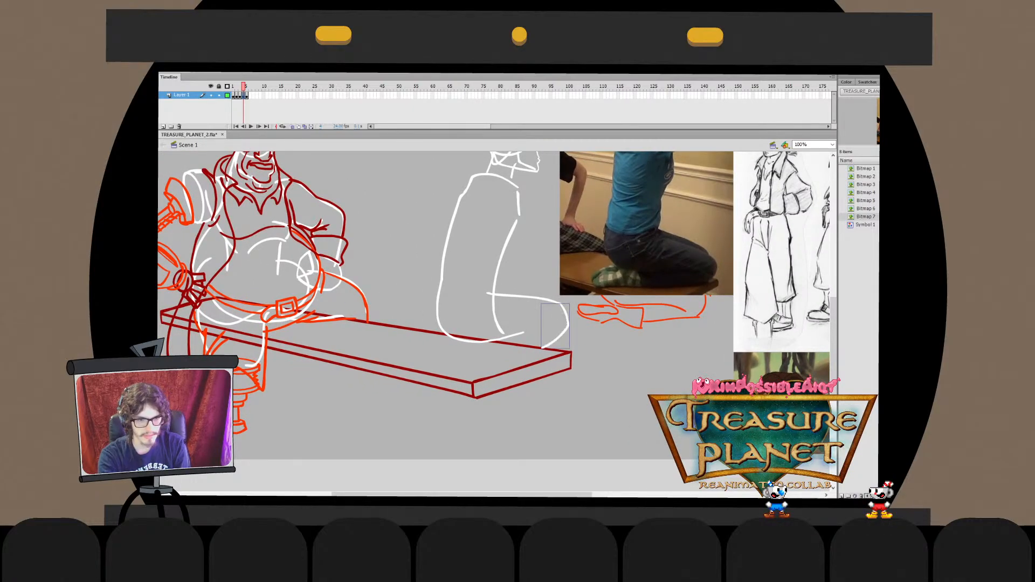
Sketch the rounded knee curve from the thigh's front end back down to the bench edge, and refine its tilt
mouse_move(560, 304)
left_mouse_down()
mouse_move(570, 313)
mouse_move(541, 354)
left_mouse_up()
key("ctrl+z")
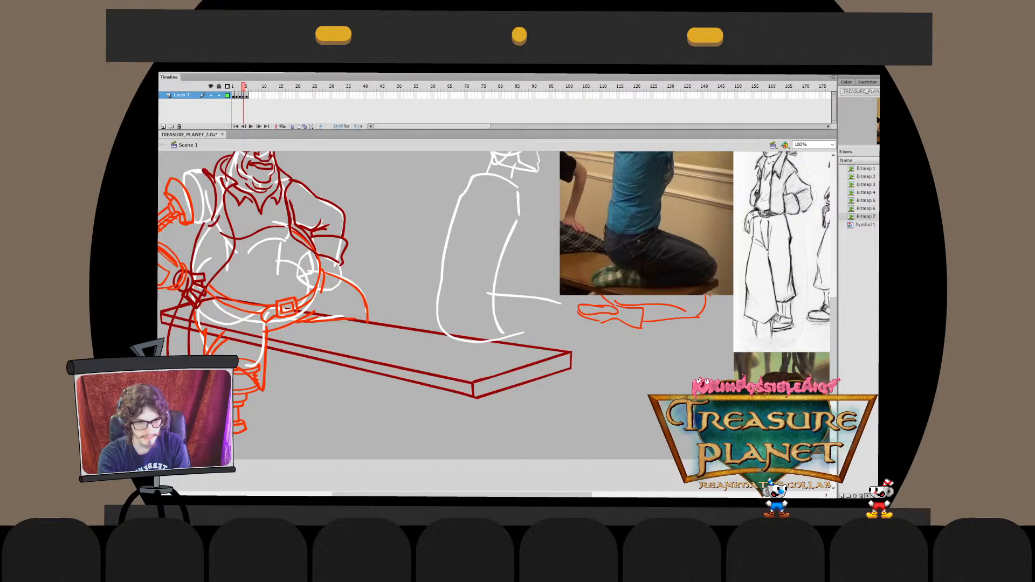
mouse_move(560, 303)
left_mouse_down()
mouse_move(566, 322)
mouse_move(525, 354)
left_mouse_up()
key("ctrl+z")
mouse_move(561, 303)
left_mouse_down()
mouse_move(567, 316)
mouse_move(527, 343)
left_mouse_up()
key("q")
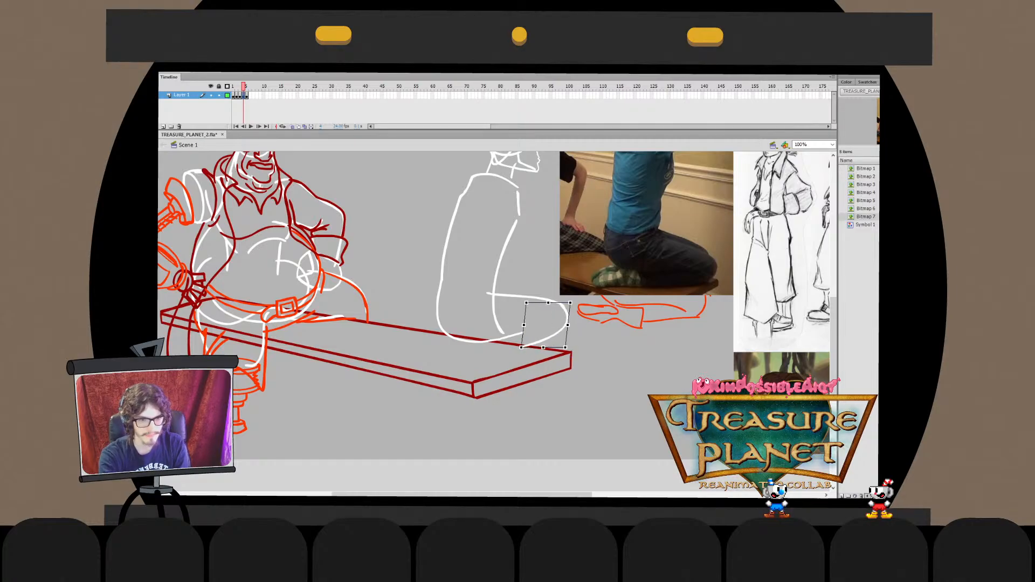
double_click(565, 319)
double_click(544, 325)
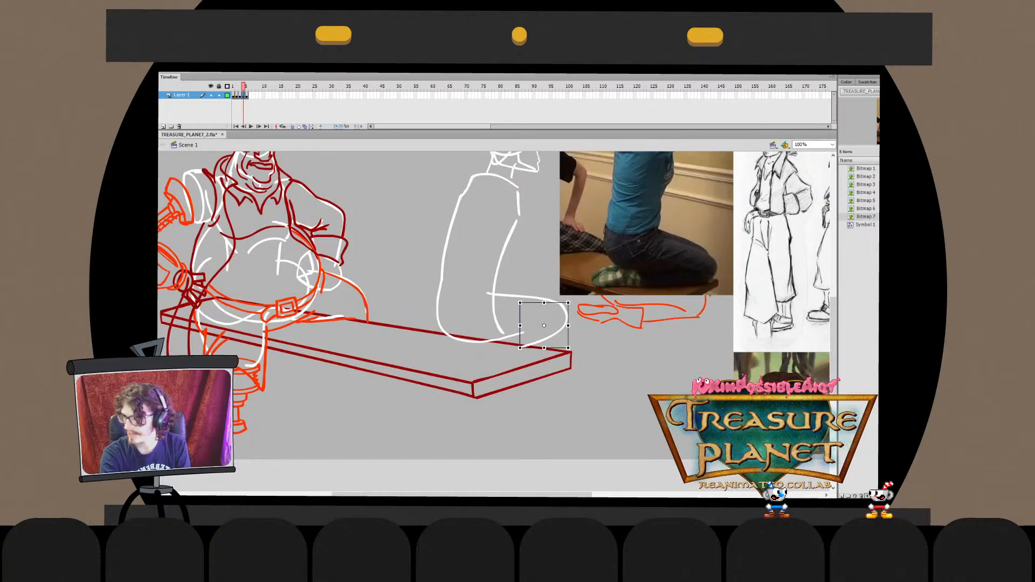
key("Escape")
left_click_drag(544, 325, 556, 309)
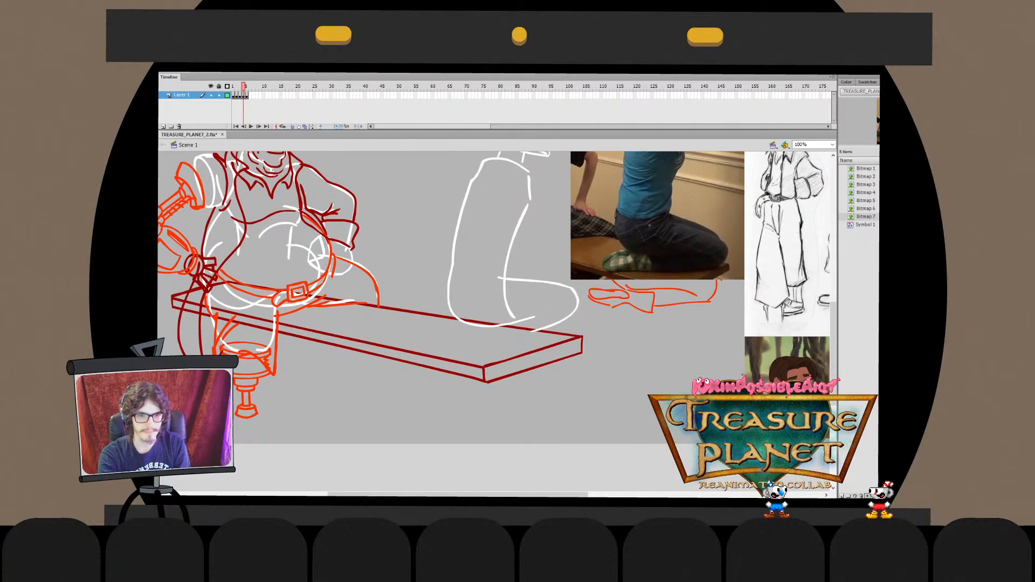
Reshape the front end of the white seat line so it stretches forward under the thigh toward the knee
left_click(469, 324)
double_click(512, 322)
left_click_drag(549, 295, 492, 353)
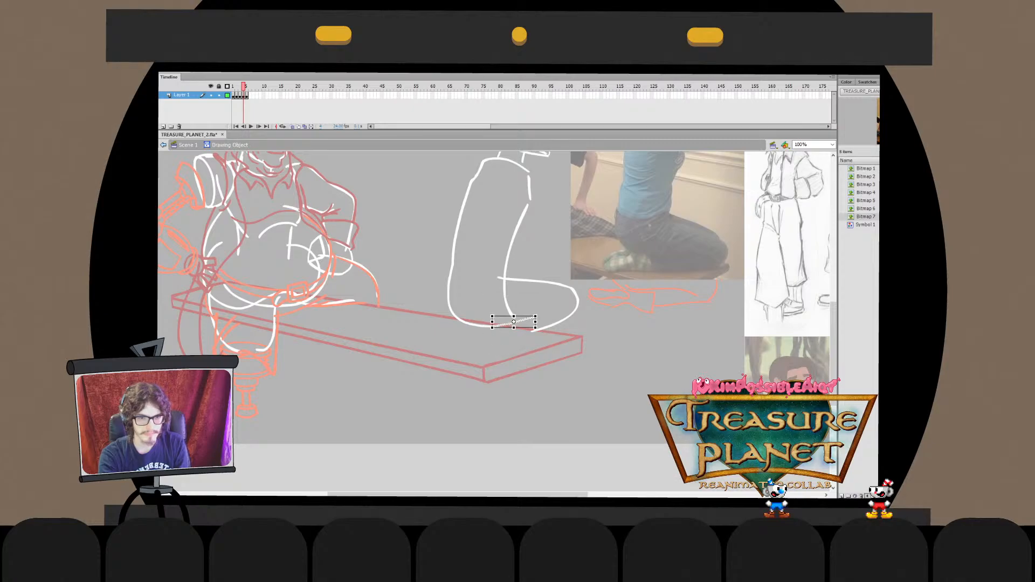
mouse_move(535, 316)
left_mouse_down()
mouse_move(572, 300)
mouse_move(553, 308)
mouse_move(646, 308)
left_mouse_up()
double_click(552, 318)
key("Escape")
key("q")
key("Escape")
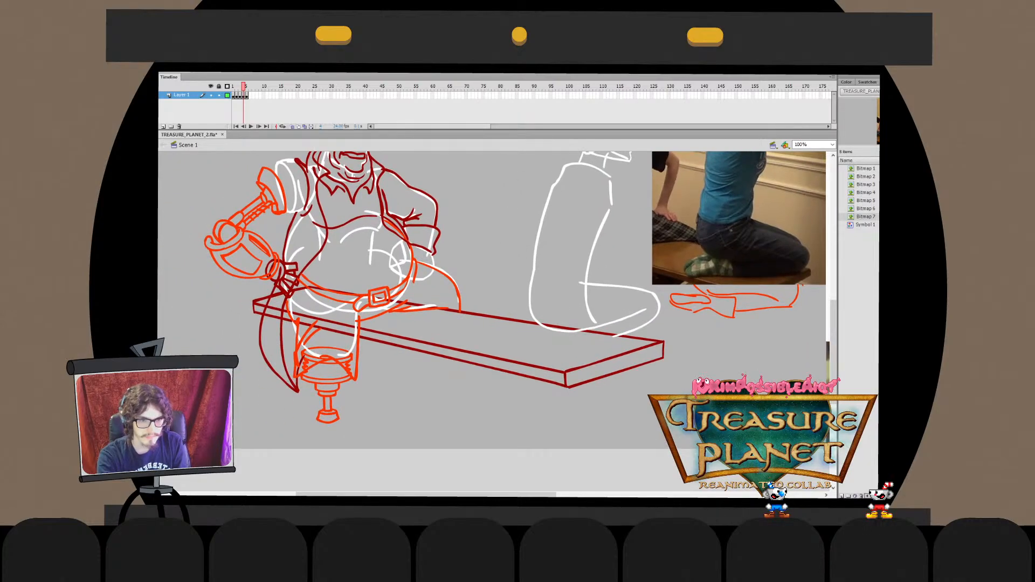
Sketch the back edge of the white figure's near foot, slanting from under the seat down across the bench, redrawing it as needed
mouse_move(554, 332)
left_mouse_down()
mouse_move(579, 334)
mouse_move(554, 332)
mouse_move(533, 367)
left_mouse_up()
key("ctrl+z")
key("ctrl+z")
key("ctrl+z")
key("ctrl+z")
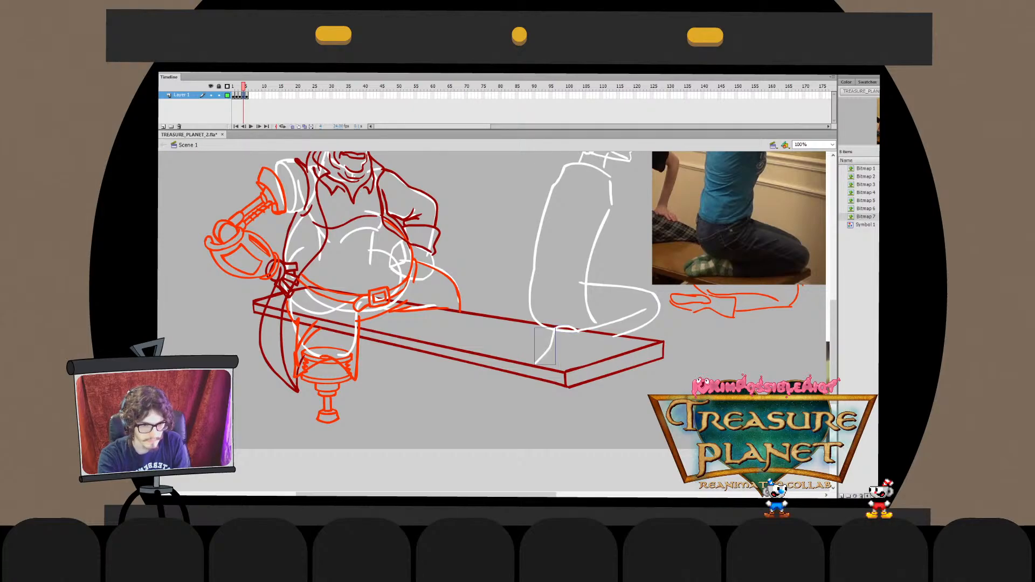
left_click_drag(555, 328, 535, 369)
key("ctrl+z")
left_click_drag(555, 329, 533, 364)
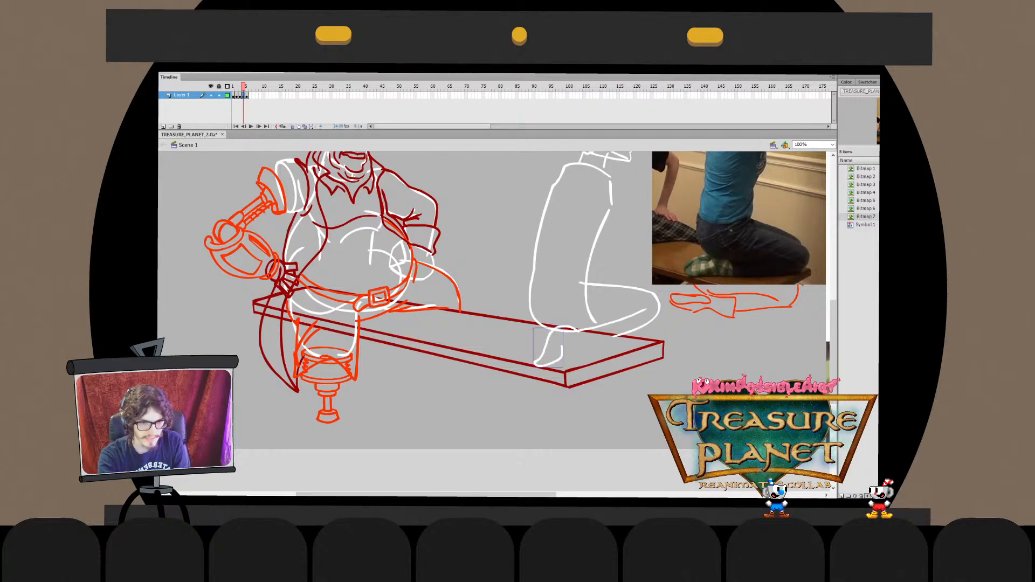
Close the near foot into a narrow rounded outline below the seat and tidy the short line at its ankle
key("ctrl+z")
mouse_move(555, 329)
left_mouse_down()
mouse_move(535, 358)
mouse_move(554, 368)
mouse_move(564, 334)
mouse_move(531, 365)
mouse_move(548, 369)
mouse_move(565, 332)
left_mouse_up()
key("ctrl+z")
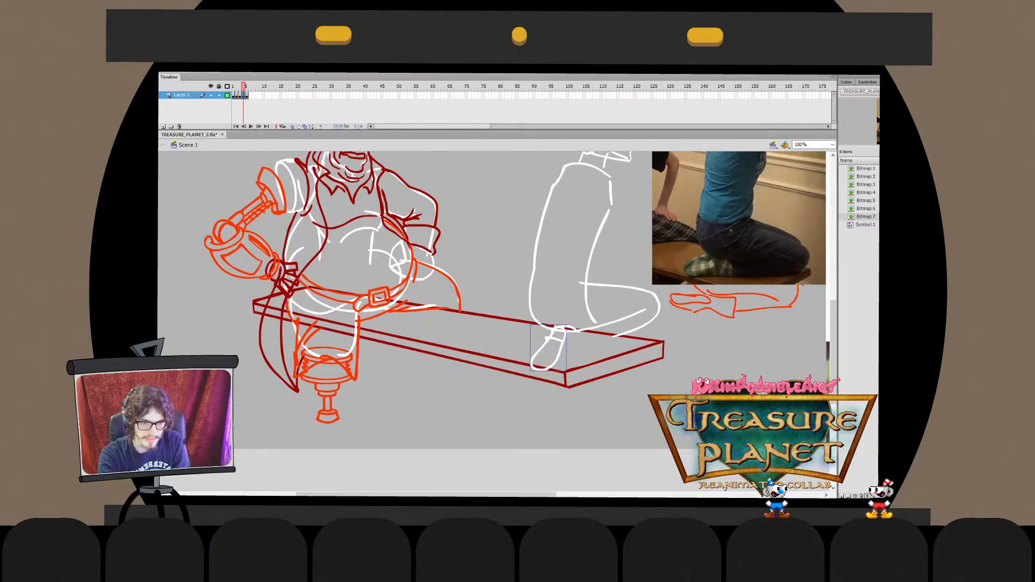
left_click_drag(546, 338, 561, 342)
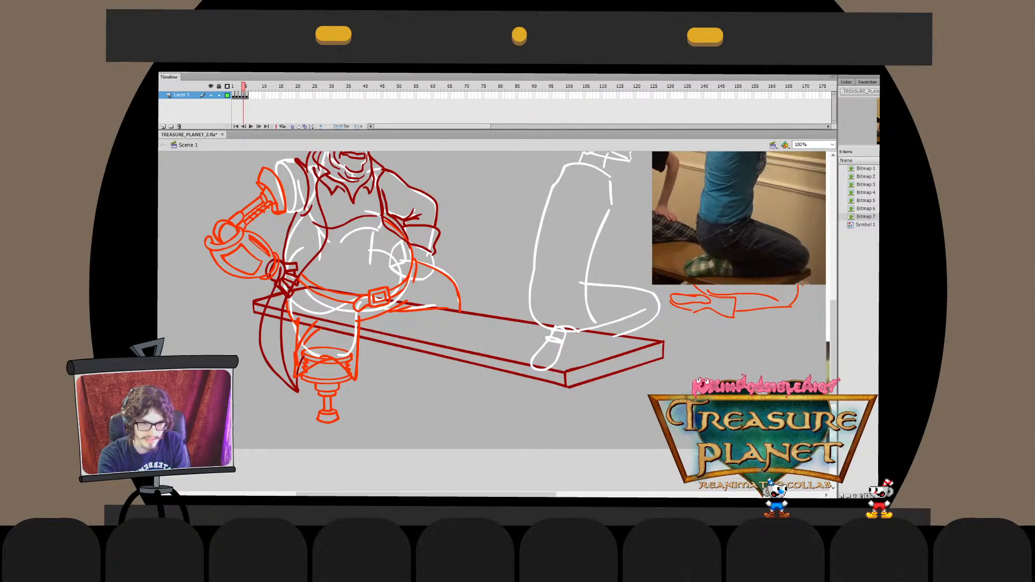
double_click(555, 339)
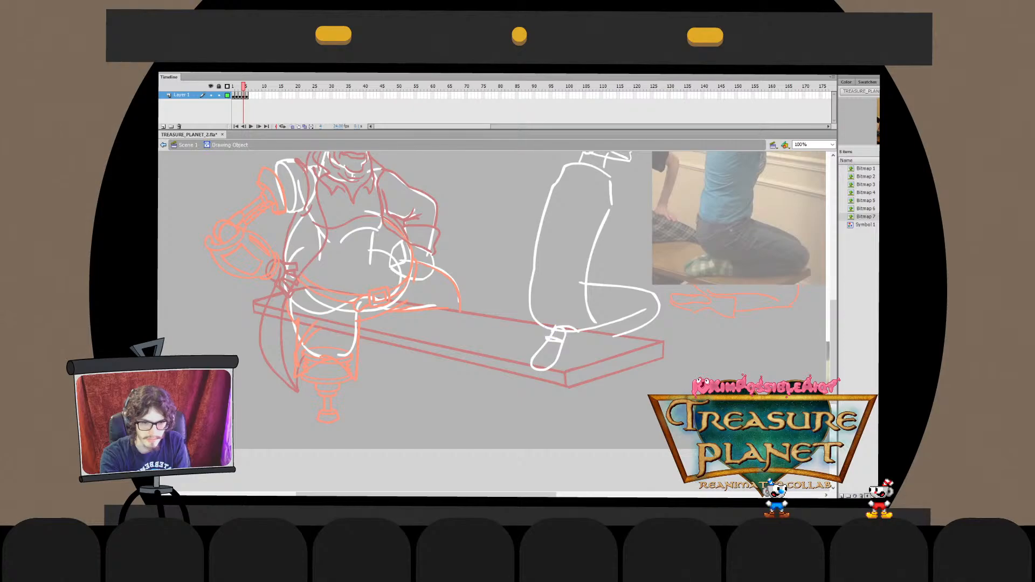
key("ctrl+e")
mouse_move(554, 339)
left_mouse_down()
mouse_move(290, 367)
mouse_move(384, 317)
left_mouse_up()
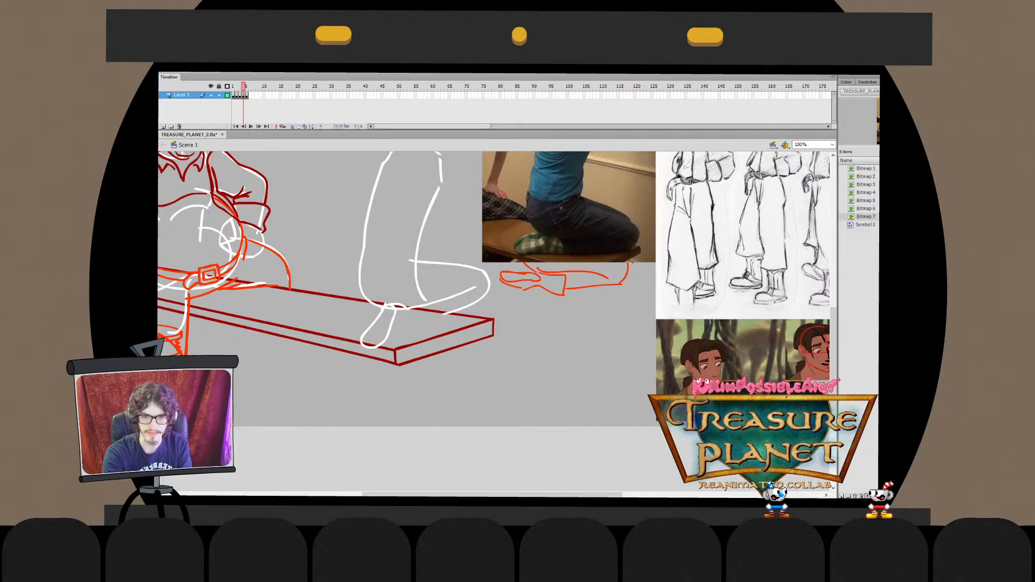
Sketch a second curved contour along the near foot's front side and toe, retrying it as needed
mouse_move(367, 347)
left_mouse_down()
mouse_move(386, 350)
mouse_move(406, 318)
mouse_move(395, 344)
mouse_move(408, 321)
mouse_move(395, 326)
left_mouse_up()
key("ctrl+z")
key("ctrl+z")
key("ctrl+z")
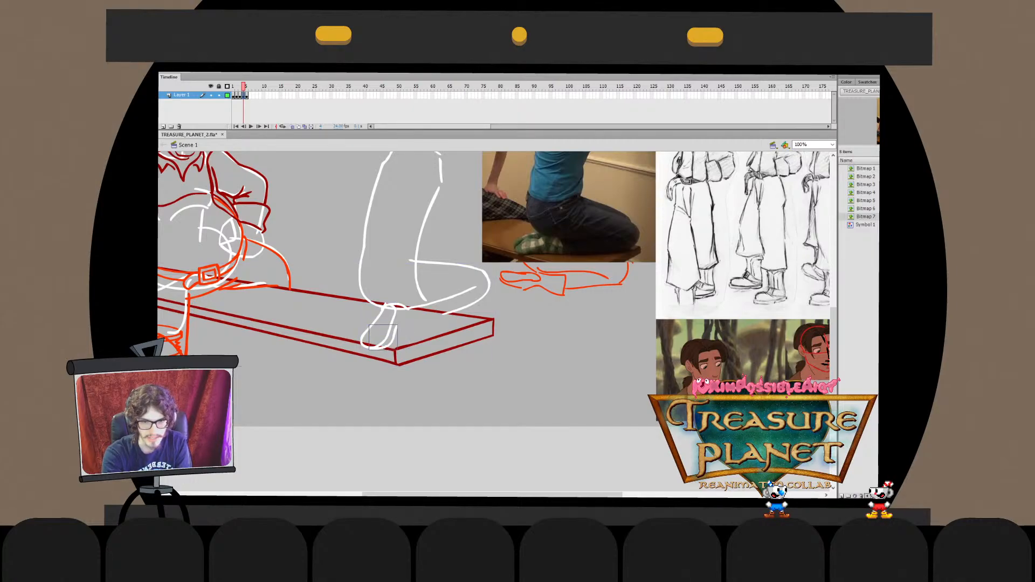
key("ctrl+equal")
key("ctrl+equal")
key("ctrl+equal")
key("ctrl+equal")
key("ctrl+equal")
key("ctrl+z")
key("ctrl+2")
key("ctrl+1")
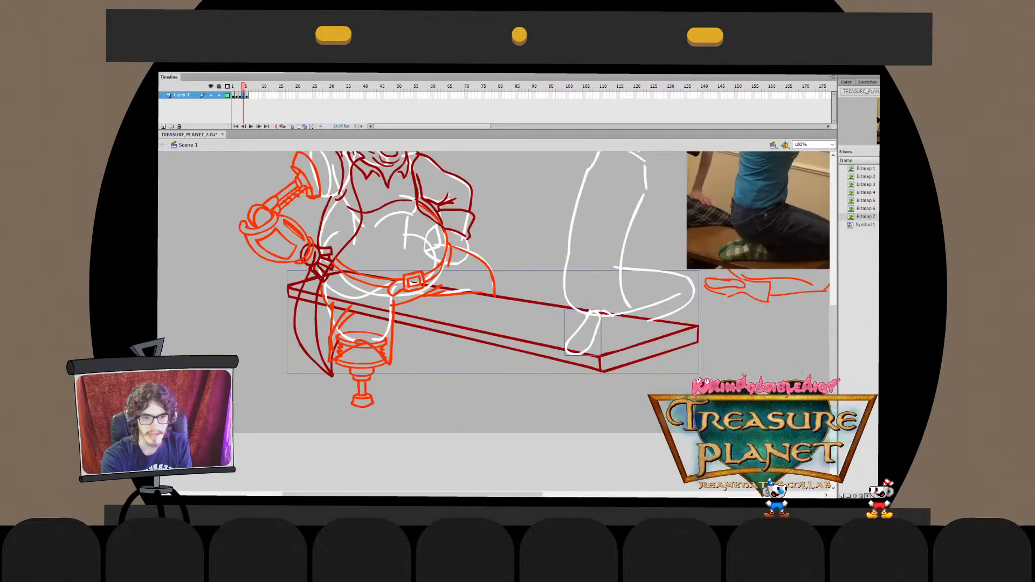
Rework the near foot's outer sole contour so it runs parallel to the first outline
key("Escape")
mouse_move(593, 350)
left_mouse_down()
mouse_move(497, 361)
mouse_move(514, 319)
left_mouse_up()
key("ctrl+z")
key("ctrl+z")
key("q")
key("v")
double_click(505, 344)
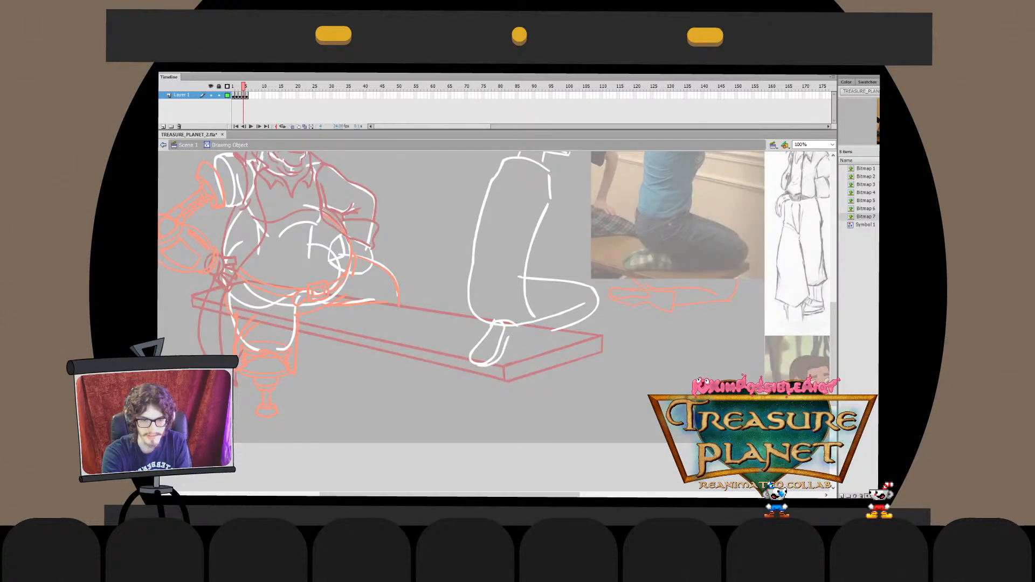
key("ctrl+z")
key("ctrl+z")
key("ctrl+z")
Transform the near foot's outline and outer contour together so the foot is slightly larger, with its toe end lower on the bench
key("q")
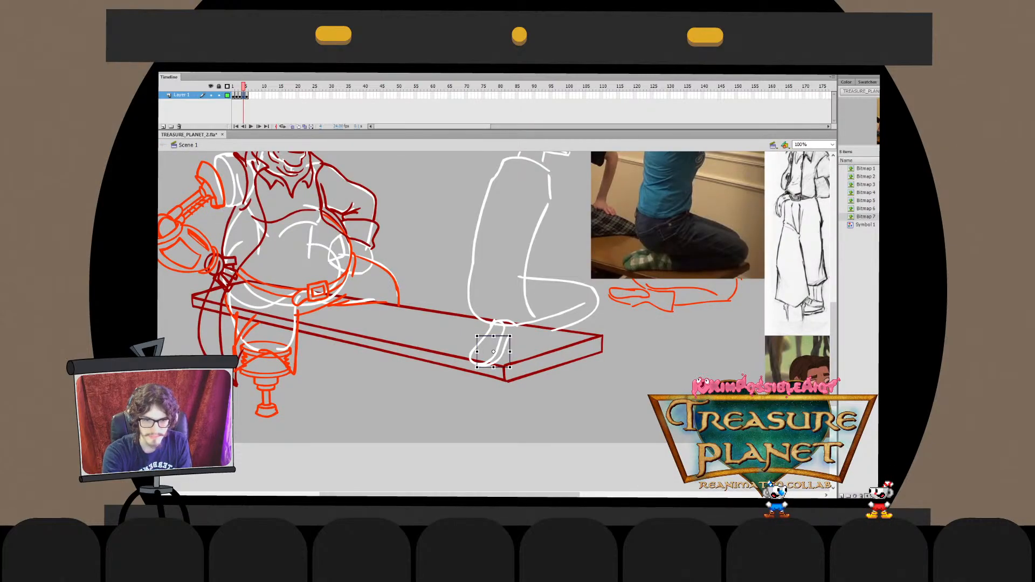
left_click(512, 369)
left_click(505, 352)
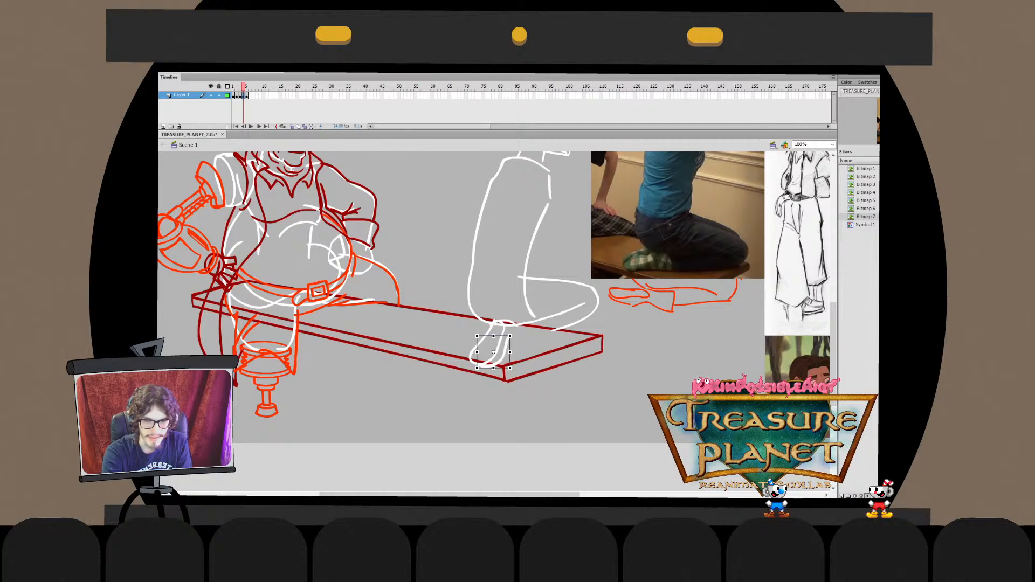
key("ctrl+z")
left_click(504, 352)
left_click_drag(511, 368, 508, 370)
key("ctrl+z")
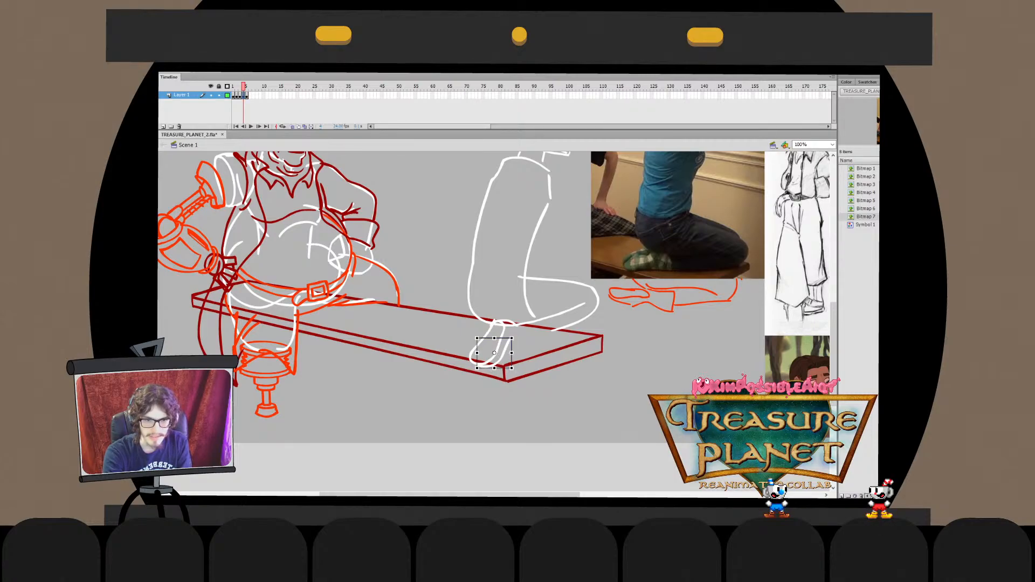
key("ctrl+z")
key("ctrl+z")
key("ctrl+z")
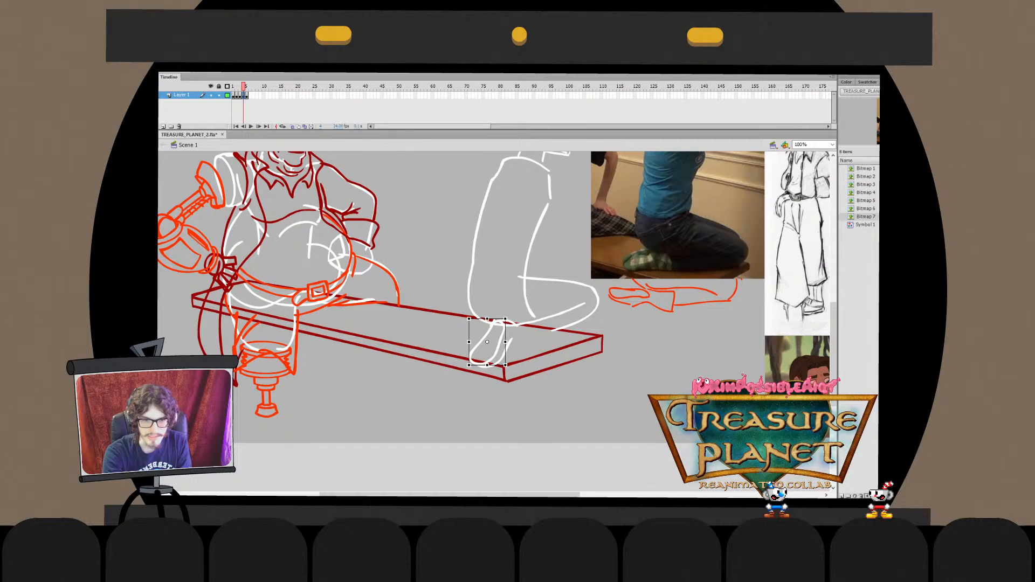
left_click(506, 349, "shift")
left_click_drag(469, 368, 465, 371)
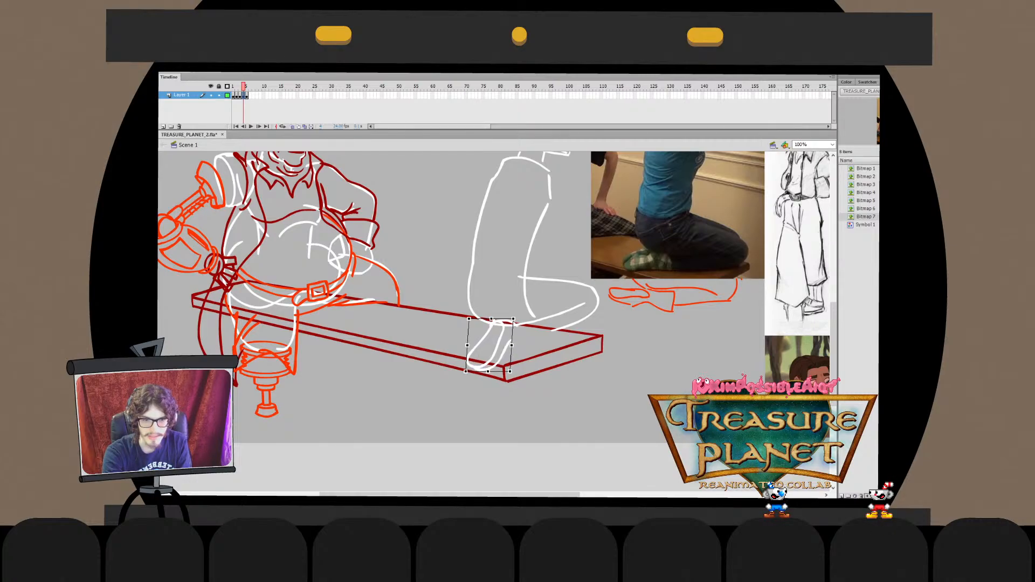
left_click(507, 370)
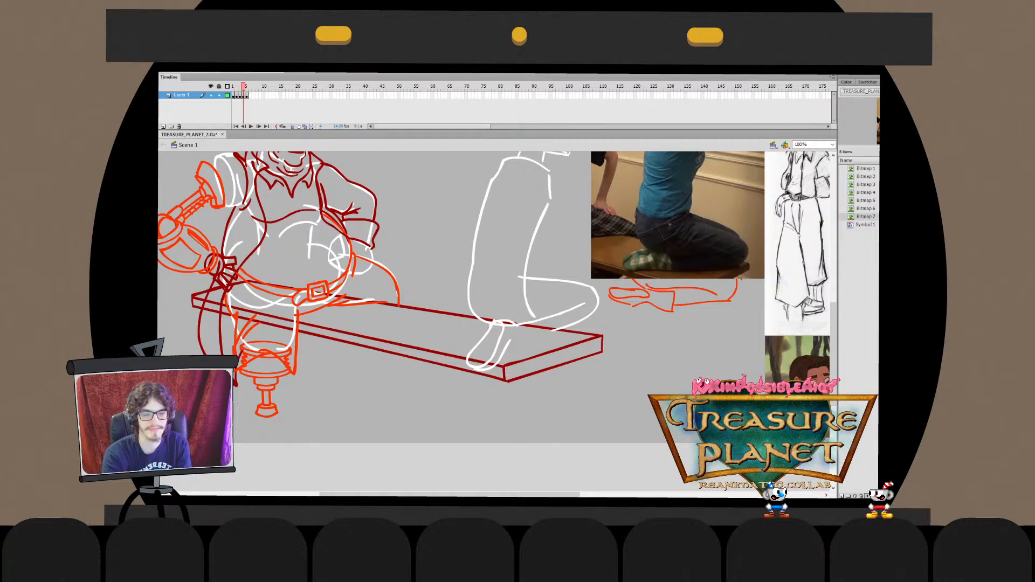
Sketch the shin's underside from the near foot toward the knee, and adjust it and the knee curve so they join smoothly
left_click_drag(592, 296, 428, 323)
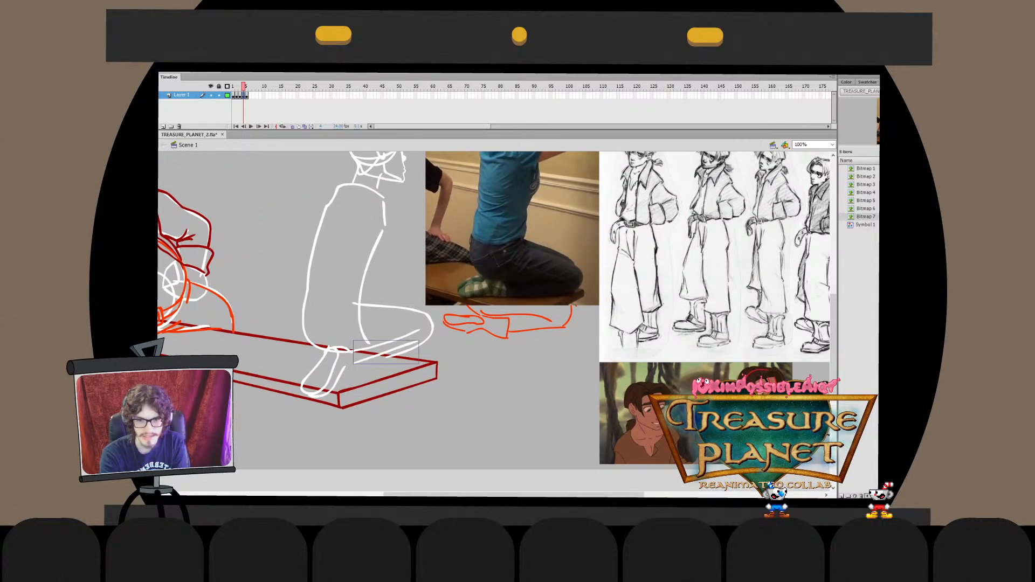
left_click_drag(343, 367, 420, 346)
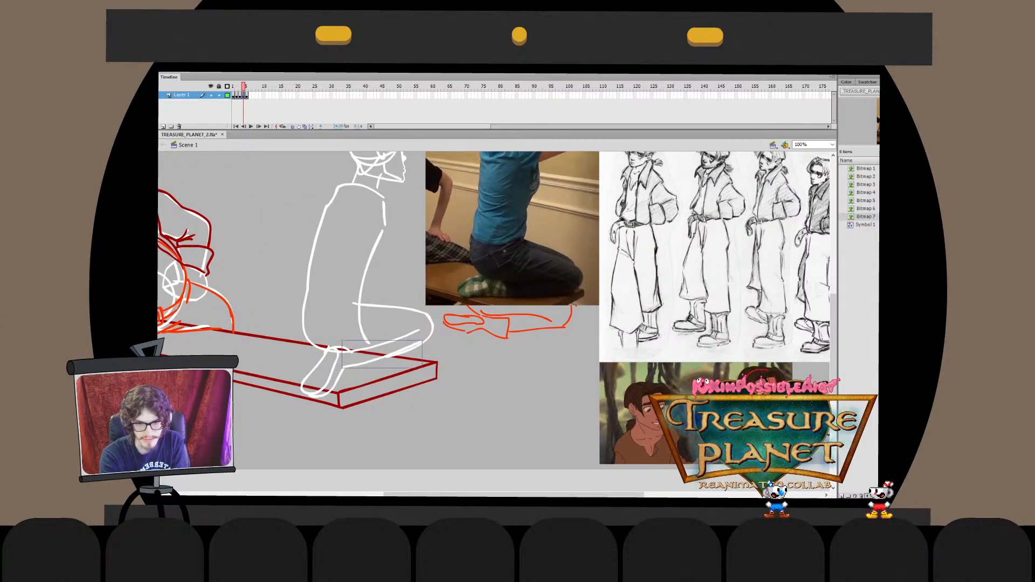
key("q")
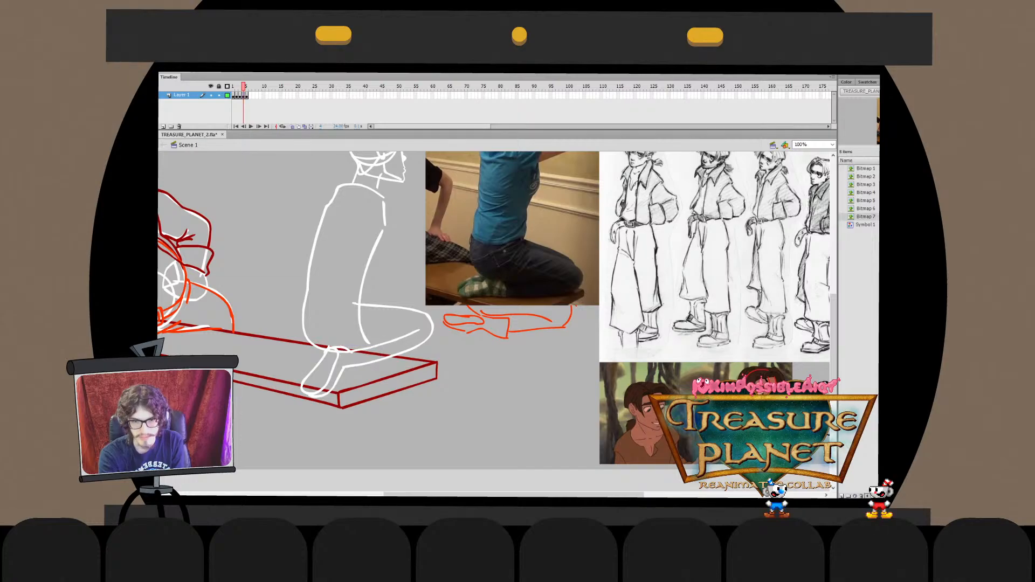
left_click(431, 330)
left_click_drag(410, 357, 410, 360)
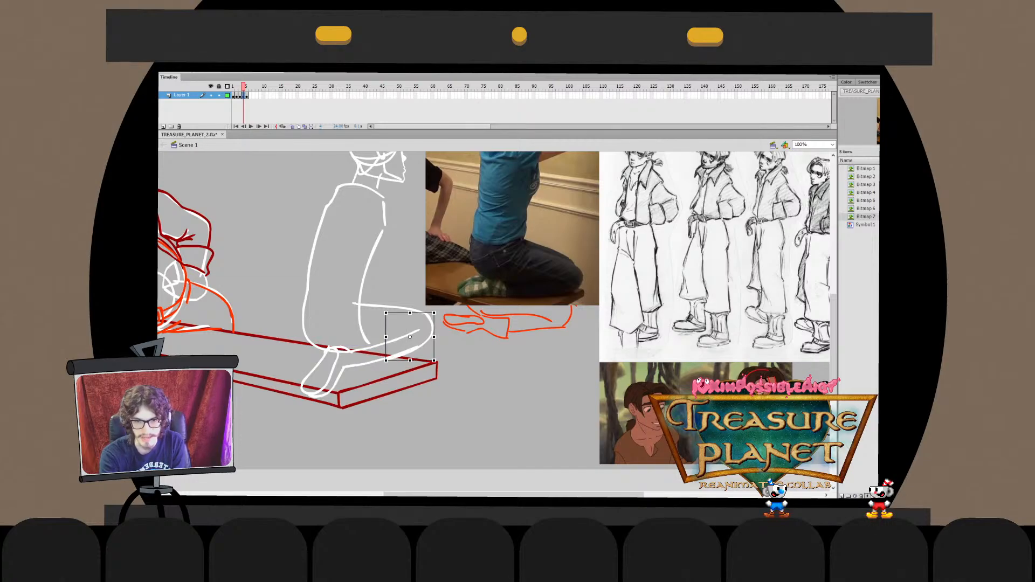
left_click(394, 356)
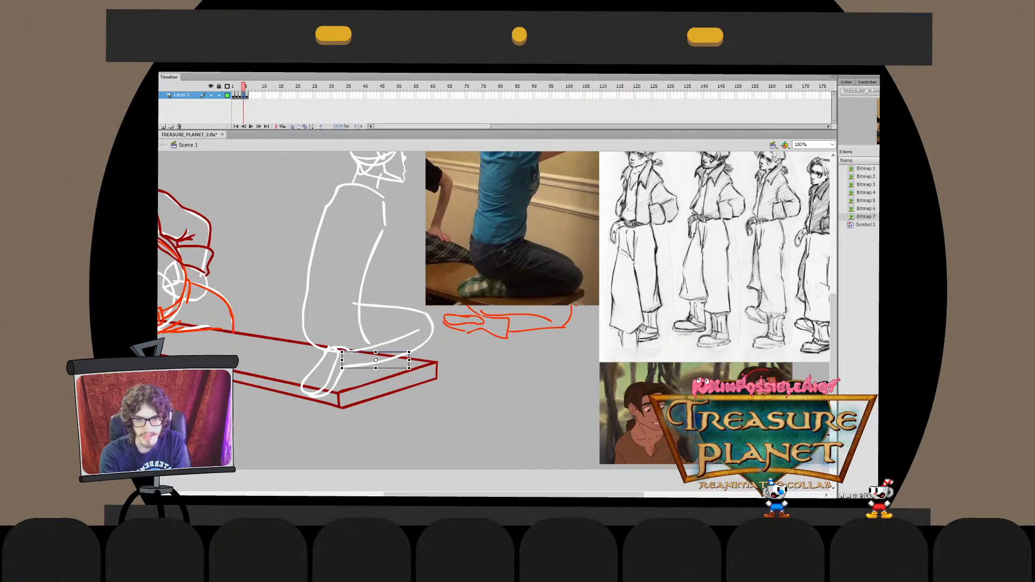
double_click(380, 355)
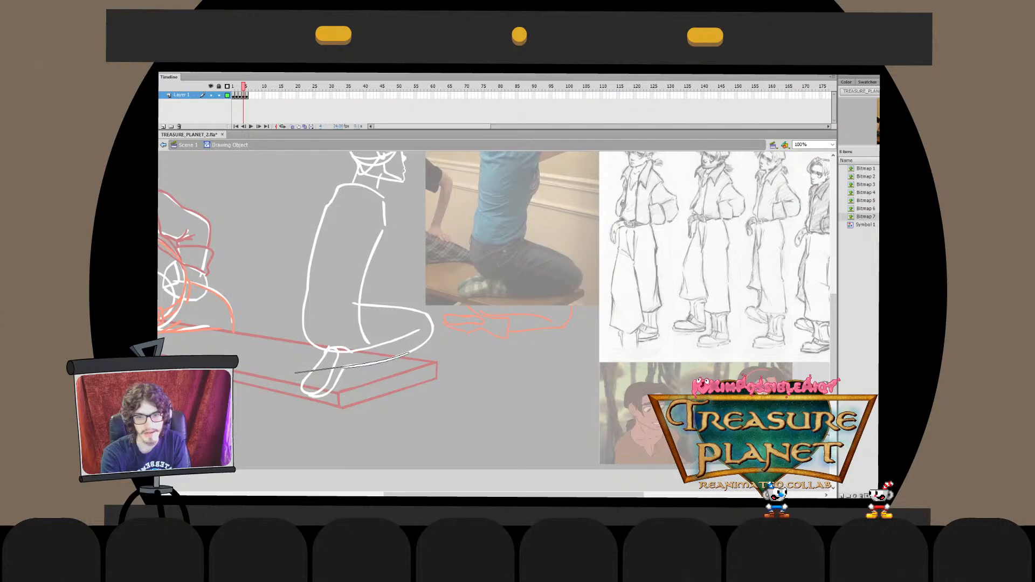
key("ctrl+e")
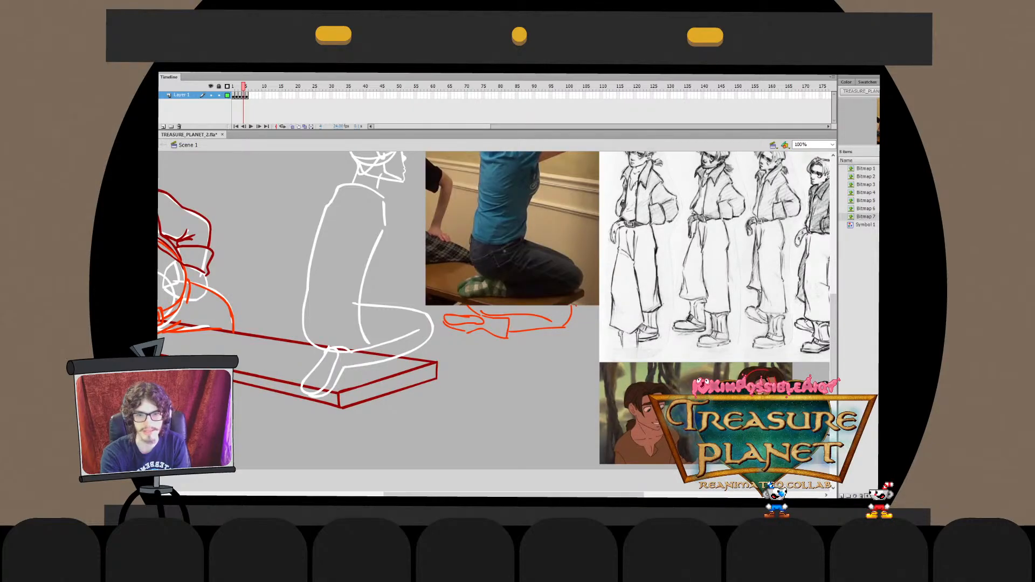
Shift the short fold stroke between thigh and calf slightly back from the knee
left_click(404, 336)
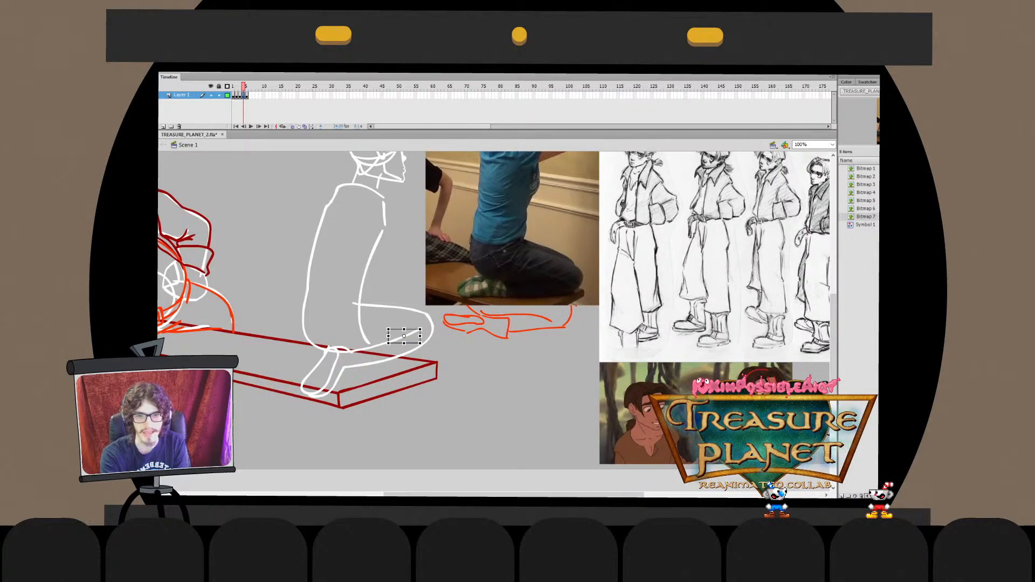
left_click(381, 342, "shift")
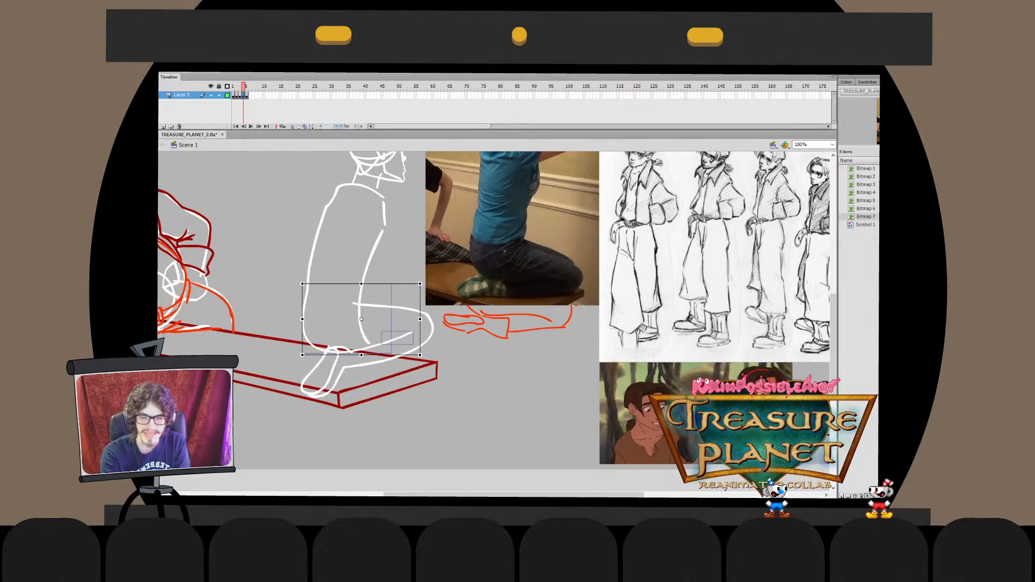
key("Escape")
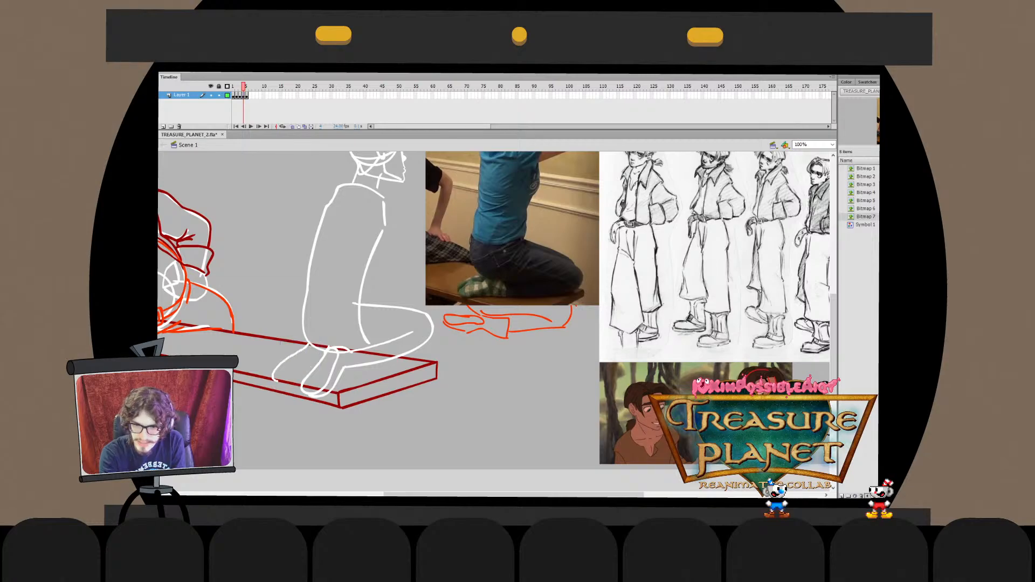
Sketch the far foot's narrow outline beside the near foot, from under the seat down to the bench's long edge
mouse_move(311, 339)
left_mouse_down()
mouse_move(308, 379)
mouse_move(315, 349)
mouse_move(294, 355)
mouse_move(312, 342)
mouse_move(299, 339)
left_mouse_up()
key("ctrl+z")
key("ctrl+z")
key("q")
key("Escape")
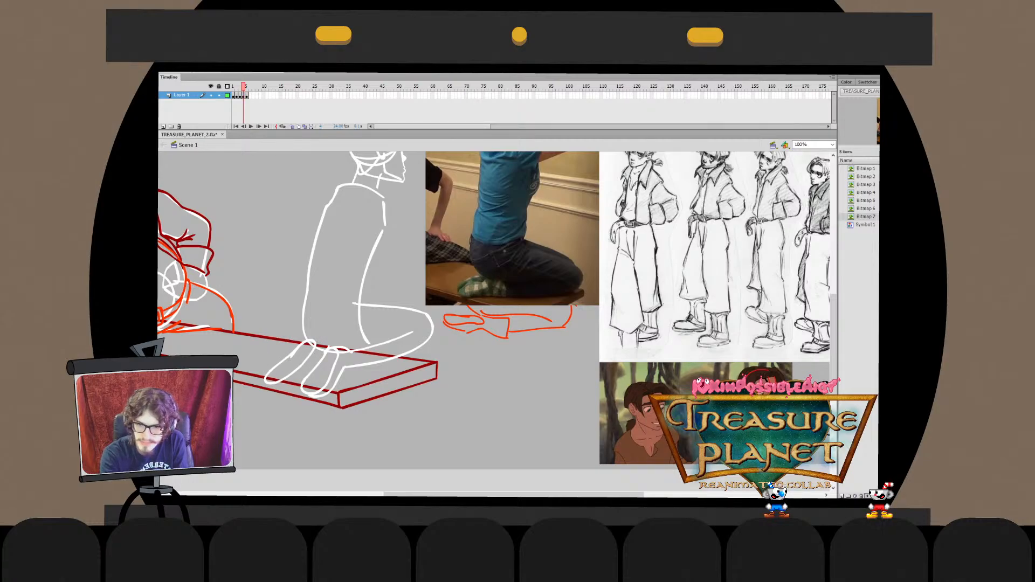
Add an inner contour along the far foot from its toe up to the heel
mouse_move(269, 381)
left_mouse_down()
mouse_move(309, 363)
mouse_move(317, 339)
left_mouse_up()
key("ctrl+z")
key("ctrl+z")
key("q")
key("ctrl+z")
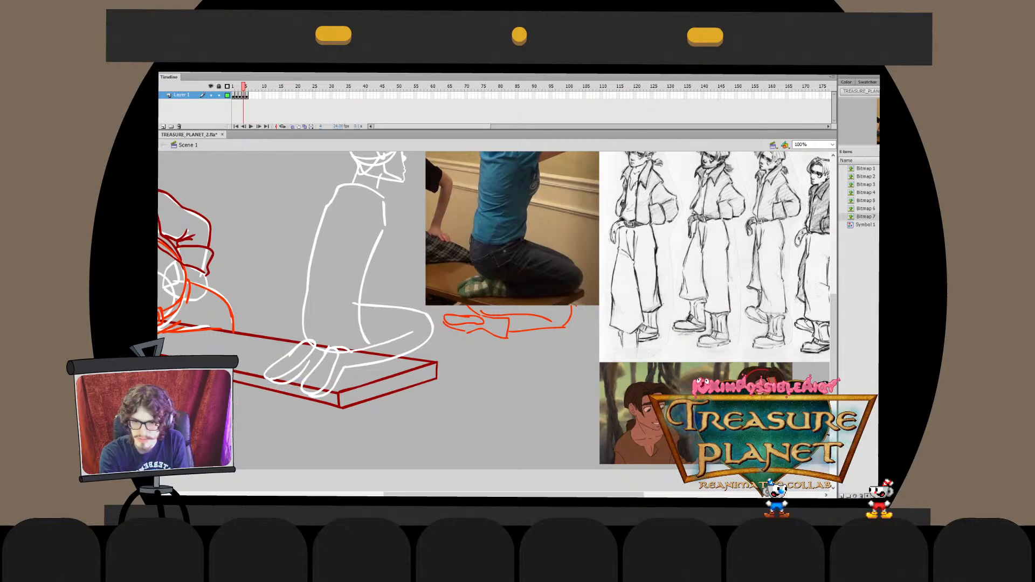
Refine the far foot's sole curve so it wraps around the toe end
key("ctrl+z")
key("ctrl+z")
key("ctrl+z")
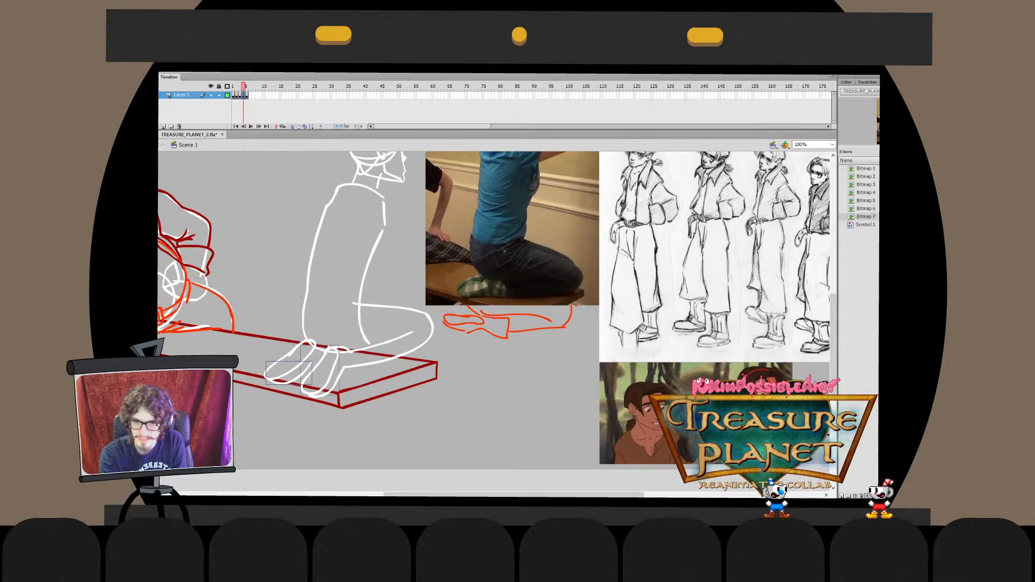
key("ctrl+z")
key("ctrl+z")
key("ctrl+z")
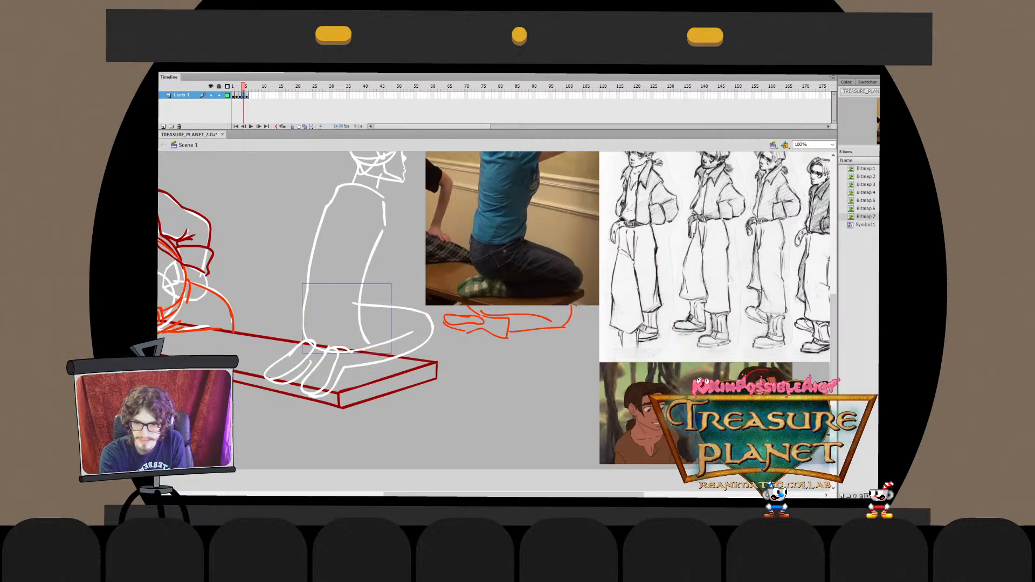
Sketch a short ankle line between the two feet just below the seat, redrawing it until it fits
key("ctrl+z")
key("ctrl+z")
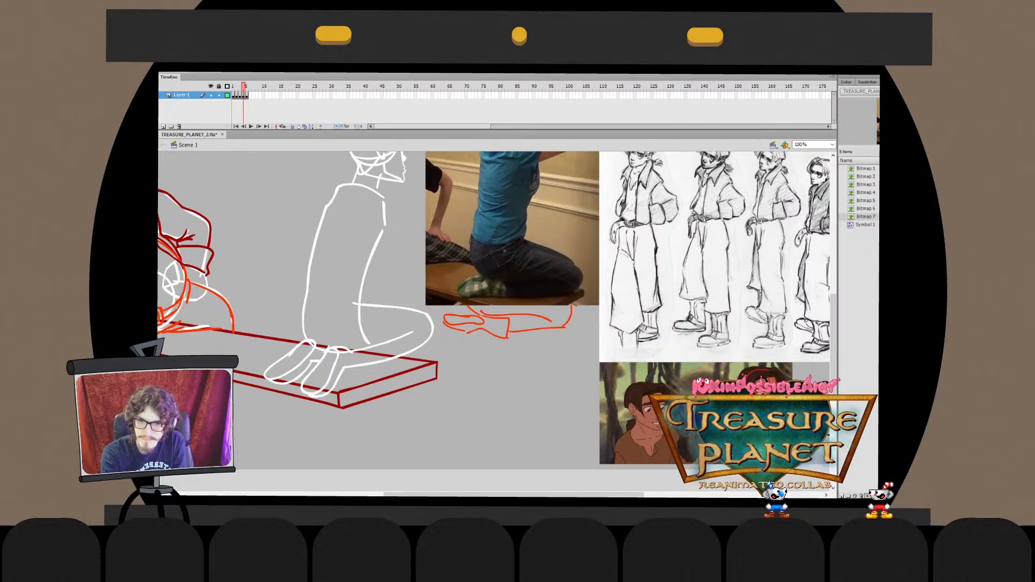
key("ctrl+z")
key("ctrl+z")
key("ctrl+z")
key("ctrl+z")
key("ctrl+z")
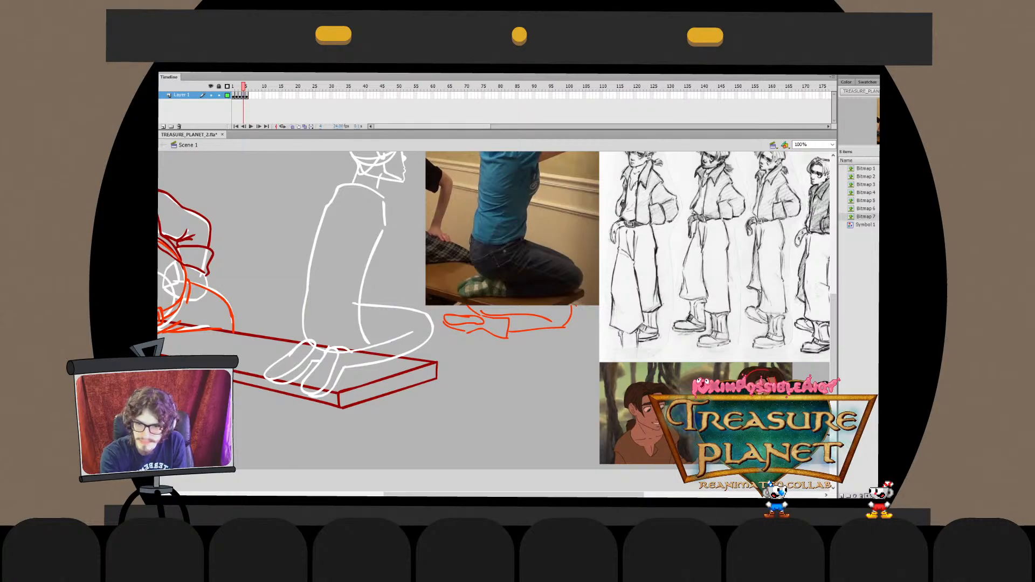
key("ctrl+z")
key("ctrl+z")
key("ctrl+z")
key("ctrl+z")
key("ctrl+z")
key("ctrl+z")
key("ctrl+z")
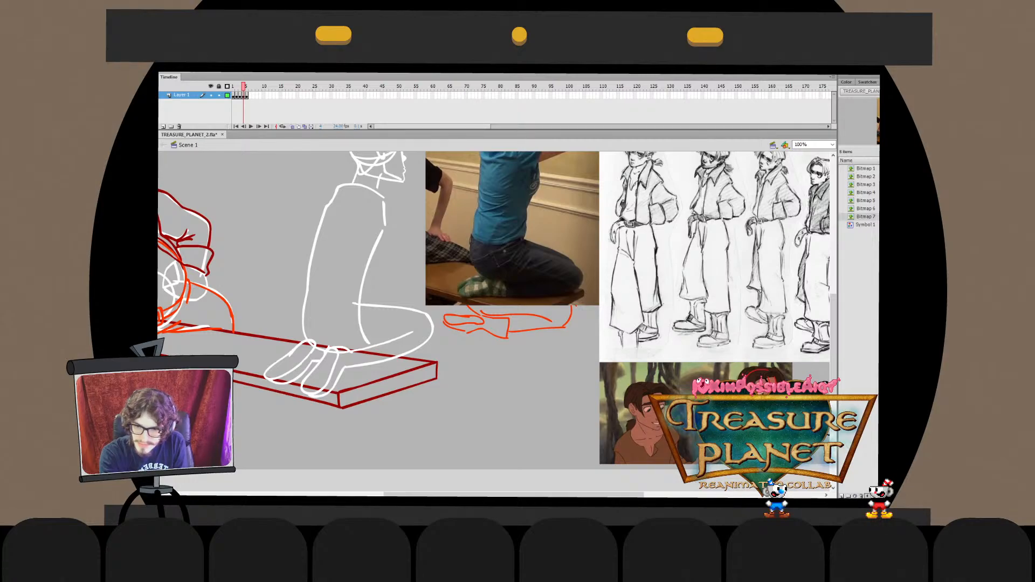
Reshape the far foot's ankle curve where it meets the seat line
mouse_move(342, 365)
left_mouse_down()
mouse_move(354, 360)
mouse_move(314, 344)
left_mouse_up()
key("ctrl+z")
key("ctrl+z")
key("ctrl+z")
double_click(310, 342)
key("ctrl+z")
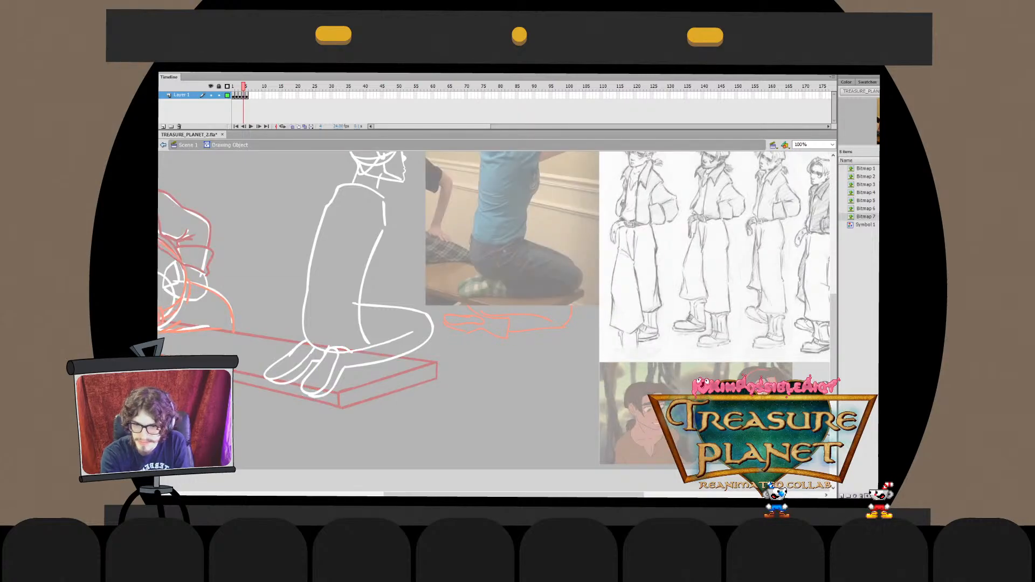
key("ctrl+e")
Adjust the long contour strokes of the far foot between its heel and toe
left_click(286, 348)
double_click(294, 353)
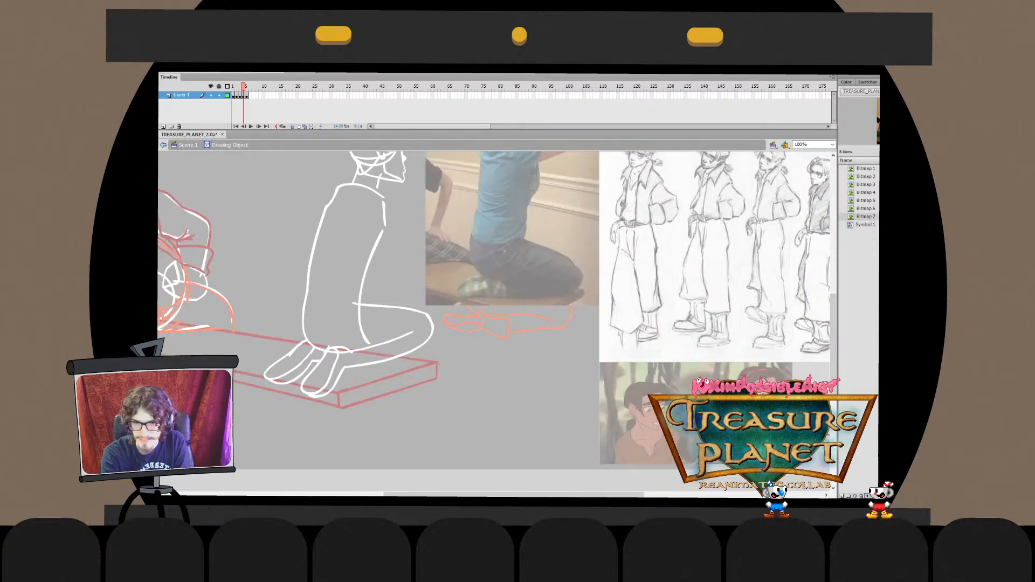
left_click(294, 353)
left_click(285, 347)
key("ctrl+e")
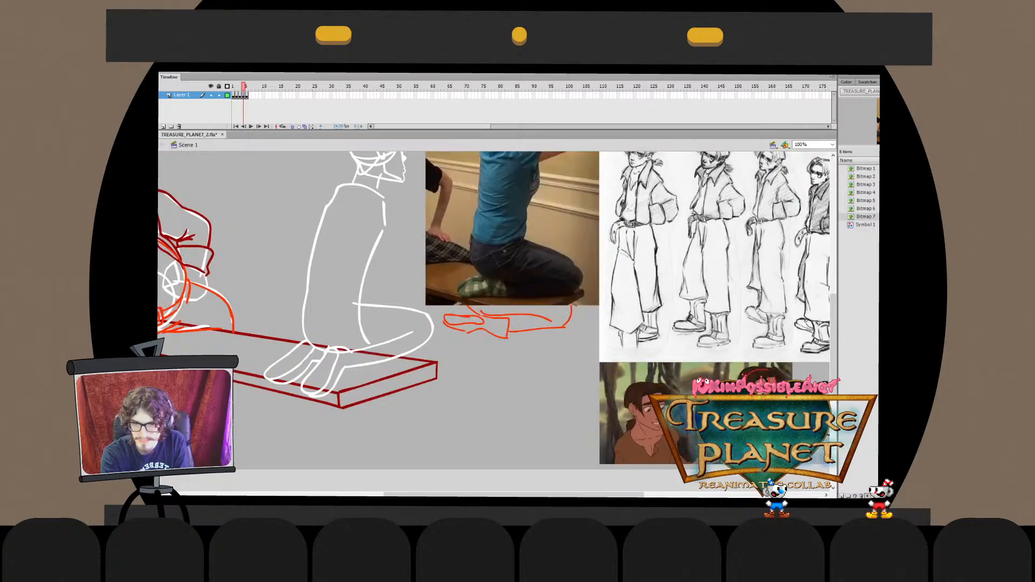
double_click(317, 243)
left_click(317, 242)
left_click(270, 242)
key("ctrl+e")
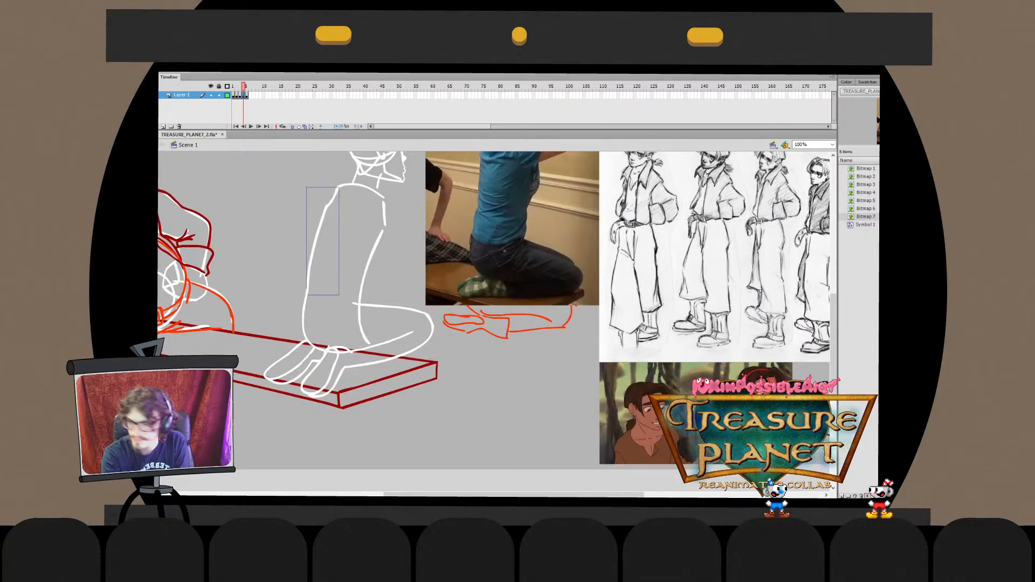
left_click(269, 243)
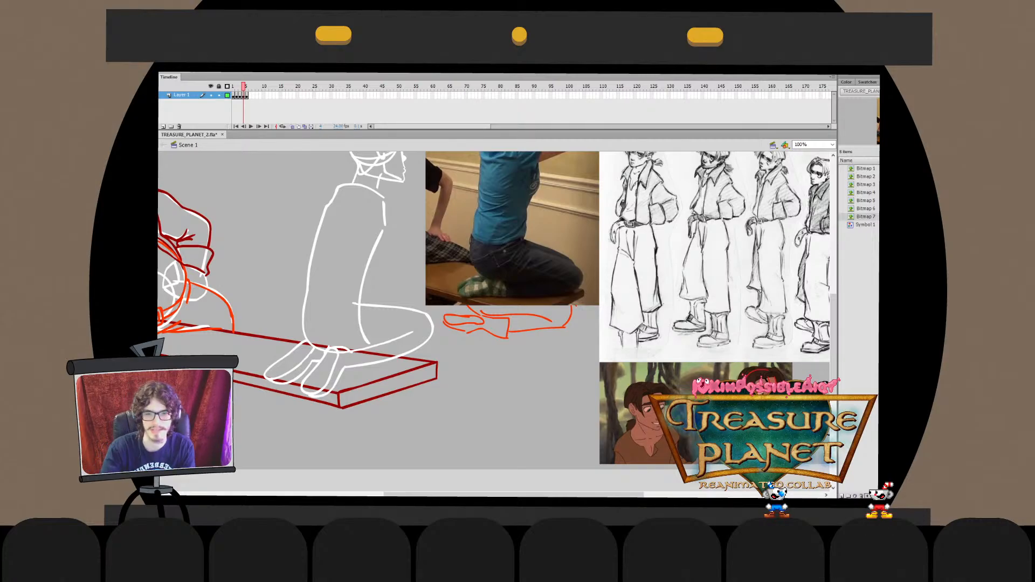
Refine the far foot's outer contour curve where its heel end meets the seat line
scroll(493, 309, "right", 3)
scroll(493, 310, "left", 5)
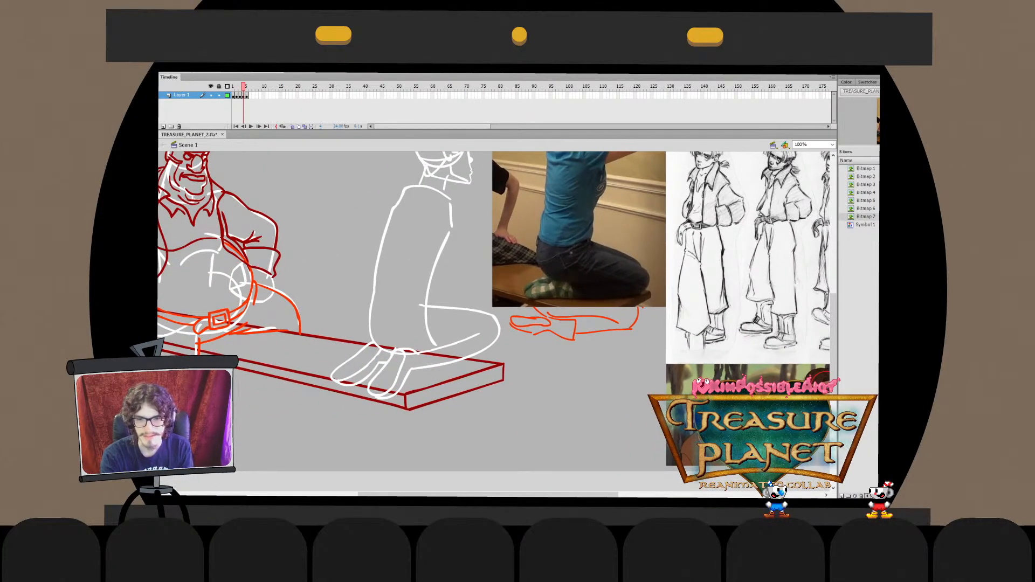
double_click(372, 345)
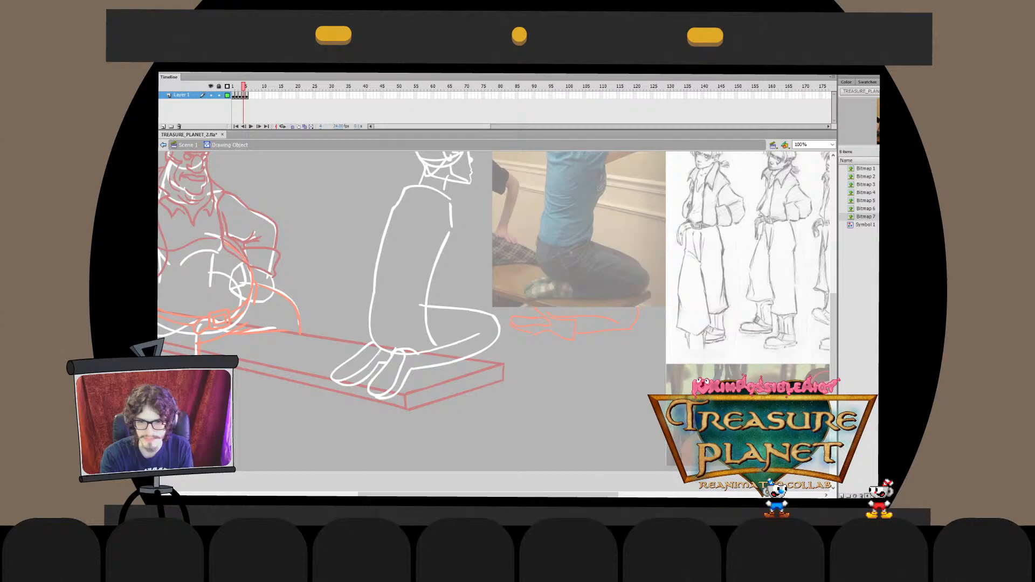
left_click(353, 357)
key("Escape")
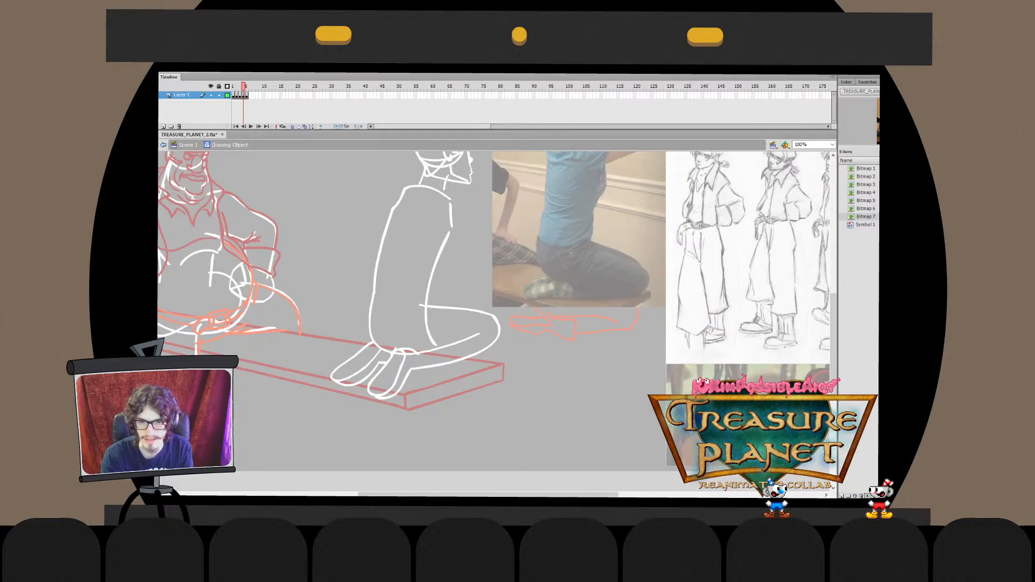
left_click(353, 357)
key("Escape")
left_click(353, 356)
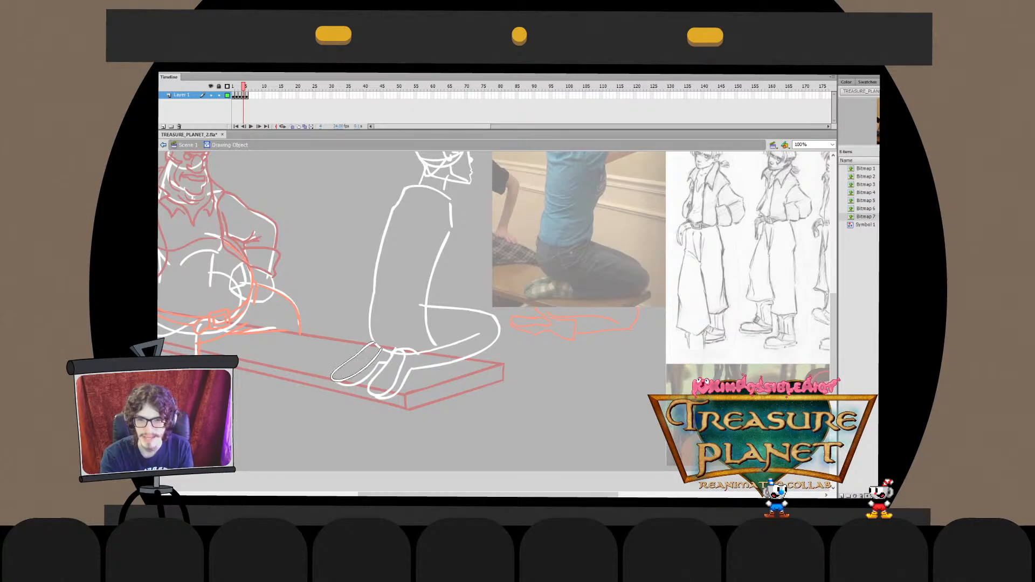
key("Escape")
key("ctrl+e")
key("Escape")
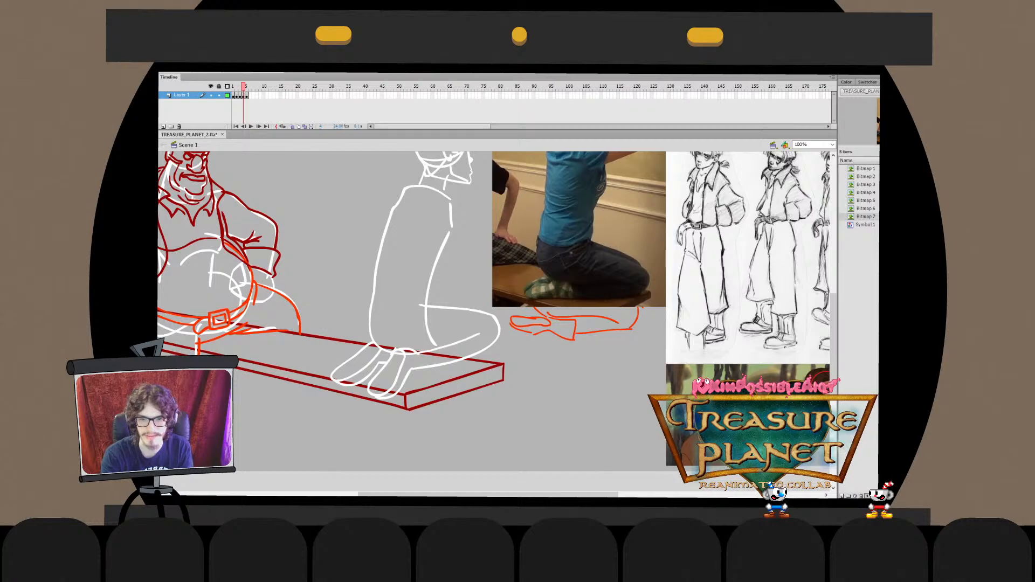
double_click(353, 357)
left_click(364, 347)
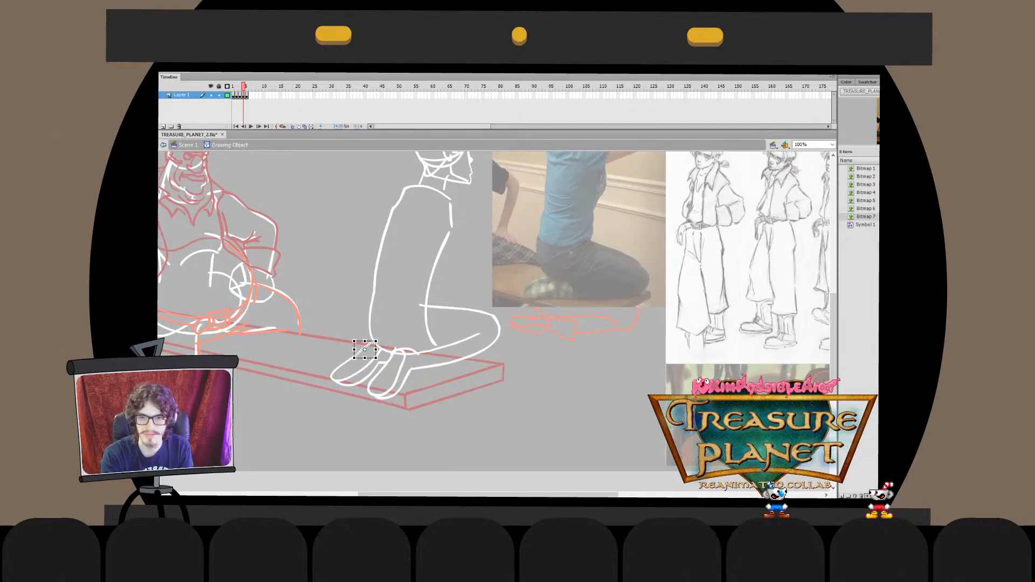
key("Escape")
key("ctrl+e")
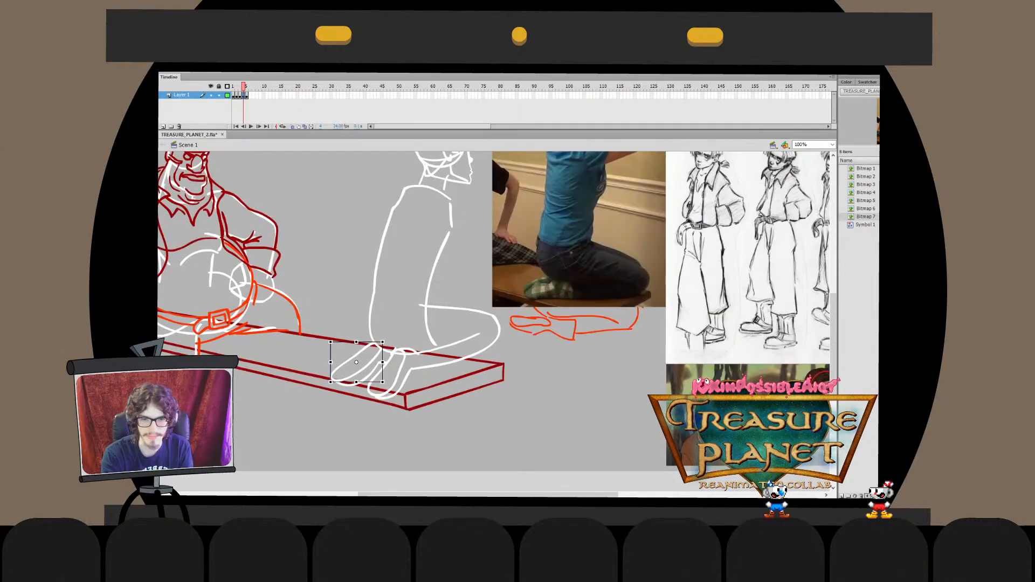
Clean up the short ankle line under the seat by adjusting it and removing its excess piece
double_click(416, 353)
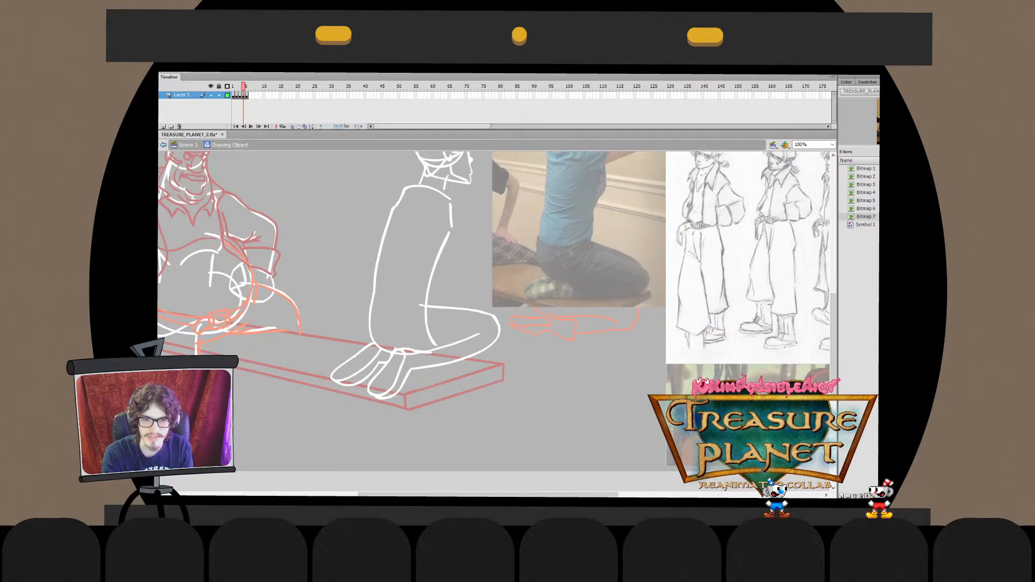
left_click_drag(420, 341, 439, 362)
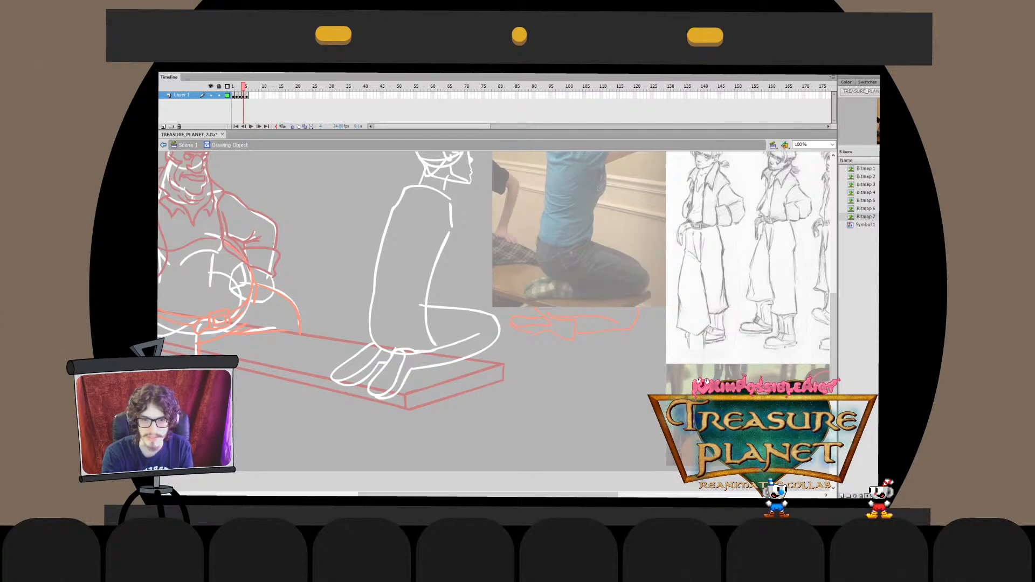
key("ctrl+e")
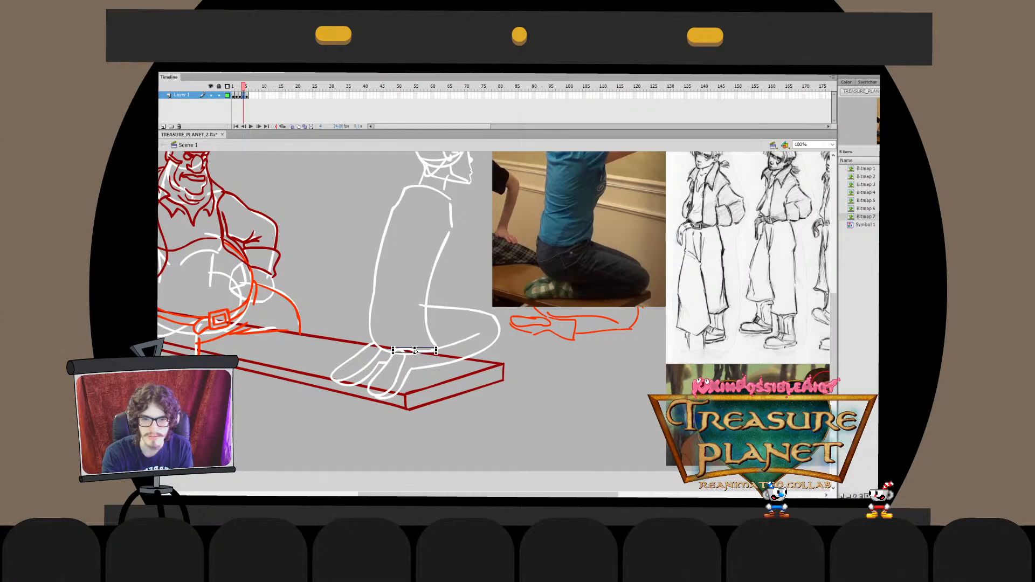
double_click(415, 350)
left_click(419, 351)
left_click(420, 345)
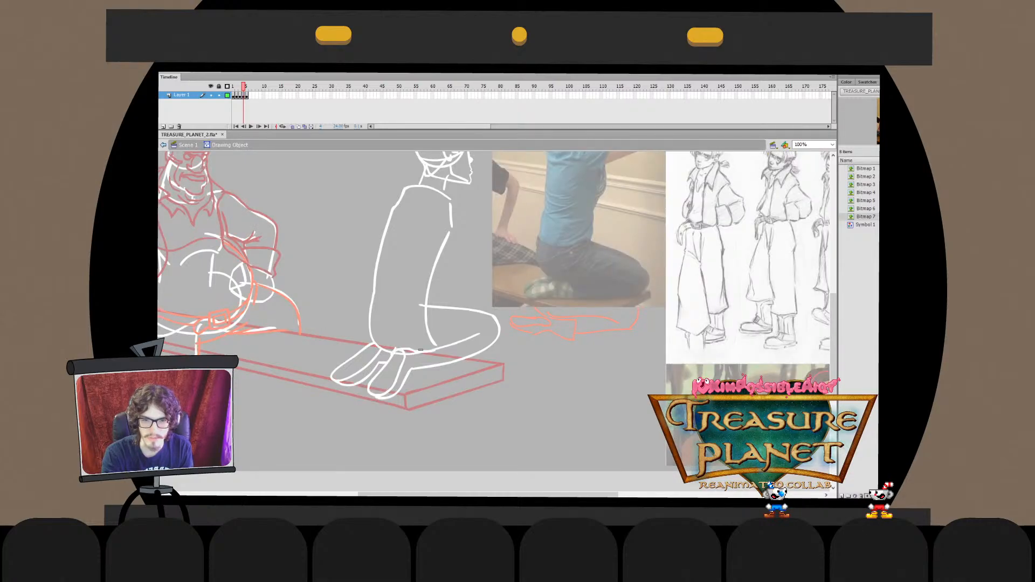
left_click(419, 351)
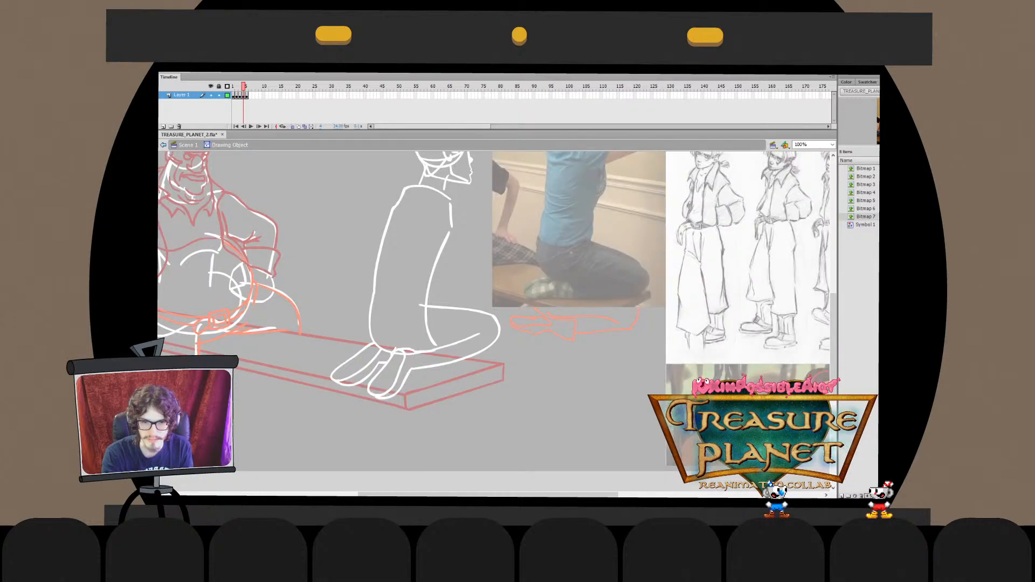
key("Delete")
key("ctrl+e")
left_click(414, 350)
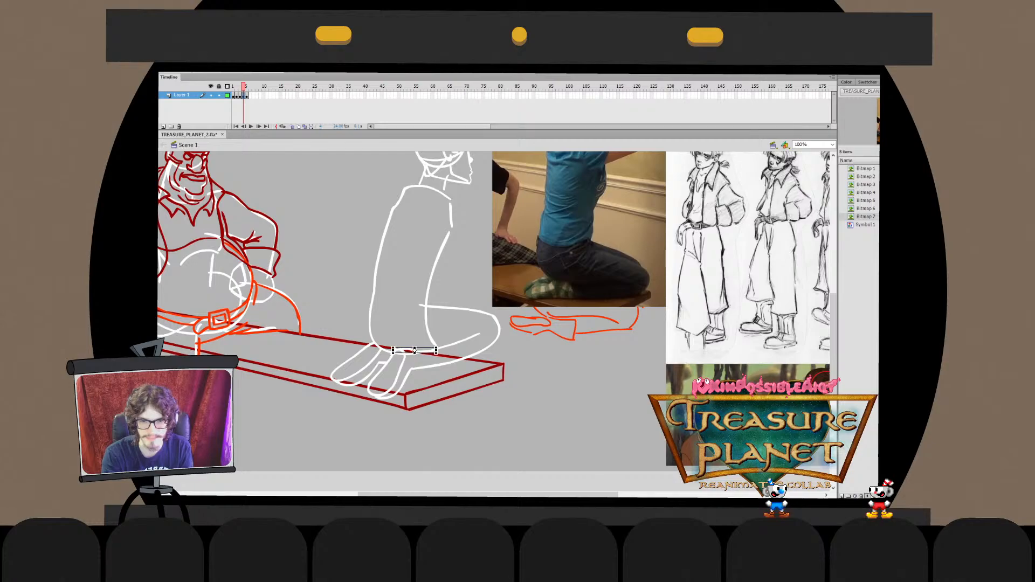
left_click(442, 362)
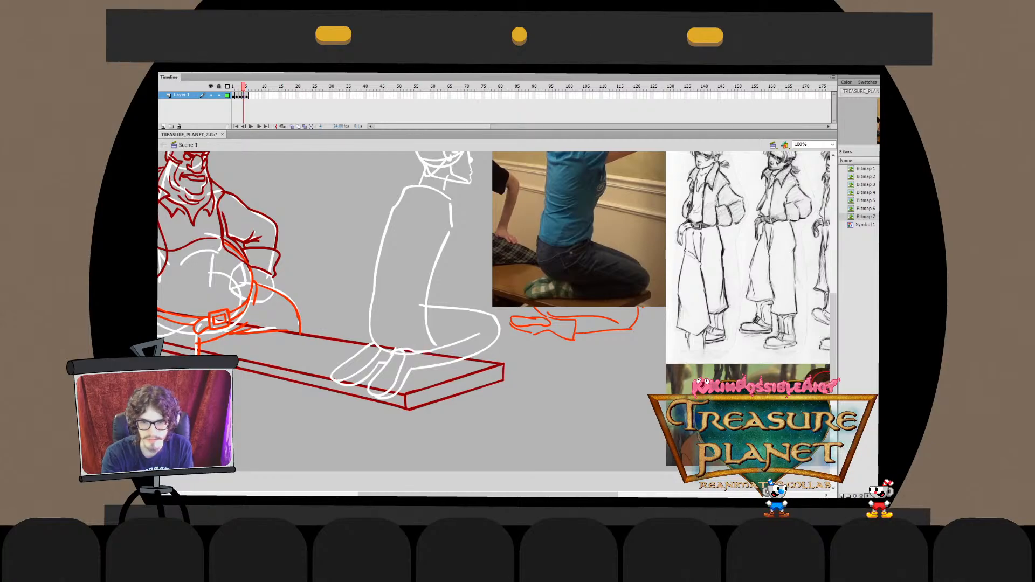
Touch up the near foot's outline where it joins the short ankle line beneath the seat
double_click(442, 362)
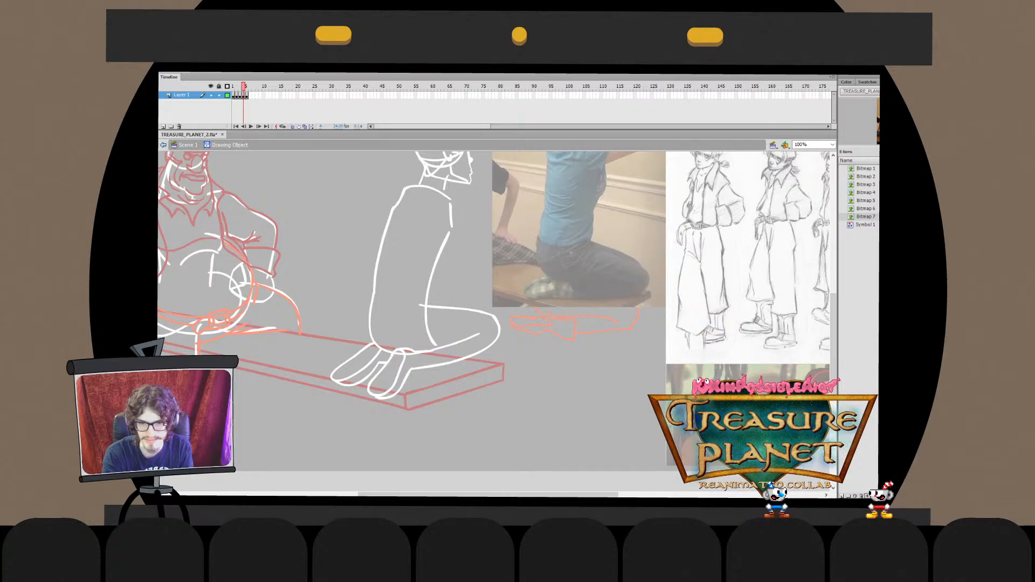
double_click(399, 387)
double_click(414, 351)
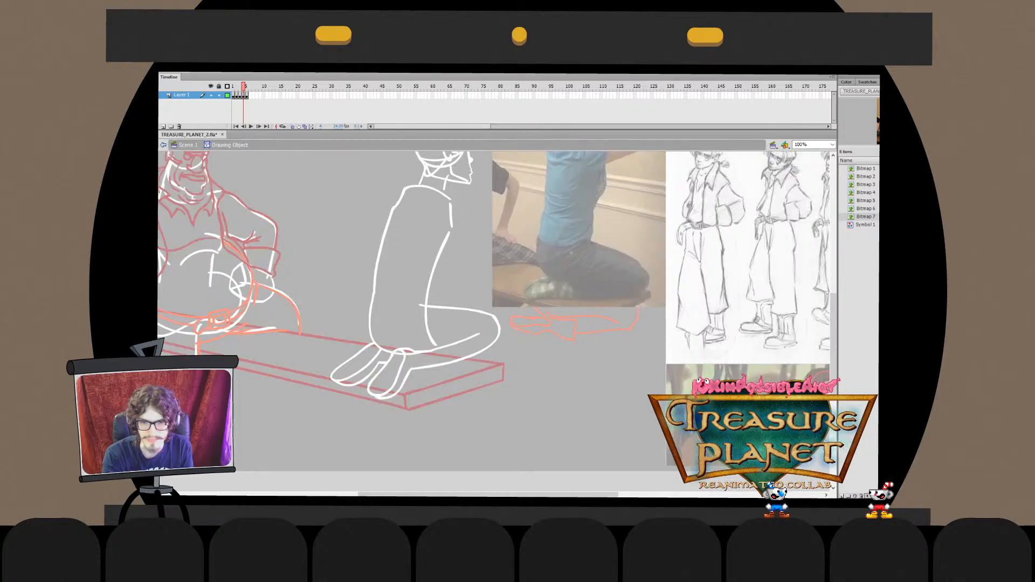
double_click(393, 372)
double_click(398, 353)
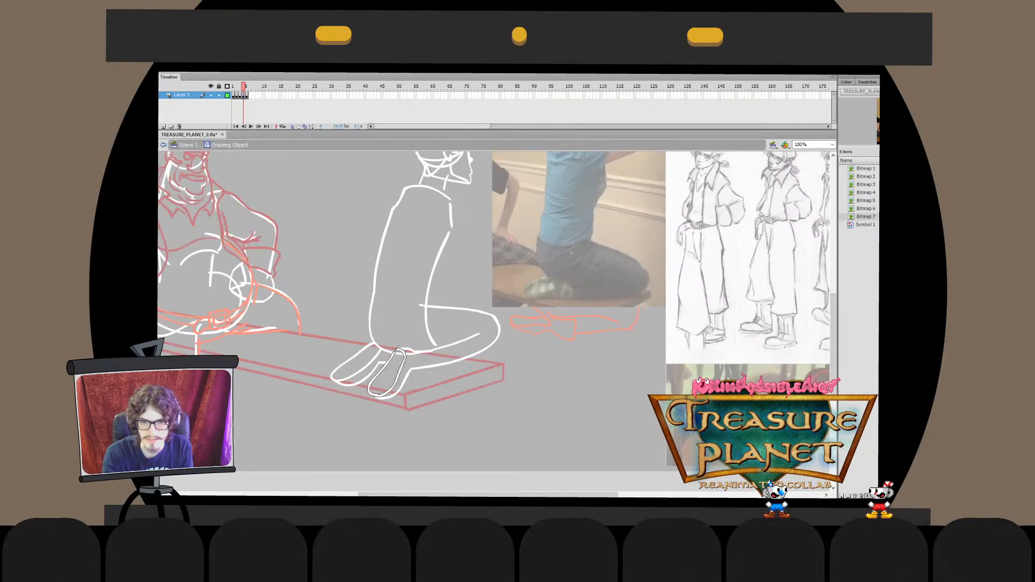
left_click(397, 339)
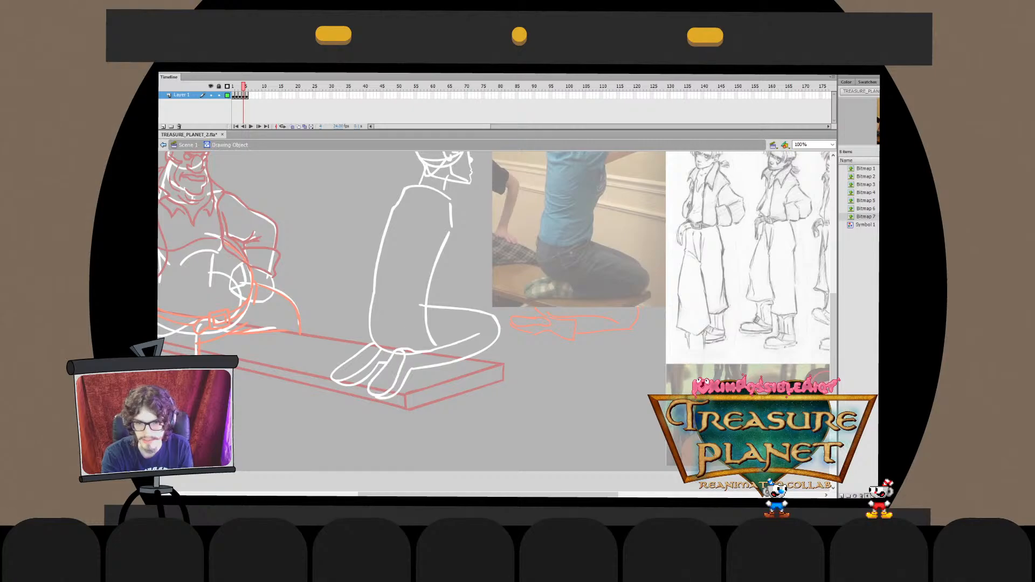
double_click(376, 355)
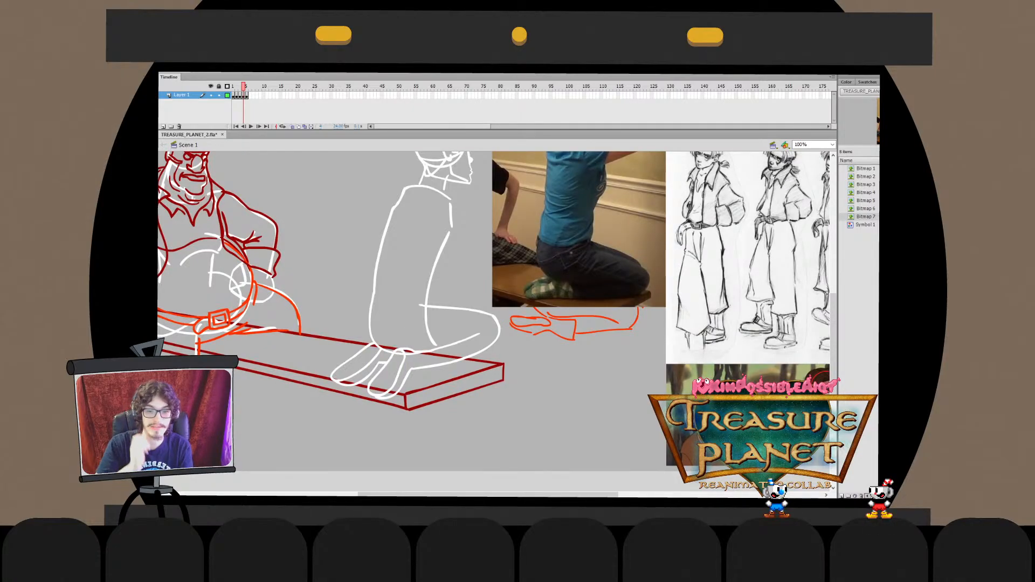
Transform the upper thigh line so it starts at the belly line, and trim the belly line where it crosses the thigh
left_click(456, 308)
key("q")
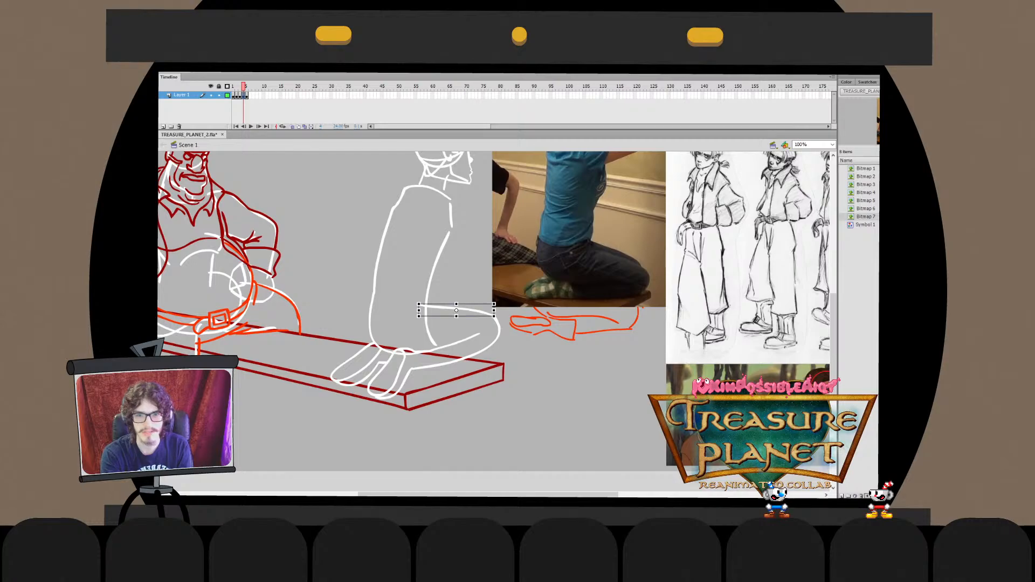
left_click_drag(419, 304, 423, 311)
key("Escape")
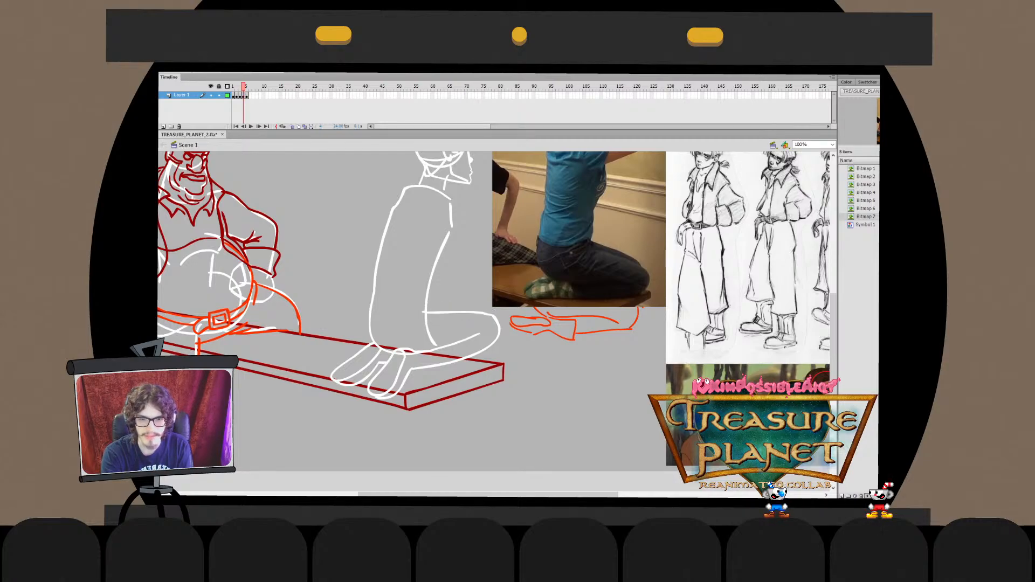
double_click(428, 331)
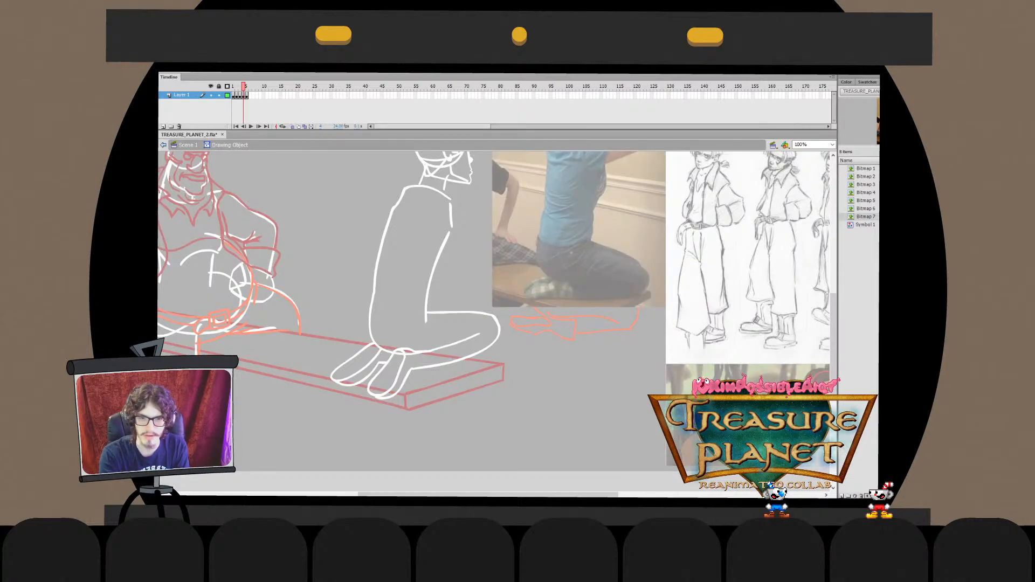
key("ctrl+e")
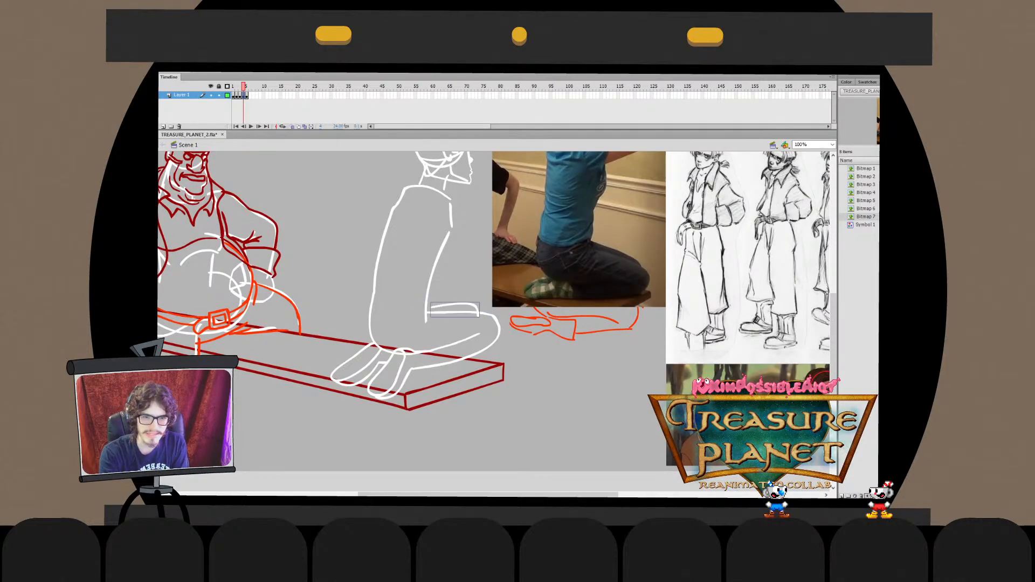
Add a far thigh line just above the near thigh, trim its overhang at the belly line and shorten it toward the knee
left_click(445, 311)
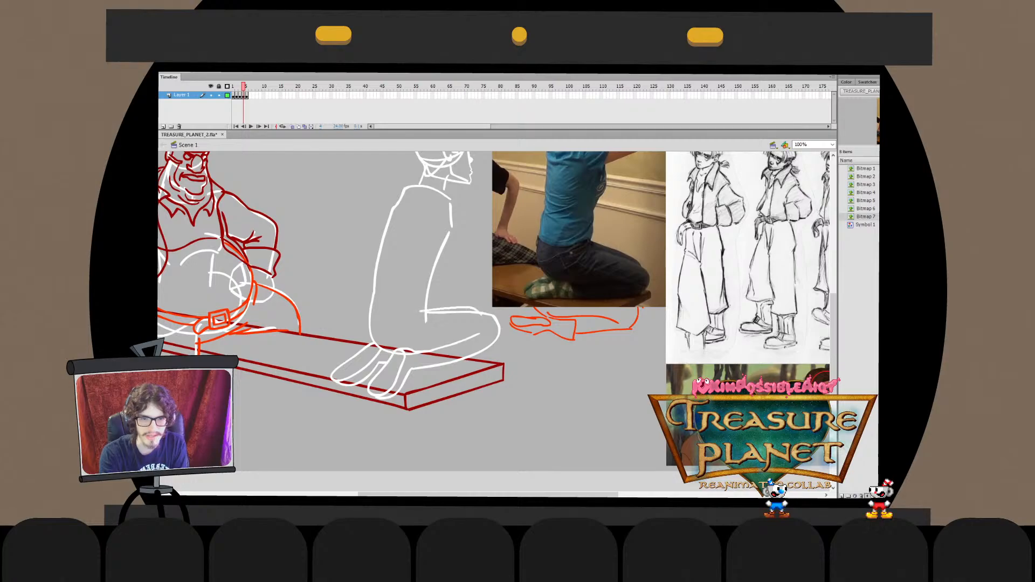
key("q")
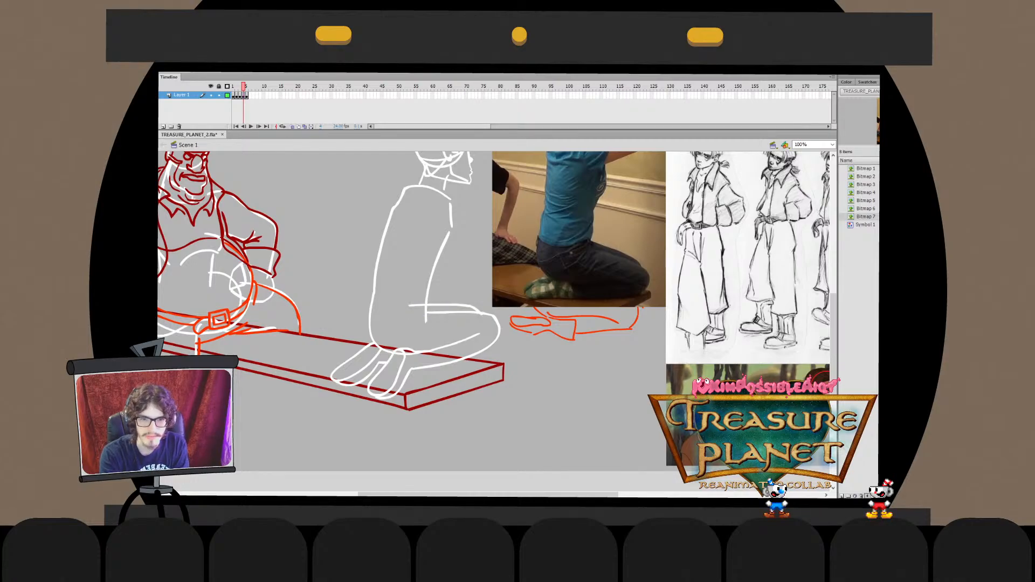
left_click_drag(445, 307, 452, 303)
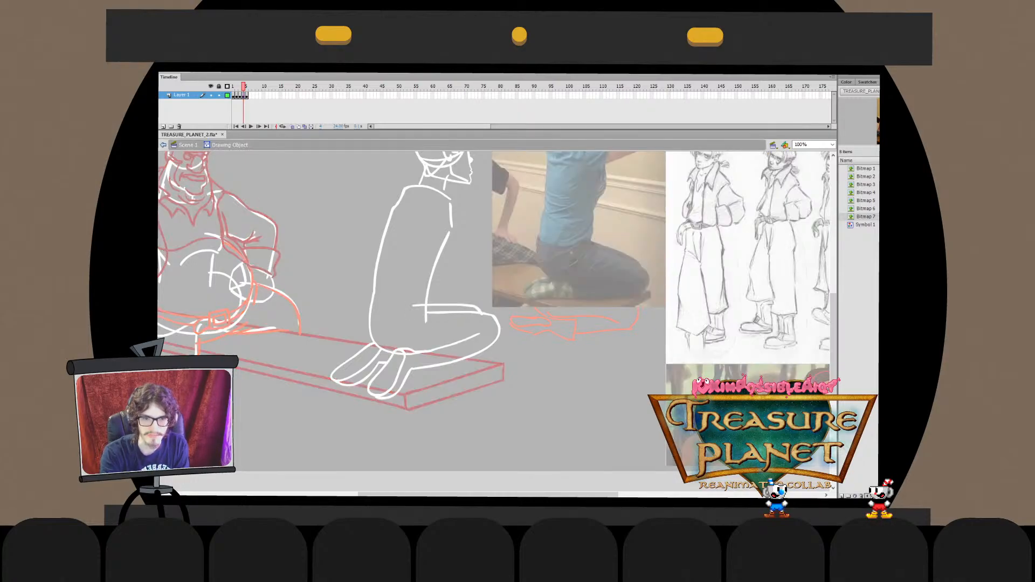
double_click(447, 311)
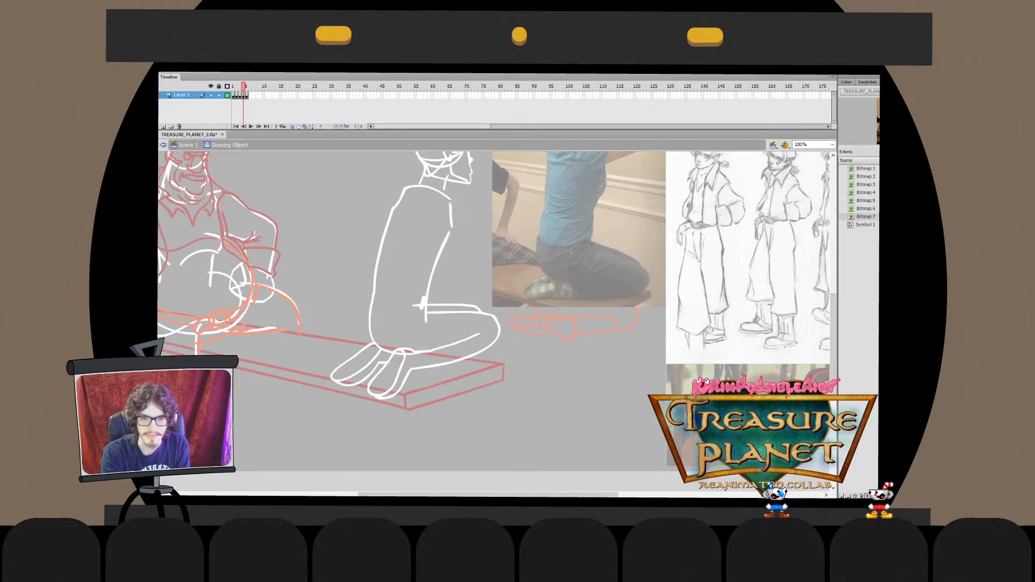
double_click(416, 305)
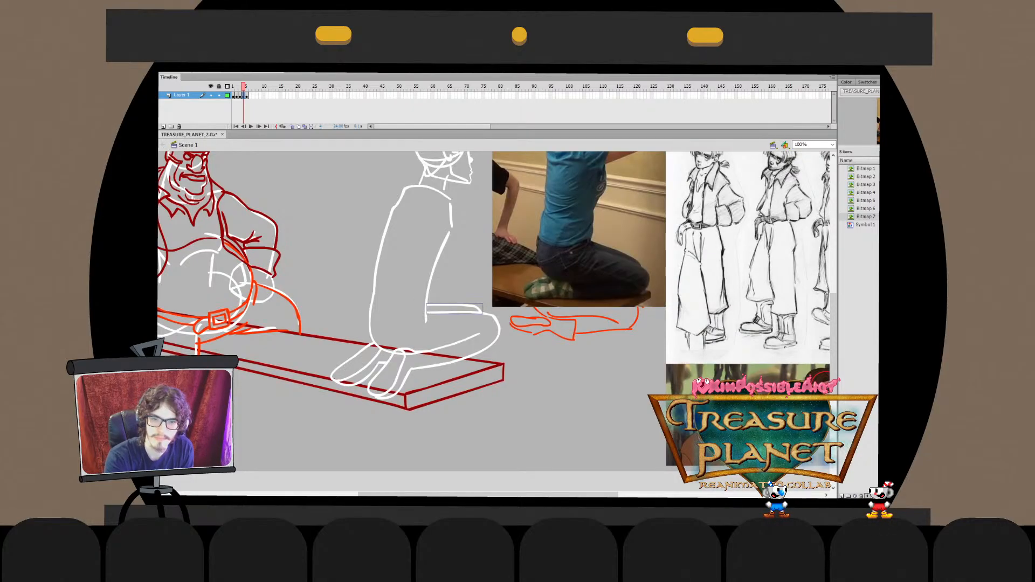
key("q")
mouse_move(426, 309)
left_mouse_down()
mouse_move(415, 309)
mouse_move(479, 309)
mouse_move(470, 308)
left_mouse_up()
key("Escape")
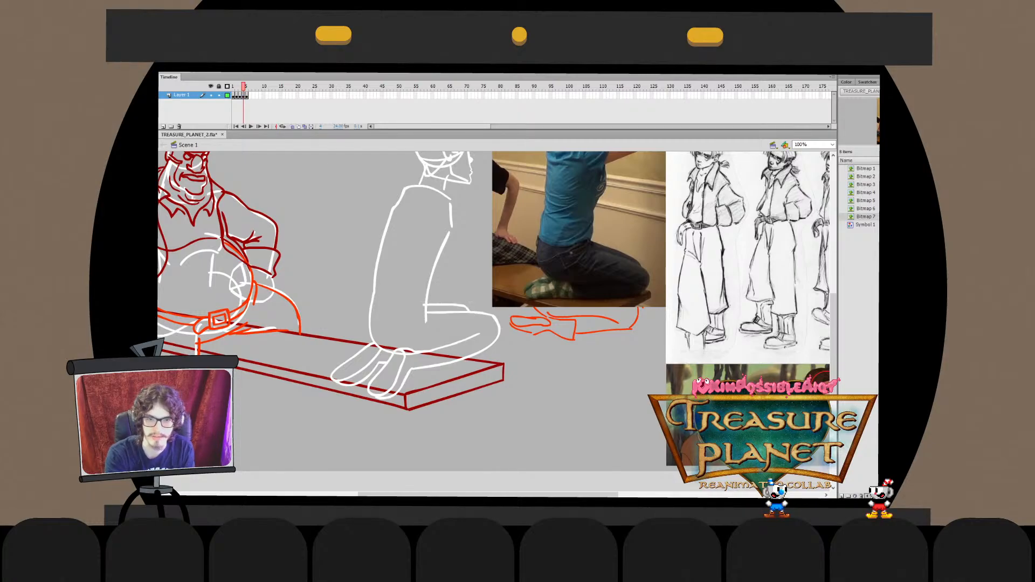
double_click(447, 308)
key("ctrl+z")
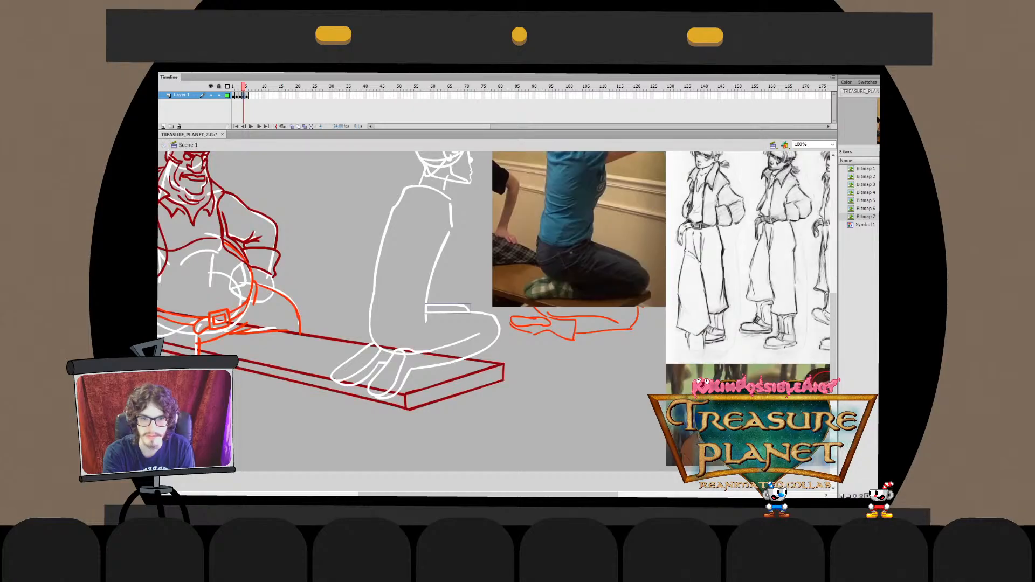
key("ctrl+y")
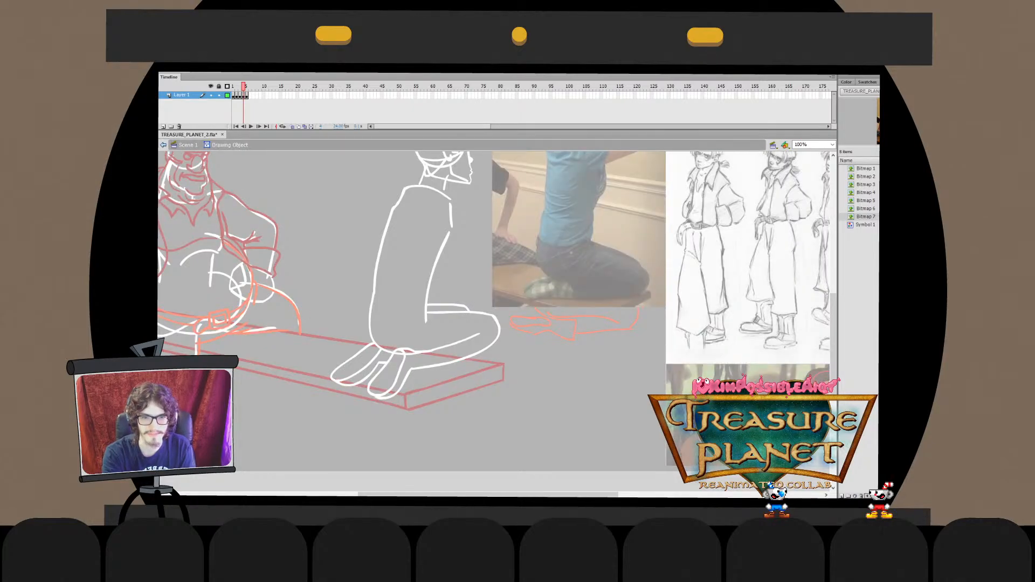
key("ctrl+z")
key("ctrl+z")
key("ctrl+y")
key("ctrl+y")
key("ctrl+y")
key("ctrl+z")
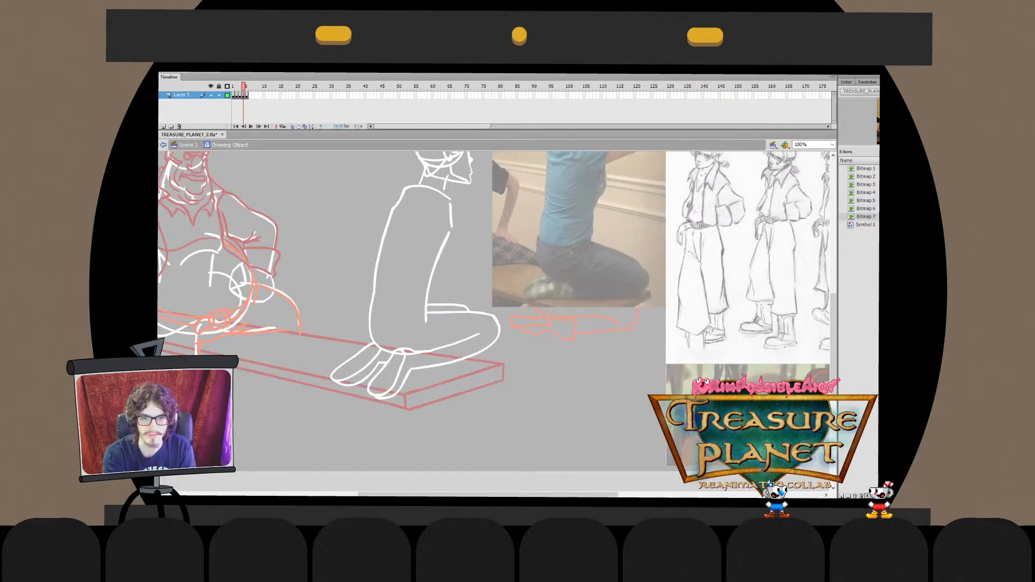
key("ctrl+z")
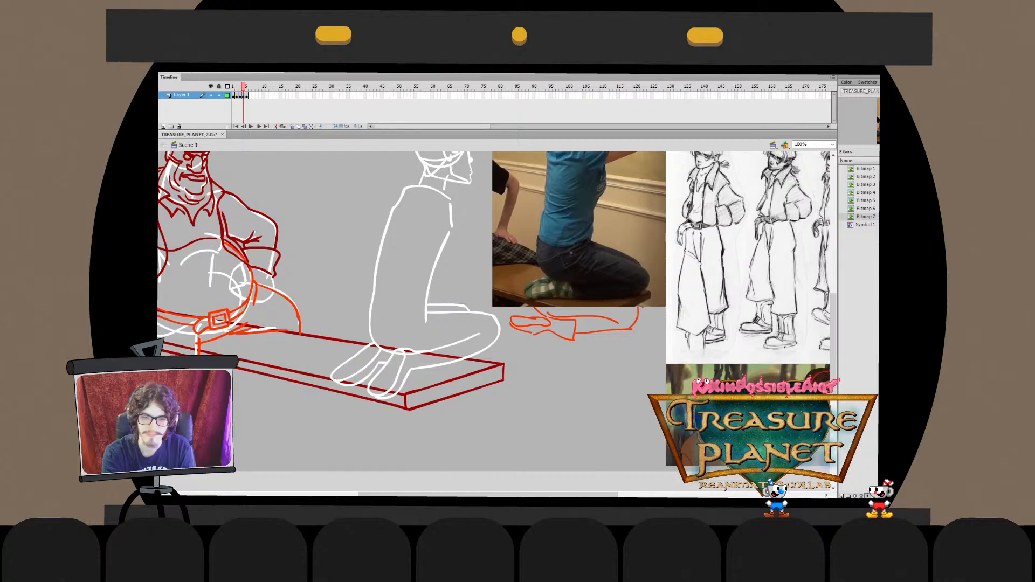
Select the near foot's lines and the short ankle line without the bench, and enlarge them slightly
mouse_move(518, 291)
left_mouse_down()
mouse_move(488, 318)
mouse_move(546, 337)
left_mouse_up()
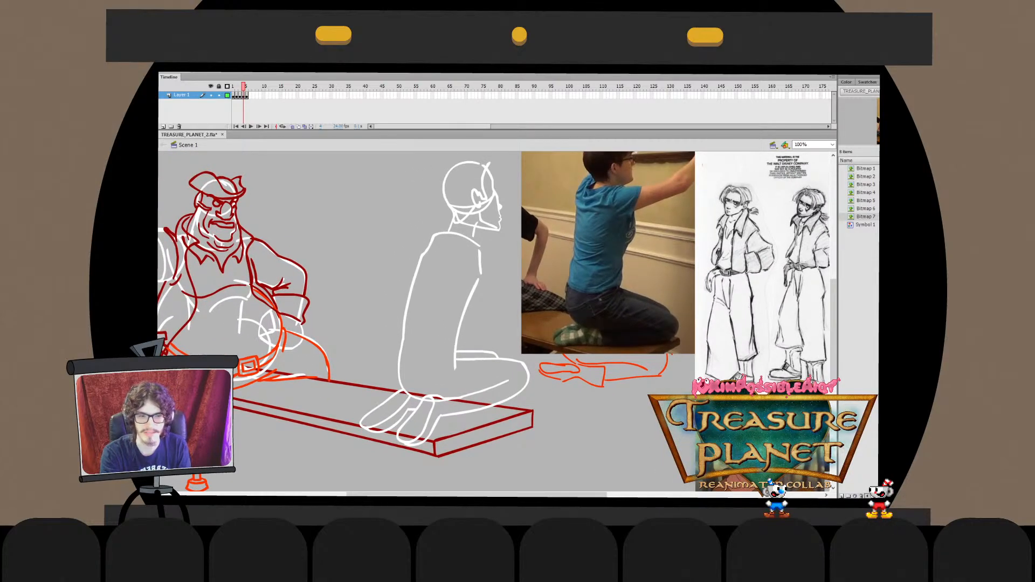
mouse_move(517, 291)
left_mouse_down()
mouse_move(554, 225)
mouse_move(480, 261)
mouse_move(581, 182)
left_mouse_up()
left_click_drag(474, 318, 499, 339)
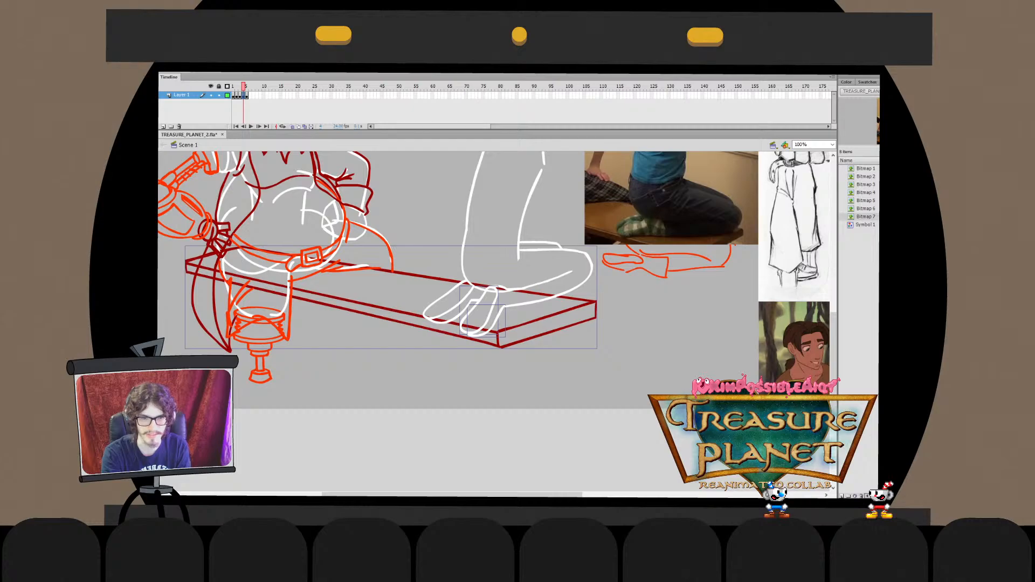
left_click(499, 342, "shift")
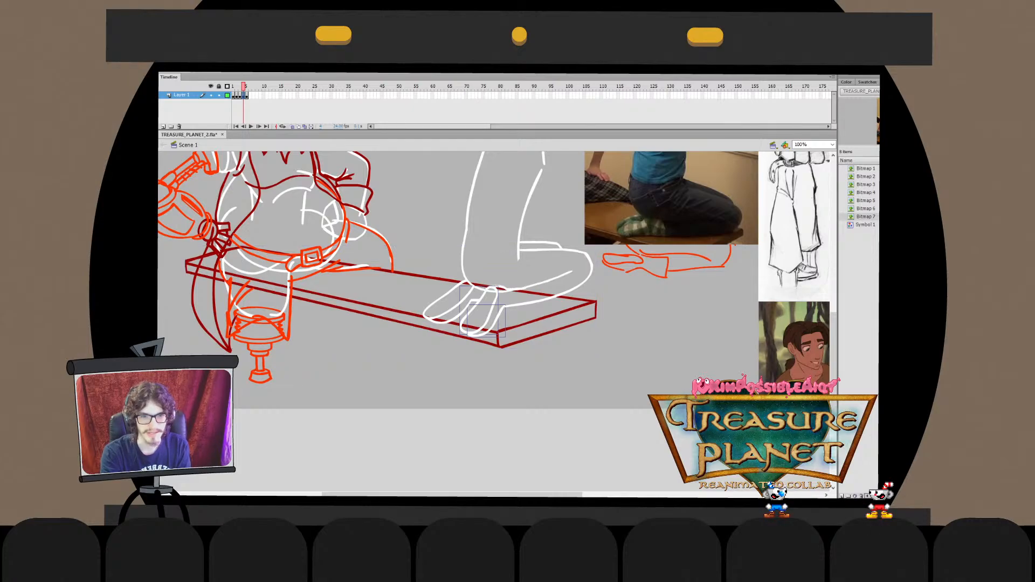
left_click_drag(477, 340, 498, 287)
left_click(499, 342, "shift")
key("q")
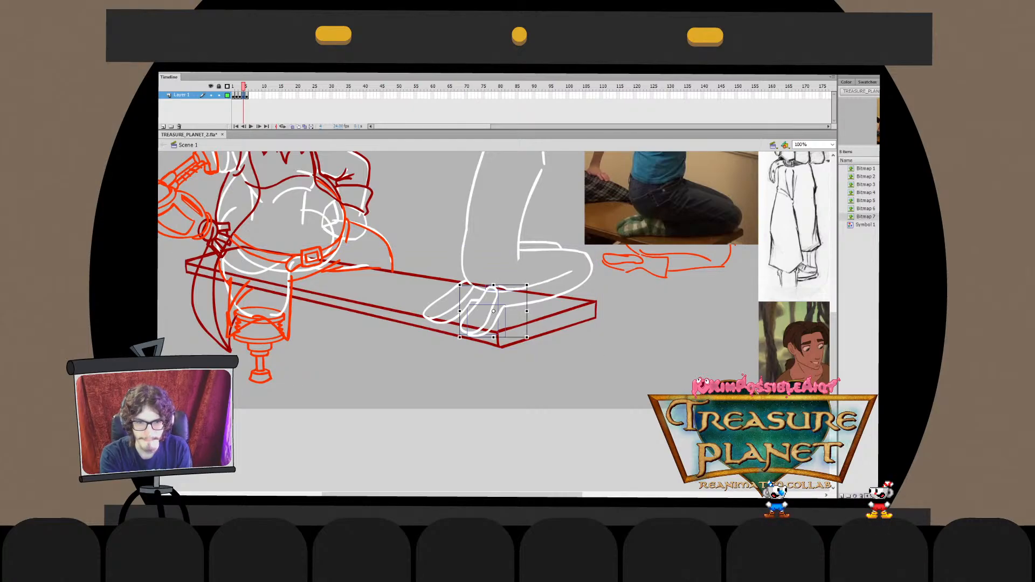
mouse_move(459, 336)
left_mouse_down()
mouse_move(452, 343)
mouse_move(477, 341)
left_mouse_up()
key("ctrl+z")
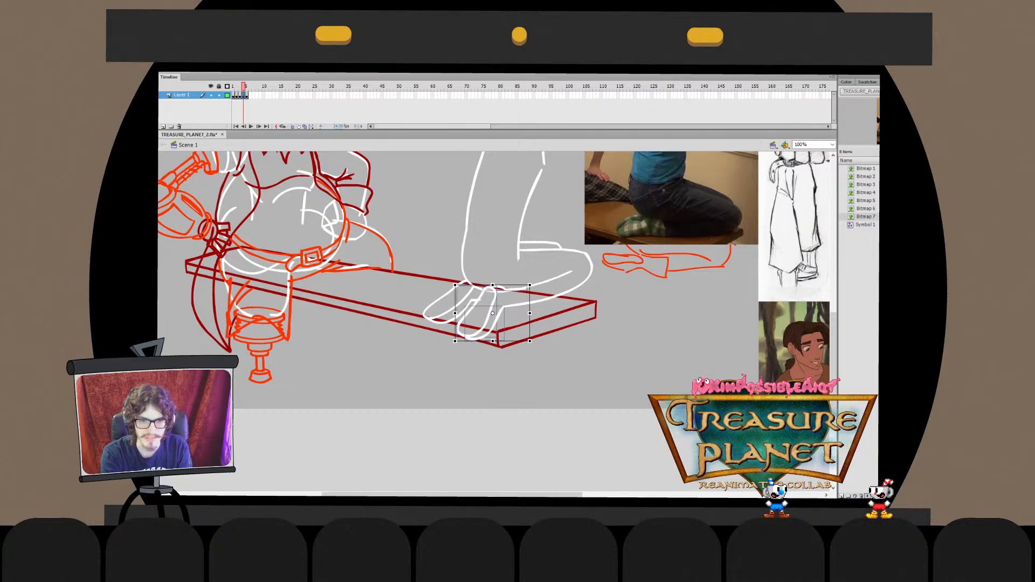
key("Escape")
Try to extend the short ankle line along the underside of the thigh, and delete the stray filled piece
double_click(519, 278)
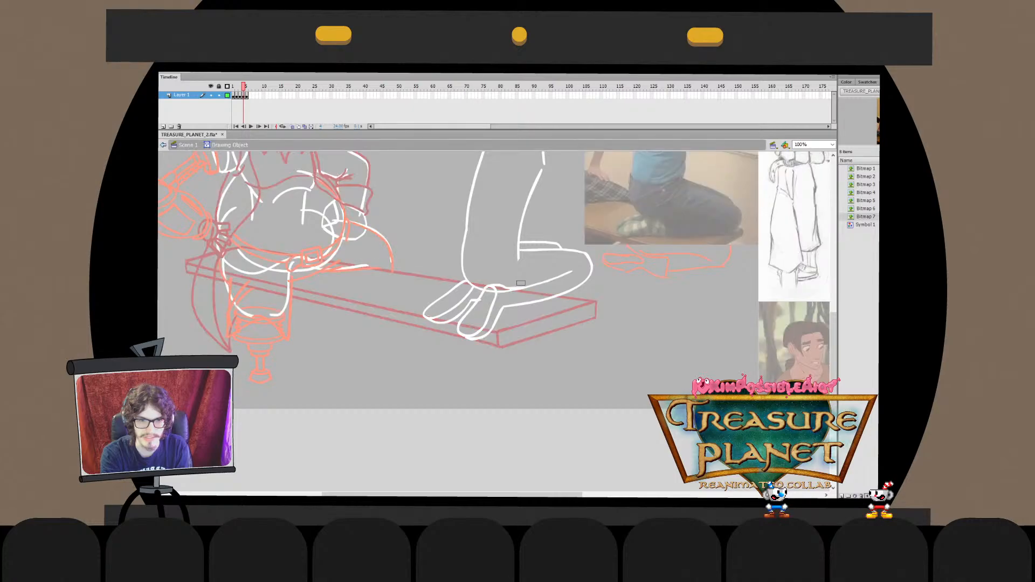
mouse_move(519, 288)
left_mouse_down()
mouse_move(571, 271)
mouse_move(518, 287)
mouse_move(586, 286)
mouse_move(570, 270)
left_mouse_up()
key("ctrl+z")
left_click(531, 283)
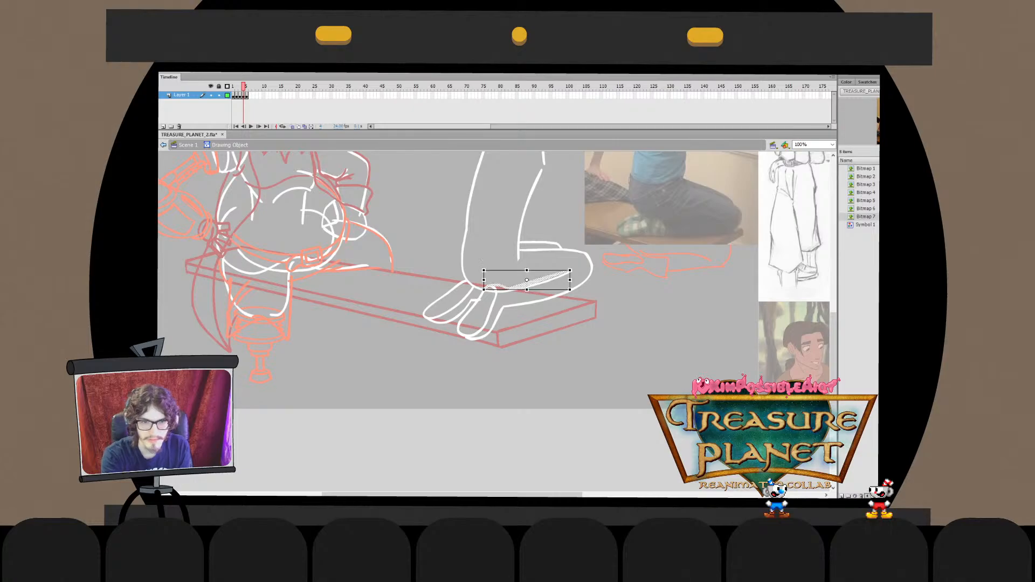
key("Escape")
left_click_drag(512, 286, 545, 278)
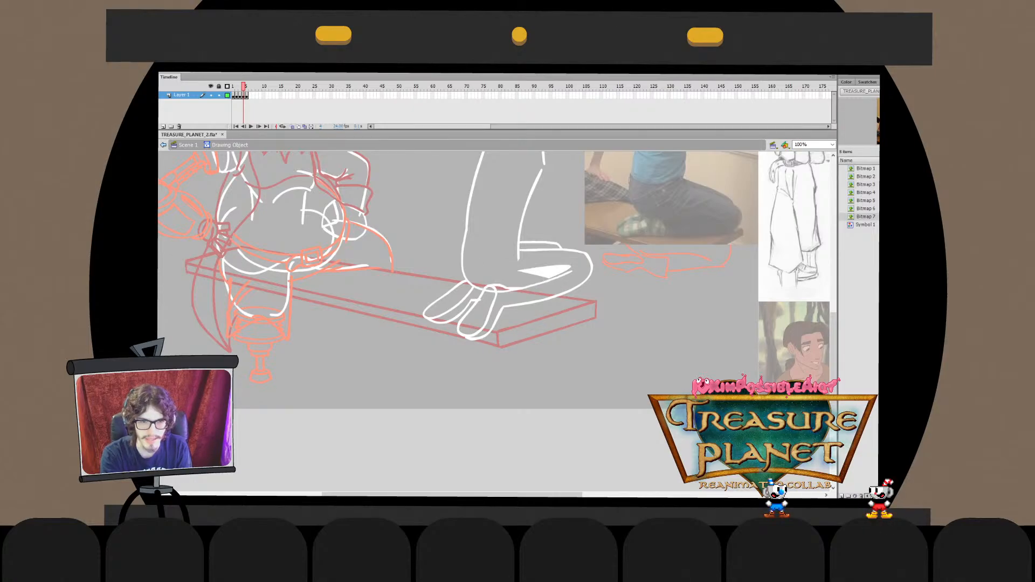
left_click(543, 272)
key("Delete")
key("ctrl+e")
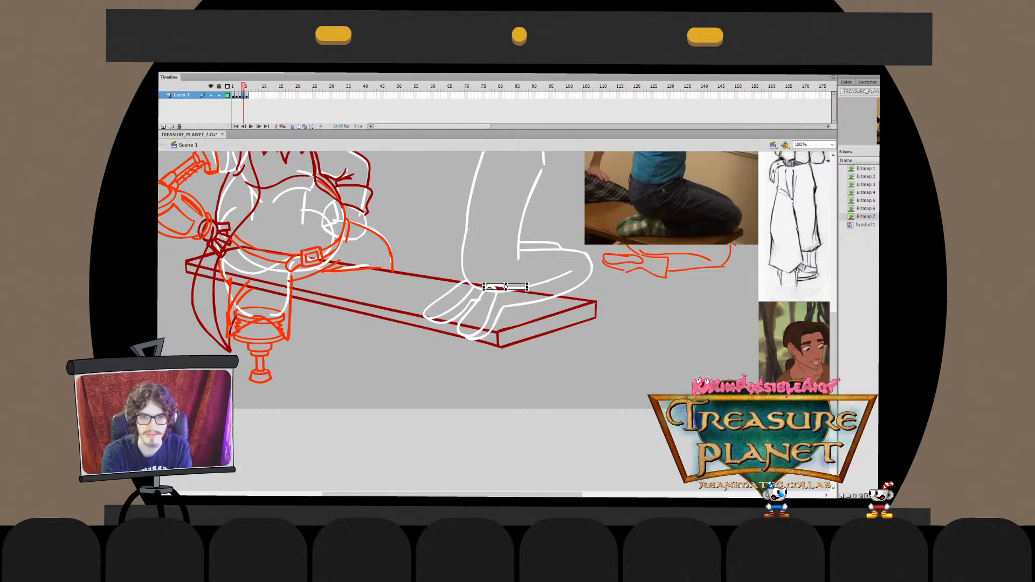
Select the far foot's lines and enlarge them slightly to match the near foot
left_click_drag(418, 286, 453, 323)
left_click(448, 305)
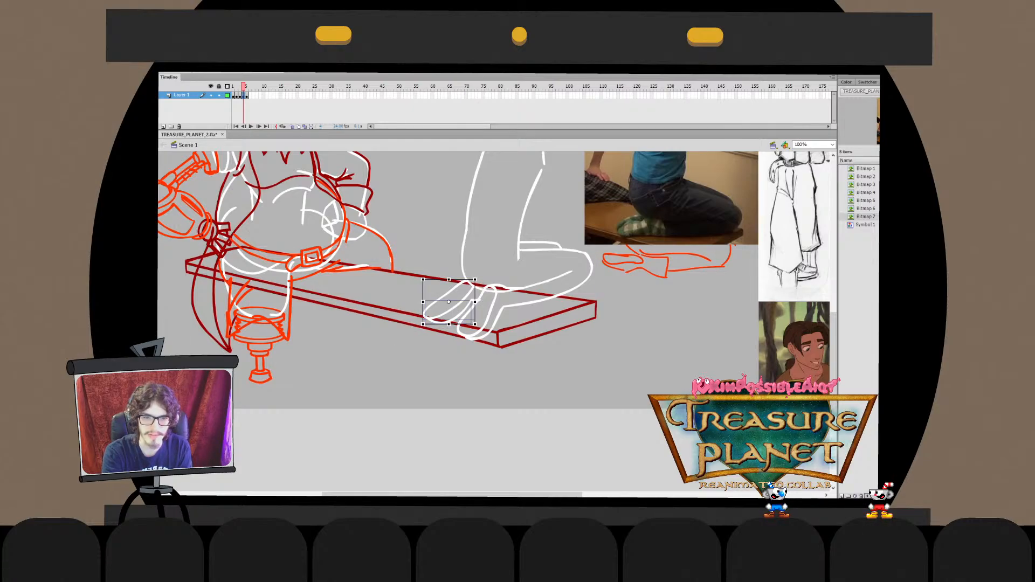
left_click(475, 300, "shift")
left_click_drag(424, 279, 446, 306)
key("Escape")
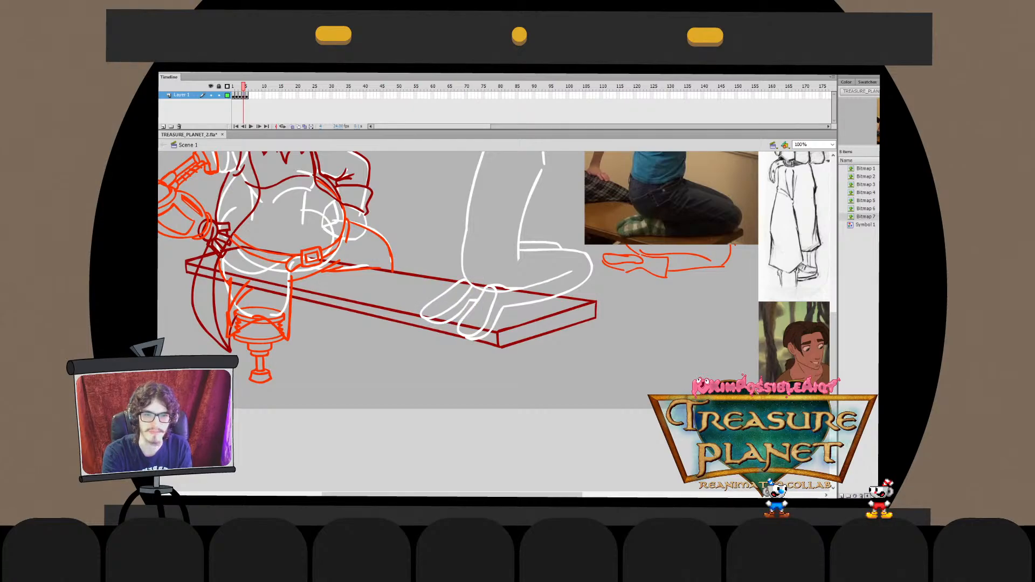
Lengthen the short ankle line toward the knee and touch up the small line on the near foot
double_click(506, 287)
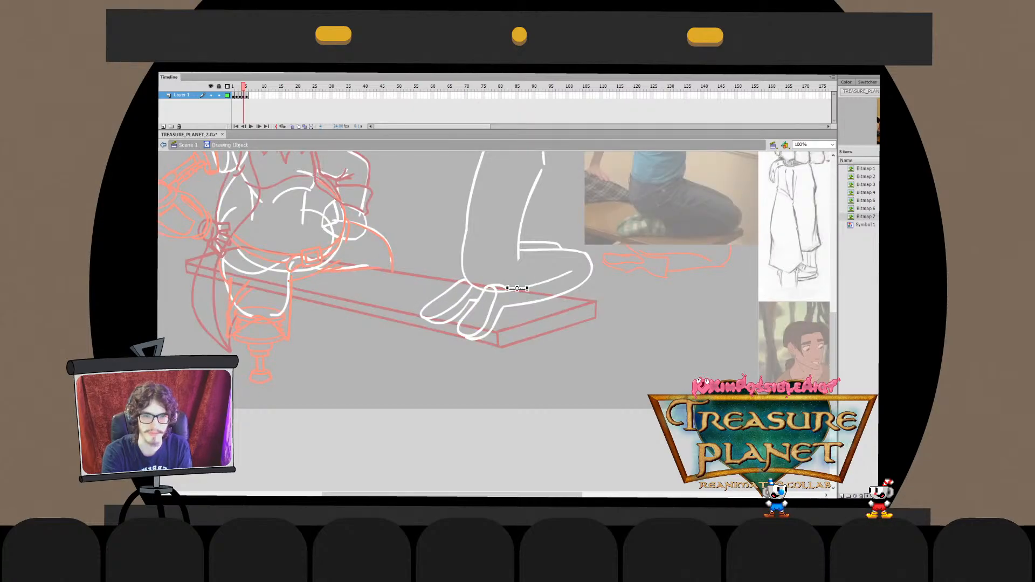
double_click(517, 288)
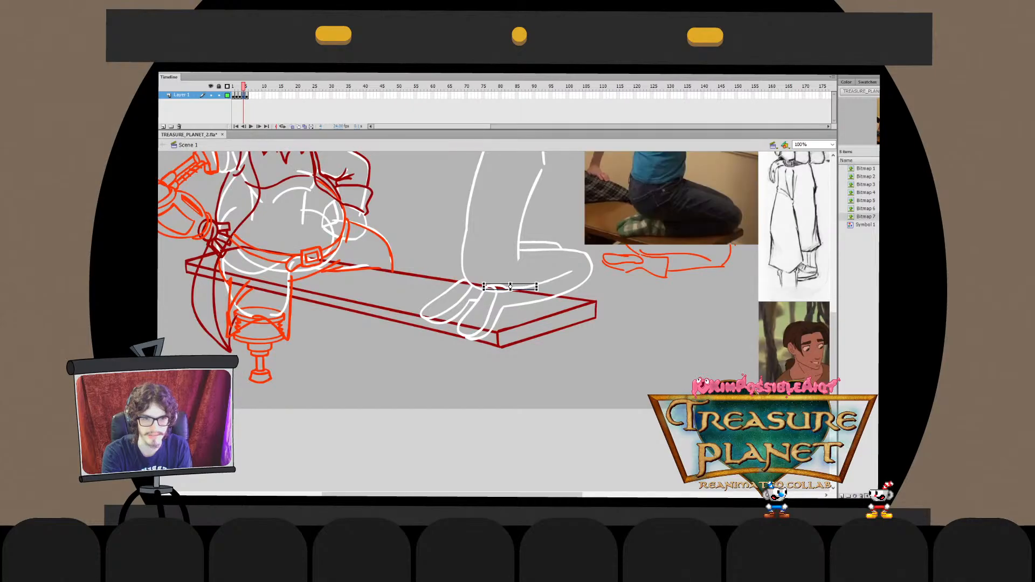
left_click_drag(485, 269, 402, 281)
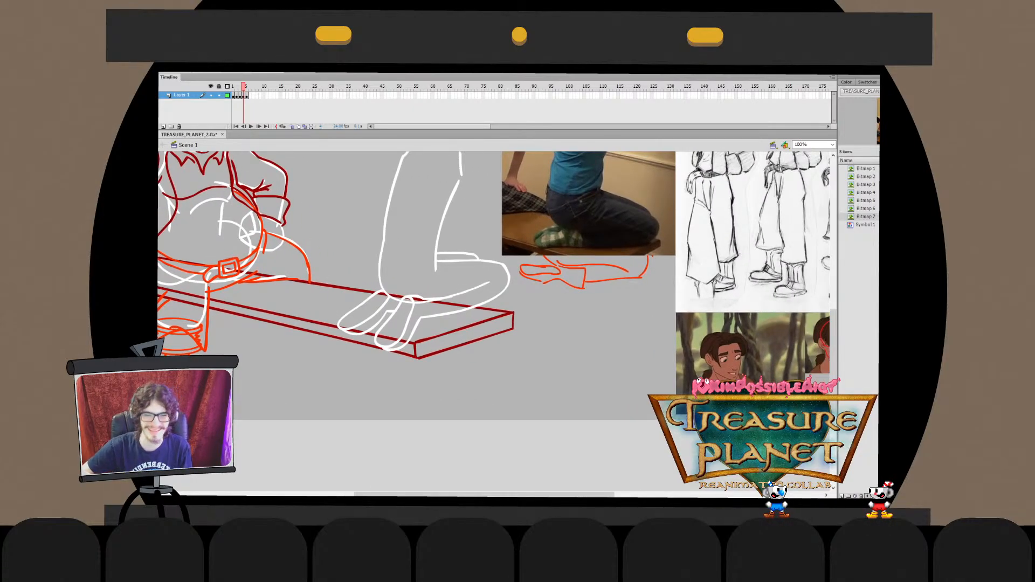
left_click_drag(485, 269, 496, 341)
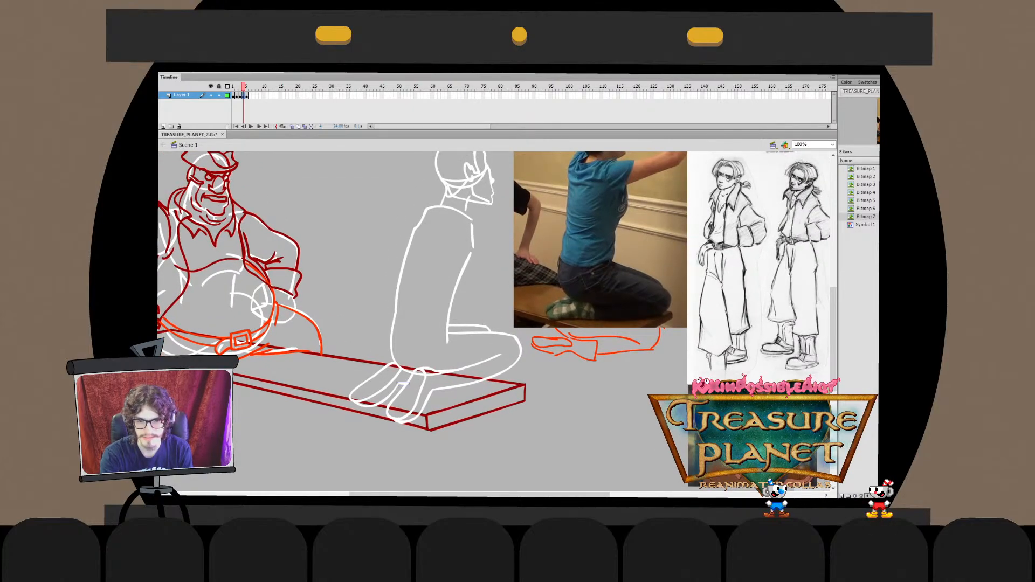
double_click(402, 383)
key("ctrl+e")
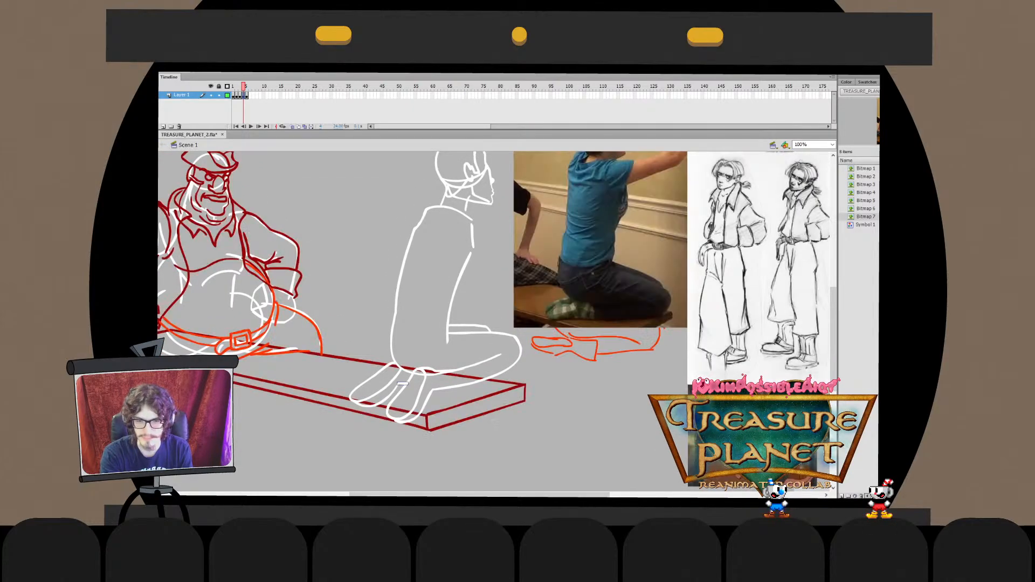
Select all of Jim's lines without the bench and scale the whole figure down
mouse_move(485, 270)
left_mouse_down()
mouse_move(479, 315)
mouse_move(494, 285)
mouse_move(471, 319)
mouse_move(490, 287)
mouse_move(341, 228)
mouse_move(442, 292)
mouse_move(508, 313)
left_mouse_up()
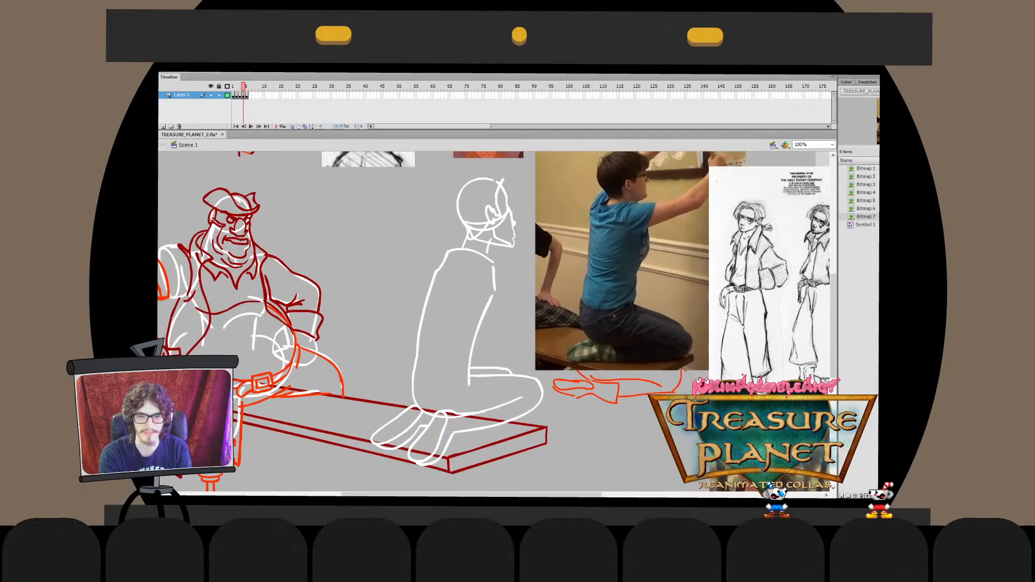
mouse_move(516, 177)
left_mouse_down()
mouse_move(402, 344)
mouse_move(372, 458)
left_mouse_up()
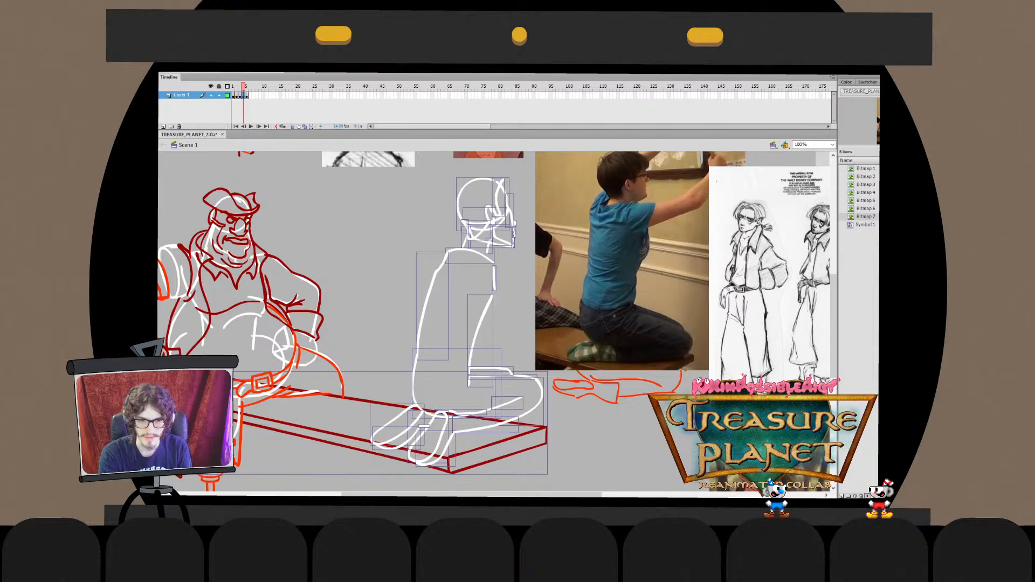
left_click(499, 458, "shift")
key("q")
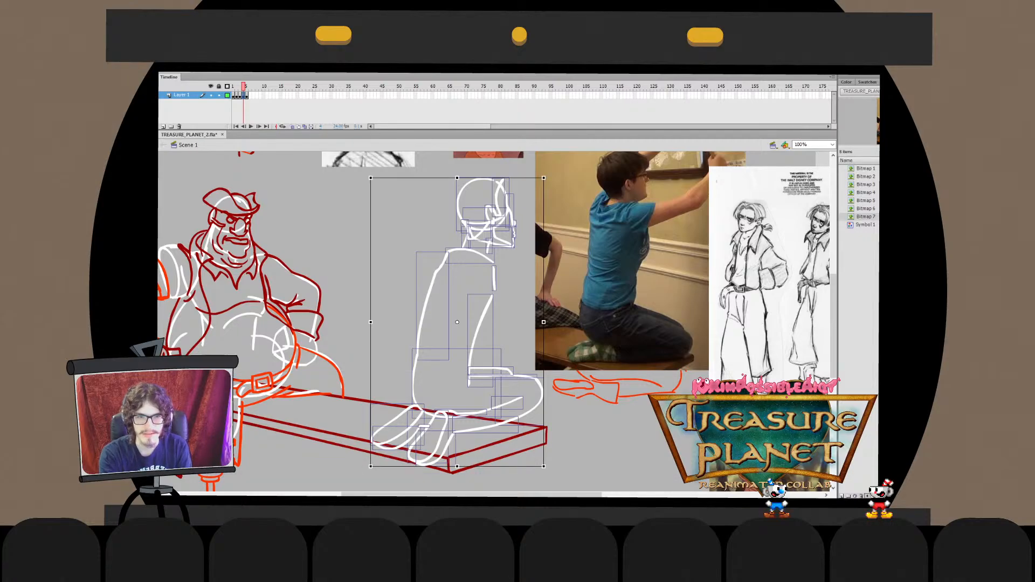
left_click_drag(543, 178, 507, 237)
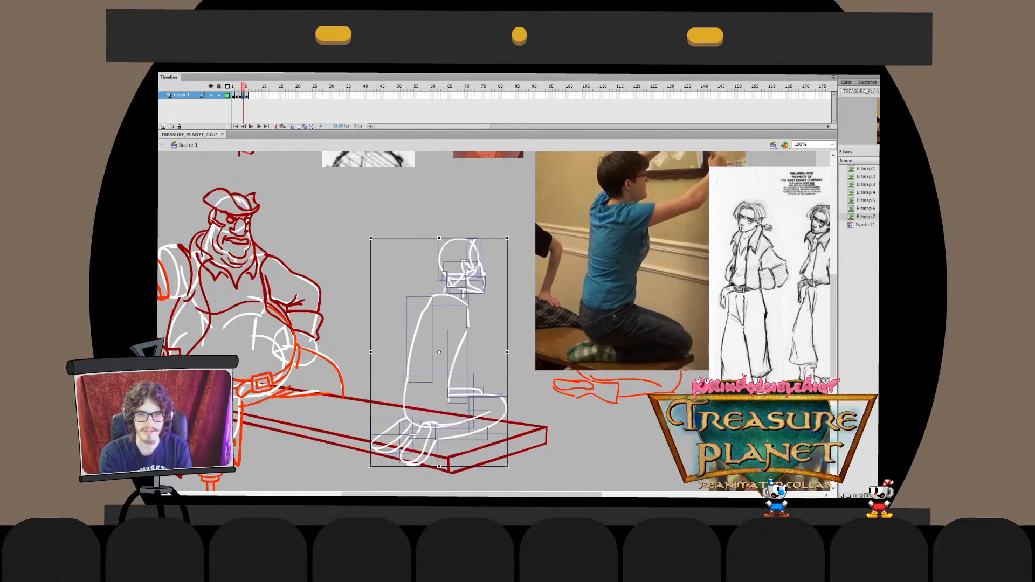
Try moving the reduced Jim figure over the pirate, and undo the trial placements and rotation
left_click_drag(439, 352, 222, 403)
key("ctrl+z")
key("ctrl+z")
key("ctrl+z")
key("ctrl+z")
key("ctrl+z")
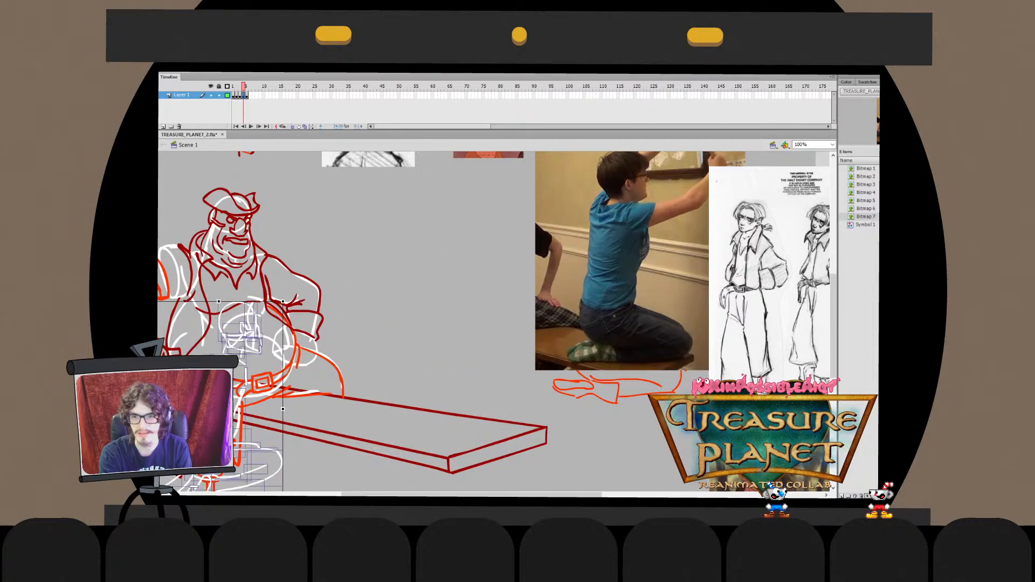
key("ctrl+z")
key("ctrl+z")
key("ctrl+z")
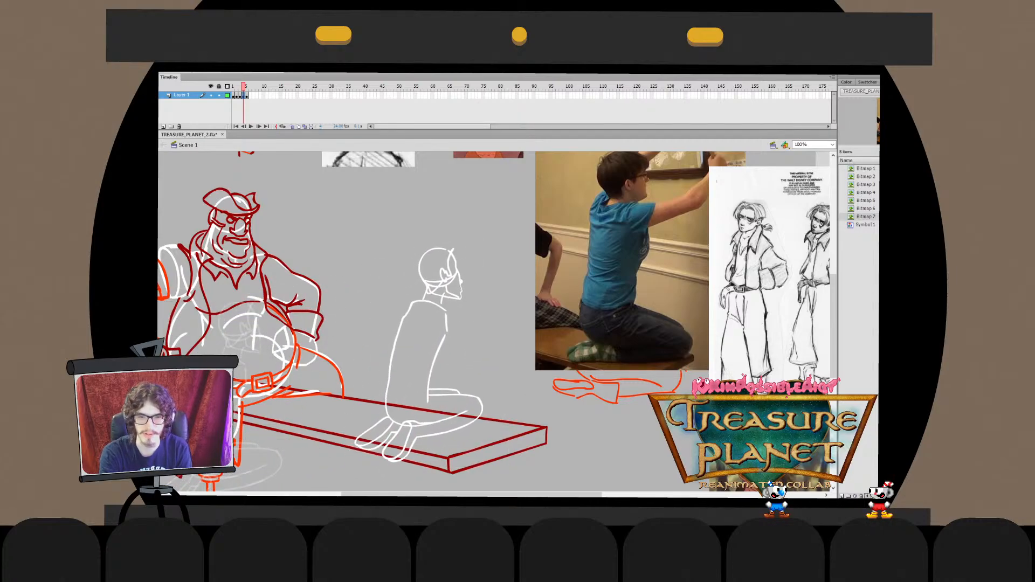
key("ctrl+z")
key("ctrl+z")
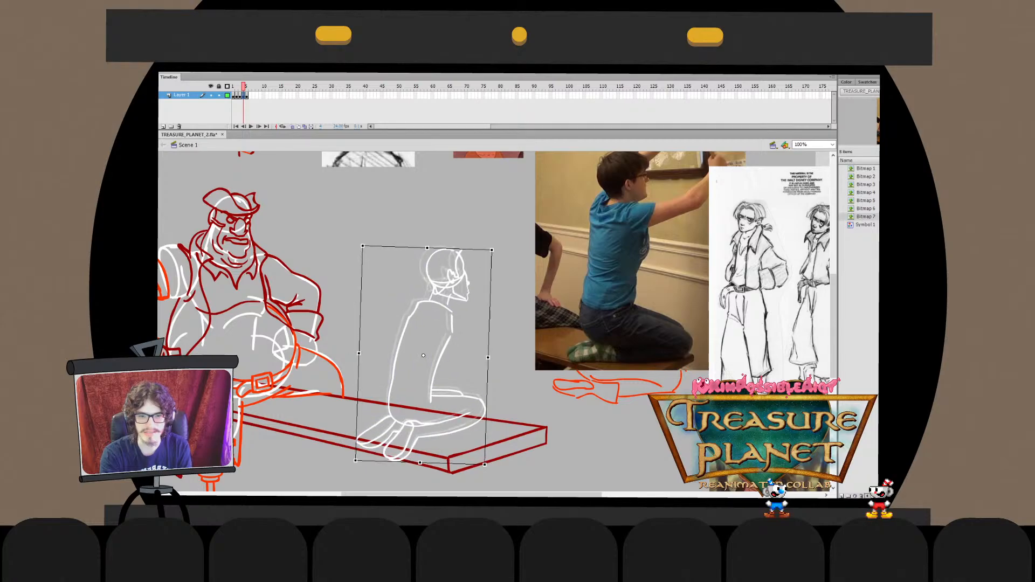
key("ctrl+z")
key("ctrl+z")
key("ctrl+z")
key("ctrl+z")
key("ctrl+z")
key("ctrl+z")
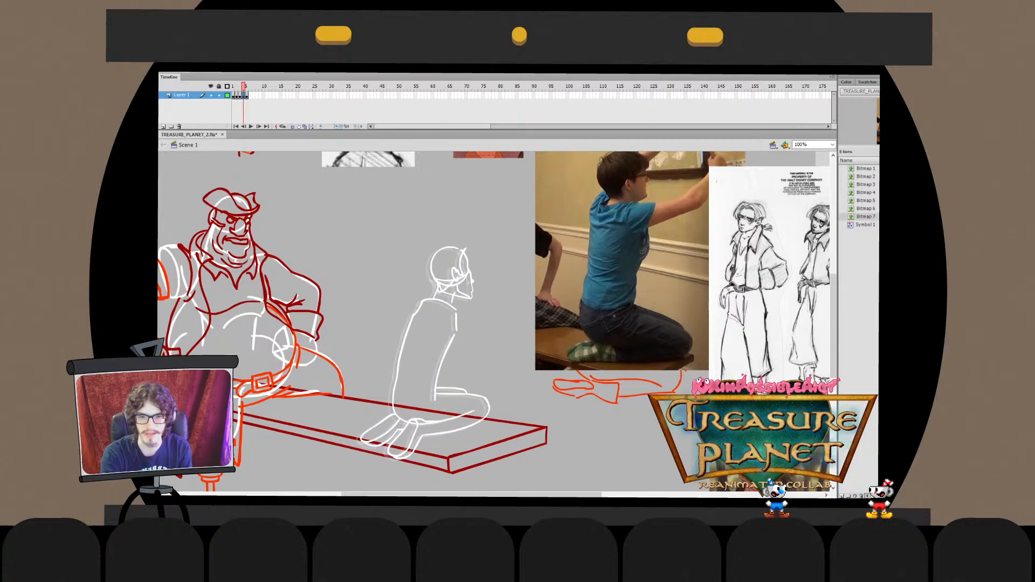
key("ctrl+z")
key("ctrl+z")
key("ctrl+z")
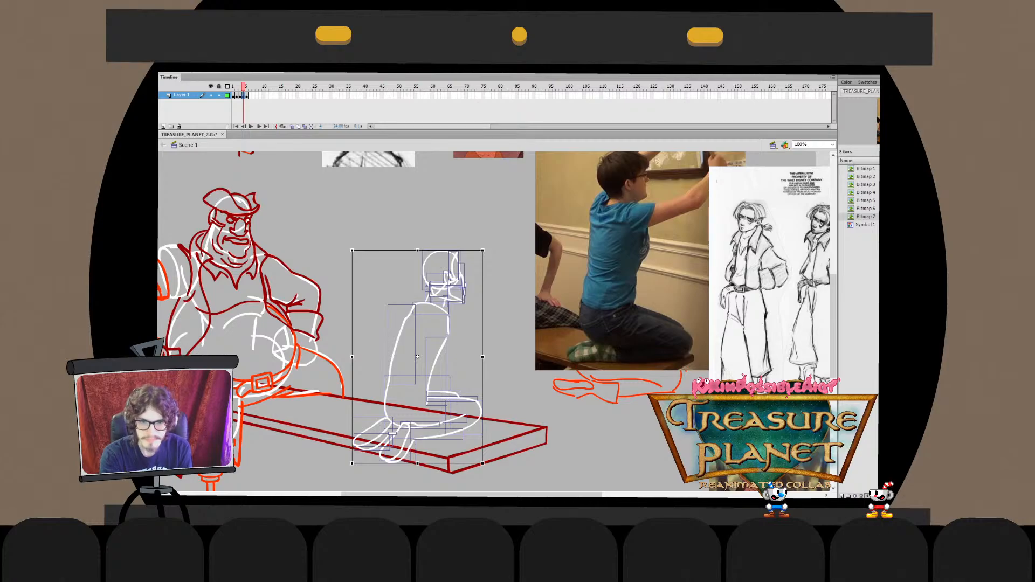
Move the Jim figure slightly up and away from the pirate on the bench, and try and undo a slight rotation
left_click_drag(394, 342, 402, 336)
left_click_drag(494, 241, 498, 243)
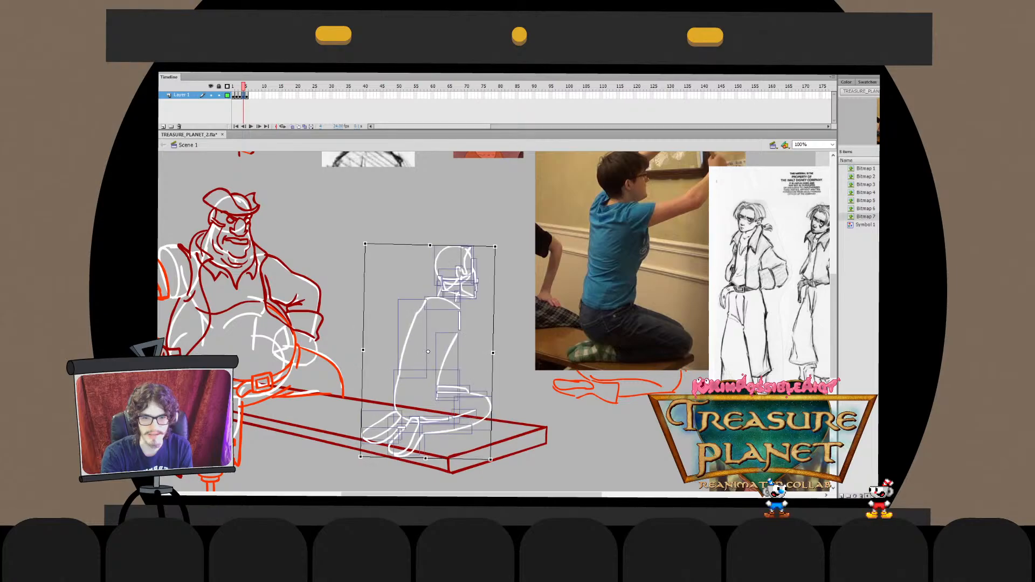
key("Up")
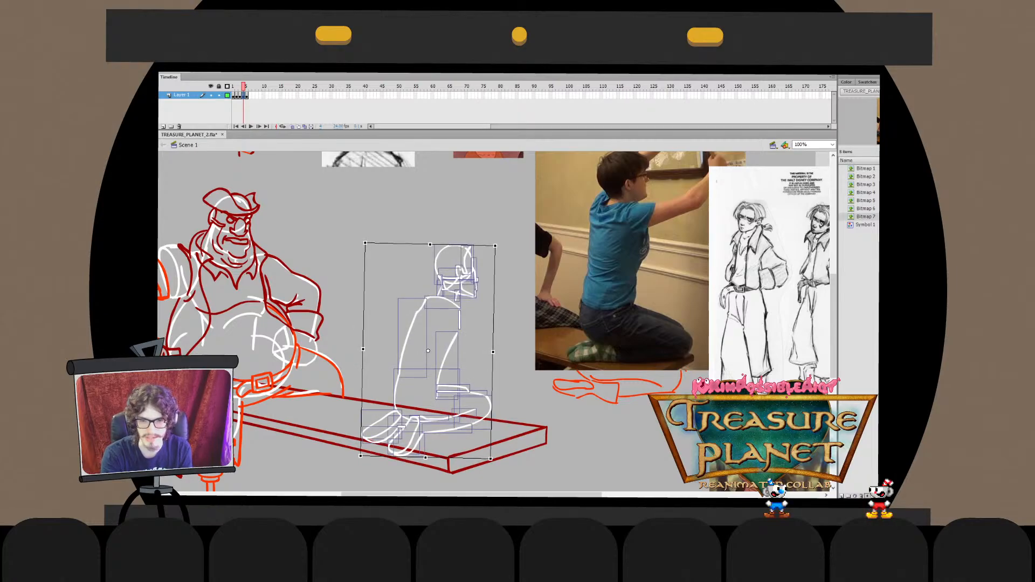
key("ctrl+z")
key("ctrl+z")
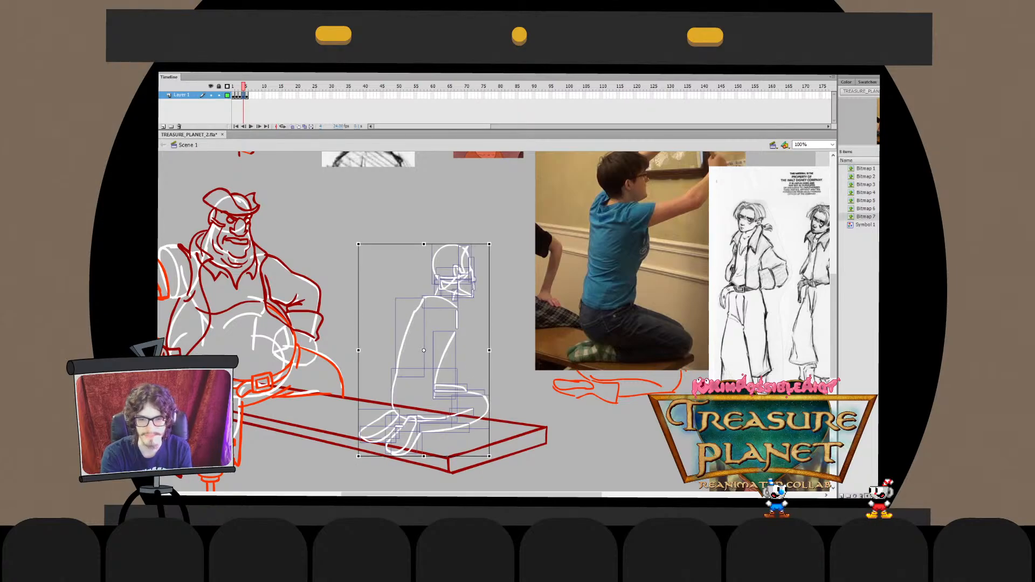
key("Escape")
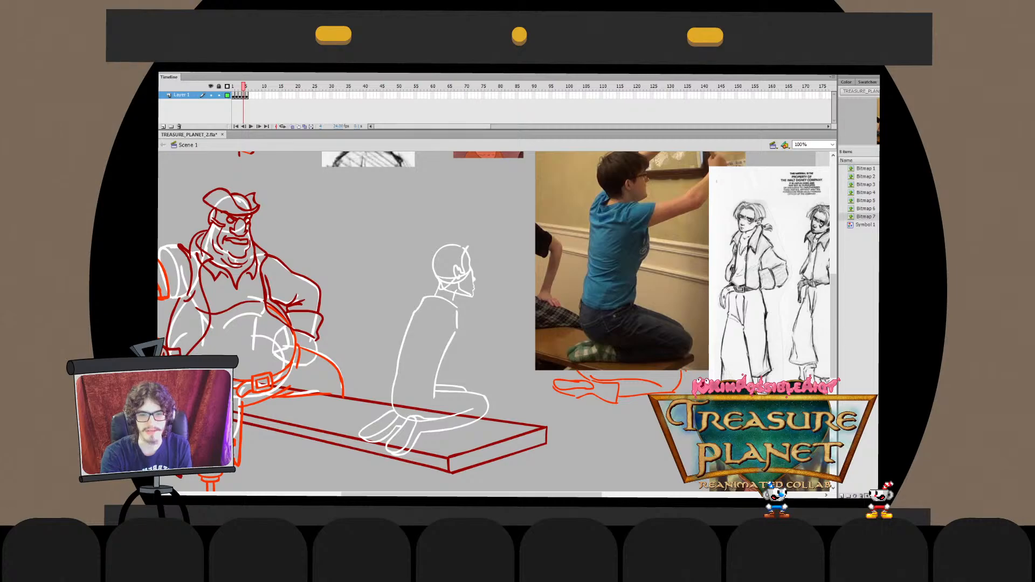
Stretch Jim's belly line up to meet the chest line and clean up the overlap where they join
left_click(452, 337)
left_click_drag(445, 330, 448, 322)
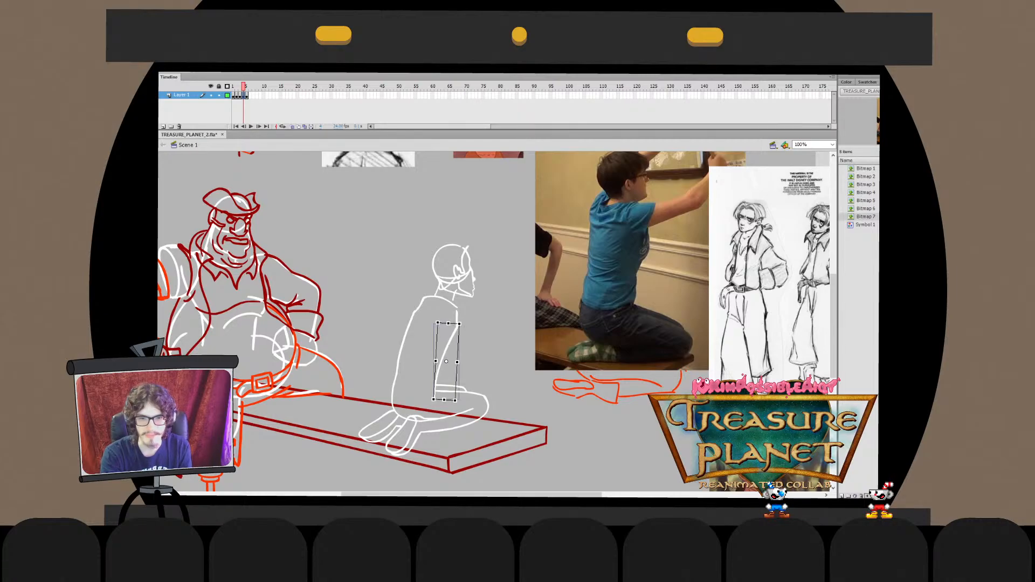
key("Escape")
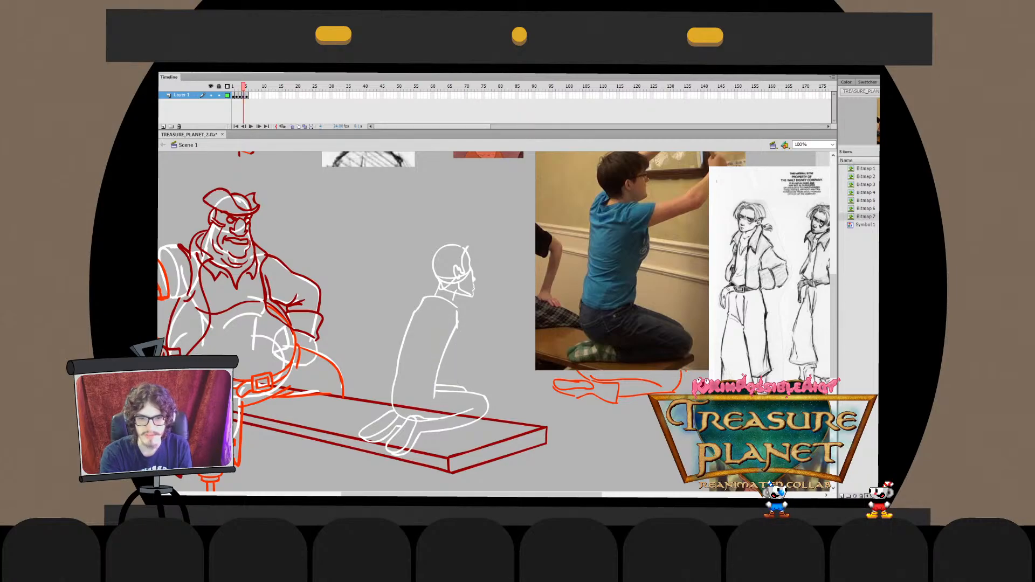
double_click(458, 321)
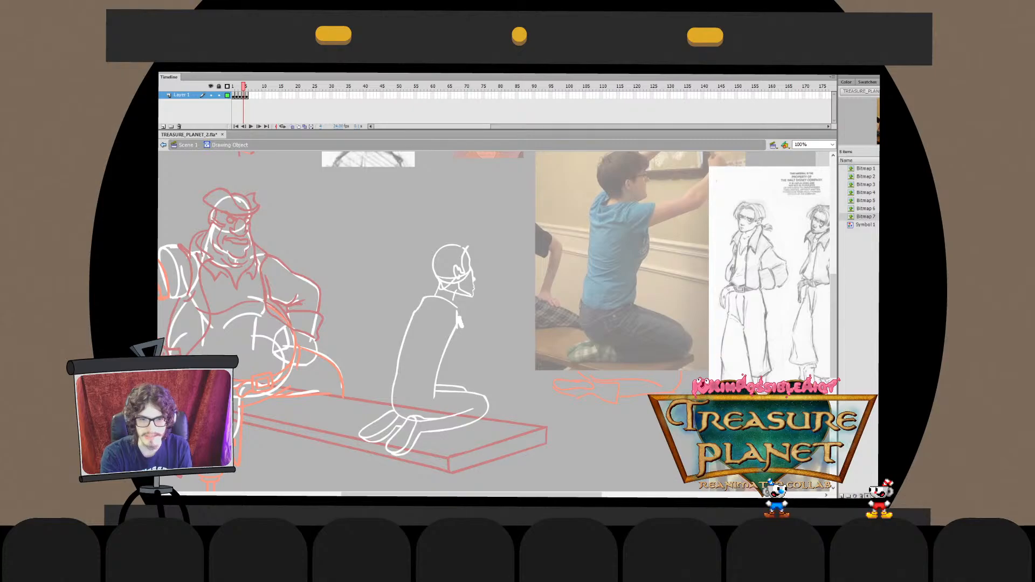
left_click(457, 324)
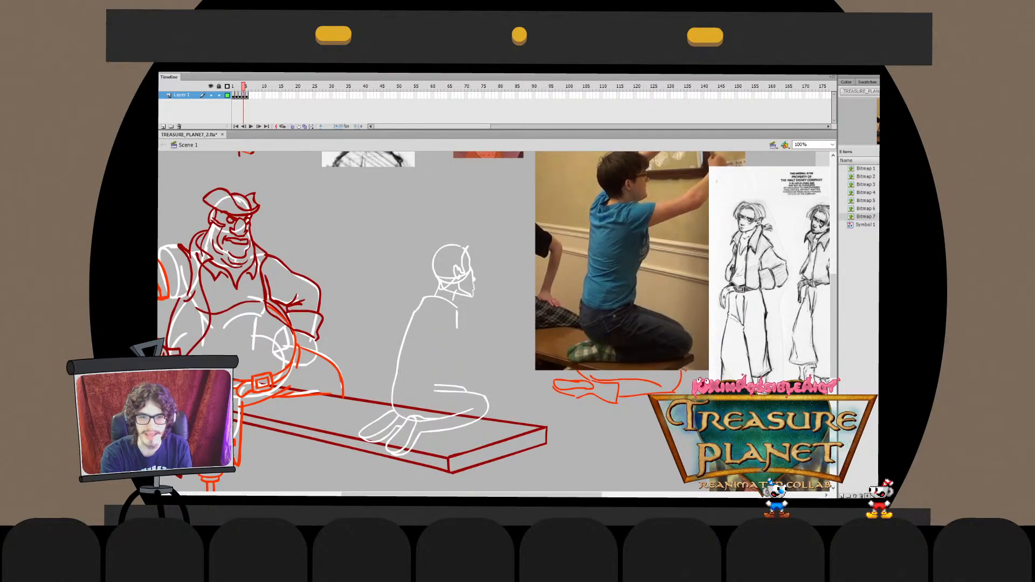
key("Escape")
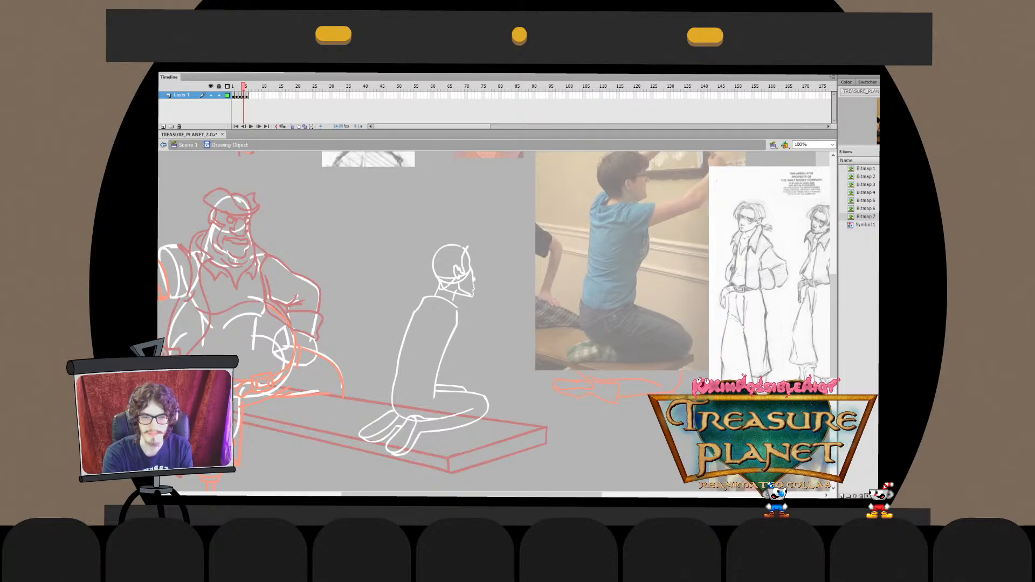
key("ctrl+e")
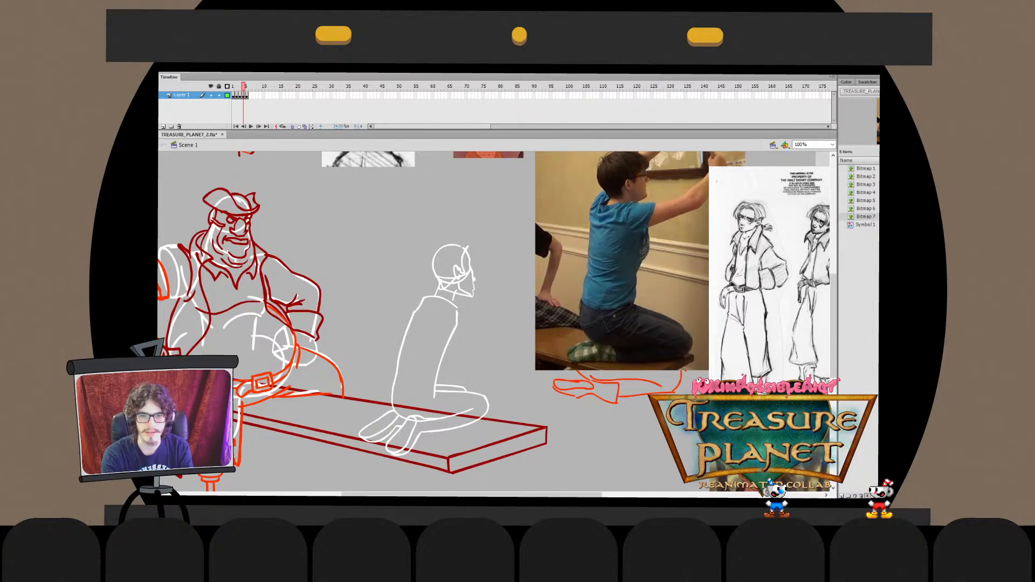
Examine the kneeling Jim's size and pose against the pirate, the bench and the reference photo
key("ctrl+e")
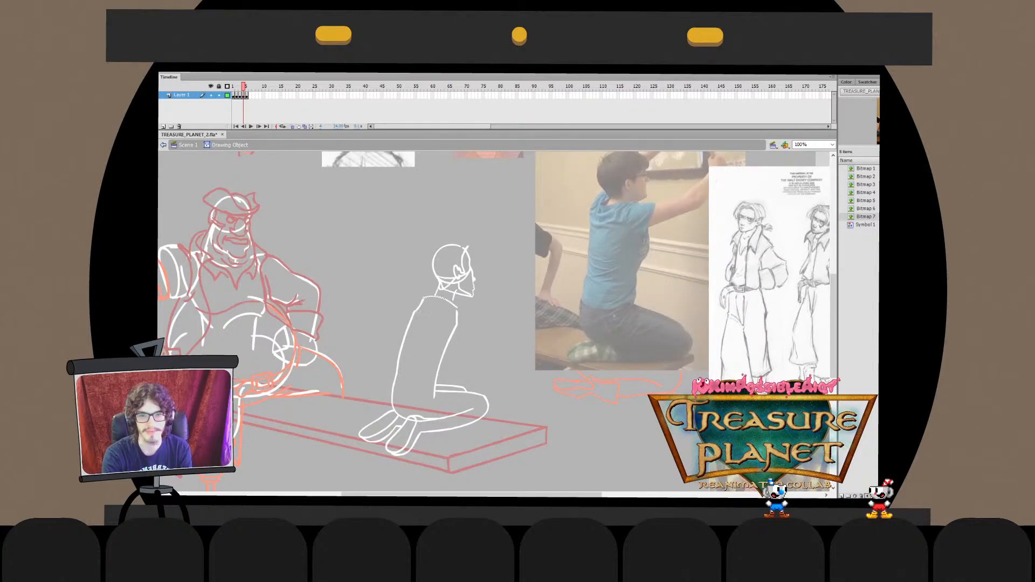
key("ctrl+e")
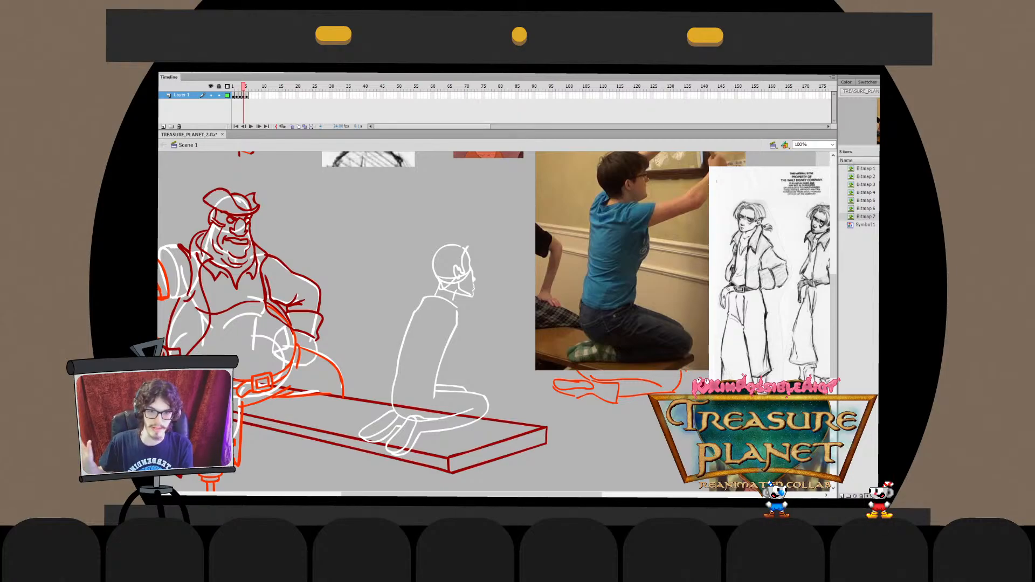
scroll(497, 321, "left", 5)
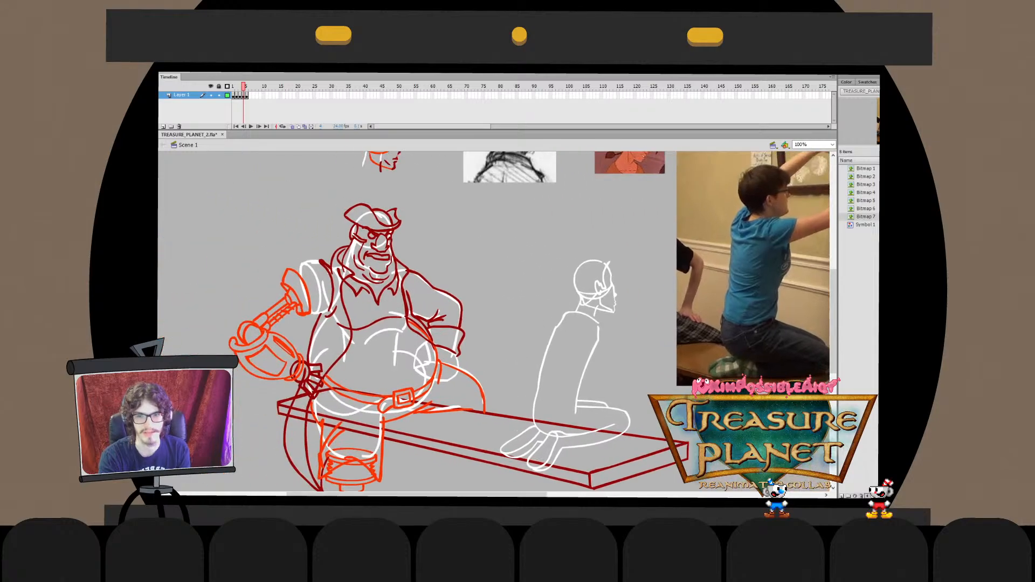
scroll(496, 321, "left", 3)
scroll(496, 321, "up", 2)
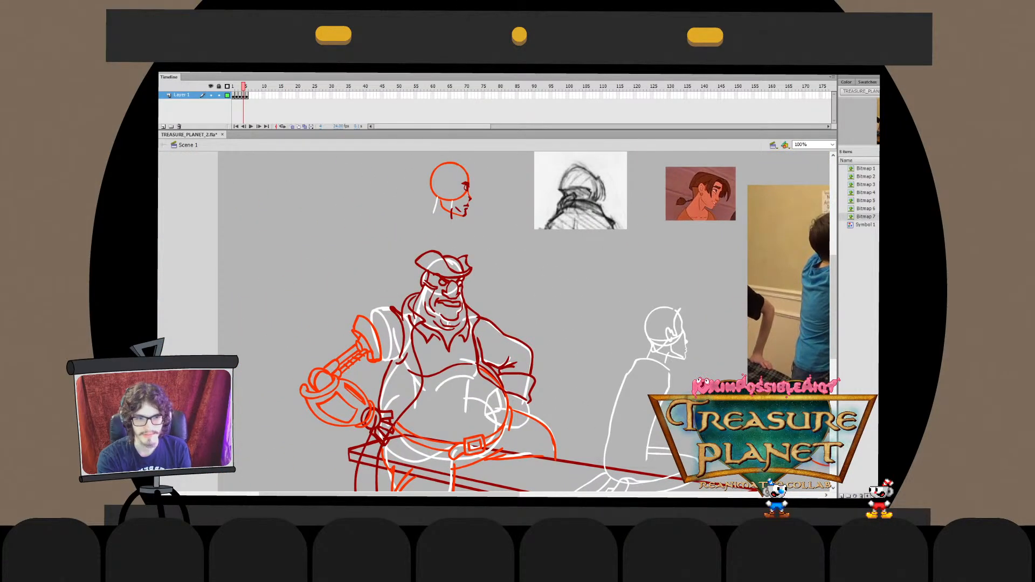
scroll(516, 324, "down", 2)
scroll(496, 320, "right", 2)
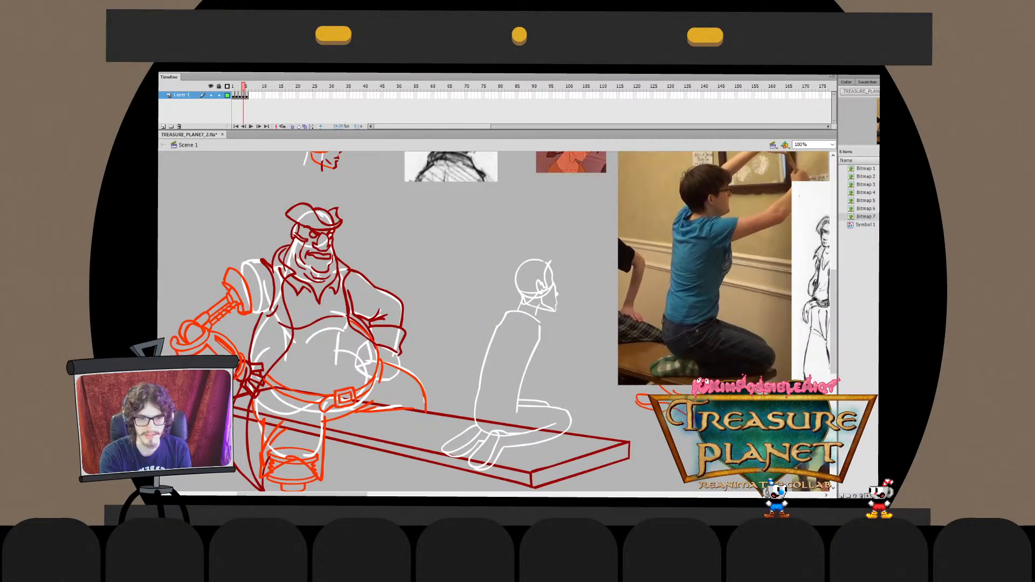
scroll(496, 321, "up", 3)
scroll(496, 321, "down", 2)
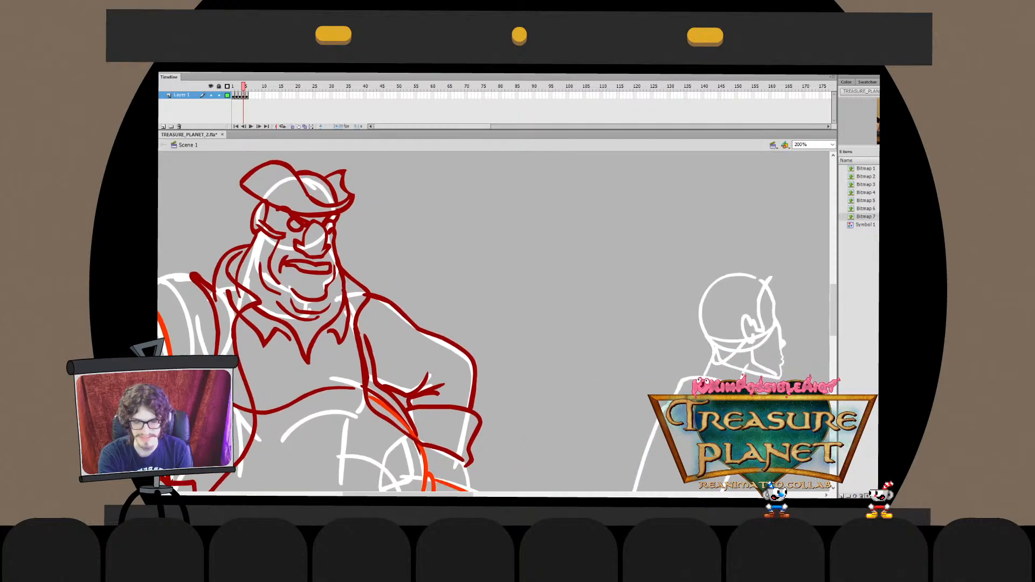
scroll(496, 321, "right", 3)
scroll(497, 321, "down", 2)
scroll(496, 321, "up", 1)
scroll(496, 320, "right", 3)
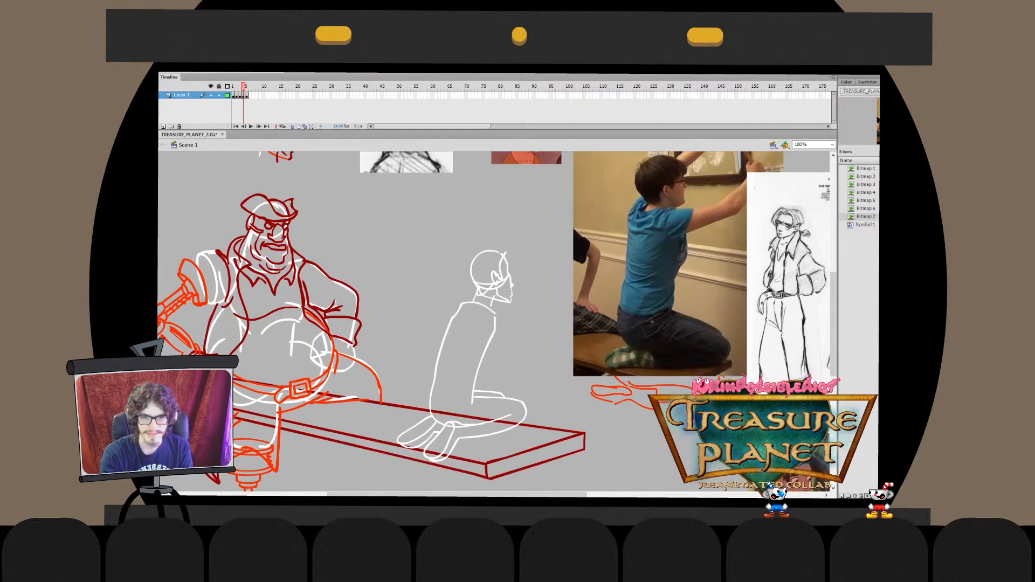
scroll(497, 321, "left", 1)
scroll(496, 320, "up", 2)
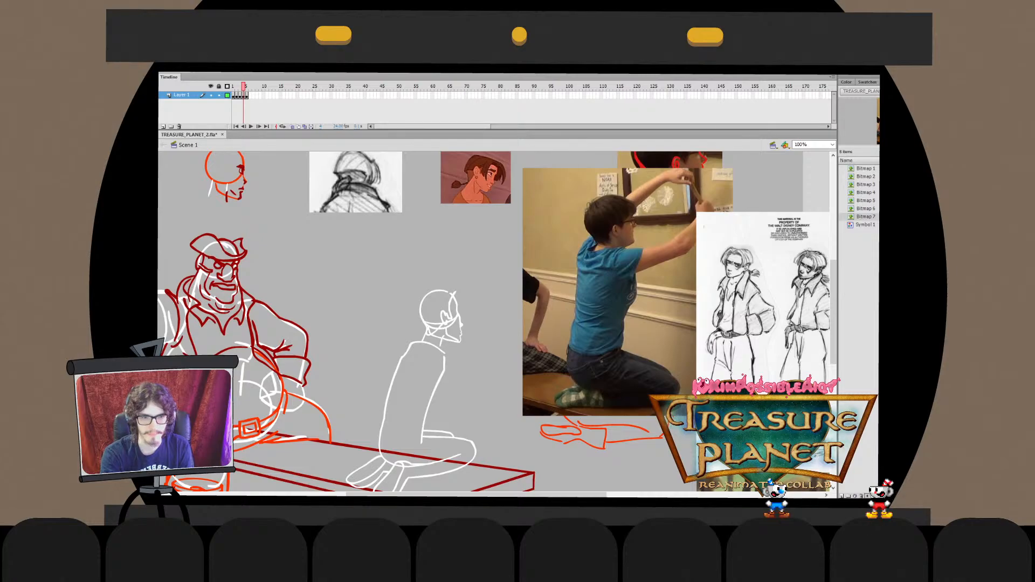
Cut Jim's torso lines and paste them in place inside the torso's existing drawing object
left_click(427, 343)
mouse_move(472, 282)
left_mouse_down()
mouse_move(403, 345)
mouse_move(380, 448)
left_mouse_up()
left_click_drag(370, 384, 445, 394)
key("ctrl+x")
double_click(428, 343)
key("ctrl+shift+v")
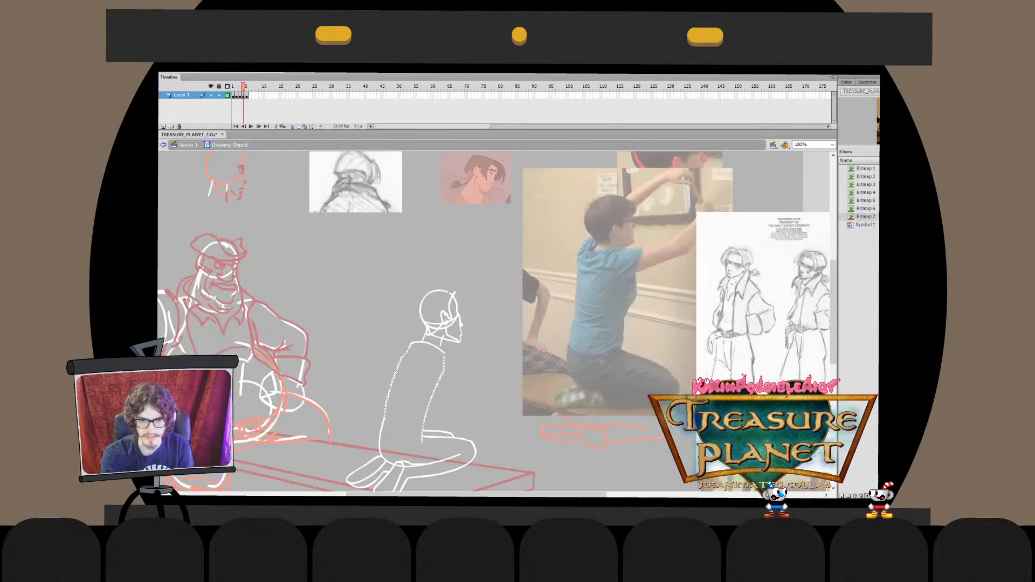
Tilt Jim's upper torso and shoulders slightly backward and shift the head back to follow them
left_click_drag(478, 316, 359, 399)
left_click_drag(430, 341, 425, 341)
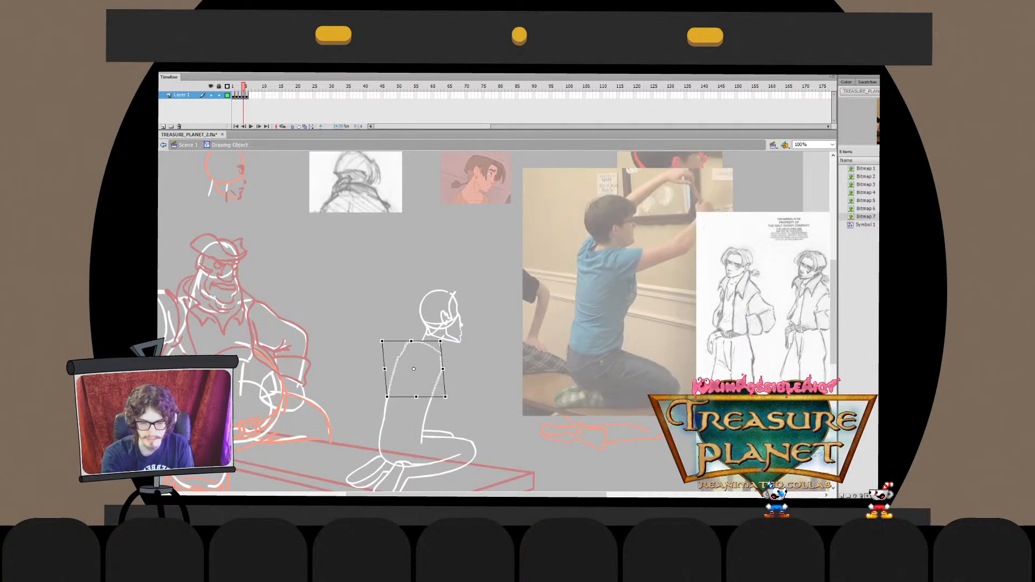
mouse_move(479, 314)
left_mouse_down()
mouse_move(374, 382)
mouse_move(377, 373)
left_mouse_up()
double_click(477, 318)
left_click_drag(430, 341, 428, 340)
left_click_drag(479, 271, 412, 351)
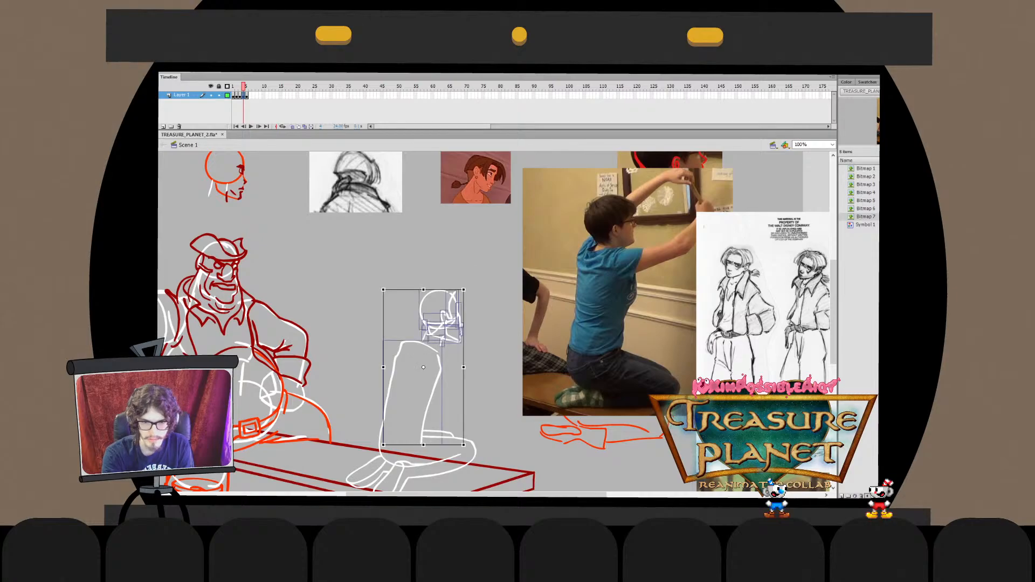
left_click(413, 342, "shift")
mouse_move(441, 317)
left_mouse_down()
mouse_move(430, 316)
mouse_move(443, 318)
left_mouse_up()
key("b")
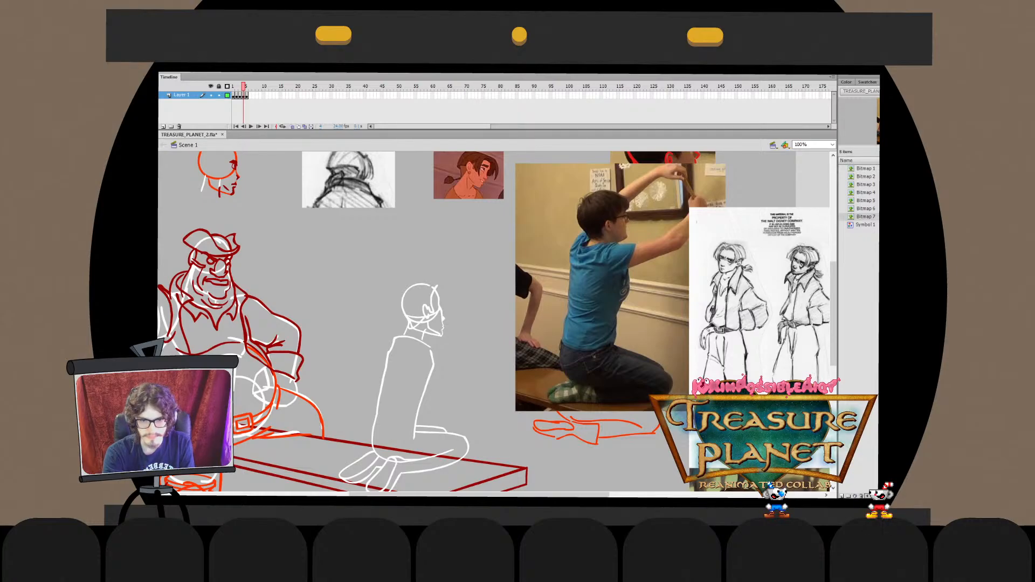
Move the kneeling reference photo to Jim's back side, over the pirate, clear of the orange pose sketch
left_click_drag(619, 286, 810, 233)
left_click(609, 280)
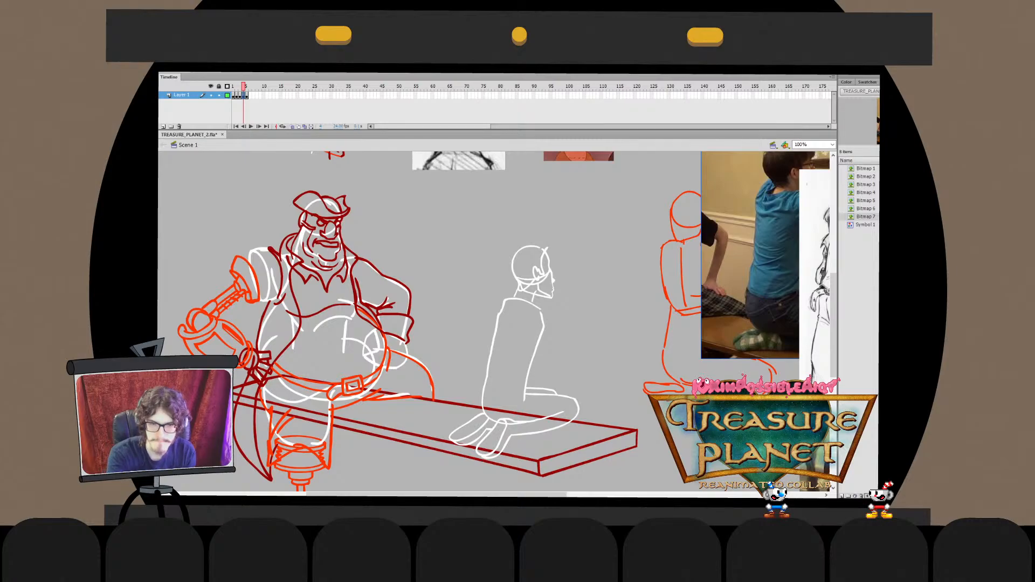
key("ctrl+2")
key("ctrl+1")
key("ctrl+2")
key("ctrl+1")
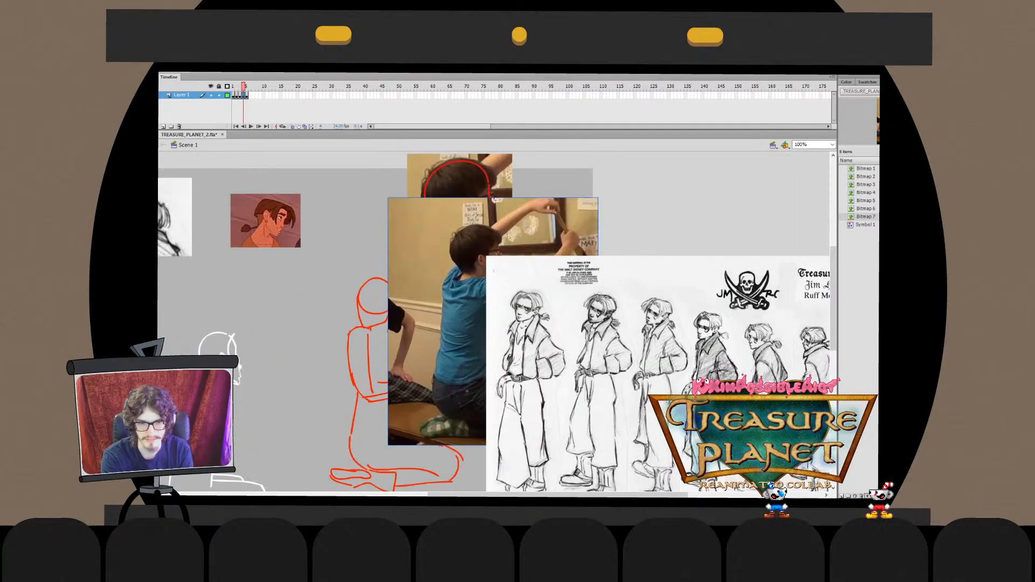
key("ctrl+2")
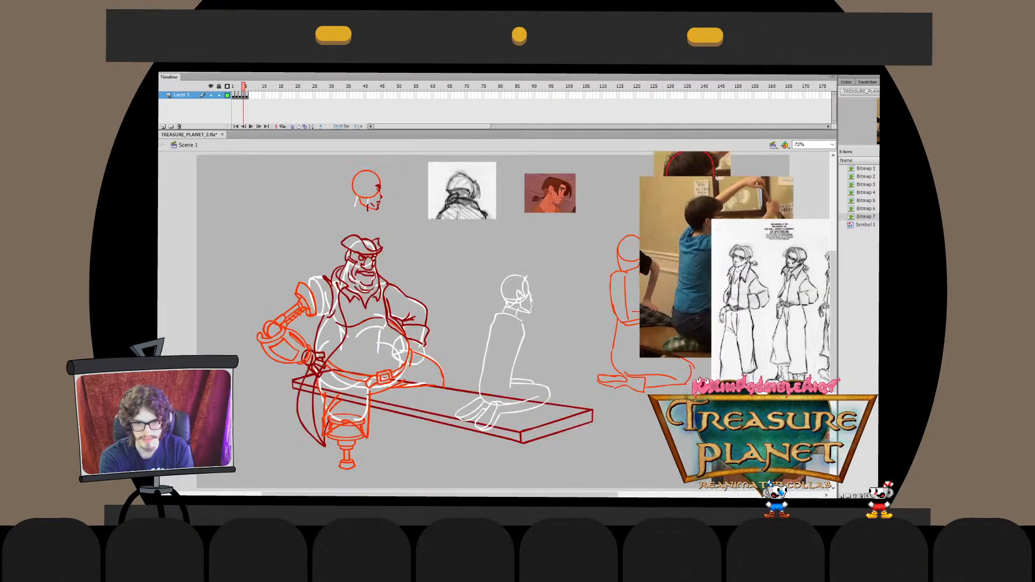
key("ctrl+1")
left_click_drag(741, 259, 496, 271)
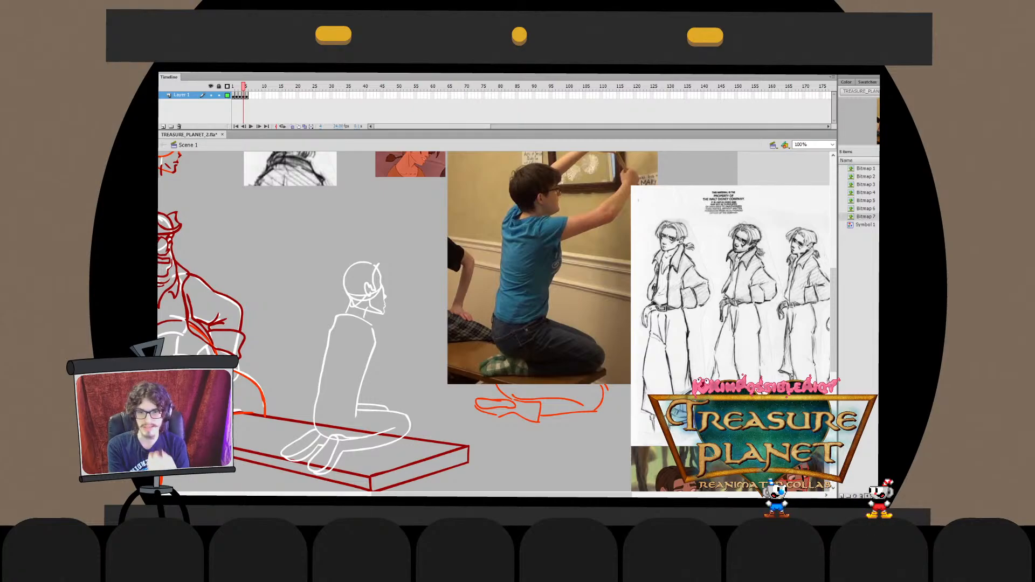
mouse_move(539, 270)
left_mouse_down()
mouse_move(647, 266)
mouse_move(348, 251)
mouse_move(213, 273)
mouse_move(245, 311)
left_mouse_up()
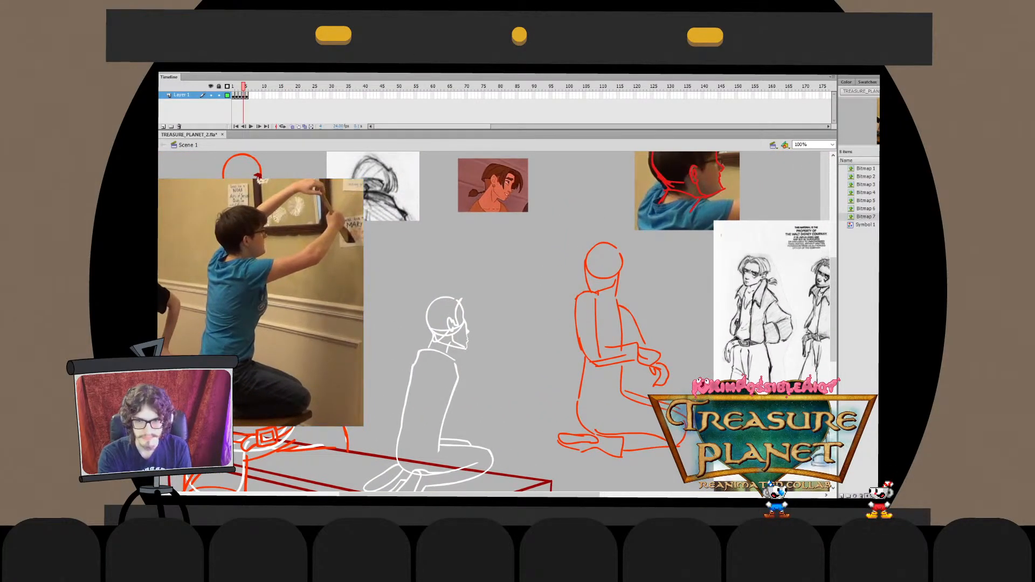
Try sketching Jim's raised arm from the shoulder and undo the strokes
mouse_move(439, 357)
left_mouse_down()
mouse_move(462, 360)
mouse_move(524, 322)
left_mouse_up()
key("ctrl+z")
key("ctrl+z")
key("ctrl+z")
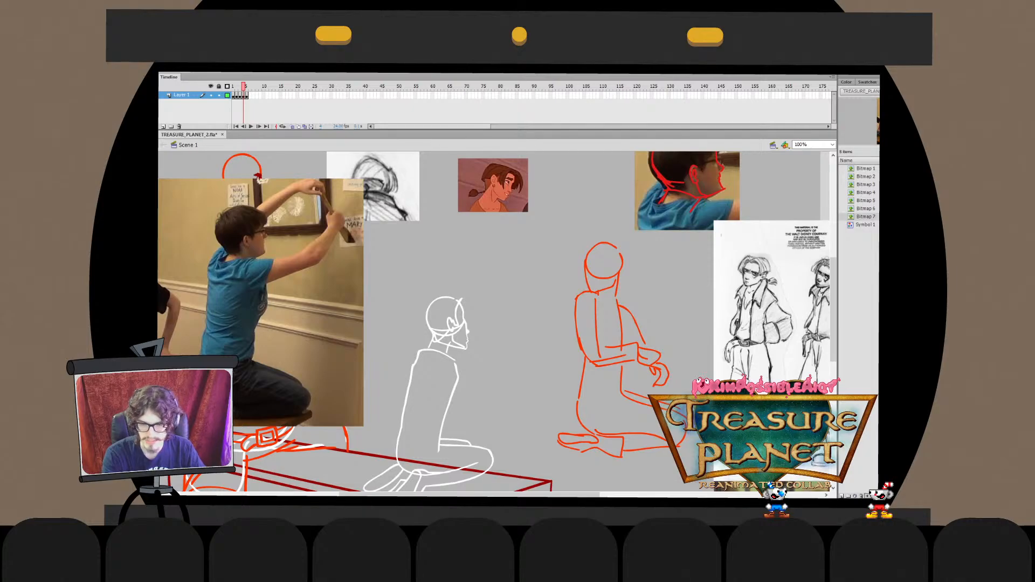
key("ctrl+z")
Sketch a white shovel handle above Jim's head with a double-line shaft and a box-shaped grip
mouse_move(472, 240)
left_mouse_down()
mouse_move(493, 292)
mouse_move(492, 281)
mouse_move(502, 283)
left_mouse_up()
key("ctrl+z")
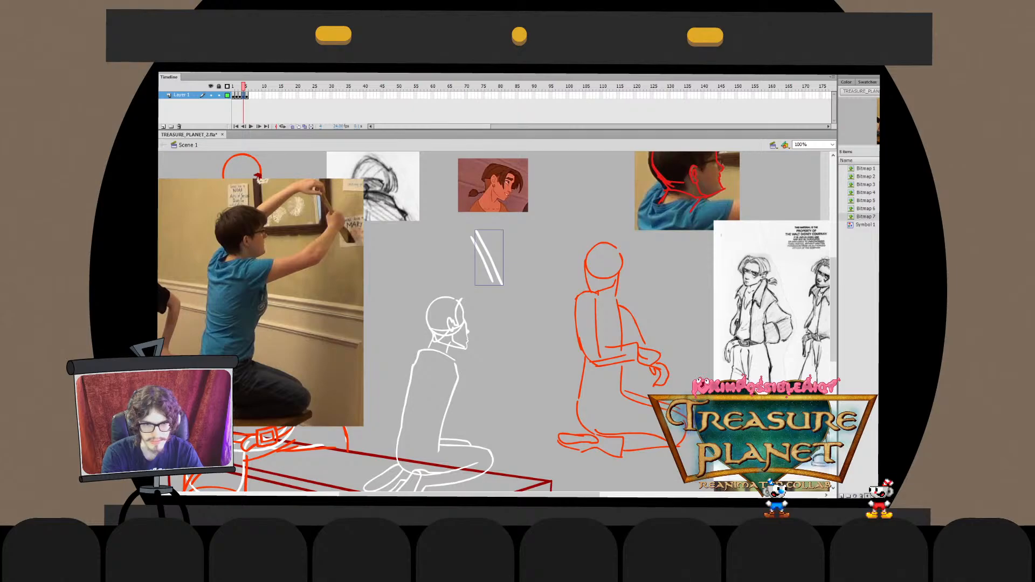
mouse_move(471, 236)
left_mouse_down()
mouse_move(470, 220)
mouse_move(486, 235)
mouse_move(472, 226)
mouse_move(477, 234)
left_mouse_up()
key("ctrl+z")
key("ctrl+z")
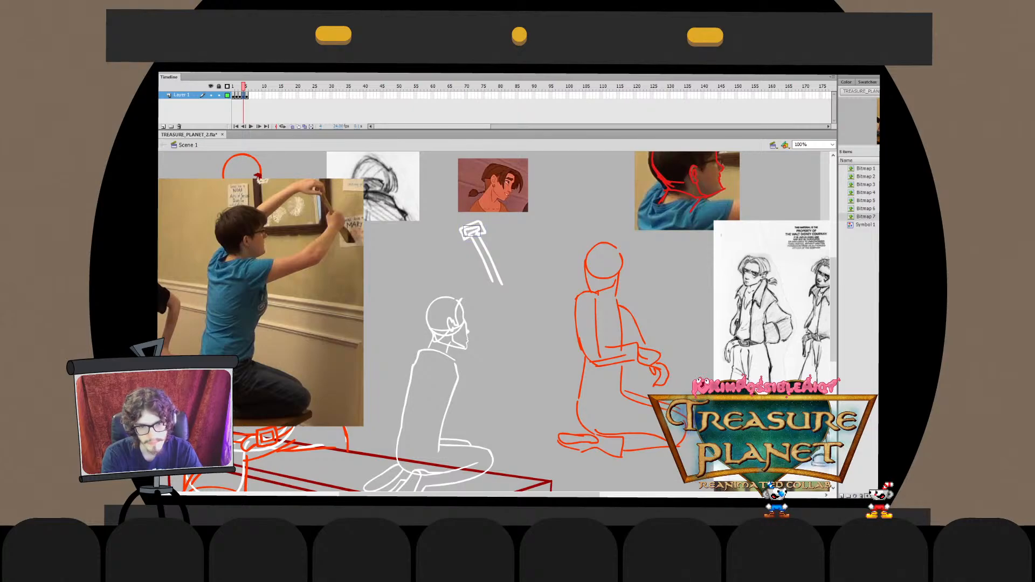
Sketch the shovel's toothed blade at the lower end of the shaft
mouse_move(489, 277)
left_mouse_down()
mouse_move(487, 310)
mouse_move(482, 291)
mouse_move(484, 305)
mouse_move(519, 295)
mouse_move(504, 275)
mouse_move(492, 280)
mouse_move(519, 295)
mouse_move(492, 301)
mouse_move(469, 231)
mouse_move(485, 221)
left_mouse_up()
key("ctrl+z")
key("ctrl+z")
key("ctrl+z")
key("ctrl+z")
Delete the shovel sketch and undo the deletion
key("v")
key("Delete")
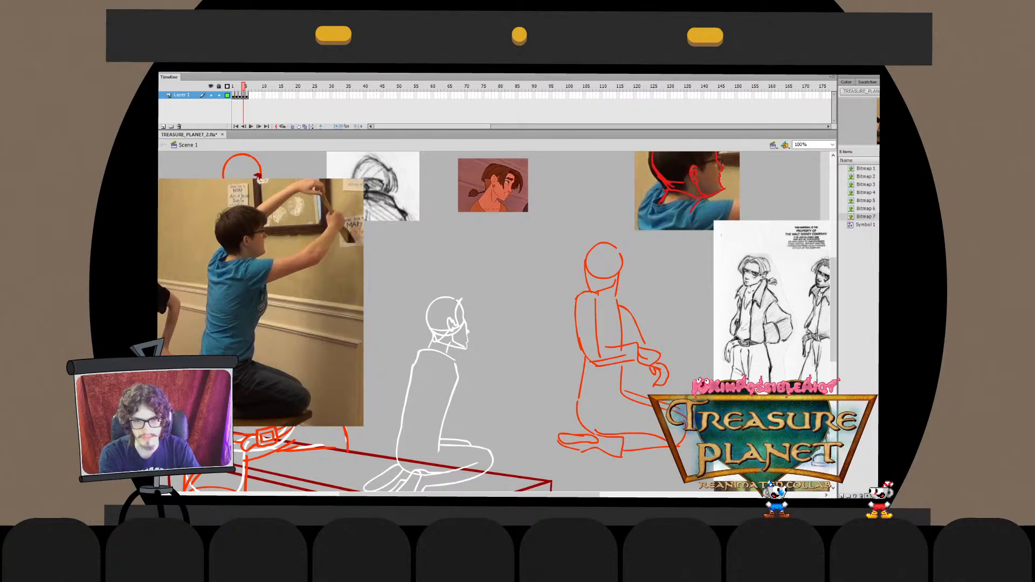
key("ctrl+z")
key("ctrl+z")
key("ctrl+z")
key("ctrl+z")
key("ctrl+z")
key("ctrl+z")
key("ctrl+z")
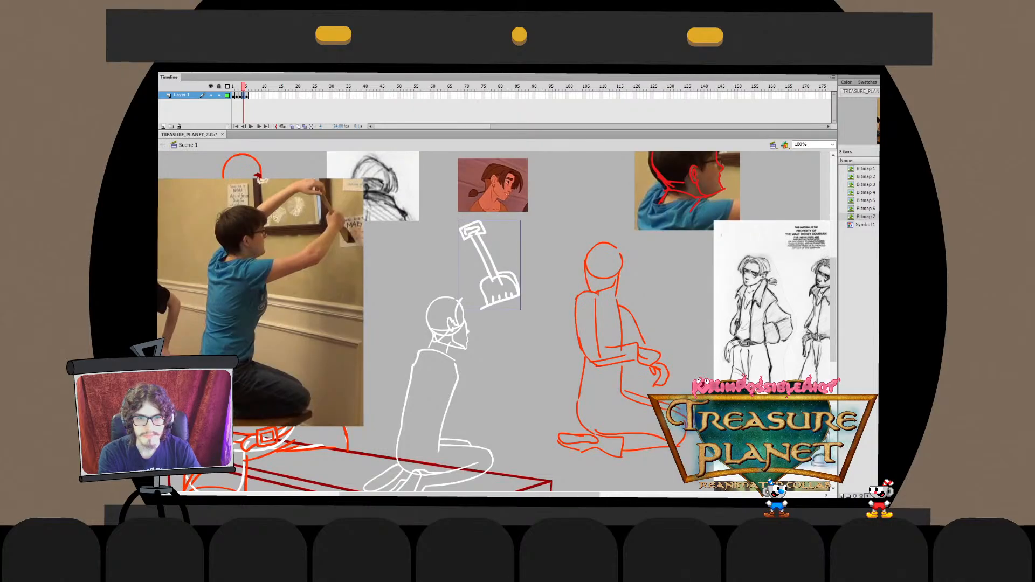
key("ctrl+z")
key("ctrl+z")
key("ctrl+z")
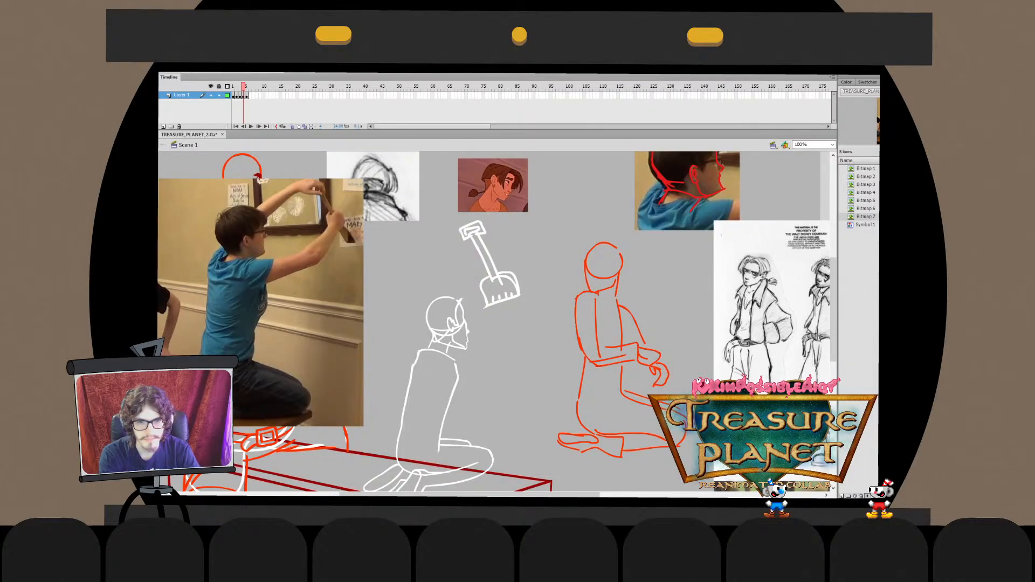
Inspect the shovel's strokes up close inside its drawing object and return to the scene
key("ctrl+equal")
key("ctrl+z")
key("ctrl+z")
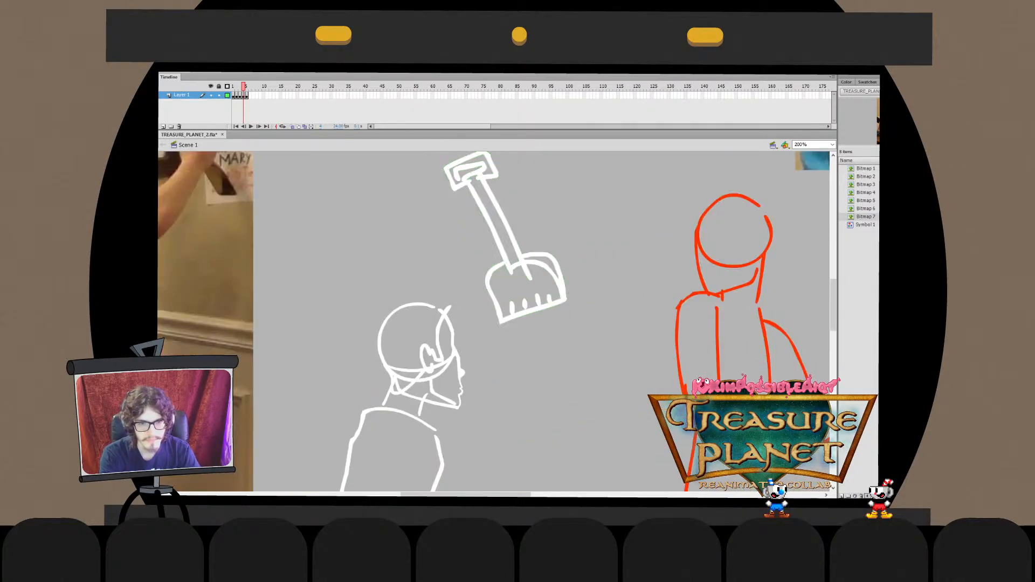
key("ctrl+z")
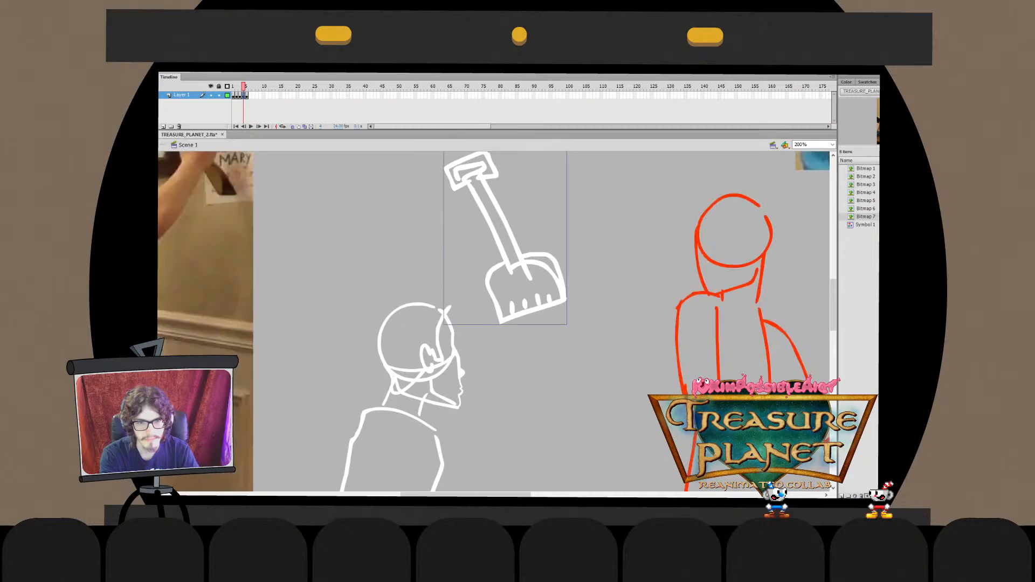
left_click_drag(424, 422, 660, 318)
key("Escape")
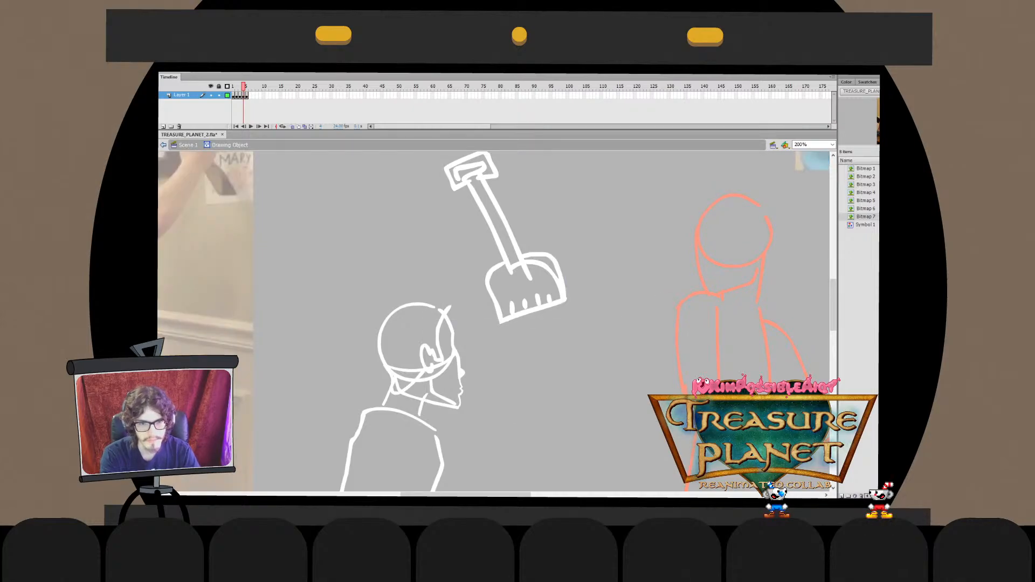
key("ctrl+e")
key("ctrl+minus")
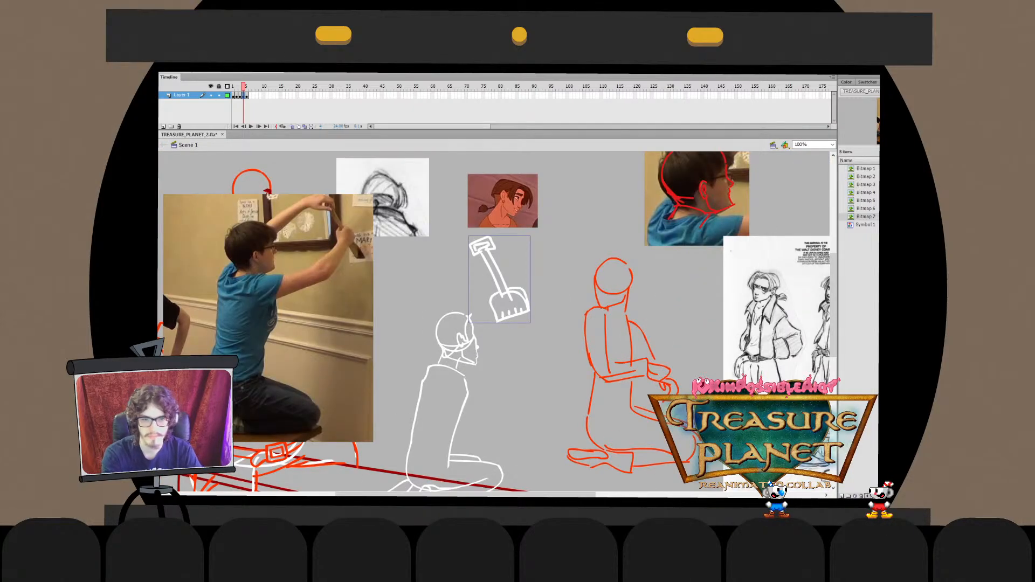
key("Escape")
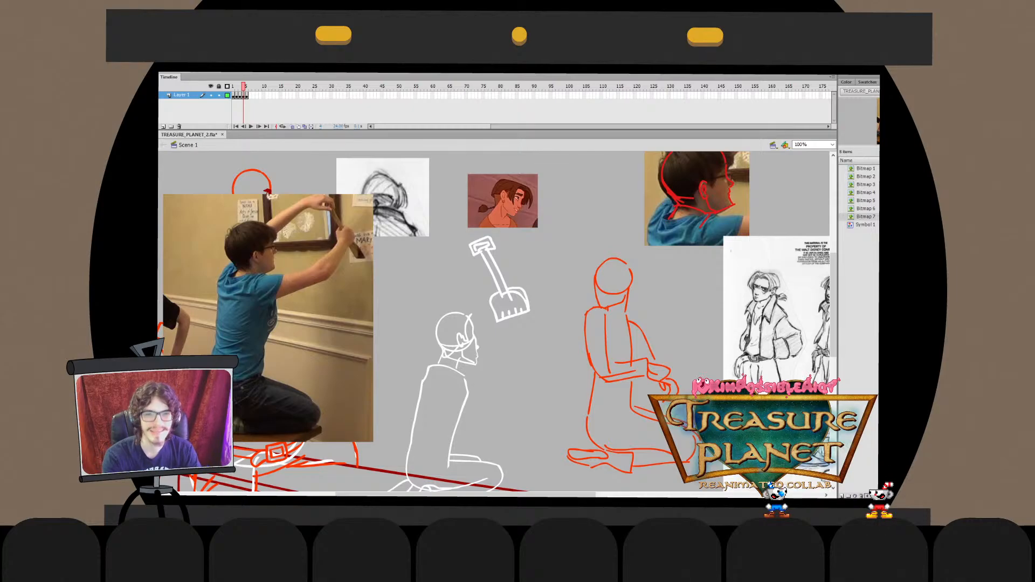
Scale the shovel down and place it just in front of Jim's face
left_click(499, 279)
key("q")
mouse_move(530, 236)
left_mouse_down()
mouse_move(499, 280)
mouse_move(506, 268)
mouse_move(511, 354)
mouse_move(511, 343)
mouse_move(413, 287)
mouse_move(251, 261)
mouse_move(228, 417)
mouse_move(612, 363)
mouse_move(440, 279)
mouse_move(605, 329)
left_mouse_up()
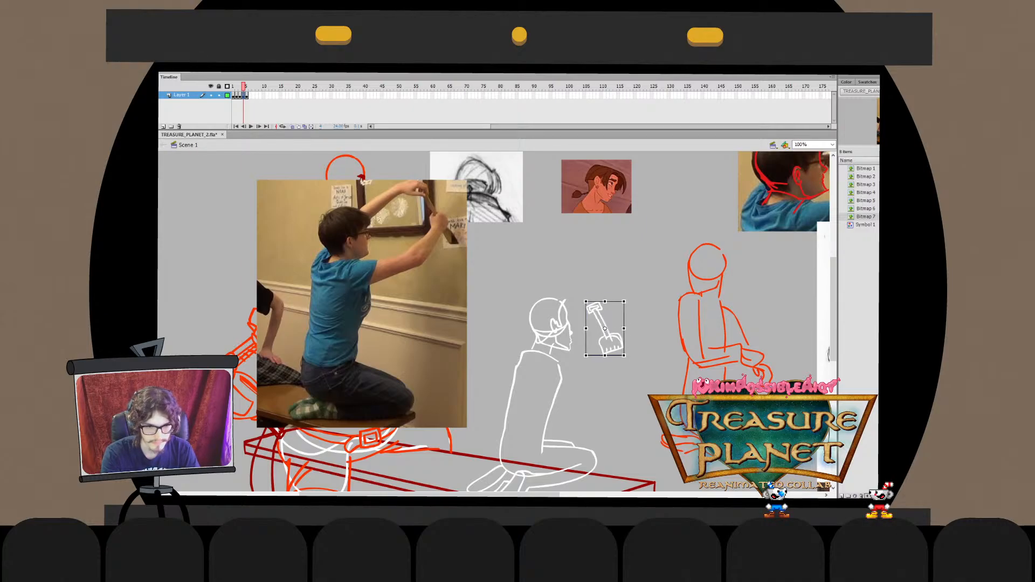
left_click_drag(624, 328, 627, 327)
key("ctrl+z")
key("ctrl+z")
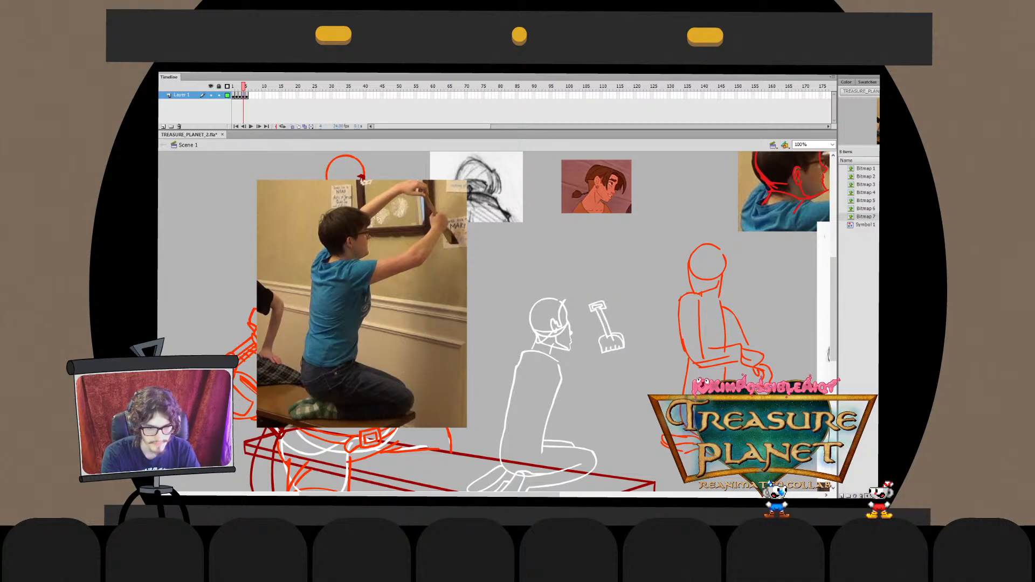
Lengthen the shovel's handle by moving its grip slightly upward inside the drawing object
double_click(606, 323)
left_click_drag(579, 288, 637, 334)
left_click_drag(589, 299, 587, 293)
double_click(580, 284)
left_click(579, 284)
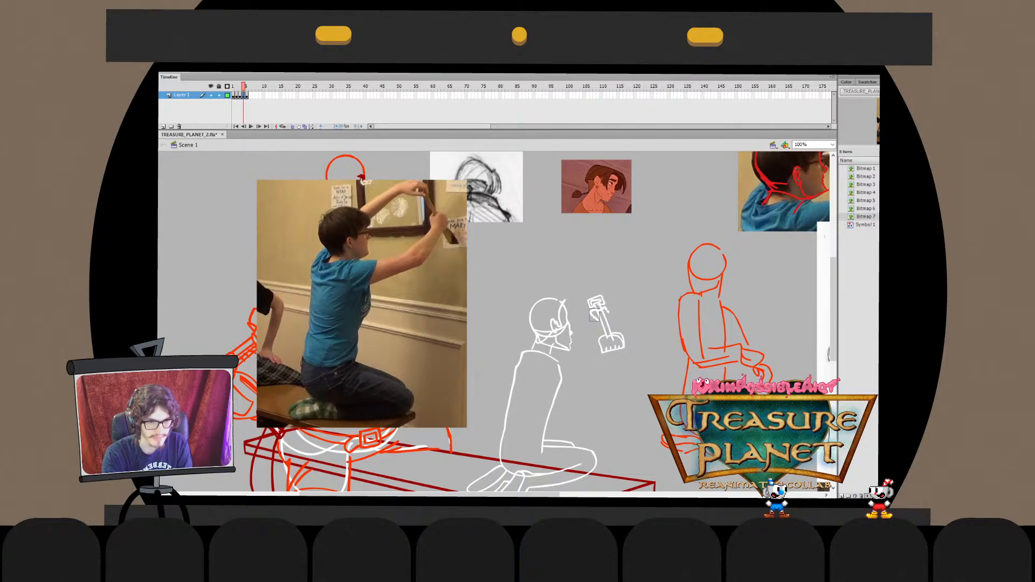
Sketch a hand in white strokes wrapped around the middle of the shovel's handle
mouse_move(596, 323)
left_mouse_down()
mouse_move(607, 331)
mouse_move(605, 308)
left_mouse_up()
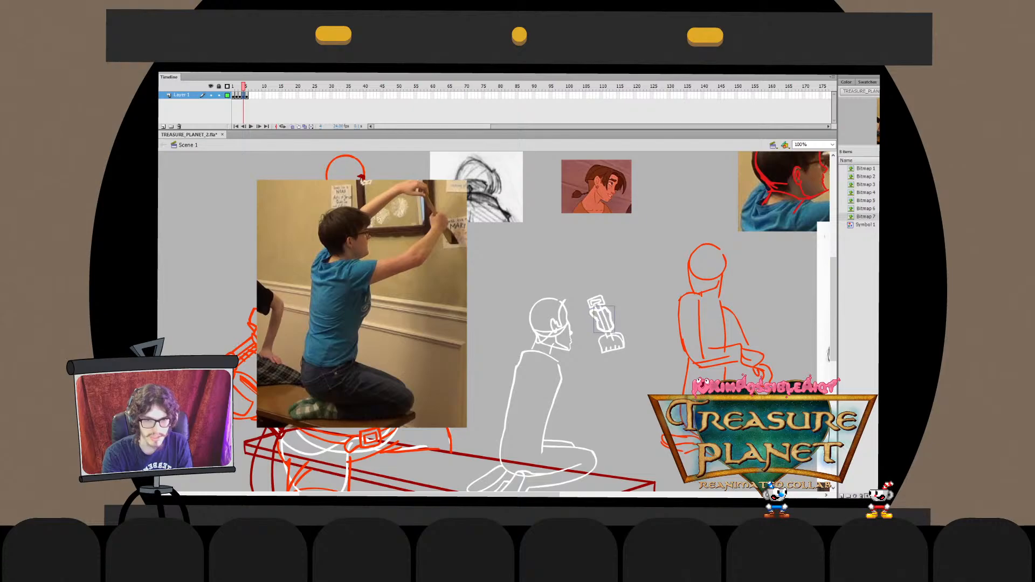
key("ctrl+z")
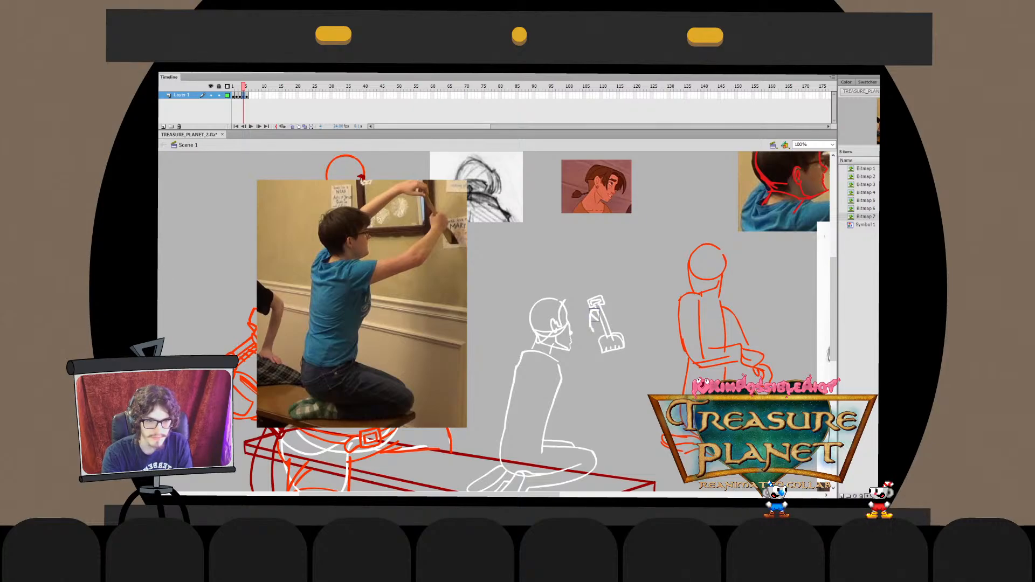
left_click_drag(594, 317, 605, 330)
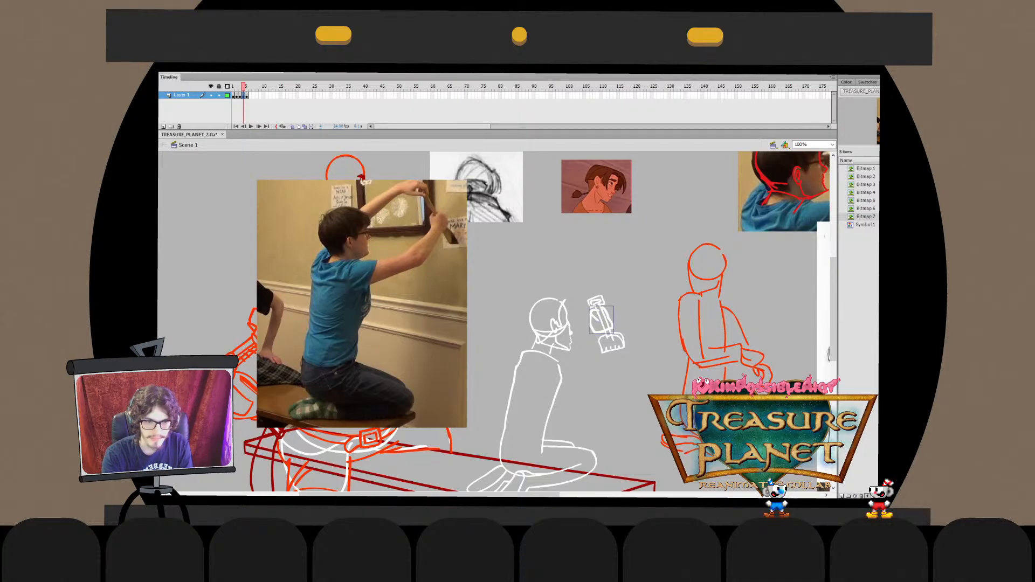
left_click_drag(596, 315, 608, 314)
key("ctrl+z")
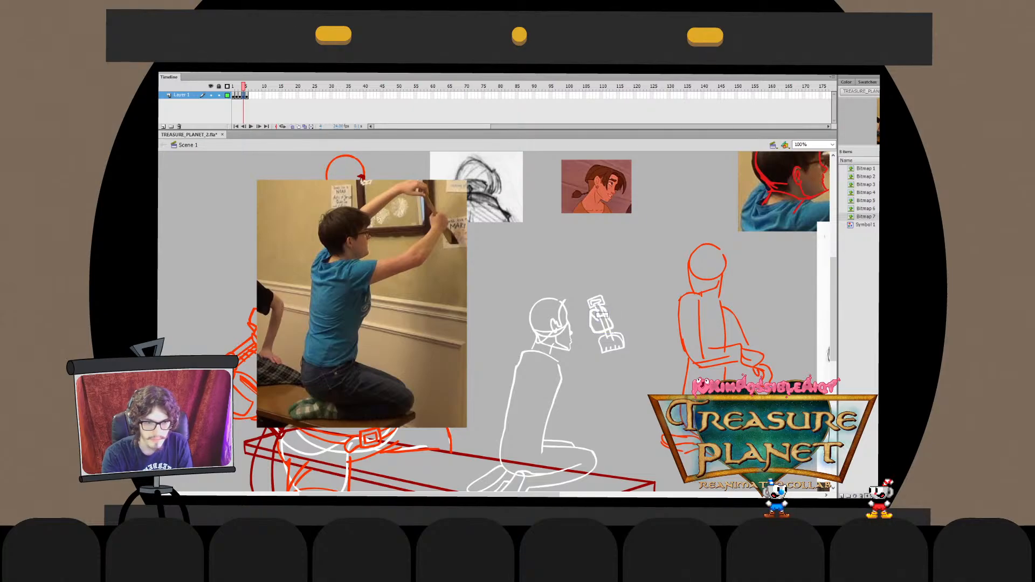
key("q")
key("b")
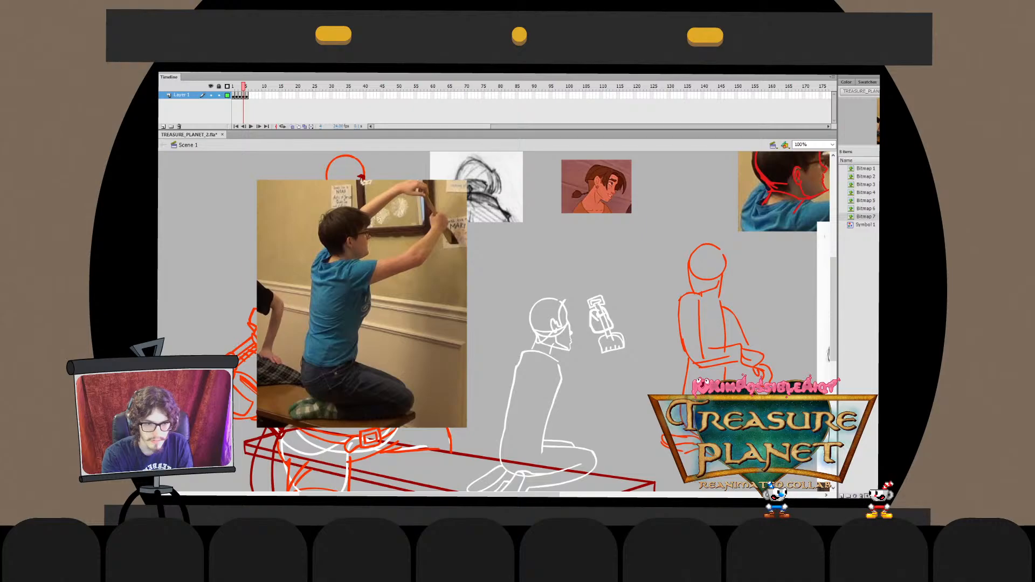
double_click(595, 316)
double_click(594, 315)
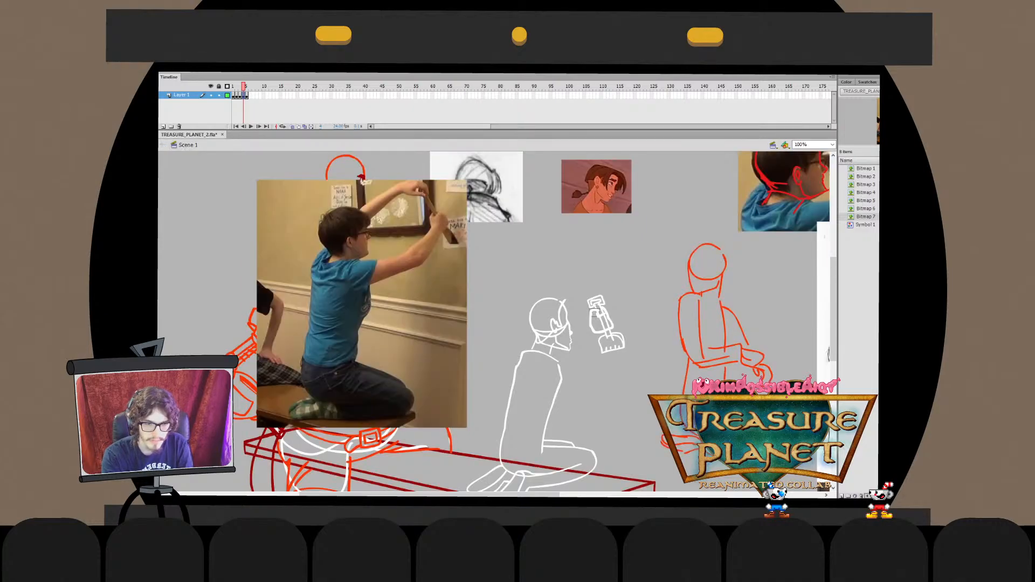
double_click(595, 316)
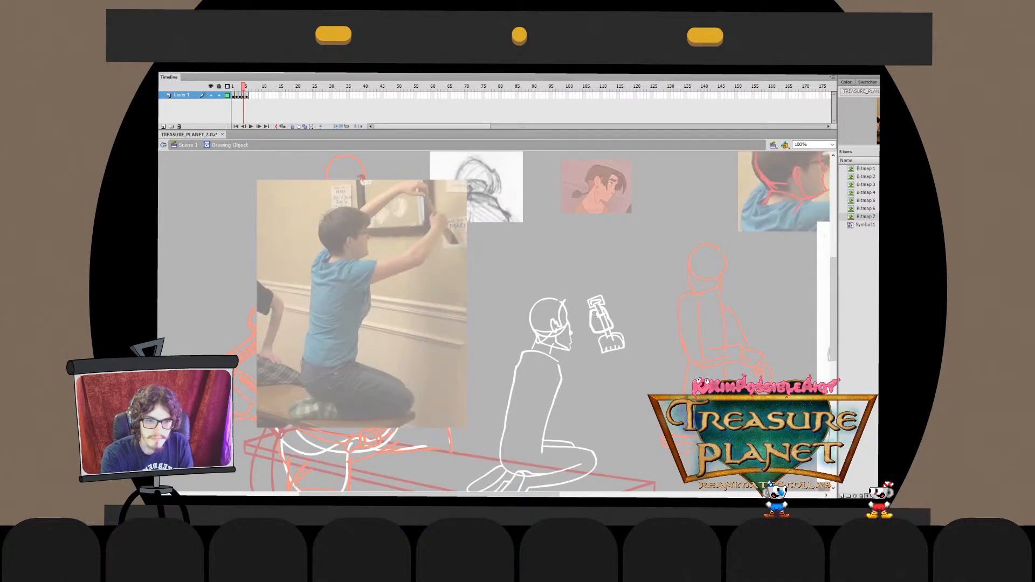
double_click(594, 313)
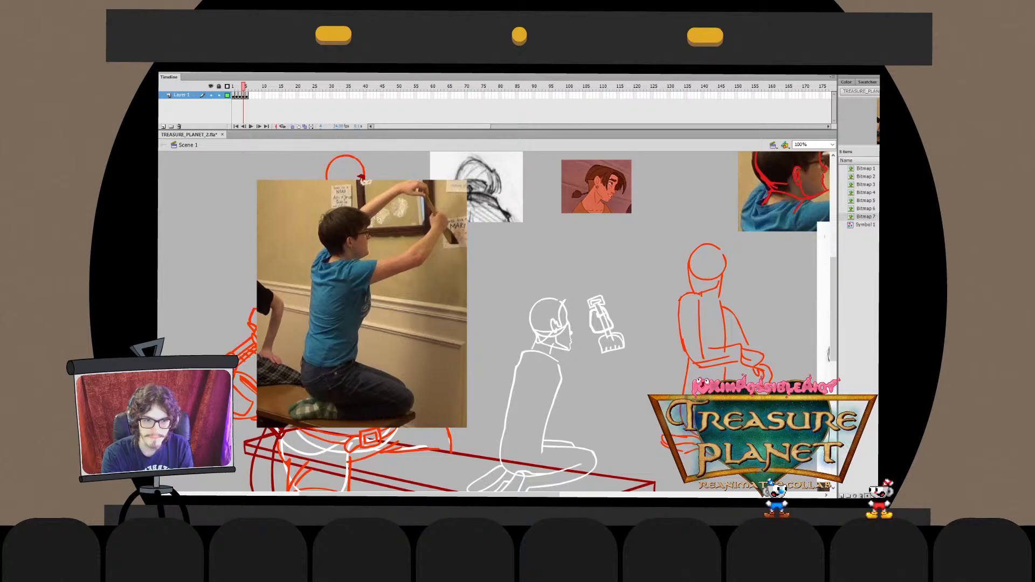
Tilt the shovel and its gripping hand slightly so the blade points farther away from Jim
key("ctrl+minus")
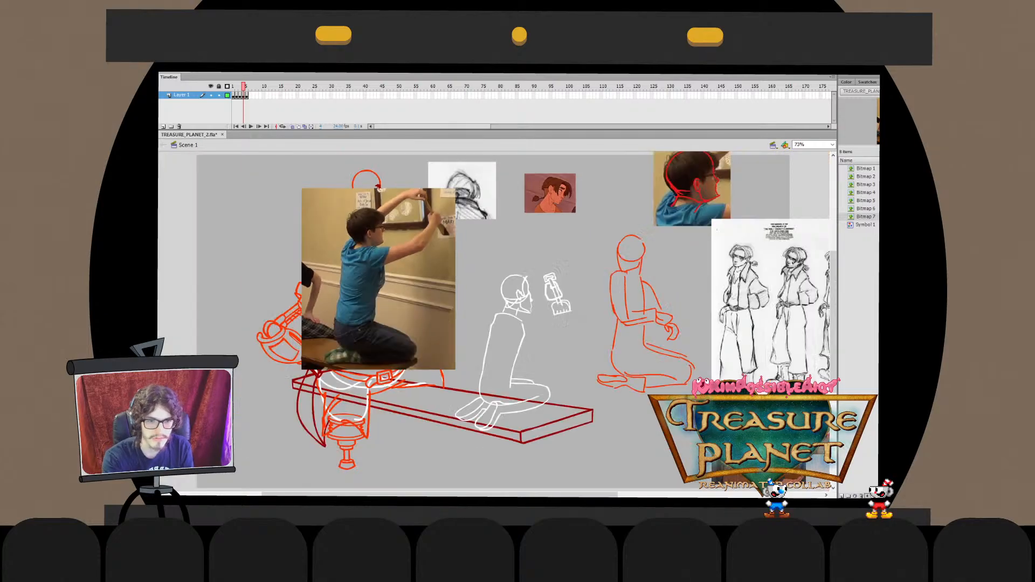
key("ctrl+equal")
left_click_drag(604, 239, 558, 316)
left_click_drag(603, 250, 598, 249)
left_click(612, 251)
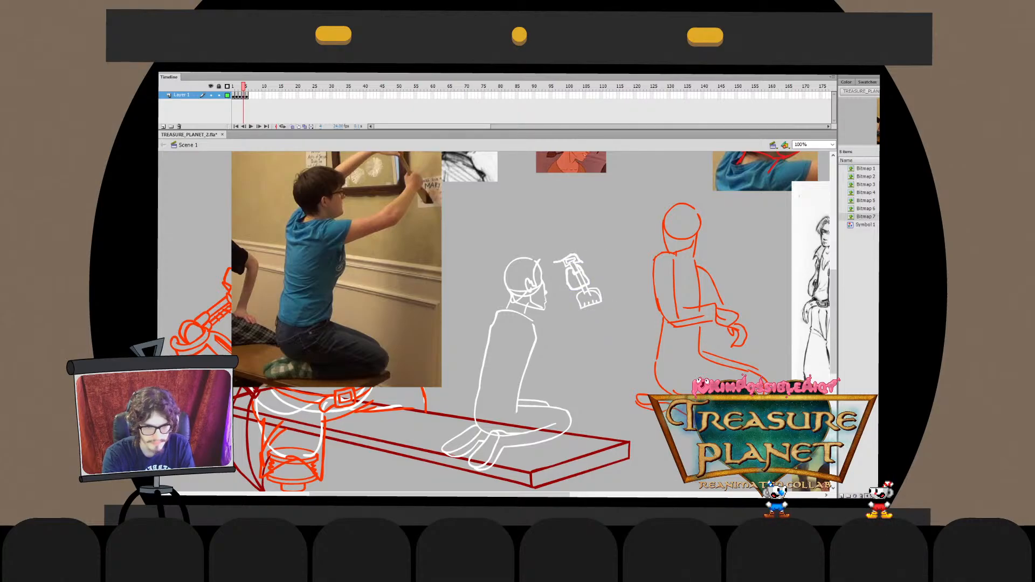
Sketch a second hand reaching over the grip at the shovel's upper end
mouse_move(554, 261)
left_mouse_down()
mouse_move(587, 262)
mouse_move(547, 261)
left_mouse_up()
key("ctrl+z")
key("ctrl+z")
key("ctrl+z")
key("q")
key("Escape")
key("ctrl+z")
key("ctrl+z")
scroll(336, 163, "up", 2)
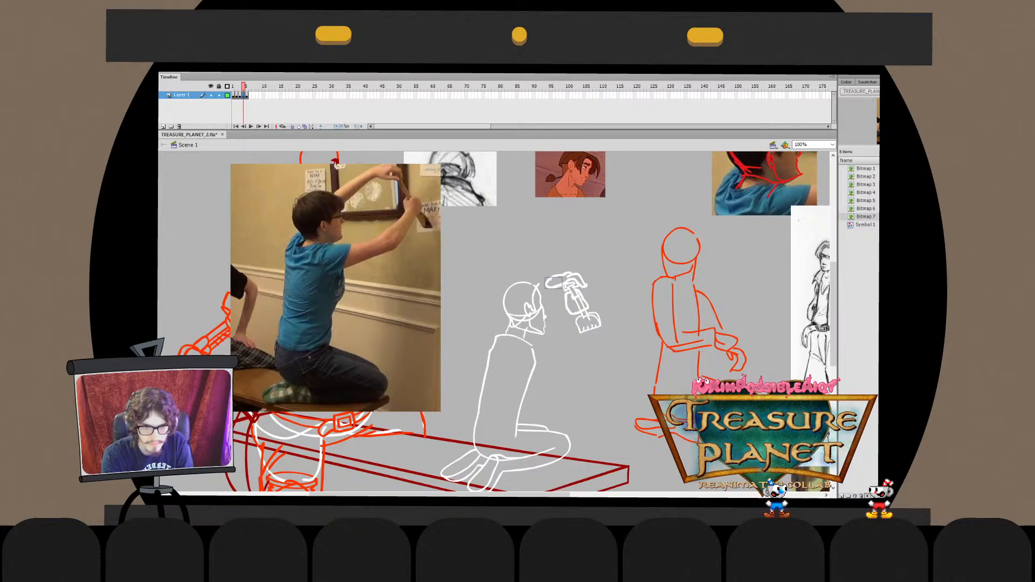
Recolor the strokes of both hands orange-red, leaving the shovel white
mouse_move(550, 286)
left_mouse_down()
mouse_move(573, 286)
mouse_move(556, 334)
left_mouse_up()
key("ctrl+z")
key("ctrl+y")
left_click(589, 323, "shift")
left_click(577, 302, "shift")
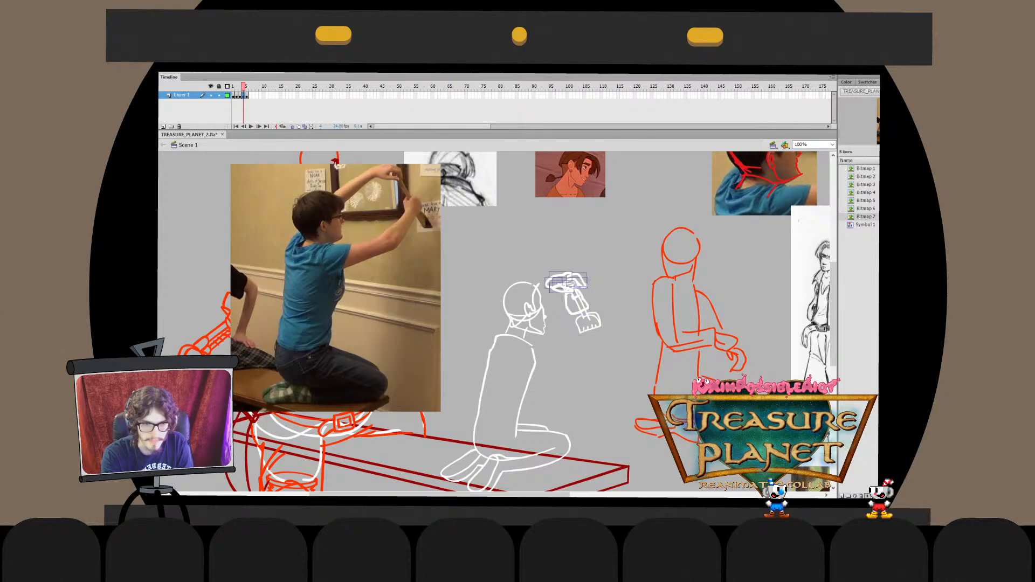
key("ctrl+shift+a")
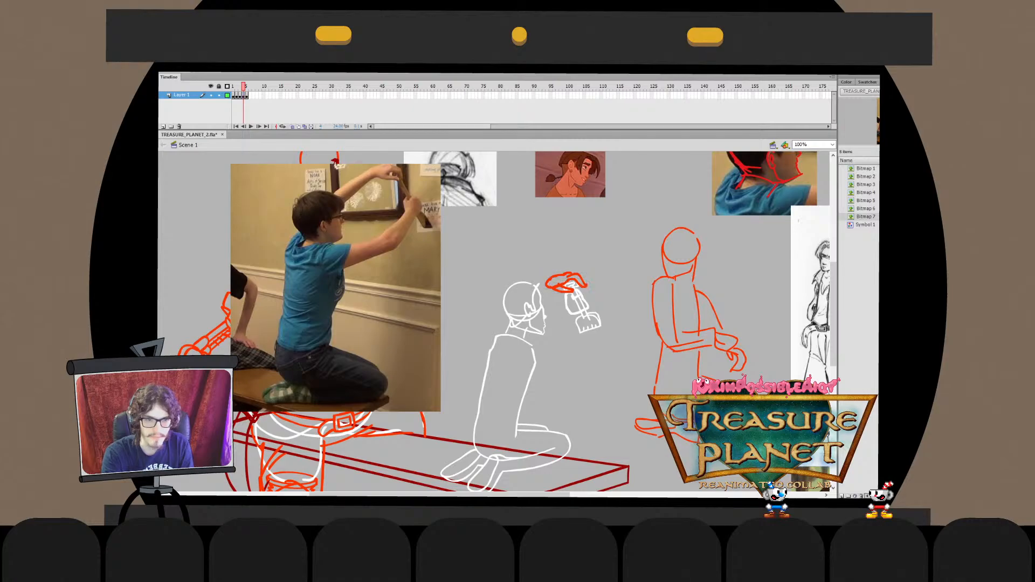
left_click(576, 302)
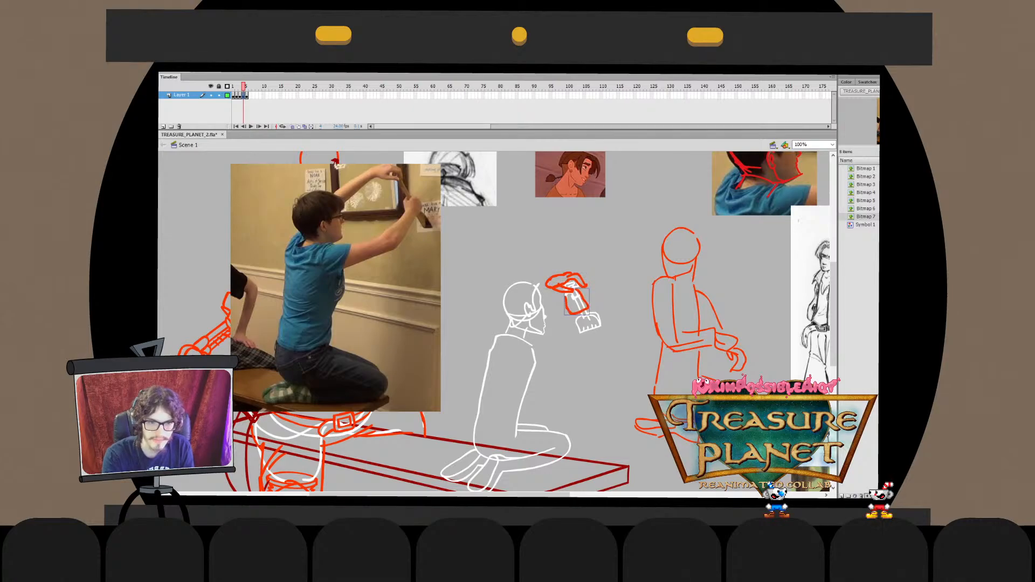
key("ctrl+shift+a")
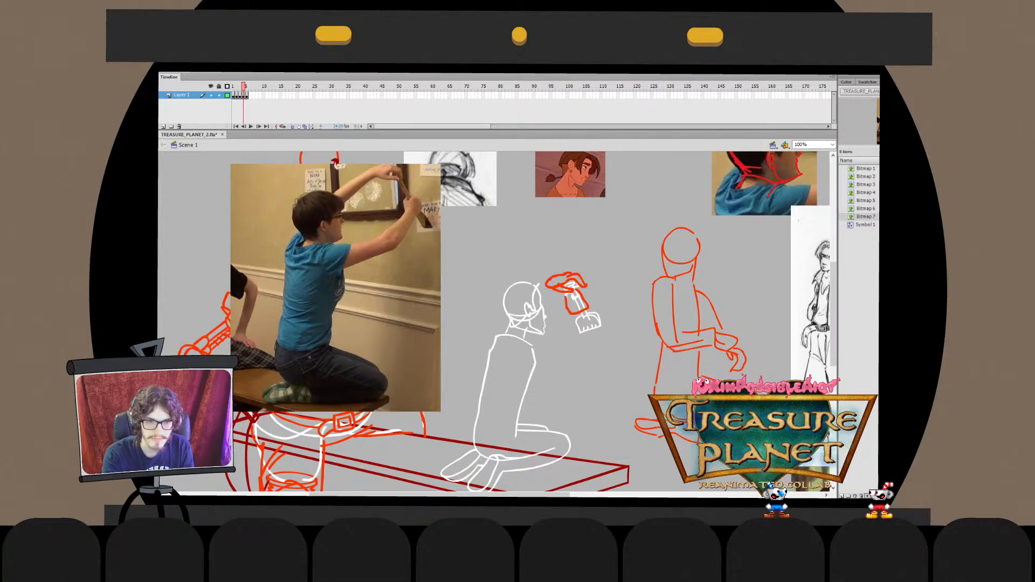
Shrink the lower hand on the shovel's handle slightly
double_click(571, 296)
double_click(571, 297)
key("q")
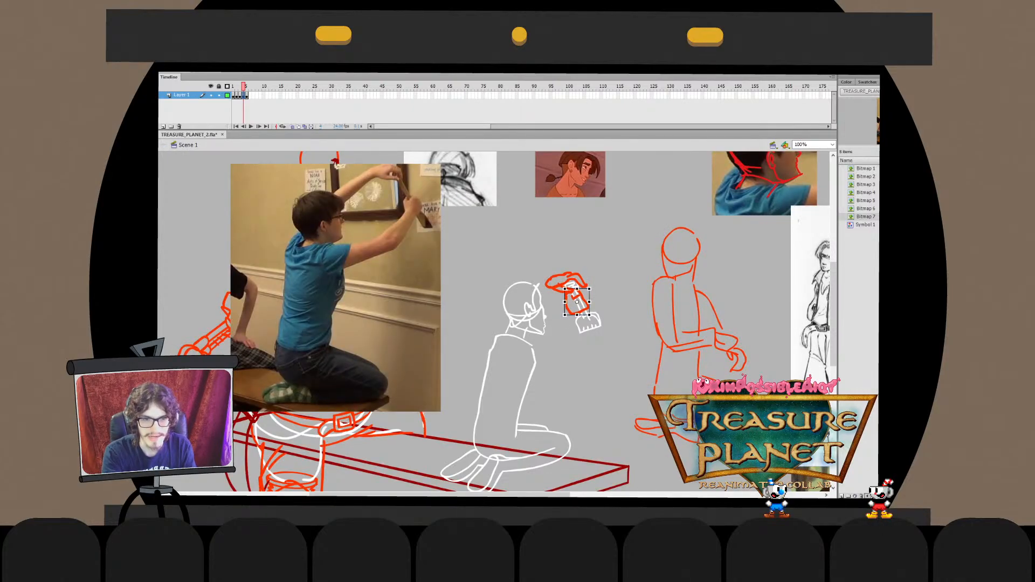
left_click_drag(565, 302, 567, 302)
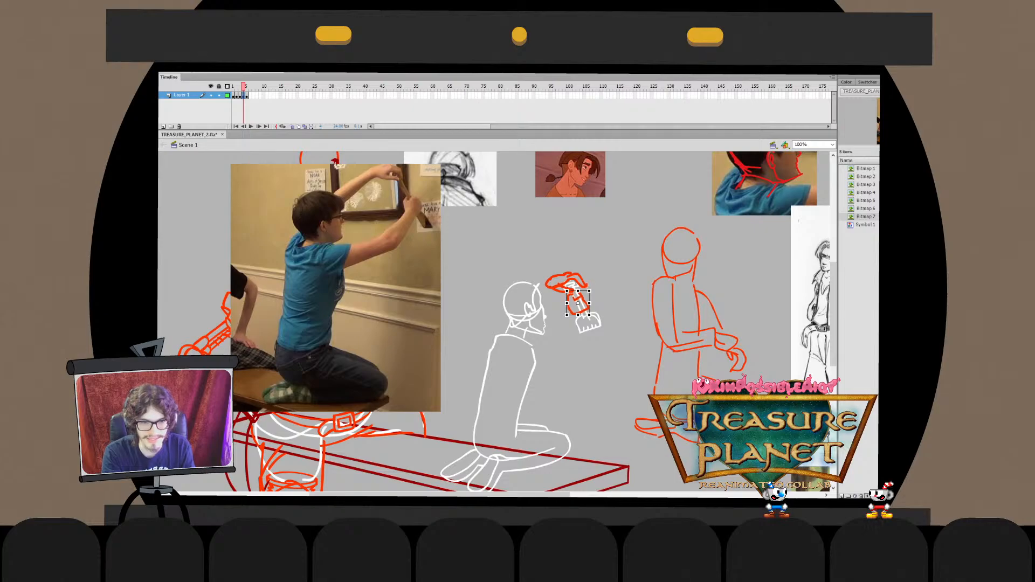
Narrow the upper hand on the shovel's grip slightly from its wrist side
left_click(546, 260)
mouse_move(545, 260)
left_mouse_down()
mouse_move(589, 286)
mouse_move(549, 271)
left_mouse_up()
left_click(545, 261)
key("ctrl+z")
left_click(545, 260)
key("ctrl+z")
key("ctrl+z")
key("ctrl+z")
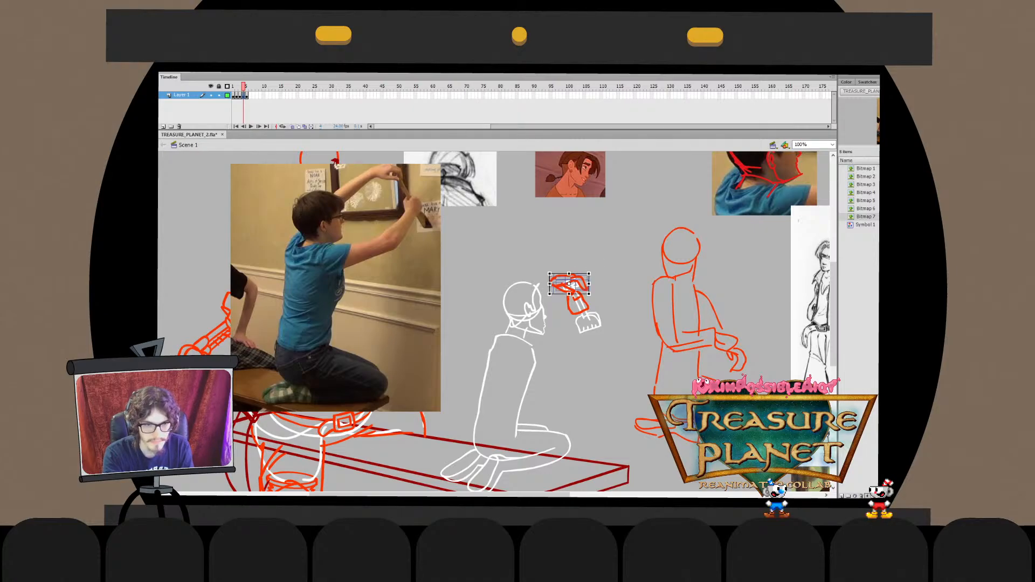
key("ctrl+y")
key("ctrl+y")
key("ctrl+y")
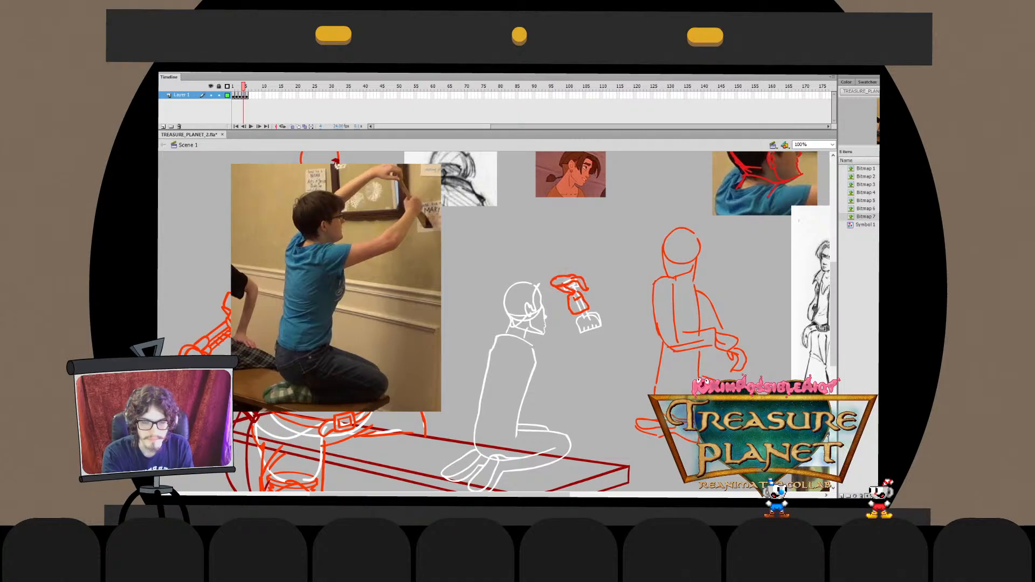
Try further size adjustments on the upper hand's fingers and undo them
left_click_drag(498, 321, 493, 300)
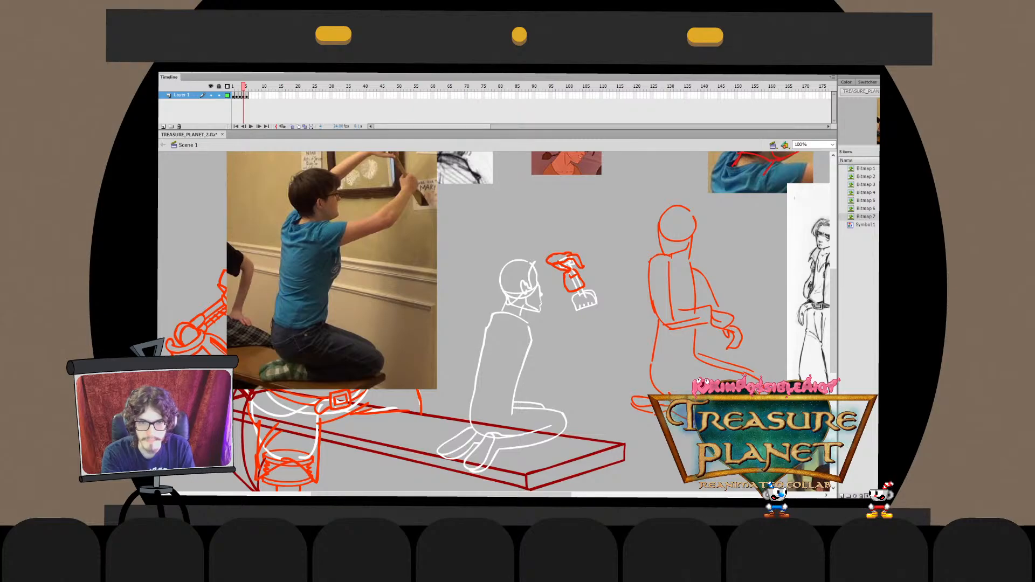
scroll(499, 321, "up", 1)
left_click(573, 271)
mouse_move(592, 262)
left_mouse_down()
mouse_move(583, 276)
mouse_move(551, 280)
mouse_move(579, 278)
left_mouse_up()
key("ctrl+z")
key("ctrl+z")
key("ctrl+y")
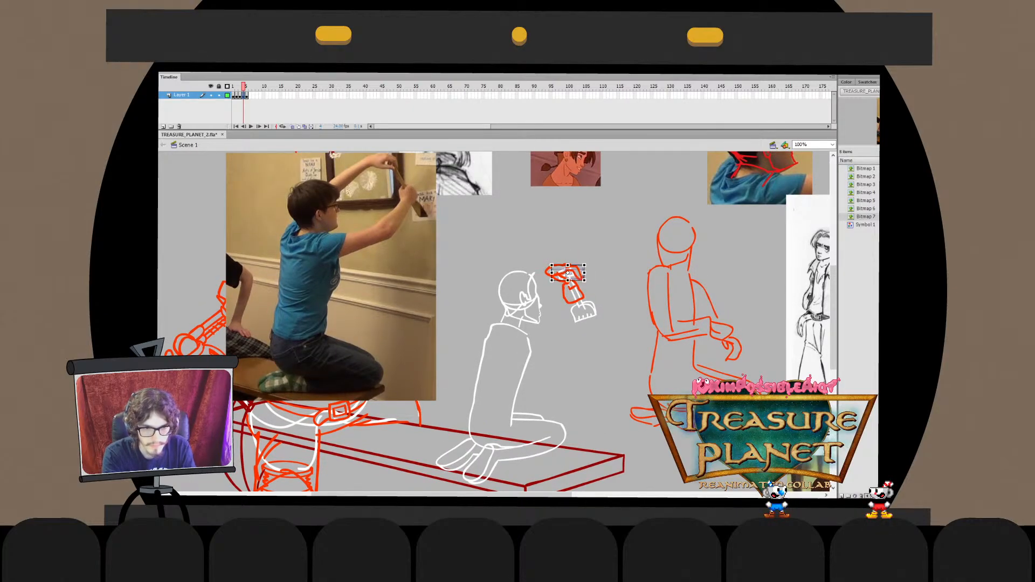
key("ctrl+z")
key("ctrl+z")
left_click_drag(579, 279, 582, 279)
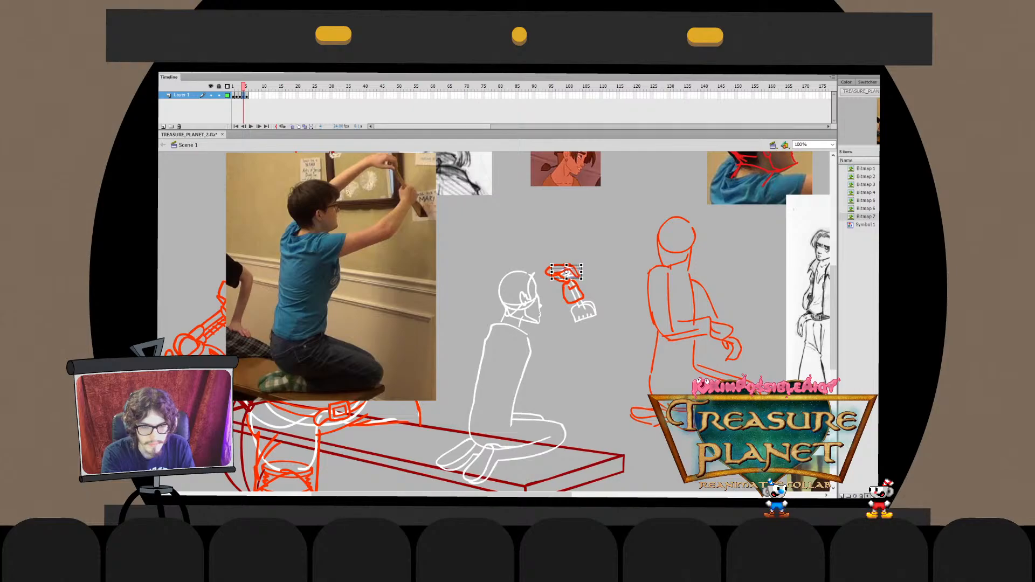
left_click(592, 269)
left_click(559, 277)
key("ctrl+z")
key("ctrl+z")
key("ctrl+z")
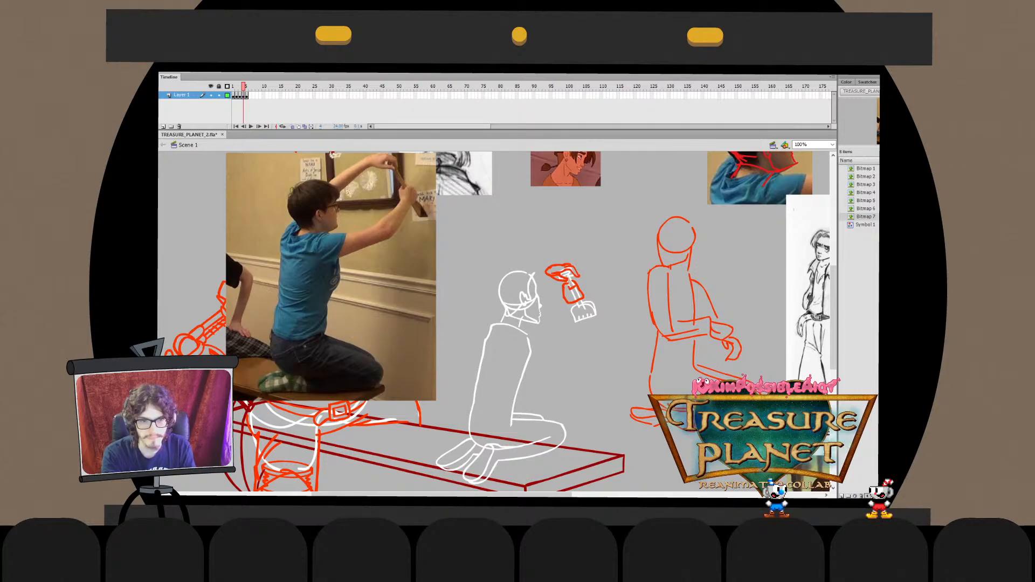
Move the shovel and both hands together a little farther from Jim's face and slightly upward
left_click_drag(496, 324, 512, 277)
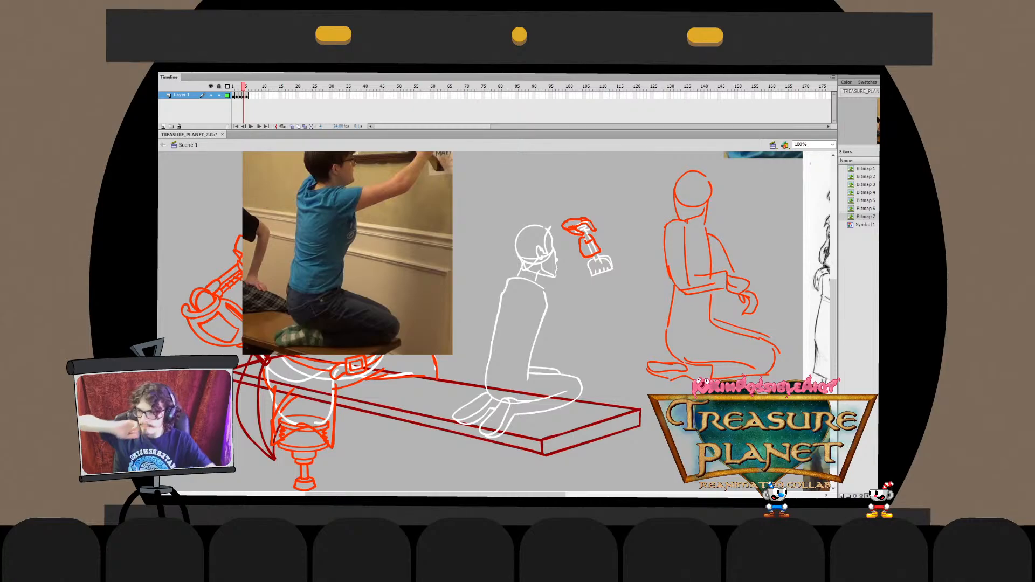
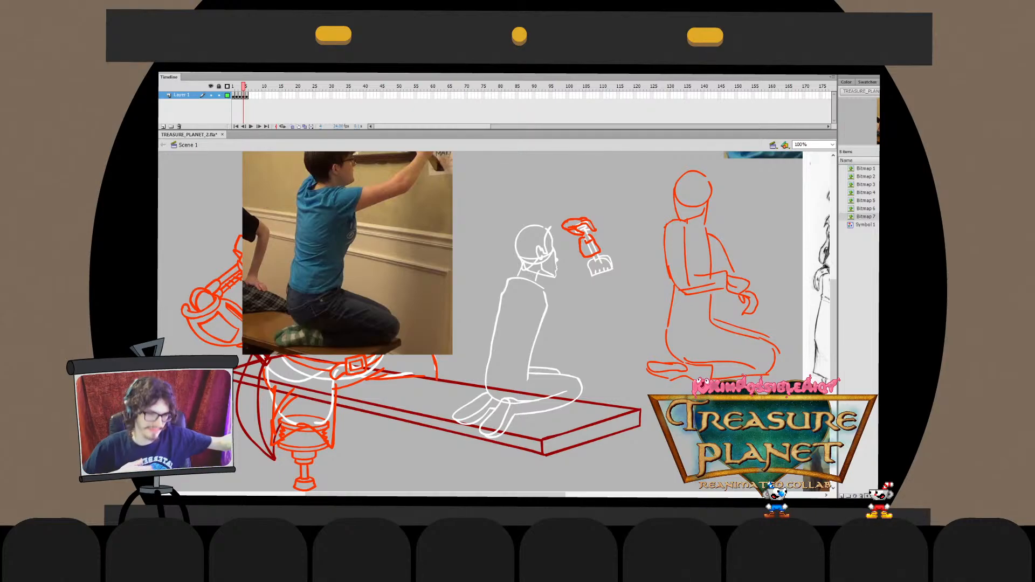
left_click_drag(497, 299, 466, 347)
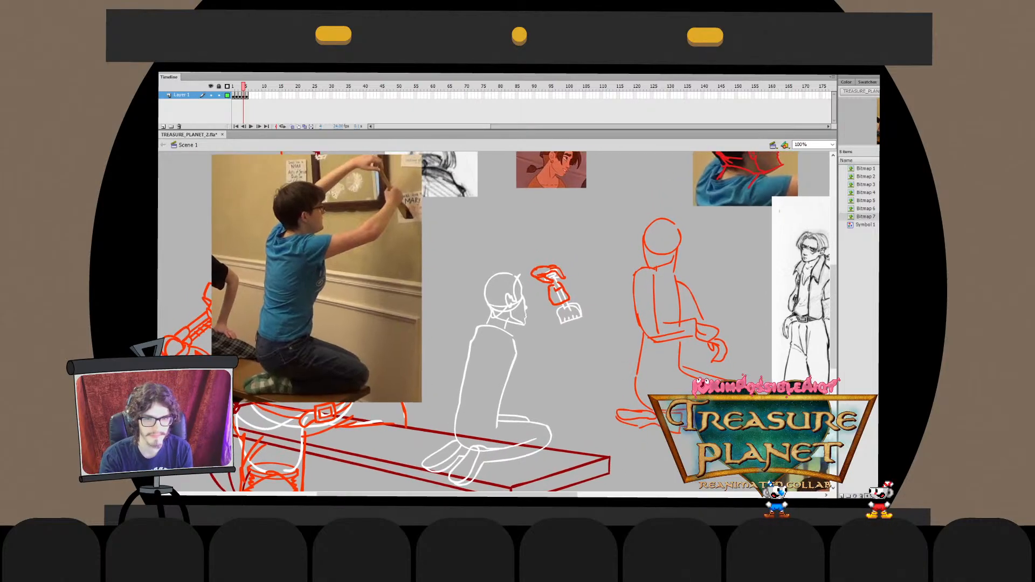
left_click_drag(613, 241, 538, 344)
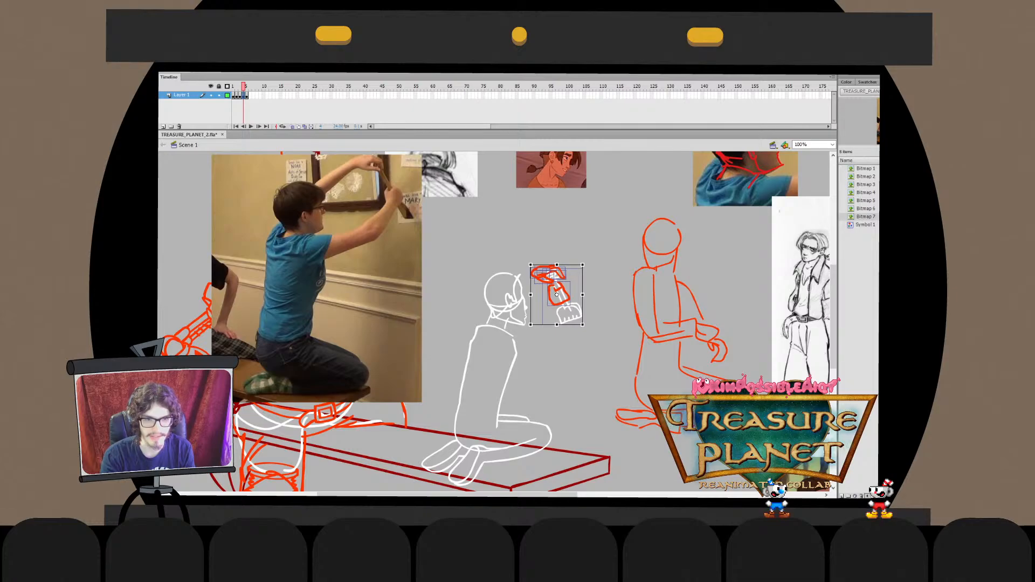
left_click_drag(556, 295, 580, 289)
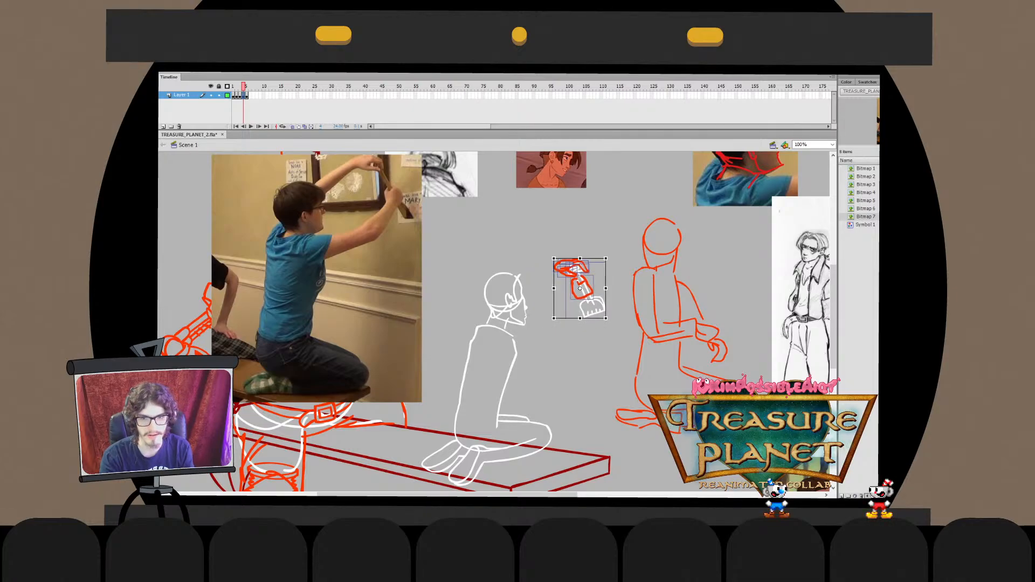
key("Escape")
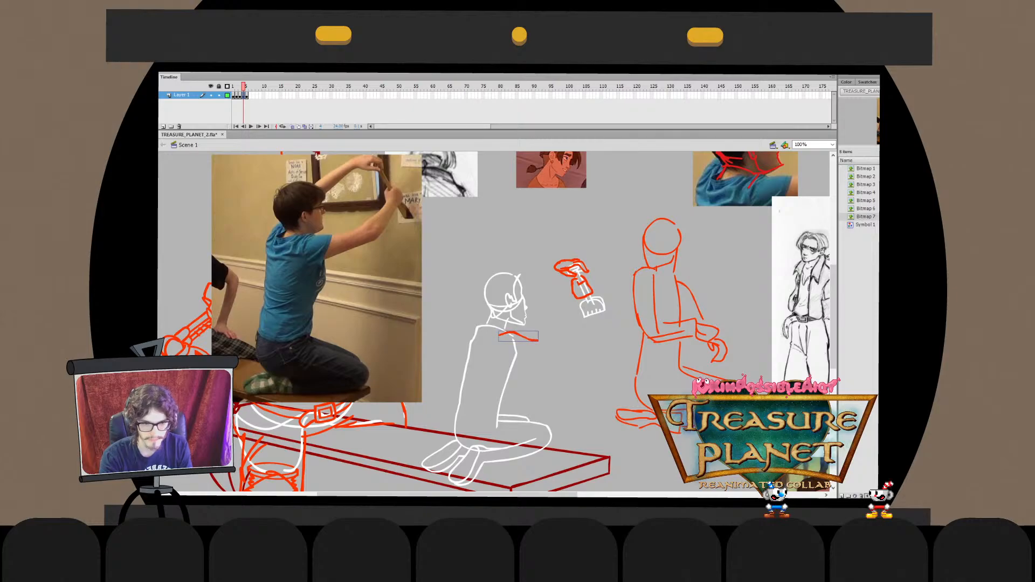
Draw two roughly horizontal orange-red lines from Jim's shoulder forward as the near upper arm
mouse_move(502, 339)
left_mouse_down()
mouse_move(567, 350)
mouse_move(500, 333)
mouse_move(268, 341)
mouse_move(336, 417)
mouse_move(566, 266)
mouse_move(461, 306)
mouse_move(418, 335)
left_mouse_up()
key("ctrl+z")
key("ctrl+z")
key("ctrl+z")
key("ctrl+z")
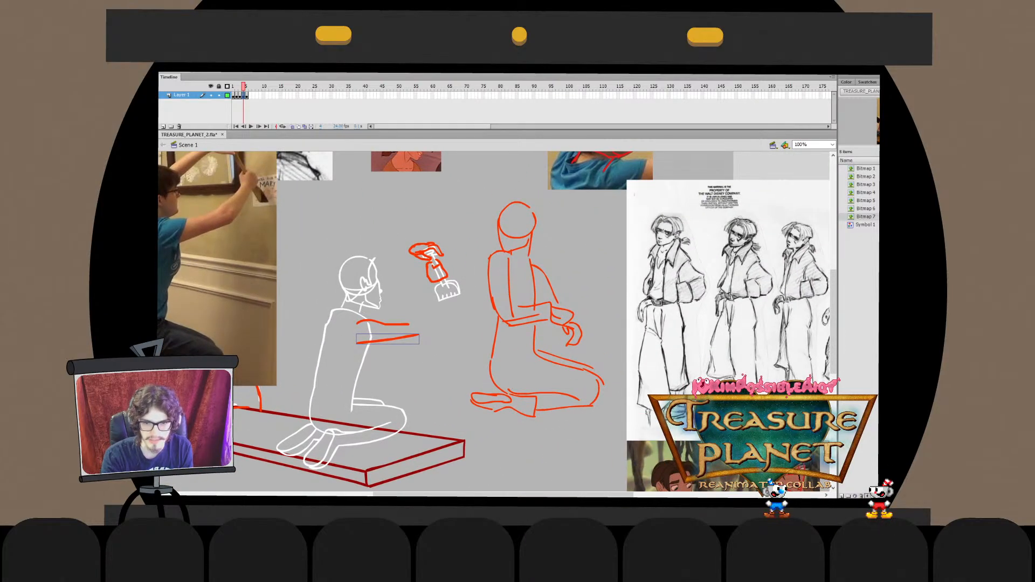
Raise the shoulder end of the upper arm's lower line so it lies flatter
left_click(418, 351)
double_click(388, 338)
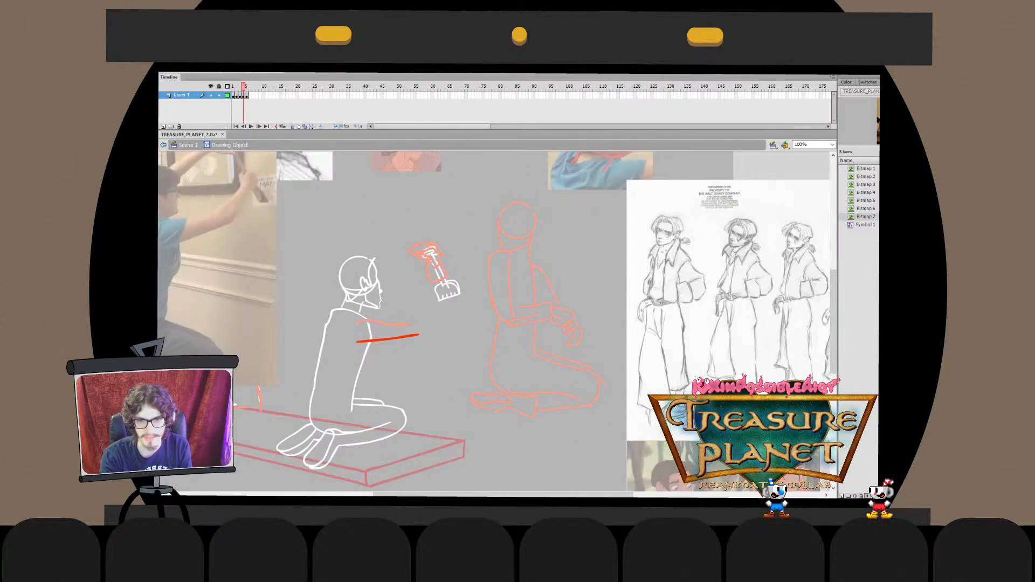
double_click(392, 356)
left_click_drag(357, 343, 360, 338)
left_click(392, 356)
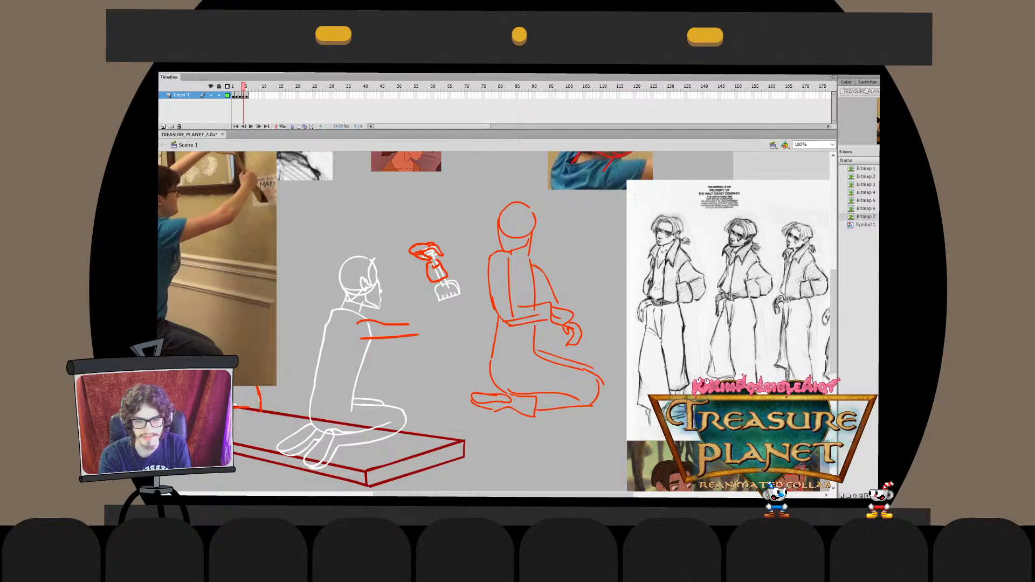
Lengthen the upper arm's top line and angle both arm lines slightly upward toward the elbow
left_click_drag(485, 296, 524, 329)
left_click(423, 356)
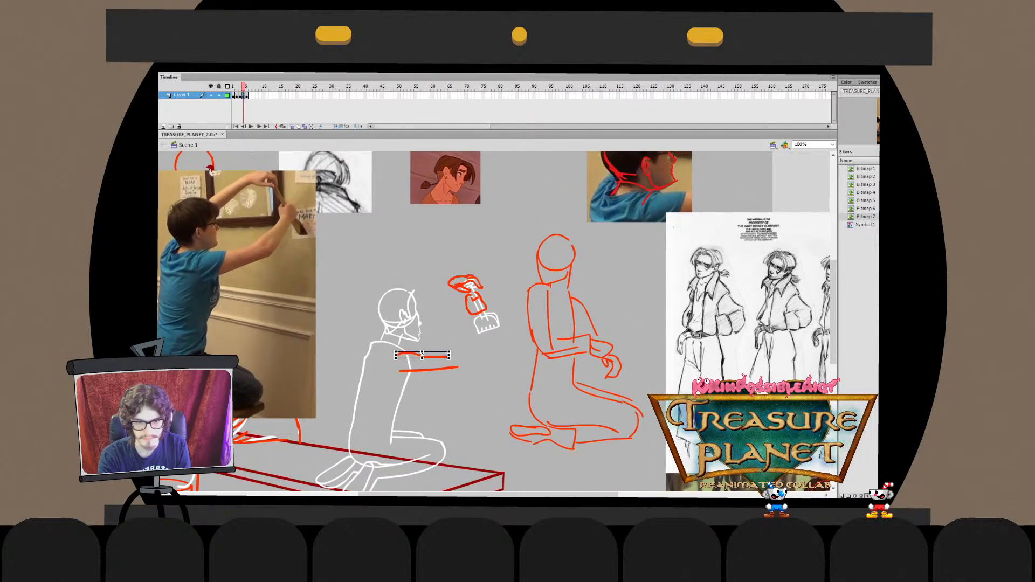
mouse_move(448, 357)
left_mouse_down()
mouse_move(457, 354)
mouse_move(429, 366)
left_mouse_up()
left_click(468, 361)
left_click(428, 370)
left_click(426, 354)
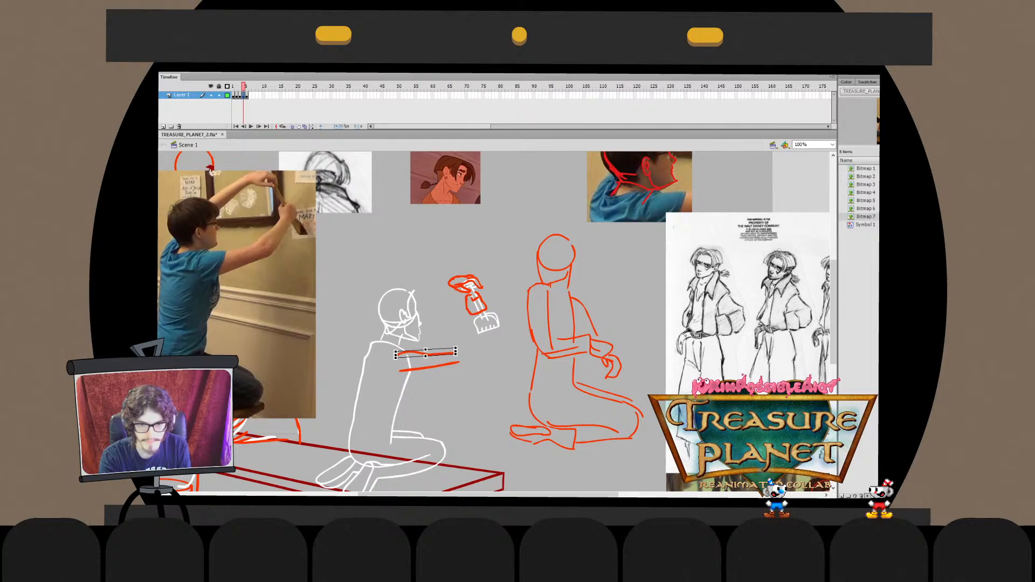
Draw the forearm's two lines from the elbow up to the lower hand on the shovel
key("Escape")
left_click_drag(462, 362, 472, 316)
key("ctrl+z")
key("ctrl+z")
left_click_drag(457, 363, 467, 313)
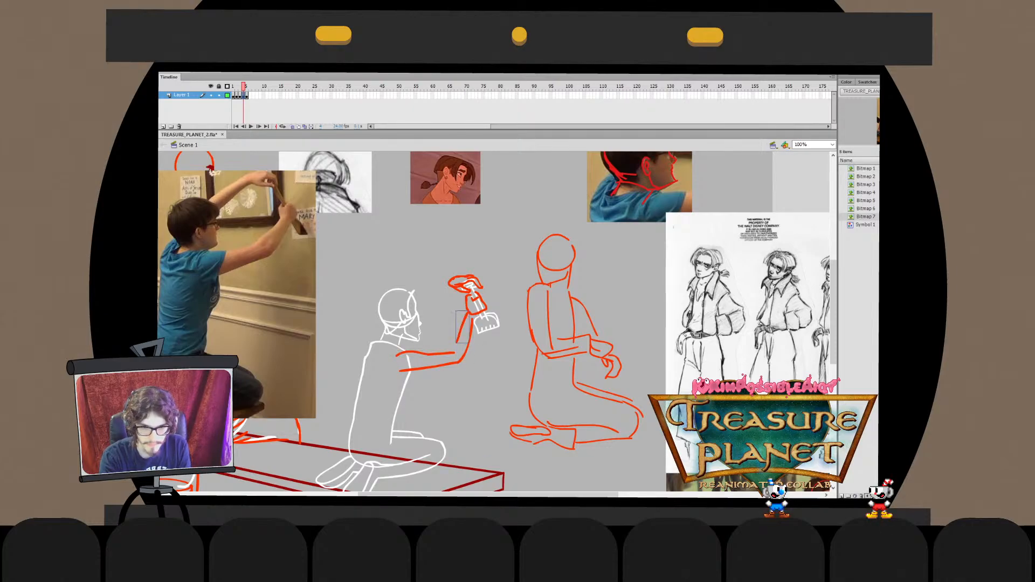
Redraw the forearm's inner line as a gently slanting stroke from the lower hand down to the elbow
key("ctrl+z")
mouse_move(454, 353)
left_mouse_down()
mouse_move(466, 310)
mouse_move(453, 361)
left_mouse_up()
key("ctrl+z")
key("ctrl+z")
left_click_drag(467, 306, 454, 361)
key("ctrl+z")
left_click_drag(466, 309, 451, 361)
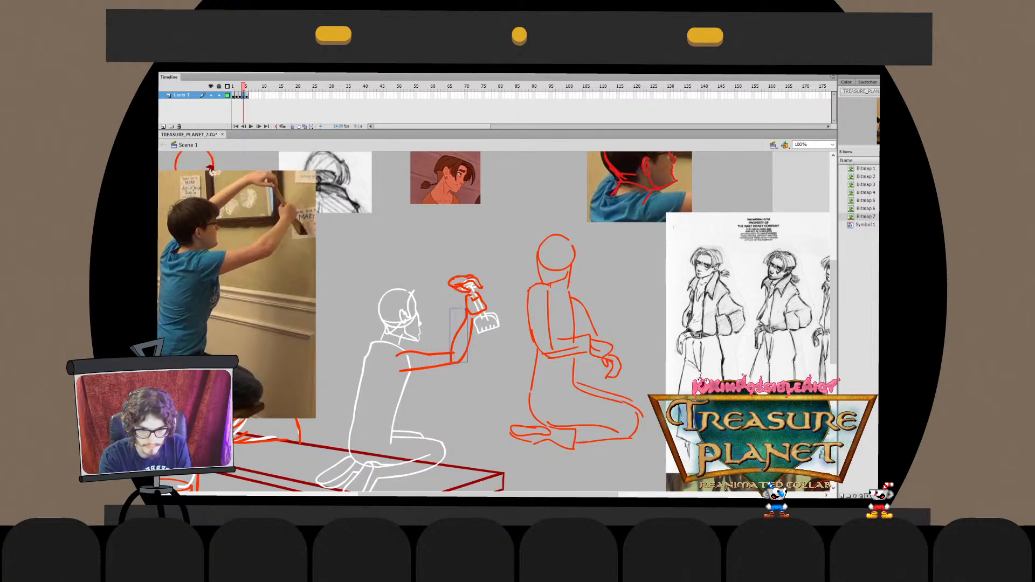
key("ctrl+z")
left_click_drag(467, 309, 459, 356)
Reshape the forearm's two lines slightly with Free Transform so they line up with the wrist
key("q")
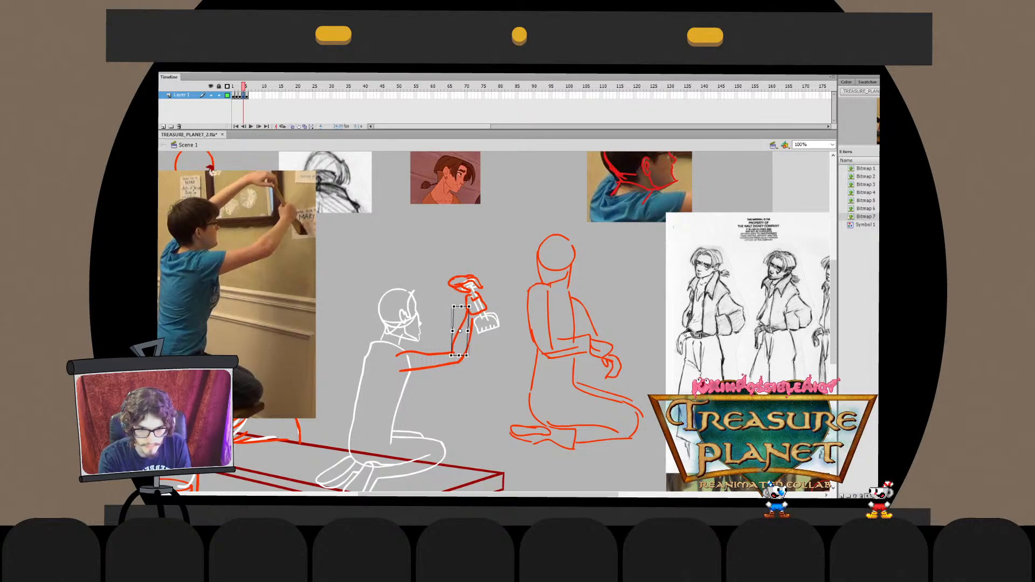
left_click(468, 340, "shift")
left_click_drag(464, 306, 467, 306)
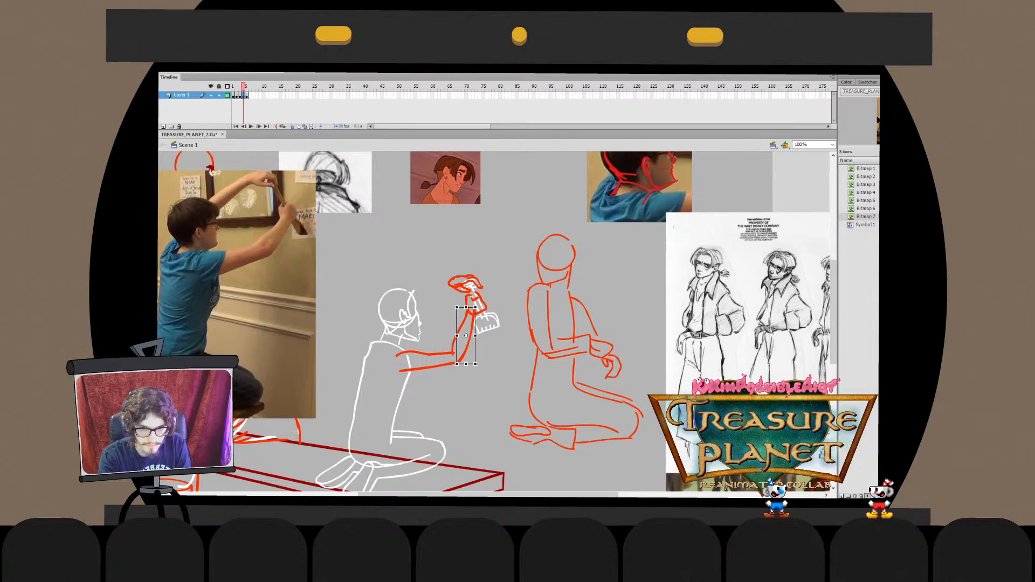
key("Escape")
double_click(468, 343)
key("ctrl+e")
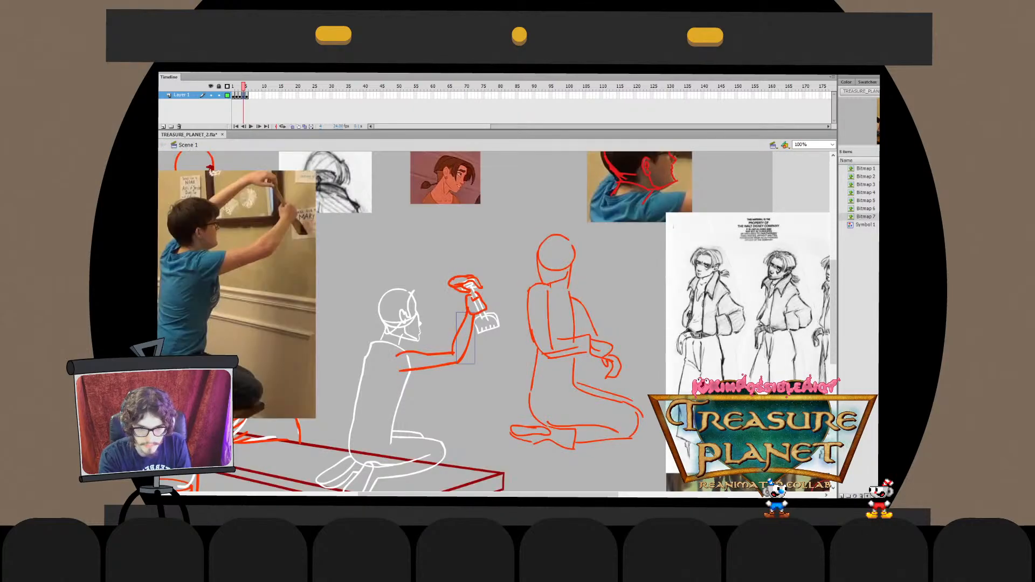
Tidy the end of the upper arm's top line so it meets the forearm's inner line at the elbow
left_click(447, 351)
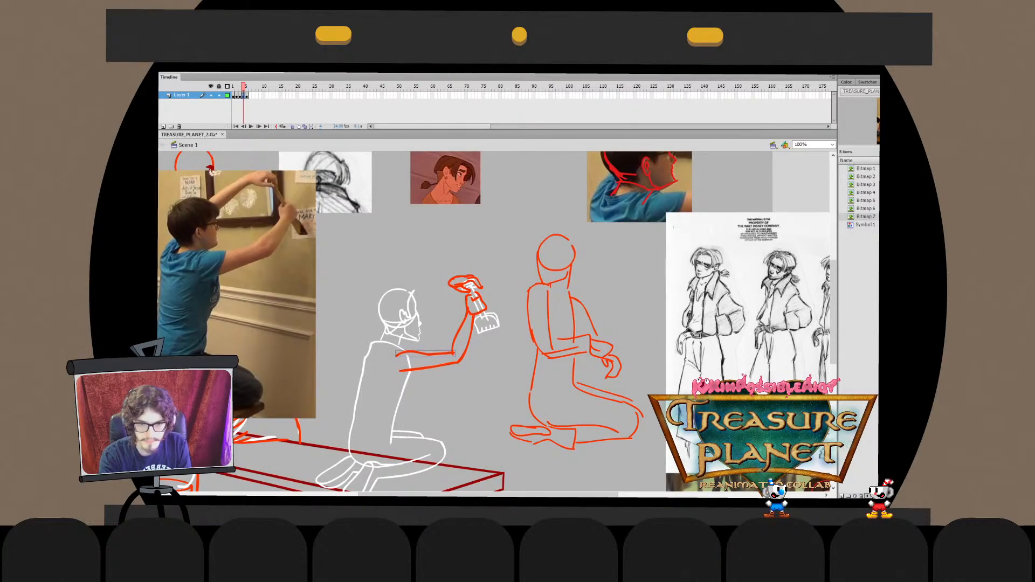
mouse_move(452, 353)
left_mouse_down()
mouse_move(442, 345)
mouse_move(415, 366)
mouse_move(455, 351)
left_mouse_up()
double_click(438, 349)
double_click(458, 340)
left_click(458, 340)
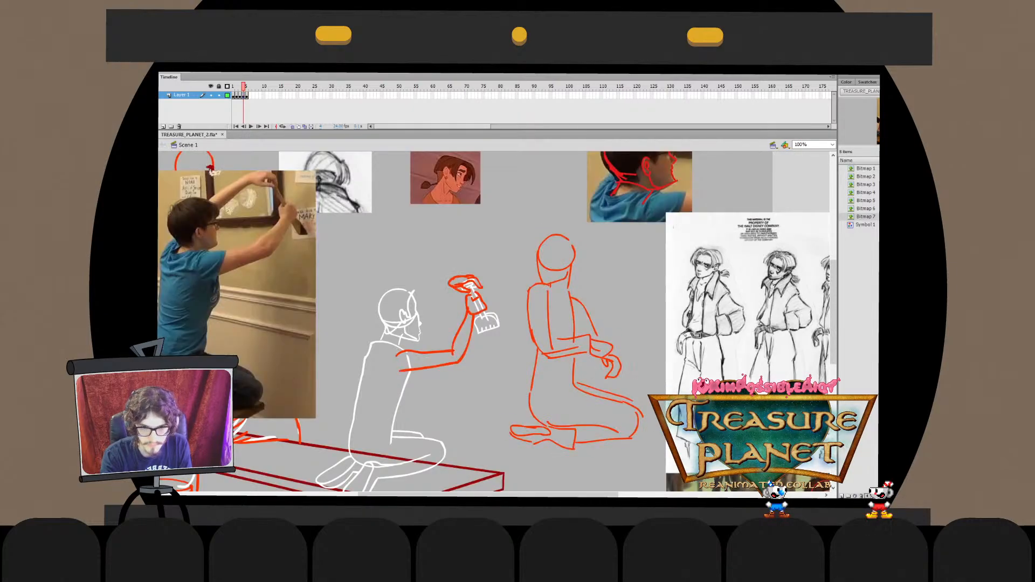
left_click(447, 351)
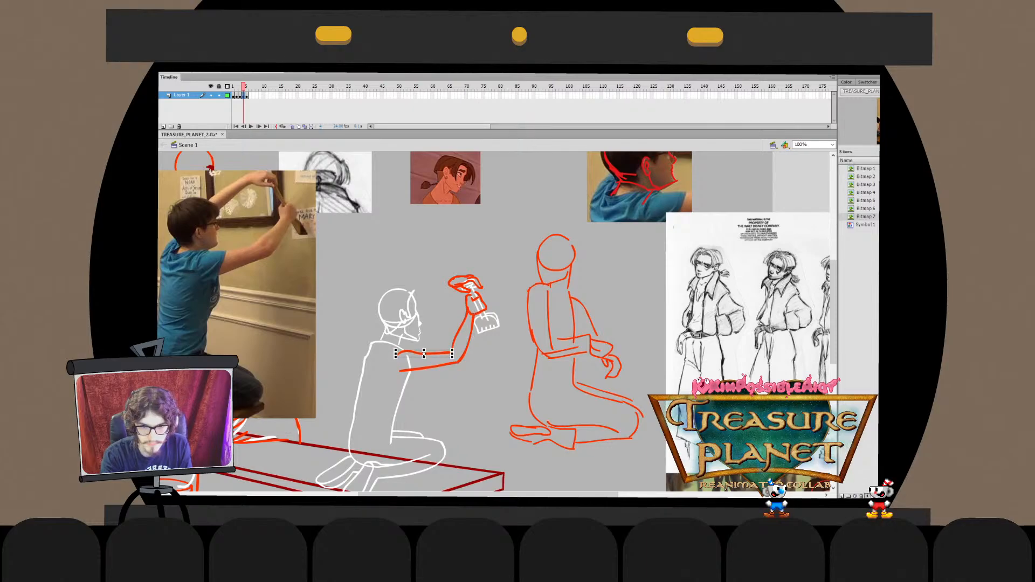
double_click(451, 353)
left_click_drag(440, 340, 460, 365)
double_click(461, 340)
left_click(461, 340)
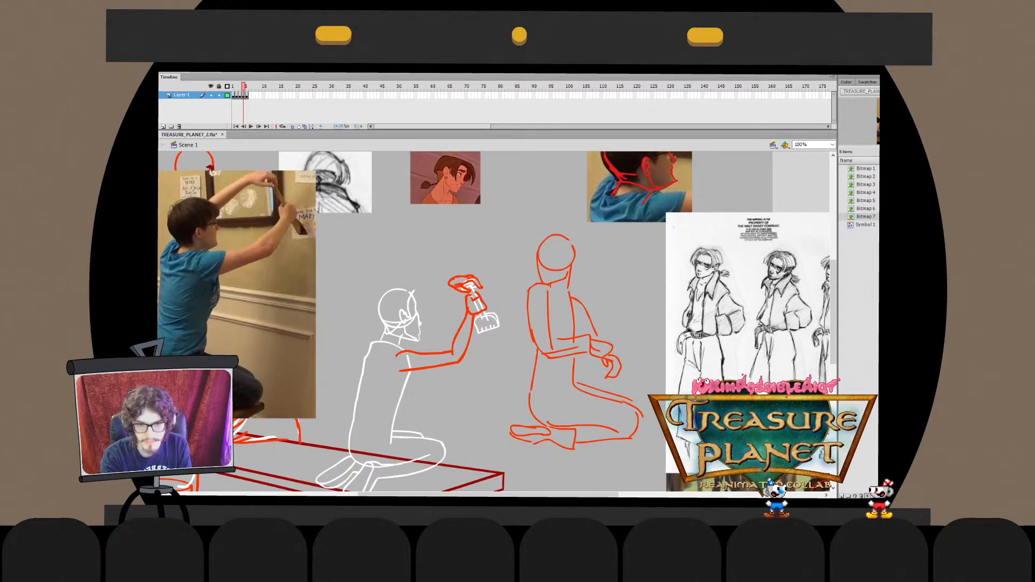
Nudge the top of the forearm's inner line slightly down and forward to meet the wrist
left_click(456, 340)
left_click_drag(468, 307, 470, 310)
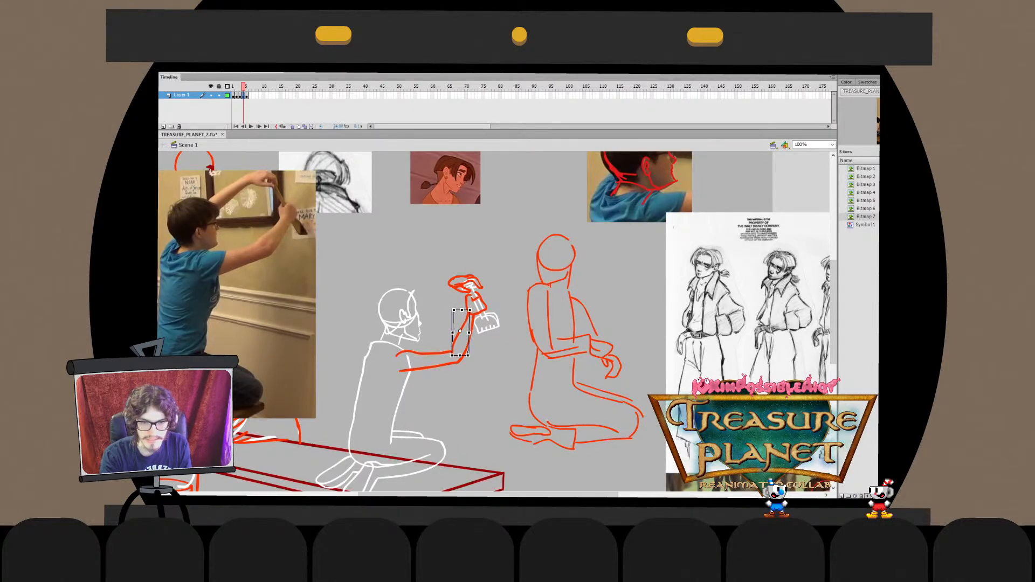
left_click(483, 318)
key("ctrl+z")
left_click(483, 318)
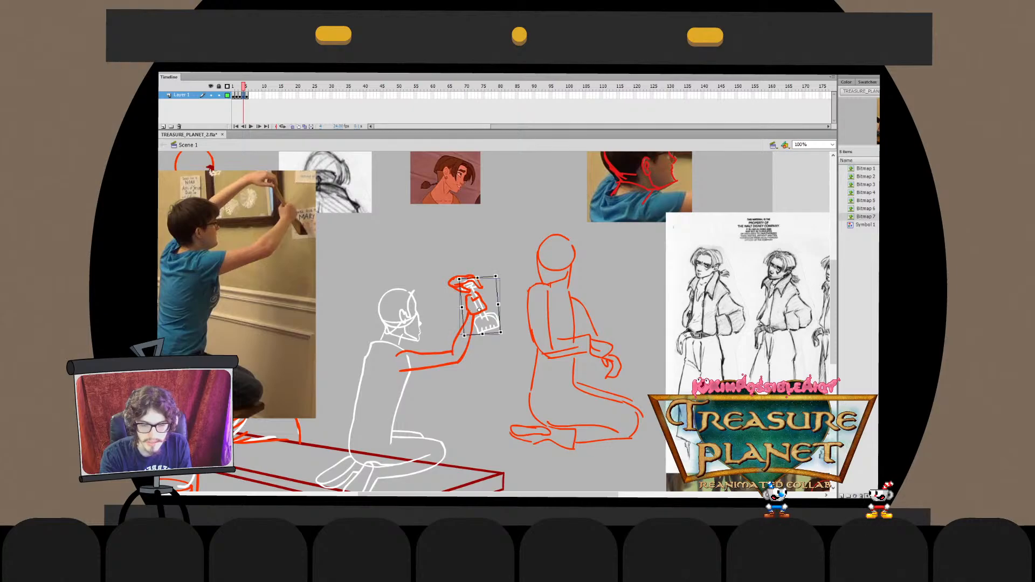
Join the upper arm's lower line to the forearm's outer line and delete the bit that overshoots the elbow
left_click(466, 342)
mouse_move(460, 371)
left_mouse_down()
mouse_move(450, 364)
mouse_move(473, 361)
left_mouse_up()
left_click(456, 367)
left_click(431, 366)
key("ctrl+z")
key("ctrl+z")
key("ctrl+y")
key("ctrl+y")
double_click(461, 360)
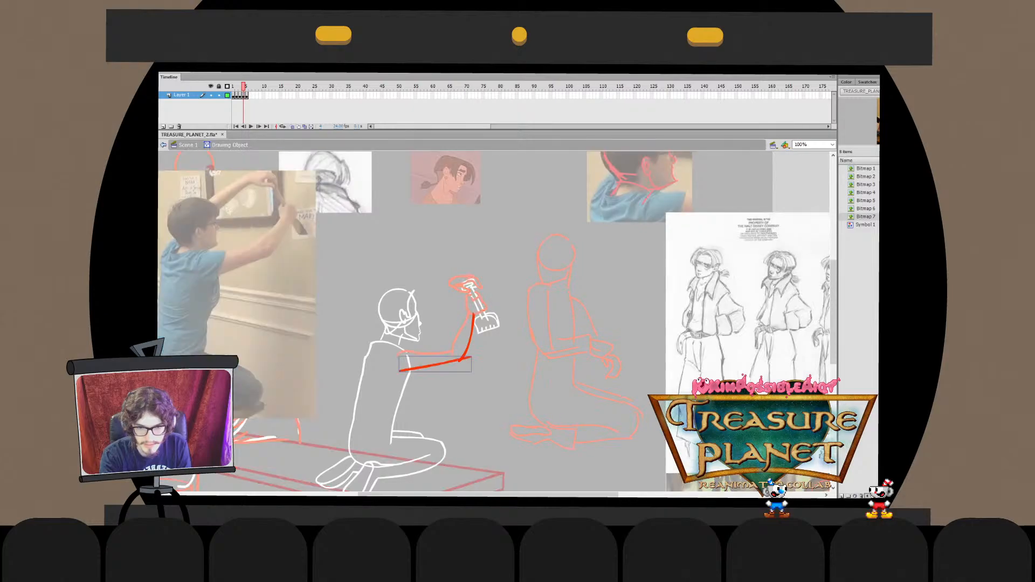
key("Delete")
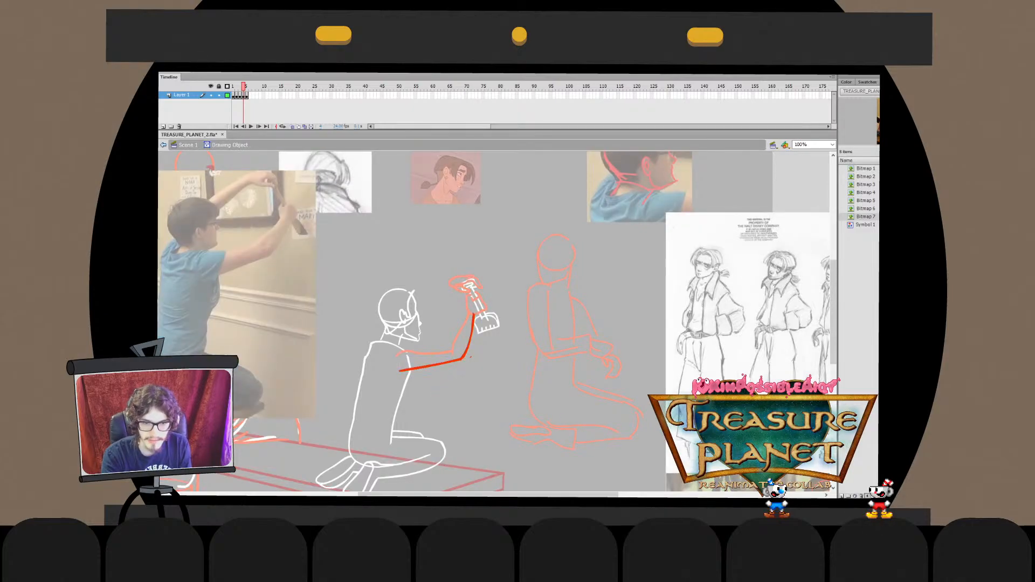
double_click(470, 356)
left_click(471, 357)
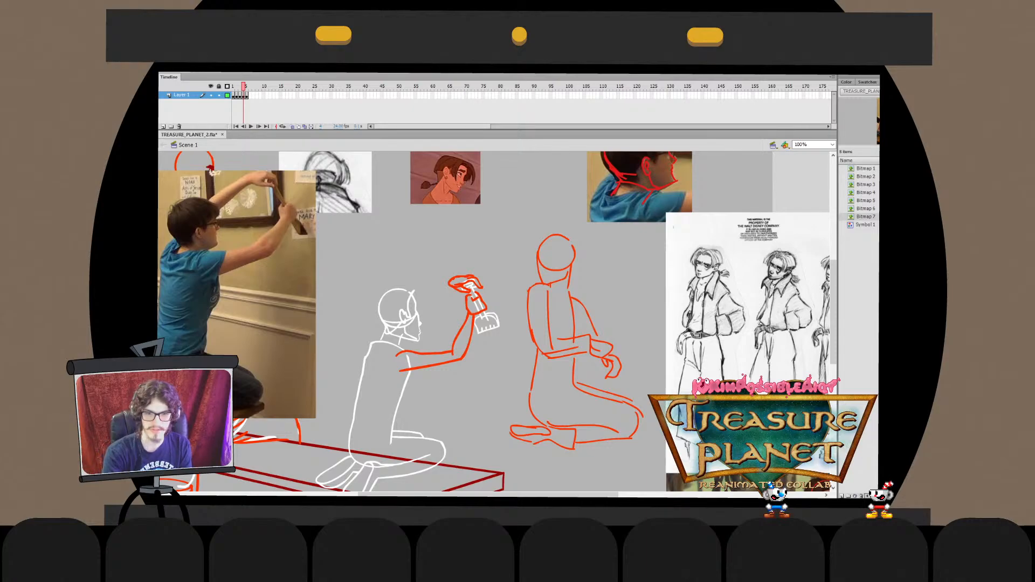
Narrow the forearm's inner line a little so its lower end meets the upper arm's top line
left_click(453, 352)
key("q")
left_click_drag(470, 357, 471, 356)
left_click(462, 332)
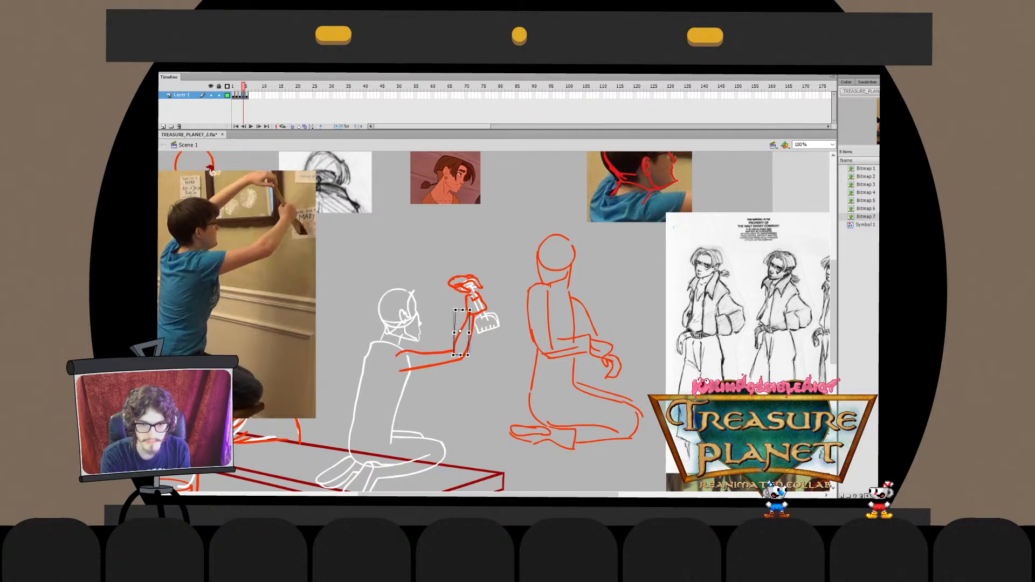
key("Escape")
left_click(452, 352)
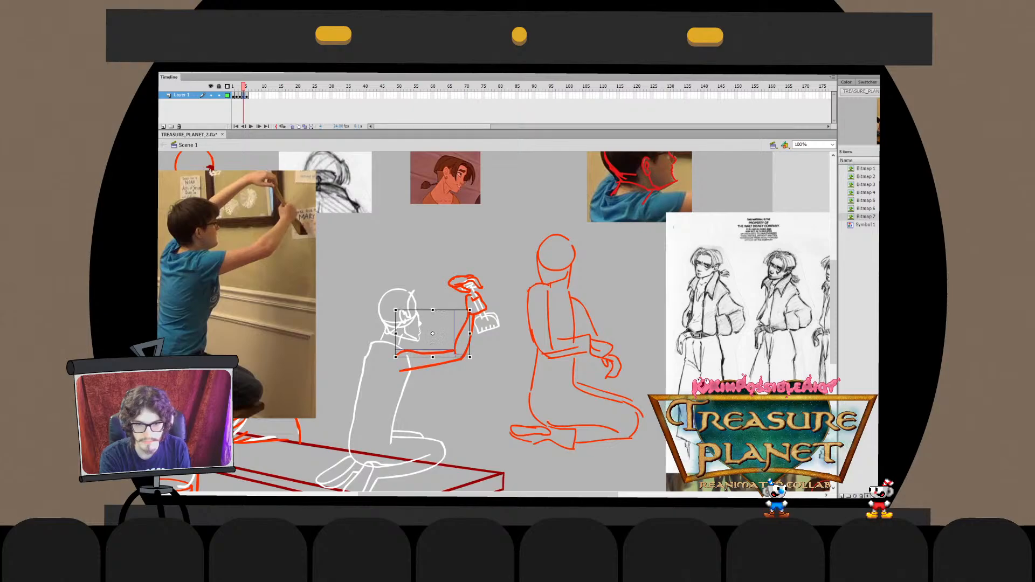
key("Escape")
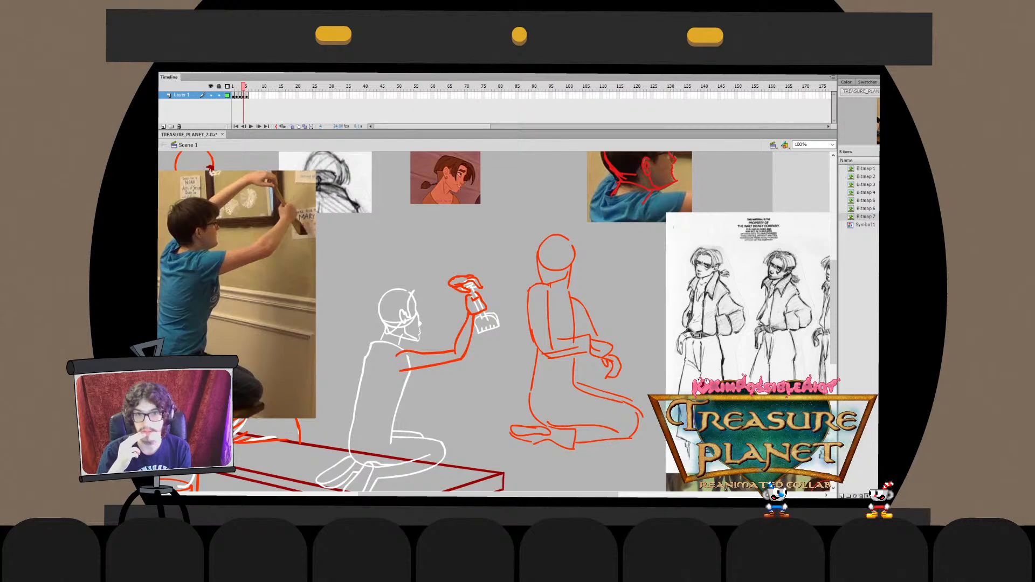
Transform all the near arm's lines together so the elbow lifts and the upper arm slopes up from the shoulder
left_click_drag(492, 324, 482, 333)
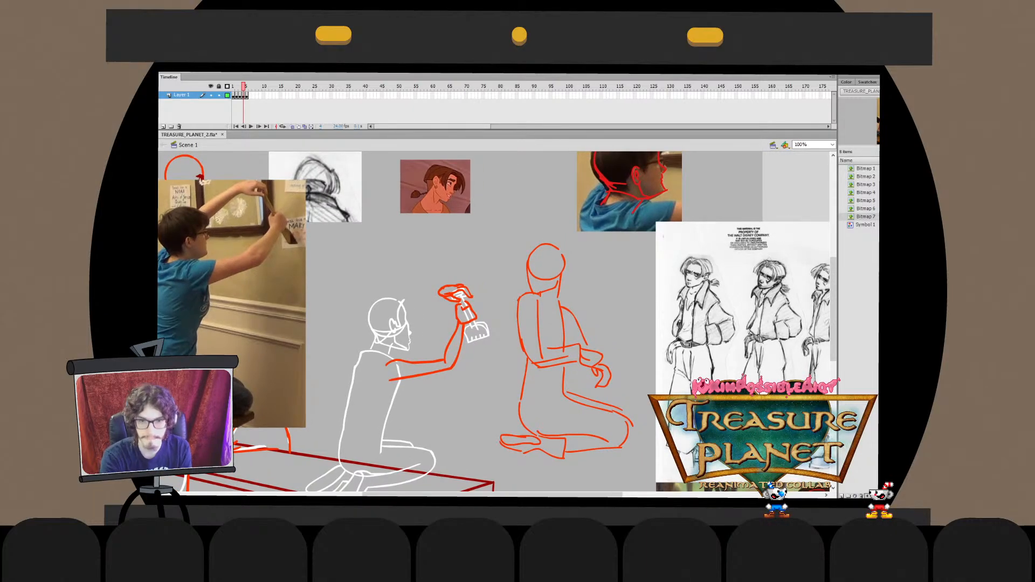
left_click(444, 359)
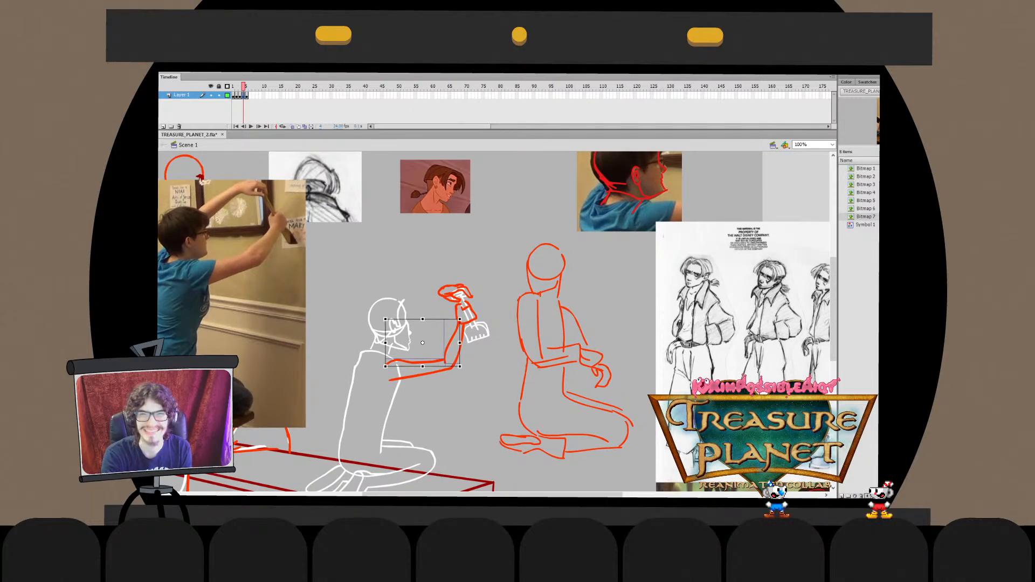
key("Escape")
left_click(452, 342)
key("Escape")
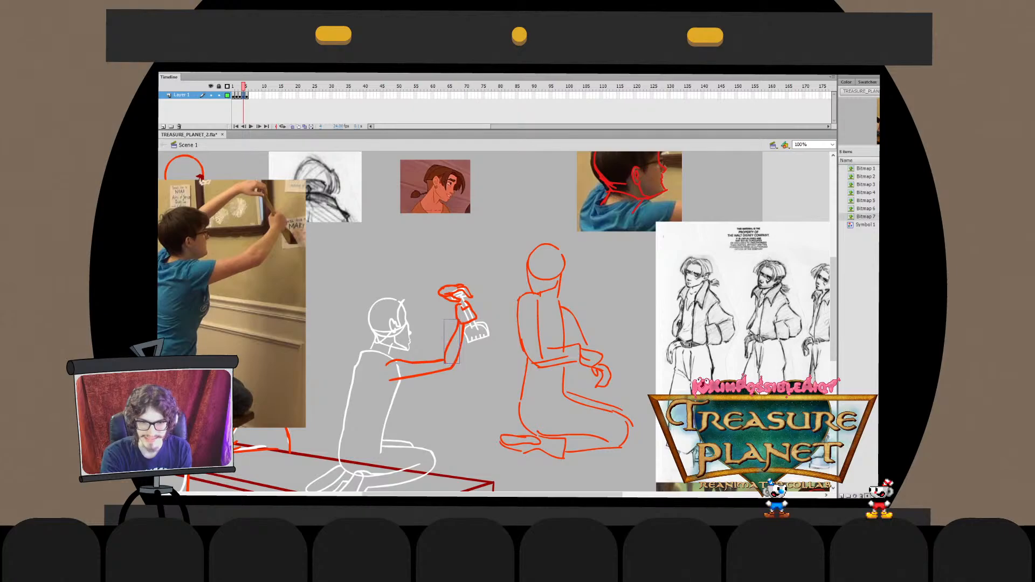
left_click_drag(452, 334, 479, 325)
left_click(467, 357)
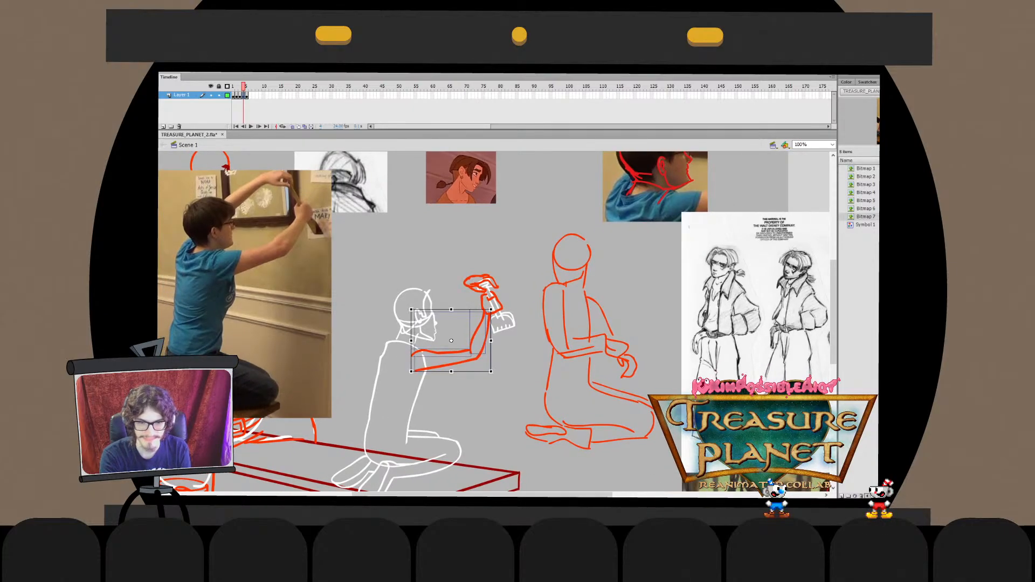
mouse_move(491, 370)
left_mouse_down()
mouse_move(471, 349)
mouse_move(481, 354)
left_mouse_up()
key("Escape")
key("Escape")
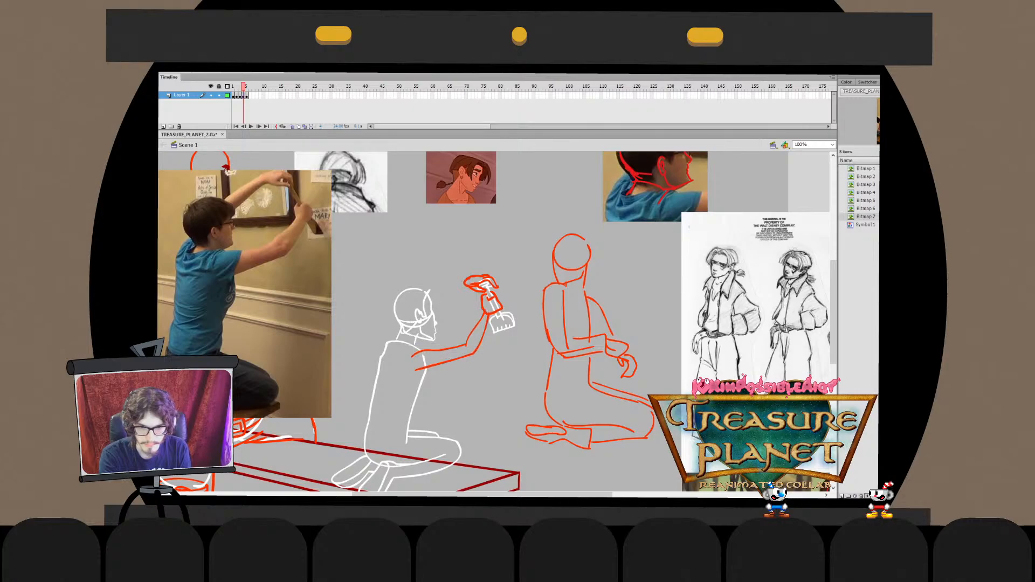
Select both hands with the shovel and nudge them slightly forward, away from Jim
key(".")
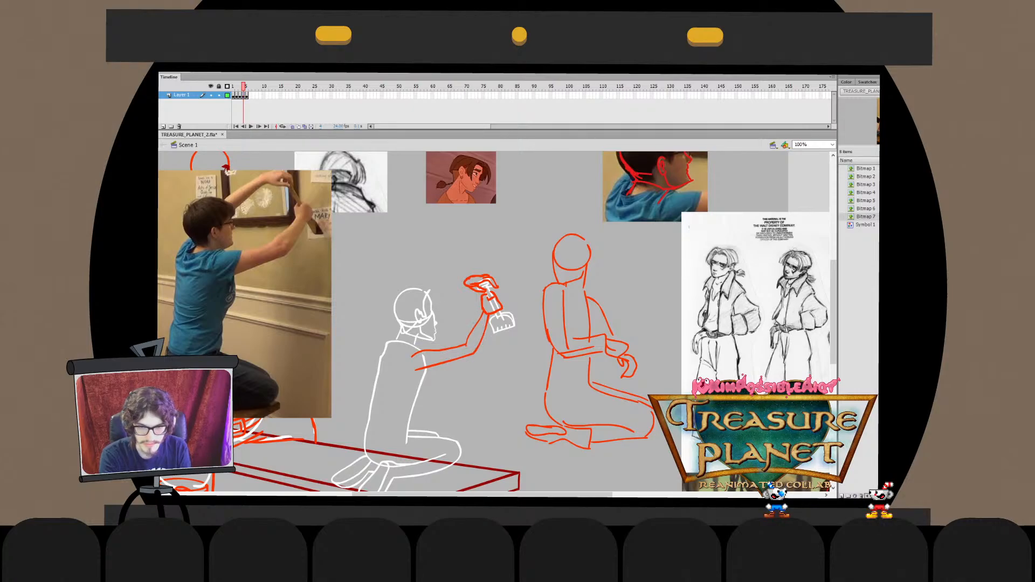
left_click_drag(464, 264, 509, 302)
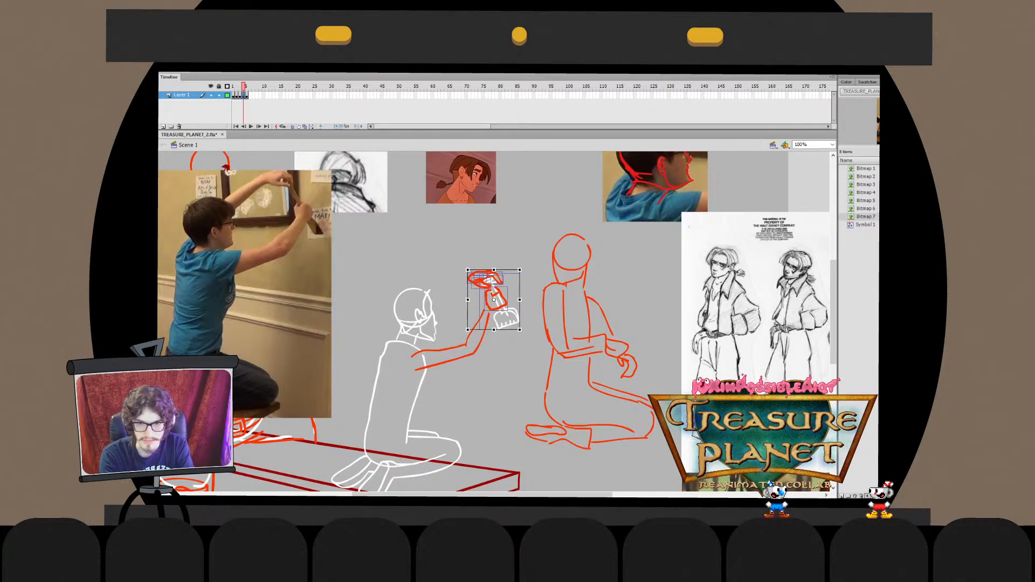
key("Right")
key("Right")
key("Right")
key("Right")
key("Right")
key("Right")
key("Right")
key("Right")
key("Down")
key("Down")
key("Down")
key("Down")
key("Down")
key("Down")
key("Down")
key("Down")
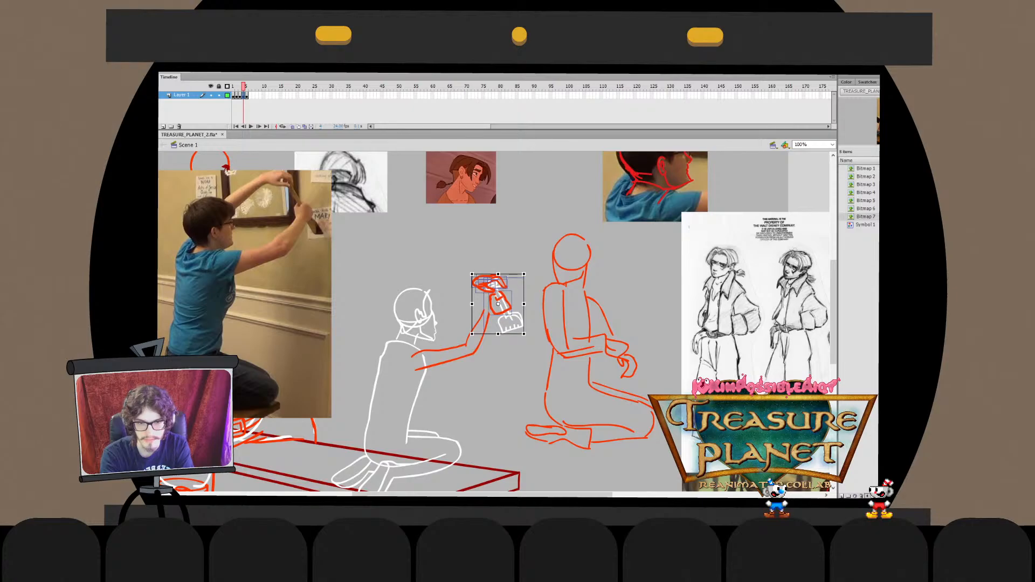
key("Left")
key("Left")
key("Left")
key("Left")
key("Left")
key("Left")
key("Left")
key("Left")
Edit the arm's outer line inside its drawing object, clearing the stray bit at the elbow and extending the forearm to the wrist
left_click_drag(414, 309, 490, 371)
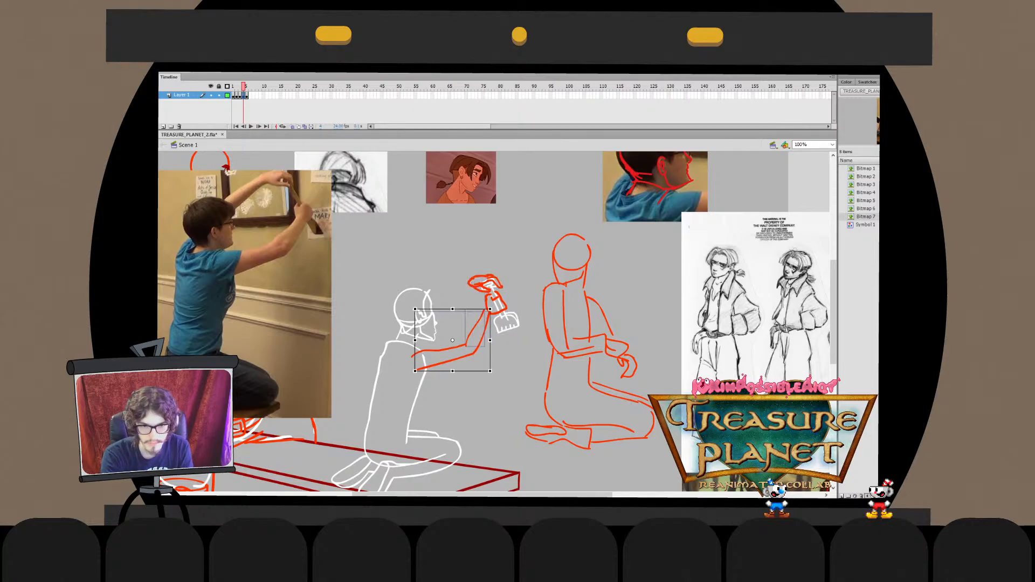
key("b")
double_click(474, 349)
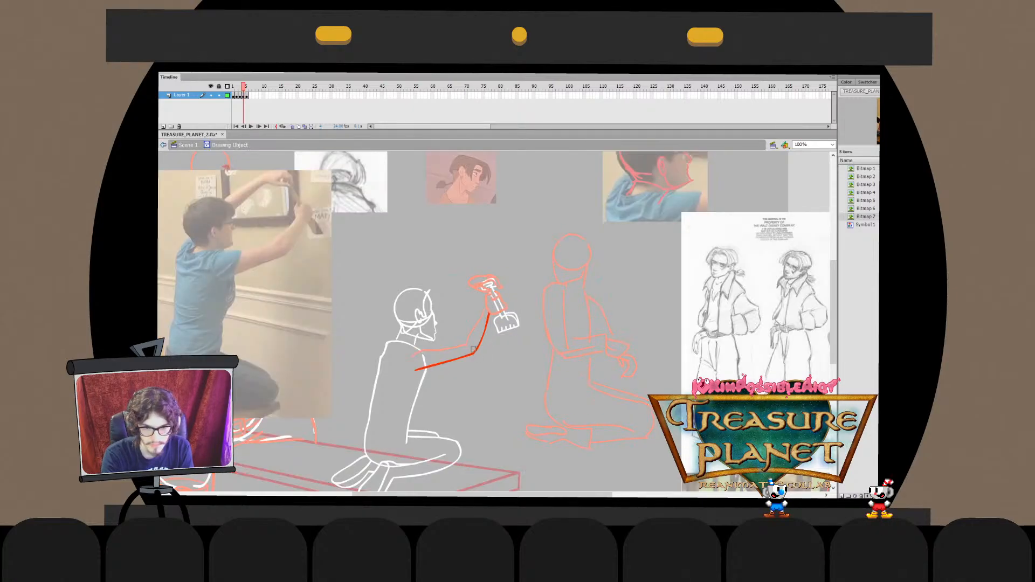
left_click(475, 348)
left_click_drag(481, 311, 489, 313)
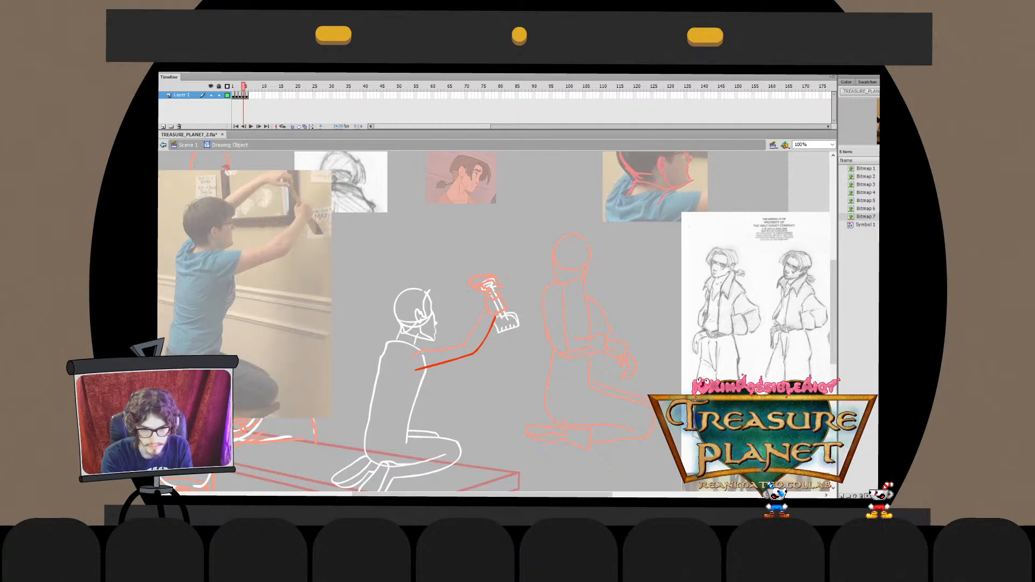
left_click(163, 144)
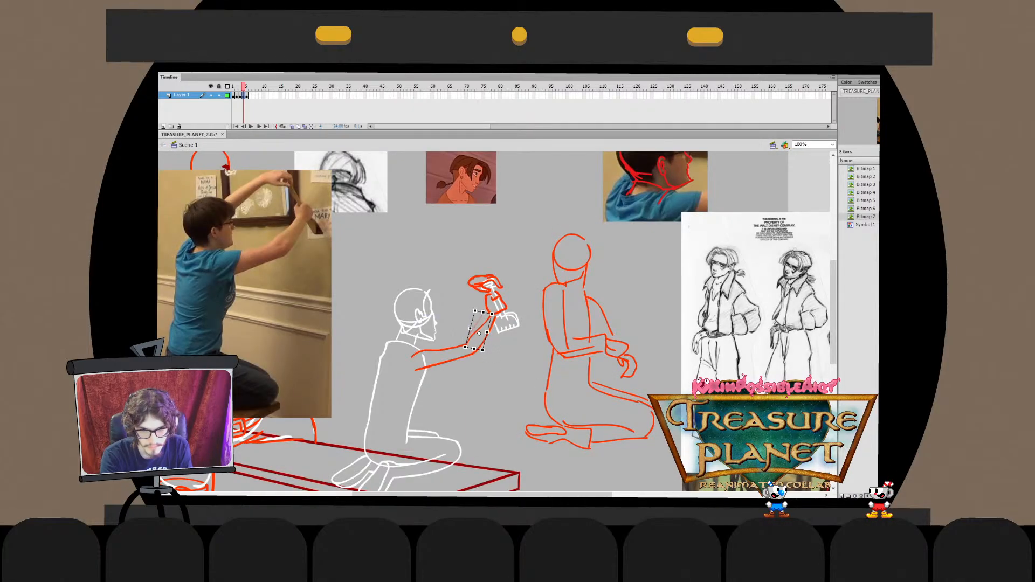
Raise the forearm's inner line slightly so it joins the wrist and the upper arm's top line at the elbow
left_click(466, 349)
left_click_drag(499, 312, 497, 305)
key("ctrl+shift+a")
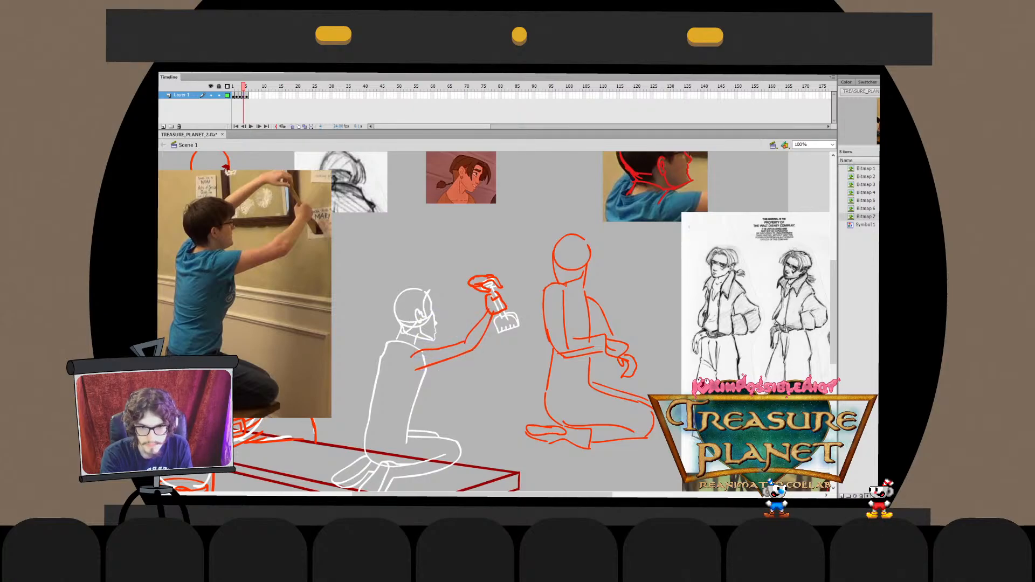
left_click(467, 349)
key("ctrl+shift+a")
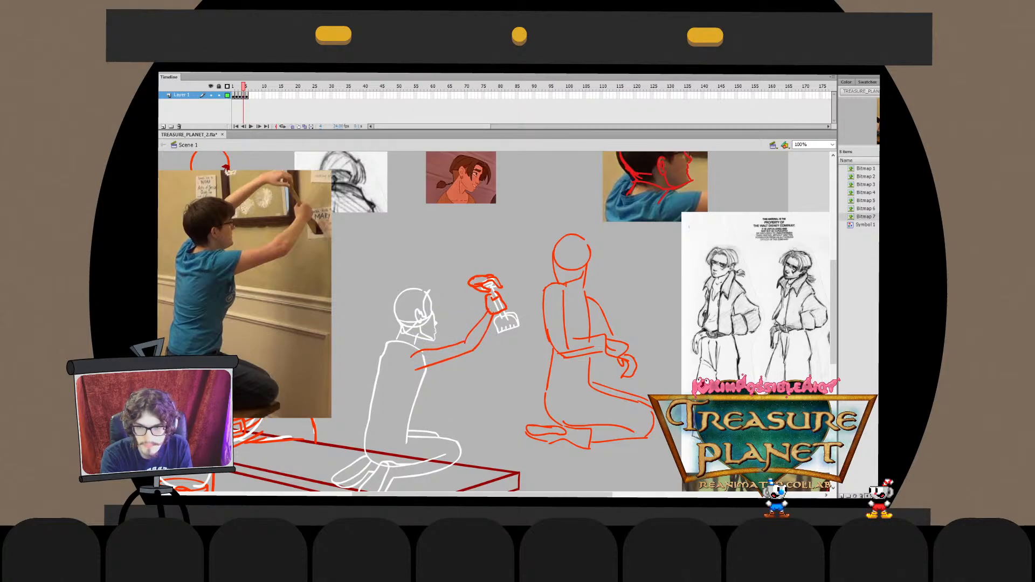
left_click(467, 349)
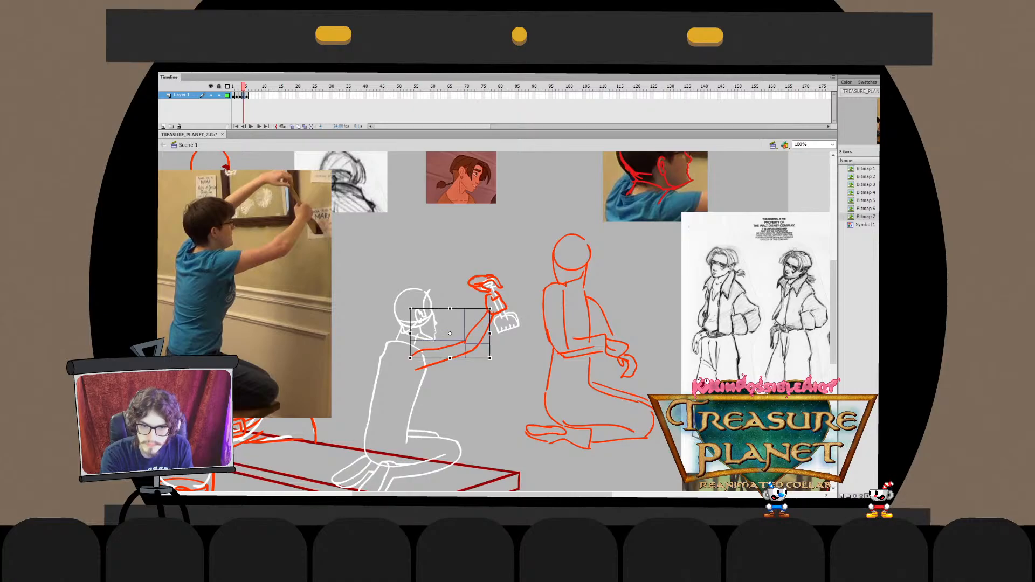
key("ctrl+shift+a")
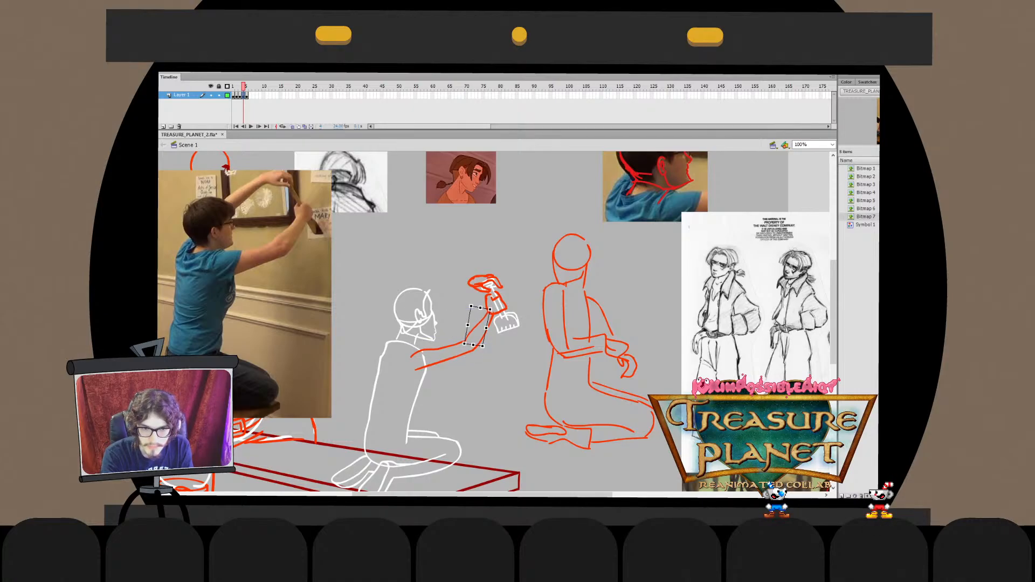
left_click(470, 329)
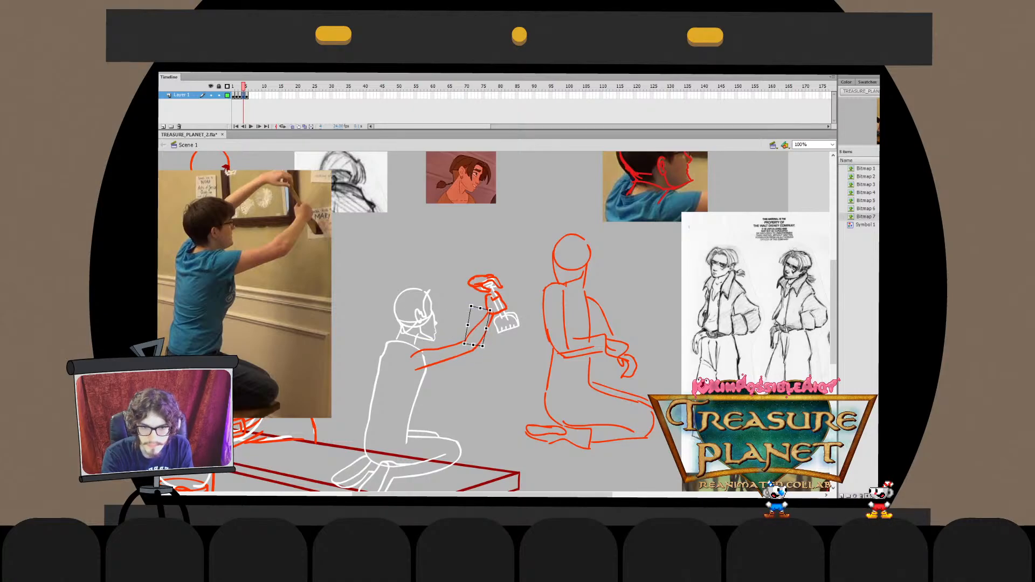
key("ctrl+shift+a")
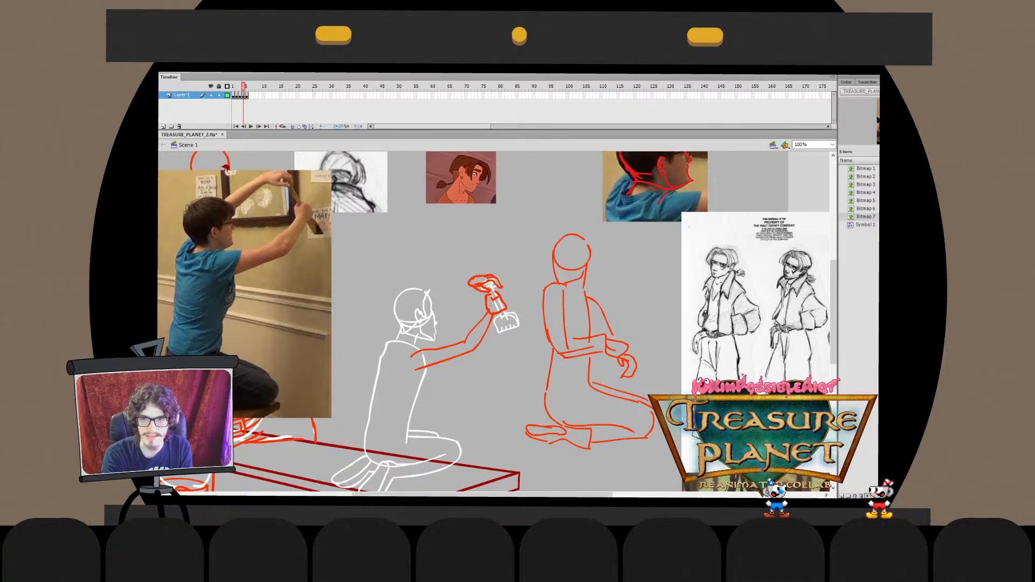
Move the near arm's lines into the same drawing object as the near hand
left_click_drag(451, 329, 478, 372)
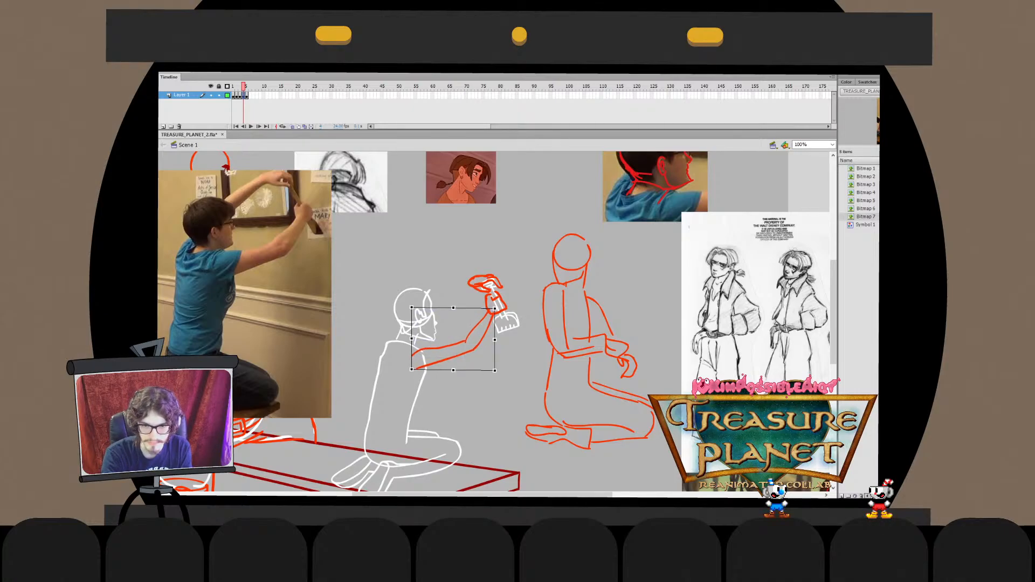
key("ctrl+shift+a")
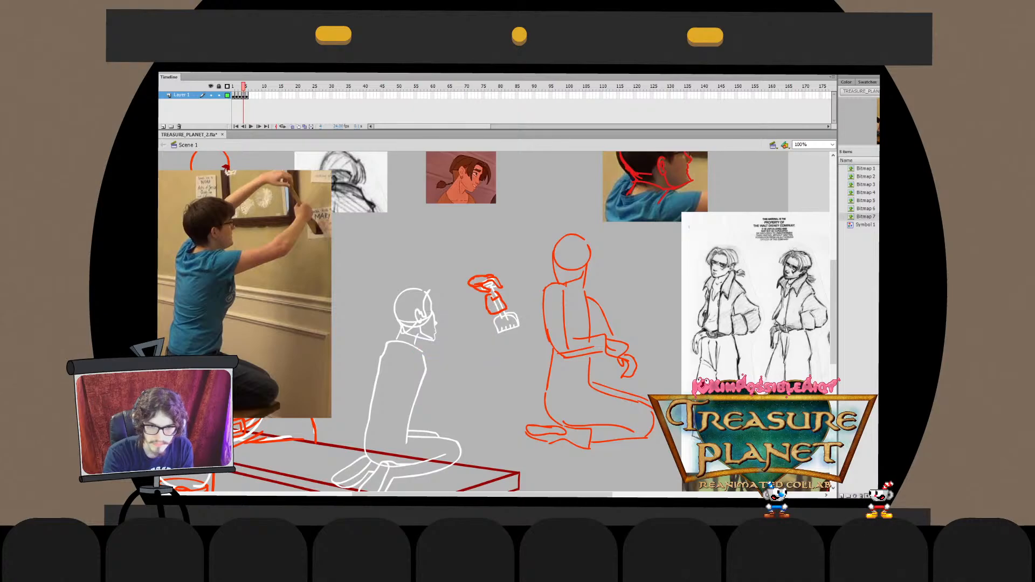
double_click(464, 346)
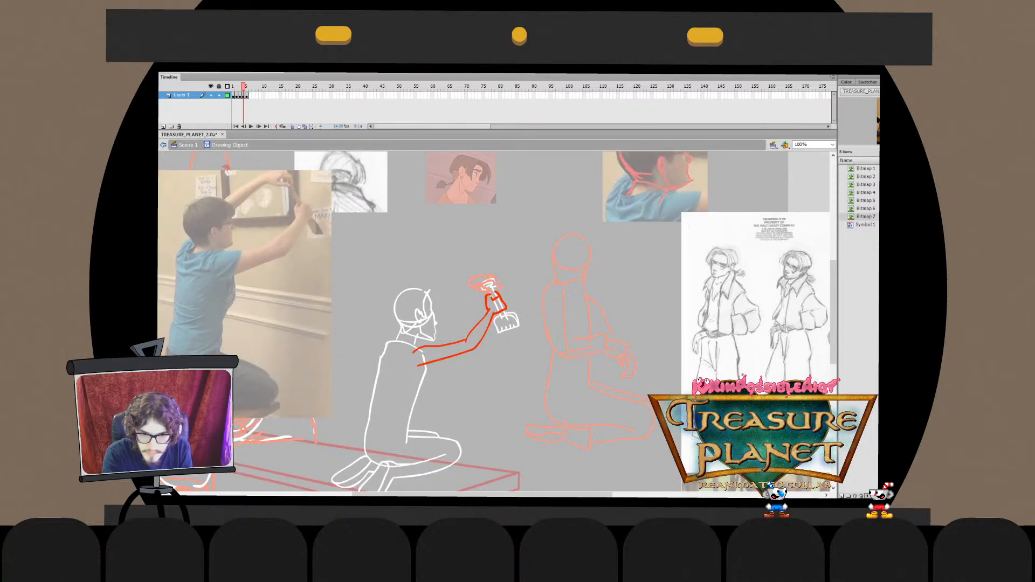
double_click(515, 296)
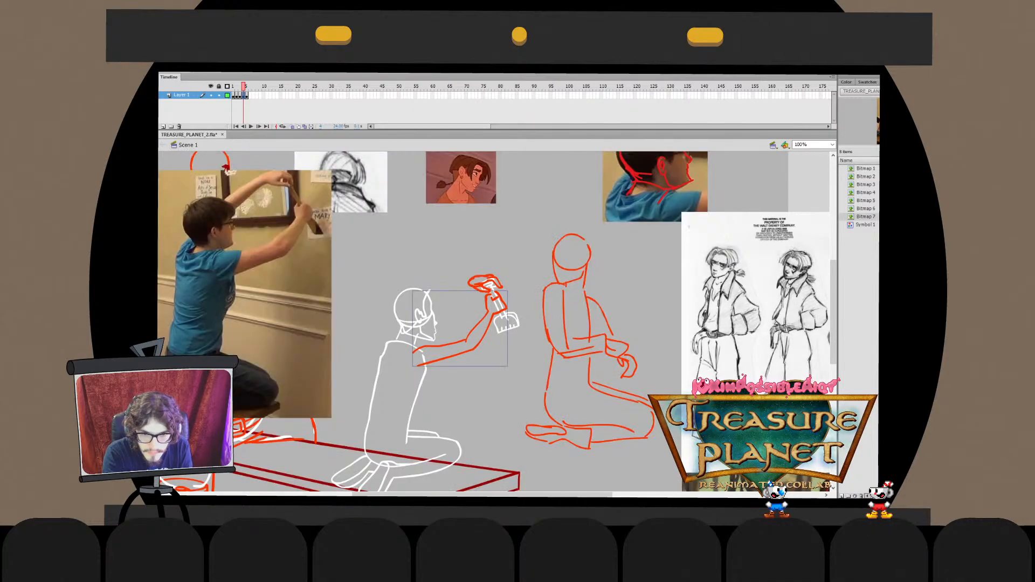
Clean up the near hand's lines around the shovel handle inside the combined arm and hand drawing object
double_click(502, 302)
mouse_move(515, 294)
left_mouse_down()
mouse_move(501, 317)
mouse_move(504, 304)
left_mouse_up()
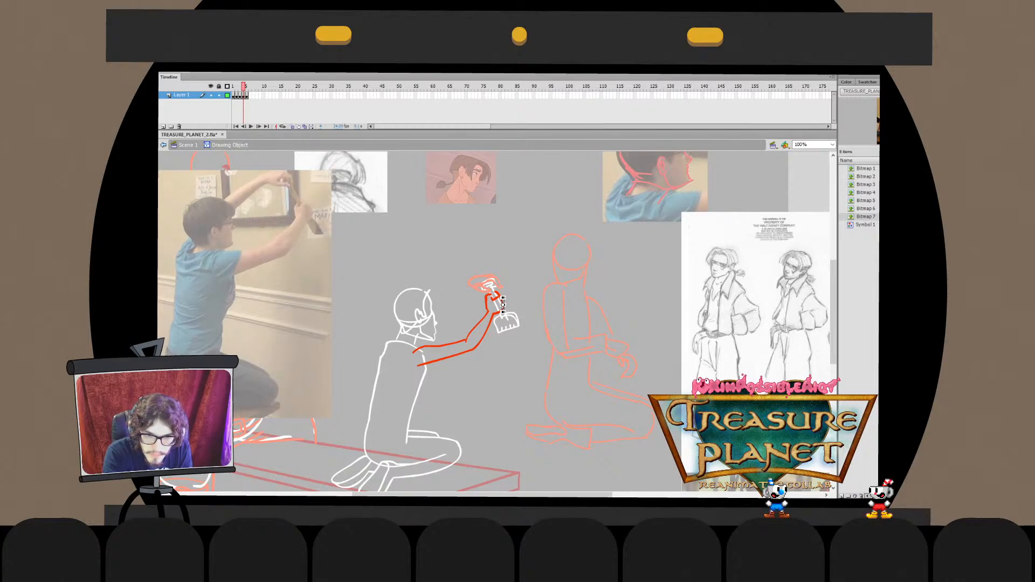
double_click(514, 295)
left_click(515, 295)
Examine the Jim Hawkins model sheet and the kneeling reference photo to compare the raised arms with the sketch
left_click_drag(515, 296, 214, 277)
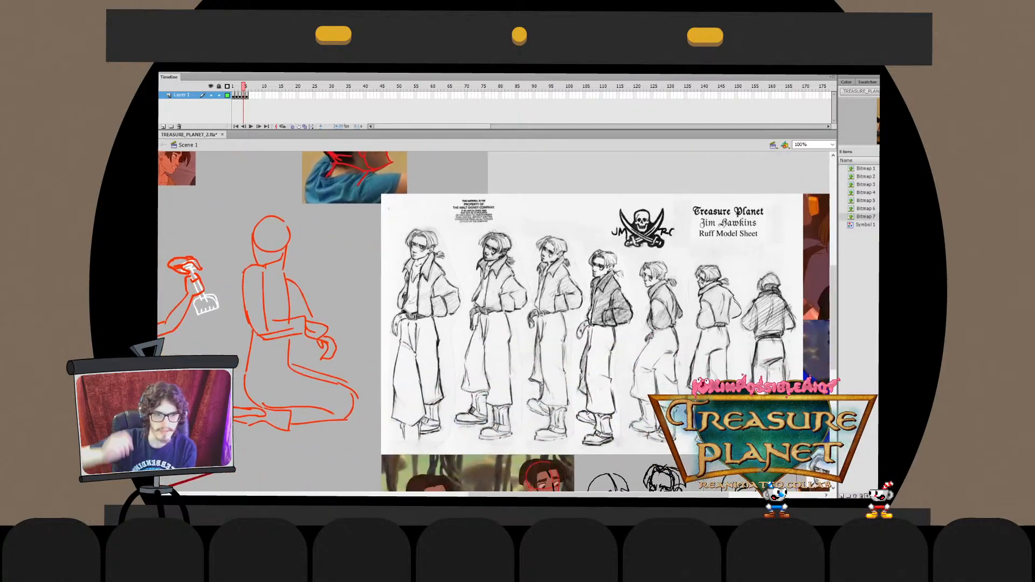
mouse_move(432, 302)
left_mouse_down()
mouse_move(752, 302)
mouse_move(176, 272)
mouse_move(349, 159)
mouse_move(612, 221)
left_mouse_up()
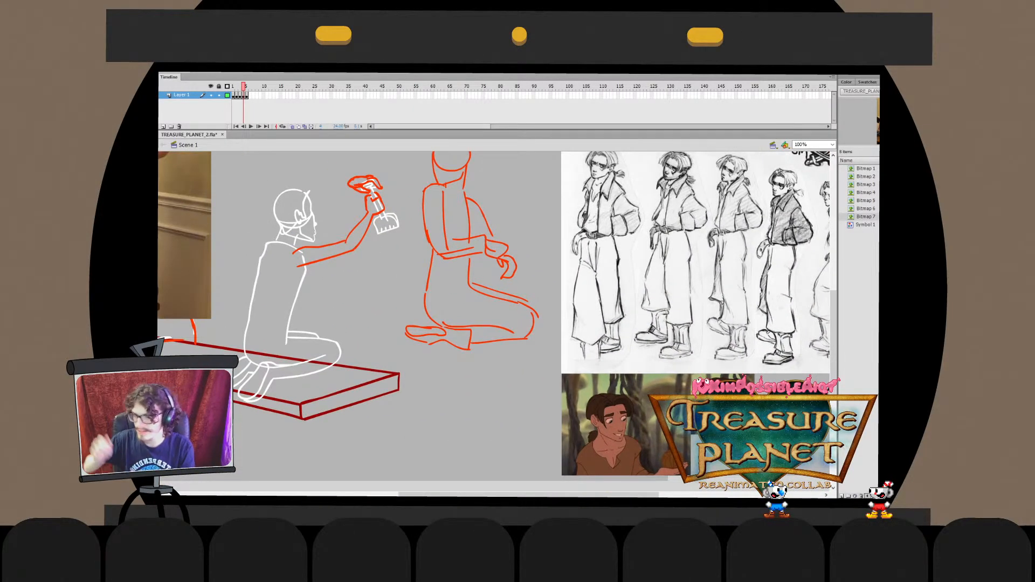
mouse_move(409, 269)
left_mouse_down()
mouse_move(646, 333)
mouse_move(363, 387)
mouse_move(395, 259)
left_mouse_up()
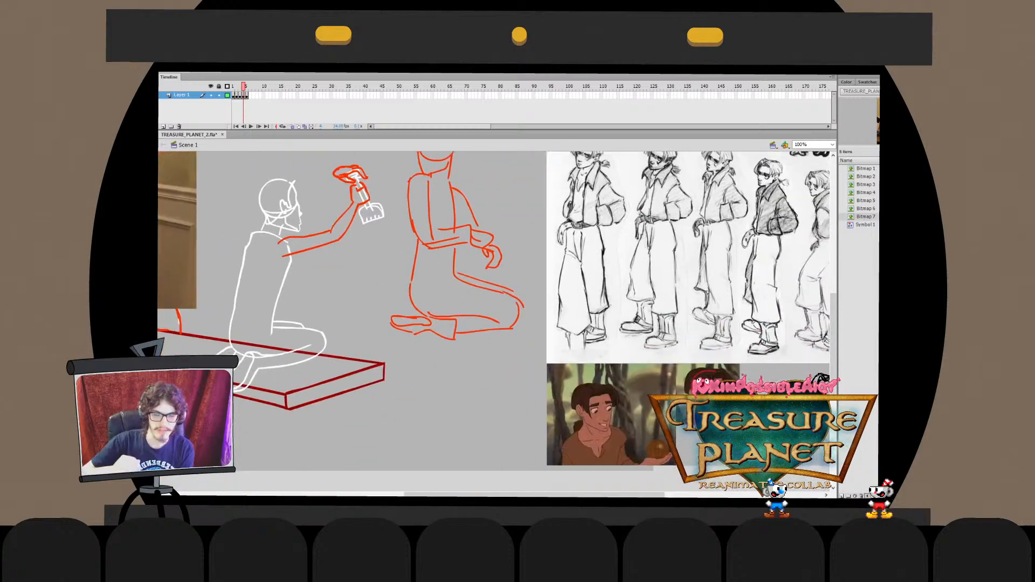
left_click_drag(646, 324, 350, 417)
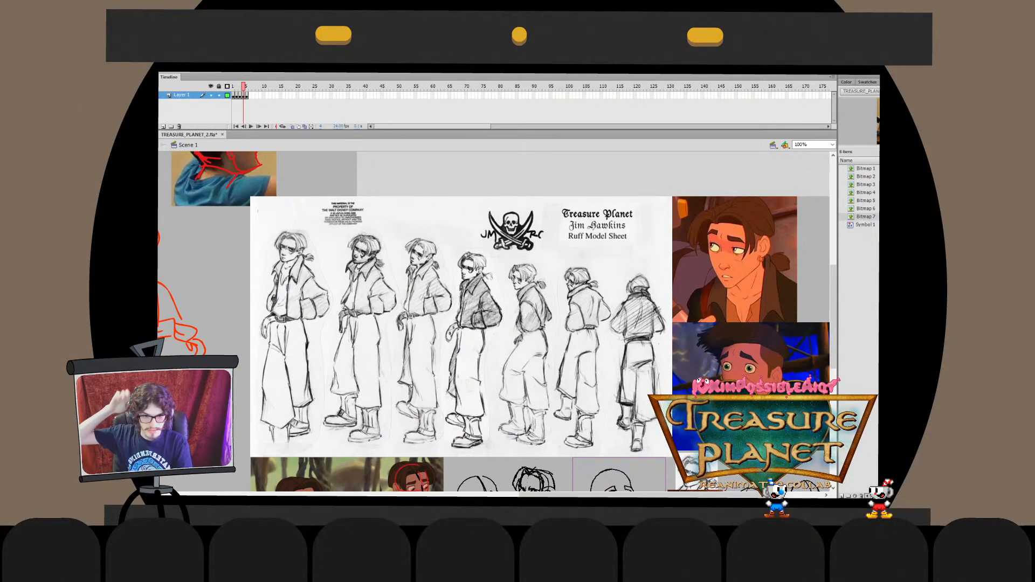
mouse_move(323, 269)
left_mouse_down()
mouse_move(524, 316)
mouse_move(722, 309)
mouse_move(792, 327)
left_mouse_up()
left_click_drag(393, 216, 419, 216)
left_click_drag(498, 219, 527, 216)
left_click_drag(419, 217, 437, 217)
left_click_drag(527, 216, 555, 210)
left_click_drag(423, 216, 449, 215)
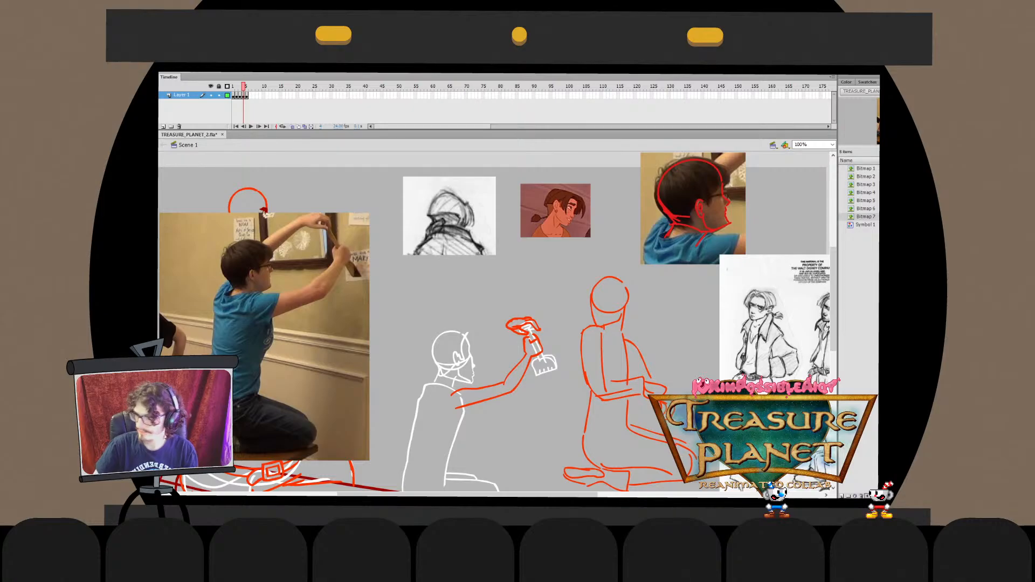
left_click_drag(263, 210, 201, 175)
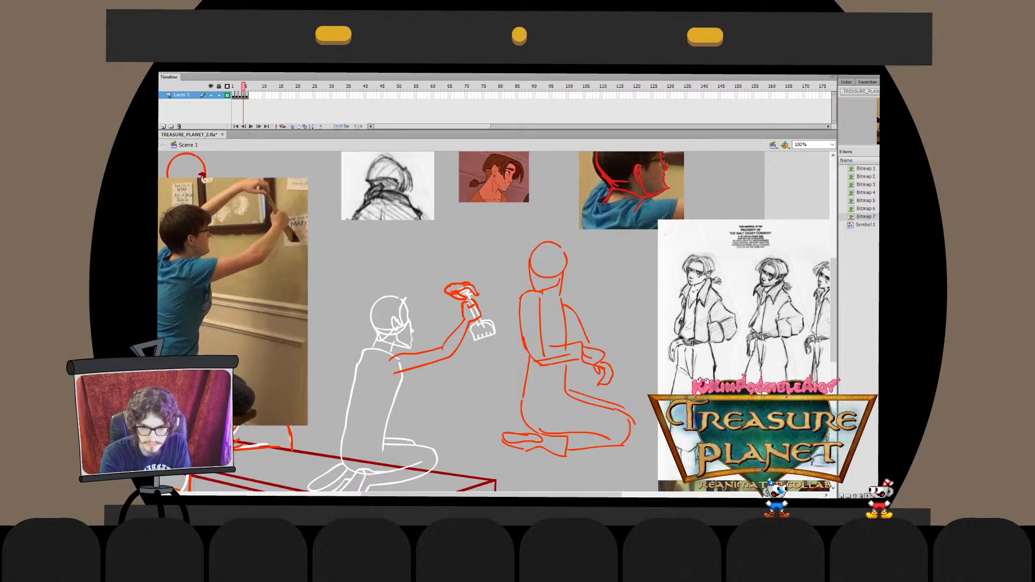
left_click_drag(204, 178, 272, 171)
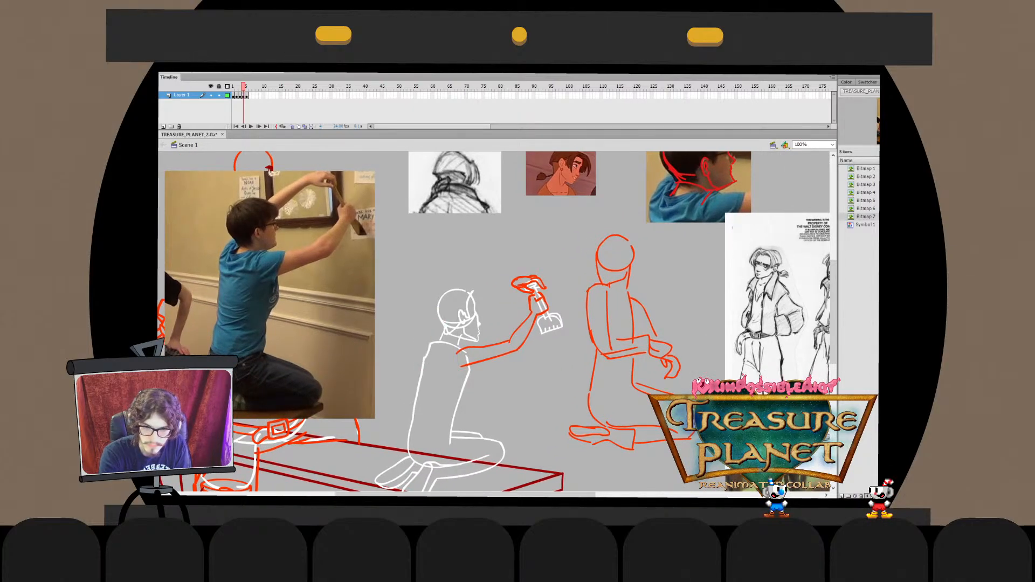
key("ctrl+z")
left_click_drag(430, 343, 512, 281)
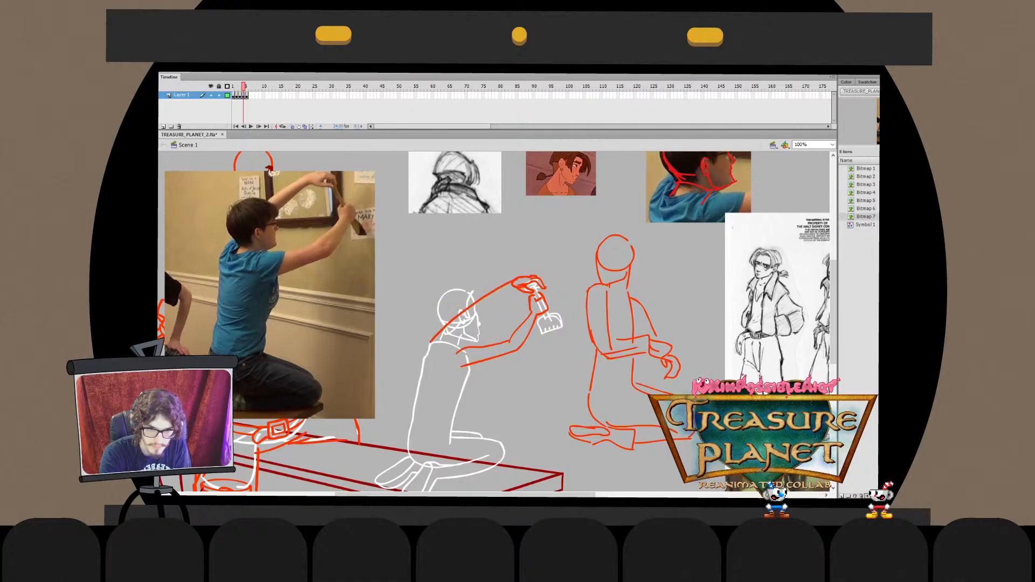
key("z")
left_click_drag(431, 282, 507, 358)
key("ctrl+z")
key("ctrl+2")
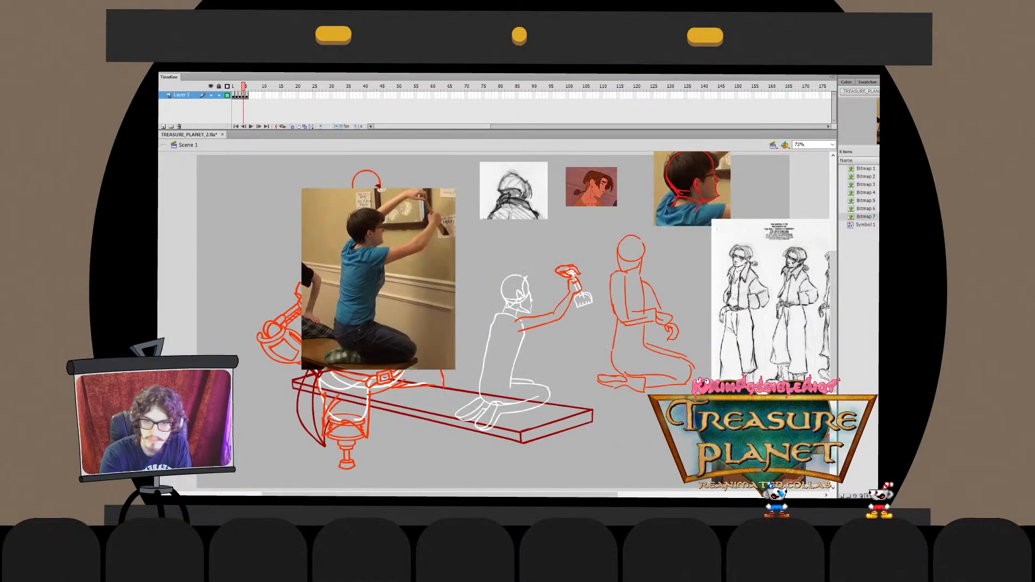
key("ctrl+1")
mouse_move(525, 279)
left_mouse_down()
mouse_move(577, 249)
mouse_move(496, 309)
left_mouse_up()
key("ctrl+z")
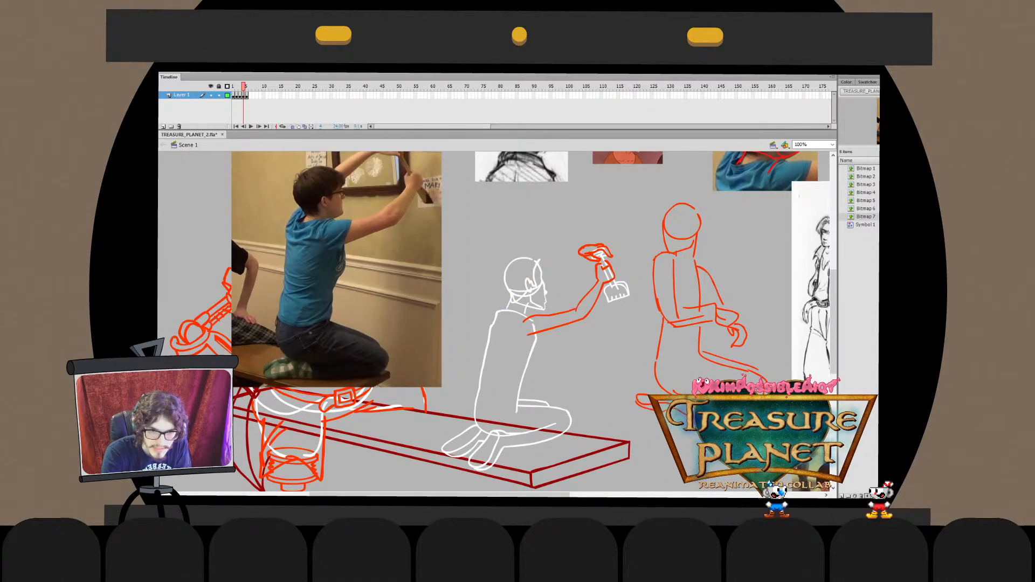
left_click_drag(577, 250, 504, 294)
key("ctrl+z")
left_click_drag(578, 247, 488, 323)
key("ctrl+z")
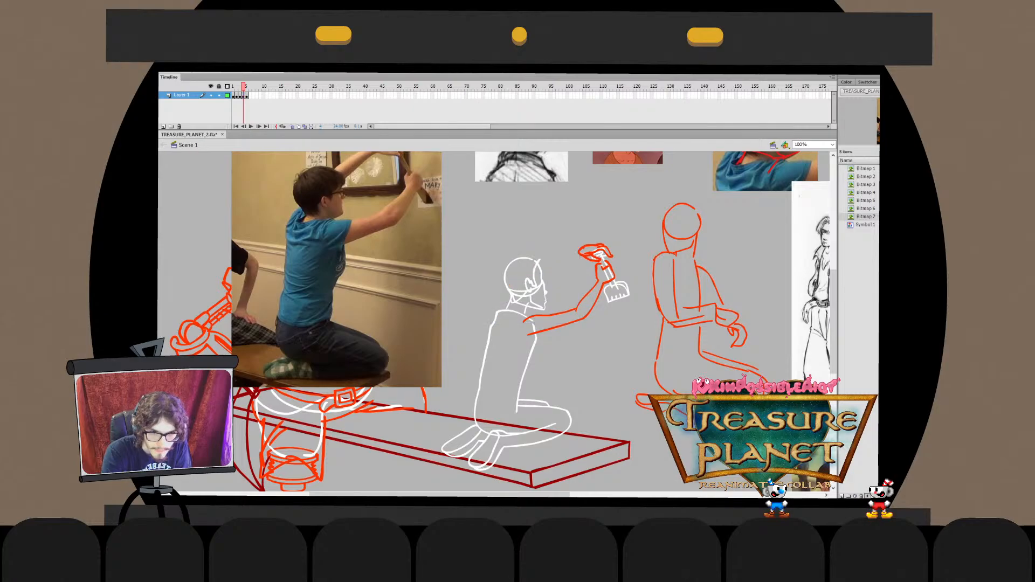
left_click_drag(580, 246, 494, 315)
key("ctrl+z")
Draw the far arm's upper line from Jim's back shoulder, across his head, up to the raised far hand
mouse_move(580, 248)
left_mouse_down()
mouse_move(489, 311)
mouse_move(476, 343)
mouse_move(544, 262)
mouse_move(490, 326)
left_mouse_up()
key("ctrl+z")
key("q")
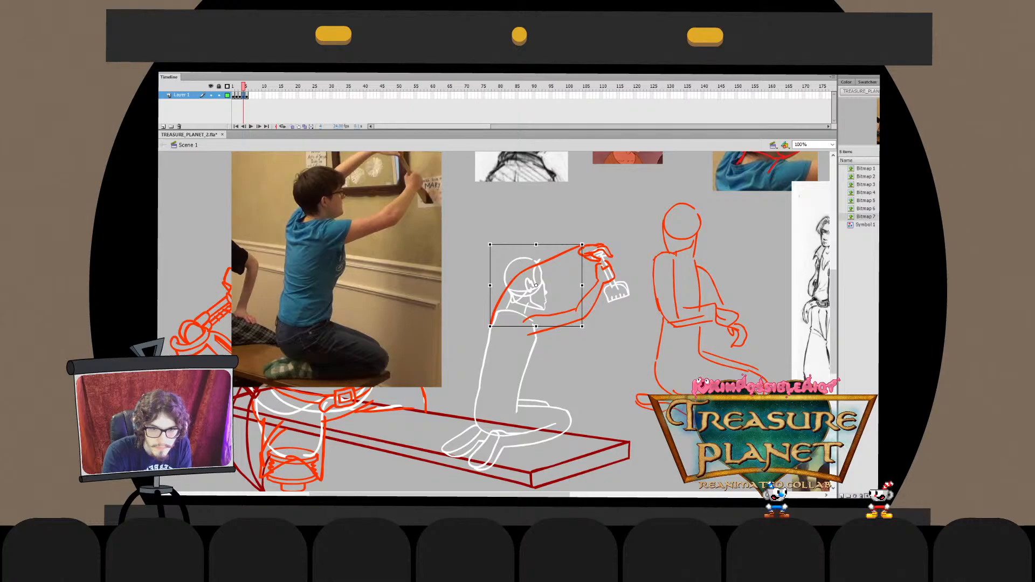
left_click_drag(490, 244, 512, 243)
key("ctrl+z")
key("ctrl+shift+a")
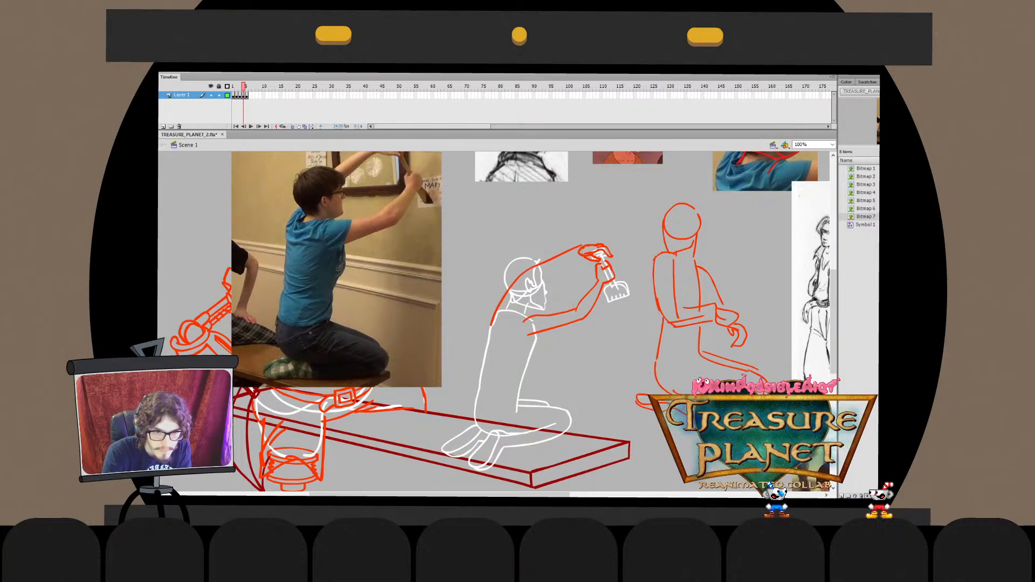
Rework the wrist end of the far arm's upper line inside its drawing object so it meets the far hand
double_click(572, 253)
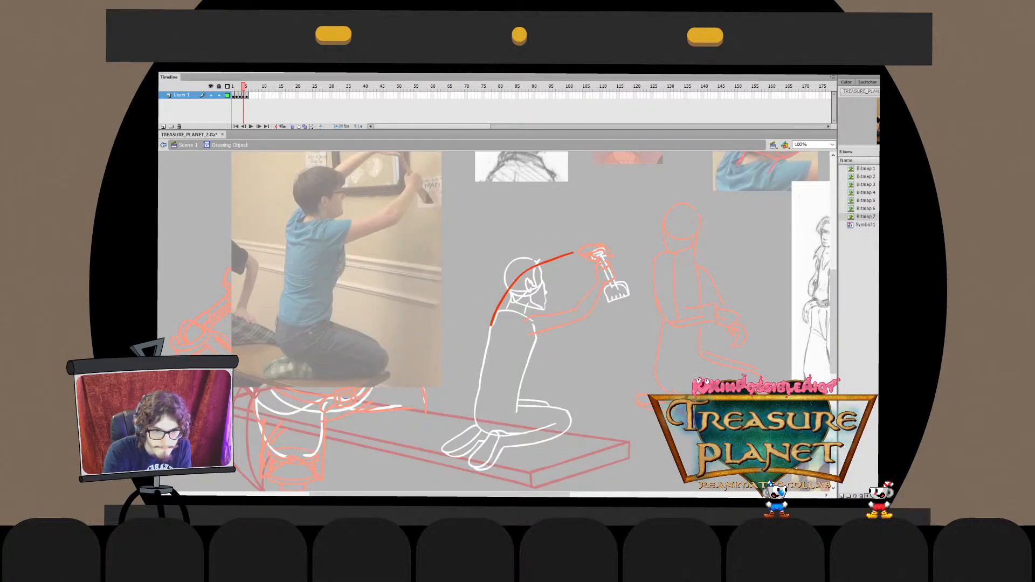
key("ctrl+e")
left_click_drag(573, 252, 581, 246)
key("ctrl+shift+a")
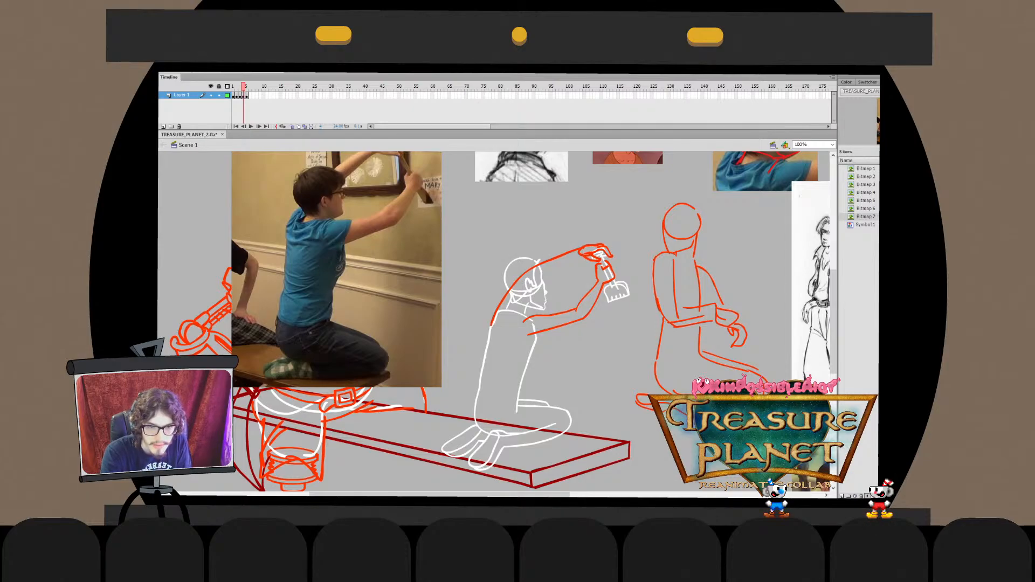
Draw the far arm's underside from the front of Jim's head to the far hand's wrist and adjust its shape
key("ctrl+z")
mouse_move(536, 270)
left_mouse_down()
mouse_move(589, 250)
mouse_move(560, 271)
left_mouse_up()
key("ctrl+z")
key("ctrl+z")
key("ctrl+z")
key("q")
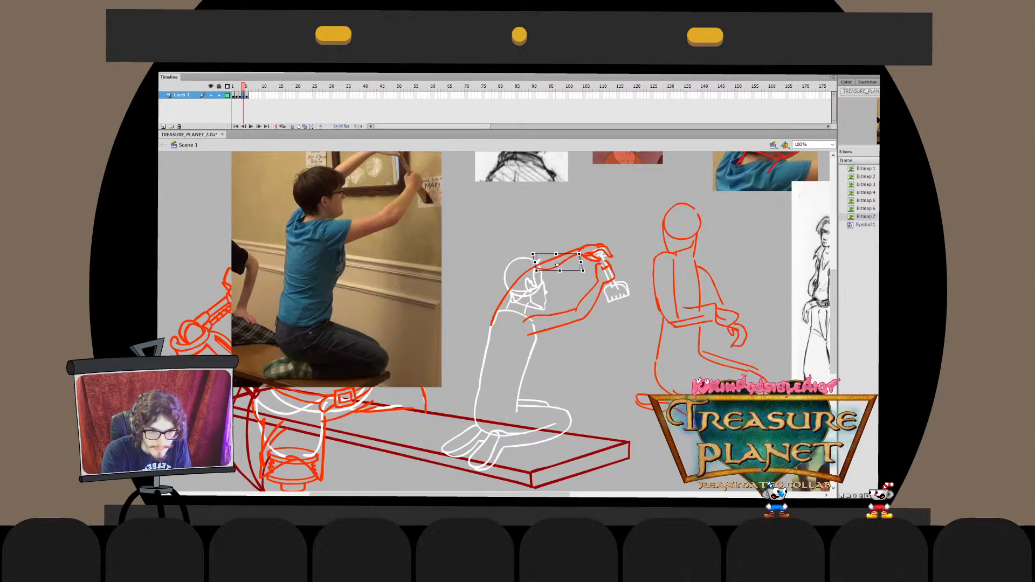
Trim the underside line's end beside the head inside its drawing object and adjust the line to fit the far arm
double_click(544, 267)
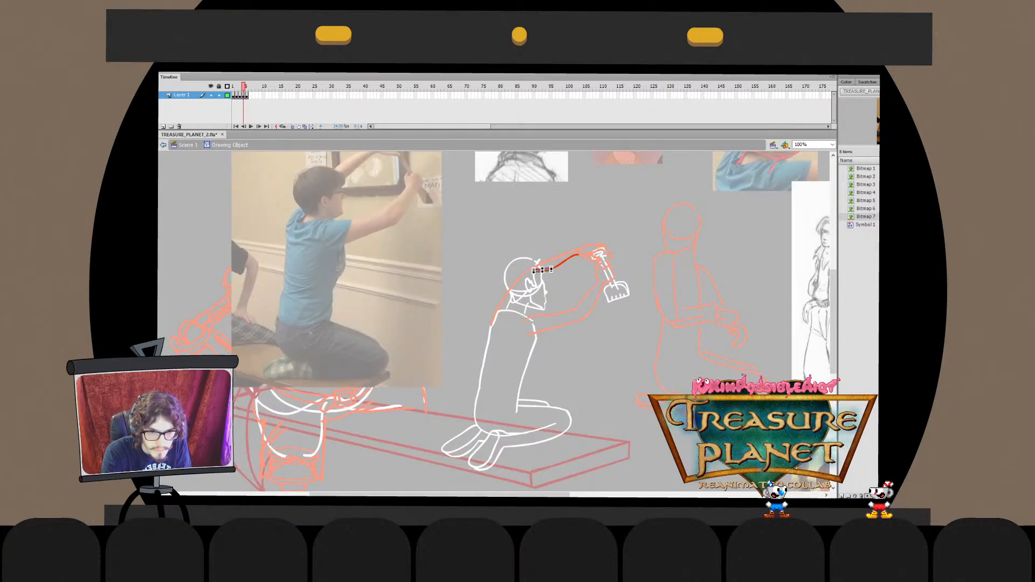
key("ctrl+z")
key("ctrl+z")
key("ctrl+z")
key("ctrl+z")
key("ctrl+z")
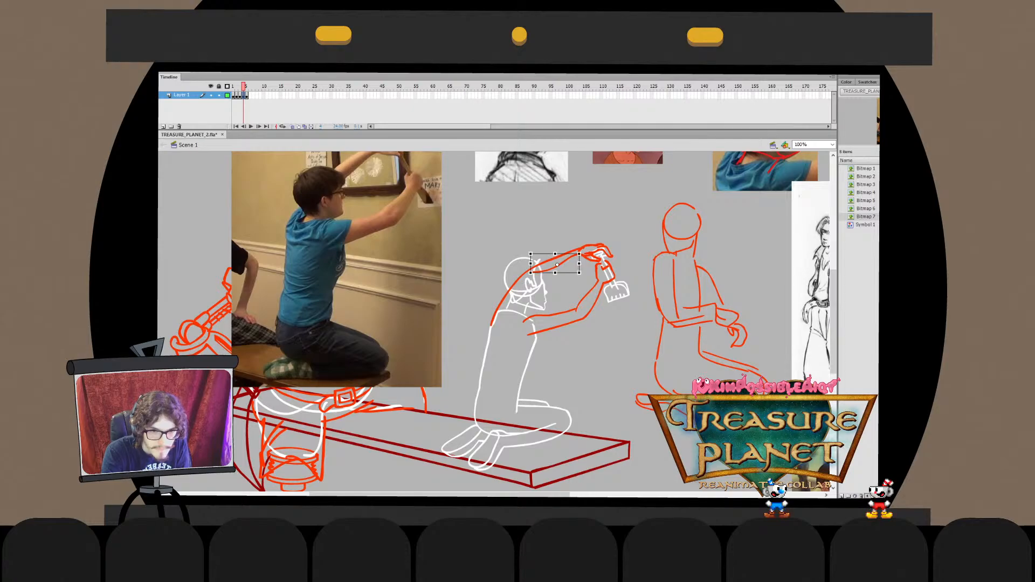
key("ctrl+z")
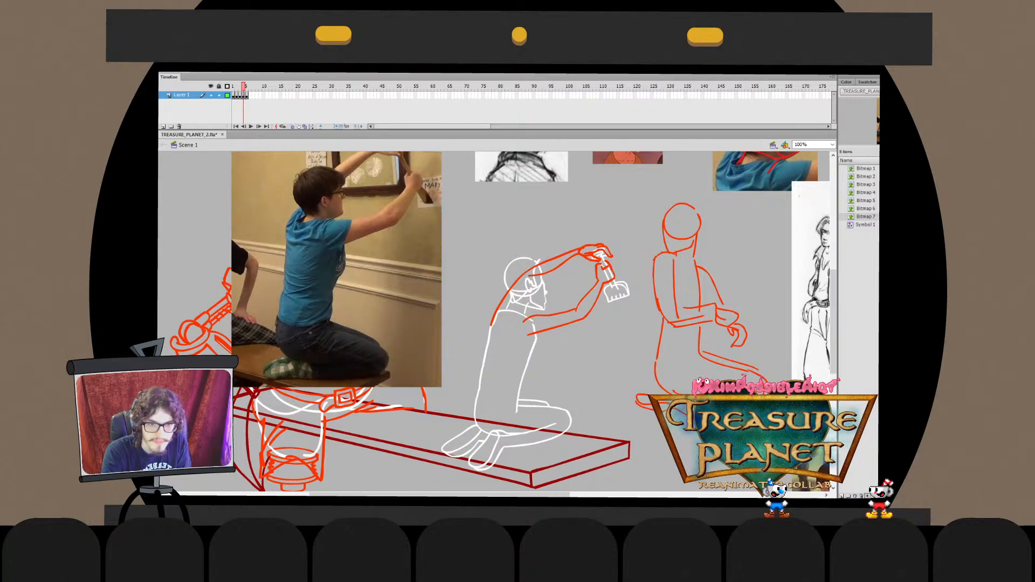
Combine the far arm's upper and underside lines into a single drawing object
key("ctrl+s")
scroll(503, 323, "up", 3)
key("ctrl+z")
key("ctrl+z")
key("ctrl+z")
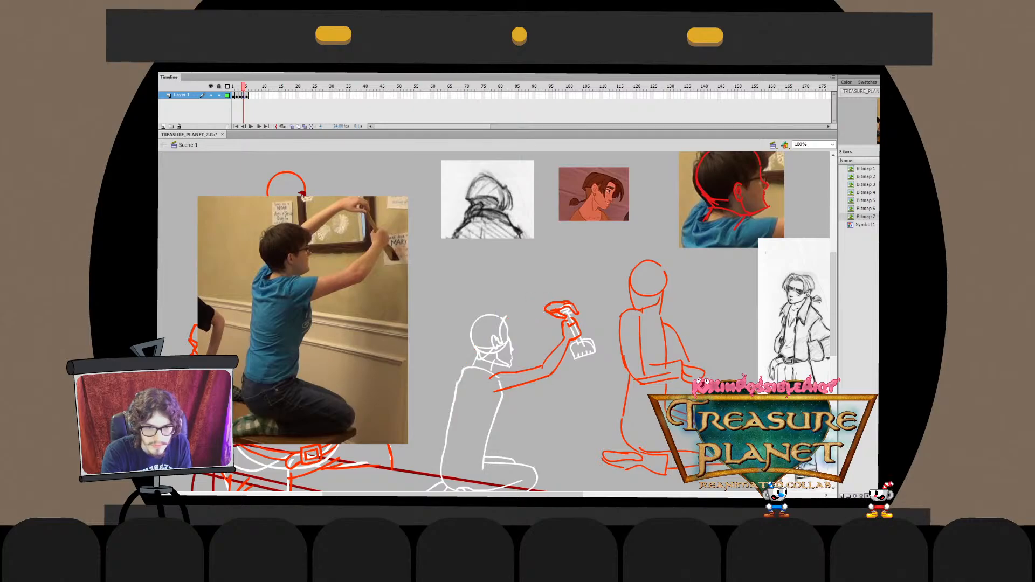
double_click(518, 315)
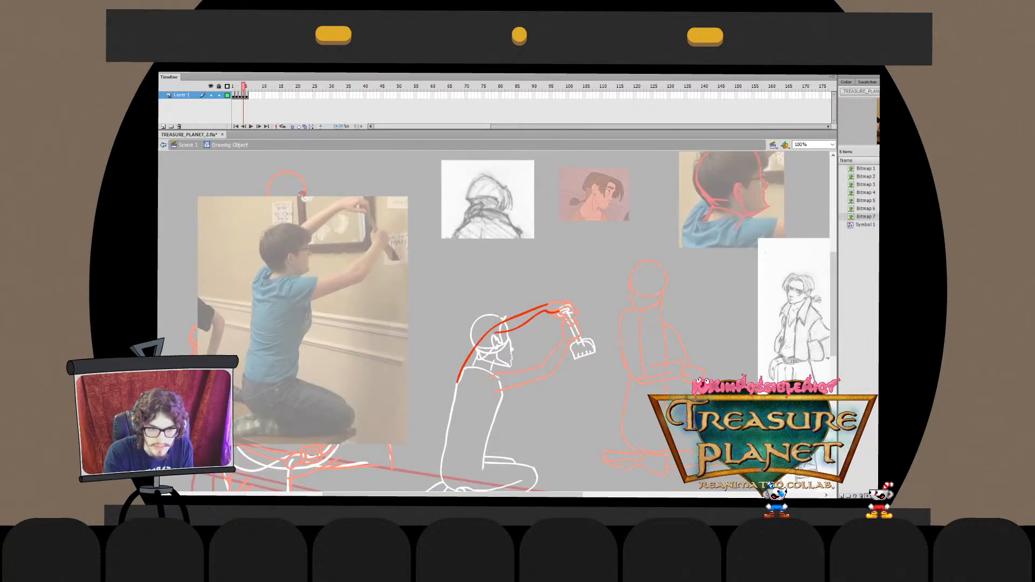
key("ctrl+e")
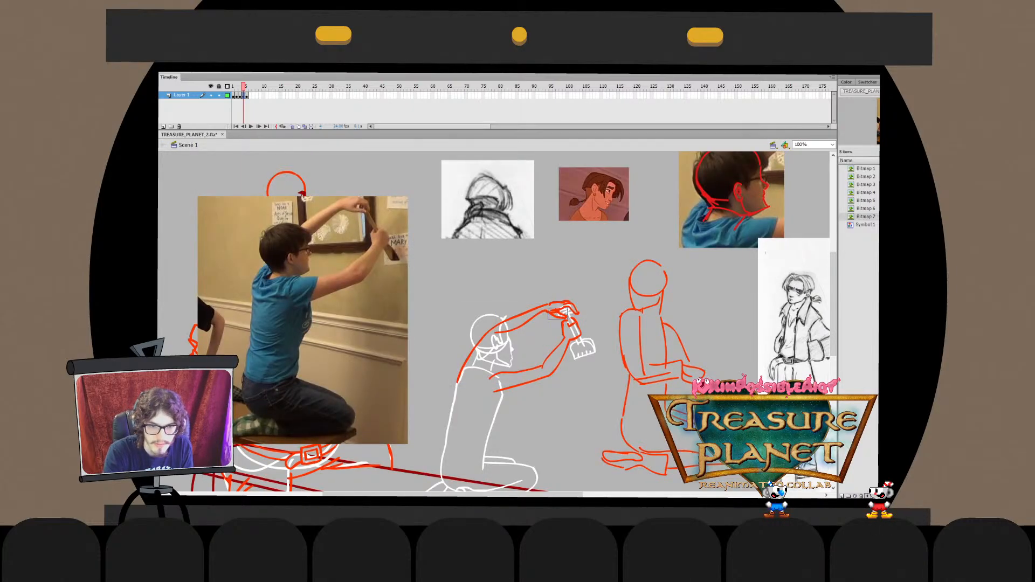
Clean up the overlapping line ends where the far arm meets the hand, editing the arm and hand drawing objects
double_click(555, 315)
key("ctrl+e")
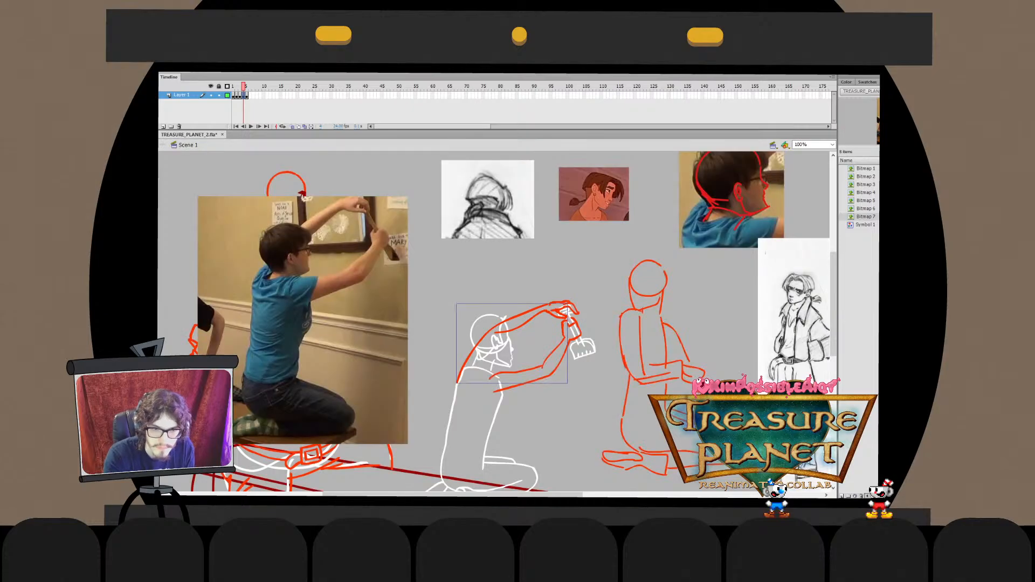
double_click(565, 309)
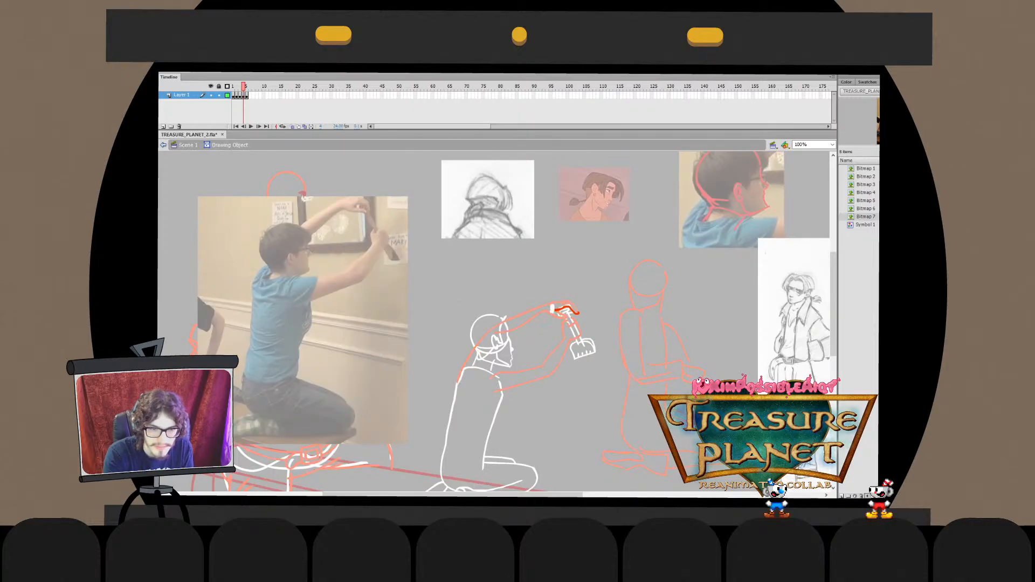
key("ctrl+e")
double_click(546, 311)
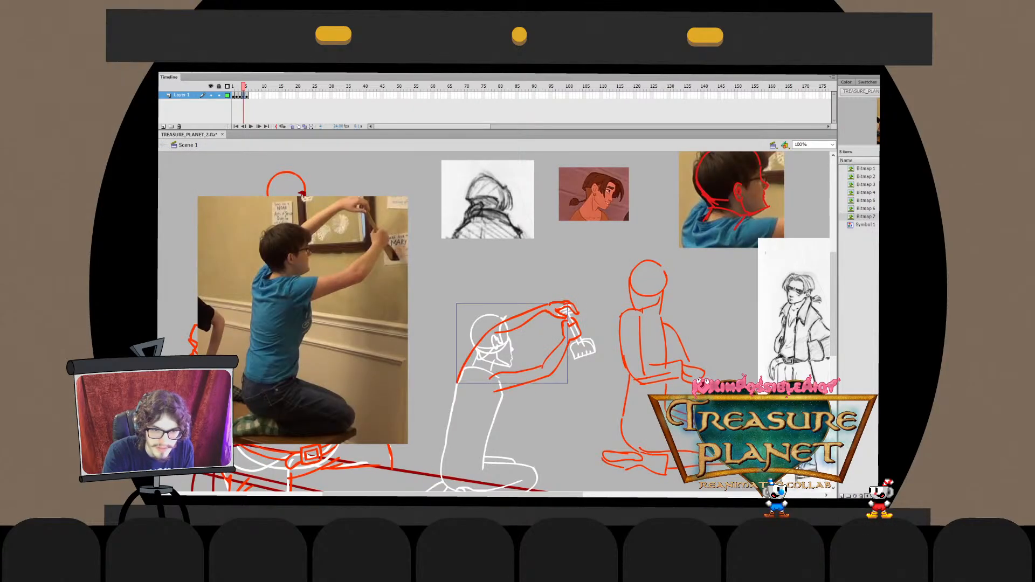
key("ctrl+e")
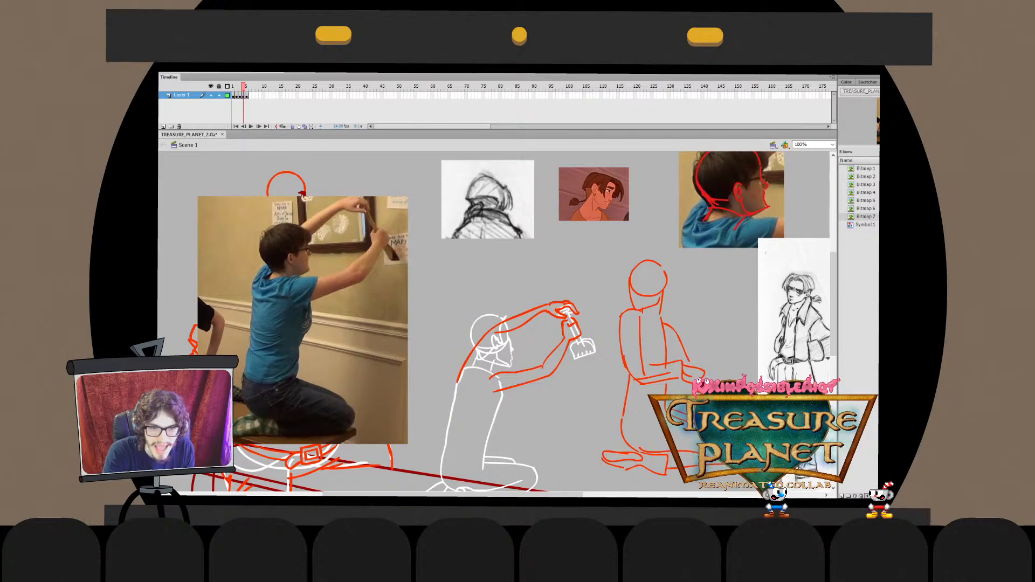
key("ctrl+z")
key("ctrl+z")
key("ctrl+z")
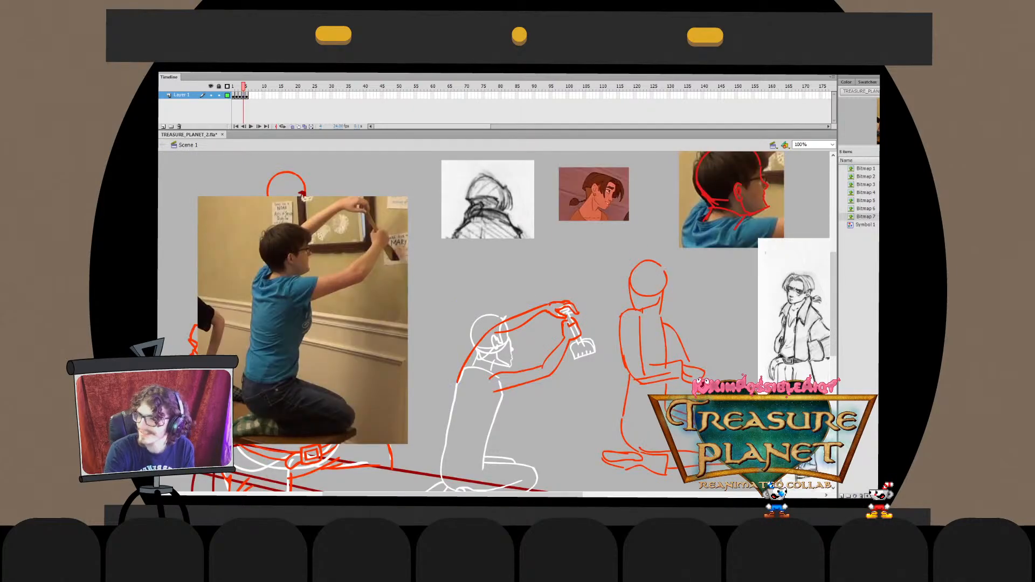
Trace the crown and the near front strands of Jim's hair over the colour reference picture, redoing unsatisfactory strokes
left_click_drag(518, 323, 505, 301)
scroll(498, 320, "up", 2)
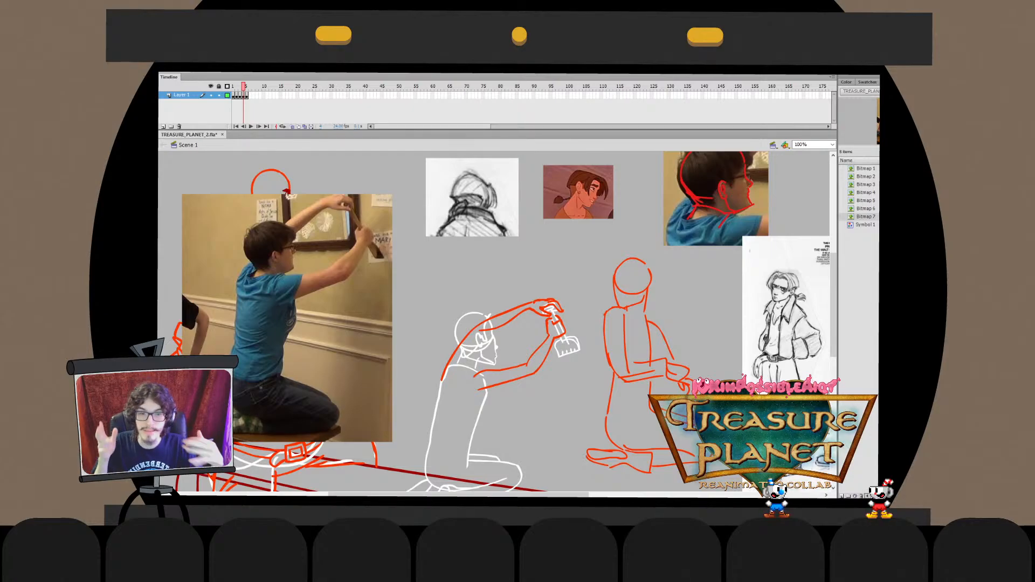
key("ctrl+equal")
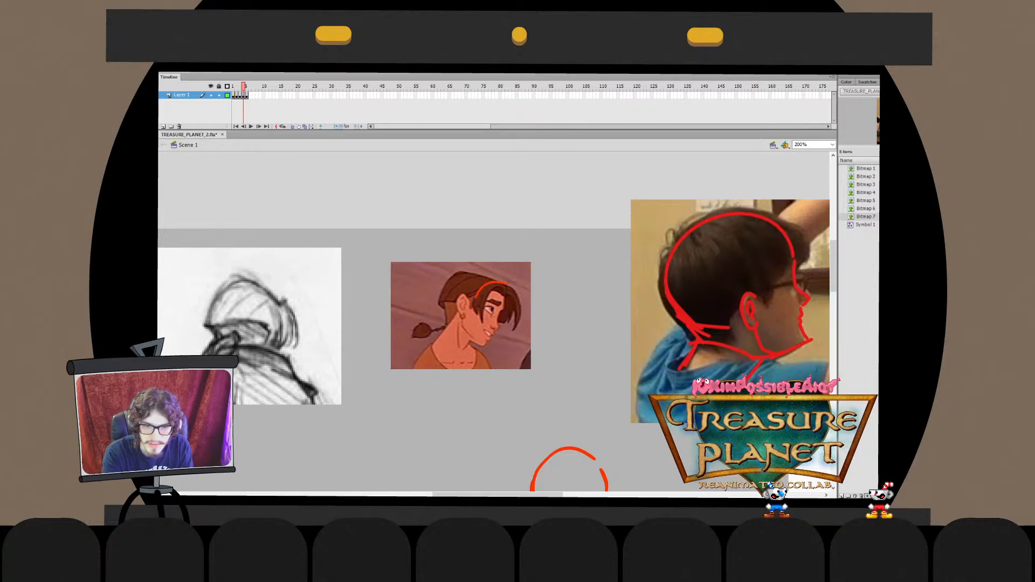
mouse_move(487, 283)
left_mouse_down()
mouse_move(473, 309)
mouse_move(482, 302)
mouse_move(484, 325)
mouse_move(496, 288)
mouse_move(507, 303)
mouse_move(436, 299)
mouse_move(442, 306)
left_mouse_up()
key("ctrl+z")
key("ctrl+z")
key("ctrl+z")
key("ctrl+z")
key("ctrl+z")
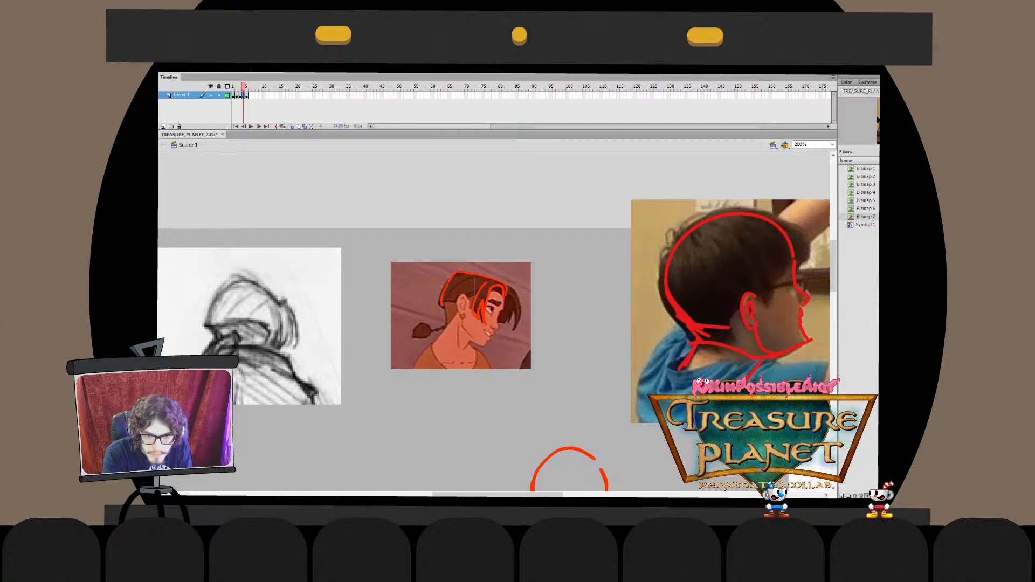
key("ctrl+z")
Trace the back edge of Jim's hair and the small ponytail with its tuft on the colour reference picture
mouse_move(472, 275)
left_mouse_down()
mouse_move(446, 284)
mouse_move(453, 273)
mouse_move(440, 302)
left_mouse_up()
key("ctrl+z")
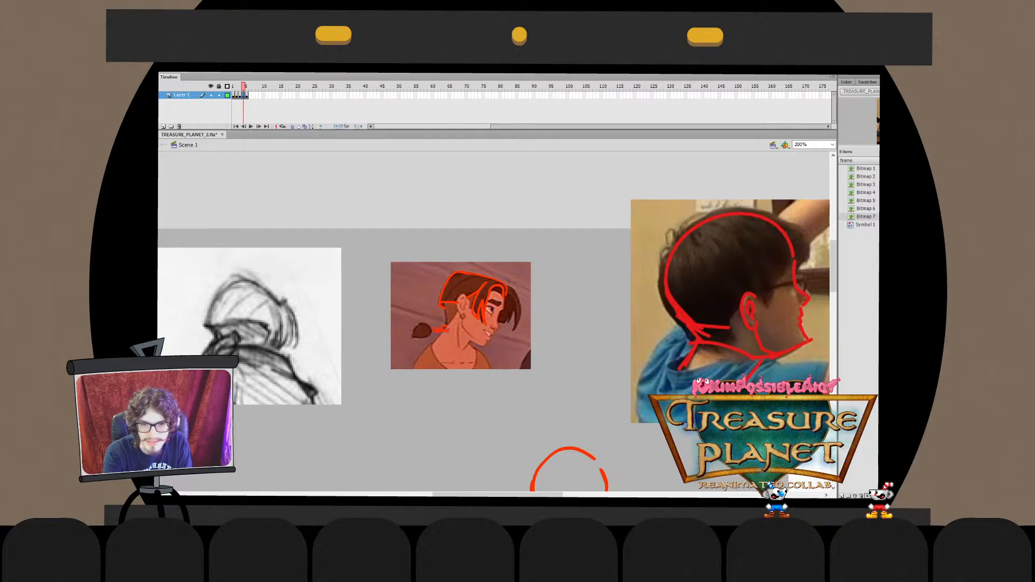
mouse_move(425, 325)
left_mouse_down()
mouse_move(438, 330)
mouse_move(414, 335)
left_mouse_up()
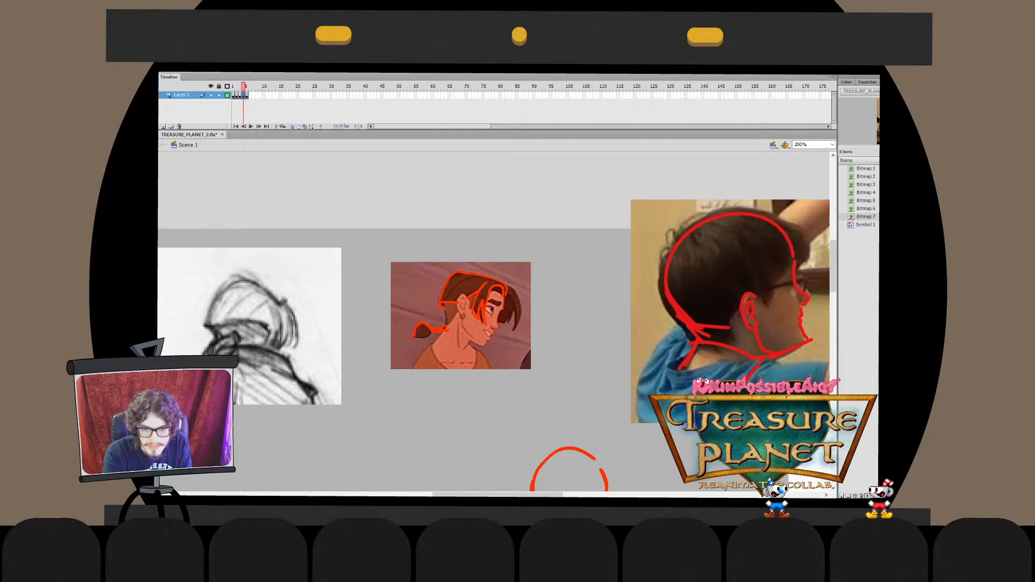
key("ctrl+z")
key("ctrl+z")
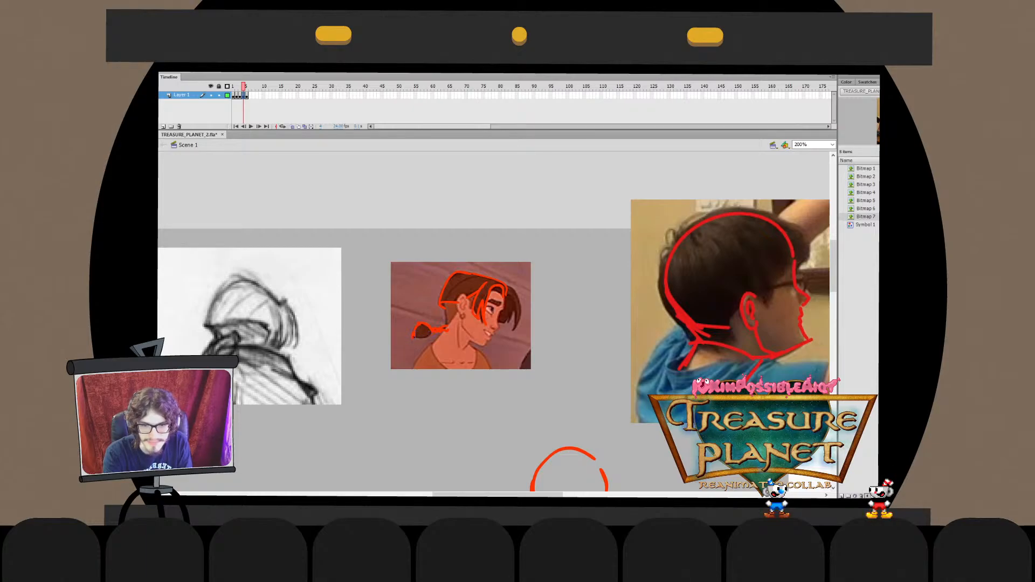
key("ctrl+z")
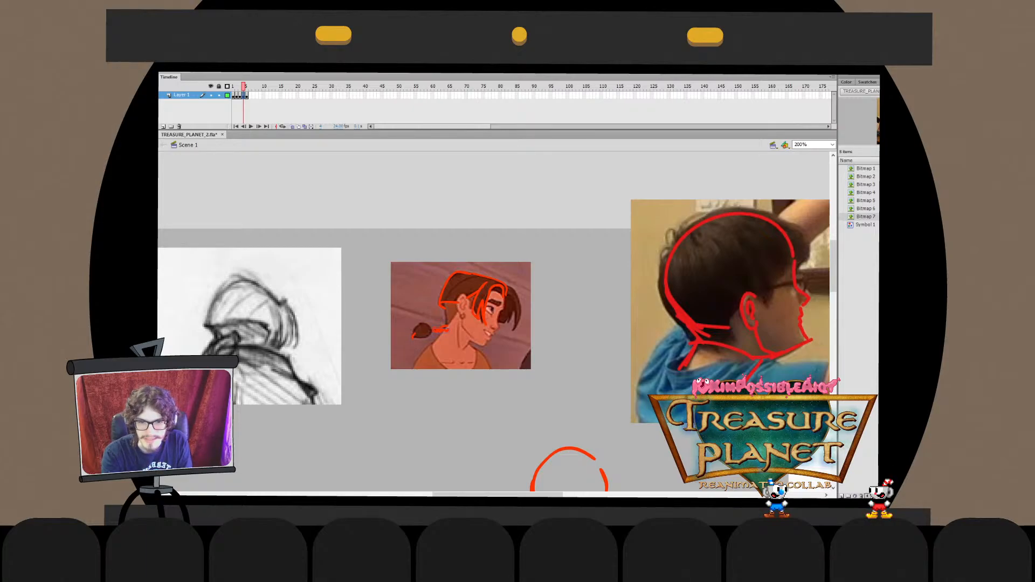
key("ctrl+z")
mouse_move(414, 333)
left_mouse_down()
mouse_move(424, 324)
mouse_move(429, 335)
left_mouse_up()
key("ctrl+z")
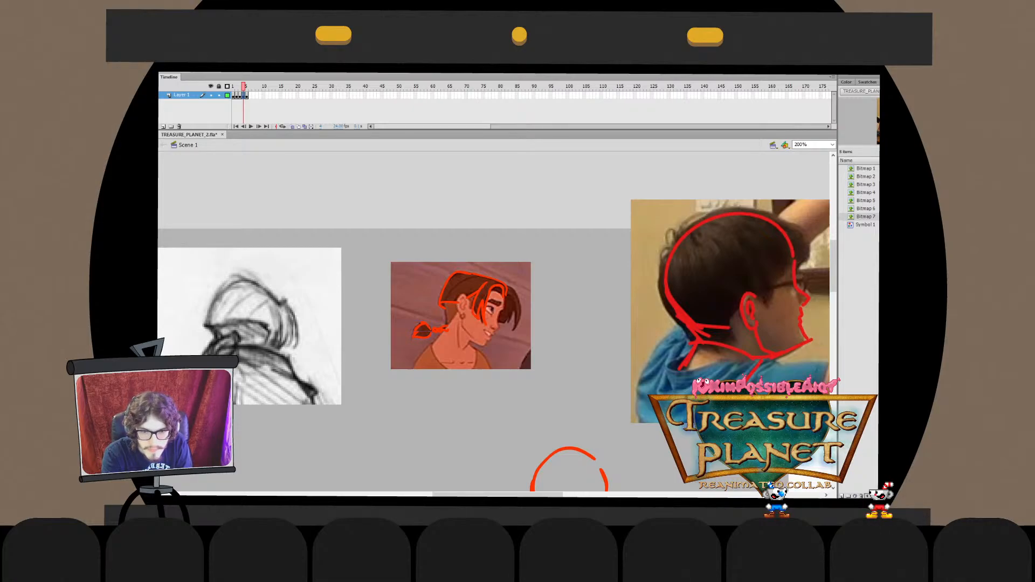
Trace the outer curve of the far bangs hanging in front of Jim's face, retrying the stroke until it fits
left_click_drag(511, 295, 517, 324)
key("ctrl+z")
key("ctrl+z")
key("ctrl+z")
key("ctrl+z")
key("ctrl+z")
key("ctrl+z")
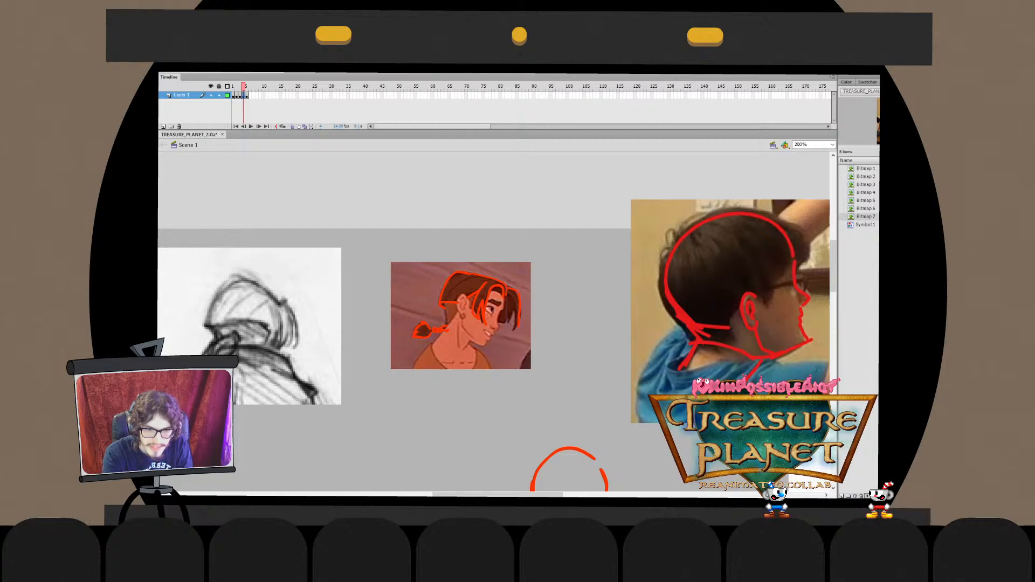
key("ctrl+z")
left_click_drag(506, 287, 515, 327)
key("ctrl+z")
left_click_drag(507, 286, 518, 325)
key("ctrl+z")
key("ctrl+z")
key("ctrl+z")
mouse_move(506, 287)
left_mouse_down()
mouse_move(519, 296)
mouse_move(522, 327)
left_mouse_up()
key("q")
key("b")
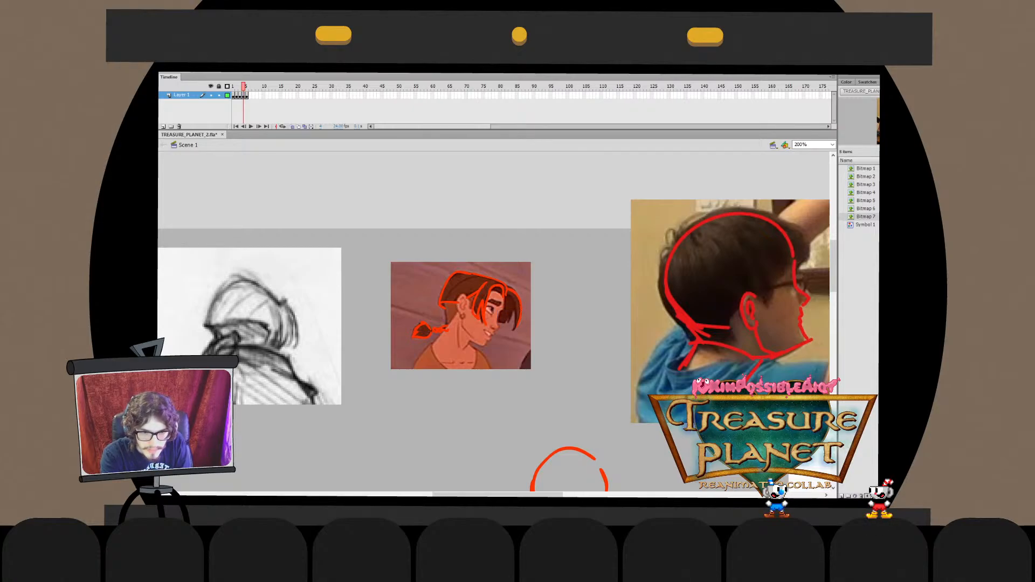
Trace the inner edge and tips of the far bangs beside Jim's face on the colour reference
mouse_move(516, 306)
left_mouse_down()
mouse_move(513, 330)
mouse_move(507, 305)
left_mouse_up()
key("q")
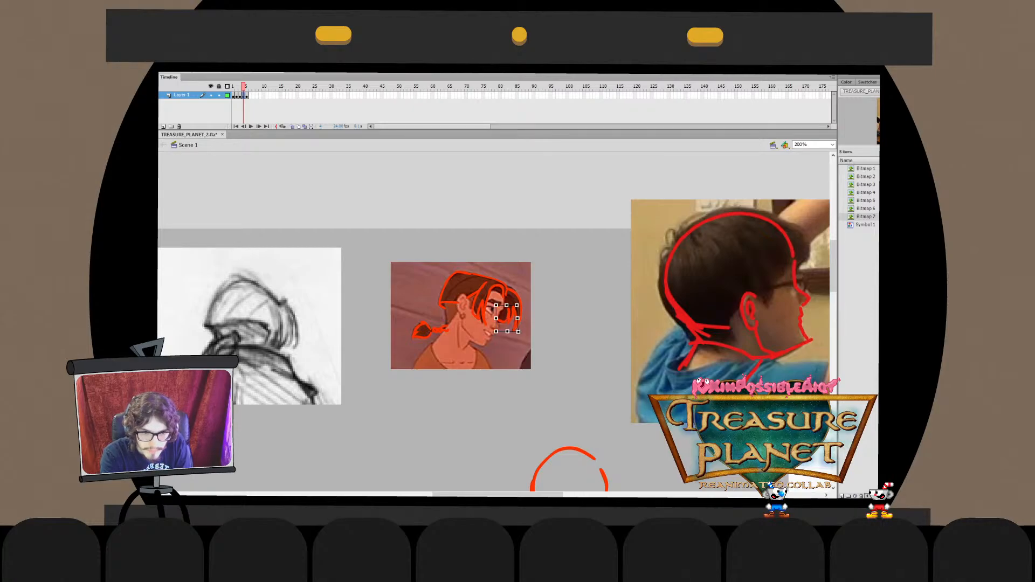
key("b")
Select all the traced hair lines and move them off the colour reference into the empty area above kneeling Jim's shovel
key("ctrl+minus")
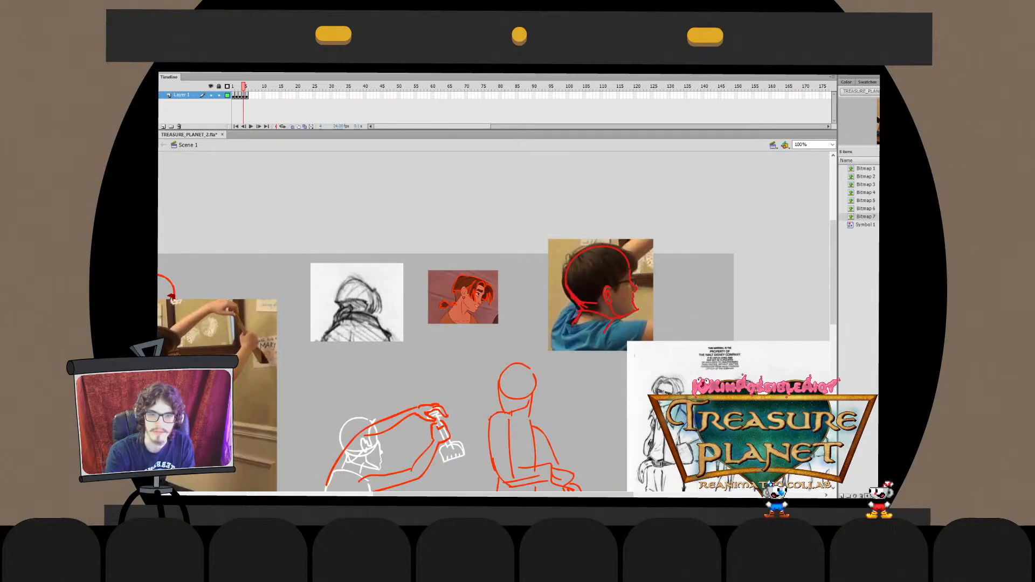
left_click_drag(512, 260, 443, 330)
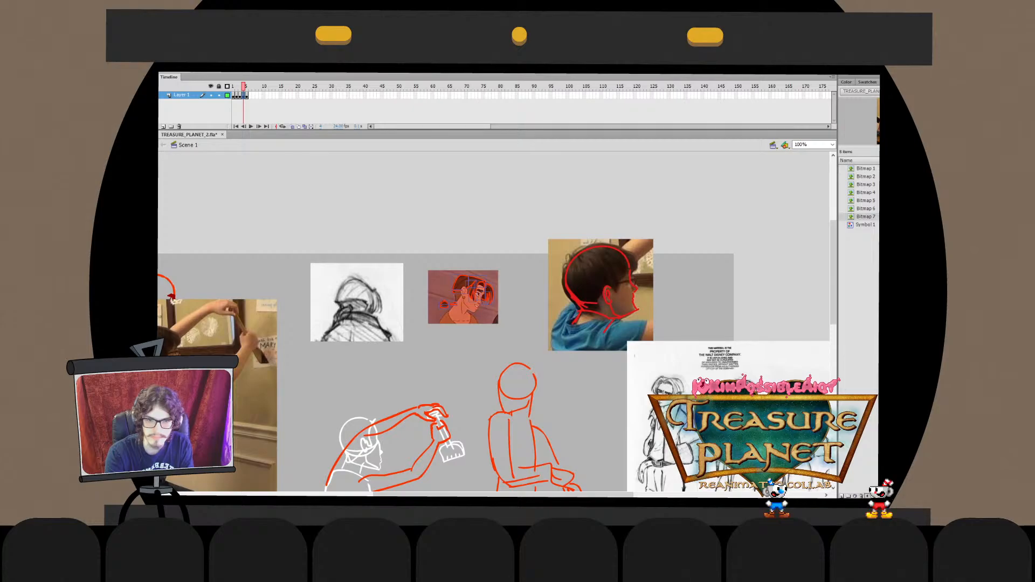
mouse_move(475, 291)
left_mouse_down()
mouse_move(463, 393)
mouse_move(454, 361)
left_mouse_up()
key("Escape")
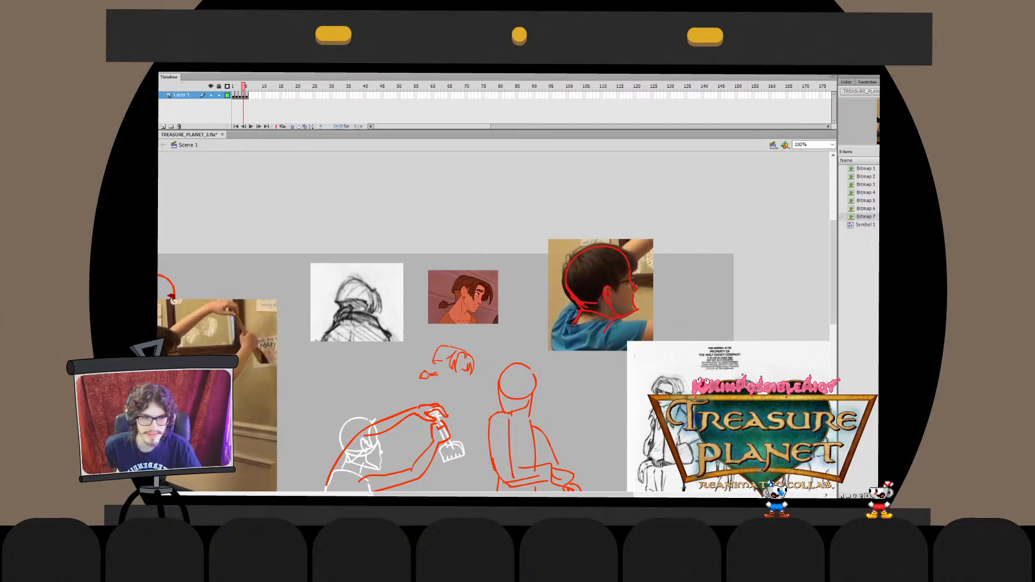
left_click_drag(601, 294, 585, 284)
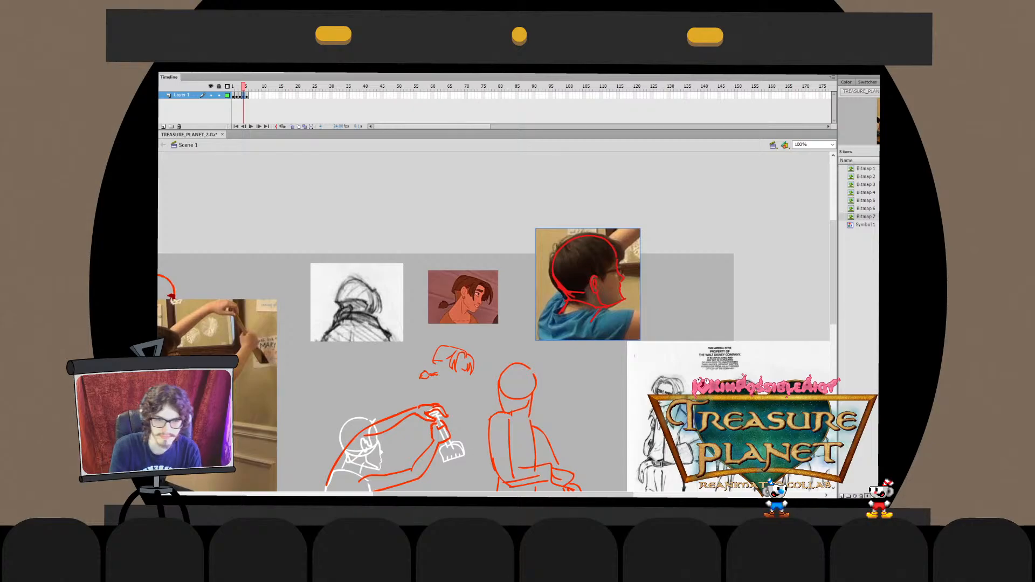
key("ctrl+z")
key("ctrl+shift+a")
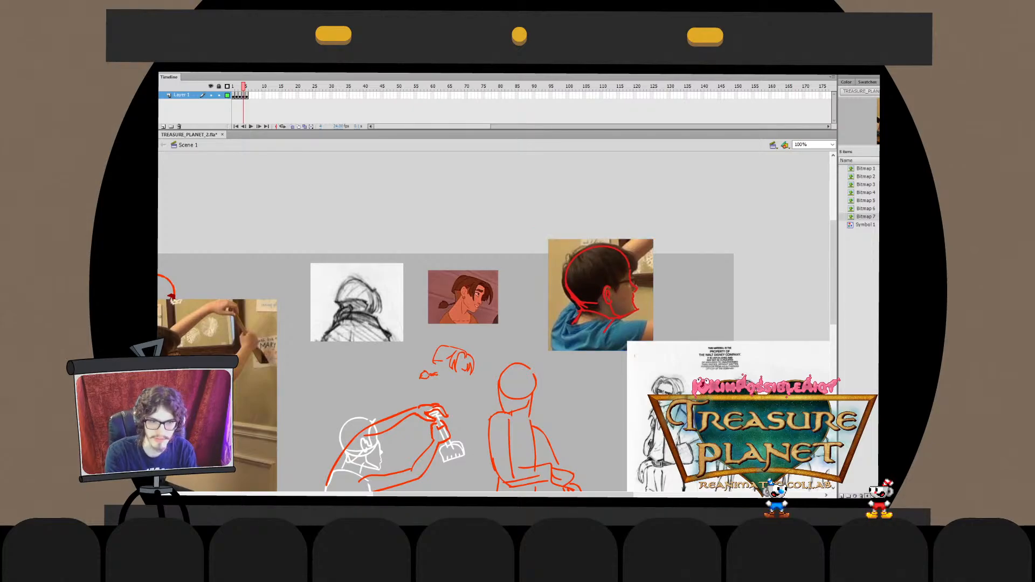
key("ctrl+2")
key("ctrl+1")
left_click_drag(494, 302, 408, 376)
left_click(491, 331)
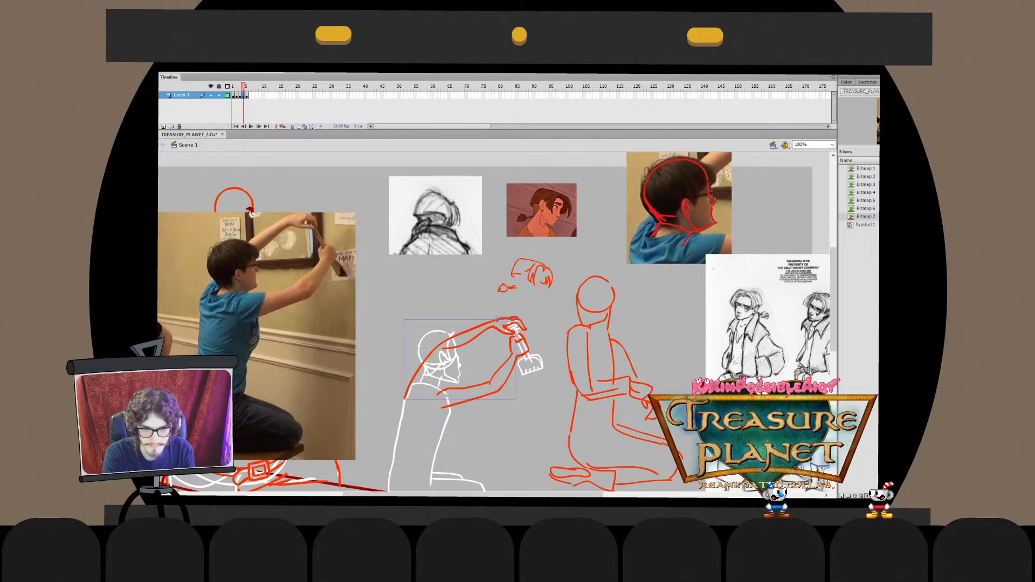
key("ctrl+shift+a")
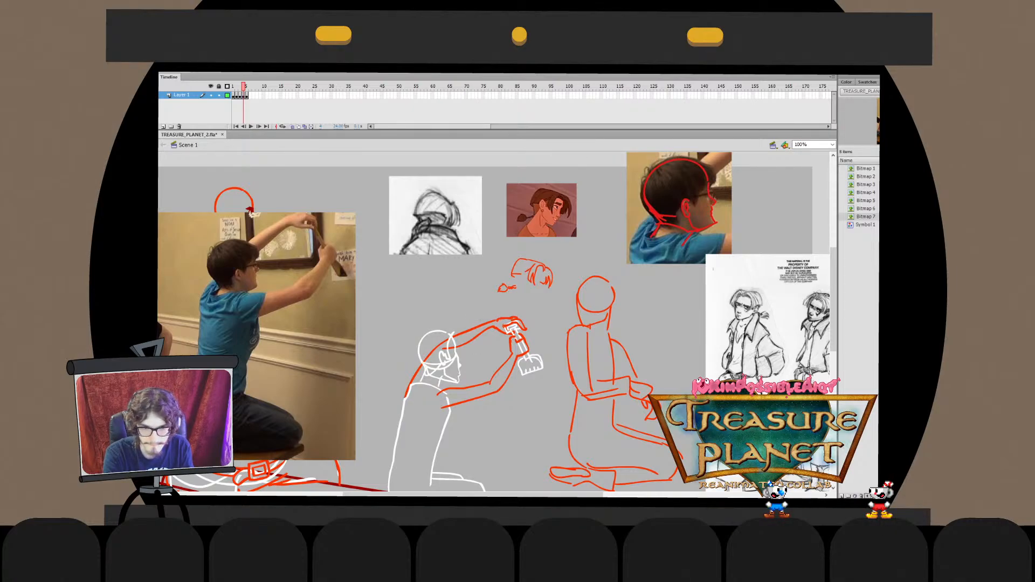
left_click(508, 327)
key("ctrl+shift+a")
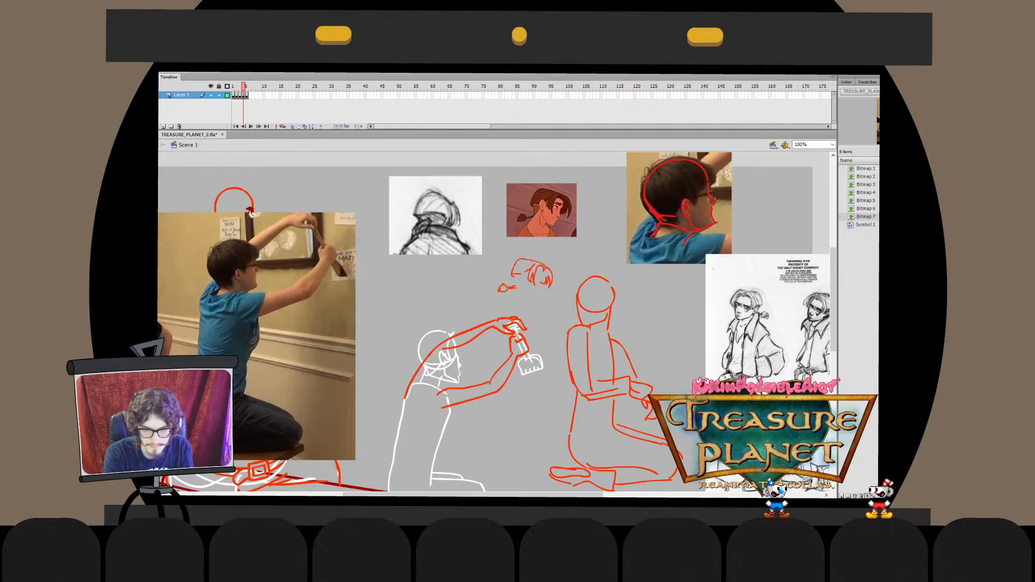
left_click_drag(416, 375, 420, 378)
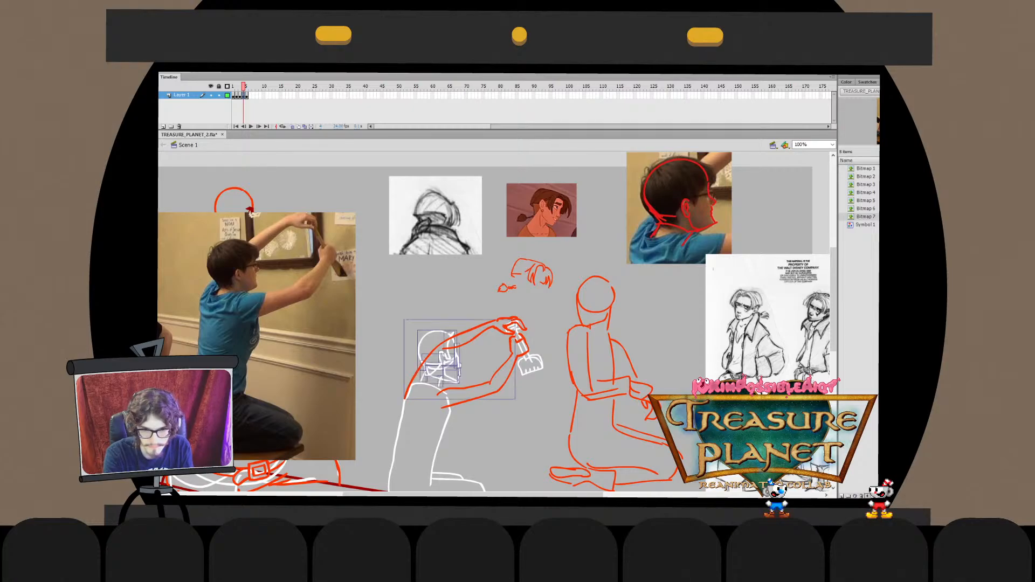
left_click(467, 330, "shift")
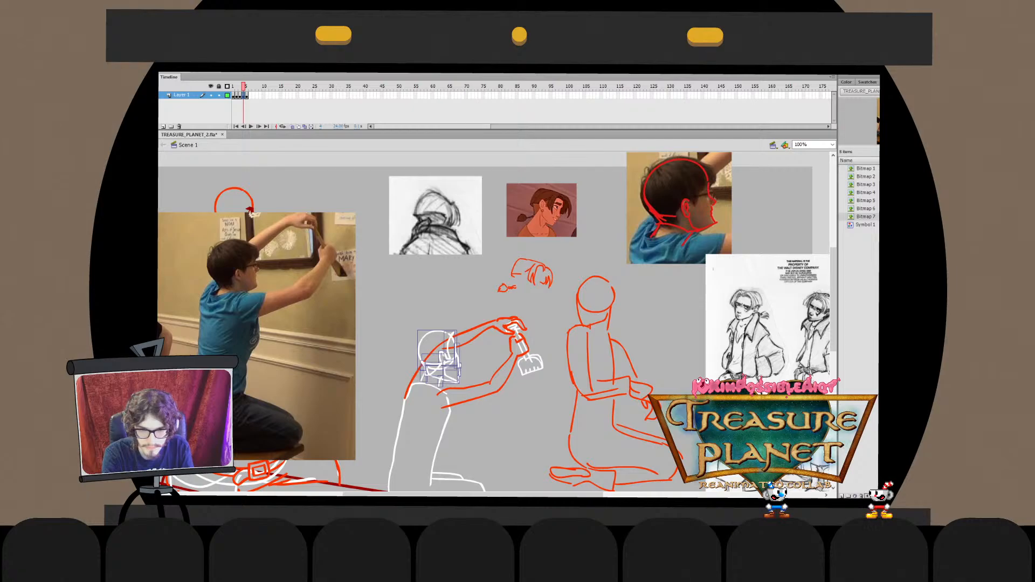
left_click_drag(507, 313, 536, 362)
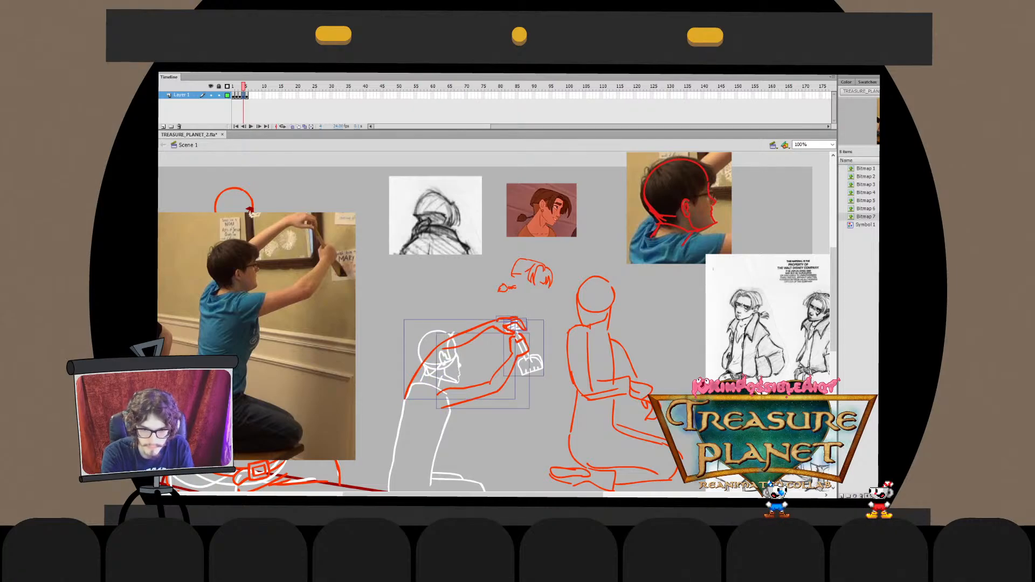
left_click_drag(534, 305, 501, 327)
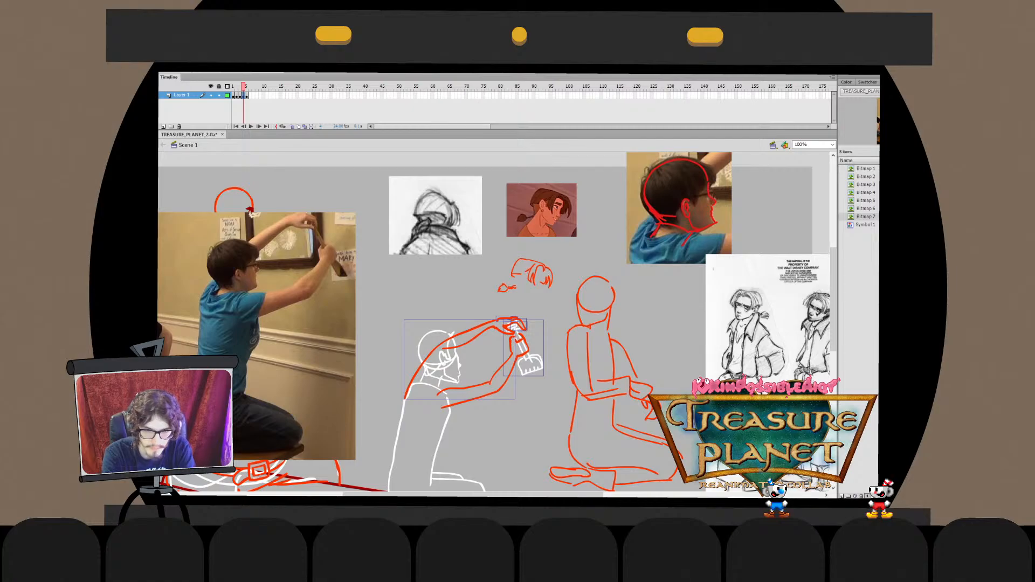
key("Escape")
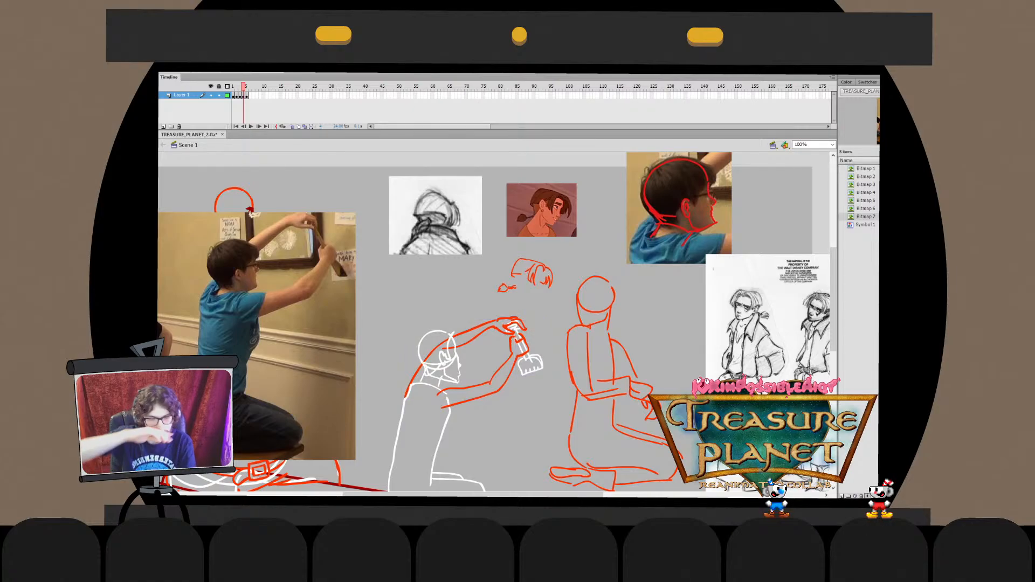
Combine kneeling Jim's far arm and its hand into a single drawing object by cutting and pasting in place
left_click_drag(531, 300, 497, 326)
left_click(534, 360, "shift")
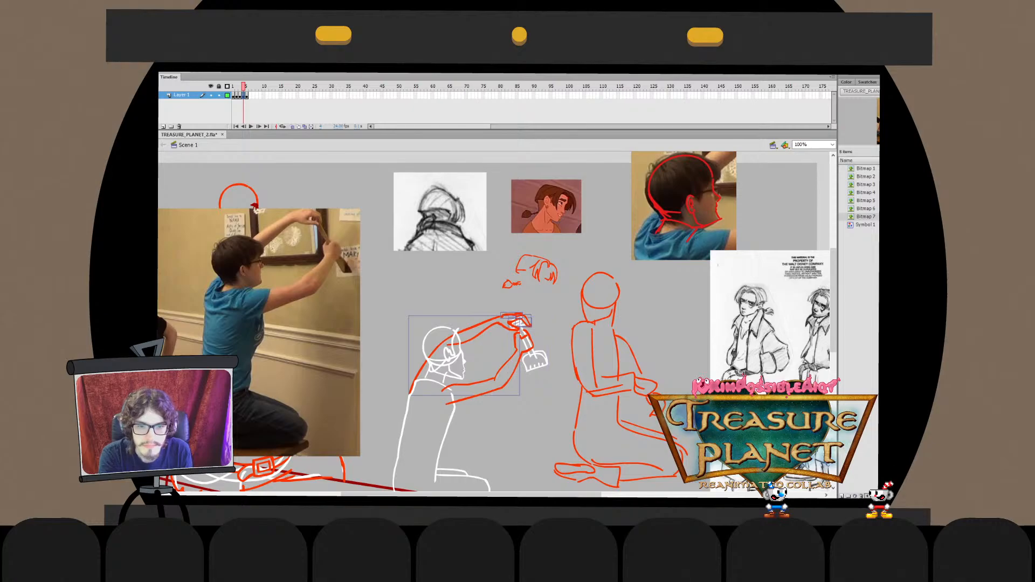
left_click(507, 381, "shift")
key("ctrl+x")
double_click(506, 381)
key("ctrl+shift+v")
double_click(550, 323)
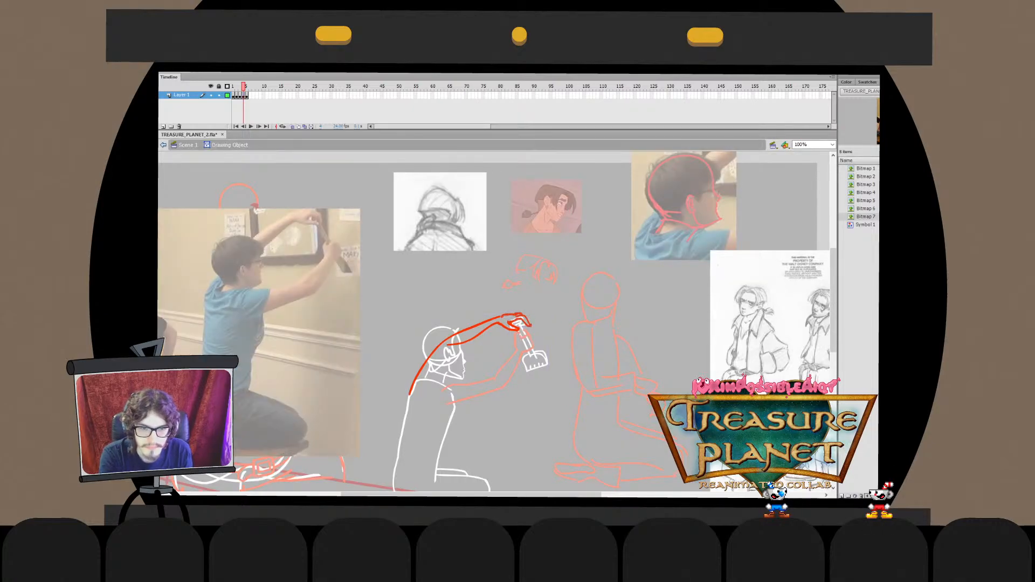
Delete the reference photo of the kneeling pose that covers the seated pirate
key("ctrl+shift+a")
key("ctrl+2")
key("ctrl+1")
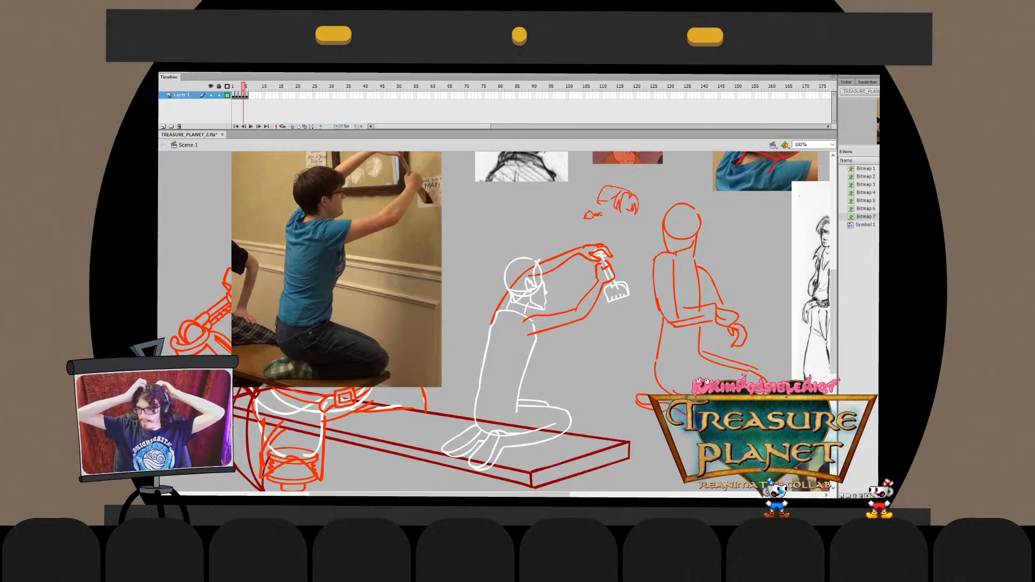
left_click_drag(499, 321, 463, 358)
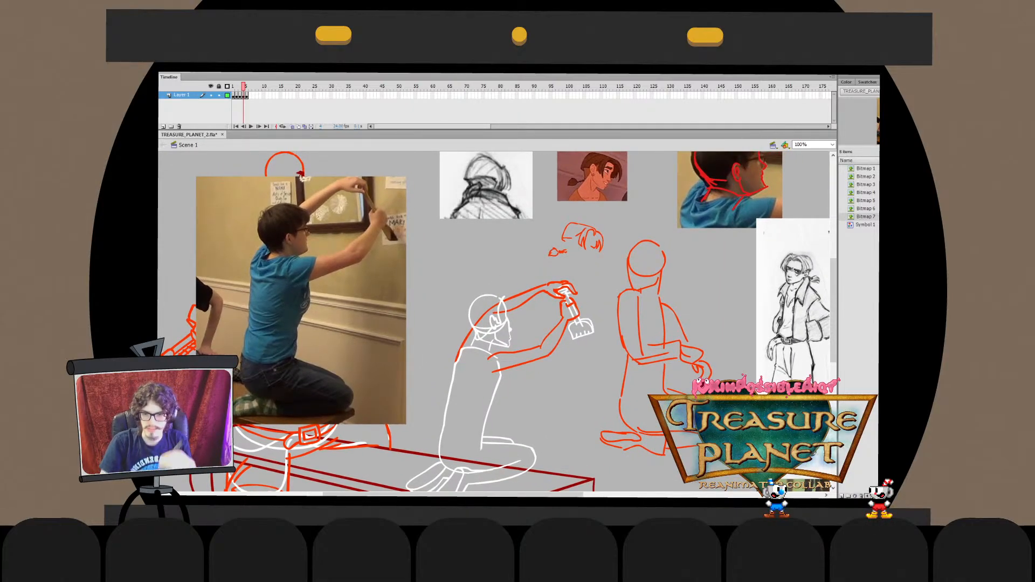
key("ctrl+2")
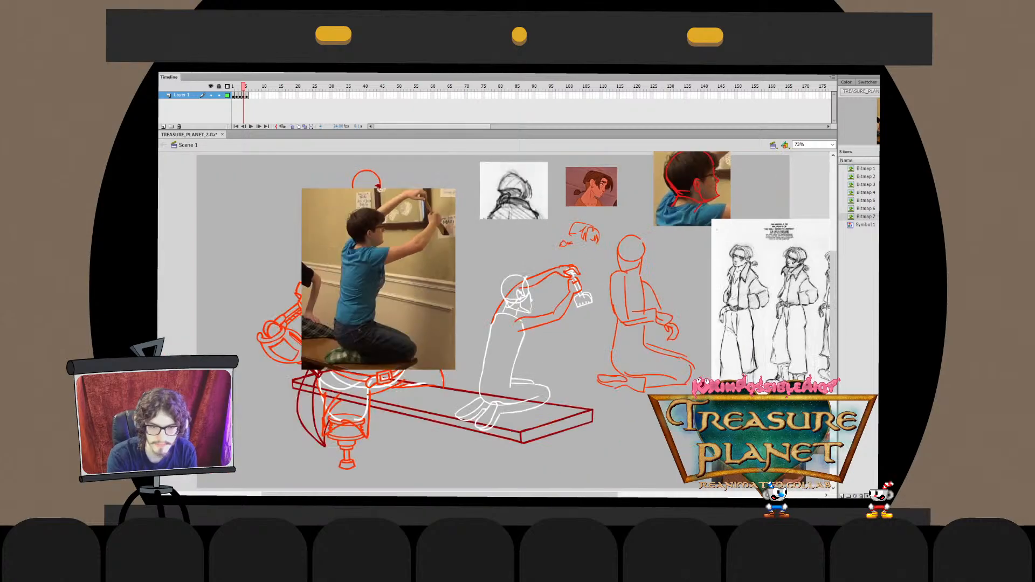
key("ctrl+1")
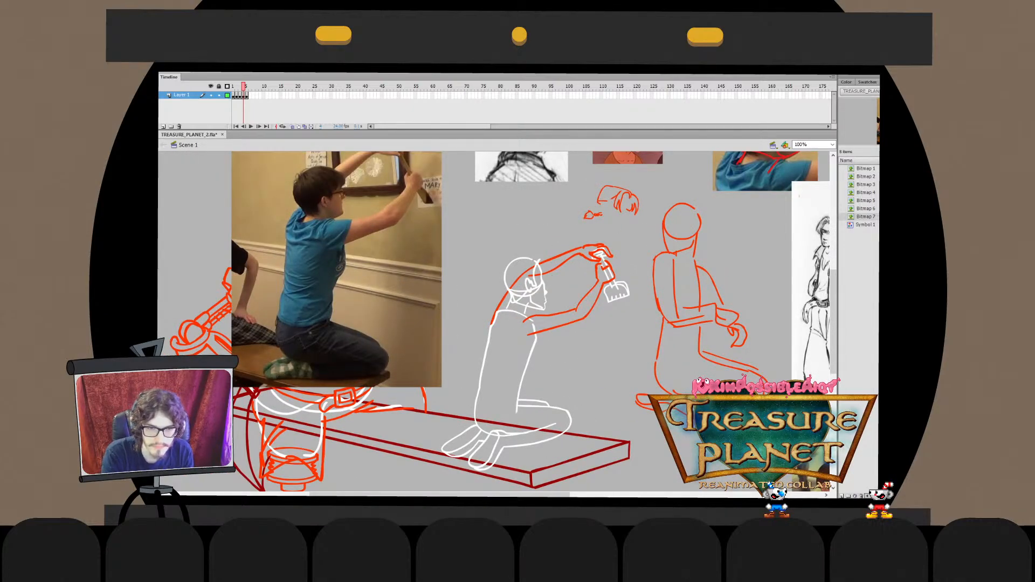
left_click_drag(378, 269, 425, 293)
left_click(426, 292)
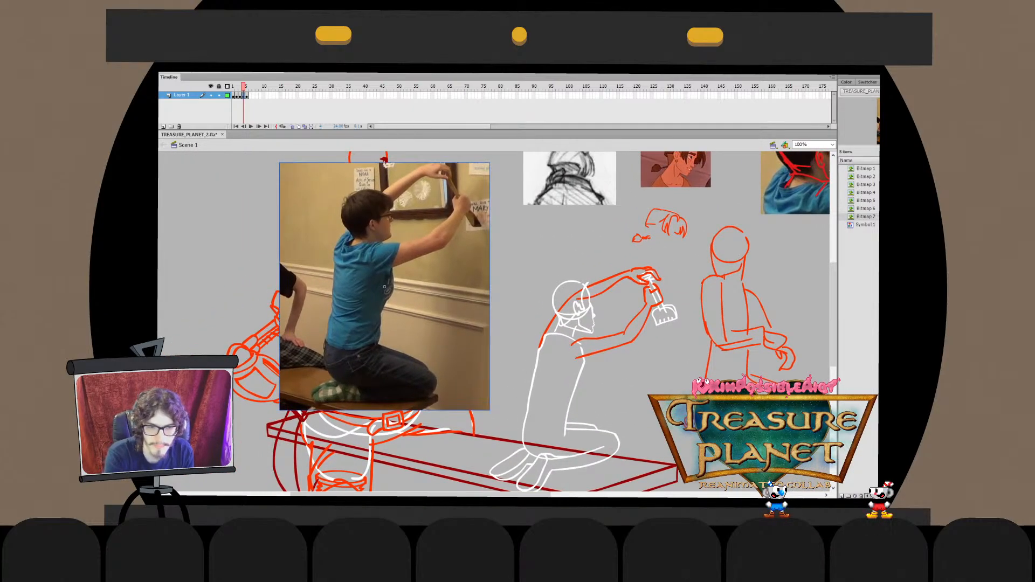
key("Delete")
left_click_drag(539, 291, 368, 249)
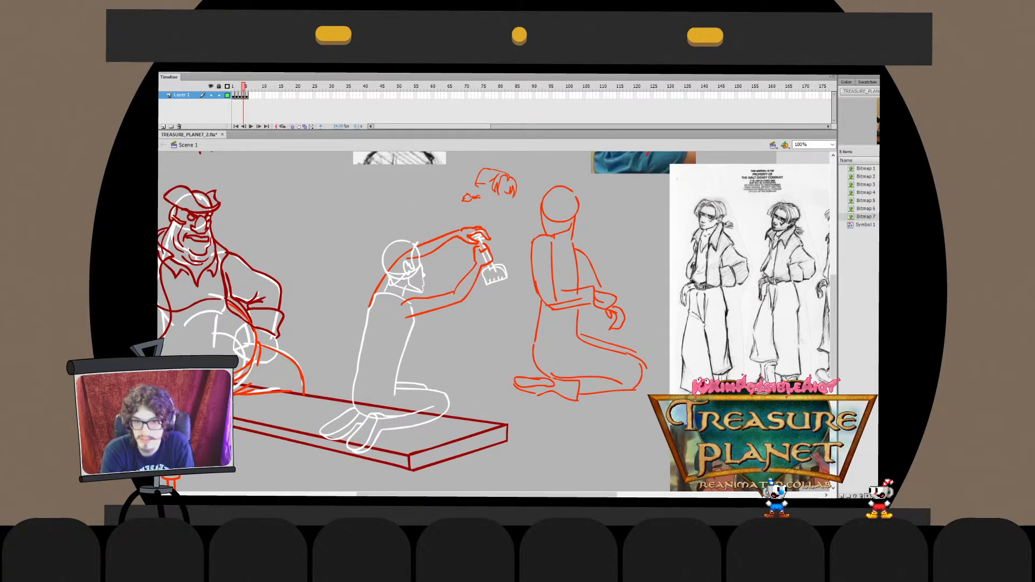
Flip between the current frame and the previous one to compare the sketched poses of Jim and the pirate
mouse_move(505, 219)
left_mouse_down()
mouse_move(303, 456)
mouse_move(389, 474)
mouse_move(389, 457)
left_mouse_up()
key("Escape")
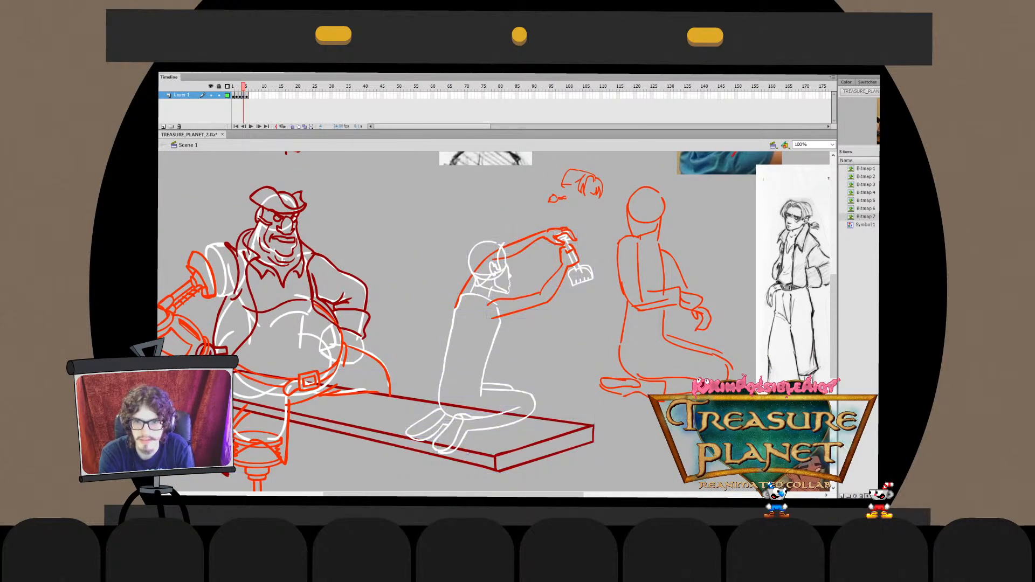
left_click(244, 96)
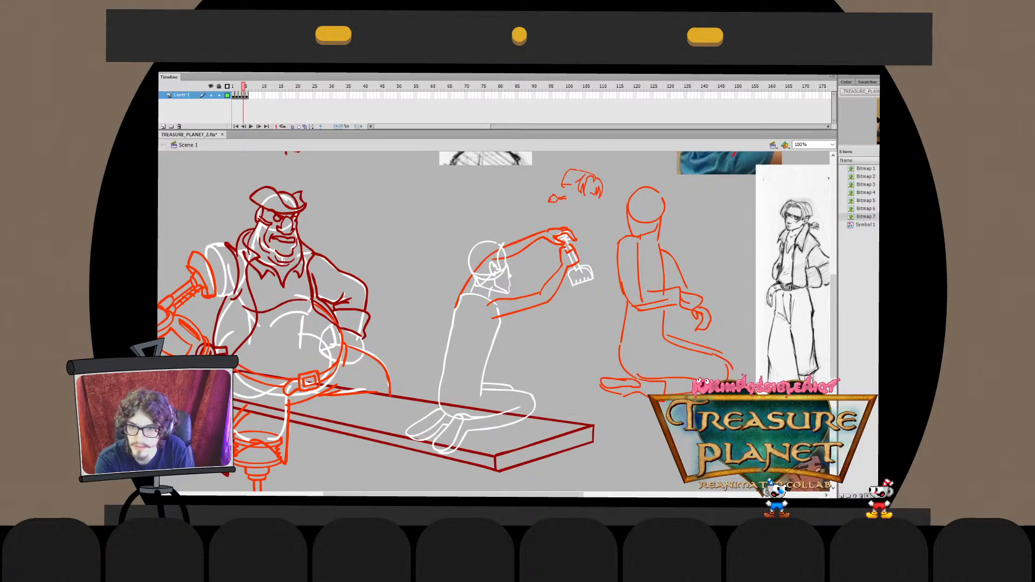
key("comma")
key("period")
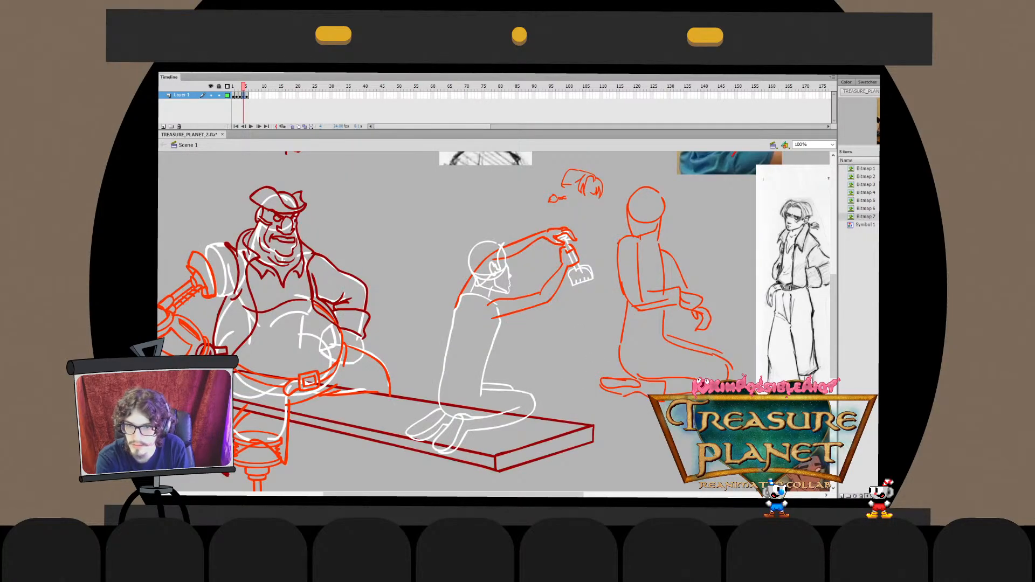
Flip between the reference frame and the following frame to compare the rough poses with the cleaned-up pirate drawing
key("period")
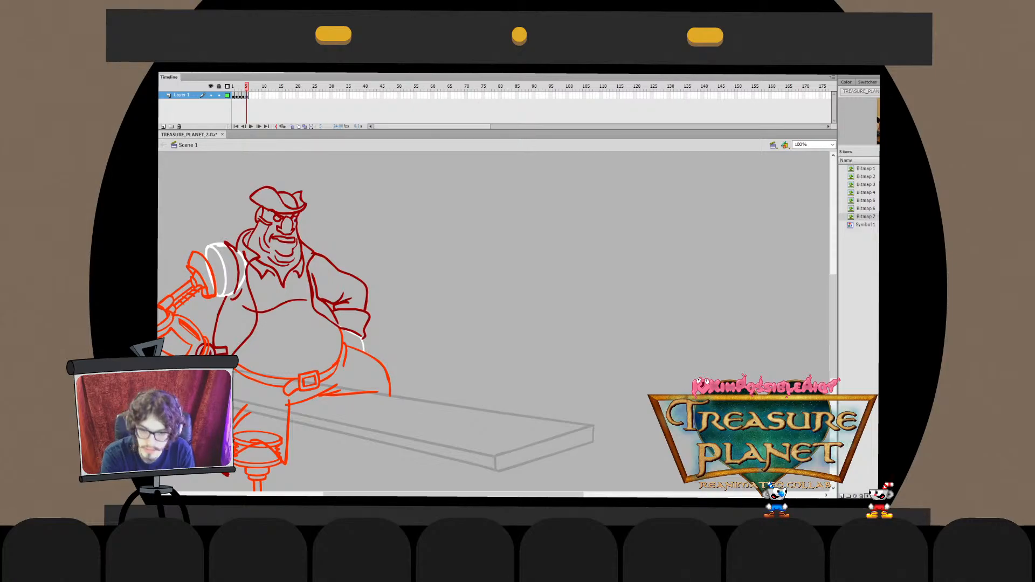
key("comma")
key("period")
key("comma")
key("period")
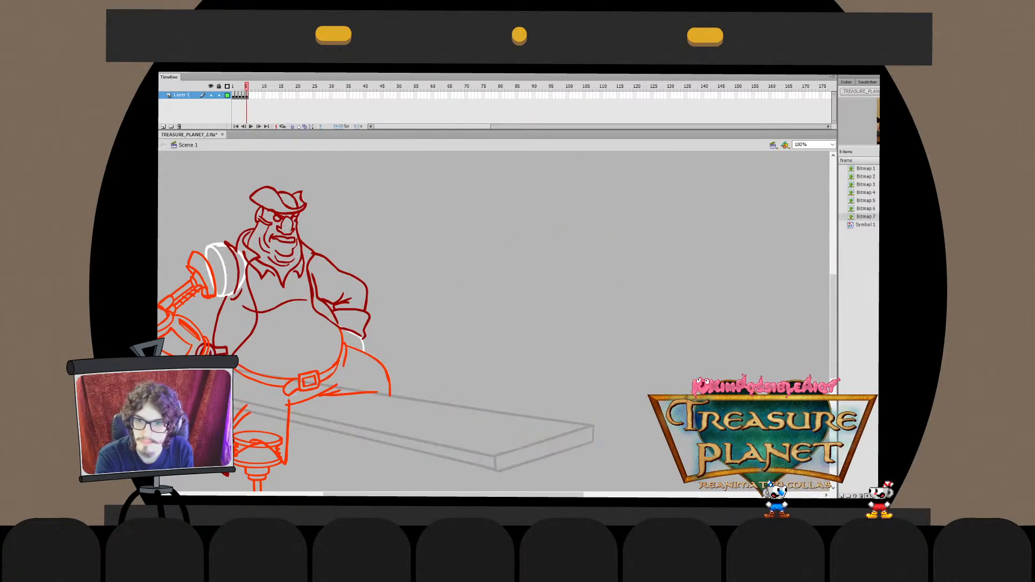
key("comma")
key("period")
key("comma")
key("period")
key("comma")
key("period")
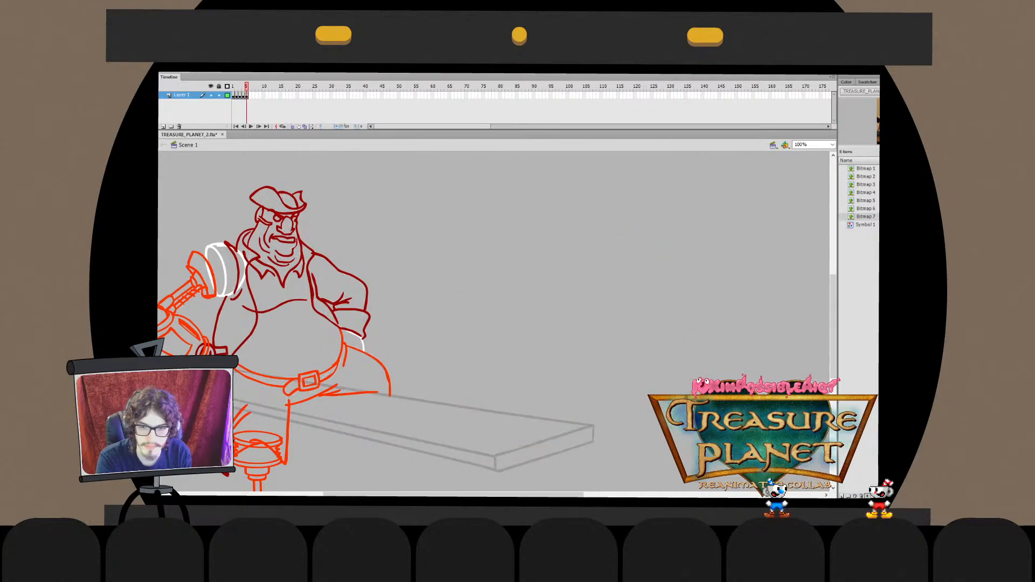
key("comma")
key("period")
key("comma")
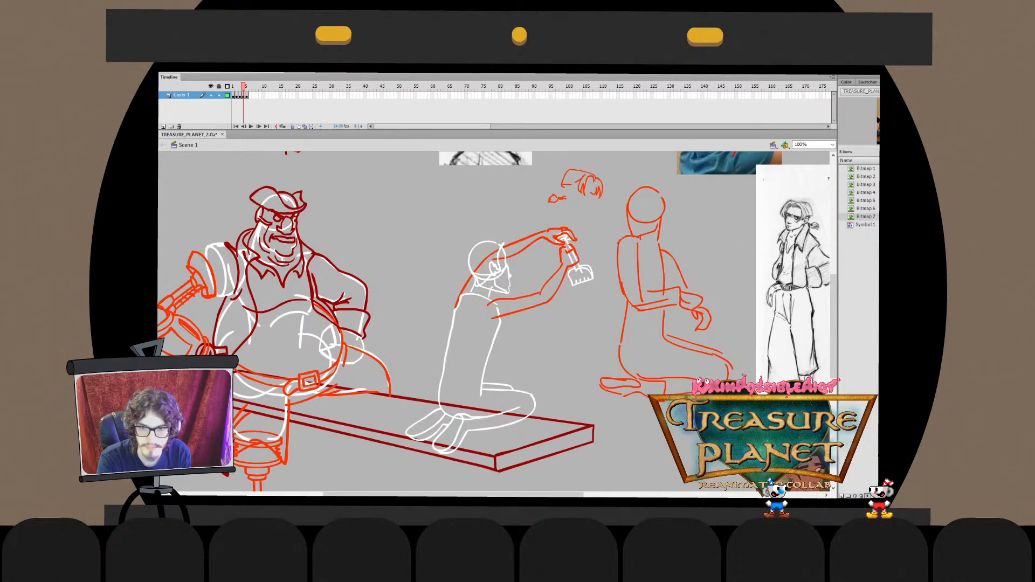
Select the whole kneeling Jim sketch with his arms and shovel, and shift it along the platform closer to the pirate
mouse_move(590, 223)
left_mouse_down()
mouse_move(432, 382)
mouse_move(395, 466)
left_mouse_up()
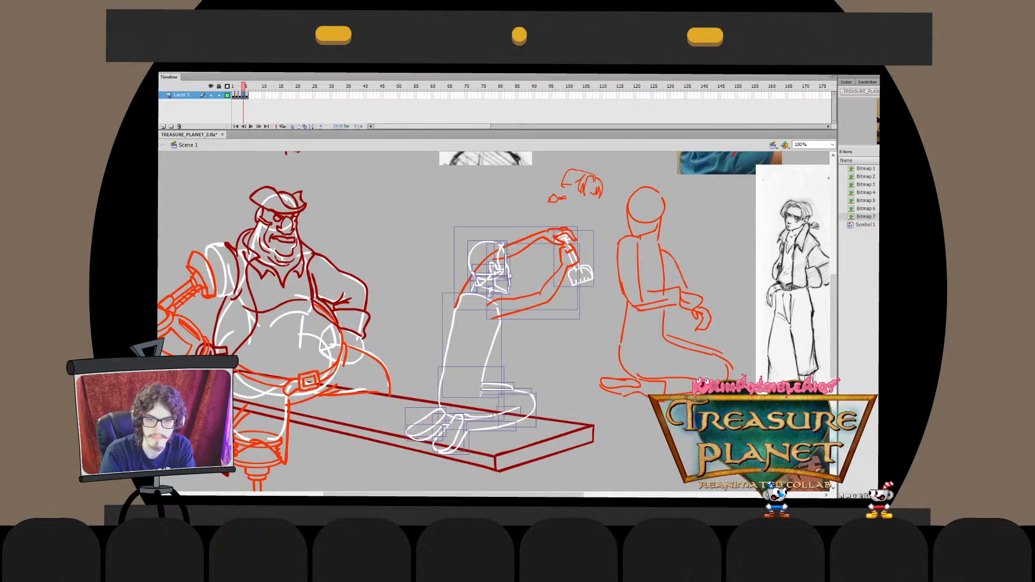
key("shift+Left")
key("shift+Left")
key("shift+Left")
key("shift+Left")
key("shift+Left")
key("shift+Left")
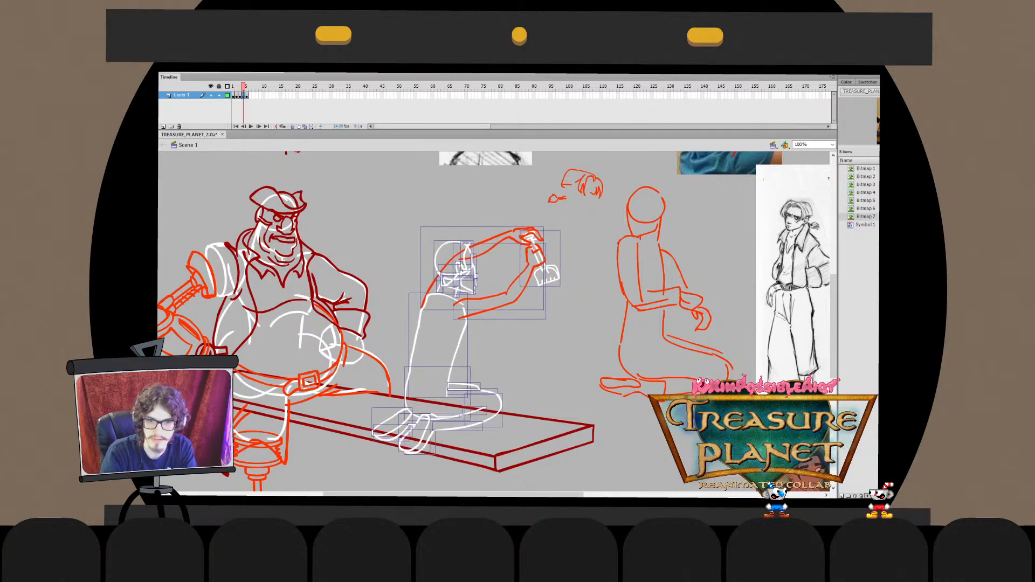
key("shift+Left")
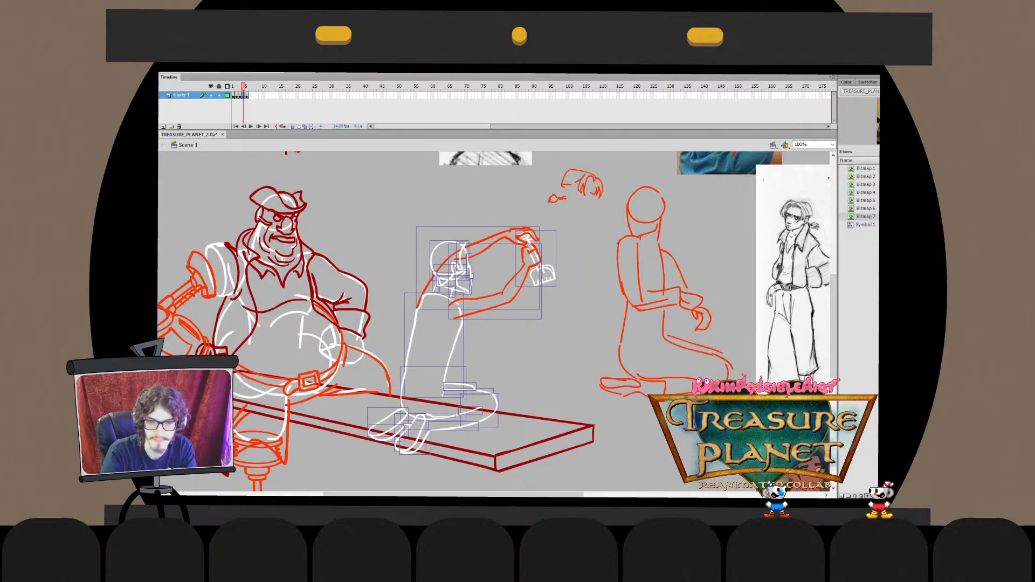
key("shift+Left")
key("shift+Right")
key("shift+Right")
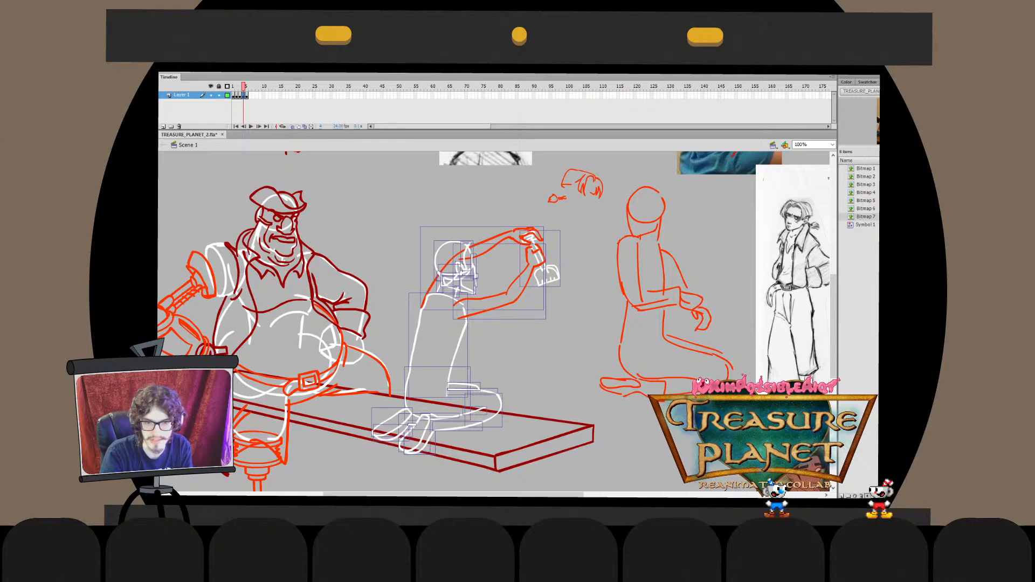
key("q")
key("ctrl+h")
key("ctrl+h")
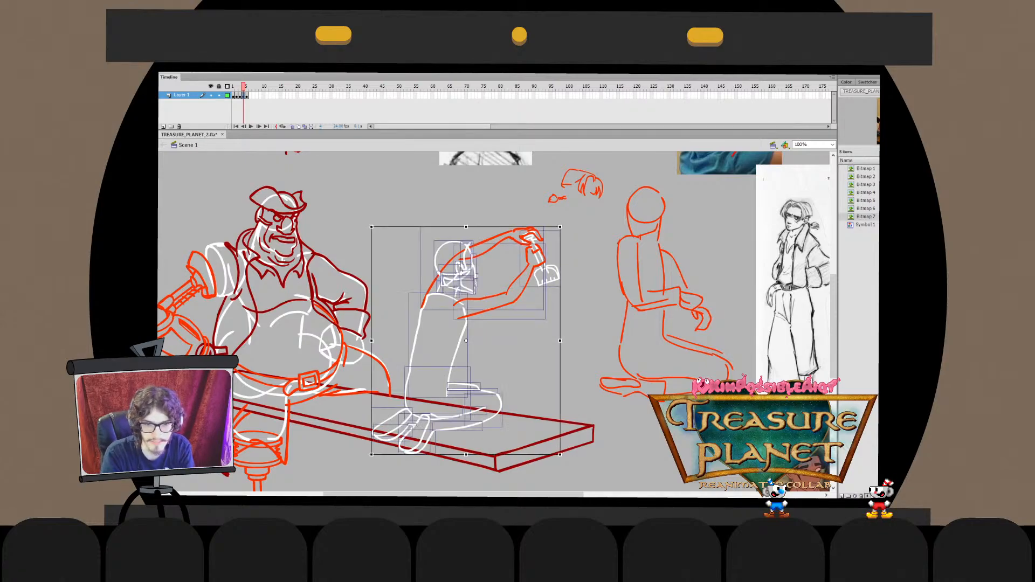
key("shift+Right")
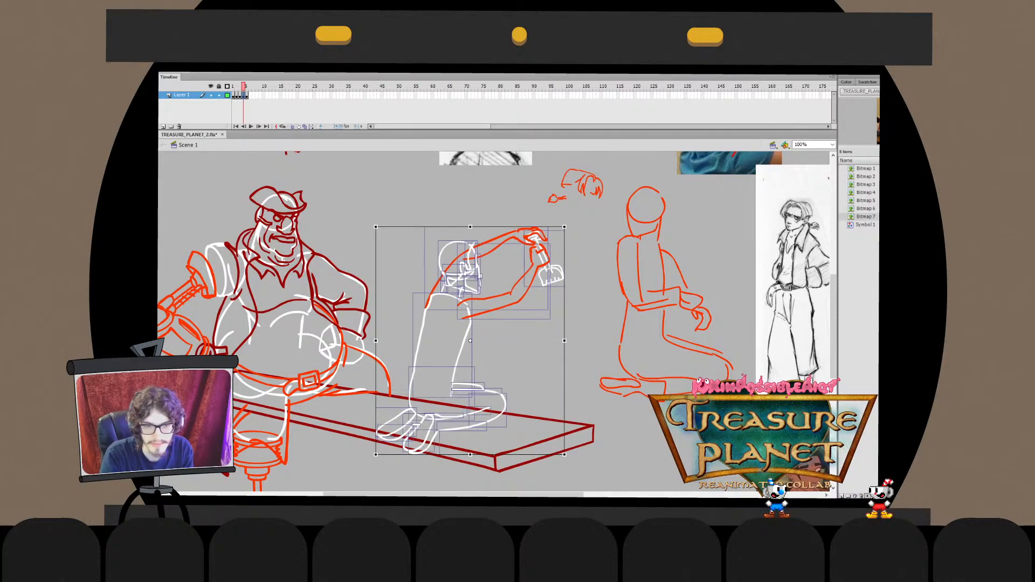
key("ctrl+h")
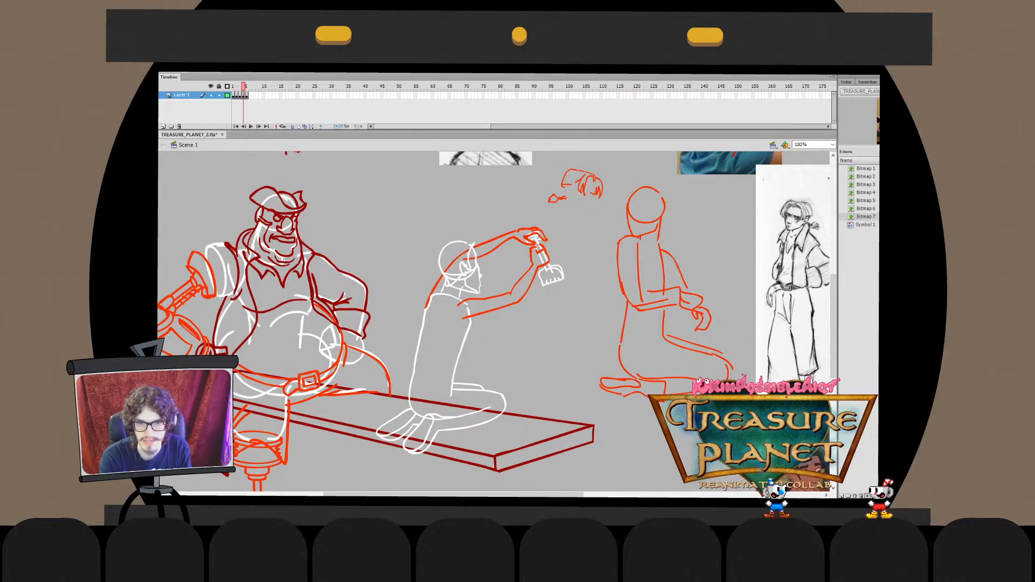
Reselect kneeling Jim without the platform and nudge him slightly further toward the pirate and a little upward
mouse_move(593, 225)
left_mouse_down()
mouse_move(404, 438)
mouse_move(184, 474)
left_mouse_up()
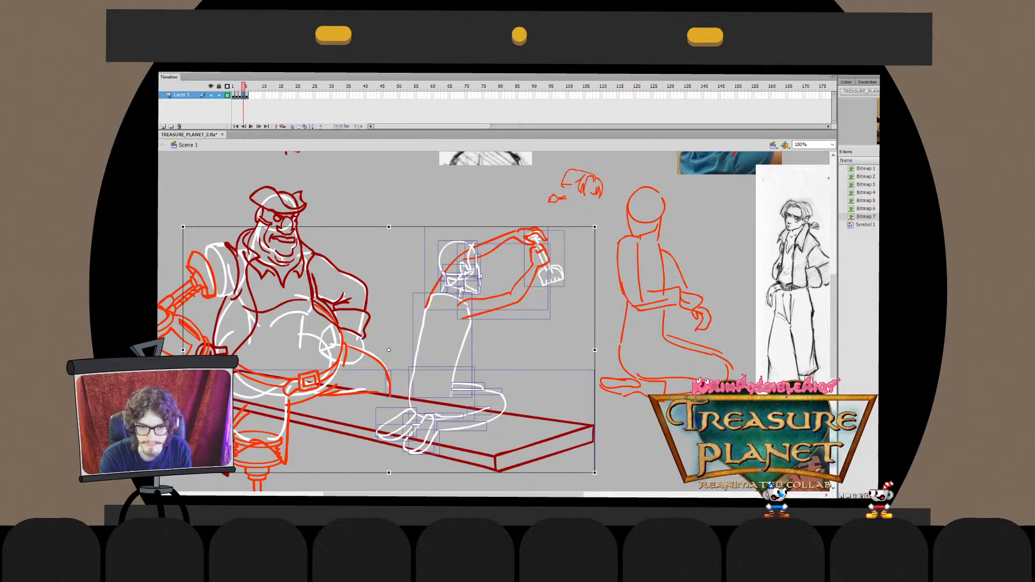
left_click(544, 420, "shift")
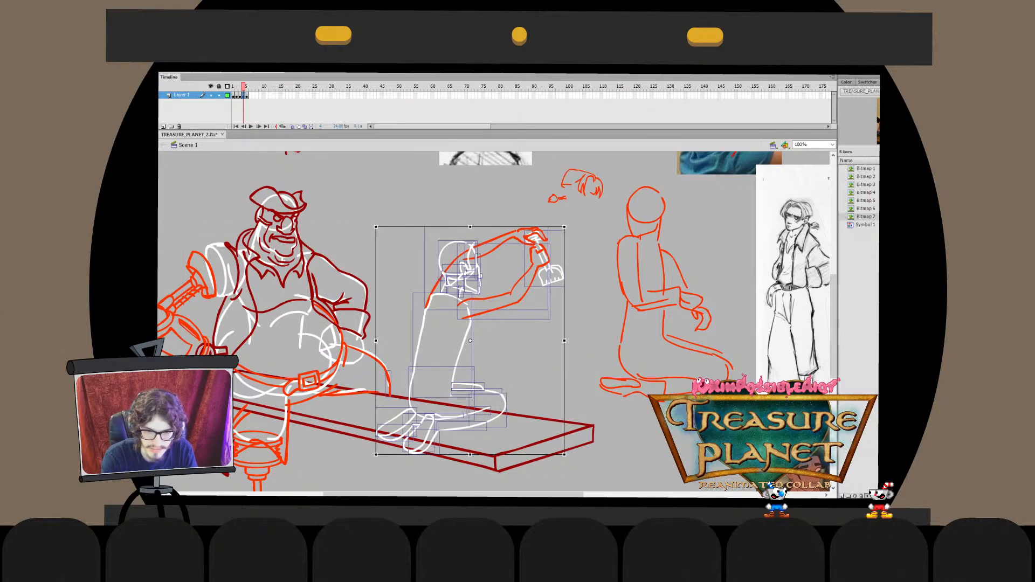
key("shift+Left")
key("shift+Left")
key("shift+Up")
key("ctrl+z")
key("ctrl+z")
key("ctrl+z")
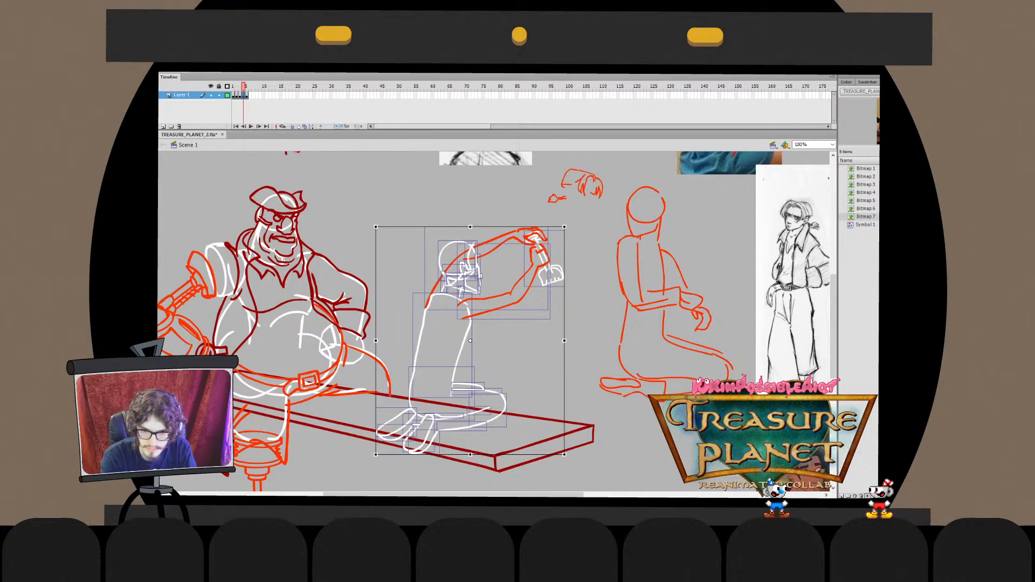
key("shift+Left")
key("shift+Left")
key("shift+Up")
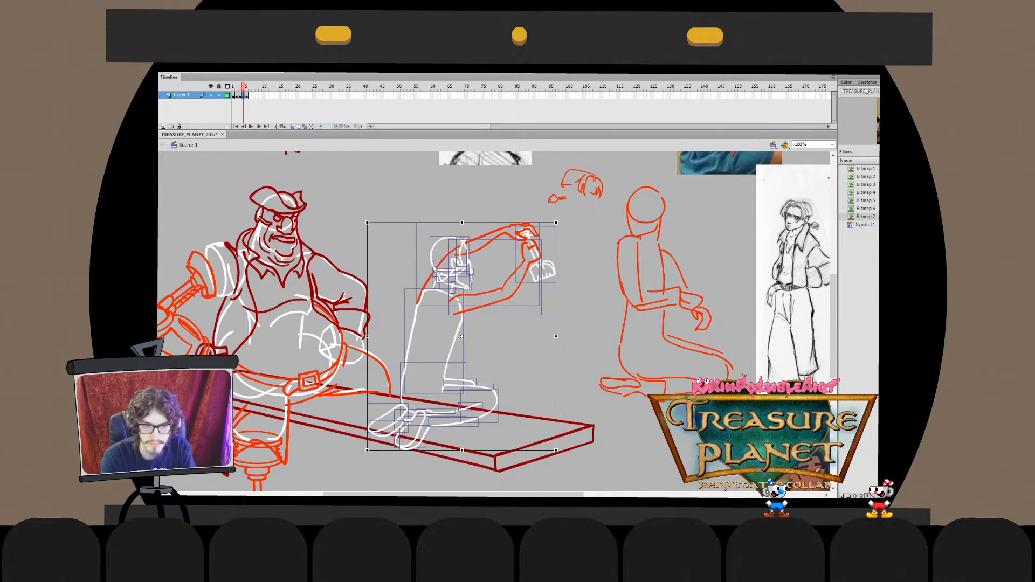
key("Escape")
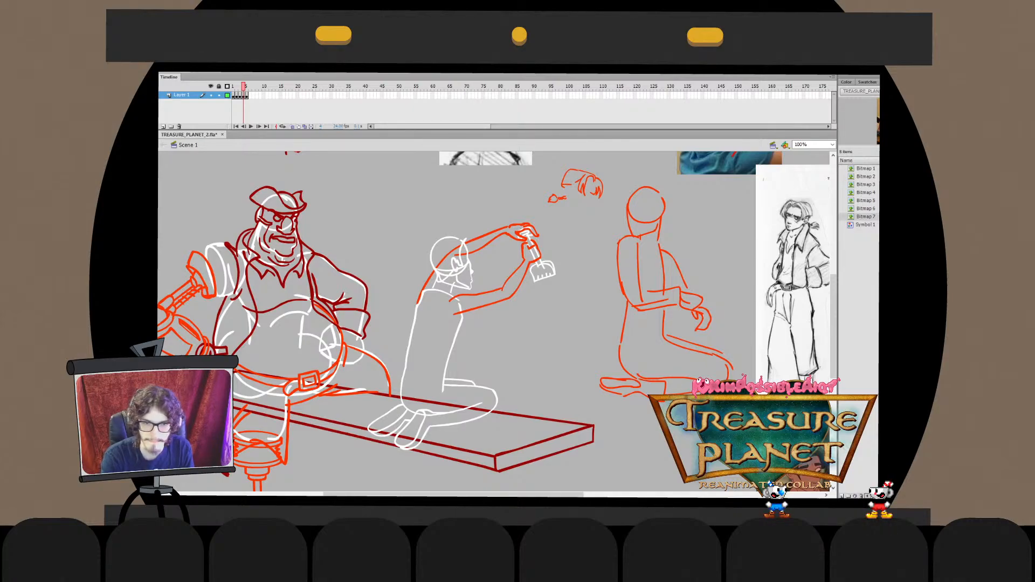
Narrow kneeling Jim's torso slightly and lower its shoulder line inside the torso drawing object
left_click_drag(403, 286, 466, 396)
left_click_drag(461, 341, 456, 341)
key("Escape")
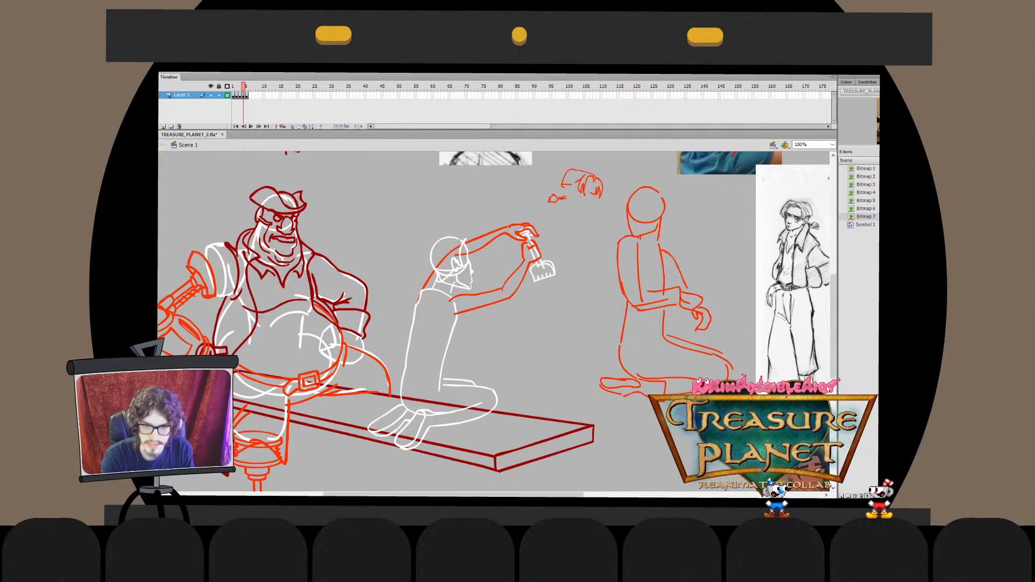
double_click(426, 323)
left_click(413, 321)
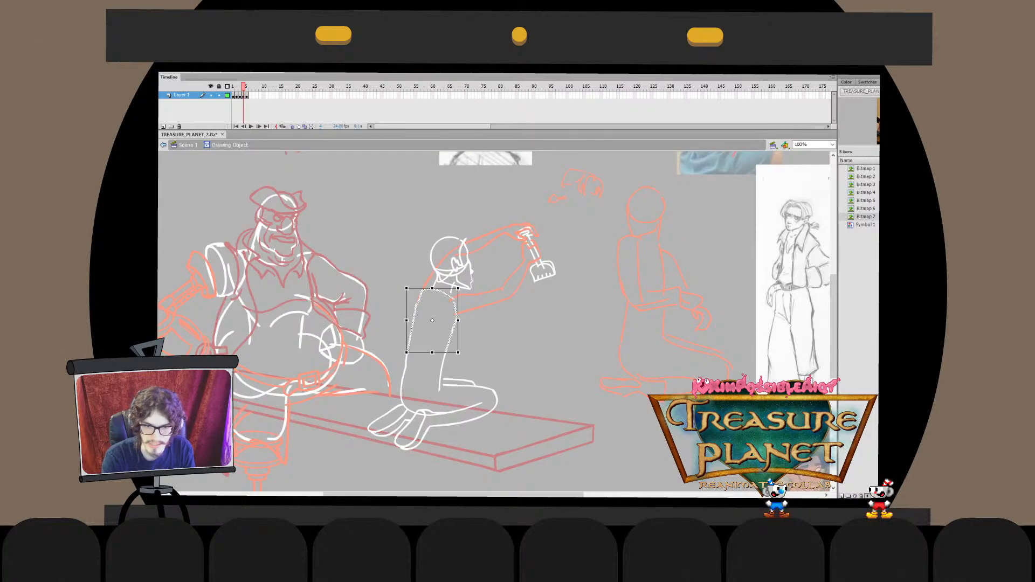
left_click_drag(445, 288, 433, 291)
key("ctrl+e")
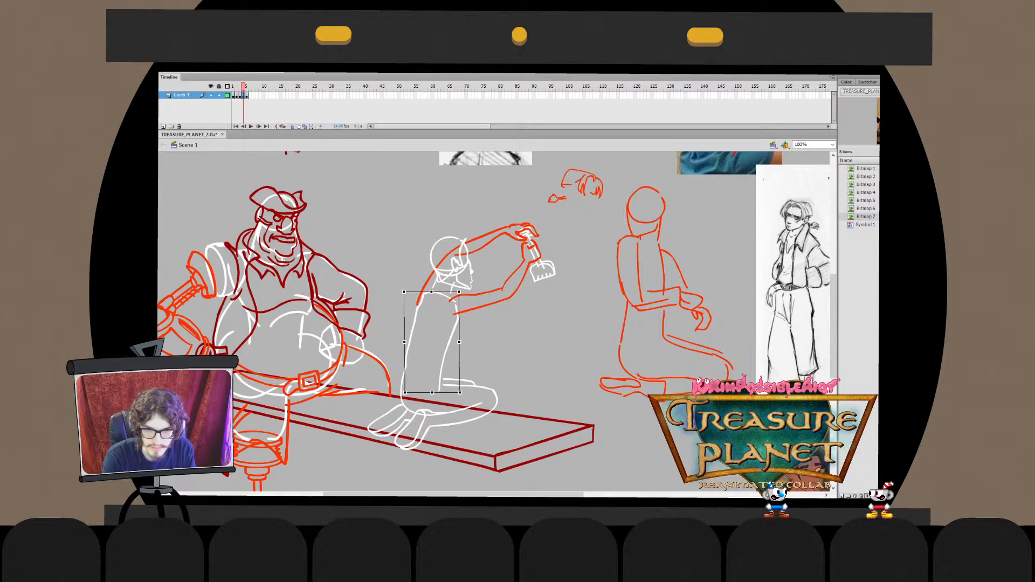
Stretch kneeling Jim's neck down to meet the shoulder line and shift the front neck line slightly backward
left_click(436, 280)
left_click(444, 283)
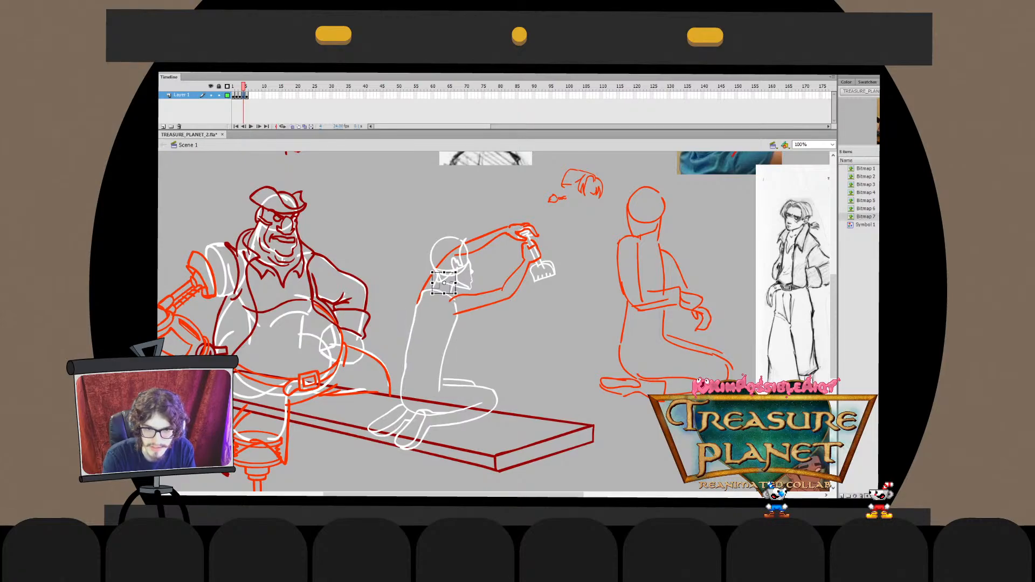
left_click_drag(444, 293, 444, 297)
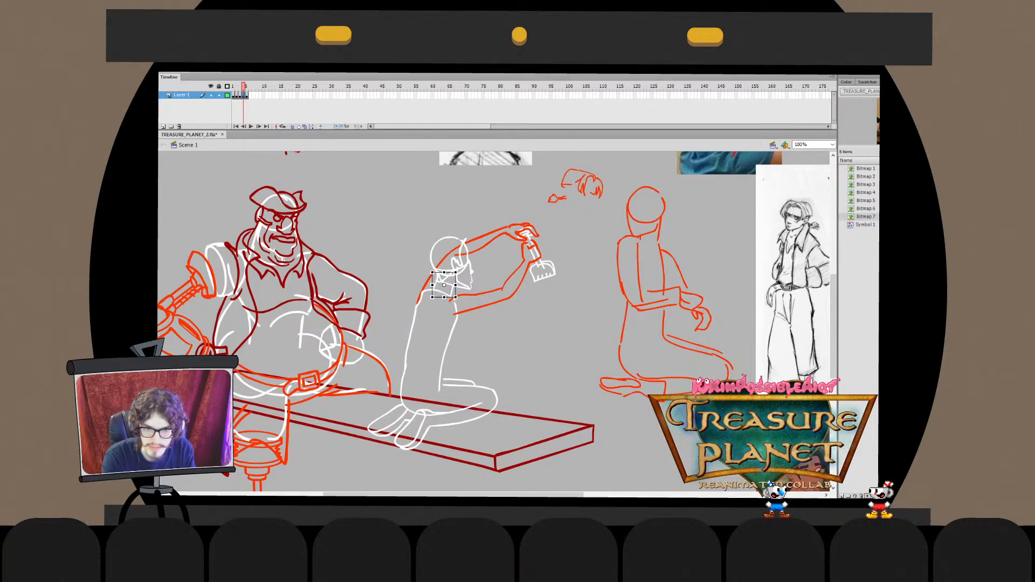
left_click(453, 290)
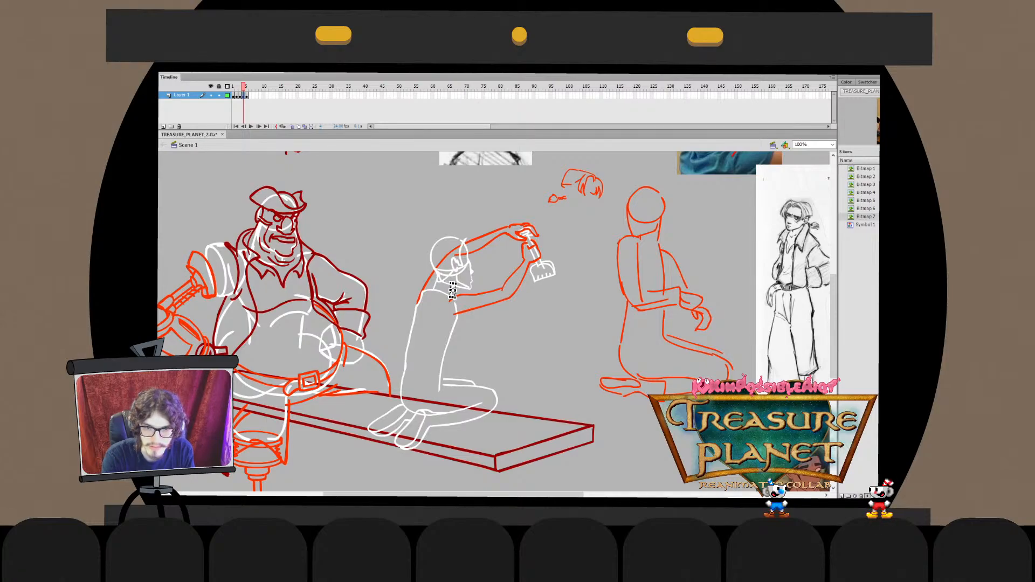
left_click(454, 291)
left_click(453, 290)
left_click_drag(453, 290, 451, 289)
left_click(451, 289)
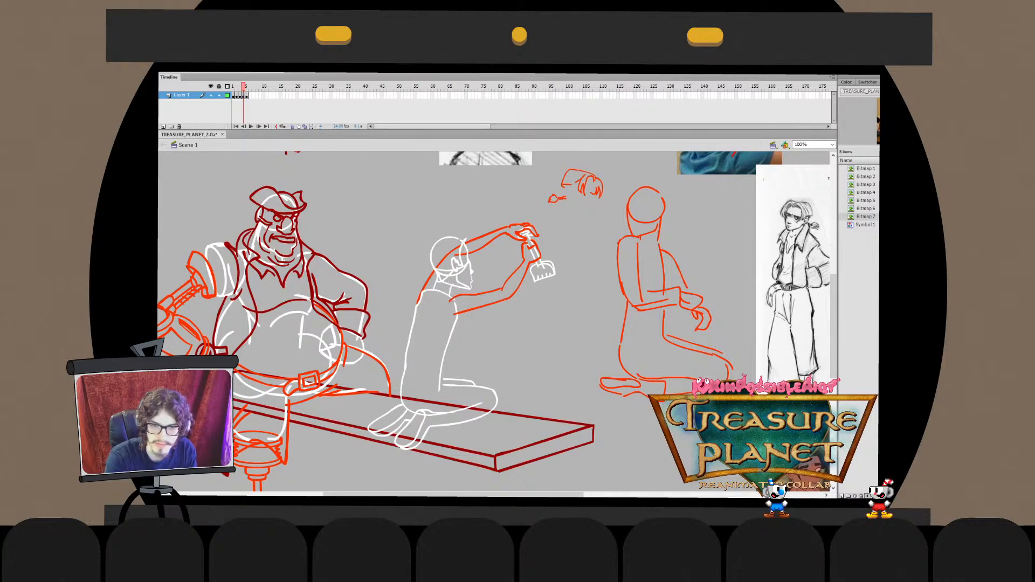
Cut both of kneeling Jim's neck lines from the scene and open his torso drawing object for editing
double_click(450, 290)
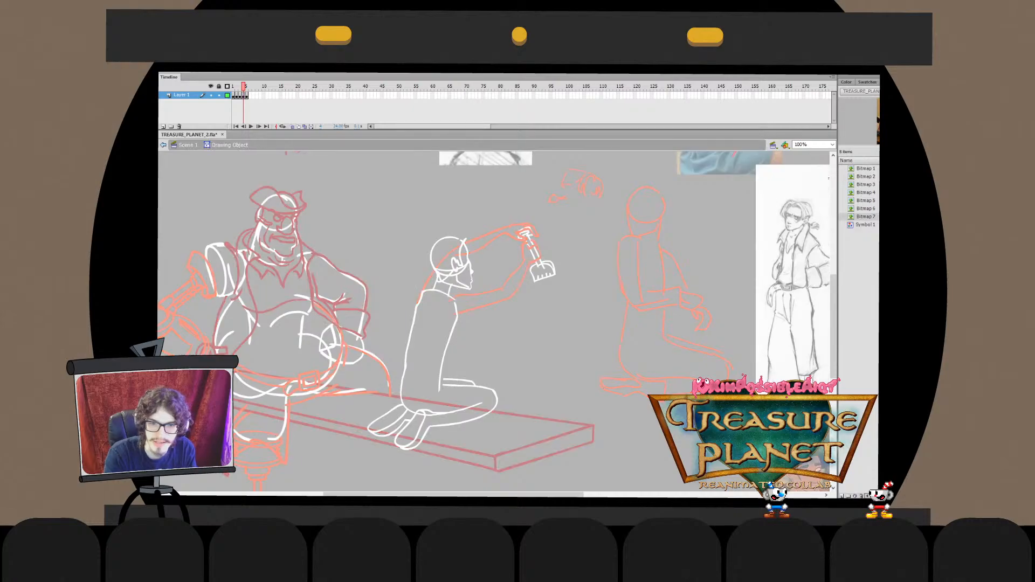
double_click(450, 305)
left_click(451, 304)
left_click(435, 283)
key("z")
left_click(449, 290)
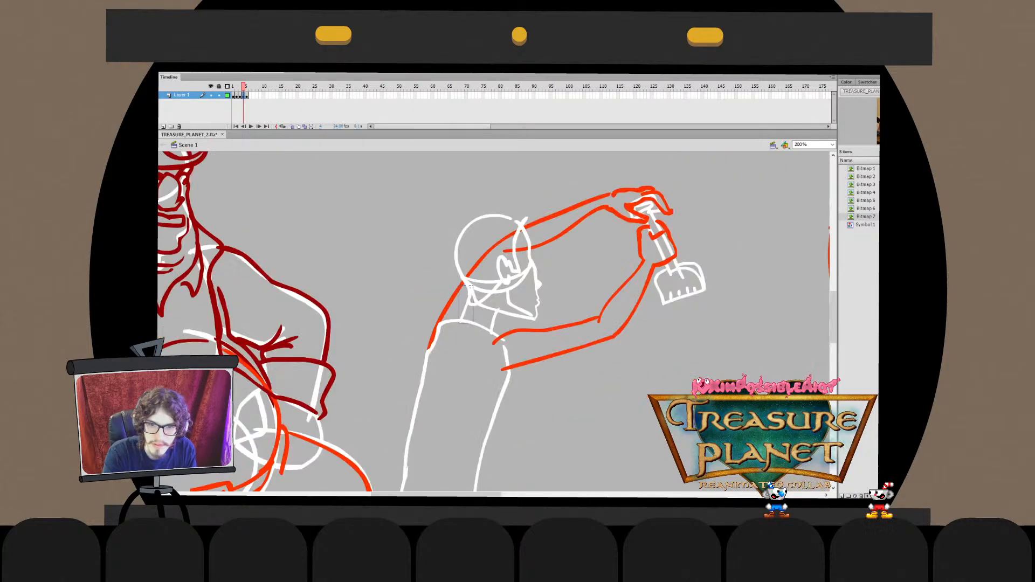
left_click(494, 321, "shift")
double_click(494, 321)
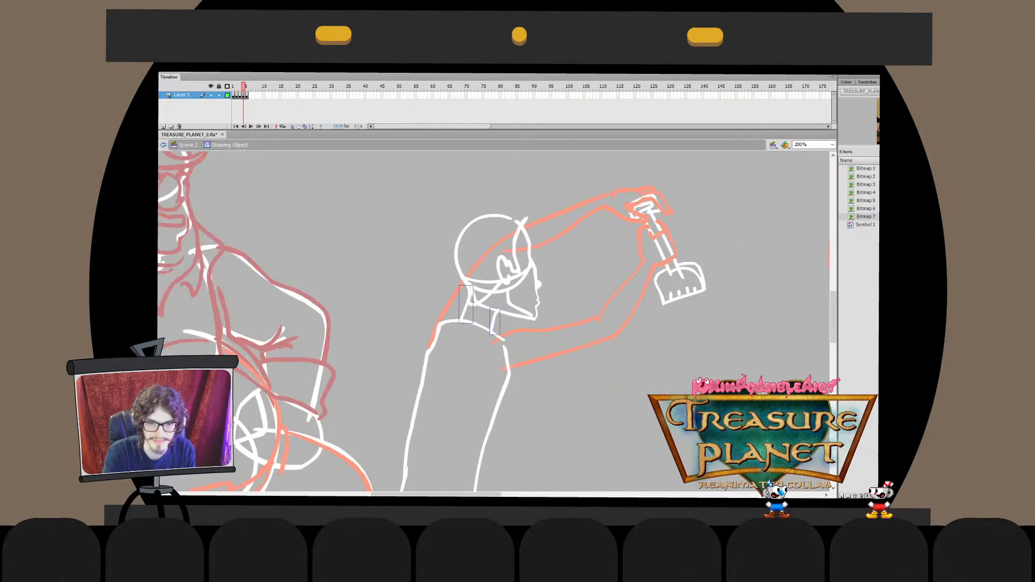
key("Delete")
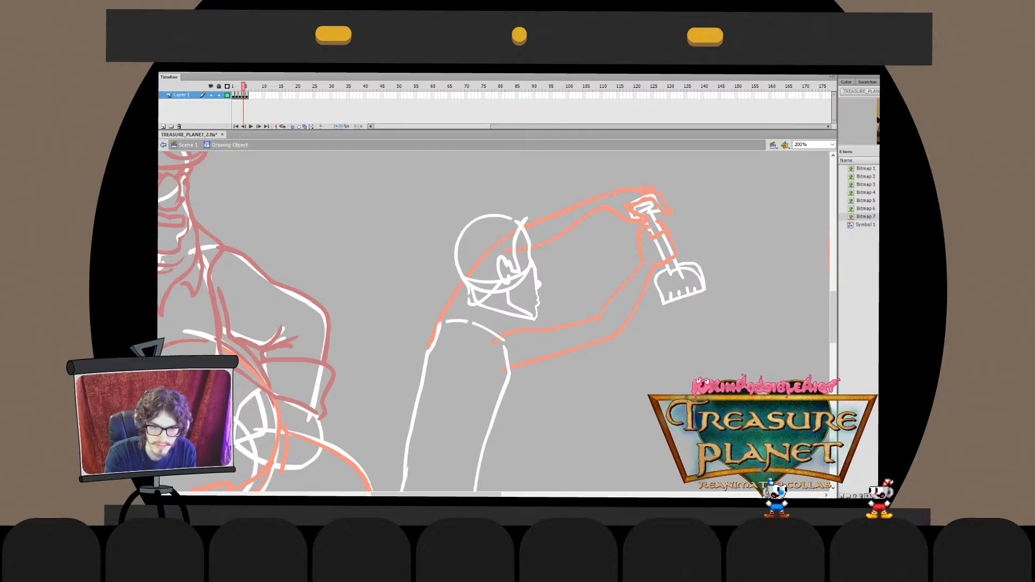
Restore the neck lines in place within the torso drawing object and remove the shoulder line running between them
key("ctrl+z")
key("ctrl+z")
key("ctrl+z")
key("ctrl+z")
key("ctrl+z")
key("ctrl+z")
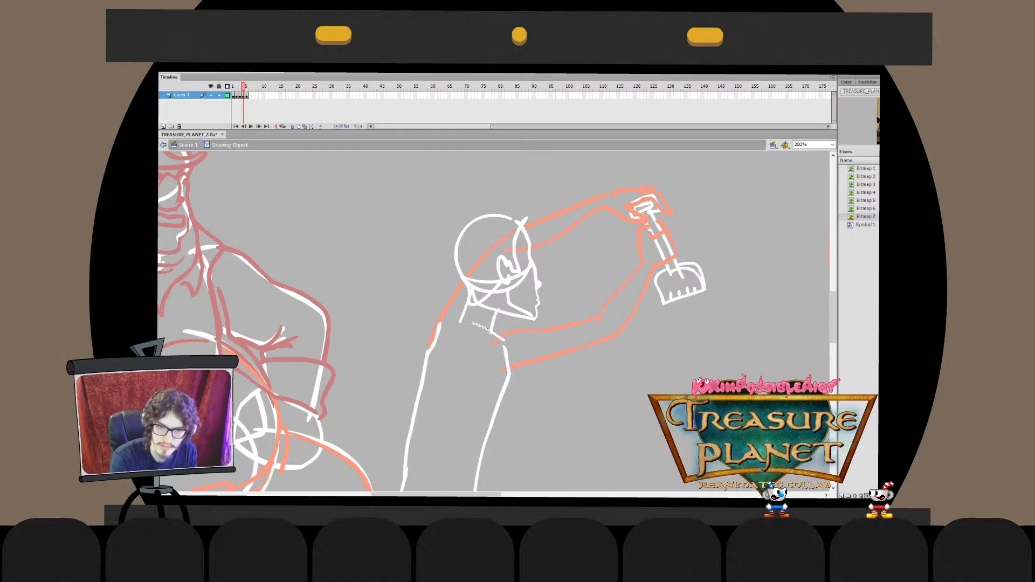
key("ctrl+2")
key("ctrl+1")
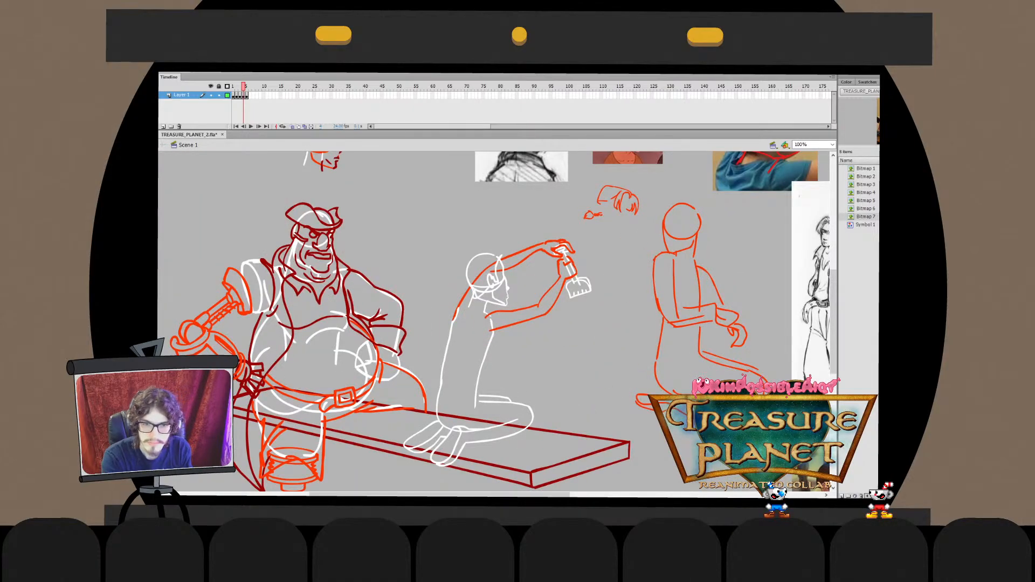
Check which lines belong to kneeling Jim's torso drawing object by selecting everything inside it
double_click(443, 366)
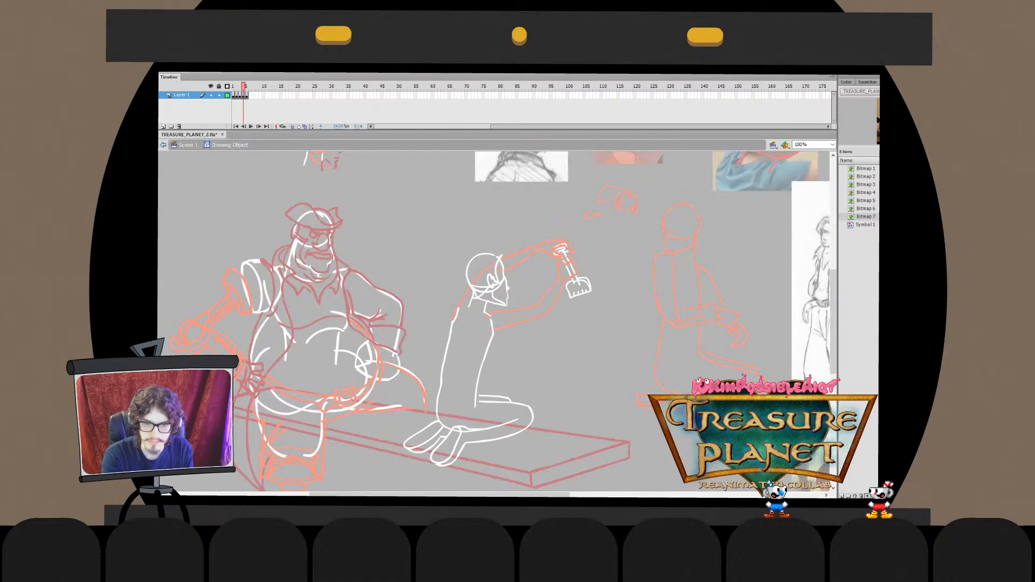
key("ctrl+e")
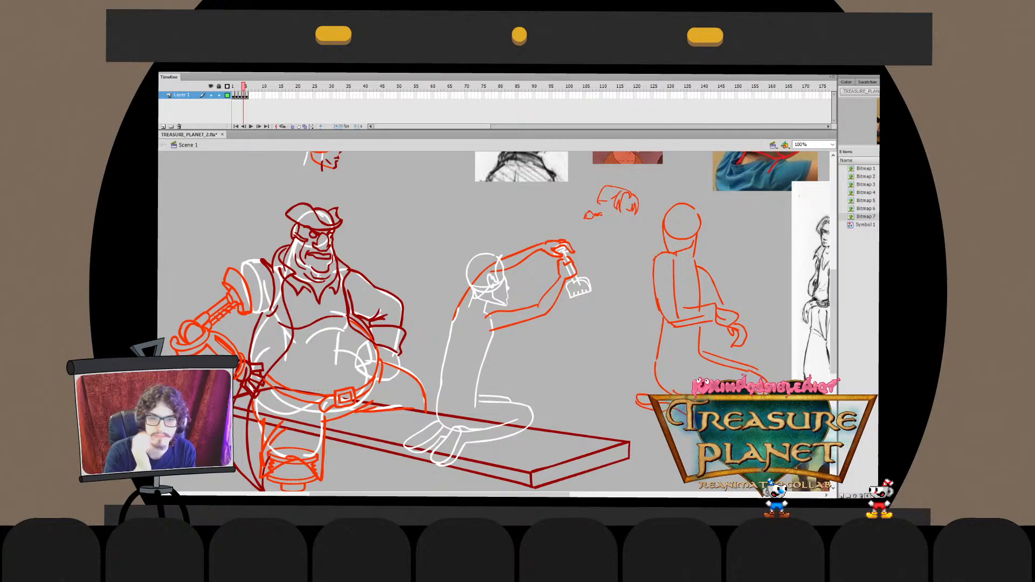
double_click(443, 367)
key("ctrl+a")
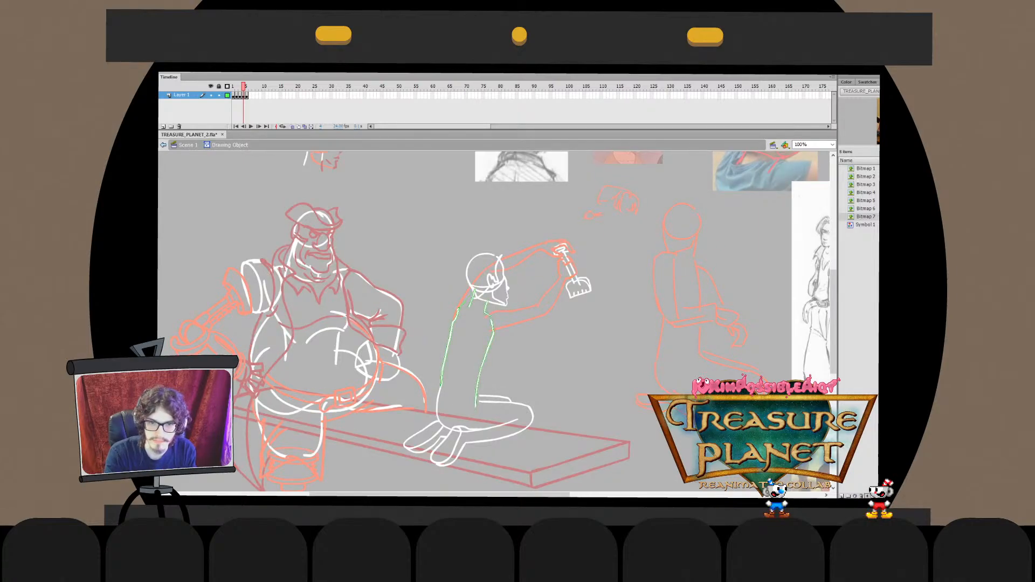
key("ctrl+shift+a")
key("ctrl+e")
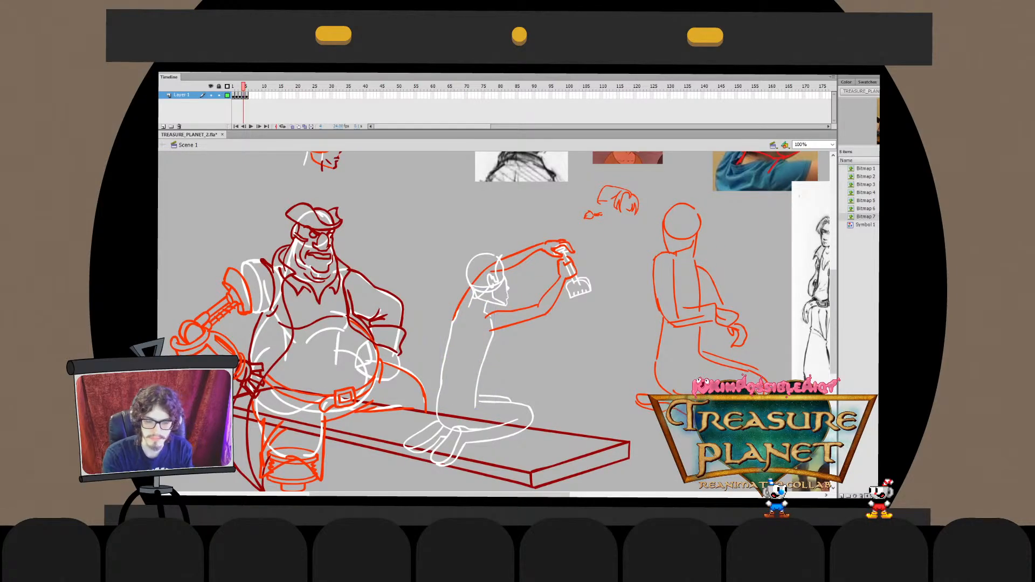
Copy the whole kneeling Jim sketch in place to the next frame and add a new layer above the locked Layer 1
mouse_move(597, 233)
left_mouse_down()
mouse_move(434, 409)
mouse_move(412, 470)
left_mouse_up()
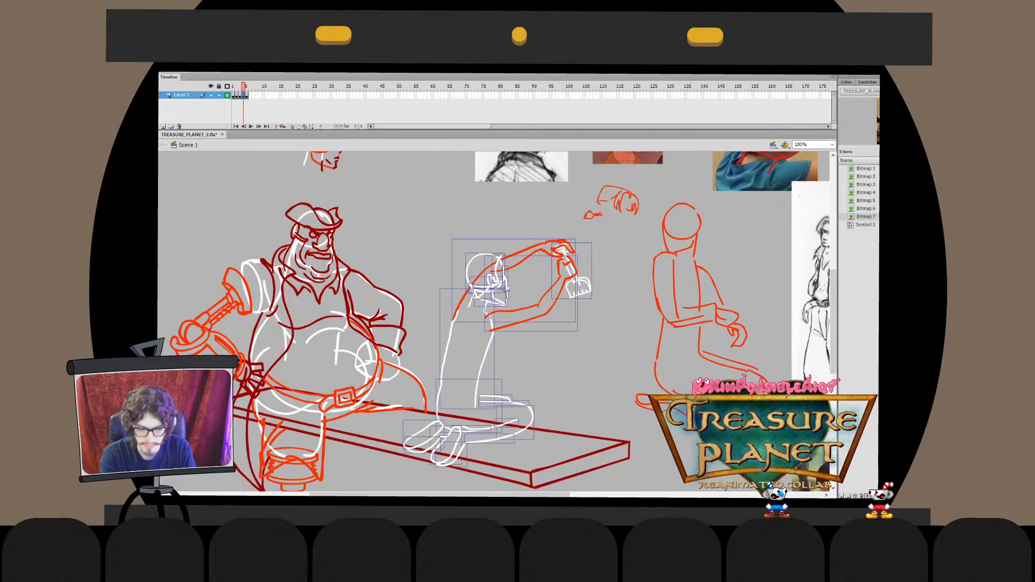
key(".")
key("ctrl+shift+v")
key("ctrl+shift+a")
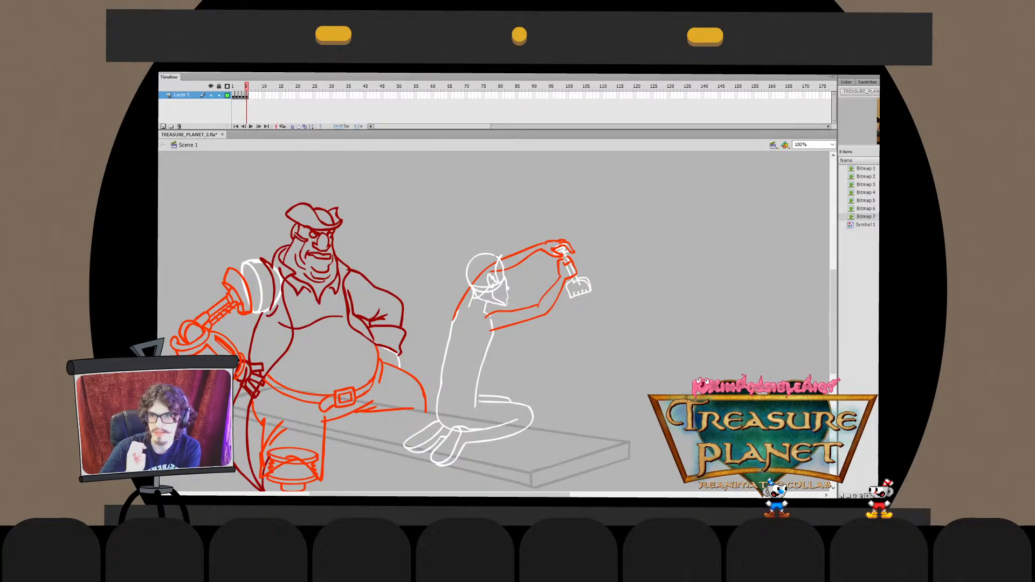
key("ctrl+shift+n")
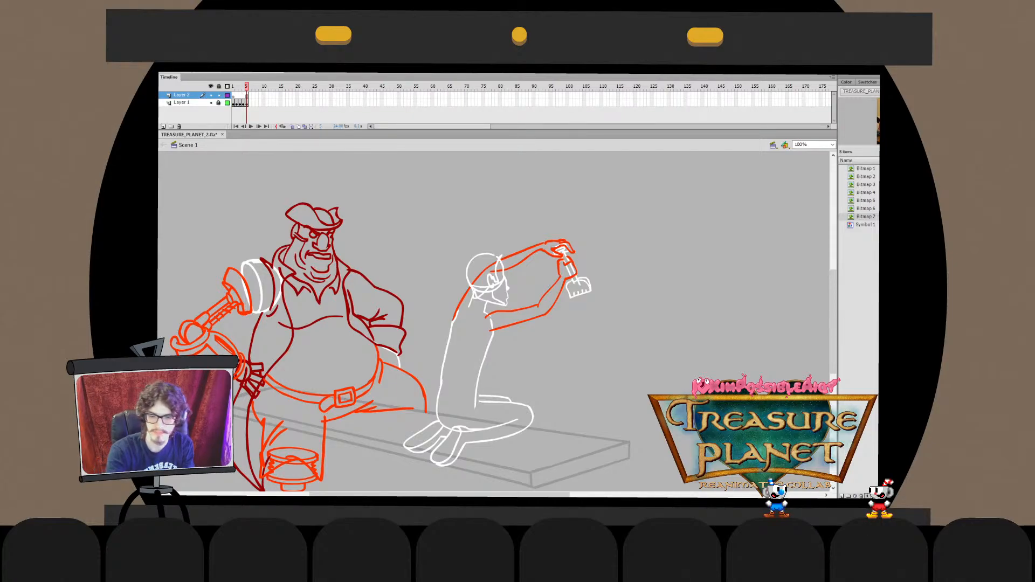
Insert a blank keyframe on Layer 2 at the current frame and try a black brow stroke over the heavy man's near eye
key("F7")
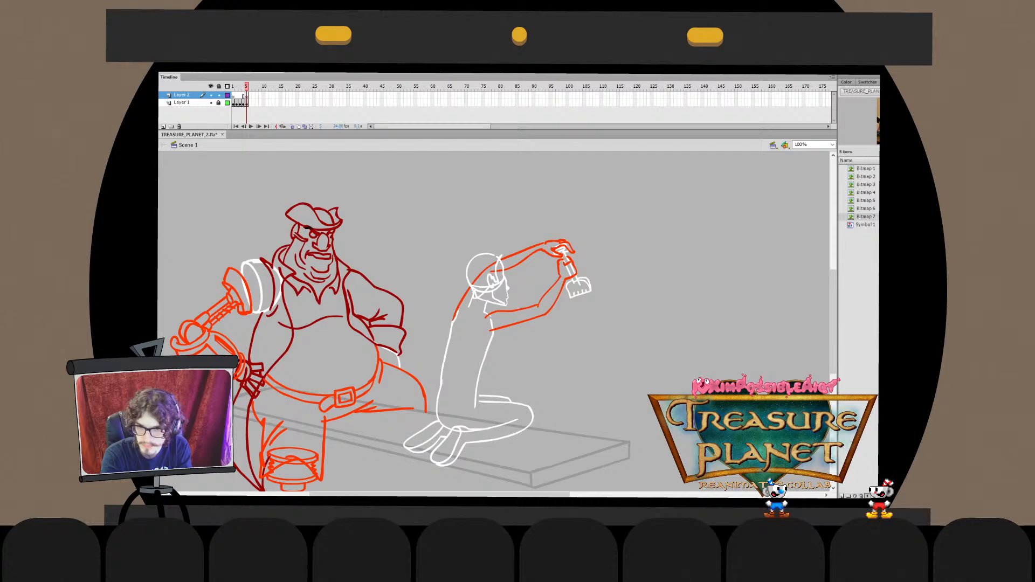
left_click_drag(305, 227, 315, 233)
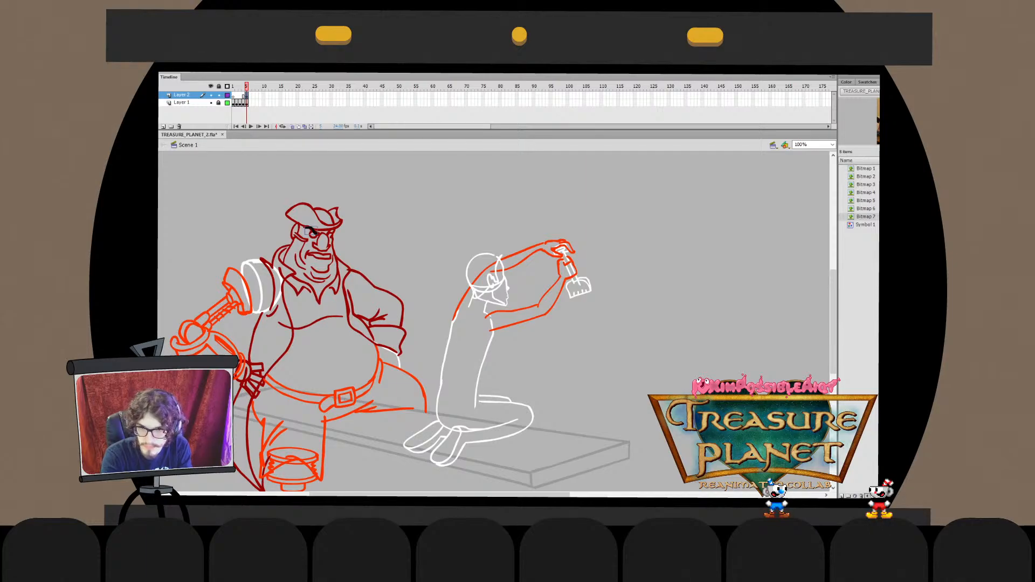
key("ctrl+z")
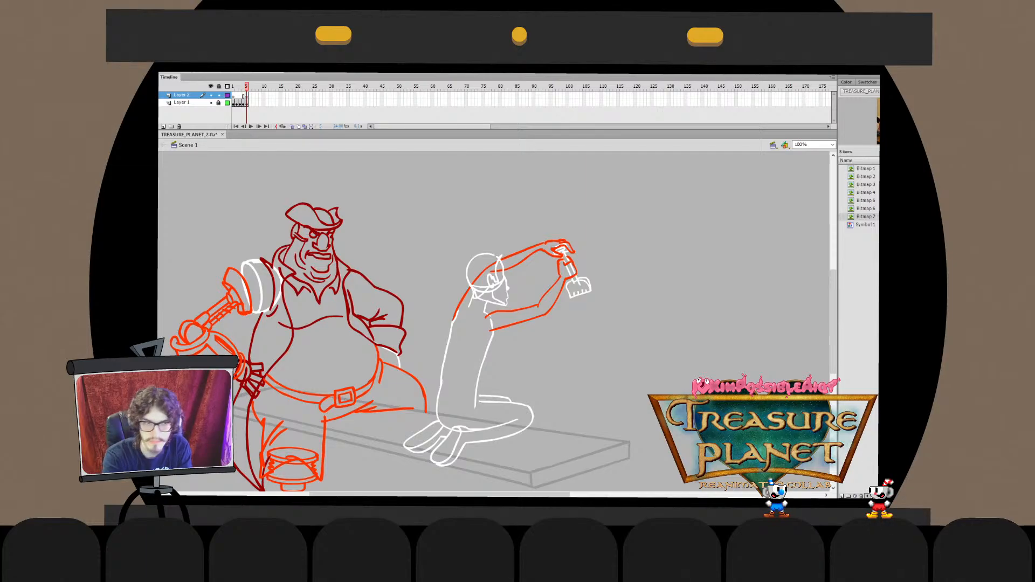
Ink the heavy man's near eyebrow and round eye in black brush strokes over the red rough
key("ctrl+equal")
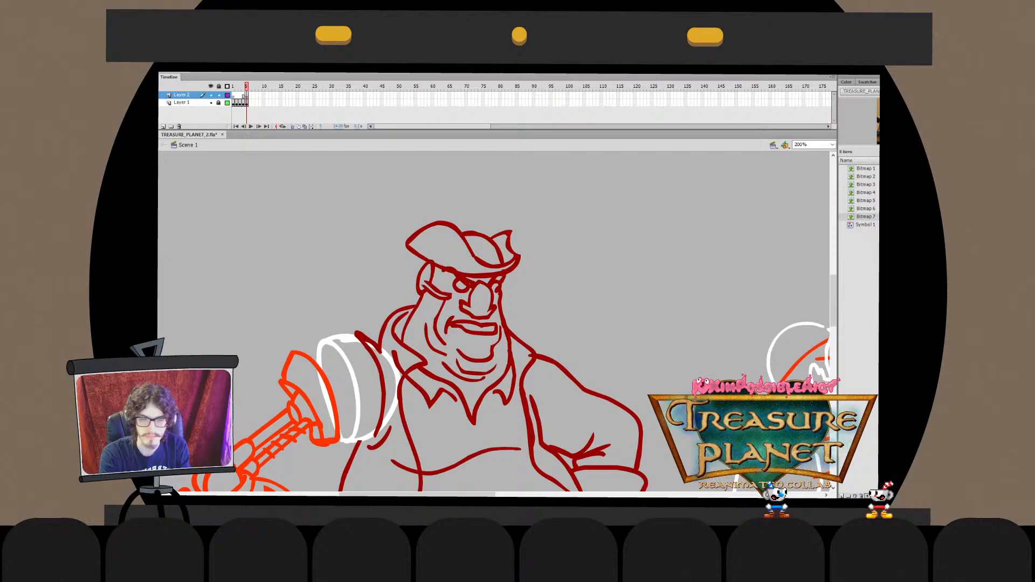
left_click(811, 144)
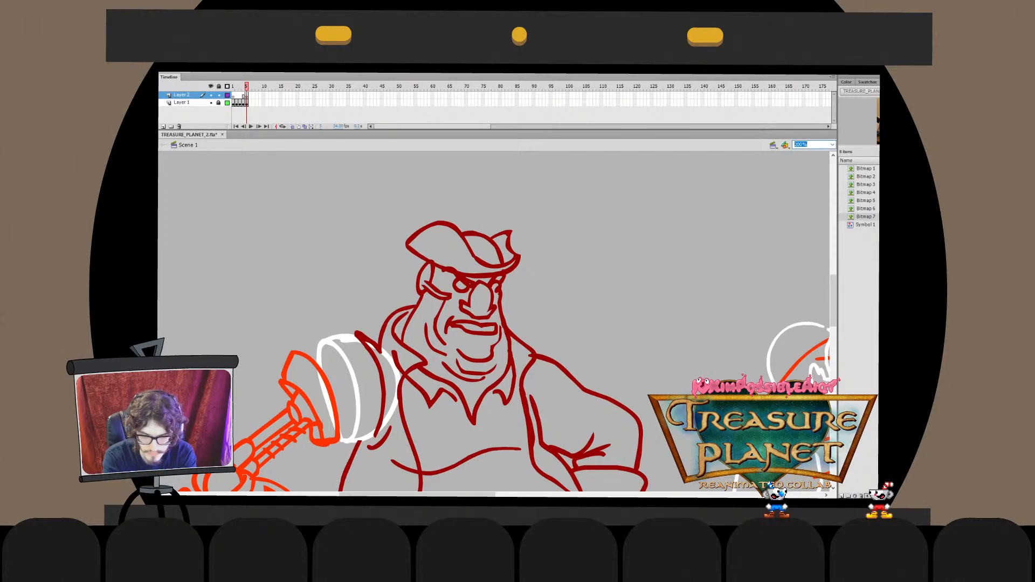
type("150")
key("Return")
left_click_drag(517, 323, 517, 148)
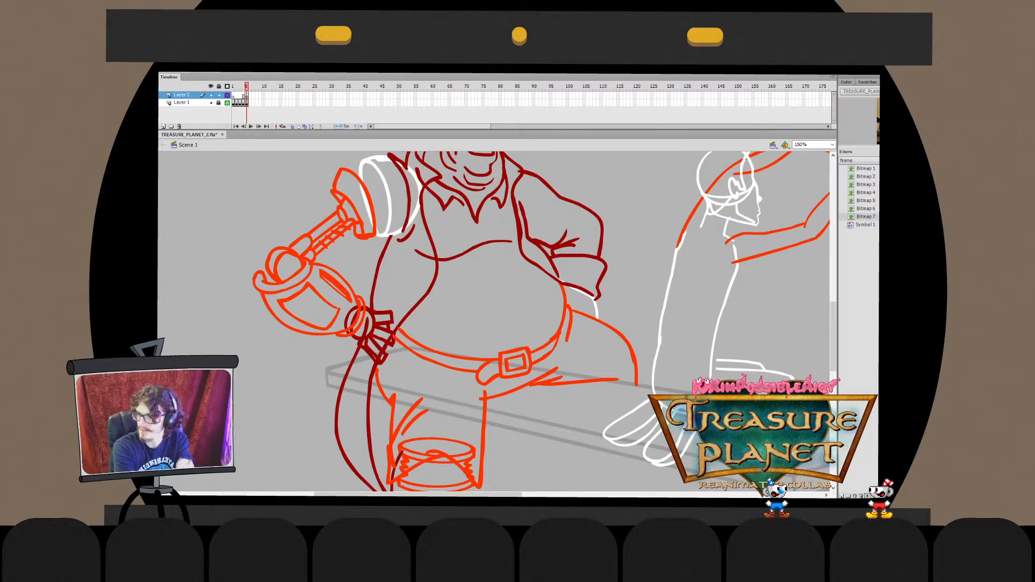
left_click_drag(517, 258, 457, 377)
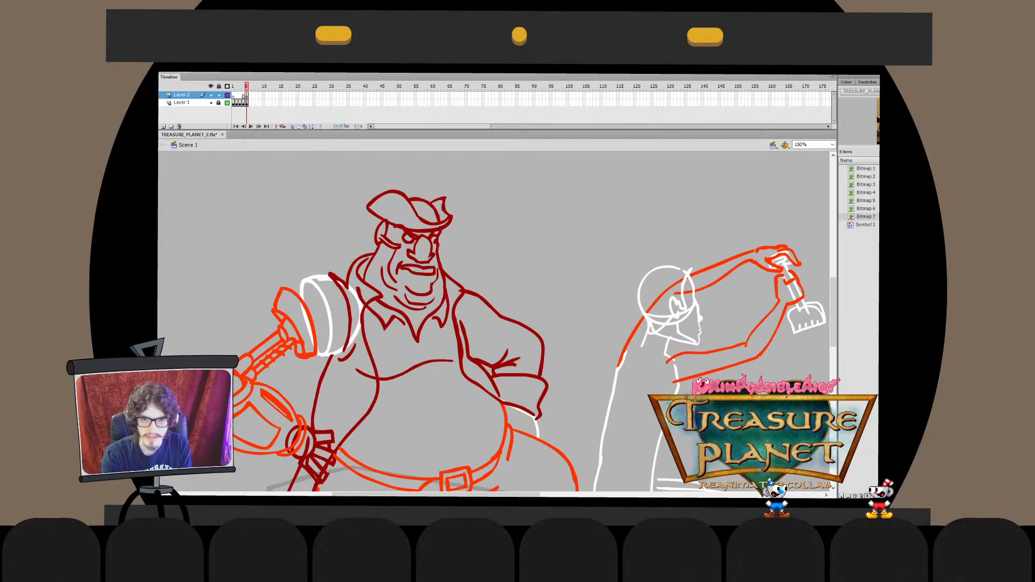
mouse_move(395, 227)
left_mouse_down()
mouse_move(415, 237)
mouse_move(404, 244)
left_mouse_up()
key("ctrl+z")
key("ctrl+z")
key("ctrl+z")
key("ctrl+z")
key("ctrl+z")
key("ctrl+z")
key("q")
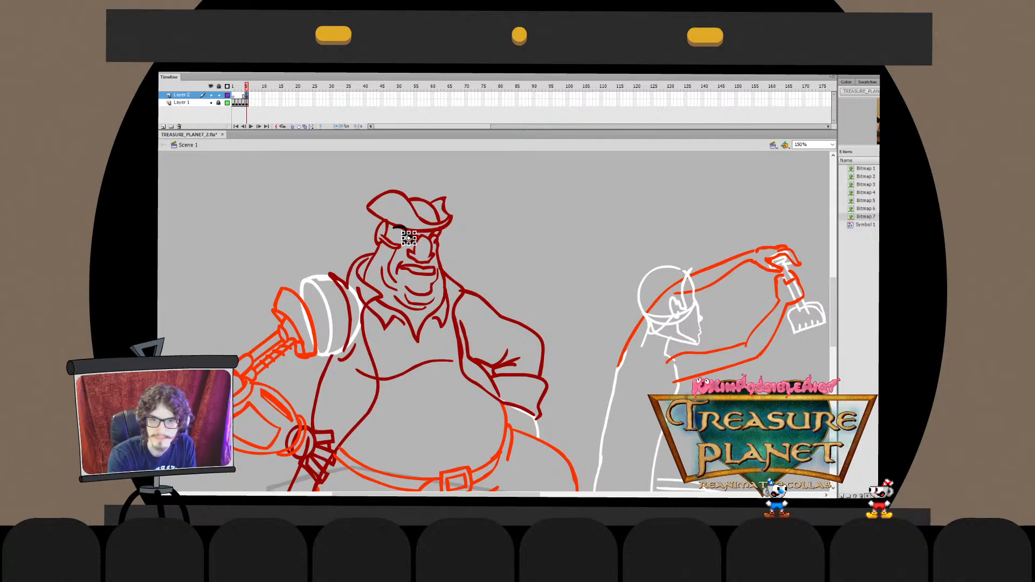
key("b")
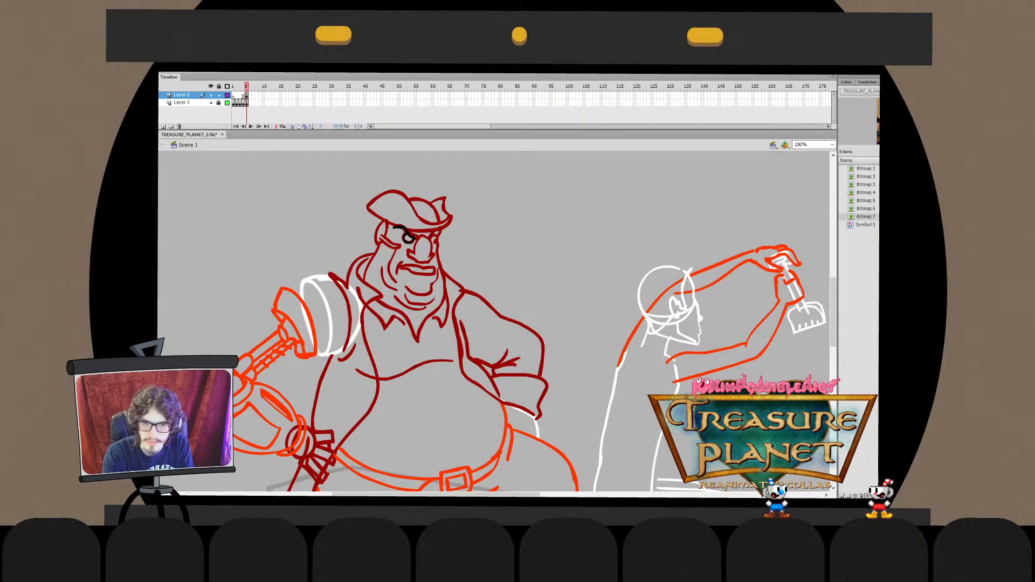
Ink the heavy man's far eye and brow in black and compare the lines with the Layer 1 rough toggled
left_click_drag(428, 238, 442, 231)
key("ctrl+z")
key("ctrl+z")
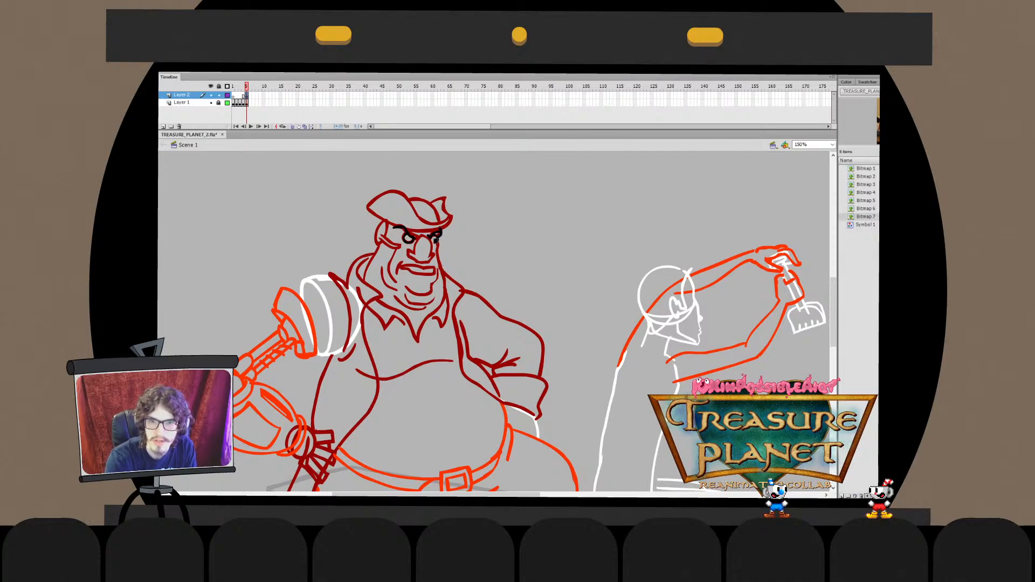
left_click(211, 103)
left_click(211, 103)
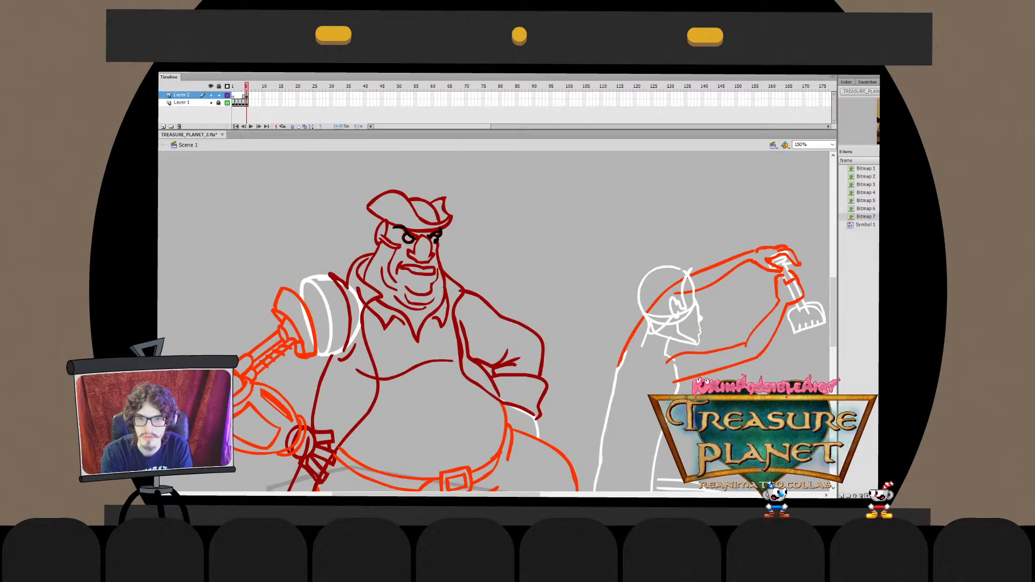
Ink the face's outer contours: a short line beside the far eye and a long curve from the ear to the collar
left_click_drag(438, 240, 438, 264)
key("ctrl+z")
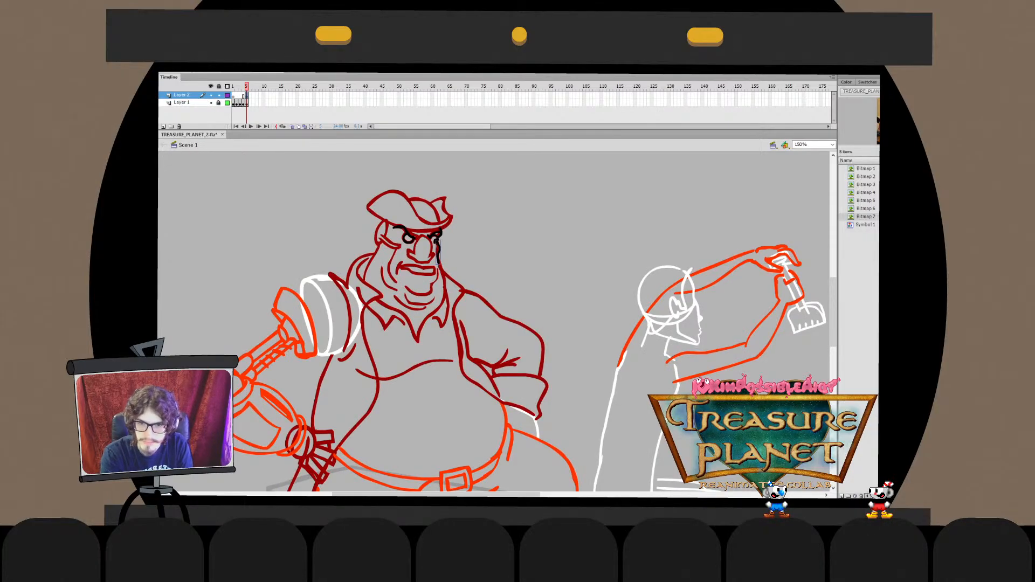
left_click_drag(379, 243, 360, 296)
key("ctrl+z")
left_click_drag(379, 241, 361, 295)
key("ctrl+z")
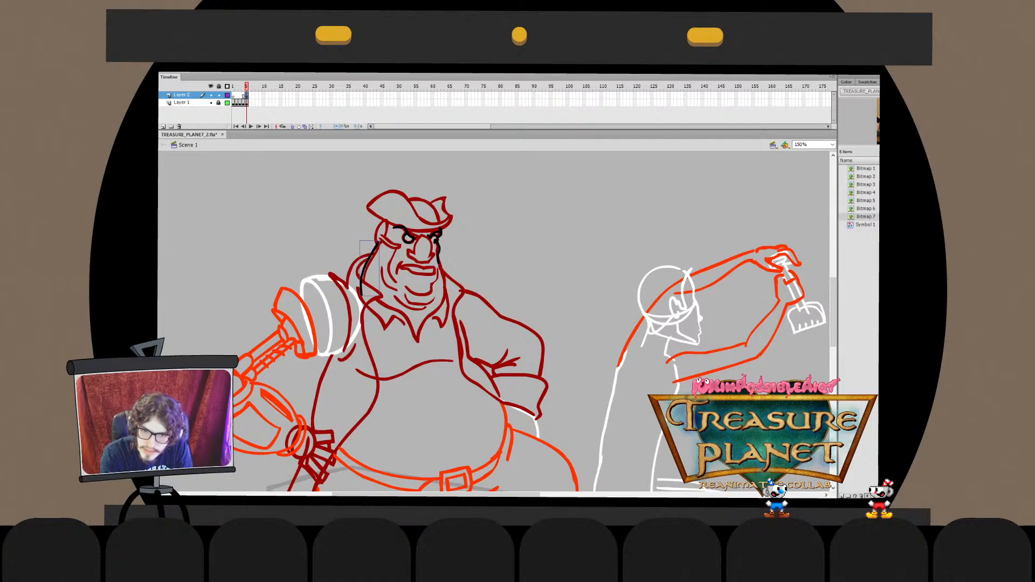
key("ctrl+z")
mouse_move(379, 241)
left_mouse_down()
mouse_move(368, 308)
mouse_move(359, 300)
left_mouse_up()
key("ctrl+z")
key("q")
key("b")
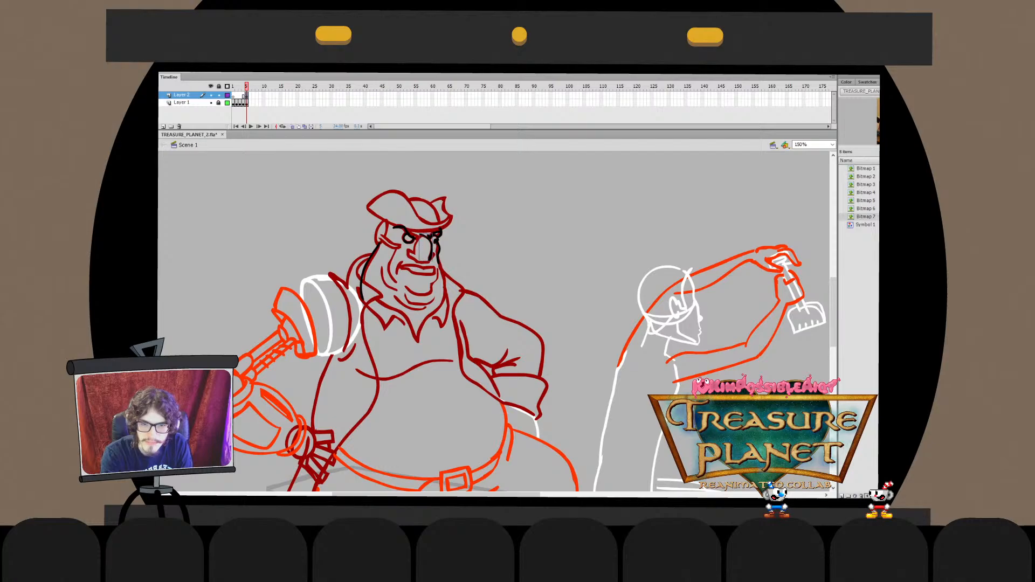
Ink the nose outline and nostrils in black and check the inked lines with Layer 1 briefly hidden
double_click(425, 247)
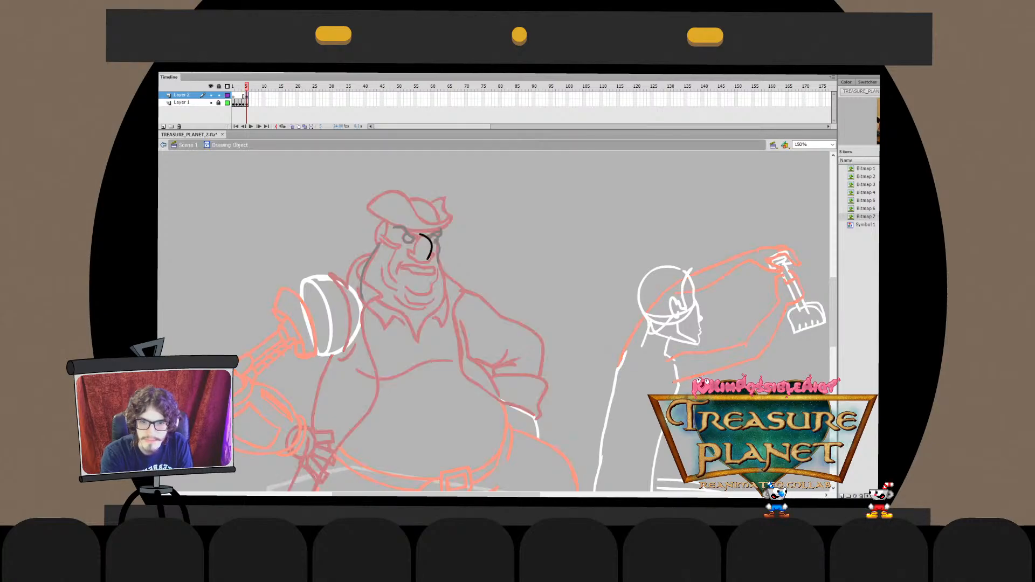
key("ctrl+e")
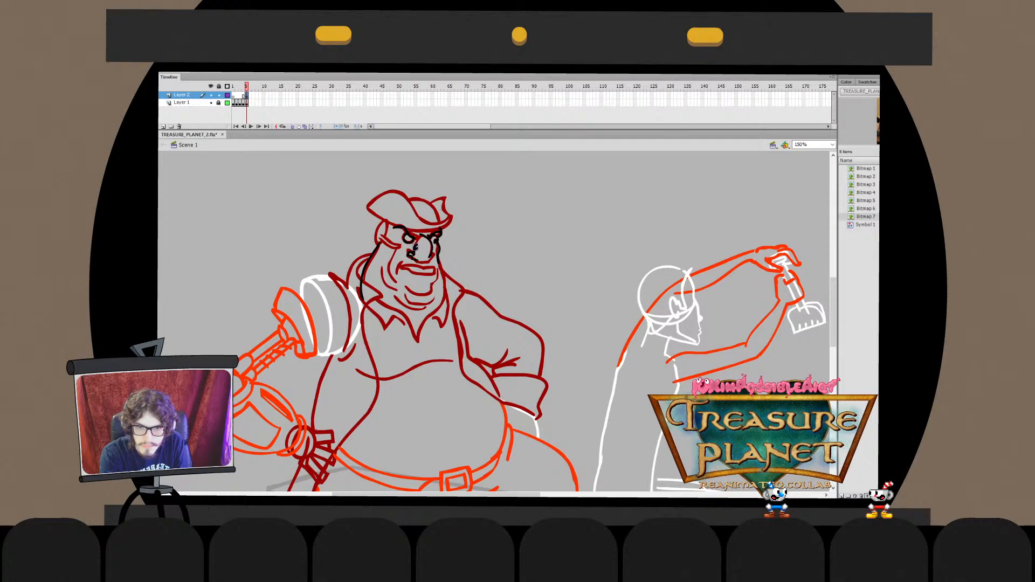
left_click_drag(416, 246, 434, 263)
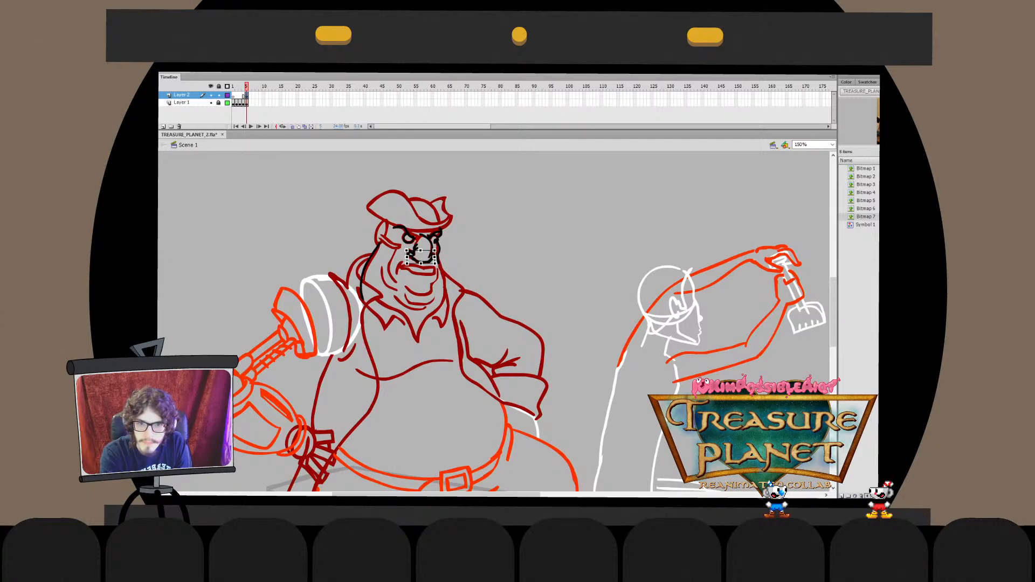
key("Escape")
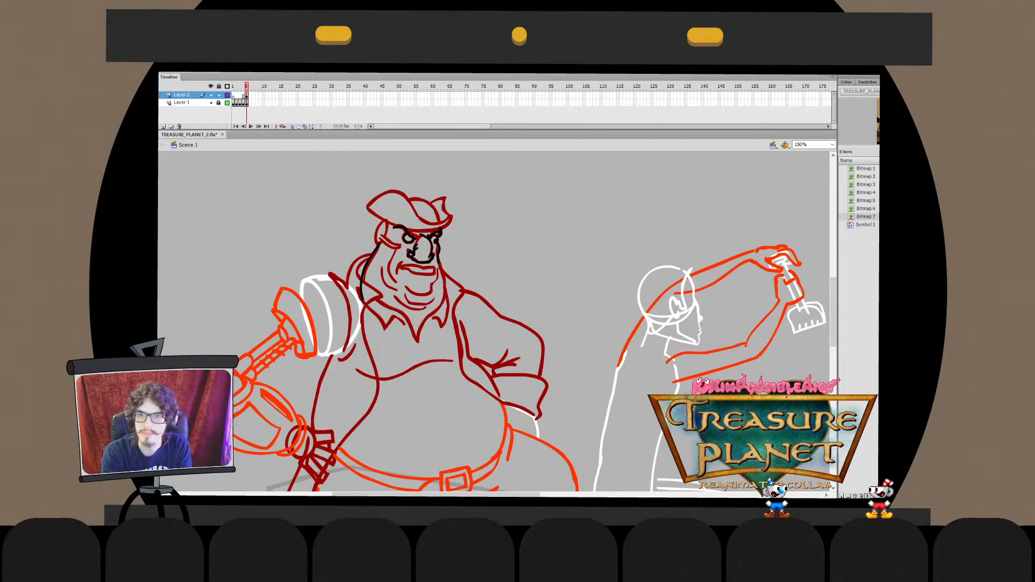
left_click(211, 102)
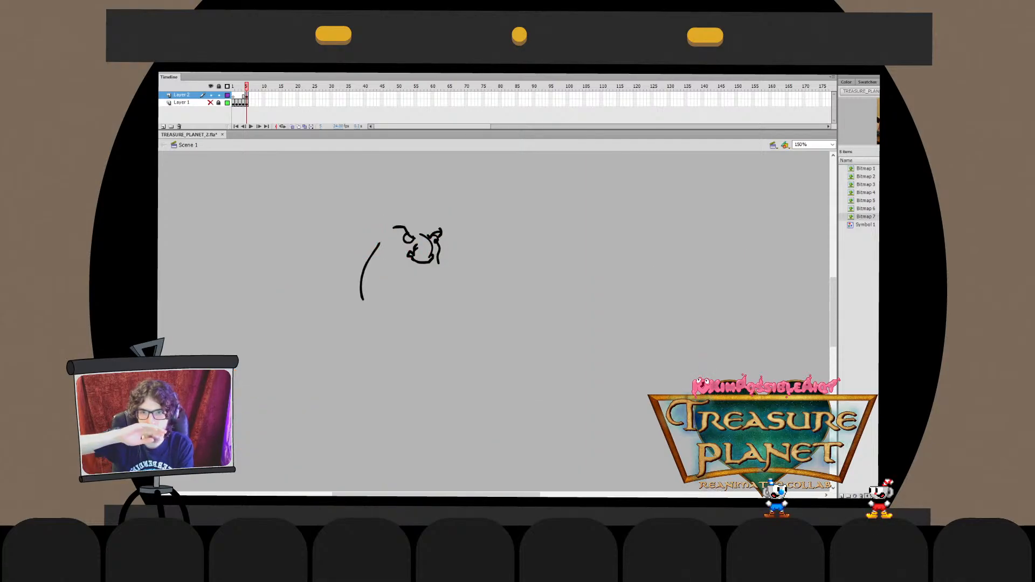
left_click(211, 102)
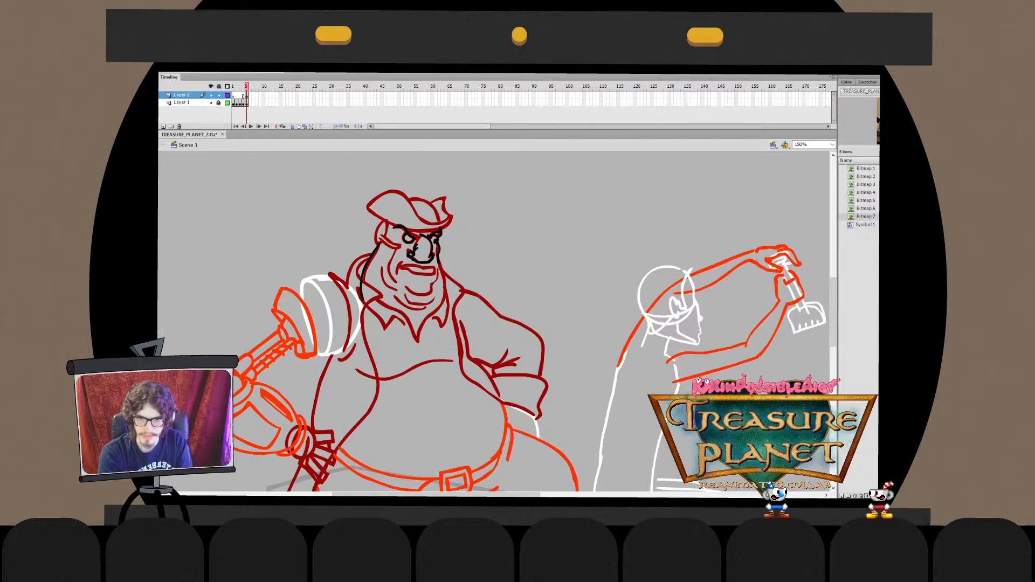
Ink the curved cheek folds between the nose and the near side of the jaw
left_click_drag(410, 258, 391, 283)
key("ctrl+z")
key("ctrl+z")
key("ctrl+z")
key("ctrl+z")
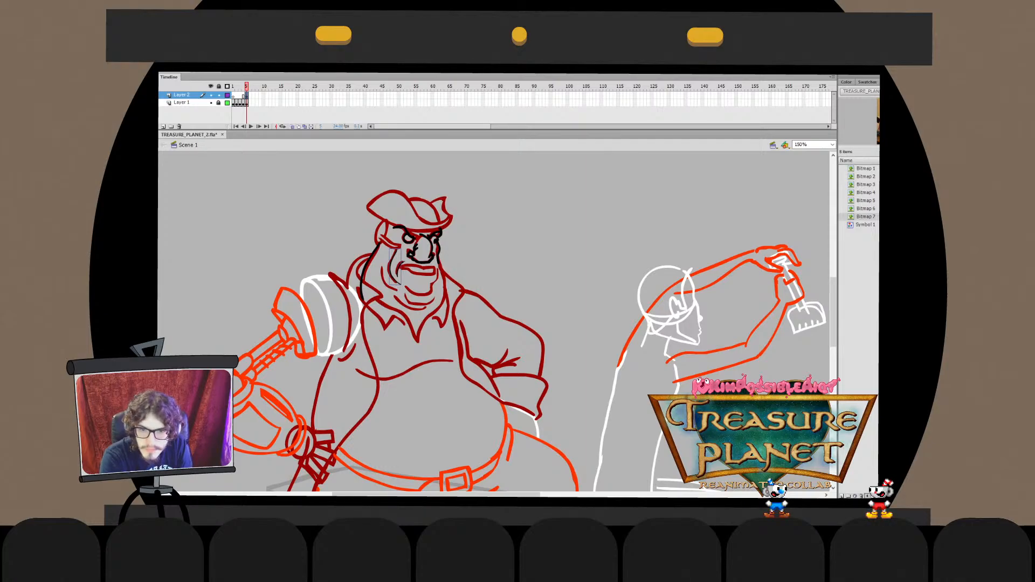
Ink the rounded chin line below the mouth, redrawing the stroke until it follows the rough
mouse_move(410, 291)
left_mouse_down()
mouse_move(435, 282)
mouse_move(384, 289)
mouse_move(433, 300)
left_mouse_up()
key("ctrl+z")
key("ctrl+z")
key("ctrl+z")
key("ctrl+z")
key("ctrl+z")
key("ctrl+z")
key("ctrl+z")
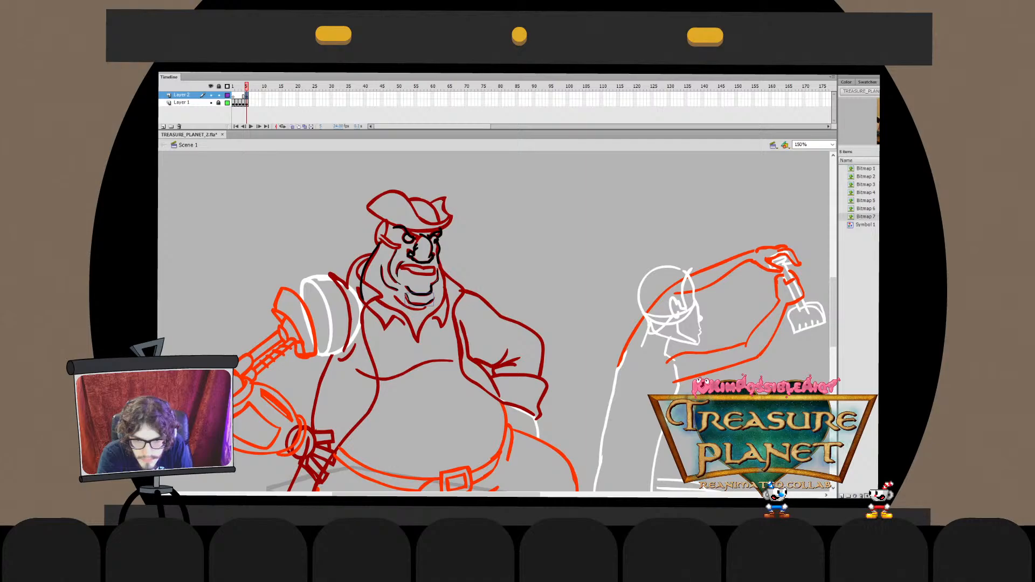
key("ctrl+z")
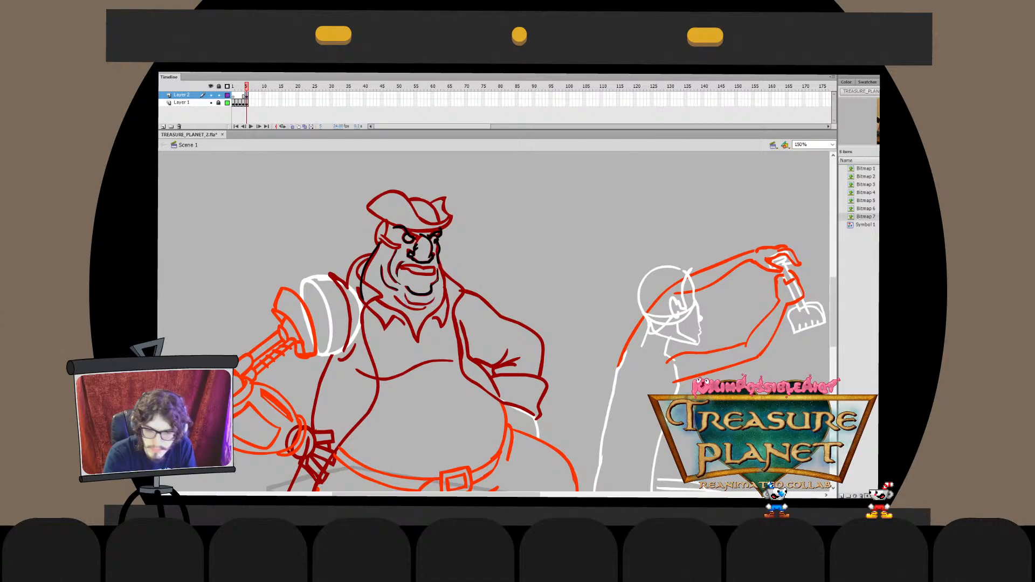
Ink the curved fold directly beneath the chin, following the red rough
left_click_drag(406, 296, 433, 299)
key("ctrl+z")
double_click(428, 300)
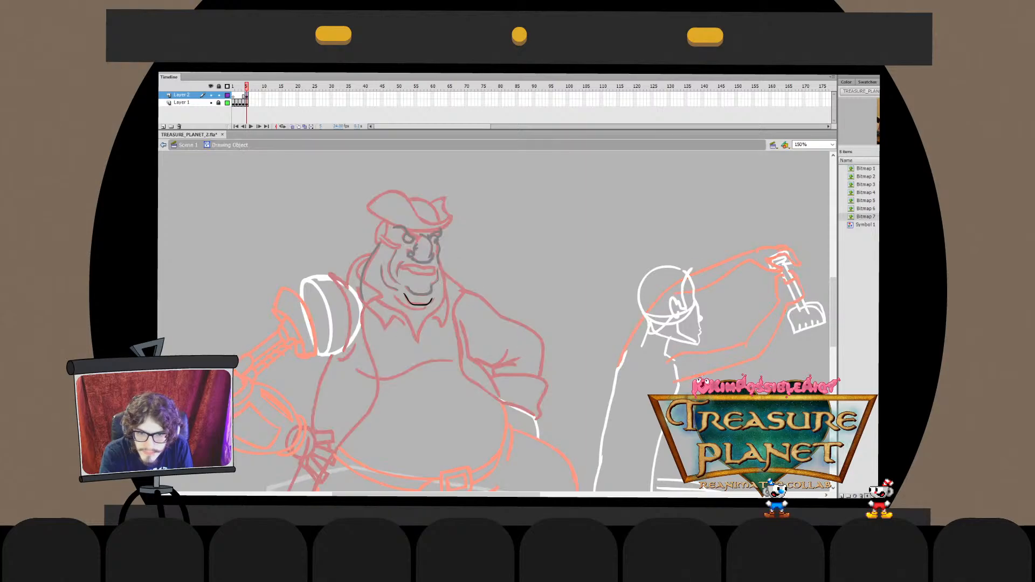
key("ctrl+z")
key("ctrl+z")
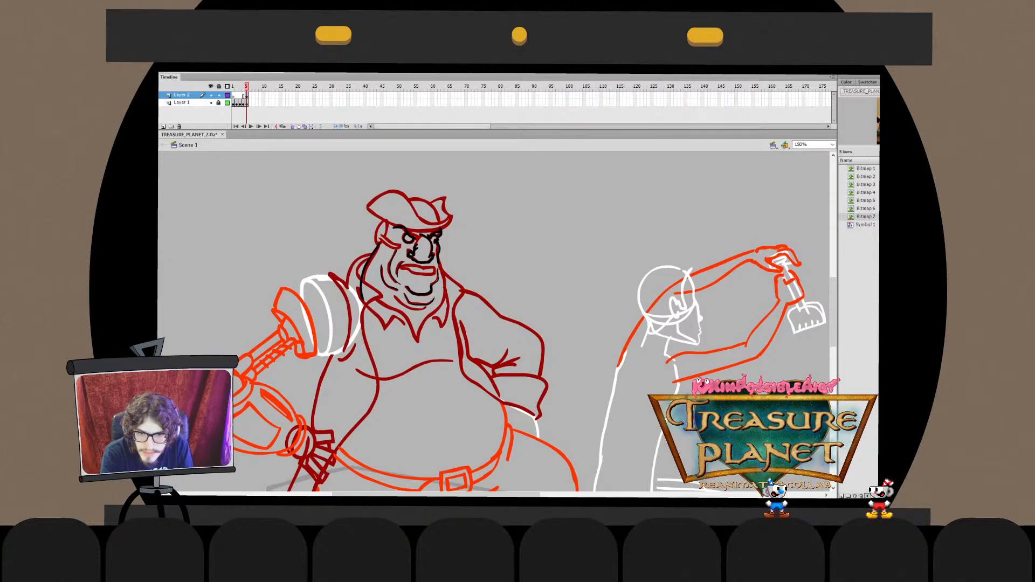
Ink the lowest double-chin fold above the collar and check the inked face with Layer 1 briefly hidden
left_click_drag(399, 302, 424, 308)
key("ctrl+z")
key("ctrl+z")
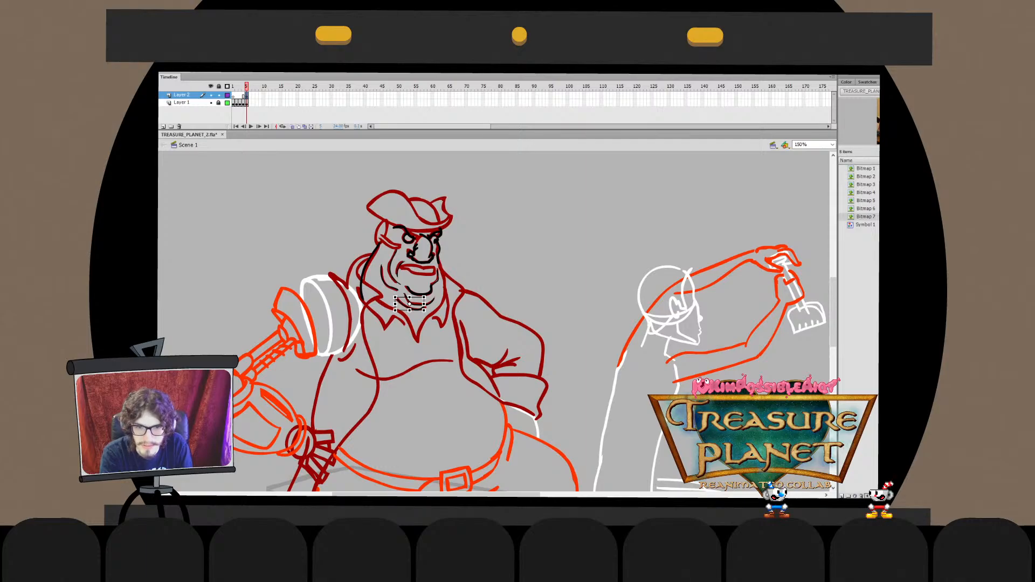
key("ctrl+z")
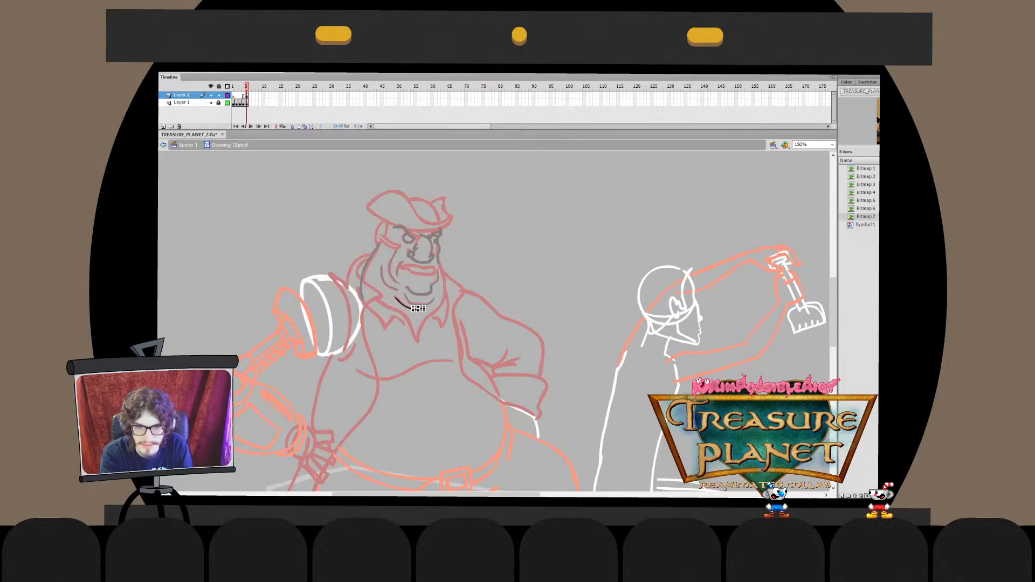
left_click_drag(397, 301, 425, 309)
double_click(409, 304)
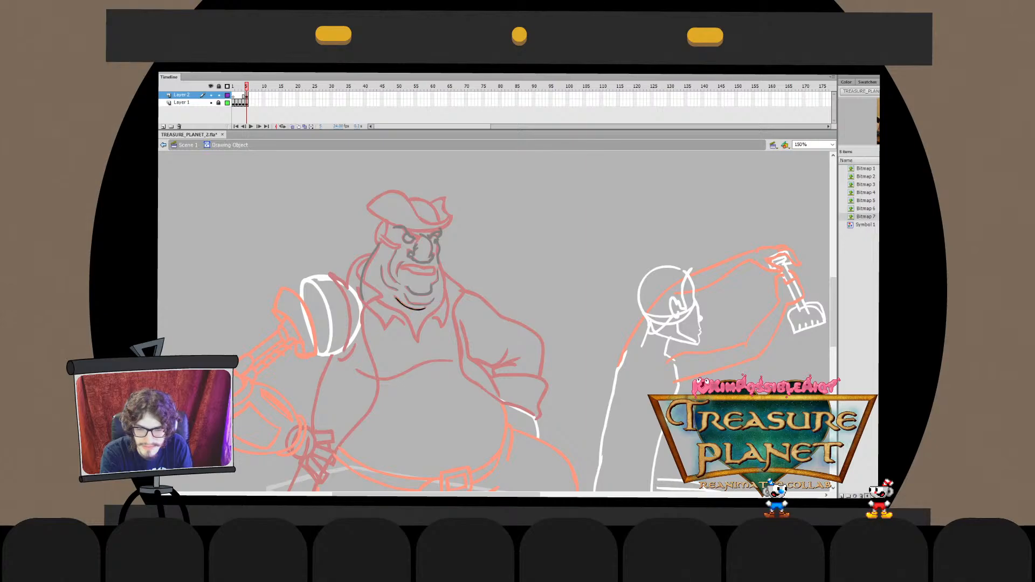
key("ctrl+z")
key("ctrl+z")
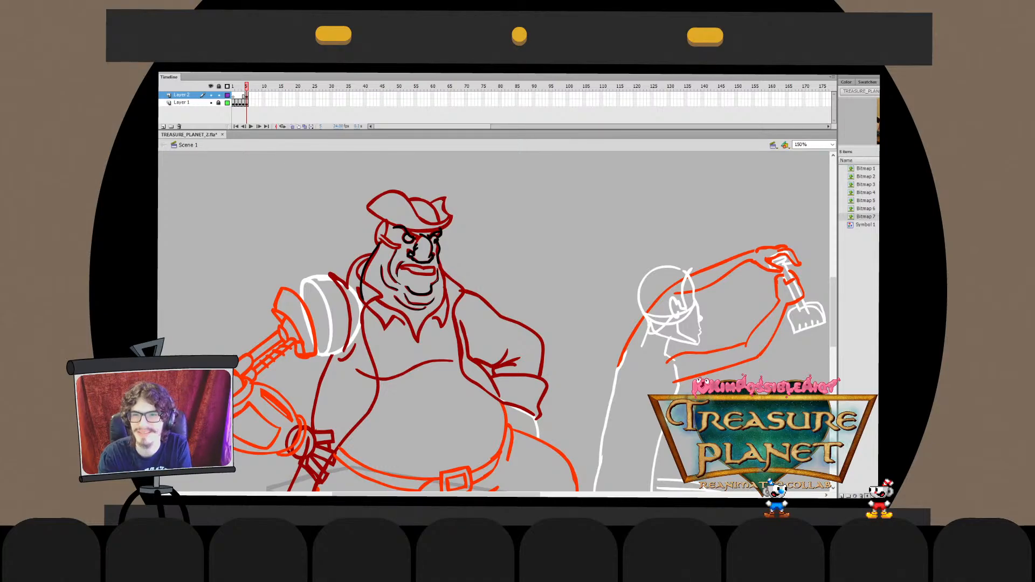
left_click(210, 103)
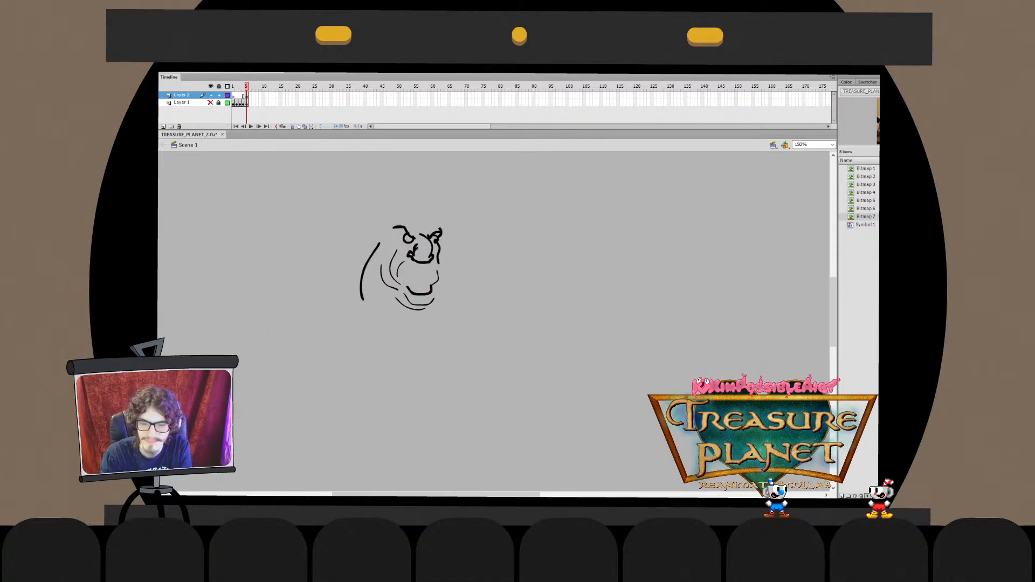
left_click(210, 103)
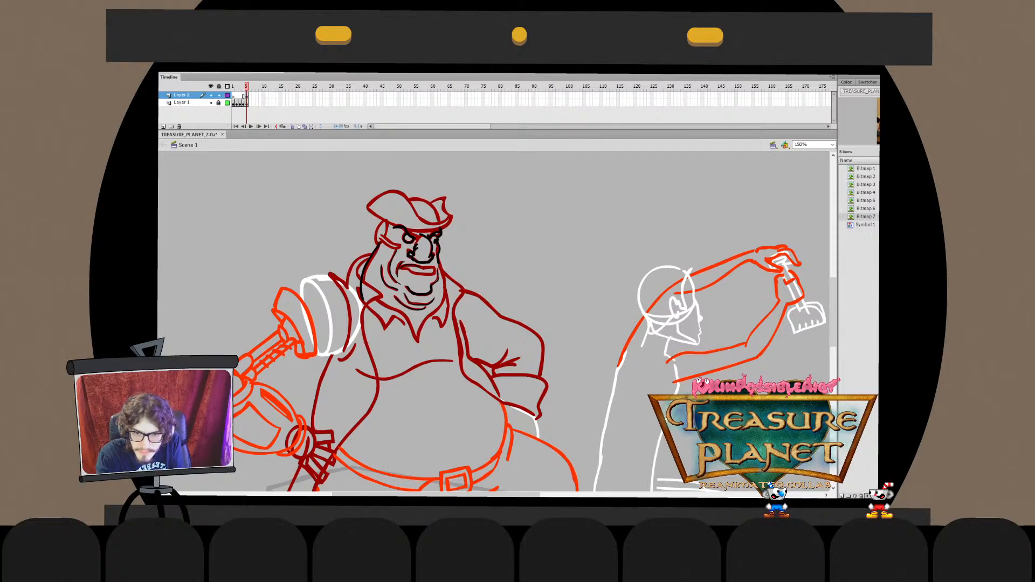
left_click_drag(406, 266, 429, 268)
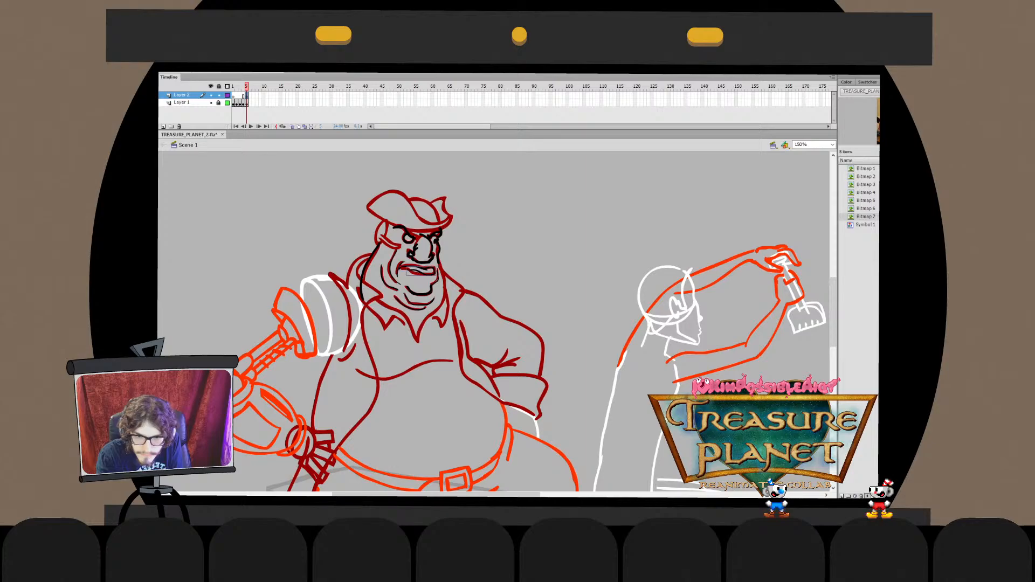
key("ctrl+z")
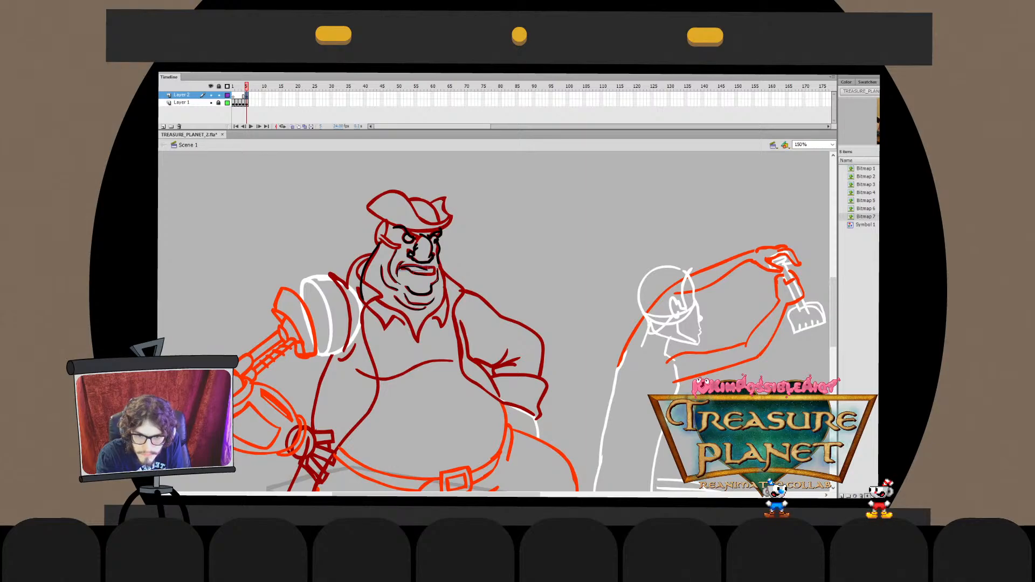
left_click_drag(399, 268, 433, 269)
key("ctrl+z")
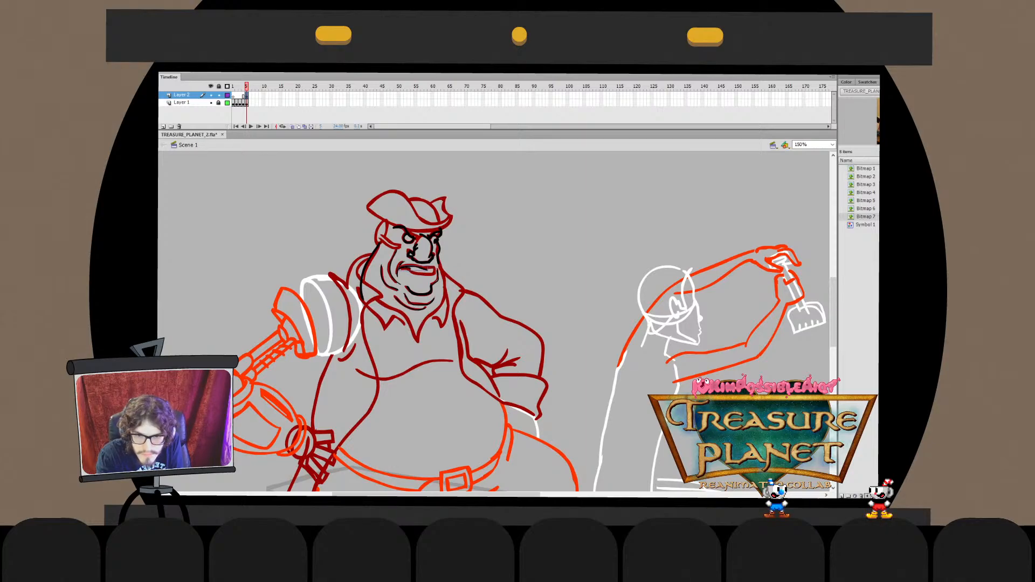
key("ctrl+z")
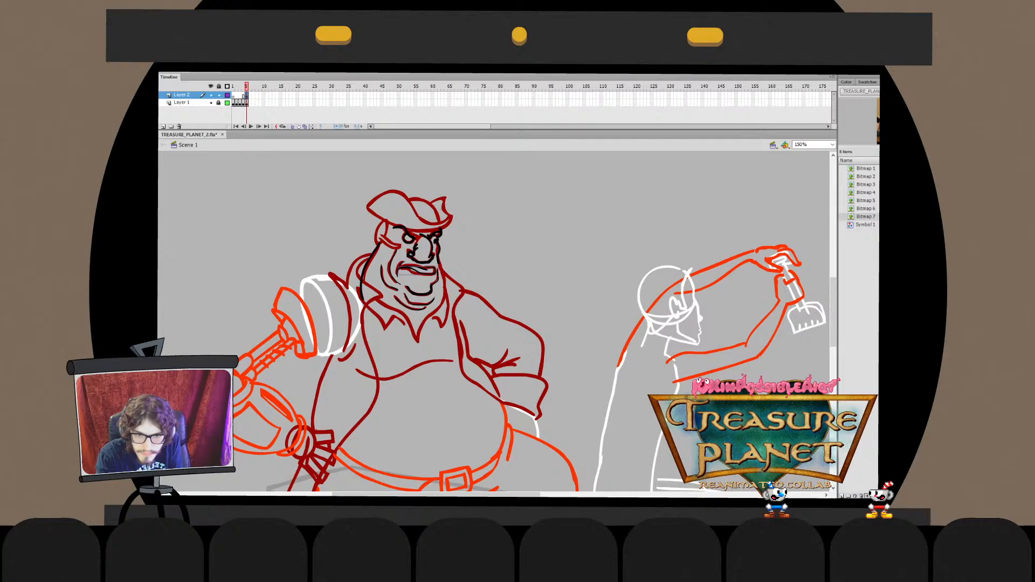
key("ctrl+z")
Ink the mouth line below the nose along the red rough and check it with Layer 1 briefly hidden
left_click_drag(399, 269, 433, 275)
double_click(418, 269)
key("ctrl+z")
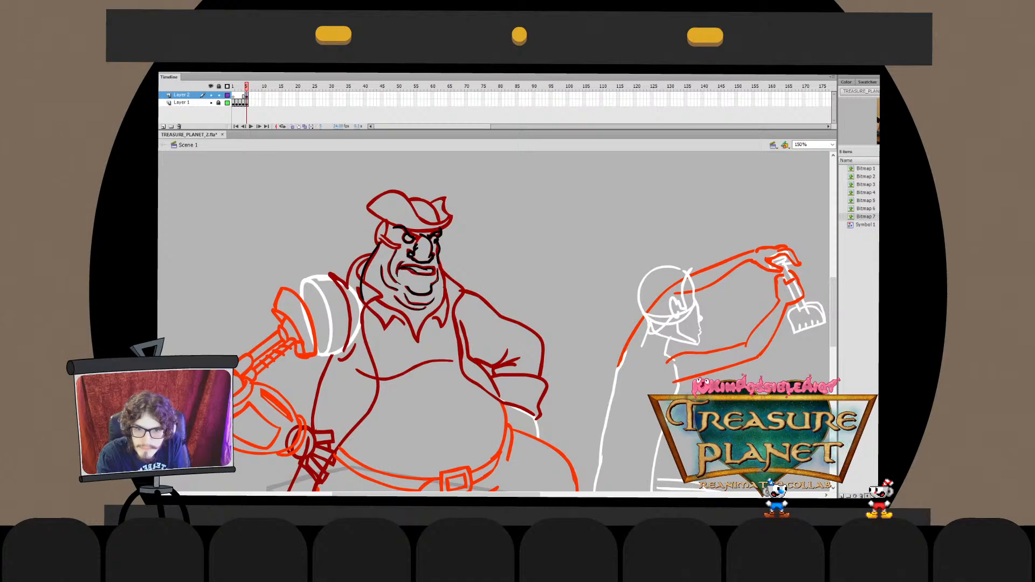
double_click(417, 270)
key("ctrl+z")
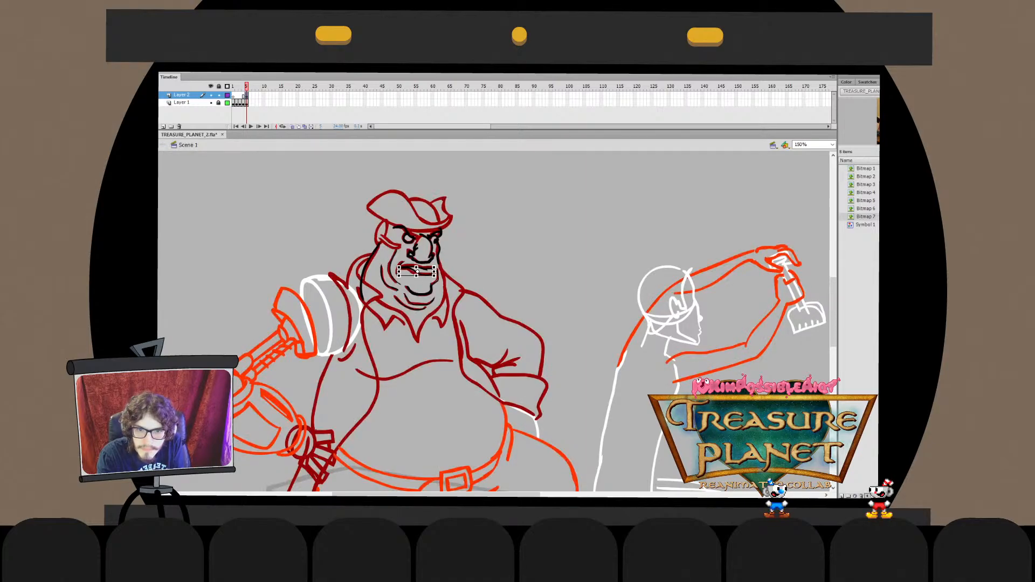
key("ctrl+z")
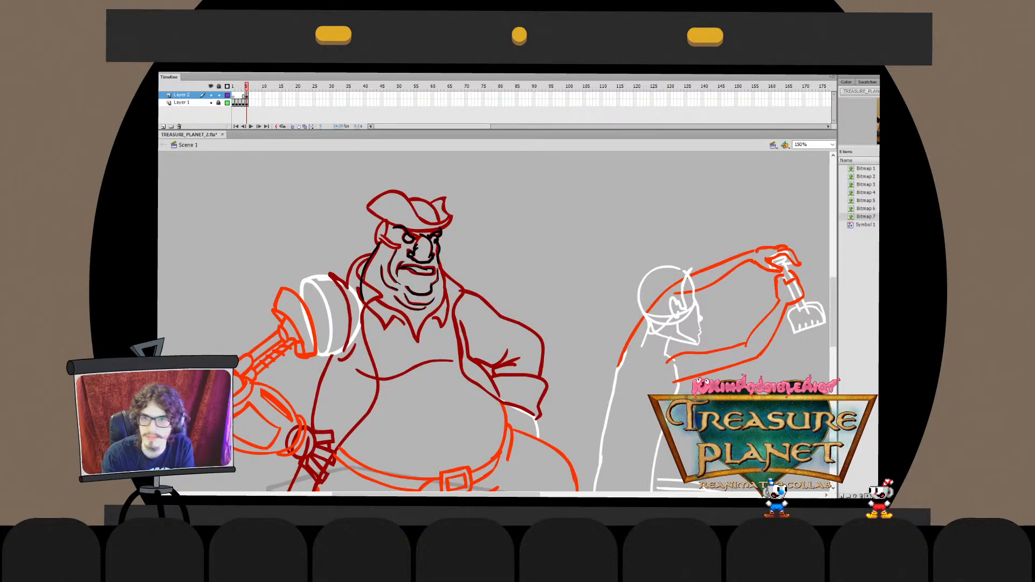
left_click(210, 95)
left_click(210, 102)
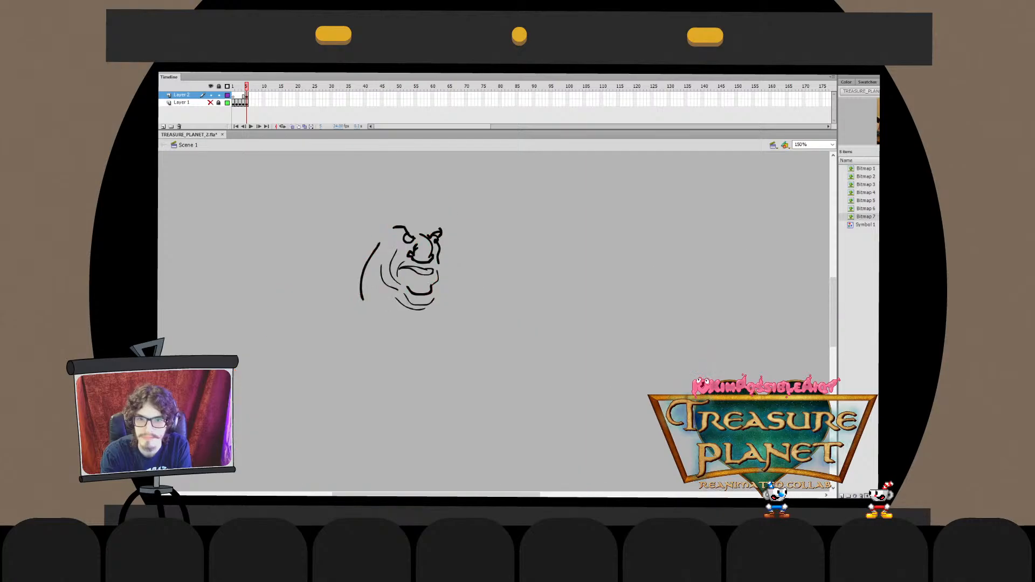
left_click(211, 102)
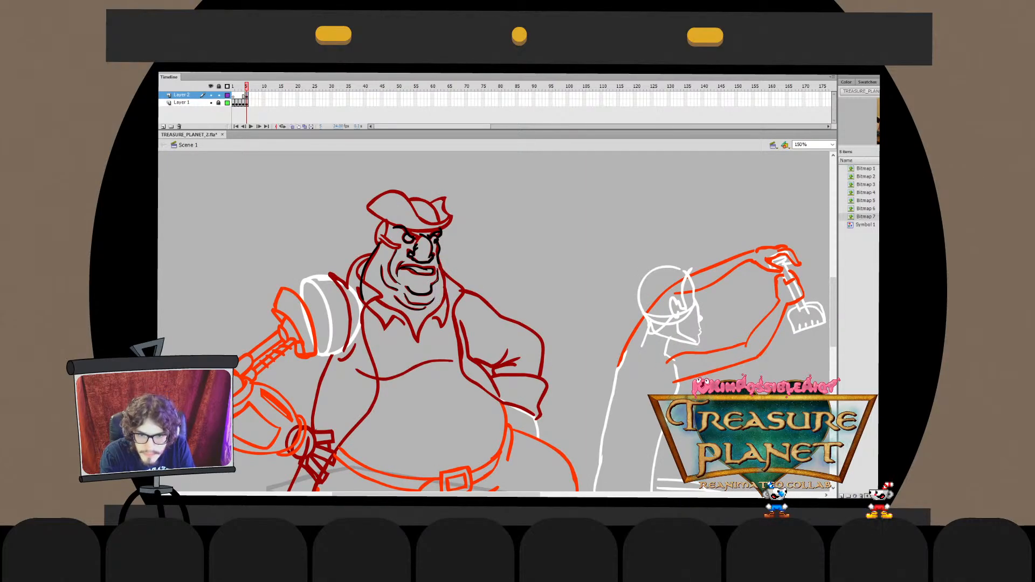
mouse_move(438, 263)
left_mouse_down()
mouse_move(441, 302)
mouse_move(429, 318)
left_mouse_up()
key("ctrl+z")
key("ctrl+z")
left_click_drag(438, 258, 425, 318)
key("ctrl+z")
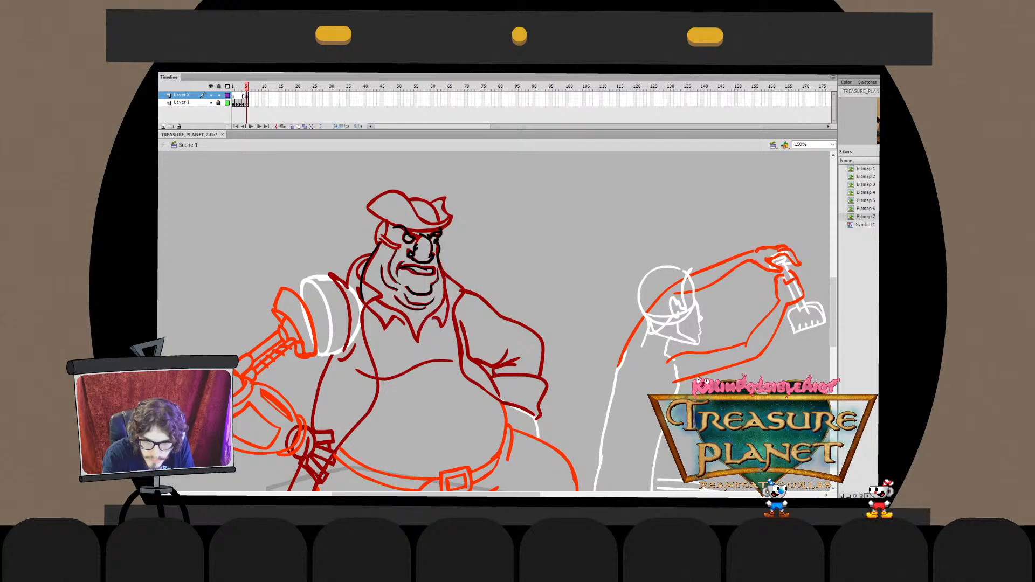
Ink the far side of the face from the cheek down to the collar and stretch the curve slightly upward
mouse_move(439, 260)
left_mouse_down()
mouse_move(423, 321)
mouse_move(434, 330)
left_mouse_up()
key("q")
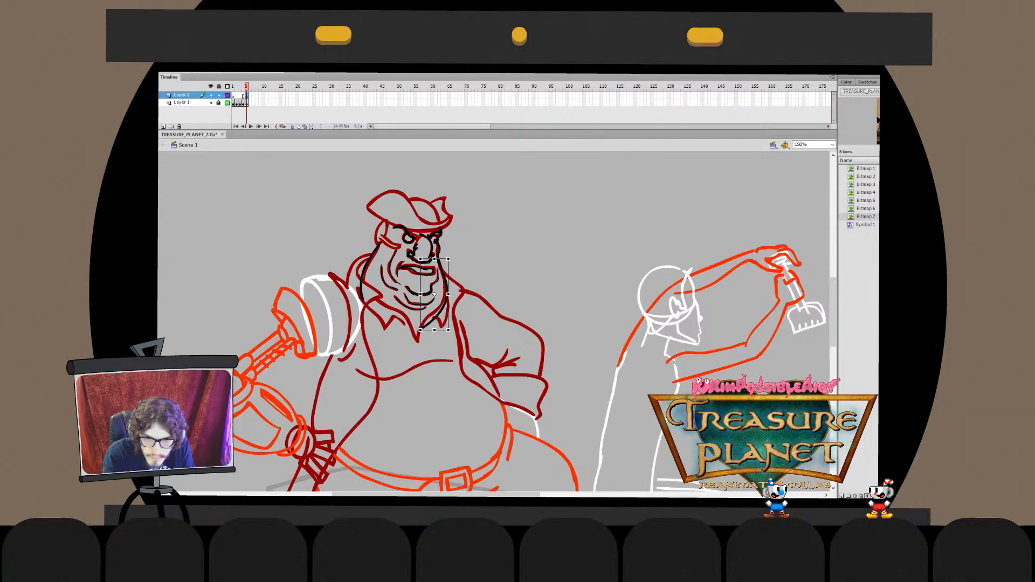
left_click_drag(434, 259, 434, 256)
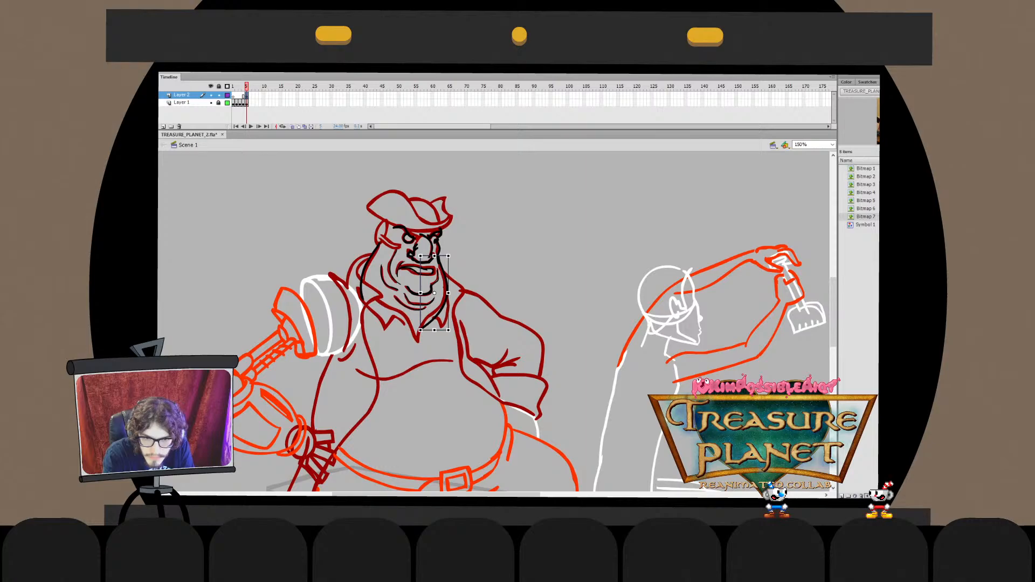
key("b")
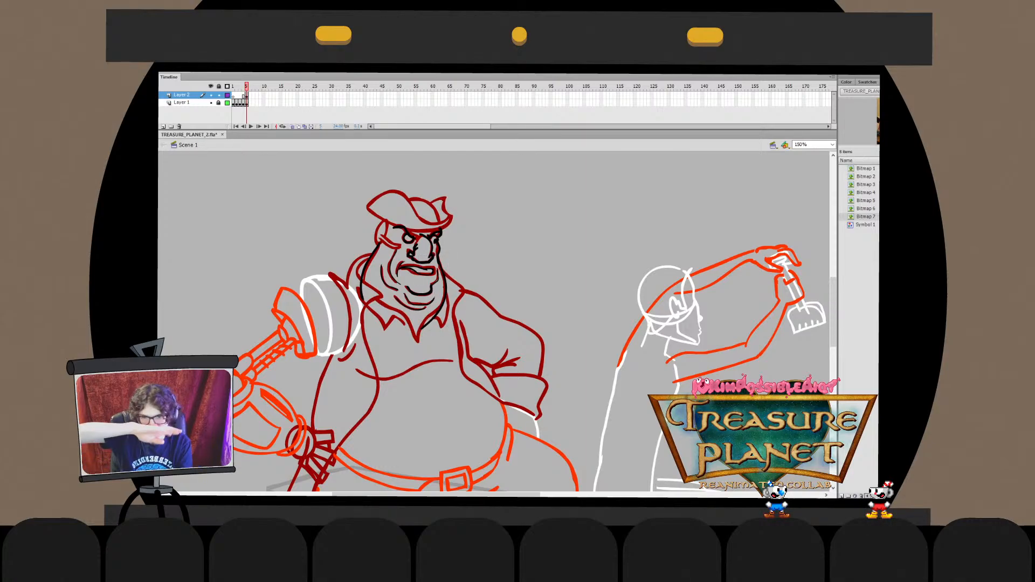
Shorten the upper end of the near jaw line inside its drawing object and check the line art with Layer 1 briefly hidden
double_click(370, 258)
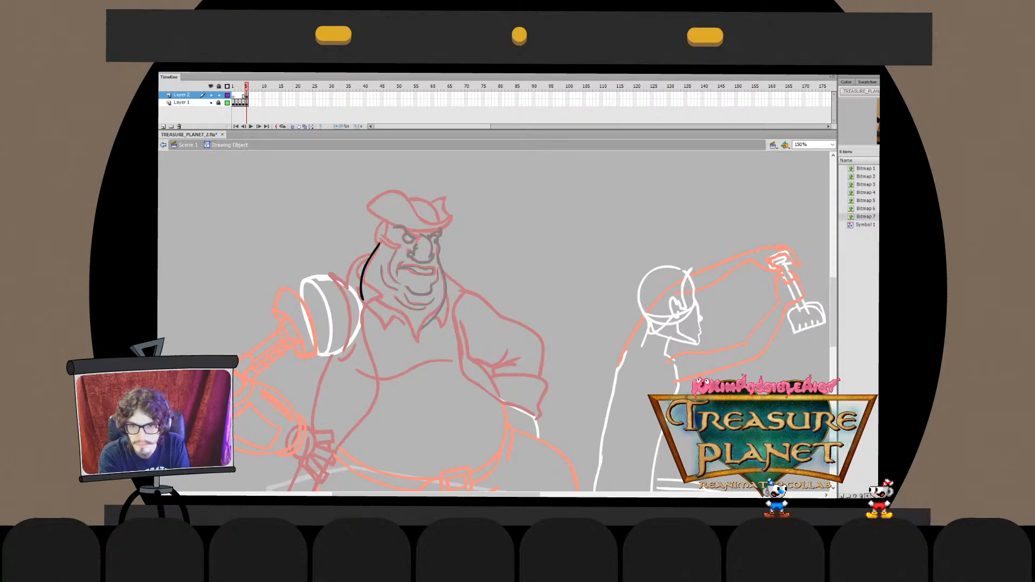
key("ctrl+e")
left_click_drag(379, 245, 378, 244)
key("Escape")
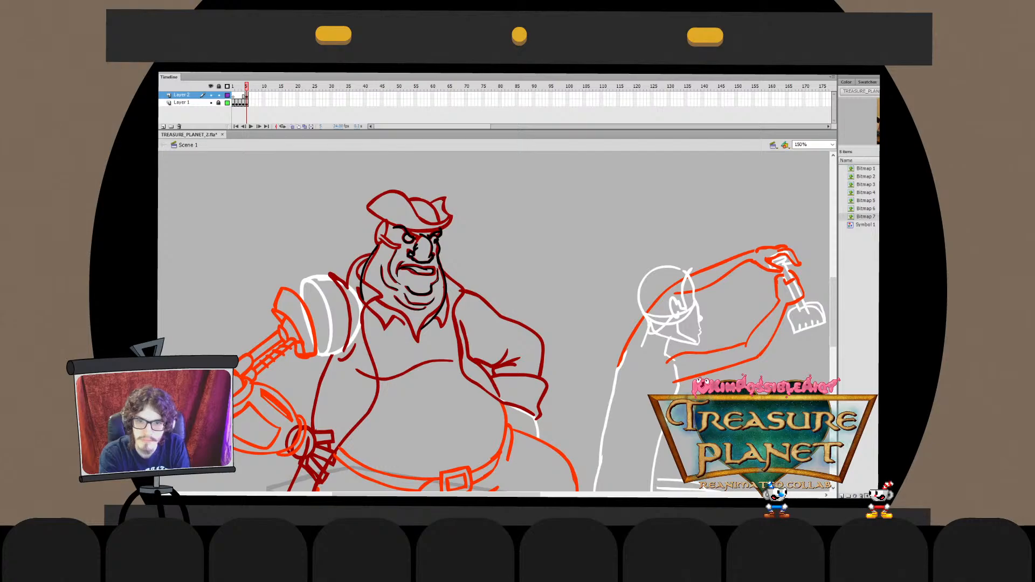
left_click(211, 102)
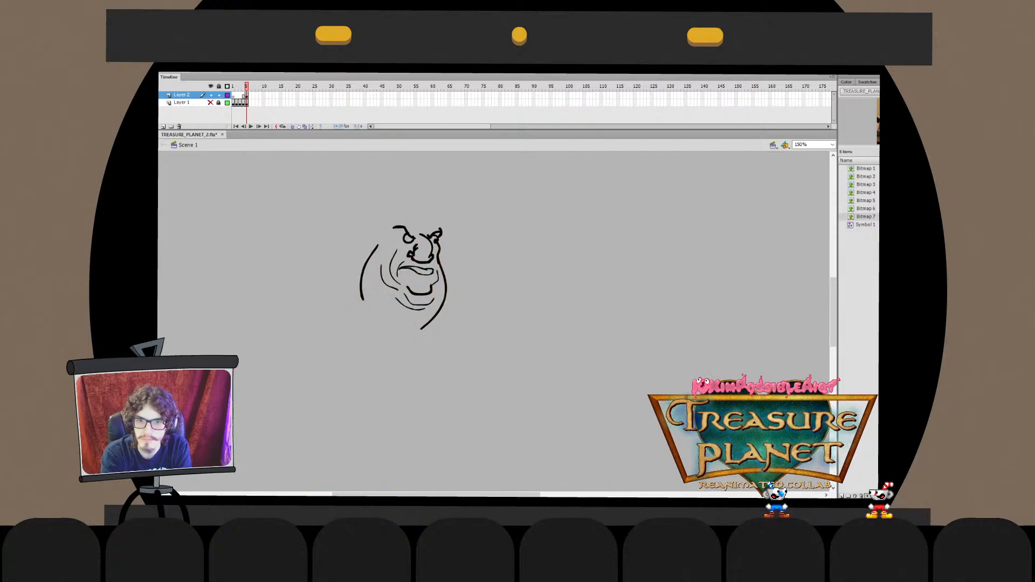
left_click(211, 102)
left_click(211, 102)
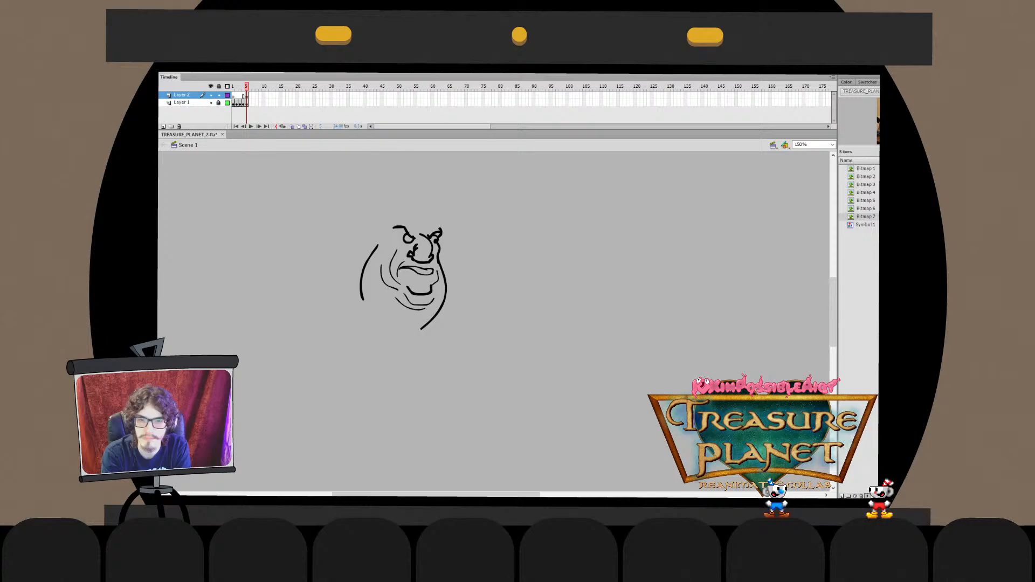
left_click(210, 103)
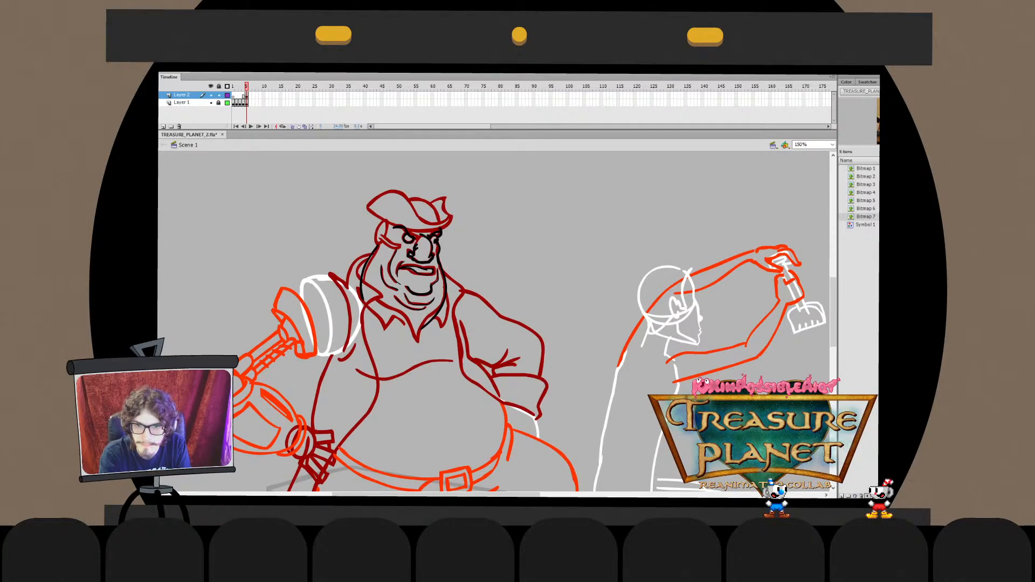
Ink the oval ear under the hat brim, redrawing the stroke until it follows the rough, and save the file
left_click_drag(379, 225, 378, 245)
key("ctrl+z")
key("ctrl+z")
key("ctrl+z")
key("ctrl+z")
key("ctrl+z")
key("ctrl+z")
key("ctrl+z")
key("ctrl+z")
key("ctrl+z")
key("ctrl+z")
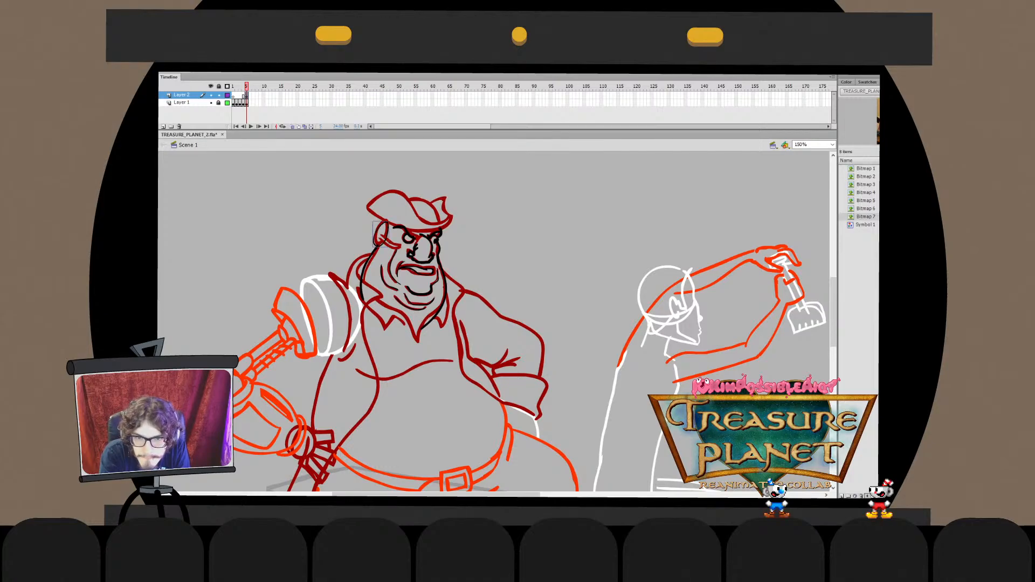
key("ctrl+s")
Reshape the top of the inked ear outline inside its drawing object so it reaches up to the hat brim
double_click(380, 233)
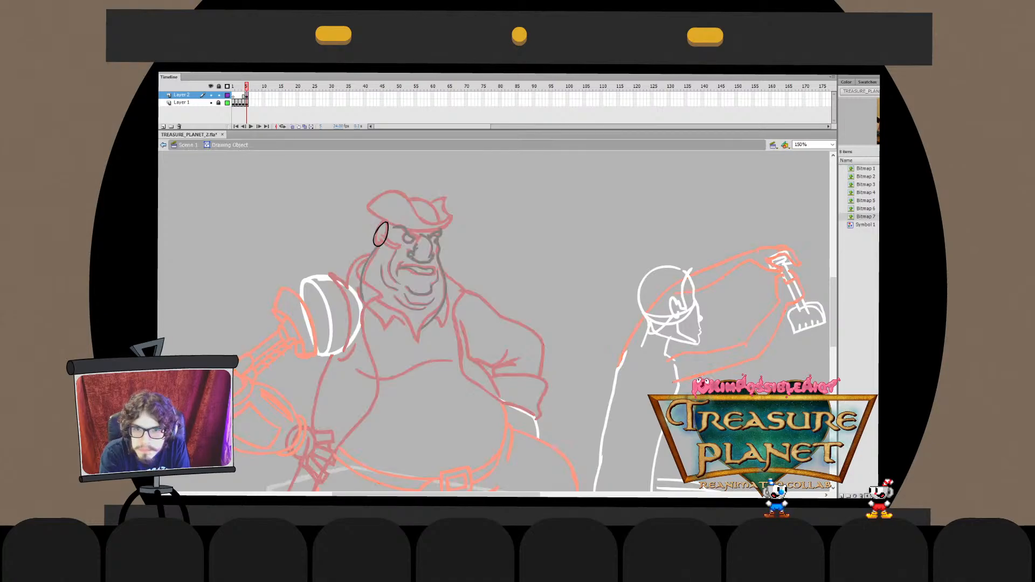
left_click_drag(385, 223, 386, 220)
left_click(383, 223)
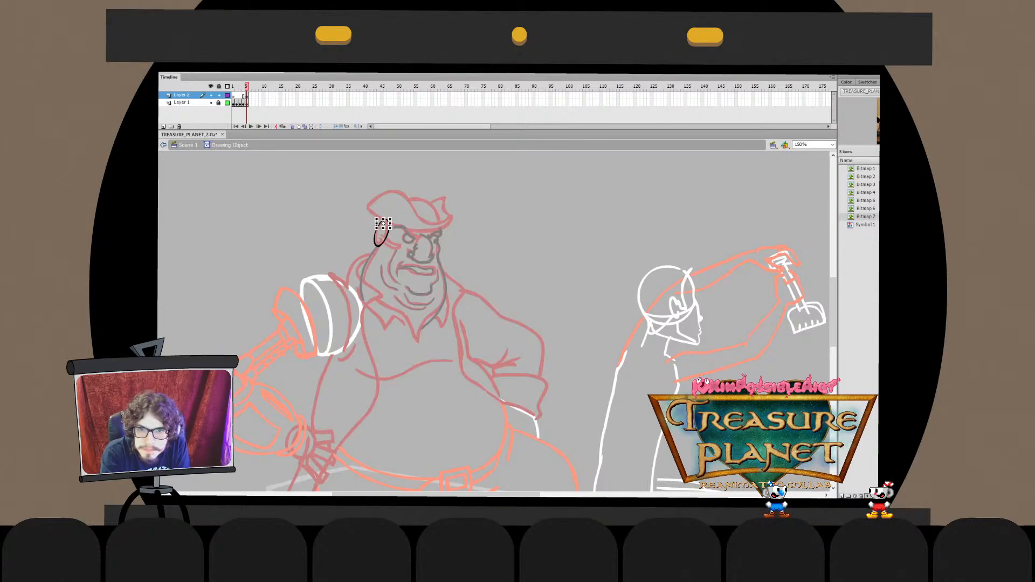
double_click(382, 227)
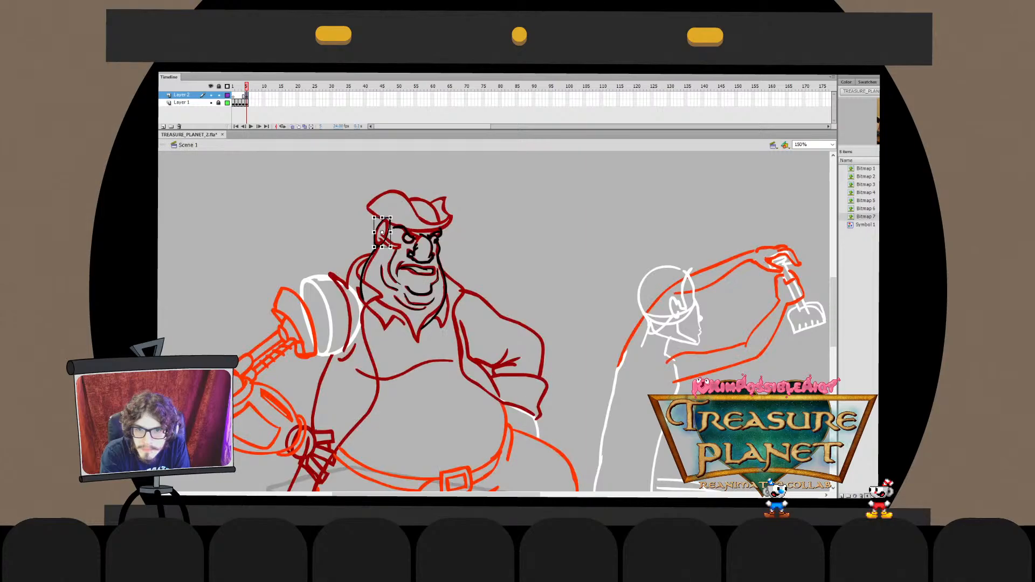
key("Escape")
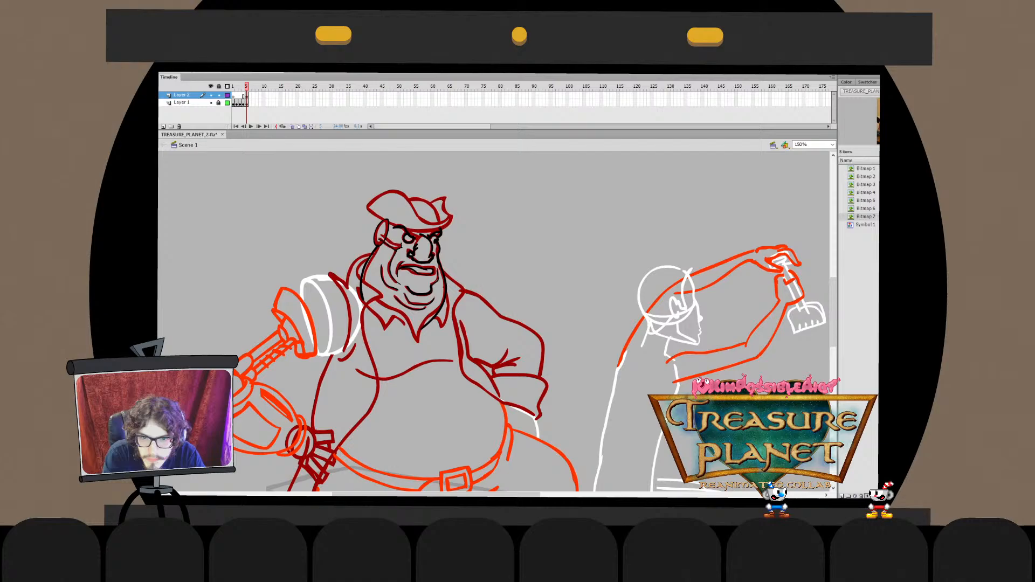
Adjust the short angled bar between the ear and the eye and combine it with the ear in one drawing object
left_click(393, 244)
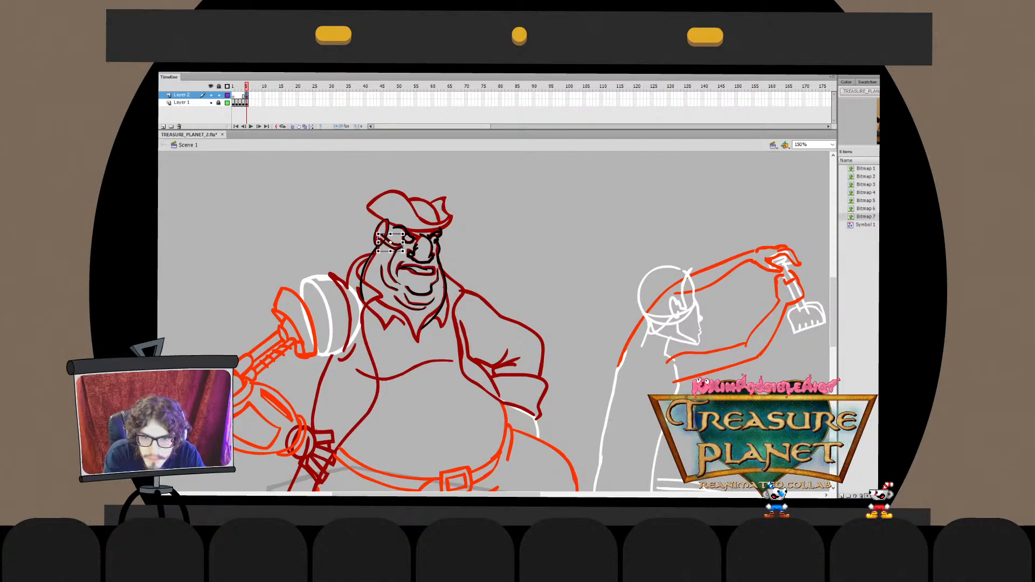
left_click_drag(405, 252, 401, 256)
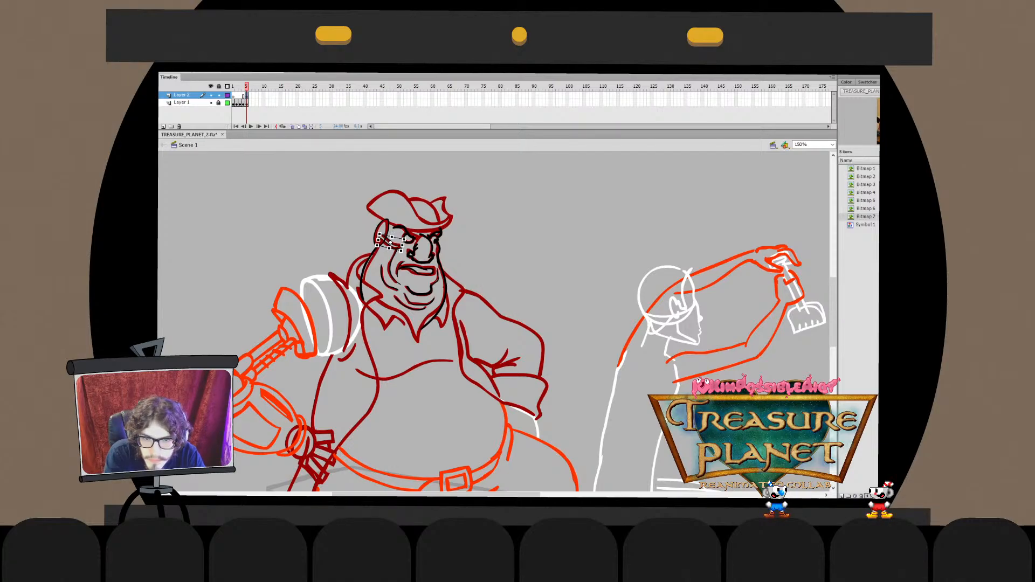
key("Escape")
double_click(393, 244)
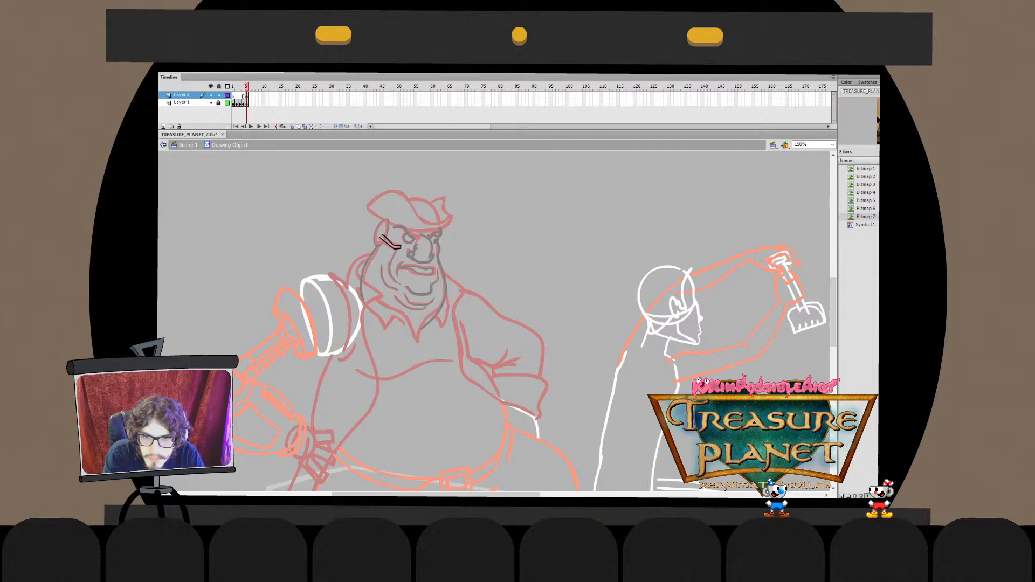
key("ctrl+e")
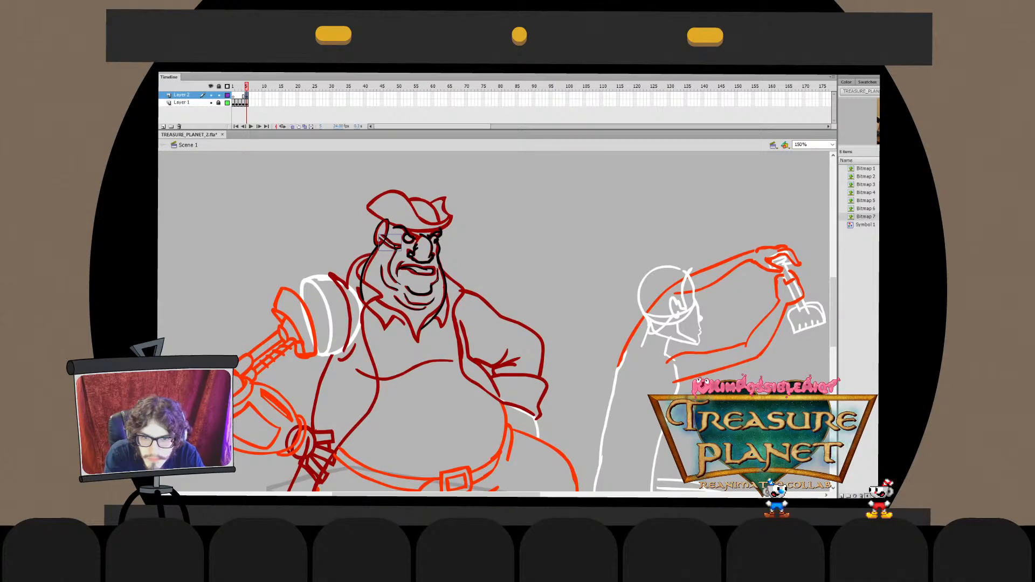
double_click(393, 245)
key("ctrl+e")
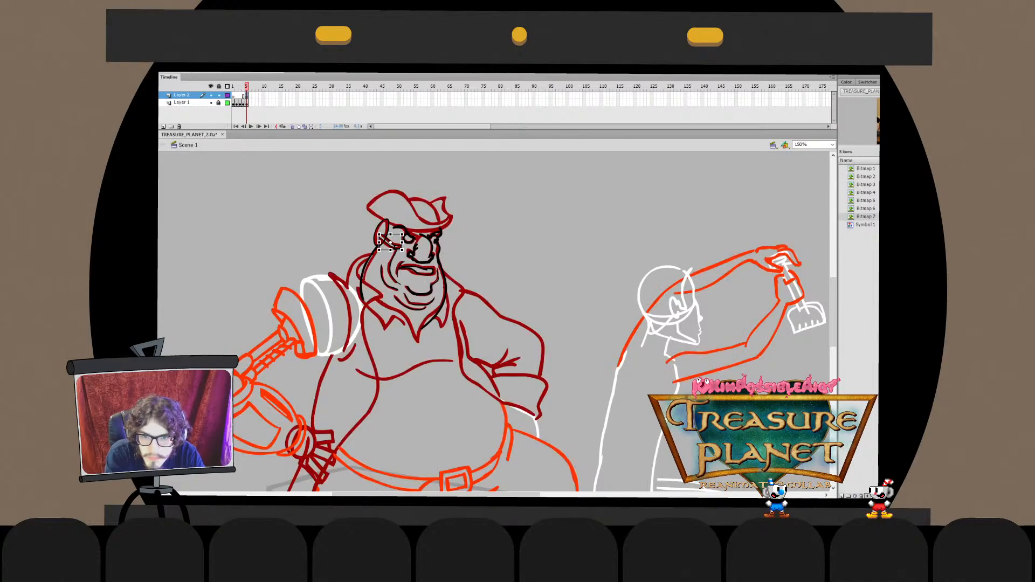
double_click(393, 245)
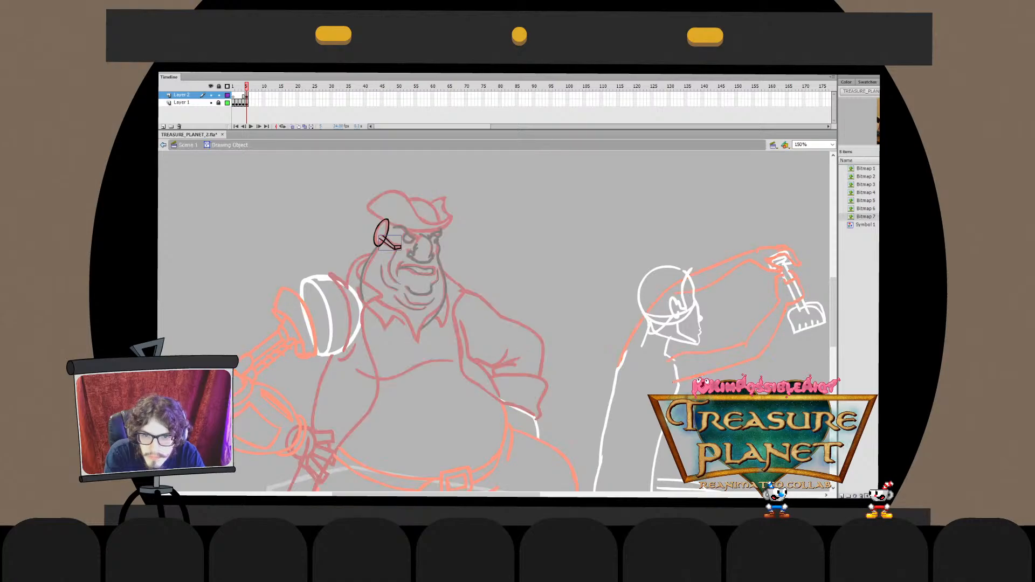
key("ctrl+e")
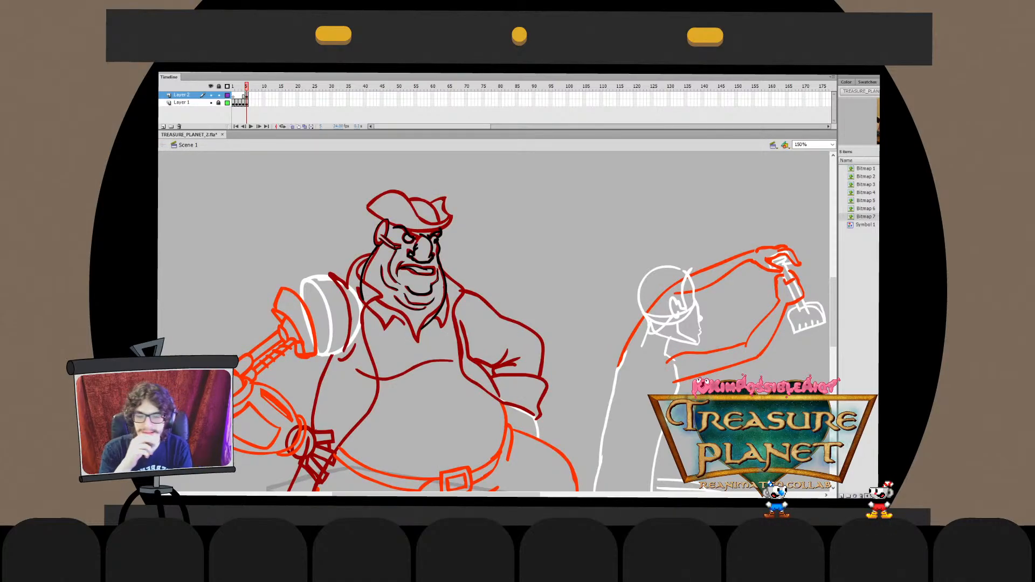
Inspect the near jaw line and the combined ear drawing object against the rough
left_click_drag(485, 302, 502, 336)
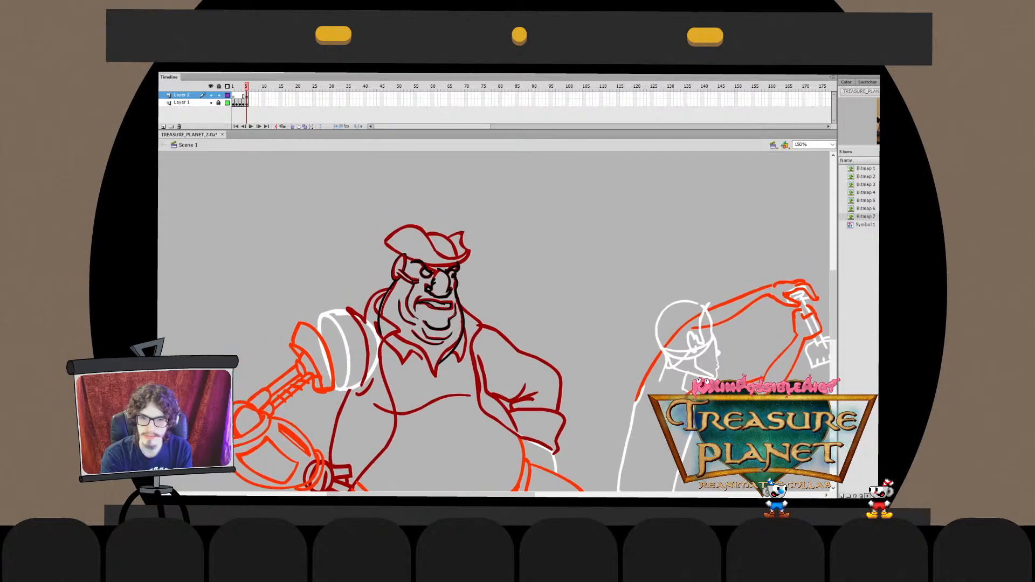
left_click(384, 302)
key("q")
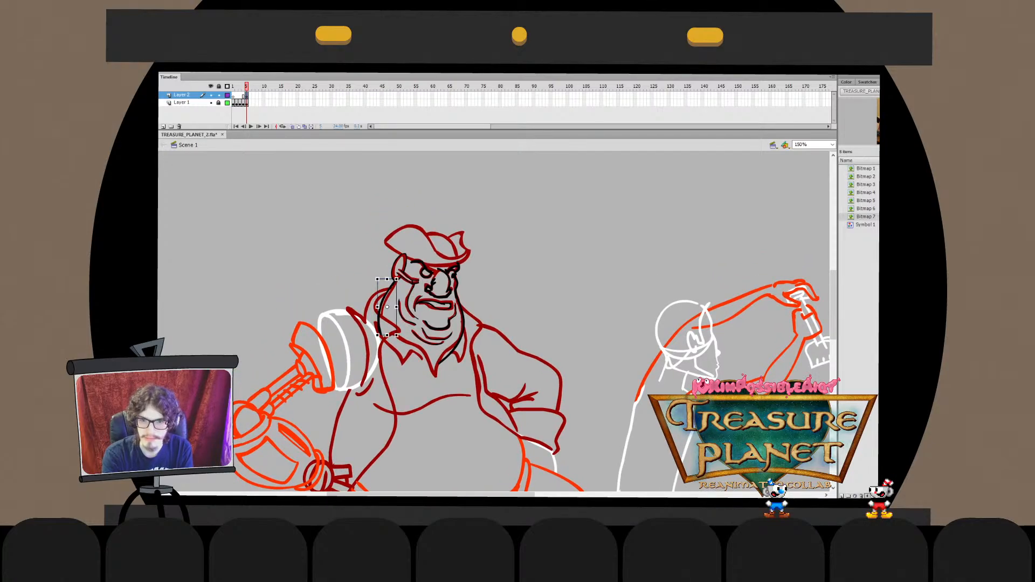
key("Escape")
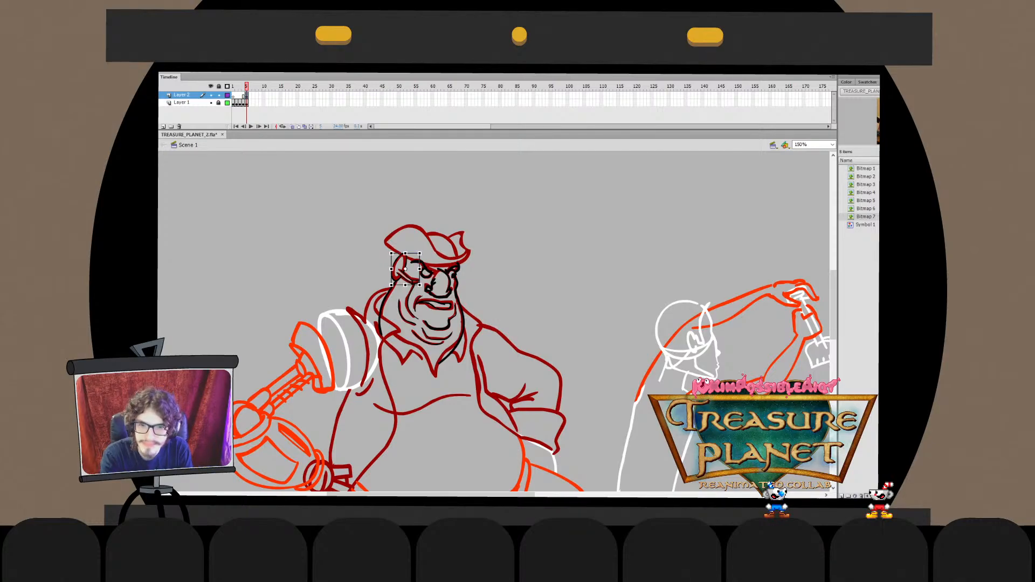
double_click(399, 268)
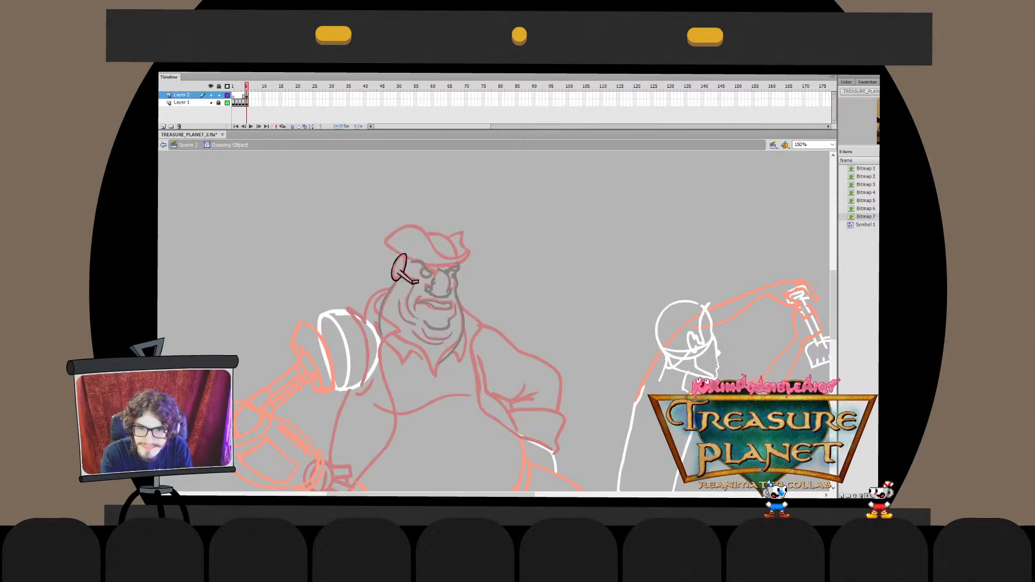
key("ctrl+e")
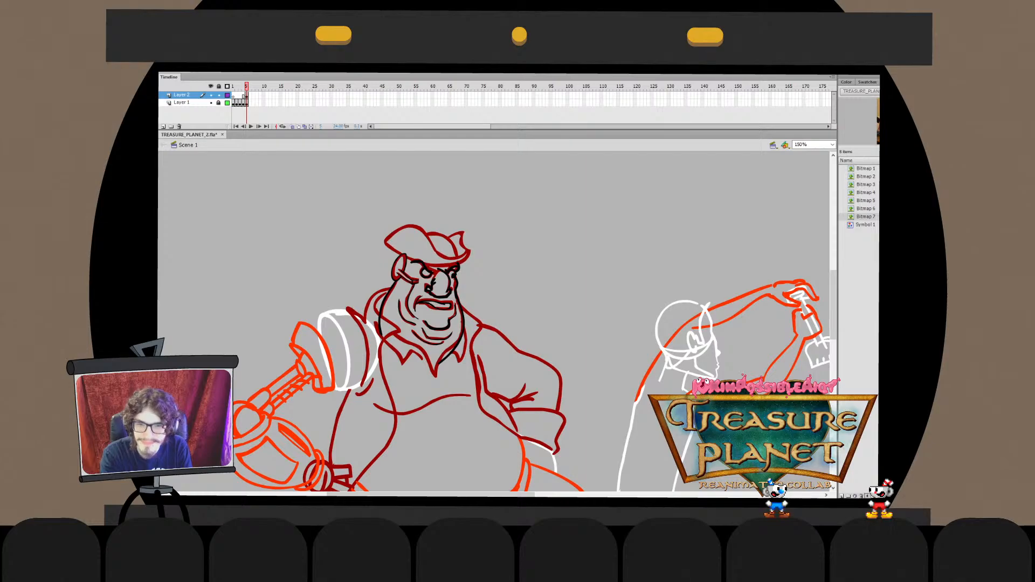
Inspect the ear drawing object, and check the inked face with Layer 1 hidden and shown again
double_click(400, 271)
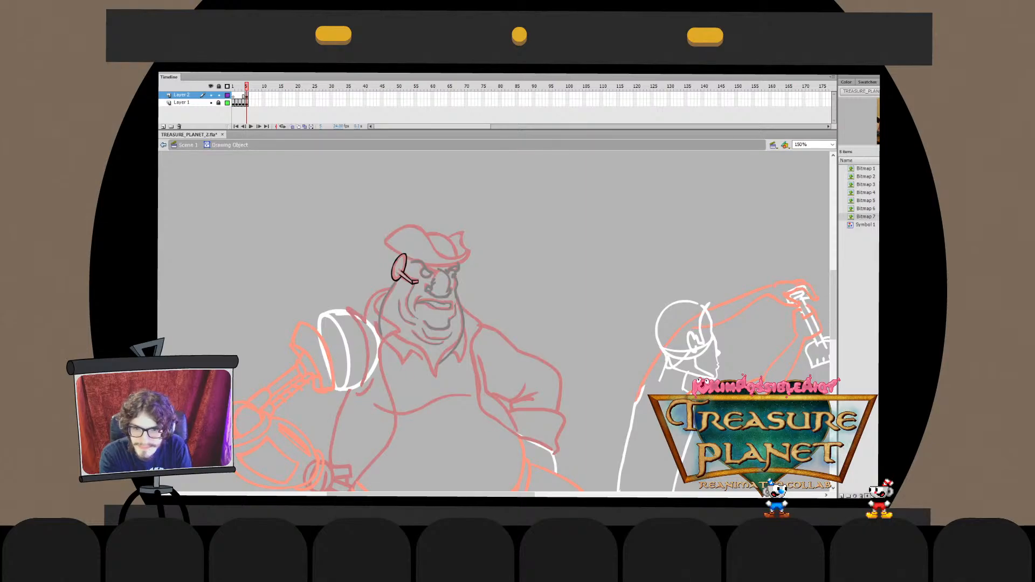
key("ctrl+e")
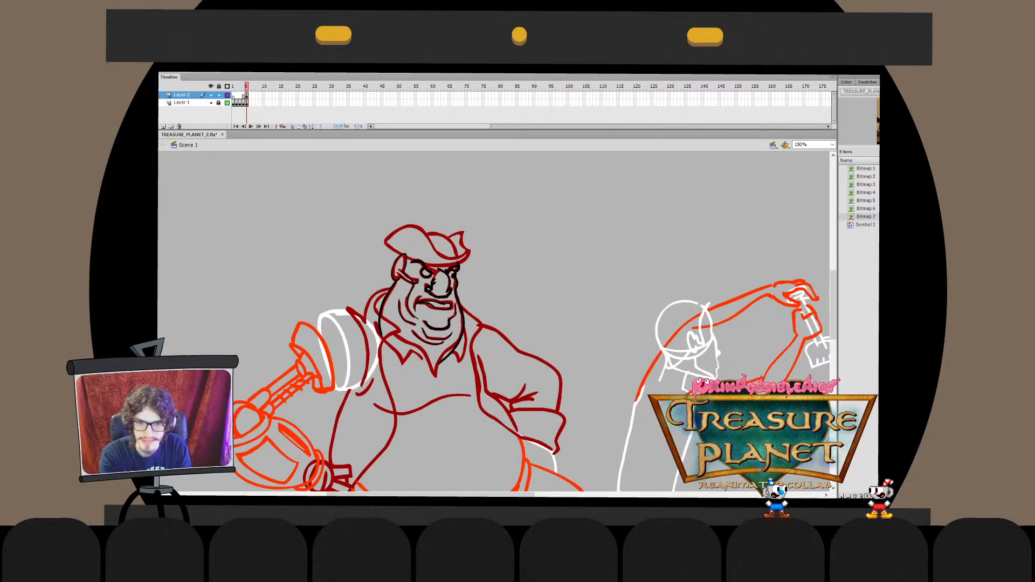
left_click(399, 271)
key("q")
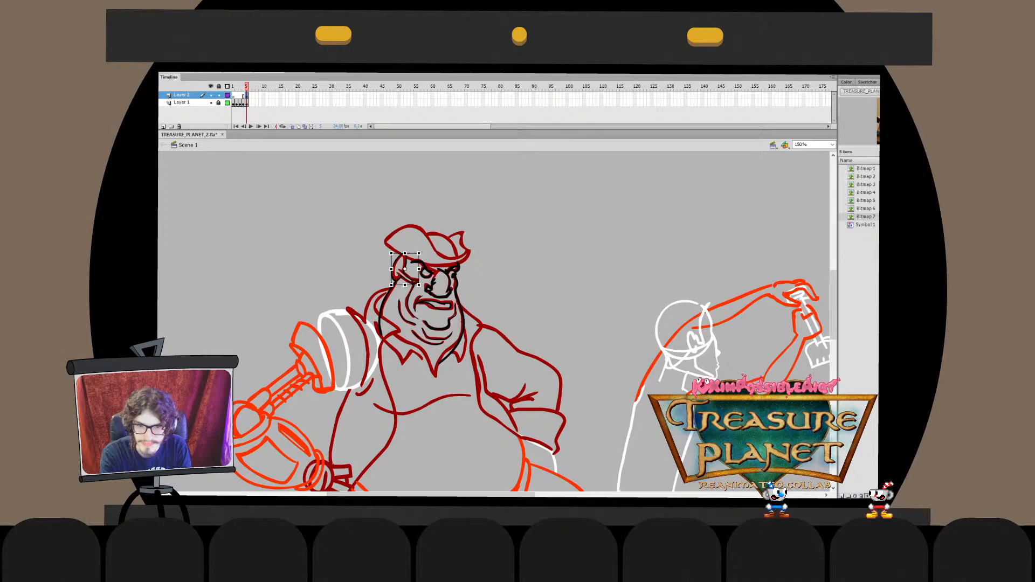
key("v")
key("Escape")
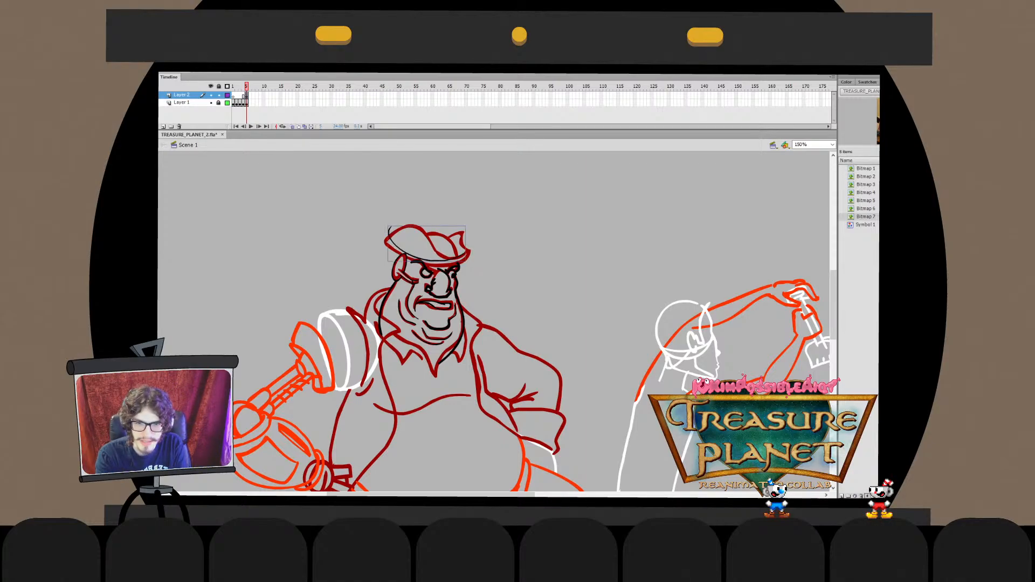
left_click_drag(530, 279, 494, 303)
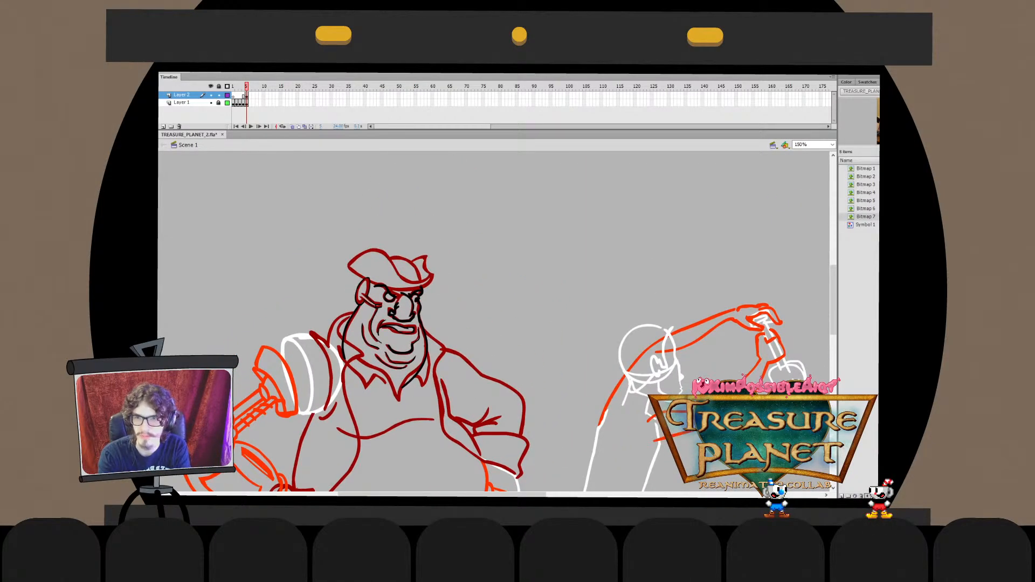
left_click(210, 102)
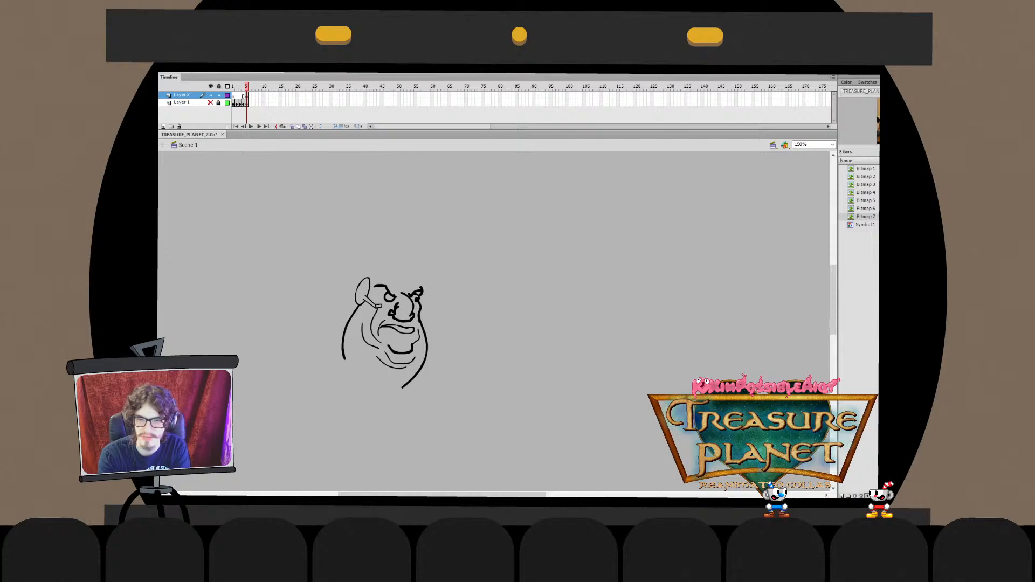
left_click(210, 103)
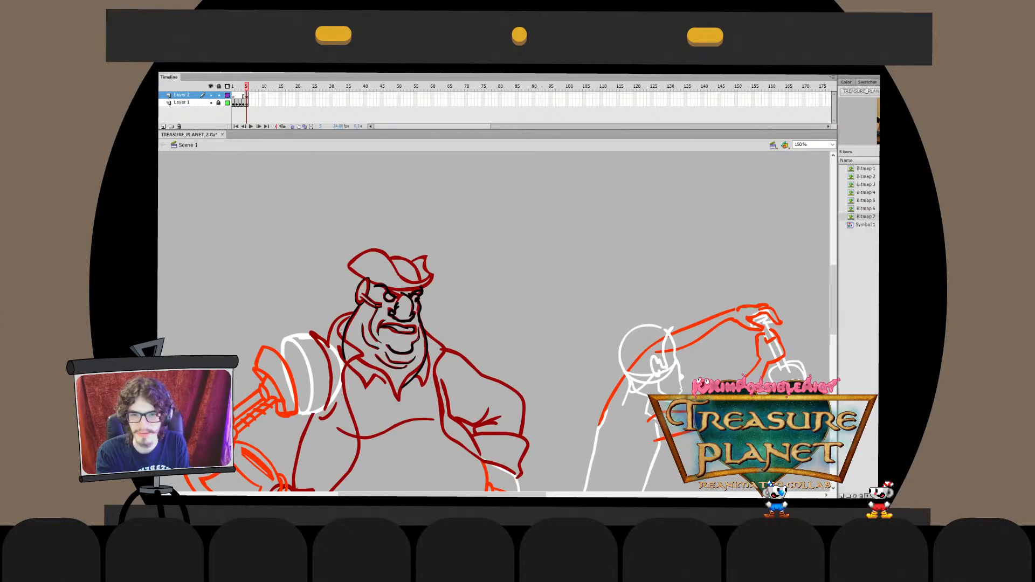
Move all the inked face line art on Layer 2 from frame 5 to the same place on frame 4, and return to frame 5
key("ctrl+a")
key("Delete")
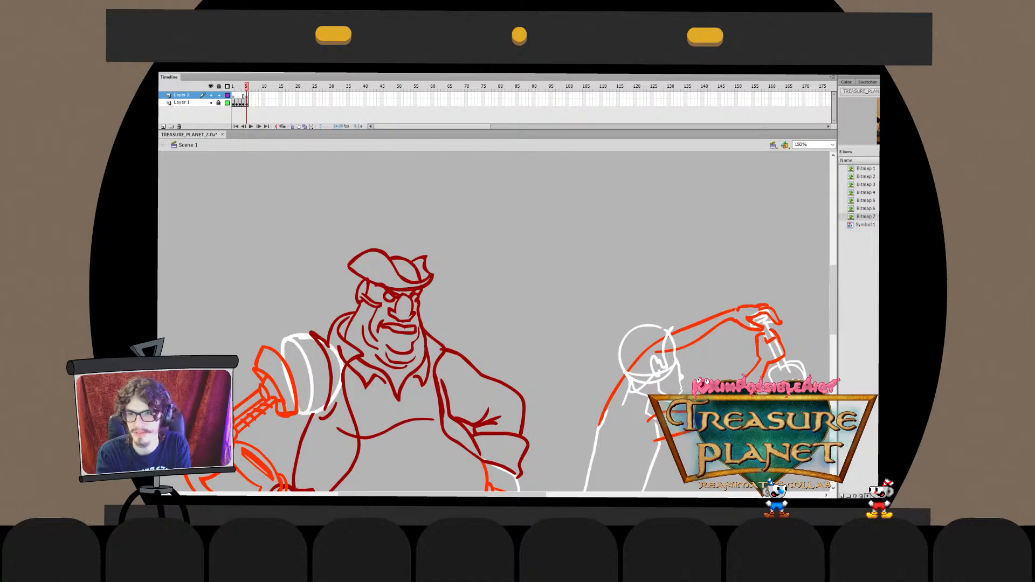
left_click(235, 125)
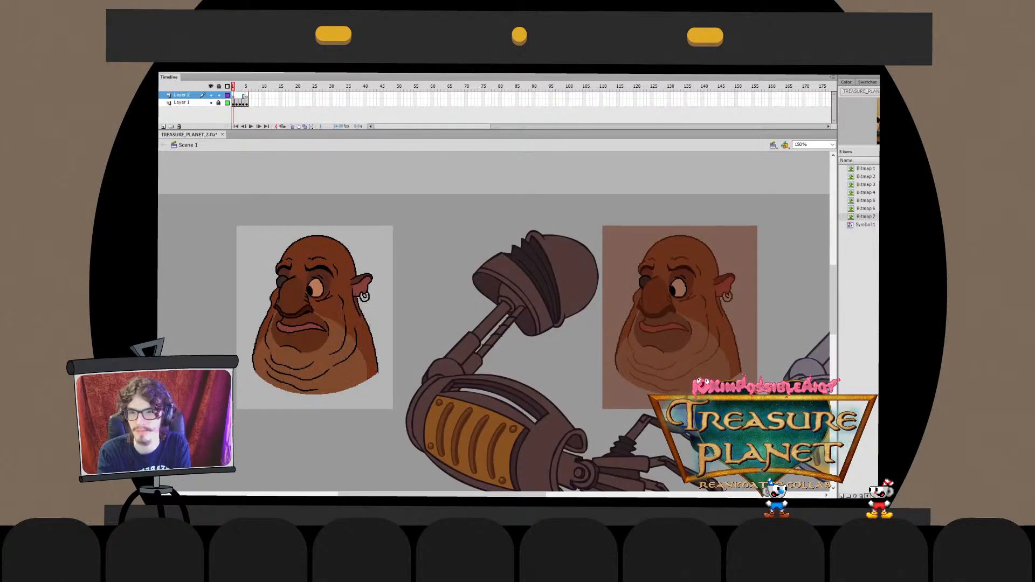
left_click(243, 86)
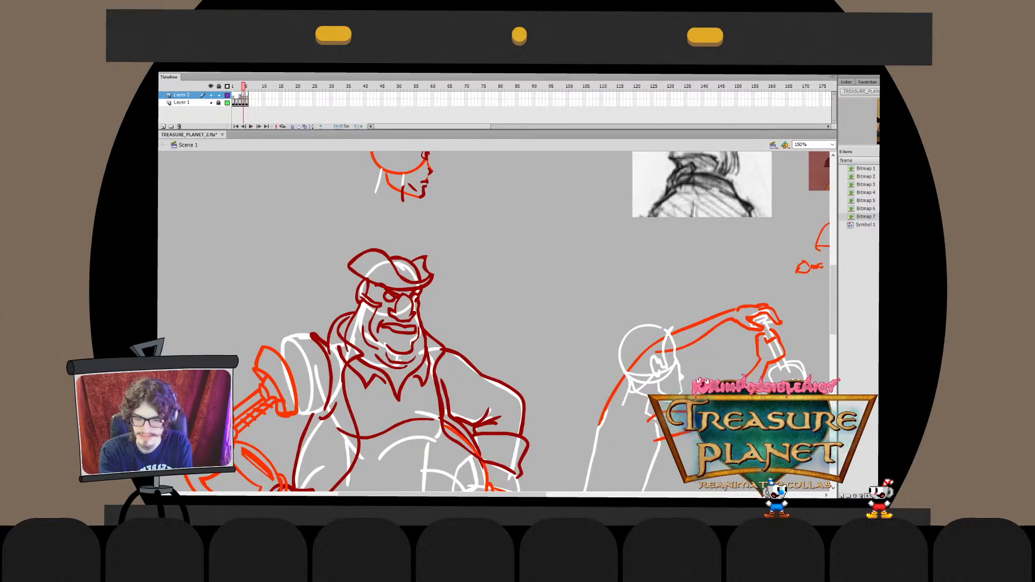
key("ctrl+shift+v")
left_click(211, 103)
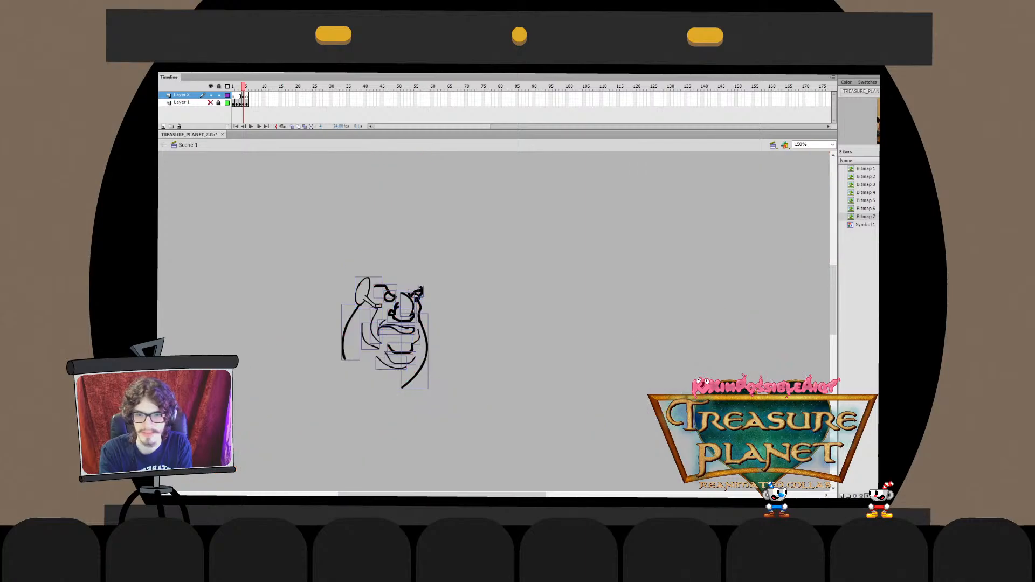
left_click(211, 103)
key("Escape")
key("period")
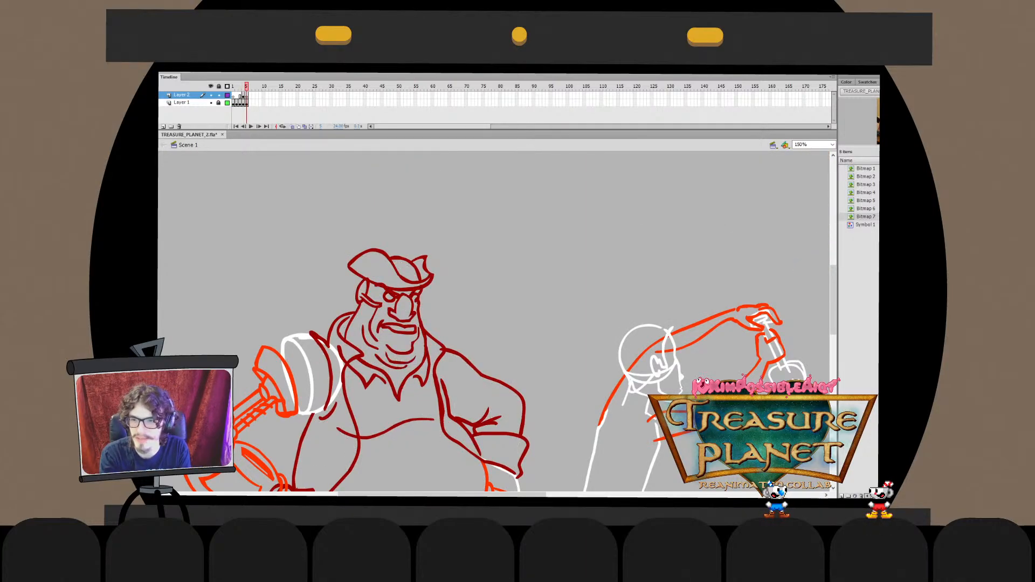
left_click_drag(447, 294, 437, 242)
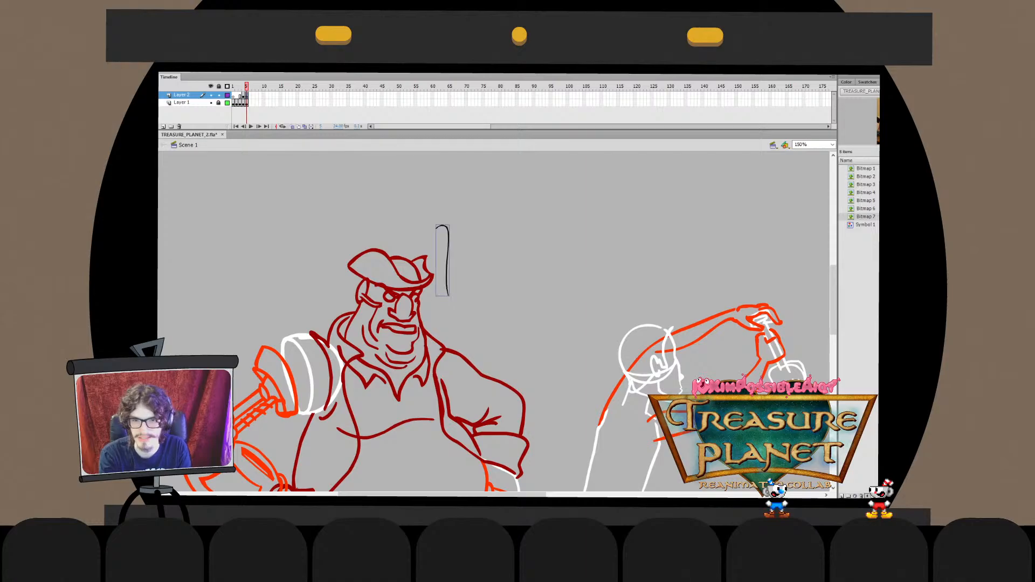
key("ctrl+z")
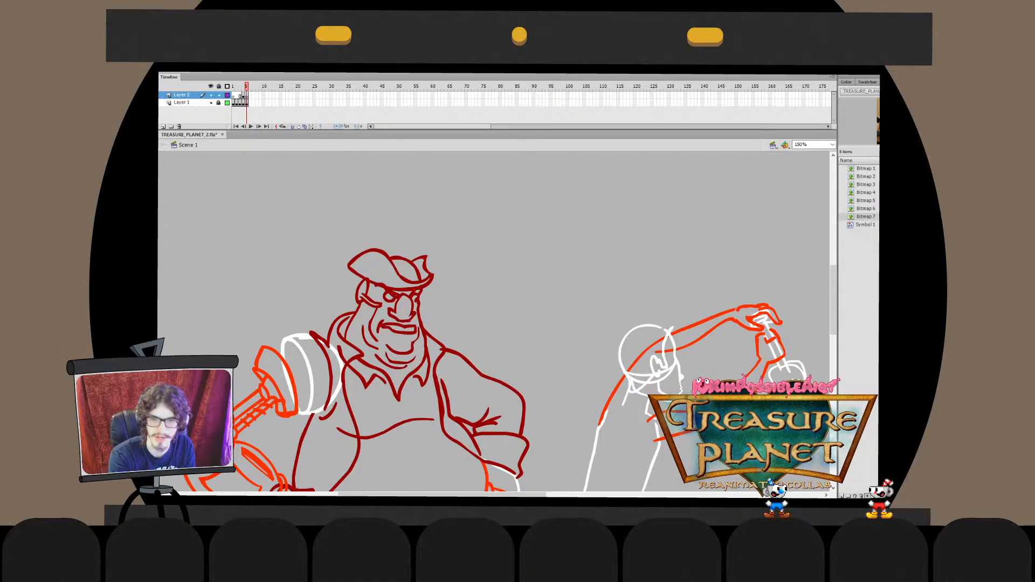
mouse_move(447, 259)
left_mouse_down()
mouse_move(458, 273)
mouse_move(464, 241)
mouse_move(426, 225)
left_mouse_up()
key("ctrl+z")
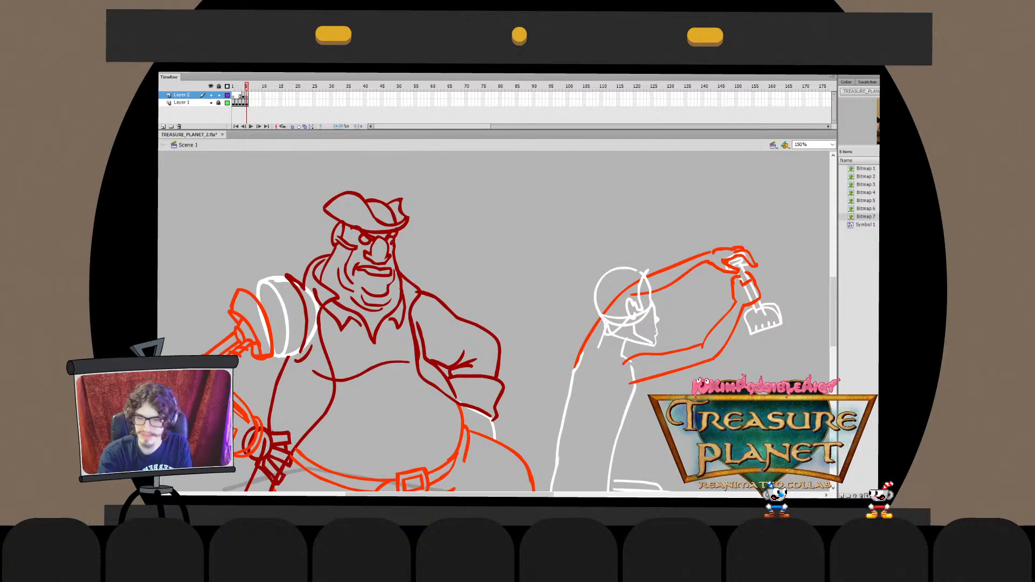
mouse_move(366, 215)
left_mouse_down()
mouse_move(351, 245)
mouse_move(377, 213)
mouse_move(339, 240)
mouse_move(377, 257)
mouse_move(348, 254)
left_mouse_up()
key("ctrl+z")
key("ctrl+z")
key("ctrl+z")
key("ctrl+z")
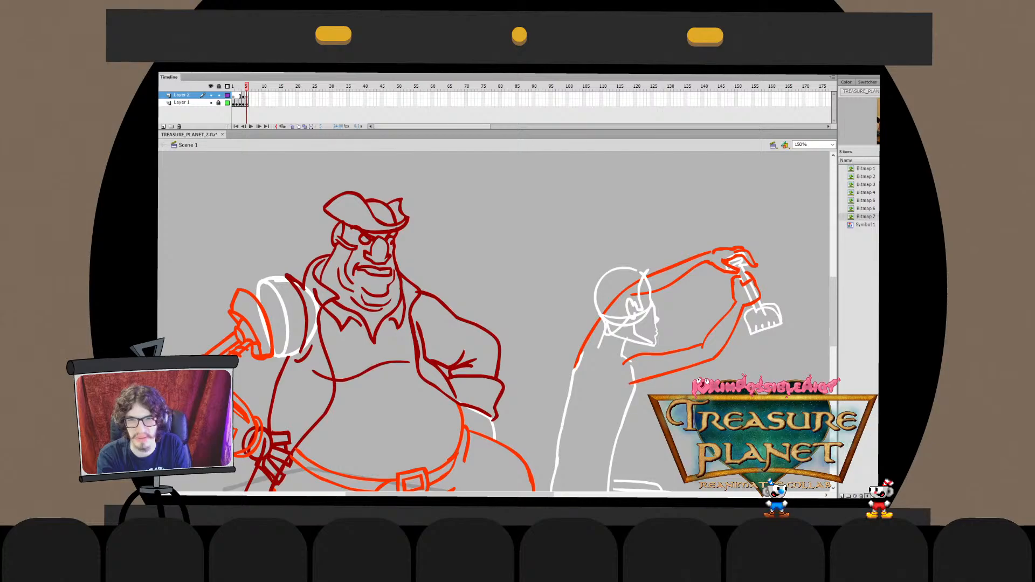
Sketch a white construction circle for the skull over the man's upper face on Layer 2 and stretch it up under the hat
mouse_move(378, 216)
left_mouse_down()
mouse_move(345, 243)
mouse_move(377, 253)
mouse_move(372, 213)
left_mouse_up()
key("ctrl+z")
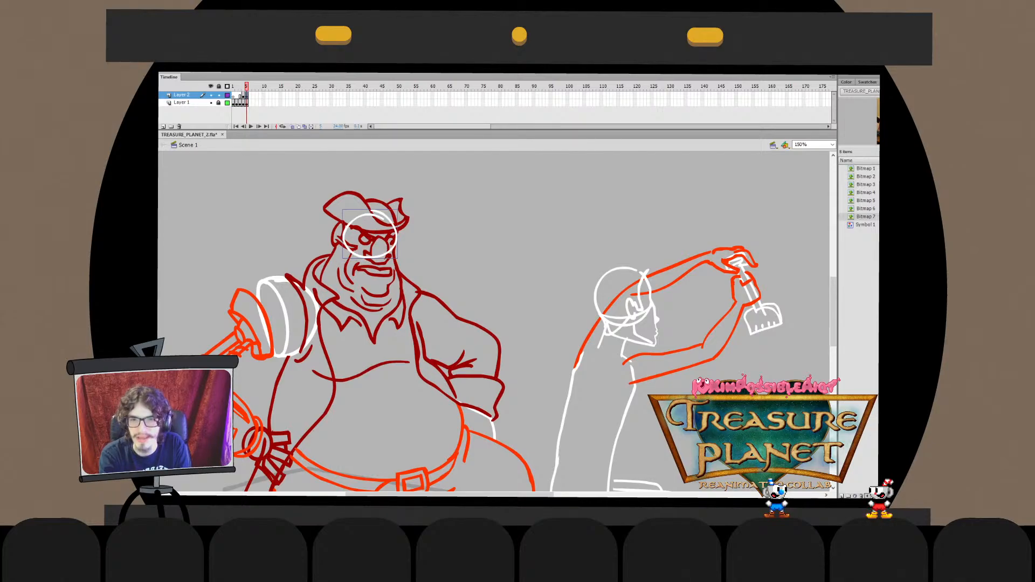
double_click(372, 214)
mouse_move(343, 213)
left_mouse_down()
mouse_move(384, 232)
mouse_move(385, 248)
mouse_move(363, 209)
mouse_move(395, 234)
mouse_move(398, 205)
left_mouse_up()
double_click(425, 215)
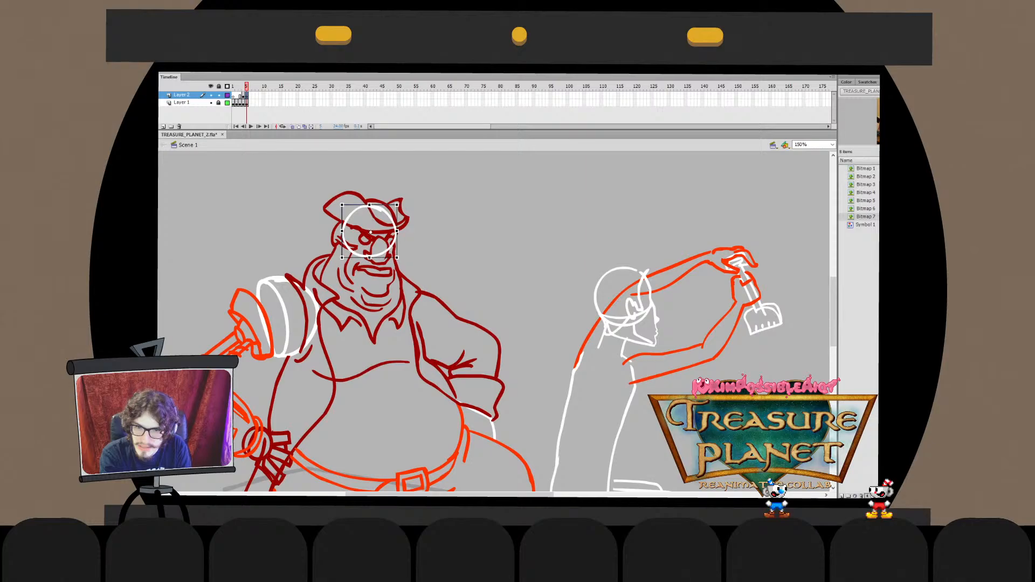
Adjust the two halves of the skull circle inside its drawing object to round it out, and slightly enlarge the whole circle
double_click(396, 232)
left_click_drag(328, 196, 369, 261)
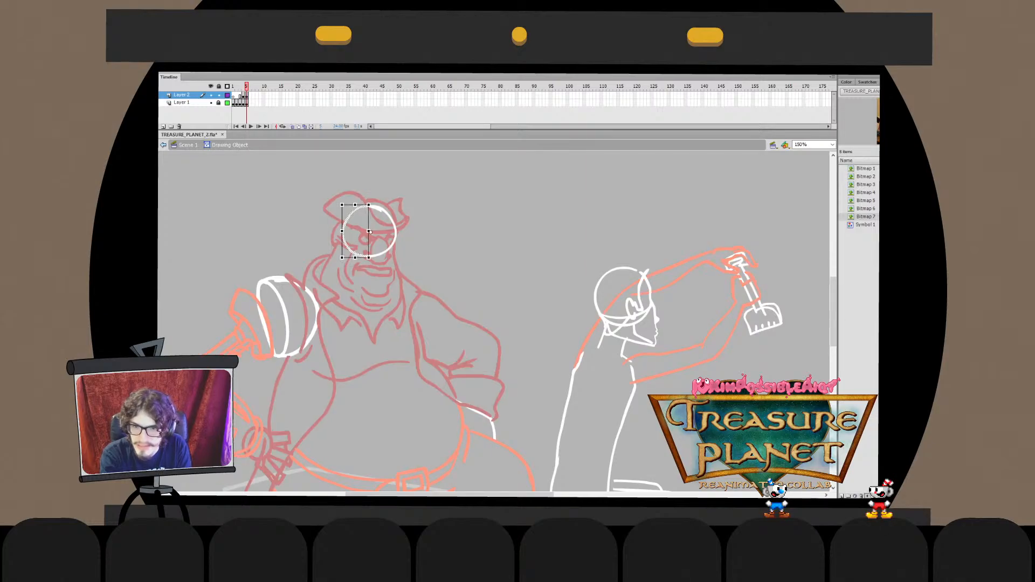
left_click_drag(422, 193, 374, 278)
key("ctrl+e")
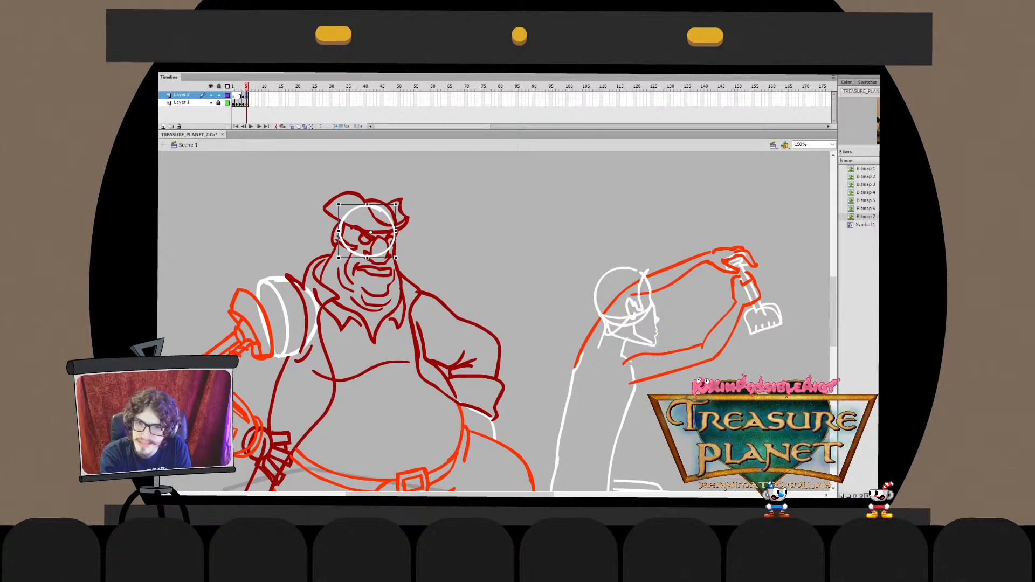
mouse_move(400, 201)
left_mouse_down()
mouse_move(384, 195)
mouse_move(367, 265)
left_mouse_up()
double_click(390, 216)
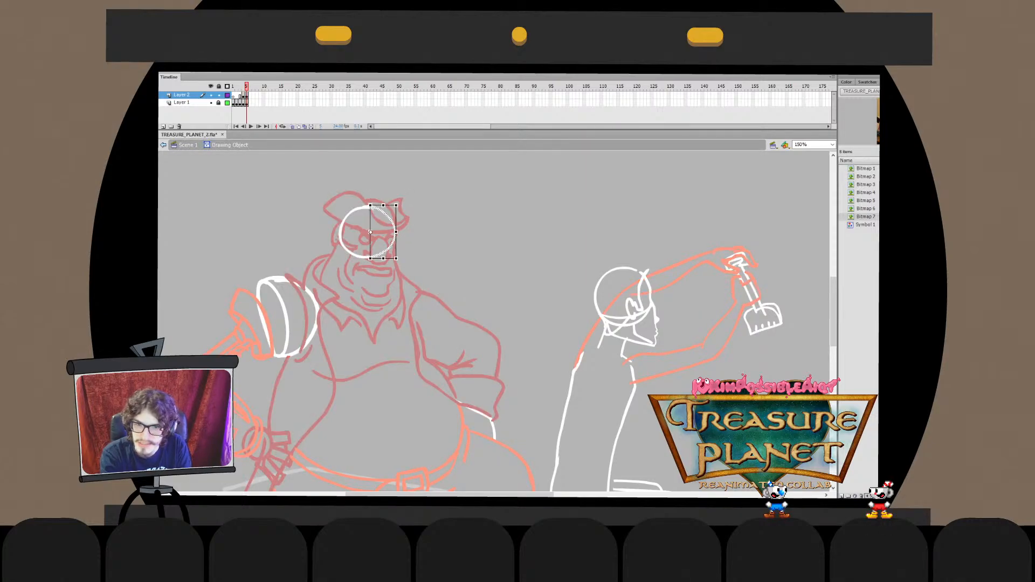
key("ctrl+e")
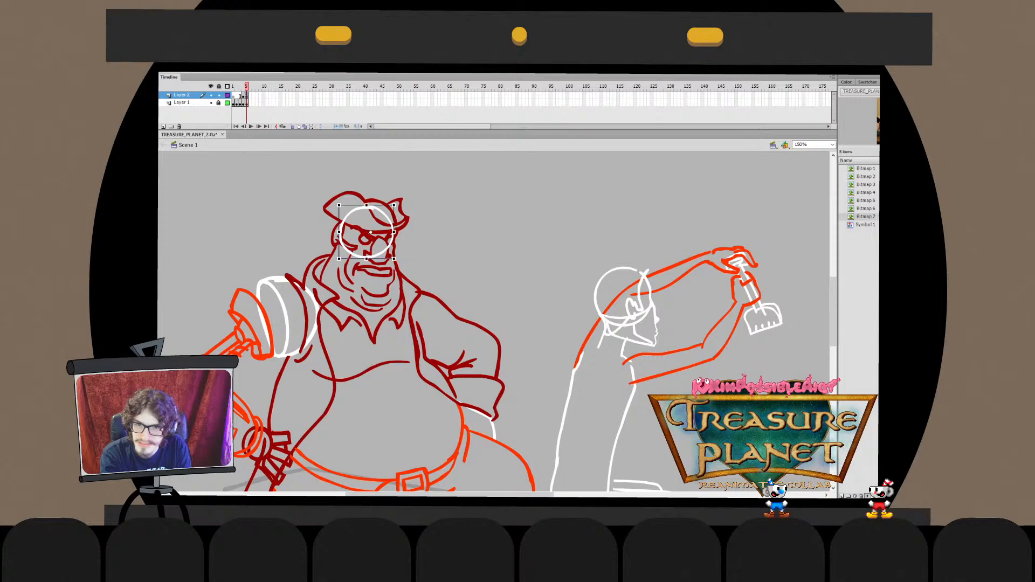
left_click_drag(394, 205, 397, 202)
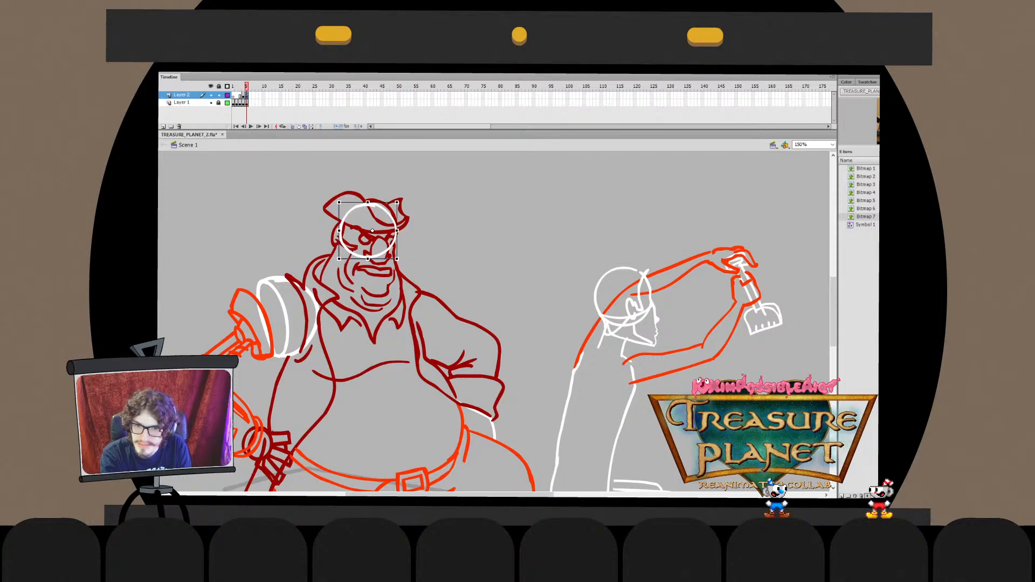
key("b")
left_click_drag(339, 232, 318, 339)
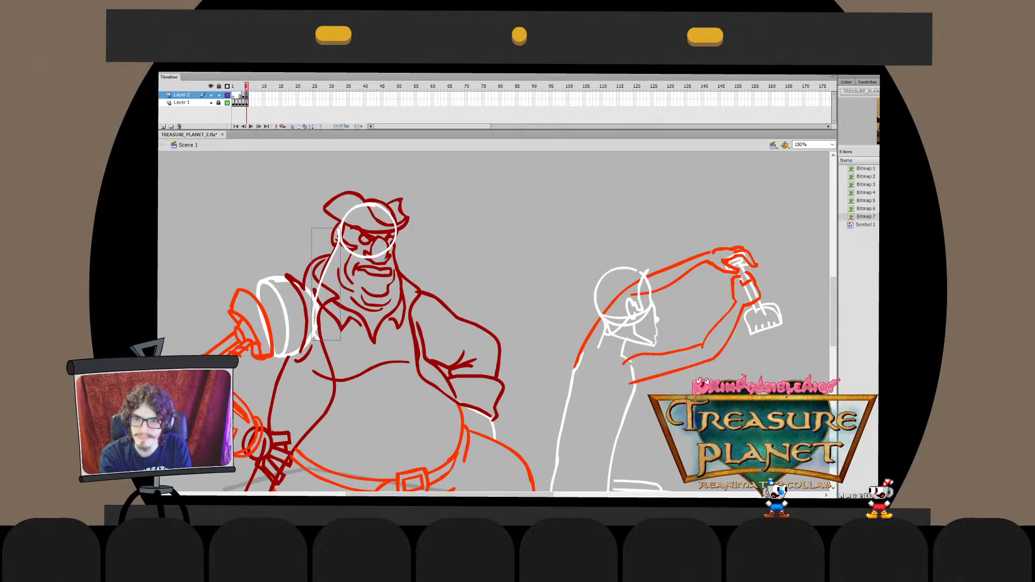
key("ctrl+z")
left_click_drag(340, 237, 337, 319)
key("ctrl+z")
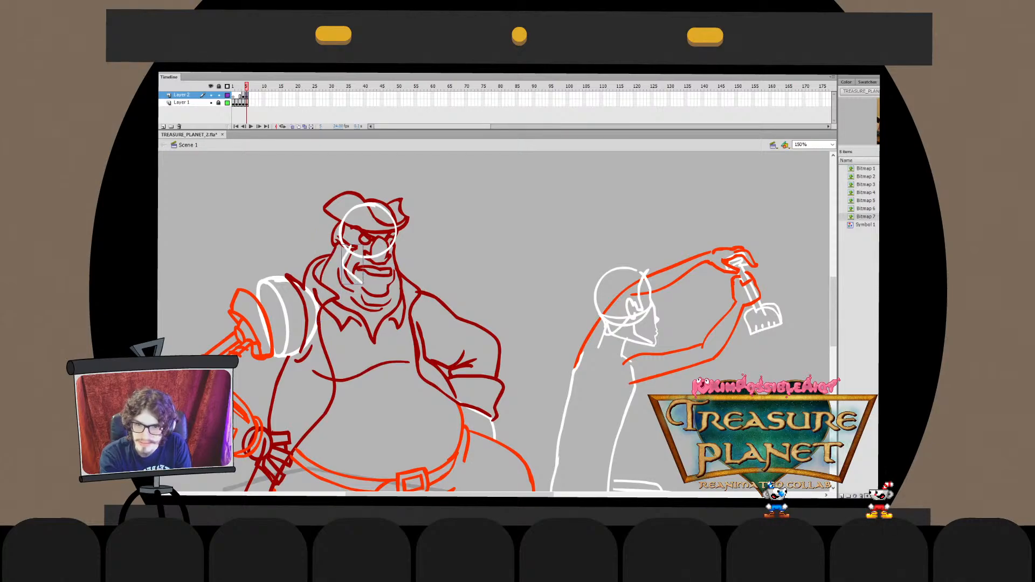
Sketch the white jaw and chin line below the skull circle, redrawing strokes until the shape fits around the mouth
mouse_move(349, 247)
left_mouse_down()
mouse_move(350, 281)
mouse_move(384, 299)
mouse_move(393, 265)
mouse_move(352, 283)
mouse_move(359, 286)
mouse_move(343, 269)
mouse_move(386, 297)
mouse_move(394, 263)
left_mouse_up()
key("ctrl+z")
key("ctrl+z")
key("ctrl+z")
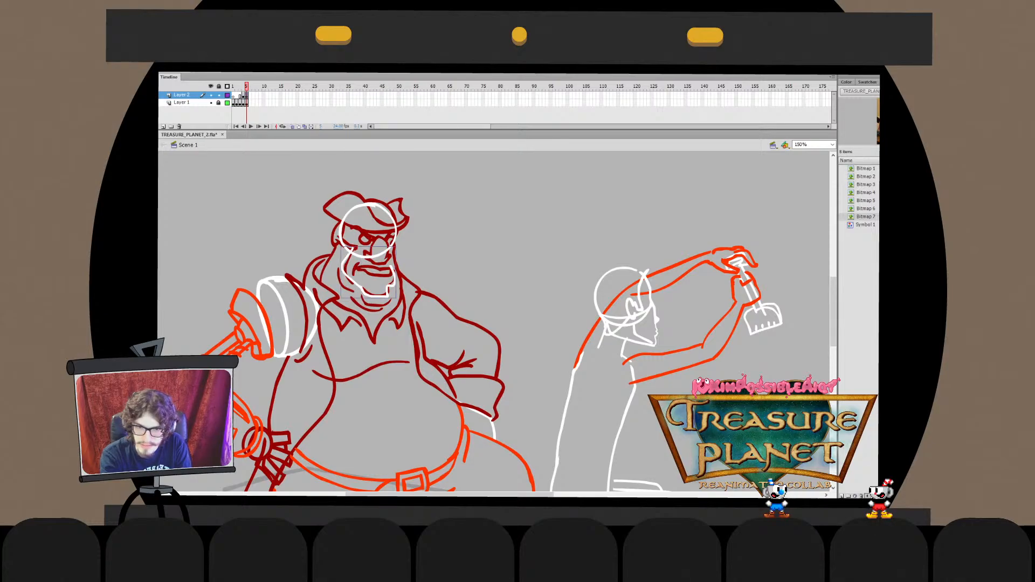
Delete the far-side part of the white jaw line above the chin inside its drawing object
double_click(393, 275)
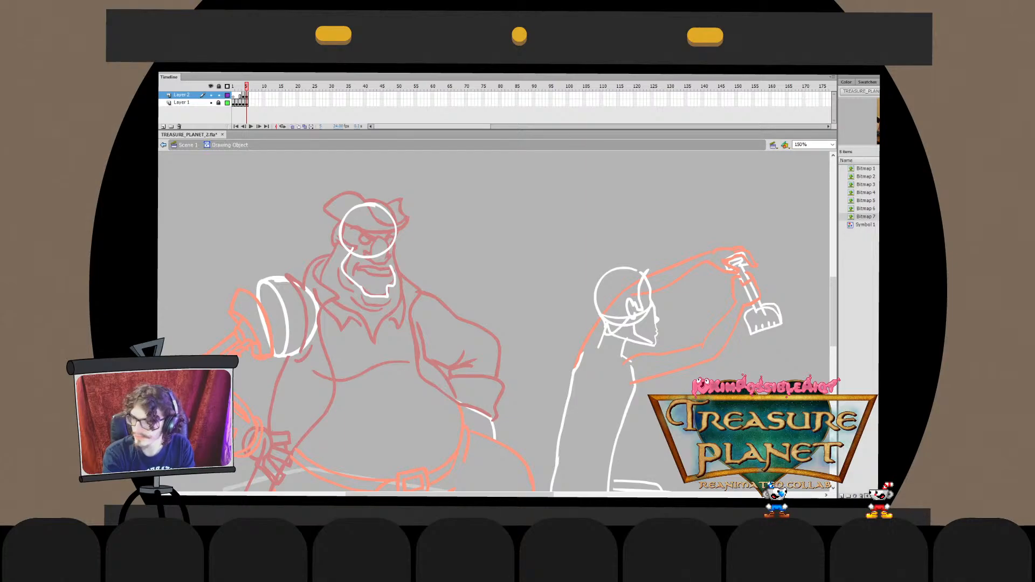
left_click(392, 277)
left_click_drag(401, 263, 389, 289)
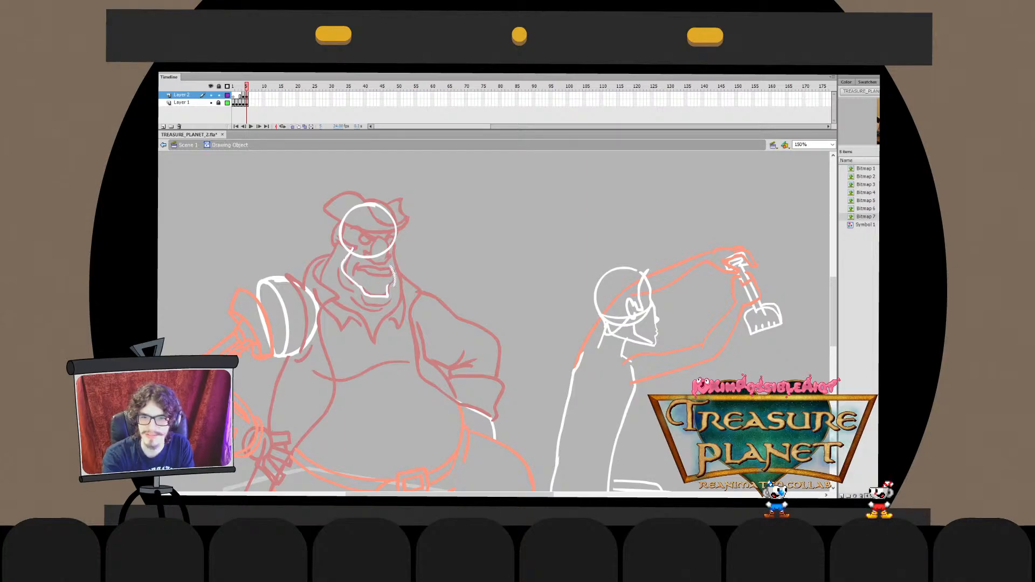
key("Delete")
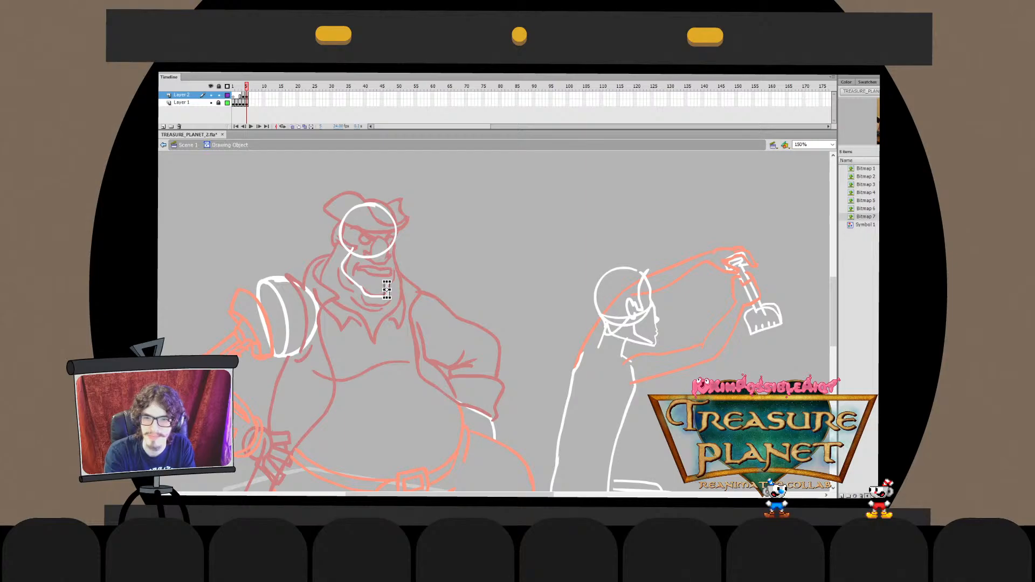
key("Escape")
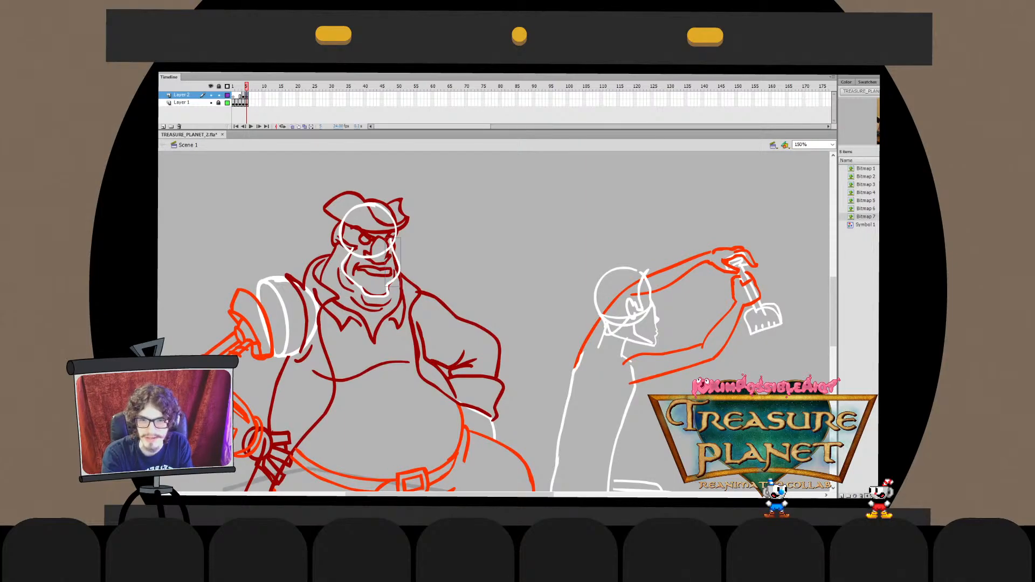
Reposition and rotate the new white far-cheek stroke so it runs from the skull circle down to the chin
left_click(396, 261)
left_click_drag(401, 246, 401, 240)
double_click(396, 261)
double_click(412, 259)
left_click_drag(397, 286, 391, 287)
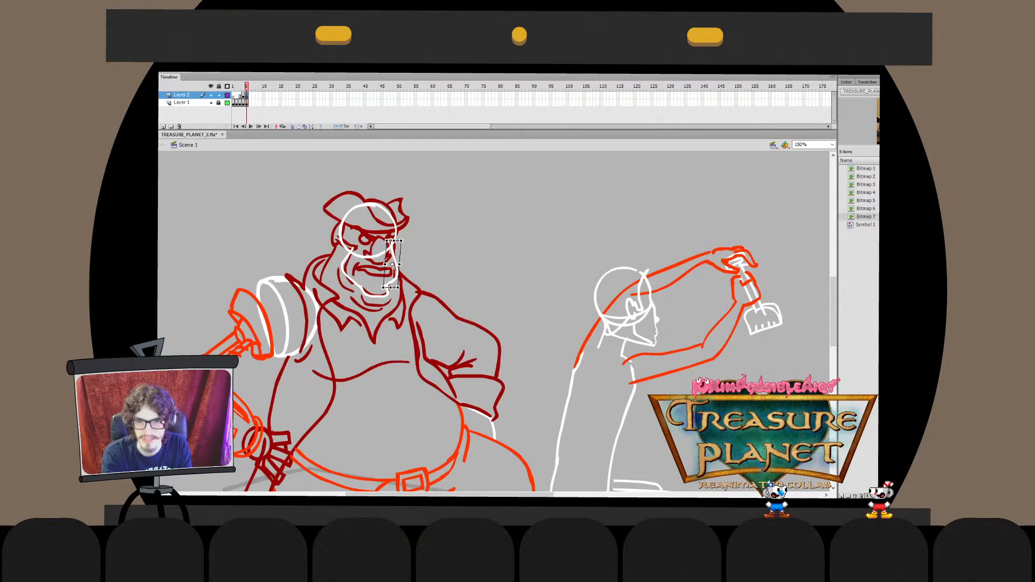
double_click(386, 286)
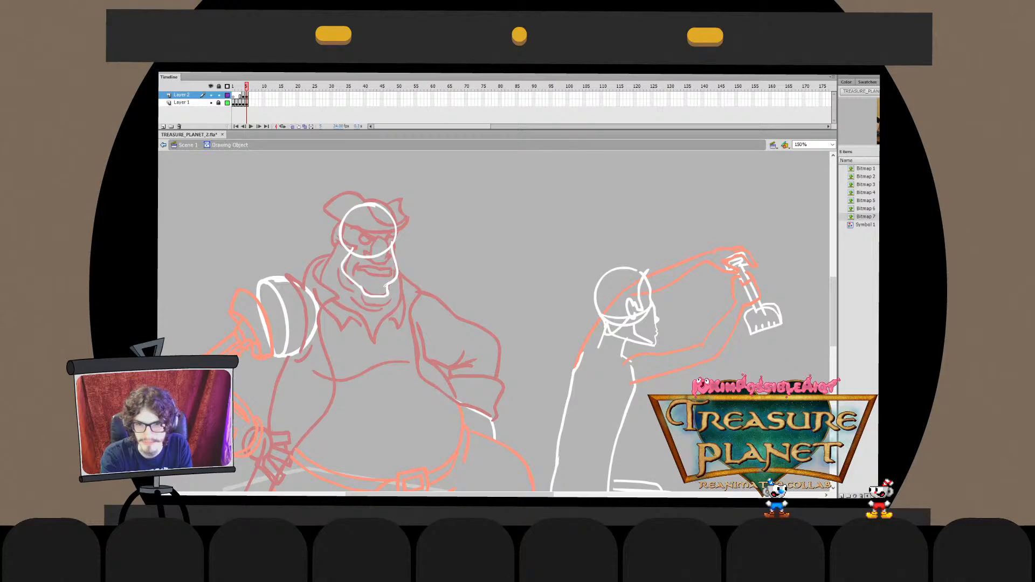
key("ctrl+e")
Adjust the near end of the white jaw line and transform the whole jaw shape to fit beneath the skull circle
double_click(350, 251)
left_click_drag(361, 235, 333, 267)
key("q")
key("ctrl+e")
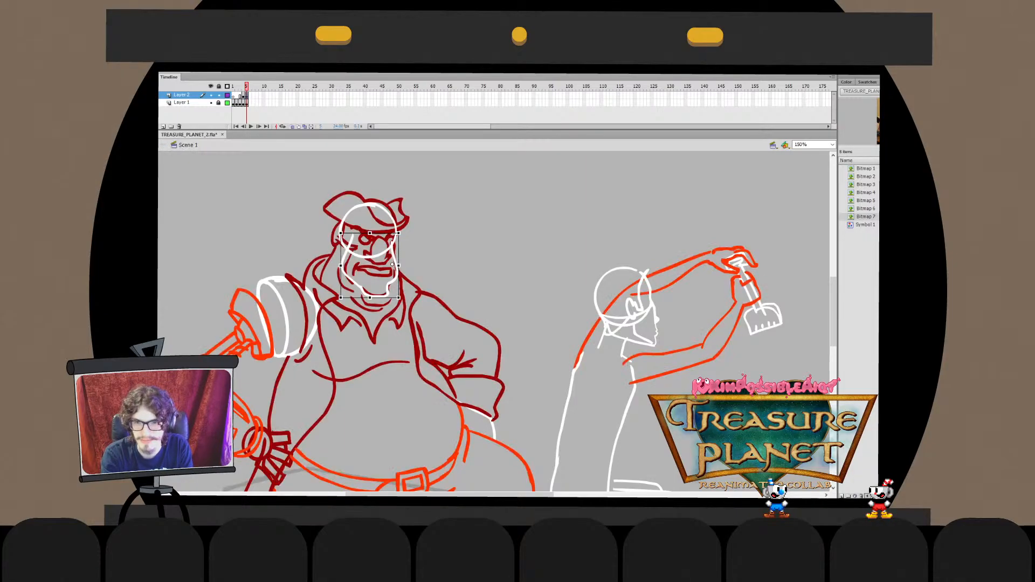
left_click_drag(370, 265, 369, 271)
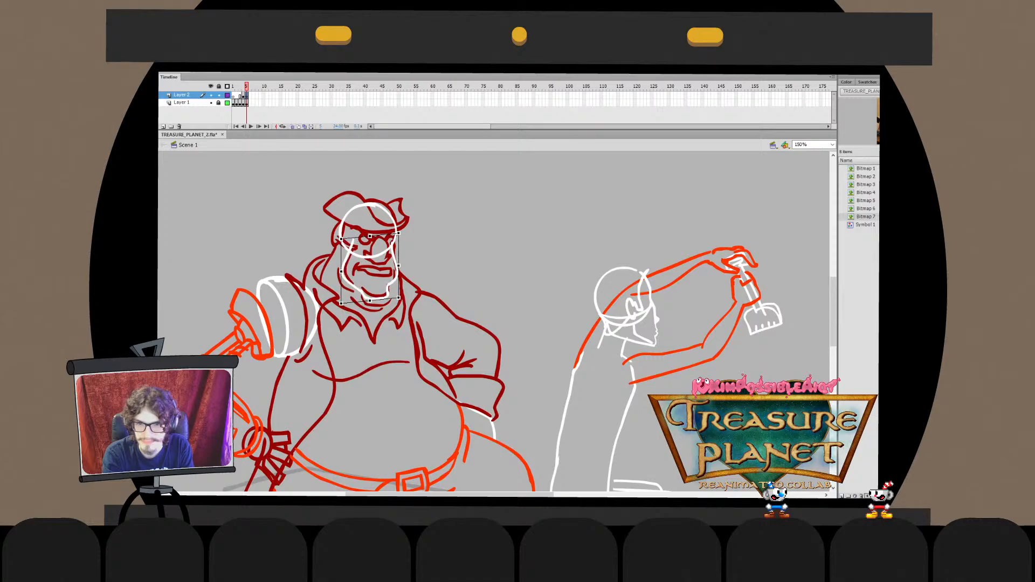
left_click_drag(340, 303, 399, 297)
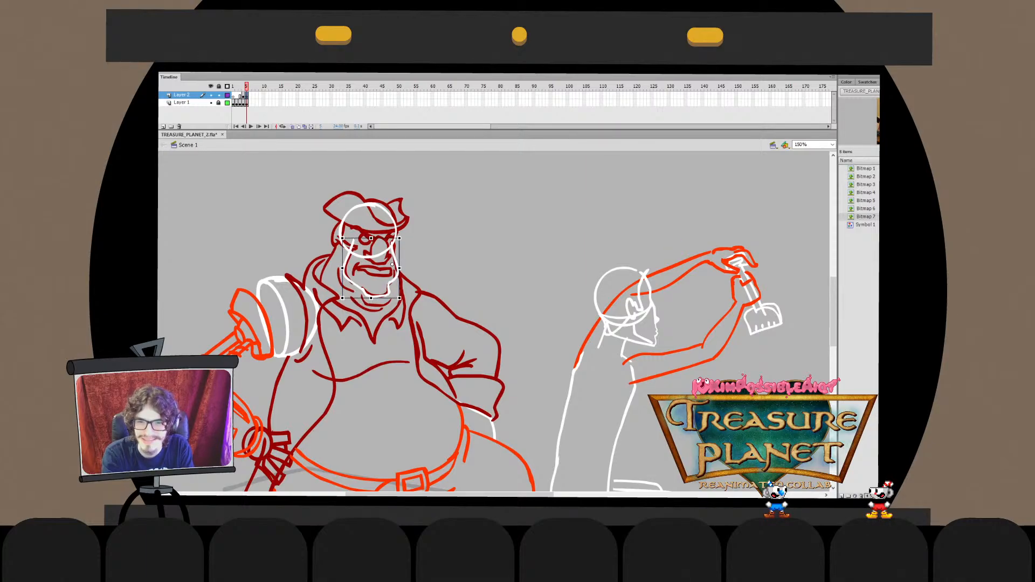
Fine-tune the transform of the white jaw shape so it sits neatly beneath the skull circle
double_click(399, 297)
double_click(399, 297)
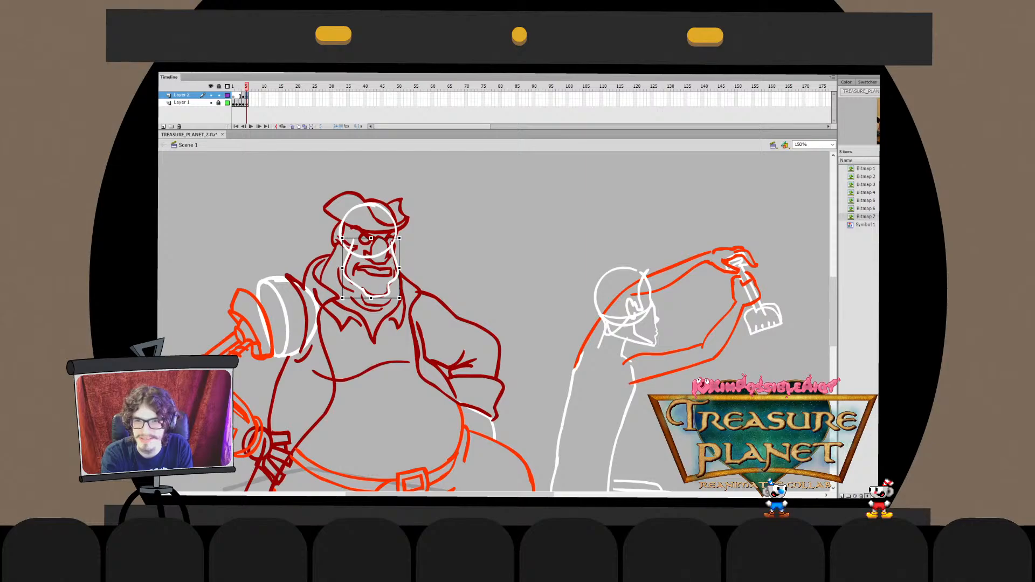
left_click_drag(342, 238, 343, 238)
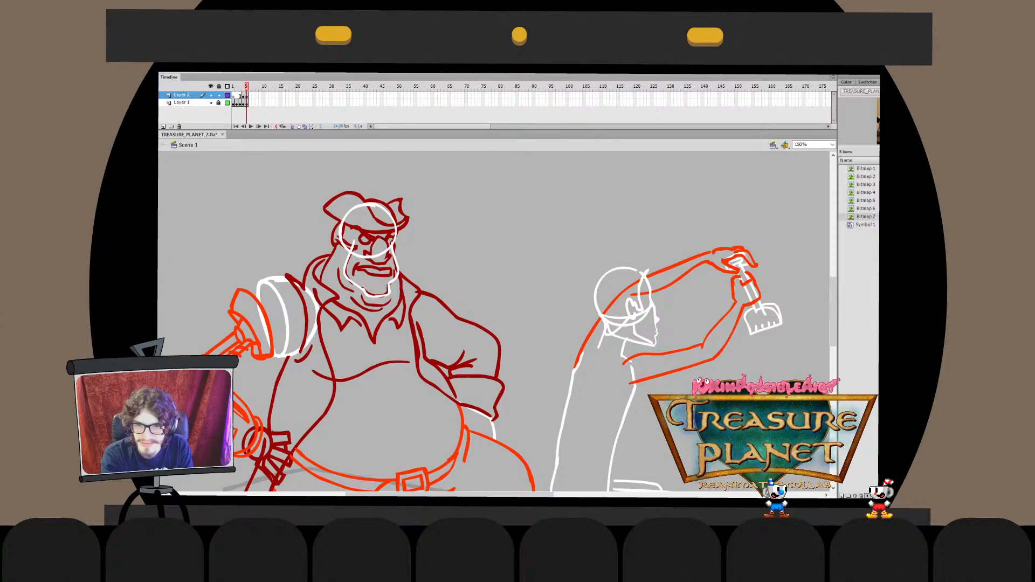
key("Escape")
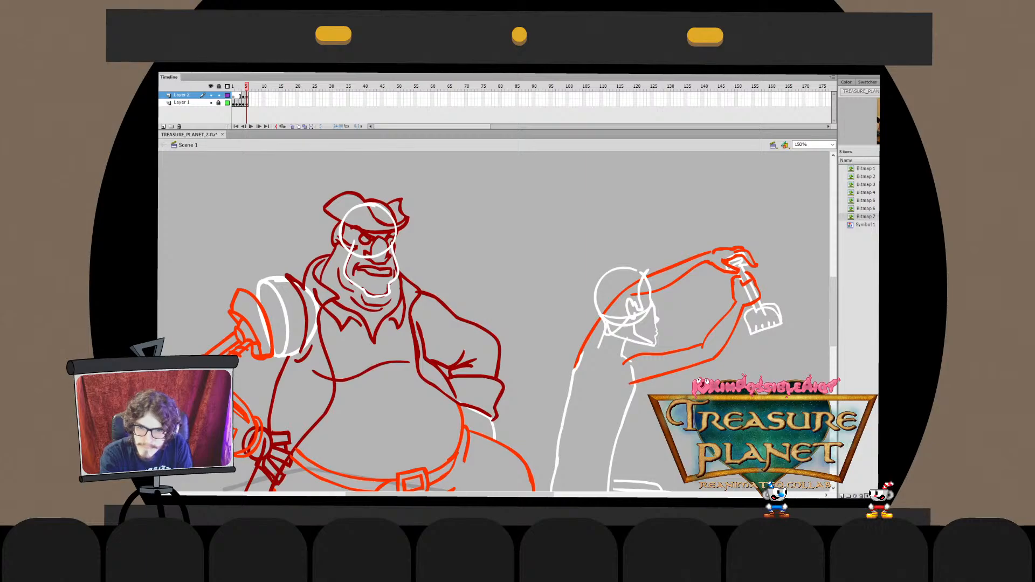
Sketch the brows, eyes, nose and mouth in white over the heavy man's face, redrawing strokes that do not fit
mouse_move(354, 269)
left_mouse_down()
mouse_move(391, 274)
mouse_move(354, 273)
mouse_move(382, 239)
mouse_move(365, 252)
mouse_move(386, 266)
mouse_move(391, 254)
mouse_move(360, 239)
mouse_move(396, 228)
left_mouse_up()
key("Escape")
key("ctrl+z")
key("ctrl+z")
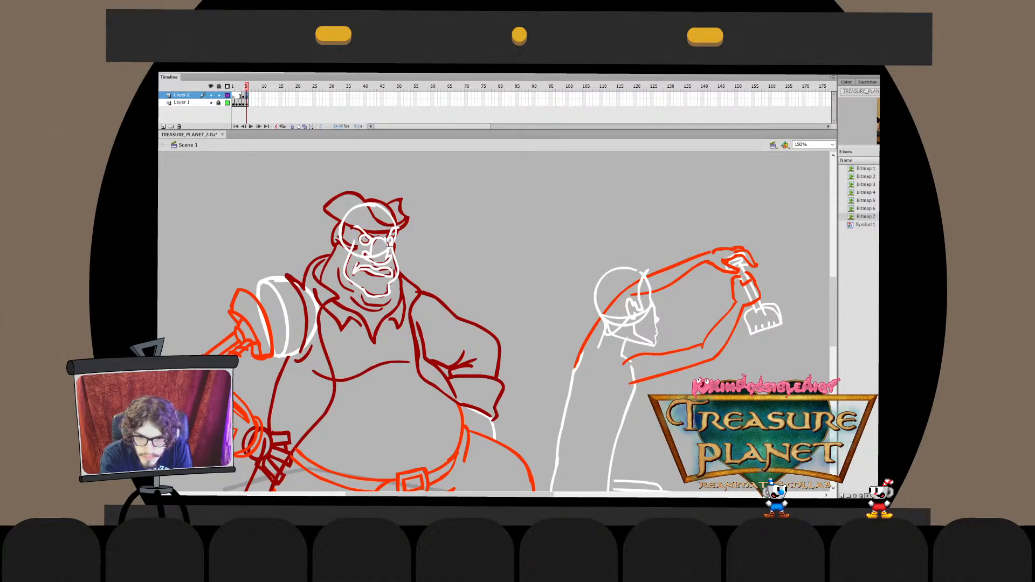
Inspect the far brow inside its drawing object and check the white head sketch with Layer 1 temporarily hidden
double_click(390, 241)
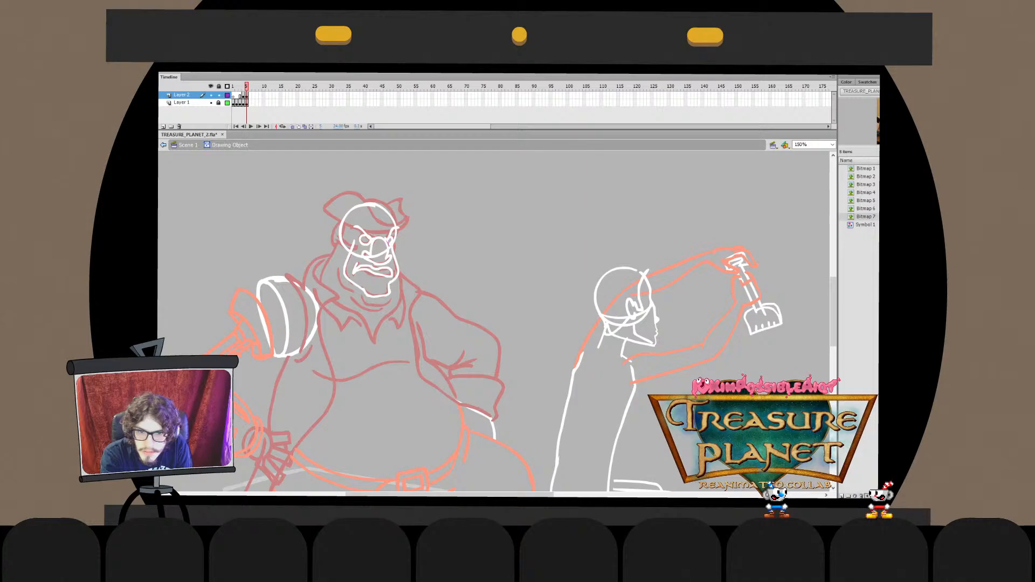
key("ctrl+equal")
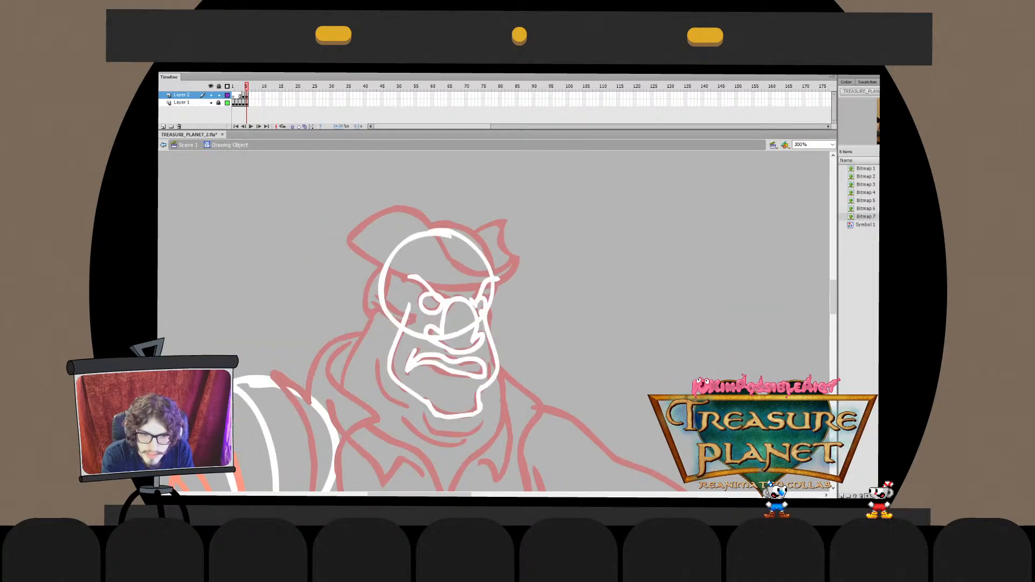
key("ctrl+z")
key("ctrl+y")
key("ctrl+minus")
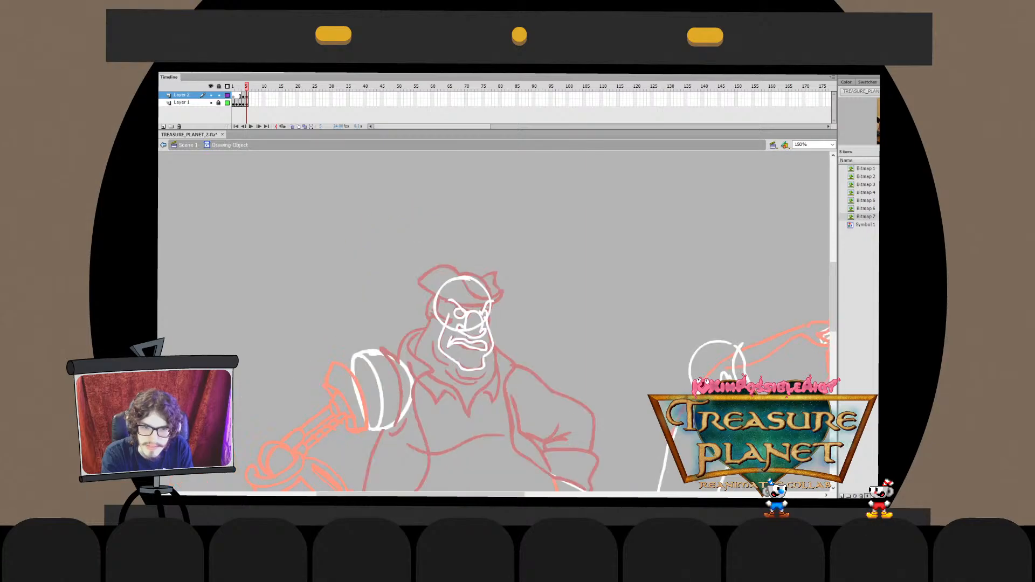
key("ctrl+e")
key("ctrl+equal")
key("ctrl+minus")
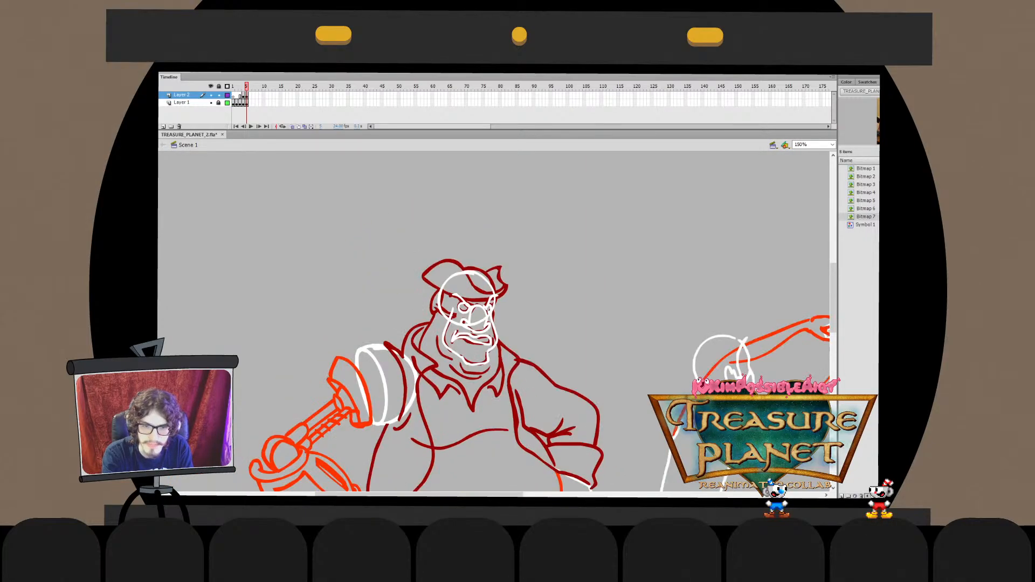
left_click_drag(466, 307, 395, 263)
left_click(211, 102)
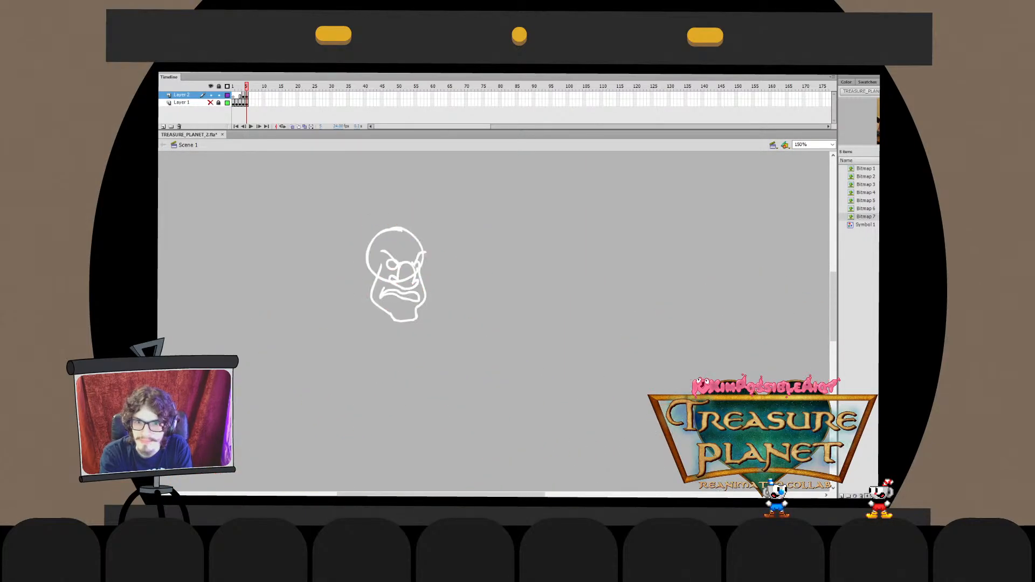
left_click(211, 102)
left_click(400, 295)
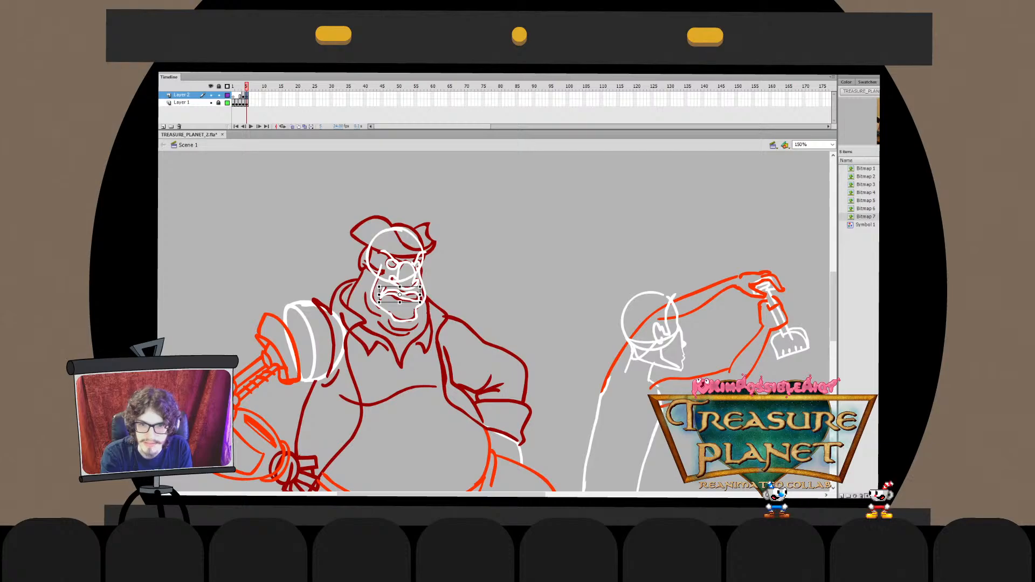
key("Escape")
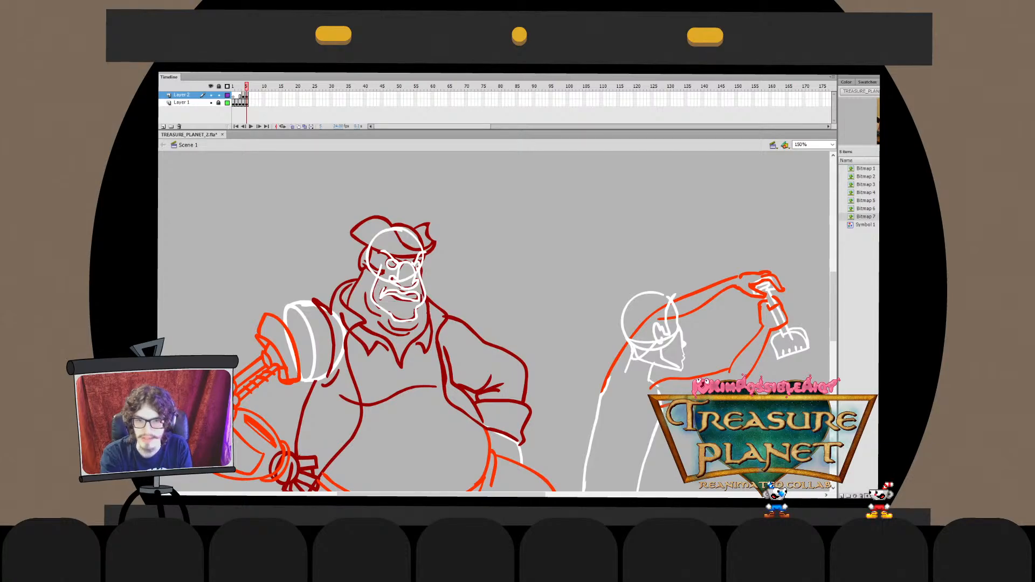
left_click_drag(518, 323, 454, 295)
left_click_drag(304, 234, 279, 317)
key("ctrl+z")
key("ctrl+z")
With Layer 1 shown as outlines, copy the near outer cheek line from the inked face on frame 4 into frame 5
key("ctrl+alt+shift+o")
key("comma")
key("comma")
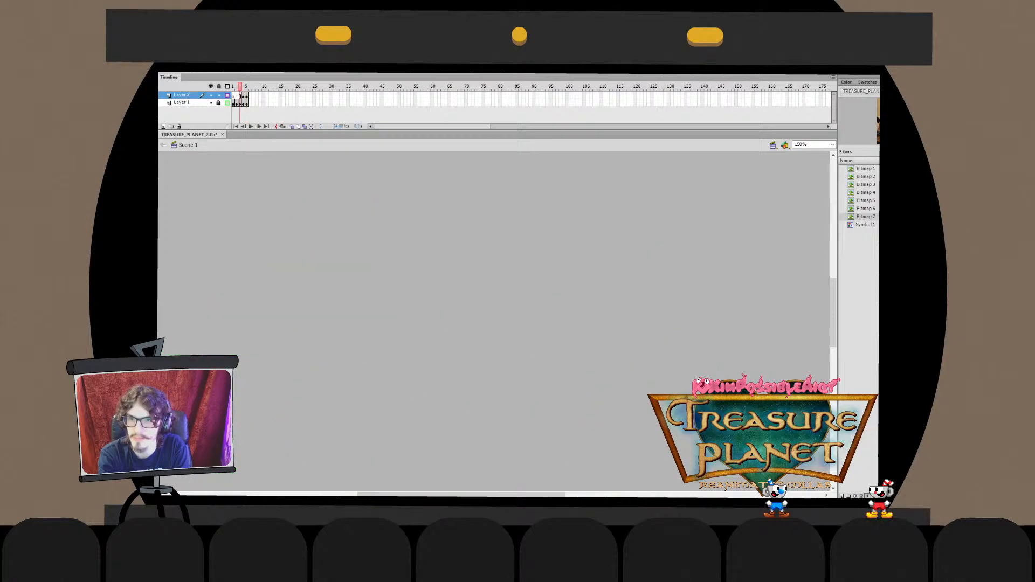
key("period")
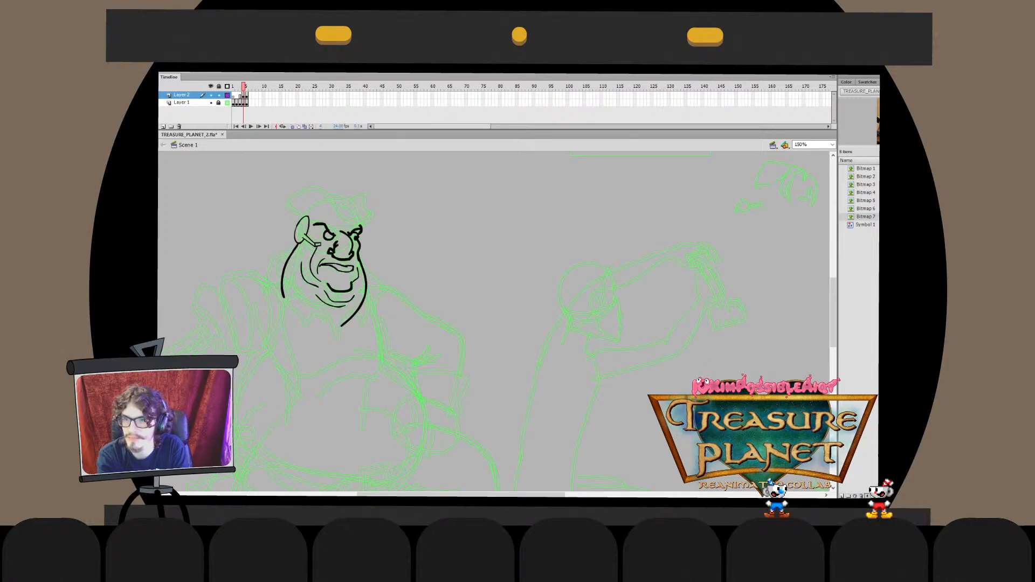
key("period")
key("comma")
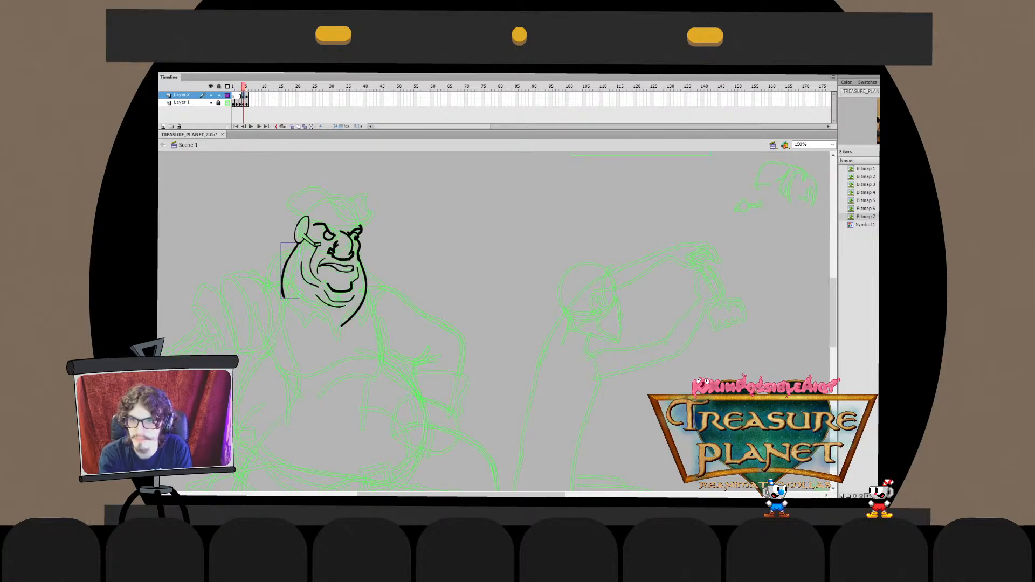
key("period")
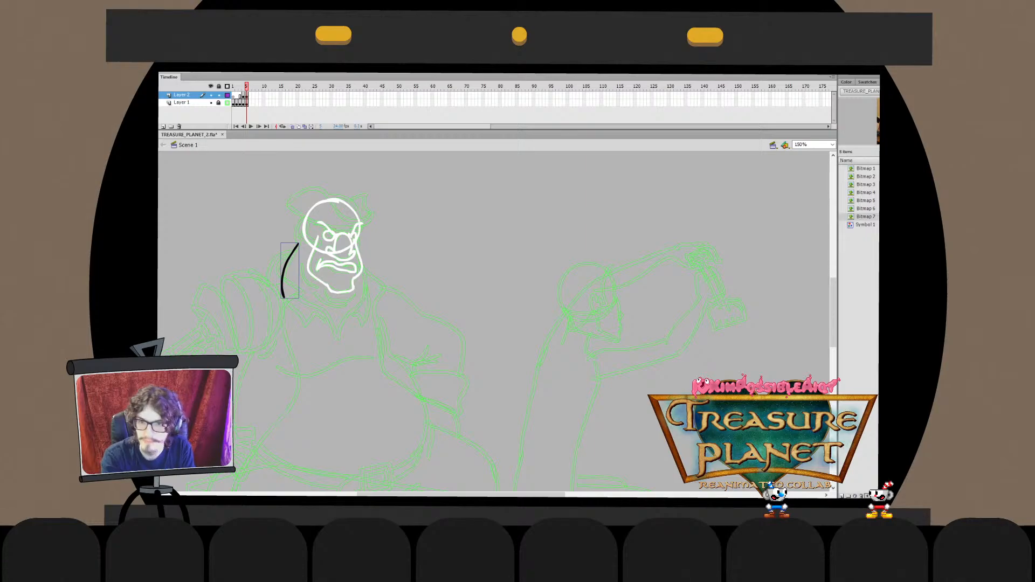
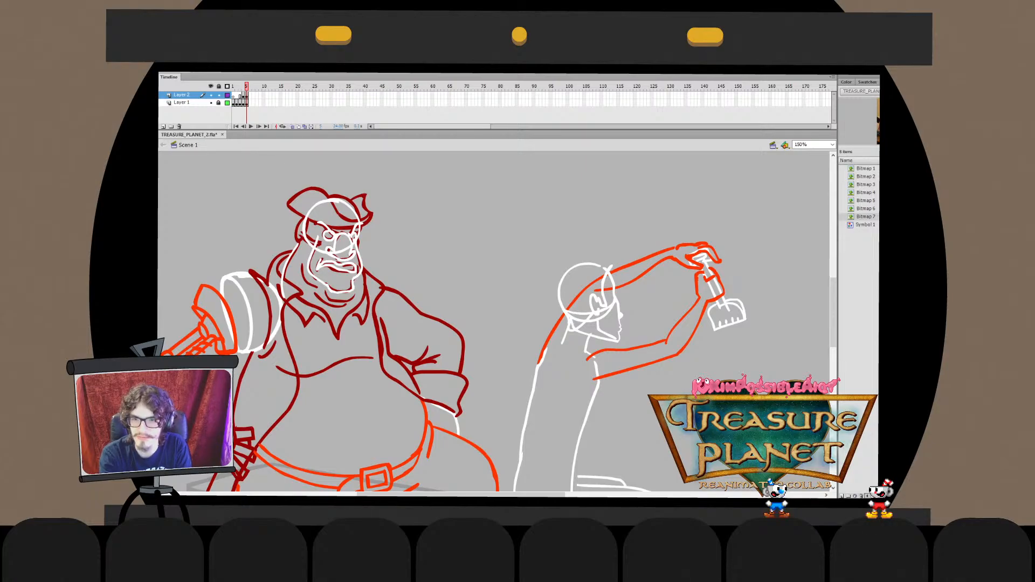
mouse_move(306, 218)
left_mouse_down()
mouse_move(295, 241)
mouse_move(305, 220)
left_mouse_up()
key("ctrl+z")
key("ctrl+z")
key("ctrl+z")
key("ctrl+z")
key("ctrl+z")
key("ctrl+z")
key("ctrl+z")
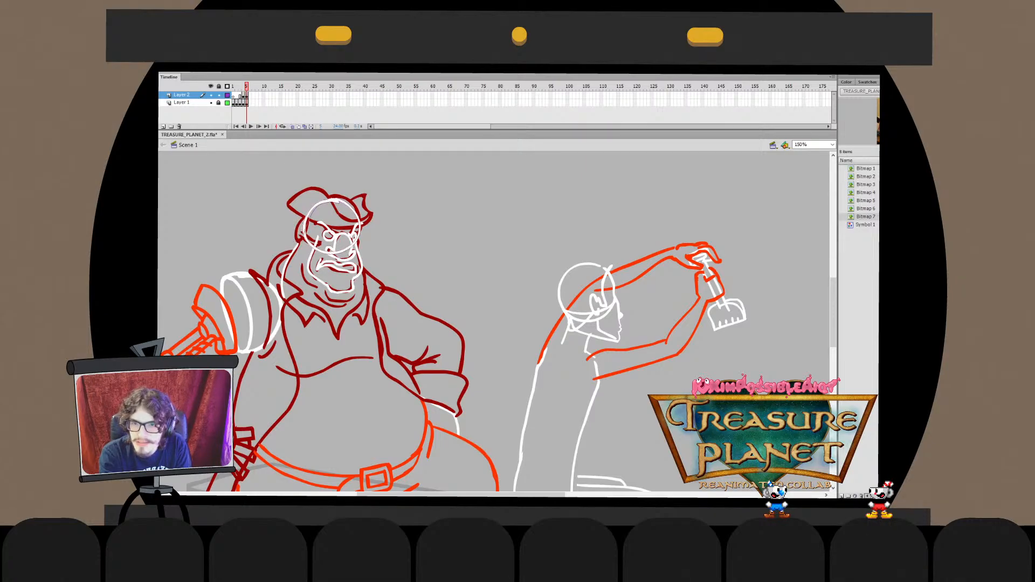
Draw the heavy man's near ear as a black oval beside the skull circle and fit it to the rough
left_click_drag(305, 218, 296, 240)
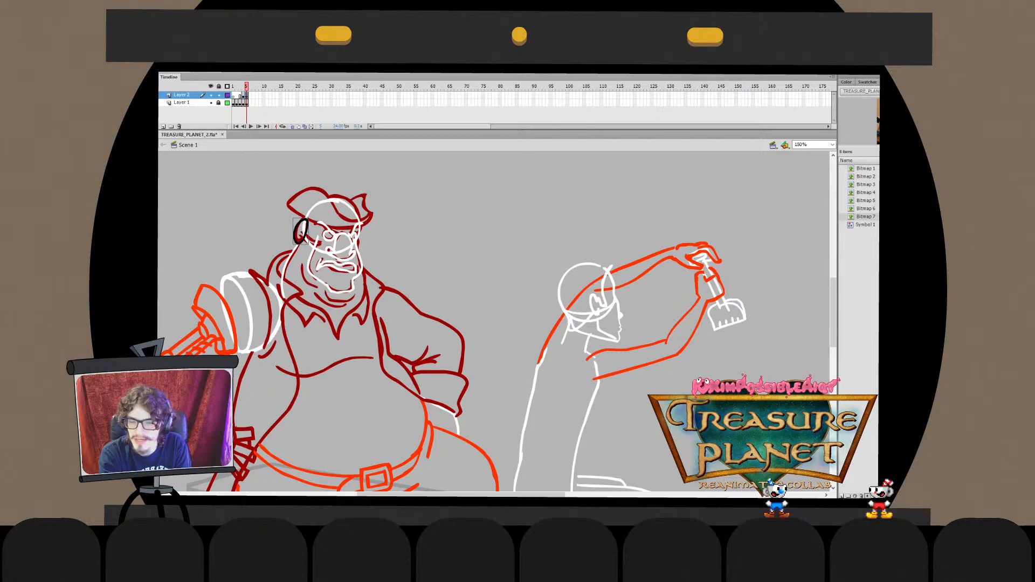
key("ctrl+z")
key("ctrl+z")
key("ctrl+z")
key("ctrl+y")
key("ctrl+y")
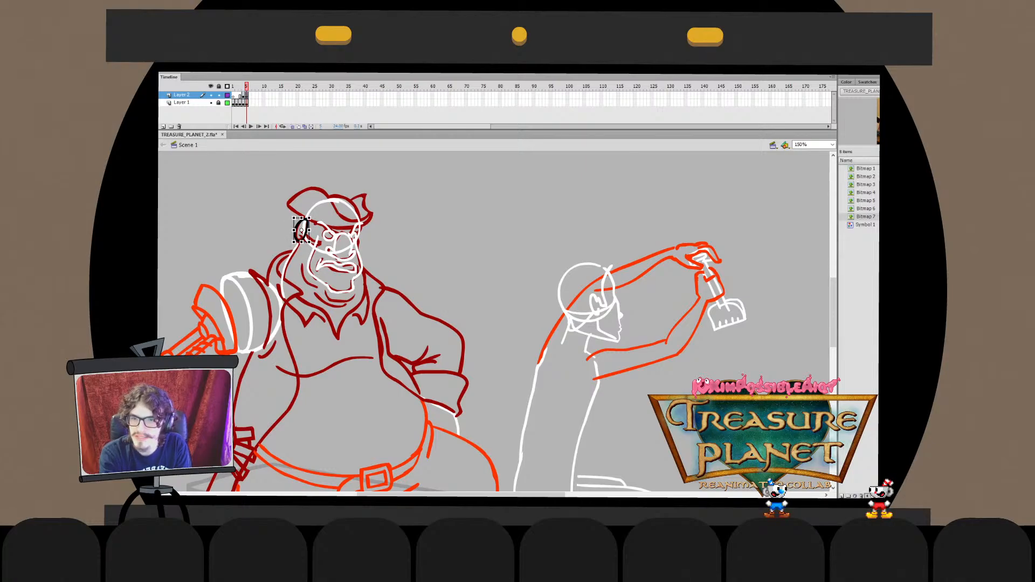
key("b")
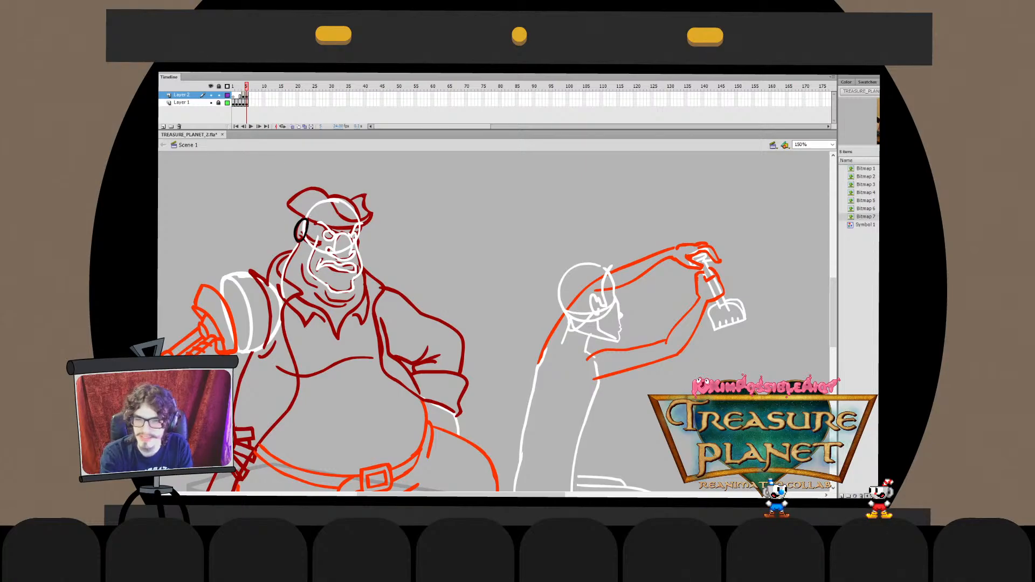
Draw the black sideburn running from the ear down toward the cheek, redrawing strokes until the shape fits
mouse_move(302, 240)
left_mouse_down()
mouse_move(322, 247)
mouse_move(298, 228)
left_mouse_up()
key("ctrl+z")
key("ctrl+z")
key("ctrl+z")
key("ctrl+z")
key("ctrl+z")
Shorten the sideburn's ear end inside its drawing object so it meets the ear cleanly
key("q")
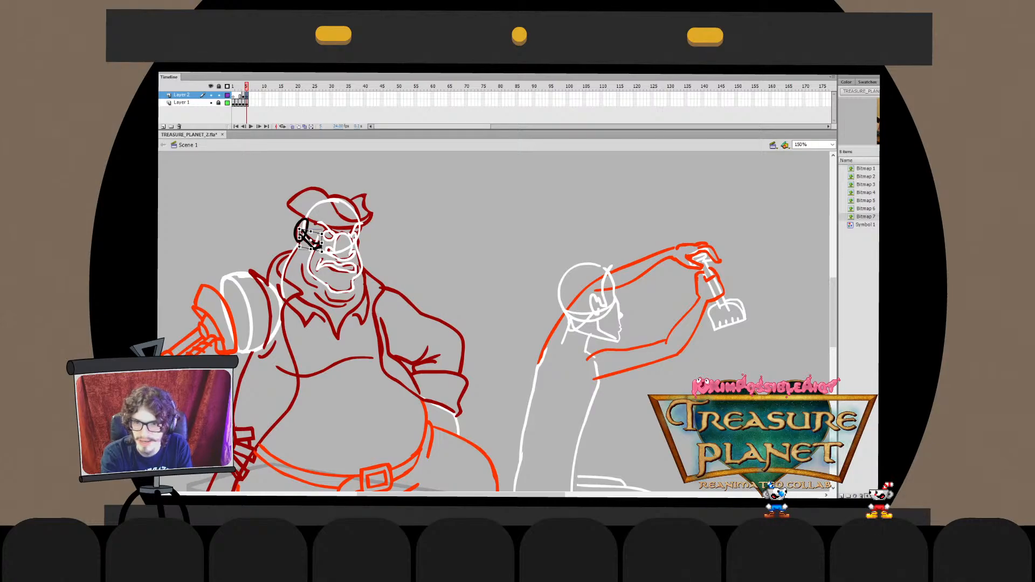
double_click(310, 245)
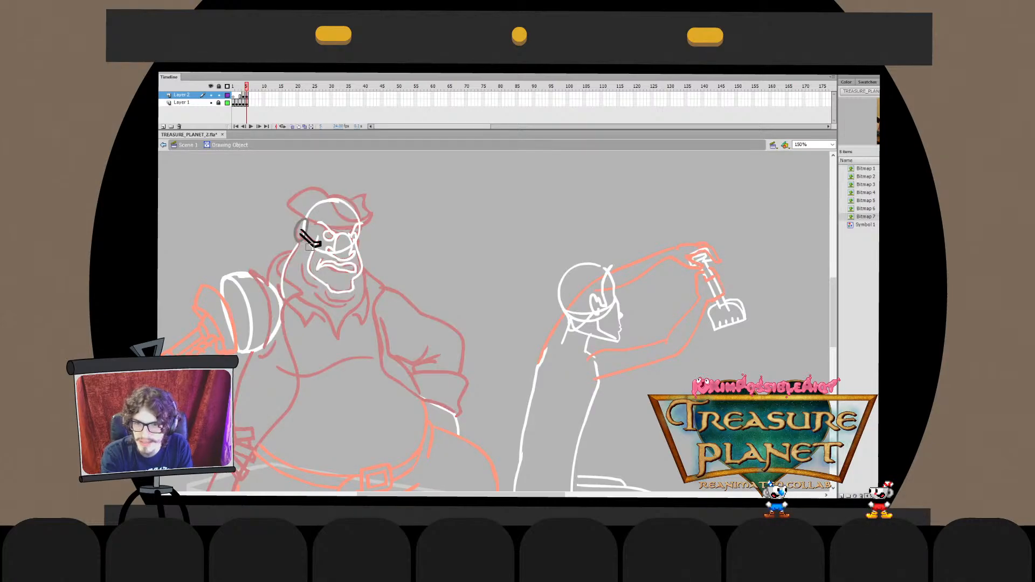
left_click(305, 240)
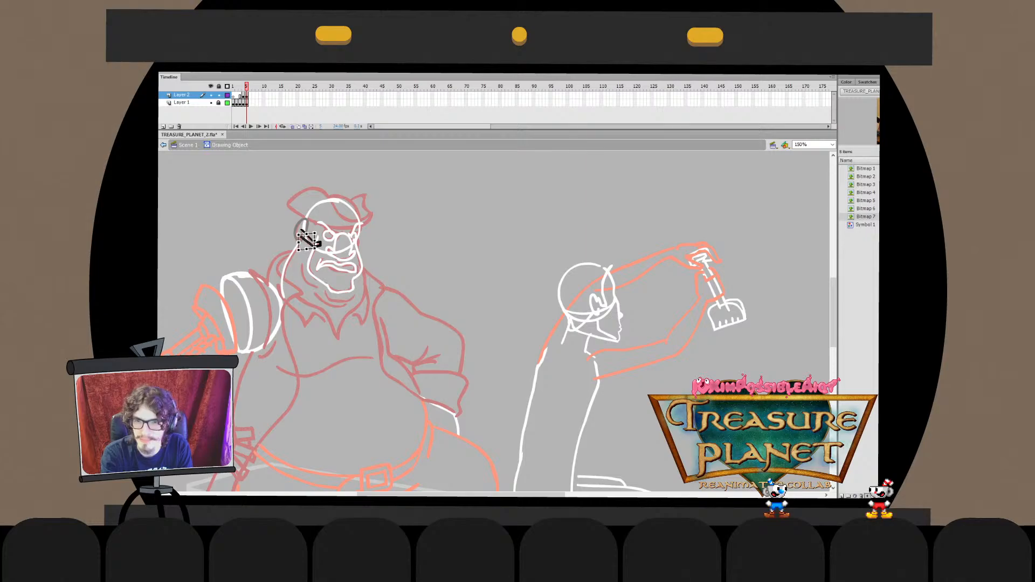
key("Escape")
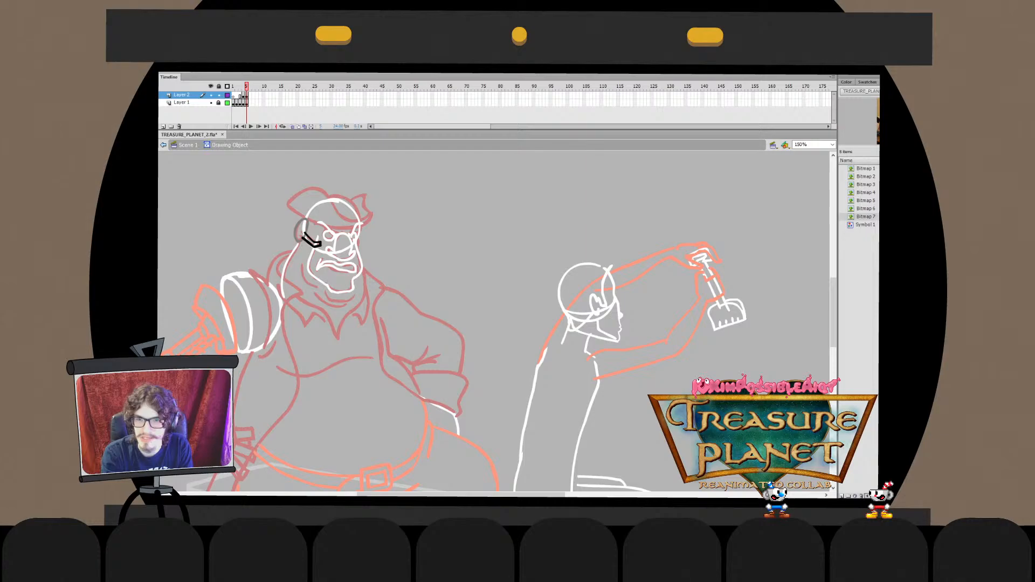
key("ctrl+e")
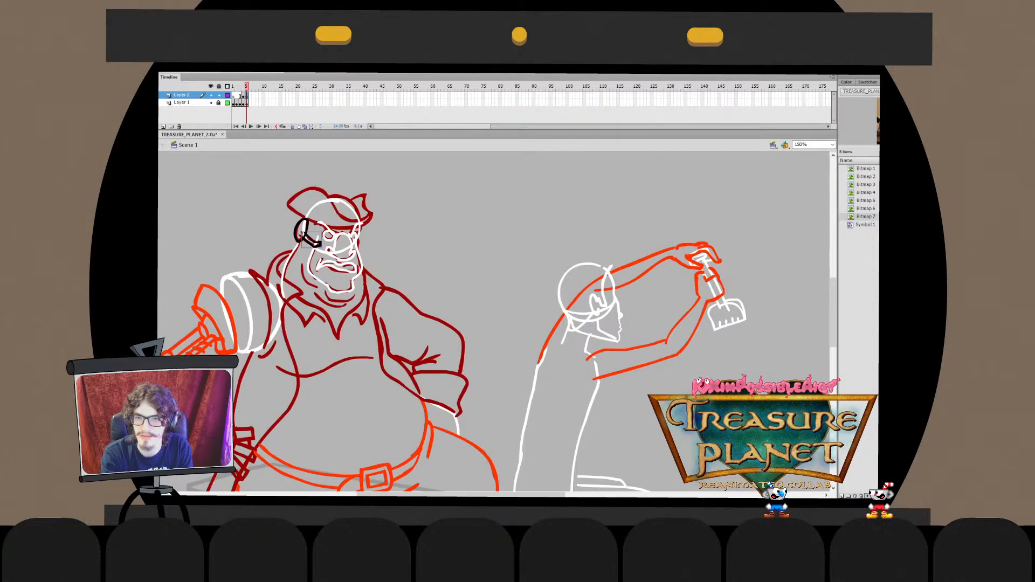
Combine the ear and sideburn into one drawing object and refine the junction between them inside it
double_click(312, 237)
key("ctrl+e")
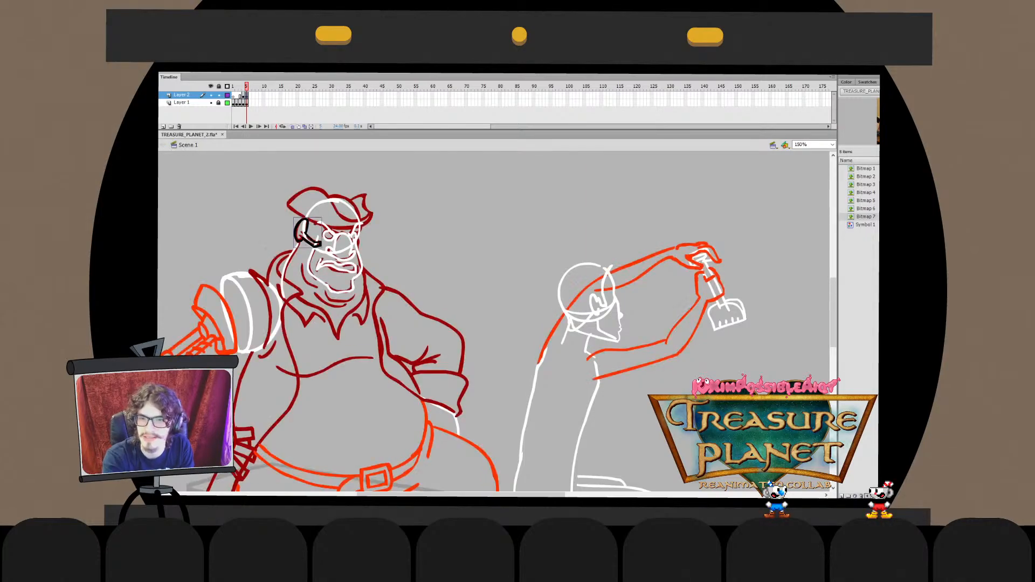
double_click(307, 232)
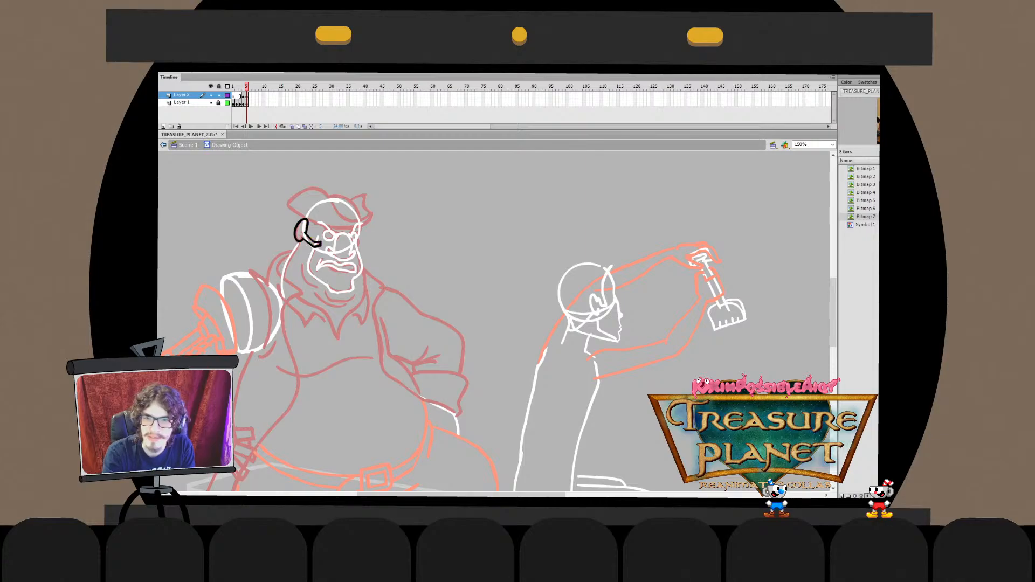
key("ctrl+e")
double_click(307, 233)
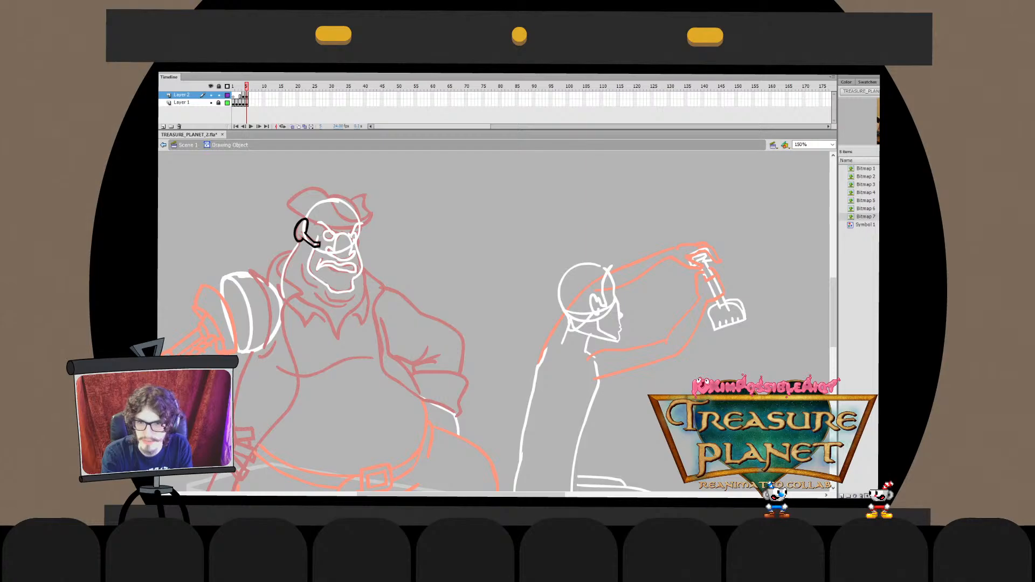
key("ctrl+e")
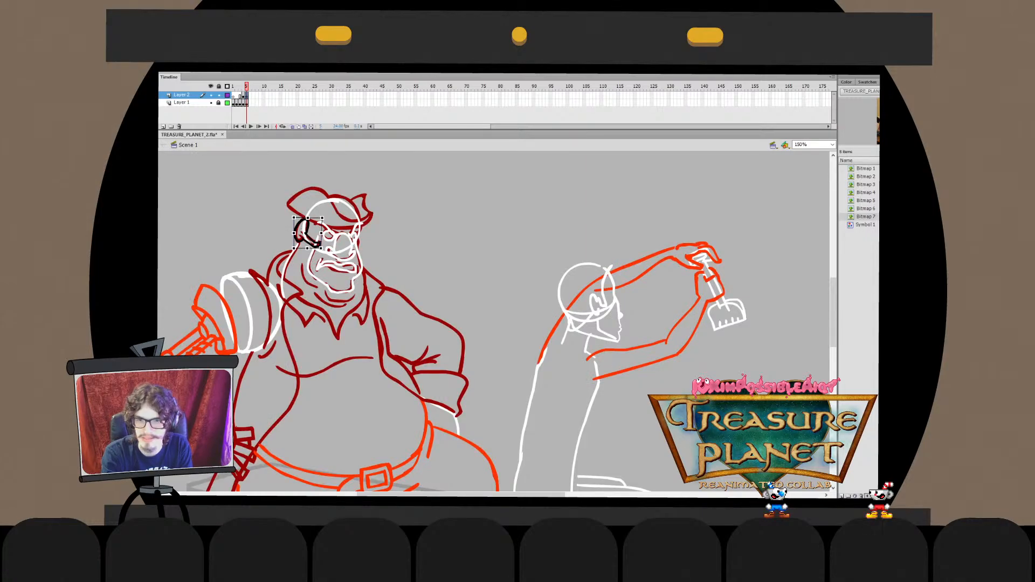
double_click(301, 232)
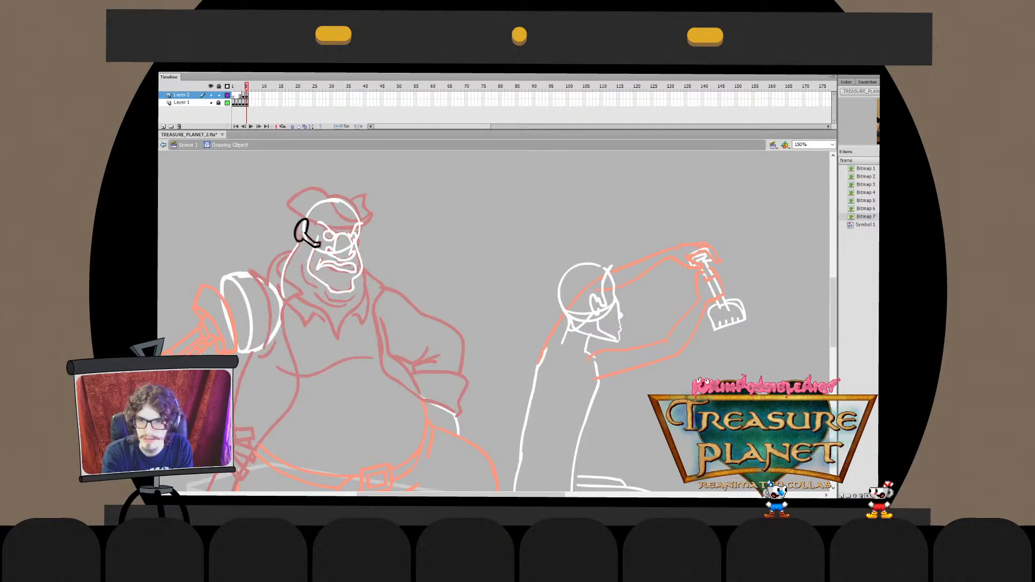
key("ctrl+e")
double_click(302, 231)
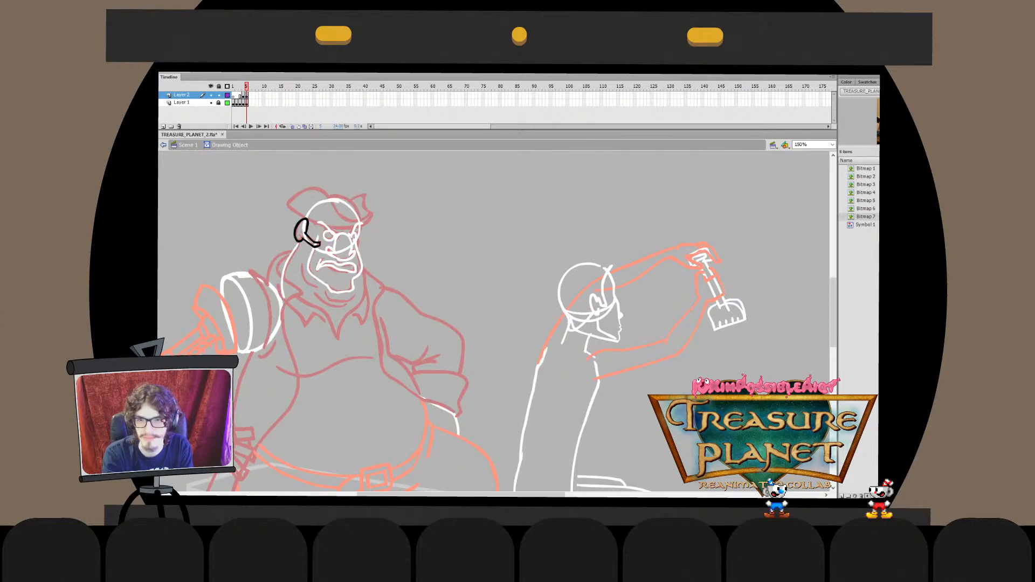
key("ctrl+e")
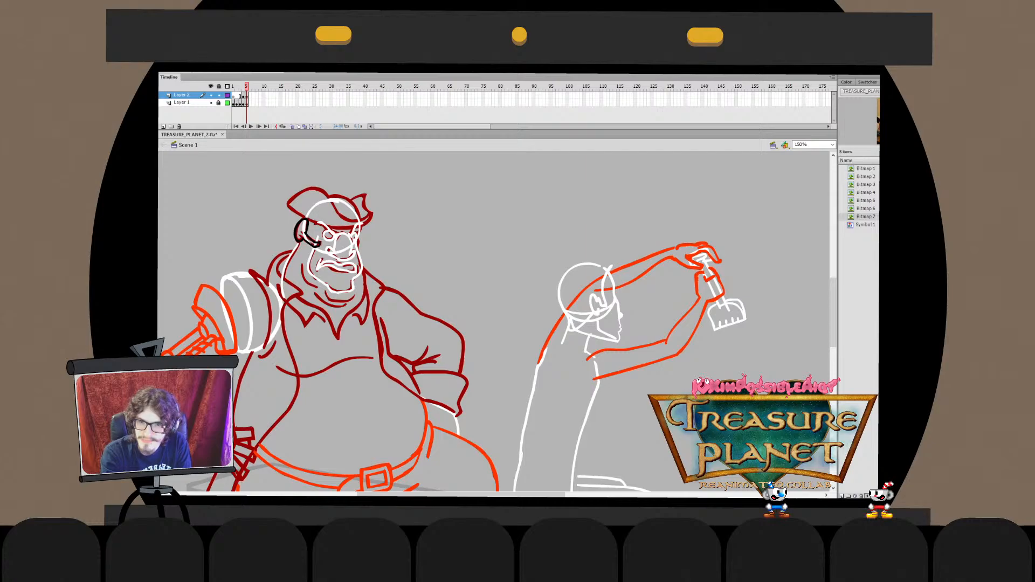
Recolour the heavy man's white face, skull circle, ear and near neck lines black
scroll(496, 331, "down", 1)
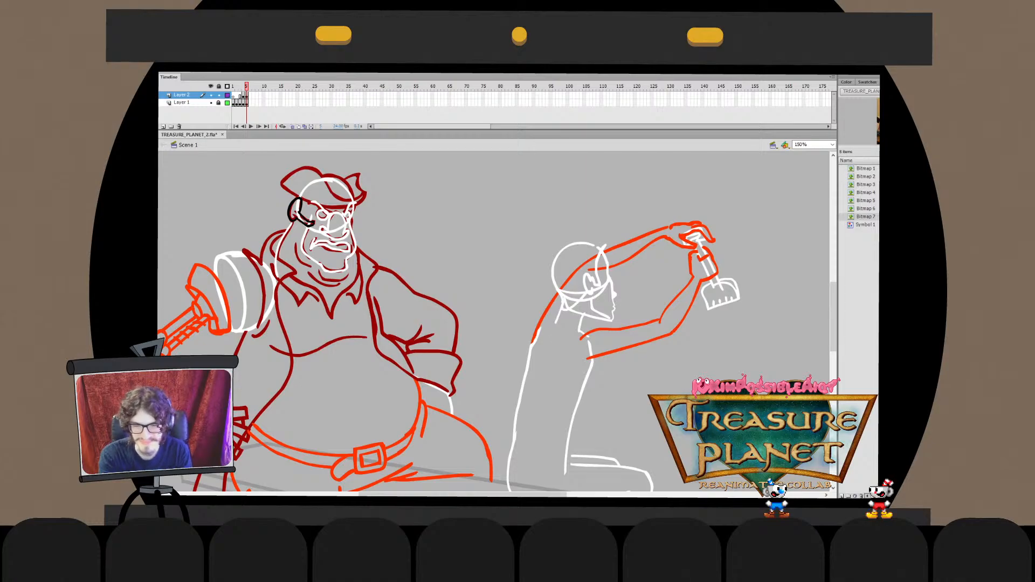
scroll(497, 331, "up", 2)
scroll(480, 353, "left", 3)
left_click_drag(454, 205, 338, 299)
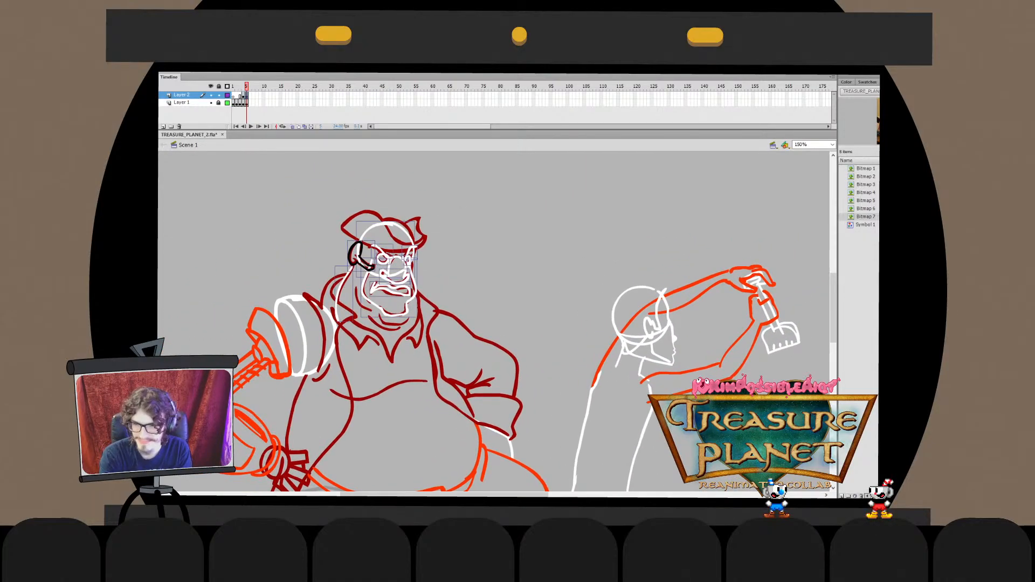
double_click(367, 269)
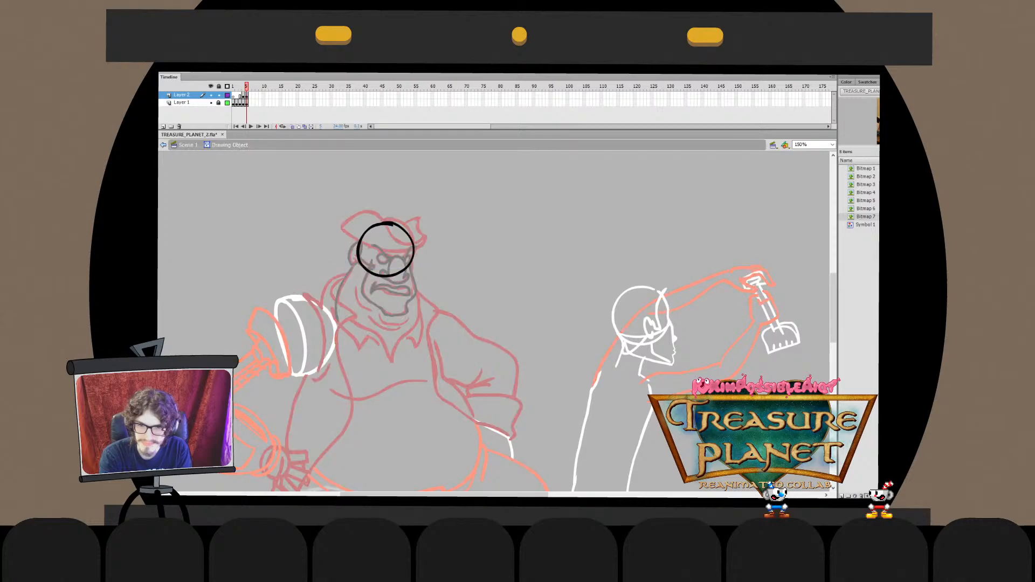
double_click(357, 276)
Draw a black crease curving under the heavy man's chin, undoing and redrawing the stroke until it fits
left_click(358, 276)
left_click_drag(355, 286, 393, 325)
key("ctrl+z")
mouse_move(355, 287)
left_mouse_down()
mouse_move(388, 325)
mouse_move(375, 309)
mouse_move(408, 325)
mouse_move(411, 309)
mouse_move(362, 306)
mouse_move(403, 323)
left_mouse_up()
key("ctrl+z")
key("ctrl+z")
key("ctrl+z")
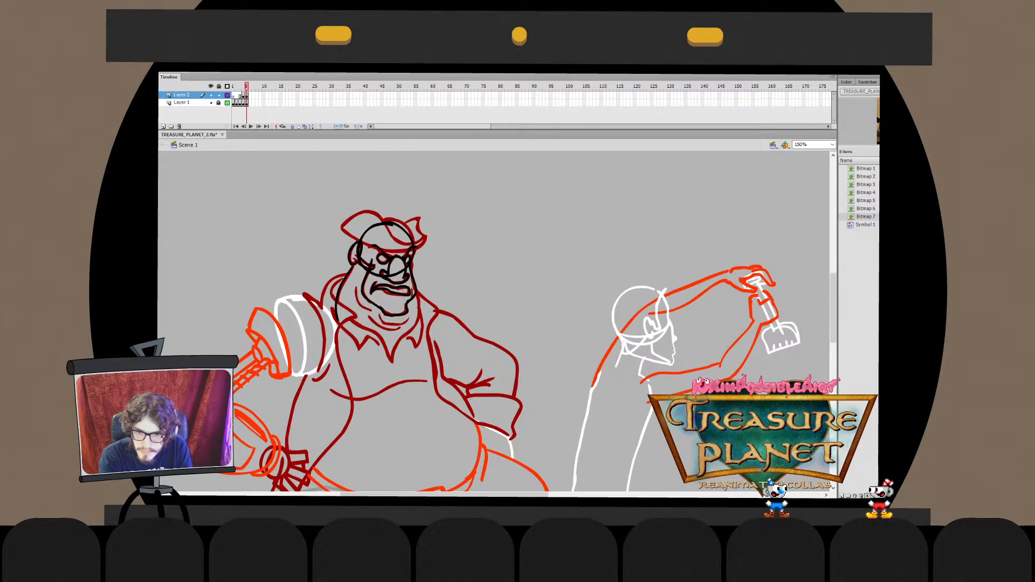
mouse_move(362, 306)
left_mouse_down()
mouse_move(407, 325)
mouse_move(392, 324)
mouse_move(404, 320)
left_mouse_up()
key("ctrl+z")
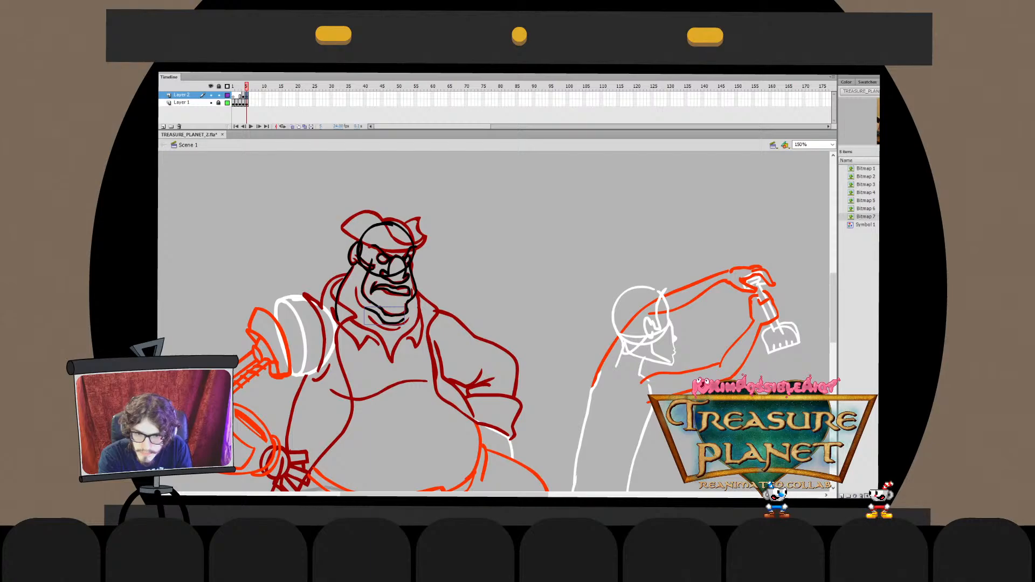
Refine the chin crease inside its drawing object and add a shorter black crease beneath it
double_click(384, 317)
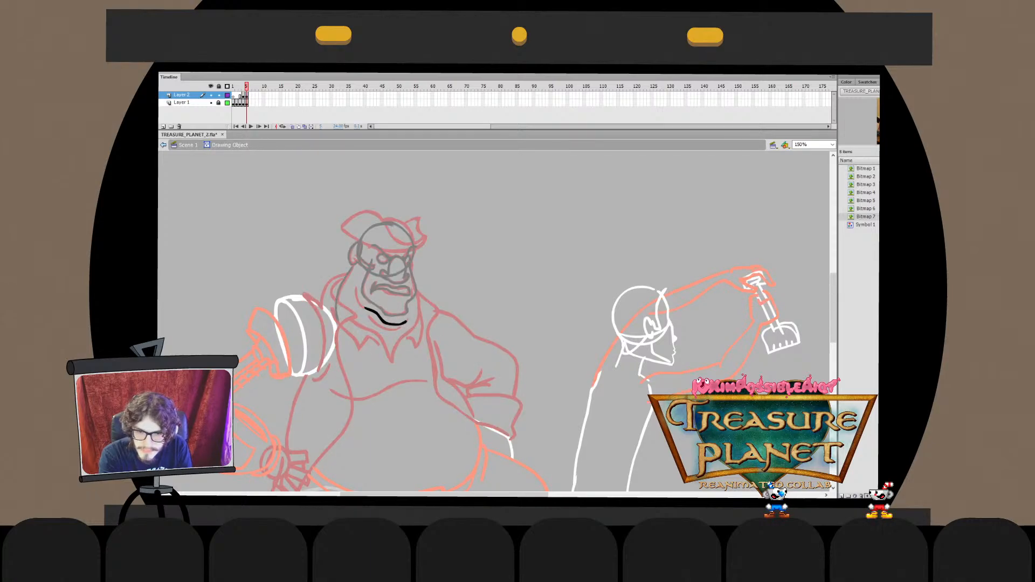
double_click(396, 313)
double_click(394, 323)
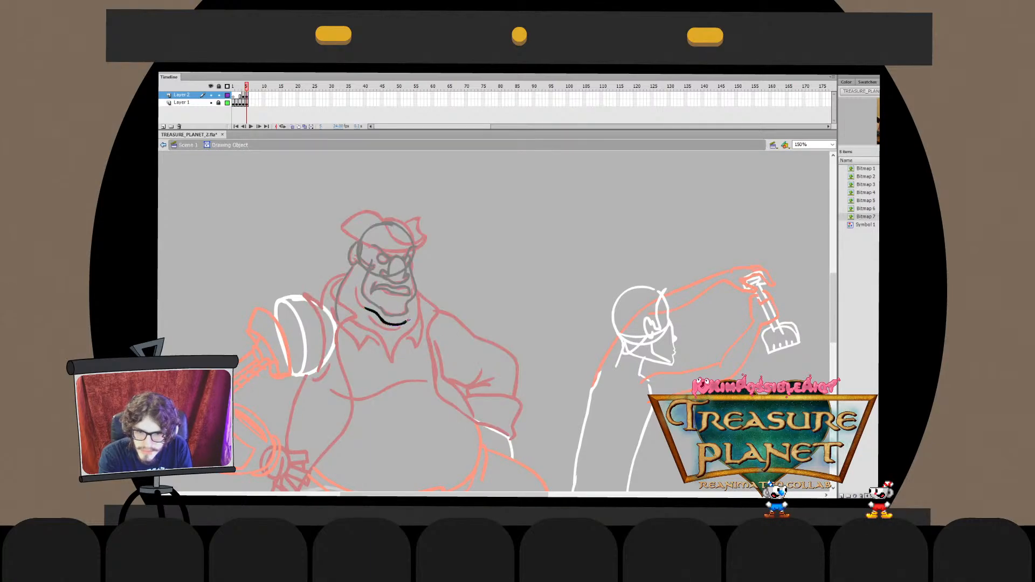
double_click(395, 310)
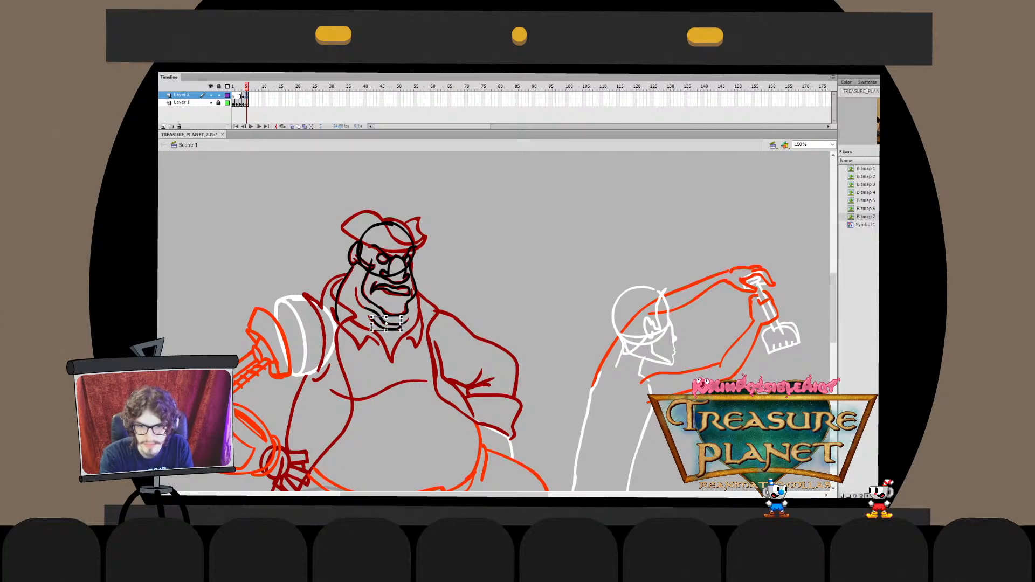
Tidy the ends of the shorter lower chin crease inside its drawing object
double_click(386, 325)
double_click(395, 311)
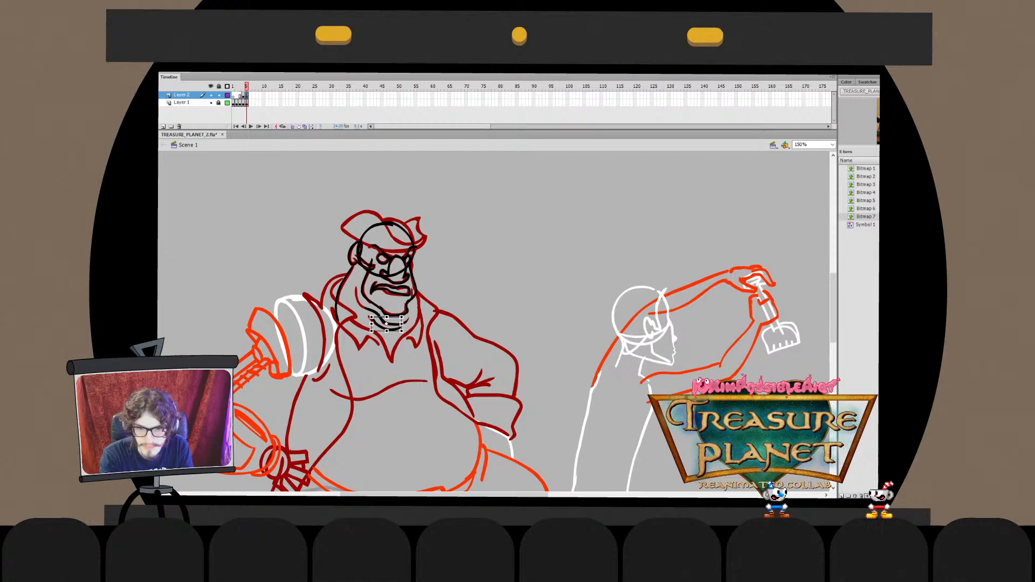
key("Escape")
double_click(384, 325)
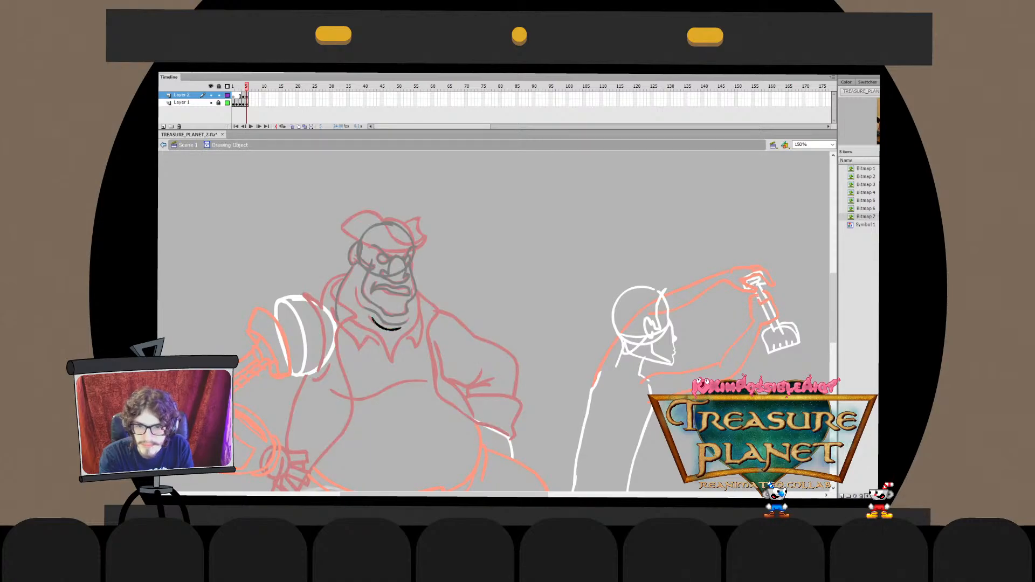
double_click(401, 323)
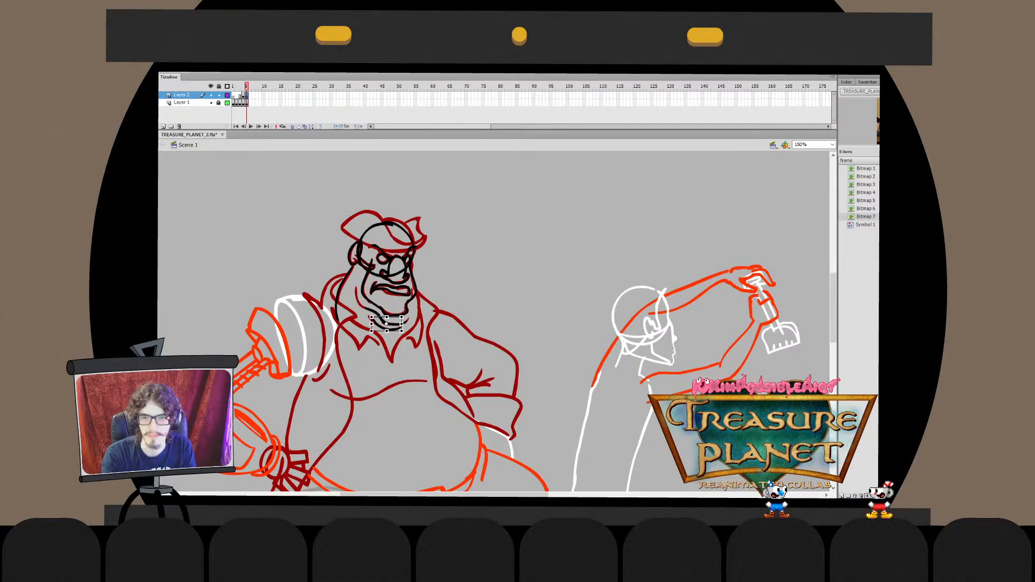
key("Escape")
left_click(386, 324)
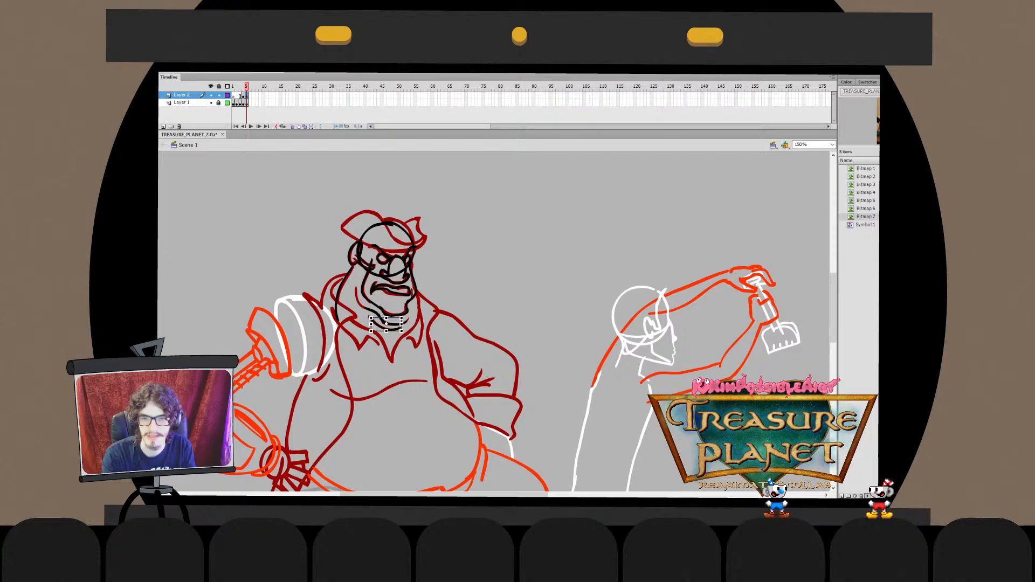
double_click(386, 324)
double_click(401, 323)
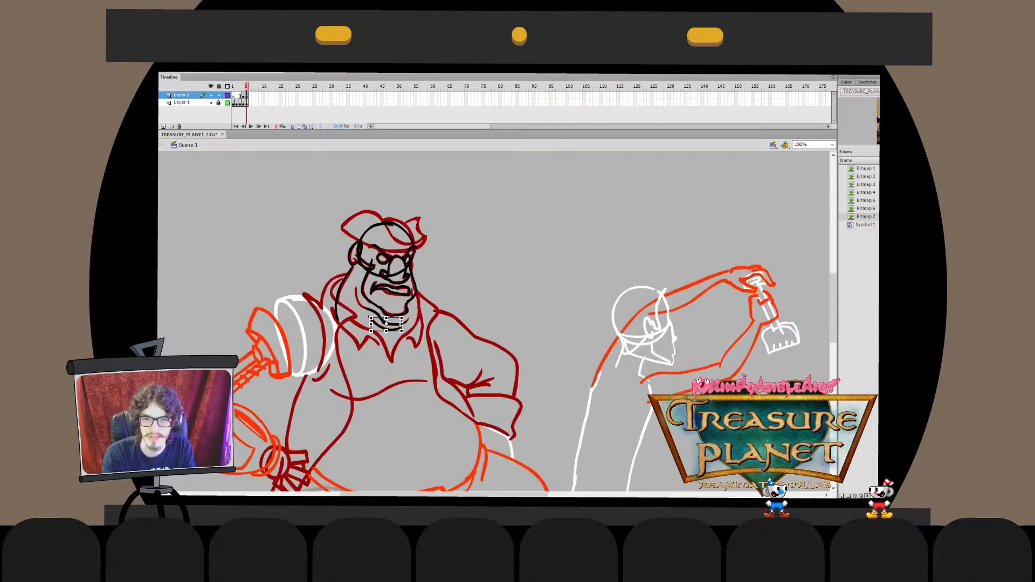
Move both chin creases in place into the jaw outline's drawing object
left_click(386, 326)
left_click(394, 323, "shift")
key("Delete")
double_click(395, 314)
key("ctrl+shift+v")
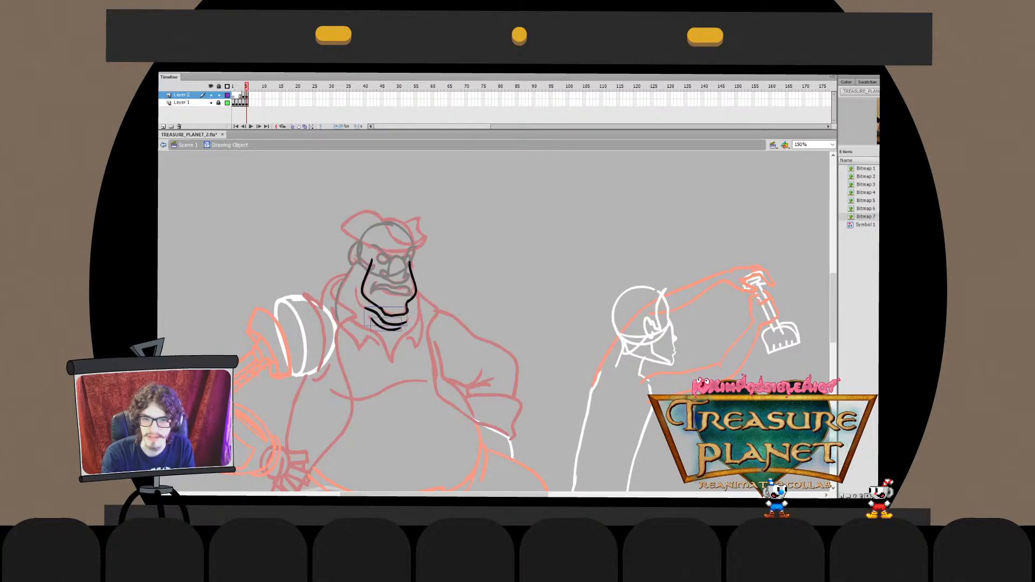
key("Escape")
key("Escape")
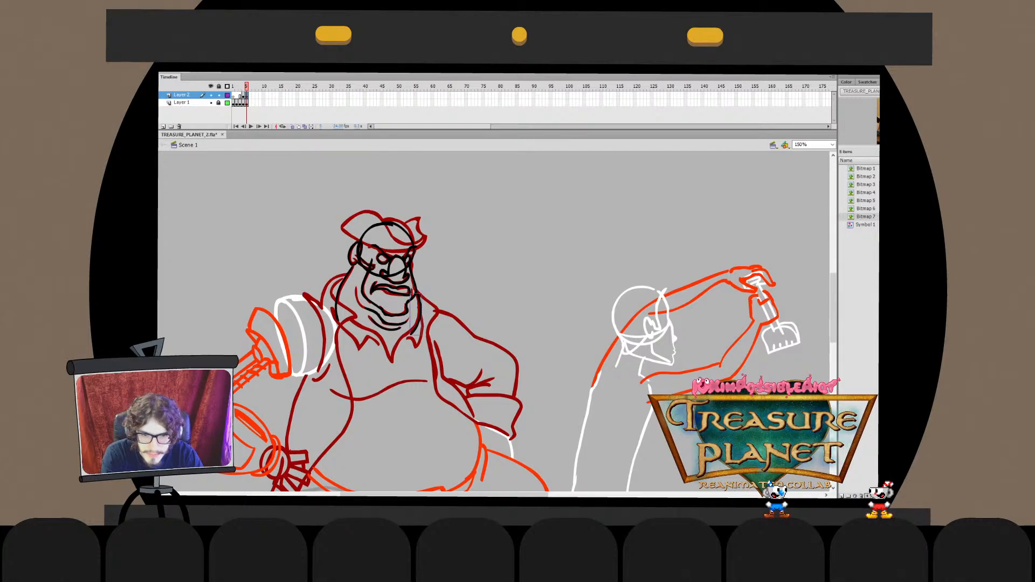
Draw the black far-side neck line from the jaw down toward the collar, undoing strokes until it fits
key("ctrl+z")
key("ctrl+z")
key("ctrl+z")
key("ctrl+z")
key("ctrl+z")
key("ctrl+z")
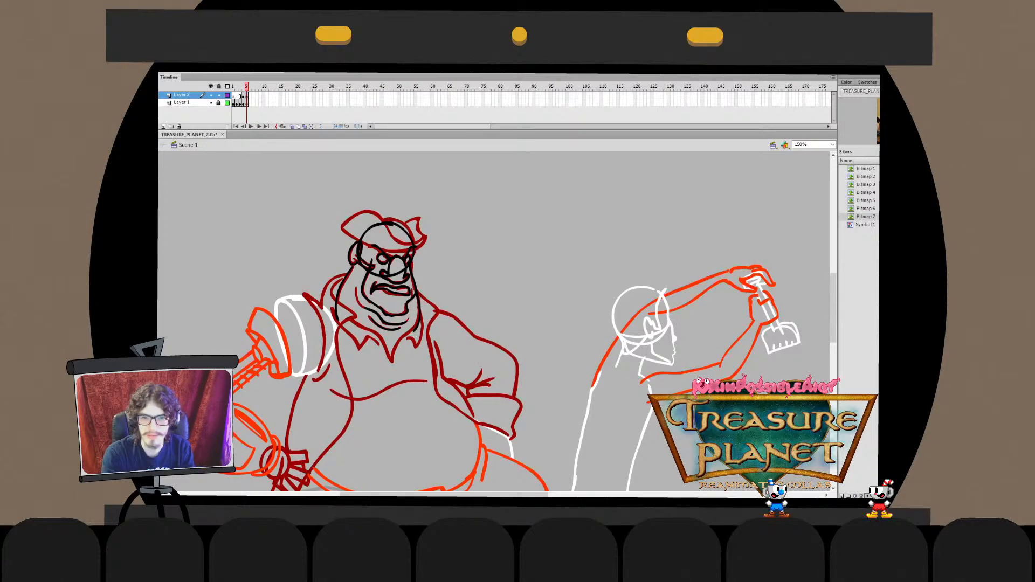
key("ctrl+z")
key("ctrl+z")
key("ctrl+z")
key("ctrl+z")
key("ctrl+z")
key("ctrl+z")
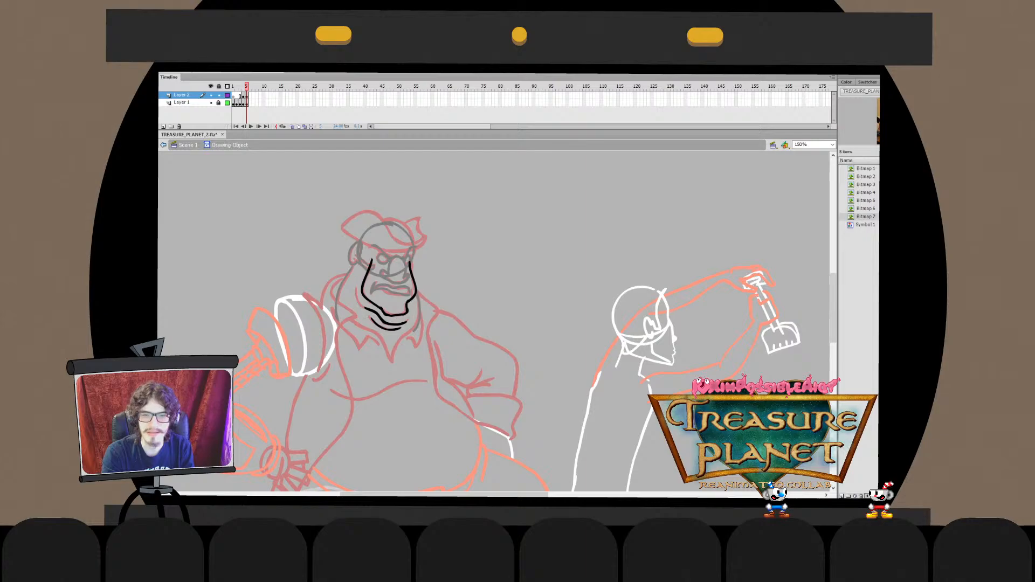
Shorten the far-side neck line slightly and adjust its upper end inside its drawing object
left_click(417, 311)
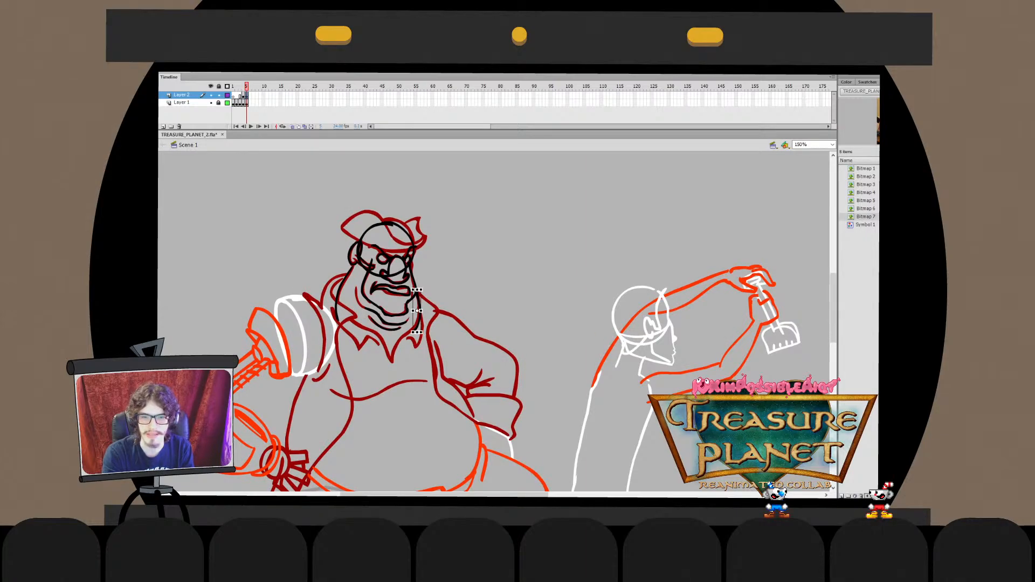
left_click_drag(417, 332, 417, 331)
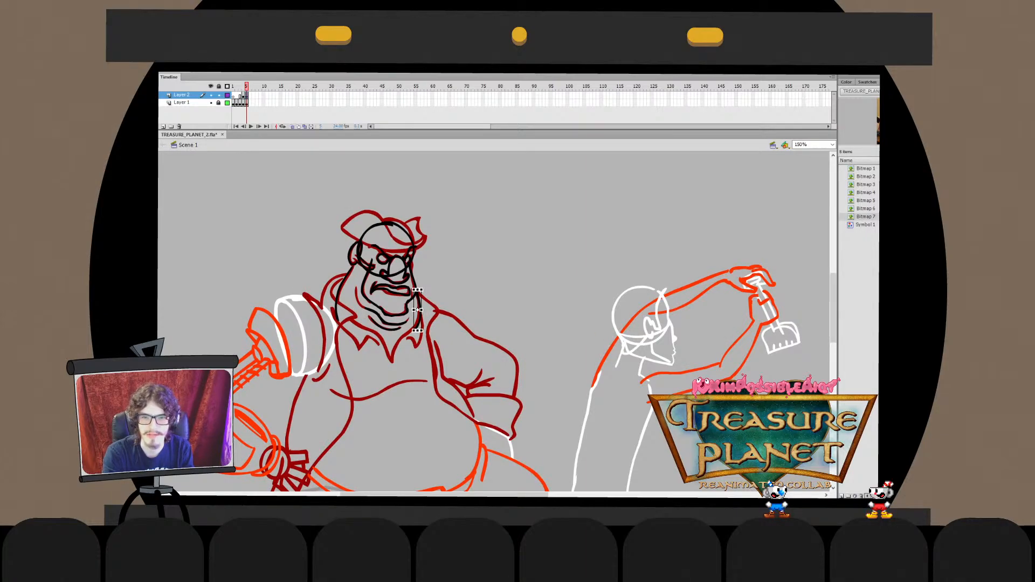
double_click(417, 311)
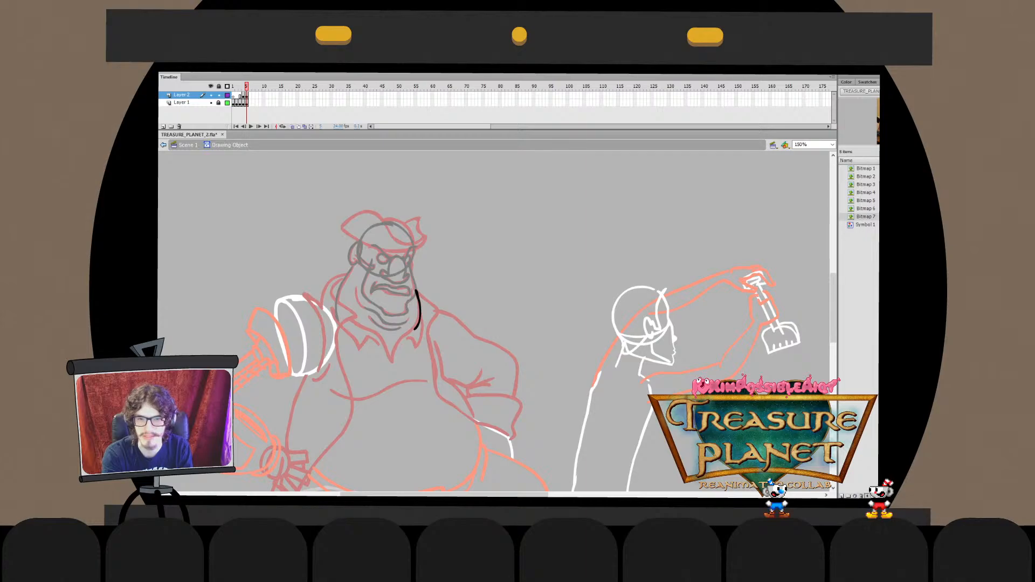
left_click_drag(413, 293, 415, 291)
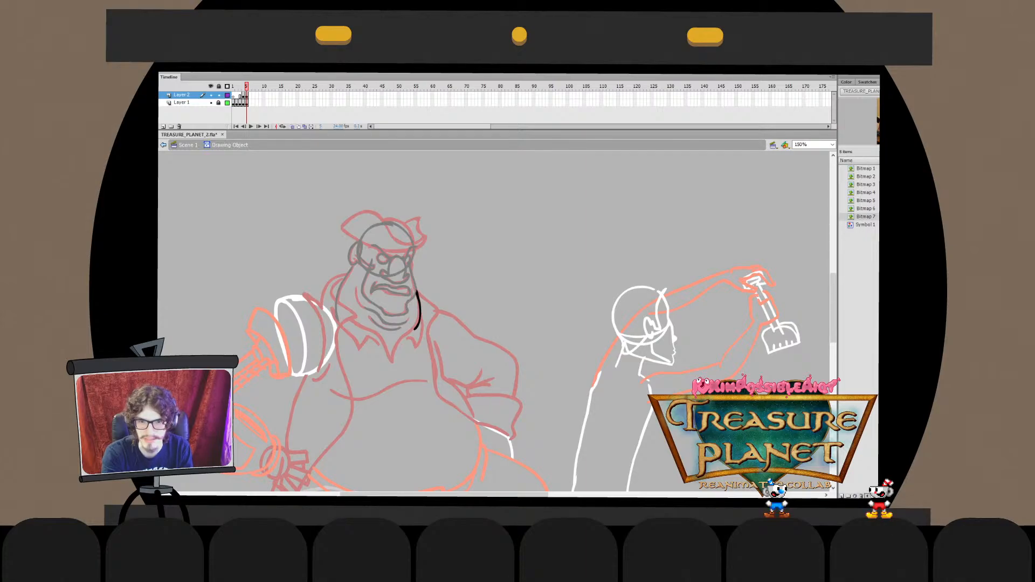
key("ctrl+e")
key("ctrl+shift+a")
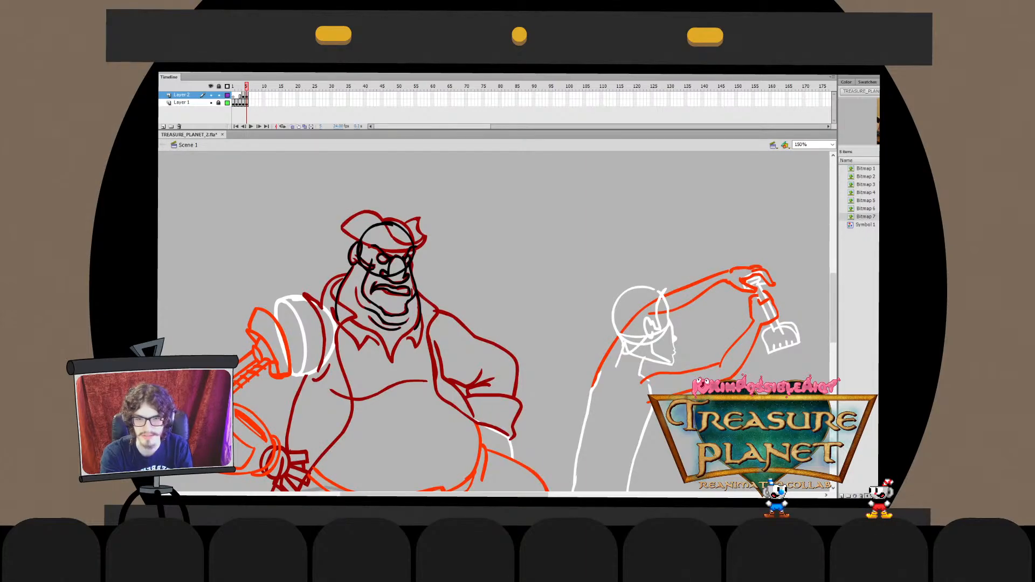
Stretch the near-side neck line slightly outward to fit the rough between ear and collar
left_click(342, 285)
key("q")
left_click_drag(336, 293, 333, 294)
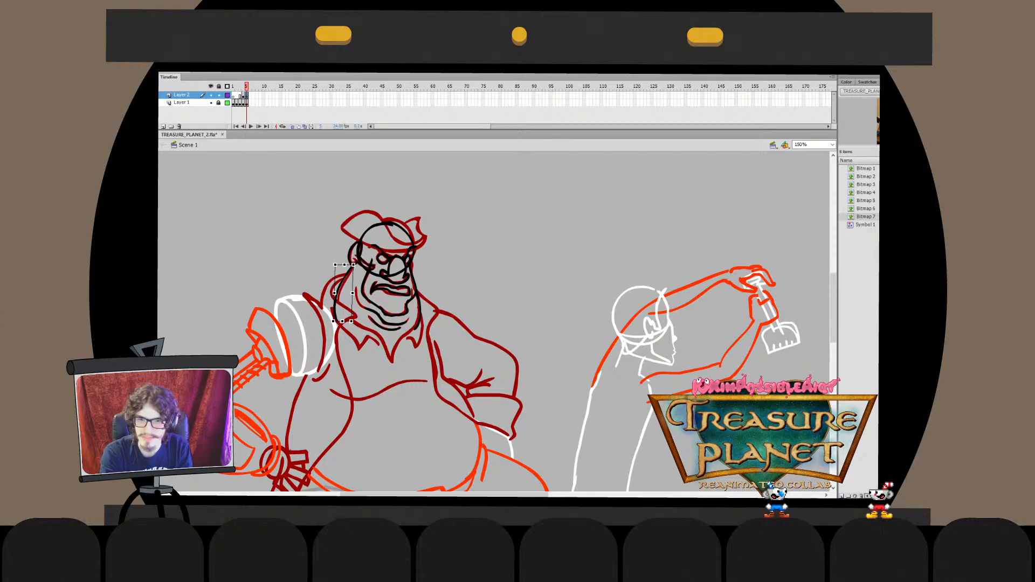
key("ctrl+shift+a")
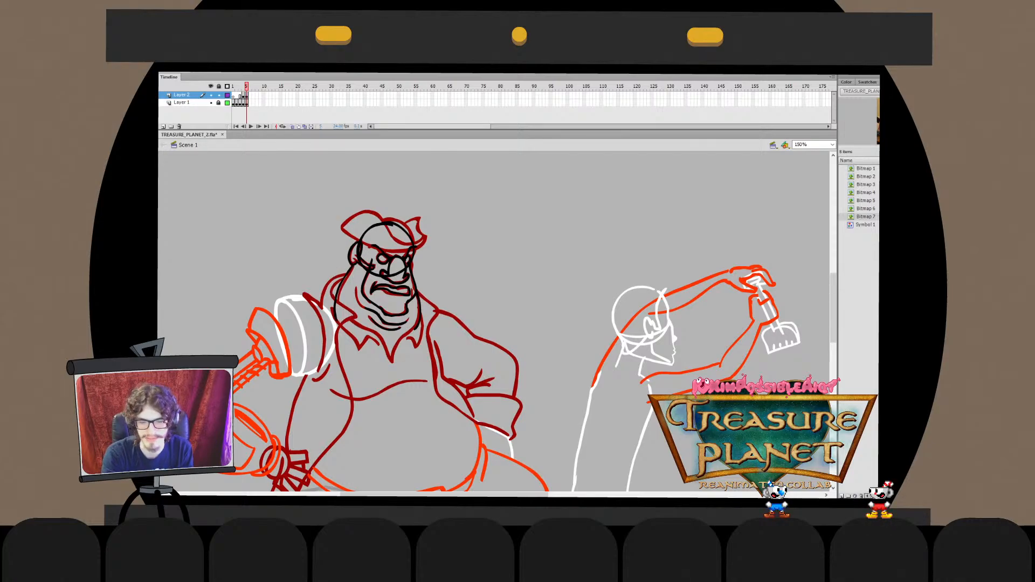
Draw a black arc over the crown of the skull circle, redrawing it as needed, and lower its top slightly
left_click_drag(485, 323, 469, 301)
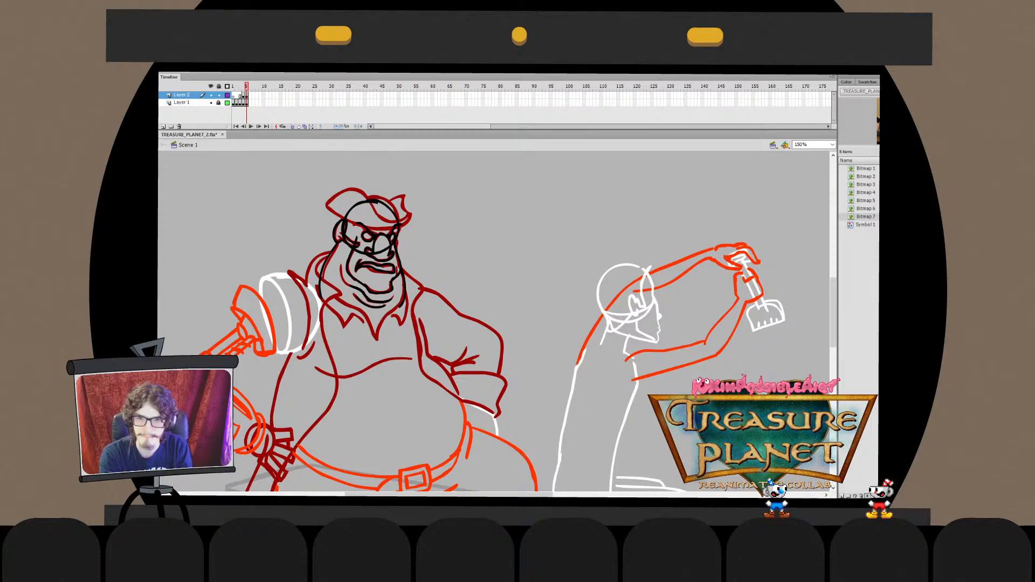
mouse_move(400, 221)
left_mouse_down()
mouse_move(369, 196)
mouse_move(348, 221)
left_mouse_up()
key("ctrl+z")
key("ctrl+z")
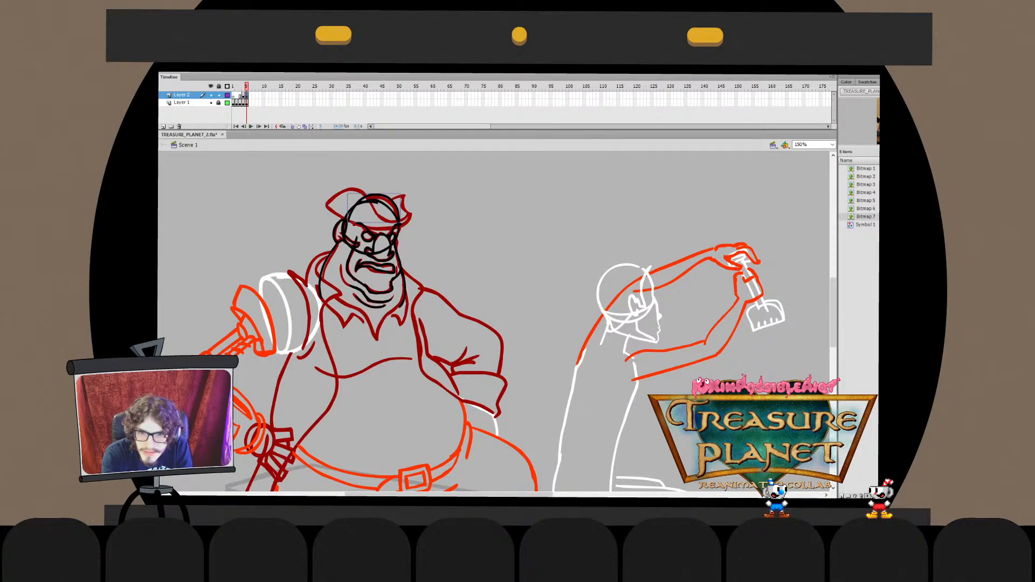
key("q")
left_click_drag(400, 194, 400, 196)
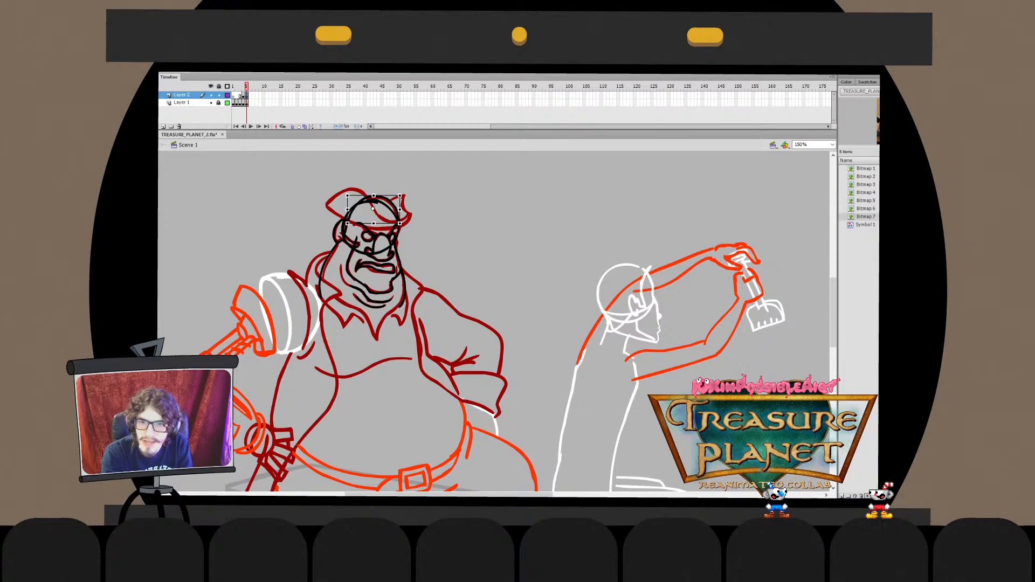
Adjust the crown arc's far end inside its drawing object and fine-tune the whole arc's width and height
double_click(398, 218)
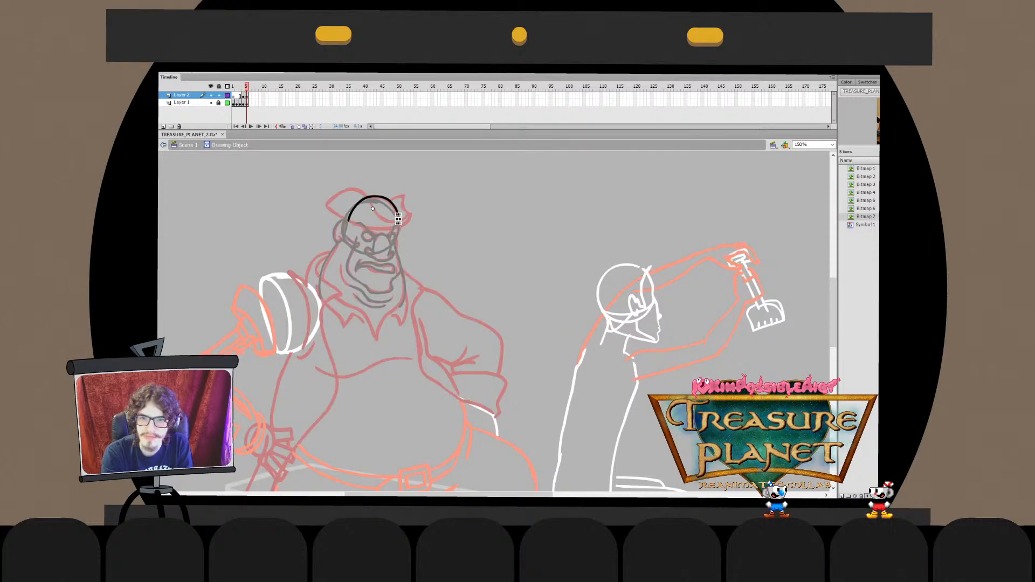
double_click(419, 288)
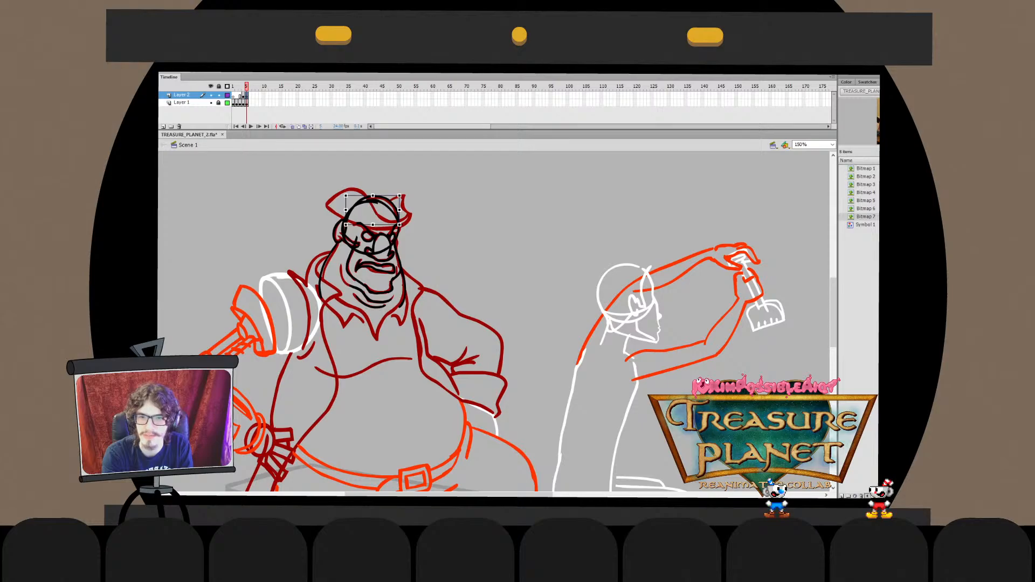
left_click_drag(347, 210, 399, 195)
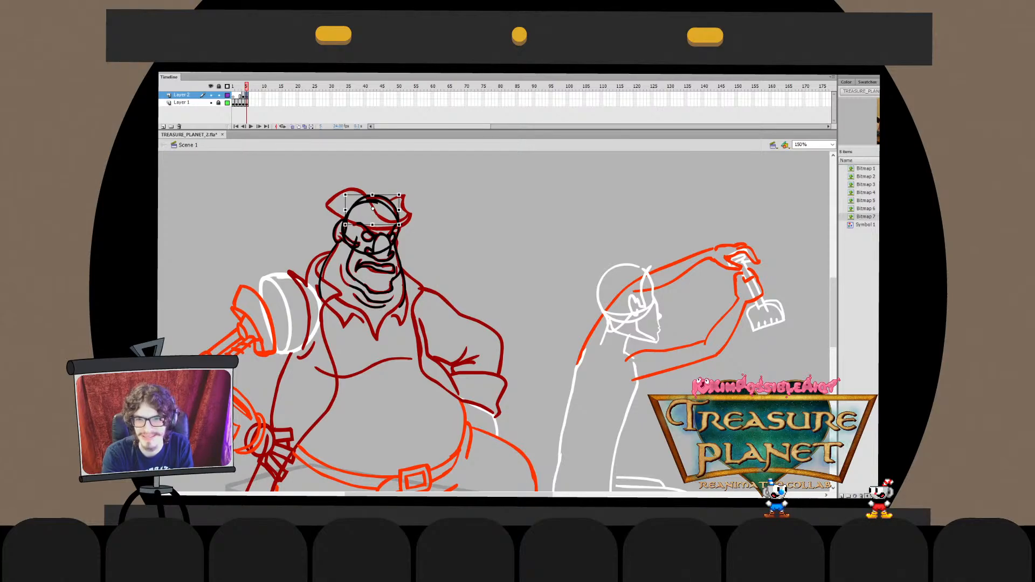
key("Escape")
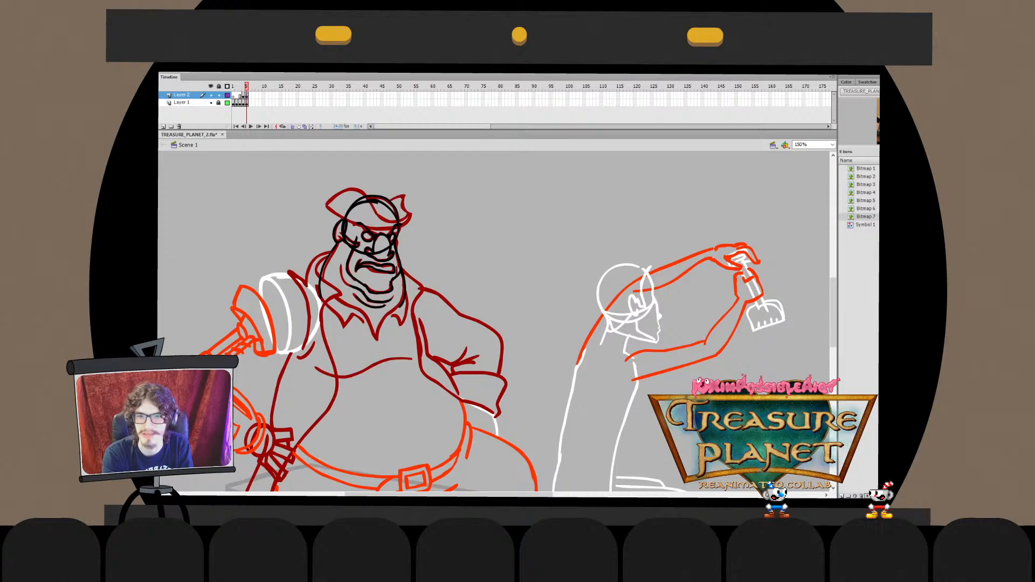
Shift the crown arc's near-side half slightly outward inside its drawing object to widen the arc
double_click(380, 203)
left_click_drag(321, 184, 362, 252)
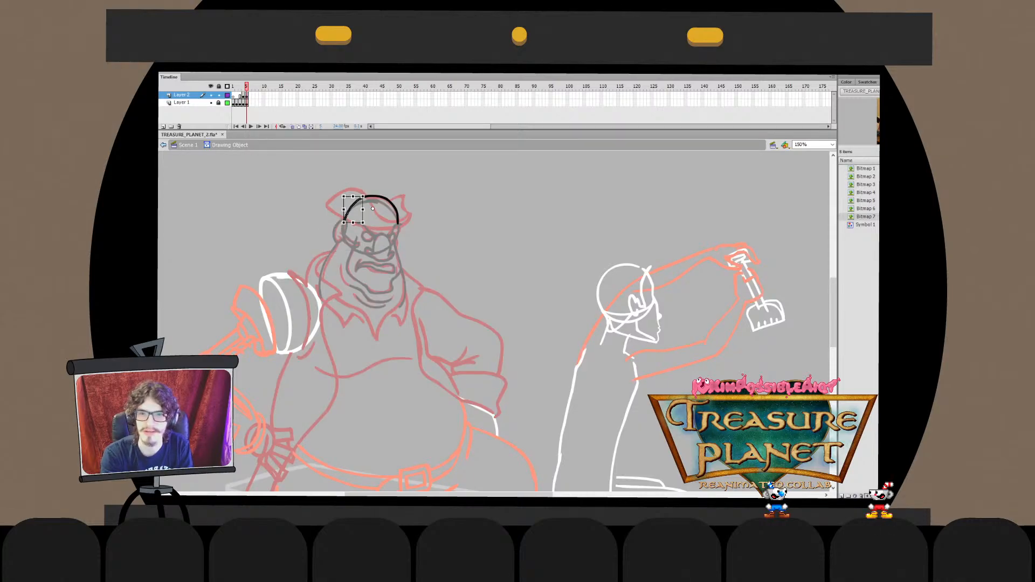
key("Escape")
key("ctrl+e")
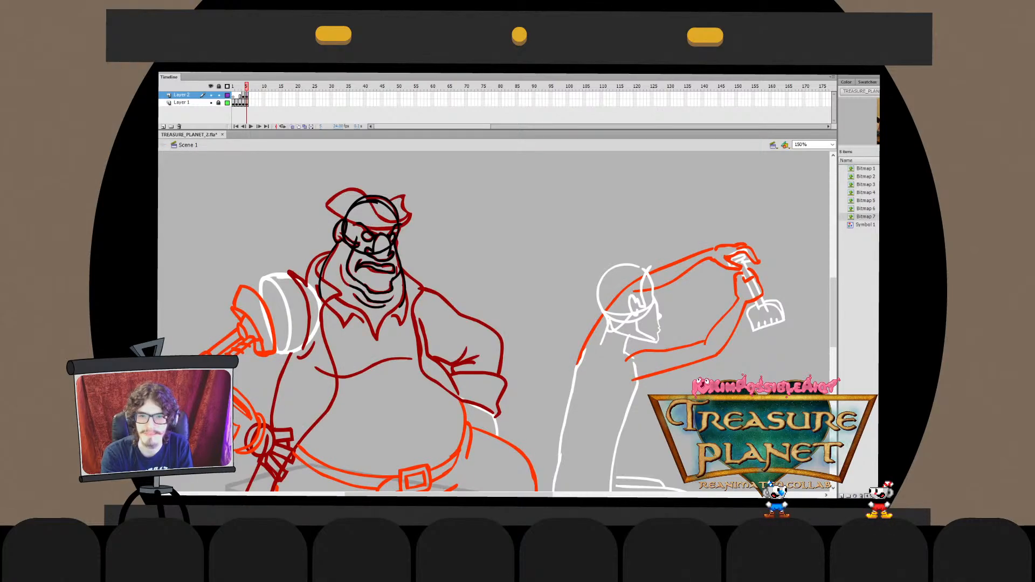
left_click(372, 198)
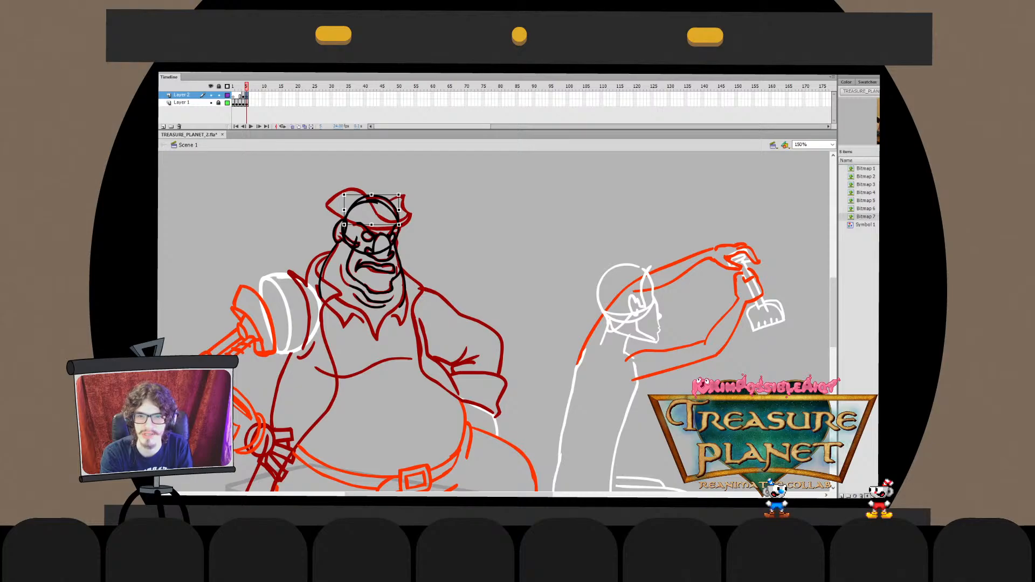
key("Escape")
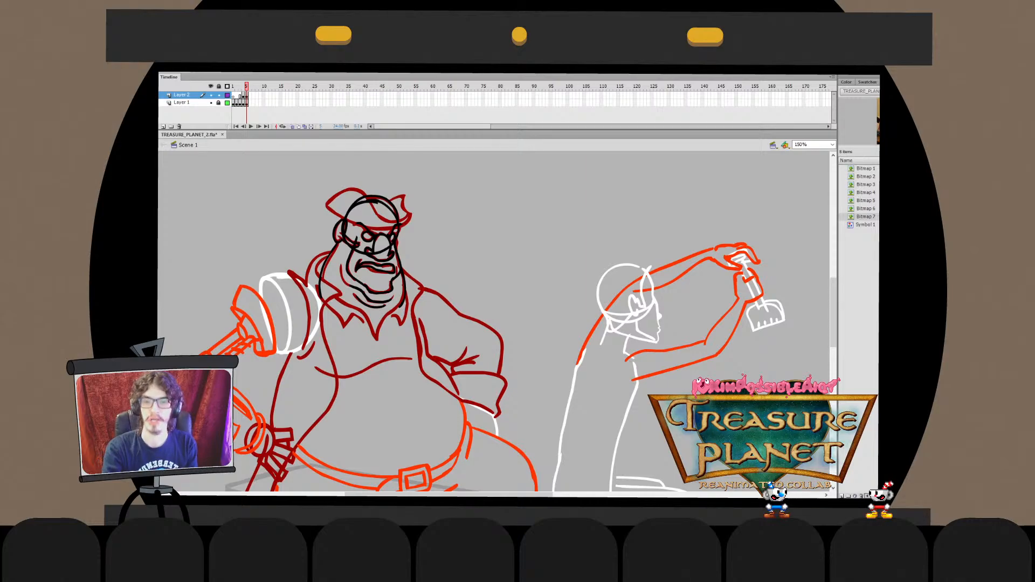
Recolour the crown arc white and draw a white brim curve for the hat across the forehead, redrawing it as needed
left_click(372, 197)
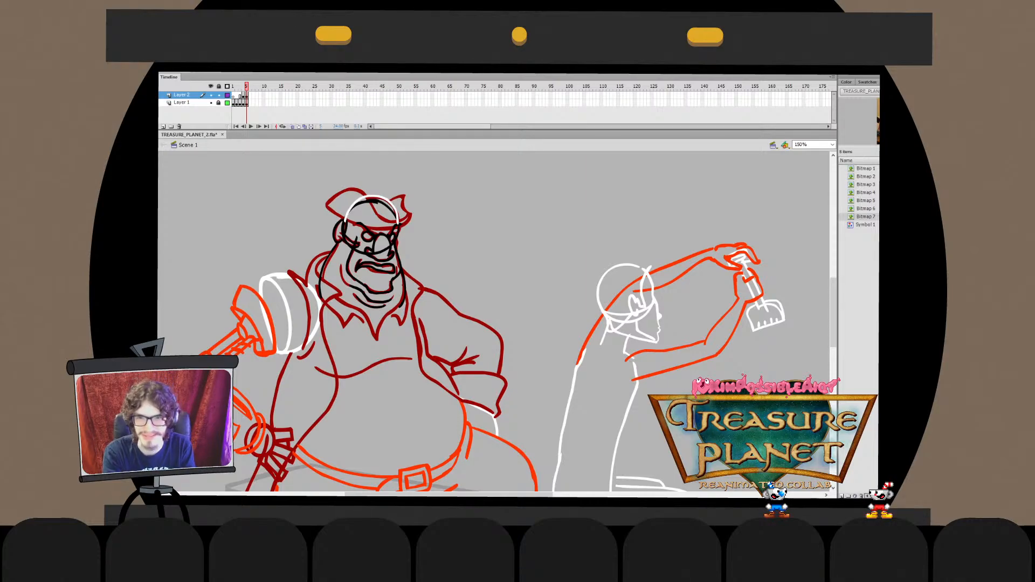
key("ctrl+z")
mouse_move(329, 191)
left_mouse_down()
mouse_move(399, 221)
mouse_move(333, 218)
mouse_move(414, 209)
left_mouse_up()
key("ctrl+z")
key("ctrl+z")
key("ctrl+z")
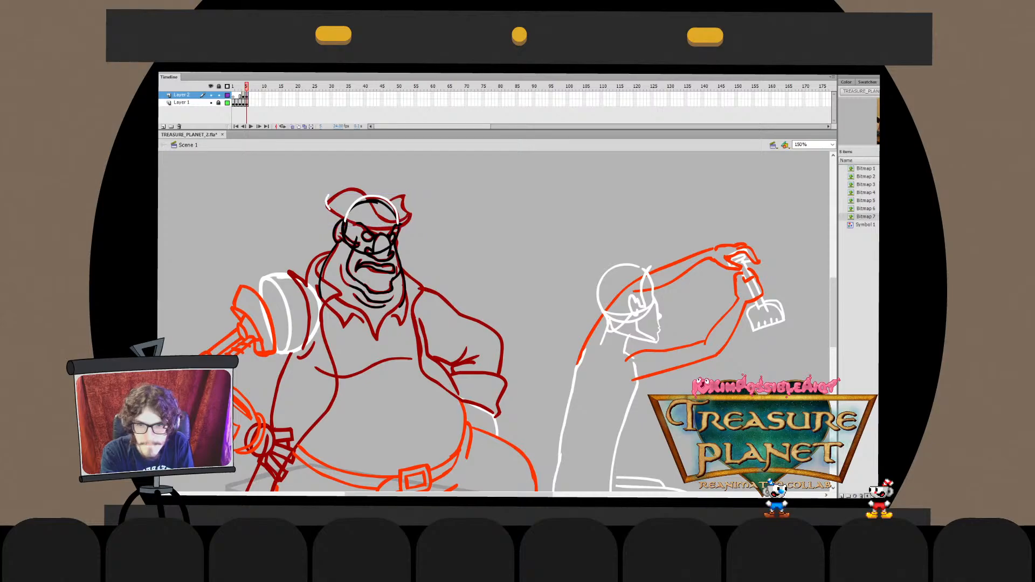
key("ctrl+z")
left_click_drag(326, 195, 413, 209)
key("ctrl+z")
mouse_move(327, 194)
left_mouse_down()
mouse_move(366, 221)
mouse_move(413, 212)
left_mouse_up()
key("ctrl+z")
key("ctrl+z")
Widen the brim curve slightly at its near end and pull its far end inward inside its drawing object
key("q")
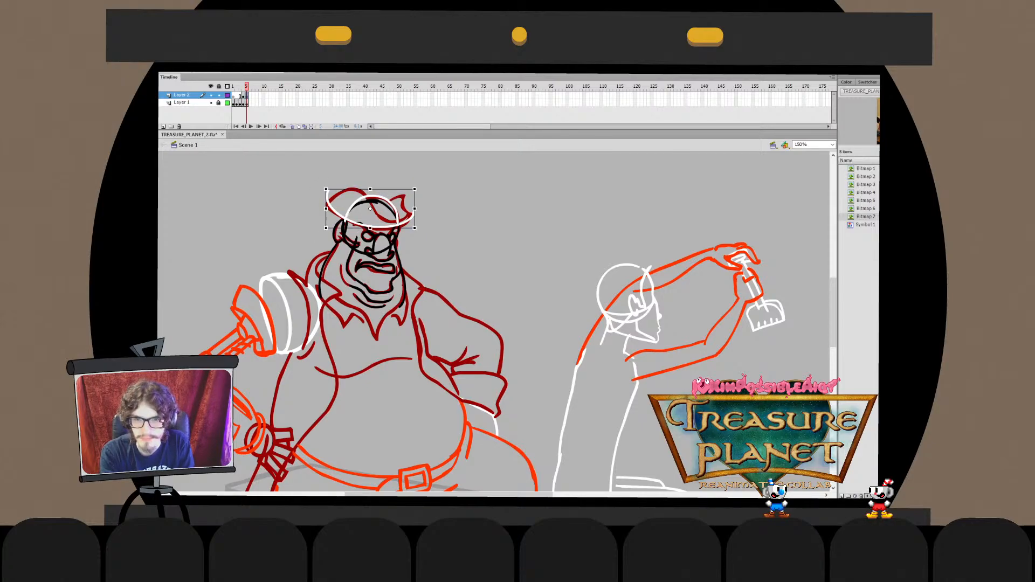
left_click_drag(326, 189, 324, 190)
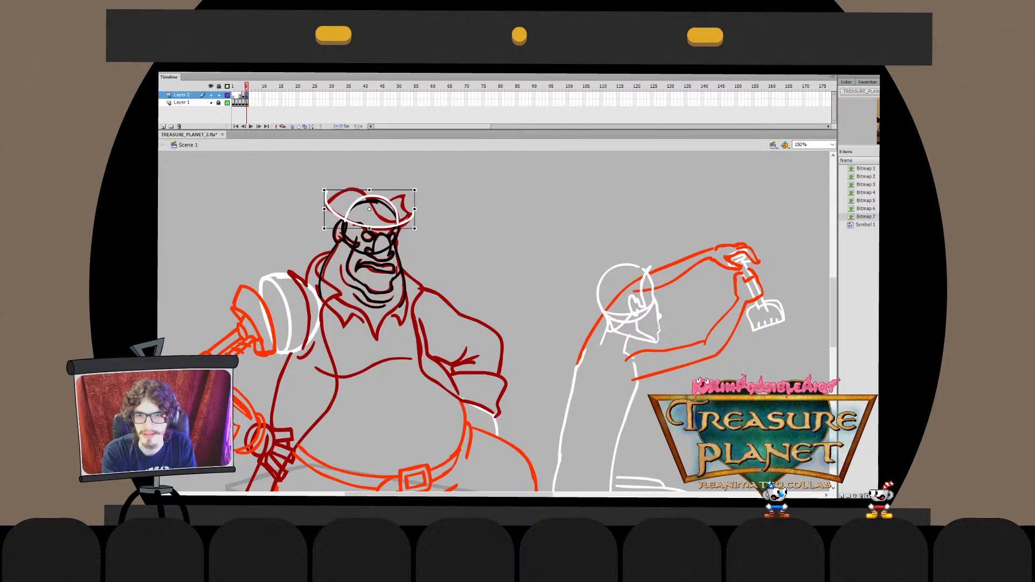
double_click(413, 214)
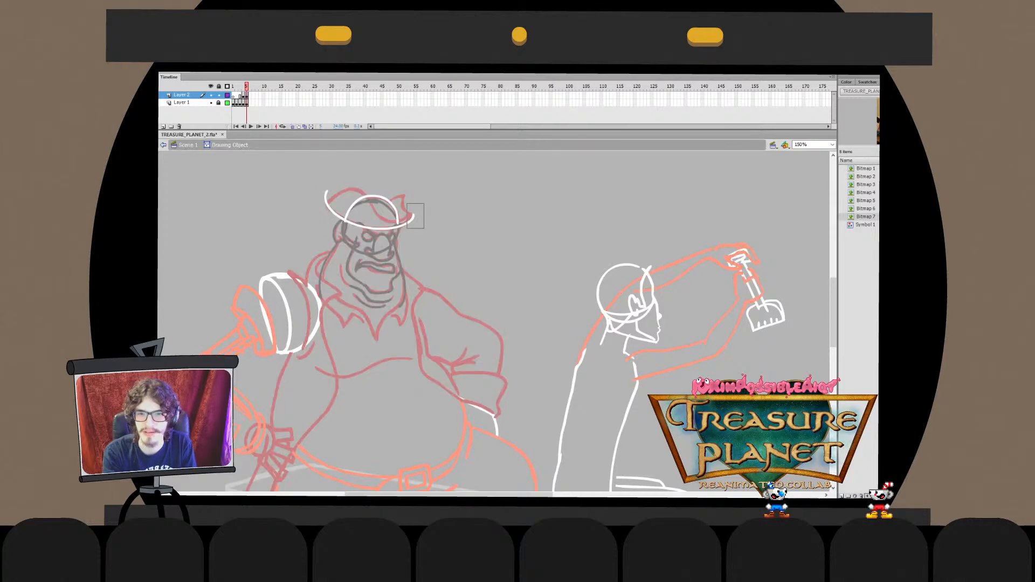
left_click_drag(407, 228, 399, 229)
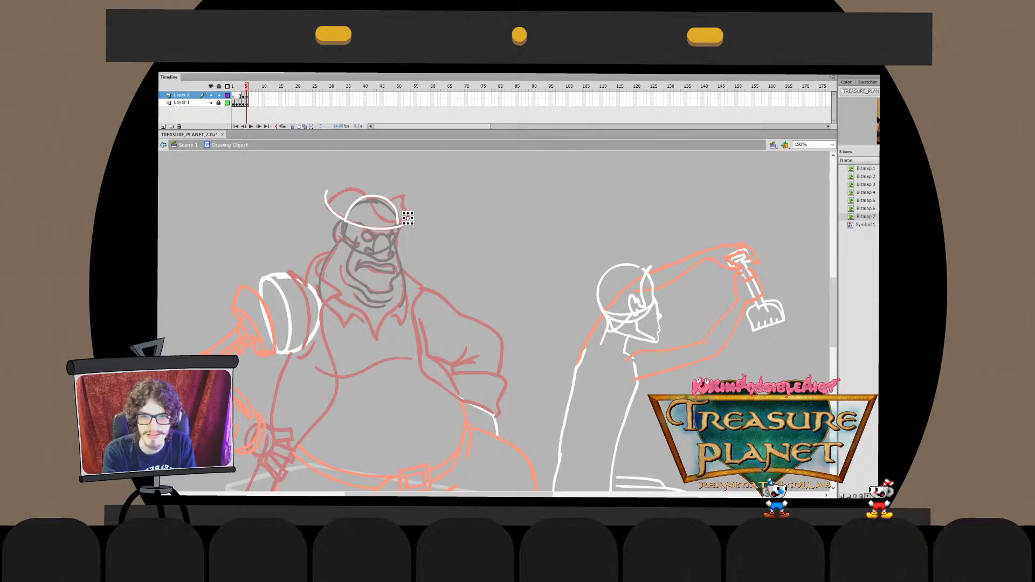
key("Escape")
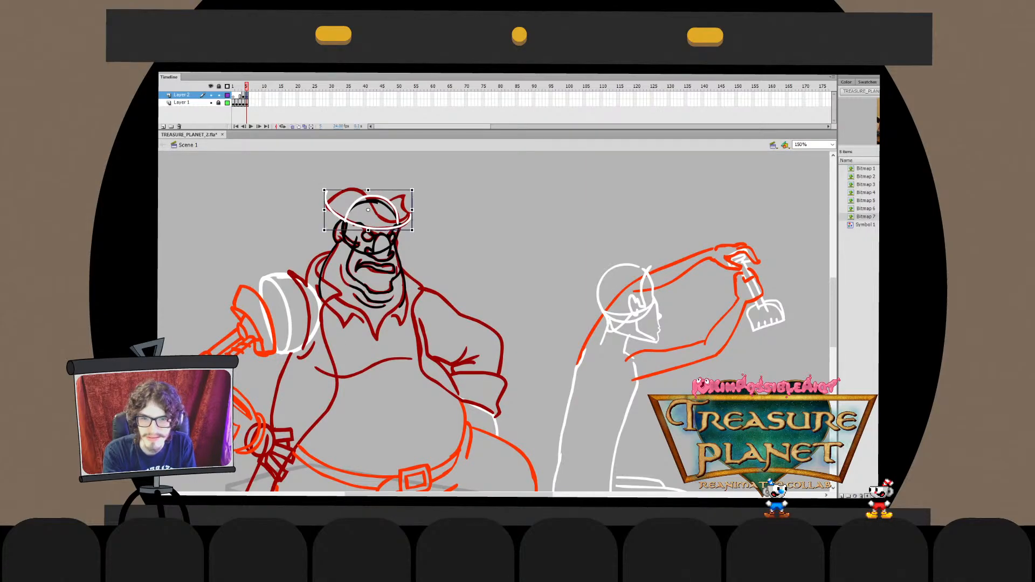
Fine-tune the very tip of the brim curve's far end inside its drawing object to fit the rough
key("Escape")
double_click(404, 218)
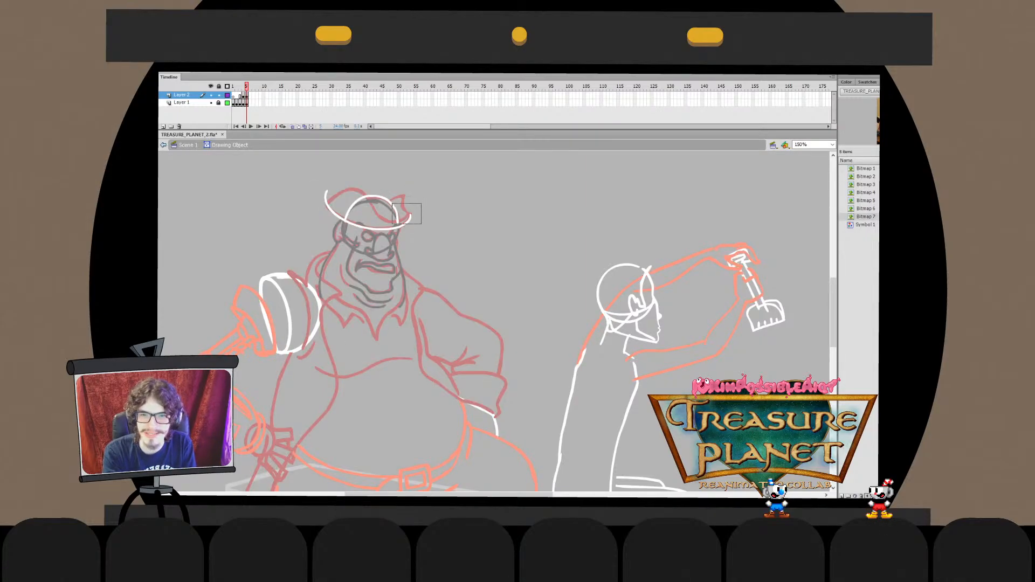
double_click(406, 200)
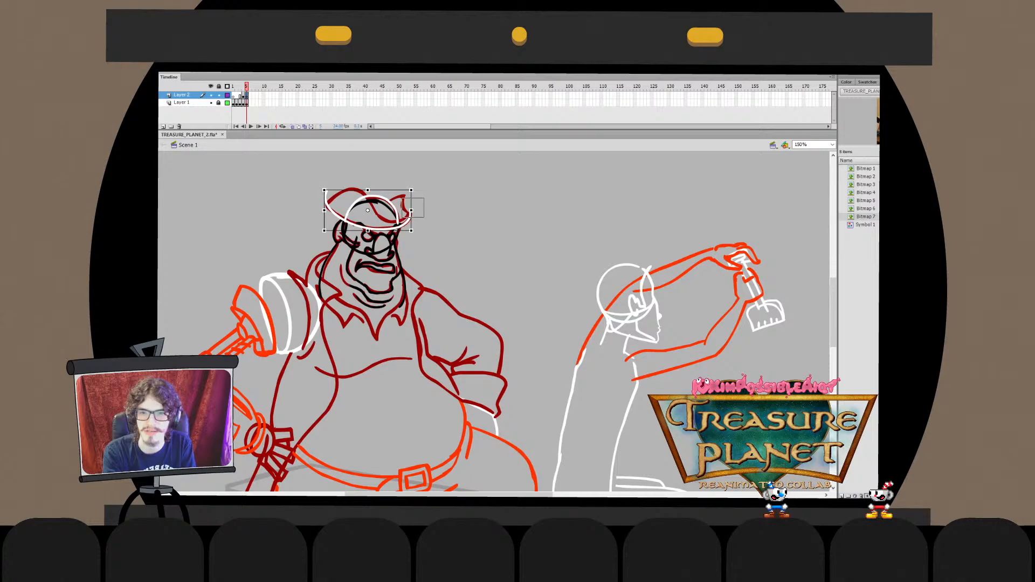
left_click(416, 203)
double_click(407, 220)
left_click_drag(422, 201, 408, 215)
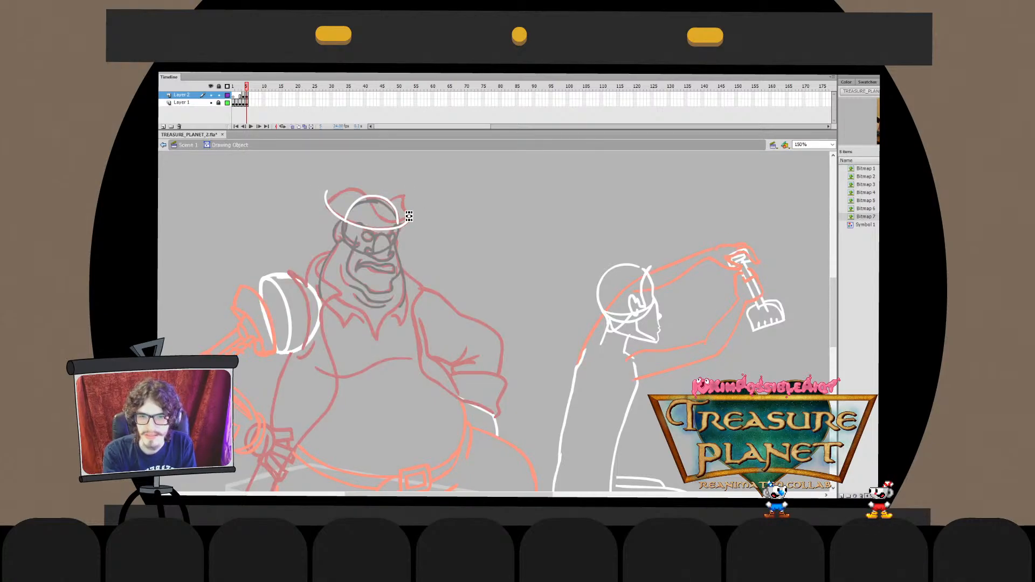
double_click(413, 216)
left_click(412, 217)
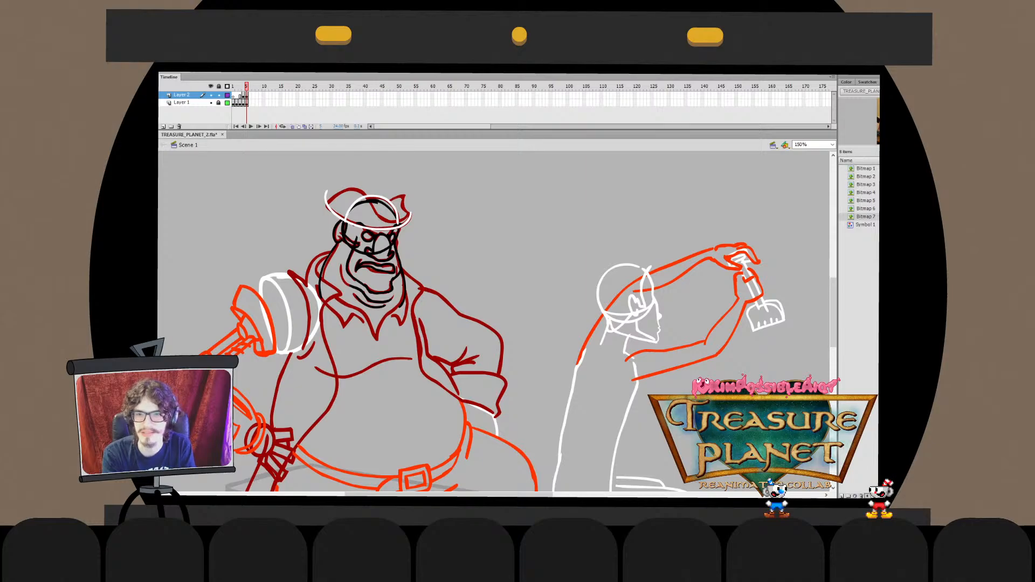
Draw the hat's white upper curve from the brim's near tip over the head, redrawing it until it follows the rough
left_click_drag(334, 195, 380, 220)
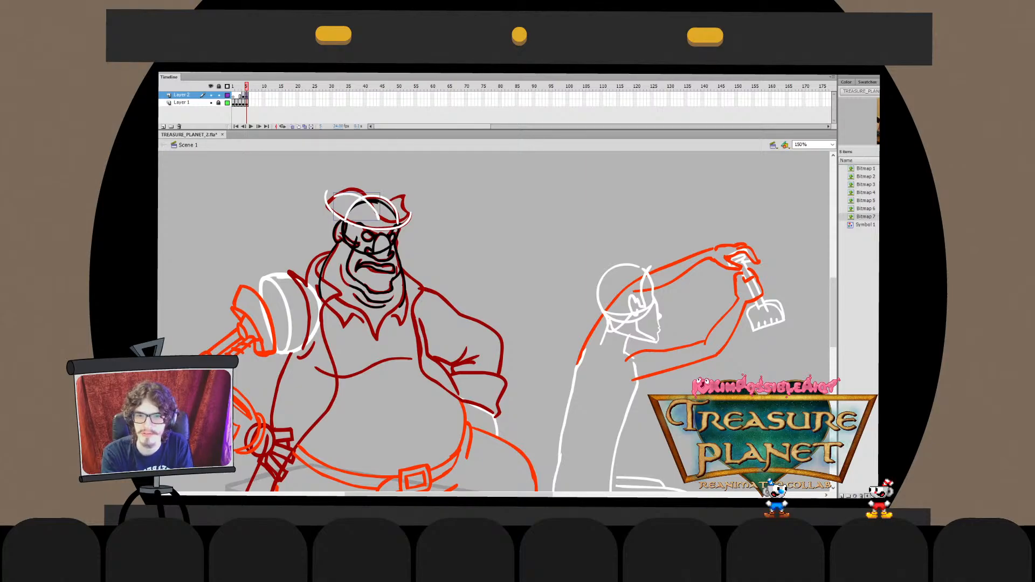
key("ctrl+z")
left_click_drag(314, 218, 376, 215)
key("ctrl+z")
left_click_drag(305, 223, 373, 209)
key("ctrl+z")
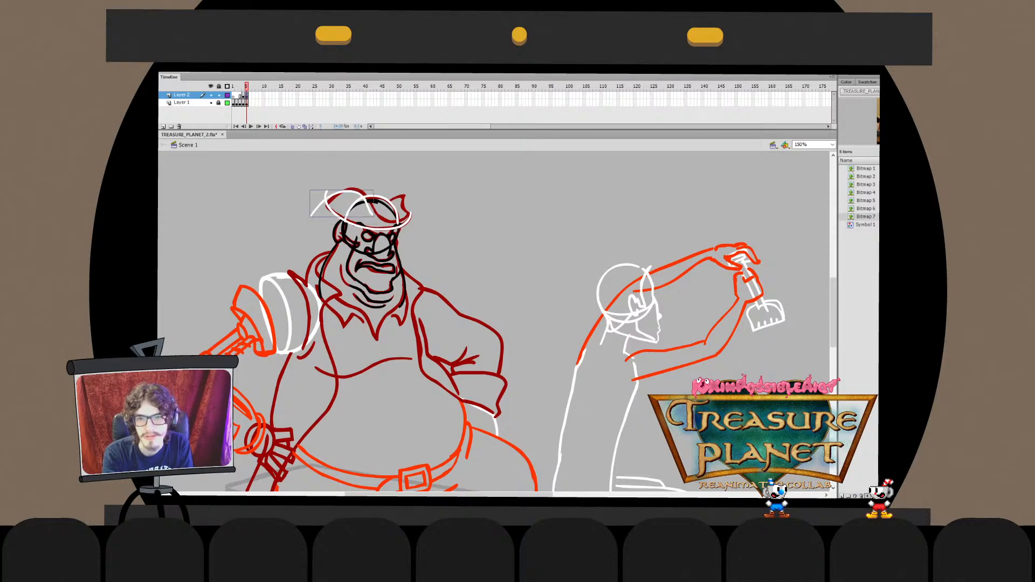
Narrow the hat's upper curve and reposition its near end inside its drawing object
key("q")
left_click_drag(310, 190, 321, 190)
key("Escape")
double_click(307, 219)
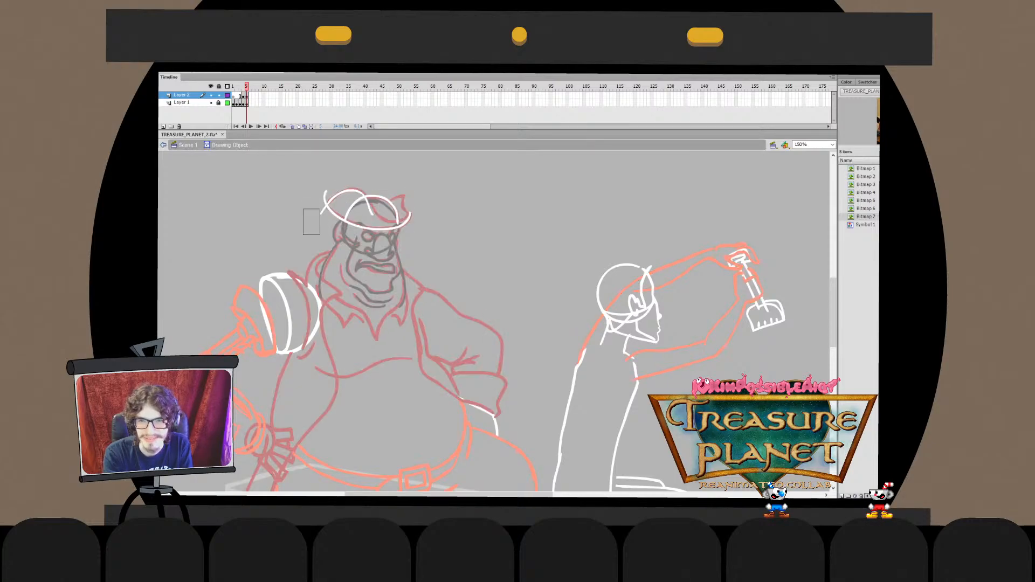
double_click(305, 190)
double_click(305, 191)
mouse_move(305, 191)
left_mouse_down()
mouse_move(335, 216)
mouse_move(315, 218)
left_mouse_up()
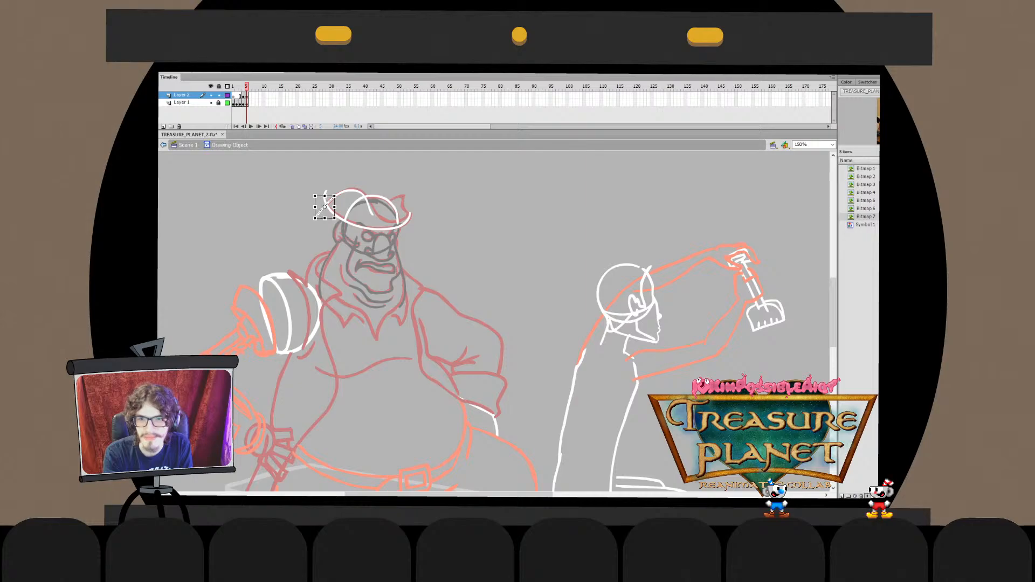
double_click(314, 219)
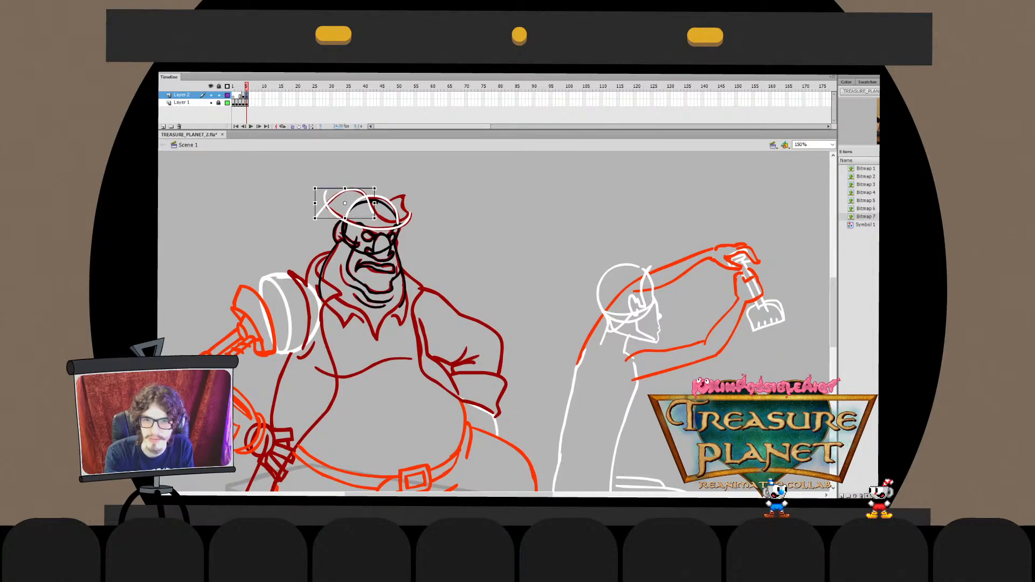
Adjust the far, downward end of the hat's upper curve inside its drawing object
double_click(324, 203)
mouse_move(380, 223)
left_mouse_down()
mouse_move(353, 192)
mouse_move(374, 216)
left_mouse_up()
key("Escape")
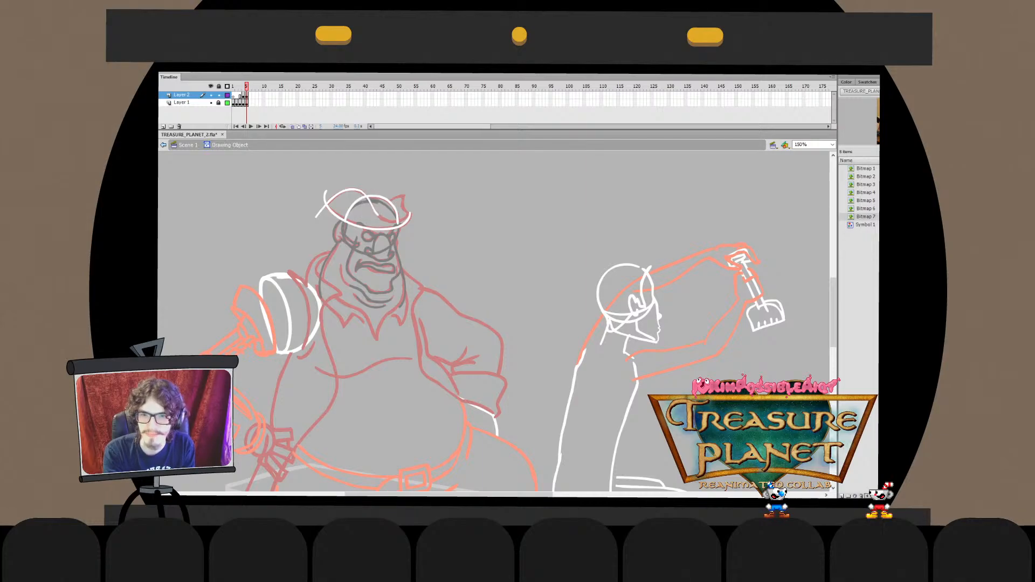
Try to trim the crossing line ends at the hat's near tip
key("ctrl+e")
double_click(325, 204)
left_click_drag(303, 235, 333, 201)
mouse_move(296, 246)
left_mouse_down()
mouse_move(343, 194)
mouse_move(314, 222)
mouse_move(324, 210)
left_mouse_up()
key("b")
key("ctrl+z")
key("ctrl+z")
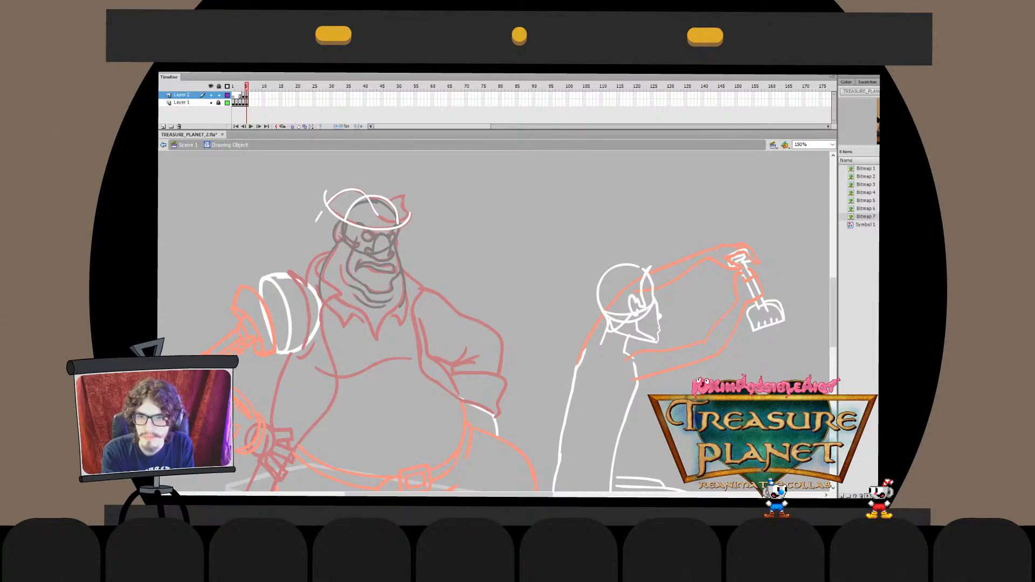
key("ctrl+z")
key("ctrl+z")
key("ctrl+z")
key("ctrl+z")
key("ctrl+z")
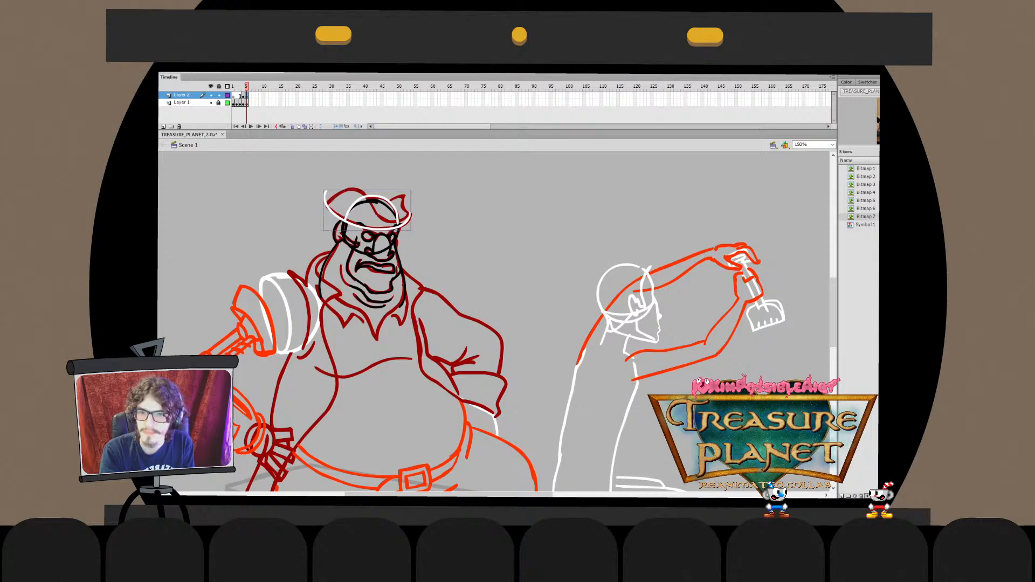
Restore the undone upper curve and delete the line ends overhanging the hat's near tip
key("ctrl+y")
key("ctrl+y")
key("ctrl+y")
key("Delete")
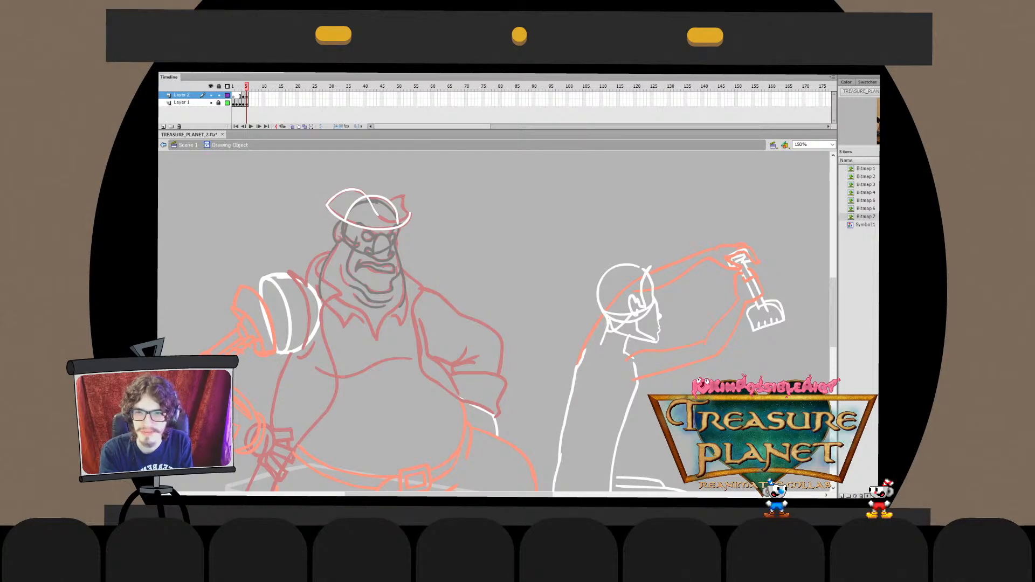
key("ctrl+e")
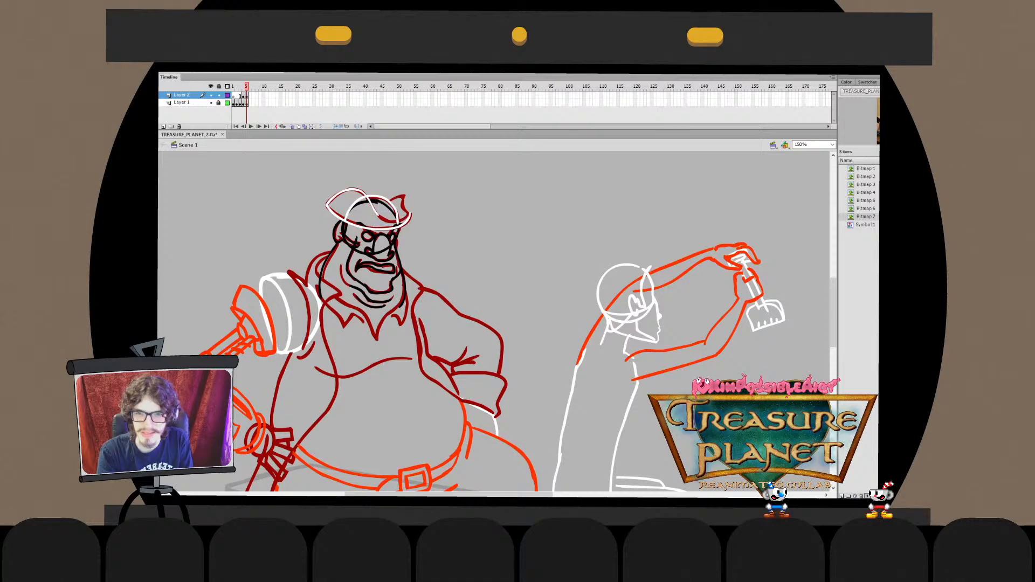
Draw the hat's inner fold curve sweeping down to the brim's far tip and fit its far end to the rough
left_click(392, 214)
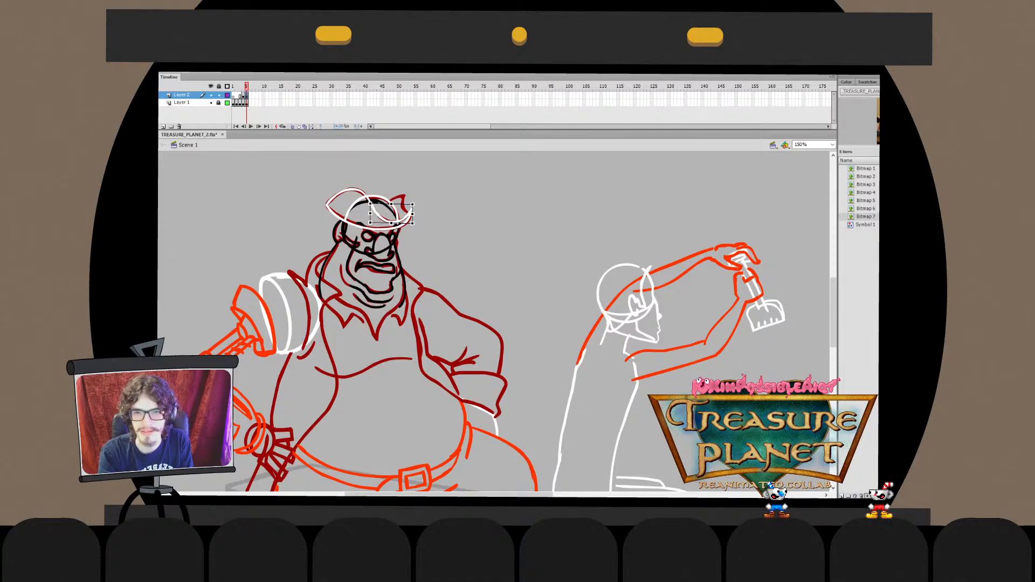
key("Escape")
double_click(392, 220)
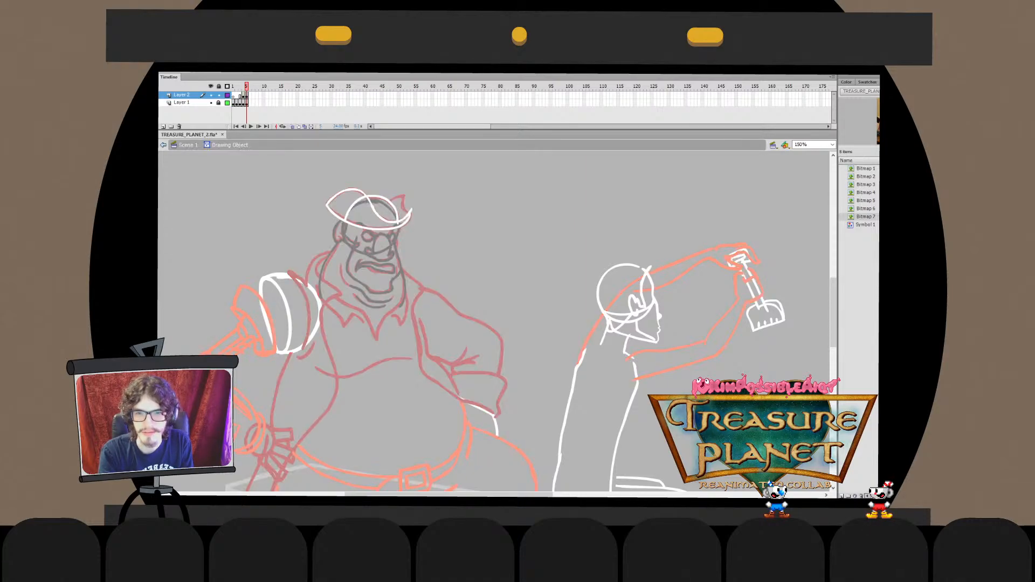
double_click(418, 215)
double_click(392, 220)
left_click_drag(407, 216, 412, 210)
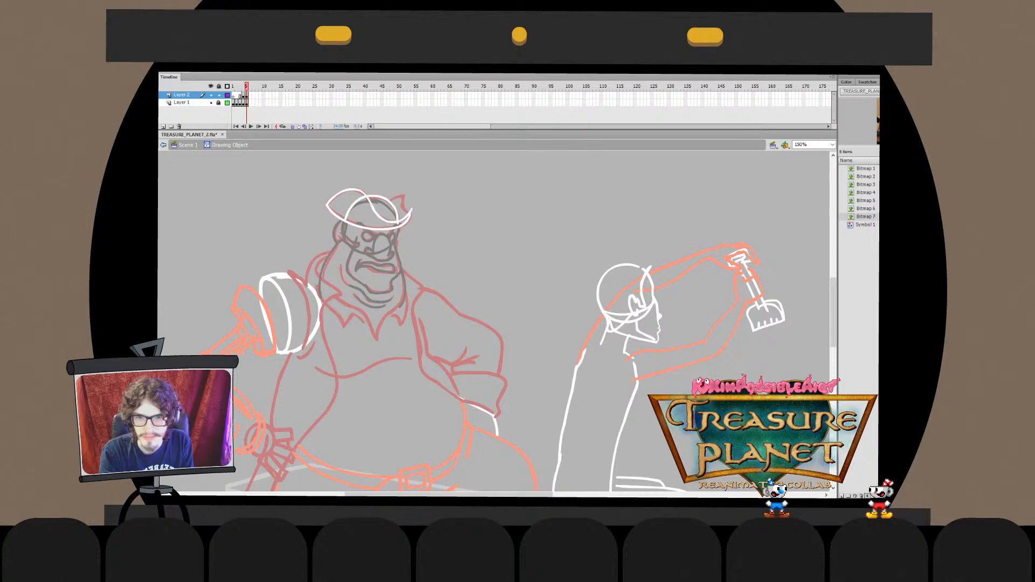
double_click(419, 215)
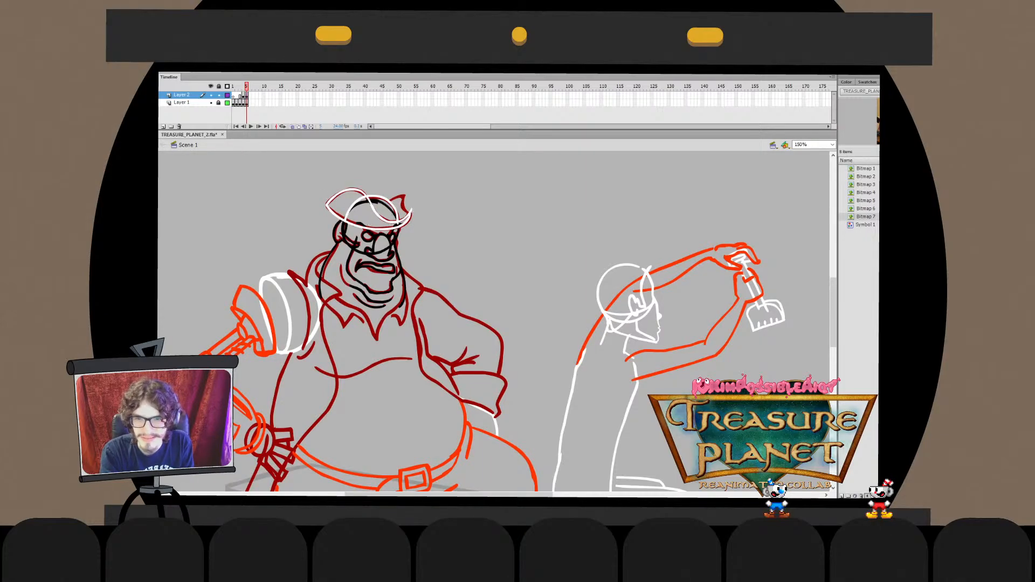
Adjust the inner fold curve inside its drawing object so its near end meets the hat's upper curve
double_click(393, 218)
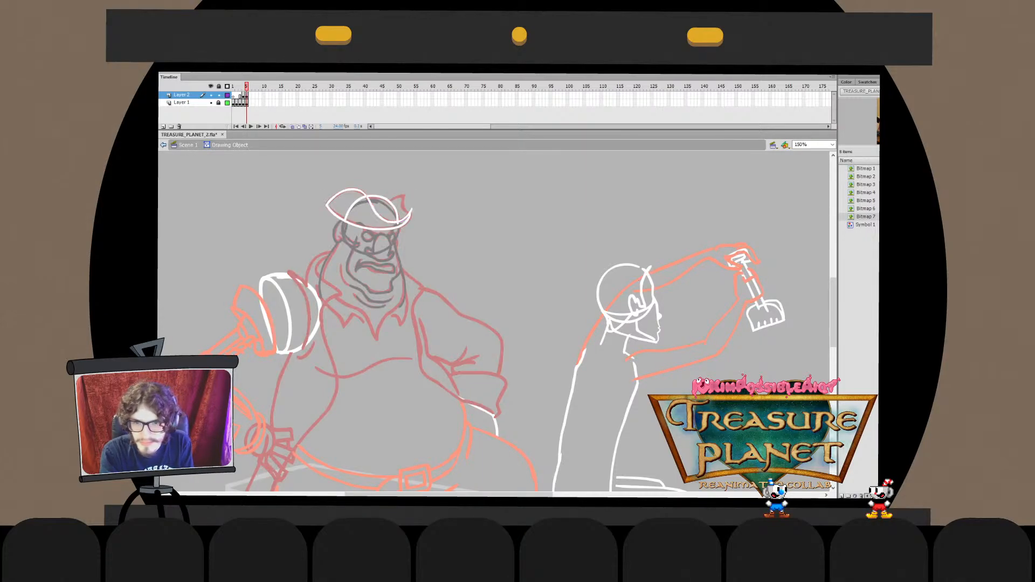
double_click(418, 214)
double_click(392, 218)
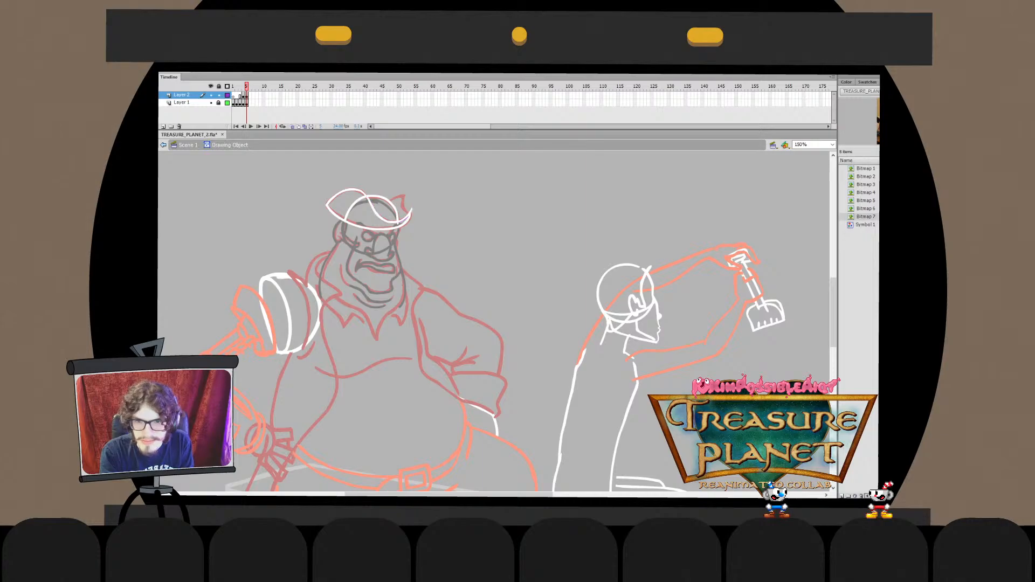
double_click(380, 214)
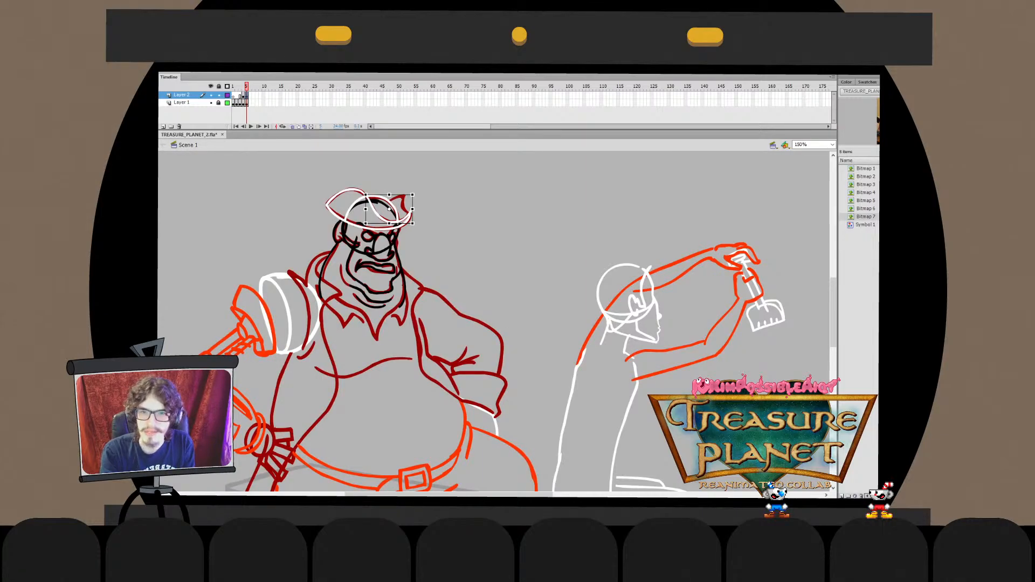
key("Escape")
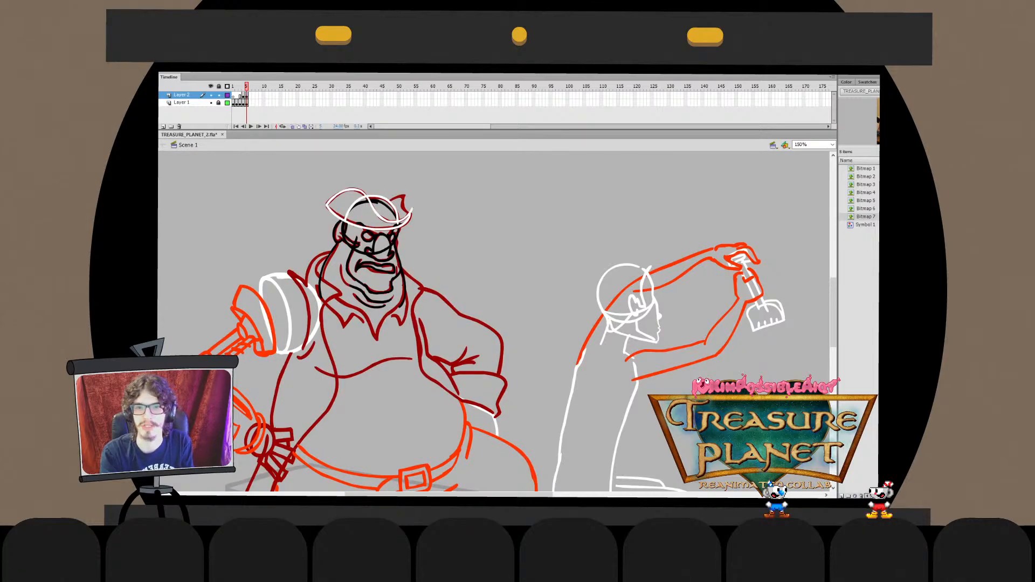
Draw the hat's pointed far flap above the brim's far tip, redrawing it as needed
left_click_drag(396, 197, 417, 216)
key("ctrl+z")
key("ctrl+z")
Trim the overhanging line ends where the far flap meets the inner fold and the brim, editing inside the drawing objects
key("q")
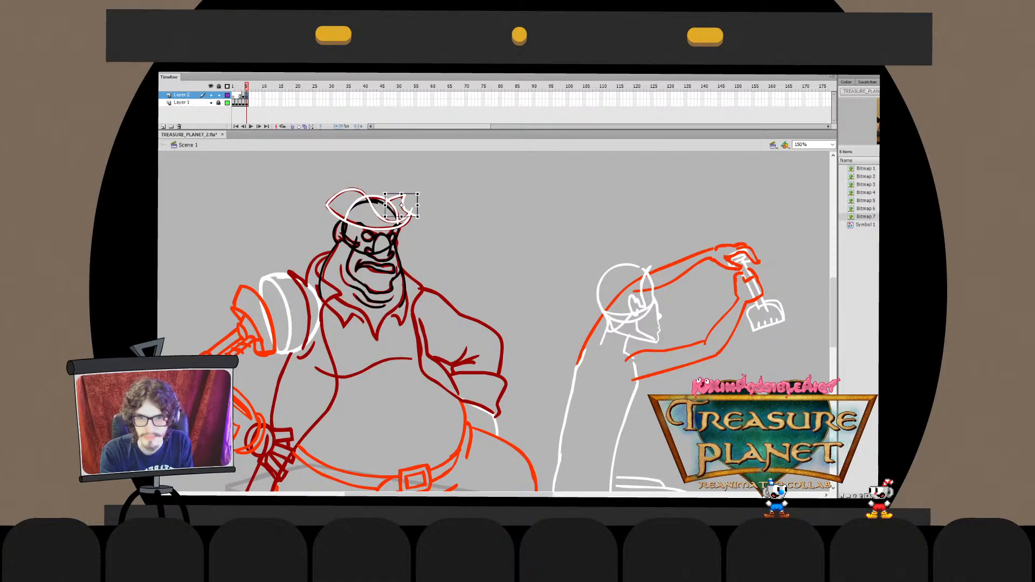
double_click(390, 202)
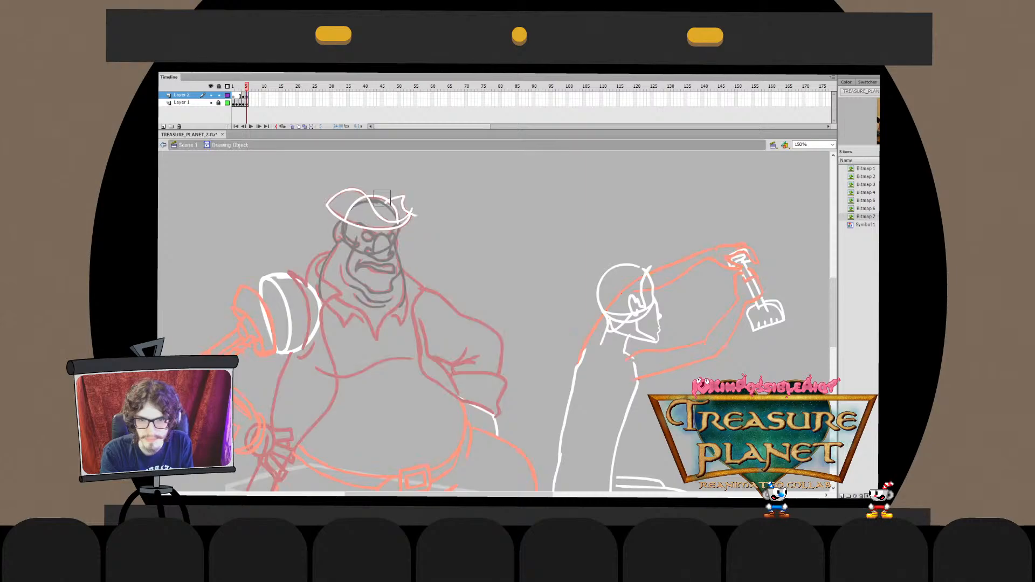
double_click(409, 201)
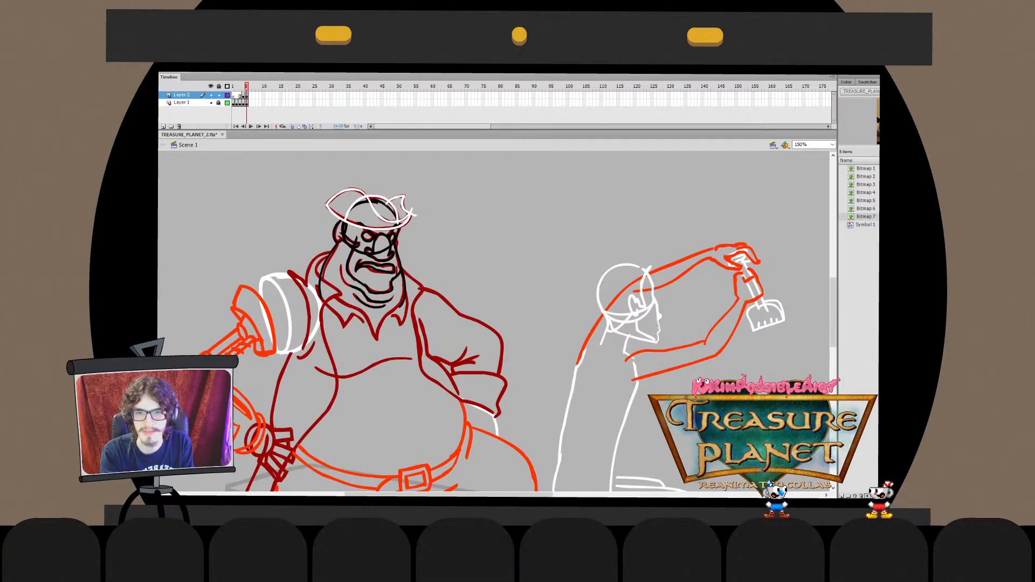
double_click(402, 202)
double_click(410, 201)
double_click(410, 204)
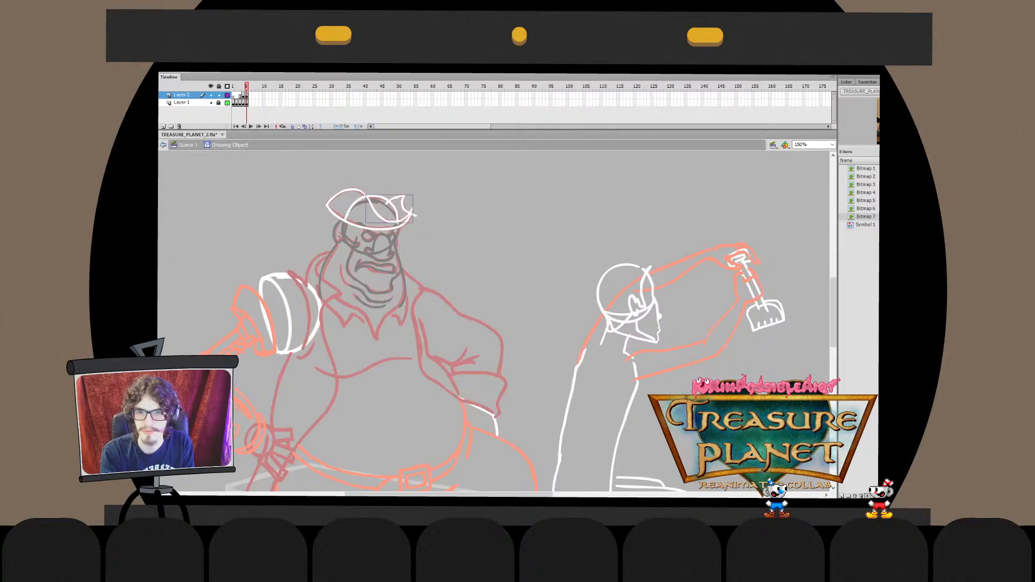
mouse_move(424, 212)
left_mouse_down()
mouse_move(489, 247)
mouse_move(410, 214)
left_mouse_up()
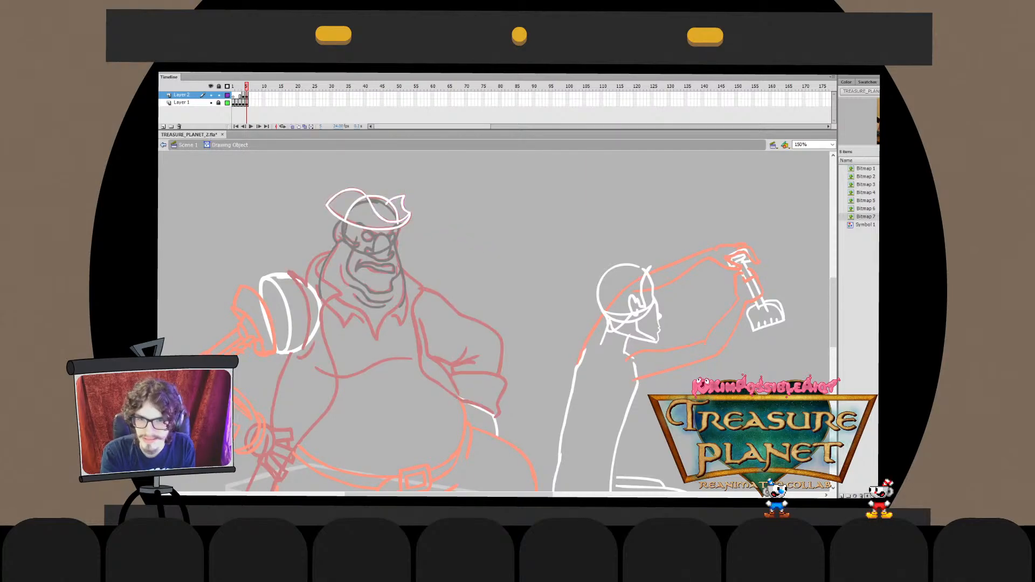
key("ctrl+e")
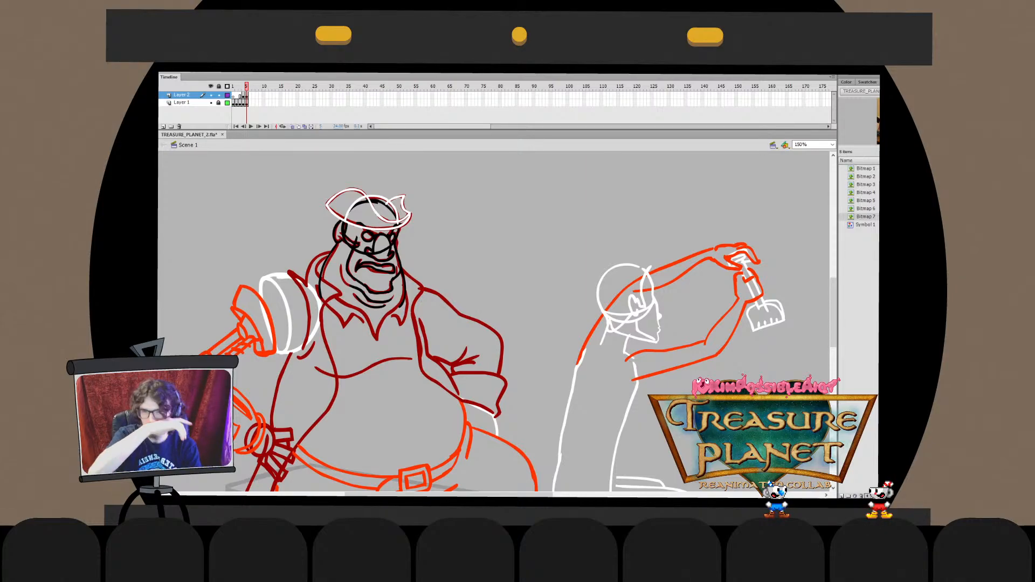
Delete the leftover line piece by the hat's inner fold, working inside its drawing object
double_click(377, 210)
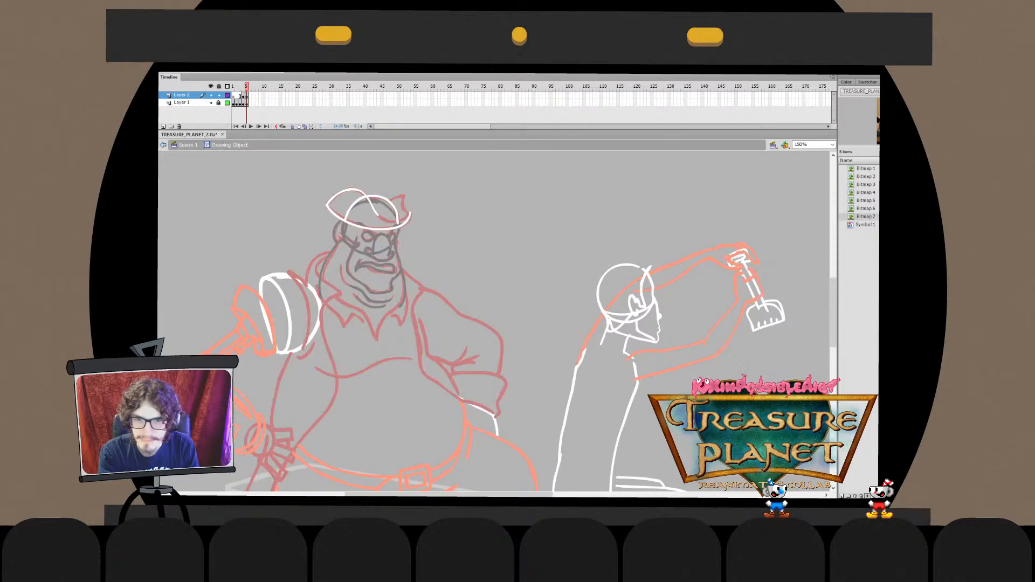
key("Escape")
left_click(384, 207)
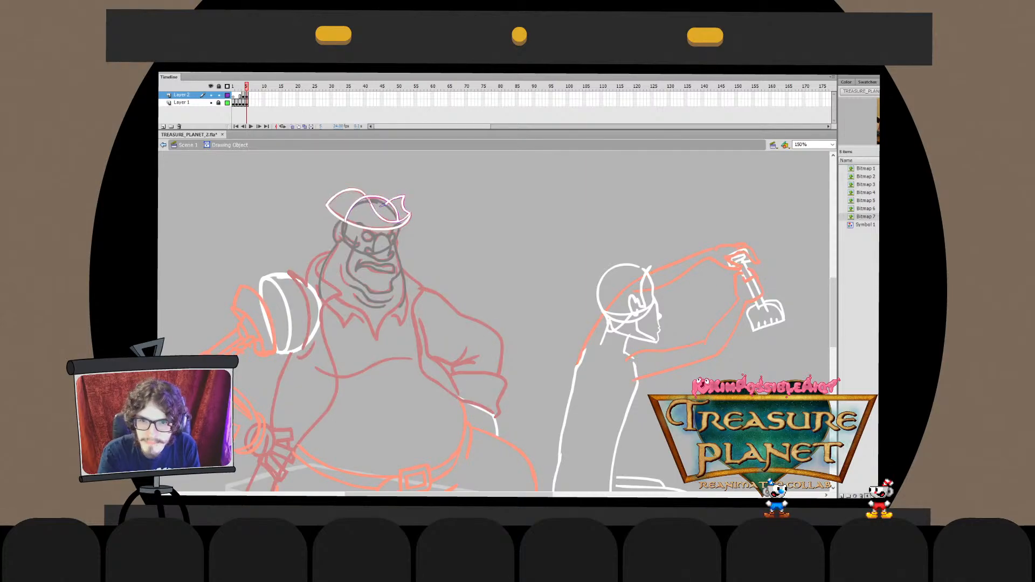
key("Escape")
left_click(385, 208)
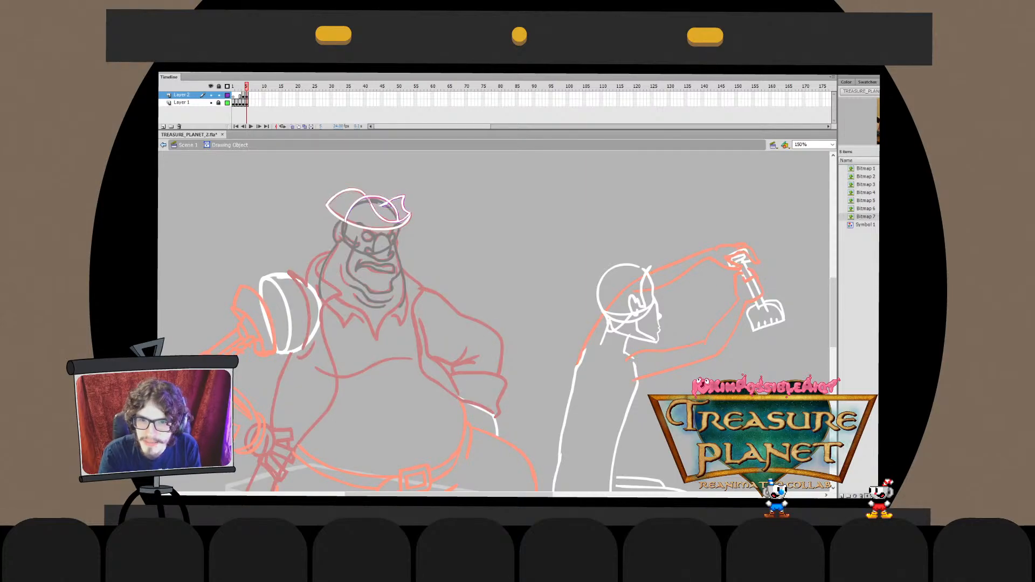
key("Delete")
key("Escape")
key("Escape")
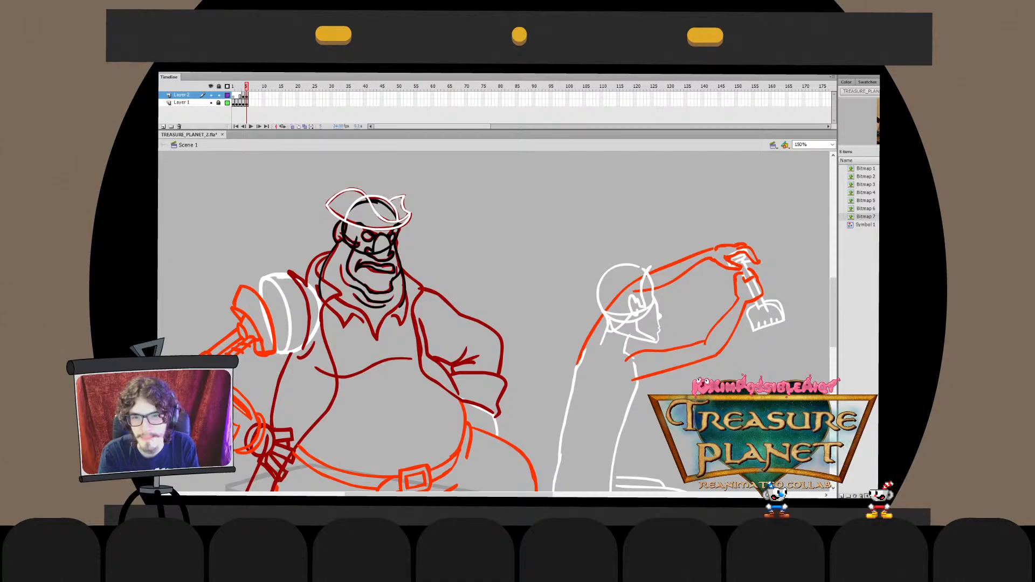
Group all of the hat's finished lines into a single object
key("ctrl+a")
key("Delete")
key("ctrl+z")
key("ctrl+g")
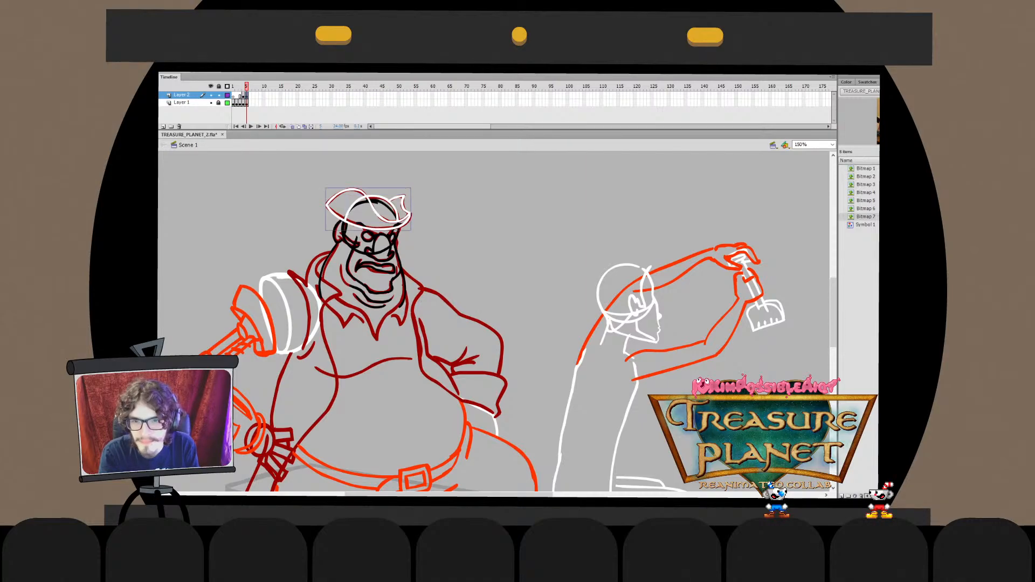
double_click(353, 206)
left_click(353, 206)
key("Delete")
double_click(318, 187)
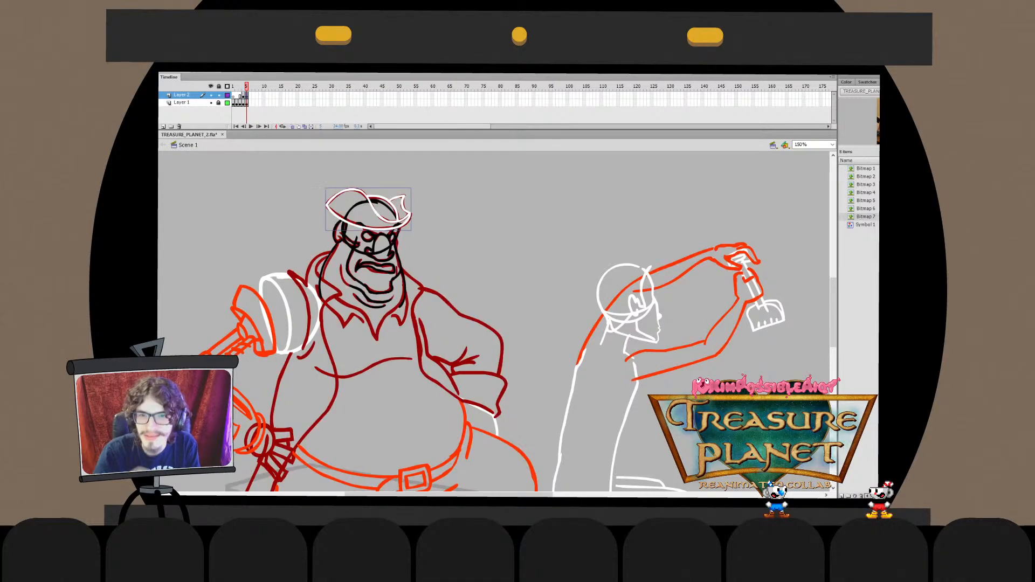
key("Escape")
Nudge the grouped hat slightly left and up on the heavy man's head
left_click_drag(485, 323, 522, 312)
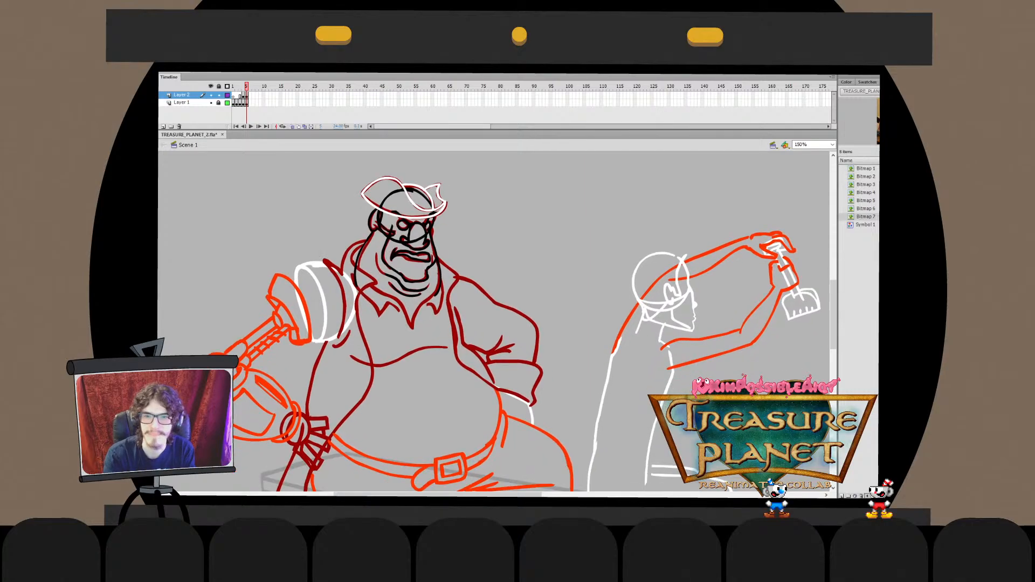
left_click(408, 197)
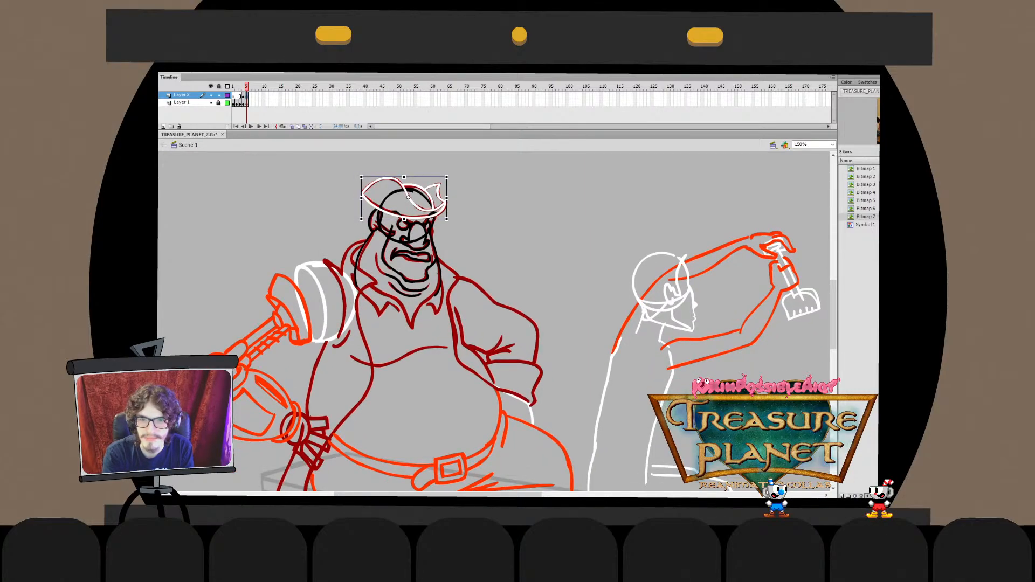
key("Left")
key("Up")
key("Escape")
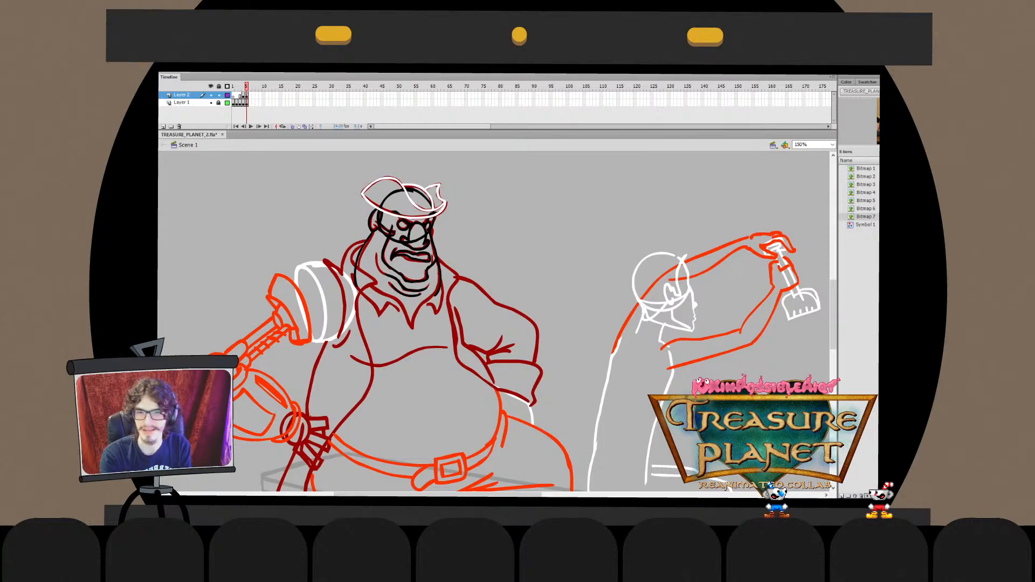
scroll(516, 330, "down", 1)
left_click(407, 184)
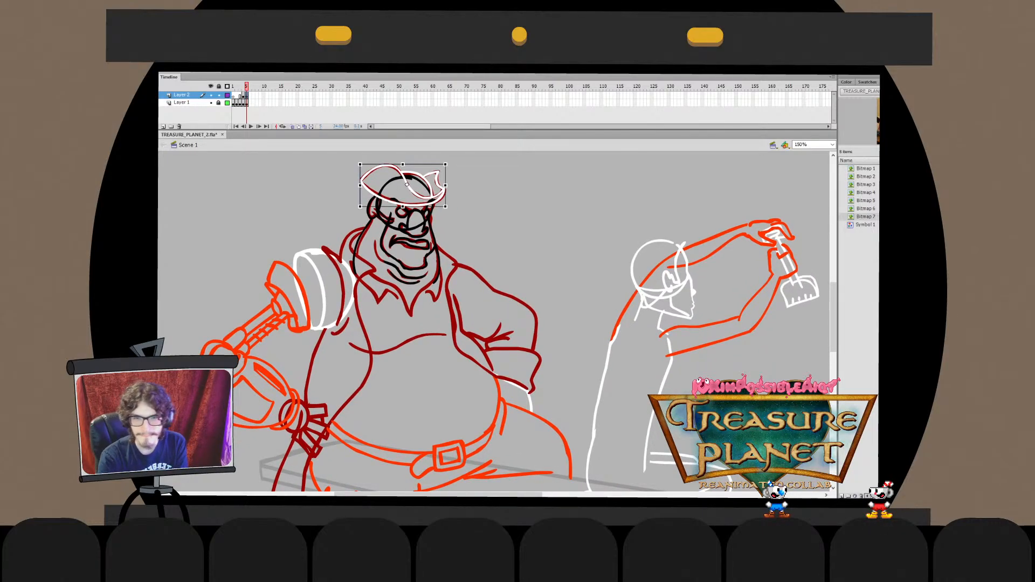
key("Escape")
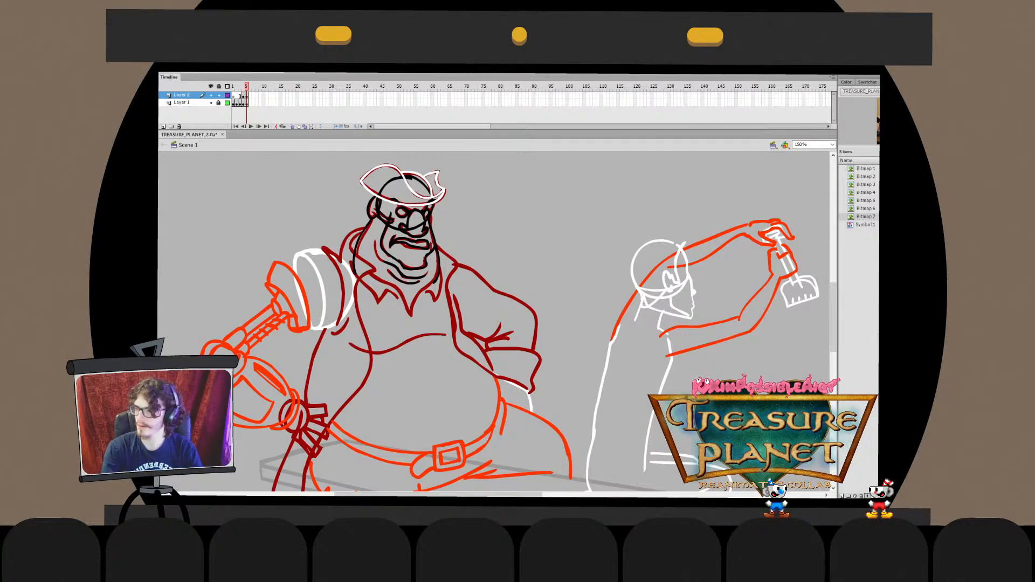
Rotate the grouped hat very slightly so it sits along the rough's brim
scroll(508, 323, "down", 3)
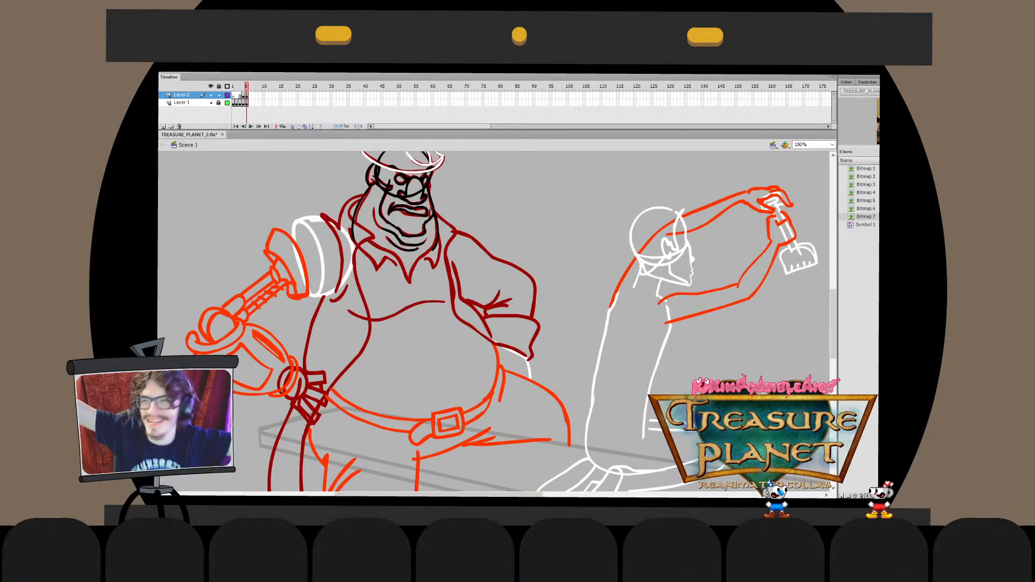
left_click_drag(493, 284, 481, 358)
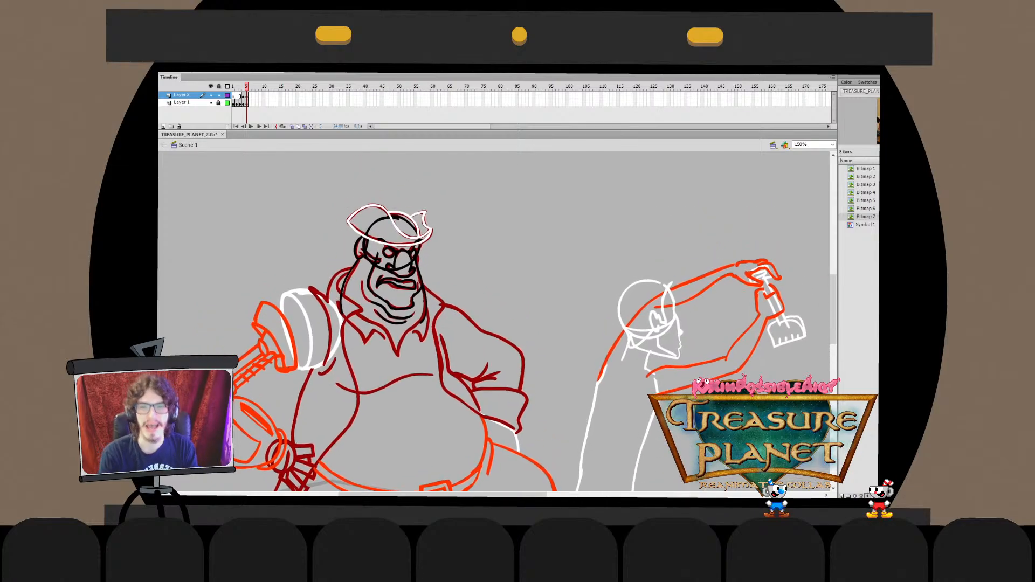
left_click_drag(393, 225, 390, 246)
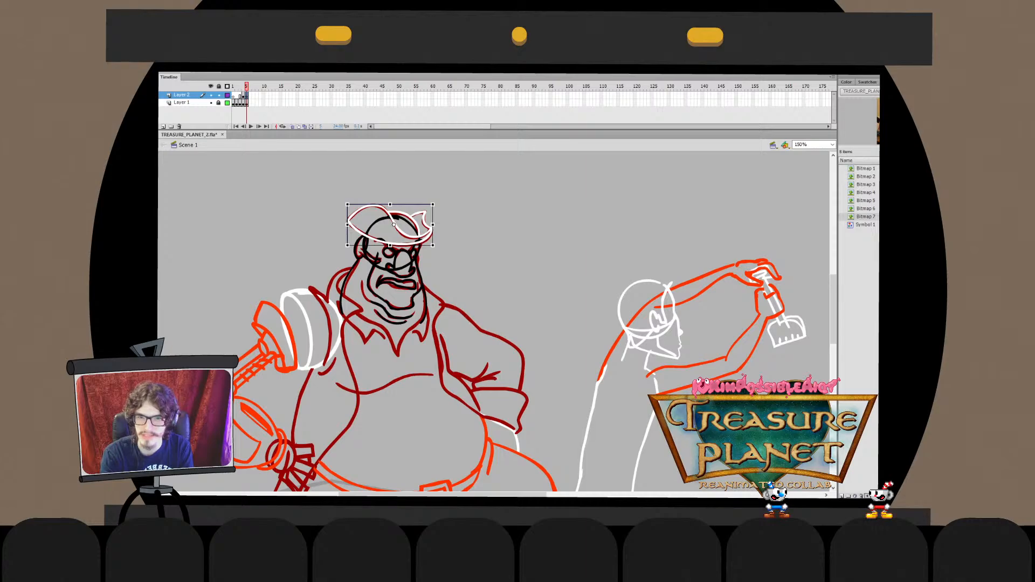
left_click_drag(434, 204, 434, 204)
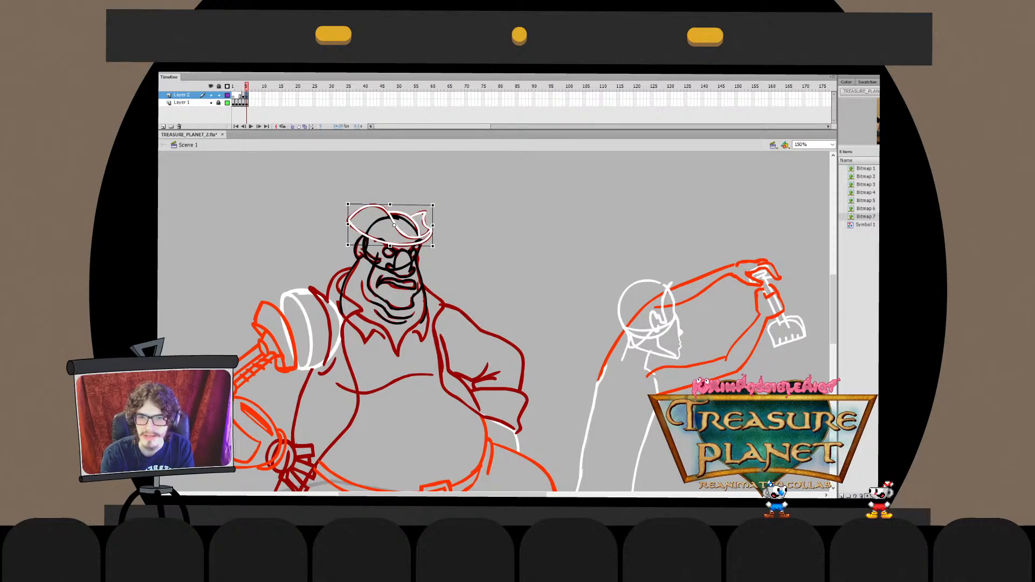
key("Escape")
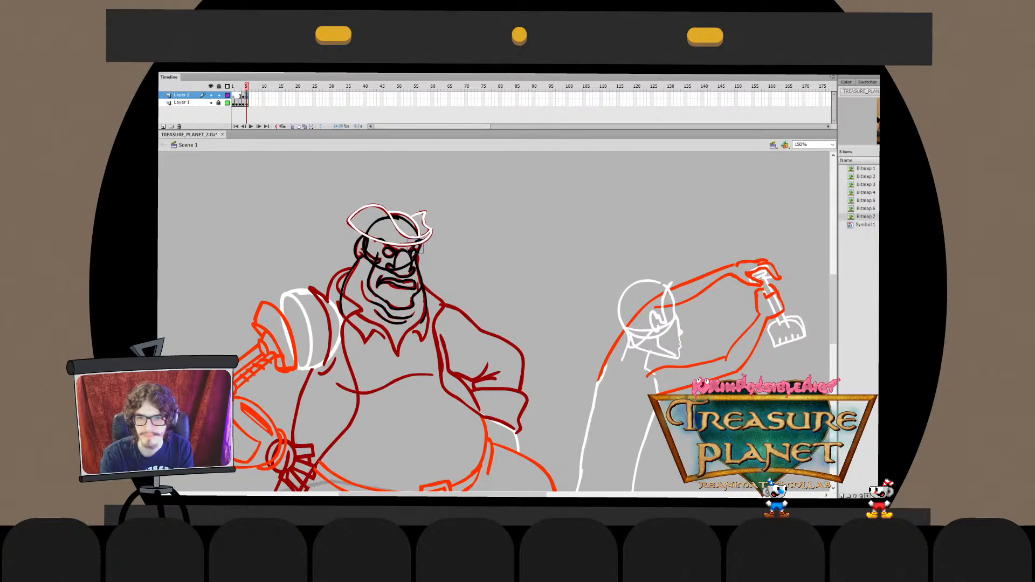
key("Up")
key("Escape")
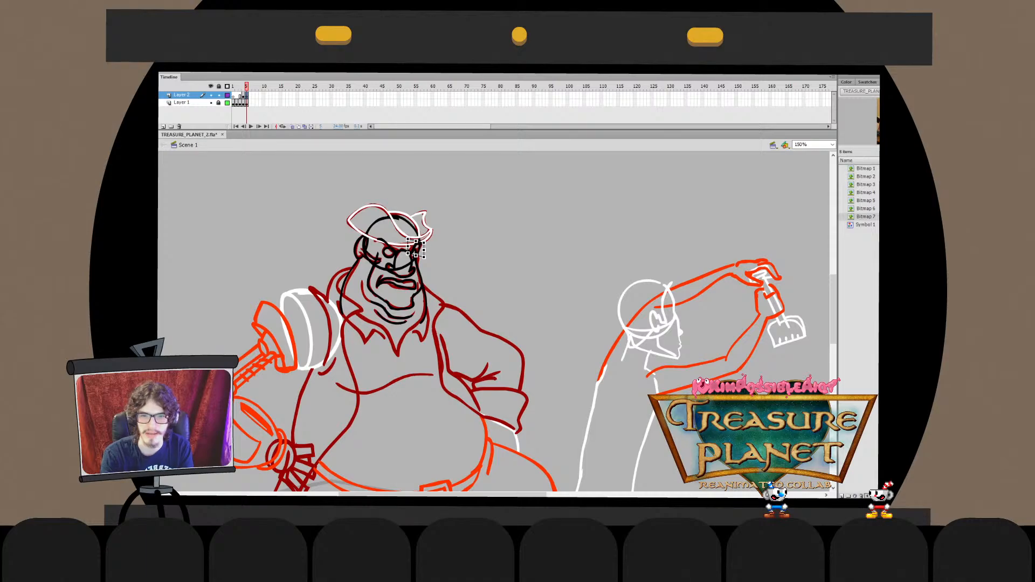
Clean up the upper ends of both eyebrows at the hat's brim inside their drawing objects, and save the file
double_click(416, 246)
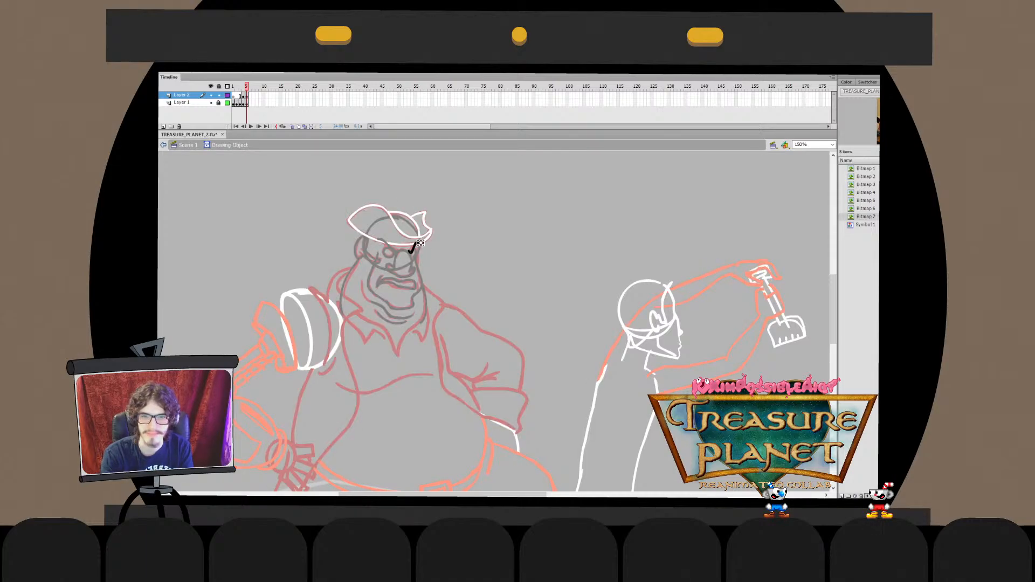
double_click(425, 242)
key("Escape")
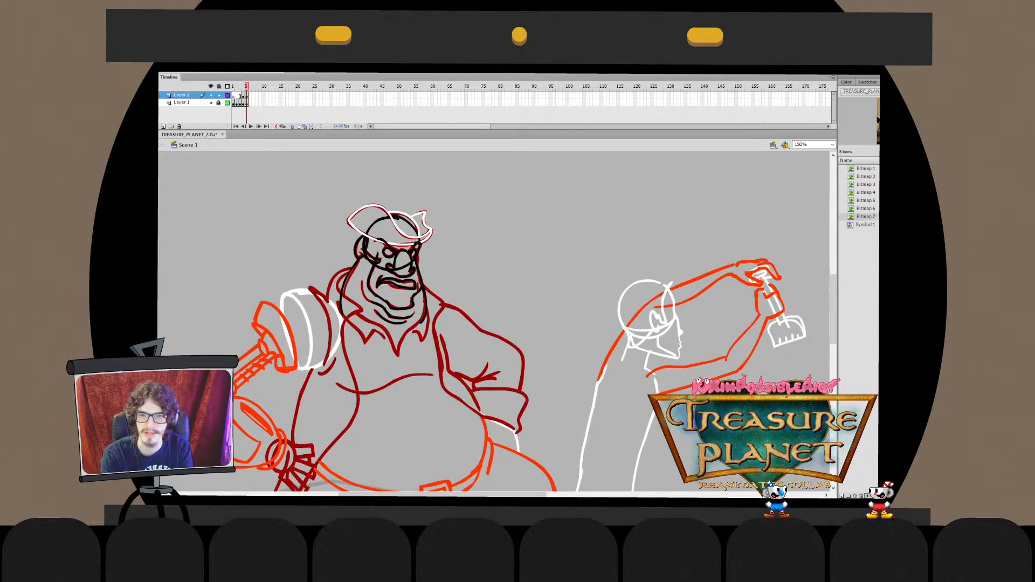
double_click(383, 243)
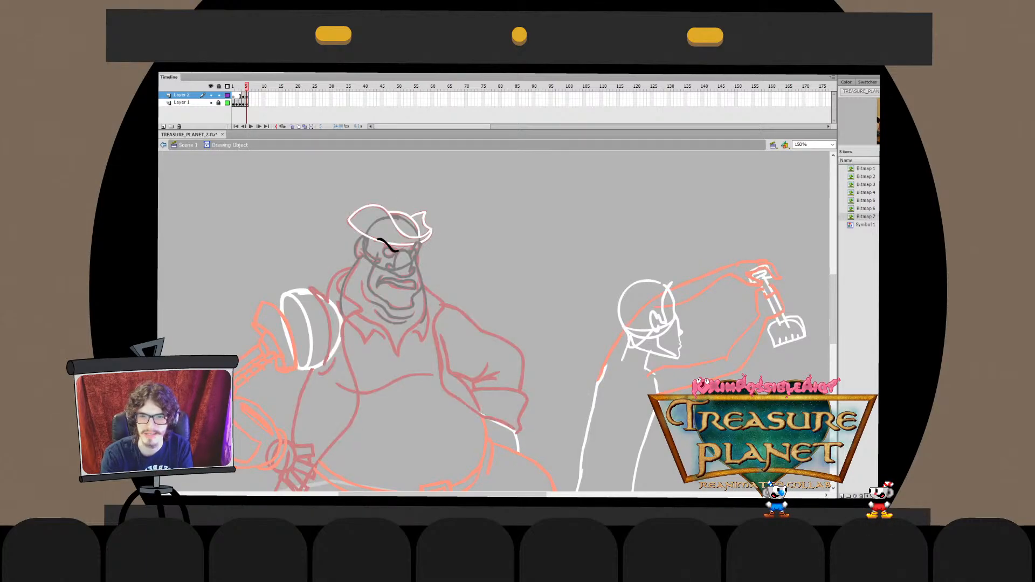
double_click(380, 240)
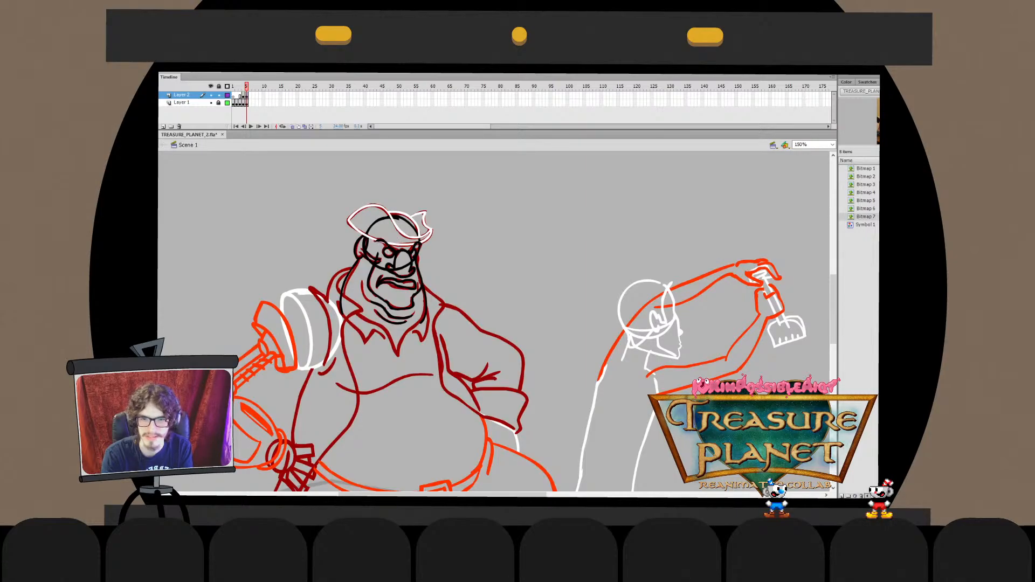
key("ctrl+s")
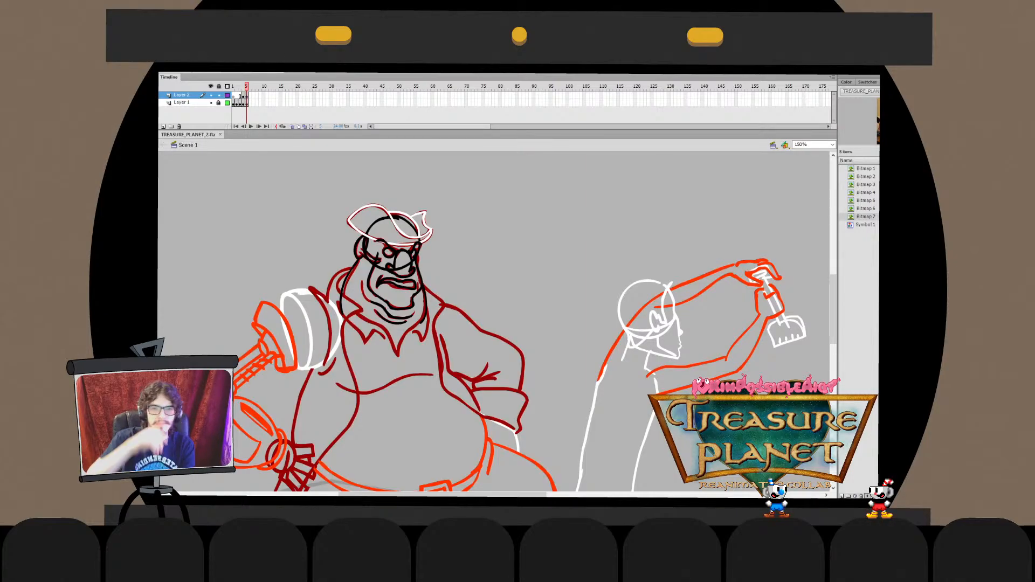
Check the head's construction circle inside its drawing object
double_click(390, 244)
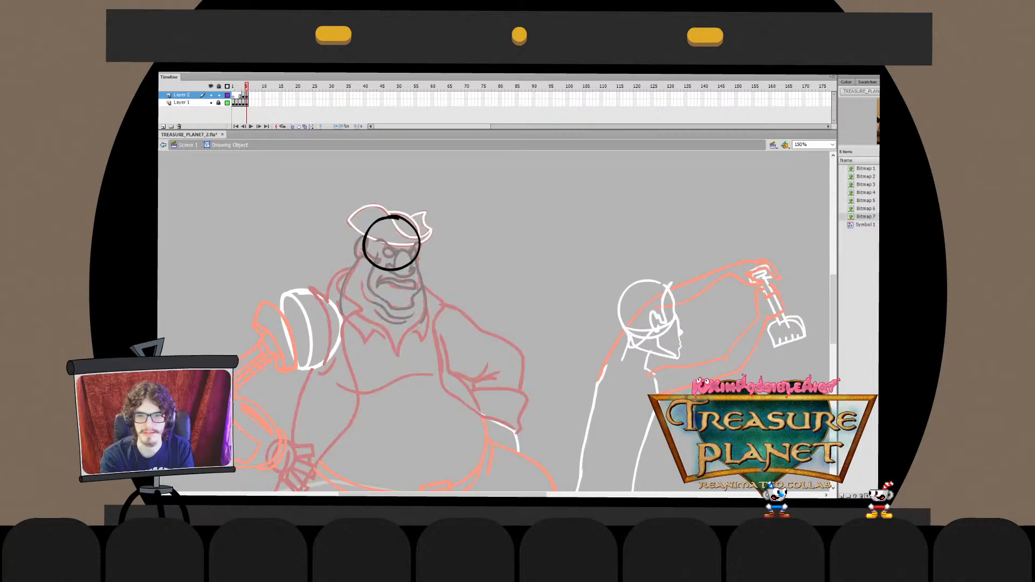
double_click(391, 244)
mouse_move(391, 243)
left_mouse_down()
mouse_move(271, 210)
mouse_move(337, 209)
left_mouse_up()
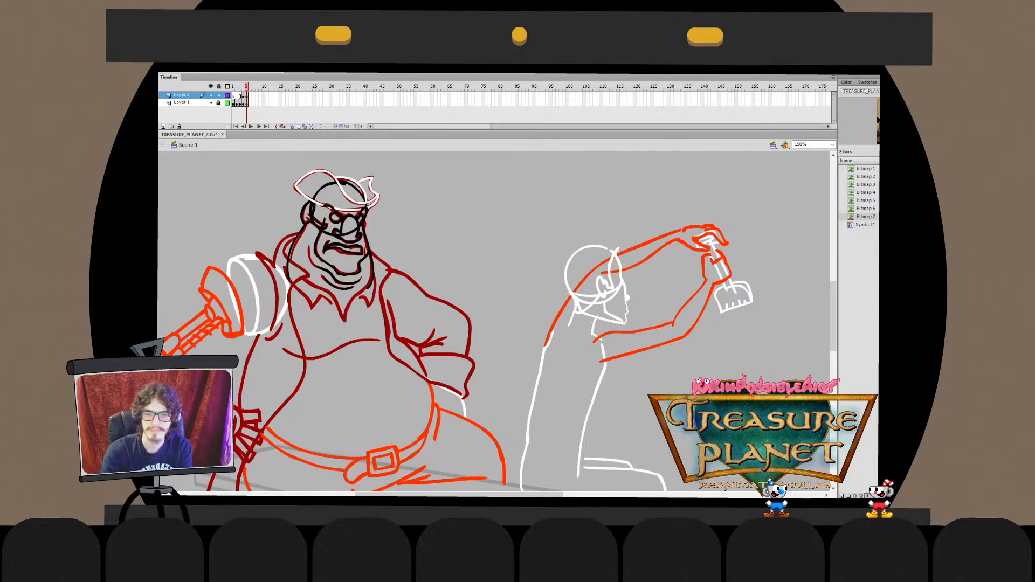
Draw a round black outline around the heavy man's mechanical-arm shoulder, open toward the arm, redrawing it as needed
left_click_drag(494, 321, 596, 278)
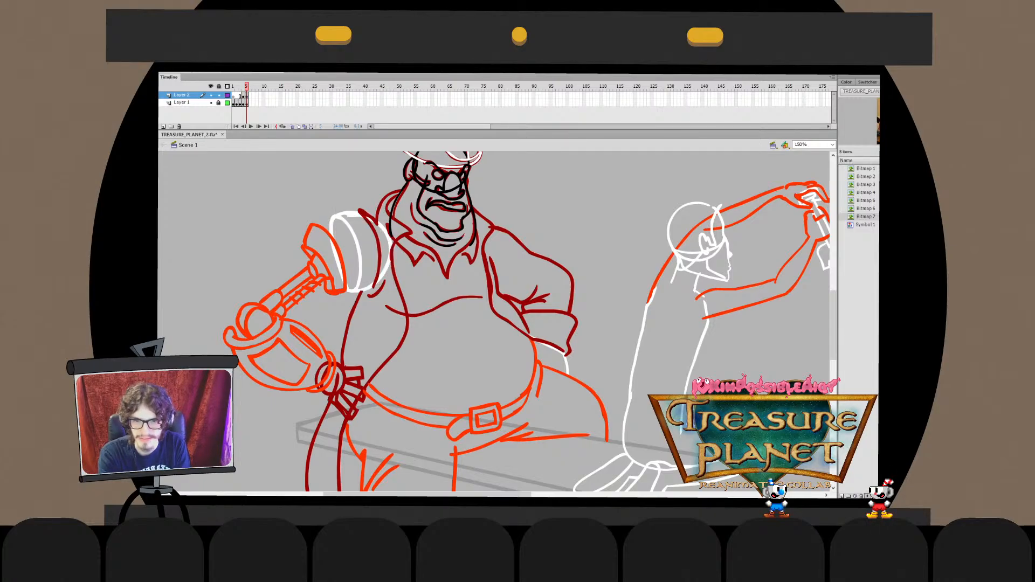
left_click_drag(351, 290, 318, 231)
key("ctrl+z")
left_click_drag(341, 292, 311, 223)
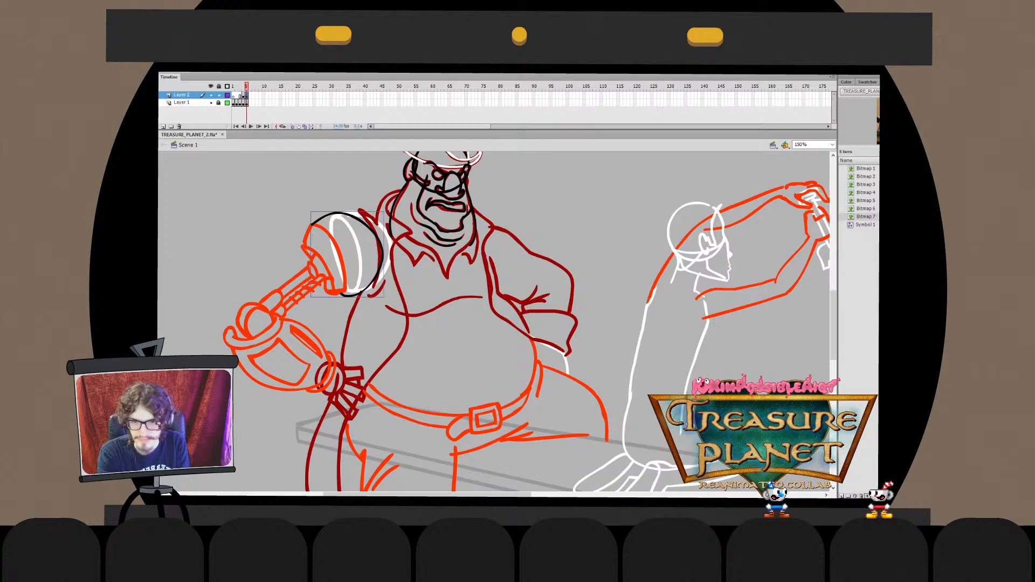
key("ctrl+z")
left_click_drag(339, 291, 310, 226)
key("ctrl+z")
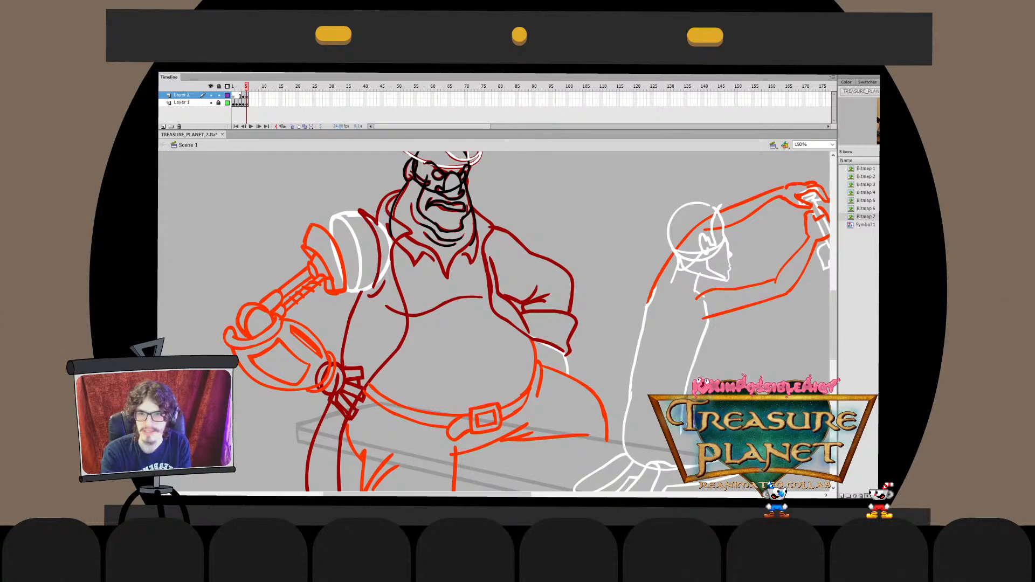
key("ctrl+s")
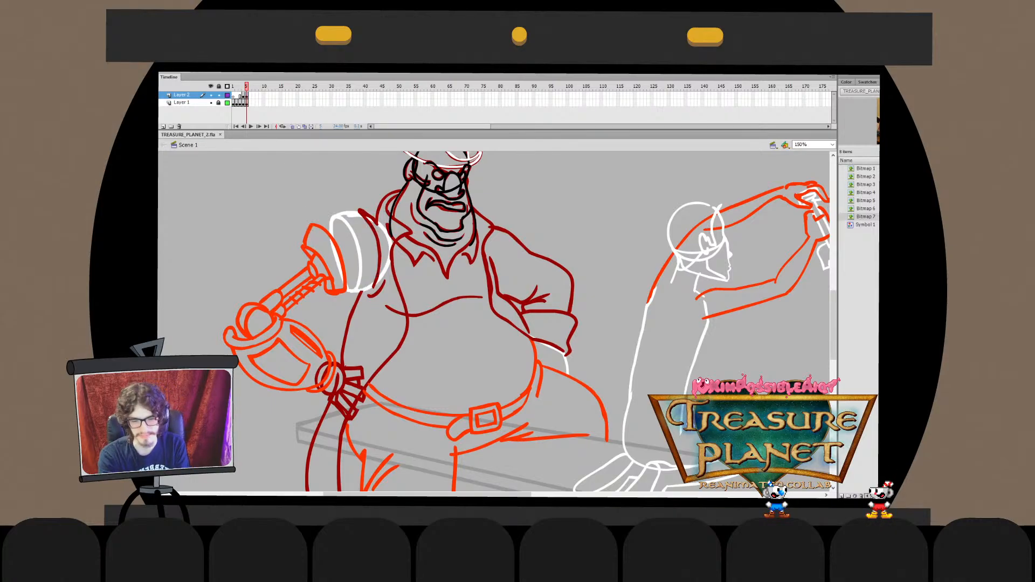
mouse_move(387, 266)
left_mouse_down()
mouse_move(351, 294)
mouse_move(310, 222)
left_mouse_up()
key("ctrl+z")
left_click_drag(327, 286, 318, 226)
key("ctrl+z")
mouse_move(320, 283)
left_mouse_down()
mouse_move(310, 236)
mouse_move(349, 210)
left_mouse_up()
Adjust the upper and lower arcs of the shoulder outline inside its drawing object to fit the rough shoulder cap
key("q")
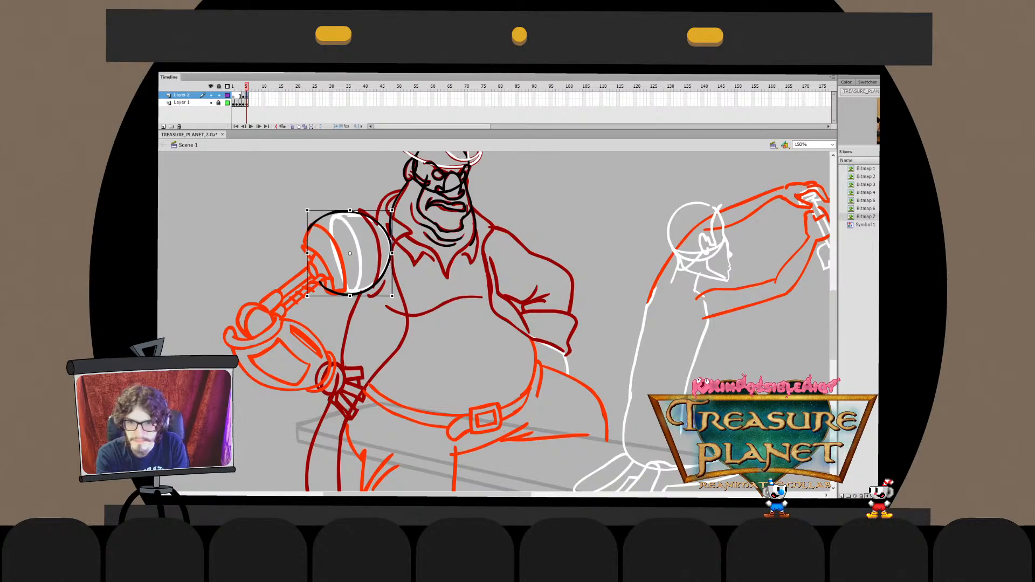
left_click_drag(392, 296, 397, 296)
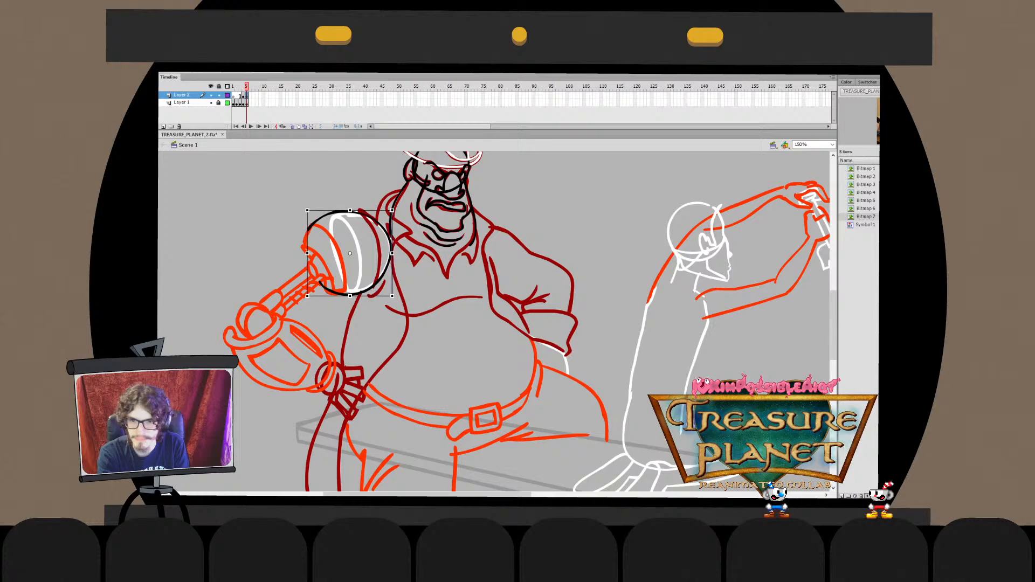
double_click(391, 253)
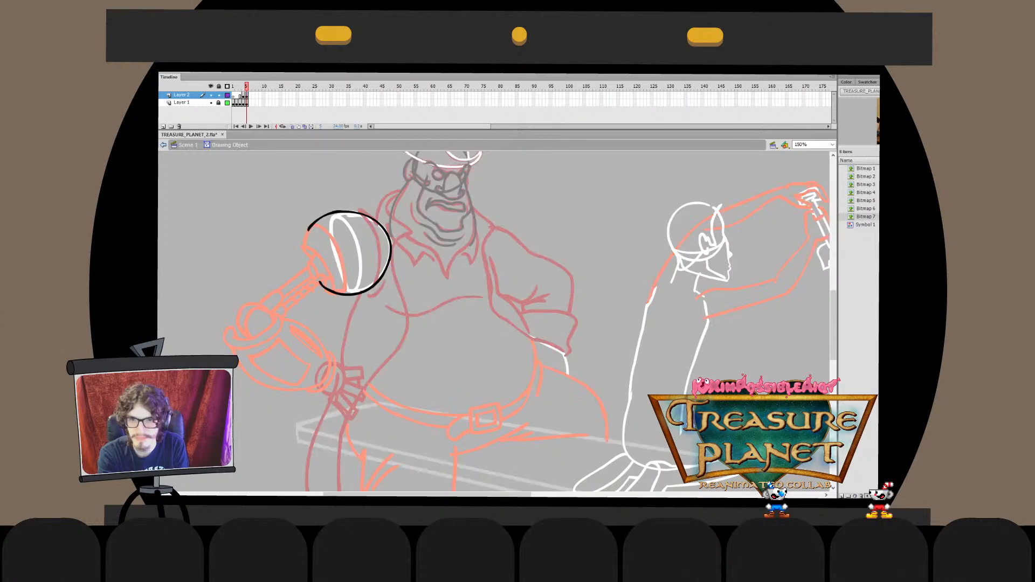
left_click_drag(286, 189, 357, 253)
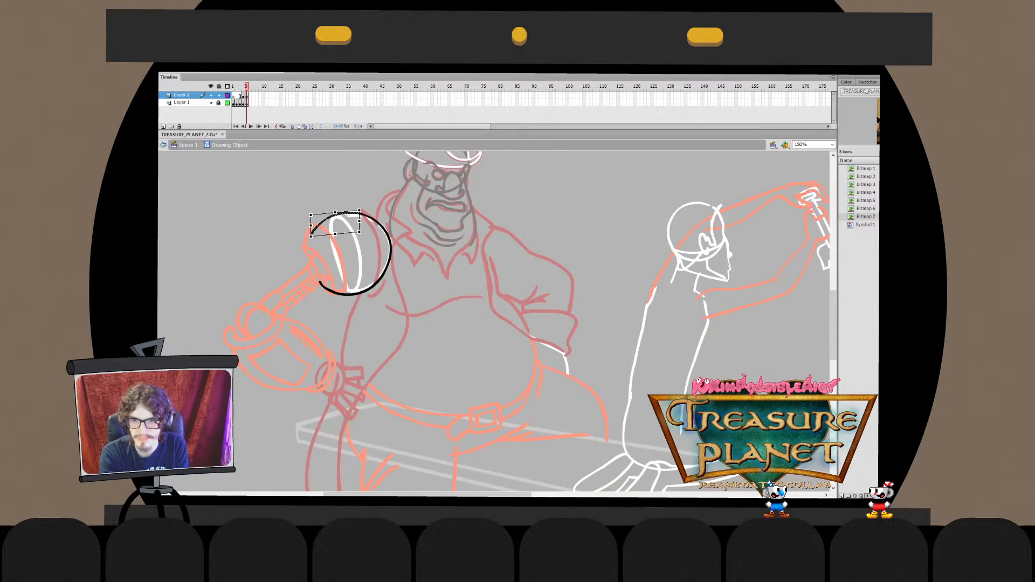
key("ctrl+e")
double_click(389, 253)
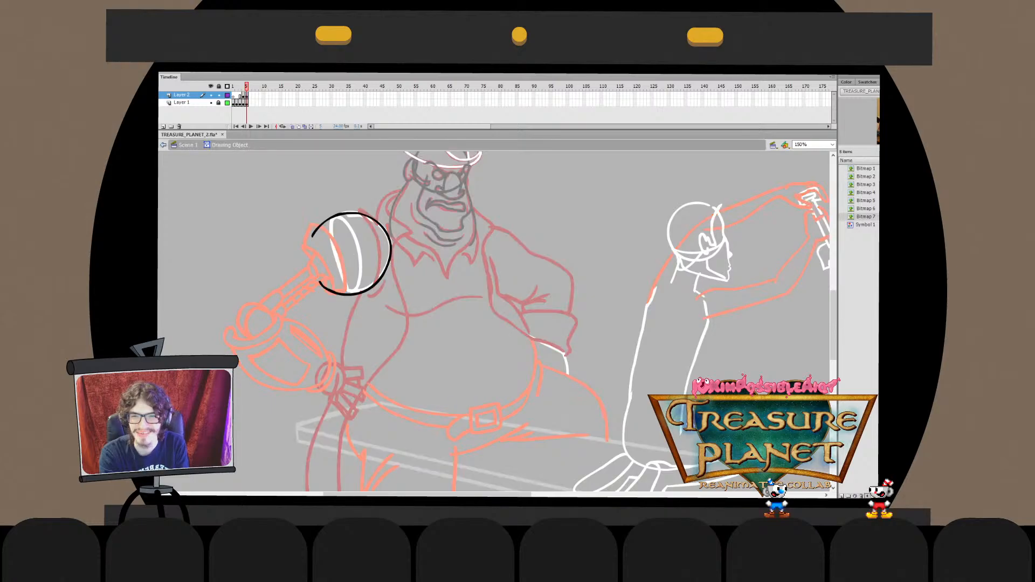
left_click_drag(301, 252, 379, 326)
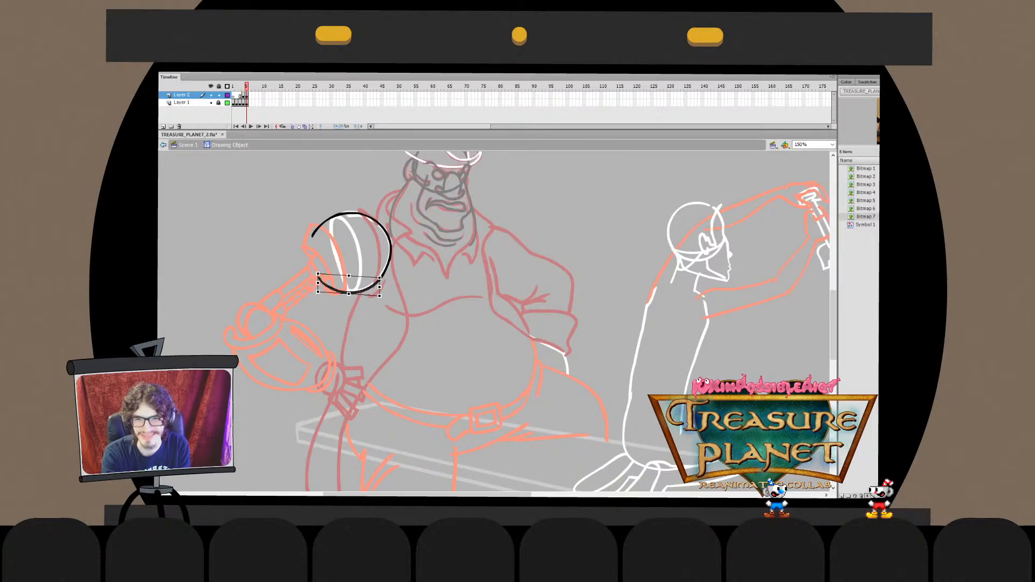
key("ctrl+e")
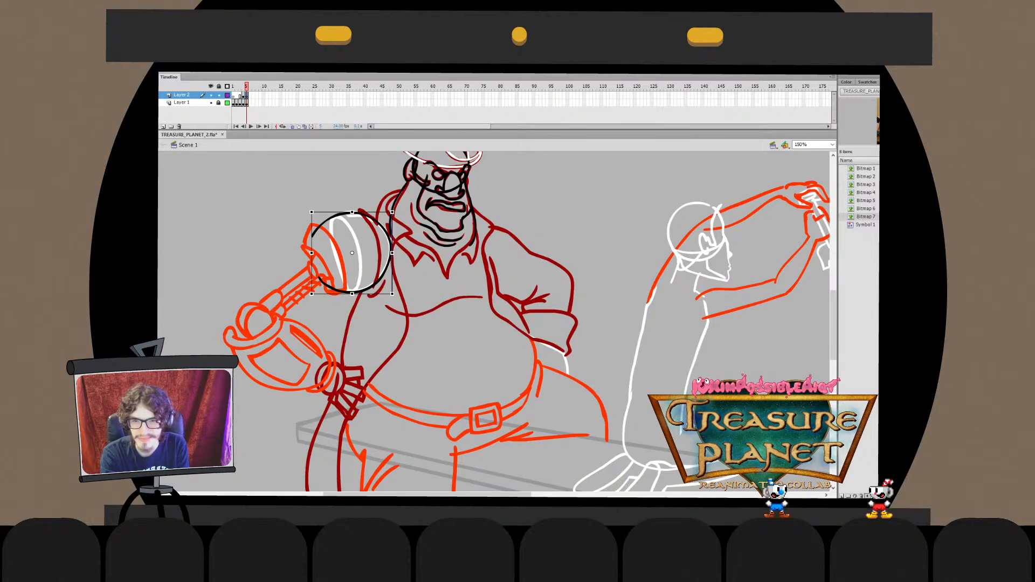
Draw a narrow black ellipse over the shoulder cap's rough white rim, redrawing it as needed
key("Escape")
left_click(389, 253)
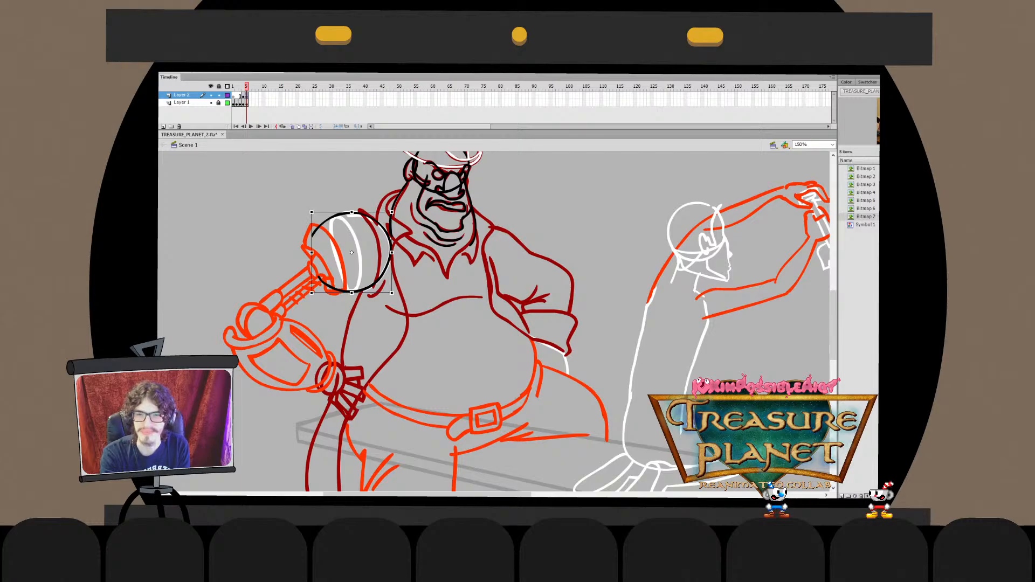
key("v")
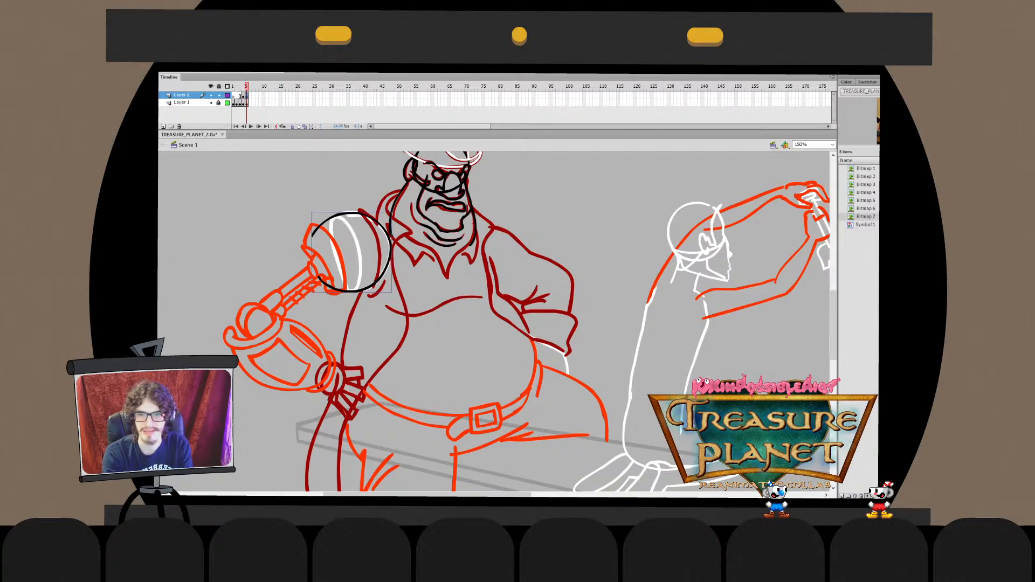
mouse_move(340, 219)
left_mouse_down()
mouse_move(352, 286)
mouse_move(345, 221)
left_mouse_up()
key("ctrl+z")
key("ctrl+z")
key("ctrl+z")
key("ctrl+y")
key("ctrl+z")
key("ctrl+y")
key("ctrl+z")
key("ctrl+z")
mouse_move(349, 291)
left_mouse_down()
mouse_move(345, 229)
mouse_move(350, 292)
left_mouse_up()
key("ctrl+z")
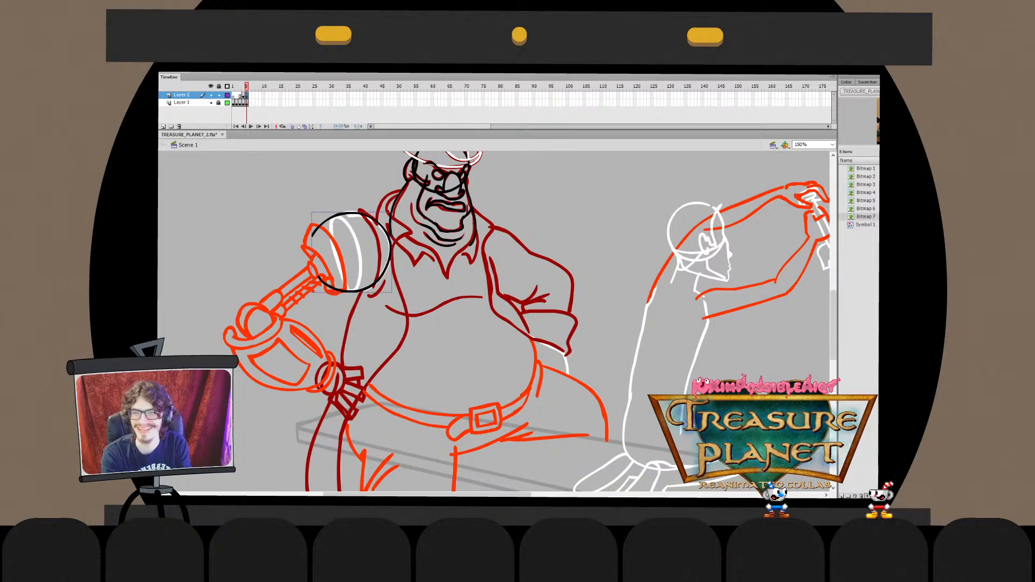
key("ctrl+z")
mouse_move(348, 252)
left_mouse_down()
mouse_move(350, 291)
mouse_move(335, 284)
left_mouse_up()
key("ctrl+z")
key("ctrl+z")
key("ctrl+z")
left_click_drag(350, 232, 335, 286)
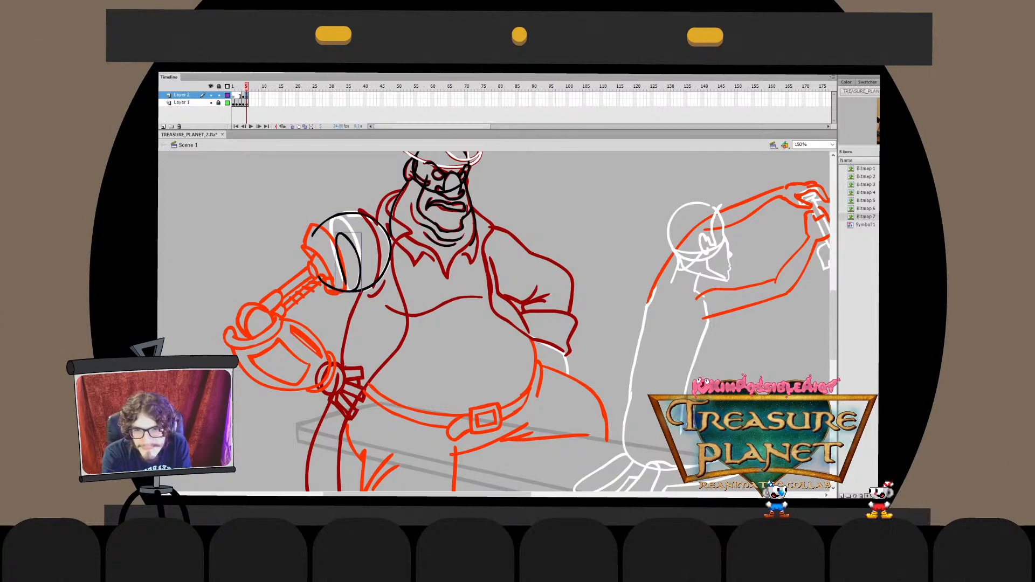
key("ctrl+z")
left_click_drag(334, 237, 345, 286)
key("ctrl+z")
left_click_drag(335, 235, 347, 284)
key("ctrl+z")
key("ctrl+z")
left_click_drag(335, 235, 343, 286)
key("ctrl+z")
key("ctrl+z")
left_click_drag(331, 223, 345, 287)
key("ctrl+z")
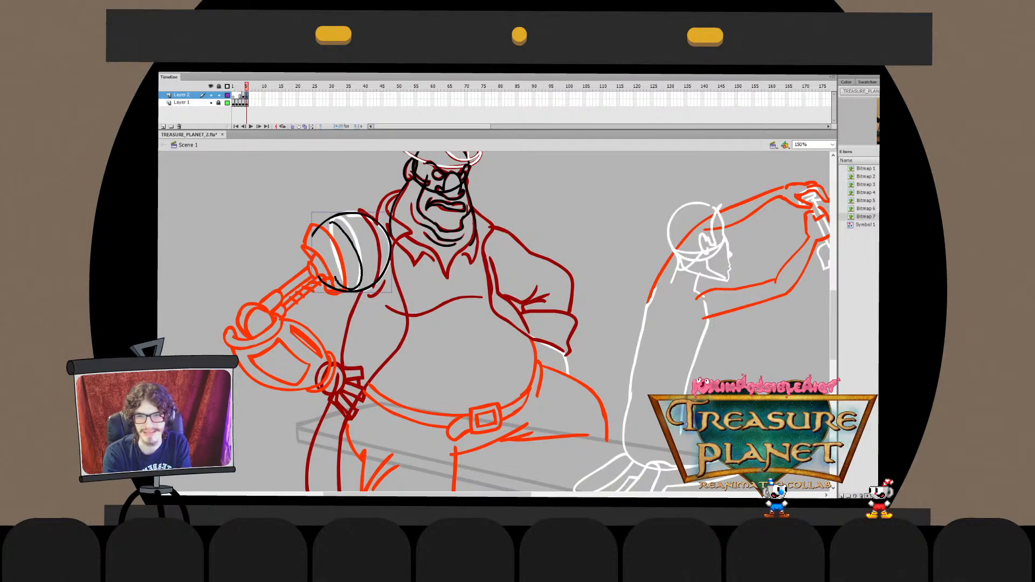
mouse_move(331, 222)
left_mouse_down()
mouse_move(348, 289)
mouse_move(340, 270)
left_mouse_up()
key("ctrl+z")
key("ctrl+z")
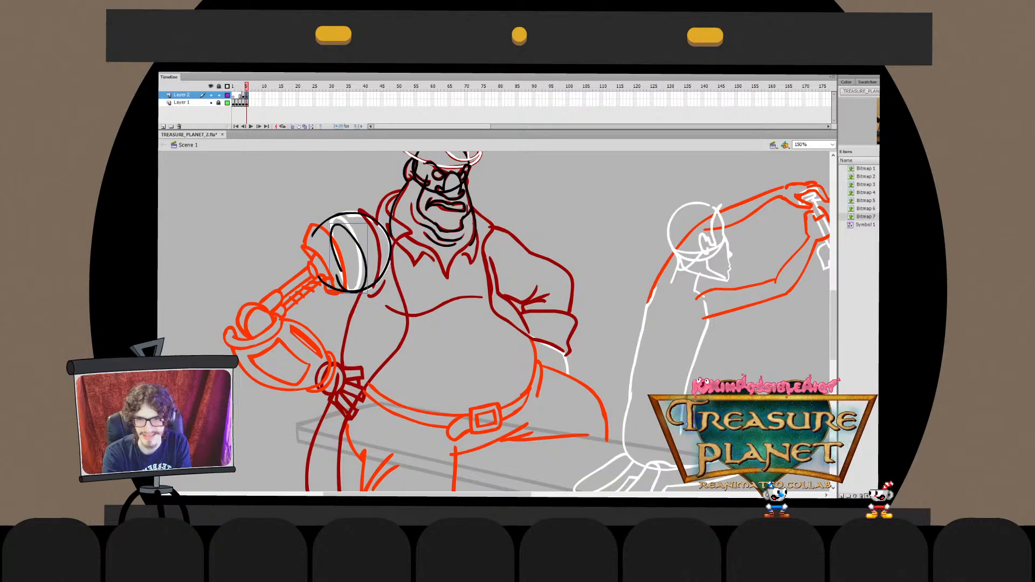
Resize the rim ellipse so its upper end meets the shoulder outline
key("q")
left_click_drag(348, 223, 348, 215)
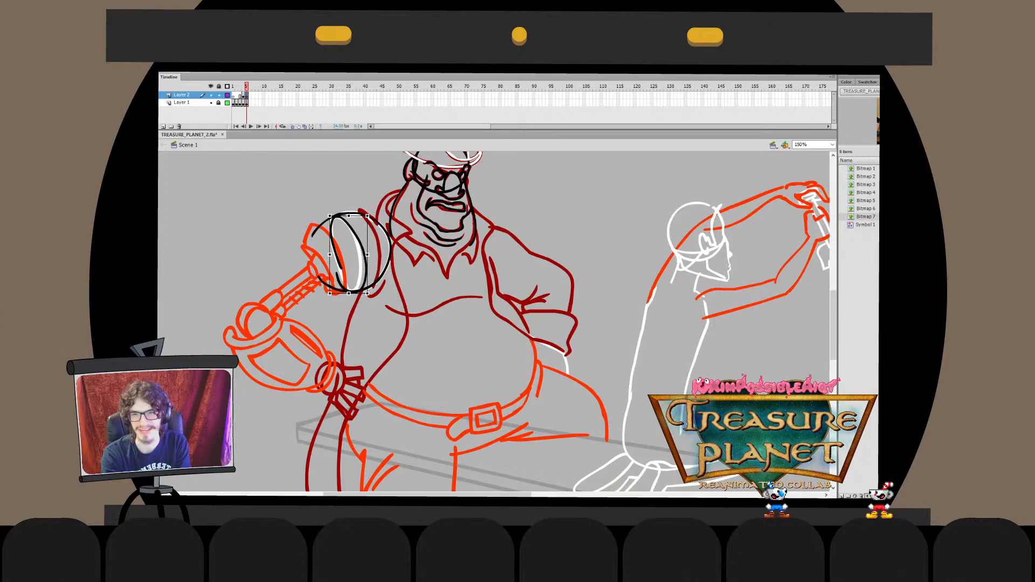
key("ctrl+shift+a")
Close the gap on the arm side of the rim ellipse and clean up its overlapping strokes inside the drawing object
double_click(349, 253)
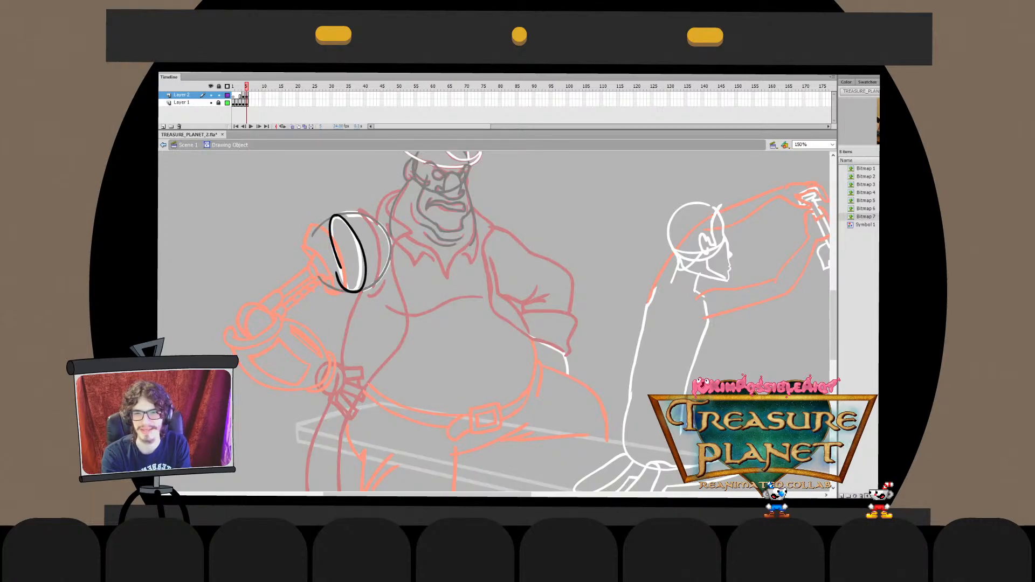
left_click(360, 244)
double_click(360, 244)
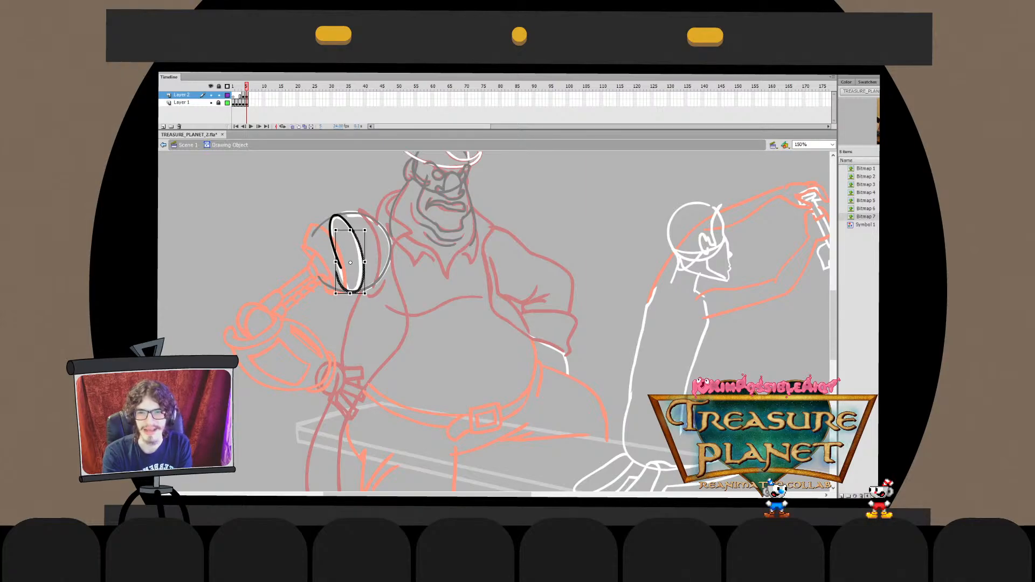
key("Escape")
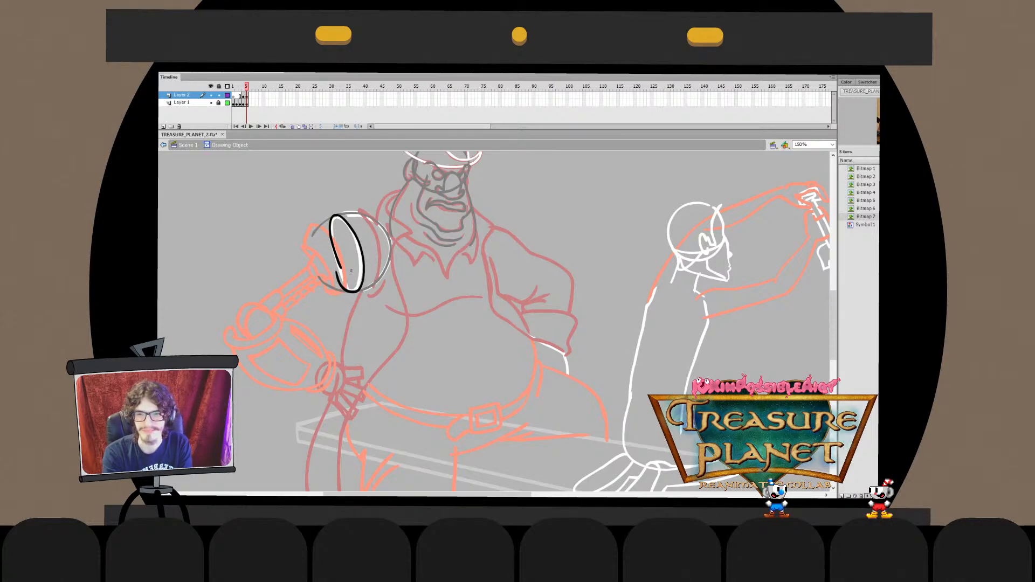
left_click(349, 291)
left_click_drag(341, 282, 338, 262)
key("Escape")
key("ctrl+a")
key("Escape")
key("ctrl+a")
key("Escape")
key("ctrl+e")
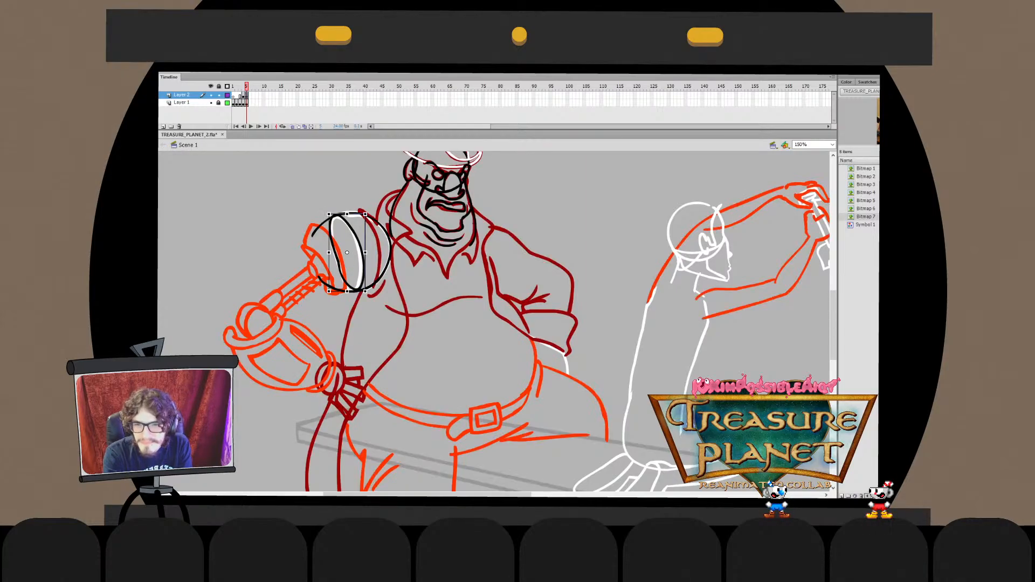
Adjust the lower tip of the rim ellipse inside its drawing object to reach the shoulder outline
double_click(346, 254)
mouse_move(328, 313)
left_mouse_down()
mouse_move(375, 262)
mouse_move(352, 298)
mouse_move(368, 285)
left_mouse_up()
key("ctrl+z")
key("ctrl+z")
key("ctrl+z")
key("ctrl+z")
key("ctrl+z")
key("ctrl+z")
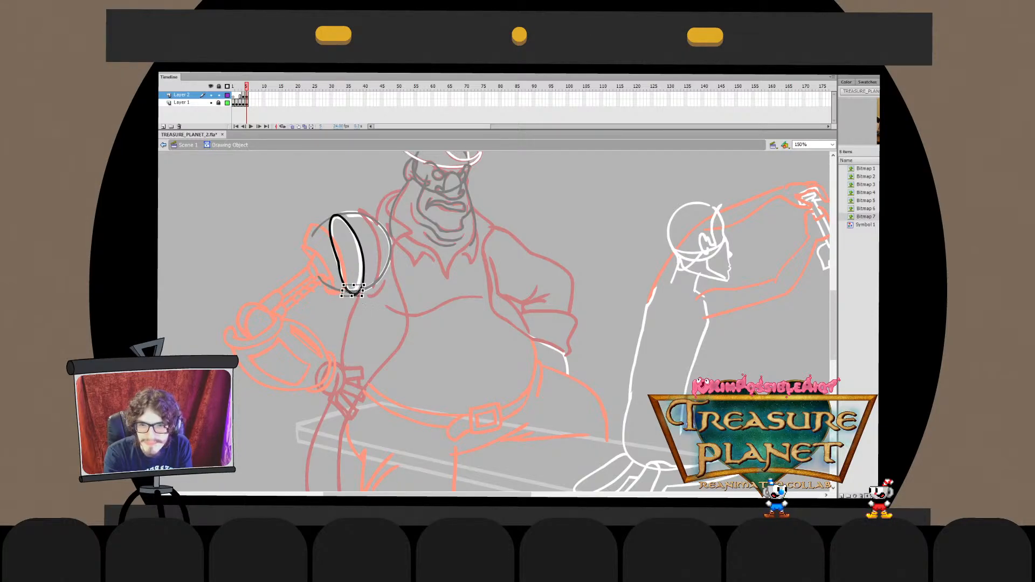
key("ctrl+e")
key("ctrl+z")
key("ctrl+z")
key("ctrl+z")
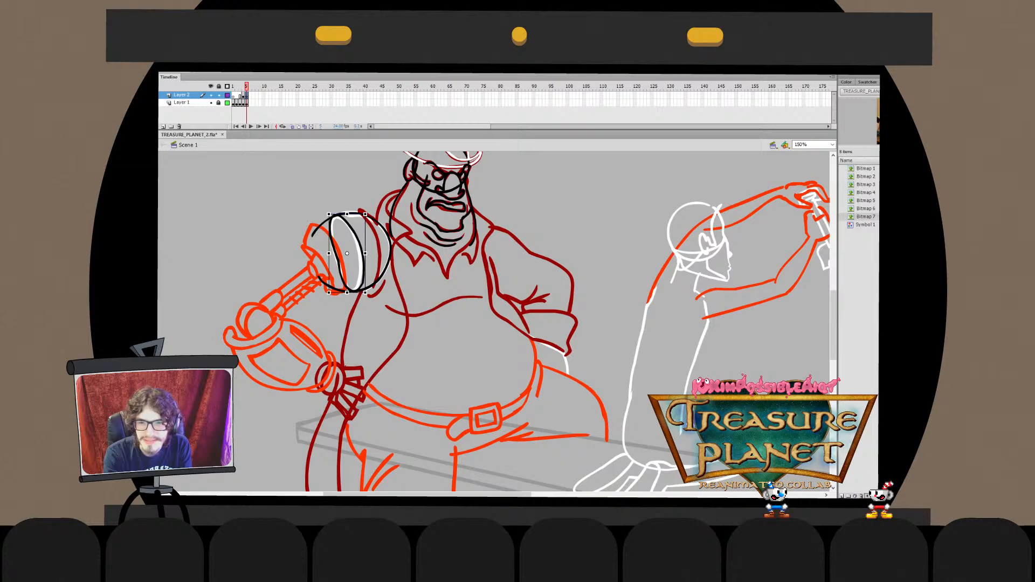
Combine the rim ellipse with the round shoulder outline in one drawing object and trim the outline beyond the rim
key("ctrl+z")
key("ctrl+z")
key("ctrl+z")
key("ctrl+z")
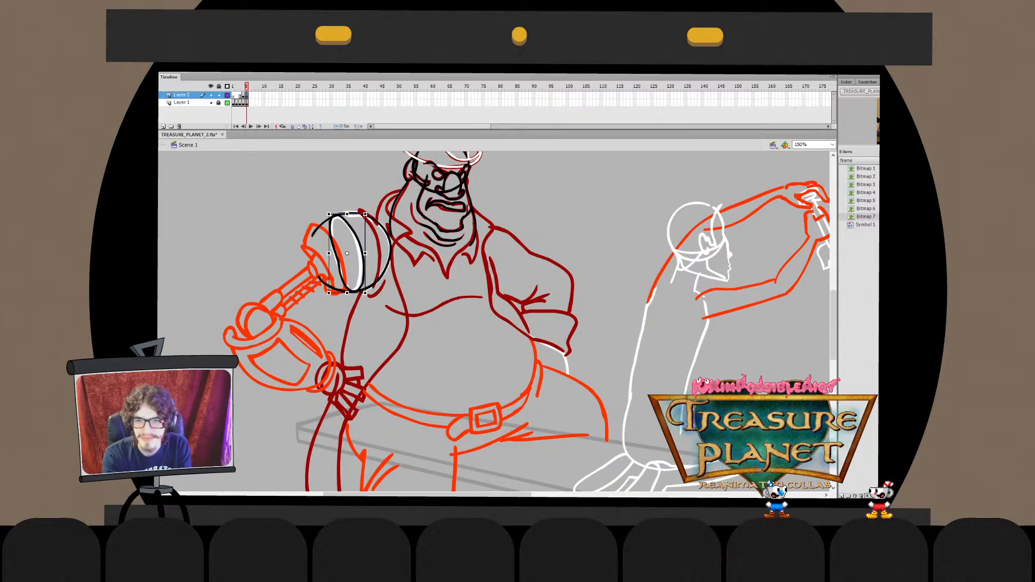
key("ctrl+z")
key("ctrl+z")
key("ctrl+z")
key("ctrl+z")
key("ctrl+z")
key("ctrl+z")
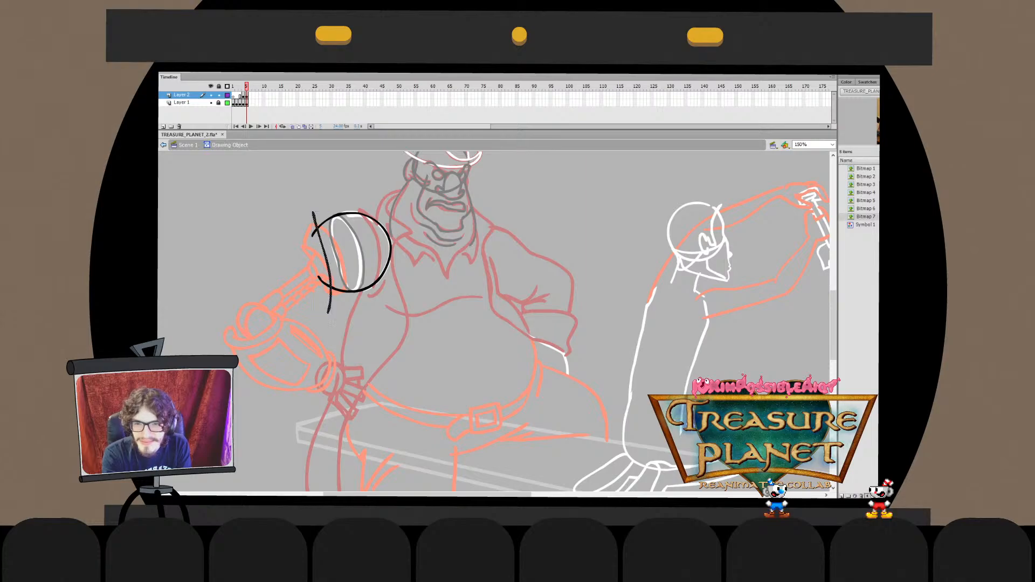
key("ctrl+z")
key("ctrl+z")
key("ctrl+z")
key("ctrl+z")
key("ctrl+z")
key("ctrl+z")
key("ctrl+z")
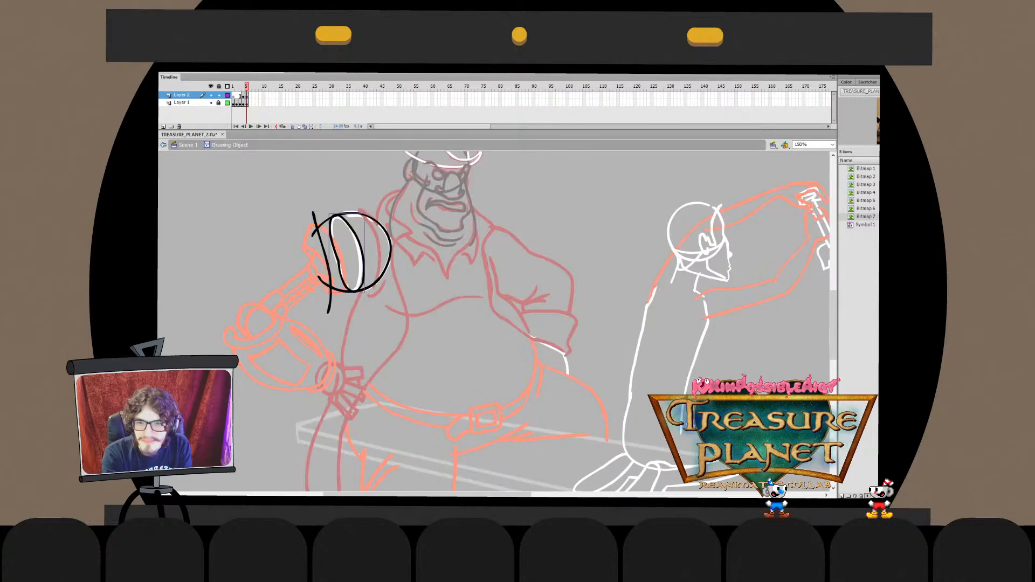
key("ctrl+z")
key("ctrl+z")
key("ctrl+z")
key("ctrl+z")
key("ctrl+z")
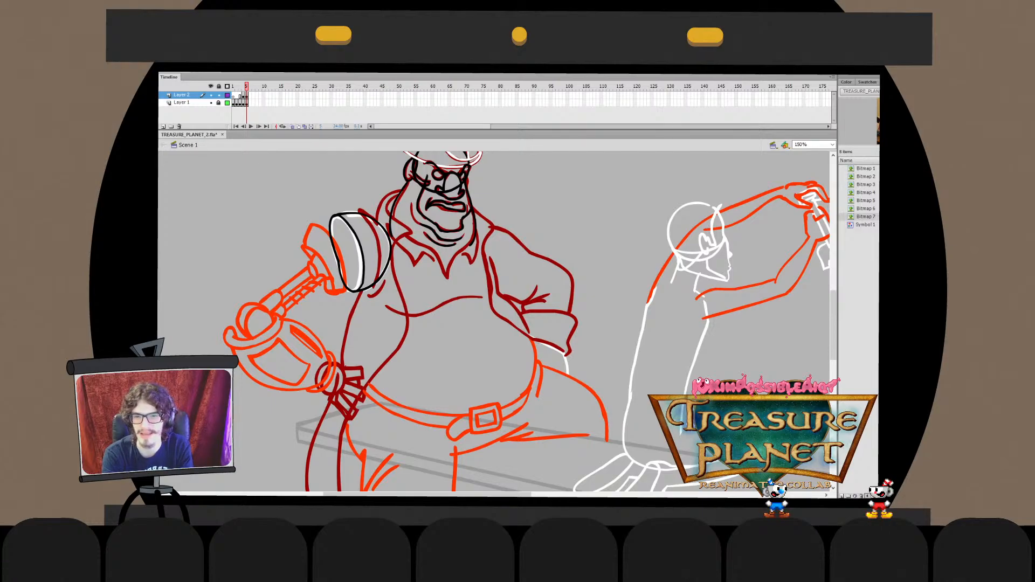
Try to rework the arm-side edge of the rim inside the shoulder cap's drawing object
double_click(345, 216)
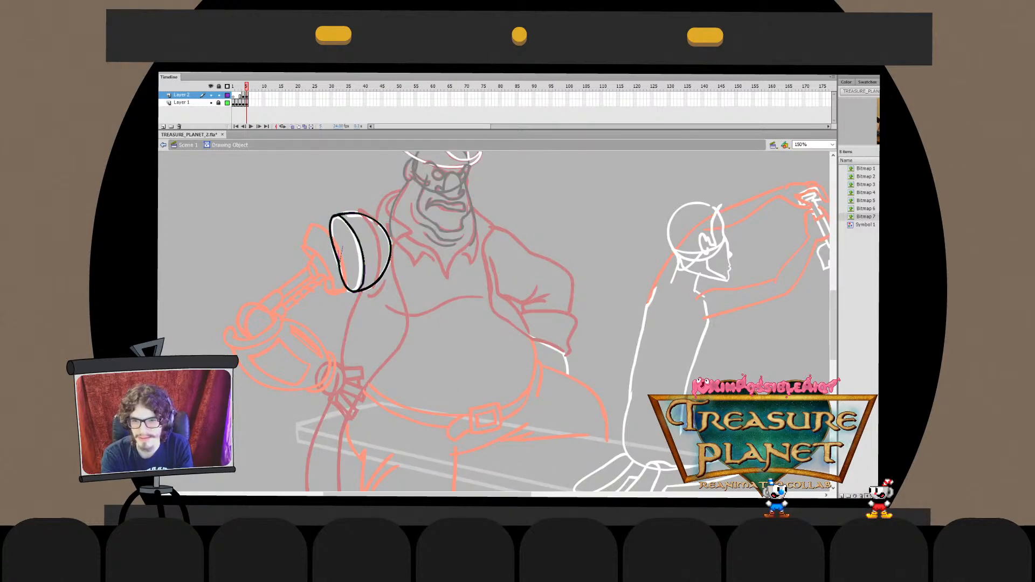
left_click_drag(335, 241, 341, 271)
key("ctrl+z")
key("ctrl+e")
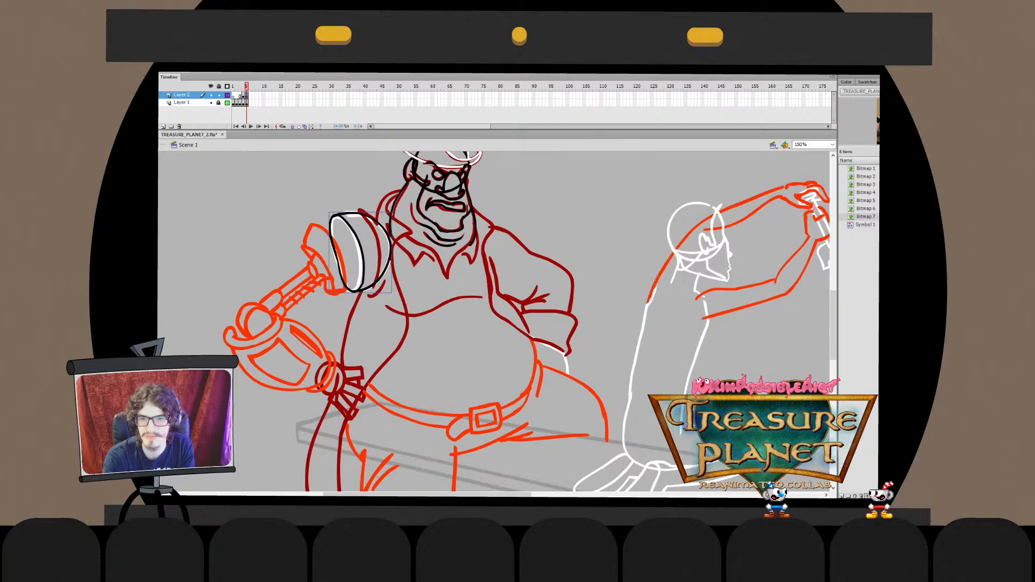
Examine the shoulder cap and upper joint of the mechanical arm reference on frame 1, and return to the working frame
key("comma")
key("comma")
key("comma")
key("comma")
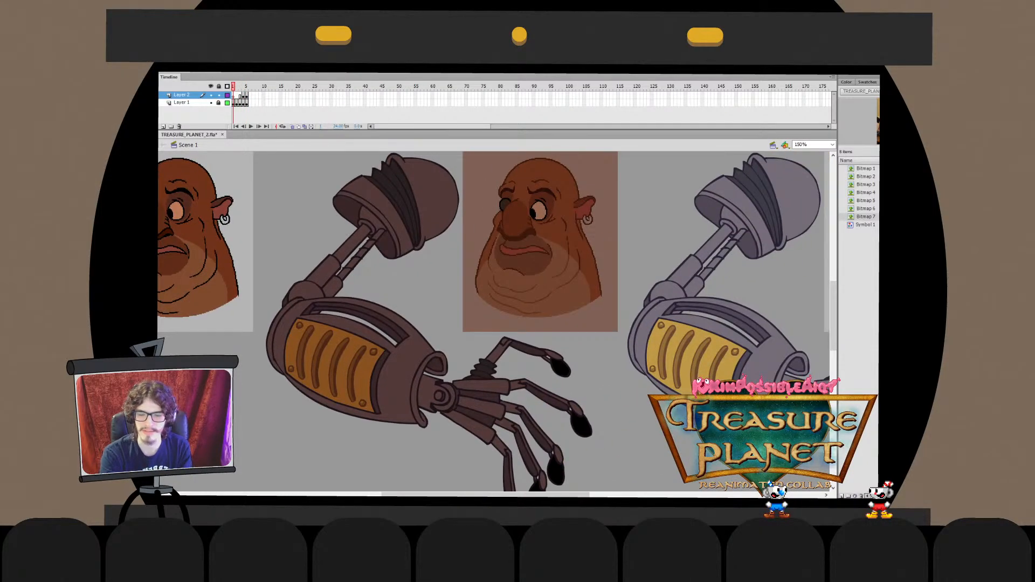
left_click_drag(496, 321, 479, 348)
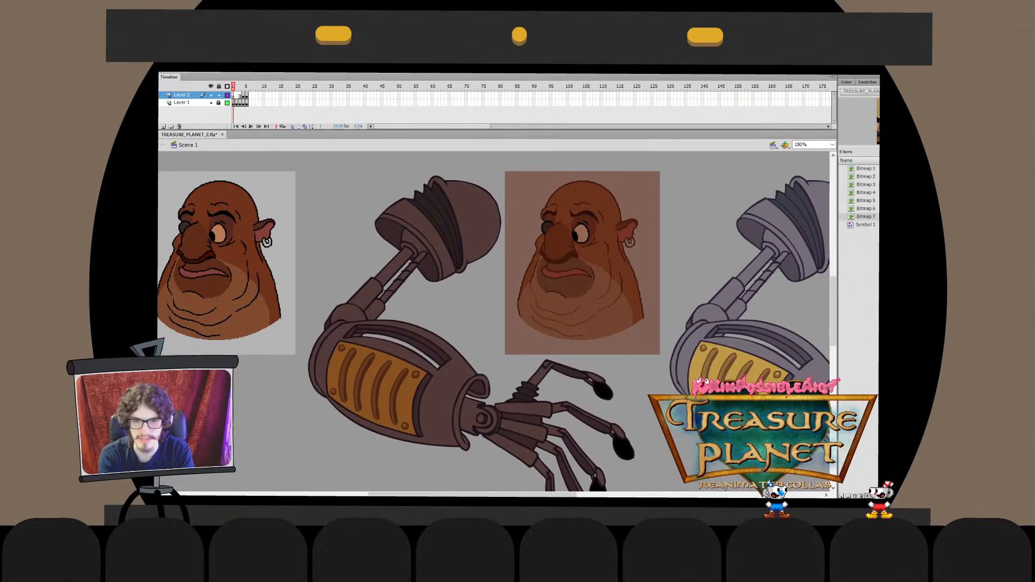
key("Return")
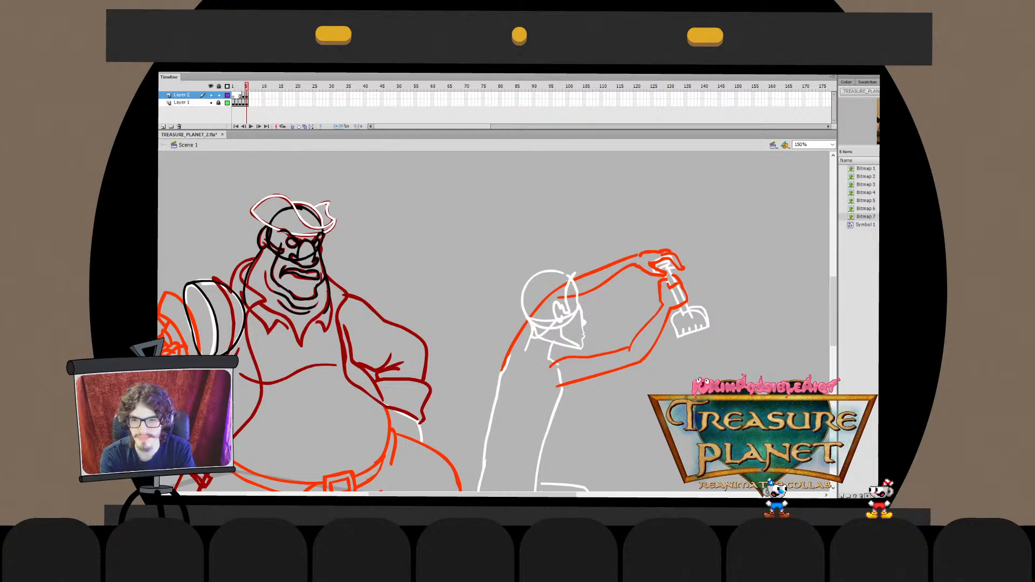
Draw the long black curve of the mechanical arm's upper cuff facing the shoulder cap, and fit it to the rough sketch
left_click_drag(378, 350, 572, 258)
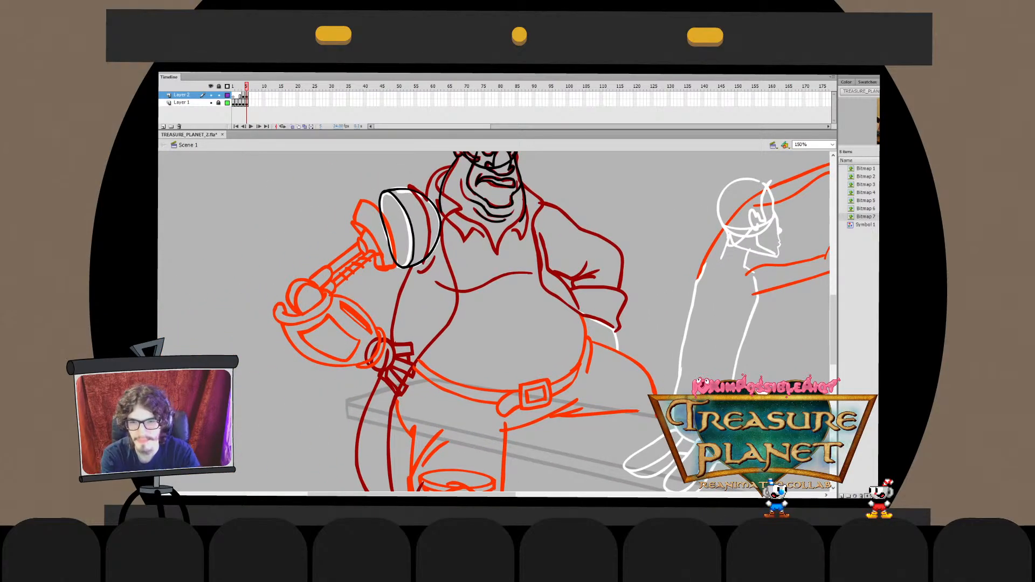
left_click_drag(357, 200, 395, 277)
key("ctrl+z")
left_click_drag(357, 200, 396, 283)
key("q")
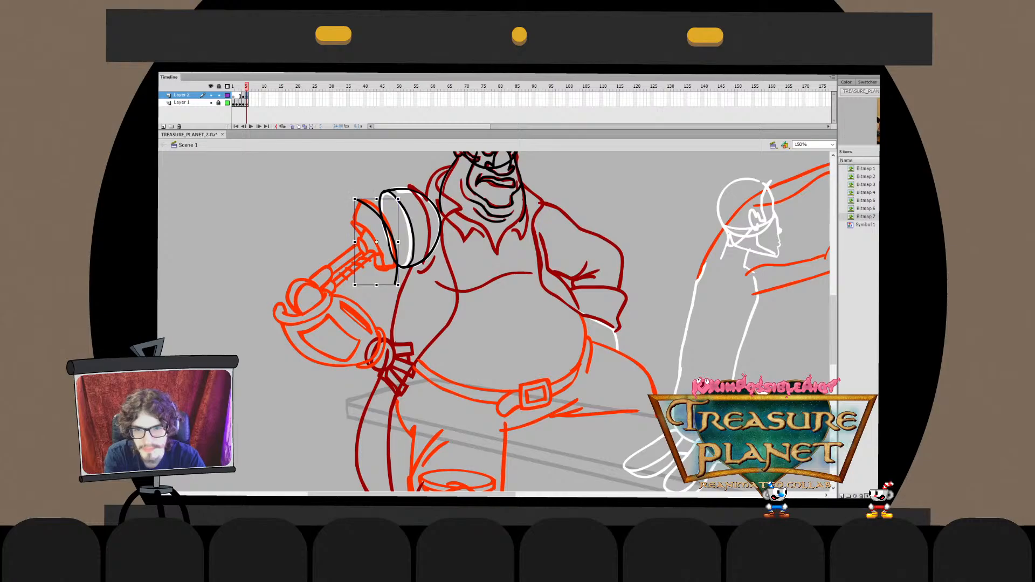
mouse_move(354, 199)
left_mouse_down()
mouse_move(352, 188)
mouse_move(379, 231)
mouse_move(352, 219)
left_mouse_up()
key("v")
double_click(378, 210)
key("q")
left_click(299, 263)
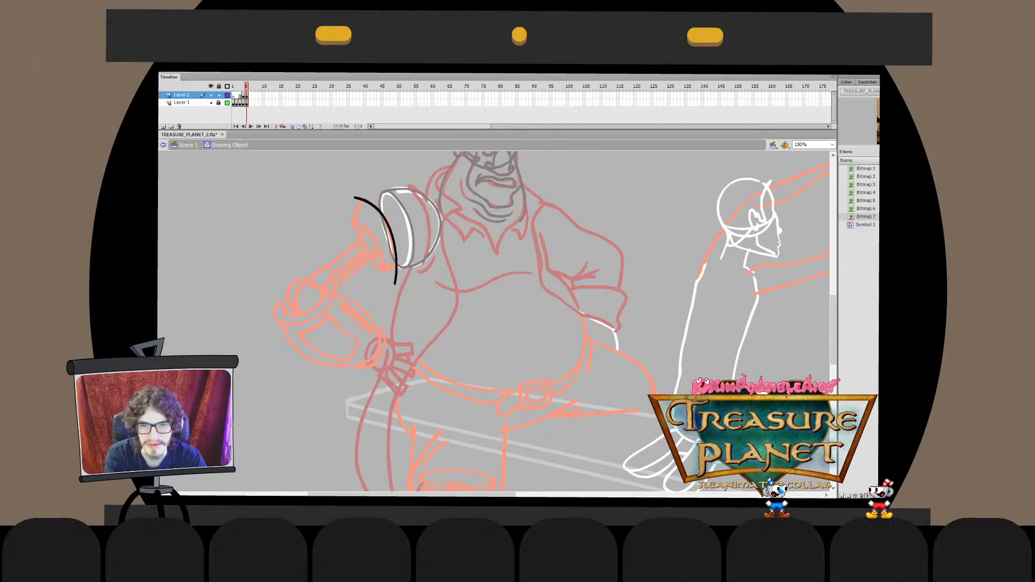
key("ctrl+e")
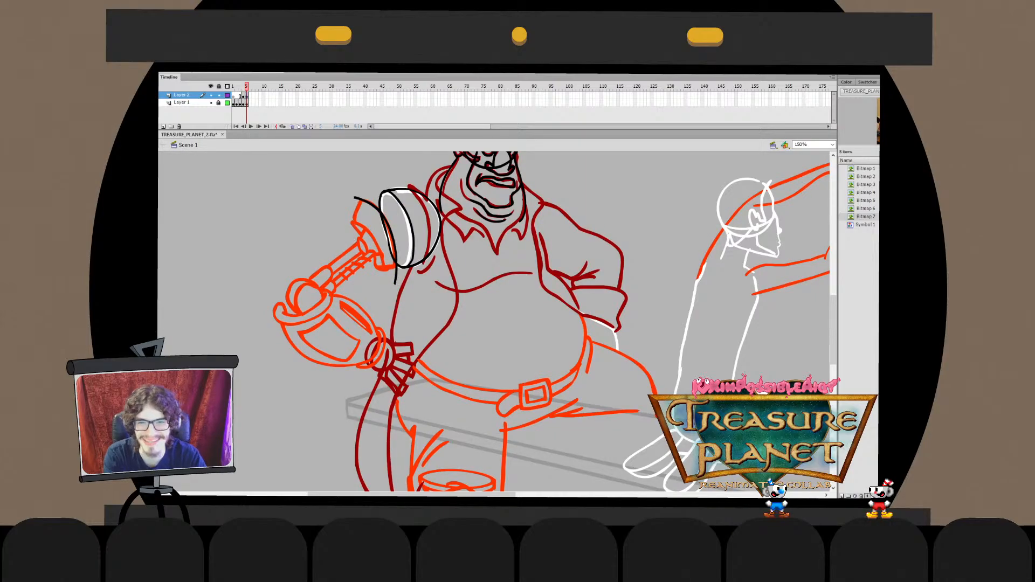
left_click(385, 226)
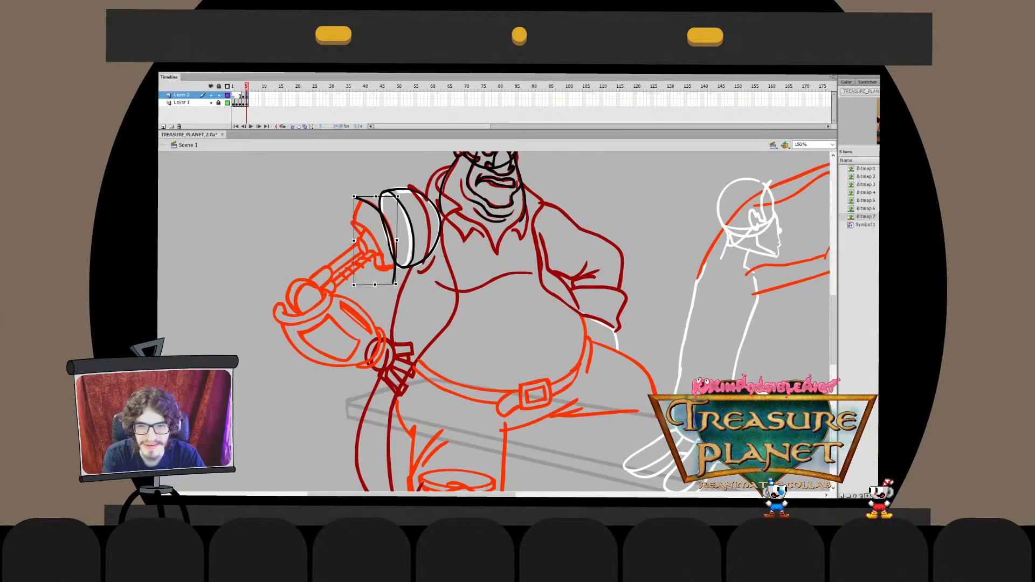
key("Escape")
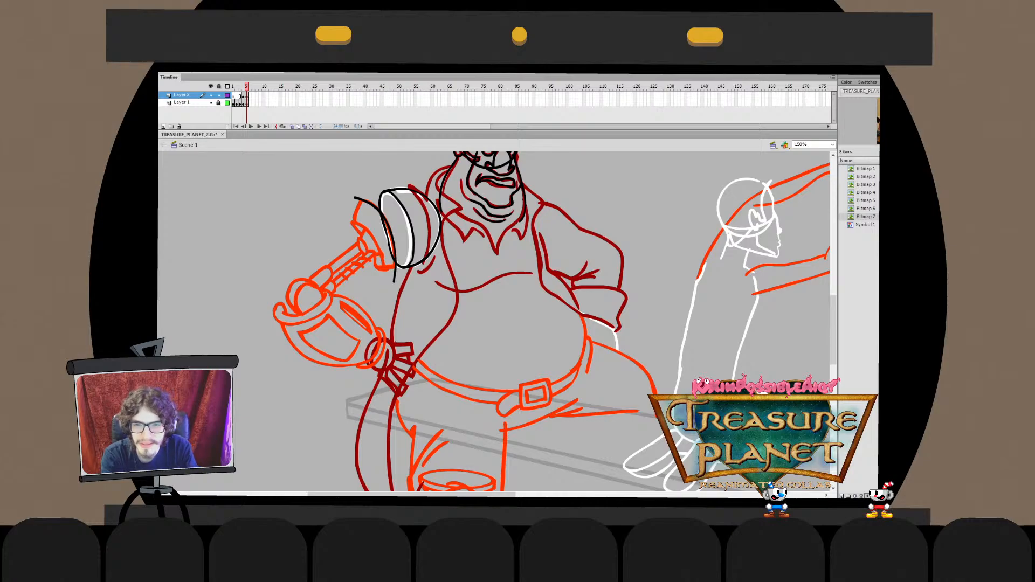
Draw the cuff's short upper edge as a slanted black stroke crossing the top of the long curve
left_click_drag(368, 189, 351, 241)
key("ctrl+z")
left_click_drag(364, 186, 344, 244)
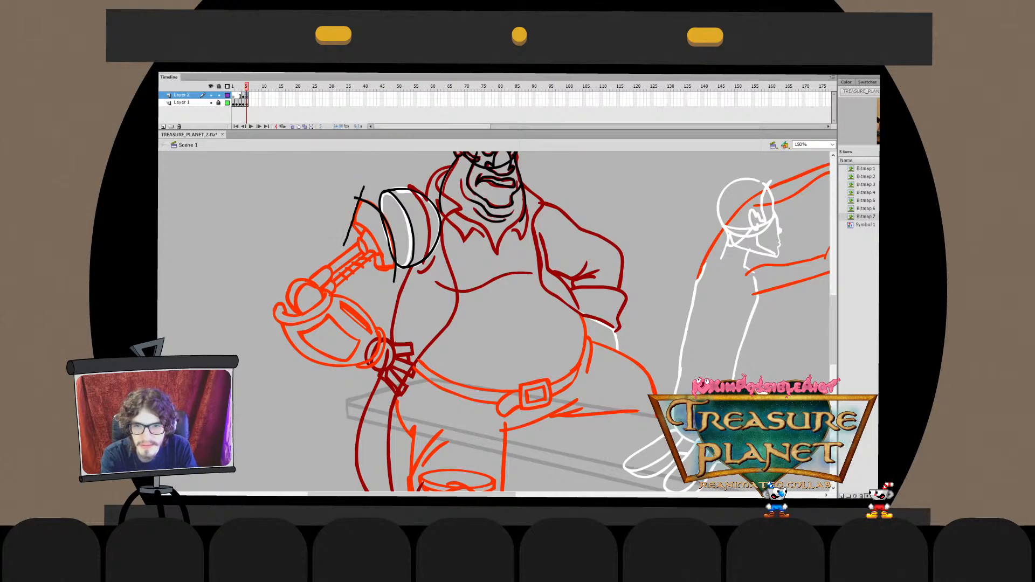
key("ctrl+z")
mouse_move(363, 186)
left_mouse_down()
mouse_move(345, 243)
mouse_move(367, 182)
left_mouse_up()
Draw the cuff's lower edge as a nearly horizontal black stroke crossing the bottom of the long curve
key("q")
mouse_move(356, 277)
left_mouse_down()
mouse_move(420, 262)
mouse_move(397, 264)
left_mouse_up()
key("ctrl+z")
key("ctrl+z")
key("q")
key("b")
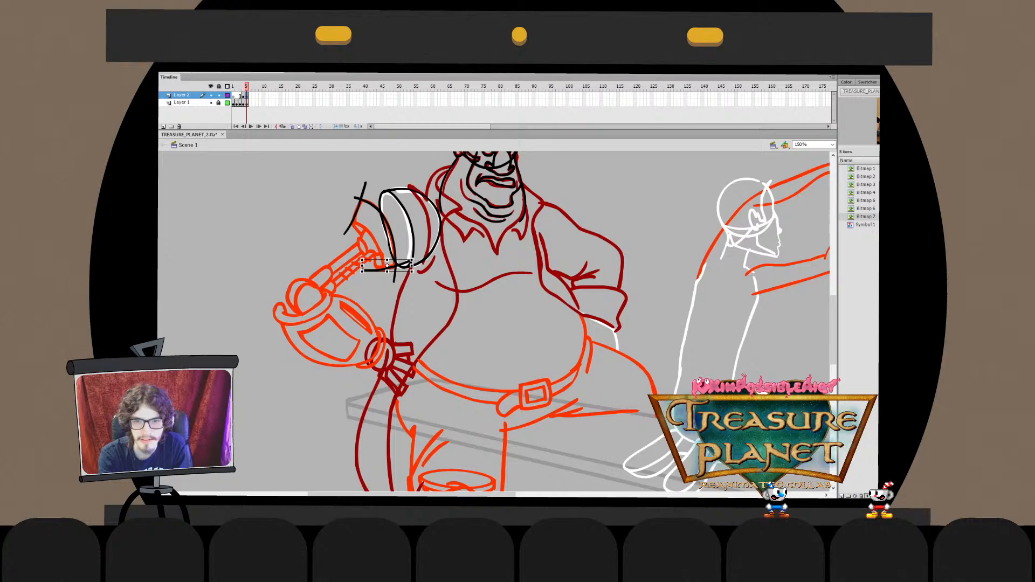
key("ctrl+z")
key("ctrl+z")
Trim the overhanging ends where the cuff's lower edge crosses the long curve, inside their shared drawing object
double_click(394, 275)
key("ctrl+shift+v")
left_click(394, 275)
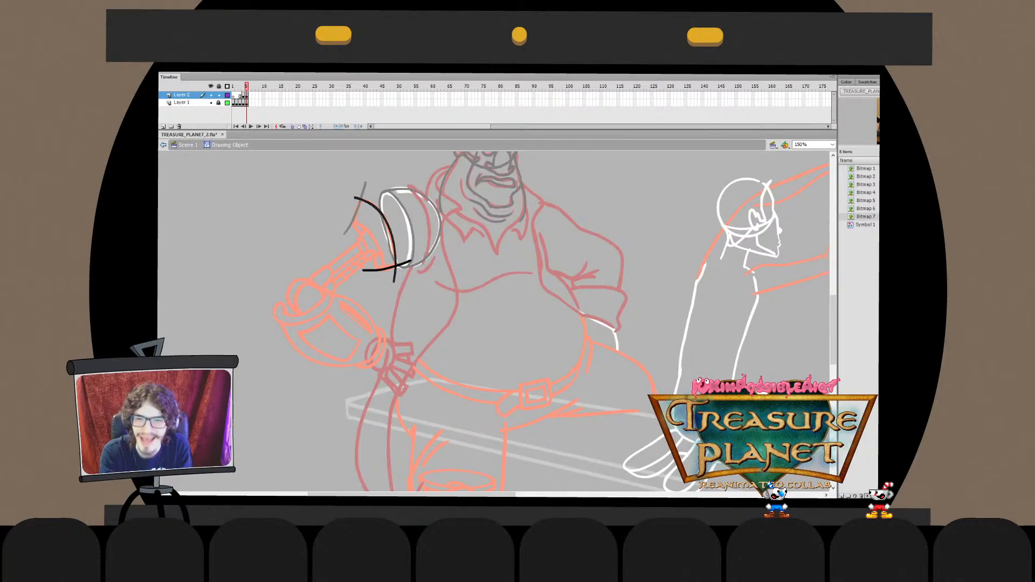
key("n")
mouse_move(405, 269)
left_mouse_down()
mouse_move(395, 398)
mouse_move(397, 265)
left_mouse_up()
double_click(417, 275)
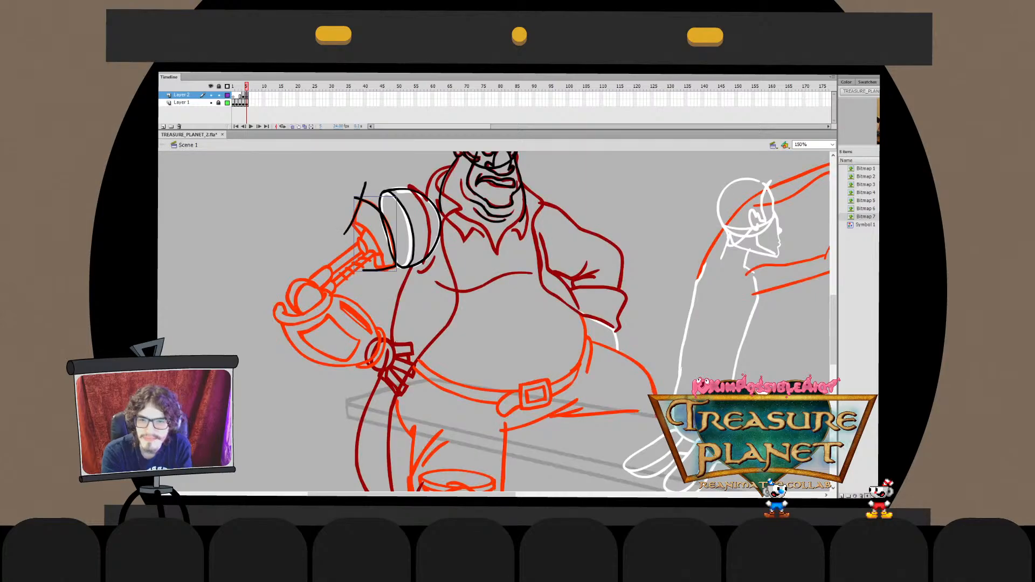
Combine the cuff's curve and lower edge with its upper edge in one drawing object and trim the ends crossing at the top corner
key("ctrl+z")
key("ctrl+z")
key("ctrl+z")
key("ctrl+z")
key("ctrl+z")
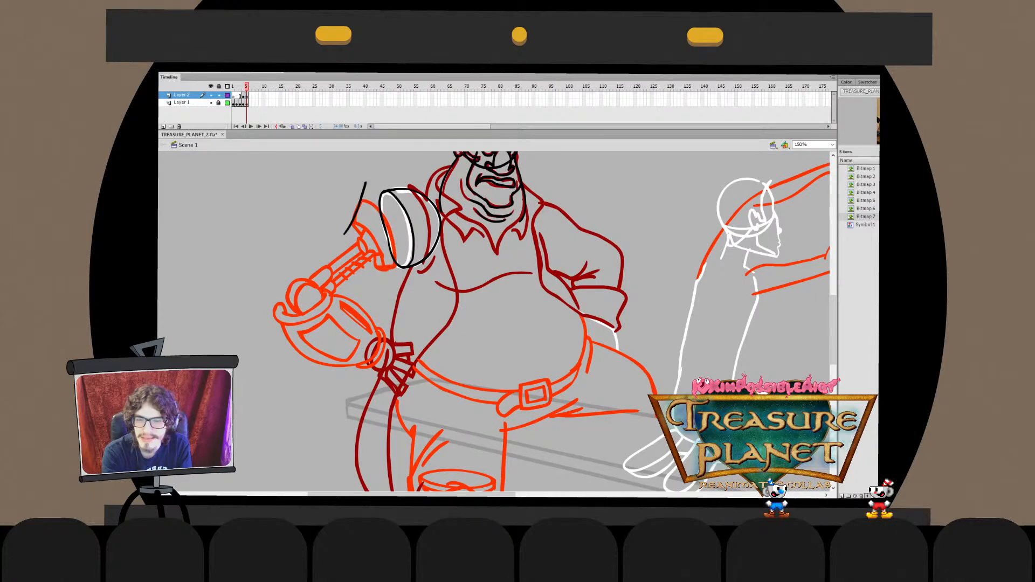
key("ctrl+y")
key("ctrl+y")
key("ctrl+y")
key("Delete")
mouse_move(356, 198)
left_mouse_down()
mouse_move(369, 160)
mouse_move(357, 202)
left_mouse_up()
key("Delete")
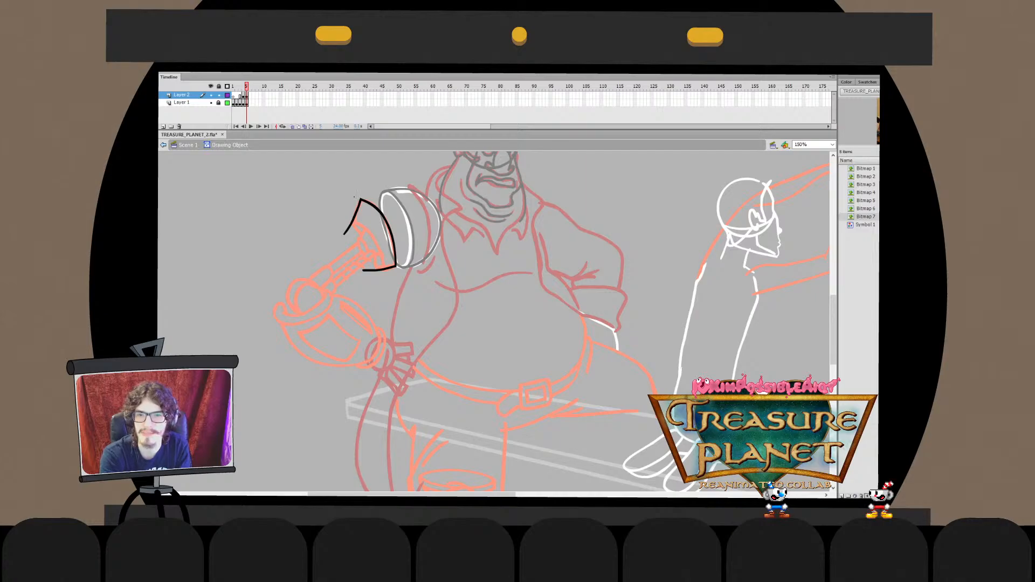
key("ctrl+e")
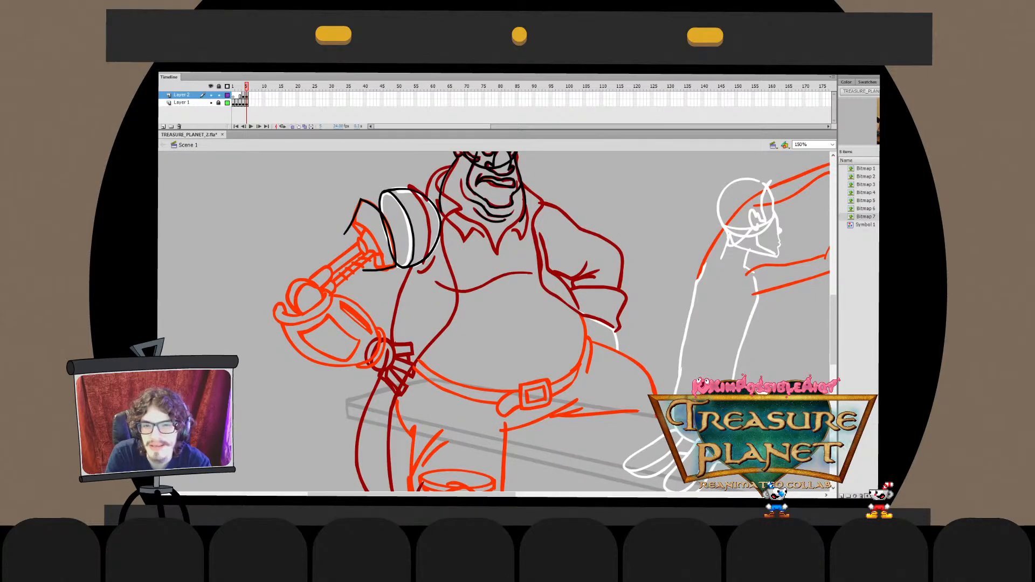
Draw the upper curve of the cuff's opening as a short black stroke inside the cuff, following the sketch
left_click_drag(376, 244, 353, 222)
key("ctrl+z")
key("ctrl+z")
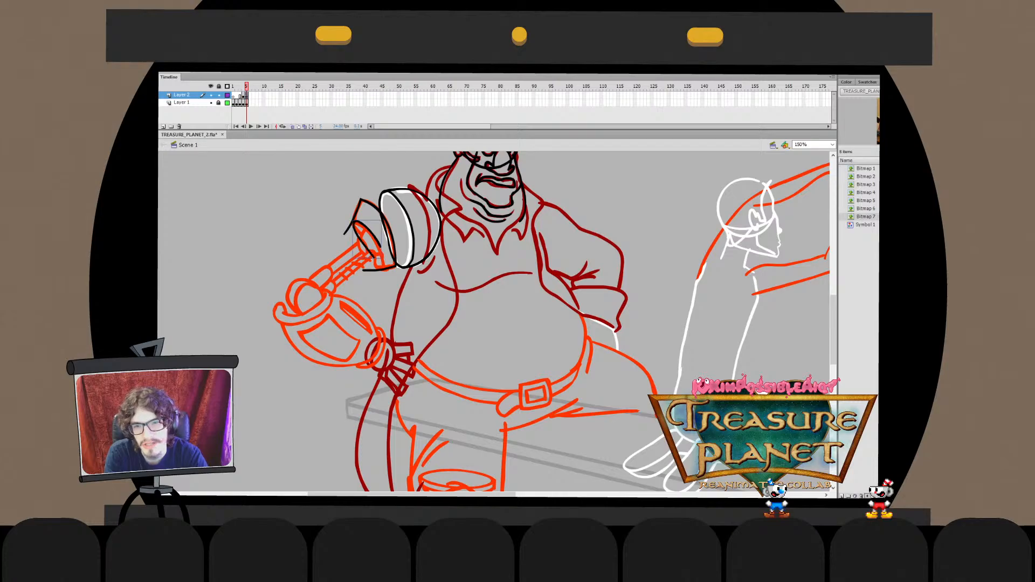
mouse_move(381, 258)
left_mouse_down()
mouse_move(366, 232)
mouse_move(367, 250)
left_mouse_up()
double_click(364, 236)
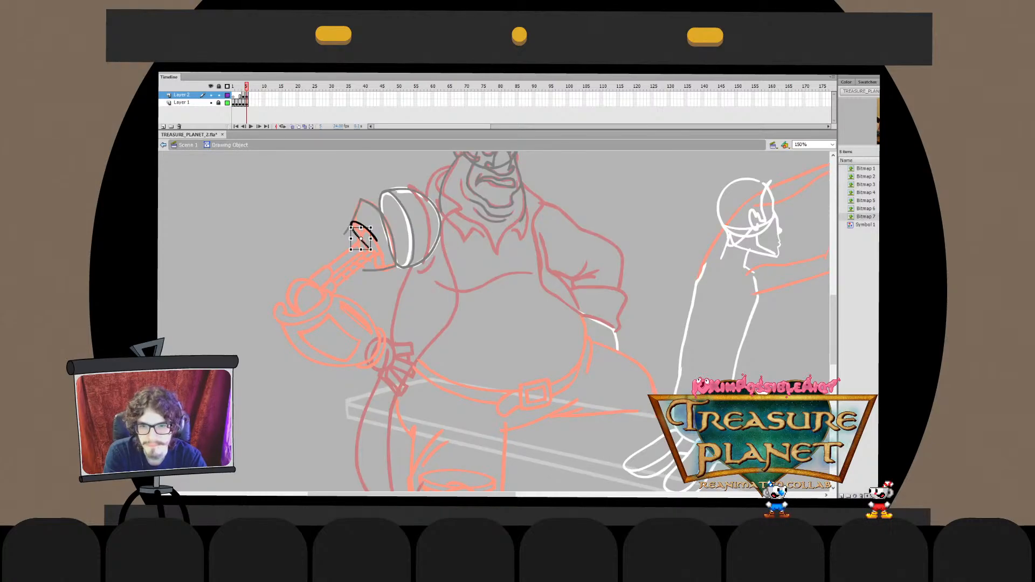
double_click(372, 245)
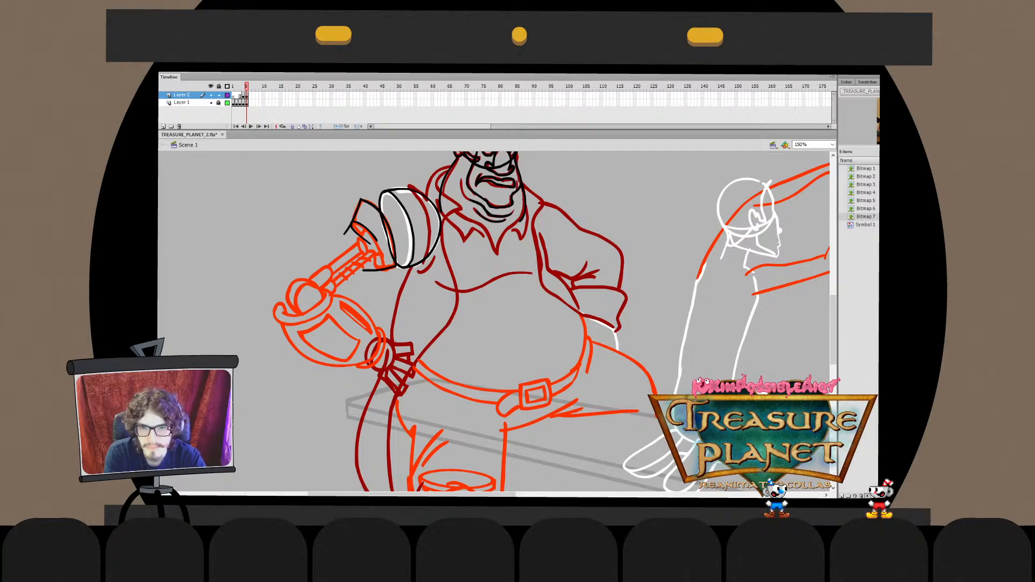
Draw the lower curve of the cuff's opening in black, rounding it at the lower corner and shaping its upper end
mouse_move(364, 242)
left_mouse_down()
mouse_move(372, 273)
mouse_move(384, 269)
mouse_move(366, 240)
left_mouse_up()
key("ctrl+z")
key("ctrl+z")
key("ctrl+z")
key("ctrl+z")
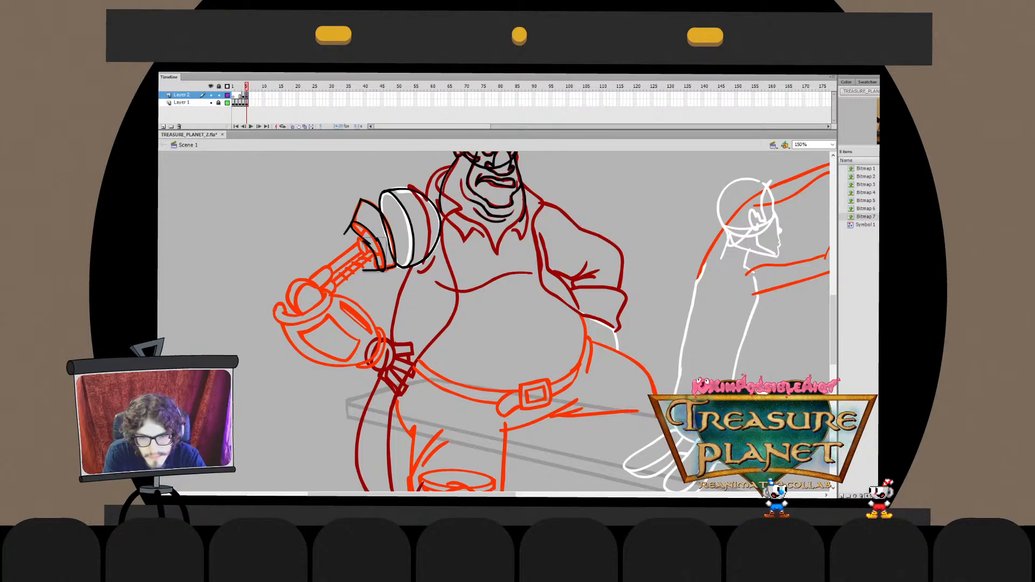
key("q")
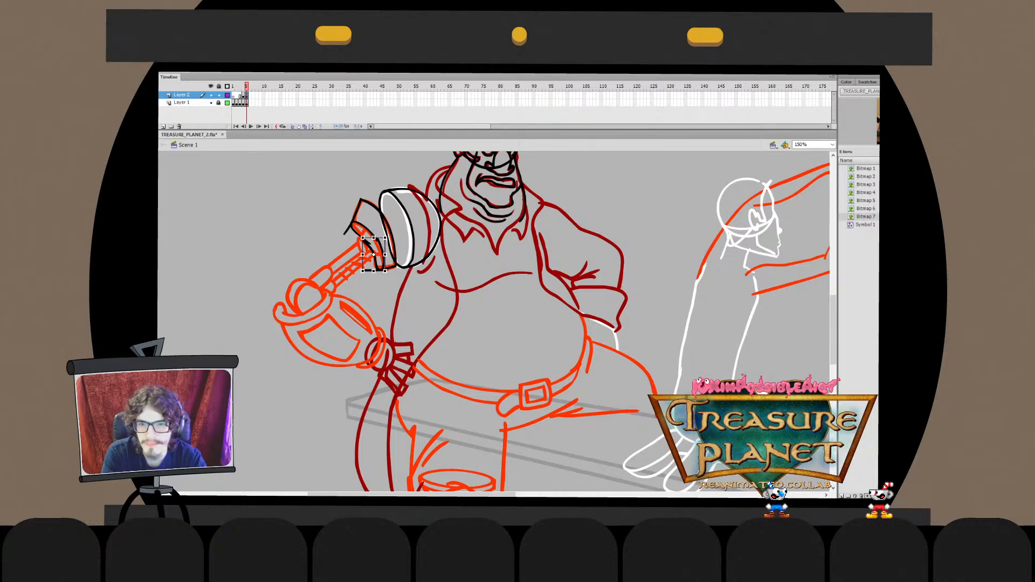
double_click(373, 253)
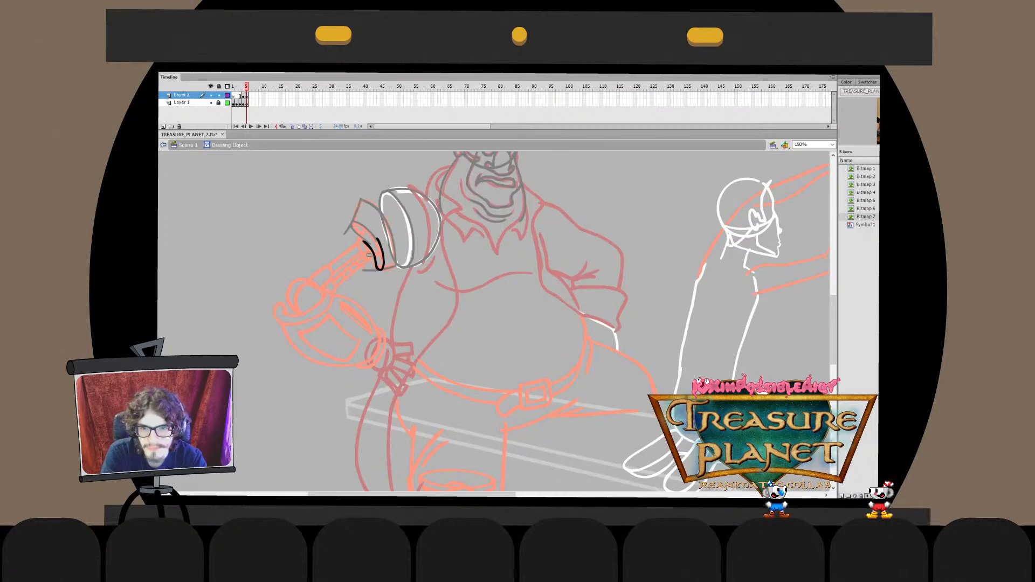
left_click_drag(365, 242, 362, 238)
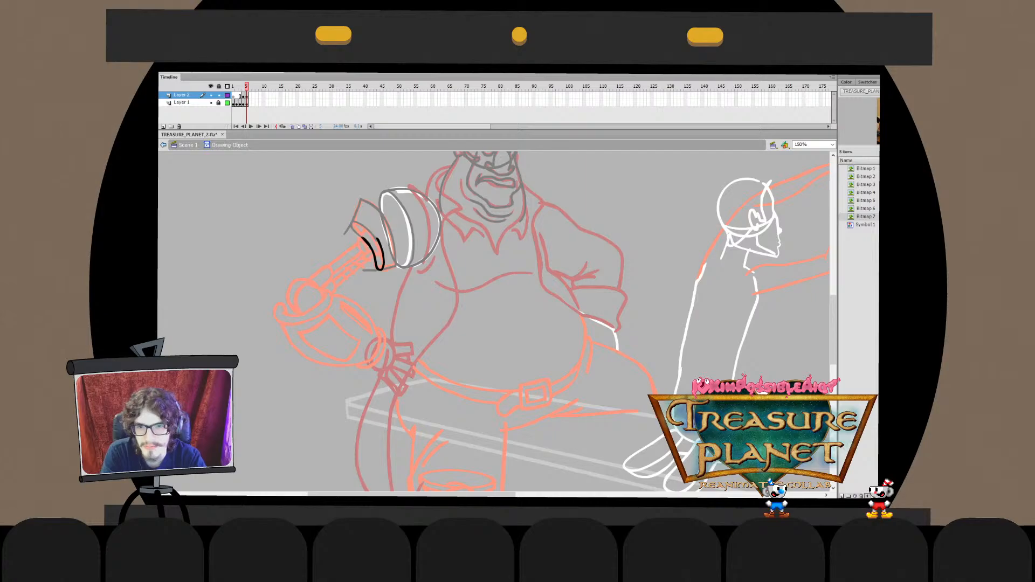
Move the lower opening curve into the upper curve's drawing object, keeping it in place
key("ctrl+e")
key("ctrl+x")
double_click(364, 232)
key("ctrl+shift+v")
key("ctrl+shift+a")
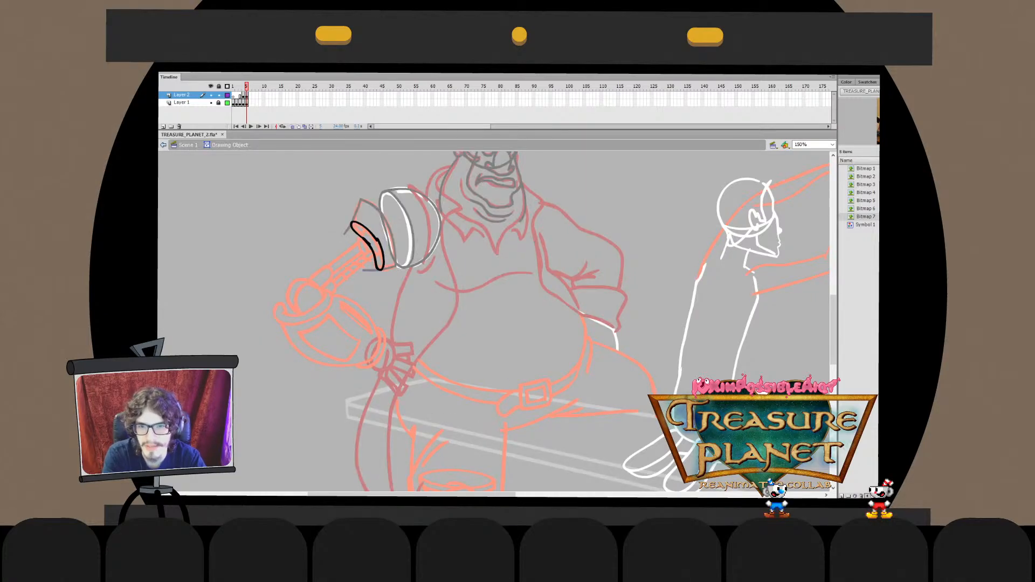
key("ctrl+a")
key("ctrl+shift+a")
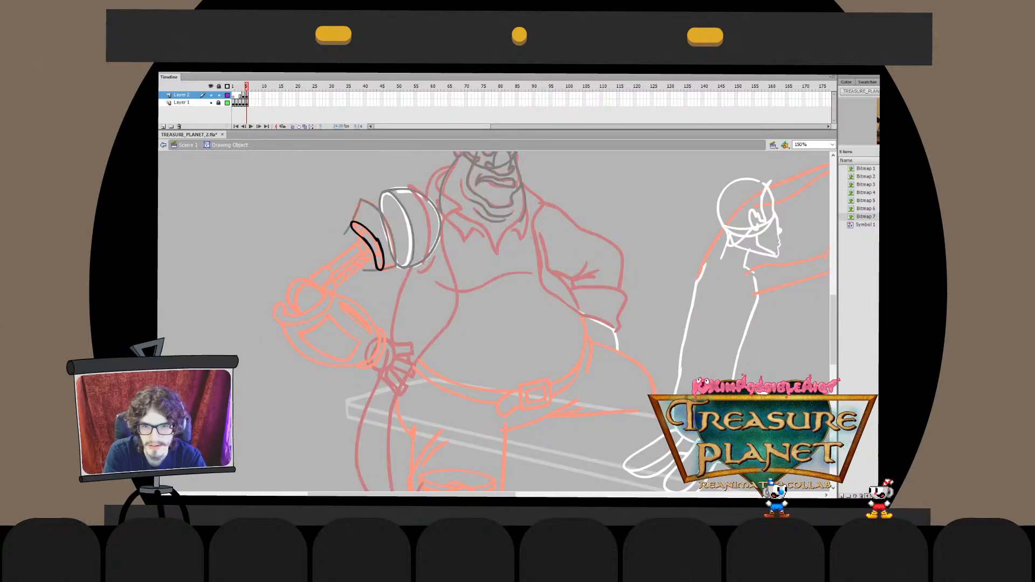
Smooth the bump where the two curves of the cuff's opening join
left_click(386, 250)
key("ctrl+z")
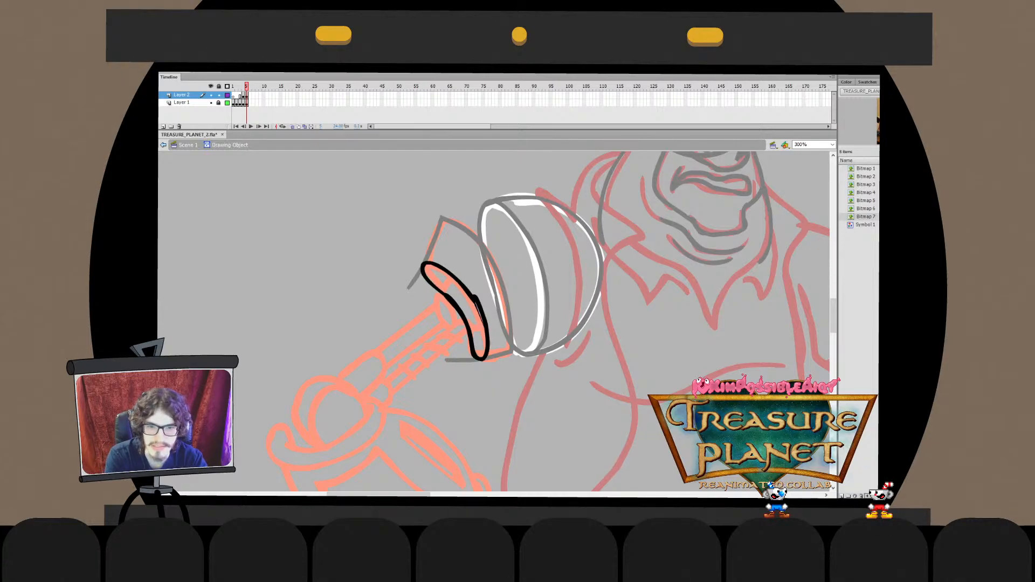
key("ctrl+y")
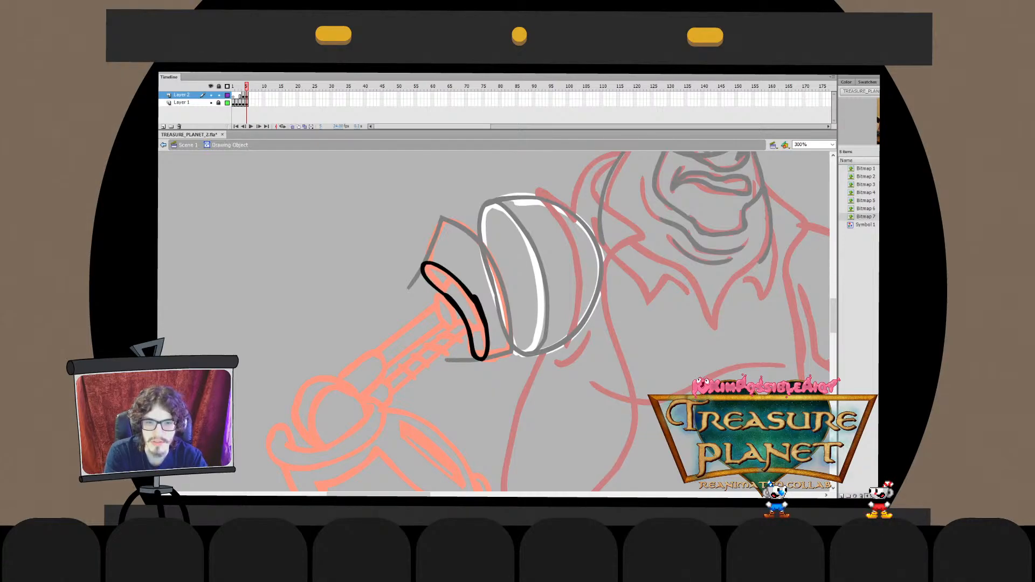
left_click_drag(467, 289, 500, 360)
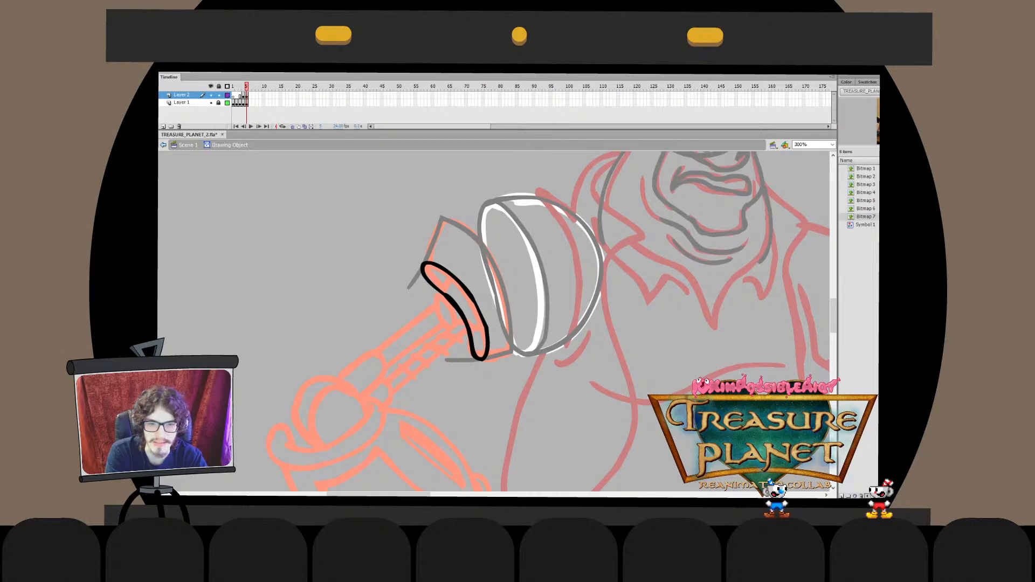
key("ctrl+e")
key("ctrl+minus")
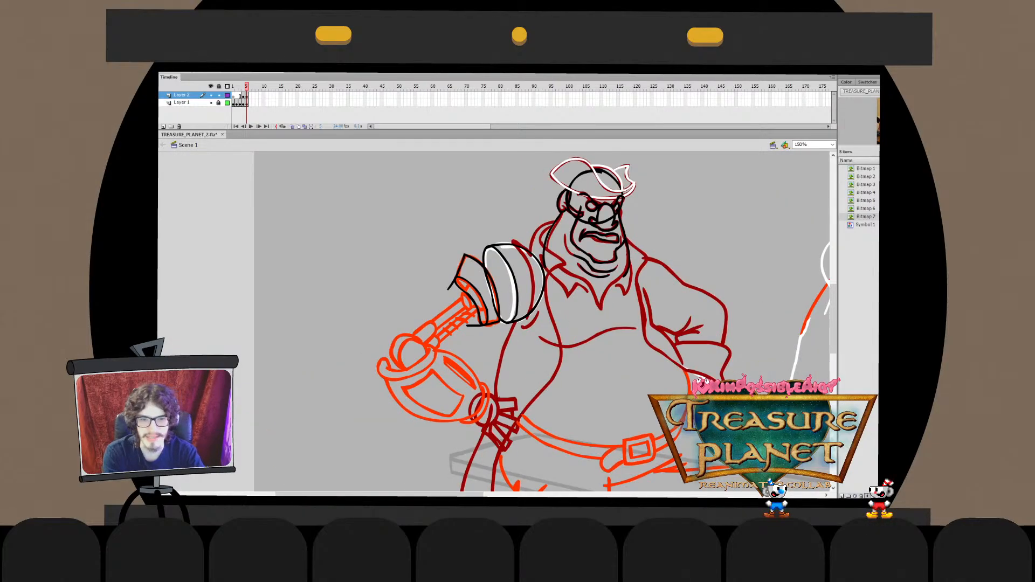
Trim the overhanging ends of the cuff's lower and upper edges beyond the opening, inside the cuff's drawing object
double_click(480, 324)
left_click(474, 326)
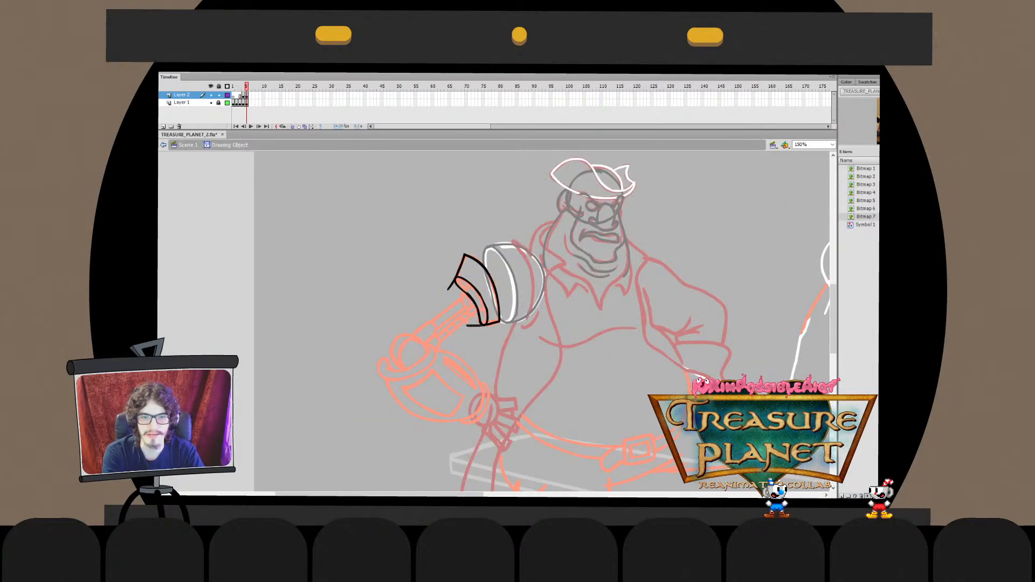
key("Delete")
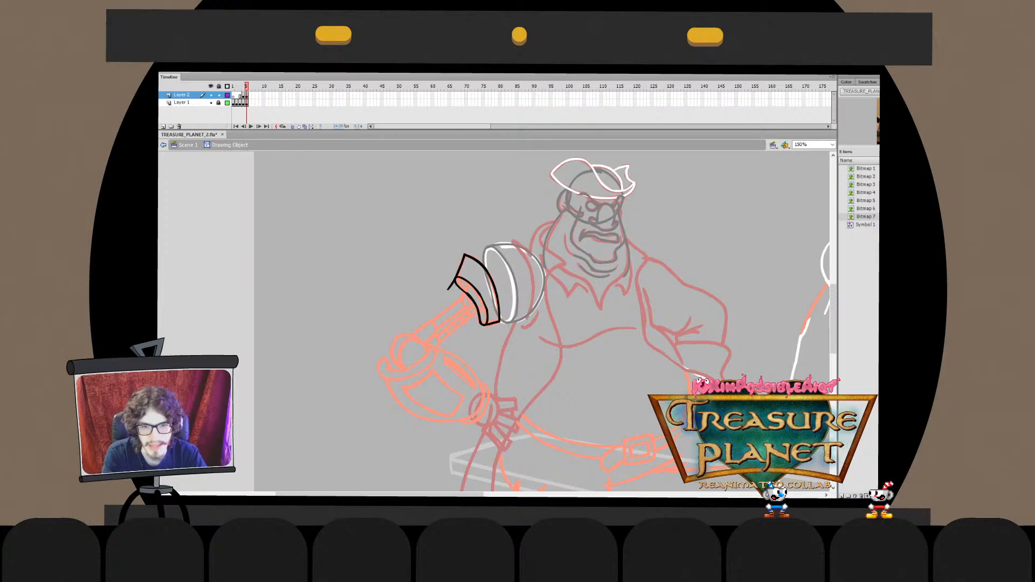
mouse_move(451, 284)
left_mouse_down()
mouse_move(449, 260)
mouse_move(451, 299)
left_mouse_up()
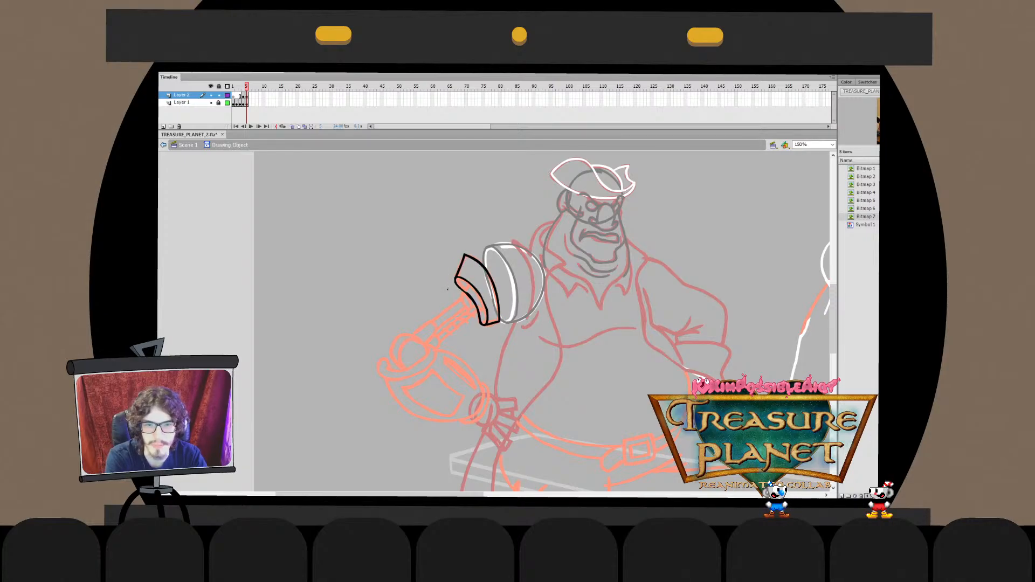
double_click(452, 299)
Draw a small white circle for the arm joint in the middle of the cuff's opening and open its drawing object
mouse_move(539, 323)
left_mouse_down()
mouse_move(505, 296)
mouse_move(466, 286)
left_mouse_up()
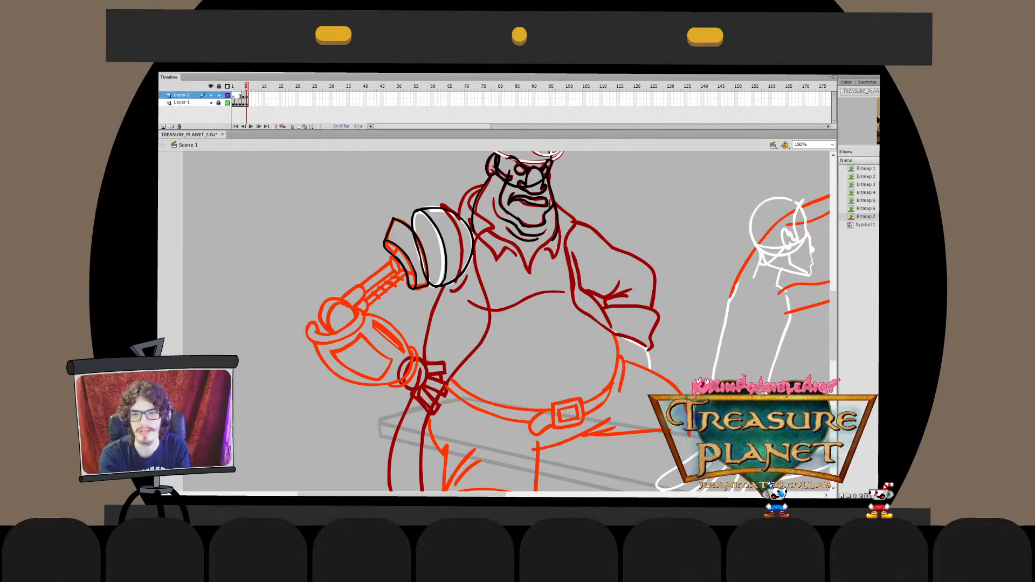
mouse_move(404, 245)
left_mouse_down()
mouse_move(392, 251)
mouse_move(409, 247)
mouse_move(419, 275)
left_mouse_up()
key("ctrl+z")
key("q")
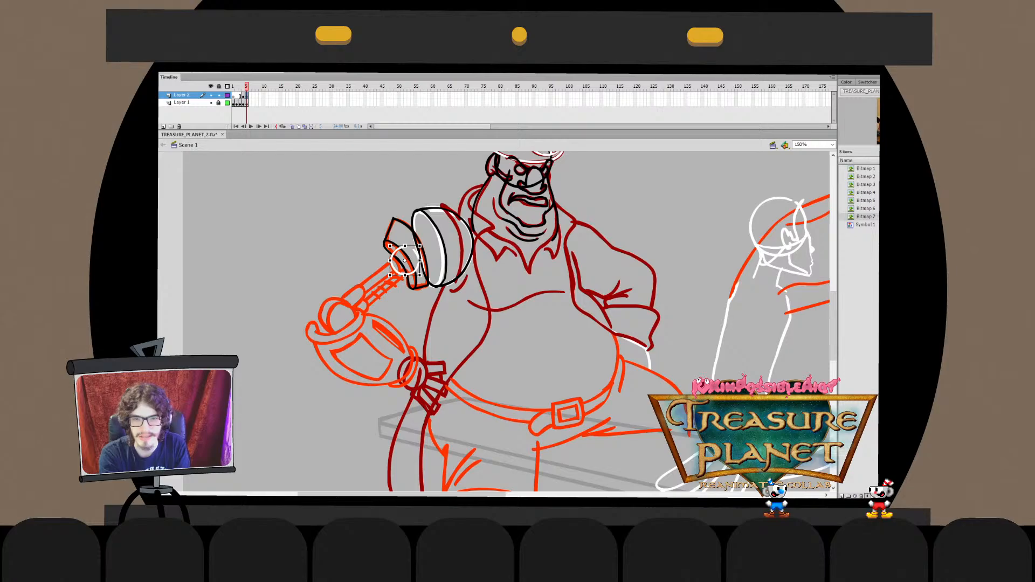
double_click(405, 260)
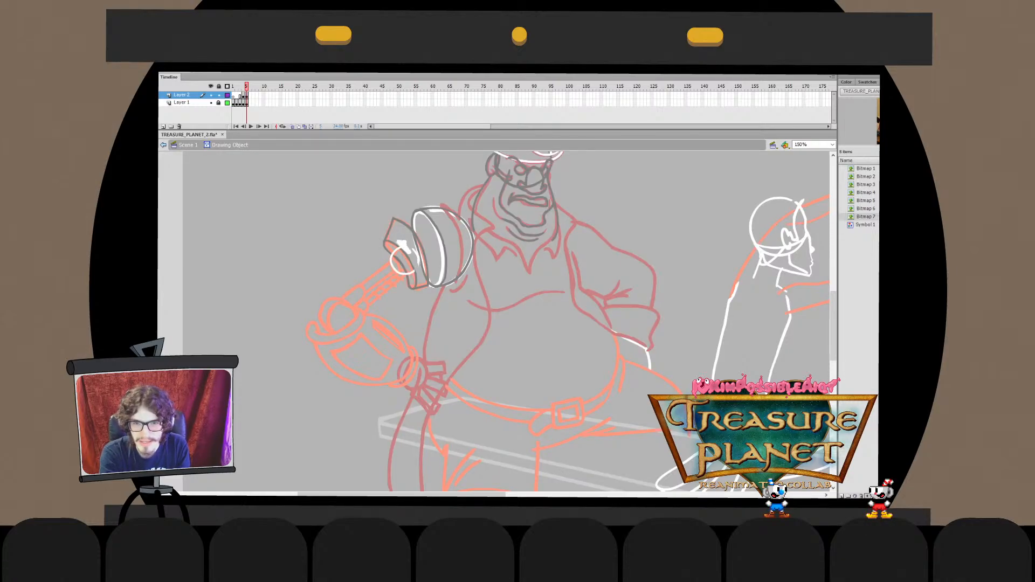
Combine the joint circle with the cuff's drawing object, turn its outline black and trim the surplus arc
double_click(400, 263)
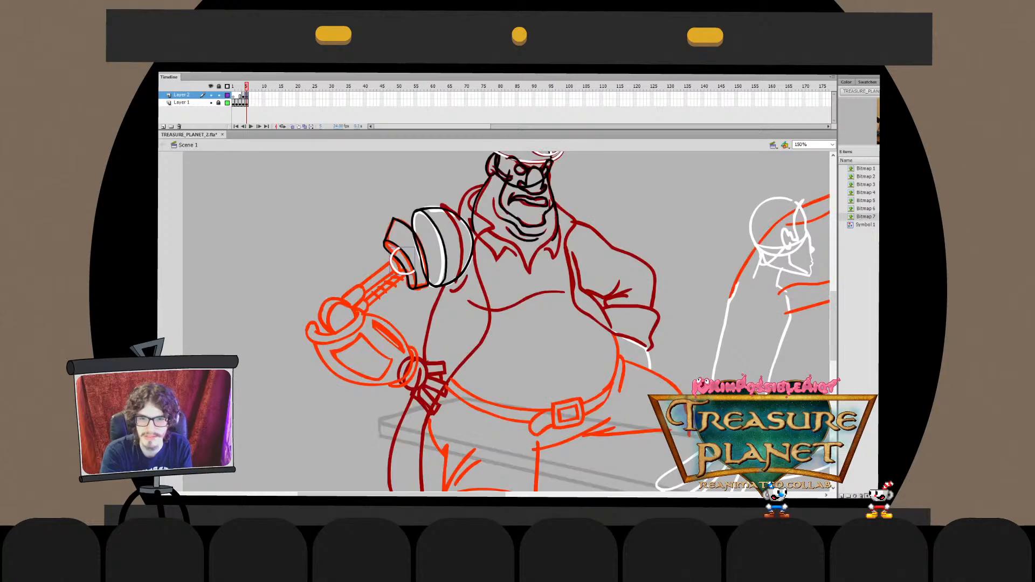
double_click(400, 263)
key("Delete")
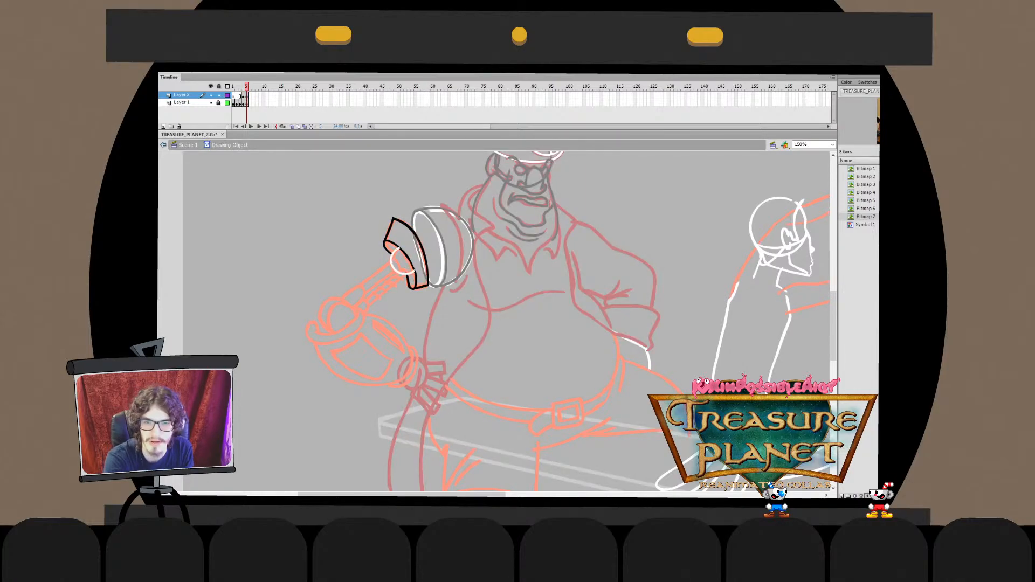
key("ctrl+e")
left_click_drag(399, 263, 410, 272)
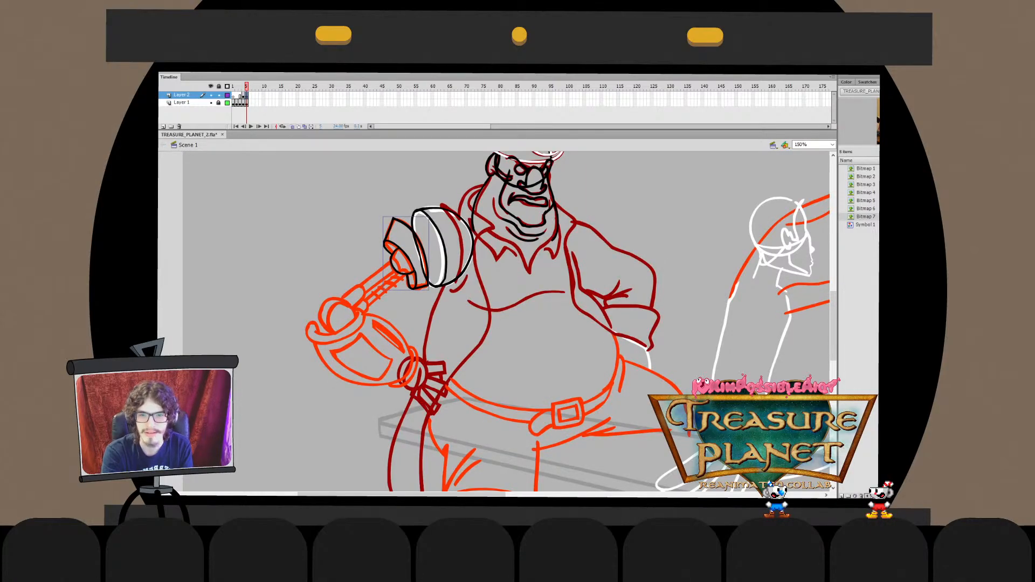
scroll(510, 324, "down", 1)
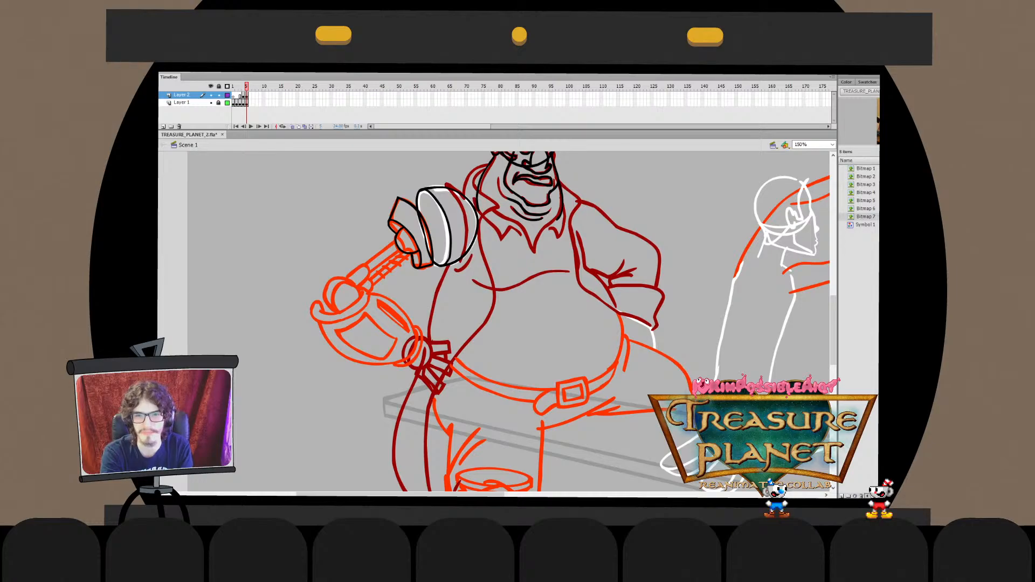
double_click(407, 205)
key("ctrl+e")
key("Escape")
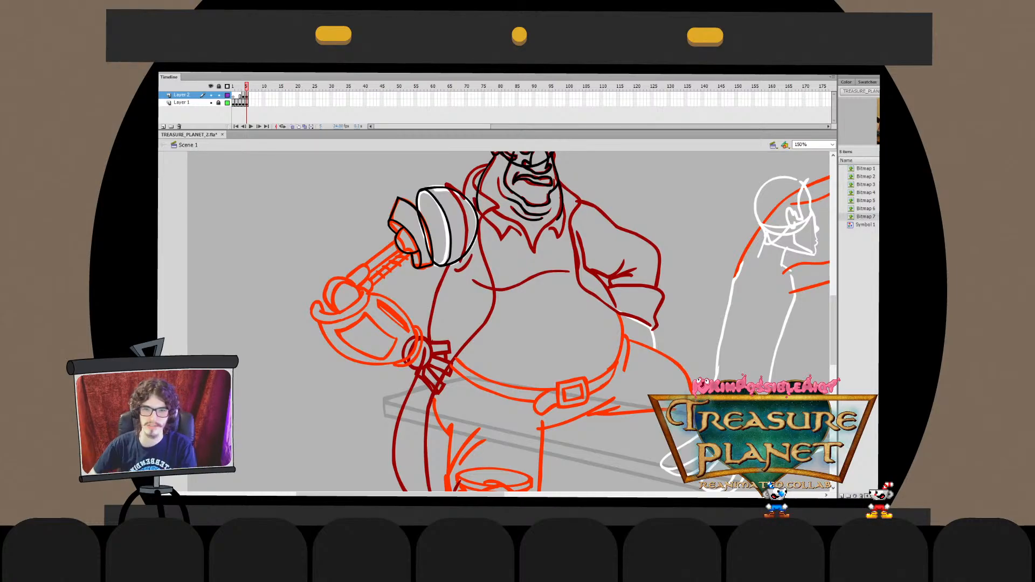
Draw the arm rod's upper edge as a straight black line from the joint circle down to the elbow
mouse_move(734, 338)
left_mouse_down()
mouse_move(689, 371)
mouse_move(640, 382)
mouse_move(740, 336)
mouse_move(696, 359)
left_mouse_up()
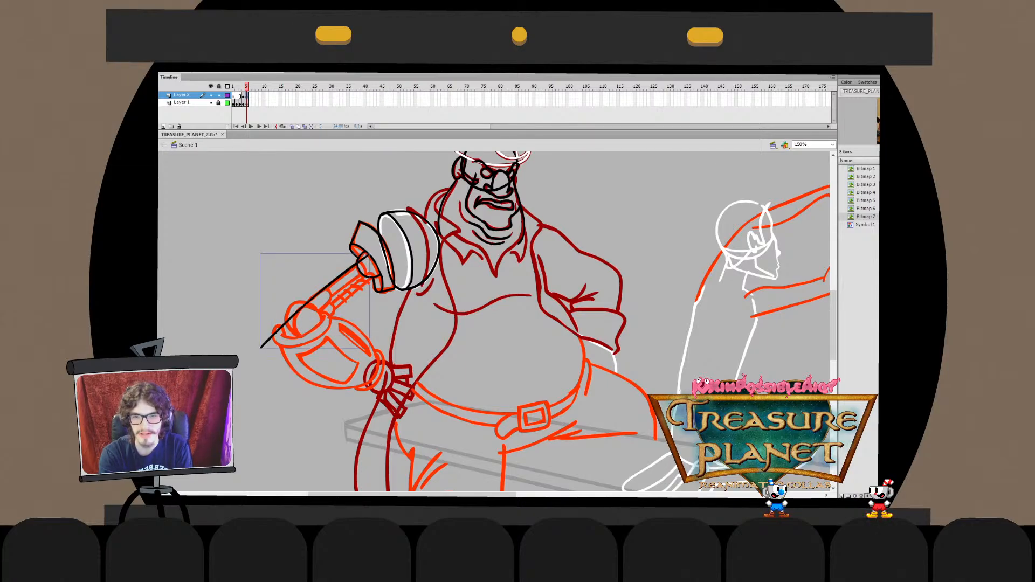
left_click_drag(286, 318, 367, 257)
key("q")
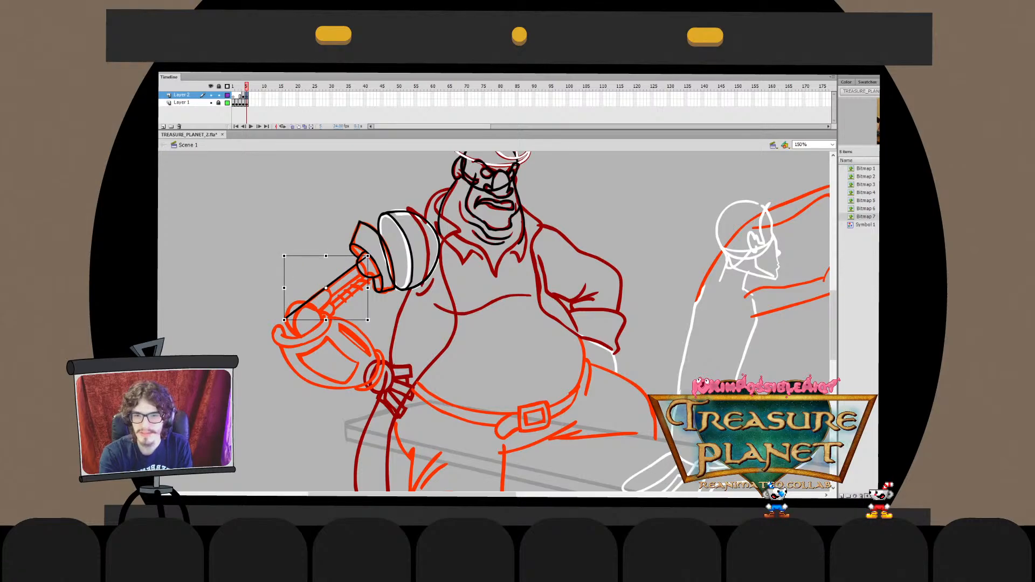
key("Escape")
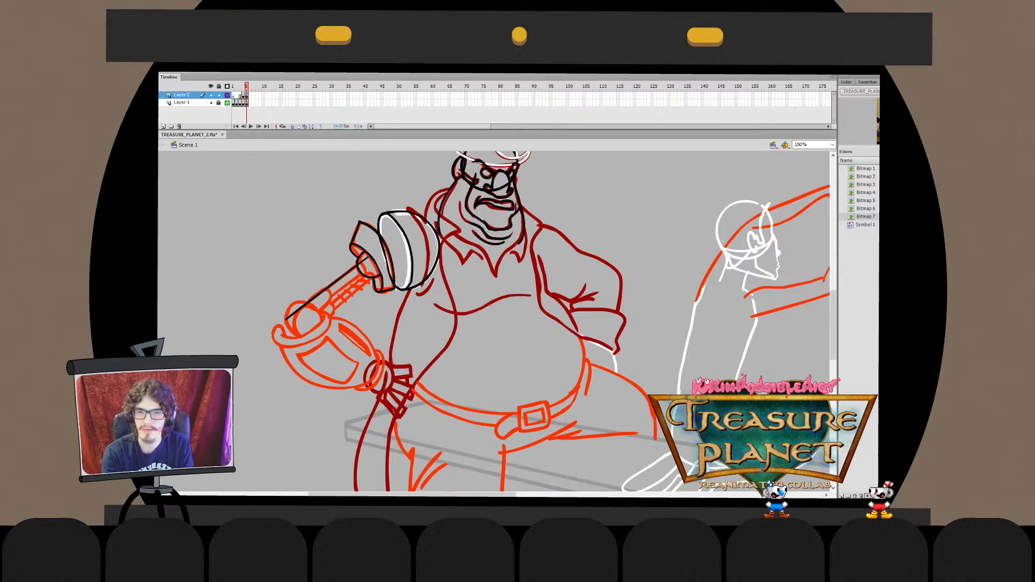
Draw the arm rod's lower edge as a second straight black line, parallel to the upper one and ending at the elbow
key("ctrl+z")
left_click_drag(372, 268, 289, 327)
key("ctrl+z")
key("q")
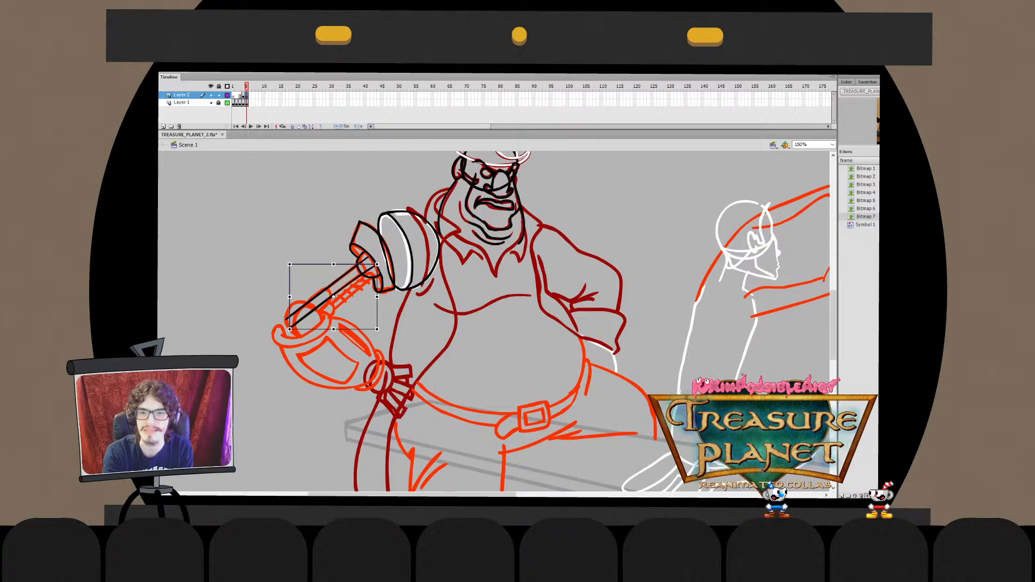
key("Escape")
left_click(334, 296)
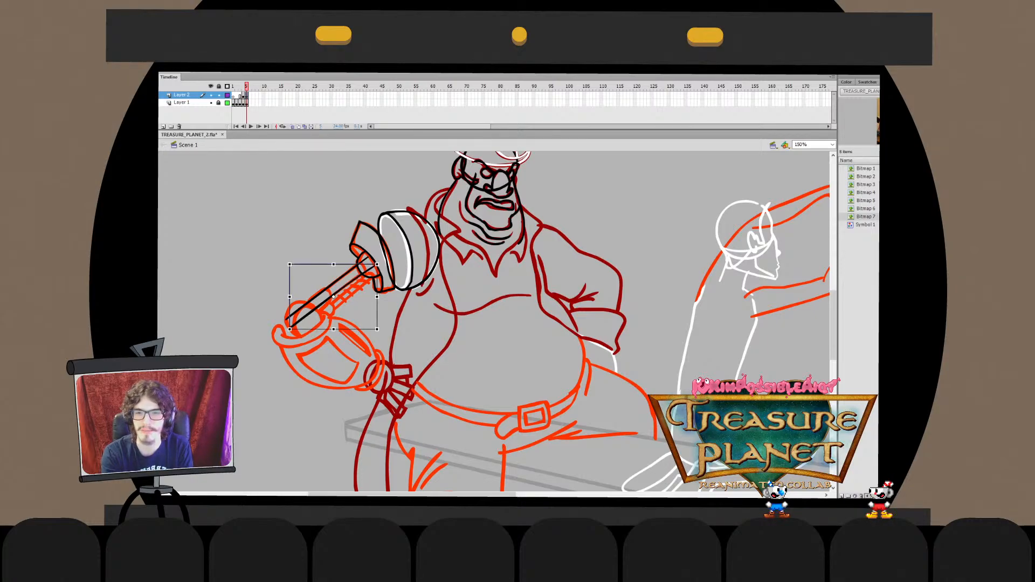
key("Escape")
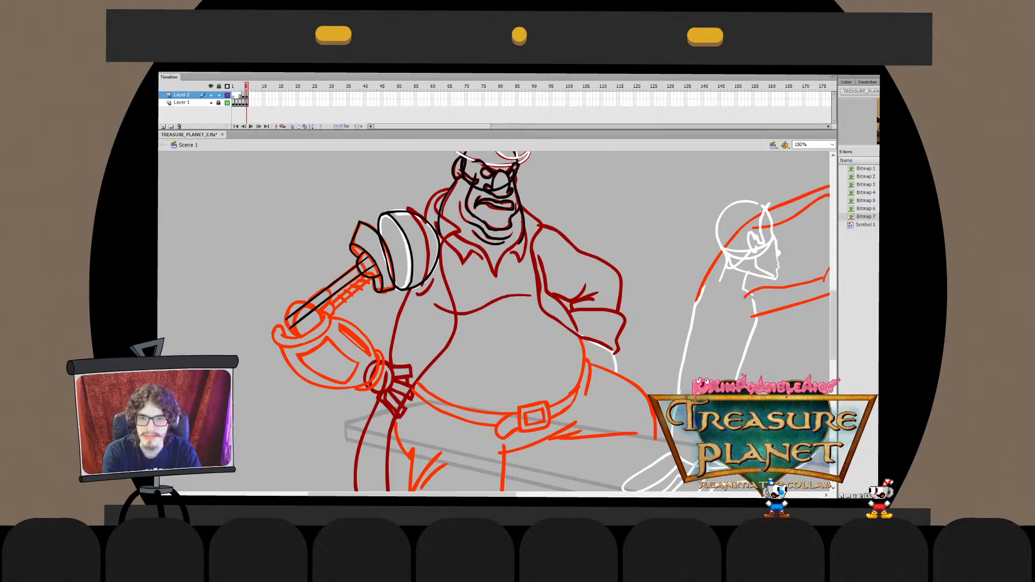
Trim the upper ends of both arm rod lines where they overlap the joint, each inside its own drawing object
left_click_drag(289, 263, 378, 329)
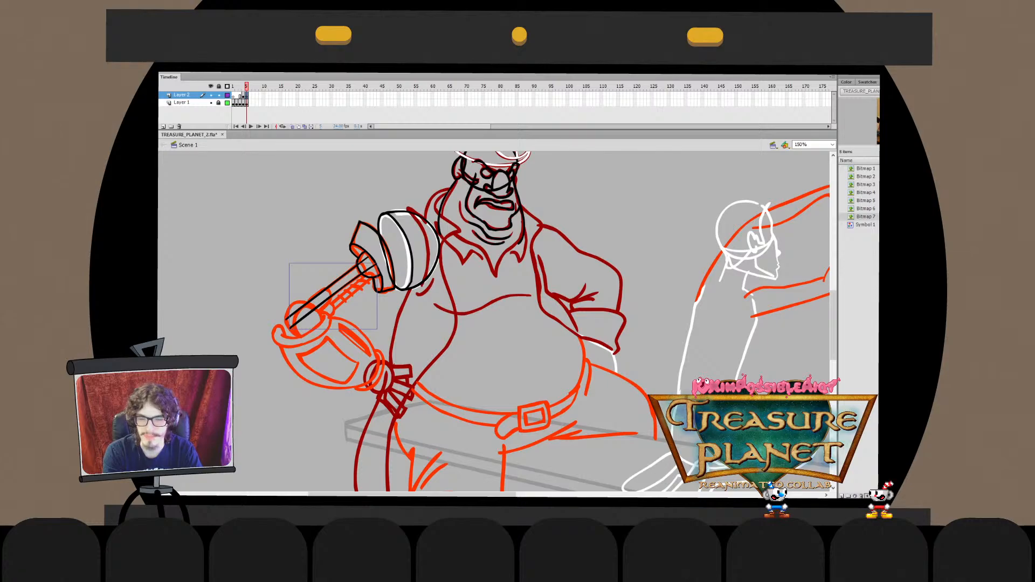
double_click(334, 295)
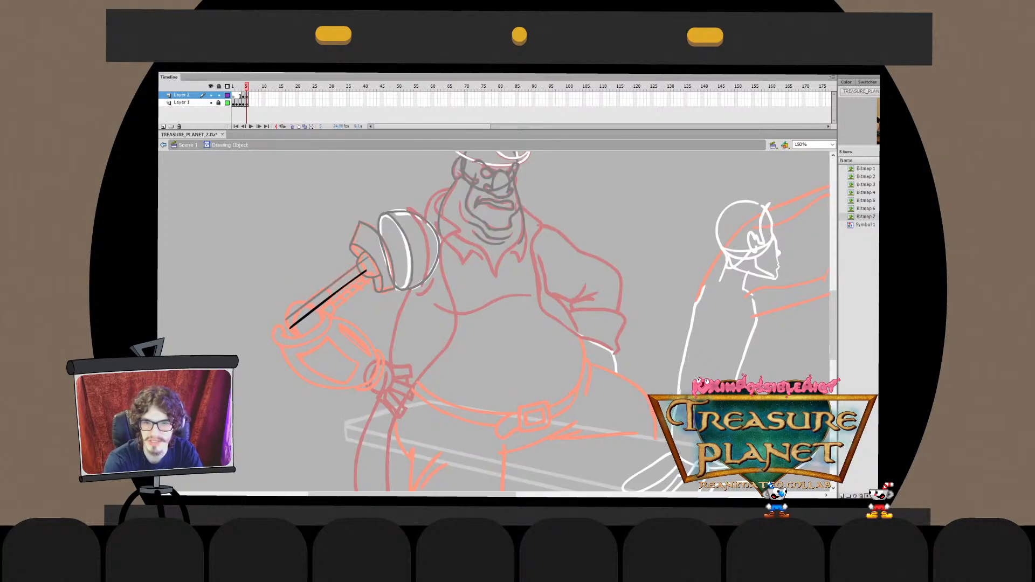
double_click(324, 248)
double_click(327, 288)
left_click_drag(373, 255, 361, 264)
key("Delete")
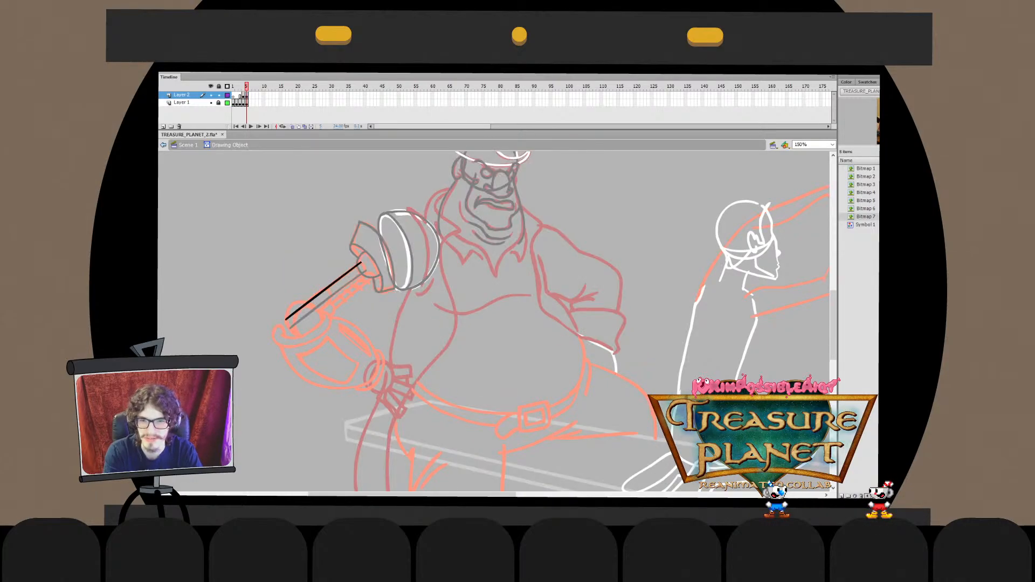
double_click(323, 248)
left_click(323, 248)
left_click(323, 291)
left_click(324, 248)
left_click(323, 291)
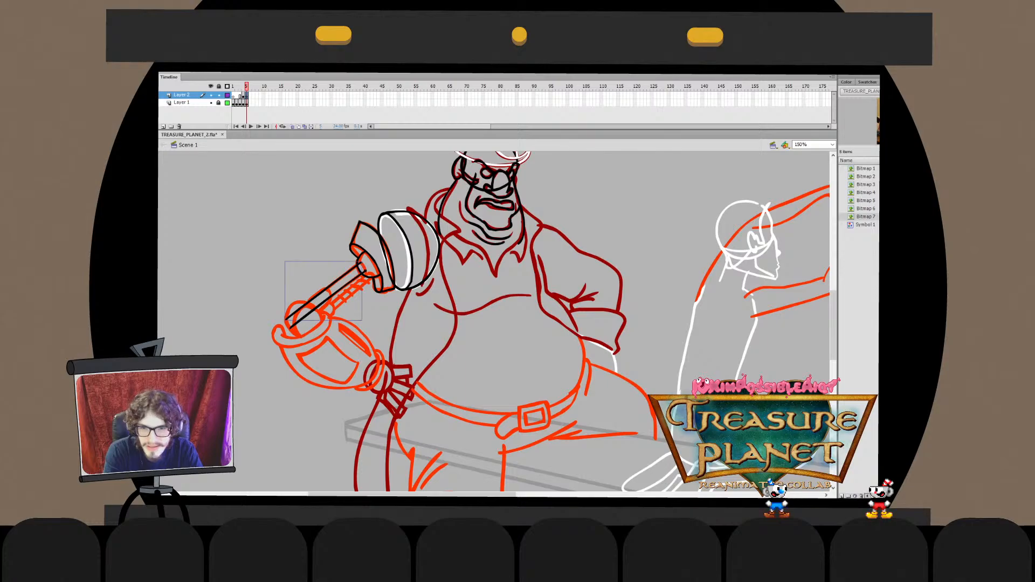
Combine the small arc at the arm rod's upper end with the rod lines in one drawing object
left_click(362, 267)
key("q")
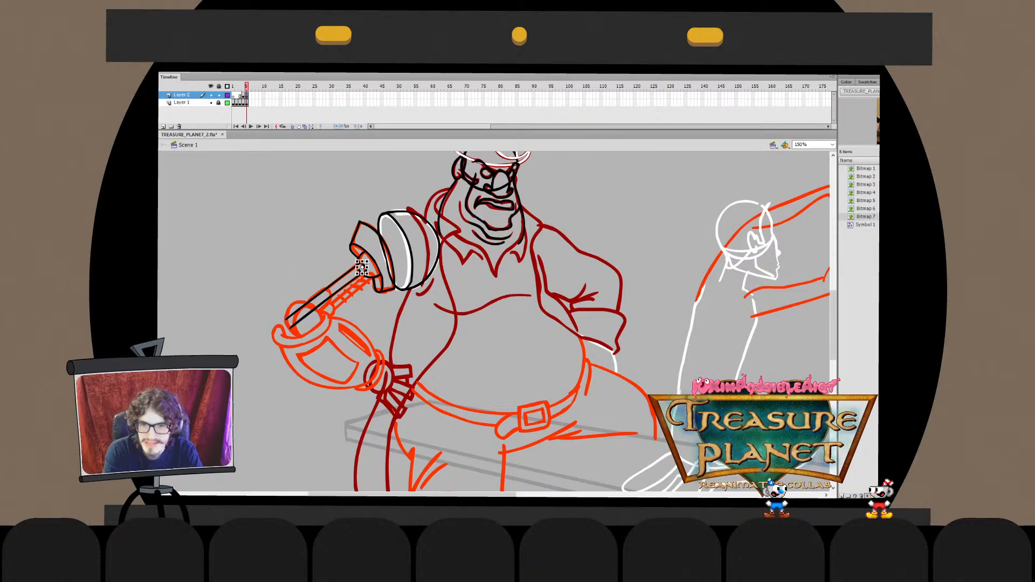
double_click(362, 268)
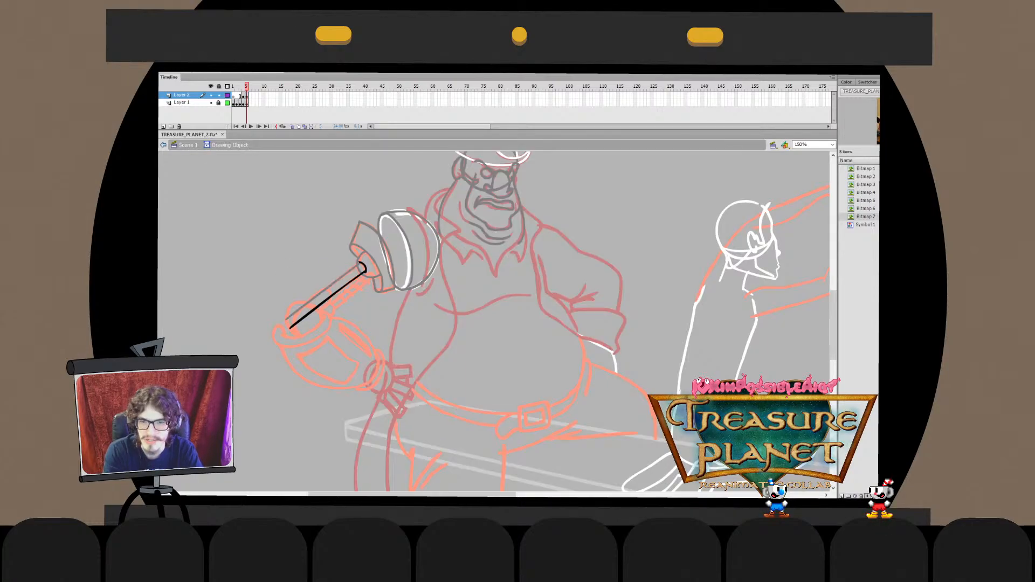
double_click(324, 248)
left_click(323, 248)
double_click(327, 299)
left_click(327, 300)
double_click(323, 247)
left_click(323, 248)
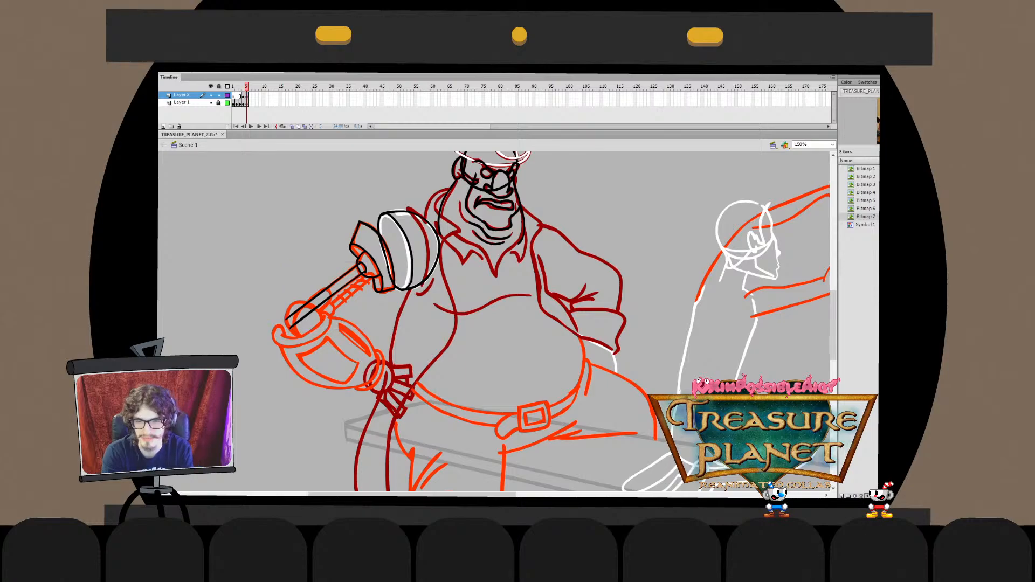
Draw two overlapping black circles of similar size at the elbow end of the arm rod
mouse_move(317, 305)
left_mouse_down()
mouse_move(307, 305)
mouse_move(318, 313)
mouse_move(310, 337)
mouse_move(319, 309)
left_mouse_up()
key("ctrl+z")
key("ctrl+z")
key("ctrl+z")
key("ctrl+z")
key("ctrl+z")
mouse_move(322, 311)
left_mouse_down()
mouse_move(302, 313)
mouse_move(318, 312)
mouse_move(310, 341)
mouse_move(320, 311)
mouse_move(325, 342)
mouse_move(301, 316)
left_mouse_up()
key("ctrl+z")
key("ctrl+z")
key("ctrl+z")
key("ctrl+z")
key("q")
key("ctrl+z")
key("b")
key("q")
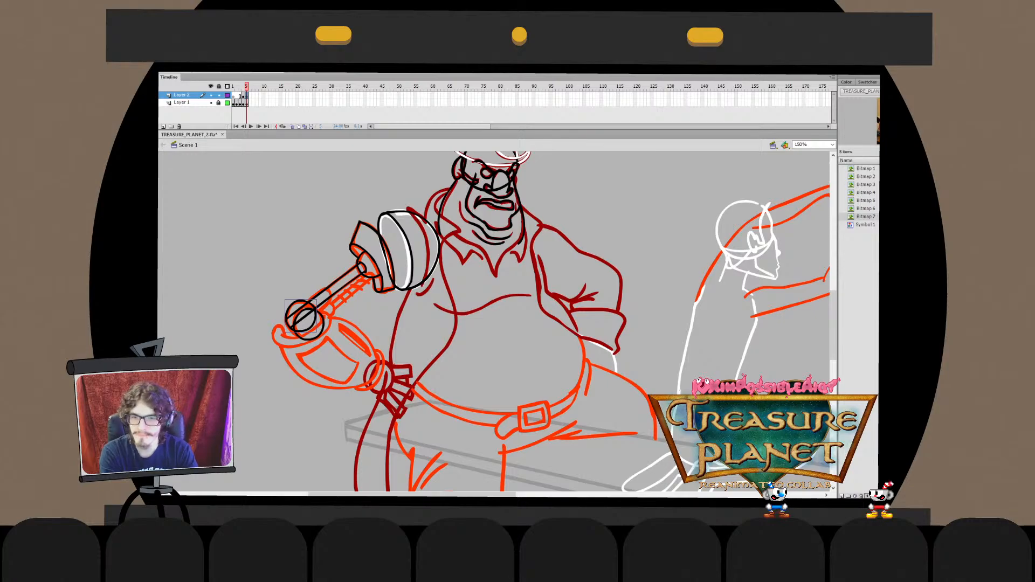
Try to reshape the upper elbow circle's outline and extend it with a curved stroke into the forearm sketch
double_click(291, 322)
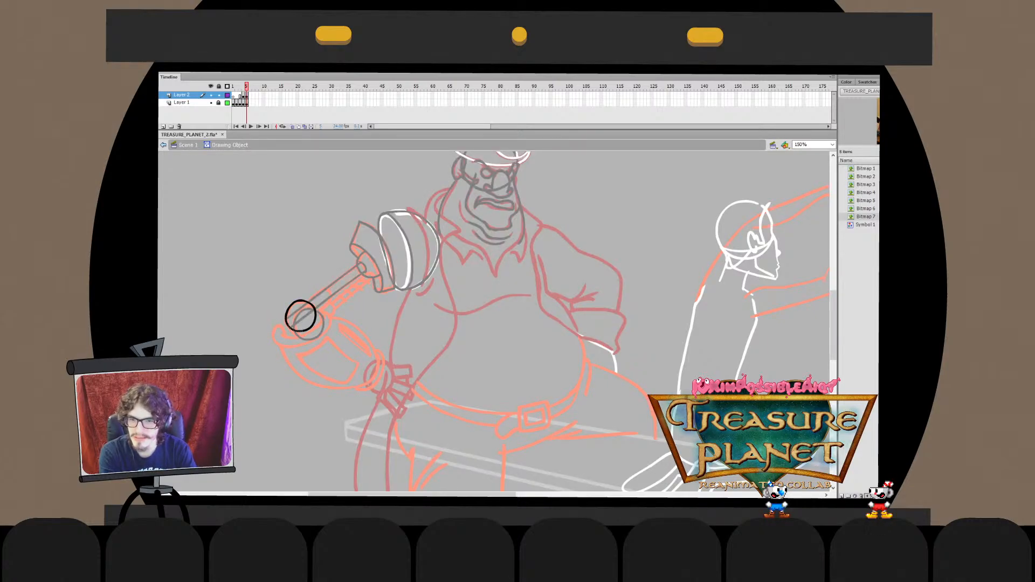
key("q")
left_click_drag(305, 331, 314, 346)
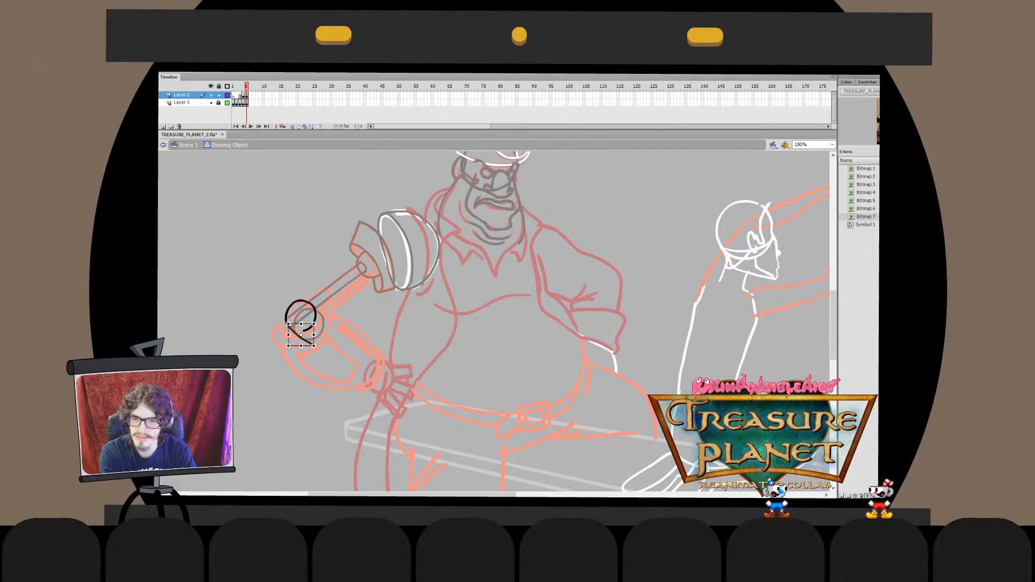
left_click(315, 316)
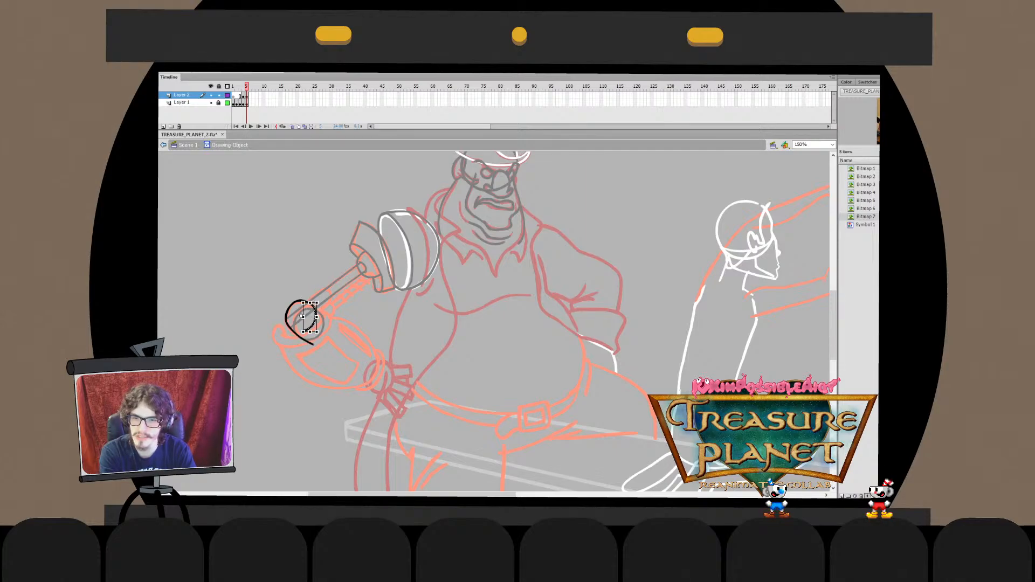
double_click(302, 317)
double_click(302, 317)
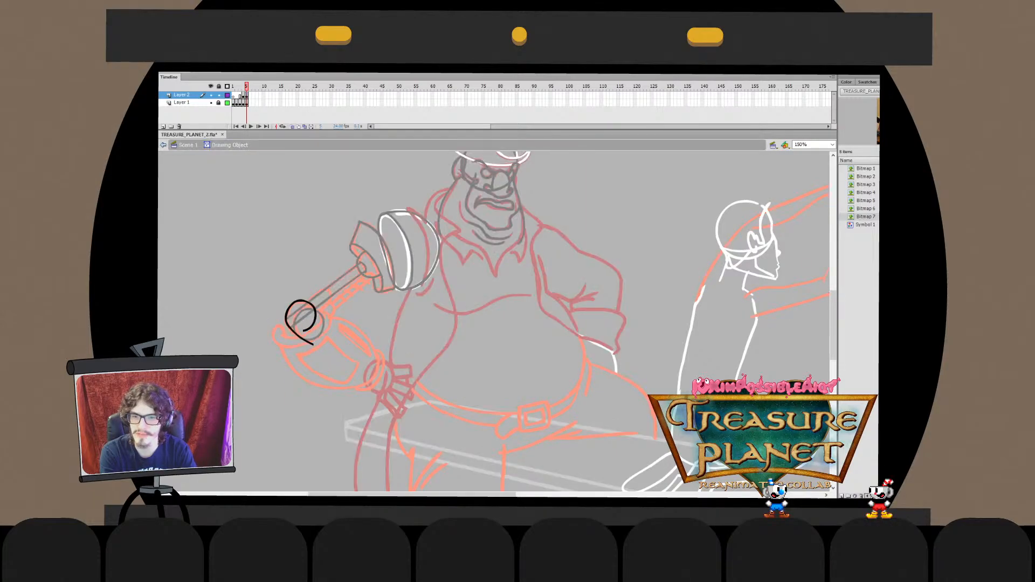
left_click(303, 316)
mouse_move(304, 331)
left_mouse_down()
mouse_move(345, 374)
mouse_move(345, 365)
left_mouse_up()
double_click(356, 364)
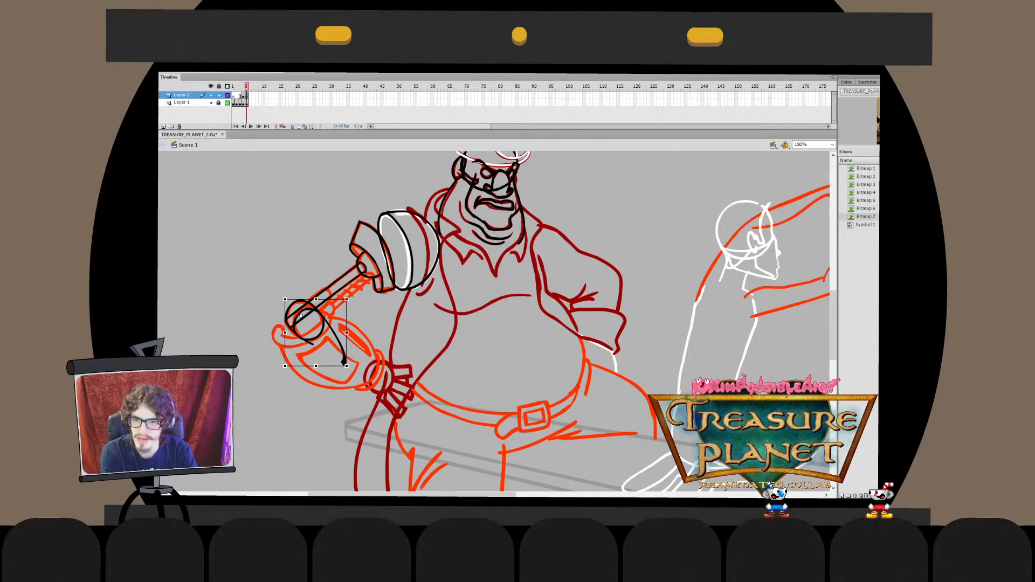
Bring the second elbow circle into the first one's drawing object and turn both circle outlines blue
double_click(302, 317)
left_click(302, 317)
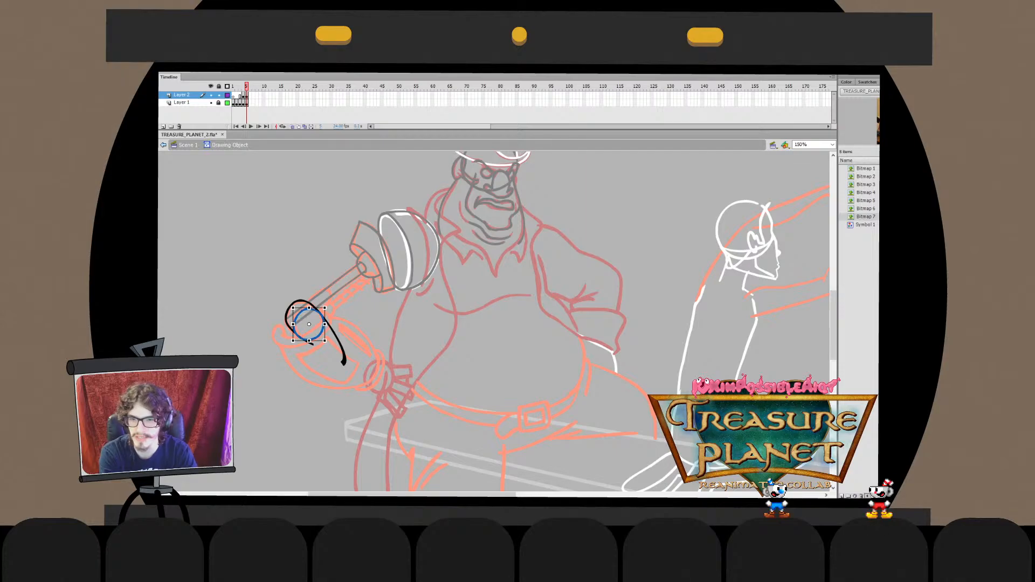
key("Escape")
key("Delete")
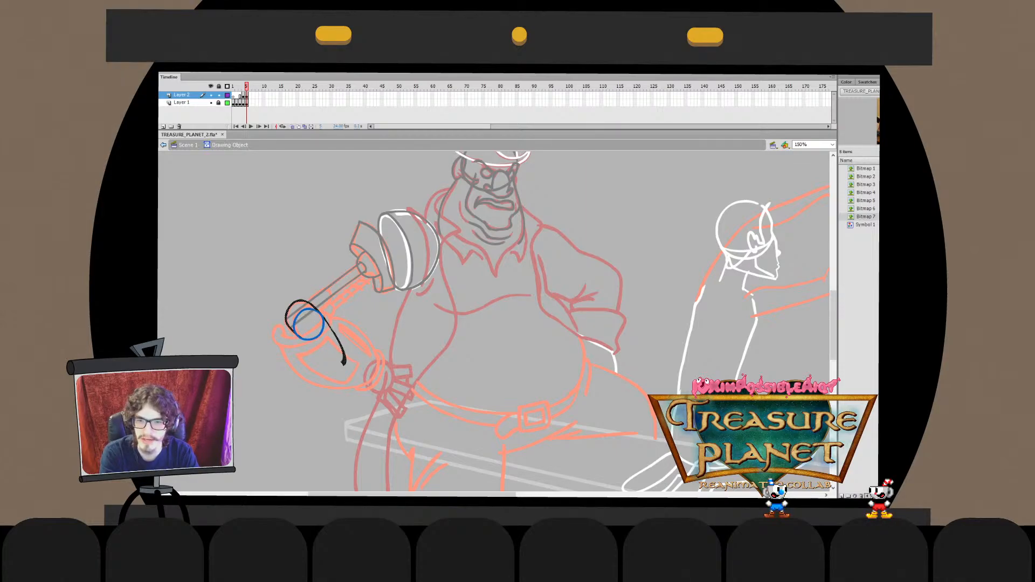
key("Delete")
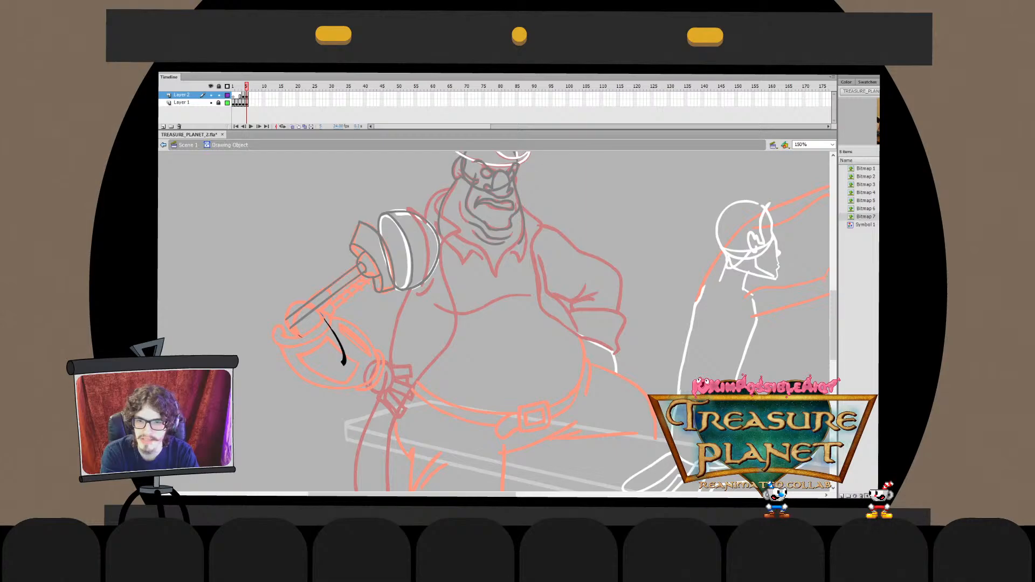
key("ctrl+z")
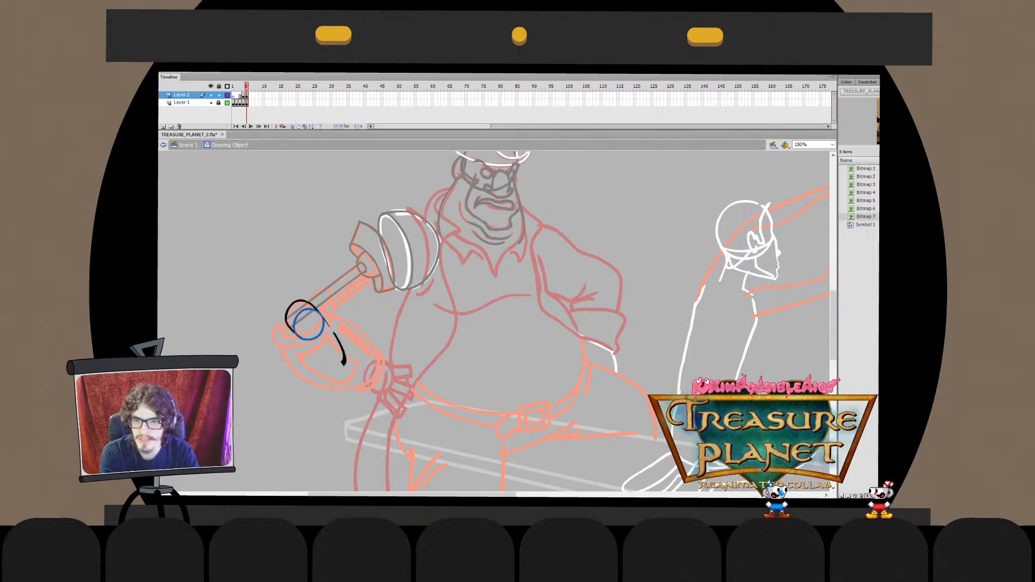
key("ctrl+z")
key("ctrl+z")
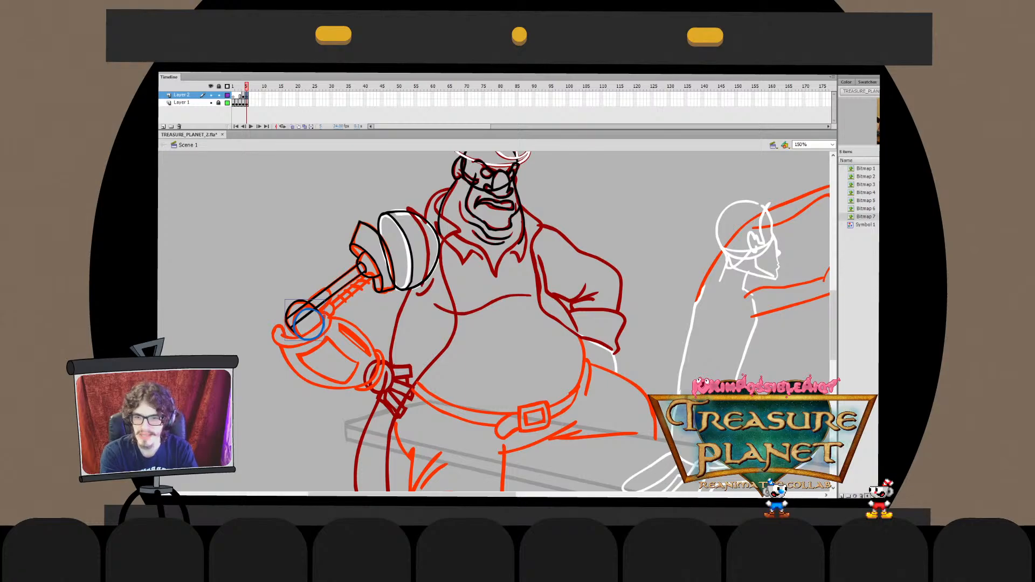
key("q")
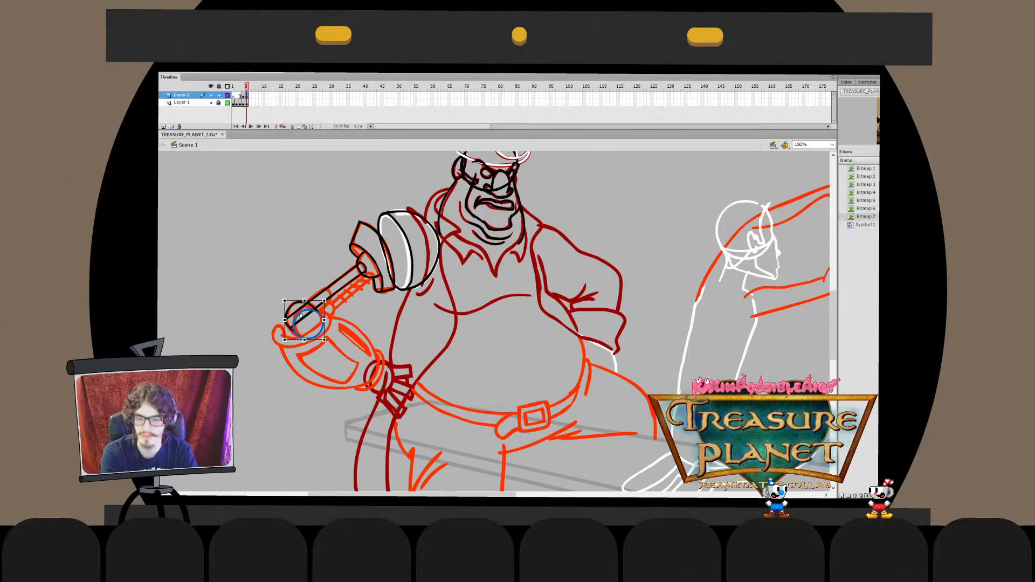
key("v")
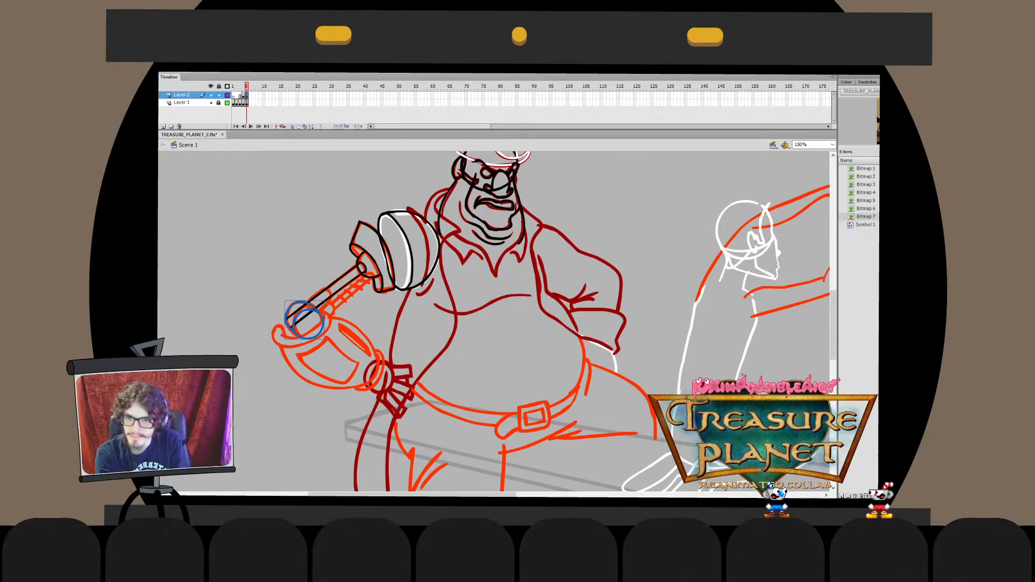
Draw two straight, parallel blue lines for the thinner rod below the arm rod, from the elbow circles up to the cuff
left_click_drag(307, 303, 374, 270)
key("ctrl+z")
key("ctrl+z")
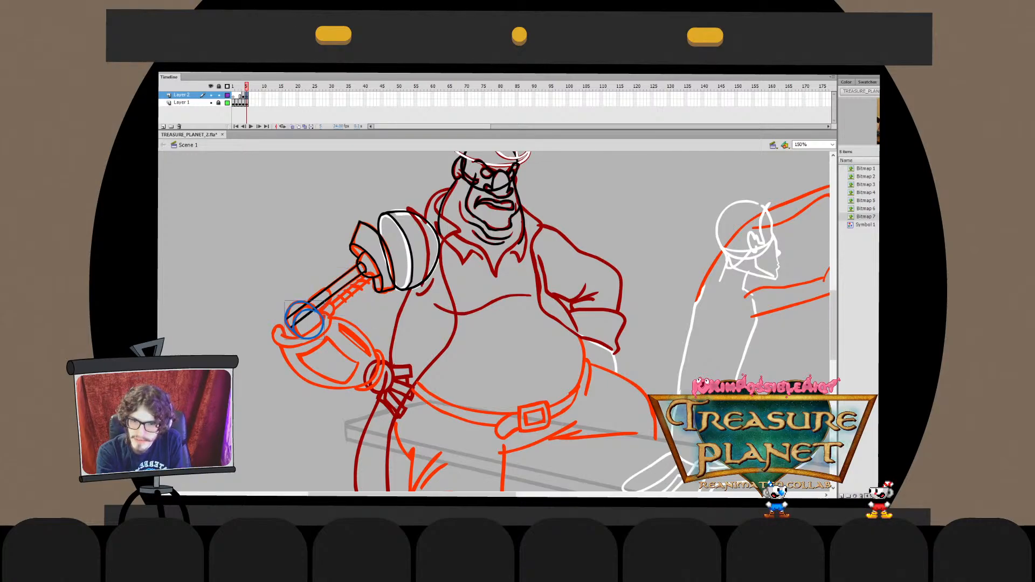
left_click_drag(311, 316, 374, 269)
key("ctrl+z")
key("ctrl+z")
left_click_drag(297, 325, 371, 270)
key("ctrl+z")
key("ctrl+z")
key("ctrl+z")
left_click_drag(297, 326, 381, 268)
key("ctrl+z")
key("ctrl+z")
key("q")
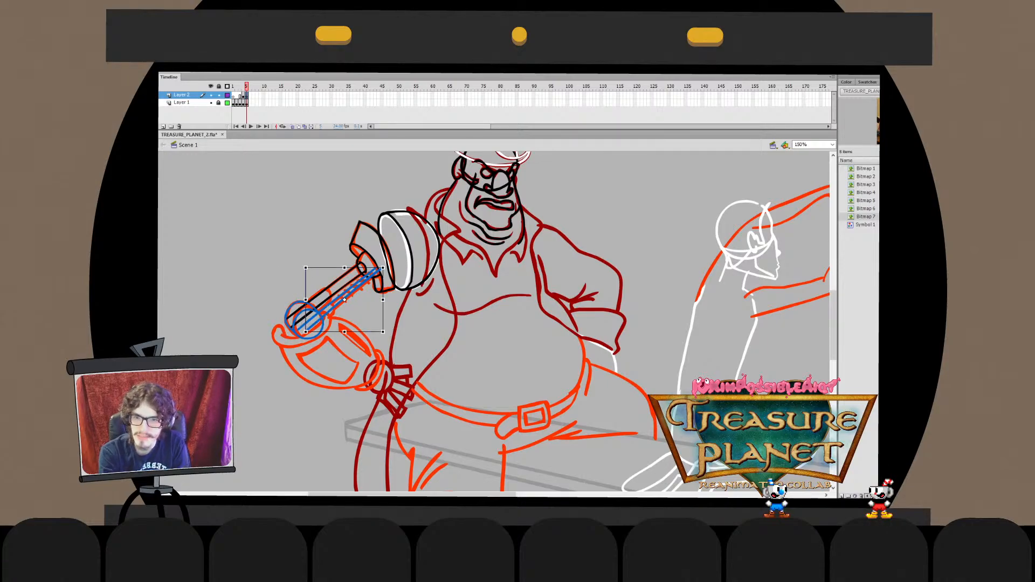
Shorten the thin rod's outer line slightly and nudge it down and to the left to line up with the sketch
left_click_drag(382, 268, 379, 271)
key("Down")
key("Down")
key("Down")
key("Left")
key("Left")
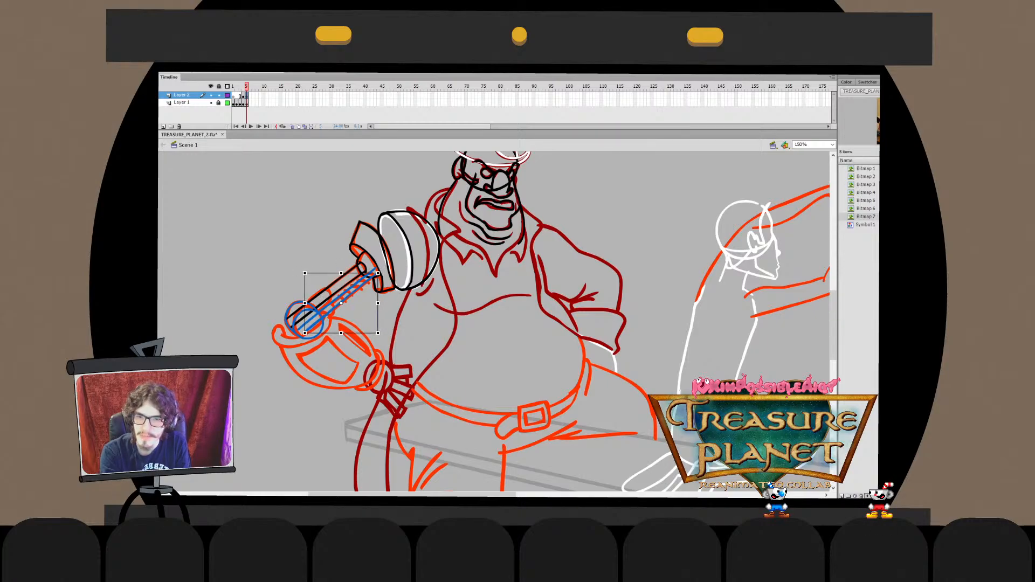
left_click(337, 298)
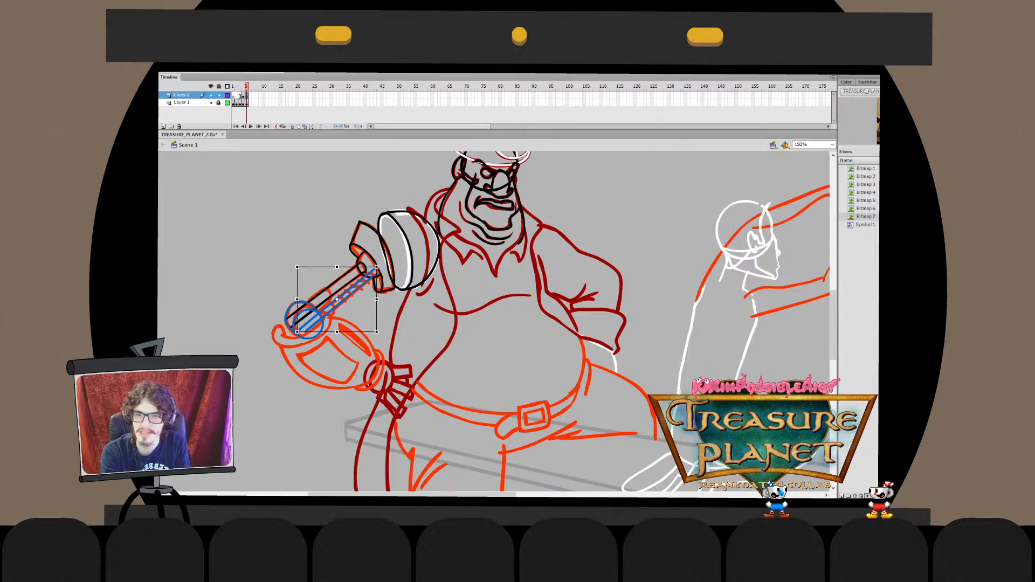
key("Escape")
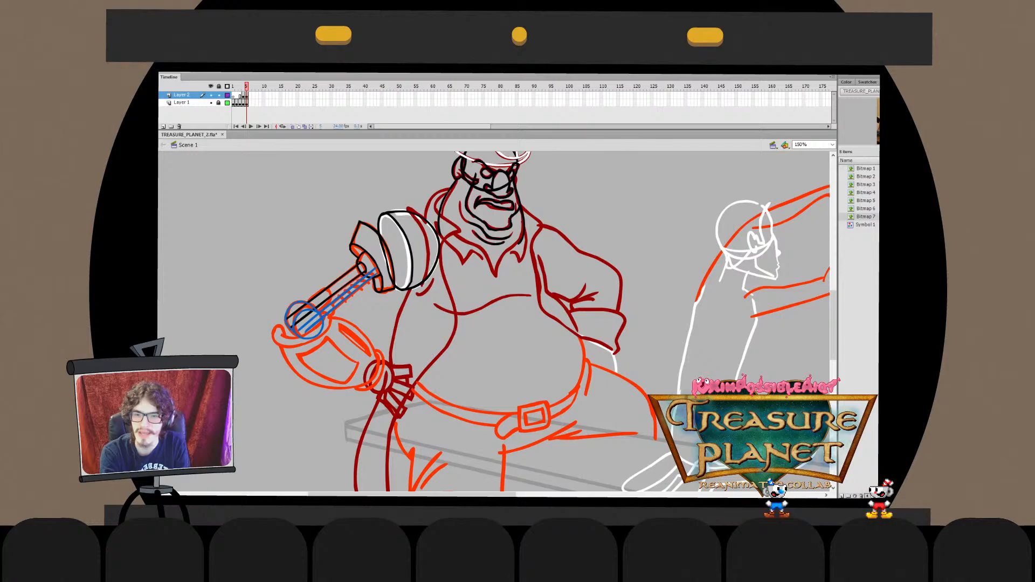
Turn both lines of the thinner rod black
left_click(337, 300)
left_click(345, 300, "shift")
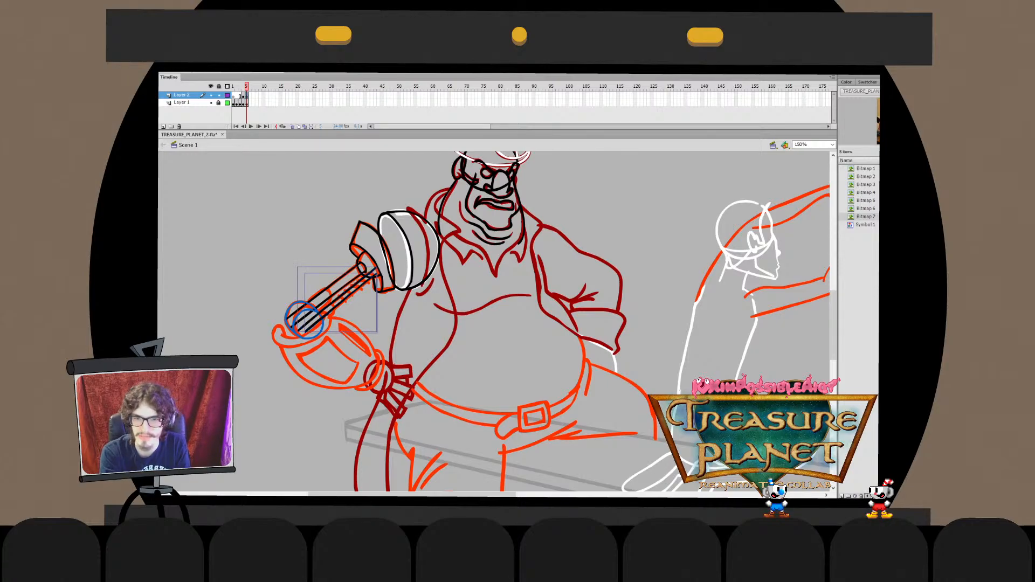
double_click(337, 299)
double_click(356, 313)
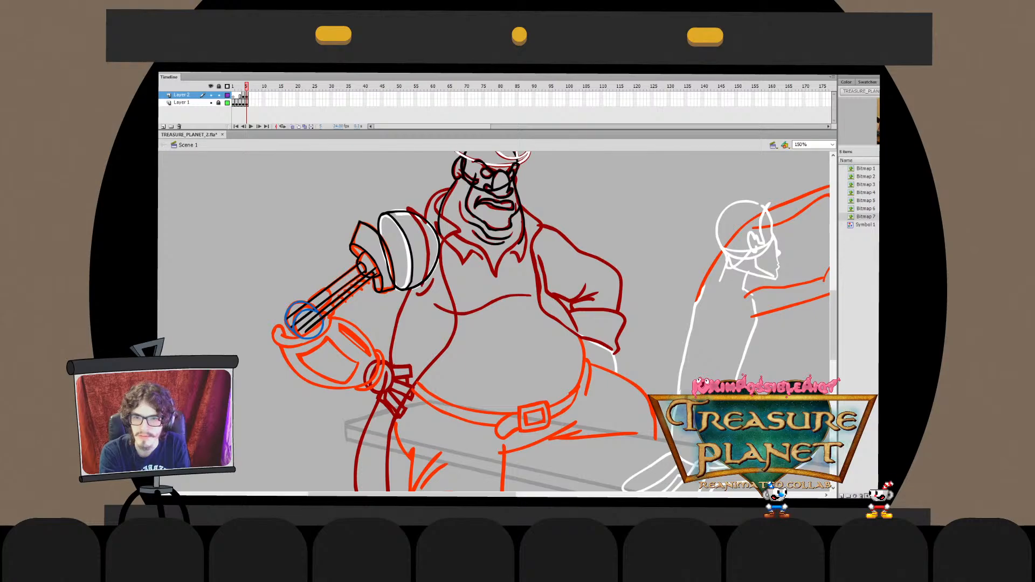
Merge the two thin rod lines into one drawing object and clean up their upper ends at the cuff
double_click(337, 300)
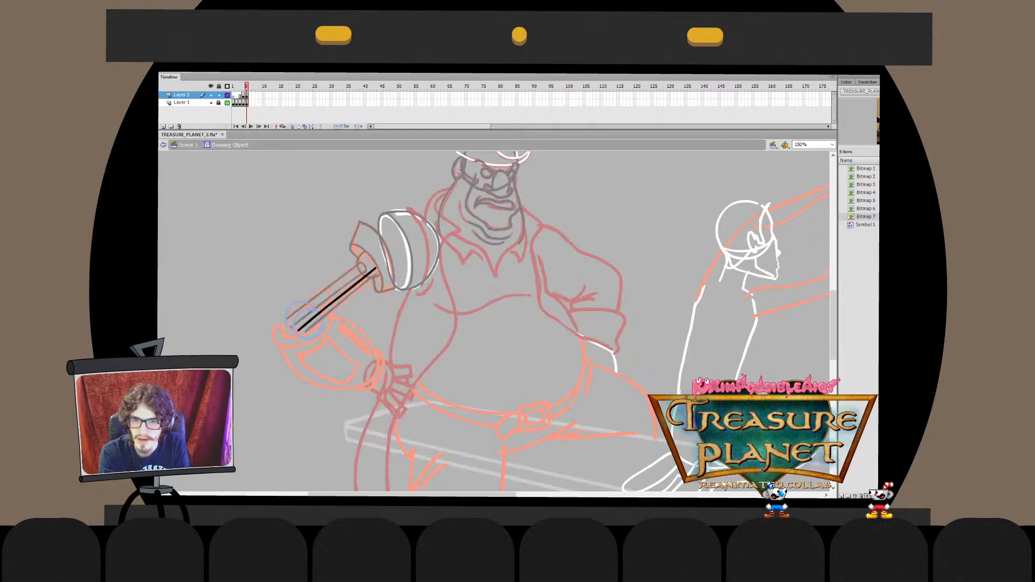
key("ctrl+e")
key("ctrl+x")
double_click(340, 303)
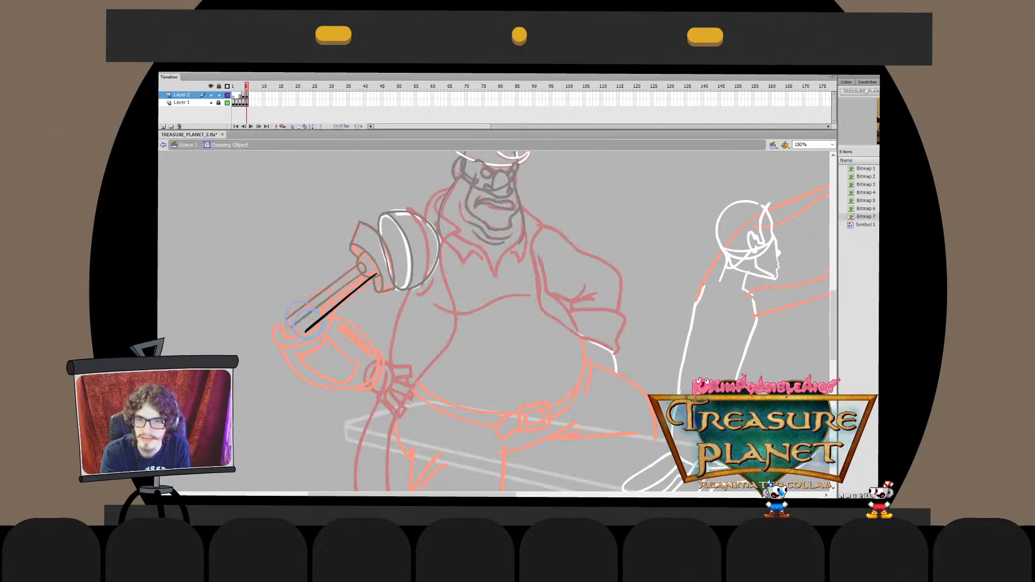
key("ctrl+shift+v")
key("ctrl+b")
key("ctrl+e")
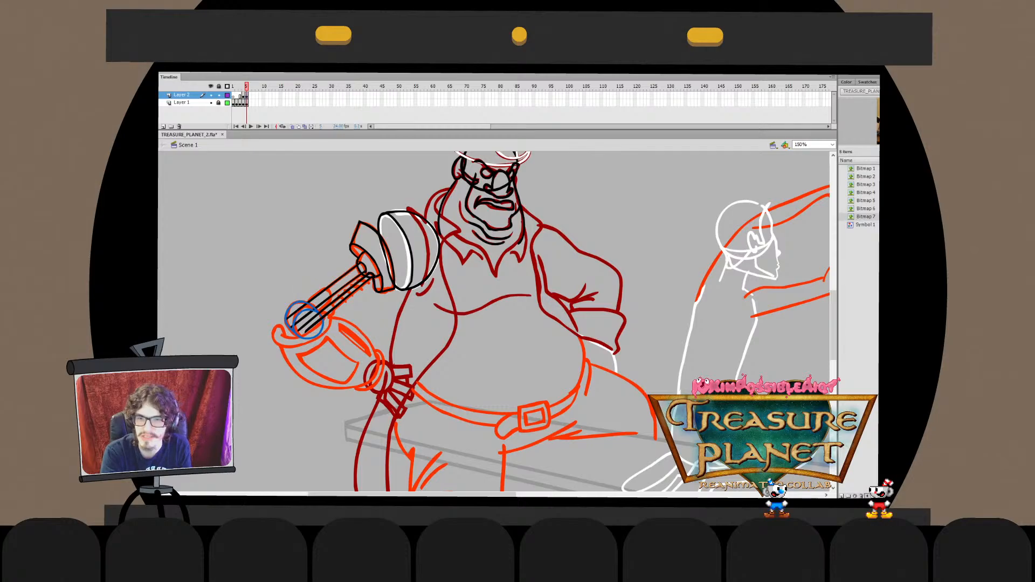
Trim the lower ends of the arm rod and the thin rod at the elbow circles, each inside its own drawing object
double_click(305, 318)
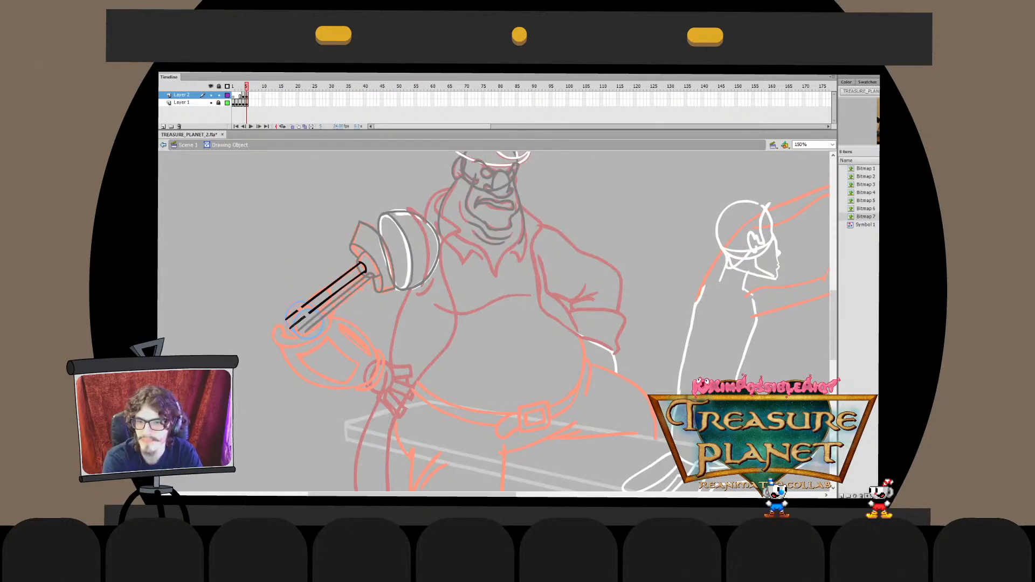
key("ctrl+e")
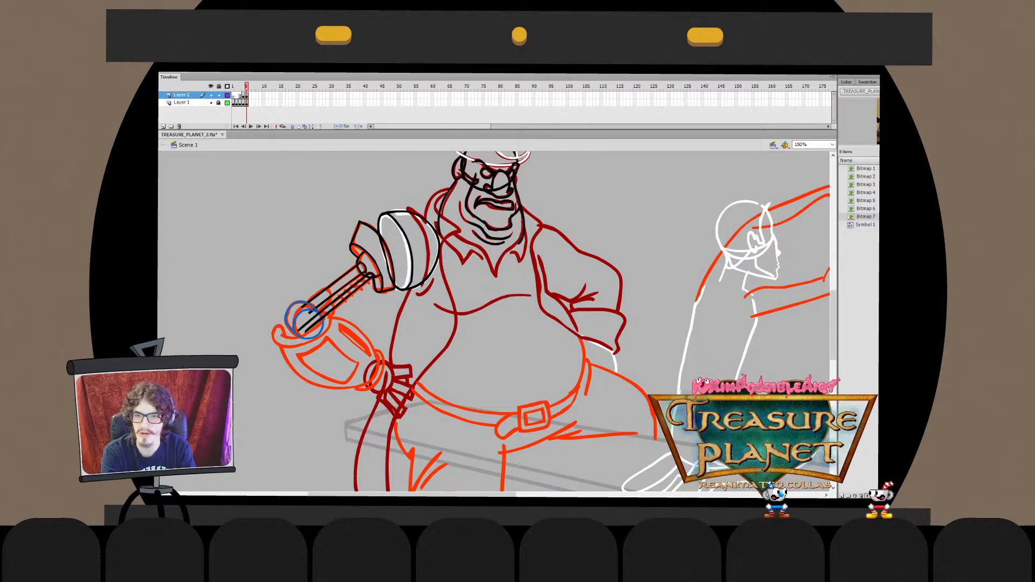
left_click(305, 318)
double_click(304, 318)
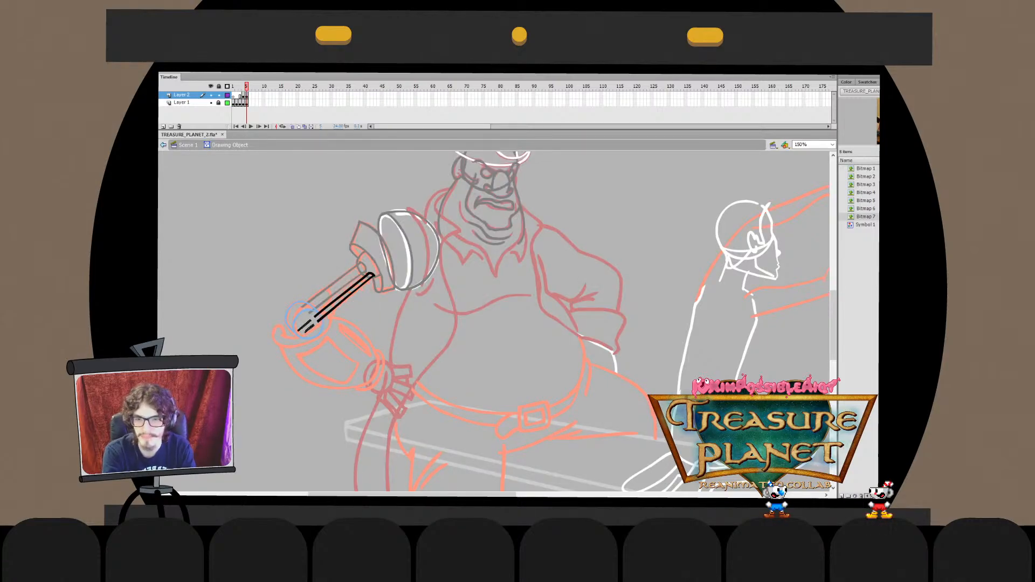
key("ctrl+e")
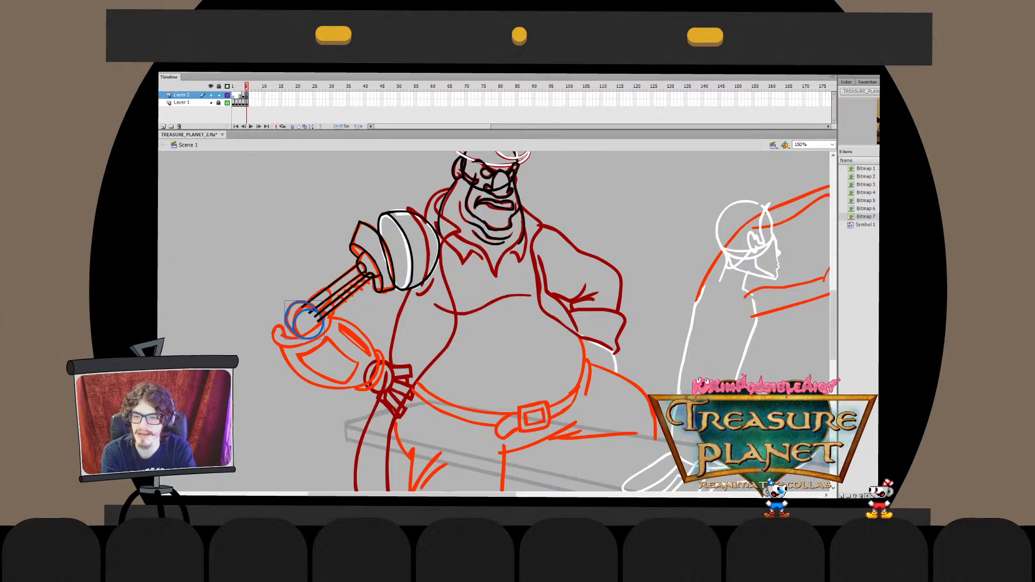
Try a small blue arc beside the elbow circles across the thin rod's lower end
key("ctrl+shift+a")
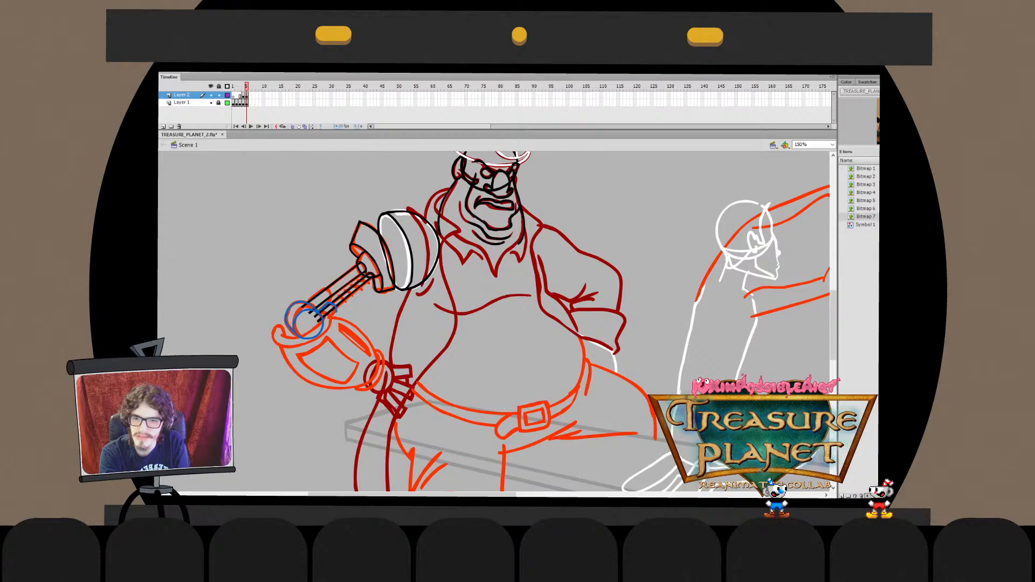
key("ctrl+z")
mouse_move(323, 308)
left_mouse_down()
mouse_move(334, 304)
mouse_move(333, 327)
left_mouse_up()
key("q")
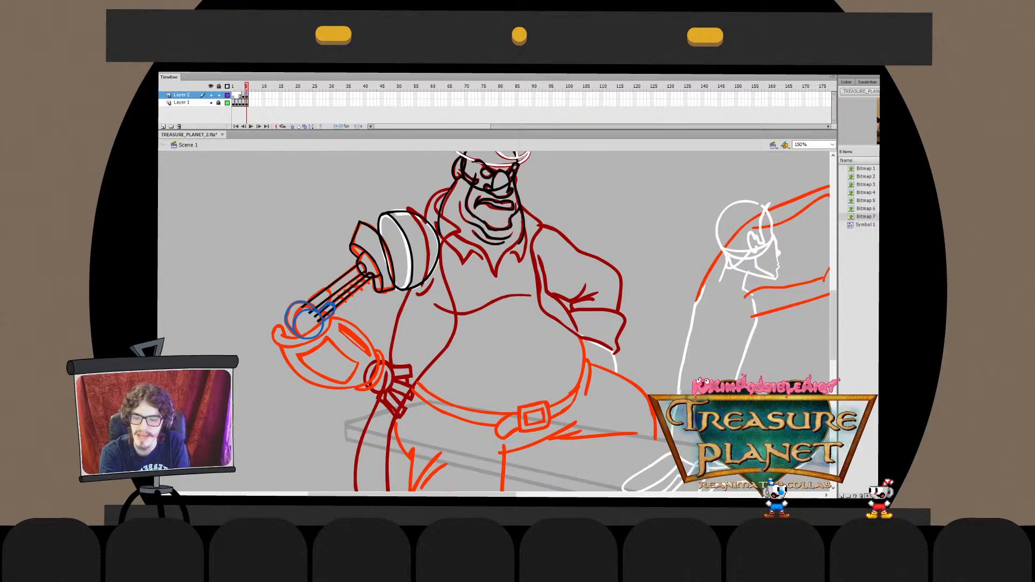
key("Delete")
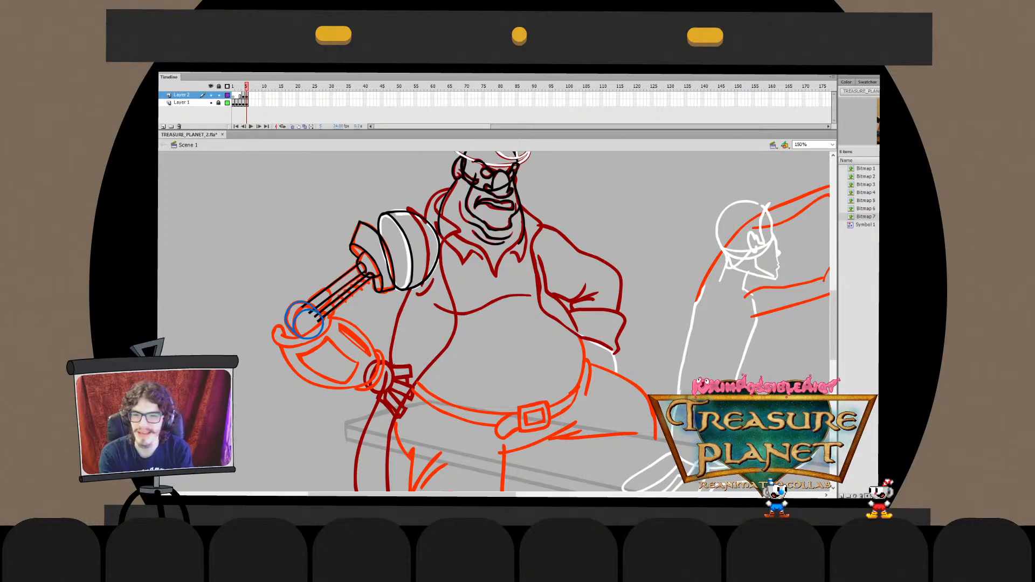
Try deleting the blue elbow circles and editing the arm rod's drawing object without them
left_click(307, 338)
key("Delete")
double_click(334, 288)
key("ctrl+e")
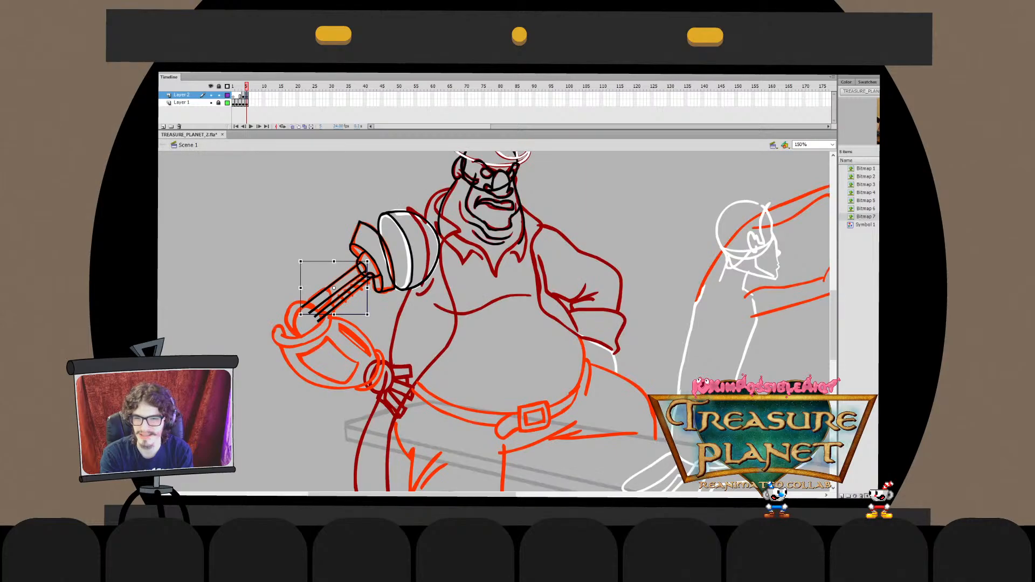
key("ctrl+z")
key("ctrl+z")
Move the blue elbow circles up along the arm rods, closer to the upper-arm cuff
double_click(300, 316)
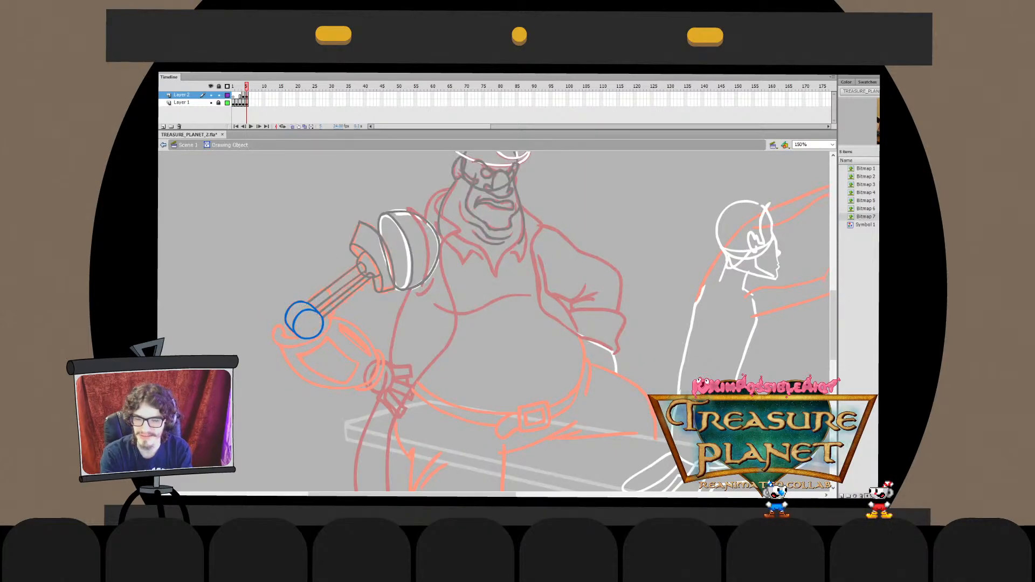
key("ctrl+e")
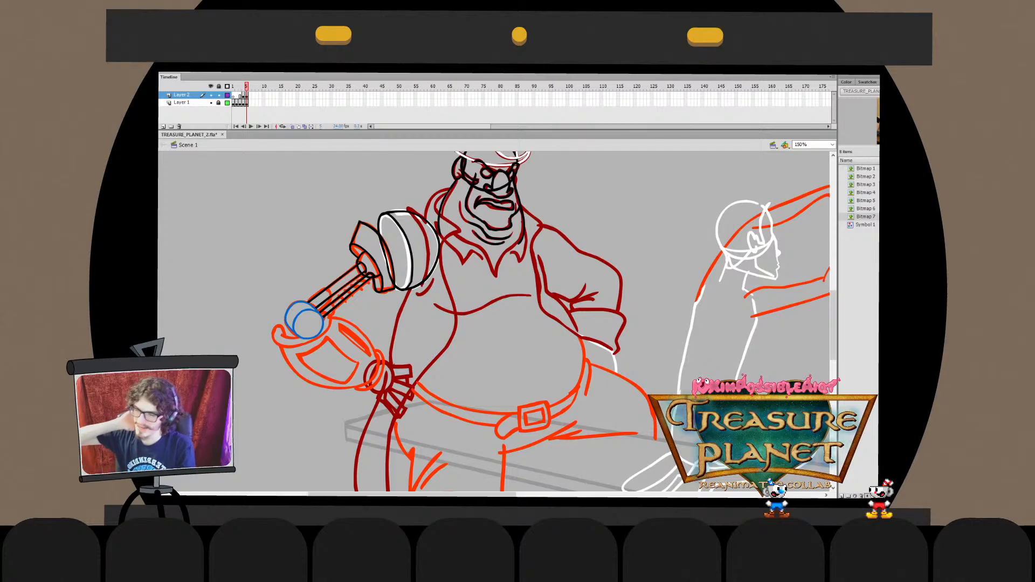
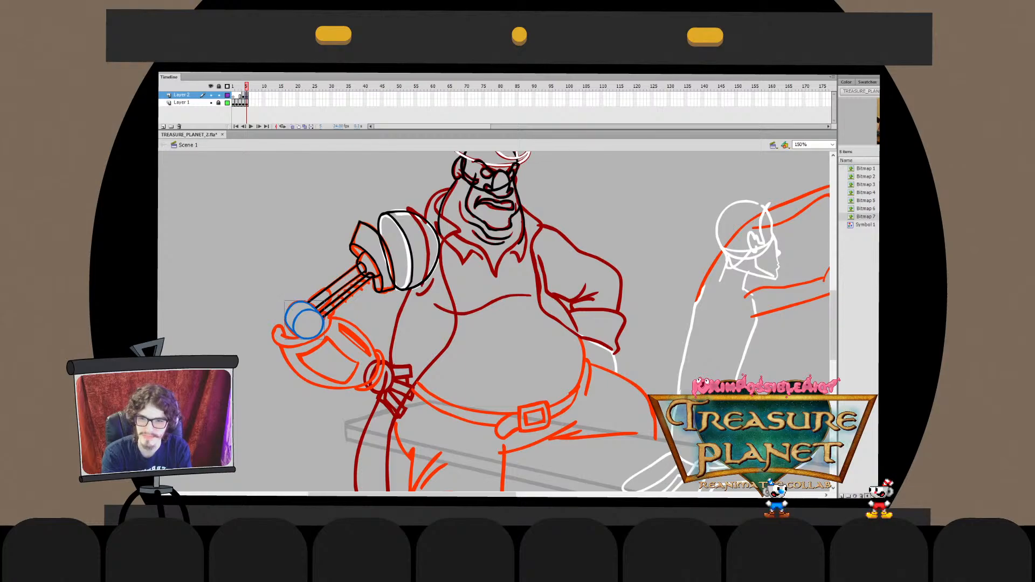
left_click_drag(304, 319, 324, 302)
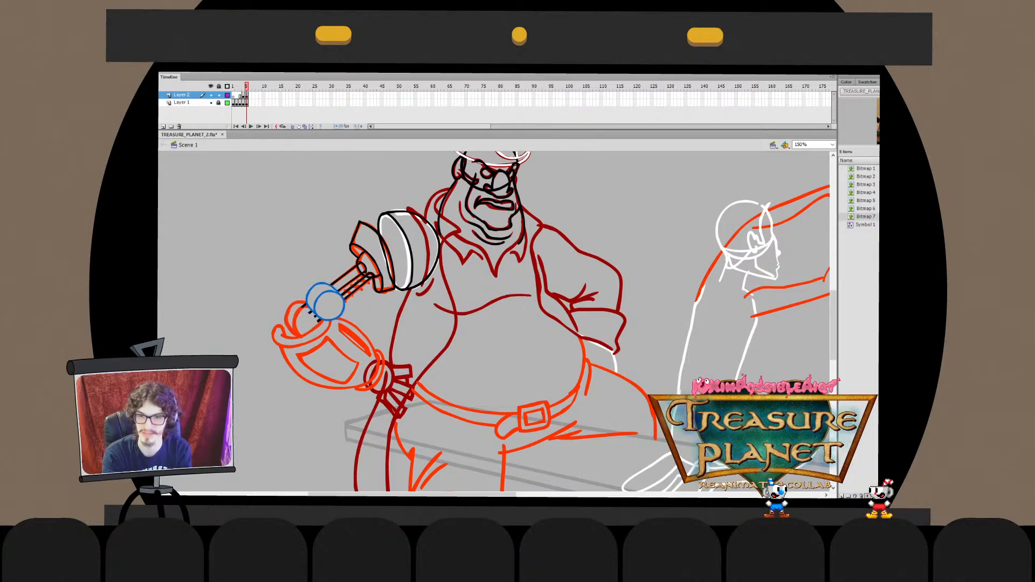
Delete the thin rod's line ends beneath the moved elbow circles inside its drawing object
double_click(344, 297)
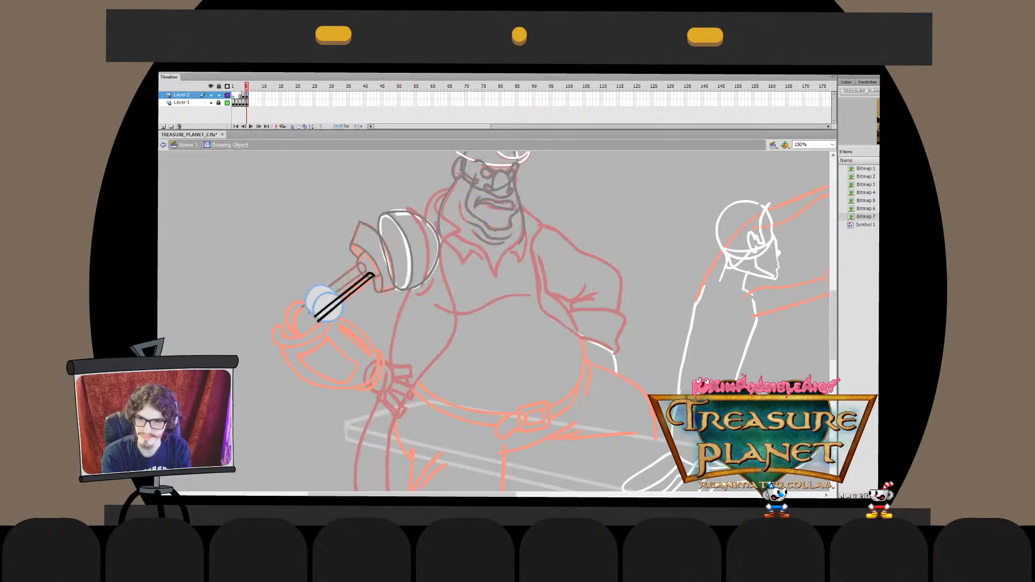
left_click_drag(327, 301, 337, 311)
key("Delete")
left_click(324, 316)
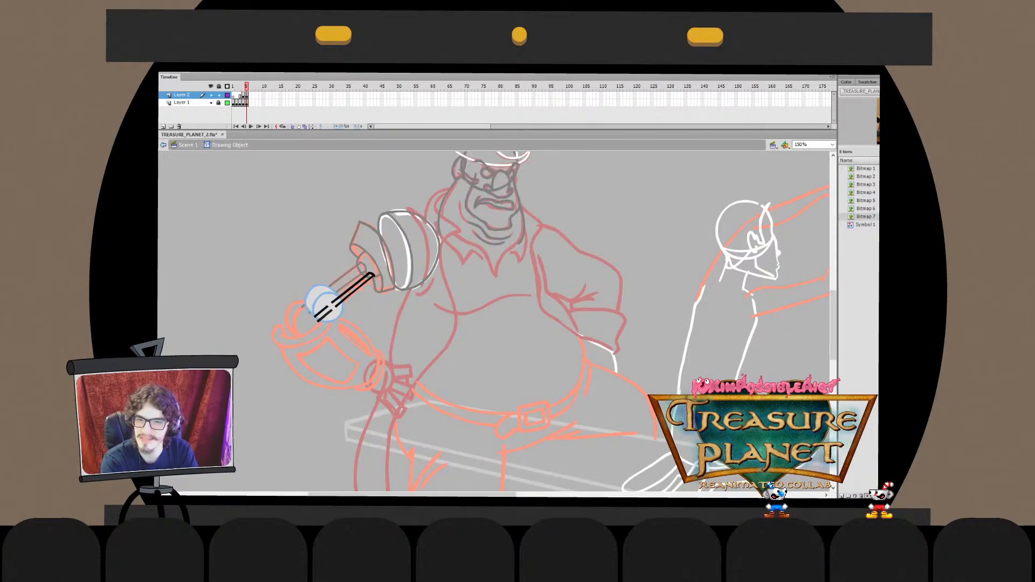
key("Delete")
left_click(322, 311)
key("Delete")
double_click(291, 269)
Delete the arm rod's two line ends that extend past the elbow circles inside its drawing object
double_click(336, 283)
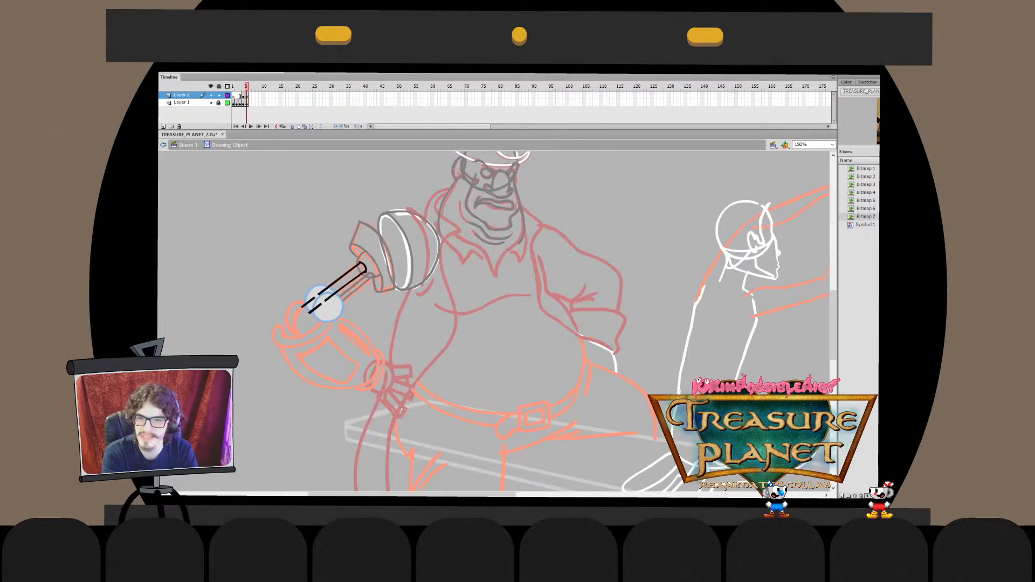
left_click(315, 307)
key("Delete")
left_click(308, 303)
key("Delete")
double_click(291, 269)
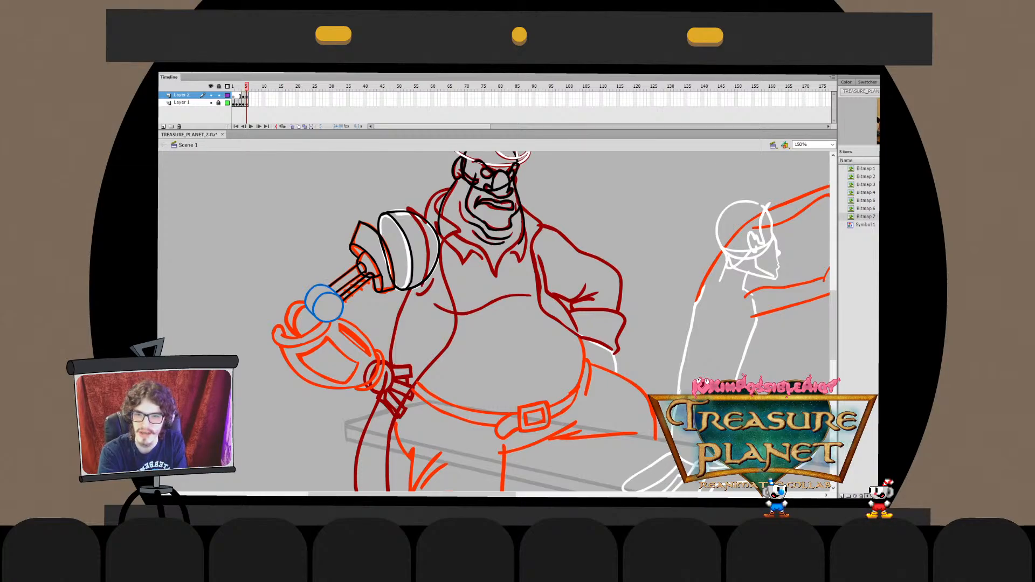
Draw small blue sleeve outlines around the lower ends of the arm rod and the thin rod, just above the elbow circles
key("ctrl+z")
mouse_move(348, 282)
left_mouse_down()
mouse_move(343, 293)
mouse_move(327, 291)
mouse_move(347, 276)
left_mouse_up()
key("ctrl+z")
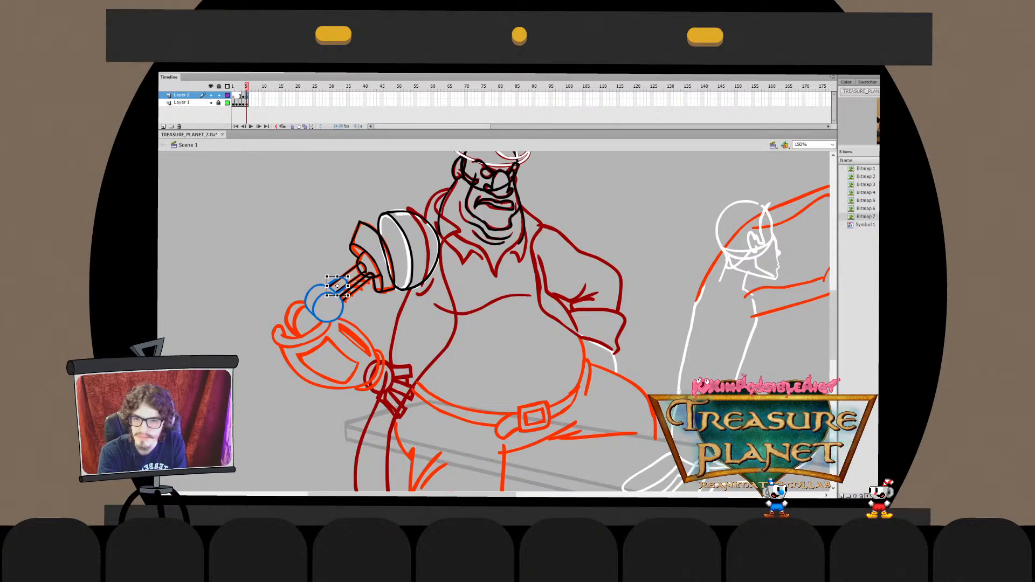
left_click(321, 298)
double_click(320, 298)
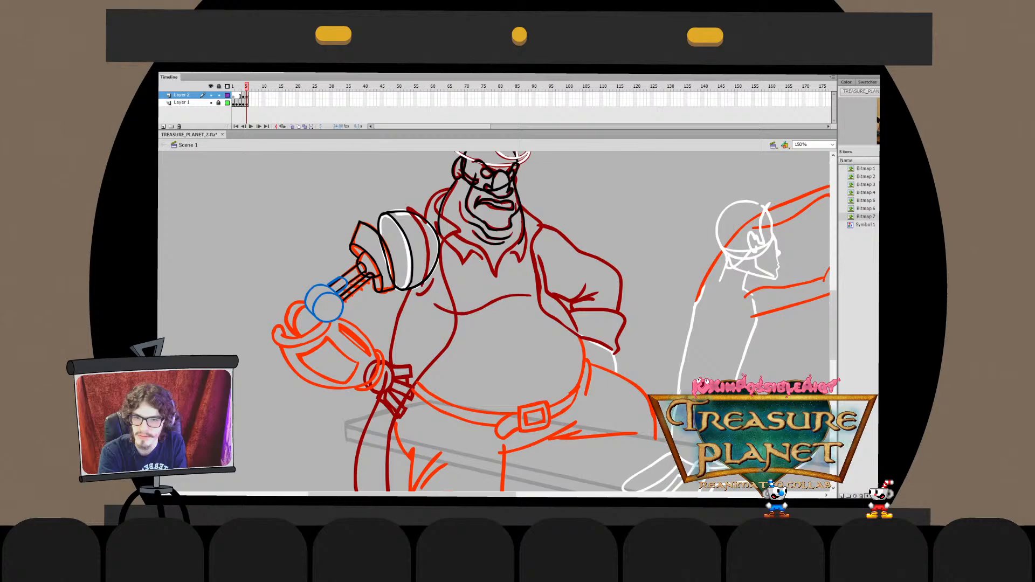
left_click_drag(327, 285, 326, 288)
double_click(318, 272)
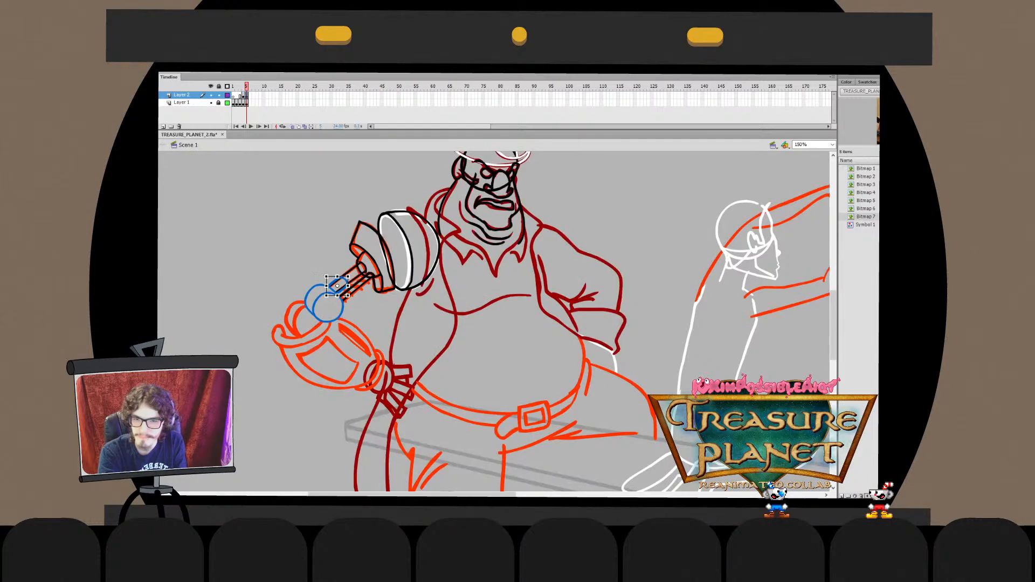
left_click(318, 272)
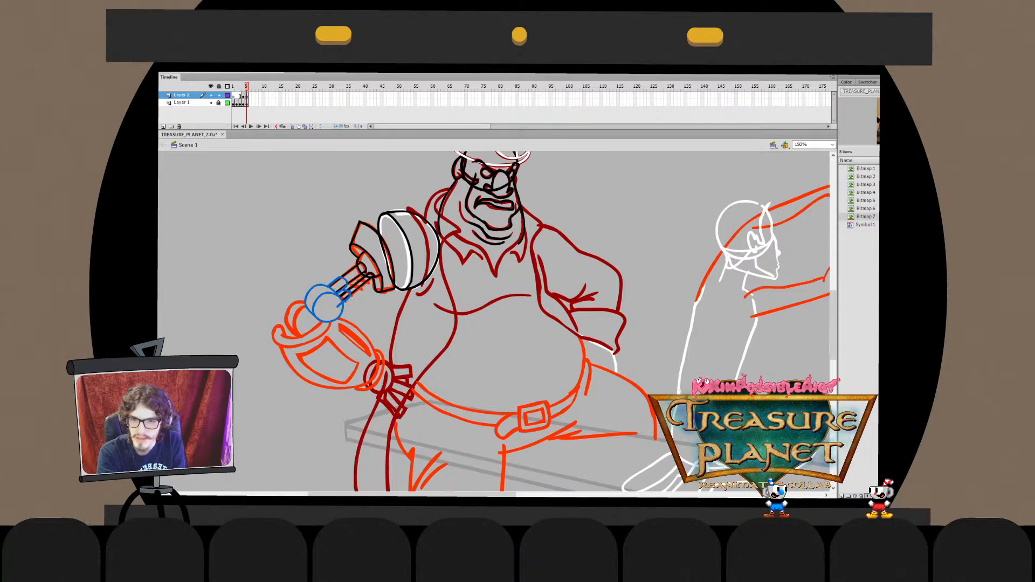
Combine the upper blue sleeve outline with the arm rod's drawing object
left_click(343, 298)
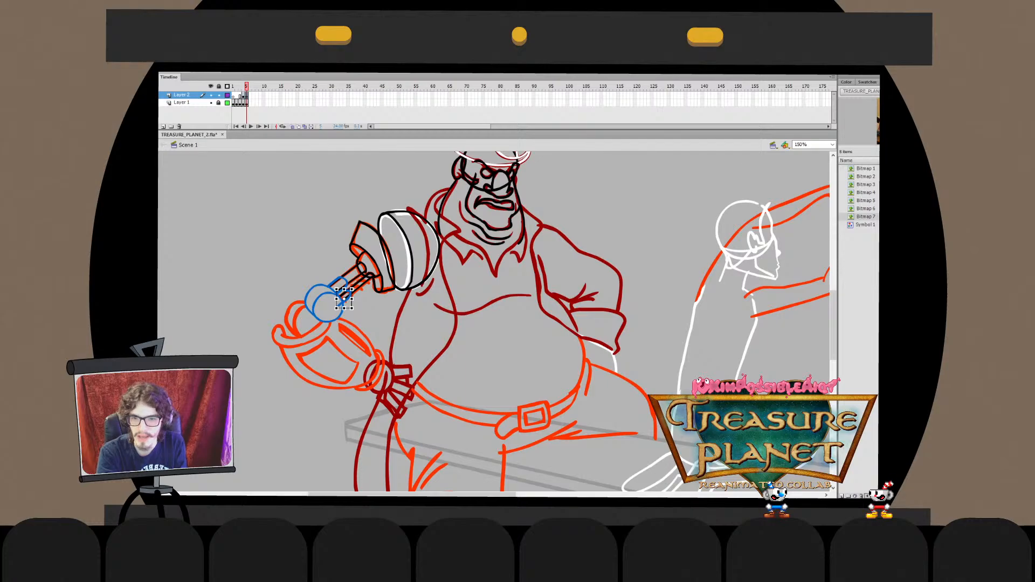
left_click(349, 288)
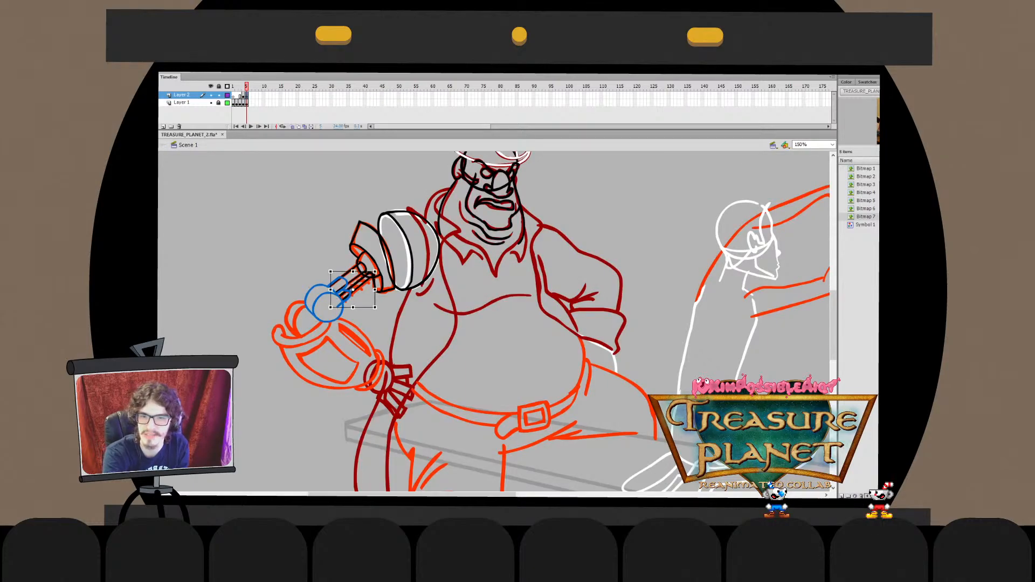
double_click(345, 283)
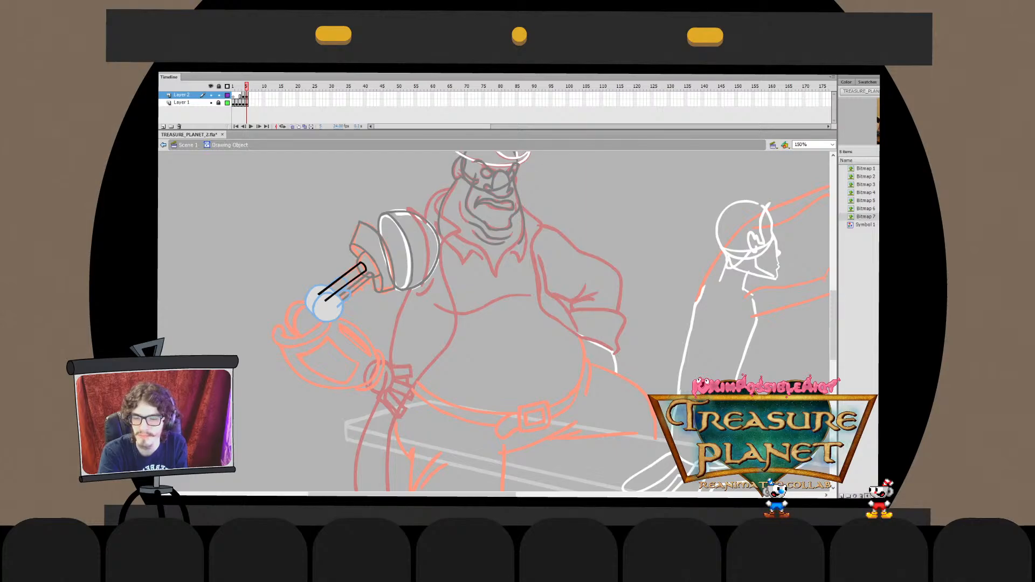
key("ctrl+e")
key("Escape")
left_click(337, 286)
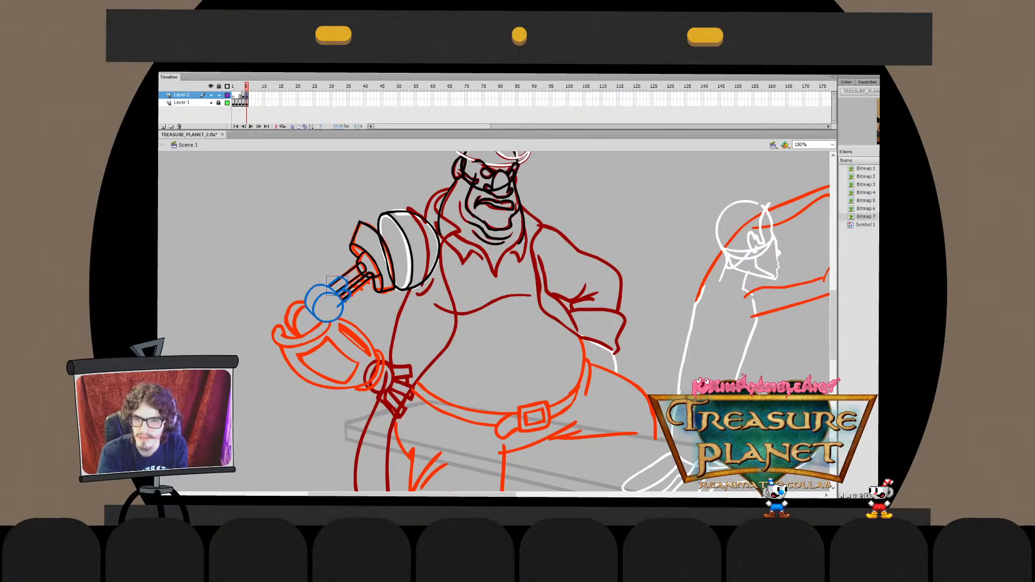
key("ctrl+z")
key("ctrl+z")
key("ctrl+z")
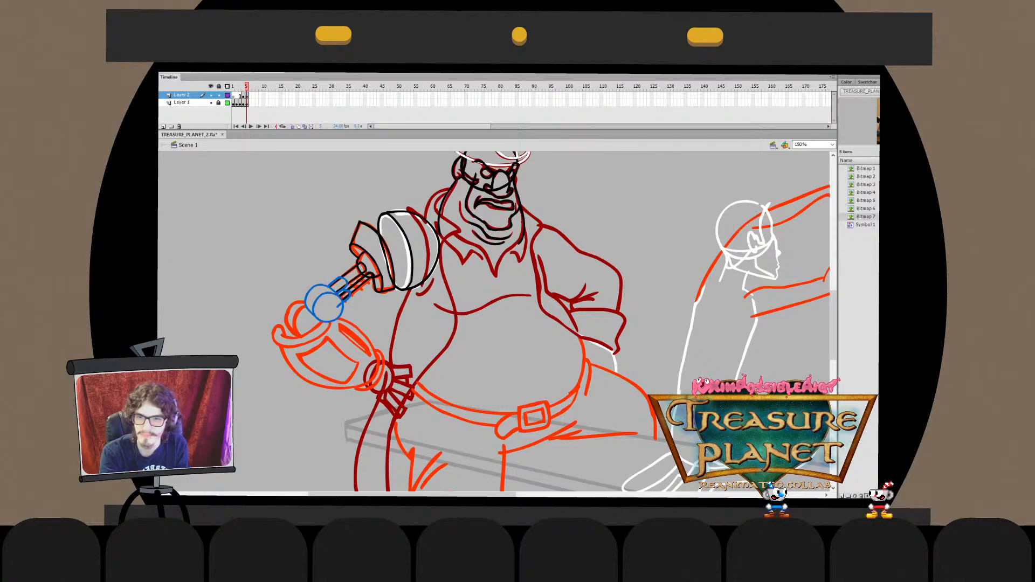
key("q")
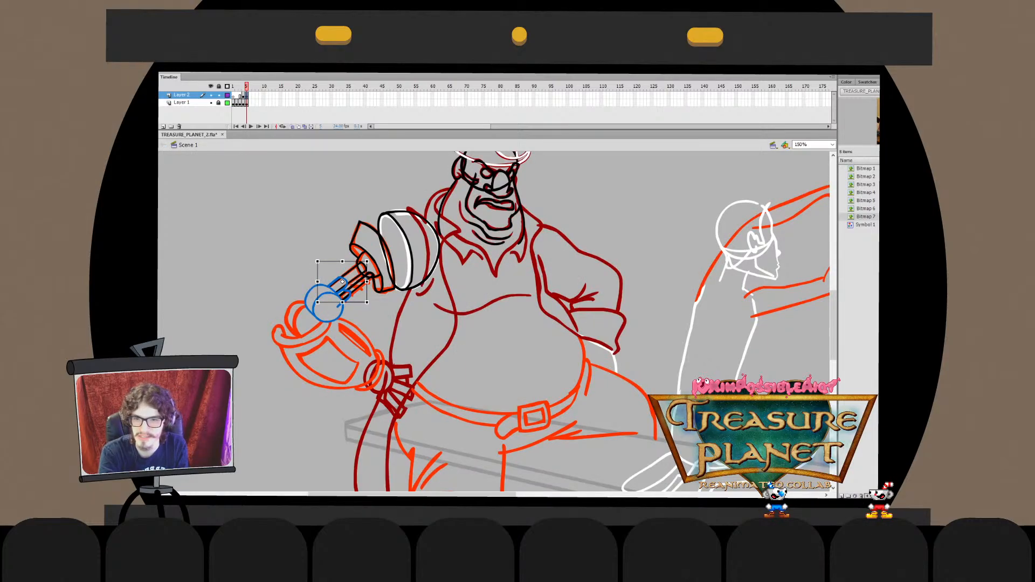
key("Escape")
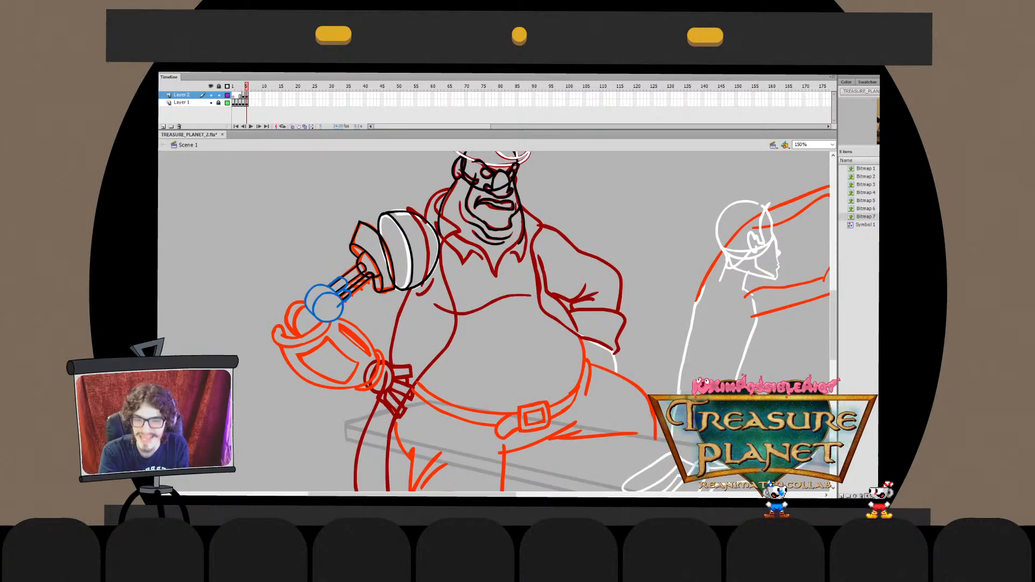
left_click(342, 281)
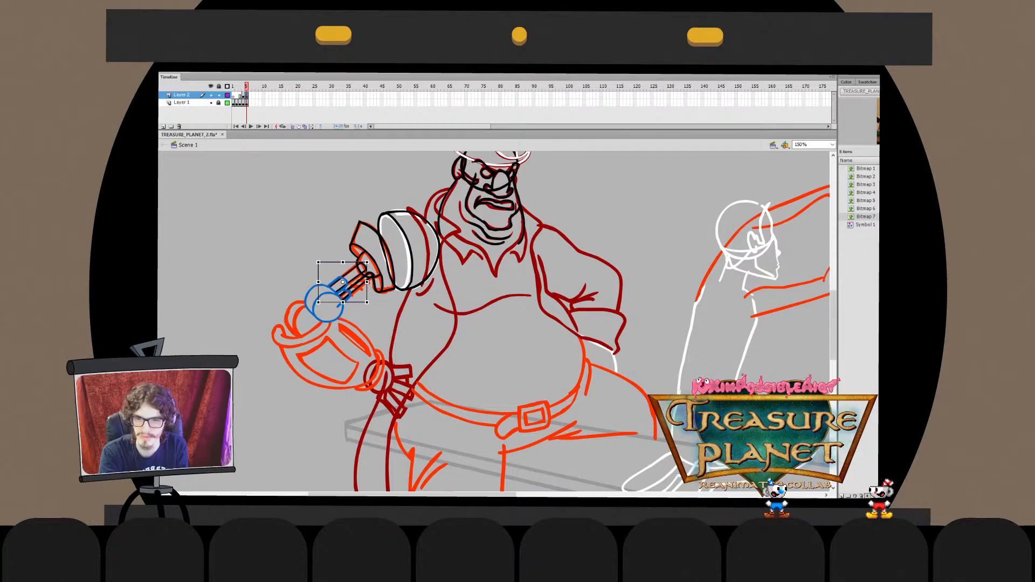
Delete the arm rod's line segments inside the upper blue sleeve
double_click(341, 283)
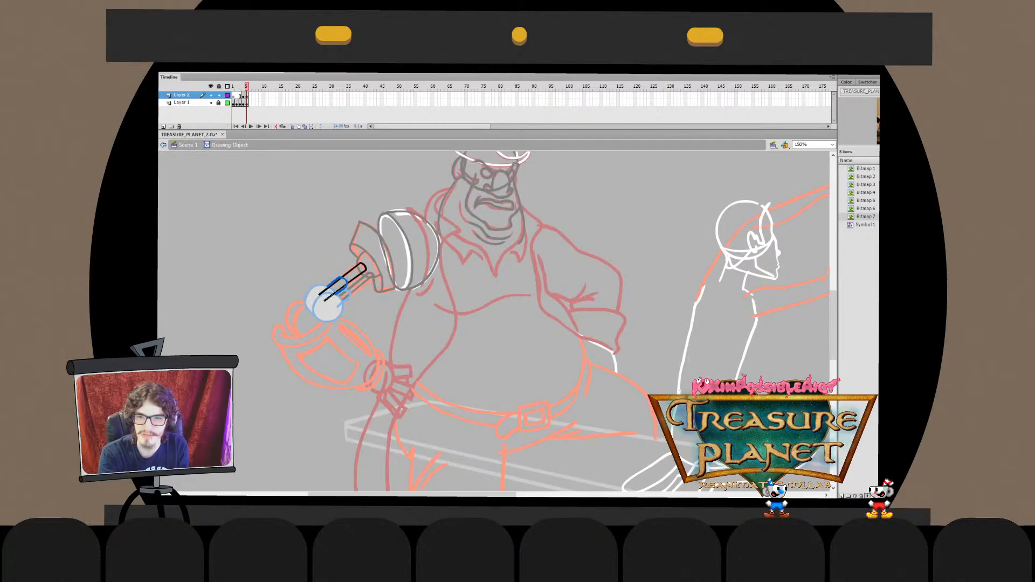
key("Delete")
left_click(329, 287)
key("Delete")
key("ctrl+e")
key("Escape")
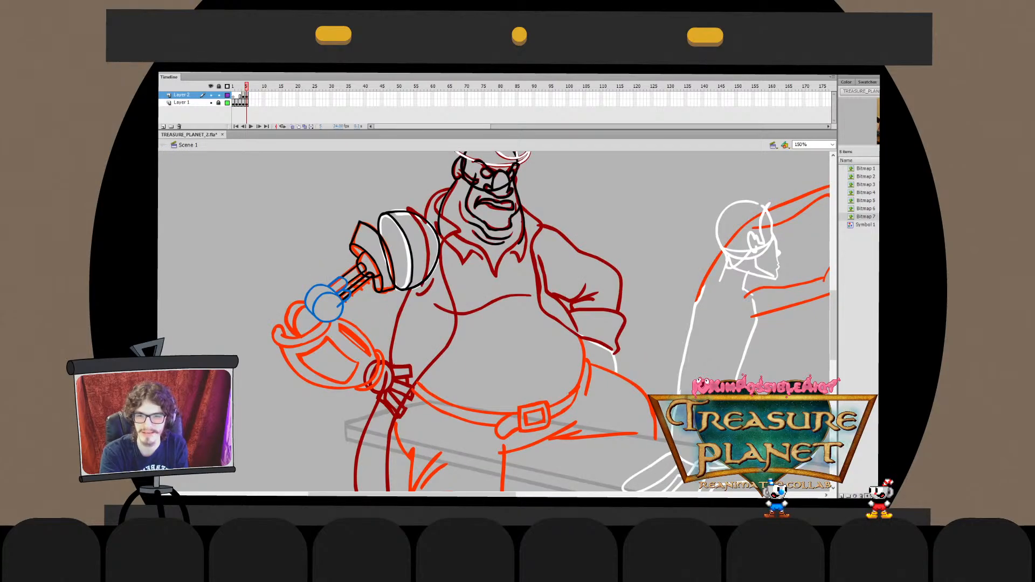
Delete the thin rod's line segments inside the lower blue sleeve, within the thin rod's drawing object
double_click(343, 298)
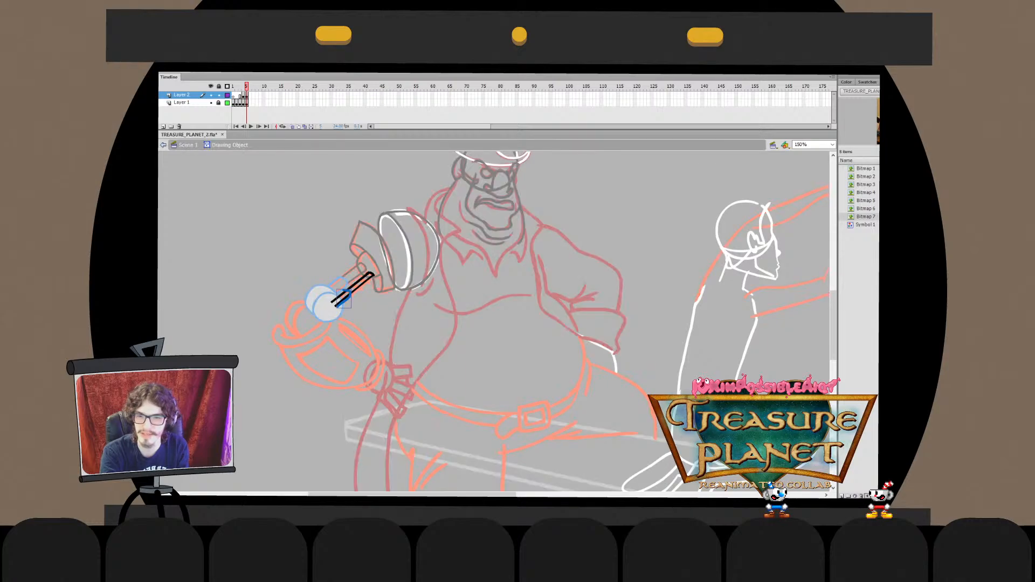
left_click(338, 297)
key("Delete")
left_click(341, 302)
key("Delete")
key("ctrl+e")
key("Escape")
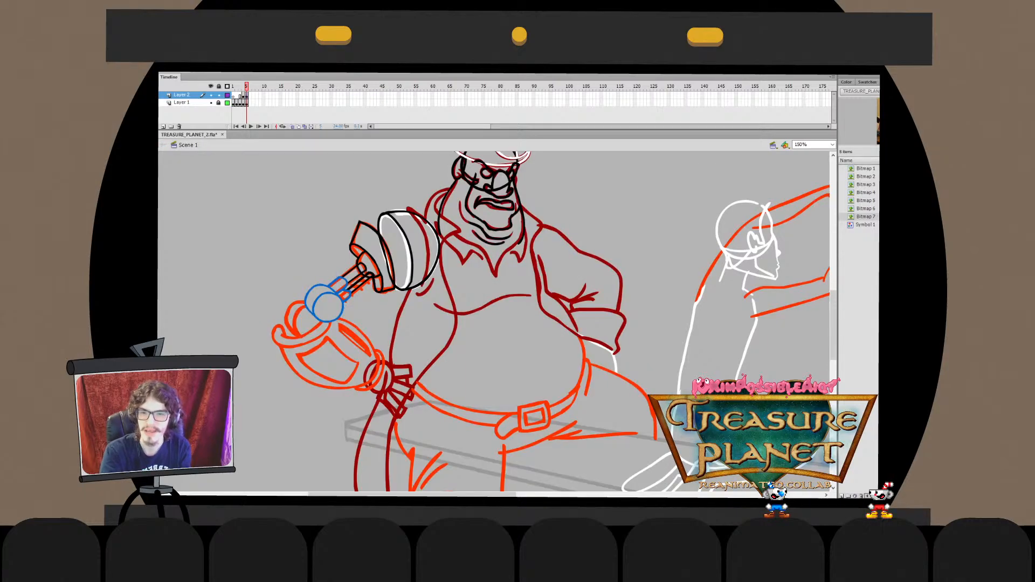
Merge the arm rod and the thin rod, together with their blue sleeves, into one drawing object
double_click(343, 291)
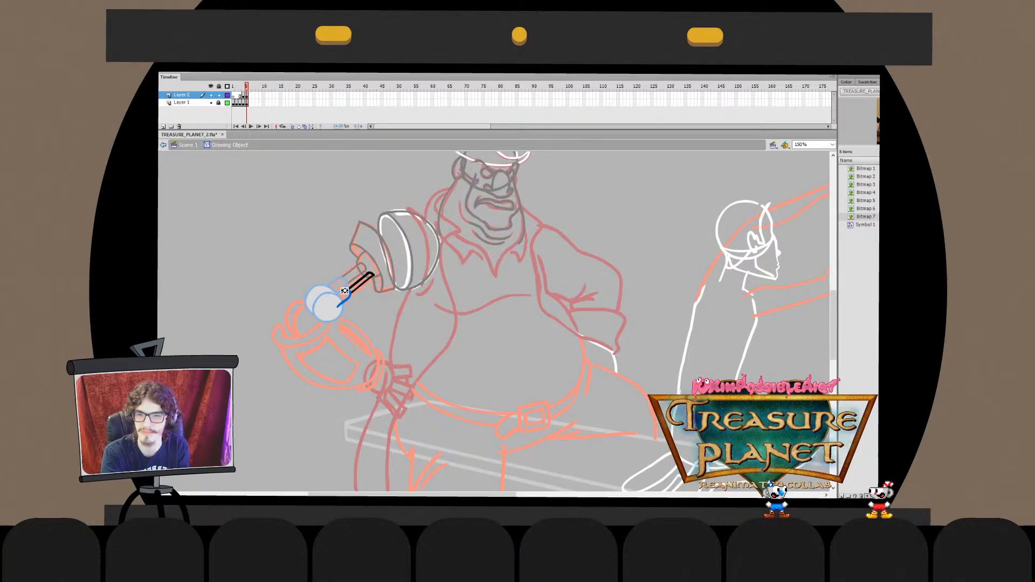
key("ctrl+e")
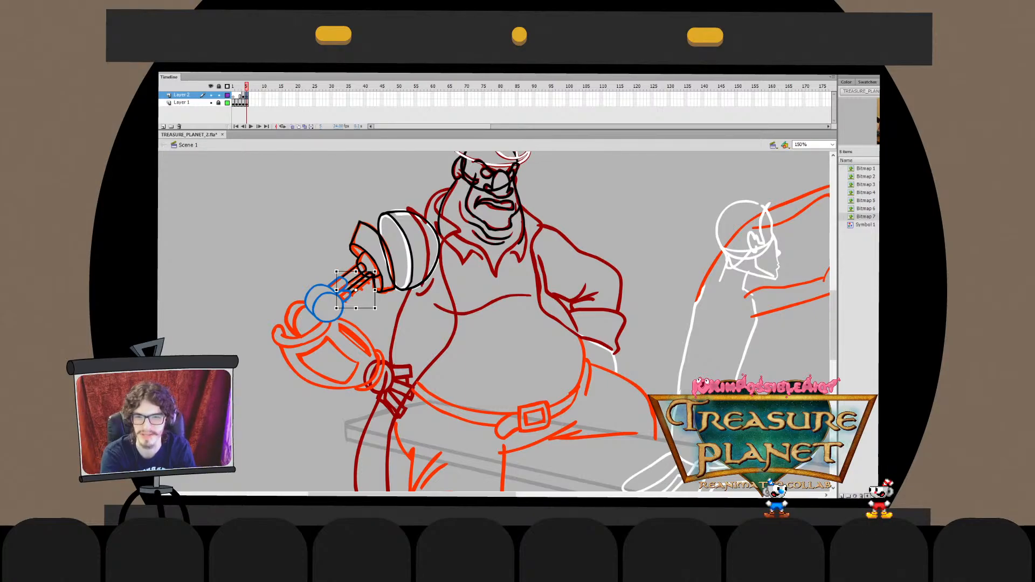
key("Escape")
left_click(355, 290)
key("Escape")
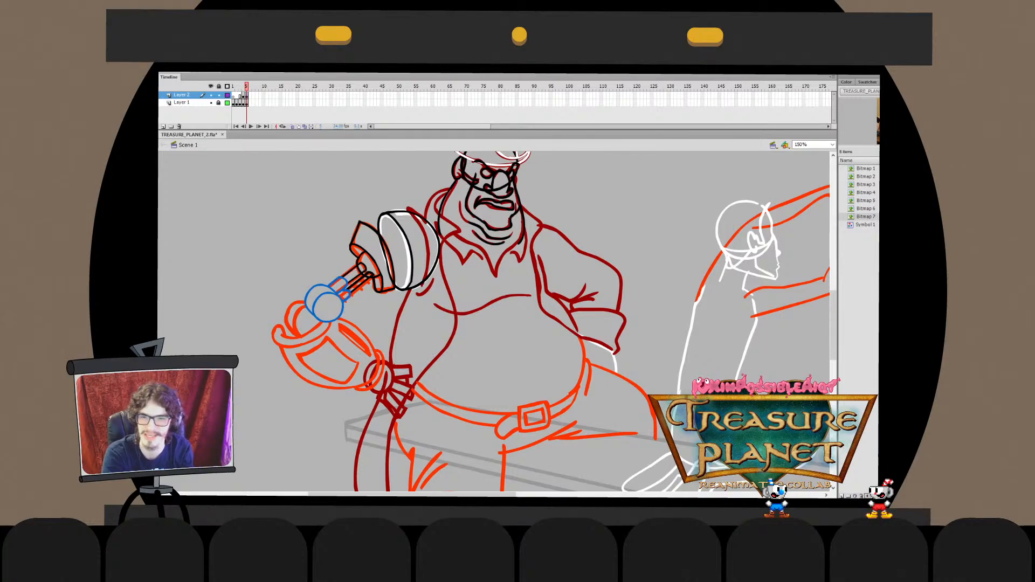
left_click(356, 286)
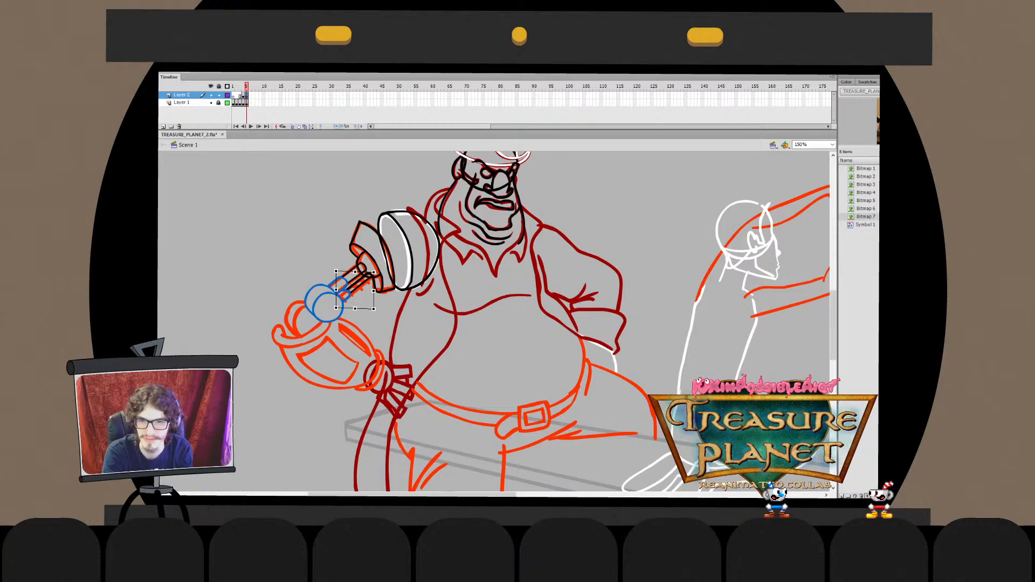
key("Escape")
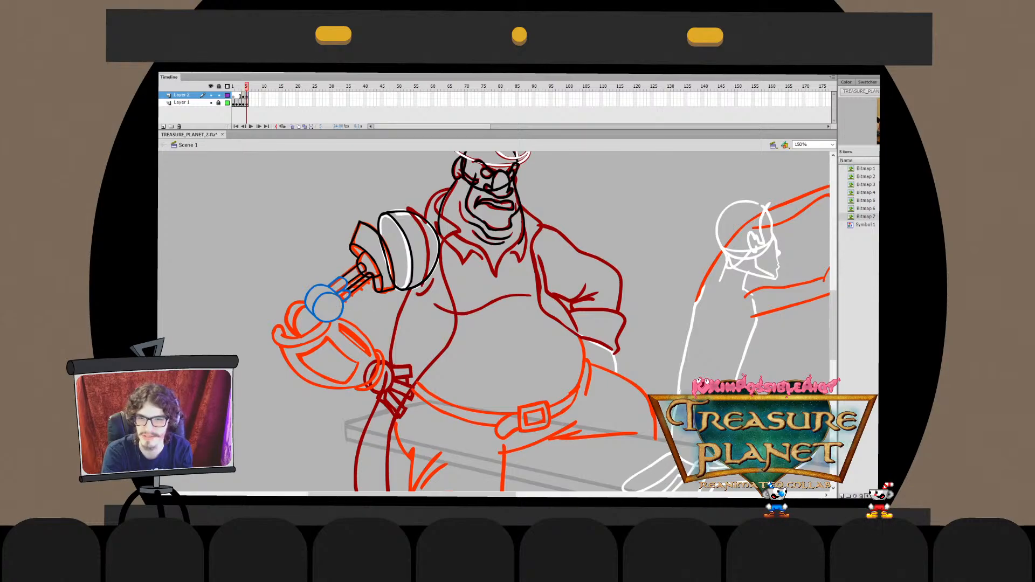
left_click(352, 280)
double_click(351, 281)
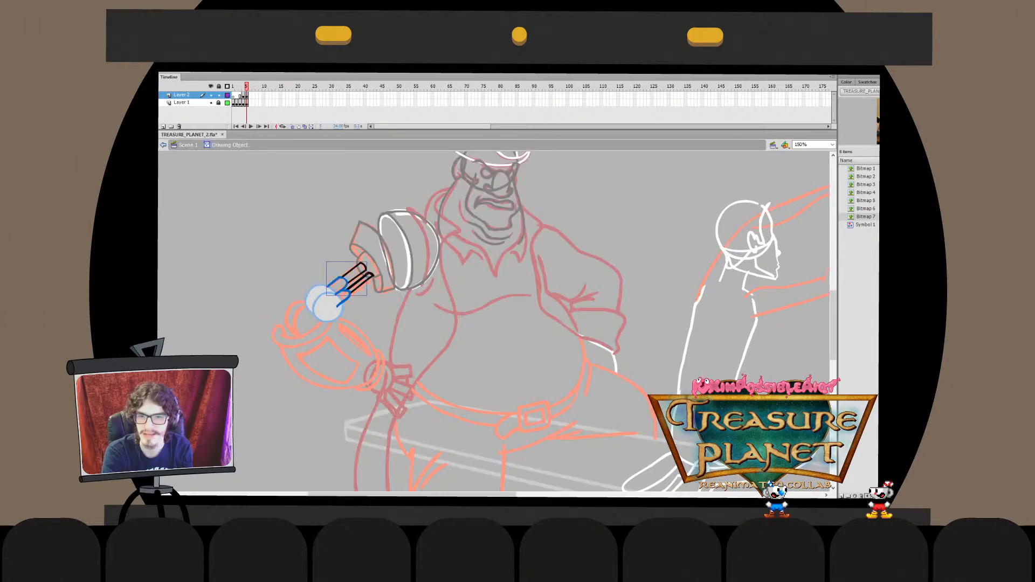
key("ctrl+e")
key("Escape")
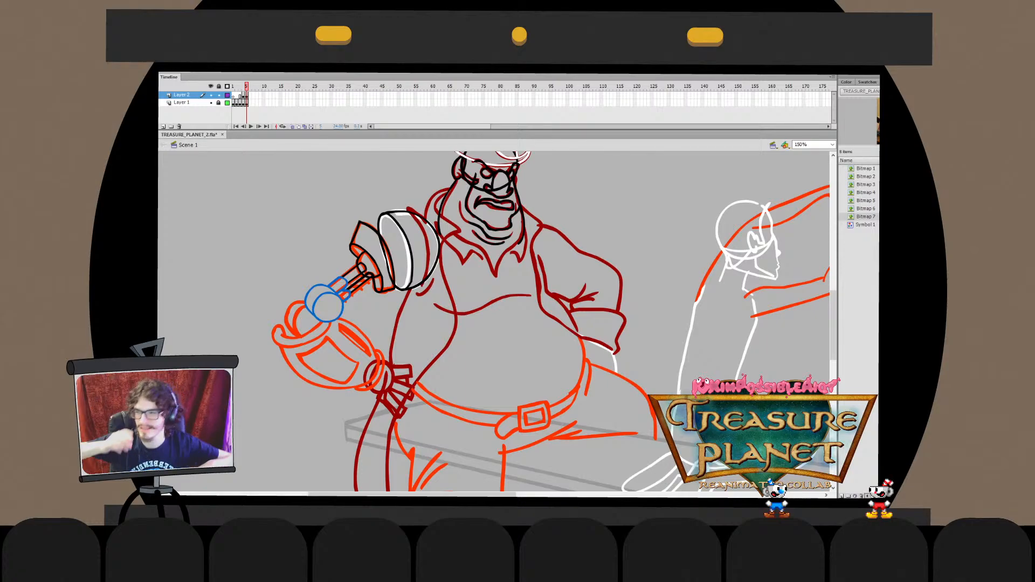
Recolour the blue sleeve outlines on the merged arm rods black
double_click(351, 281)
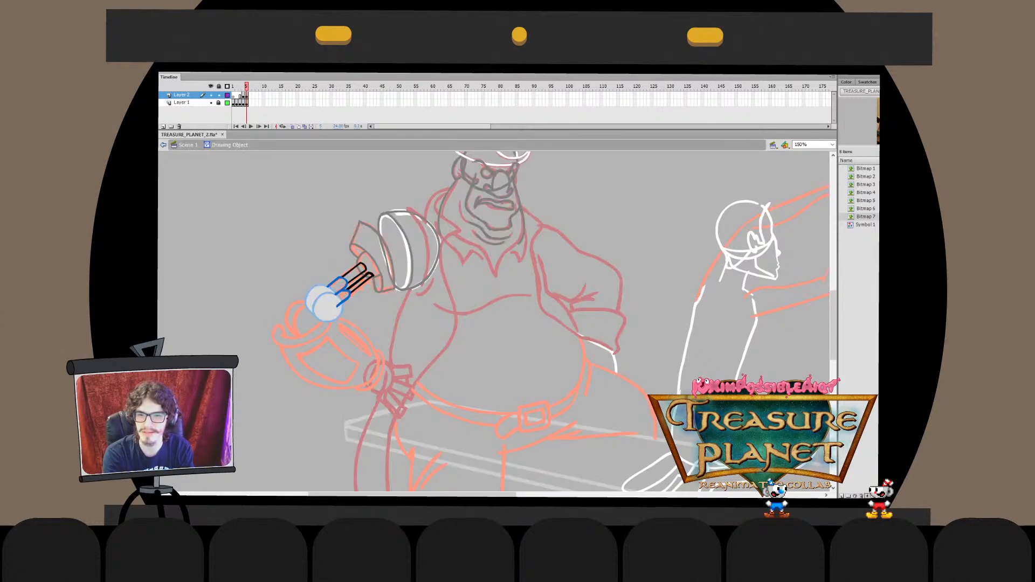
key("ctrl+e")
key("Escape")
double_click(351, 281)
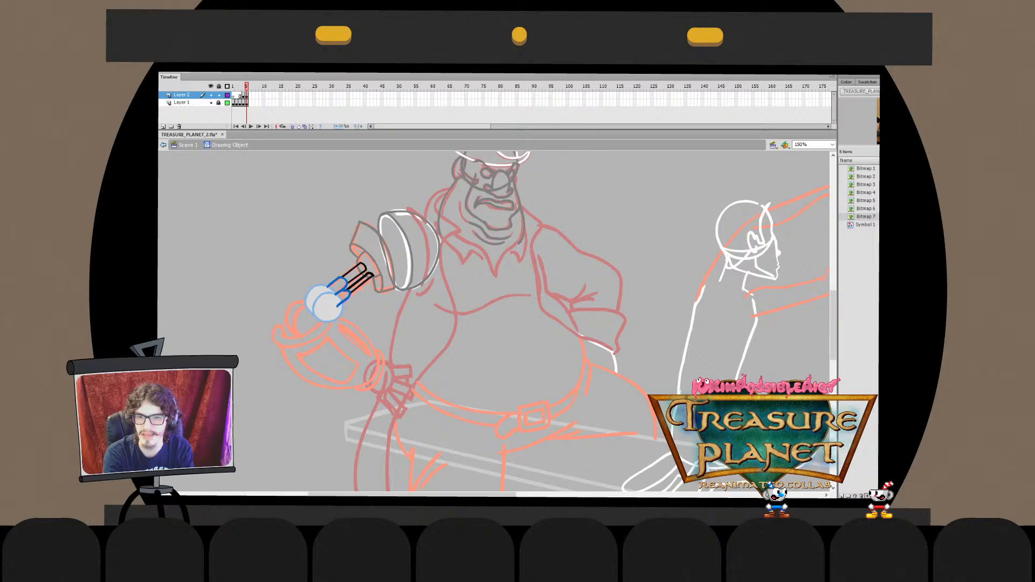
key("ctrl+e")
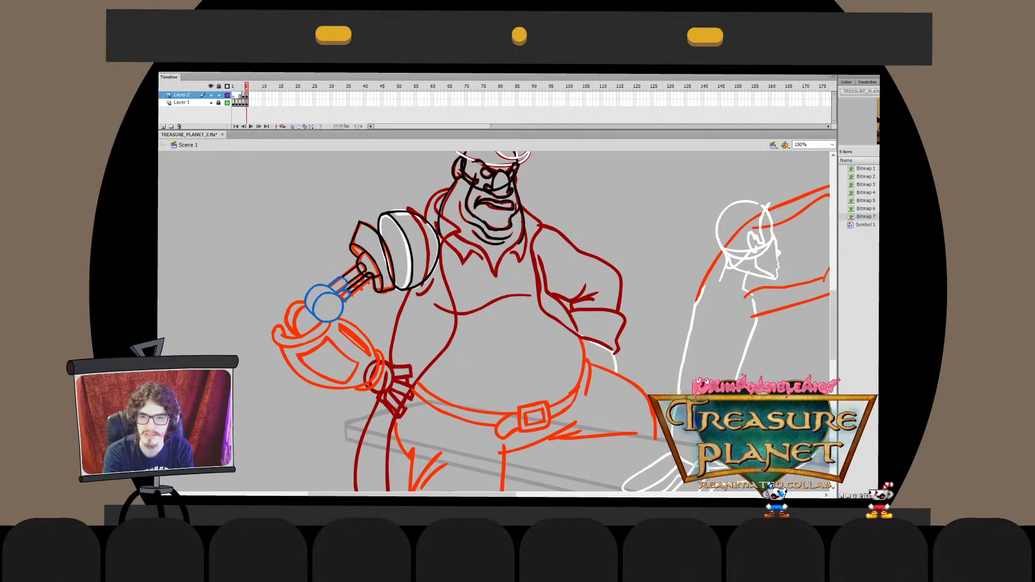
left_click(350, 284)
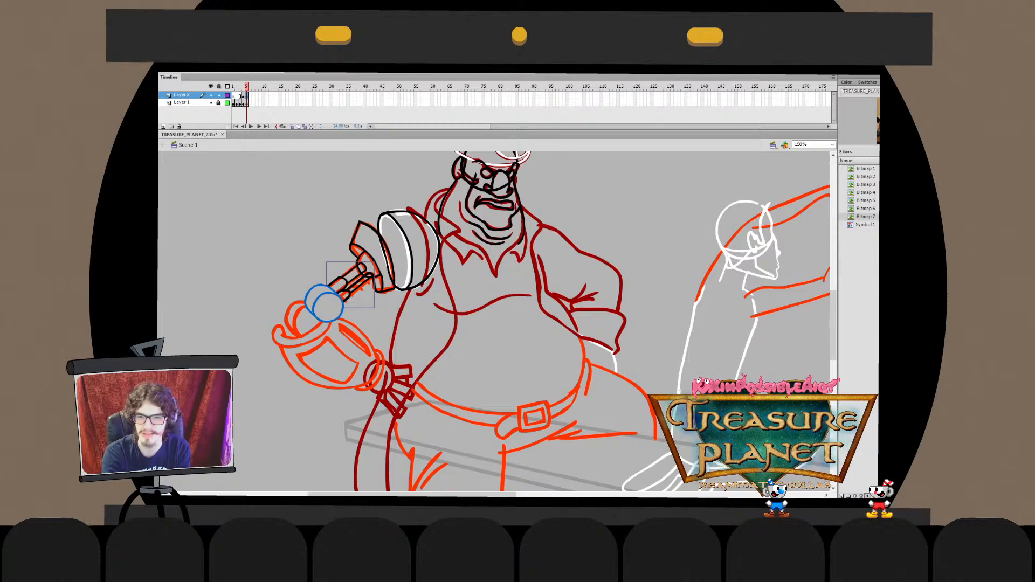
key("Escape")
left_click_drag(494, 322, 464, 319)
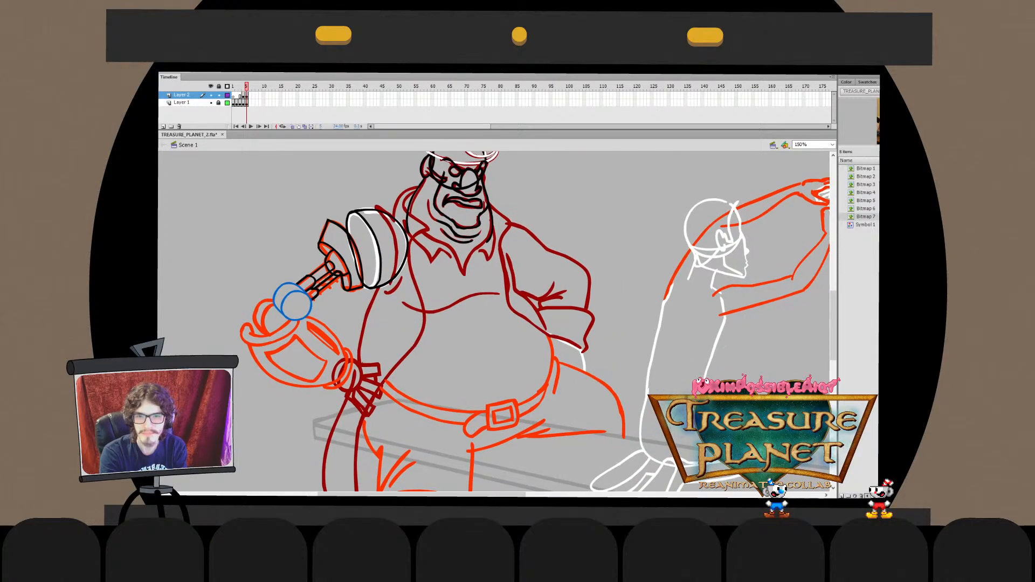
Sketch a large black oval over the orange forearm sketch, spanning from the blue elbow circles to the wrist cuff
mouse_move(272, 306)
left_mouse_down()
mouse_move(277, 379)
mouse_move(314, 306)
mouse_move(277, 377)
mouse_move(314, 306)
mouse_move(375, 402)
left_mouse_up()
key("ctrl+z")
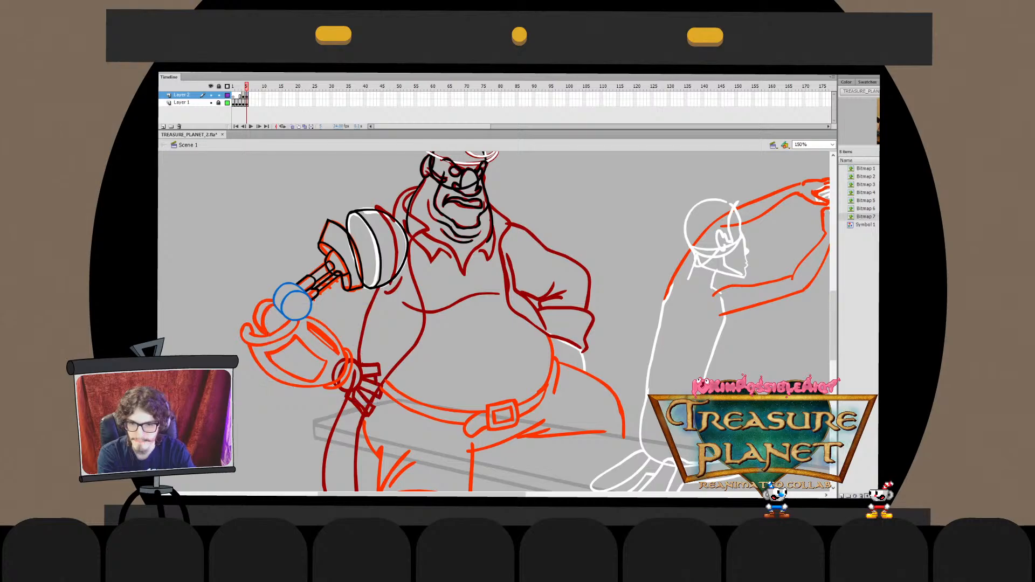
left_click_drag(273, 308, 355, 386)
key("ctrl+z")
mouse_move(291, 303)
left_mouse_down()
mouse_move(307, 308)
mouse_move(272, 325)
mouse_move(312, 306)
left_mouse_up()
key("ctrl+z")
key("ctrl+z")
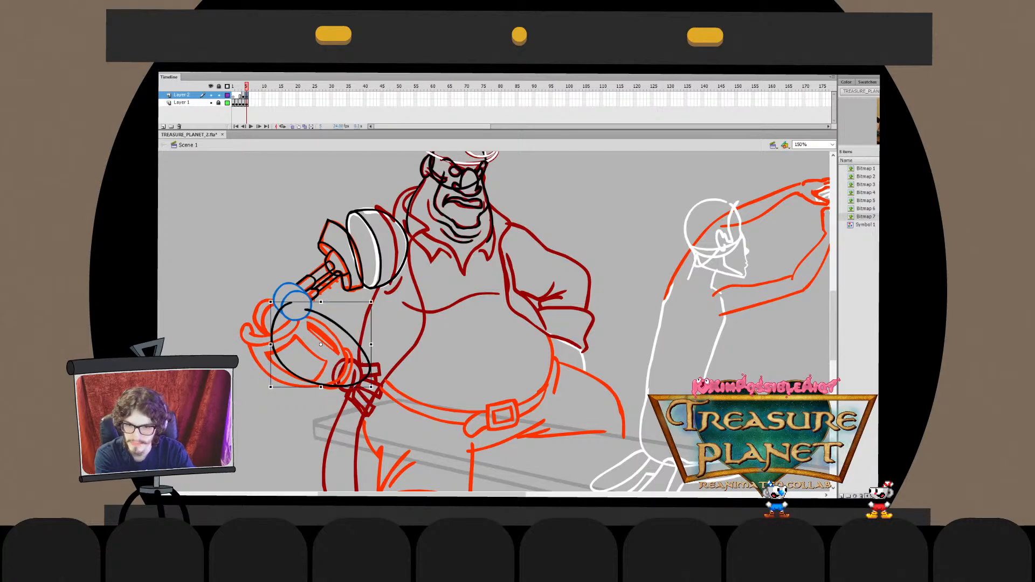
Reshape the forearm oval by stretching its wrist side outward and extending its open end toward the elbow circles
double_click(368, 374)
left_click(367, 375)
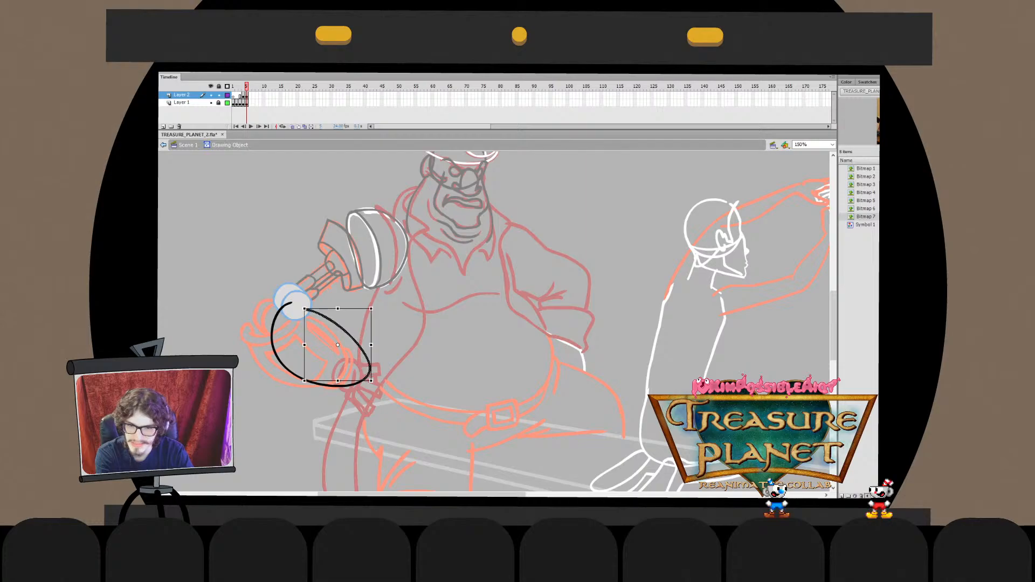
left_click_drag(354, 309, 375, 309)
key("ctrl+shift+a")
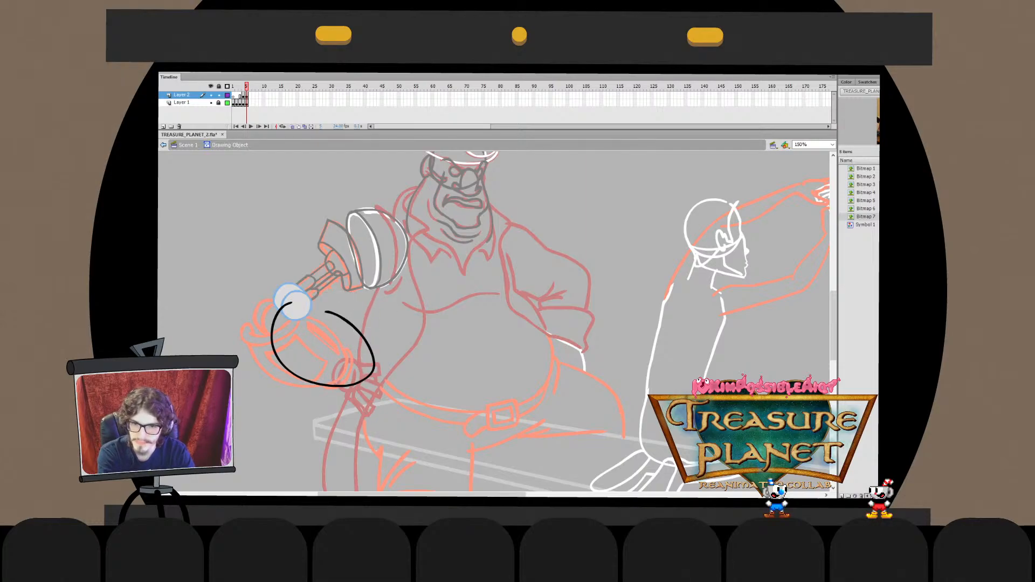
left_click(341, 320)
left_click_drag(325, 311, 308, 304)
key("ctrl+e")
Try to sketch a smaller oval around the blue elbow circles at the upper end of the forearm
key("ctrl+z")
key("ctrl+z")
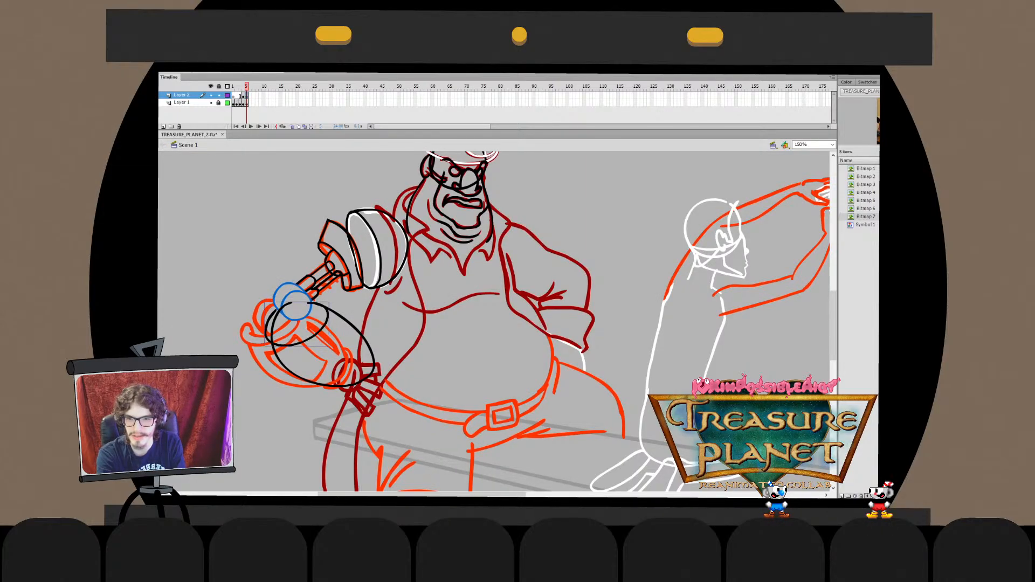
key("ctrl+z")
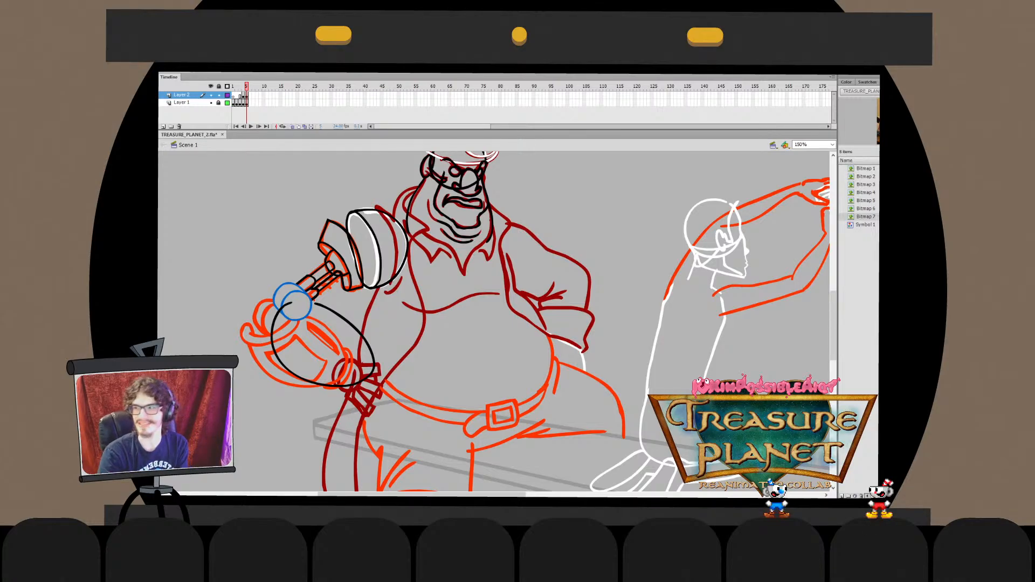
mouse_move(278, 309)
left_mouse_down()
mouse_move(318, 324)
mouse_move(264, 321)
mouse_move(321, 315)
left_mouse_up()
key("ctrl+z")
key("ctrl+z")
key("ctrl+z")
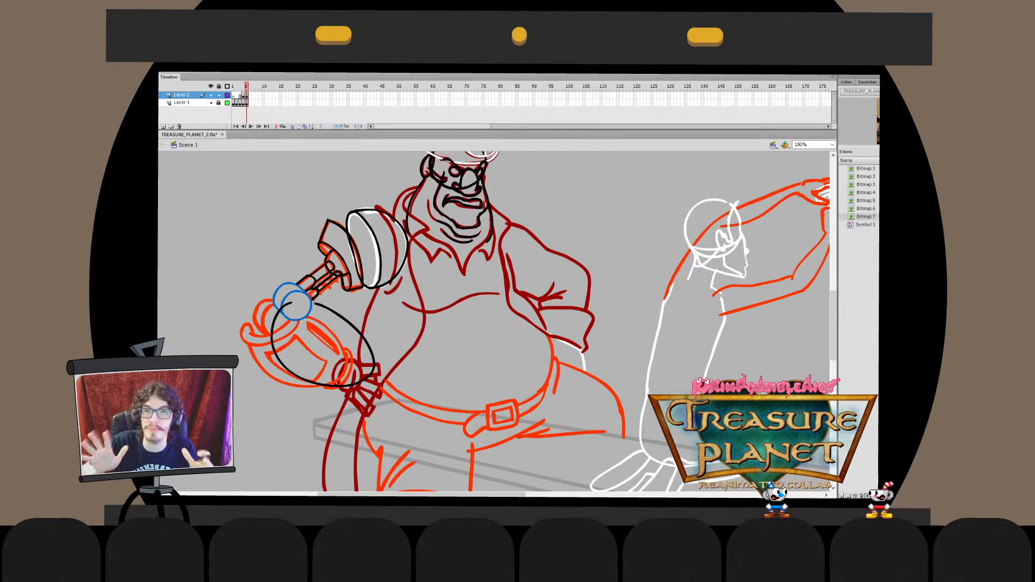
mouse_move(286, 299)
left_mouse_down()
mouse_move(268, 322)
mouse_move(281, 299)
mouse_move(316, 304)
mouse_move(273, 327)
mouse_move(322, 293)
mouse_move(276, 308)
mouse_move(291, 300)
mouse_move(312, 328)
left_mouse_up()
key("ctrl+z")
key("ctrl+z")
key("ctrl+z")
key("ctrl+z")
key("ctrl+z")
key("ctrl+z")
key("ctrl+z")
Review the whole composition at 100% zoom and return to the mechanical arm at 150%
key("ctrl+2")
key("ctrl+1")
left_click_drag(423, 323, 496, 309)
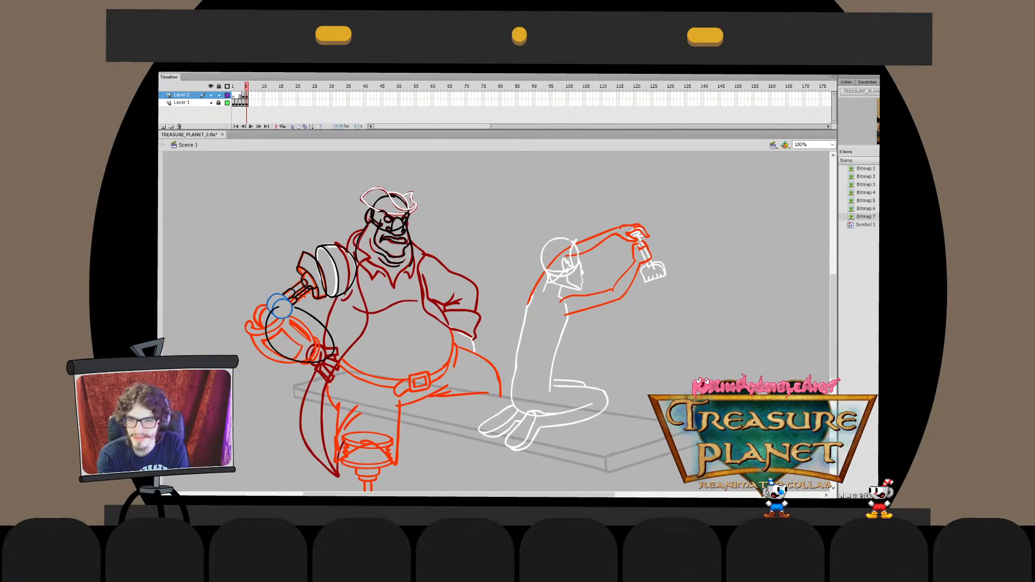
left_click_drag(283, 335, 354, 317)
left_click(354, 317, "ctrl")
mouse_move(472, 257)
left_mouse_down()
mouse_move(456, 266)
mouse_move(474, 257)
left_mouse_up()
key("ctrl+z")
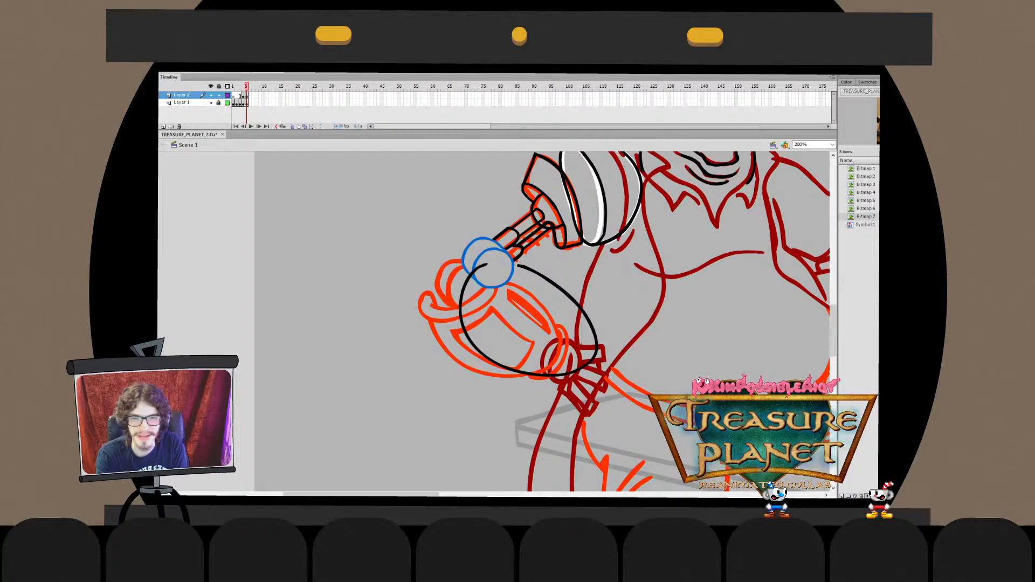
left_click(811, 144)
type("1")
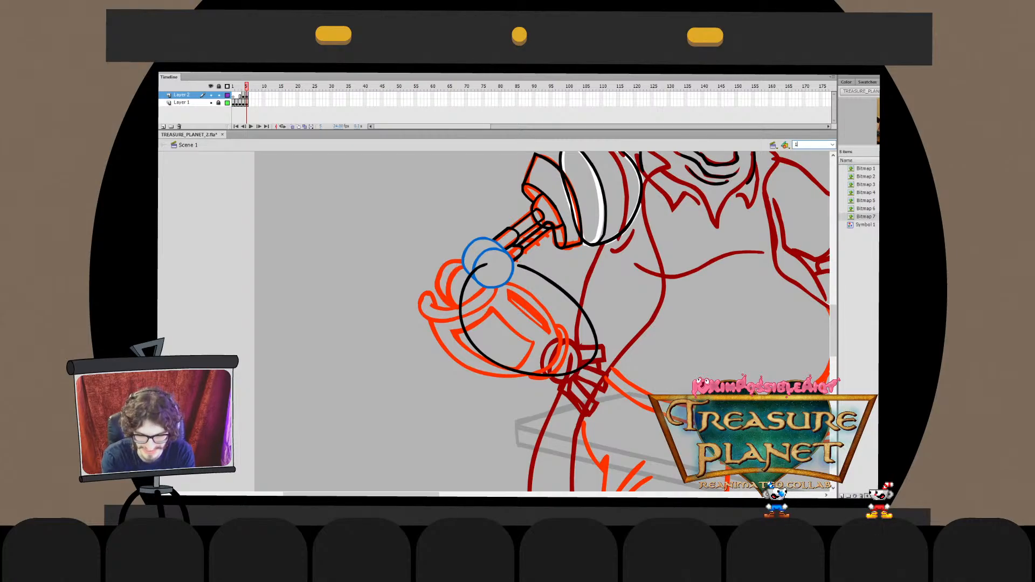
type("50")
key("Return")
left_click_drag(571, 302, 468, 333)
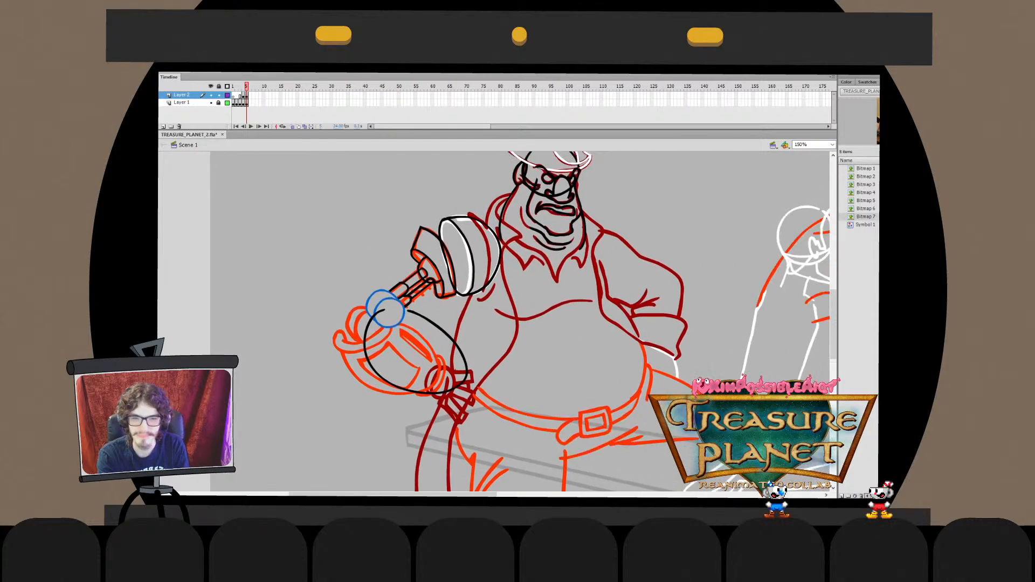
Rotate the large forearm oval slightly and nudge it toward the orange forearm sketch
double_click(463, 337)
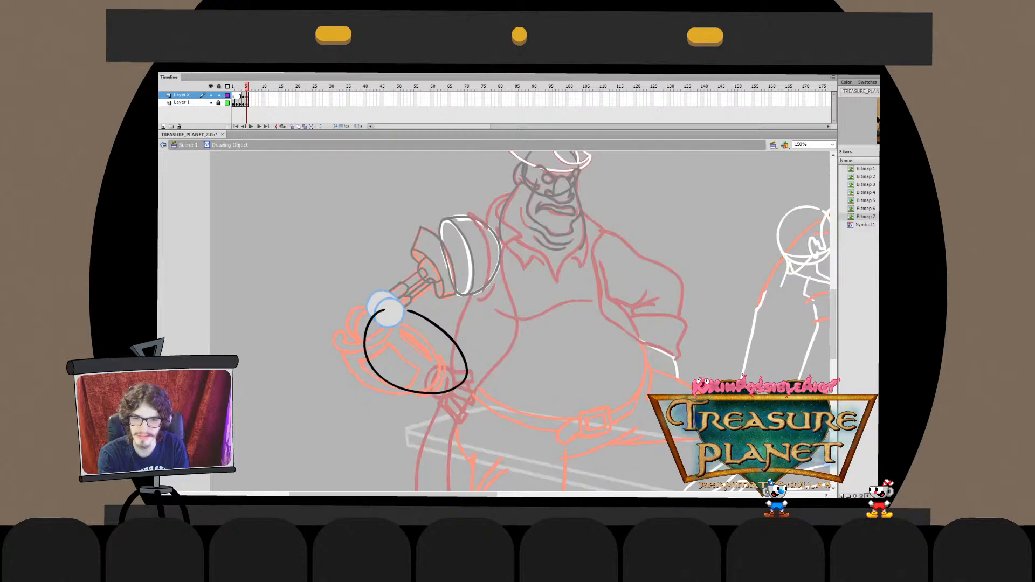
mouse_move(509, 319)
left_mouse_down()
mouse_move(440, 426)
mouse_move(462, 401)
left_mouse_up()
key("ctrl+e")
key("Left")
key("Left")
key("Up")
key("Up")
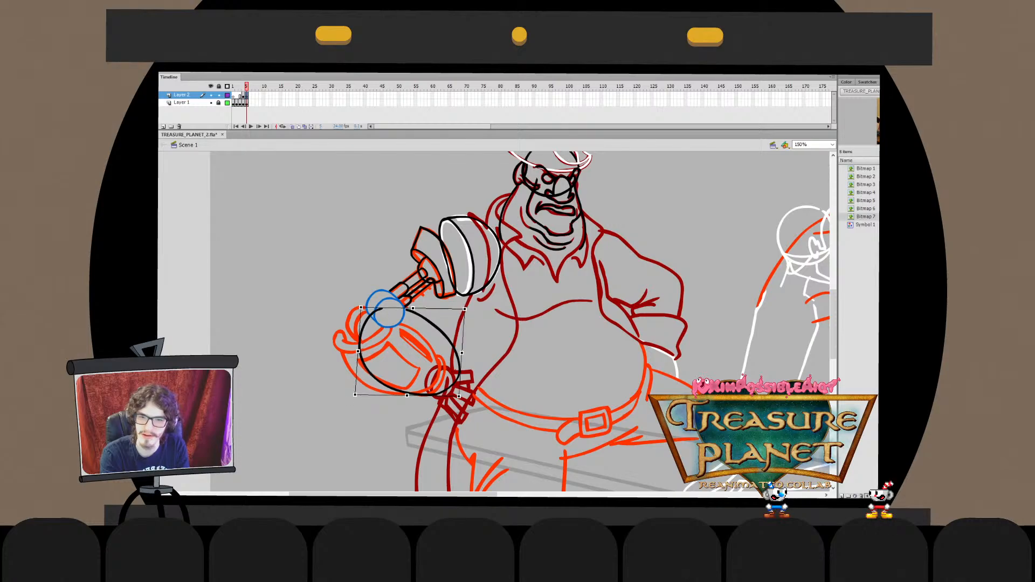
key("ctrl+shift+a")
Sketch a small black oval at the elbow end, overlapping the blue circles and the large forearm oval
mouse_move(372, 311)
left_mouse_down()
mouse_move(410, 328)
mouse_move(374, 313)
mouse_move(394, 340)
mouse_move(393, 309)
left_mouse_up()
key("ctrl+z")
key("ctrl+z")
key("ctrl+z")
key("ctrl+z")
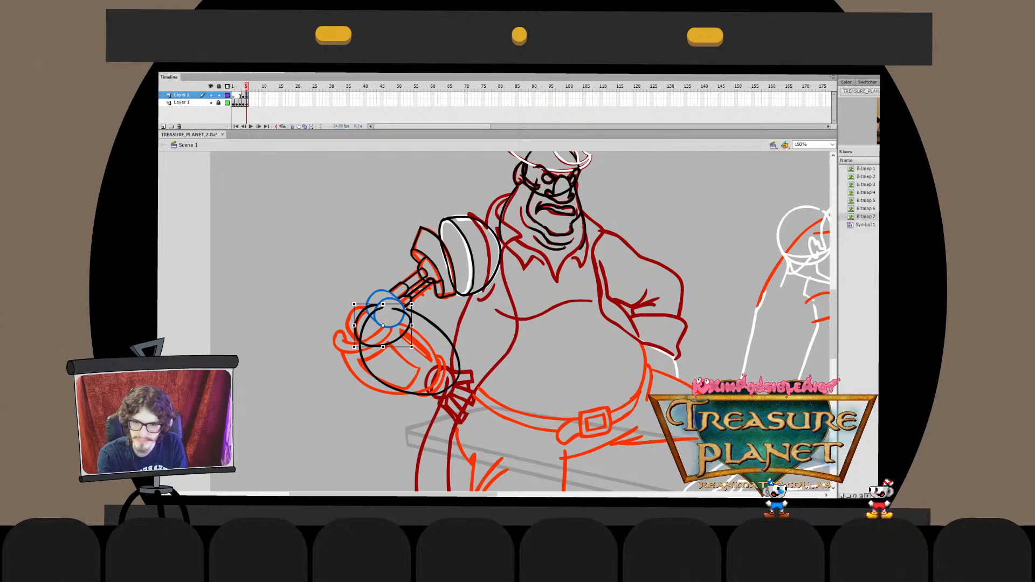
Stretch the upper-right arc of the small elbow oval upward within its drawing object
double_click(409, 326)
left_click(409, 328)
left_click(404, 313, "shift")
key("q")
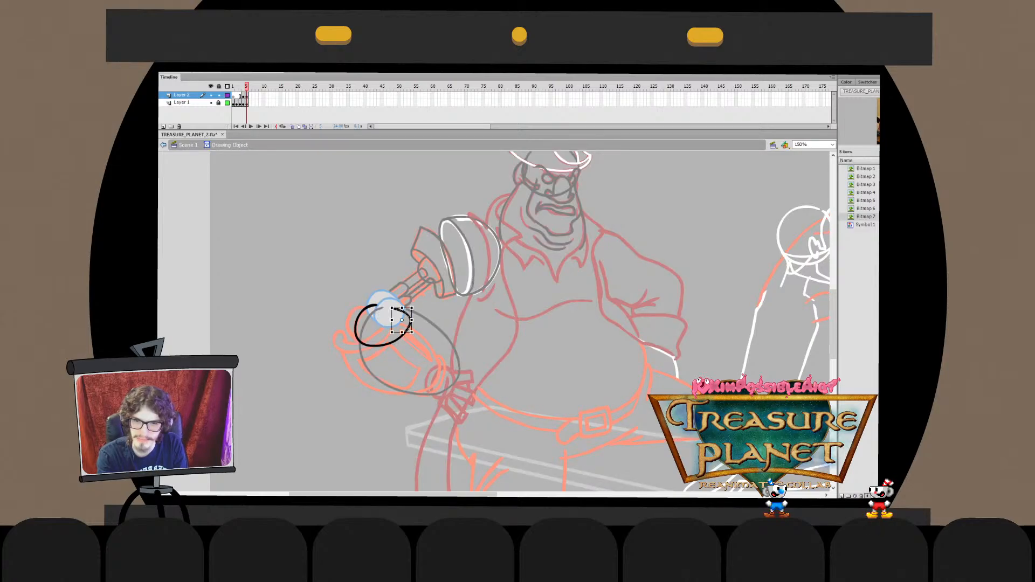
left_click_drag(411, 307, 415, 298)
double_click(430, 305)
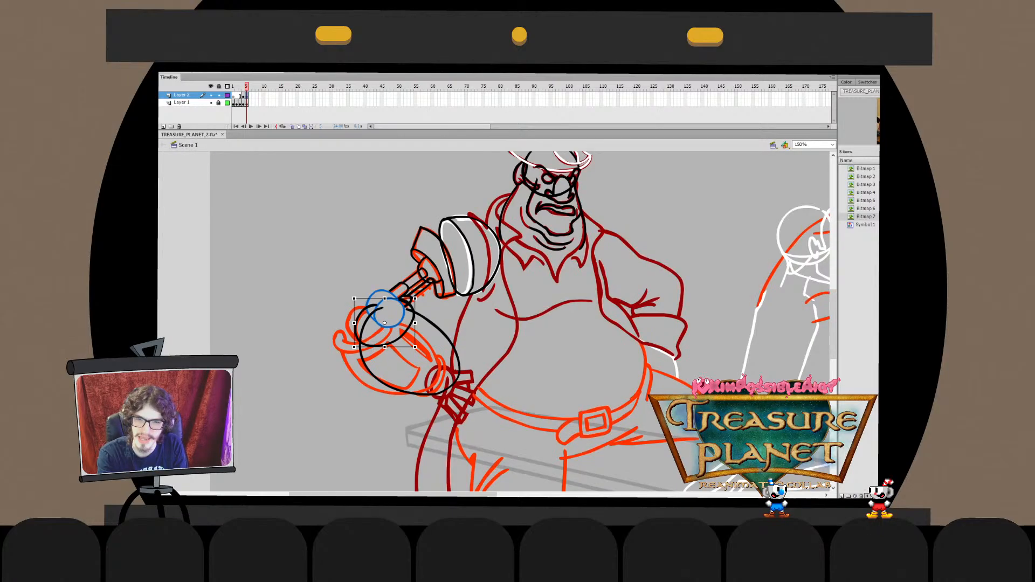
double_click(386, 308)
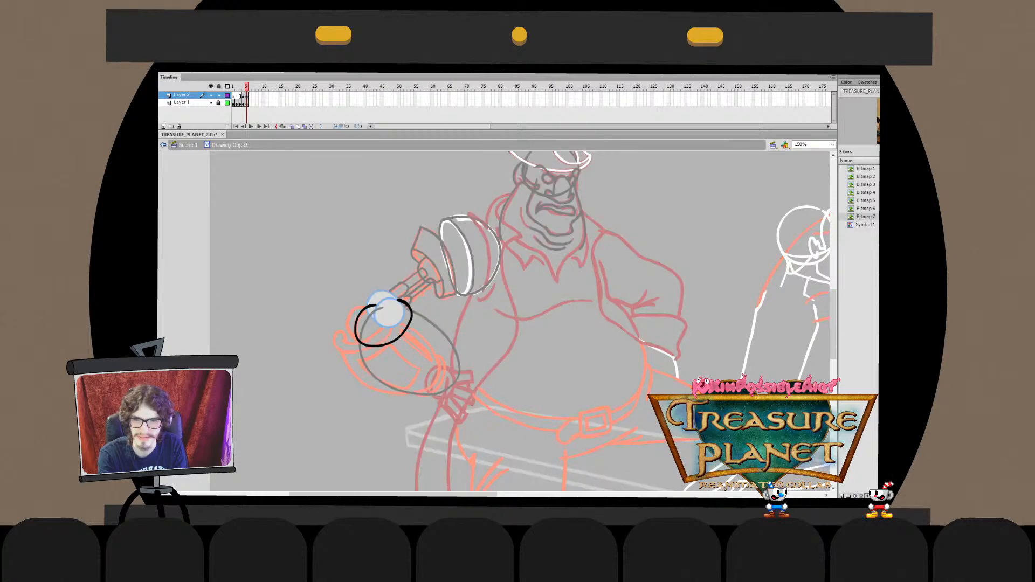
double_click(386, 309)
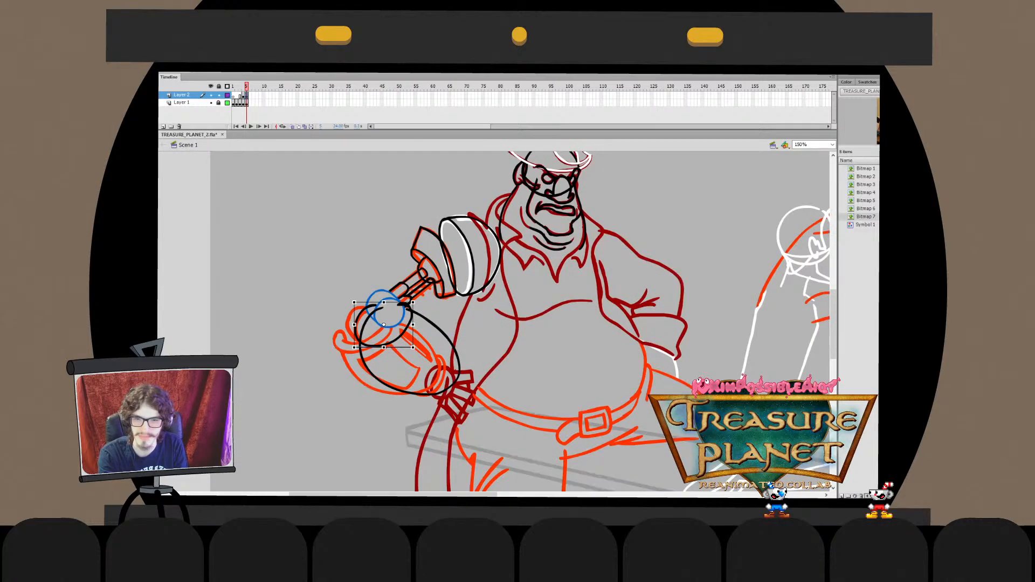
Adjust the upper-left arc of the small elbow oval so its open outline closes over the blue circles
left_click_drag(413, 302, 362, 319)
double_click(383, 309)
left_click(384, 297)
left_click_drag(381, 312, 371, 309)
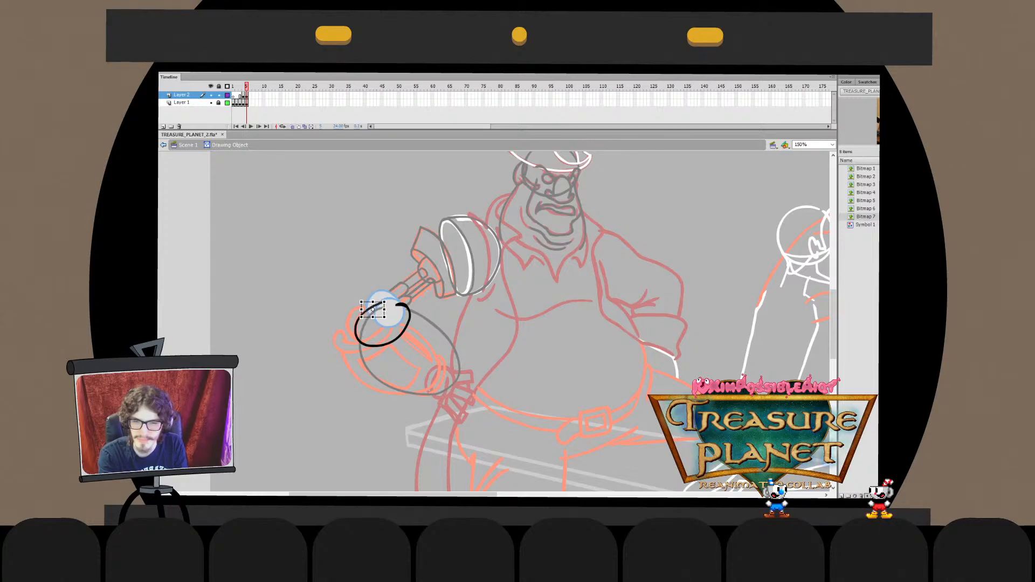
double_click(385, 303)
double_click(383, 308)
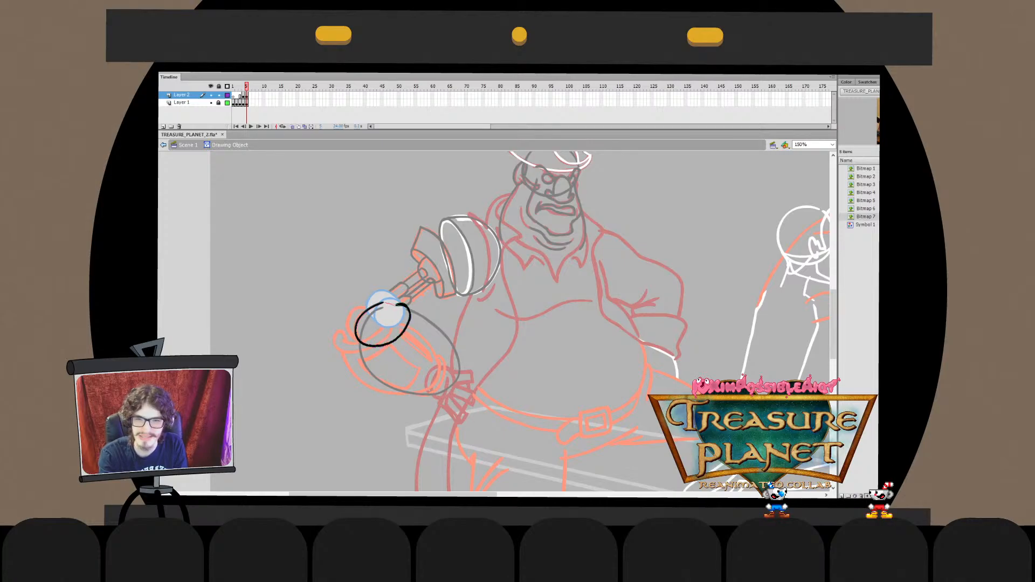
key("ctrl+z")
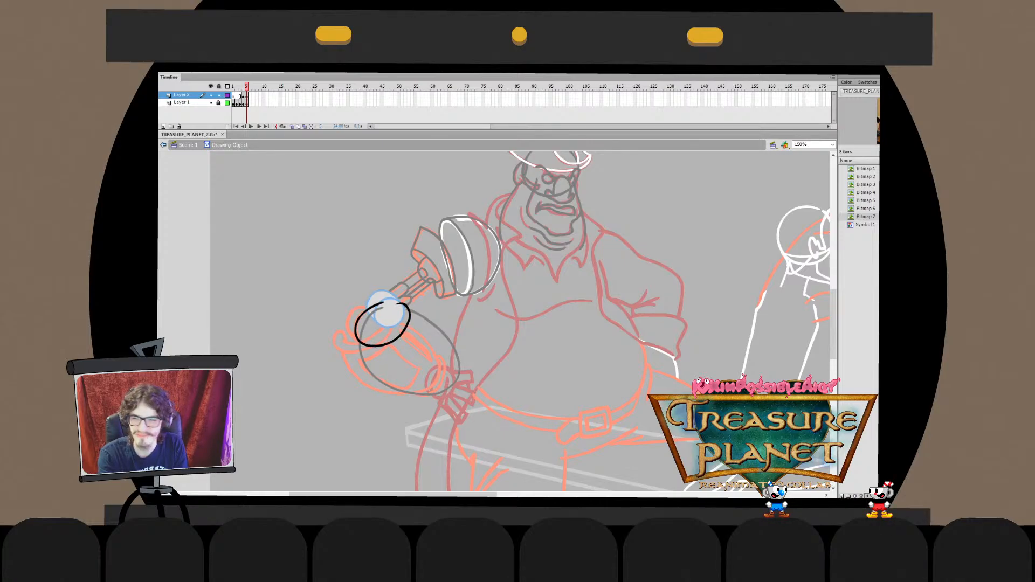
key("ctrl+e")
Combine the small elbow oval and the large forearm oval into a single drawing object
left_click(406, 305)
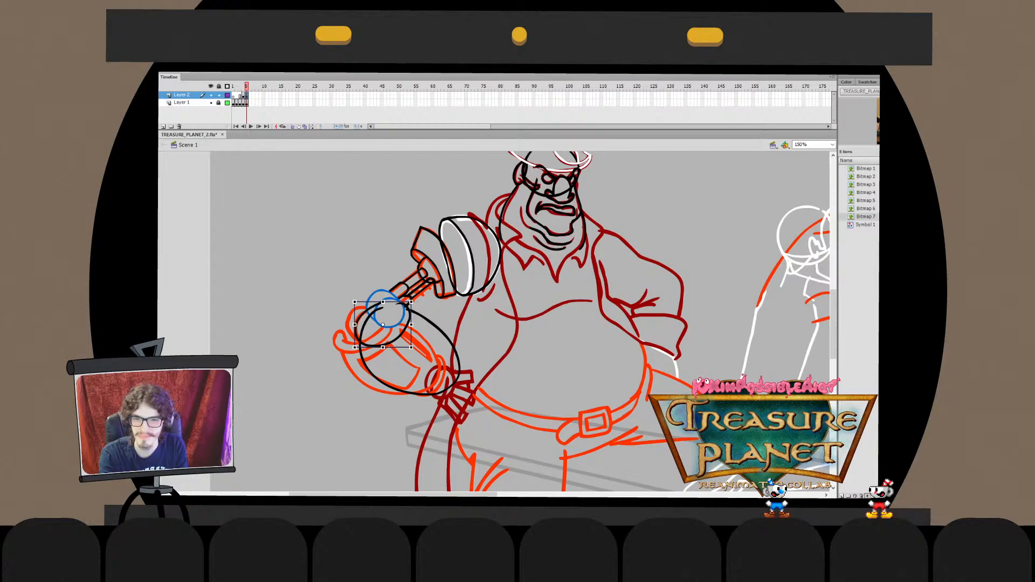
double_click(382, 309)
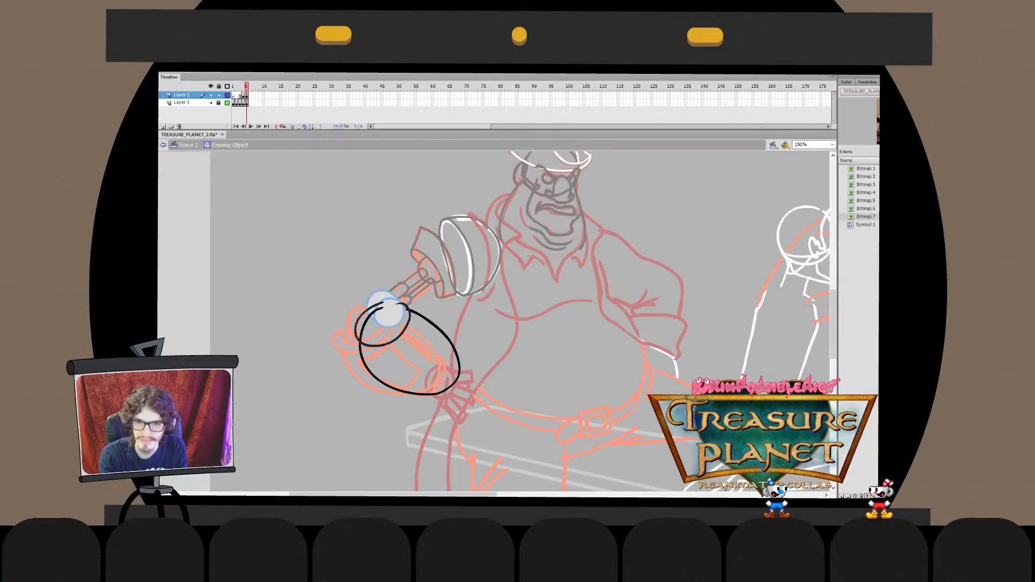
key("ctrl+e")
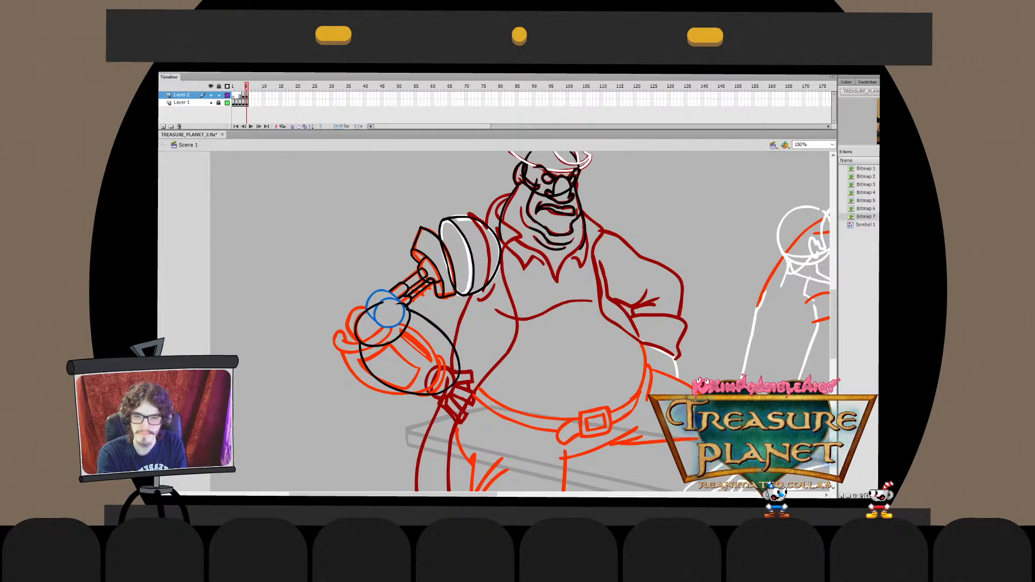
left_click(406, 306)
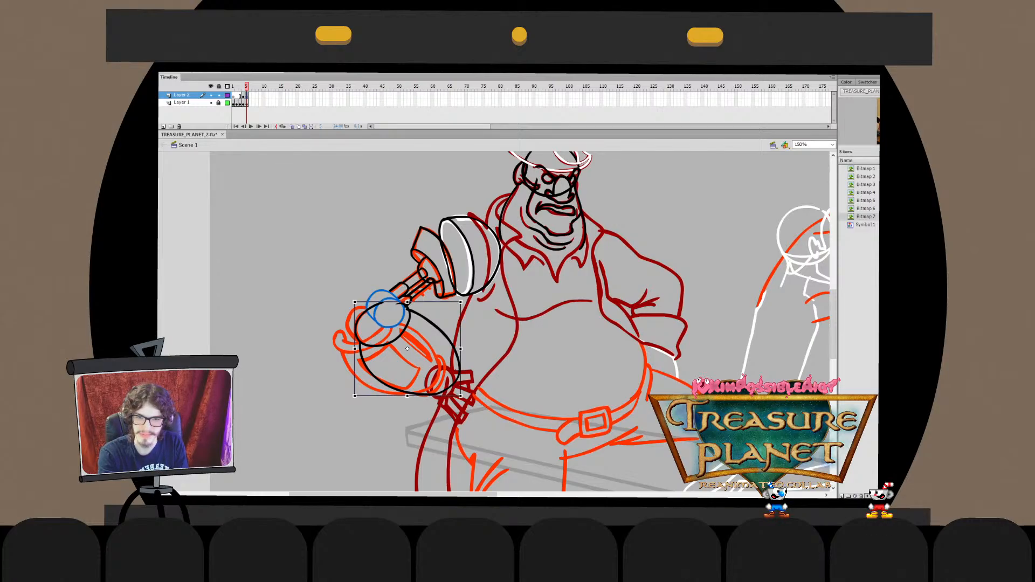
key("v")
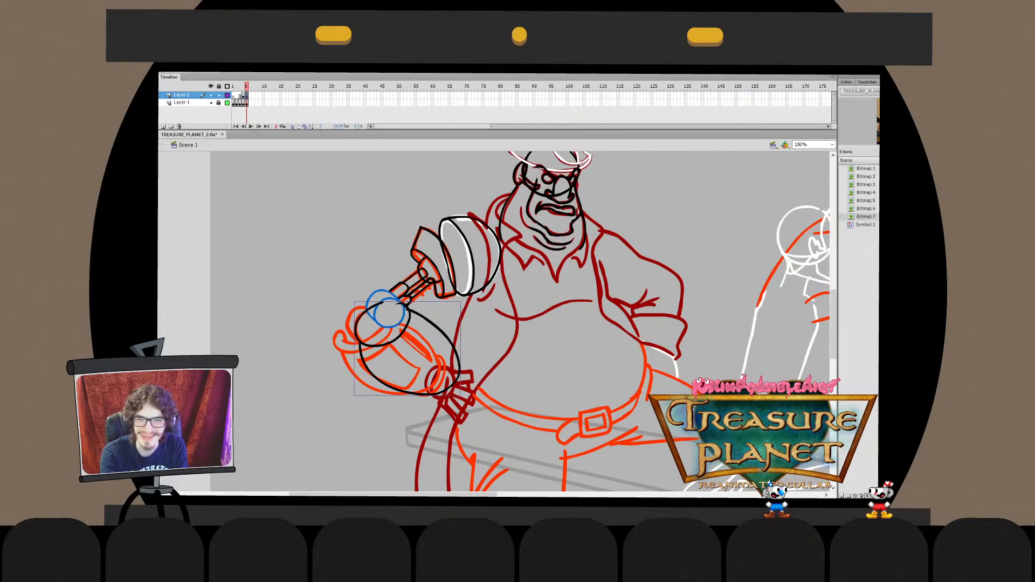
Close off the lower ends of the piston rods with a temporary curved red line and delete the line
double_click(412, 288)
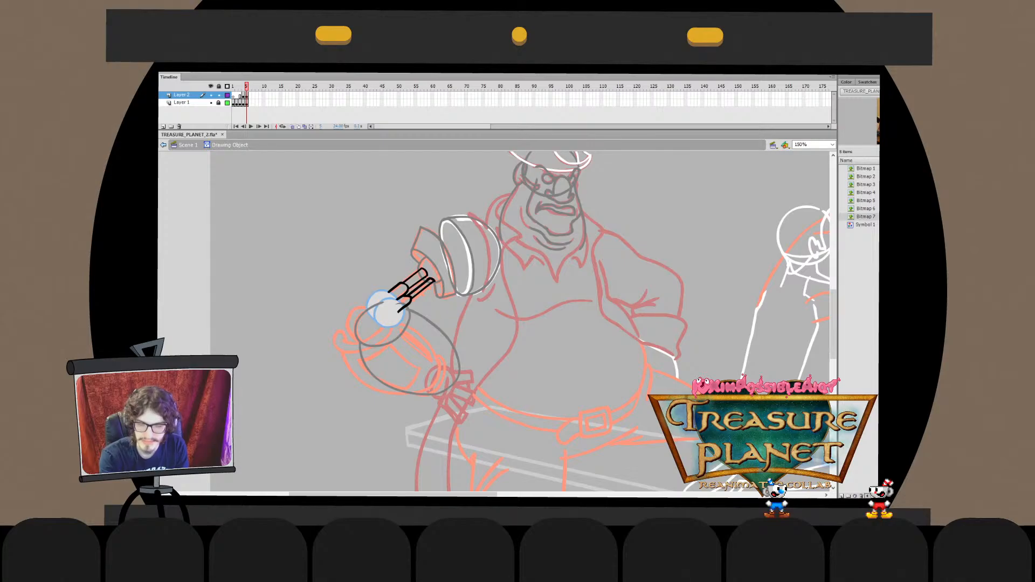
left_click_drag(376, 286, 401, 320)
key("ctrl+z")
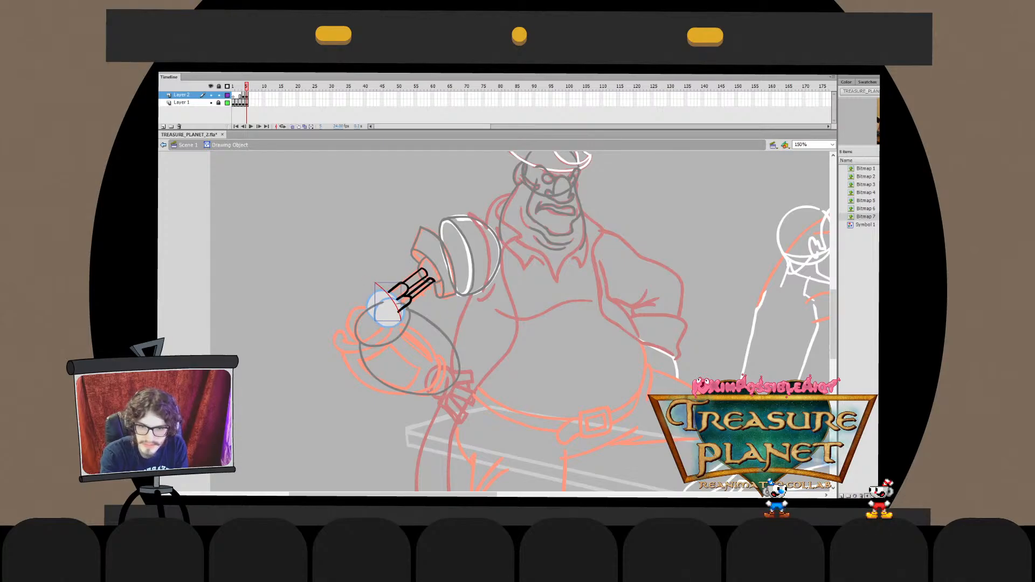
left_click_drag(375, 282, 373, 275)
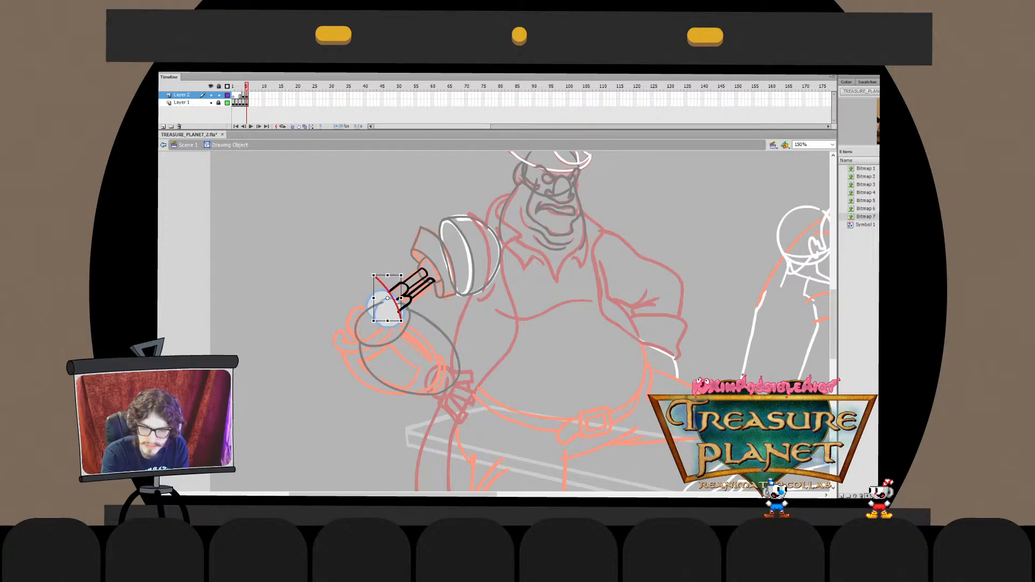
key("v")
key("Delete")
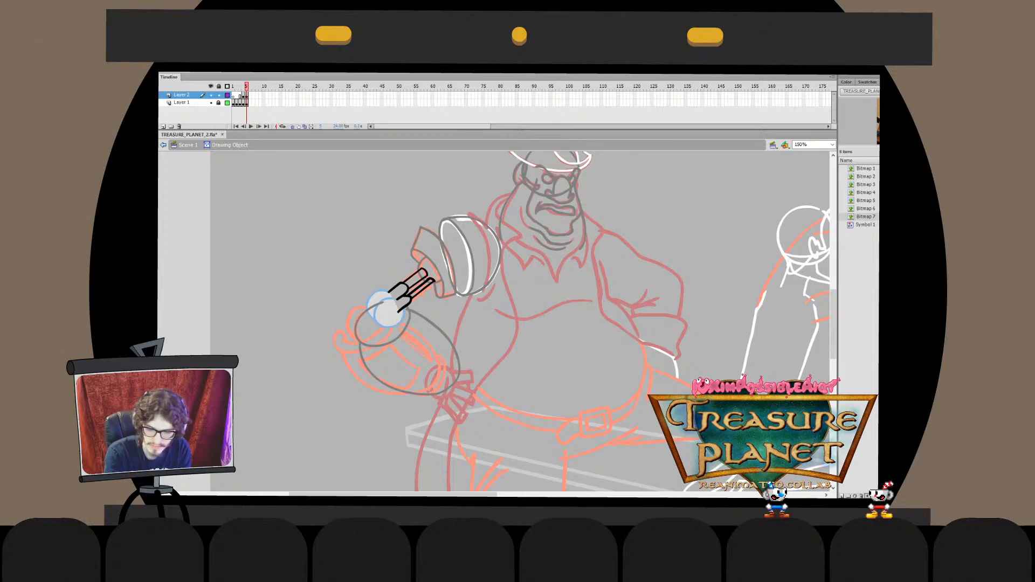
key("ctrl+e")
left_click(377, 292)
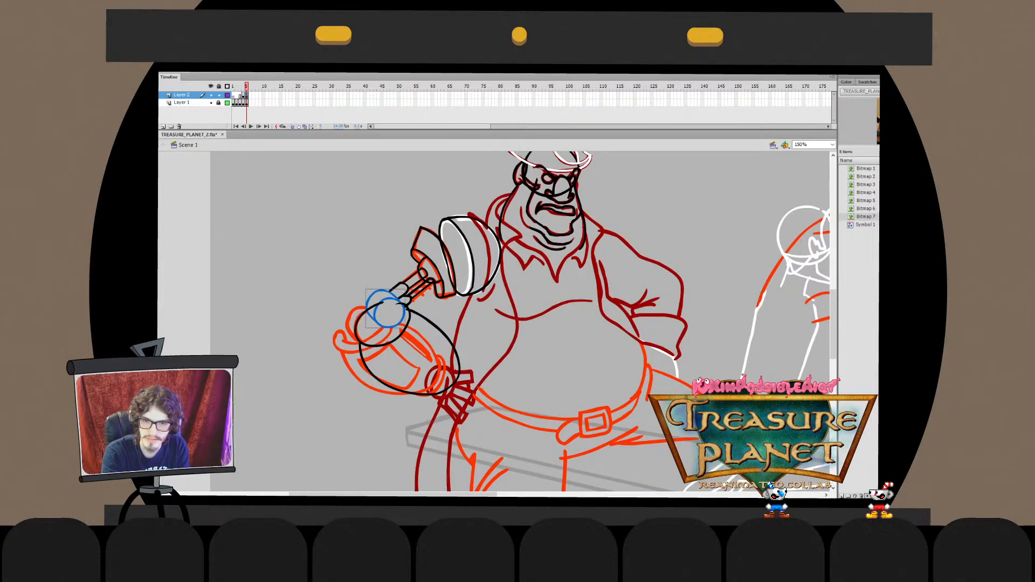
left_click(404, 289, "shift")
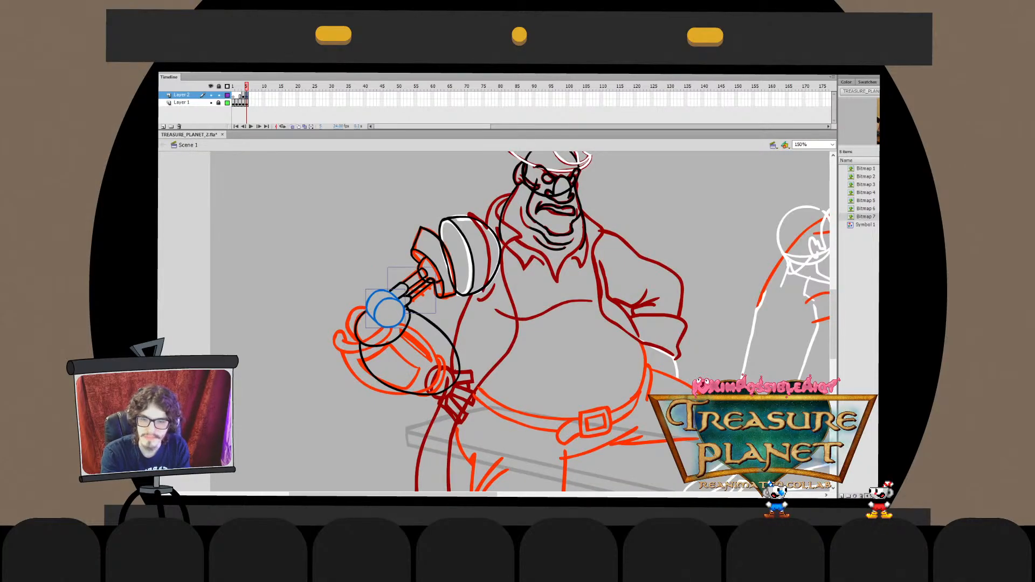
key("Escape")
left_click(442, 334)
key("Escape")
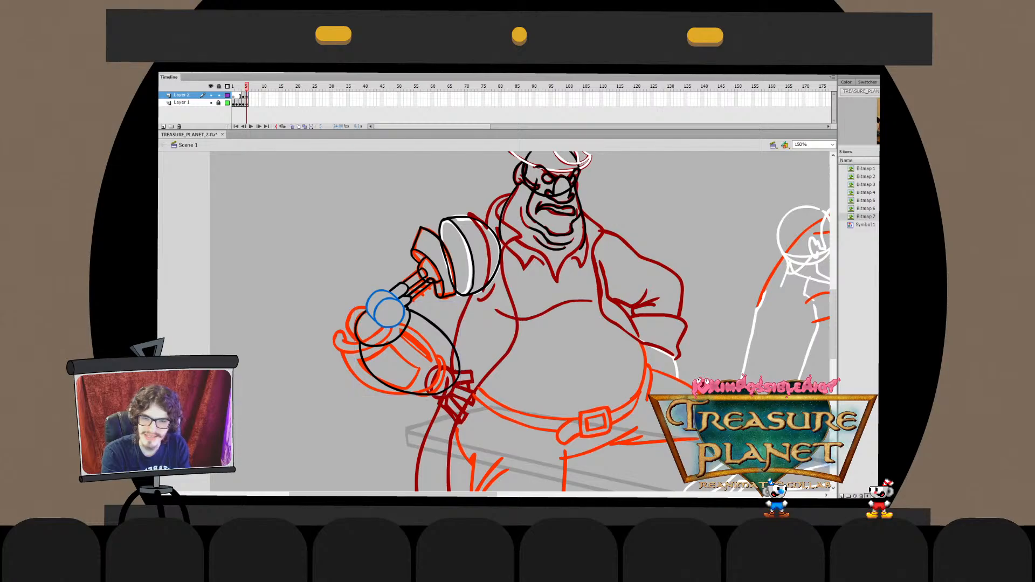
Adjust the end of the forearm oval's outline where it meets the small elbow oval
left_click(442, 334)
double_click(442, 335)
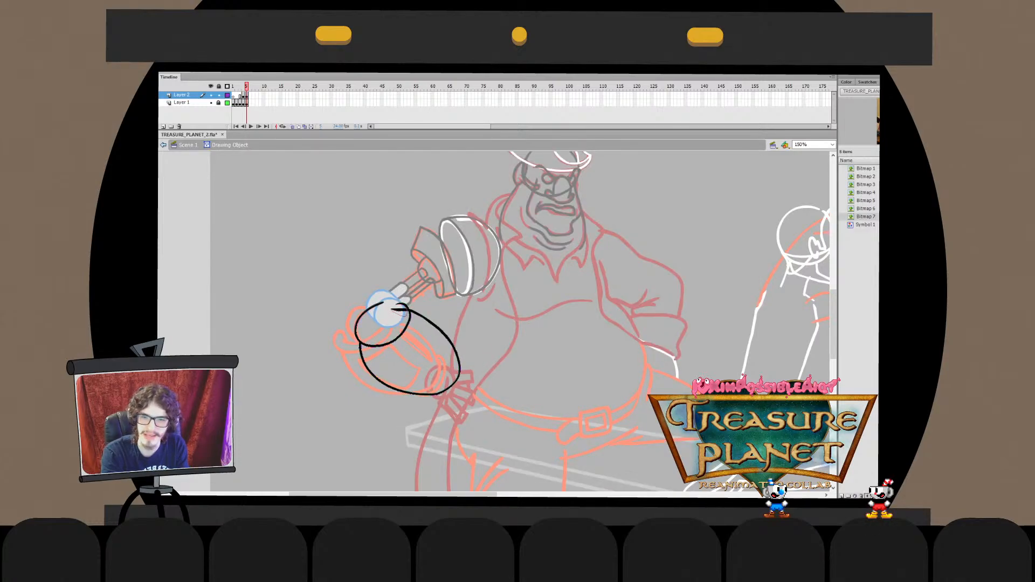
left_click_drag(405, 310, 410, 312)
double_click(415, 296)
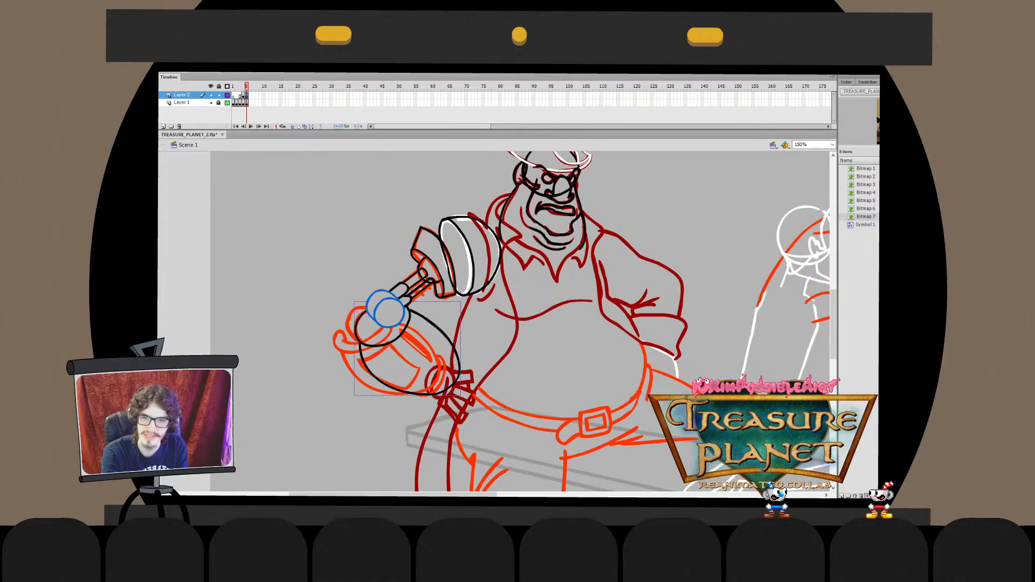
Add a short curved black line inside the small elbow oval and skew it to follow the oval's lower edge
key("Escape")
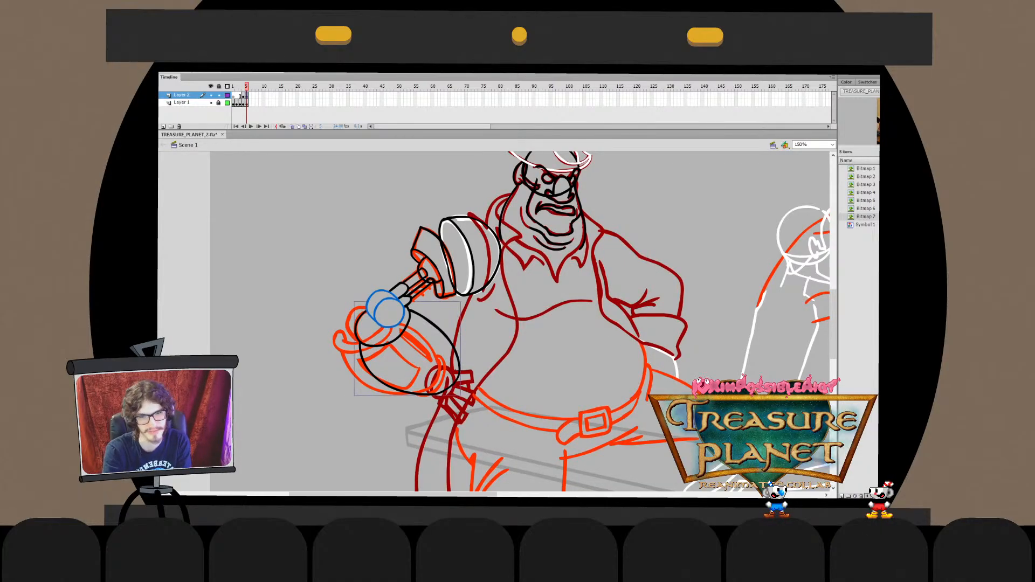
double_click(399, 294)
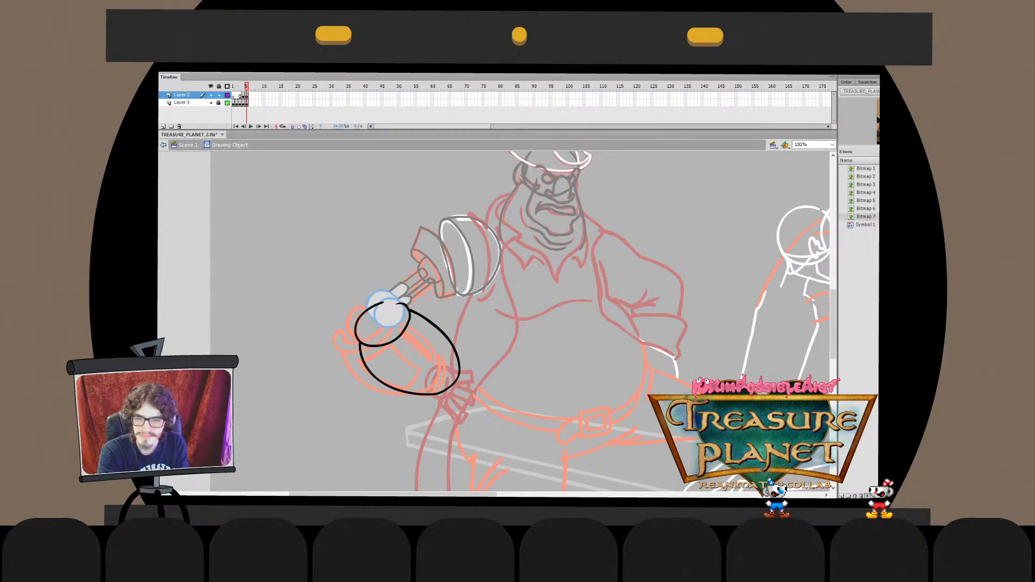
key("ctrl+e")
key("Escape")
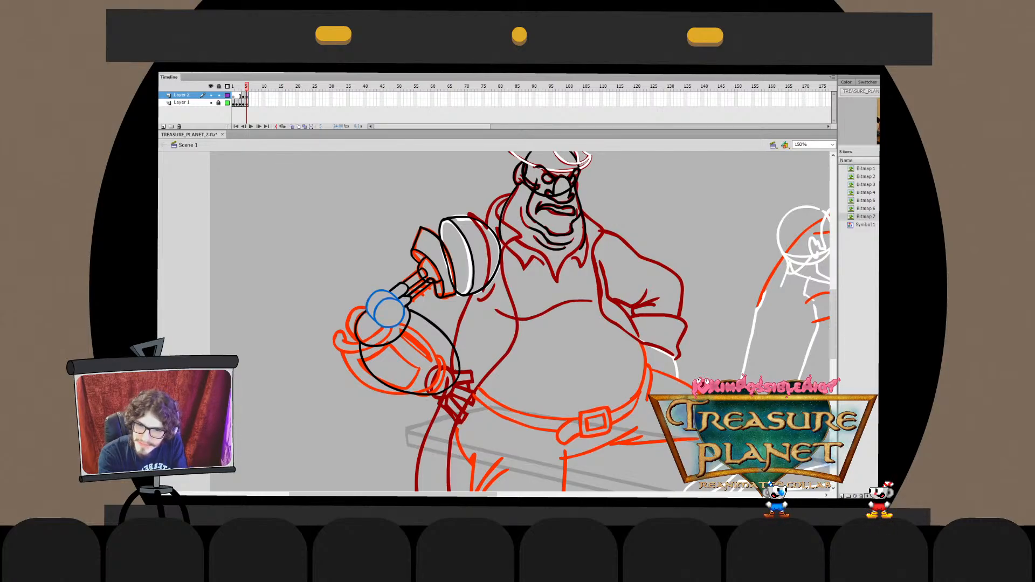
left_click(380, 322)
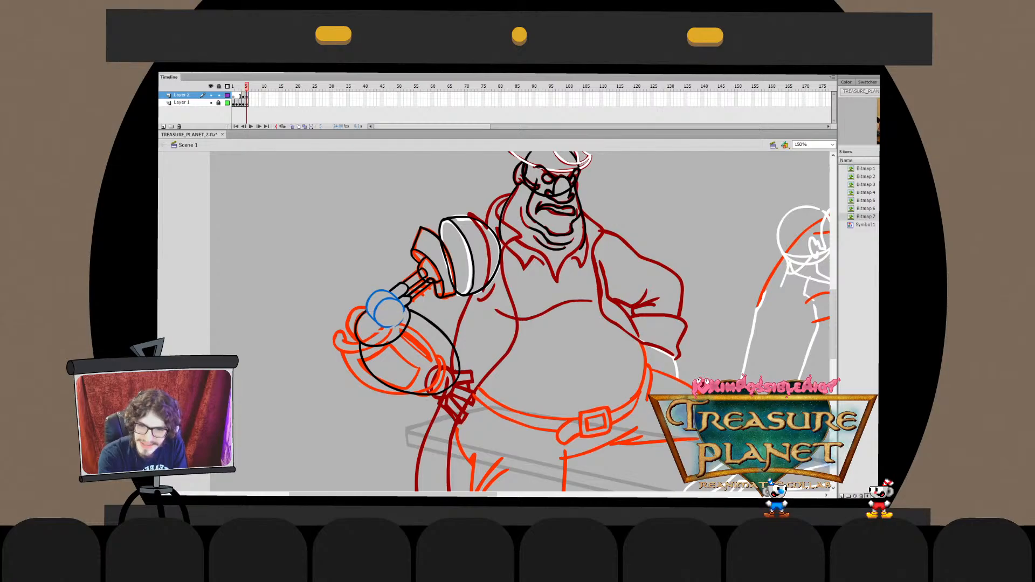
key("q")
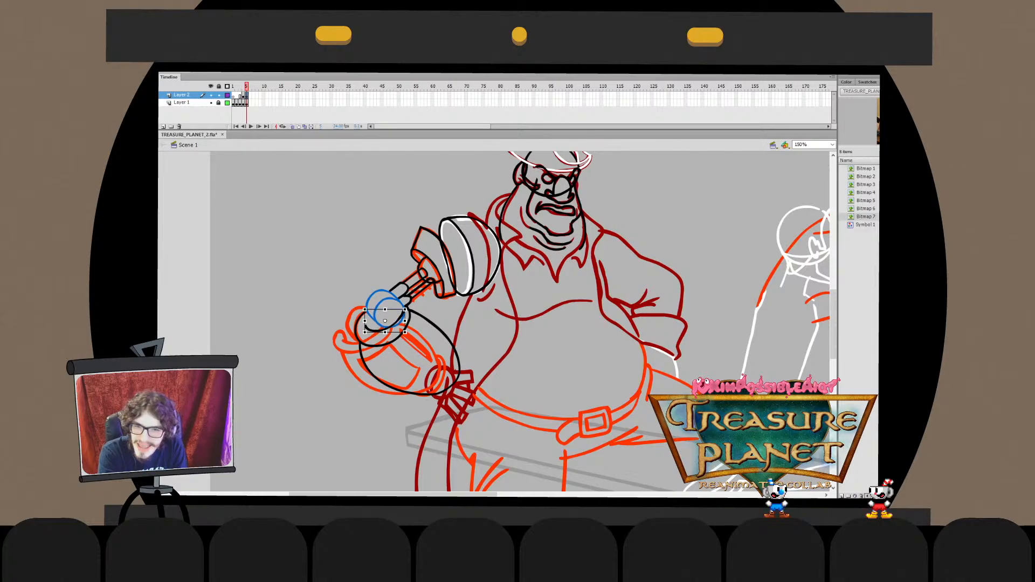
left_click_drag(364, 326, 364, 334)
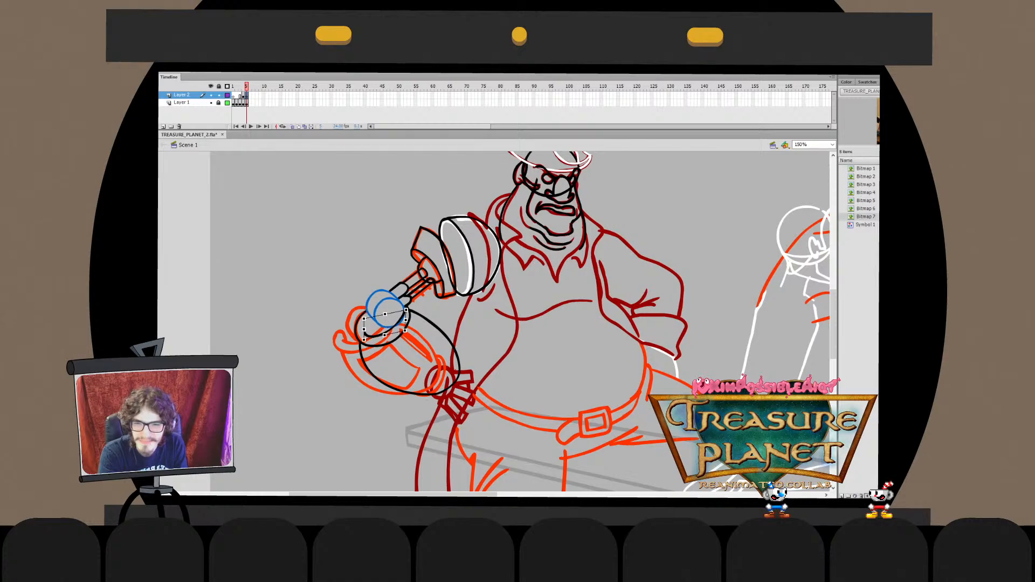
key("ctrl+z")
key("ctrl+z")
key("ctrl+z")
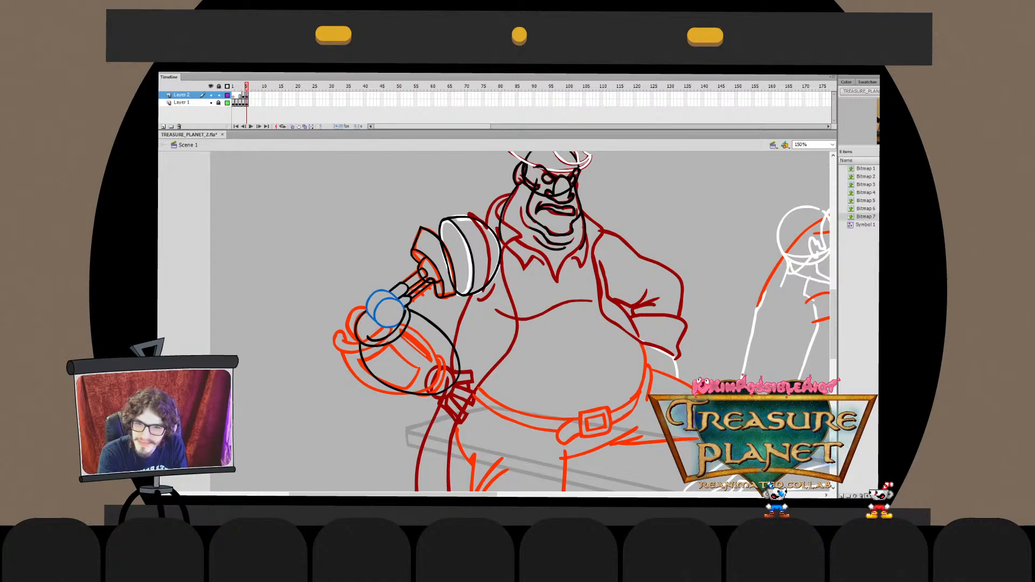
Draw a small black hook joining the outer end of the inner elbow arc to the elbow oval's outline
mouse_move(362, 323)
left_mouse_down()
mouse_move(375, 341)
mouse_move(364, 332)
left_mouse_up()
key("ctrl+z")
key("ctrl+z")
key("ctrl+z")
key("ctrl+z")
key("ctrl+z")
key("ctrl+z")
double_click(364, 333)
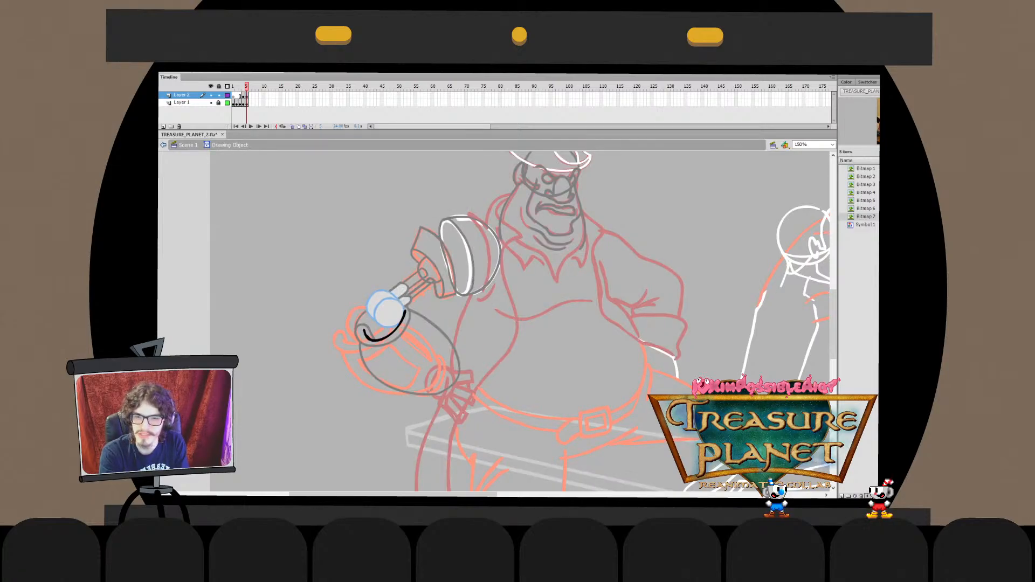
double_click(348, 305)
left_click(364, 330)
key("Delete")
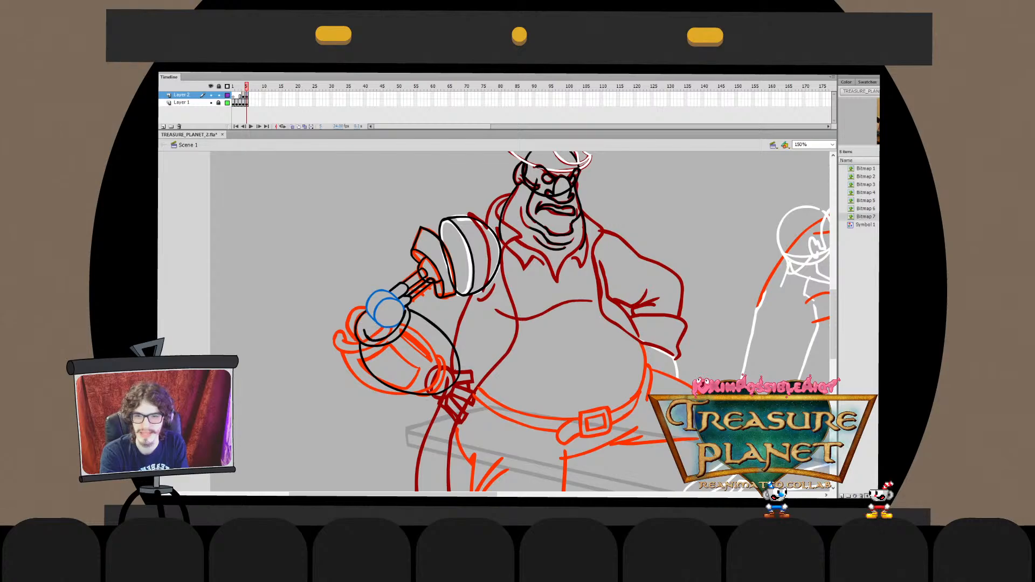
Delete the elbow oval's upper arc inside the forearm drawing object, leaving the hooked rim open around the blue circles
double_click(360, 343)
left_click_drag(378, 303, 375, 341)
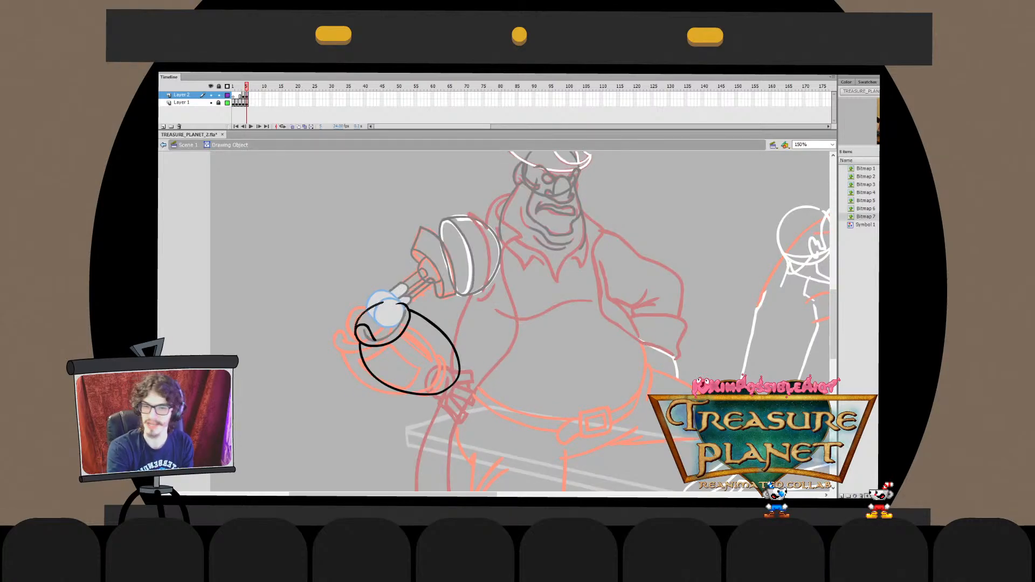
key("ctrl+z")
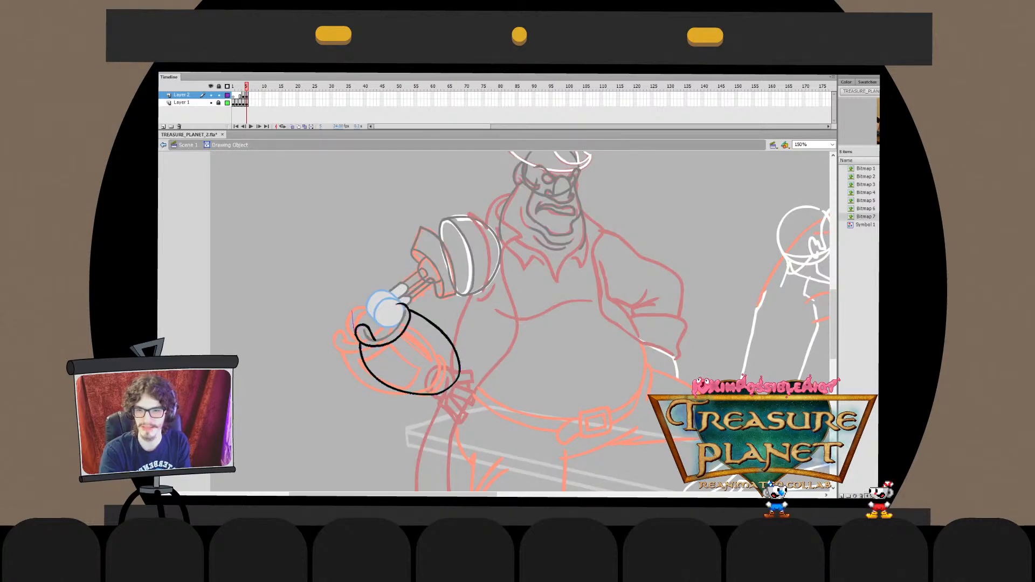
key("ctrl+e")
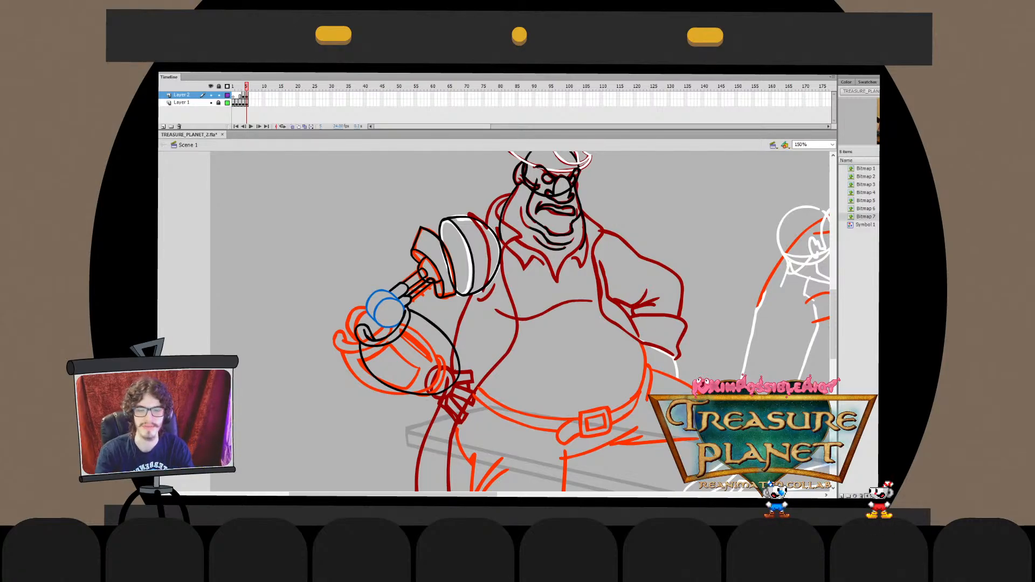
Adjust the inner elbow arc and merge it into the forearm drawing object to form a double-lined rim
double_click(385, 339)
key("ctrl+e")
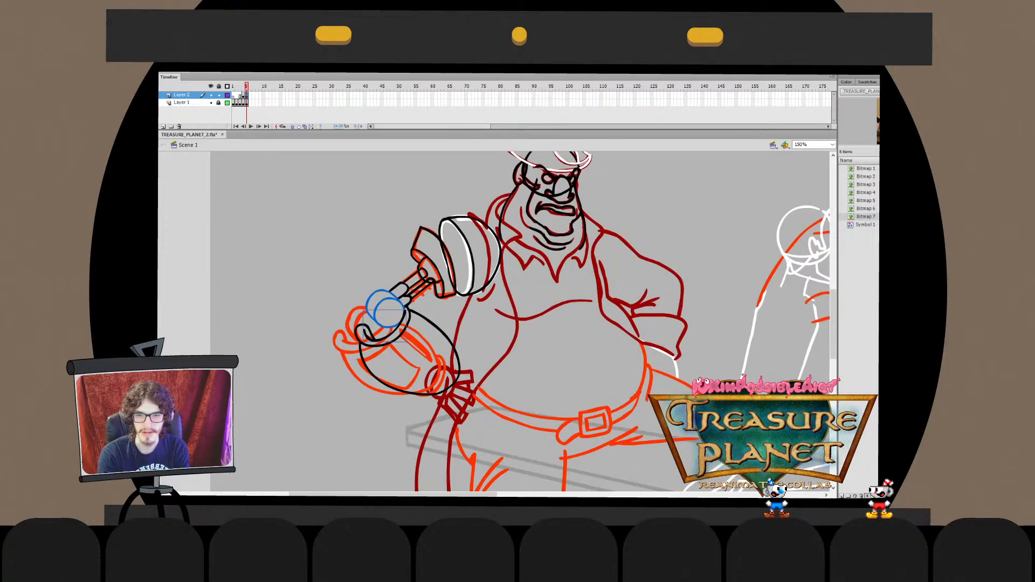
left_click(385, 339)
double_click(399, 323)
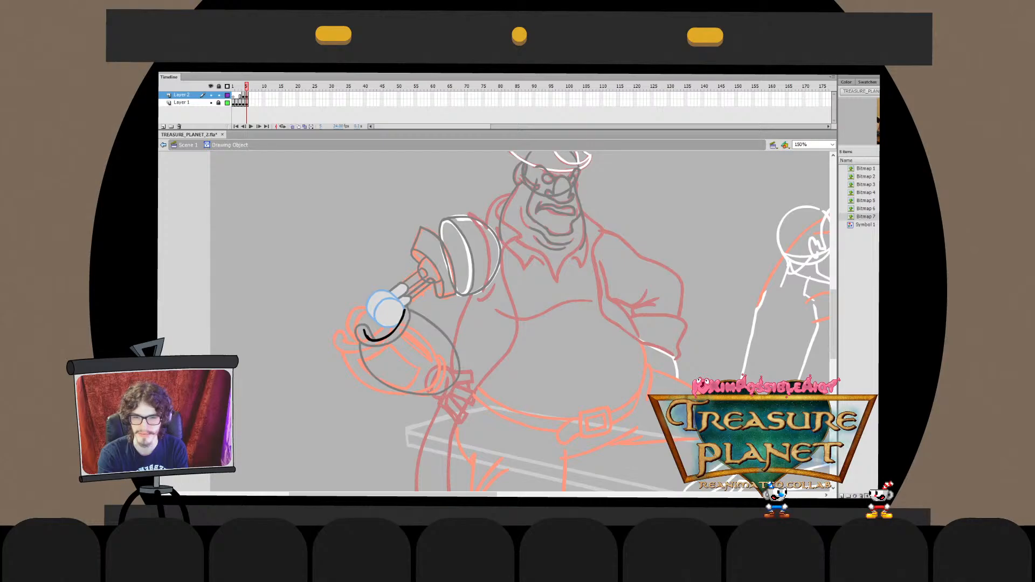
key("ctrl+e")
left_click(399, 324)
key("q")
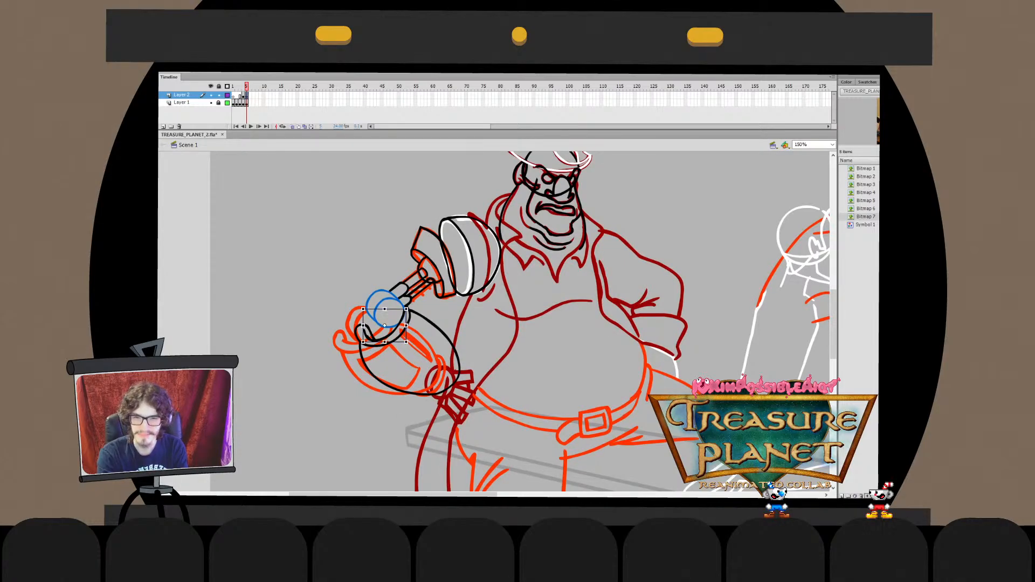
key("Delete")
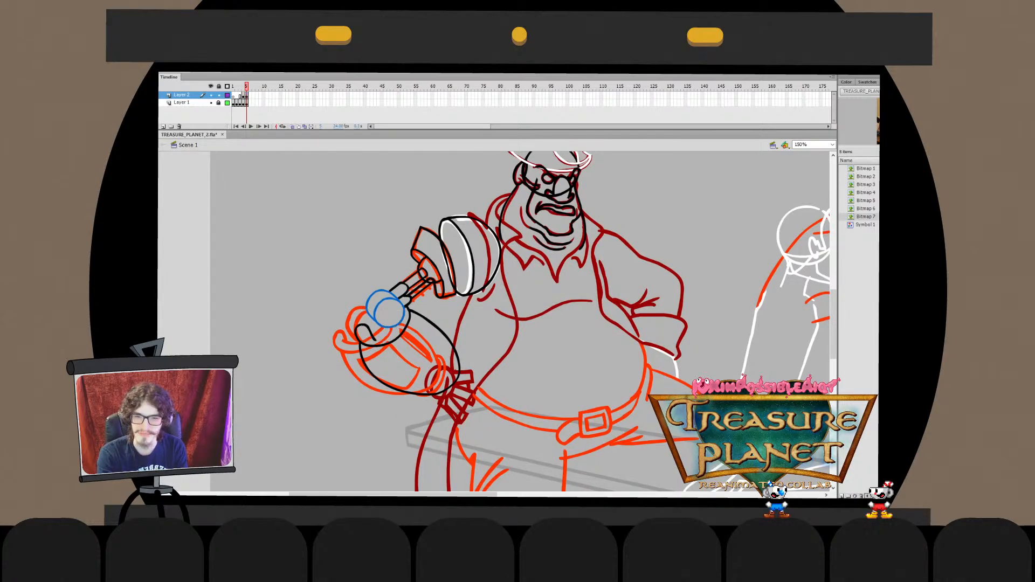
key("ctrl+e")
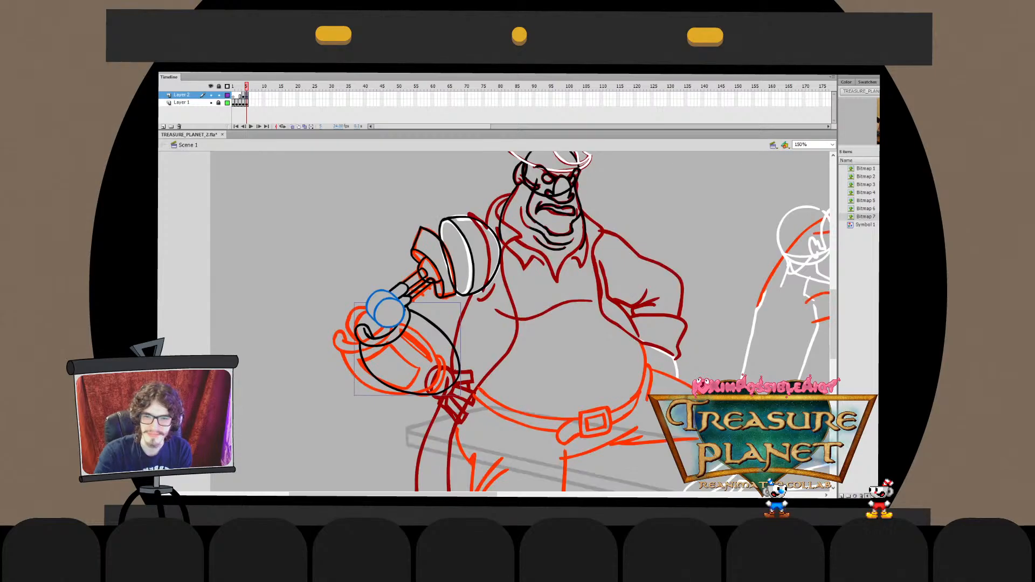
key("ctrl+e")
Bring the forearm shape forward in the stacking order and tidy the rim's end where it meets the elbow joint
left_click(408, 318)
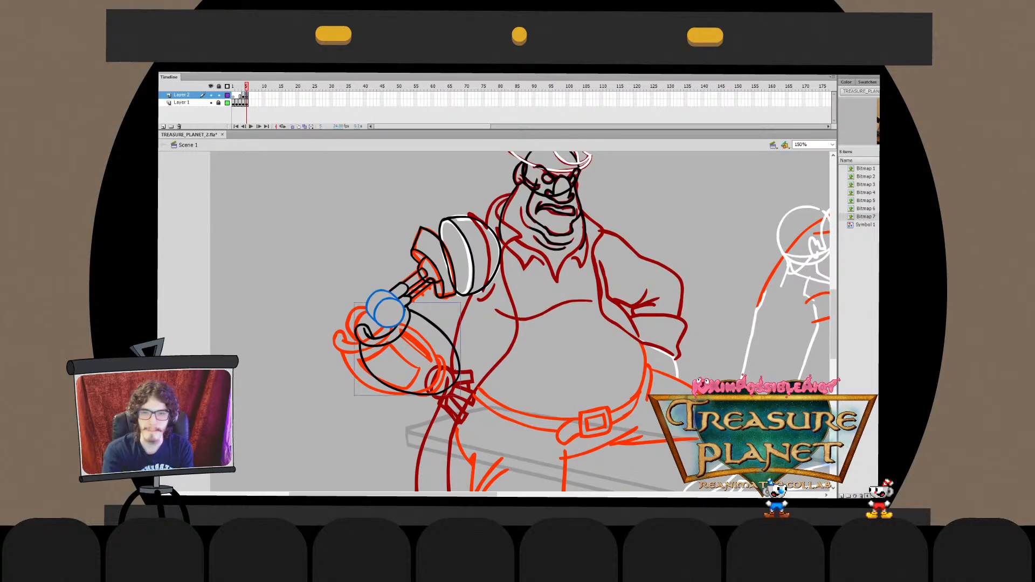
key("ctrl+Up")
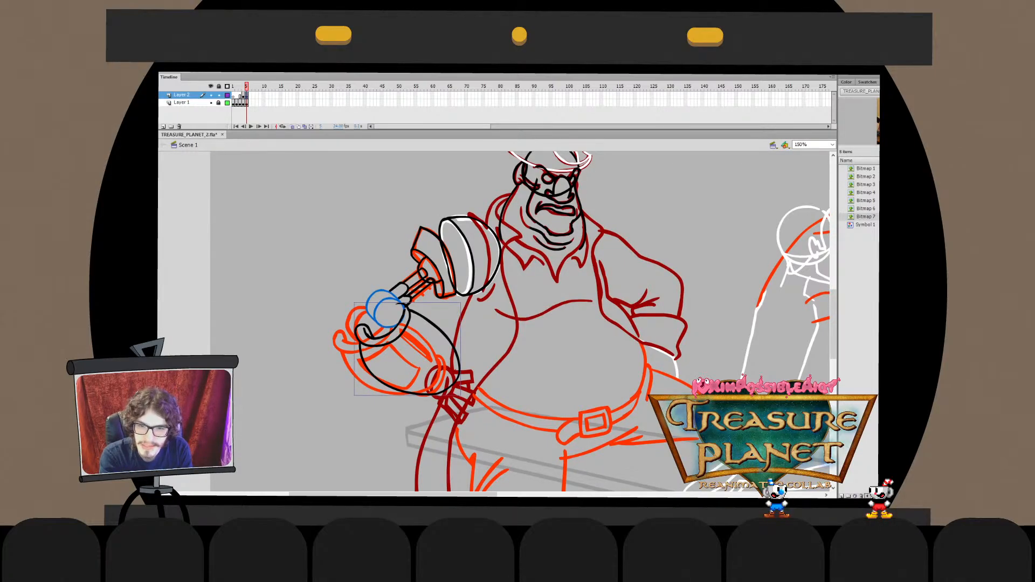
double_click(405, 308)
left_click_drag(395, 305, 405, 302)
key("ctrl+e")
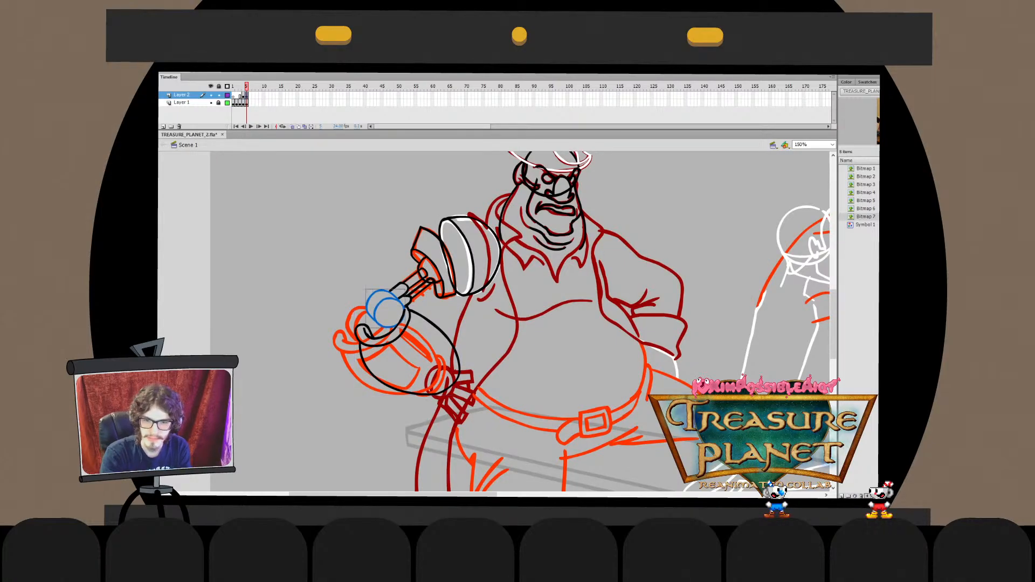
key("ctrl+e")
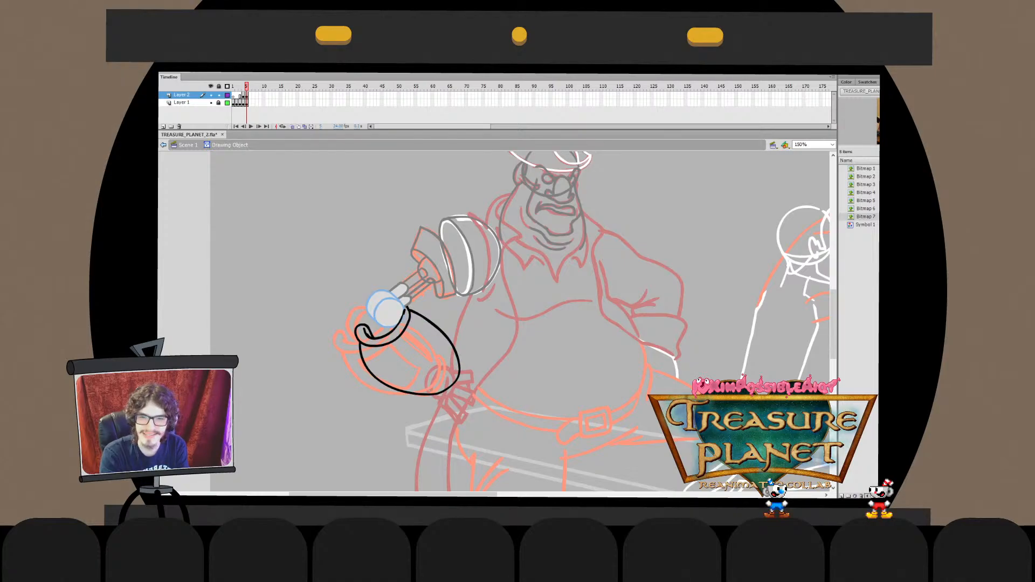
key("ctrl+e")
Scale the forearm drawing object down slightly and nudge it up and toward the body to fit the red sketch
left_click_drag(517, 322, 510, 285)
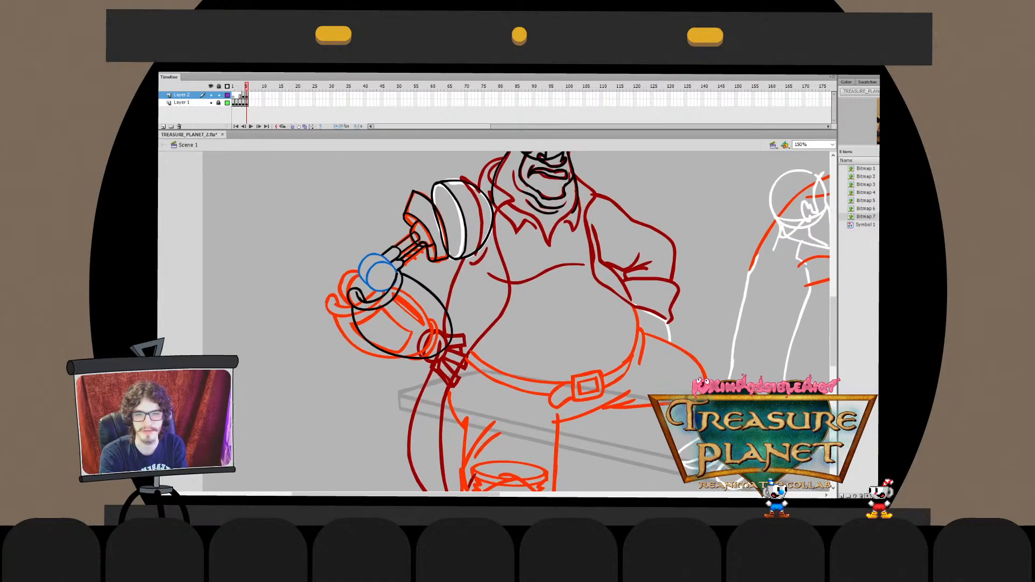
key("ctrl+e")
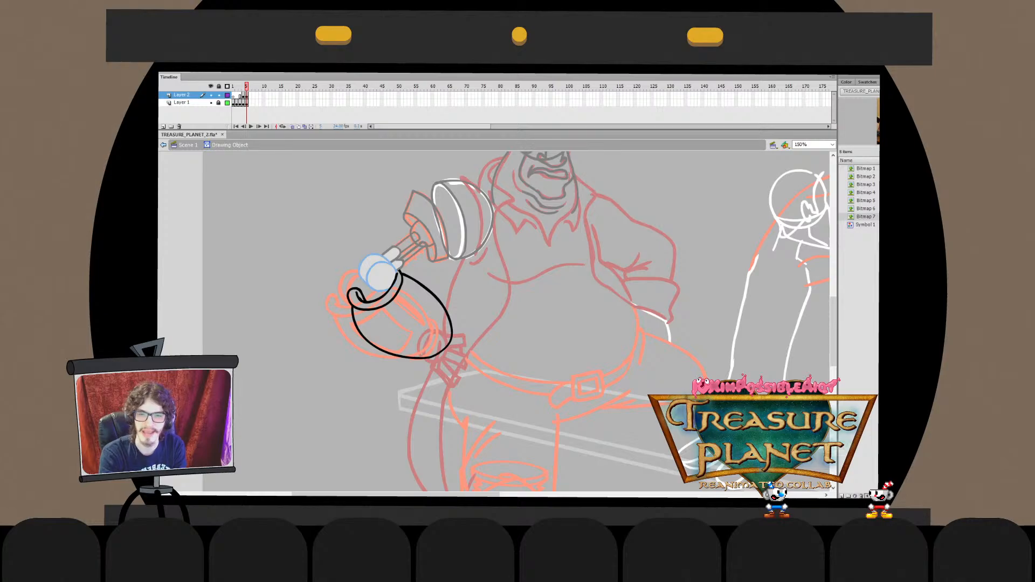
key("ctrl+e")
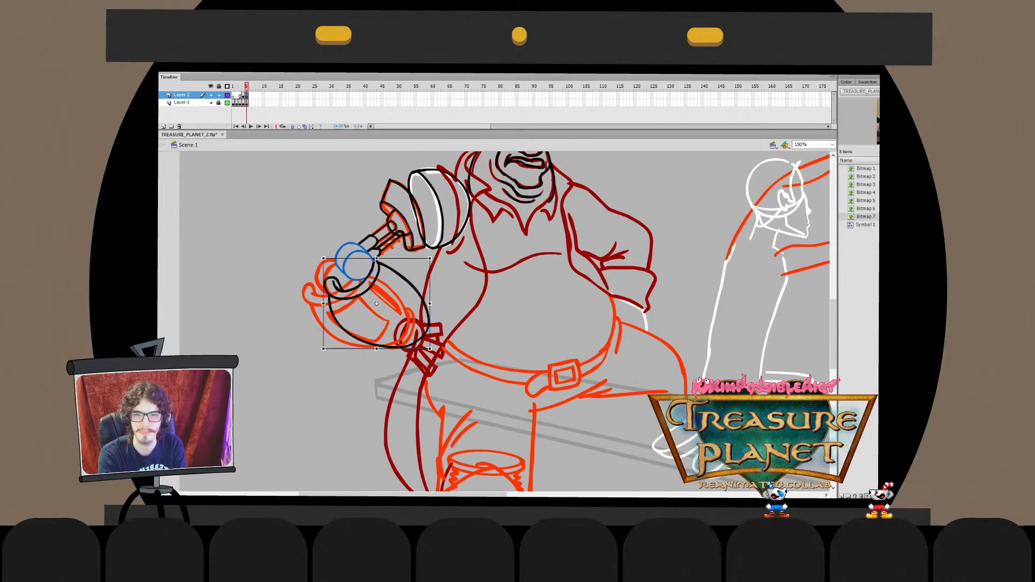
left_click_drag(429, 348, 427, 346)
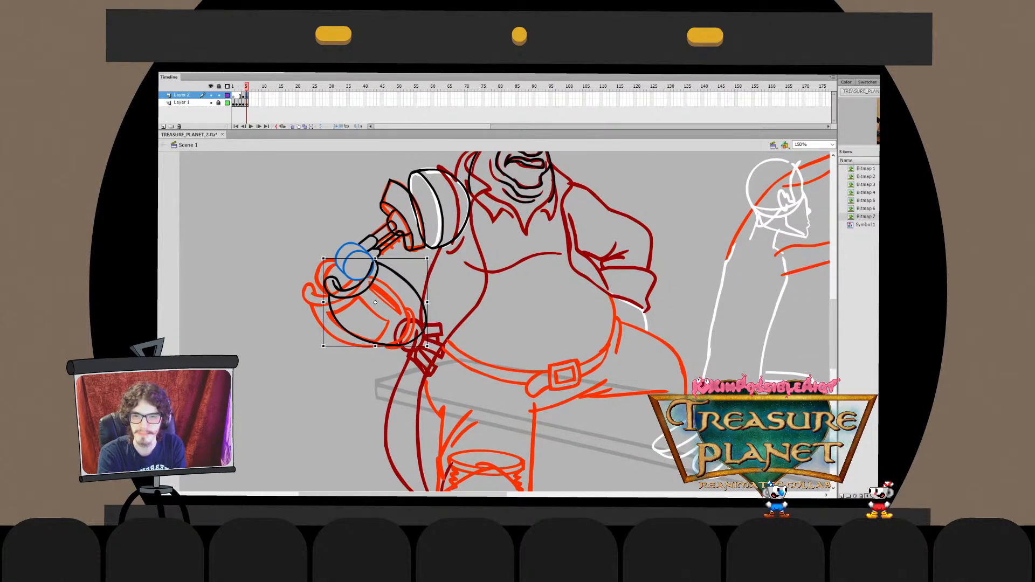
key("Right")
key("Right")
key("Up")
key("Up")
key("Up")
key("Up")
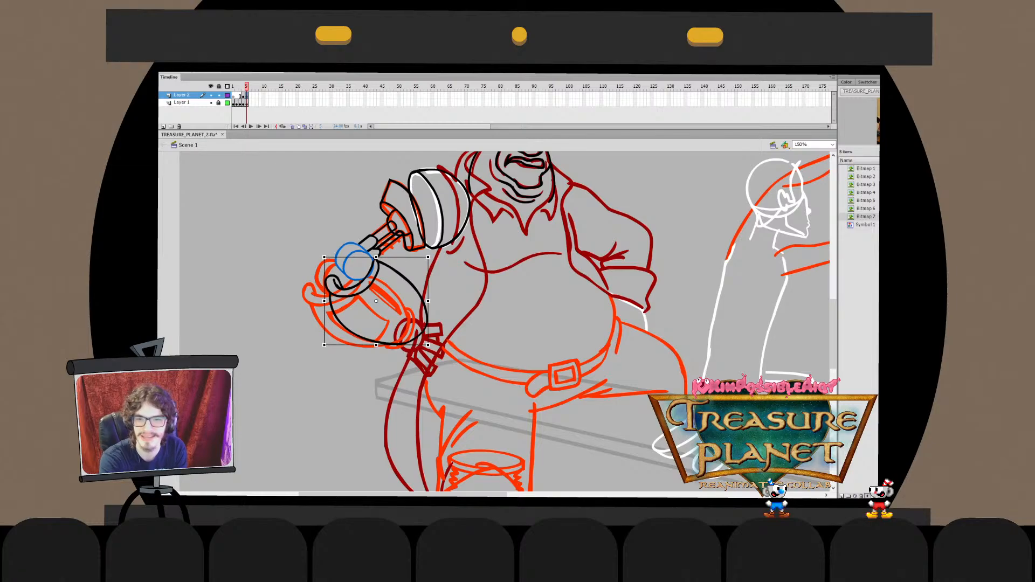
key("Escape")
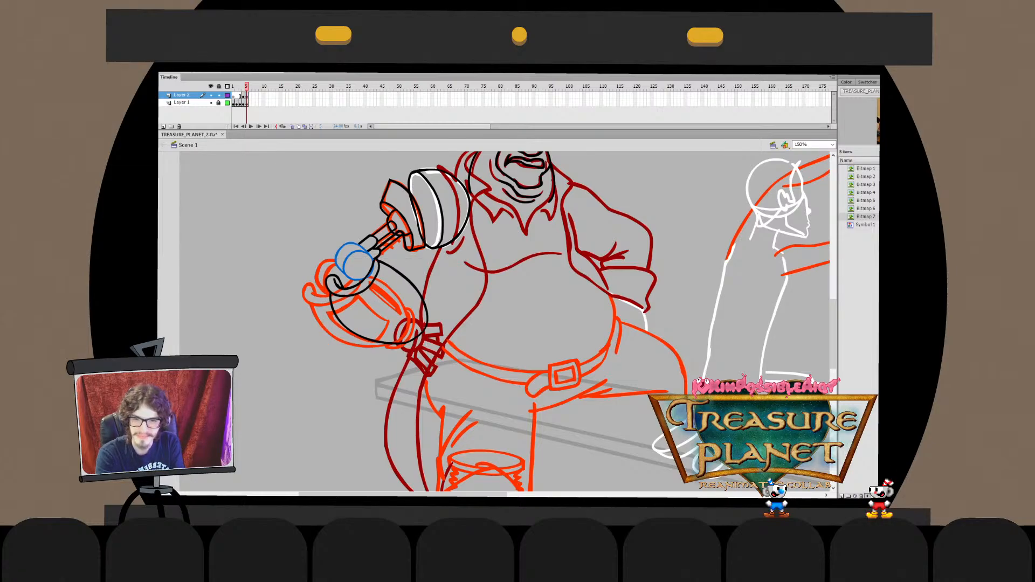
Draw a small open black oval around the wrist end of the forearm and skew it to fit the outline
mouse_move(402, 343)
left_mouse_down()
mouse_move(424, 308)
mouse_move(395, 336)
mouse_move(416, 302)
left_mouse_up()
key("ctrl+z")
key("ctrl+z")
key("ctrl+z")
key("ctrl+z")
key("ctrl+z")
key("ctrl+z")
key("ctrl+z")
key("ctrl+z")
key("ctrl+z")
key("q")
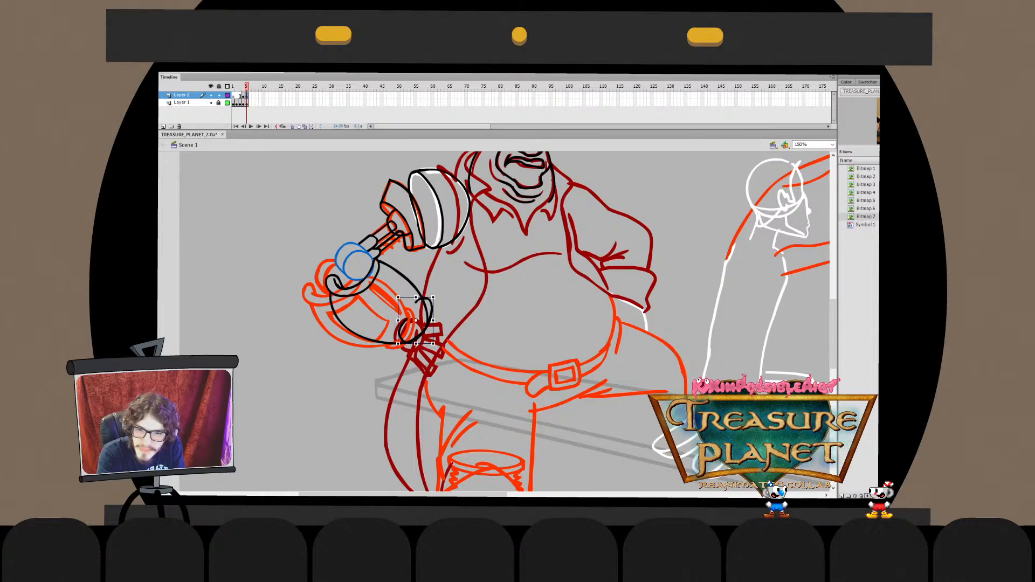
left_click_drag(398, 343, 414, 304)
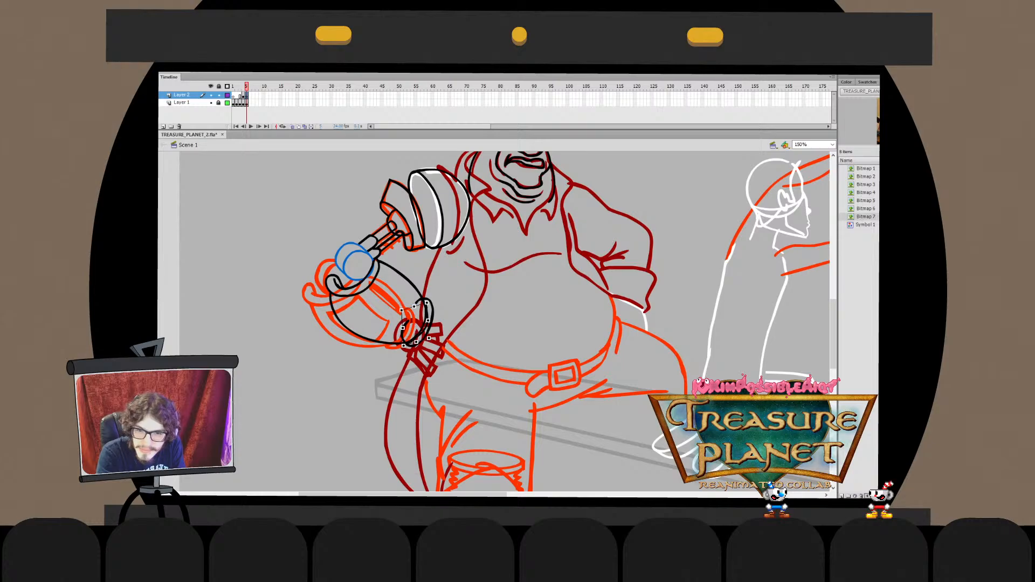
Remove the wrist oval's inner loop and merge its remaining outer curve into the forearm drawing object
double_click(426, 320)
key("Delete")
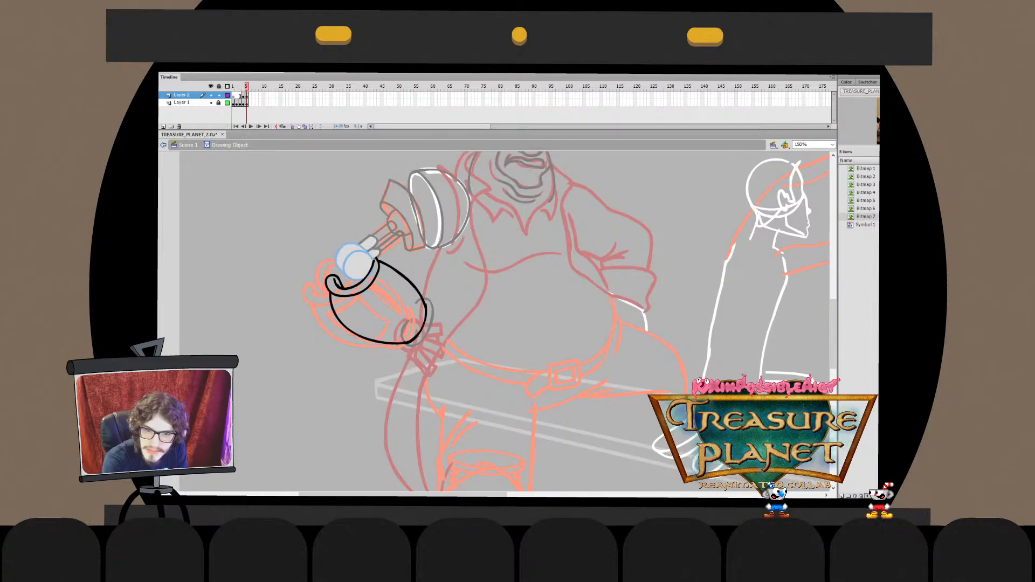
key("ctrl+e")
double_click(418, 319)
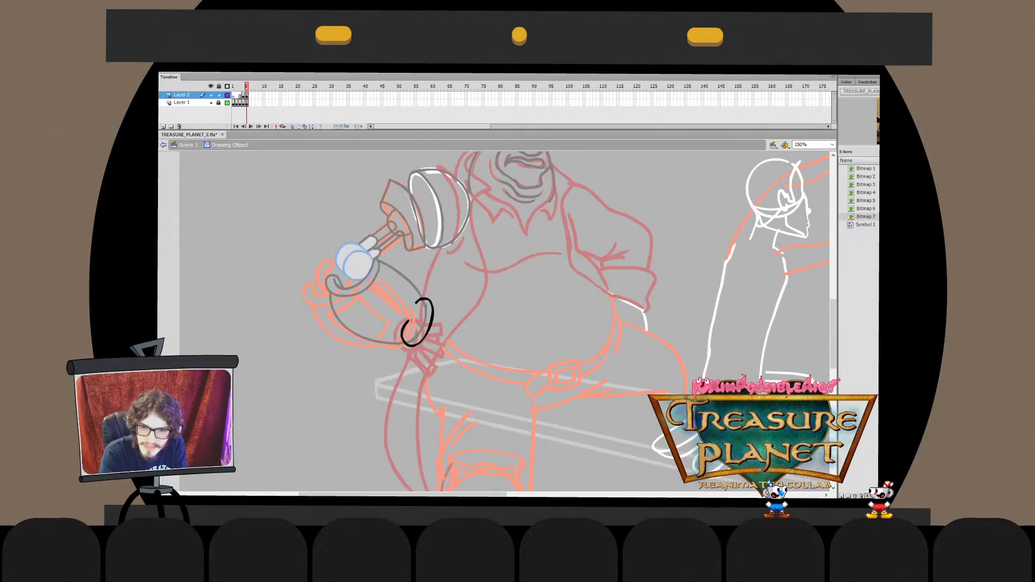
key("ctrl+e")
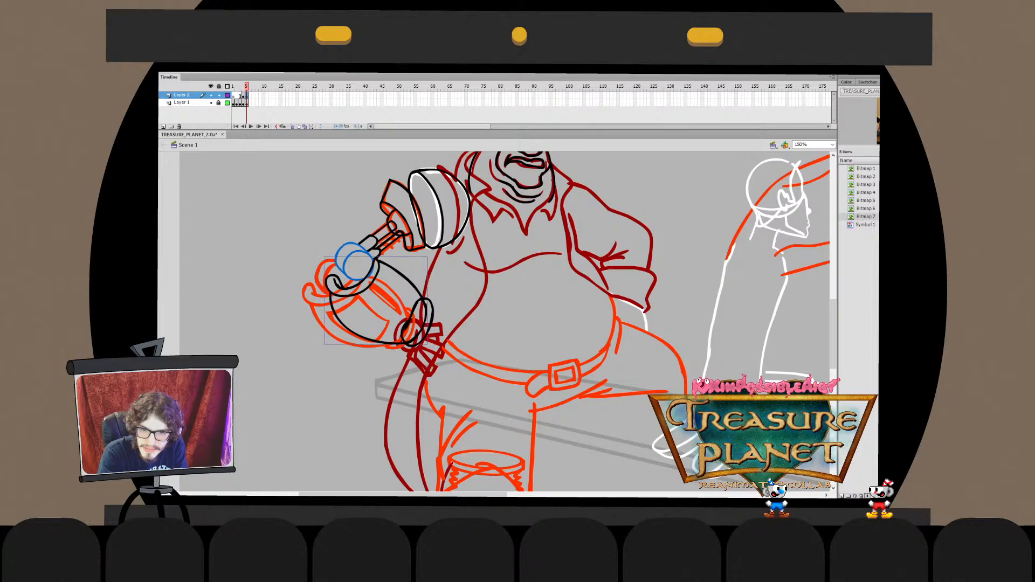
double_click(417, 319)
key("Delete")
key("ctrl+e")
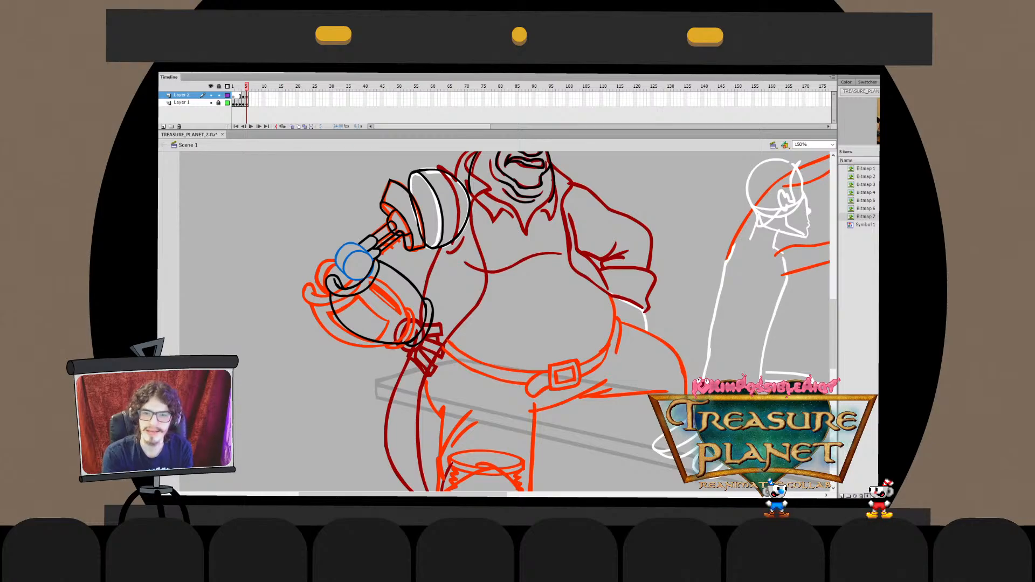
double_click(402, 277)
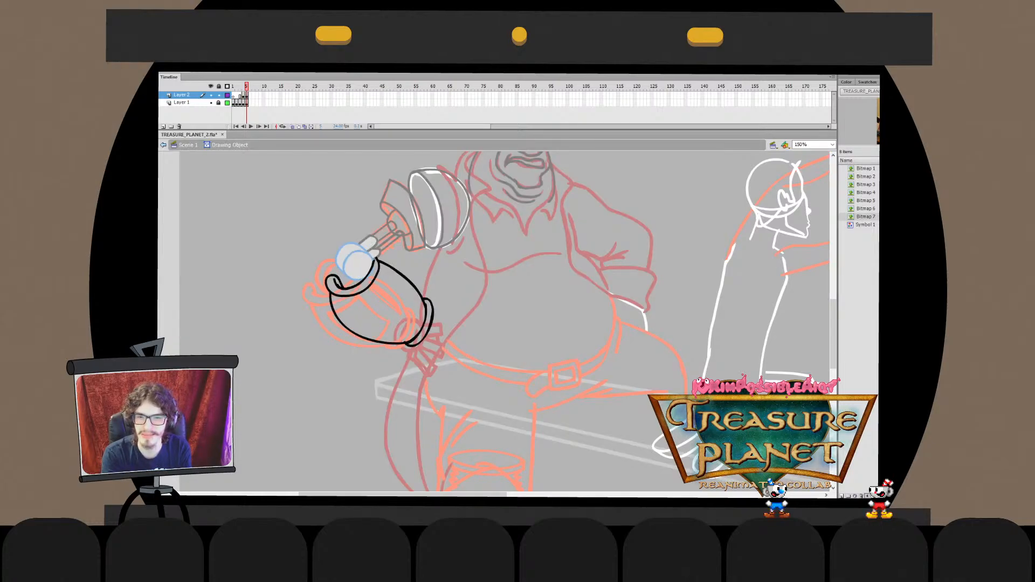
key("ctrl+e")
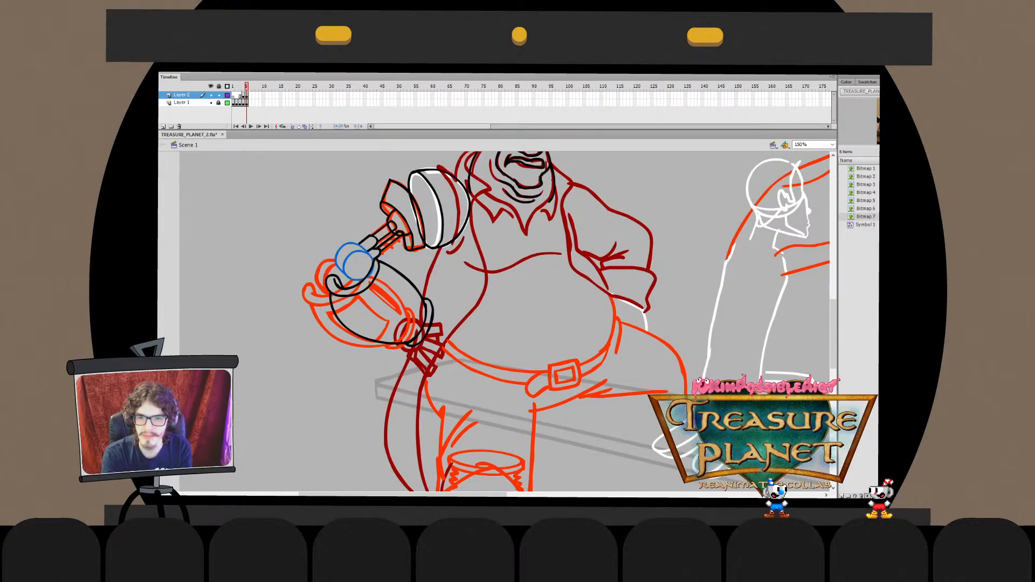
Rotate the forearm drawing object slightly clockwise to line it up with the blue elbow joint
key("ctrl+e")
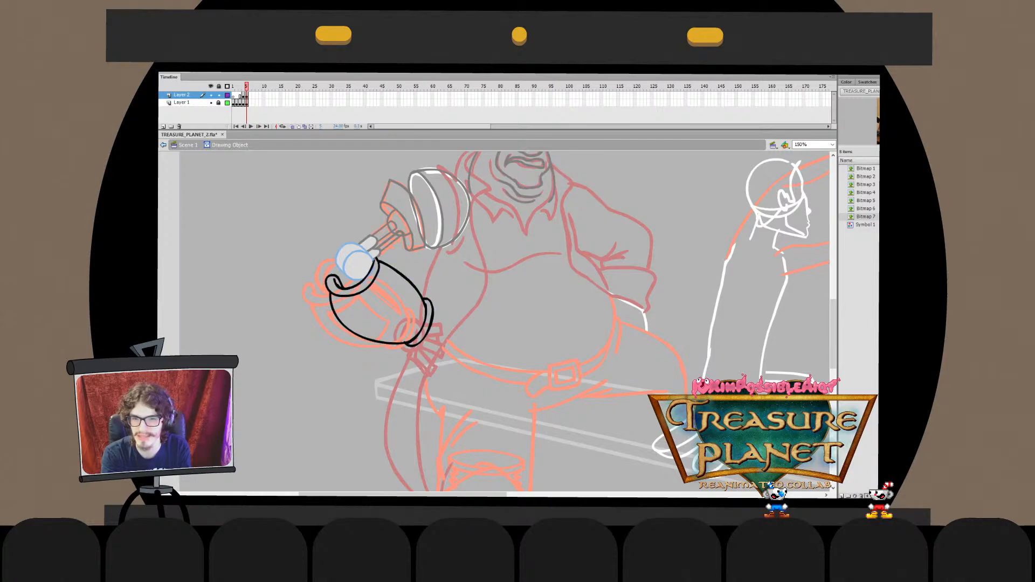
key("ctrl+e")
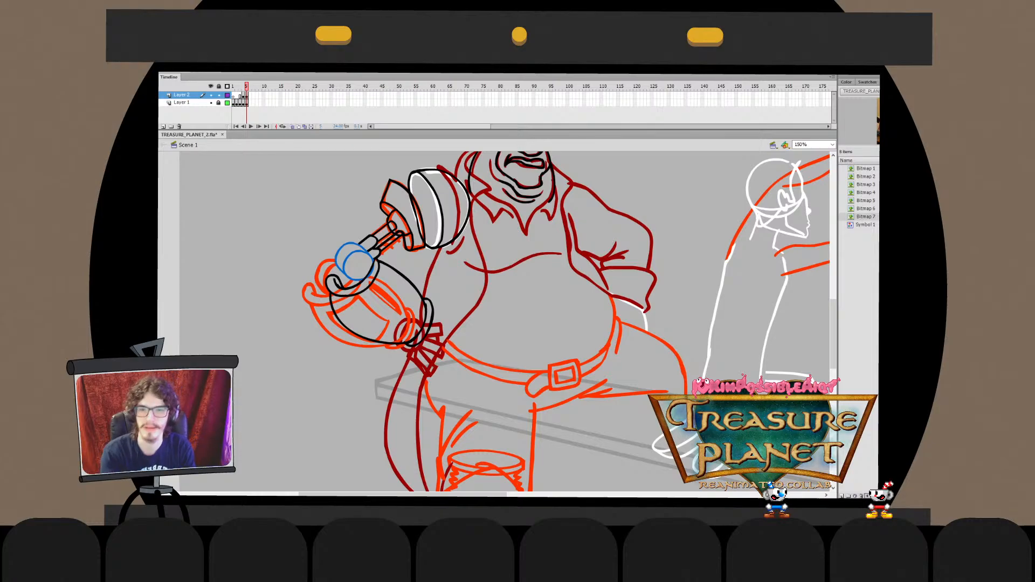
key("q")
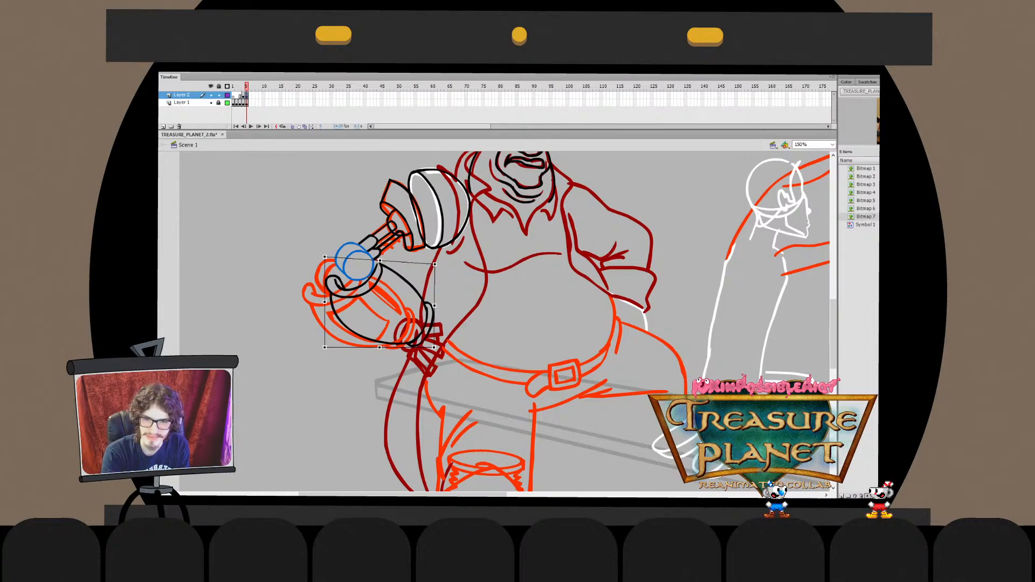
left_click_drag(436, 255, 435, 261)
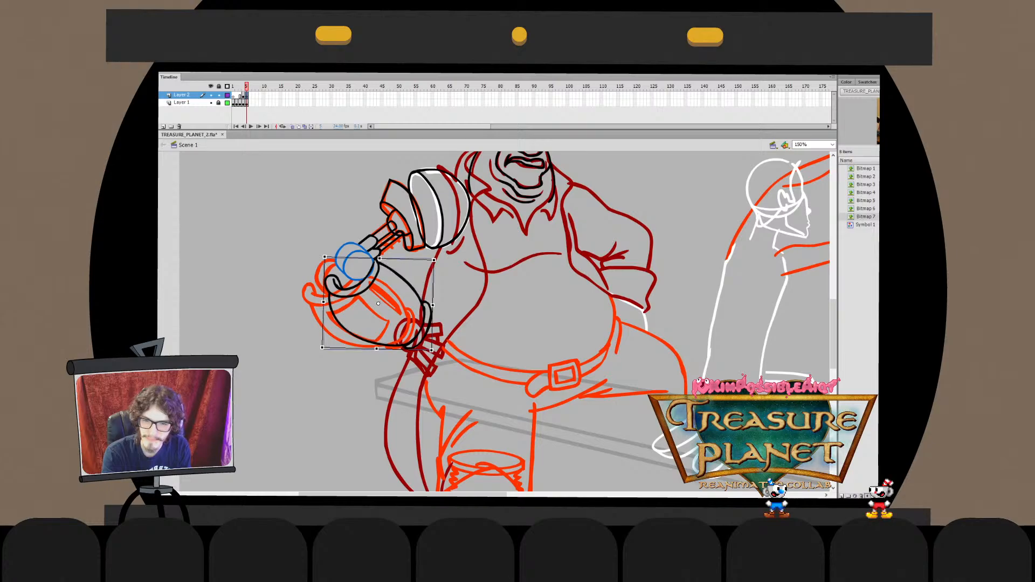
key("b")
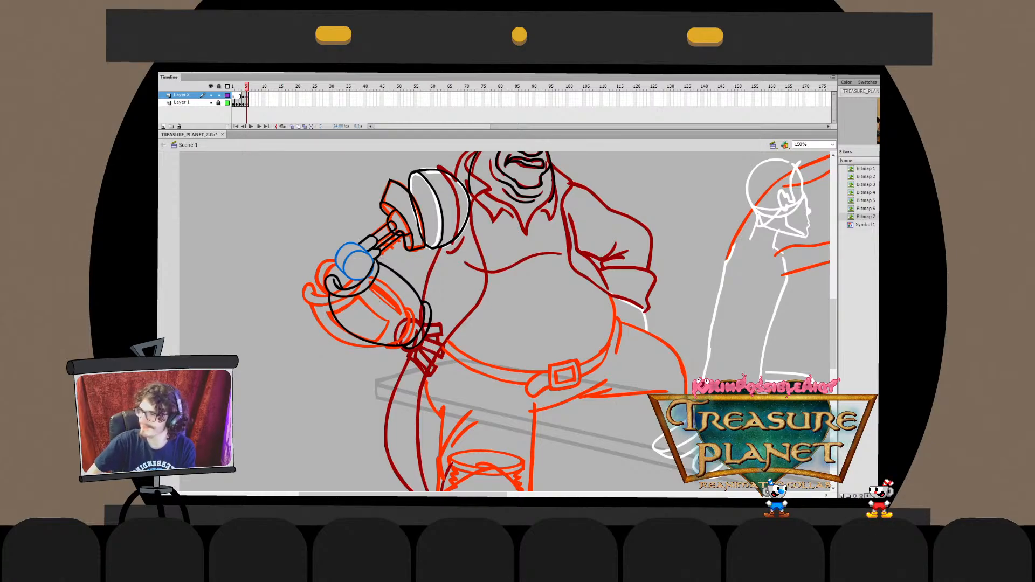
scroll(505, 320, "down", 2)
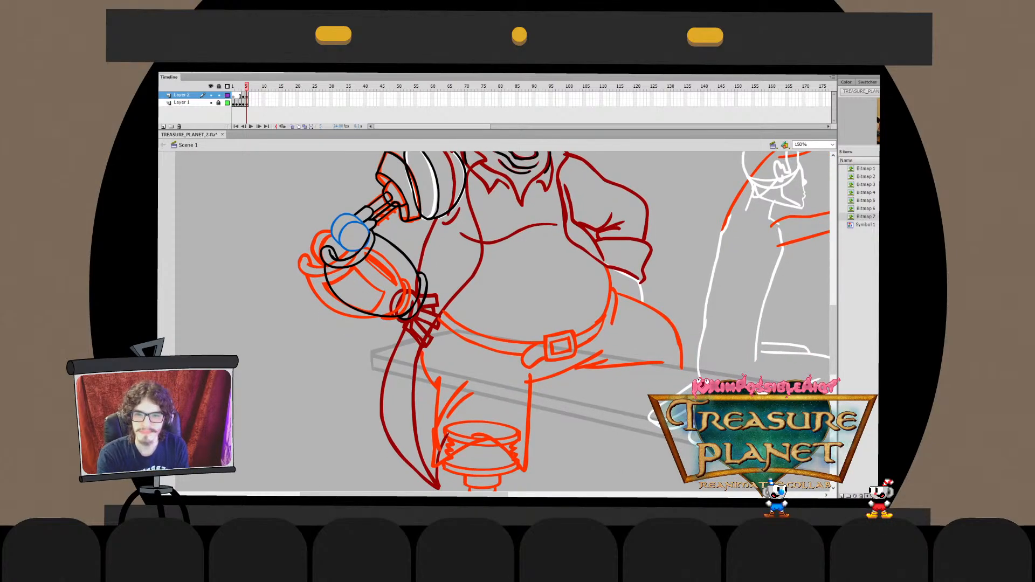
scroll(501, 323, "up", 3)
key("q")
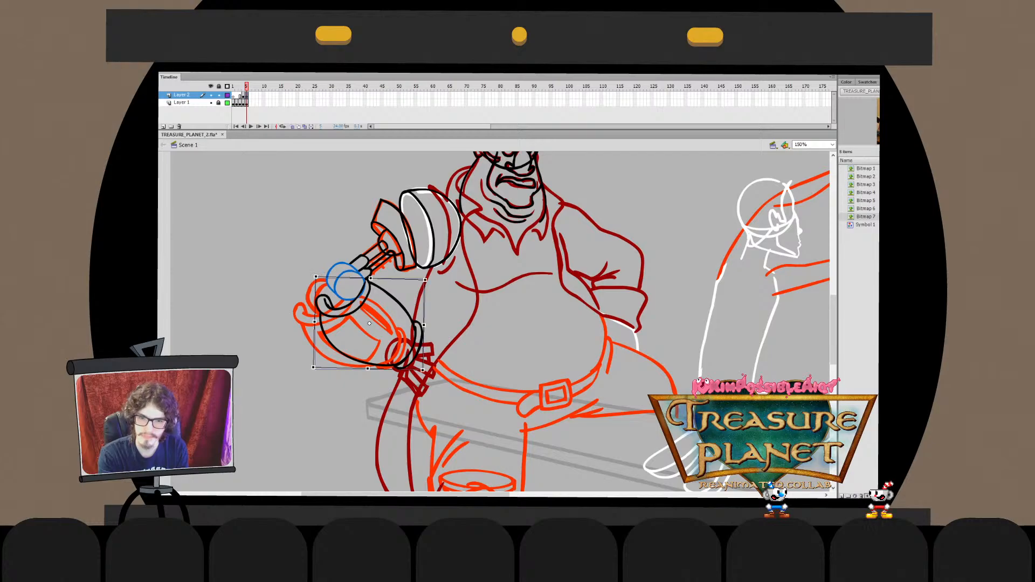
left_click_drag(425, 280, 424, 281)
key("b")
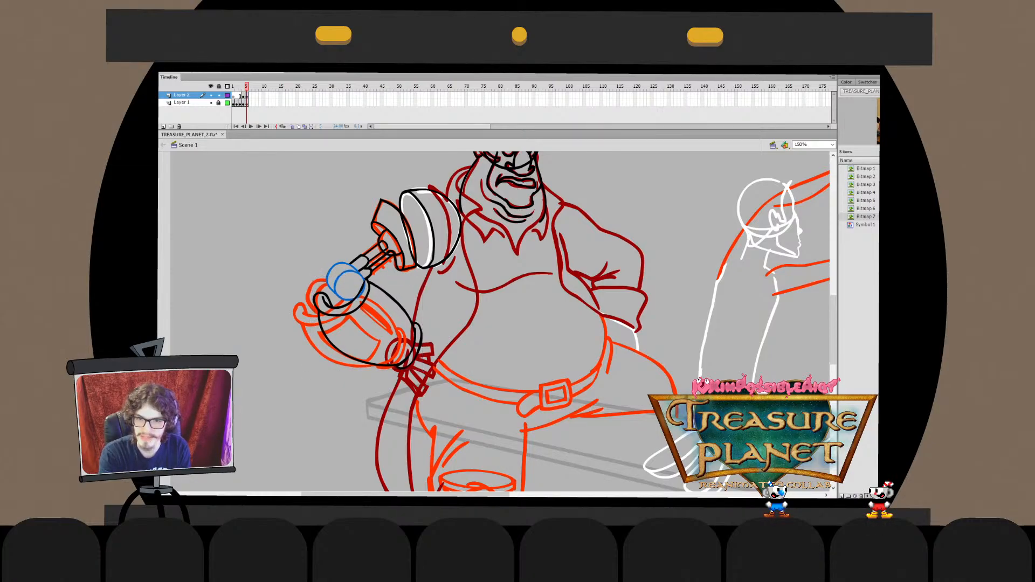
Adjust the end of the forearm's rim line where it meets the elbow joint, inside the drawing object
double_click(335, 306)
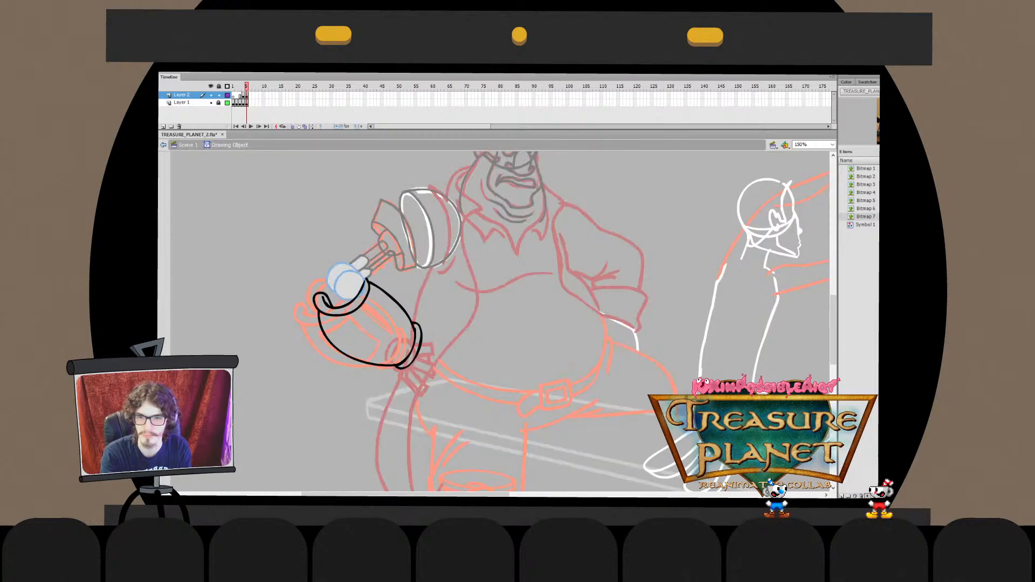
left_click(349, 302)
left_click_drag(365, 281, 367, 280)
key("ctrl+e")
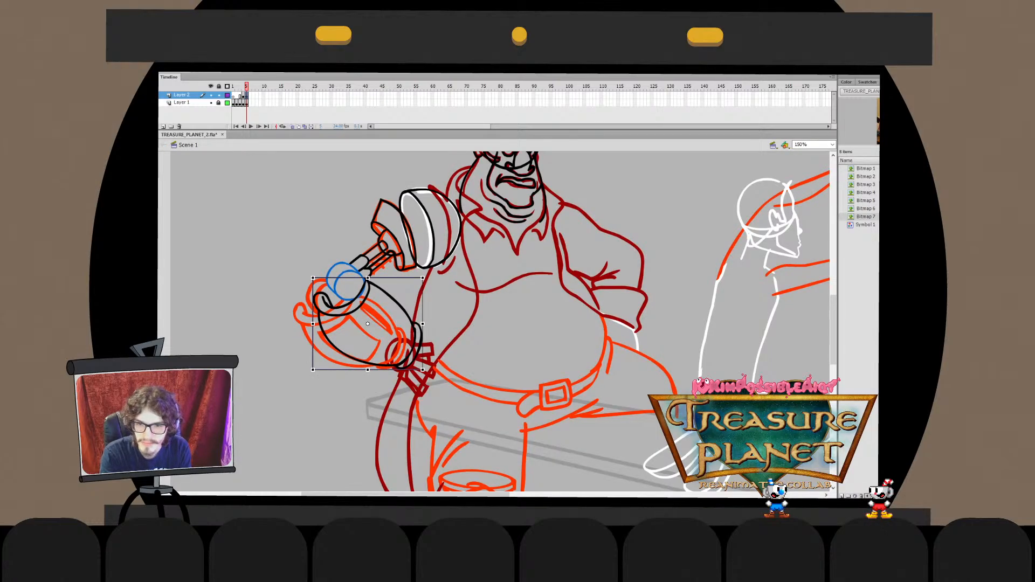
Inspect up close, inside the drawing object, how the rim and forearm outline join at the elbow
key("b")
key("ctrl+=")
double_click(488, 309)
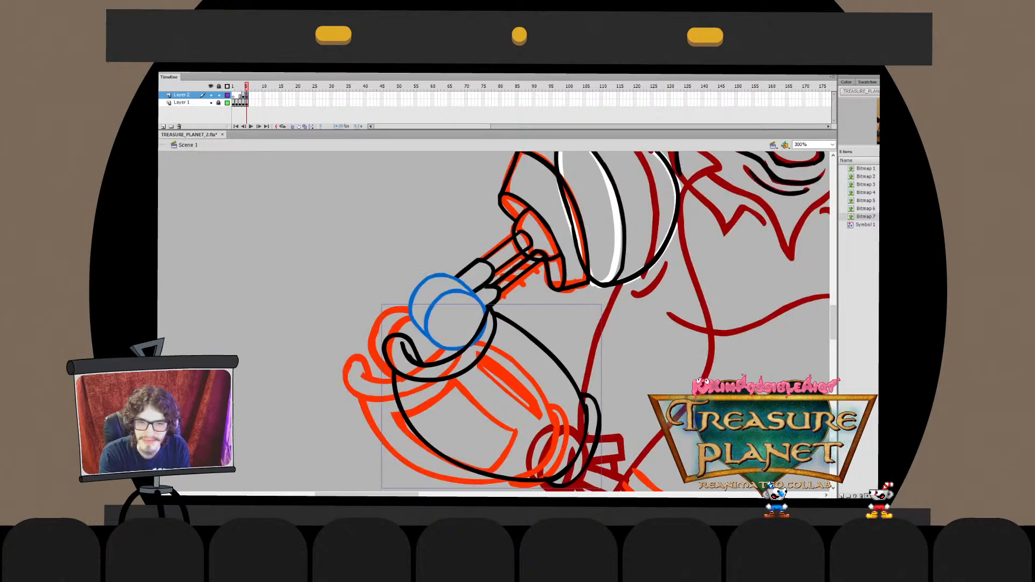
key("ctrl+=")
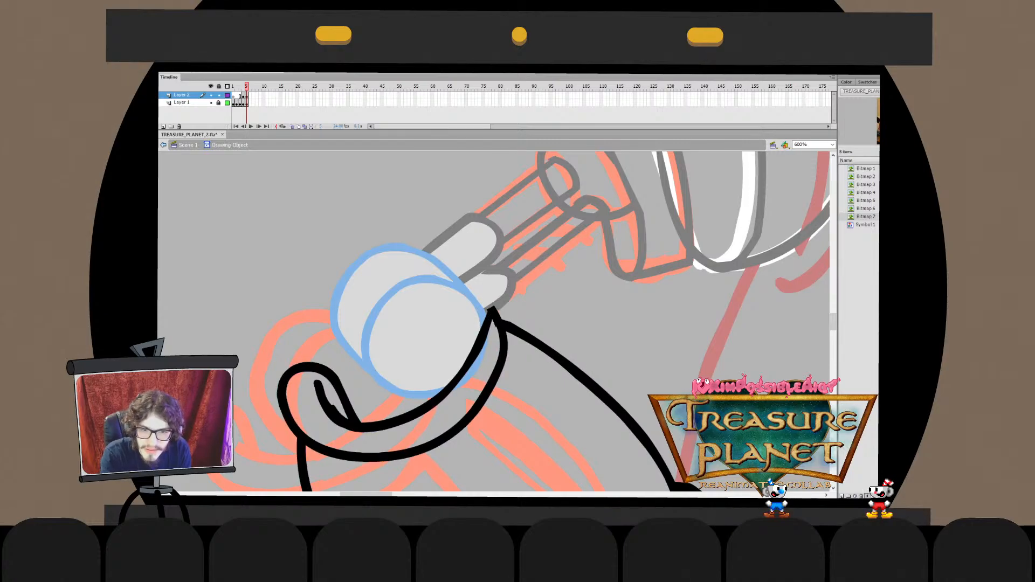
key("ctrl+minus")
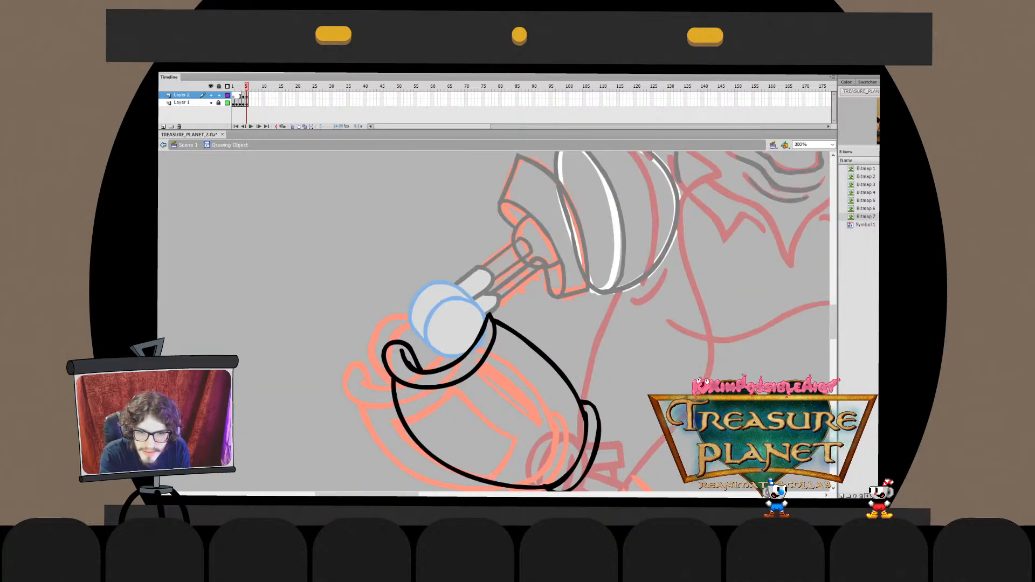
key("ctrl+minus")
key("ctrl+e")
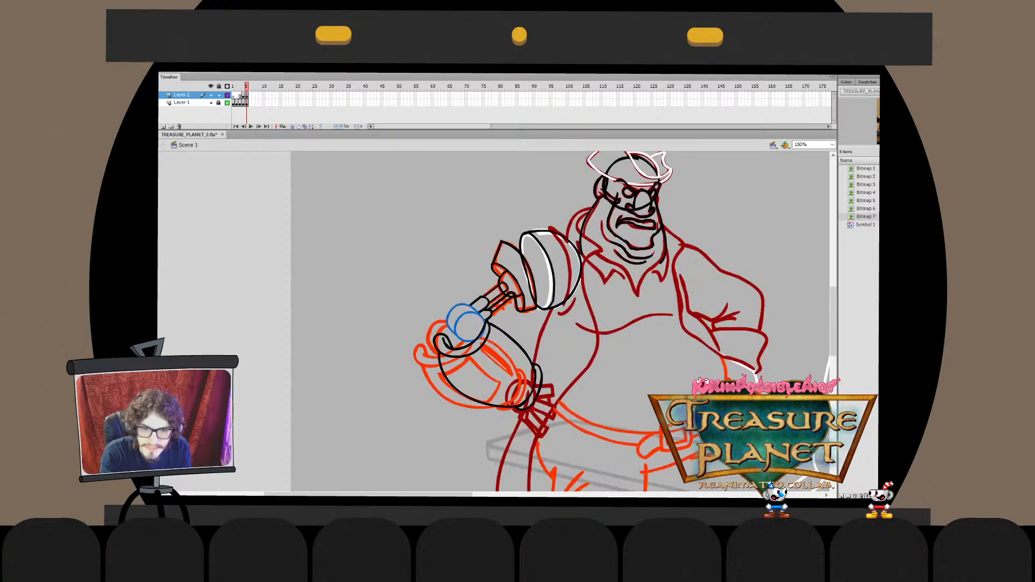
left_click(512, 342)
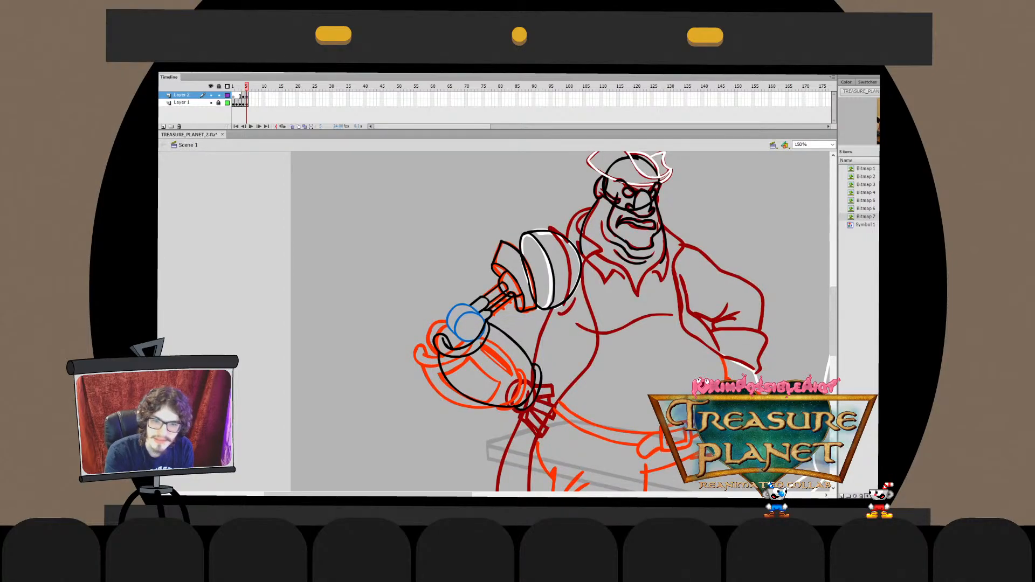
Check the whole figure at full size, return to 150% magnification, and nudge the forearm drawing object slightly right and up
scroll(561, 324, "right", 2)
key("ctrl+1")
scroll(496, 323, "left", 3)
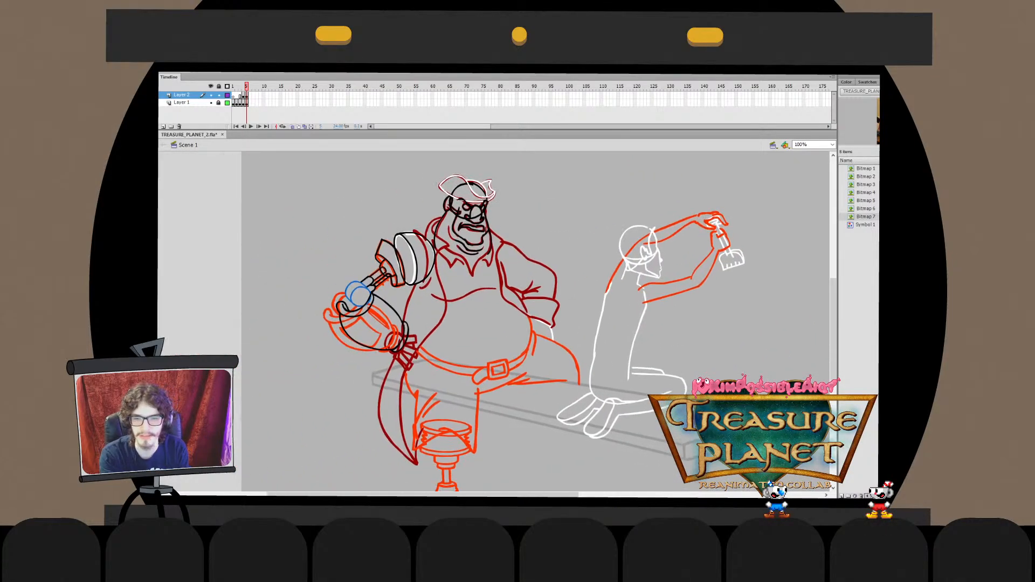
left_click(801, 145)
type("150")
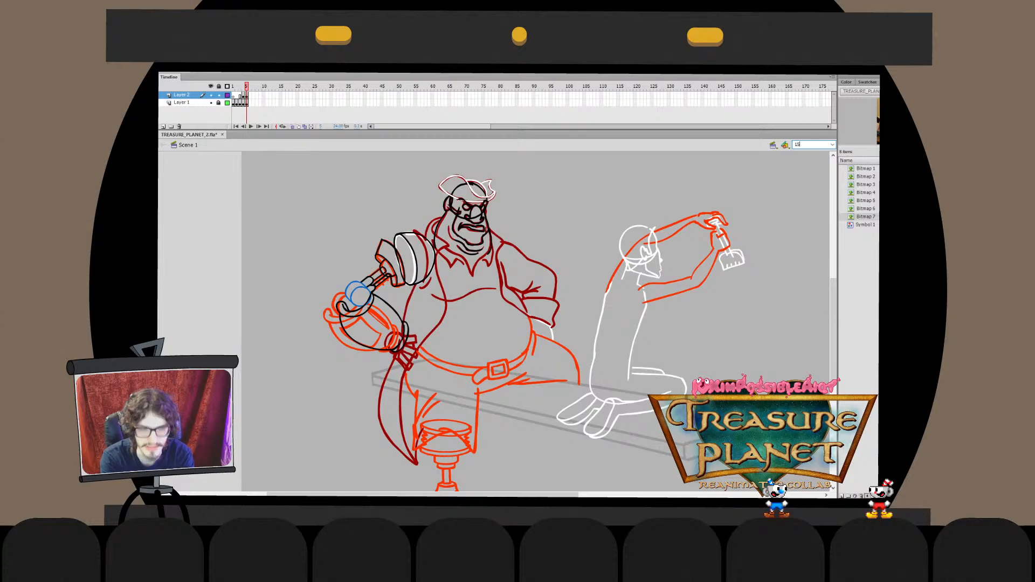
key("Return")
scroll(496, 323, "down", 1)
scroll(496, 323, "left", 1)
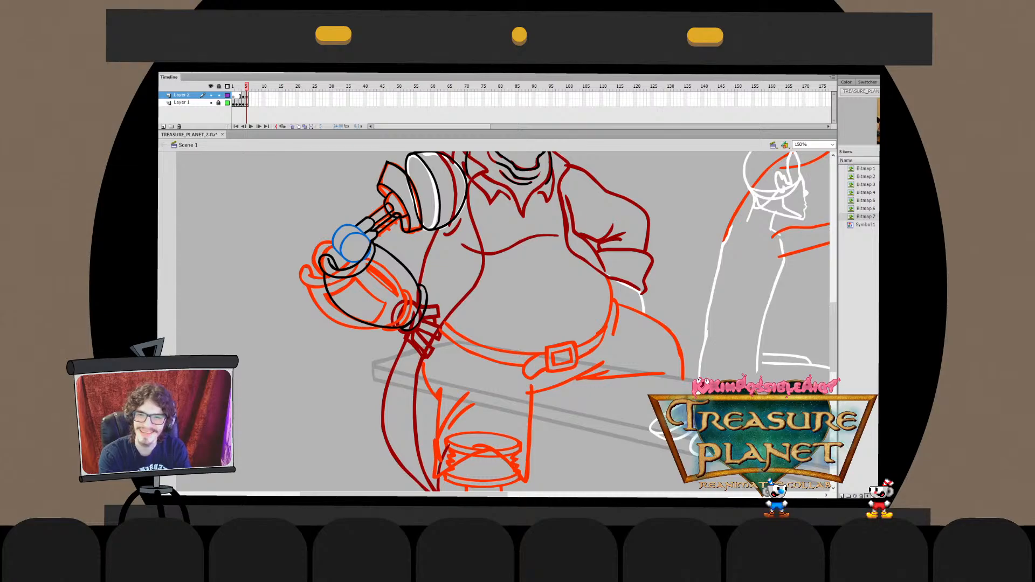
left_click_drag(318, 332, 428, 239)
key("Right")
key("Right")
key("Right")
key("Right")
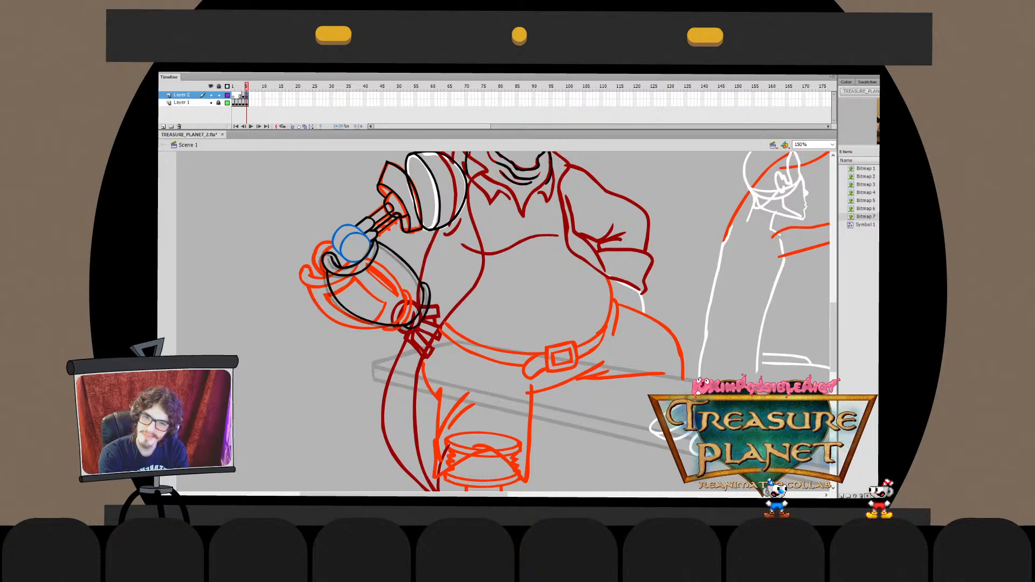
key("Up")
key("Up")
key("Up")
key("Up")
key("Up")
key("Escape")
Compare the forearm's position before and after the nudge, and check its outline in isolation from the other lines
key("ctrl+z")
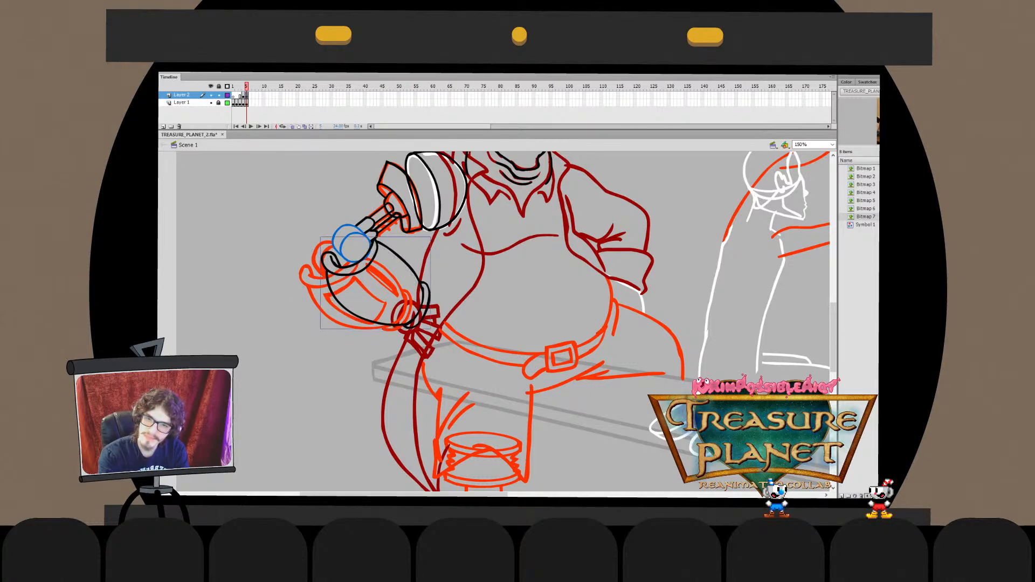
key("ctrl+z")
key("ctrl+y")
key("ctrl+y")
double_click(399, 258)
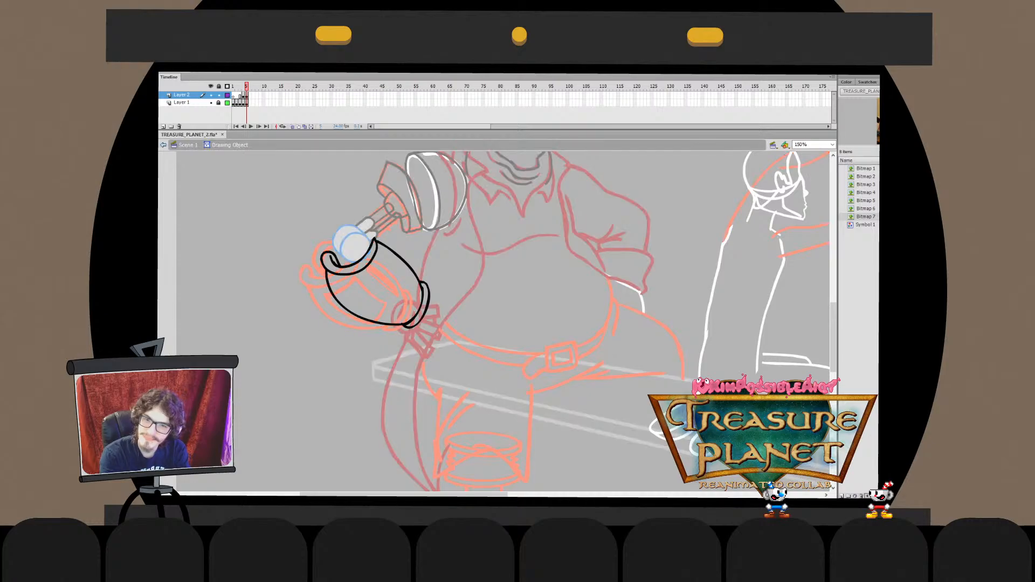
key("ctrl+e")
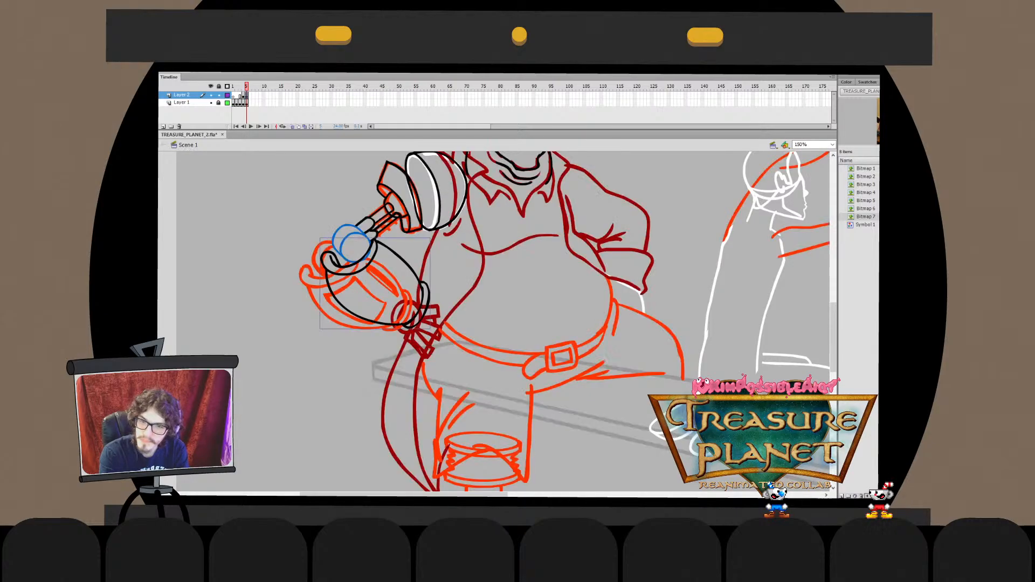
left_click(399, 258)
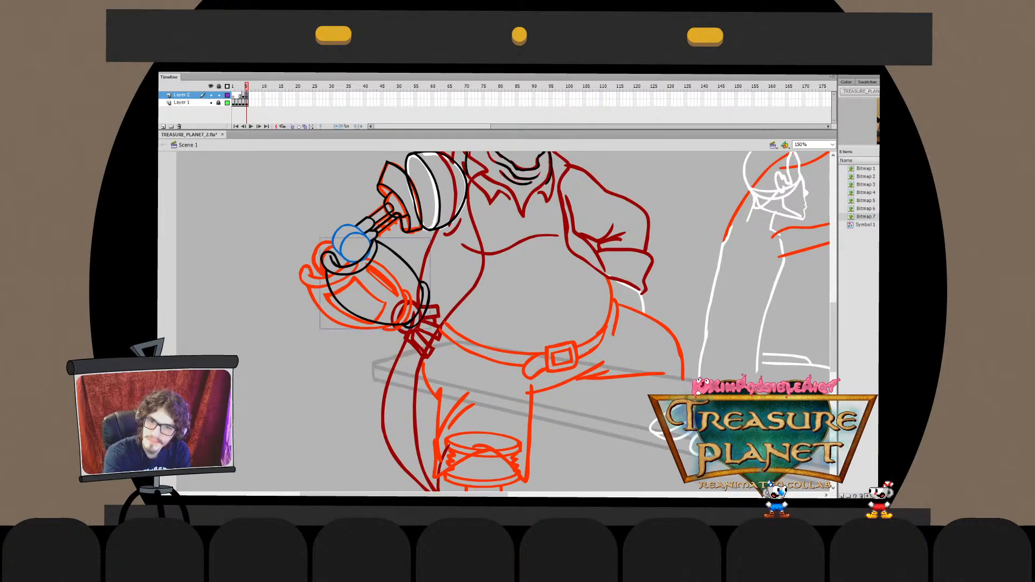
key("ctrl+e")
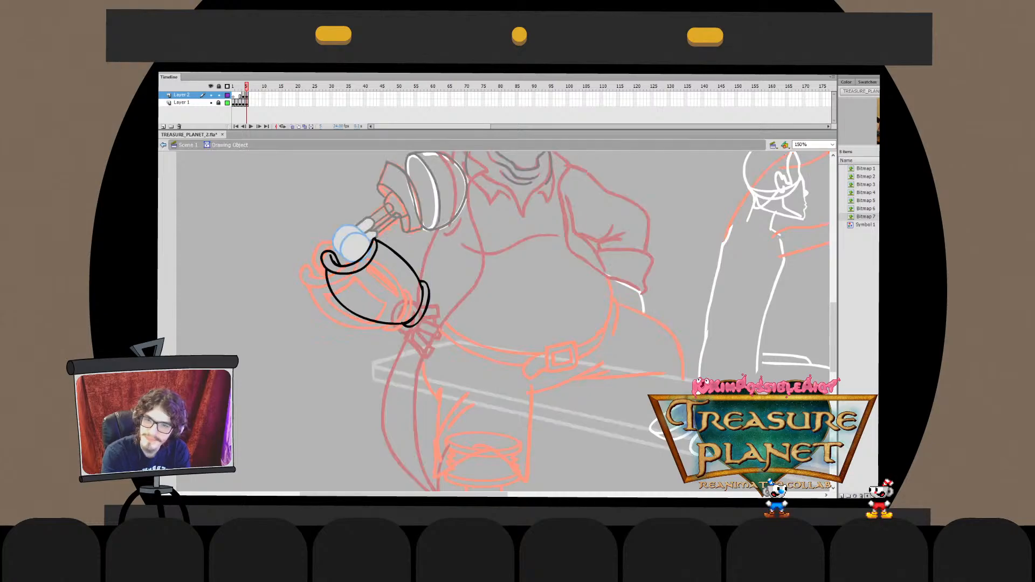
key("ctrl+e")
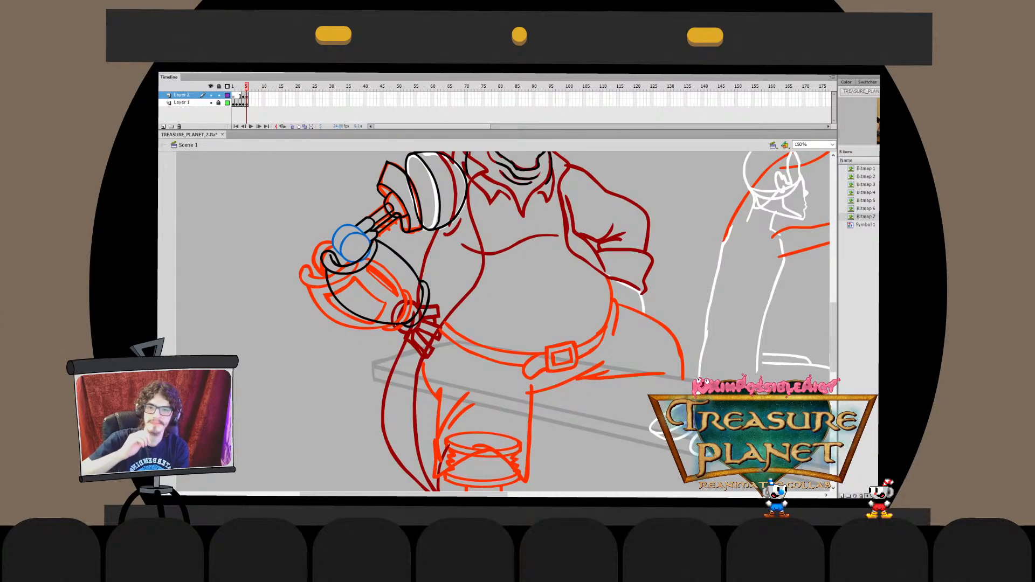
Scale the forearm drawing object up slightly and nudge it a little to the left beneath the elbow joint
left_click_drag(504, 312, 495, 387)
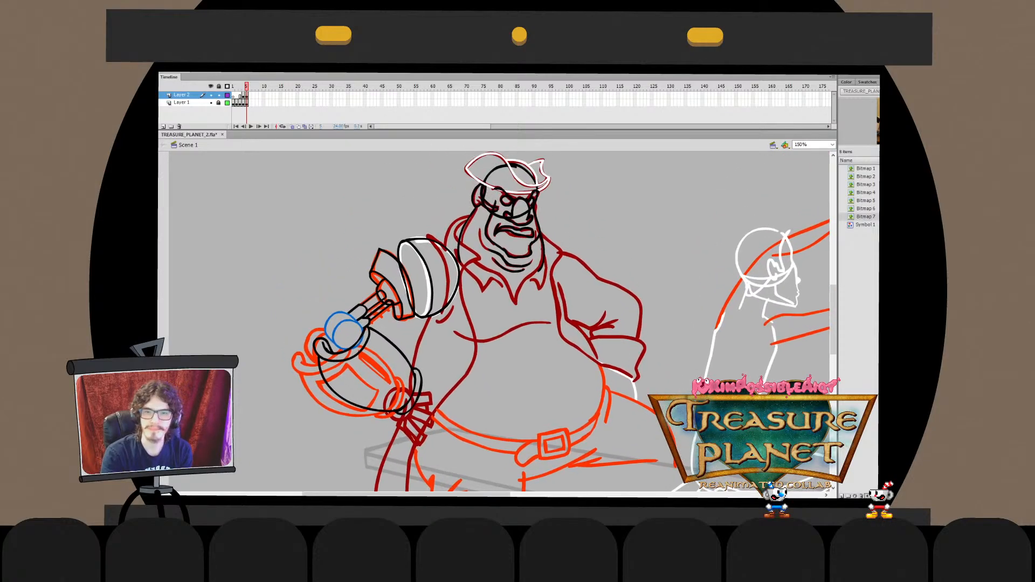
left_click(393, 349)
key("q")
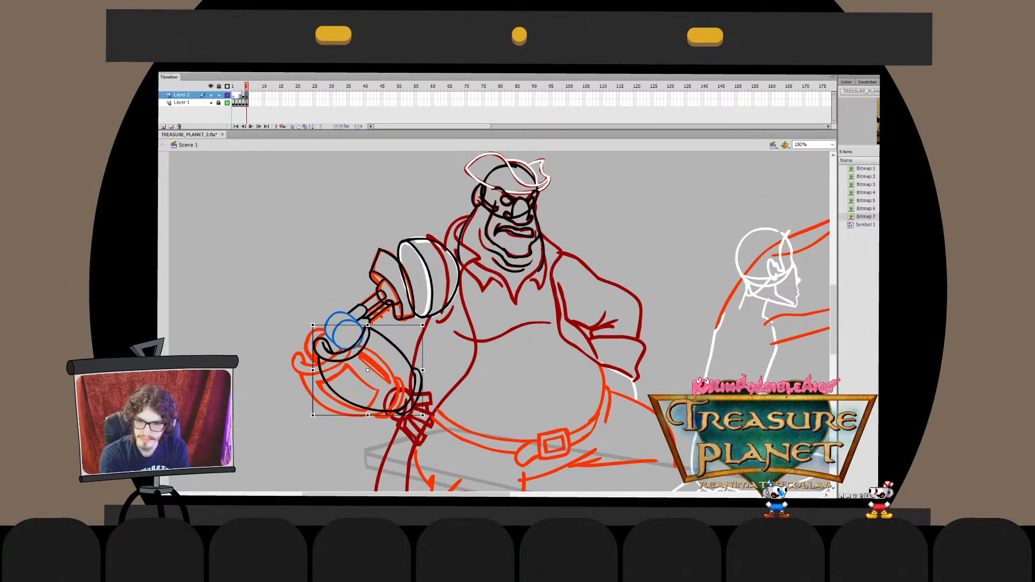
left_click_drag(313, 415, 308, 420)
left_click_drag(367, 378, 369, 376)
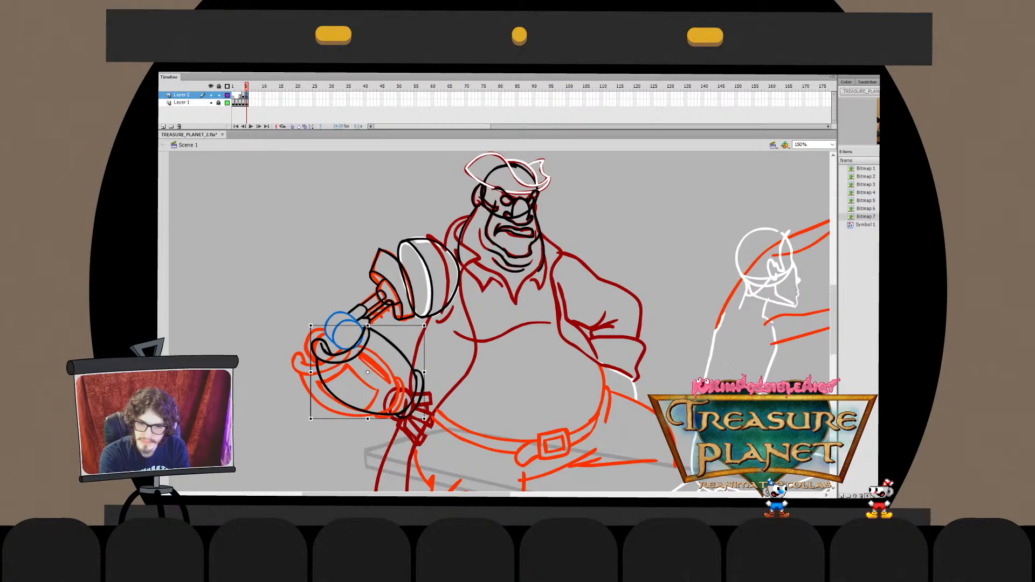
left_click_drag(425, 418, 425, 419)
key("Left")
key("Left")
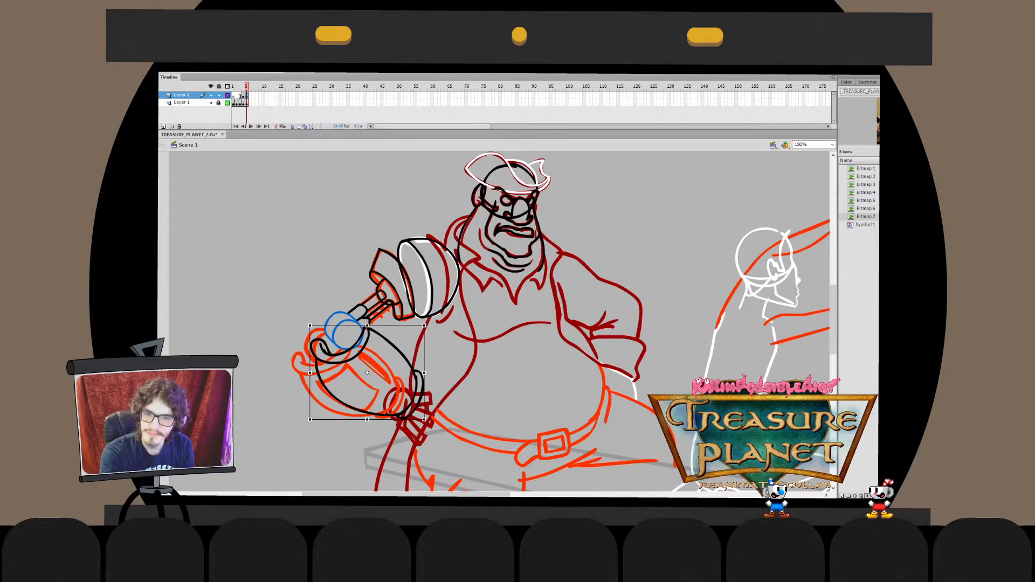
Fine-tune the forearm's placement with a slight upward nudge and clear the selection
key("Escape")
key("q")
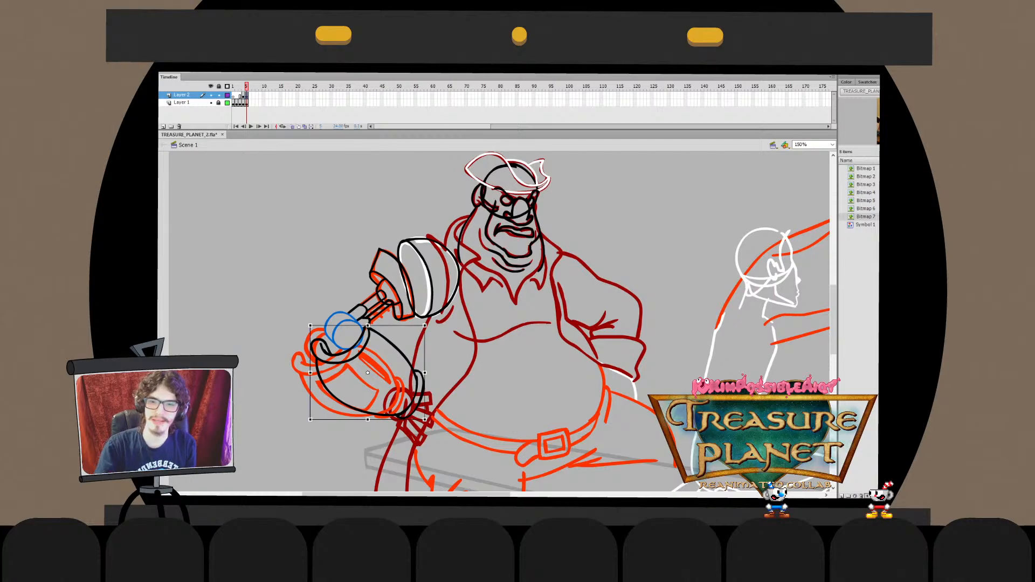
key("Up")
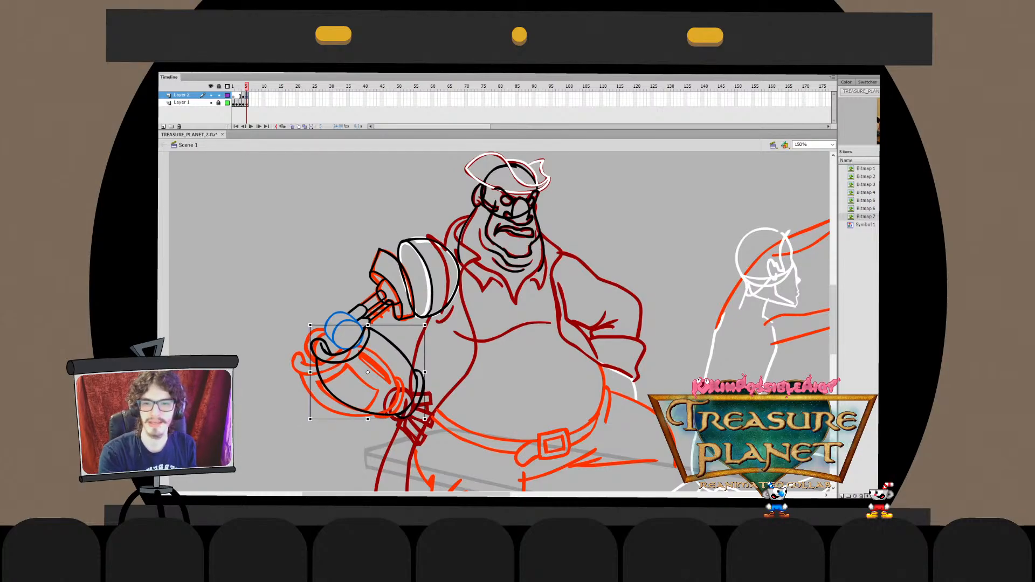
key("Escape")
key("ctrl+z")
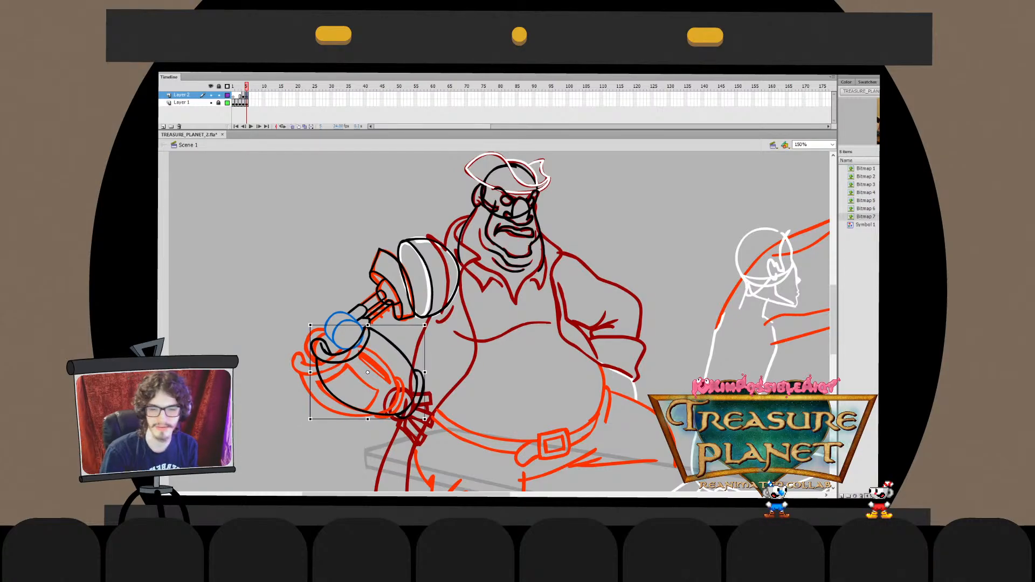
key("Escape")
Review both characters in the full scene and set the view magnification back to 150%
key("ctrl+=")
key("ctrl+1")
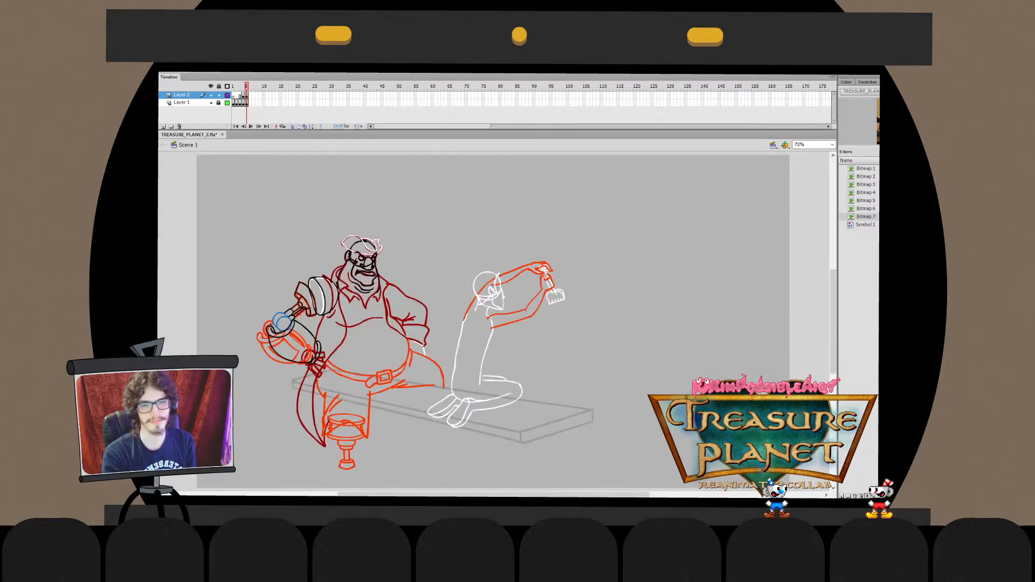
left_click(801, 145)
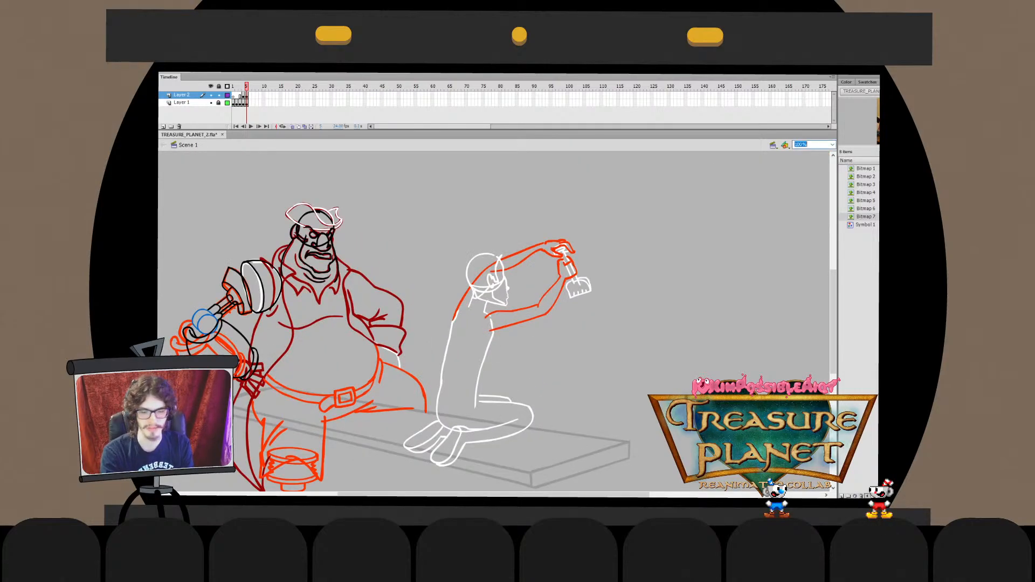
type("150")
key("Return")
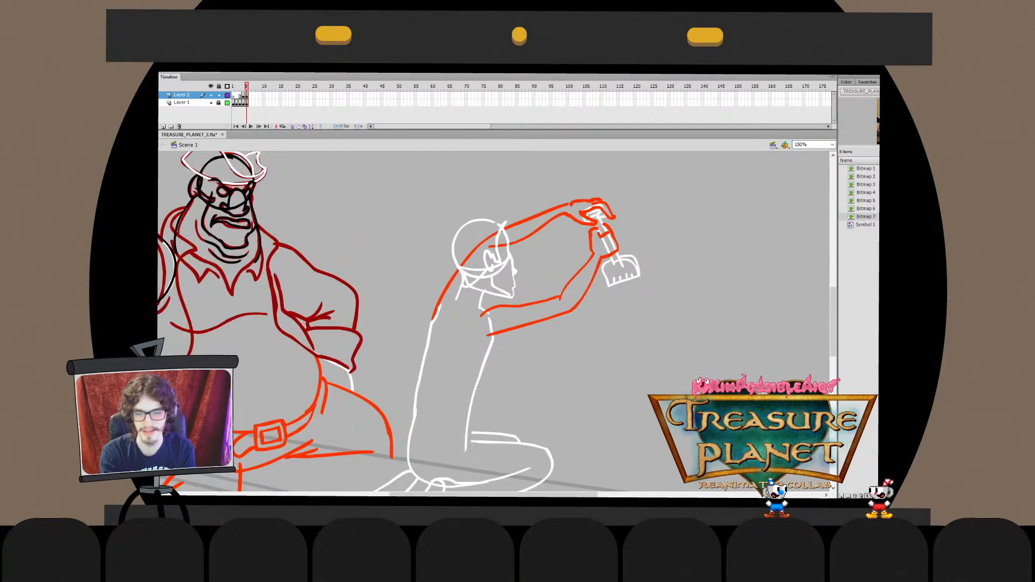
Select the burly character's elbow rim, rod, blue joint and forearm pieces together and shift them slightly left over the arm sketch
left_click_drag(302, 345, 600, 360)
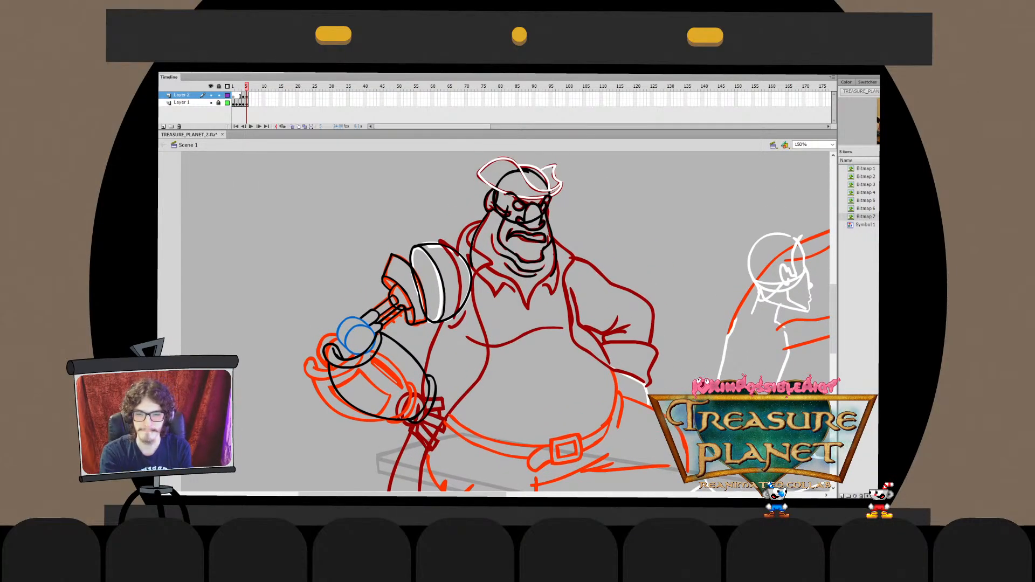
left_click_drag(286, 287, 414, 425)
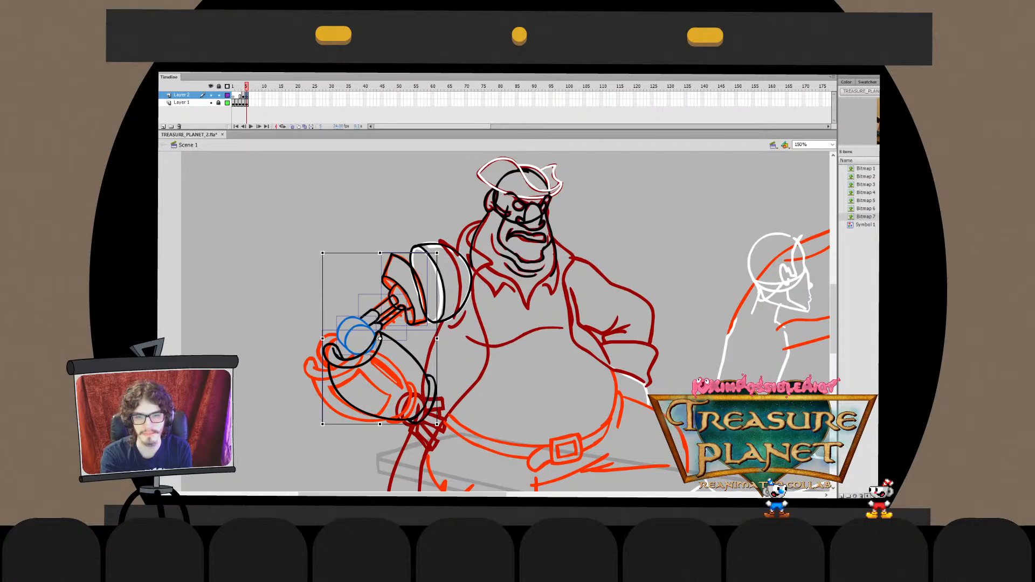
mouse_move(439, 250)
left_mouse_down()
mouse_move(450, 255)
mouse_move(438, 252)
left_mouse_up()
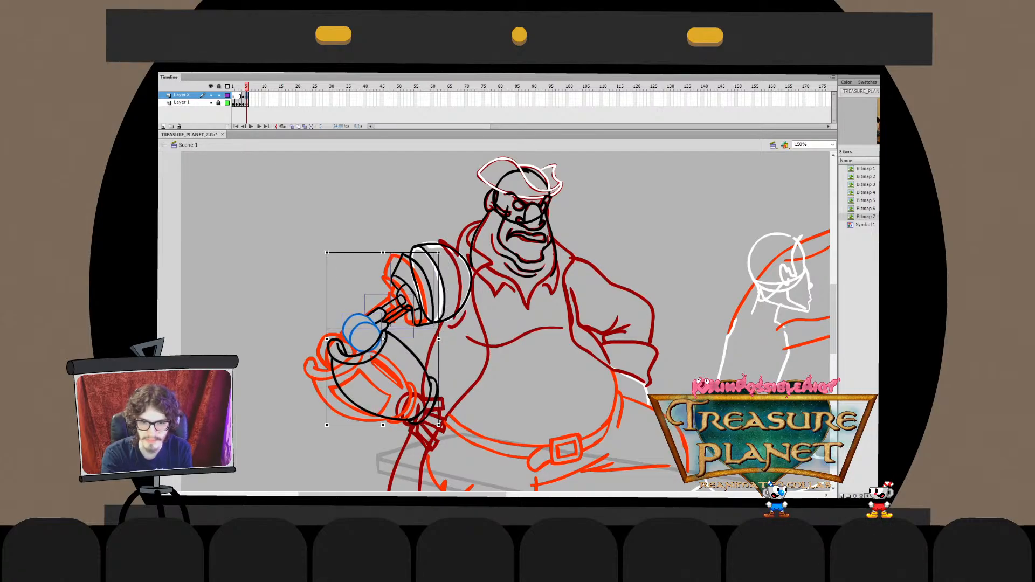
key("shift+Left")
key("shift+Down")
key("Up")
key("Up")
key("Up")
key("Up")
key("Up")
key("Up")
key("Left")
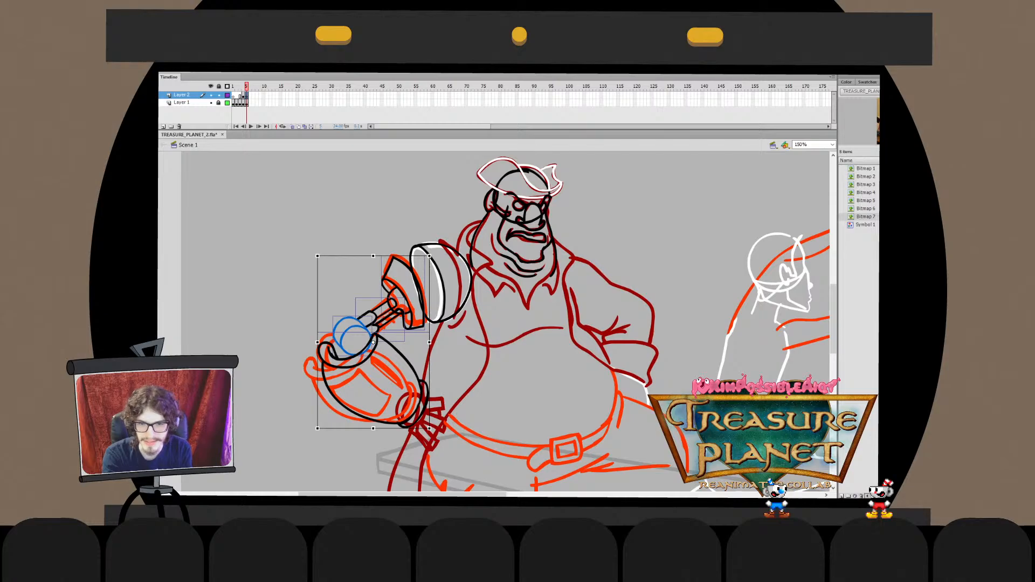
Fine-tune the selected mechanical arm pieces with a slight transform and four small nudges to the right, and clear the selection
left_click_drag(432, 253, 425, 250)
key("Right")
key("Right")
key("Right")
key("Right")
key("ctrl+shift+a")
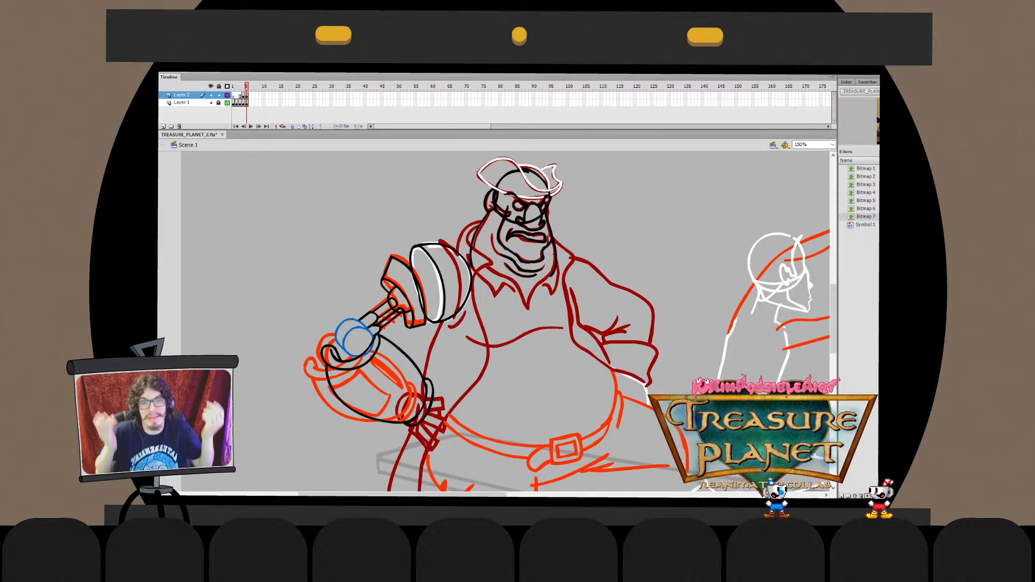
Draw a small blue circle over the wrist at the lower end of the mechanical forearm
scroll(508, 323, "down", 3)
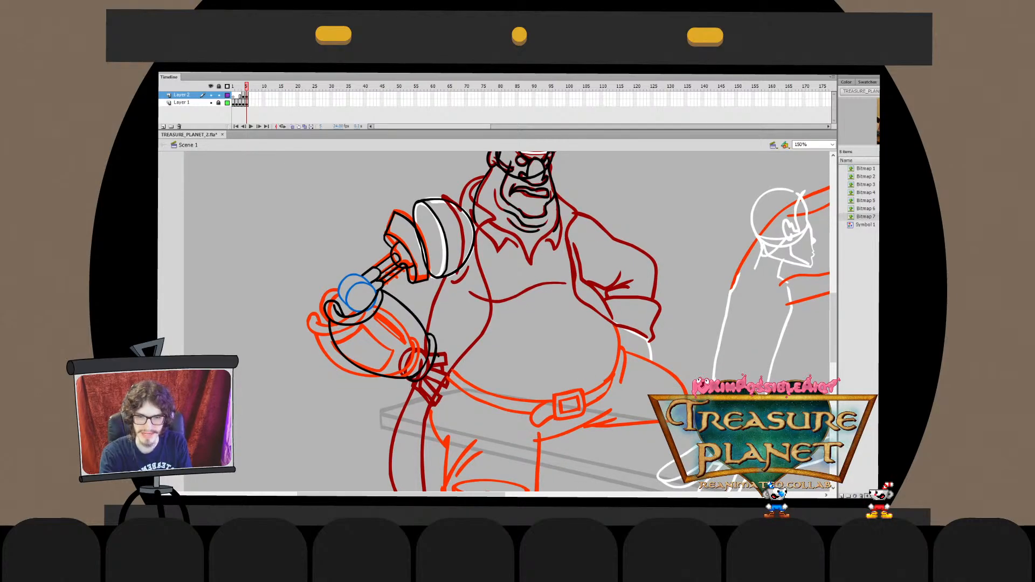
left_click_drag(435, 352, 448, 383)
key("ctrl+z")
key("q")
key("b")
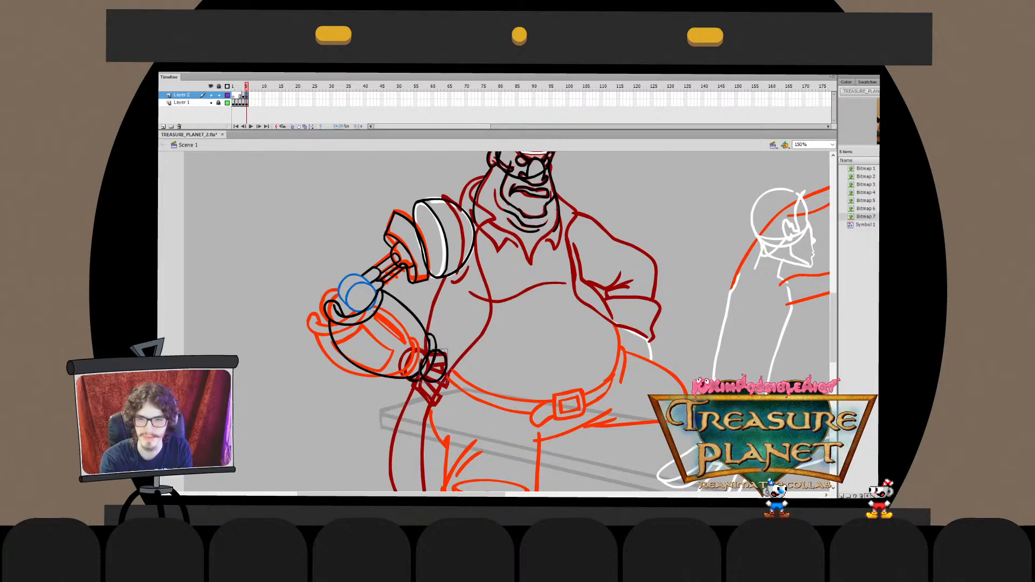
left_click_drag(434, 367, 434, 368)
key("ctrl+shift+a")
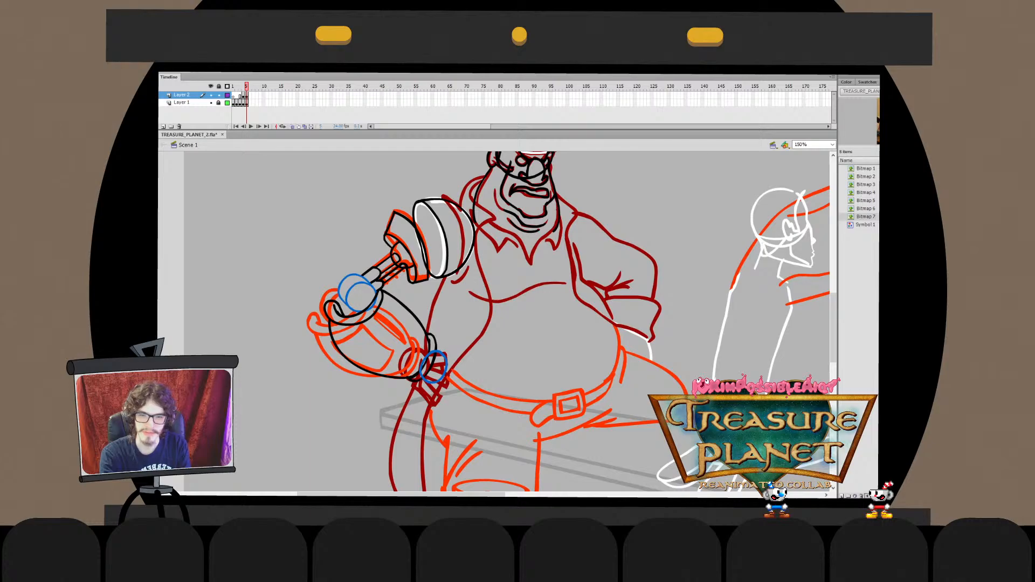
Edit the blue wrist circle's drawing object to widen it slightly toward the forearm, and return to the scene
left_click(443, 356)
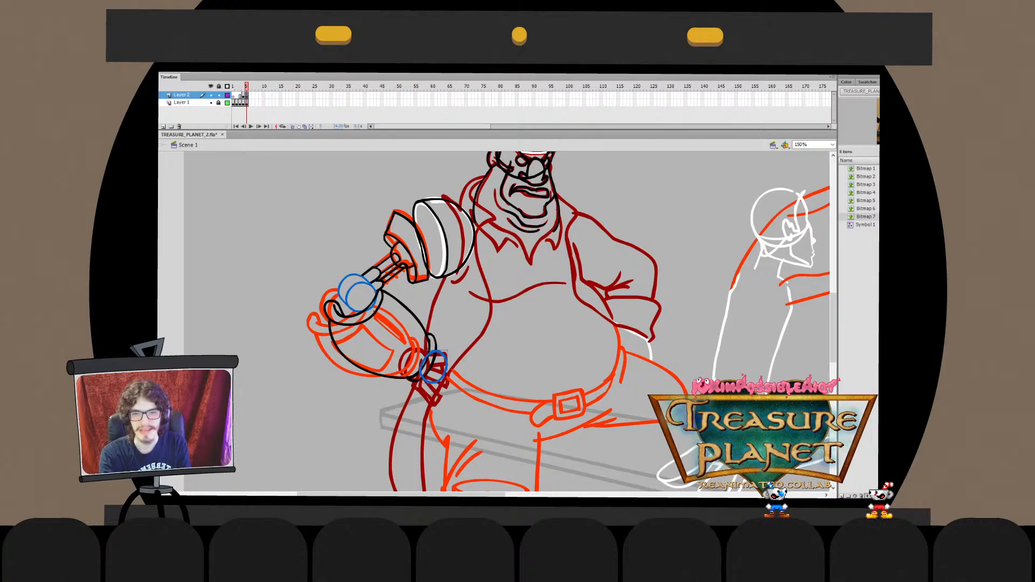
double_click(443, 357)
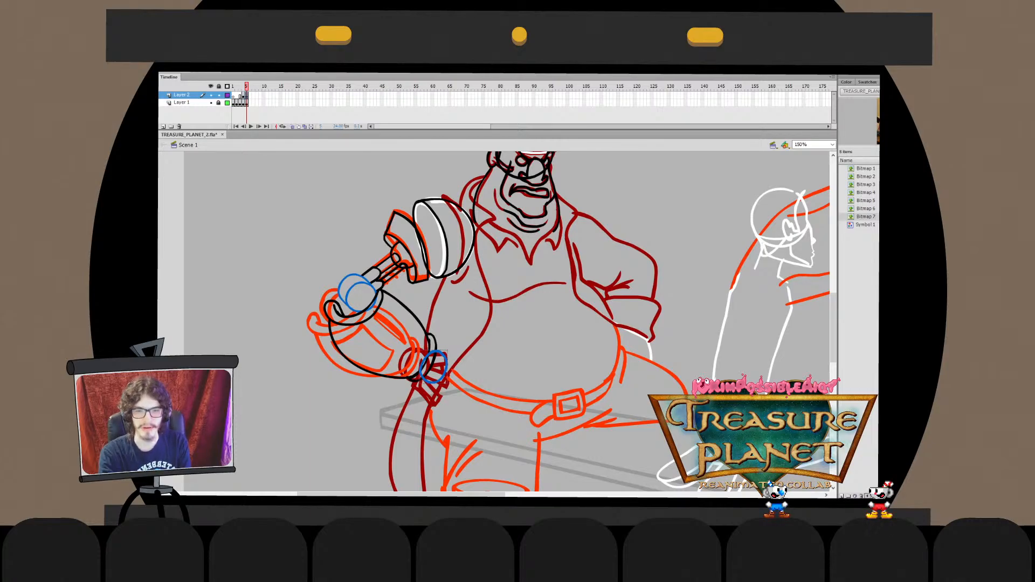
key("ctrl+e")
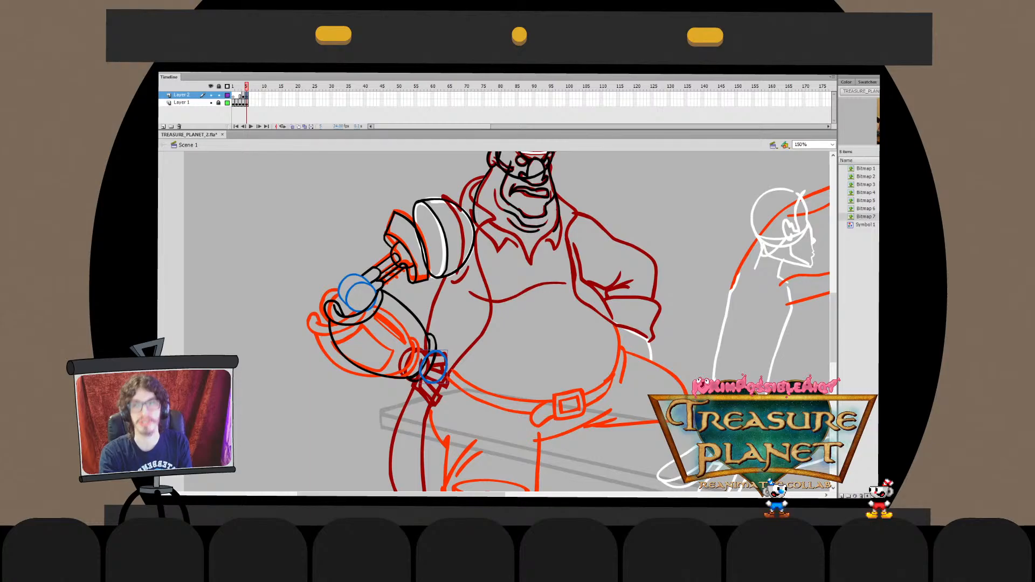
scroll(494, 322, "down", 1)
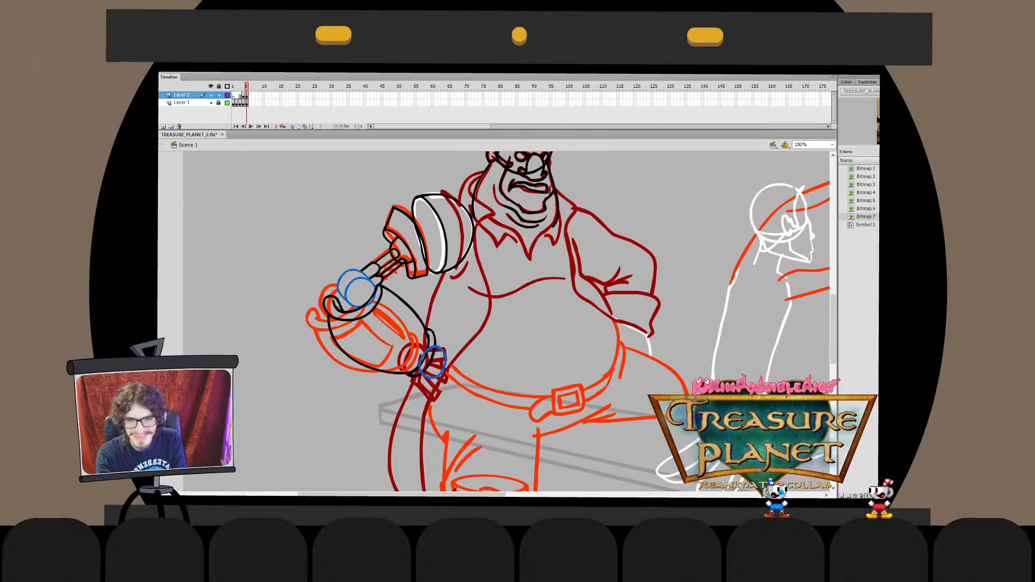
key("Delete")
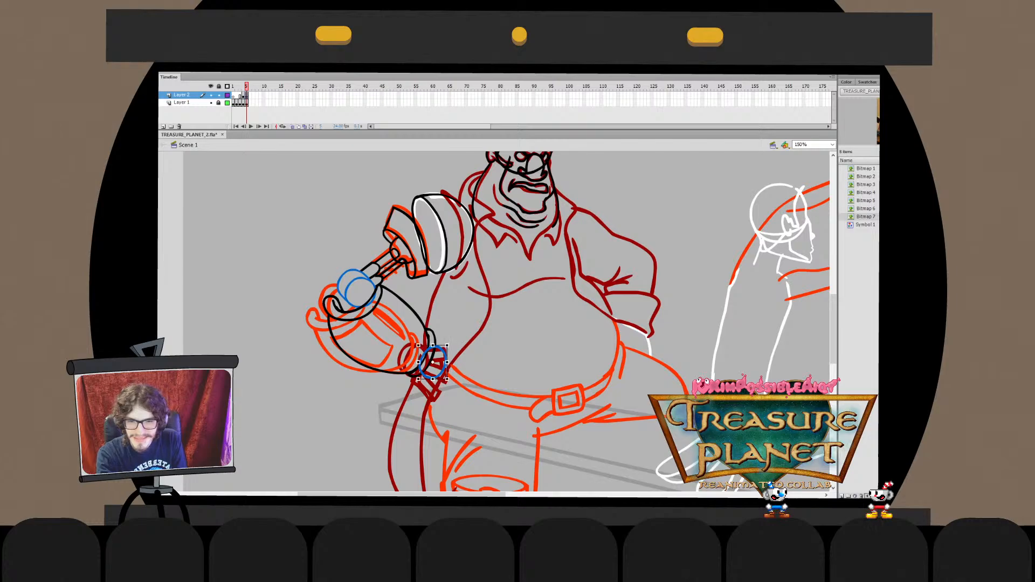
double_click(438, 360)
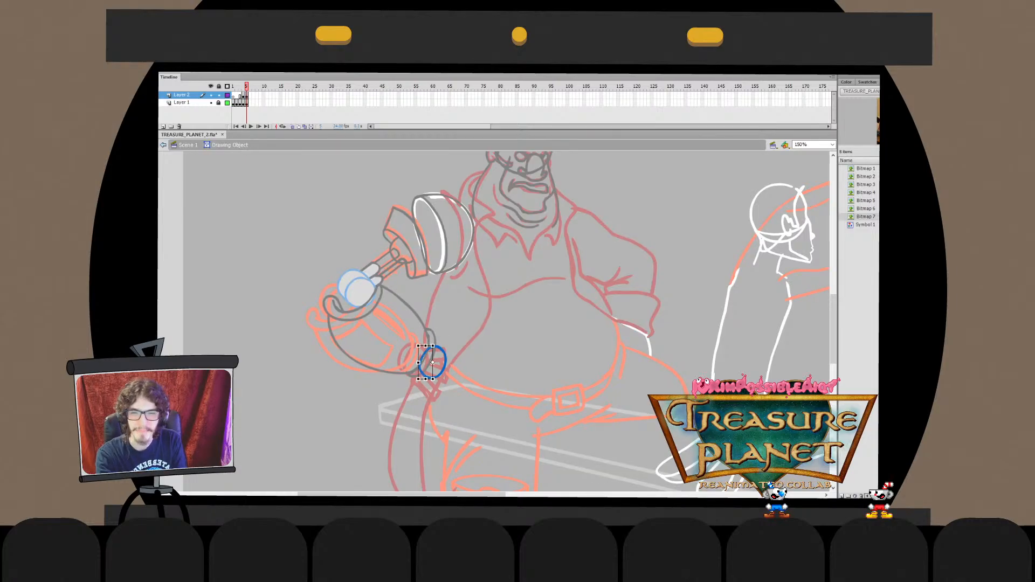
left_click_drag(418, 362, 415, 362)
double_click(411, 362)
double_click(415, 362)
mouse_move(461, 332)
left_mouse_down()
mouse_move(435, 389)
mouse_move(446, 377)
left_mouse_up()
double_click(435, 389)
key("ctrl+shift+a")
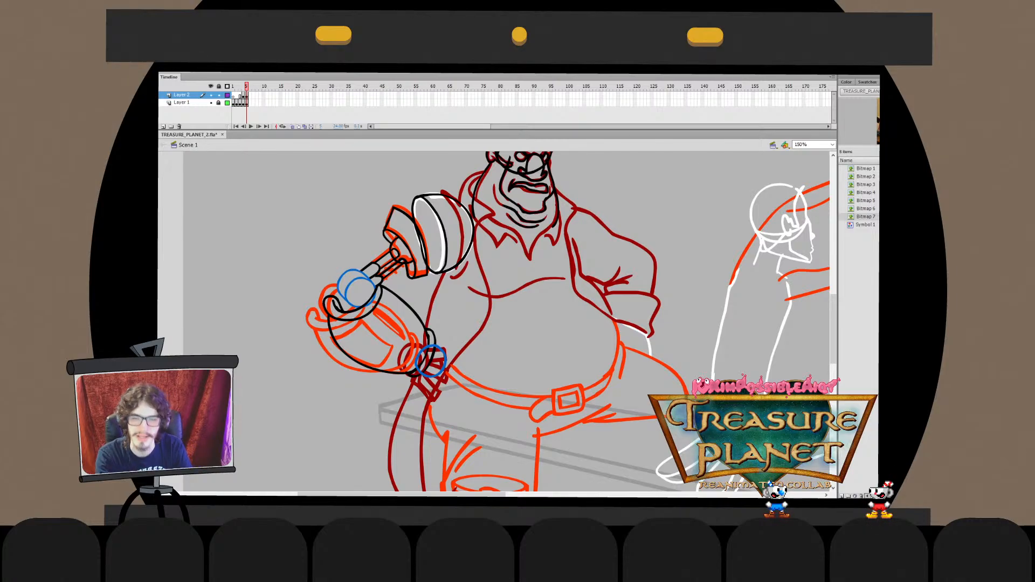
Draw a narrow slanted segment in straight blue lines across the wrist circle, following the dark red sketch
left_click(210, 103)
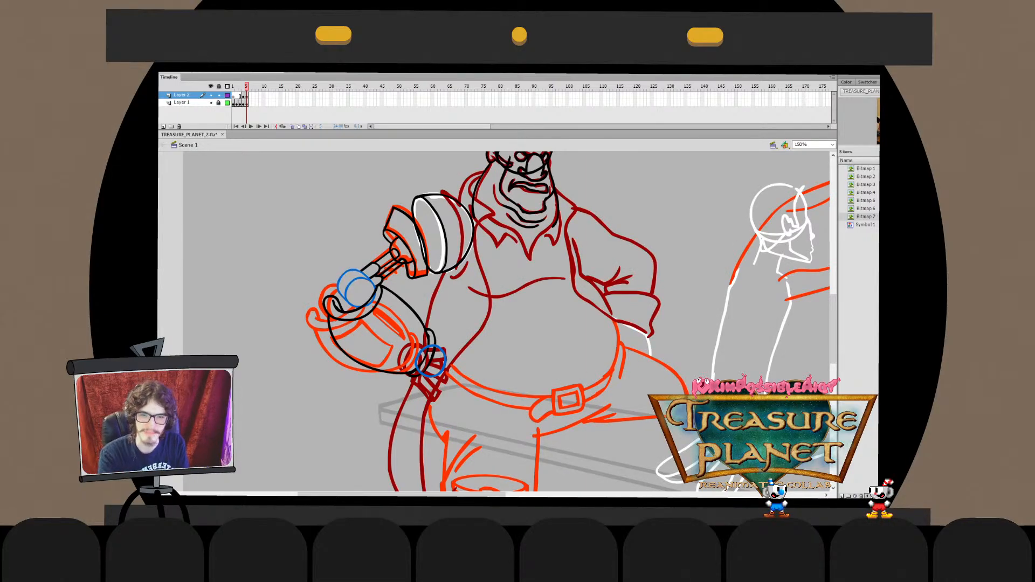
mouse_move(444, 350)
left_mouse_down()
mouse_move(430, 367)
mouse_move(439, 347)
left_mouse_up()
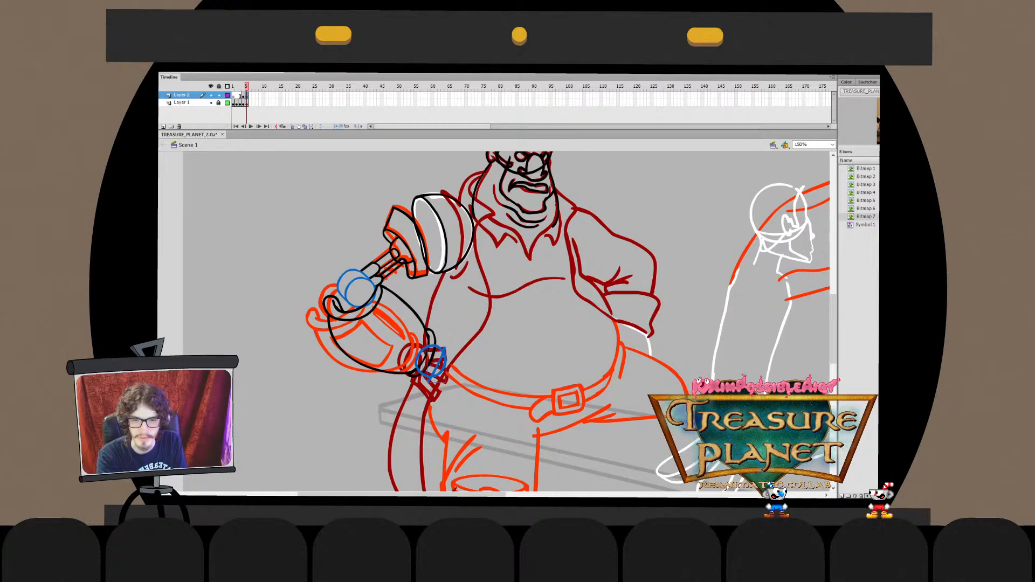
key("ctrl+z")
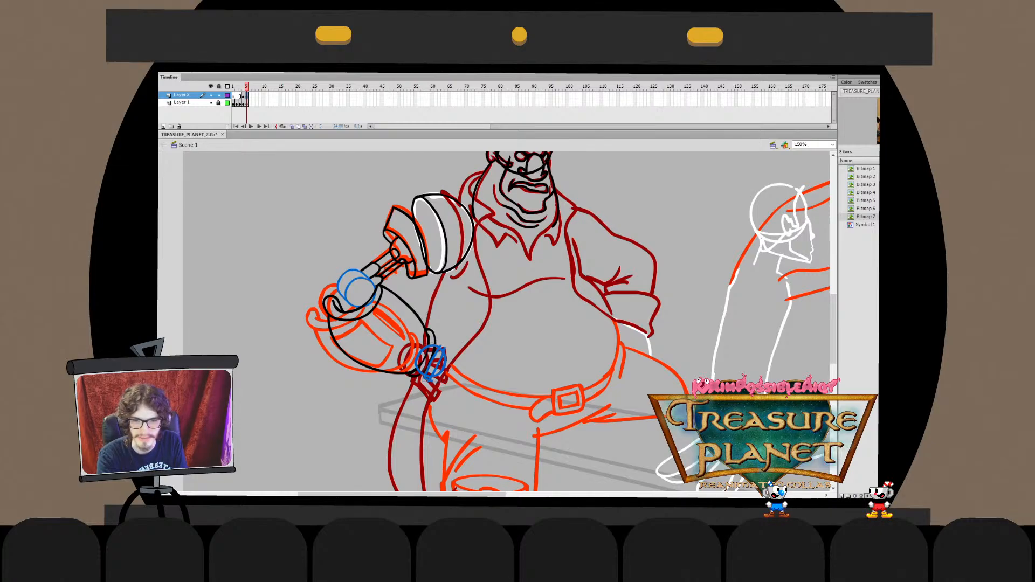
mouse_move(438, 348)
left_mouse_down()
mouse_move(425, 384)
mouse_move(453, 320)
mouse_move(448, 346)
left_mouse_up()
key("ctrl+z")
key("ctrl+z")
key("ctrl+z")
double_click(434, 360)
double_click(456, 324)
key("ctrl+z")
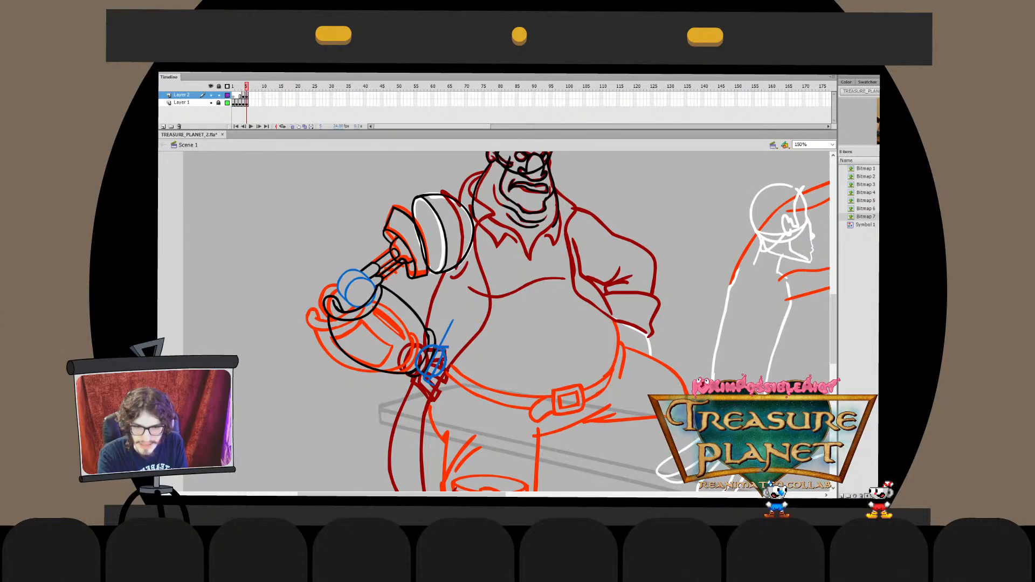
Delete the overshooting line ends of the blue wrist segment inside its drawing object and return to the scene
double_click(443, 342)
key("Delete")
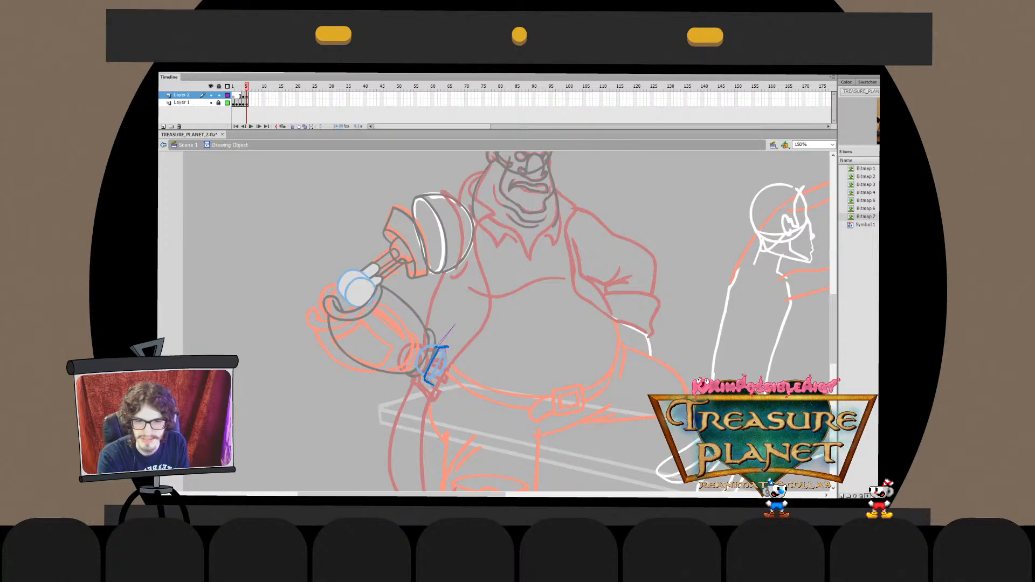
key("ctrl+e")
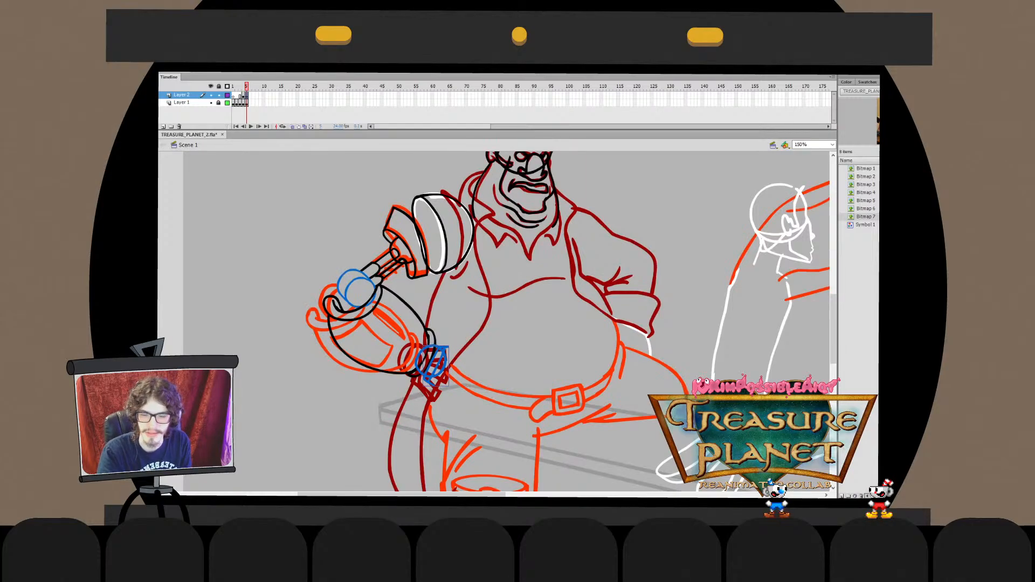
double_click(439, 359)
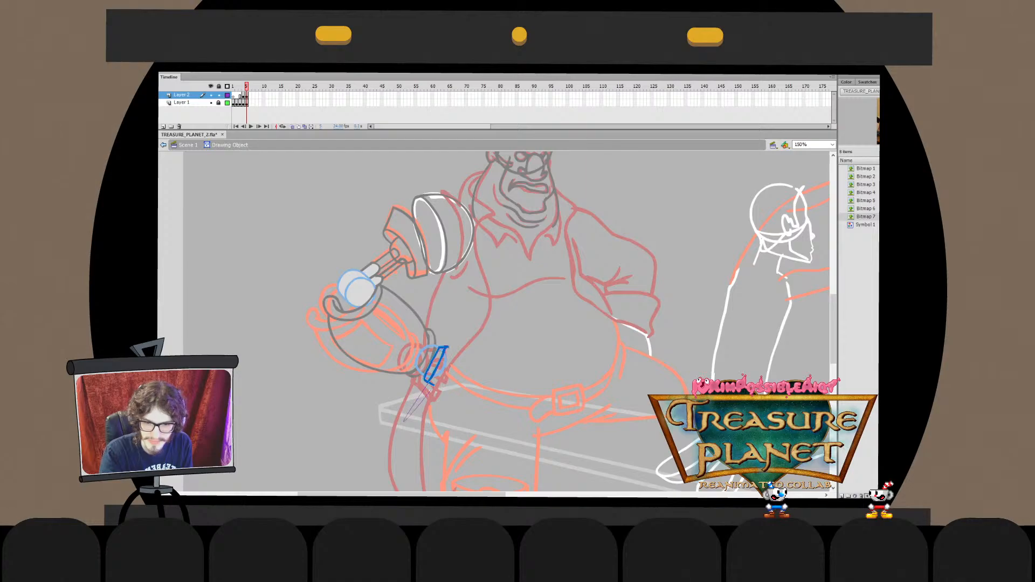
key("ctrl+e")
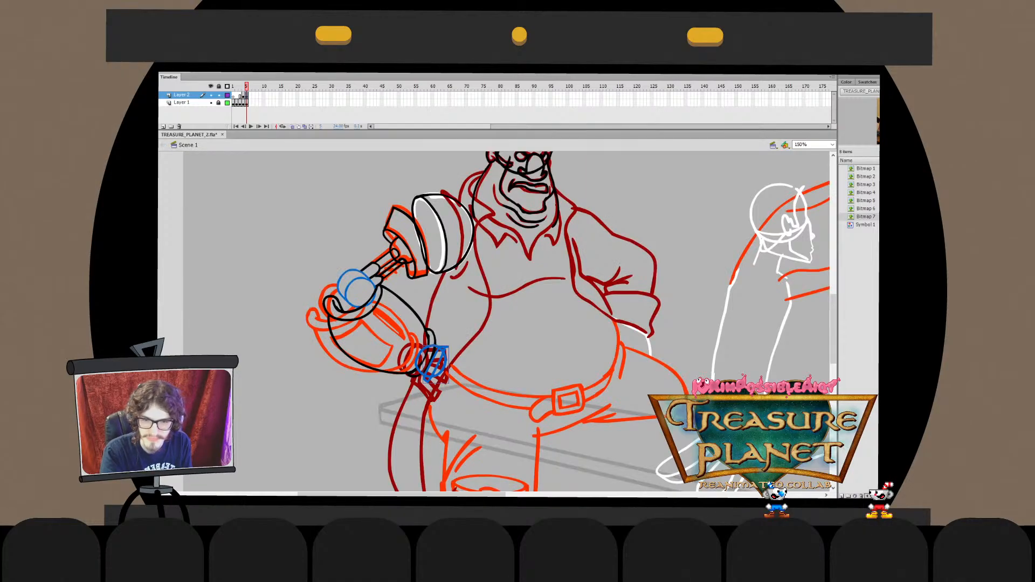
Rework the blue wrist segment's lines inside its drawing object, removing surplus line ends, and return to the scene
double_click(439, 359)
left_click_drag(447, 346, 464, 296)
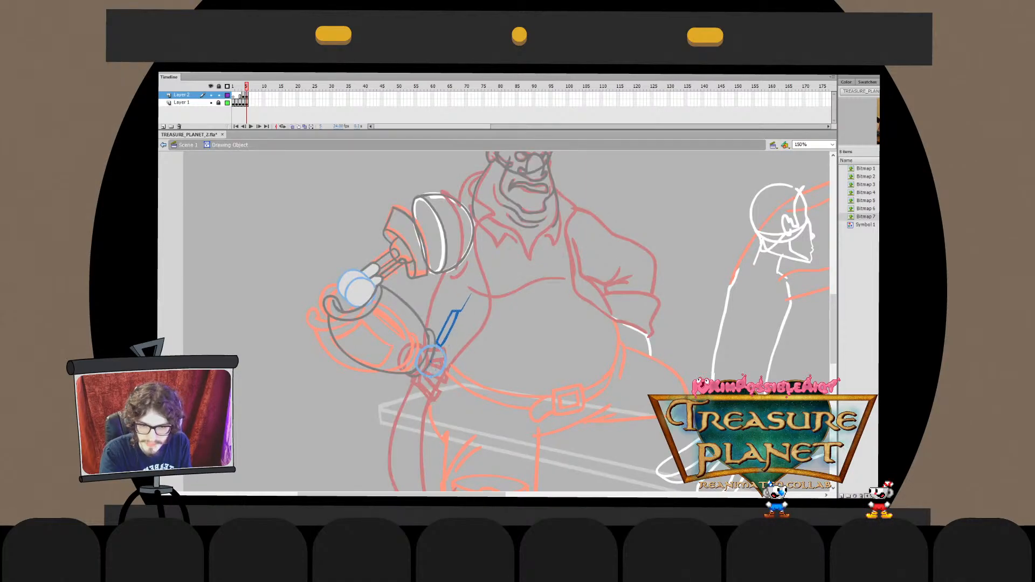
key("ctrl+z")
mouse_move(427, 380)
left_mouse_down()
mouse_move(462, 296)
mouse_move(438, 365)
left_mouse_up()
key("ctrl+z")
key("Delete")
key("ctrl+e")
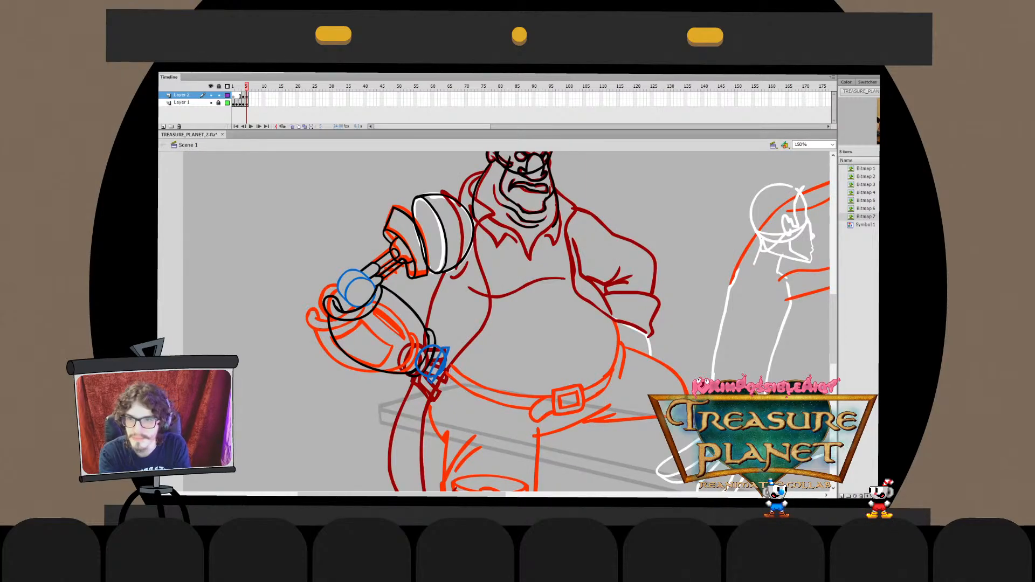
Hide and reshow both layers to check the drawing, and slightly adjust the size of the blue wrist segment
left_click(210, 95)
left_click(211, 102)
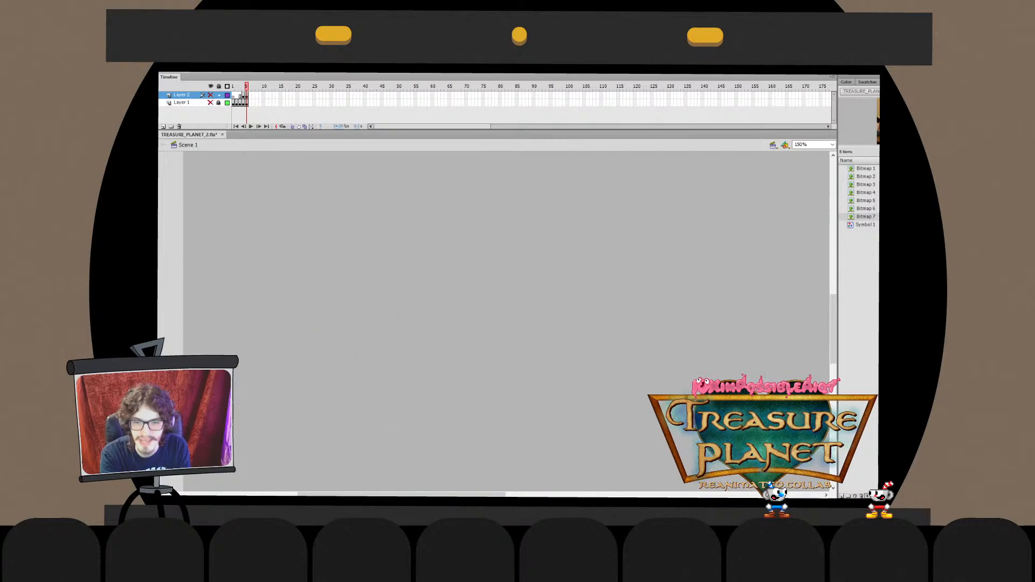
left_click(211, 95)
left_click(211, 103)
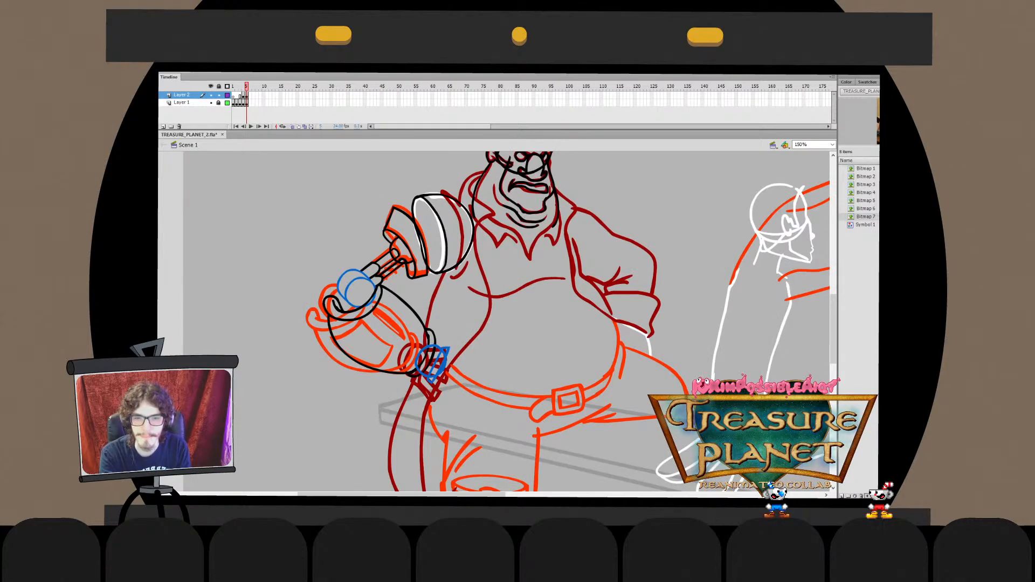
key("q")
left_click_drag(452, 353, 450, 346)
key("b")
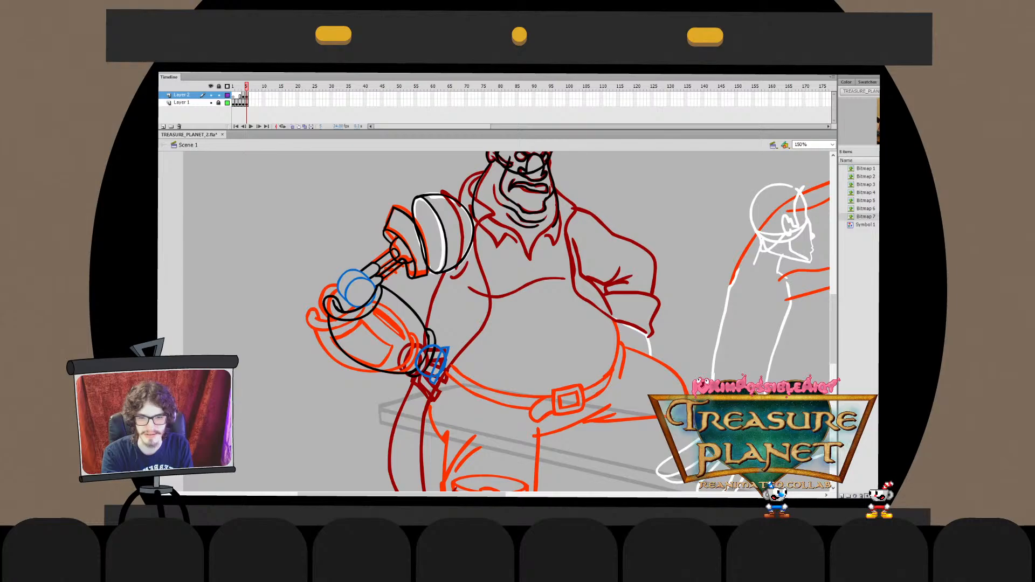
Draw a second narrow blue segment extending diagonally down from the wrist circle, undoing the misplaced strokes
left_click_drag(437, 384, 445, 396)
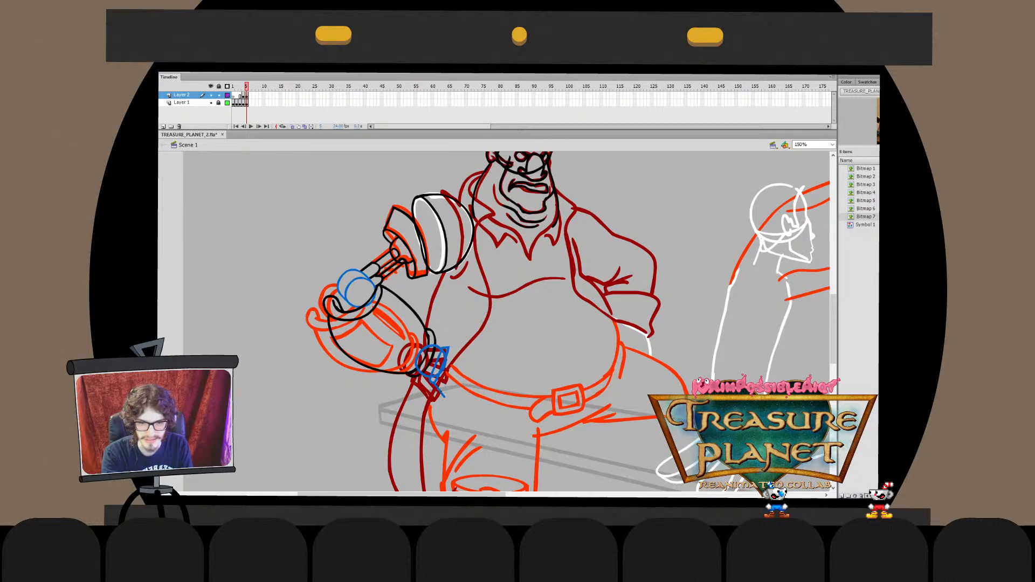
key("ctrl+z")
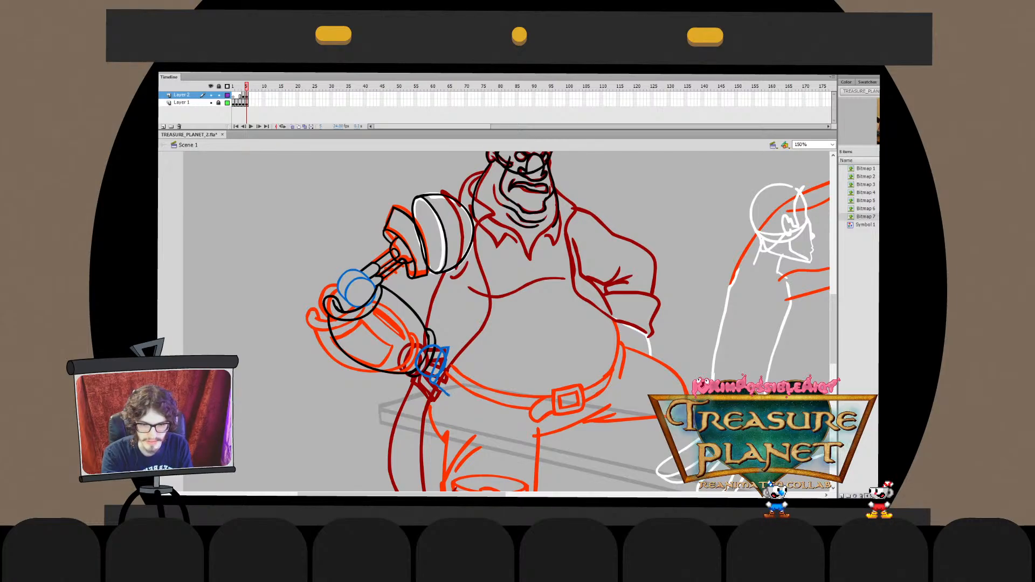
key("ctrl+z")
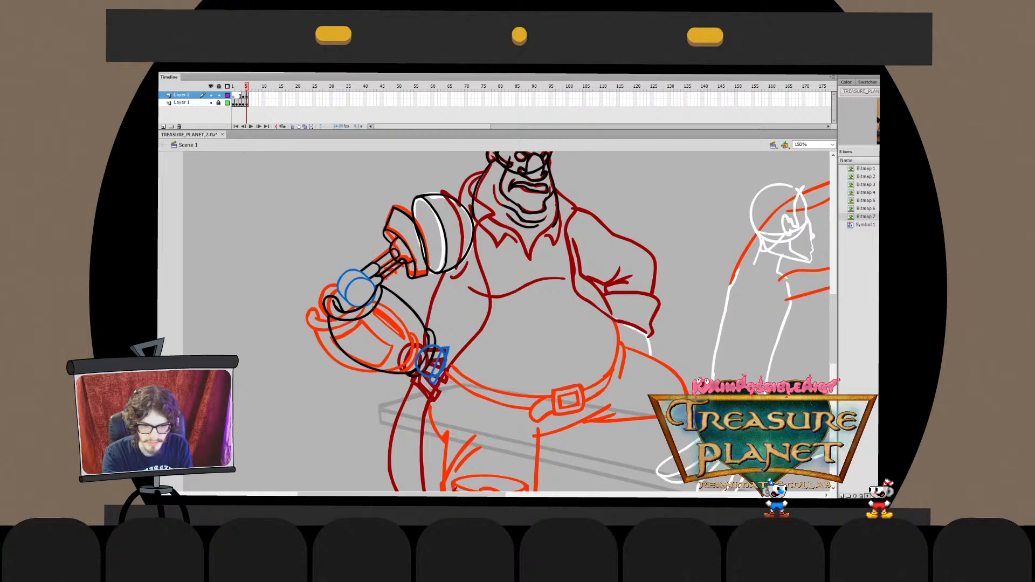
left_click_drag(438, 385, 443, 403)
key("ctrl+z")
key("ctrl+z")
key("ctrl+z")
key("q")
key("ctrl+shift+a")
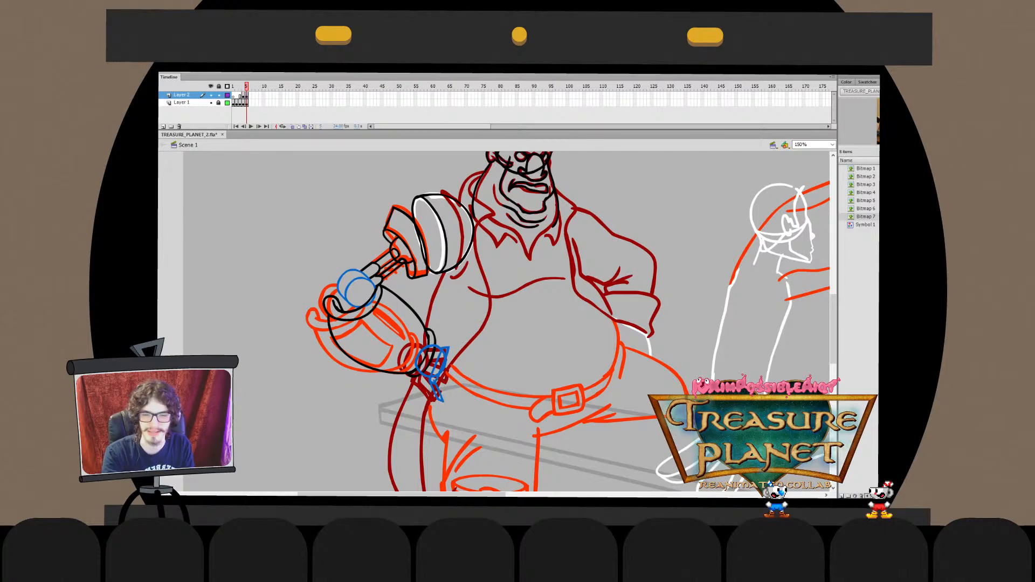
Extend the tip of the lower blue segment and draw a blue arc beside the wrist segments toward the belly
double_click(436, 390)
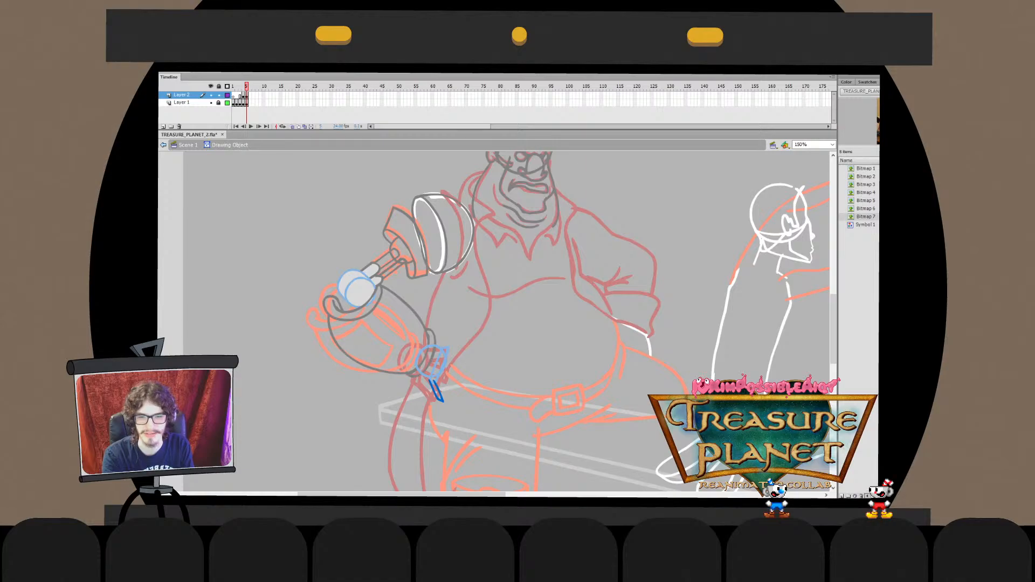
key("ctrl+e")
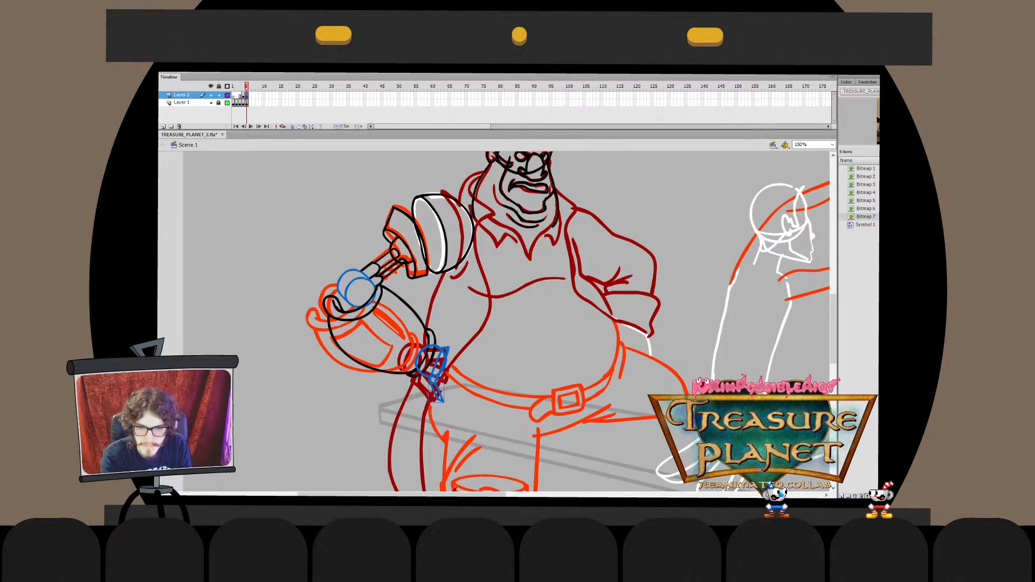
left_click(436, 390)
mouse_move(444, 402)
left_mouse_down()
mouse_move(461, 345)
mouse_move(463, 376)
mouse_move(446, 407)
left_mouse_up()
key("n")
key("ctrl+z")
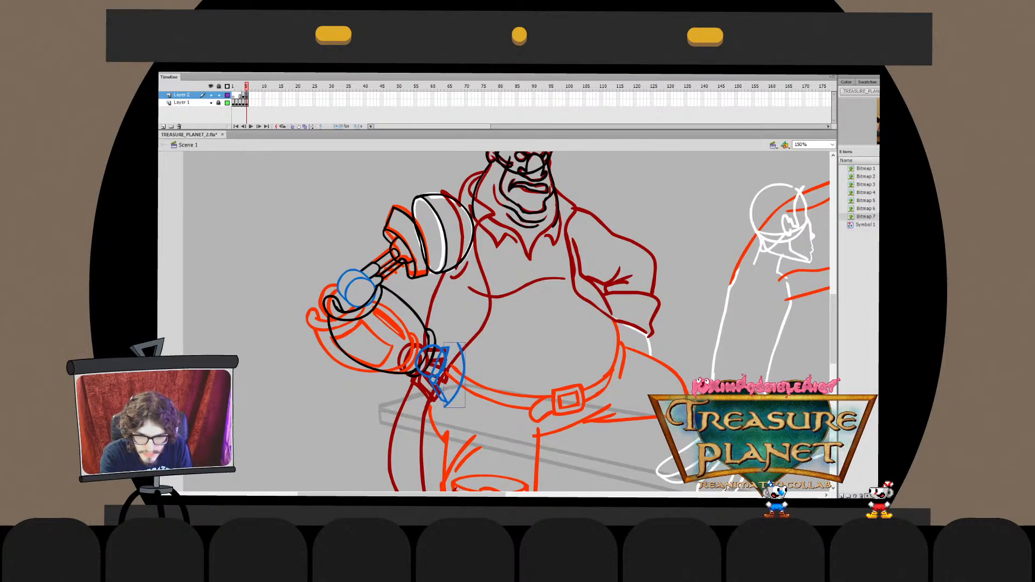
Redraw the blue arc beside the wrist segments and add the lower edge line inside its drawing object, returning to the scene
key("ctrl+z")
left_click_drag(462, 346, 445, 405)
key("ctrl+z")
left_click_drag(462, 346, 445, 407)
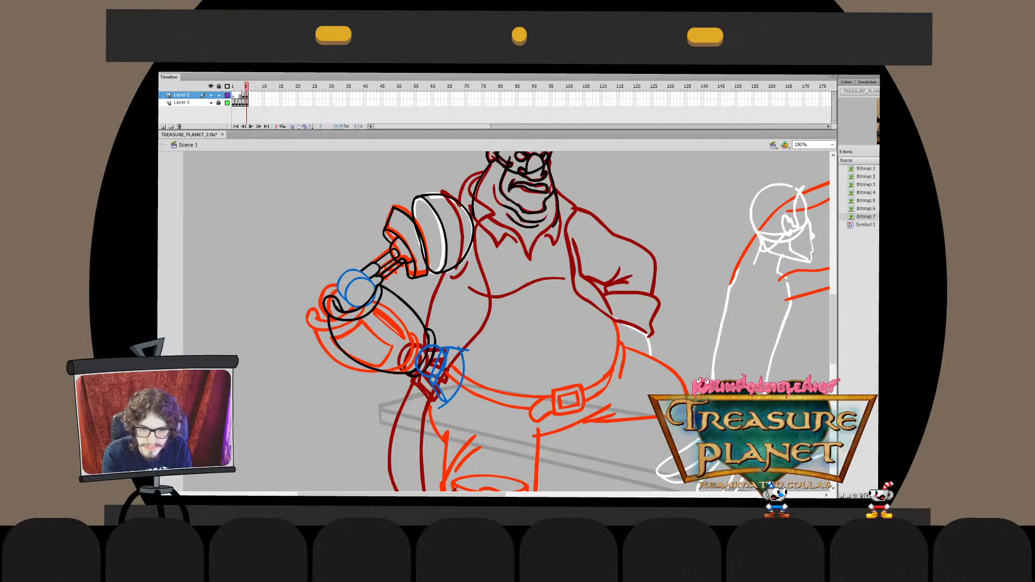
double_click(458, 349)
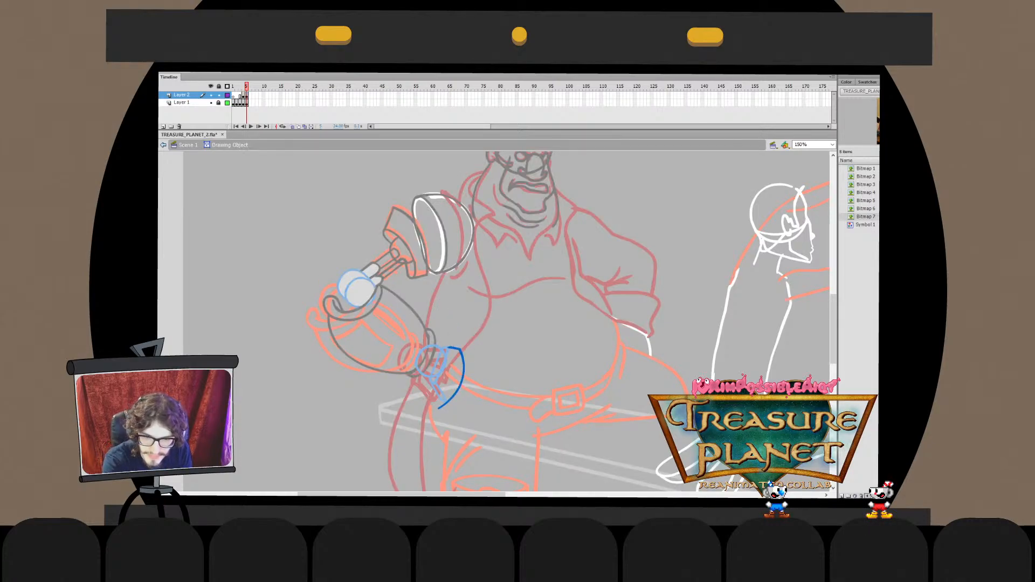
left_click_drag(430, 378, 444, 403)
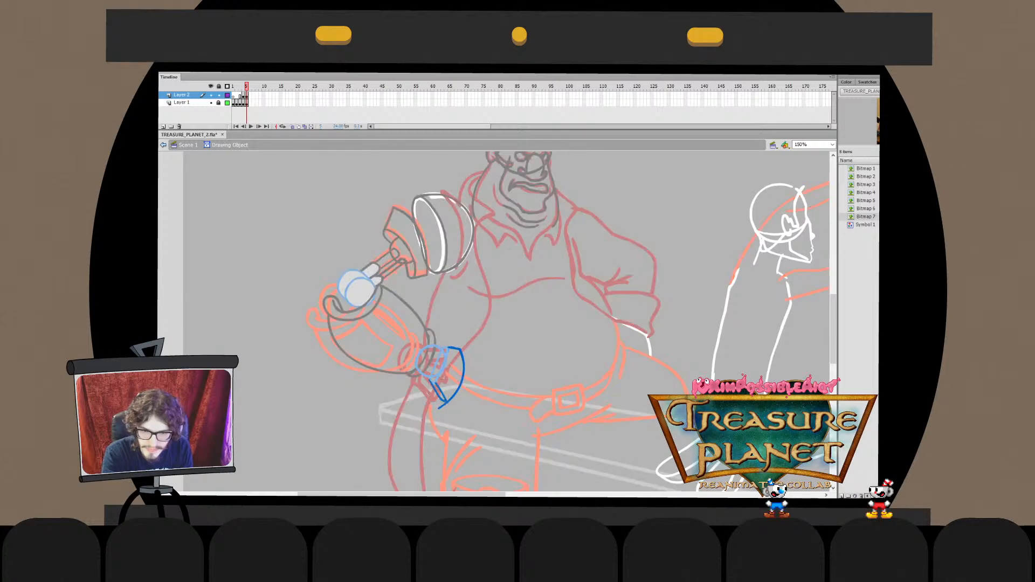
key("ctrl+e")
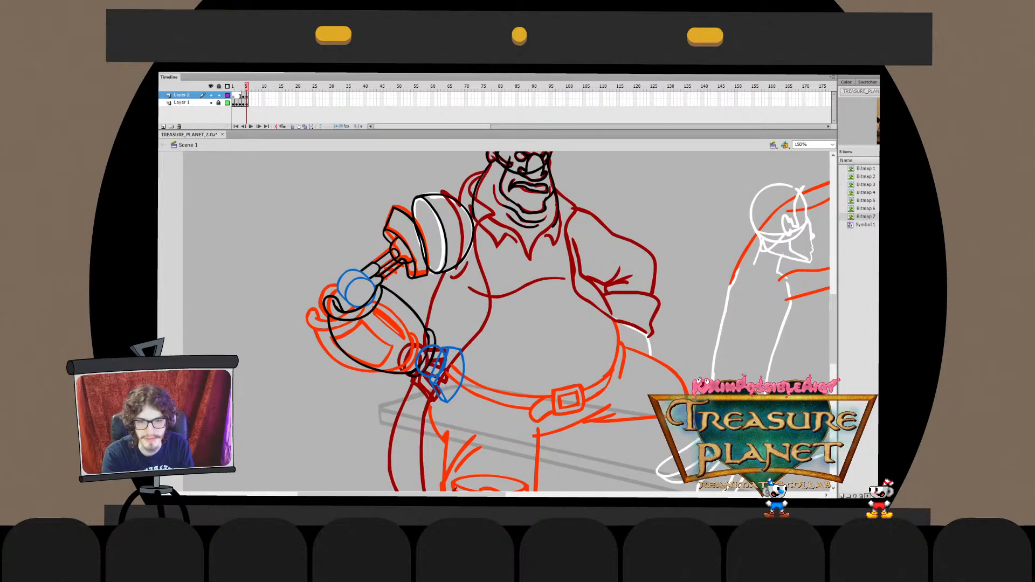
Draw a lower diagonal dividing line across the blue hand outline, undoing misplaced strokes, and slightly shrink the outline
left_click_drag(439, 376, 456, 402)
key("ctrl+z")
key("ctrl+z")
key("ctrl+z")
key("ctrl+z")
key("ctrl+z")
left_click_drag(445, 353, 477, 369)
key("ctrl+z")
key("ctrl+z")
key("q")
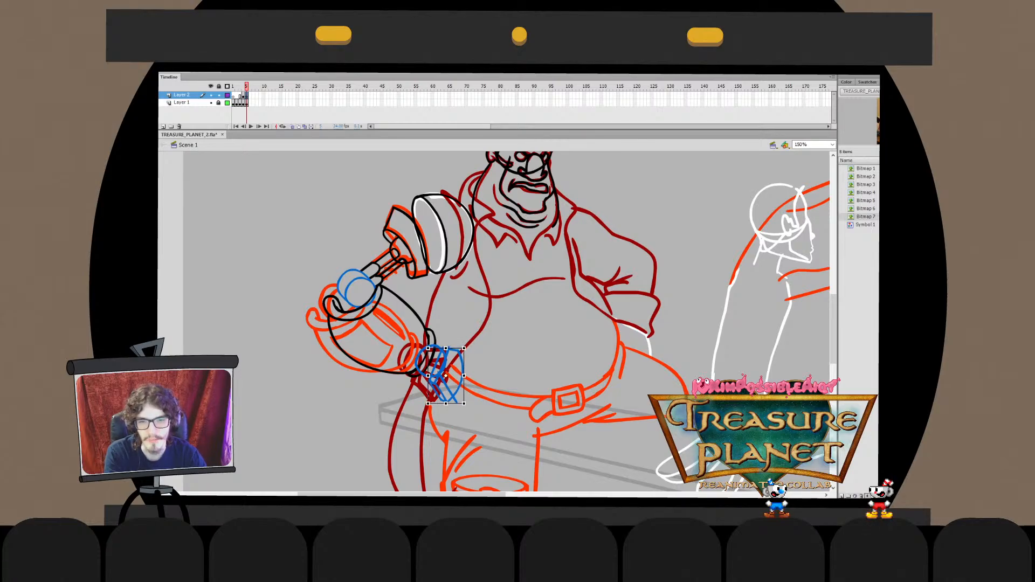
left_click_drag(465, 346, 462, 349)
key("b")
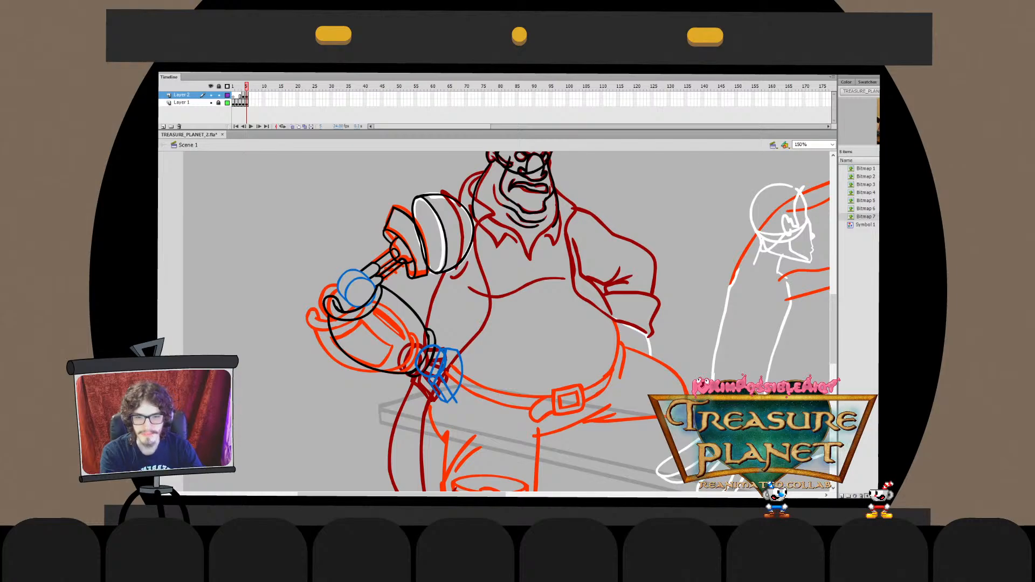
left_click(446, 386)
left_click(445, 376, "shift")
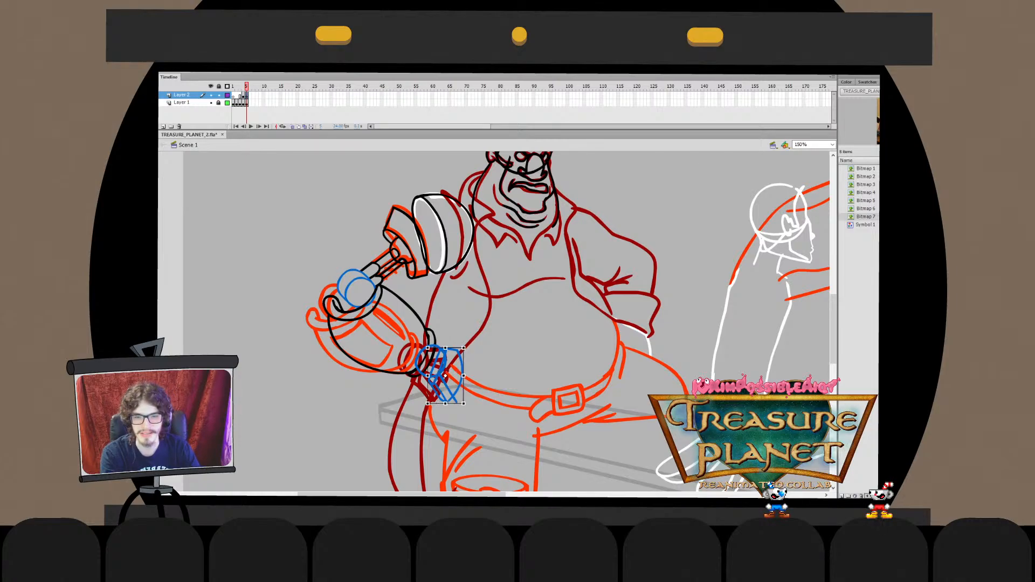
left_click_drag(445, 403, 445, 406)
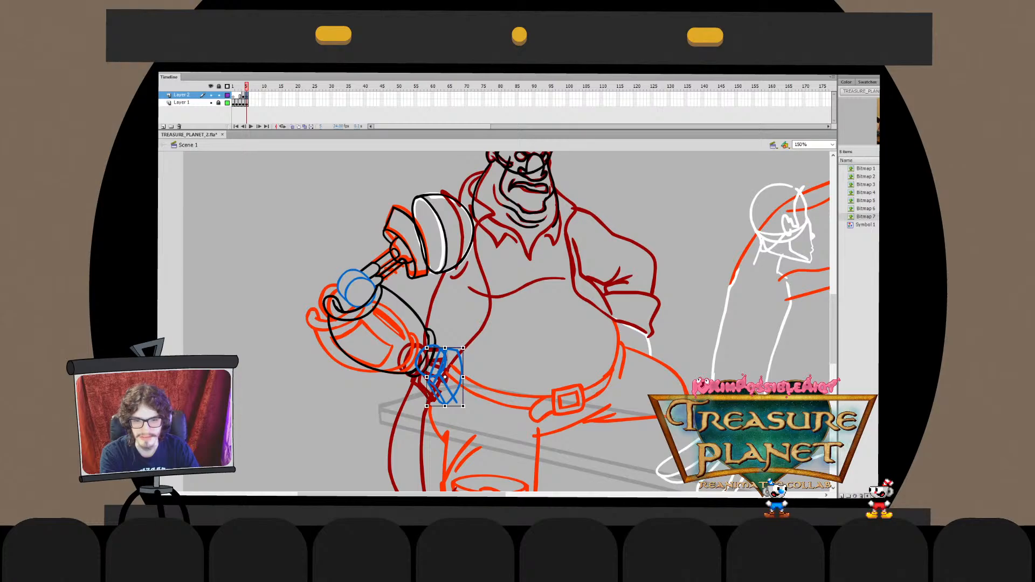
key("ctrl+z")
key("ctrl+z")
key("ctrl+z")
key("ctrl+z")
key("ctrl+z")
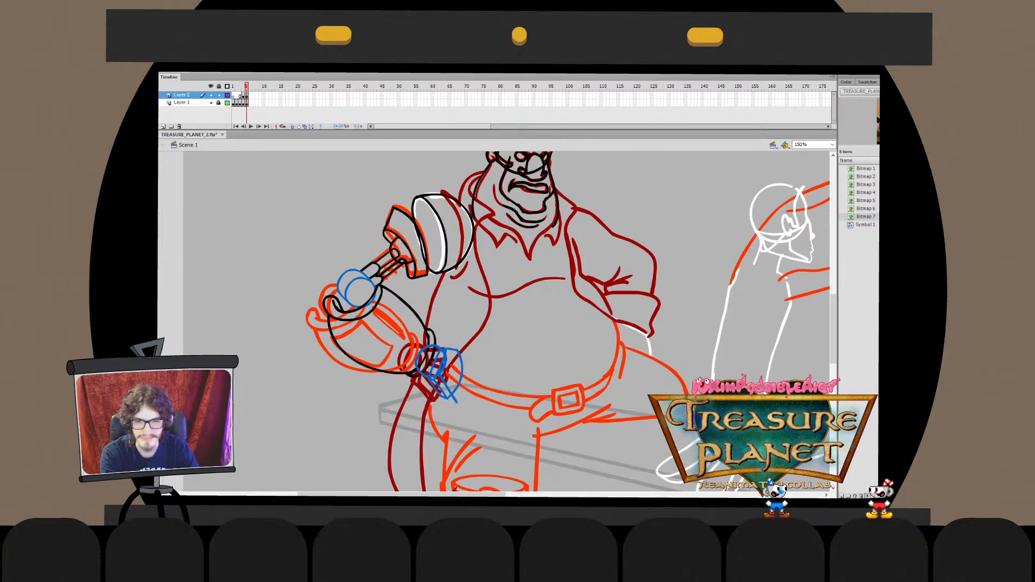
Draw the upper and middle blue dividing lines across the hand outline and nudge the middle one into place
key("ctrl+z")
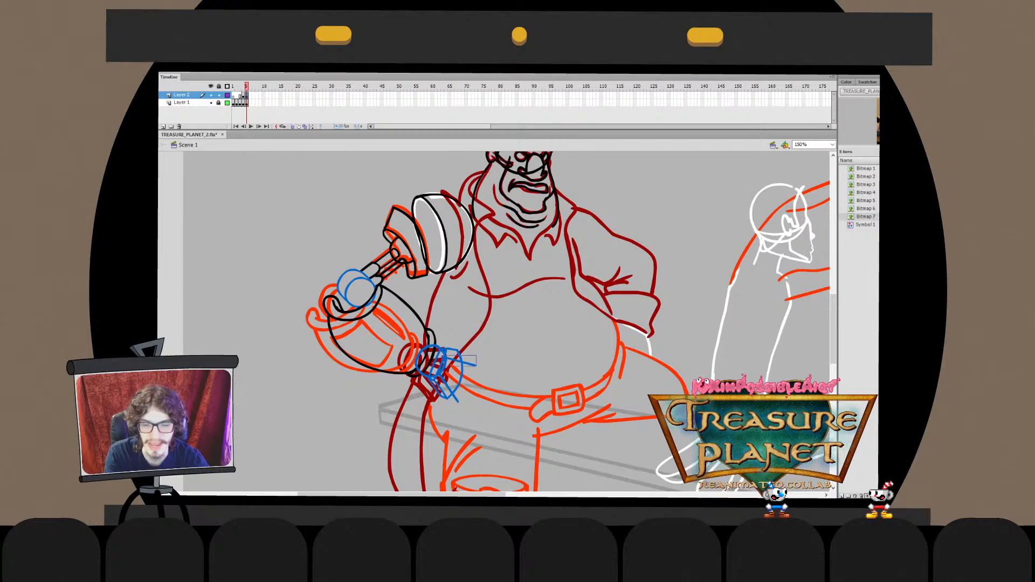
left_click(457, 360)
key("ctrl+z")
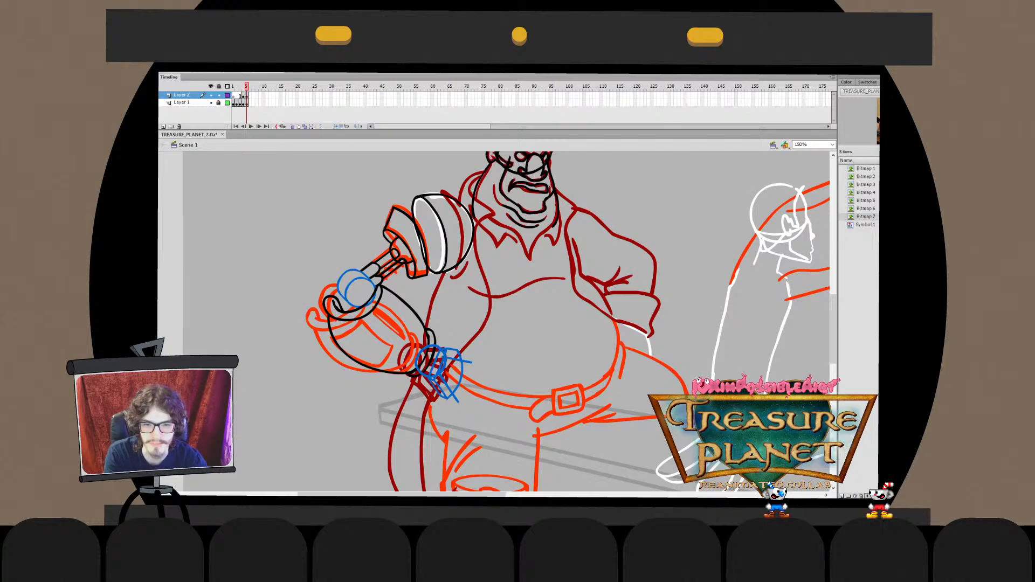
left_click(453, 377)
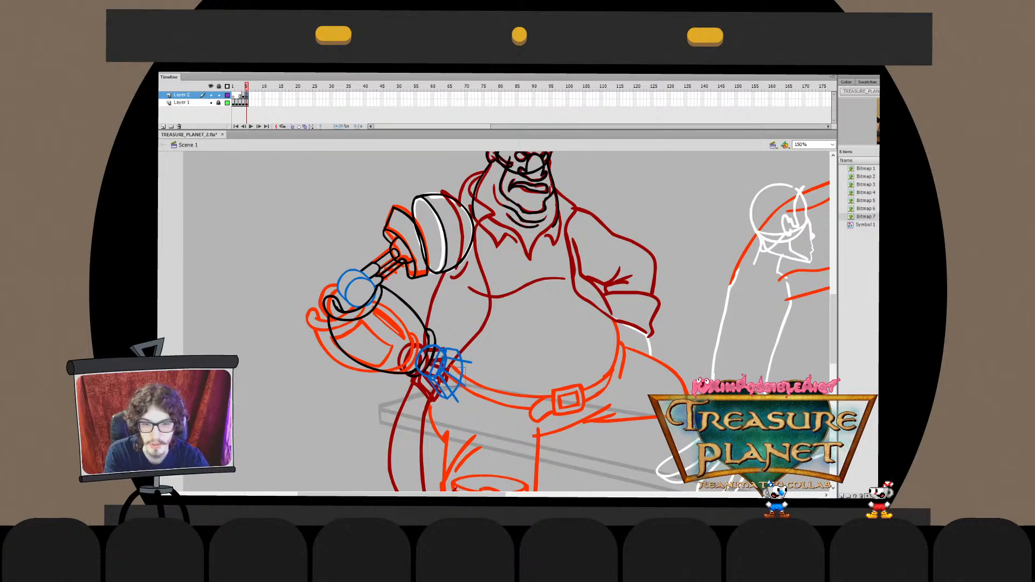
left_click_drag(452, 377, 459, 372)
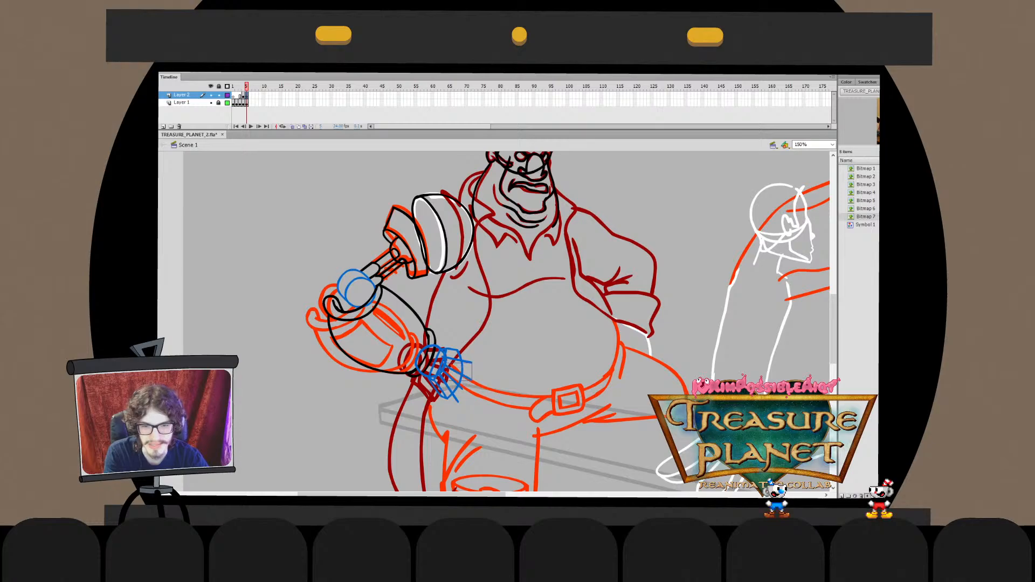
key("q")
left_click(451, 378)
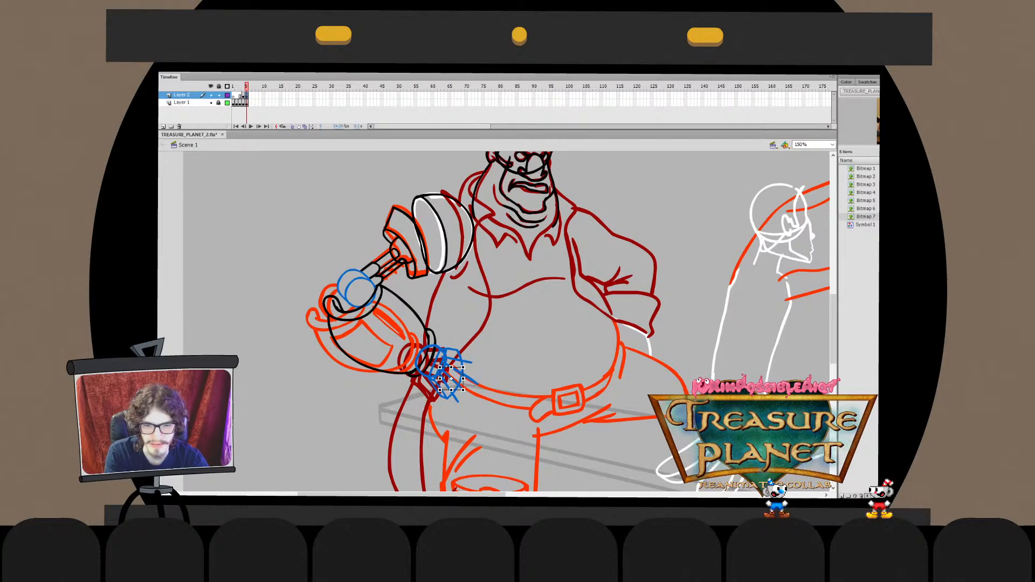
left_click_drag(451, 378, 452, 377)
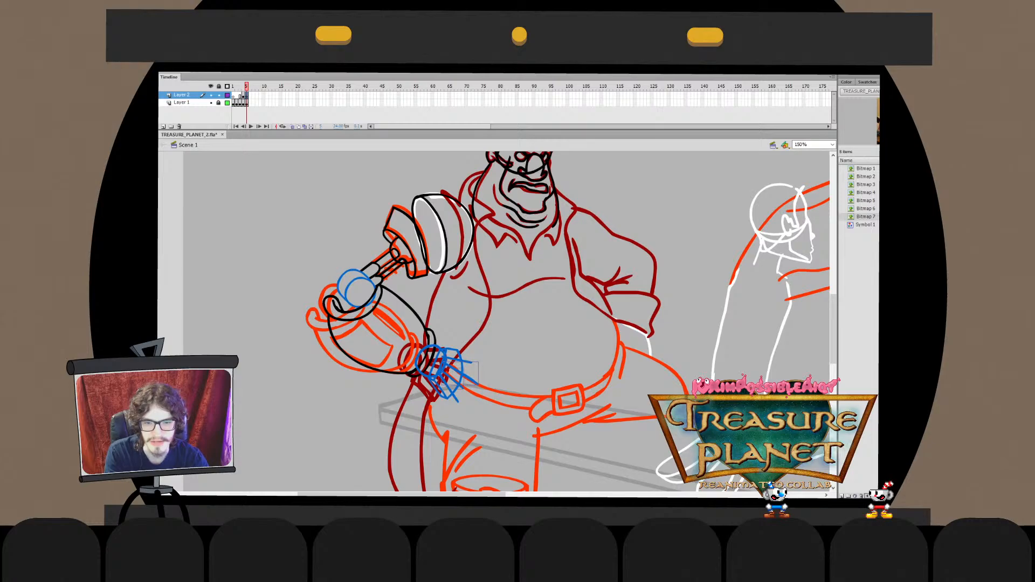
Move the dividing lines in place into the hand outline's drawing object, break them apart, and trim their overshooting ends
left_click(465, 360, "shift")
key("ctrl+x")
double_click(450, 391)
key("ctrl+shift+v")
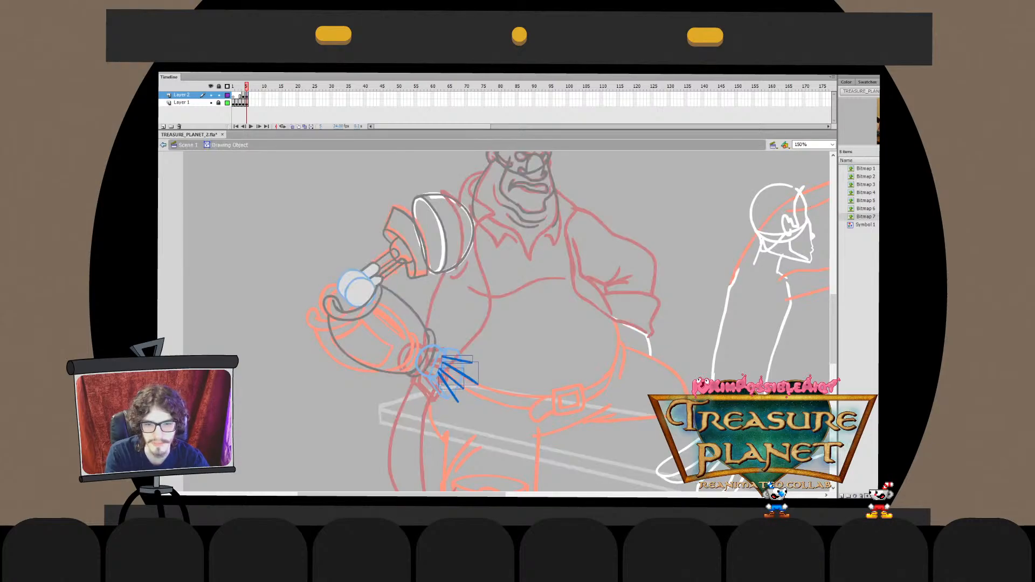
key("ctrl+b")
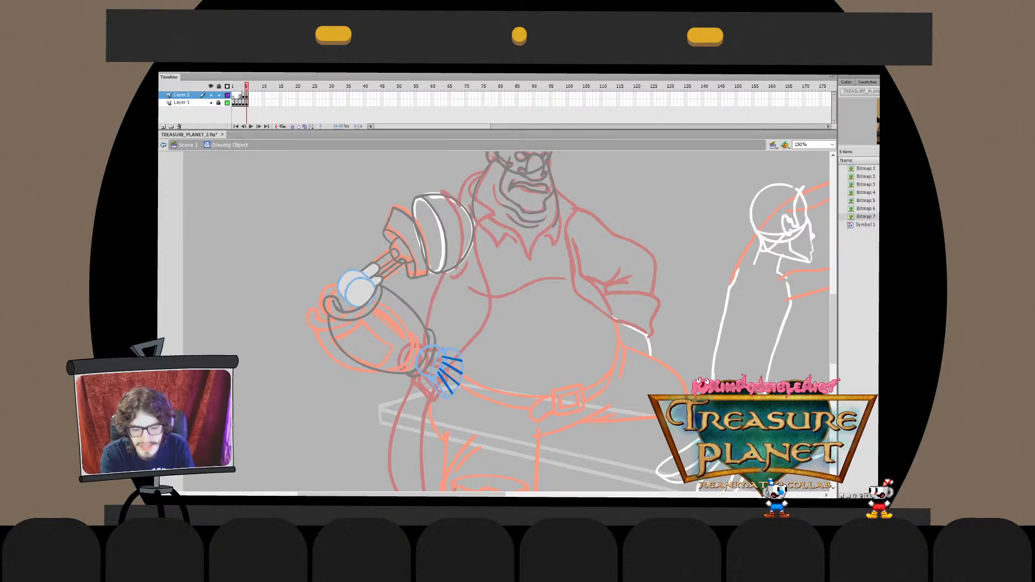
key("ctrl+e")
Pull the outer arc pieces away from the segmented hand outline inside its drawing object, undoing the misplaced moves
key("q")
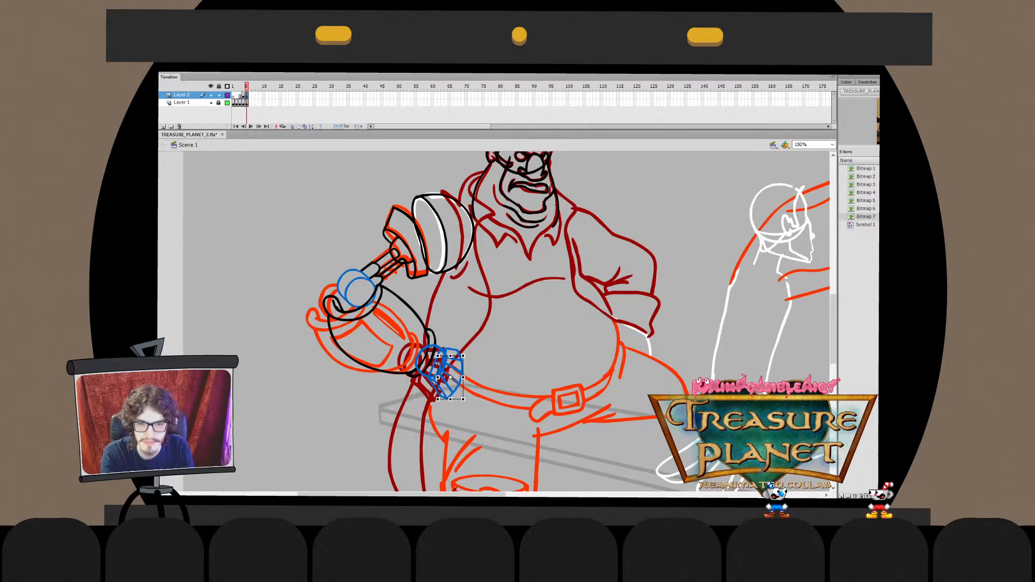
double_click(443, 372)
left_click(445, 378)
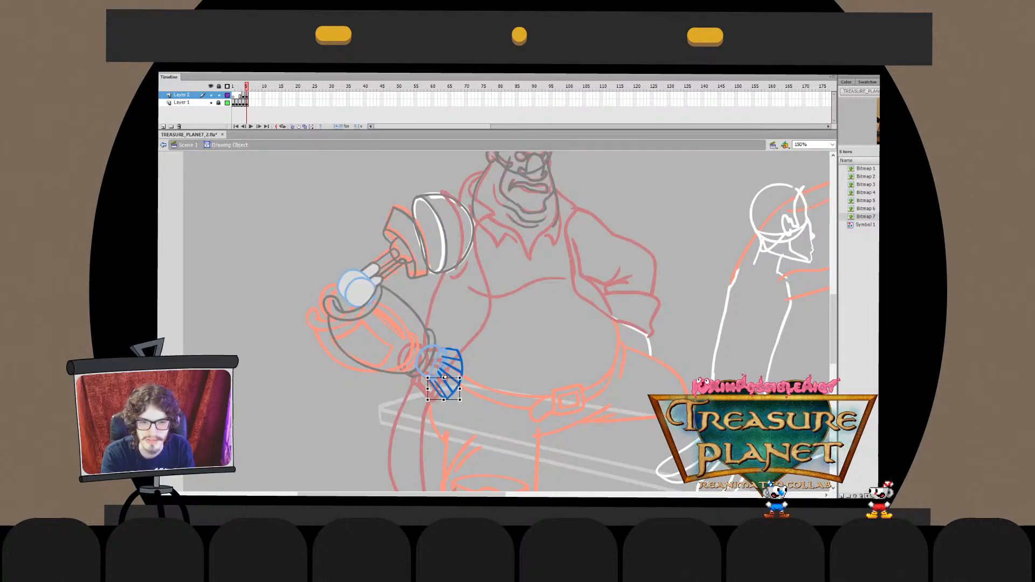
key("v")
left_click_drag(445, 380, 549, 489)
key("ctrl+z")
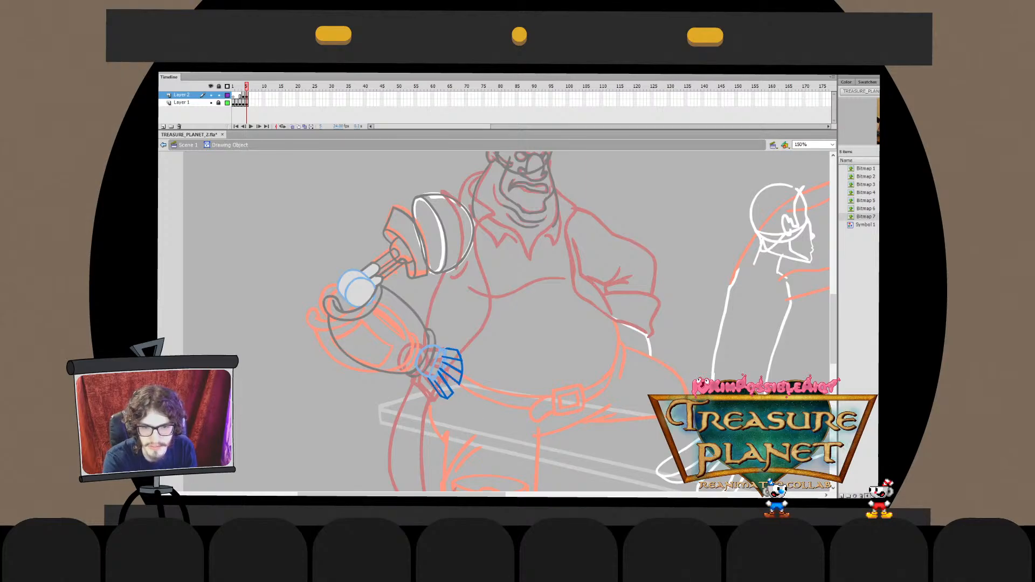
left_click_drag(455, 367, 597, 385)
key("ctrl+z")
key("ctrl+z")
key("ctrl+z")
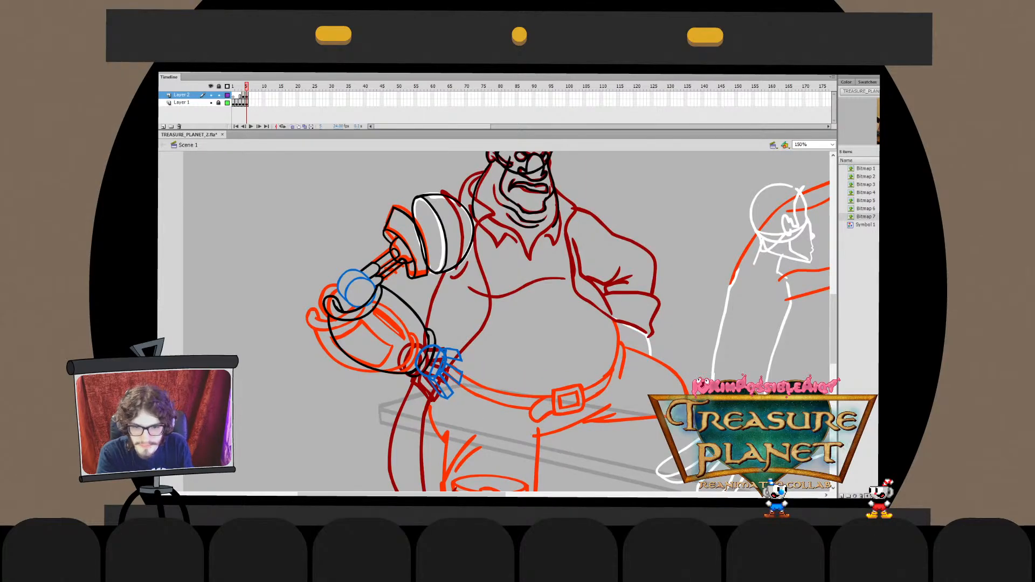
Redraw the blue arc across the outer ends of the hand segments and stretch it slightly downward
left_click_drag(465, 345, 439, 401)
key("q")
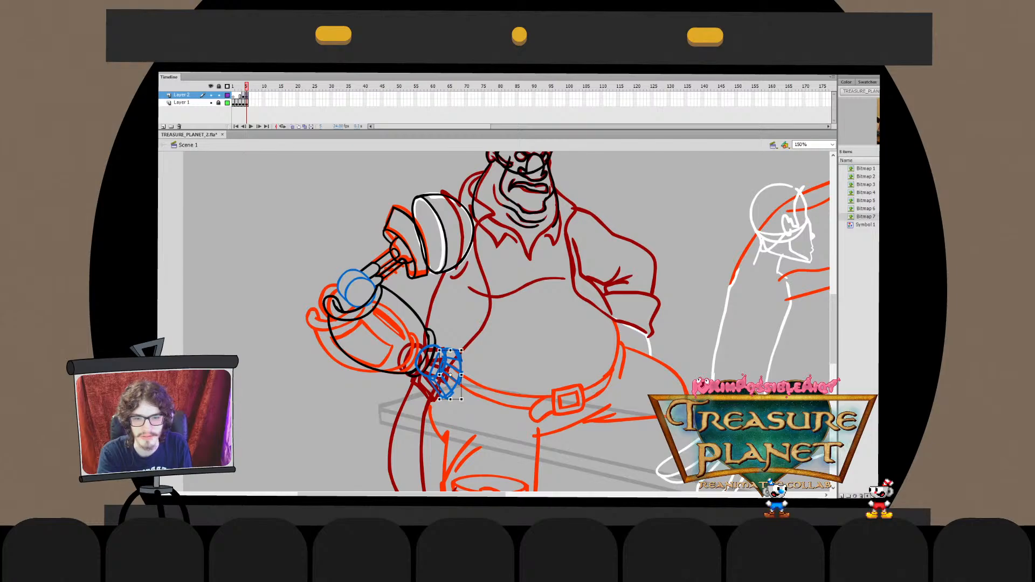
left_click_drag(450, 400, 450, 401)
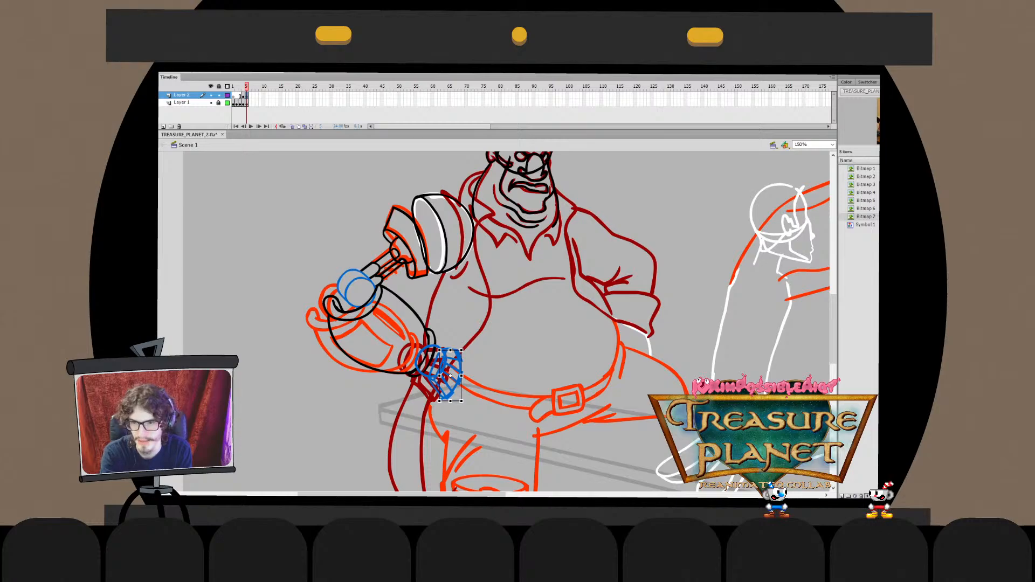
key("v")
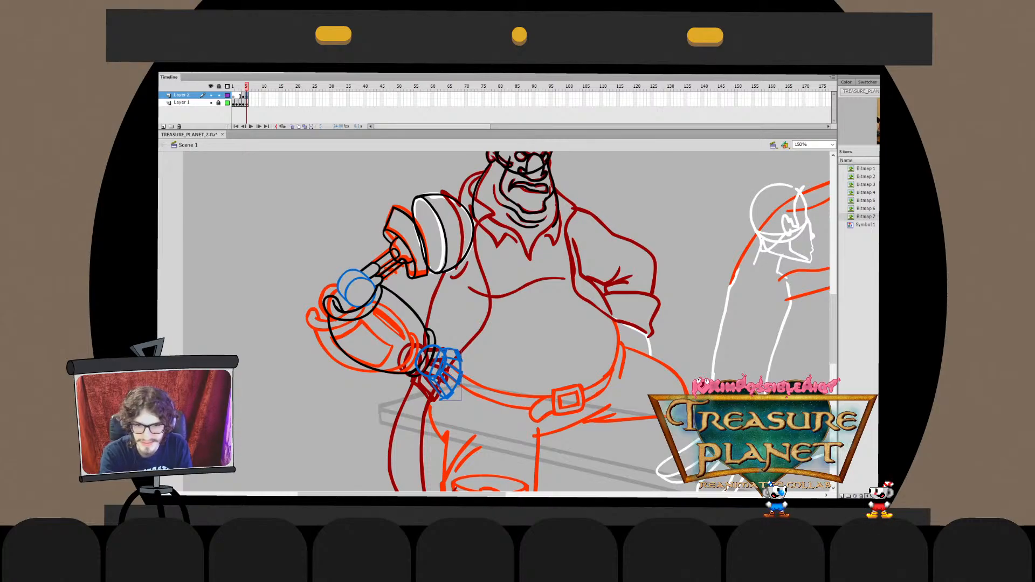
Draw a black arc across the finger ends, paste it in place into the hand's drawing object, and delete the surplus piece
key("b")
left_click_drag(456, 351, 440, 399)
key("v")
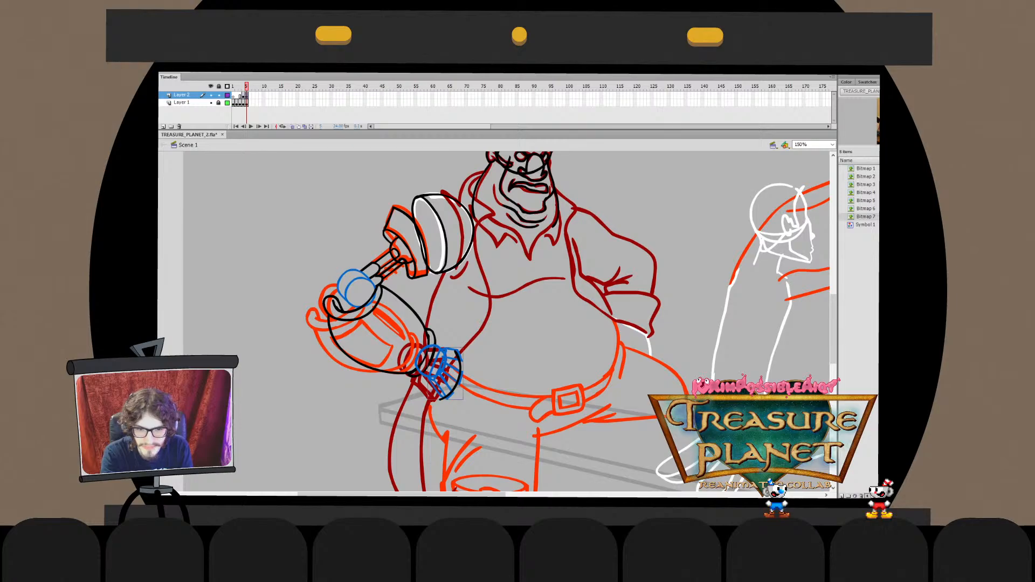
key("ctrl+x")
double_click(447, 372)
key("ctrl+shift+v")
left_click_drag(530, 271, 498, 302)
left_click(458, 373)
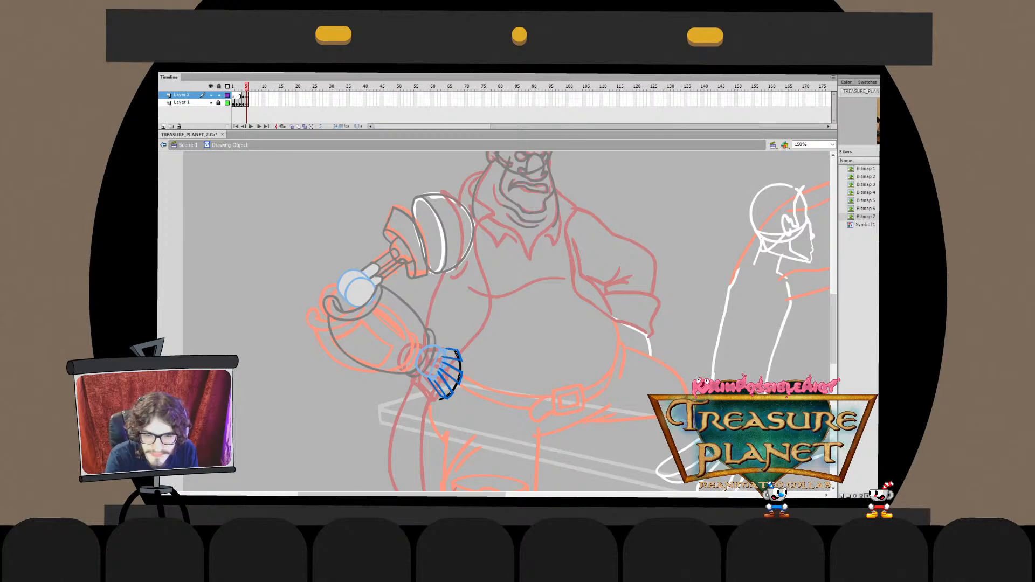
key("Delete")
key("ctrl+e")
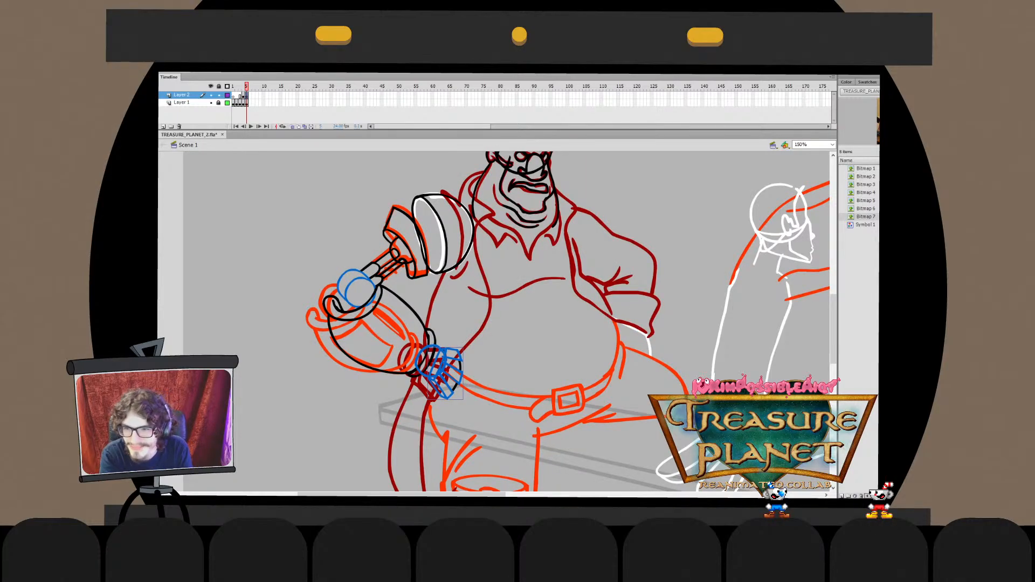
Check the hand segments' drawing object, and give the wrist circle a light fill inside its own drawing object
key("ctrl+e")
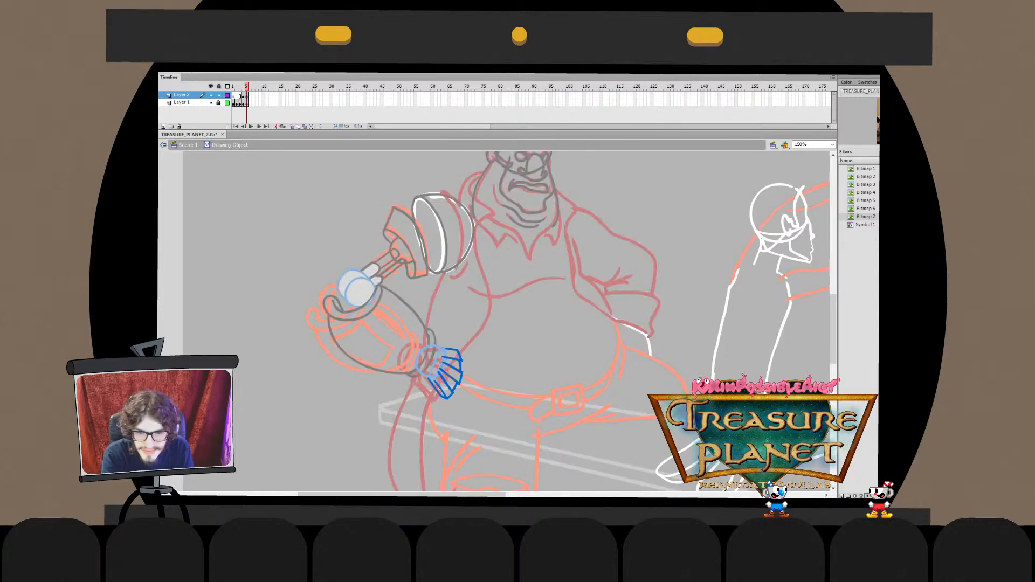
key("ctrl+e")
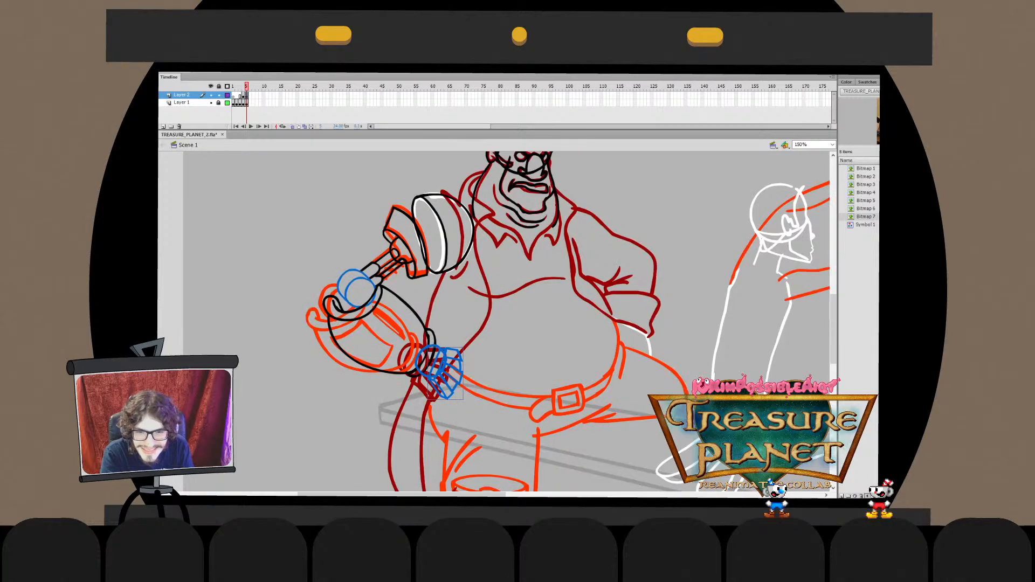
double_click(431, 375)
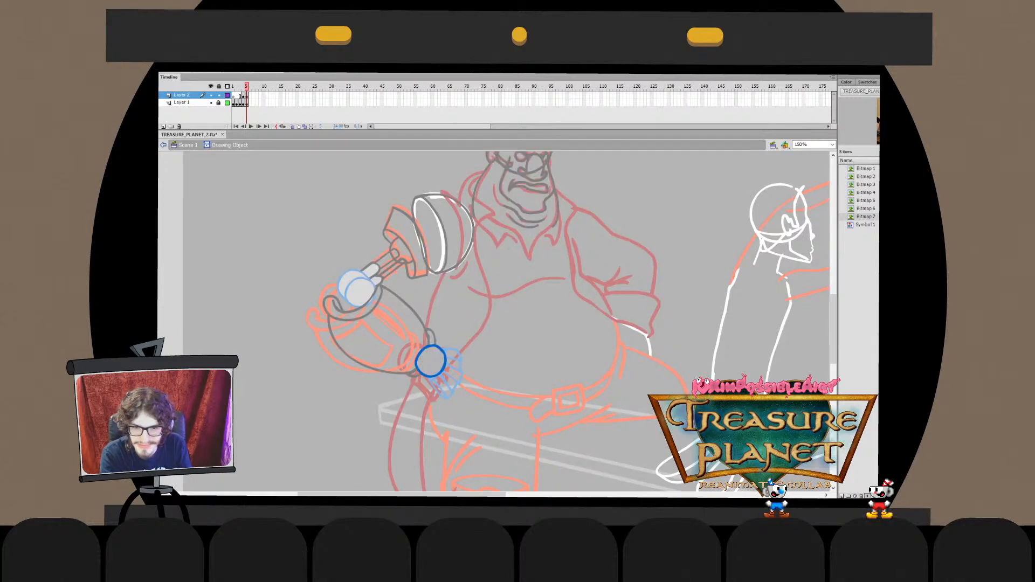
key("ctrl+e")
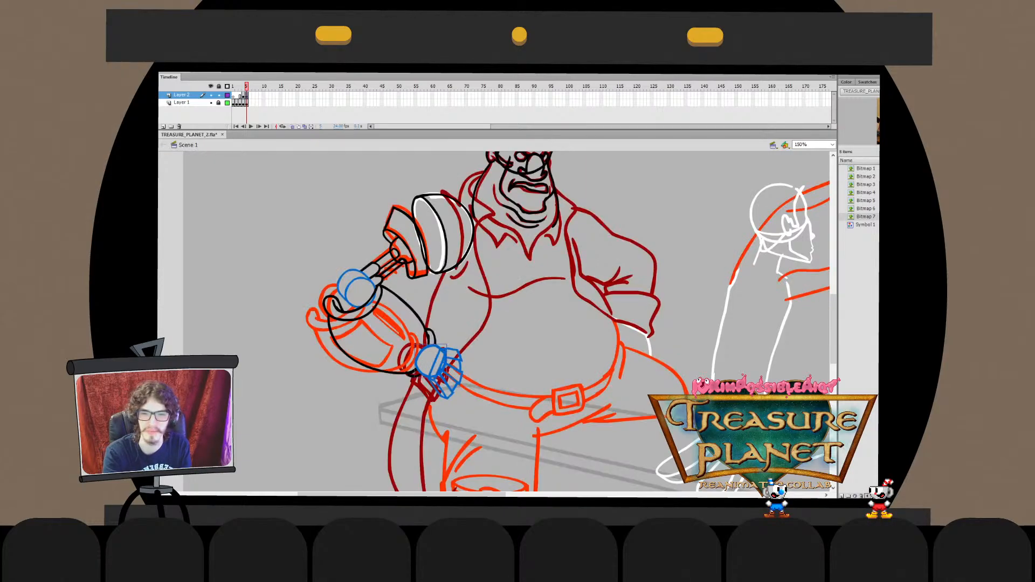
Remove the wrist circle's fill and the hand lines overlapping it, stepping back and forward through the recent edits
key("ctrl+z")
key("ctrl+z")
key("ctrl+z")
key("ctrl+z")
key("ctrl+z")
key("ctrl+z")
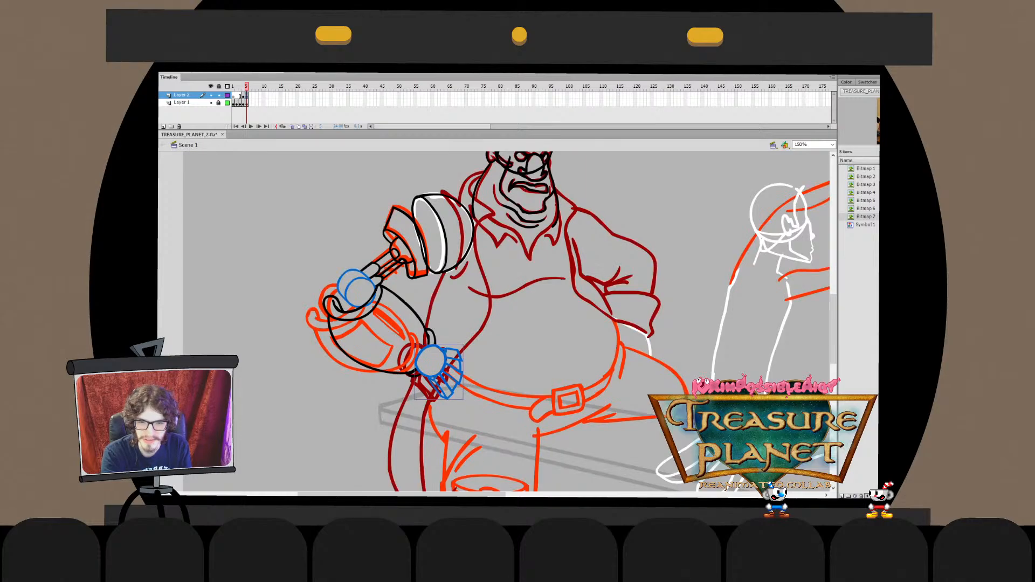
key("ctrl+y")
key("ctrl+y")
key("ctrl+y")
key("ctrl+y")
key("ctrl+y")
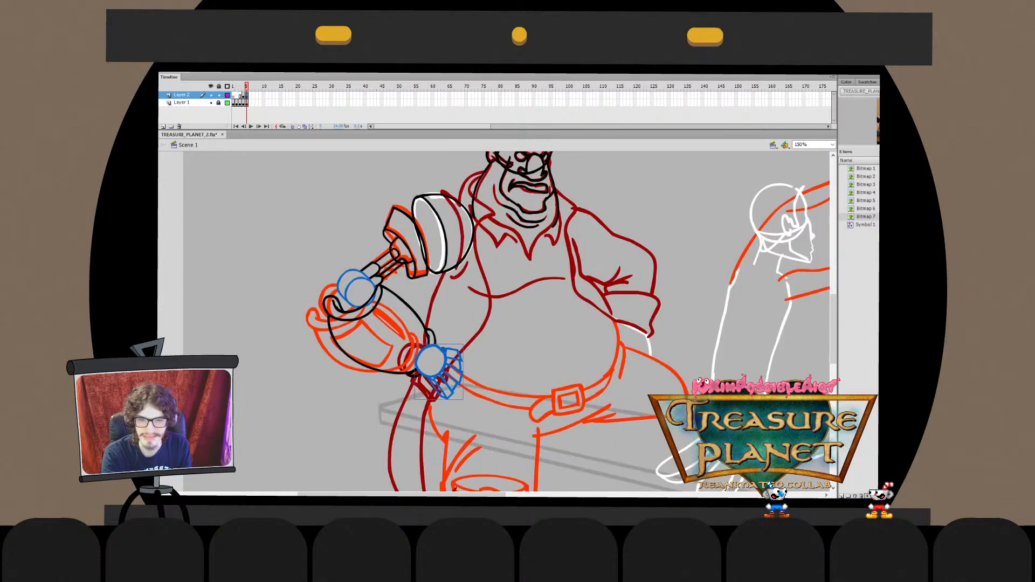
key("ctrl+y")
key("ctrl+e")
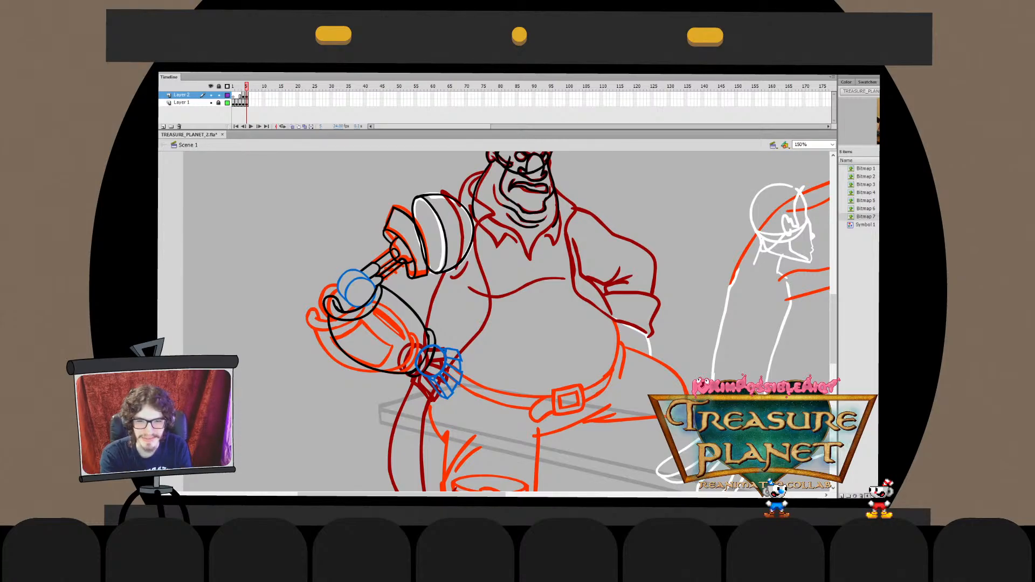
left_click(404, 304)
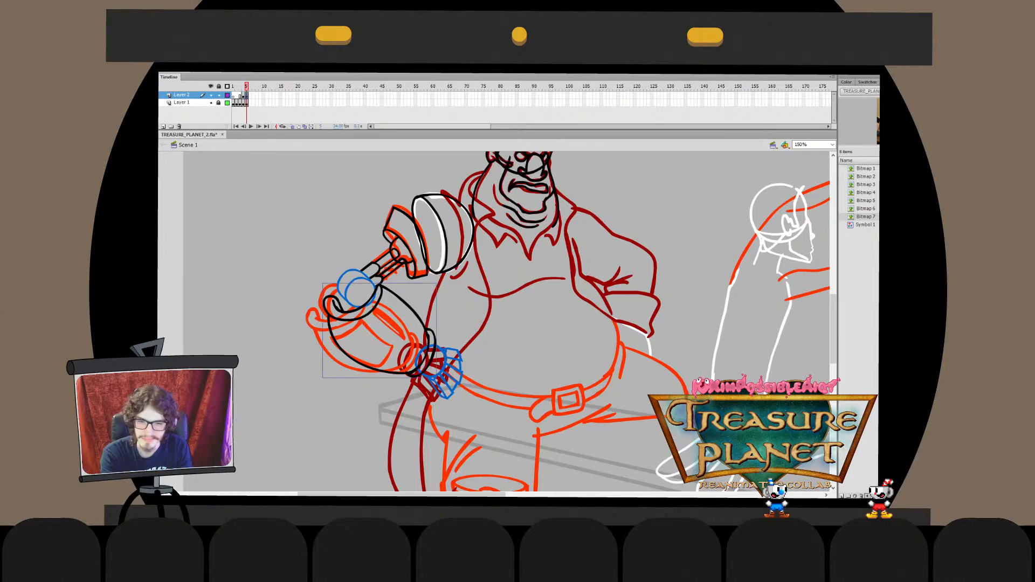
Fill the forearm, its cuff and the piston rods with the background grey inside their own drawing objects
double_click(404, 304)
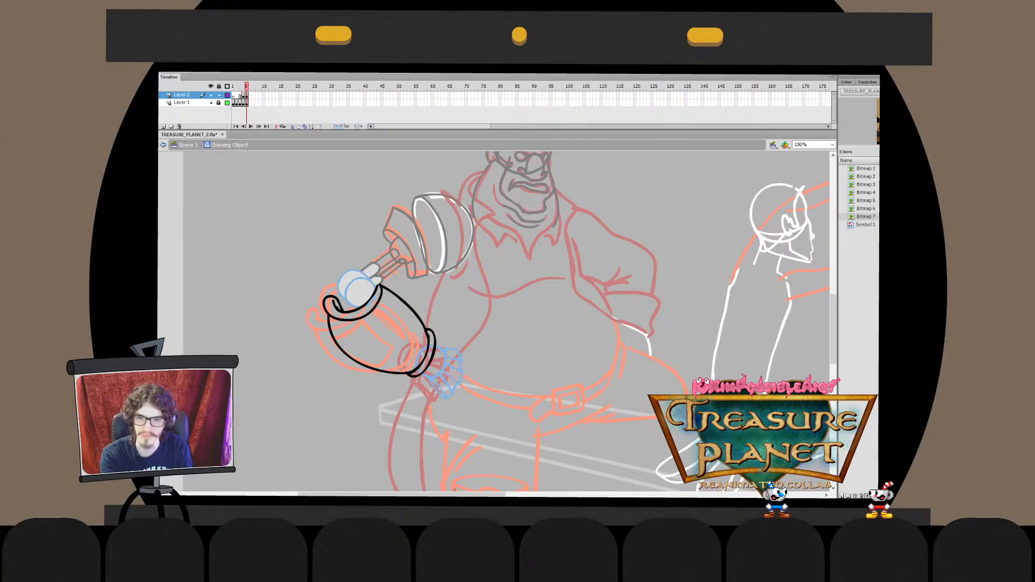
left_click(388, 339)
left_click(429, 353)
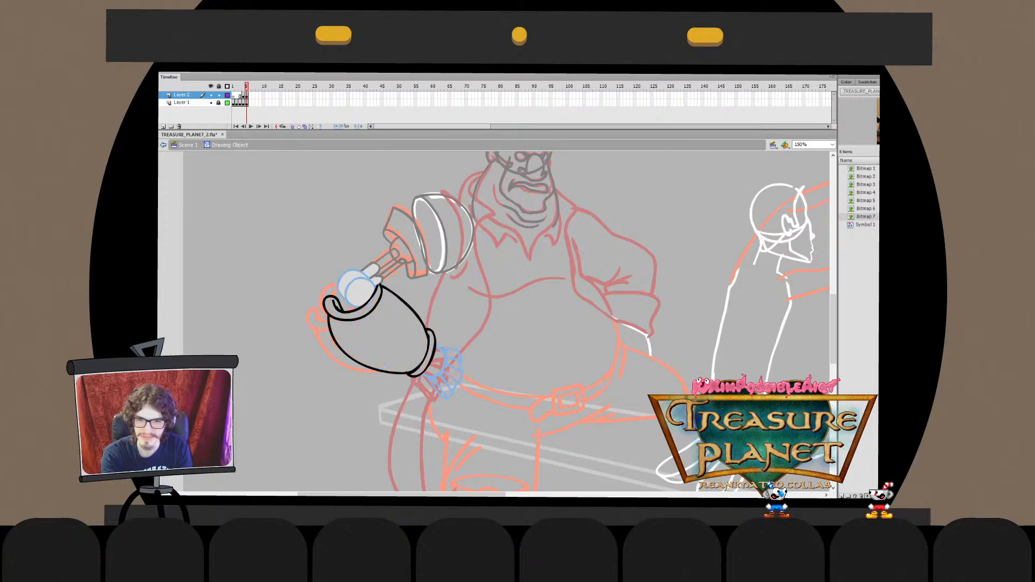
double_click(384, 268)
double_click(383, 268)
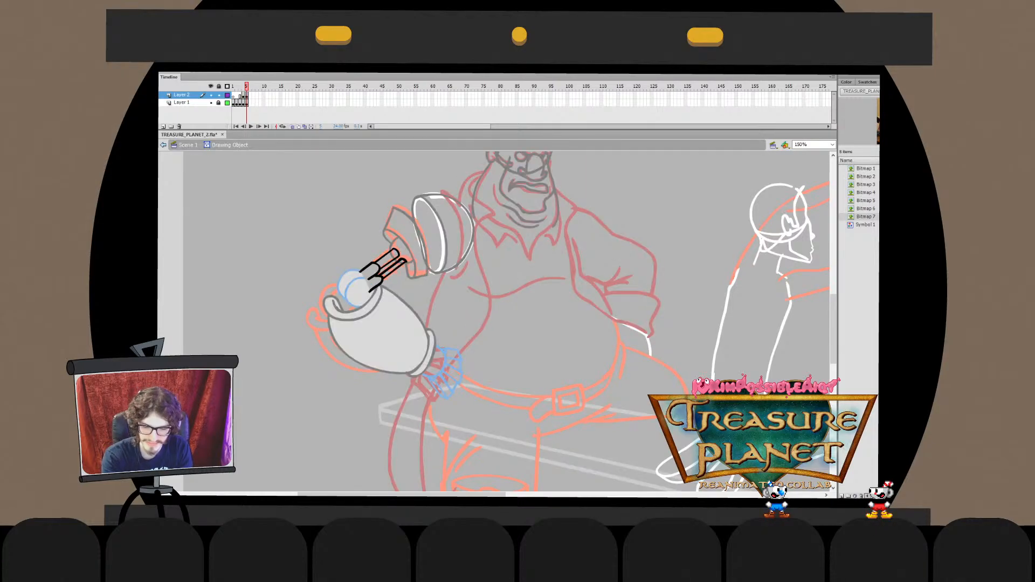
double_click(401, 286)
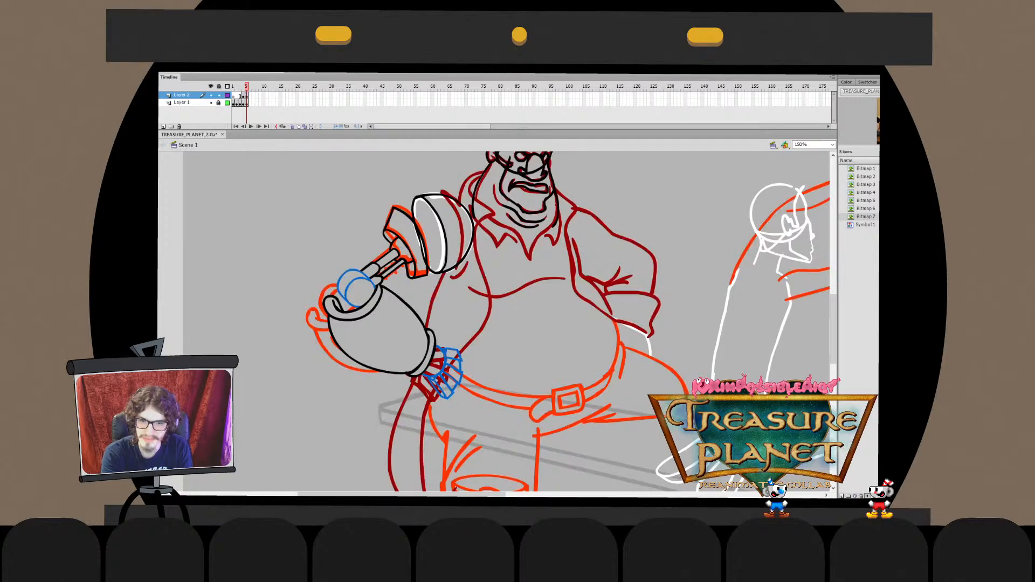
Fill the wrist circle and finger segments with the background grey inside the hand's drawing object, stepping back and forward to compare
double_click(446, 372)
left_click(430, 360)
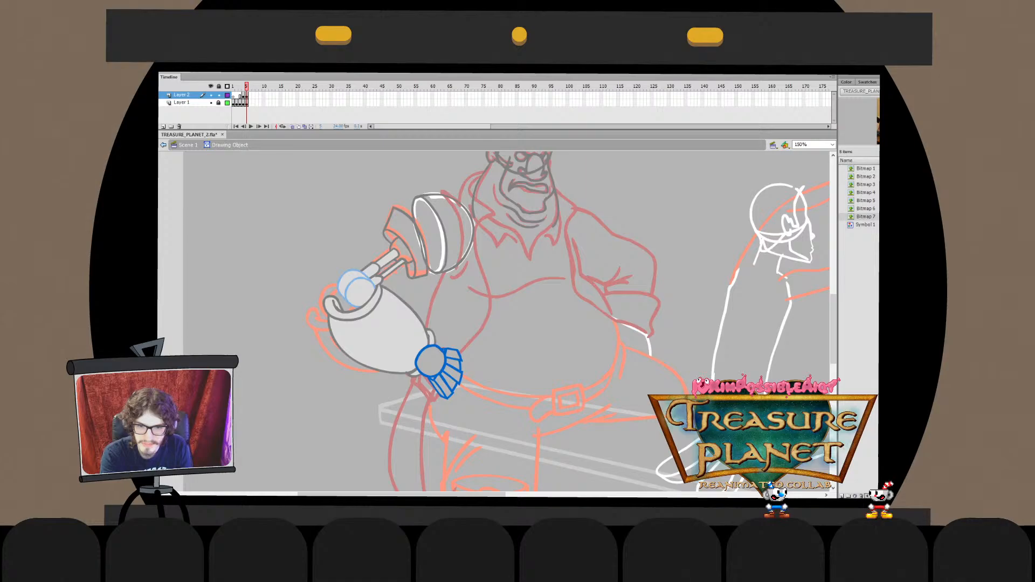
key("ctrl+z")
key("ctrl+y")
key("ctrl+z")
key("ctrl+y")
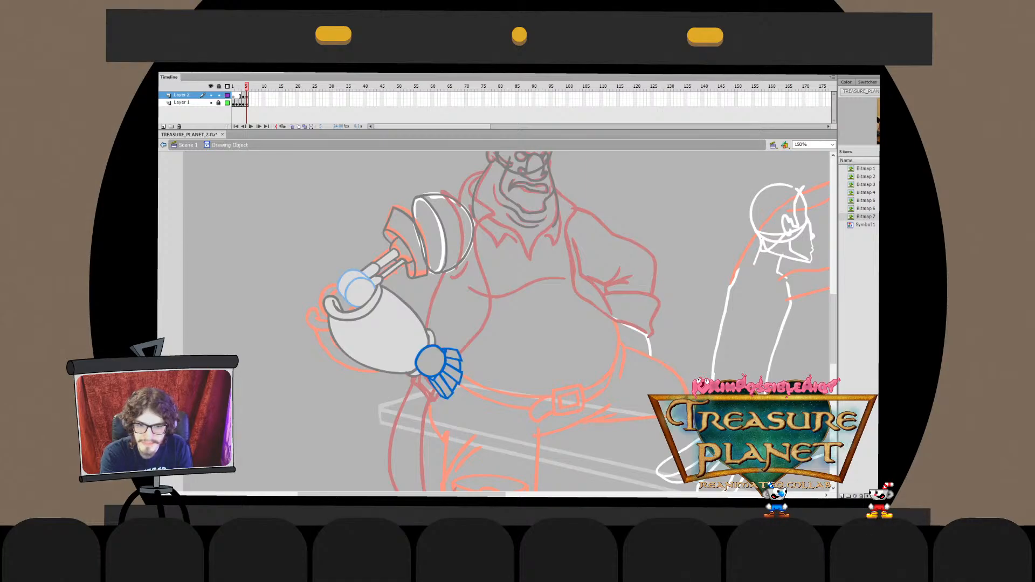
key("ctrl+z")
key("ctrl+y")
key("ctrl+e")
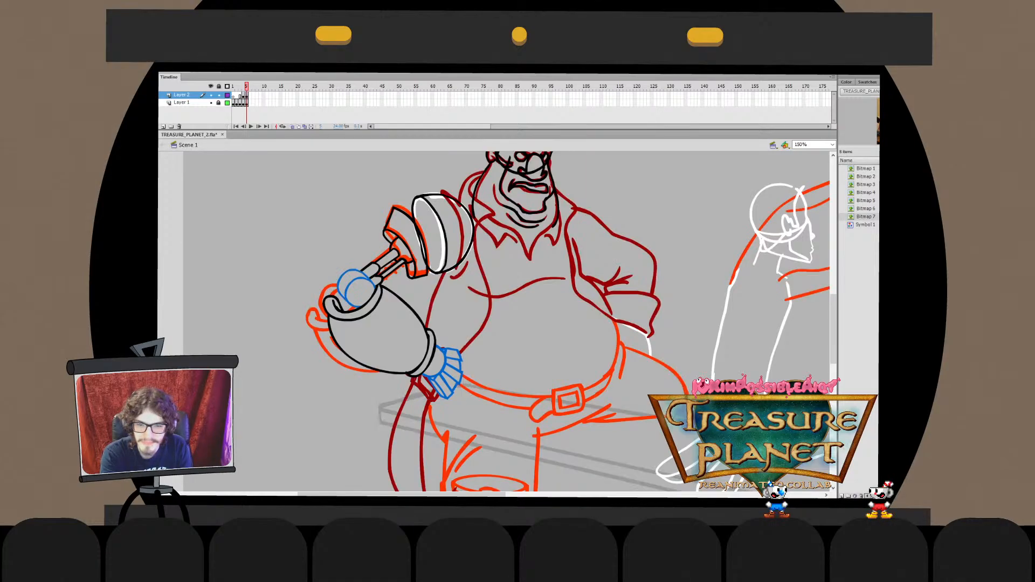
Change the blue outlines of the elbow joint, wrist and hand to black
left_click(446, 371)
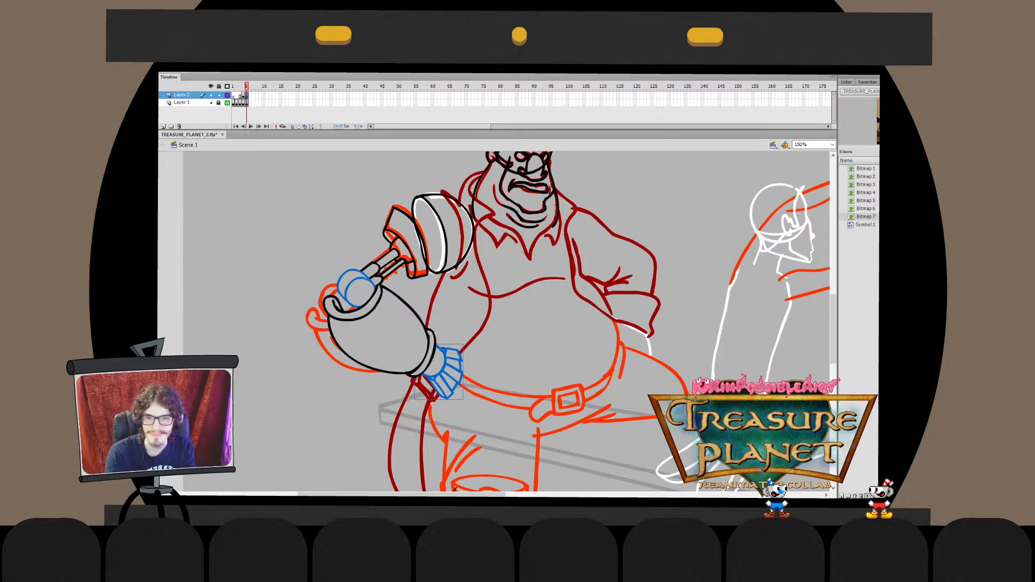
key("Escape")
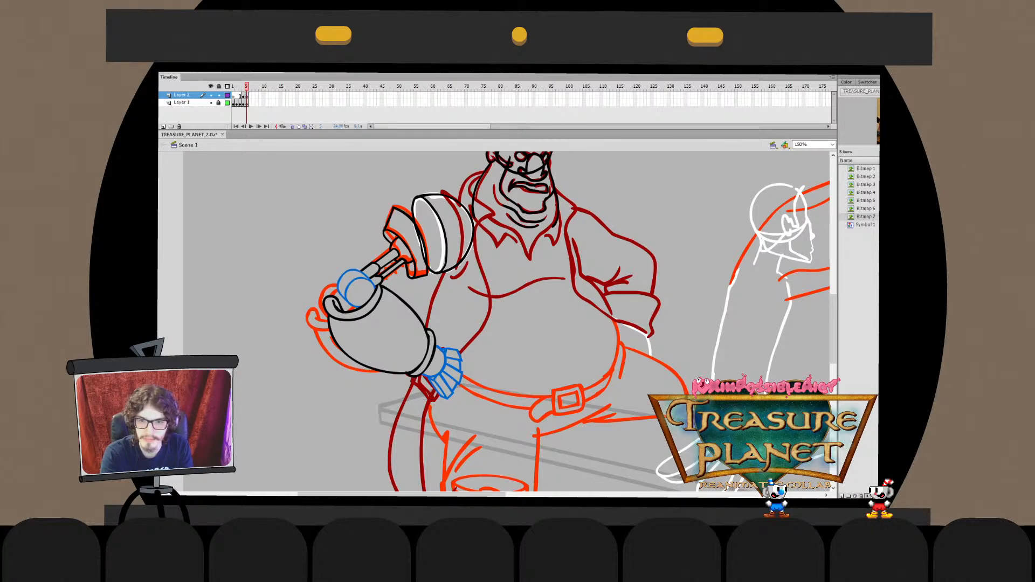
key("ctrl+z")
key("ctrl+z")
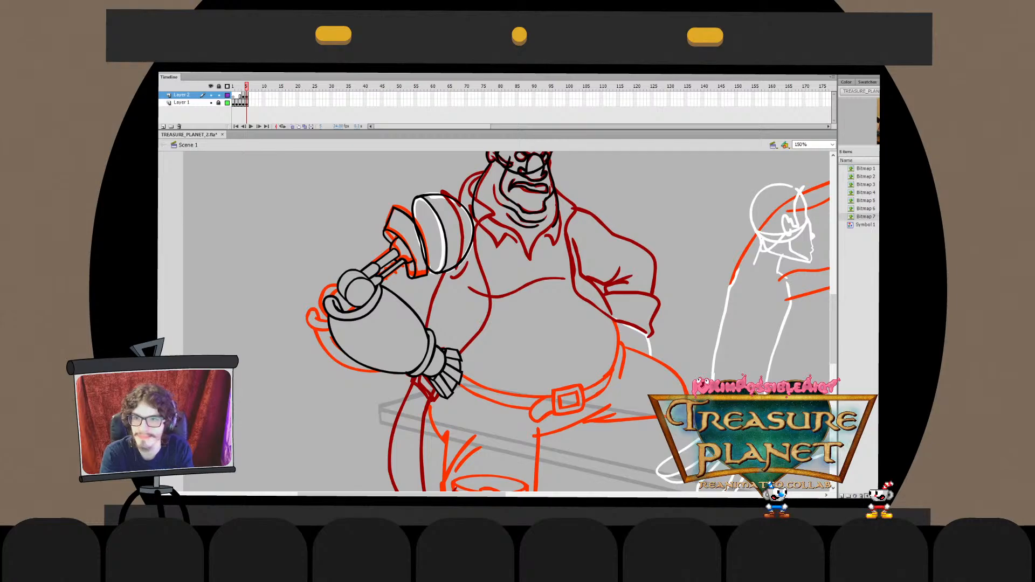
Hide the sketch on Layer 1 and fill the forearm, its curled rim and the elbow joint circles with light grey
left_click(210, 102)
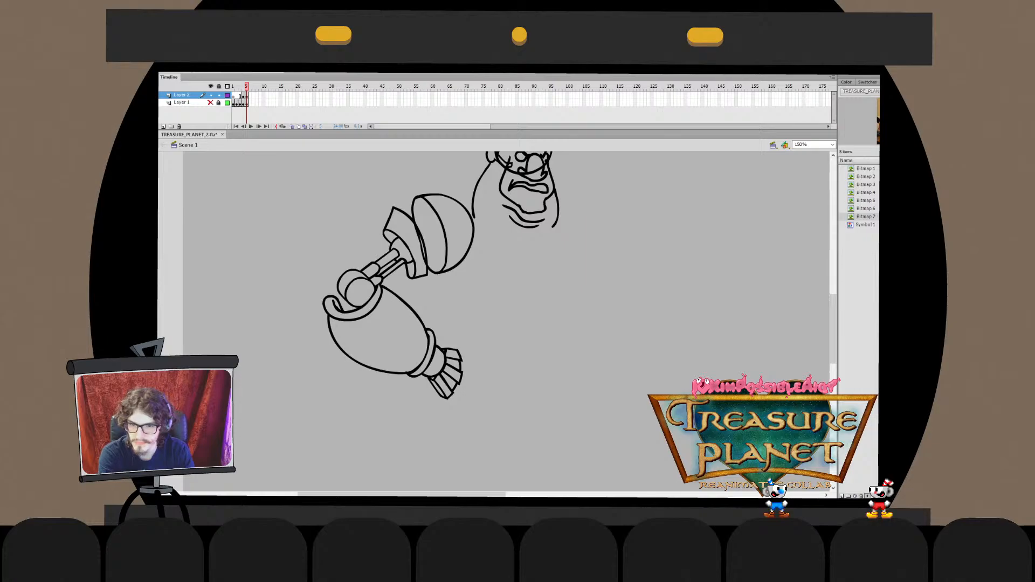
left_click(377, 334)
left_click(353, 315)
left_click(360, 292)
left_click(347, 277)
left_click(371, 269)
left_click(378, 280)
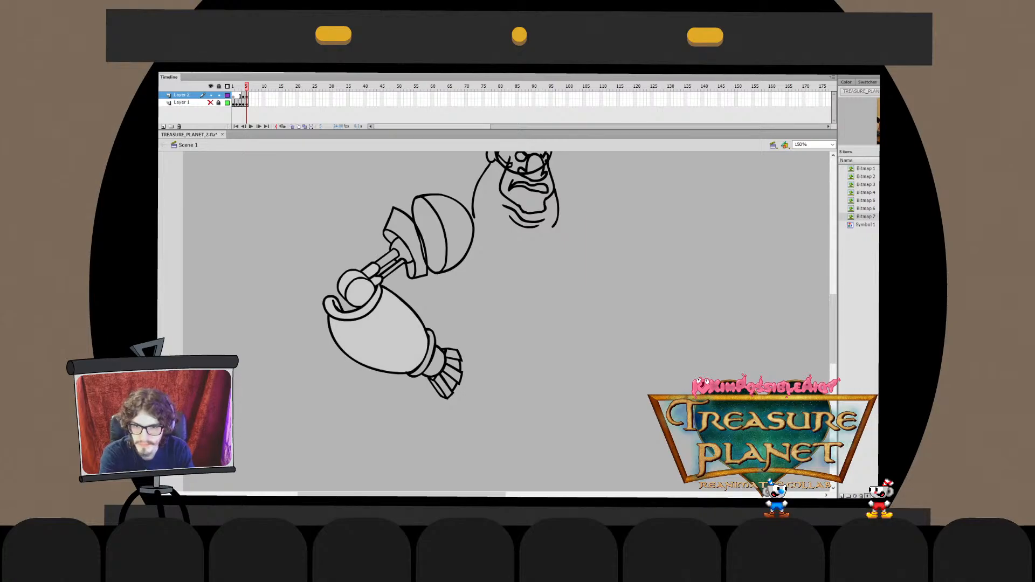
Fill the piston rods, the upper-arm plates and both halves of the shoulder ball with light grey
left_click(387, 259)
left_click(393, 268)
left_click(401, 249)
left_click(407, 234)
left_click(411, 269)
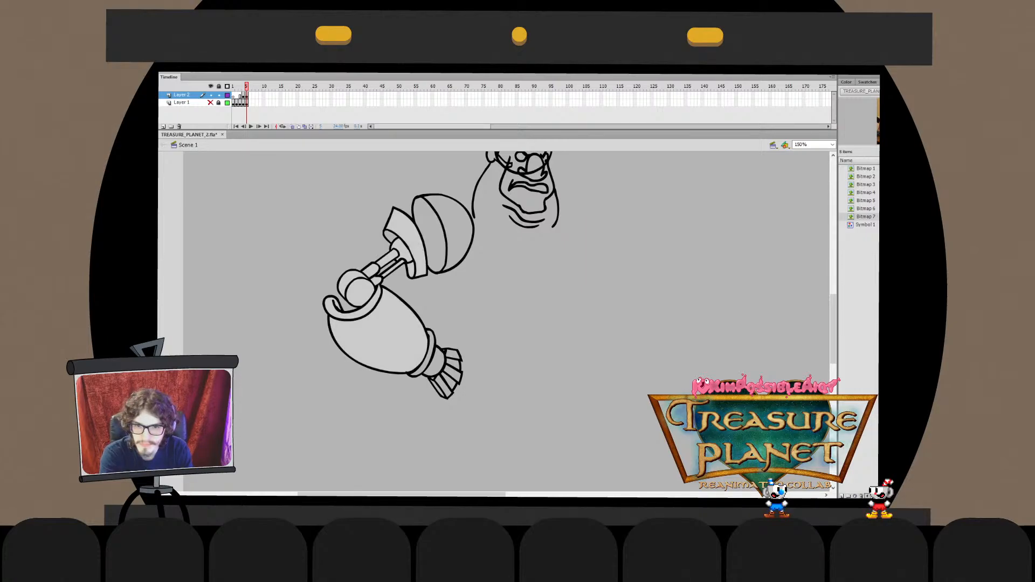
left_click(429, 233)
left_click(458, 232)
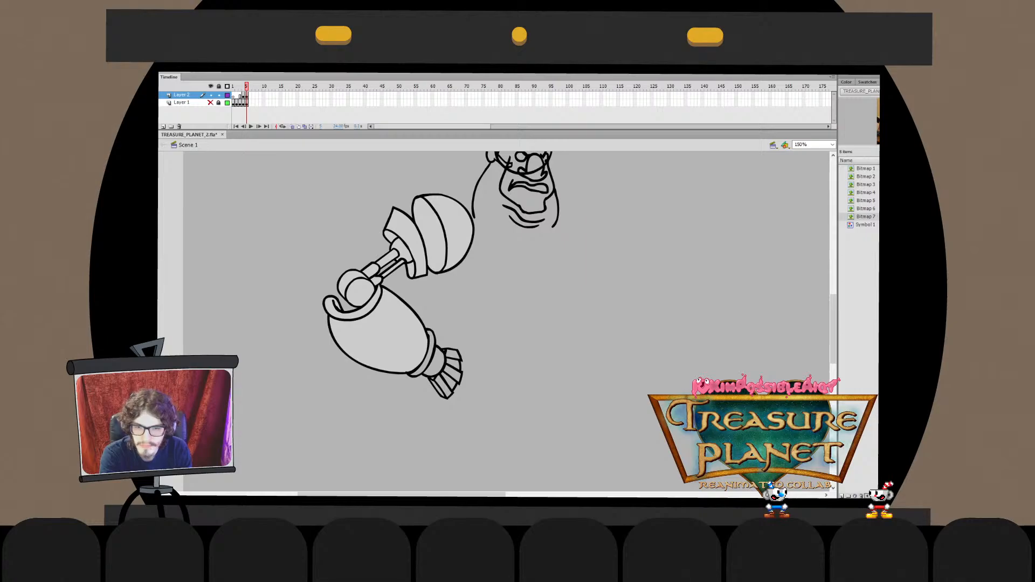
Fill the wrist joint, its cuff and each finger segment with light grey, including the small gap beside the lowest finger
left_click(433, 361)
left_click(422, 353)
left_click(453, 354)
left_click(453, 364)
left_click(453, 374)
left_click(448, 380)
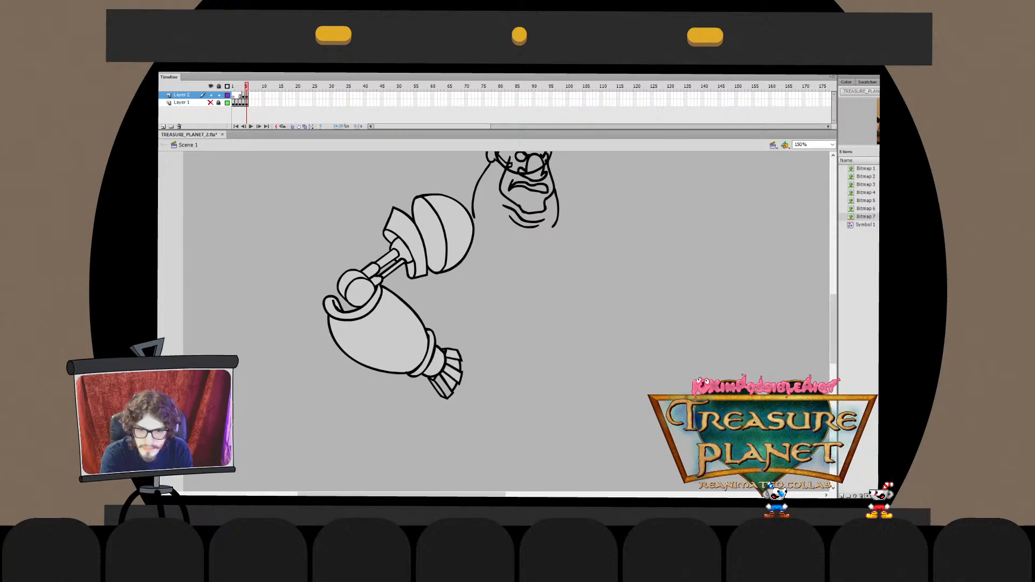
left_click(440, 386)
key("ctrl+equal")
key("ctrl+equal")
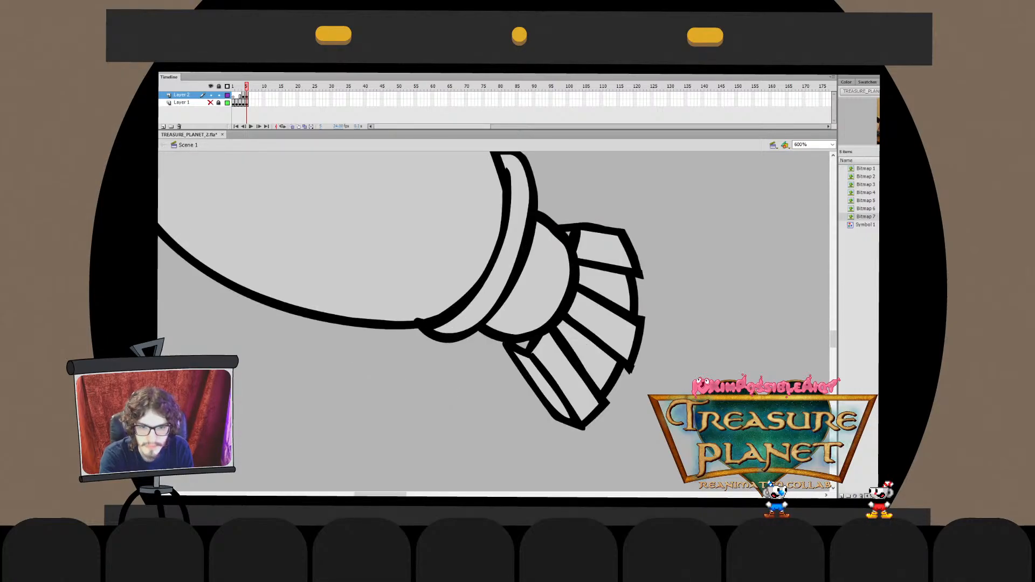
left_click(522, 345)
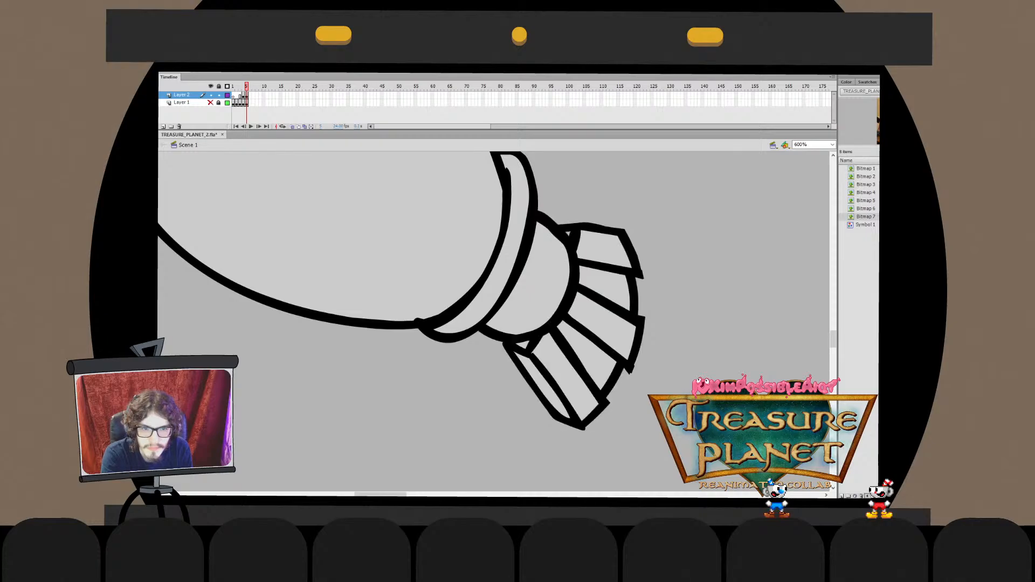
Clear the selection of the hand object and show the rough sketch on Layer 1 again
key("ctrl+1")
left_click_drag(560, 226, 480, 287)
left_click(423, 381)
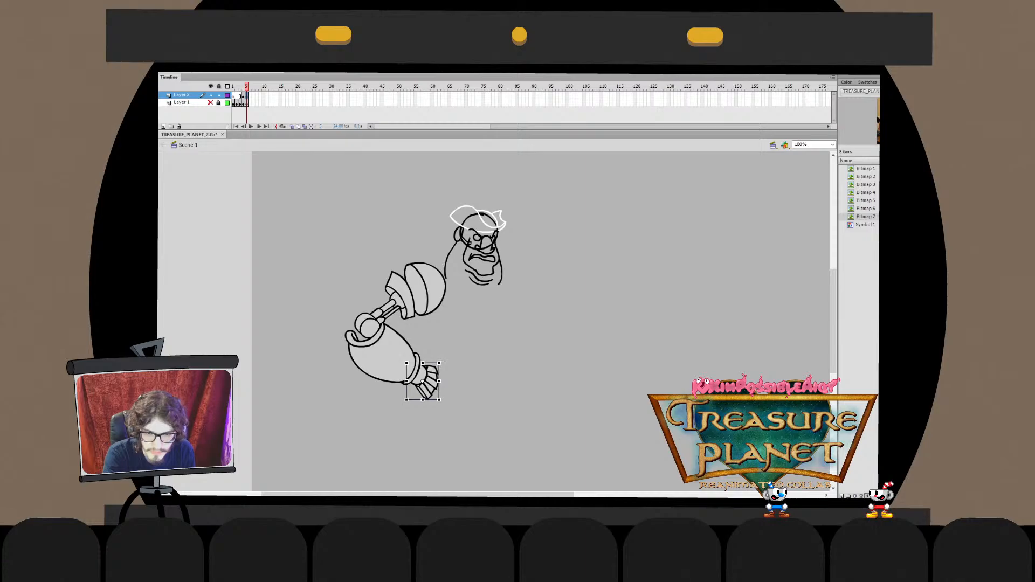
key("ctrl+shift+a")
left_click(210, 102)
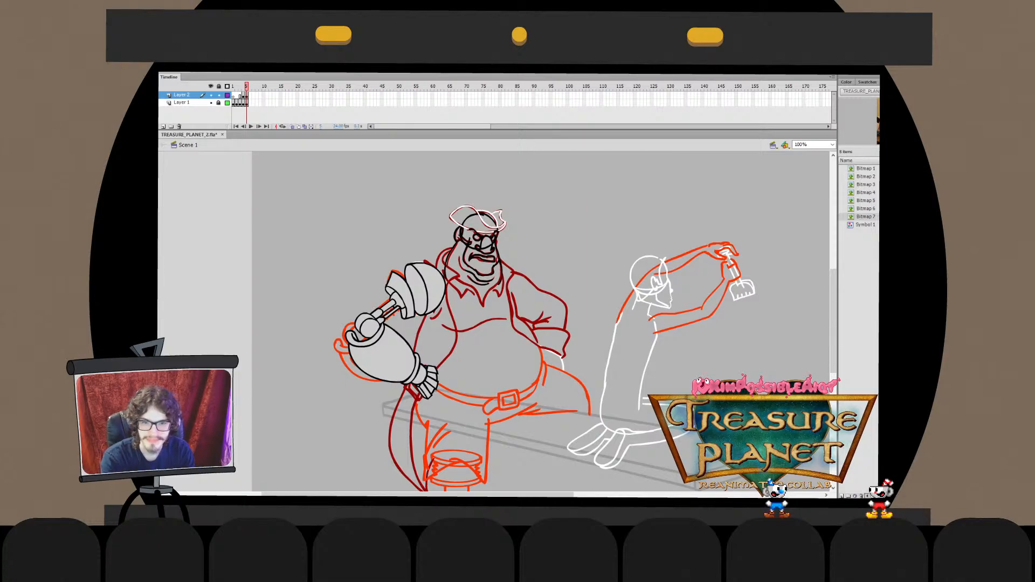
Draw a second black curve across the shoulder ball near its body side and trim the curve's ends to the ball's outline
scroll(541, 323, "right", 5)
left_click_drag(409, 308, 629, 338)
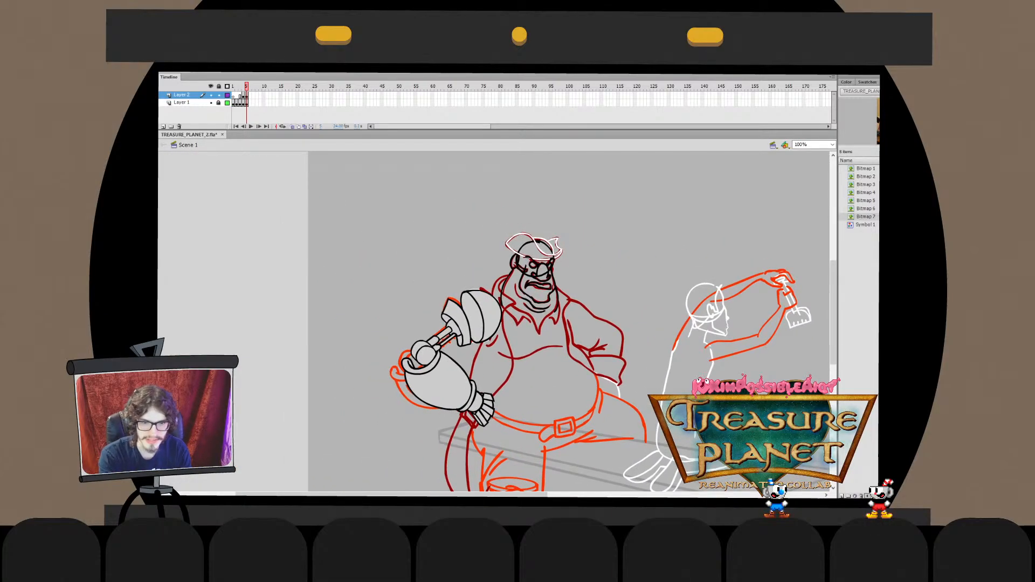
key("ctrl+2")
key("ctrl+1")
left_click_drag(410, 324, 577, 311)
left_click(800, 145)
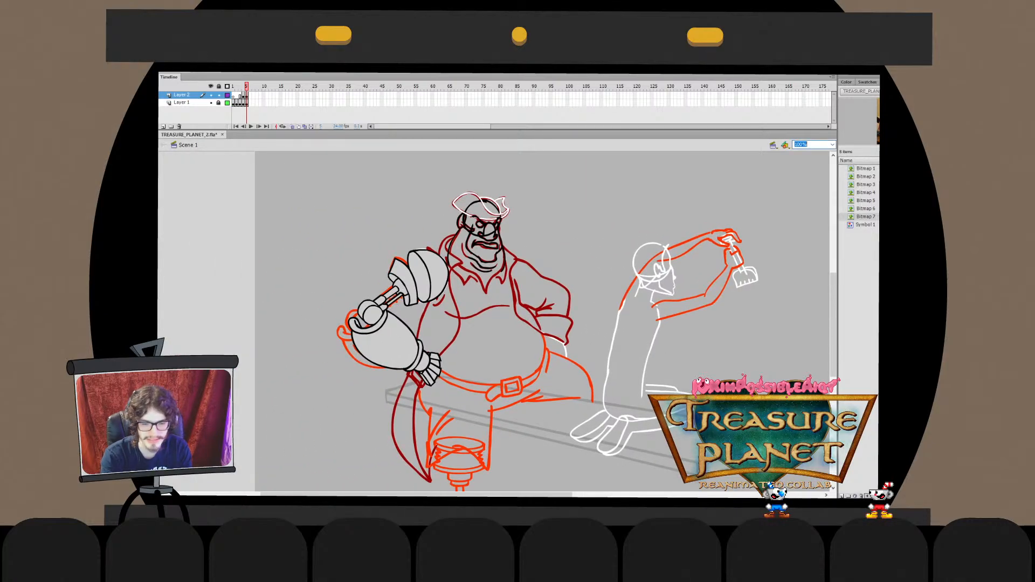
type("150")
key("Return")
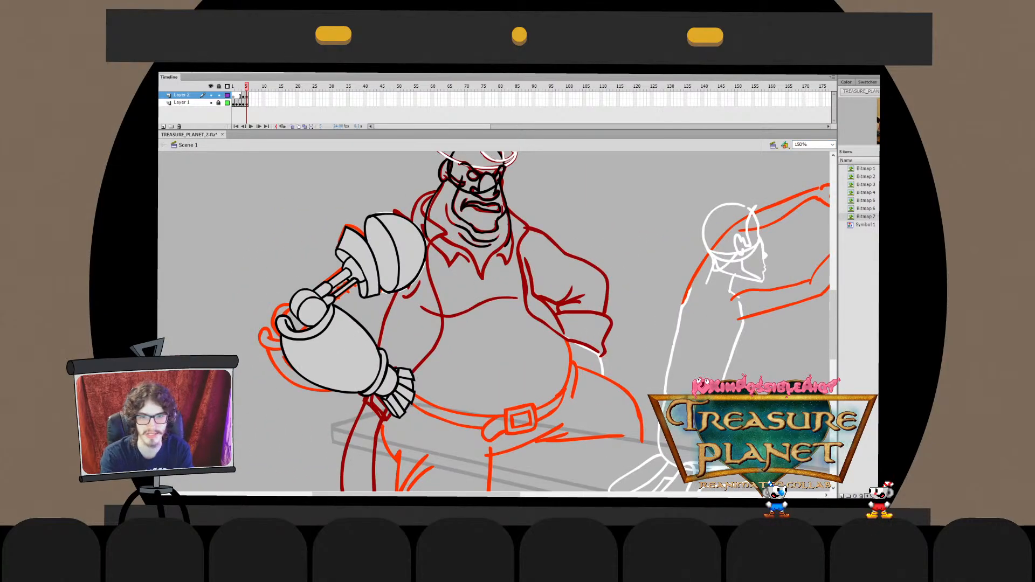
left_click_drag(463, 324, 514, 377)
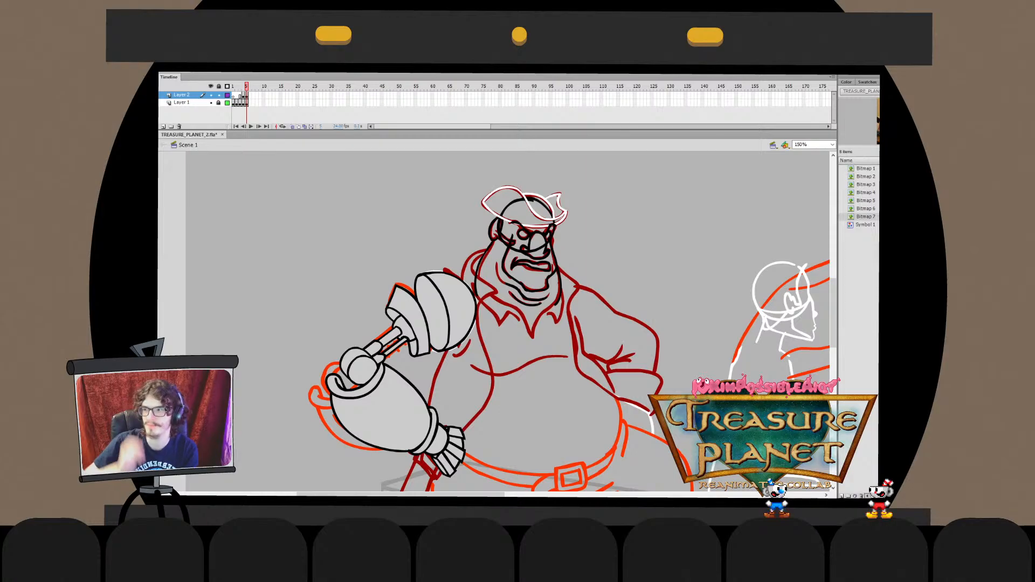
mouse_move(518, 323)
left_mouse_down()
mouse_move(402, 327)
mouse_move(413, 364)
mouse_move(475, 318)
left_mouse_up()
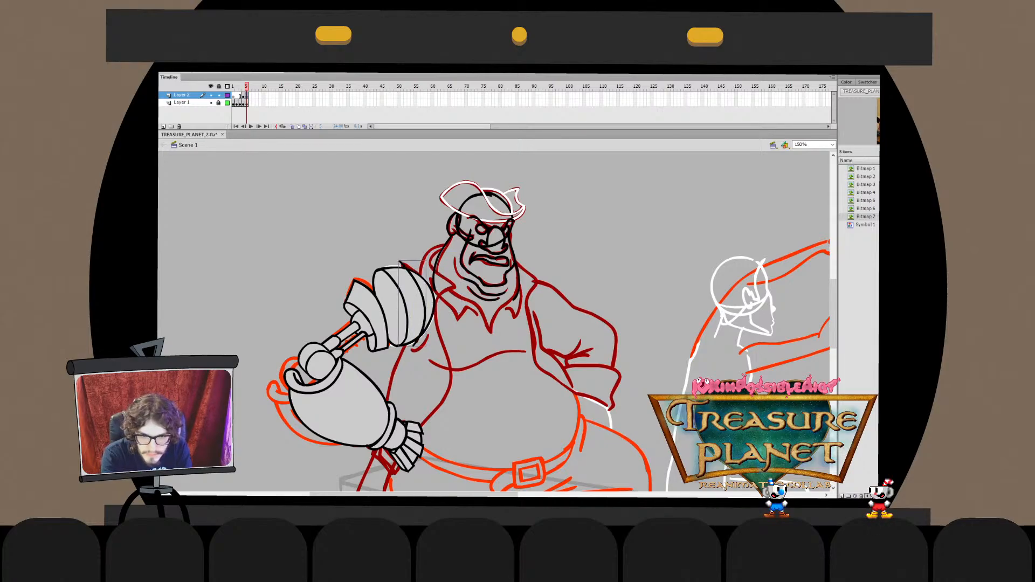
left_click_drag(398, 260, 426, 346)
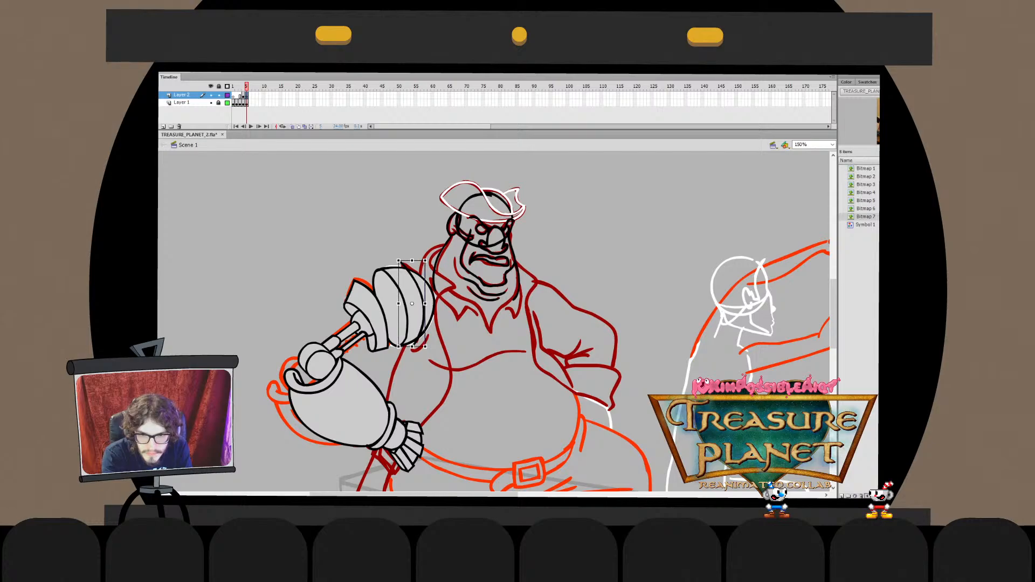
key("Escape")
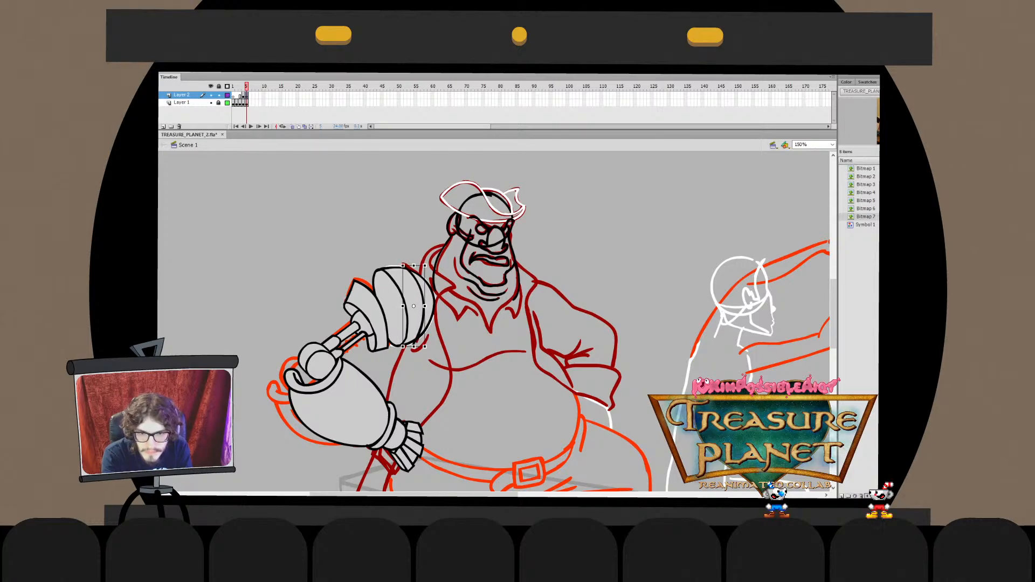
double_click(415, 337)
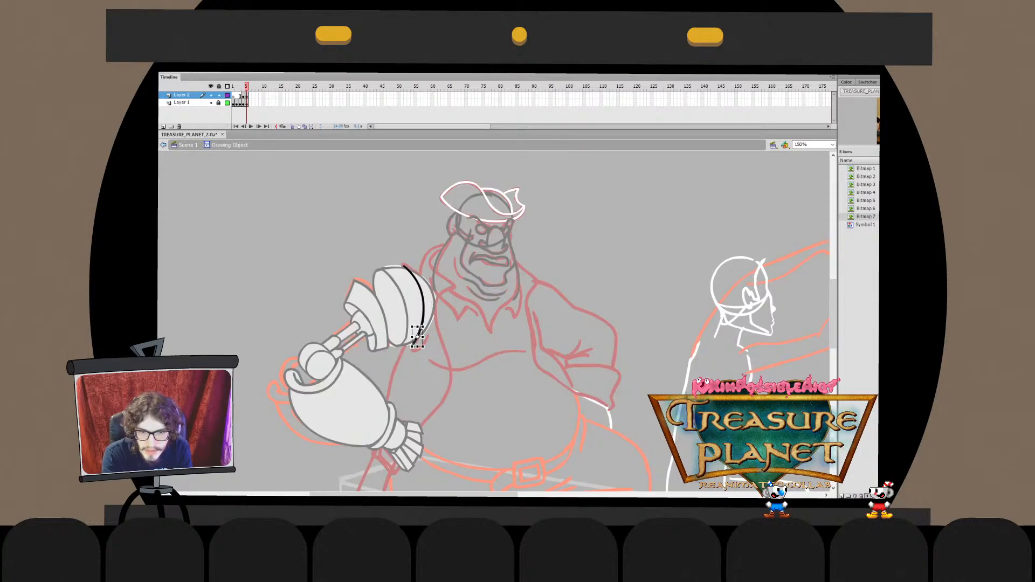
double_click(417, 339)
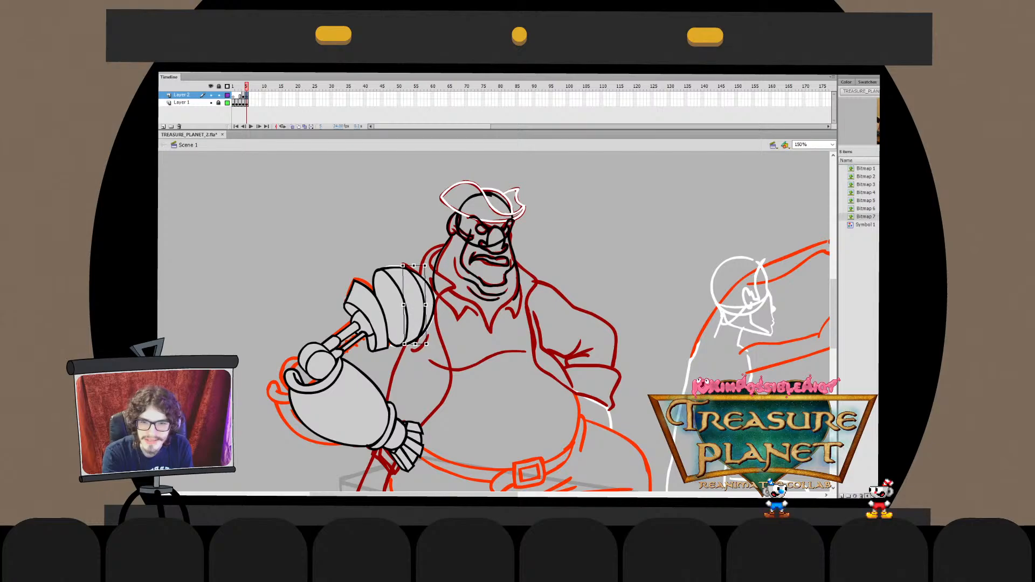
Draw a short hooked black stroke at the shoulder ball's upper edge, undoing unsatisfactory attempts, and check it inside its drawing object
key("Escape")
mouse_move(401, 271)
left_mouse_down()
mouse_move(404, 262)
mouse_move(423, 274)
left_mouse_up()
key("ctrl+z")
key("ctrl+z")
key("ctrl+z")
key("b")
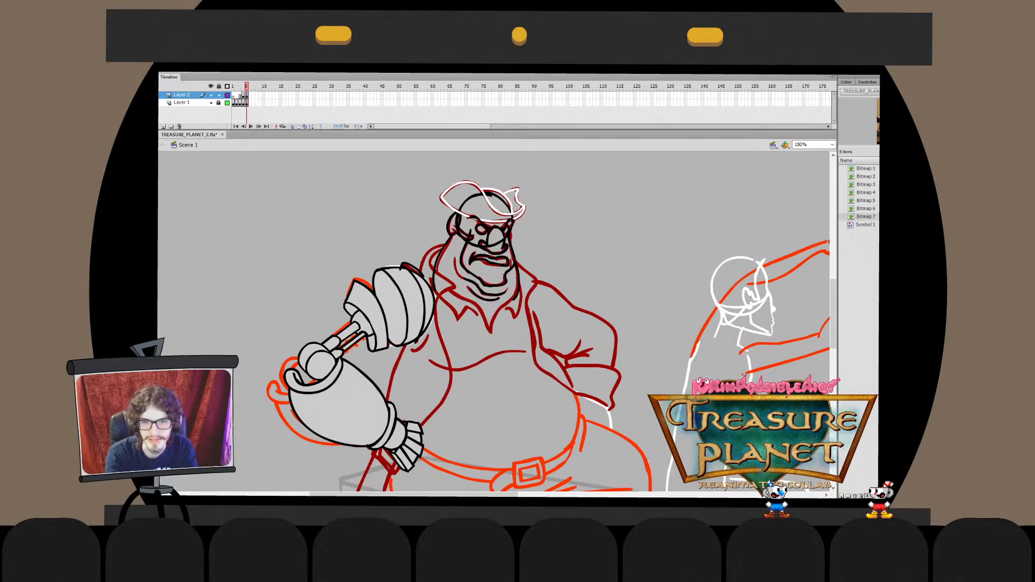
double_click(412, 268)
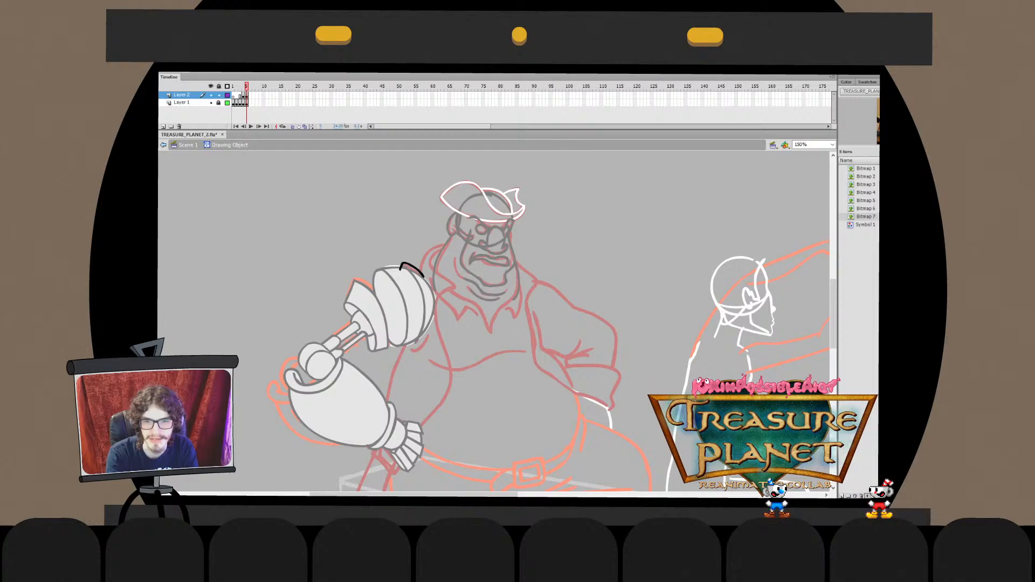
key("ctrl+e")
key("Escape")
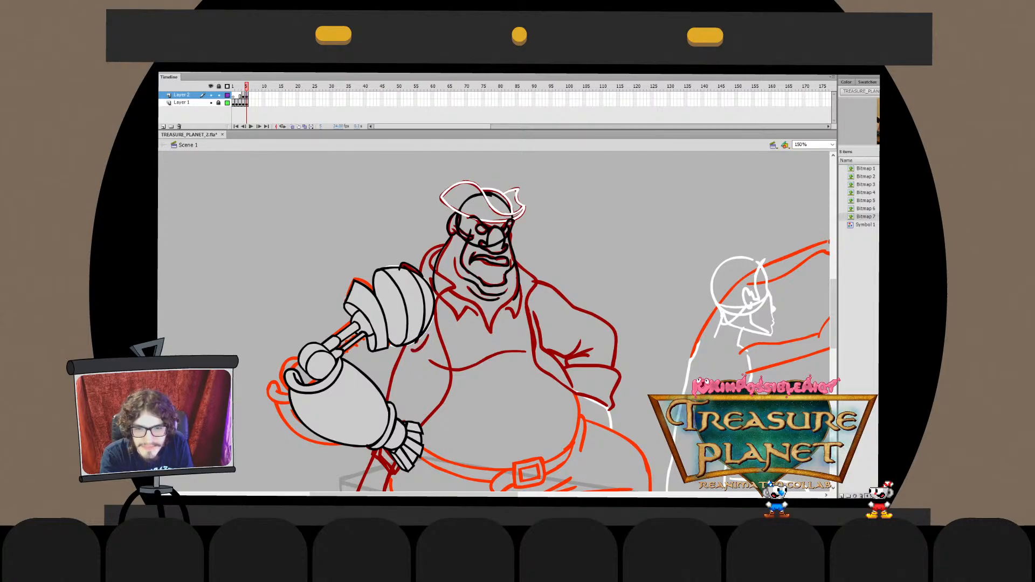
Add a matching short black stroke below the shoulder ball and delete the ball's outer crescent beyond the second curve
double_click(419, 343)
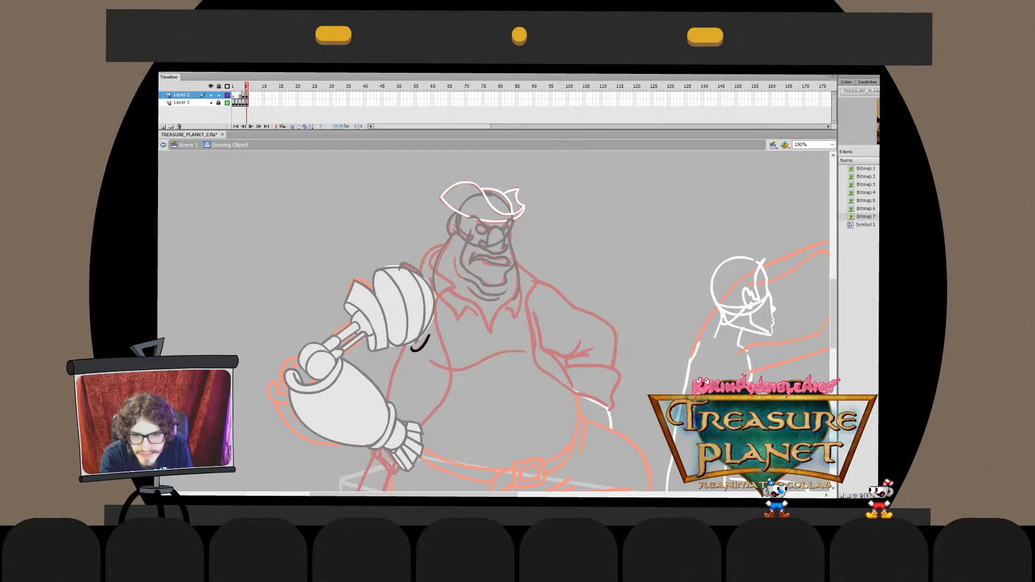
double_click(419, 343)
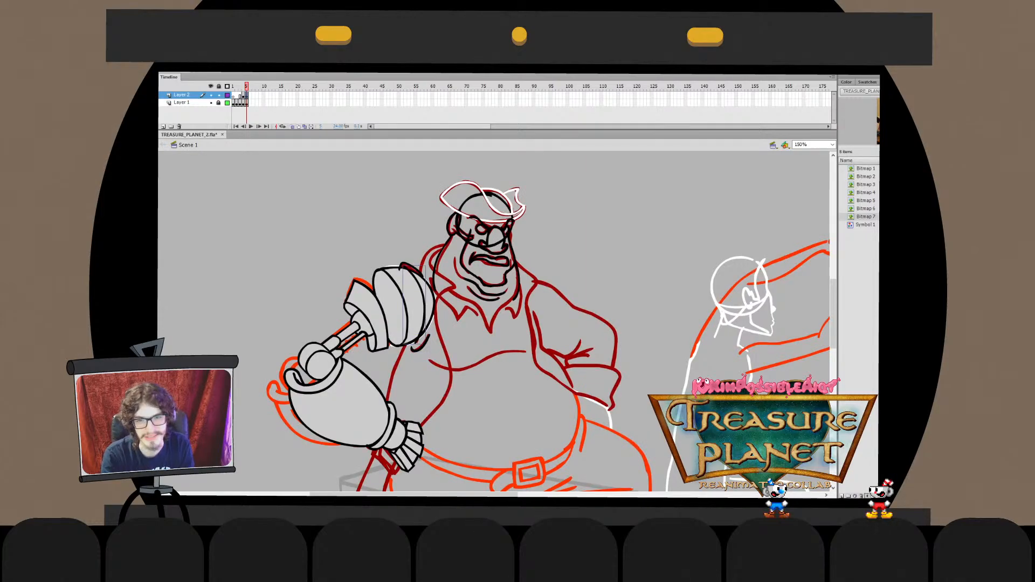
double_click(409, 307)
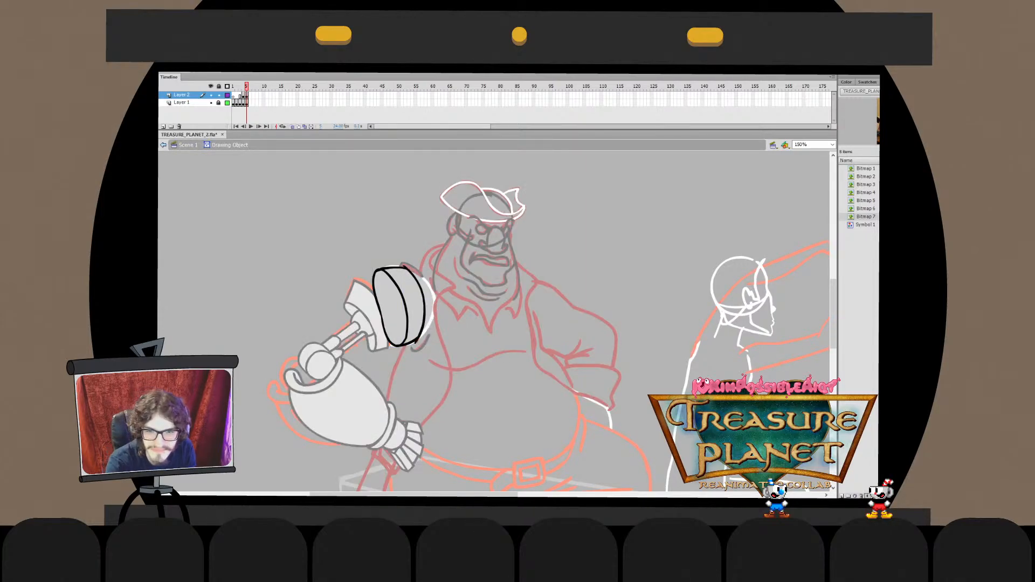
left_click(404, 307)
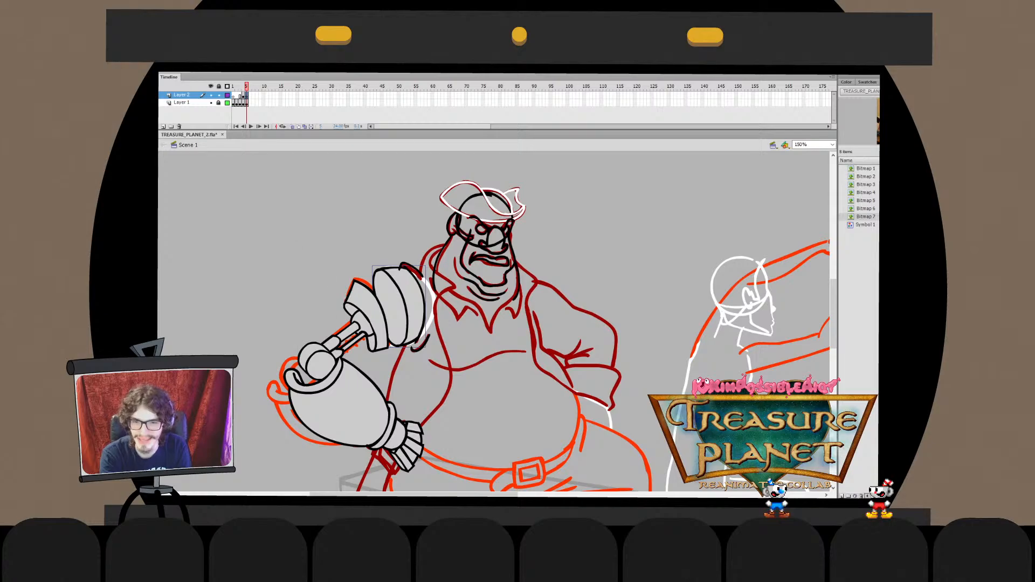
Select the two short black strokes beside the shoulder ball together for transforming, undoing the deletion of the upper stroke
left_click_drag(295, 254, 394, 457)
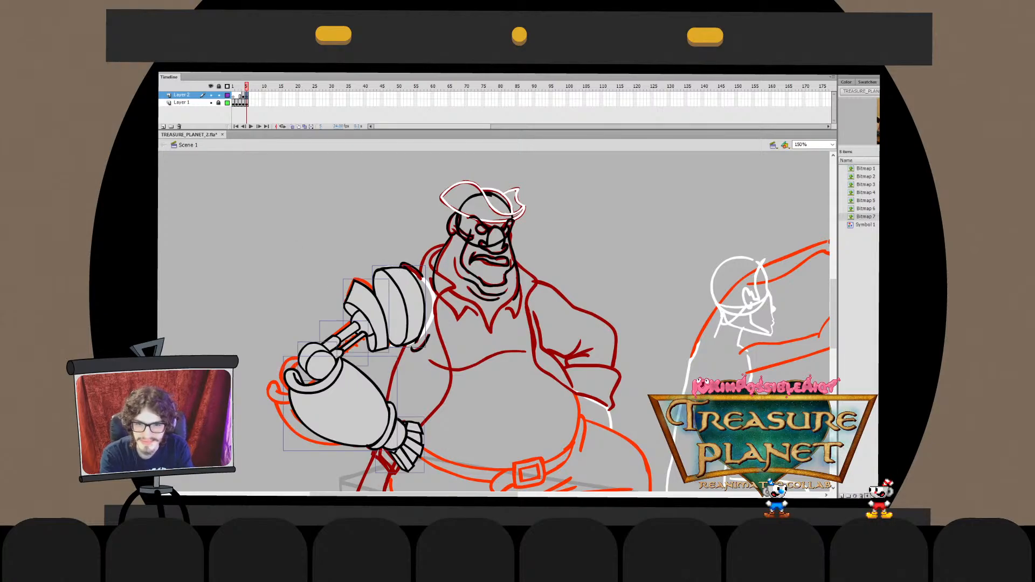
left_click(399, 307)
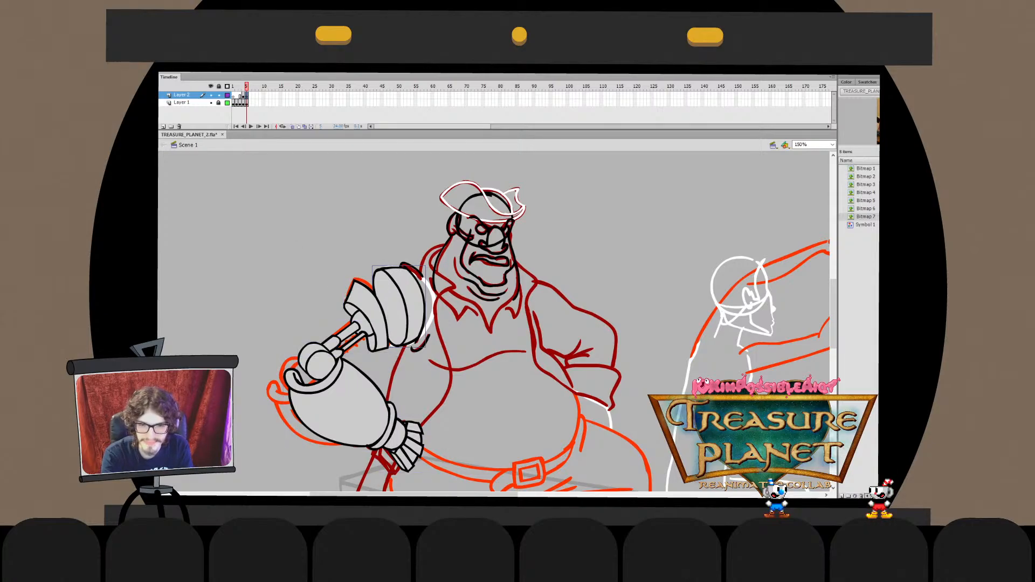
key("Escape")
left_click(409, 264)
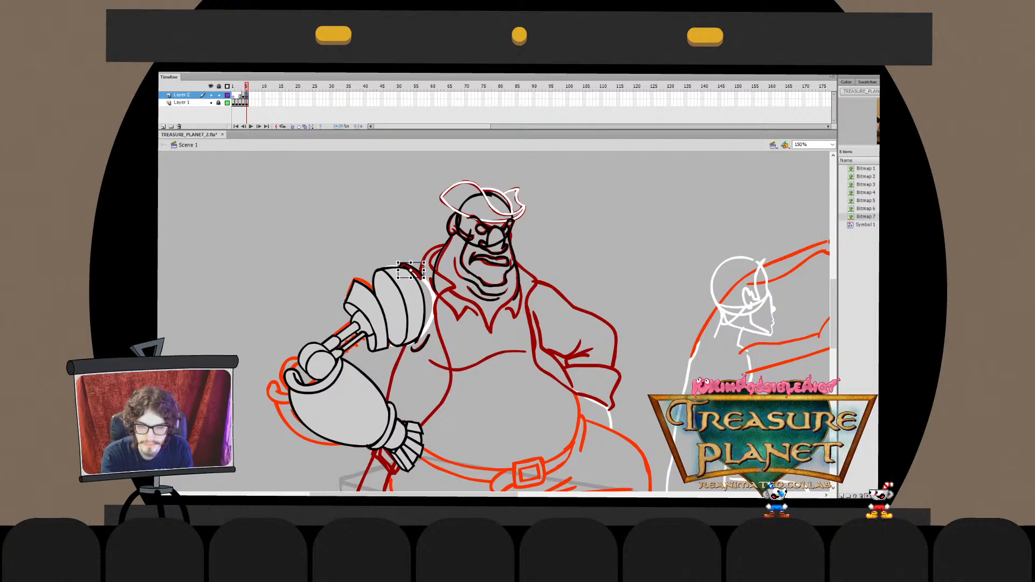
key("Delete")
key("ctrl+z")
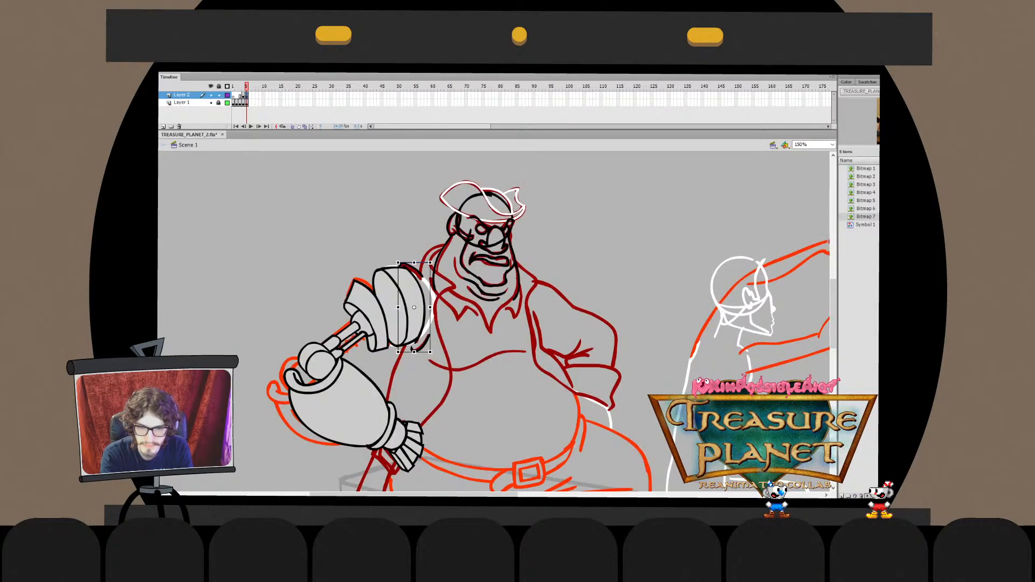
key("q")
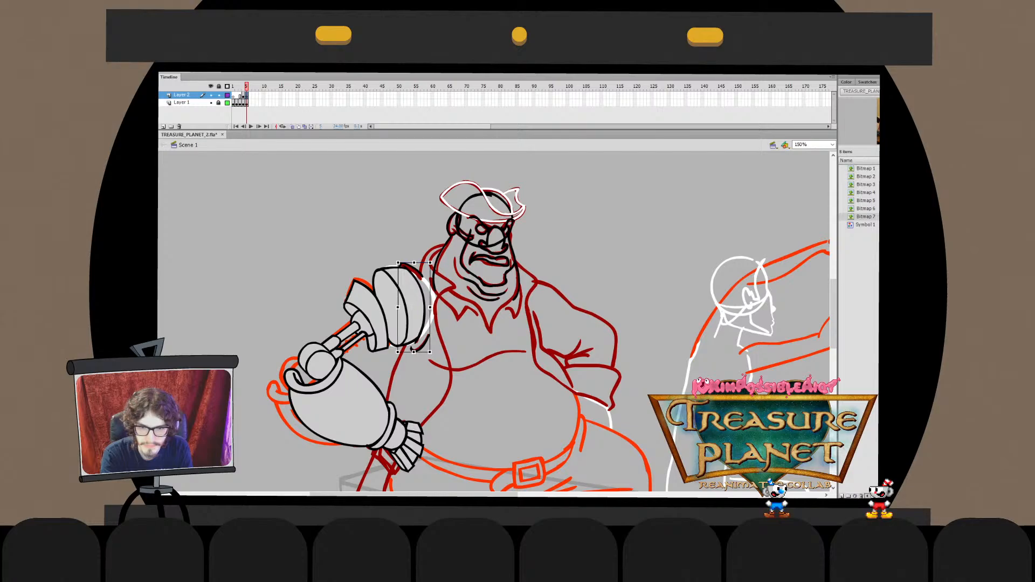
Draw a black curve from the burly character's shoulder-side collar down to the neckline's V point, undoing unsatisfactory attempts
left_click_drag(493, 321, 462, 286)
left_click_drag(485, 323, 509, 230)
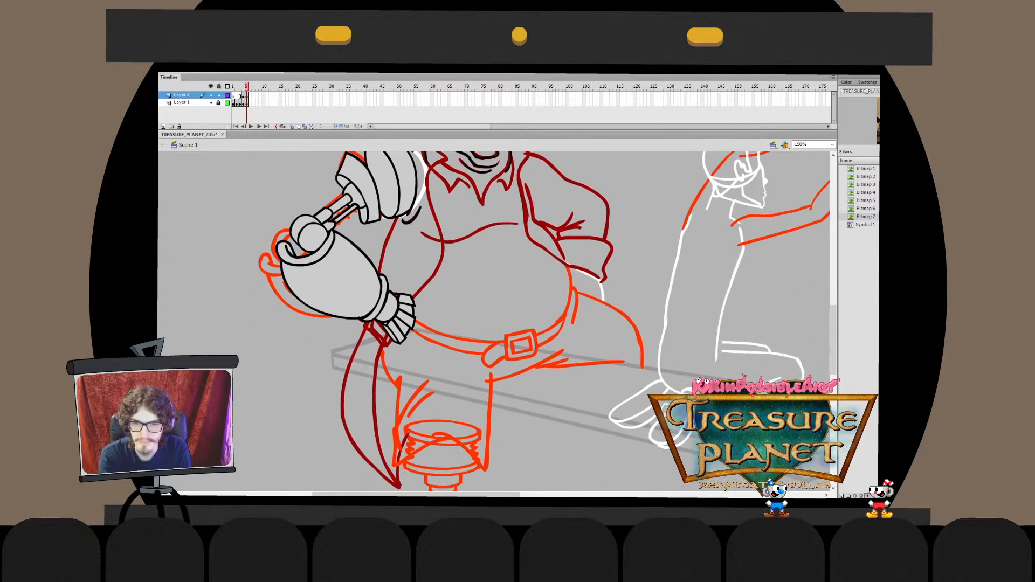
left_click_drag(485, 323, 361, 296)
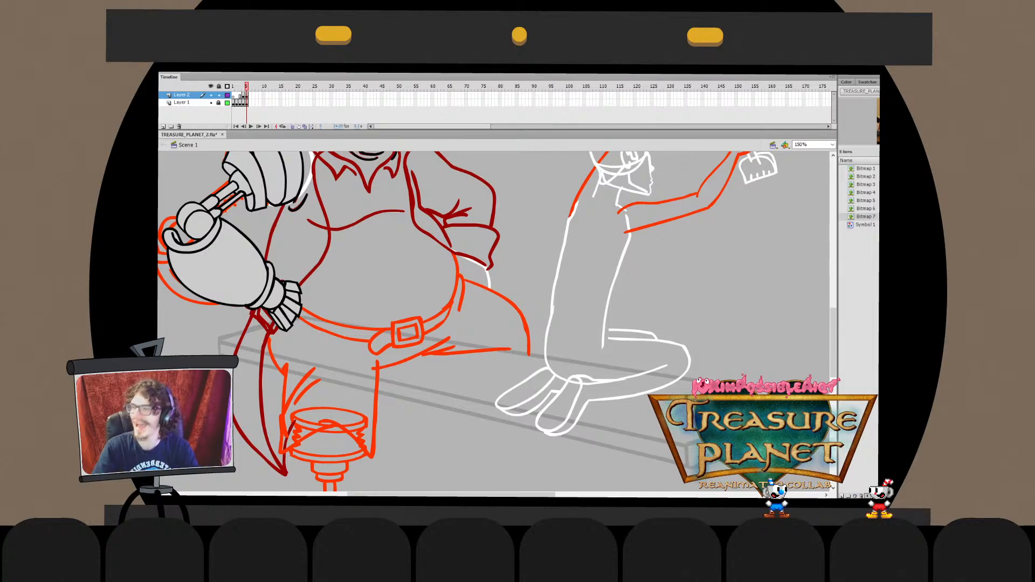
scroll(496, 323, "up", 5)
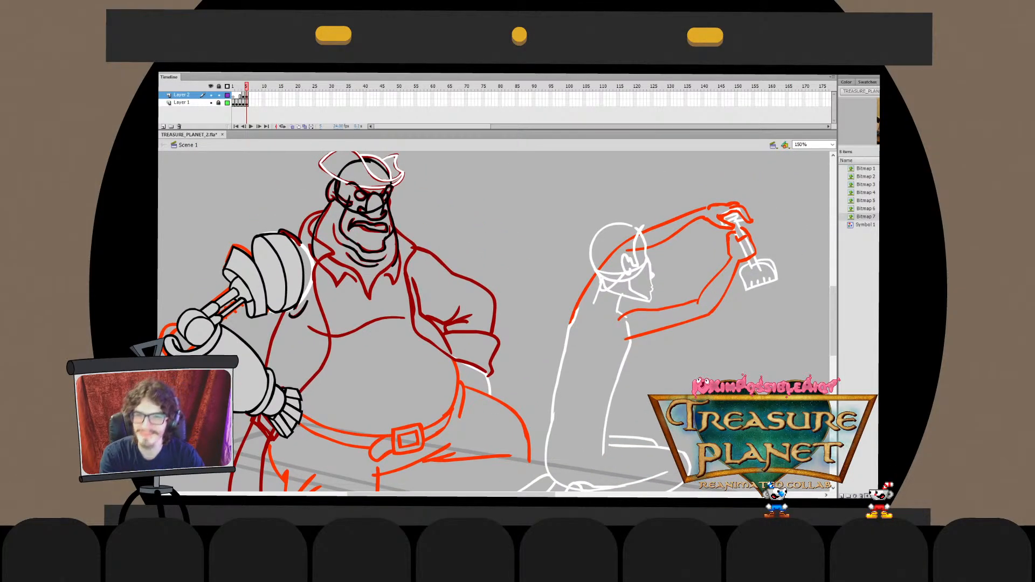
left_click_drag(319, 251, 377, 298)
key("ctrl+z")
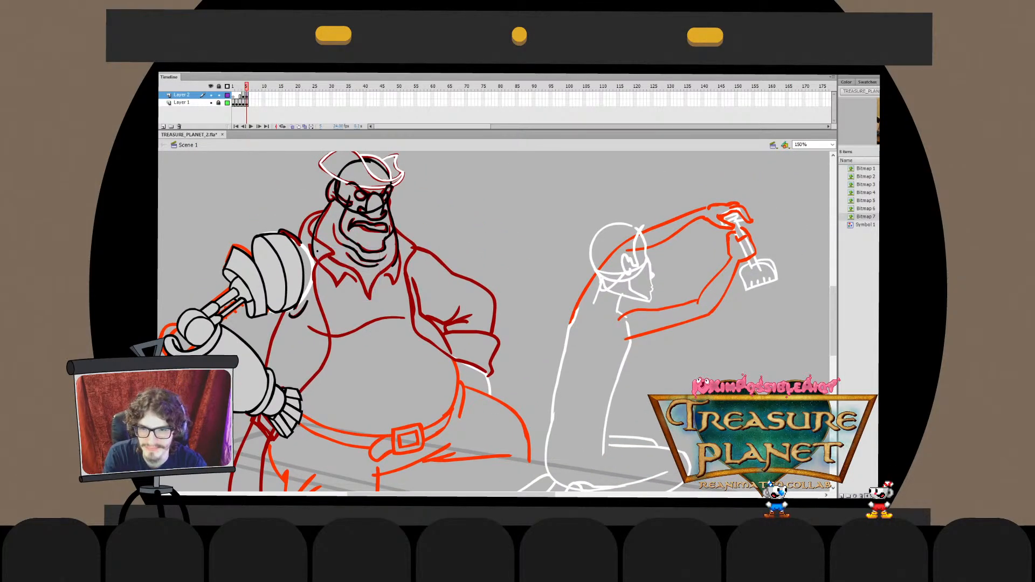
left_click_drag(318, 253, 376, 308)
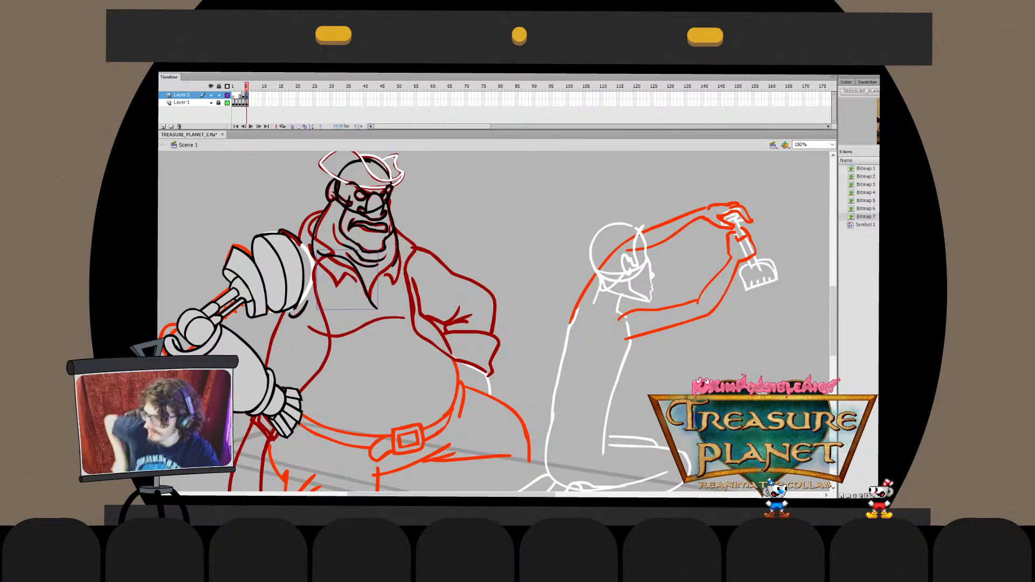
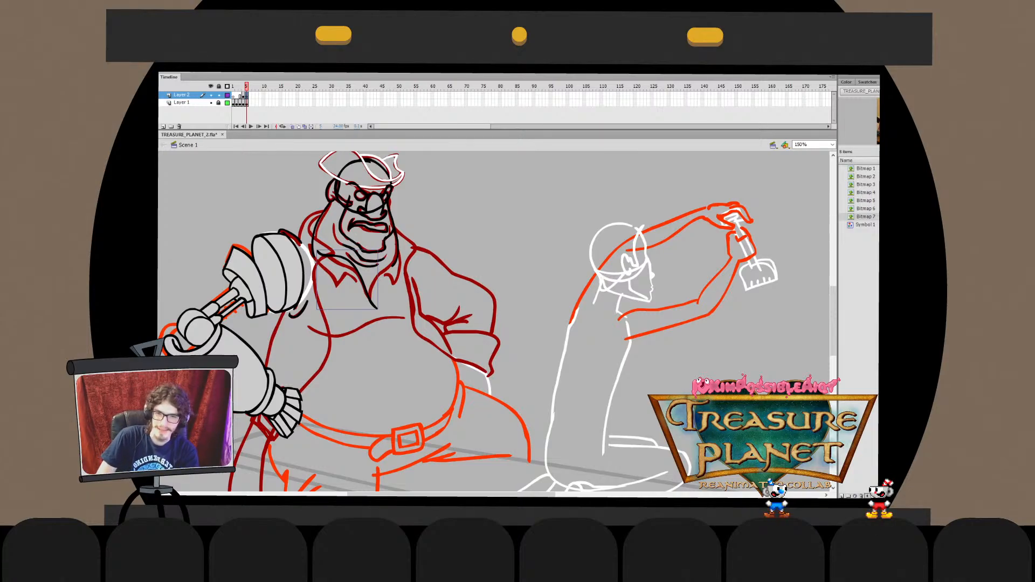
key("ctrl+z")
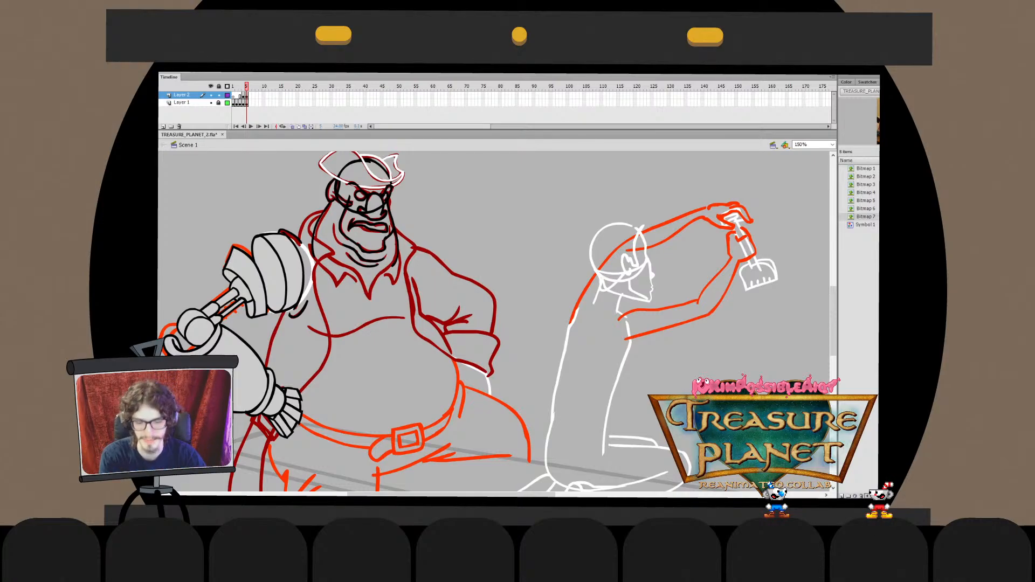
key("ctrl+z")
left_click_drag(323, 250, 376, 309)
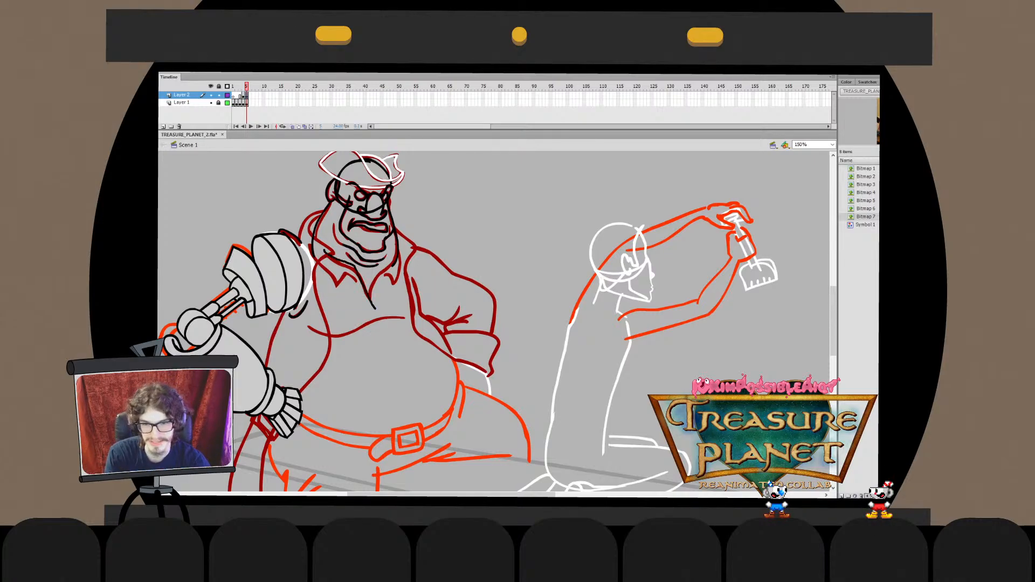
key("ctrl+z")
left_click_drag(322, 251, 380, 309)
key("ctrl+z")
key("ctrl+z")
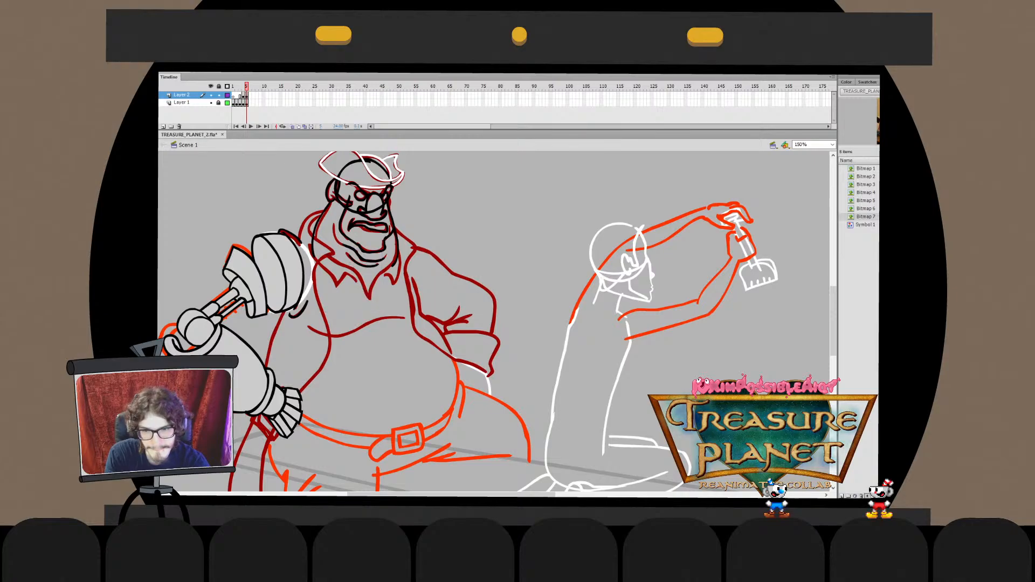
mouse_move(323, 252)
left_mouse_down()
mouse_move(383, 307)
mouse_move(346, 265)
mouse_move(383, 307)
mouse_move(373, 304)
left_mouse_up()
key("ctrl+z")
key("ctrl+z")
key("v")
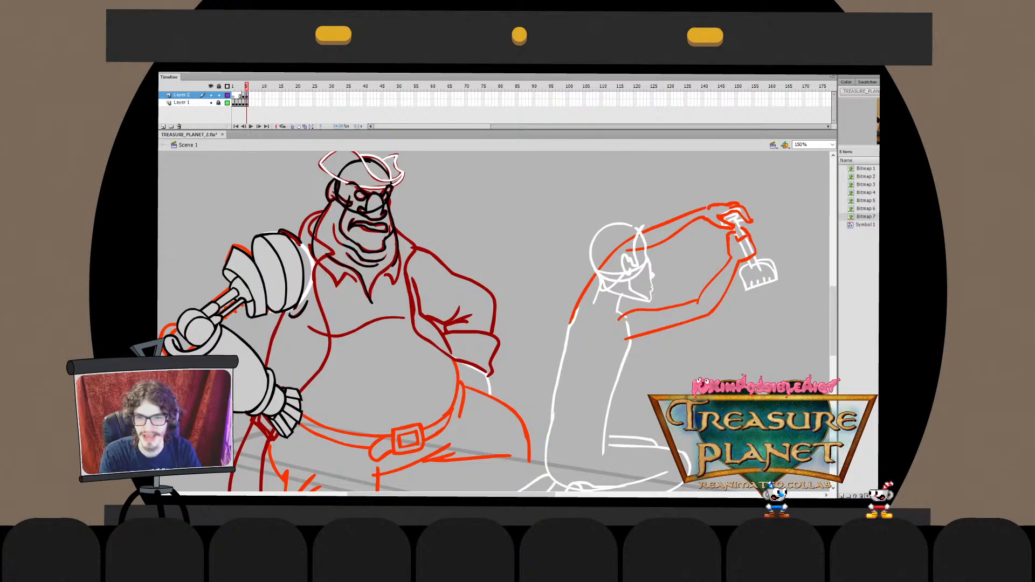
Draw the other half of the black neckline from the V point up along the far side of the neck
key("q")
key("b")
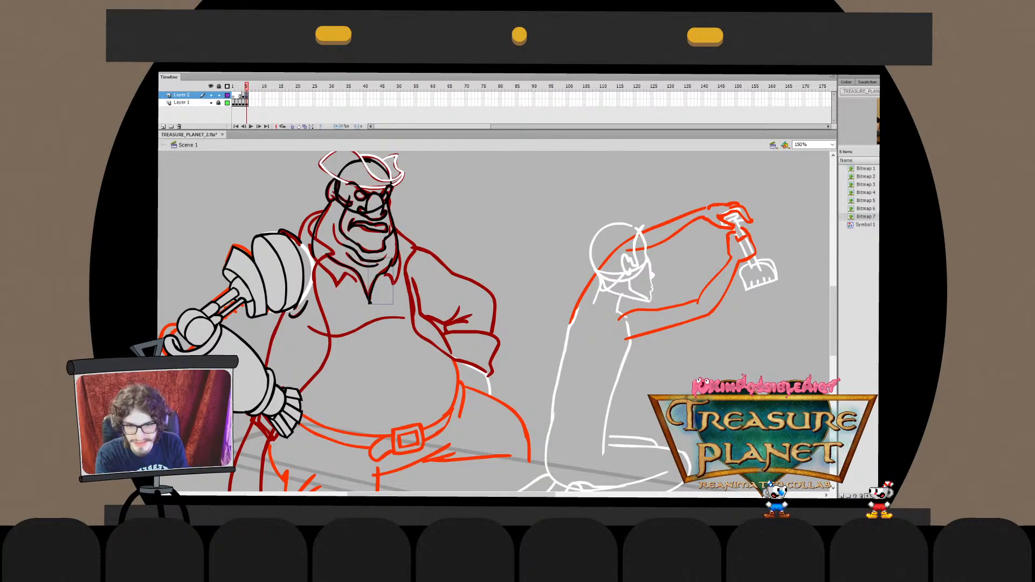
key("q")
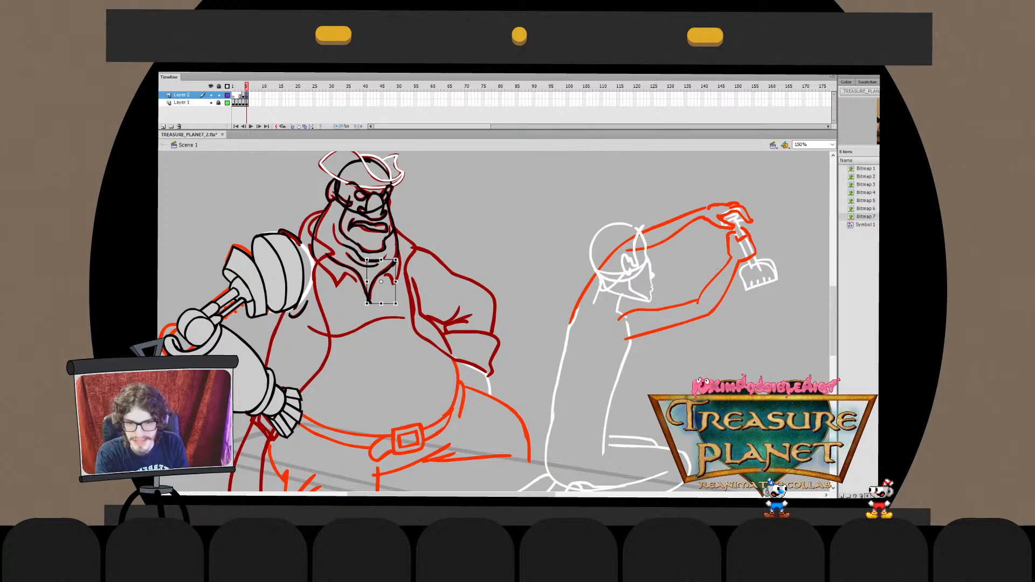
key("b")
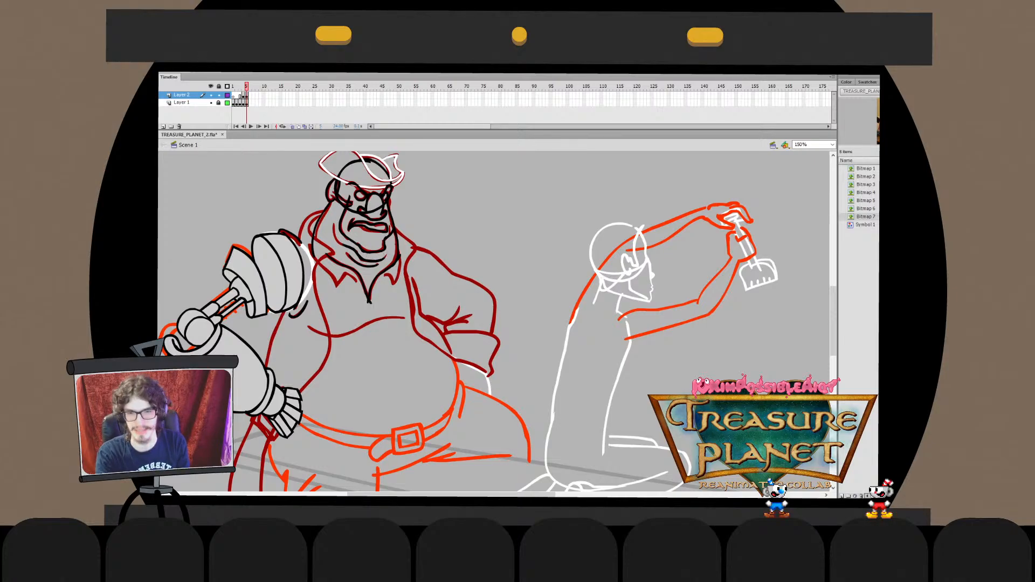
Smooth the bend where the neck line meets the neckline curve inside its drawing object
double_click(399, 257)
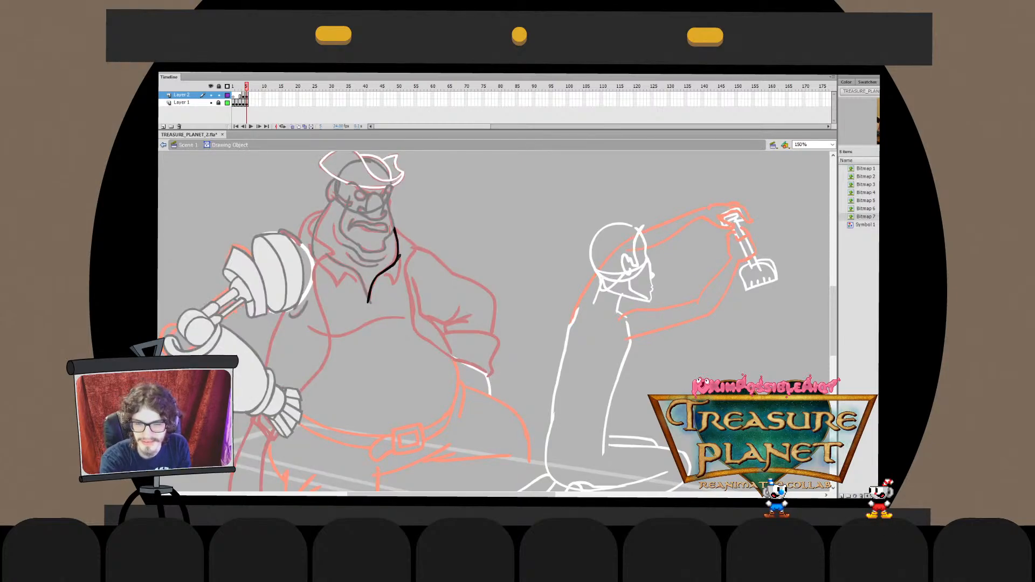
left_click(399, 257)
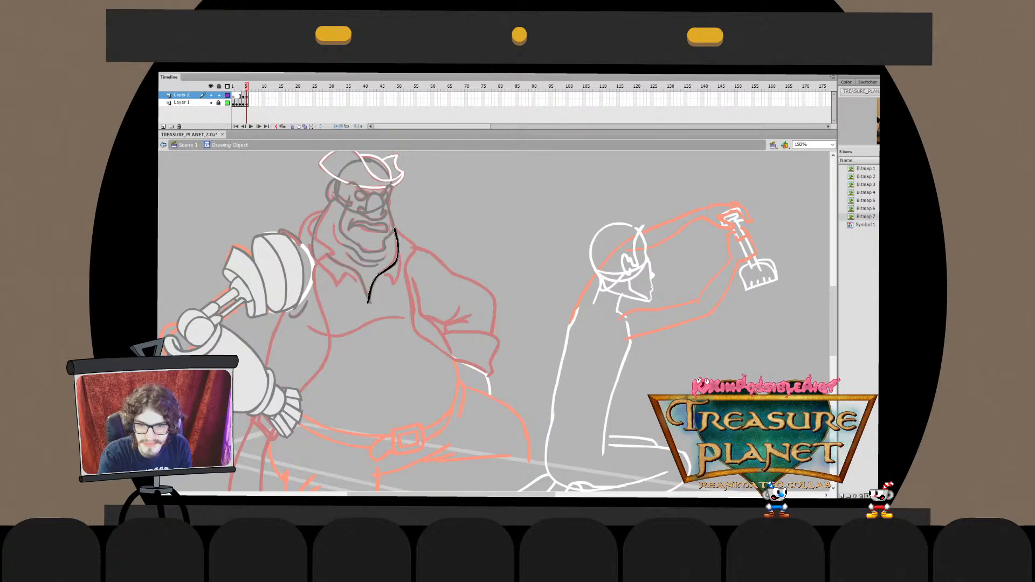
key("Escape")
left_click(396, 257)
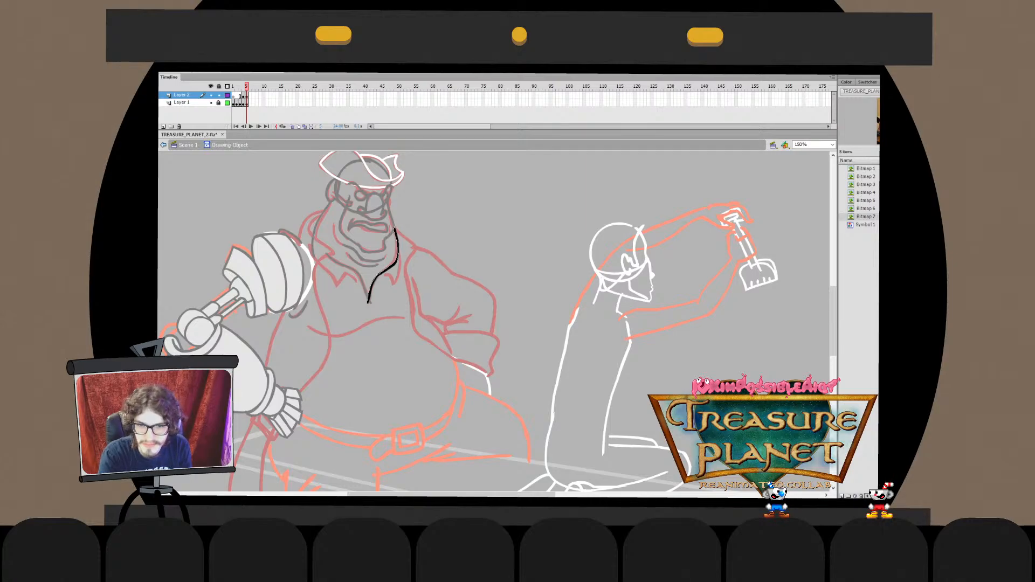
key("Escape")
key("Escape")
key("Escape")
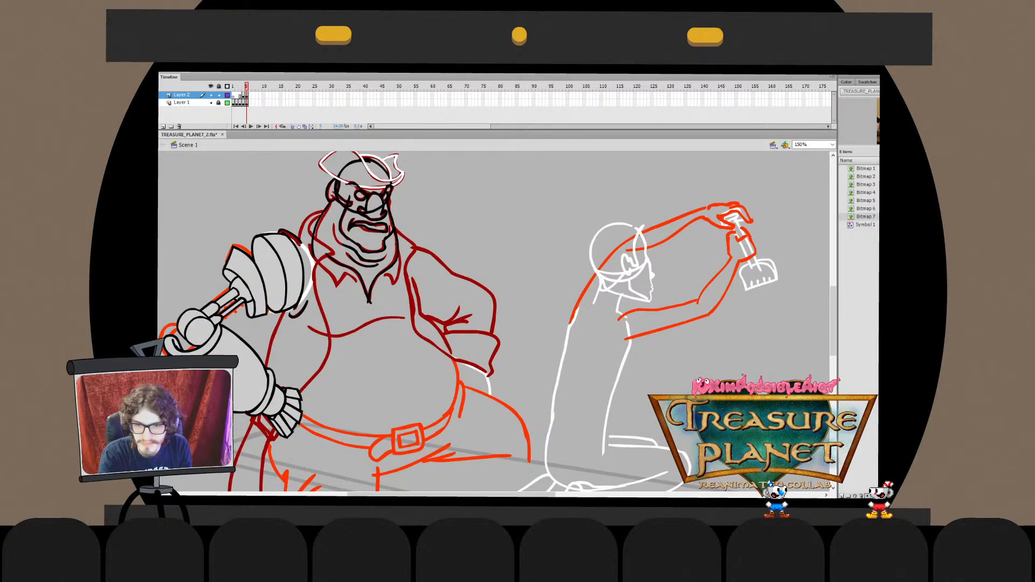
Adjust the lower end of the far-side neckline stroke inside its drawing object to meet the V point
double_click(373, 289)
left_click(373, 289)
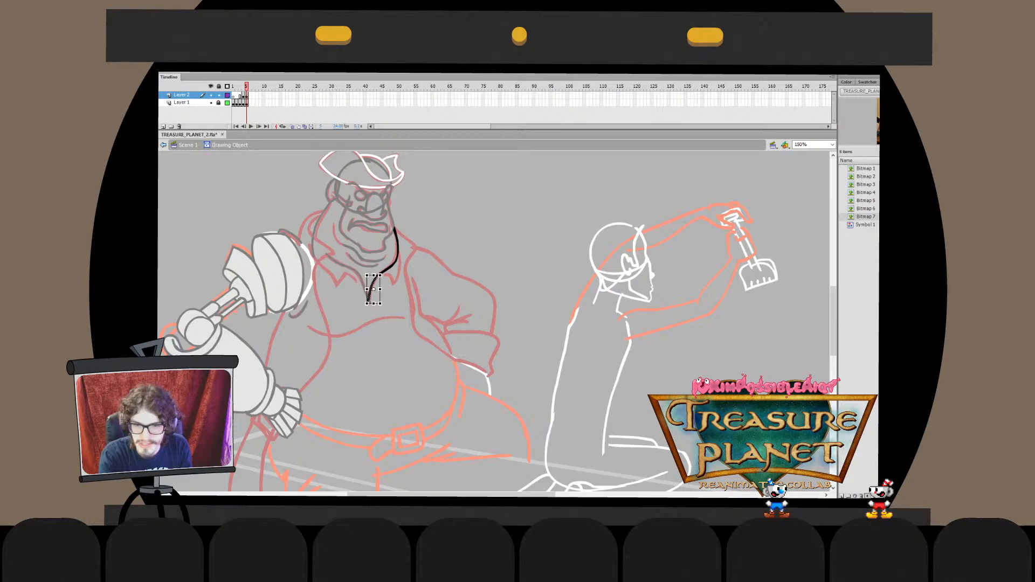
left_click_drag(367, 304, 369, 304)
key("Escape")
key("Escape")
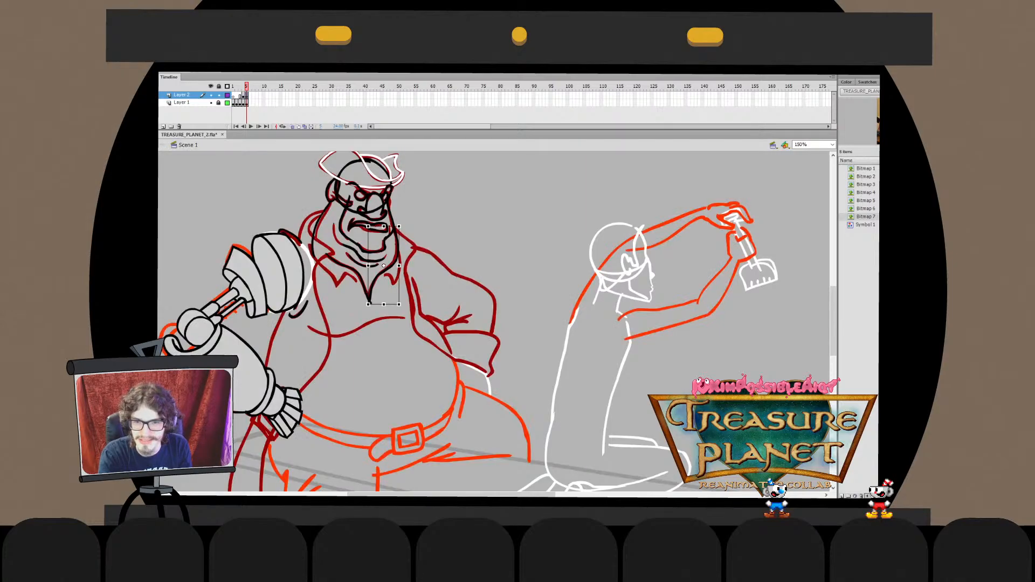
Clean up the V-shaped tip where both neckline strokes meet inside their drawing object and return to the scene
double_click(369, 300)
left_click(370, 303)
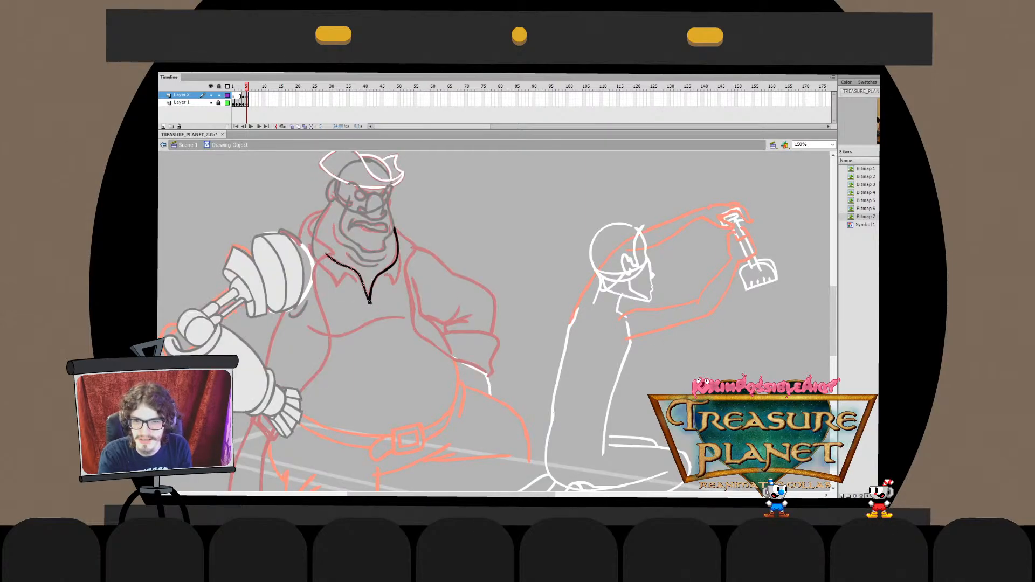
left_click(369, 302)
mouse_move(369, 302)
left_mouse_down()
mouse_move(371, 330)
mouse_move(369, 302)
left_mouse_up()
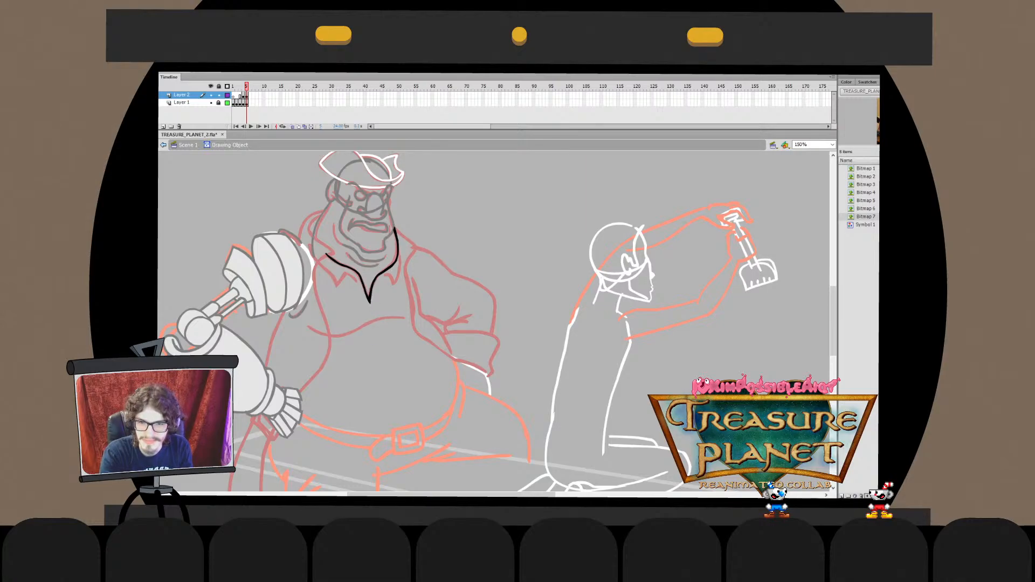
double_click(373, 307)
left_click(373, 307)
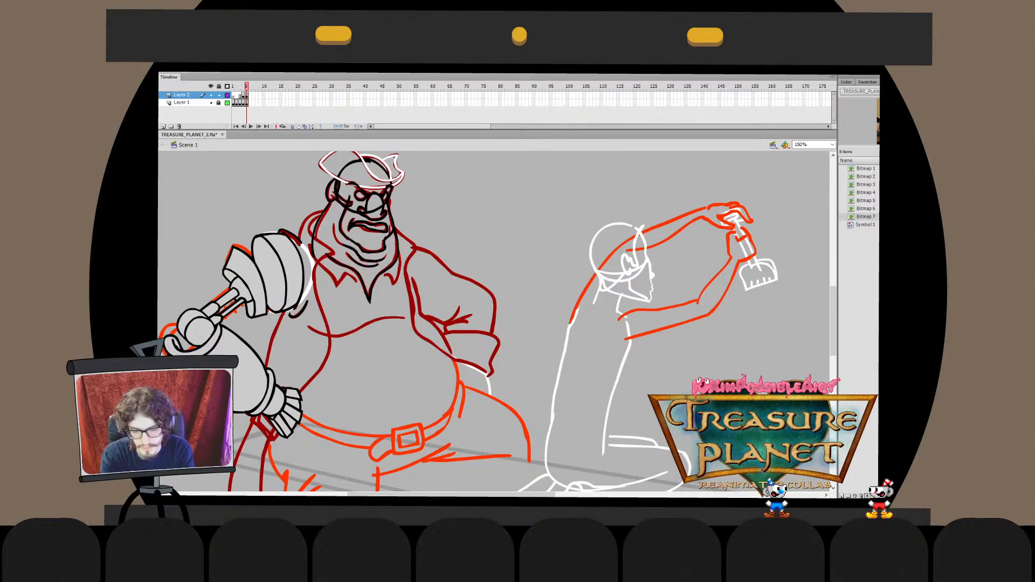
Examine the John Silver model sheet and the mechanical arm and head references on the first two frames
key("comma")
key("comma")
key("comma")
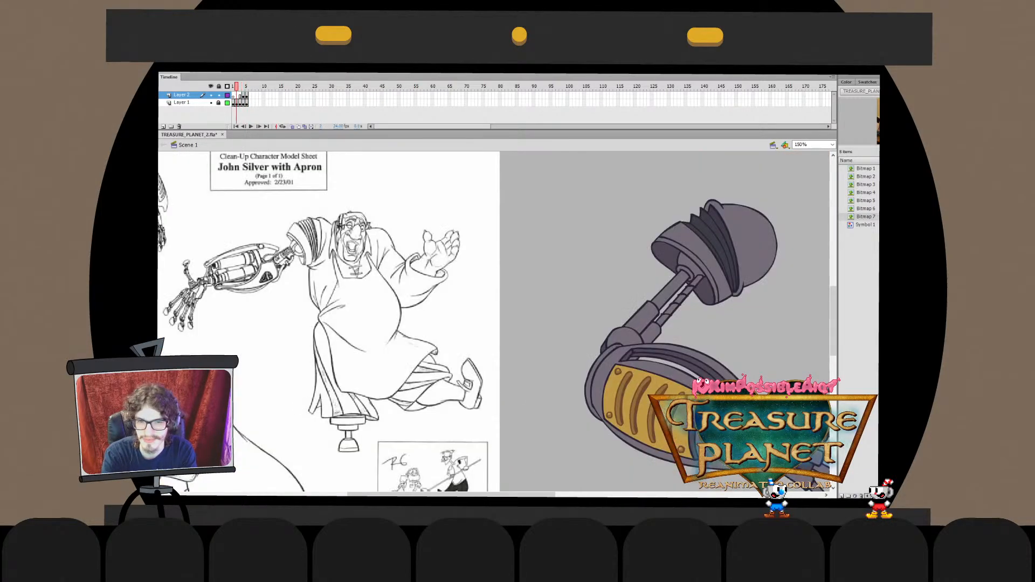
key("comma")
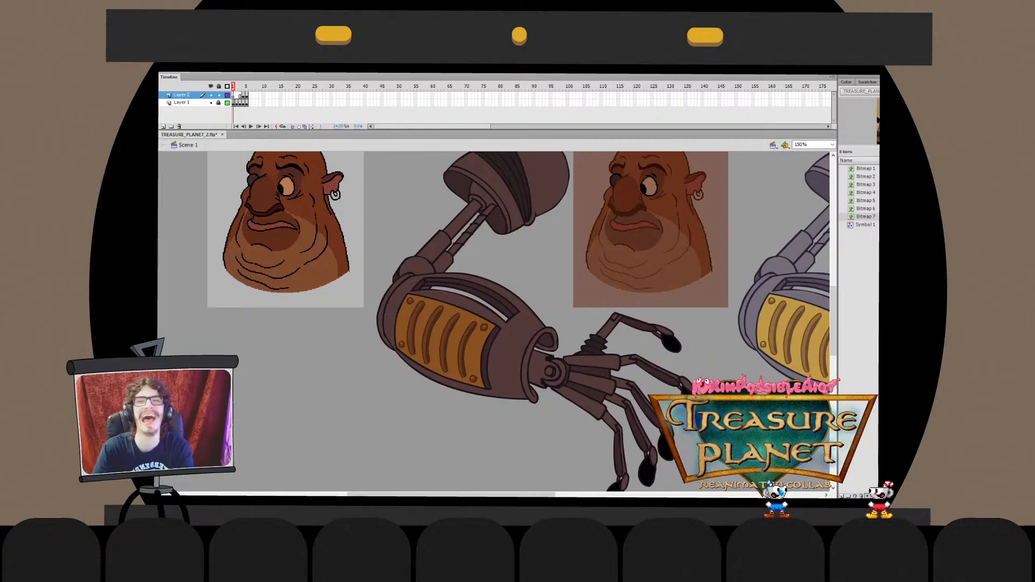
key("period")
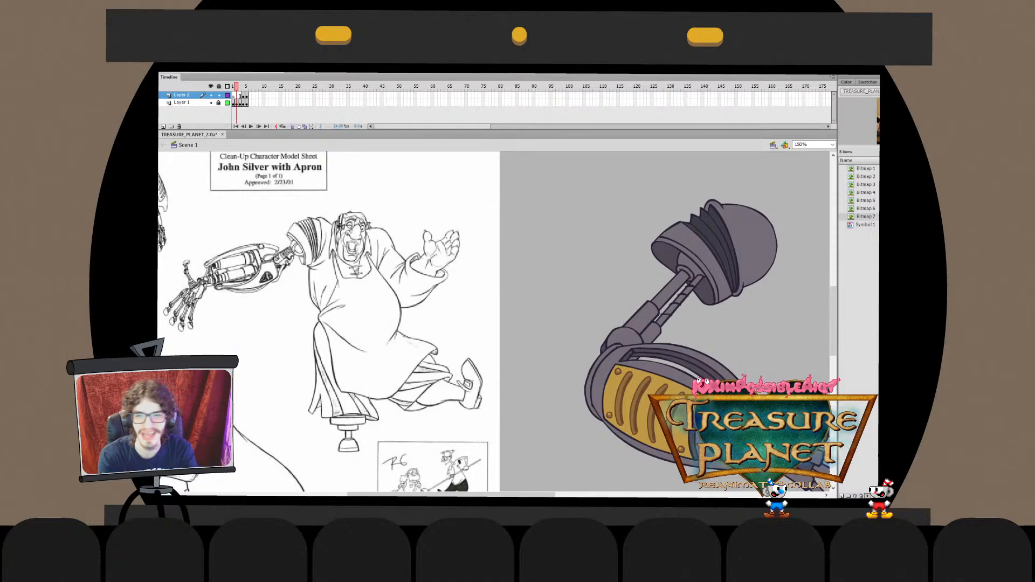
key("comma")
key("period")
key("period")
key("period")
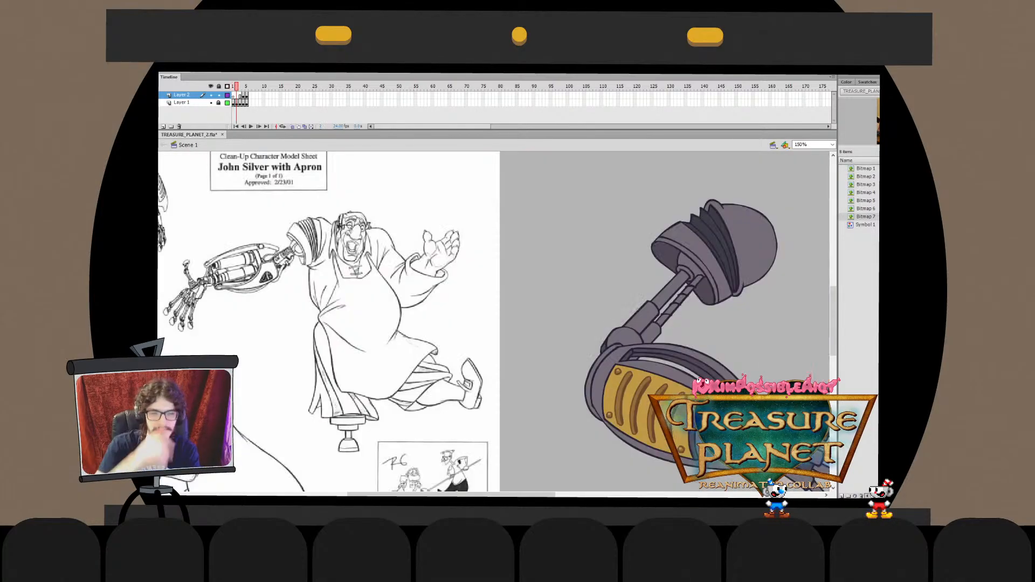
View the rough sketch on frame 4 at 150% zoom with the burly character's head and torso in view
key("ctrl+minus")
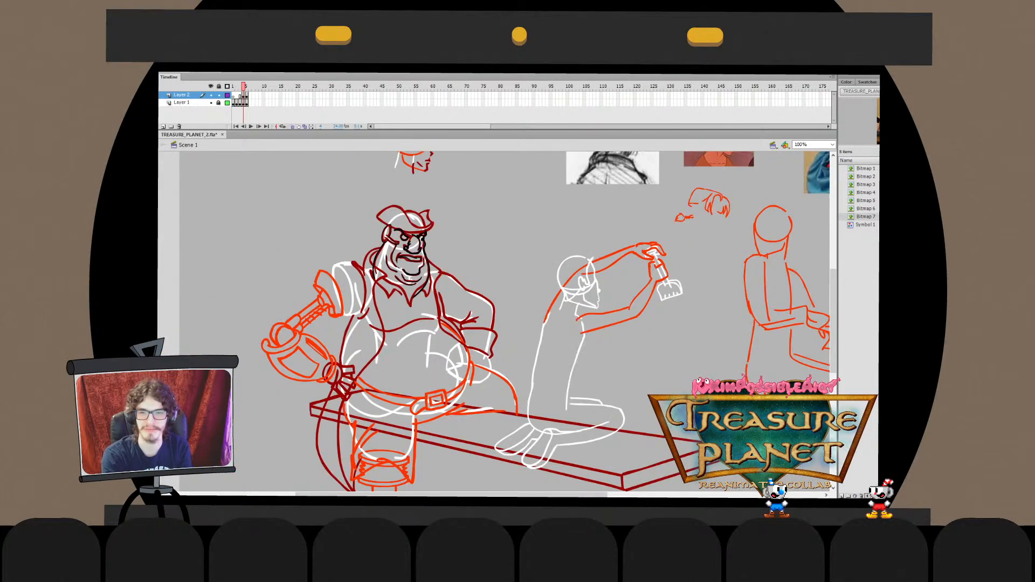
key("ctrl+minus")
key("ctrl+equal")
left_click(805, 144)
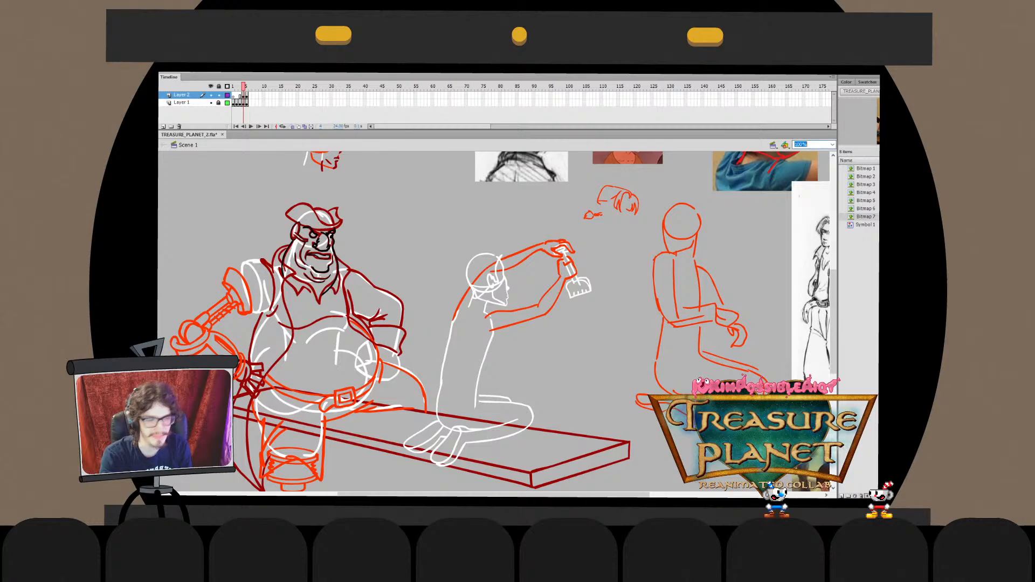
type("150")
key("Return")
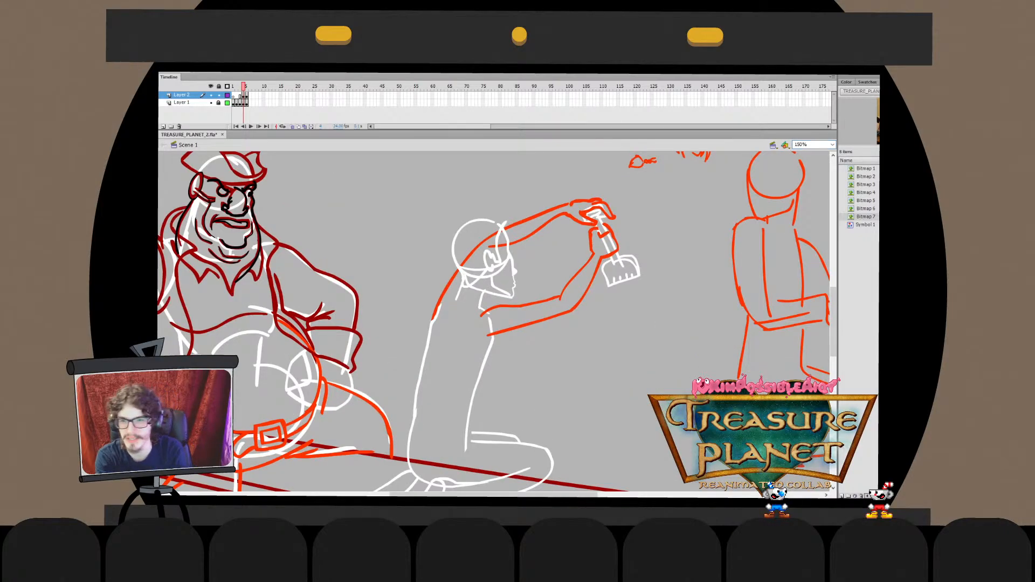
left_click_drag(387, 376, 514, 379)
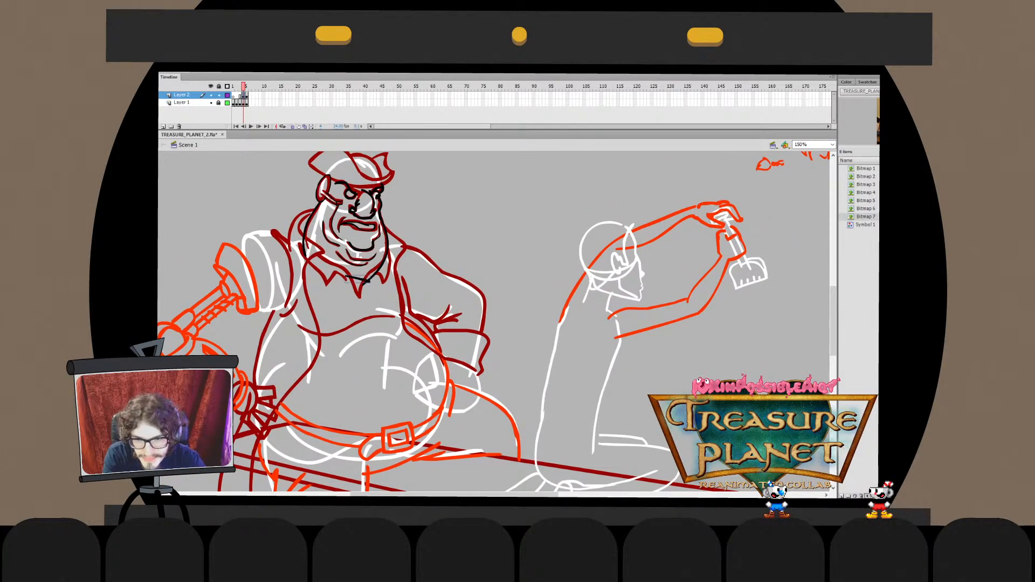
Draw the short black crossing strokes over the V-shaped throat opening on frame 4
mouse_move(350, 274)
left_mouse_down()
mouse_move(361, 285)
mouse_move(351, 291)
mouse_move(372, 292)
mouse_move(371, 283)
left_mouse_up()
key("q")
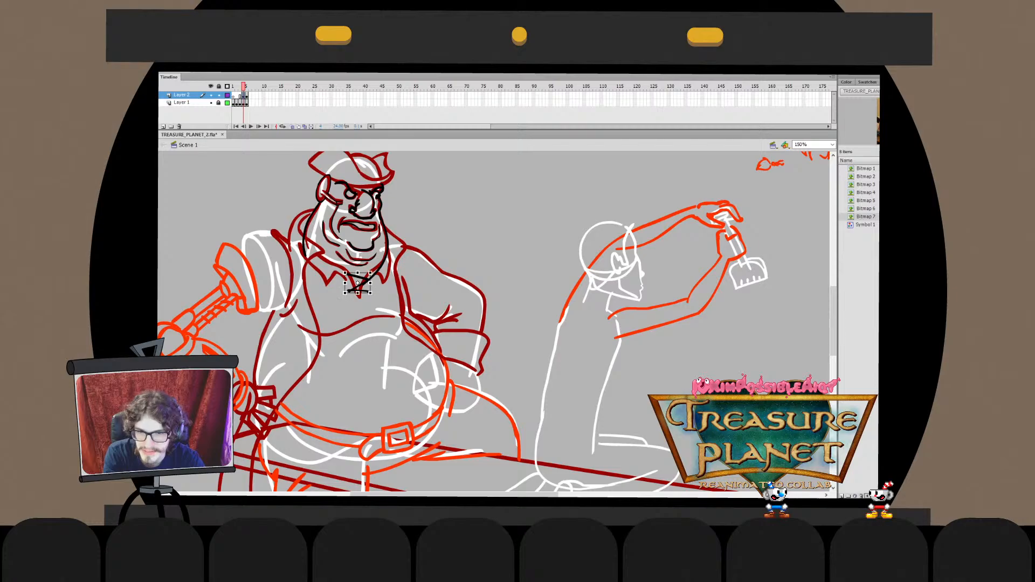
key("Escape")
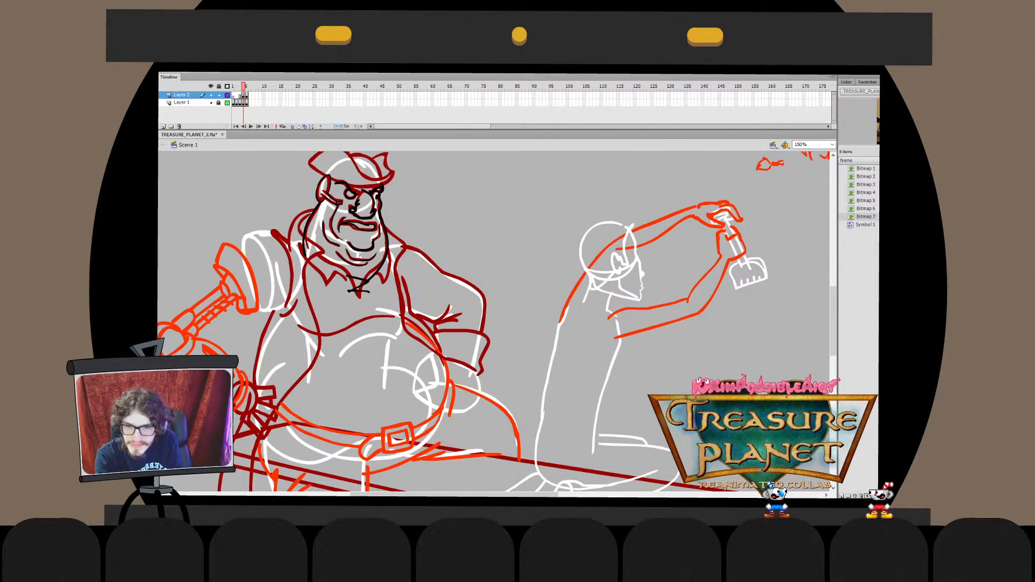
double_click(385, 261)
mouse_move(350, 253)
left_mouse_down()
mouse_move(402, 308)
mouse_move(375, 280)
left_mouse_up()
key("q")
key("ctrl+e")
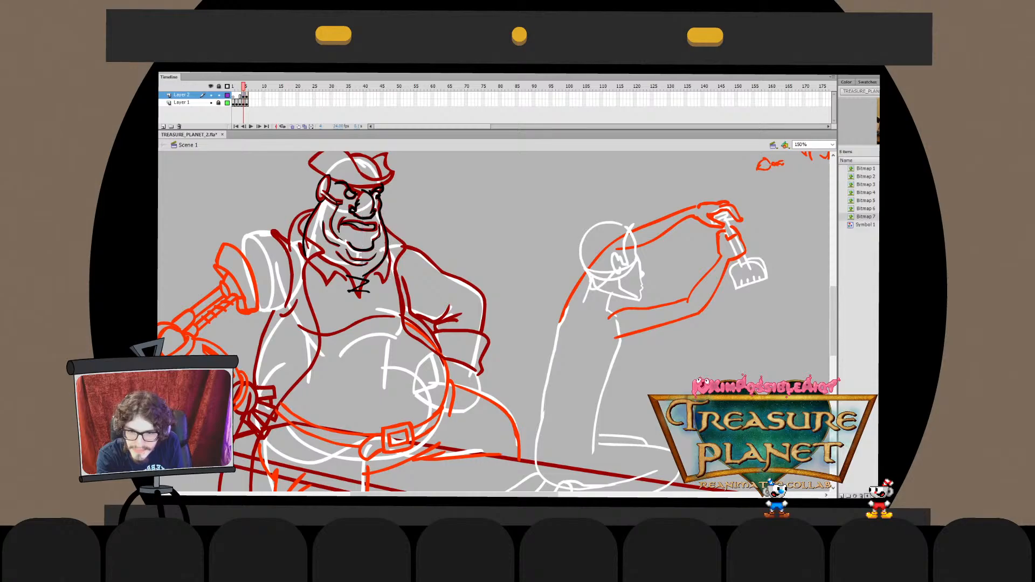
Draw the black V-shaped neckline point below the beard and check its drawing object together with the far-side jaw stroke
left_click(366, 291)
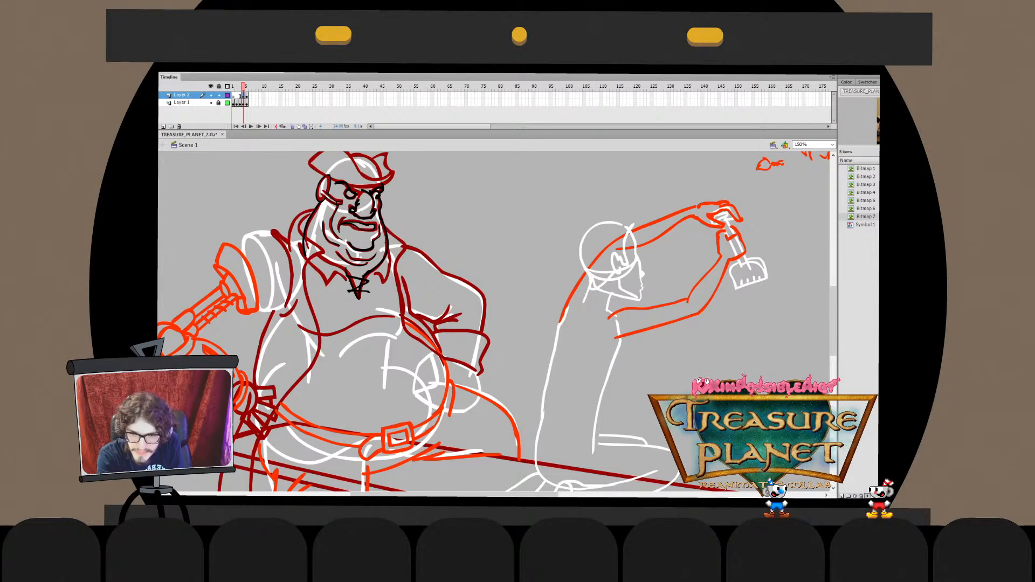
key("q")
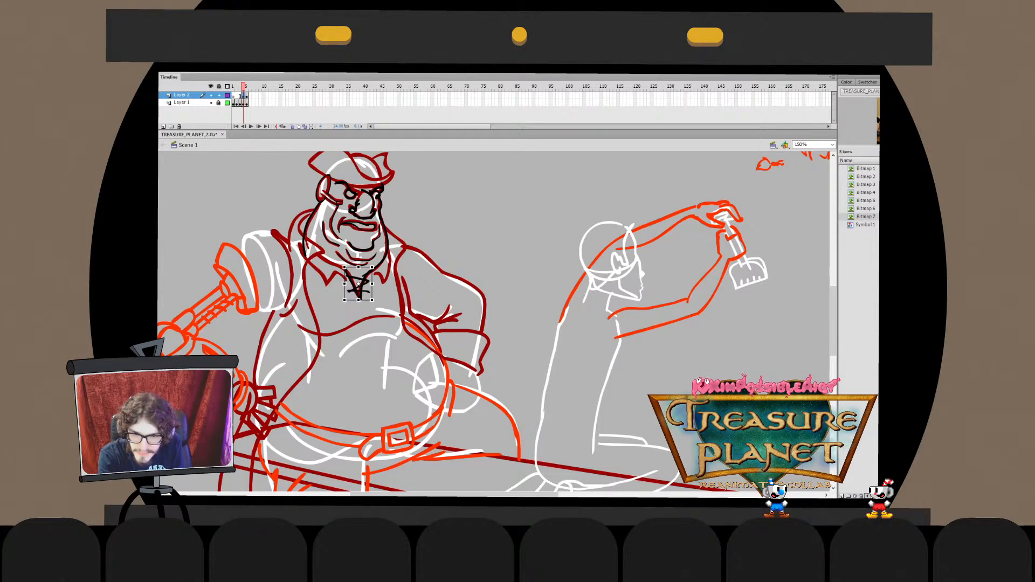
double_click(358, 284)
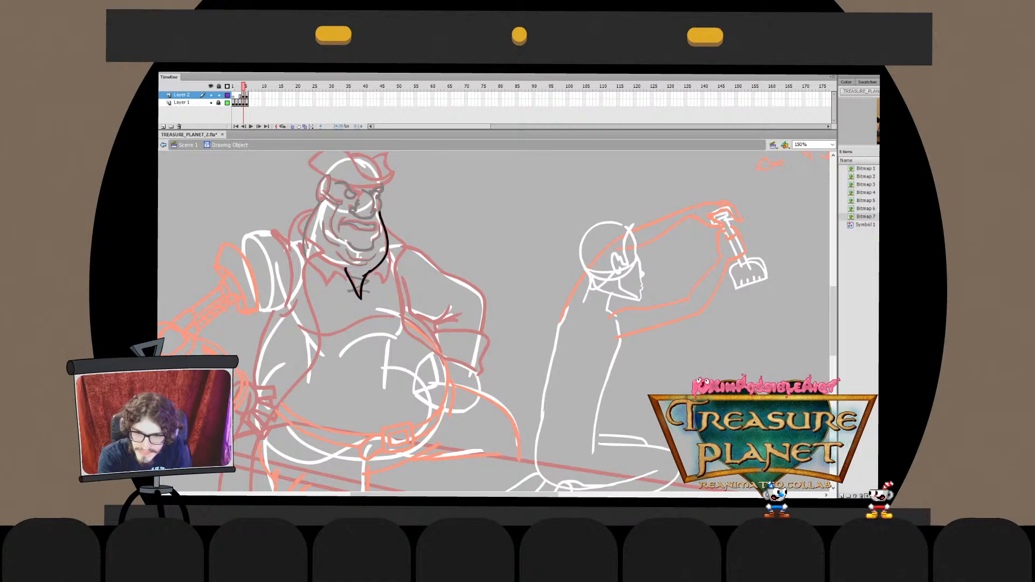
left_click(386, 237)
key("Escape")
key("ctrl+e")
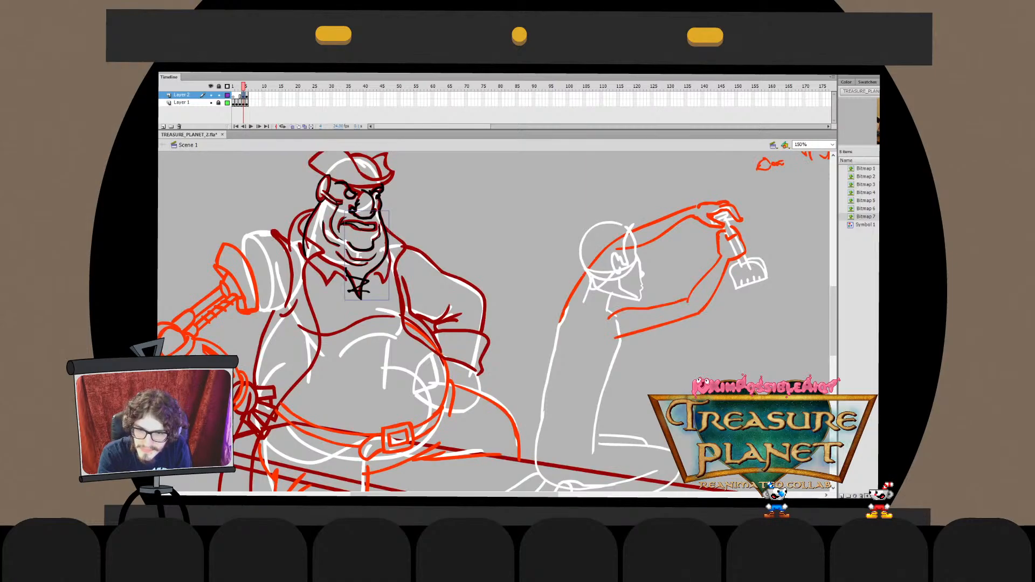
Draw the neckline stroke from the near-side jaw down to the V and join it inside the drawing object
key("Escape")
mouse_move(315, 251)
left_mouse_down()
mouse_move(347, 274)
mouse_move(330, 262)
left_mouse_up()
key("ctrl+z")
key("ctrl+z")
key("q")
left_click(331, 261)
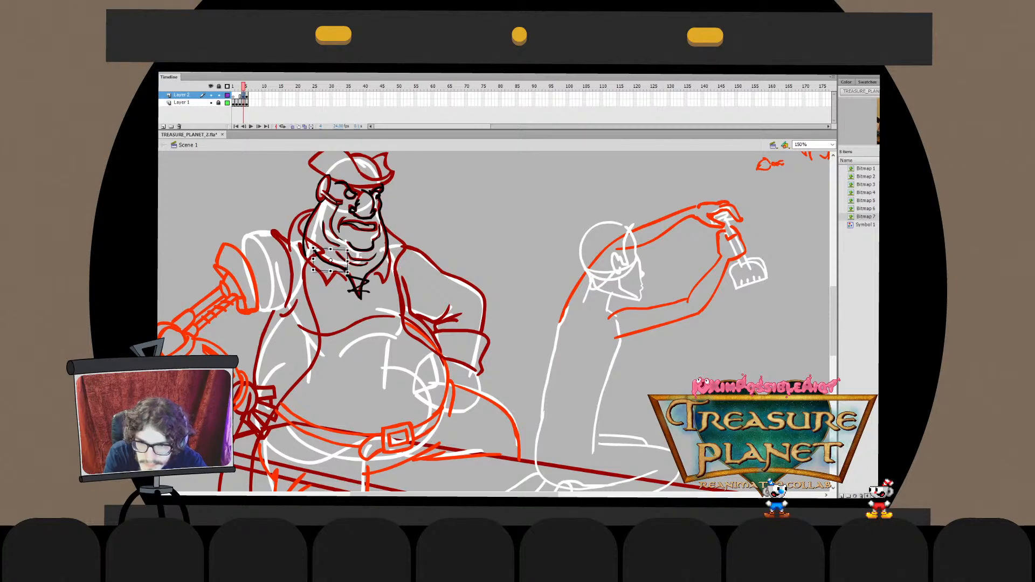
double_click(331, 262)
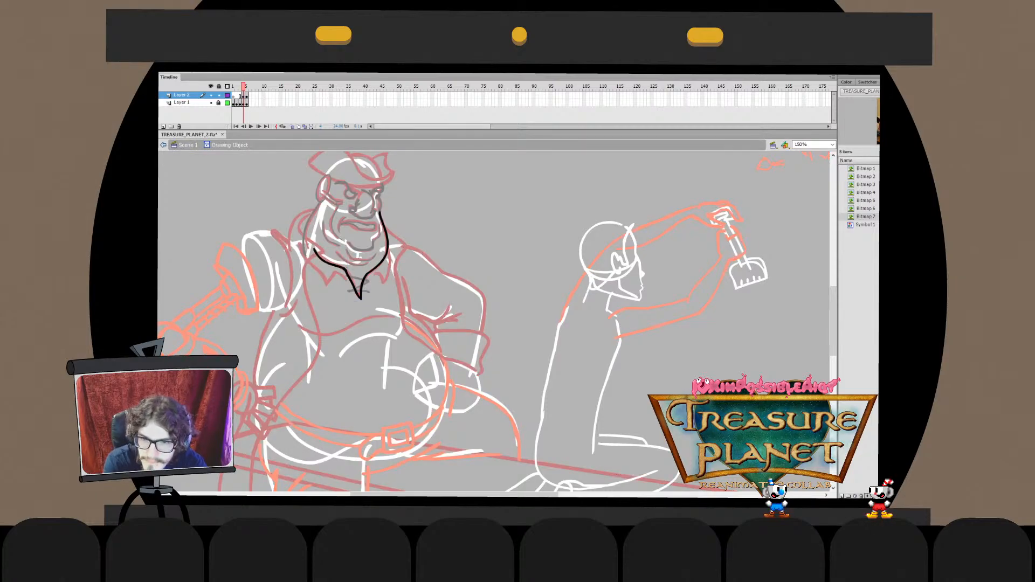
key("ctrl+e")
key("Escape")
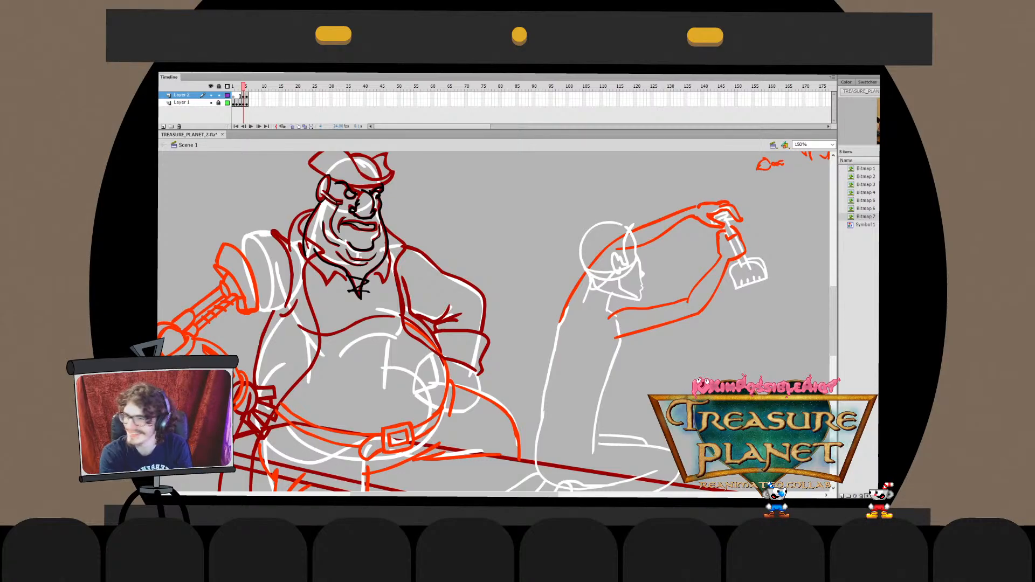
mouse_move(304, 261)
left_mouse_down()
mouse_move(326, 286)
mouse_move(341, 274)
mouse_move(330, 289)
mouse_move(340, 273)
left_mouse_up()
key("ctrl+z")
key("ctrl+z")
key("ctrl+z")
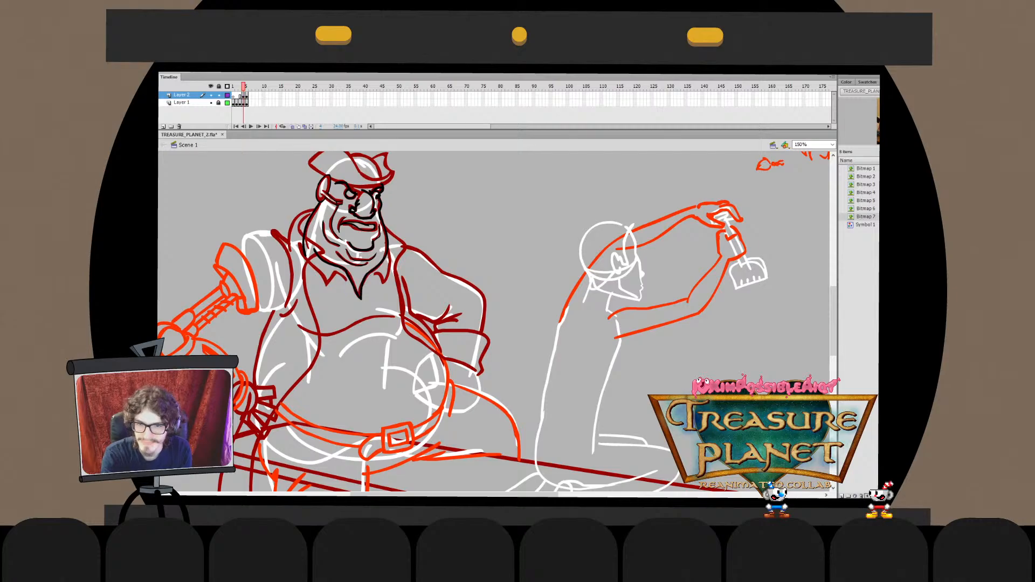
Open the V-shaped neckline's drawing object for a touch-up and return to the scene
double_click(357, 289)
key("ctrl+e")
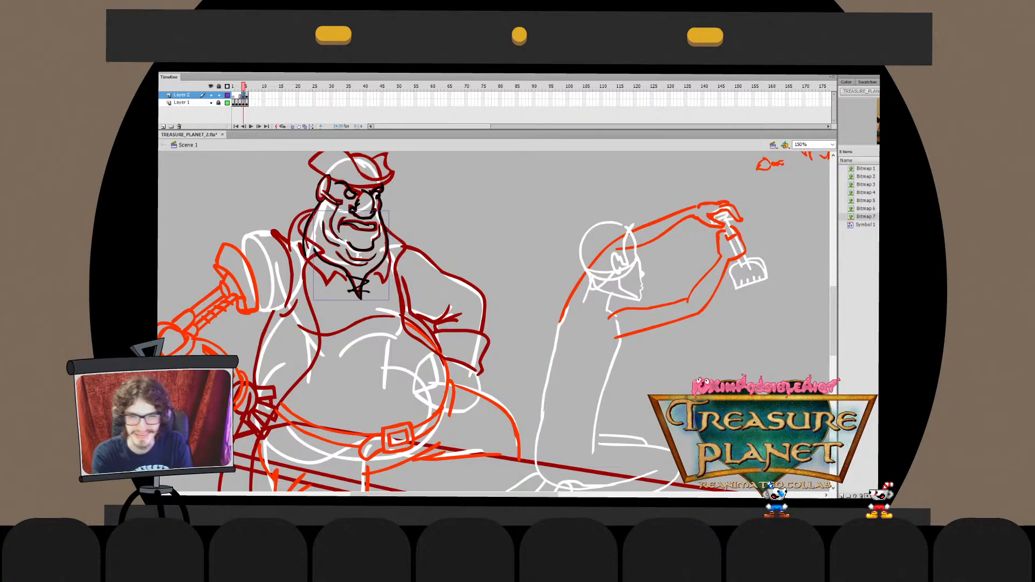
left_click_drag(494, 324, 515, 375)
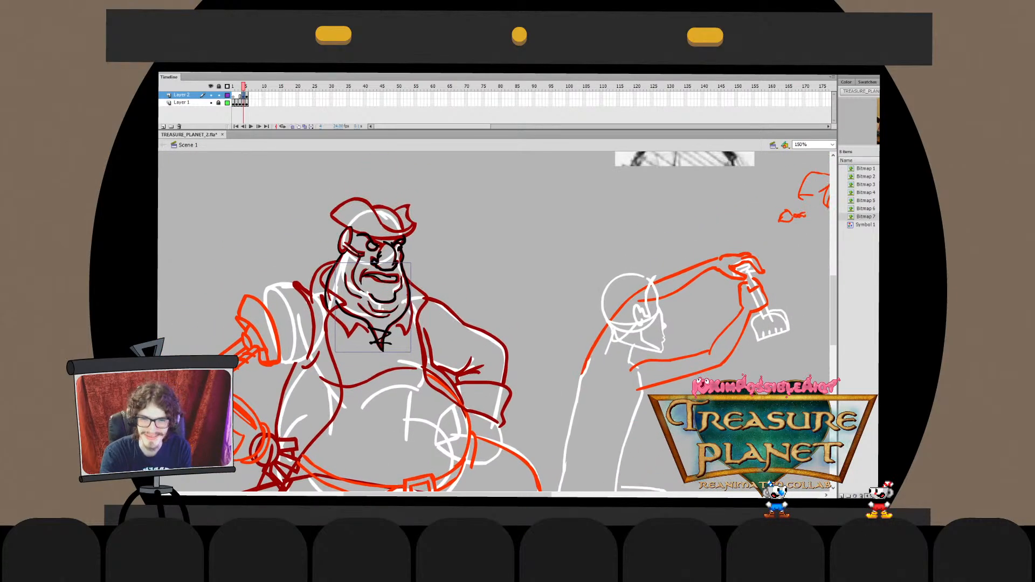
key("Escape")
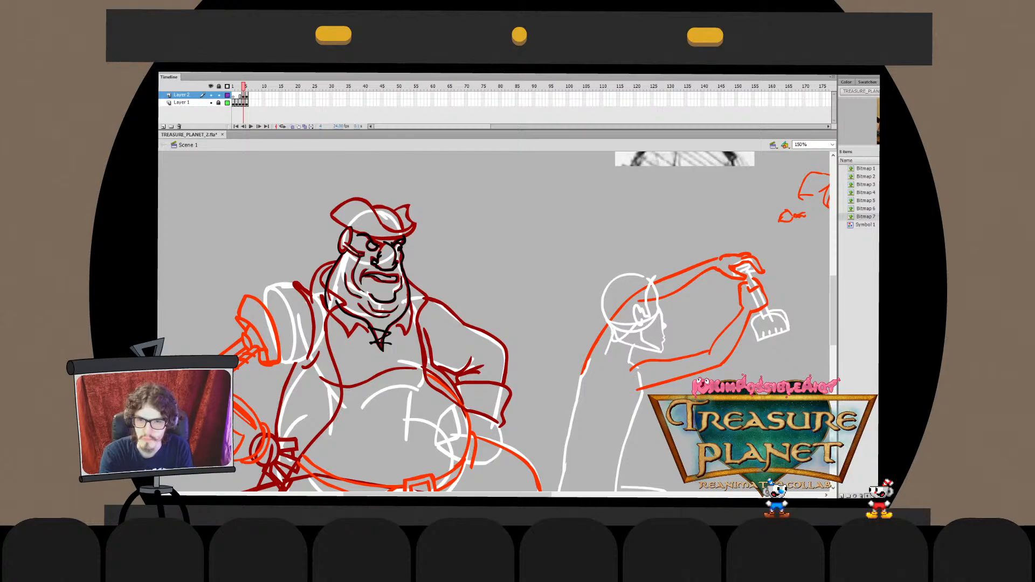
Compare the burly character's rough sketch on frame 4 with the line art on frame 5
key("period")
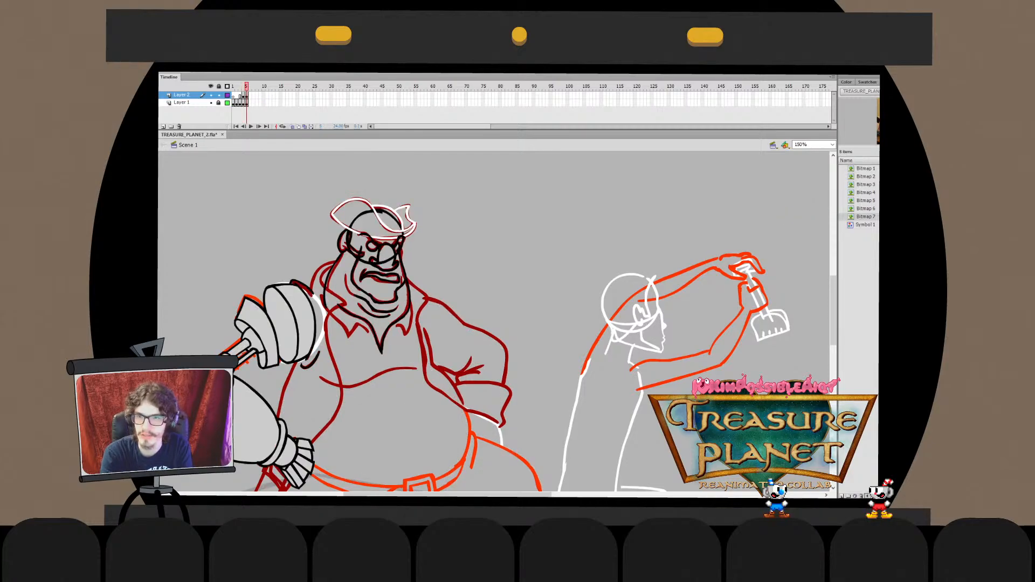
key("comma")
key("period")
key("comma")
key("period")
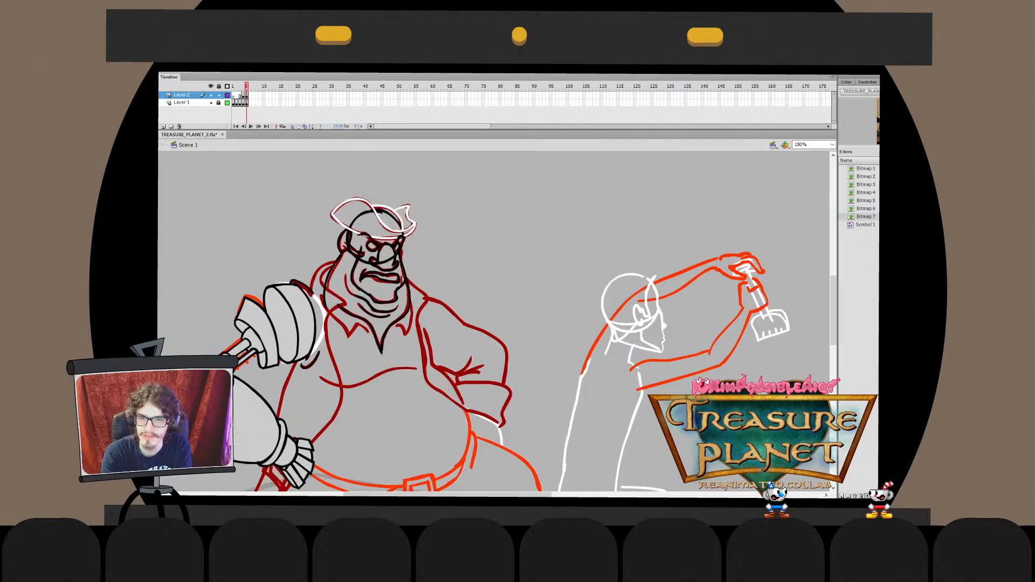
key("comma")
key("period")
left_click_drag(494, 358, 463, 285)
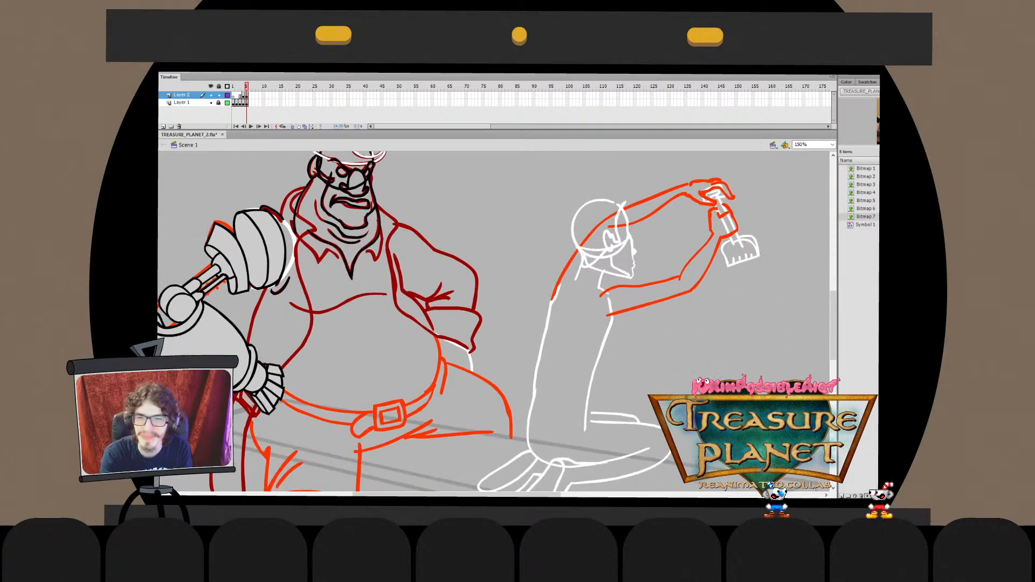
key("comma")
key("period")
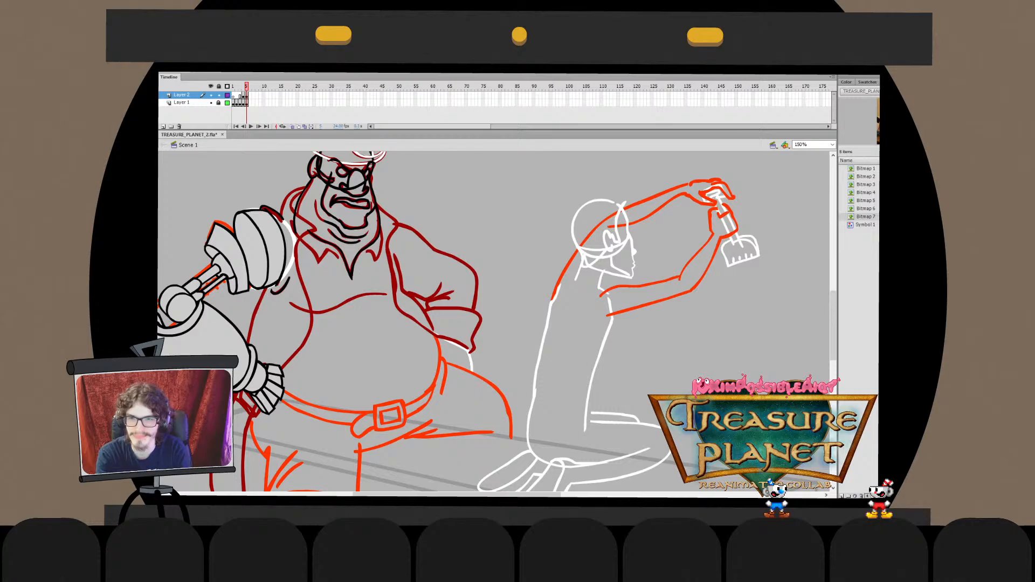
Draw a large round black belly outline on frame 4 and fit it over the sketched torso below the V neckline
key("comma")
mouse_move(411, 311)
left_mouse_down()
mouse_move(389, 448)
mouse_move(306, 299)
mouse_move(377, 277)
mouse_move(258, 331)
mouse_move(410, 293)
mouse_move(335, 447)
mouse_move(404, 293)
mouse_move(335, 291)
mouse_move(383, 294)
mouse_move(318, 439)
mouse_move(348, 281)
left_mouse_up()
key("ctrl+z")
key("ctrl+z")
key("ctrl+z")
key("ctrl+z")
key("ctrl+z")
key("q")
left_click_drag(351, 364, 342, 360)
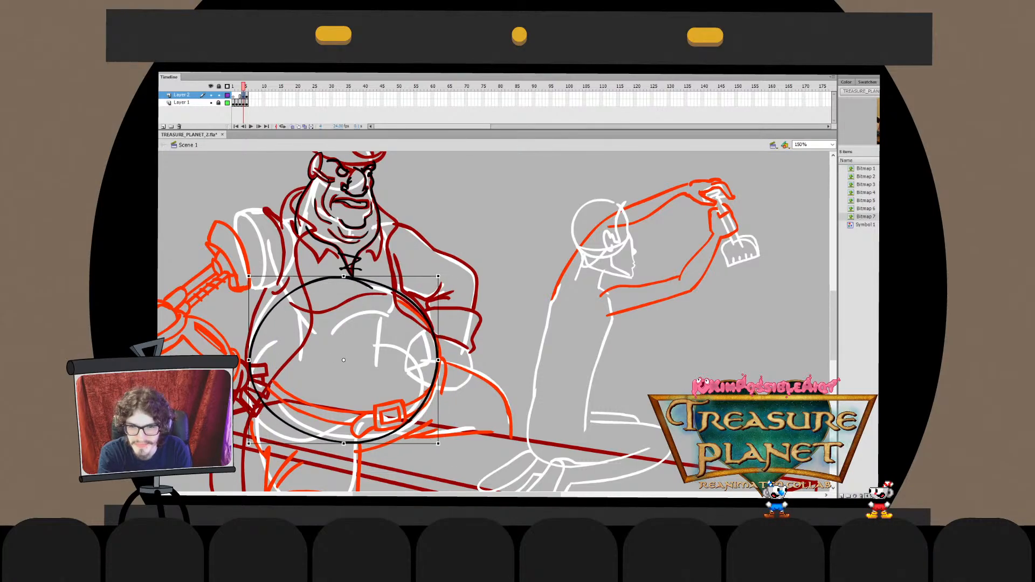
Move the belly outline from frame 4 to the same place on frame 5
key("ctrl+x")
key(".")
key("ctrl+shift+v")
key("Escape")
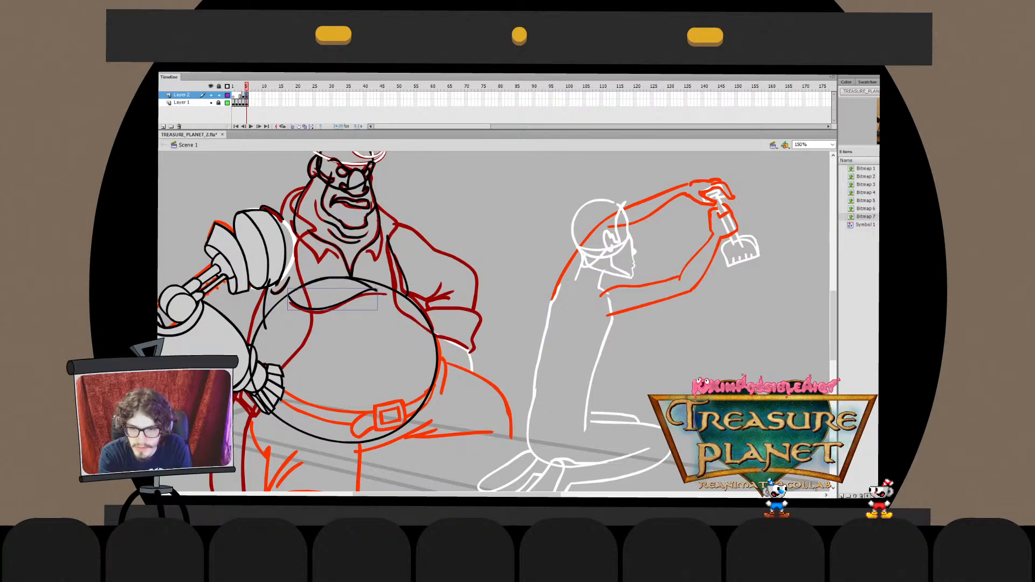
Delete the black chest crease stroke over the upper belly on frame 5
left_click_drag(285, 274, 372, 318)
key("ctrl+1")
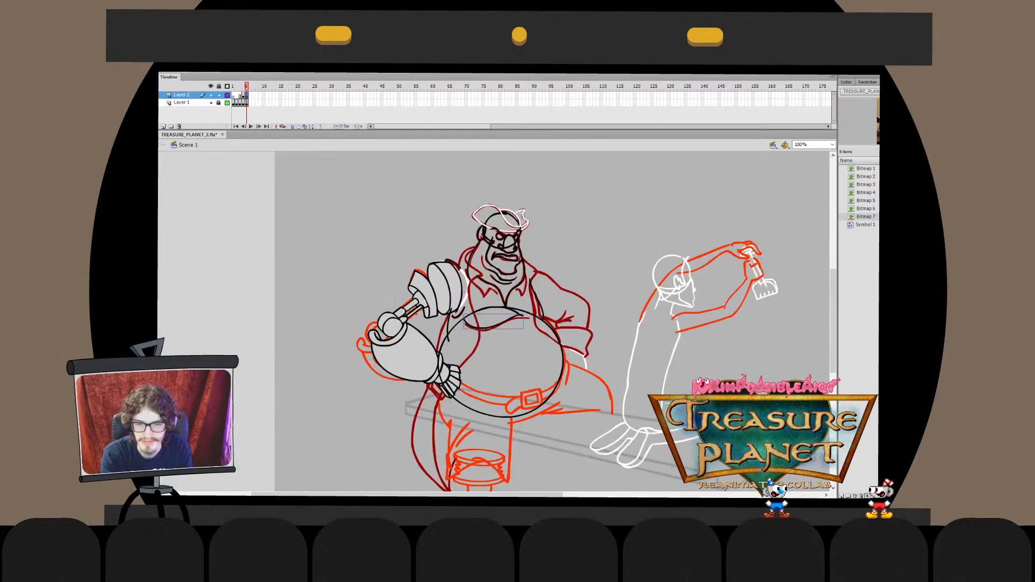
left_click(811, 144)
type("150")
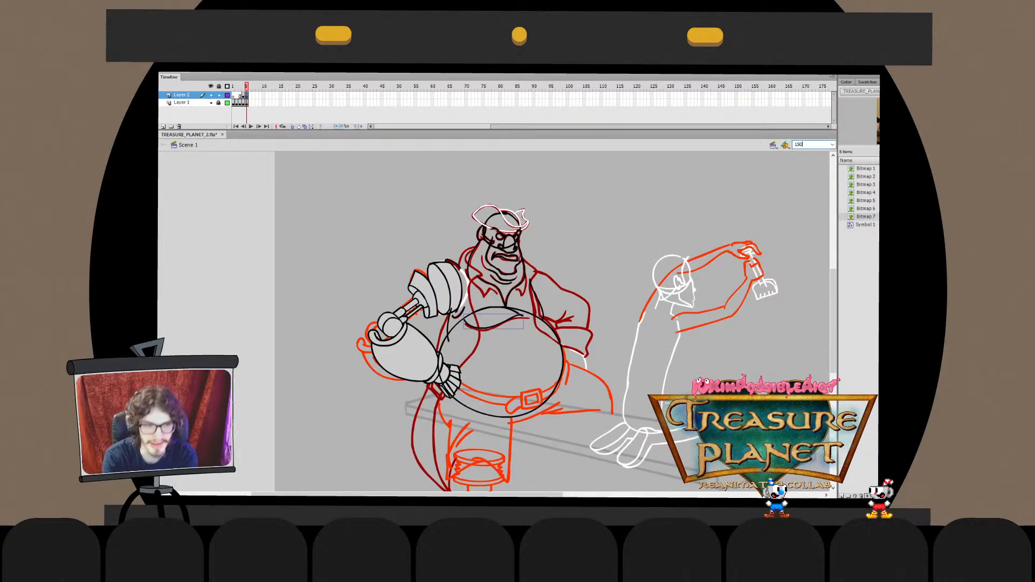
key("Return")
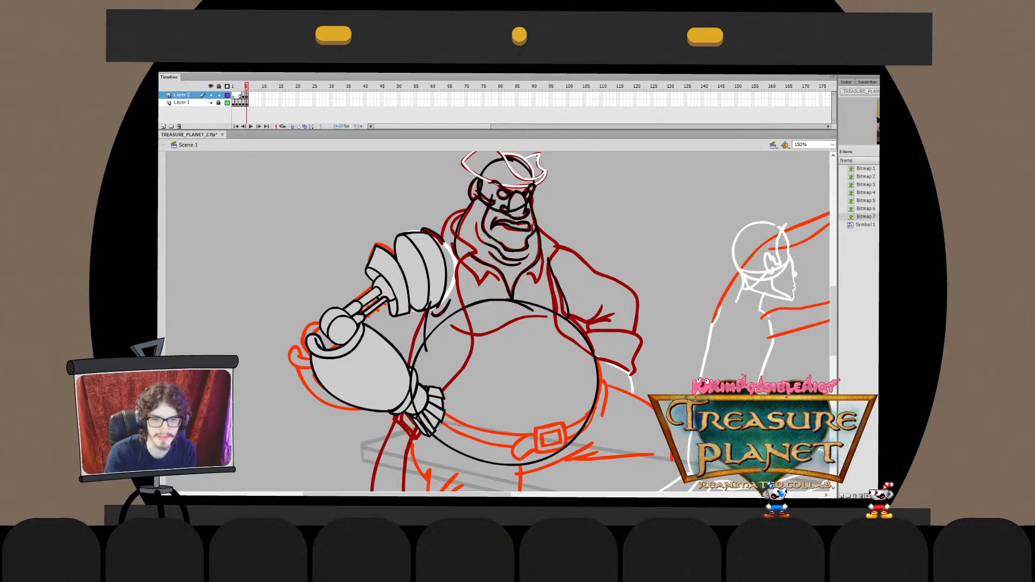
key("Delete")
Touch up the top of the belly outline below the V point inside its drawing object
double_click(507, 301)
mouse_move(501, 306)
left_mouse_down()
mouse_move(490, 303)
mouse_move(519, 305)
left_mouse_up()
key("ctrl+e")
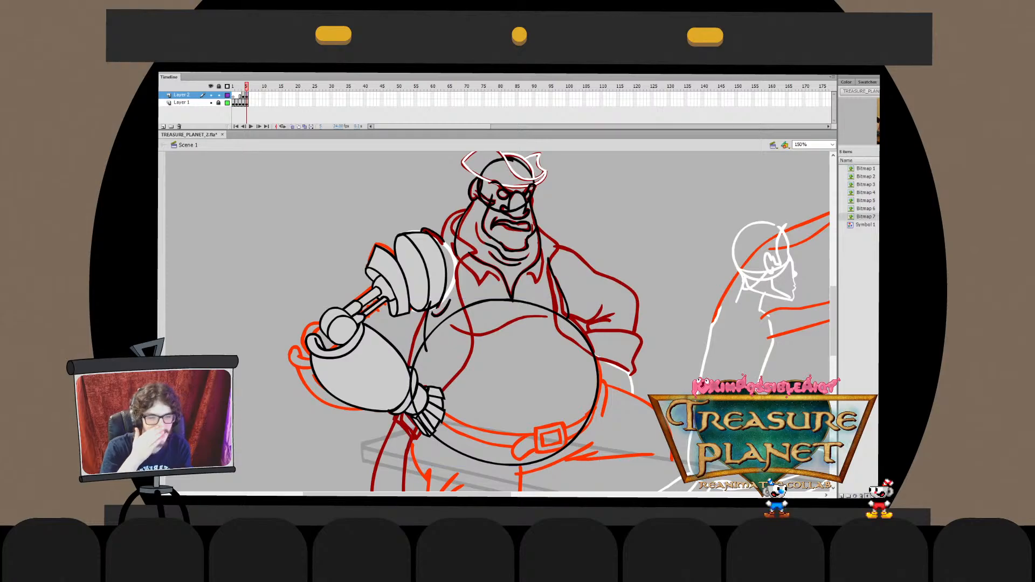
left_click_drag(456, 326, 540, 323)
key("ctrl+z")
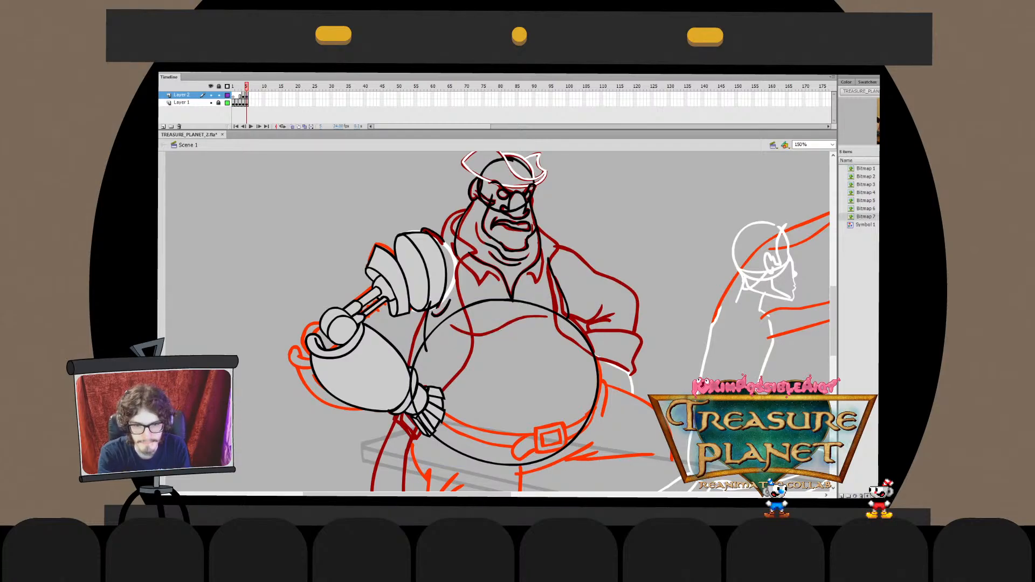
mouse_move(445, 325)
left_mouse_down()
mouse_move(544, 318)
mouse_move(510, 324)
left_mouse_up()
key("ctrl+z")
key("ctrl+z")
Draw a wavy black chest crease across the upper belly over the red sketch line and narrow it slightly
mouse_move(444, 326)
left_mouse_down()
mouse_move(544, 317)
mouse_move(551, 327)
left_mouse_up()
key("q")
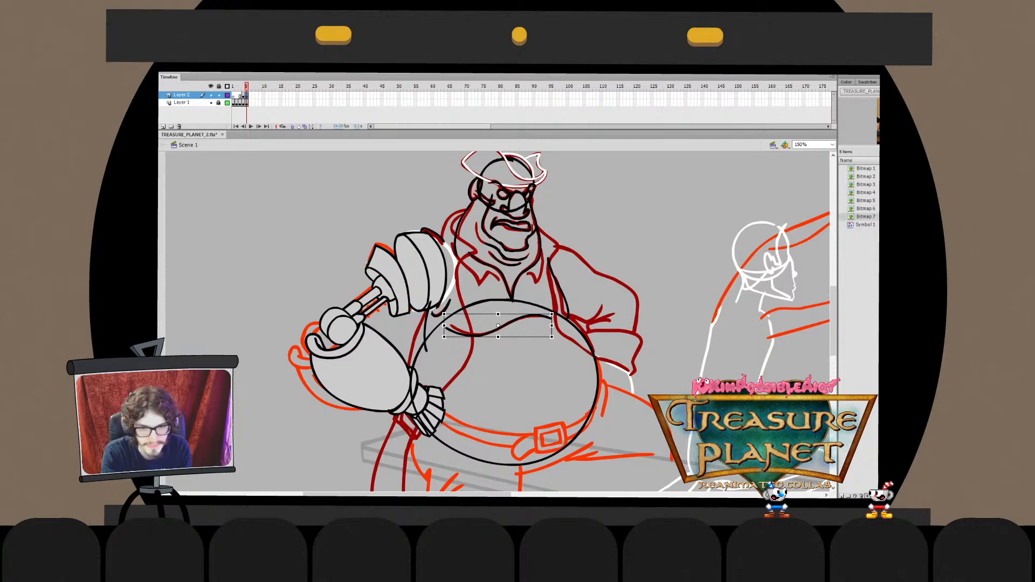
left_click_drag(444, 325, 449, 325)
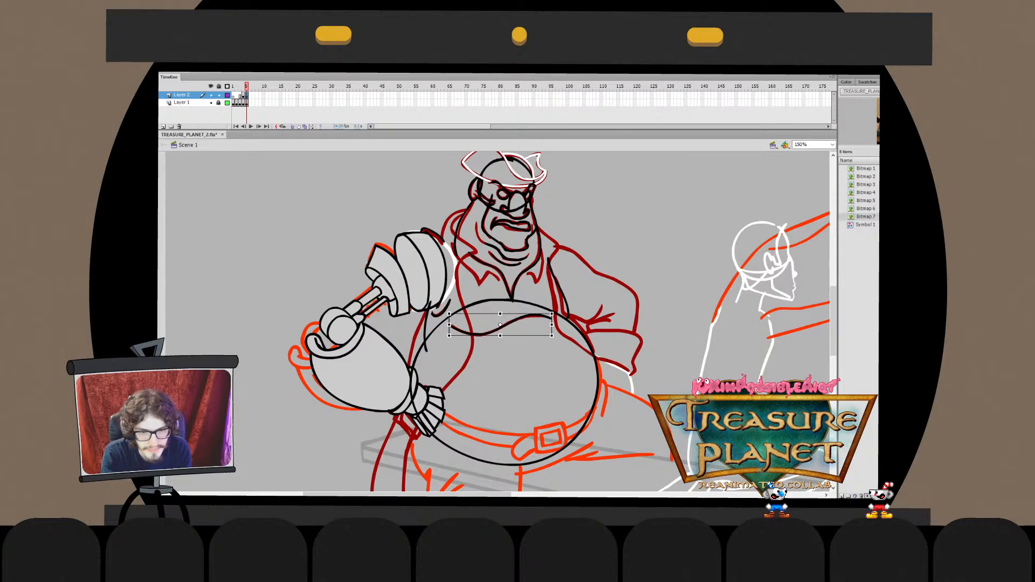
Trim the end of the chest crease farthest from the mechanical arm inside its drawing object
double_click(507, 324)
mouse_move(513, 294)
left_mouse_down()
mouse_move(572, 343)
mouse_move(549, 317)
left_mouse_up()
key("Escape")
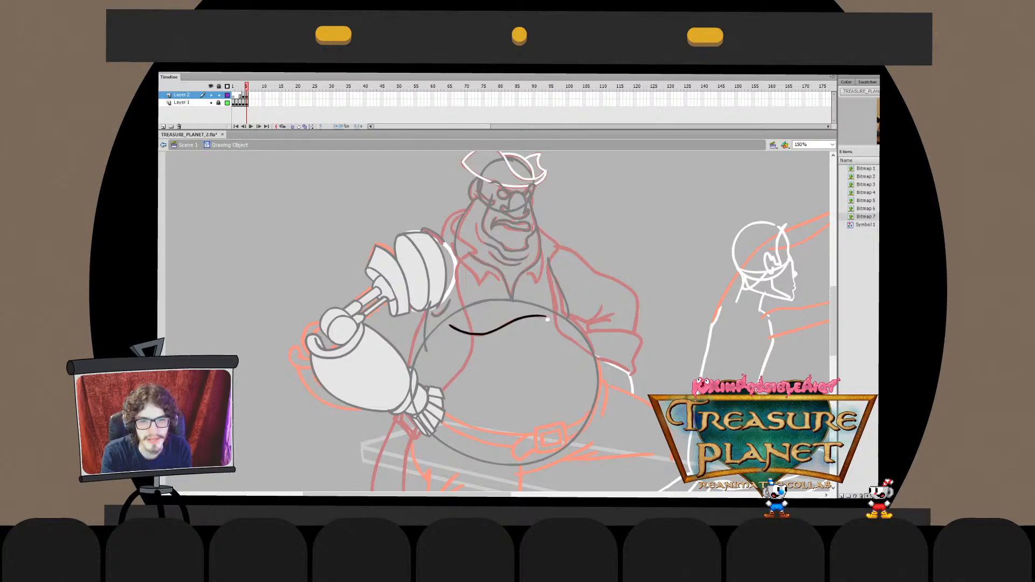
key("ctrl+e")
key("q")
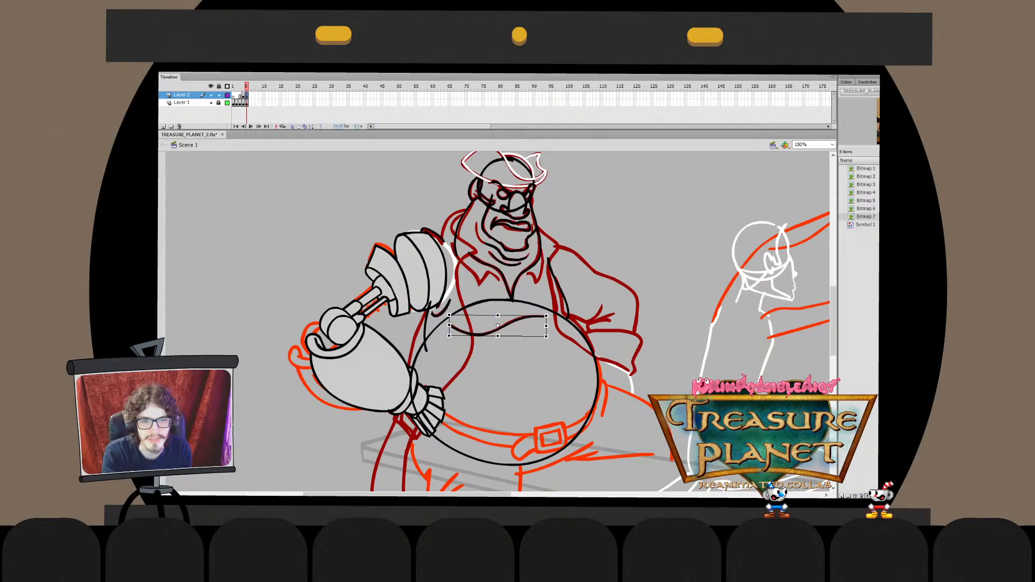
key("Escape")
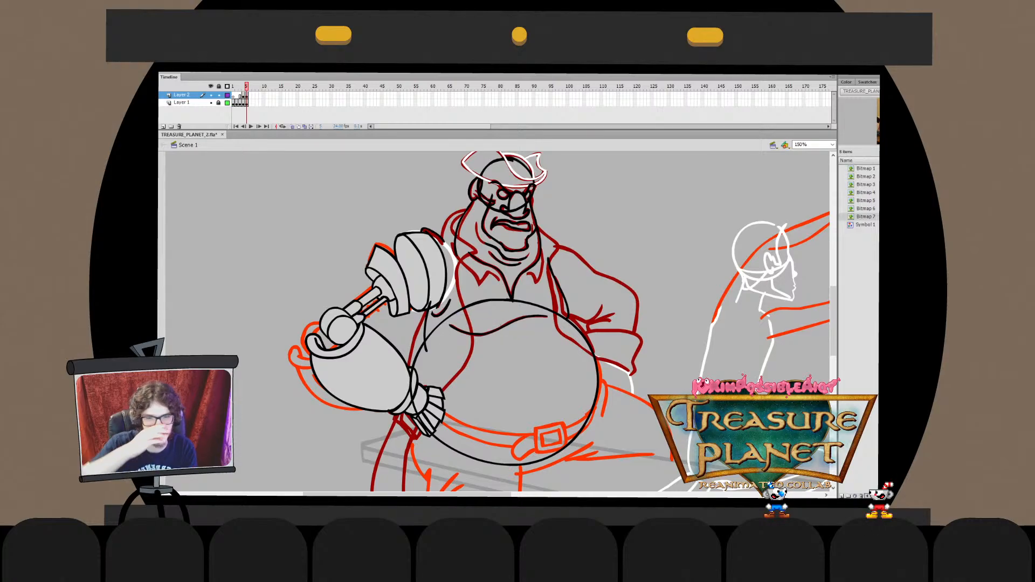
Refine the chest crease's end nearest the mechanical arm inside its drawing object and slightly adjust the stroke's size
key("ctrl+e")
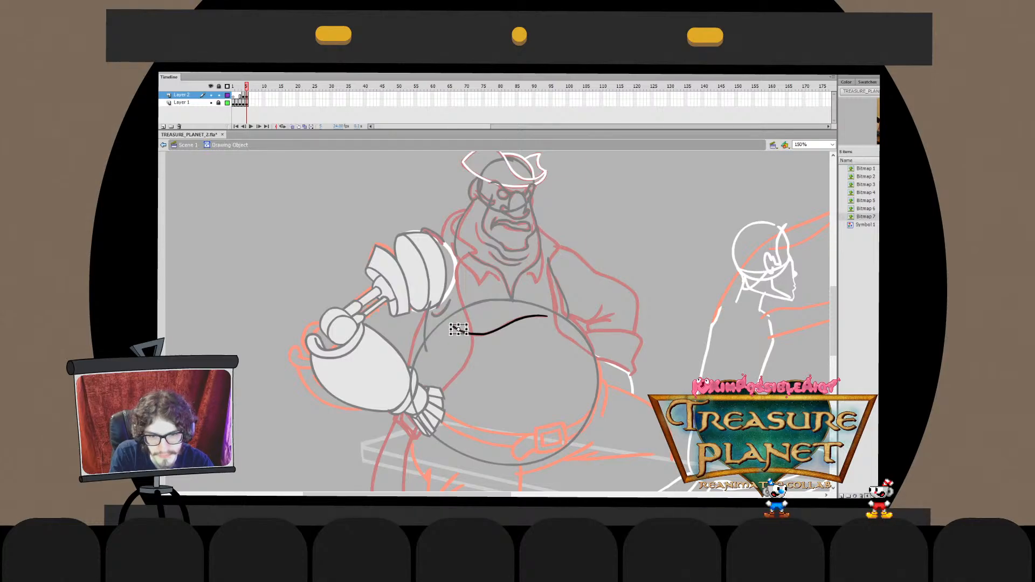
double_click(458, 328)
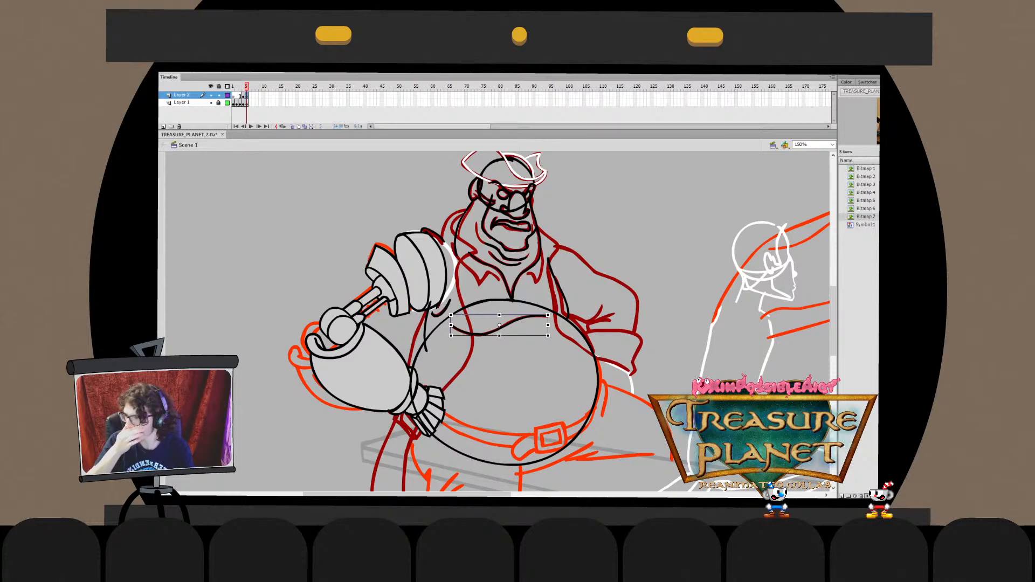
mouse_move(497, 321)
left_mouse_down()
mouse_move(425, 305)
mouse_move(530, 270)
mouse_move(463, 270)
mouse_move(474, 305)
mouse_move(506, 313)
mouse_move(422, 314)
left_mouse_up()
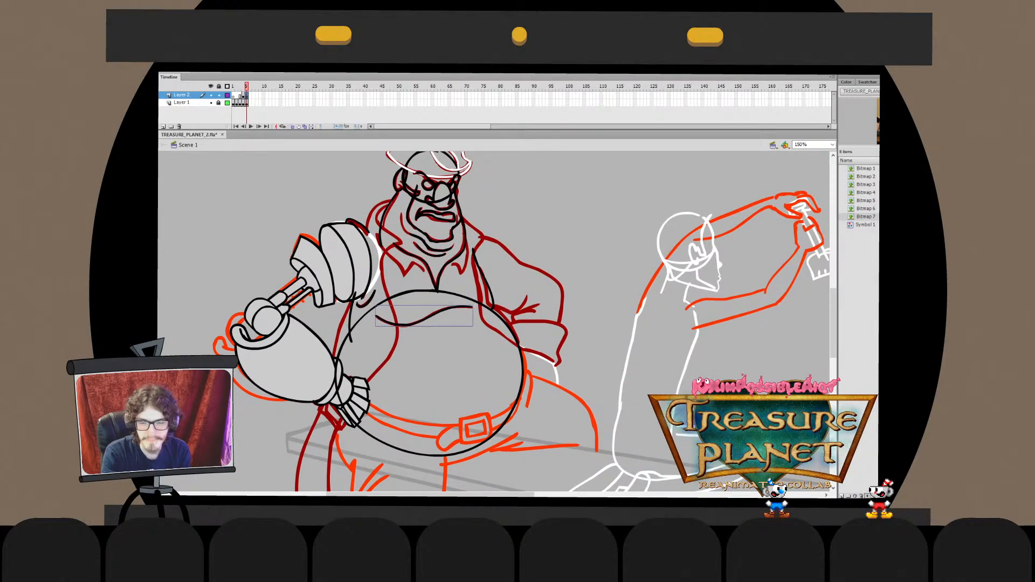
key("q")
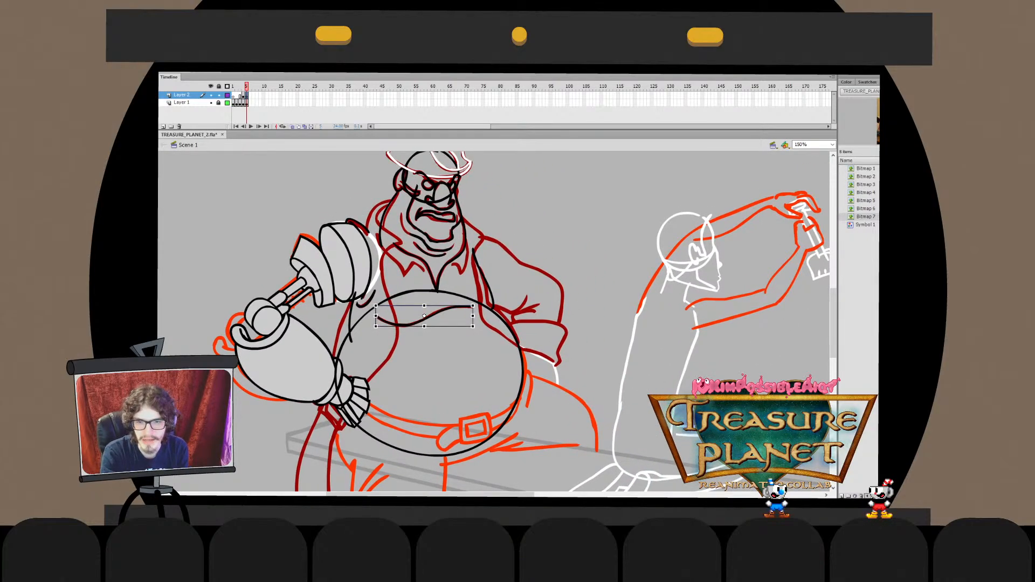
left_click_drag(376, 326, 378, 327)
key("b")
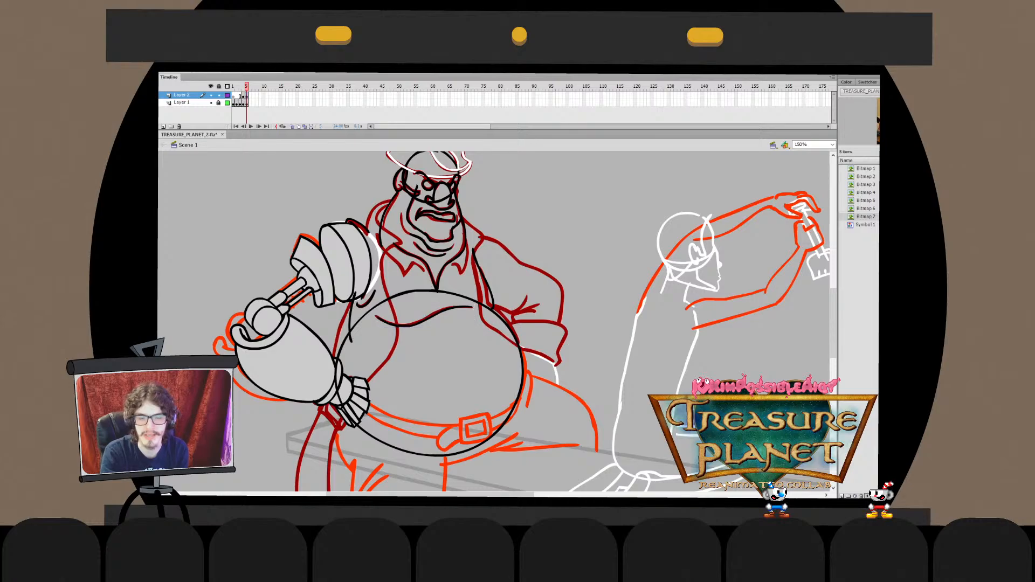
Draw a curved black armhole line from beside the collar down across the mechanical shoulder, redrawing it until the curve fits
key("ctrl+z")
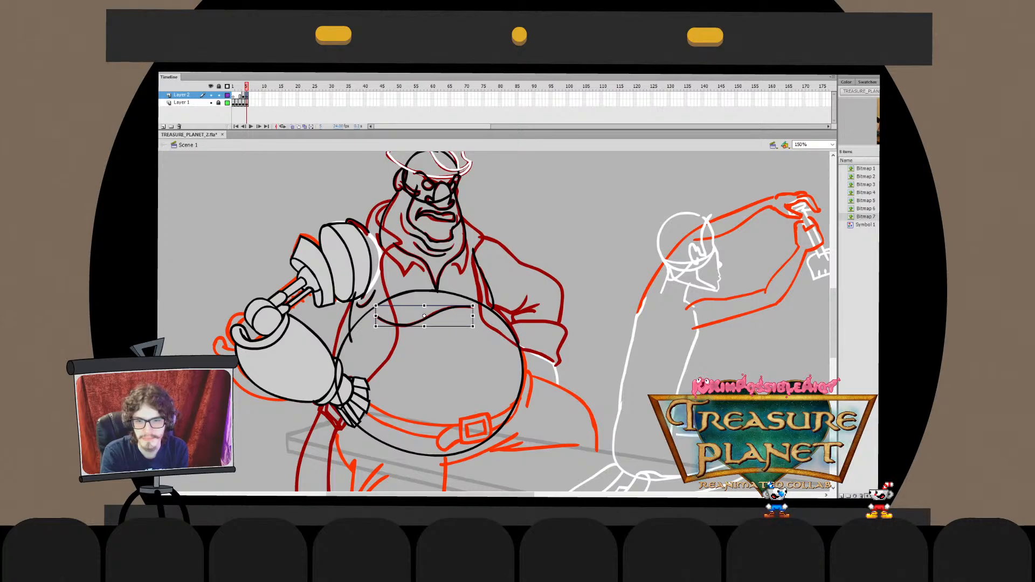
key("b")
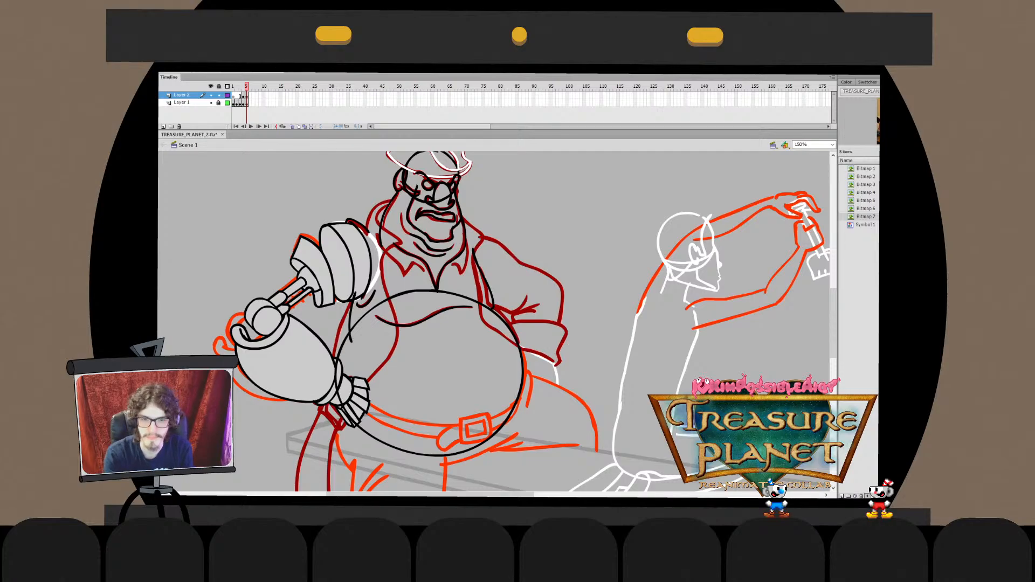
left_click_drag(517, 318, 465, 334)
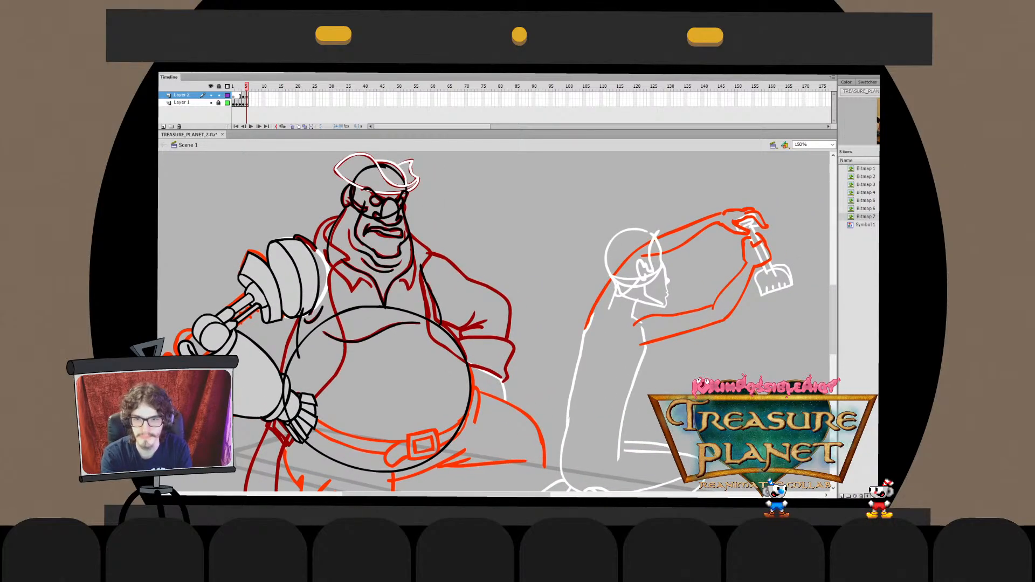
left_click_drag(329, 243, 299, 326)
key("ctrl+z")
key("ctrl+z")
left_click_drag(329, 248, 302, 322)
key("ctrl+z")
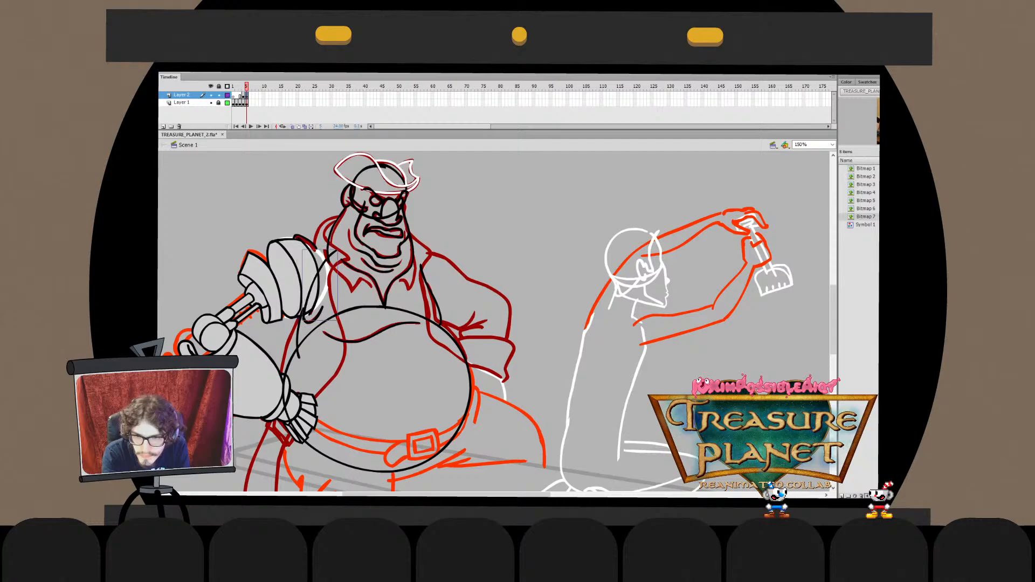
key("ctrl+z")
left_click_drag(305, 249, 310, 337)
key("ctrl+z")
left_click_drag(336, 246, 302, 304)
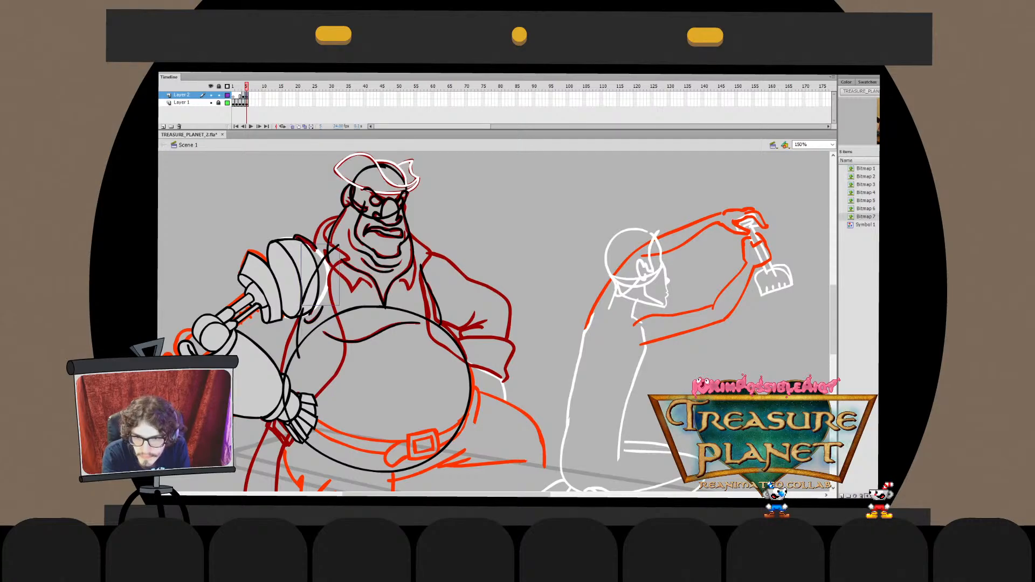
key("ctrl+z")
left_click_drag(335, 250, 302, 314)
key("ctrl+z")
key("ctrl+z")
left_click_drag(327, 253, 303, 309)
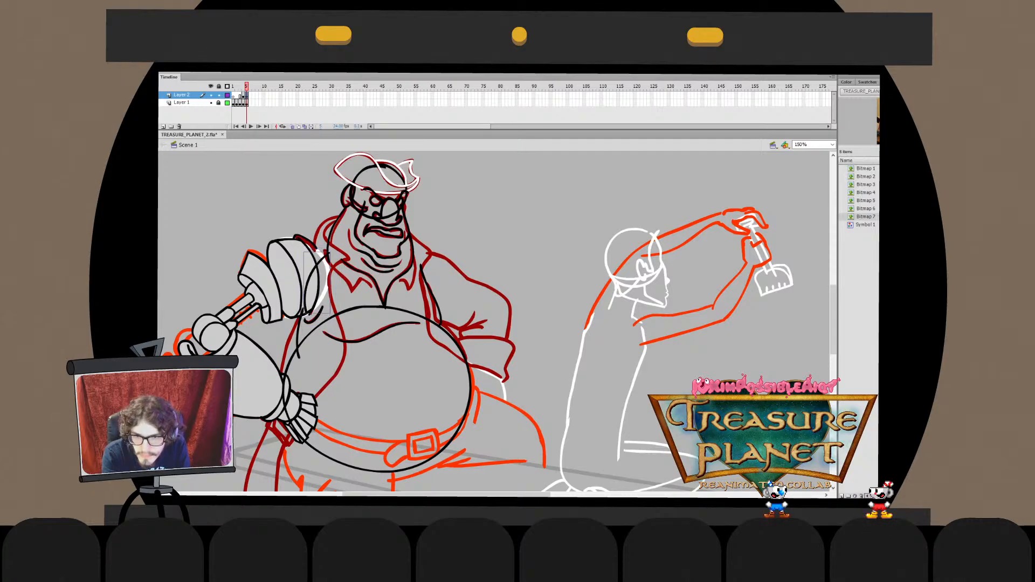
key("ctrl+z")
mouse_move(327, 249)
left_mouse_down()
mouse_move(301, 313)
mouse_move(329, 305)
mouse_move(314, 247)
left_mouse_up()
key("ctrl+z")
key("ctrl+z")
Refine the lower end of the armhole curve inside its drawing object and slightly distort the stroke's lower corner
key("q")
double_click(301, 289)
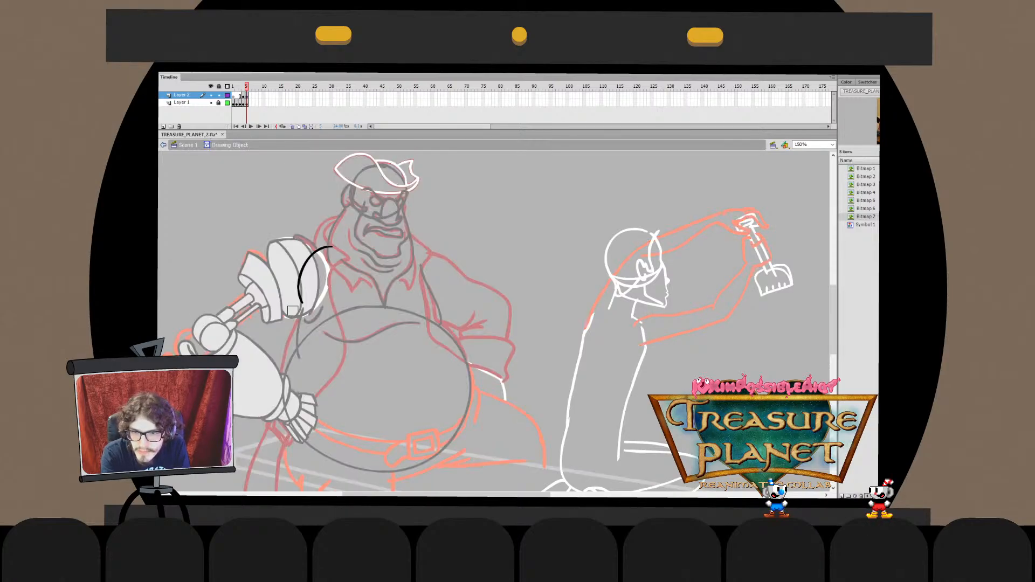
key("ctrl+e")
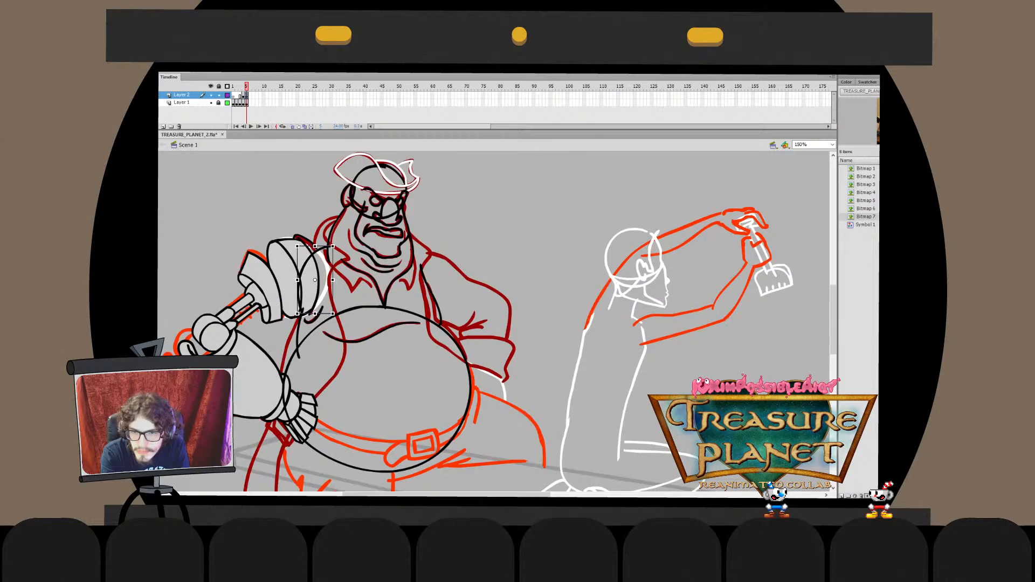
left_click_drag(297, 314, 298, 310)
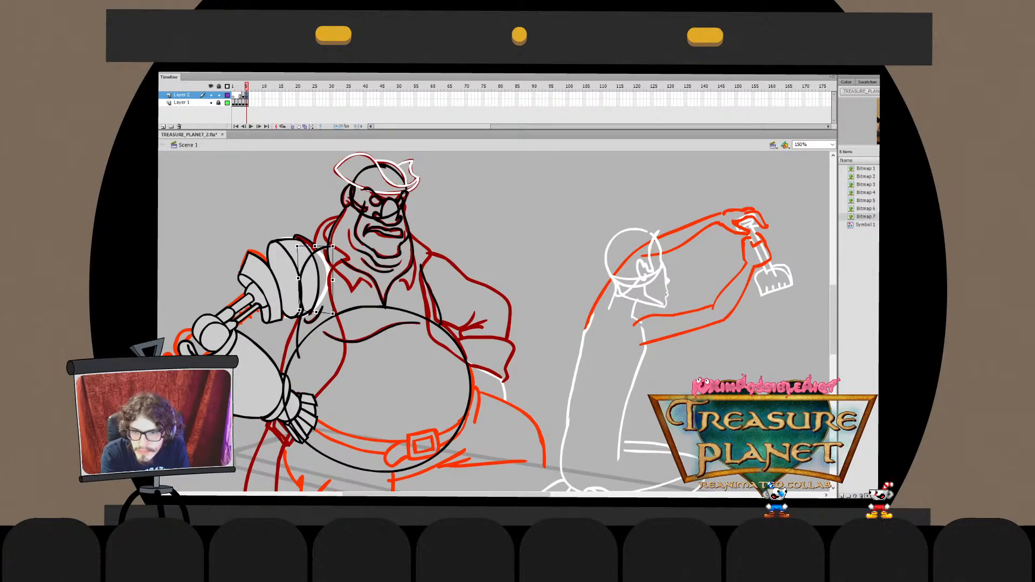
left_click(299, 329)
key("Escape")
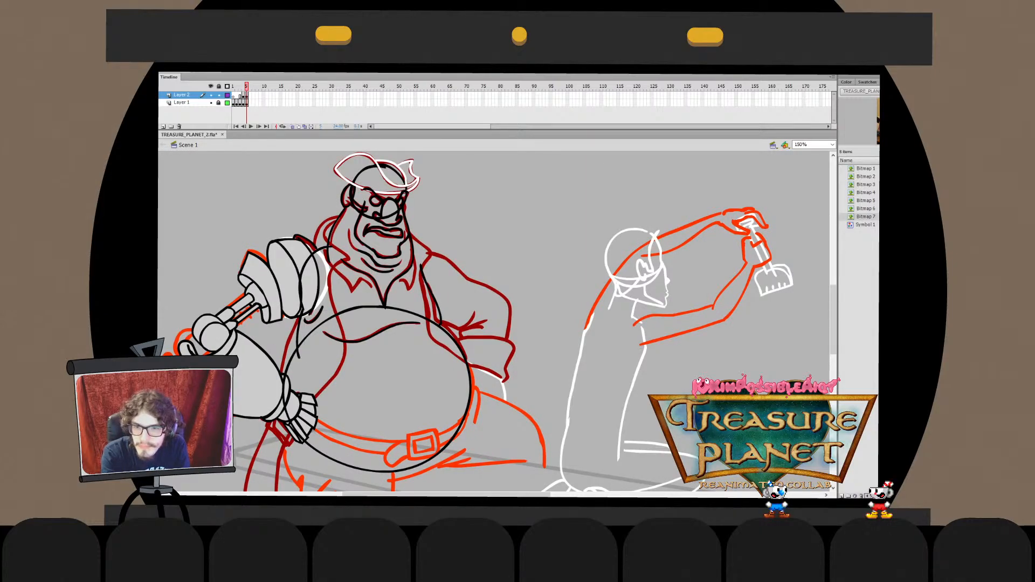
Lengthen the armhole curve's lower end and join it smoothly with the torso line beneath it in one drawing object
double_click(301, 299)
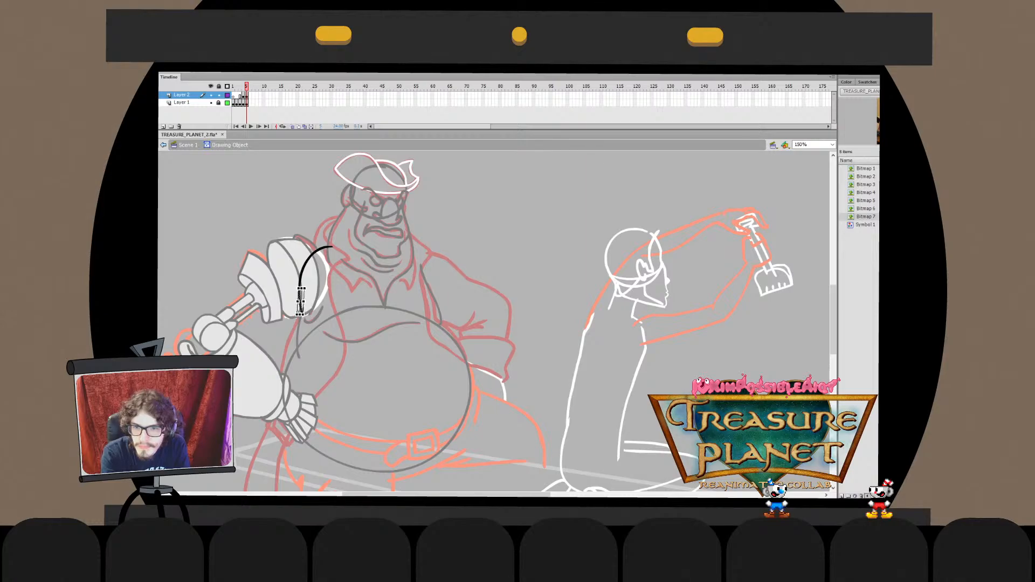
key("ctrl+e")
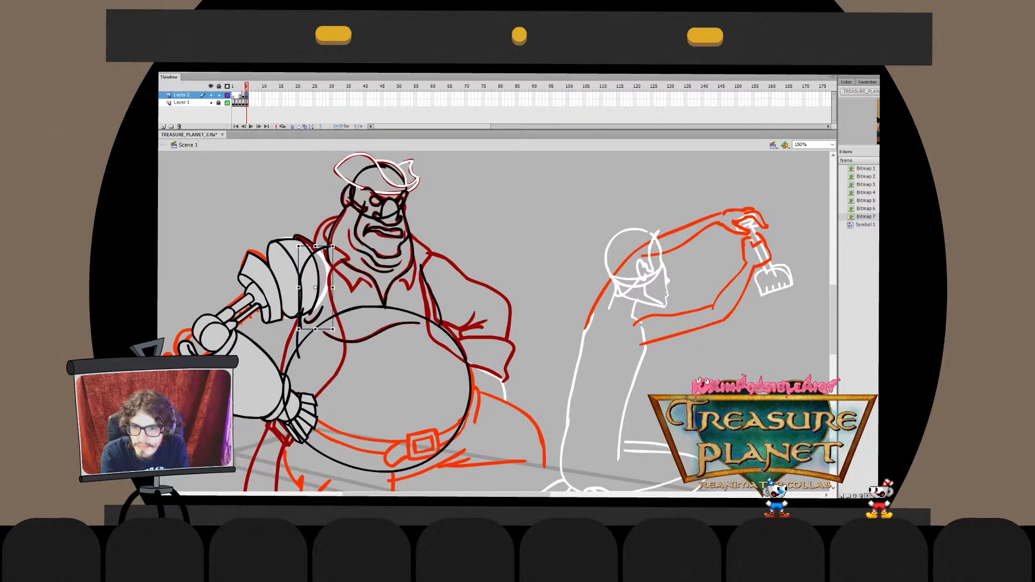
left_click_drag(299, 329, 299, 320)
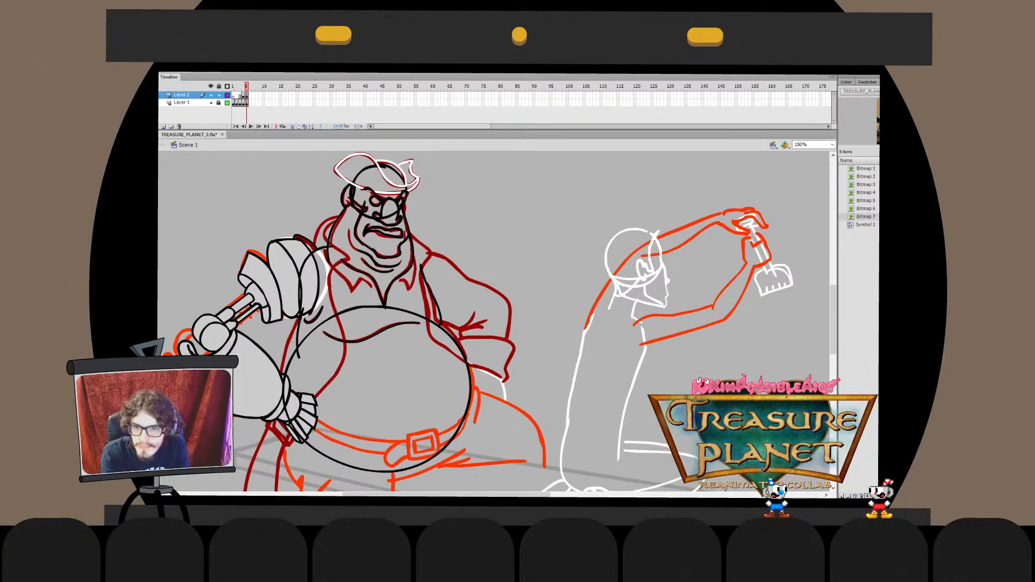
double_click(299, 320)
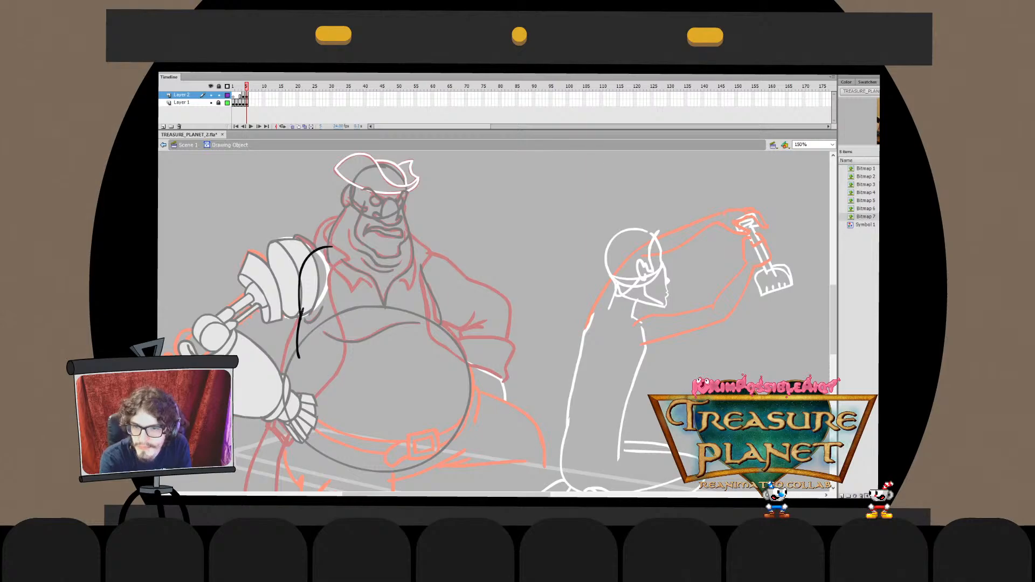
left_click(304, 312)
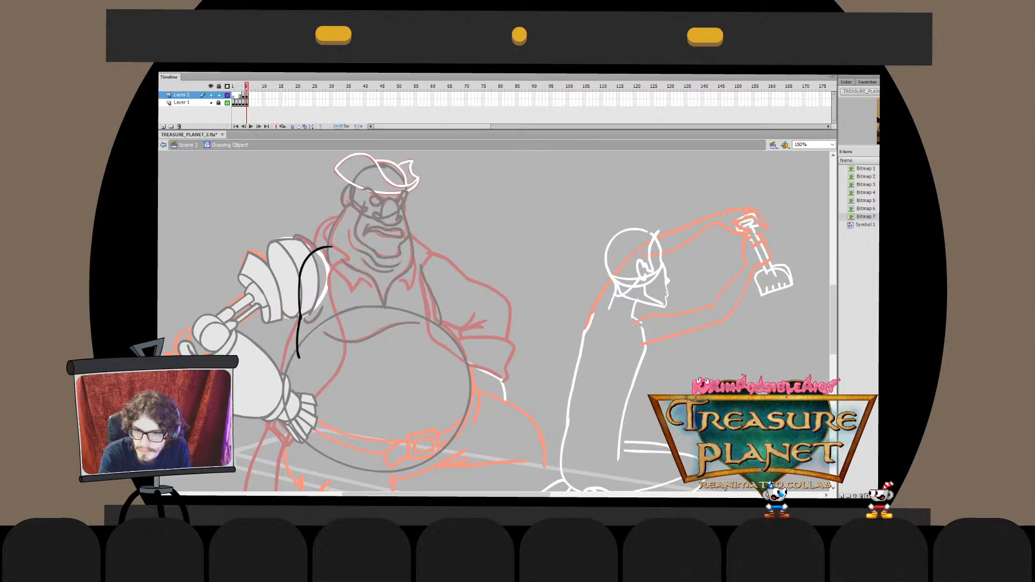
key("ctrl+e")
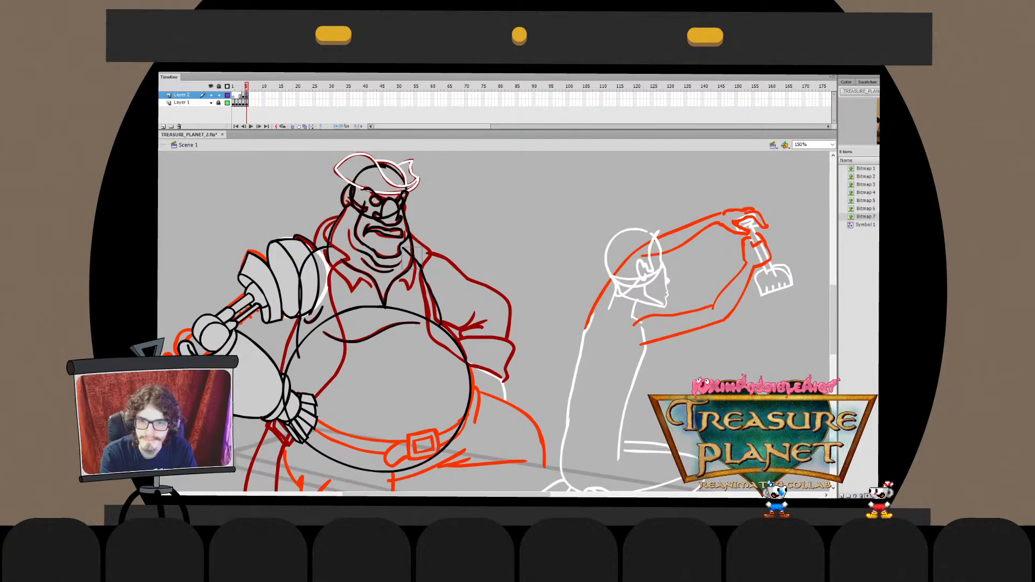
Adjust the short black vest stroke beside the neck, on the hand-on-hip side, inside its drawing object
left_click(417, 268)
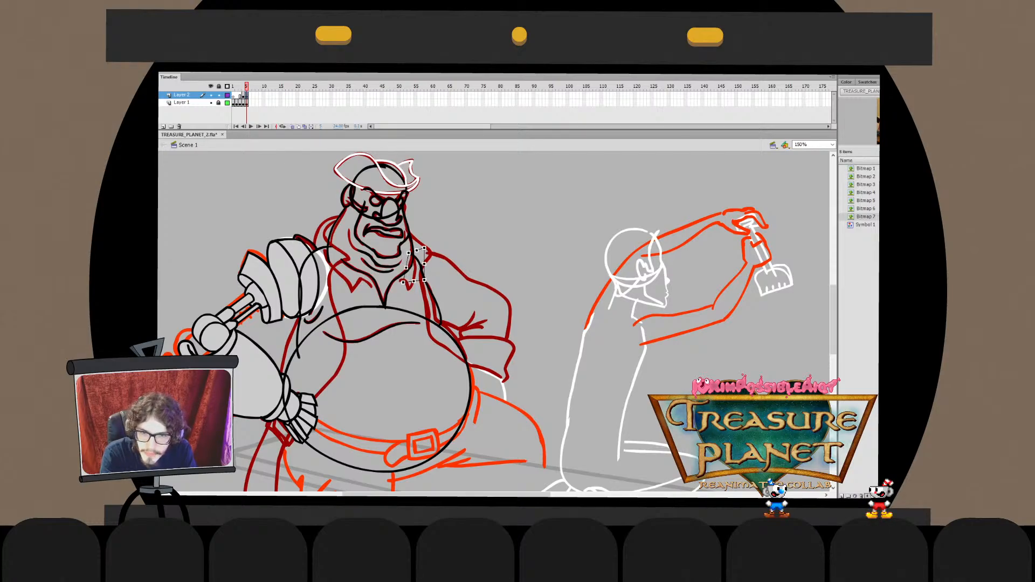
double_click(417, 268)
key("Escape")
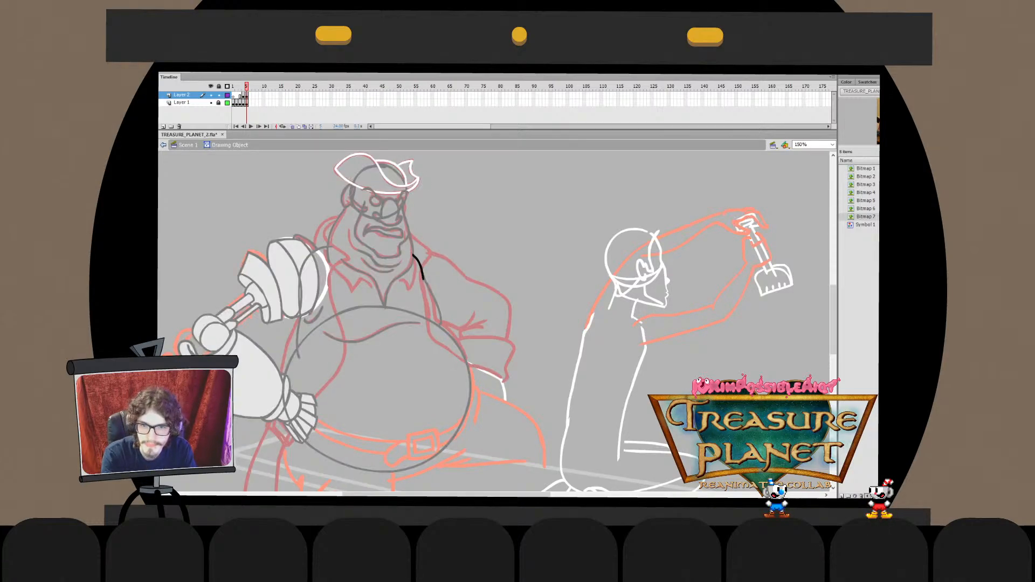
key("ctrl+e")
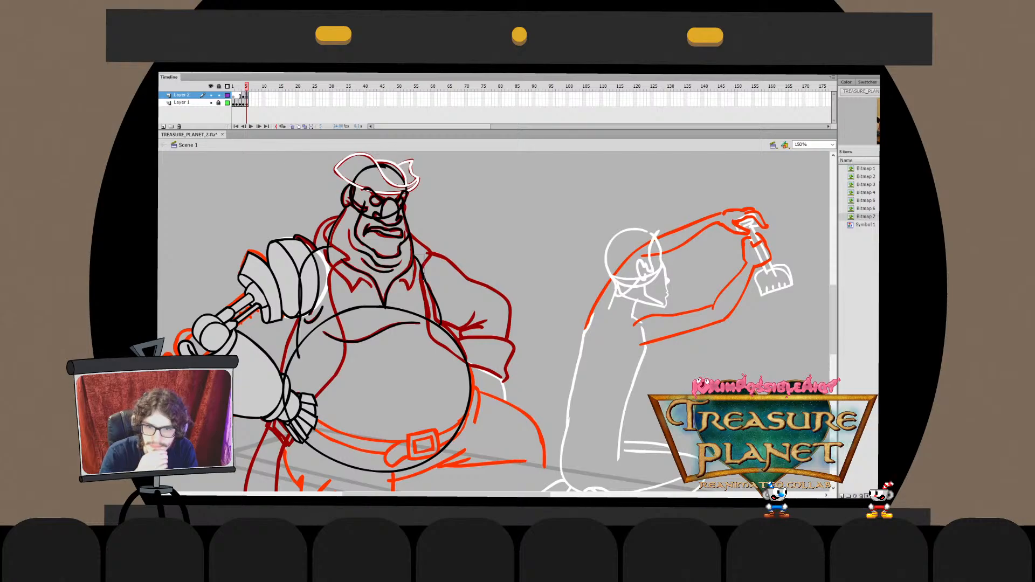
key("Escape")
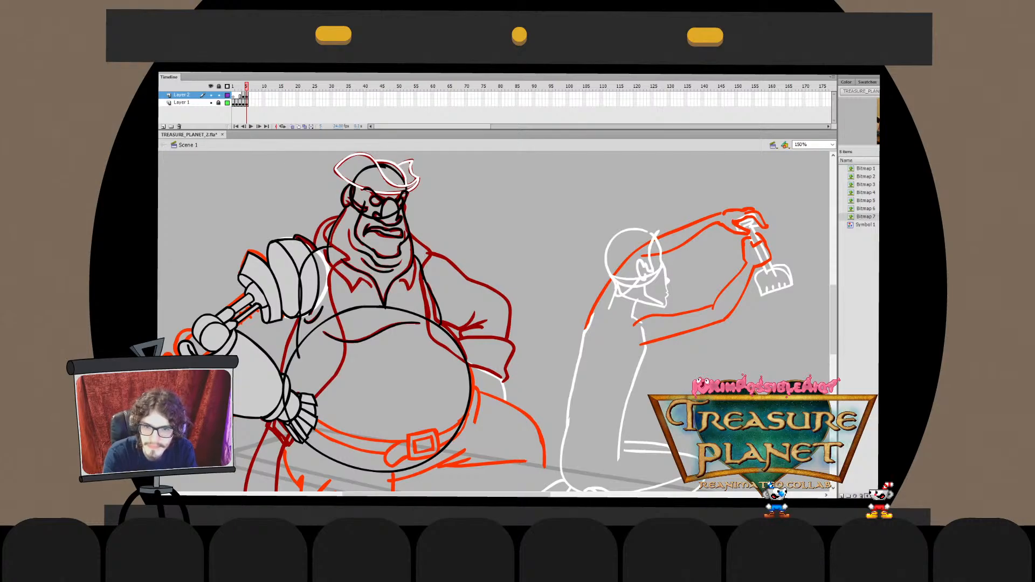
Join the short vest stroke beside the neck with the stroke below it into one continuous line reaching the belly
left_click(434, 300)
key("Delete")
double_click(420, 265)
left_click_drag(421, 265, 440, 324)
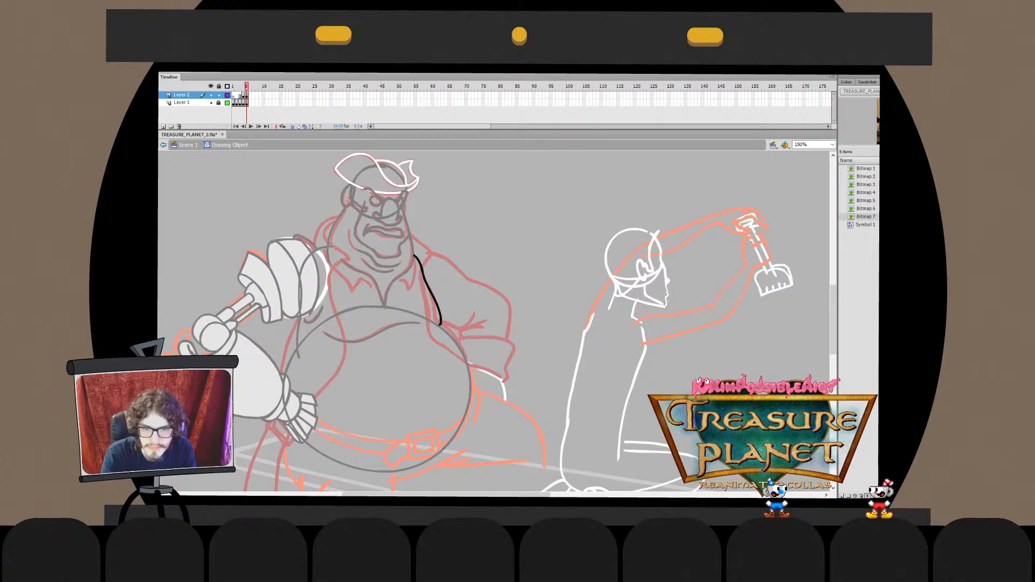
key("ctrl+e")
key("Escape")
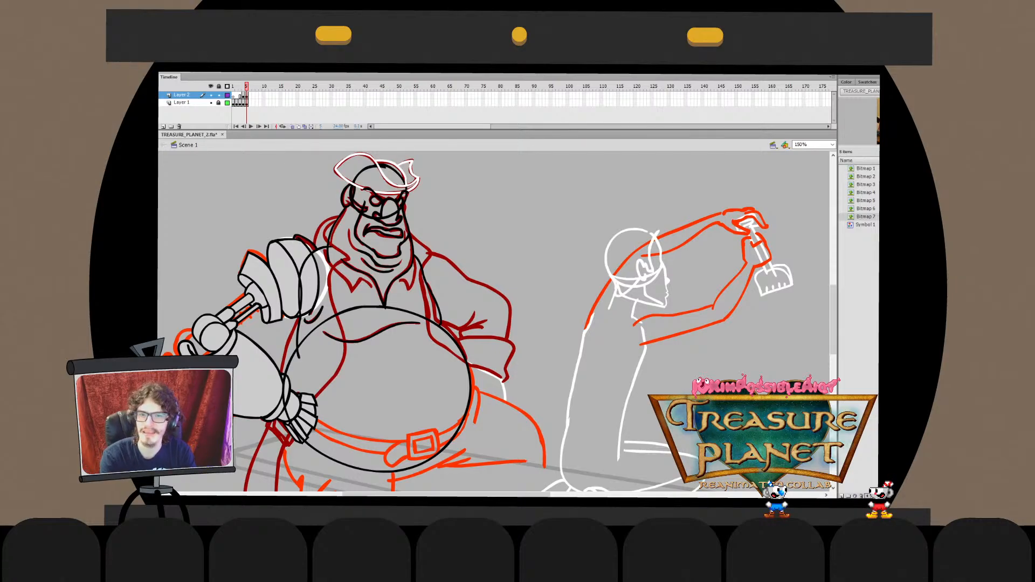
Extend the upper end of the armhole curve slightly toward the collar
double_click(317, 250)
mouse_move(346, 226)
left_mouse_down()
mouse_move(303, 255)
mouse_move(301, 280)
left_mouse_up()
key("q")
left_click_drag(333, 246, 337, 243)
double_click(355, 231)
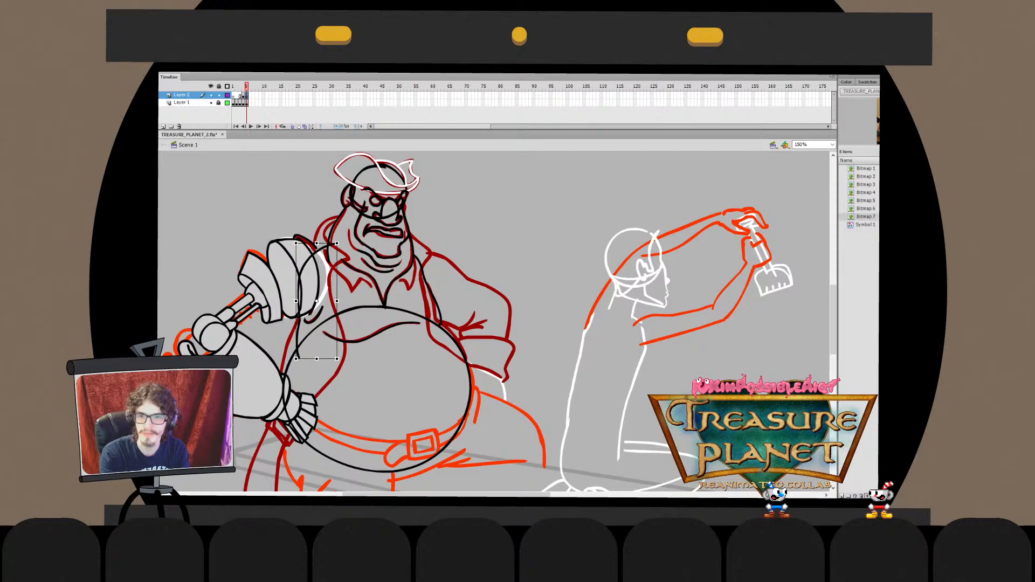
key("Escape")
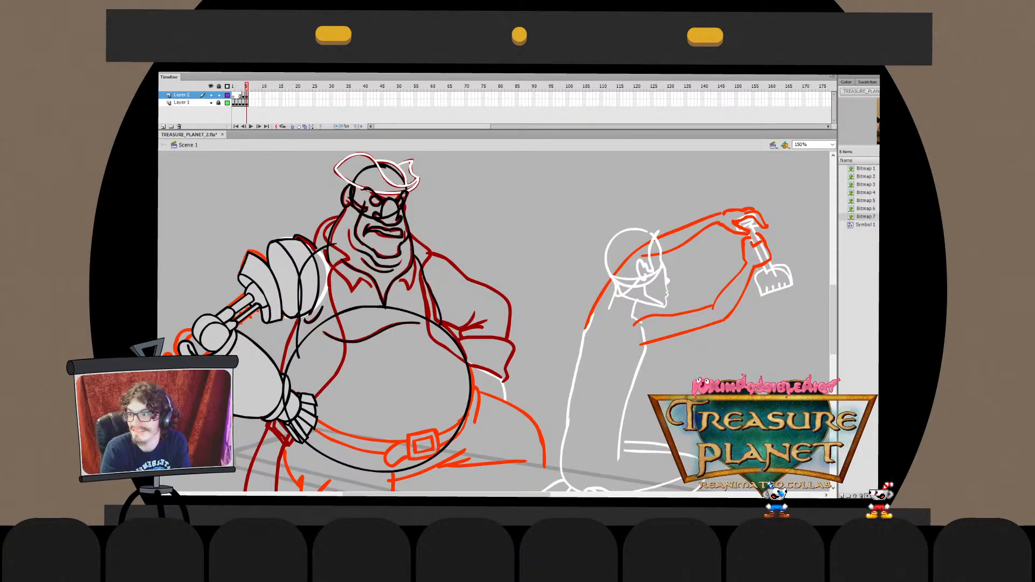
Touch up the black neck contour below the ear inside its drawing object and save the file
double_click(332, 229)
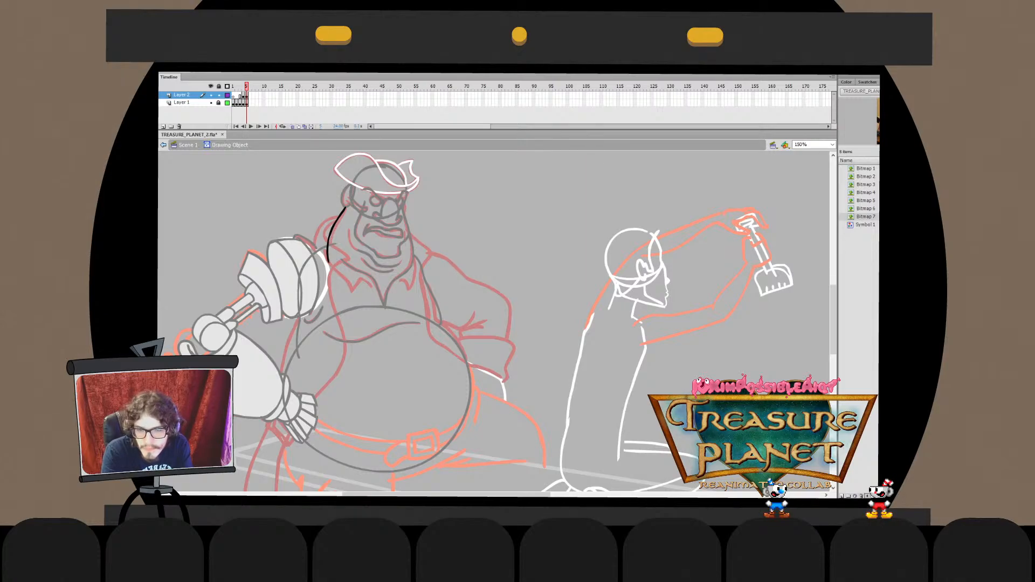
key("ctrl+e")
key("ctrl+e")
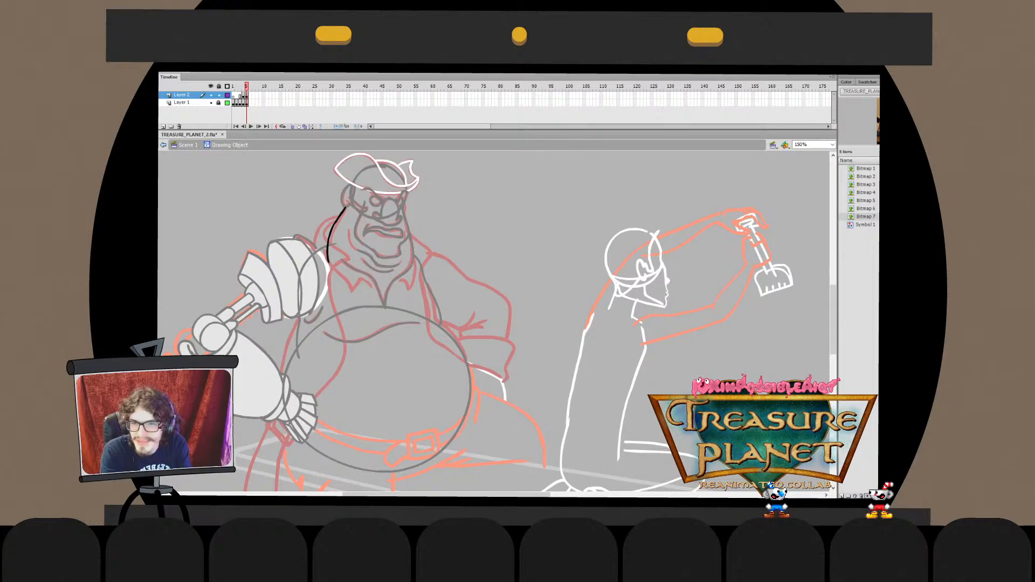
key("ctrl+e")
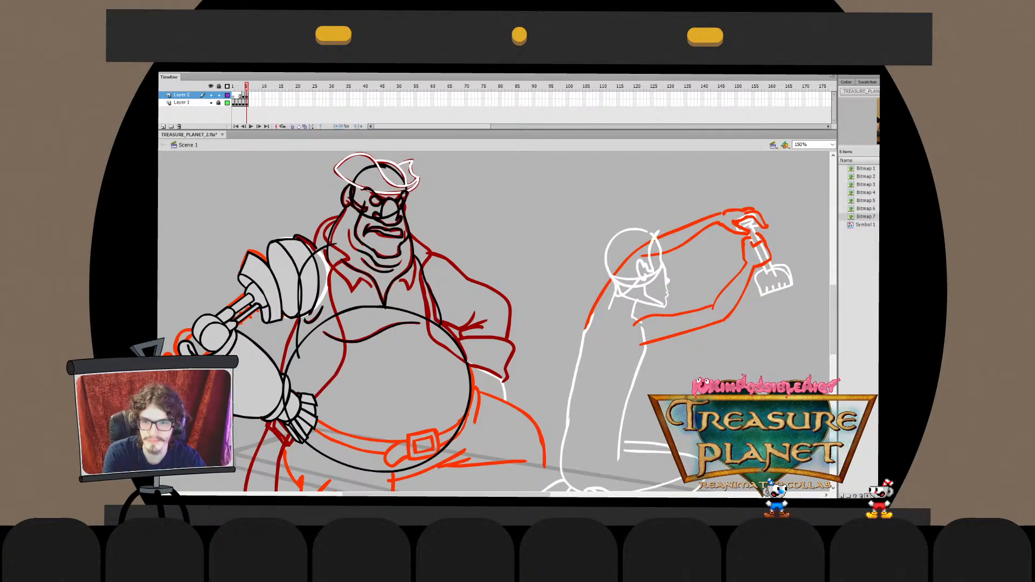
key("ctrl+s")
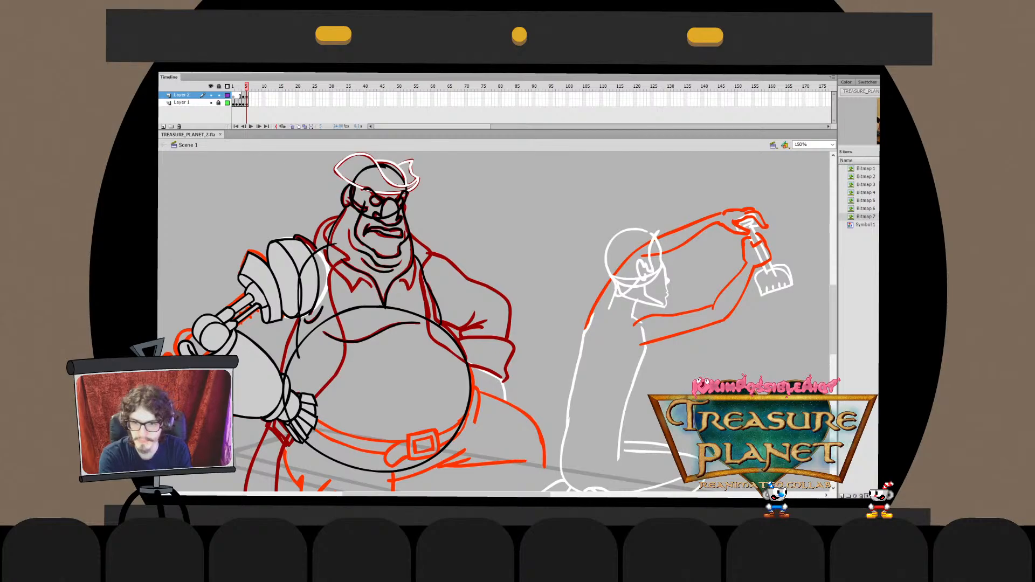
Fill the belly outline with light grey and keep the shape behind the chest crease and mechanical arm's cuff
key("ctrl+z")
key("ctrl+Down")
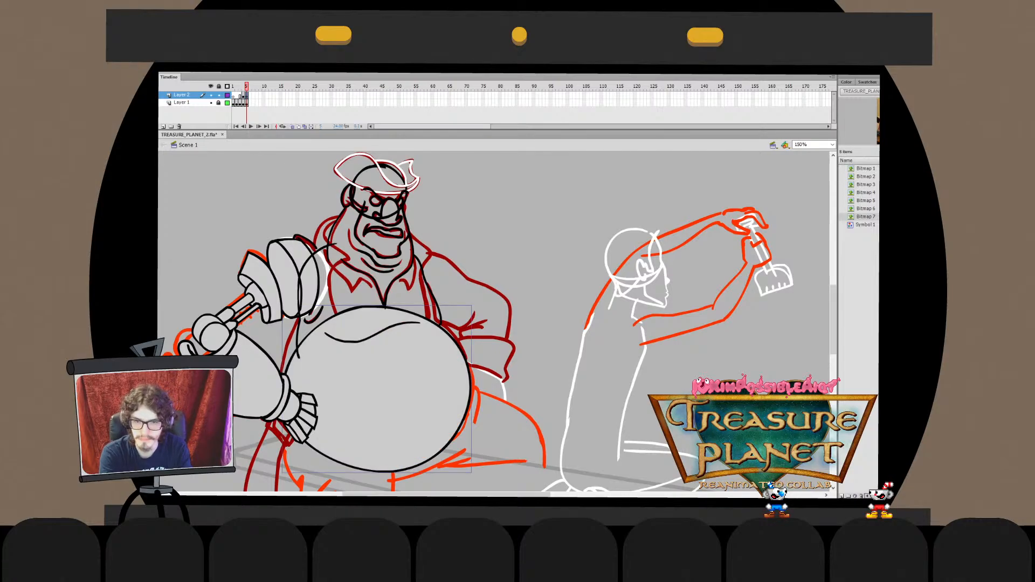
key("Escape")
left_click(407, 286)
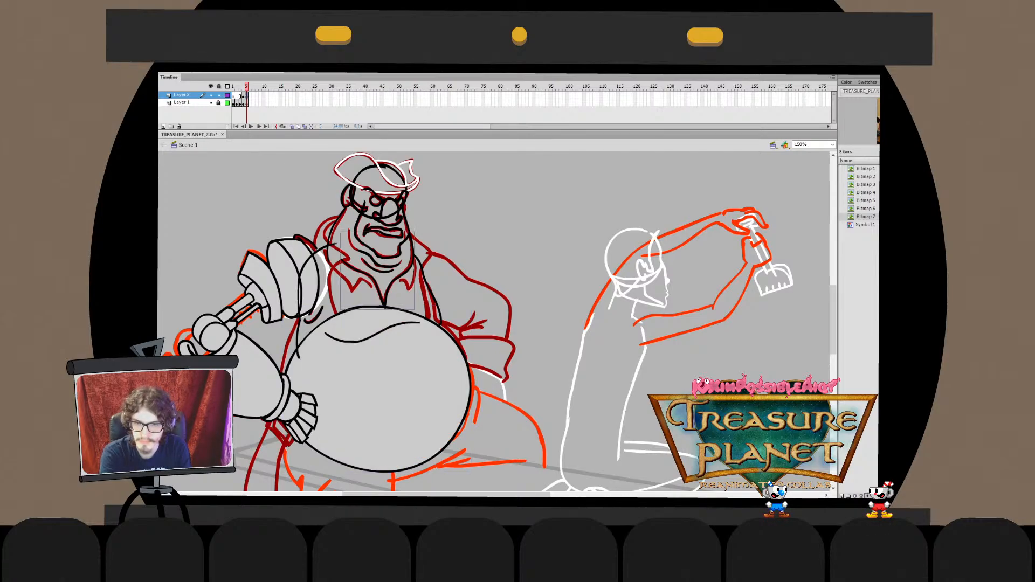
key("Escape")
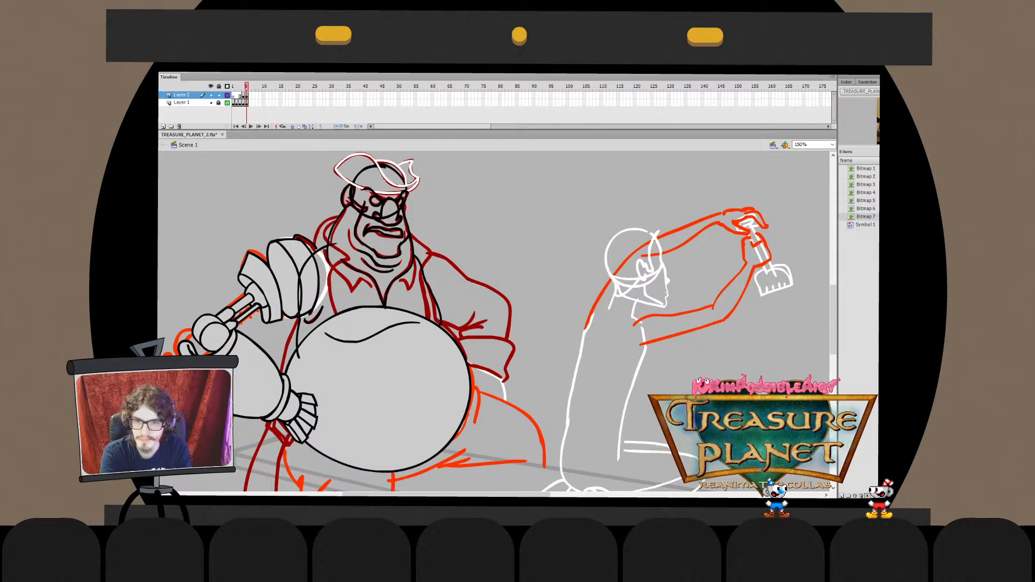
double_click(328, 253)
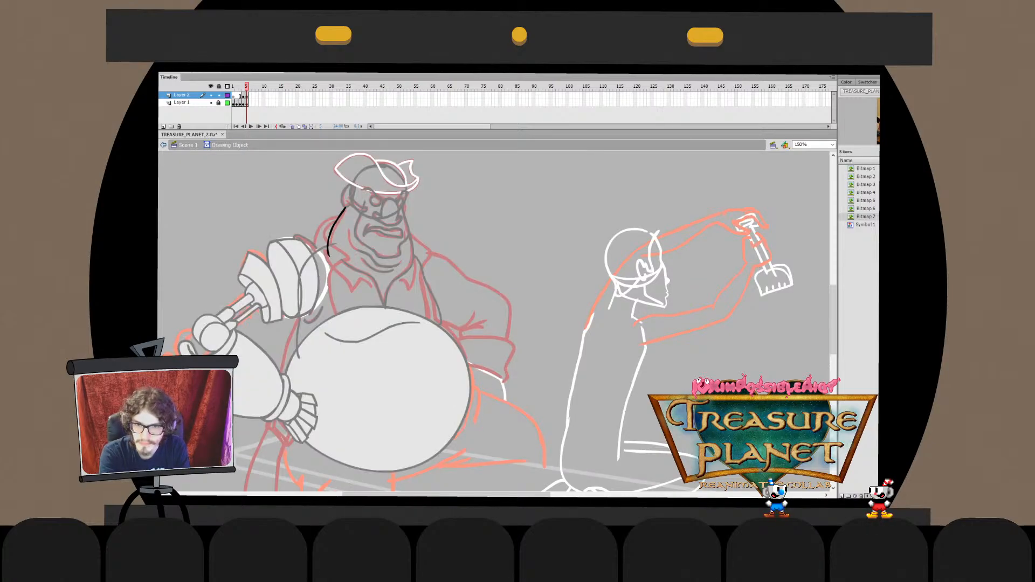
key("ctrl+e")
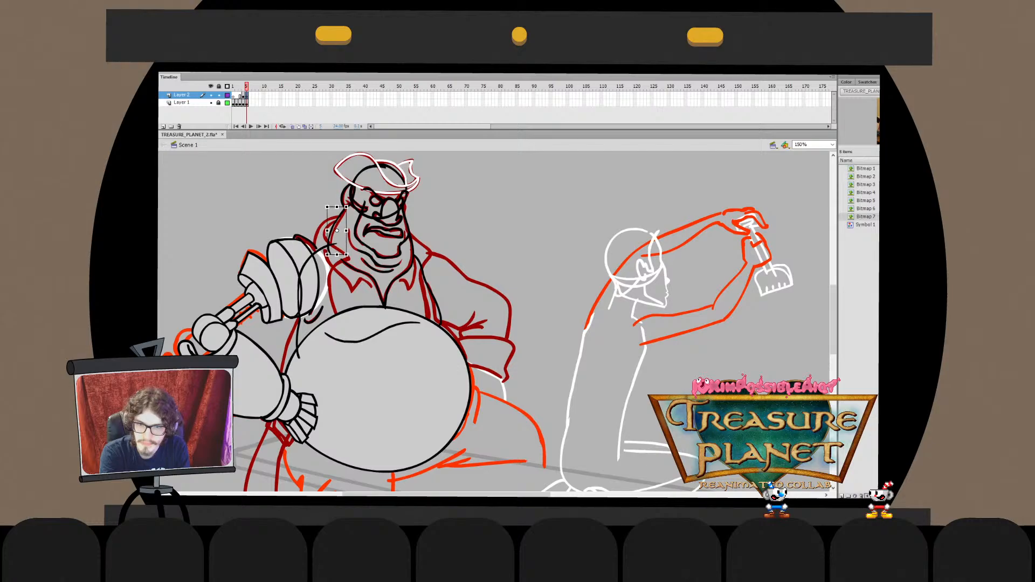
key("Escape")
Extend the upper end of the V-shaped neckline's right arm slightly toward the jaw inside its drawing object
left_click(411, 242)
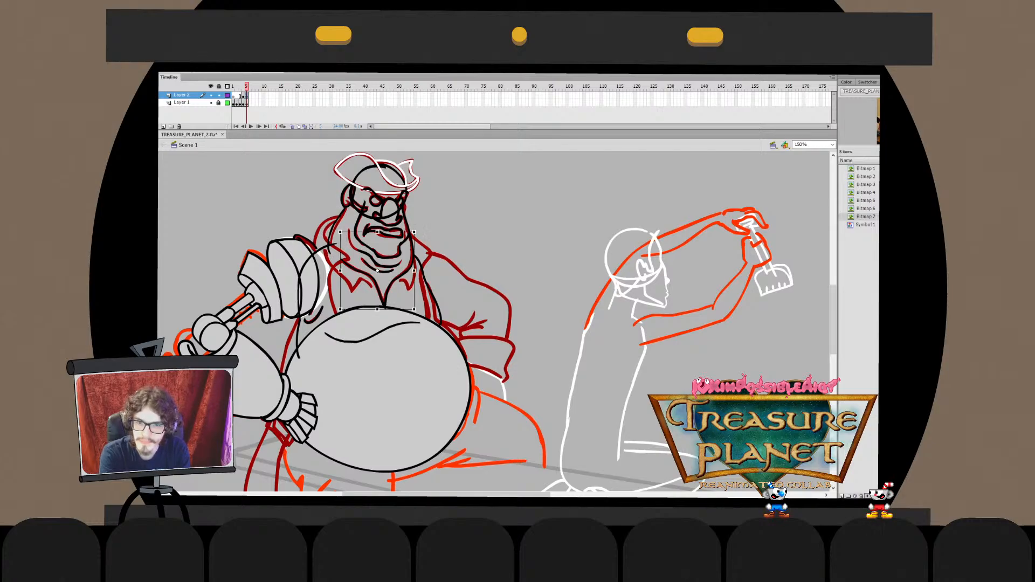
key("ctrl+e")
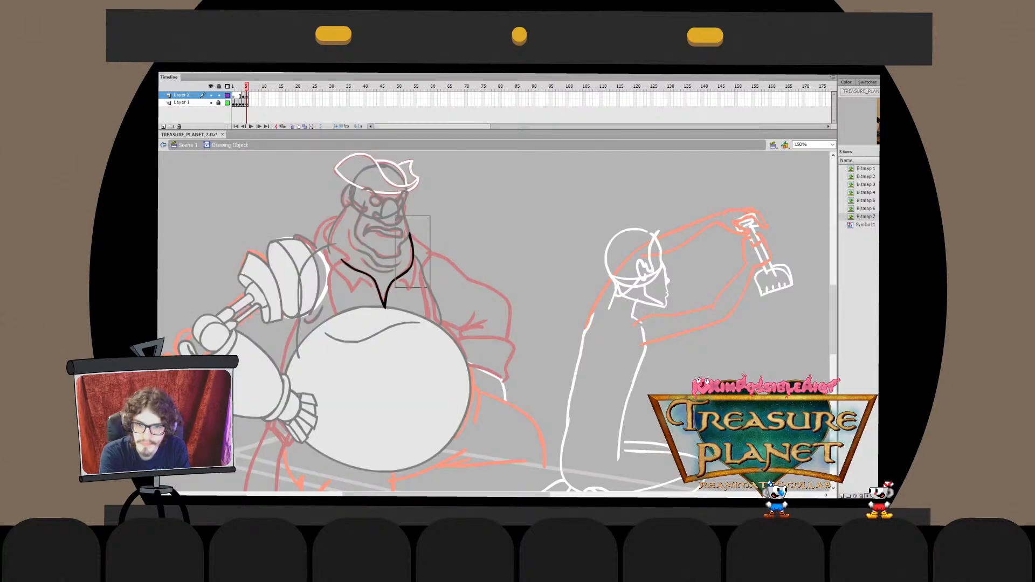
left_click(412, 253)
mouse_move(402, 212)
left_mouse_down()
mouse_move(422, 251)
mouse_move(409, 229)
left_mouse_up()
key("Escape")
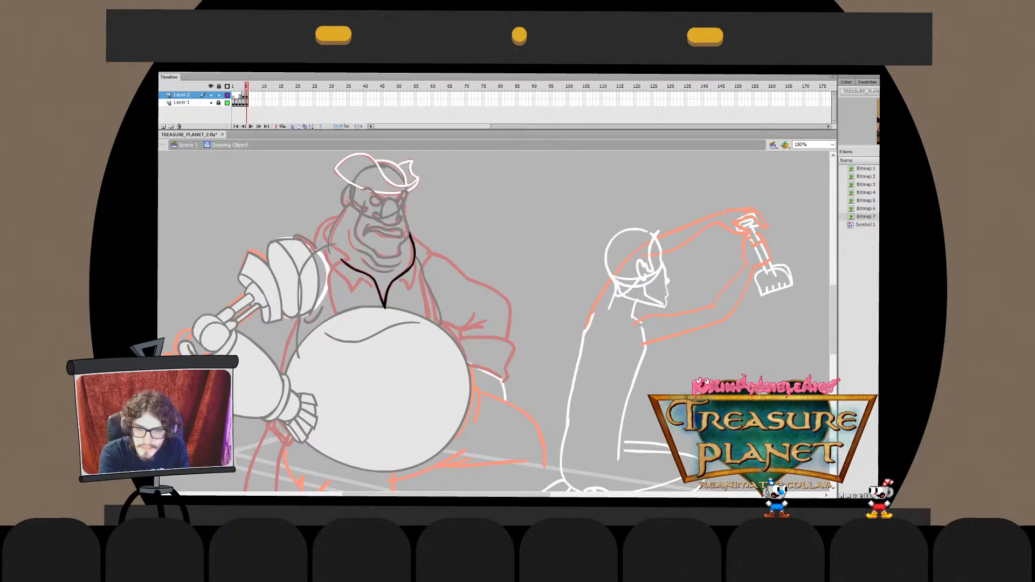
left_click(163, 144)
left_click(378, 258)
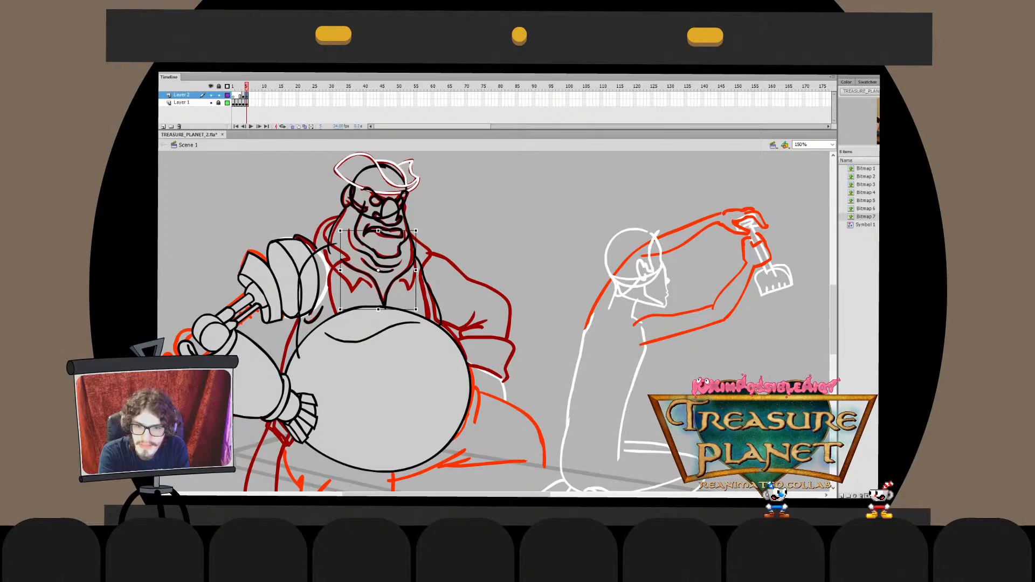
Reshape the point of the V-shaped neckline so that it ends just above the belly outline
double_click(401, 276)
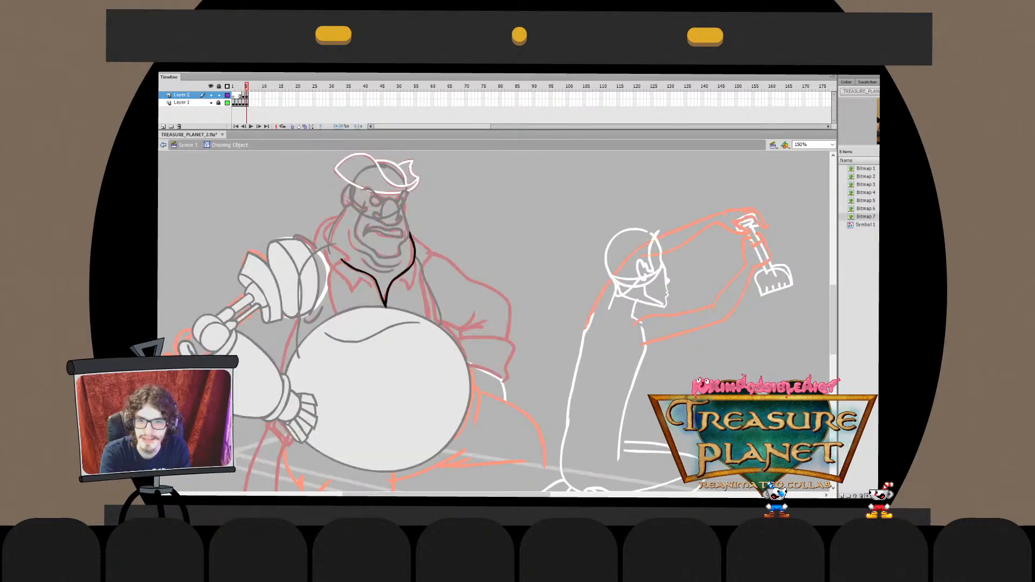
mouse_move(368, 279)
left_mouse_down()
mouse_move(403, 322)
mouse_move(383, 305)
left_mouse_up()
left_click(382, 315)
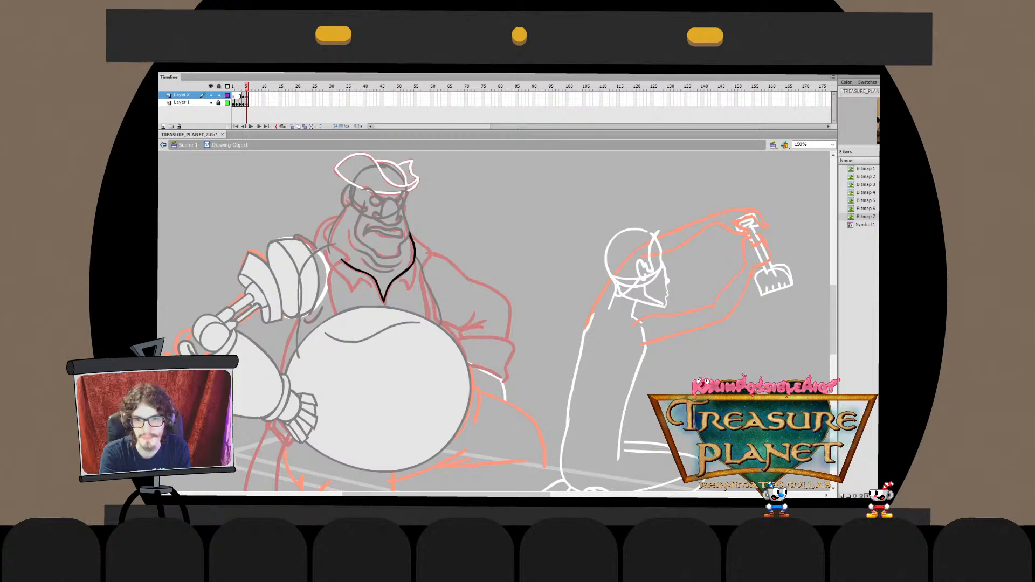
key("ctrl+e")
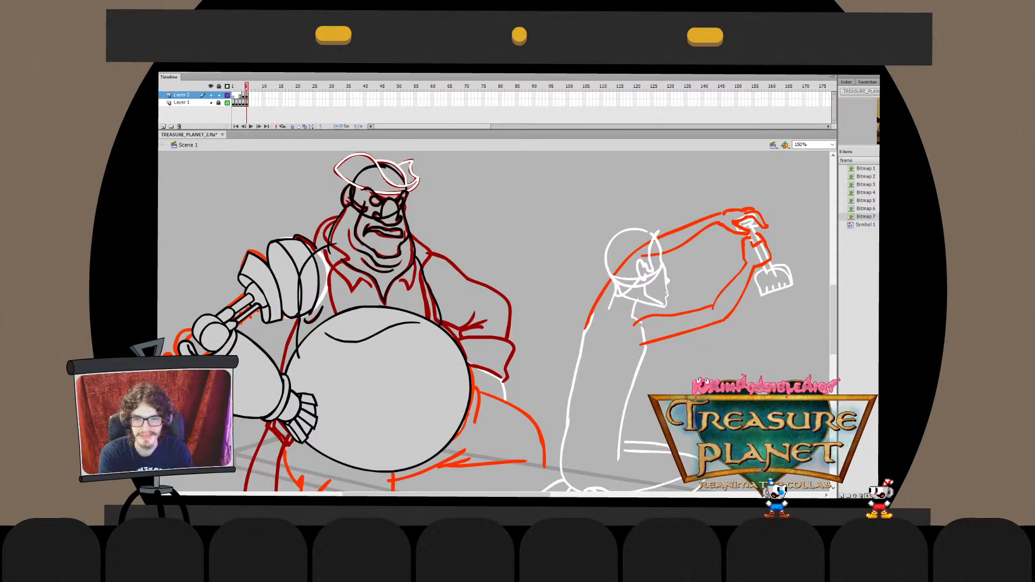
Skew the chest crease line slightly and stretch its right half a little toward the right vest line
double_click(428, 289)
double_click(373, 333)
left_click(373, 333)
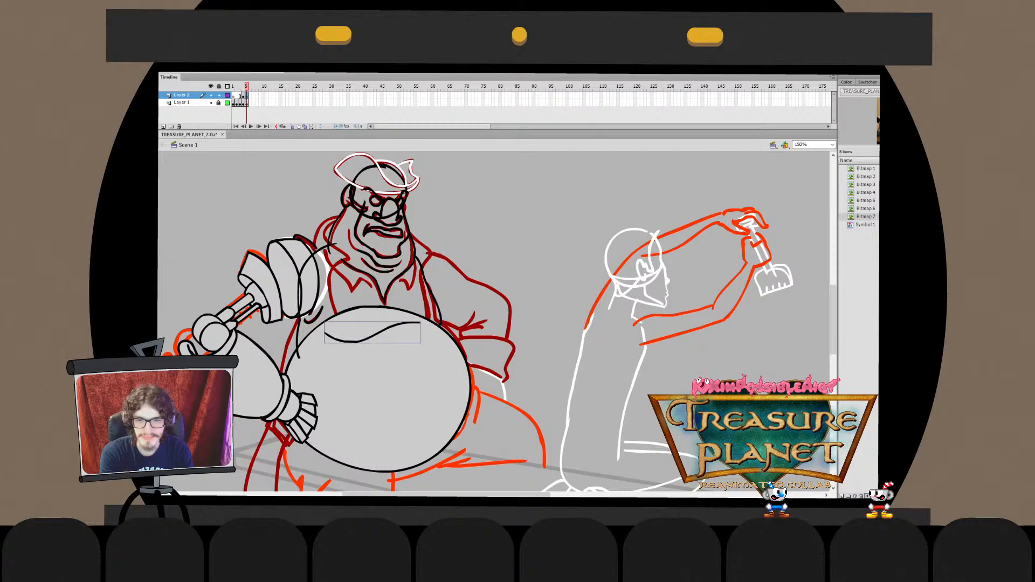
key("q")
left_click_drag(420, 323, 368, 343)
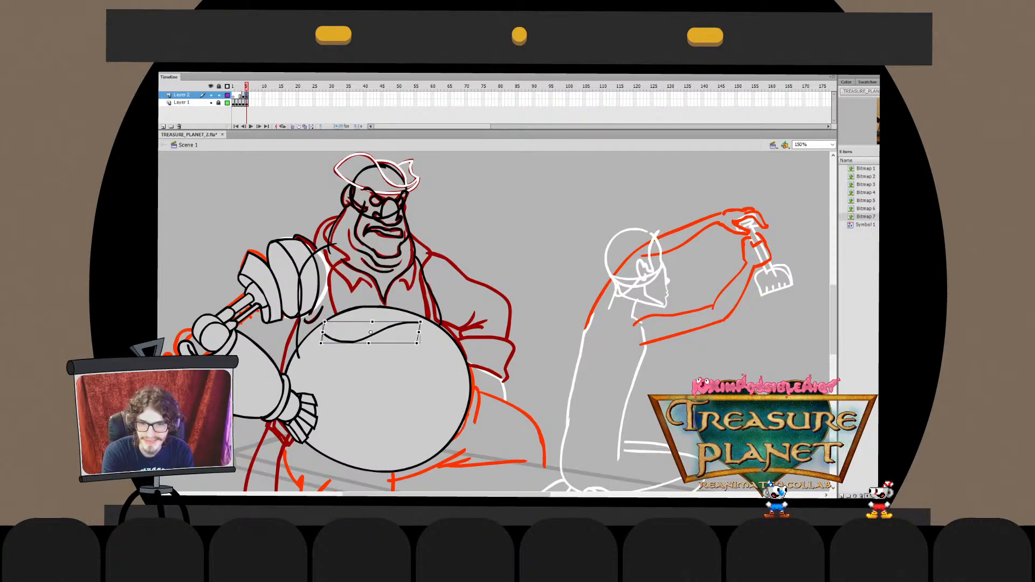
key("ctrl+shift+a")
double_click(388, 328)
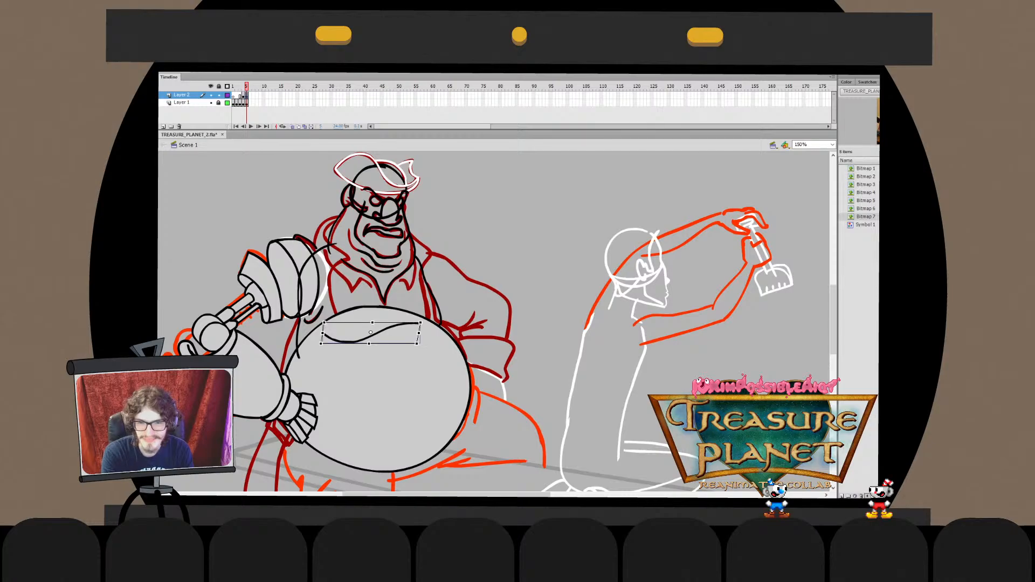
left_click_drag(428, 308, 374, 367)
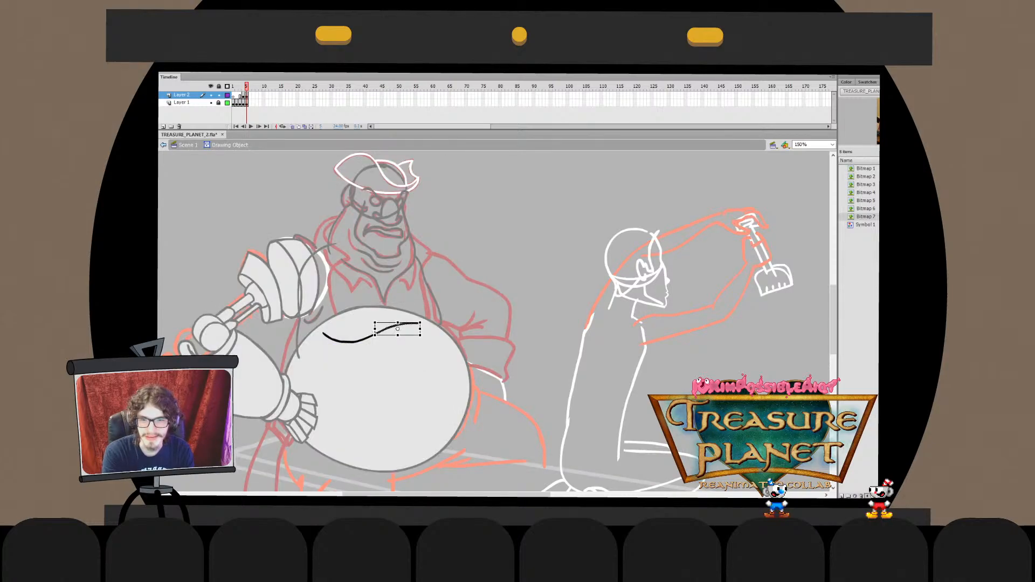
left_click_drag(420, 322, 426, 323)
key("ctrl+shift+a")
key("ctrl+e")
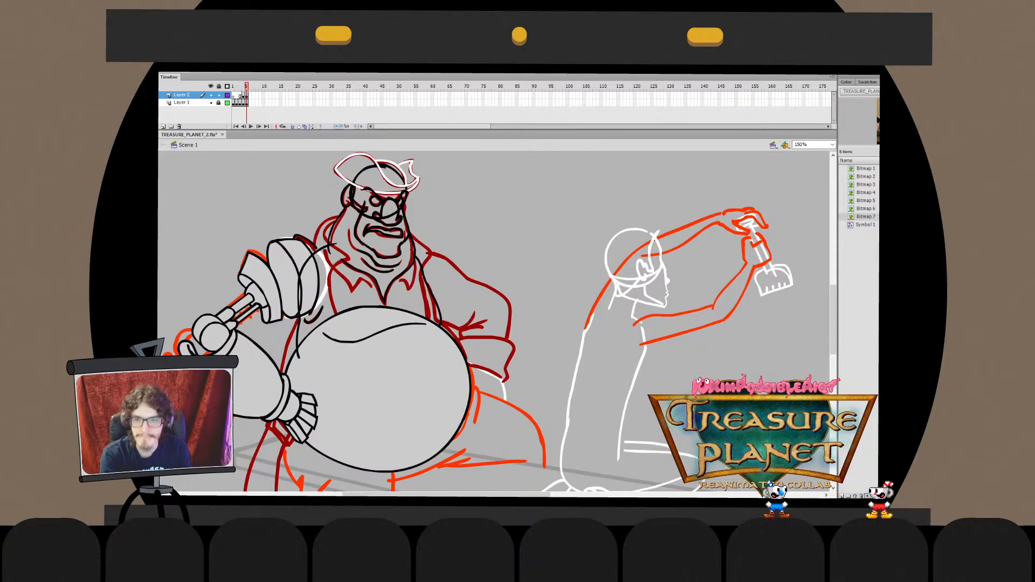
Merge the armhole line beside the mechanical arm into the same drawing object as the right vest line
double_click(298, 345)
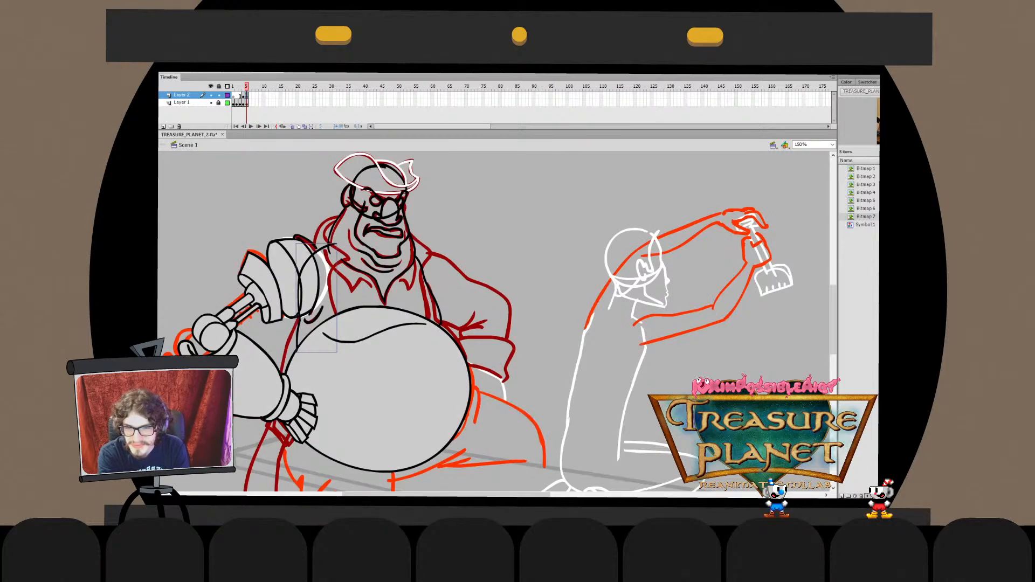
double_click(300, 349)
double_click(298, 348)
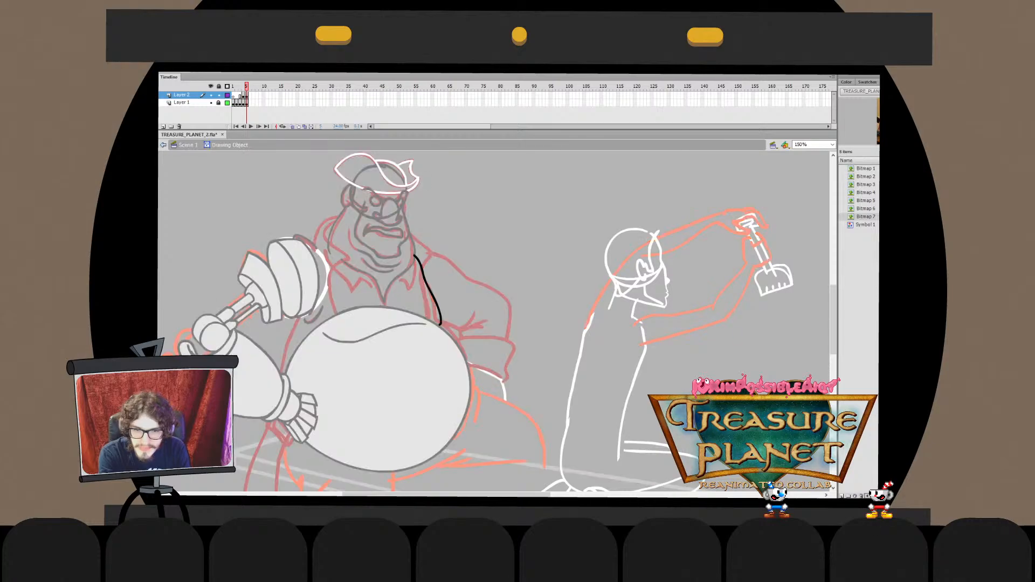
double_click(298, 347)
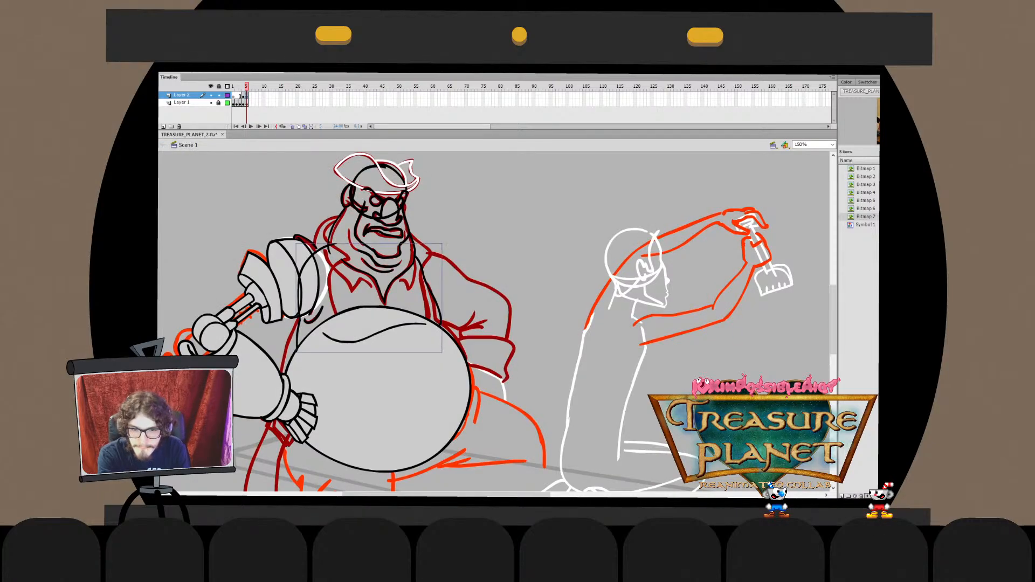
double_click(298, 348)
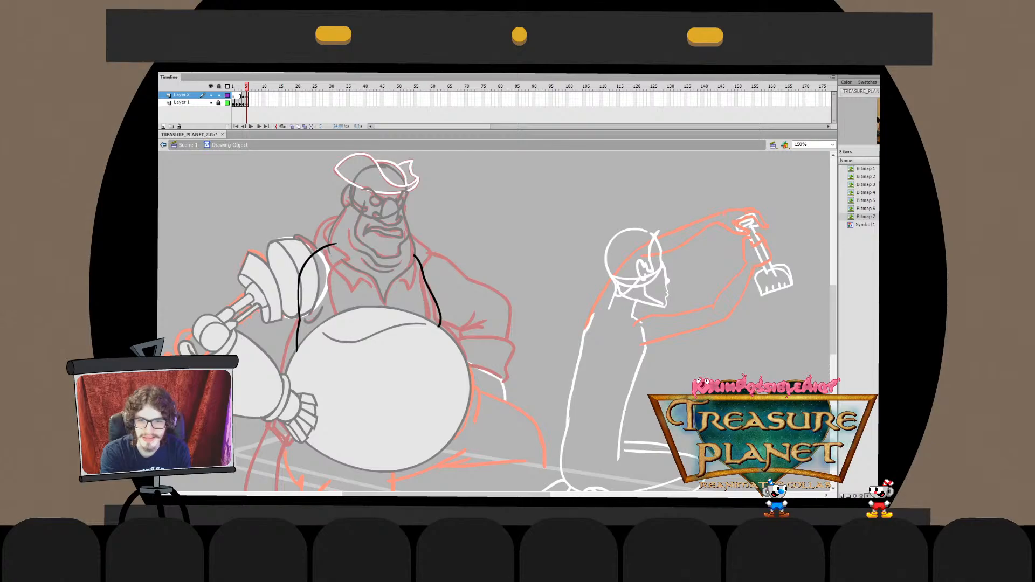
Adjust the lower end of the right vest line so that it meets the belly outline
double_click(438, 324)
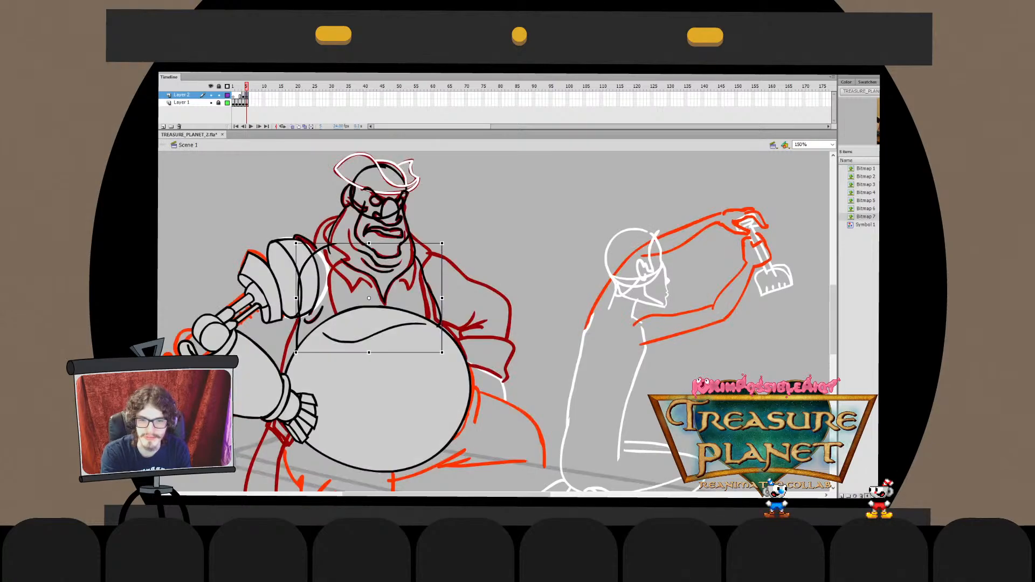
double_click(439, 323)
left_click(438, 315)
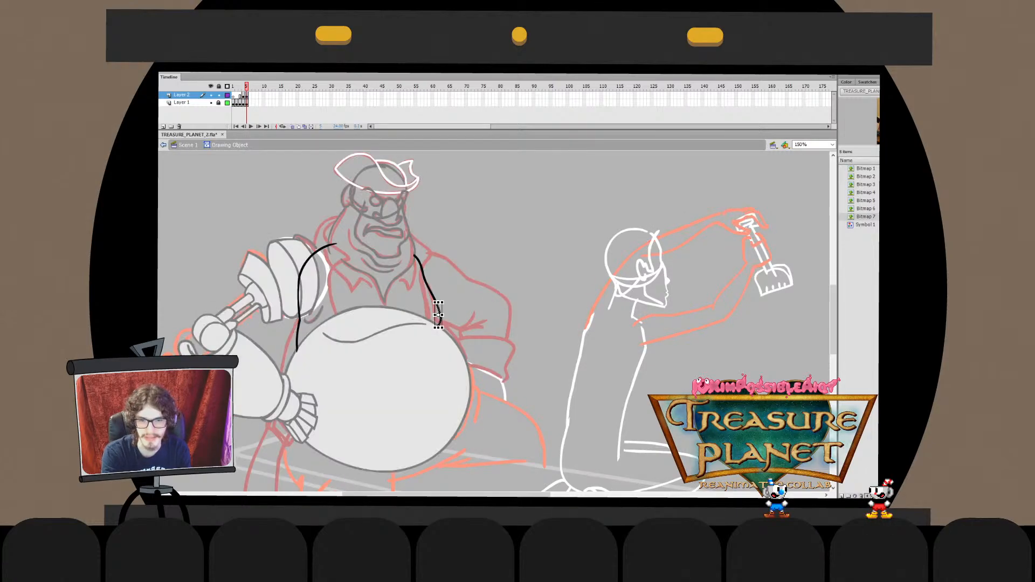
double_click(439, 323)
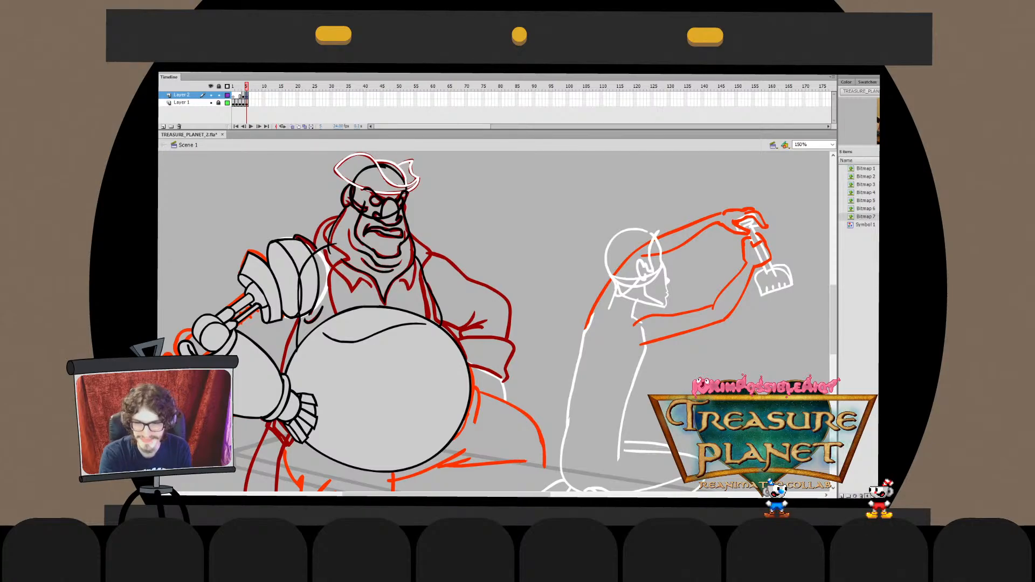
Draw a pale curve across the belly from the mechanical arm past the right vest line and widen it slightly toward the arm
left_click_drag(215, 367, 467, 316)
key("ctrl+z")
left_click_drag(215, 389, 475, 332)
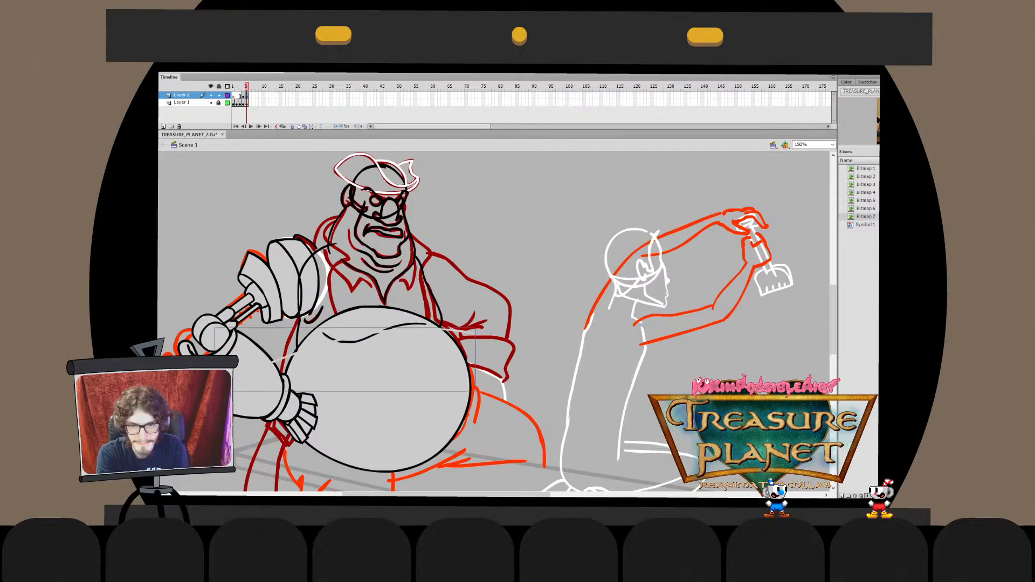
key("ctrl+z")
left_click_drag(269, 362, 478, 328)
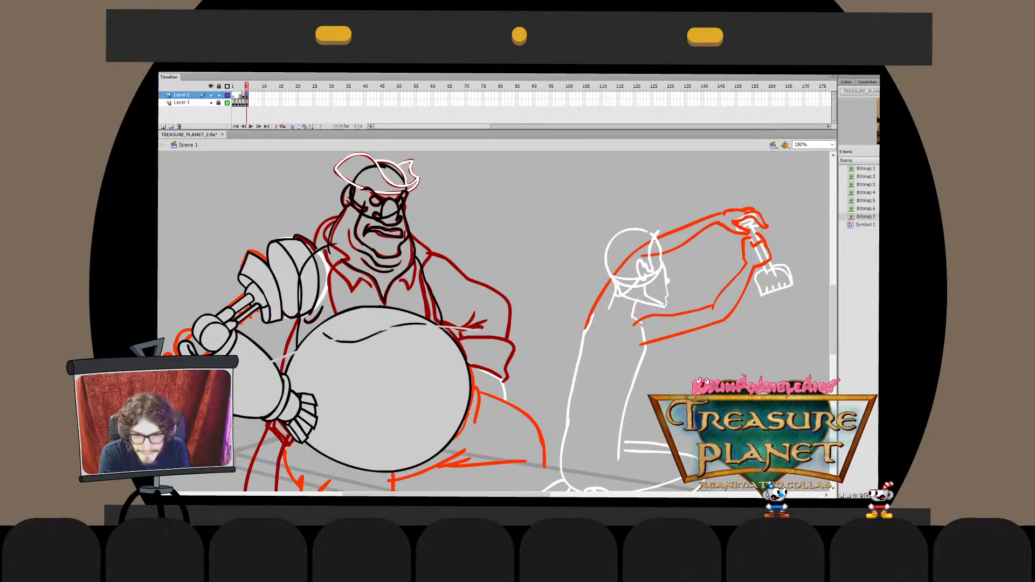
key("q")
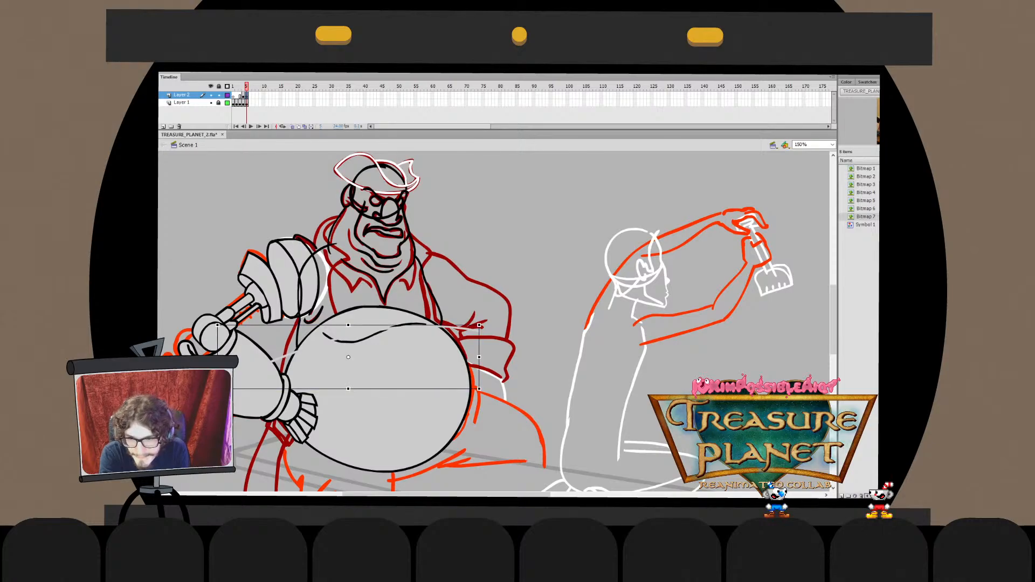
left_click_drag(217, 357, 211, 357)
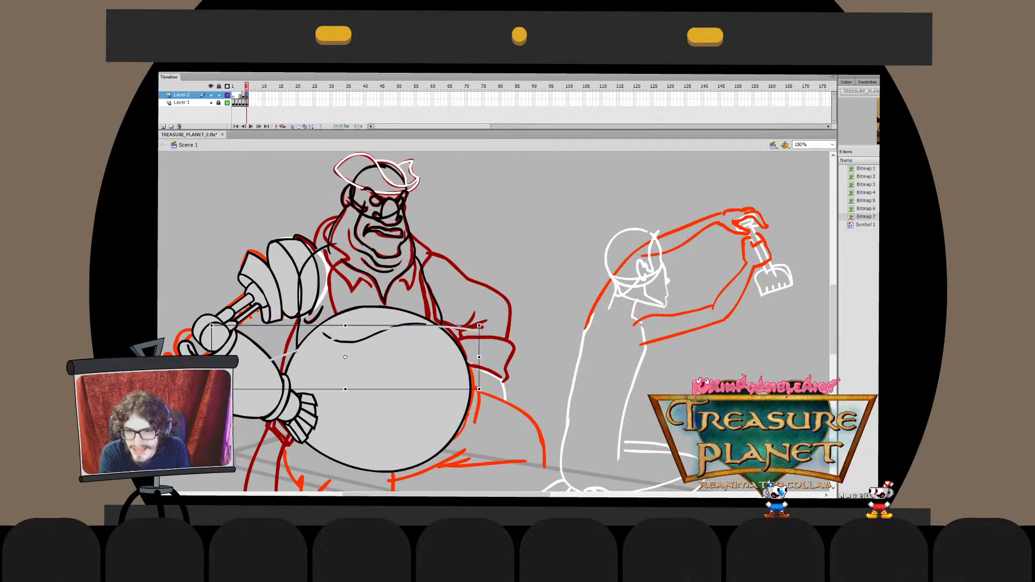
Move the pale curve in place into the vest lines' drawing object and delete its ends outside the two lines
left_click(300, 302)
key("ctrl+x")
double_click(388, 328)
key("ctrl+shift+v")
left_click(270, 360)
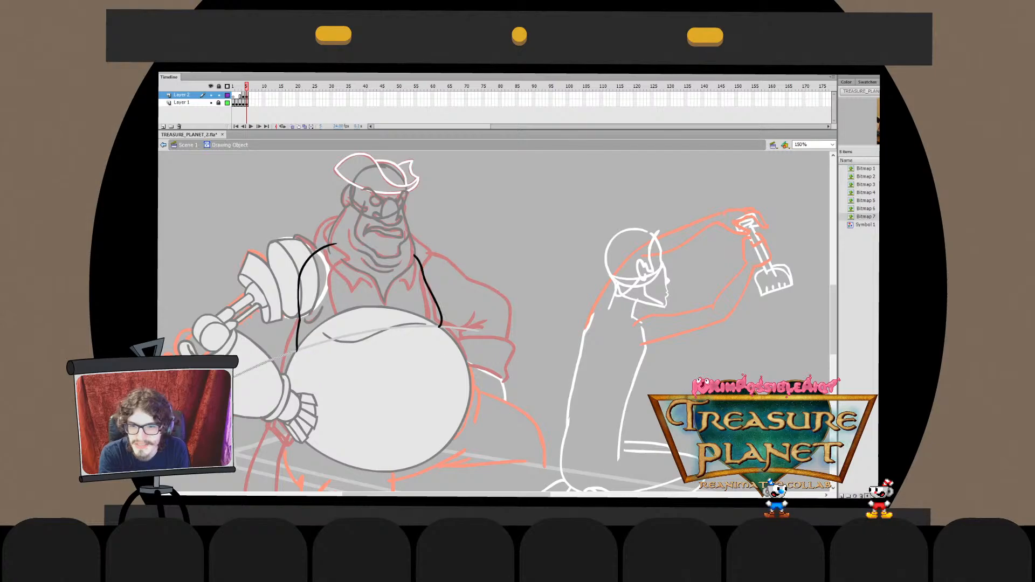
key("Delete")
left_click(464, 329)
key("Delete")
double_click(464, 328)
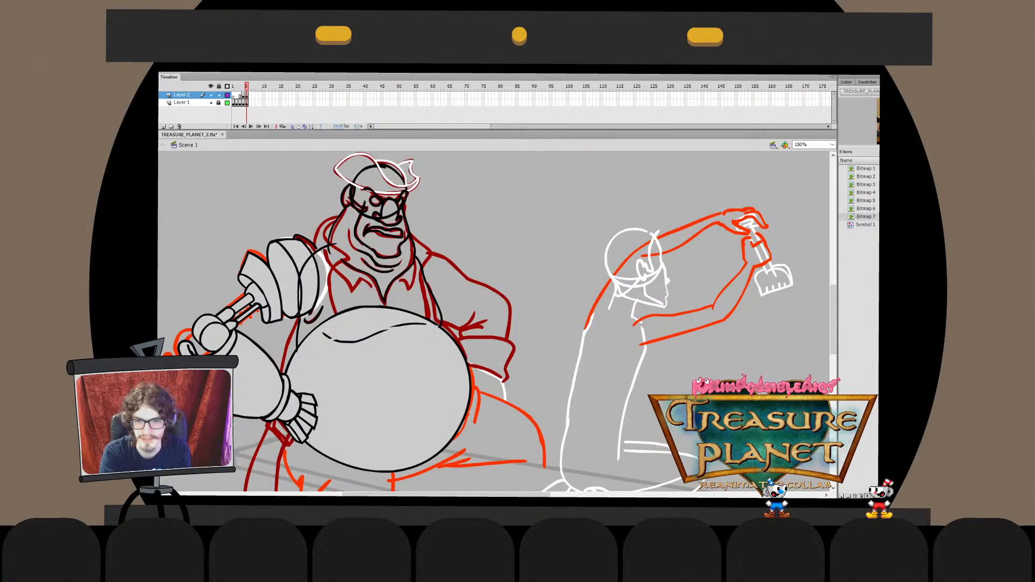
Move the black chest crease in place into the drawing object that holds the vest lines
left_click(377, 388)
left_click(356, 341)
key("ctrl+x")
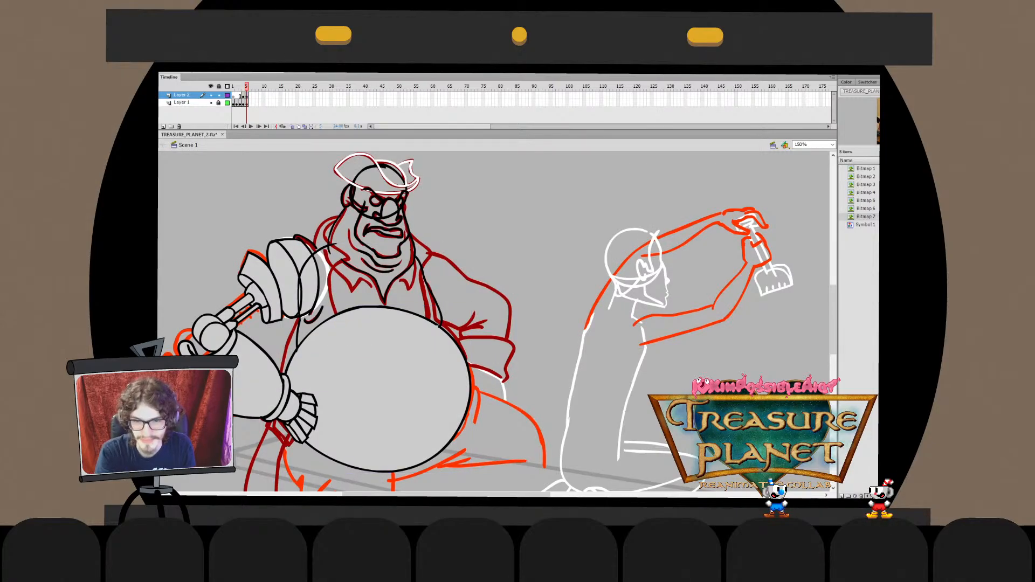
double_click(431, 294)
key("ctrl+shift+v")
key("Escape")
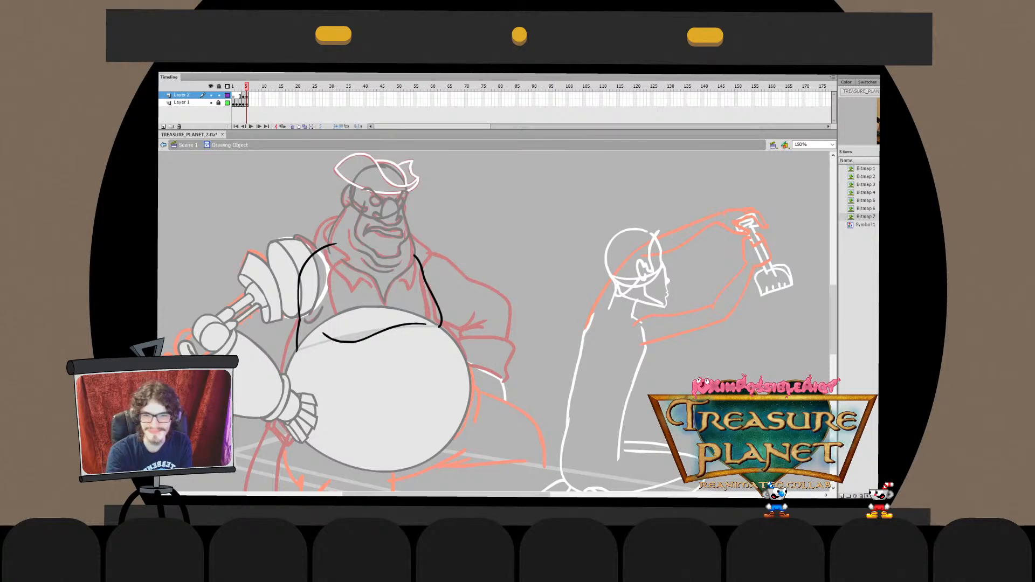
key("ctrl+e")
Draw a black hip curve from below the mechanical arm's cuff down toward the peg leg
mouse_move(517, 334)
left_mouse_down()
mouse_move(505, 301)
mouse_move(525, 216)
left_mouse_up()
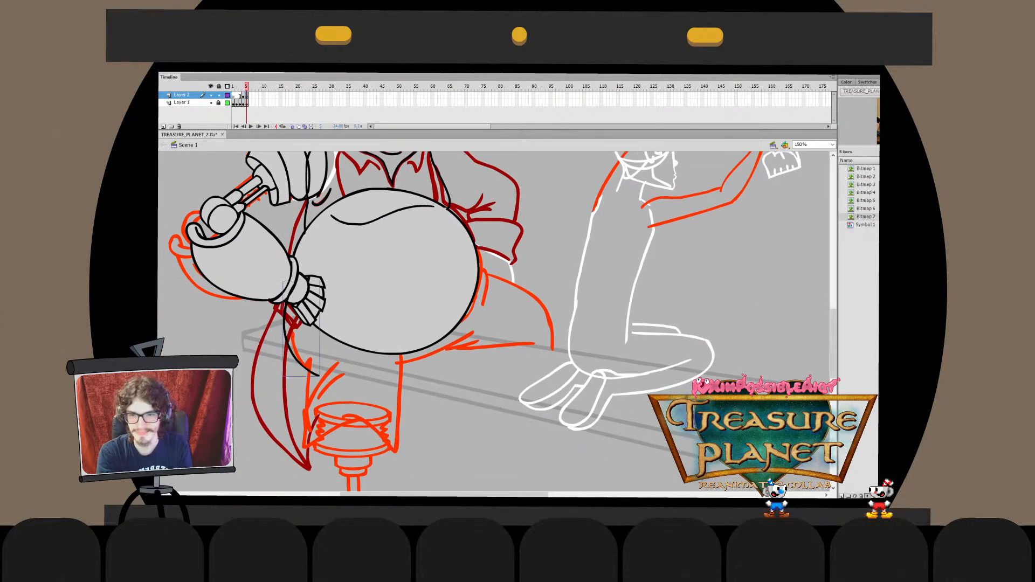
left_click_drag(304, 283, 327, 371)
key("ctrl+z")
key("ctrl+z")
mouse_move(300, 289)
left_mouse_down()
mouse_move(327, 379)
mouse_move(344, 386)
mouse_move(345, 374)
left_mouse_up()
key("ctrl+z")
key("q")
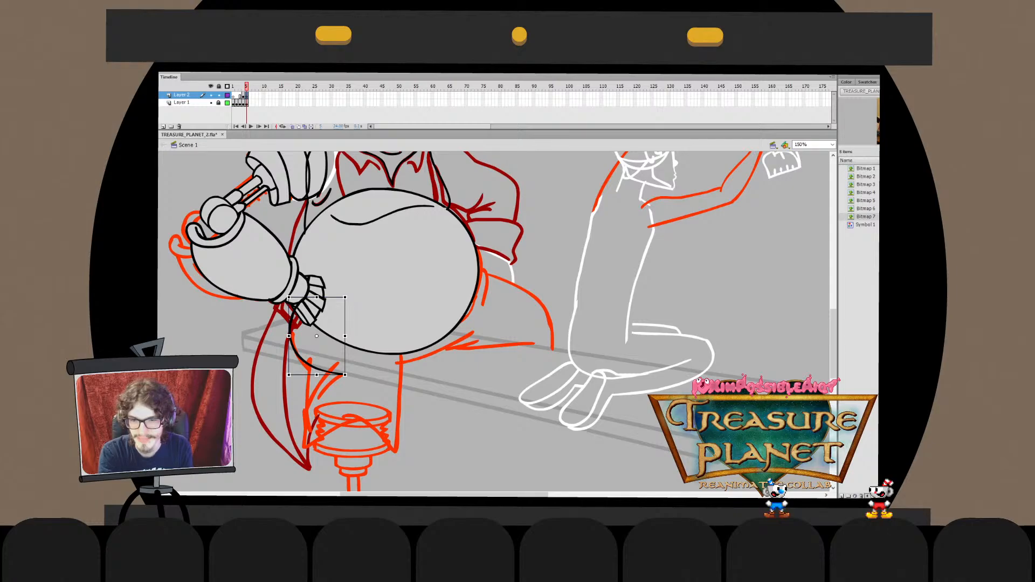
key("Escape")
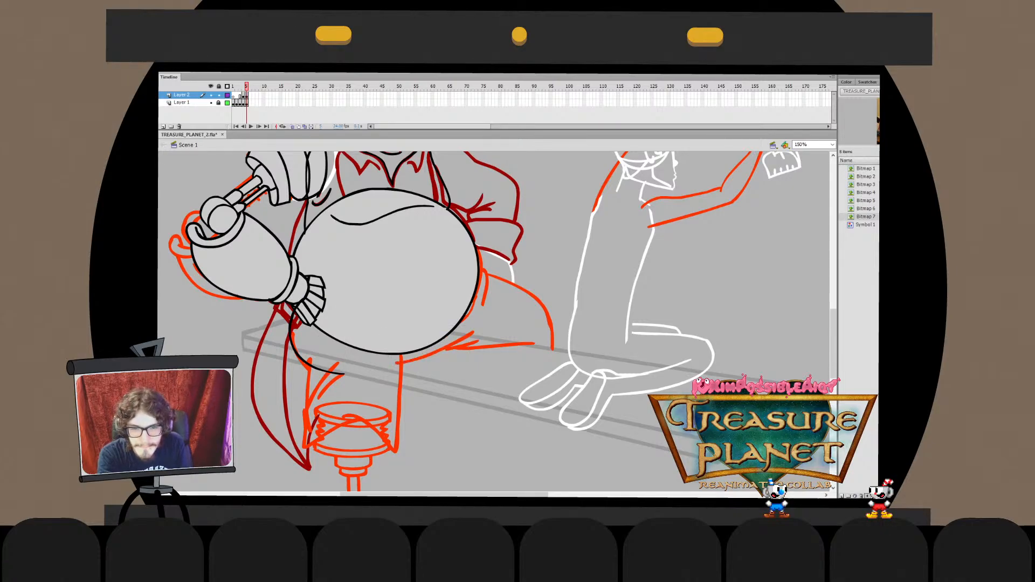
Draw the black trouser crease under the belly, from the top of the peg leg out toward the other thigh
left_click_drag(393, 364, 483, 337)
key("ctrl+z")
key("ctrl+z")
key("ctrl+z")
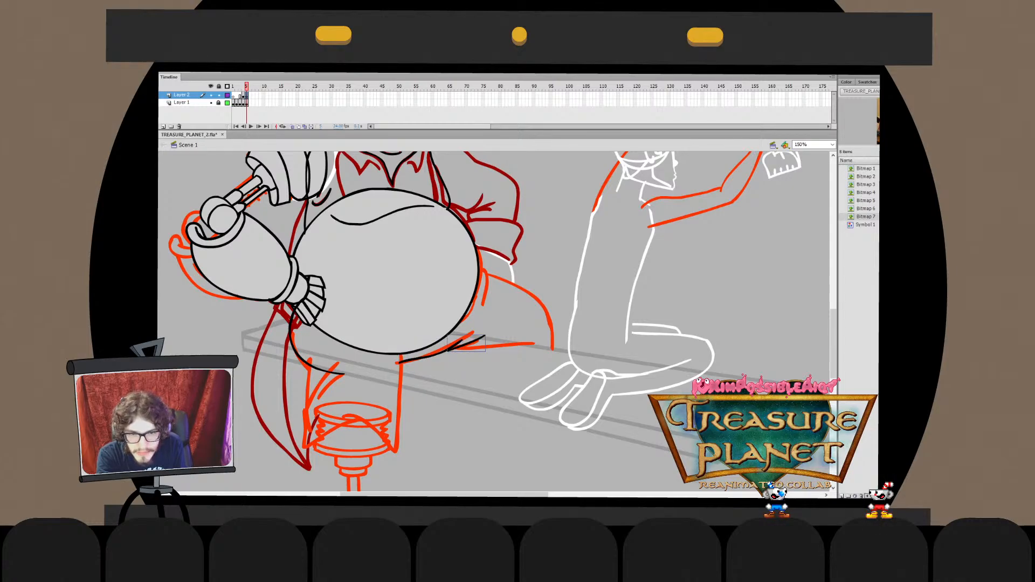
Draw a short fold at the belly's right edge and the upper thigh contour sloping outward from it, redoing strokes until they fit the sketch
mouse_move(481, 261)
left_mouse_down()
mouse_move(482, 307)
mouse_move(483, 290)
mouse_move(526, 314)
mouse_move(534, 299)
left_mouse_up()
key("ctrl+z")
key("ctrl+z")
key("ctrl+z")
key("ctrl+z")
key("ctrl+z")
key("ctrl+z")
left_click_drag(481, 271, 534, 300)
key("ctrl+z")
left_click_drag(481, 271, 534, 300)
key("ctrl+z")
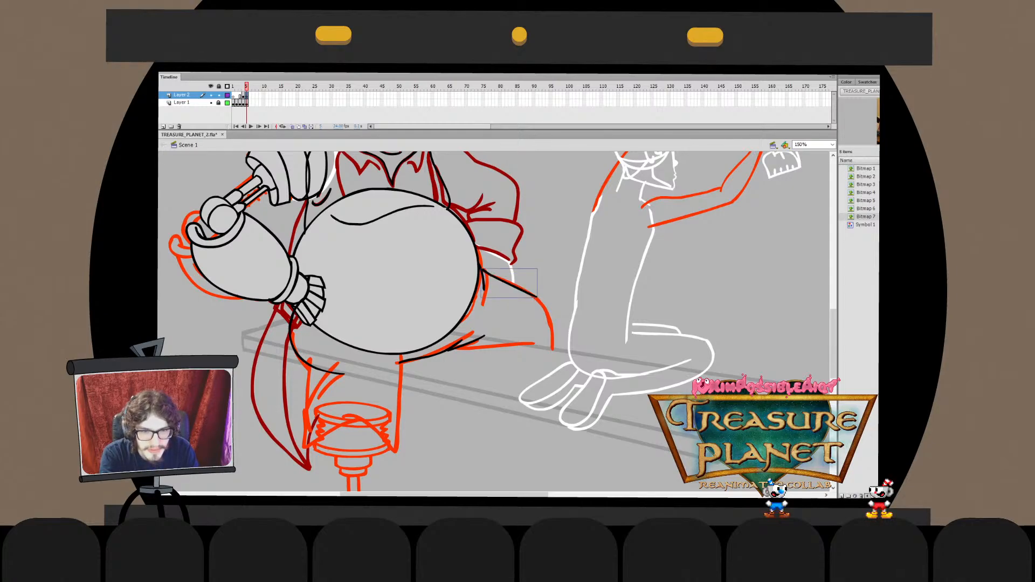
key("ctrl+z")
left_click_drag(481, 271, 537, 293)
key("Escape")
double_click(507, 282)
double_click(539, 253)
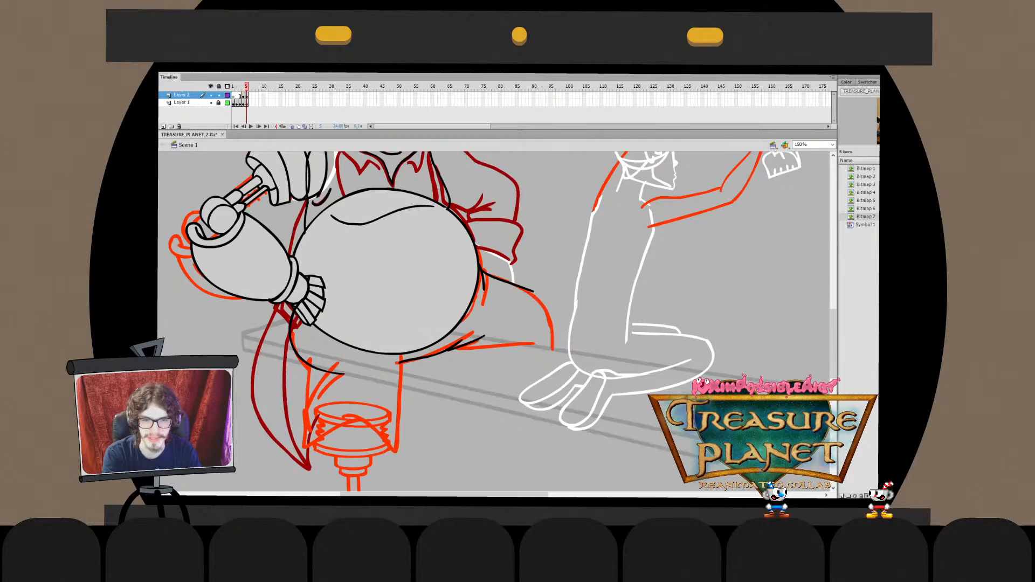
Draw the black knee contour curving down from the end of the upper thigh line, redoing the stroke until it fits the sketch
mouse_move(525, 287)
left_mouse_down()
mouse_move(551, 298)
mouse_move(559, 360)
mouse_move(542, 297)
mouse_move(555, 359)
left_mouse_up()
key("ctrl+z")
key("q")
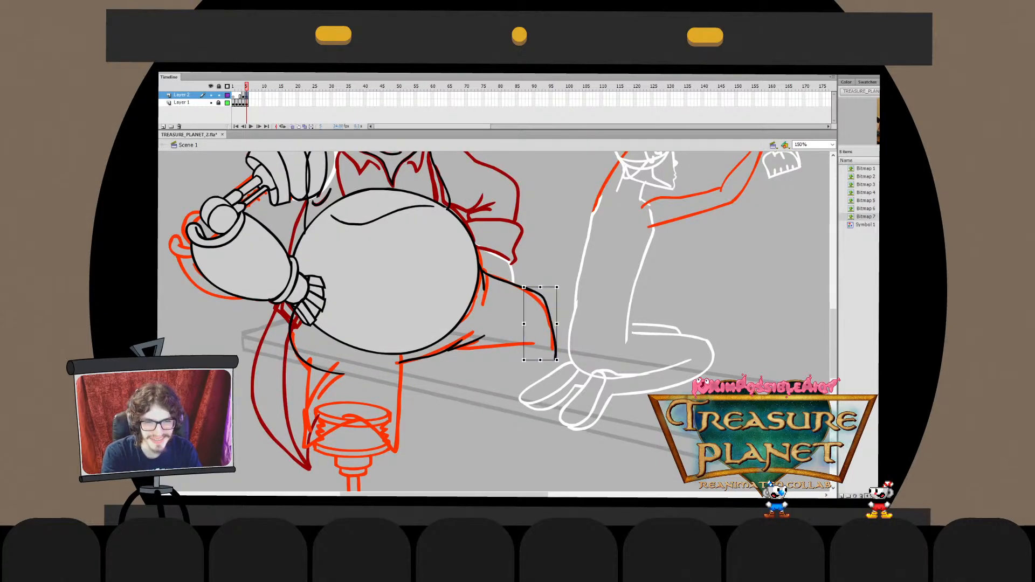
key("Escape")
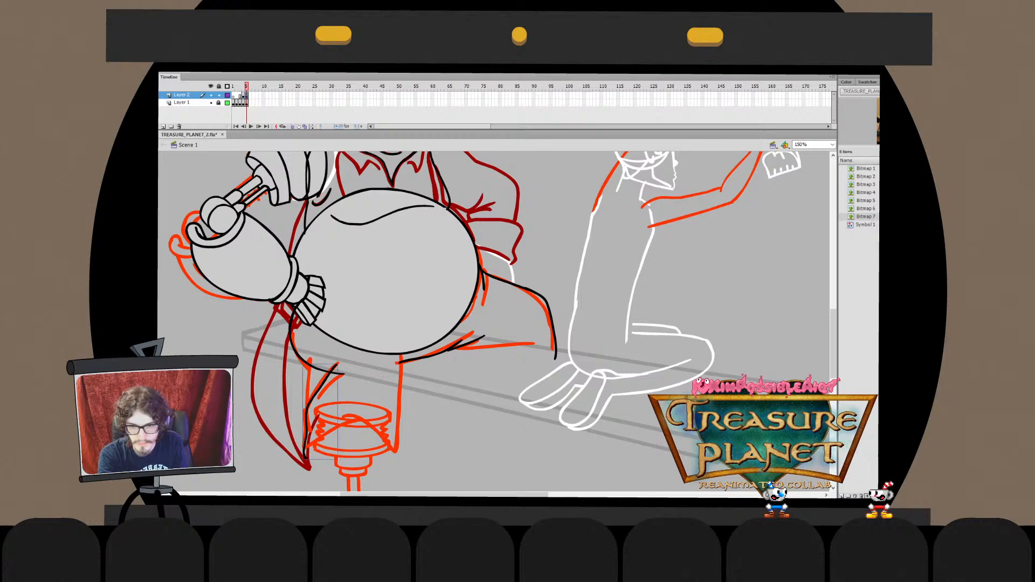
Draw the black trouser leg edge beside the peg leg, running from the crotch crease down to a rounded hem corner
mouse_move(391, 452)
left_mouse_down()
mouse_move(393, 375)
mouse_move(399, 362)
mouse_move(407, 427)
mouse_move(399, 362)
mouse_move(404, 445)
mouse_move(407, 372)
left_mouse_up()
key("ctrl+z")
key("ctrl+z")
key("ctrl+z")
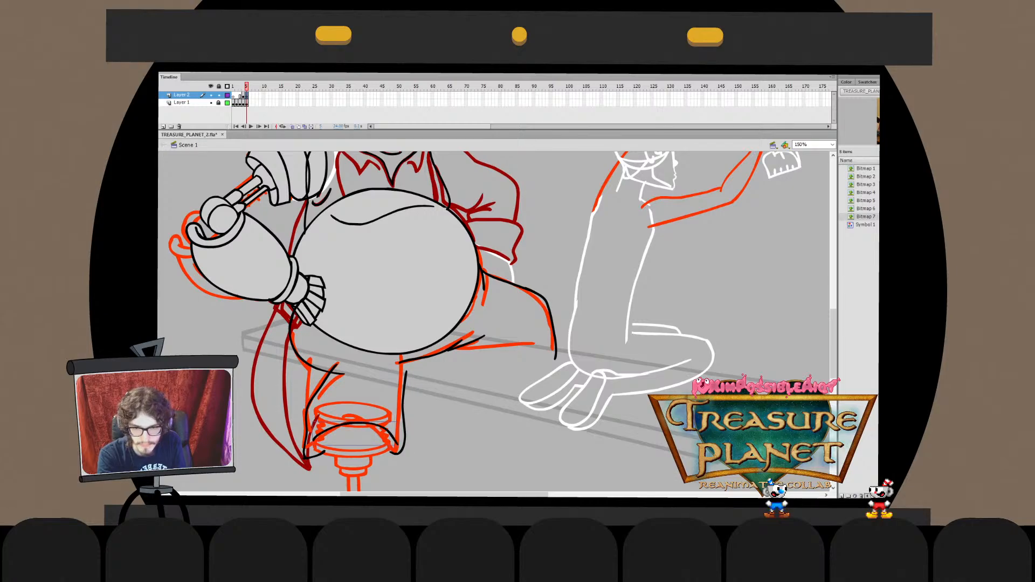
Redraw the trouser leg's arched hem opening across the peg leg's cup, with a diagonal fold dropping to the right hem corner
scroll(496, 323, "down", 4)
left_click_drag(311, 353, 381, 345)
key("ctrl+z")
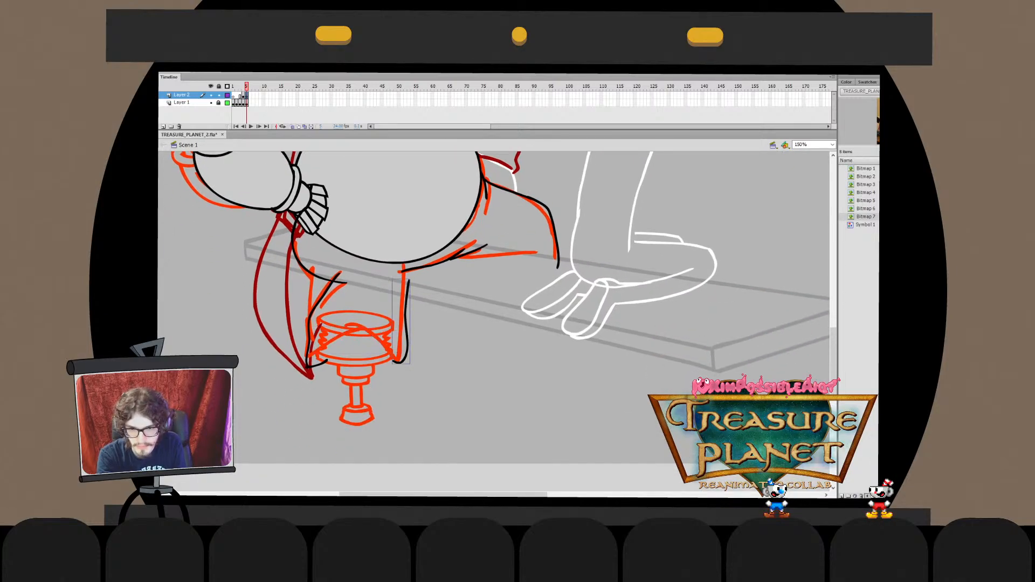
mouse_move(311, 353)
left_mouse_down()
mouse_move(371, 335)
mouse_move(394, 356)
left_mouse_up()
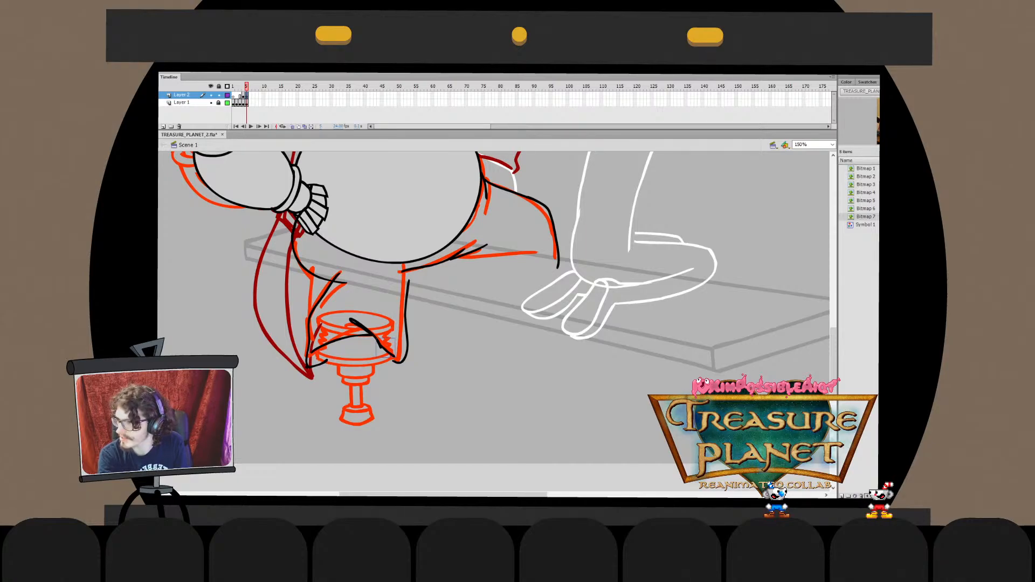
Draw the curved lower rim of the peg leg's cup and widen it to reach across the trouser opening
mouse_move(353, 331)
left_mouse_down()
mouse_move(422, 348)
mouse_move(331, 362)
mouse_move(401, 343)
left_mouse_up()
key("ctrl+z")
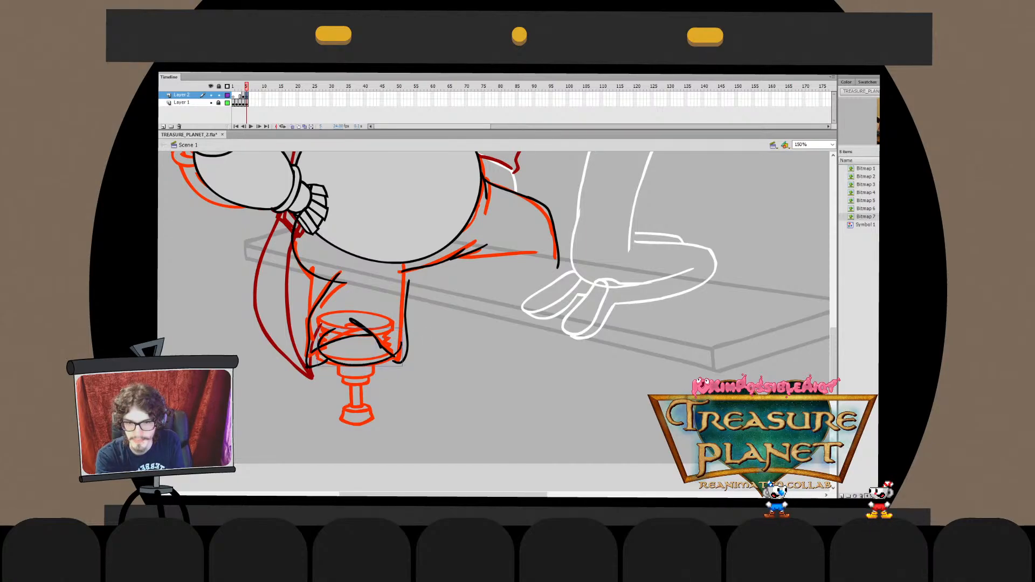
key("q")
left_click_drag(317, 347, 306, 348)
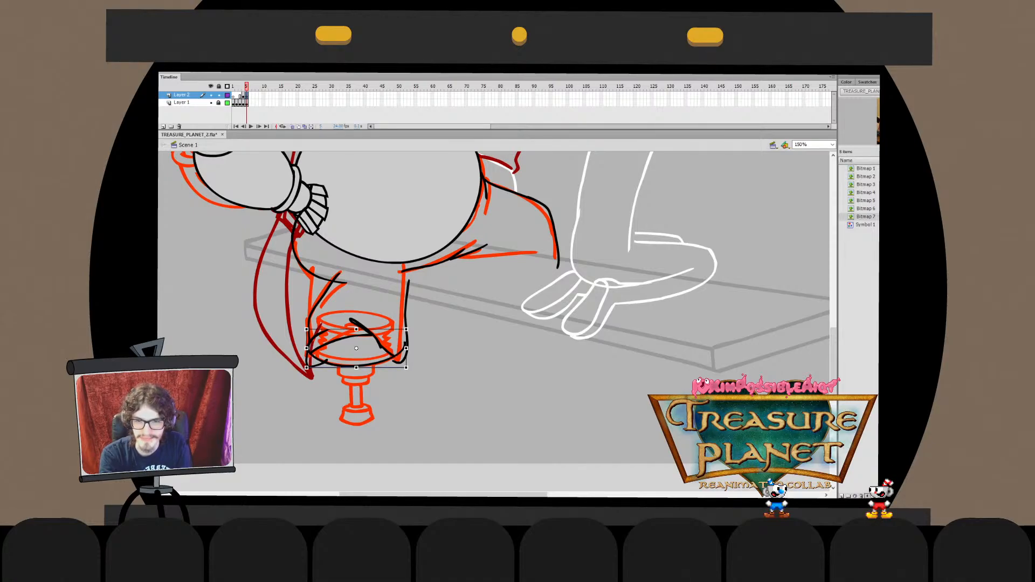
Fit a second, narrower rim curve inside the first and pull in the outer curve's right end within their drawing object
left_click_drag(406, 348, 401, 360)
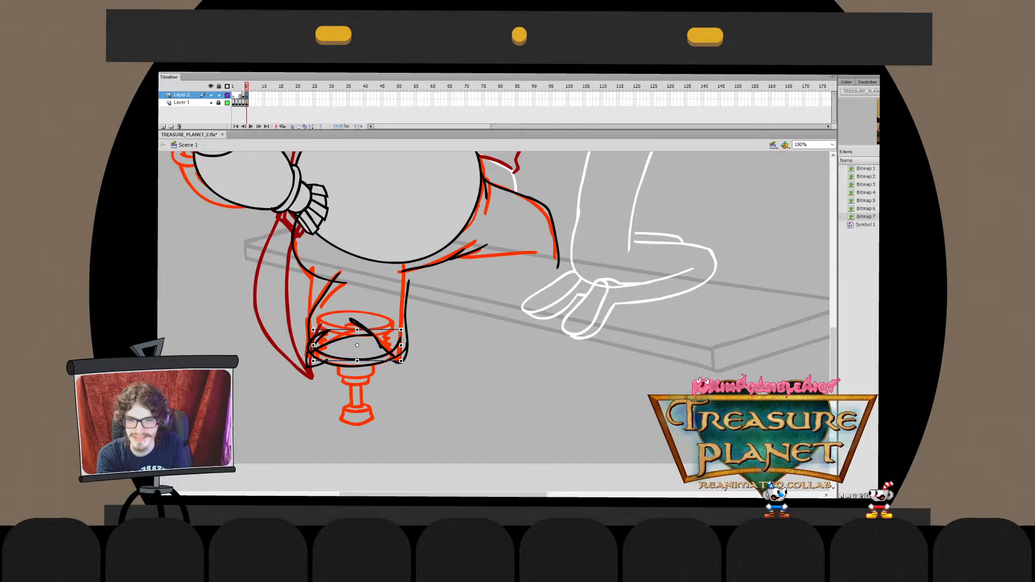
double_click(389, 357)
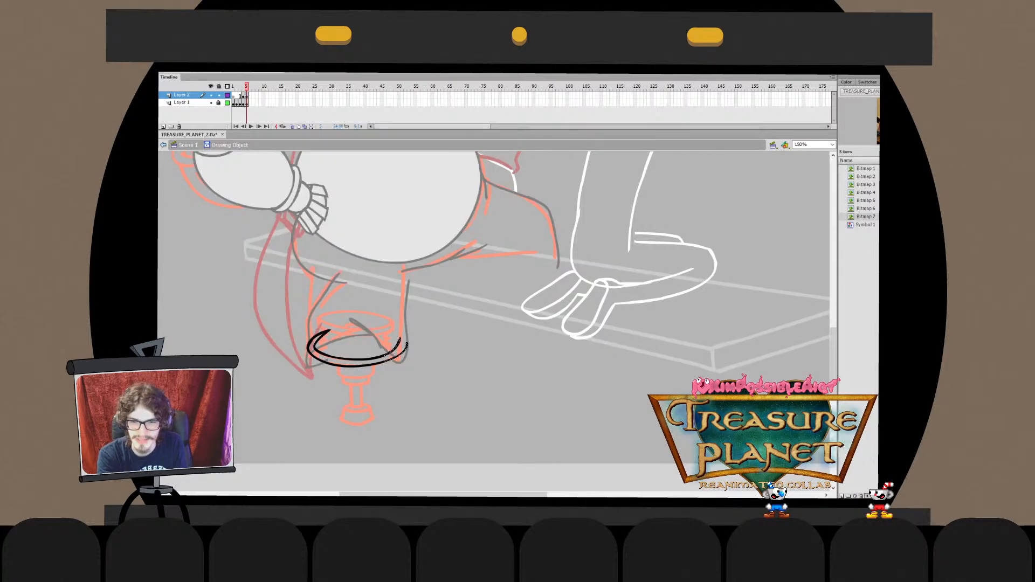
key("q")
left_click_drag(408, 349, 403, 349)
key("ctrl+e")
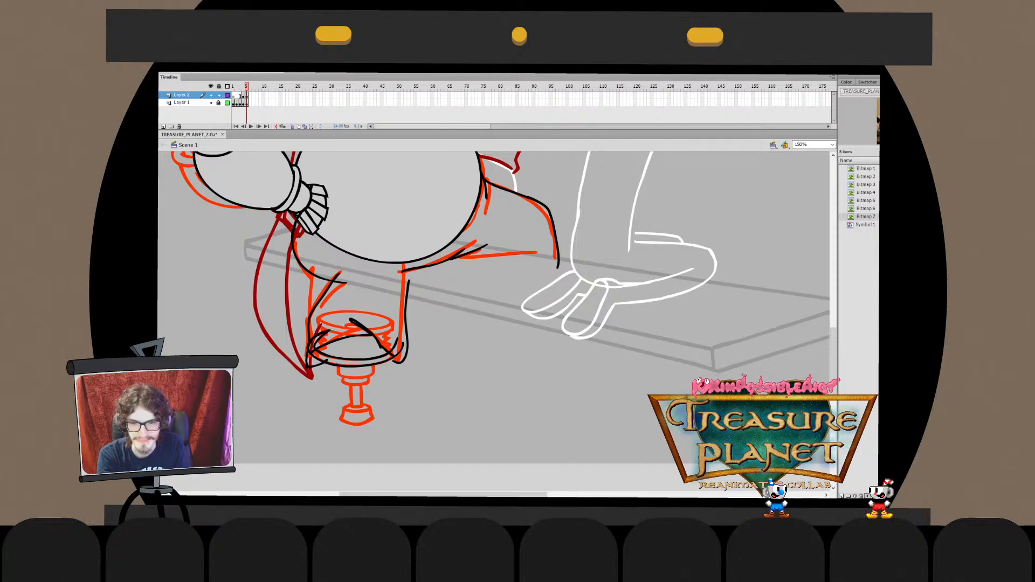
Draw the bottom curve and left side of the small collar beneath the peg leg's cup, fitting them to the sketch
left_click(356, 370)
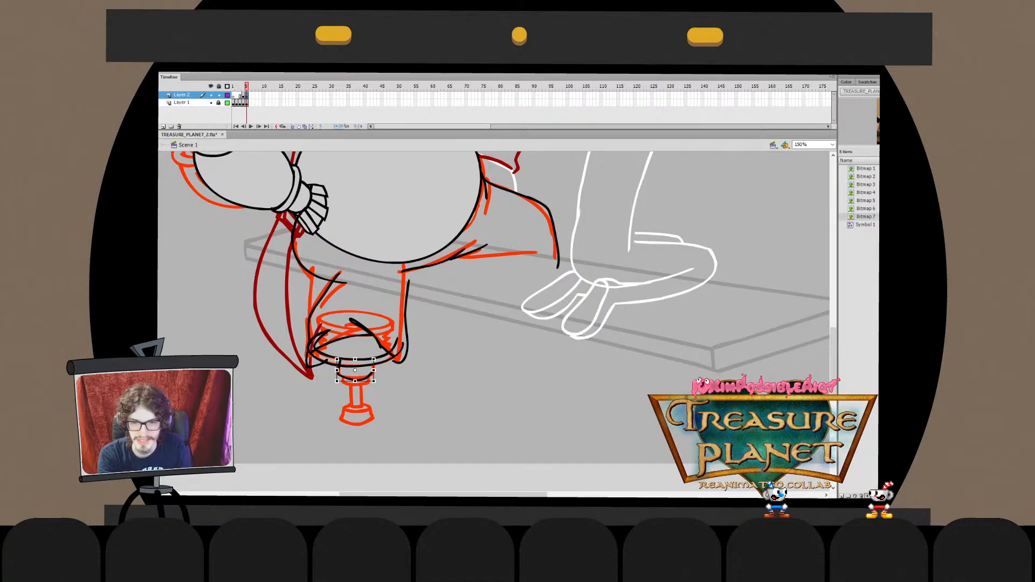
key("Escape")
double_click(353, 377)
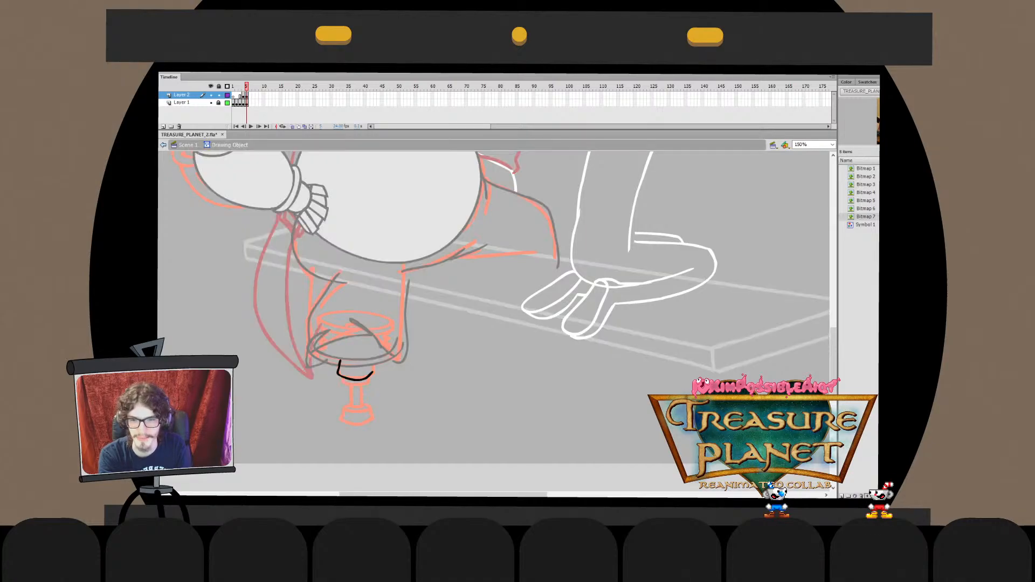
left_click_drag(339, 361, 365, 400)
left_click(164, 145)
left_click(384, 348)
key("ctrl+z")
key("ctrl+z")
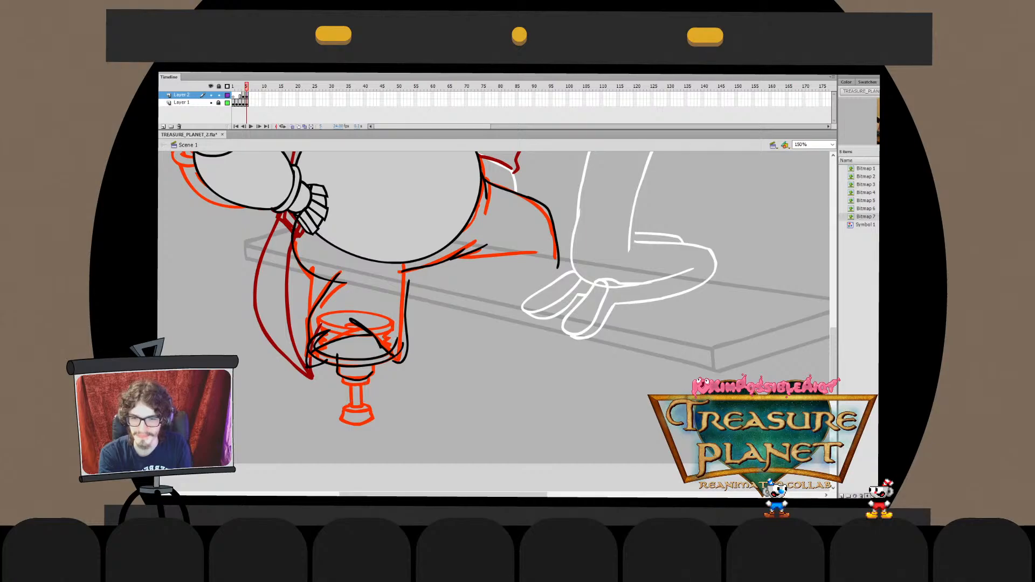
Add the collar's right side under the peg leg's cup and delete the bottom curve's overshoot beyond it
double_click(355, 379)
mouse_move(347, 358)
left_mouse_down()
mouse_move(377, 392)
mouse_move(375, 374)
left_mouse_up()
left_click(377, 377)
double_click(383, 377)
key("ctrl+z")
key("ctrl+z")
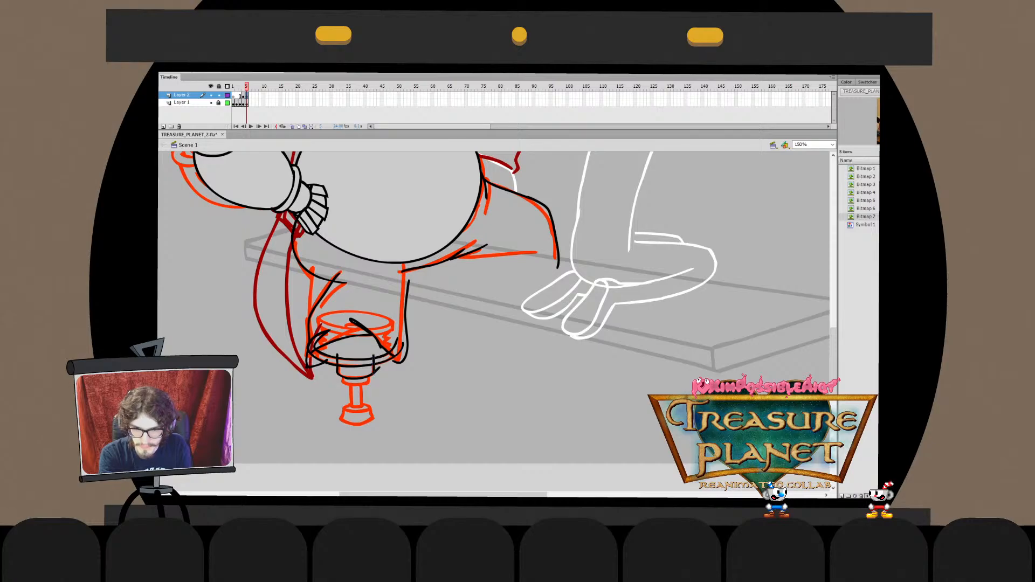
double_click(376, 371)
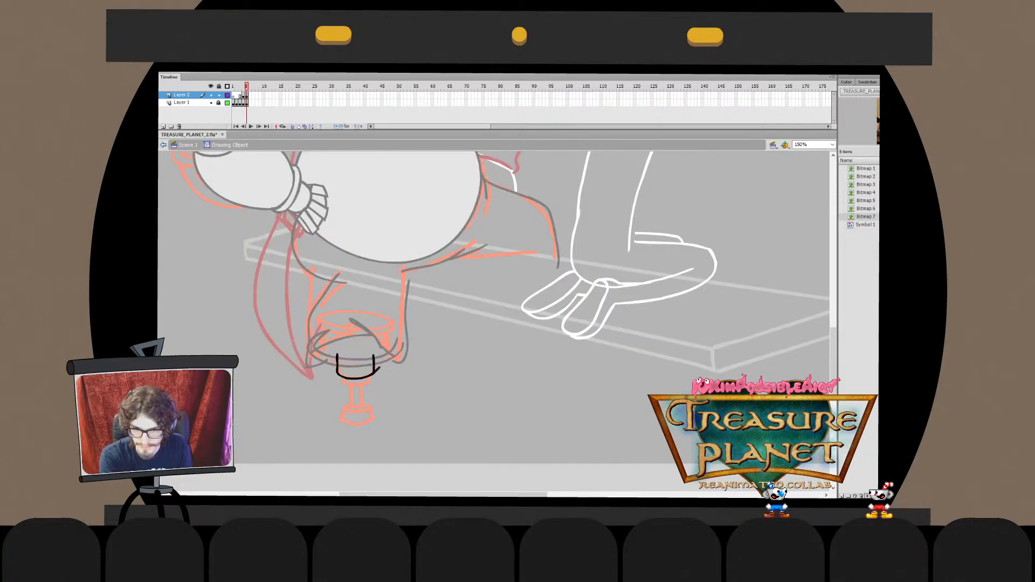
key("Delete")
double_click(381, 375)
left_click(332, 378)
left_click(356, 366)
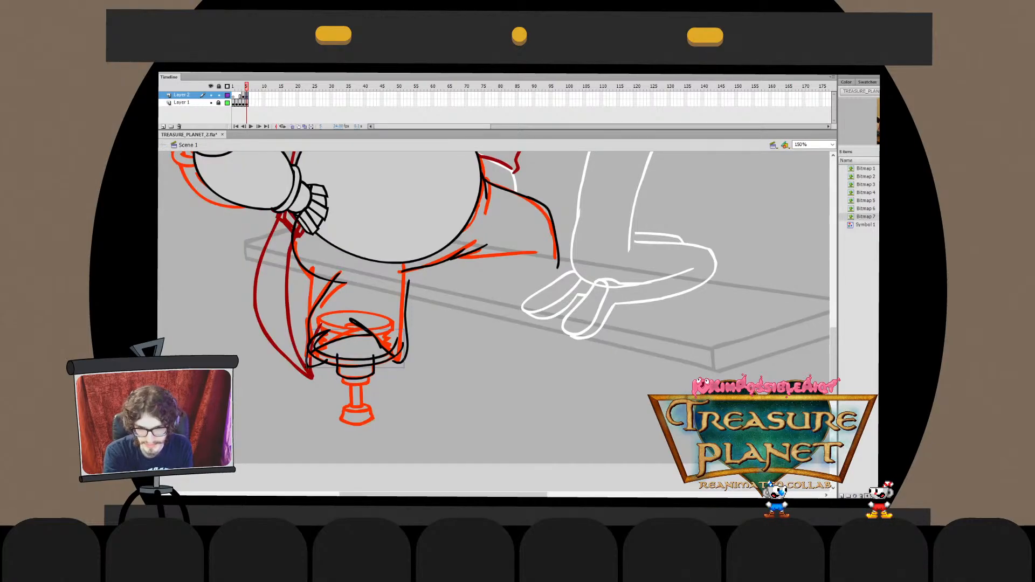
Close the top of the collar beneath the peg leg's cup with a black line inside its drawing object
key("q")
double_click(357, 356)
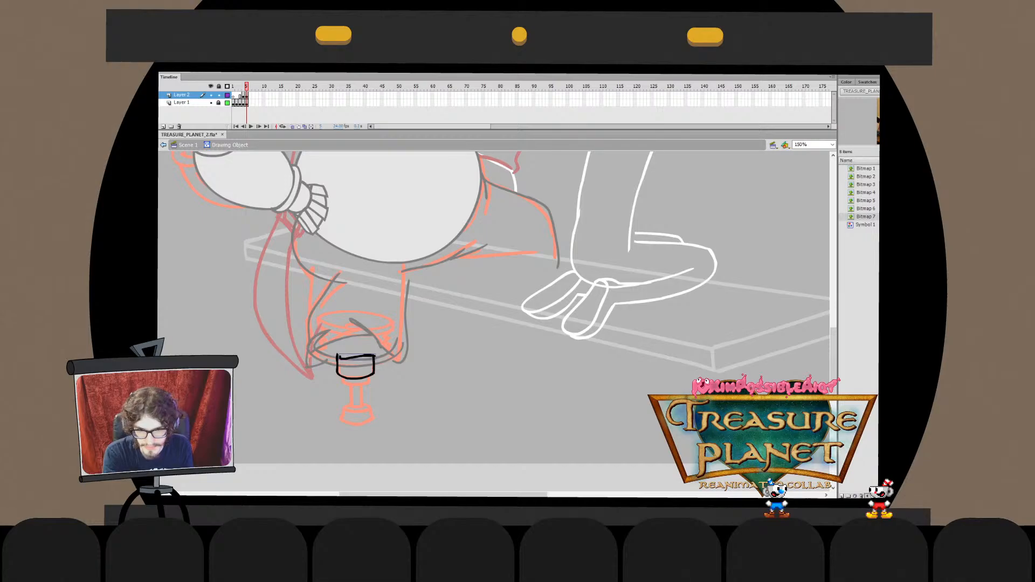
left_click_drag(375, 358, 361, 357)
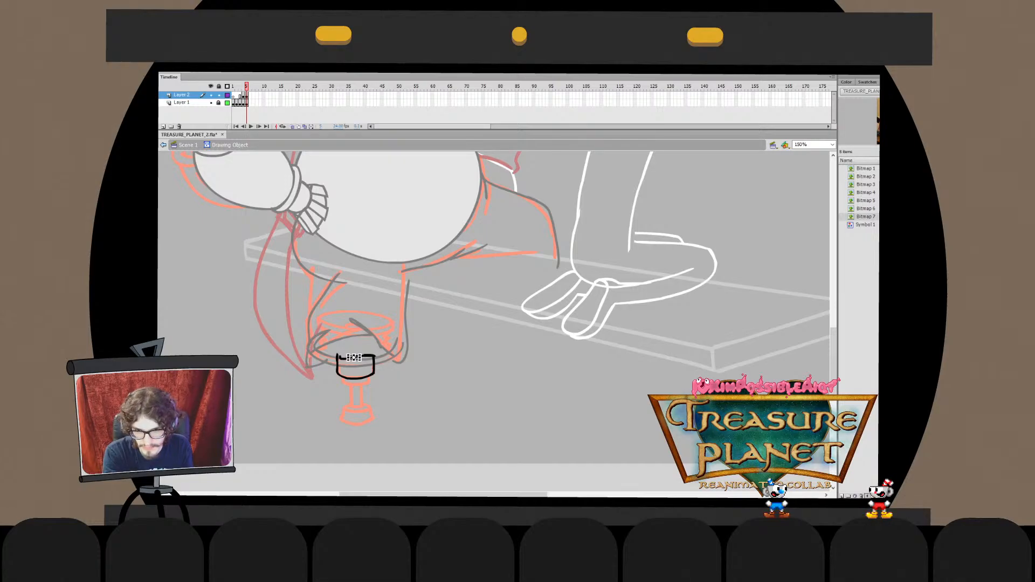
key("ctrl+e")
Try to move the cup's rim curves in place into the collar's drawing object and break them apart
left_click(388, 360)
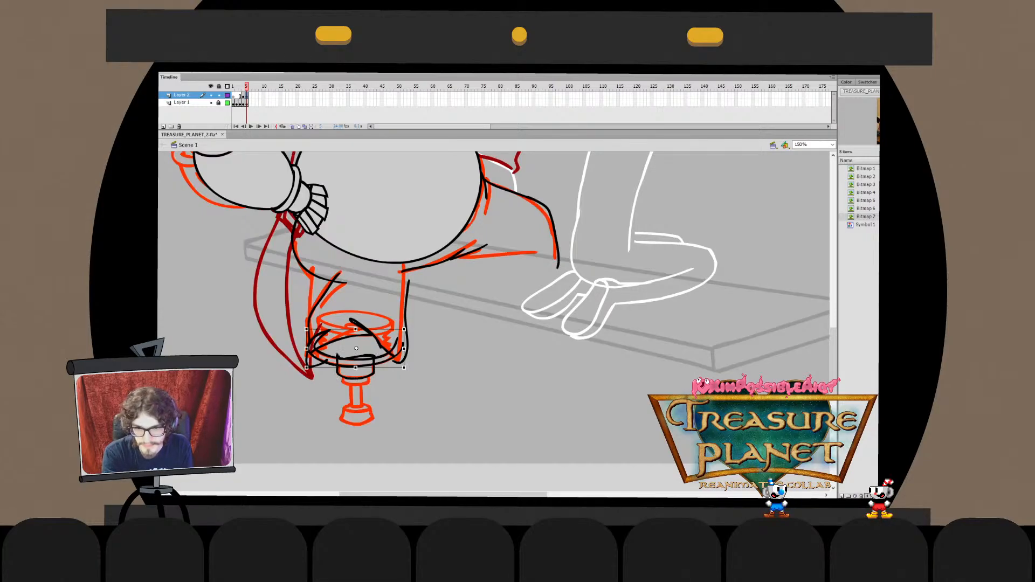
key("ctrl+x")
double_click(356, 377)
key("ctrl+shift+v")
key("ctrl+b")
key("ctrl+z")
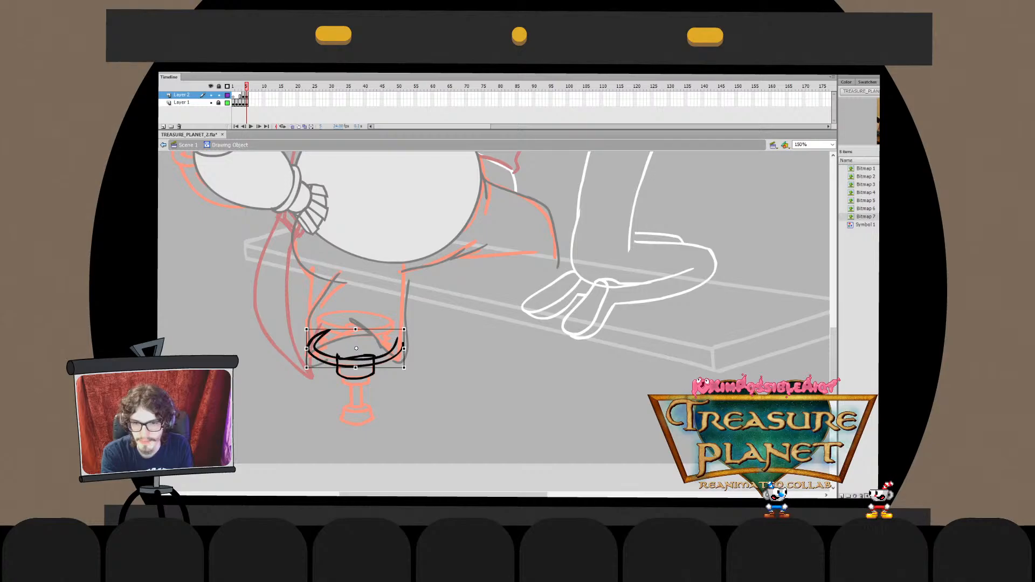
key("ctrl+z")
key("ctrl+y")
key("ctrl+z")
key("ctrl+z")
key("ctrl+z")
key("ctrl+z")
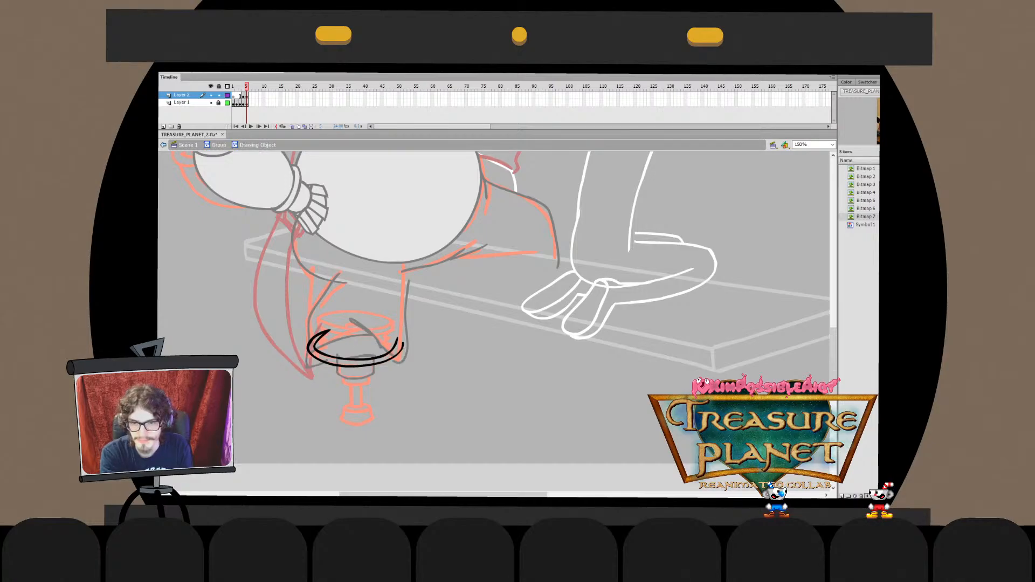
Recolor the cup's rim curves red inside the group and delete the collar outline that overlaps the rim
key("ctrl+z")
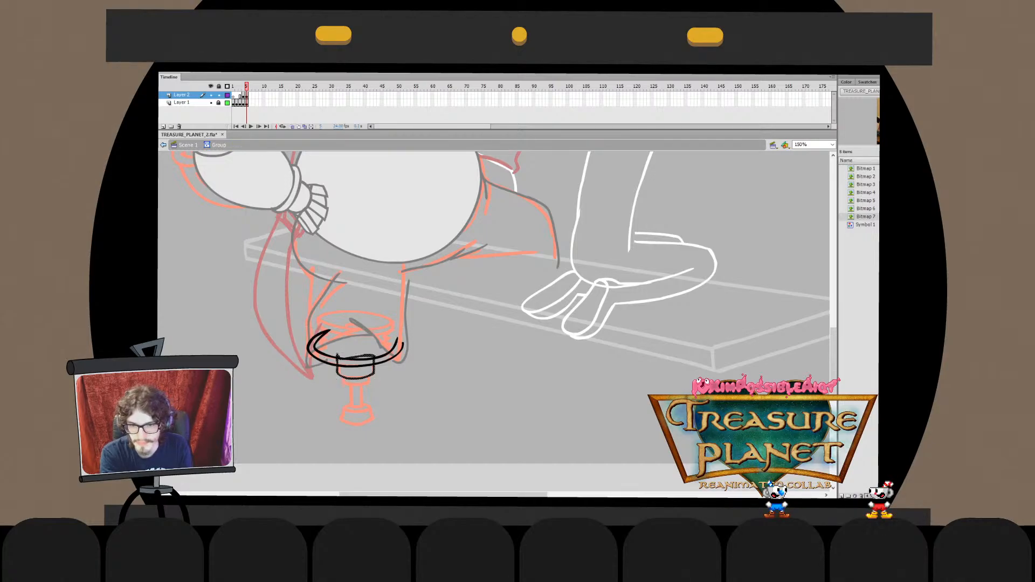
key("ctrl+z")
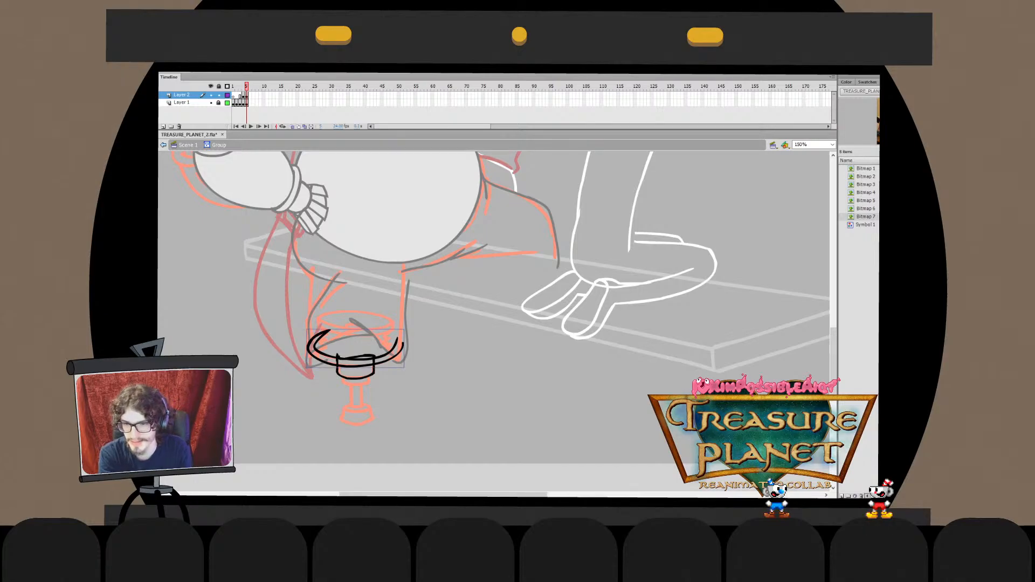
key("ctrl+z")
key("ctrl+z")
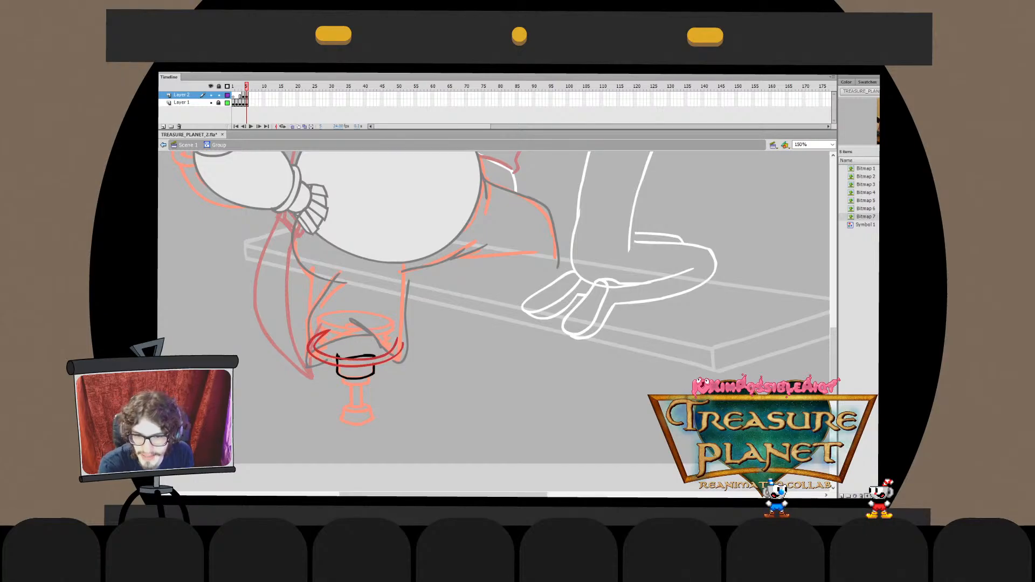
left_click(360, 356)
key("Delete")
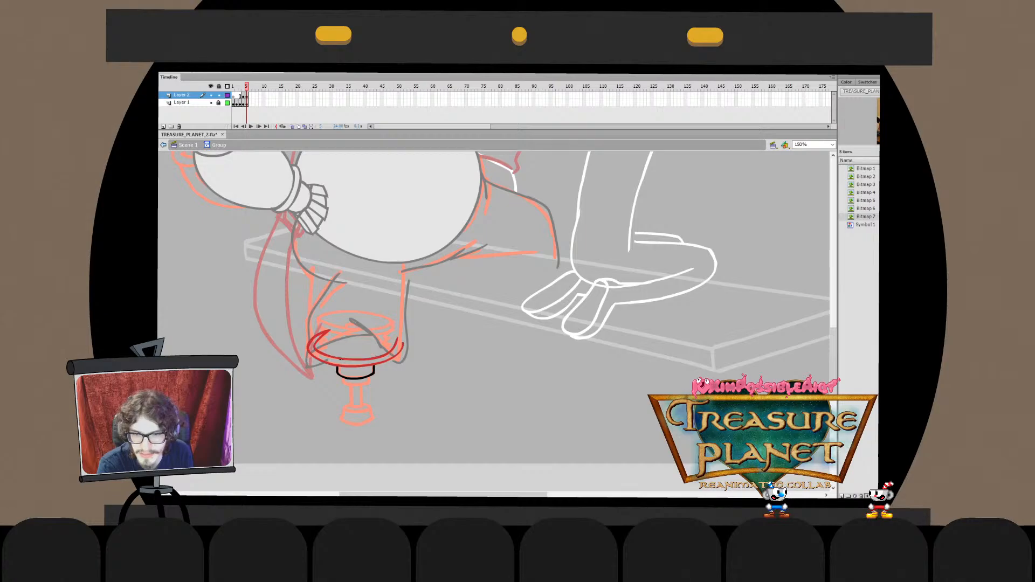
Turn the cup's rim curves back to black and combine them with the collar in one drawing object
key("ctrl+e")
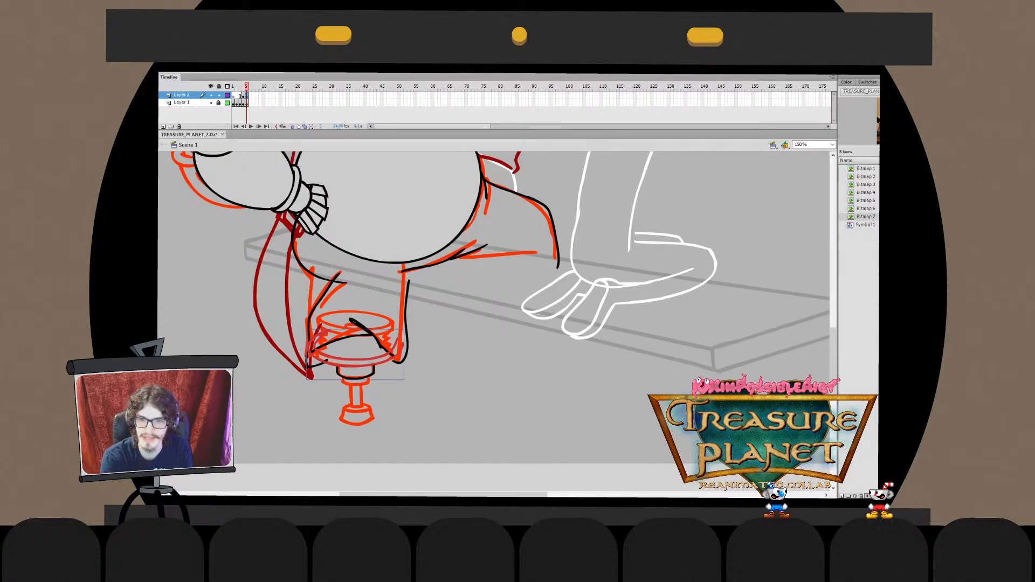
key("ctrl+z")
key("ctrl+e")
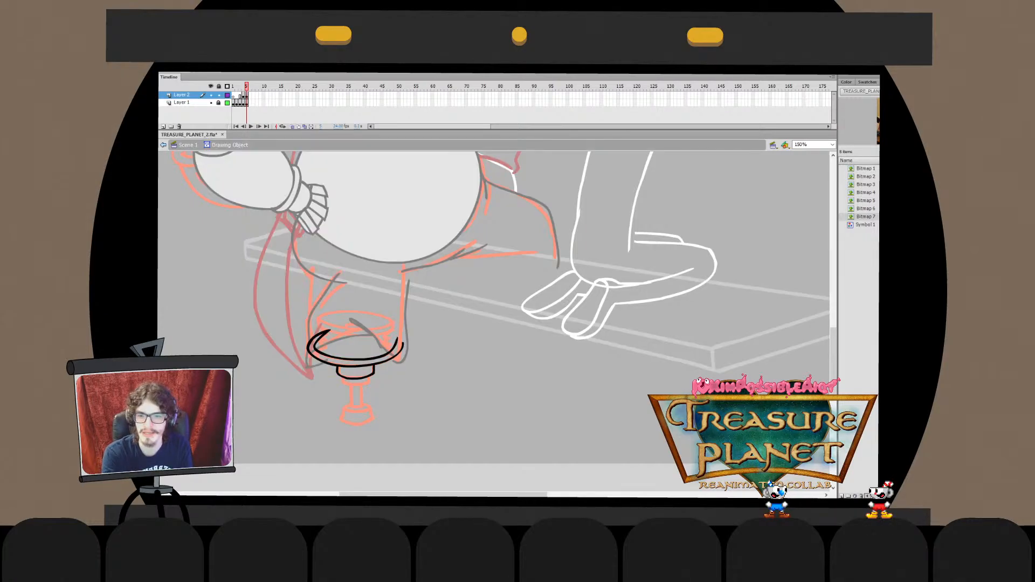
key("ctrl+e")
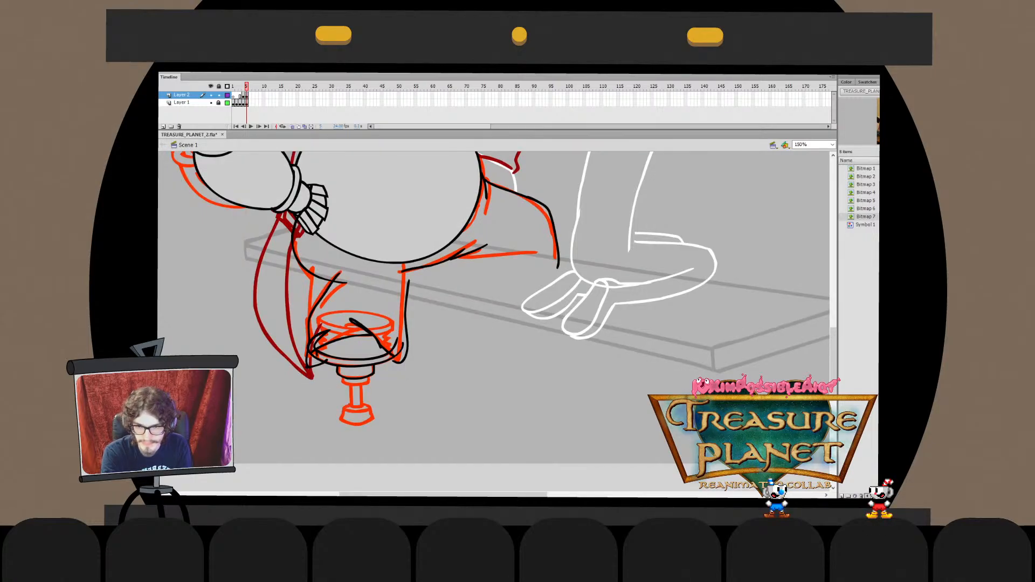
Close both ends of the cup's rim band with short vertical strokes and delete the curve ends overshooting on the left
double_click(317, 355)
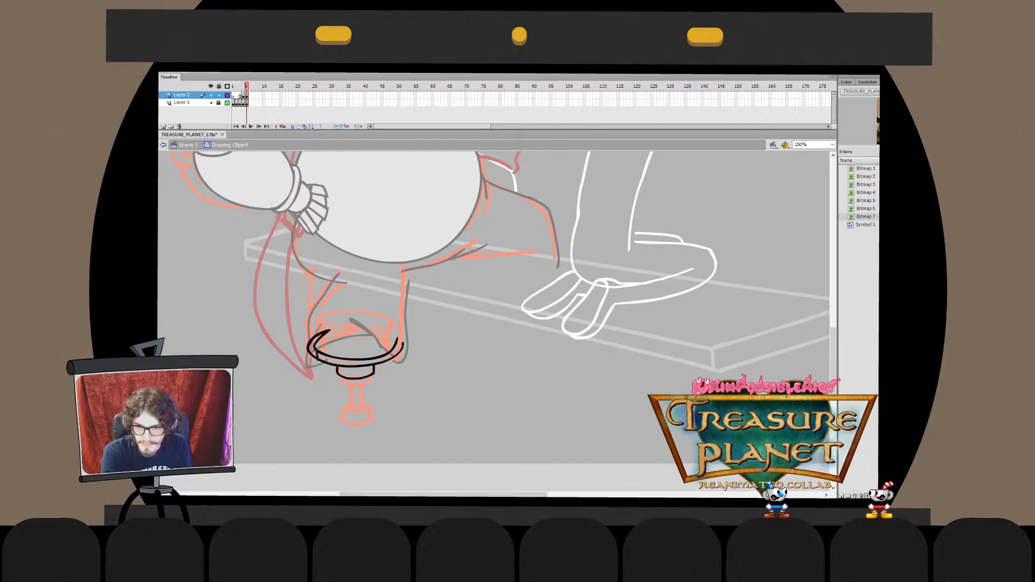
key("Delete")
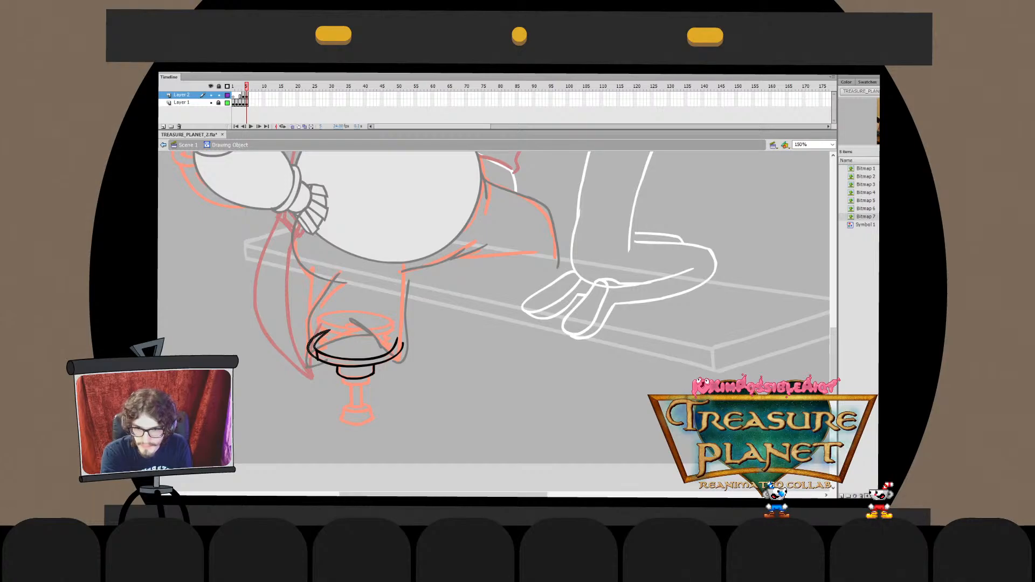
key("ctrl+z")
key("ctrl+y")
double_click(317, 354)
key("Escape")
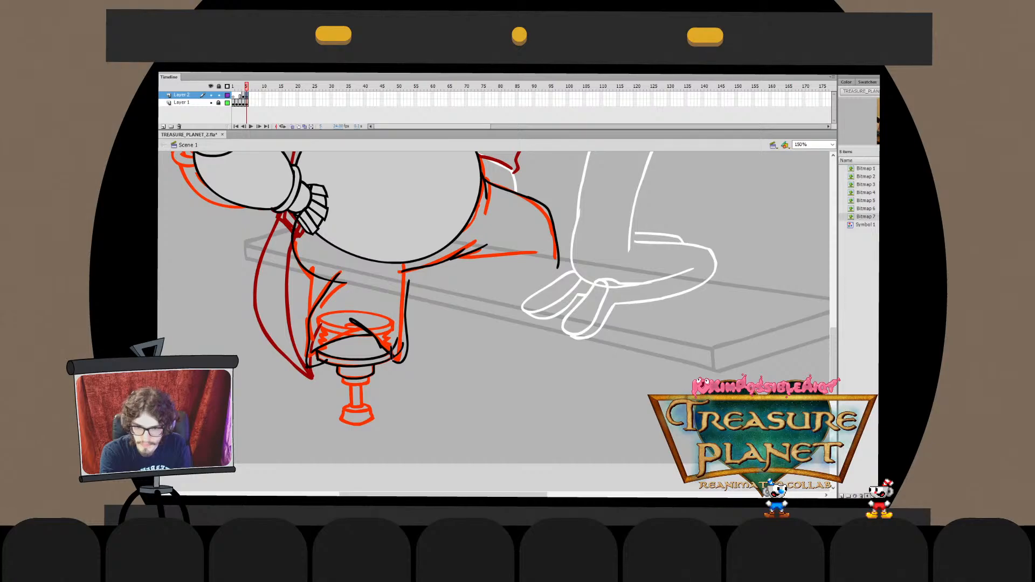
double_click(391, 350)
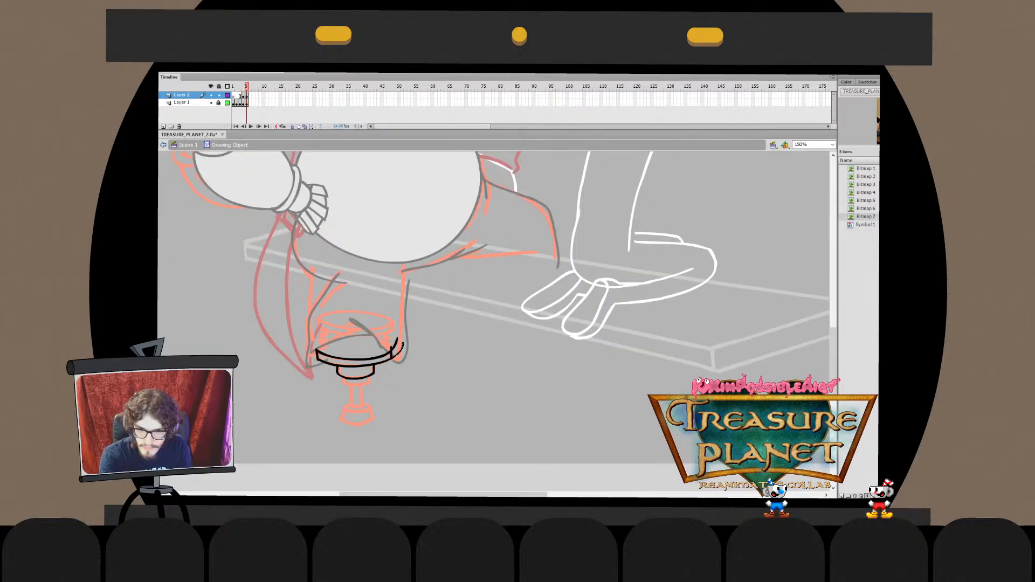
Delete the line segment overshooting the right end of the peg-leg cup's rim and leave that drawing object
left_click(396, 341)
key("Delete")
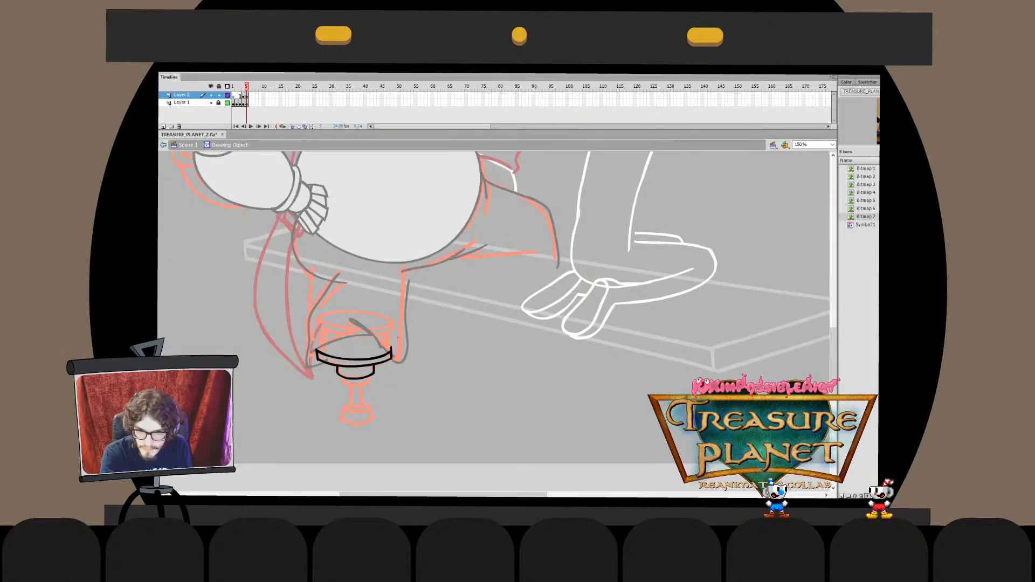
key("ctrl+e")
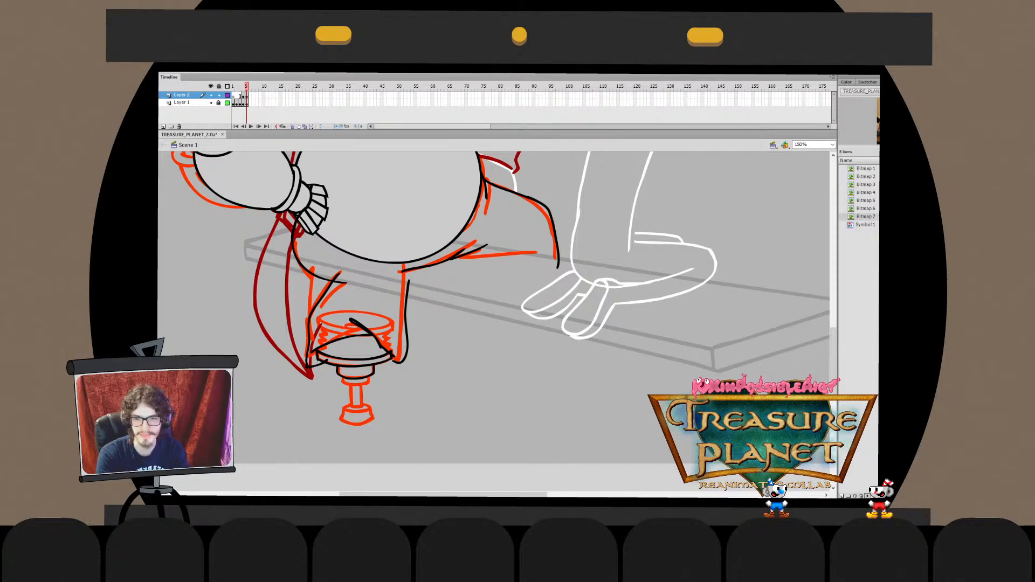
Draw a line along the outer edge of the large character's trouser leg, from the hip curve down towards the peg-leg cup
left_click_drag(736, 313, 713, 369)
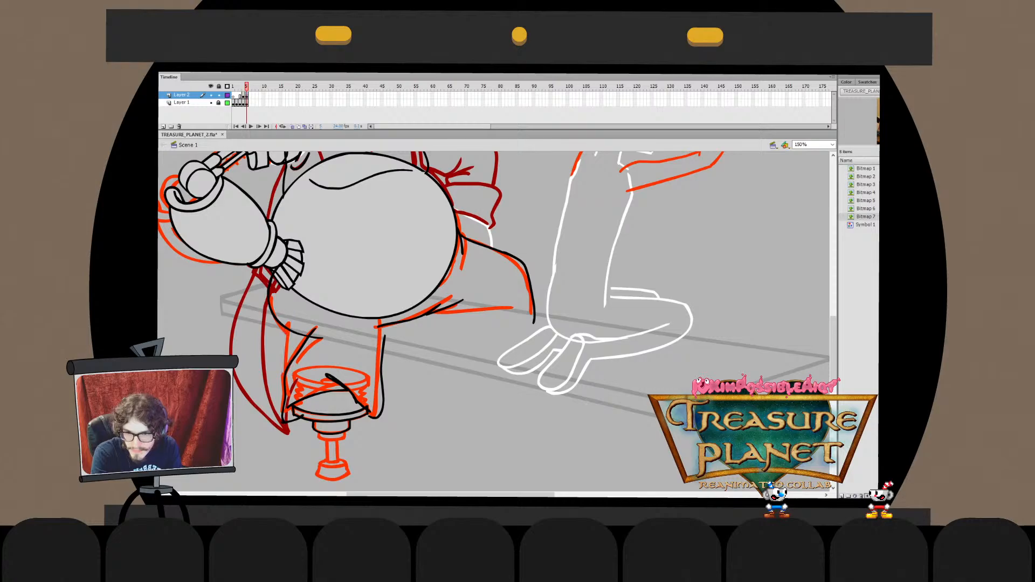
left_click_drag(295, 383, 290, 325)
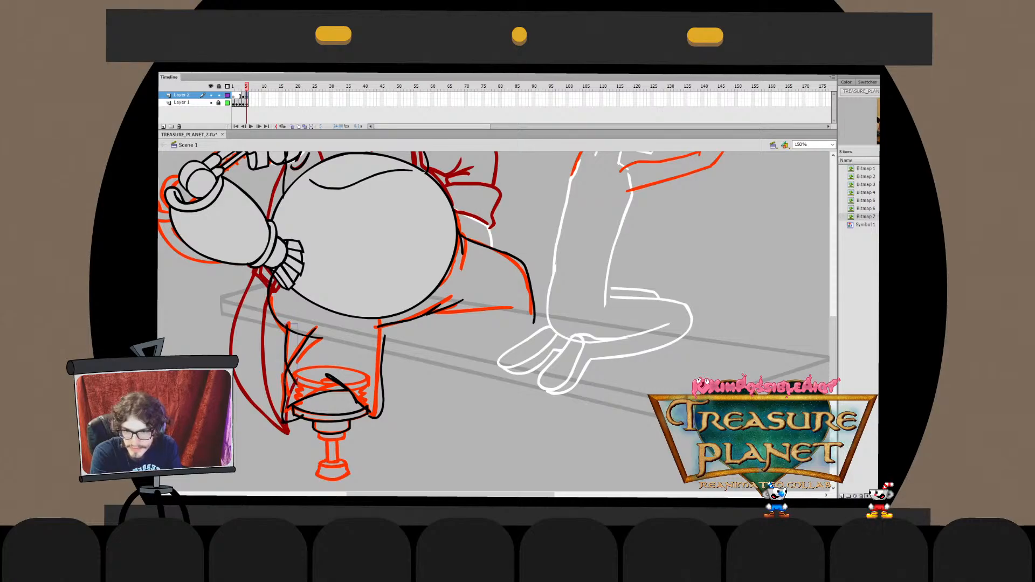
key("q")
key("ctrl+shift+a")
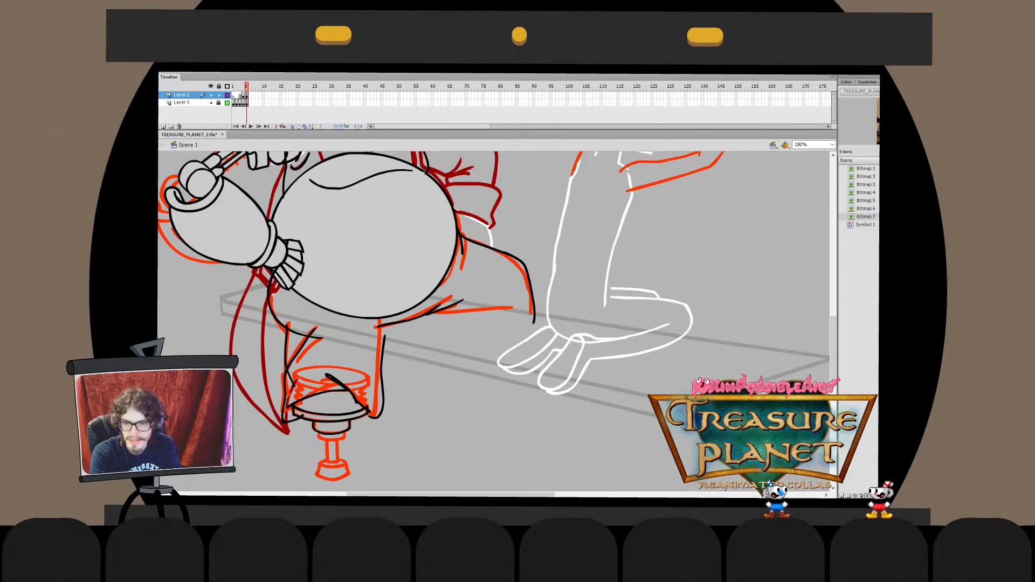
double_click(300, 349)
key("ctrl+e")
double_click(300, 350)
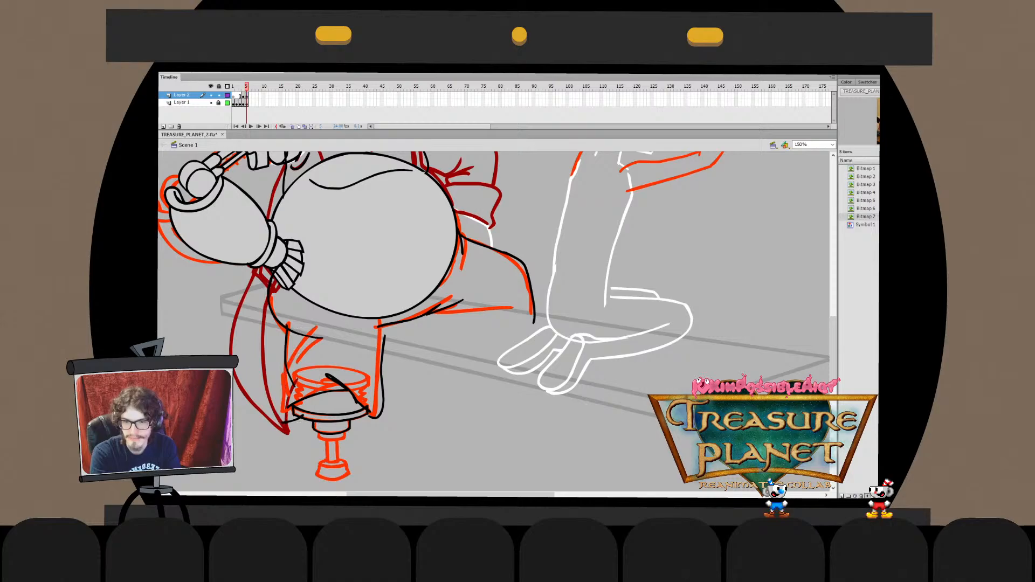
key("ctrl+e")
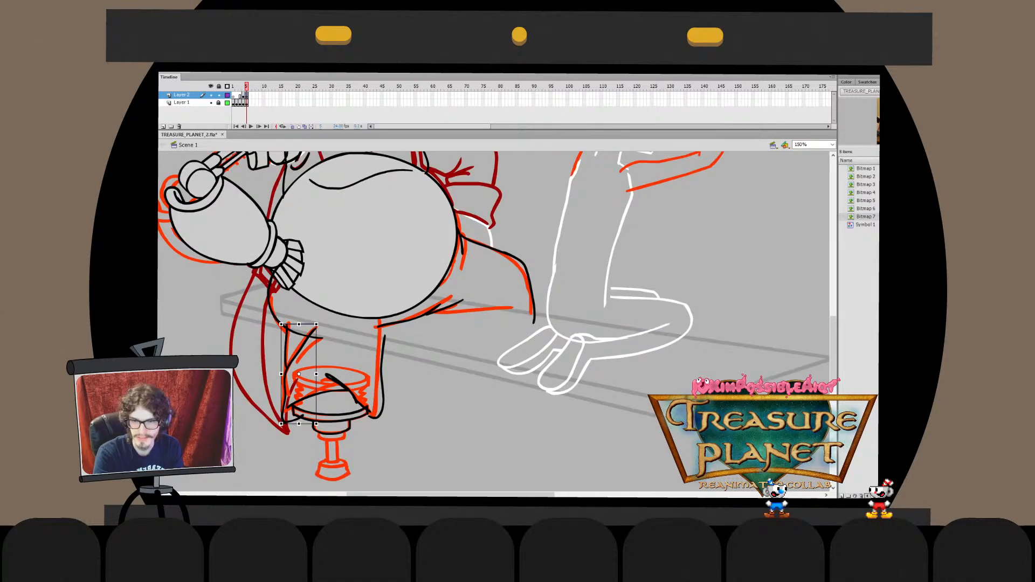
Delete the overshooting line ends where the hip curve meets the outer edge of the trouser leg
double_click(278, 321)
left_click_drag(290, 317, 296, 334)
key("Delete")
left_click(310, 337)
key("Delete")
key("ctrl+e")
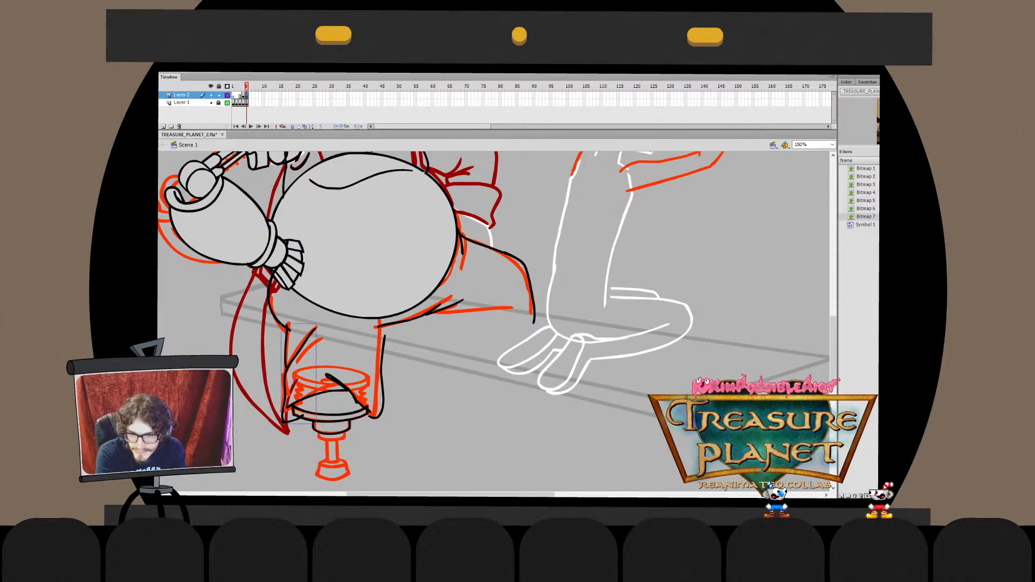
Examine the separate line objects of the peg-leg cup, the trouser hem and the hip curve
double_click(330, 414)
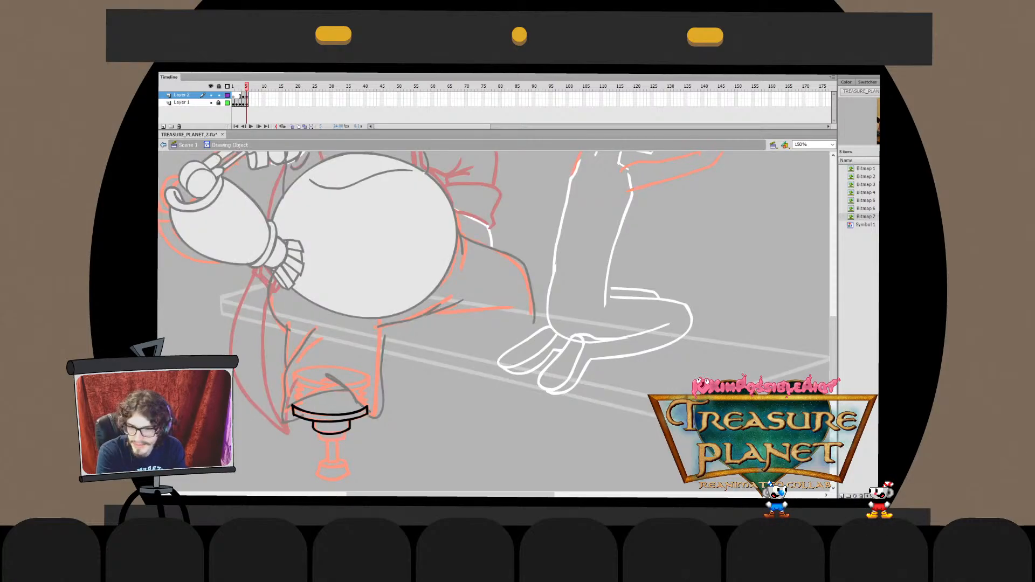
key("ctrl+e")
double_click(294, 419)
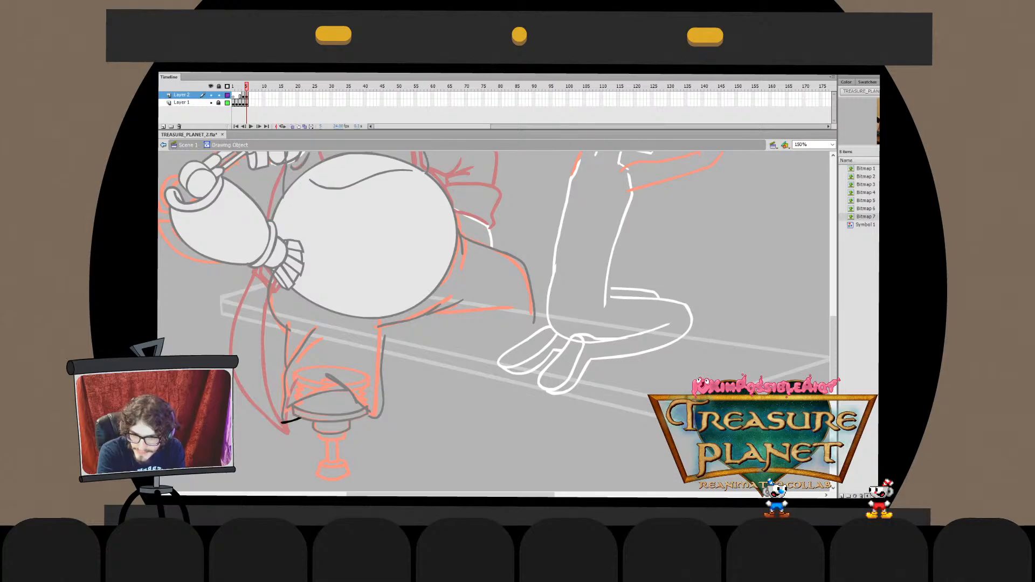
key("ctrl+e")
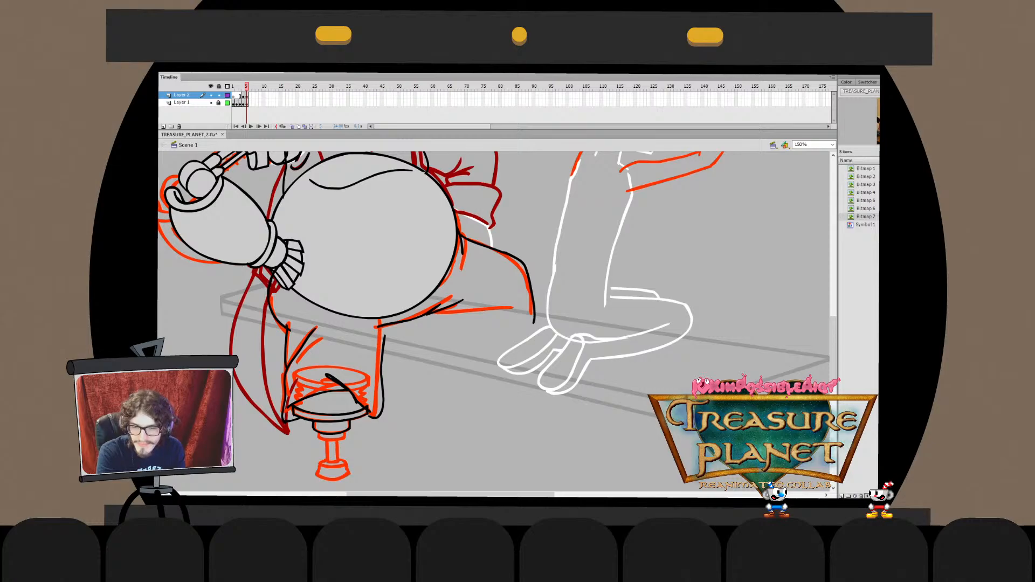
left_click_drag(493, 297, 516, 349)
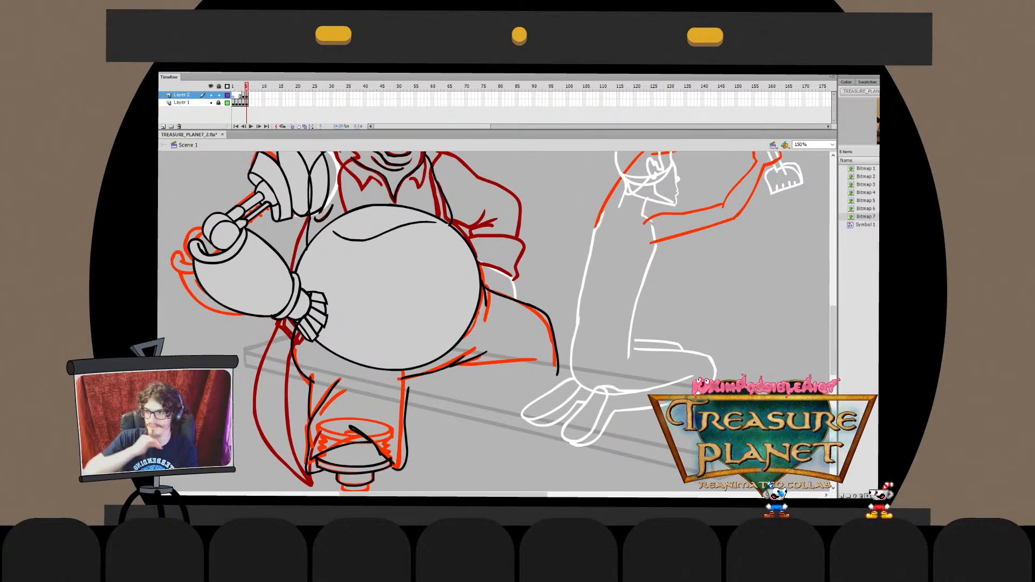
left_click_drag(493, 297, 468, 351)
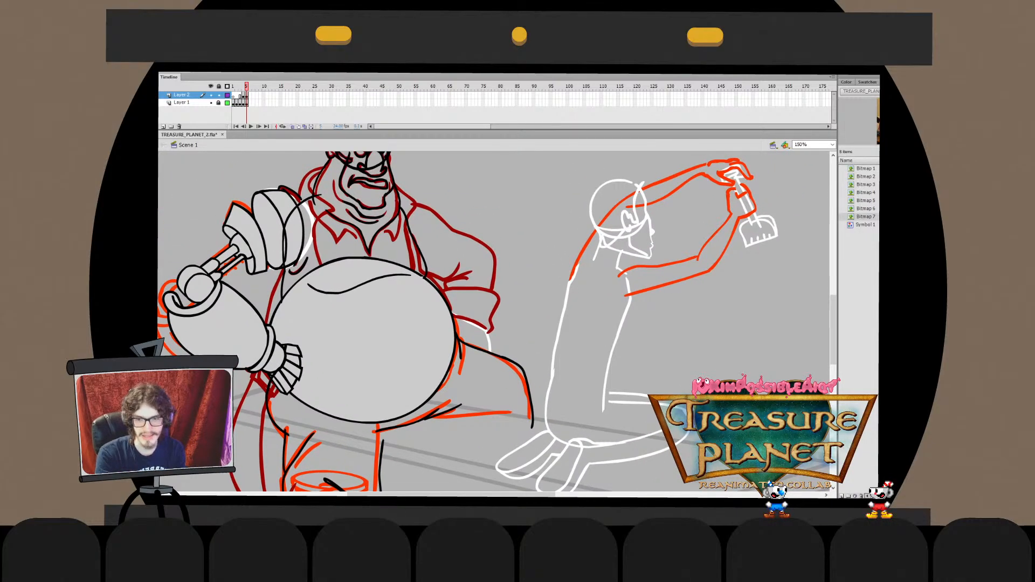
double_click(285, 428)
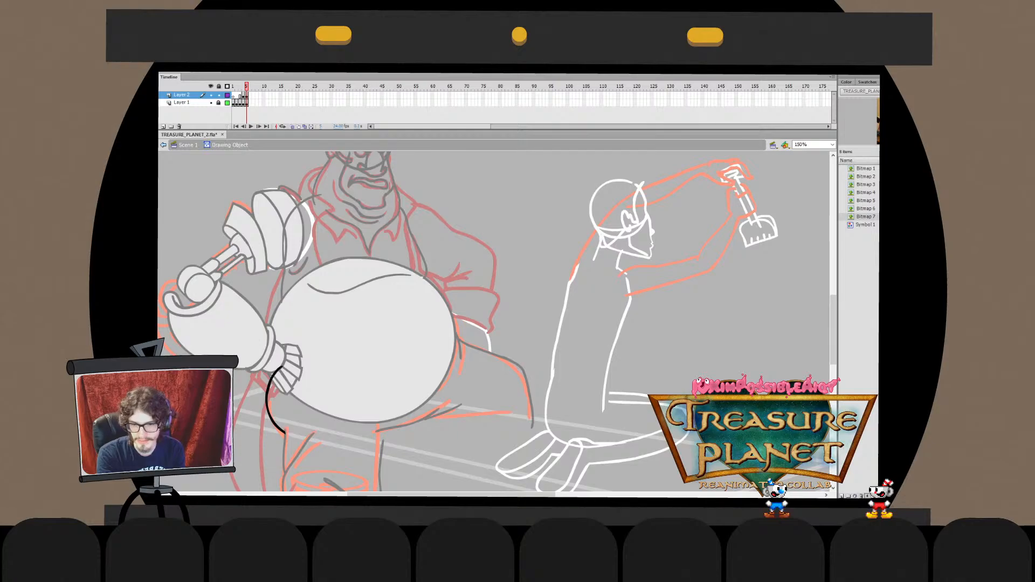
key("ctrl+e")
left_click(288, 369)
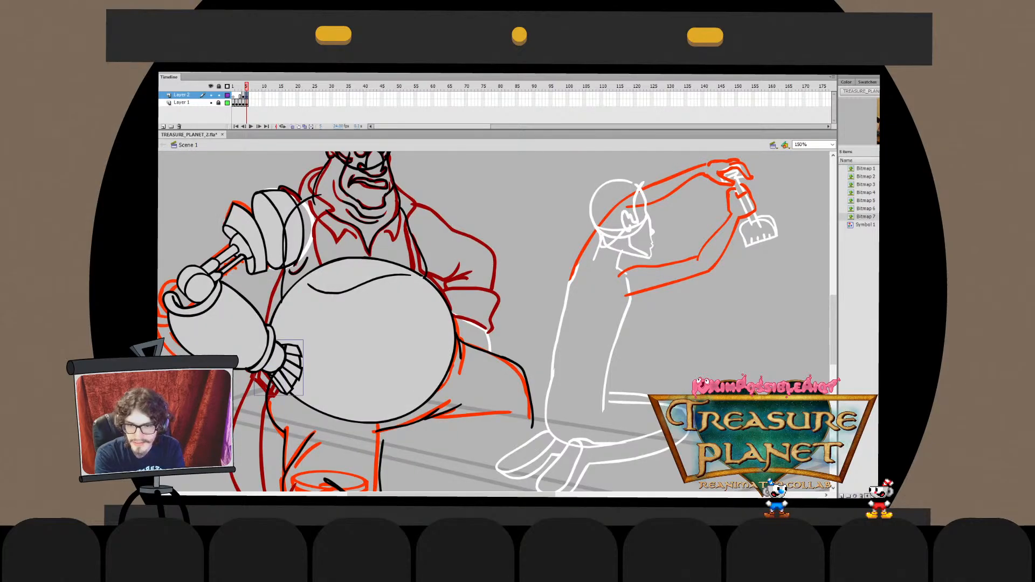
left_click(334, 356)
left_click(288, 369, "shift")
left_click(226, 328, "shift")
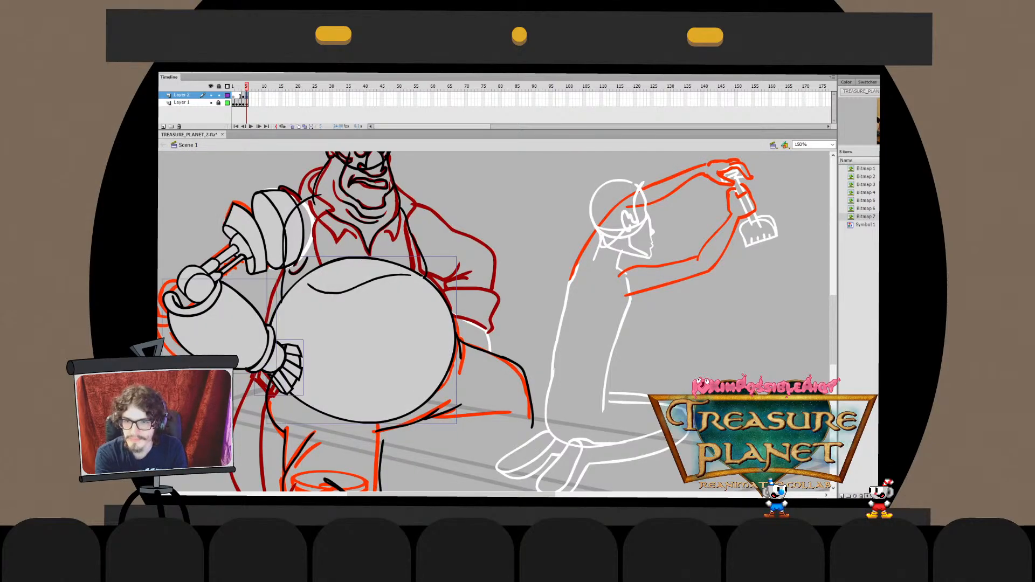
left_click(218, 261, "shift")
left_click_drag(231, 295, 248, 302)
left_click(283, 226, "shift")
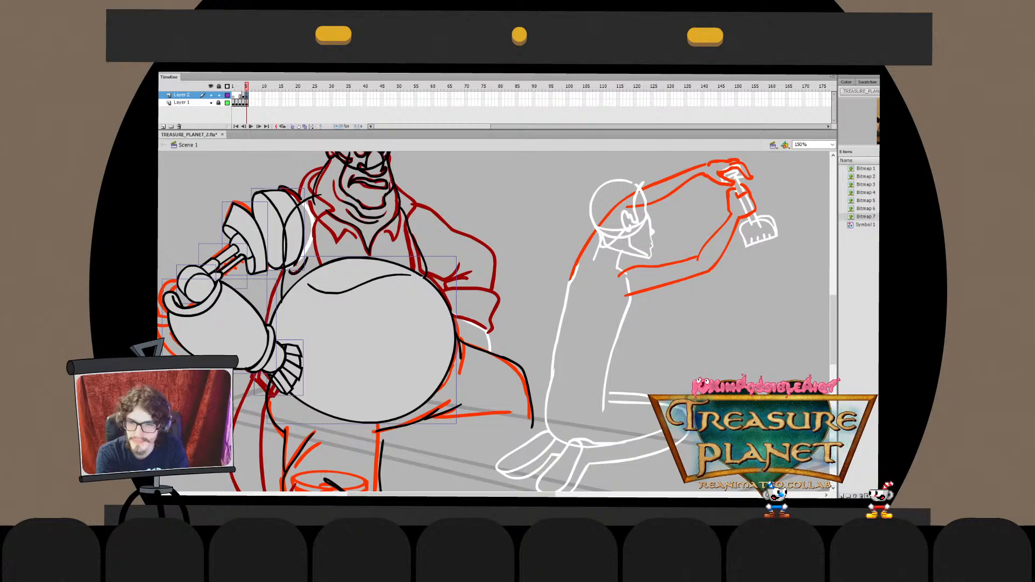
left_click_drag(450, 243, 385, 314)
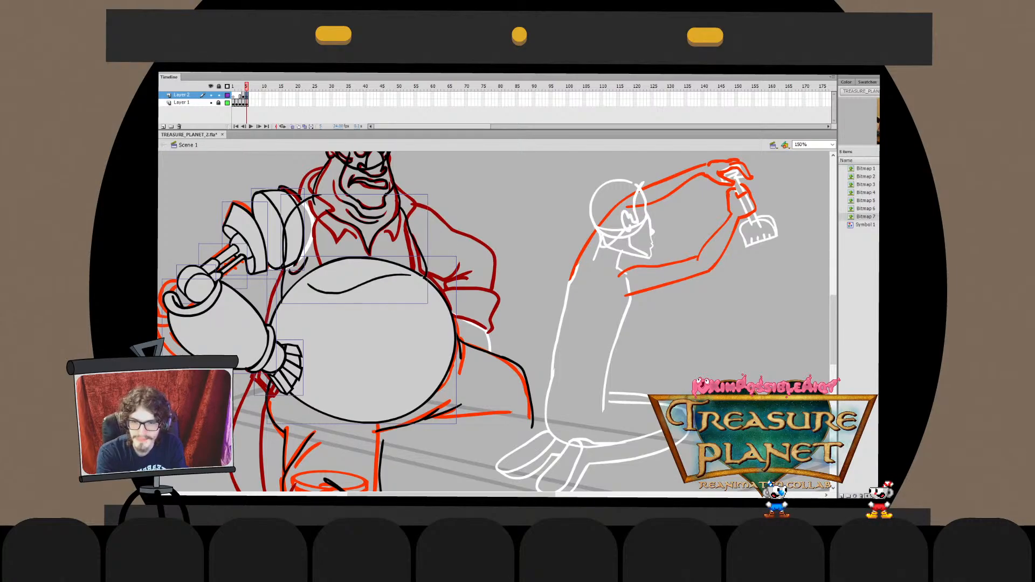
left_click_drag(308, 184, 276, 275)
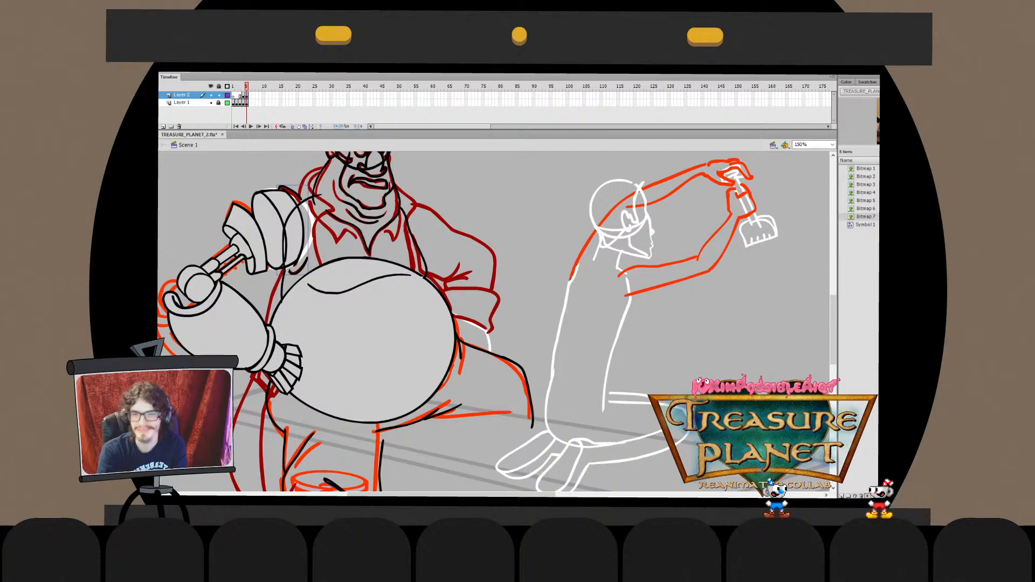
Select all pieces of the mechanical arm and bring them in front of the torso lines
left_click(278, 229)
left_click(246, 237, "shift")
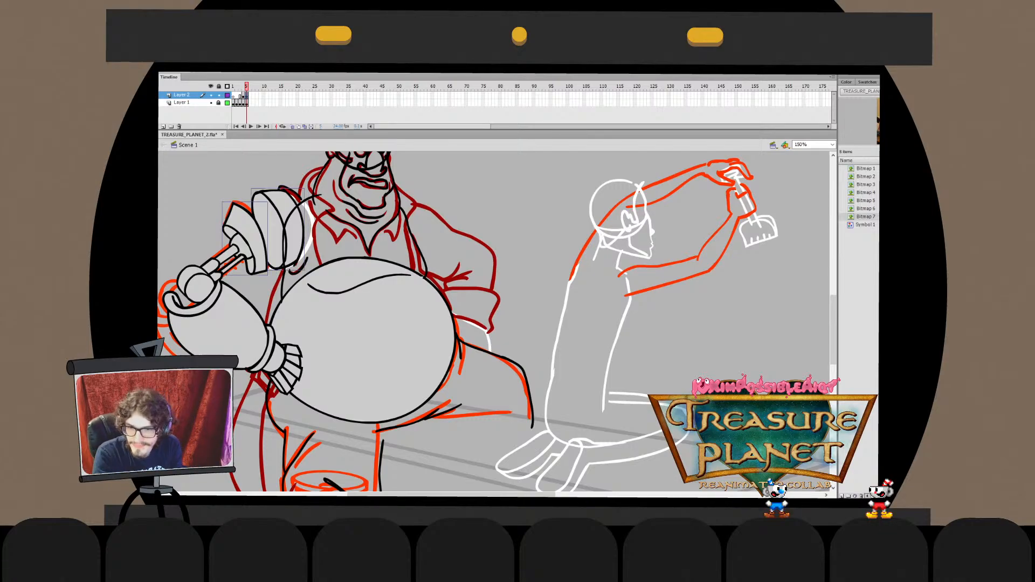
left_click(218, 329, "shift")
left_click(285, 367, "shift")
left_click(224, 259, "shift")
left_click(195, 283, "shift")
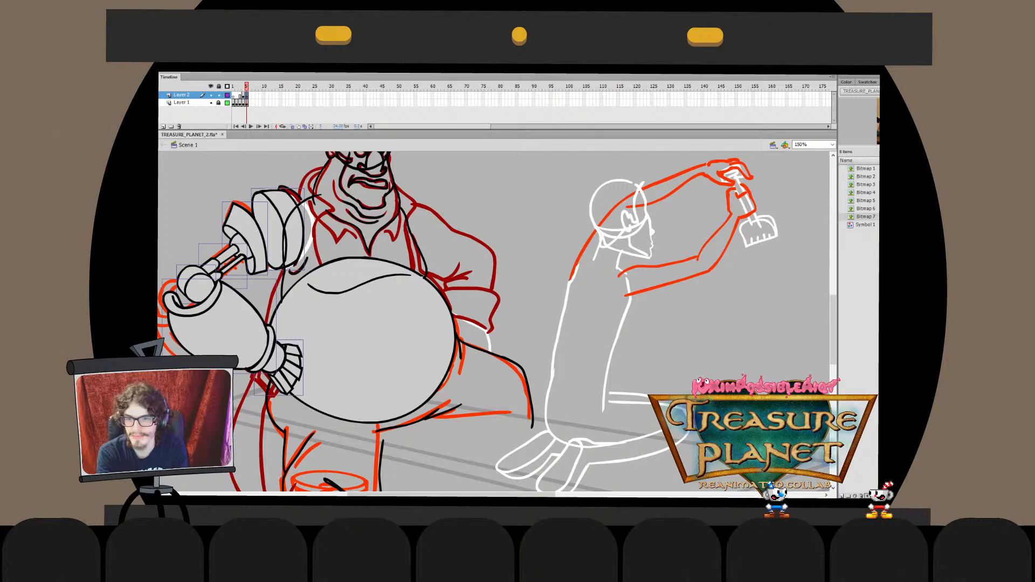
key("Escape")
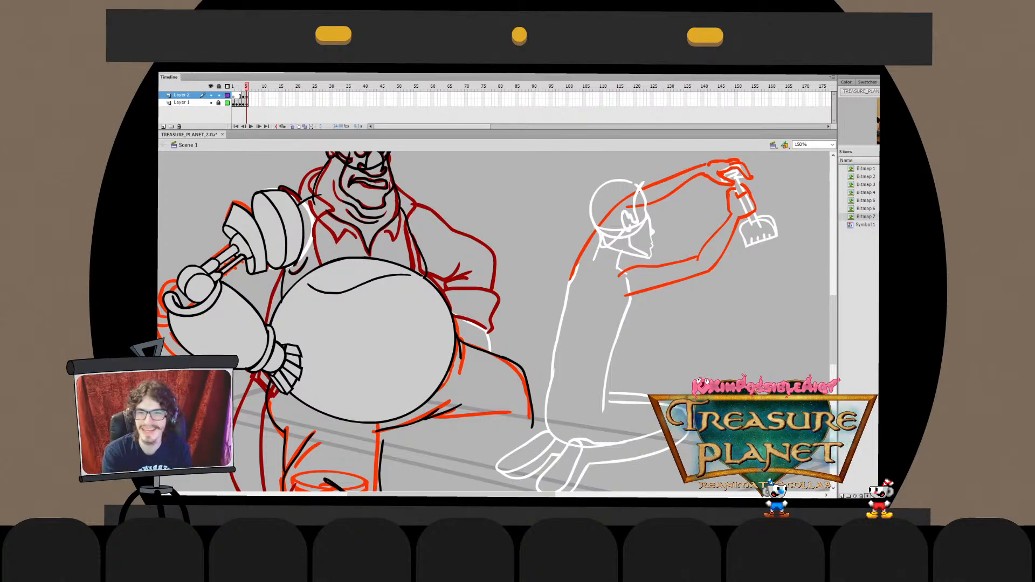
left_click_drag(280, 195, 428, 304)
double_click(367, 283)
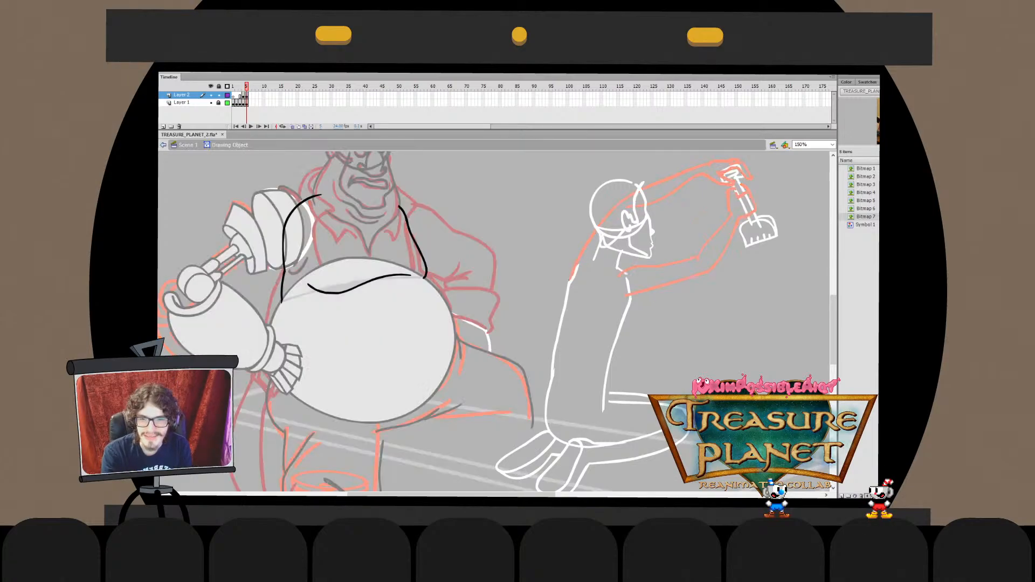
double_click(518, 242)
left_click(518, 242)
double_click(366, 283)
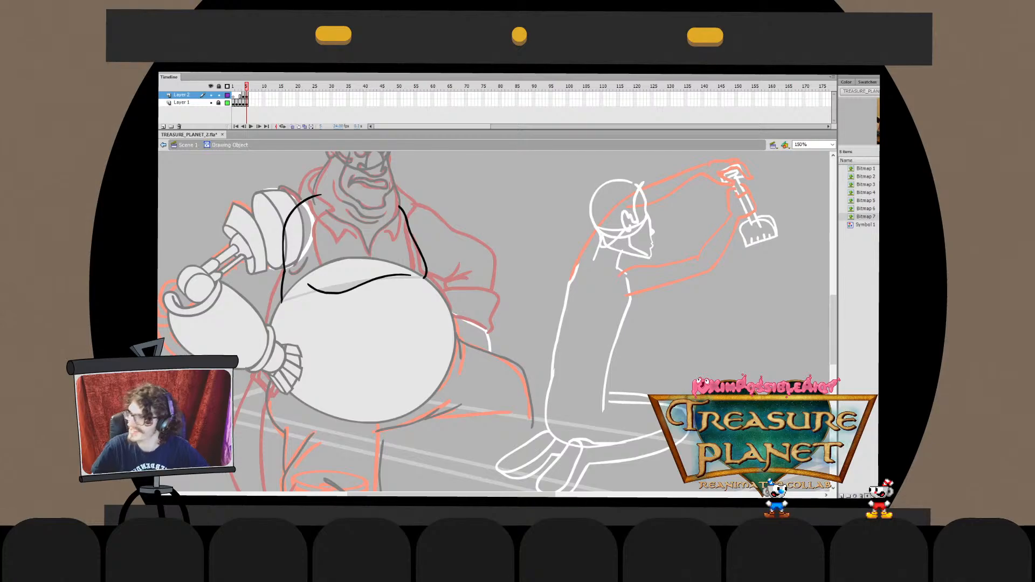
key("ctrl+e")
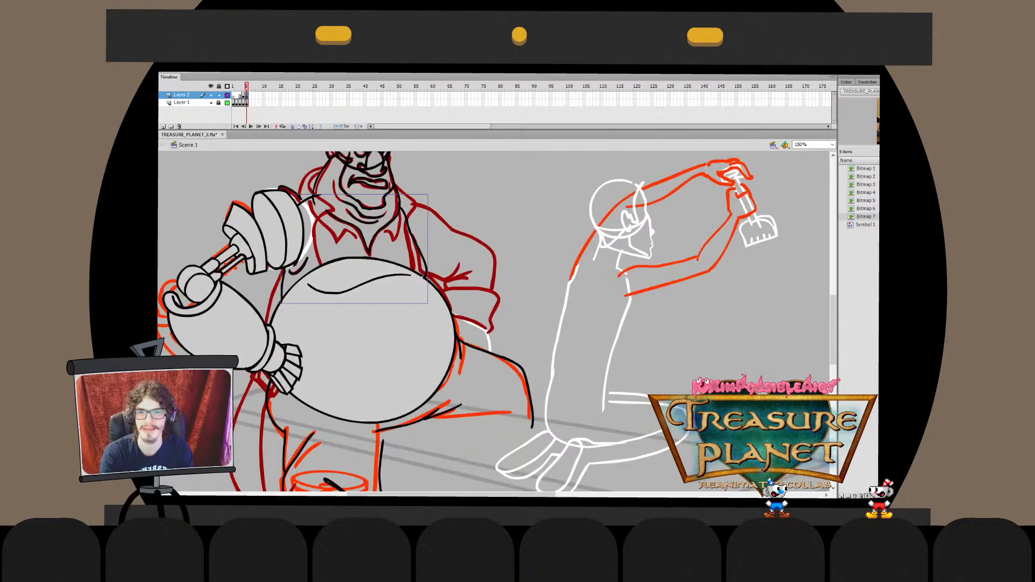
key("Escape")
key("ctrl+e")
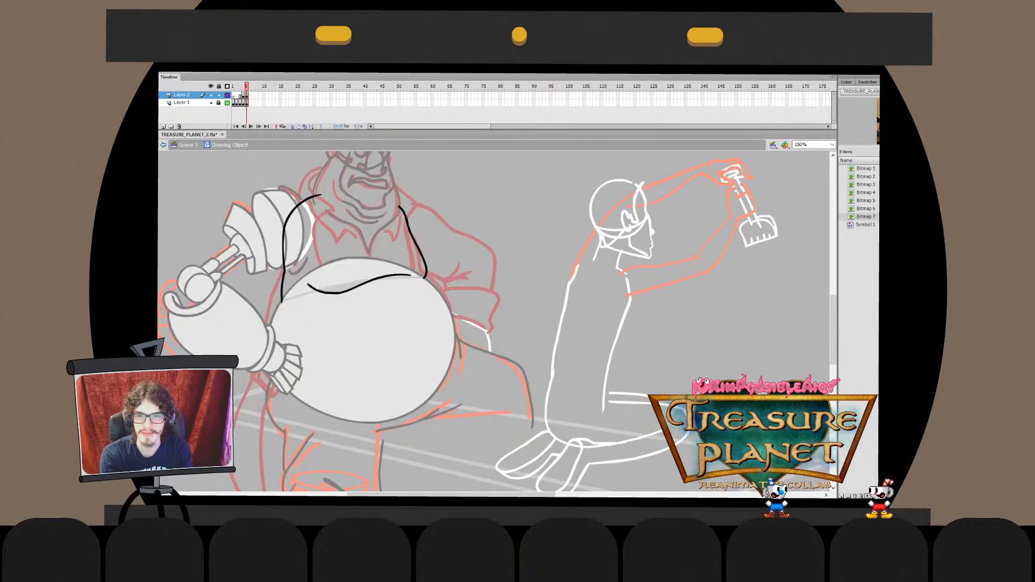
key("ctrl+e")
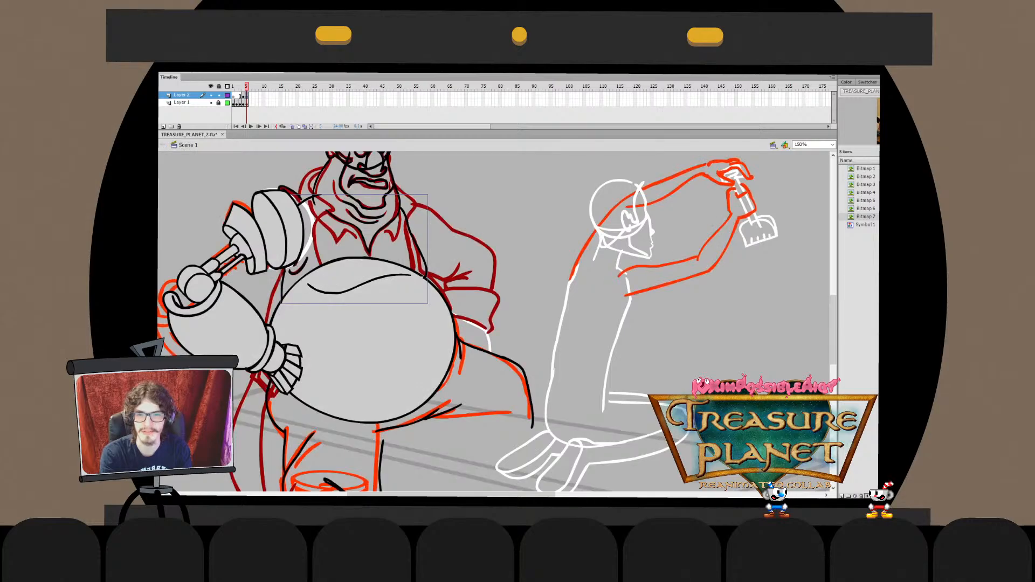
key("Escape")
double_click(402, 211)
left_click_drag(395, 201, 405, 218)
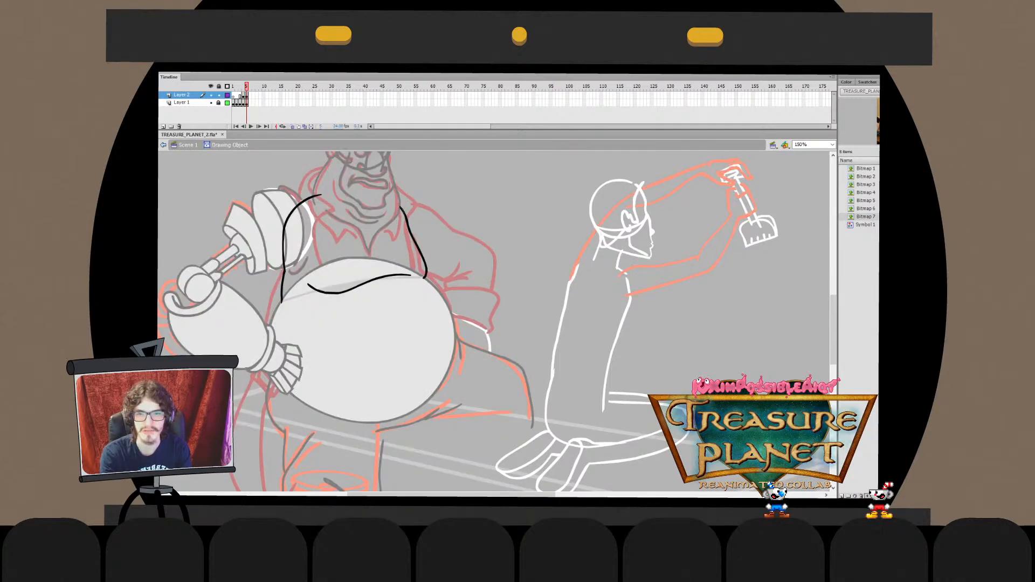
key("q")
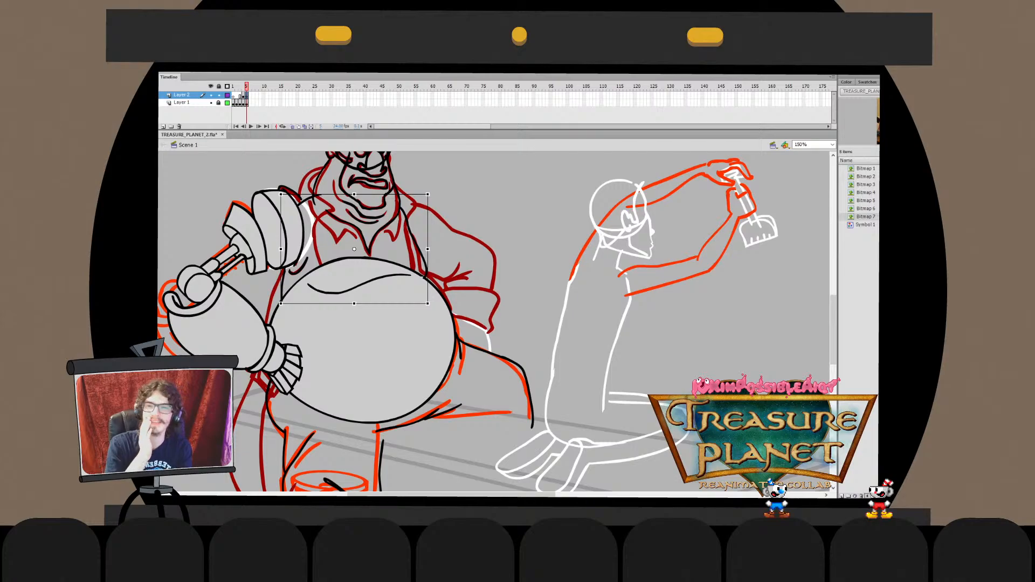
Close the open neckline of the torso outline with a curved red helper line and fill the chest in the belly's light grey
key("ctrl+e")
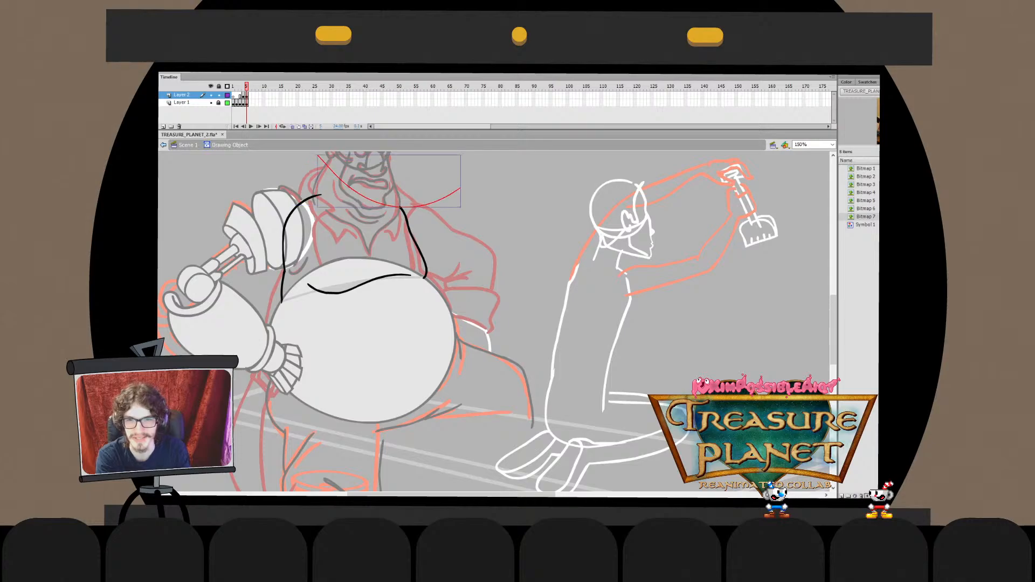
key("ctrl+shift+v")
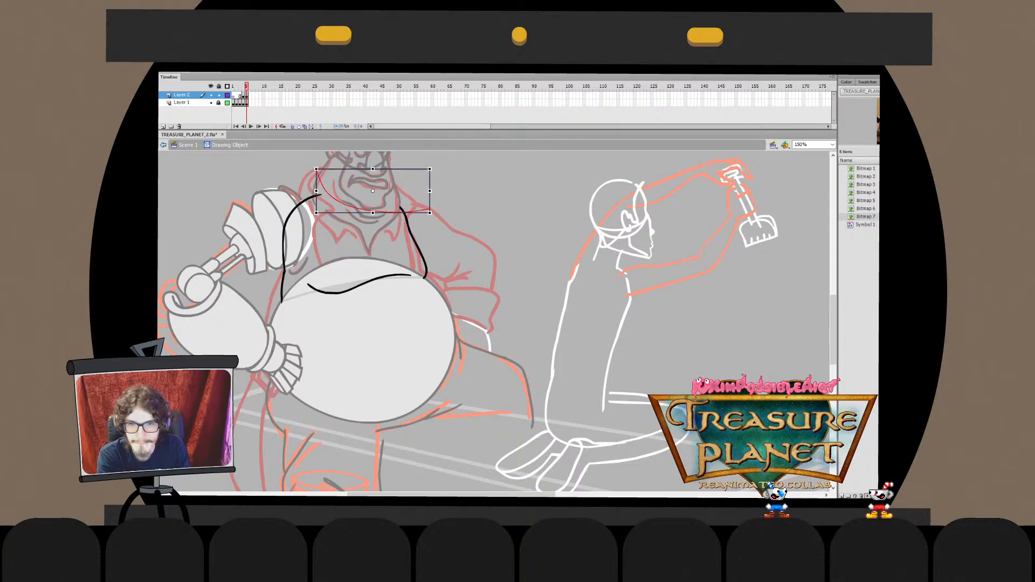
left_click_drag(356, 208, 343, 204)
key("k")
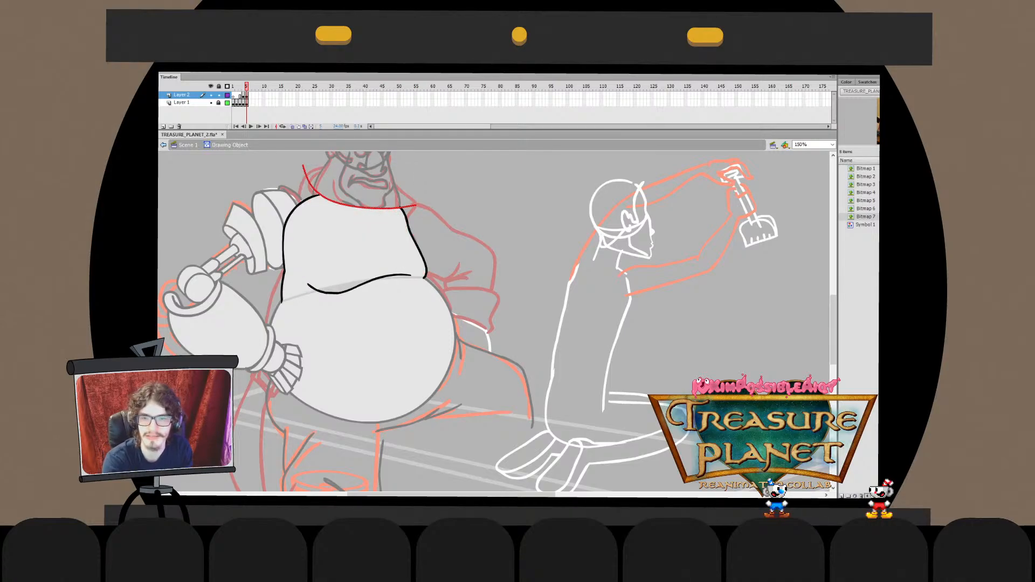
Delete the red helper line below the chin and leave the torso drawing object
key("Escape")
left_click(356, 204)
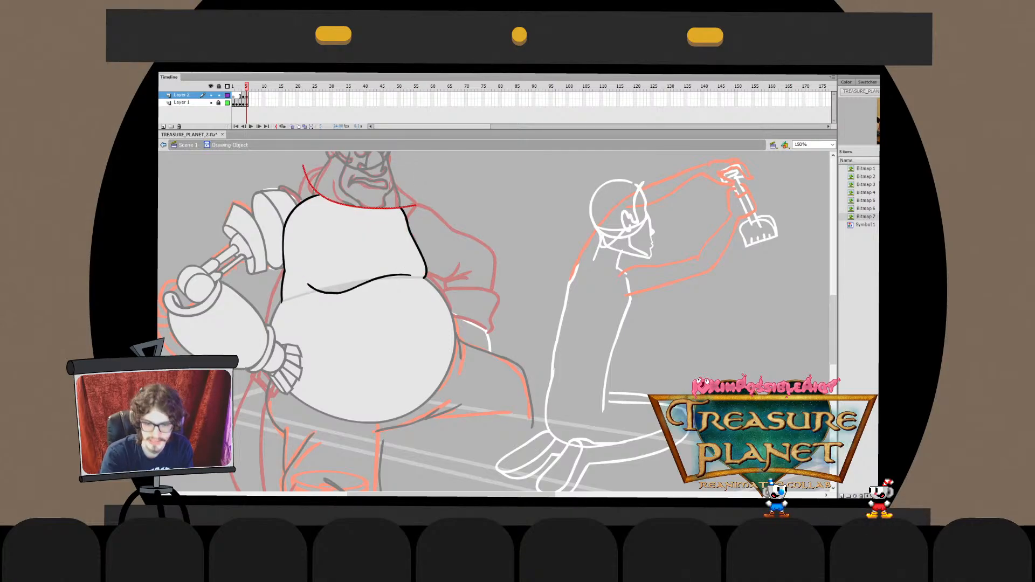
left_click(354, 243, "shift")
key("Delete")
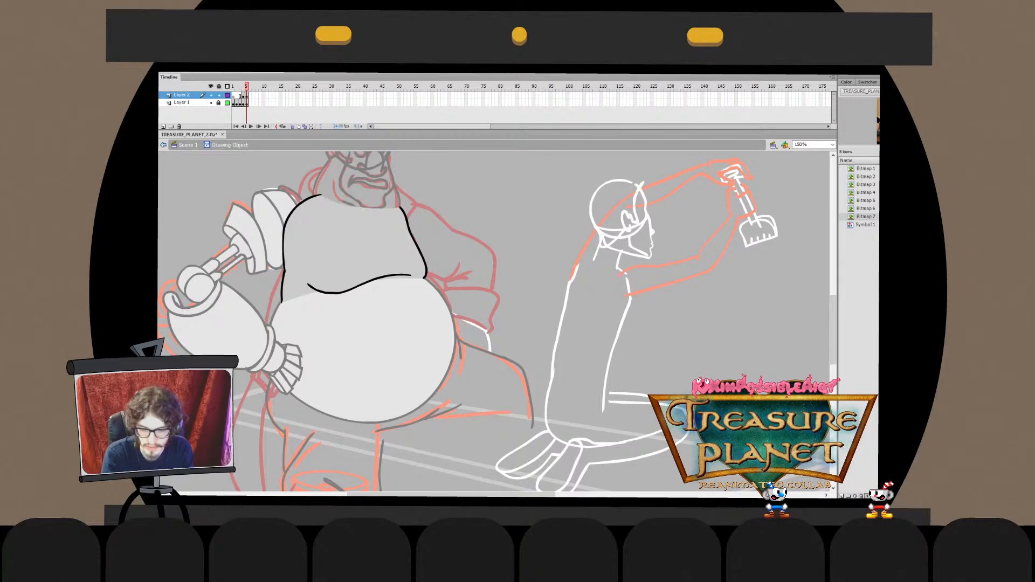
left_click(163, 145)
scroll(496, 324, "down", 2)
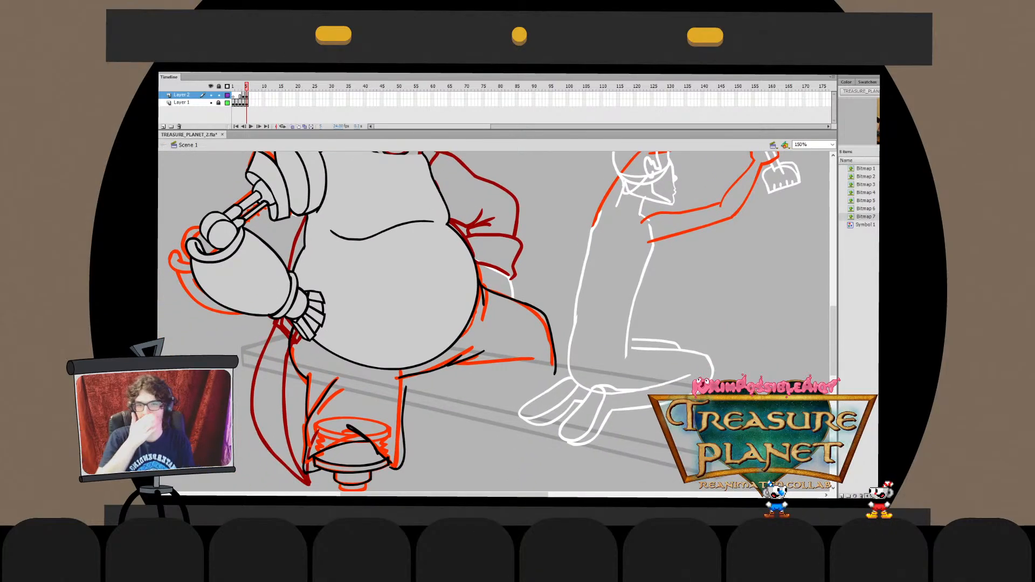
Select the head and neck line pieces and bring them in front of the grey torso fill
scroll(496, 322, "up", 4)
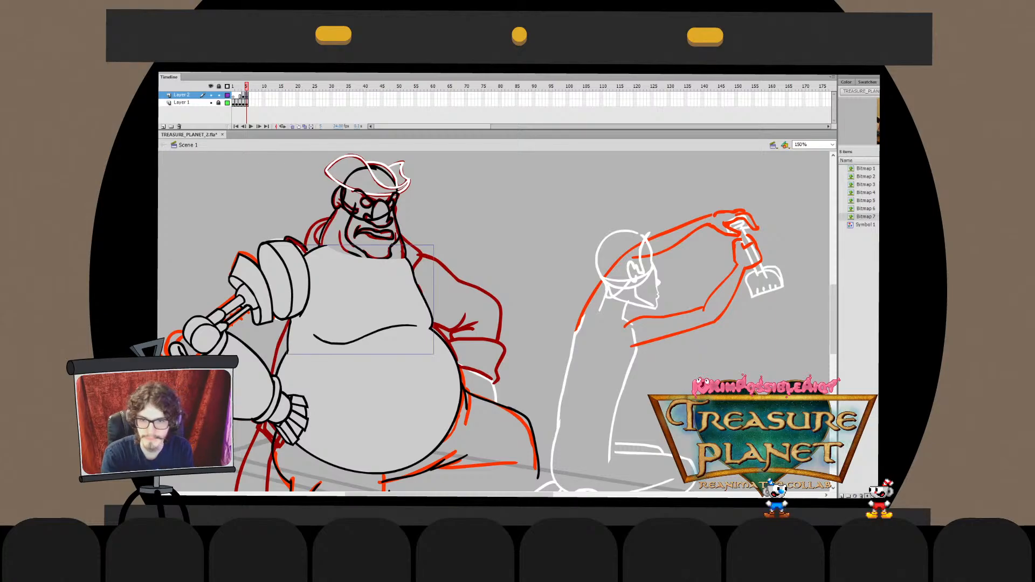
left_click_drag(431, 163, 304, 233)
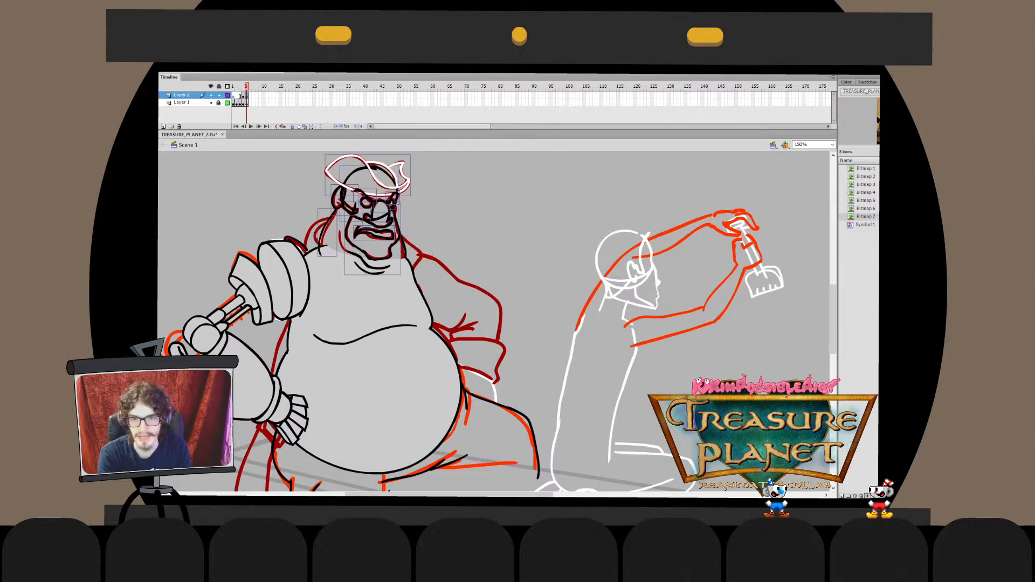
key("ctrl+Down")
left_click_drag(446, 160, 286, 354)
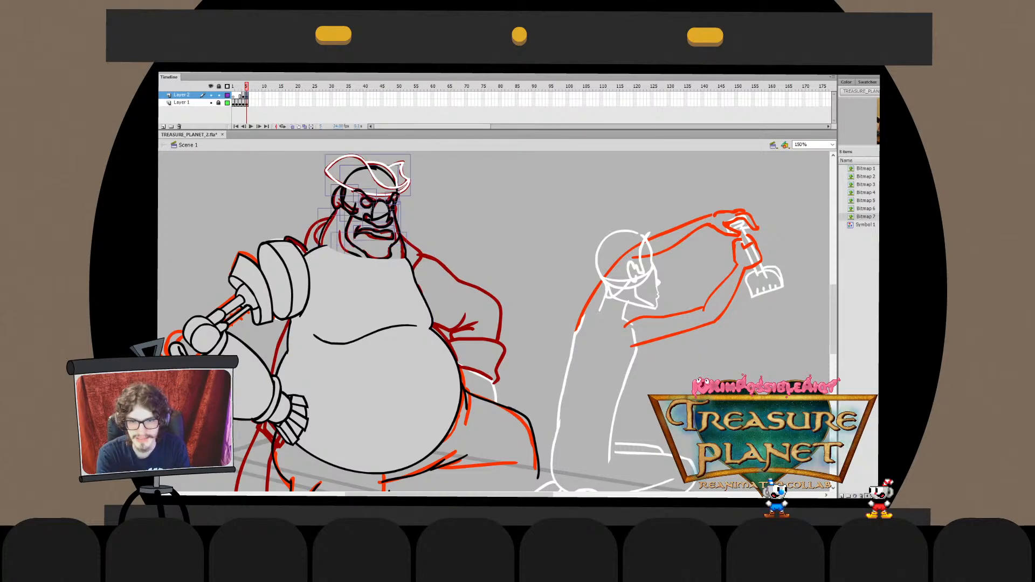
key("ctrl+Up")
key("ctrl+shift+a")
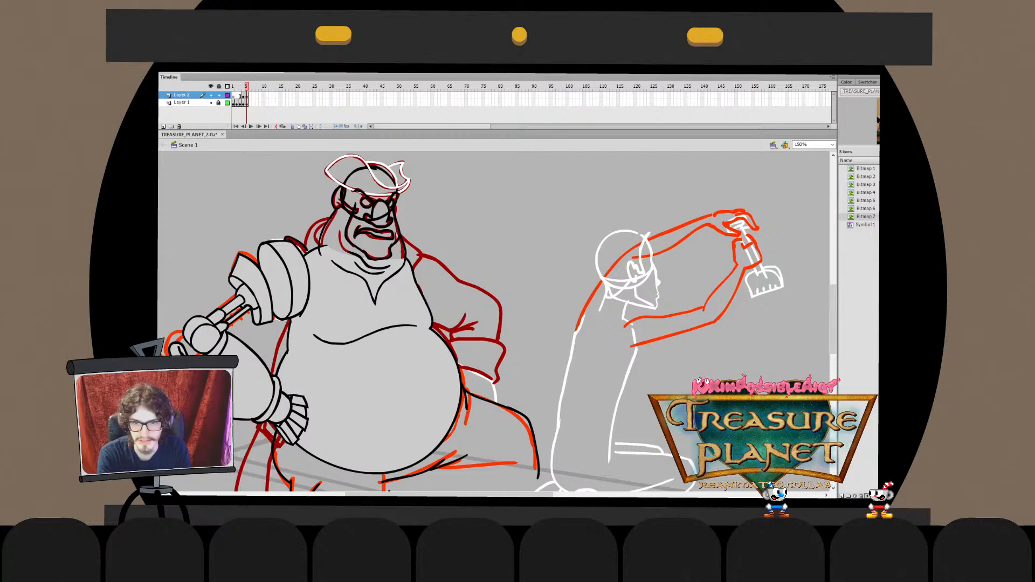
Cut the V-shaped neckline lines and paste them back in place above the torso and chin objects
left_click(375, 299)
key("Delete")
double_click(371, 269)
key("ctrl+e")
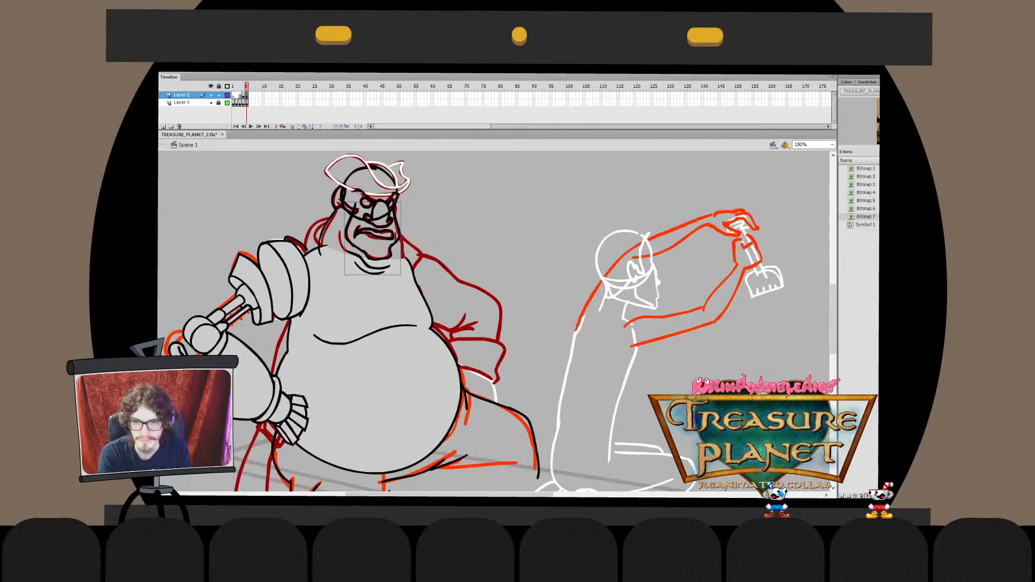
double_click(325, 237)
key("ctrl+shift+v")
key("ctrl+shift+a")
key("ctrl+e")
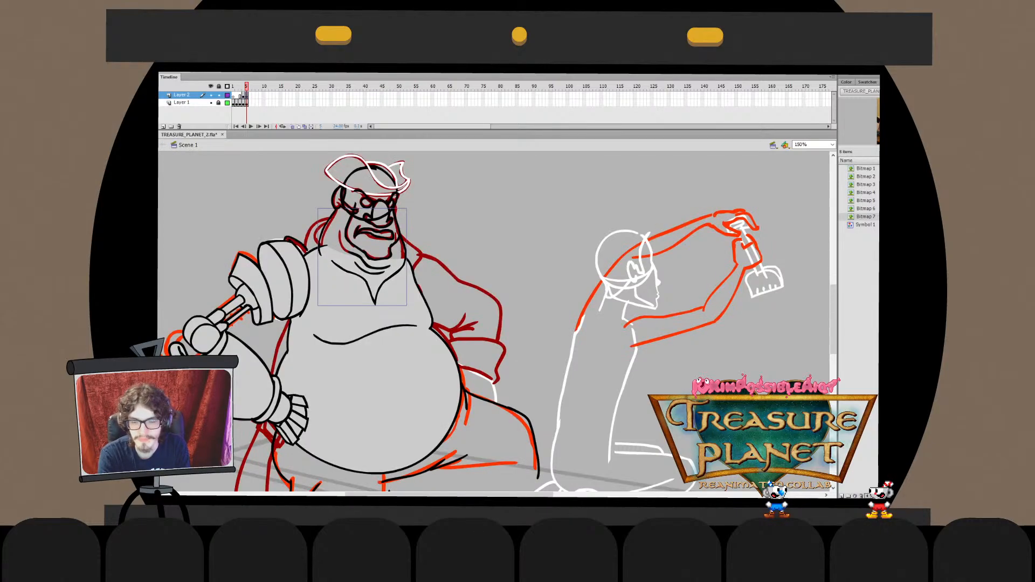
key("ctrl+shift+a")
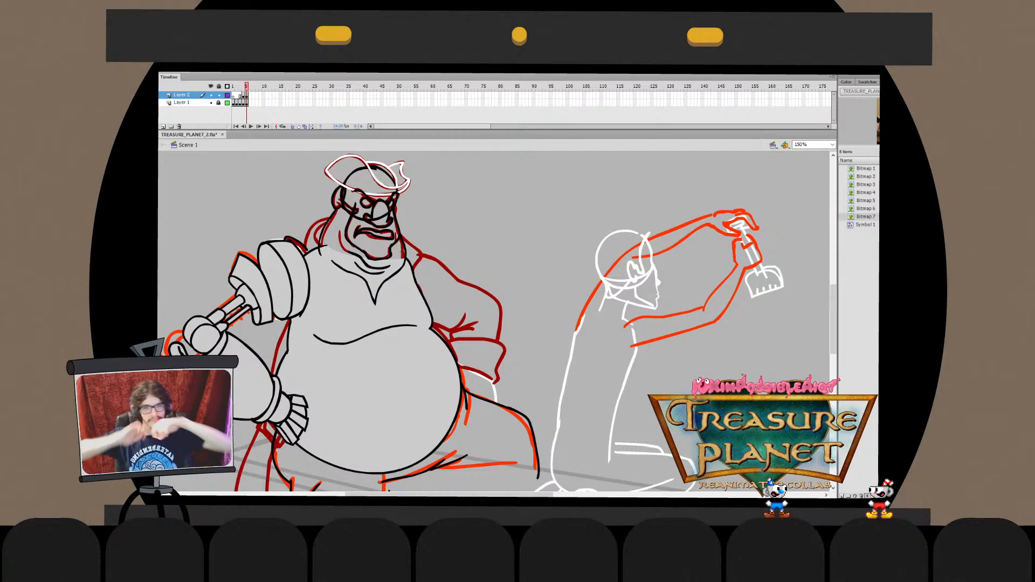
Hide the sketch on Layer 1, examine the clean line art at 100%, then return to 150% and show the sketch again
left_click(211, 102)
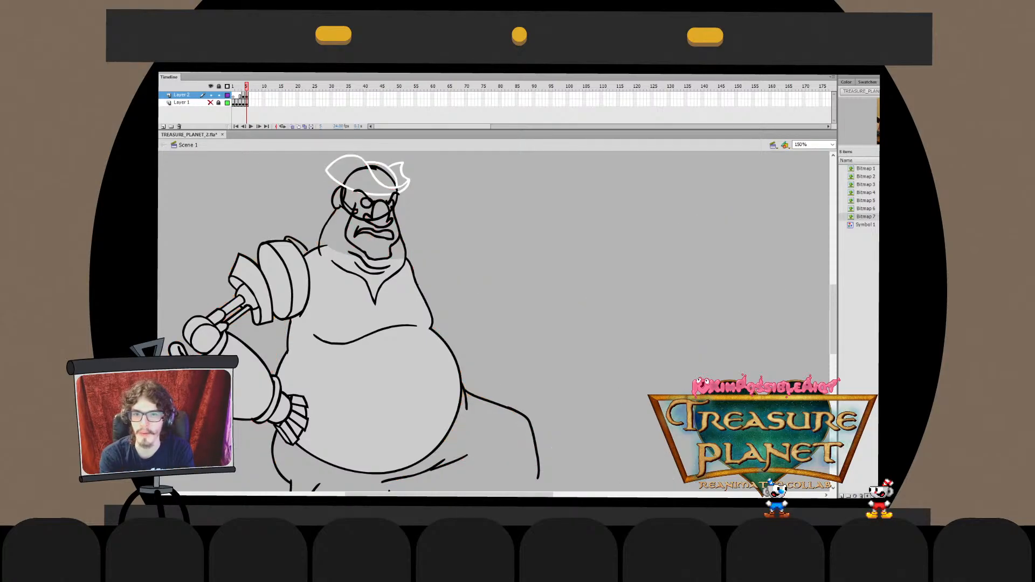
mouse_move(378, 323)
left_mouse_down()
mouse_move(408, 276)
mouse_move(466, 239)
mouse_move(361, 267)
mouse_move(491, 217)
mouse_move(479, 235)
mouse_move(422, 262)
left_mouse_up()
key("ctrl+2")
key("ctrl+1")
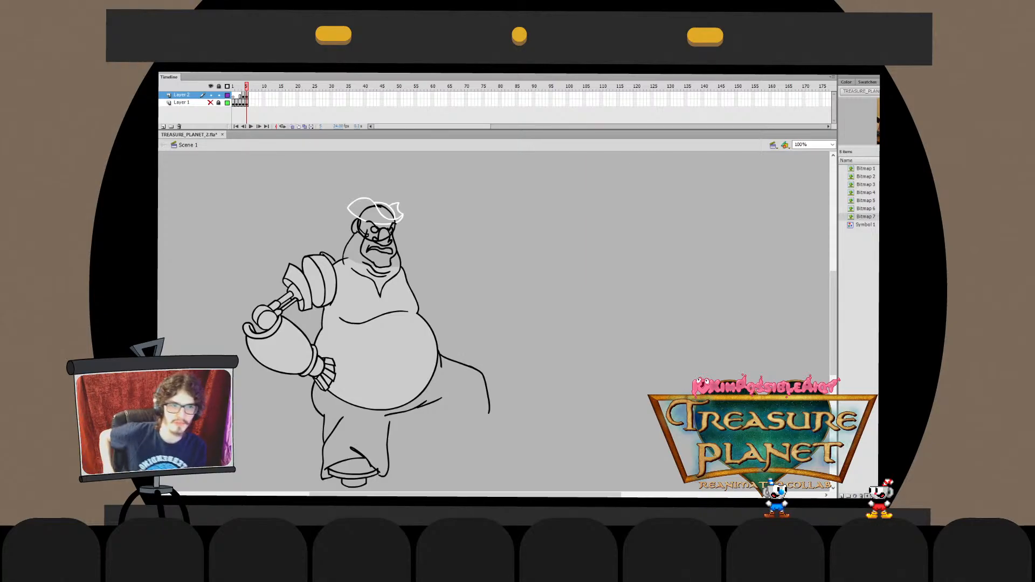
left_click(808, 145)
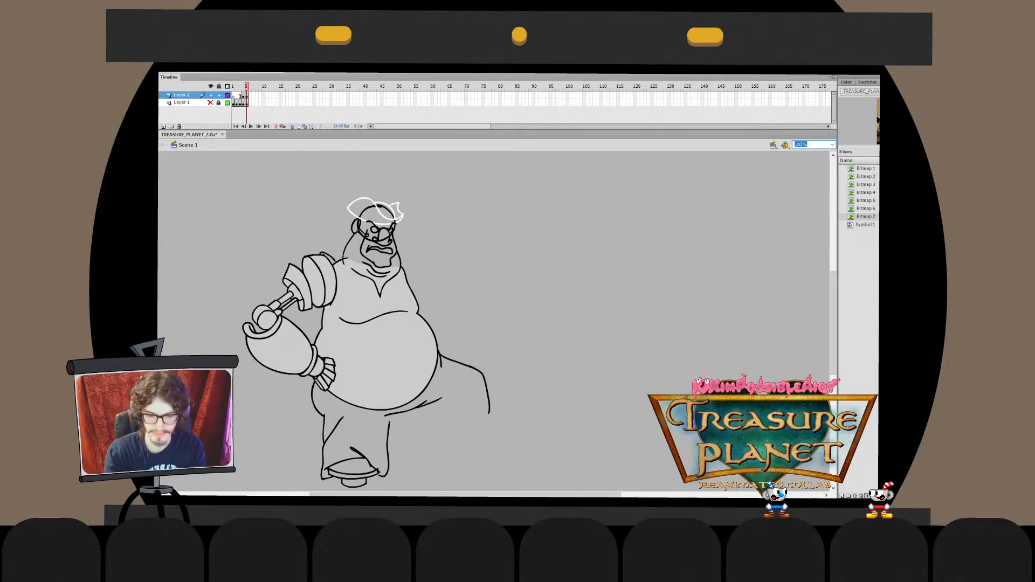
type("150")
key("Return")
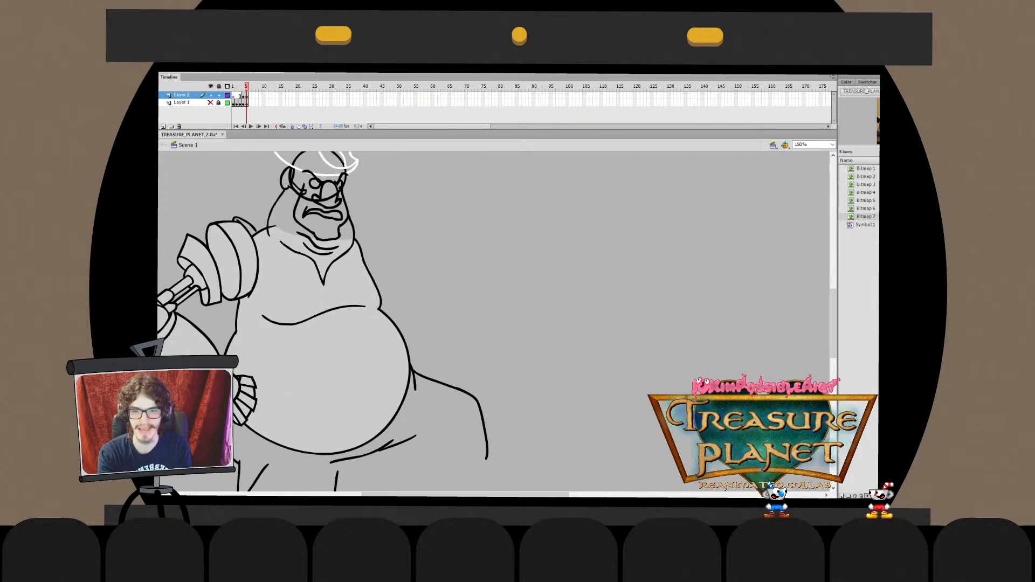
mouse_move(323, 284)
left_mouse_down()
mouse_move(443, 303)
mouse_move(315, 246)
mouse_move(386, 285)
left_mouse_up()
left_click(210, 102)
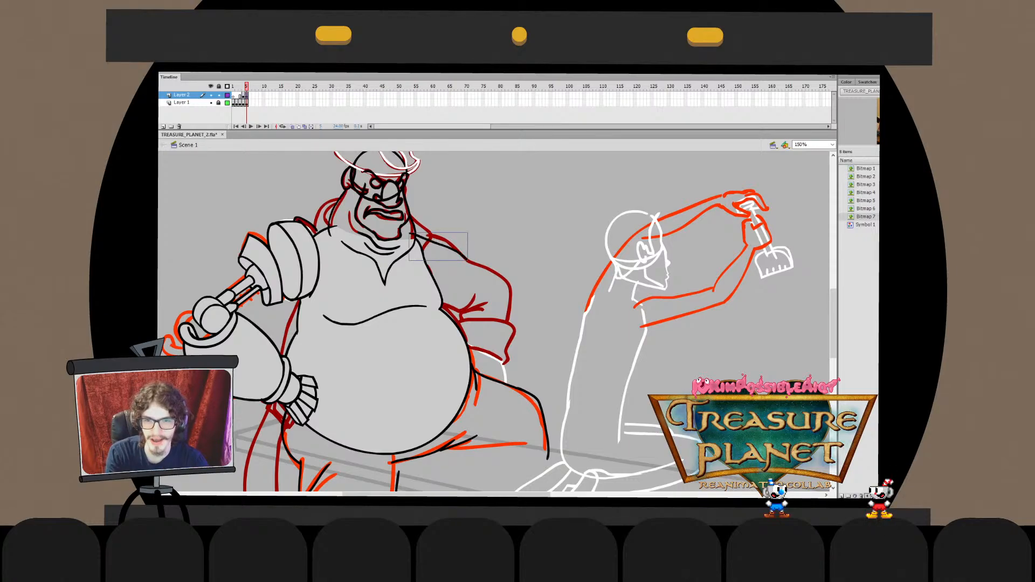
Draw the upper and lower black contour lines of the upper arm resting on the hip, redrawing strokes until they fit the sketch
left_click_drag(413, 235, 503, 290)
key("ctrl+z")
key("ctrl+z")
left_click_drag(427, 286, 487, 312)
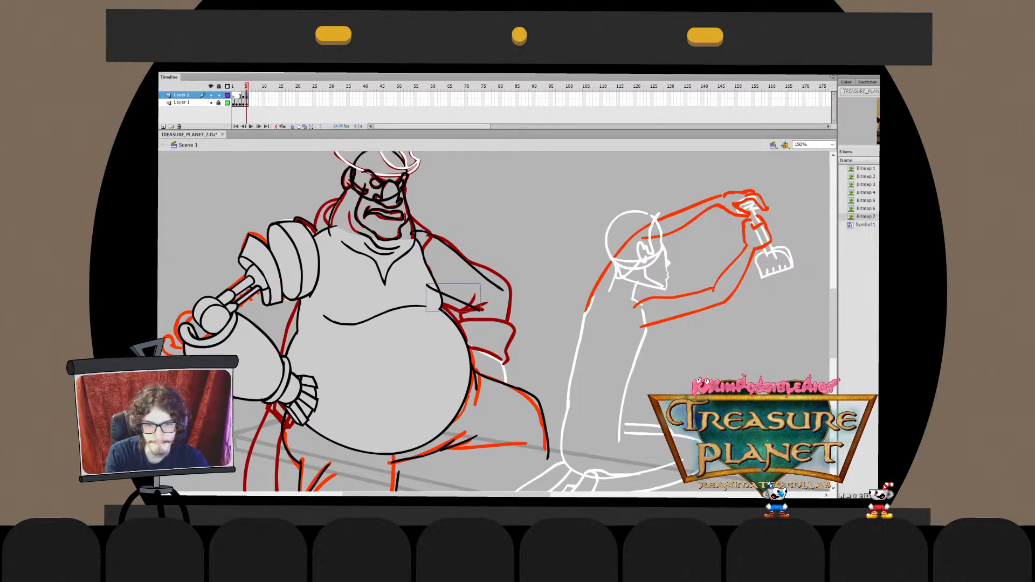
key("ctrl+z")
mouse_move(426, 287)
left_mouse_down()
mouse_move(488, 313)
mouse_move(500, 278)
left_mouse_up()
key("q")
left_click(474, 269)
key("b")
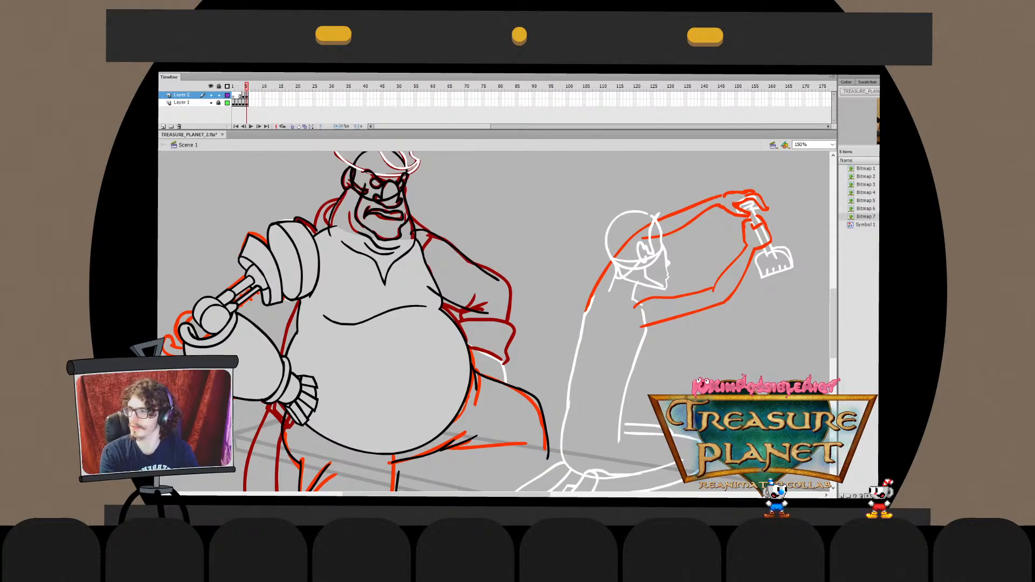
Open the upper arm contour's drawing object, trim its shoulder end and adjust it to meet the torso outline
double_click(469, 260)
double_click(534, 243)
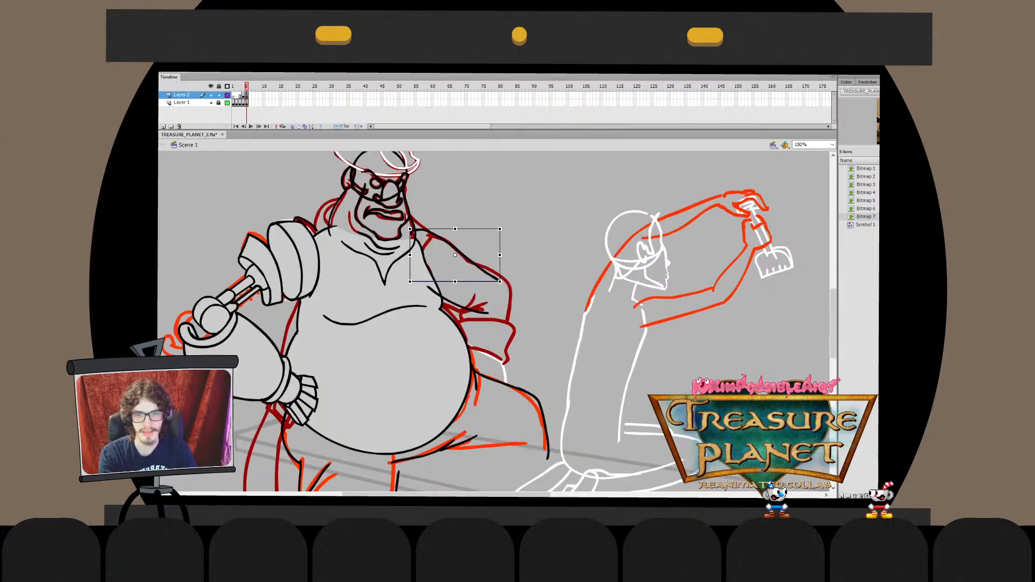
double_click(475, 266)
left_click_drag(407, 224, 465, 258)
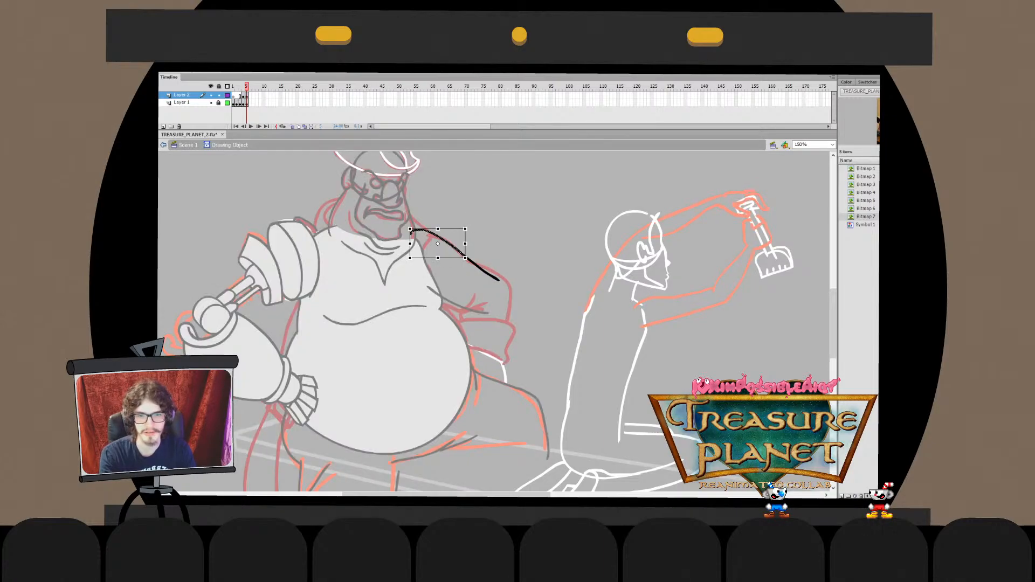
left_click_drag(410, 228, 445, 272)
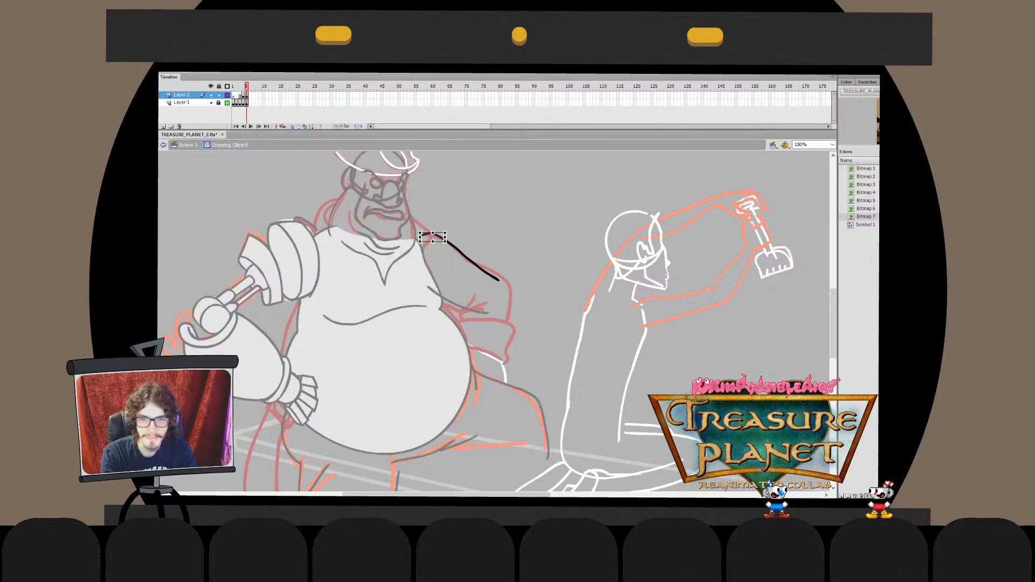
left_click_drag(420, 237, 413, 237)
double_click(533, 243)
left_click(534, 242)
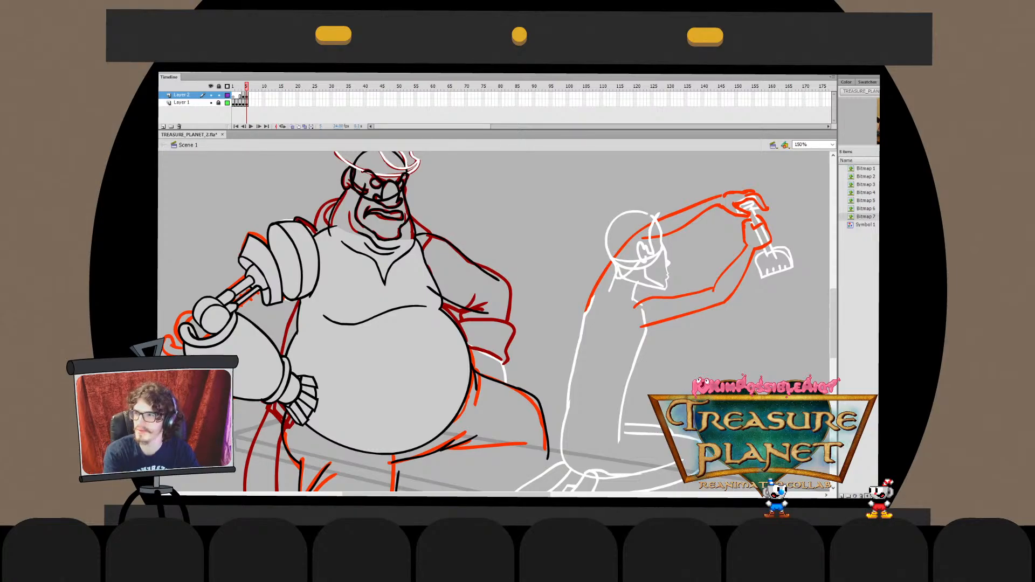
left_click_drag(493, 321, 581, 368)
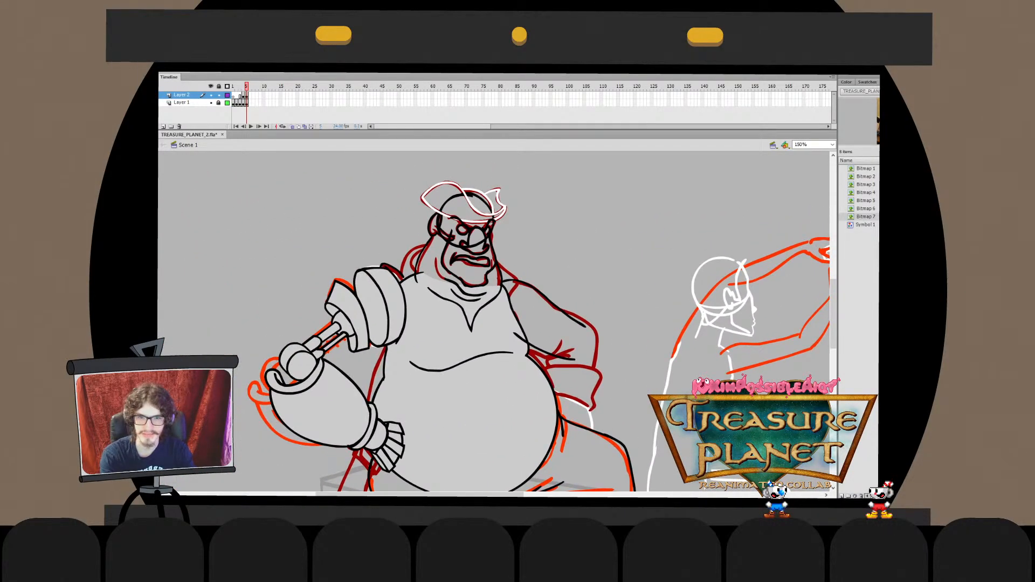
key("ctrl+a")
left_click(462, 229)
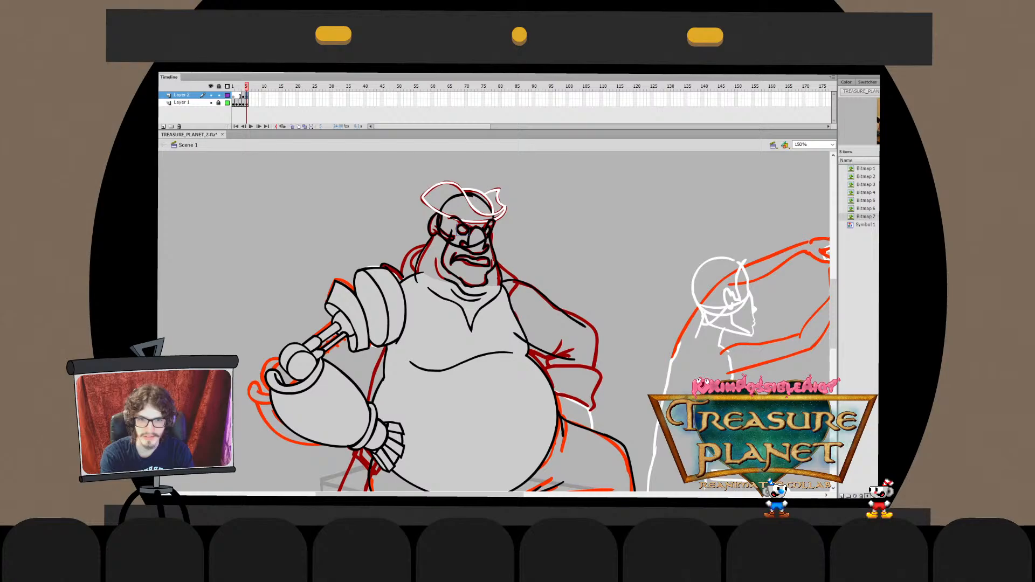
left_click(461, 221)
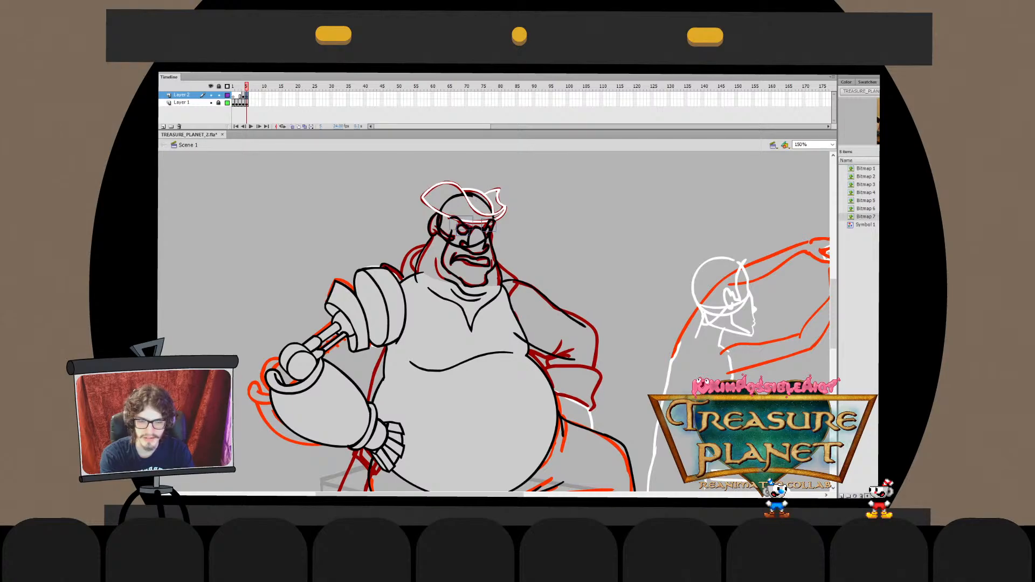
double_click(465, 194)
key("ctrl+e")
key("Escape")
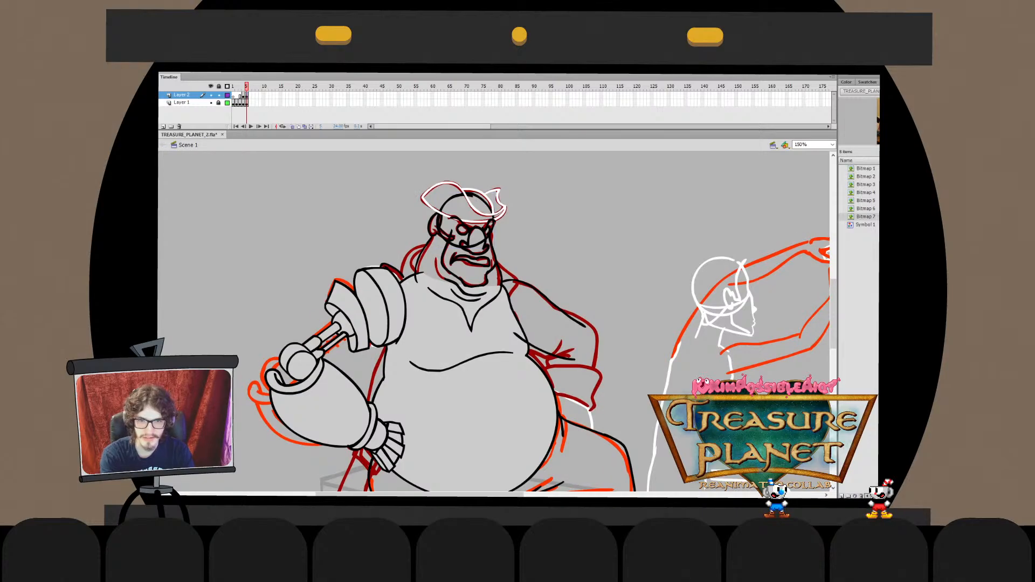
Draw the outer forearm line from the elbow down to the wrist, redoing the stroke until it curves smoothly over the sketch
left_click_drag(593, 323, 482, 275)
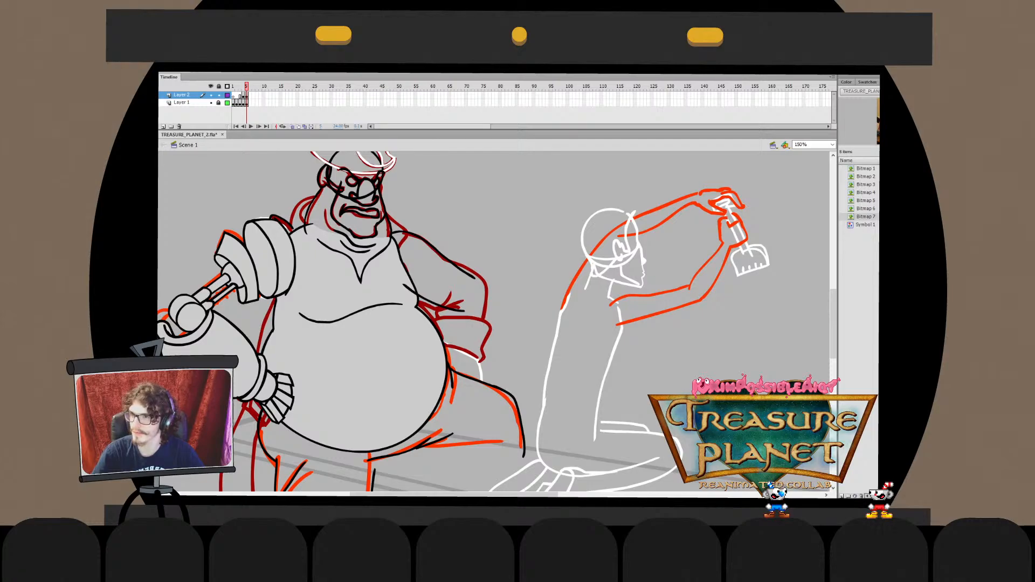
left_click_drag(494, 321, 429, 251)
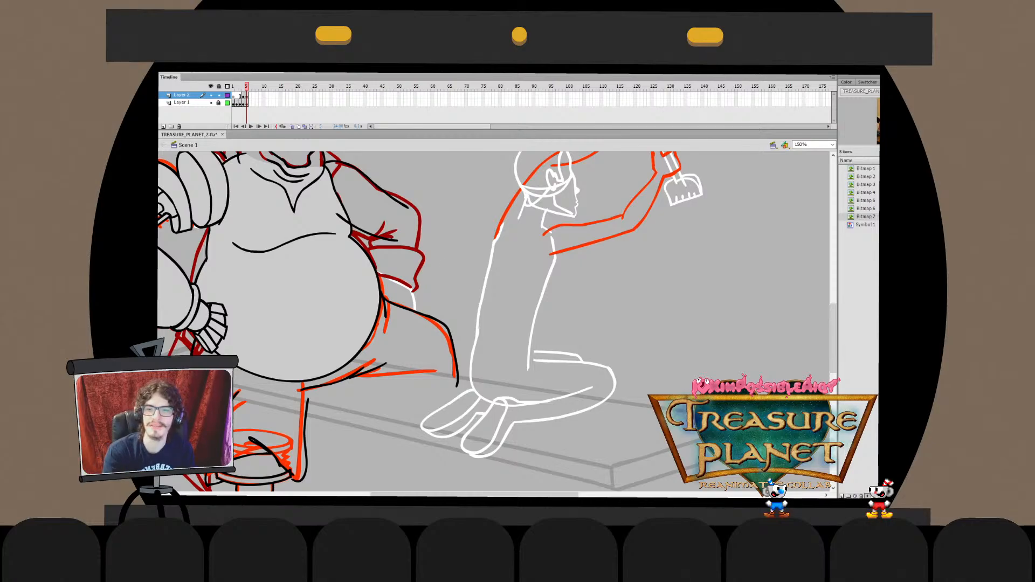
left_click_drag(494, 320, 544, 351)
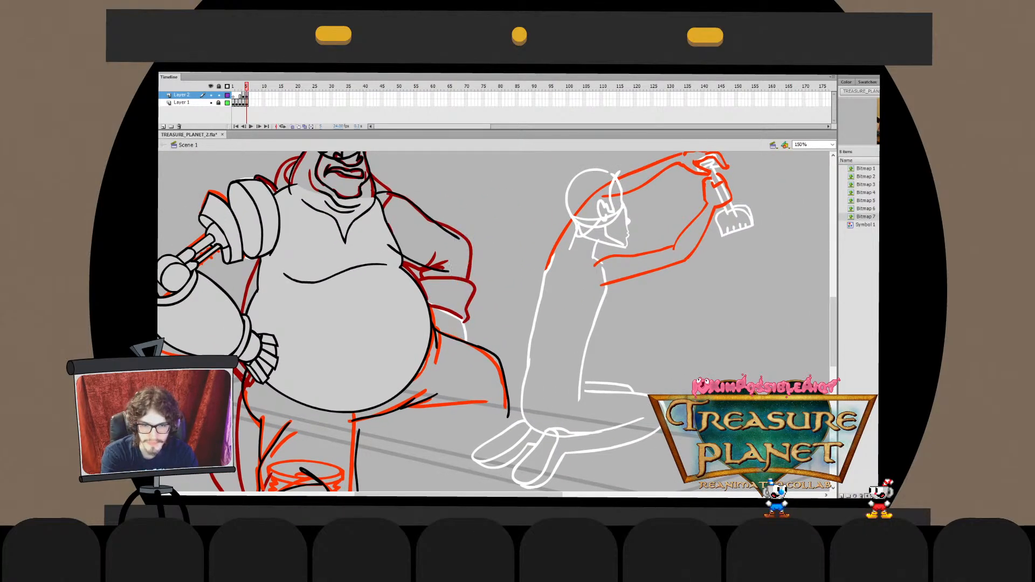
left_click_drag(458, 236, 453, 328)
key("ctrl+z")
key("ctrl+z")
left_click_drag(458, 236, 457, 323)
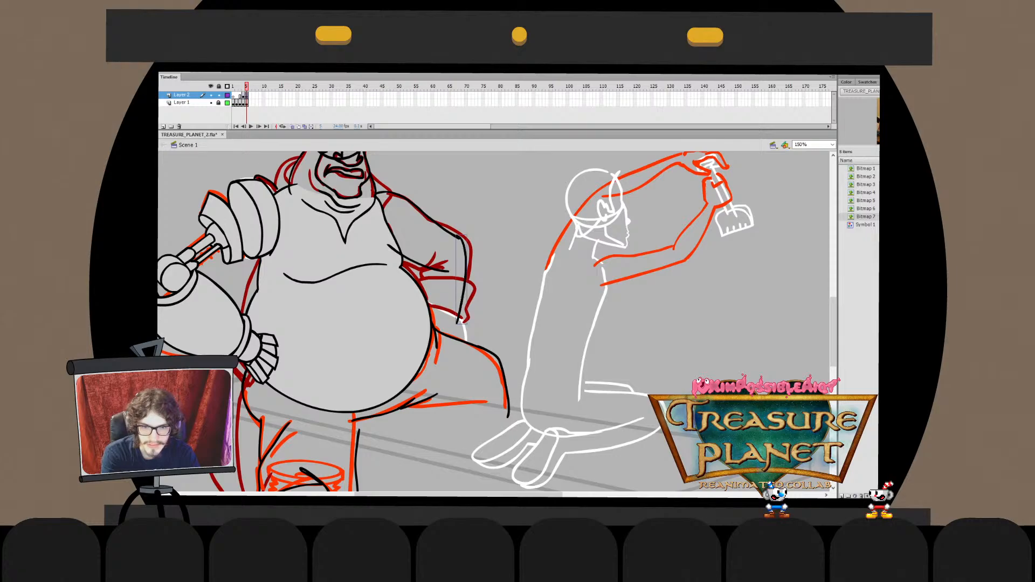
key("ctrl+z")
left_click_drag(453, 236, 458, 313)
key("ctrl+z")
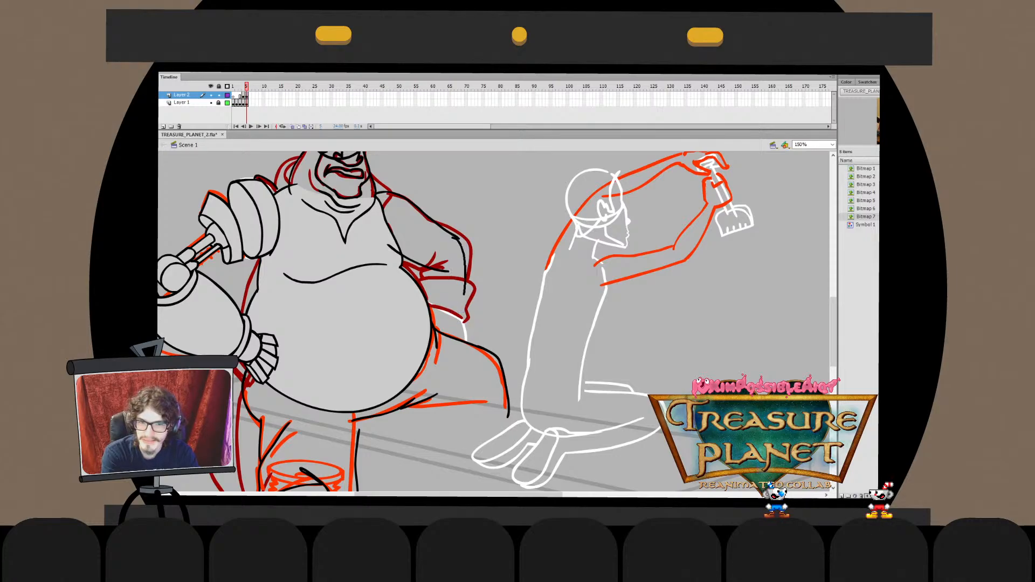
key("ctrl+z")
mouse_move(454, 237)
left_mouse_down()
mouse_move(455, 333)
mouse_move(457, 322)
left_mouse_up()
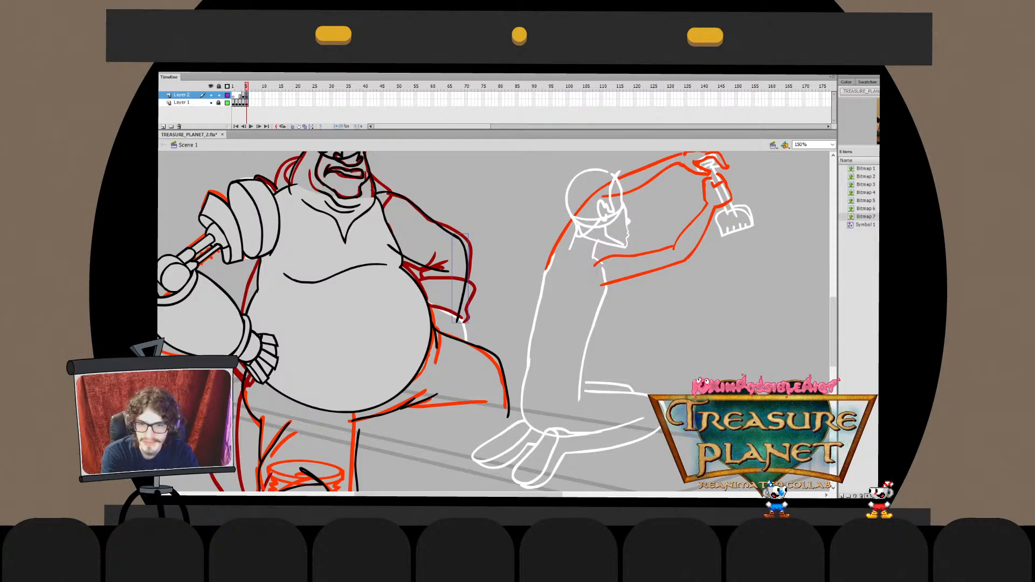
Draw the short inner forearm curve from the lower upper-arm line down toward the hip, redoing the stroke until it fits
left_click_drag(433, 269, 430, 309)
key("ctrl+z")
key("ctrl+z")
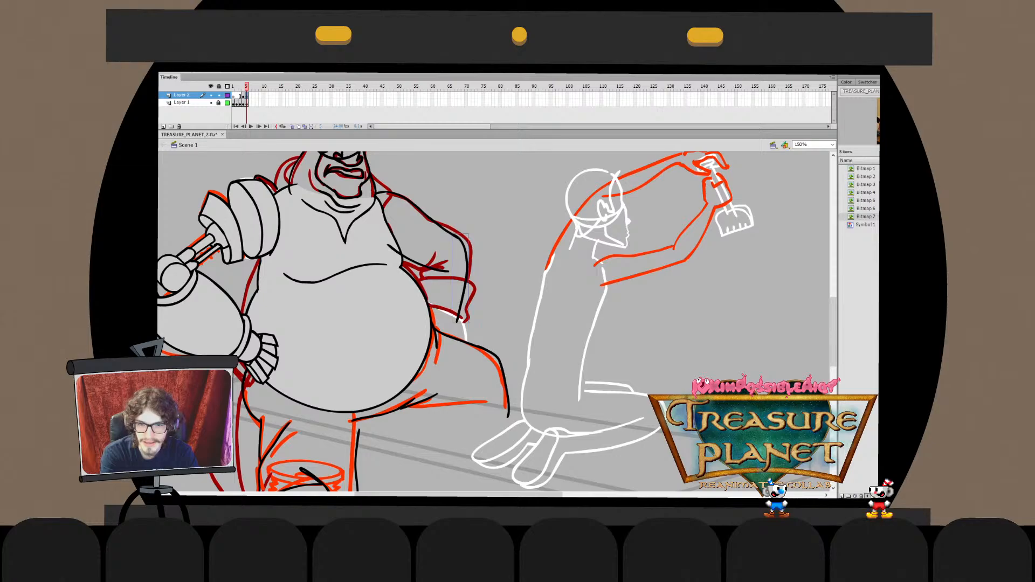
left_click_drag(434, 268, 430, 304)
key("ctrl+z")
left_click_drag(432, 268, 431, 298)
key("ctrl+z")
key("ctrl+z")
key("ctrl+z")
mouse_move(388, 245)
left_mouse_down()
mouse_move(449, 271)
mouse_move(432, 296)
mouse_move(430, 265)
left_mouse_up()
key("ctrl+z")
Move the inner forearm curve into the lower upper-arm line's drawing object and delete the line end that overshoots the curve
key("ctrl+x")
double_click(431, 265)
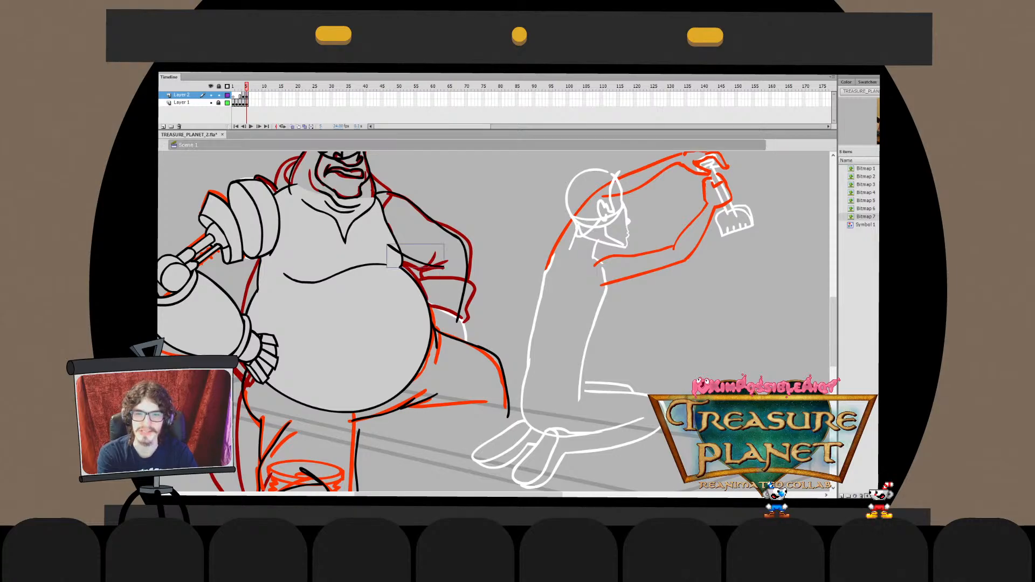
key("ctrl+shift+v")
key("ctrl+b")
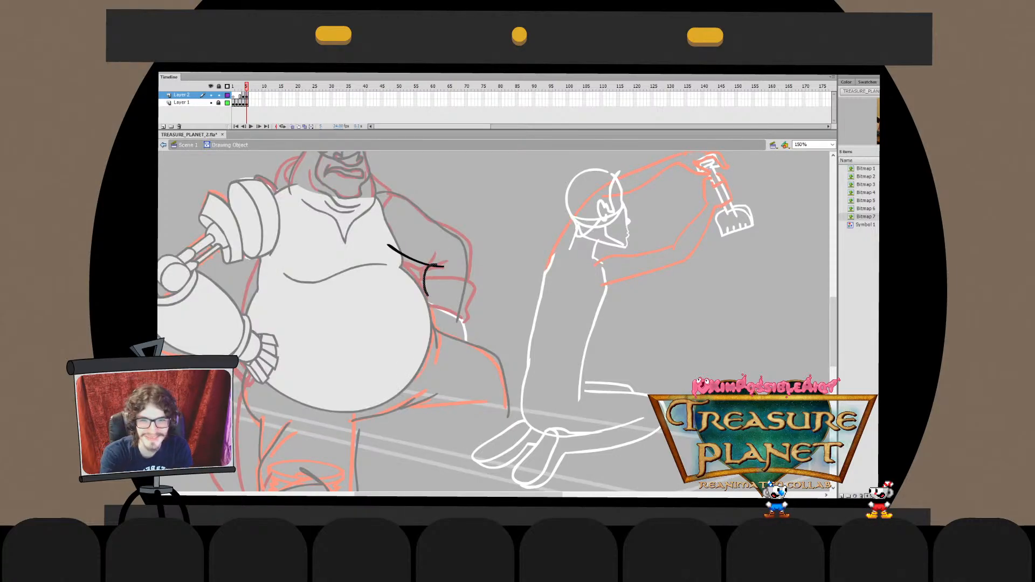
key("Delete")
key("ctrl+e")
key("q")
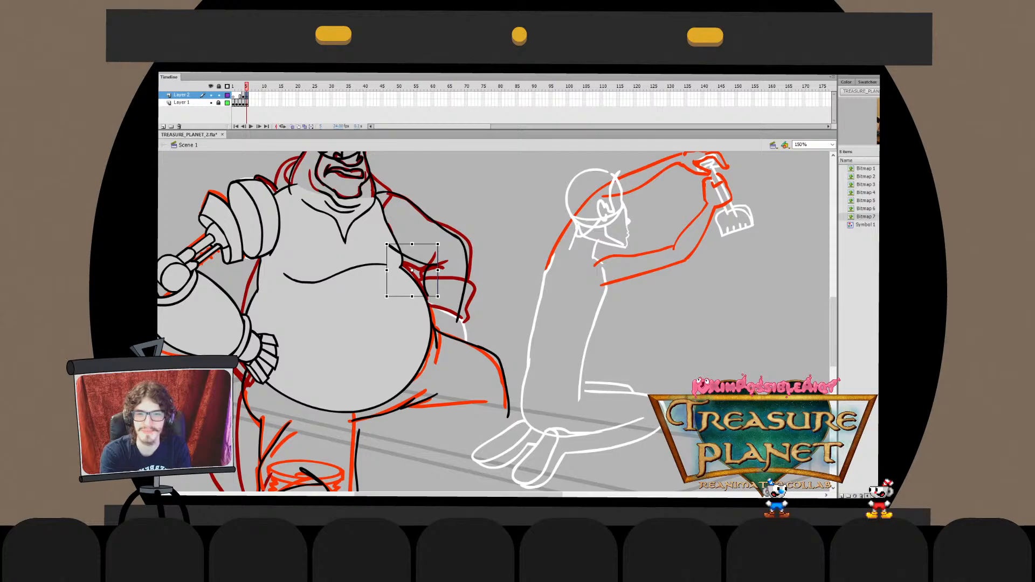
Adjust the tip of the lower upper-arm line at the elbow crease, then leave its drawing object and select it for transforming
key("v")
key("Escape")
double_click(431, 264)
mouse_move(435, 264)
left_mouse_down()
mouse_move(445, 261)
mouse_move(435, 264)
left_mouse_up()
left_click(426, 265)
key("Escape")
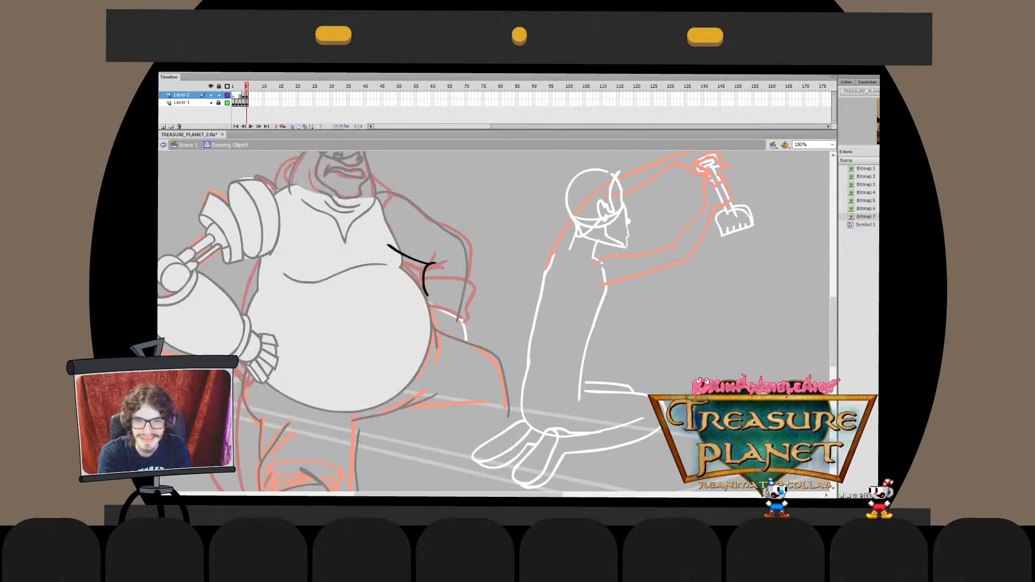
key("ctrl+e")
key("Escape")
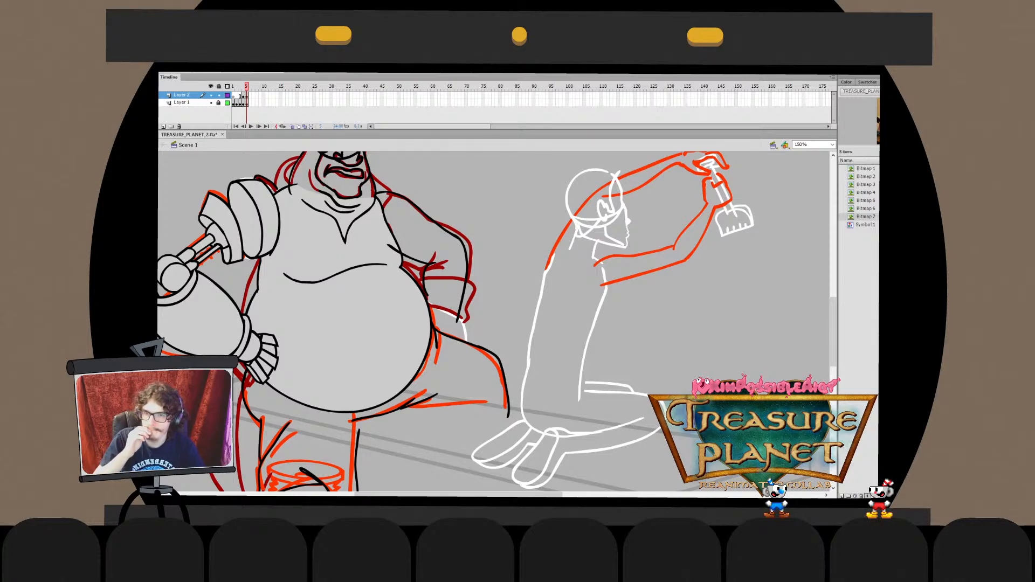
key("q")
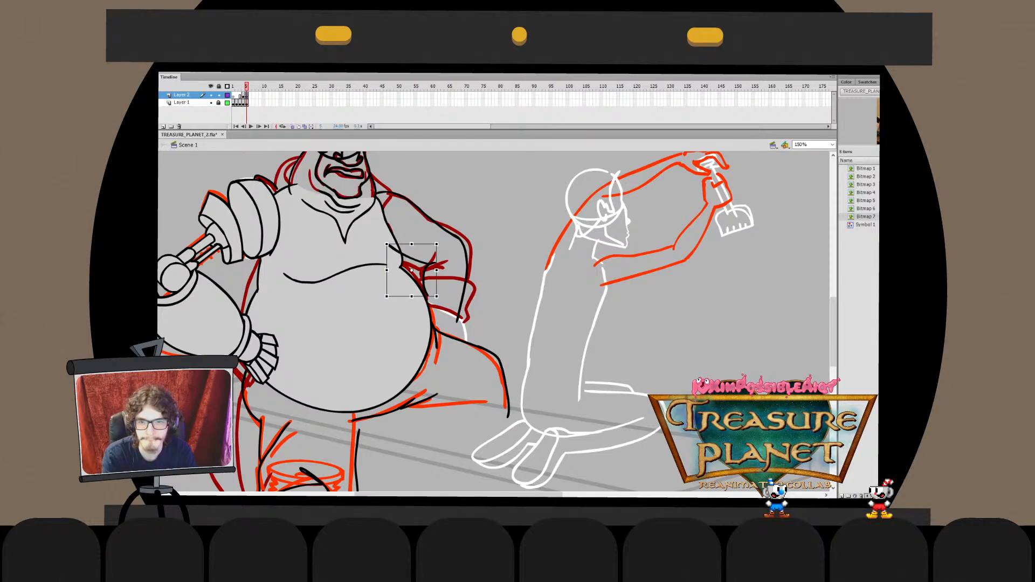
Extend the inner forearm curve down toward the hip inside its drawing object, then leave the object and deselect it
double_click(425, 288)
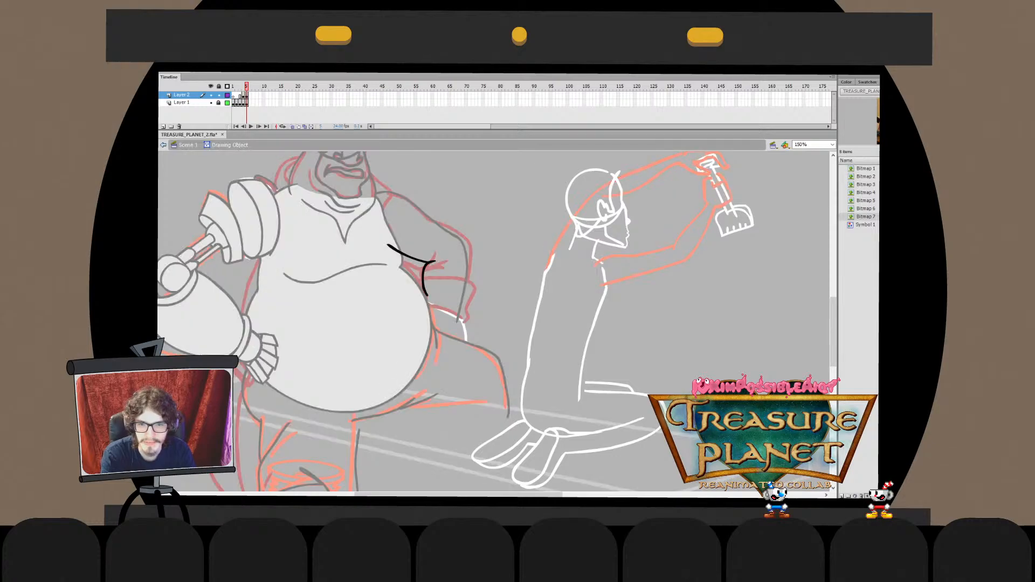
key("ctrl+e")
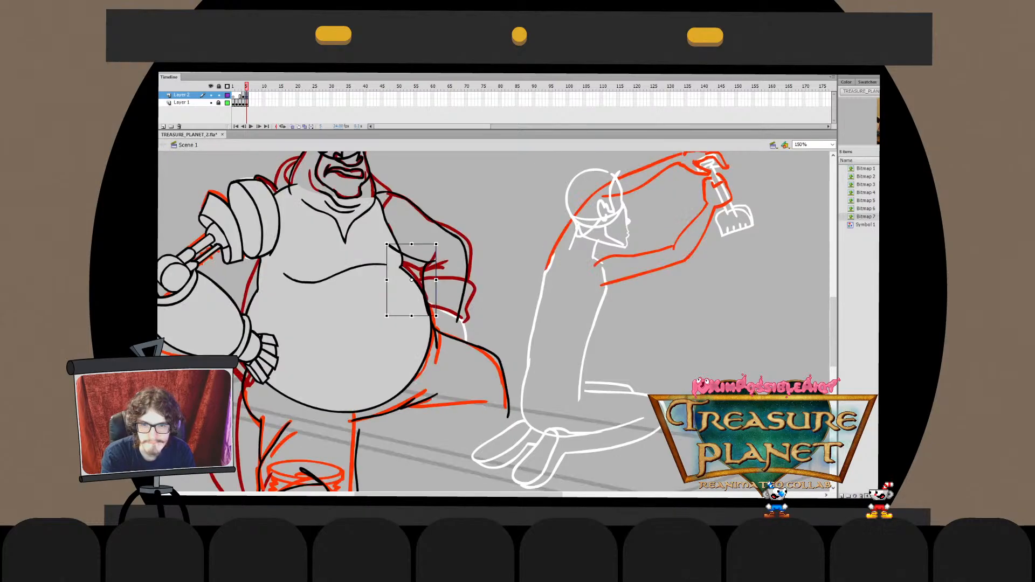
key("Escape")
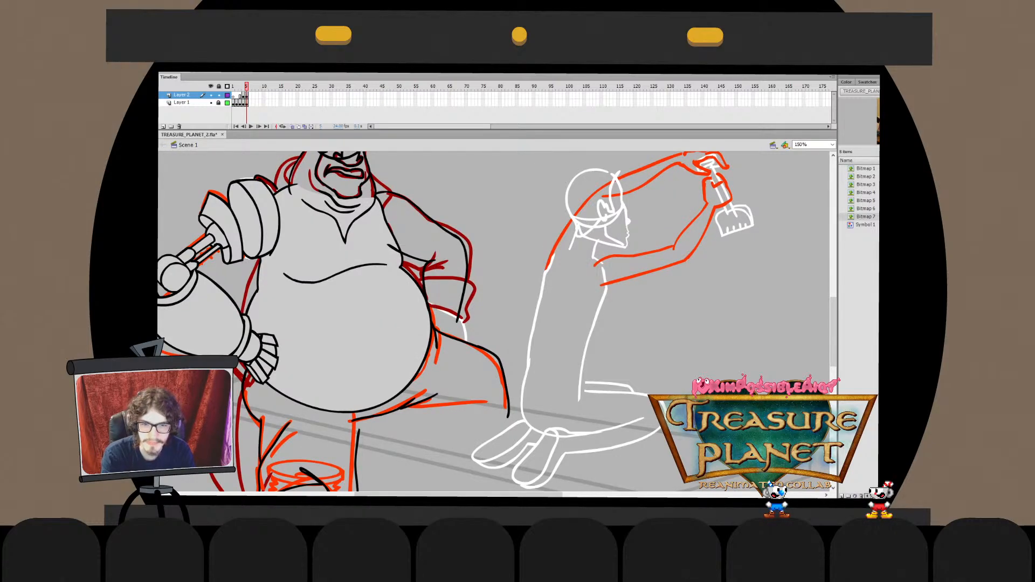
Draw the round hand outline on the hip as two arcs, redoing the strokes, and narrow the lower arc slightly
left_click_drag(416, 340, 419, 342)
key("ctrl+z")
mouse_move(427, 304)
left_mouse_down()
mouse_move(420, 342)
mouse_move(467, 349)
mouse_move(467, 318)
mouse_move(430, 305)
mouse_move(461, 350)
mouse_move(462, 314)
left_mouse_up()
key("ctrl+z")
key("ctrl+z")
key("ctrl+z")
key("ctrl+z")
key("ctrl+z")
key("ctrl+z")
key("q")
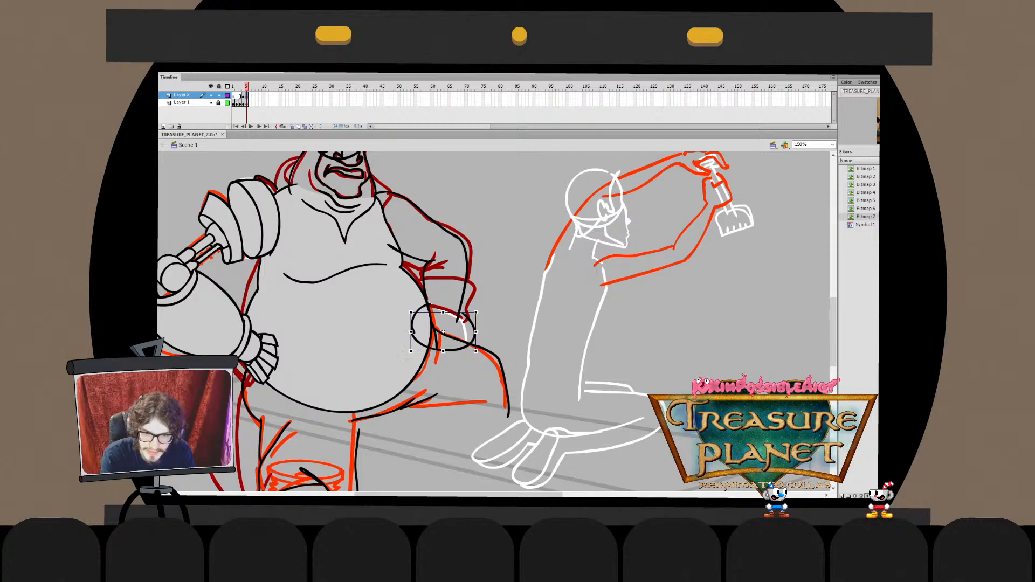
left_click_drag(476, 351, 470, 353)
Move the lower hand arc into the upper arc's drawing object and nudge it slightly left and up
key("b")
double_click(447, 352)
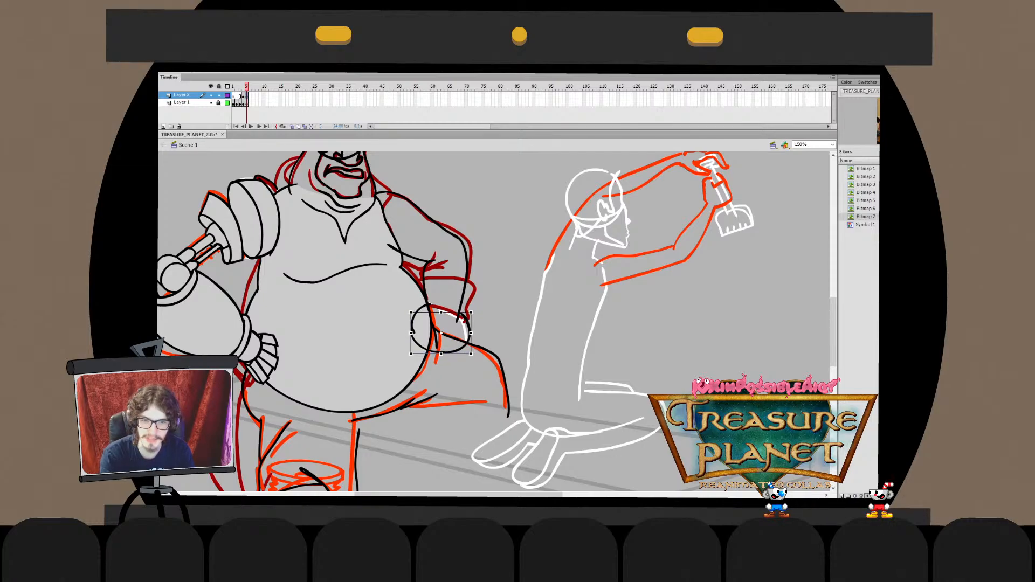
key("ctrl+e")
key("ctrl+x")
double_click(419, 313)
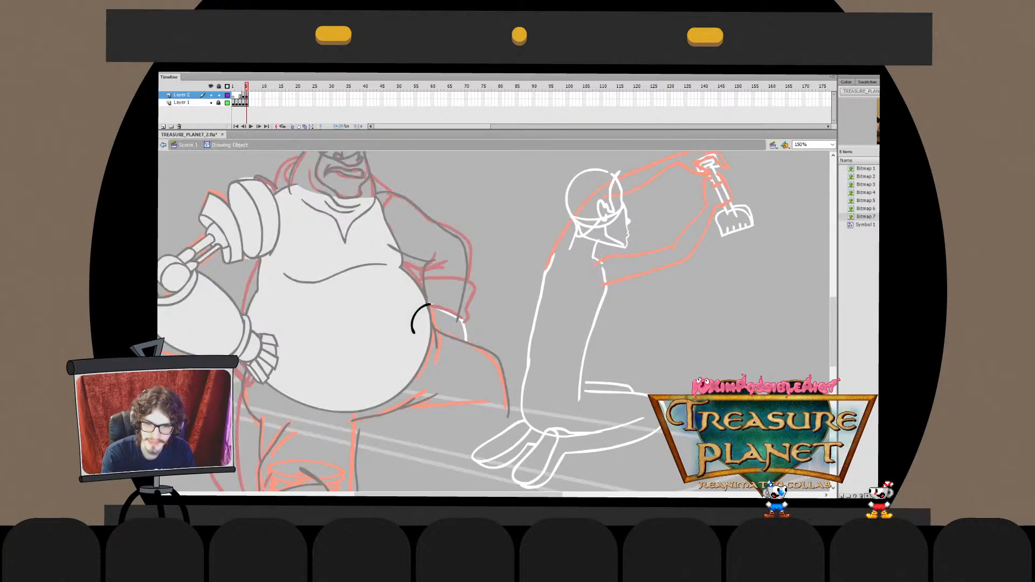
key("ctrl+shift+v")
key("ctrl+e")
key("Left")
key("Left")
key("Left")
key("Left")
key("Up")
key("Up")
key("Up")
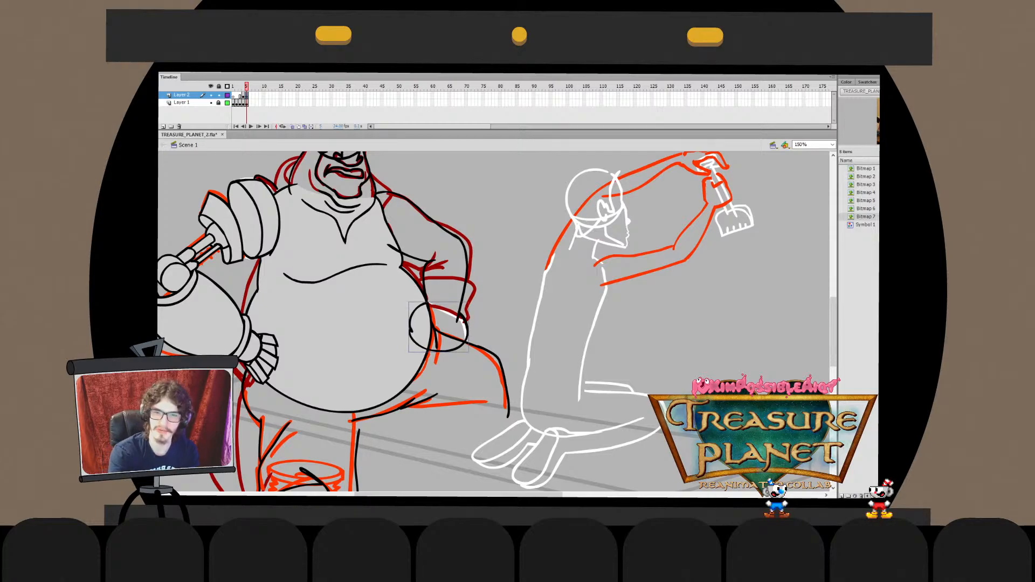
Fine-tune the size and position of the joined hand outline over the hip sketch
key("q")
left_click_drag(469, 353, 466, 353)
key("Escape")
left_click(464, 337)
key("Right")
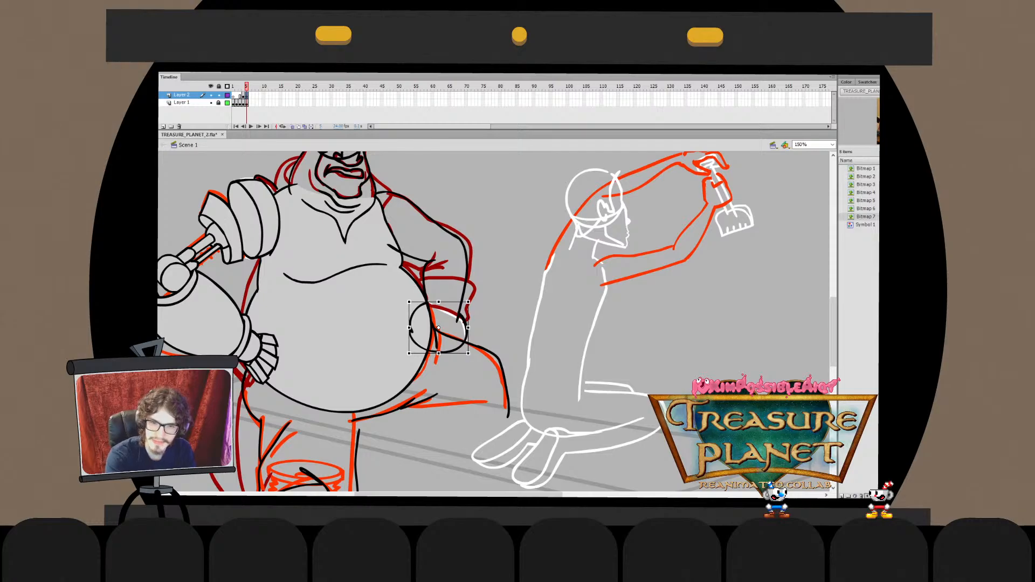
Adjust the wrist-side end of the hand outline inside its drawing object, leave the object and save the file
double_click(465, 337)
mouse_move(486, 296)
left_mouse_down()
mouse_move(436, 365)
mouse_move(467, 333)
left_mouse_up()
key("ctrl+e")
key("Escape")
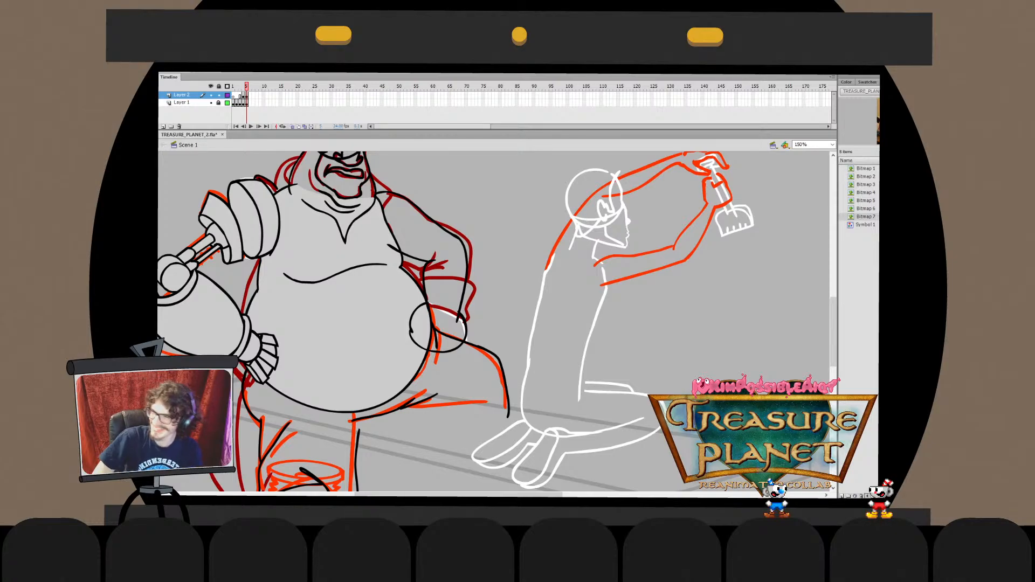
key("ctrl+s")
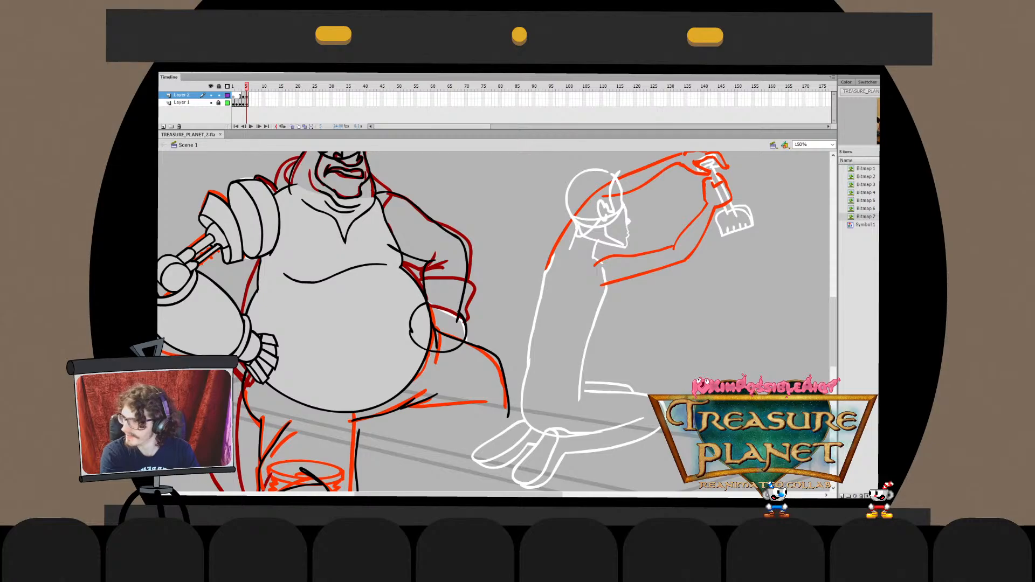
Rescale the whole hand outline slightly to fit between the belly and the wrist
double_click(412, 328)
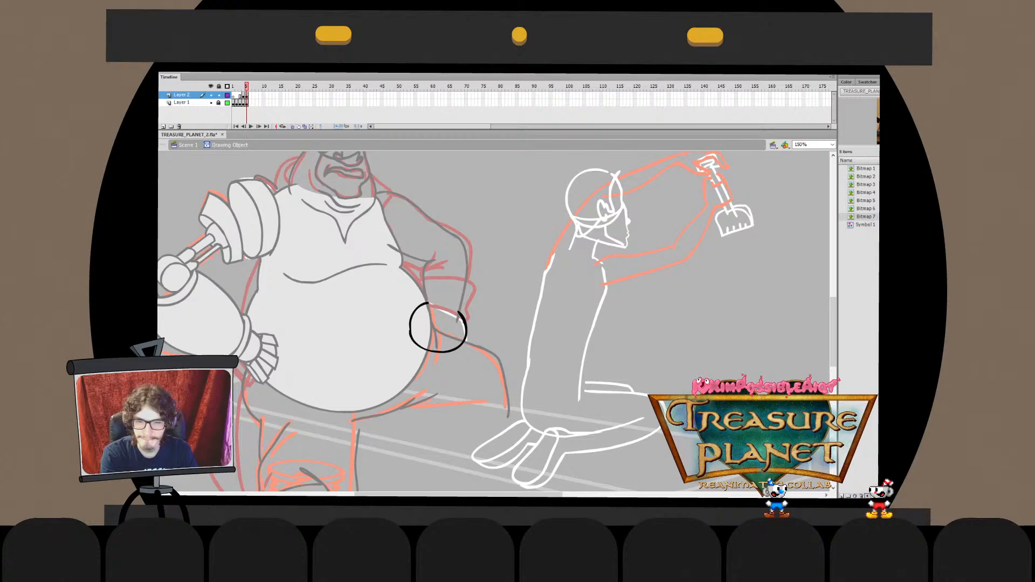
left_click(163, 144)
left_click_drag(467, 302, 469, 300)
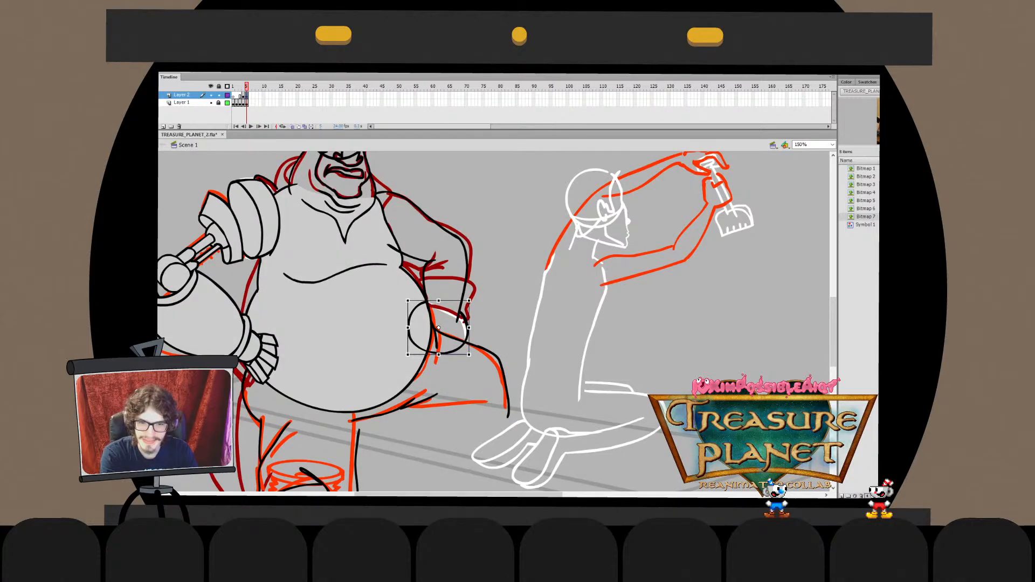
left_click_drag(469, 354, 467, 353)
key("Escape")
Adjust the belly-side upper arc inside the hand outline's drawing object, then leave the object and deselect it
double_click(418, 306)
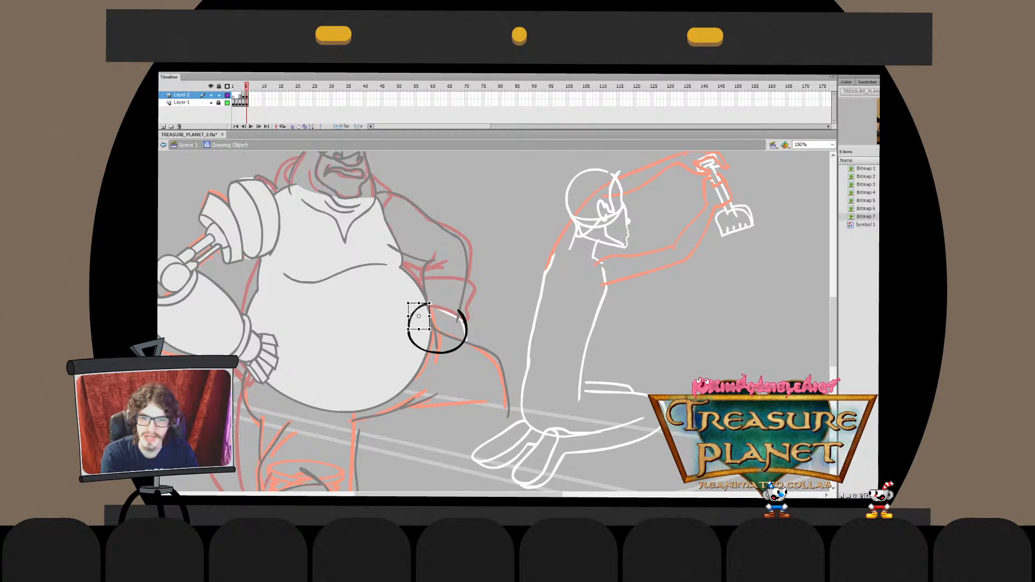
double_click(416, 312)
left_click(416, 312)
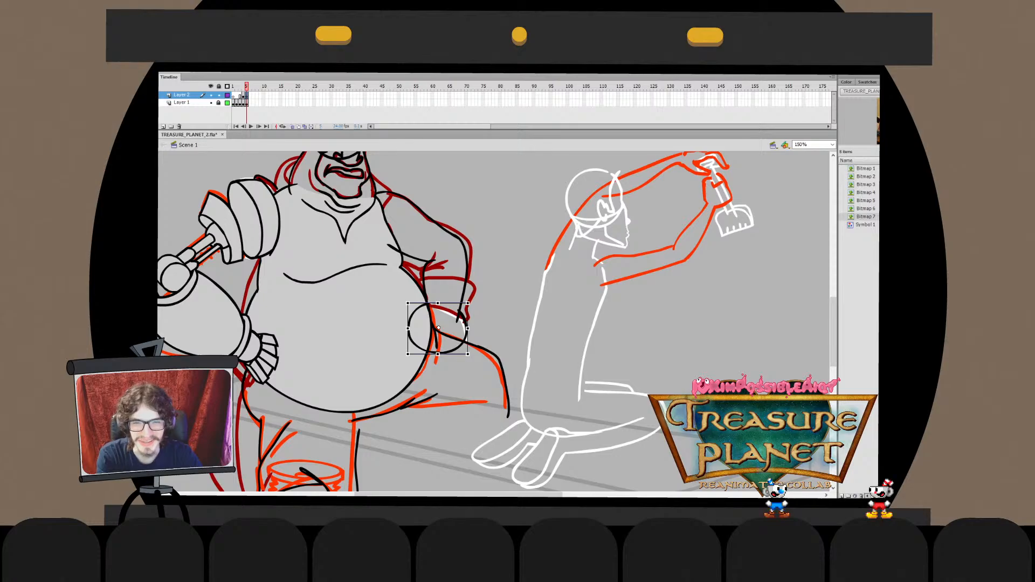
key("Escape")
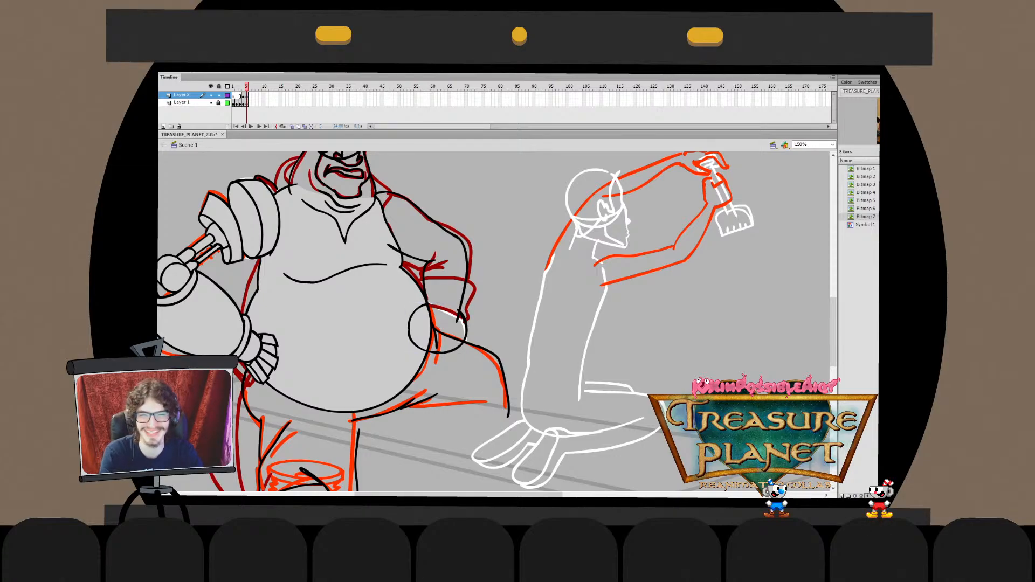
left_click(459, 318)
key("Escape")
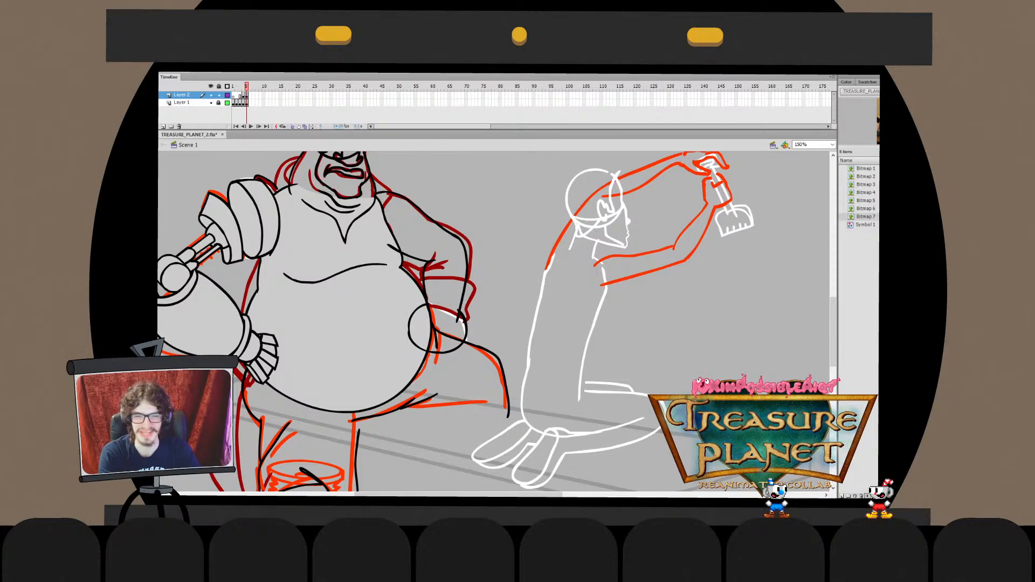
left_click(423, 264)
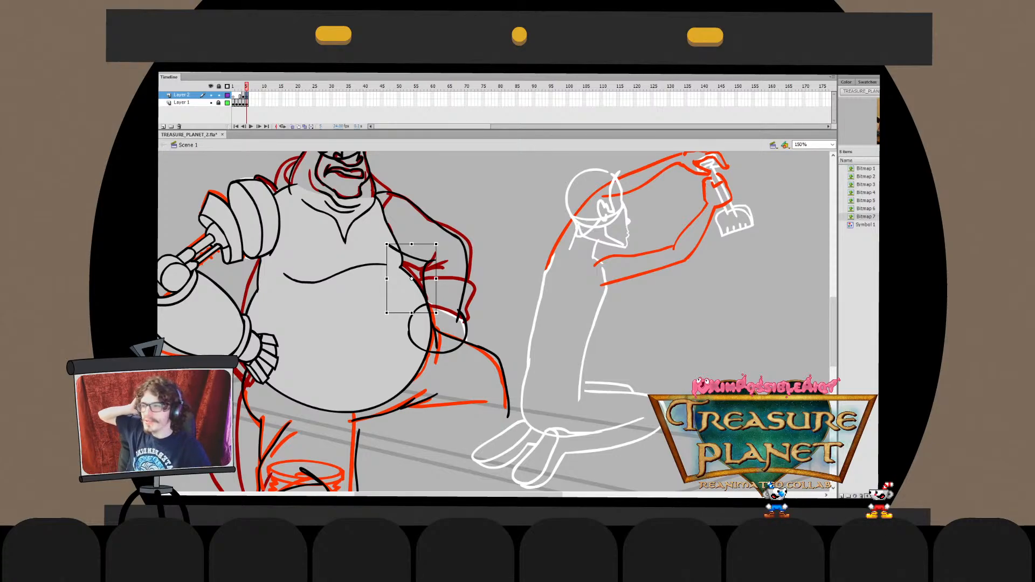
key("Escape")
left_click(458, 235)
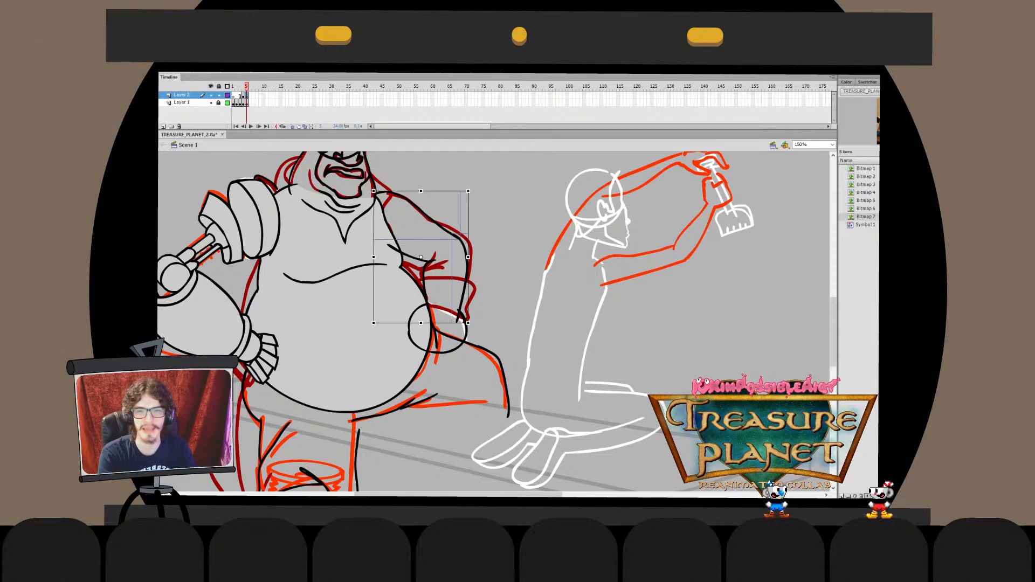
left_click(430, 263)
key("Escape")
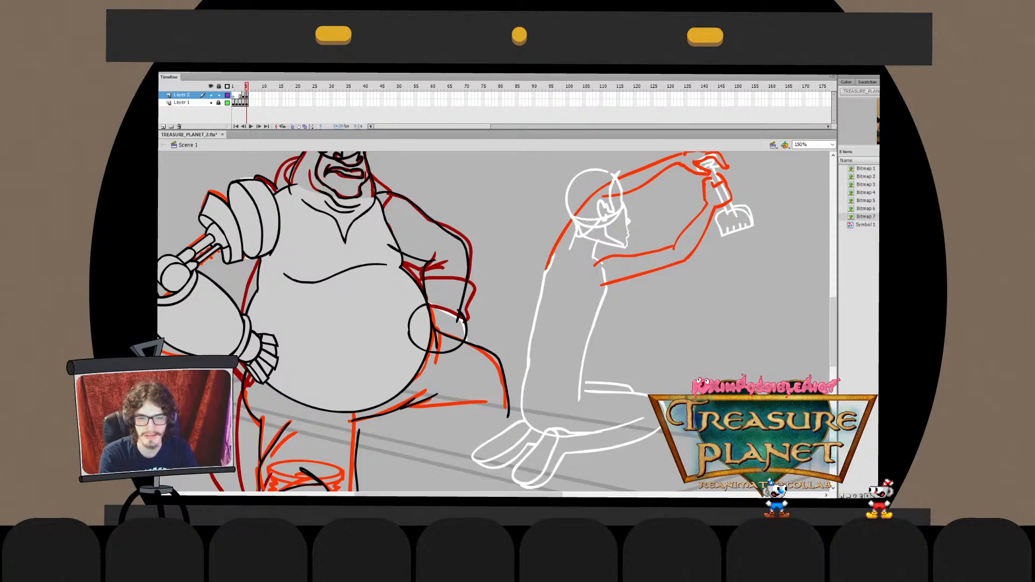
left_click(425, 262)
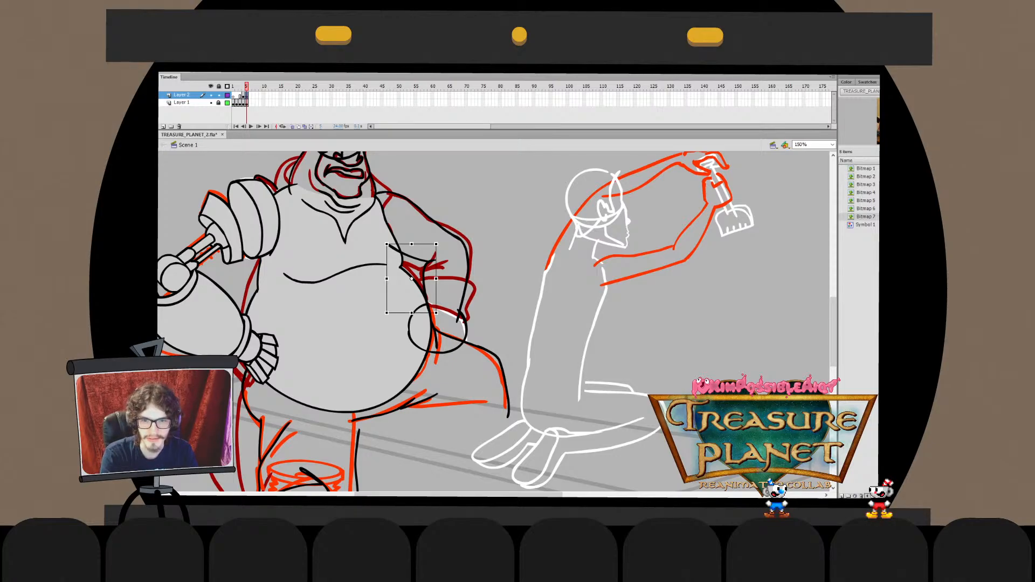
key("Escape")
double_click(425, 275)
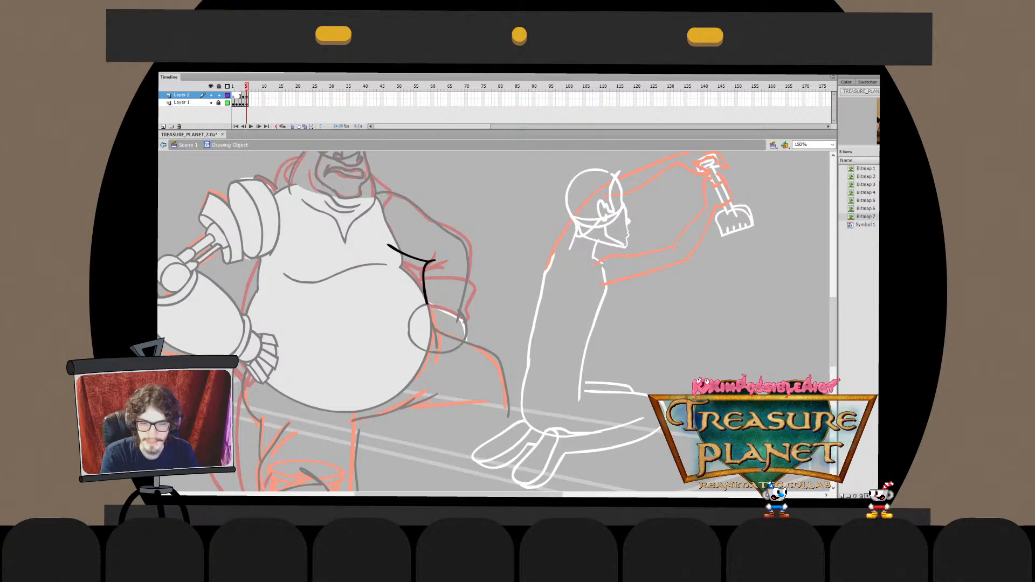
double_click(430, 311)
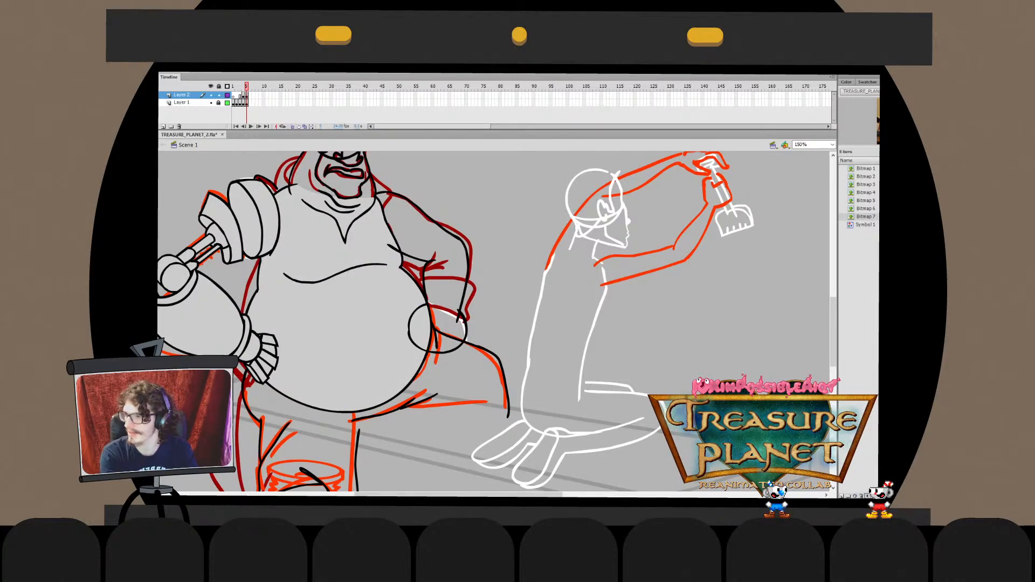
double_click(425, 277)
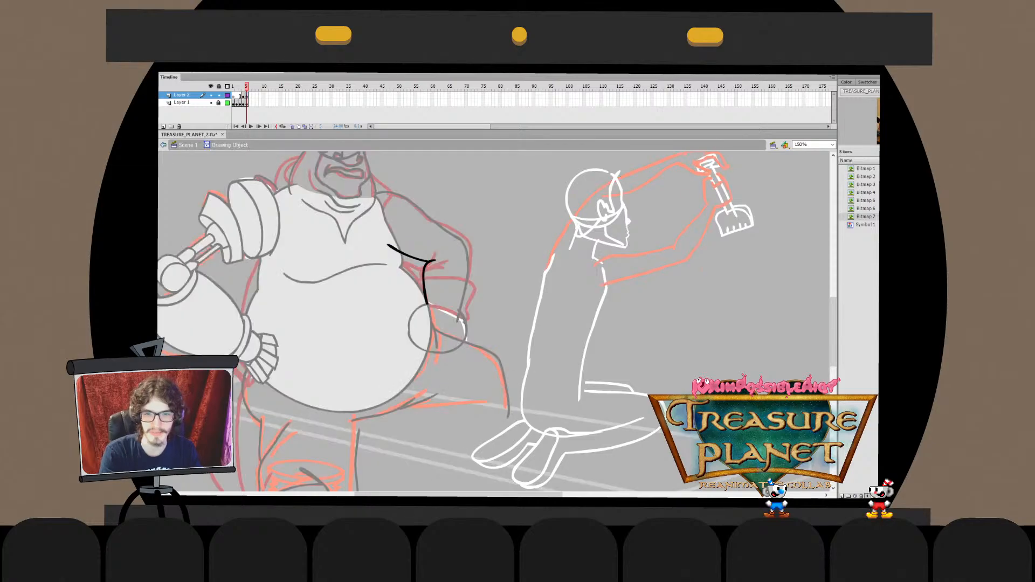
double_click(447, 293)
key("Escape")
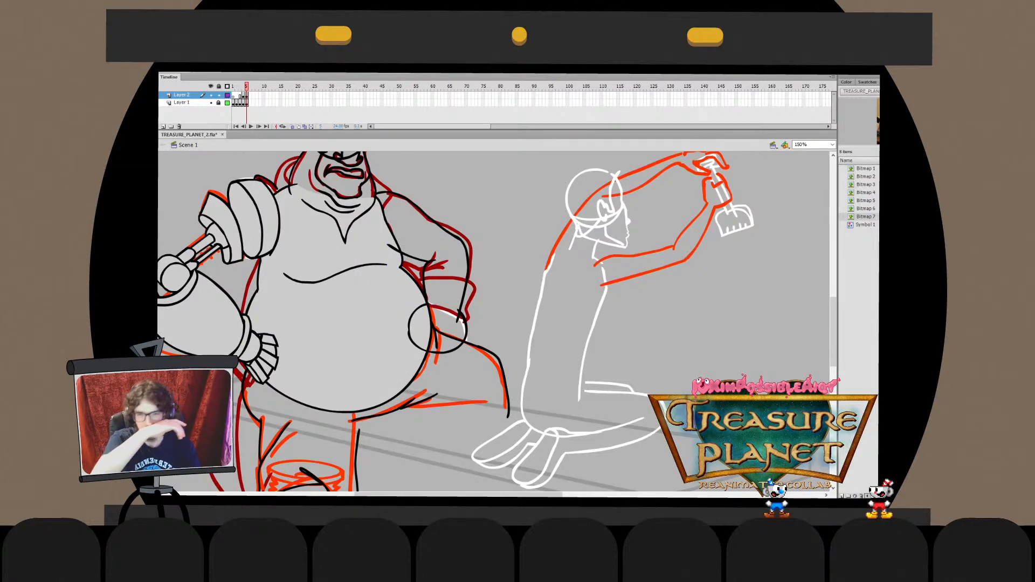
Refine the belly-side half of the hand outline inside its drawing object, then leave the object and deselect it
double_click(408, 330)
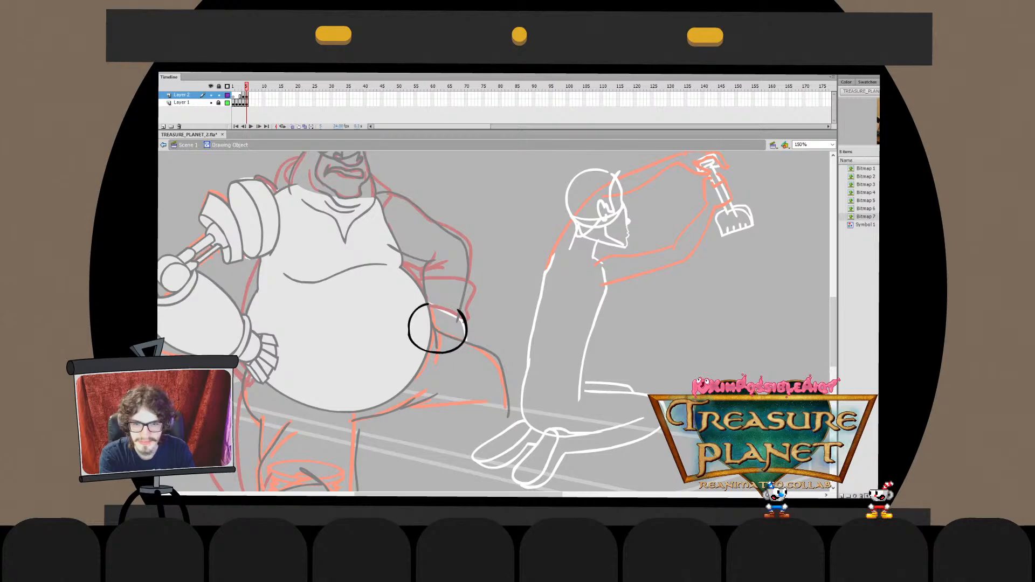
key("ctrl+a")
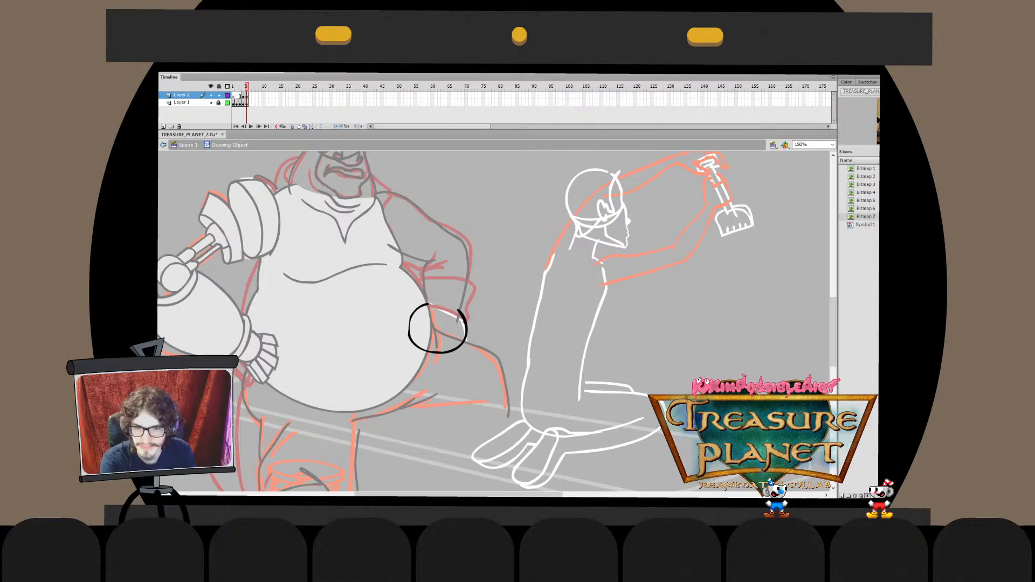
key("ctrl+e")
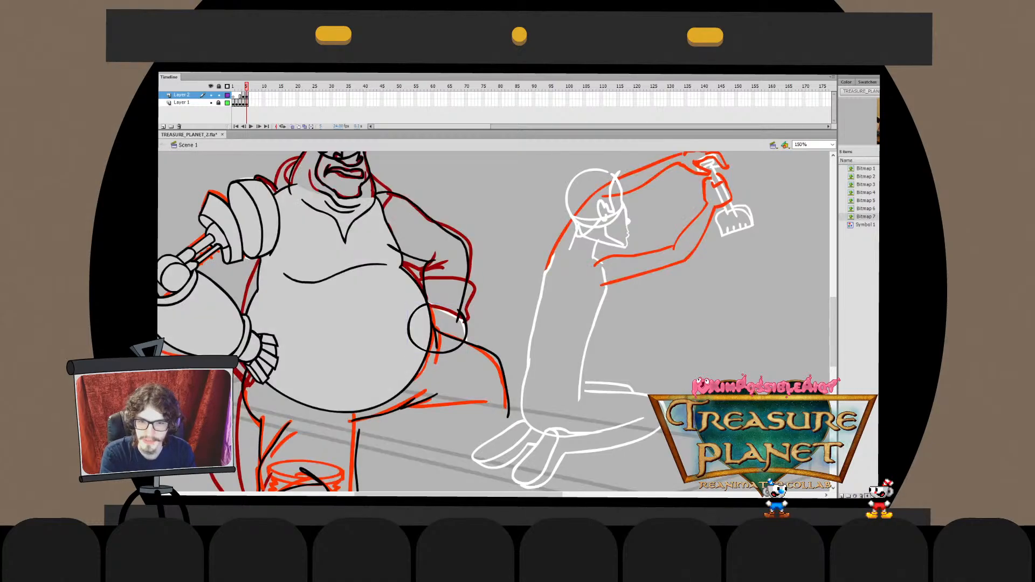
double_click(461, 316)
left_click_drag(446, 289, 399, 341)
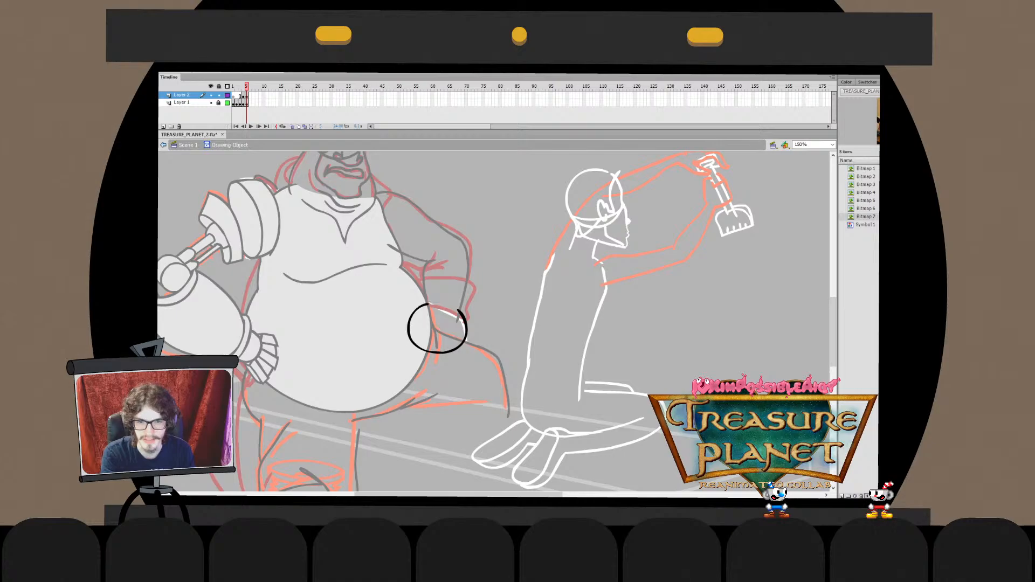
left_click_drag(391, 296, 444, 370)
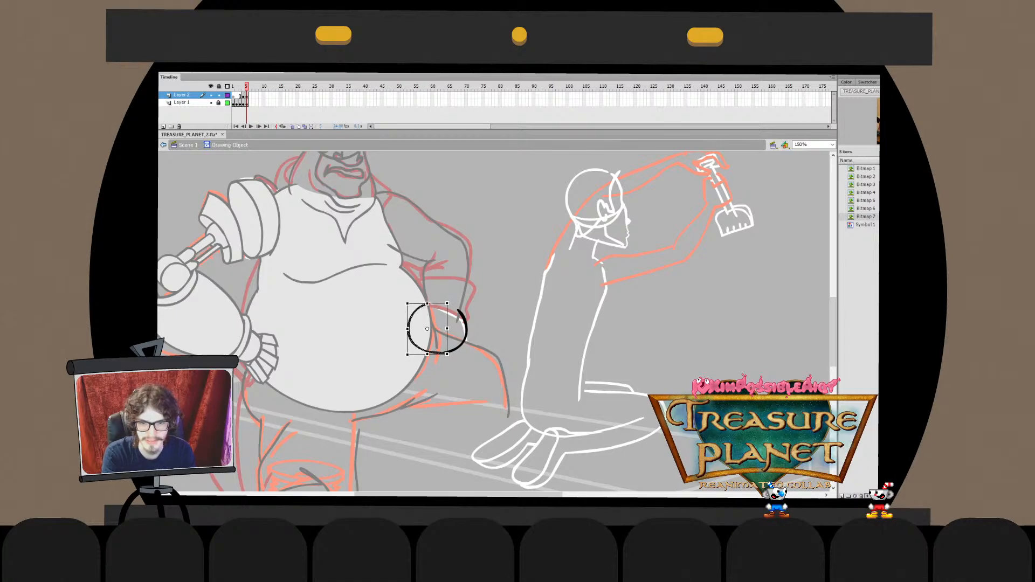
key("ctrl+e")
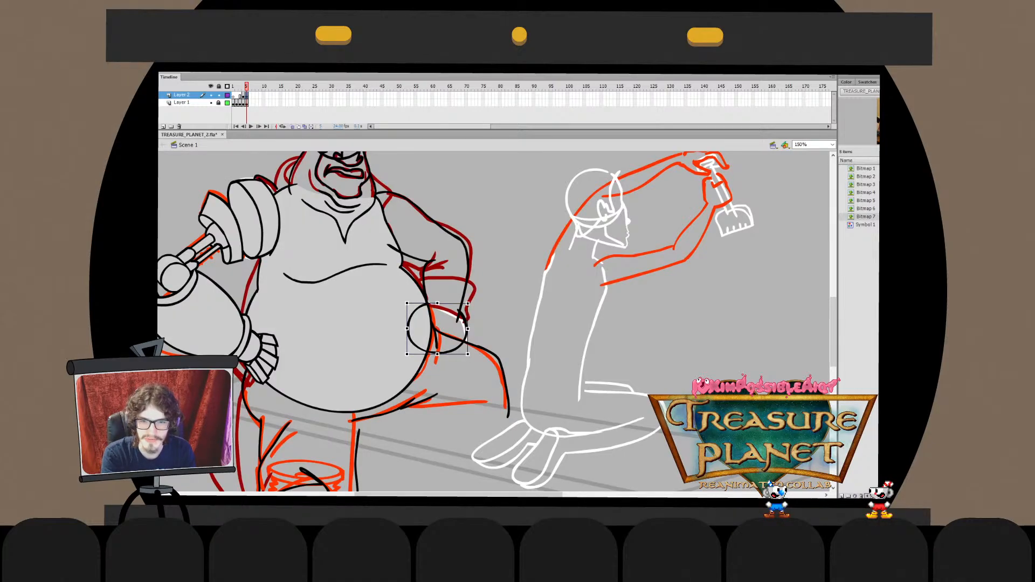
key("Escape")
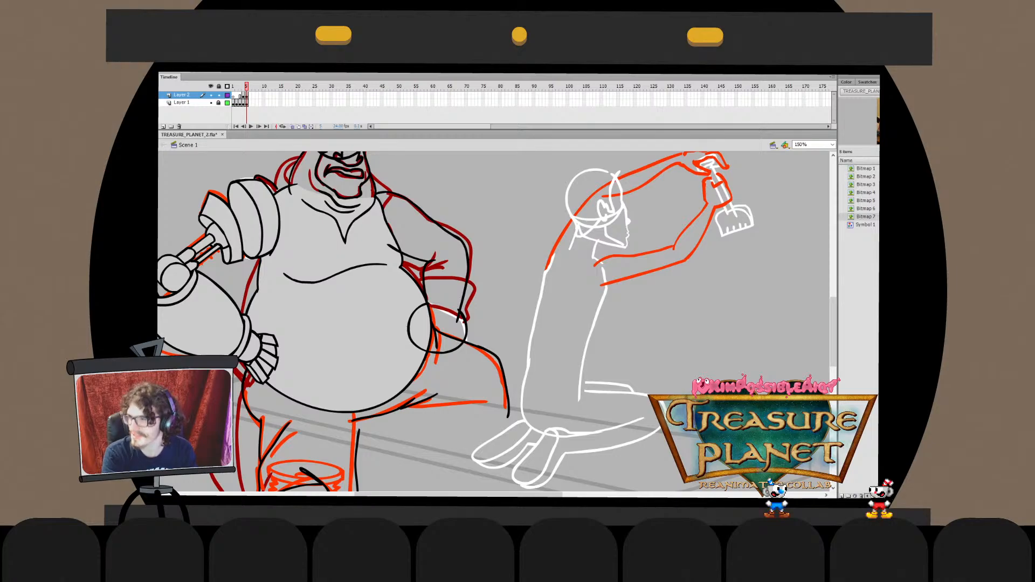
Shift the round hand outline slightly downward on the hip, then select the inner arm lines for transforming
left_click_drag(494, 322, 565, 381)
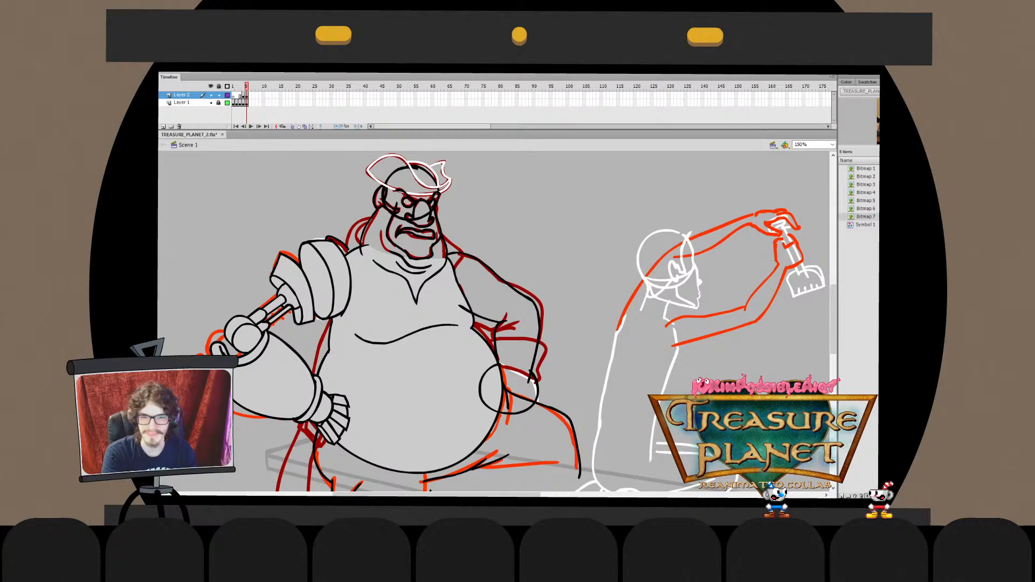
left_click(508, 389)
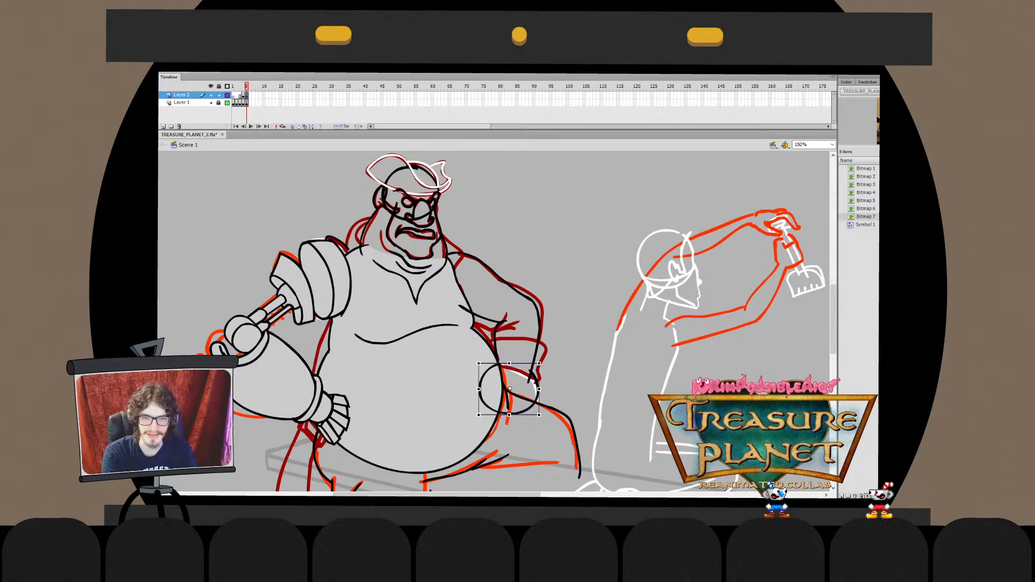
left_click_drag(509, 389, 508, 391)
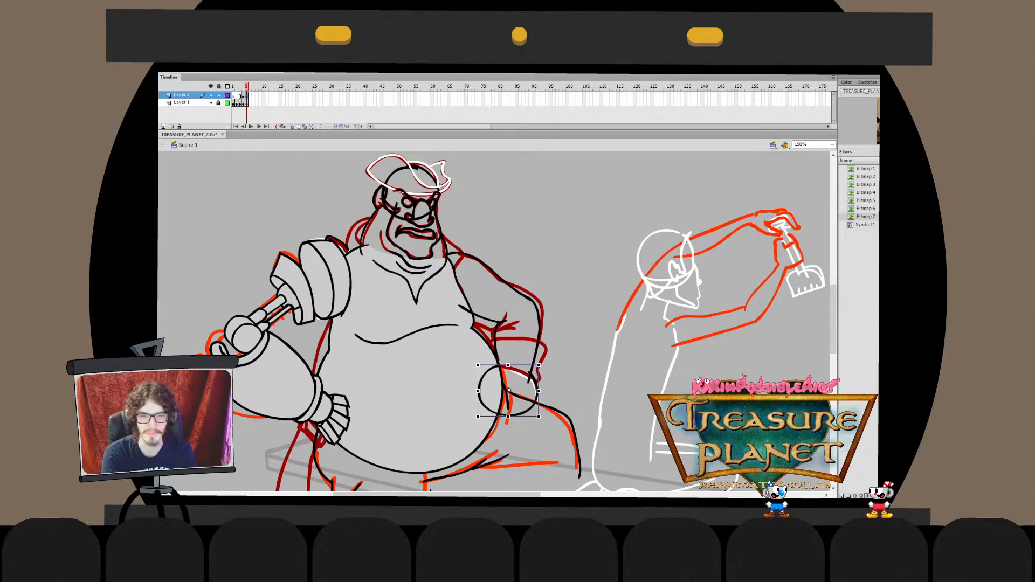
key("Escape")
left_click(506, 318)
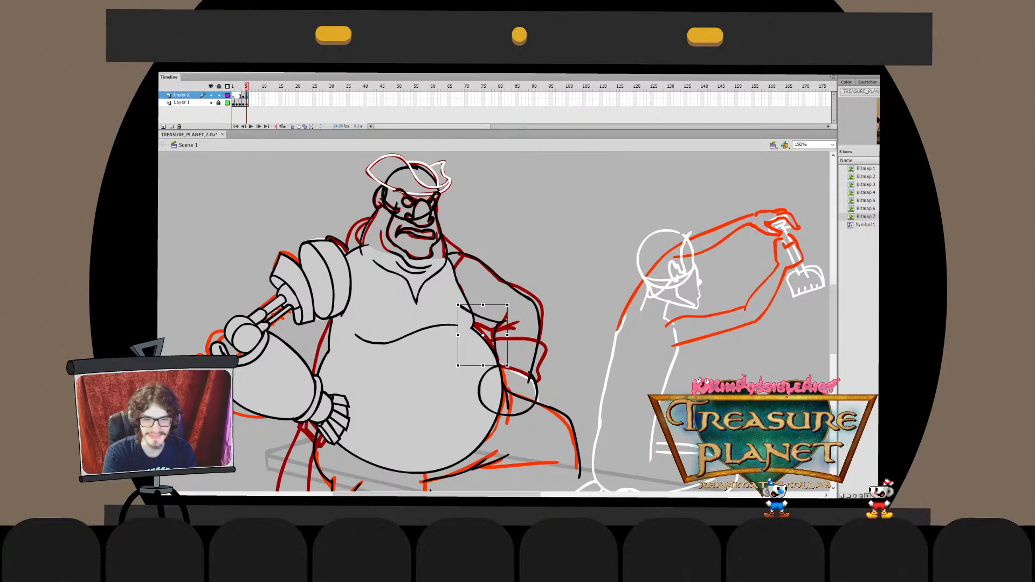
Extend the shoulder end of the outer upper arm line slightly toward the neck inside its drawing object
key("Escape")
double_click(474, 259)
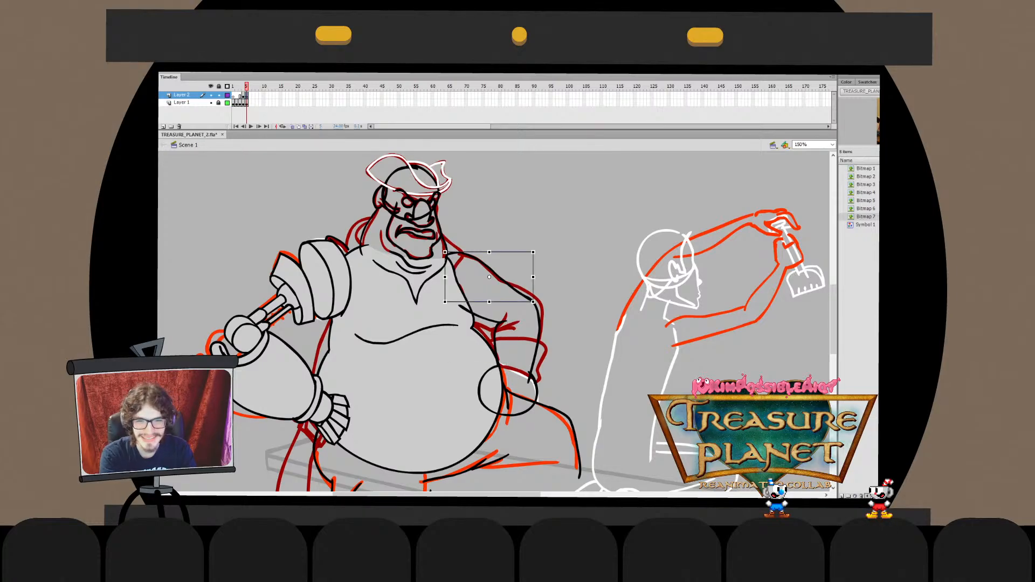
left_click_drag(434, 245, 479, 289)
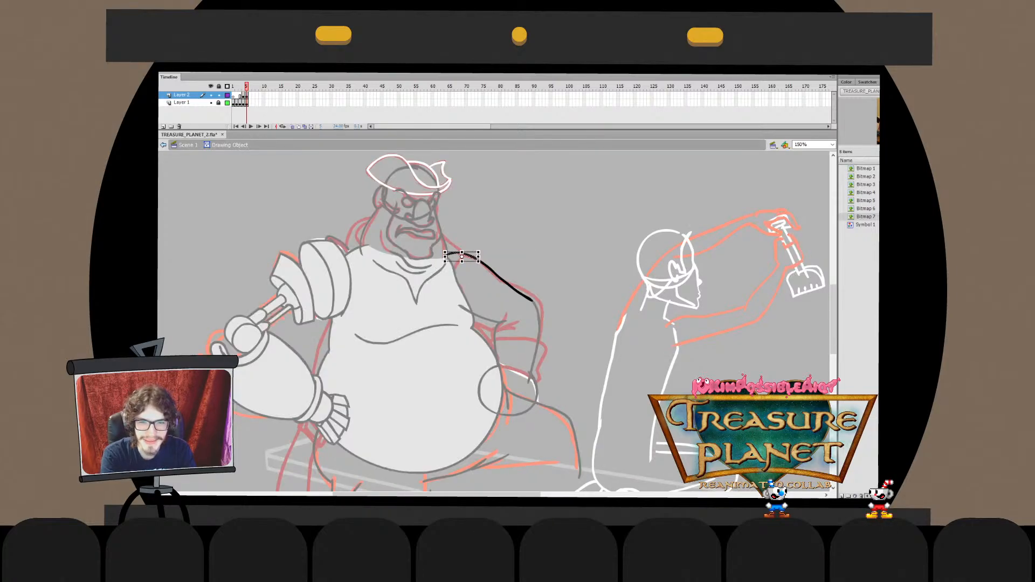
left_click_drag(443, 251, 439, 249)
double_click(439, 246)
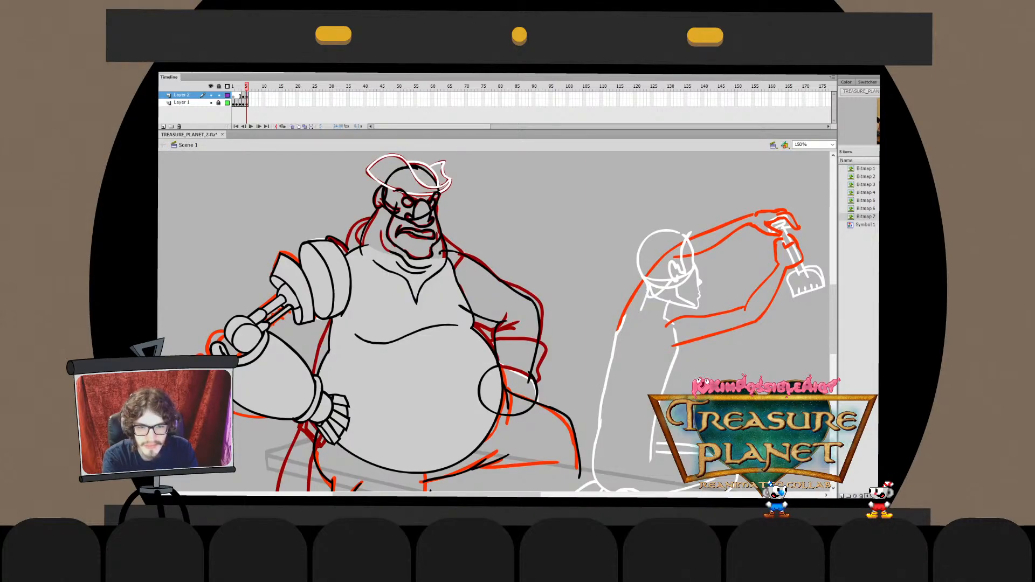
key("Escape")
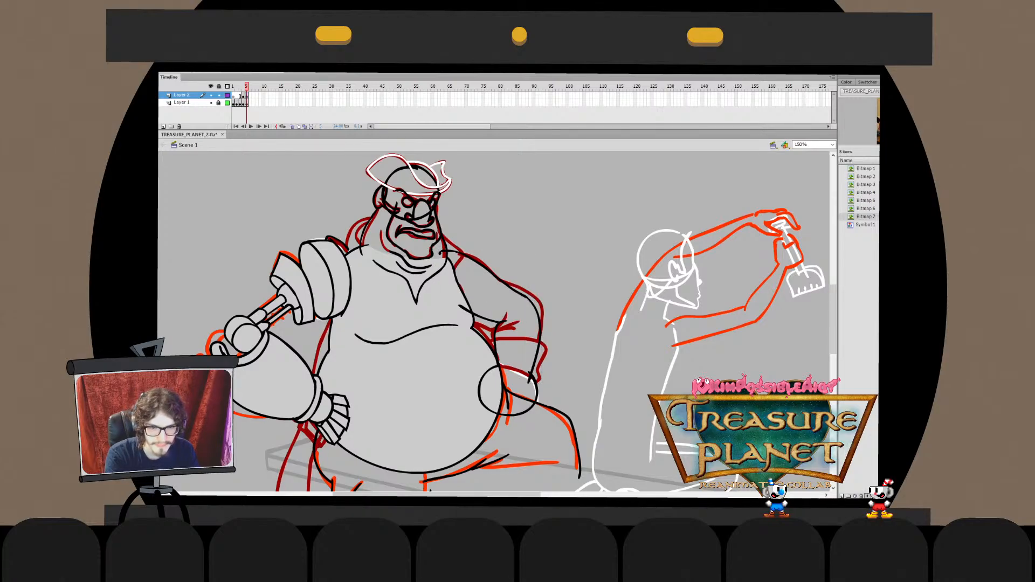
Lengthen the elbow end of the outer upper arm line so it crosses the forearm line
double_click(512, 287)
mouse_move(510, 270)
left_mouse_down()
mouse_move(537, 320)
mouse_move(544, 308)
left_mouse_up()
key("ctrl+e")
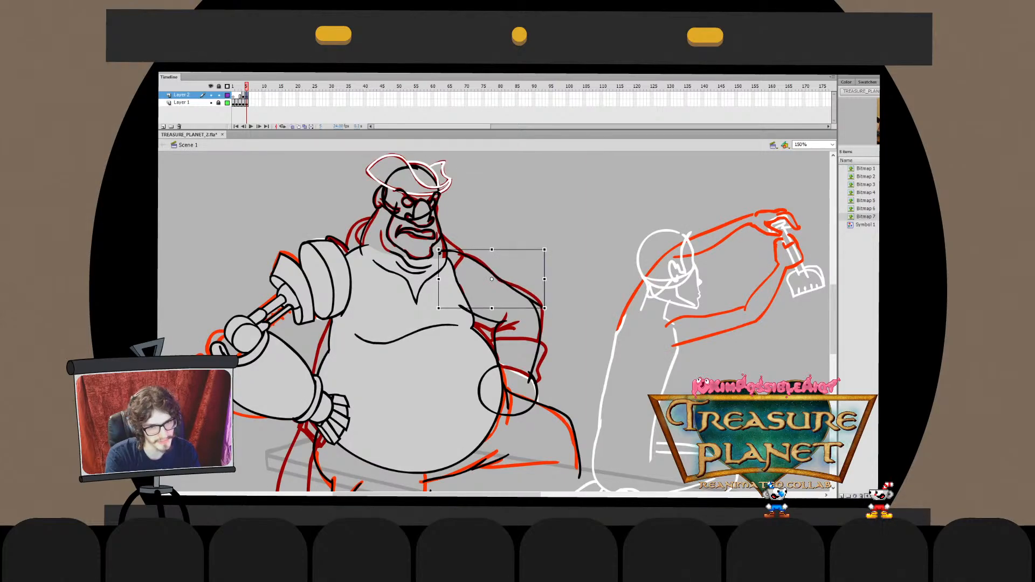
Combine the upper arm and forearm lines into one drawing object and delete the overhanging tip at the elbow
key("v")
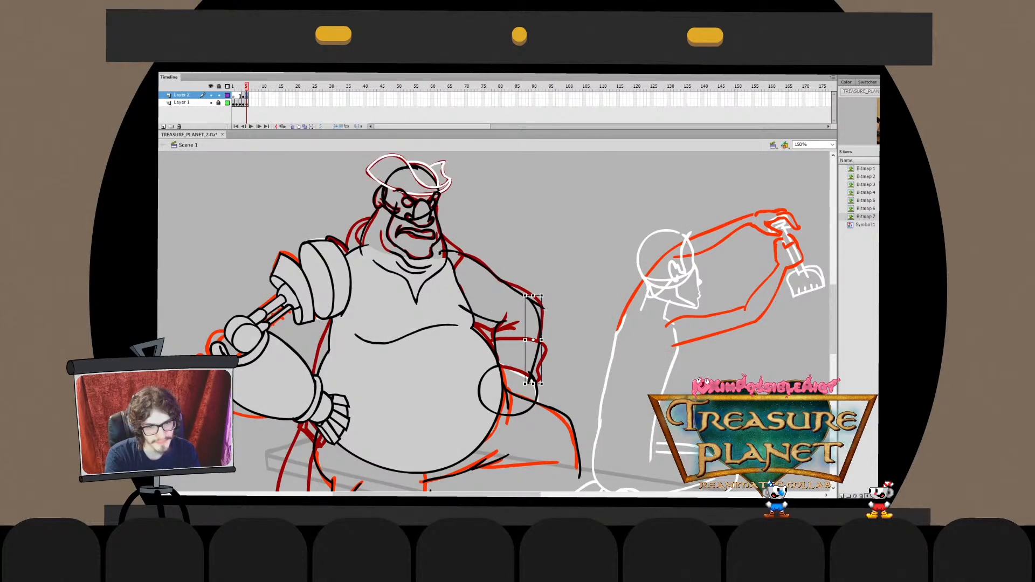
key("Delete")
key("ctrl+z")
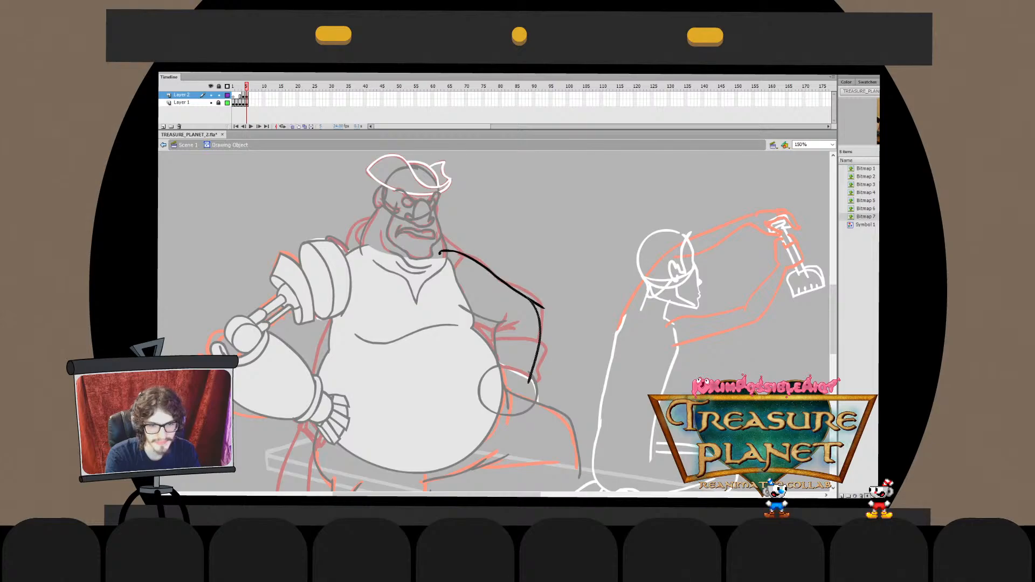
left_click(539, 305)
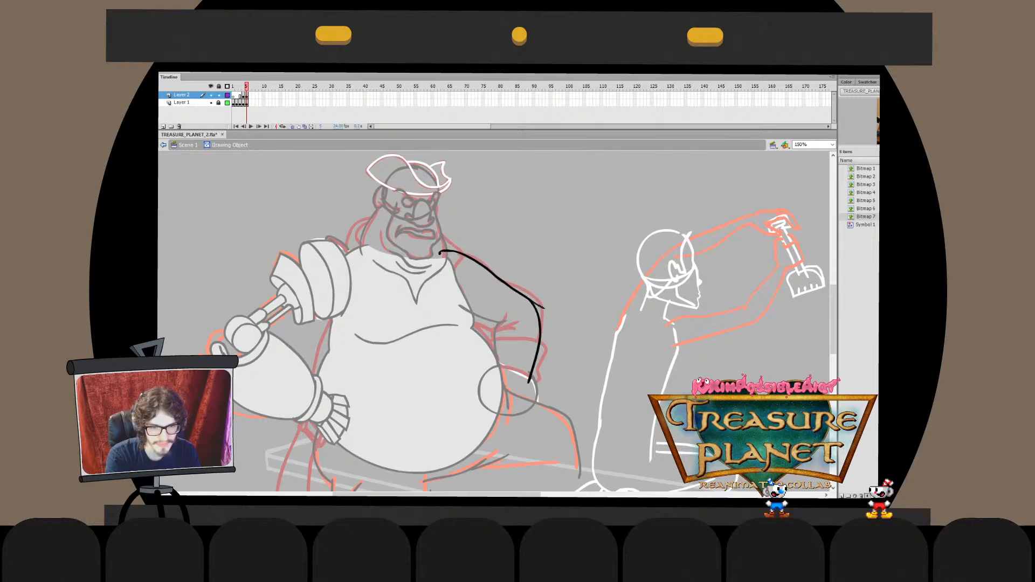
key("Delete")
key("ctrl+e")
key("Escape")
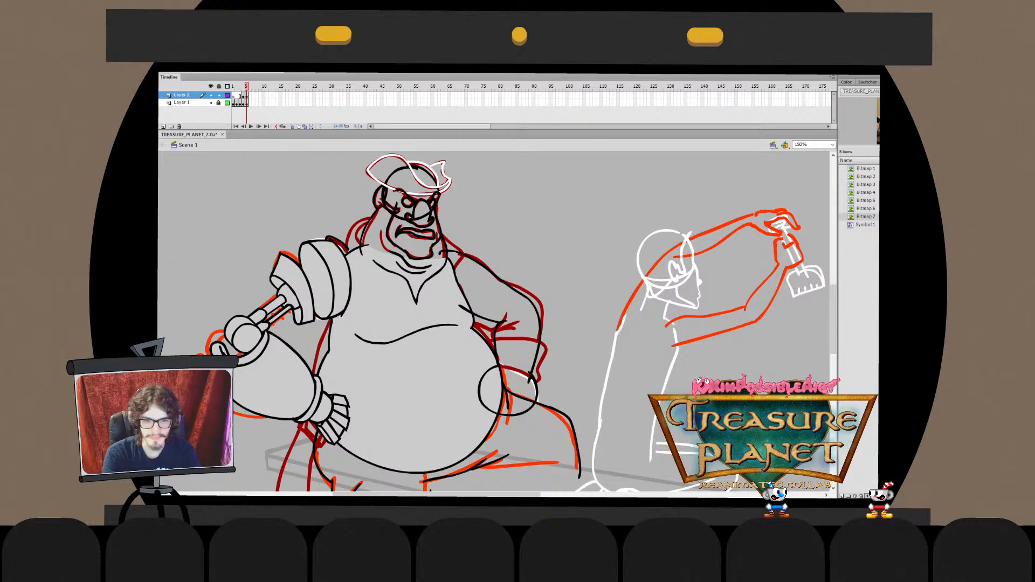
Trim the end of the inner arm lines that overlaps the torso near the armpit
left_click(495, 329)
key("q")
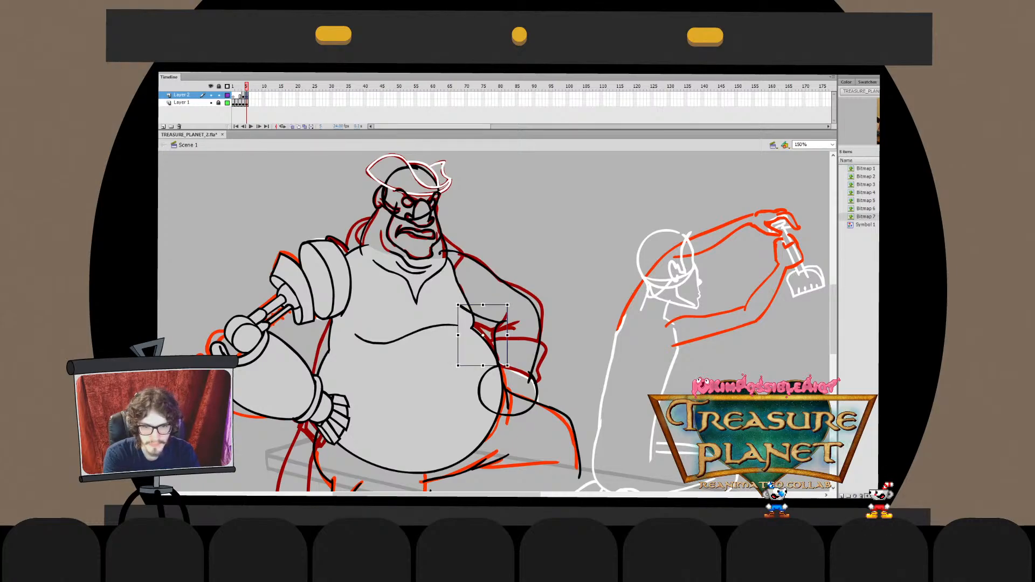
key("Escape")
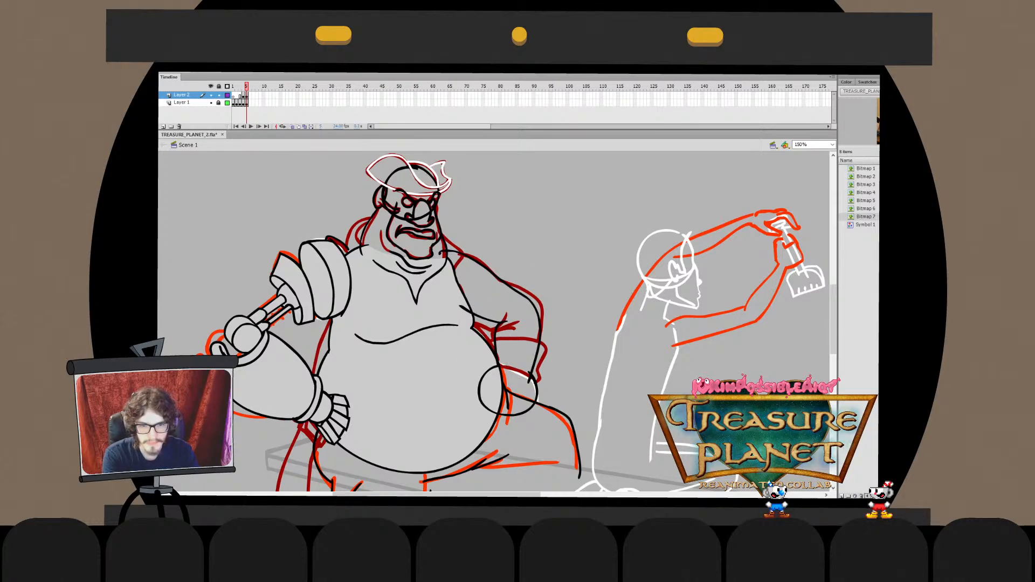
left_click_drag(543, 277, 495, 319)
key("Escape")
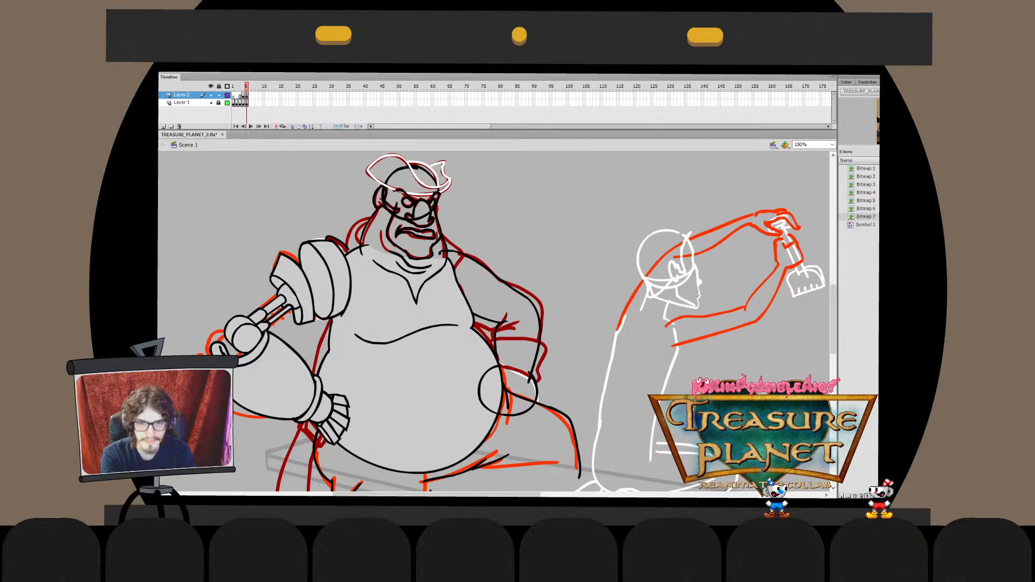
Delete the leftover stub at the shoulder end of the arm line, then leave the drawing object and deselect it
double_click(443, 250)
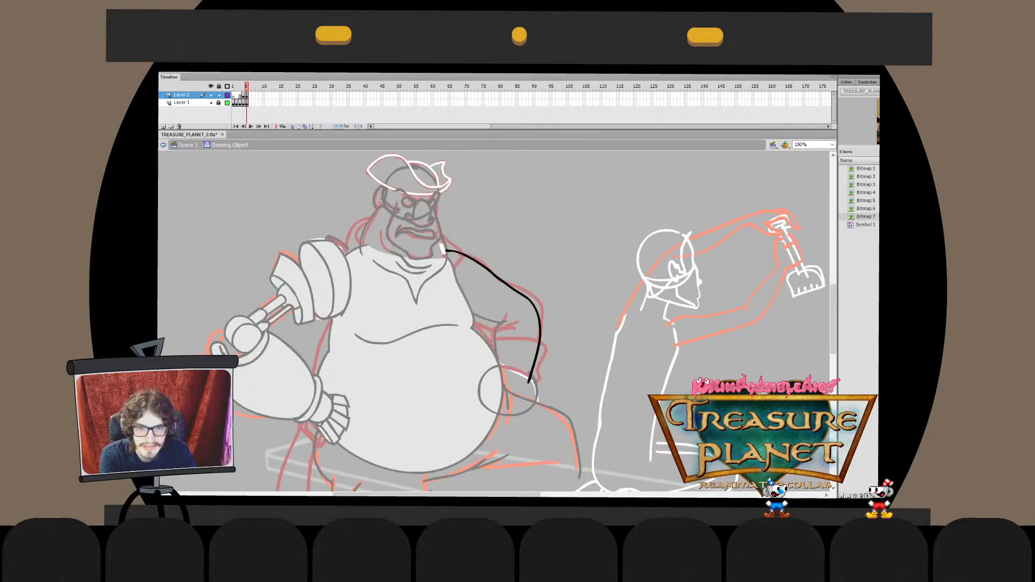
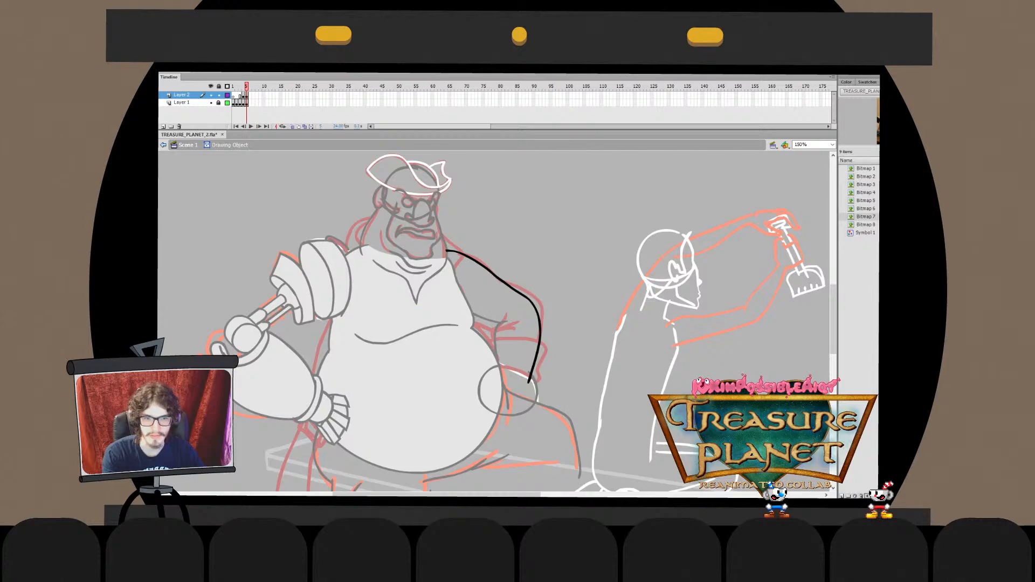
key("ctrl+minus")
key("ctrl+minus")
key("ctrl+minus")
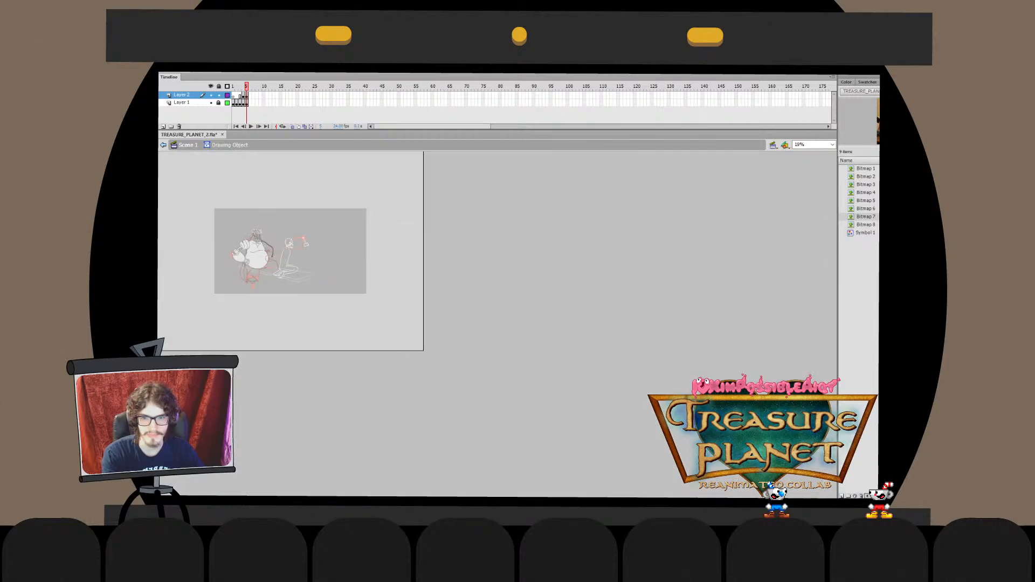
key("ctrl+e")
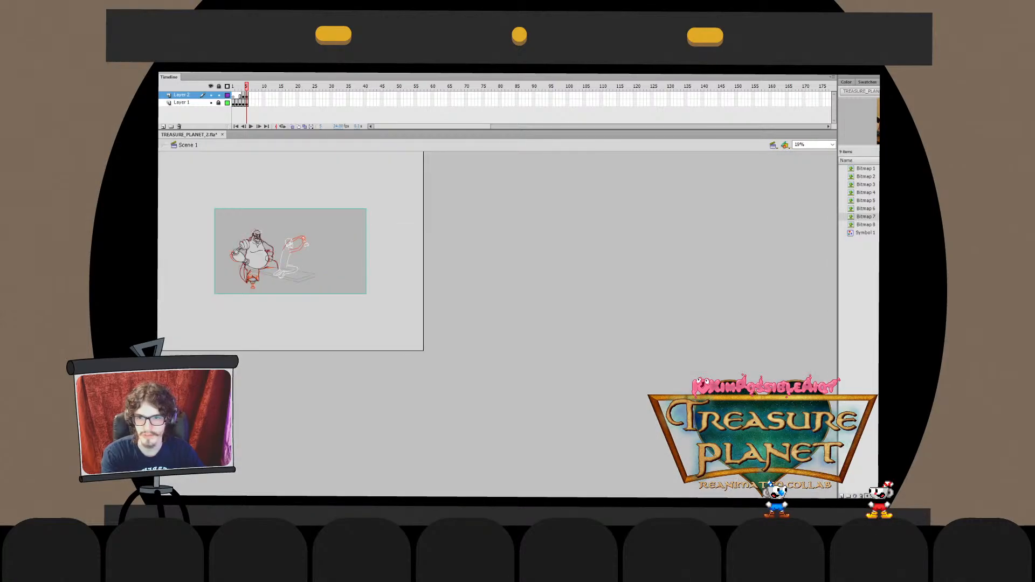
key("Escape")
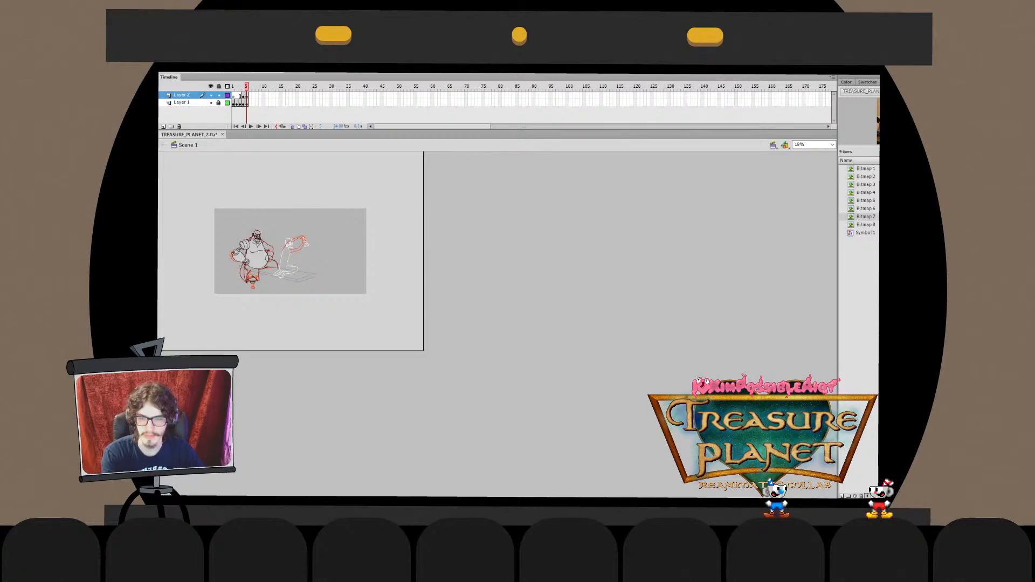
Paste the copied character reference image and move it over the stage for viewing
key("ctrl+v")
left_click_drag(497, 325, 304, 253)
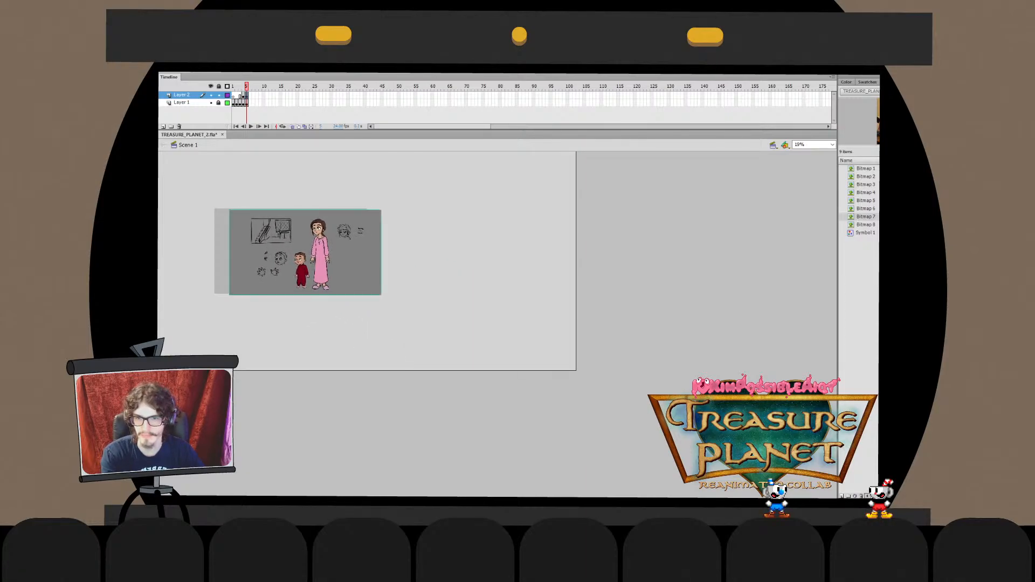
key("ctrl+1")
mouse_move(697, 371)
left_mouse_down()
mouse_move(601, 346)
mouse_move(611, 358)
left_mouse_up()
key("ctrl+2")
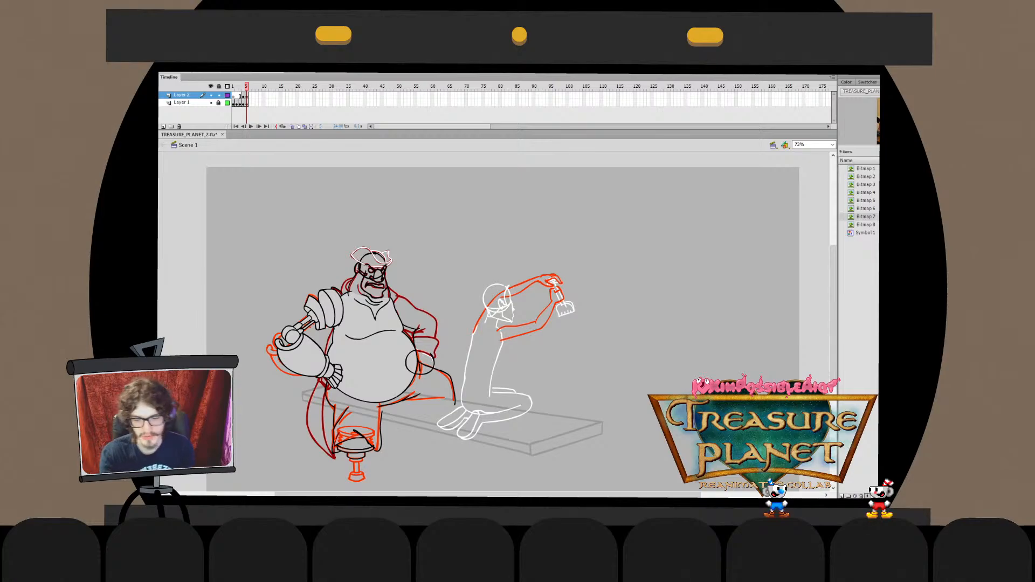
Examine the head, mechanical arm and John Silver model sheet references on the earlier frames, then return to the line art frame
key("ctrl+1")
left_click_drag(457, 325, 527, 262)
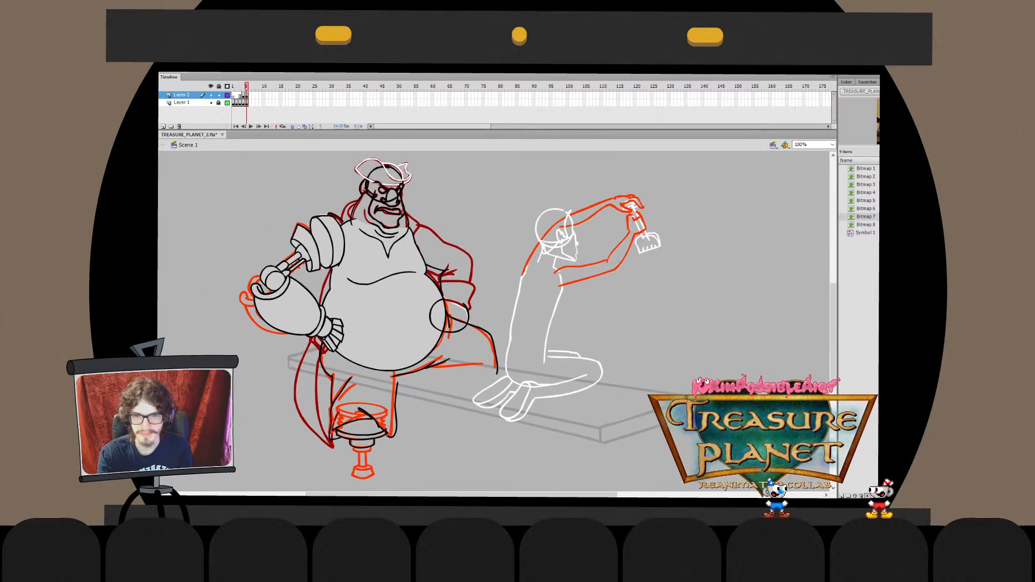
left_click(811, 144)
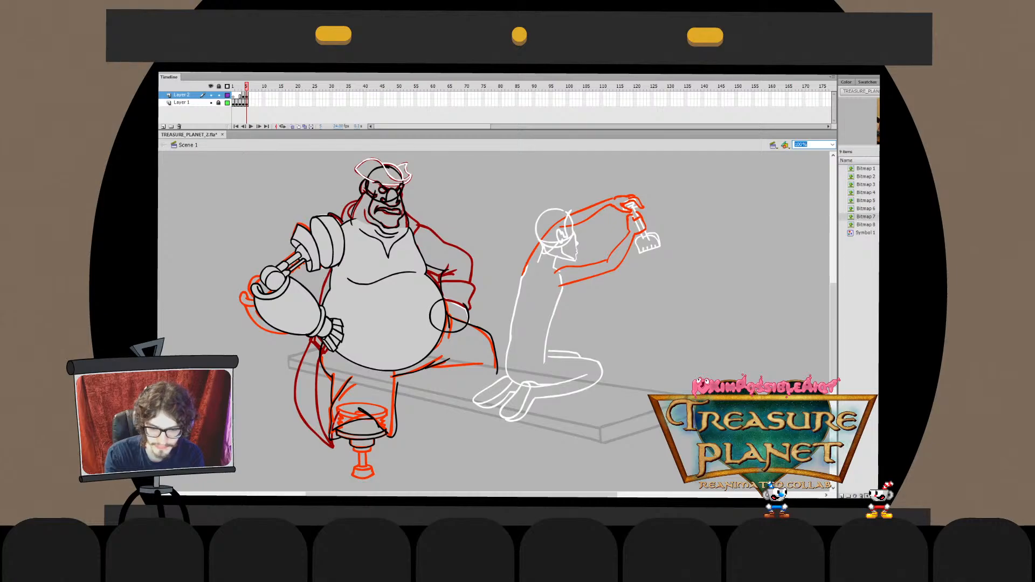
type("150")
key("Return")
left_click_drag(458, 269, 557, 381)
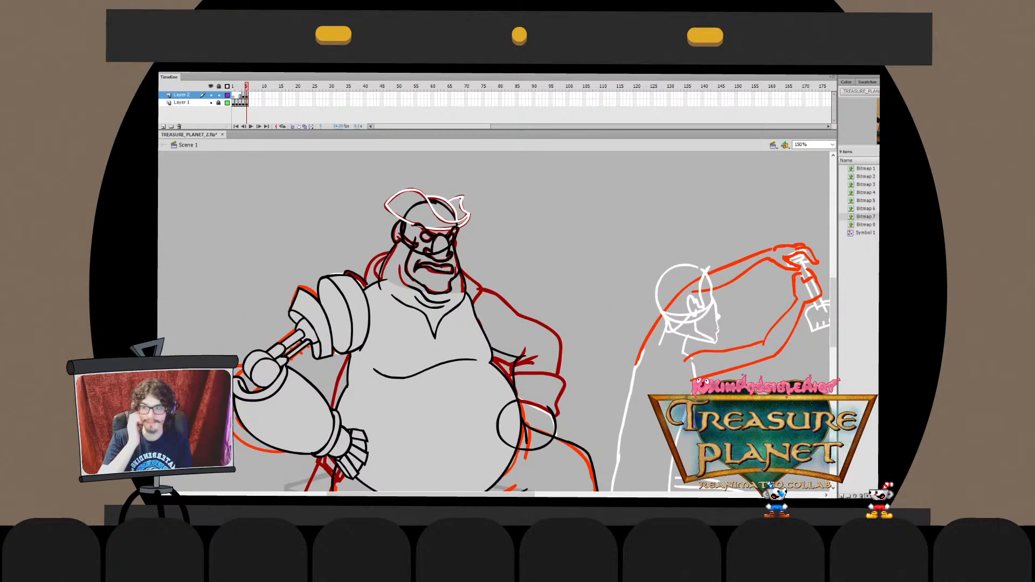
mouse_move(605, 307)
left_mouse_down()
mouse_move(569, 333)
mouse_move(603, 324)
left_mouse_up()
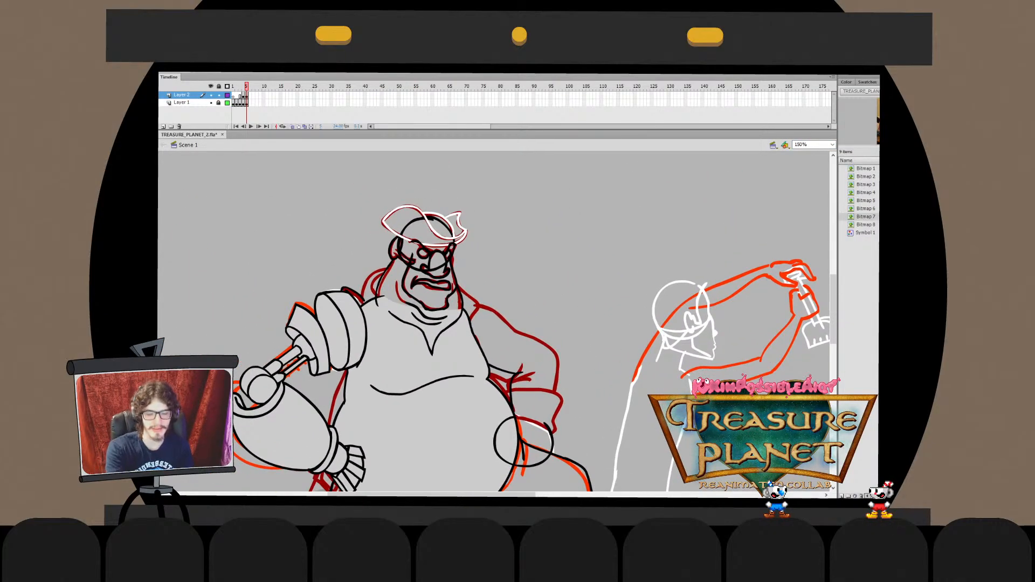
key("shift+comma")
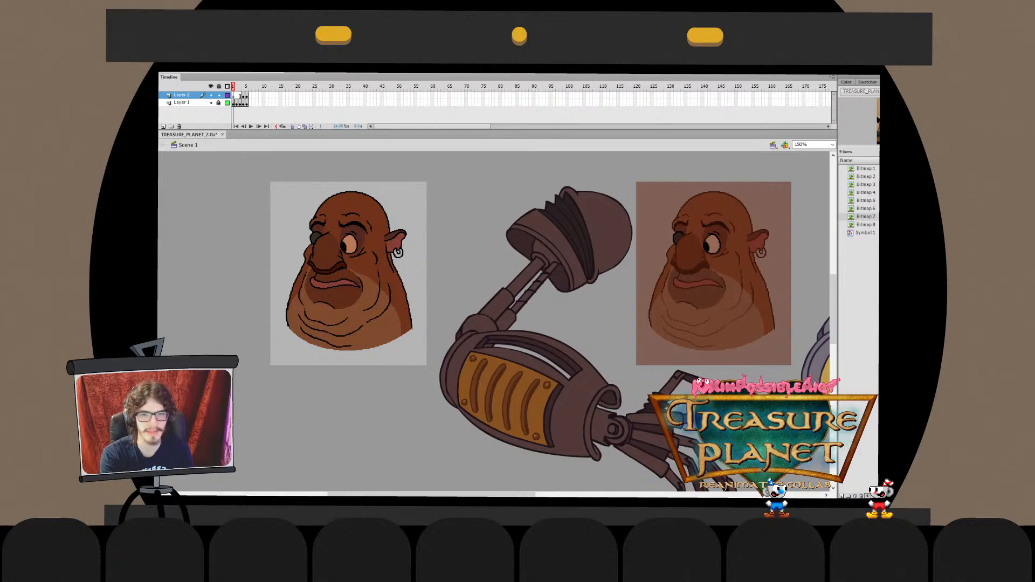
left_click_drag(780, 403, 710, 412)
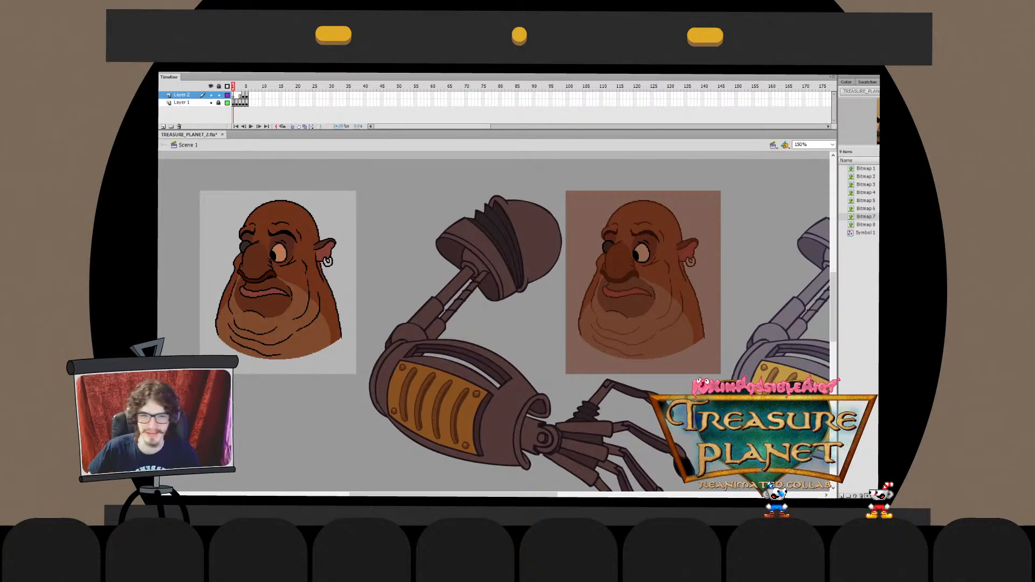
key("period")
key("period")
key("period")
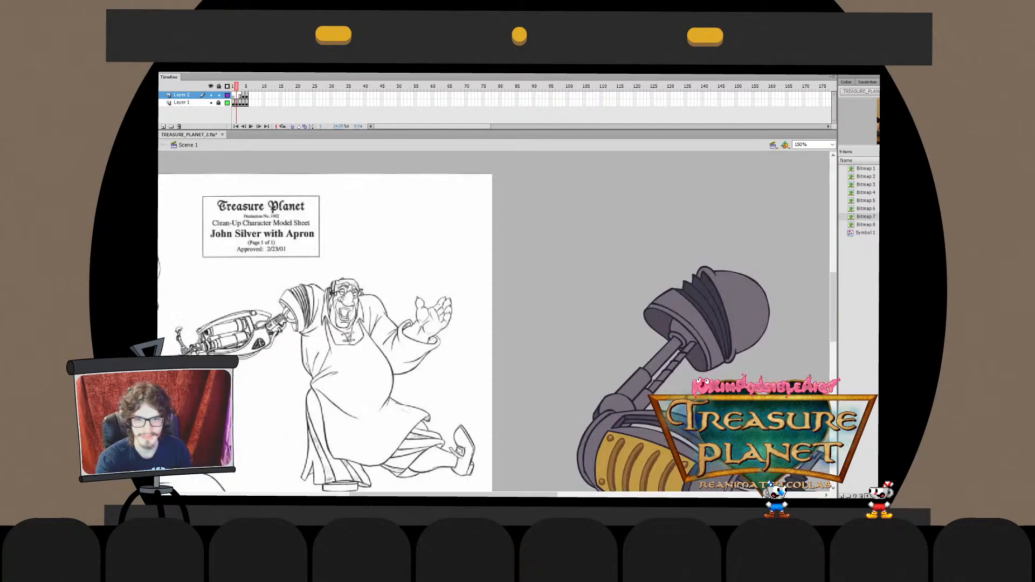
key("period")
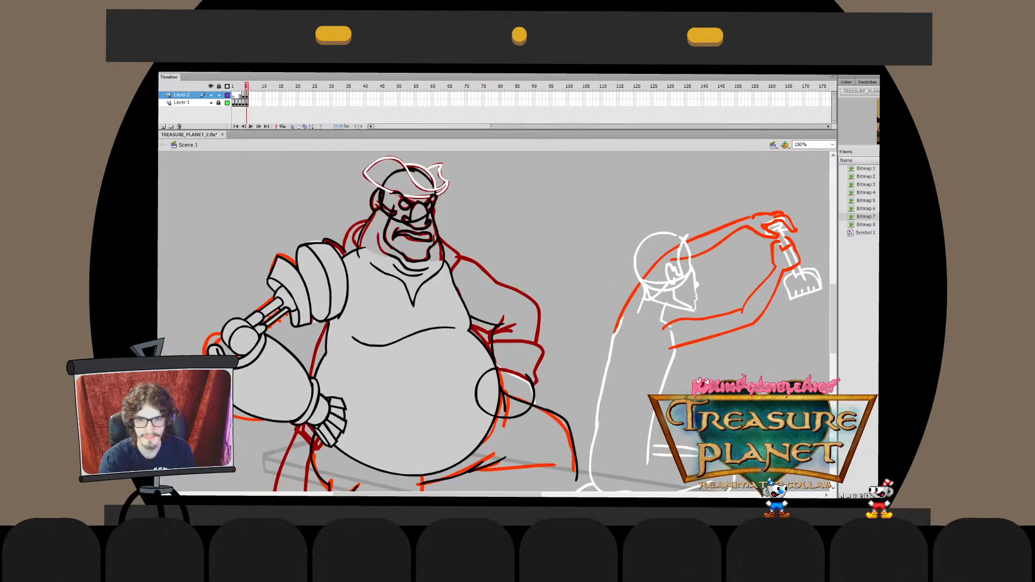
Inspect the strokes around the mechanical shoulder cap inside their drawing object, then examine the legs and peg leg at 150% zoom
left_click_drag(493, 321, 474, 343)
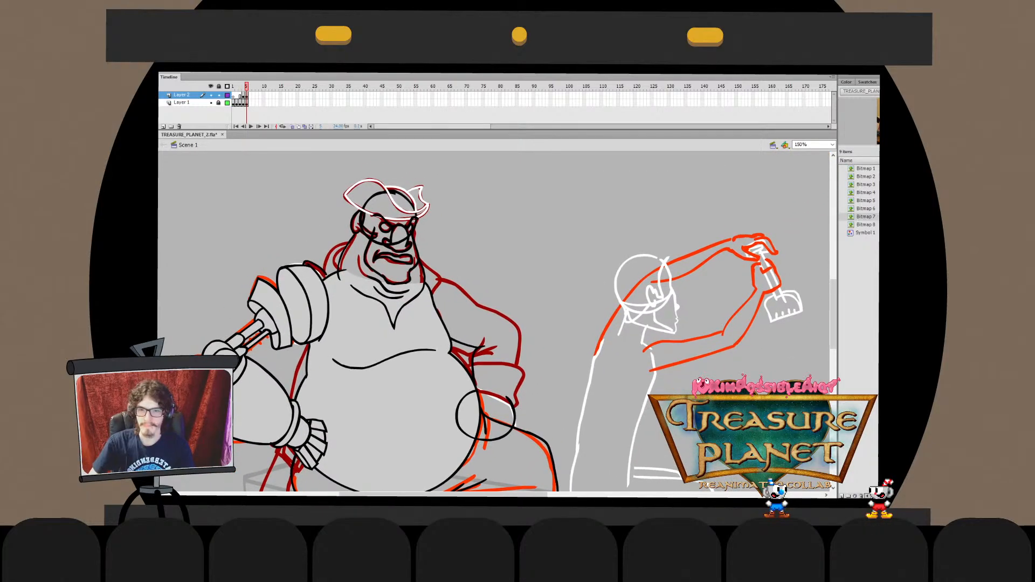
left_click_drag(474, 344, 569, 310)
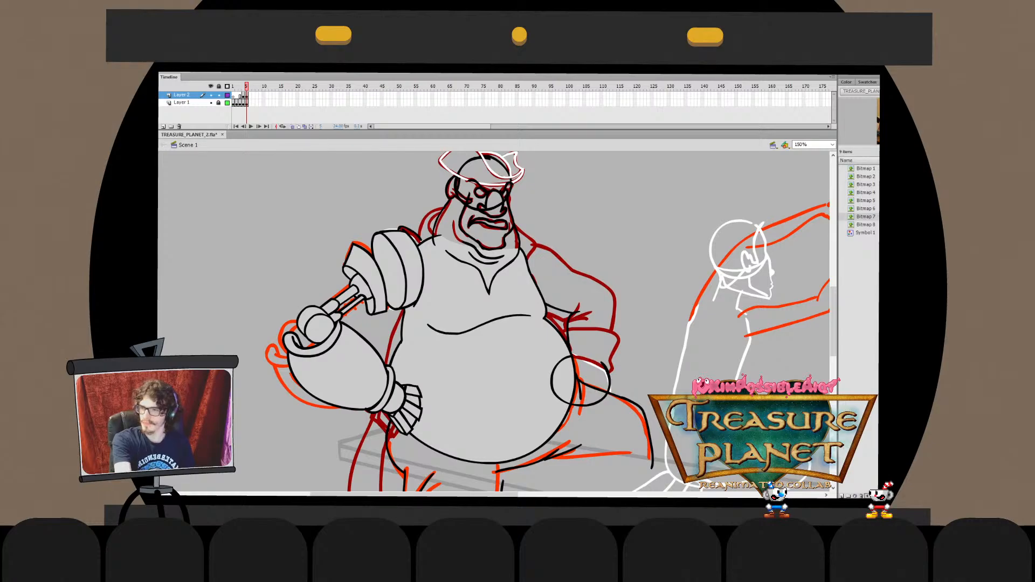
left_click_drag(570, 310, 493, 339)
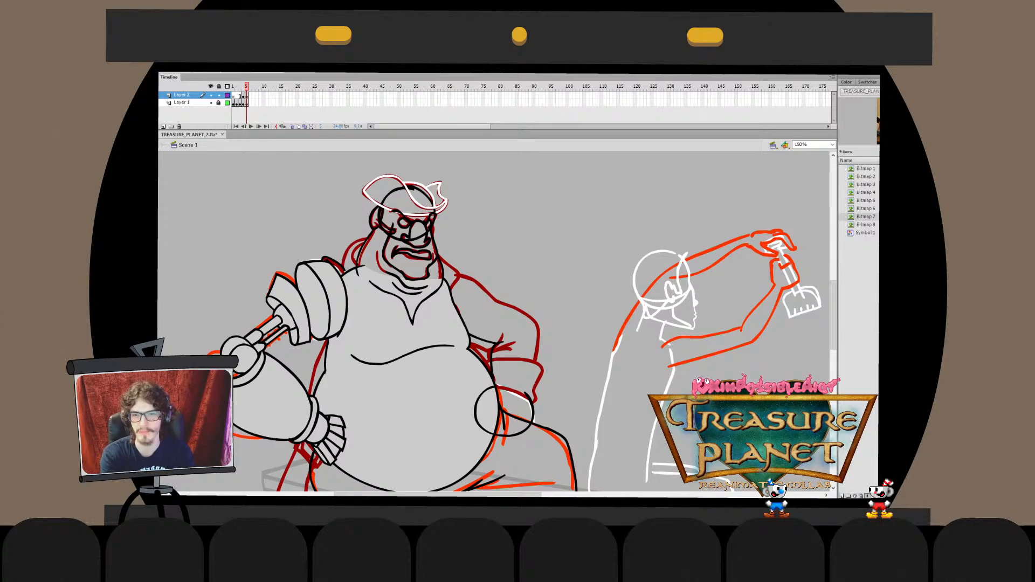
key("ctrl+=")
double_click(449, 309)
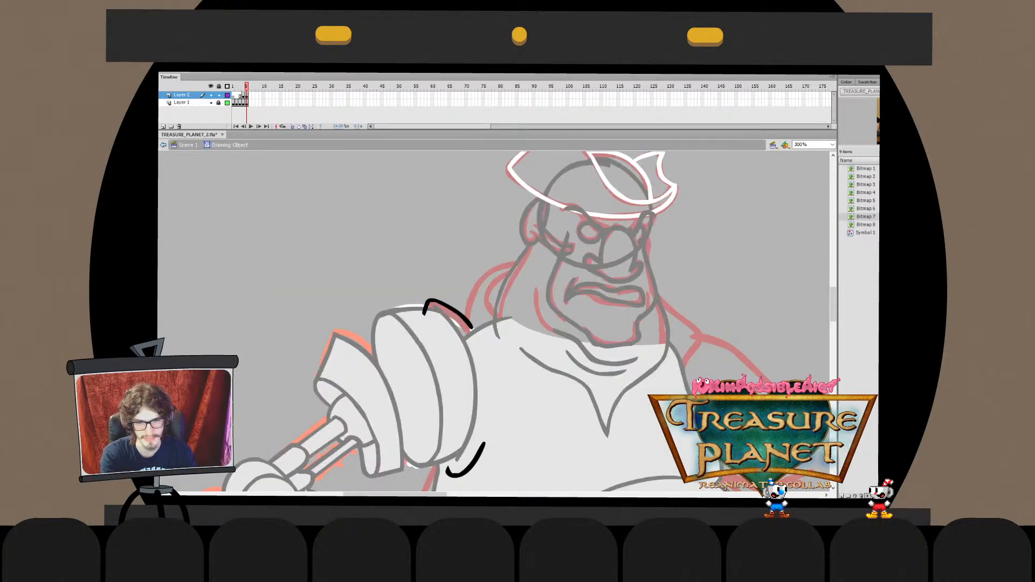
key("ctrl+minus")
key("ctrl+minus")
key("ctrl+minus")
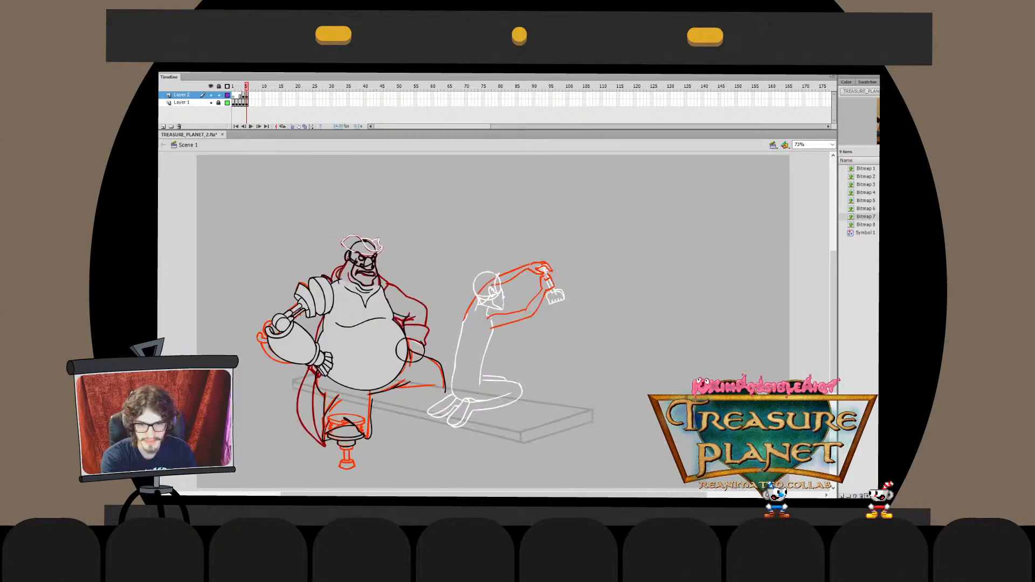
key("ctrl+1")
left_click(801, 145)
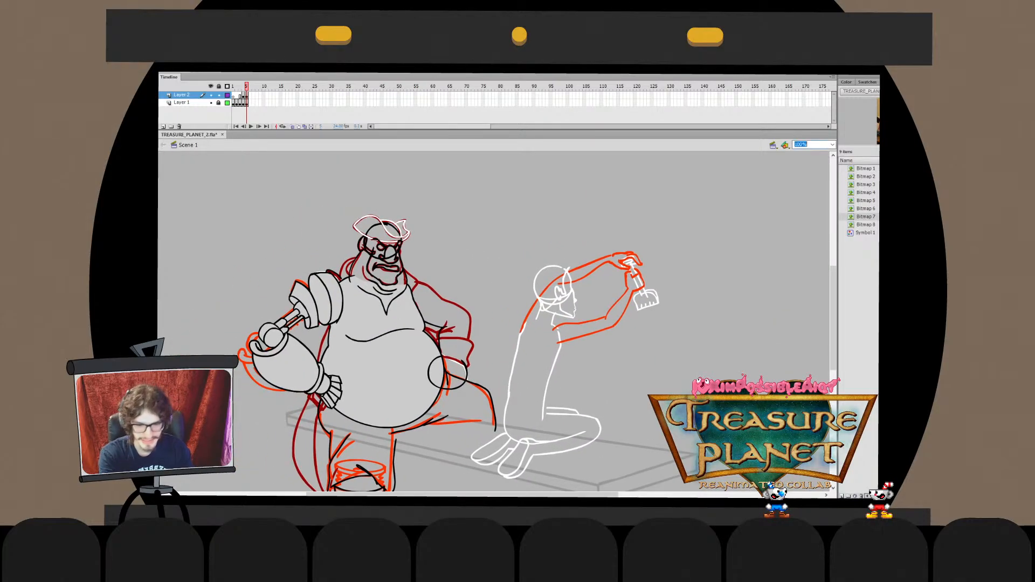
type("150")
key("Return")
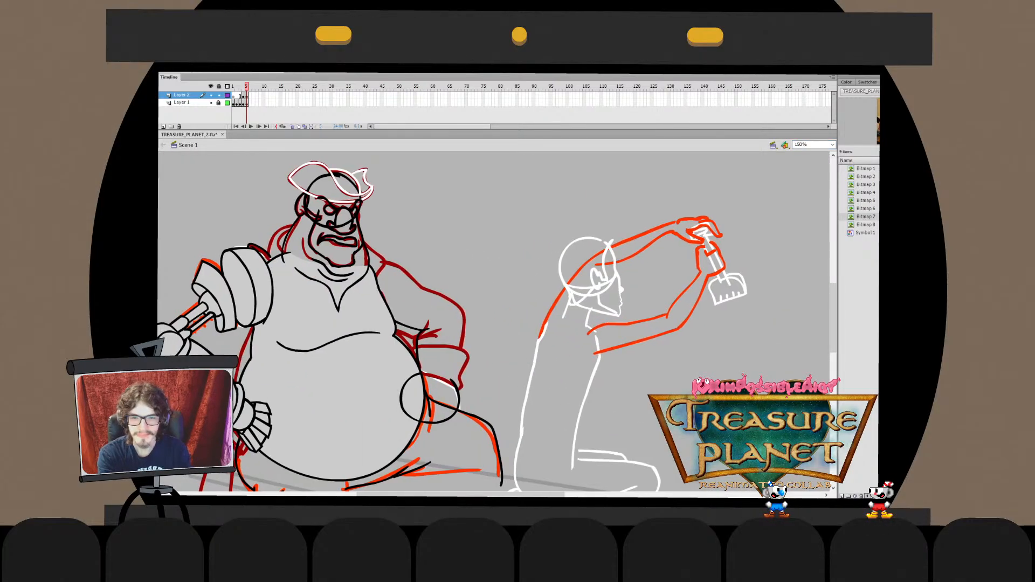
scroll(494, 323, "down", 5)
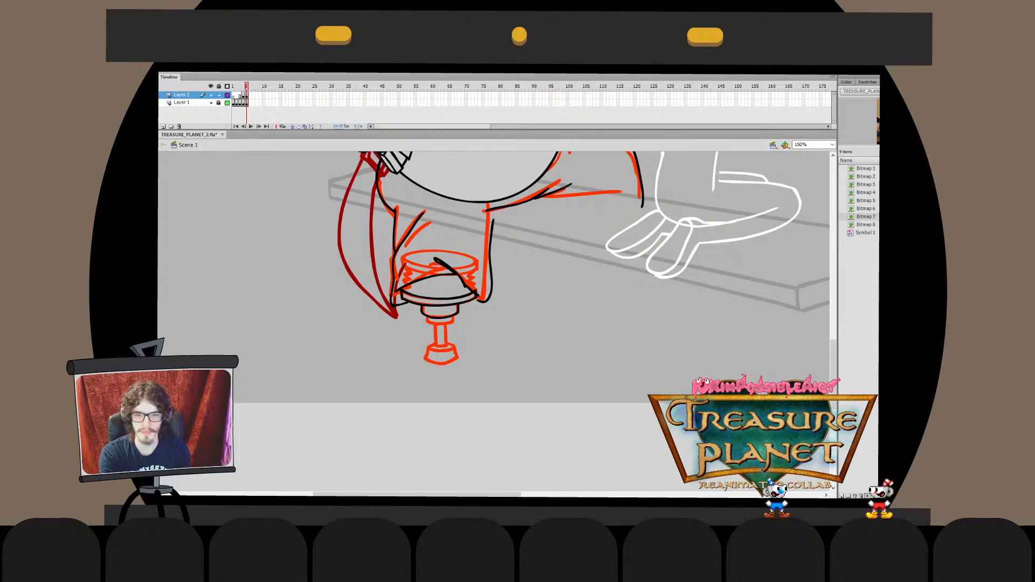
Try a small test sketch of the peg shaft and foot beside the leg, then delete it
scroll(494, 323, "up", 1)
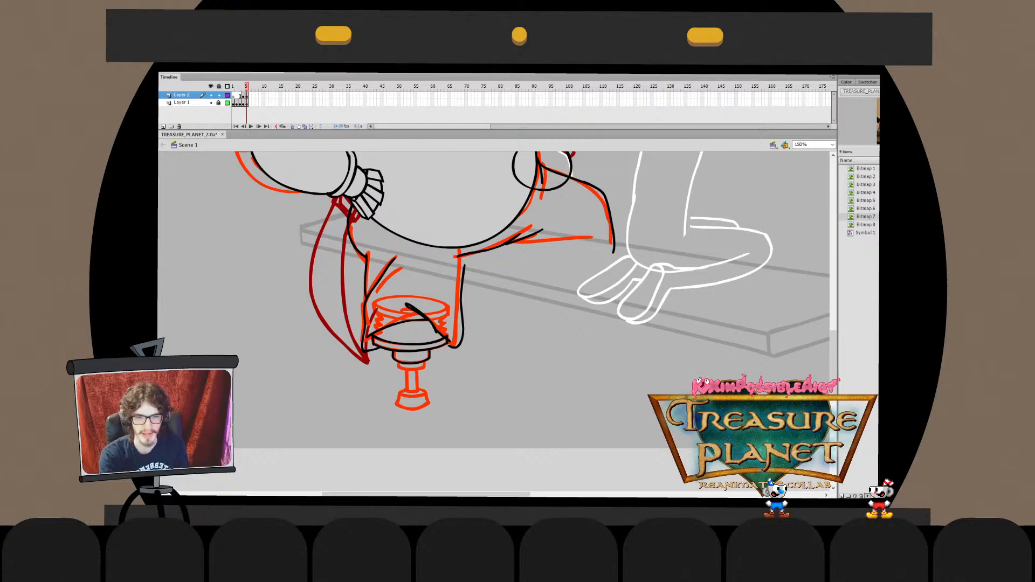
mouse_move(502, 366)
left_mouse_down()
mouse_move(499, 400)
mouse_move(479, 402)
mouse_move(507, 399)
left_mouse_up()
key("ctrl+z")
key("ctrl+z")
key("ctrl+z")
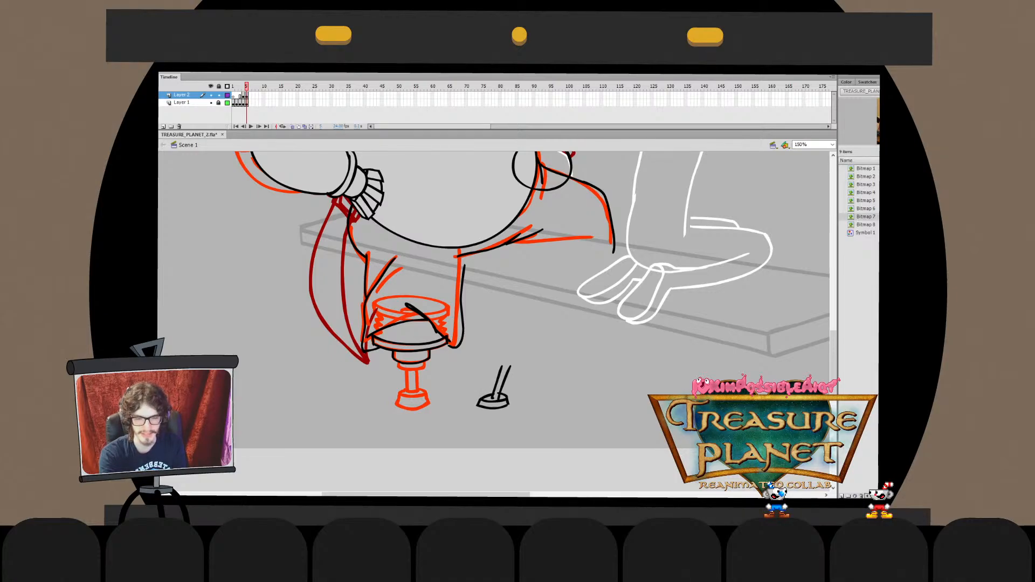
key("ctrl+a")
key("Delete")
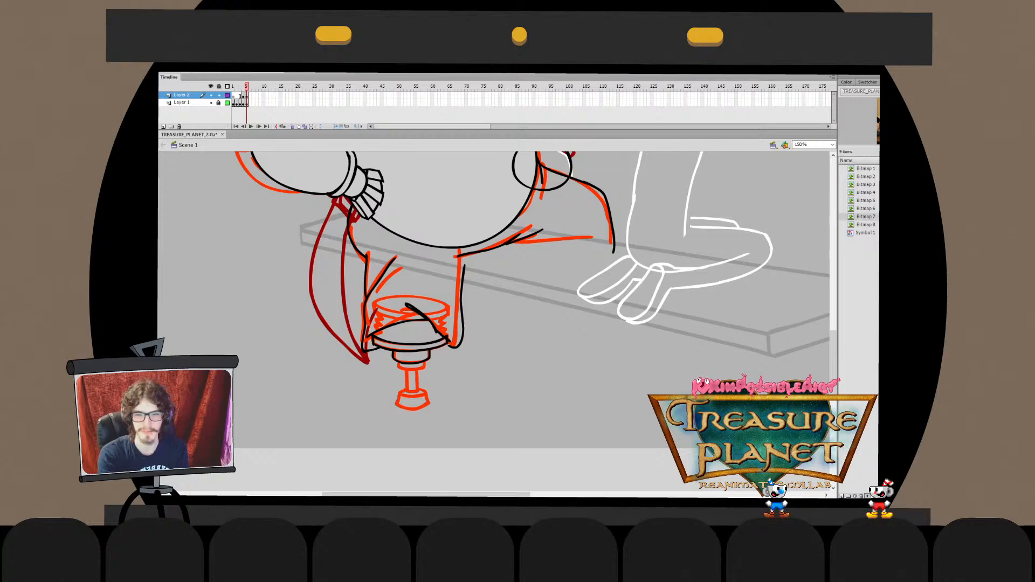
Draw the small lower collar beneath the peg leg's upper ring and check its segments inside the drawing object
left_click_drag(493, 300, 505, 273)
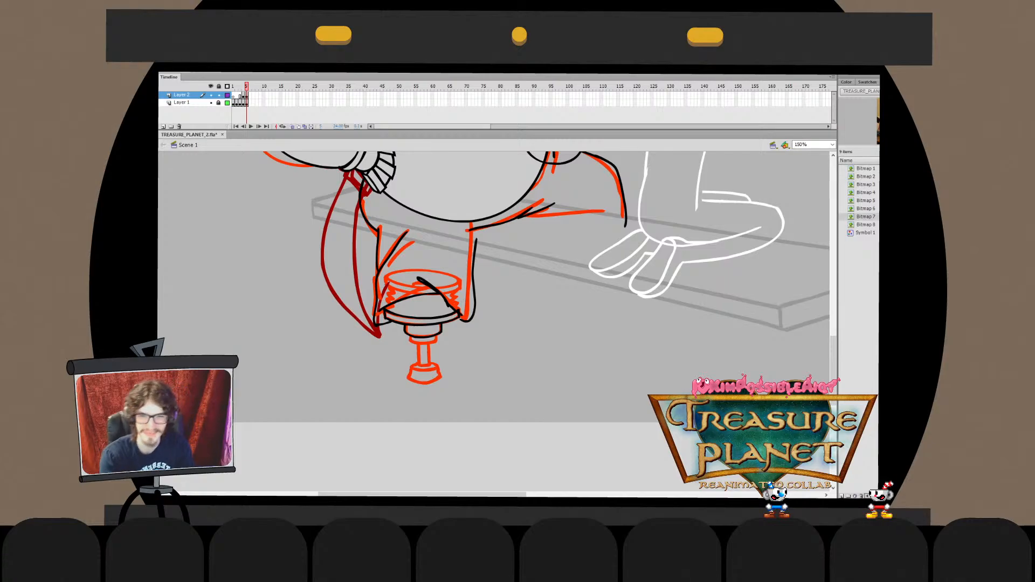
mouse_move(410, 337)
left_mouse_down()
mouse_move(436, 338)
mouse_move(424, 344)
left_mouse_up()
key("ctrl+z")
key("q")
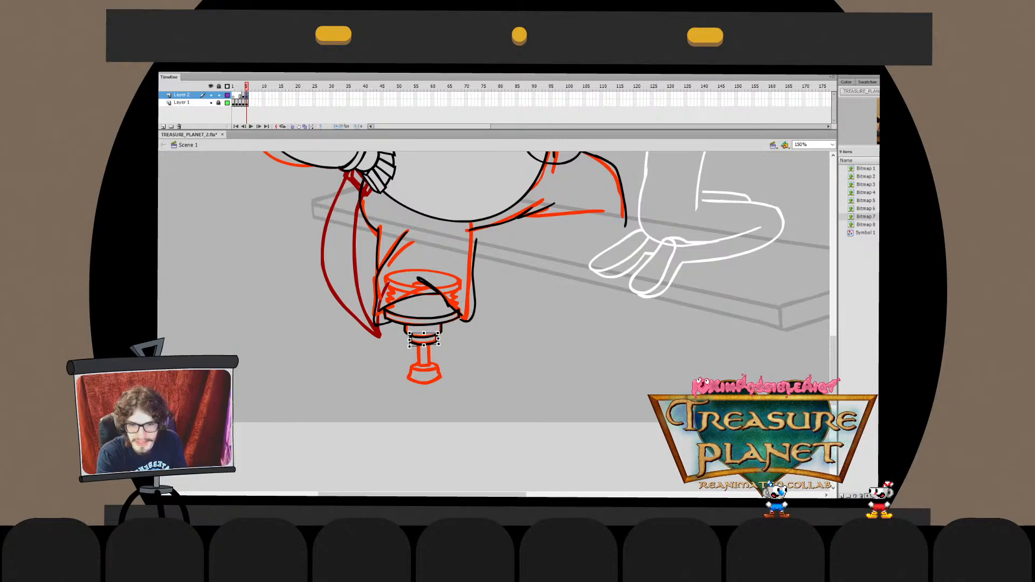
key("ctrl+shift+a")
double_click(418, 338)
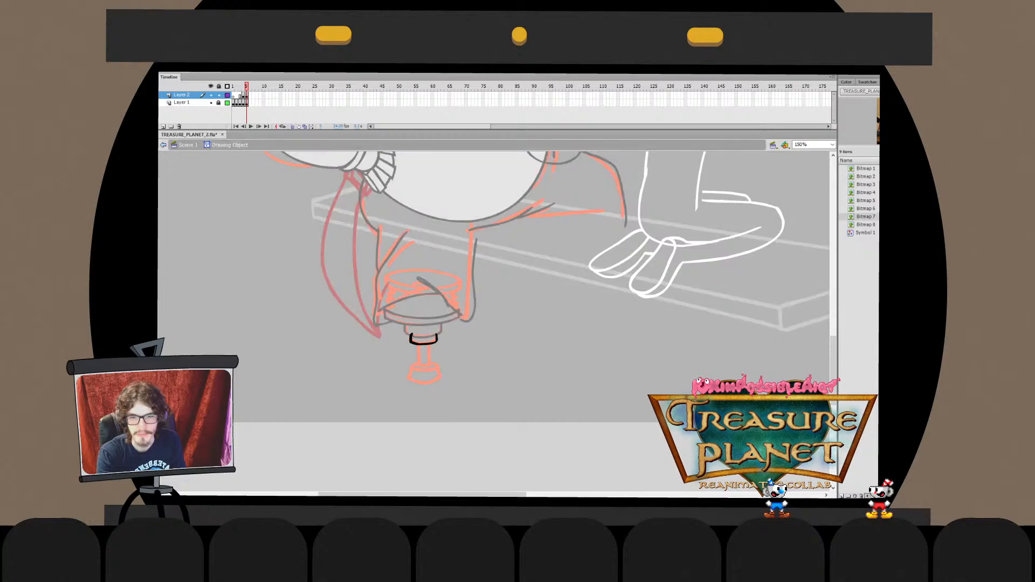
left_click(412, 339)
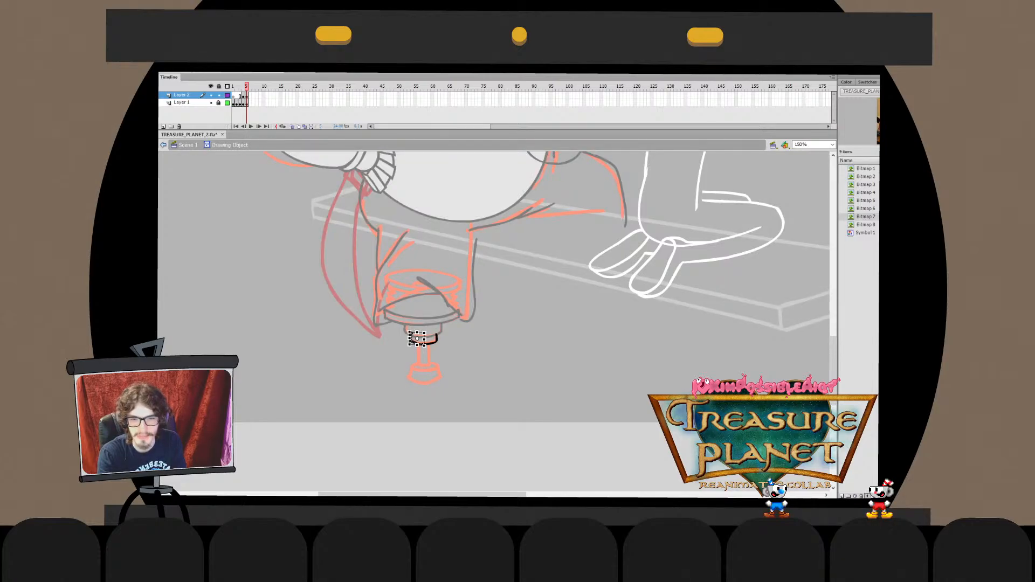
left_click(433, 338)
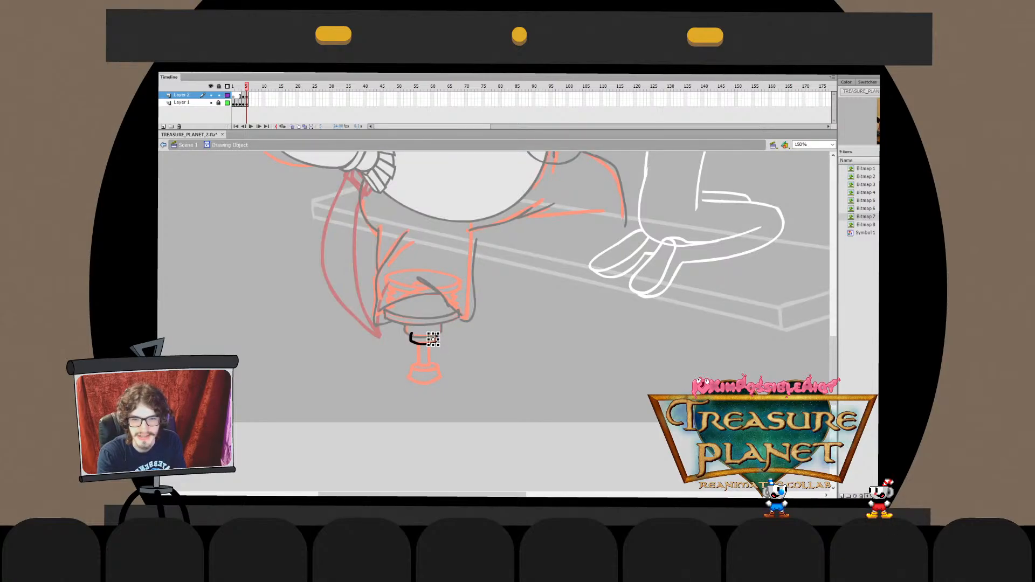
key("ctrl+e")
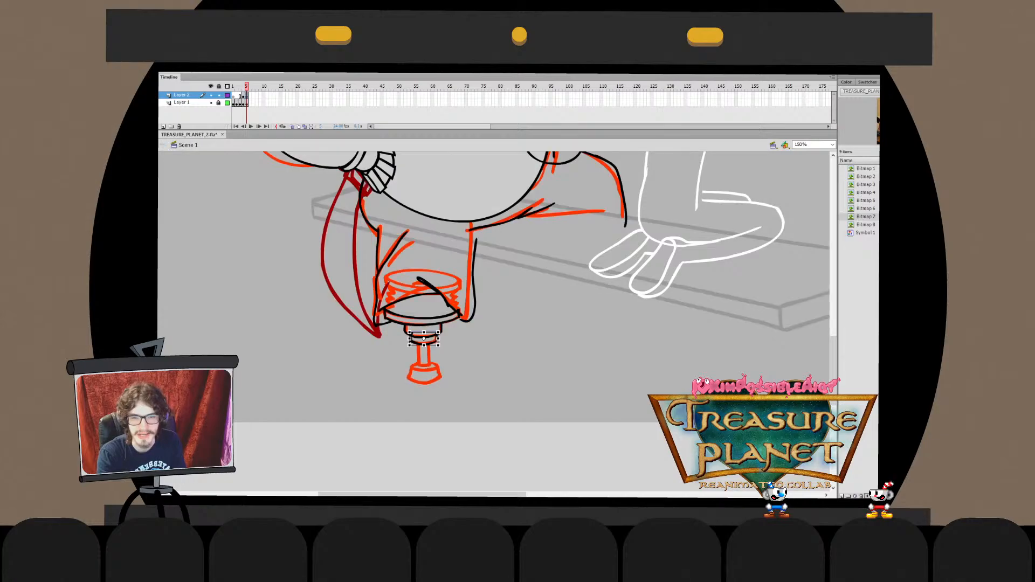
key("Escape")
Draw the two long side lines of the peg shaft from the lower collar down through the sketched foot
left_click_drag(420, 371, 419, 333)
key("ctrl+z")
key("ctrl+z")
mouse_move(421, 385)
left_mouse_down()
mouse_move(420, 332)
mouse_move(430, 393)
left_mouse_up()
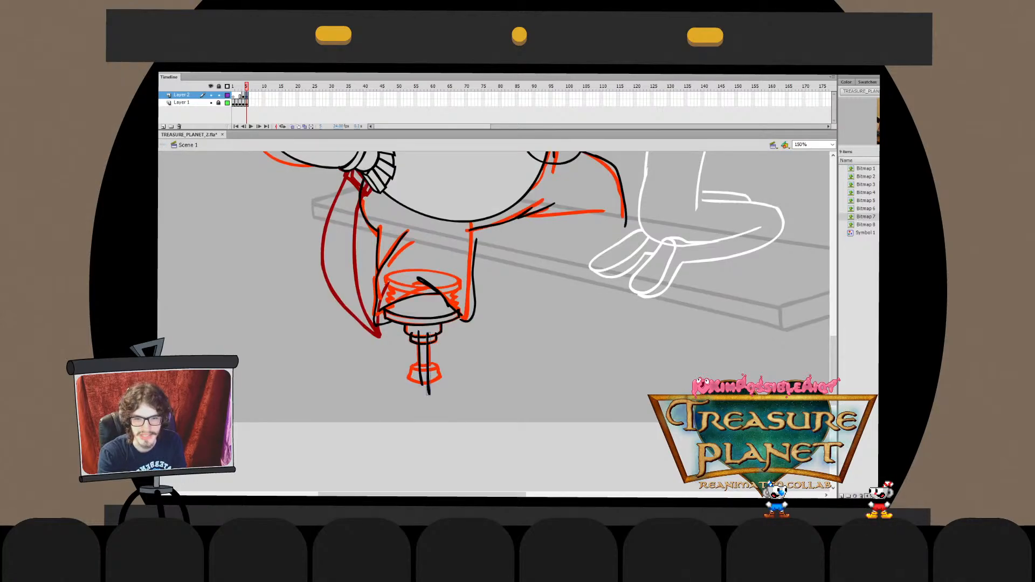
key("ctrl+z")
left_click_drag(428, 333, 432, 395)
key("ctrl+z")
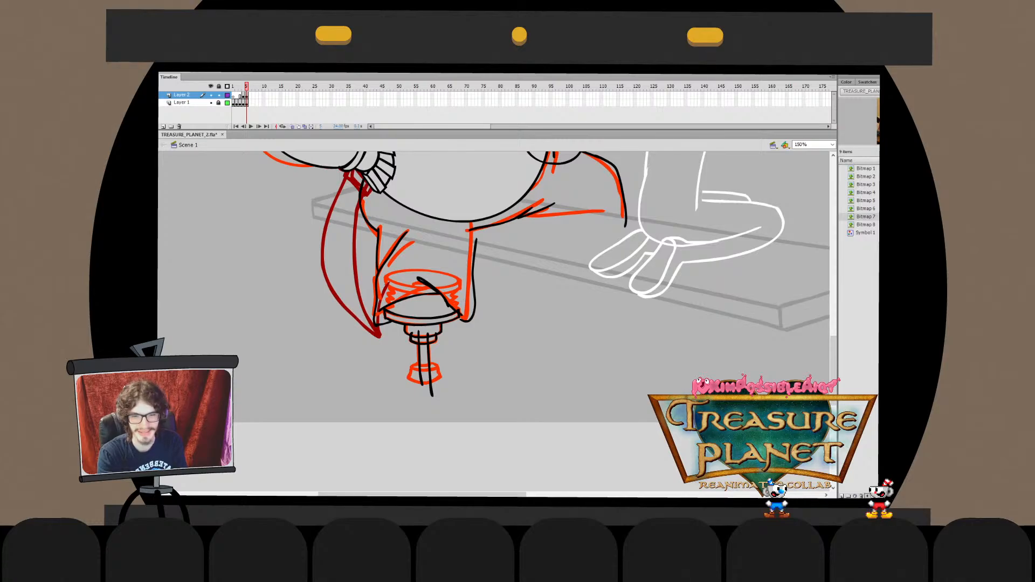
Trim the shaft lines where they overlap the lower collar inside the drawing object, then return to the scene
double_click(423, 338)
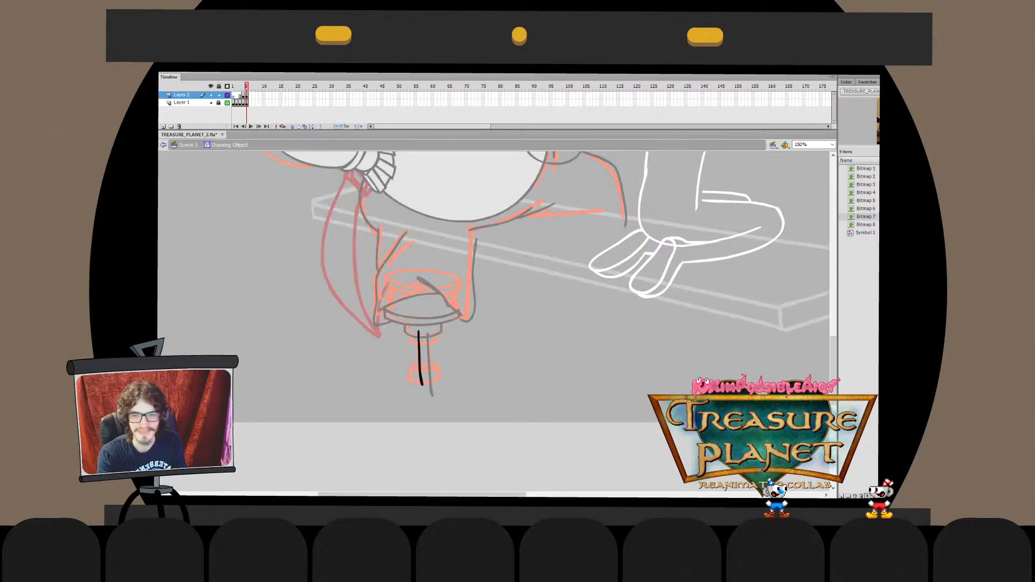
left_click(419, 336)
key("Delete")
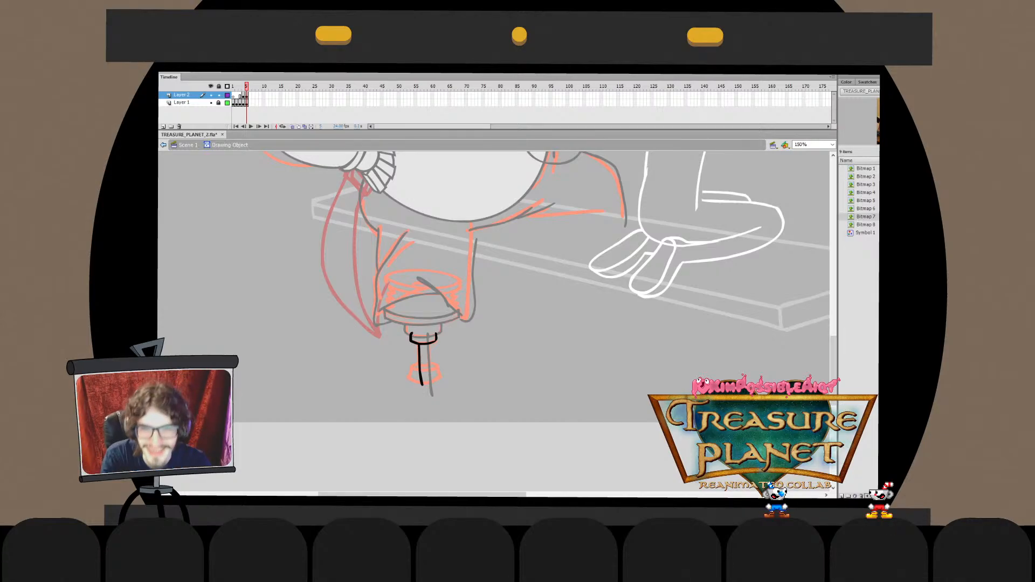
left_click_drag(428, 337, 431, 396)
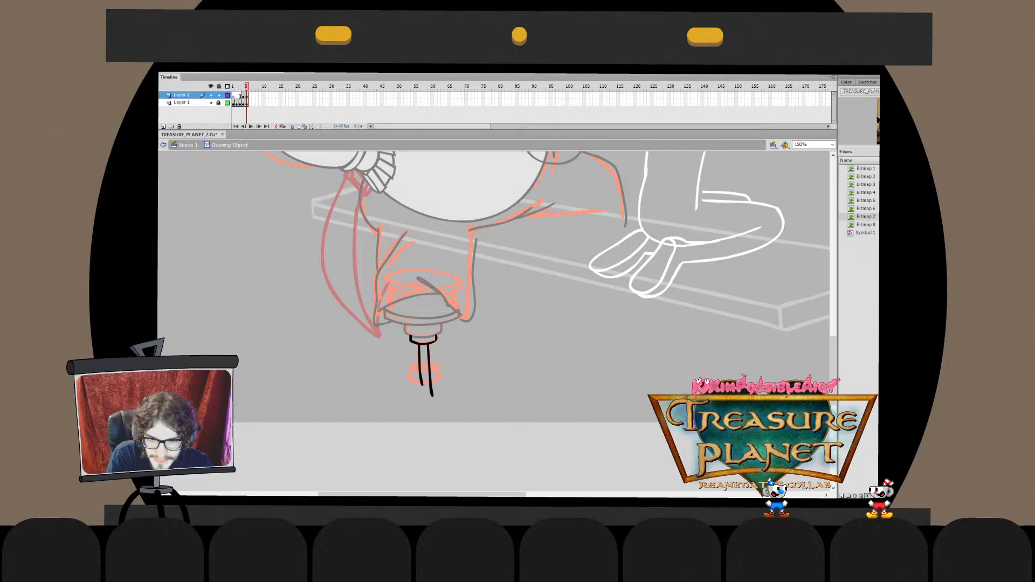
key("ctrl+e")
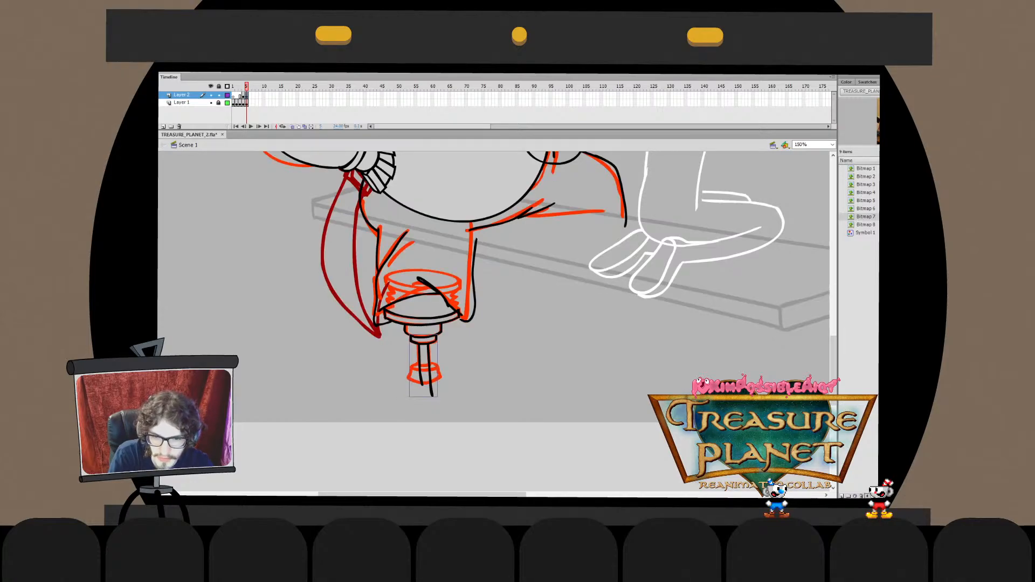
Draw a short curve across the shaft's lower end and delete the line ends extending past it
left_click_drag(413, 362, 435, 362)
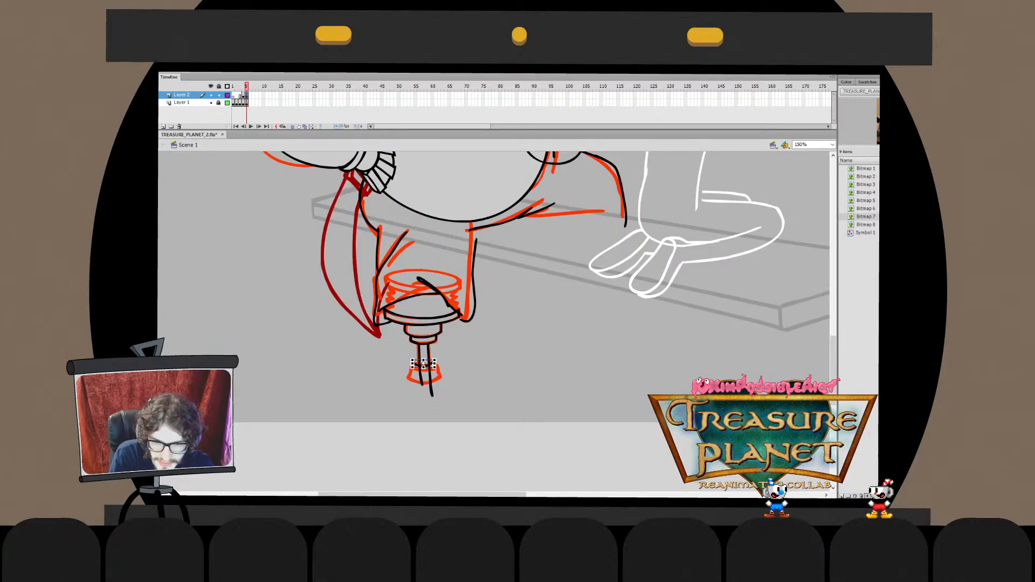
double_click(426, 364)
mouse_move(417, 374)
left_mouse_down()
mouse_move(434, 367)
mouse_move(434, 460)
left_mouse_up()
key("ctrl+z")
left_click(431, 385)
key("Delete")
key("ctrl+z")
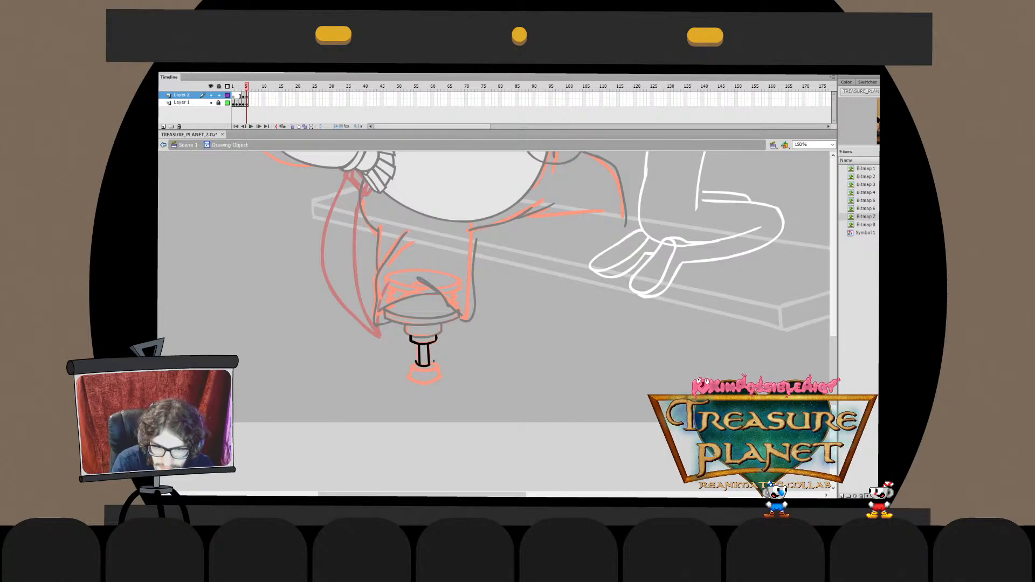
left_click_drag(419, 370, 418, 451)
key("ctrl+z")
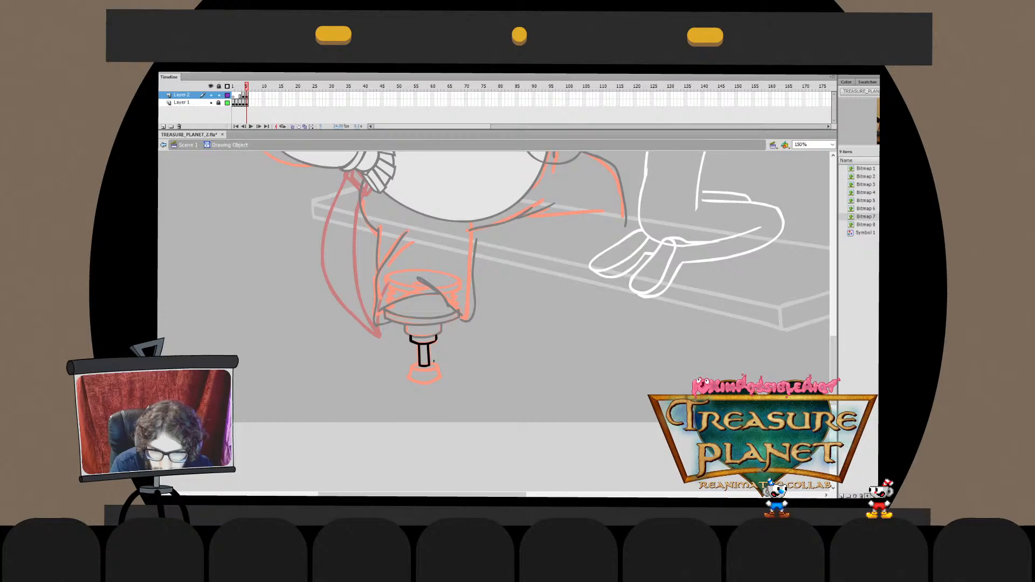
double_click(433, 361)
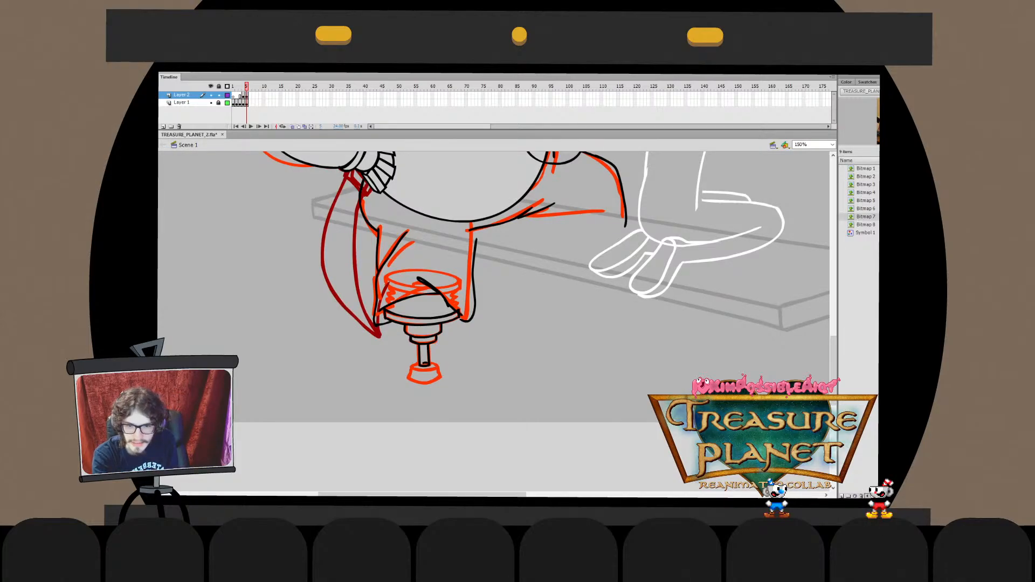
Draw a small oval at the lower end of the shaft as the foot's rim, and select it with Free Transform
key("ctrl+z")
mouse_move(410, 367)
left_mouse_down()
mouse_move(436, 368)
mouse_move(425, 365)
left_mouse_up()
key("ctrl+z")
key("ctrl+z")
key("q")
key("b")
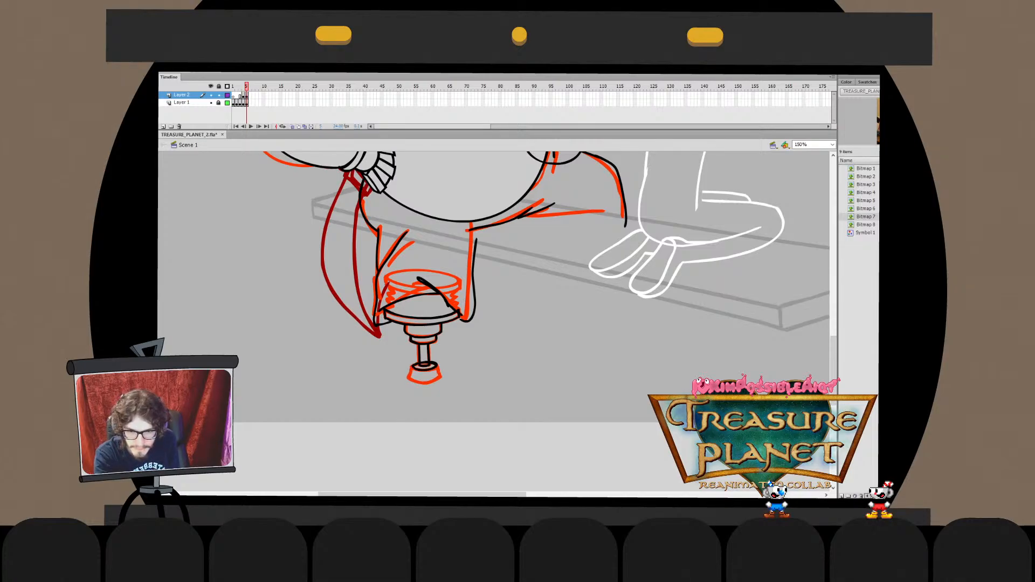
key("q")
key("b")
key("q")
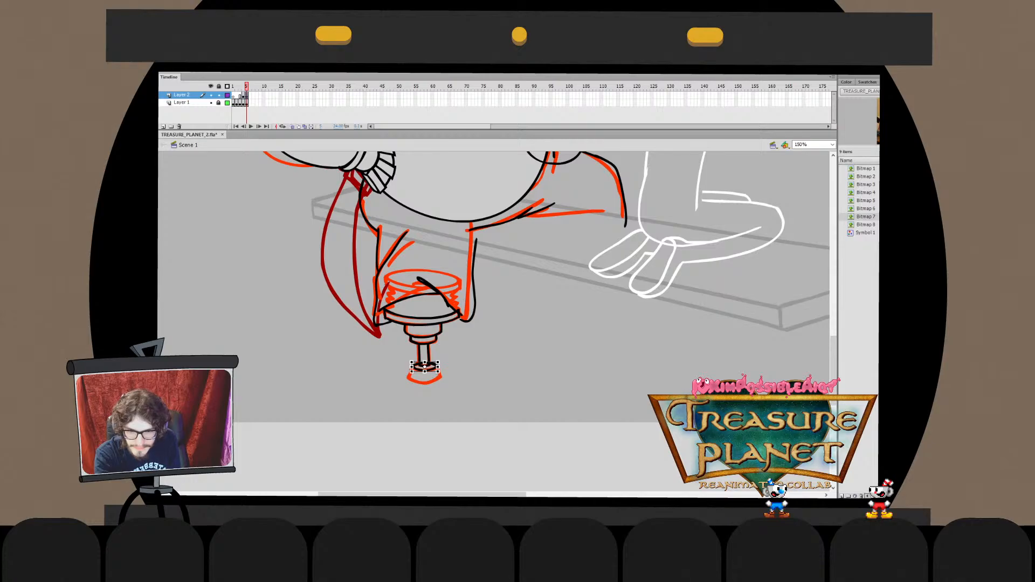
left_click(429, 353)
key("b")
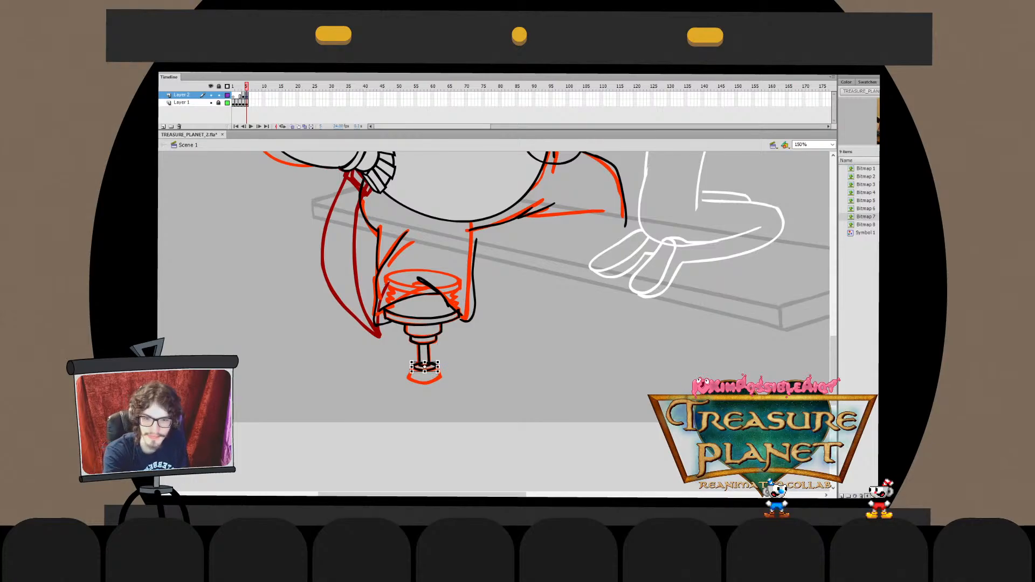
Clean up the line inside the foot's oval rim within the drawing object, then return to the scene
key("v")
double_click(423, 365)
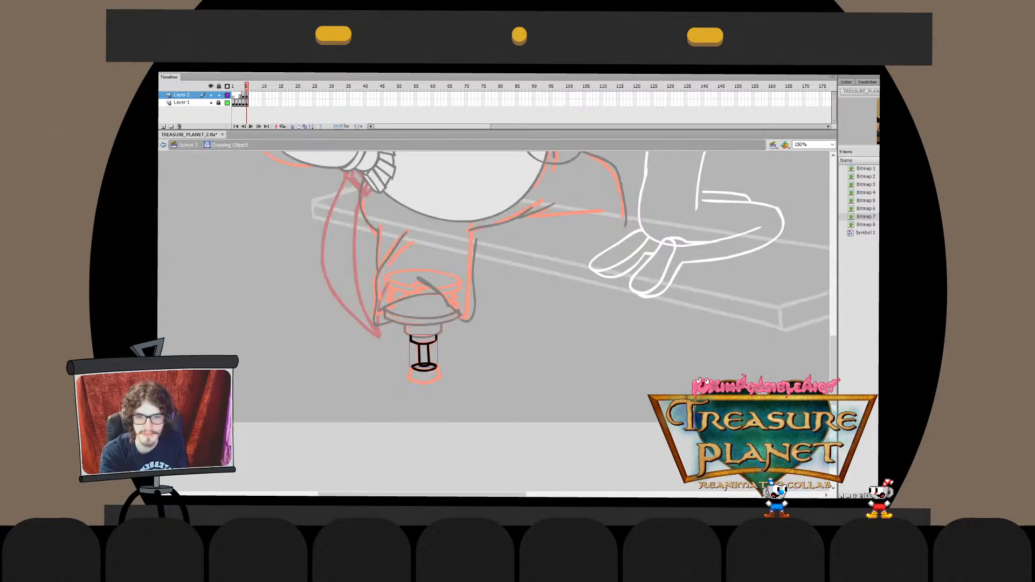
left_click(424, 364)
key("ctrl+e")
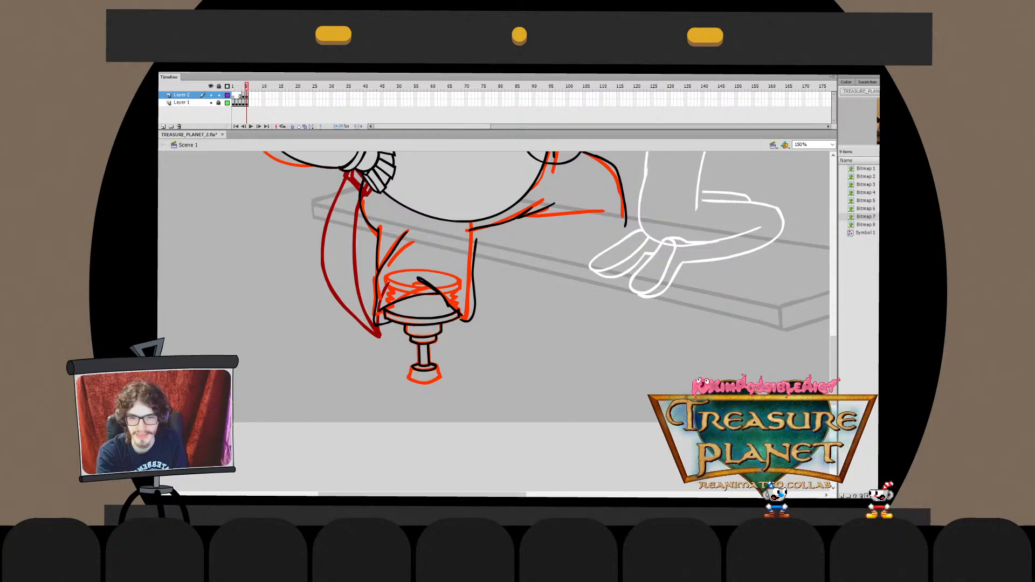
Draw the flared sides and curved base of the peg foot below the oval rim, redoing strokes as needed
left_click_drag(415, 367, 431, 384)
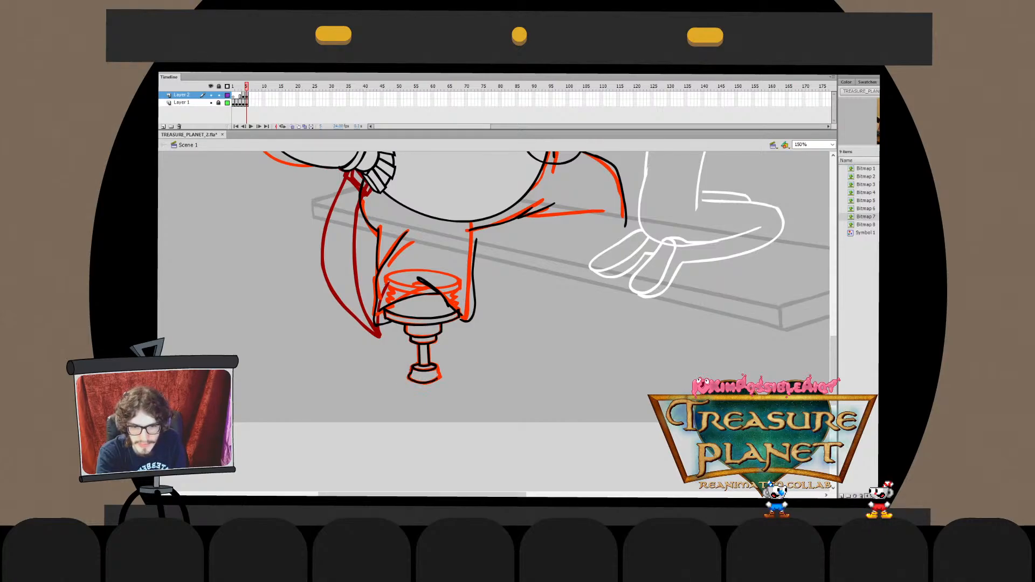
key("ctrl+z")
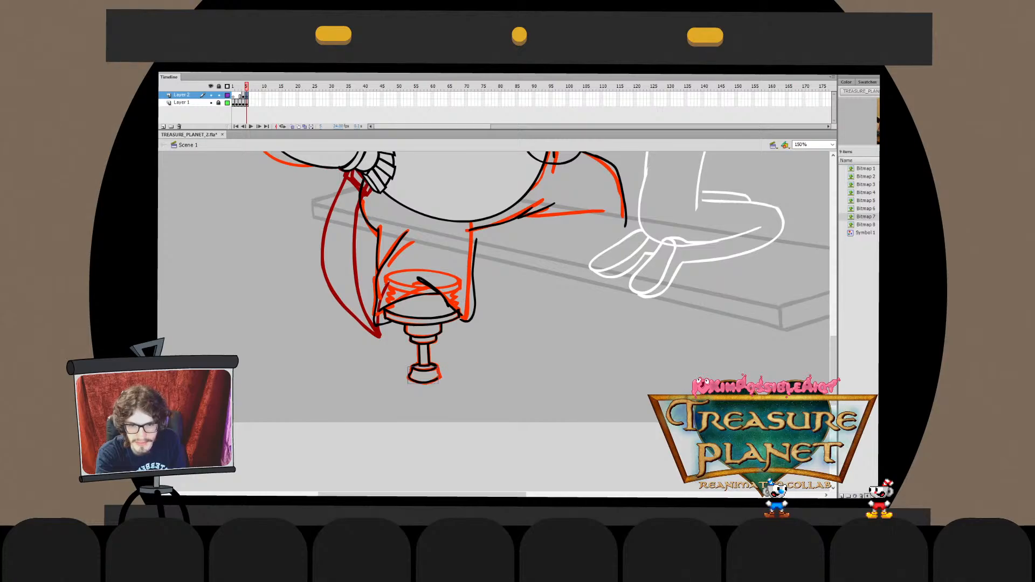
key("ctrl+z")
left_click_drag(410, 376, 439, 370)
key("ctrl+z")
key("ctrl+z")
key("ctrl+z")
key("ctrl+z")
key("ctrl+z")
key("ctrl+z")
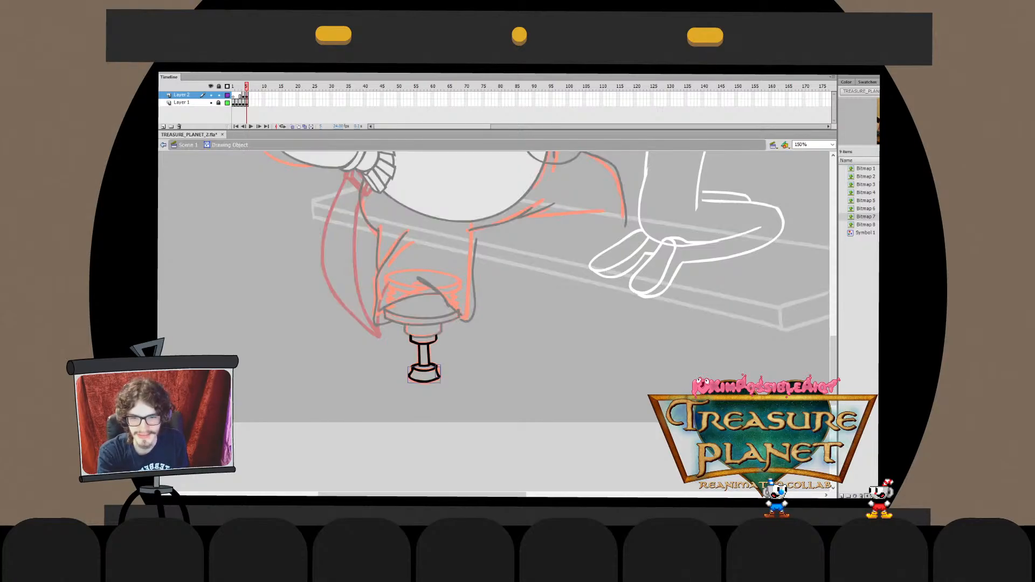
key("ctrl+z")
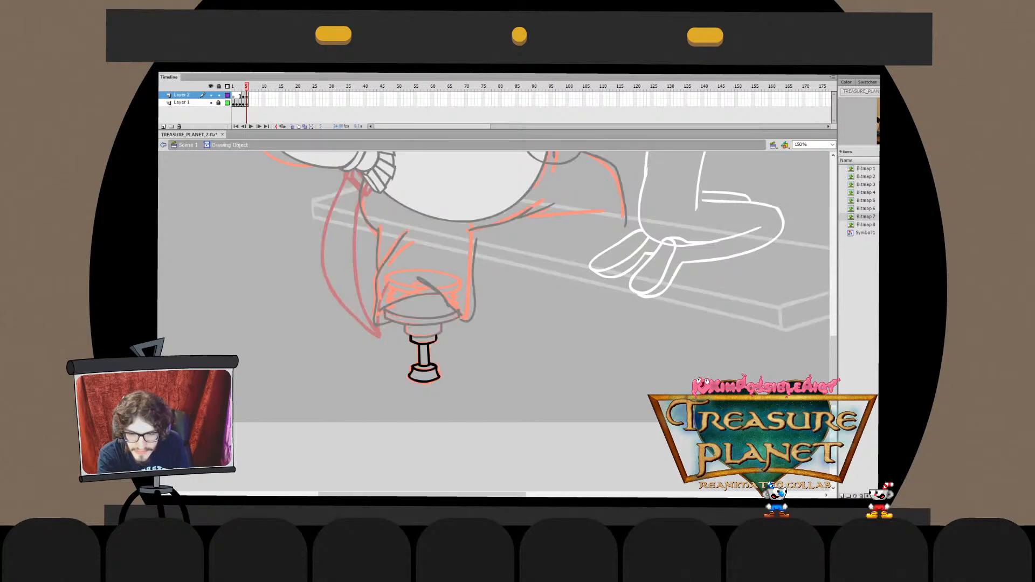
Inspect the foot and shaft strokes inside the peg leg's drawing object, then return to the scene and deselect
double_click(424, 376)
double_click(453, 394)
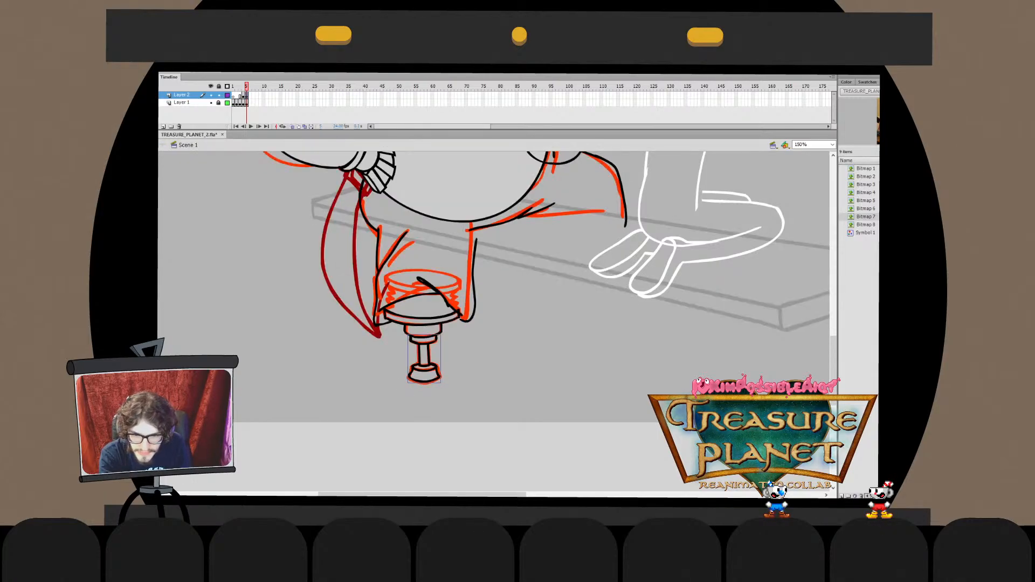
double_click(424, 375)
left_click_drag(392, 402, 452, 367)
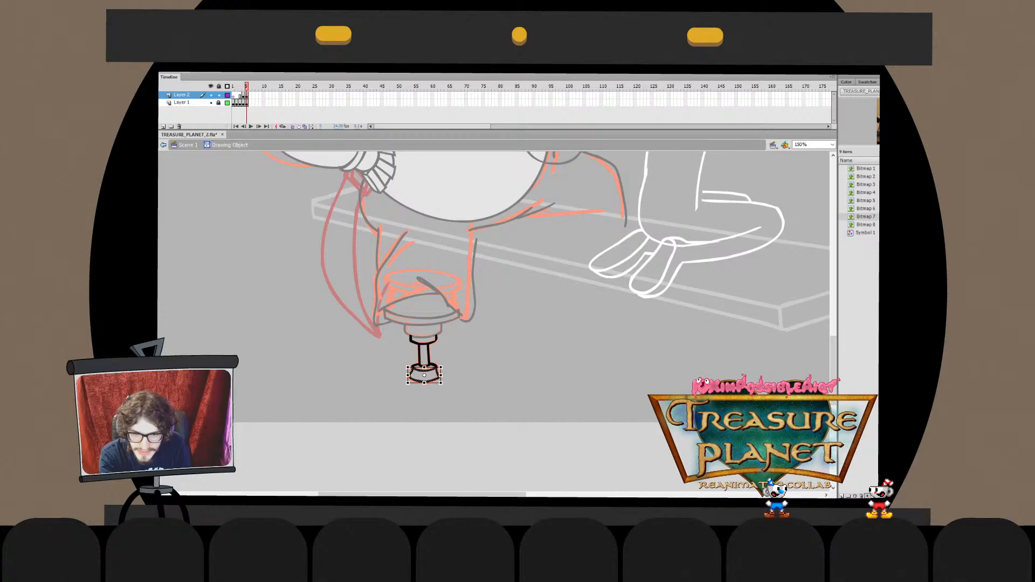
double_click(453, 393)
left_click(452, 393)
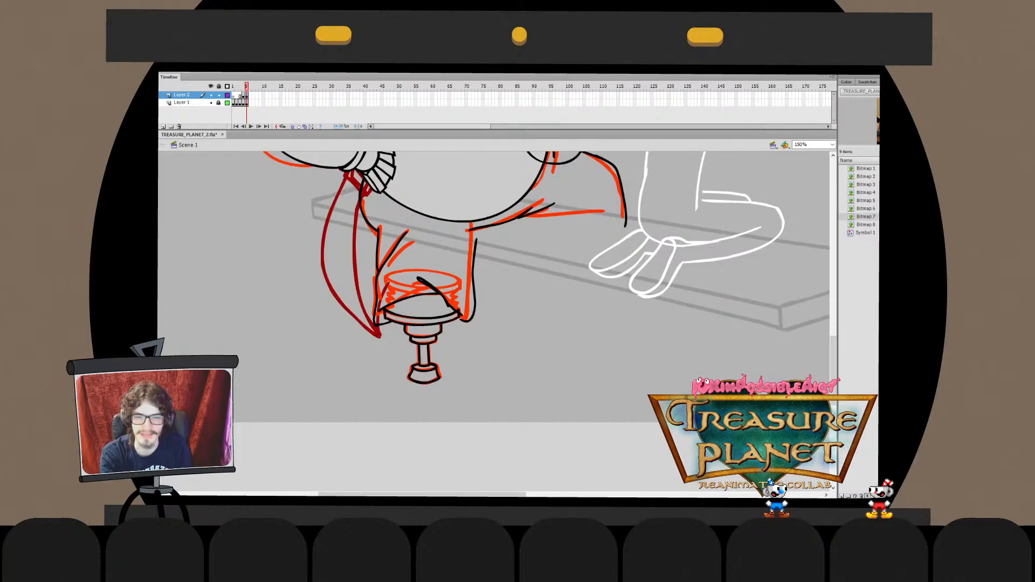
double_click(422, 359)
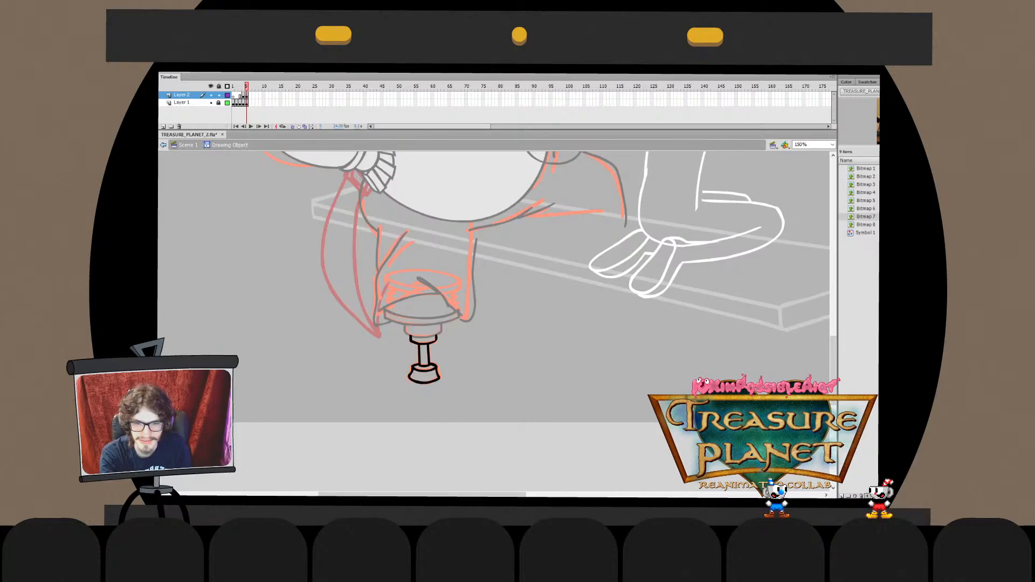
double_click(453, 394)
left_click(453, 393)
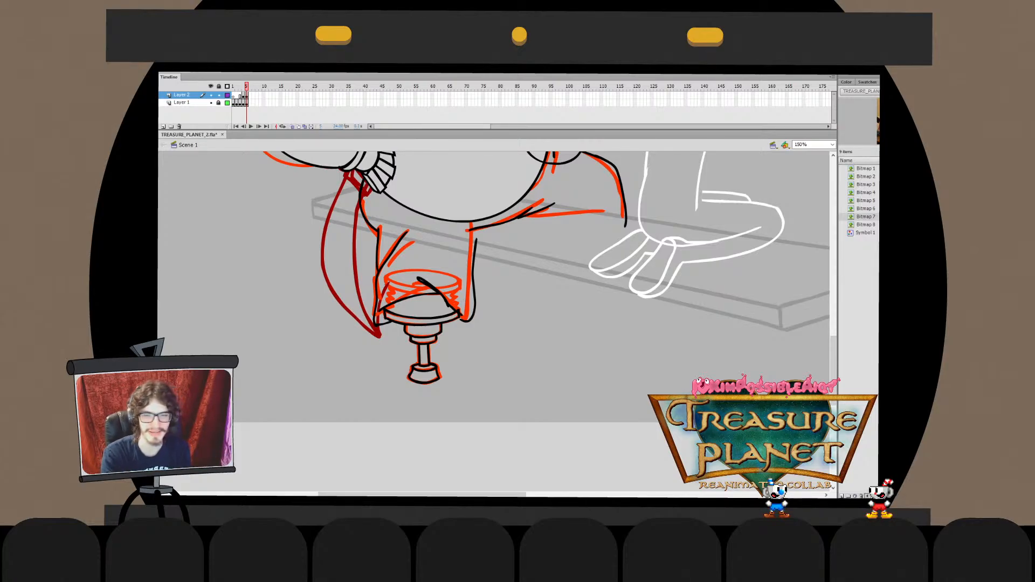
left_click_drag(413, 402, 431, 364)
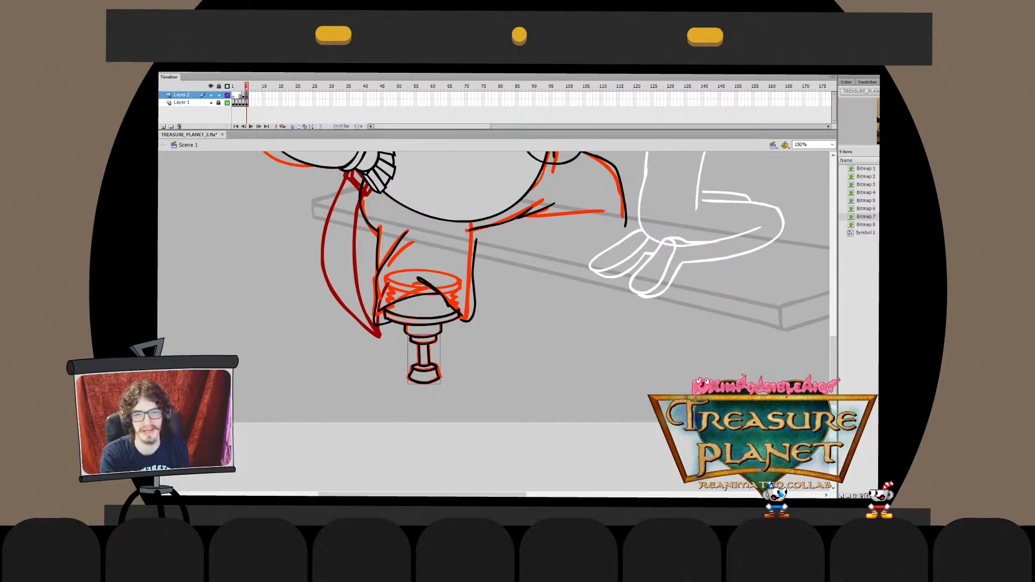
key("Escape")
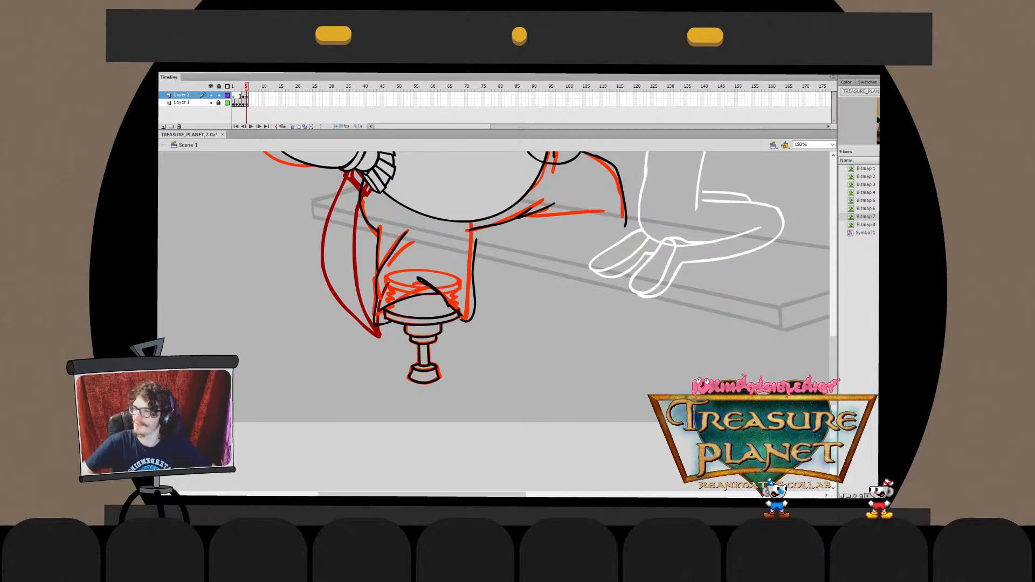
Move the peg foot and shaft artwork in place into the cup's drawing object, then return to the scene
mouse_move(478, 382)
left_mouse_down()
mouse_move(438, 362)
mouse_move(430, 335)
left_mouse_up()
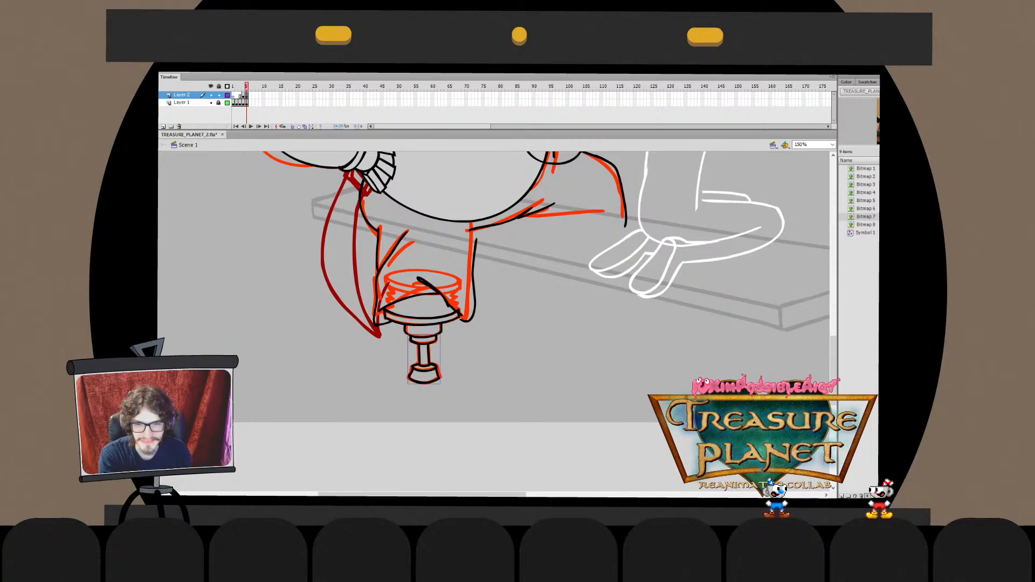
key("ctrl+x")
double_click(423, 319)
key("ctrl+shift+v")
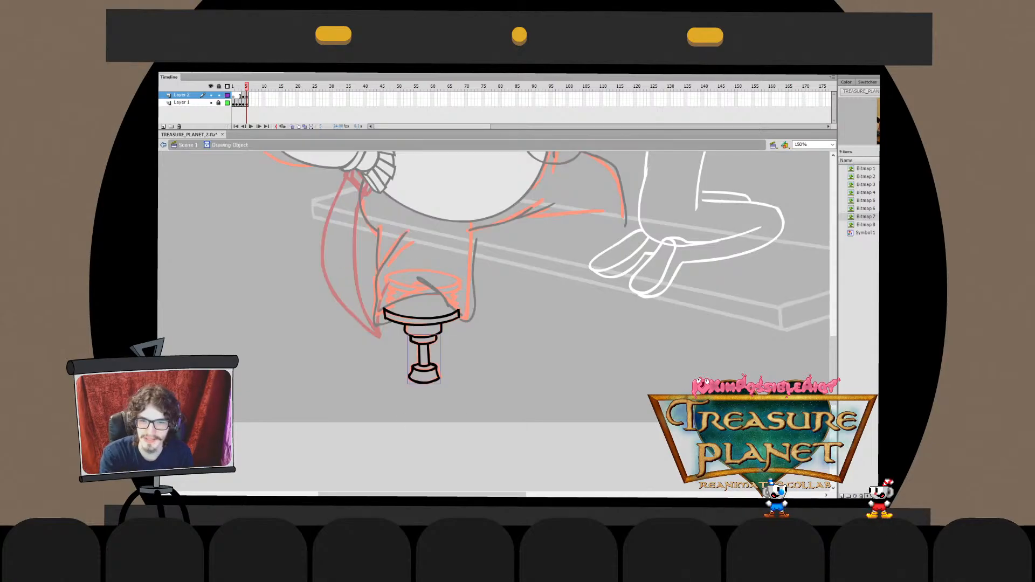
key("ctrl+b")
key("ctrl+e")
key("Escape")
double_click(422, 319)
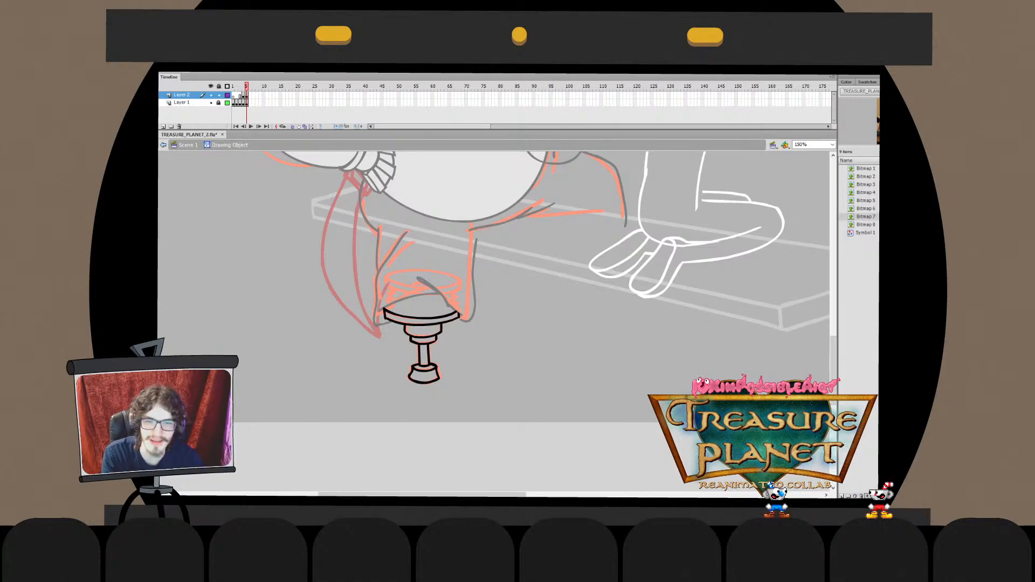
key("ctrl+e")
key("Escape")
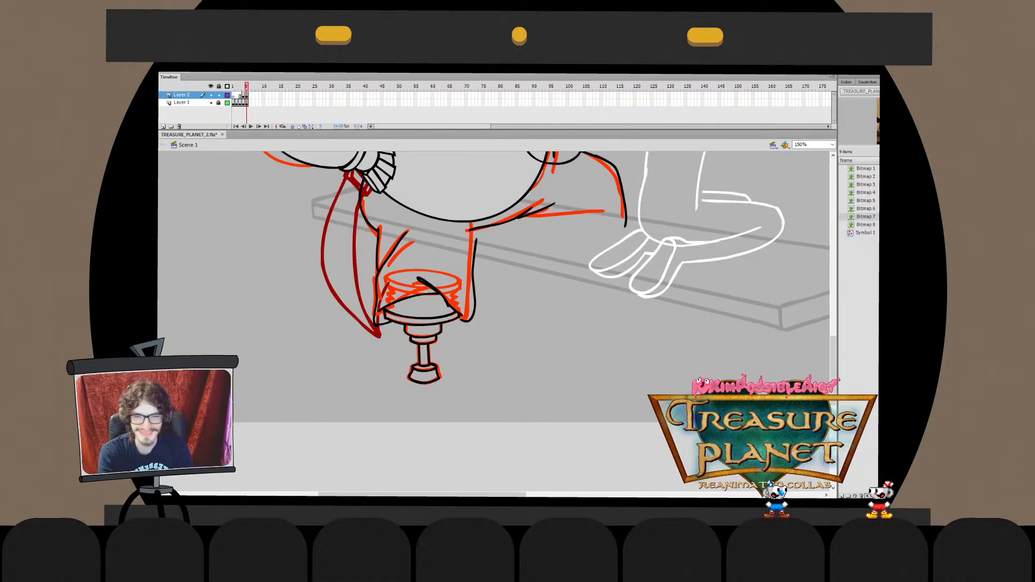
Draw a short curved stroke joining the crease under the belly to the outer line of the pant leg, and nudge it into place
left_click_drag(485, 270, 485, 366)
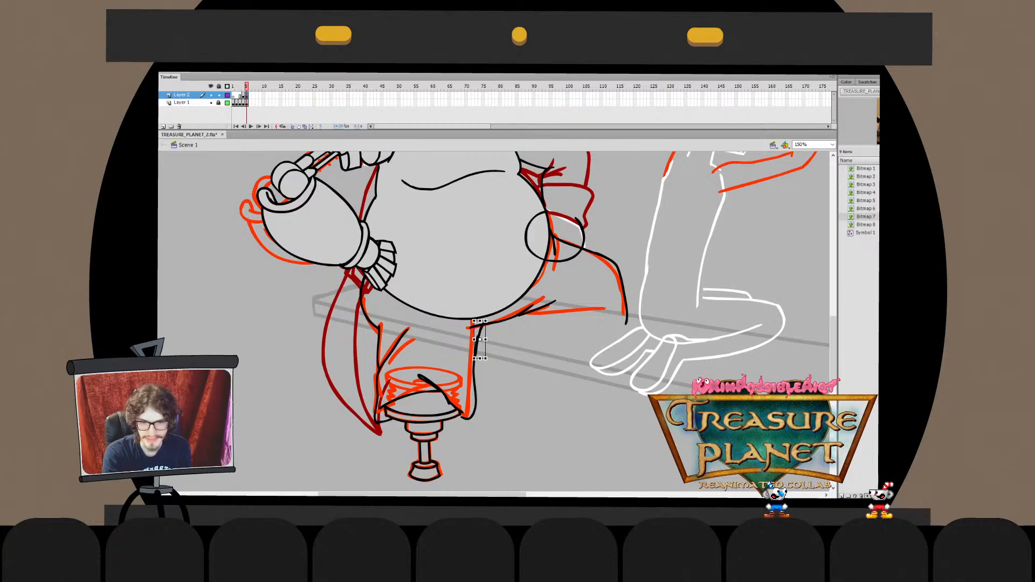
left_click(479, 337)
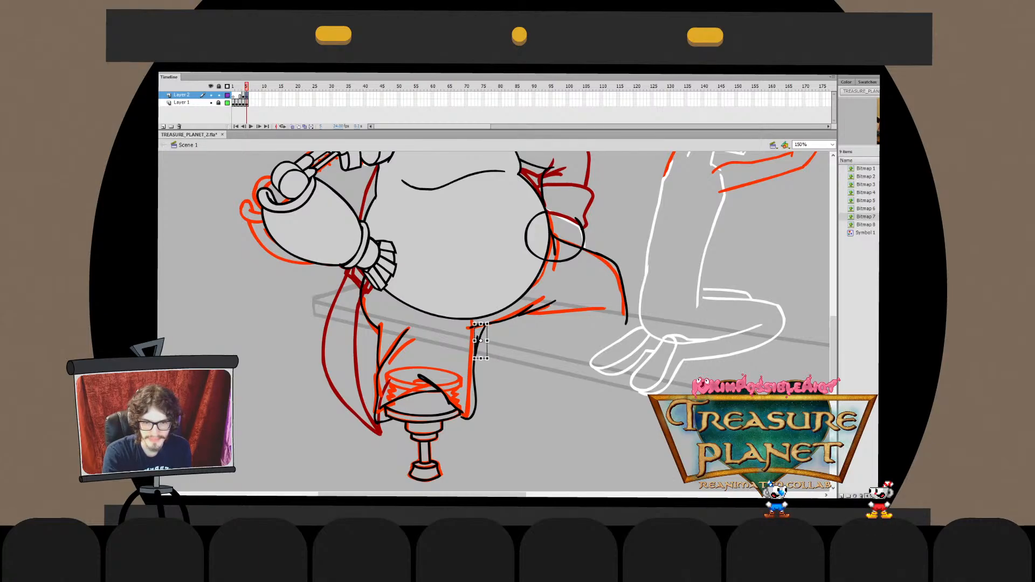
left_click(501, 319)
left_click(479, 337)
left_click(479, 338)
Tidy the upper end of the pant leg's outer line inside its drawing object, then return to the scene
double_click(475, 348)
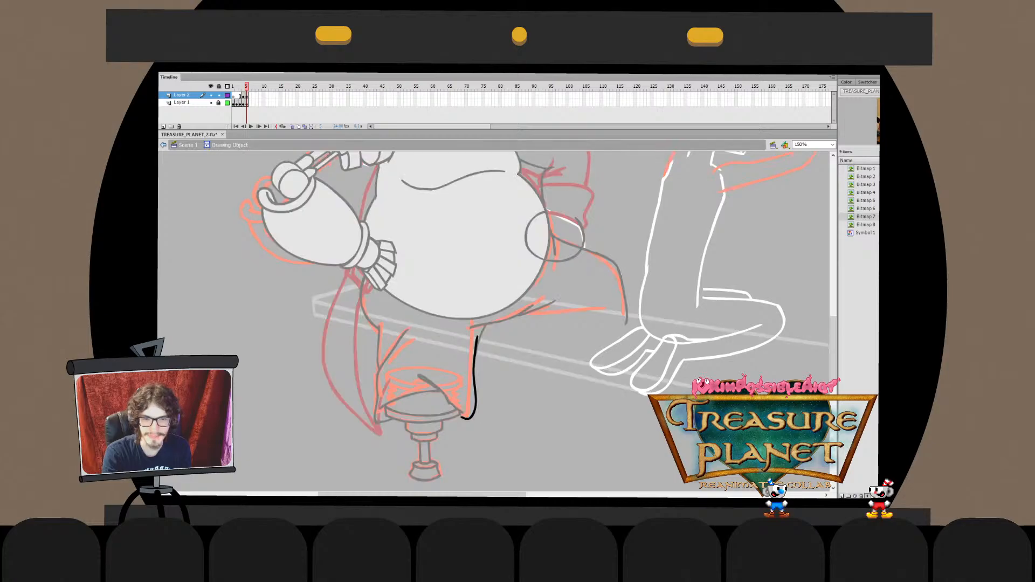
mouse_move(477, 338)
left_mouse_down()
mouse_move(477, 324)
mouse_move(477, 336)
left_mouse_up()
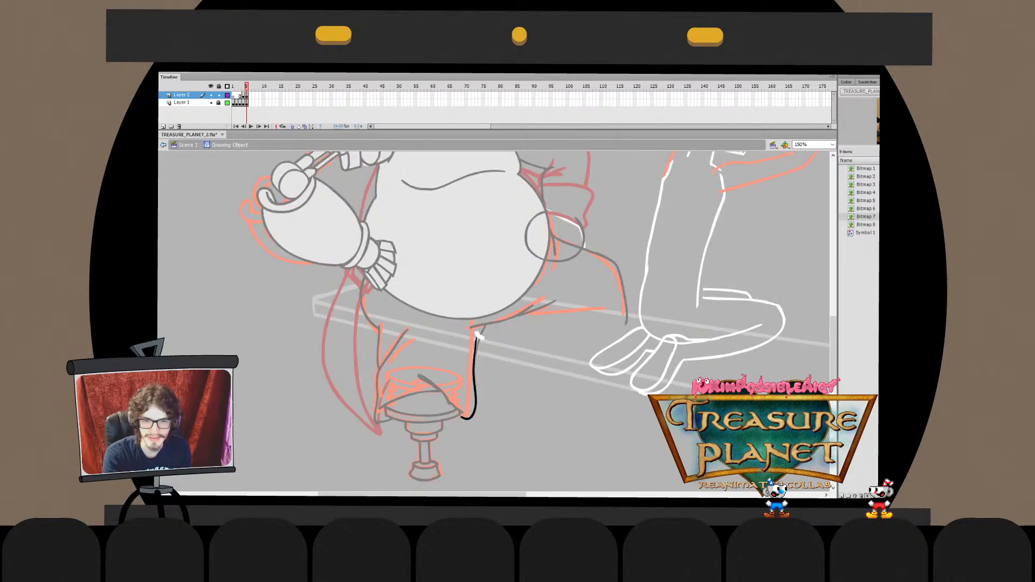
double_click(479, 333)
double_click(479, 335)
double_click(481, 334)
left_click(480, 335)
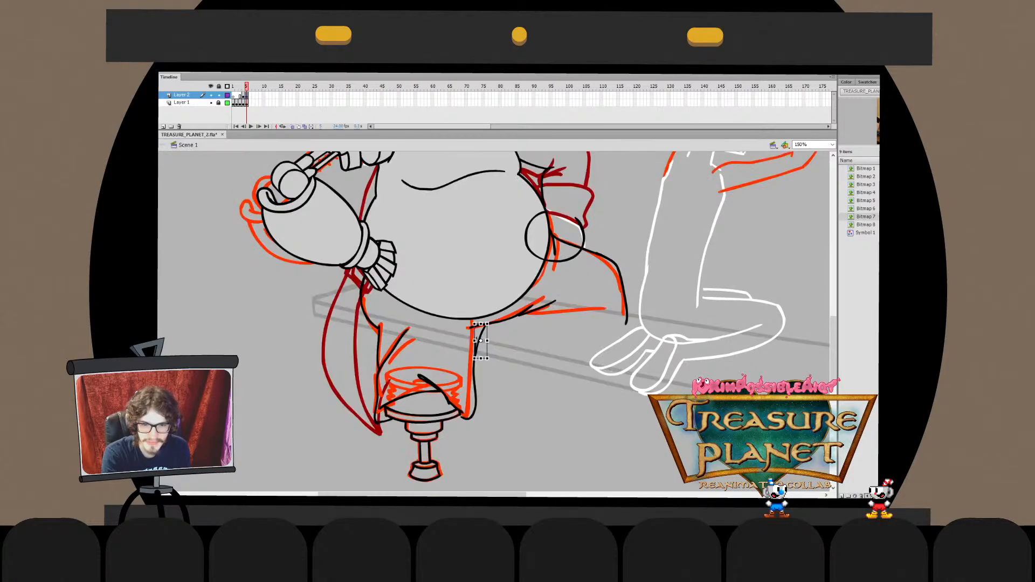
Check the joint between the pant leg's outer line and the crease under the belly, including inside the crease's drawing object
key("q")
left_click(474, 388)
left_click(479, 340)
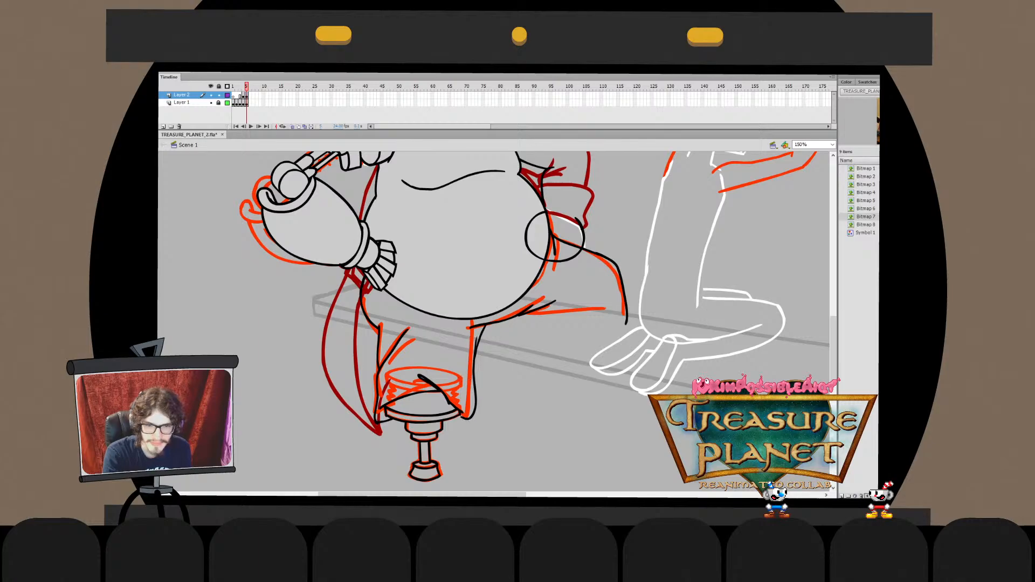
double_click(479, 339)
double_click(479, 339)
double_click(501, 321)
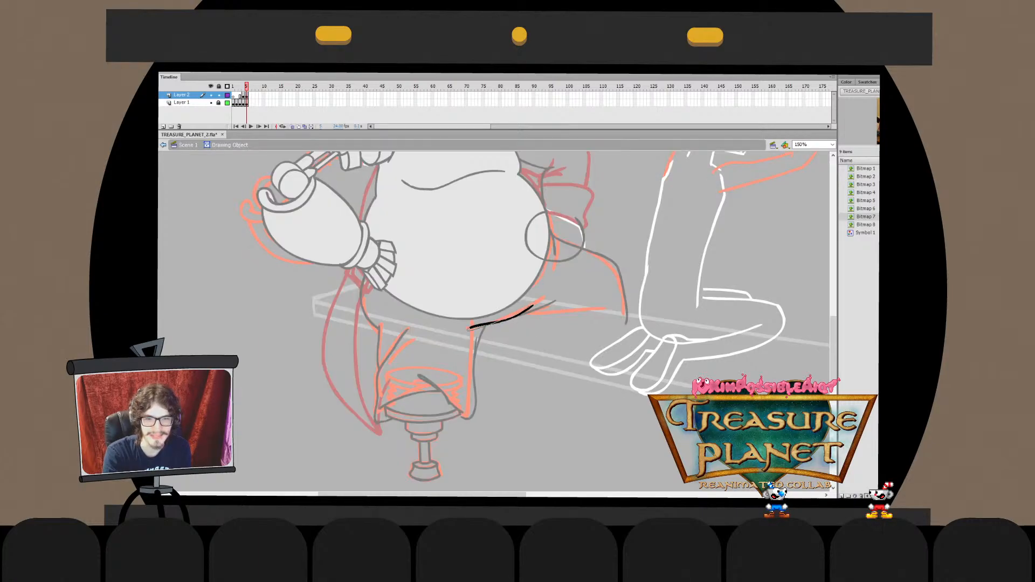
key("ctrl+e")
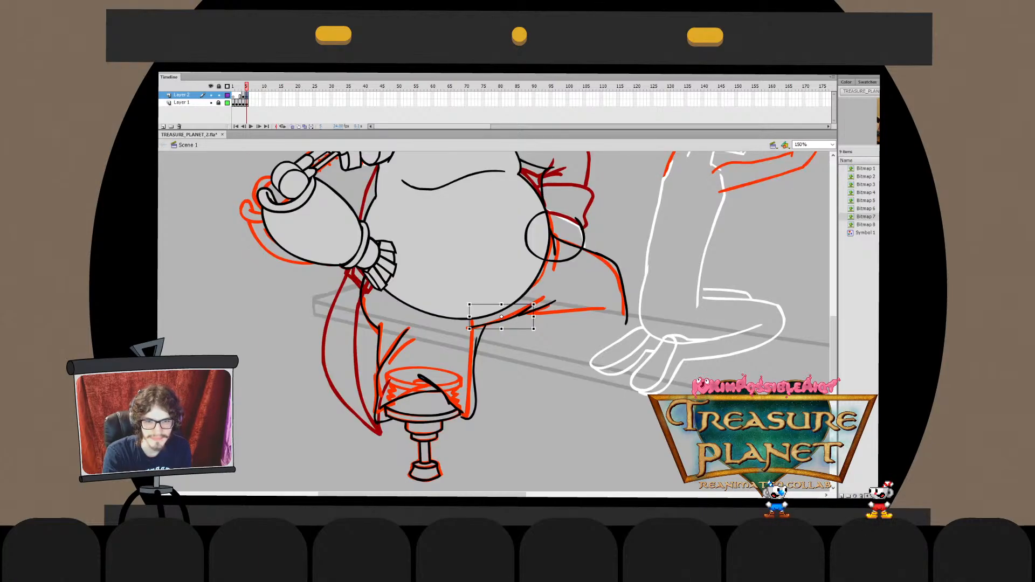
key("Escape")
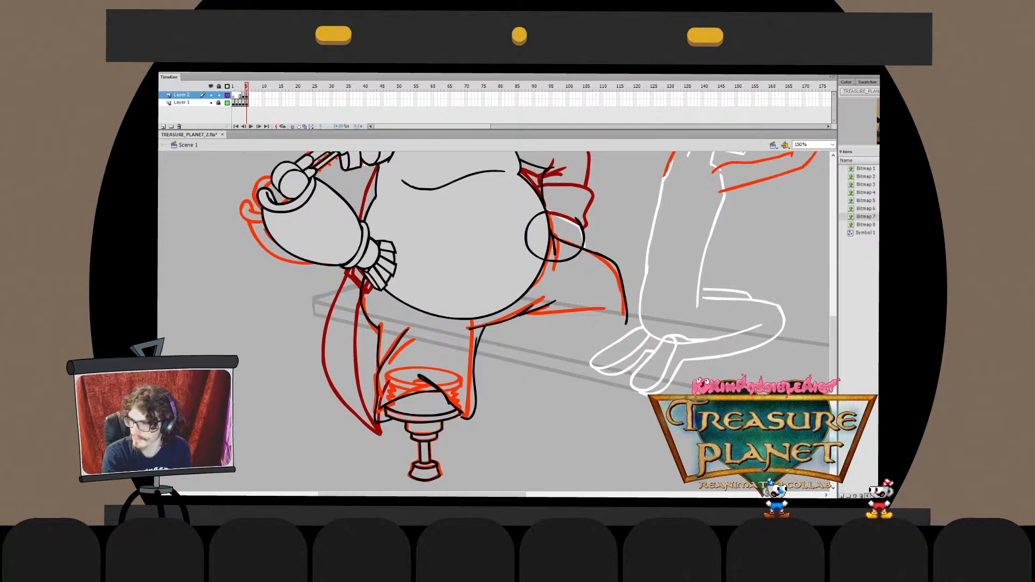
double_click(501, 321)
key("ctrl+e")
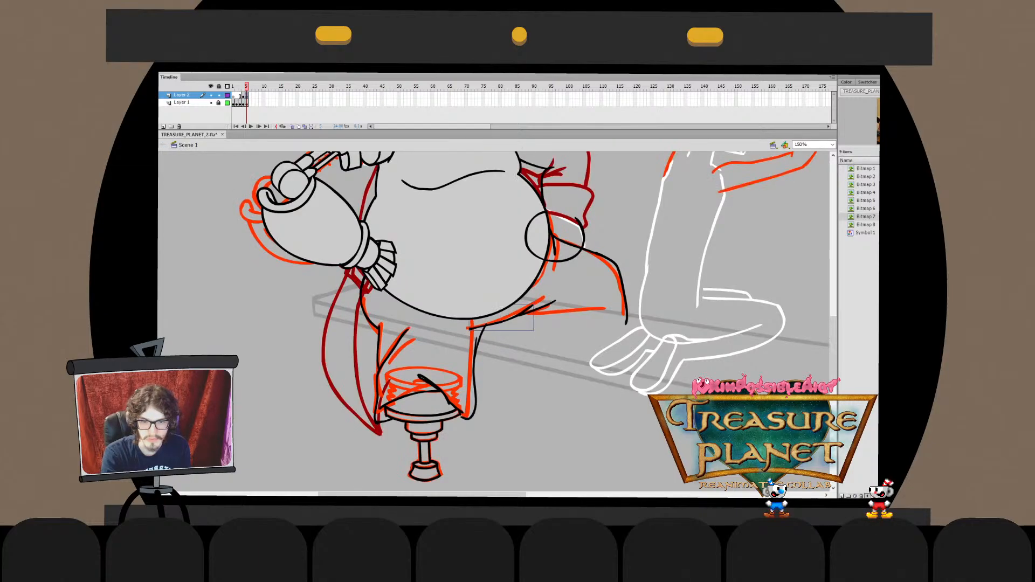
Try to erase the overlapping tip of the connecting stroke inside its drawing object, then return to the scene
double_click(480, 340)
key("e")
left_click_drag(489, 322, 483, 325)
key("ctrl+e")
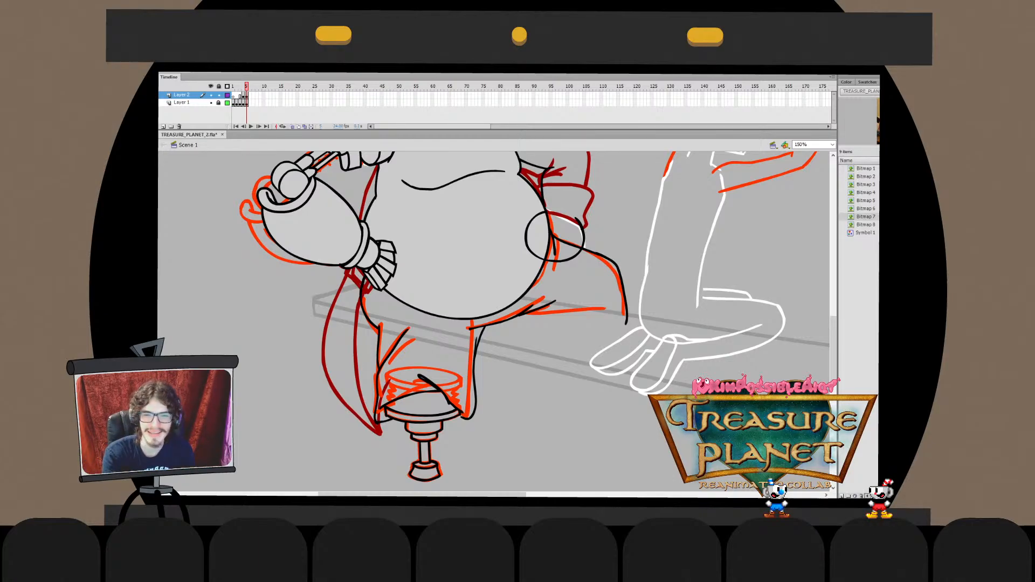
Step back and forth through the recent edits to the crease and connecting stroke, and undo them
double_click(501, 317)
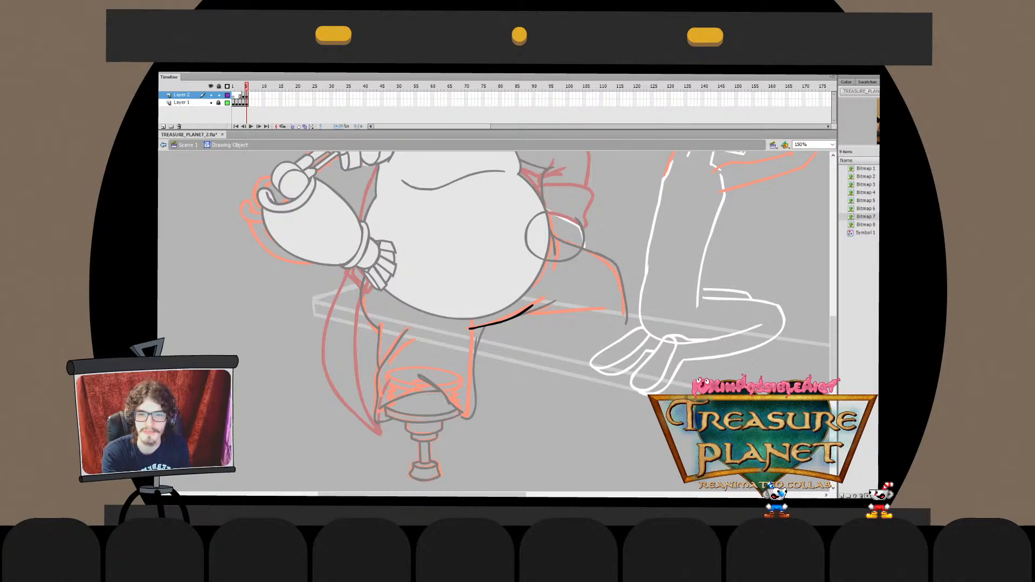
key("ctrl+z")
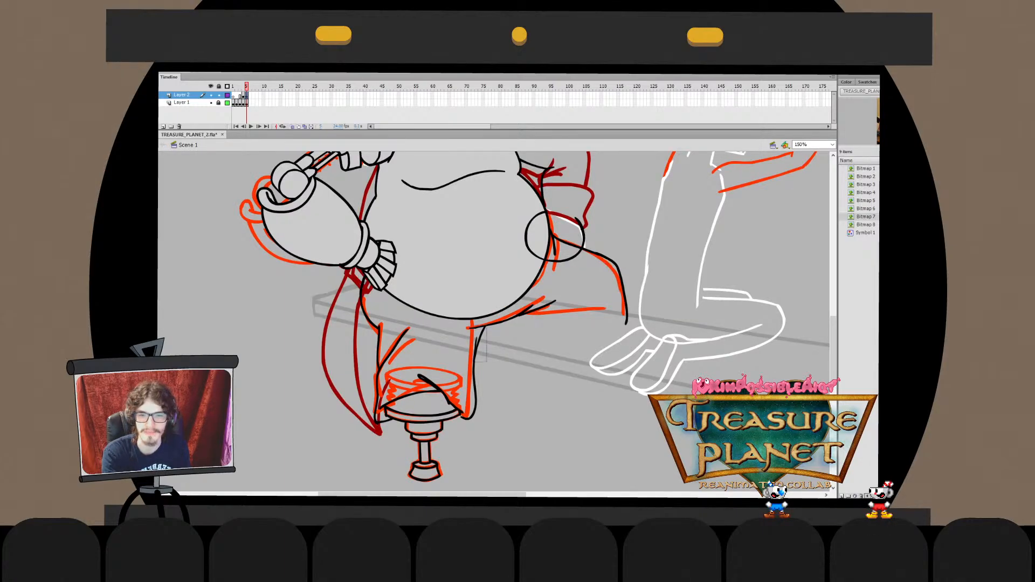
key("ctrl+y")
key("ctrl+z")
key("ctrl+z")
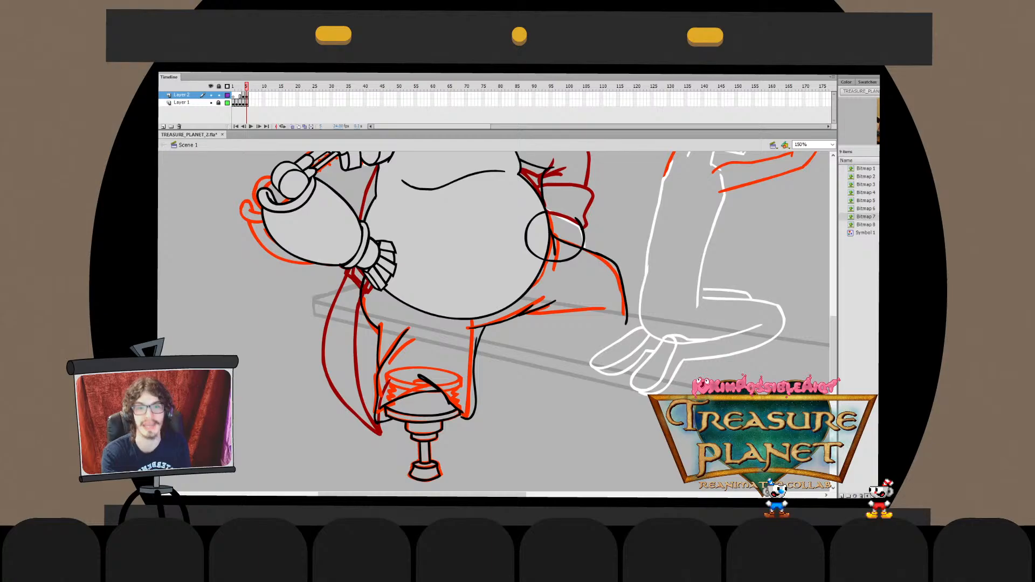
key("ctrl+y")
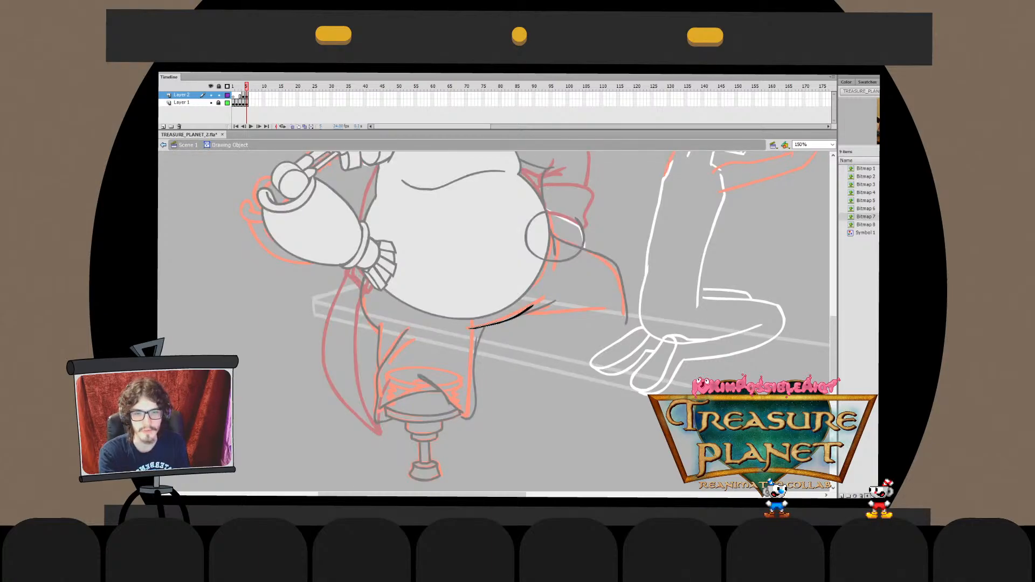
key("ctrl+z")
key("ctrl+z")
key("ctrl+z")
key("ctrl+z")
key("ctrl+z")
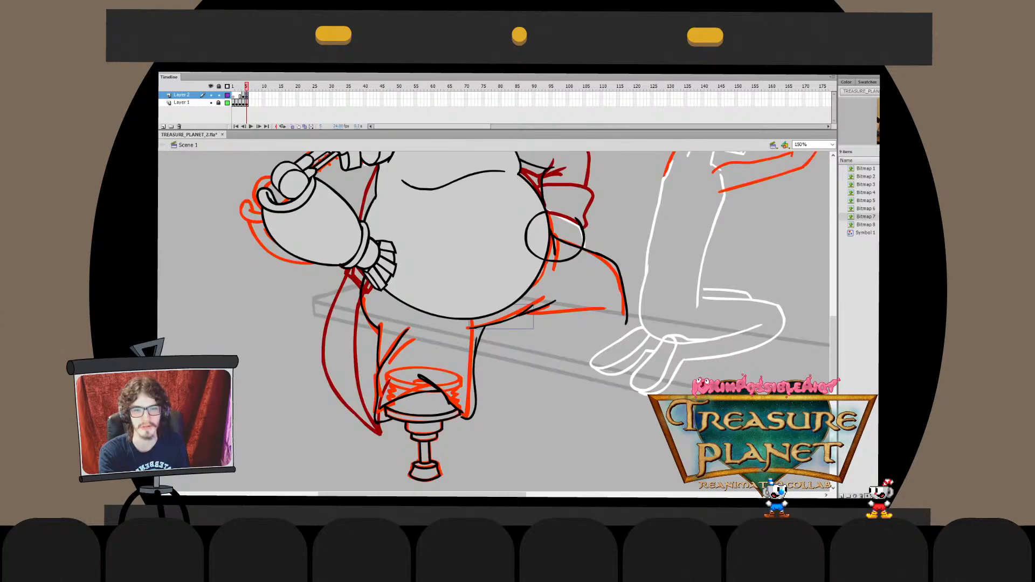
key("ctrl+z")
key("ctrl+z")
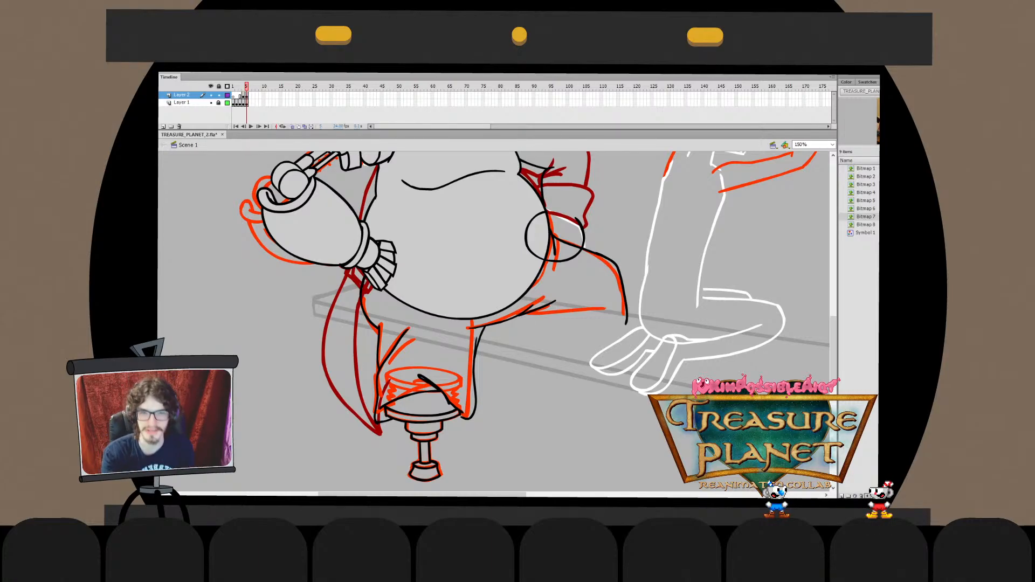
Draw the upper outline of the bent arm from the neck to the elbow and fit it to the sketch with Free Transform
scroll(496, 324, "up", 3)
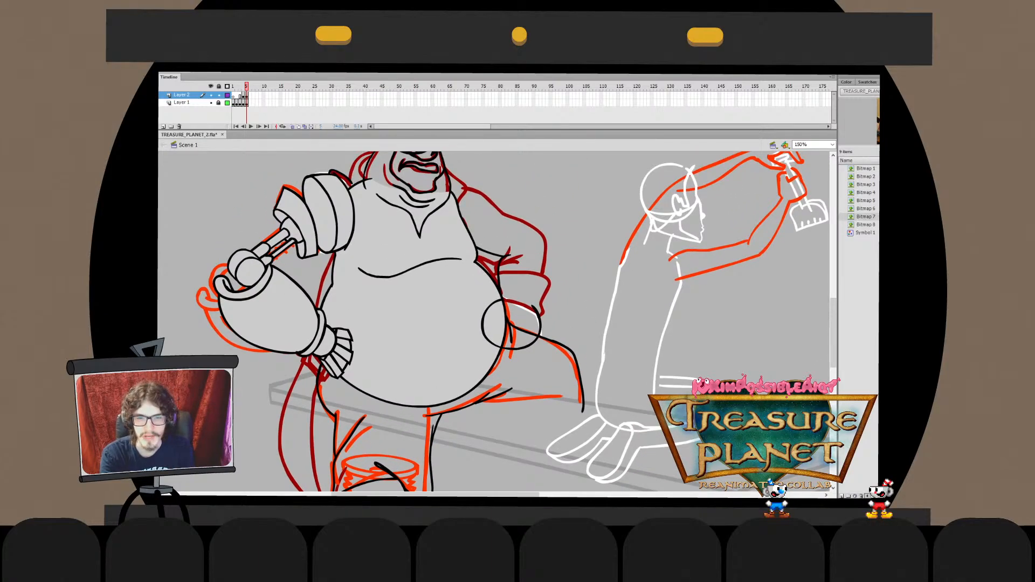
left_click_drag(495, 324, 457, 338)
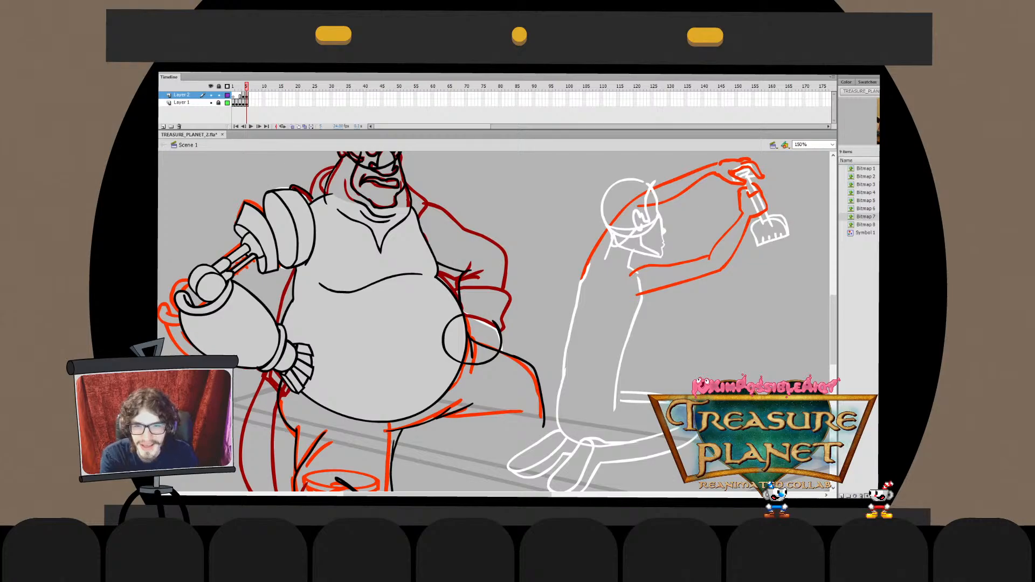
left_click_drag(411, 201, 517, 268)
left_click_drag(407, 206, 497, 261)
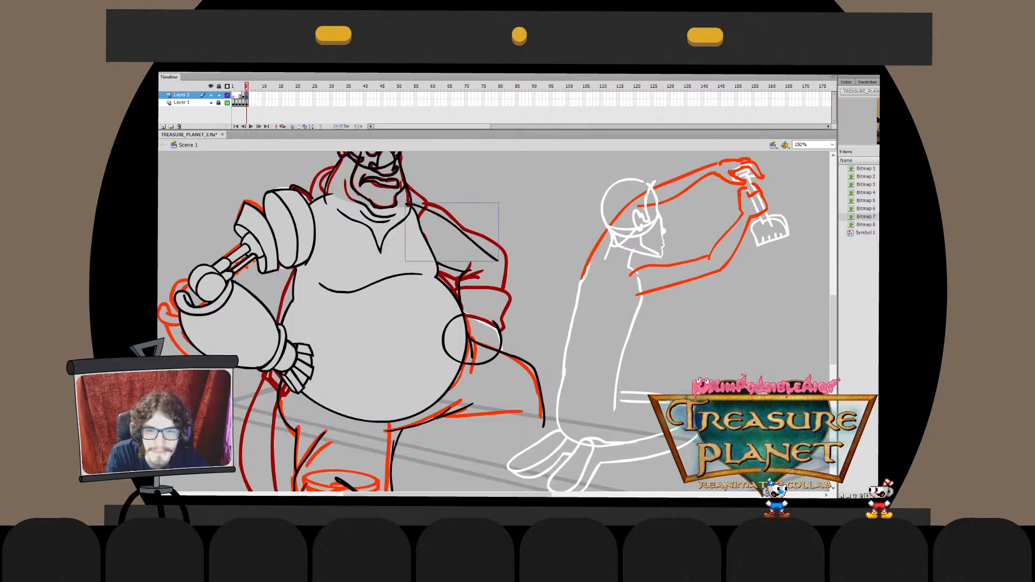
key("q")
left_click_drag(502, 199, 474, 186)
key("ctrl+z")
key("ctrl+z")
key("ctrl+z")
left_click_drag(405, 202, 402, 199)
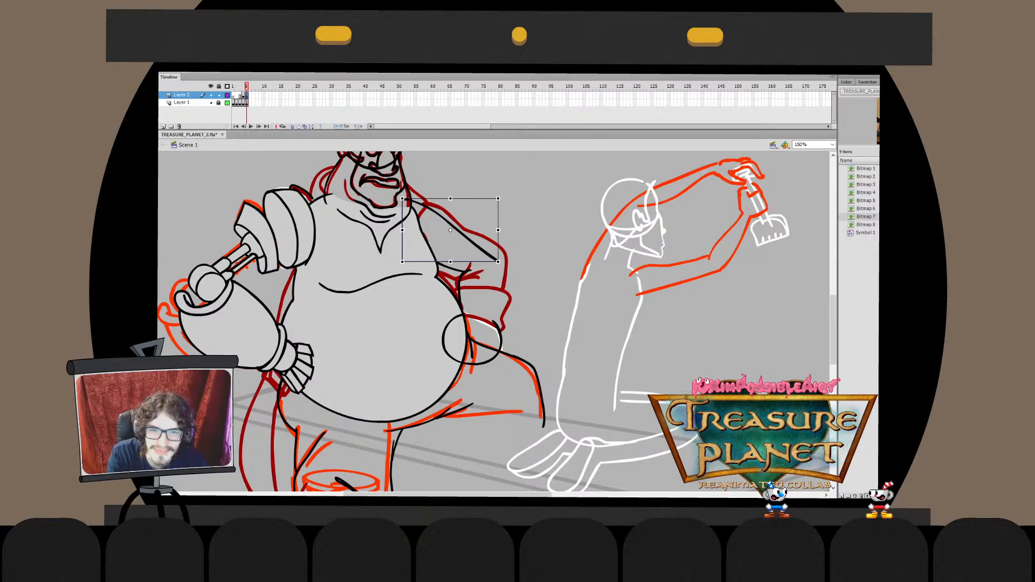
left_click_drag(498, 262, 504, 293)
key("ctrl+z")
key("Escape")
key("ctrl+z")
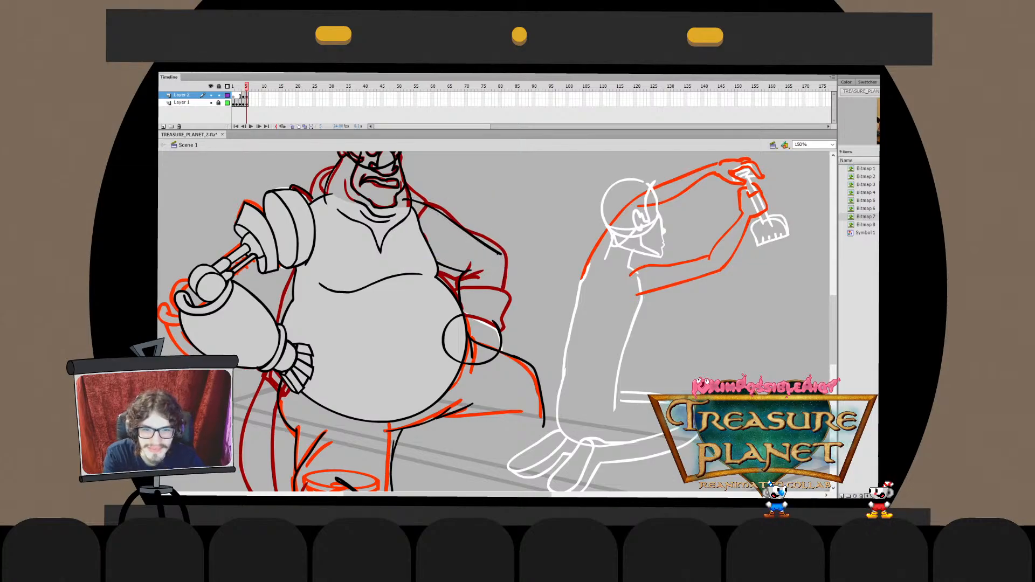
key("ctrl+z")
Draw the forearm's outer line from the elbow down to the hand on the hip, redoing the stroke as needed
mouse_move(500, 253)
left_mouse_down()
mouse_move(489, 336)
mouse_move(498, 331)
left_mouse_up()
key("ctrl+z")
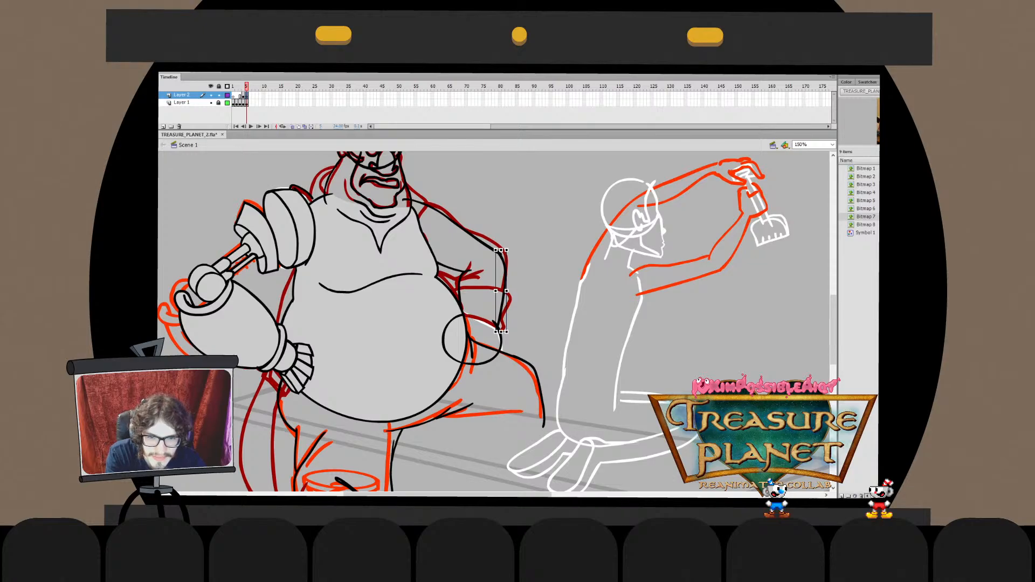
left_click_drag(500, 254, 495, 324)
key("Escape")
key("ctrl+z")
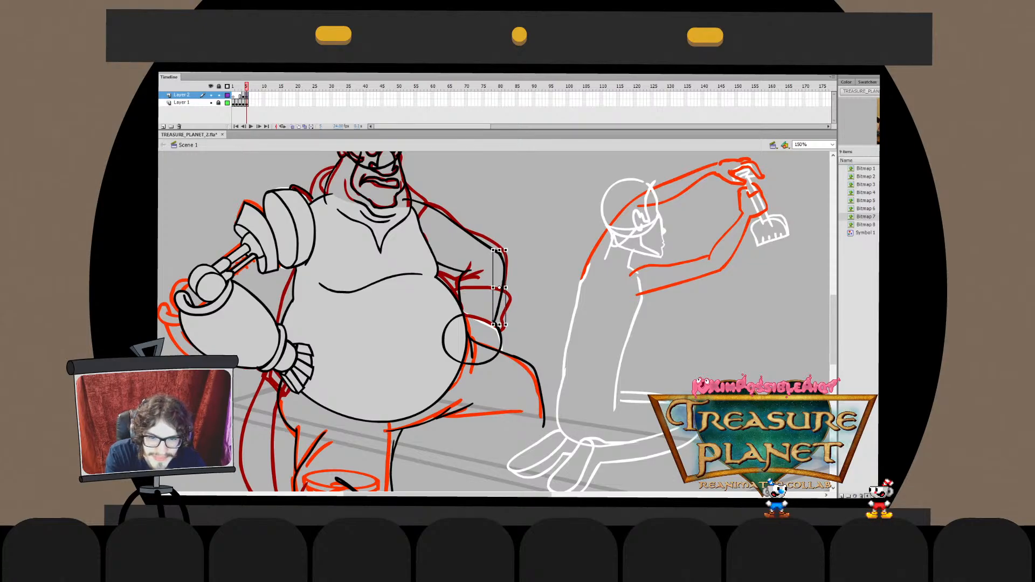
key("ctrl+z")
key("ctrl+y")
key("ctrl+y")
key("ctrl+z")
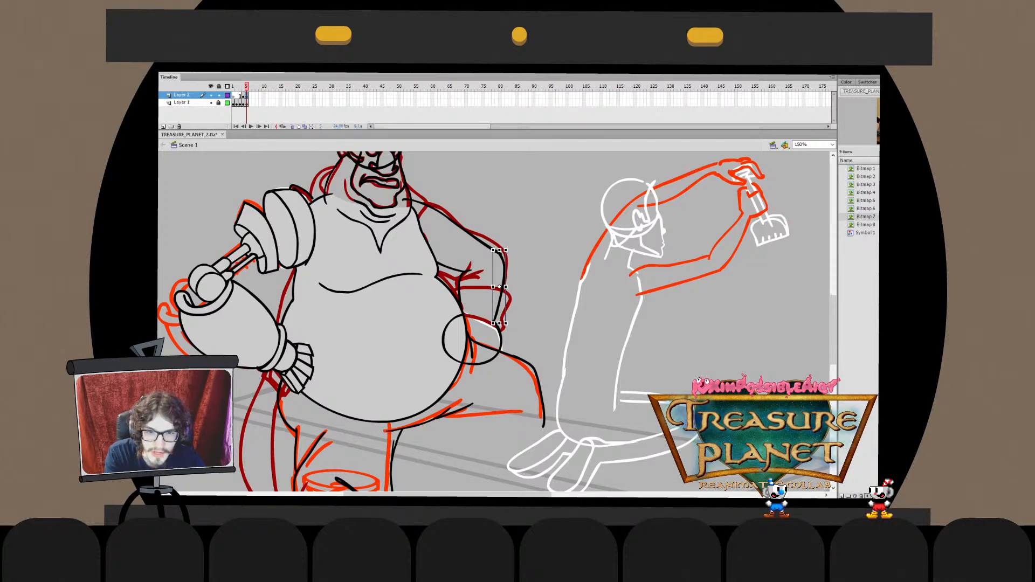
Move the upper arm line in place into the forearm line's drawing object, check the elbow joint, and return to the scene
key("Escape")
double_click(458, 226)
key("Escape")
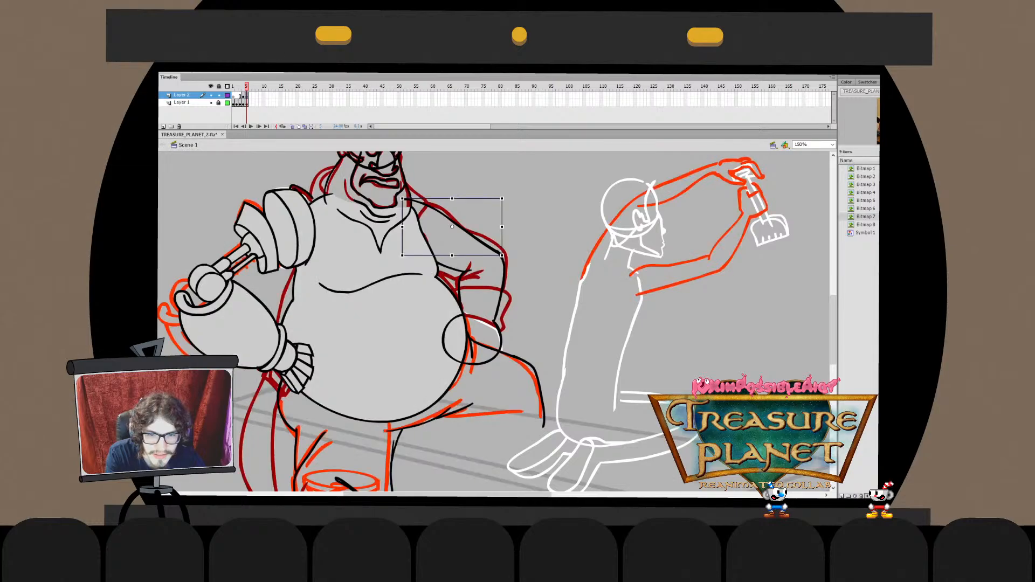
key("ctrl+x")
double_click(502, 280)
key("ctrl+shift+v")
key("Escape")
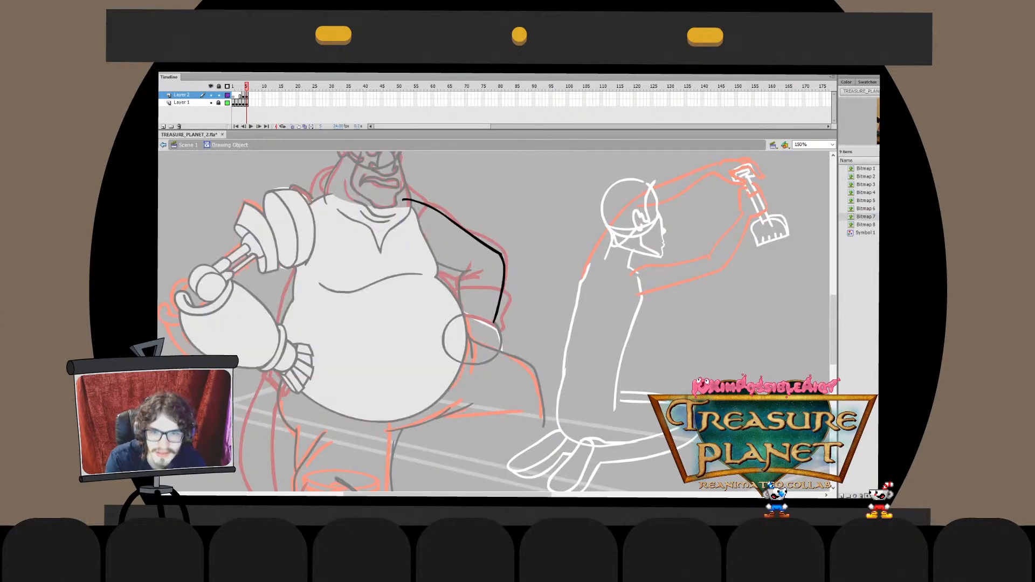
key("Escape")
double_click(458, 227)
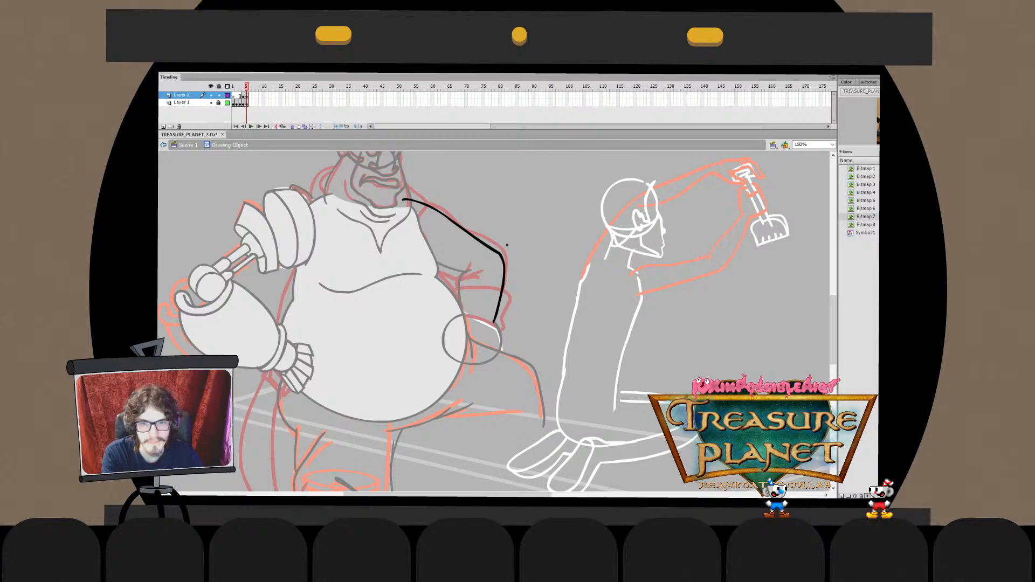
key("Escape")
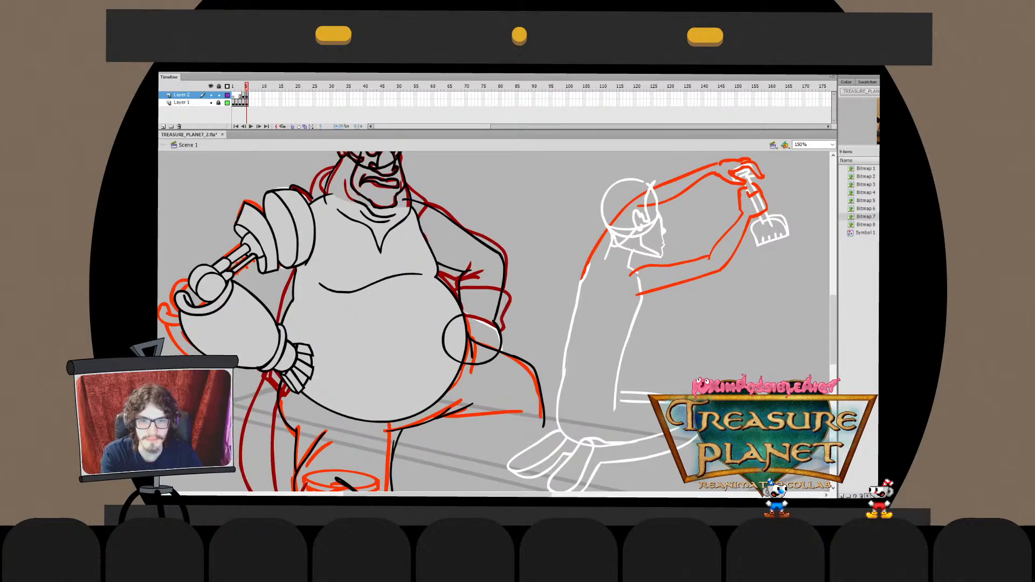
Adjust the short underarm line beside the belly with Free Transform and deselect it
left_click(471, 265)
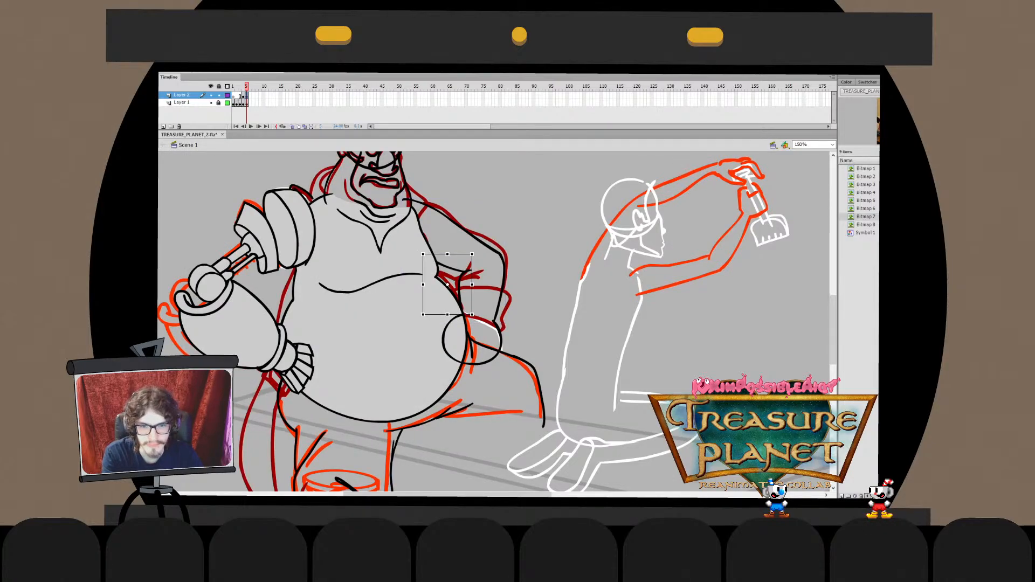
left_click_drag(471, 253, 468, 258)
key("Escape")
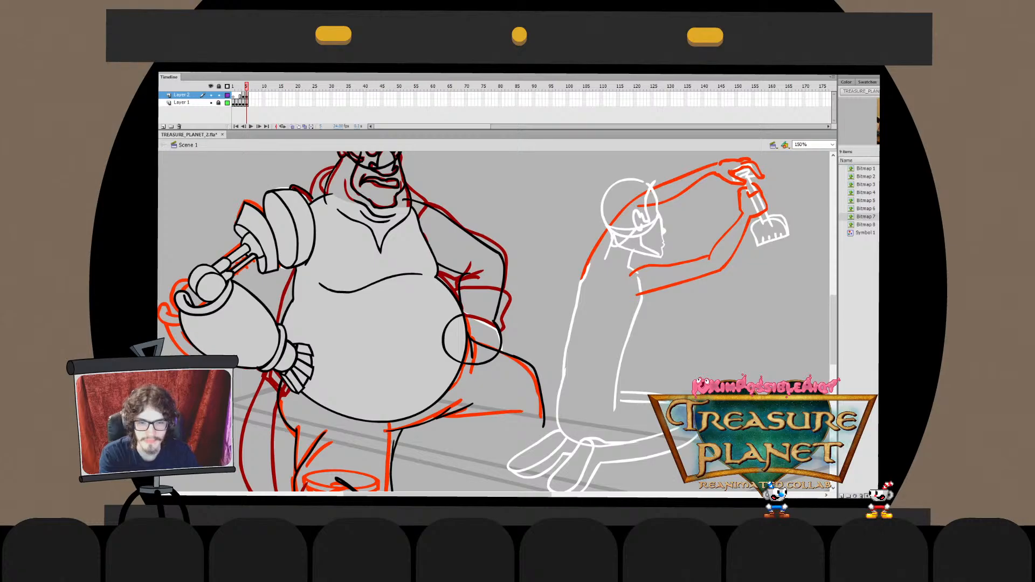
Send the bent arm outline and the hand circle behind the belly and check the arm line's drawing object
left_click_drag(504, 304, 467, 350)
key("ctrl+Down")
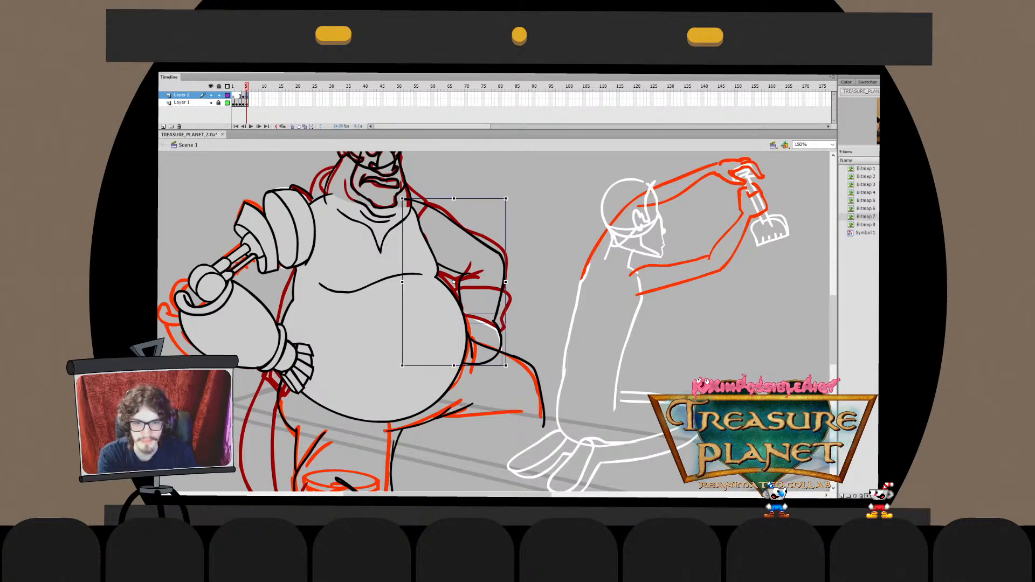
key("ctrl+z")
key("ctrl+Down")
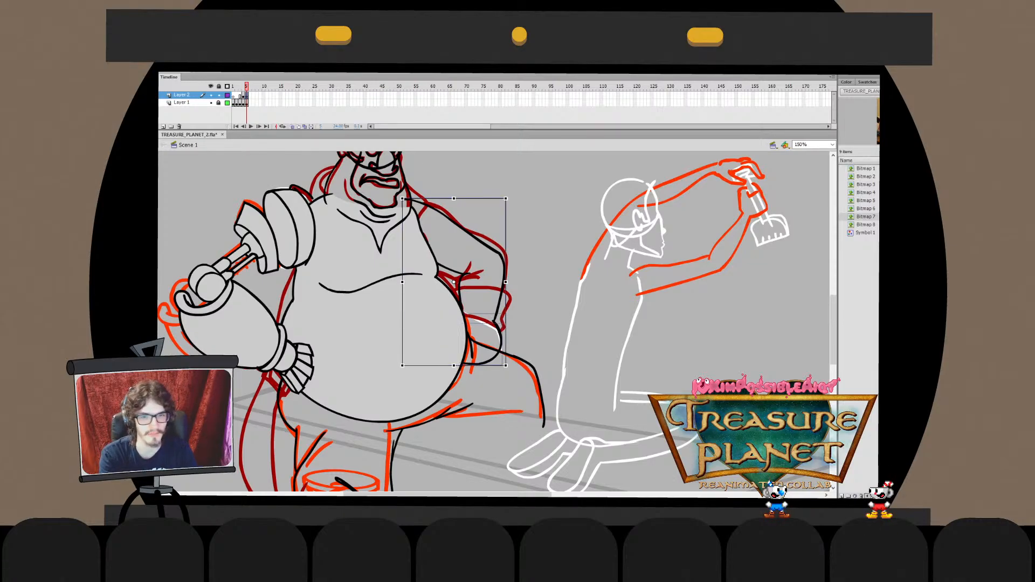
key("Escape")
left_click(499, 287)
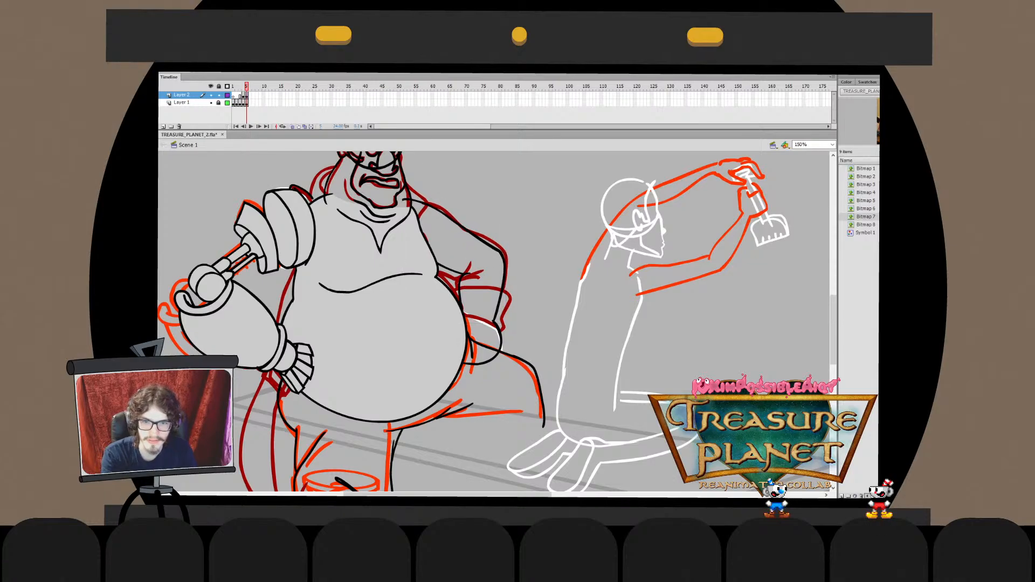
double_click(499, 287)
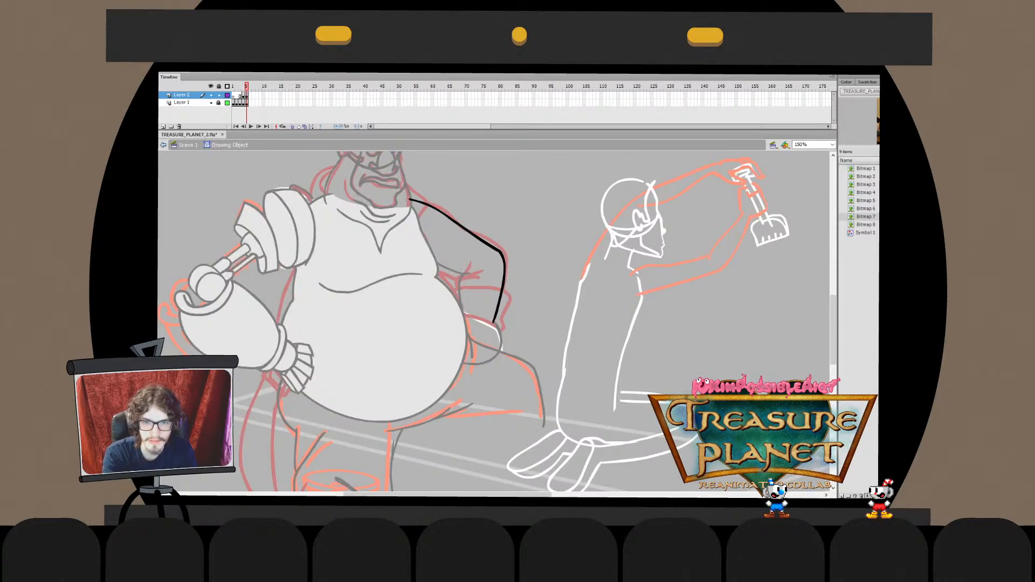
key("ctrl+e")
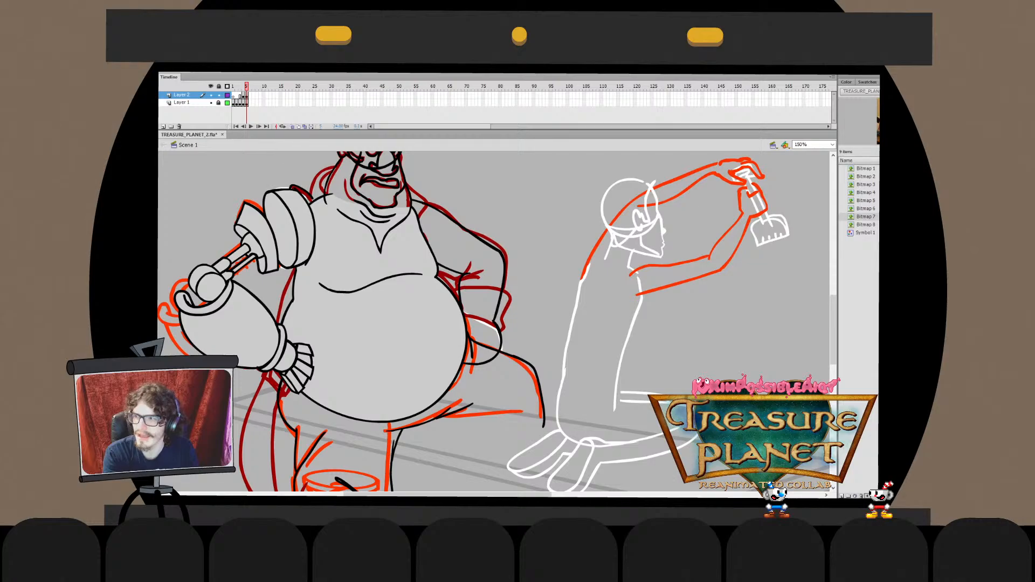
Move the short underarm line in place into the arm outline's drawing object and return to the scene with nothing selected
scroll(494, 321, "down", 3)
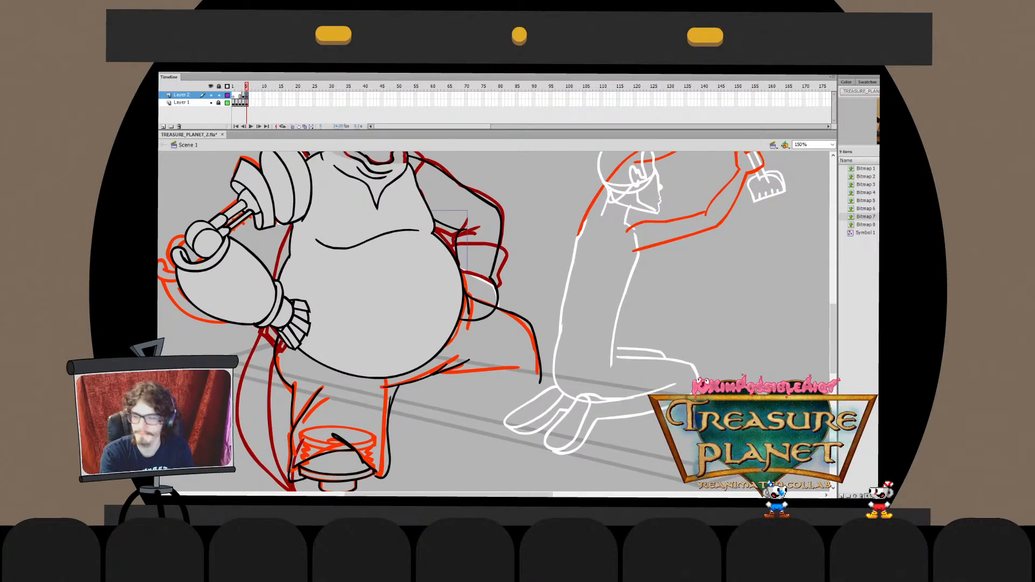
key("ctrl+x")
double_click(497, 208)
key("ctrl+shift+v")
key("ctrl+e")
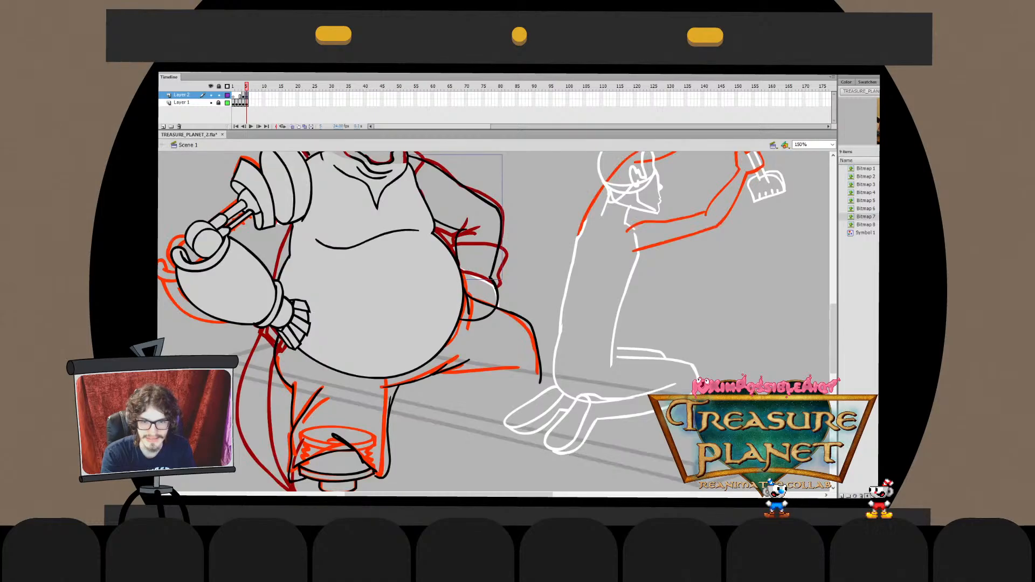
double_click(494, 291)
key("ctrl+e")
key("ctrl+shift+a")
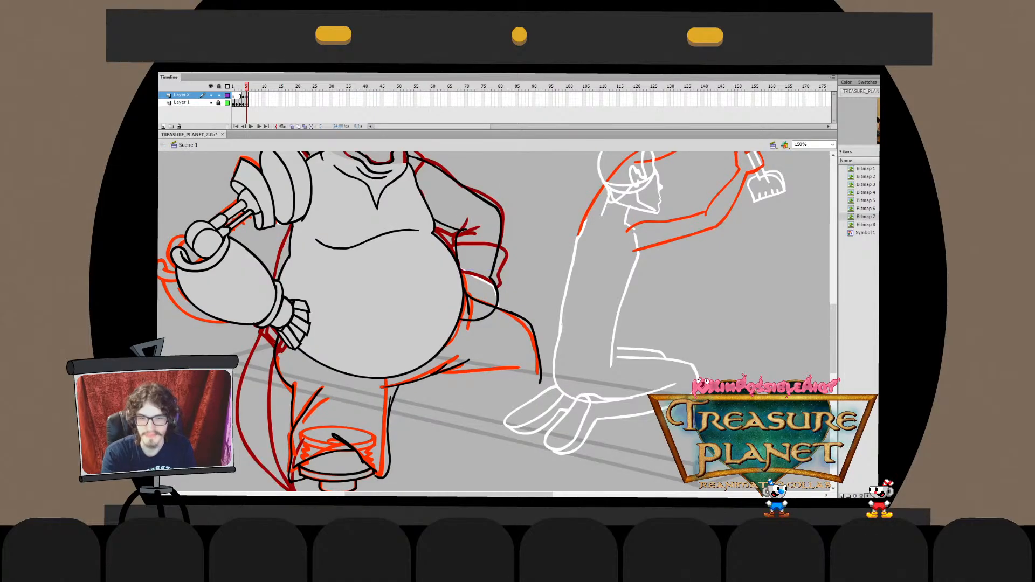
On the rough sketch's frame, draw the belt's upper curve across the belly from the cuff to the hip, redoing the stroke
mouse_move(493, 291)
left_mouse_down()
mouse_move(508, 316)
mouse_move(508, 277)
mouse_move(511, 336)
left_mouse_up()
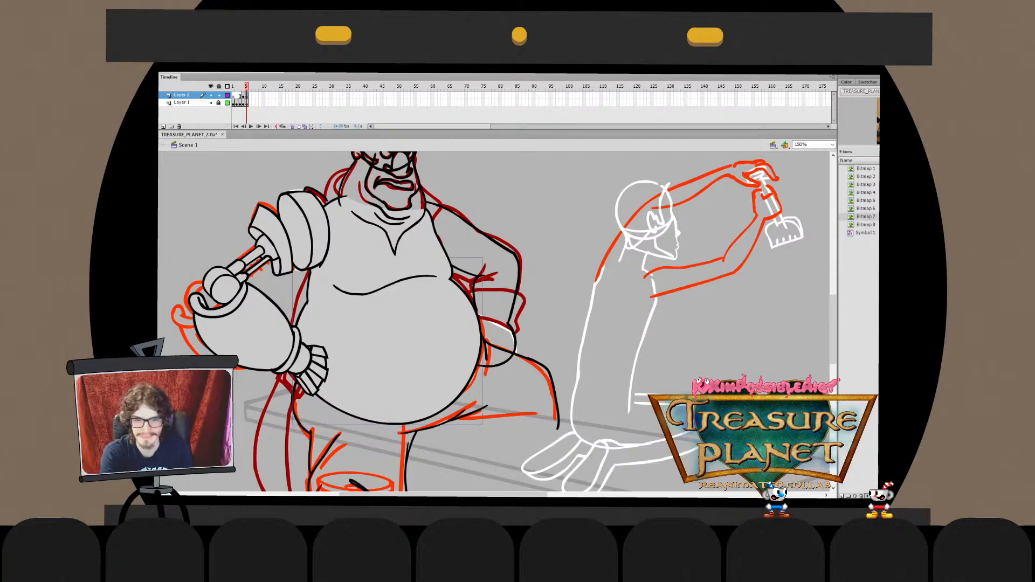
double_click(387, 345)
left_click(387, 344)
key("Delete")
double_click(387, 345)
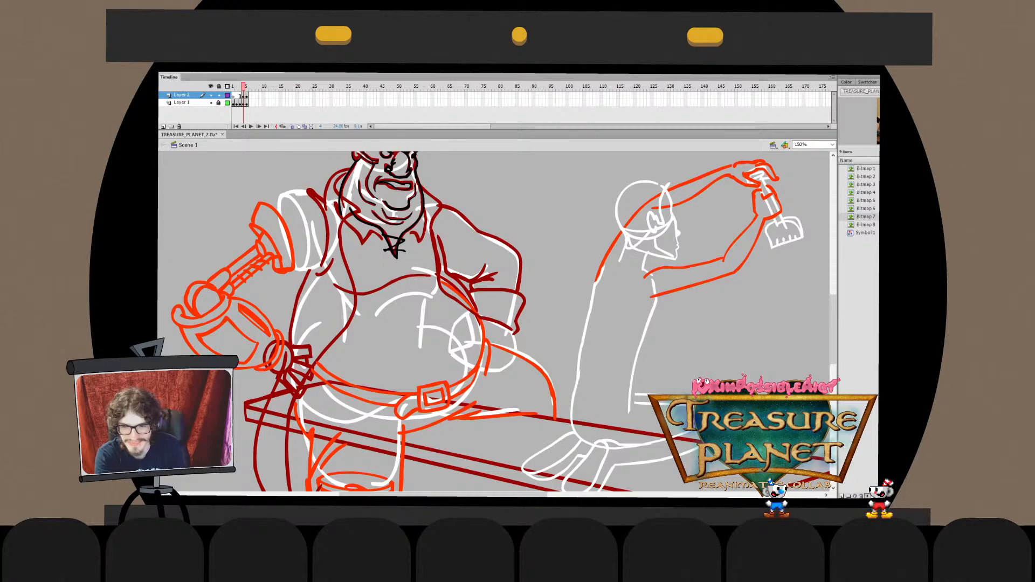
key("ctrl+z")
left_click_drag(293, 345, 485, 333)
key("ctrl+z")
mouse_move(283, 331)
left_mouse_down()
mouse_move(516, 319)
mouse_move(496, 338)
left_mouse_up()
Fit both ends of the belt curve to the sketch with Free Transform and tidy its hip end inside the drawing object
key("q")
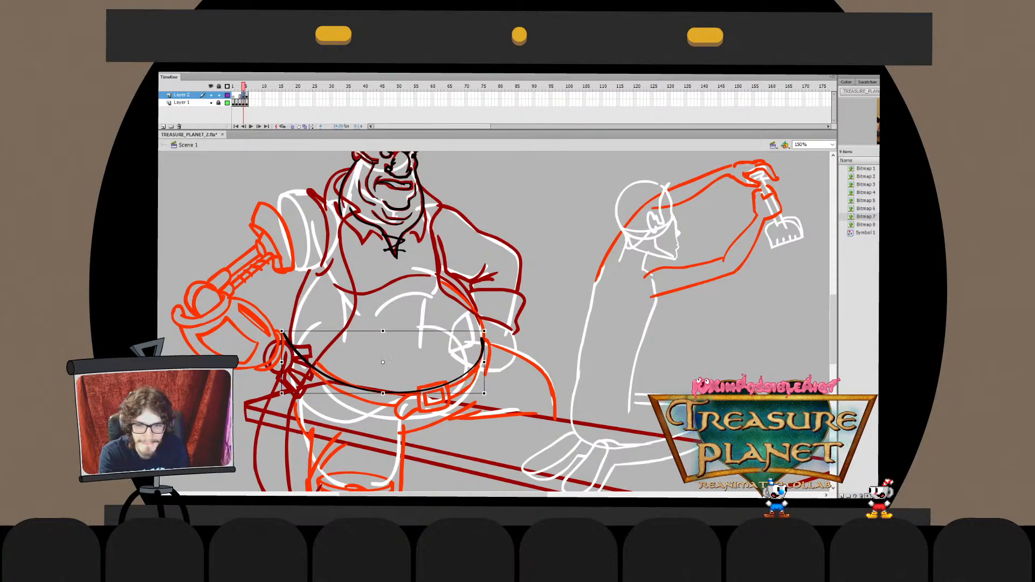
left_click_drag(282, 331, 291, 331)
mouse_move(484, 332)
left_mouse_down()
mouse_move(489, 348)
mouse_move(485, 335)
left_mouse_up()
double_click(484, 344)
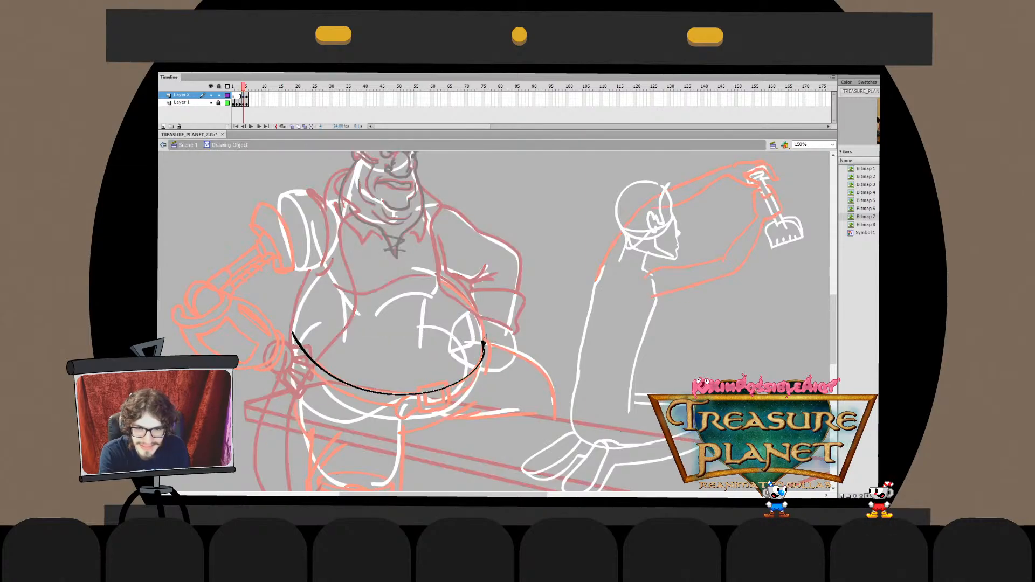
left_click(483, 343)
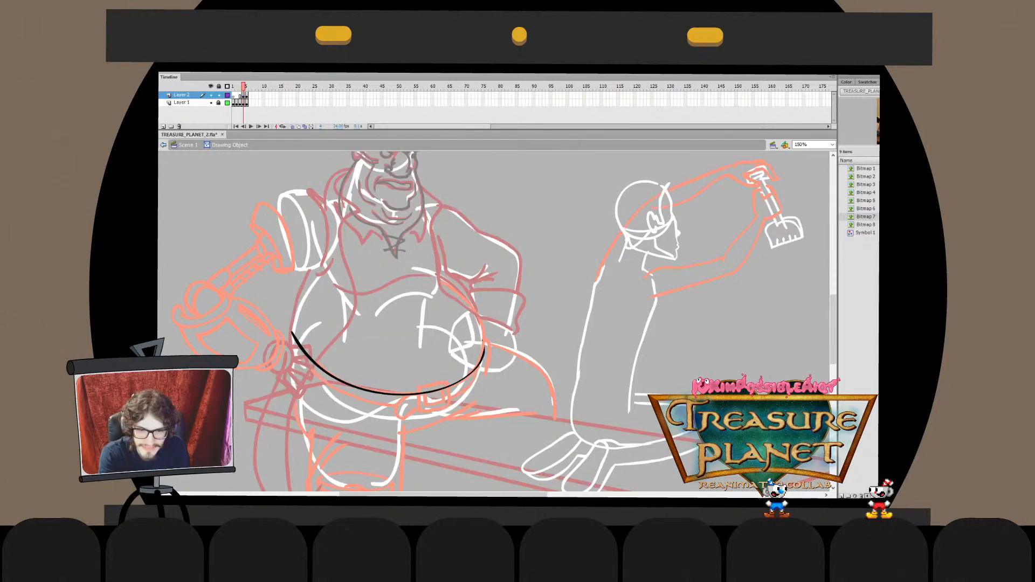
double_click(483, 341)
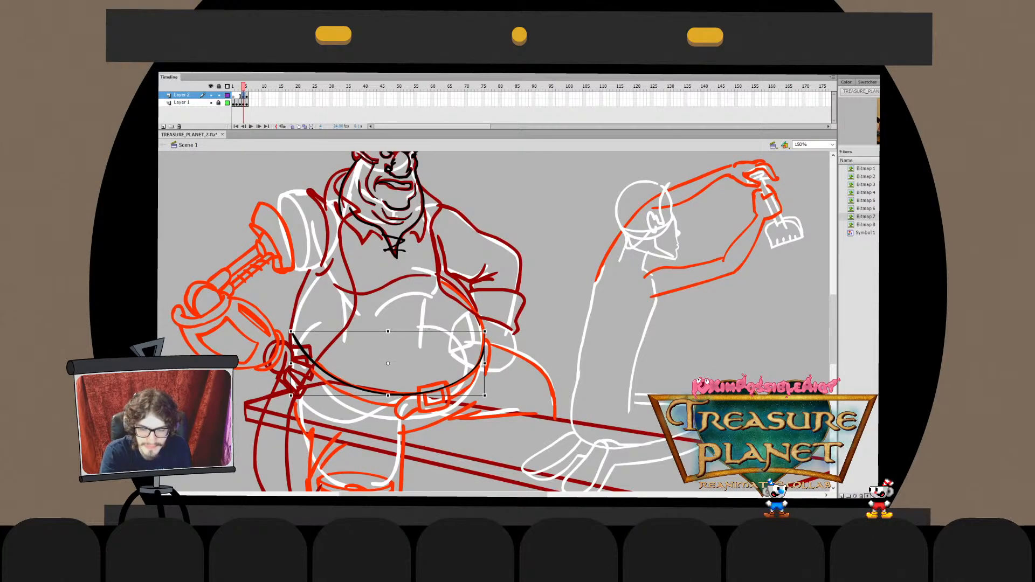
Move the belt curve in place onto the inked frame, narrow it to the belly, and add a fitted copy below as the lower belt line
key("period")
key("ctrl+shift+v")
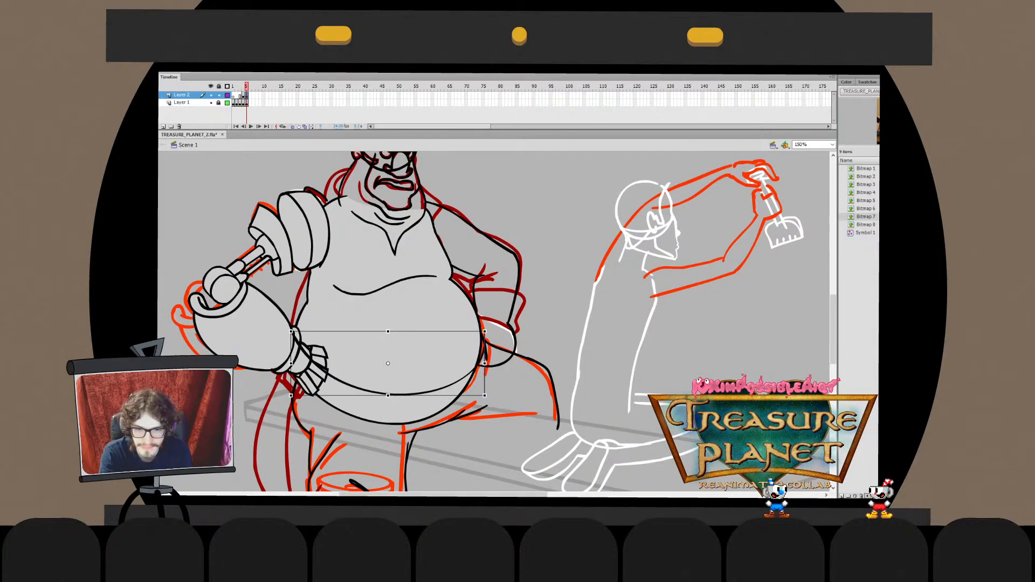
left_click_drag(485, 364, 482, 363)
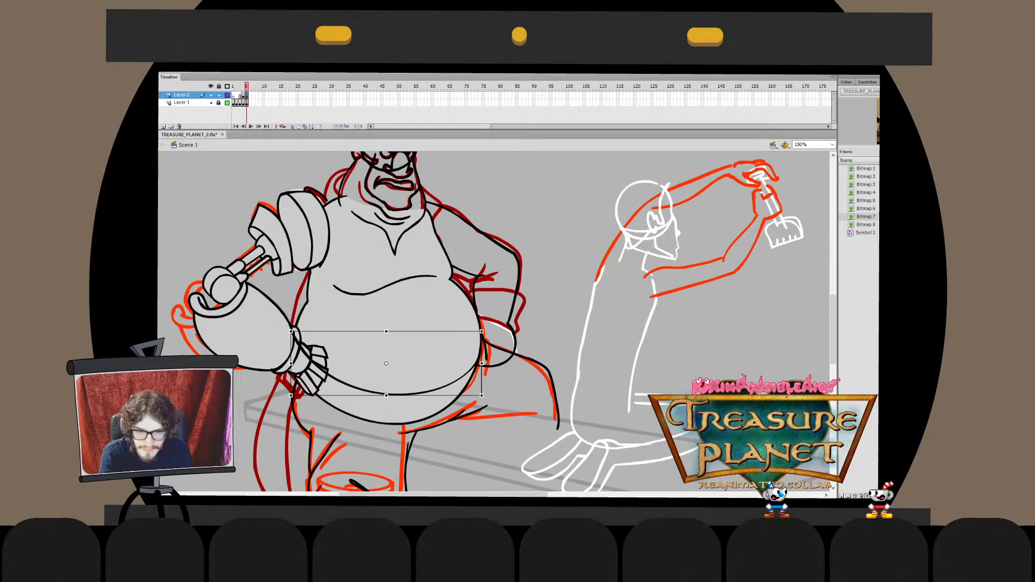
left_click_drag(386, 395, 391, 407)
left_click_drag(487, 356, 481, 357)
key("Escape")
double_click(474, 370)
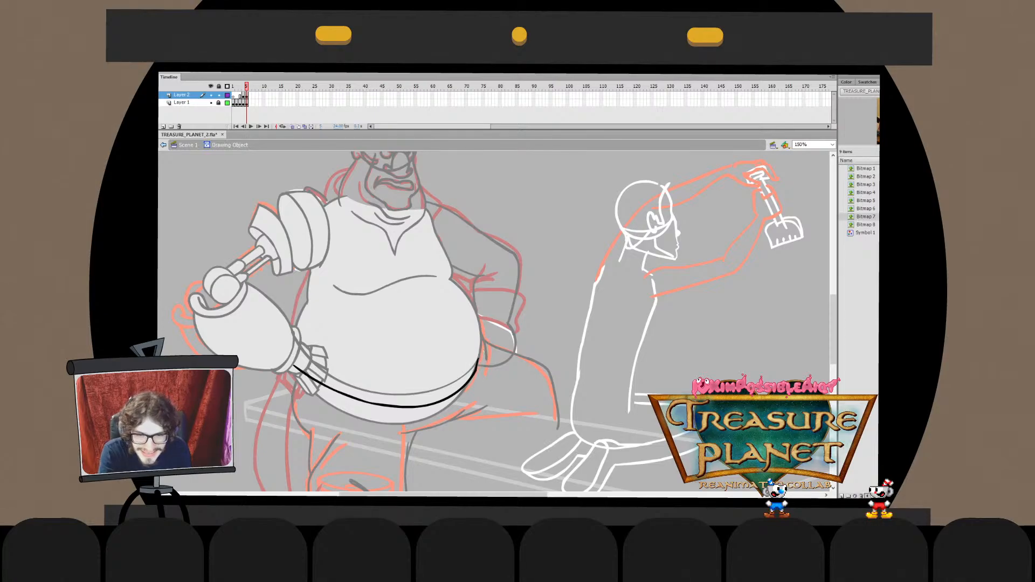
key("ctrl+e")
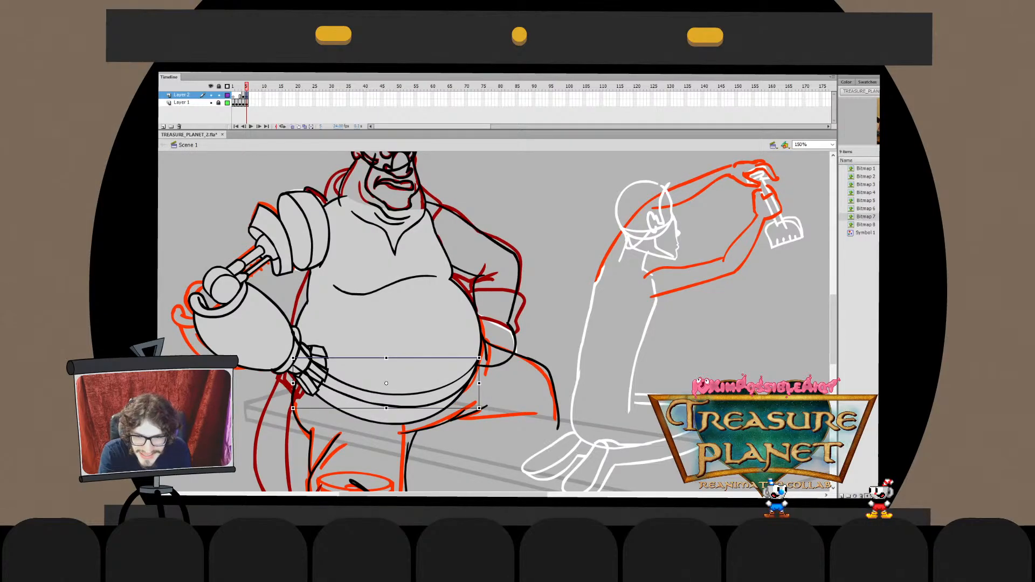
Place both belt lines in the belly's drawing object and move them from there in place onto the rough sketch's frame
key("ctrl+z")
key("ctrl+z")
key("ctrl+z")
key("ctrl+b")
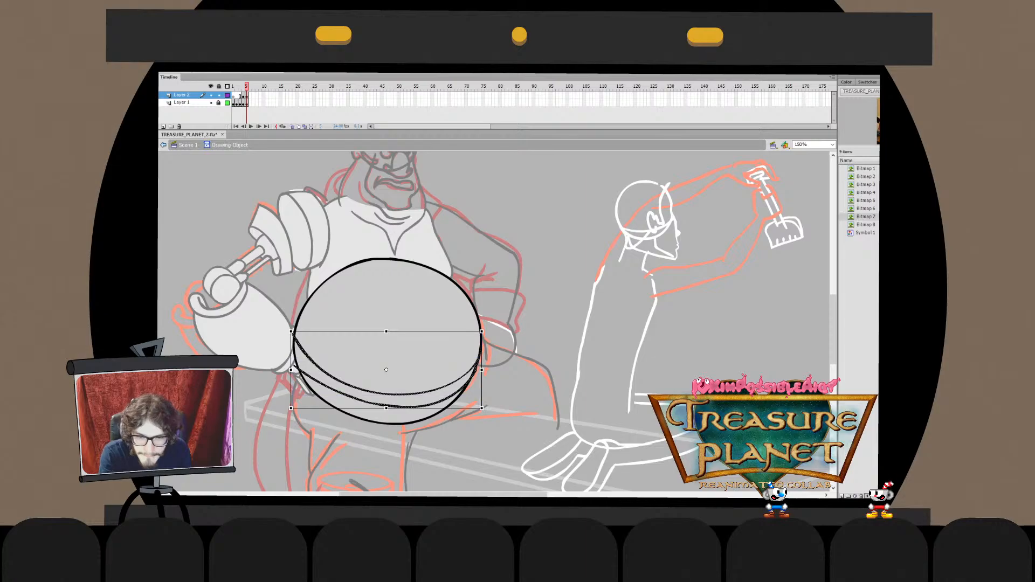
left_click(474, 370)
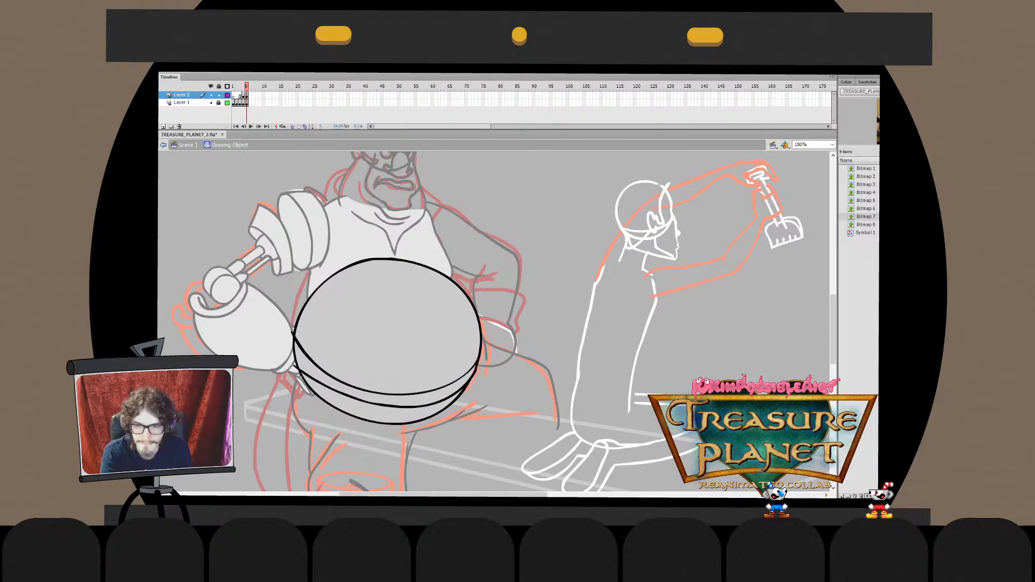
key("ctrl+e")
key("ctrl+e")
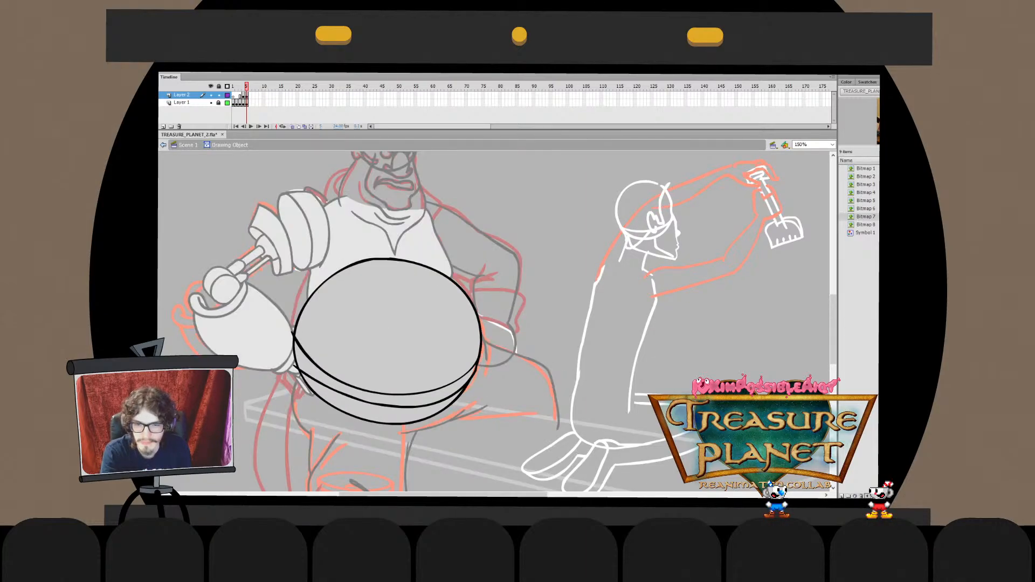
left_click(467, 382)
key("Delete")
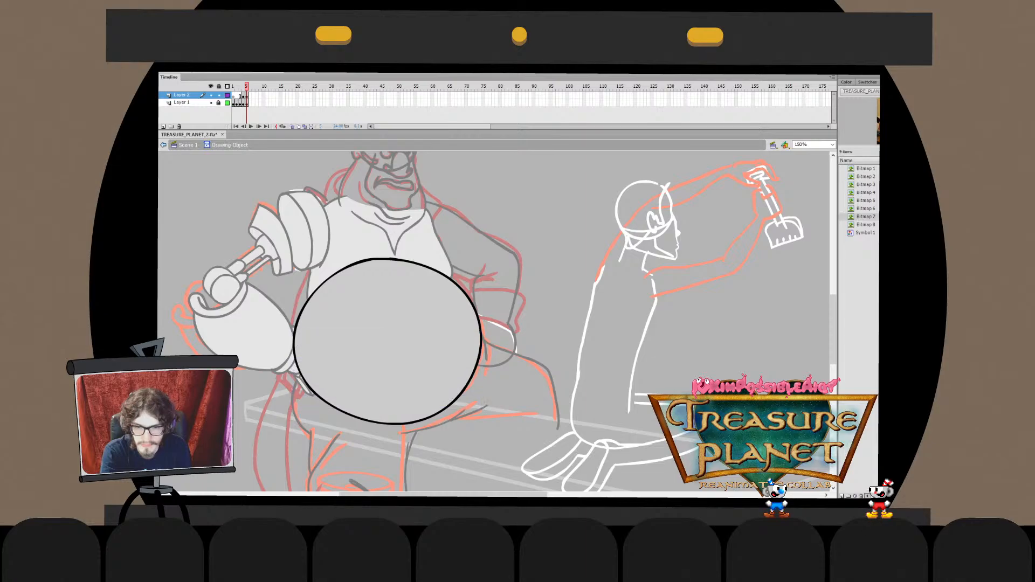
key("comma")
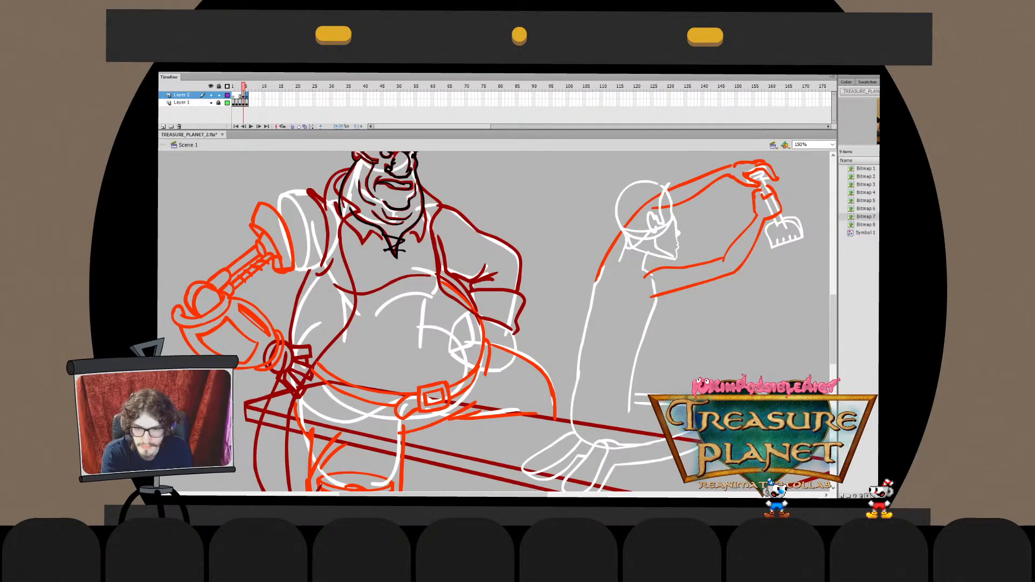
key("ctrl+shift+v")
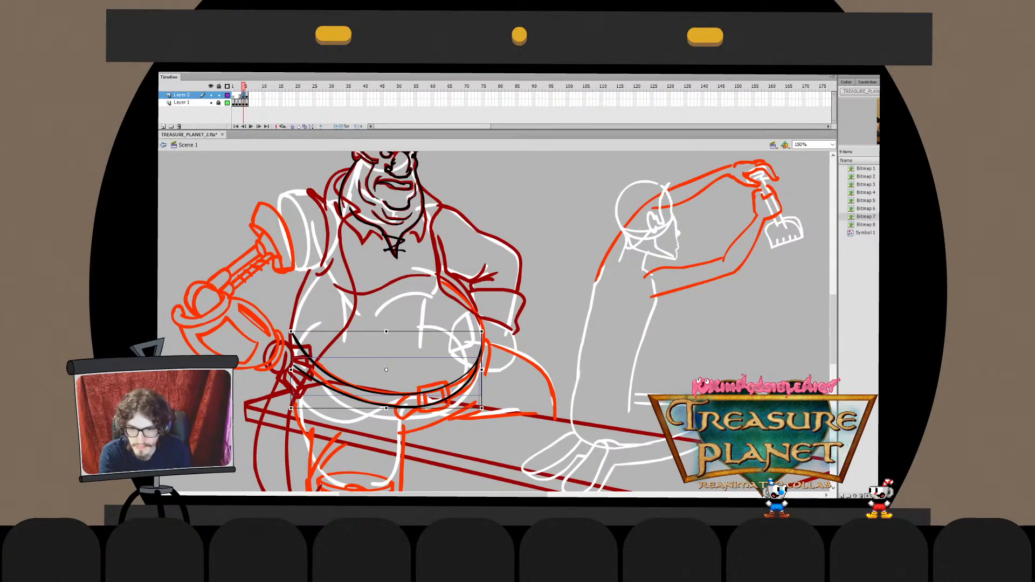
Shorten the cuff end of the lower belt line with Free Transform and adjust the upper belt line's cuff end
double_click(362, 400)
left_click(361, 400)
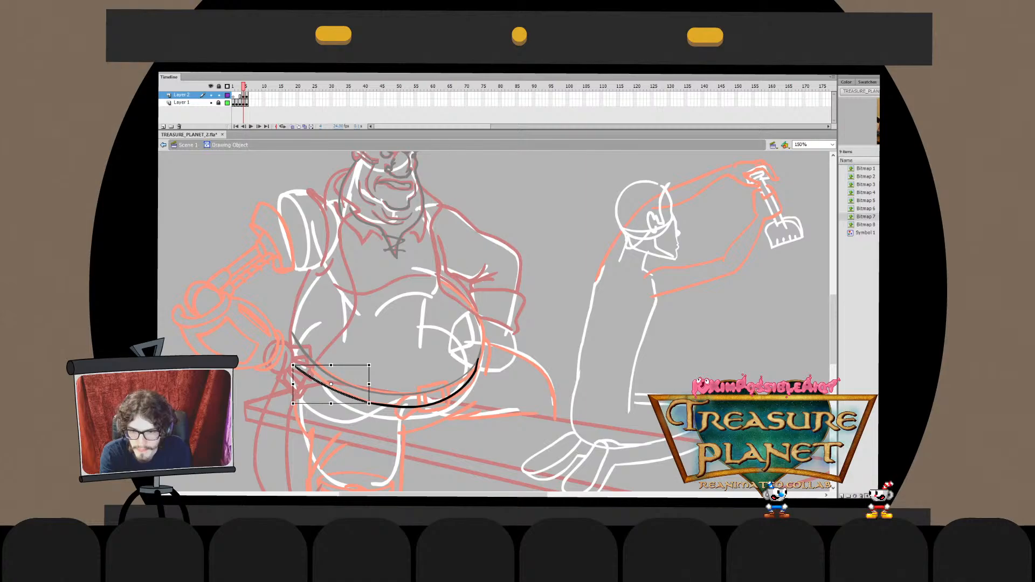
left_click_drag(292, 365, 302, 364)
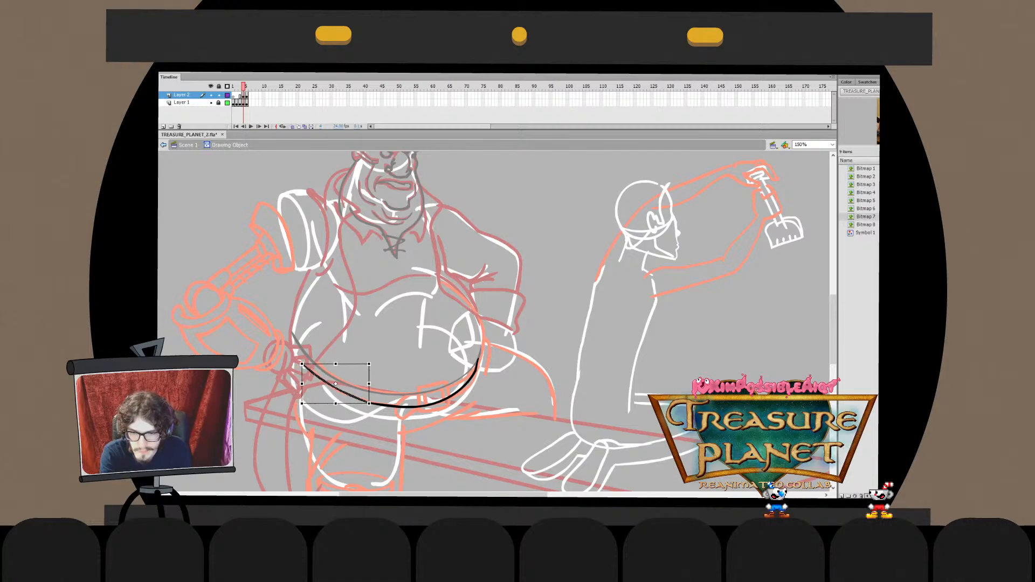
left_click(388, 356)
double_click(388, 356)
double_click(399, 394)
mouse_move(428, 398)
left_mouse_down()
mouse_move(289, 329)
mouse_move(291, 344)
left_mouse_up()
double_click(388, 355)
Move both belt lines in place into the belly's drawing object on the inked frame, return to the scene and save the file
left_click(410, 406, "shift")
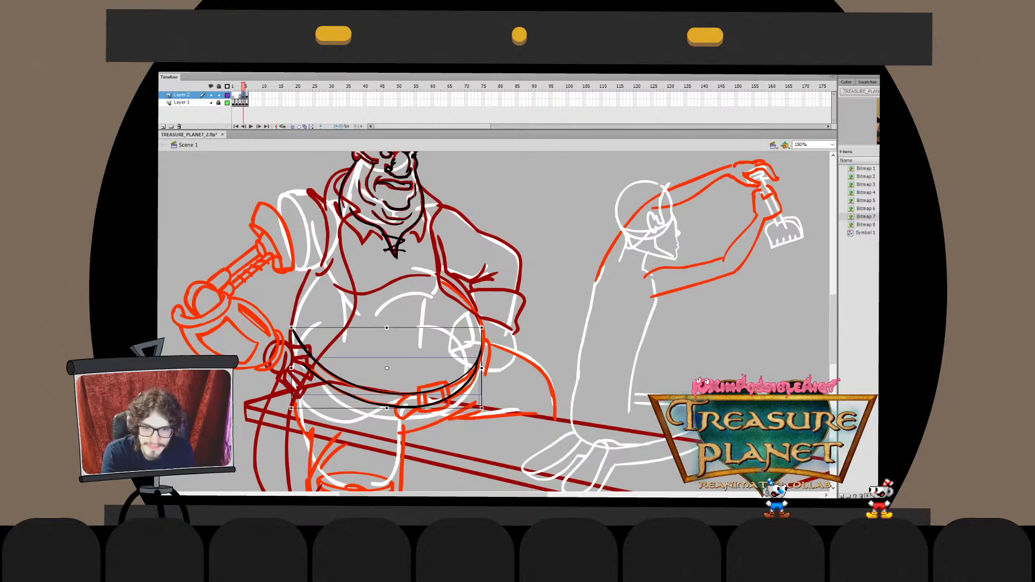
key("Delete")
key("period")
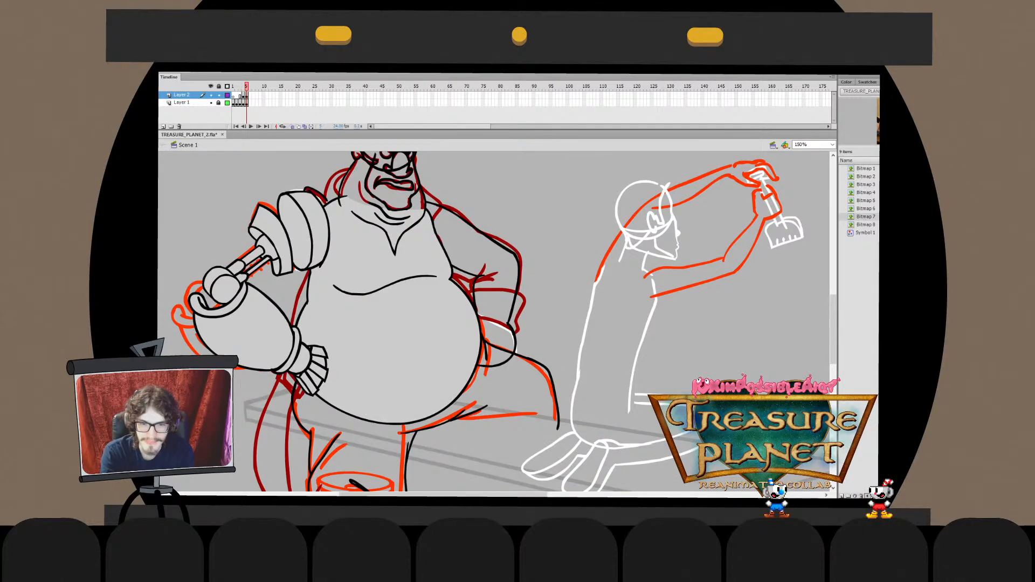
key("ctrl+shift+v")
key("ctrl+z")
double_click(387, 345)
key("ctrl+shift+v")
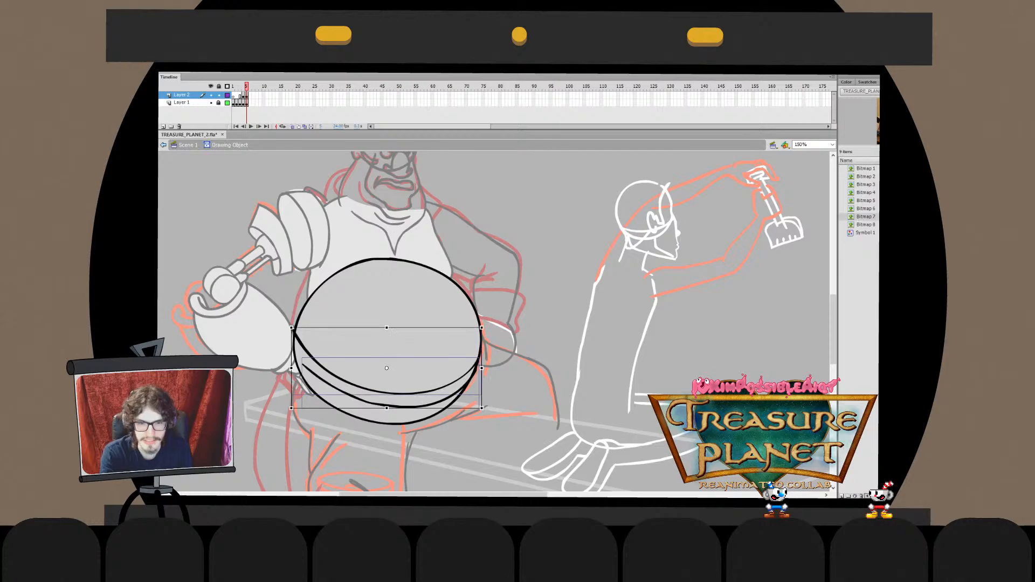
key("Escape")
key("ctrl+e")
key("Escape")
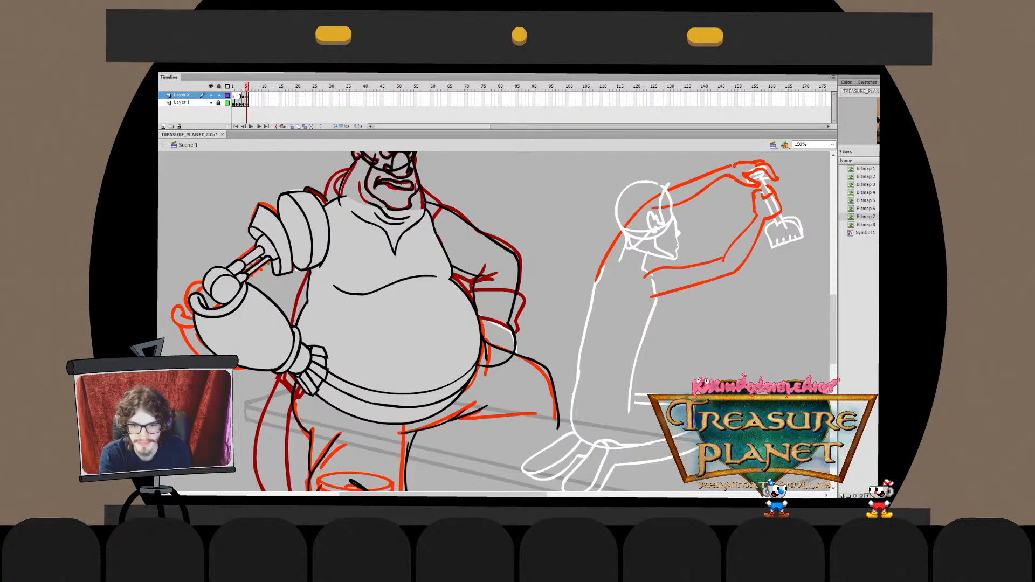
key("ctrl+s")
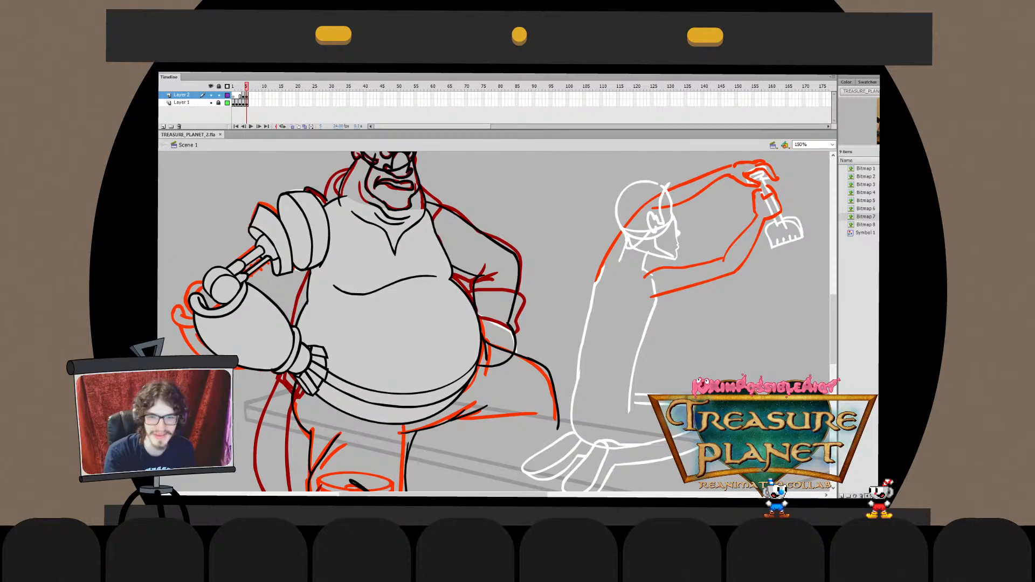
Inspect the belly's drawing object with its belt lines and return to the scene with nothing selected
double_click(387, 340)
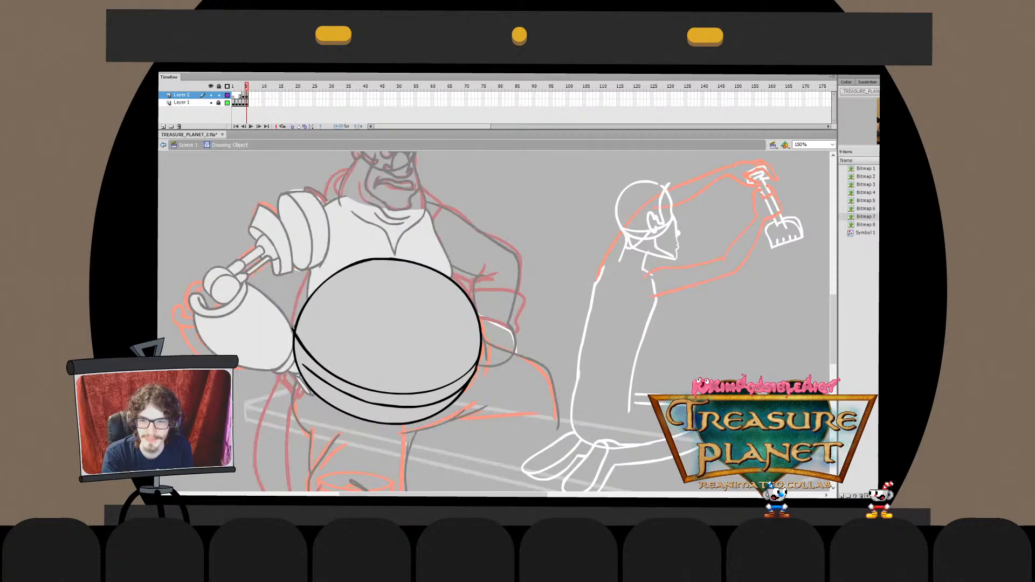
key("ctrl+e")
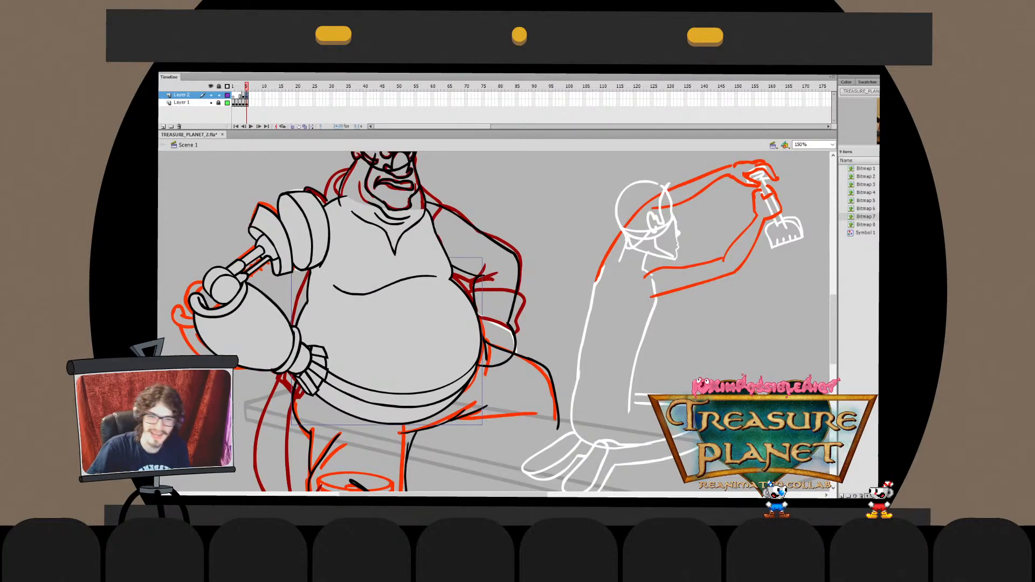
key("Escape")
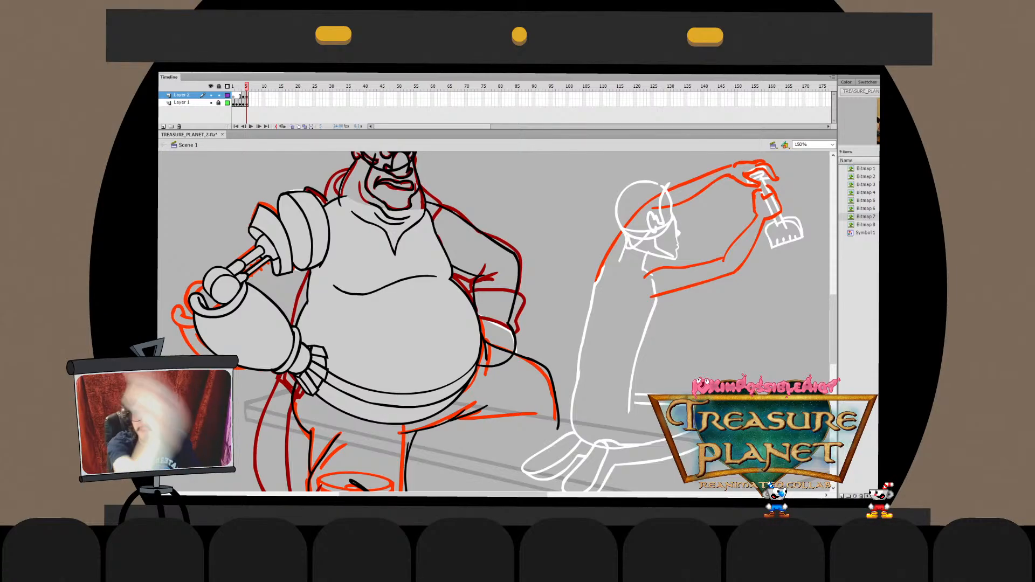
left_click_drag(493, 323, 502, 282)
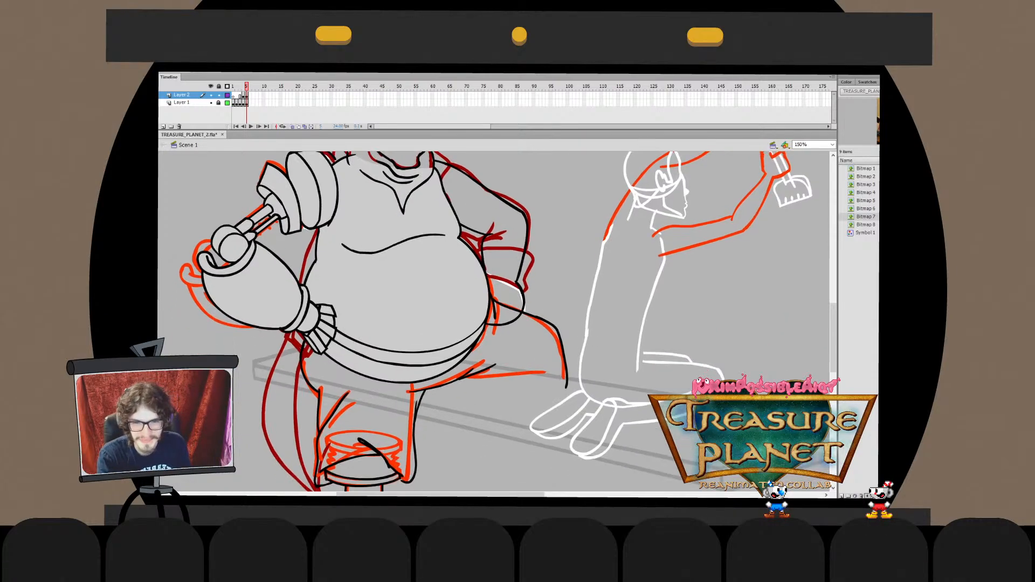
Examine the round hand's drawing object beside the belly, check the mechanical forearm's selection, and leave nothing selected
double_click(494, 299)
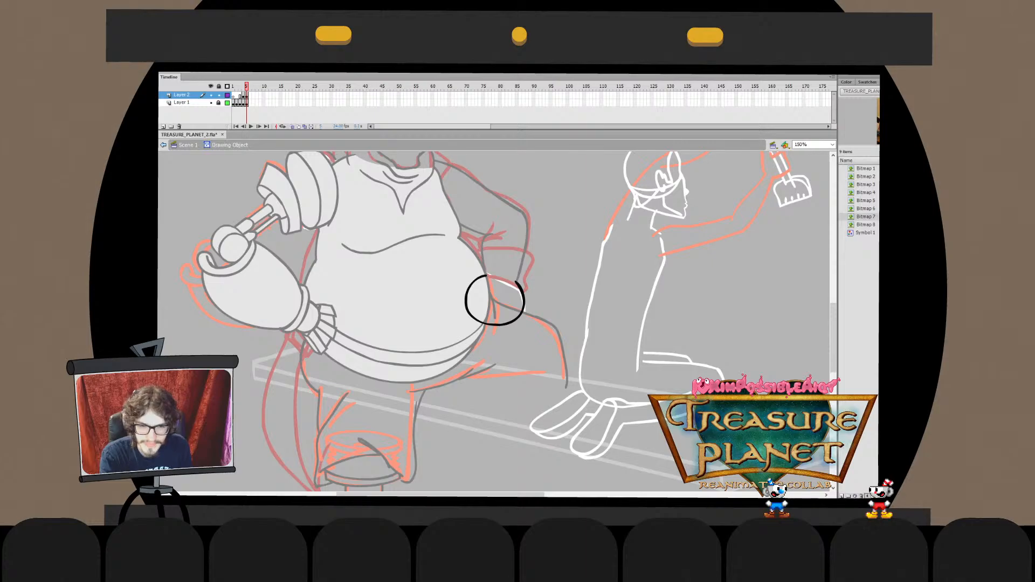
key("ctrl+e")
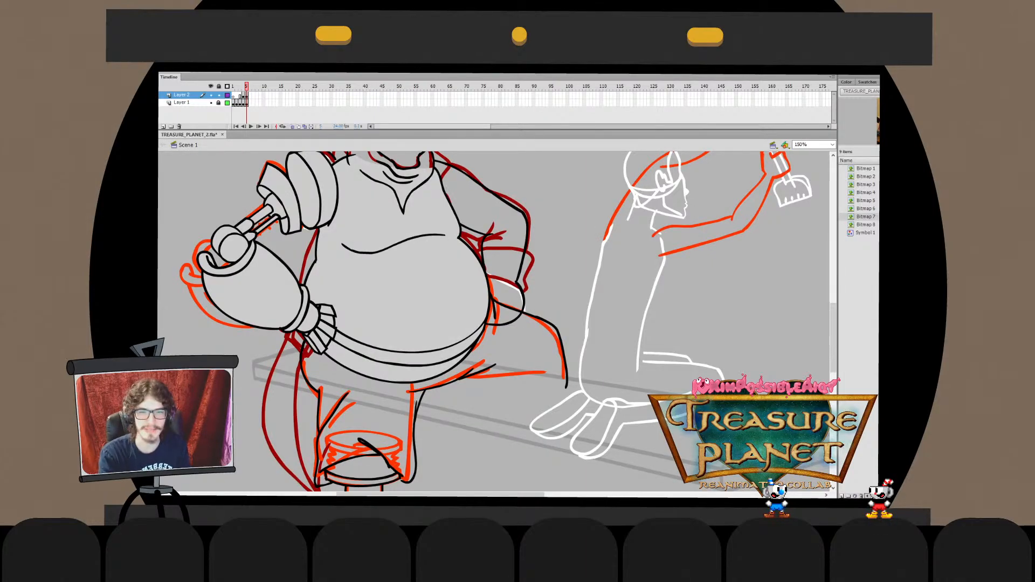
double_click(495, 300)
key("ctrl+e")
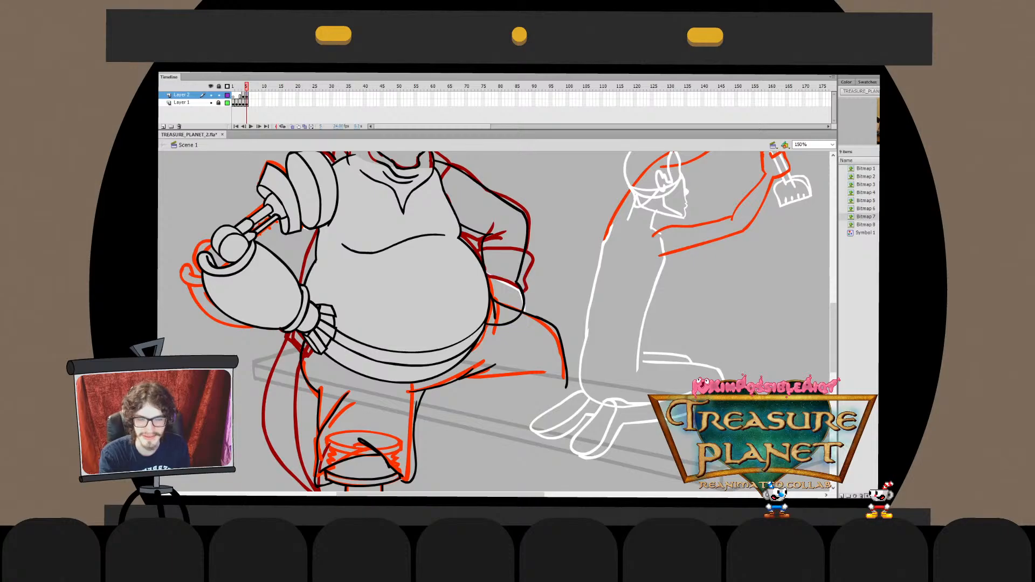
mouse_move(557, 249)
left_mouse_down()
mouse_move(512, 302)
mouse_move(524, 320)
mouse_move(528, 261)
mouse_move(468, 291)
mouse_move(492, 325)
left_mouse_up()
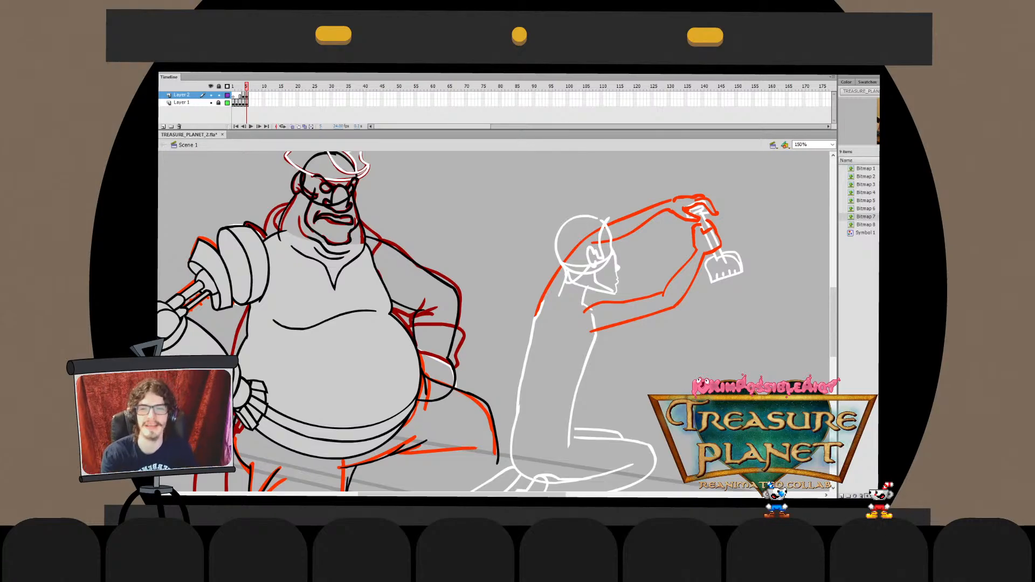
left_click_drag(493, 320, 544, 334)
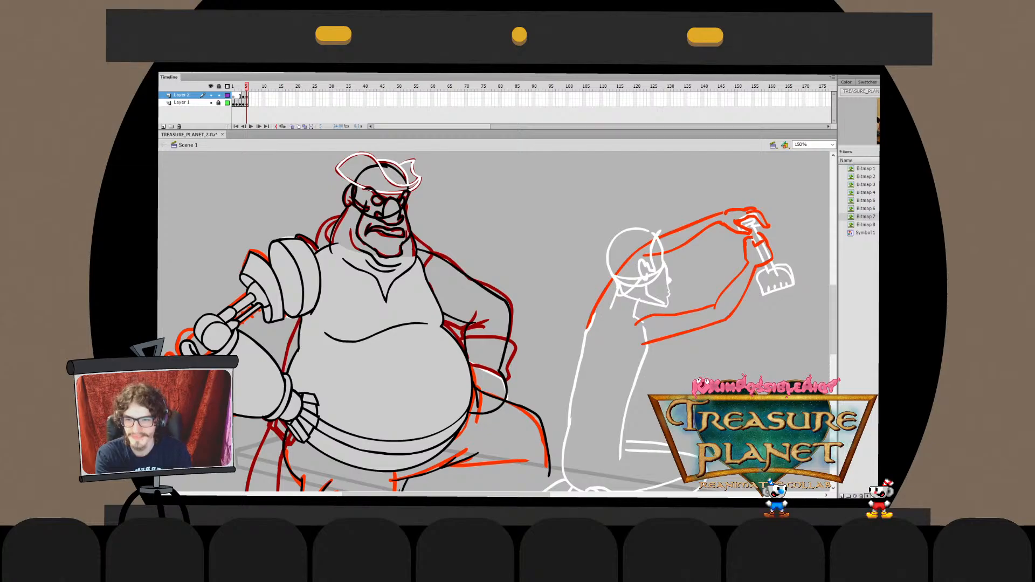
left_click_drag(386, 300, 420, 226)
left_click(270, 307)
key("q")
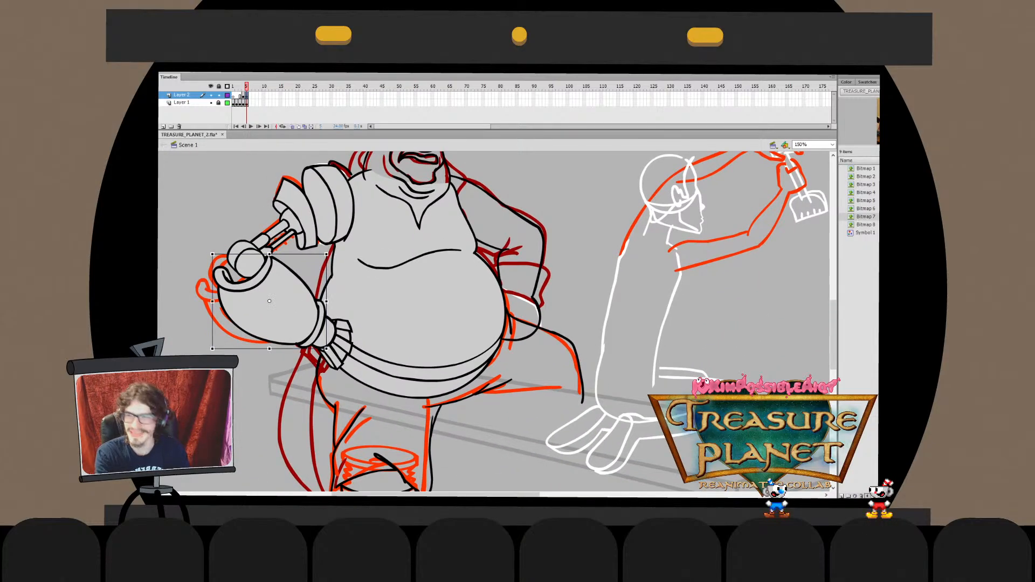
left_click(337, 341)
key("Escape")
left_click(336, 340)
left_click(268, 300)
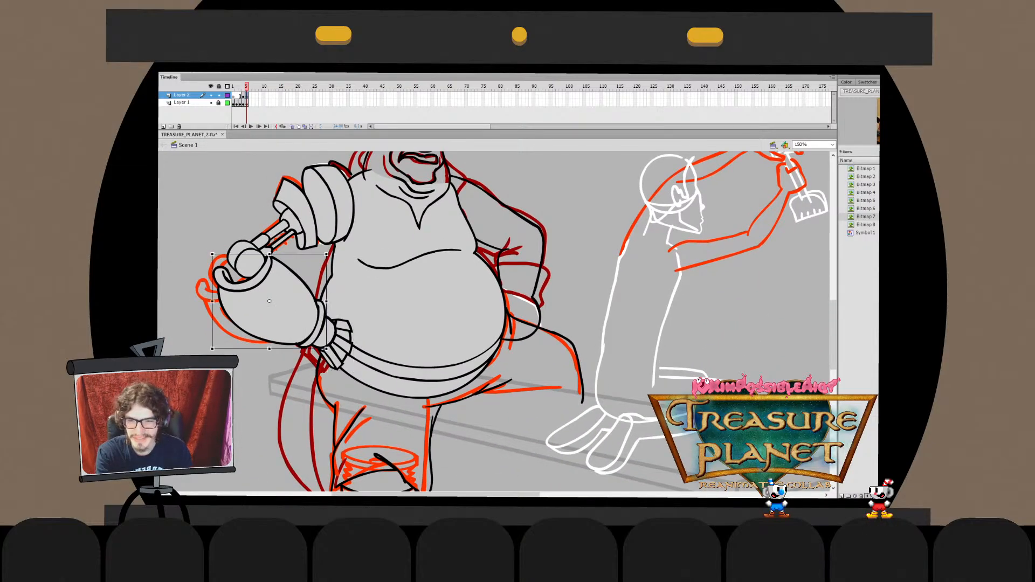
key("Escape")
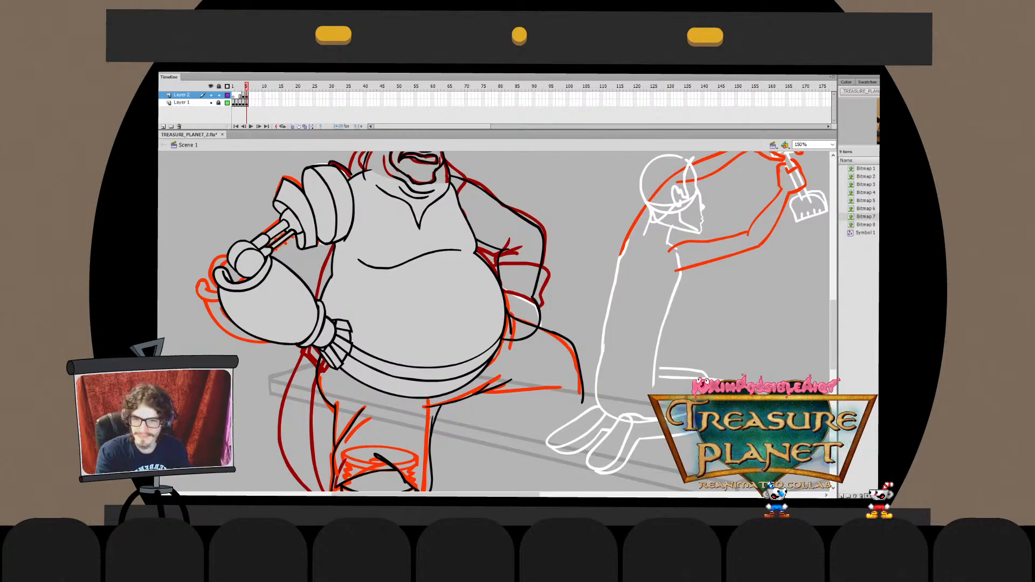
Examine the pleated cuff's drawing object up close and return to the scene
scroll(337, 340, "up", 4)
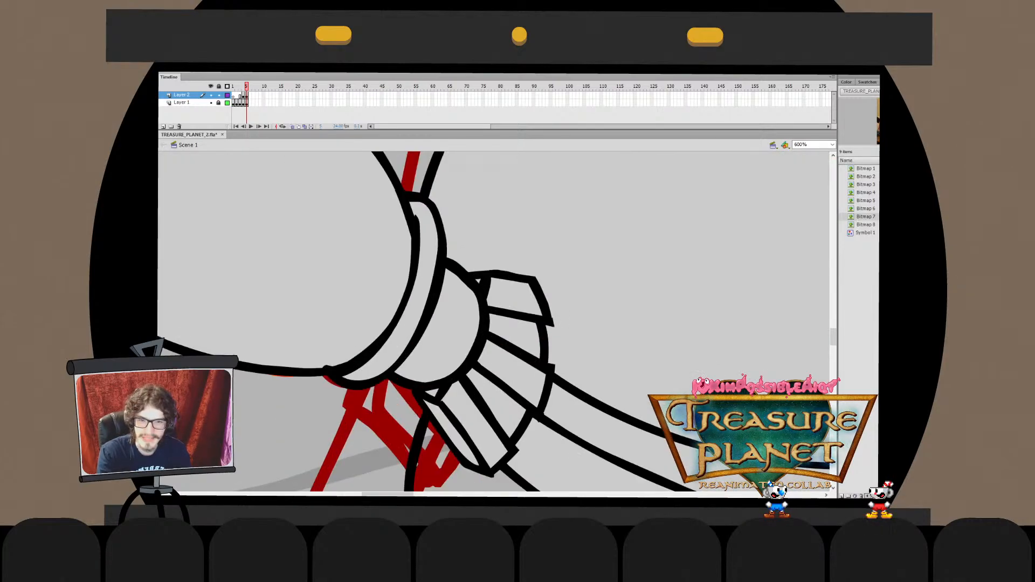
scroll(487, 315, "up", 2)
double_click(487, 315)
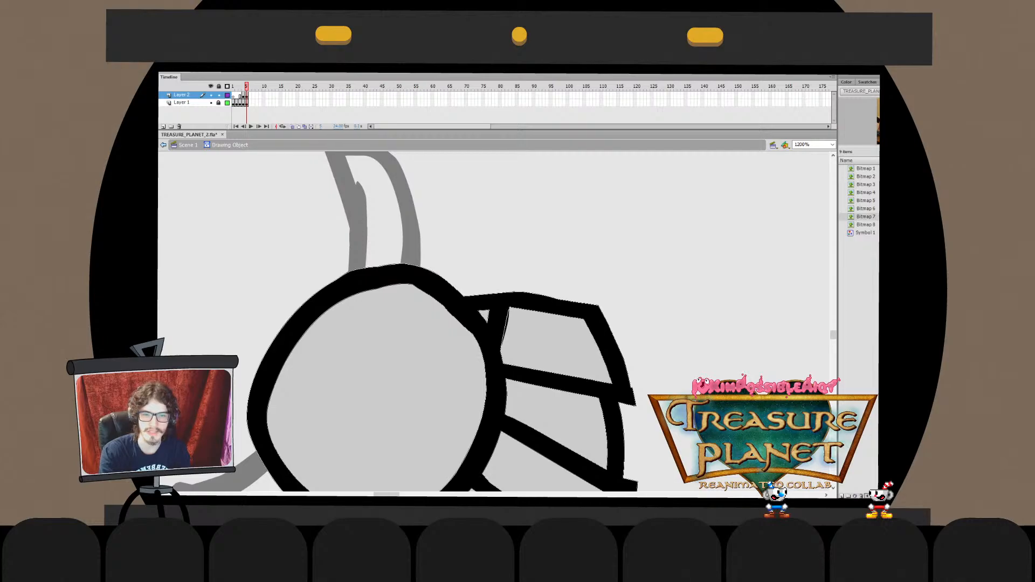
scroll(467, 310, "down", 2)
scroll(473, 289, "down", 1)
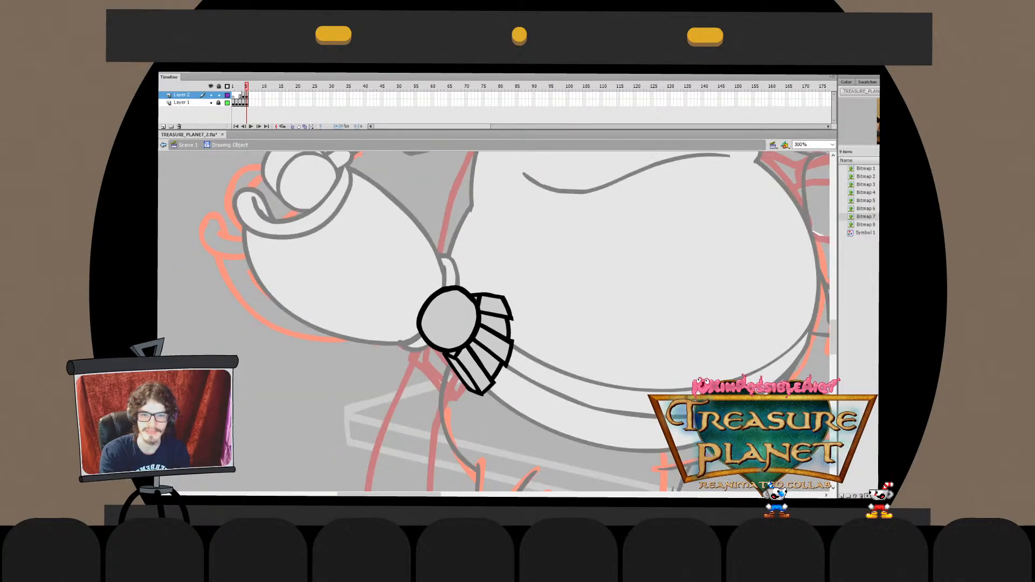
key("ctrl+2")
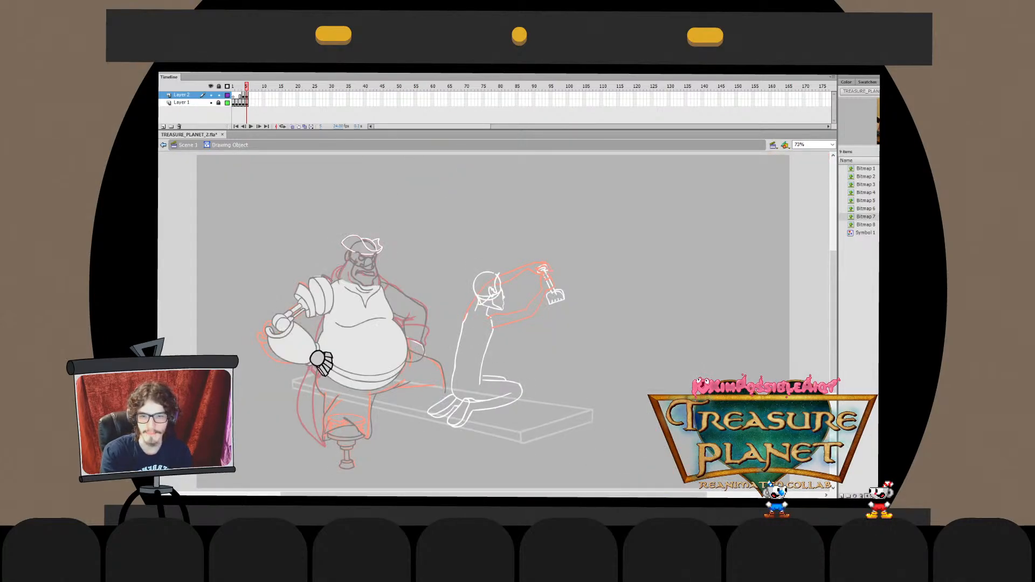
key("ctrl+e")
key("ctrl+1")
Set the scene's zoom to 150%, look over both characters and turn Layer 1's visibility back on
left_click_drag(495, 324, 616, 277)
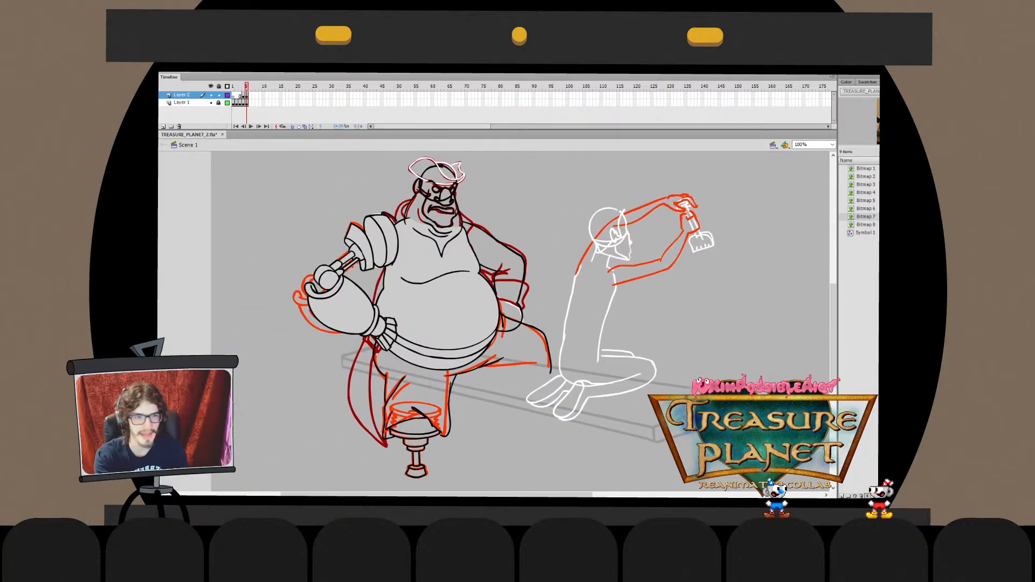
left_click(808, 145)
type("150")
key("Return")
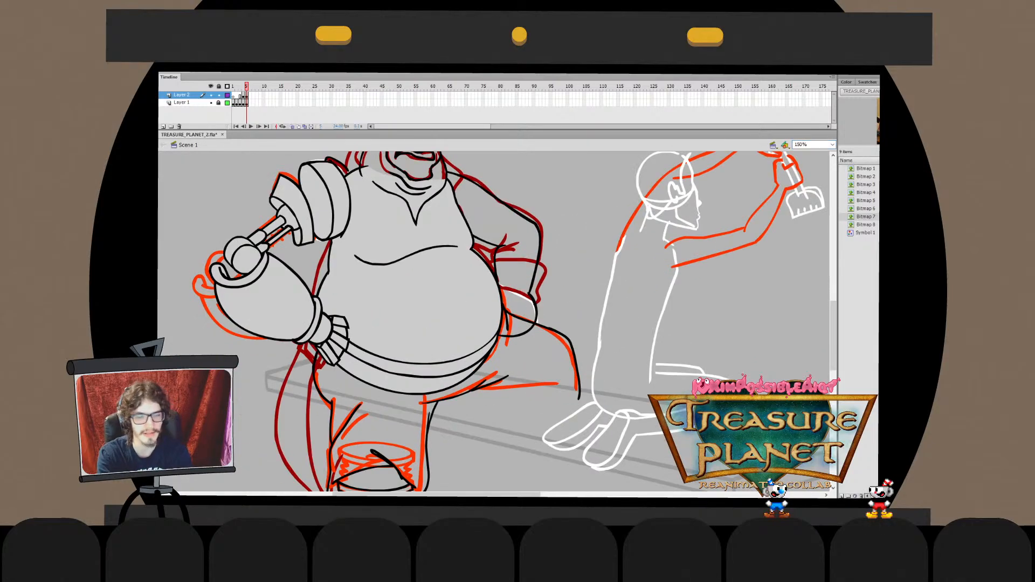
mouse_move(494, 318)
left_mouse_down()
mouse_move(605, 326)
mouse_move(376, 316)
left_mouse_up()
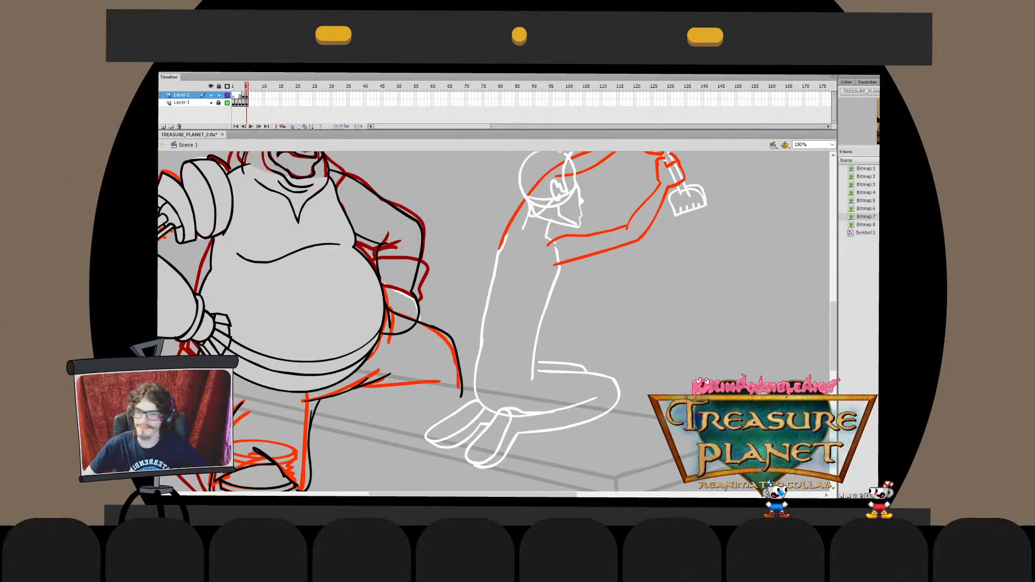
mouse_move(497, 302)
left_mouse_down()
mouse_move(539, 325)
mouse_move(631, 326)
mouse_move(540, 373)
left_mouse_up()
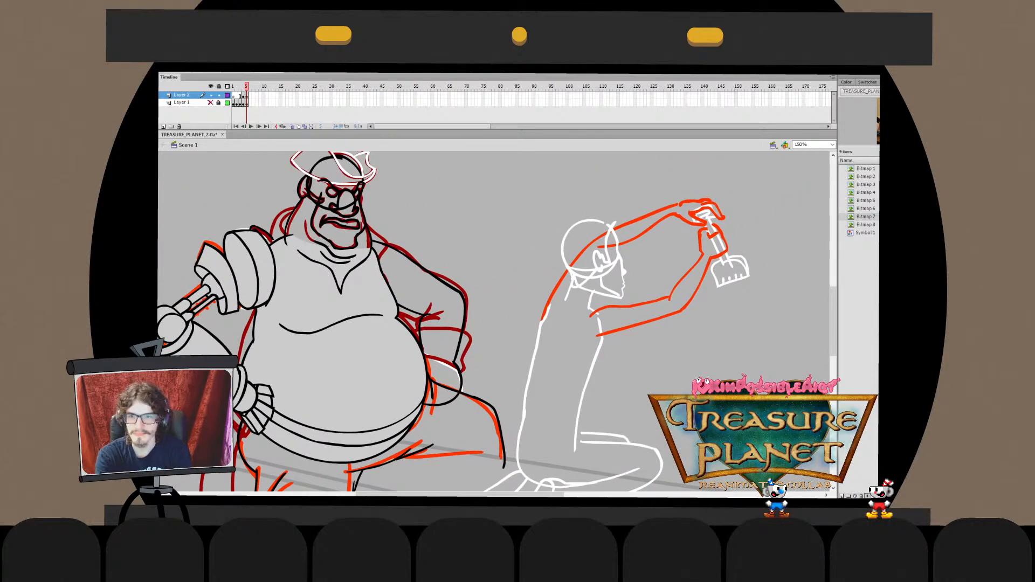
left_click(210, 102)
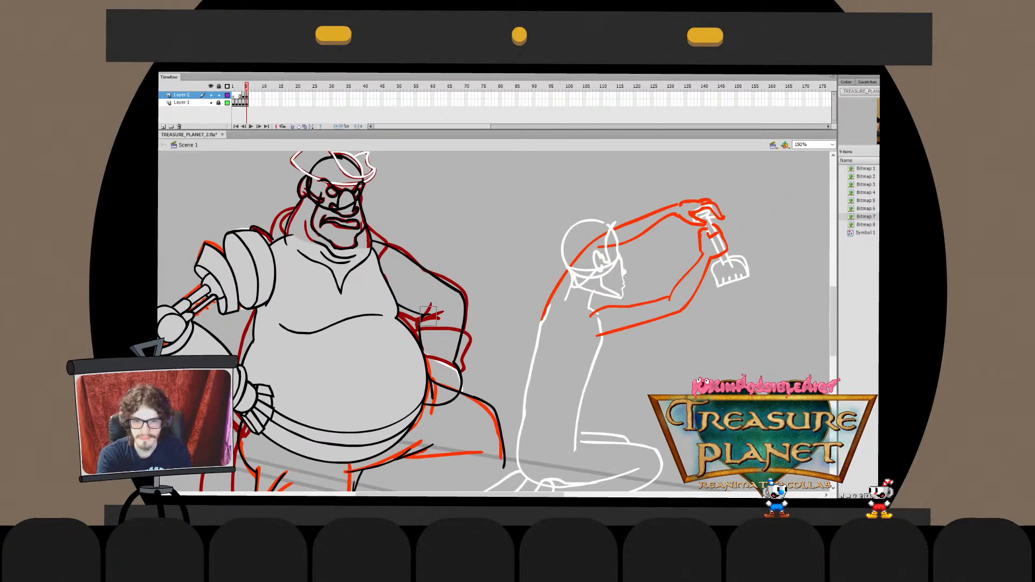
Check the inner line within the bent arm's drawing object and return to the scene
double_click(427, 315)
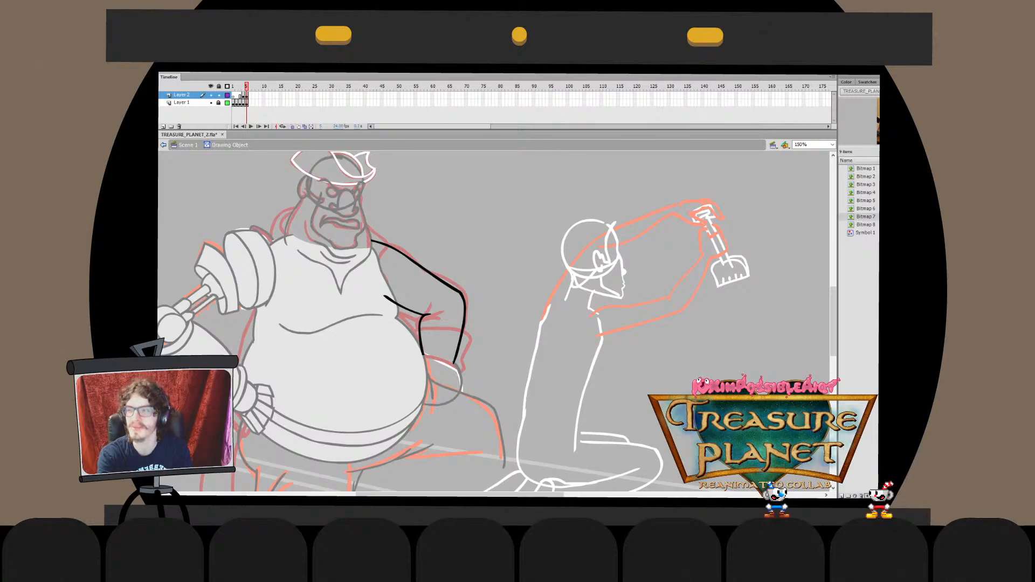
left_click(423, 318)
double_click(459, 327)
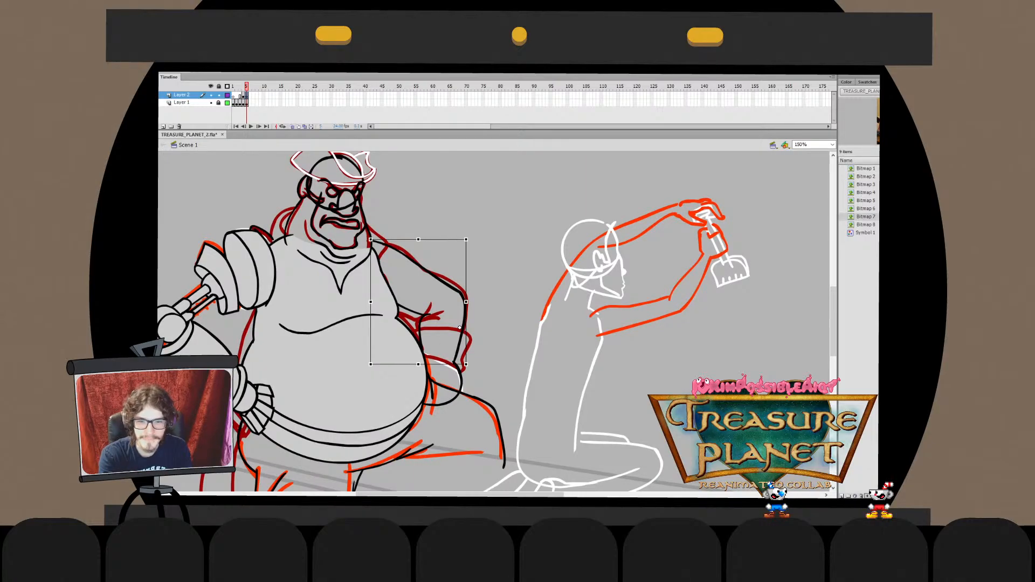
key("ctrl+z")
key("ctrl+y")
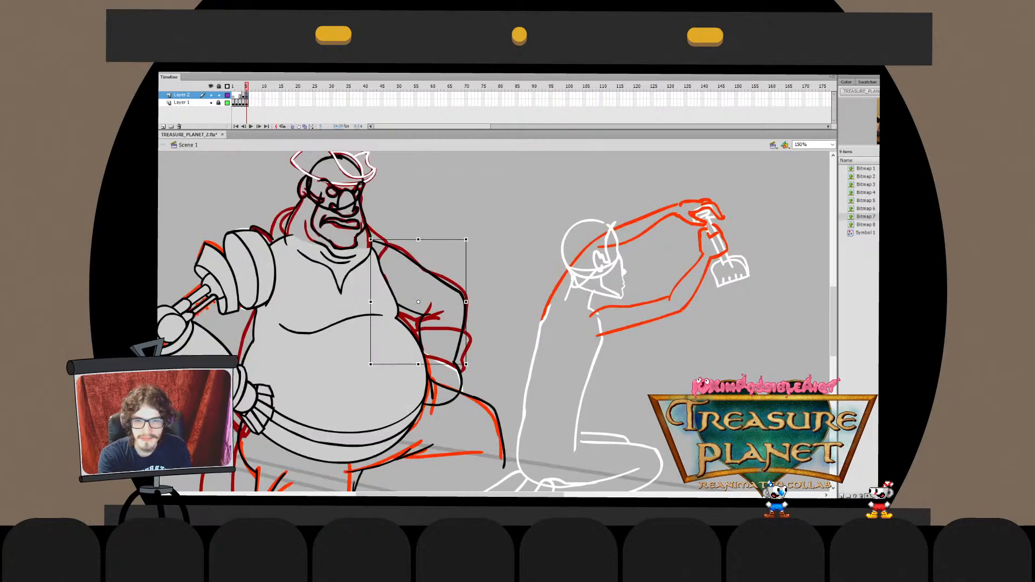
Undo the recent Free Transform changes to the bent arm's inner line and return to the scene with nothing selected
key("ctrl+z")
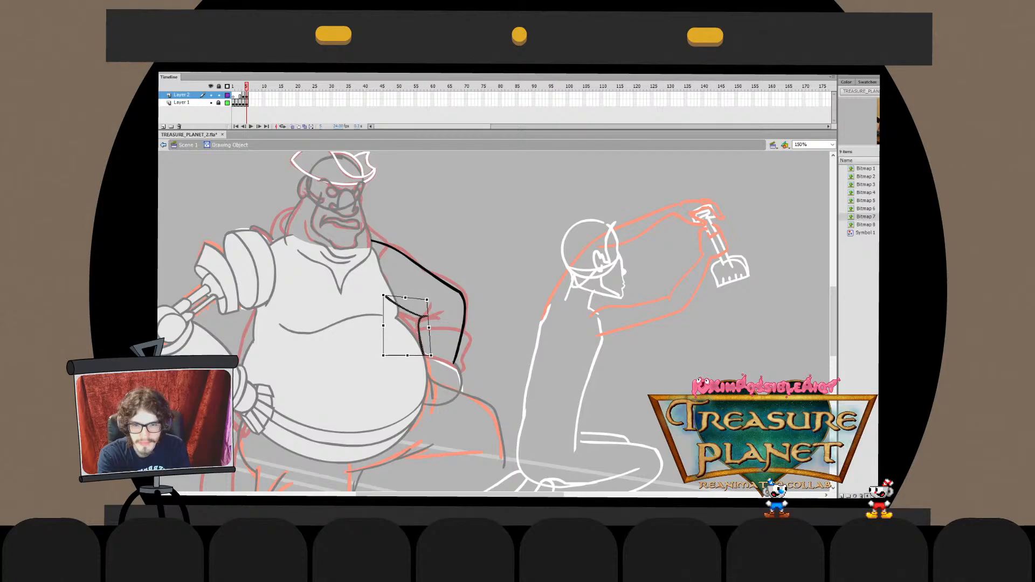
key("ctrl+z")
key("ctrl+z")
key("ctrl+z")
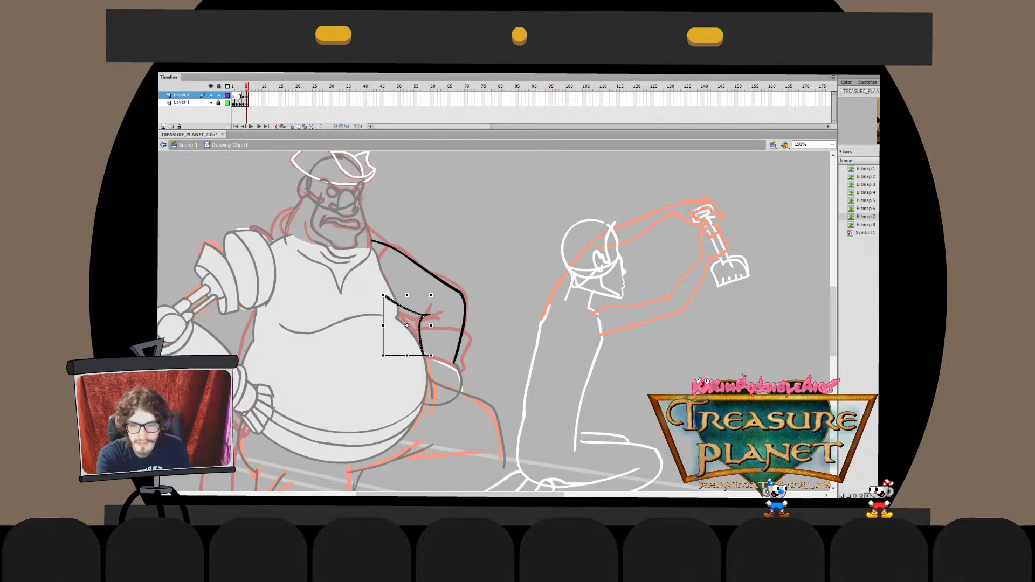
key("ctrl+z")
key("ctrl+z")
key("ctrl+z")
key("ctrl+z")
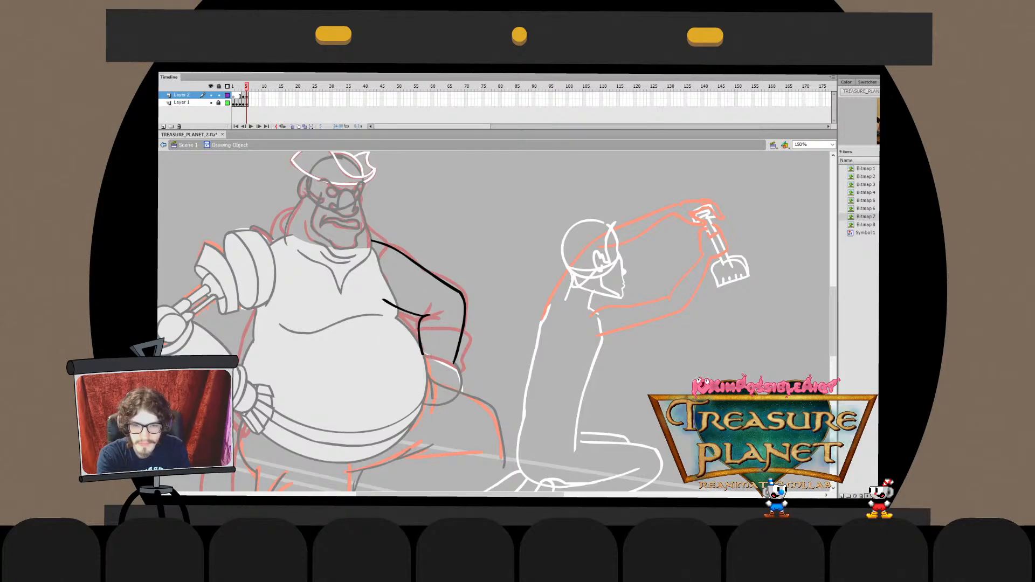
key("ctrl+z")
key("ctrl+z")
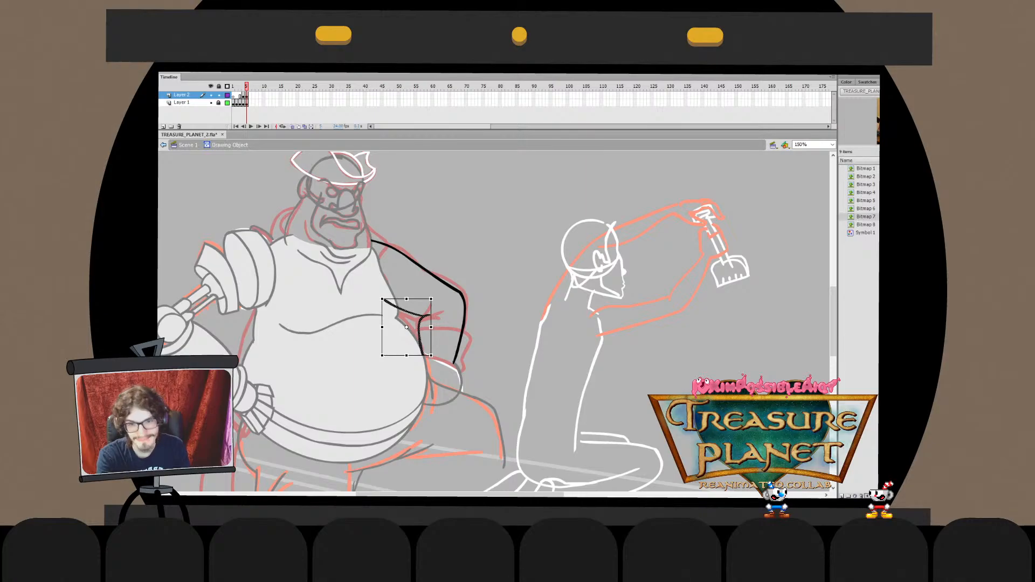
key("ctrl+z")
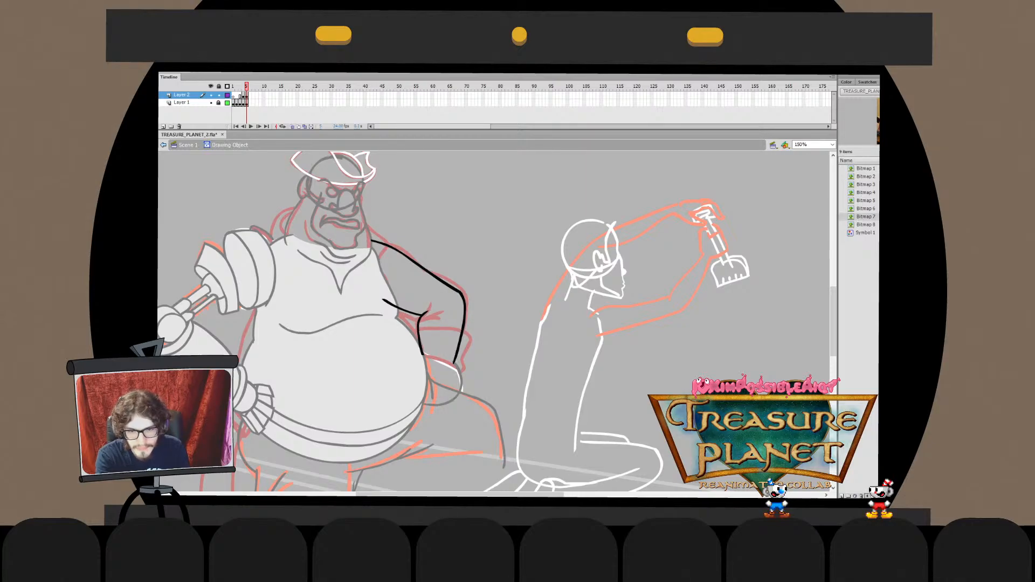
key("ctrl+e")
key("ctrl+shift+a")
Compare the bent arm's outline inside its drawing object with its appearance in the full scene
left_click_drag(455, 363, 451, 320)
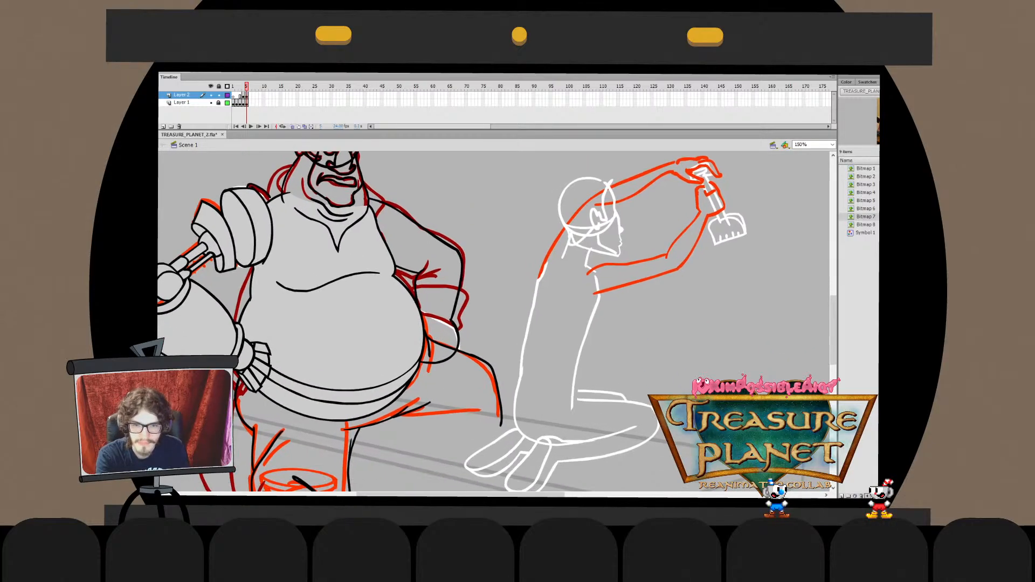
double_click(442, 240)
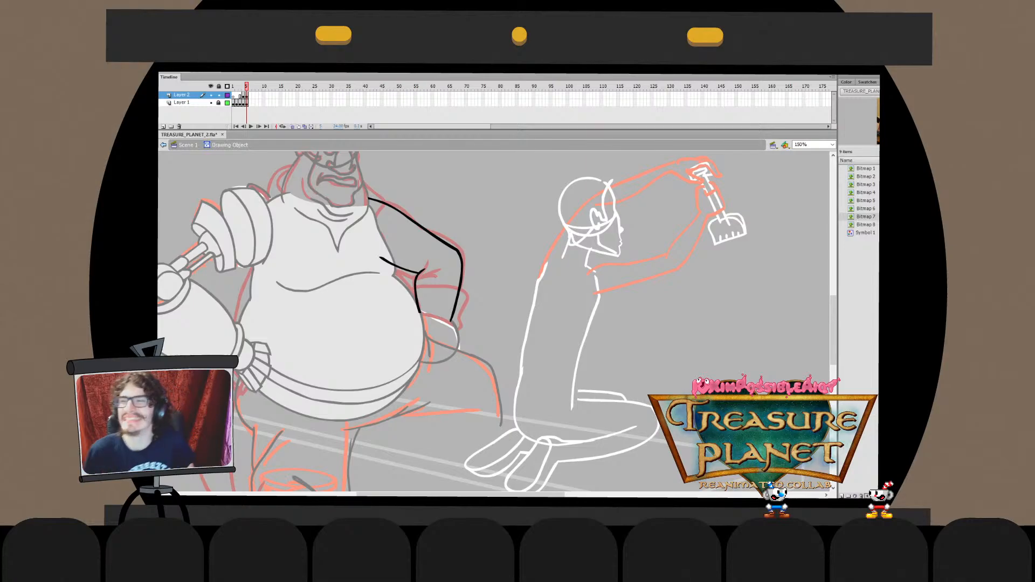
key("ctrl+e")
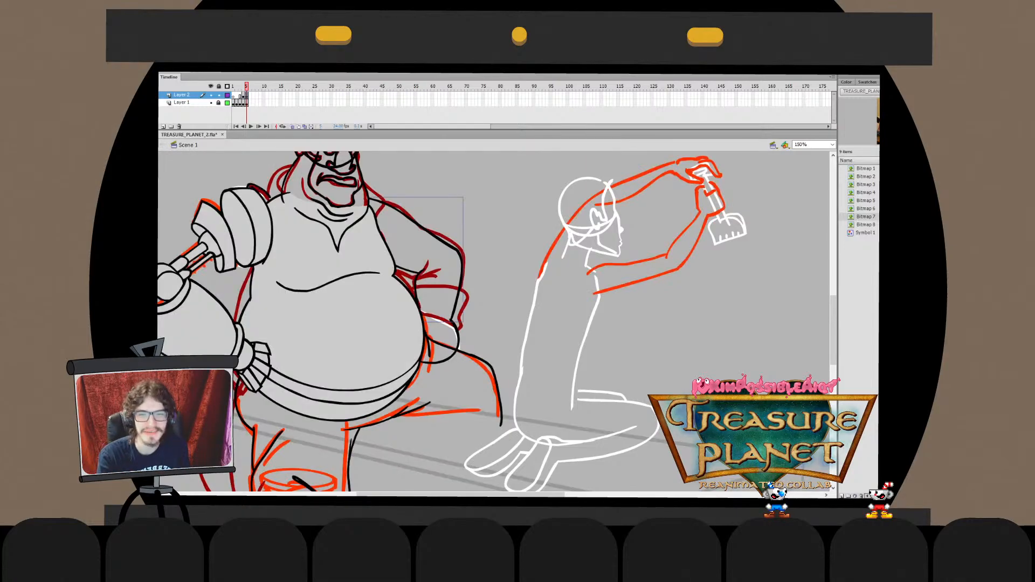
double_click(432, 222)
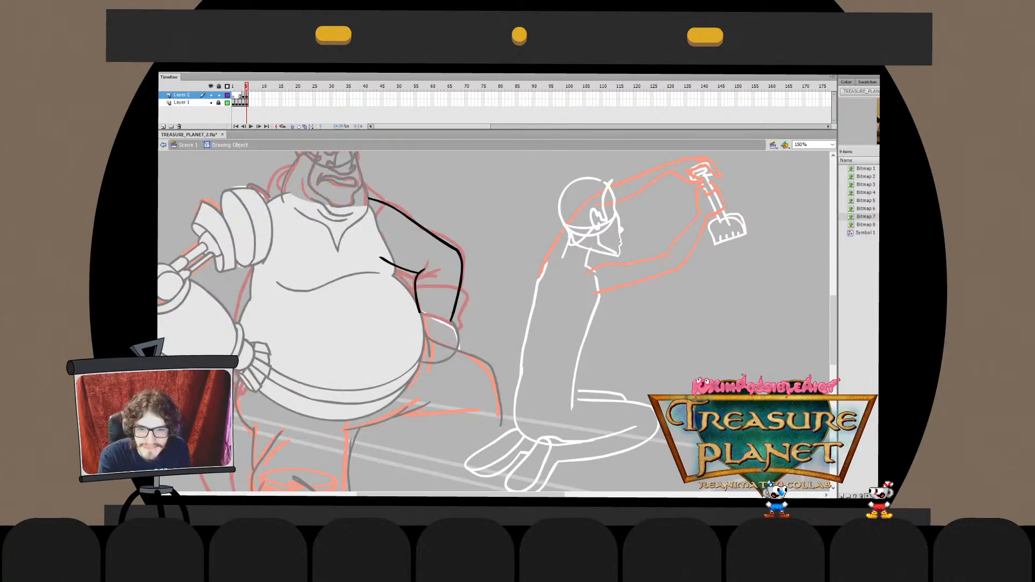
key("ctrl+e")
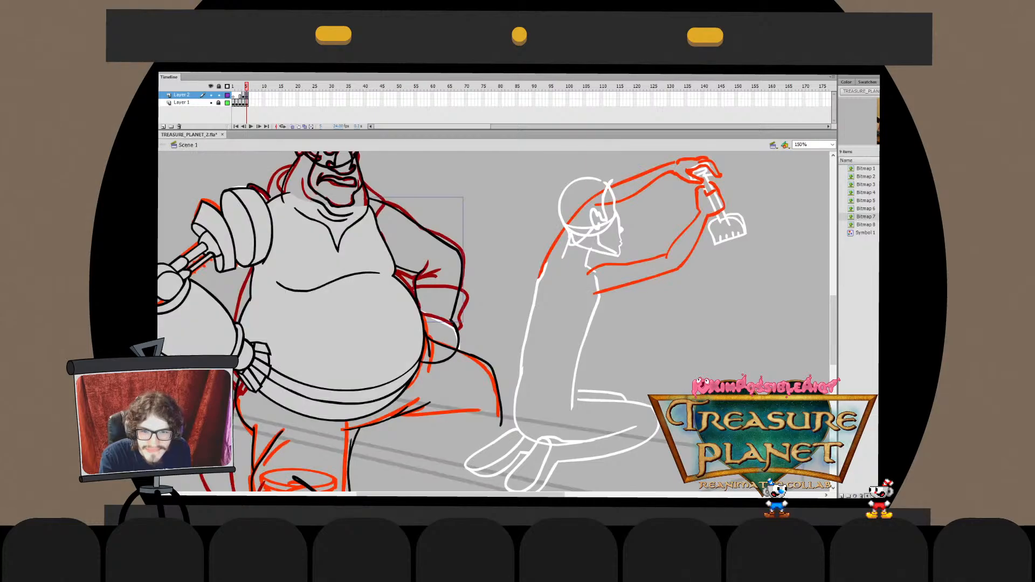
double_click(431, 223)
key("ctrl+e")
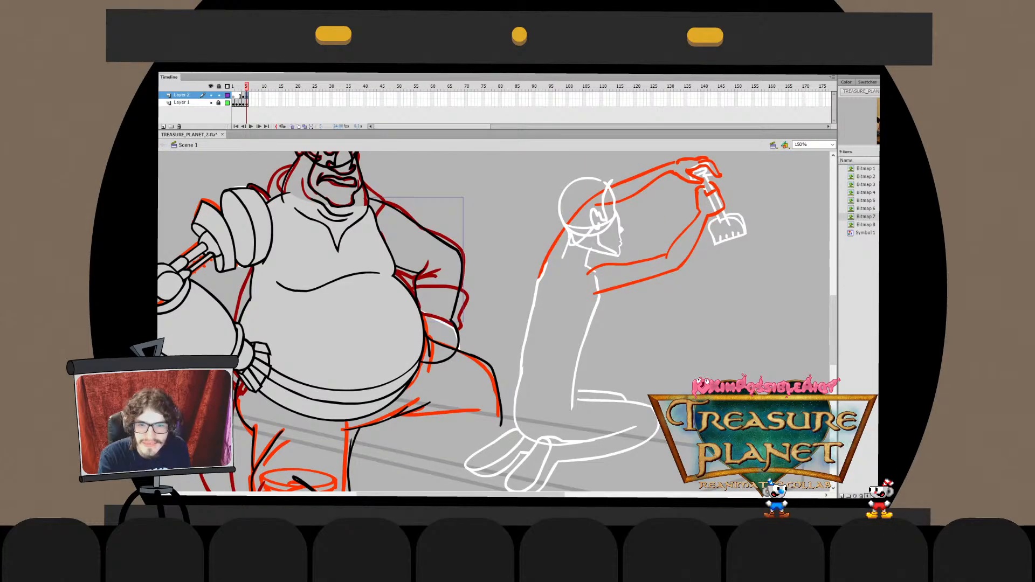
key("ctrl+e")
key("ctrl+e")
key("ctrl+e")
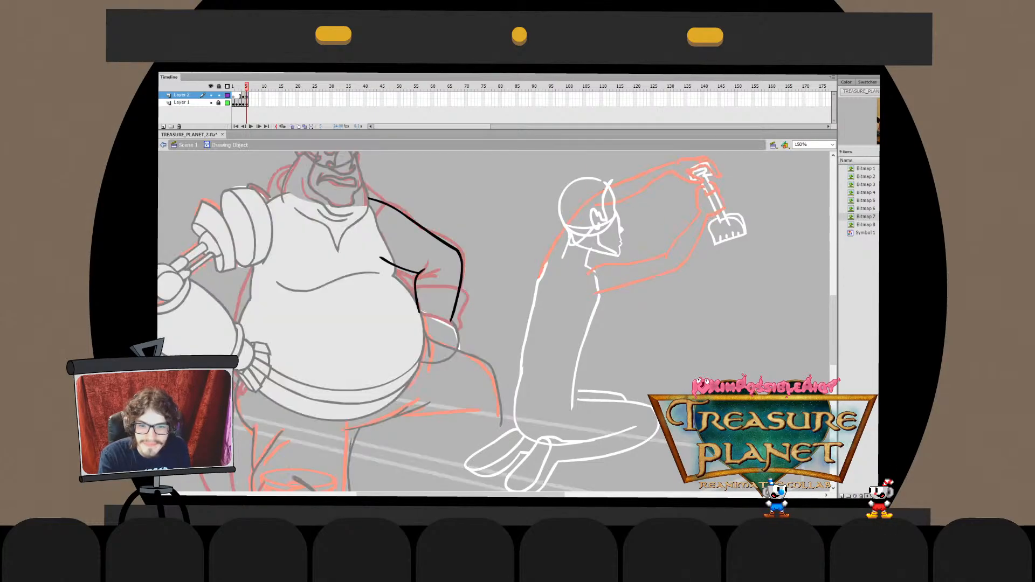
key("ctrl+e")
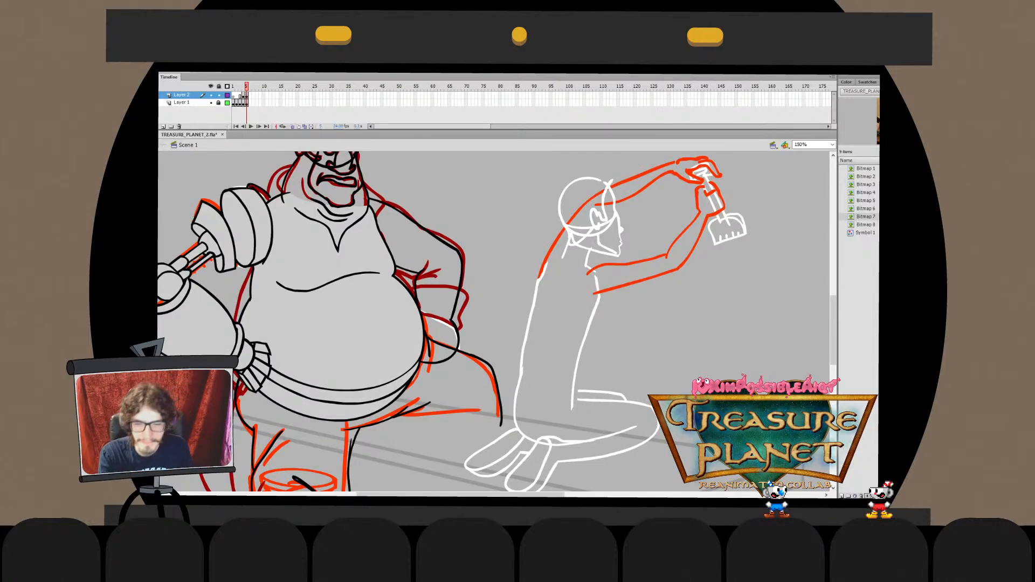
Inspect the short inner line beside the belly with Free Transform and inside its drawing object
double_click(428, 344)
key("ctrl+e")
key("q")
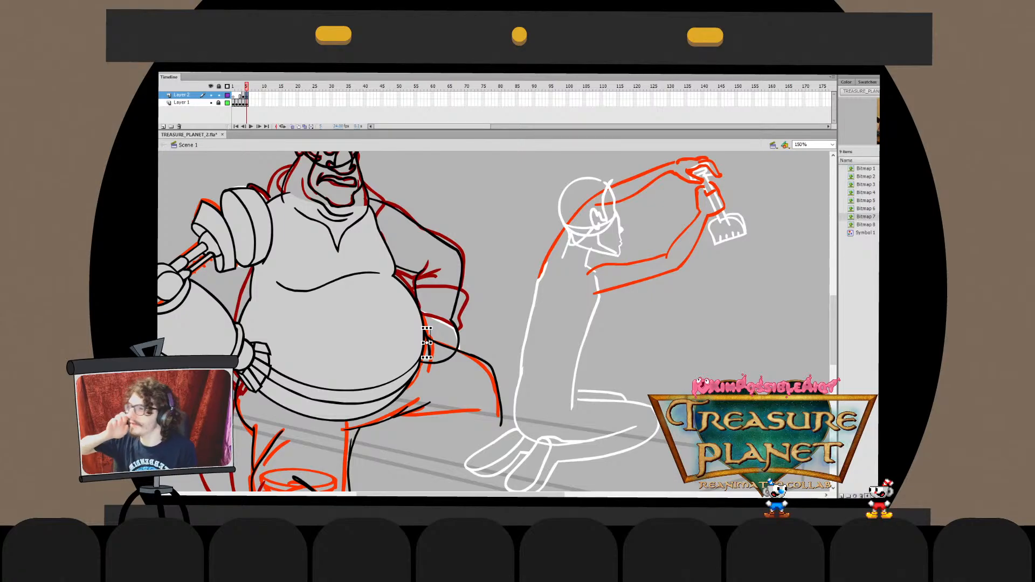
key("v")
double_click(427, 341)
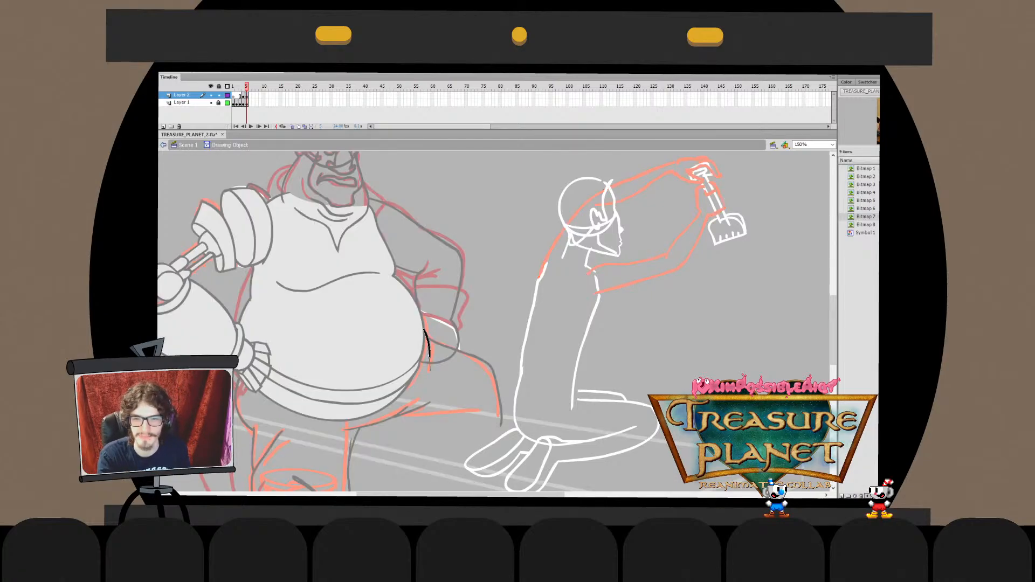
key("ctrl+z")
key("ctrl+z")
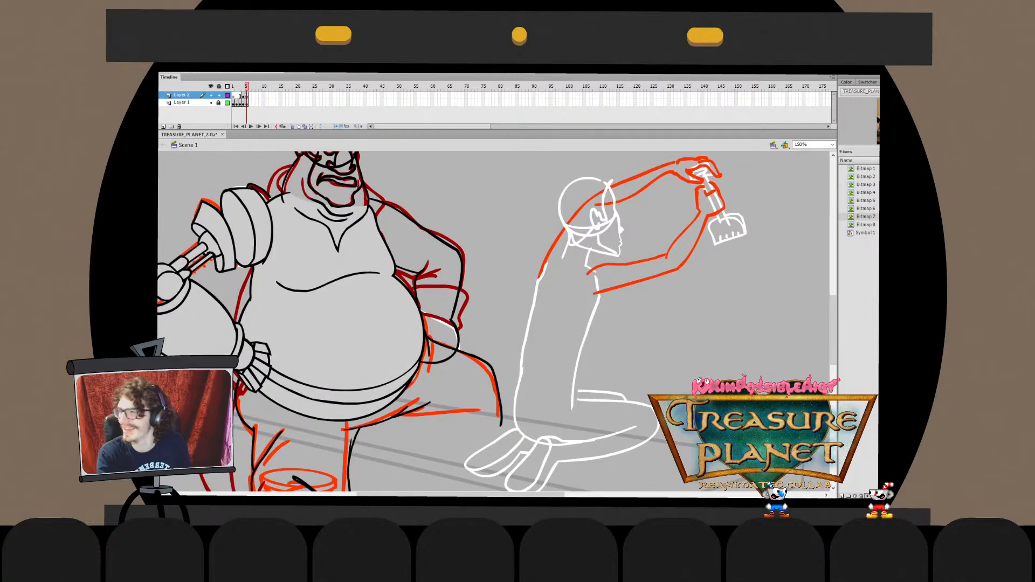
Undo the series of earlier edits to the short inner line between the belly and the hand
key("ctrl+z")
key("ctrl+z")
key("ctrl+z")
key("ctrl+z")
key("ctrl+z")
key("ctrl+z")
key("ctrl+z")
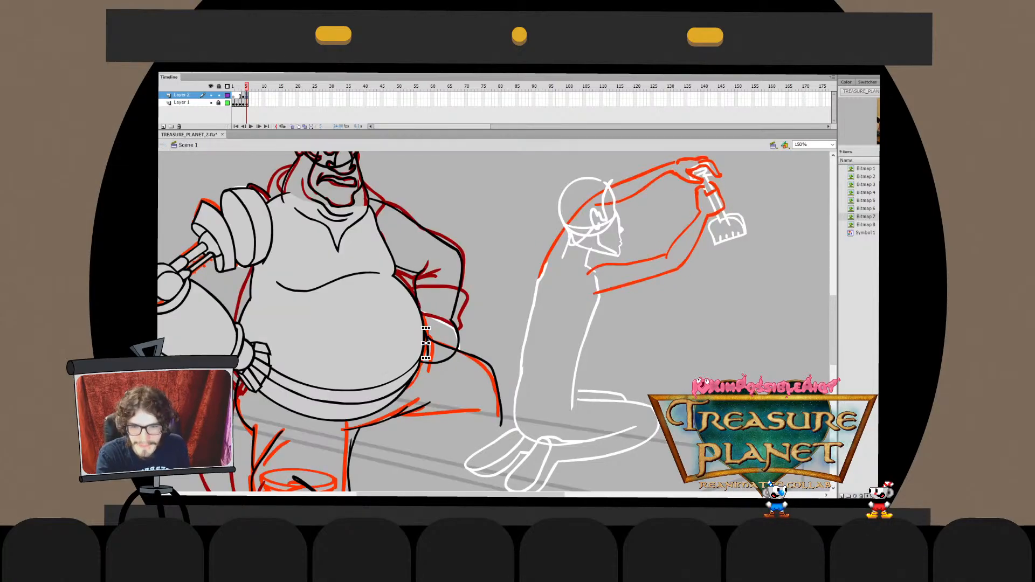
key("ctrl+z")
Step back into the belly's drawing object, erase the right part of its lowest contour line and return to the scene
mouse_move(485, 345)
left_mouse_down()
mouse_move(530, 262)
mouse_move(496, 291)
left_mouse_up()
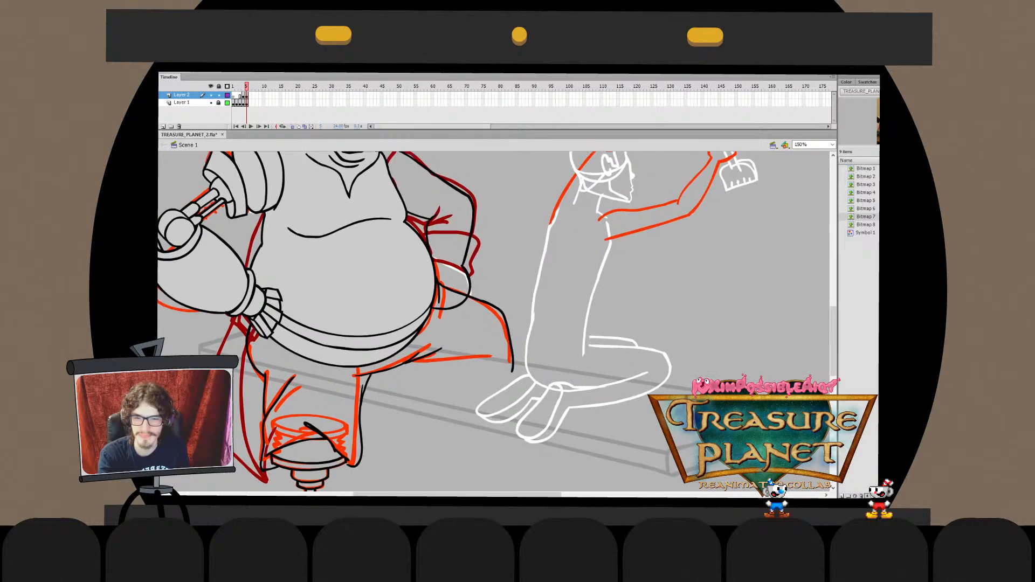
key("ctrl+z")
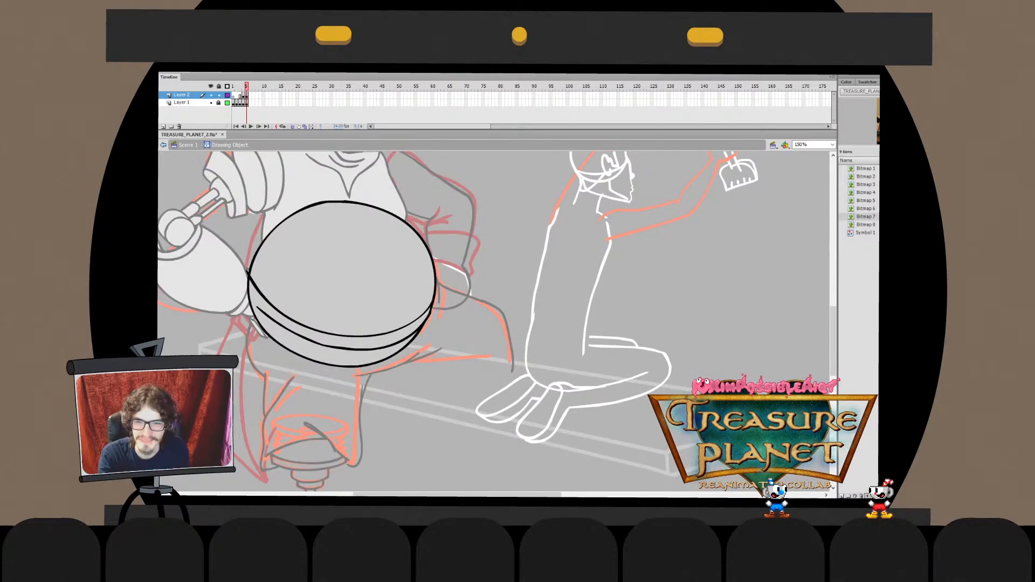
key("ctrl+z")
key("ctrl+y")
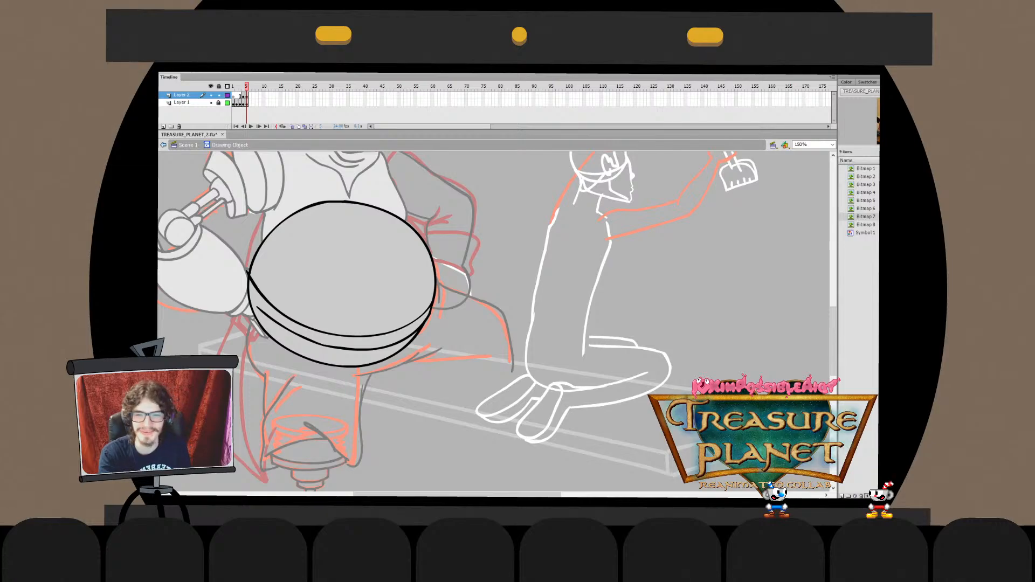
key("ctrl+z")
key("ctrl+y")
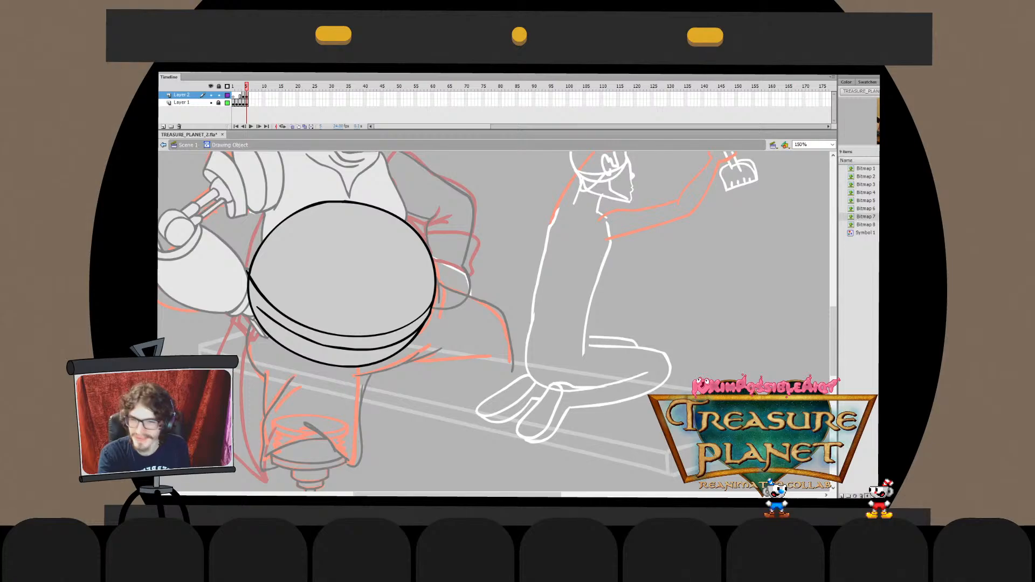
mouse_move(405, 346)
left_mouse_down()
mouse_move(385, 360)
mouse_move(393, 355)
left_mouse_up()
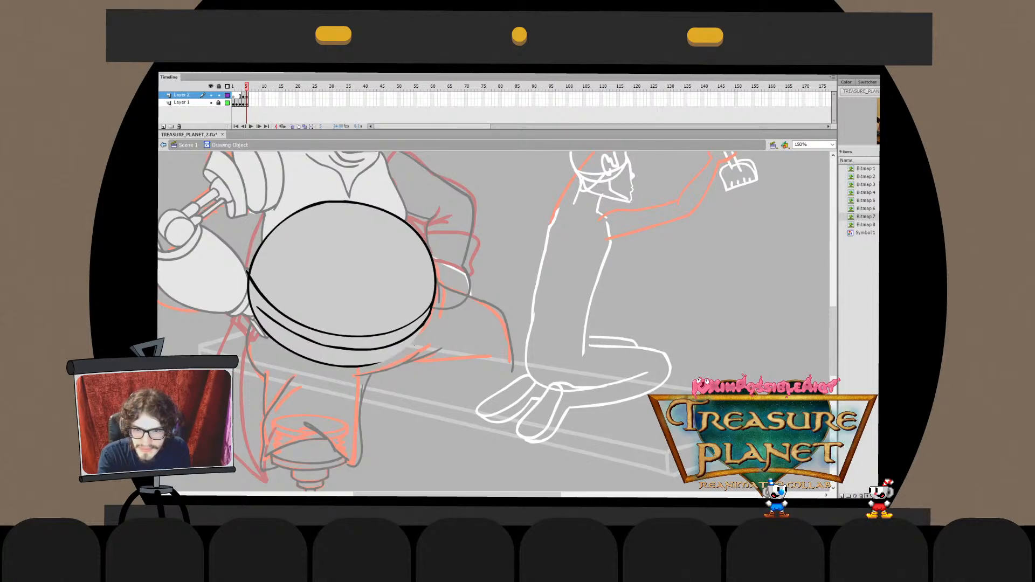
key("ctrl+e")
key("Escape")
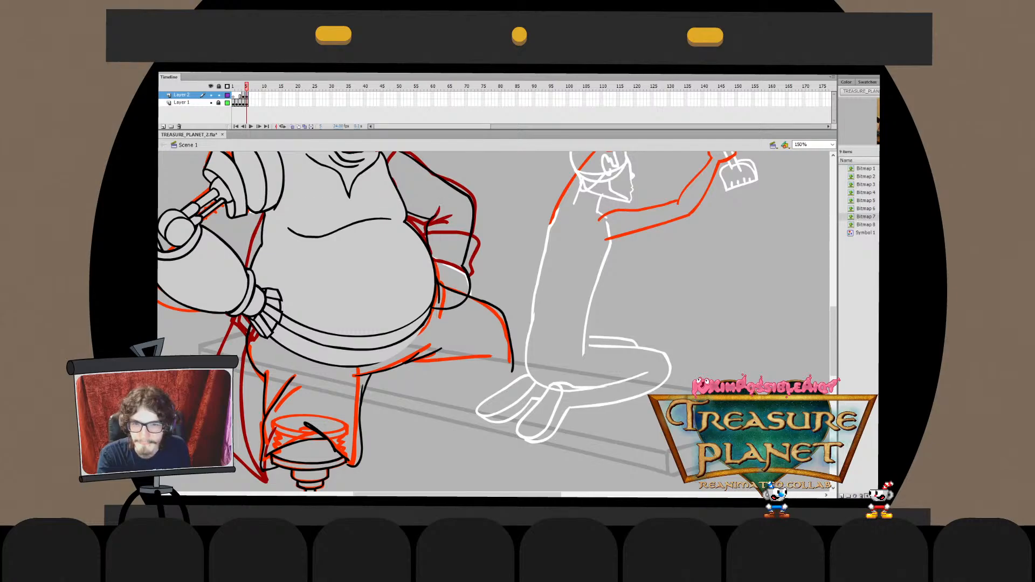
Delete the rest of the belly's lowest contour line inside its drawing object and return to the scene
left_click_drag(394, 302, 377, 365)
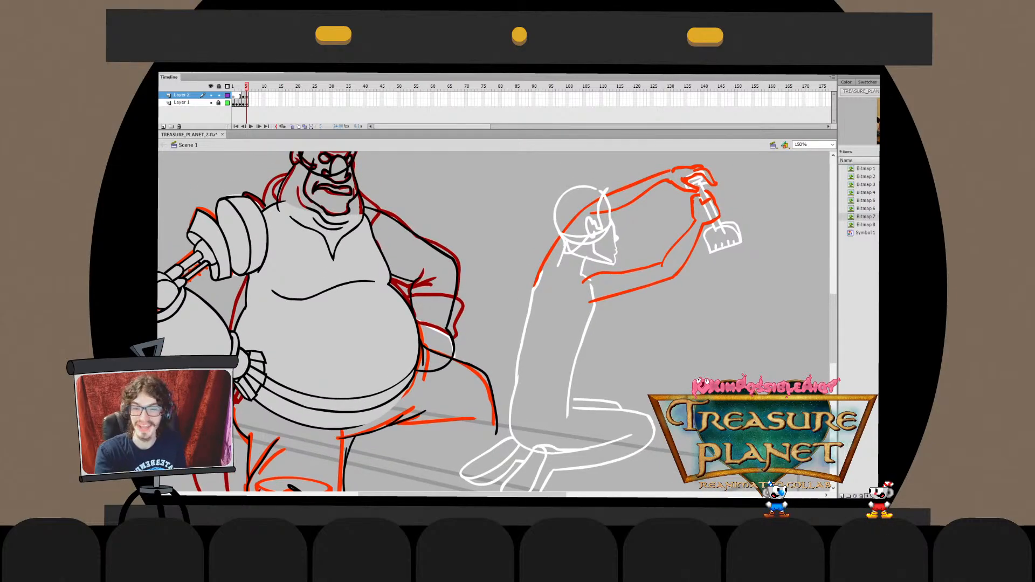
double_click(325, 345)
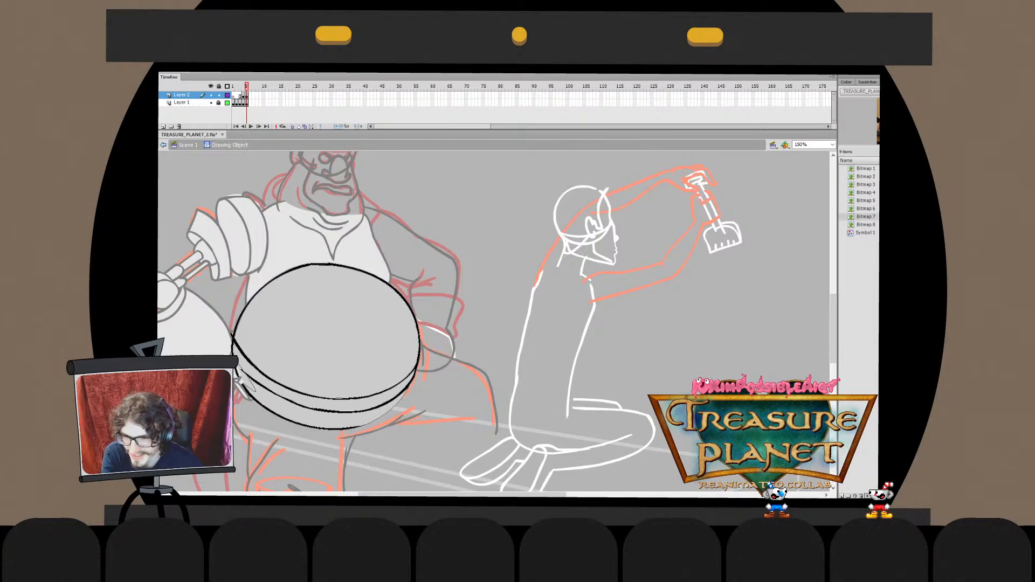
left_click(243, 384)
key("Delete")
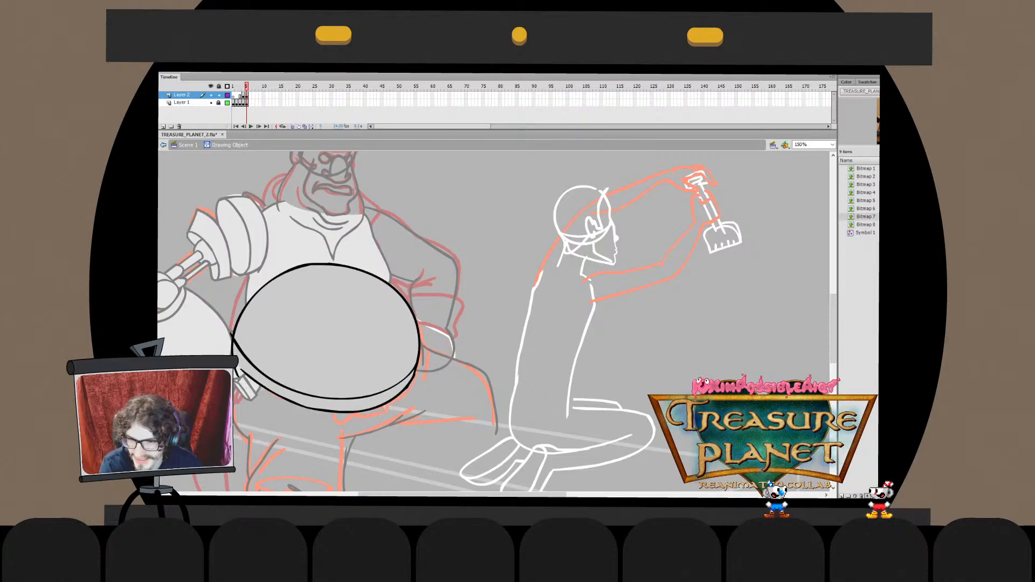
left_click(237, 372)
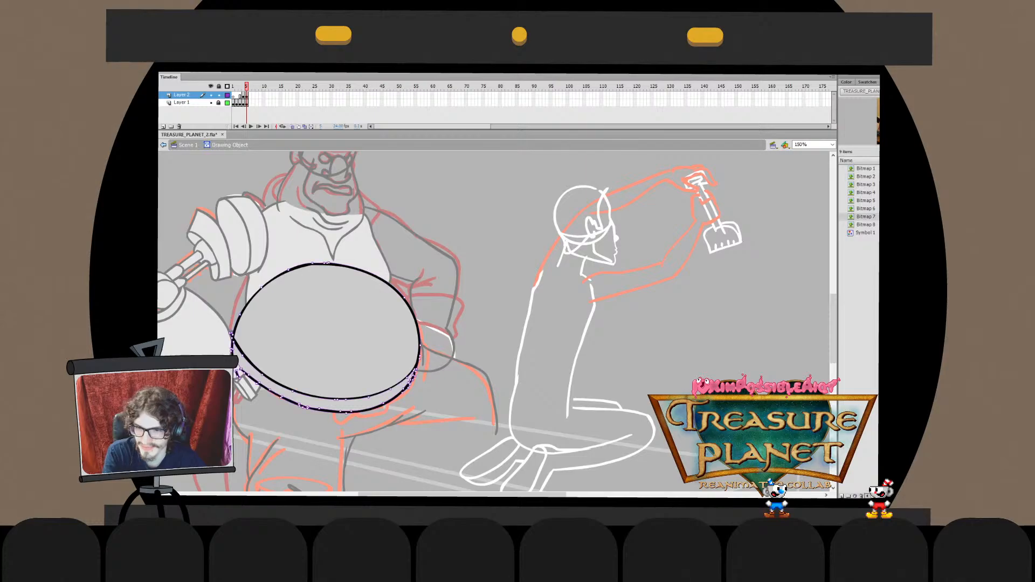
left_click(236, 372)
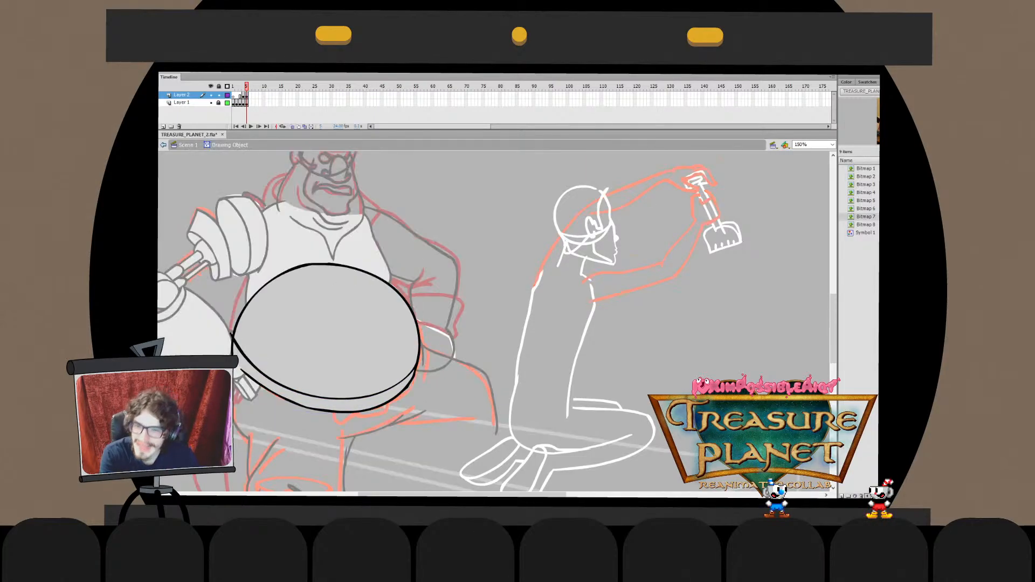
key("ctrl+e")
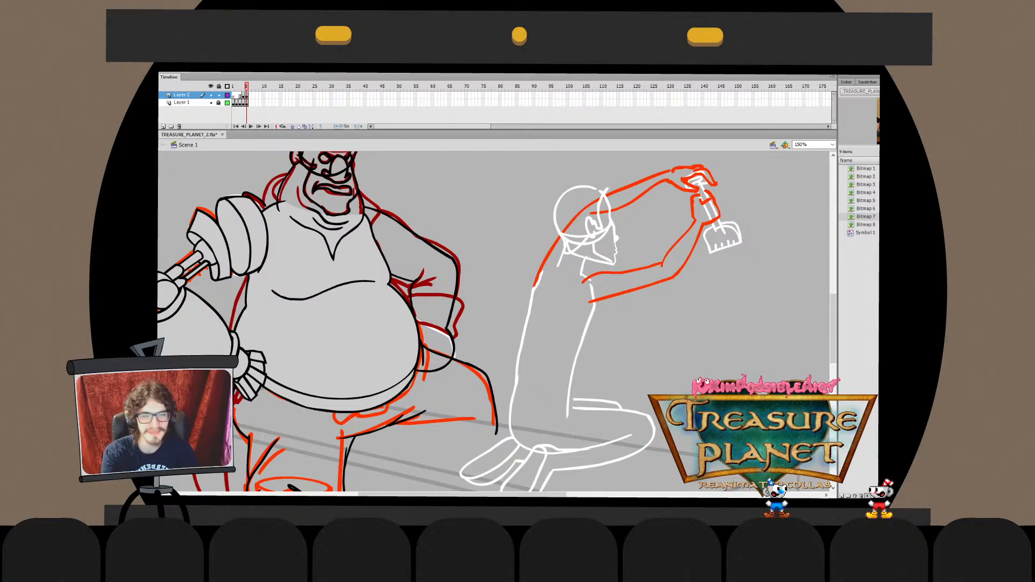
Look over both characters and check which objects form the large character's hand and bent arm, ending with nothing selected
left_click_drag(494, 321, 440, 388)
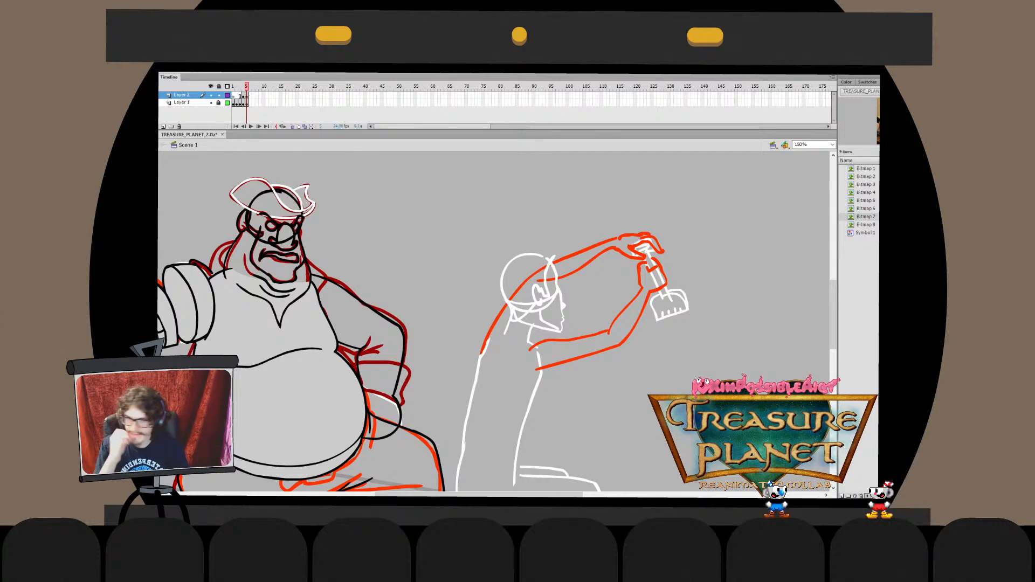
left_click_drag(493, 321, 400, 209)
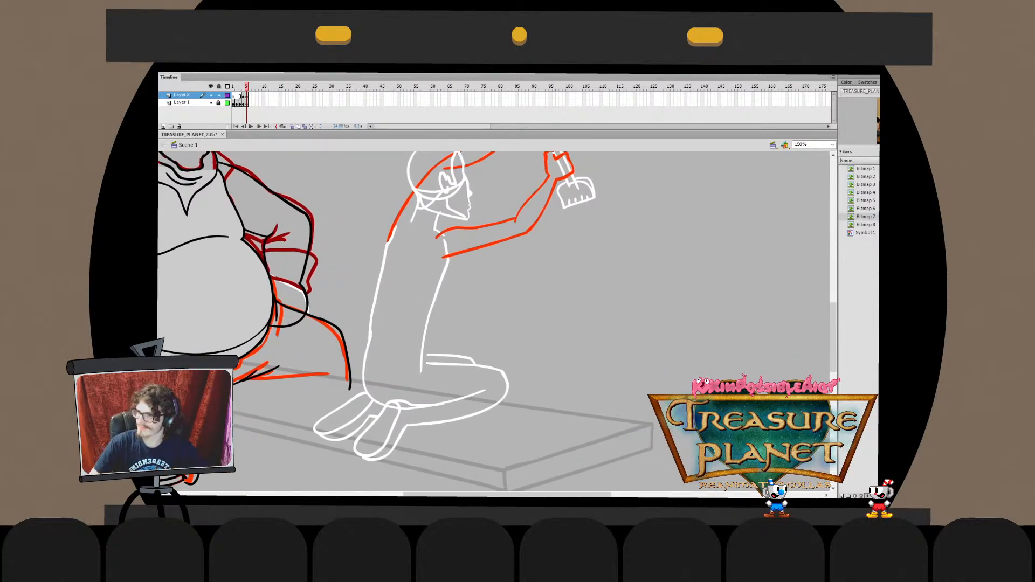
left_click_drag(438, 259, 596, 267)
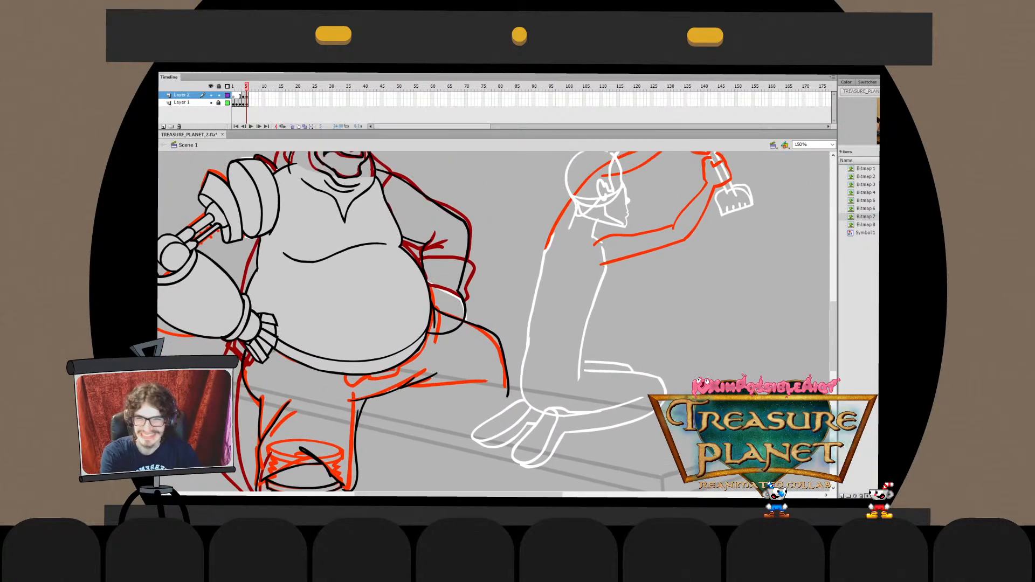
double_click(462, 322)
double_click(480, 307)
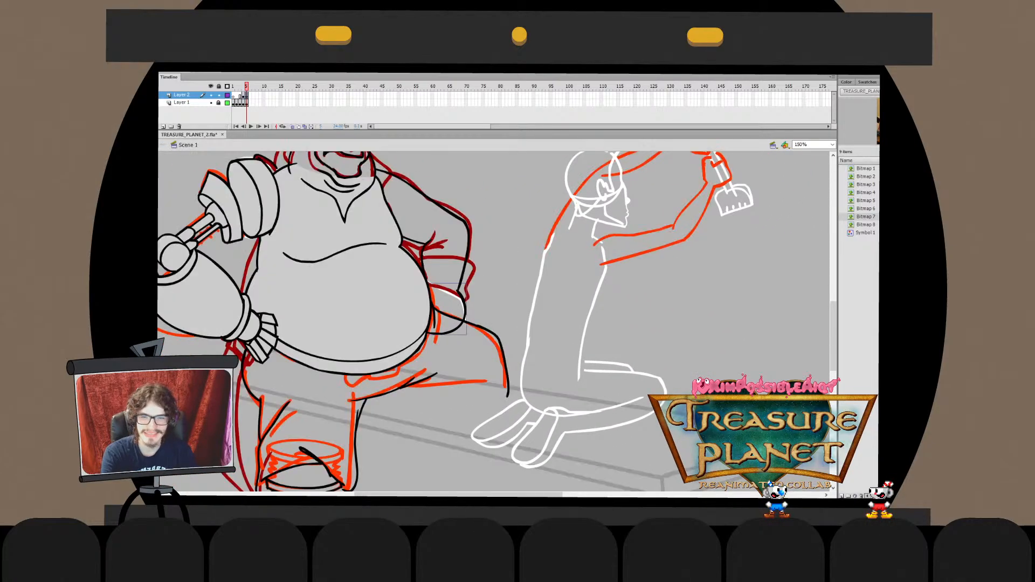
double_click(462, 274)
key("ctrl+e")
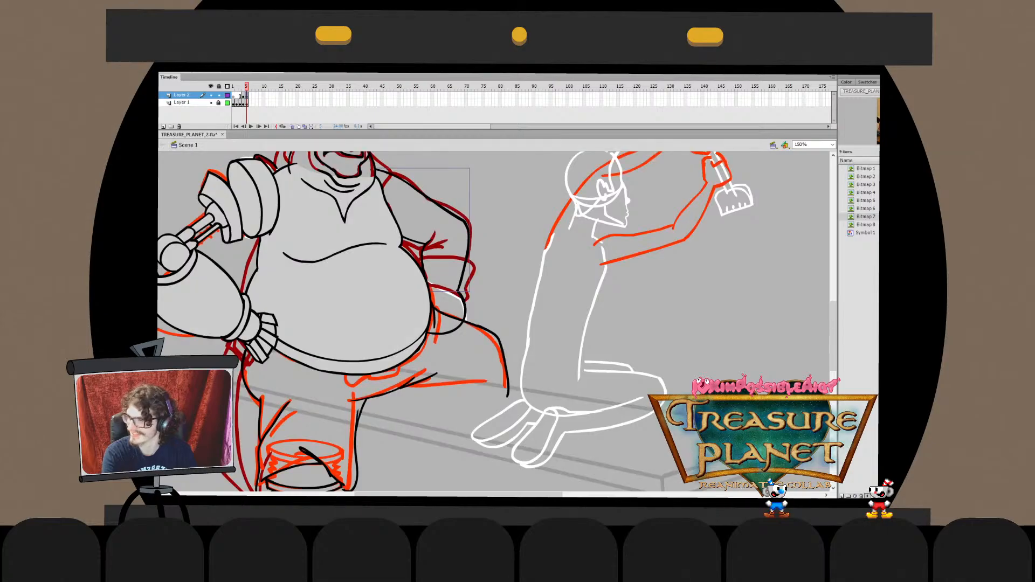
key("ctrl+shift+a")
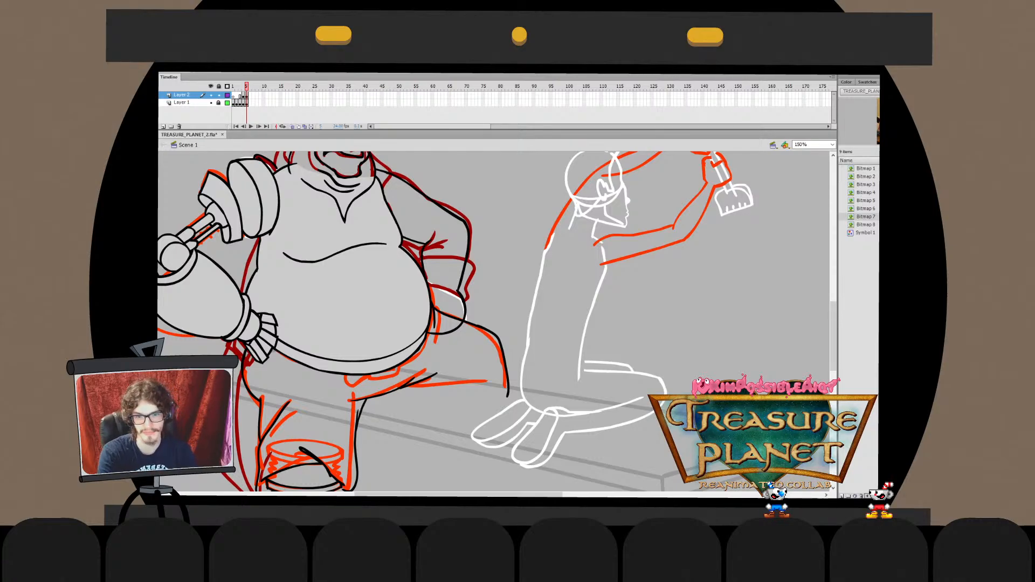
Touch up the belly's lower edge on the side nearest the hand inside its drawing object and return to the scene
double_click(416, 358)
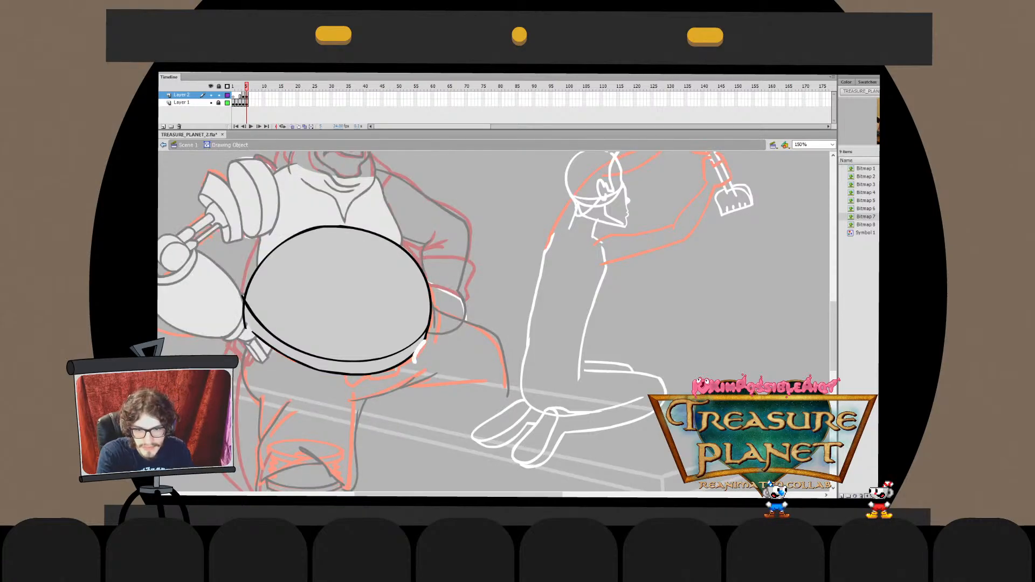
left_click(421, 338)
key("Delete")
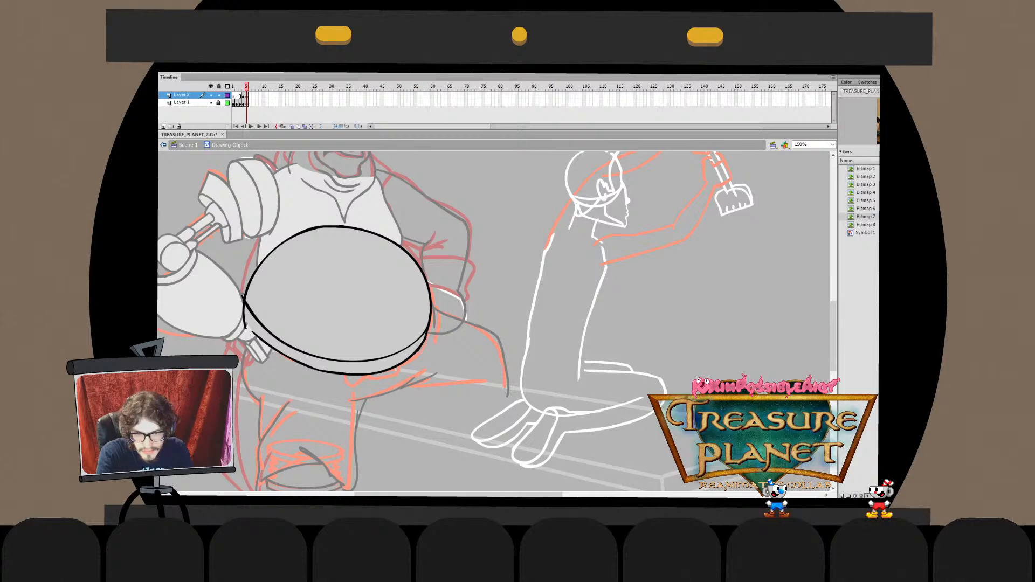
double_click(437, 339)
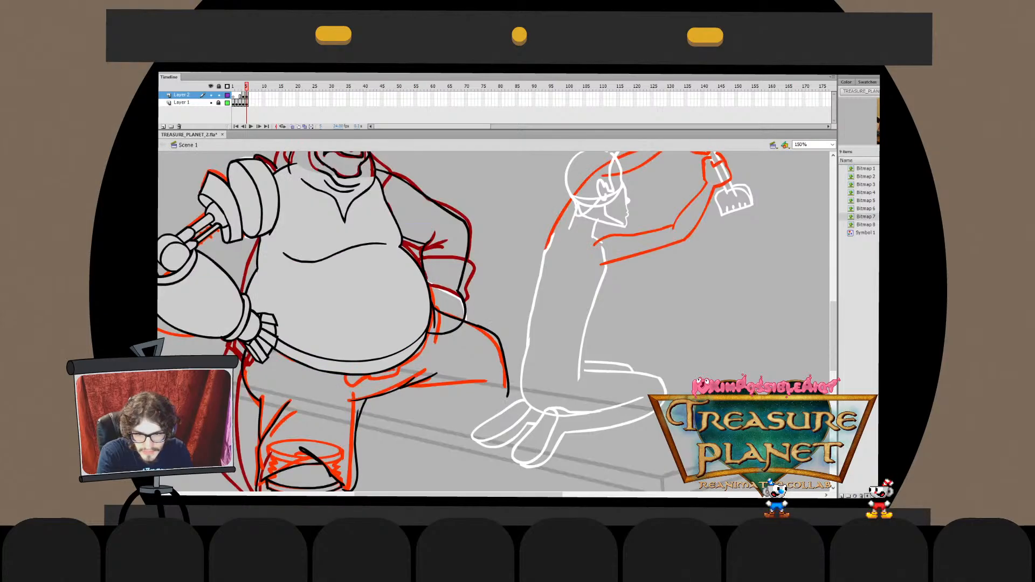
double_click(423, 337)
mouse_move(427, 338)
left_mouse_down()
mouse_move(437, 318)
mouse_move(430, 323)
left_mouse_up()
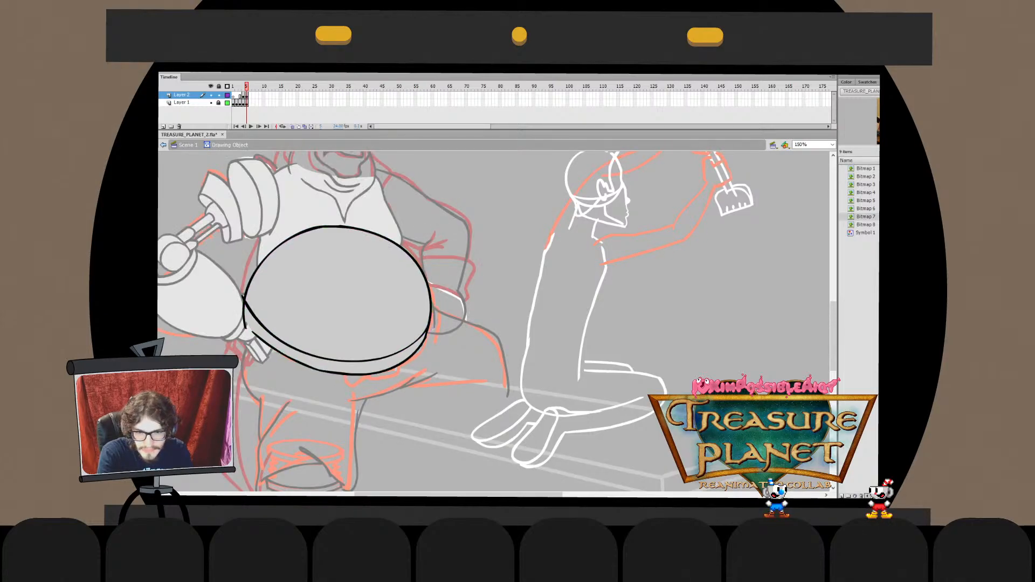
double_click(438, 318)
key("Escape")
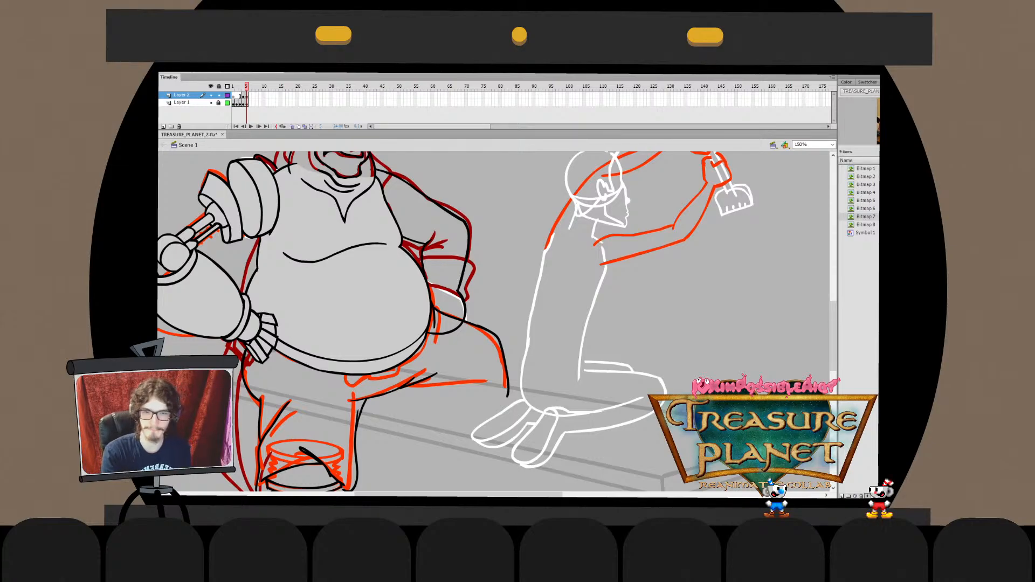
left_click(434, 307)
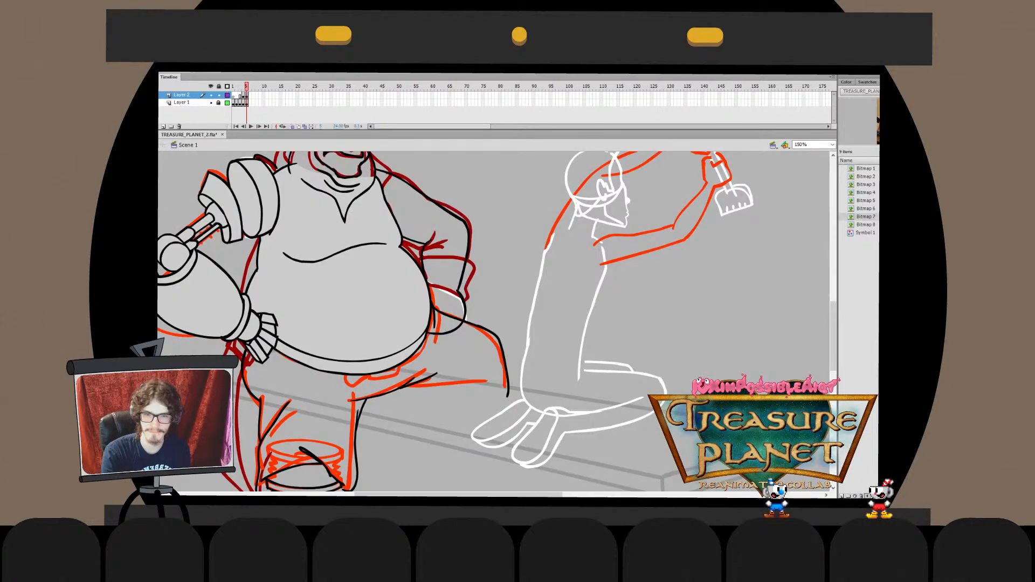
key("q")
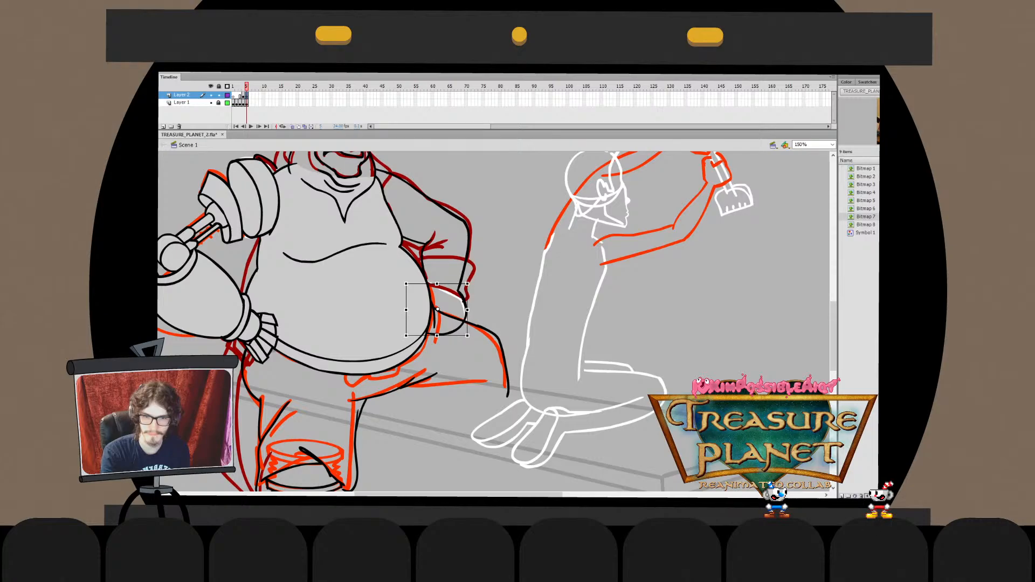
key("Escape")
left_click(436, 309)
key("Escape")
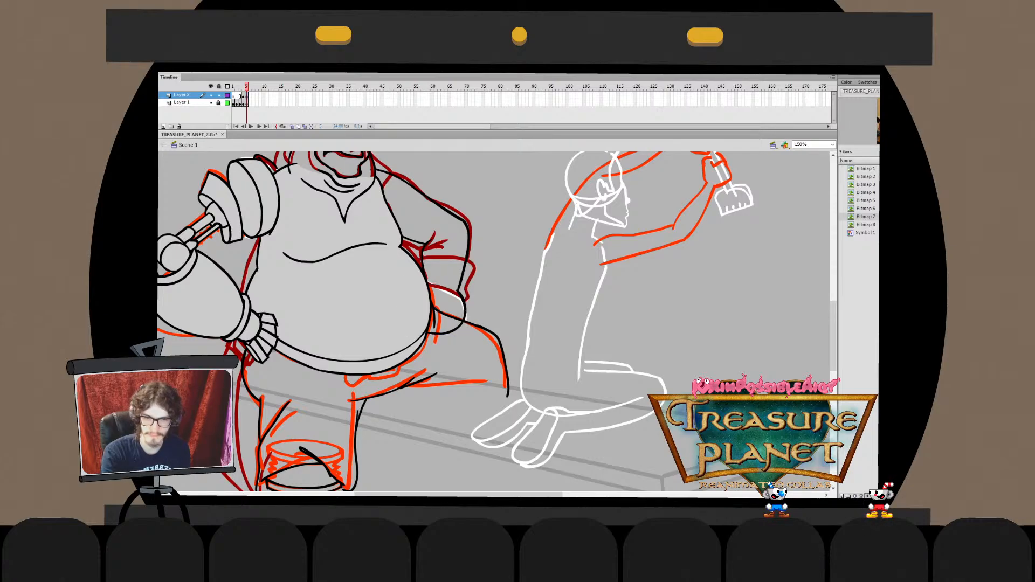
Ink the underside of the large character's outstretched thigh with one nearly straight black line over the orange sketch
mouse_move(494, 321)
left_mouse_down()
mouse_move(471, 329)
mouse_move(470, 297)
left_mouse_up()
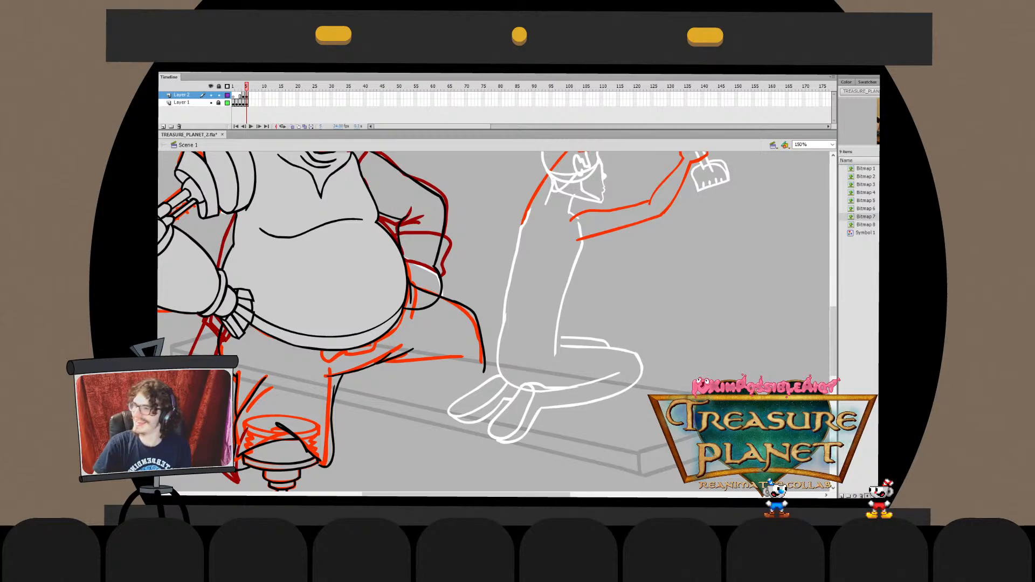
scroll(496, 321, "down", 2)
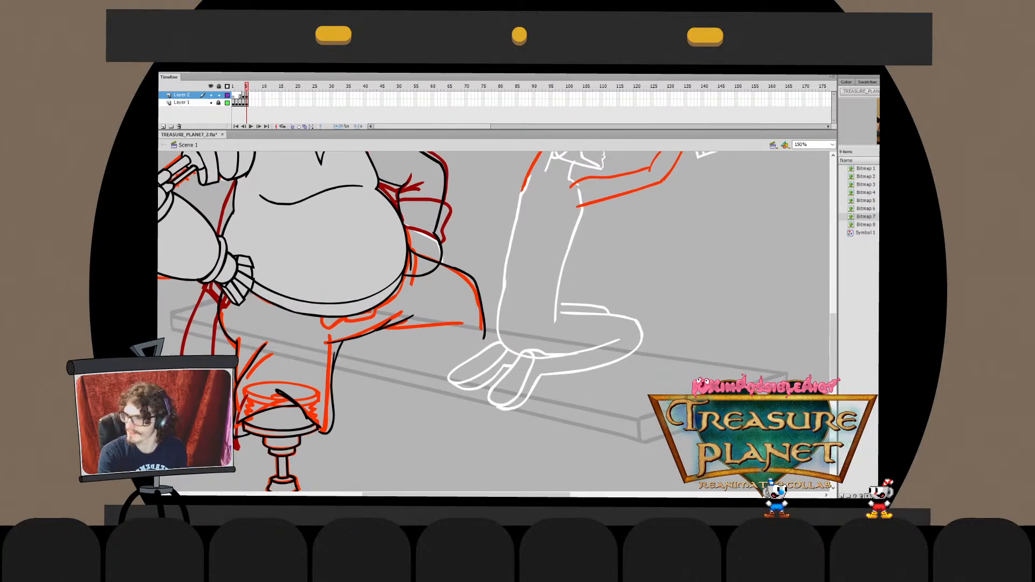
mouse_move(493, 321)
left_mouse_down()
mouse_move(562, 279)
mouse_move(500, 312)
left_mouse_up()
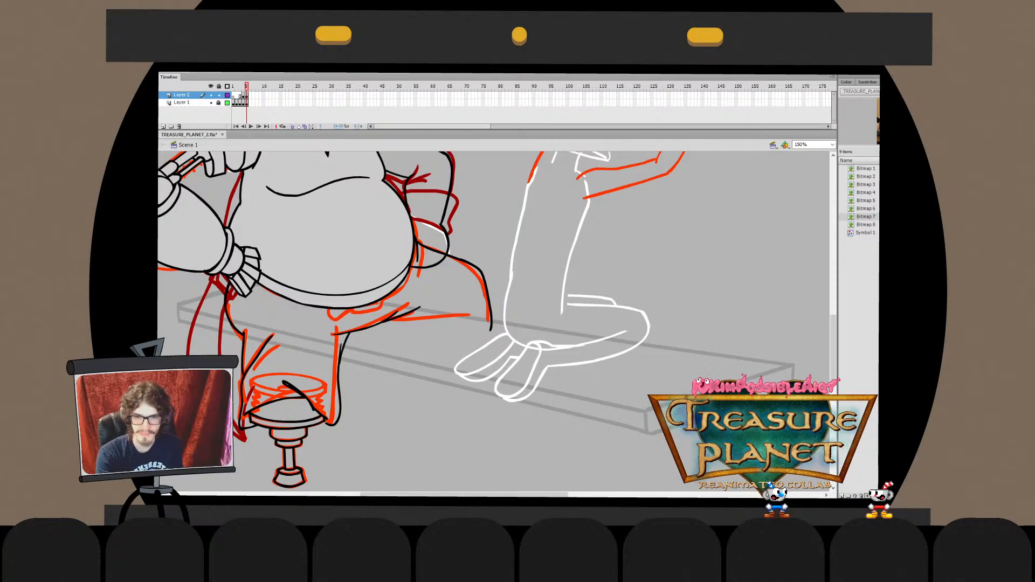
left_click_drag(397, 320, 473, 315)
key("ctrl+z")
left_click_drag(390, 321, 466, 315)
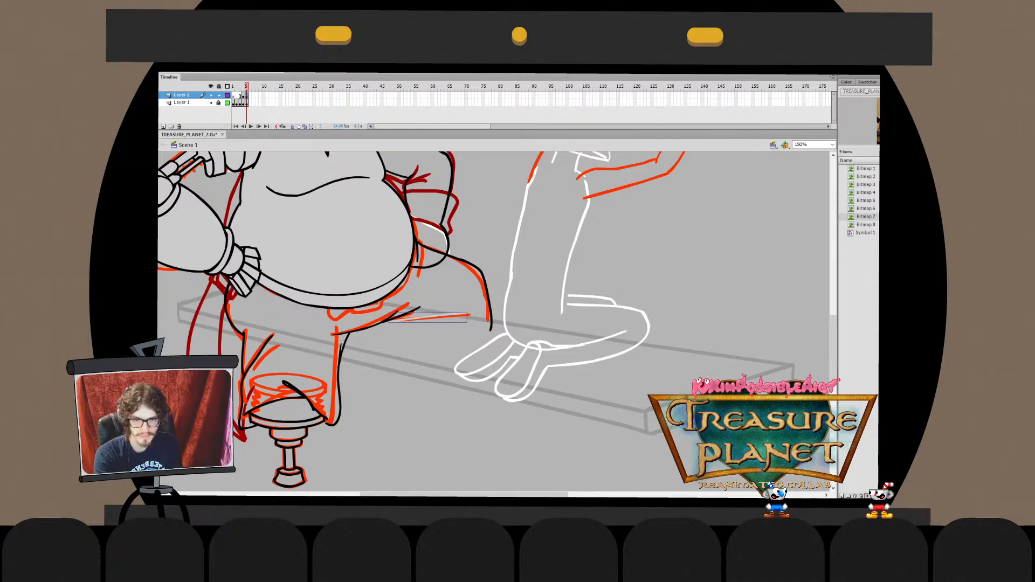
key("q")
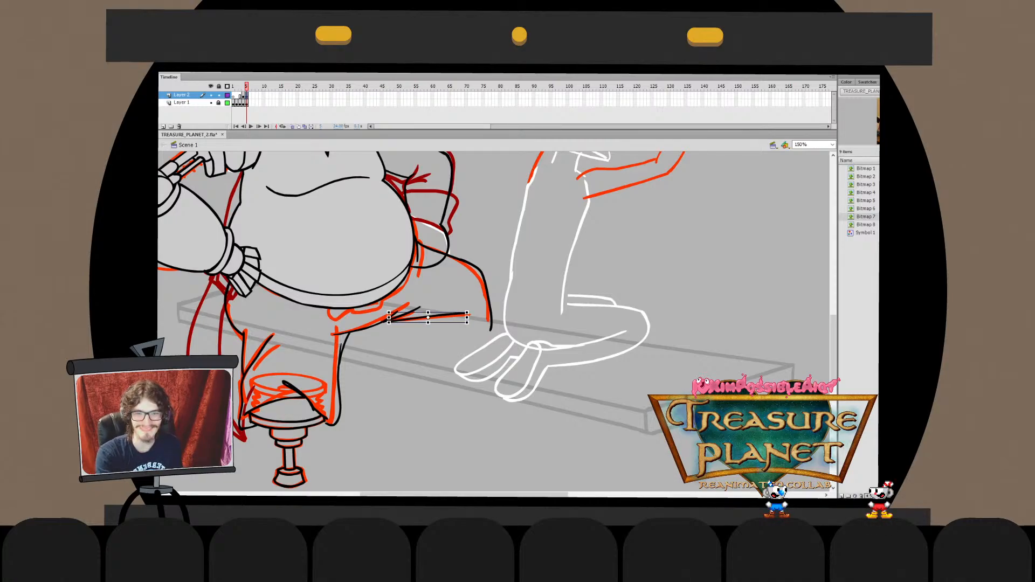
left_click_drag(469, 311, 532, 381)
key("Delete")
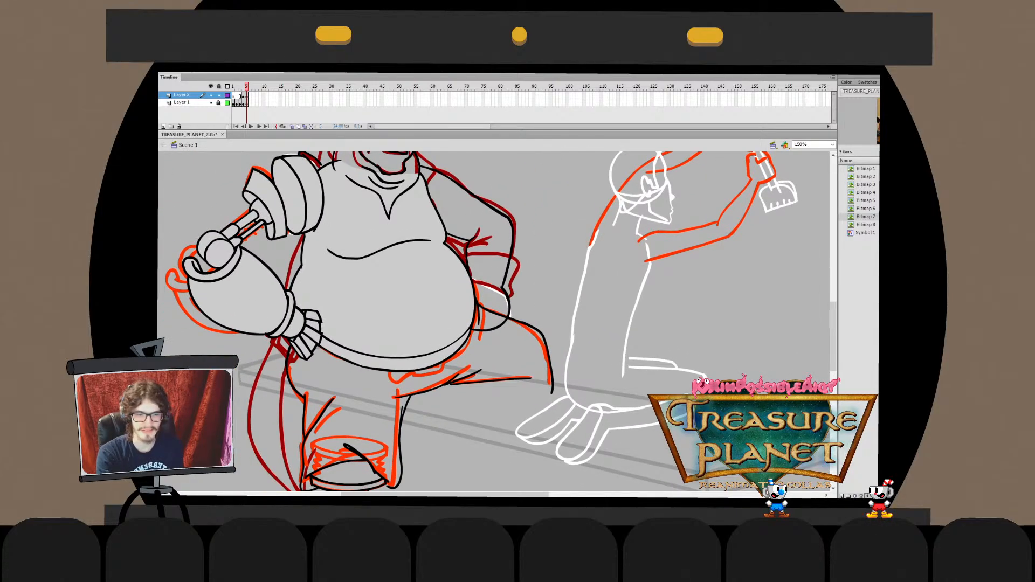
Paste the photo of the white dog into the scene, rotate it 90 degrees so the dog is upright, and deselect it
left_click_drag(518, 324, 513, 356)
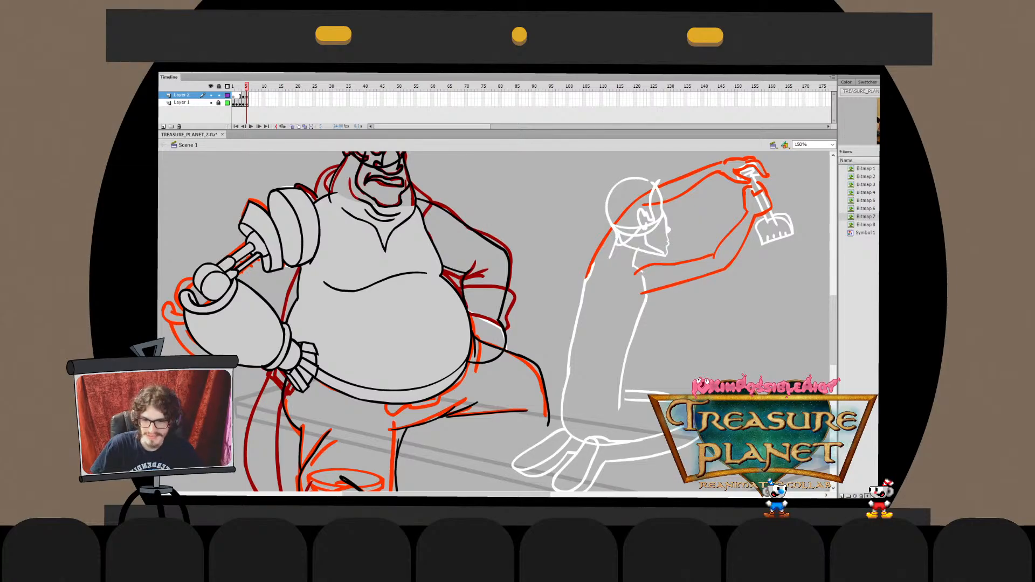
key("ctrl+2")
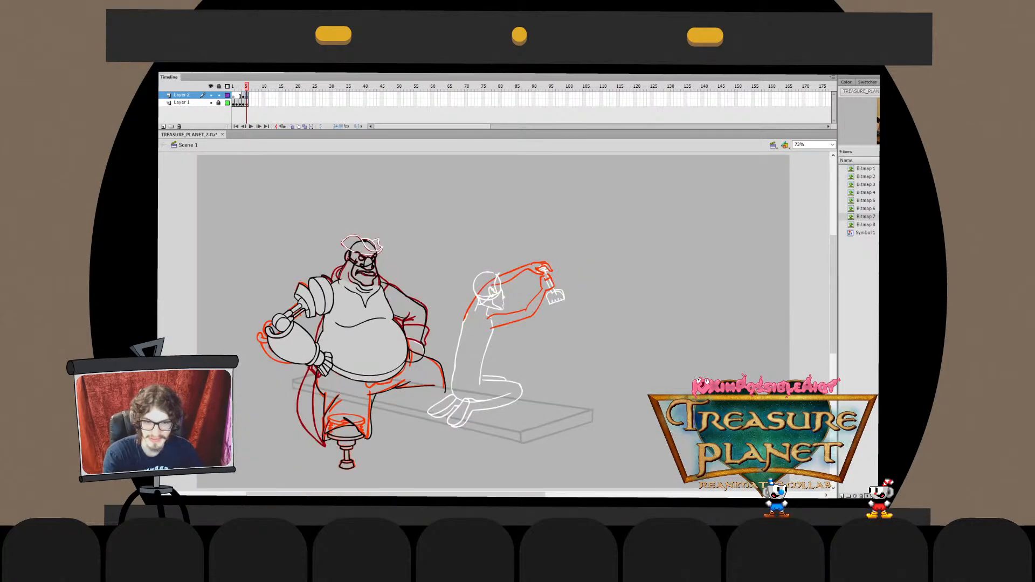
key("ctrl+v")
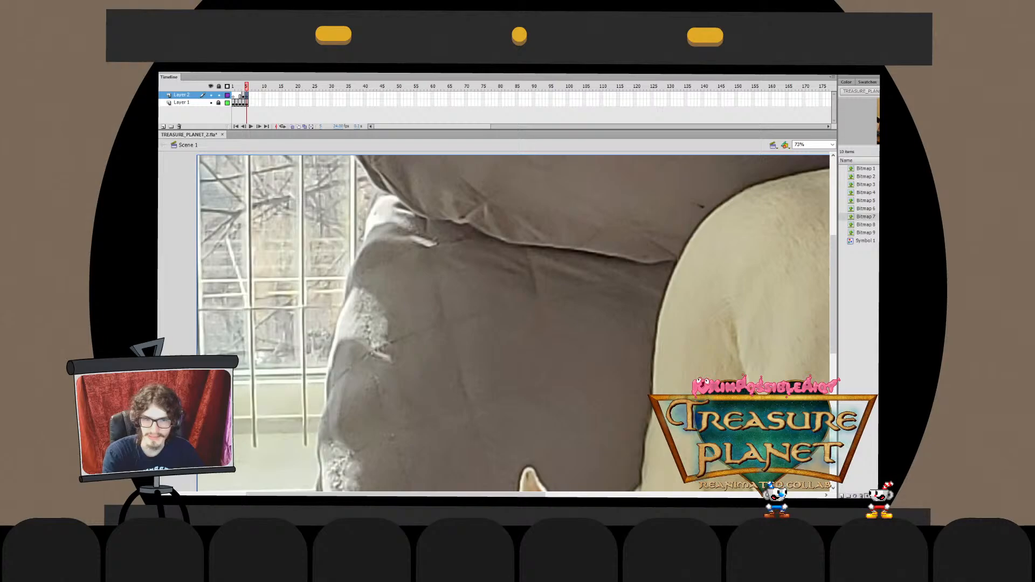
key("ctrl+4")
key("ctrl+3")
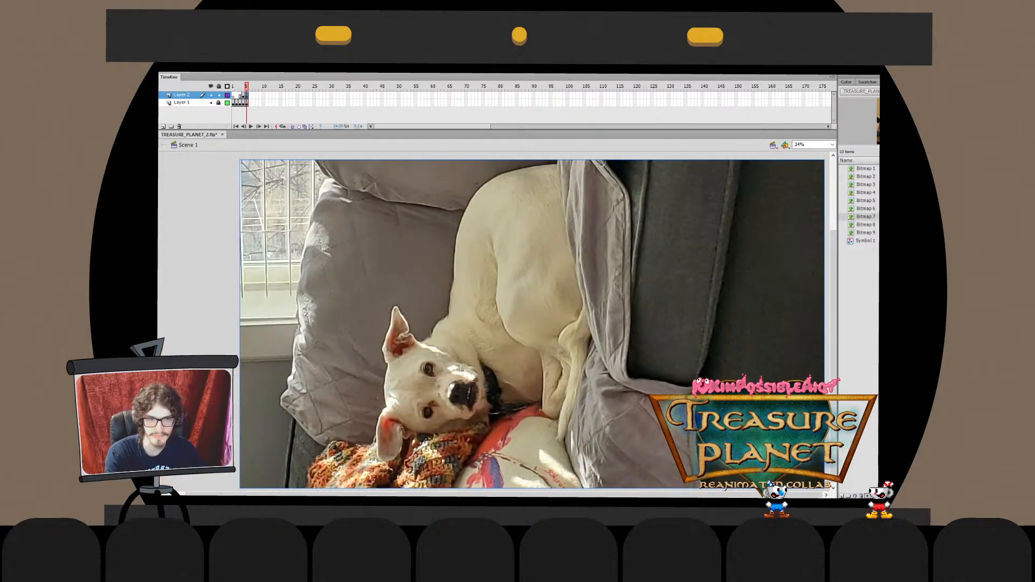
key("q")
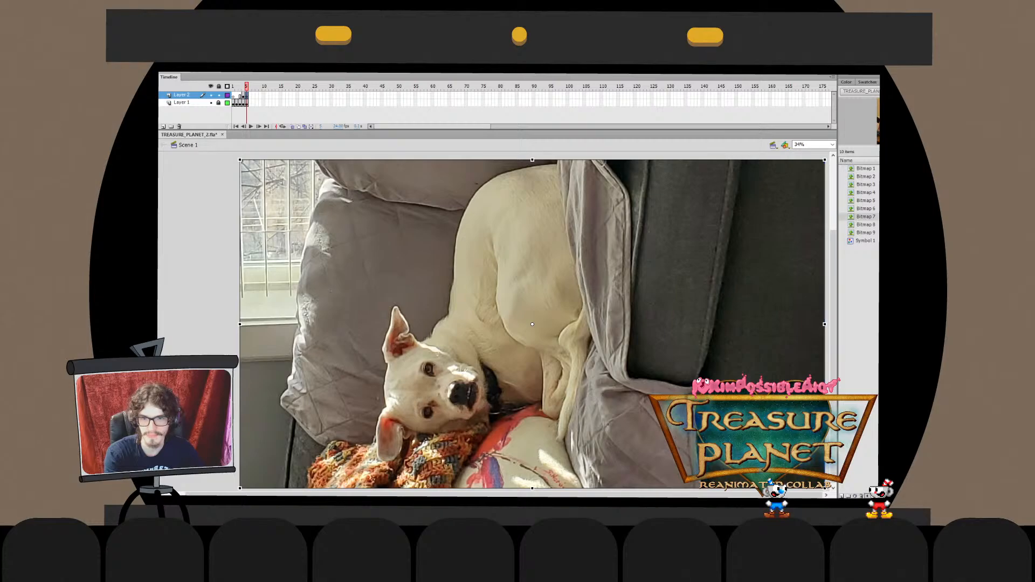
key("ctrl+shift+9")
left_click_drag(531, 291, 416, 325)
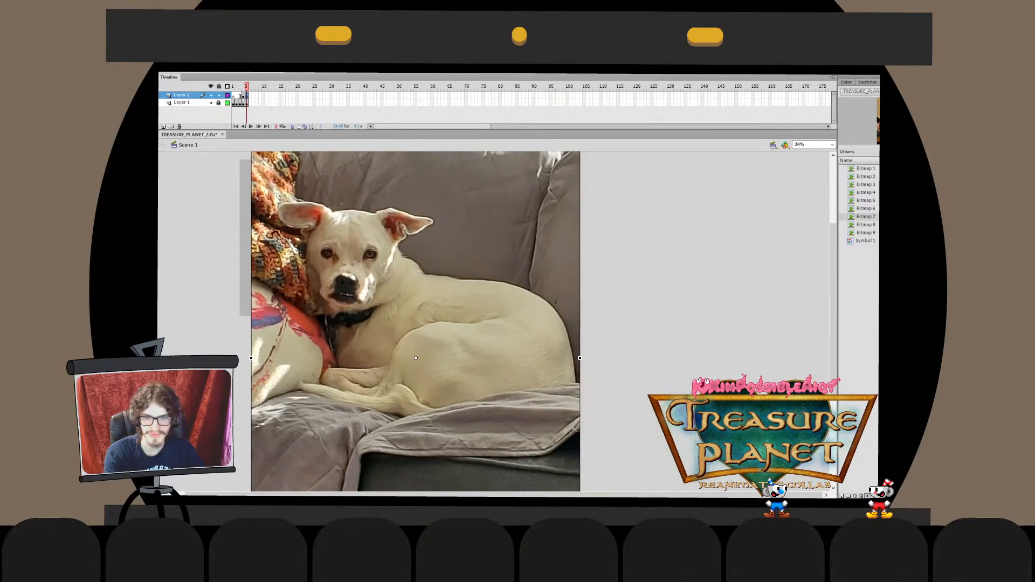
key("ctrl+shift+a")
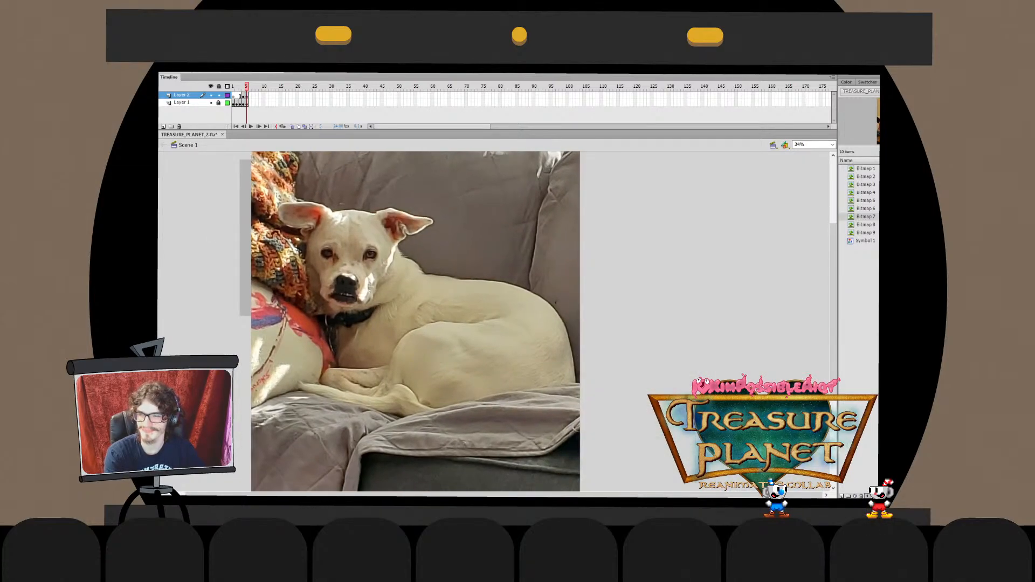
scroll(426, 323, "left", 2)
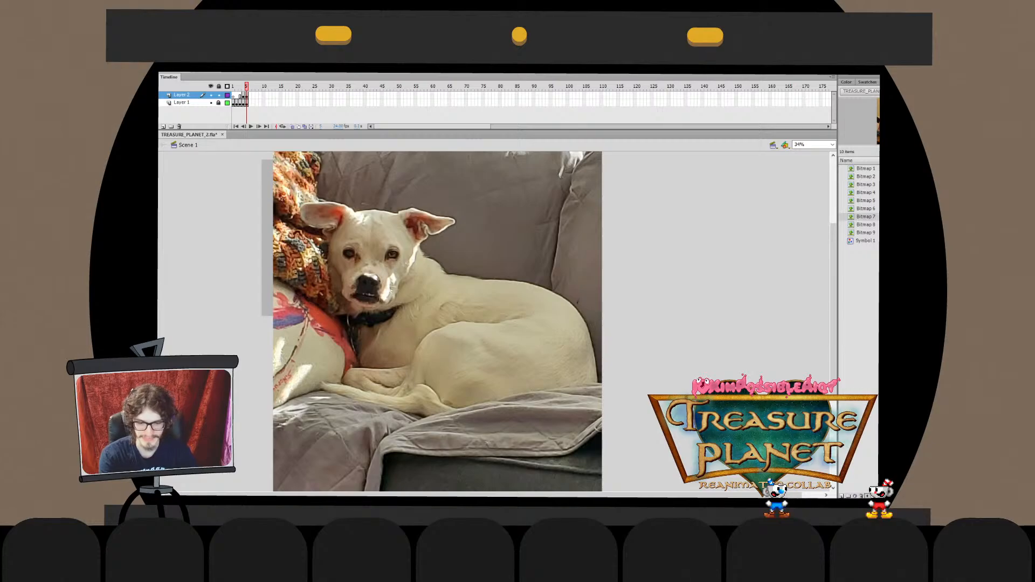
Handwrite "Flynn" in black on the sofa back beside the white dog and merge most of the strokes into the last letter's drawing object
mouse_move(502, 193)
left_mouse_down()
mouse_move(503, 216)
mouse_move(512, 202)
mouse_move(528, 243)
mouse_move(533, 216)
mouse_move(555, 218)
mouse_move(556, 258)
mouse_move(542, 262)
mouse_move(570, 223)
mouse_move(576, 238)
mouse_move(588, 224)
mouse_move(599, 243)
left_mouse_up()
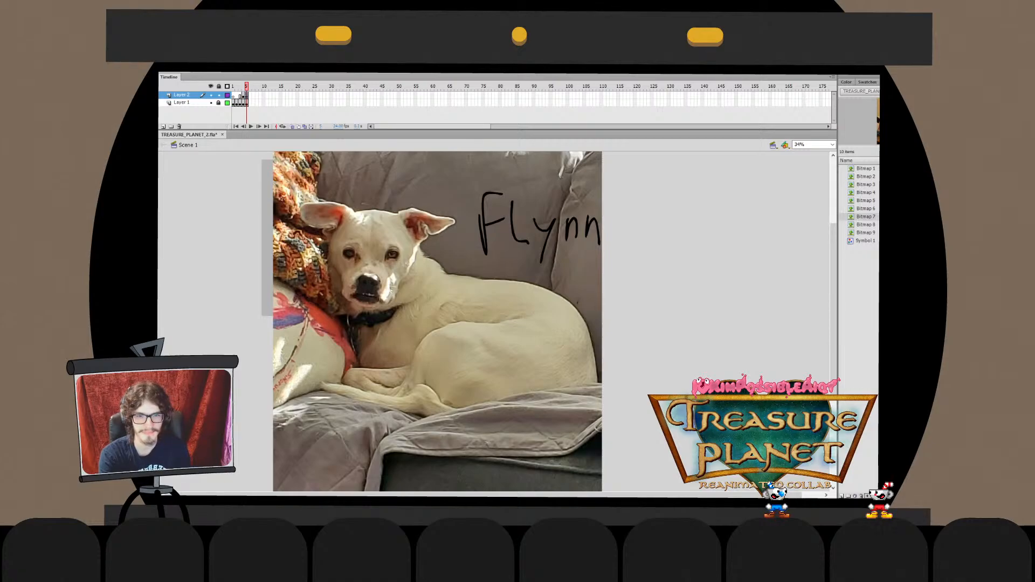
key("ctrl+x")
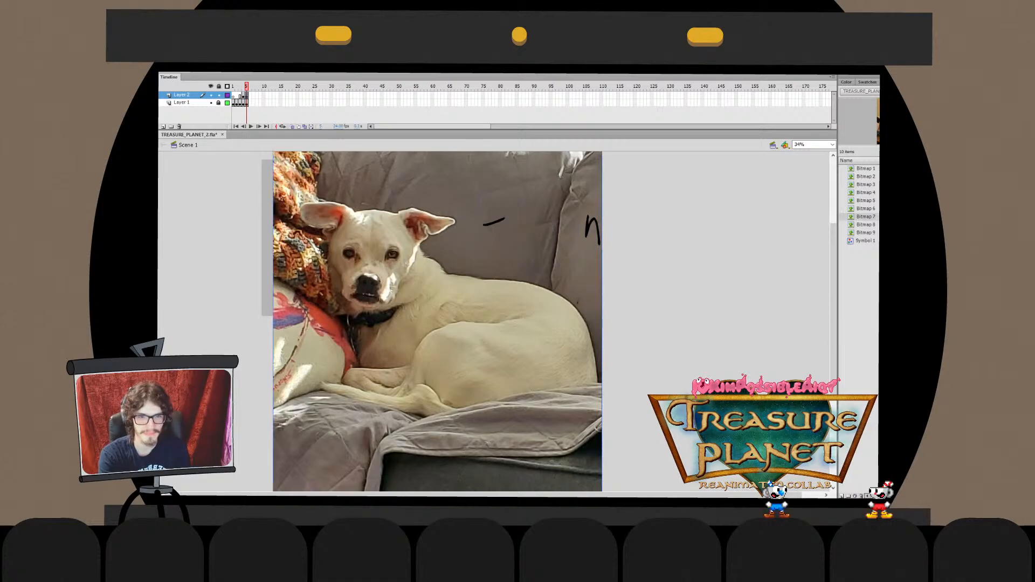
double_click(591, 231)
key("ctrl+shift+v")
key("ctrl+e")
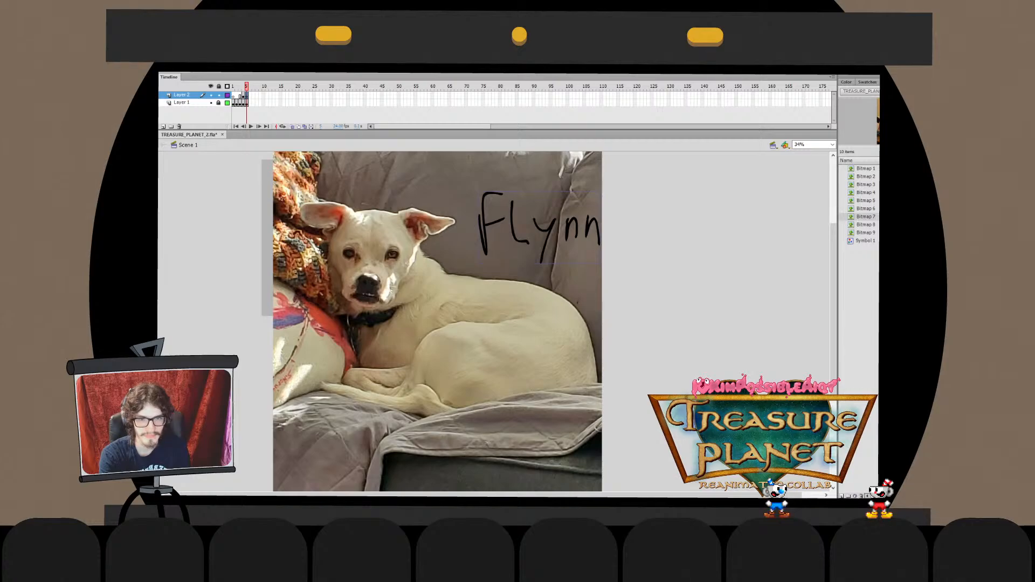
Merge the remaining separate strokes of the "Flynn" lettering into a single drawing object and return to the scene with nothing selected
left_click(494, 220)
key("ctrl+x")
double_click(484, 232)
key("ctrl+shift+v")
key("ctrl+b")
key("ctrl+e")
key("ctrl+shift+a")
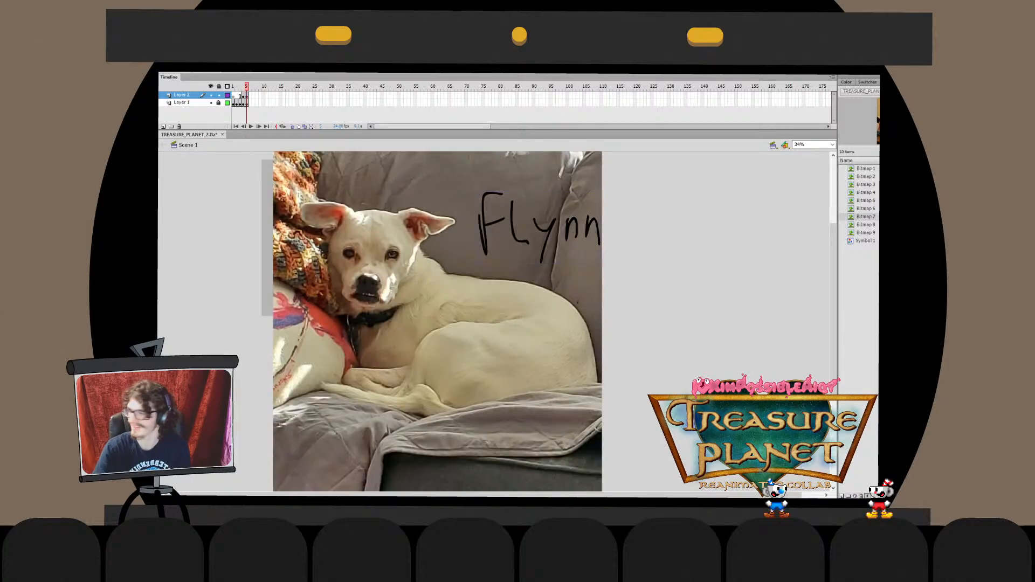
Move the labelled white dog photo clear of the stage and paste the photo of the curled-up dark dog, rotated upright
key("ctrl+a")
mouse_move(437, 322)
left_mouse_down()
mouse_move(497, 311)
mouse_move(685, 334)
mouse_move(779, 317)
left_mouse_up()
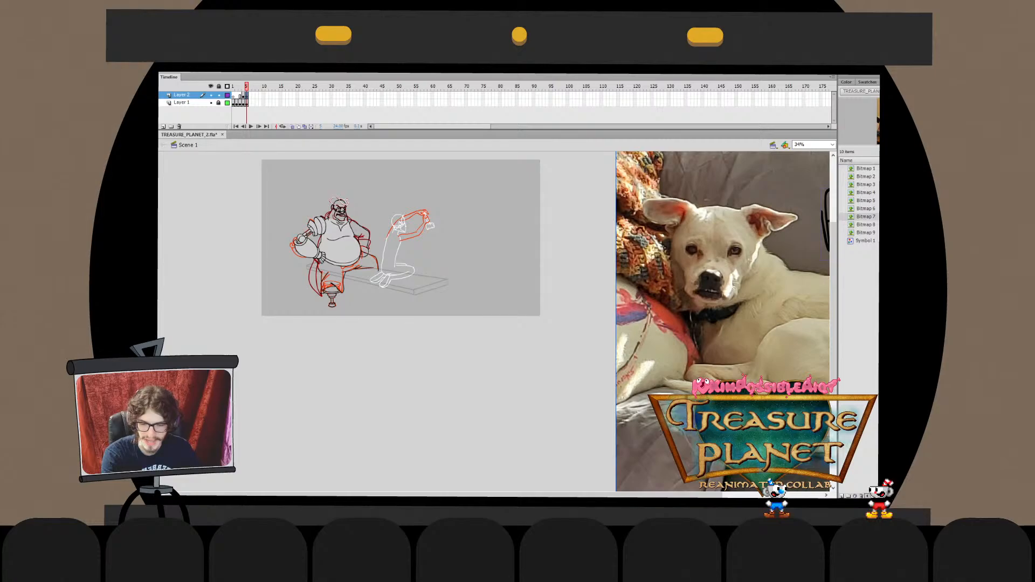
key("ctrl+v")
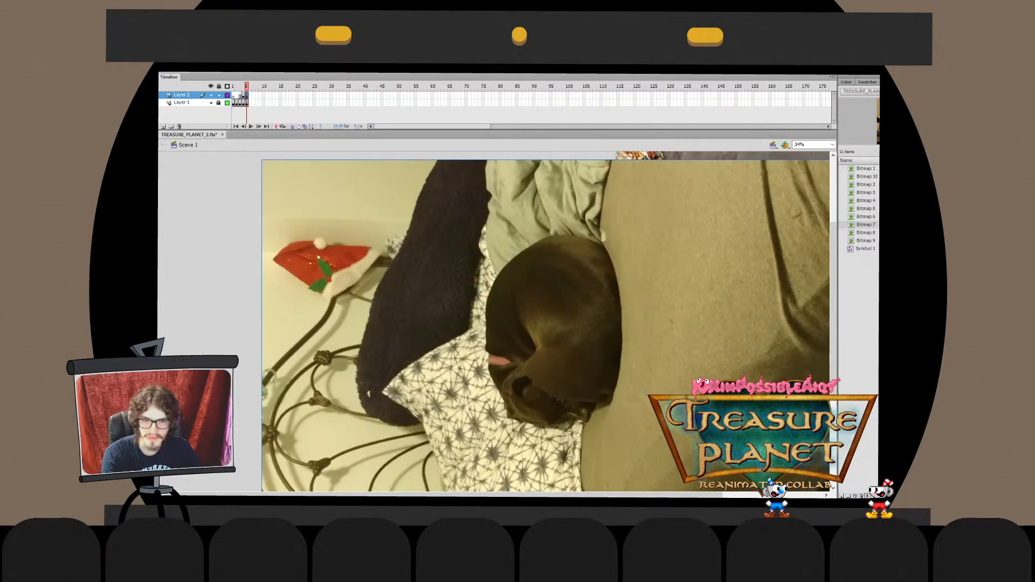
left_click_drag(598, 349, 627, 445)
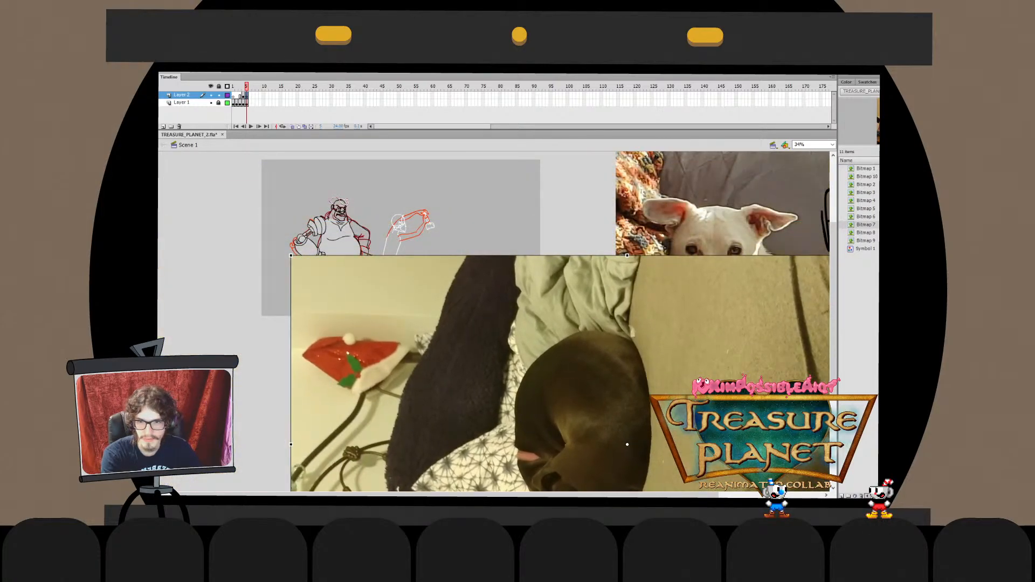
left_click_drag(289, 253, 782, 165)
left_click_drag(627, 444, 498, 397)
key("Escape")
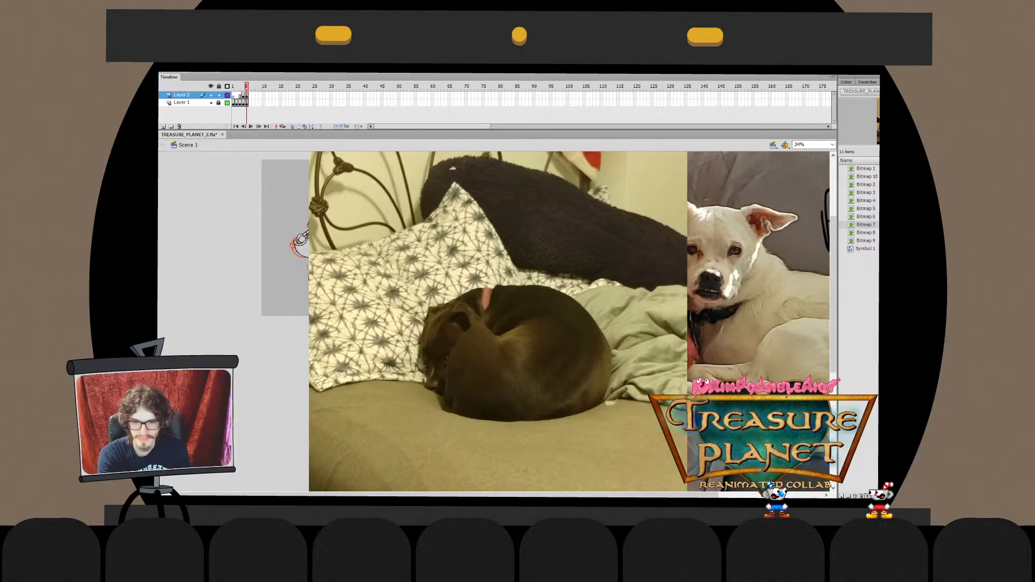
Handwrite "Aura" in black on the bed below the dark dog, then select all its letters and delete them
mouse_move(386, 454)
left_mouse_down()
mouse_move(403, 418)
mouse_move(422, 456)
left_mouse_up()
mouse_move(393, 440)
left_mouse_down()
mouse_move(421, 454)
mouse_move(418, 439)
mouse_move(440, 452)
mouse_move(478, 436)
mouse_move(483, 457)
left_mouse_up()
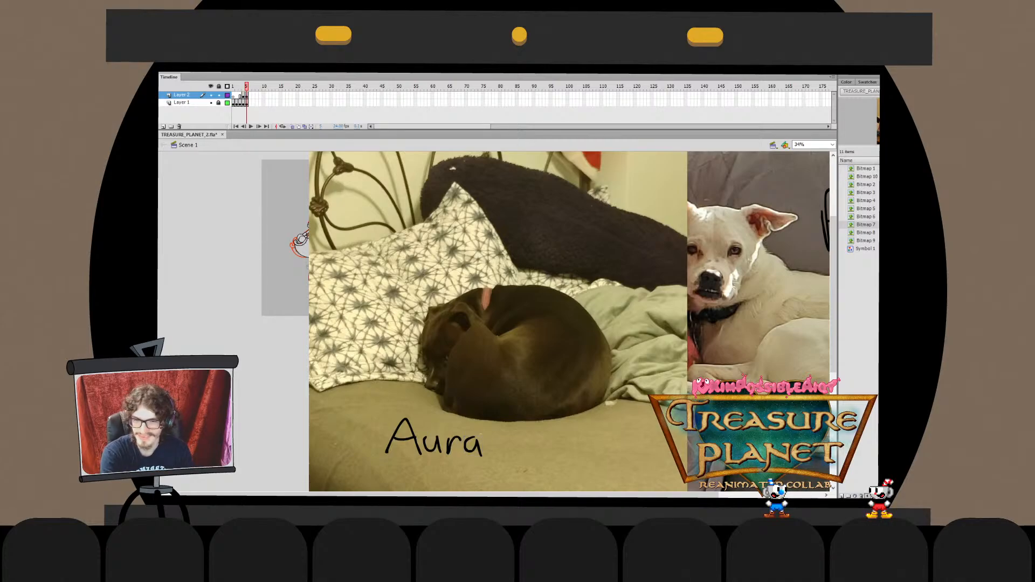
left_click_drag(258, 426, 492, 467)
left_click(492, 467, "shift")
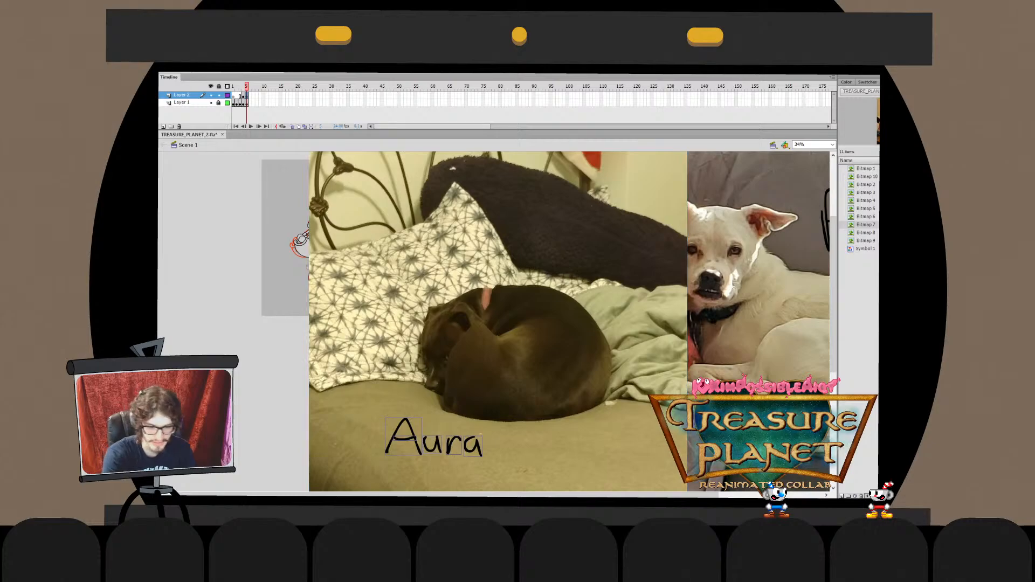
key("Delete")
Handwrite "ORA" in black below the dark dog and merge its letters into one drawing object
mouse_move(417, 414)
left_mouse_down()
mouse_move(402, 446)
mouse_move(415, 413)
mouse_move(439, 432)
mouse_move(432, 446)
left_mouse_up()
mouse_move(432, 429)
left_mouse_down()
mouse_move(450, 446)
mouse_move(477, 445)
mouse_move(475, 437)
left_mouse_up()
mouse_move(270, 438)
left_mouse_down()
mouse_move(381, 431)
mouse_move(542, 462)
left_mouse_up()
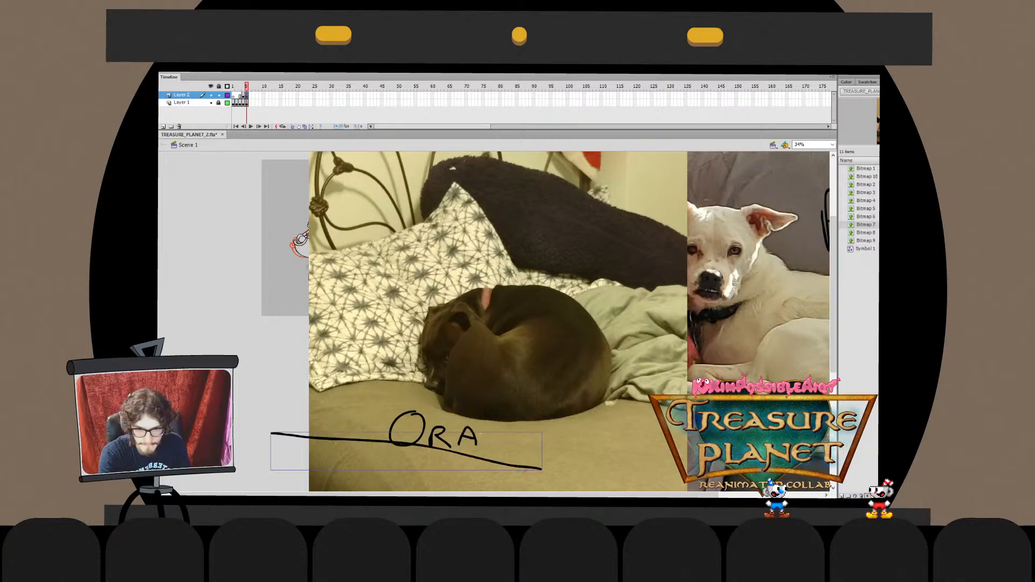
left_click_drag(252, 457, 516, 426)
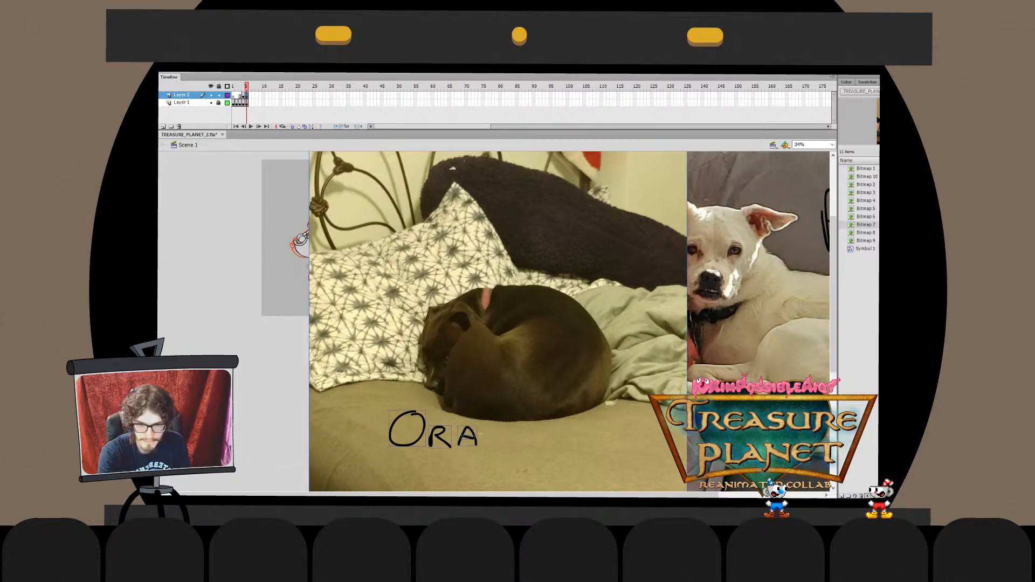
key("ctrl+a")
key("ctrl+x")
double_click(422, 435)
key("ctrl+shift+v")
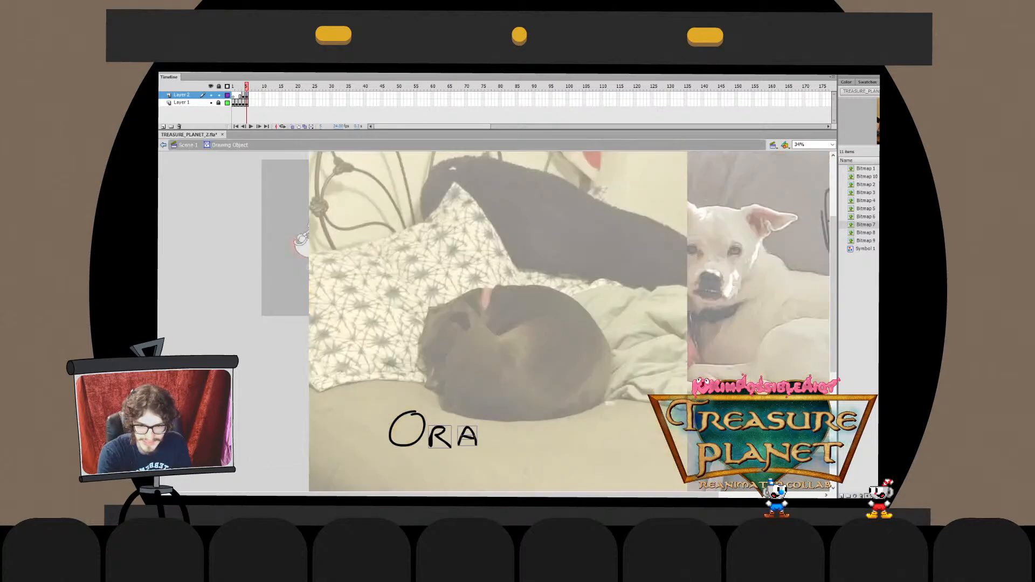
key("ctrl+e")
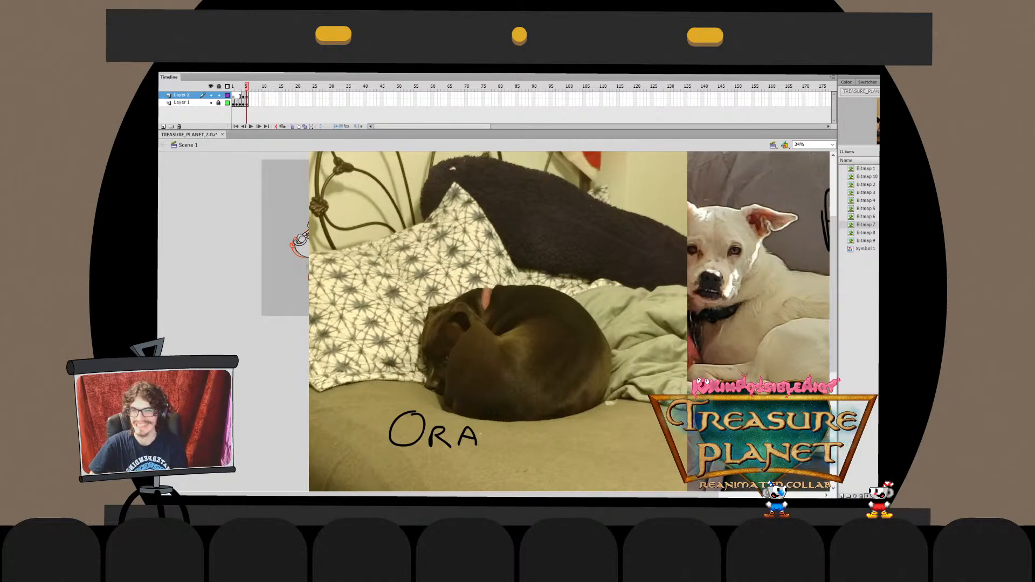
Delete both dog photos together with their handwritten labels from the scene
left_click_drag(236, 454, 615, 369)
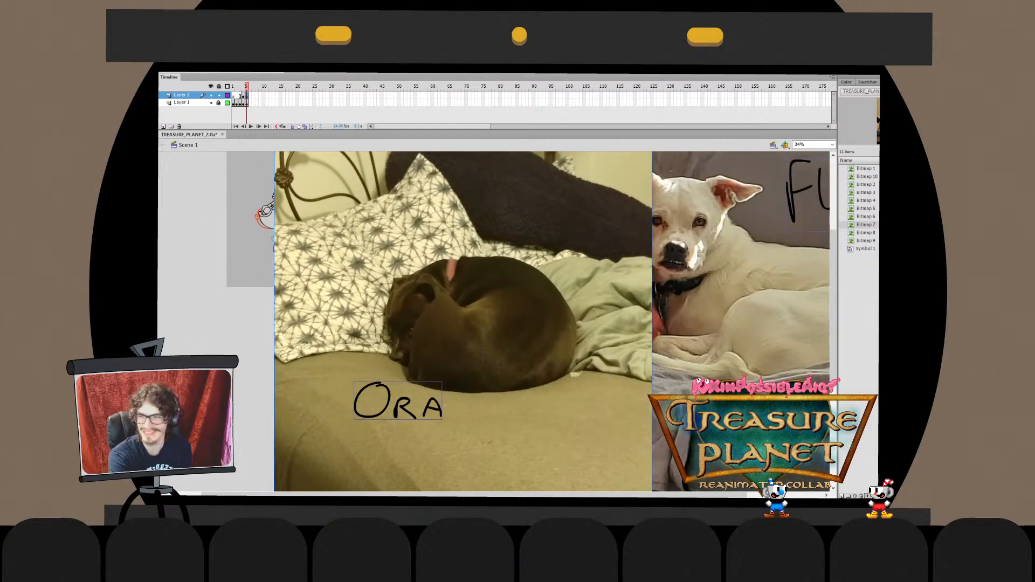
key("Delete")
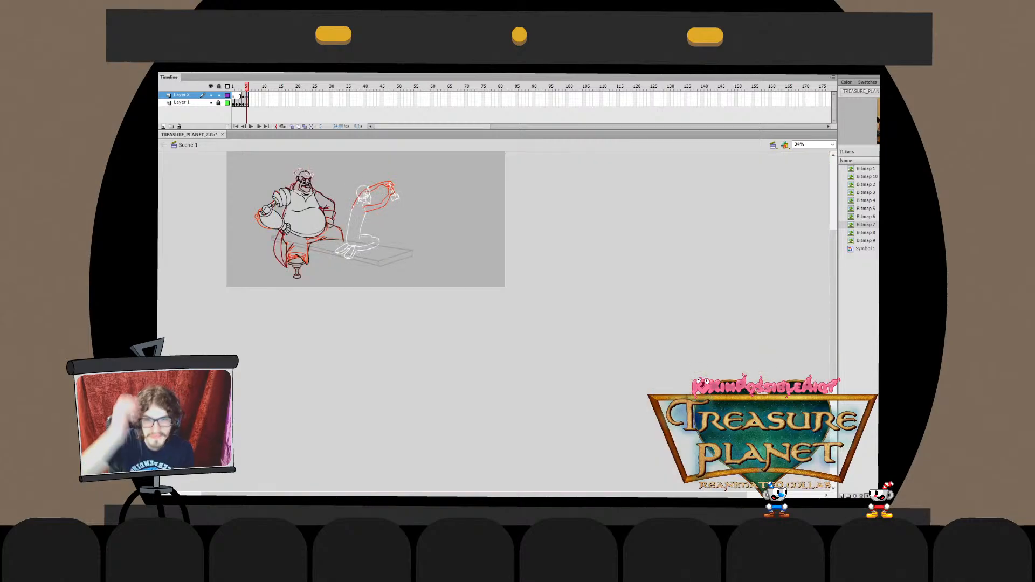
key("ctrl+2")
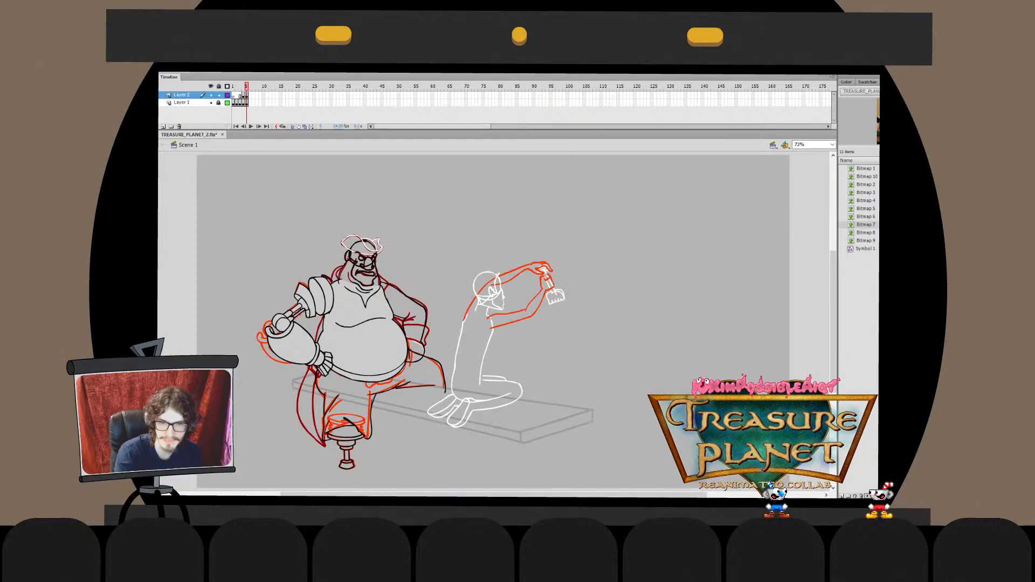
key("ctrl+1")
left_click_drag(494, 321, 634, 274)
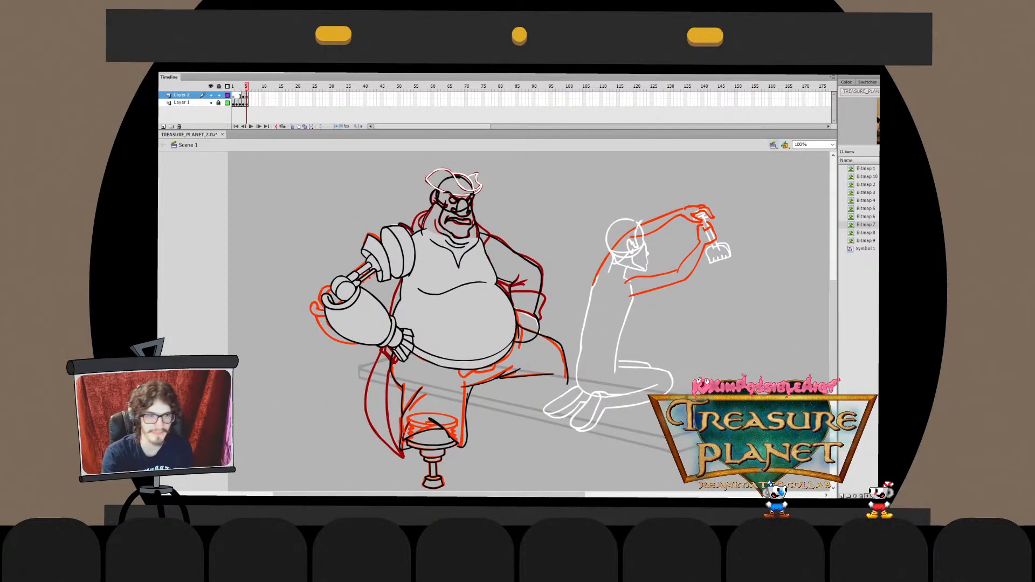
left_click(803, 145)
type("150")
key("Return")
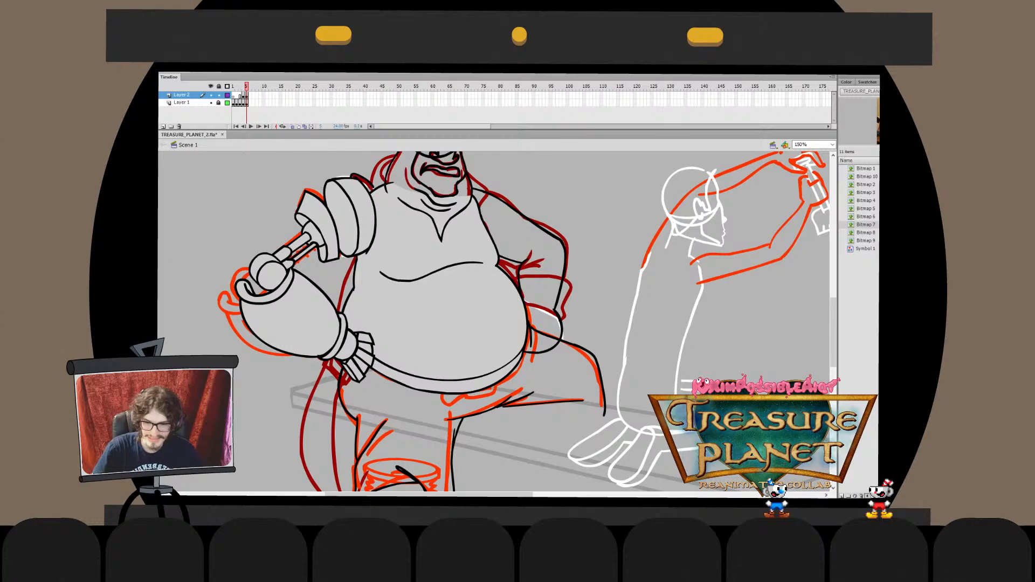
Paste the photo of the black dog sitting beside the rug, view it whole, and delete it from the stage
key("ctrl+3")
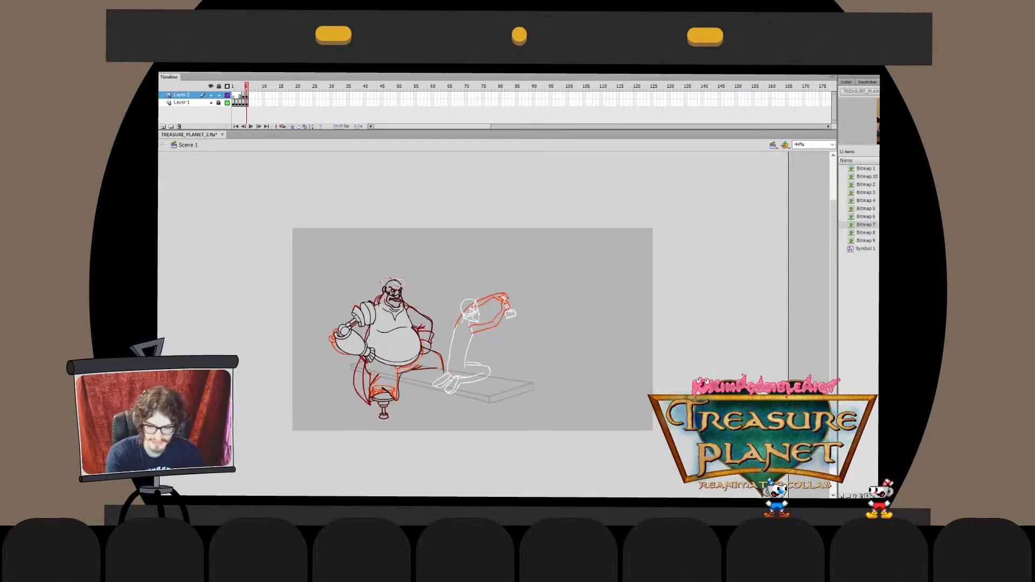
key("ctrl+v")
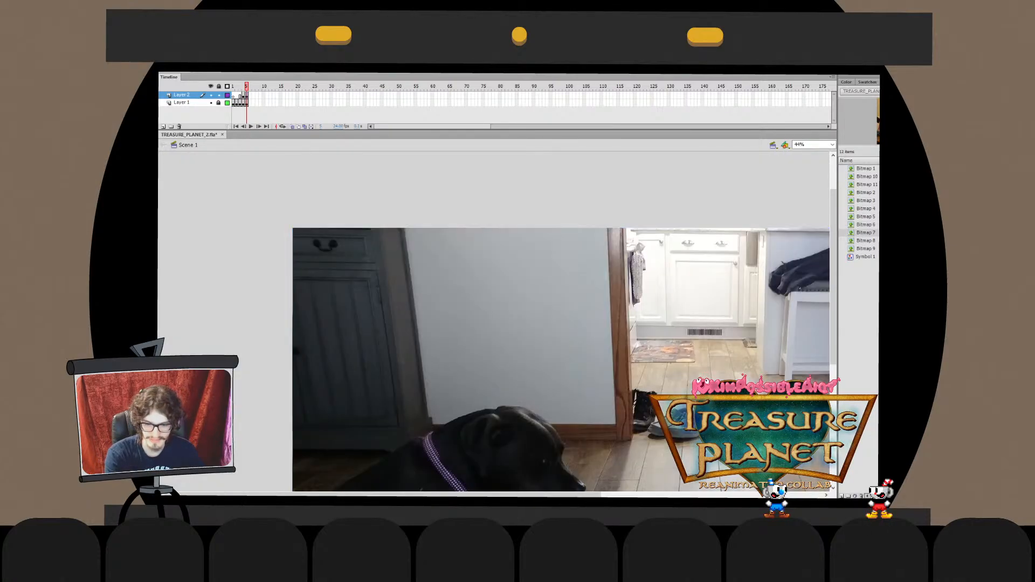
key("ctrl+3")
left_click_drag(531, 323, 489, 304)
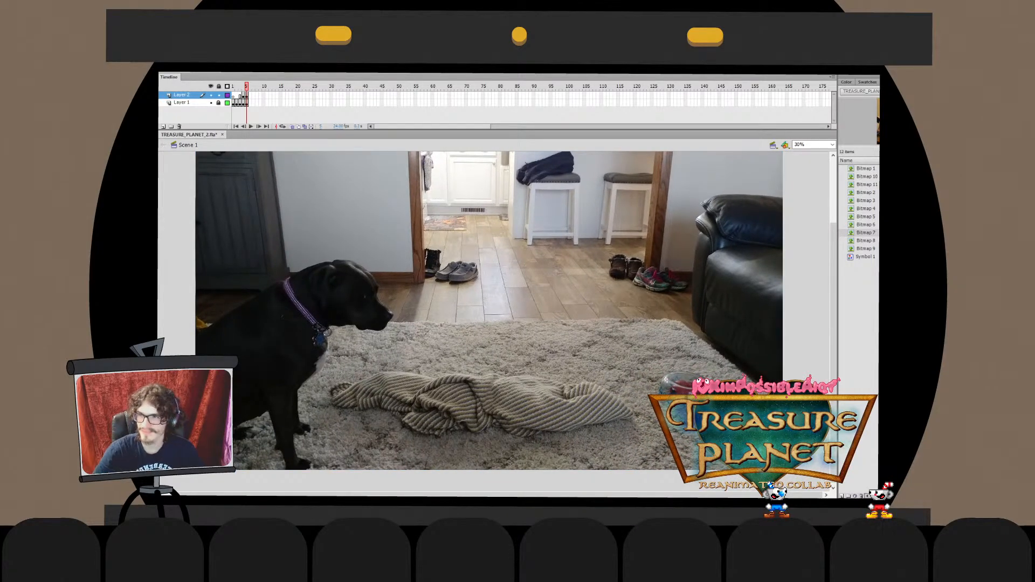
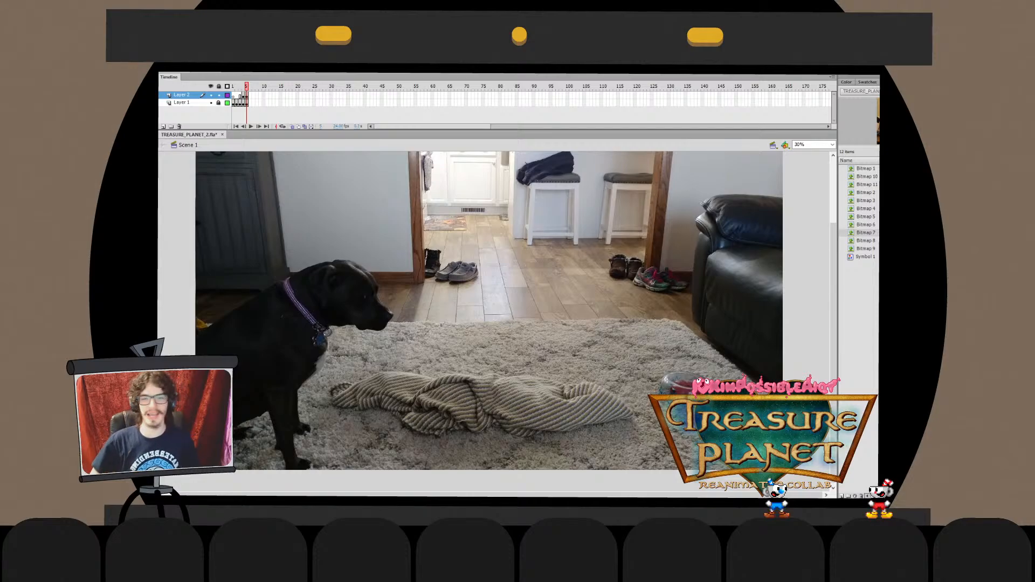
key("ctrl+a")
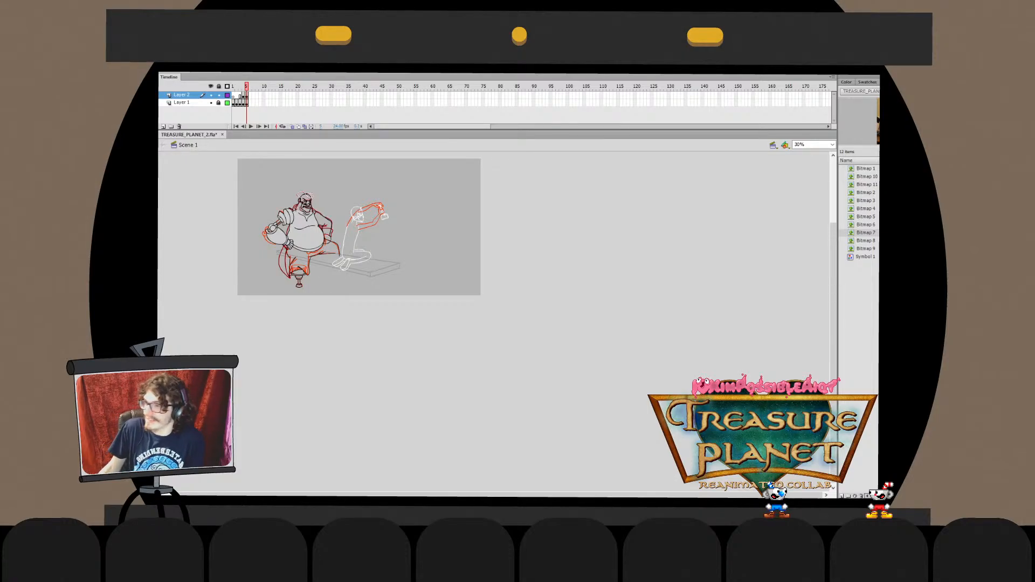
Flip repeatedly between the current frame and the previous one to compare the large character's inked lines with the rough sketch
key("ctrl+1")
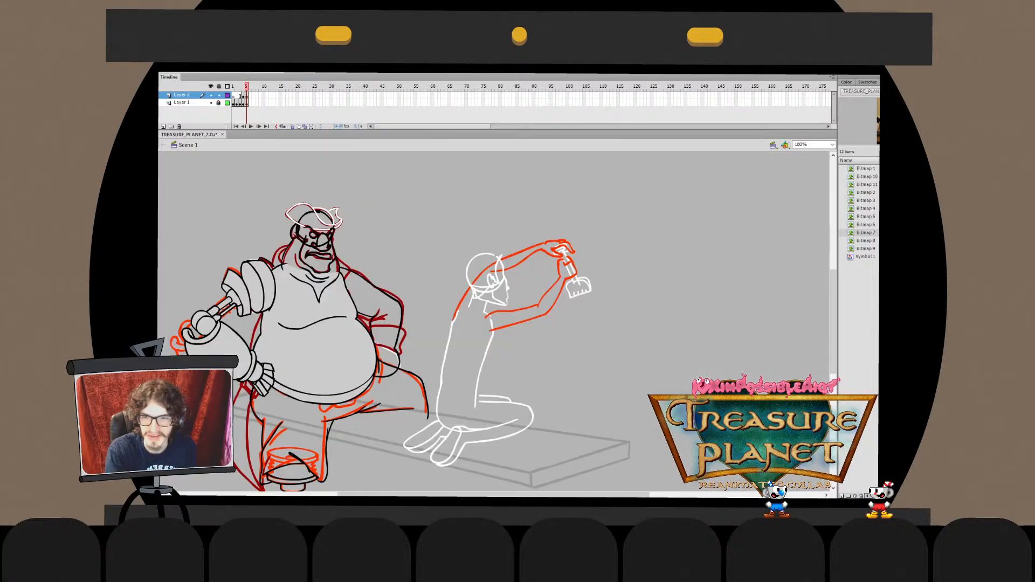
left_click_drag(409, 318, 578, 321)
left_click(811, 145)
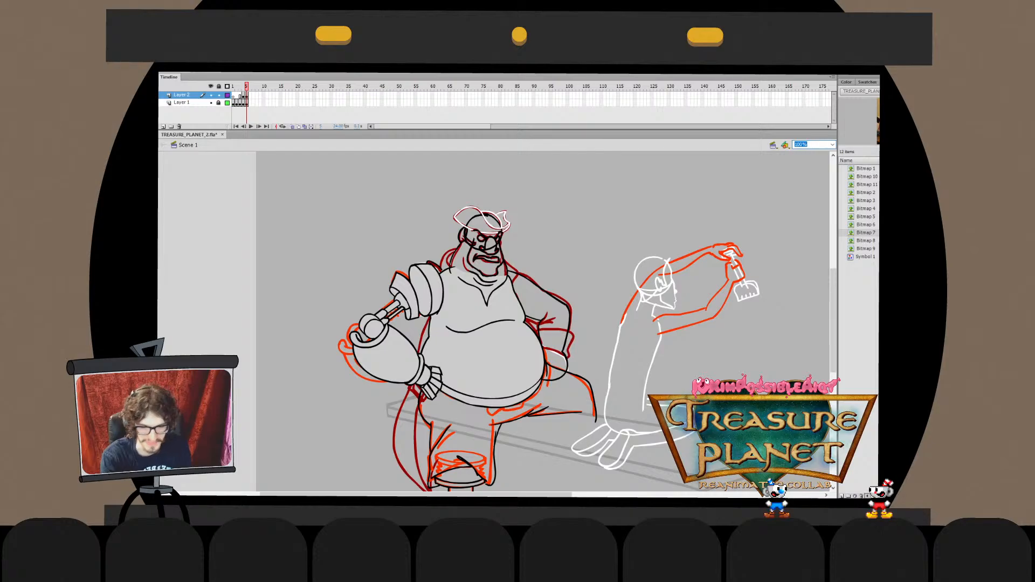
type("150")
key("Return")
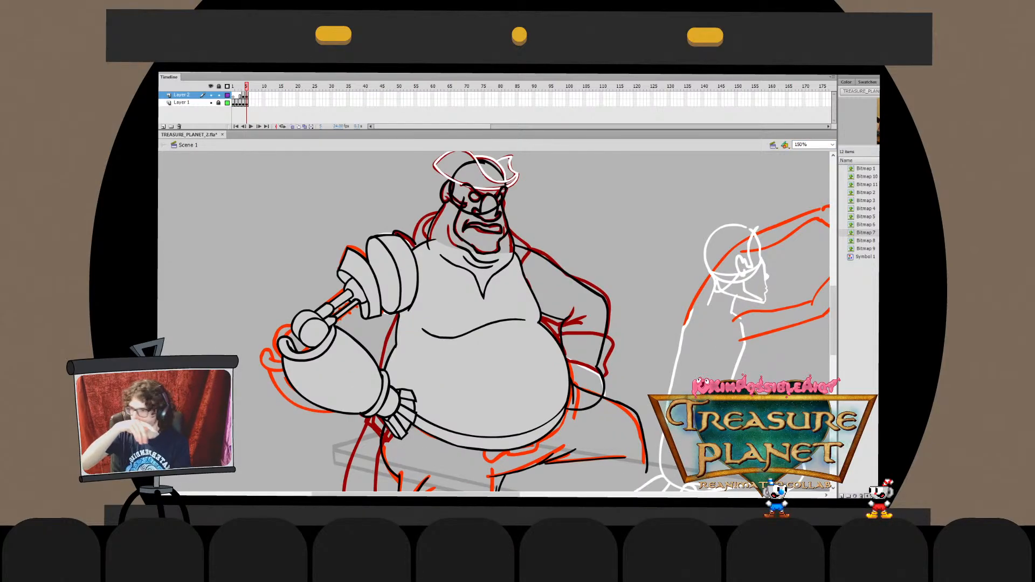
left_click_drag(539, 318, 506, 329)
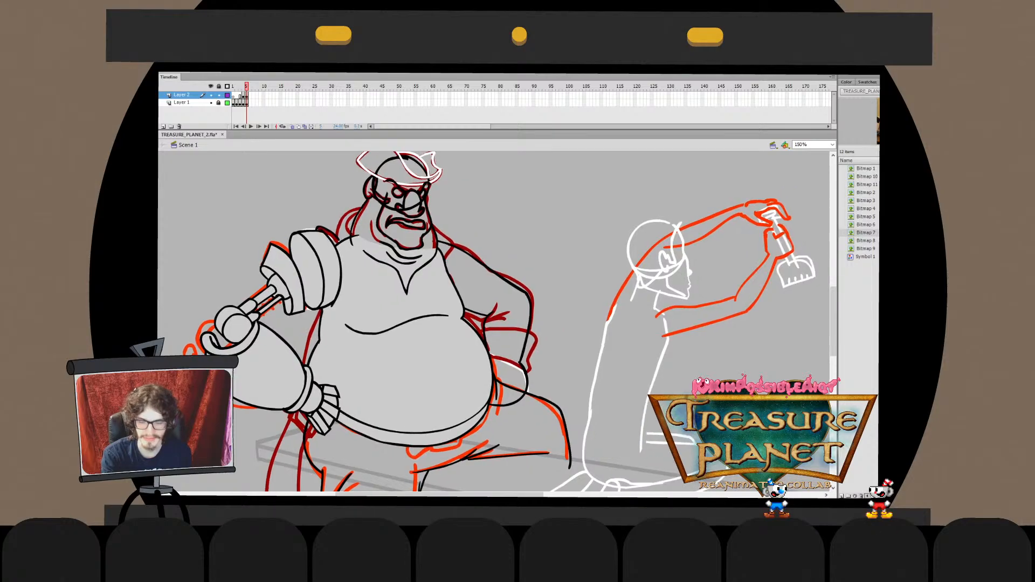
key("comma")
key("period")
key("comma")
key("period")
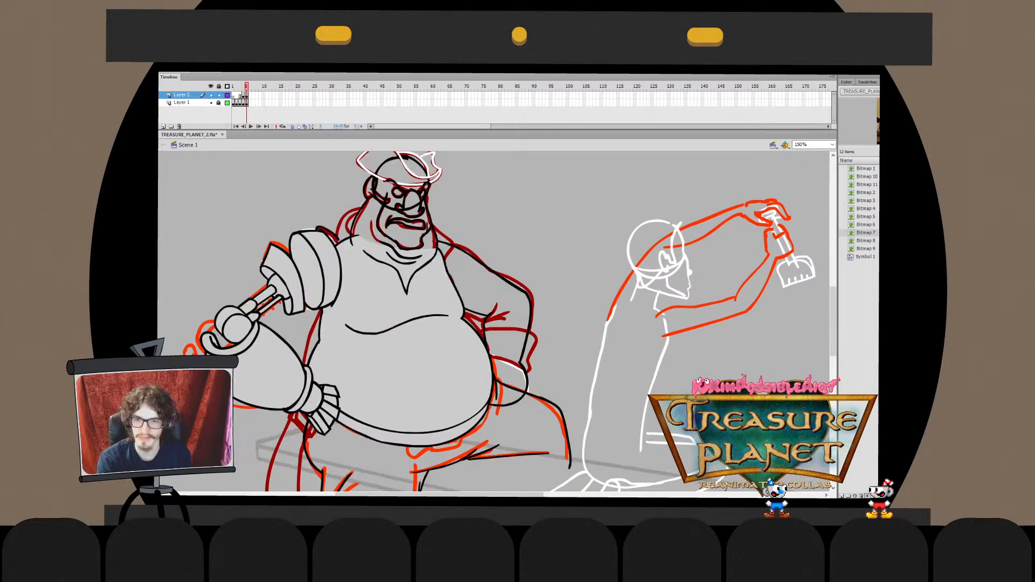
key("comma")
key("period")
key("comma")
key("period")
key("comma")
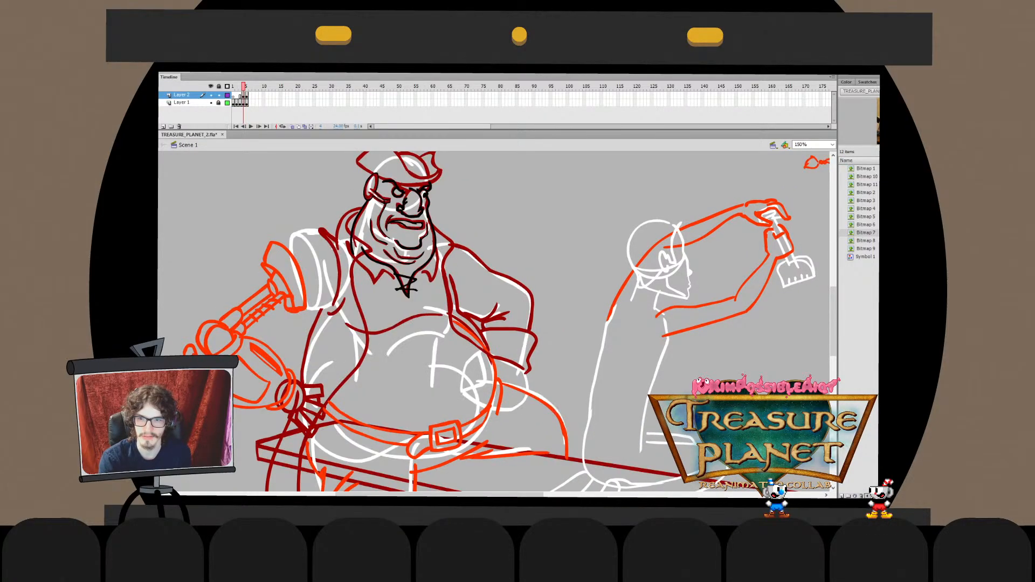
key("period")
key("comma")
key("period")
key("comma")
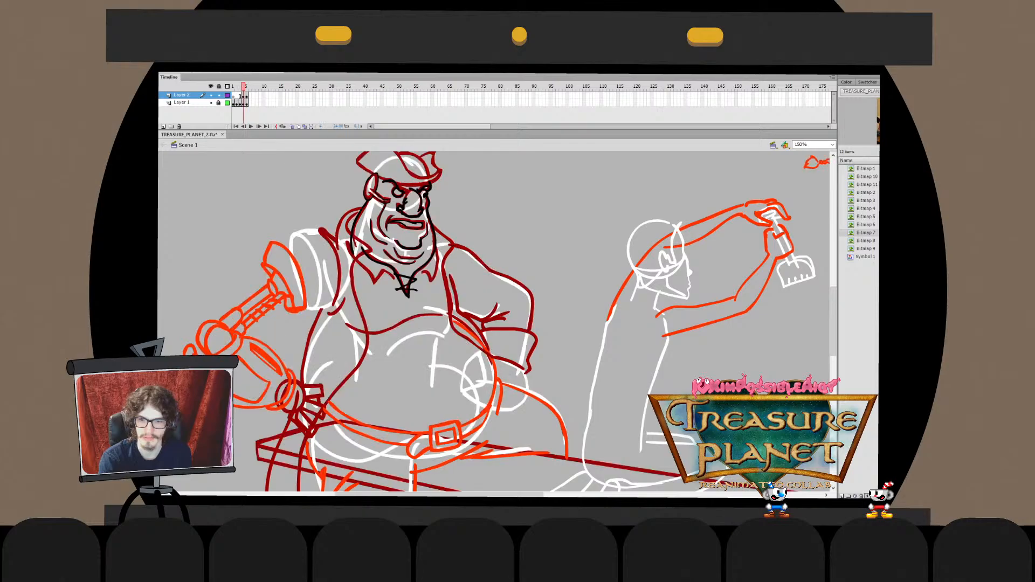
key("period")
left_click_drag(494, 322, 563, 324)
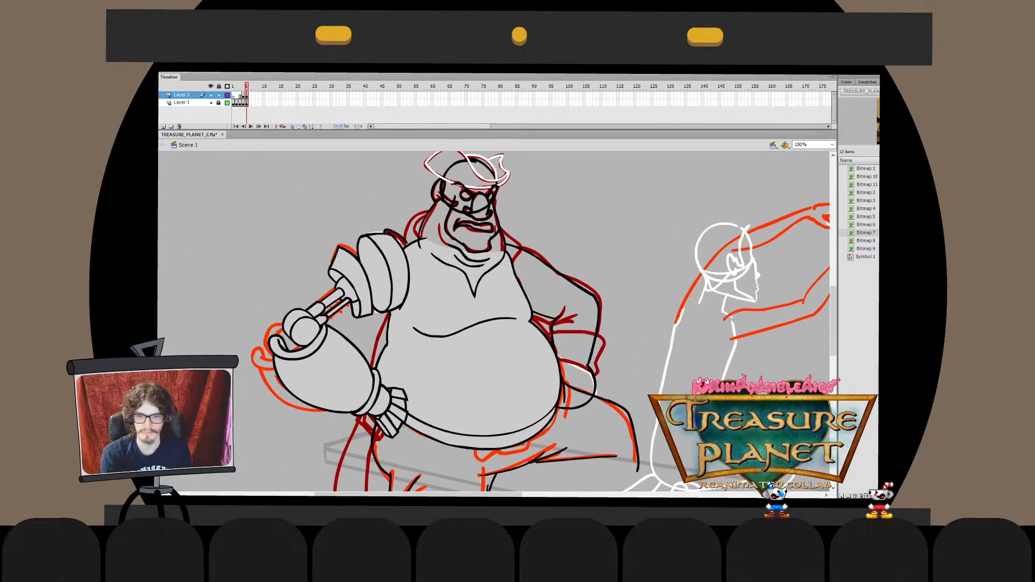
mouse_move(414, 389)
left_mouse_down()
mouse_move(410, 422)
mouse_move(429, 426)
left_mouse_up()
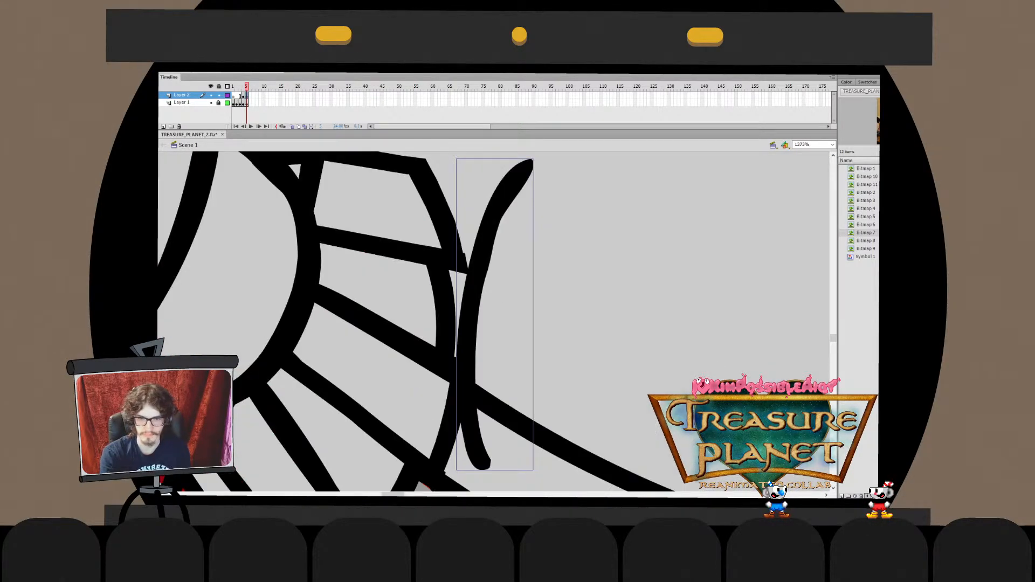
key("ctrl+2")
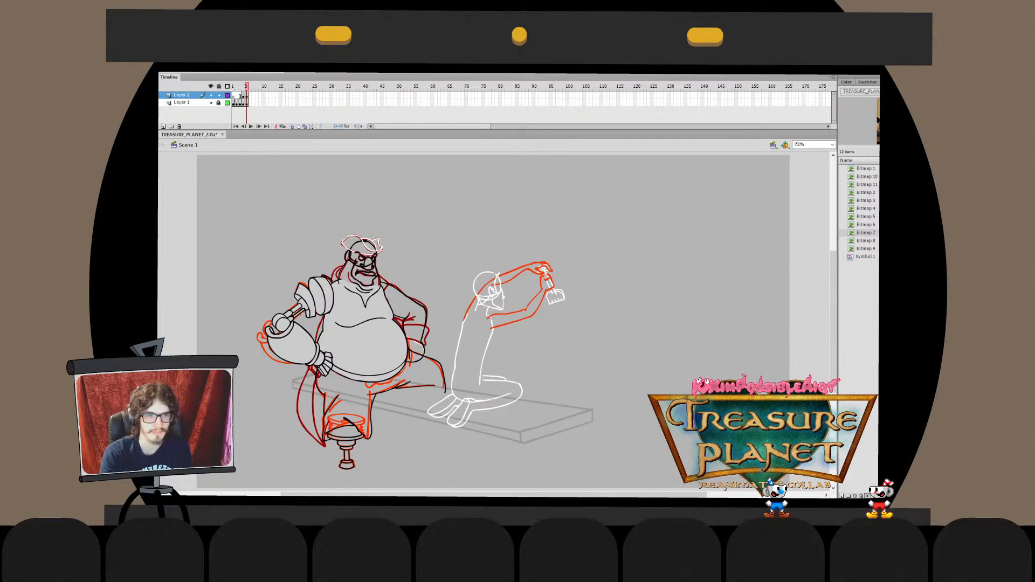
left_click(811, 145)
type("150")
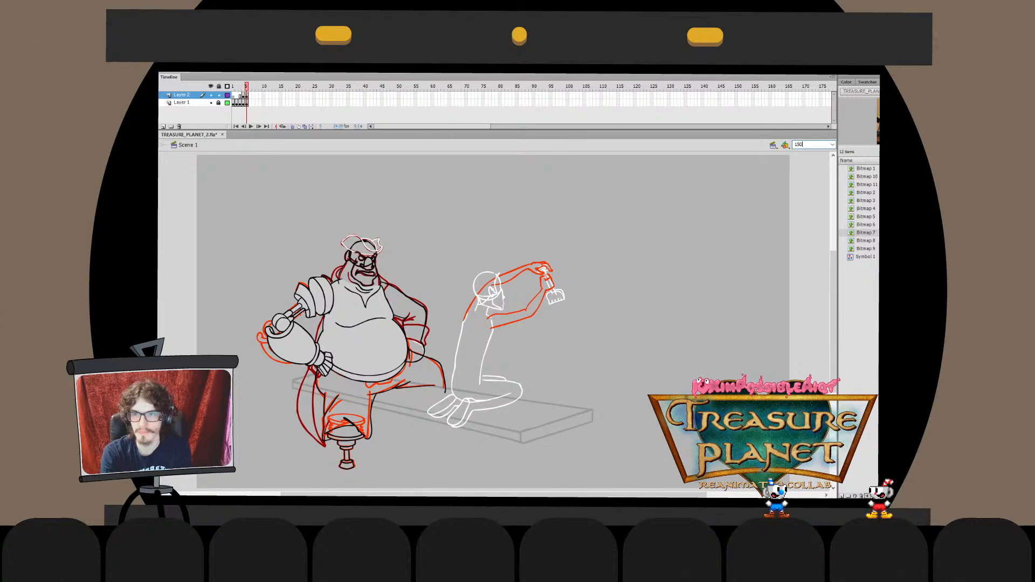
key("Return")
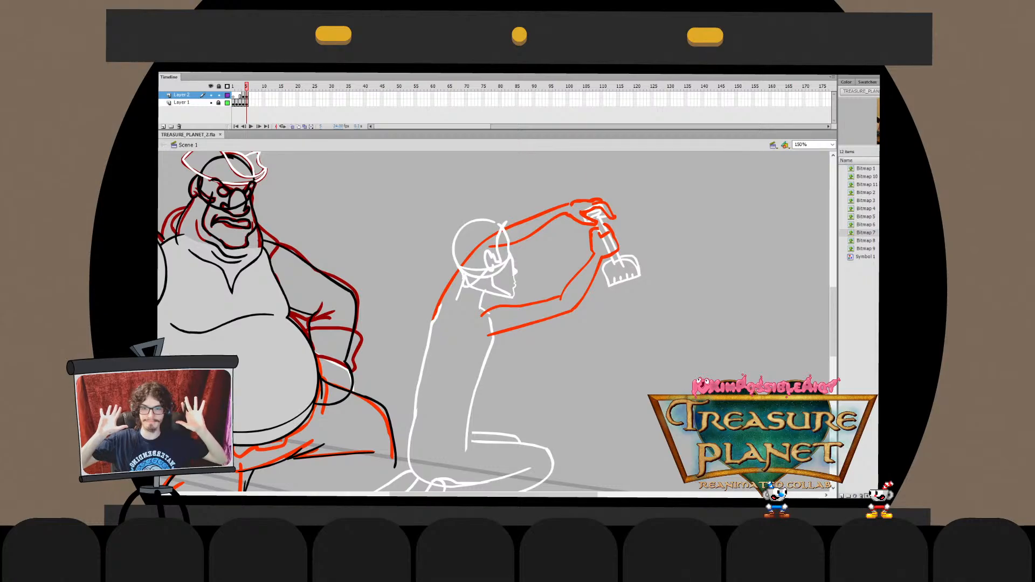
key("ctrl+equal")
key("ctrl+equal")
key("ctrl+equal")
key("ctrl+equal")
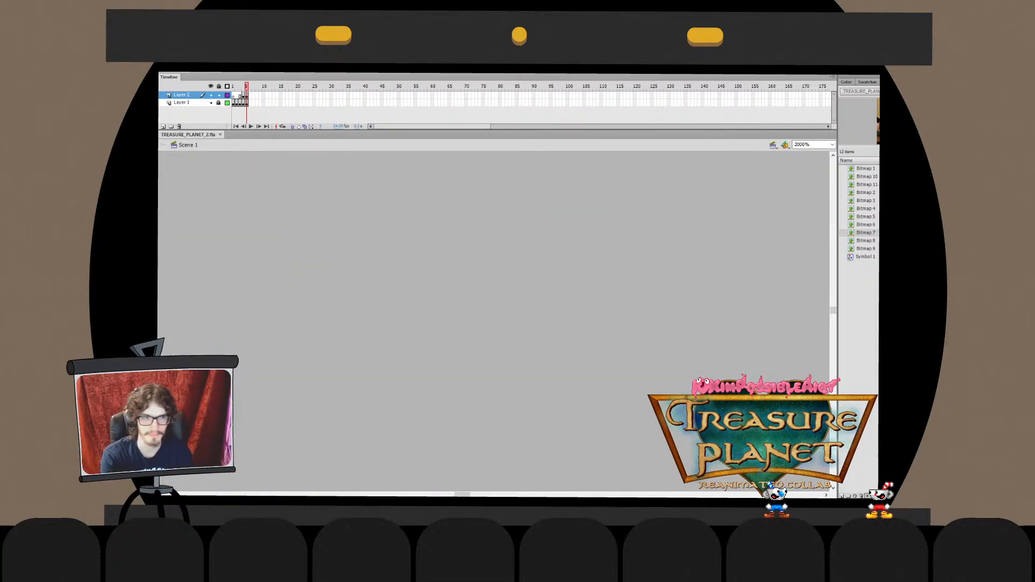
left_click(811, 145)
type("150")
key("Return")
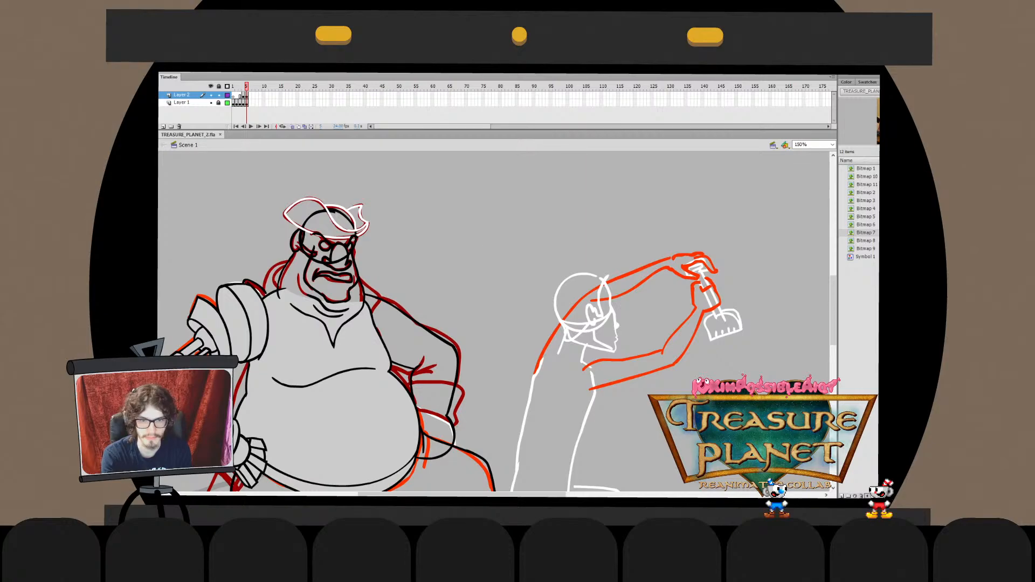
mouse_move(484, 255)
left_mouse_down()
mouse_move(634, 199)
mouse_move(657, 239)
left_mouse_up()
key("ctrl+z")
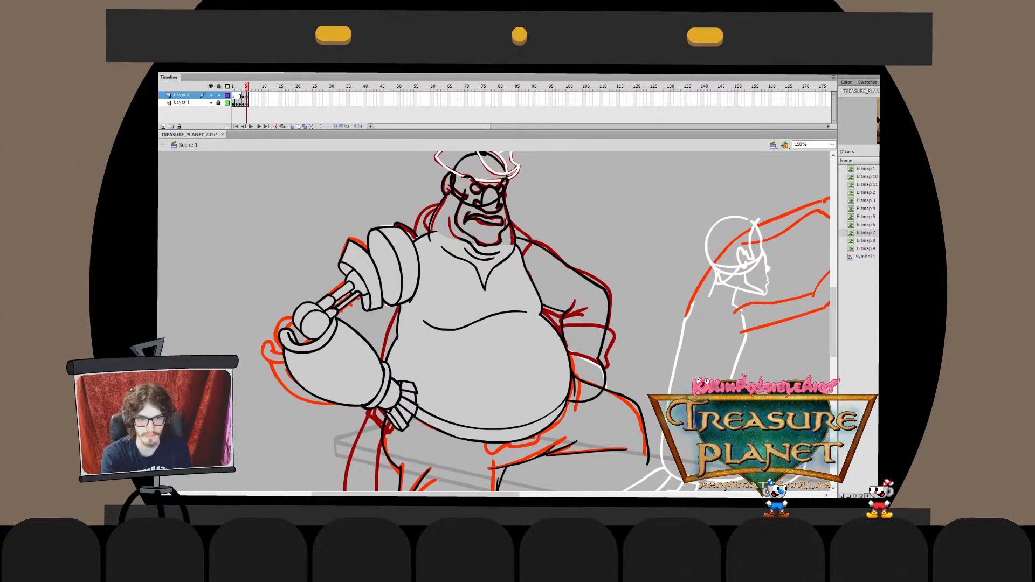
Hide Layer 1 and remove the short upper stretch of side outline beside the neck inside the torso's drawing object
left_click(210, 102)
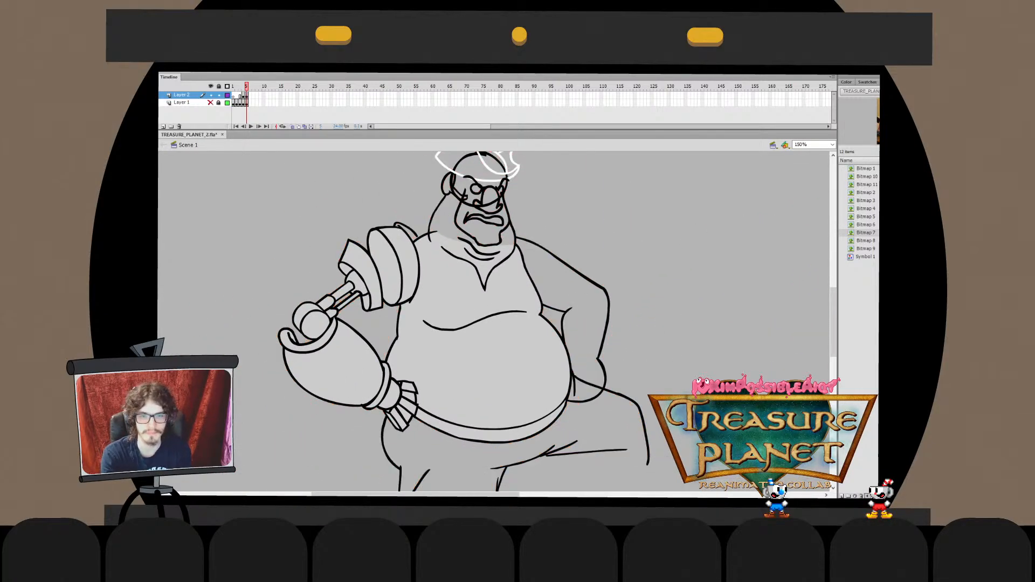
double_click(469, 281)
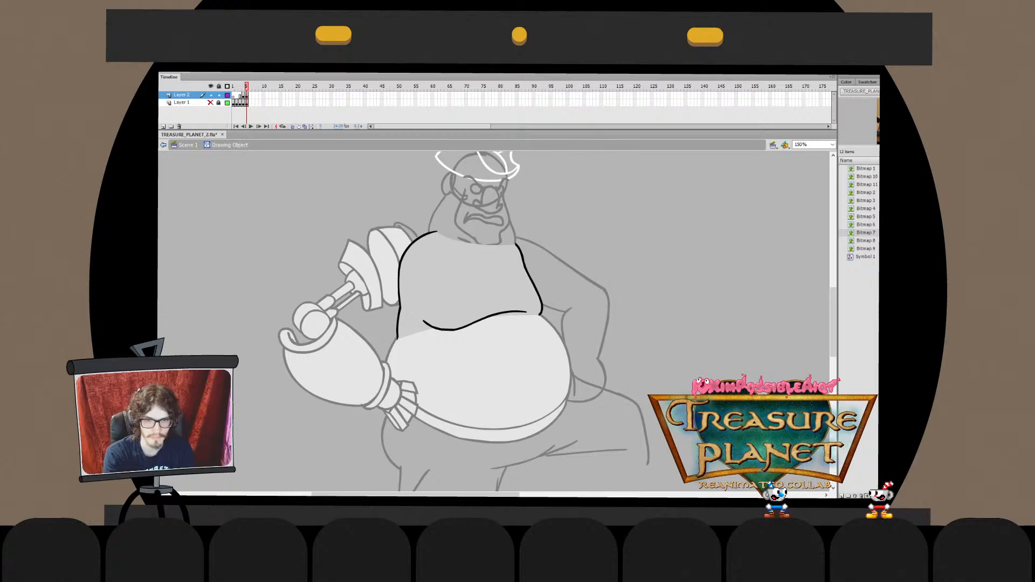
mouse_move(517, 246)
left_mouse_down()
mouse_move(526, 270)
mouse_move(509, 246)
left_mouse_up()
double_click(560, 226)
double_click(507, 269)
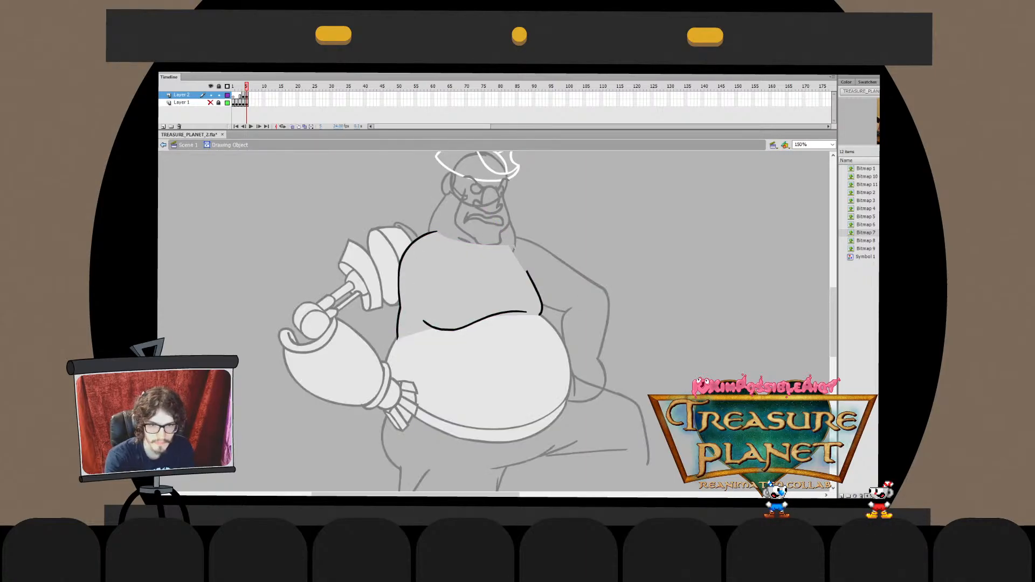
double_click(519, 245)
left_click(560, 227)
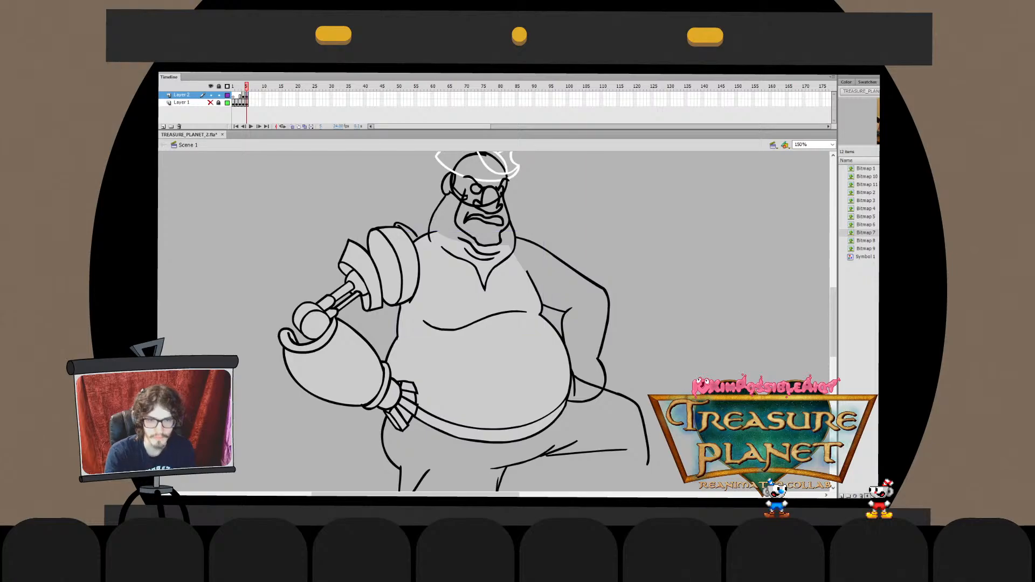
double_click(506, 270)
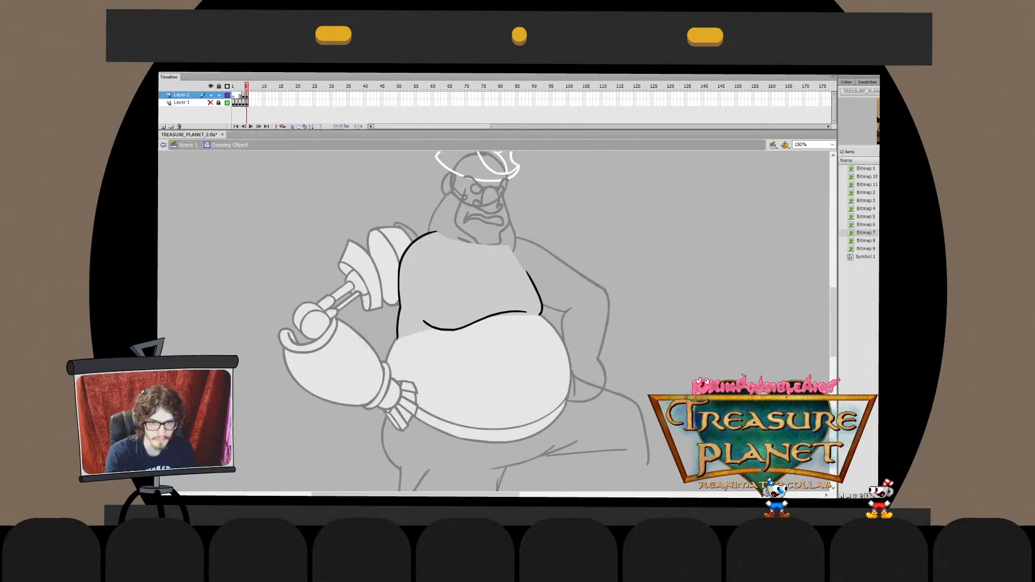
double_click(560, 226)
left_click(560, 226)
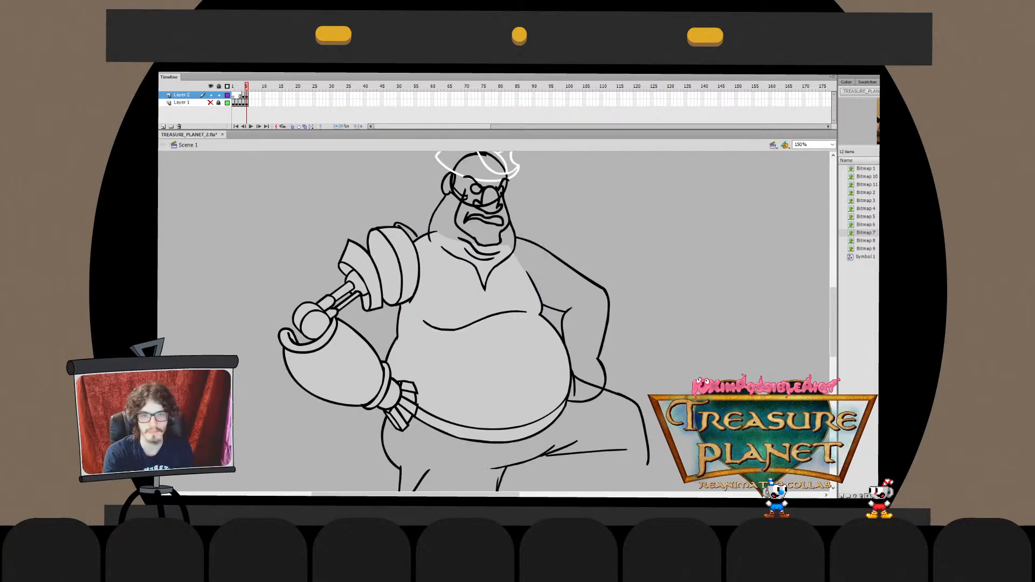
Inspect the inner elbow lines inside the bent arm's drawing object
left_click(571, 268)
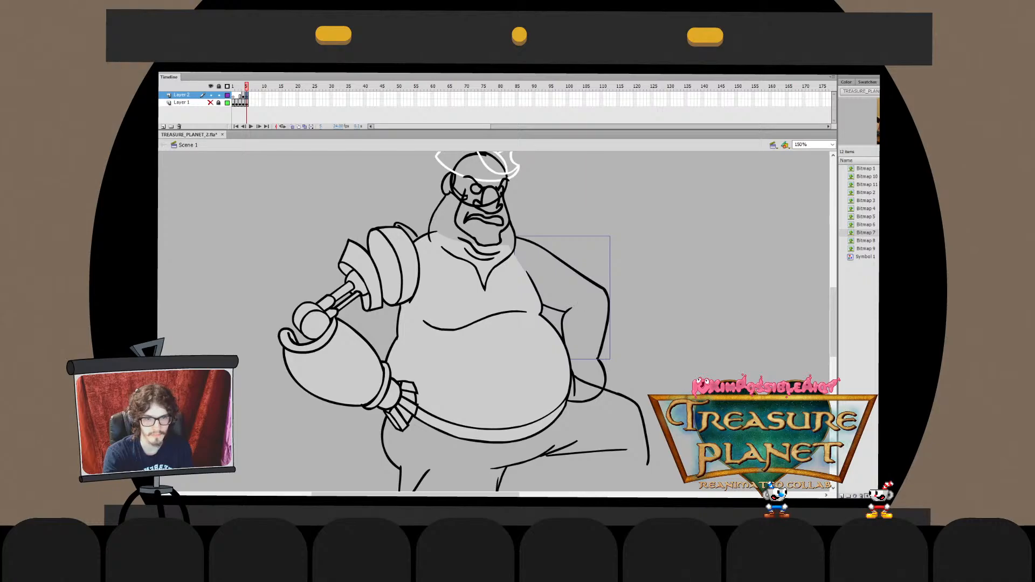
double_click(567, 310)
left_click(565, 311)
key("q")
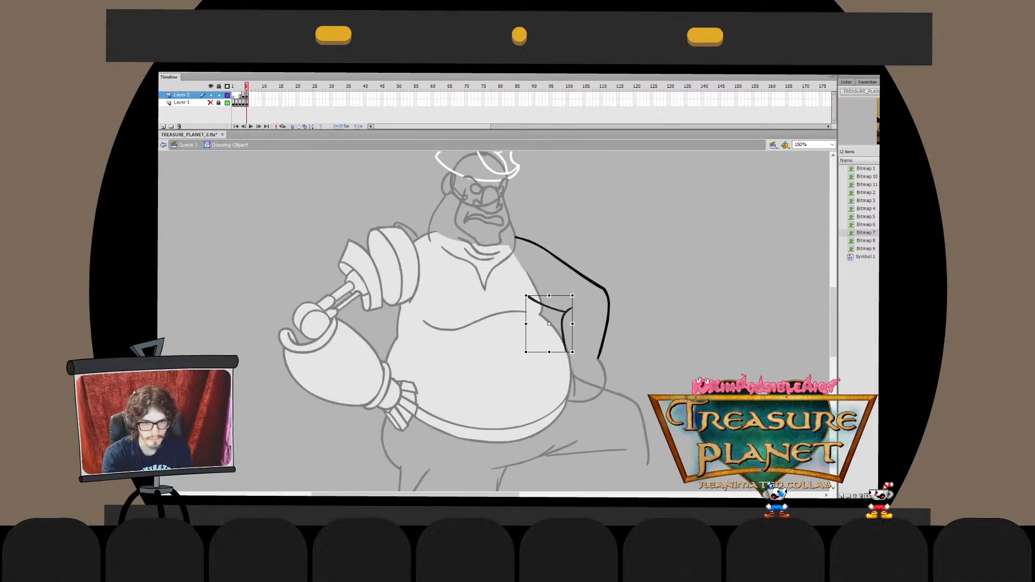
double_click(560, 227)
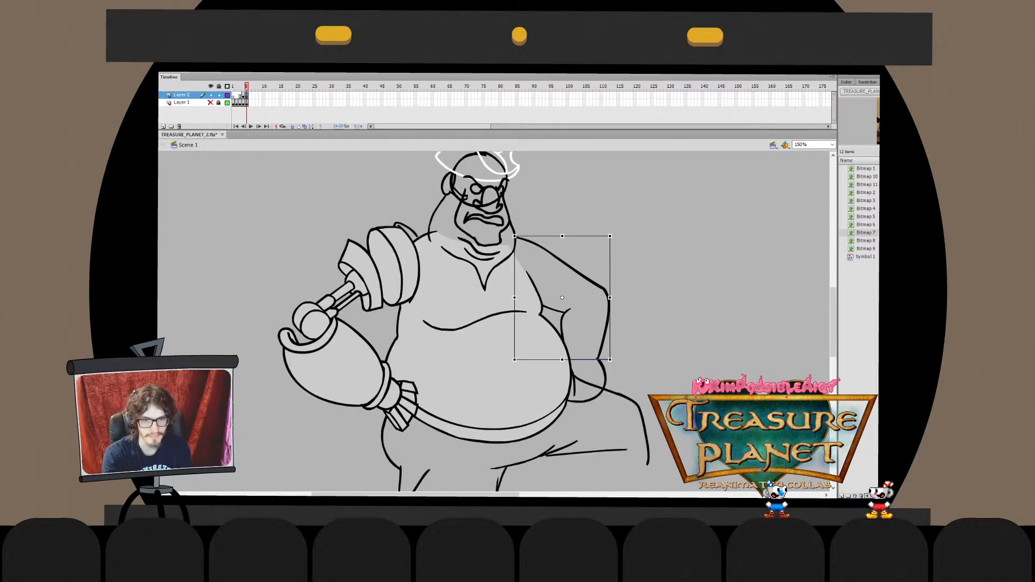
double_click(564, 313)
left_click(563, 312)
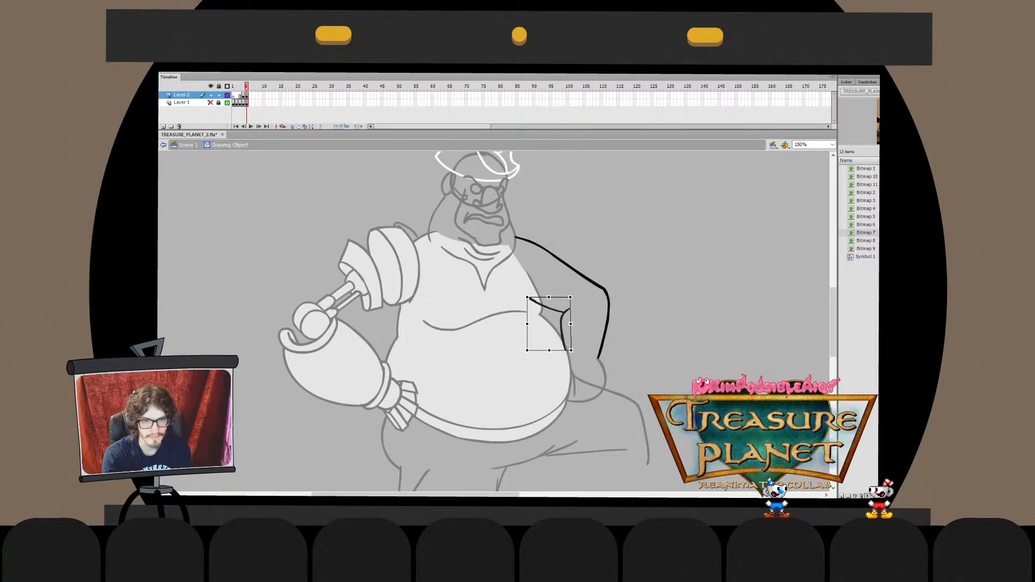
double_click(574, 343)
left_click(574, 343)
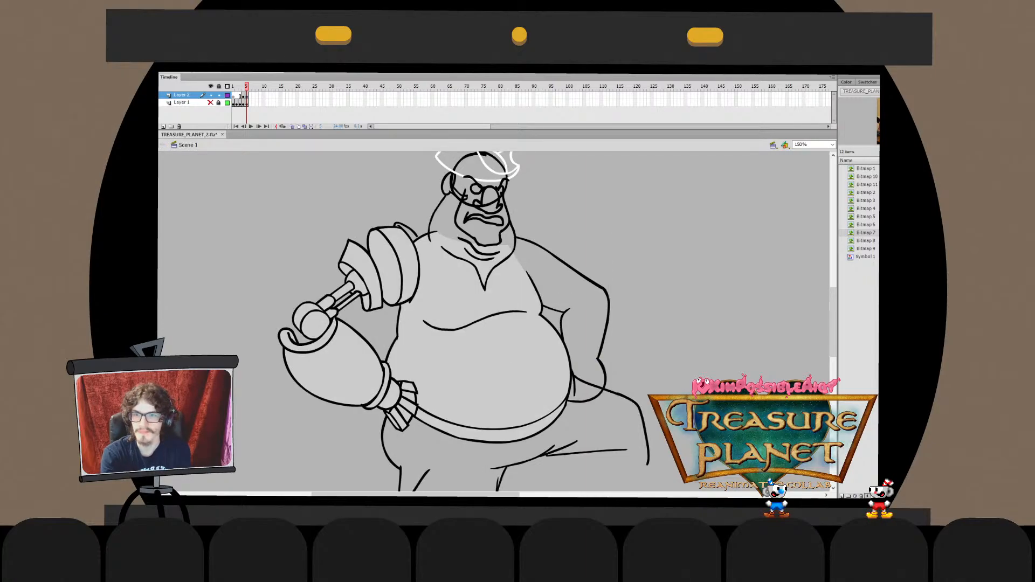
Show Layer 1 again and reshape the torso fill's upper edge so it curves down below the character's chin
left_click(210, 102)
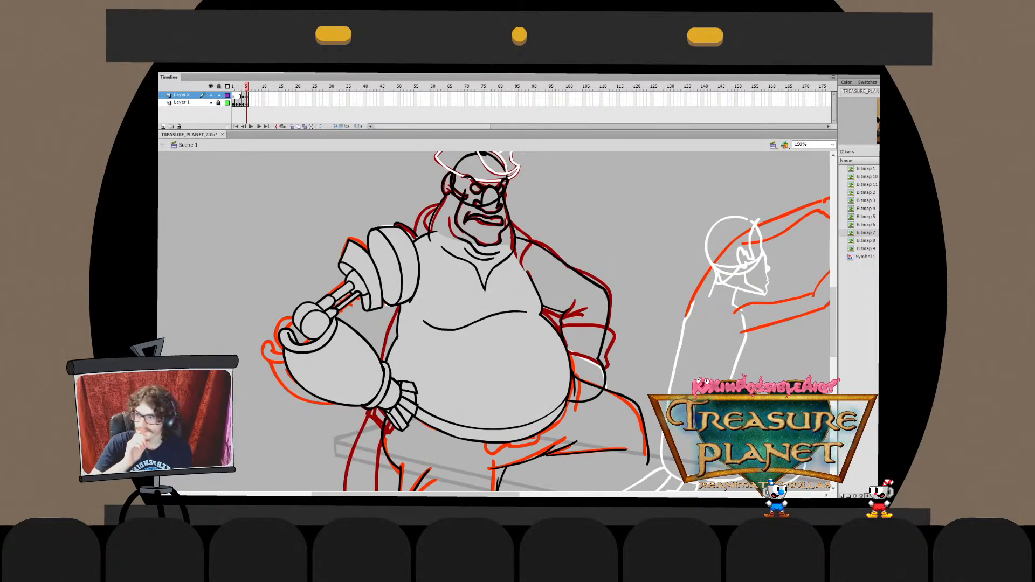
double_click(470, 286)
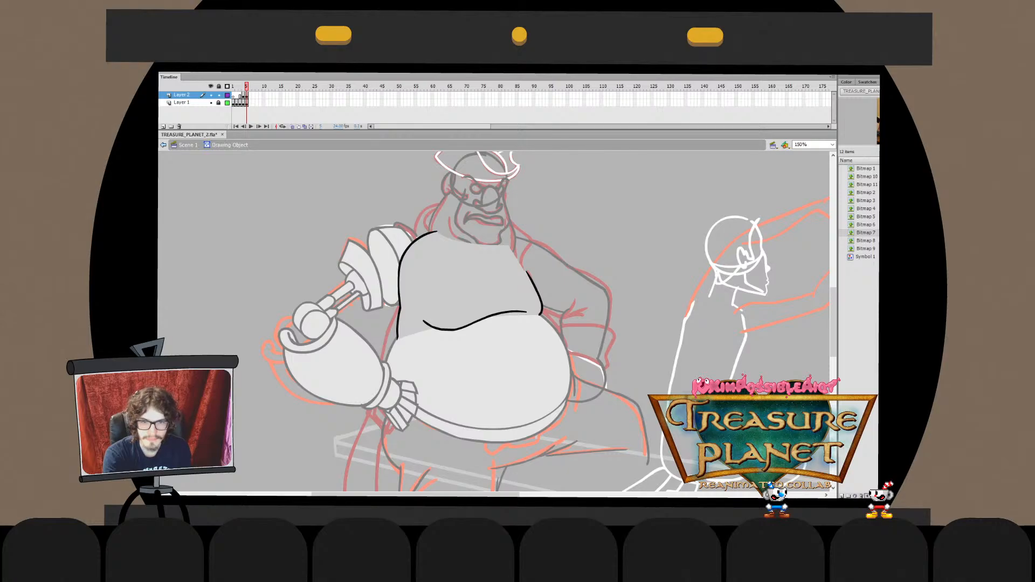
left_click_drag(509, 246, 624, 183)
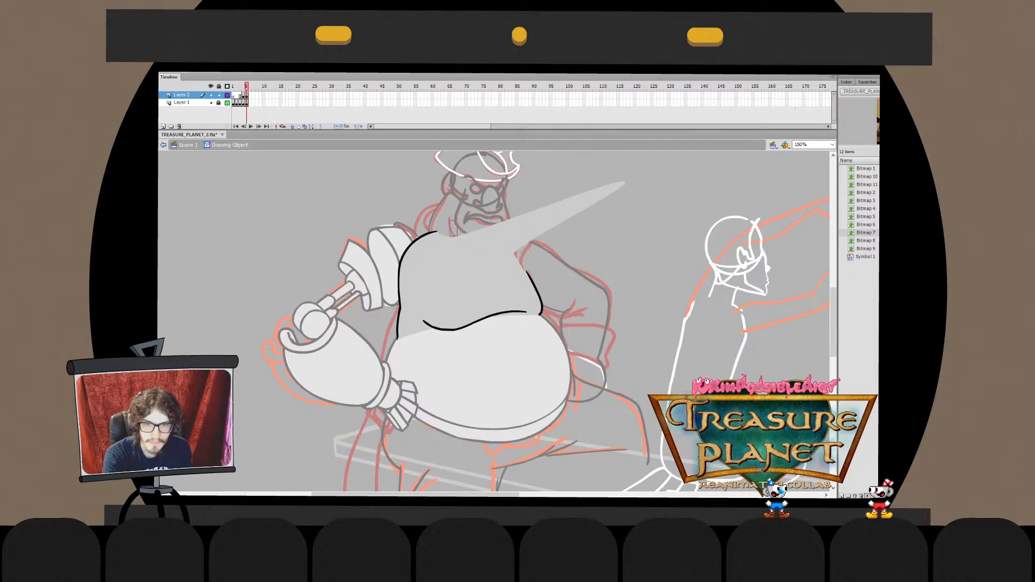
key("ctrl+z")
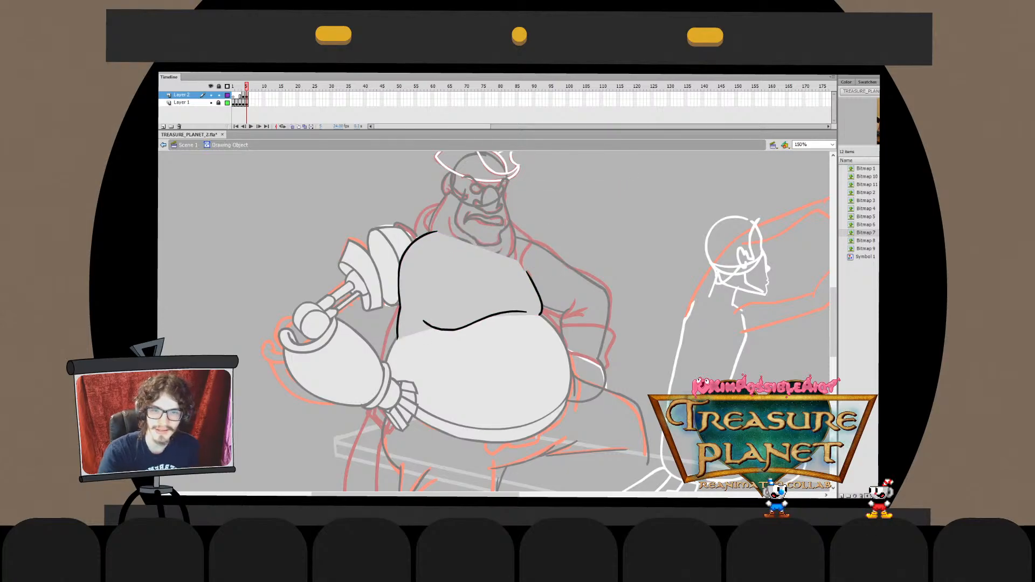
mouse_move(478, 245)
left_mouse_down()
mouse_move(474, 254)
mouse_move(490, 257)
mouse_move(479, 258)
left_mouse_up()
key("ctrl+e")
key("Escape")
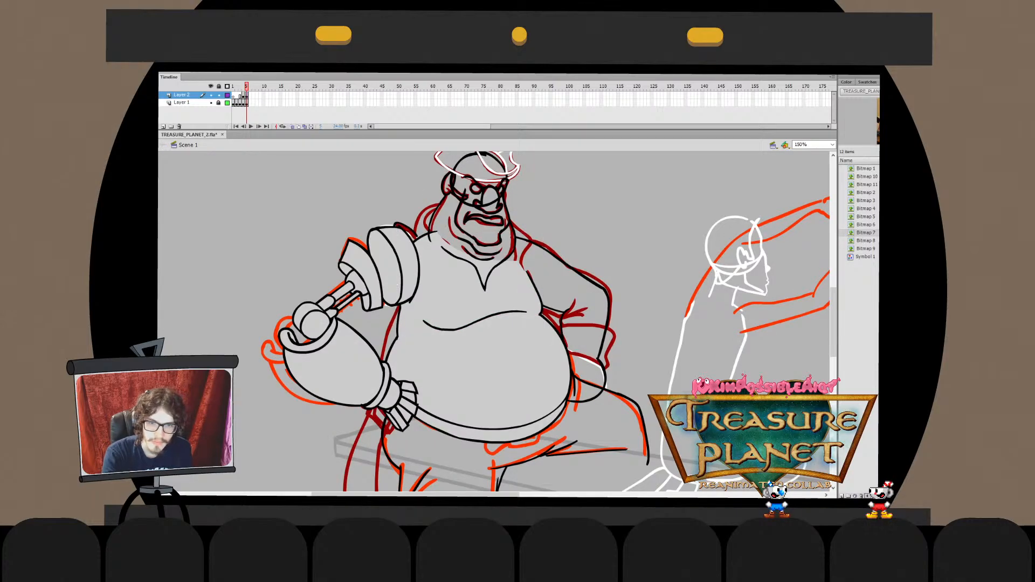
key("ctrl+e")
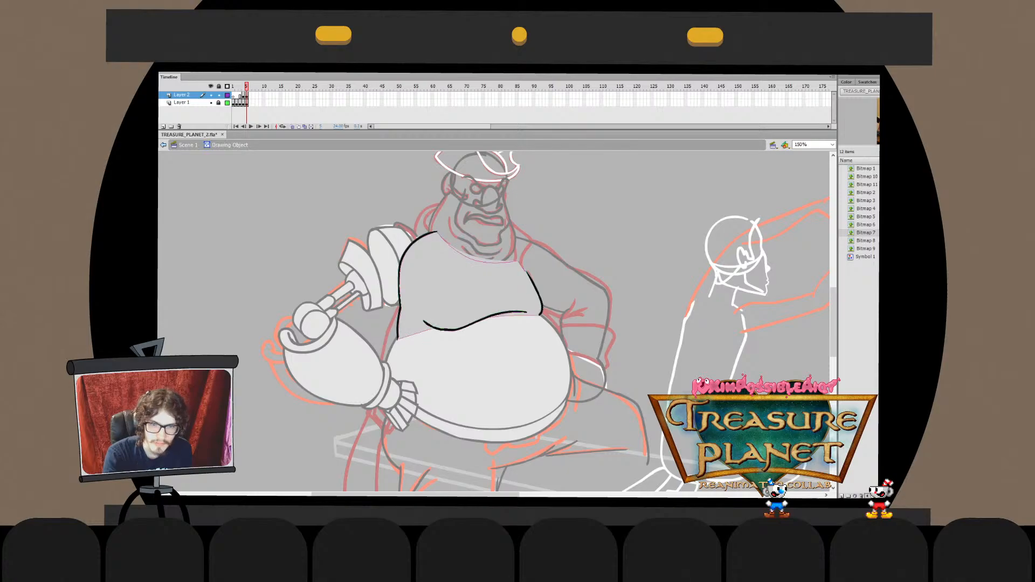
key("ctrl+e")
key("Escape")
key("ctrl+e")
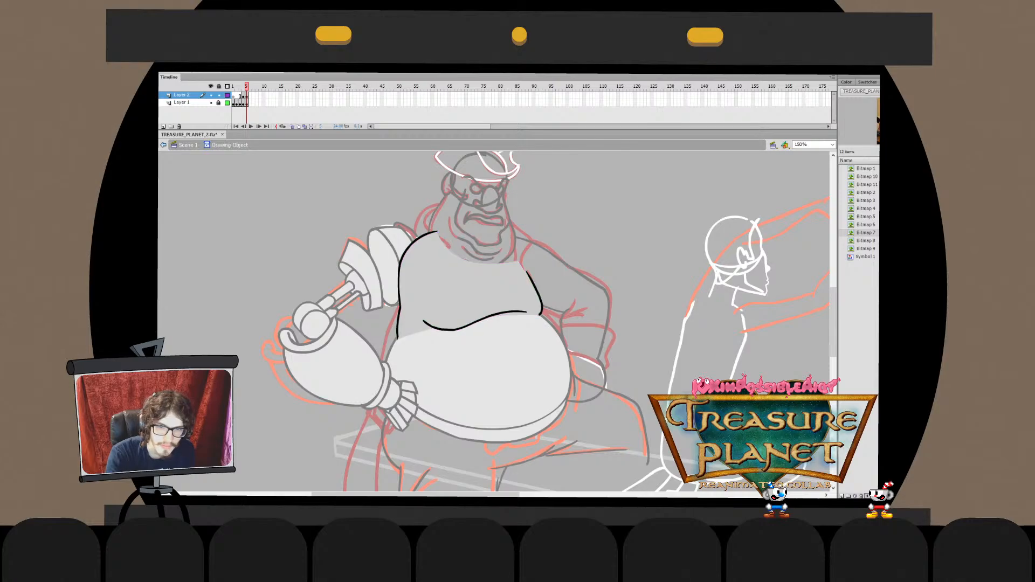
Undo the recent edits to the large character's torso drawing object
key("ctrl+z")
key("ctrl+z")
key("ctrl+z")
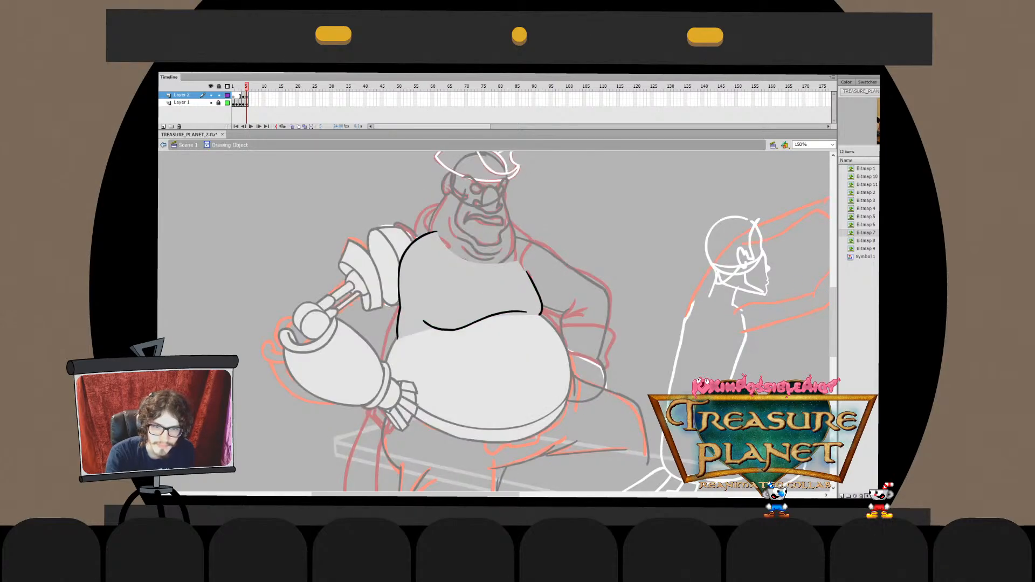
key("ctrl+z")
key("ctrl+z")
key("ctrl+z")
key("ctrl+z")
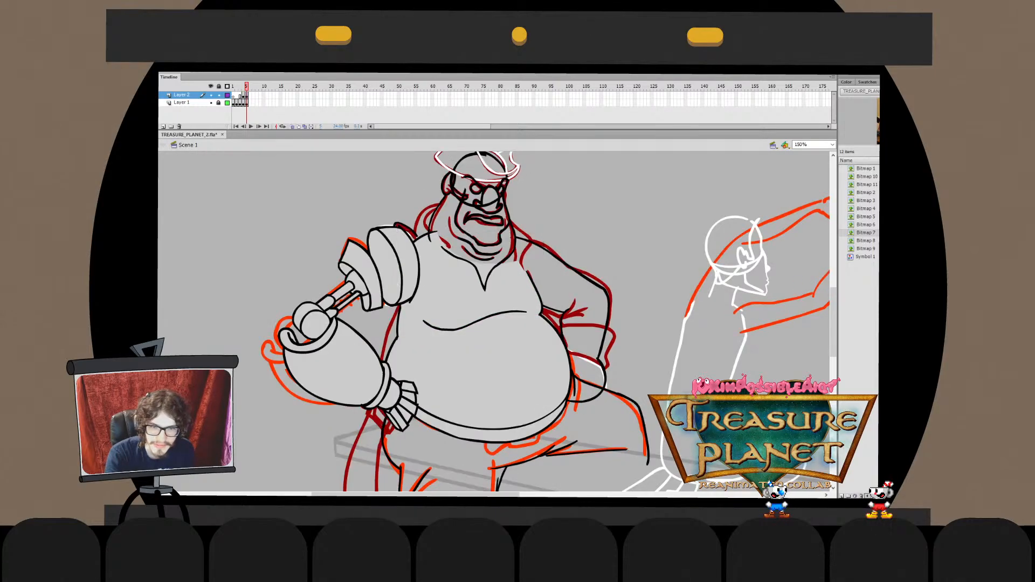
key("ctrl+z")
key("ctrl+z")
key("ctrl+z")
key("ctrl+z")
key("ctrl+z")
key("ctrl+z")
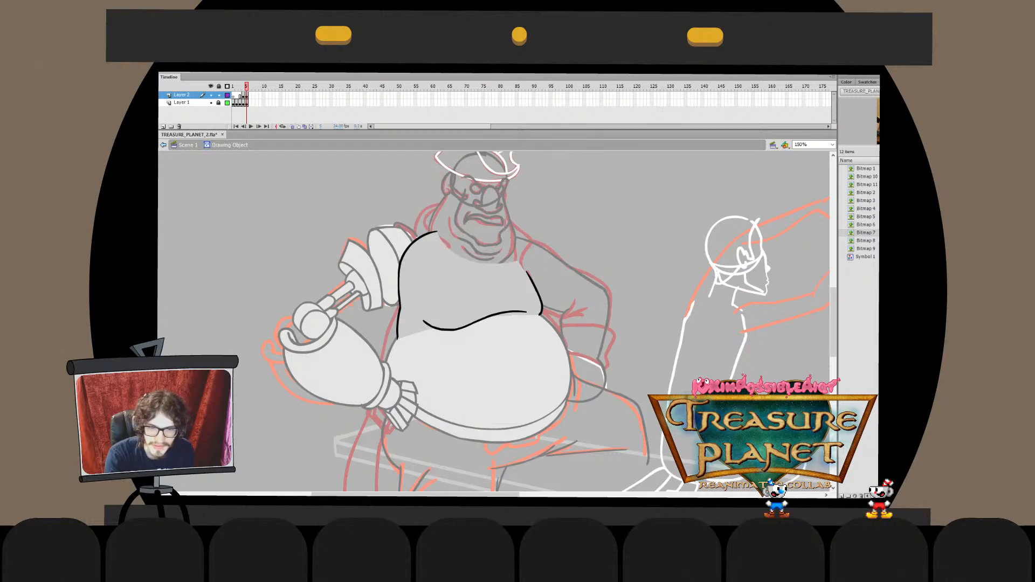
key("ctrl+z")
key("ctrl+z")
key("ctrl+z")
key("ctrl+z")
key("ctrl+z")
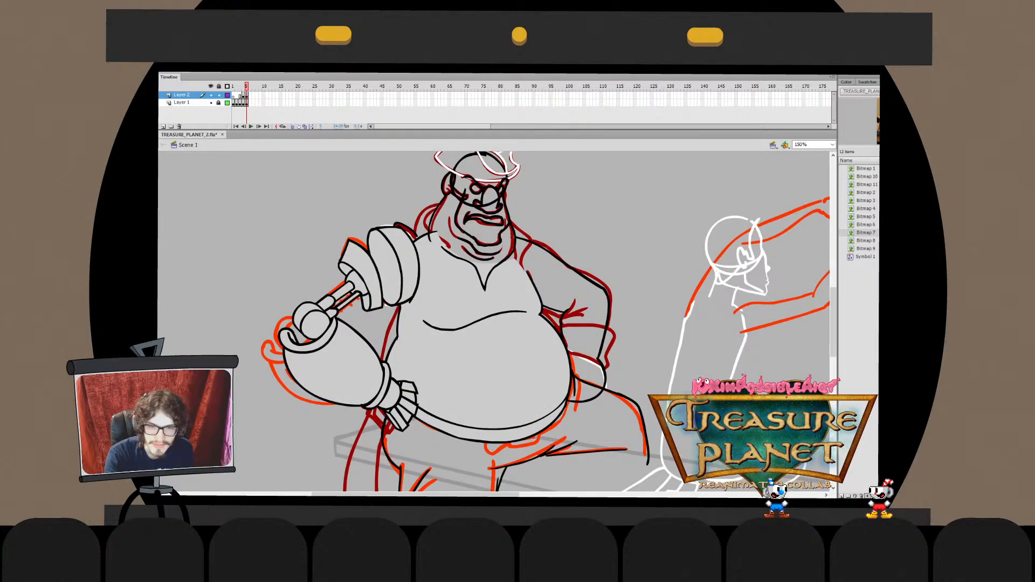
key("ctrl+y")
key("ctrl+y")
key("ctrl+y")
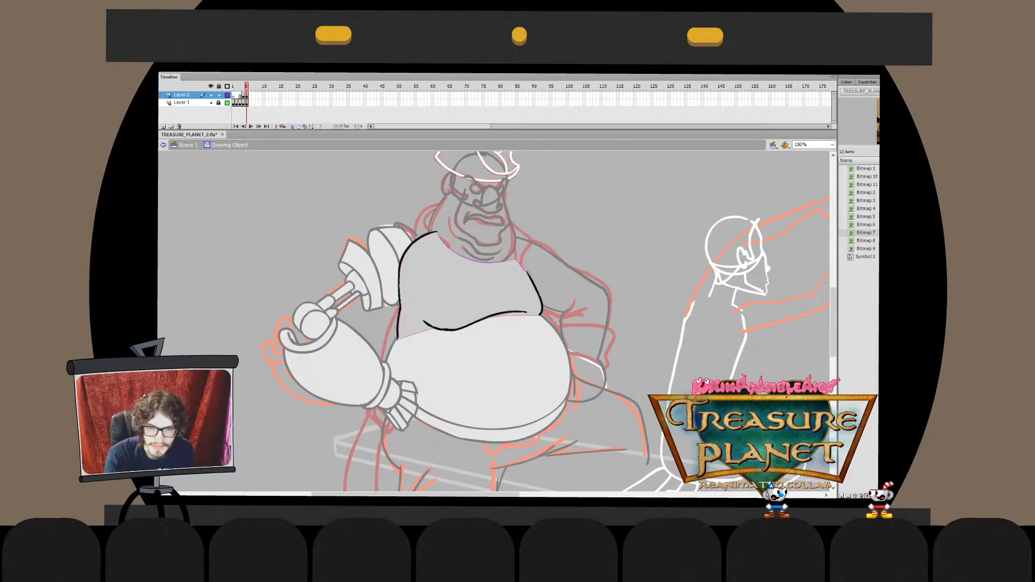
key("ctrl+z")
key("ctrl+z")
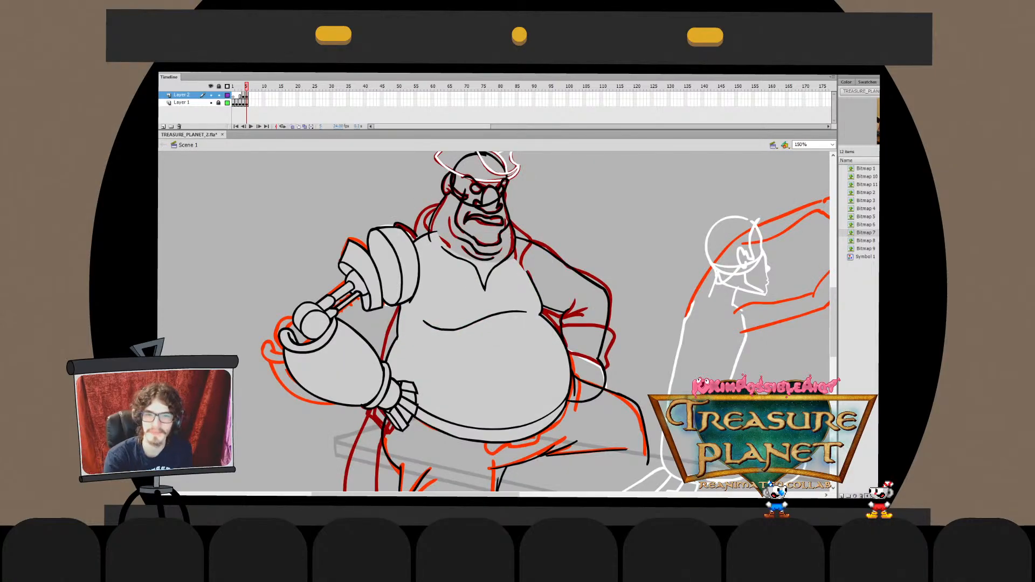
Examine the separate shapes of the large character's head, opening the white hat outline's drawing object to check its strokes
left_click_drag(494, 321, 336, 288)
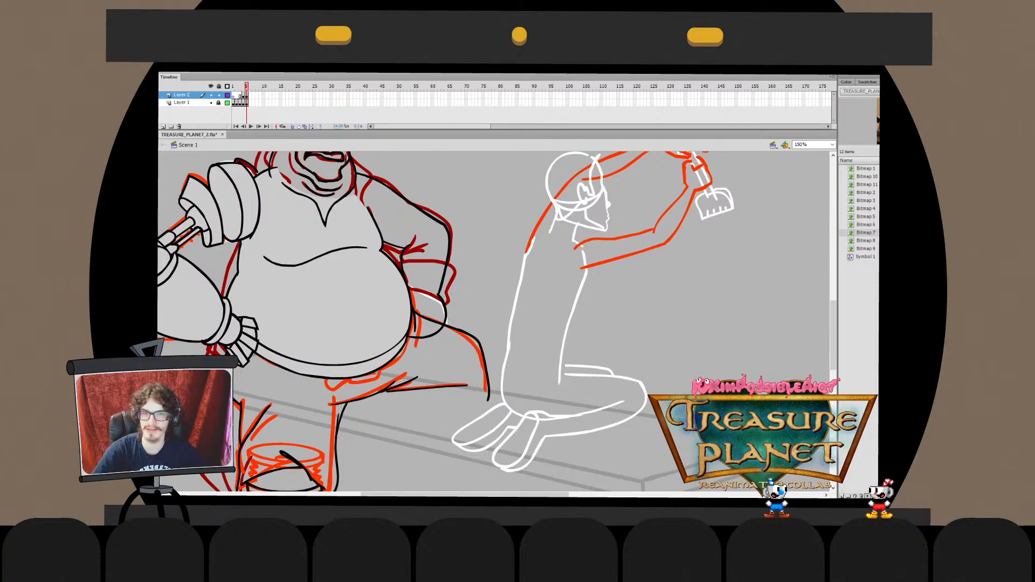
left_click_drag(448, 242, 535, 411)
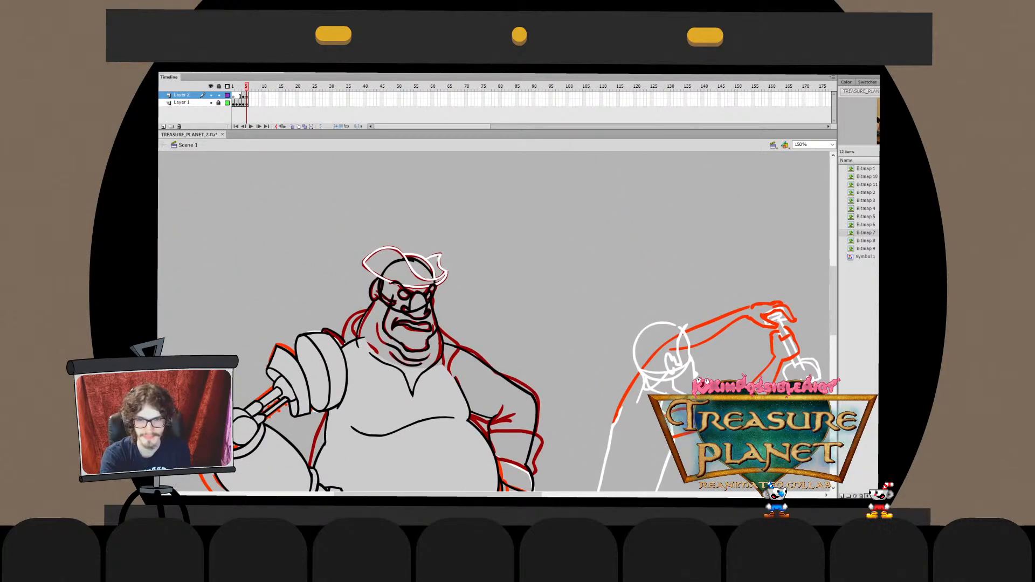
left_click_drag(357, 232, 450, 289)
left_click(377, 291)
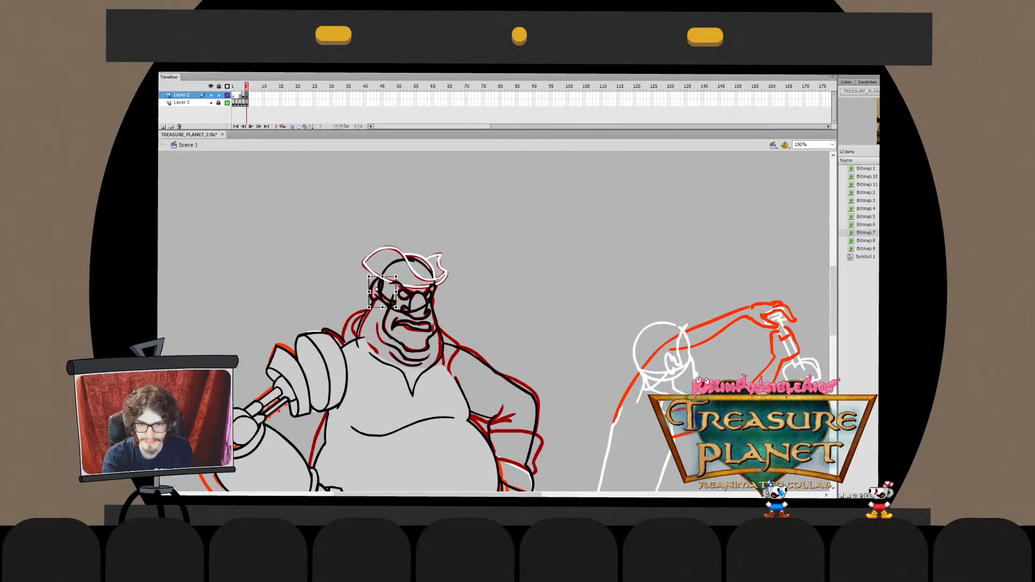
key("Escape")
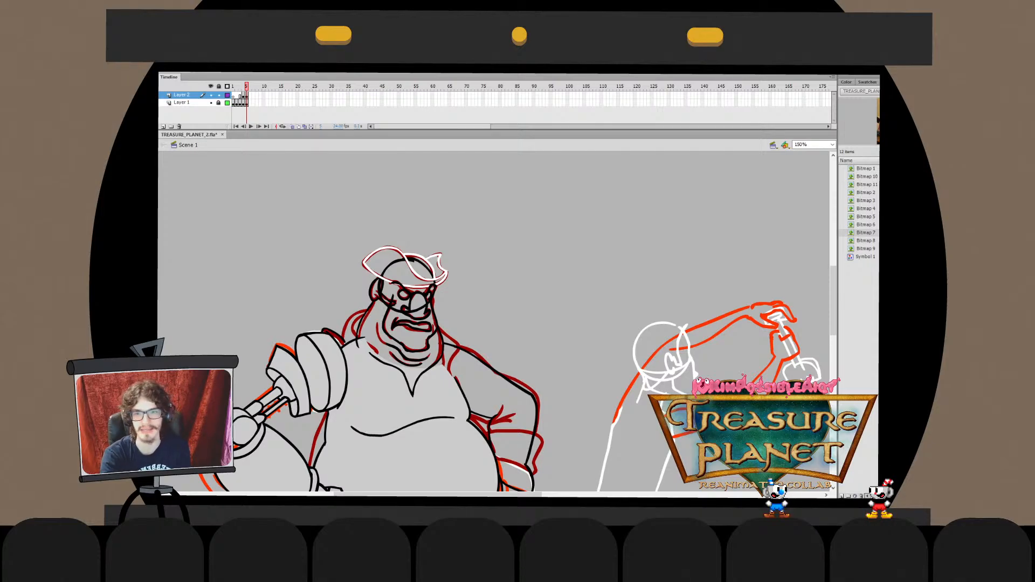
left_click(404, 255)
key("Escape")
left_click(404, 254)
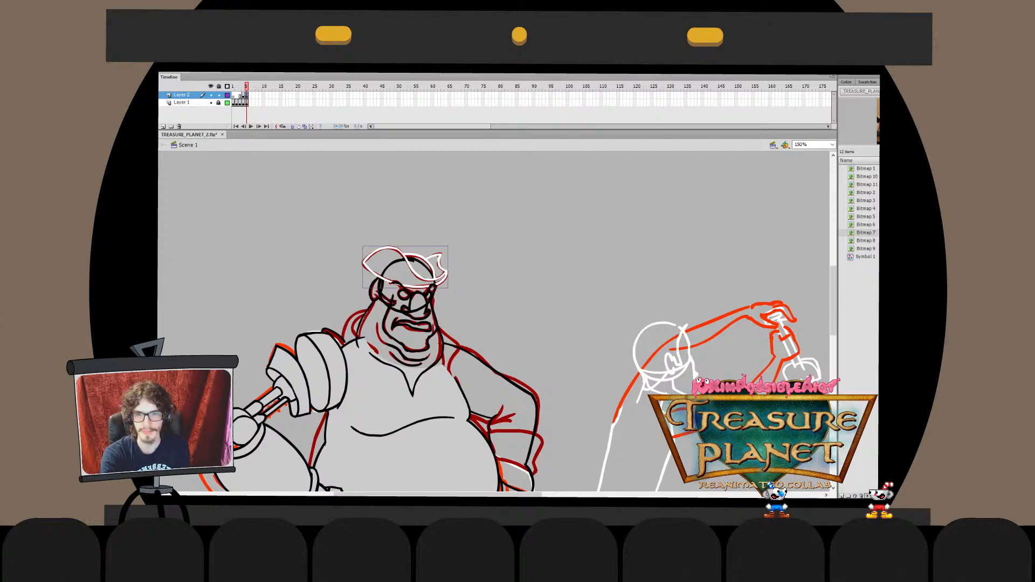
key("q")
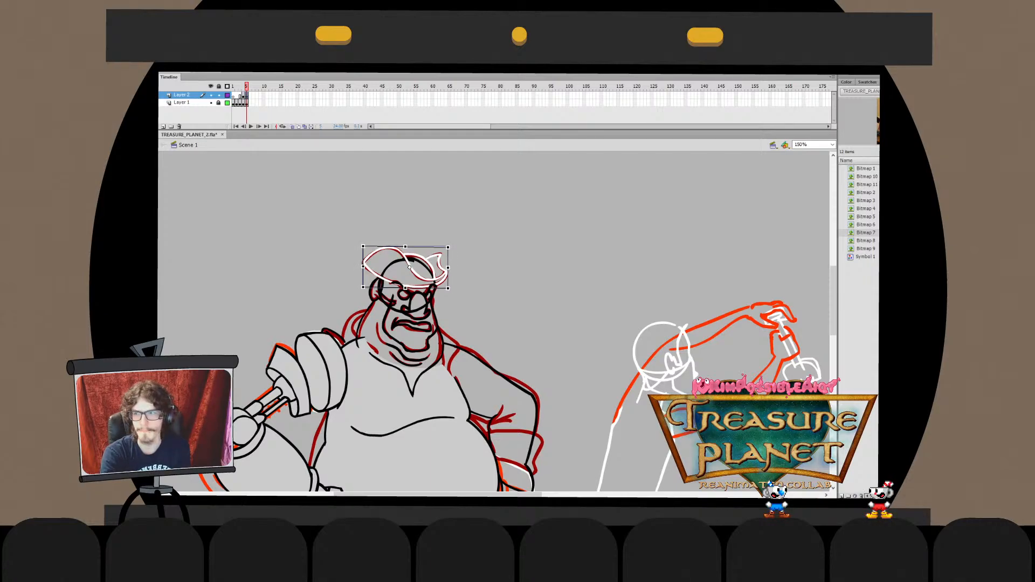
double_click(404, 258)
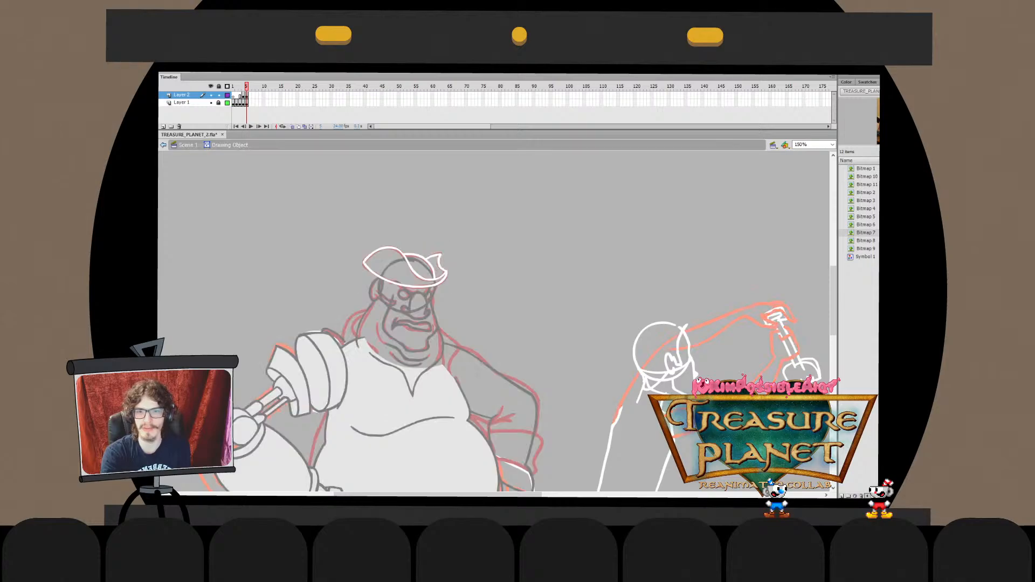
mouse_move(355, 238)
left_mouse_down()
mouse_move(382, 281)
mouse_move(404, 290)
left_mouse_up()
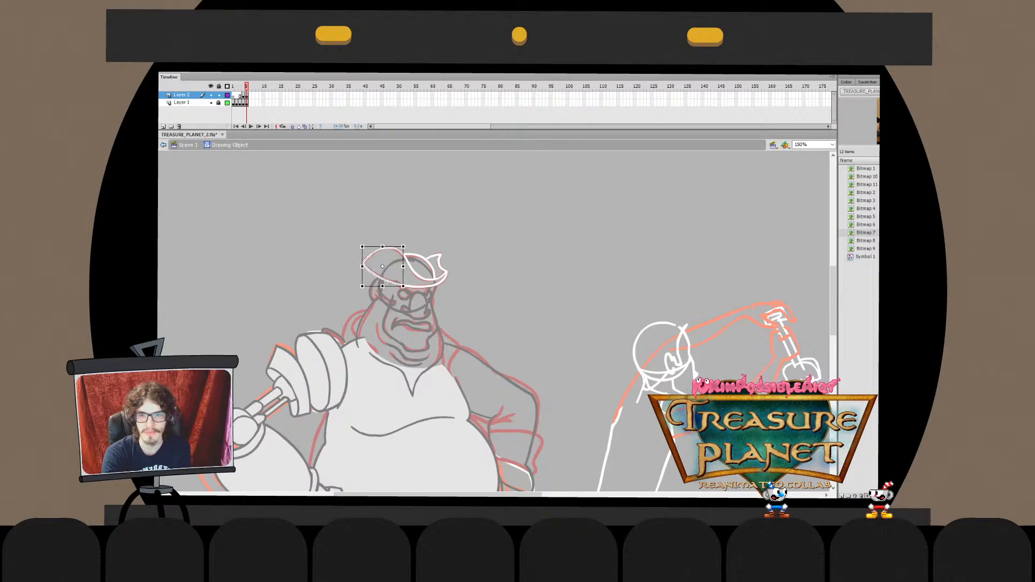
double_click(366, 269)
double_click(404, 288)
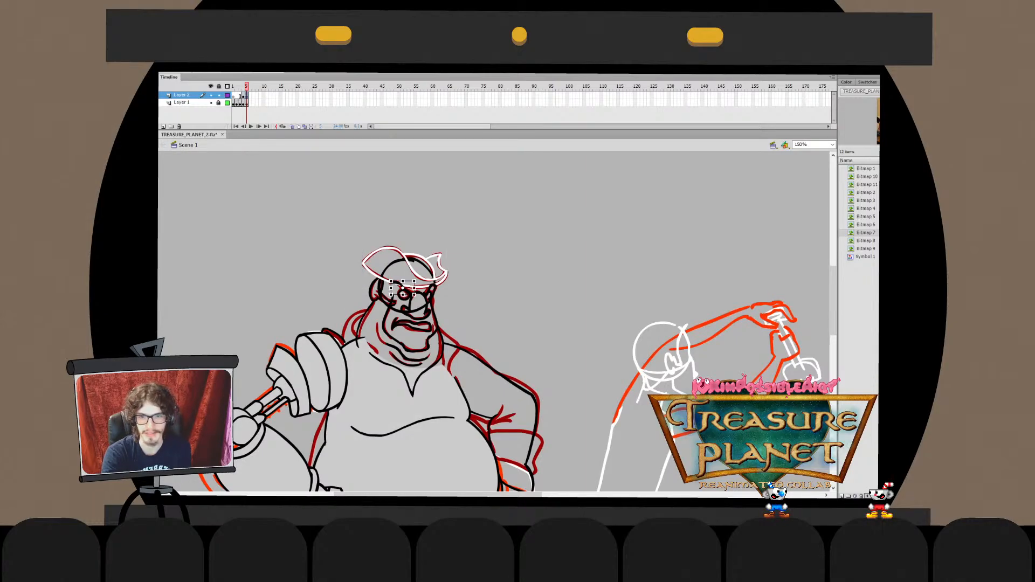
Examine the brow and eye shapes on the large character's face, opening the eye's drawing object for a look
double_click(407, 288)
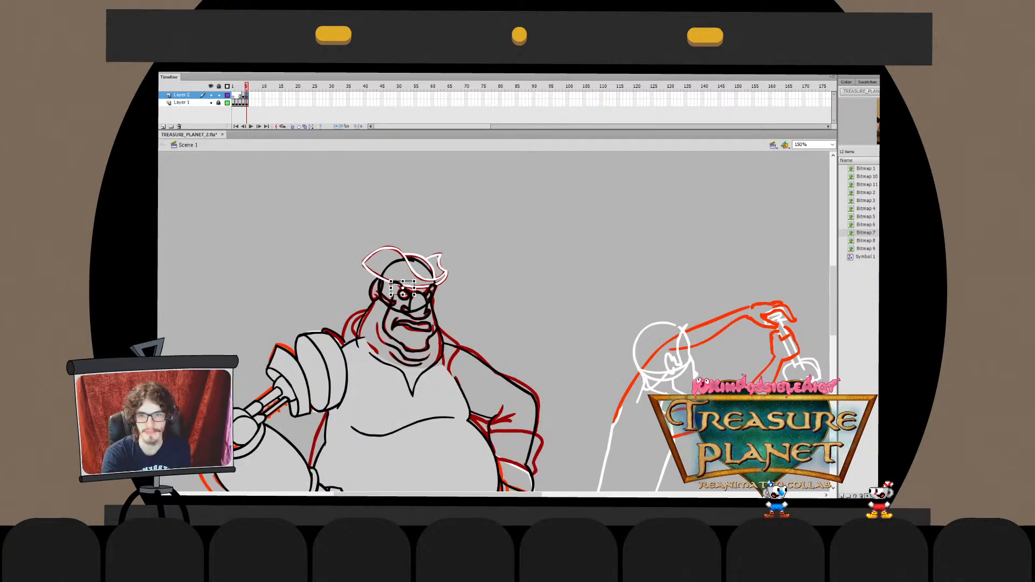
key("Delete")
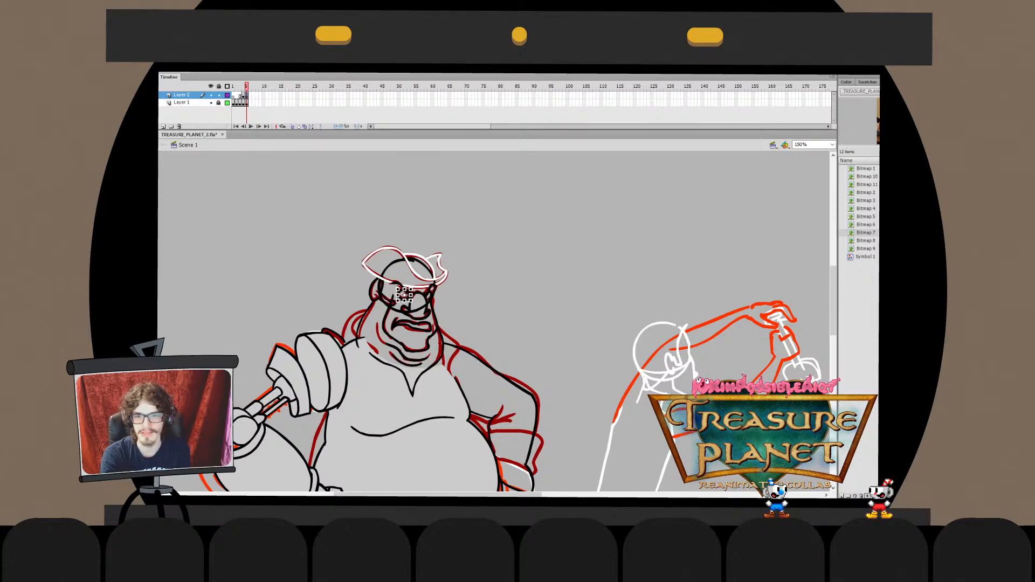
left_click(210, 103)
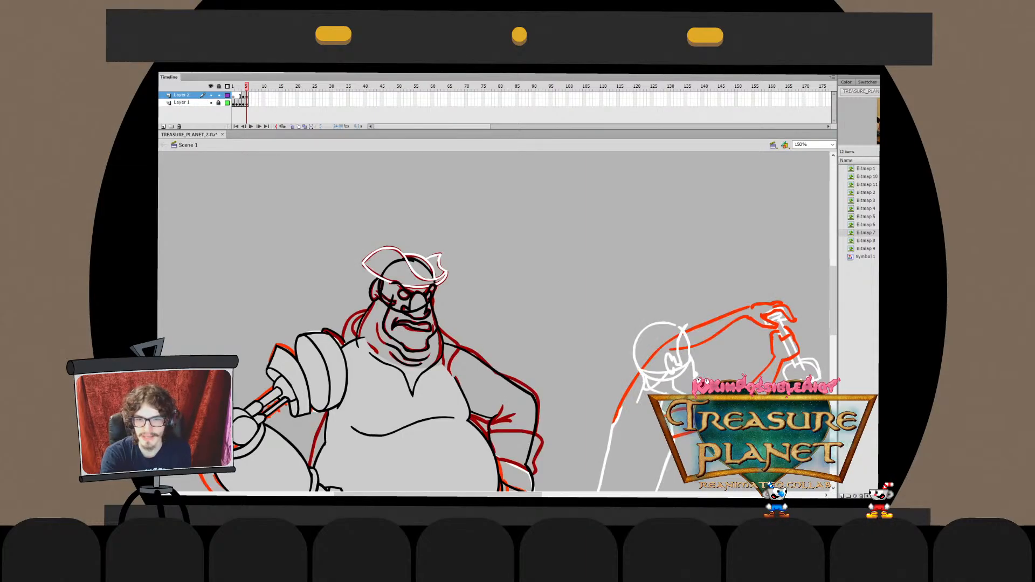
double_click(408, 294)
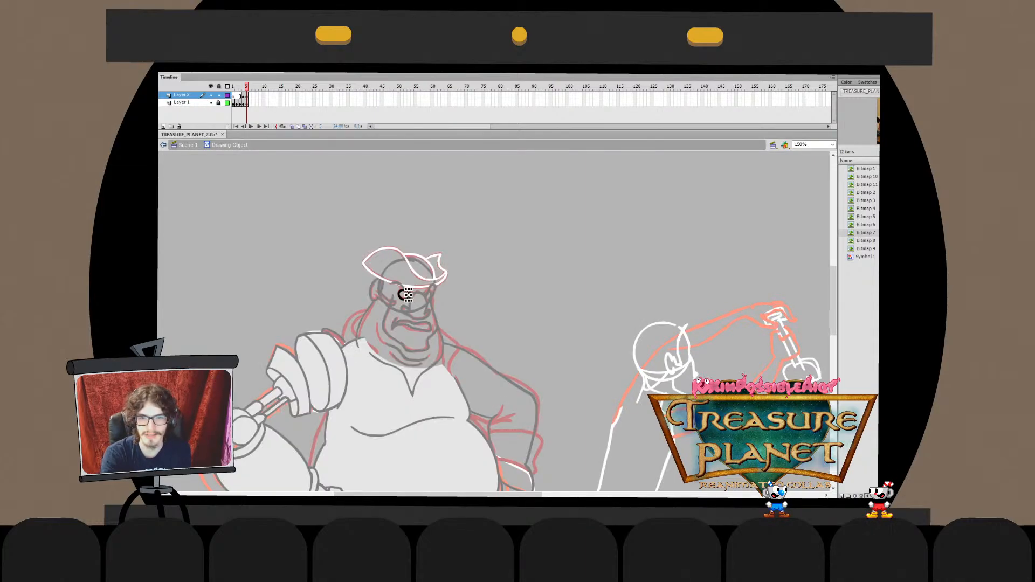
double_click(408, 294)
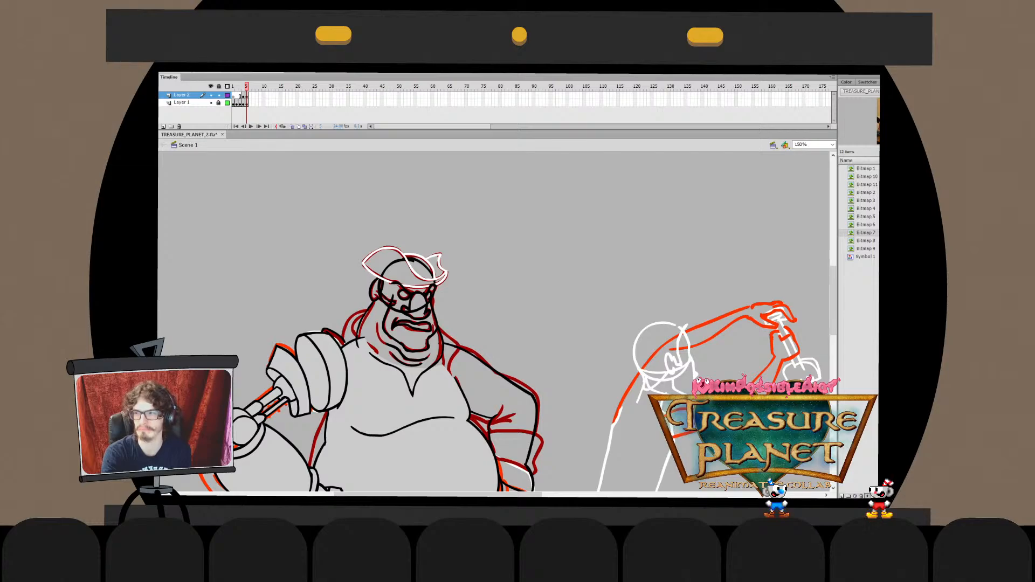
left_click(405, 295)
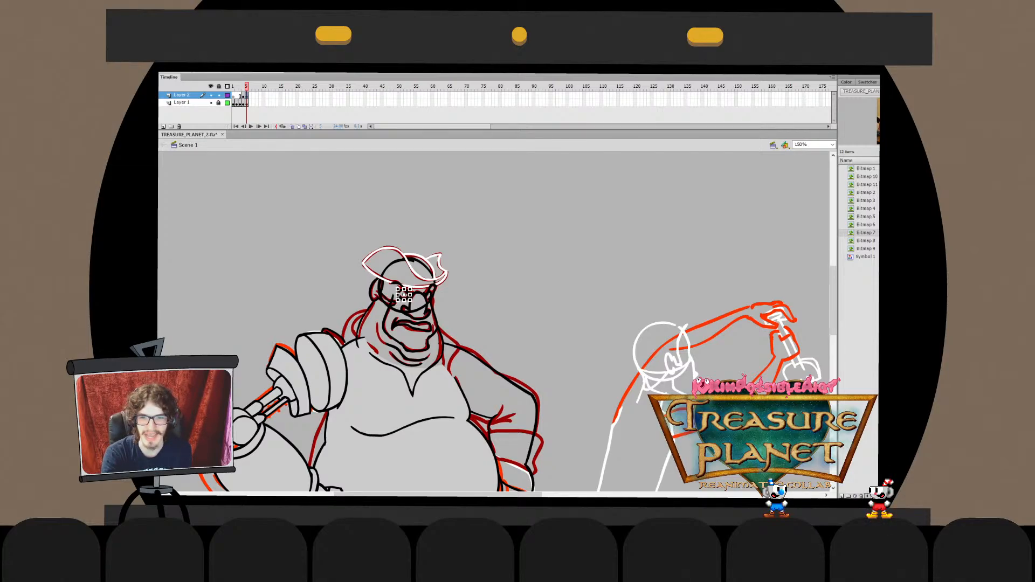
key("Delete")
key("ctrl+z")
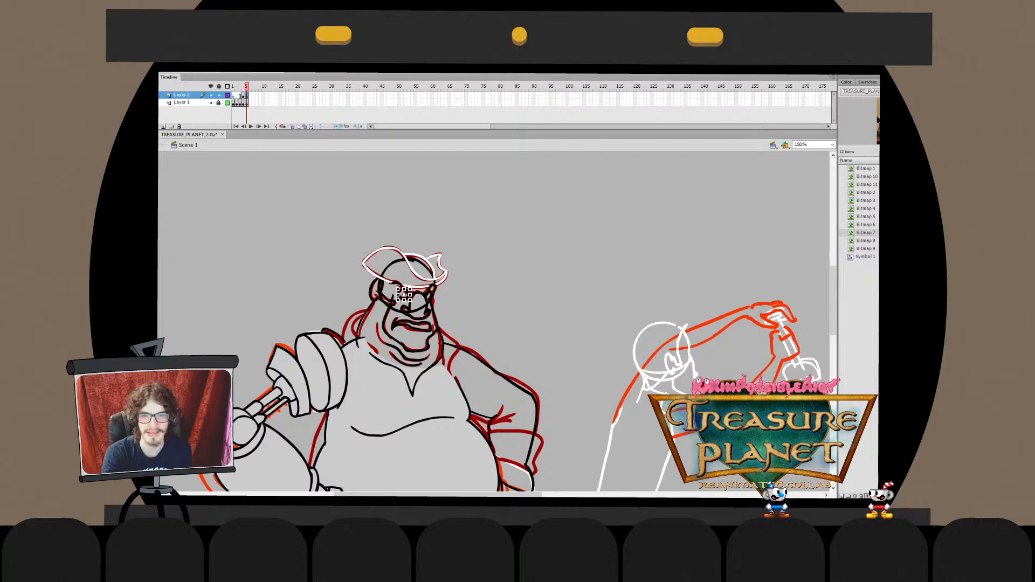
key("Delete")
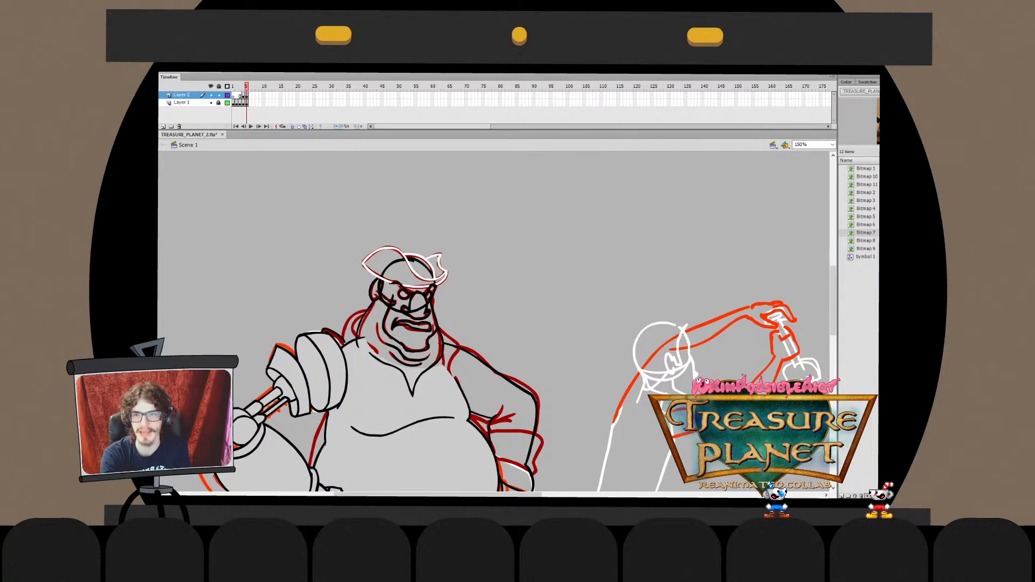
Check the inked face and eye outline with the rough sketch on Layer 1 hidden and shown
left_click(211, 102)
key("ctrl+z")
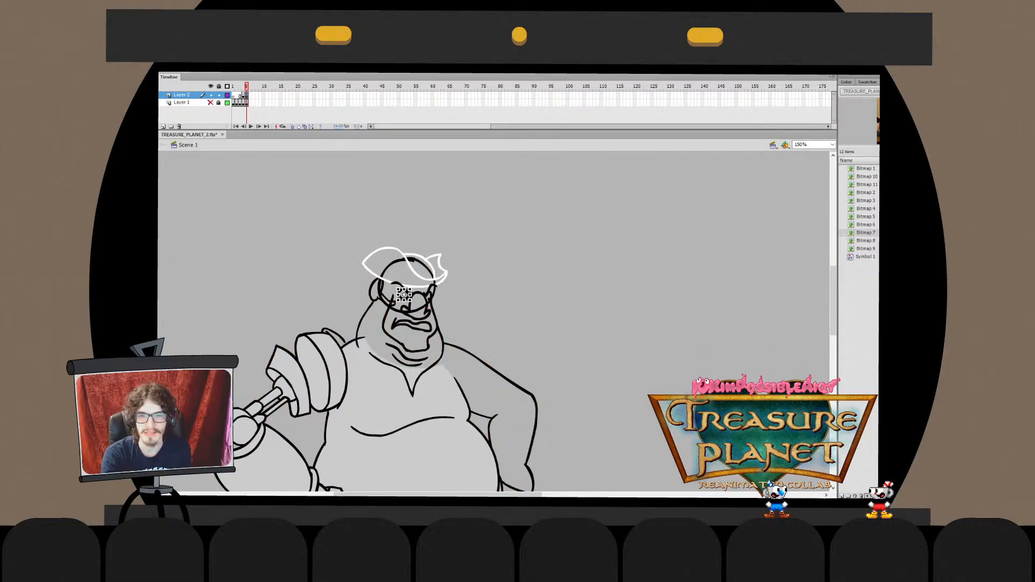
key("Delete")
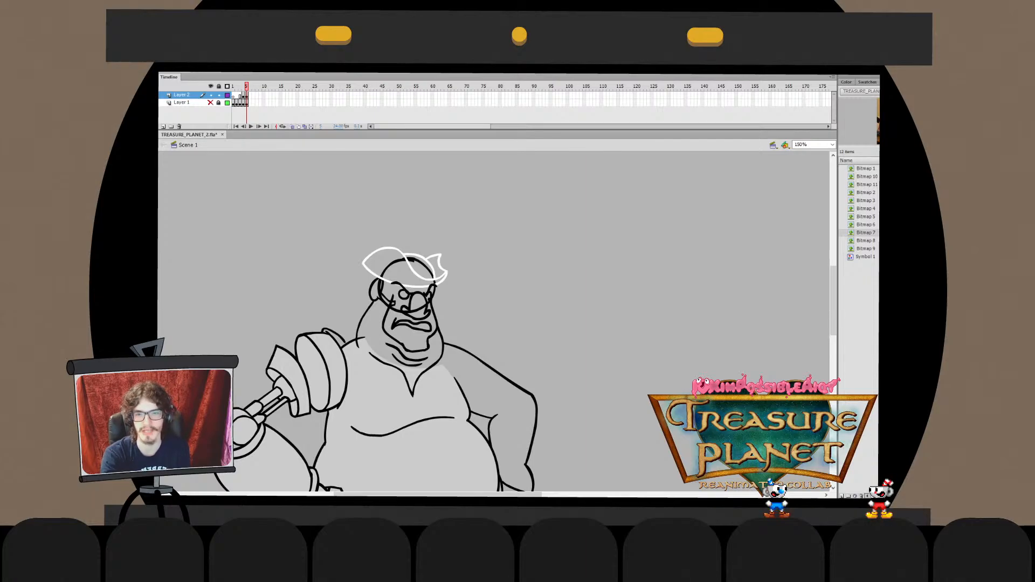
key("ctrl+z")
key("Delete")
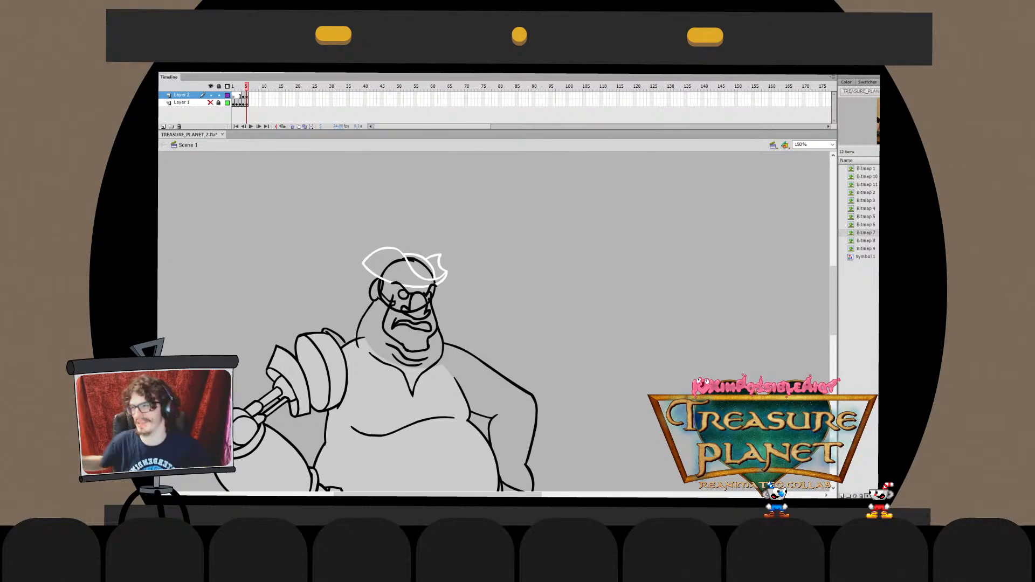
left_click(211, 103)
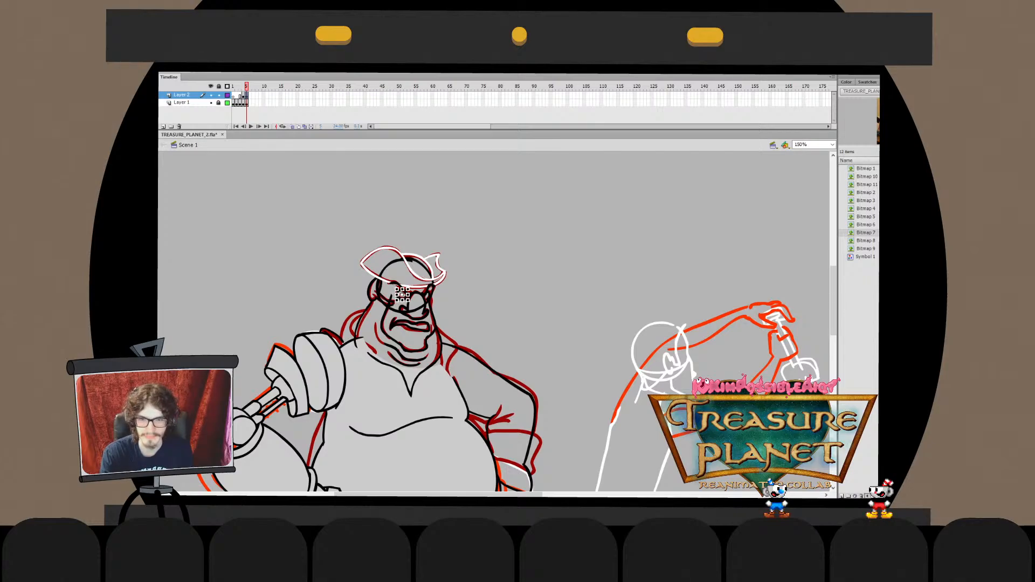
left_click(210, 103)
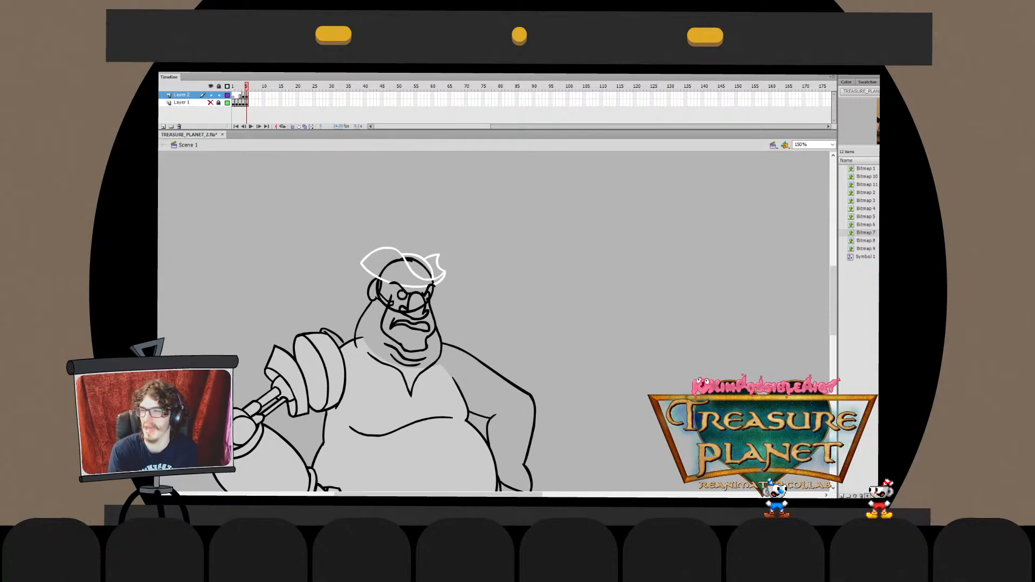
left_click(211, 102)
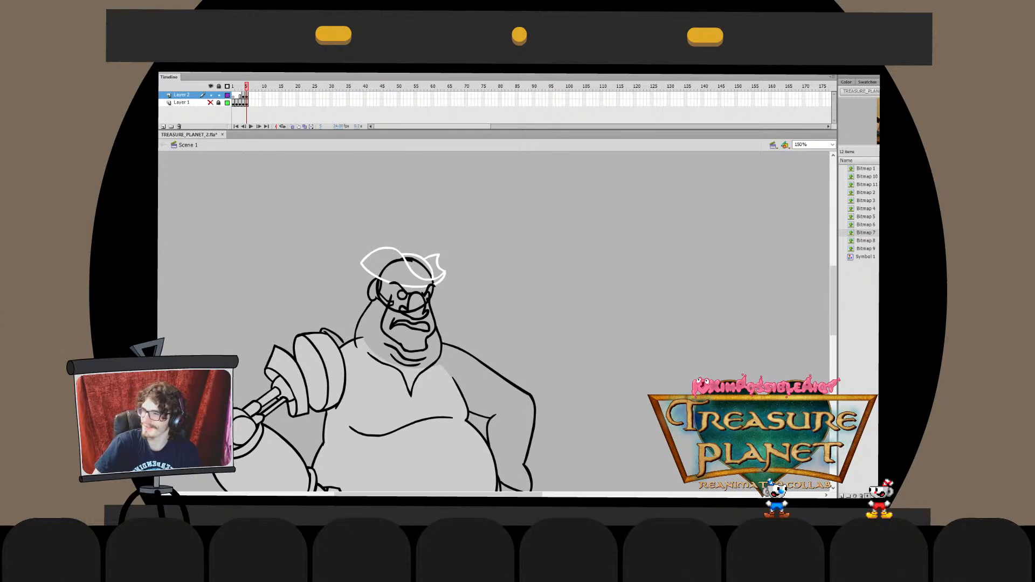
Compare the rough and inked drawings by toggling each layer's visibility, leaving both layers shown and Layer 1 active
left_click(182, 103)
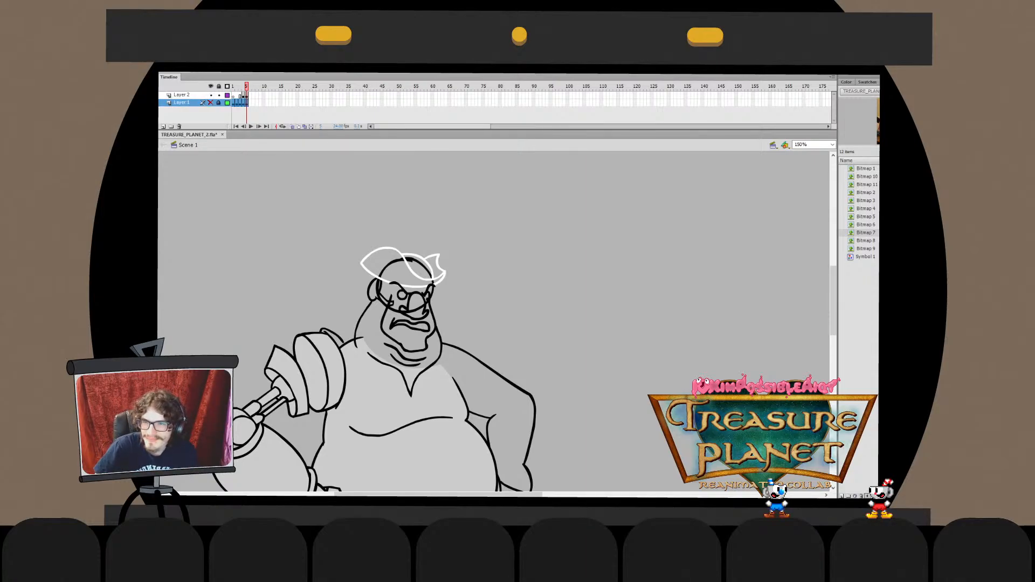
left_click(181, 94)
key("Escape")
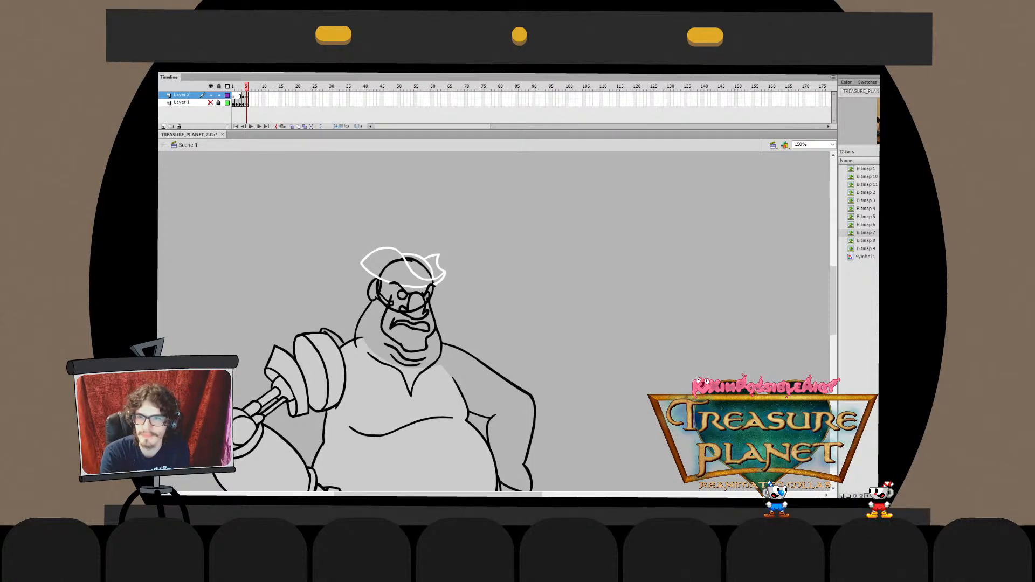
left_click(210, 103)
left_click(210, 95)
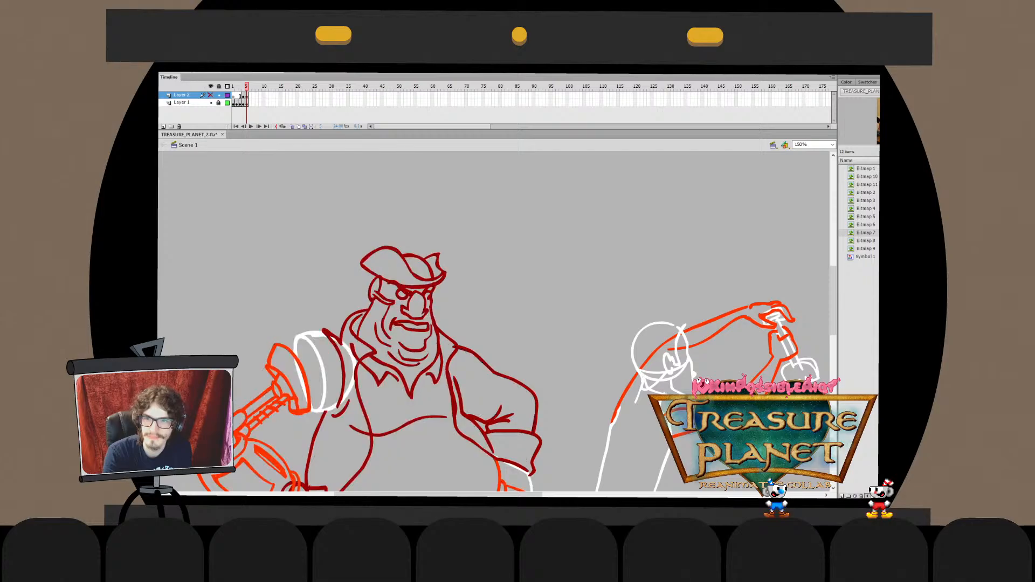
left_click(210, 94)
left_click(181, 102)
key("Escape")
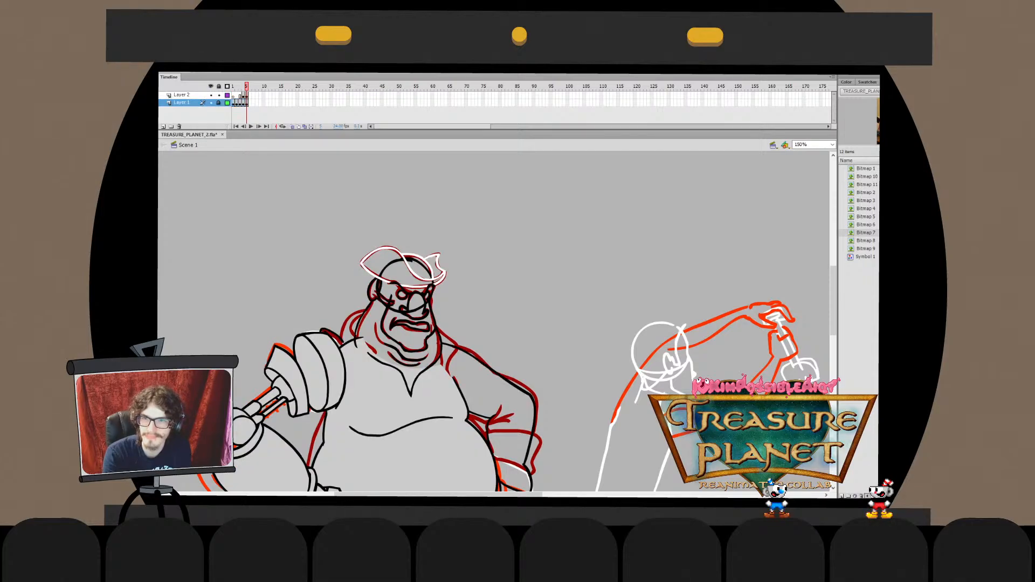
Make Layer 2 the active layer for the inked drawing
left_click(181, 95)
key("Escape")
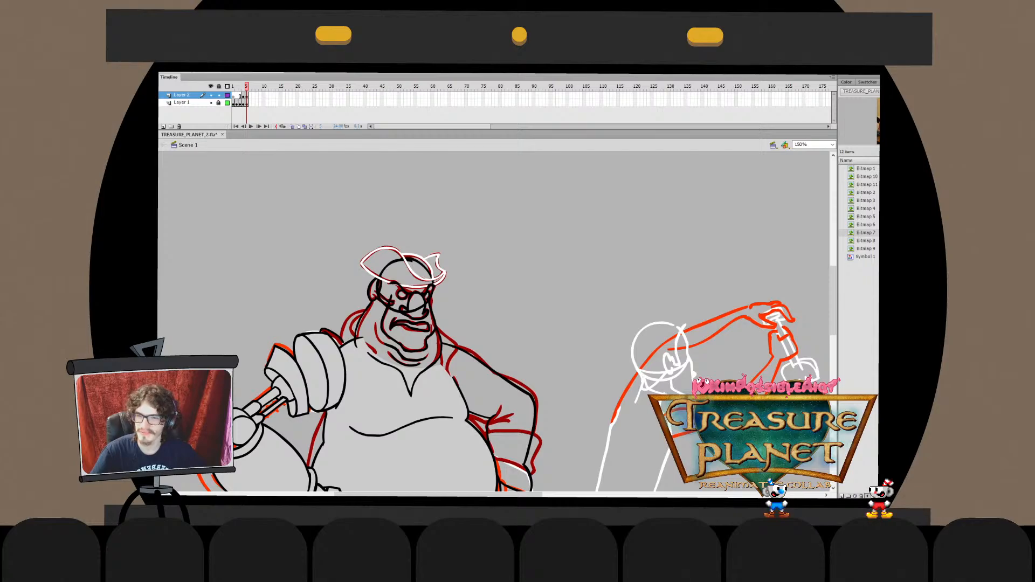
left_click_drag(495, 366, 521, 274)
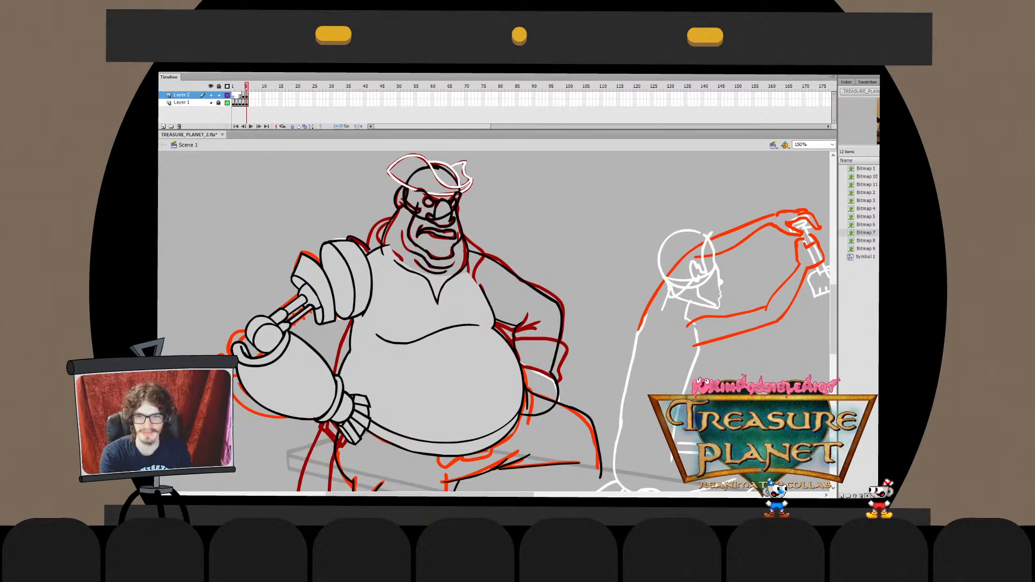
Check which separate shapes form the mechanical arm's shoulder joint and the large character's chest, undoing any changes
left_click(314, 281)
left_click_drag(337, 327, 340, 325)
key("ctrl+z")
key("ctrl+z")
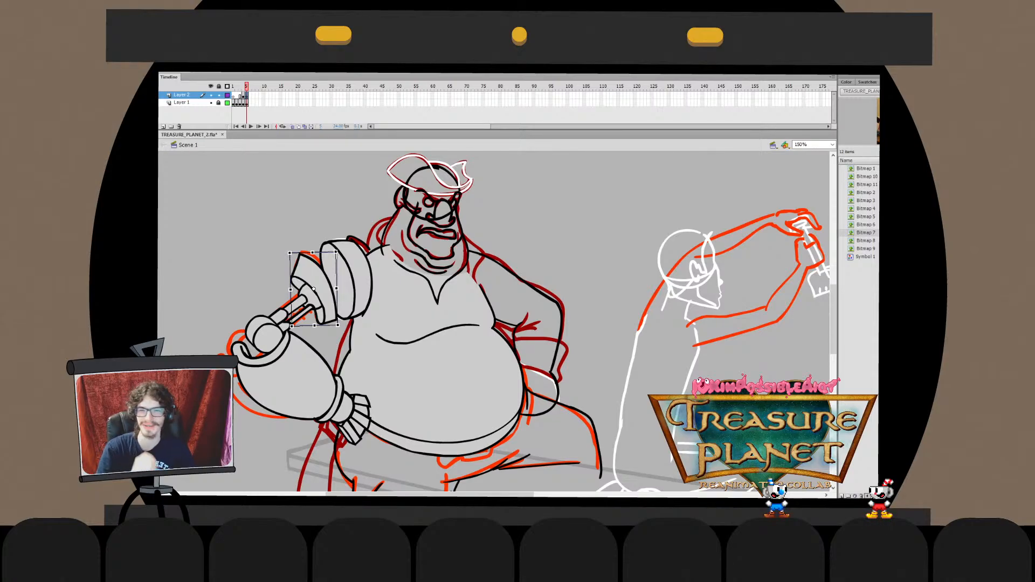
key("Escape")
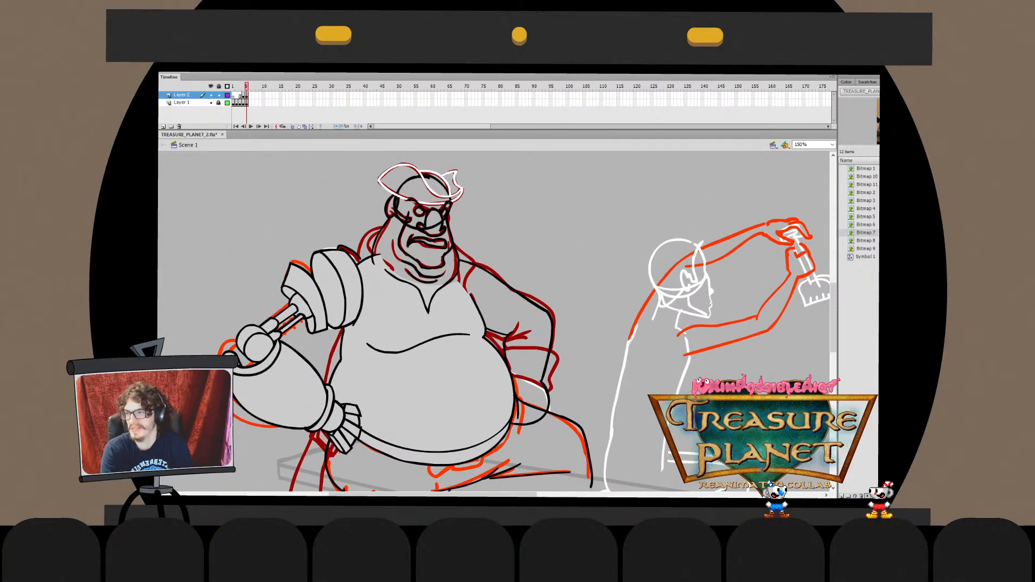
mouse_move(494, 321)
left_mouse_down()
mouse_move(583, 318)
mouse_move(488, 312)
left_mouse_up()
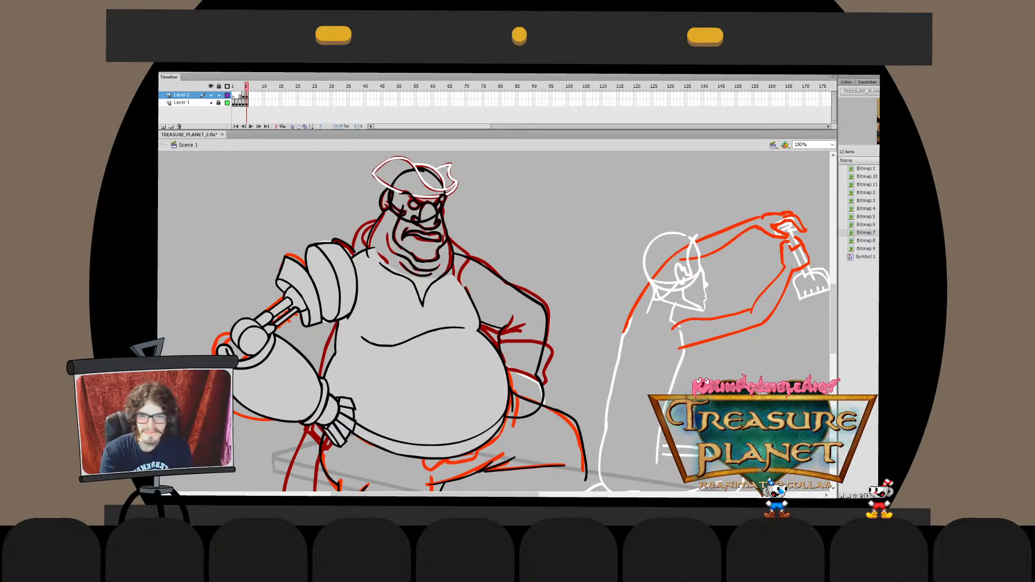
double_click(412, 338)
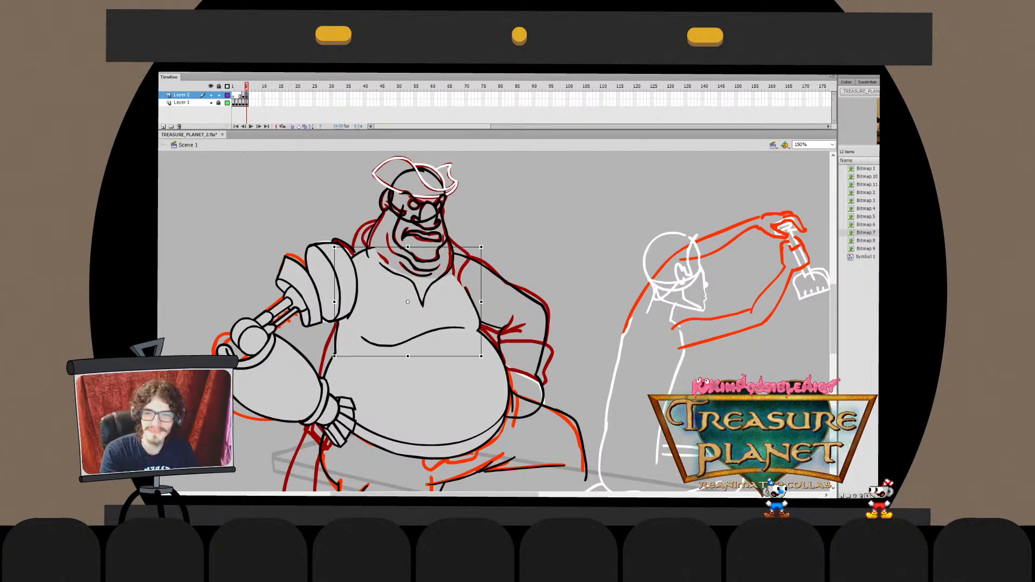
key("ctrl+z")
key("ctrl+z")
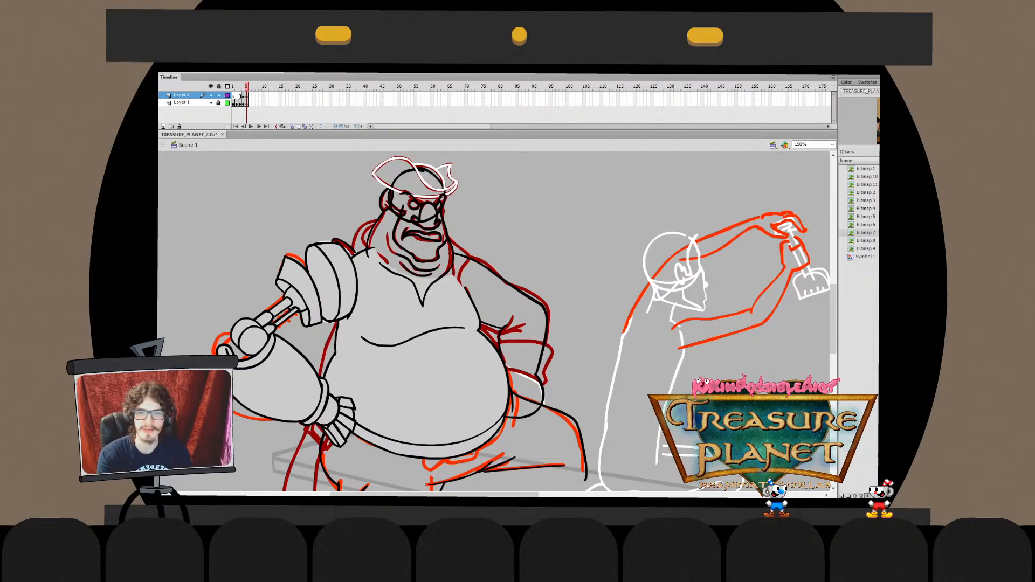
Open the drawing object of the arm bent at the hip to check its outline up close, returning to Scene 1
key("ctrl+e")
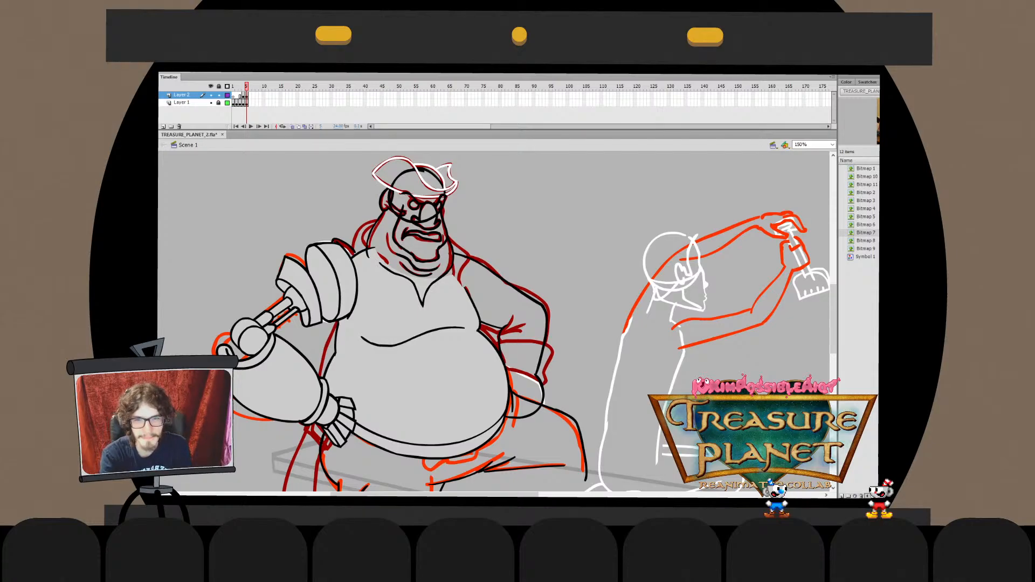
double_click(506, 282)
key("ctrl+equal")
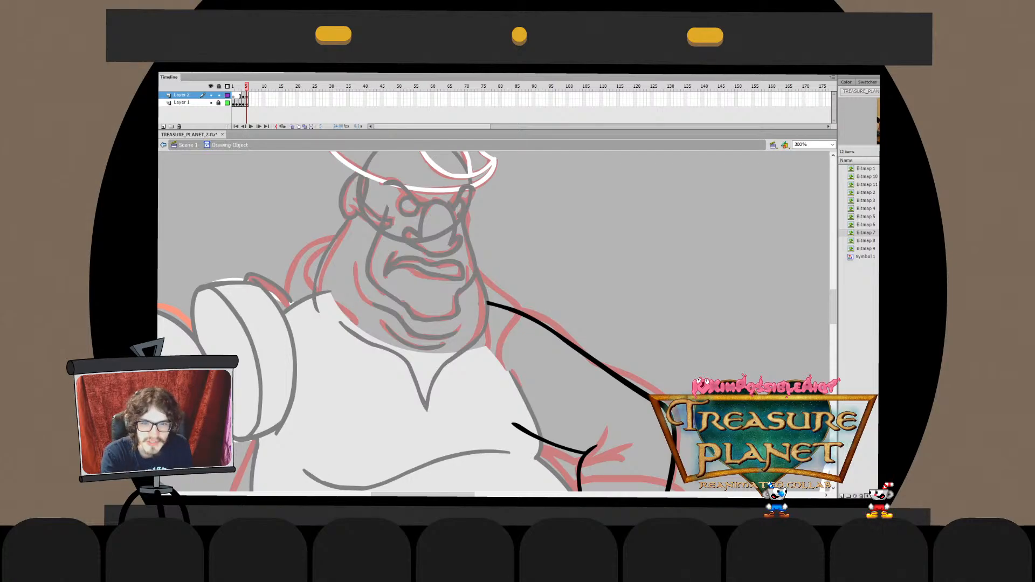
key("ctrl+e")
key("Escape")
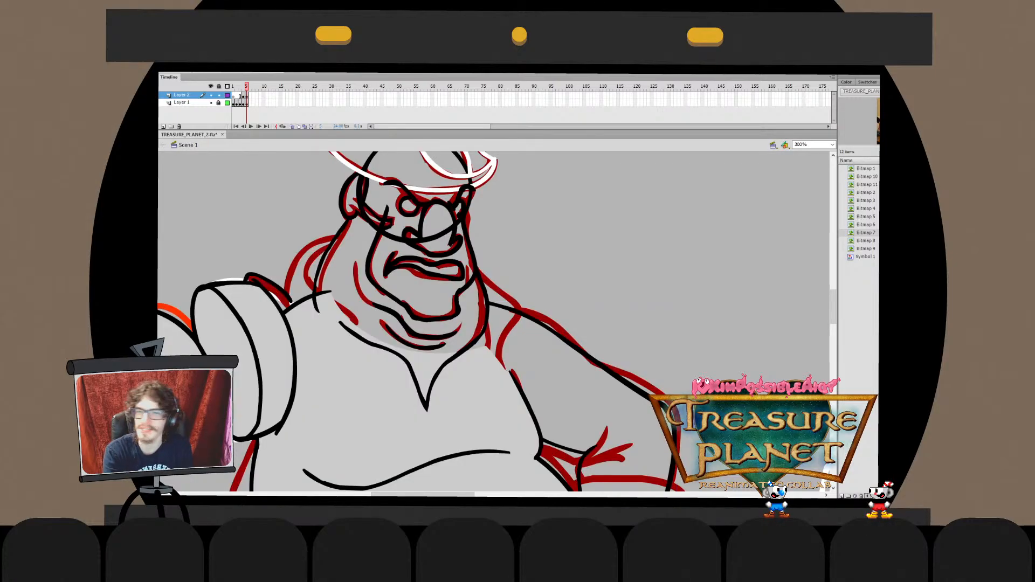
Examine the inner elbow stroke in the bent arm's drawing object at 150% zoom, returning to the main scene
key("ctrl+1")
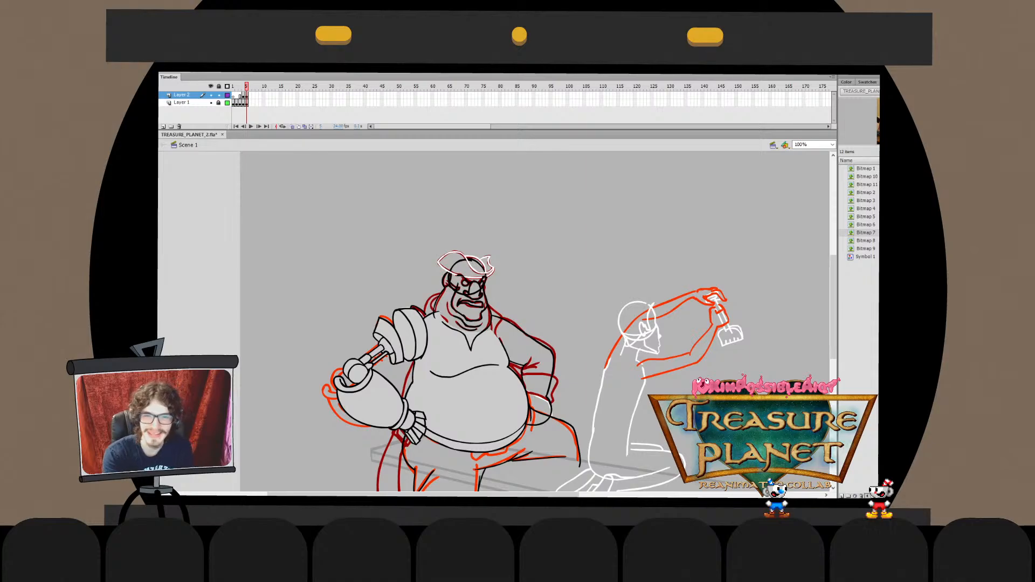
left_click_drag(539, 345, 387, 297)
left_click(811, 145)
type("150")
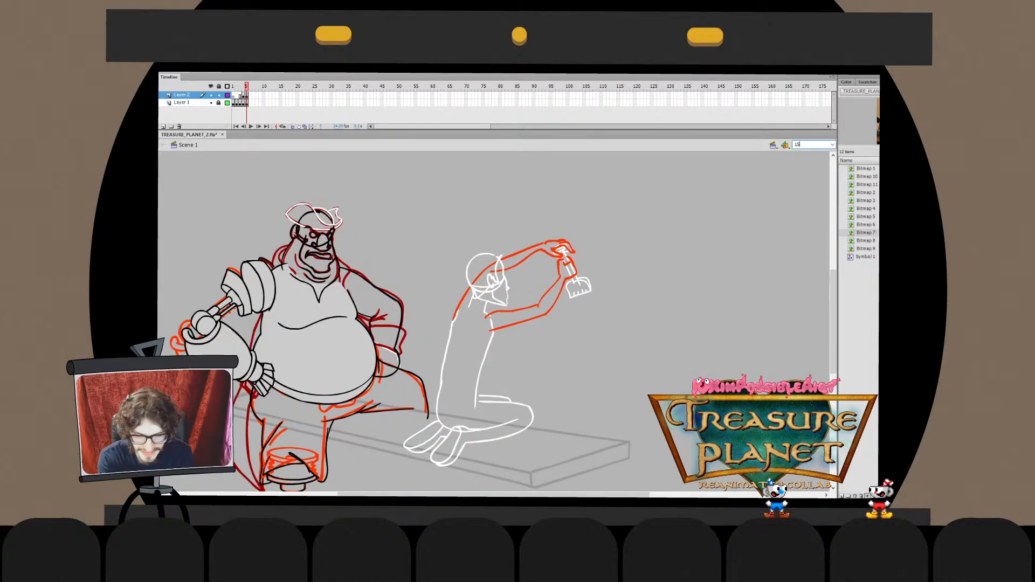
key("Return")
left_click_drag(624, 186, 793, 172)
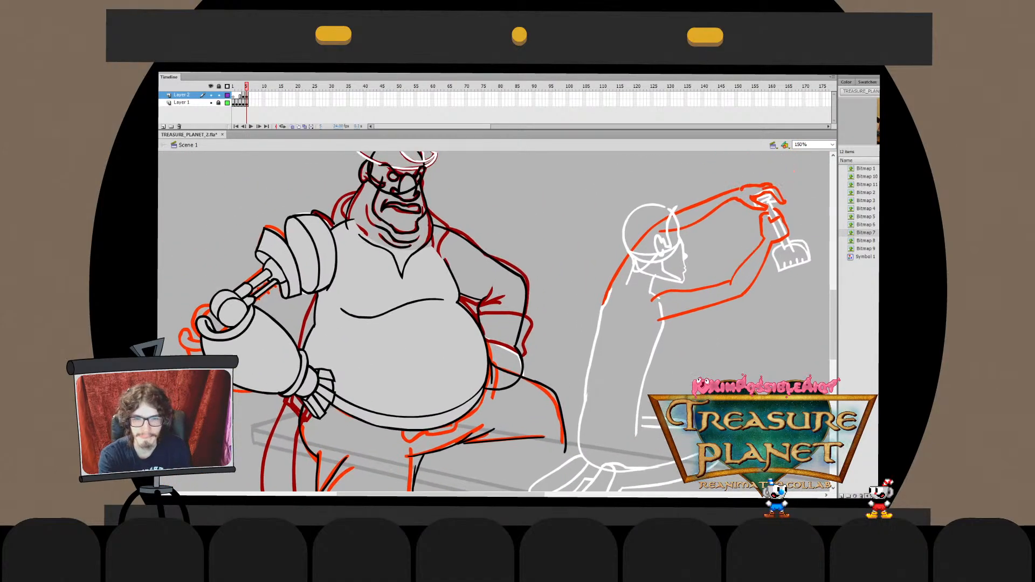
double_click(480, 302)
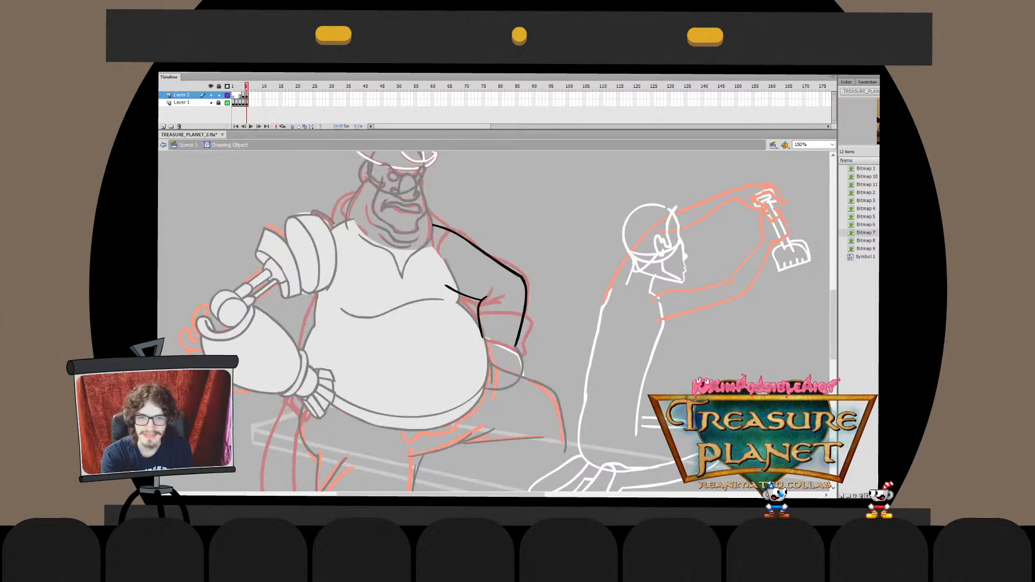
left_click(478, 308)
key("Delete")
key("ctrl+e")
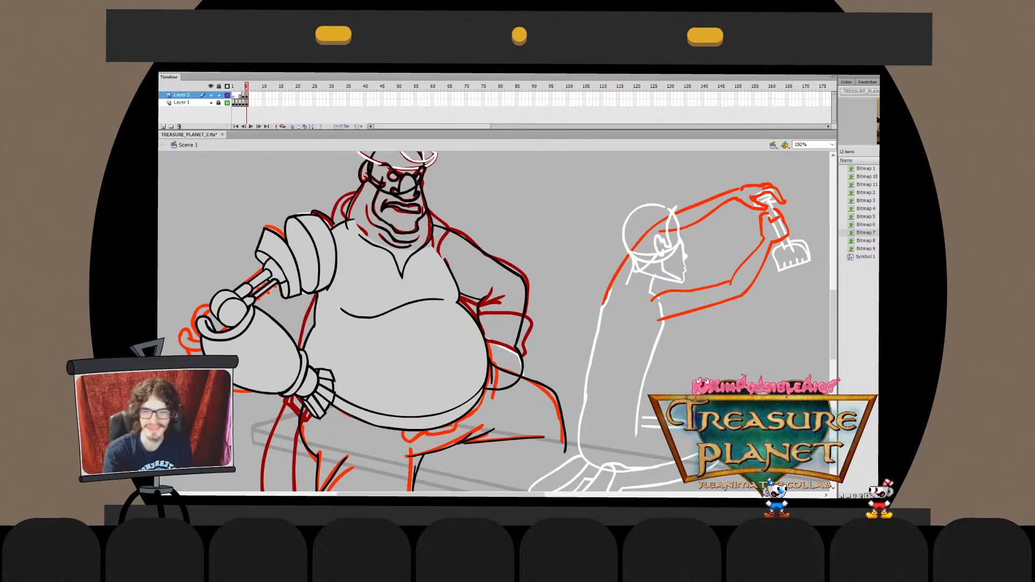
Hide the rough sketch on Layer 1 and inspect the neck and collar drawing object, undoing any changes to its strokes
mouse_move(494, 321)
left_mouse_down()
mouse_move(515, 223)
mouse_move(502, 380)
left_mouse_up()
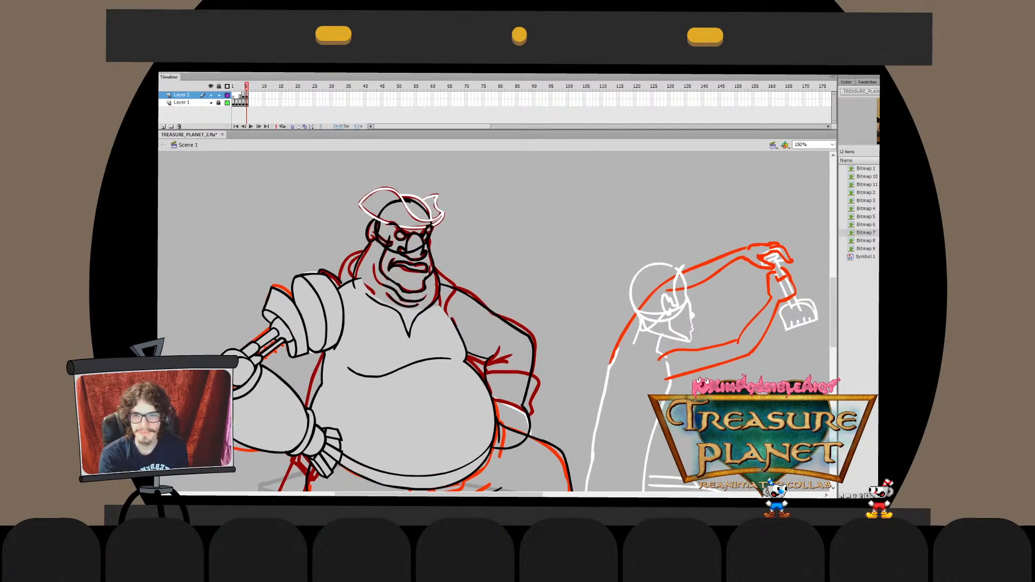
left_click(211, 102)
mouse_move(496, 324)
left_mouse_down()
mouse_move(503, 275)
mouse_move(512, 329)
left_mouse_up()
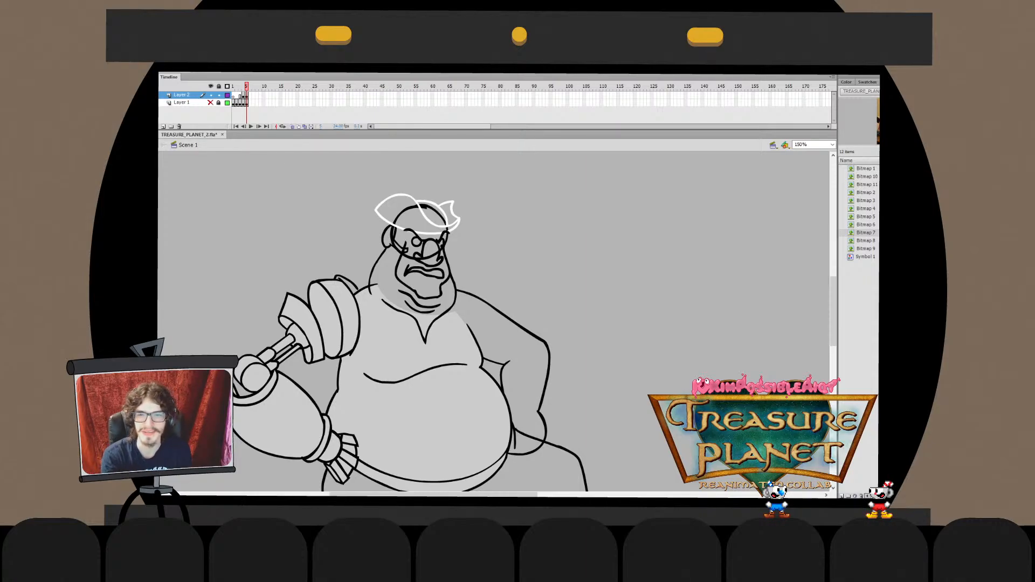
double_click(375, 269)
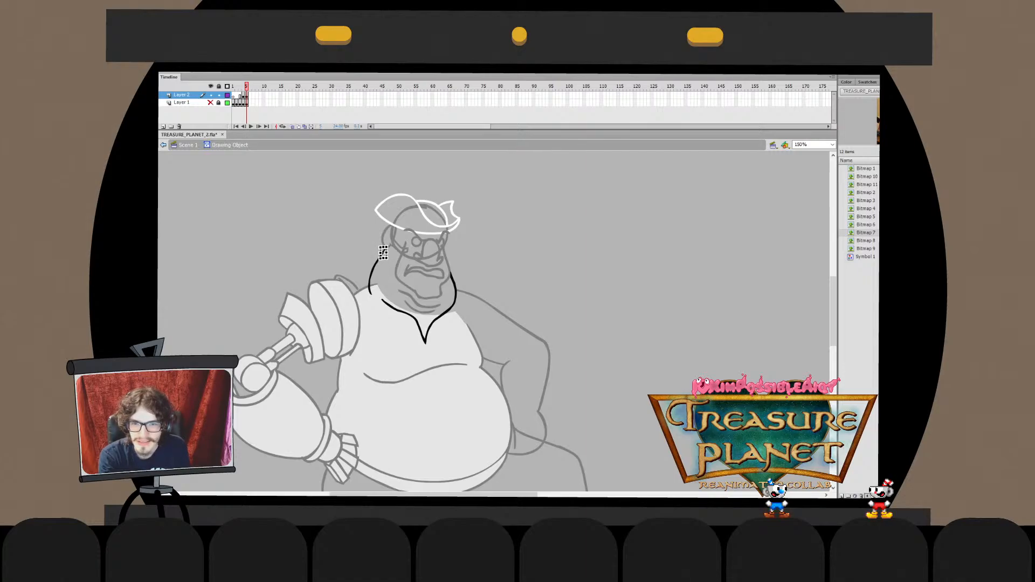
key("ctrl+z")
key("ctrl+z")
key("ctrl+z")
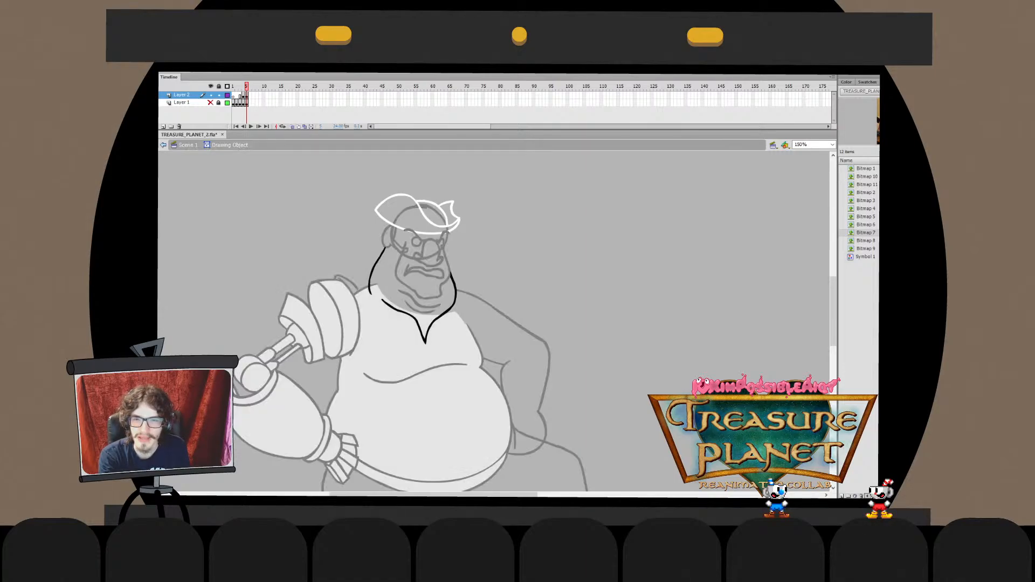
key("ctrl+z")
Examine the join between the large character's ear and jaw up close, opening the shape at the earlobe
key("ctrl+=")
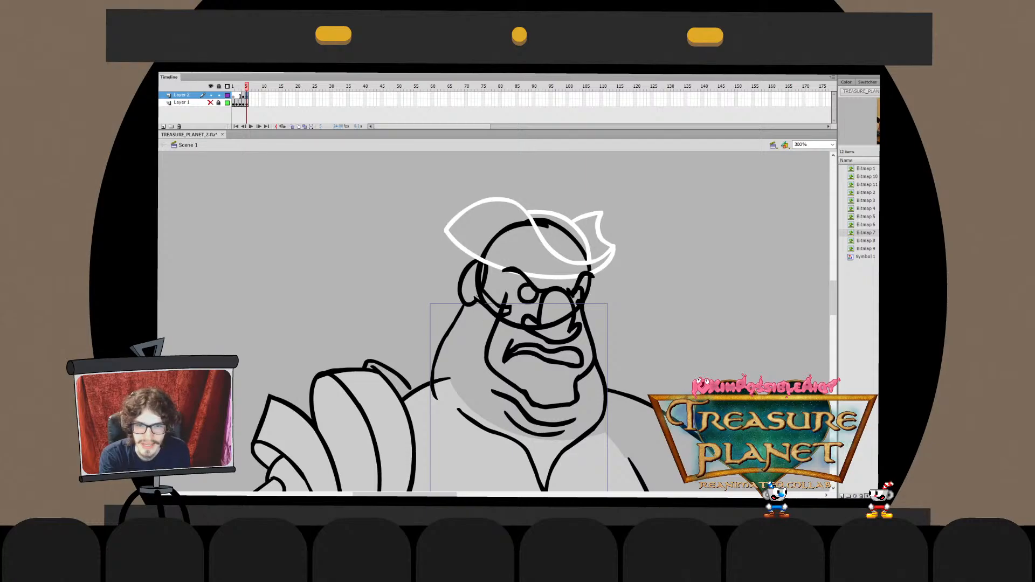
key("ctrl+=")
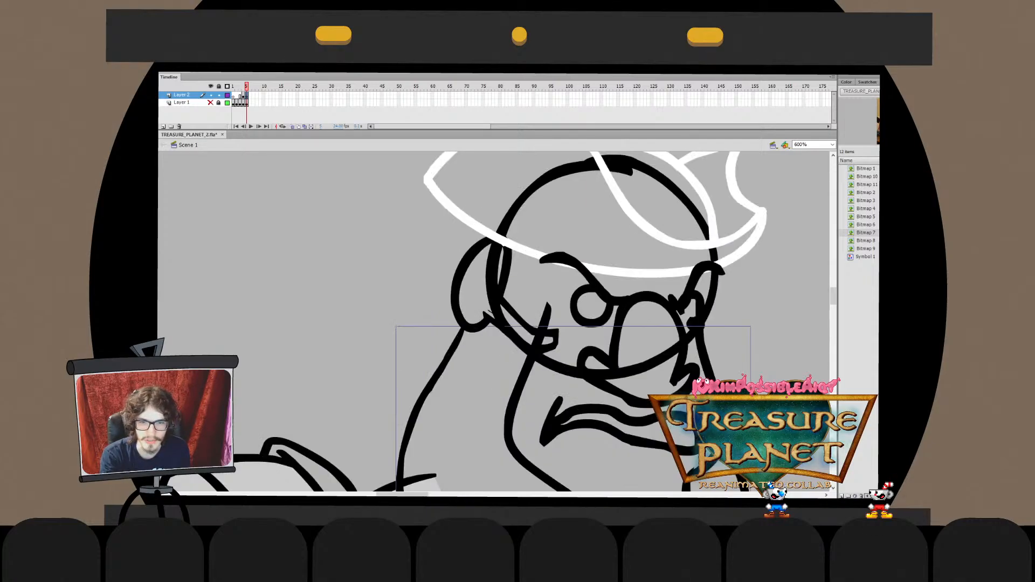
double_click(488, 318)
key("ctrl+e")
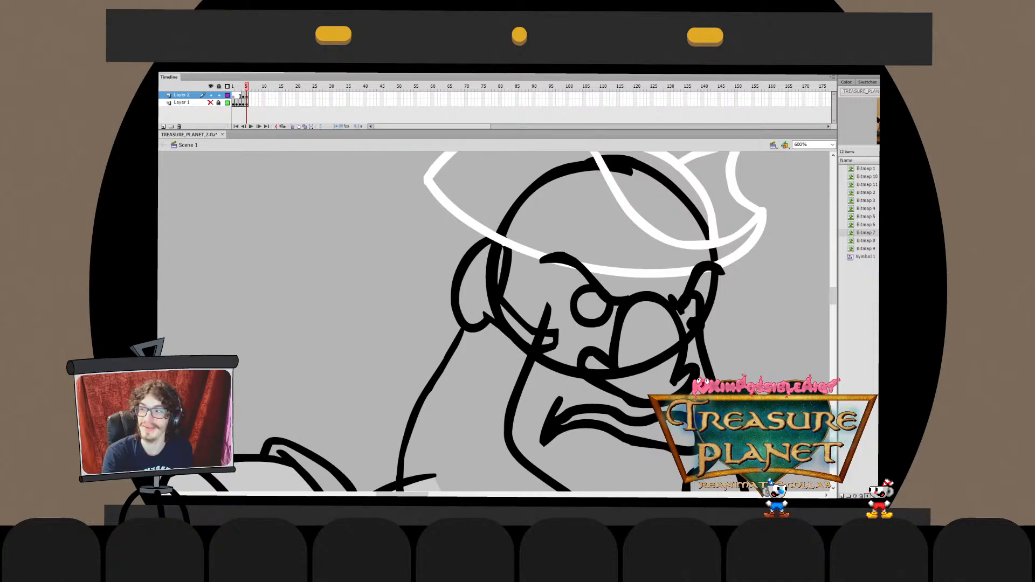
Set the zoom to 150% on the large character's upper body and show the rough sketch on Layer 1 again
key("ctrl+2")
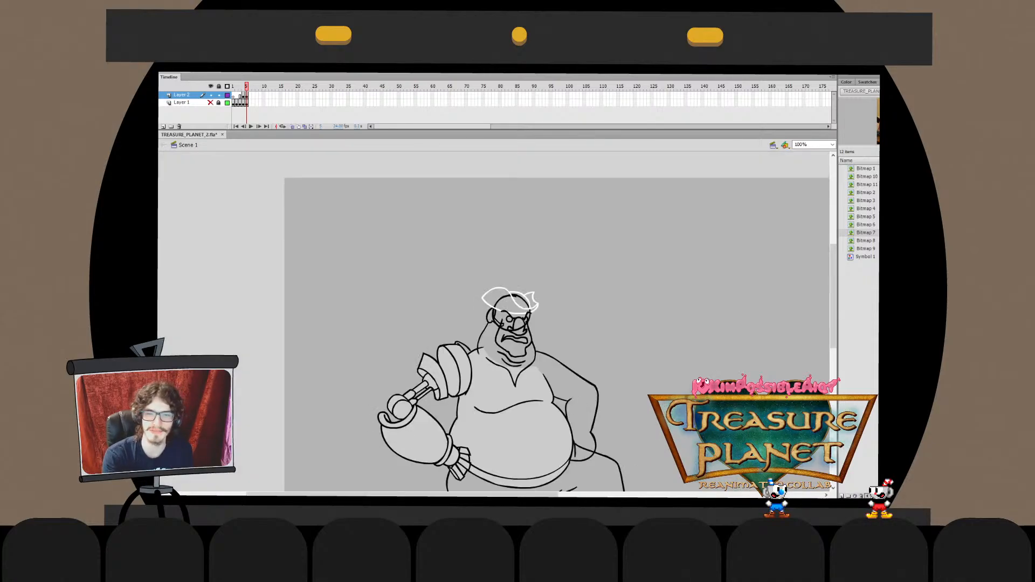
left_click(803, 144)
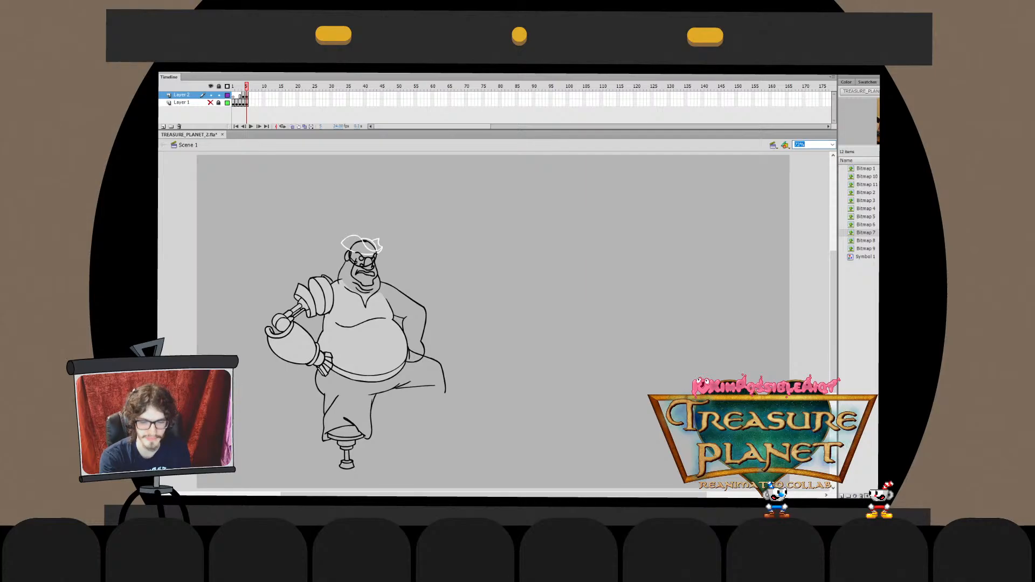
type("150")
key("Return")
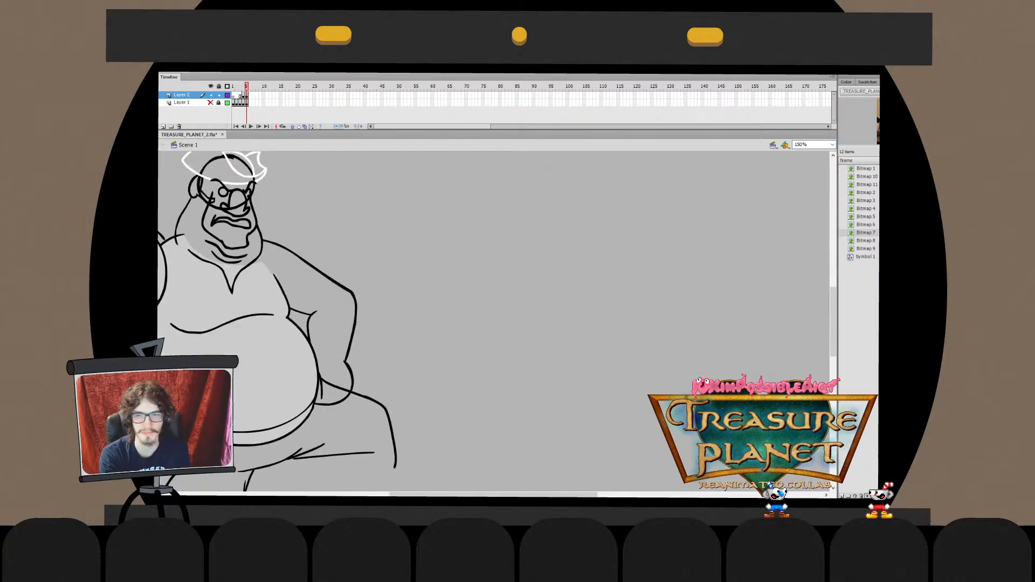
left_click_drag(377, 286, 580, 339)
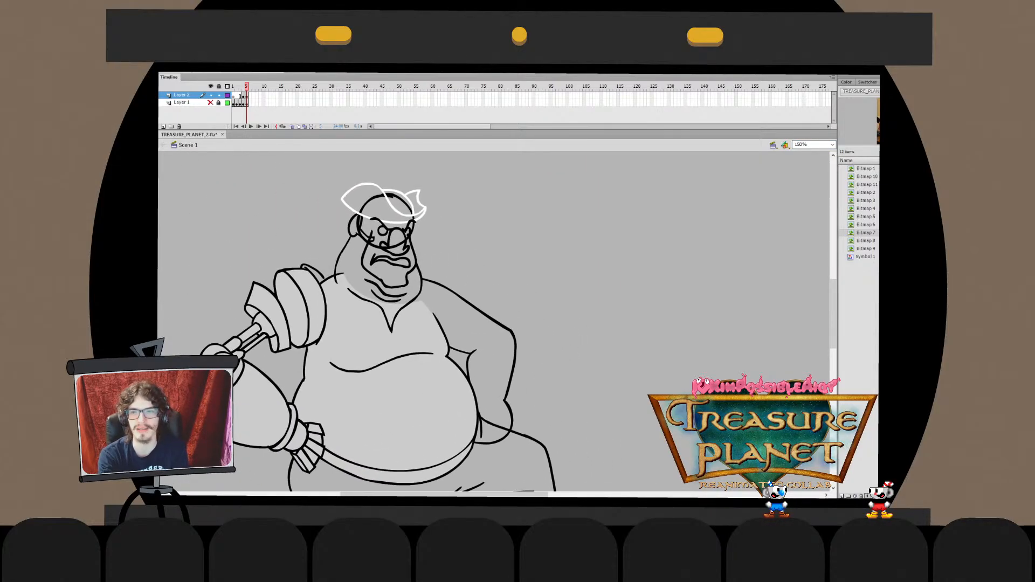
left_click(210, 103)
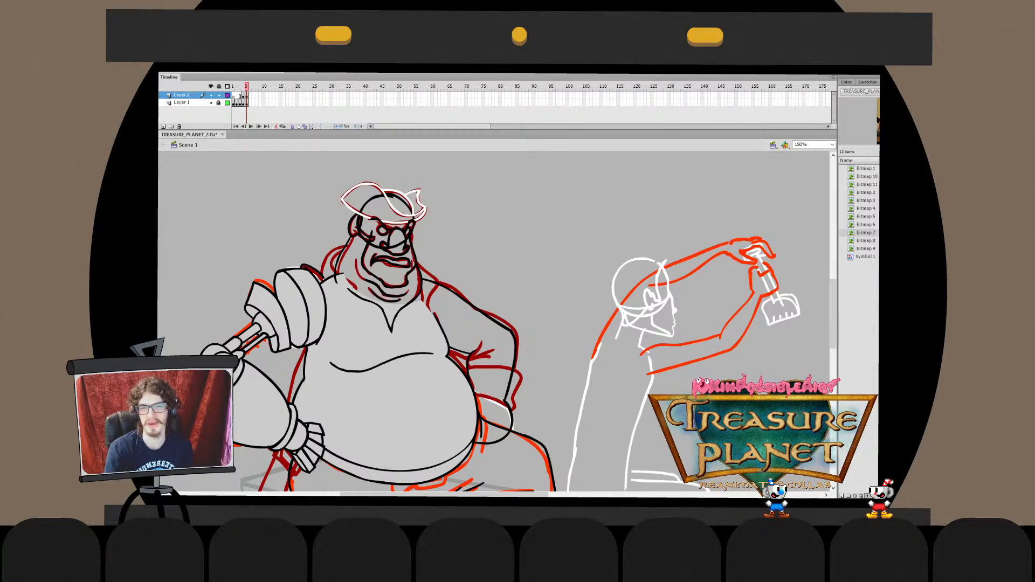
Check the shoulder end of the bent arm's outline beside the neck inside its drawing object, returning to Scene 1
scroll(496, 324, "down", 3)
double_click(506, 229)
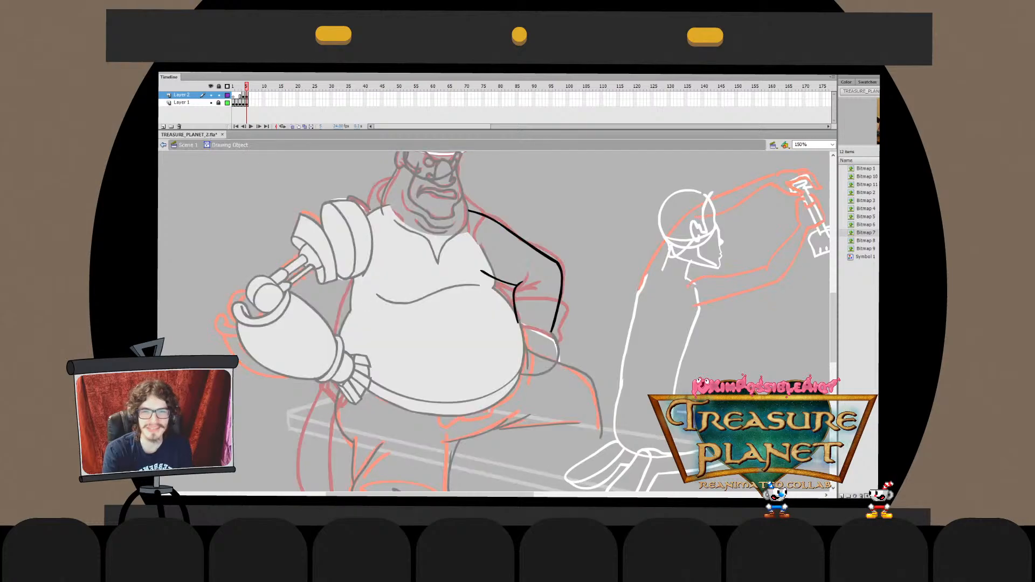
mouse_move(460, 202)
left_mouse_down()
mouse_move(491, 231)
mouse_move(466, 209)
left_mouse_up()
key("q")
left_click(465, 209)
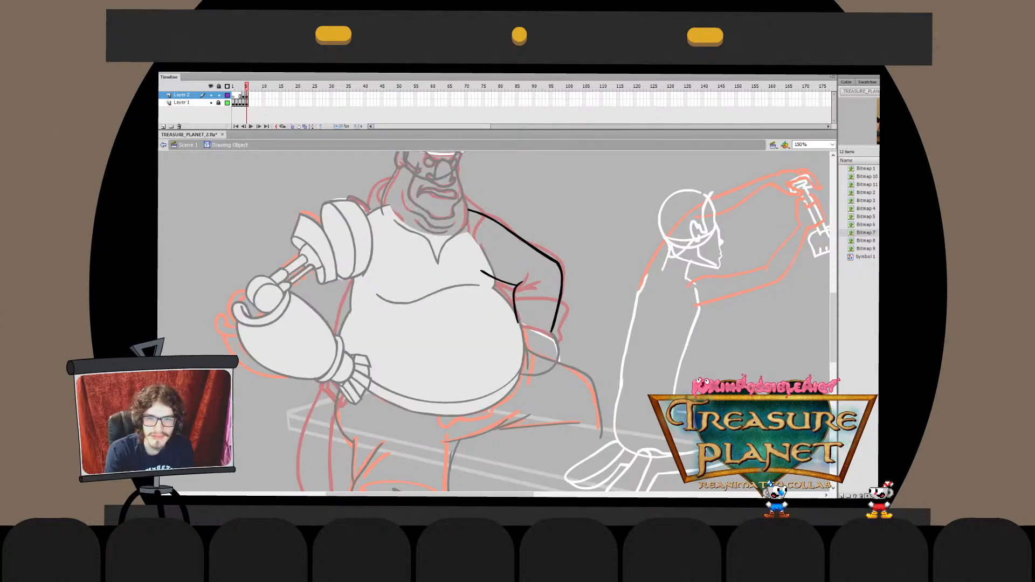
double_click(464, 209)
left_click(464, 209)
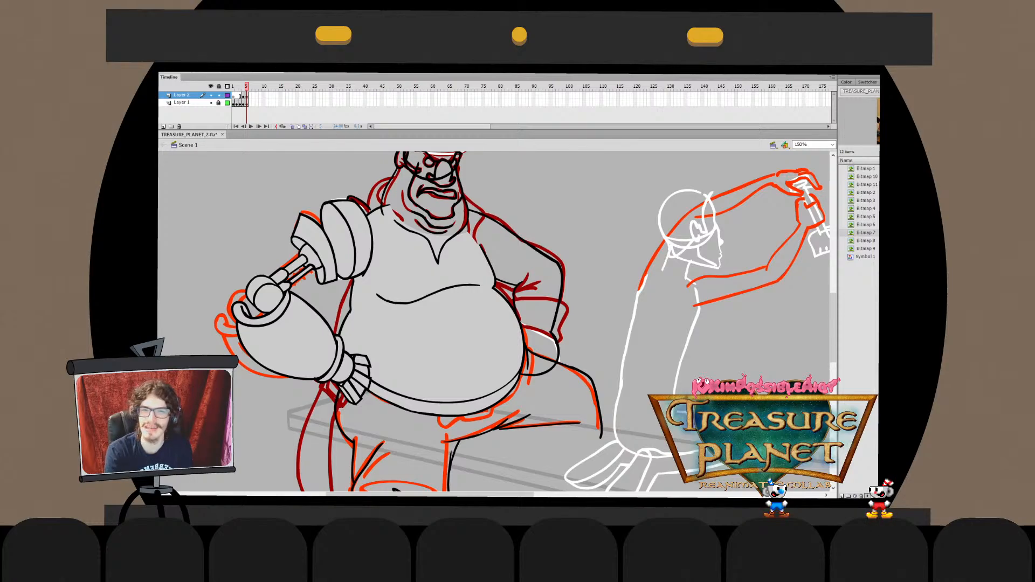
left_click(507, 229)
key("Escape")
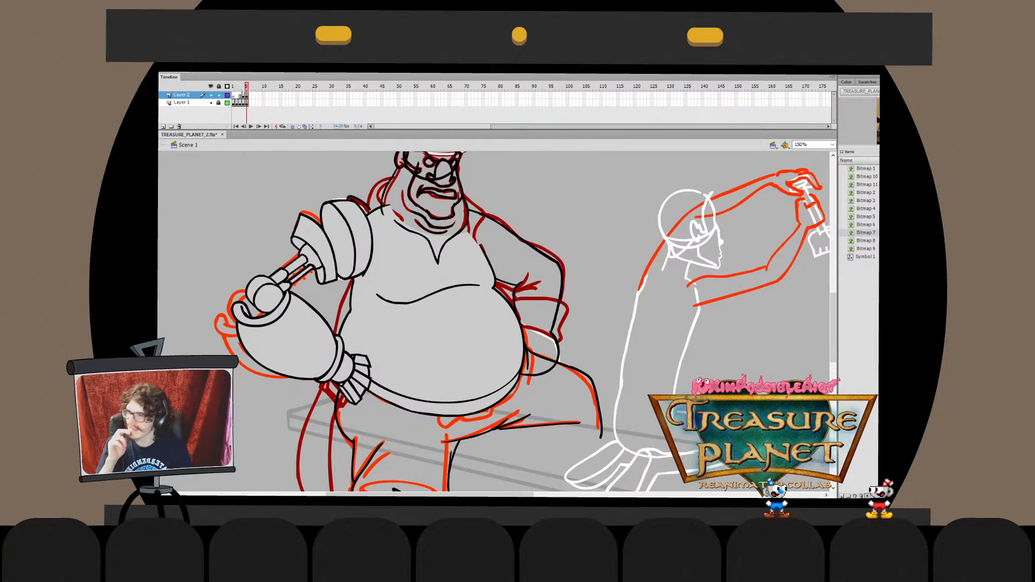
Compare the whole bent arm's inked strokes with the red rough sketch, opening and closing its drawing object
double_click(522, 238)
double_click(598, 237)
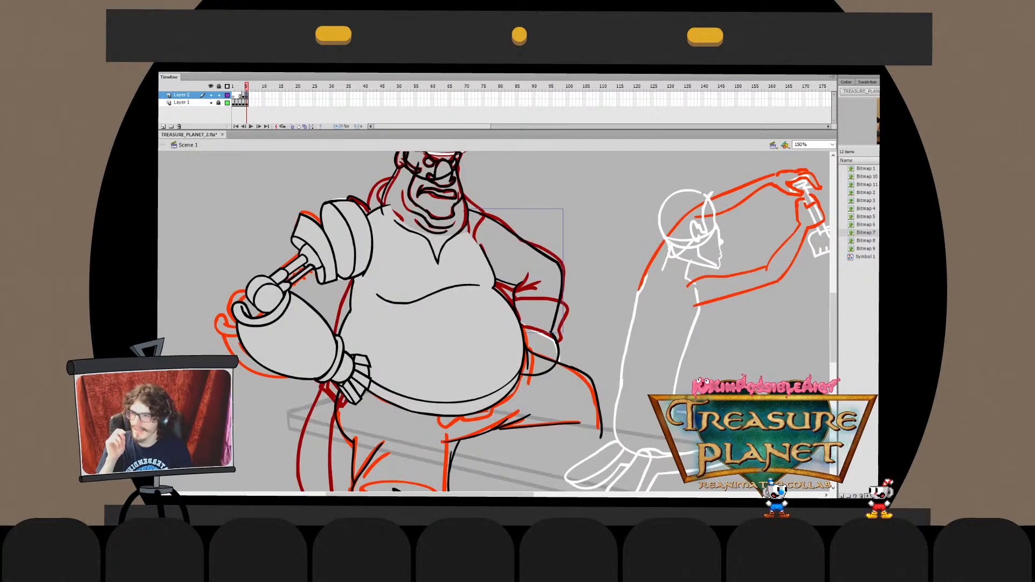
left_click(598, 237)
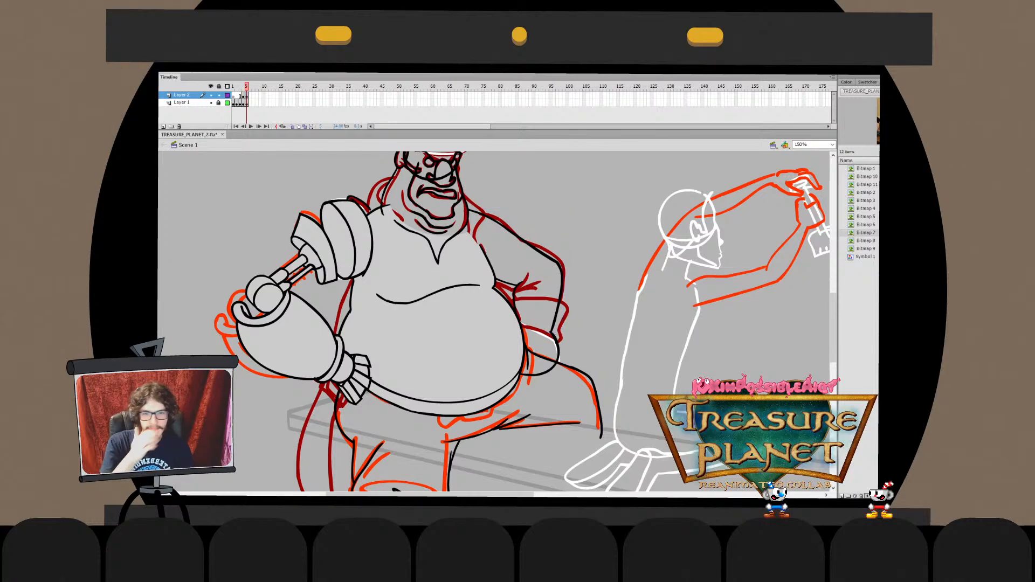
double_click(522, 239)
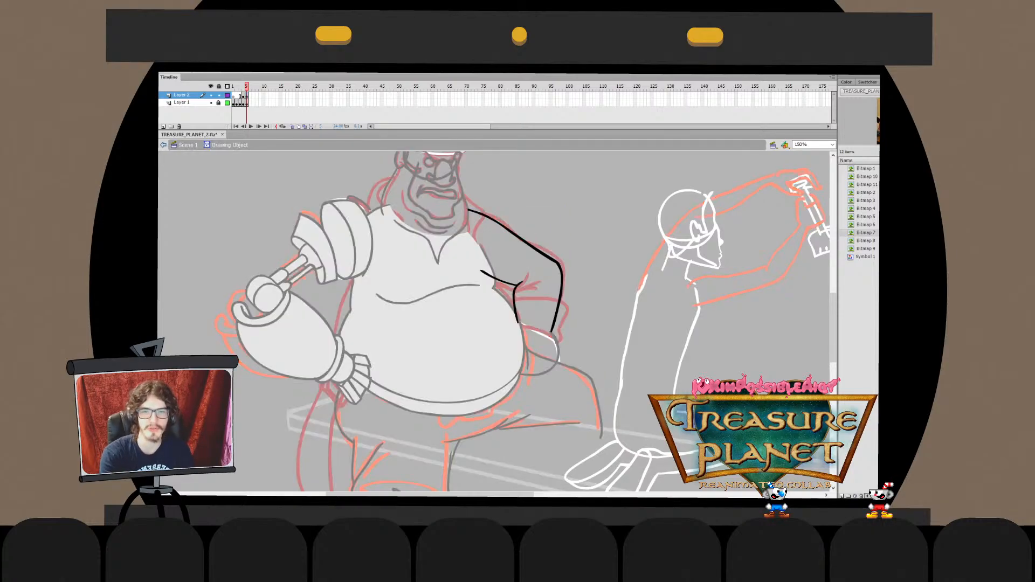
double_click(598, 238)
left_click(599, 237)
mouse_move(598, 237)
left_mouse_down()
mouse_move(538, 272)
mouse_move(571, 184)
mouse_move(581, 303)
left_mouse_up()
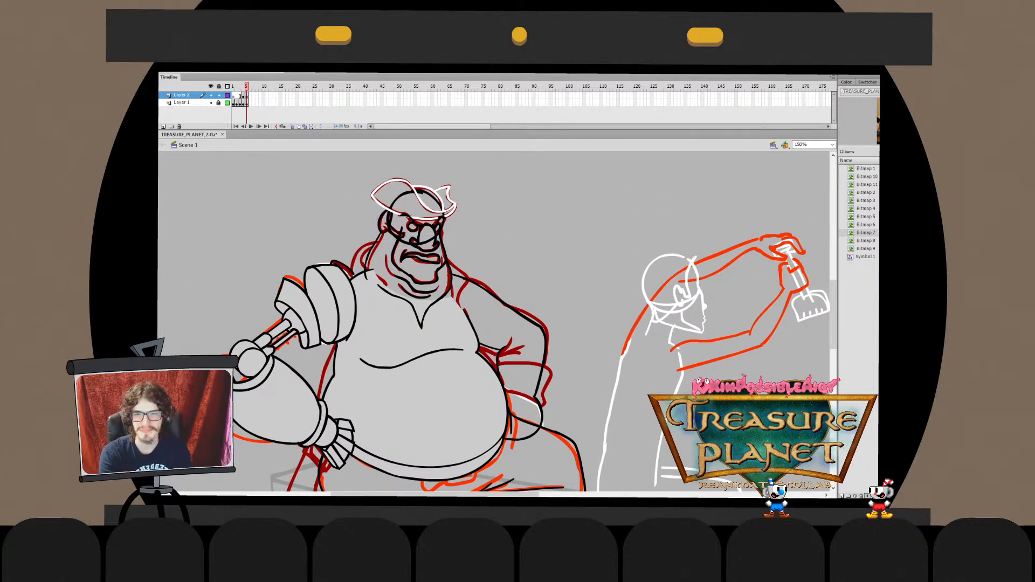
left_click_drag(378, 208, 404, 238)
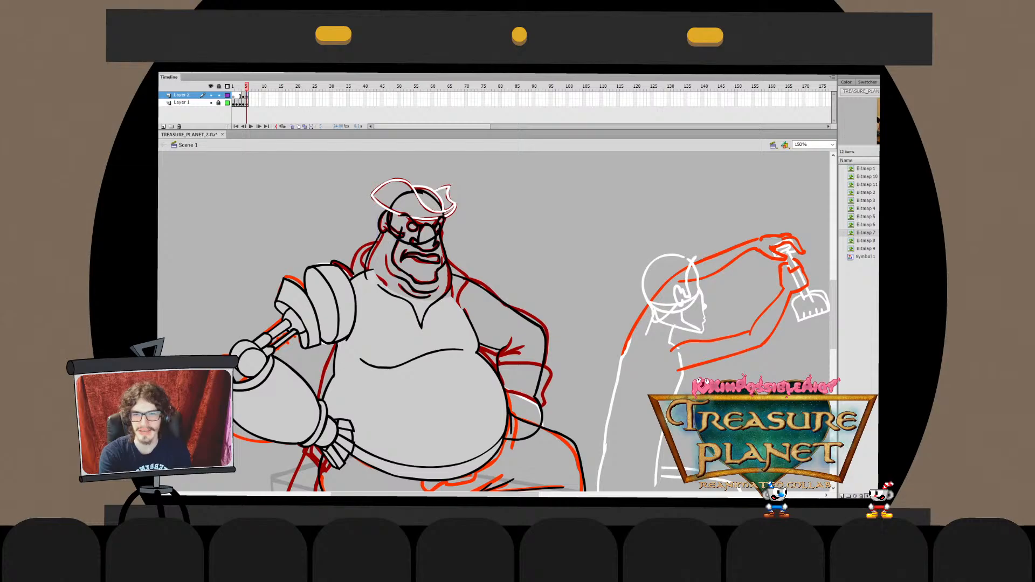
key("Escape")
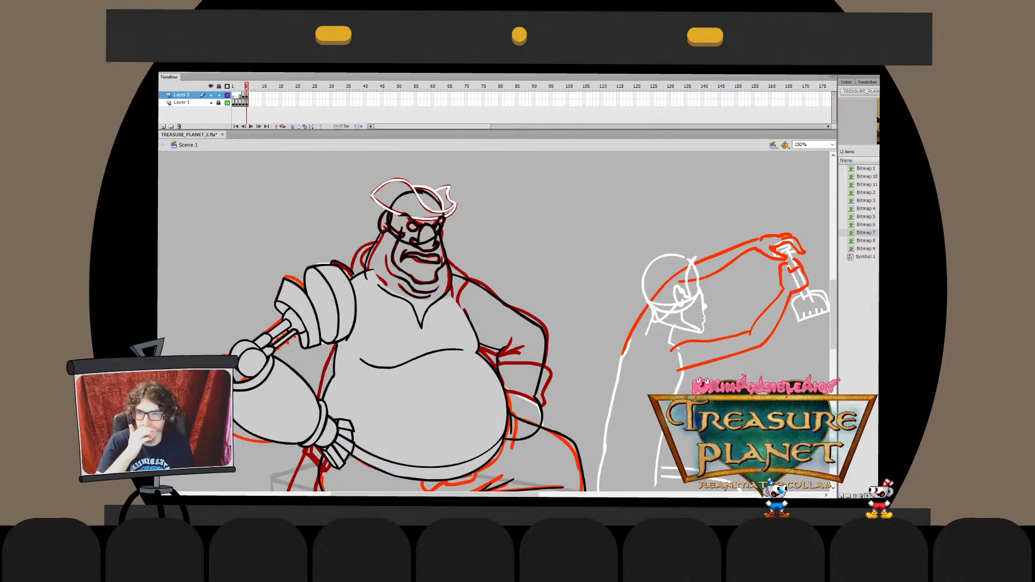
left_click(210, 102)
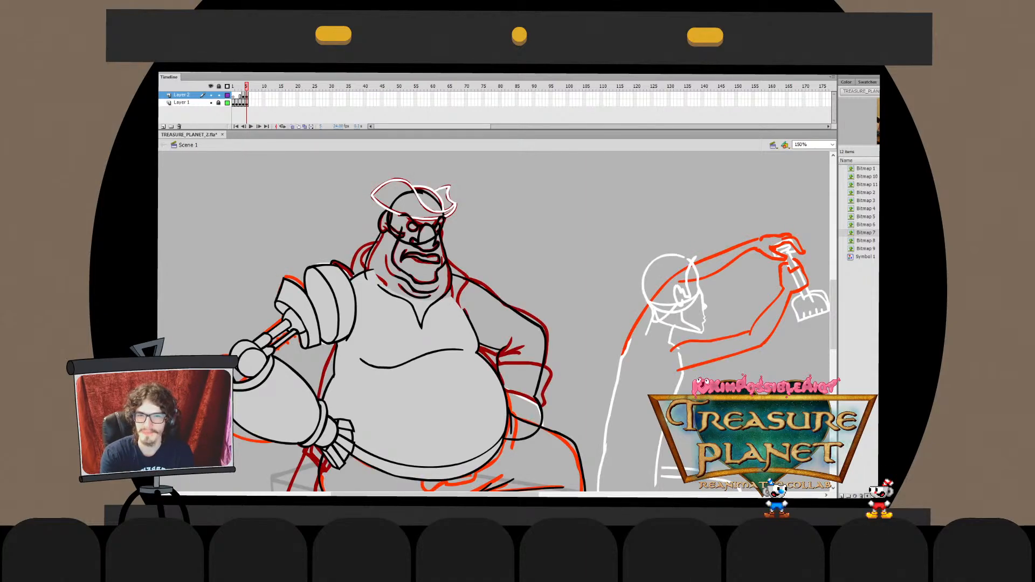
Ink a small black eye on the kneeling character's face over the white rough sketch and open it as a drawing object
left_click_drag(593, 323, 475, 270)
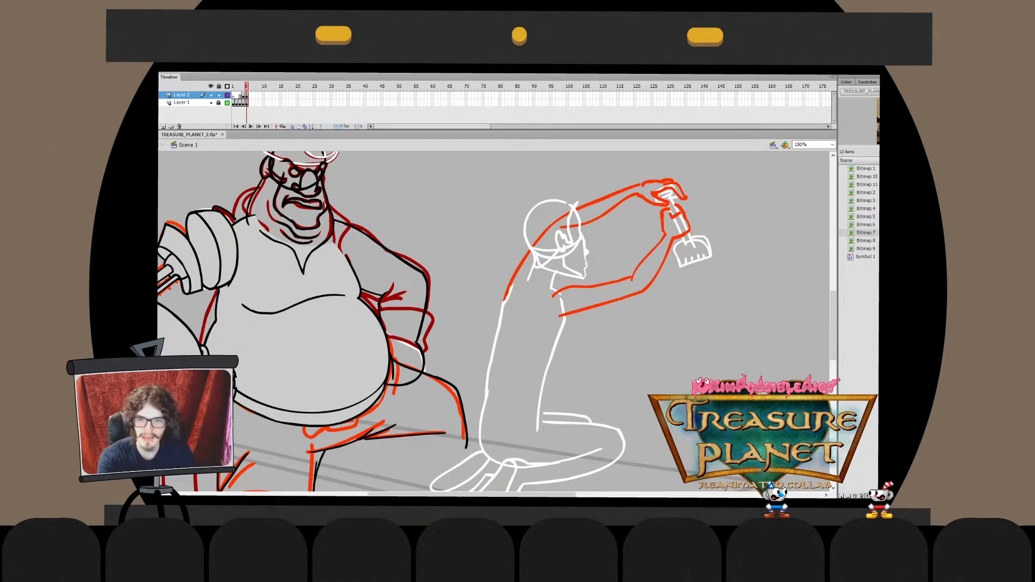
left_click_drag(539, 296, 457, 333)
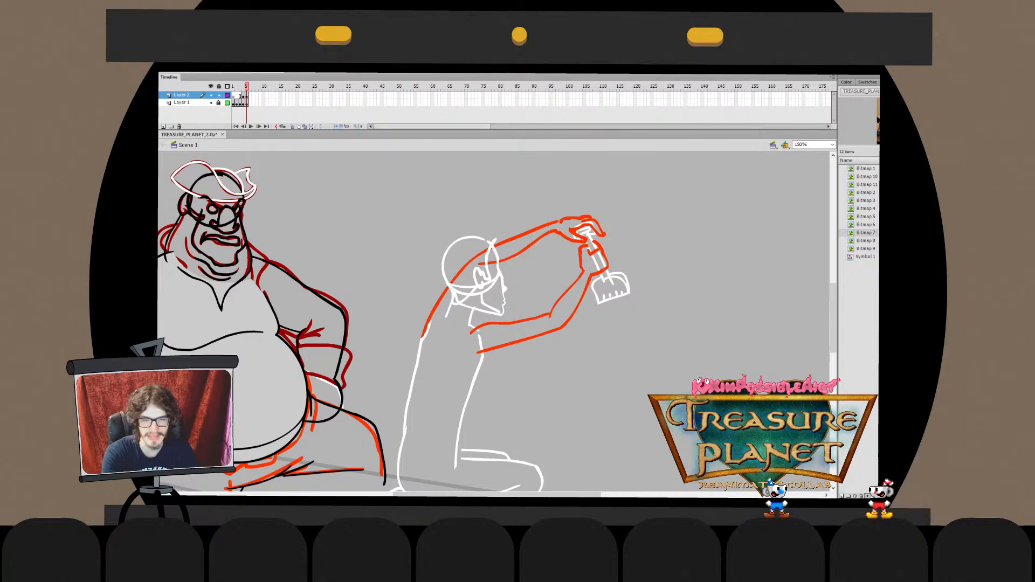
double_click(498, 258)
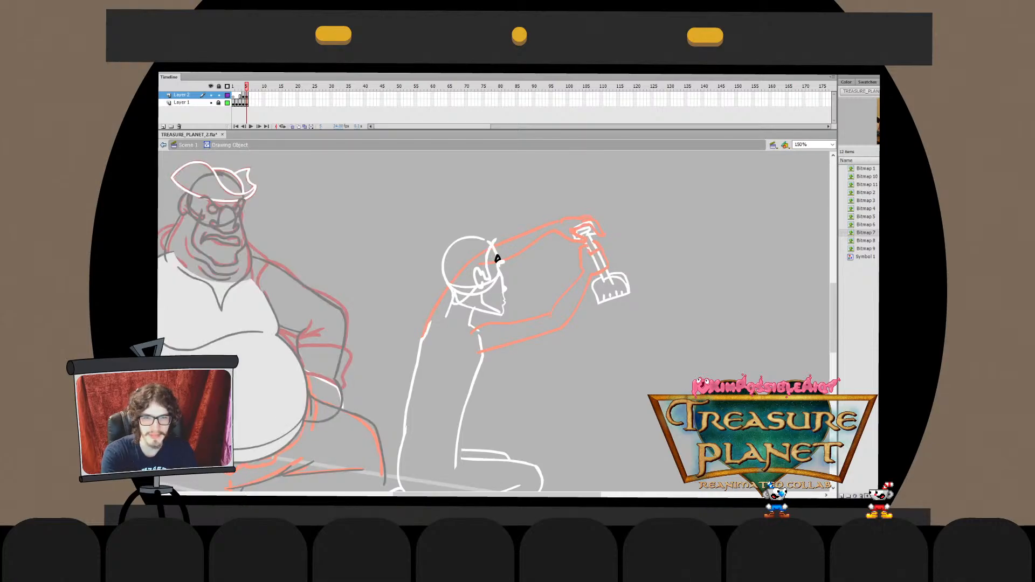
double_click(497, 259)
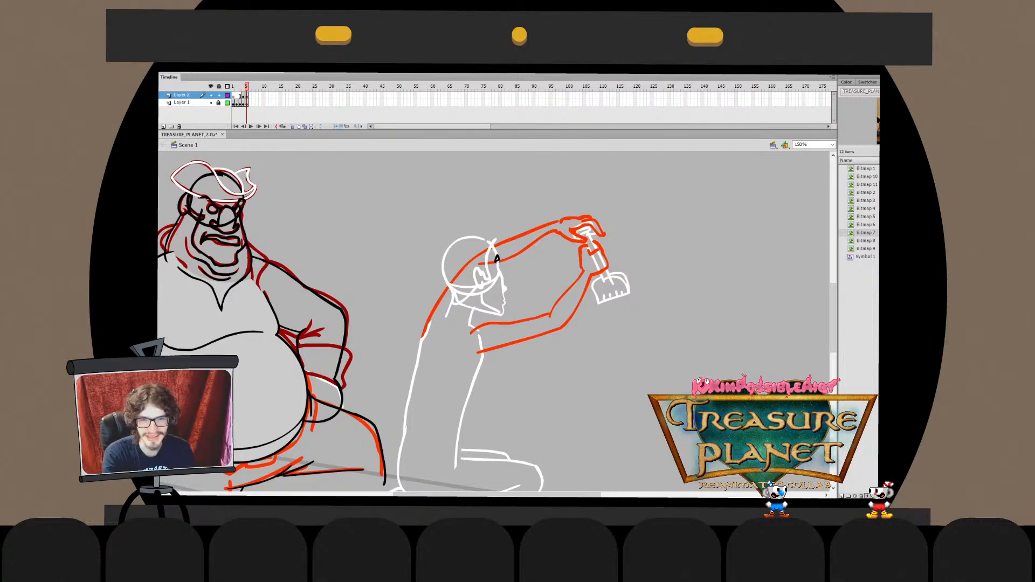
double_click(497, 259)
double_click(497, 259)
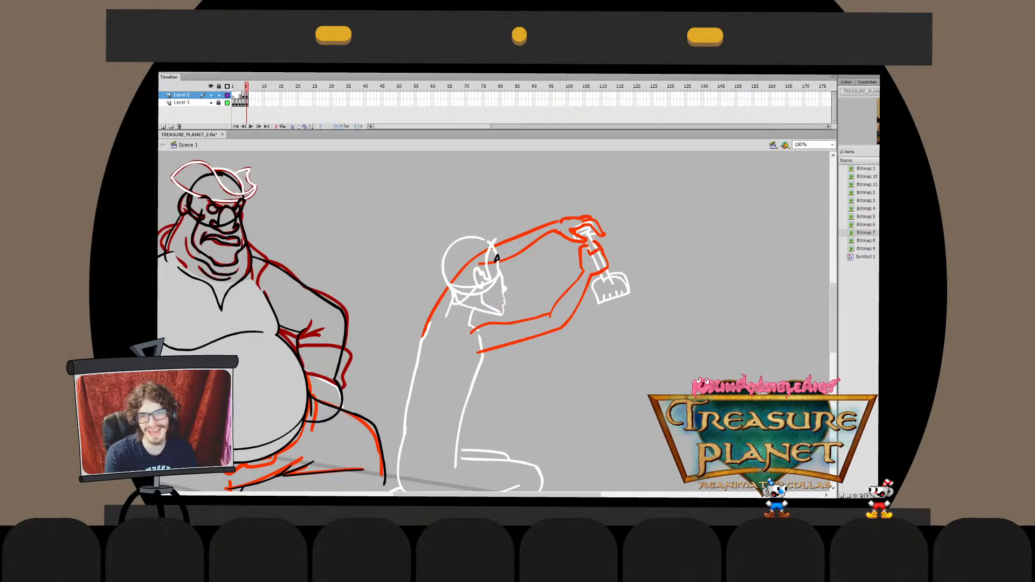
Rework the outline of the kneeling character's small black eye inside its drawing object, returning to Scene 1
double_click(497, 257)
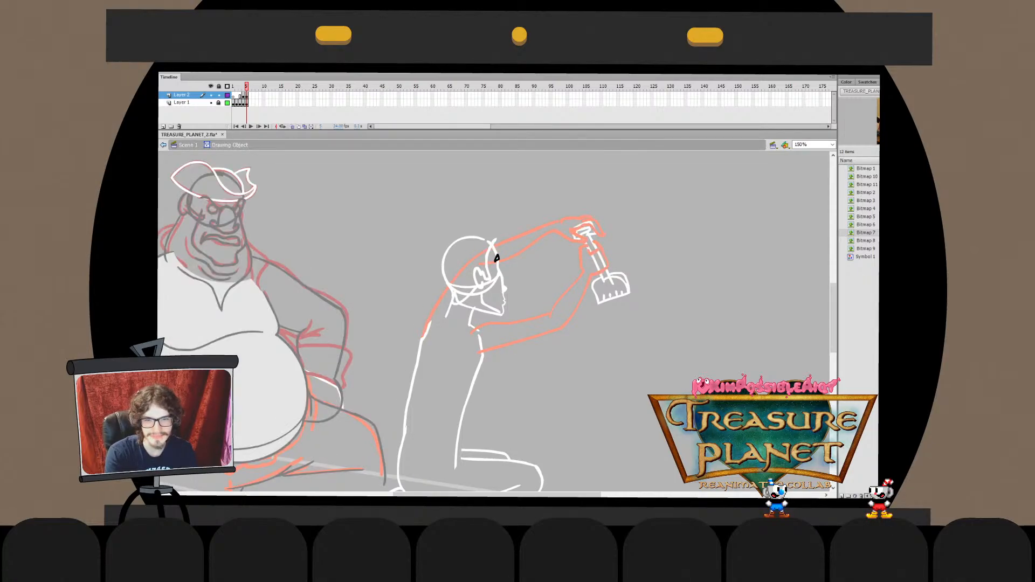
double_click(496, 257)
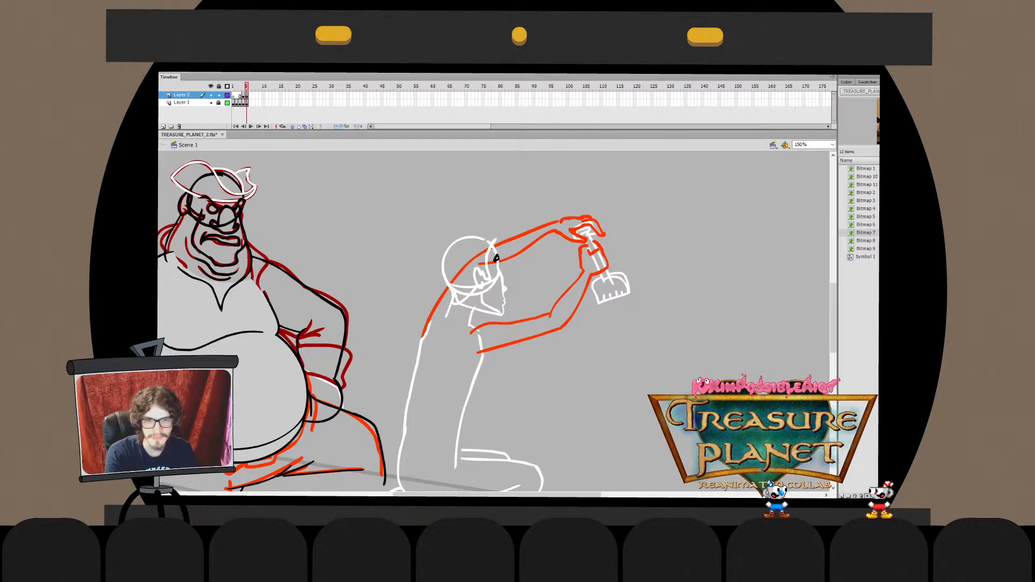
double_click(496, 257)
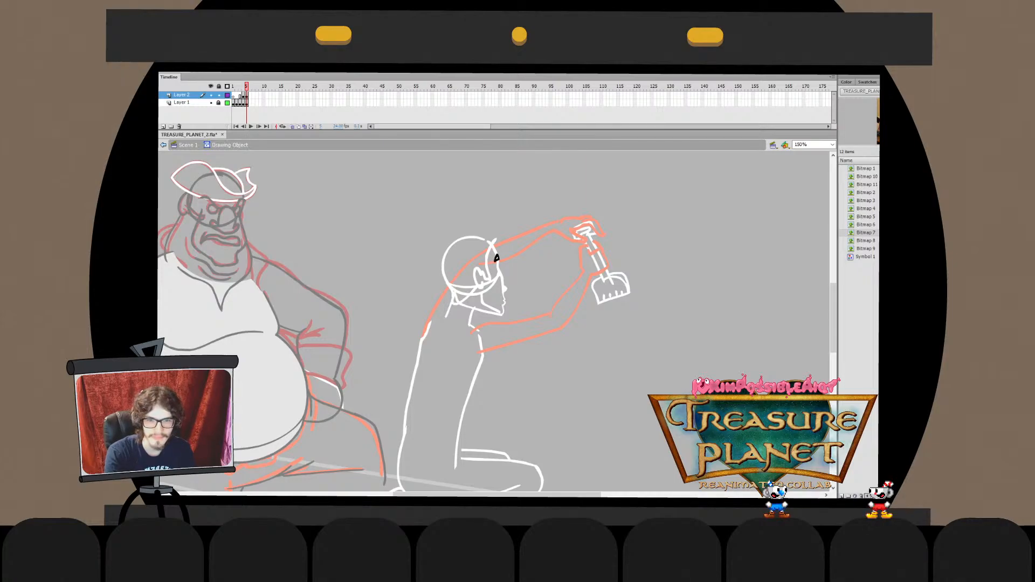
key("ctrl+e")
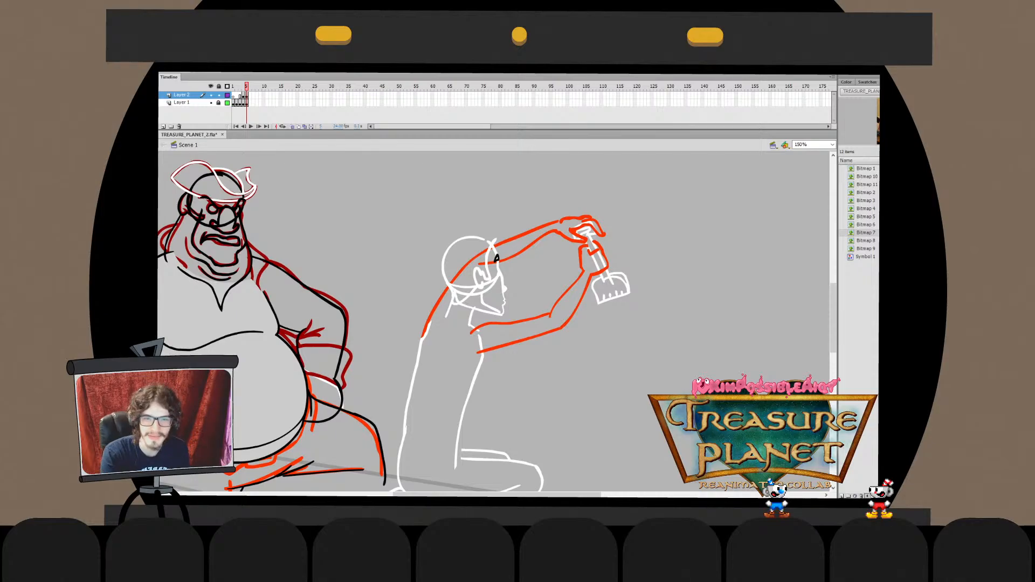
double_click(496, 258)
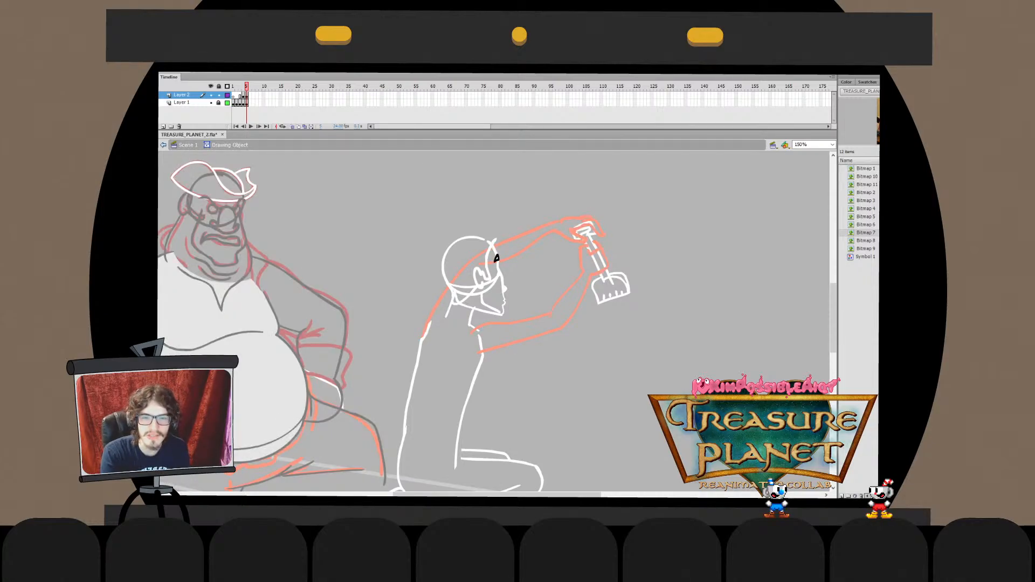
key("ctrl+e")
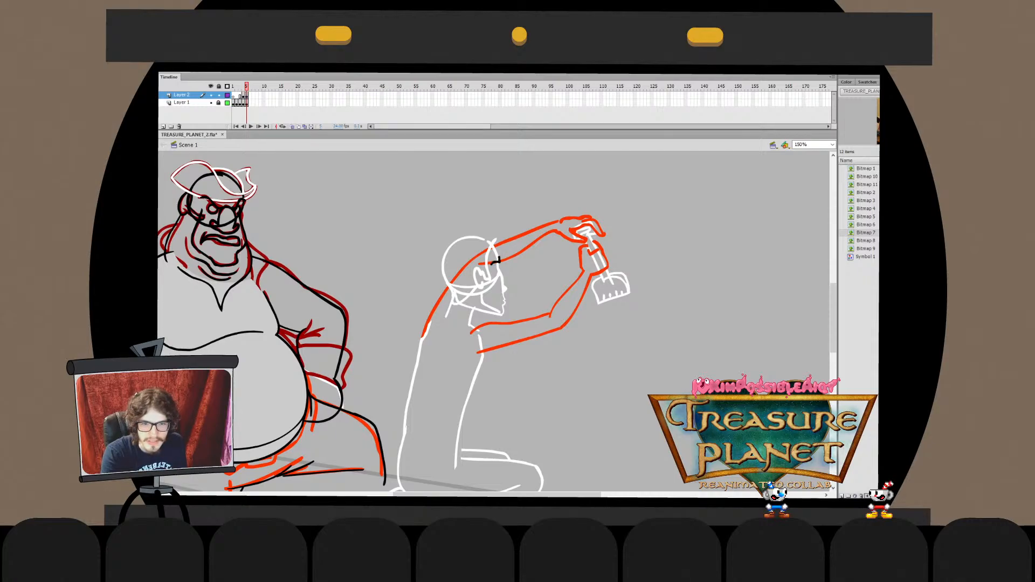
Thicken the kneeling character's eye into a wider, slanted black shape inside its drawing object and leave it deselected in Scene 1
double_click(495, 260)
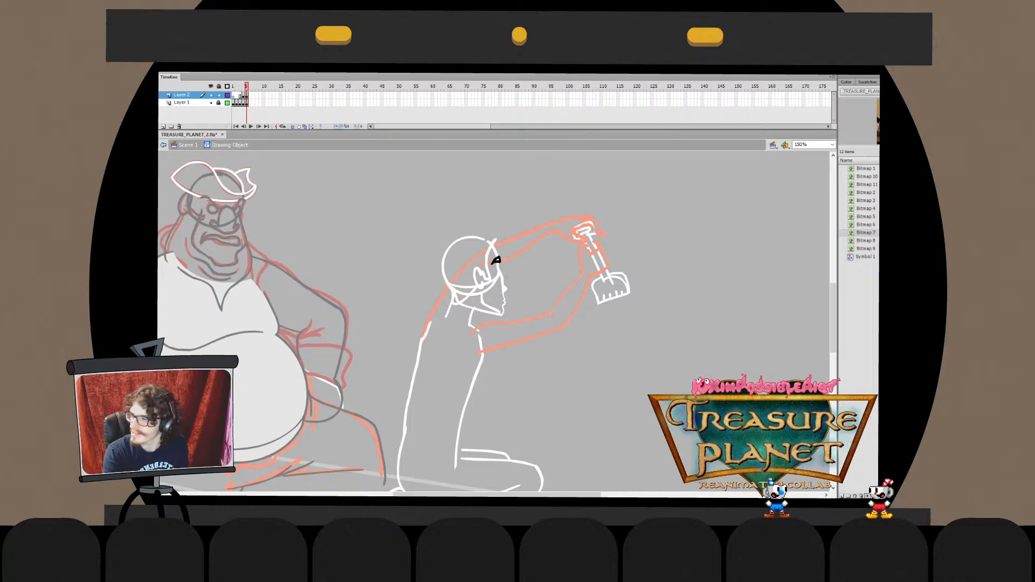
key("ctrl+e")
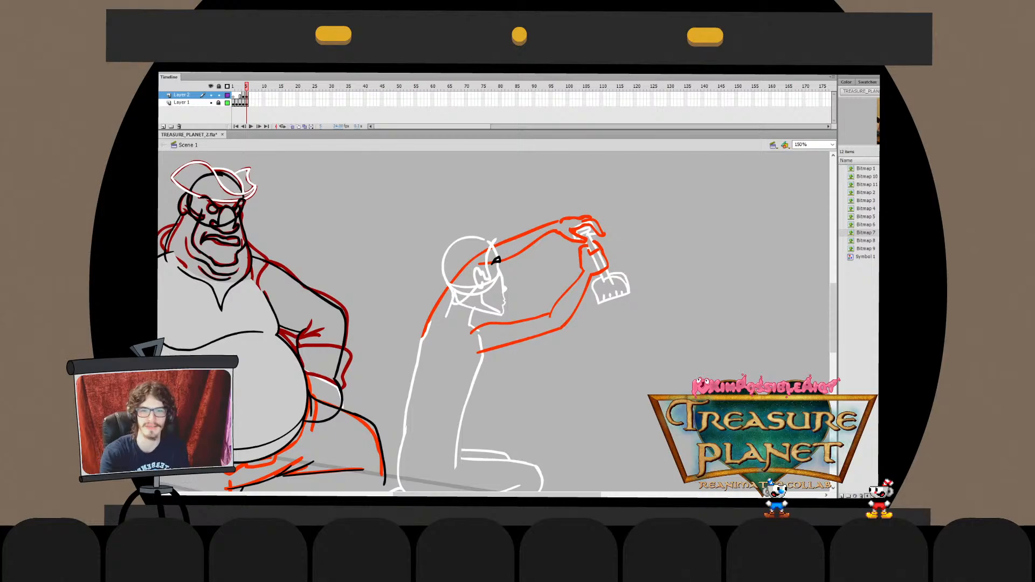
double_click(496, 261)
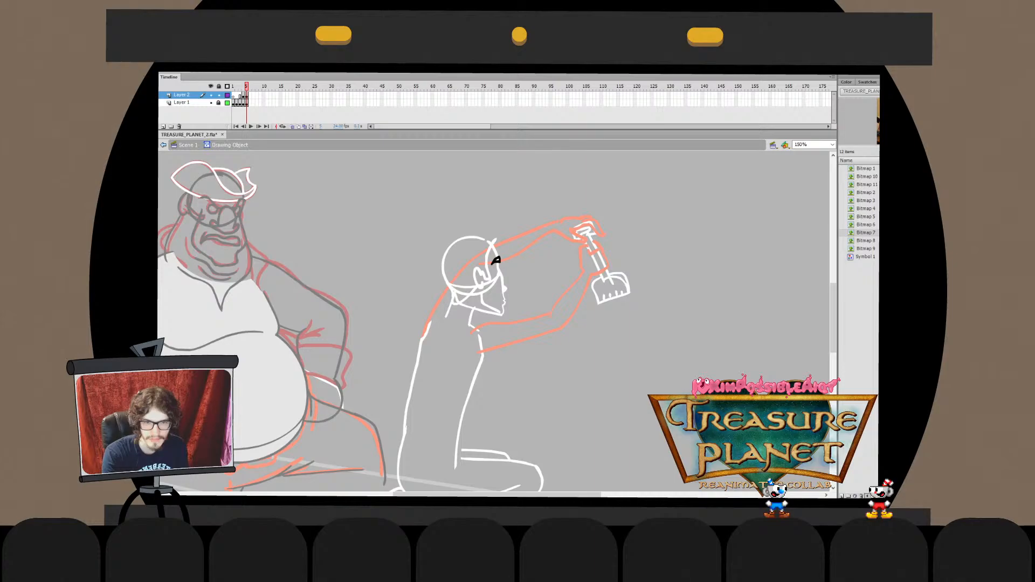
double_click(495, 260)
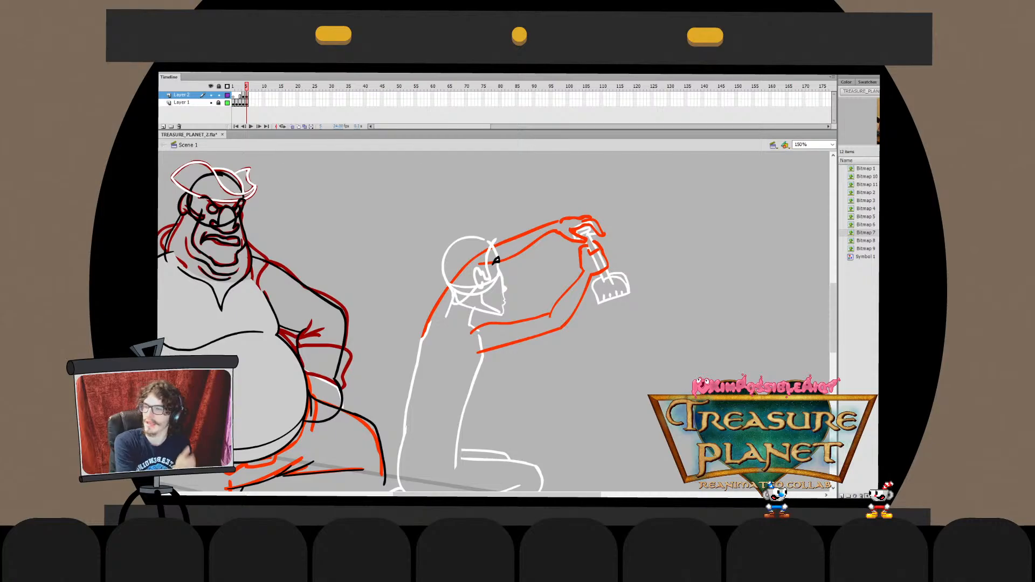
double_click(494, 262)
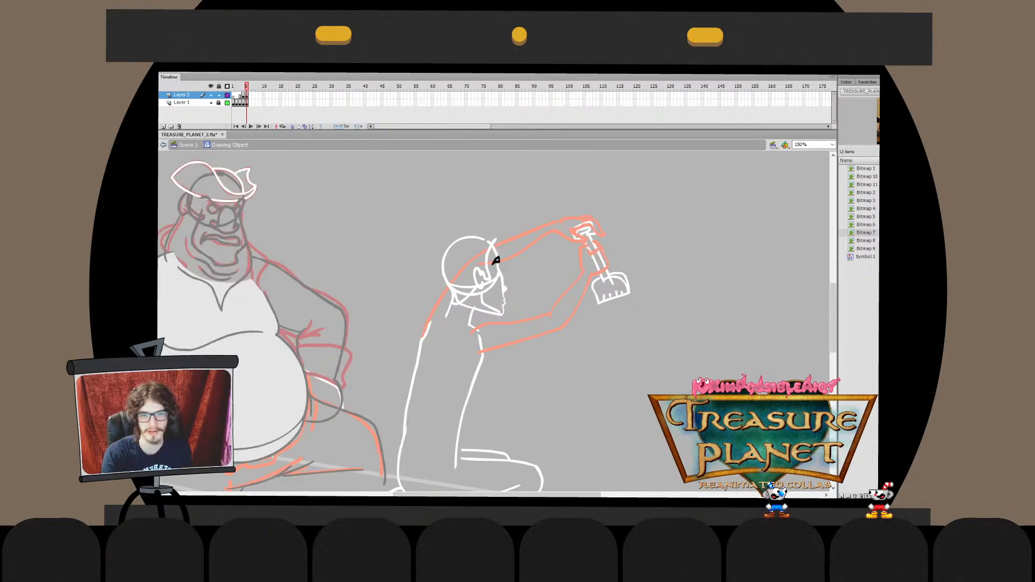
double_click(495, 262)
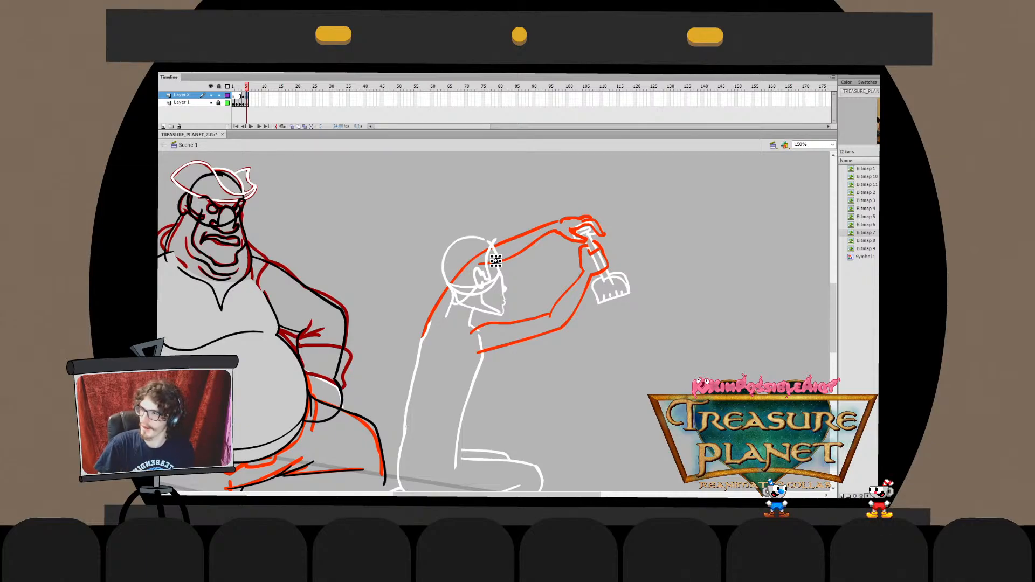
key("Escape")
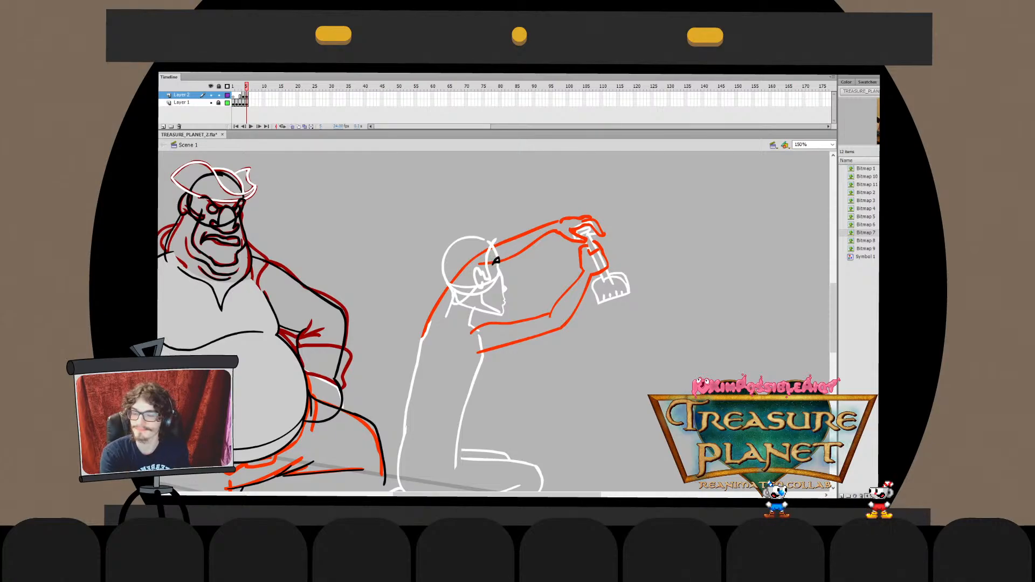
Examine the kneeling character's inked eye against the rough face profile, repeatedly opening and closing its drawing object
scroll(496, 321, "down", 2)
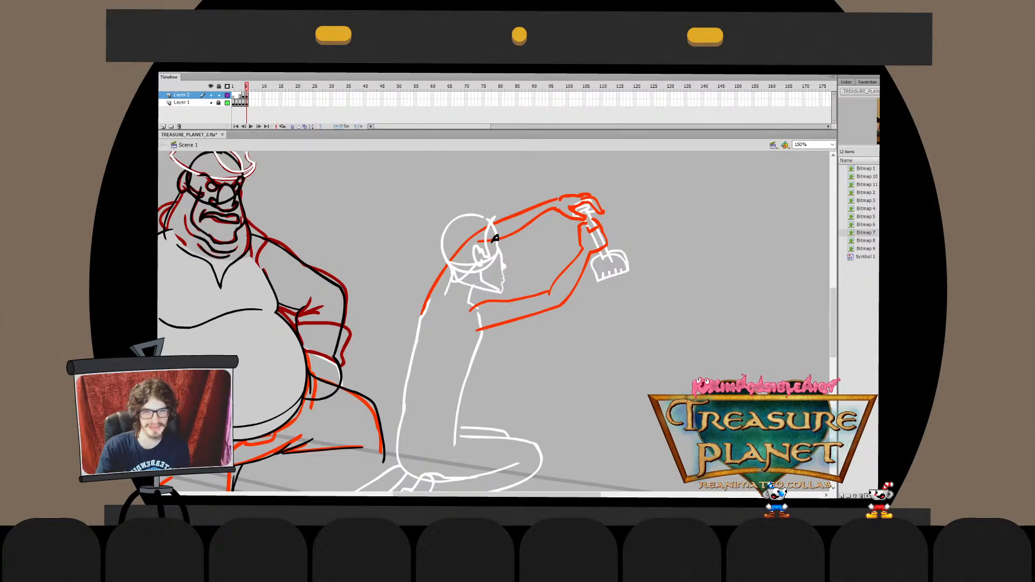
double_click(494, 238)
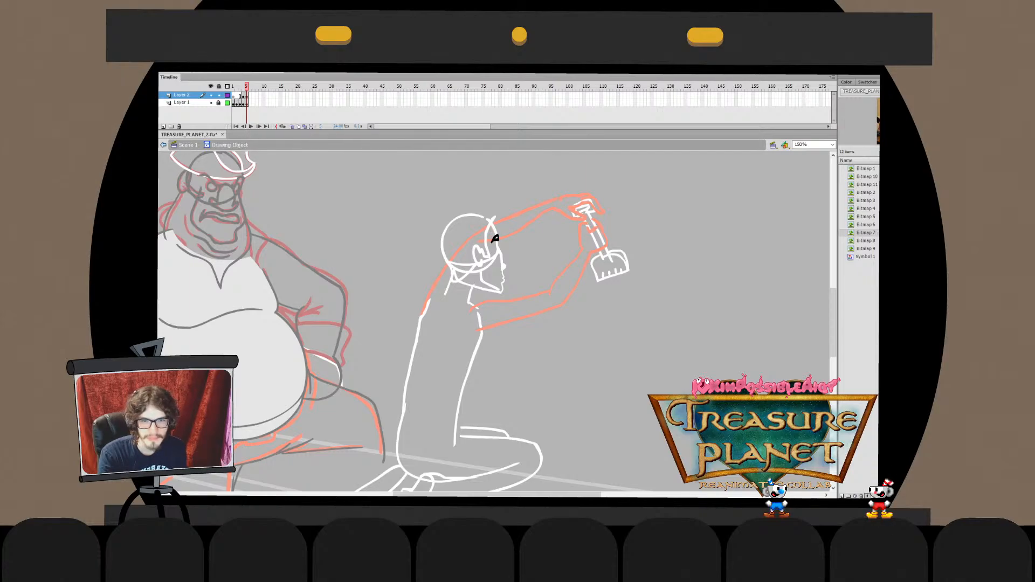
double_click(495, 238)
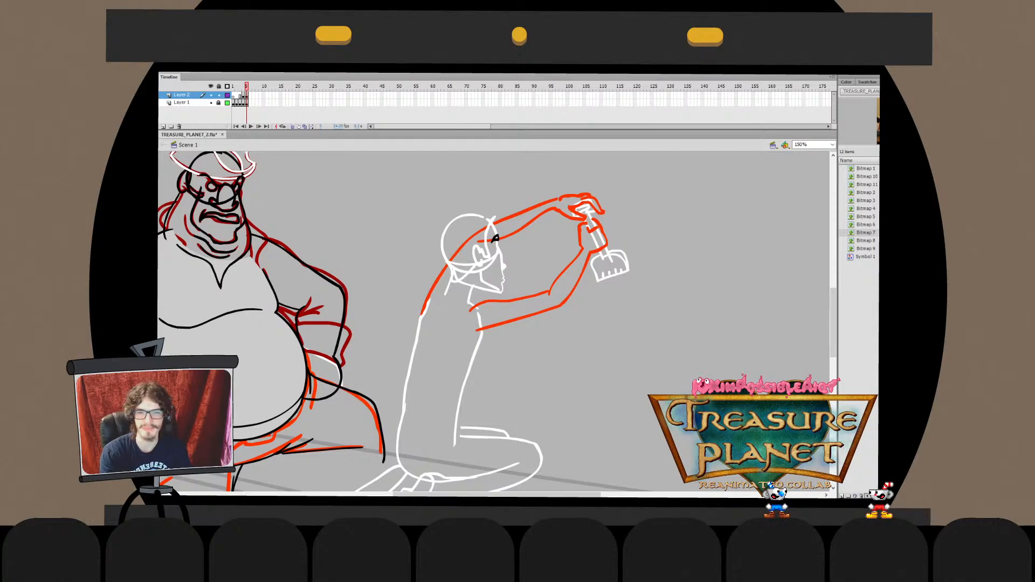
left_click_drag(494, 238, 498, 260)
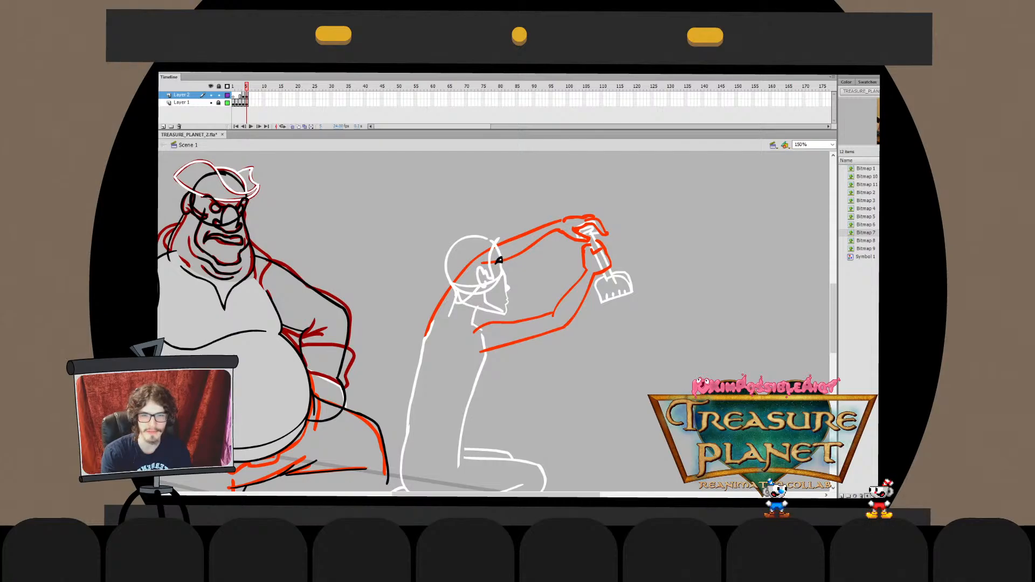
double_click(498, 261)
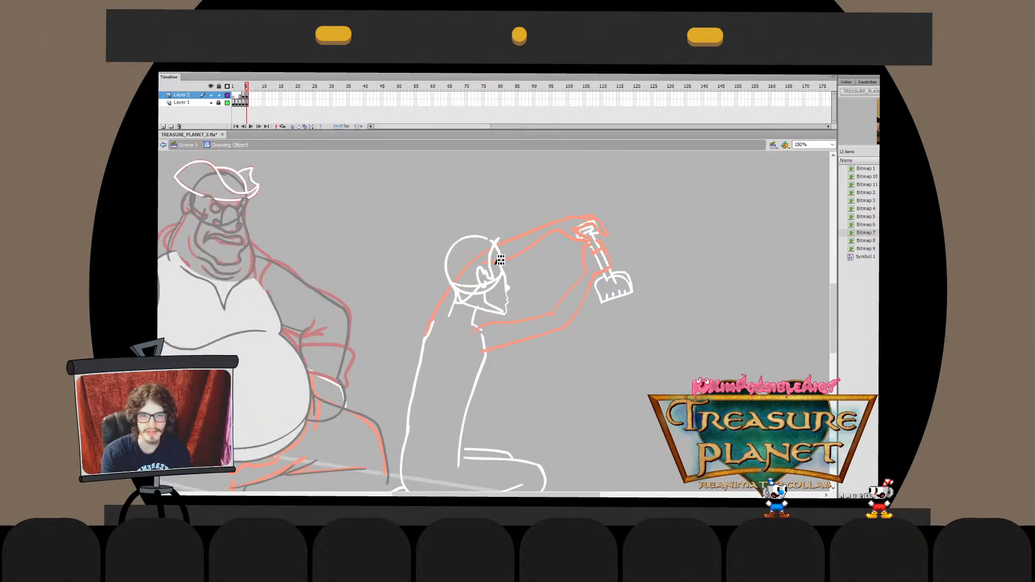
double_click(498, 260)
double_click(498, 260)
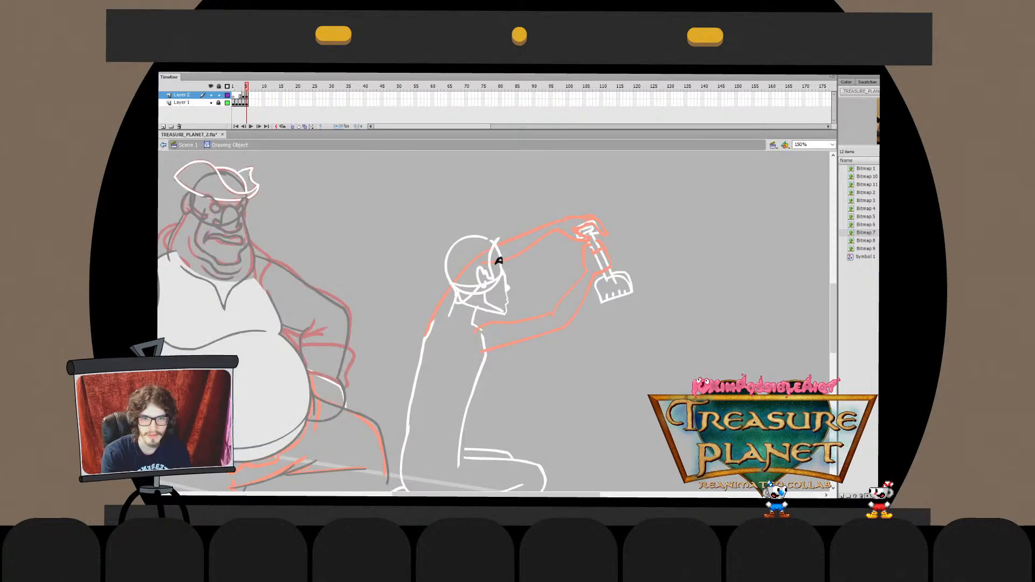
double_click(498, 261)
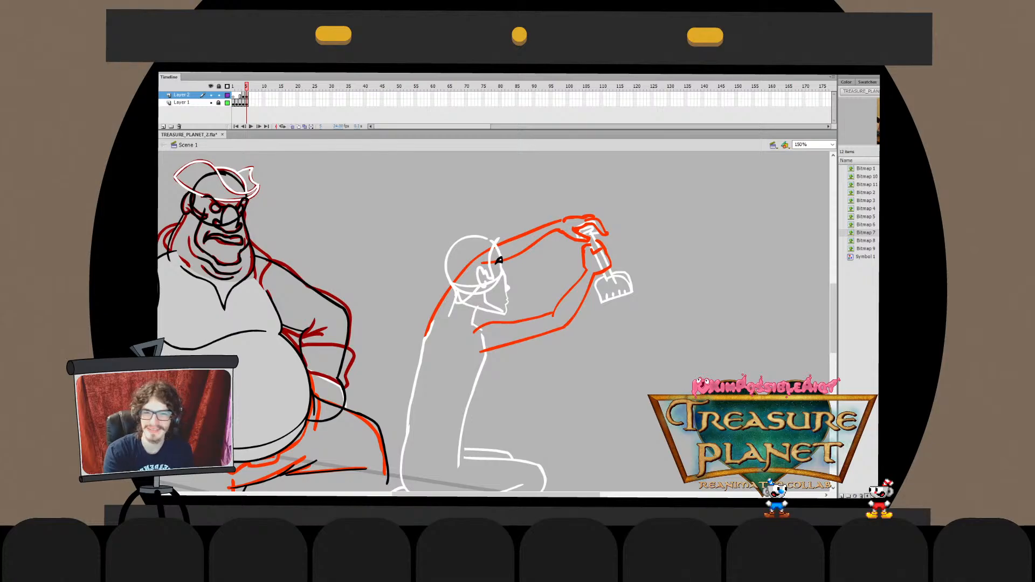
double_click(499, 260)
double_click(498, 261)
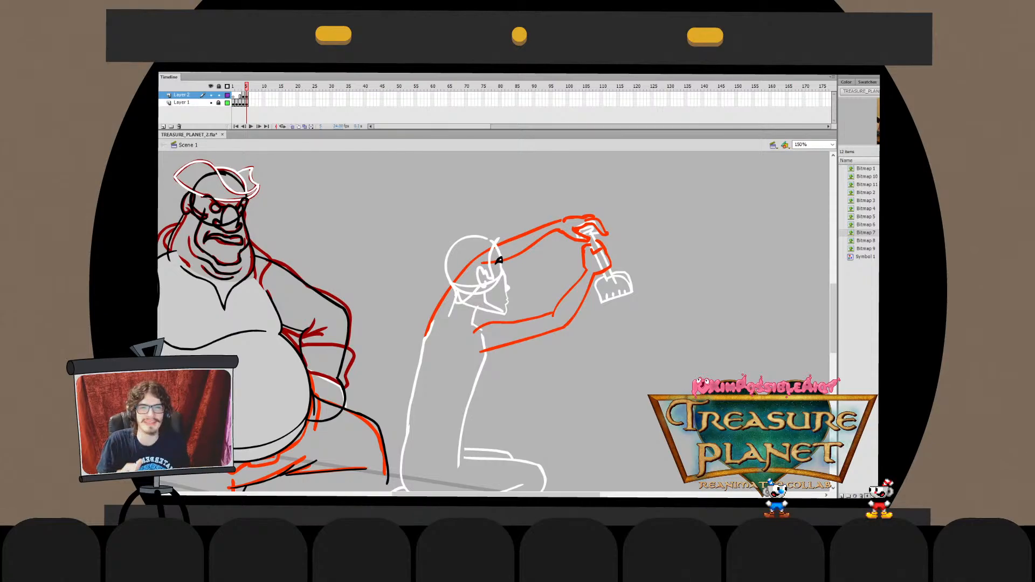
double_click(498, 261)
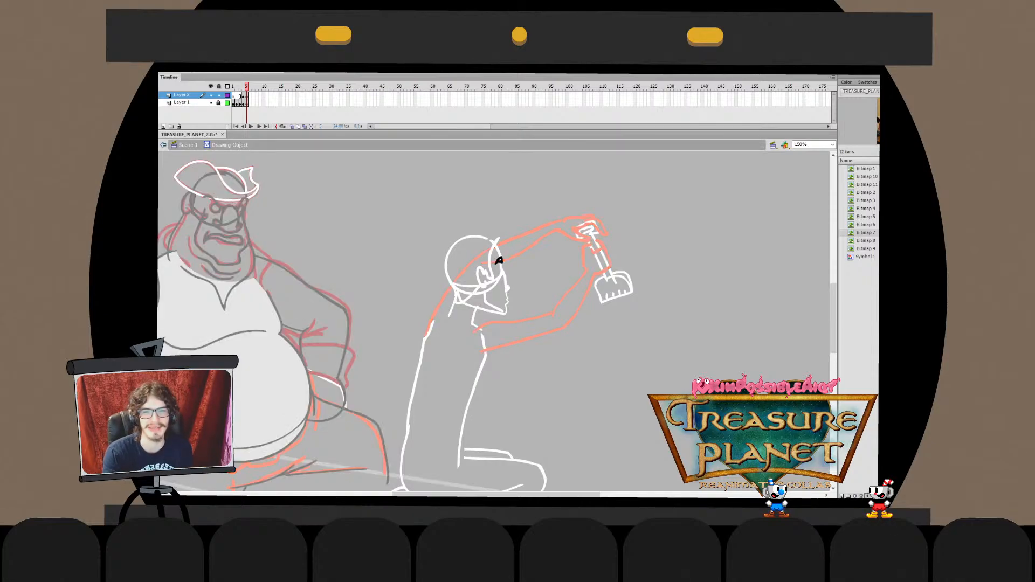
key("ctrl+e")
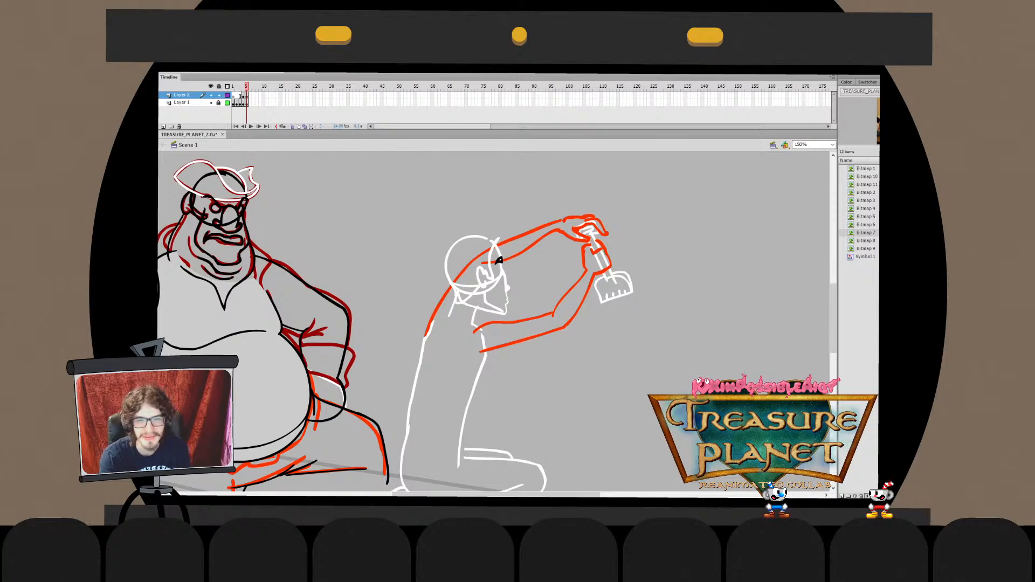
Unlock Layer 1 and copy the pencil head sketch and the boy's portrait reference images from the previous frame into the same position on this frame
left_click_drag(517, 232, 444, 422)
left_click(218, 103)
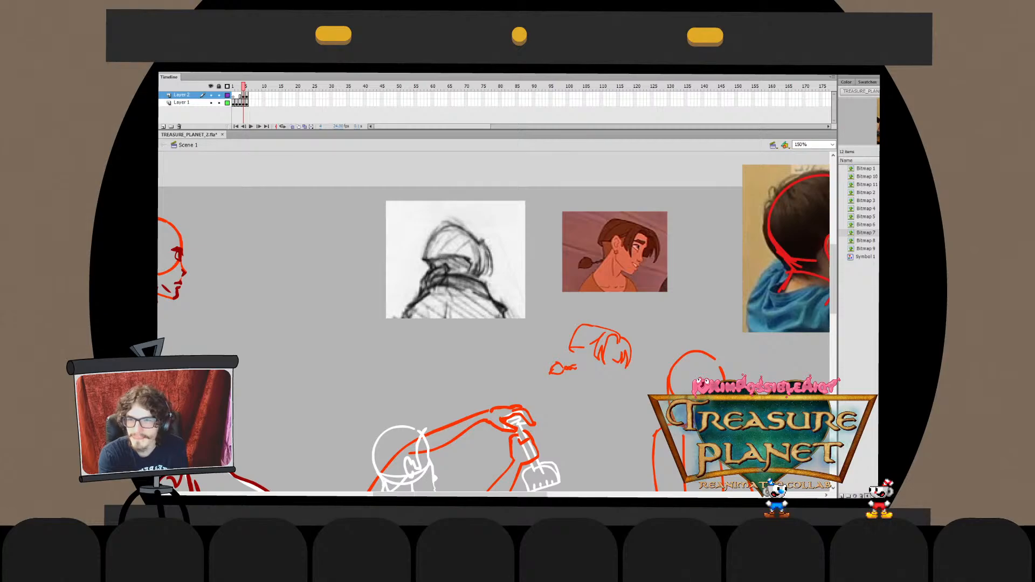
left_click_drag(485, 174, 603, 224)
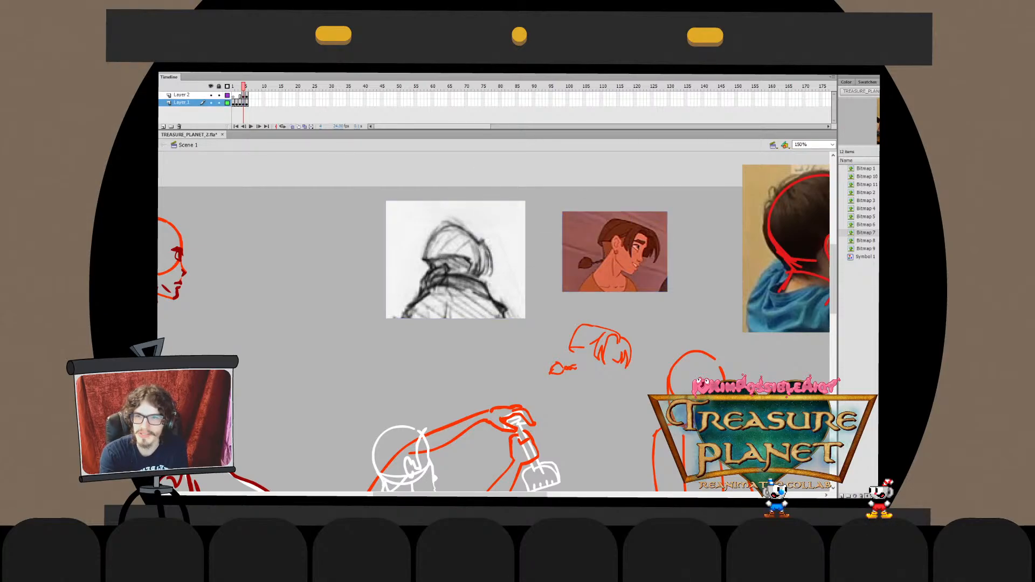
left_click(426, 450)
key(".")
left_click(425, 450)
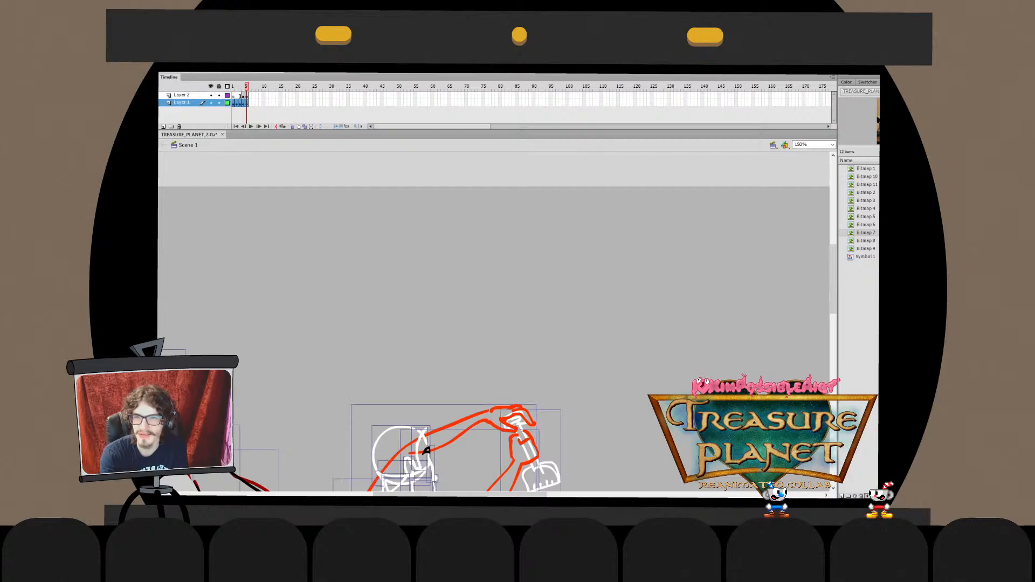
key(".")
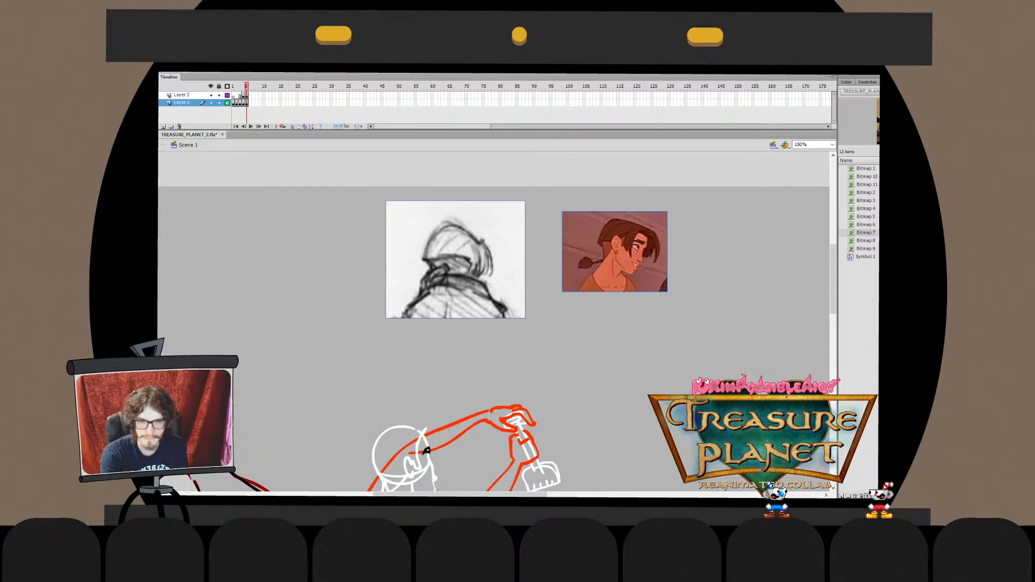
Copy the red hair sketch from the previous frame into the same position on this frame, then lock Layer 1 and make Layer 2 active
key("Escape")
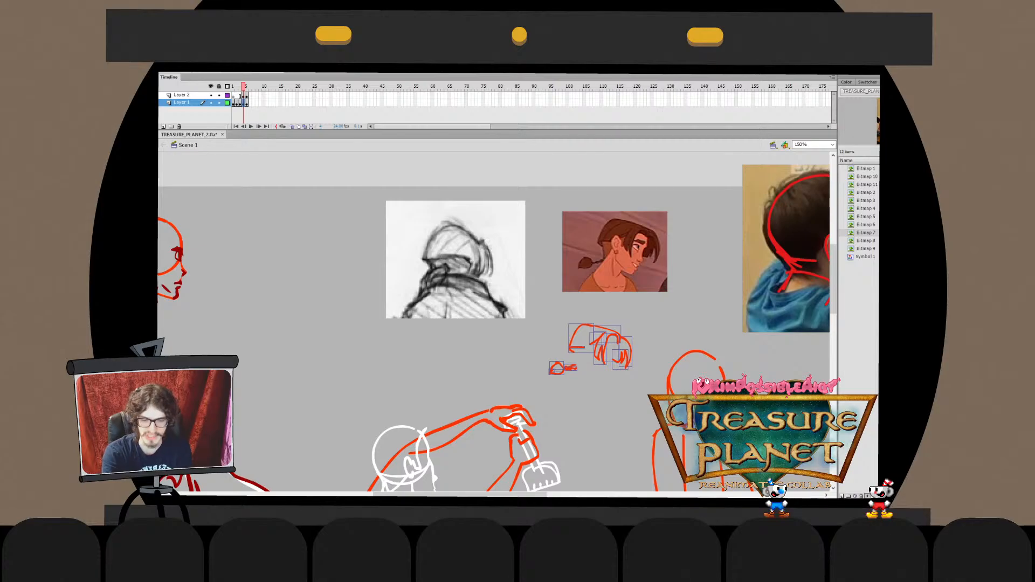
key(".")
key("ctrl+shift+v")
key(".")
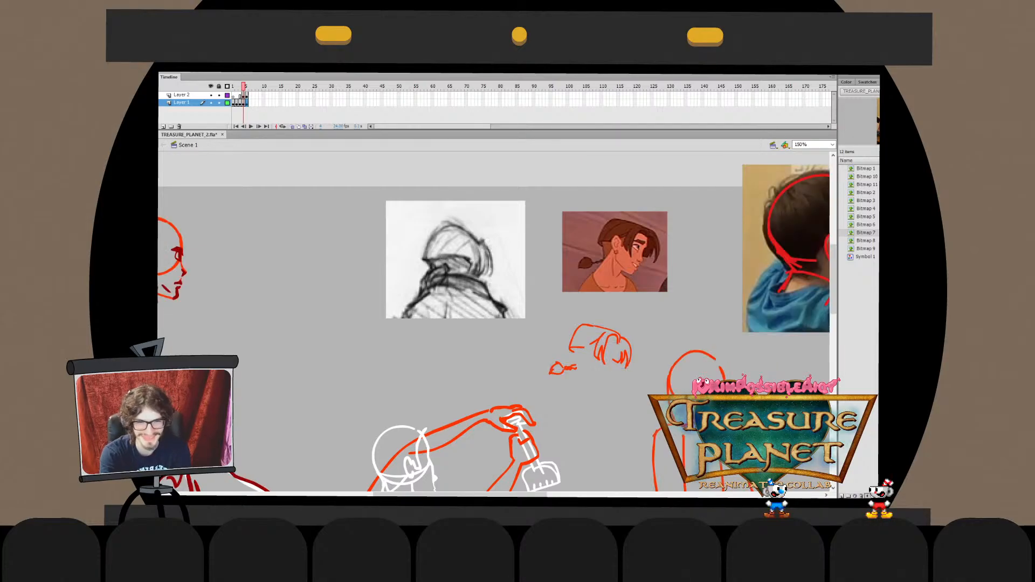
key("period")
key("comma")
key("period")
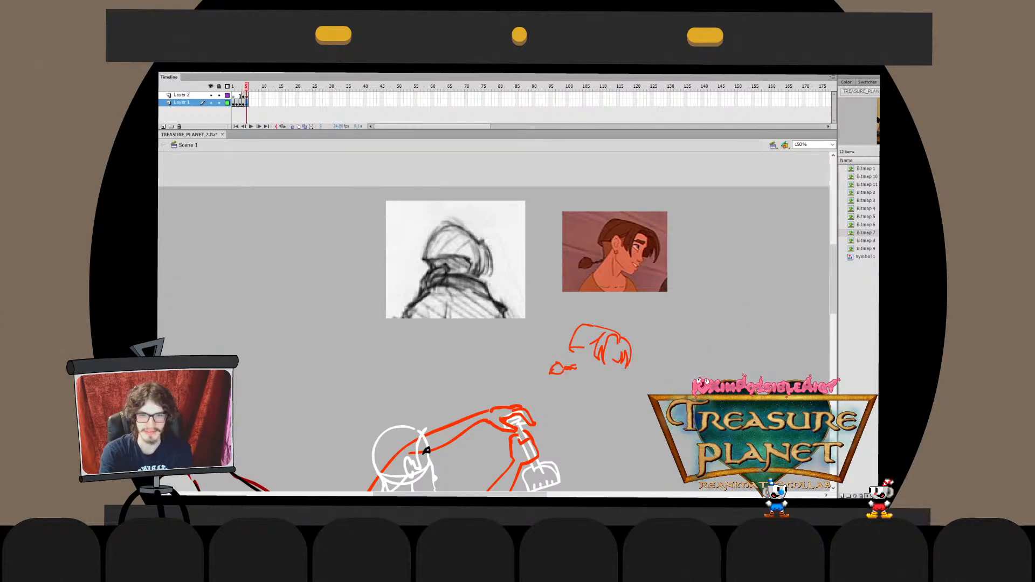
left_click(181, 94)
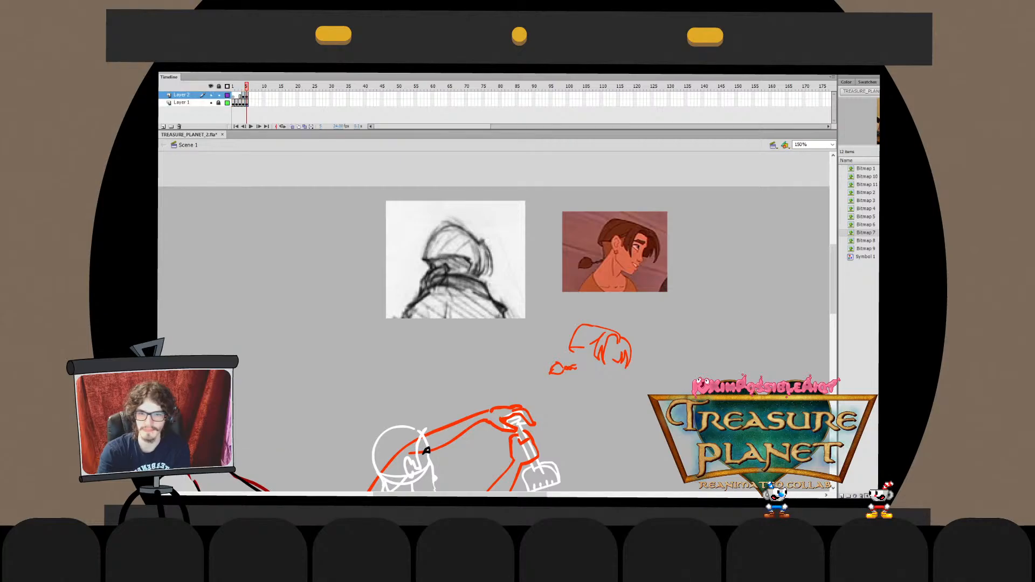
Ink the kneeling character's nose bridge as a black curve from the eye down the rough face profile, undoing unwanted attempts
left_click_drag(493, 377, 576, 210)
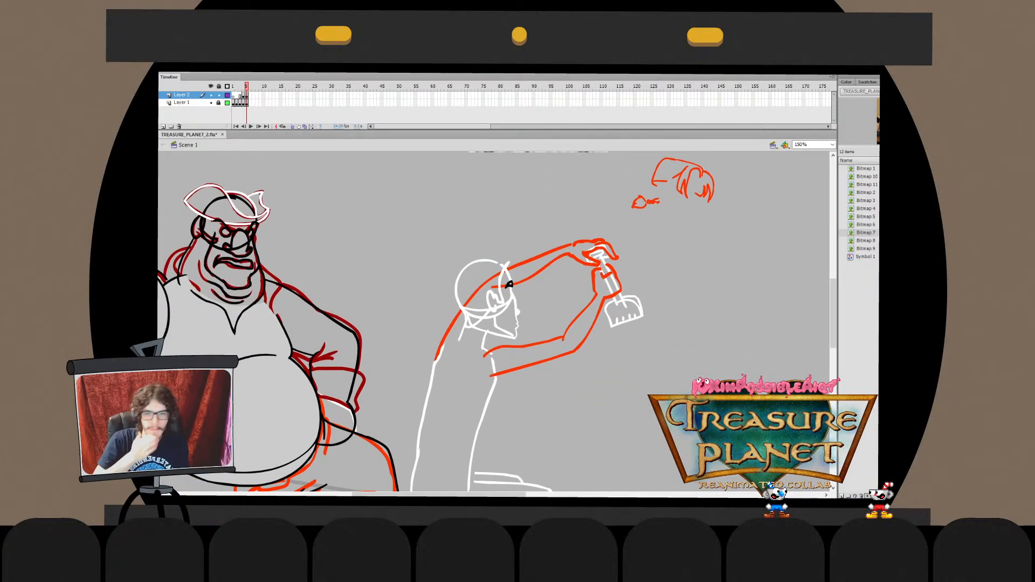
left_click_drag(518, 280, 520, 357)
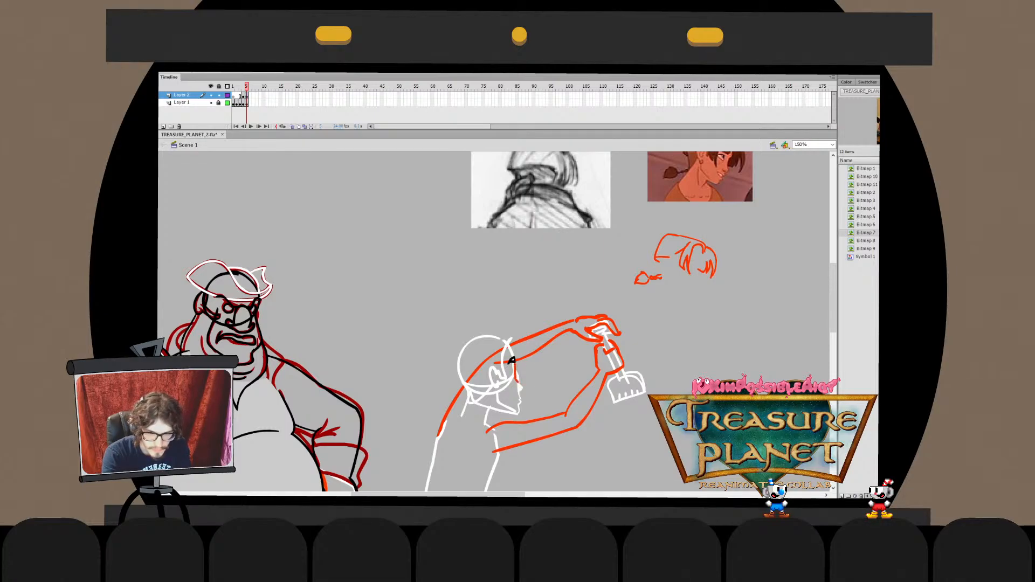
left_click_drag(516, 375, 531, 327)
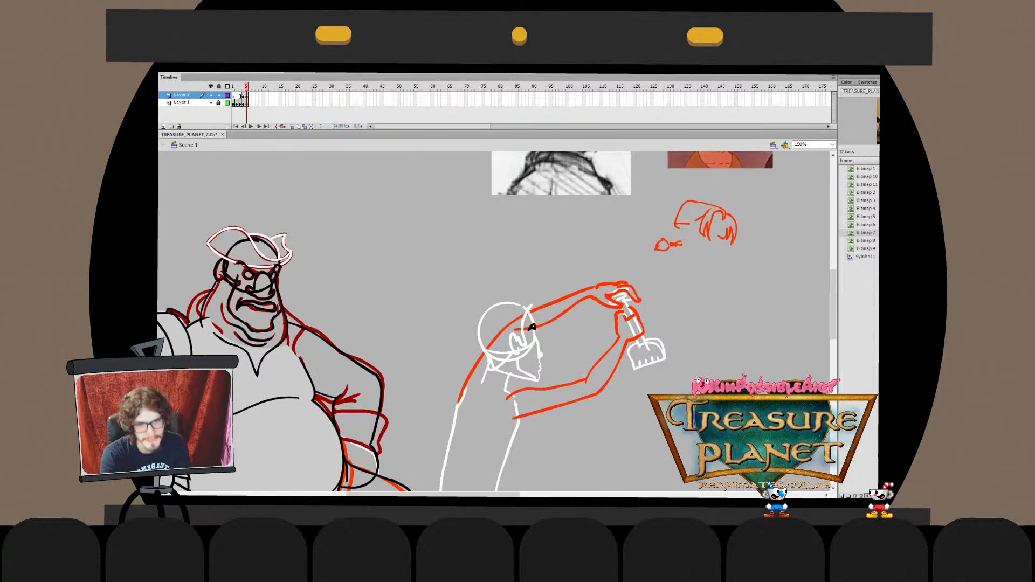
left_click_drag(533, 328, 544, 354)
key("ctrl+z")
key("ctrl+z")
key("ctrl+z")
key("ctrl+z")
key("ctrl+z")
key("ctrl+z")
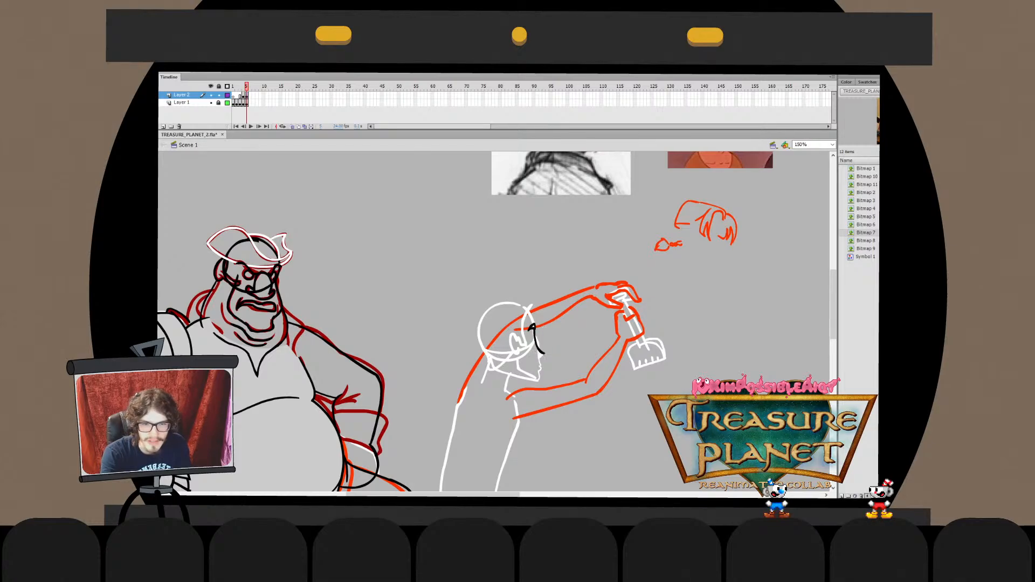
Add a short hooked nose tip to the end of the nose line inside its drawing object, leaving it deselected in Scene 1
double_click(537, 340)
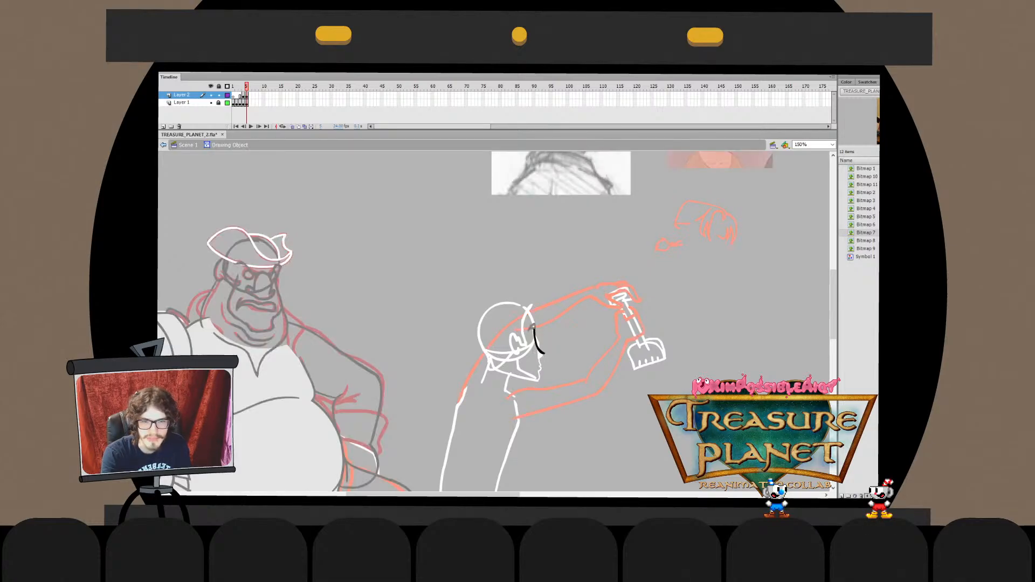
key("Escape")
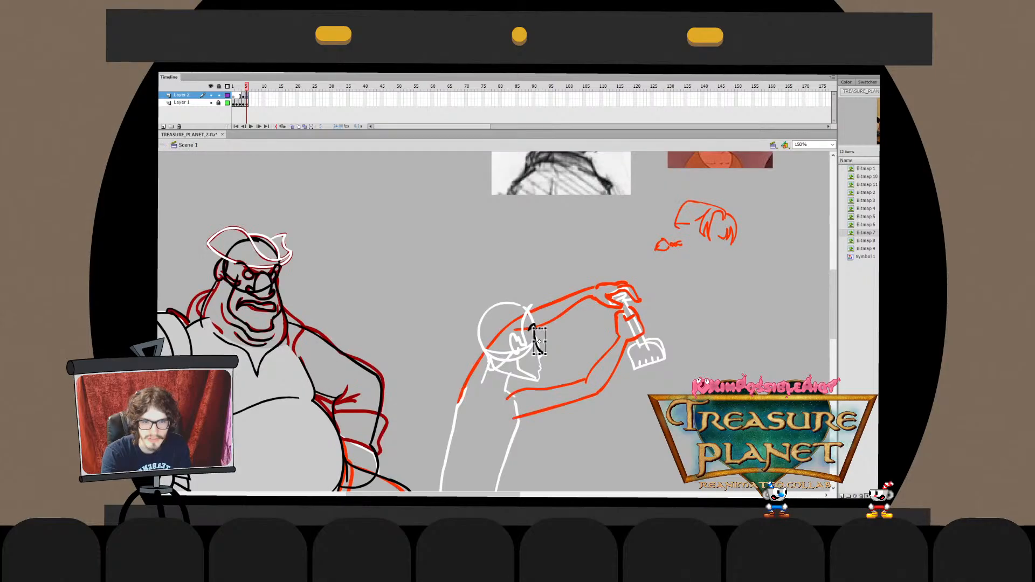
key("Escape")
left_click(537, 341)
key("Escape")
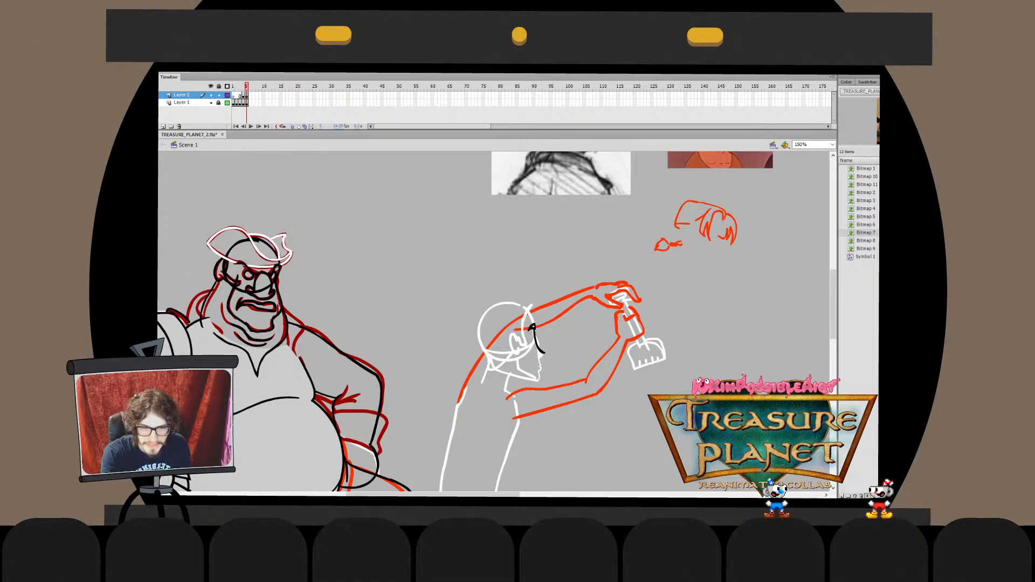
double_click(540, 354)
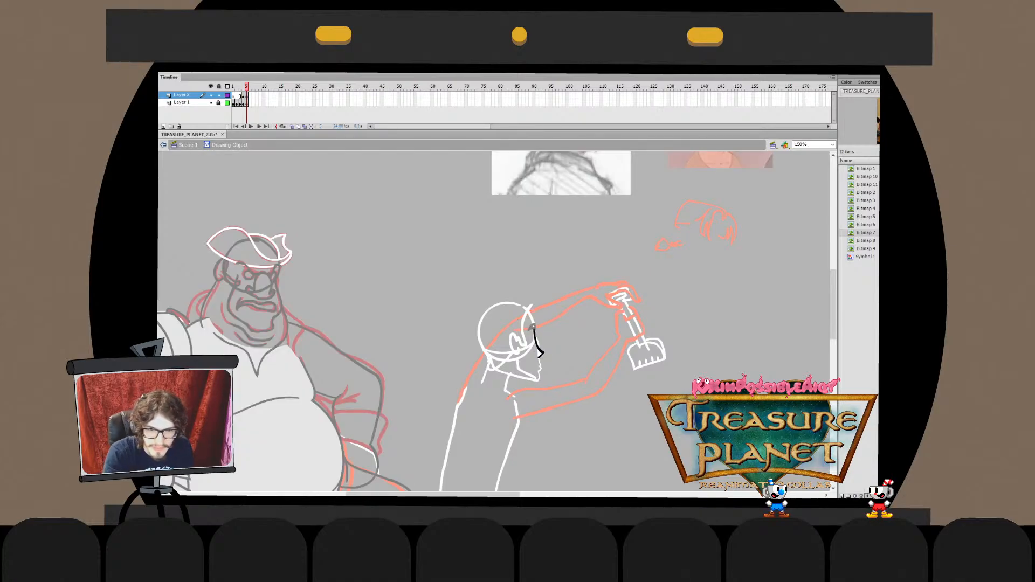
key("ctrl+e")
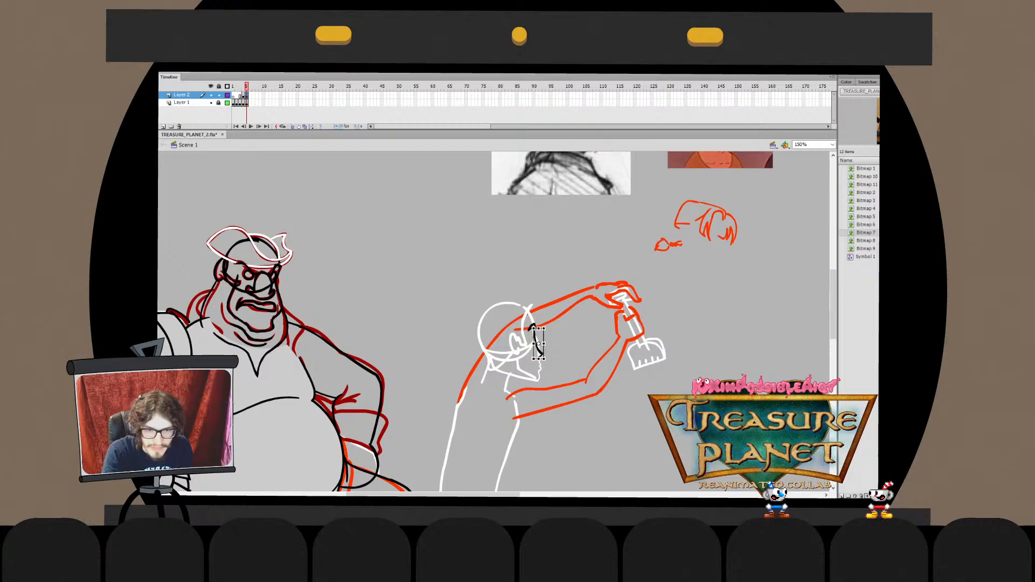
key("ctrl+shift+a")
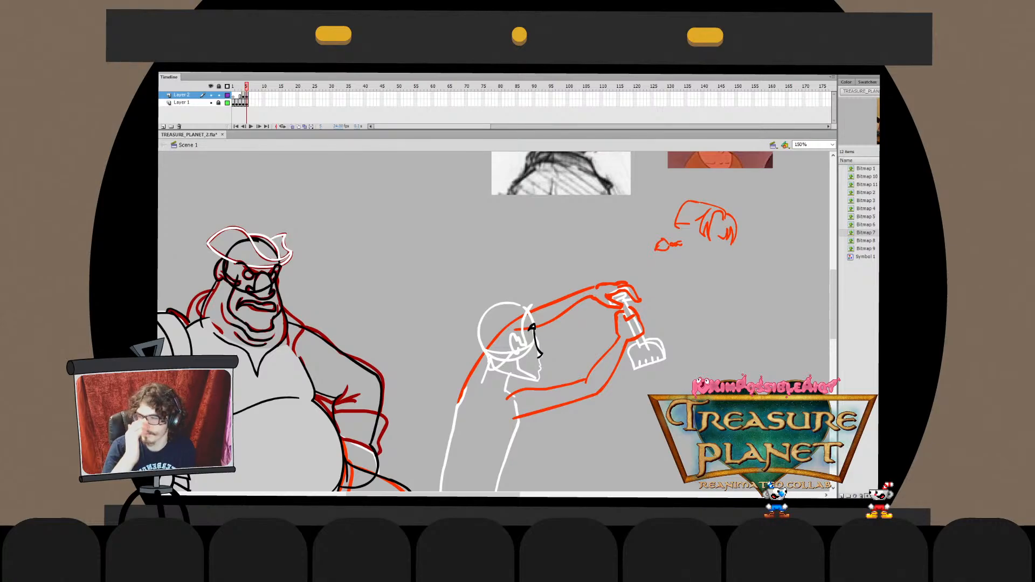
Compare the inked nose with its previous version by reopening its drawing object and undoing and redoing the last edits
double_click(541, 354)
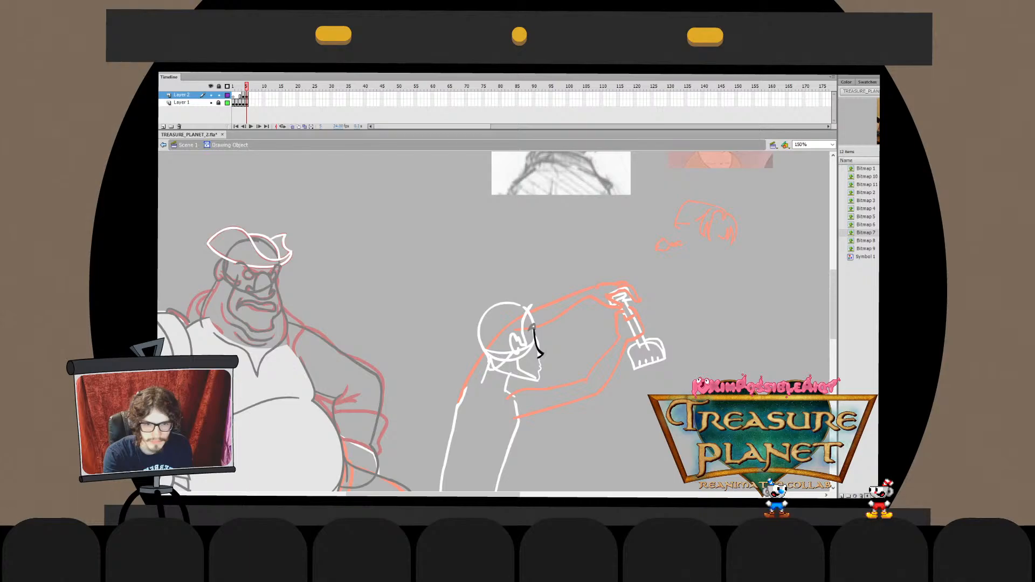
key("ctrl+e")
key("ctrl+shift+a")
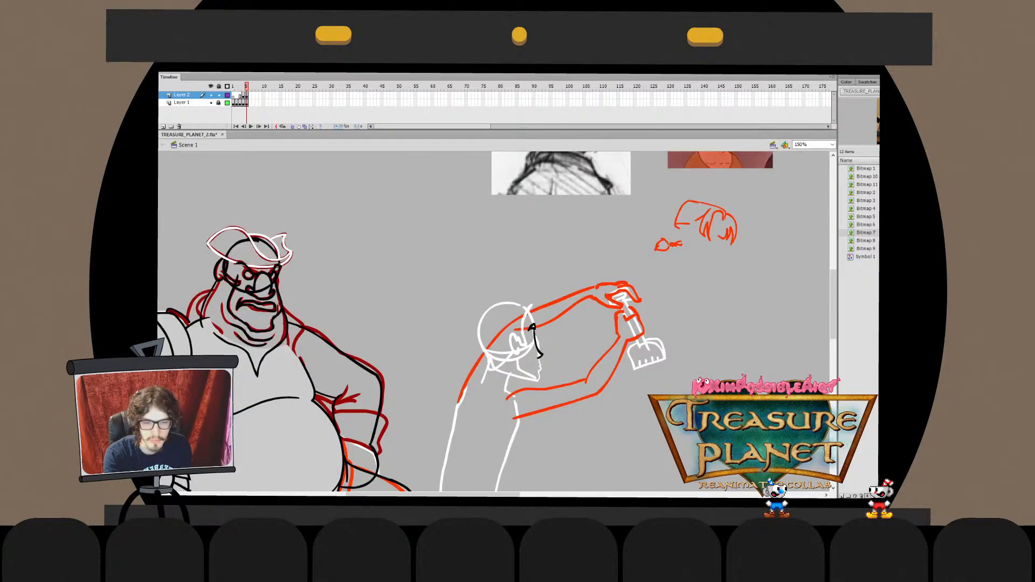
key("ctrl+z")
key("ctrl+z")
key("ctrl+y")
key("ctrl+y")
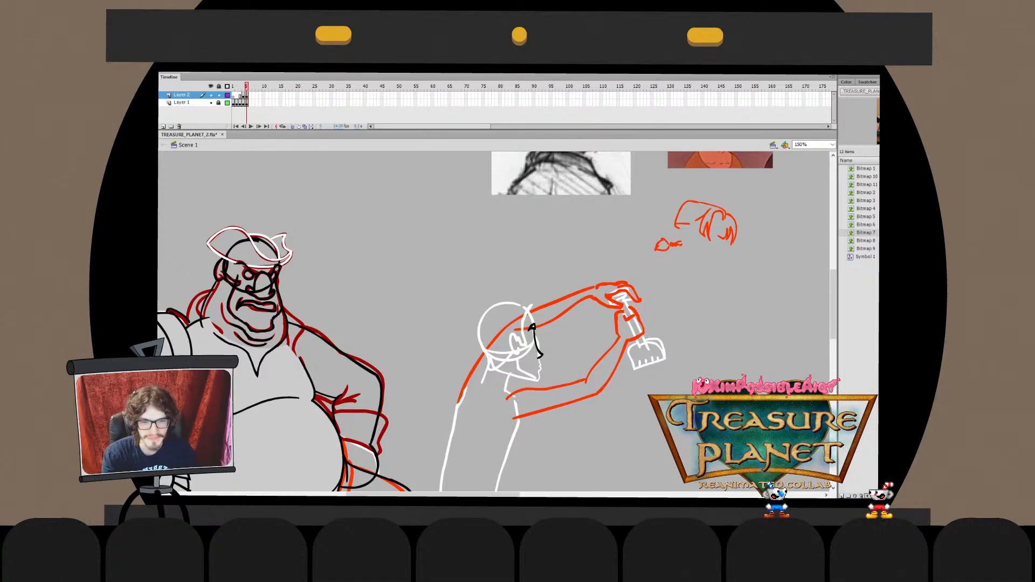
left_click(536, 339)
key("b")
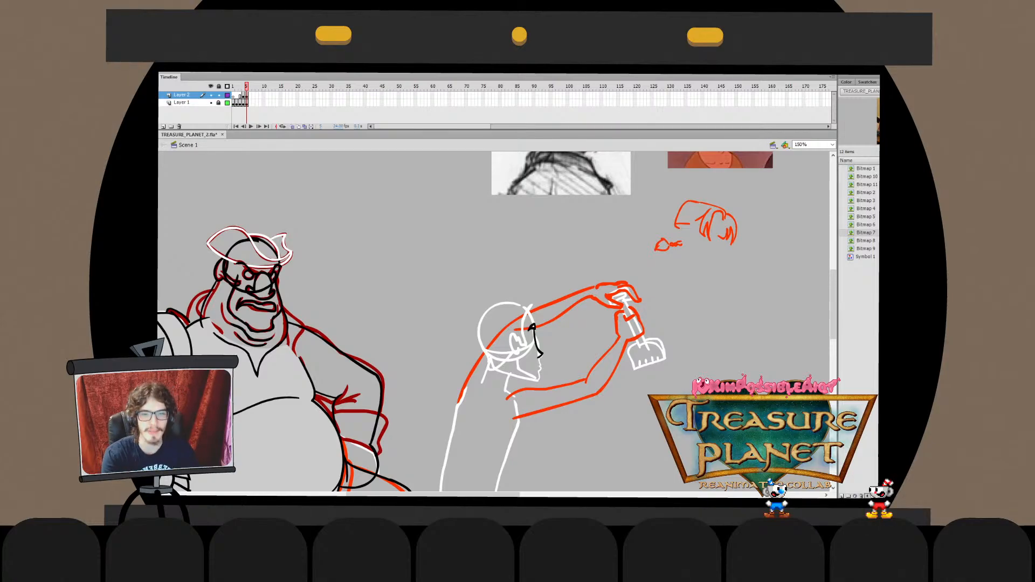
key("ctrl+z")
key("ctrl+z")
key("ctrl+y")
key("ctrl+y")
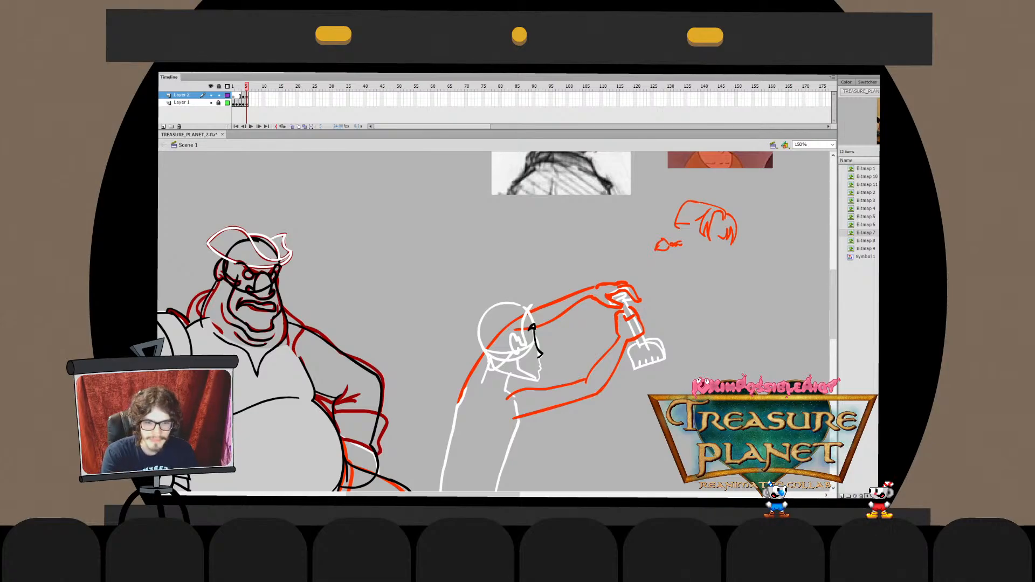
Adjust the whole nose line and its tip with Free Transform, leaving the drawing object deselected in Scene 1
left_click(538, 344)
left_click_drag(538, 329, 538, 326)
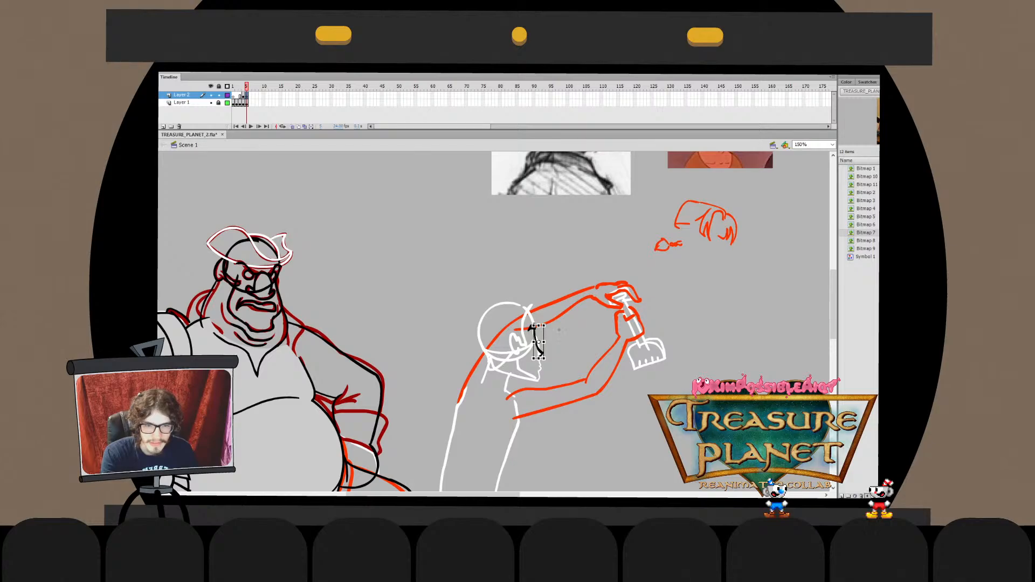
double_click(538, 344)
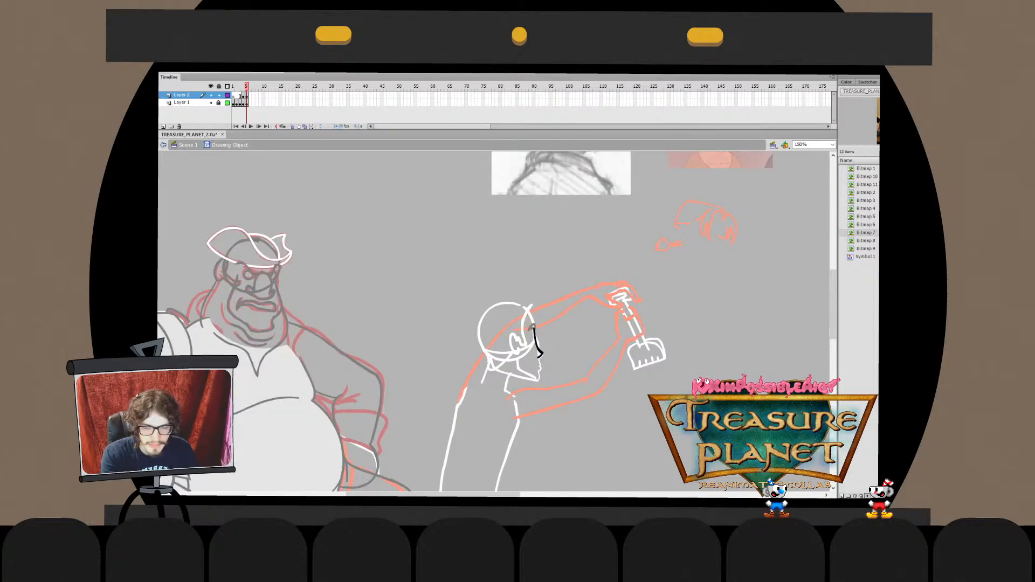
key("Escape")
left_click(538, 343)
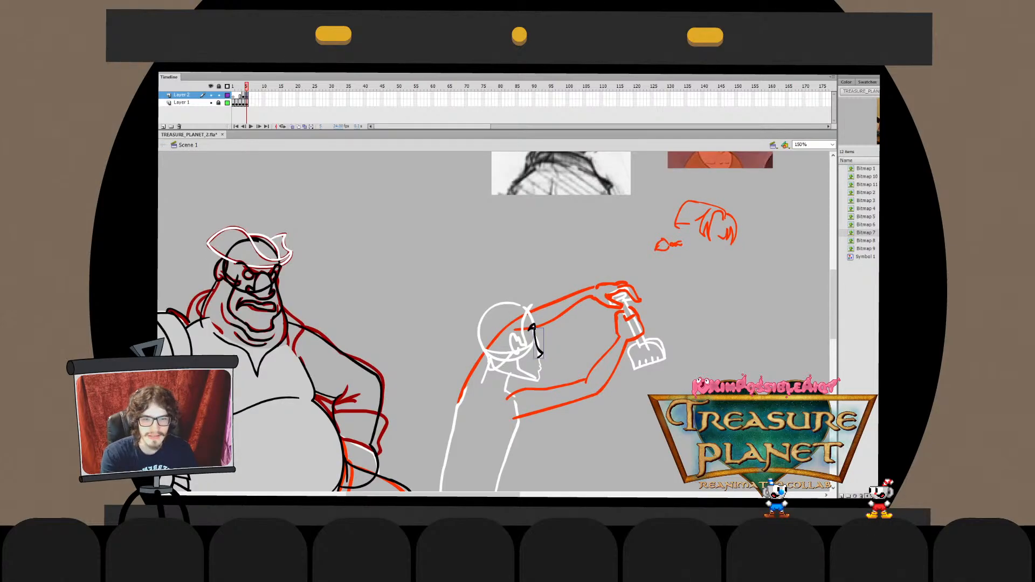
double_click(538, 343)
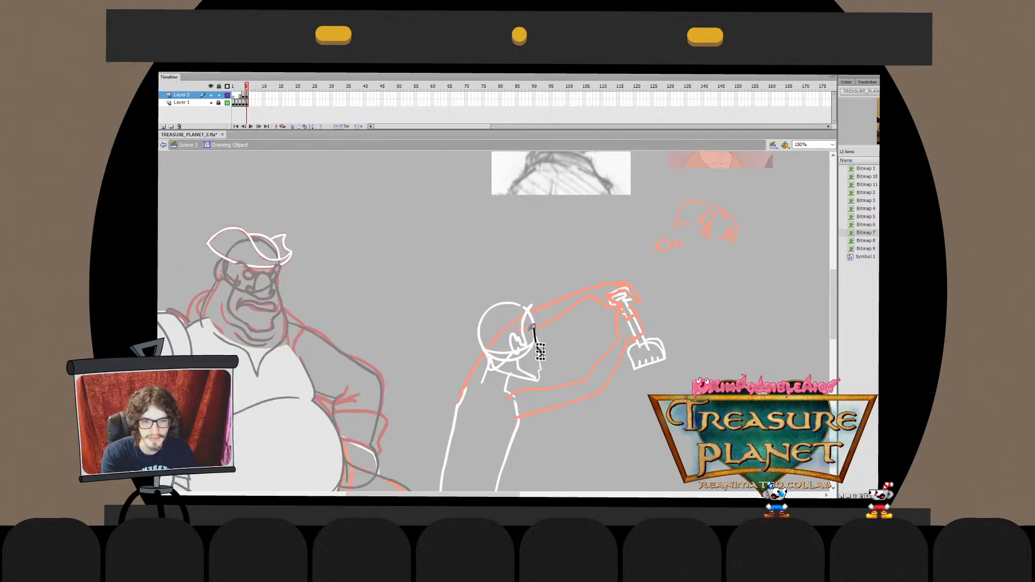
key("Escape")
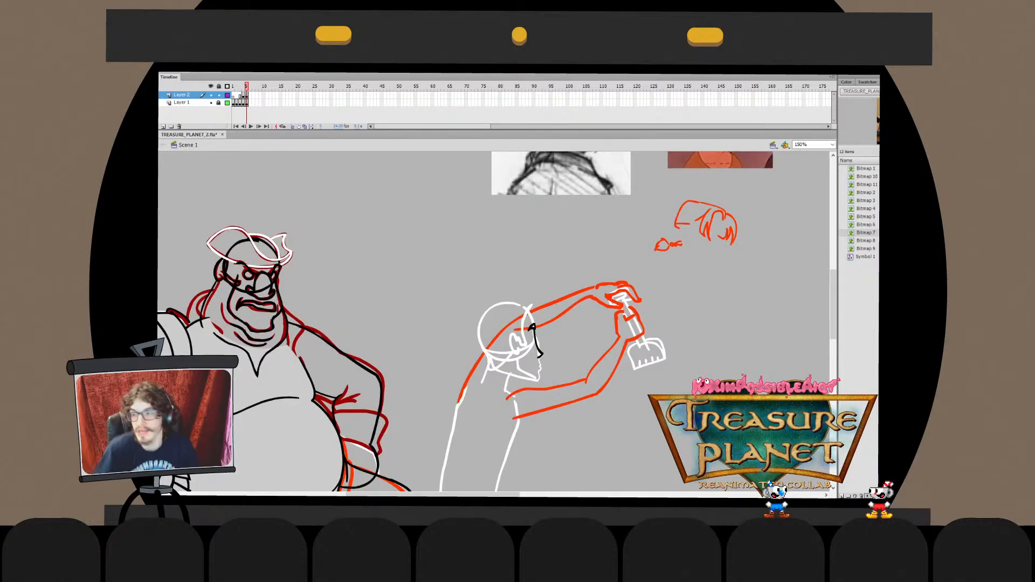
Touch up the kneeling character's nose tip inside its drawing object at 300% magnification and return to Scene 1
double_click(534, 345)
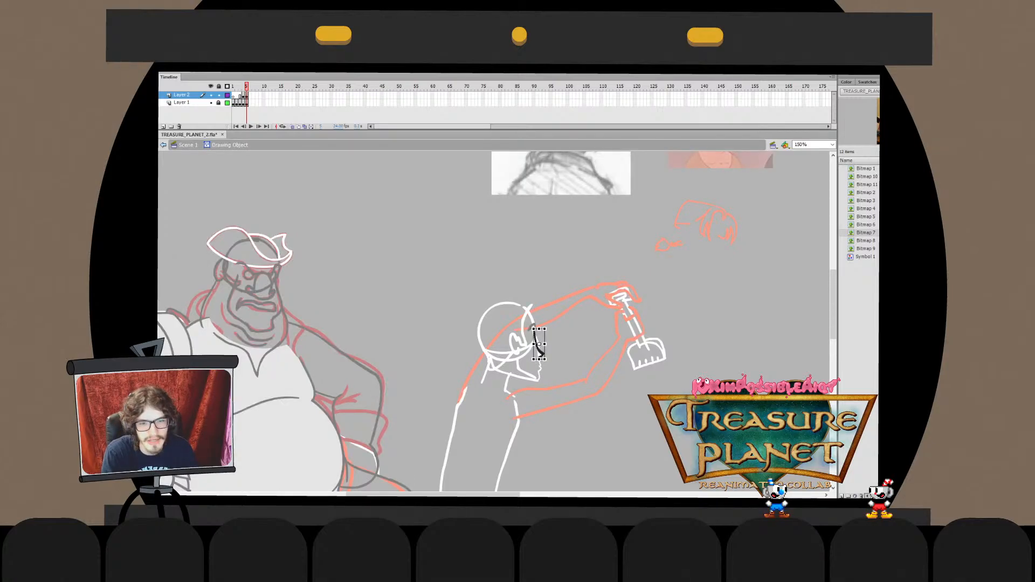
left_click(544, 350)
key("b")
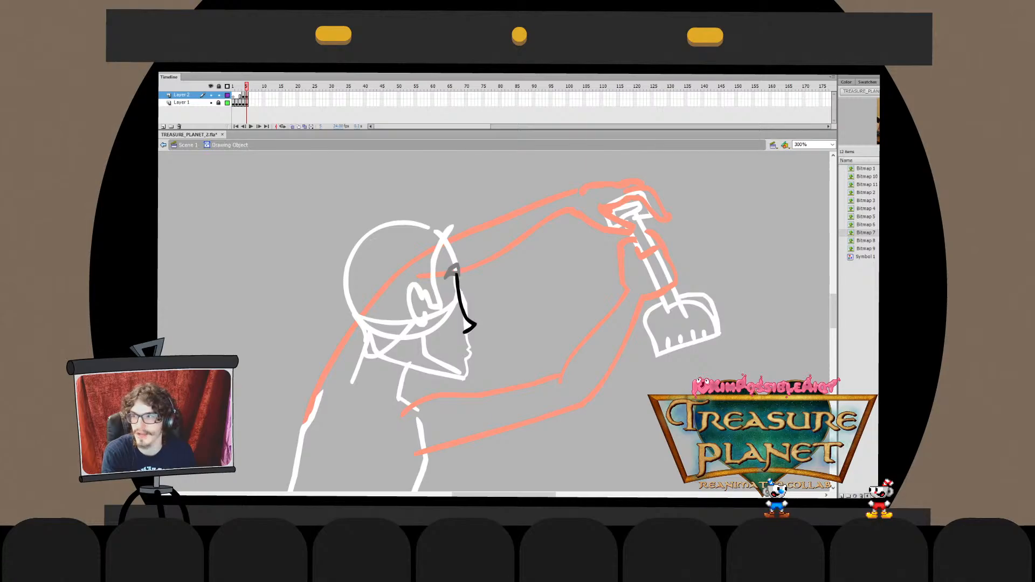
key("ctrl+minus")
key("ctrl+e")
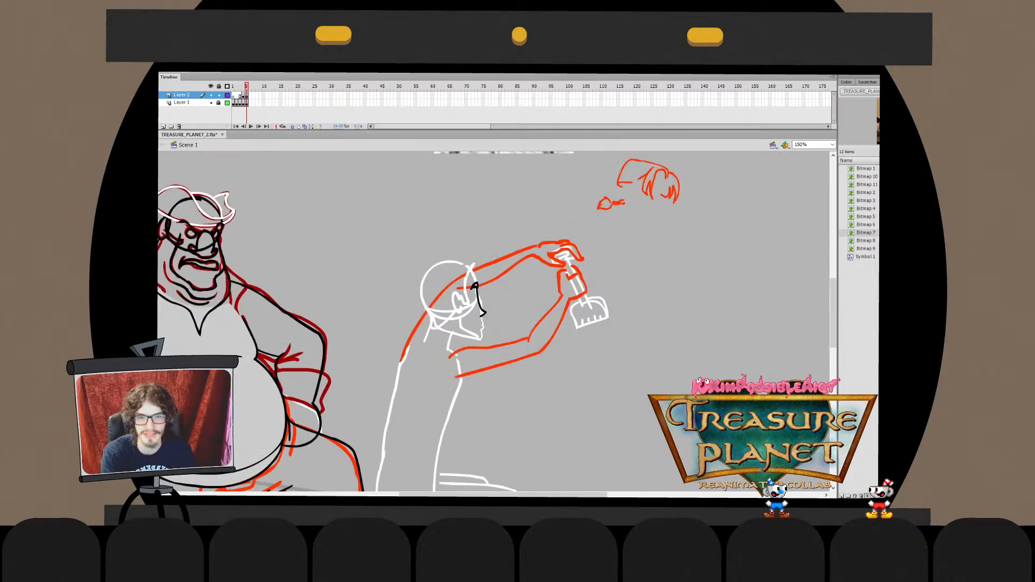
scroll(494, 321, "down", 1)
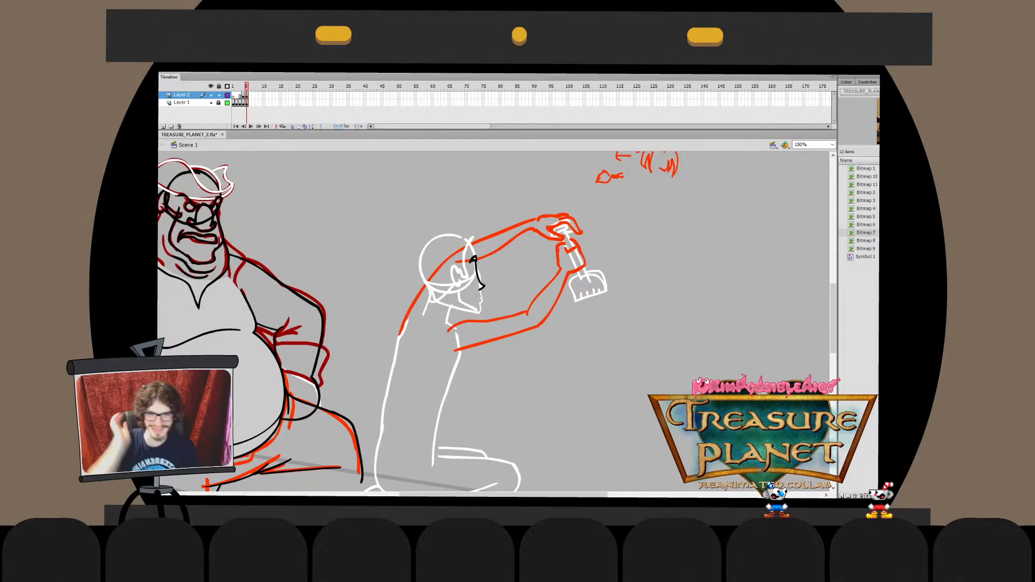
Isolate the lower hook of the nose inside its drawing object and fine-tune it with Free Transform, returning to Scene 1
mouse_move(495, 321)
left_mouse_down()
mouse_move(516, 307)
mouse_move(481, 326)
mouse_move(490, 308)
left_mouse_up()
key("ctrl+equal")
double_click(479, 299)
key("q")
key("Escape")
left_click(484, 309)
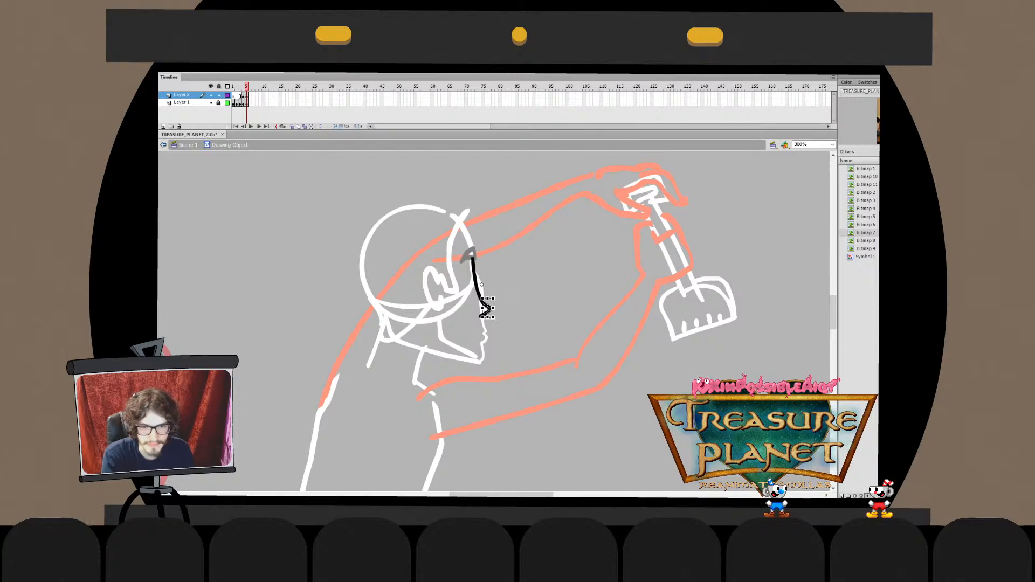
key("ctrl+e")
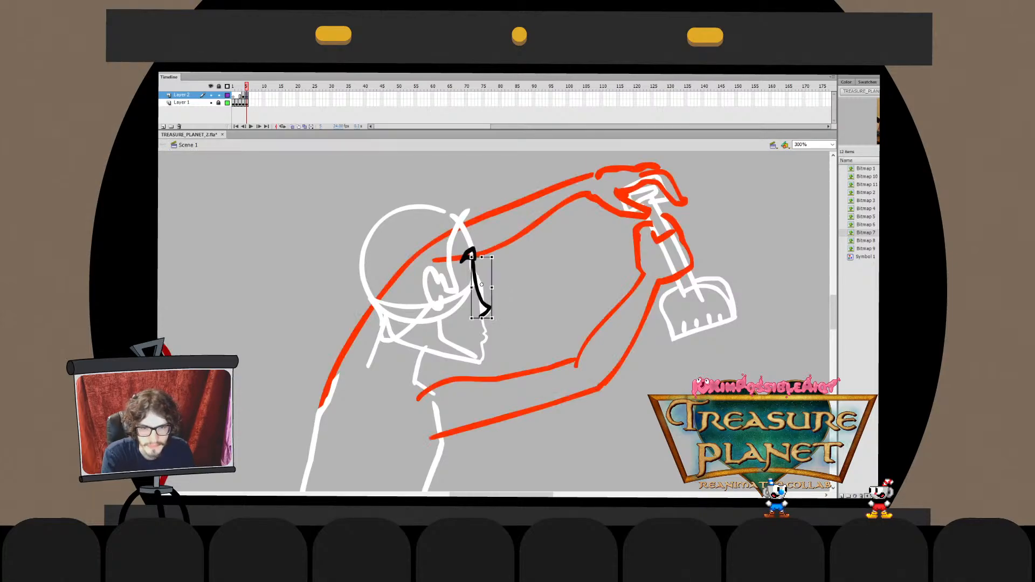
key("ctrl+e")
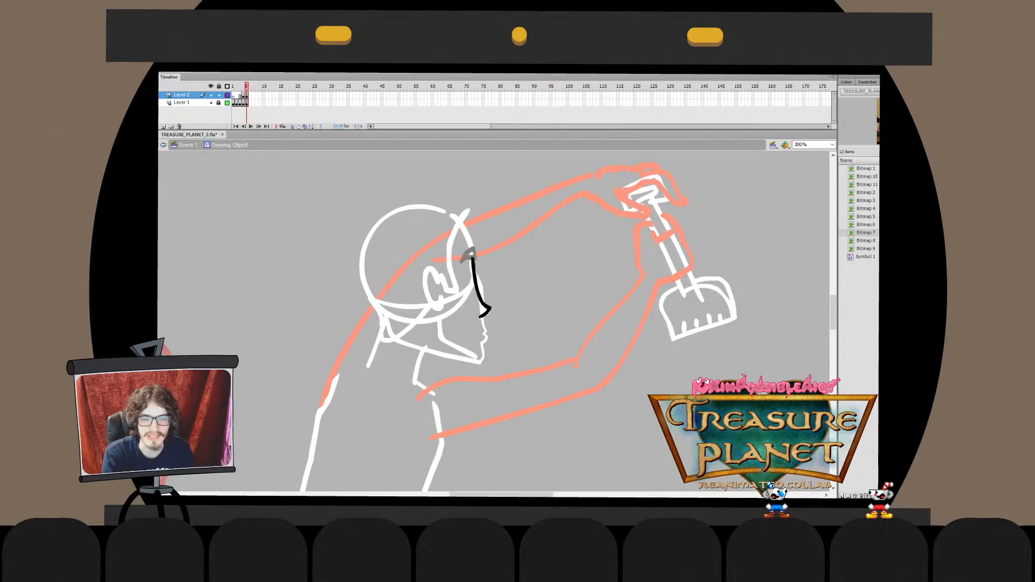
key("ctrl+e")
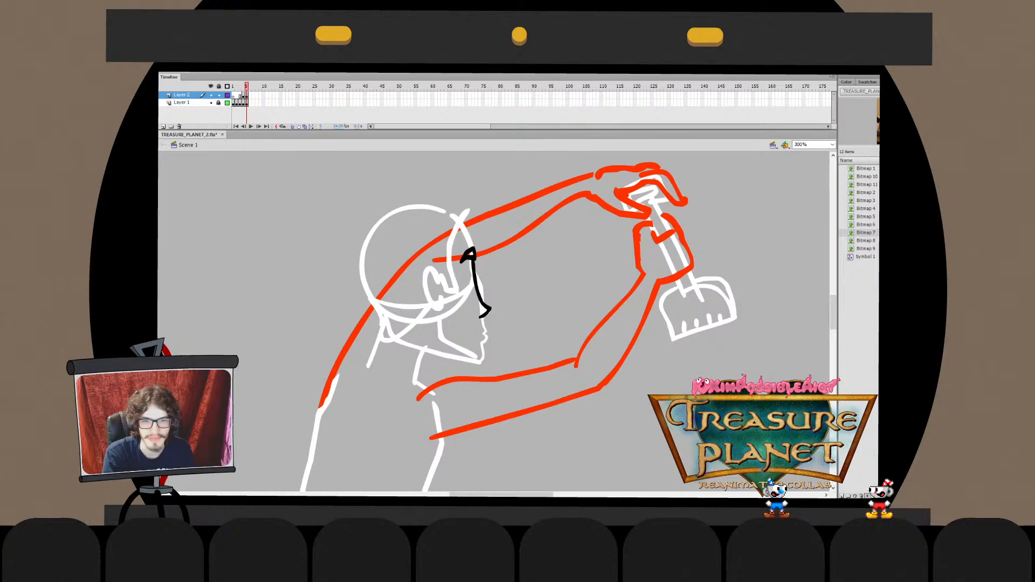
key("ctrl+minus")
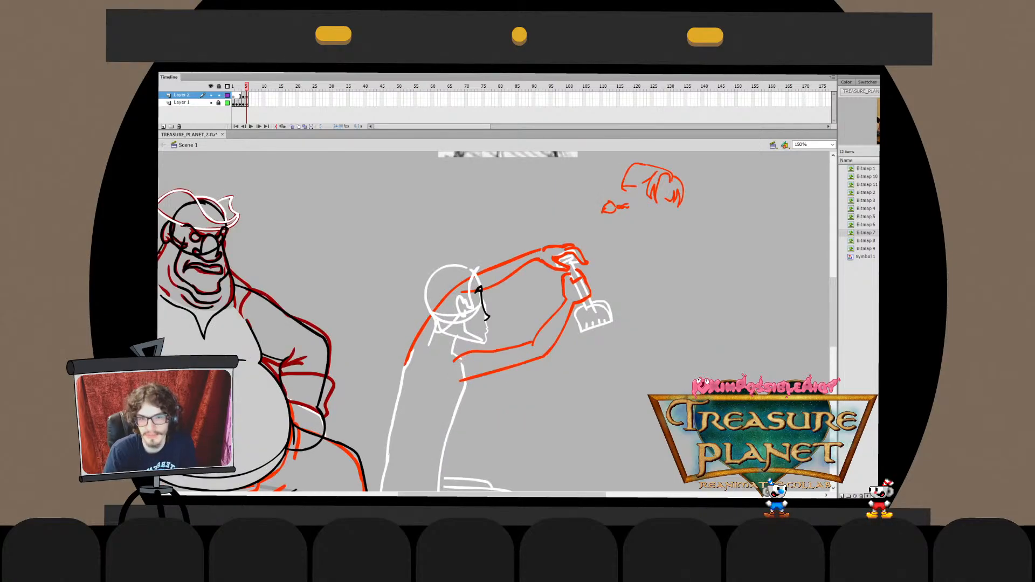
left_click_drag(497, 321, 501, 296)
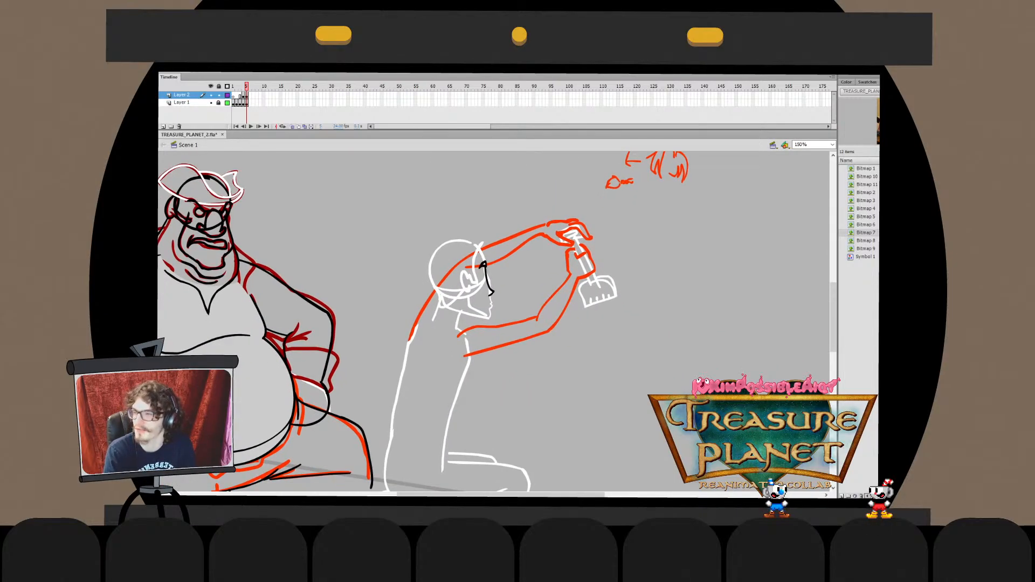
key("ctrl+minus")
left_click(811, 144)
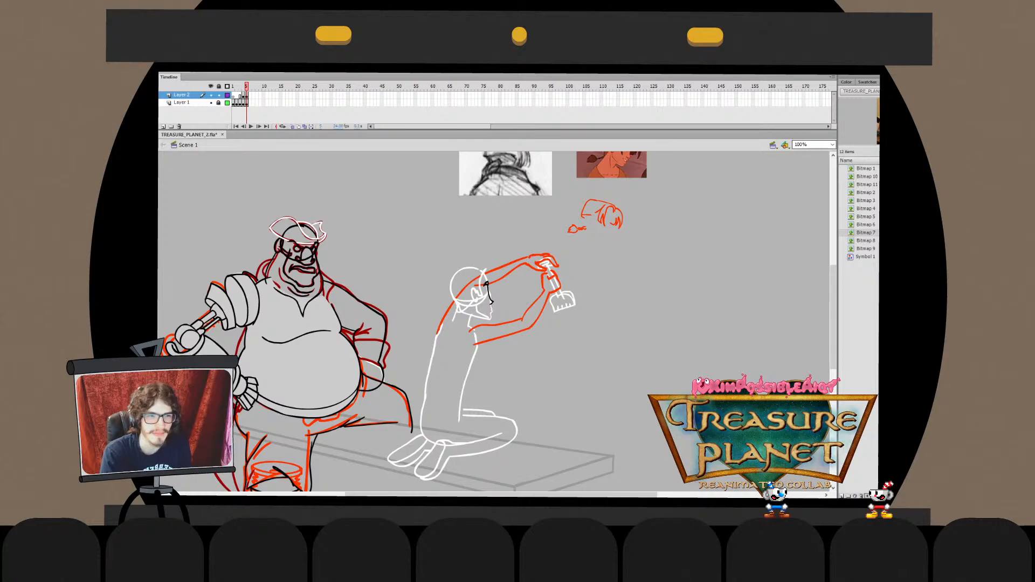
Ink a short upper-lip line beneath the kneeling character's nose at 150% magnification, undoing an unsatisfactory stroke
type("150")
key("Return")
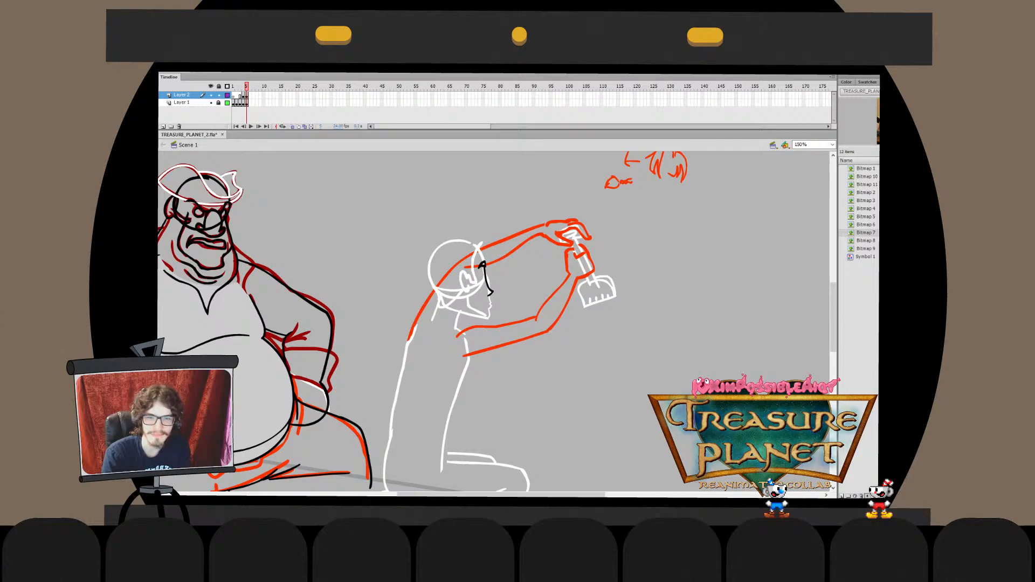
left_click_drag(488, 296, 489, 306)
key("ctrl+z")
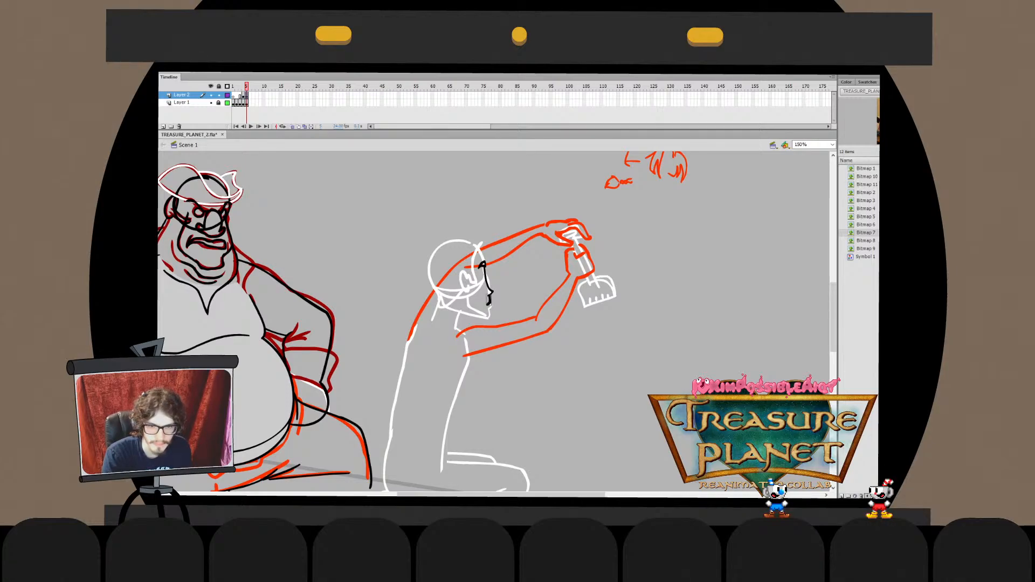
Refine the lower end of the new upper-lip line inside its drawing object at 300% magnification and return to Scene 1
key("z")
left_click(493, 296)
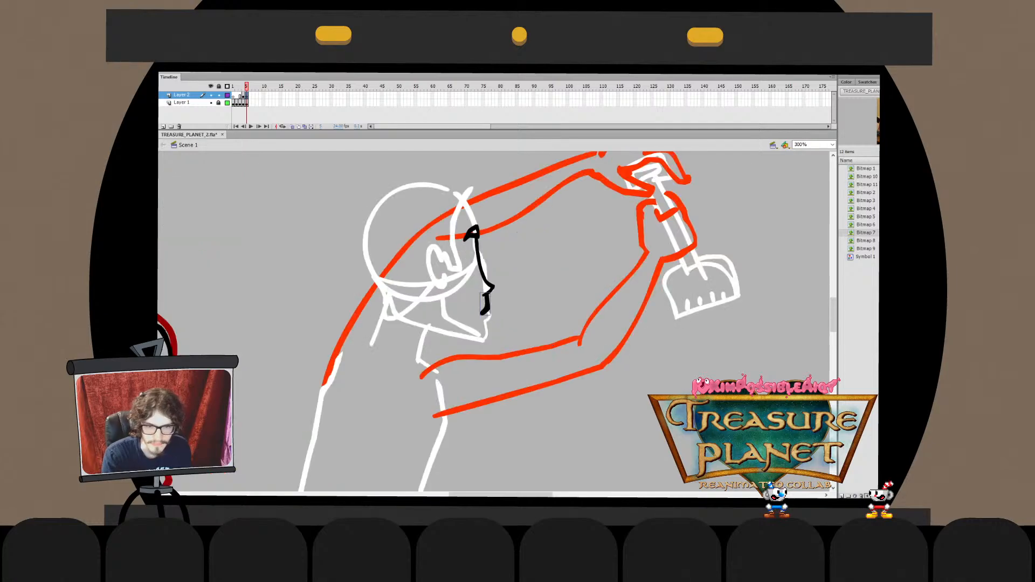
key("q")
double_click(485, 307)
left_click_drag(479, 318, 492, 303)
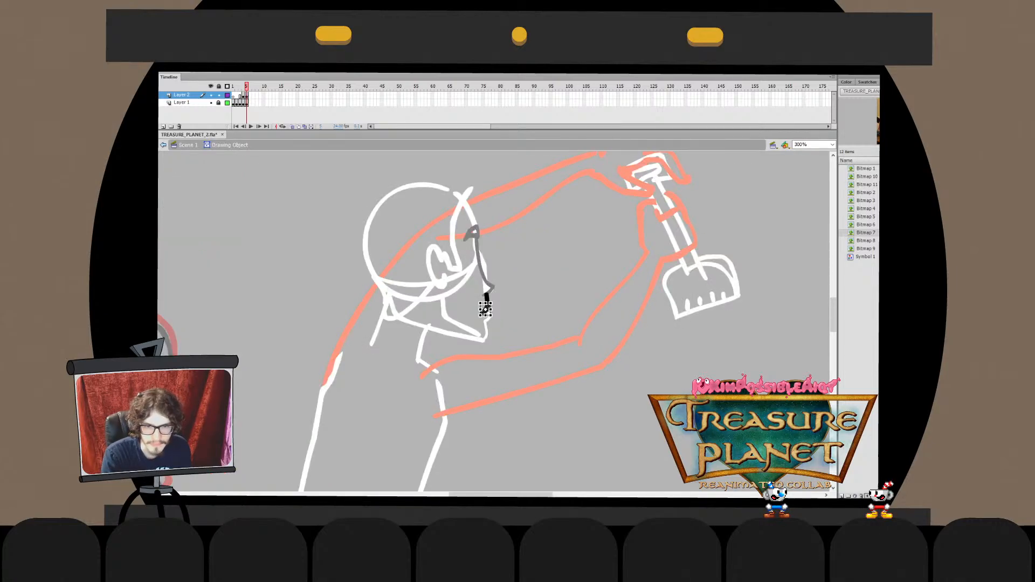
double_click(486, 305)
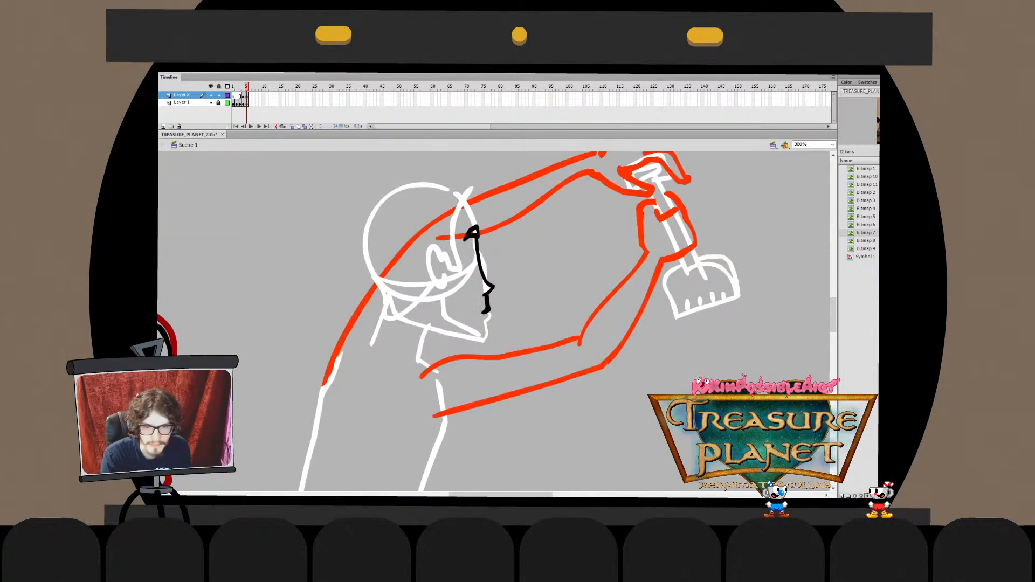
double_click(486, 304)
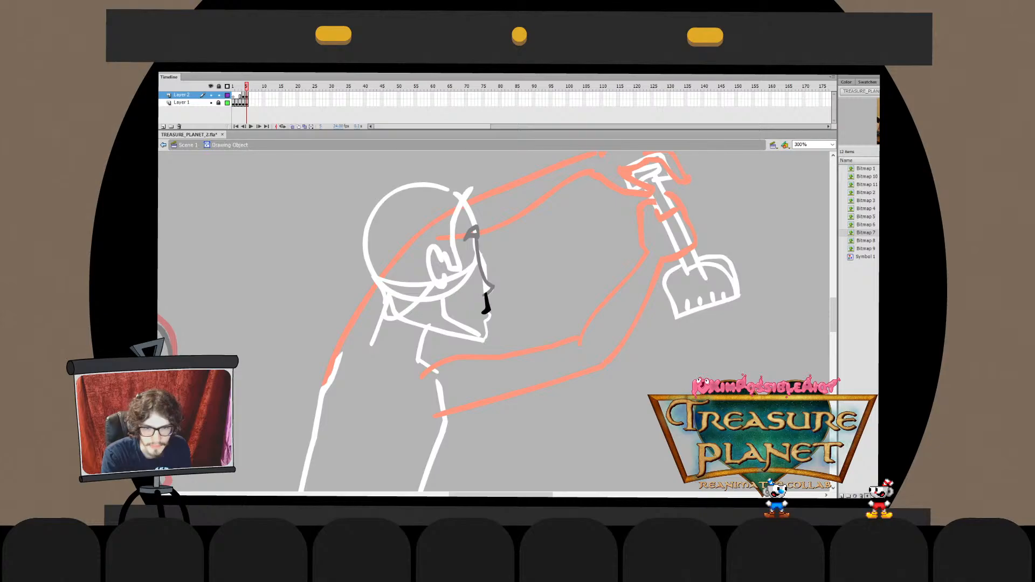
key("ctrl+e")
key("ctrl+minus")
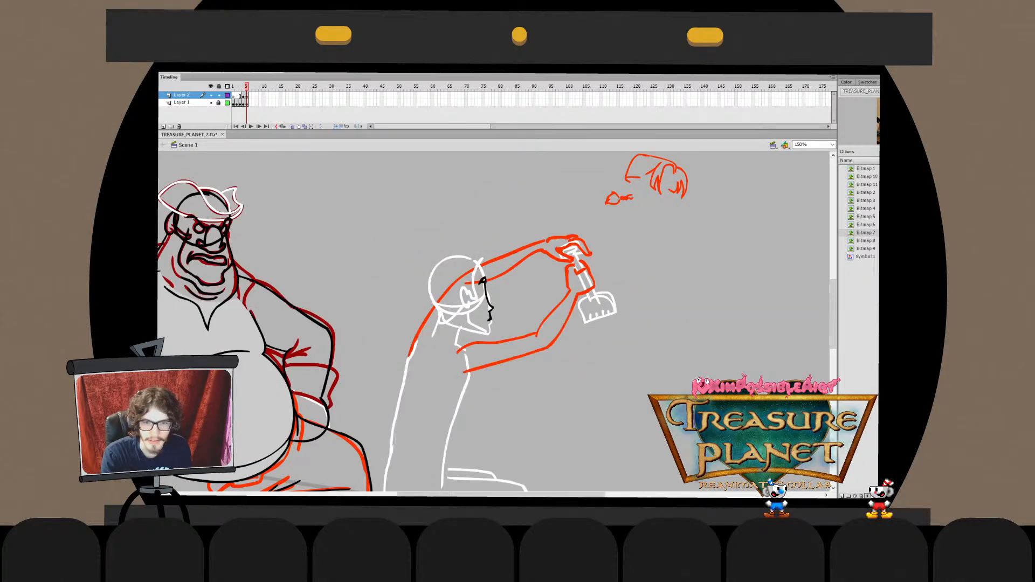
Adjust the whole upper-lip line with Free Transform, undoing an unwanted change, and leave it deselected
key("ctrl+equal")
left_click(485, 308)
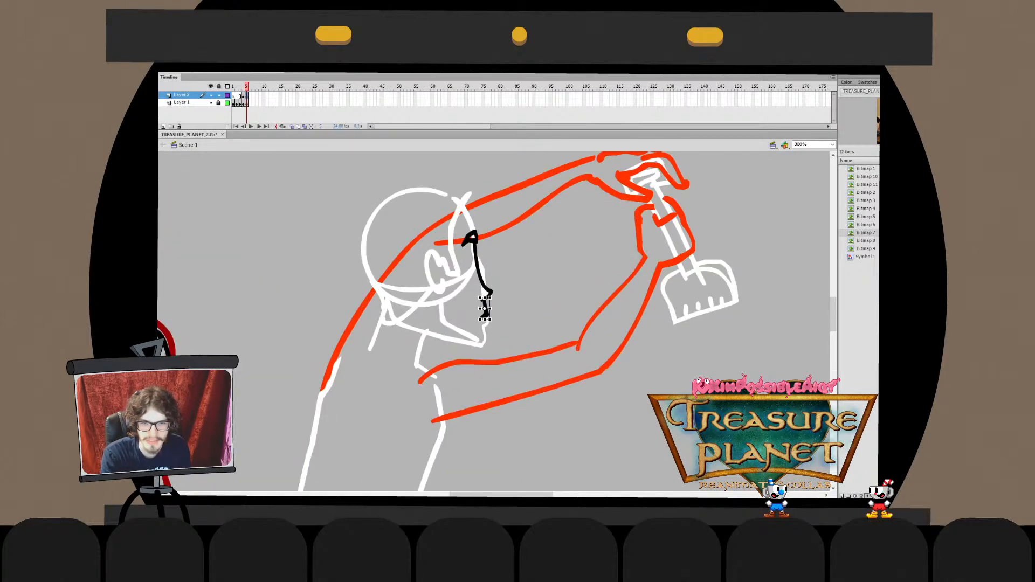
left_click_drag(484, 297, 484, 317)
key("ctrl+z")
left_click(484, 309)
key("Escape")
left_click(485, 310)
key("Escape")
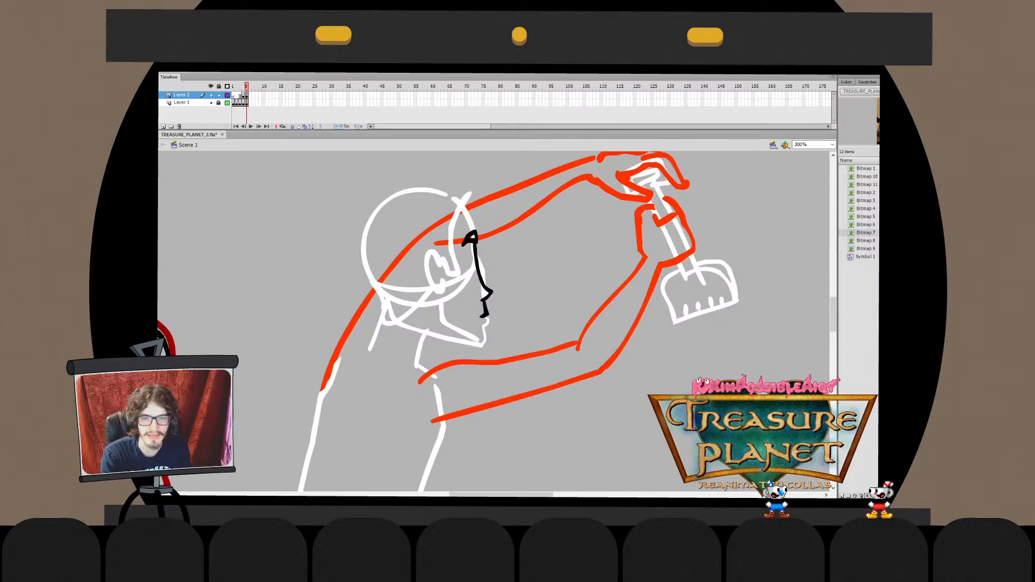
Ink the kneeling character's mouth line below the upper lip at 150% magnification, undoing the first attempt
key("ctrl+1")
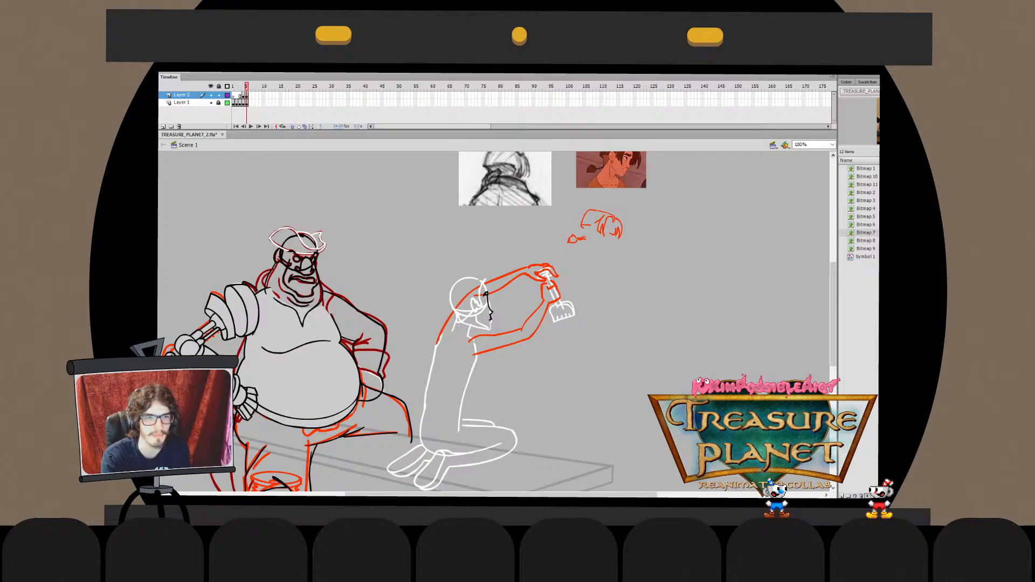
left_click(808, 144)
type("150")
key("Return")
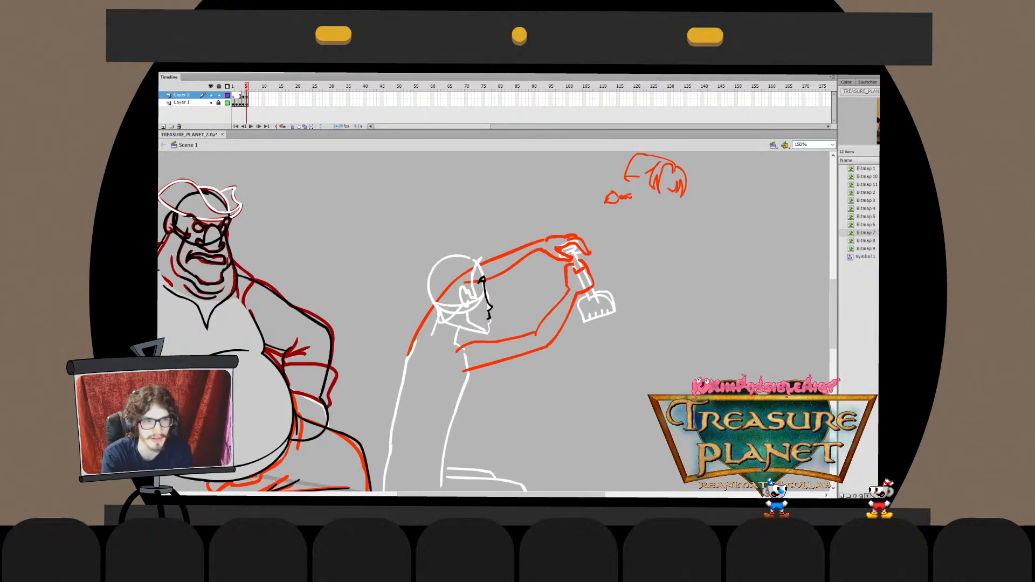
scroll(496, 320, "down", 1)
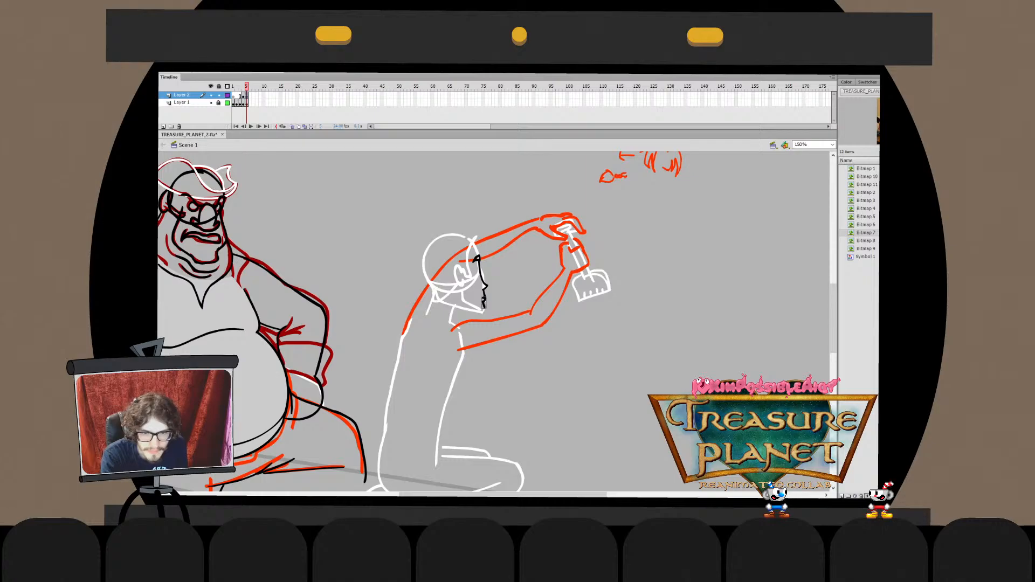
key("ctrl+z")
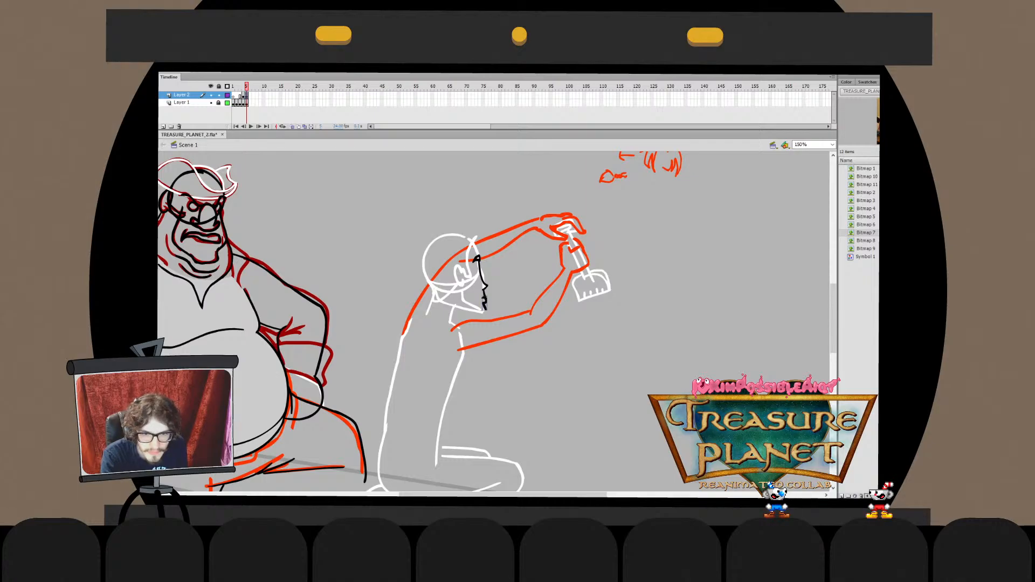
left_click_drag(483, 291, 483, 310)
Touch up the mouth line and the upper-lip line inside their drawing objects at 300% magnification, returning to Scene 1
key("ctrl+=")
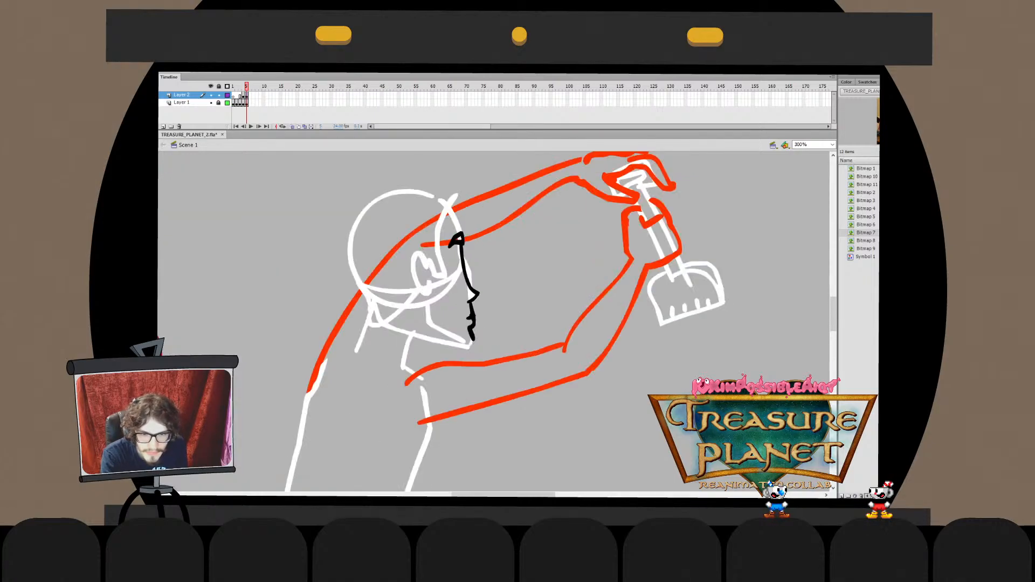
double_click(472, 323)
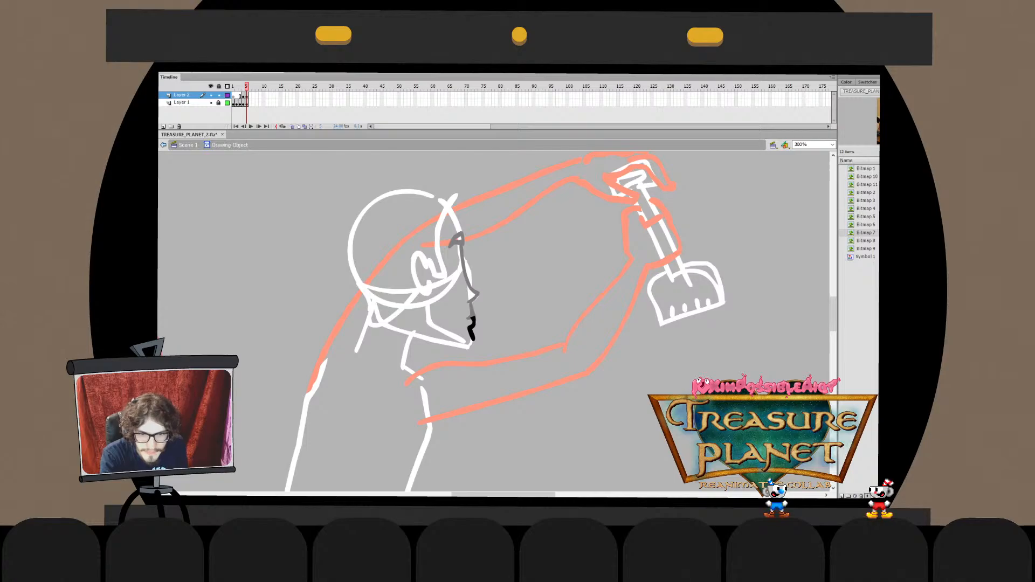
key("ctrl+e")
double_click(472, 328)
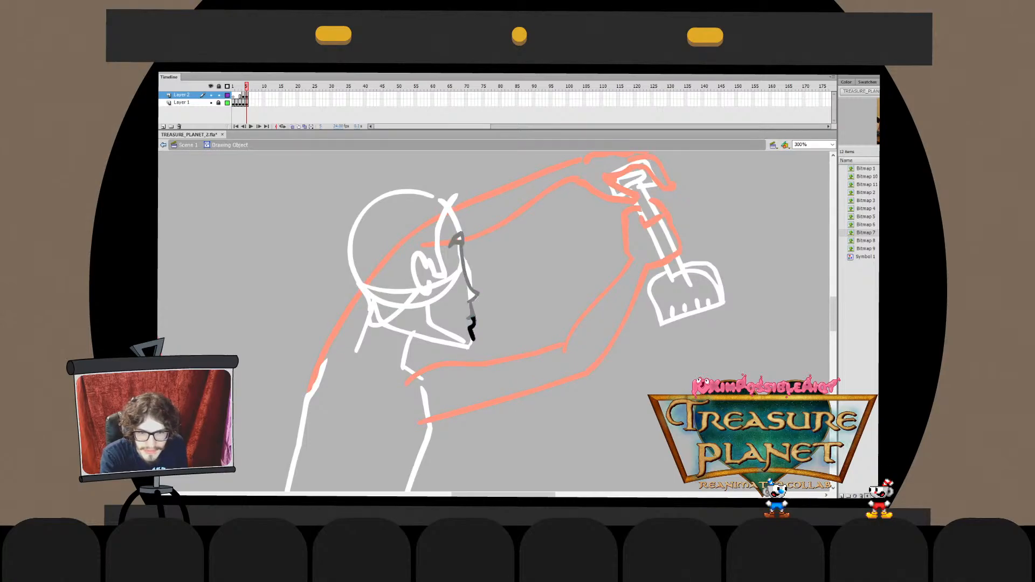
key("ctrl+e")
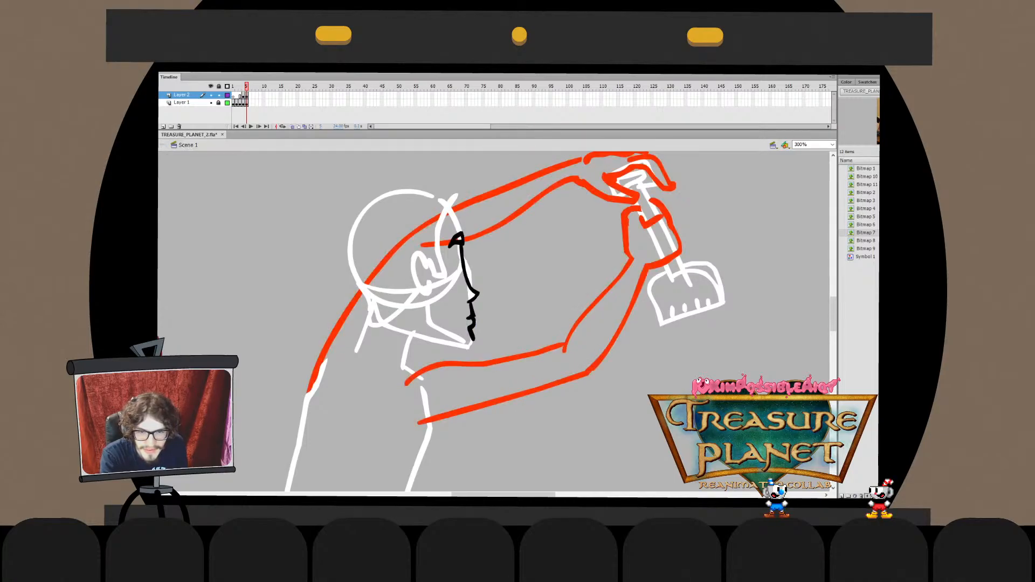
double_click(470, 312)
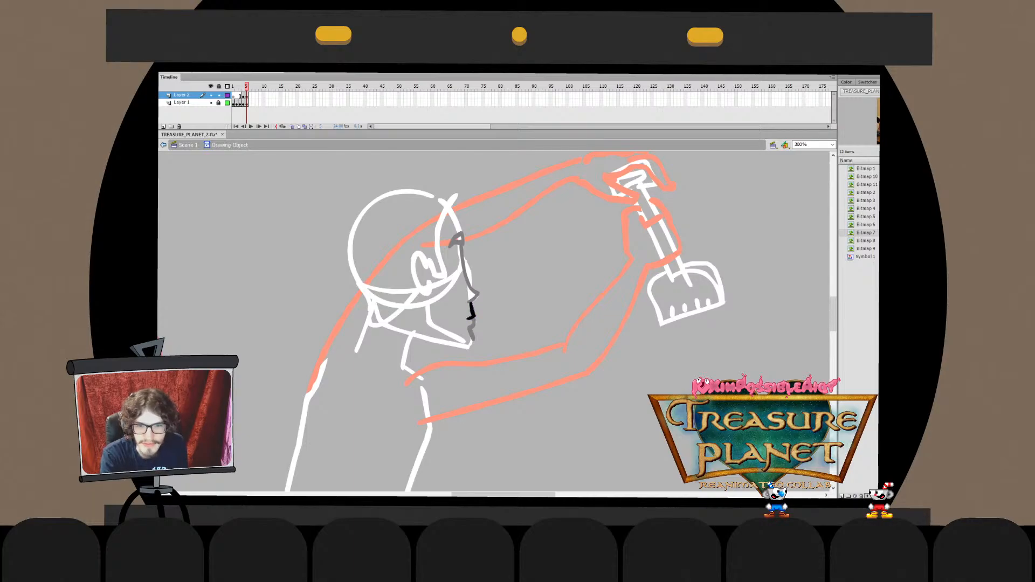
key("ctrl+e")
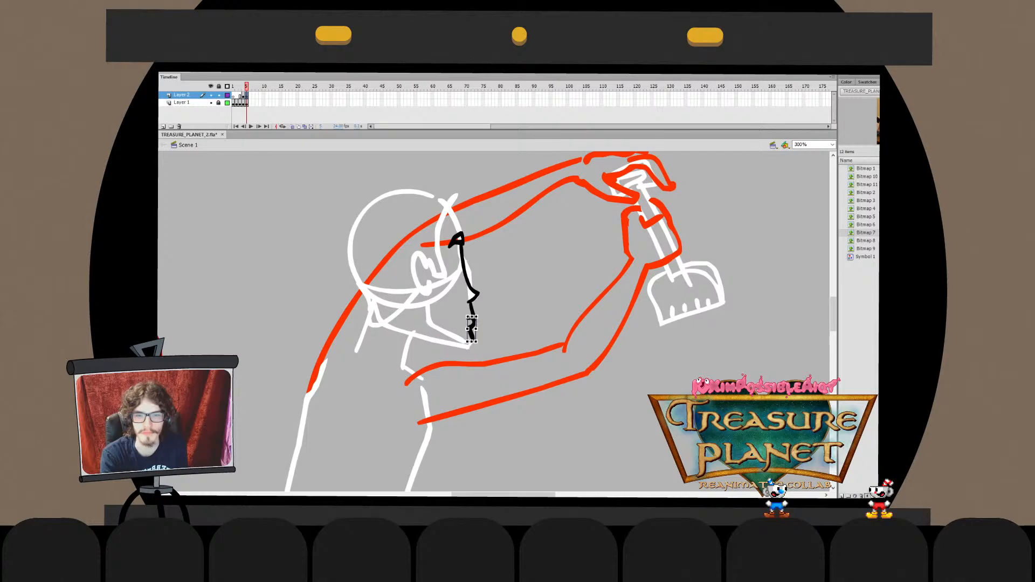
Reshape the lower part of the mouth line inside its drawing object and return to Scene 1 at 150% magnification
double_click(472, 323)
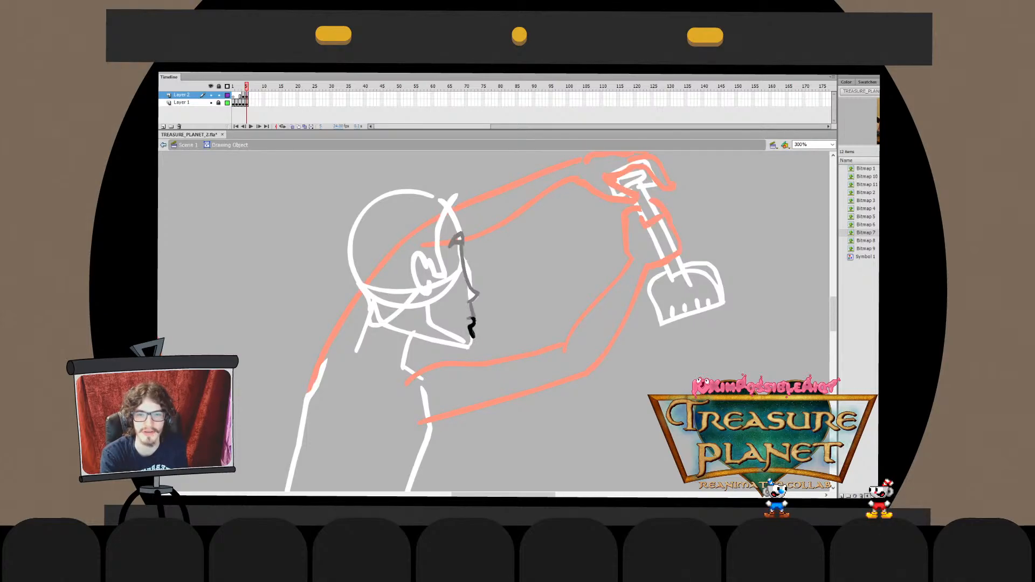
key("ctrl+e")
double_click(472, 330)
left_click_drag(461, 326, 482, 347)
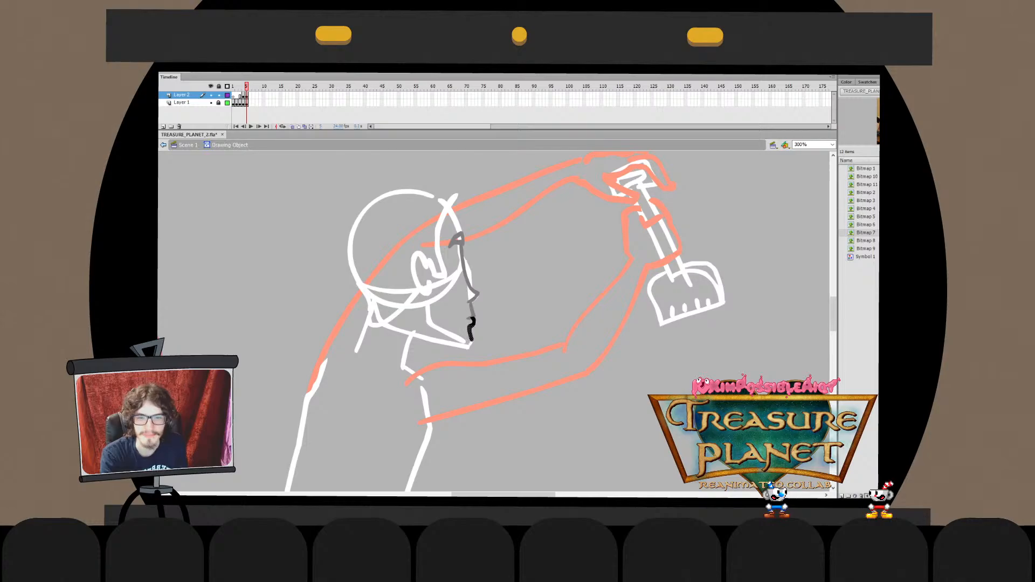
key("ctrl+shift+a")
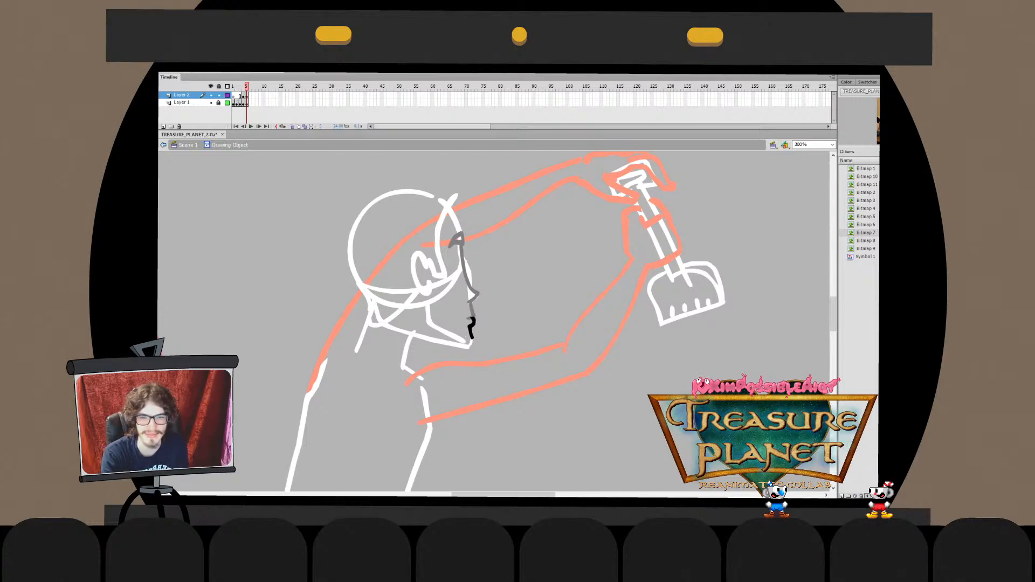
key("ctrl+minus")
key("ctrl+e")
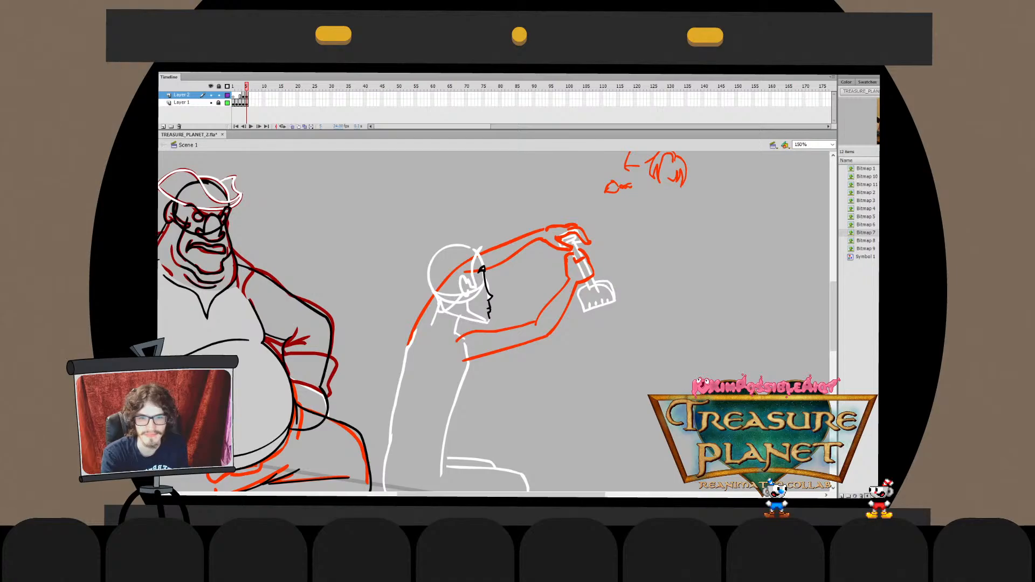
Isolate the top of the mouth line inside its drawing object at 300% magnification and fine-tune it with Free Transform
key("ctrl+e")
key("ctrl+equal")
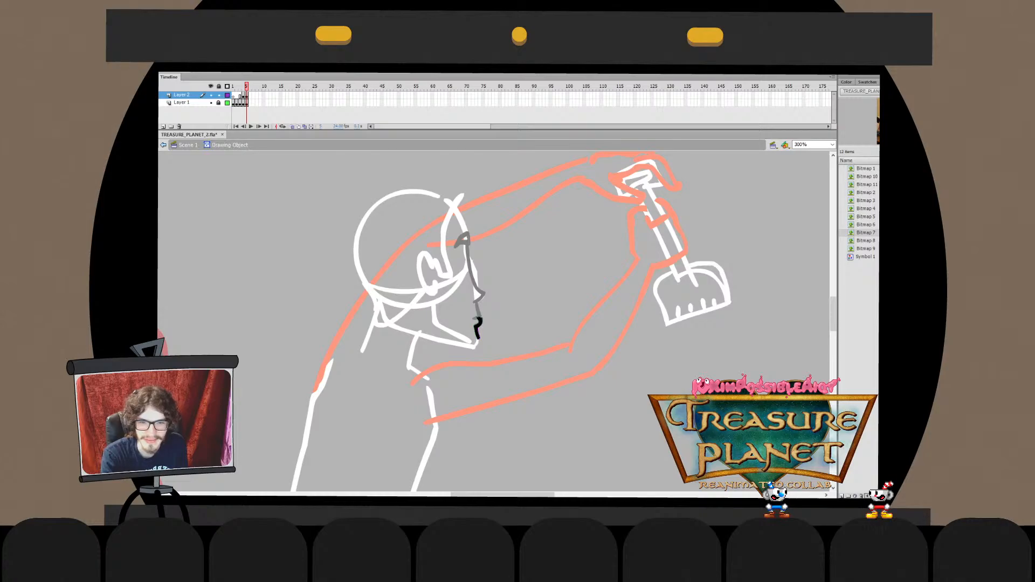
key("ctrl+e")
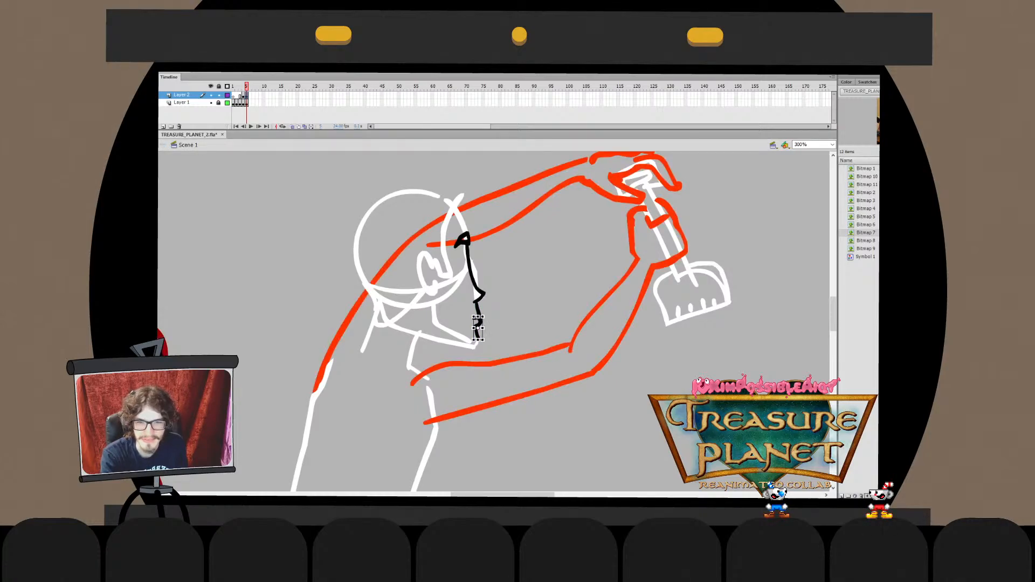
left_click(477, 327)
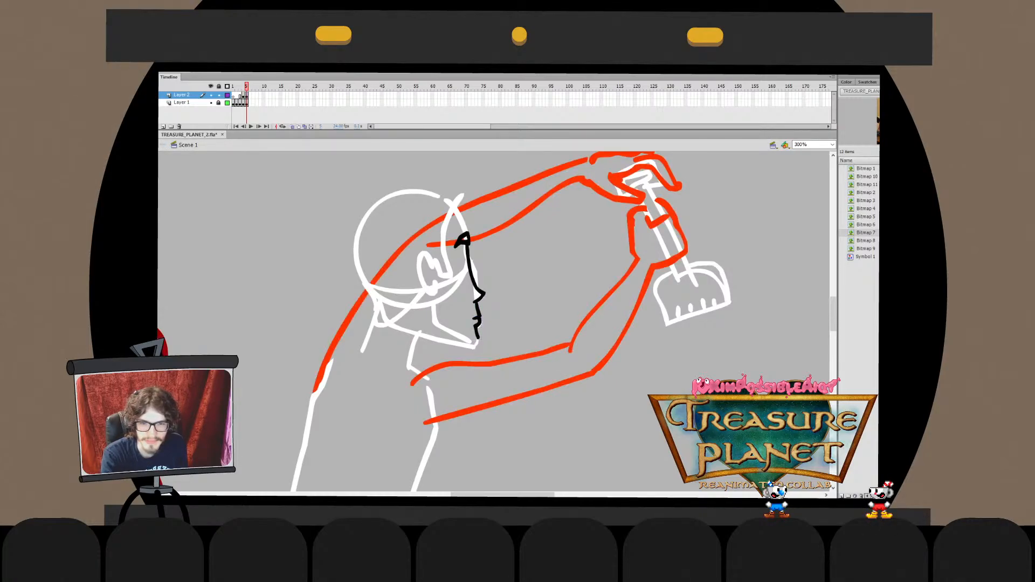
left_click(477, 339)
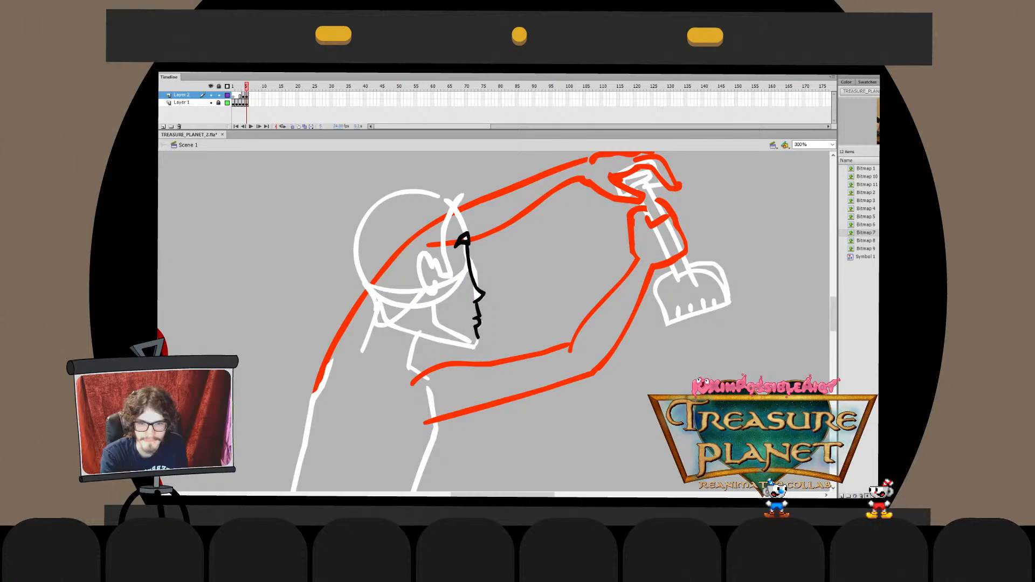
double_click(477, 325)
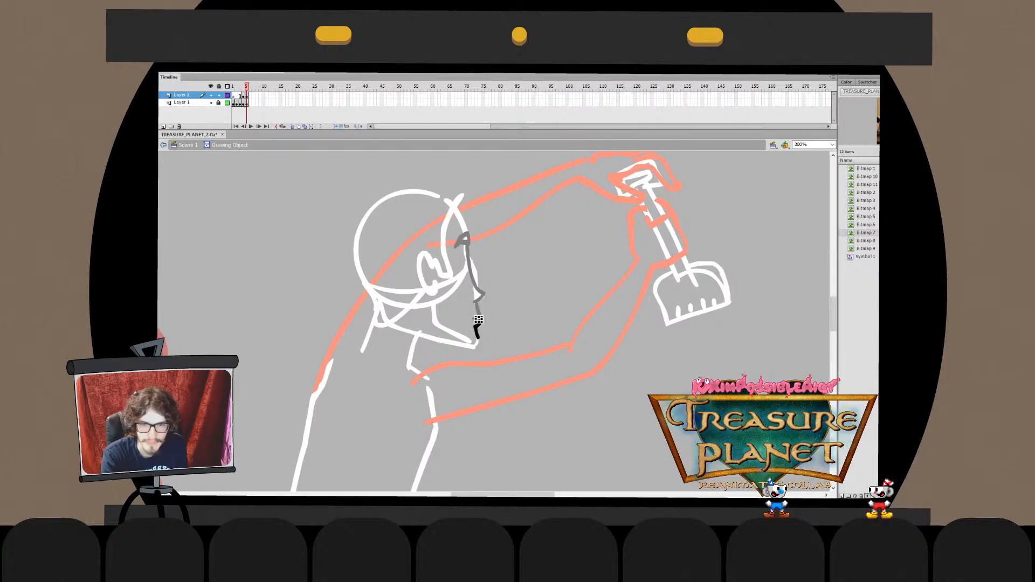
double_click(478, 320)
left_click(478, 322)
double_click(477, 313)
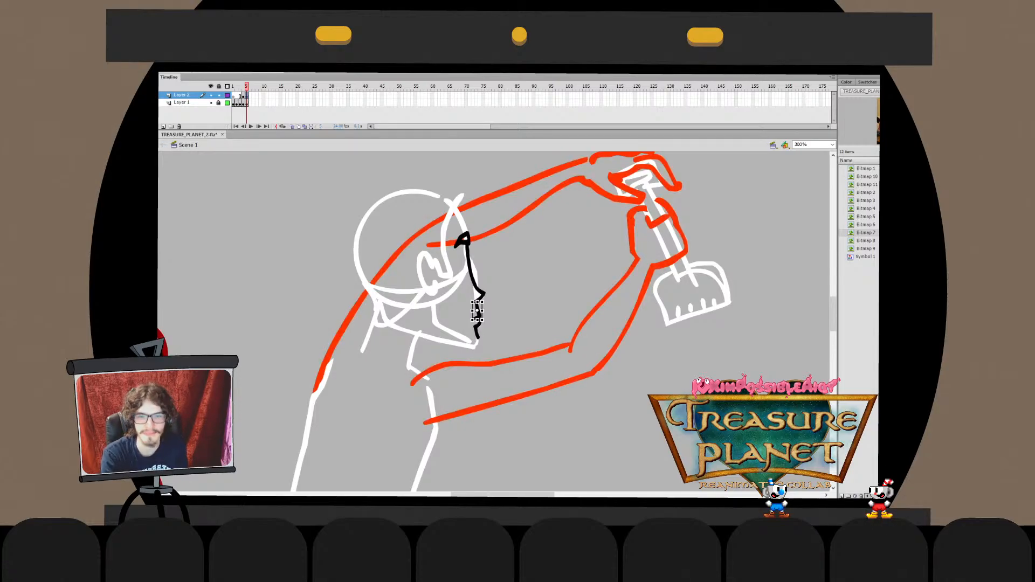
Fine-tune the line between the nose and mouth inside its drawing object and return to Scene 1
double_click(479, 307)
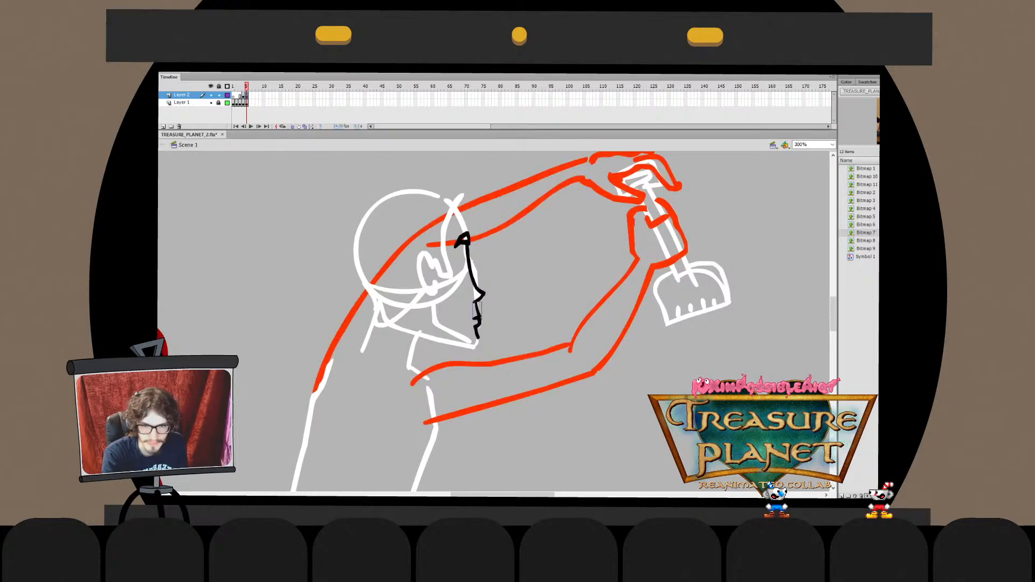
double_click(477, 306)
left_click_drag(476, 306, 477, 305)
double_click(481, 307)
double_click(478, 308)
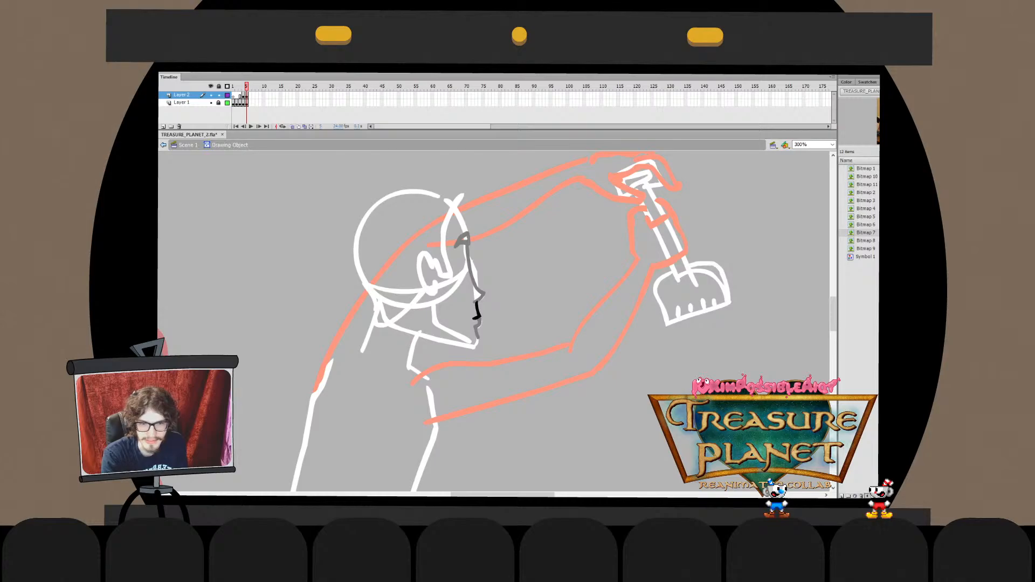
double_click(481, 309)
Ink the kneeling character's jaw line from below the ear past the chin and adjust it inside its drawing object
key("ctrl+minus")
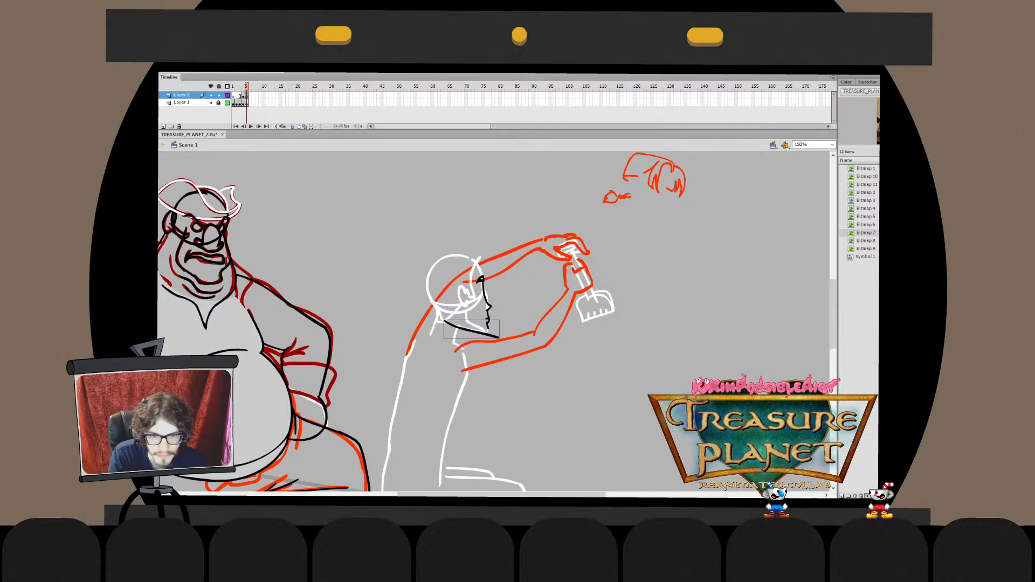
mouse_move(447, 324)
left_mouse_down()
mouse_move(513, 338)
mouse_move(468, 328)
left_mouse_up()
key("b")
double_click(480, 332)
key("ctrl+z")
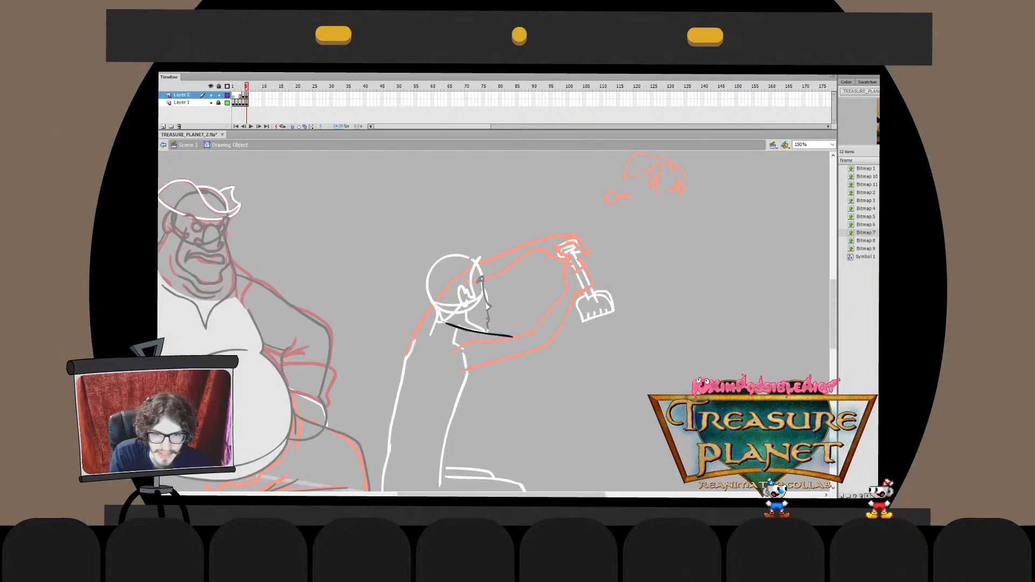
key("ctrl+e")
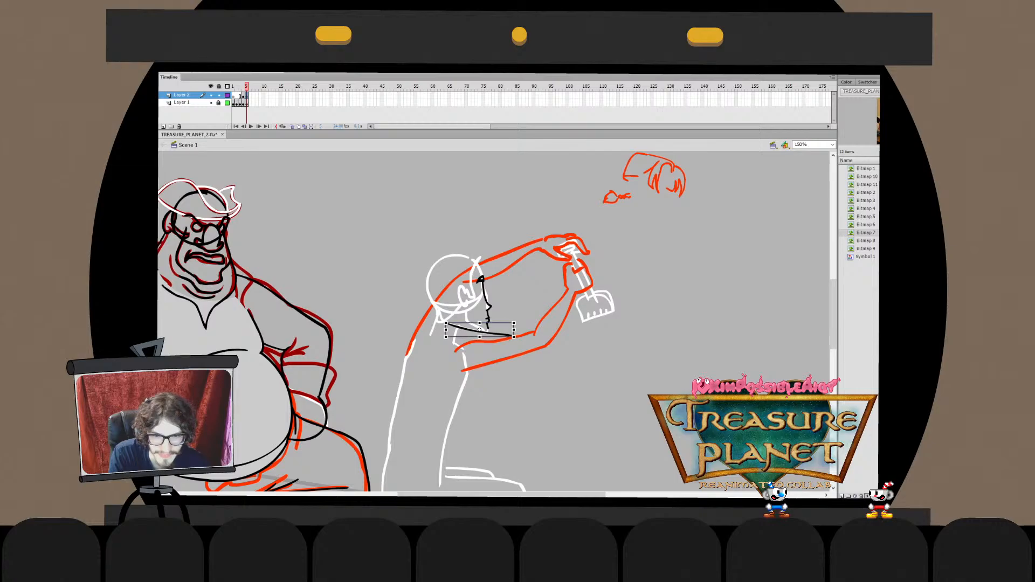
key("ctrl+shift+a")
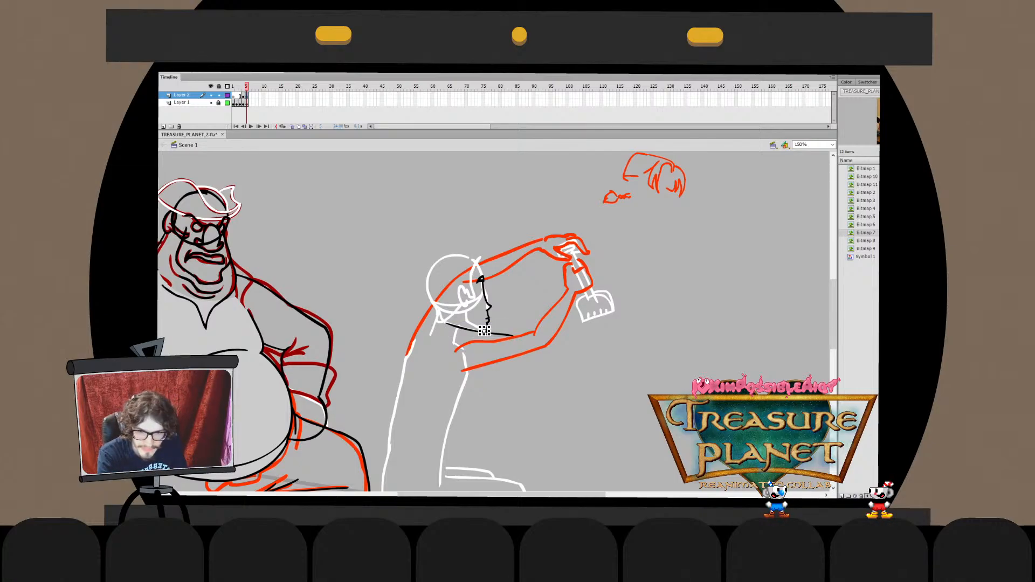
Trim the excess of the kneeling character's jaw line beyond the chin inside its drawing object
key("ctrl+=")
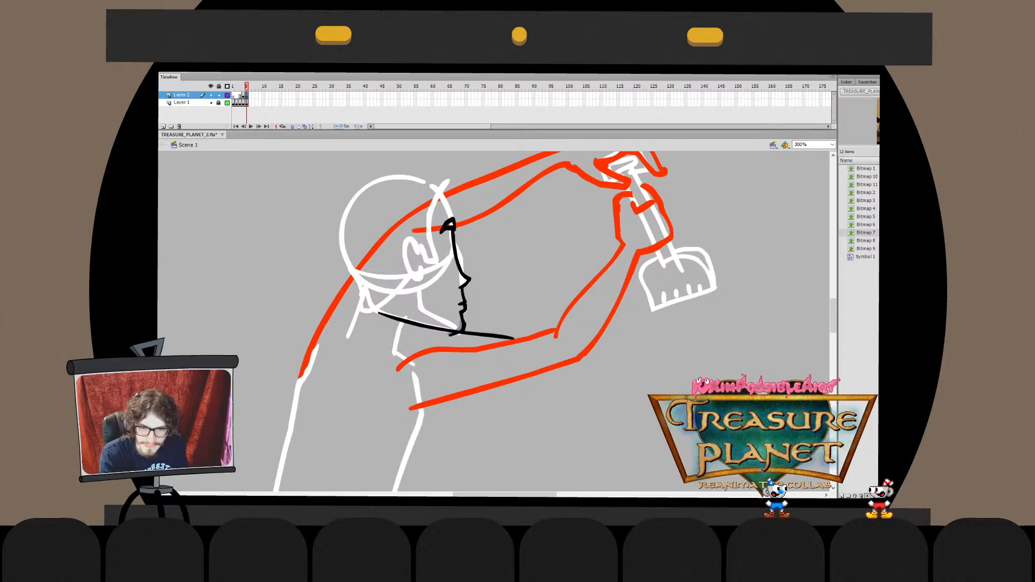
double_click(455, 327)
left_click(488, 335)
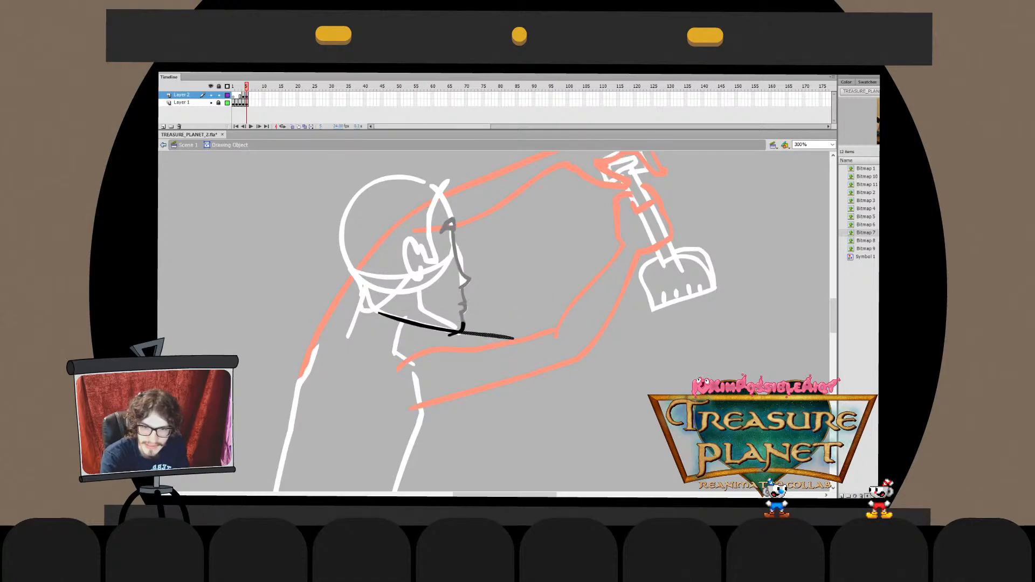
key("Delete")
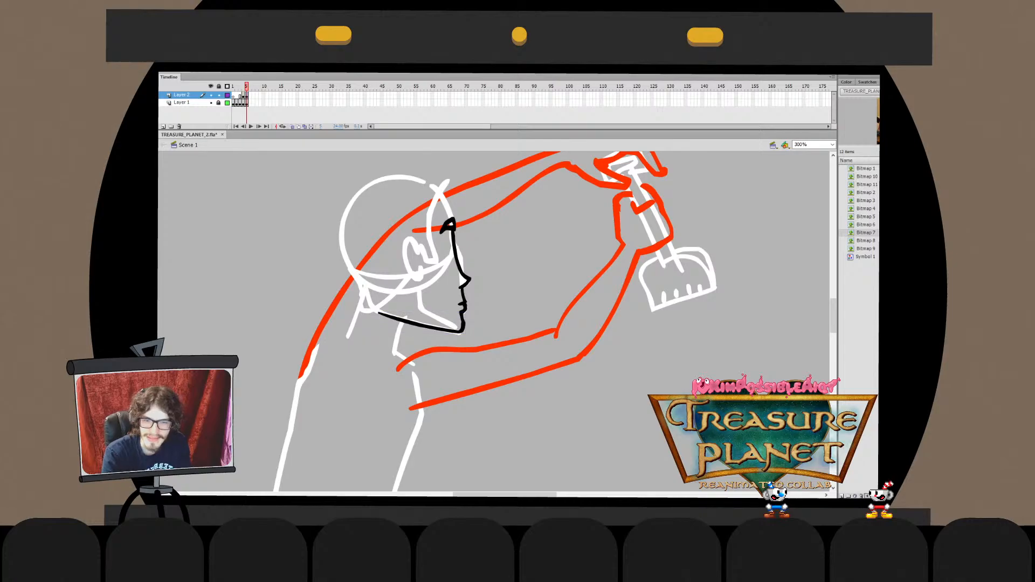
double_click(453, 327)
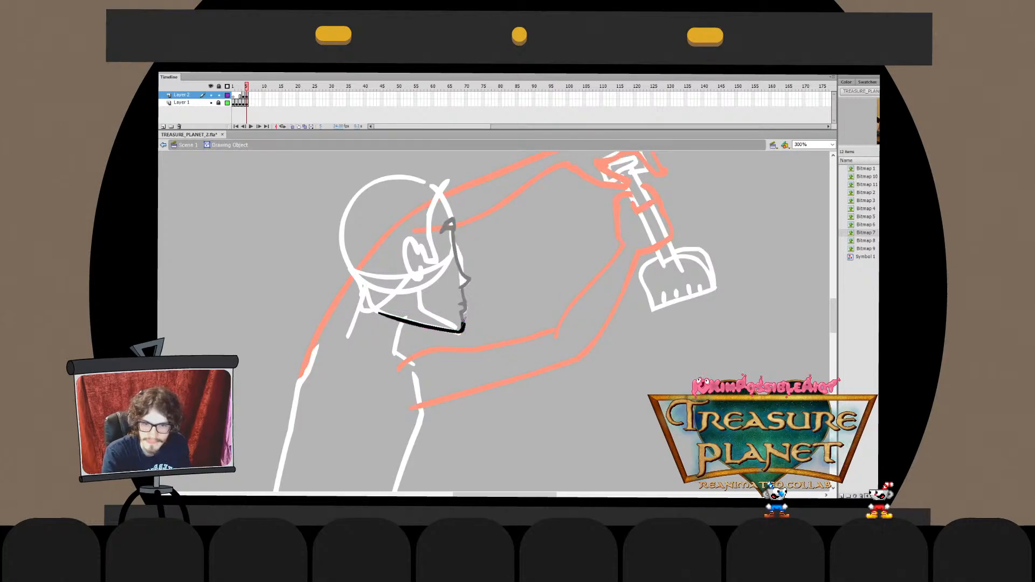
double_click(468, 309)
key("q")
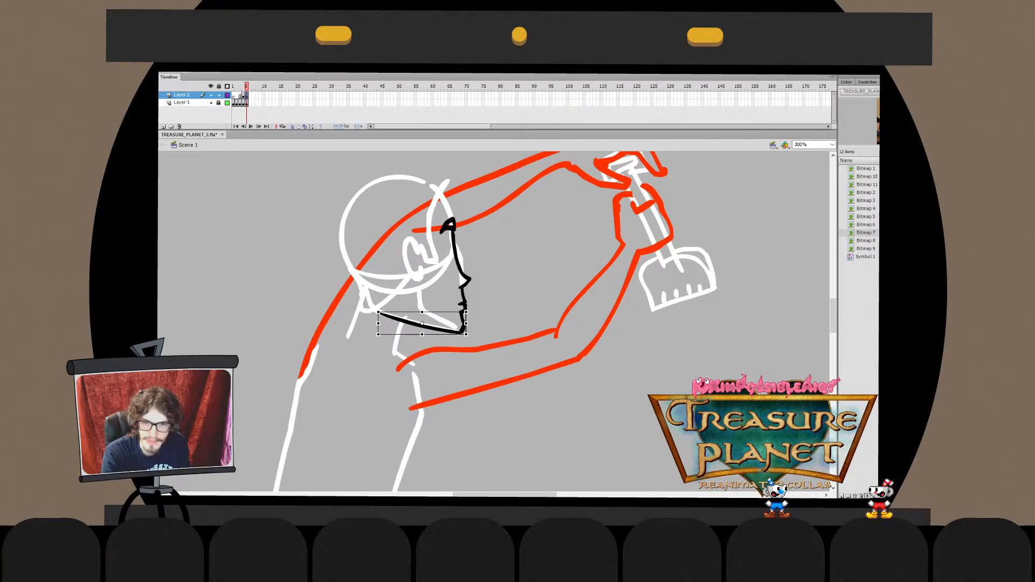
Cut the jaw line and paste it in place inside the mouth line's drawing object, merging the two
key("Escape")
double_click(420, 324)
double_click(474, 318)
key("Delete")
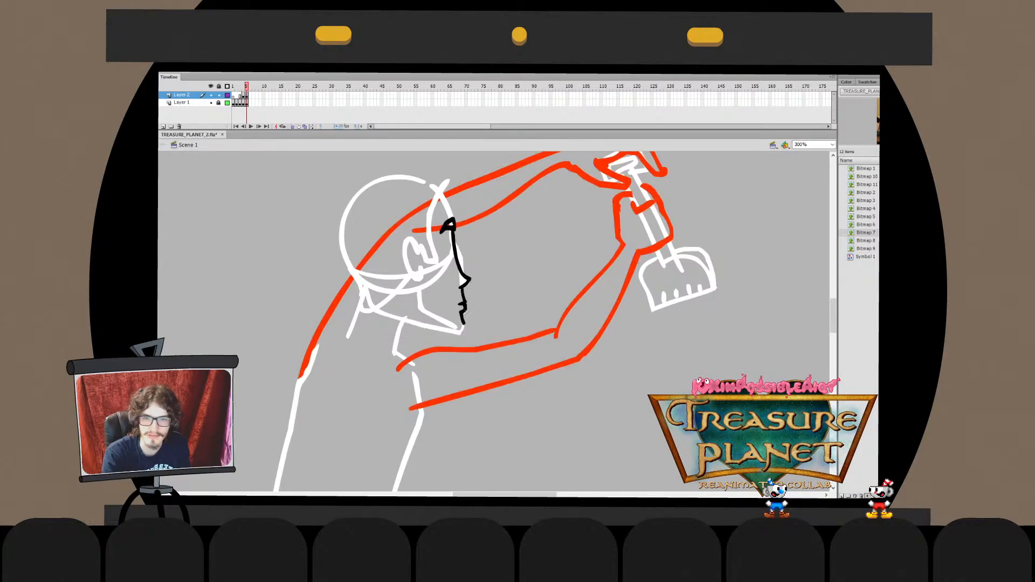
double_click(462, 312)
key("ctrl+shift+v")
key("ctrl+b")
double_click(475, 318)
key("Escape")
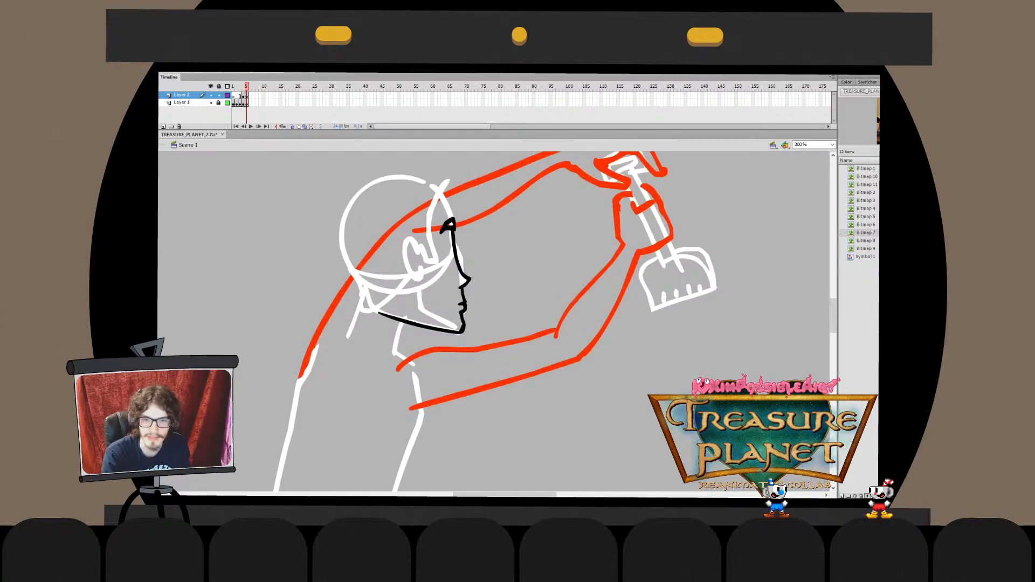
Try to adjust the chin end of the merged jaw line, and undo the recent edits
double_click(420, 325)
left_click_drag(466, 323, 475, 364)
key("ctrl+z")
key("ctrl+z")
key("ctrl+z")
key("ctrl+z")
key("ctrl+z")
key("ctrl+z")
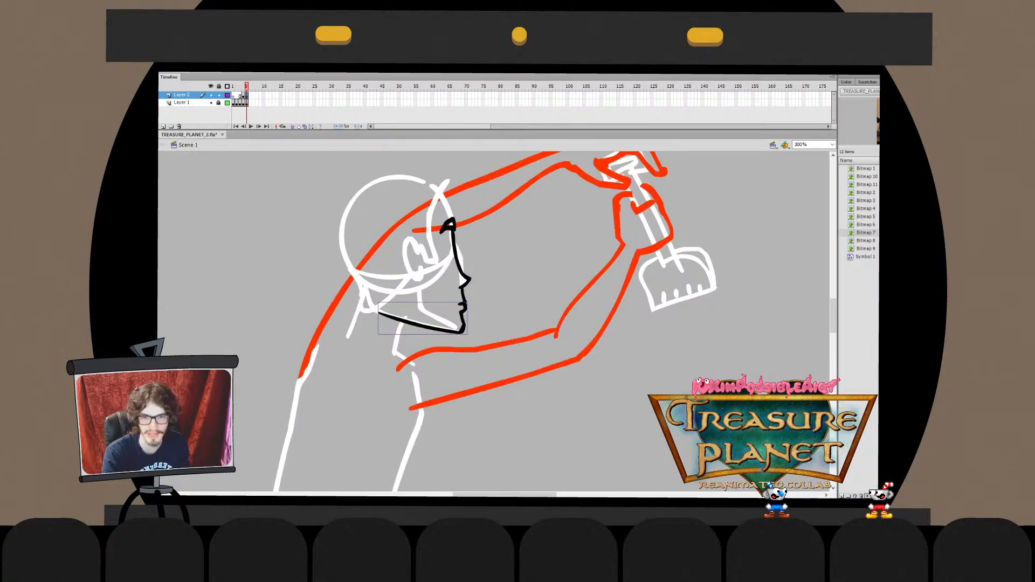
key("ctrl+z")
key("ctrl+z")
key("ctrl+y")
key("ctrl+y")
key("ctrl+z")
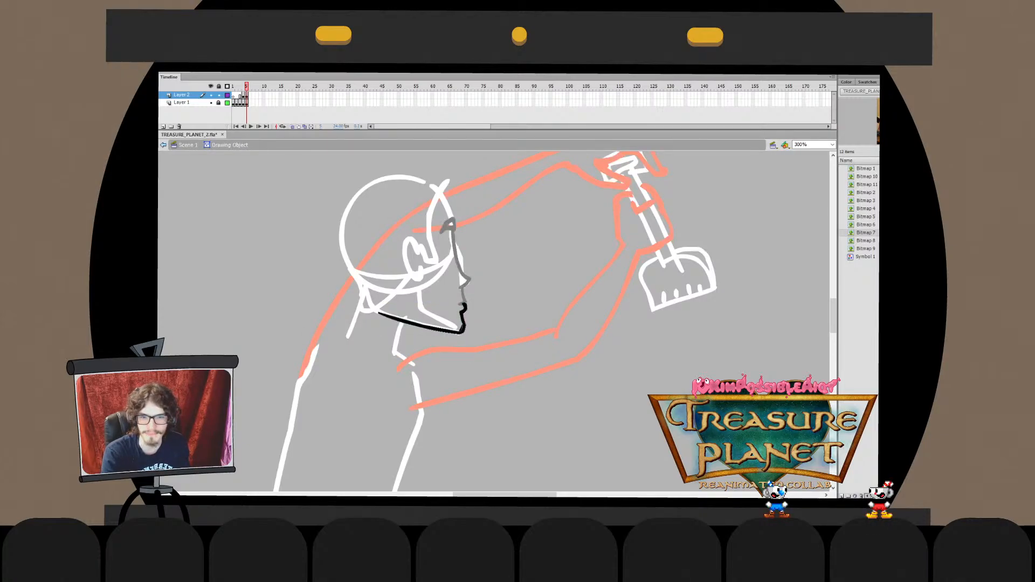
key("ctrl+y")
key("ctrl+z")
key("ctrl+z")
Save the file and ink the kneeling character's angled cheek line from below the ear to the chin
key("ctrl+minus")
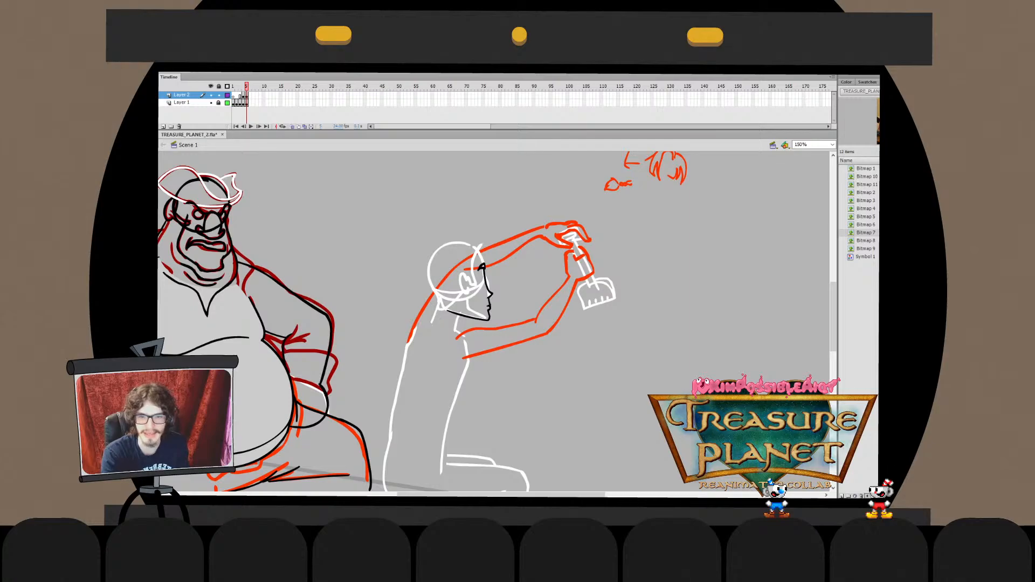
left_click_drag(494, 301, 484, 323)
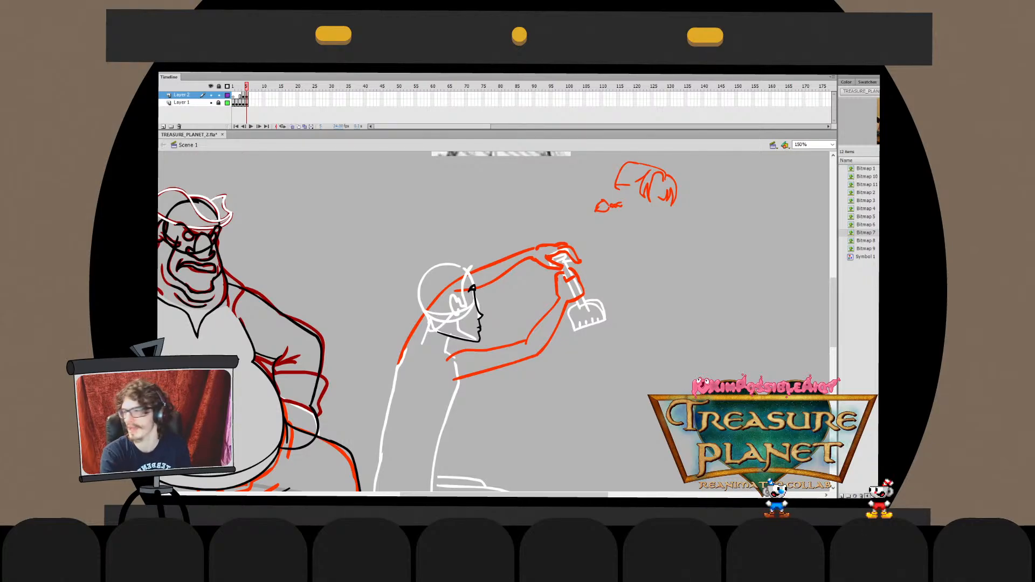
key("ctrl+s")
left_click_drag(457, 322, 477, 340)
key("ctrl+z")
key("ctrl+z")
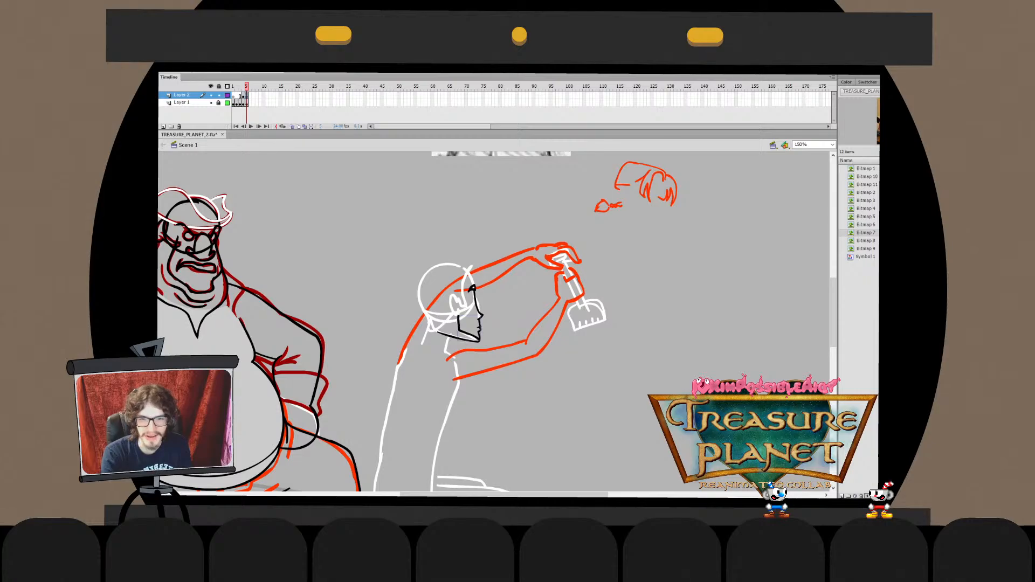
Reshape the cheek line inside its drawing object and return to Scene 1 at 150% magnification
key("q")
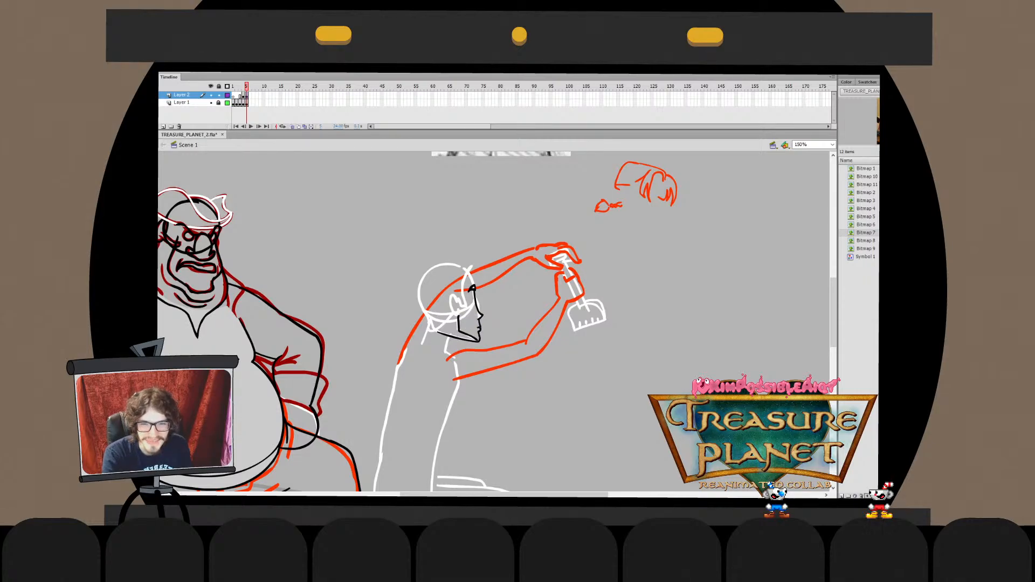
double_click(467, 327)
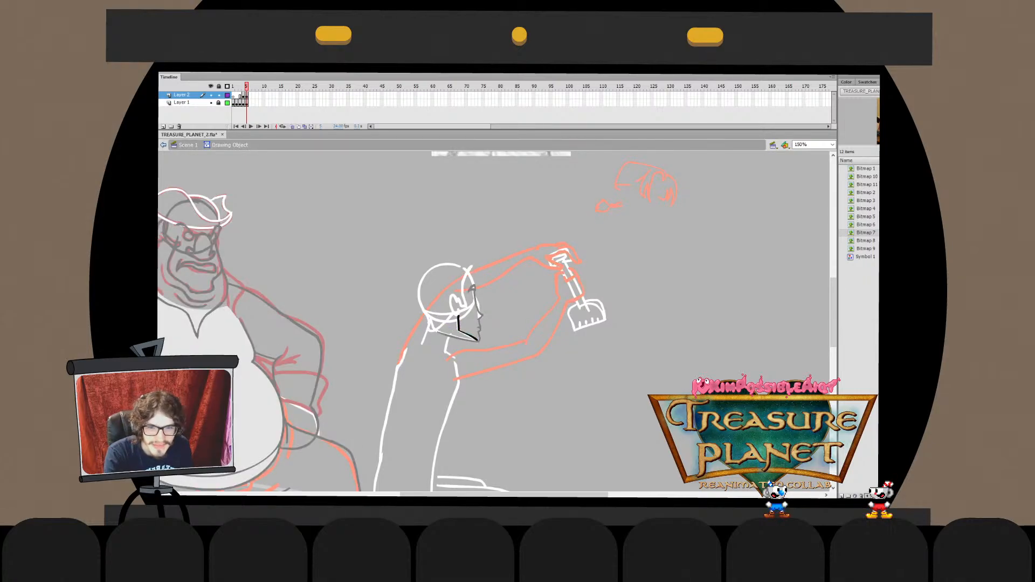
mouse_move(477, 340)
left_mouse_down()
mouse_move(487, 348)
mouse_move(477, 340)
left_mouse_up()
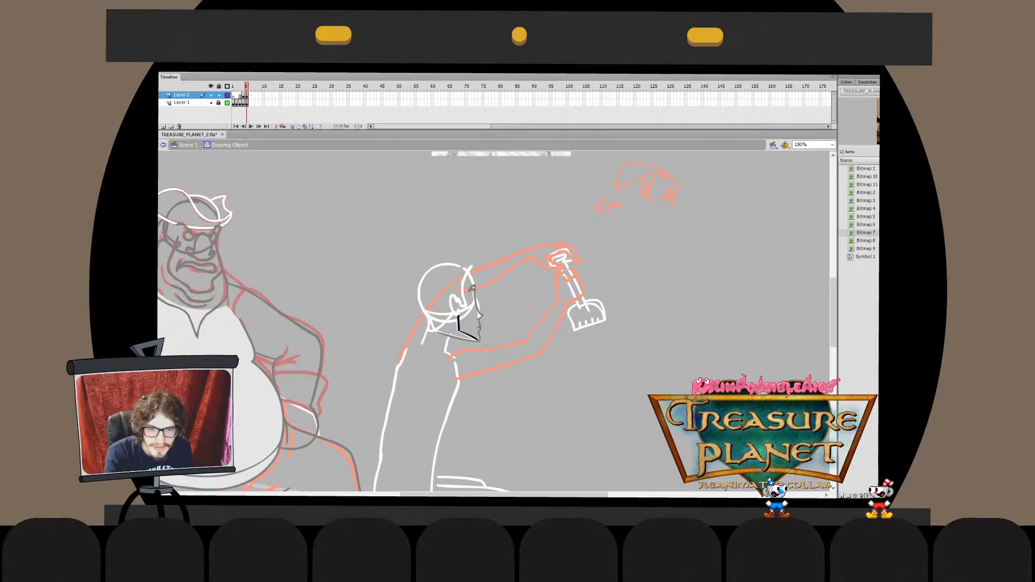
key("ctrl+z")
key("ctrl+shift+a")
double_click(467, 334)
key("ctrl+=")
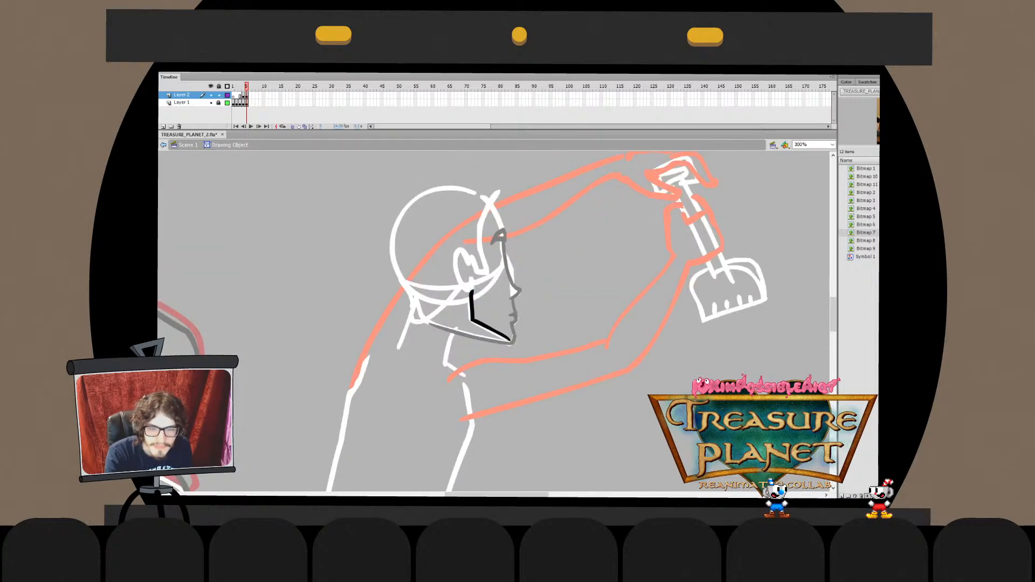
double_click(485, 327)
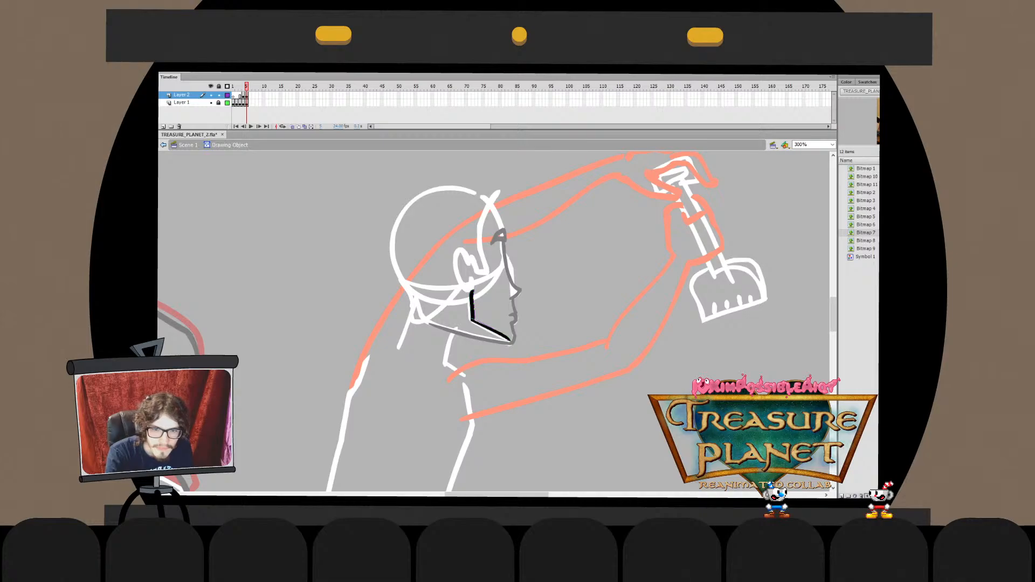
key("ctrl+e")
key("ctrl+minus")
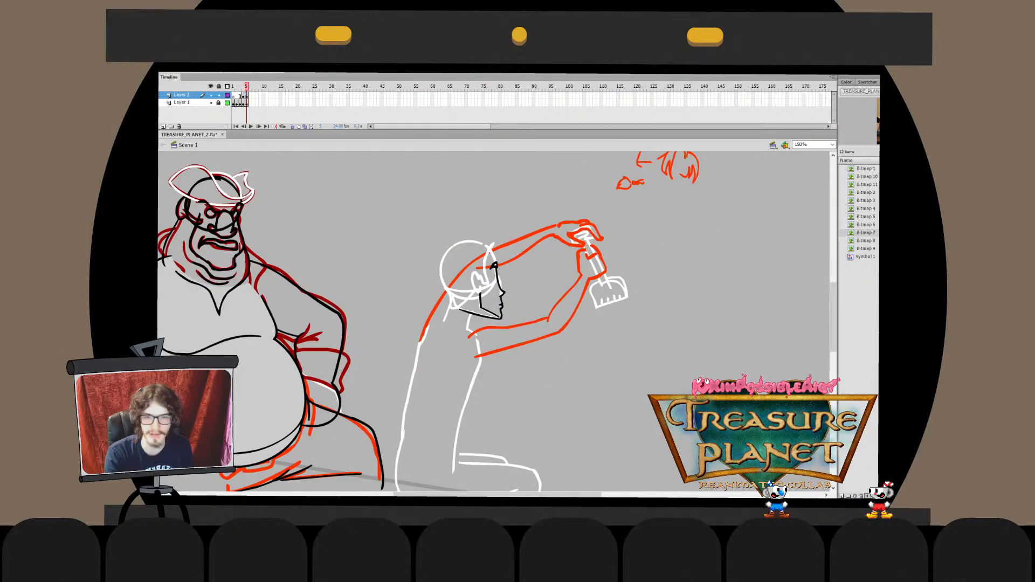
Fine-tune the chin end of the cheek line inside its drawing object at 300% magnification and return to Scene 1
double_click(480, 294)
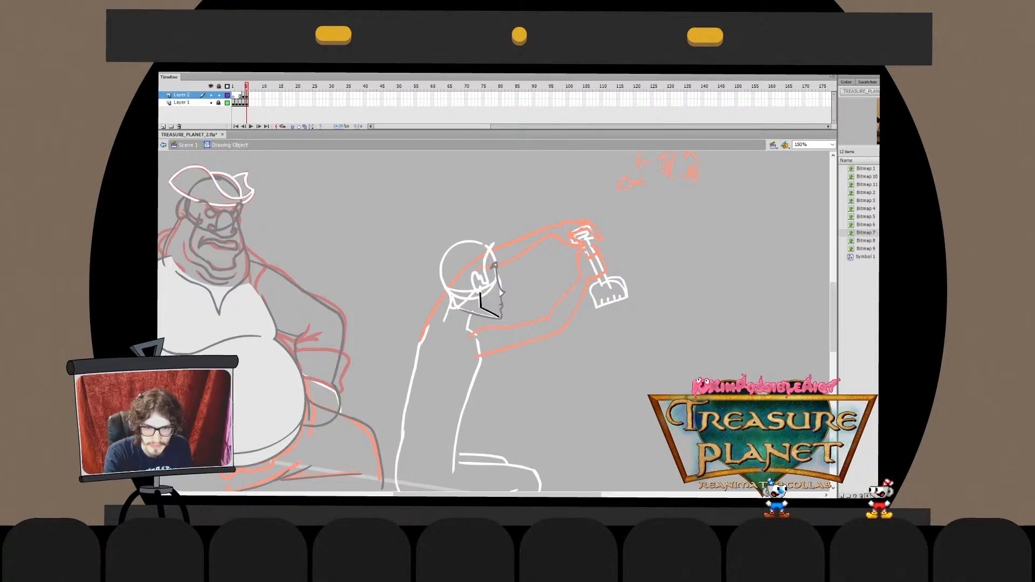
key("Escape")
key("ctrl+equal")
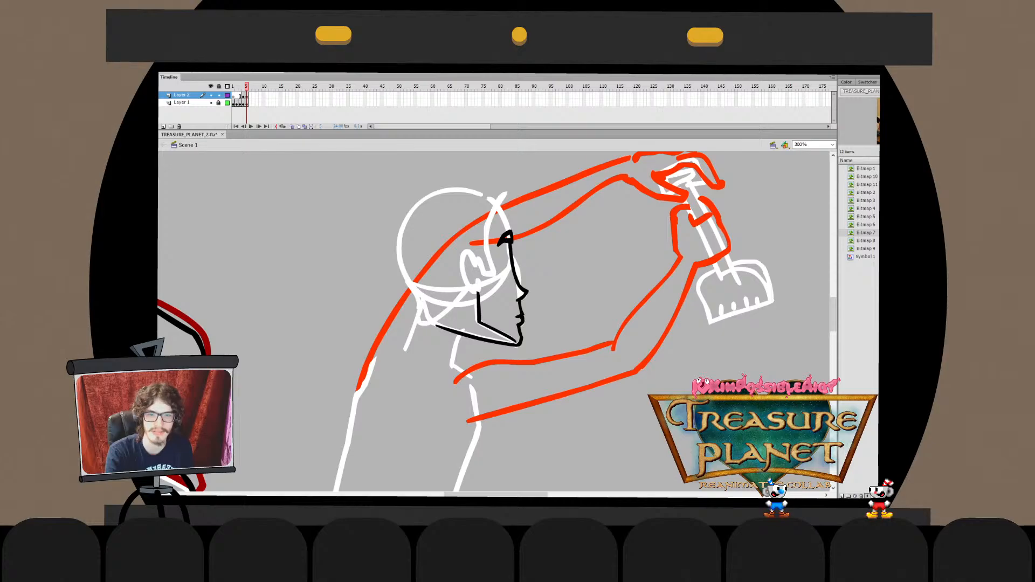
key("ctrl+minus")
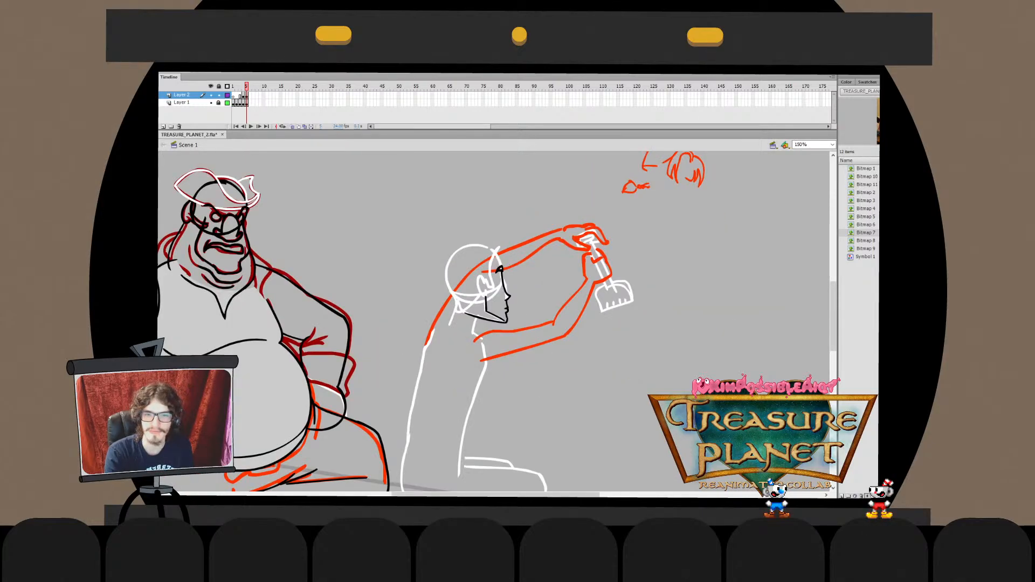
key("ctrl+equal")
double_click(476, 304)
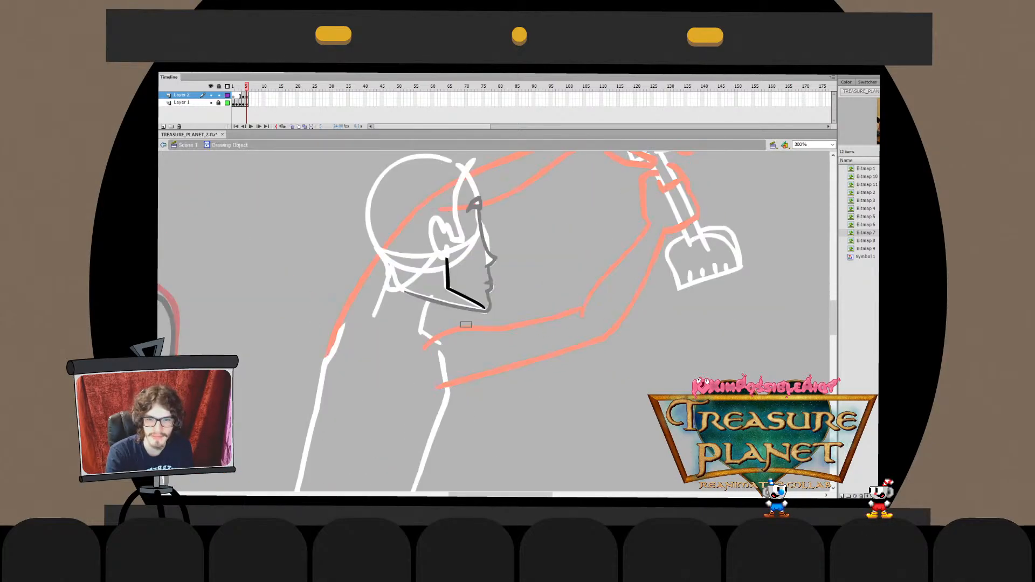
left_click(476, 304)
left_click_drag(485, 310, 485, 309)
double_click(512, 308)
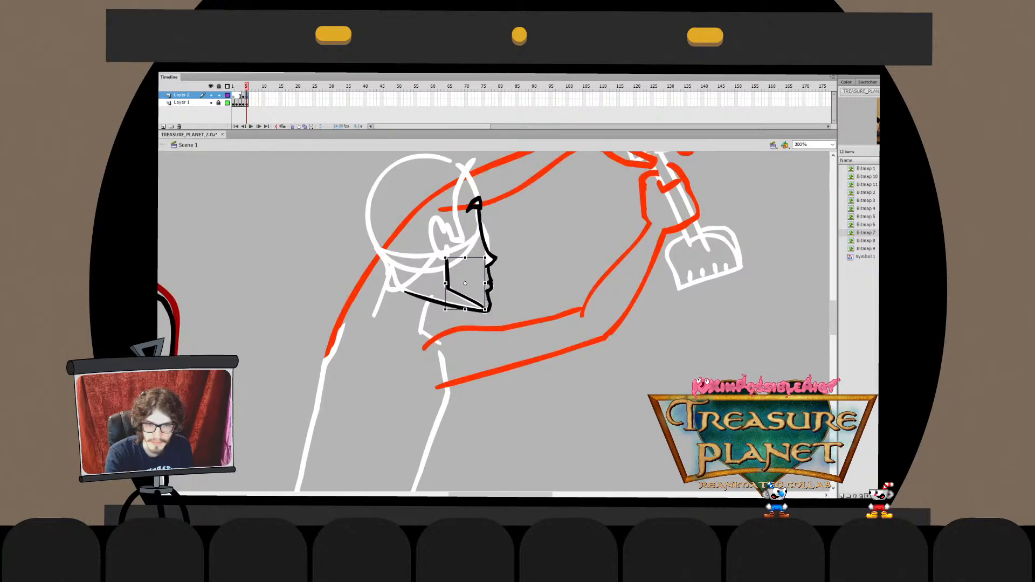
key("ctrl+shift+a")
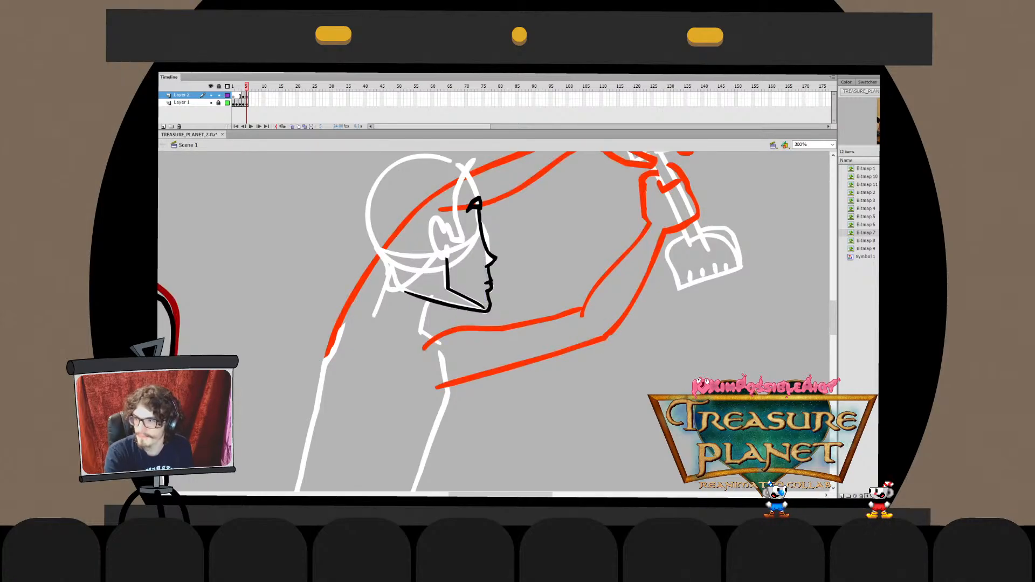
Cut the cheek line out of Scene 1 and set the magnification back to 150%
left_click(465, 298)
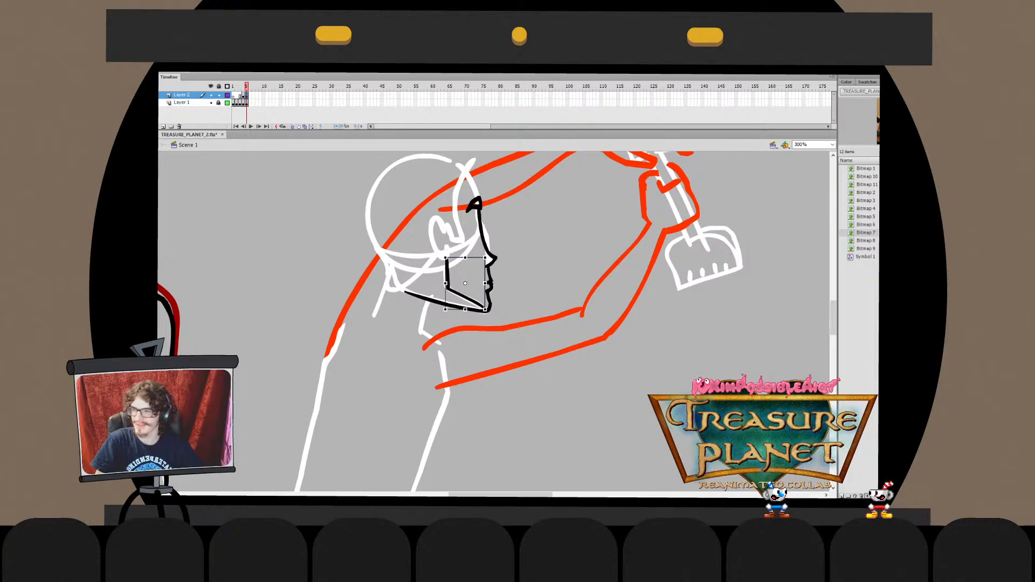
key("b")
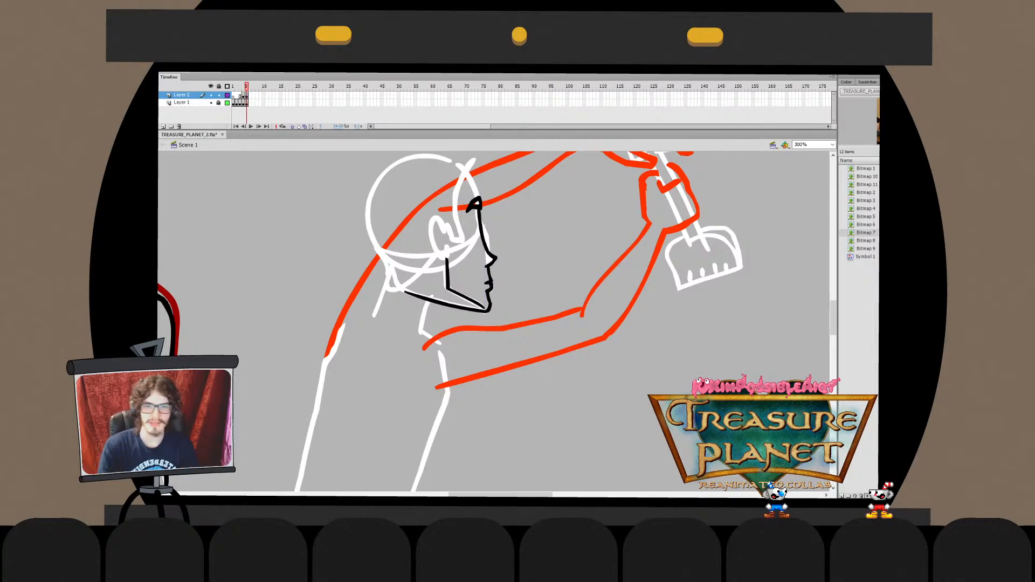
key("space")
double_click(430, 254)
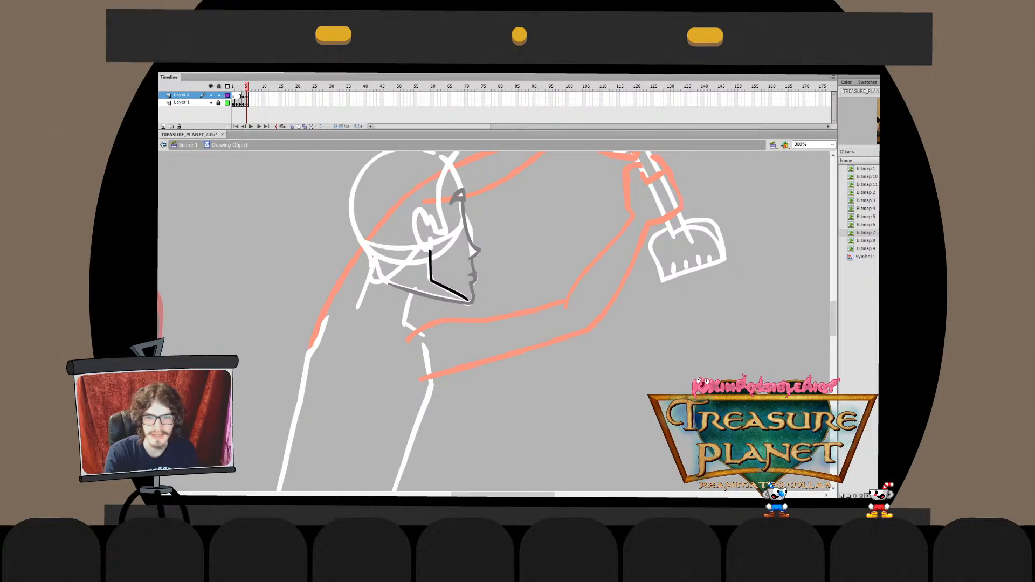
key("ctrl+e")
key("ctrl+minus")
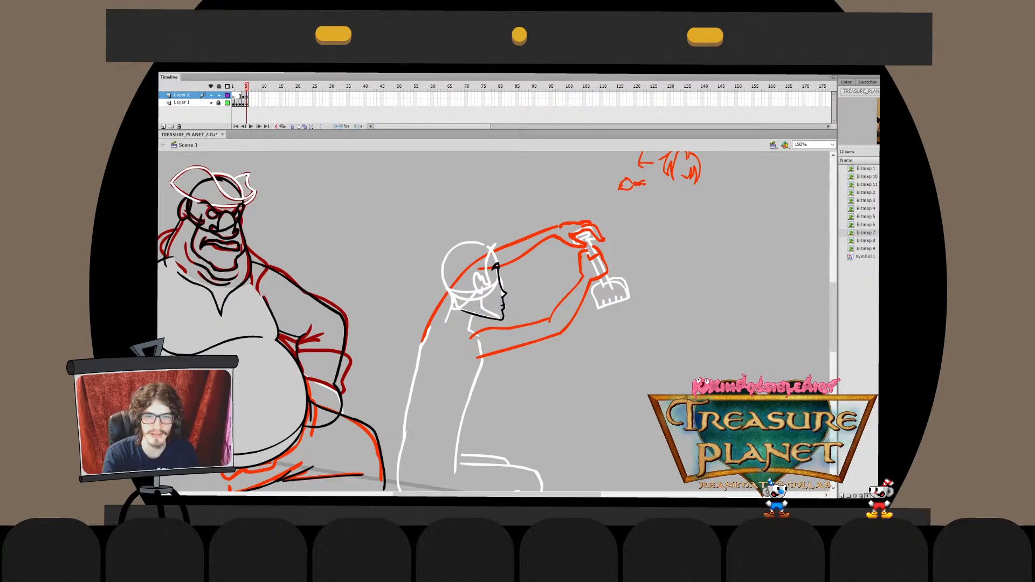
Cut the jaw line and paste it in place together with the cheek line inside the face profile's drawing object
key("ctrl+e")
key("ctrl+e")
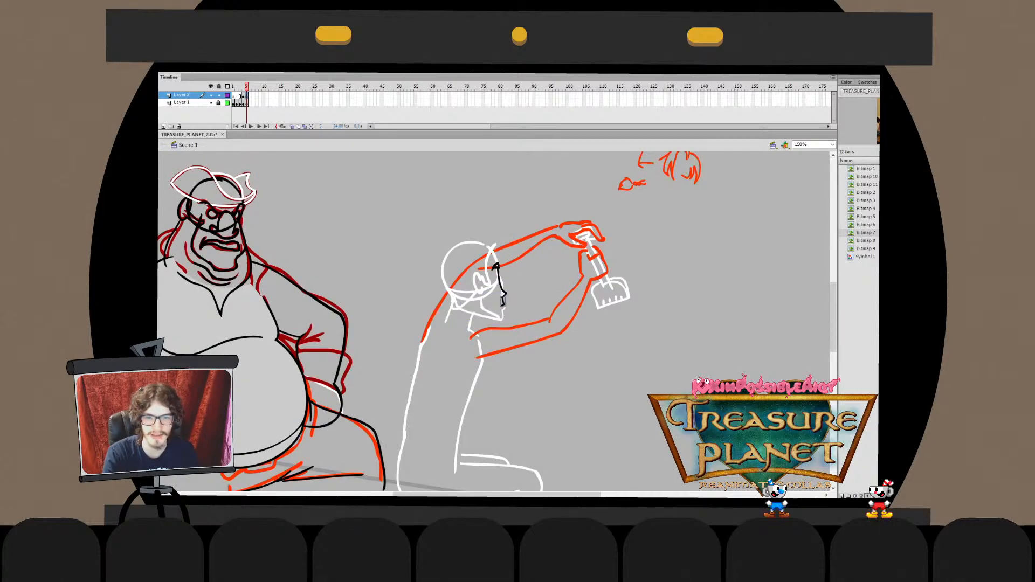
key("ctrl+e")
key("ctrl+e")
key("ctrl+e")
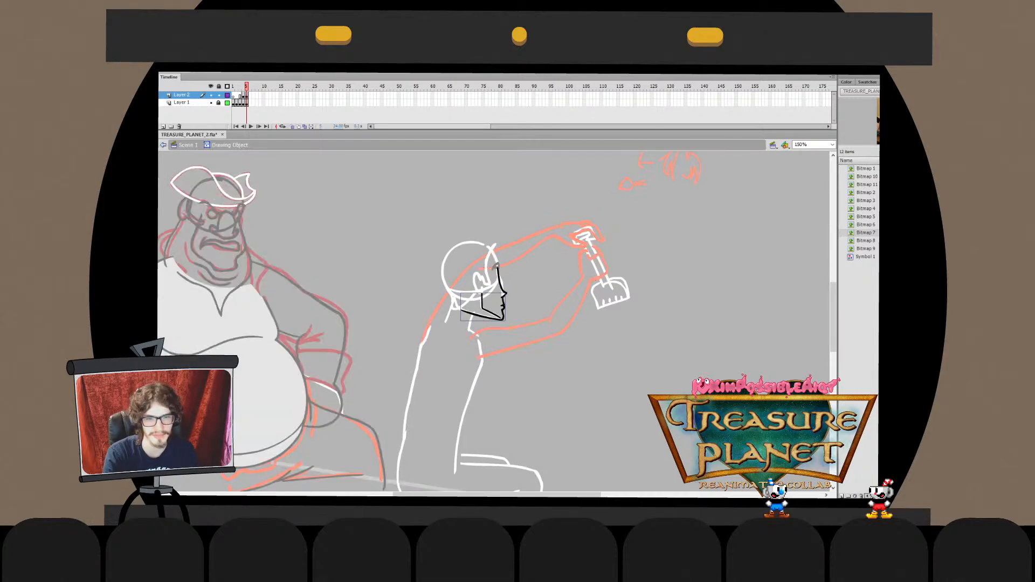
key("ctrl+e")
key("Escape")
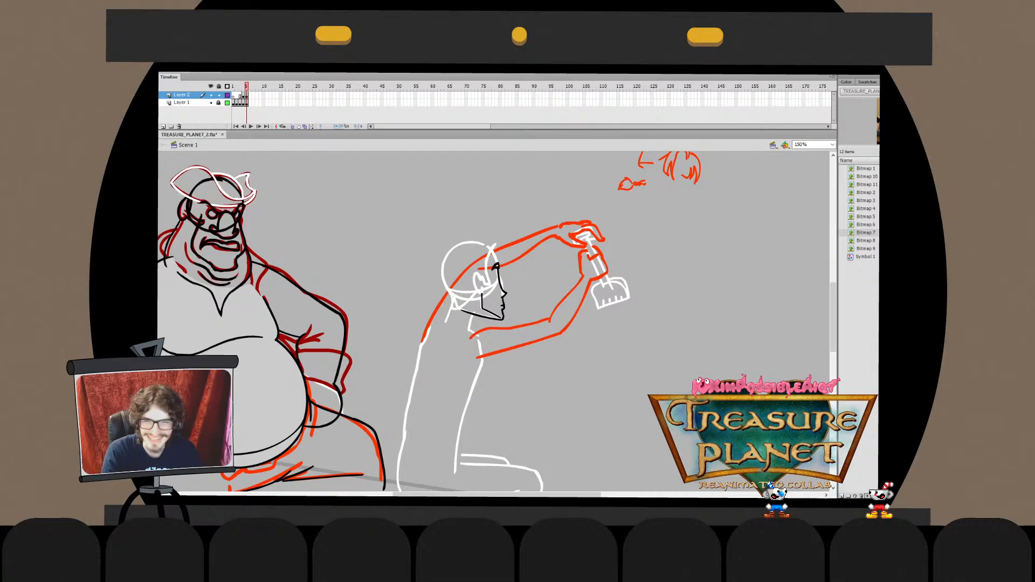
Finish combining the cheek, jaw and profile lines into one drawing object and return to Scene 1 with nothing selected
key("ctrl+e")
key("ctrl+e")
key("Escape")
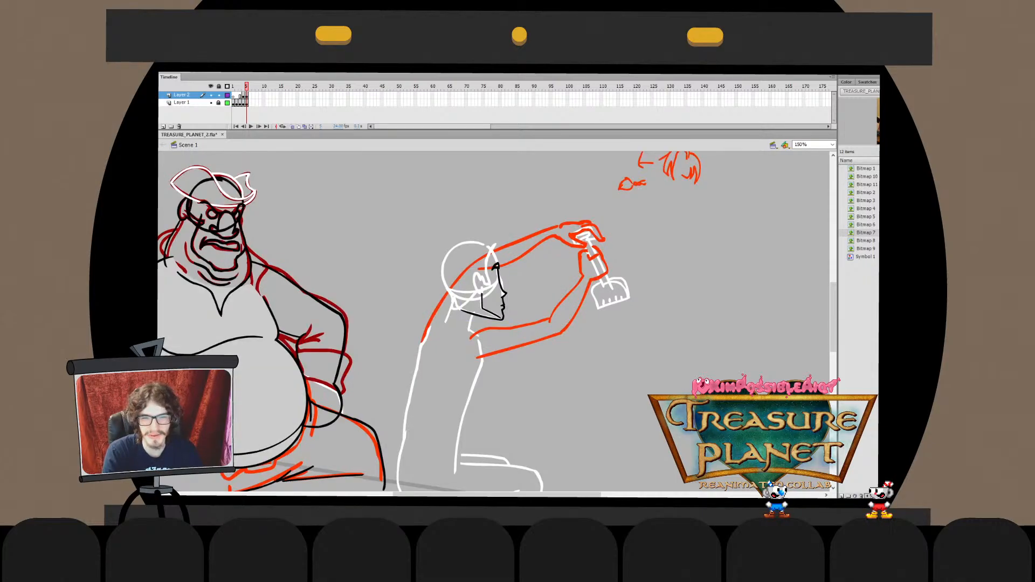
key("ctrl+e")
left_click(500, 282)
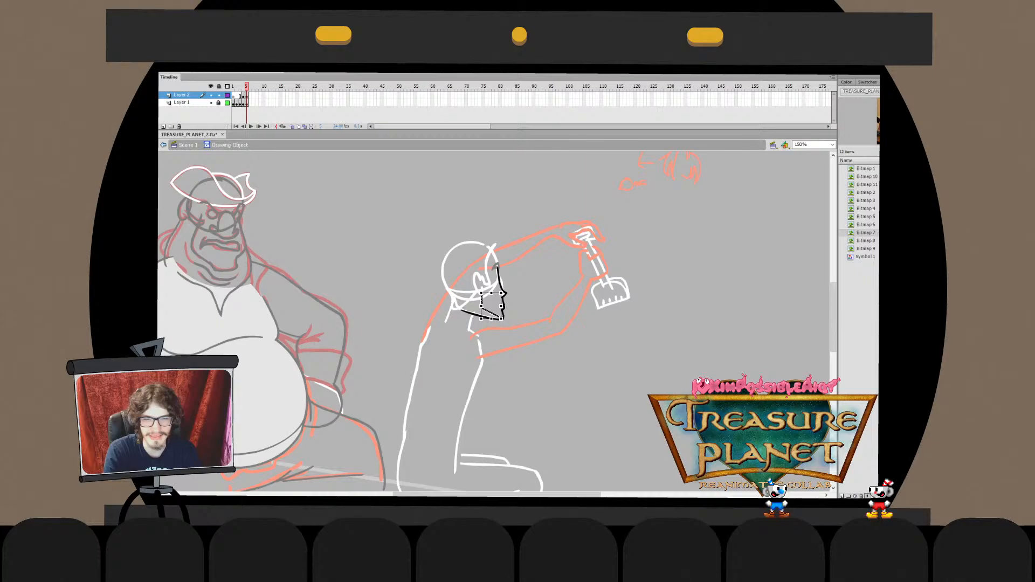
key("ctrl+e")
left_click(501, 281)
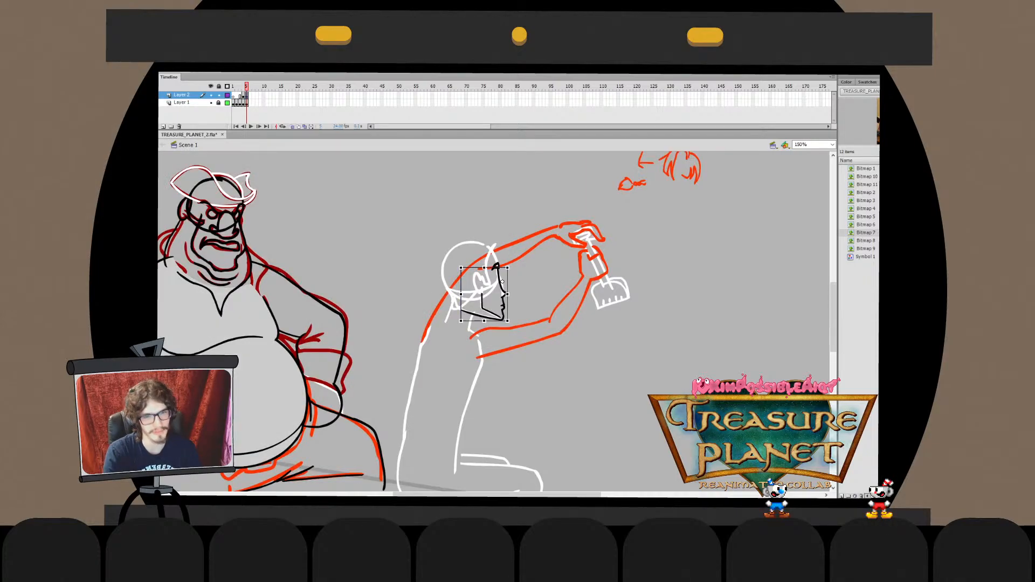
key("Escape")
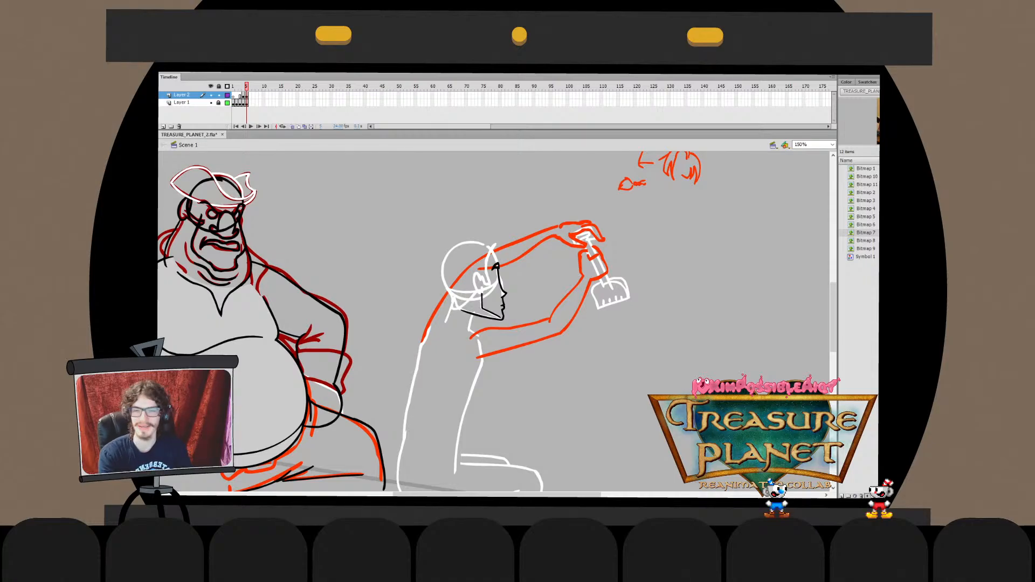
Ink the forehead curve from the kneeling character's brow up over the front of the skull
mouse_move(470, 253)
left_mouse_down()
mouse_move(499, 259)
mouse_move(503, 243)
mouse_move(503, 252)
left_mouse_up()
key("ctrl+z")
key("ctrl+z")
key("q")
left_click(515, 254)
key("ctrl+=")
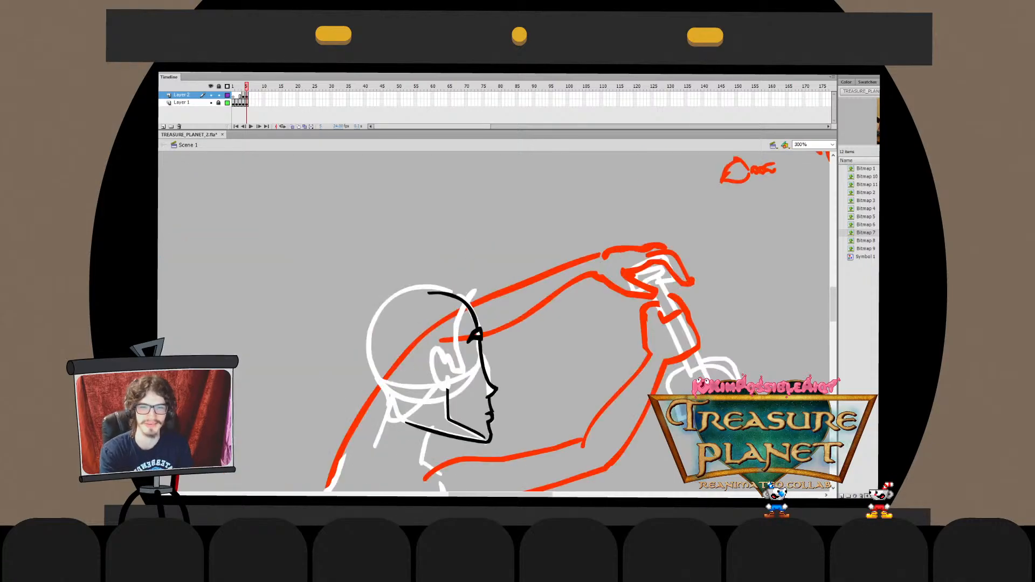
Delete the excess crown end of the forehead curve inside its drawing object and return to Scene 1 at 150% magnification
left_click(467, 305)
double_click(467, 305)
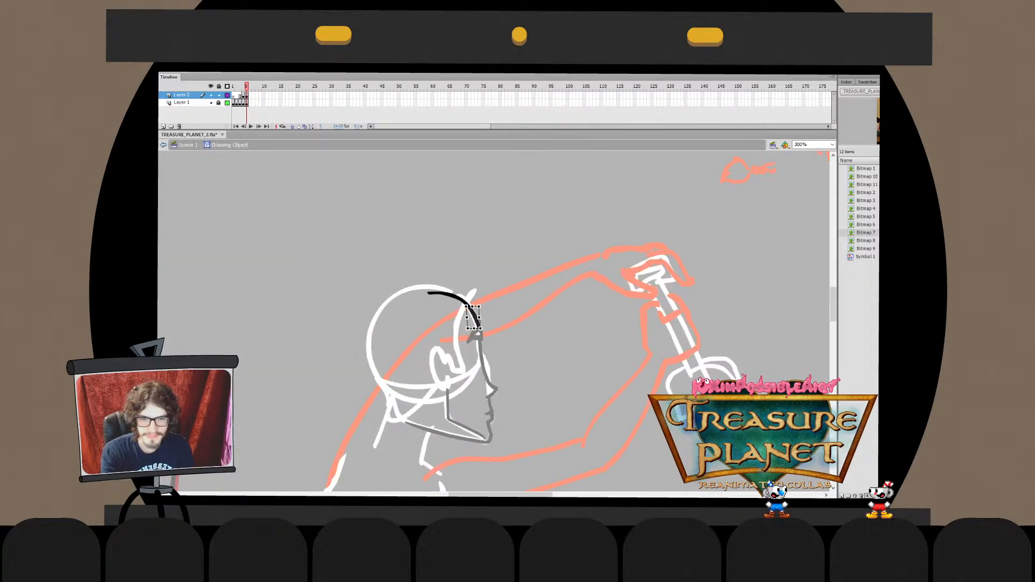
double_click(515, 253)
double_click(467, 305)
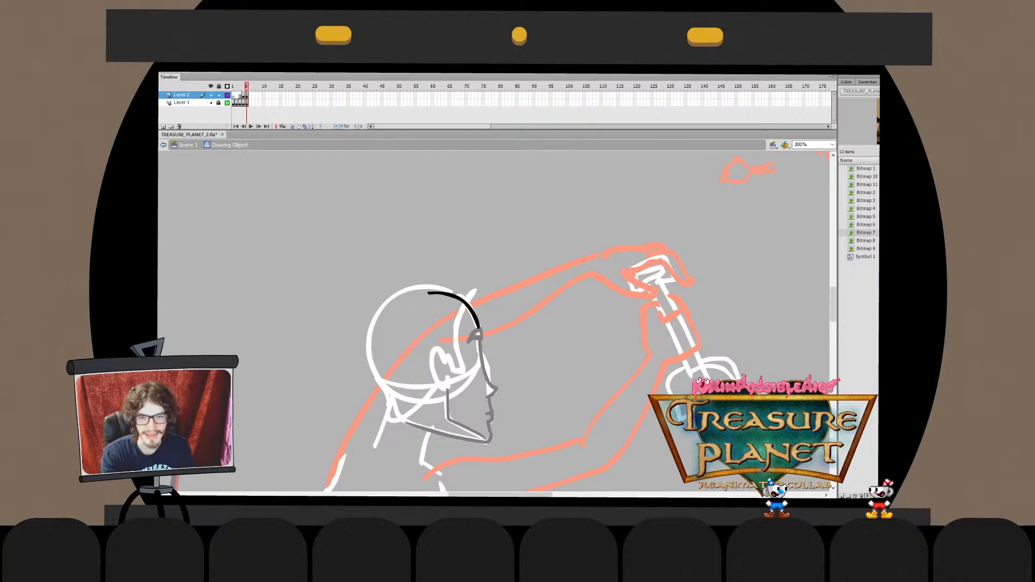
left_click(442, 294)
key("Delete")
double_click(514, 254)
left_click(515, 253)
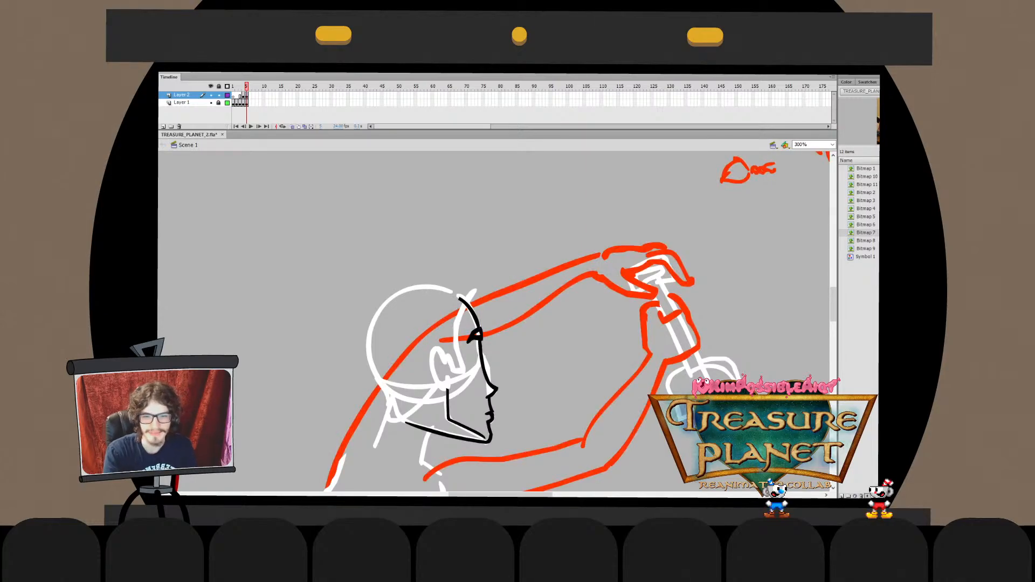
key("ctrl+minus")
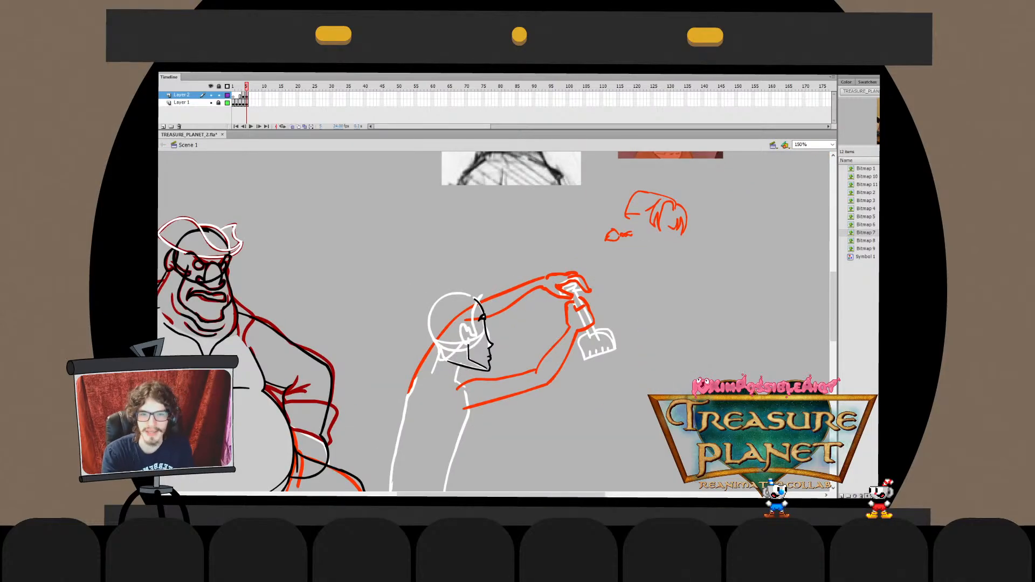
Inspect the cheek line inside the face profile's drawing object and return to Scene 1
scroll(496, 324, "down", 3)
left_click(464, 283)
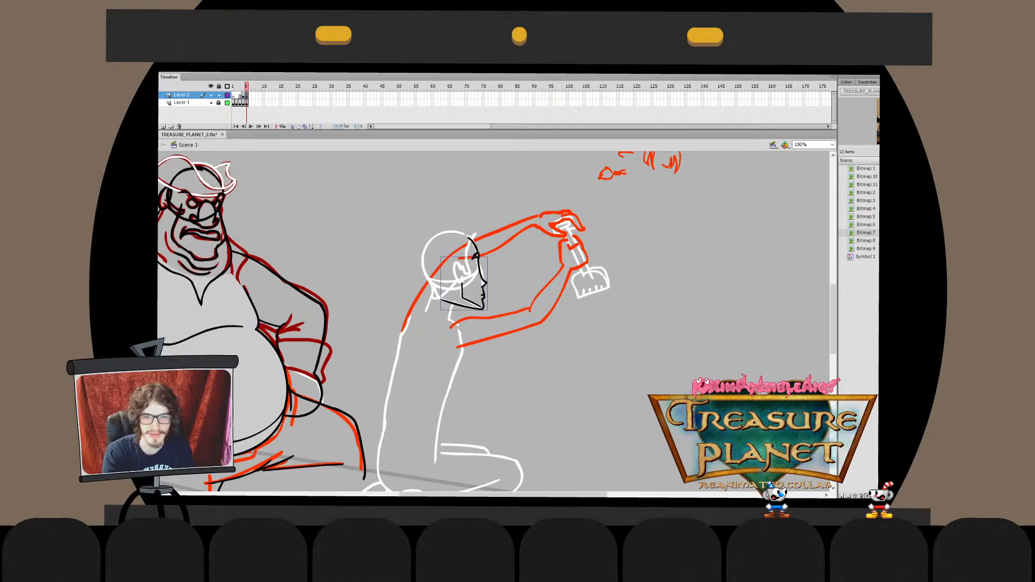
double_click(464, 283)
key("Escape")
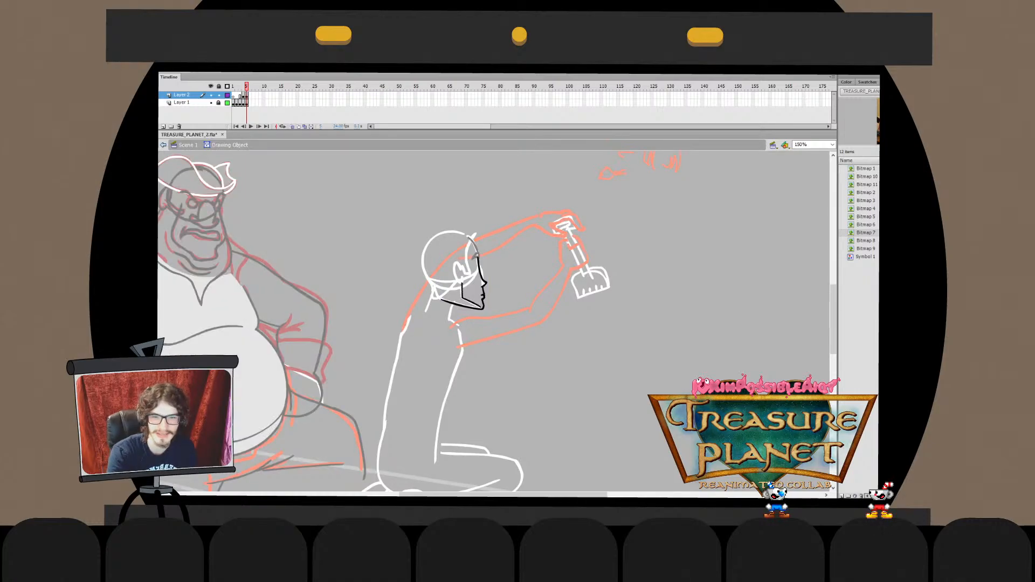
left_click(462, 291)
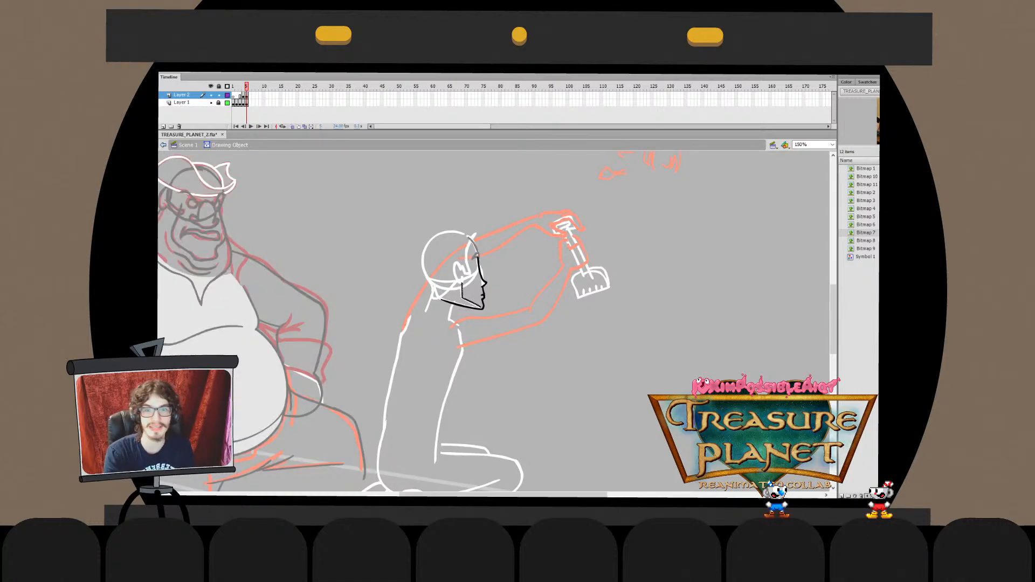
key("Escape")
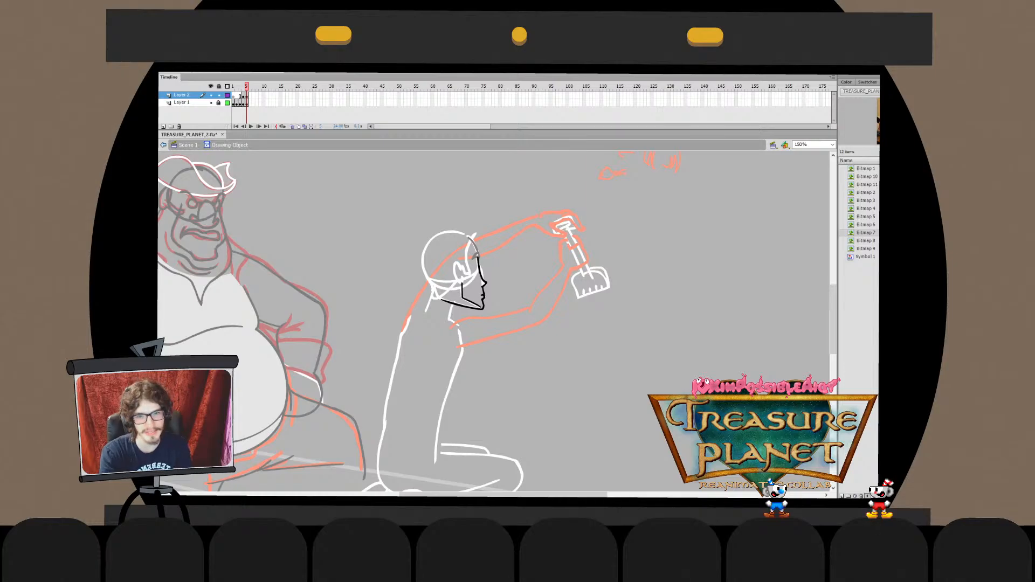
left_click(463, 291)
key("Escape")
key("ctrl+e")
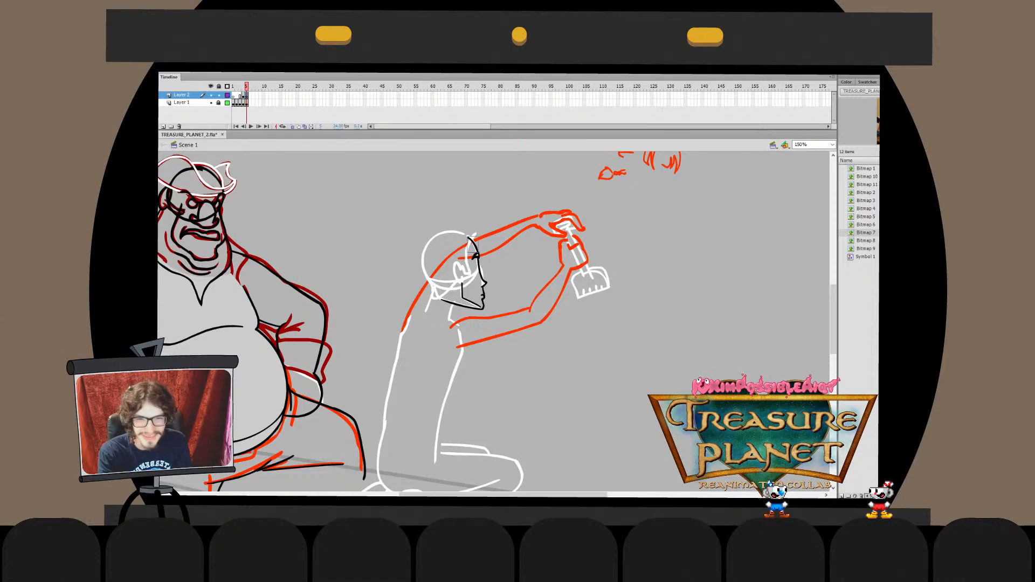
Cut the forehead curve and paste it in place inside the face profile's drawing object, merging both into one object
key("ctrl+x")
double_click(478, 272)
key("ctrl+shift+v")
key("ctrl+b")
key("ctrl+e")
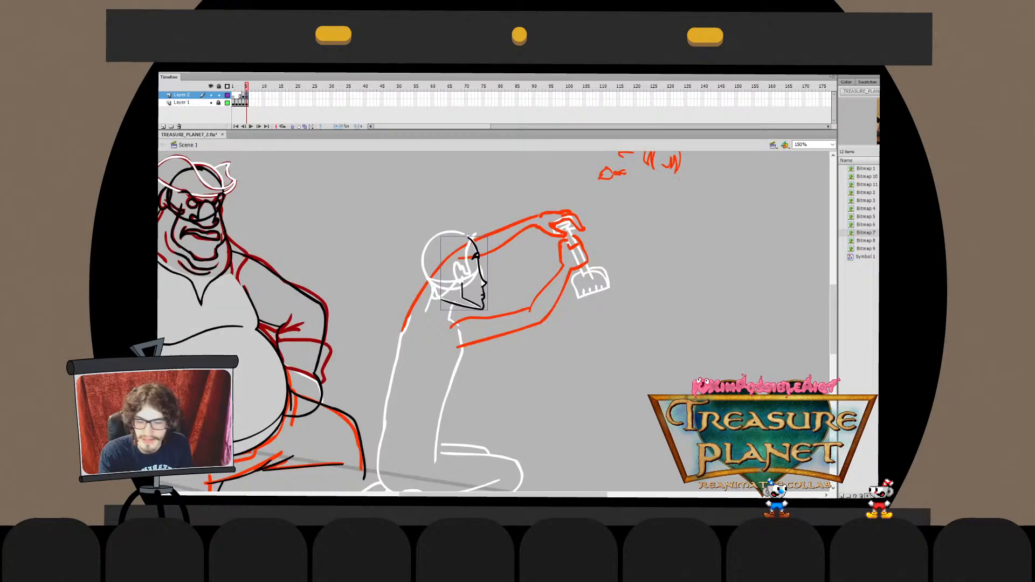
key("Escape")
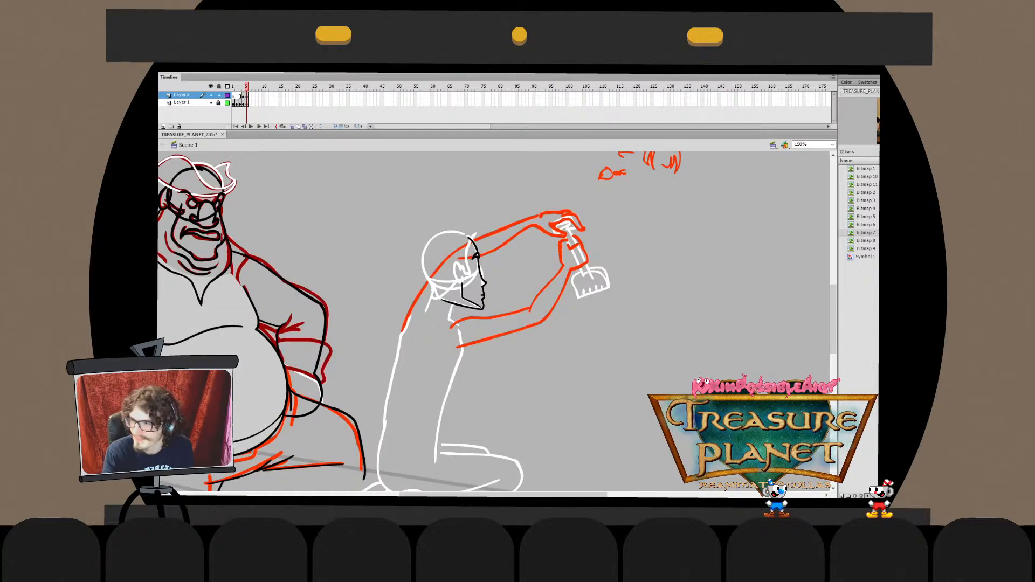
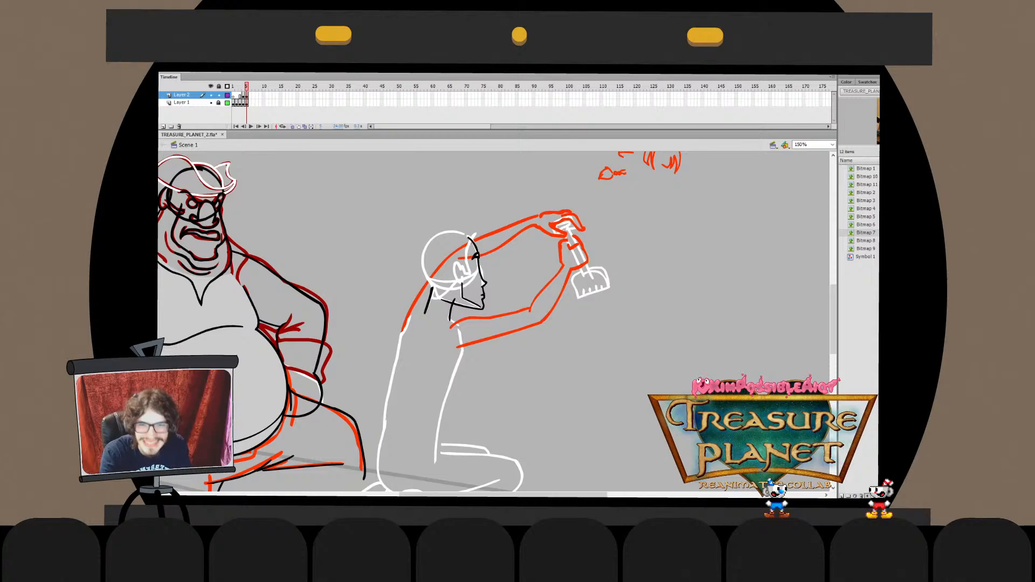
Ink the kneeling character's ear over the white sketch, undoing the rejected strokes
left_click_drag(460, 264, 461, 282)
key("ctrl+z")
key("ctrl+z")
key("ctrl+z")
key("ctrl+z")
key("ctrl+z")
key("q")
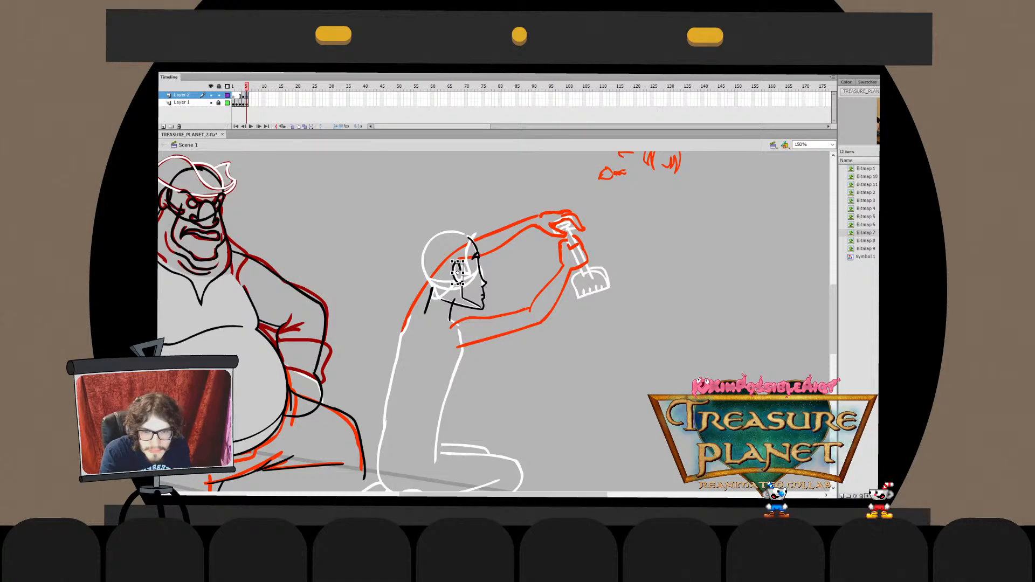
Refine the ear outline inside its drawing object and return to Scene 1
double_click(457, 273)
key("ctrl+e")
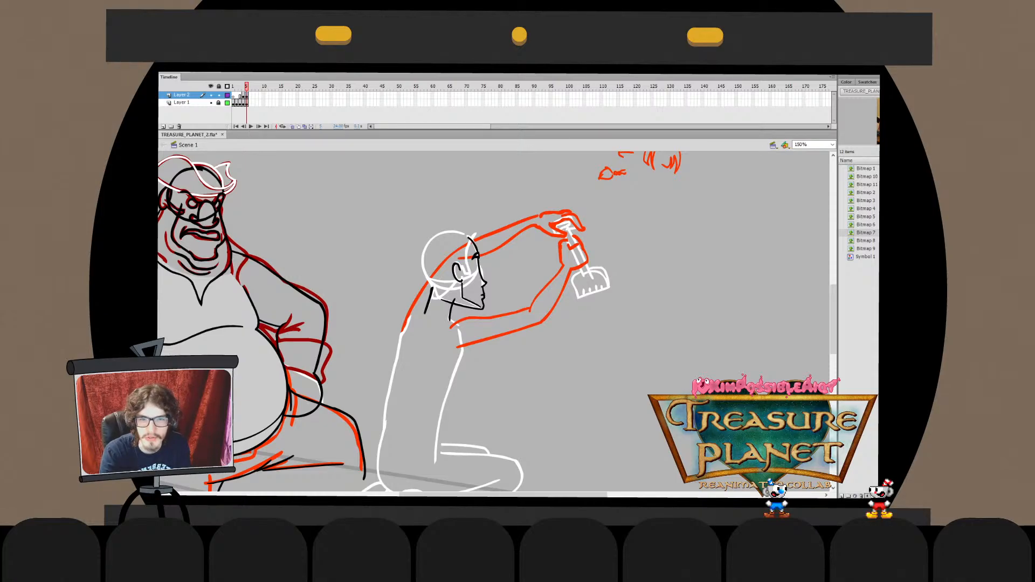
double_click(457, 270)
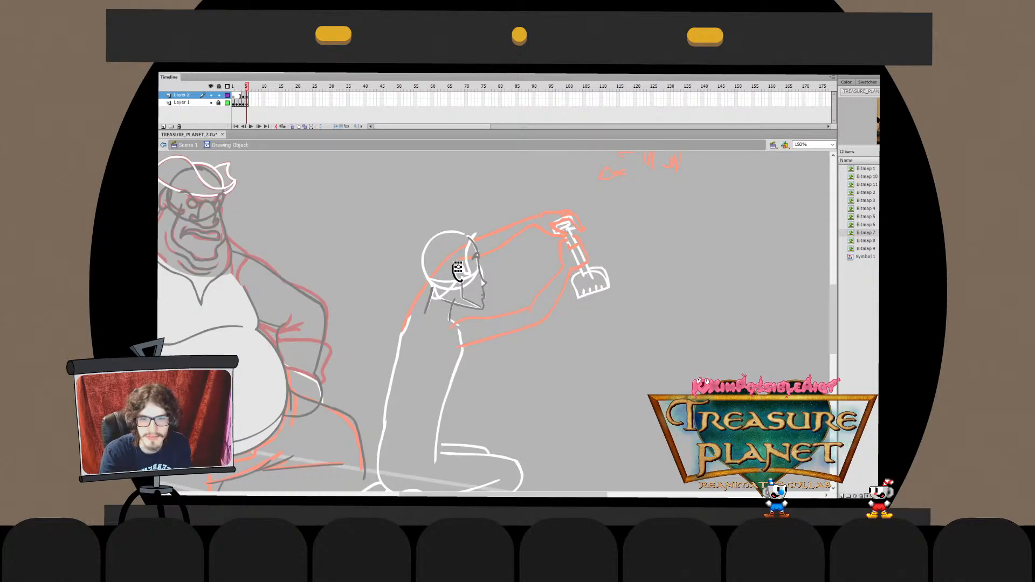
key("ctrl+e")
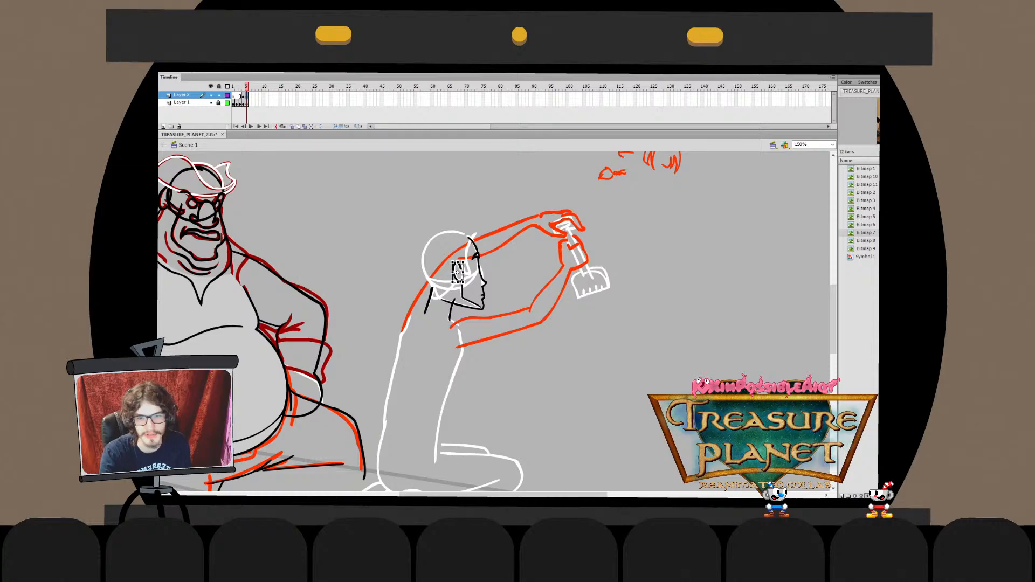
double_click(457, 271)
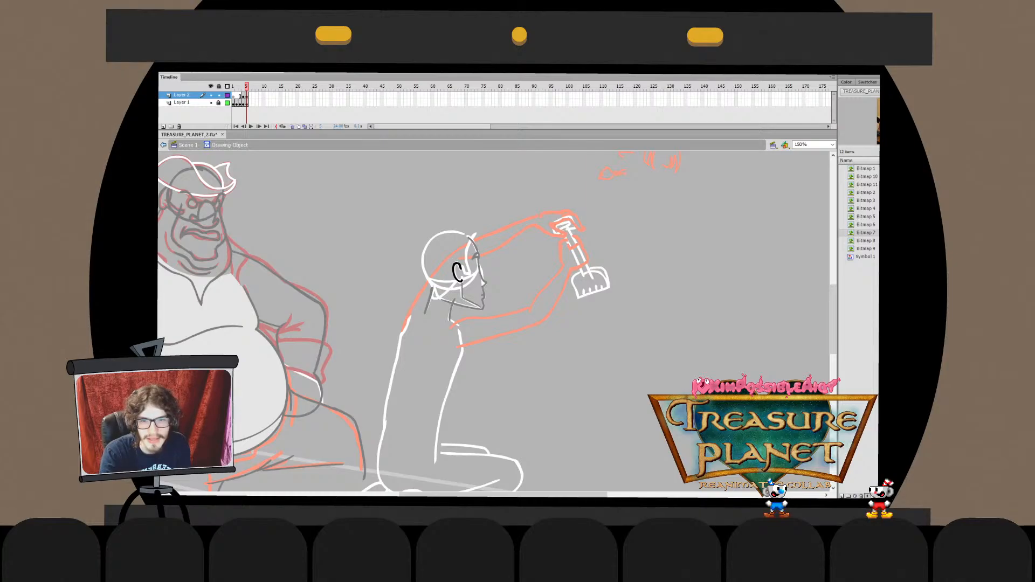
key("ctrl+e")
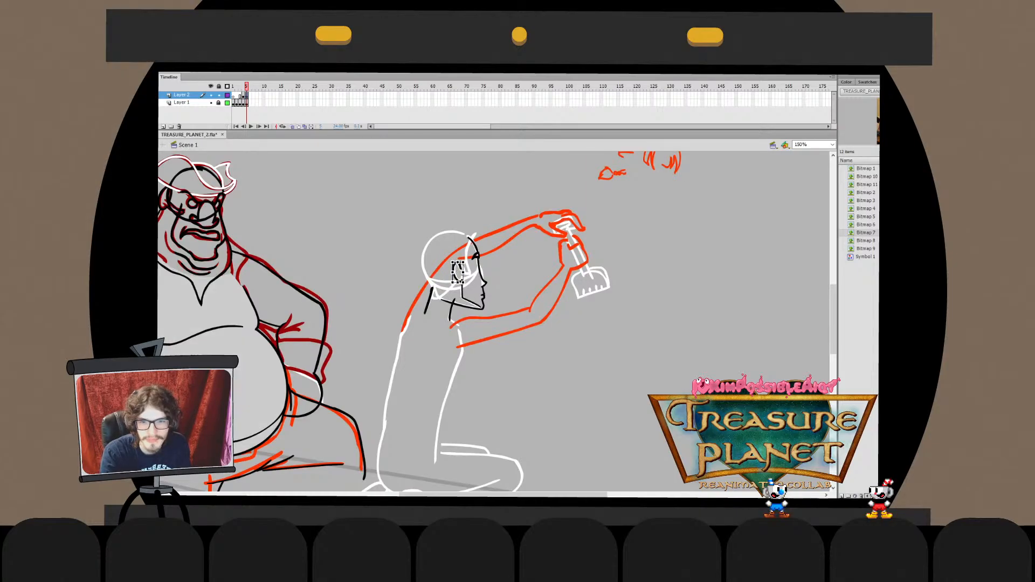
double_click(457, 272)
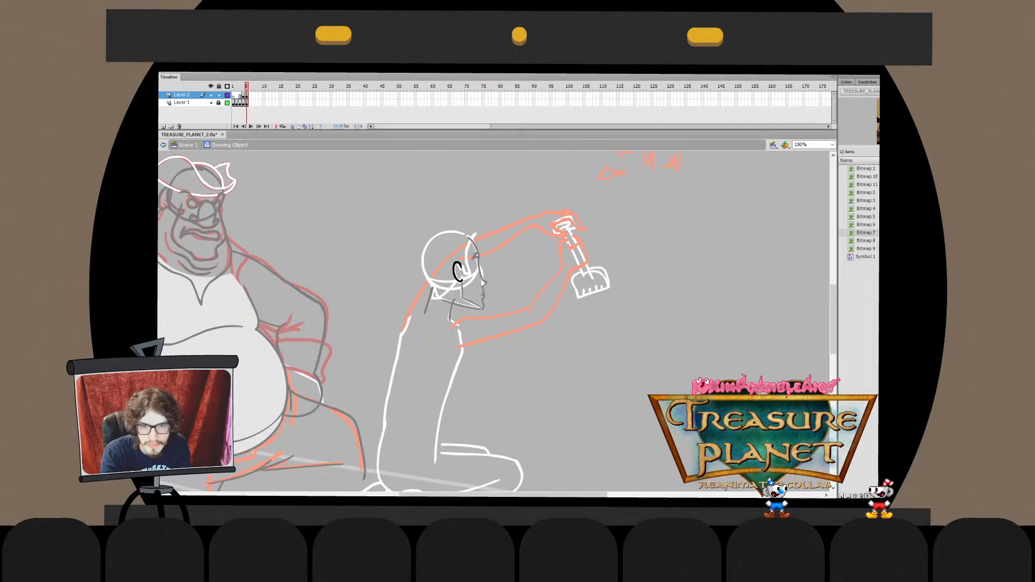
key("ctrl+e")
Adjust the cheek line just below the ear inside the face profile's drawing object and return to Scene 1
left_click(461, 287)
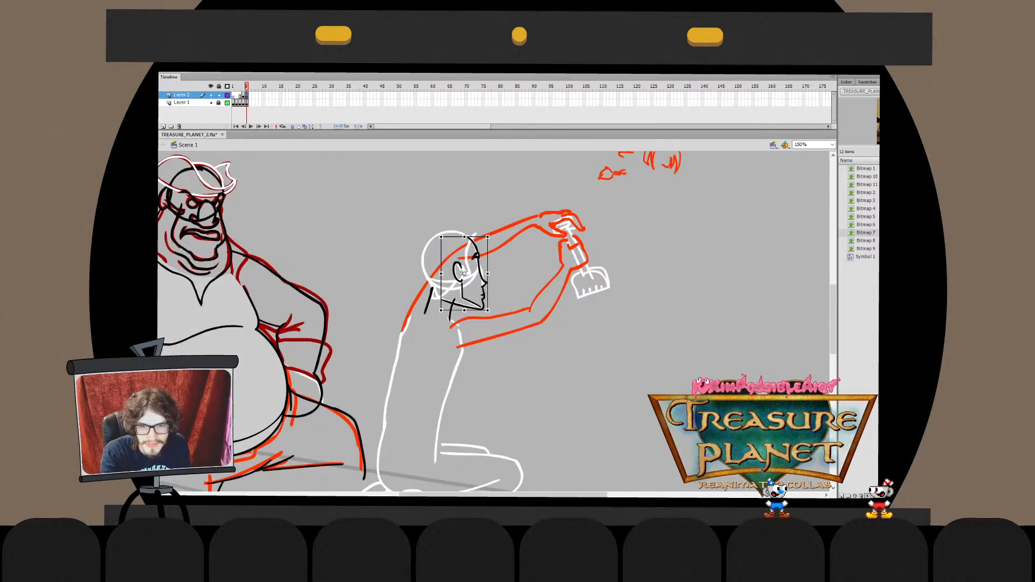
left_click(457, 273)
left_click(440, 253)
left_click(458, 272)
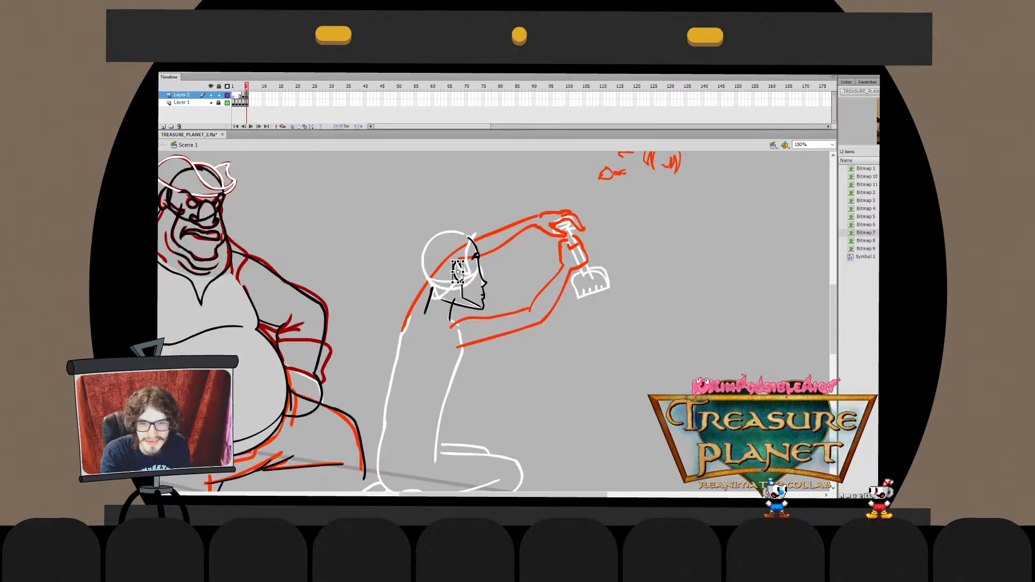
left_click(440, 252)
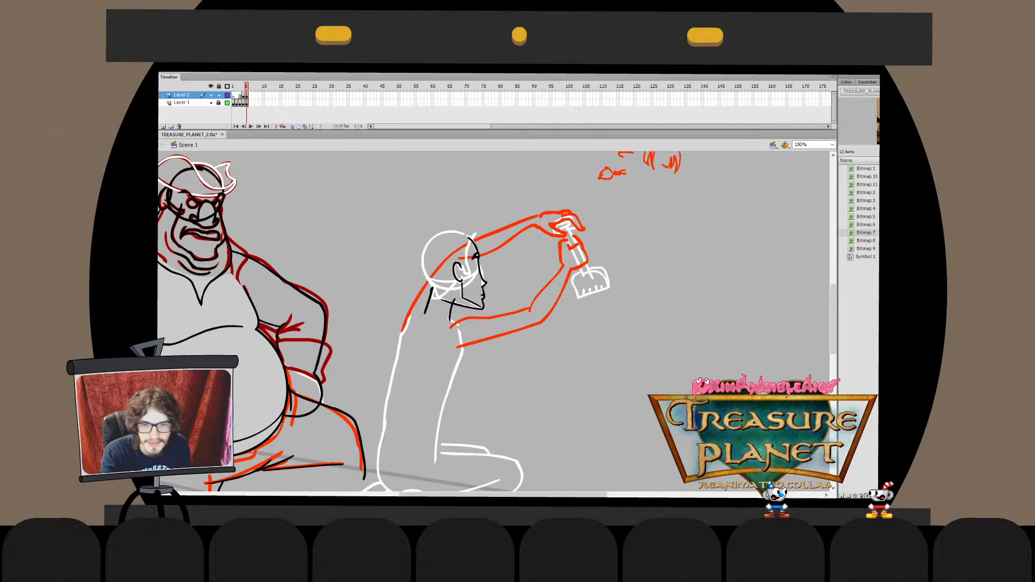
double_click(462, 287)
key("ctrl+e")
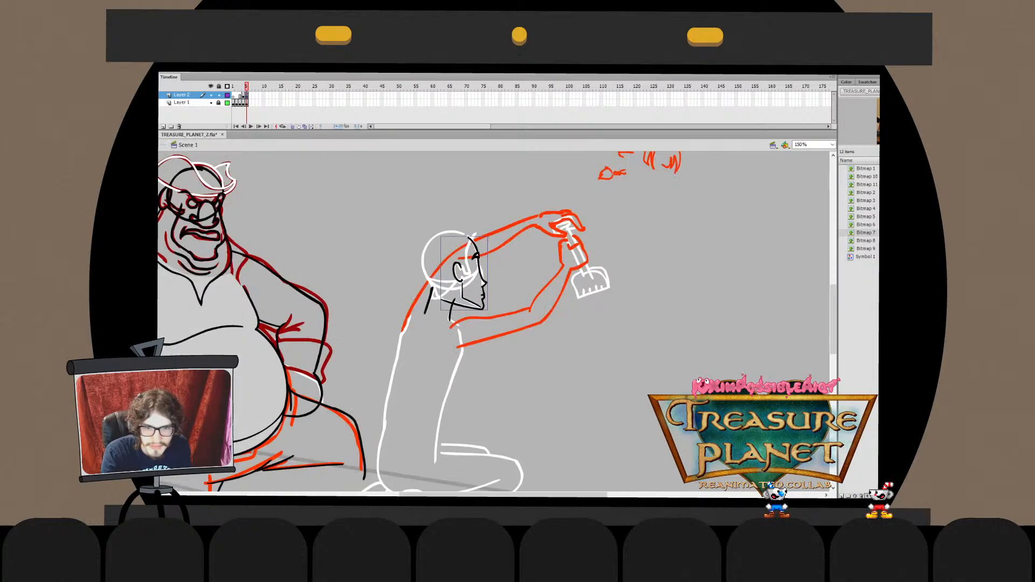
double_click(462, 287)
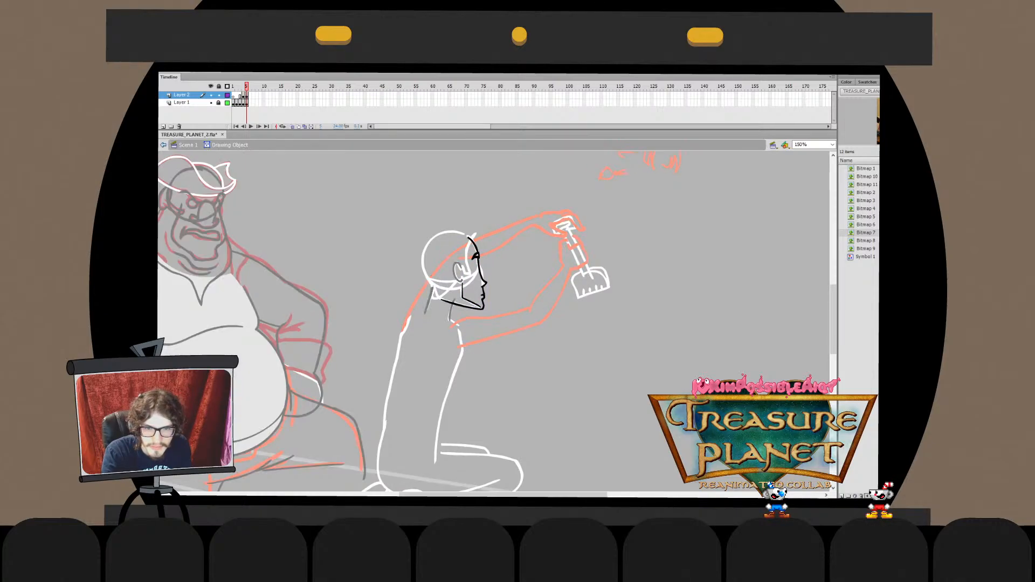
key("ctrl+e")
double_click(462, 287)
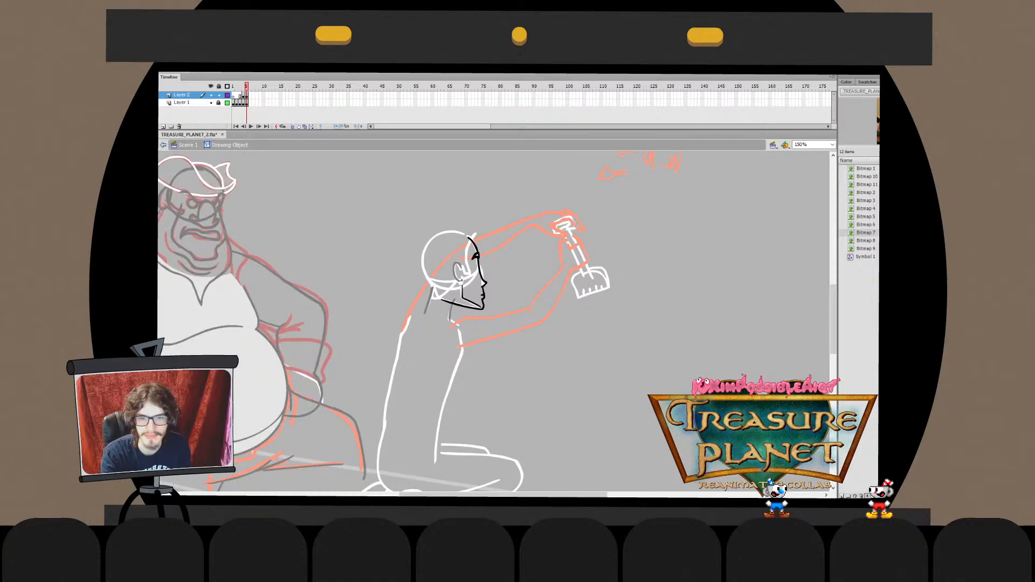
key("ctrl+e")
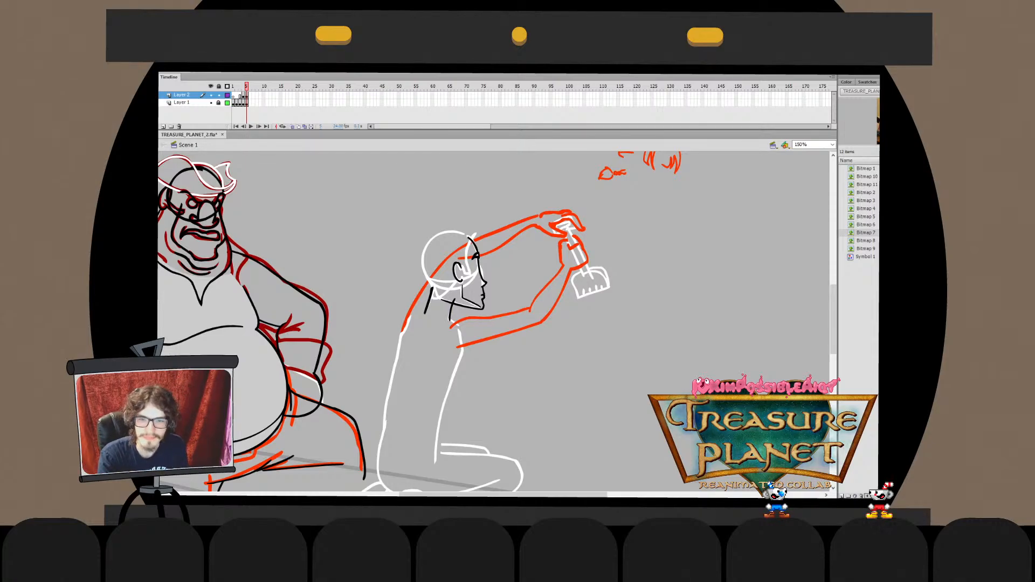
Touch up the back-of-neck line inside its drawing object and return to Scene 1 with nothing selected
double_click(430, 300)
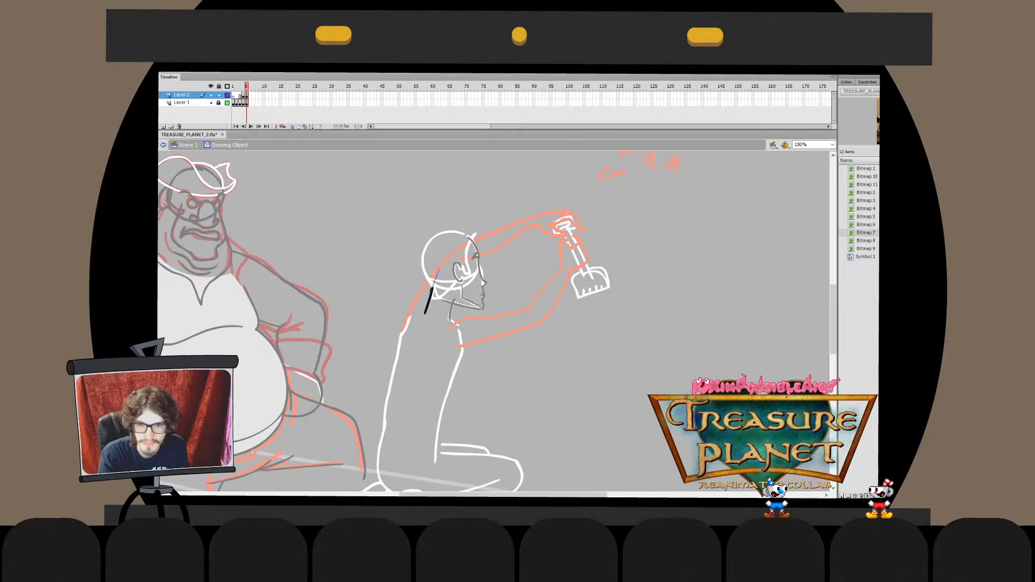
key("ctrl+e")
key("Escape")
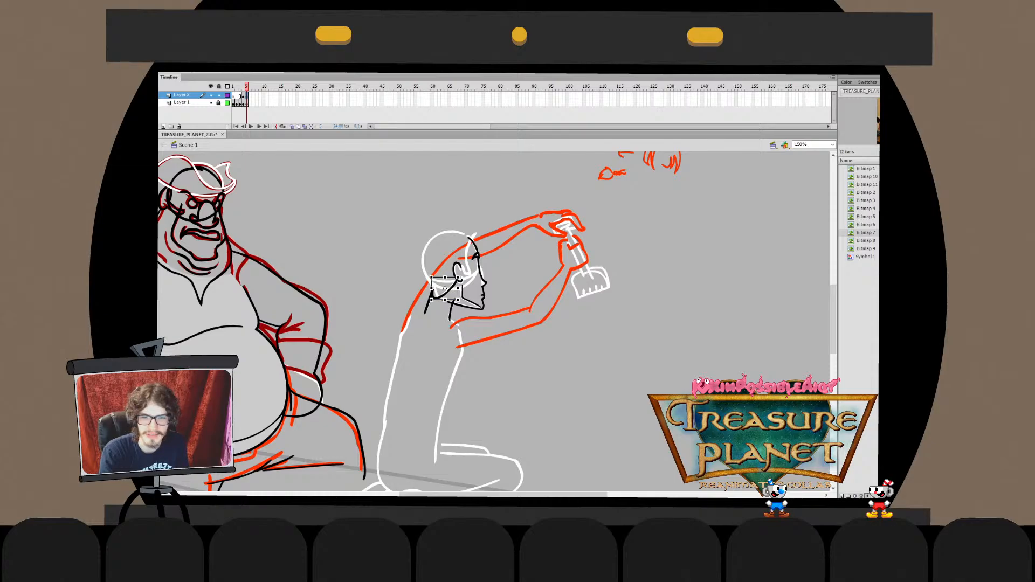
Refine the hairline curve between the ear and the nape inside its drawing object and return to Scene 1
double_click(447, 287)
key("ctrl+e")
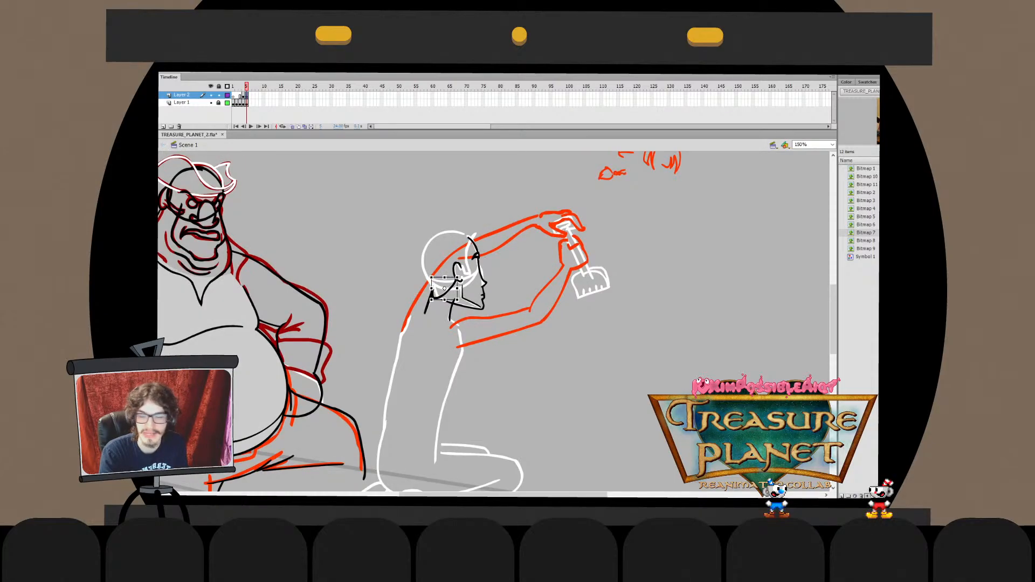
double_click(446, 287)
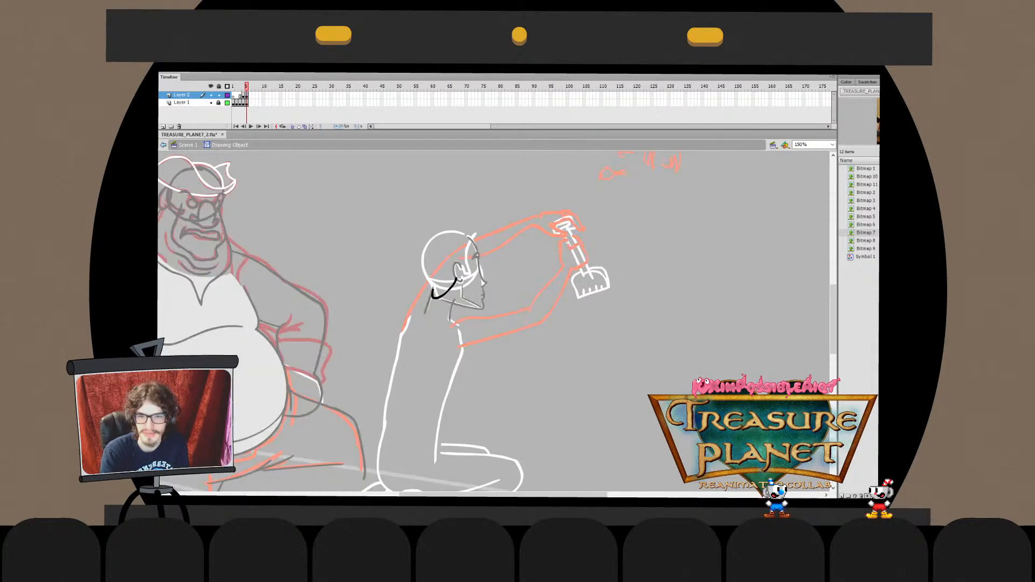
key("ctrl+e")
double_click(444, 289)
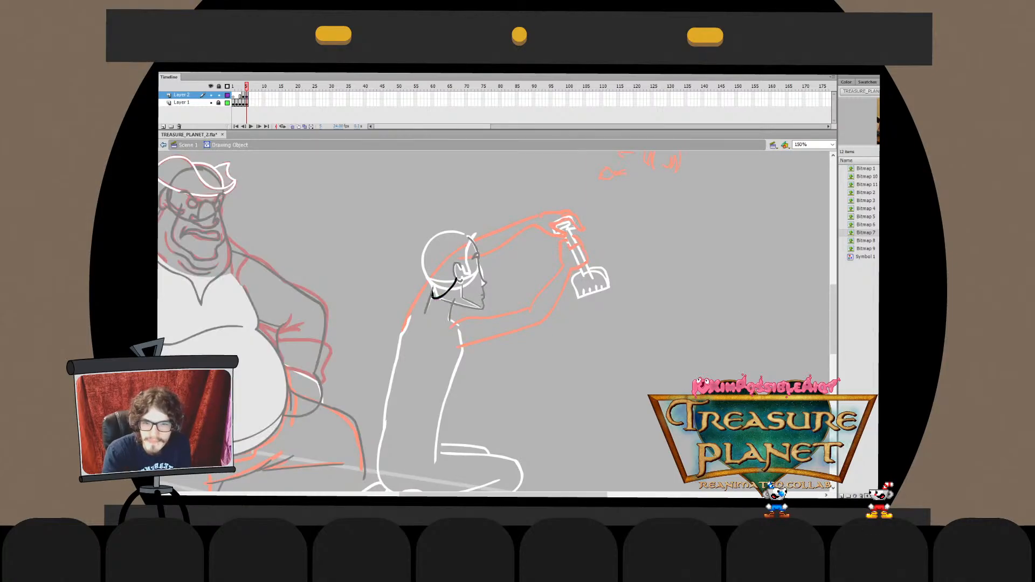
key("ctrl+e")
double_click(444, 288)
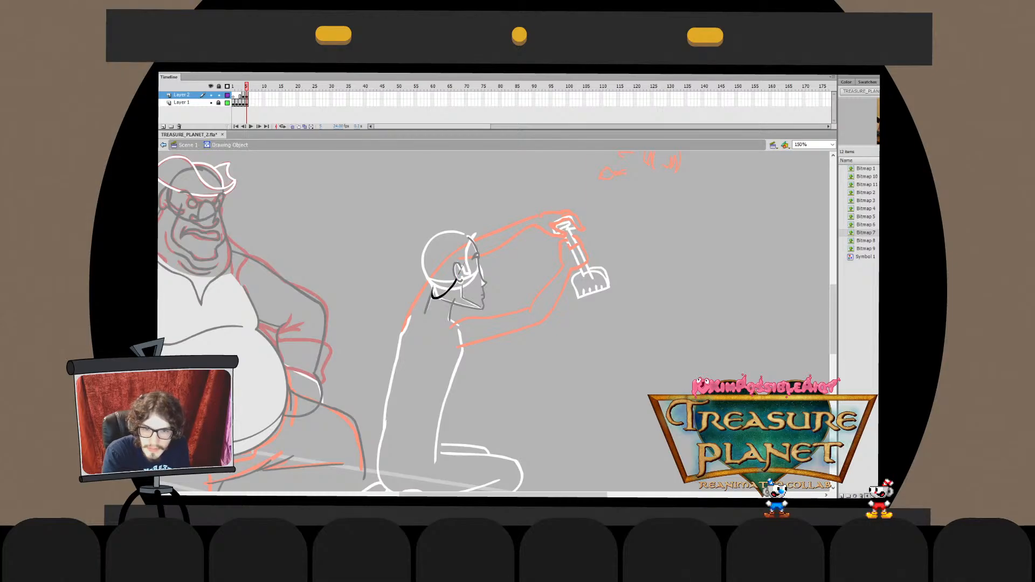
key("ctrl+e")
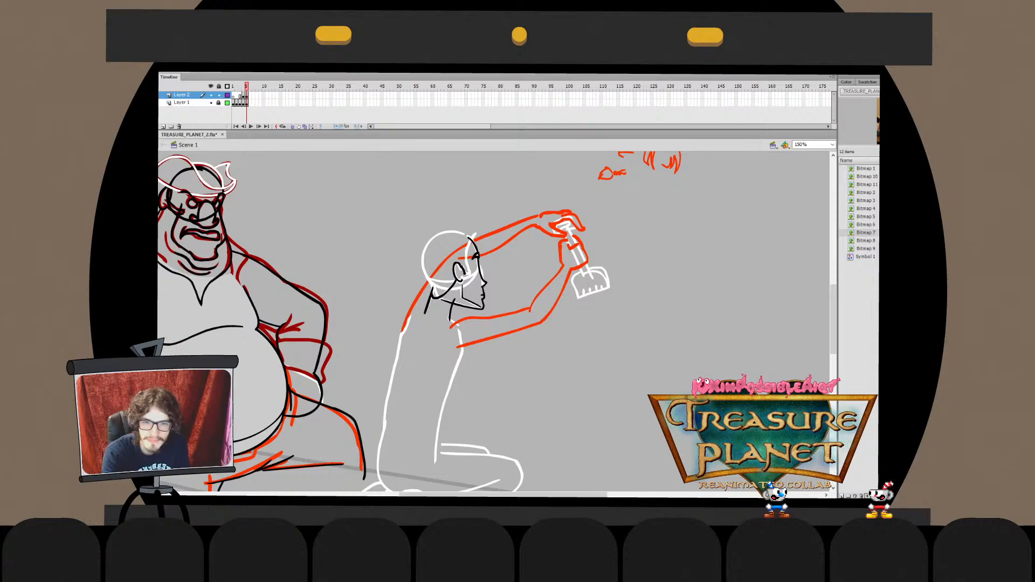
Compare with the previous frame and ink the kneeling character's temple hairline and sideburn between forehead and ear
key("comma")
key("period")
left_click_drag(462, 270, 470, 239)
key("q")
left_click_drag(473, 278, 471, 276)
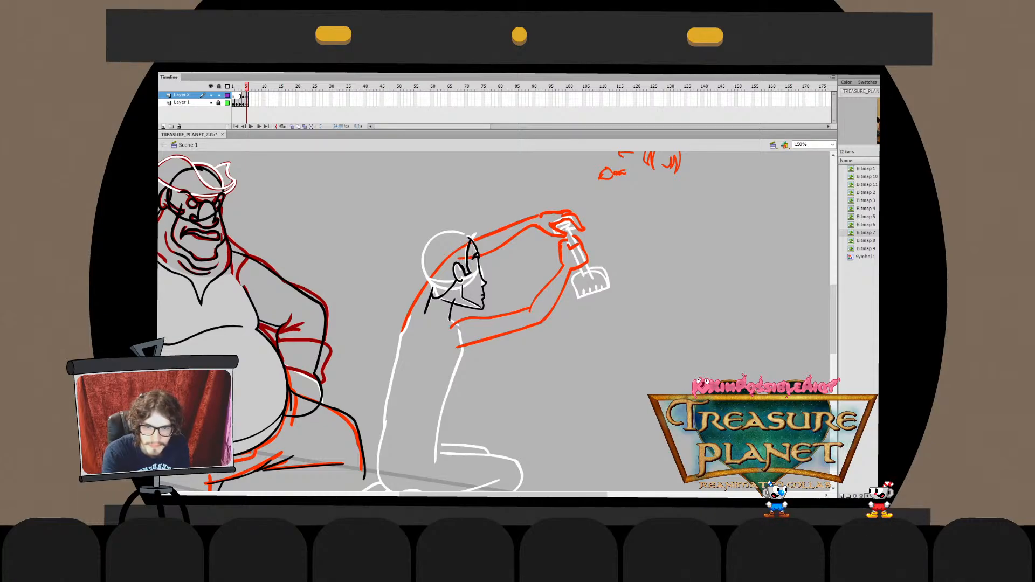
Reshape the kneeling character's temple hairline and sideburn inside their drawing object and return to Scene 1
double_click(469, 264)
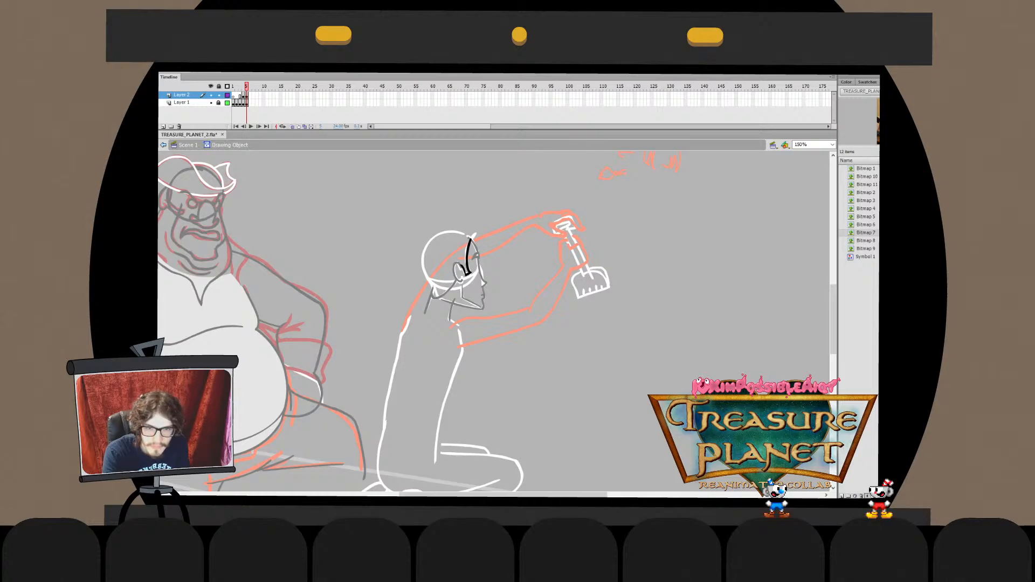
key("ctrl+e")
left_click(466, 259)
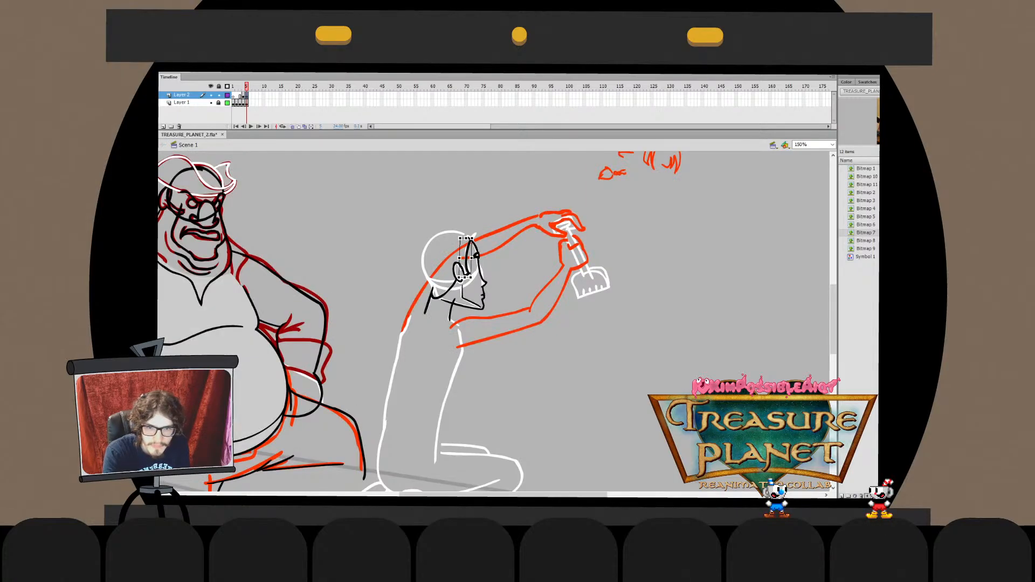
key("Escape")
double_click(467, 258)
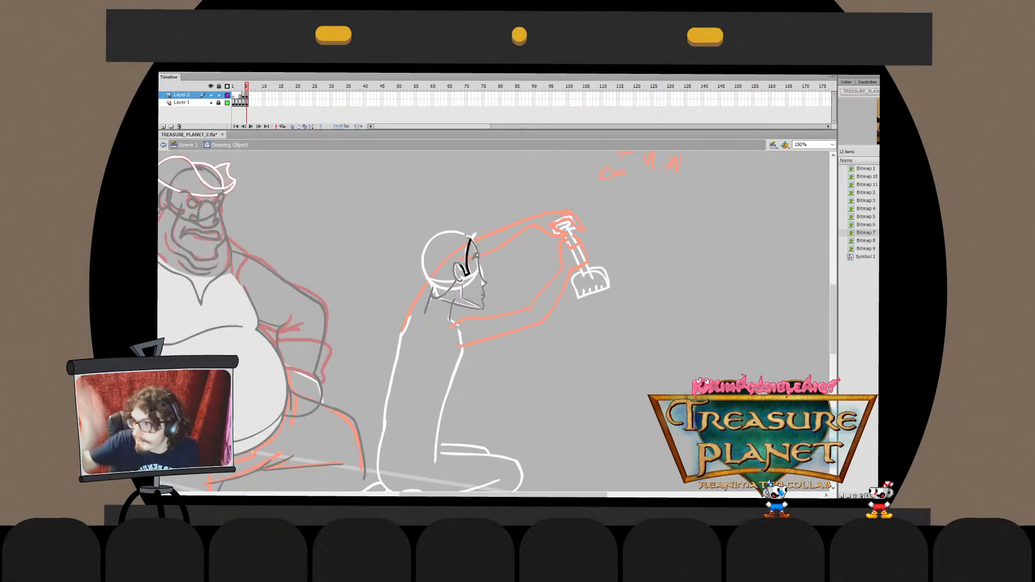
key("ctrl+e")
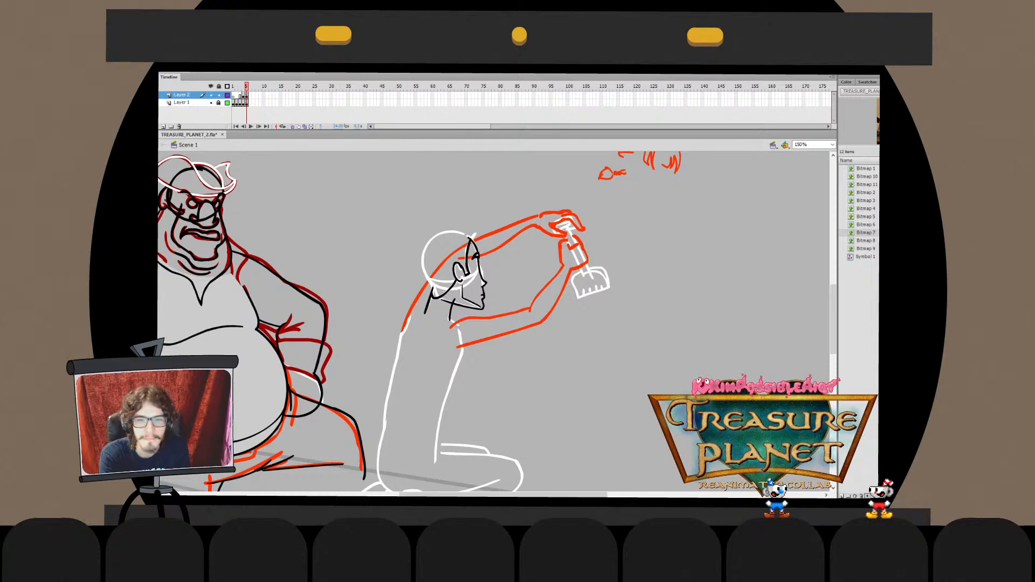
left_click(467, 258)
double_click(466, 259)
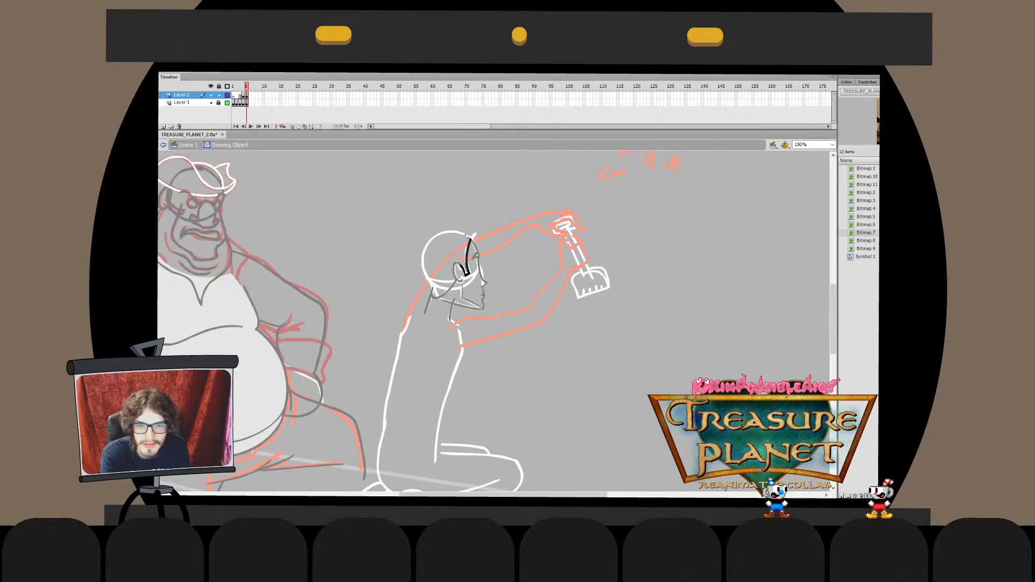
left_click(466, 253)
key("ctrl+e")
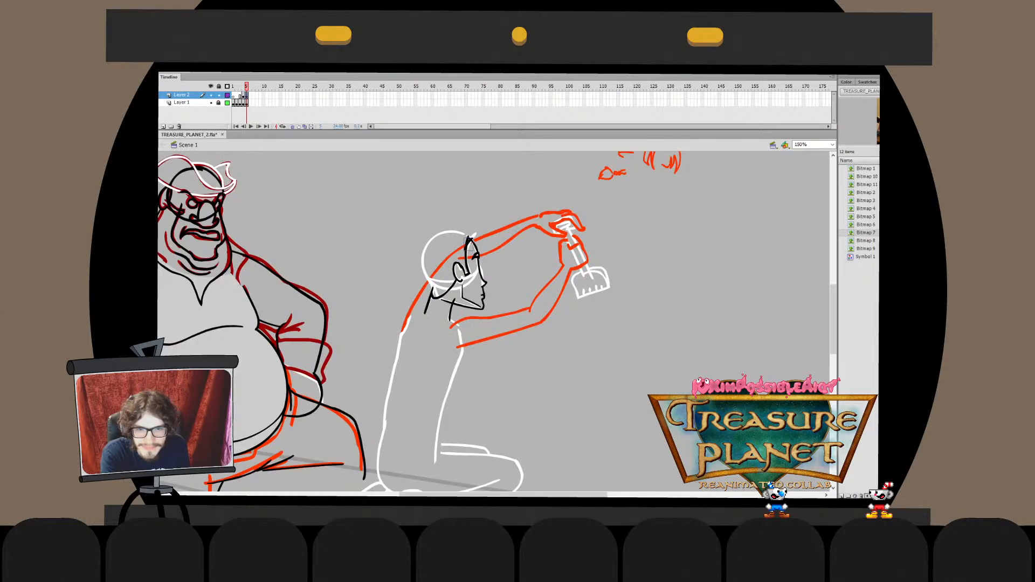
Clean up the upper end of the temple hairline near the forehead and return to Scene 1 with nothing selected
double_click(467, 245)
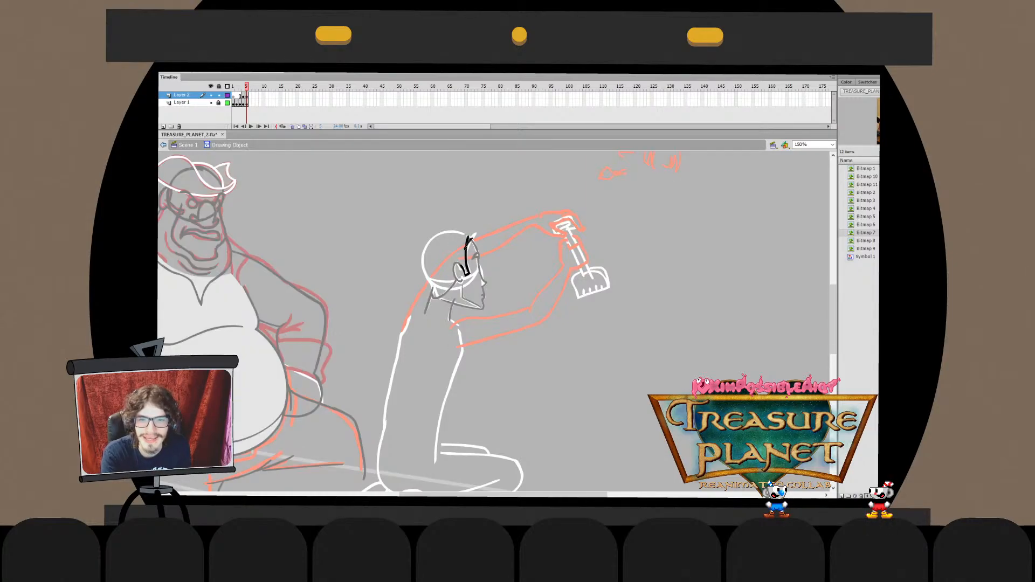
key("ctrl+e")
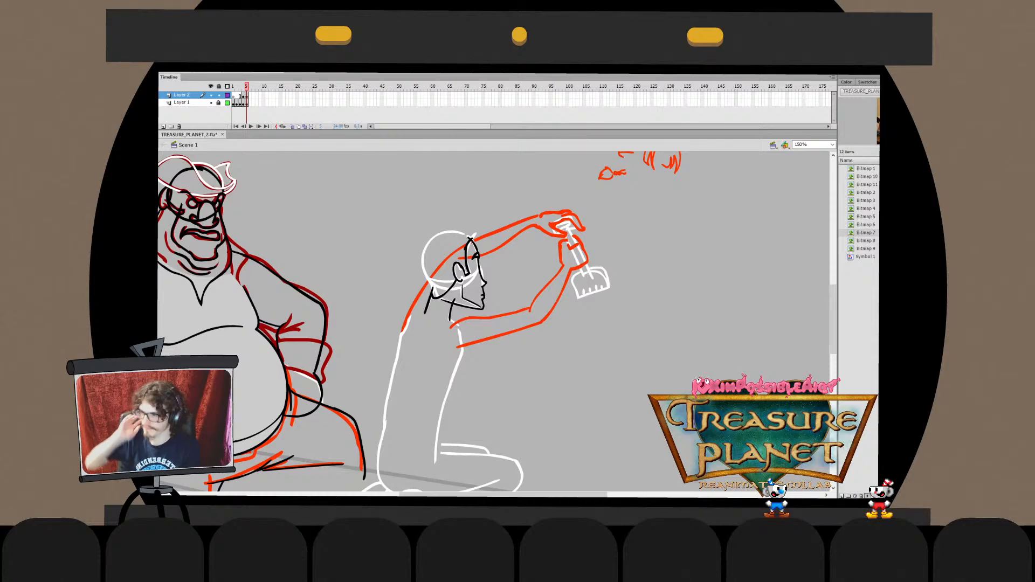
left_click(467, 246)
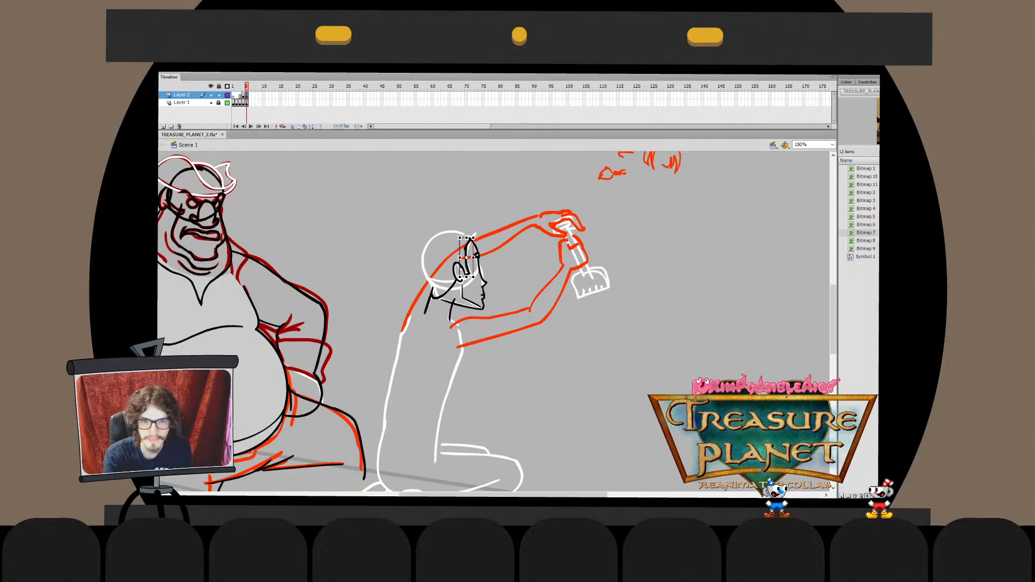
key("Escape")
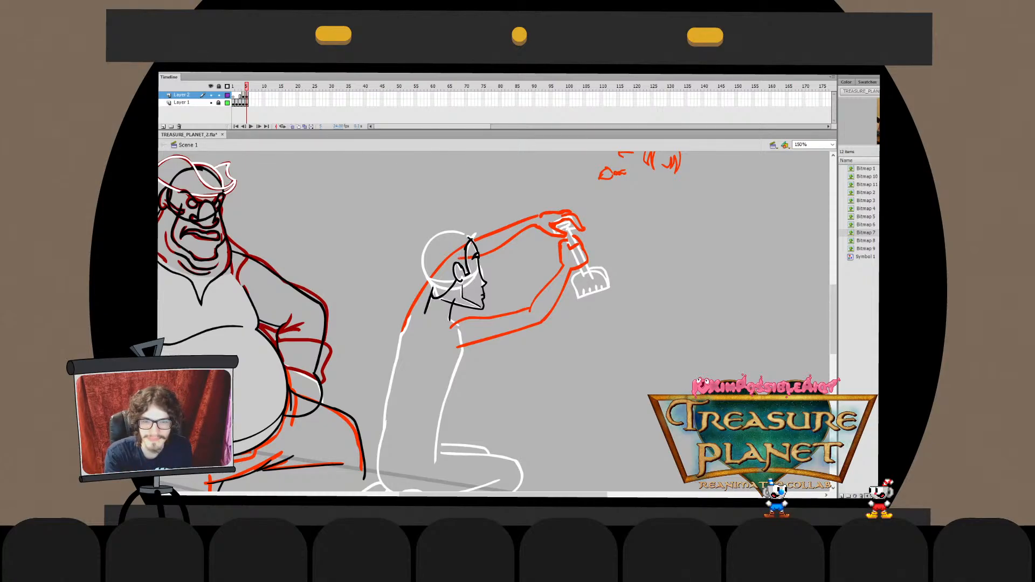
left_click(467, 246)
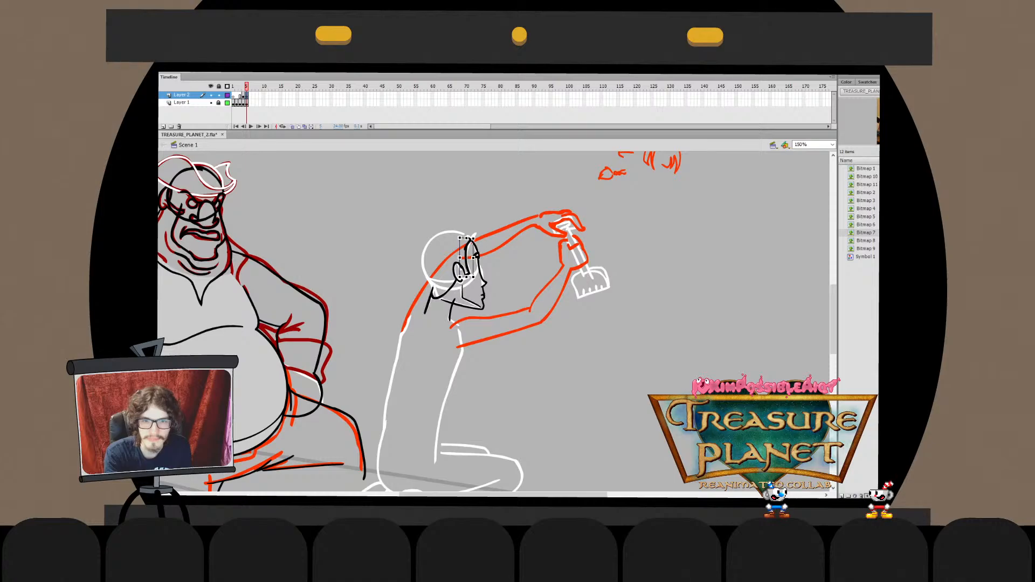
key("Escape")
double_click(468, 253)
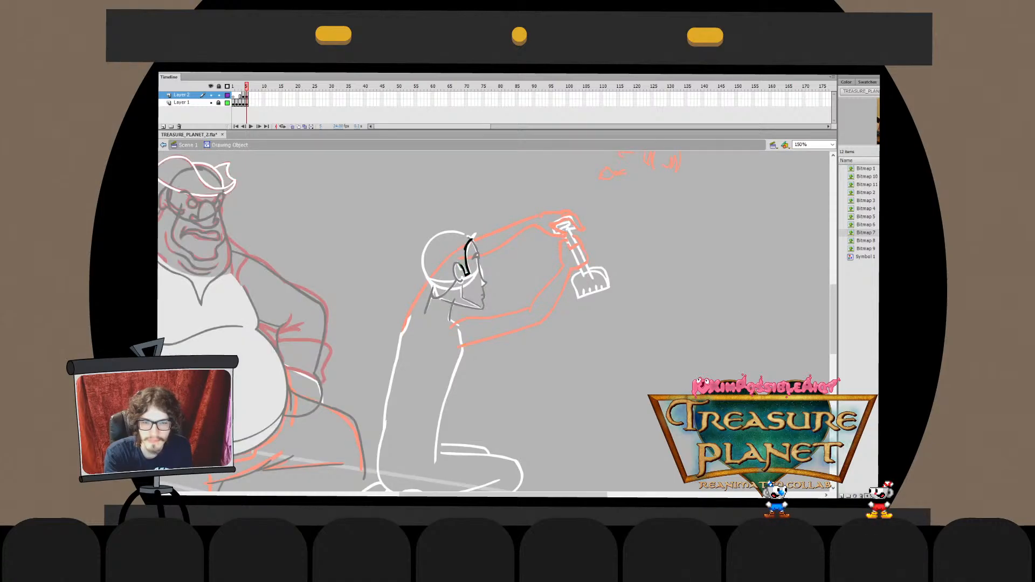
key("ctrl+e")
left_click(464, 273)
left_click(466, 258)
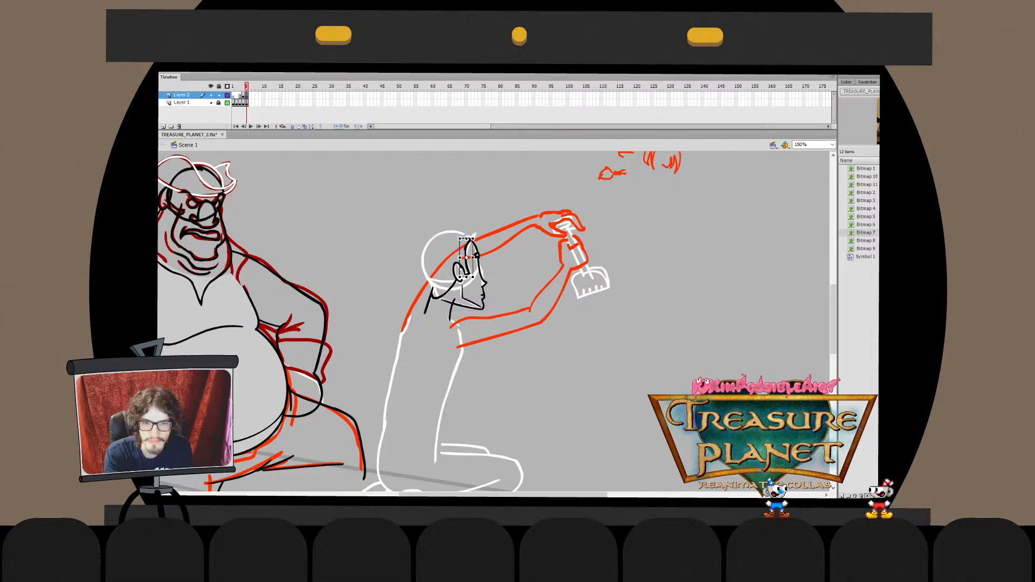
key("Escape")
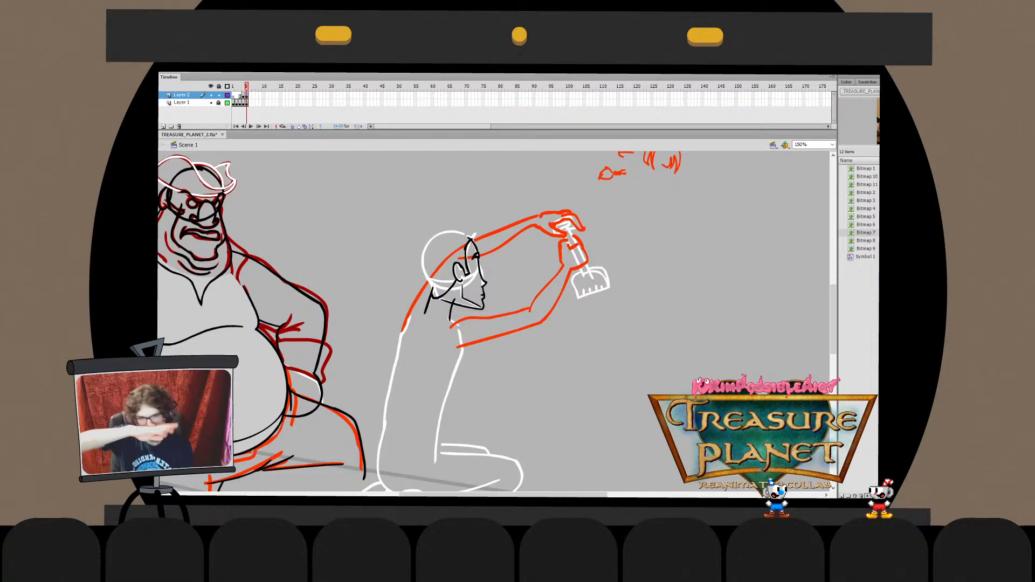
Touch up the kneeling character's ear inside its drawing object and return to Scene 1
double_click(458, 269)
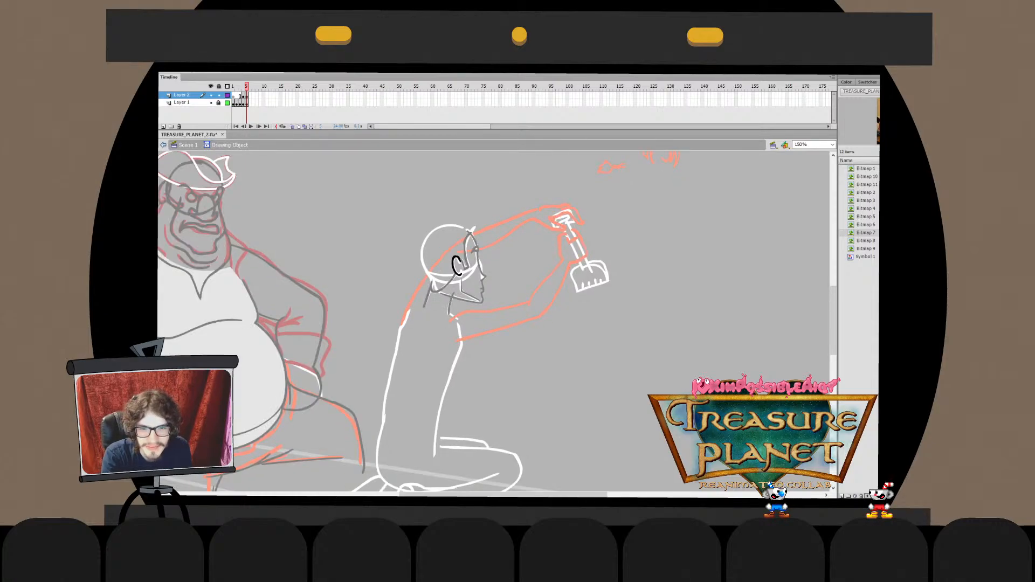
key("ctrl+e")
left_click_drag(493, 322, 503, 341)
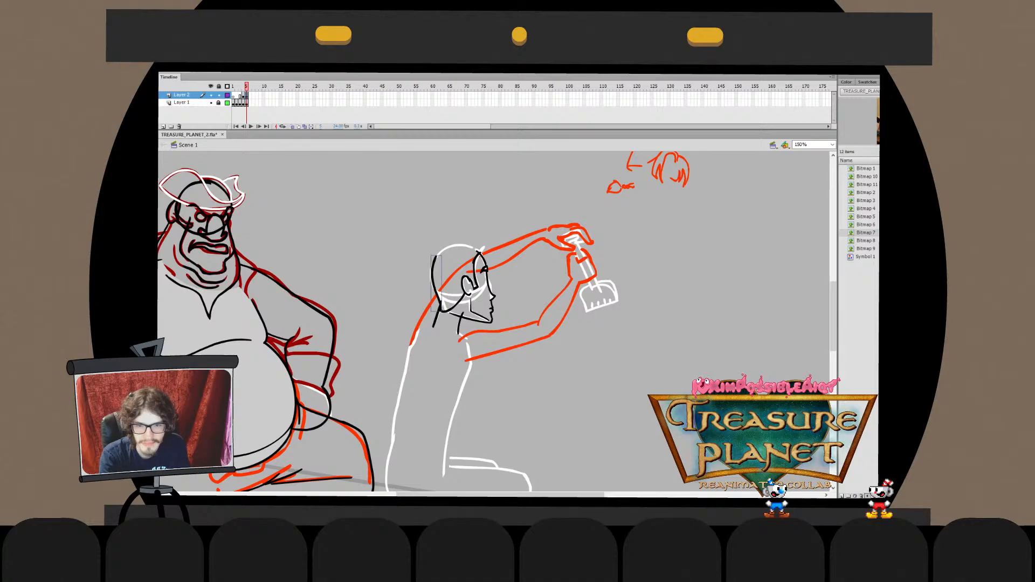
Ink the curved back of the kneeling character's head over the rough circle, redrawing the stroke until it fits
left_click_drag(441, 251, 444, 300)
key("ctrl+z")
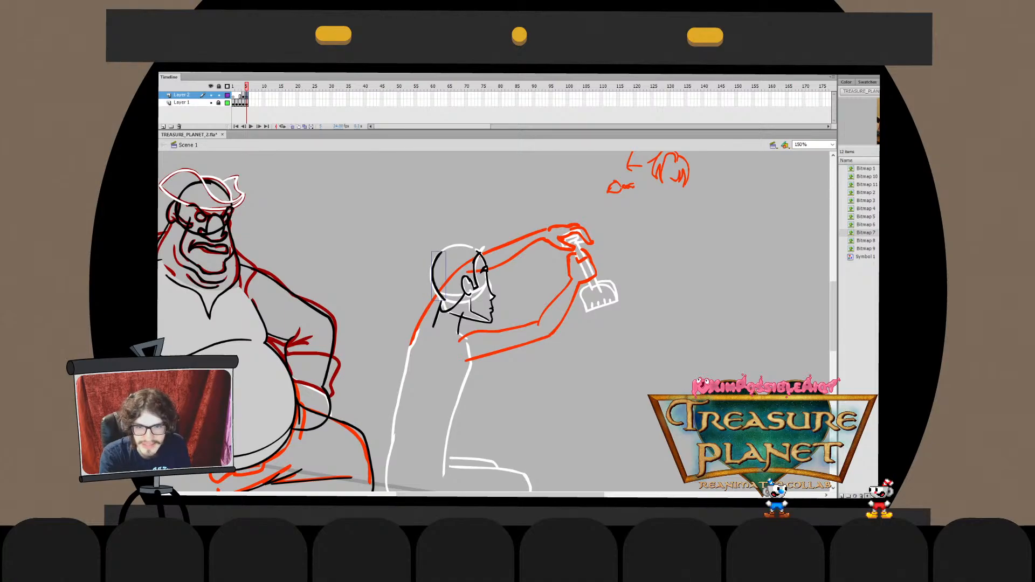
key("ctrl+z")
left_click_drag(443, 250, 444, 302)
key("ctrl+z")
left_click_drag(443, 251, 448, 305)
key("ctrl+z")
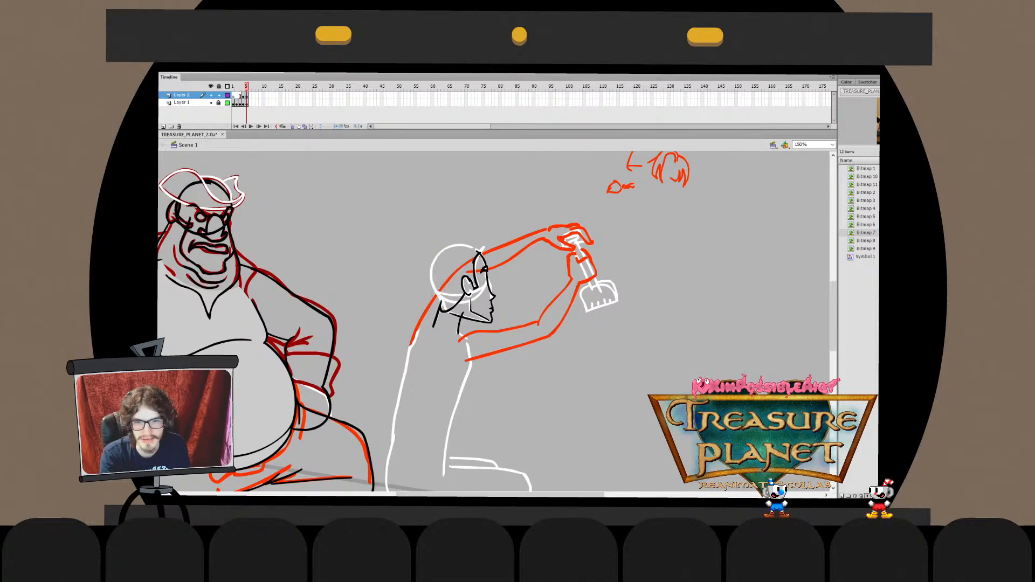
mouse_move(442, 249)
left_mouse_down()
mouse_move(444, 303)
mouse_move(437, 260)
mouse_move(434, 302)
left_mouse_up()
key("ctrl+z")
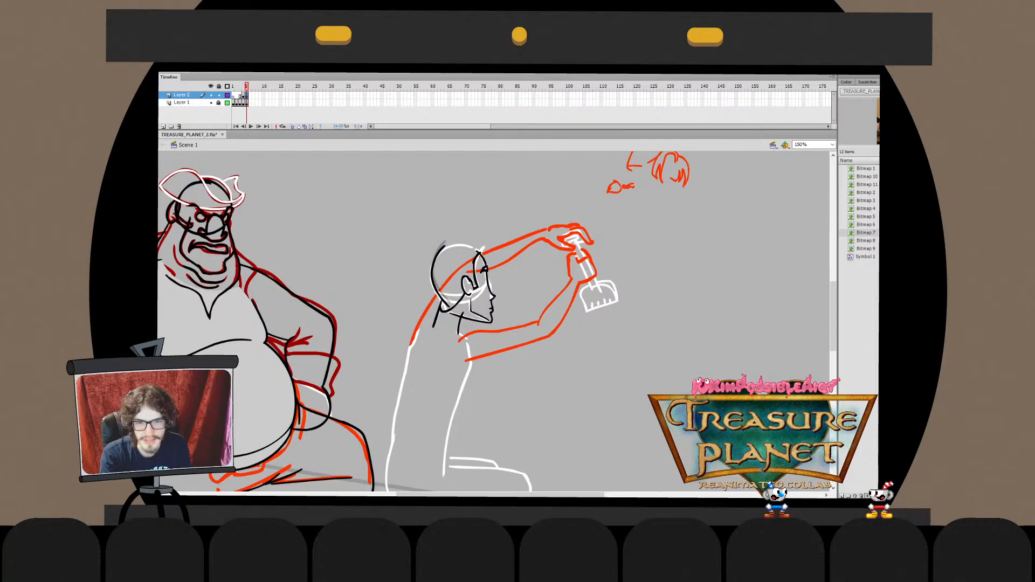
Trim the lower end of the back-of-head curve at the nape inside its drawing object and return to Scene 1
double_click(435, 260)
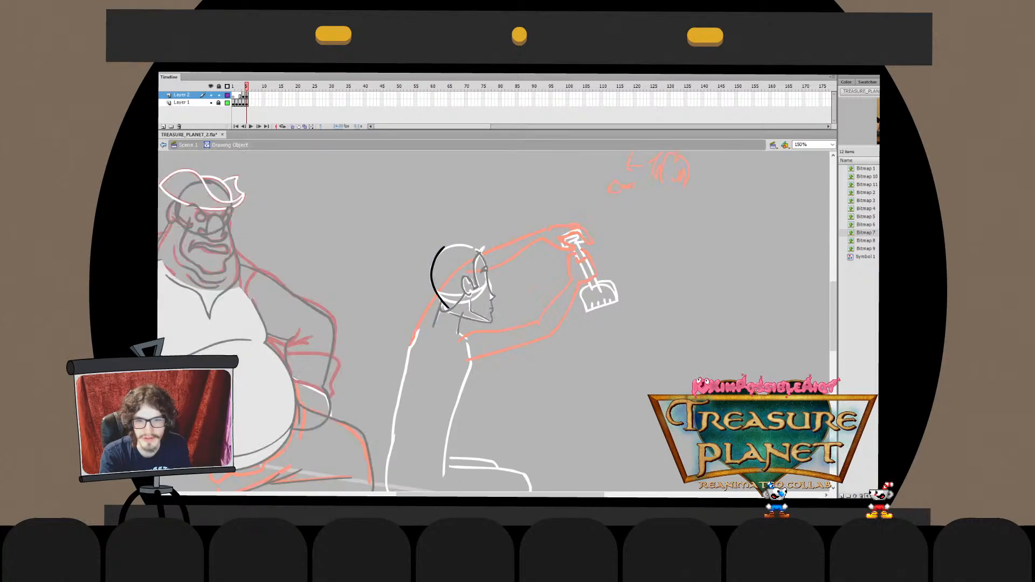
mouse_move(448, 305)
left_mouse_down()
mouse_move(448, 315)
mouse_move(441, 304)
left_mouse_up()
key("ctrl+e")
key("b")
key("ctrl+z")
key("ctrl+z")
key("ctrl+z")
key("ctrl+z")
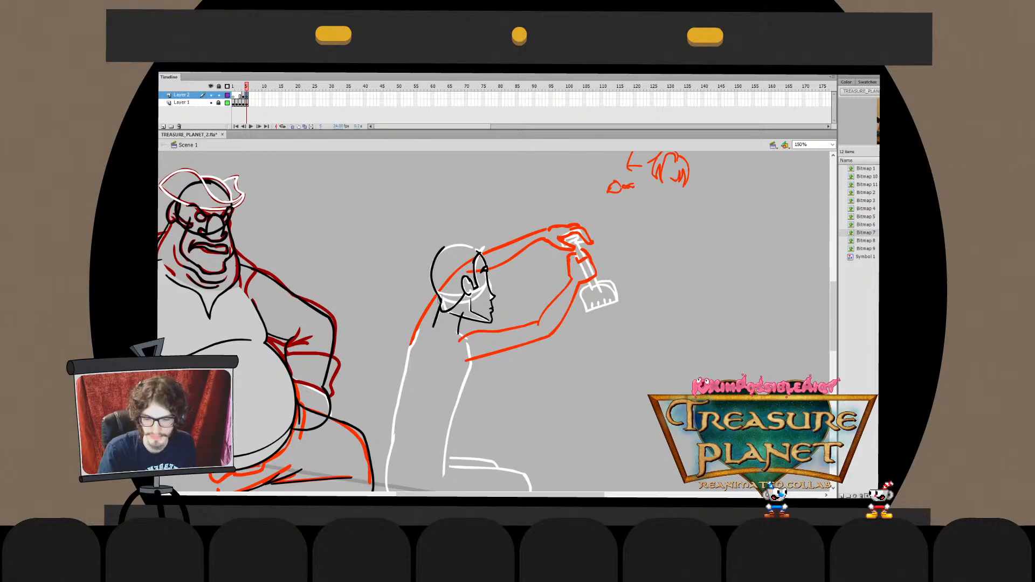
key("ctrl+z")
double_click(439, 299)
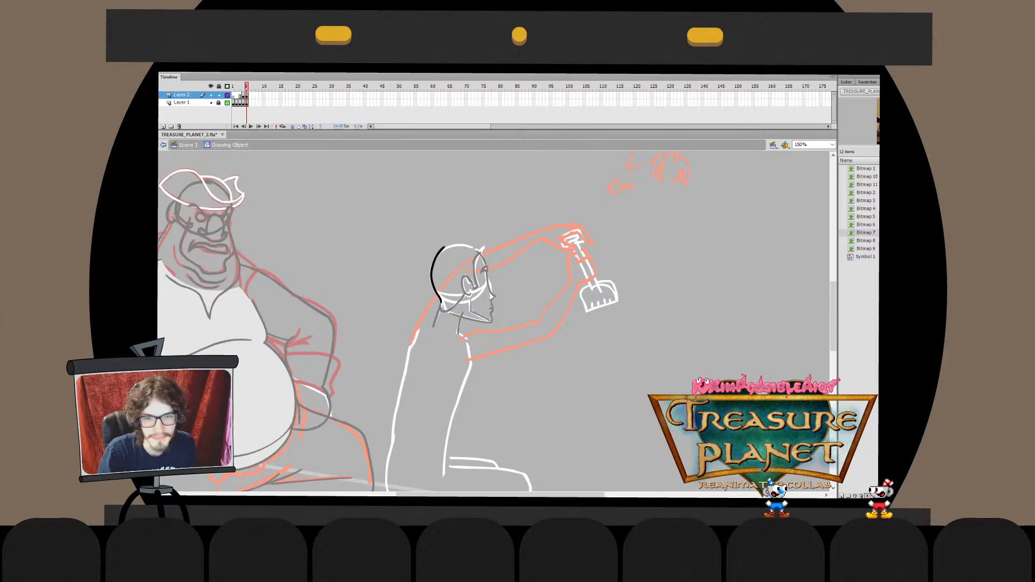
key("ctrl+e")
Cut the back-of-head curve and paste it in place into the nape hairline's drawing object, joining it with the neck line
key("ctrl+x")
double_click(454, 305)
key("ctrl+shift+v")
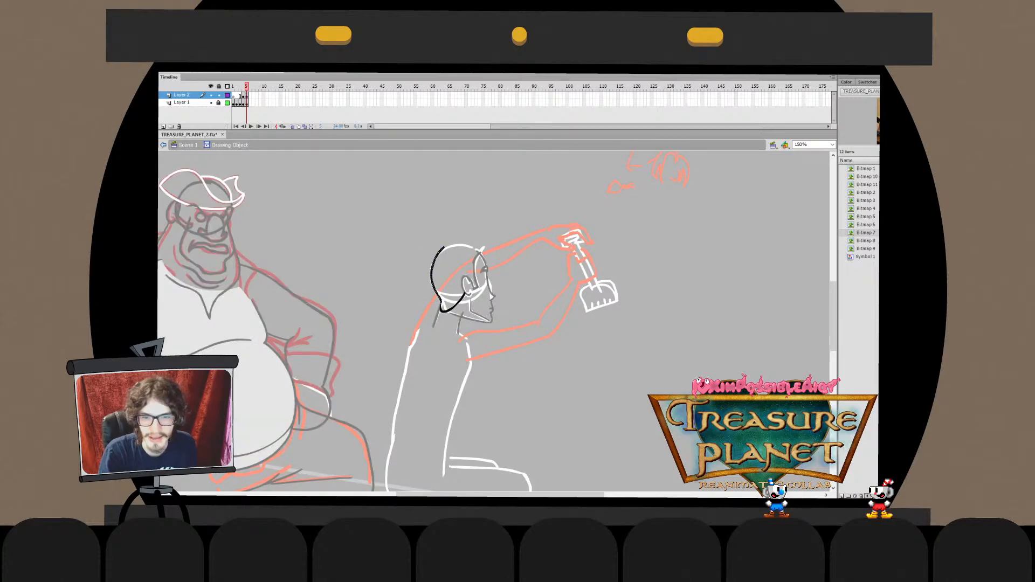
key("ctrl+e")
key("ctrl+e")
key("ctrl+e")
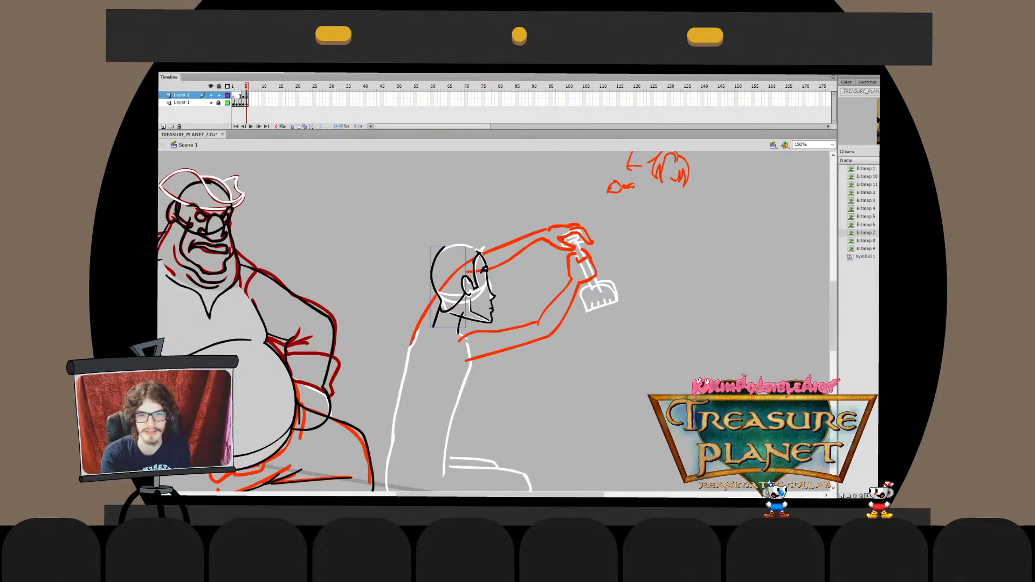
Ink the crown line from the back of the head to the forehead and transform it to fit the rough circle
double_click(438, 255)
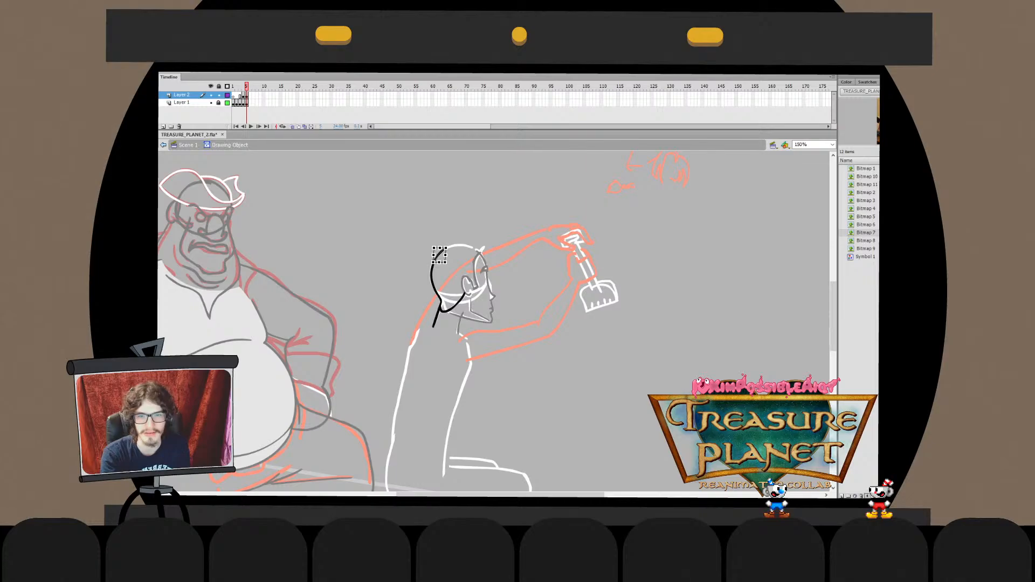
double_click(437, 257)
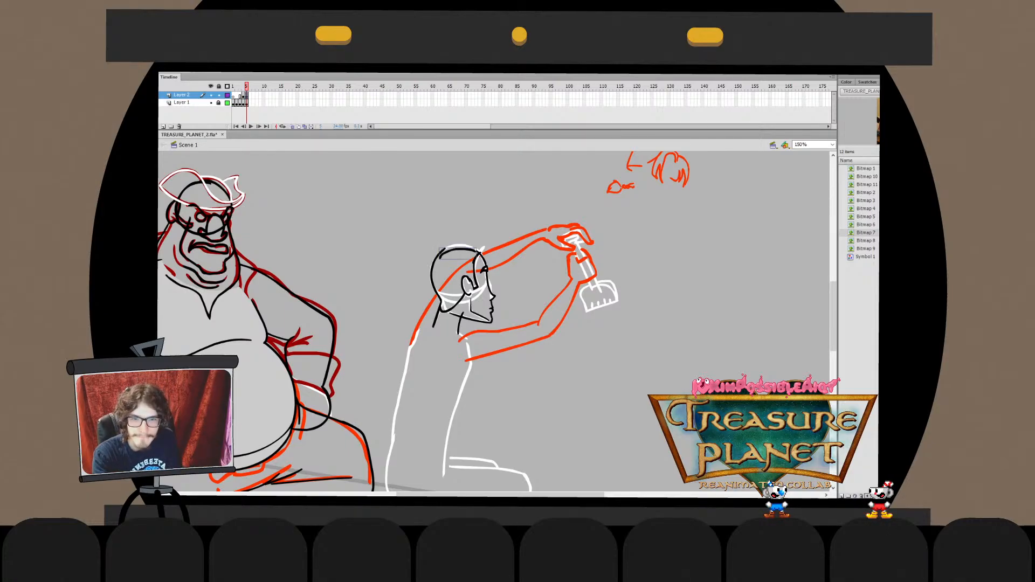
left_click_drag(443, 250, 475, 252)
key("ctrl+z")
key("q")
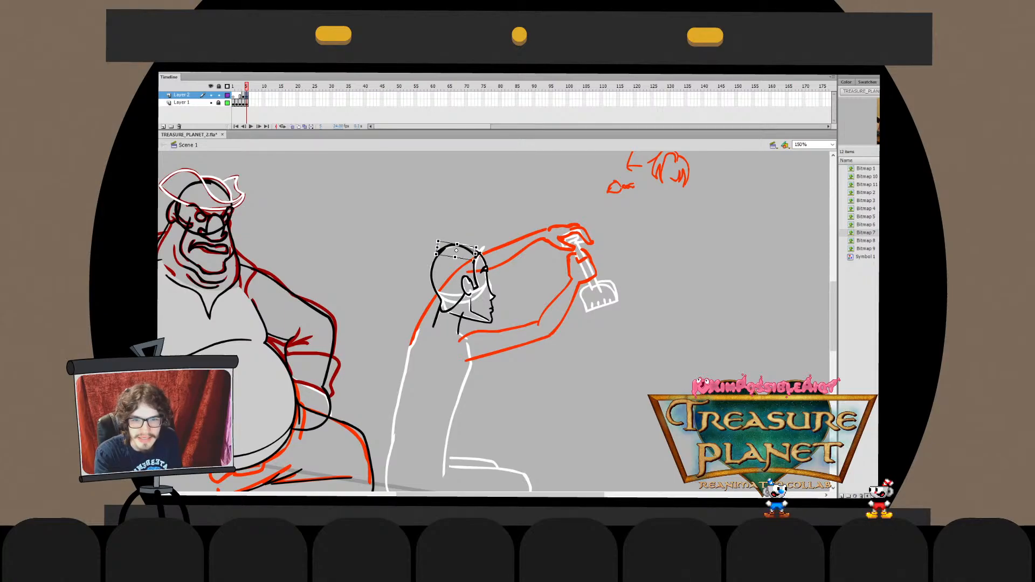
left_click_drag(476, 250, 480, 252)
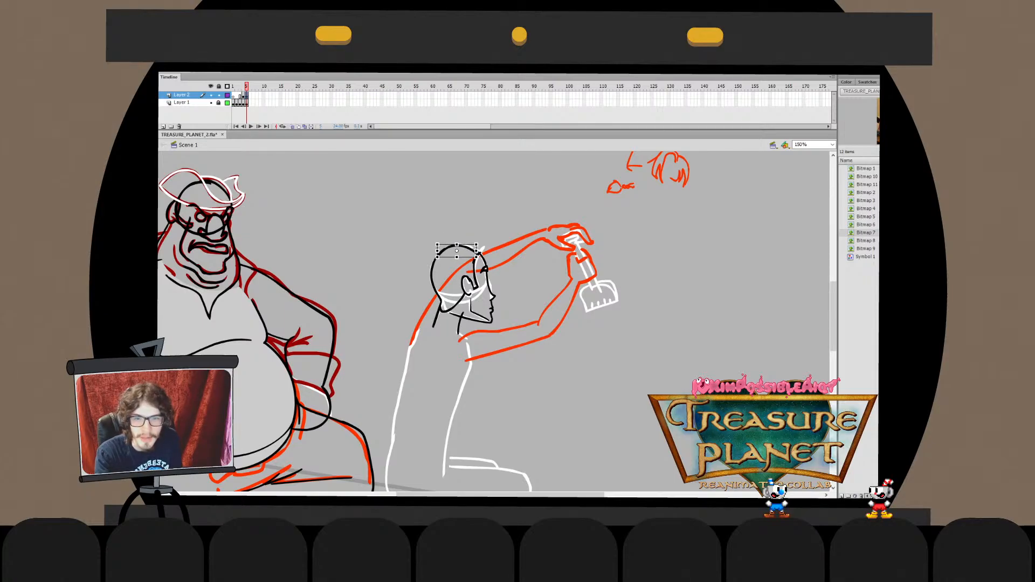
key("b")
key("ctrl+z")
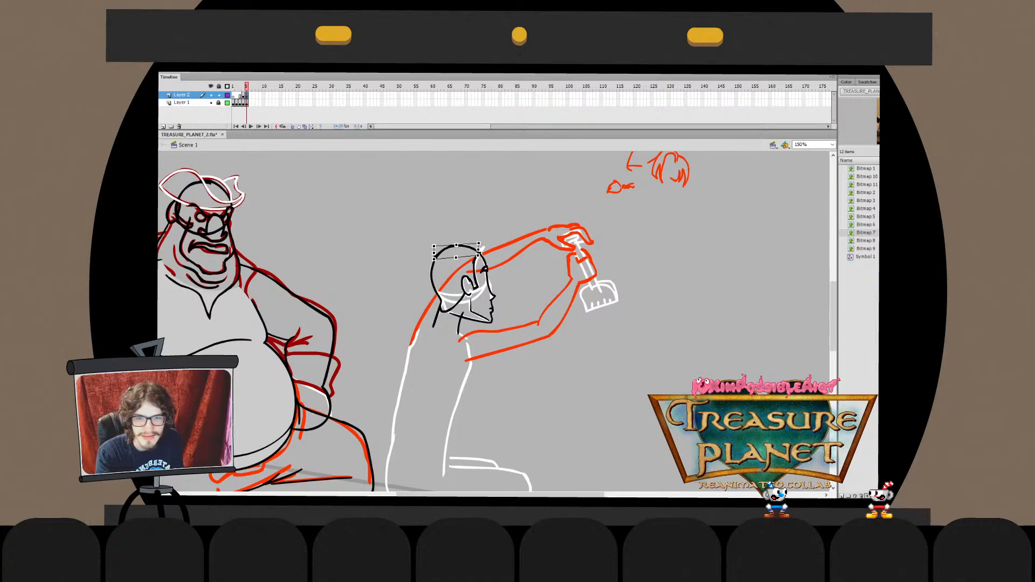
Take out the back-of-head, nape and neck outline and put it back in place with the crown line
key("ctrl+z")
key("ctrl+z")
key("ctrl+z")
key("ctrl+z")
key("ctrl+z")
key("ctrl+z")
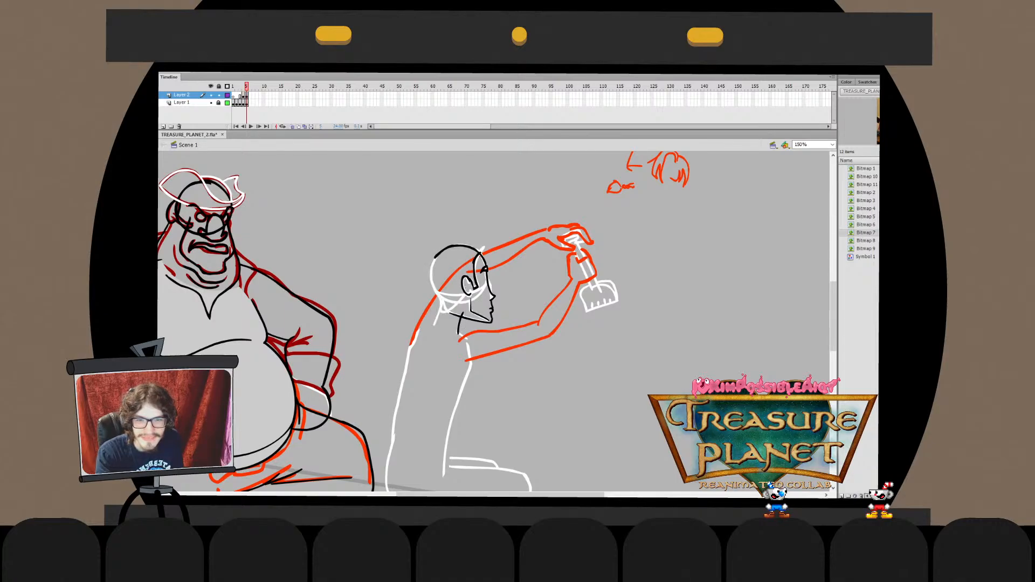
key("ctrl+z")
key("ctrl+z")
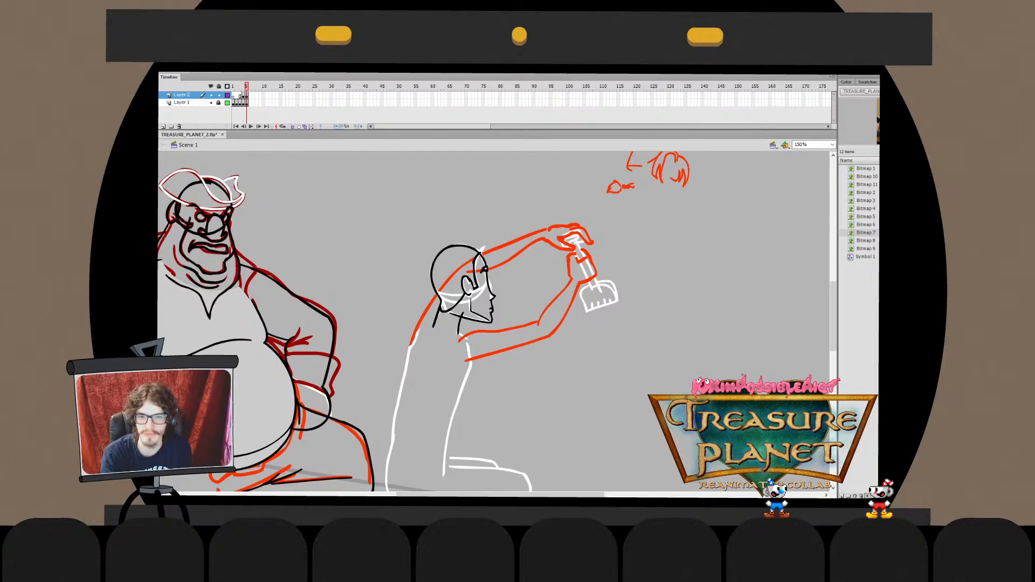
Undo the last strokes and ink a small oval eye under the kneeling character's eyebrow
key("ctrl+z")
key("ctrl+z")
key("ctrl+z")
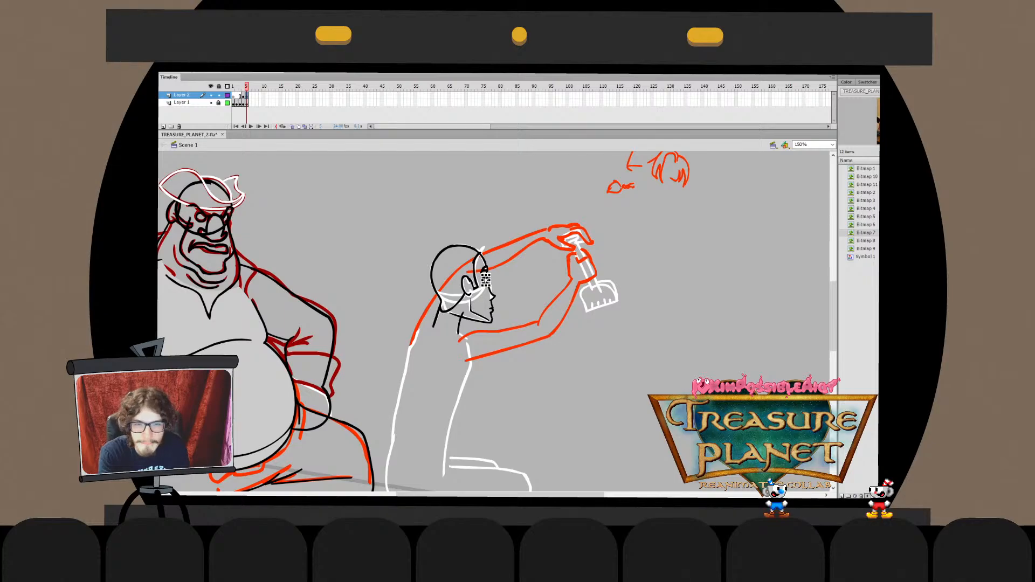
left_click(485, 279)
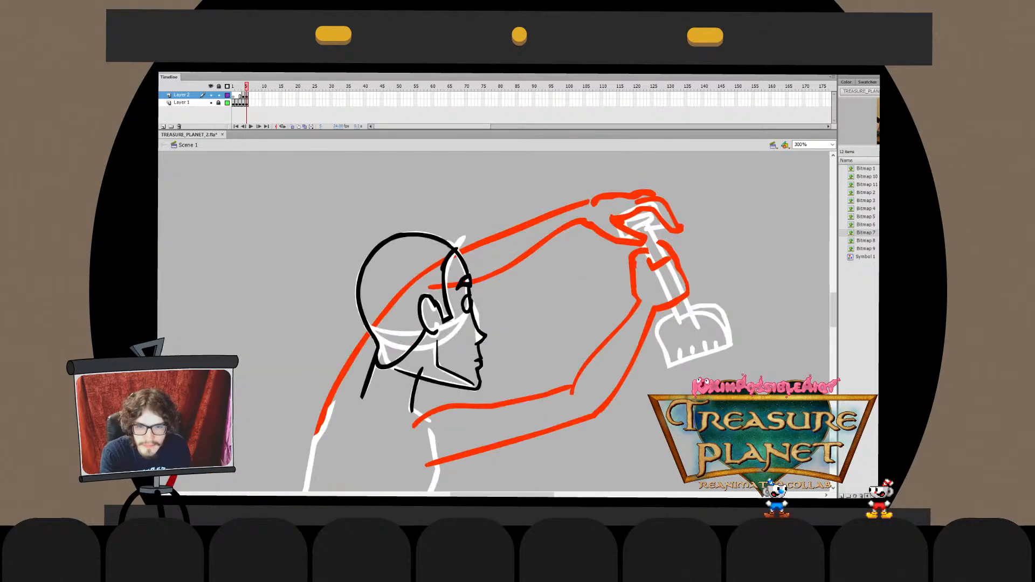
Check the oval eye's drawing object and nudge the eye slightly toward the ear
double_click(467, 304)
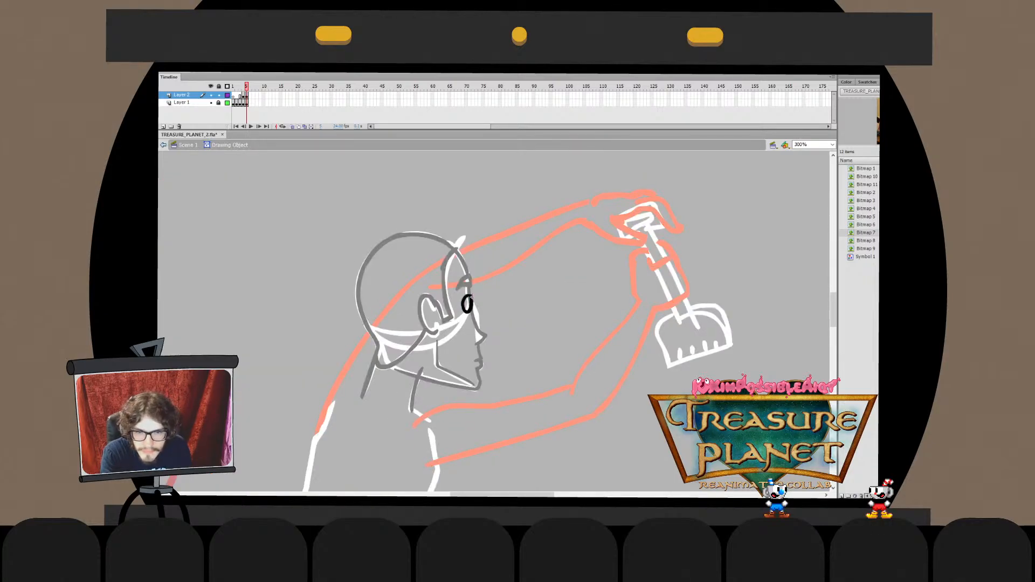
key("ctrl+=")
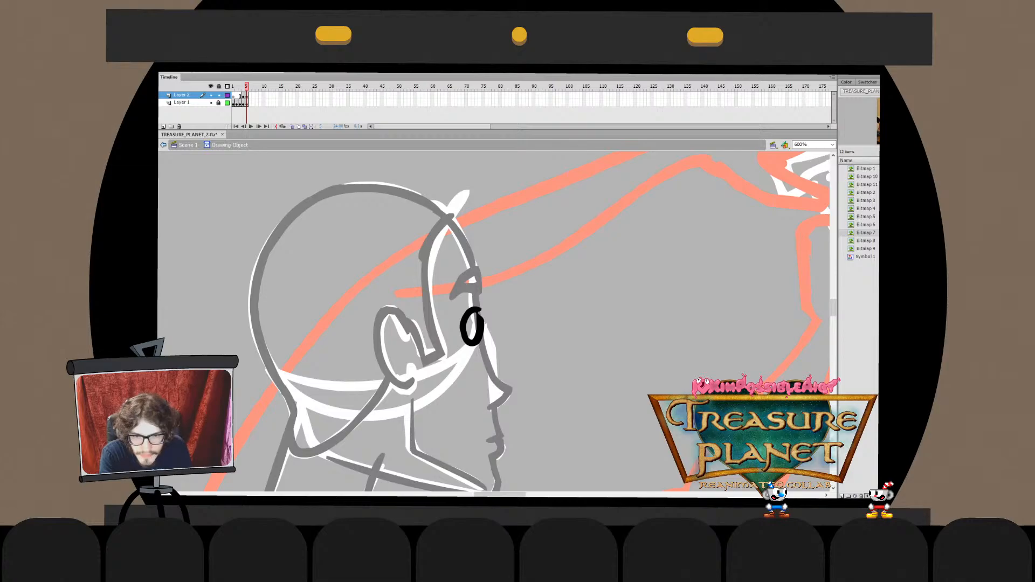
key("ctrl+e")
key("q")
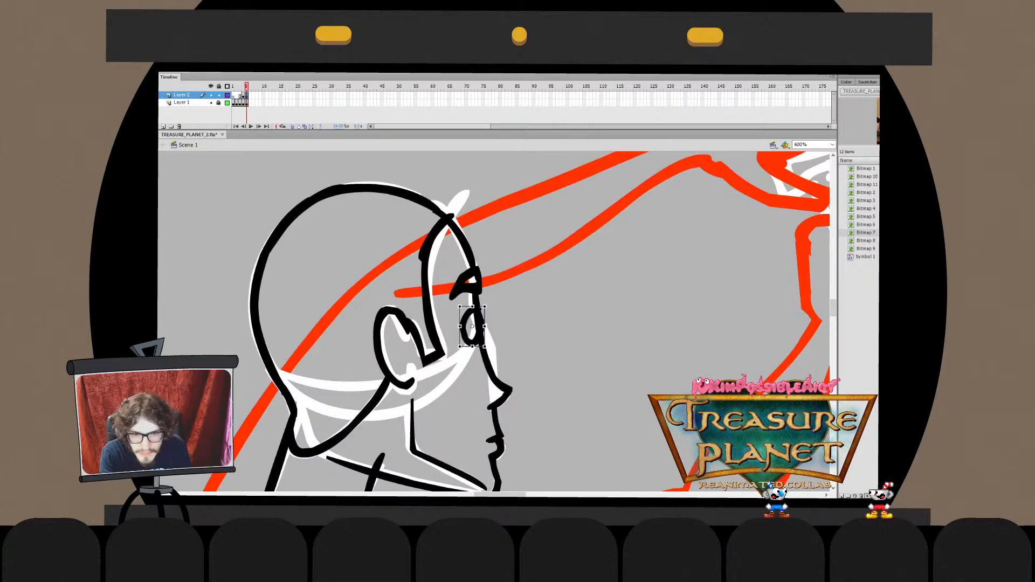
left_click_drag(487, 304, 467, 301)
key("ctrl+z")
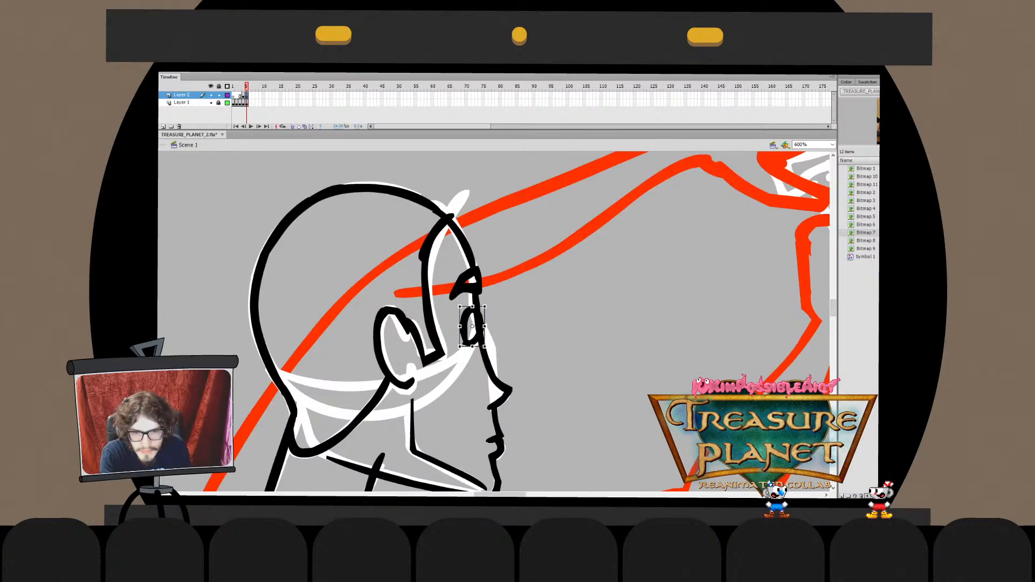
key("Left")
key("Left")
Thin the outline of the oval eye inside its drawing object
double_click(466, 326)
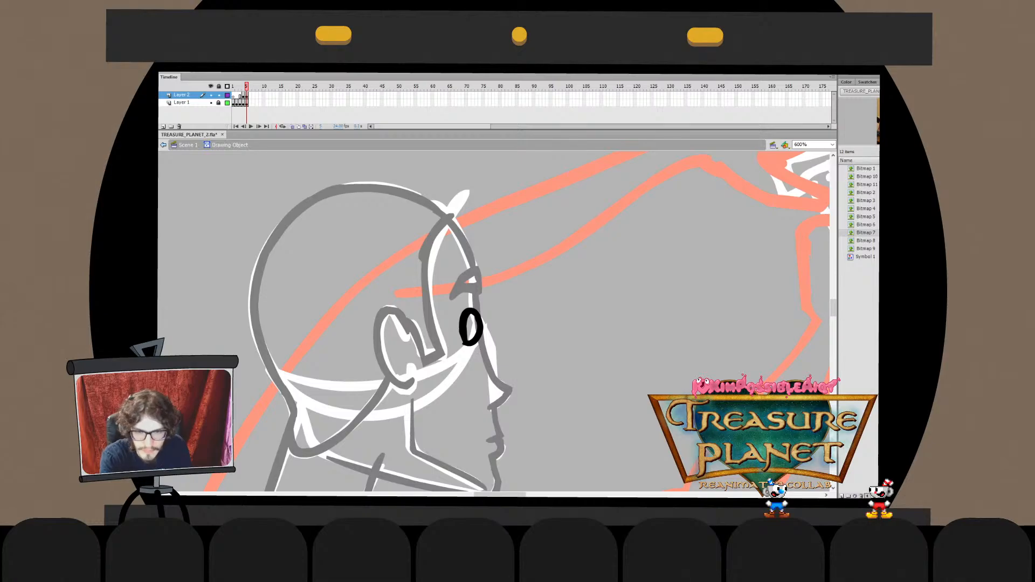
left_click(471, 328)
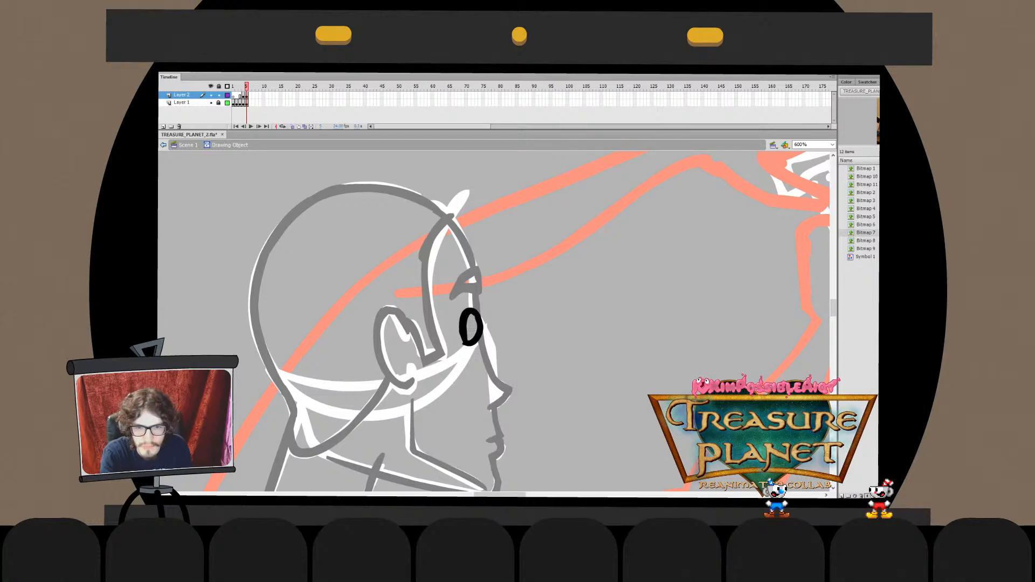
left_click_drag(466, 327, 463, 327)
key("Escape")
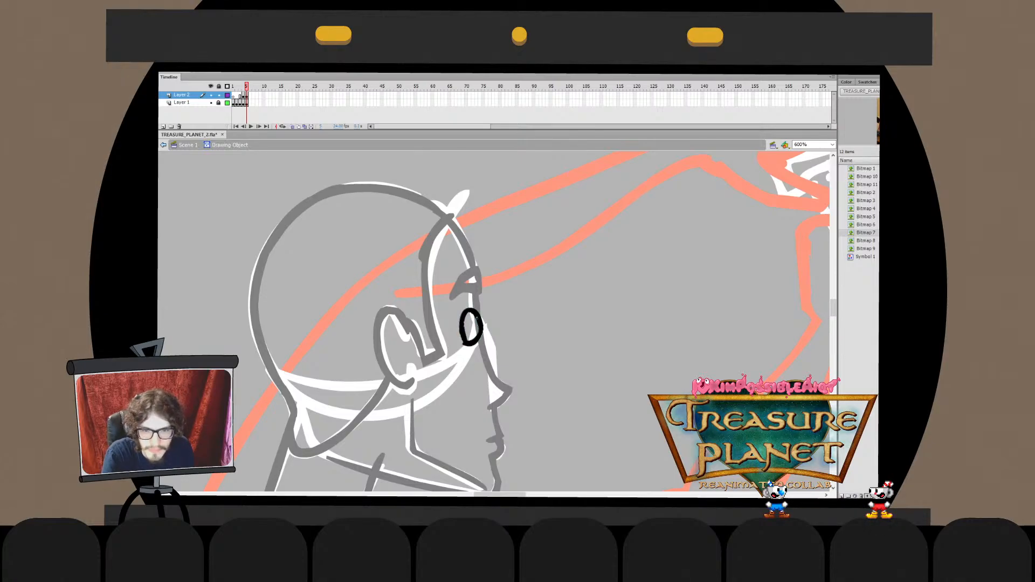
left_click(476, 313)
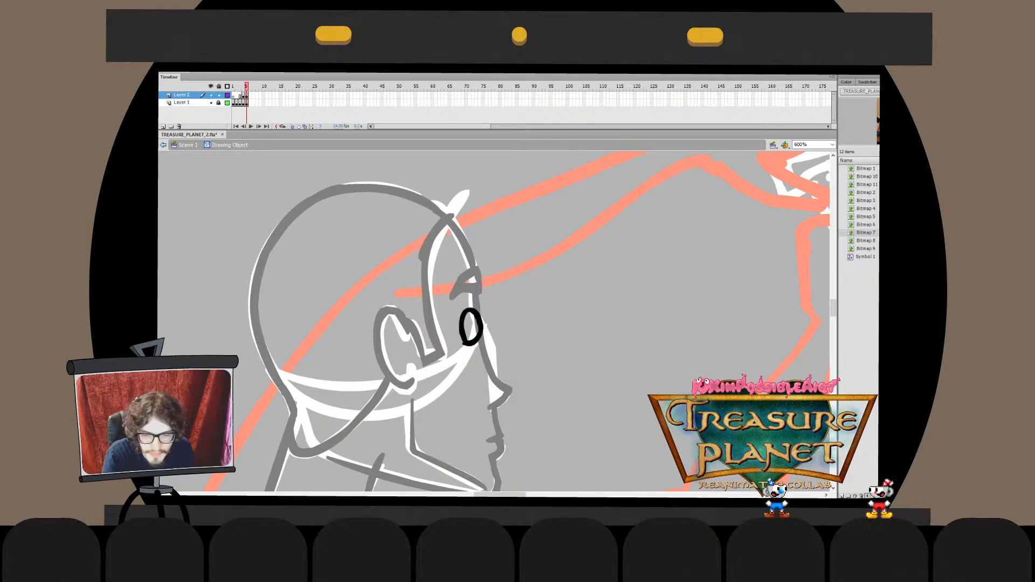
Rotate the eye slightly clockwise in Scene 1 and fit it against the inside of the face line
key("ctrl+e")
key("q")
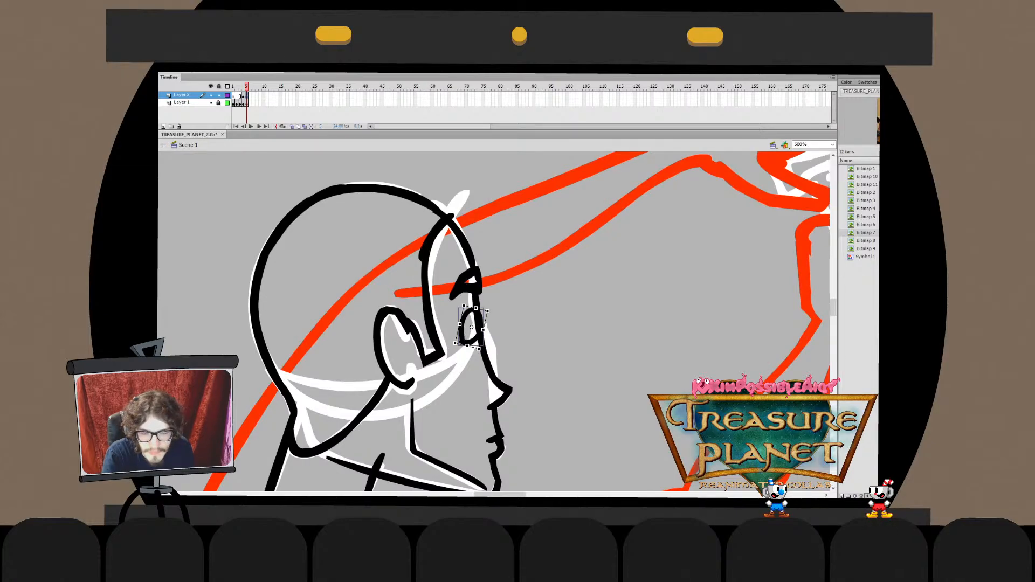
left_click_drag(485, 306, 487, 312)
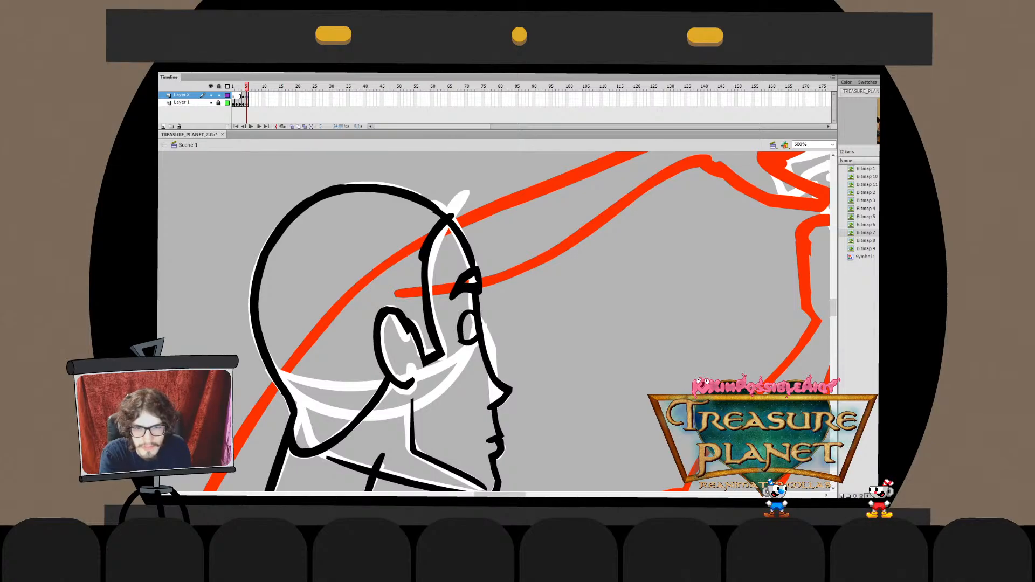
left_click(480, 334)
double_click(480, 334)
key("ctrl+minus")
key("ctrl+e")
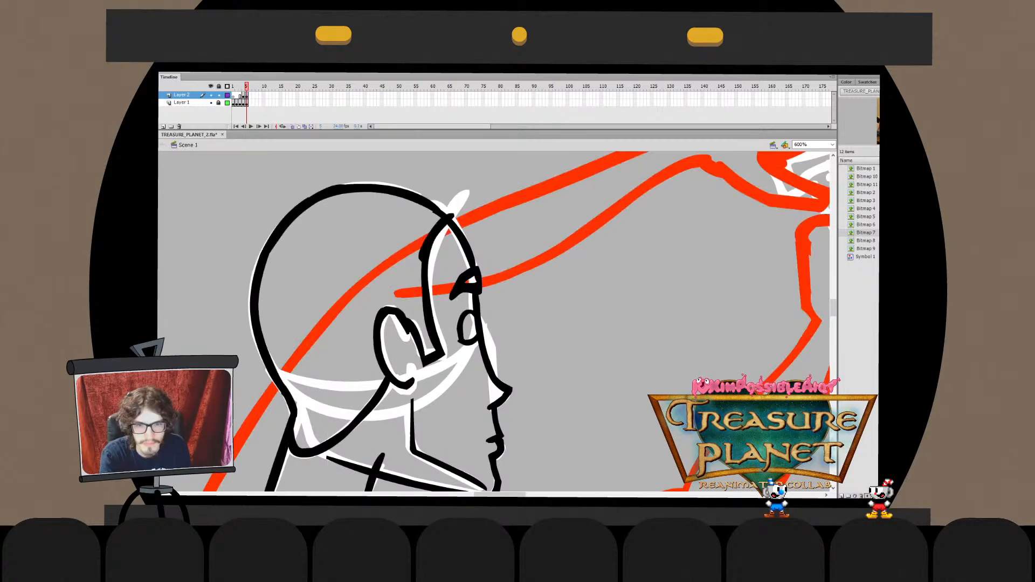
key("ctrl+minus")
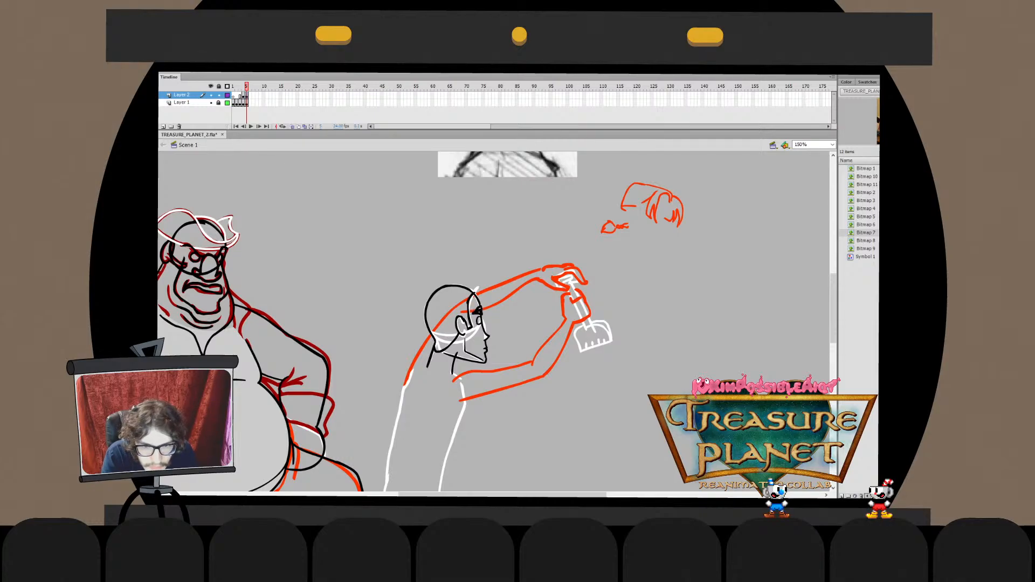
Reshape the kneeling character's eyebrow into a flat solid stroke inside its drawing object and return to Scene 1
double_click(477, 311)
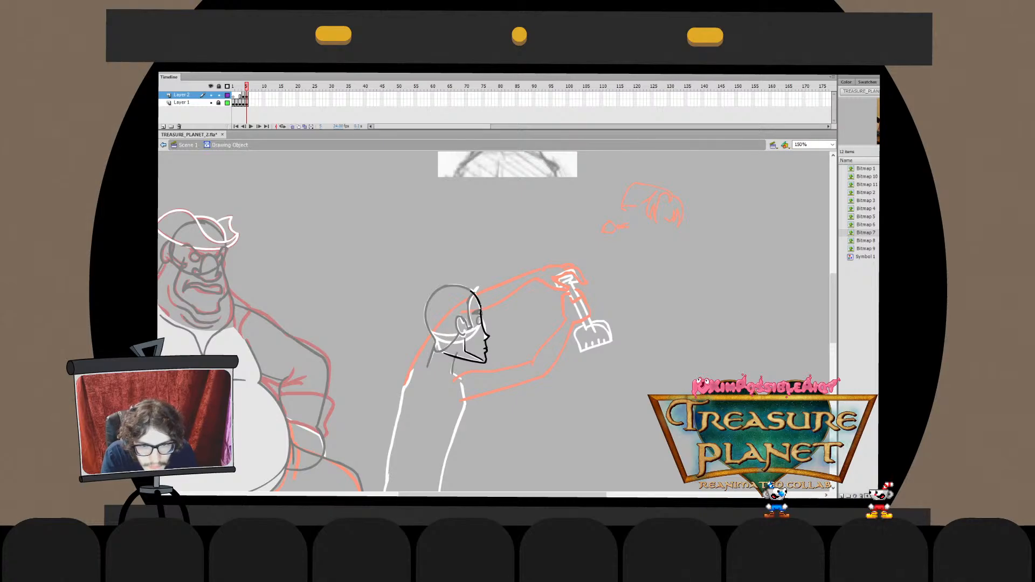
key("ctrl+e")
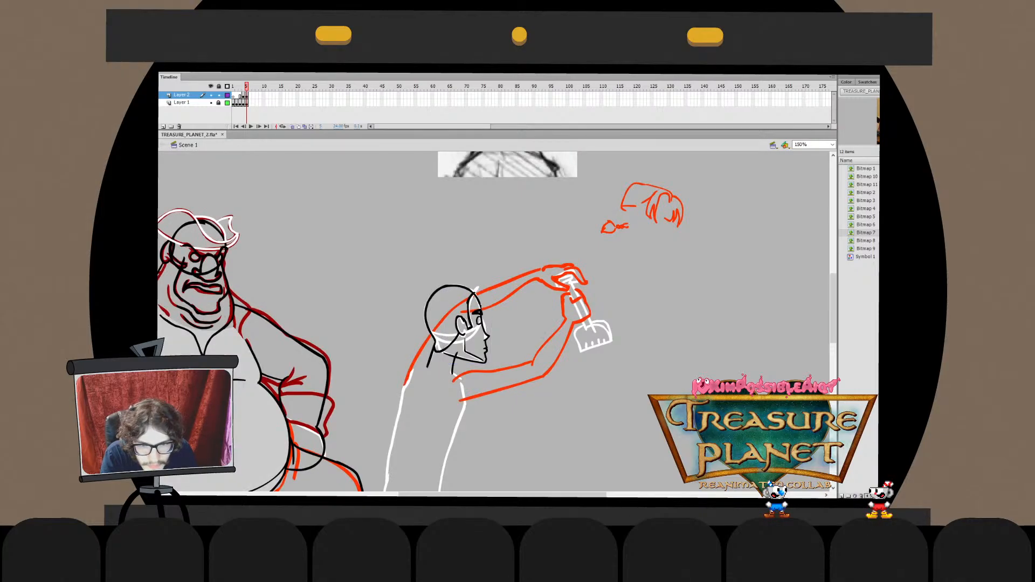
double_click(477, 311)
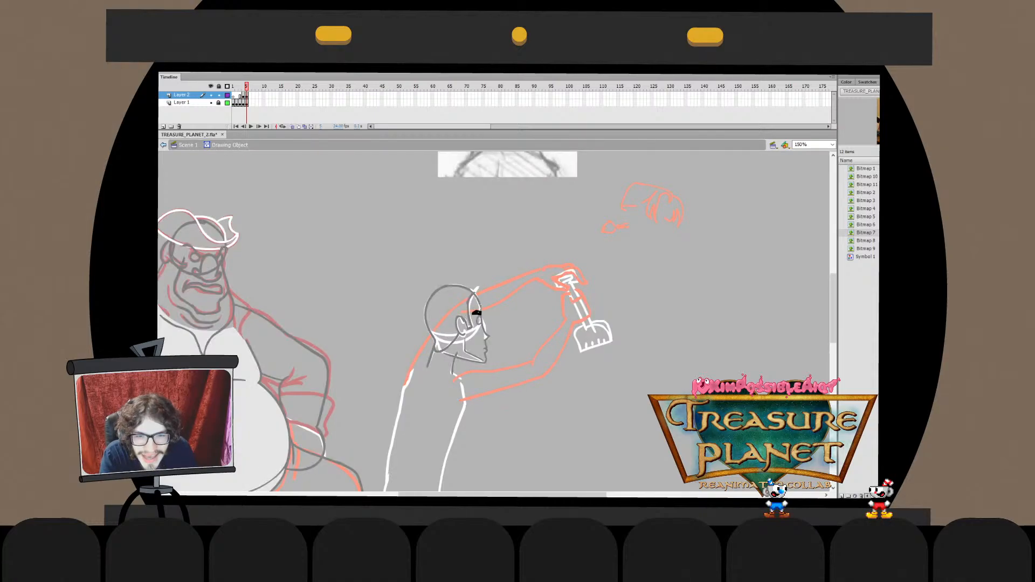
key("ctrl+e")
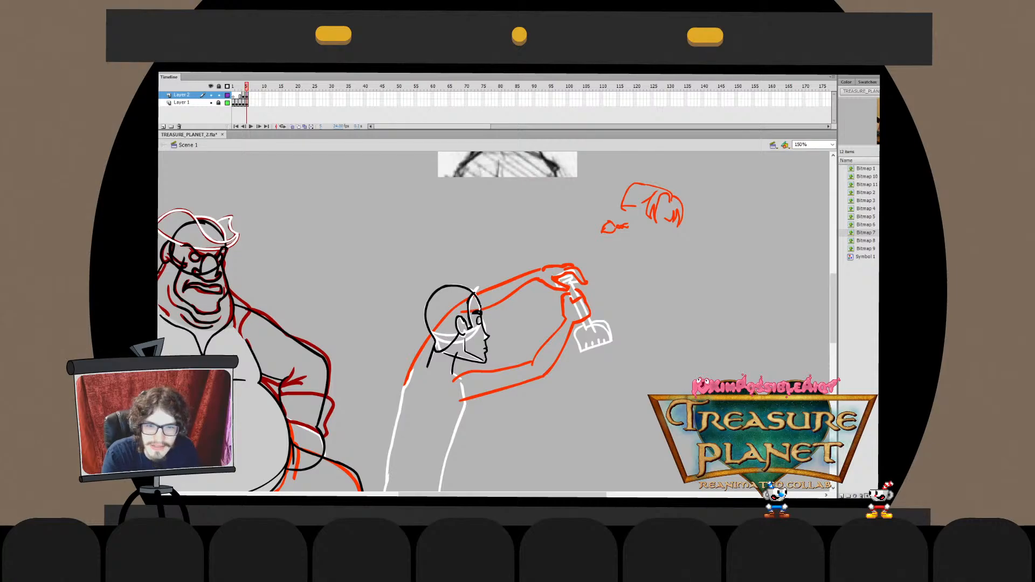
double_click(476, 312)
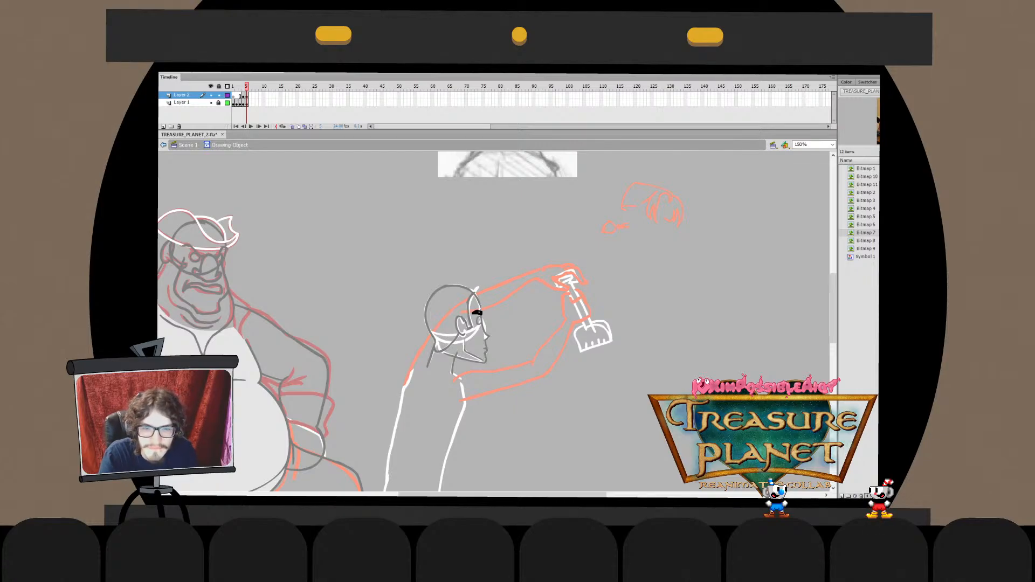
left_click(472, 314)
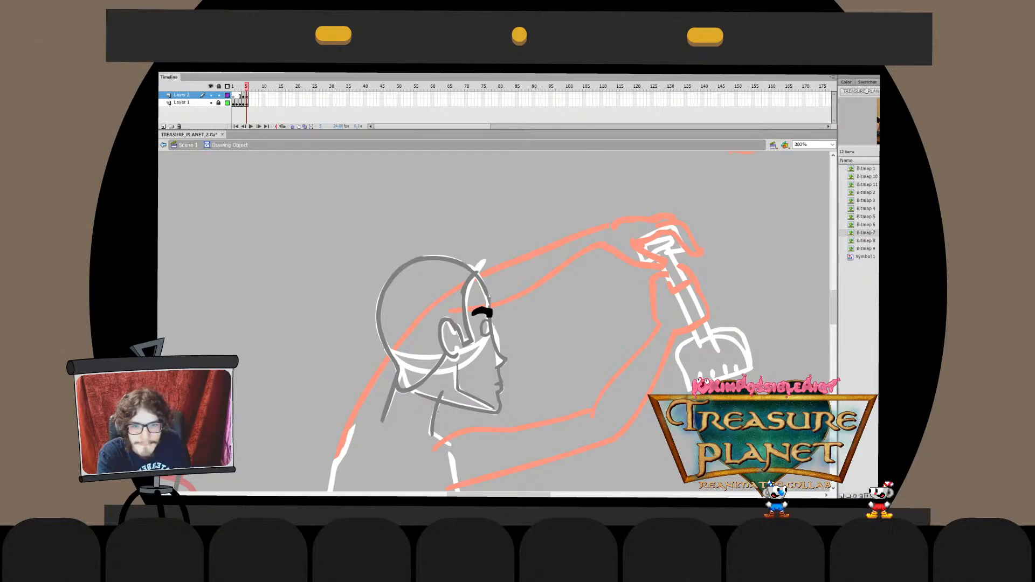
key("ctrl+e")
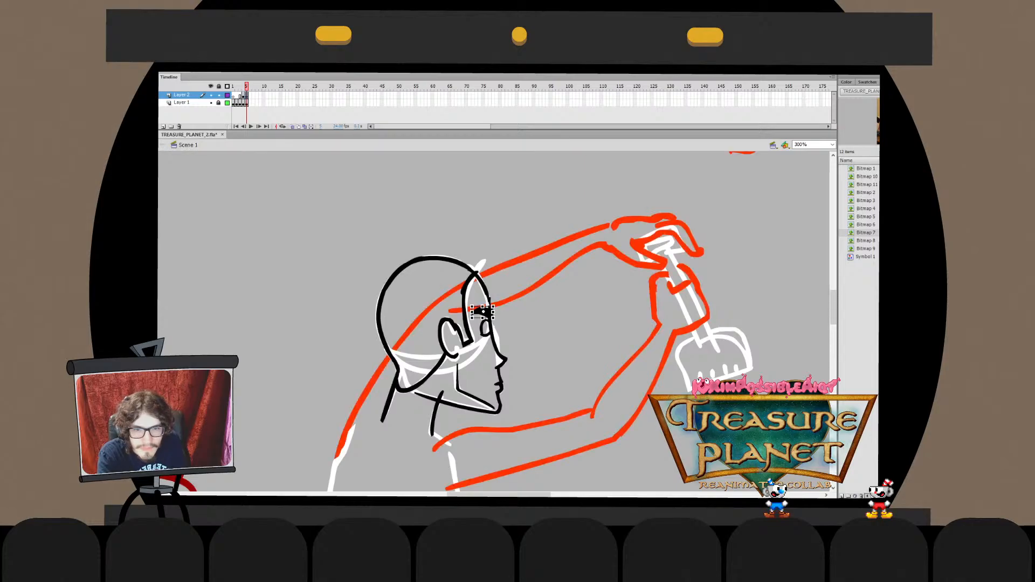
left_click(482, 312, "alt")
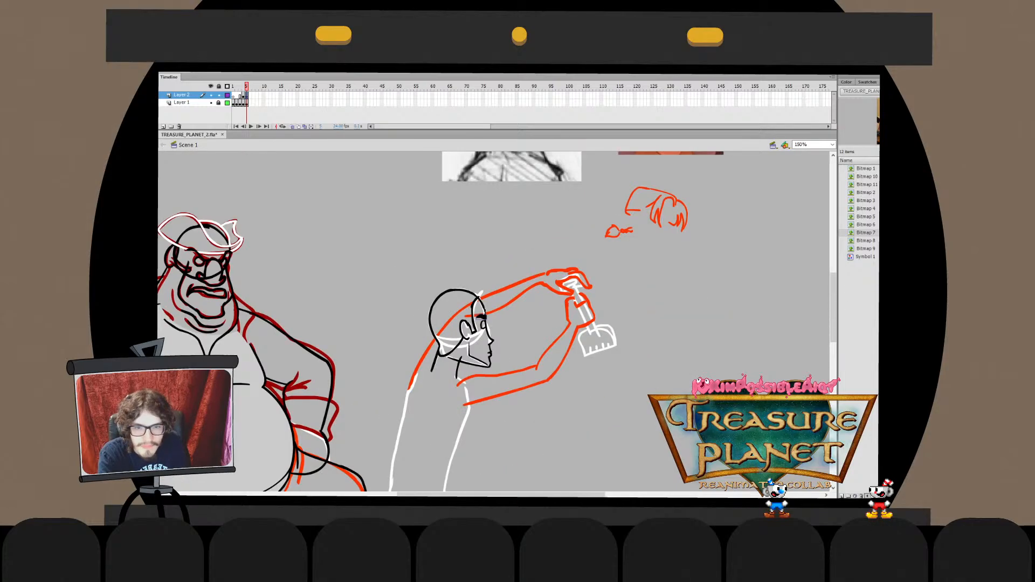
Step back through the eye edits and refit the whole oval eye beside the face line
left_click(481, 322)
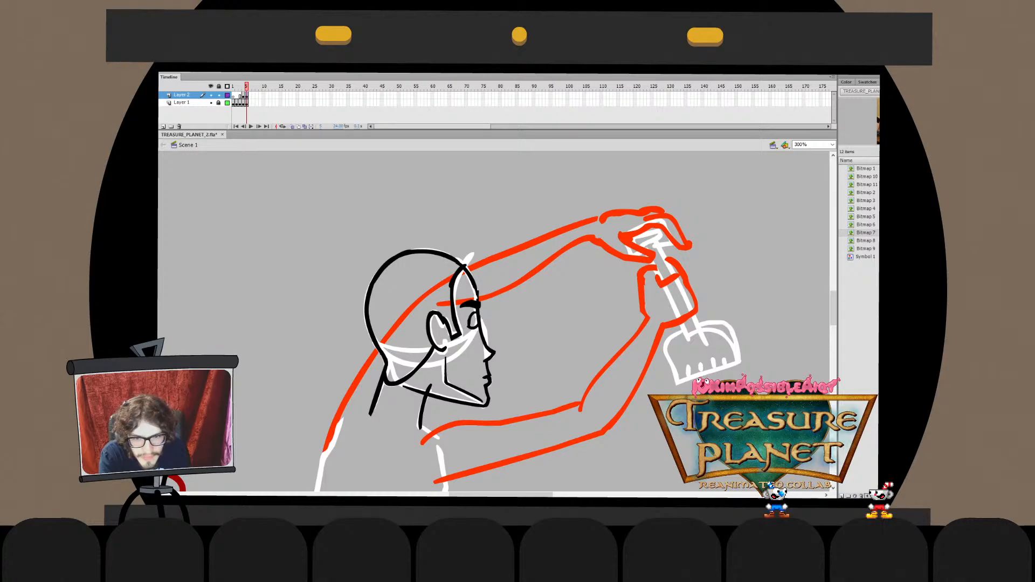
key("ctrl+z")
key("ctrl+z")
key("ctrl+z")
key("ctrl+z")
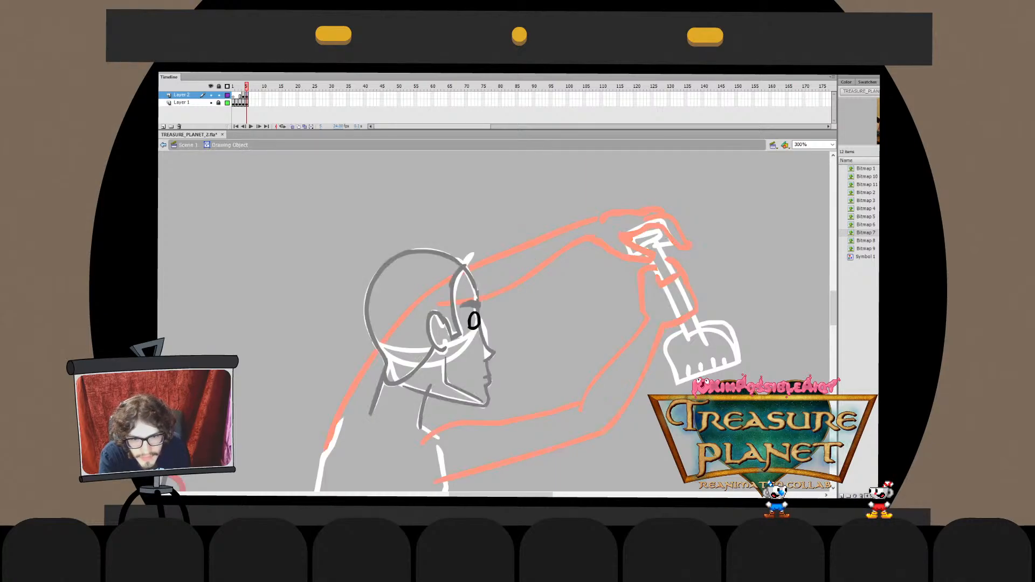
key("ctrl+z")
key("ctrl+z")
key("ctrl+z")
key("ctrl+z")
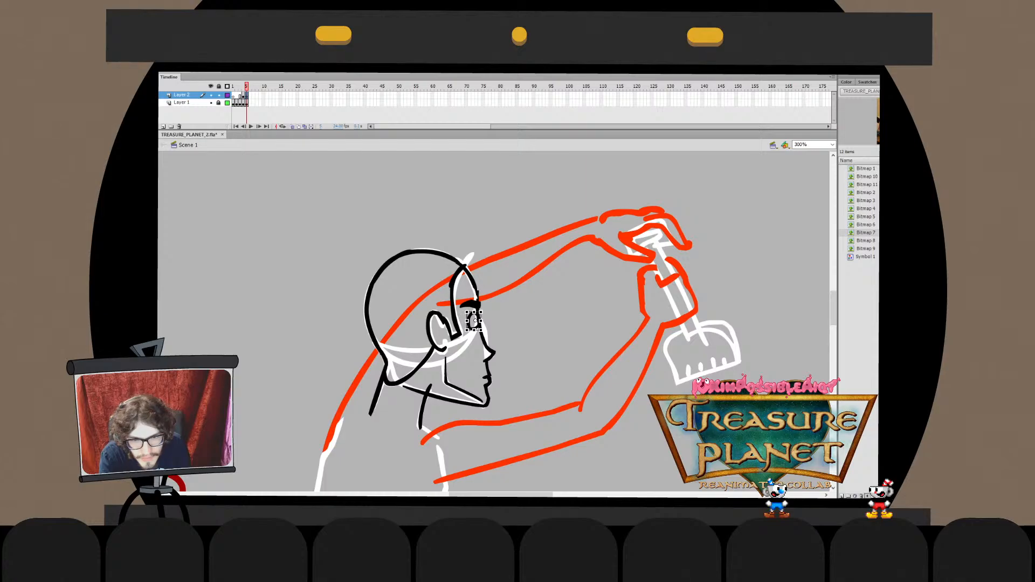
key("ctrl+z")
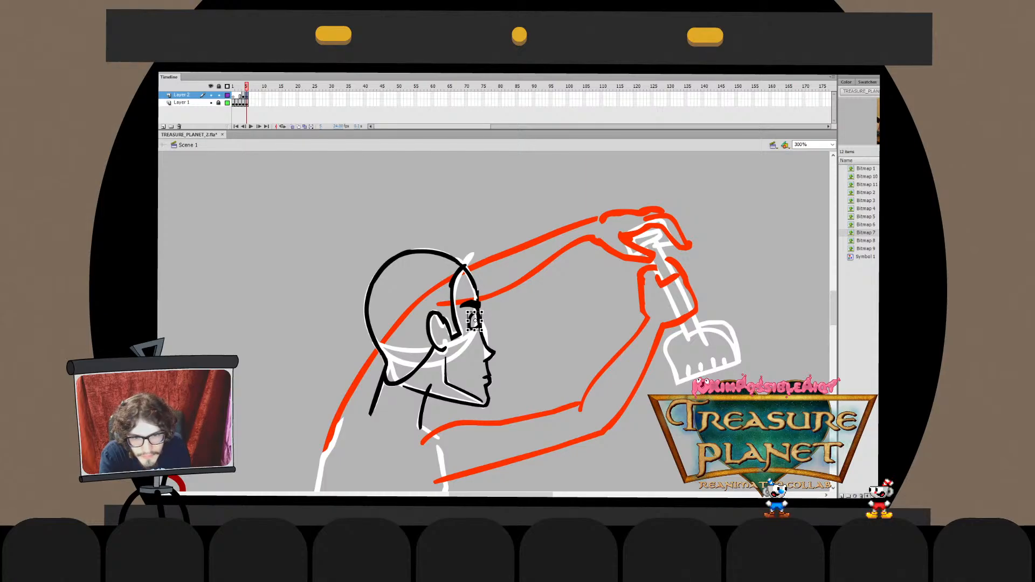
Take the eye out of Scene 1 and place it at the same spot inside the face outline's drawing object
key("ctrl+z")
key("ctrl+z")
key("ctrl+z")
key("ctrl+z")
key("ctrl+z")
key("ctrl+z")
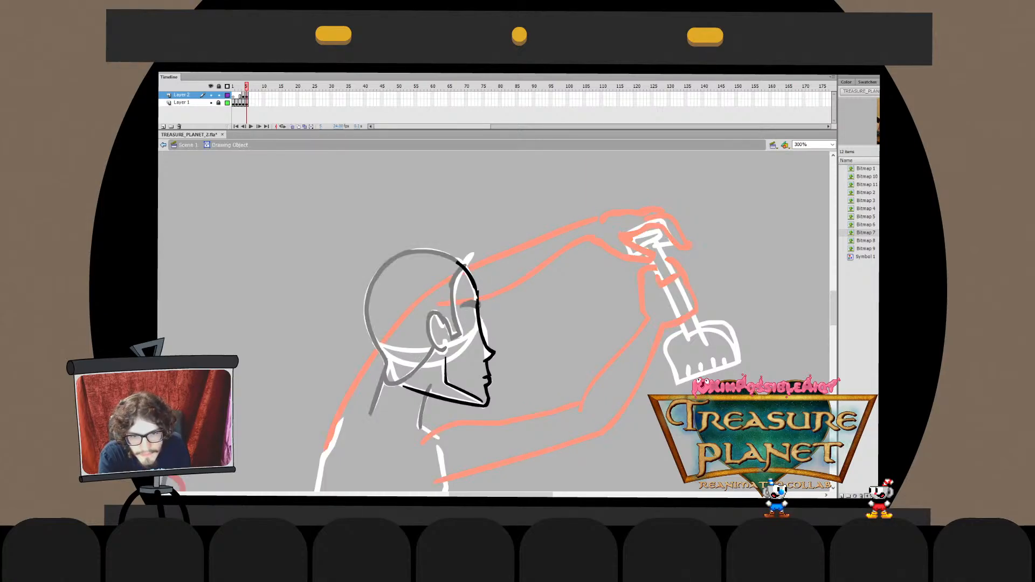
key("ctrl+z")
key("ctrl+z")
key("ctrl+z")
key("ctrl+z")
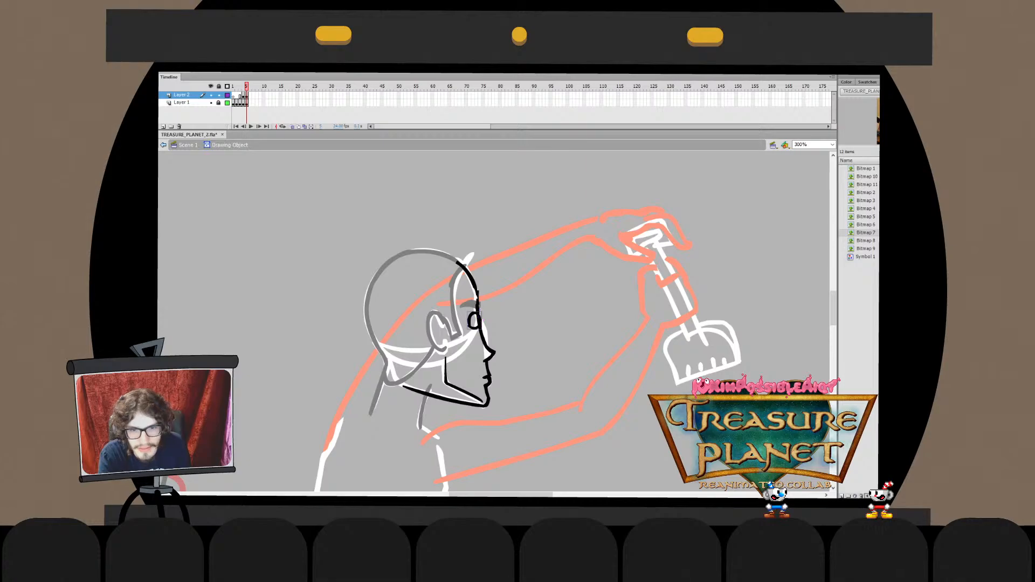
key("ctrl+z")
key("ctrl+z")
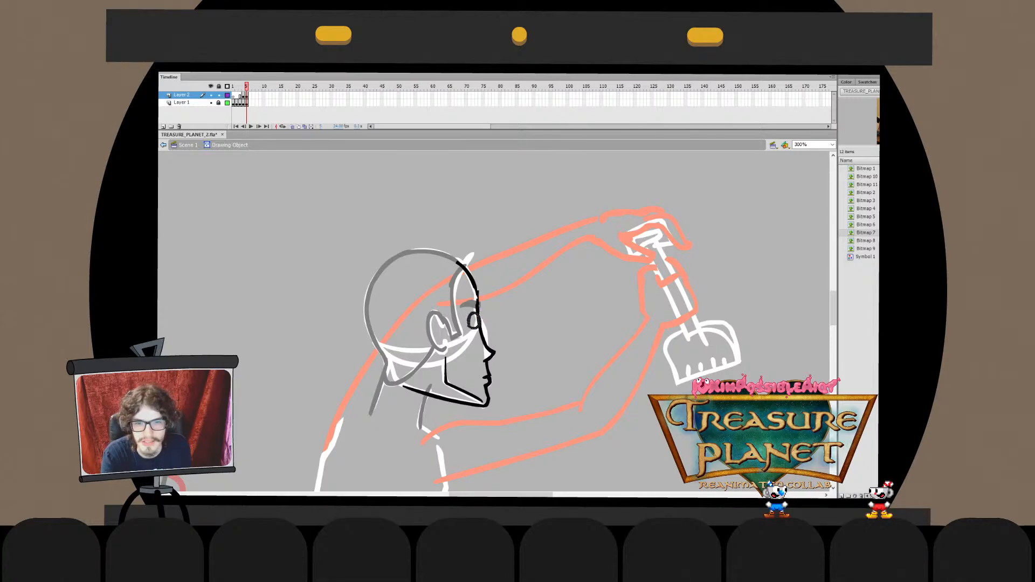
Step back and forth through the last edits to compare how the eye joins the face outline
key("ctrl+z")
key("ctrl+z")
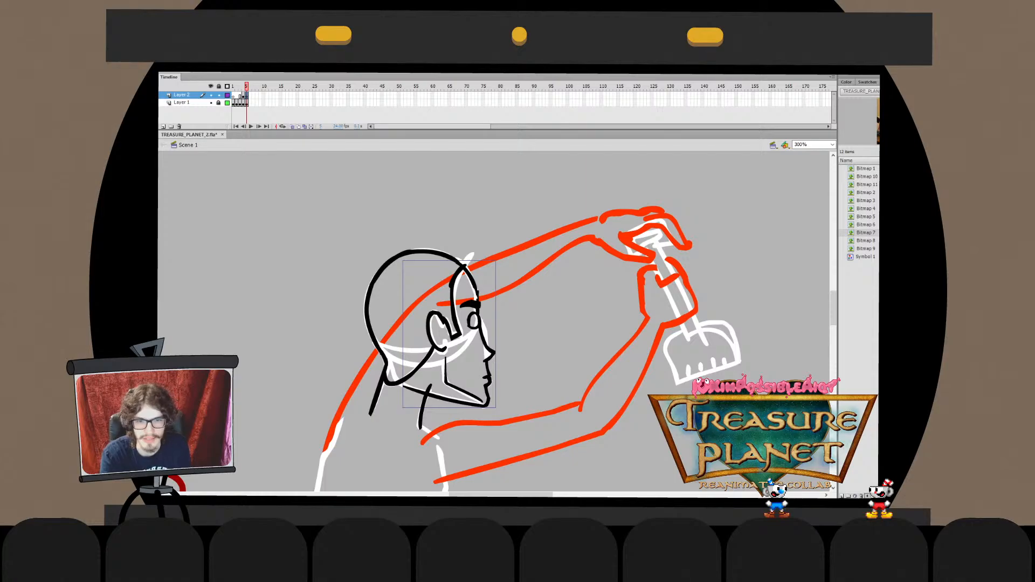
key("ctrl+z")
key("ctrl+z")
key("ctrl+z")
key("ctrl+z")
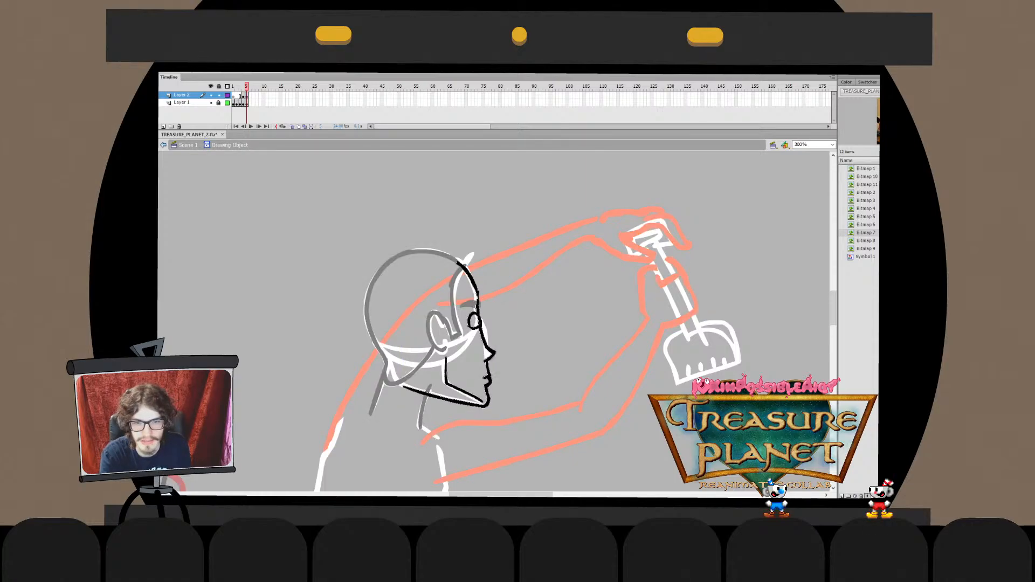
key("ctrl+z")
key("ctrl+z")
key("ctrl+z")
key("ctrl+z")
key("ctrl+z")
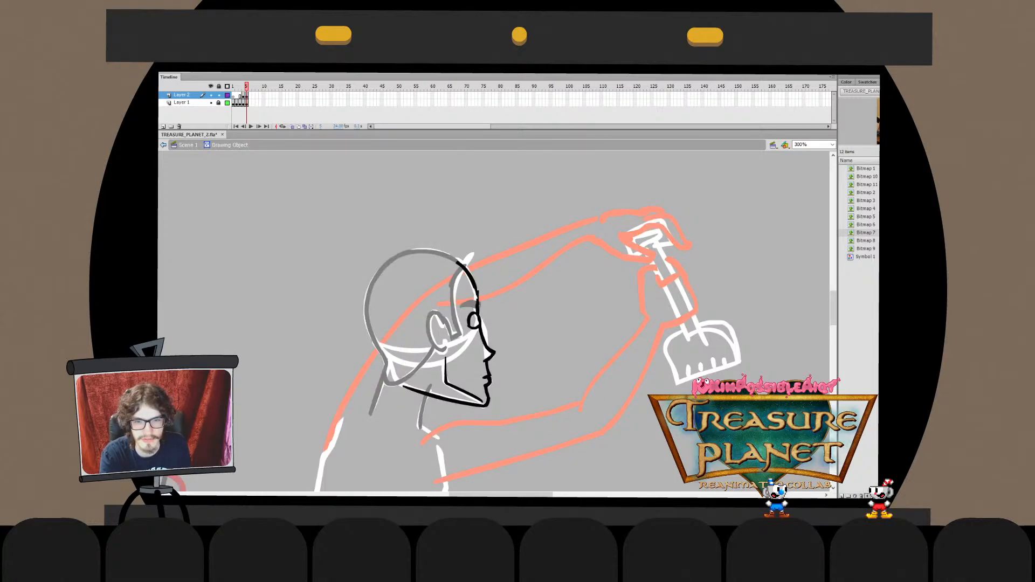
key("ctrl+z")
key("ctrl+z")
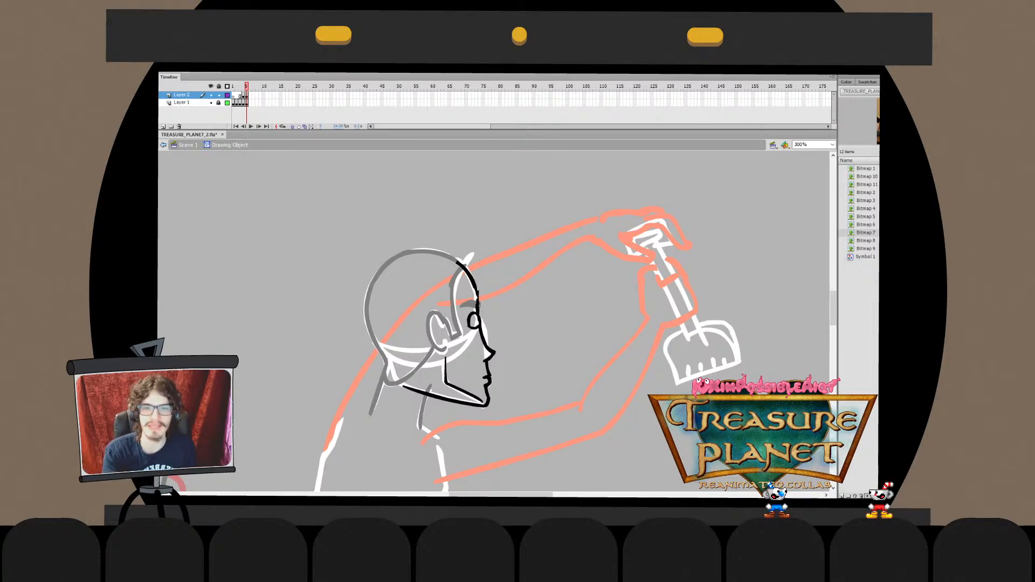
key("ctrl+z")
key("ctrl+z")
key("ctrl+z")
key("ctrl+y")
key("ctrl+y")
key("ctrl+y")
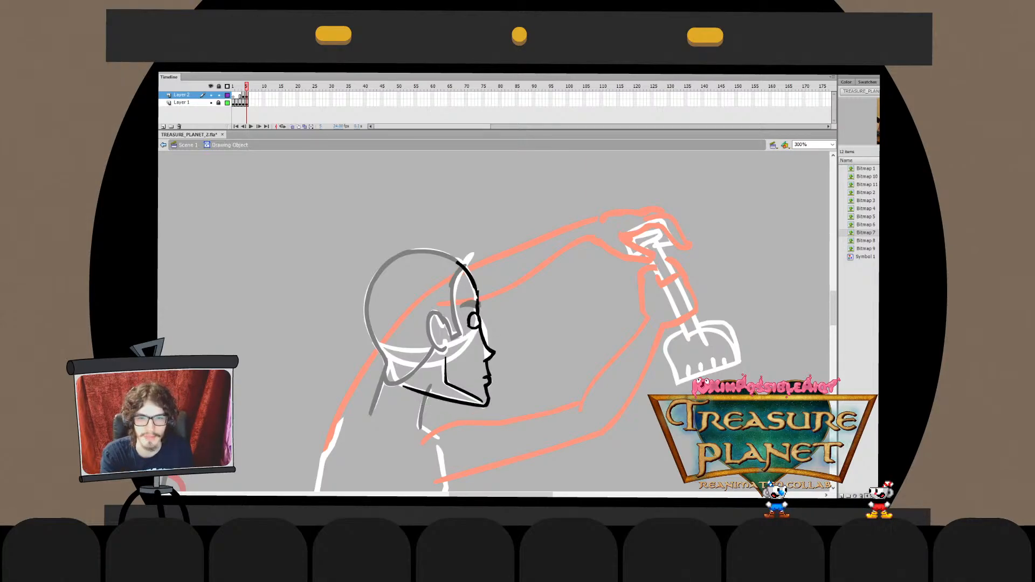
key("ctrl+z")
key("ctrl+y")
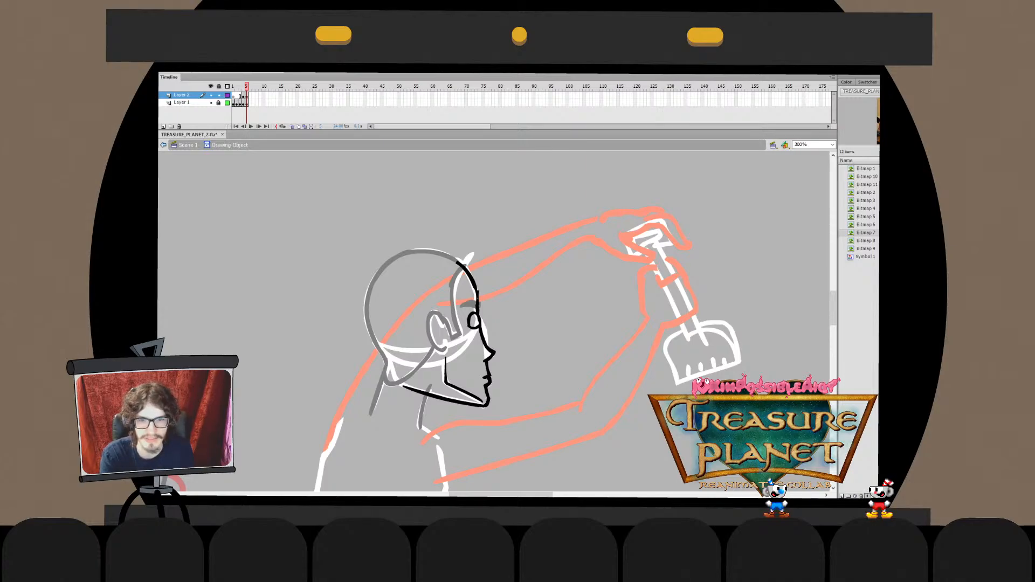
Inspect the eye against the face outline by stepping through its last edits, and review it in the whole scene
key("ctrl+equal")
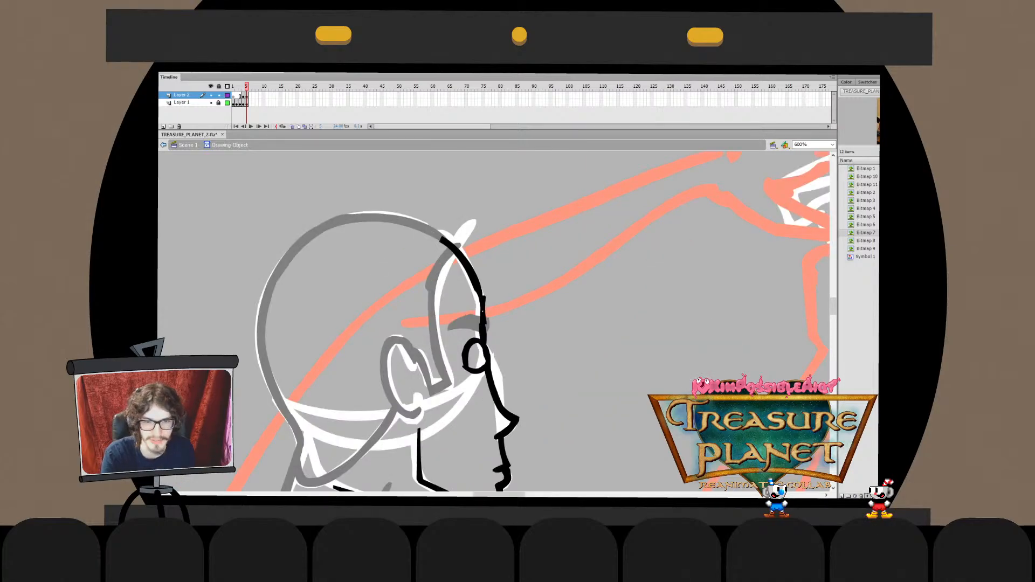
key("ctrl+z")
key("ctrl+y")
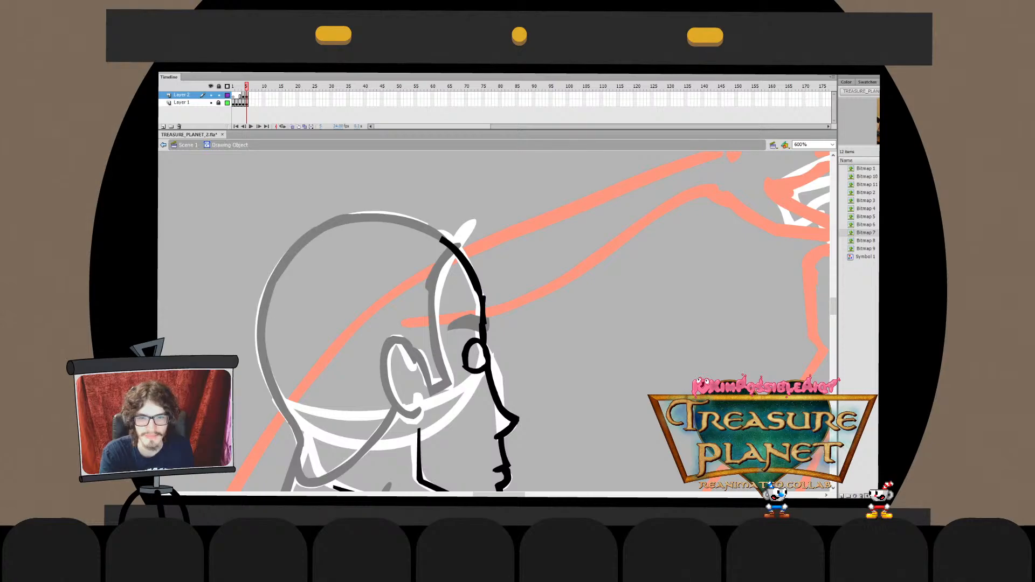
key("ctrl+z")
key("ctrl+z")
key("ctrl+y")
key("ctrl+minus")
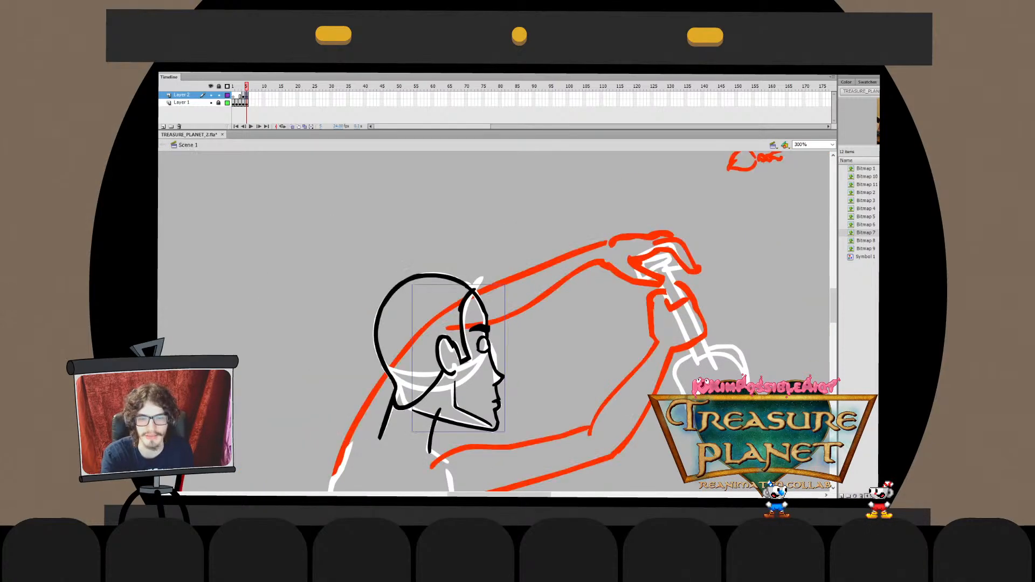
key("ctrl+e")
key("ctrl+1")
key("ctrl+2")
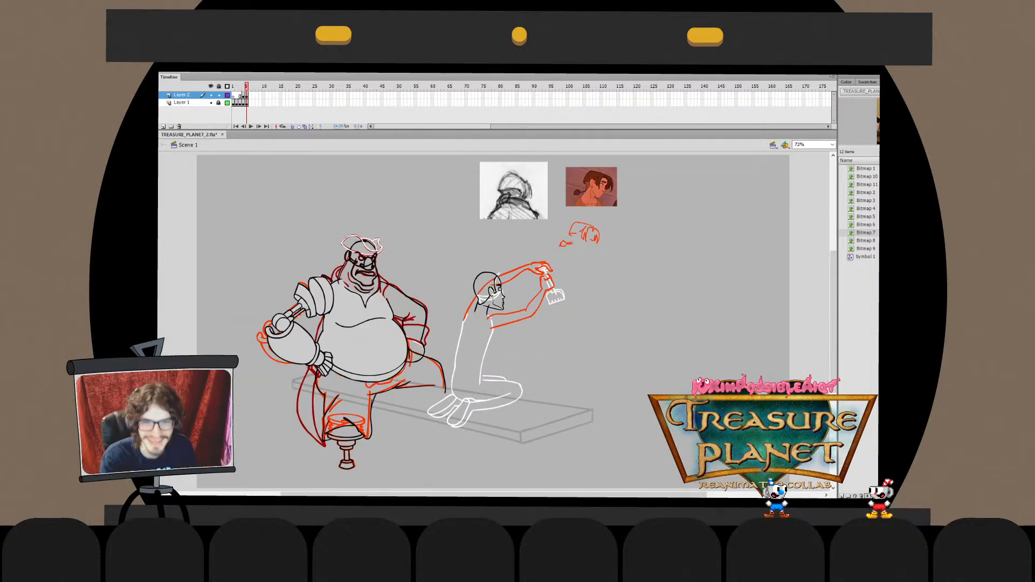
key("ctrl+1")
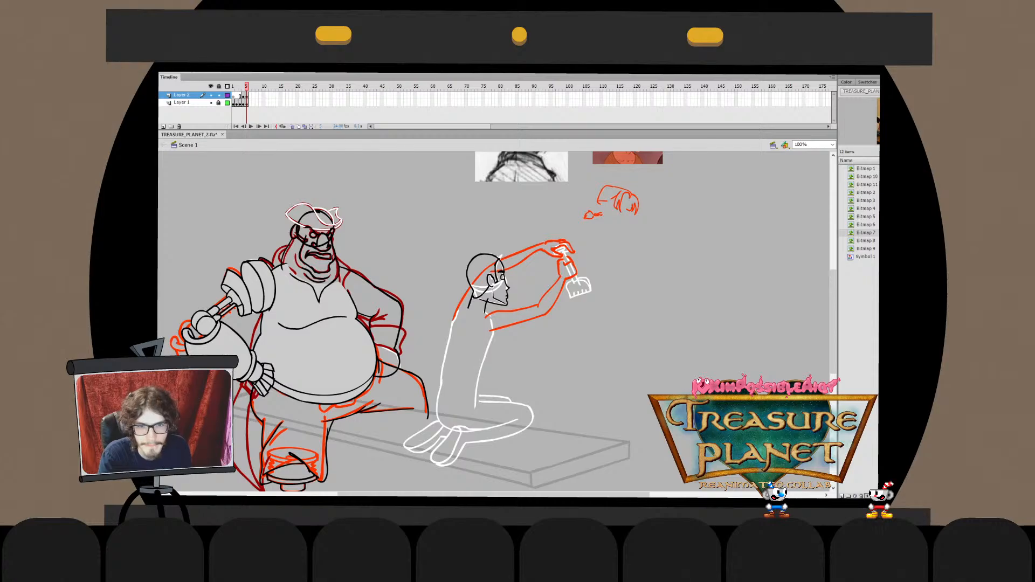
Shift the kneeling character's eye slightly lower within the face outline's drawing object and return to Scene 1
key("ctrl+equal")
double_click(476, 301)
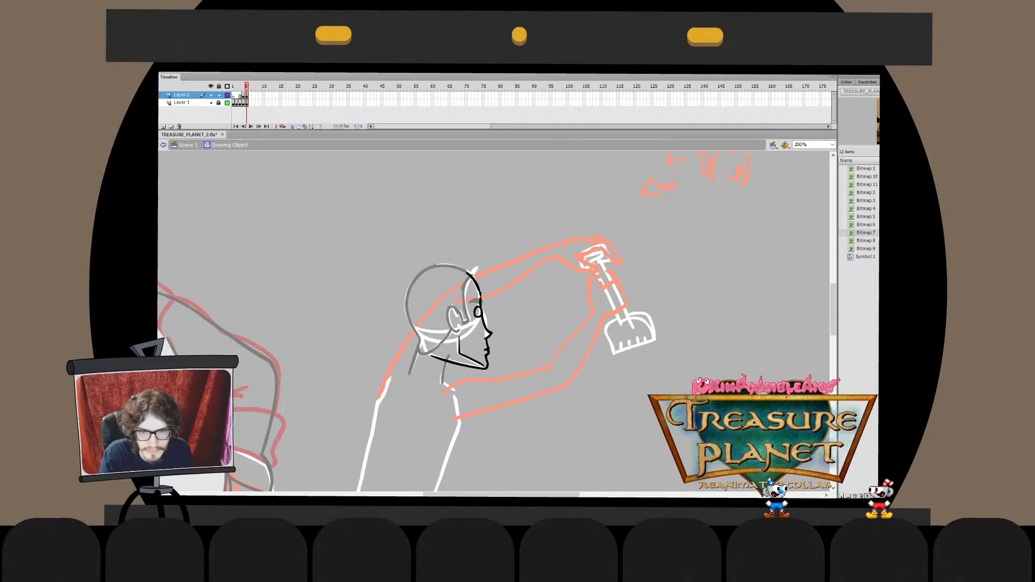
left_click(477, 312)
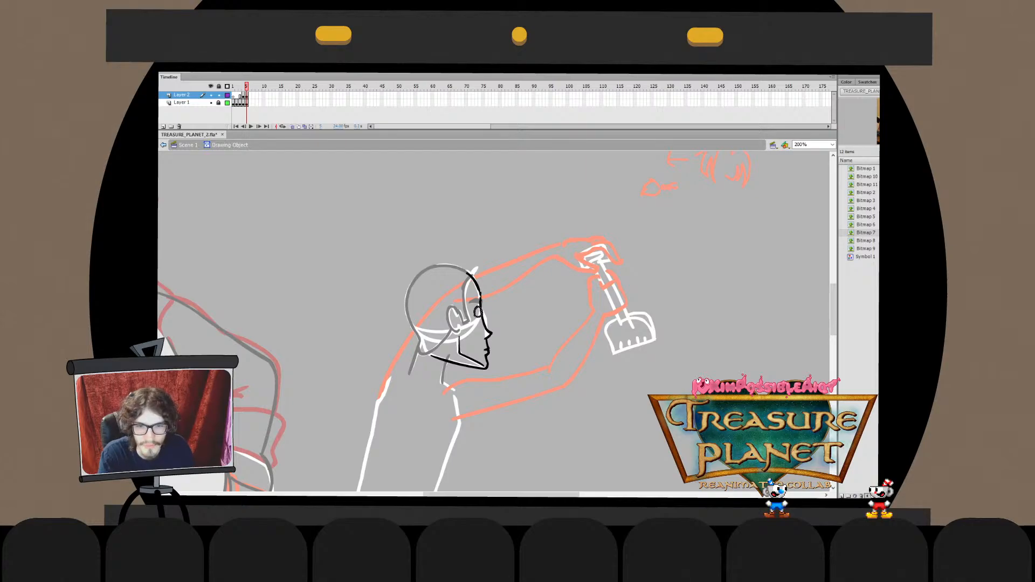
key("q")
key("Down")
key("Down")
key("Down")
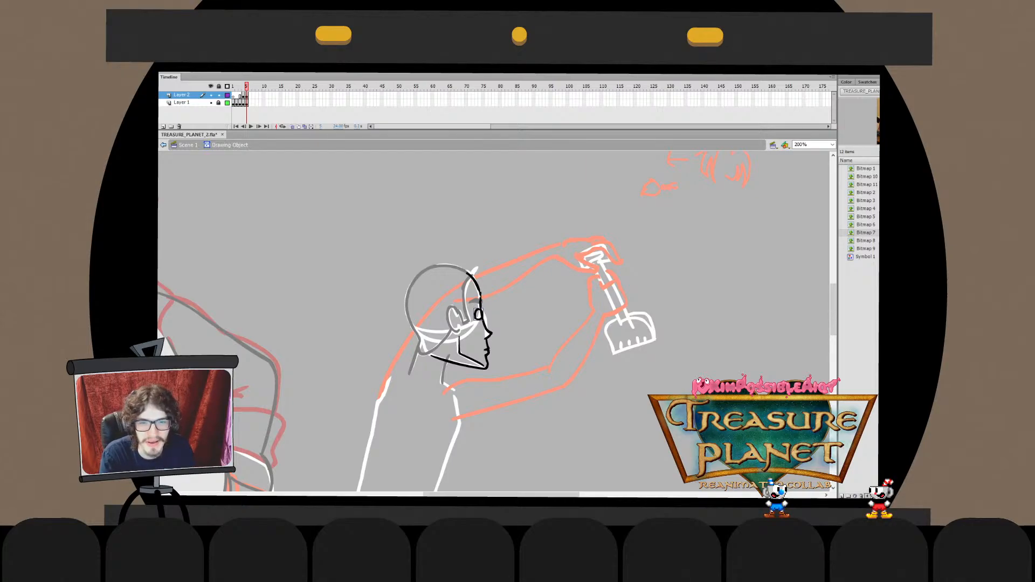
key("v")
key("ctrl+g")
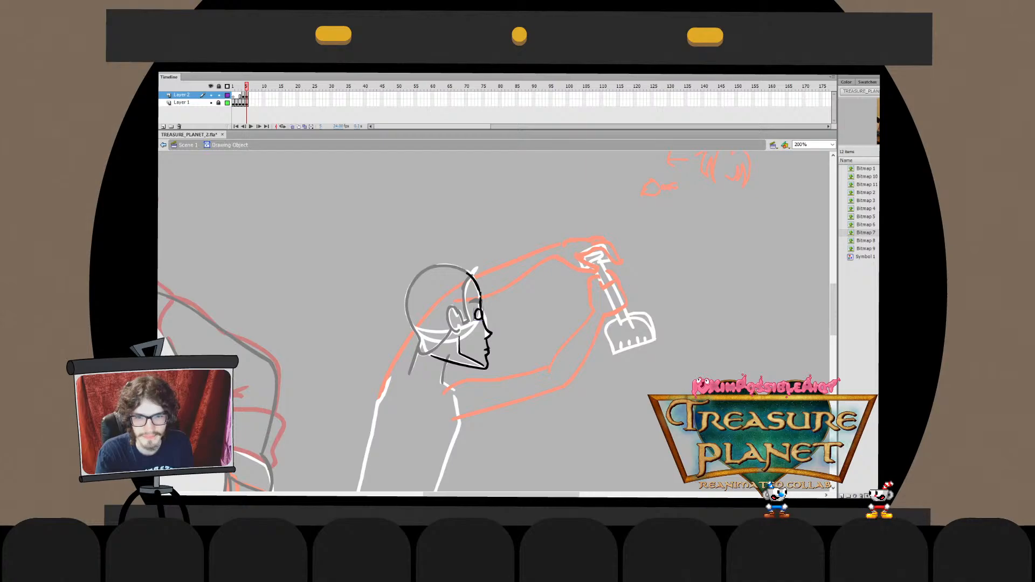
key("Down")
key("ctrl+b")
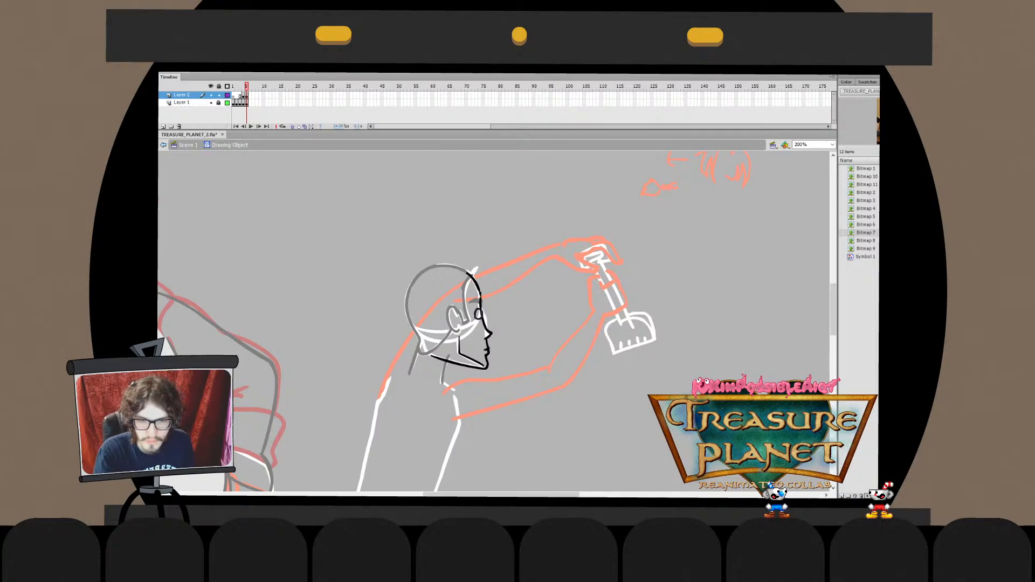
key("Escape")
key("ctrl+e")
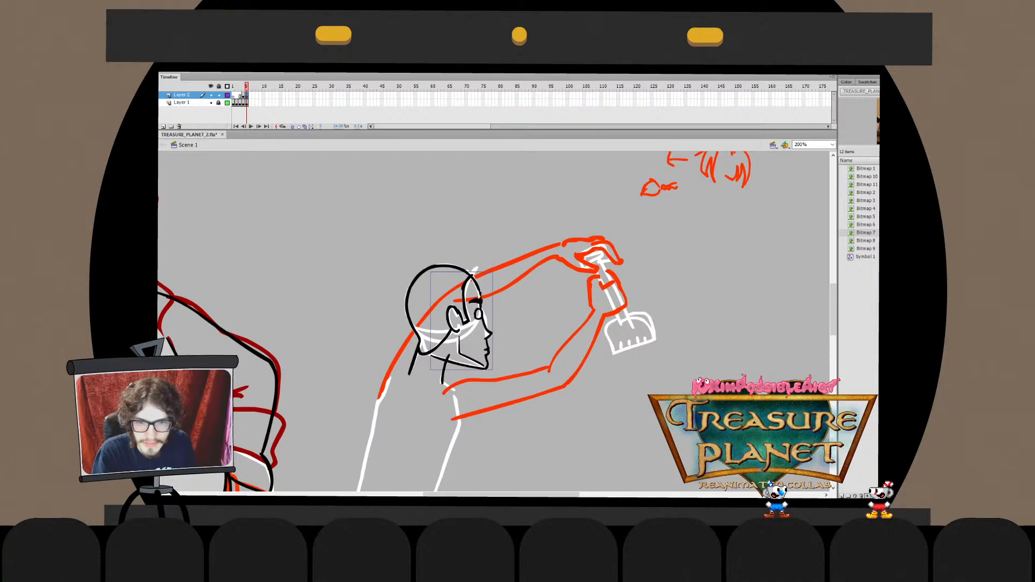
Tilt the kneeling character's eyebrow slightly downward toward the face line inside its own drawing object and return to Scene 1
key("ctrl+e")
key("ctrl+=")
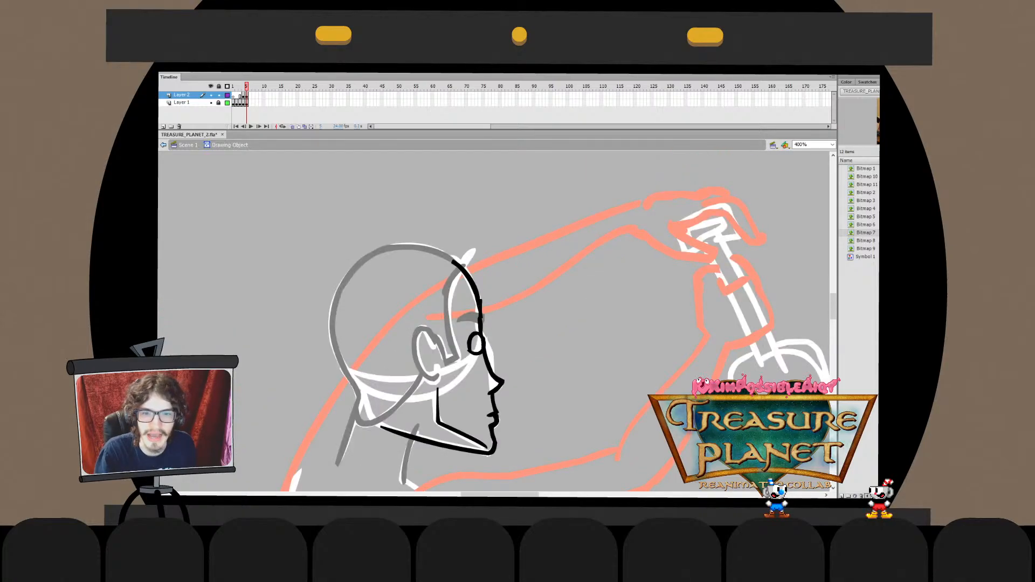
key("ctrl+e")
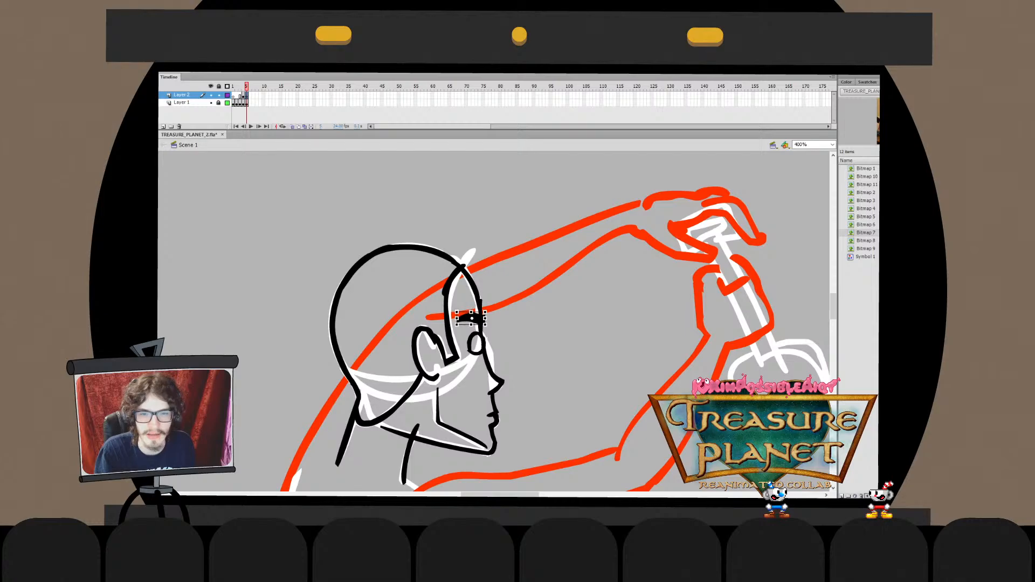
double_click(470, 318)
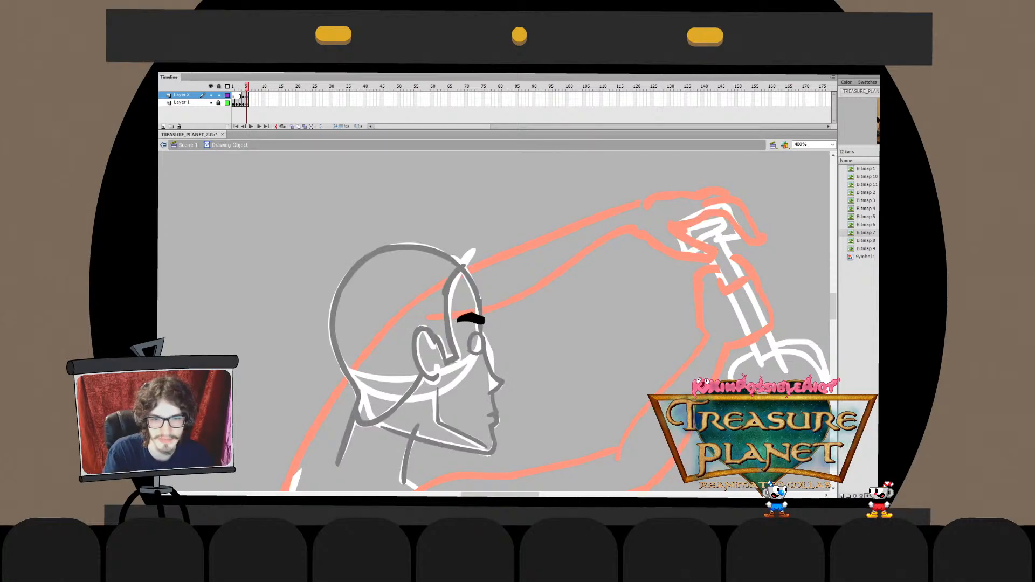
key("Escape")
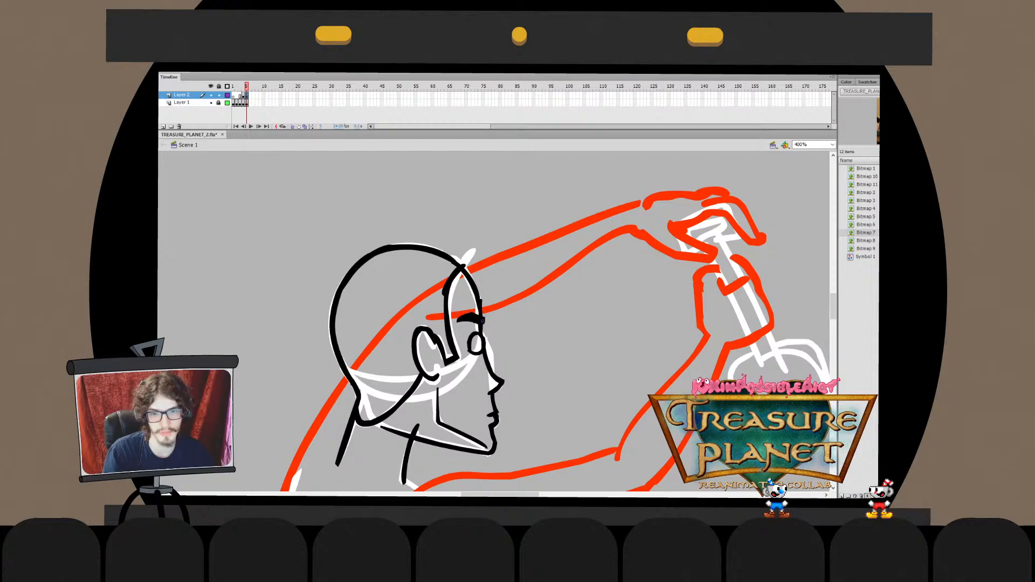
double_click(476, 317)
left_click_drag(486, 299, 471, 324)
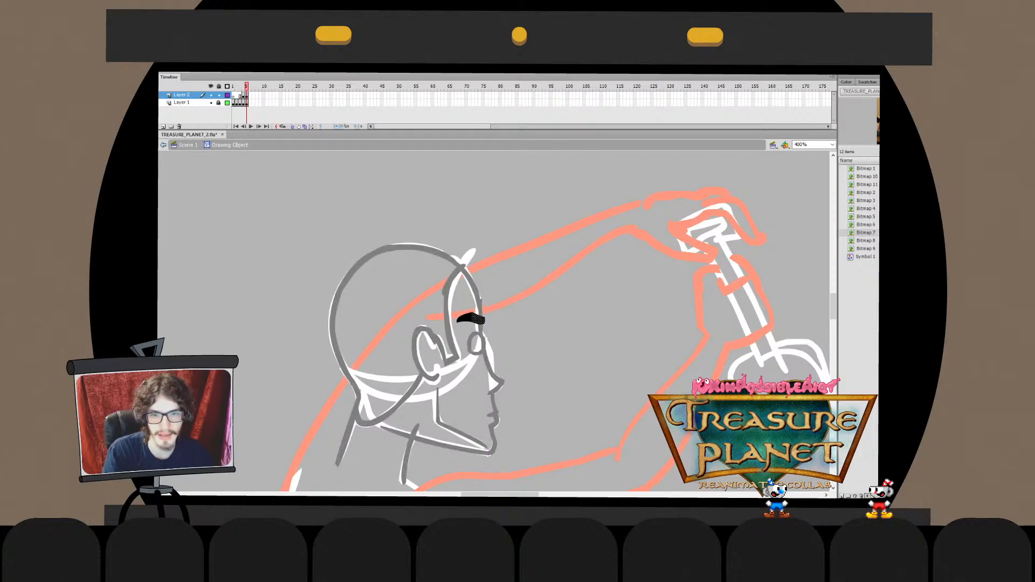
key("q")
key("Escape")
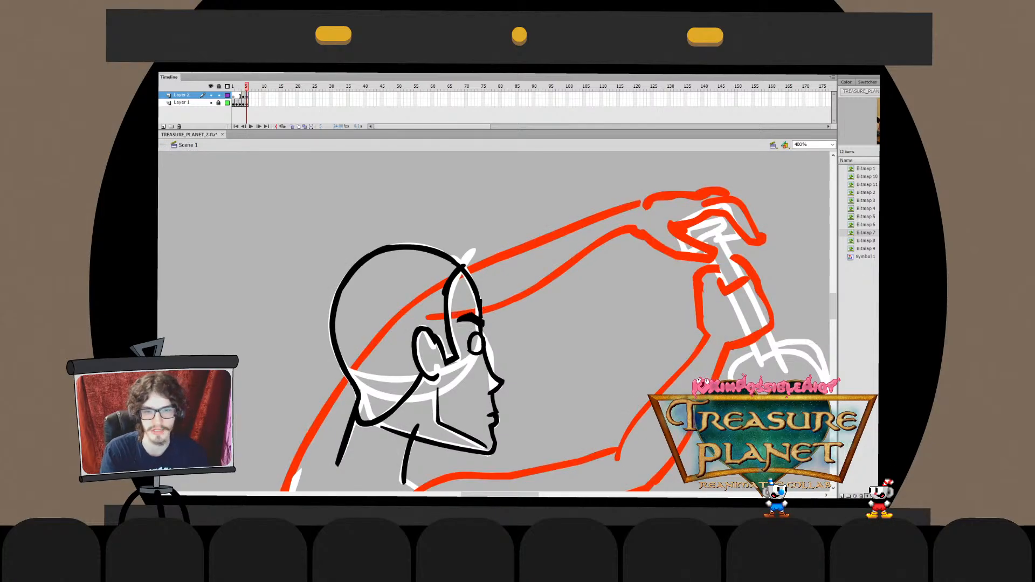
Move the adjusted eyebrow from Scene 1 to the same spot inside the face outline's drawing object and return to Scene 1
key("ctrl+z")
key("ctrl+z")
key("ctrl+z")
key("ctrl+z")
key("ctrl+z")
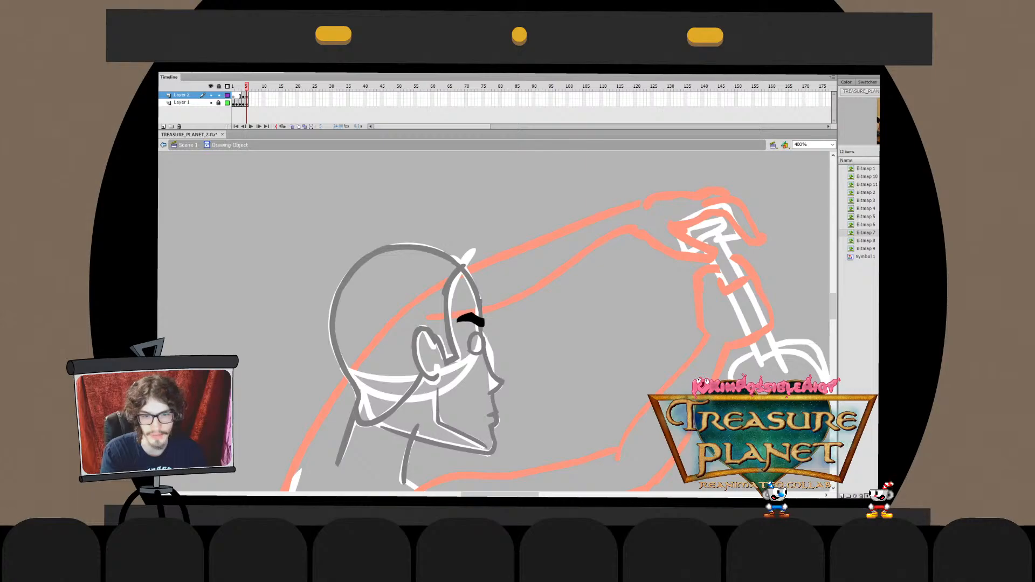
key("ctrl+y")
key("ctrl+y")
key("ctrl+y")
key("ctrl+y")
key("ctrl+y")
key("ctrl+y")
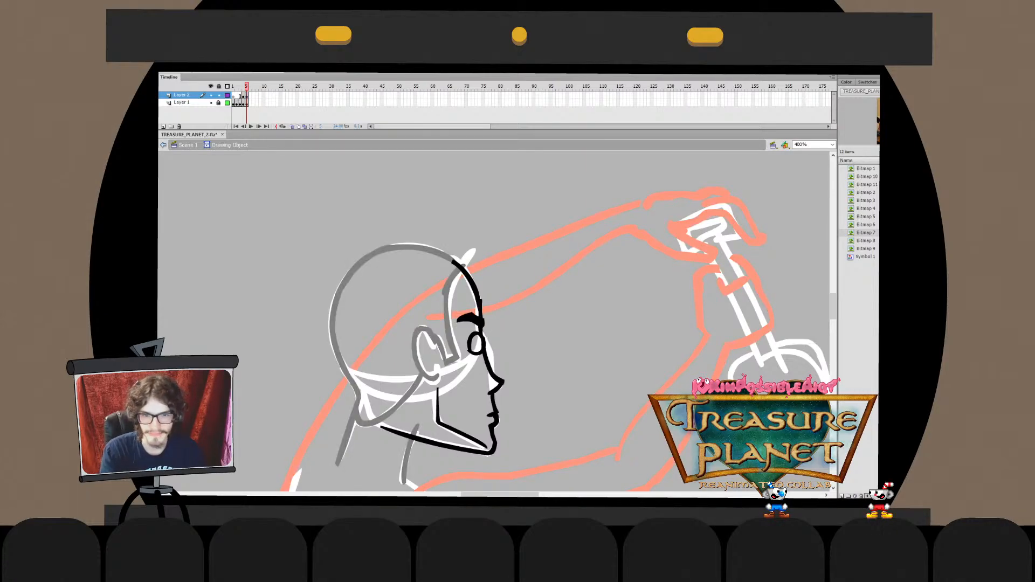
key("ctrl+minus")
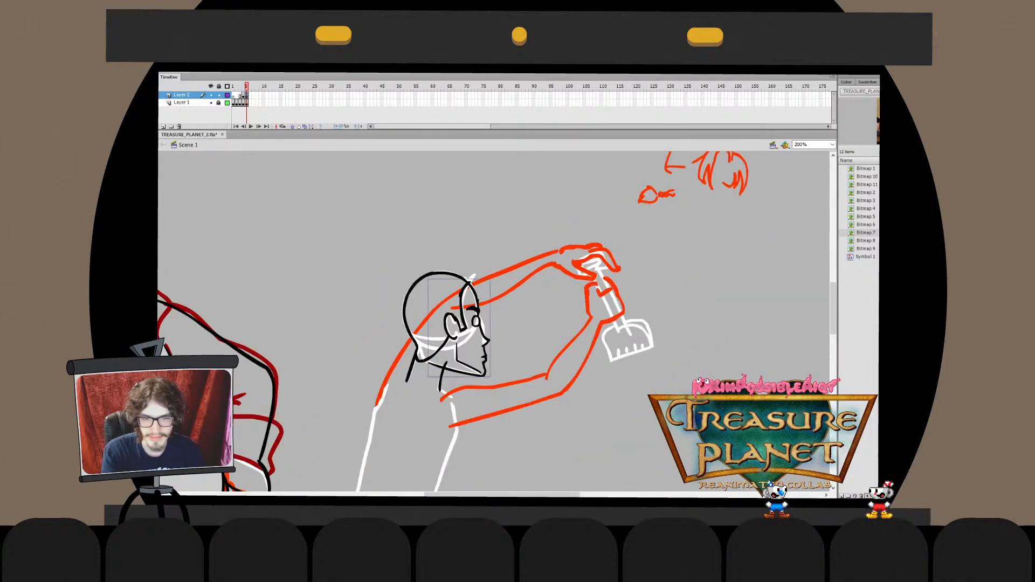
key("q")
key("Escape")
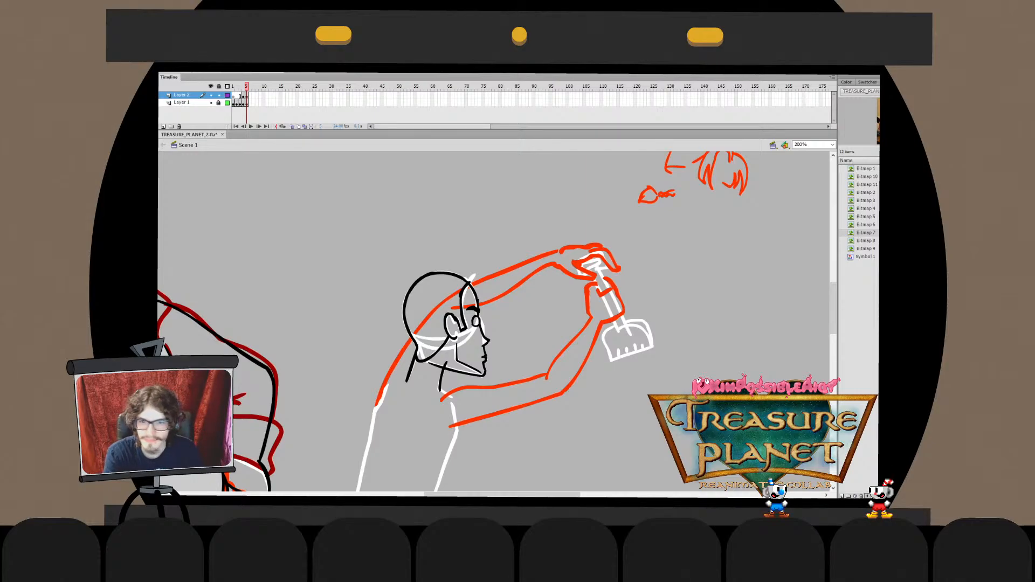
Save the file, adjust the forehead line just above the eyebrow inside the face outline's drawing object, and return to Scene 1
double_click(483, 356)
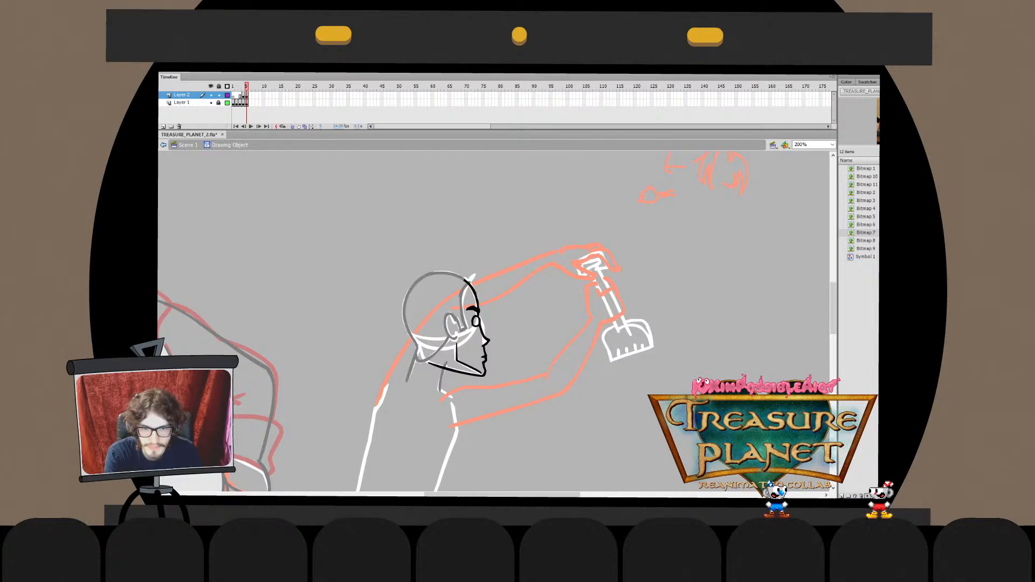
key("ctrl+=")
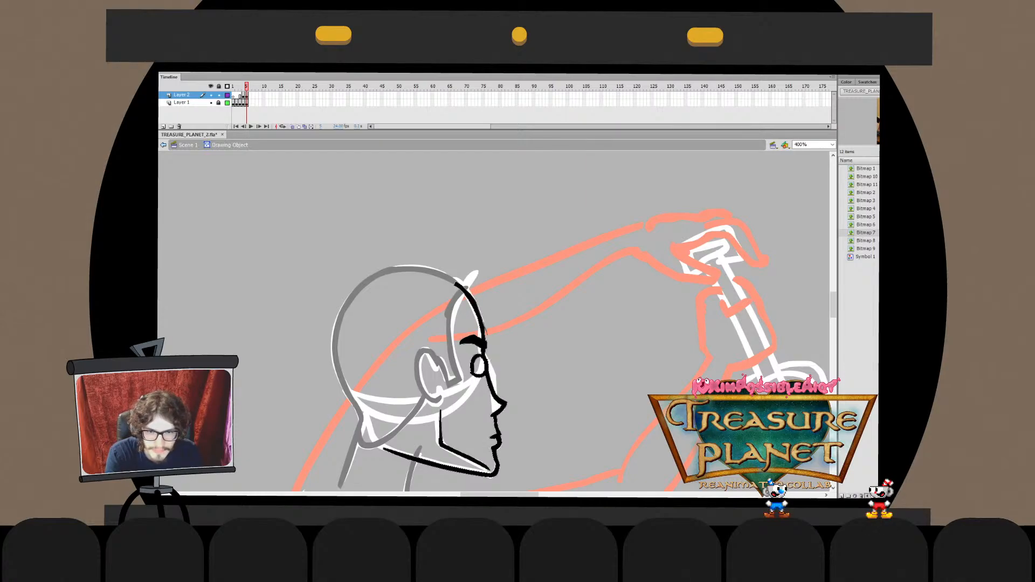
key("ctrl+s")
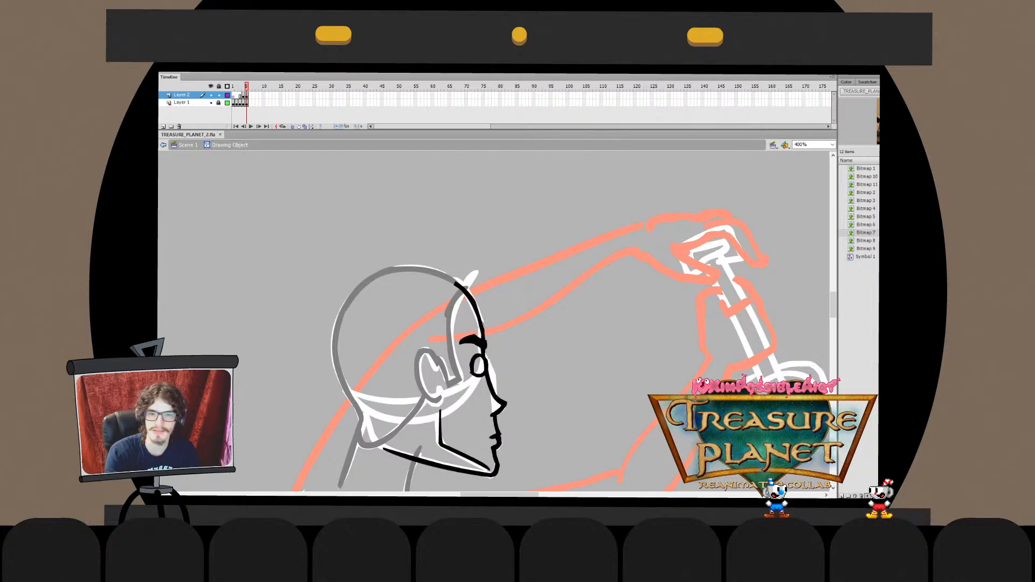
left_click_drag(483, 325, 477, 305)
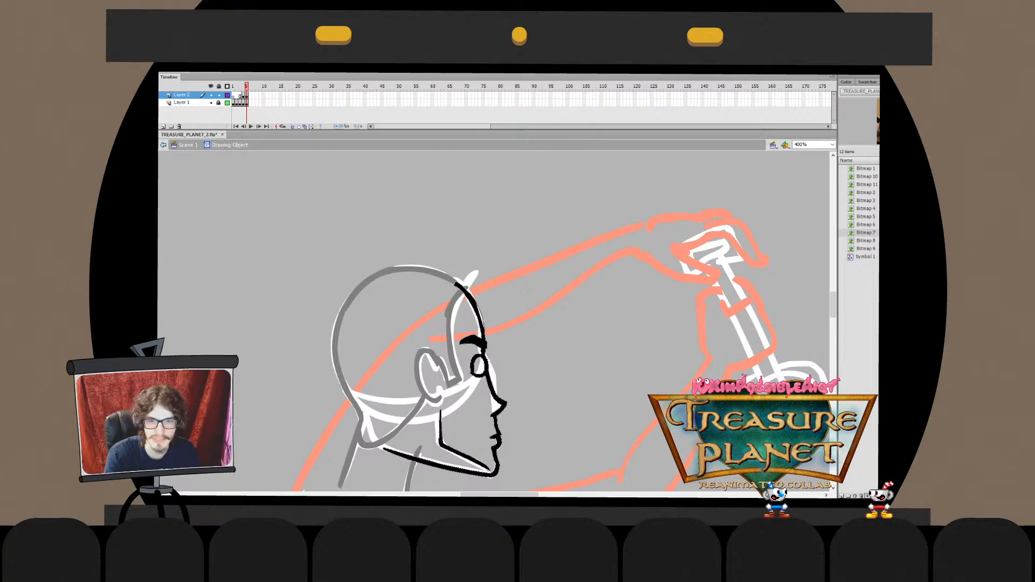
key("ctrl+e")
key("ctrl+minus")
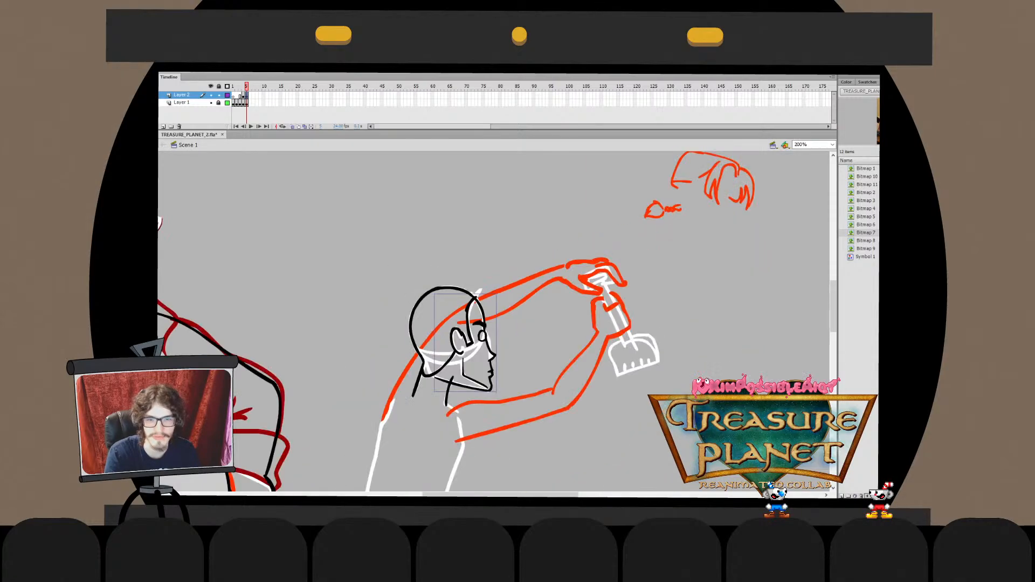
key("ctrl+shift+a")
key("ctrl+minus")
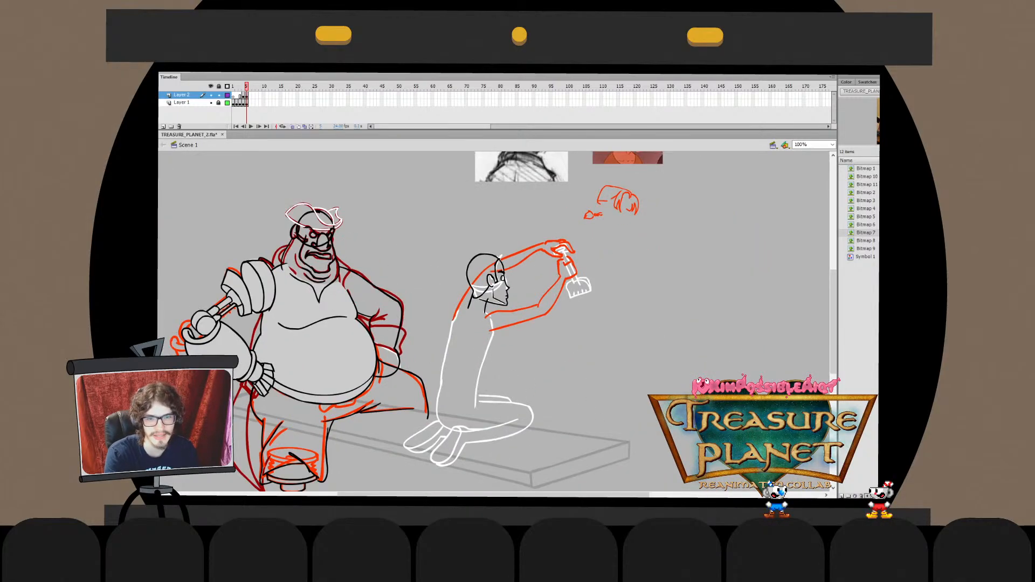
Try to extend the kneeling character's back neck line downward inside the head outline's drawing object
left_click(807, 144)
type("150")
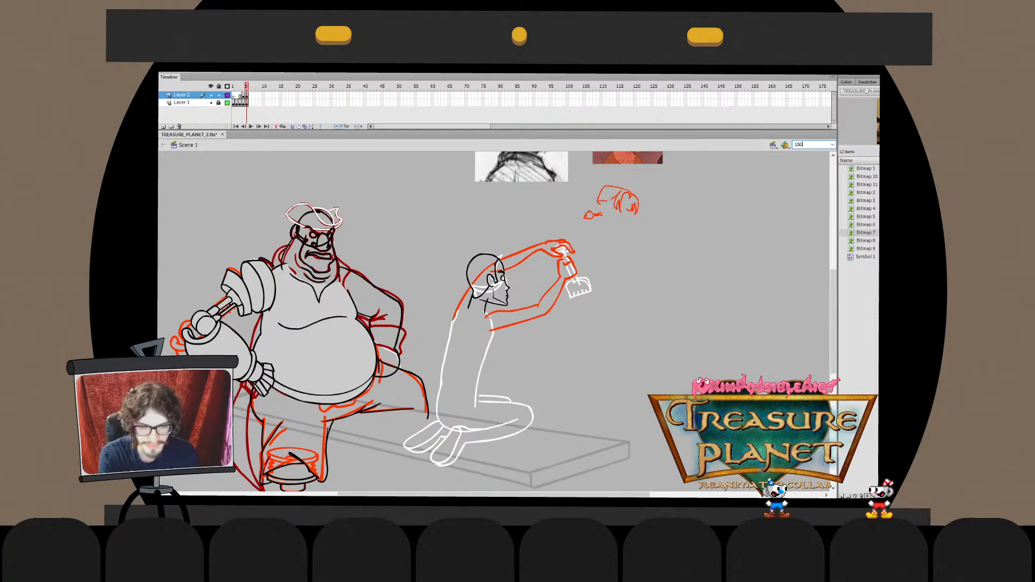
key("Return")
left_click_drag(496, 303, 493, 340)
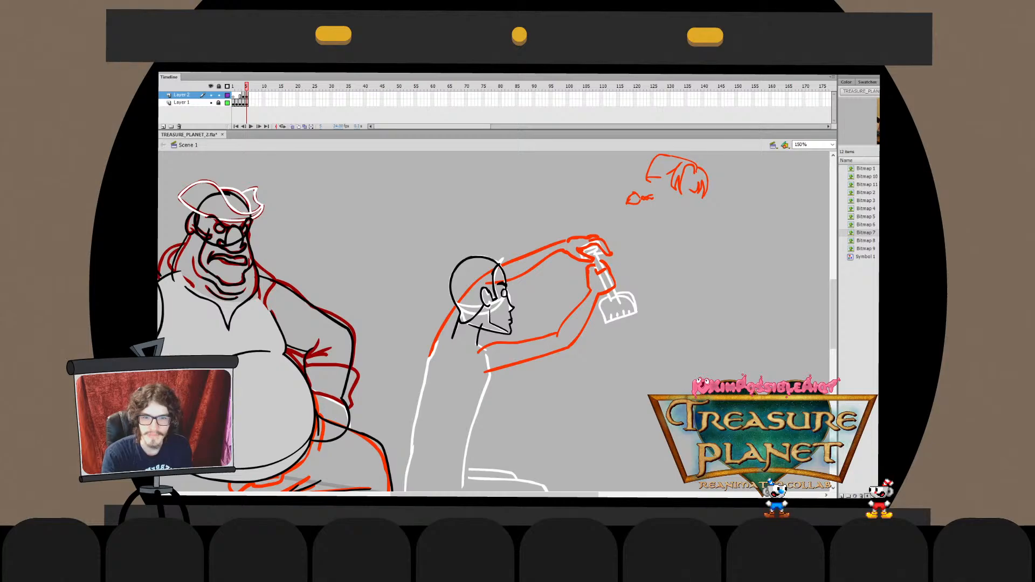
double_click(456, 326)
double_click(409, 302)
double_click(456, 325)
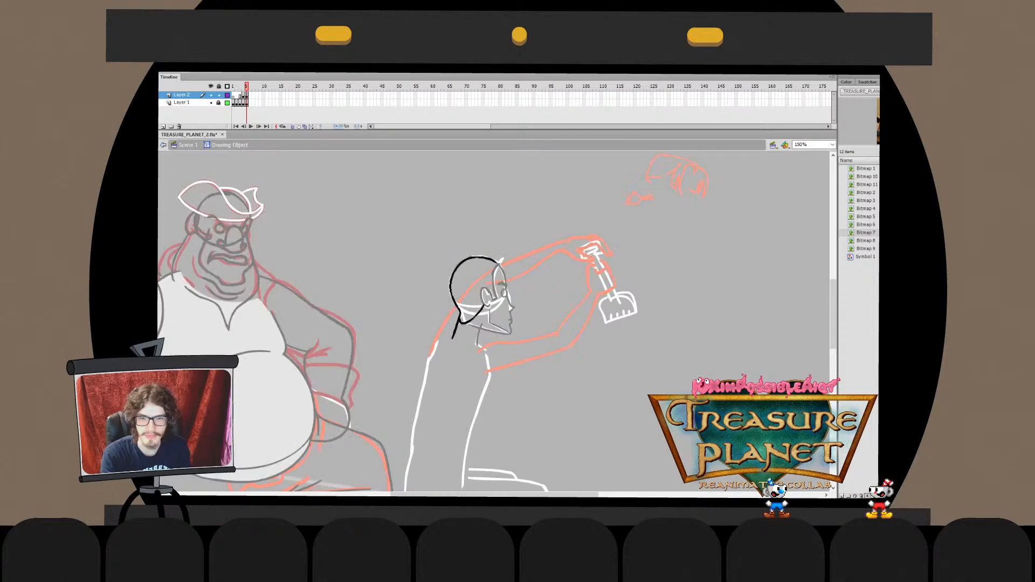
left_click_drag(452, 338, 447, 353)
key("ctrl+z")
key("ctrl+e")
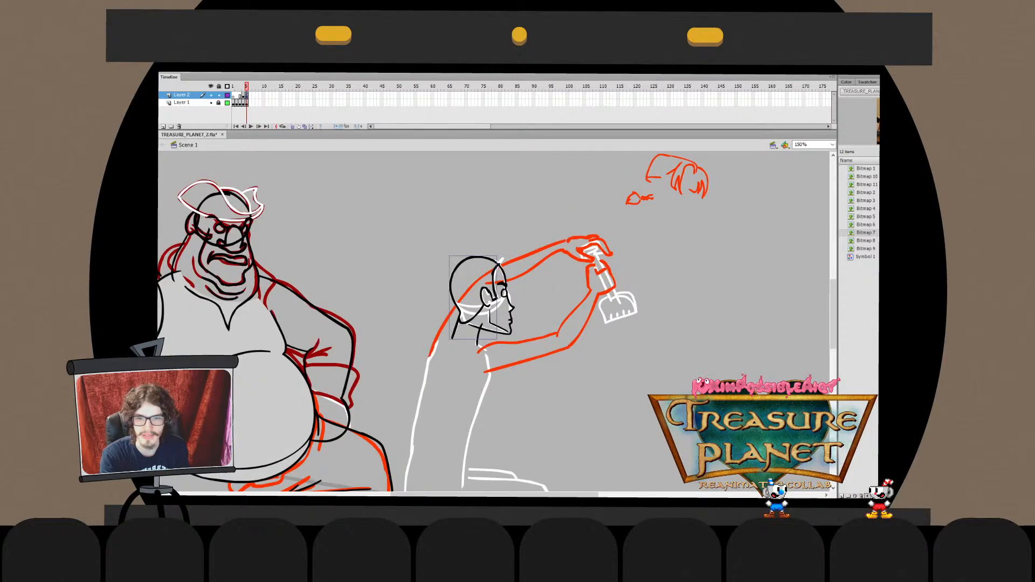
key("Escape")
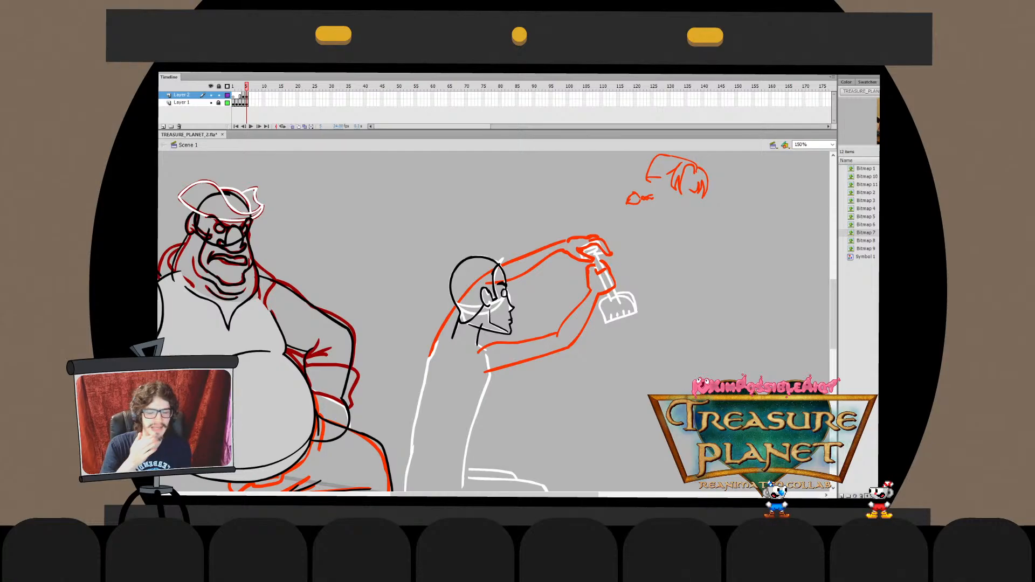
double_click(455, 326)
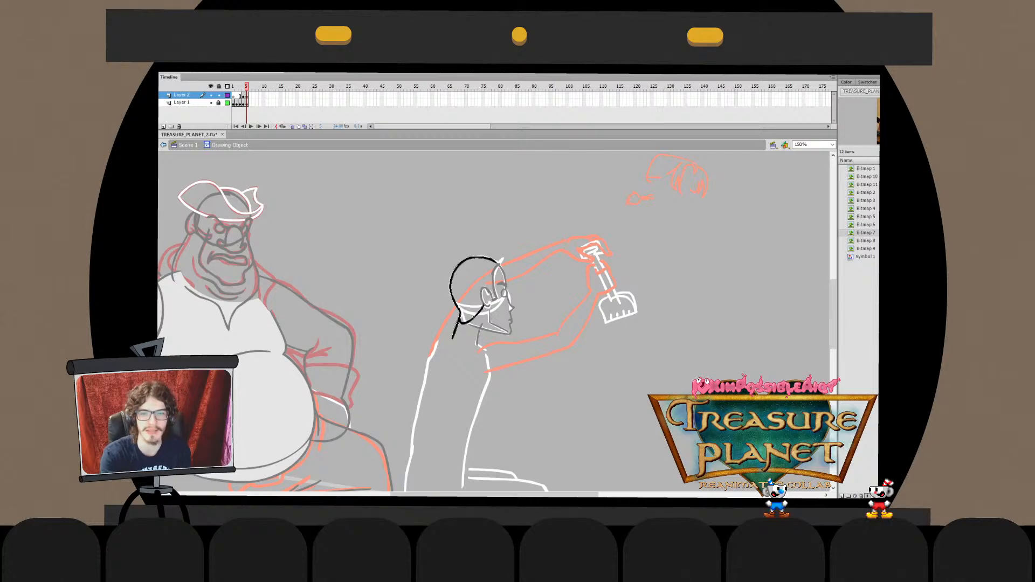
key("e")
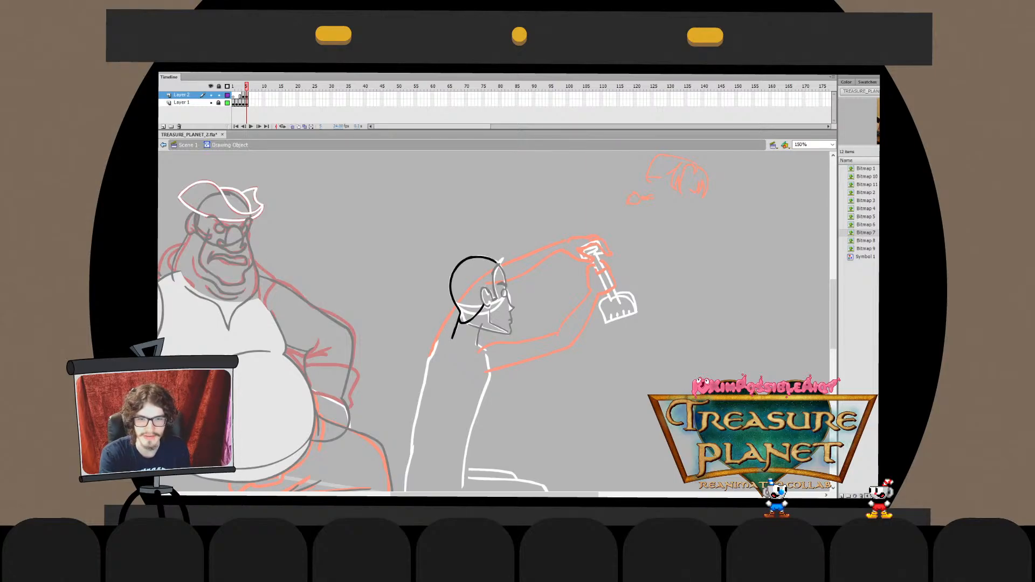
key("ctrl+e")
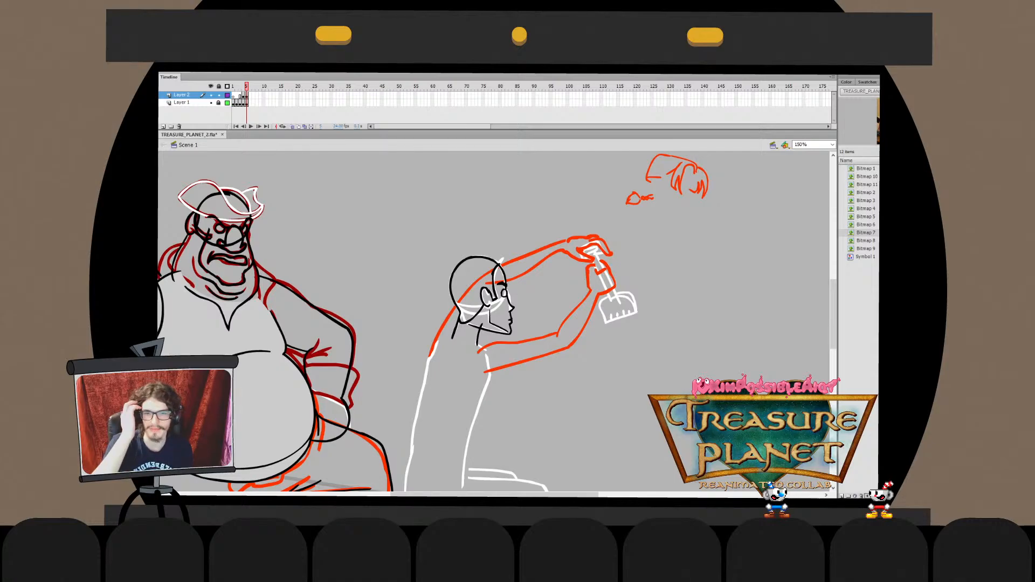
Move the kneeling character's head outline into the face outline's drawing object at the same spot and return to Scene 1
left_click_drag(494, 321, 482, 306)
double_click(467, 322)
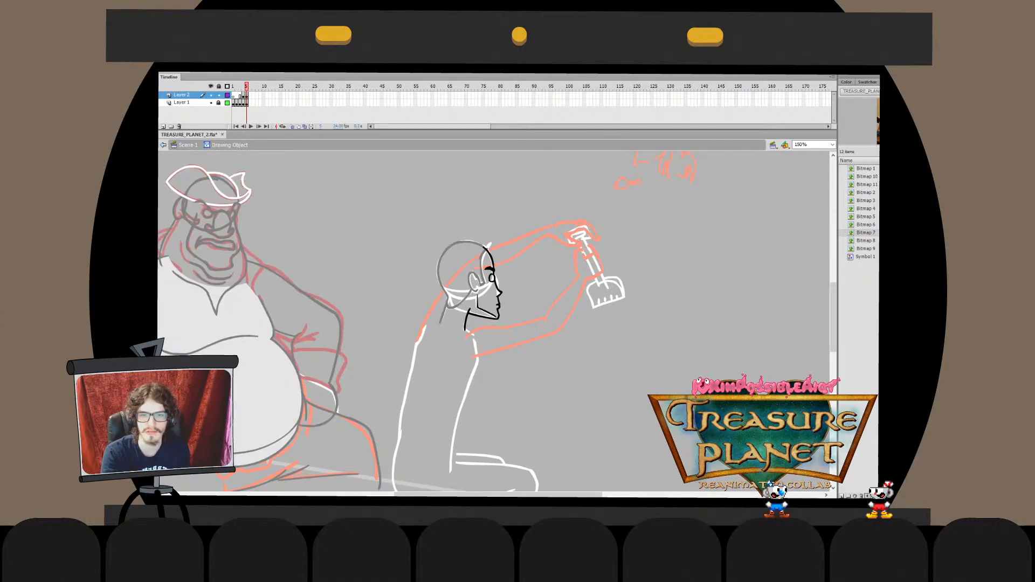
key("ctrl+e")
left_click_drag(434, 238, 477, 285)
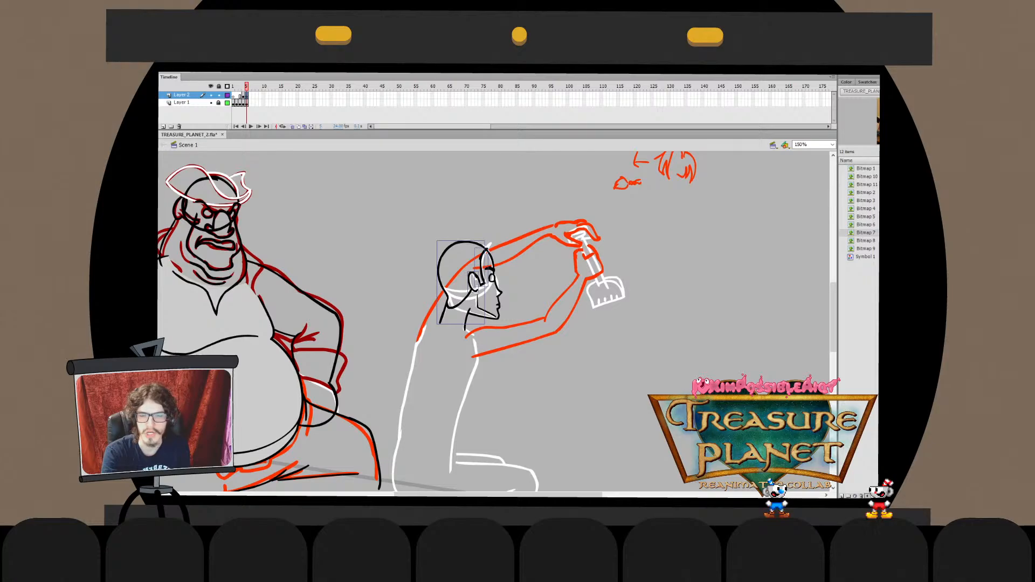
key("ctrl+e")
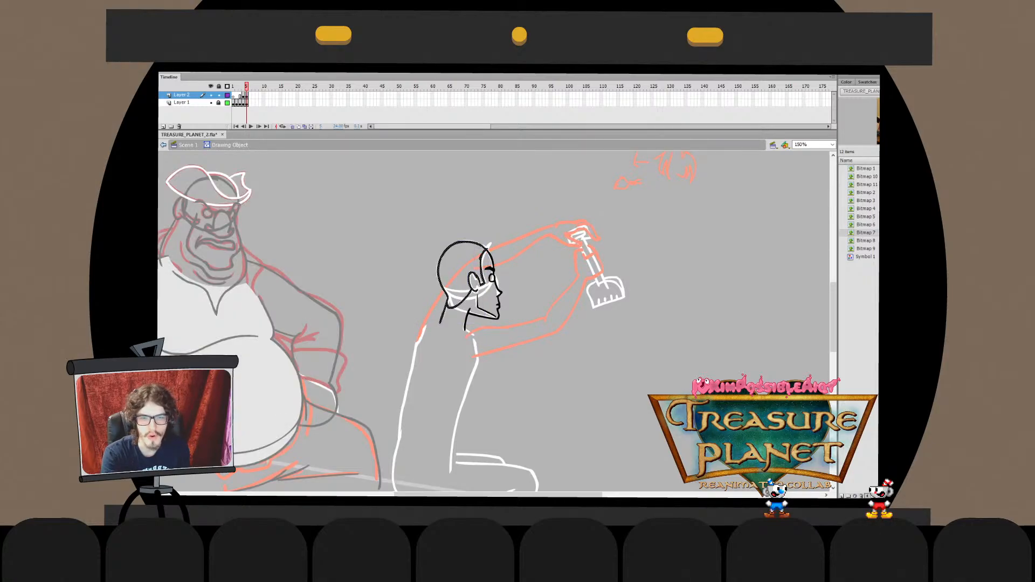
key("ctrl+e")
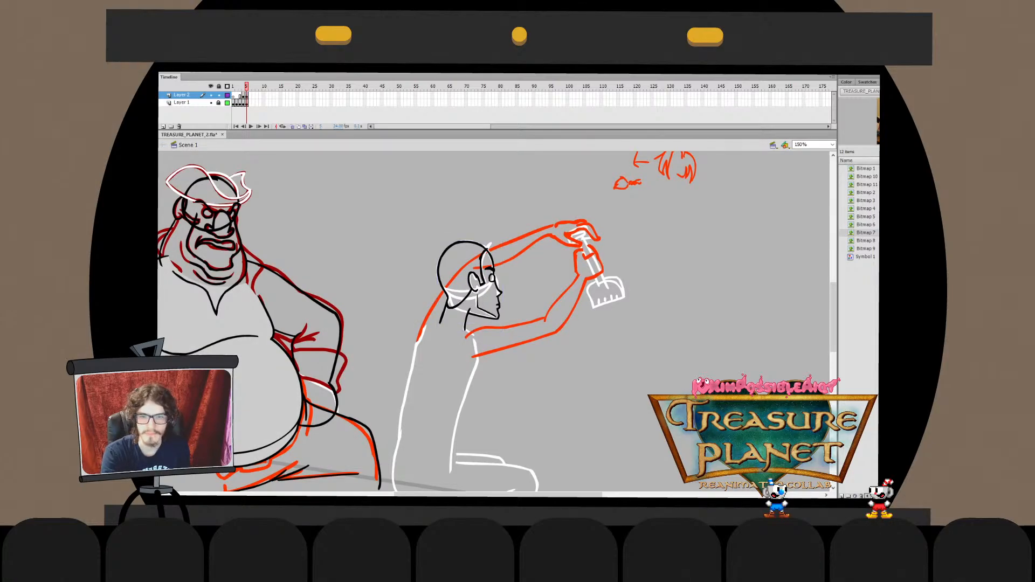
key("ctrl+e")
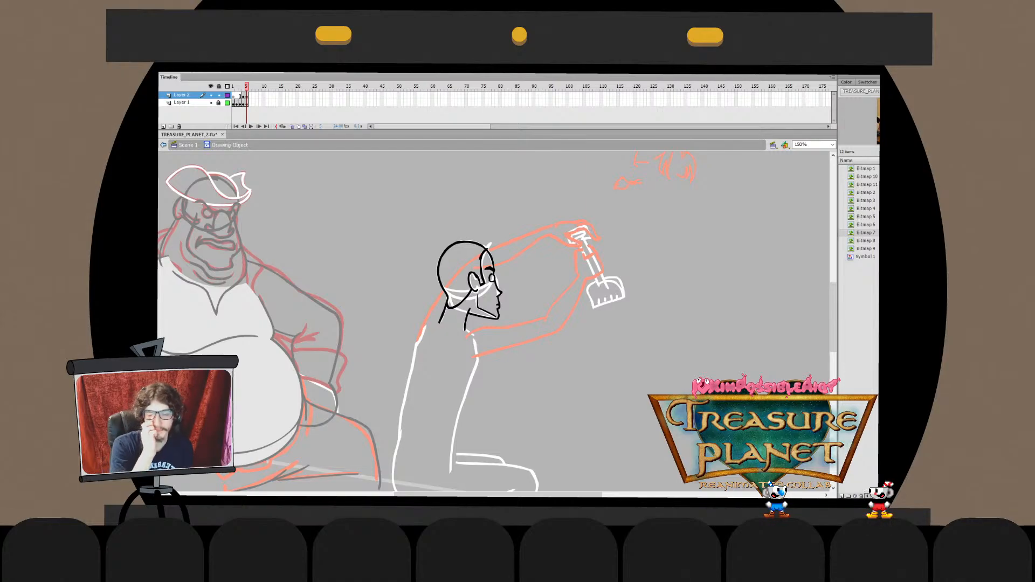
key("ctrl+e")
key("ctrl+shift+a")
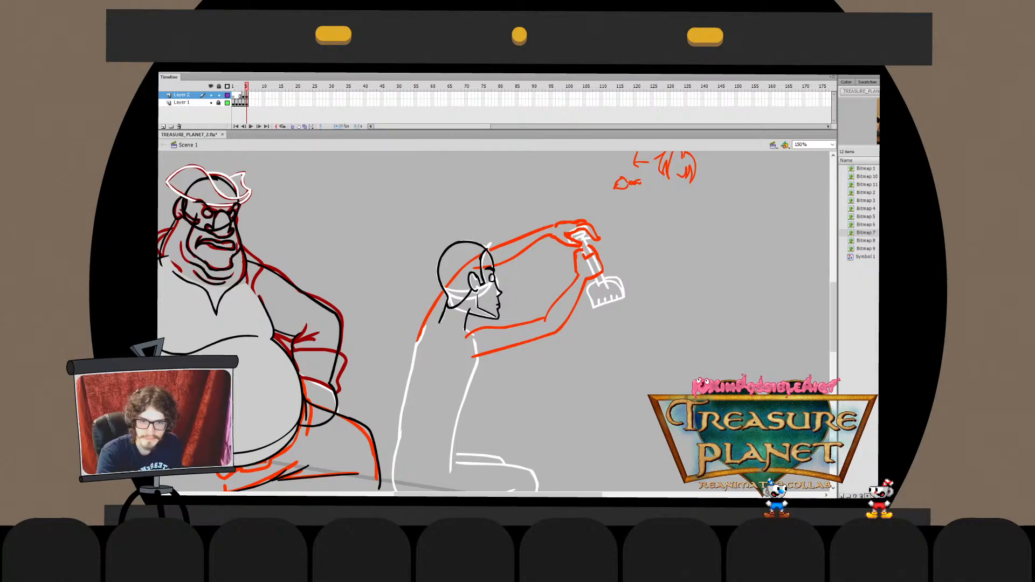
Ink the first part of the kneeling character's lower arm, following its upper sketch line outward from below the chin
left_click_drag(457, 328, 519, 326)
key("ctrl+z")
key("ctrl+z")
key("ctrl+z")
key("ctrl+z")
key("ctrl+z")
key("ctrl+z")
key("ctrl+z")
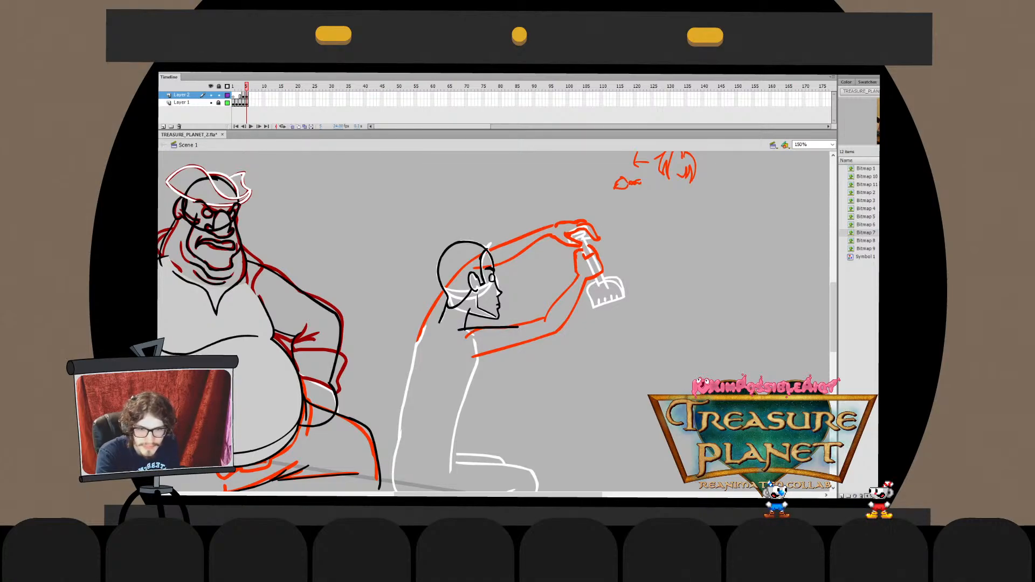
Bend the outer end of the new arm line slightly downward inside its drawing object and return to Scene 1
double_click(506, 327)
left_click_drag(528, 313, 492, 344)
mouse_move(527, 308)
left_mouse_down()
mouse_move(489, 347)
mouse_move(515, 330)
left_mouse_up()
key("ctrl+e")
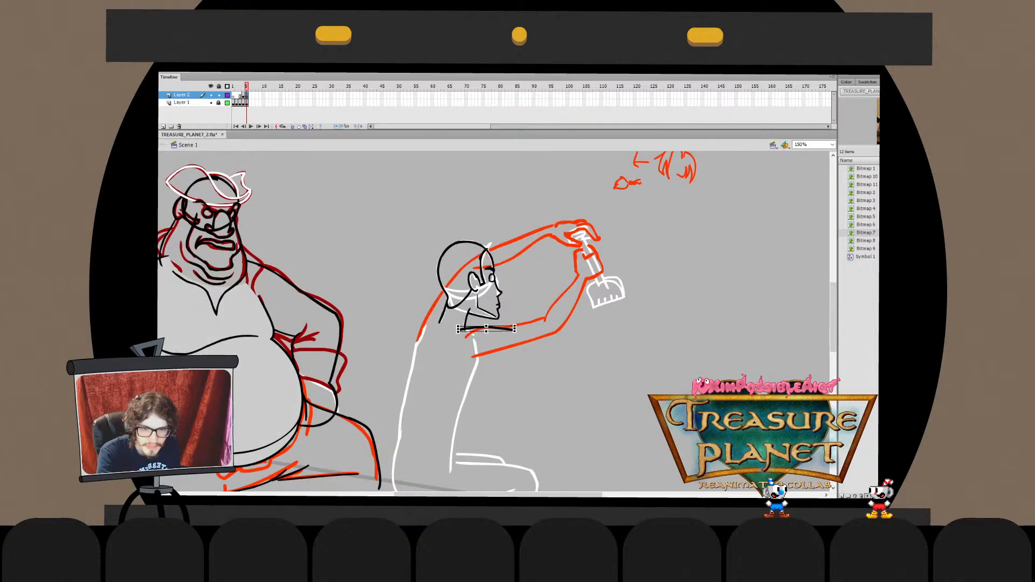
key("Escape")
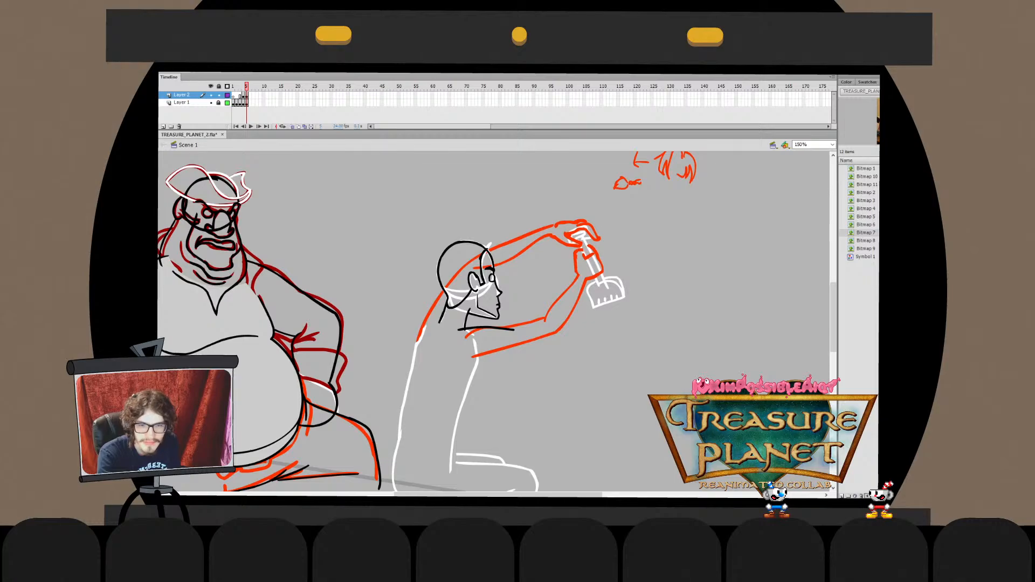
Shorten the neck-side end of the upper arm line inside its drawing object and return to Scene 1
double_click(467, 329)
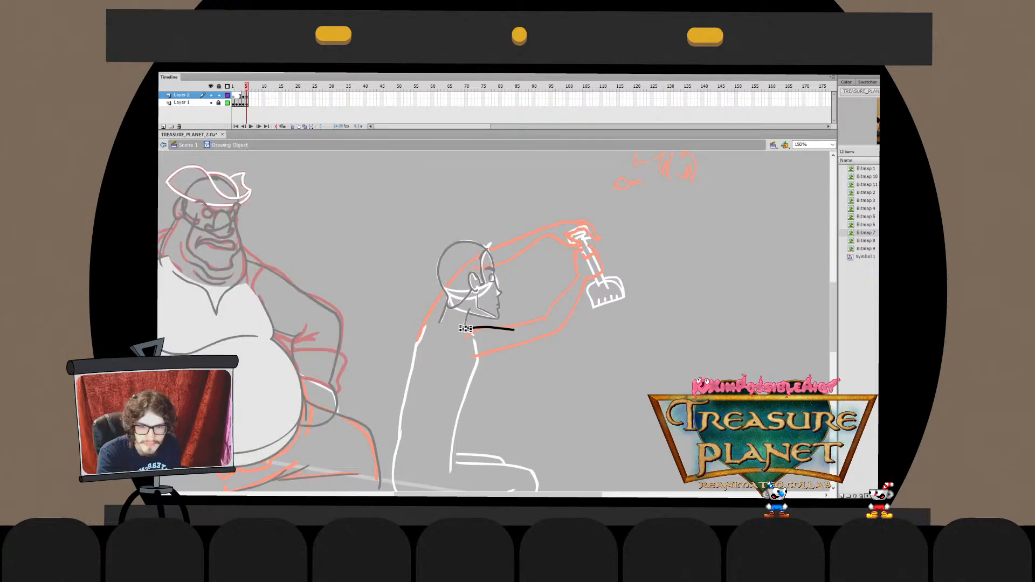
key("ctrl+e")
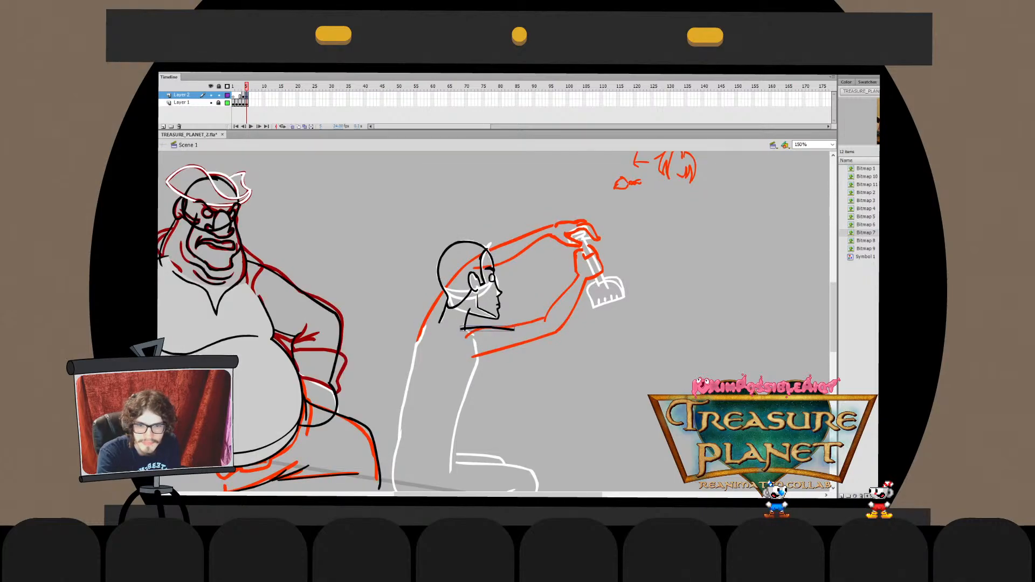
double_click(466, 328)
left_click(467, 329)
key("Escape")
key("ctrl+e")
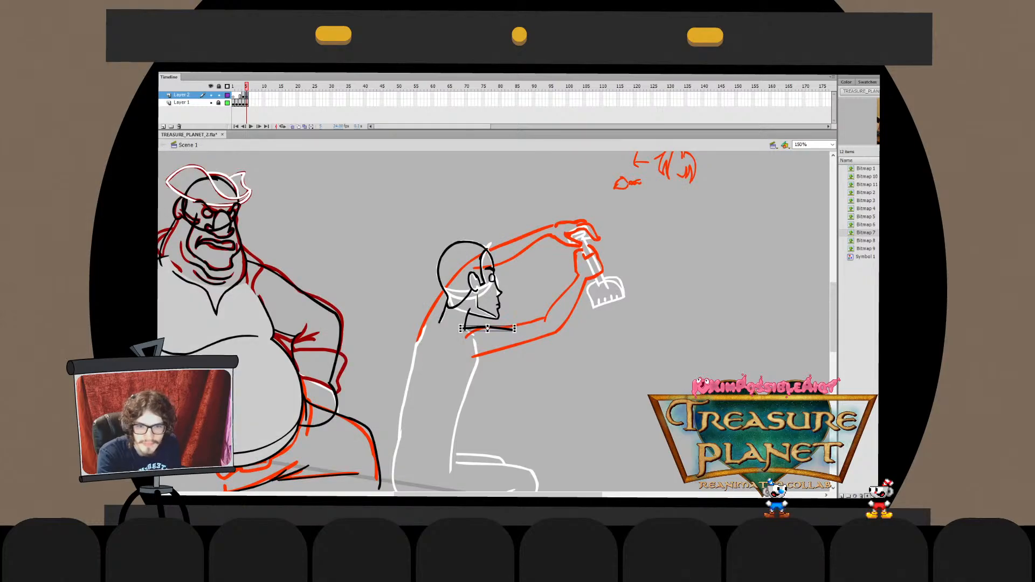
double_click(485, 329)
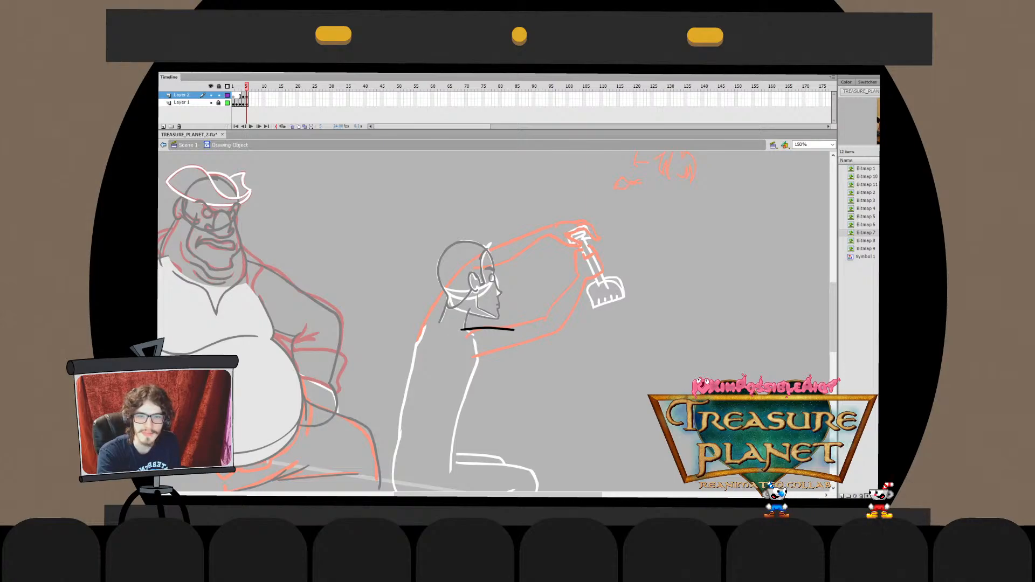
key("ctrl+e")
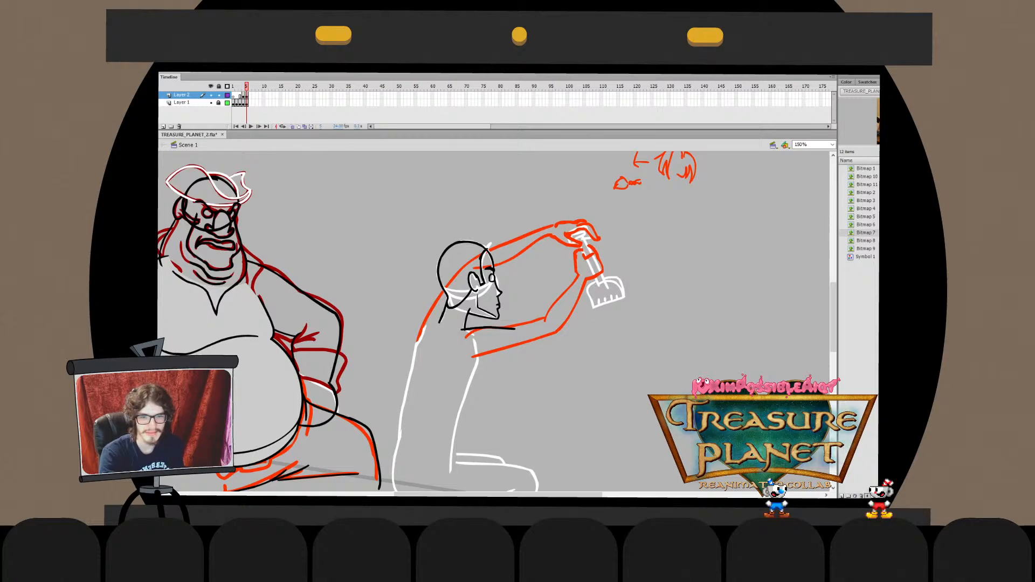
Try to continue the lower arm's upper line outward to the elbow with a second overlapping stroke
mouse_move(500, 328)
left_mouse_down()
mouse_move(561, 307)
mouse_move(556, 318)
left_mouse_up()
key("ctrl+z")
key("ctrl+z")
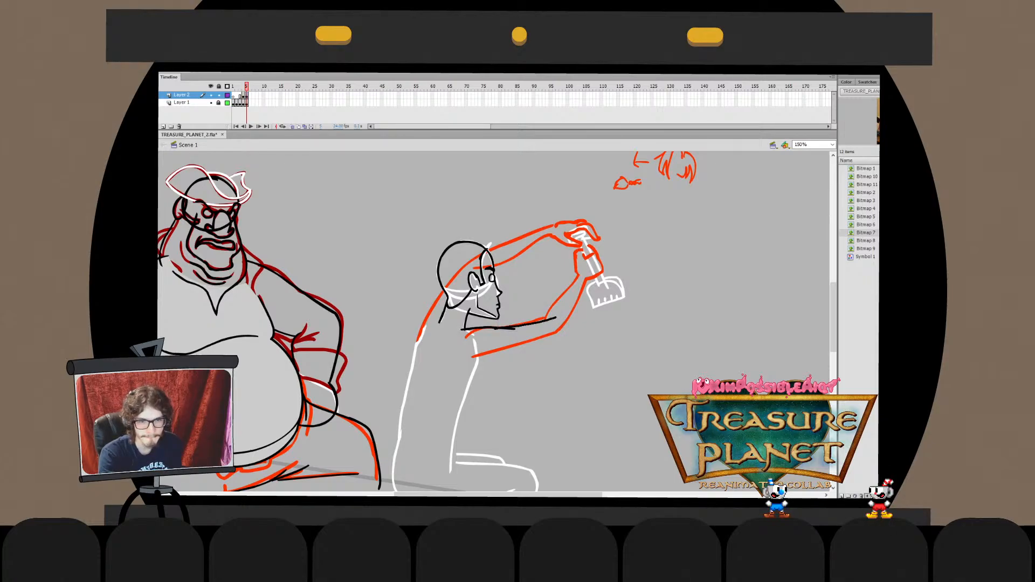
key("q")
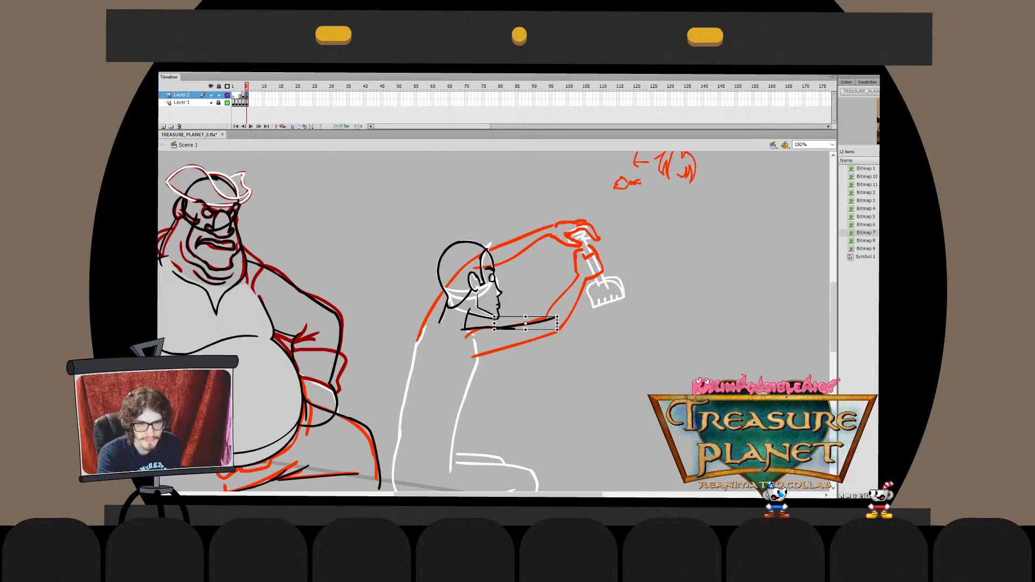
key("ctrl+z")
Ink the underside of the kneeling character's lower arm from the chest to the elbow and fit it to the sketch
mouse_move(462, 354)
left_mouse_down()
mouse_move(562, 319)
mouse_move(574, 331)
left_mouse_up()
key("ctrl+z")
key("ctrl+z")
key("ctrl+z")
key("q")
mouse_move(457, 356)
left_mouse_down()
mouse_move(566, 330)
mouse_move(557, 330)
left_mouse_up()
left_click(560, 346)
left_click(539, 336)
left_click_drag(456, 358, 468, 355)
key("Escape")
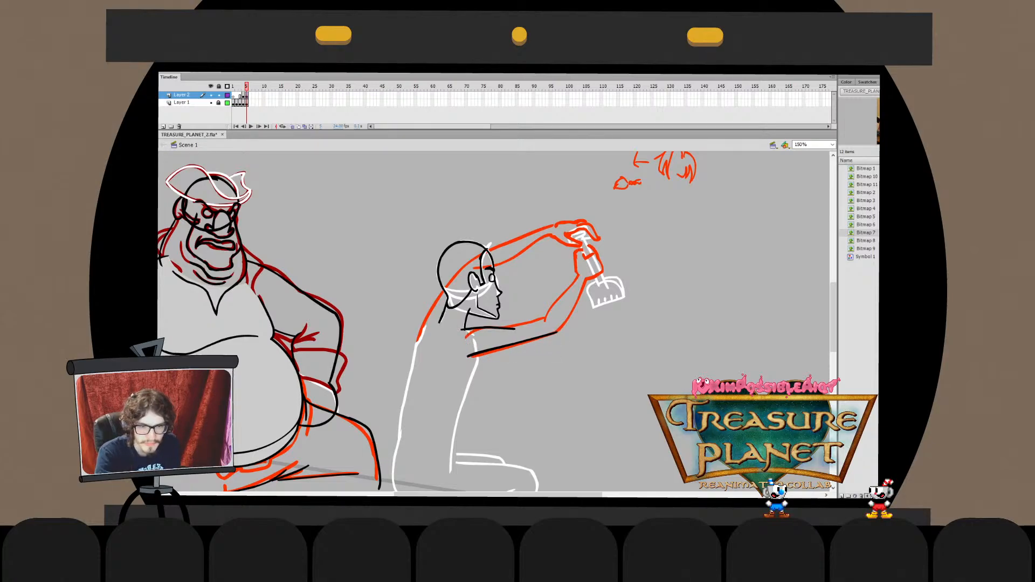
Ink the outer forearm line of the lower arm from the wrist down to the elbow
left_click_drag(586, 285, 557, 331)
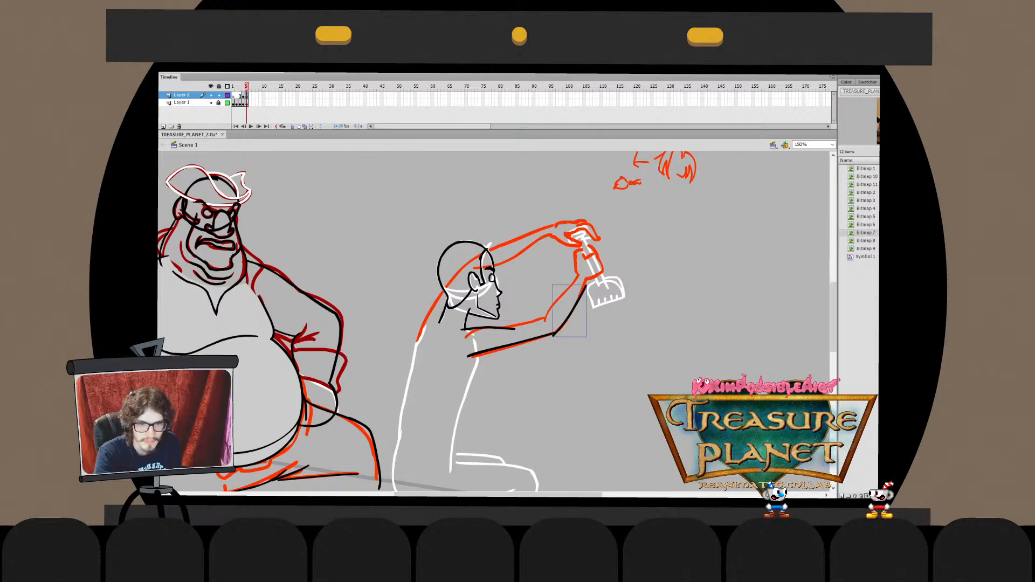
key("ctrl+z")
key("ctrl+z")
mouse_move(586, 284)
left_mouse_down()
mouse_move(558, 332)
mouse_move(581, 294)
left_mouse_up()
key("q")
double_click(574, 309)
key("ctrl+z")
key("ctrl+y")
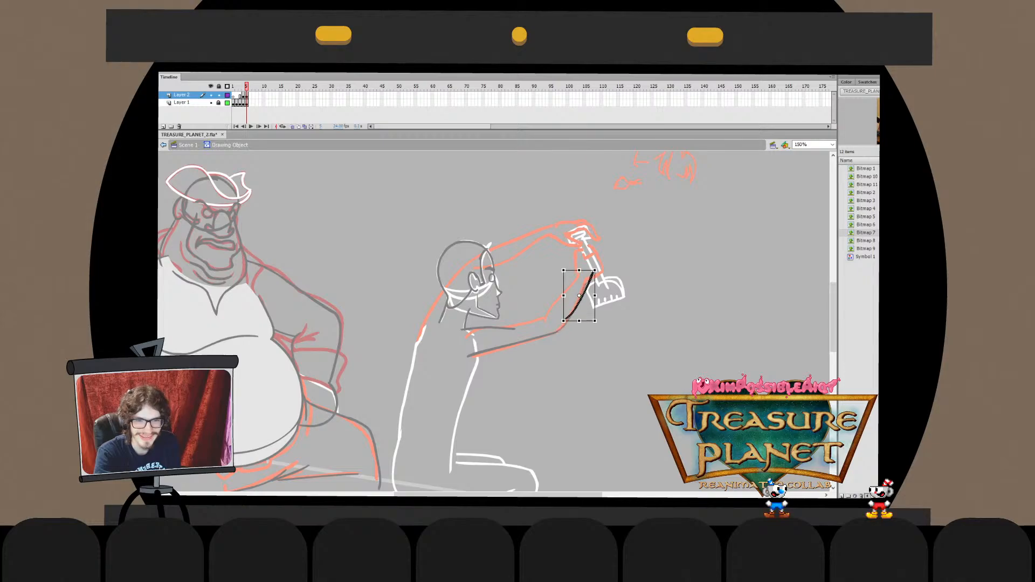
key("ctrl+z")
left_click_drag(585, 284, 592, 268)
key("ctrl+z")
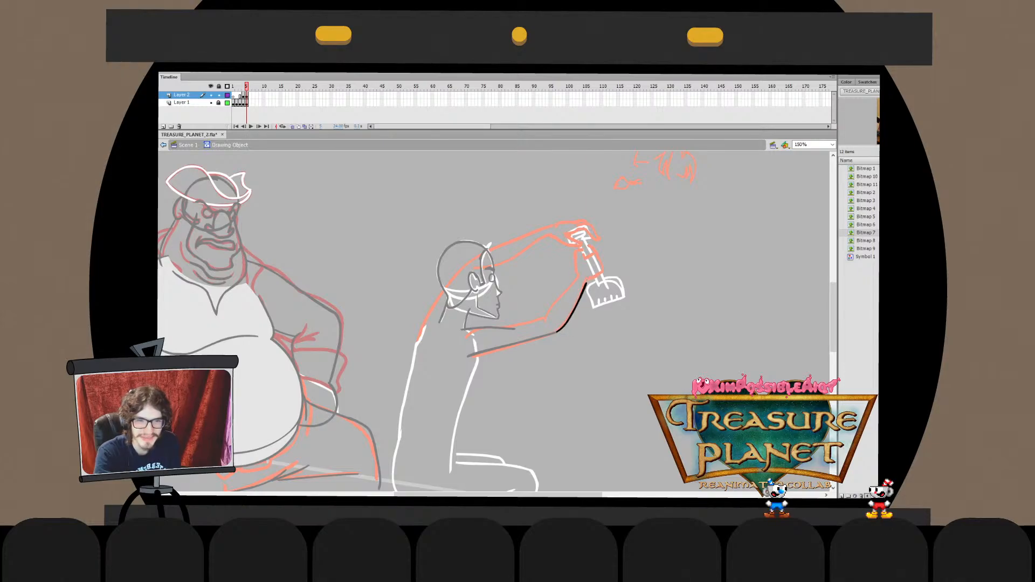
Extend the wrist end of the outer forearm line slightly upward inside its drawing object and return to Scene 1
key("ctrl+z")
key("ctrl+z")
key("ctrl+z")
key("ctrl+z")
key("ctrl+z")
key("ctrl+z")
key("ctrl+z")
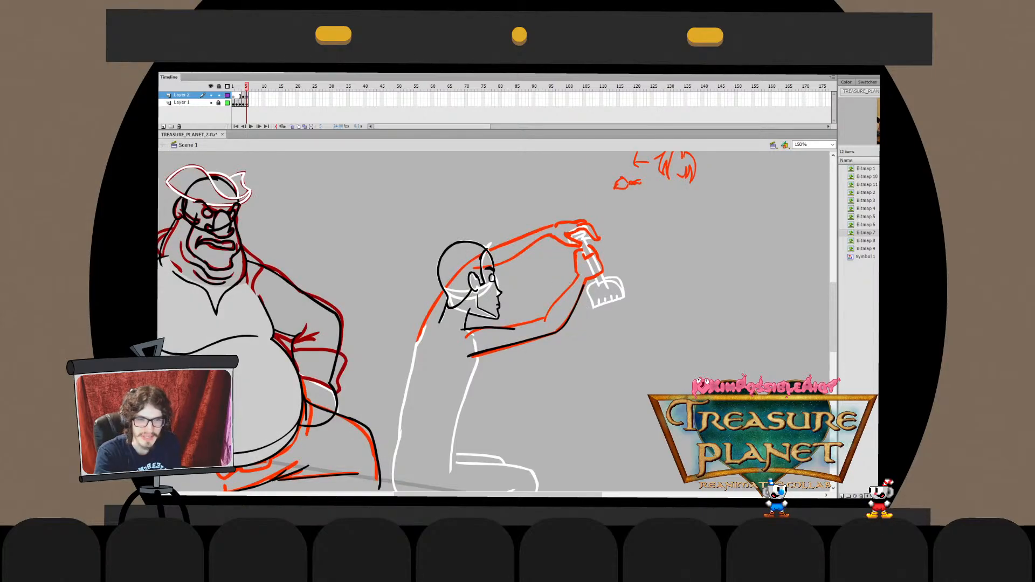
key("ctrl+z")
key("ctrl+z")
key("ctrl+z")
key("ctrl+z")
key("ctrl+z")
key("ctrl+z")
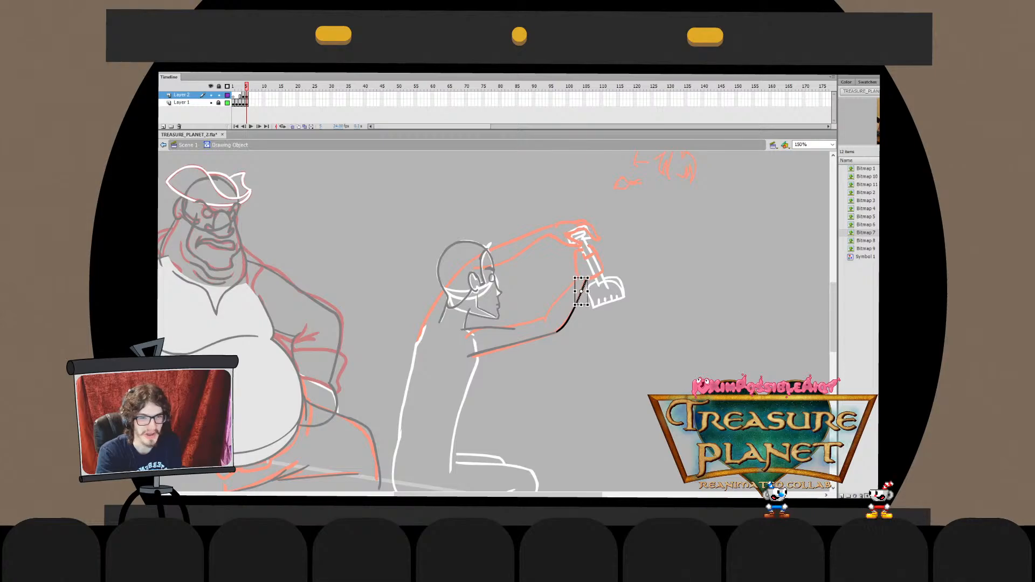
key("ctrl+z")
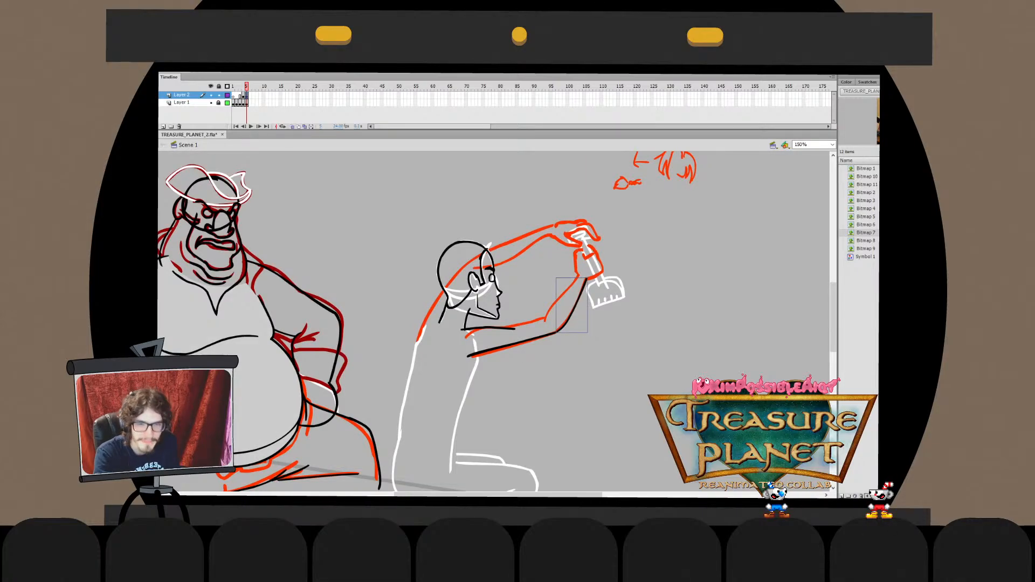
Ink the remaining part of the lower arm's upper line to the inner elbow and fit it to the sketch
key("ctrl+z")
key("ctrl+z")
key("ctrl+z")
key("q")
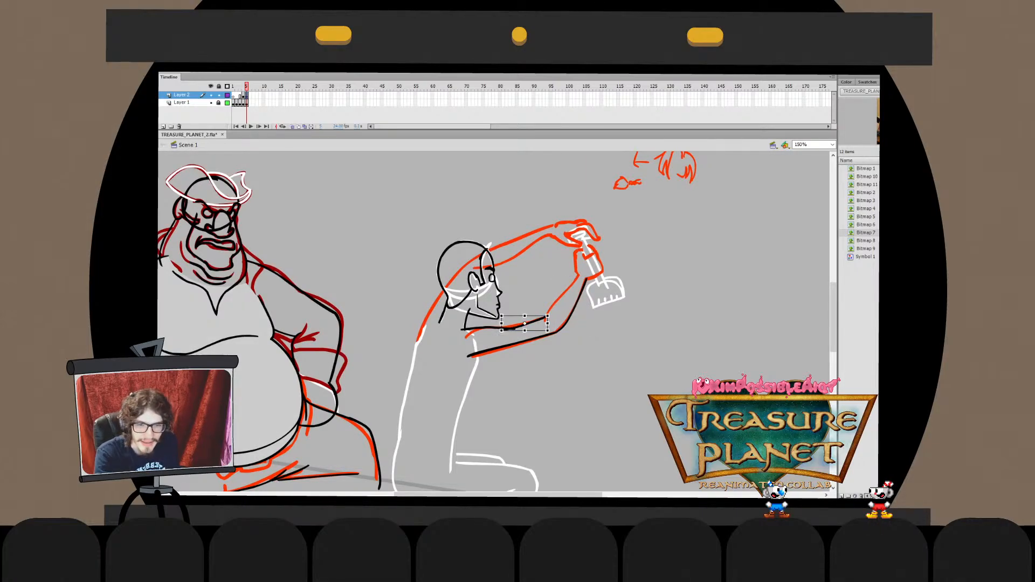
key("Escape")
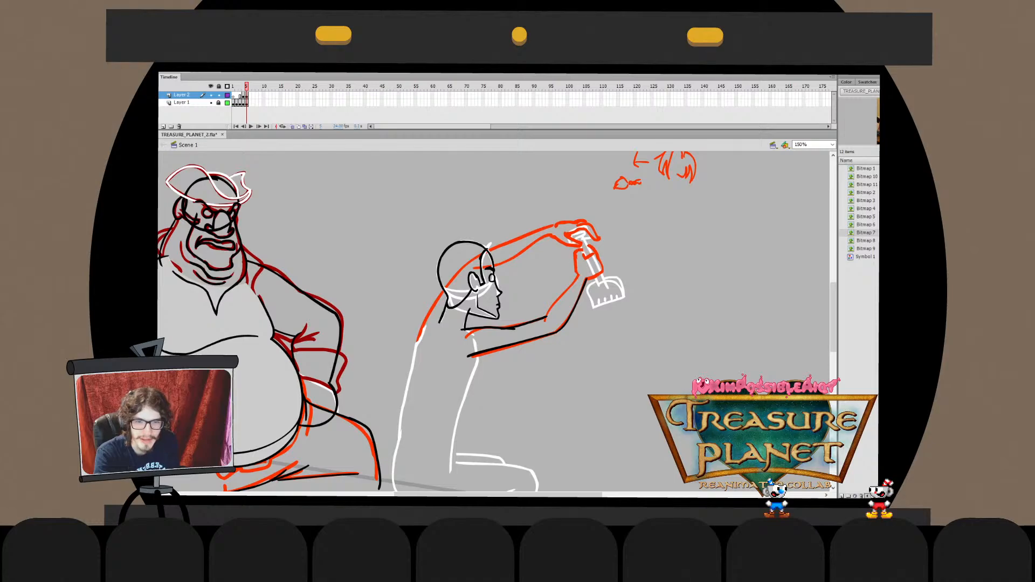
key("ctrl+z")
key("ctrl+z")
key("ctrl+y")
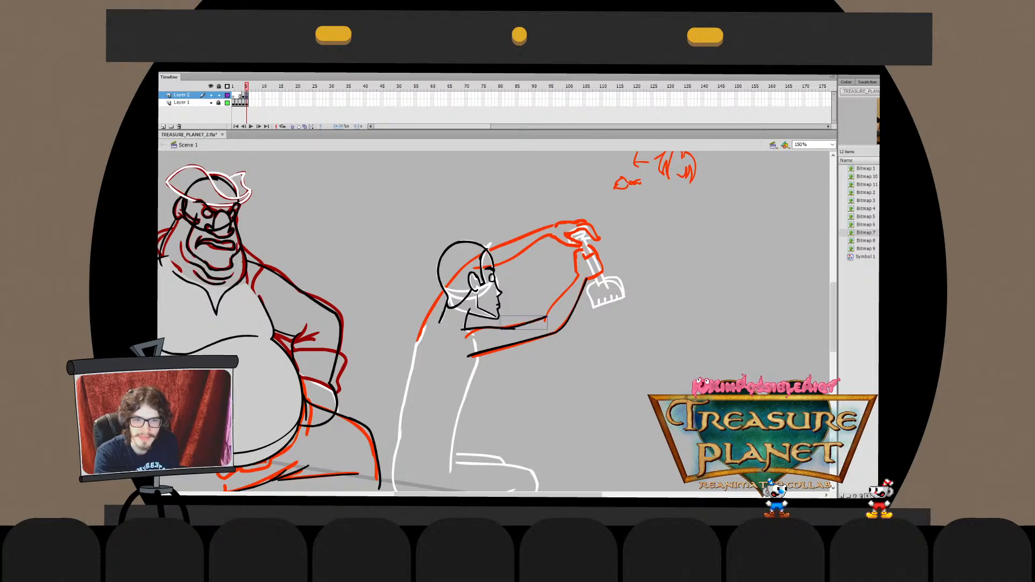
Move the first part of the upper arm line into the elbow part's drawing object at the same spot and return to Scene 1
left_click(488, 327)
key("ctrl+x")
double_click(530, 322)
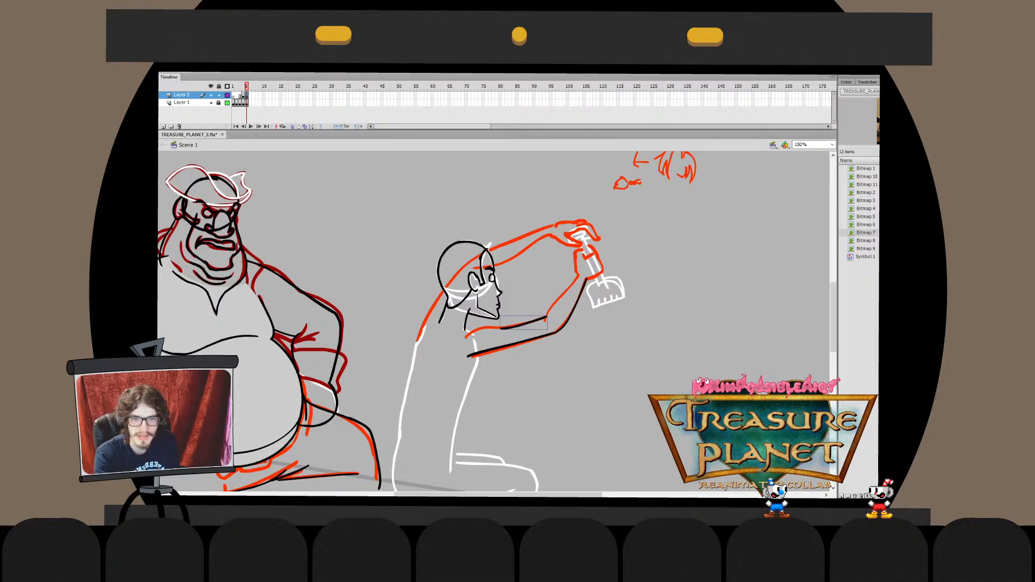
key("ctrl+shift+v")
key("Escape")
key("ctrl+e")
key("Escape")
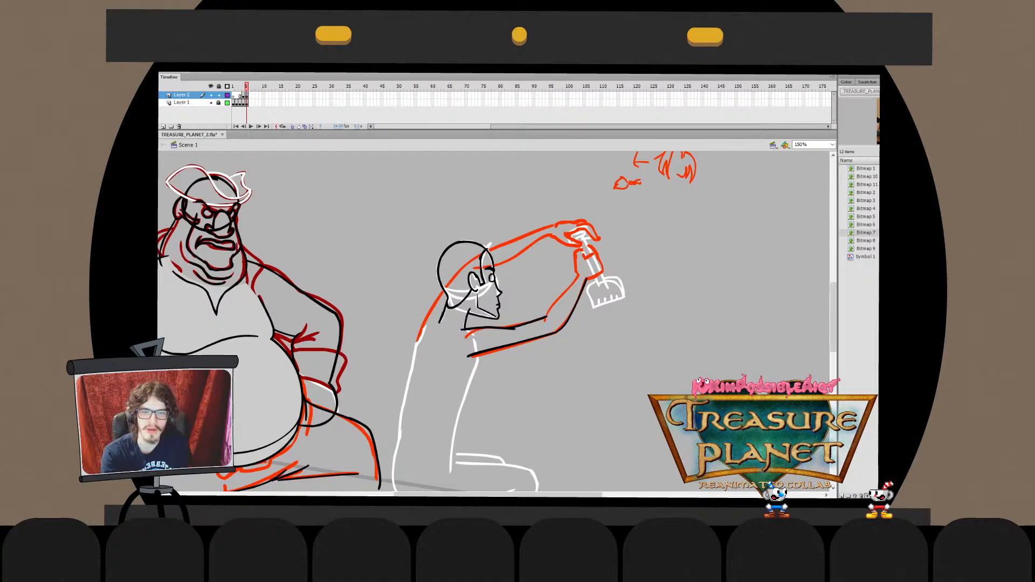
Ink the inner forearm line from the wrist to the inner elbow, redrawing it until it fits the sketch
left_click_drag(579, 276, 540, 315)
key("ctrl+z")
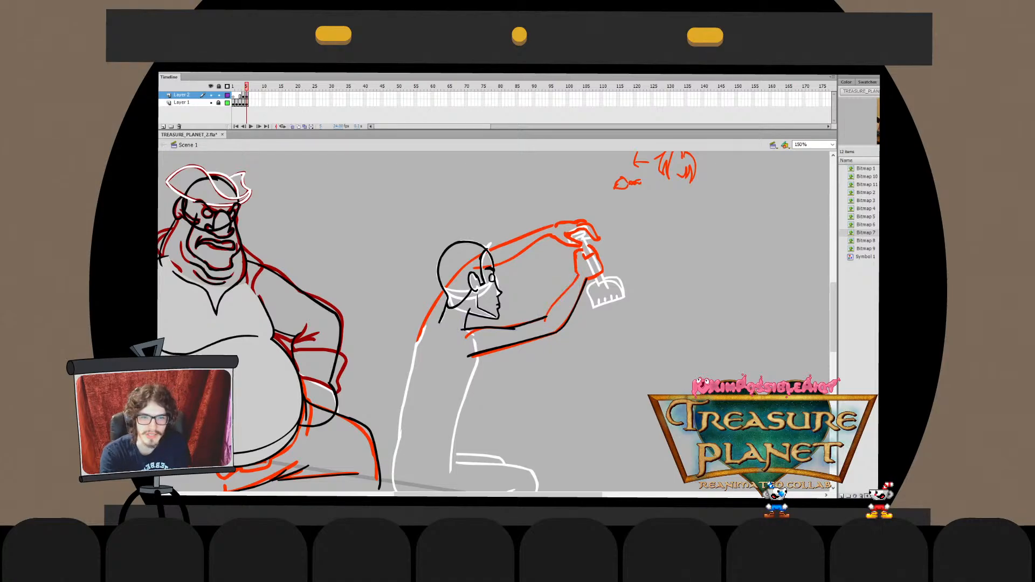
left_click_drag(578, 276, 551, 323)
key("ctrl+z")
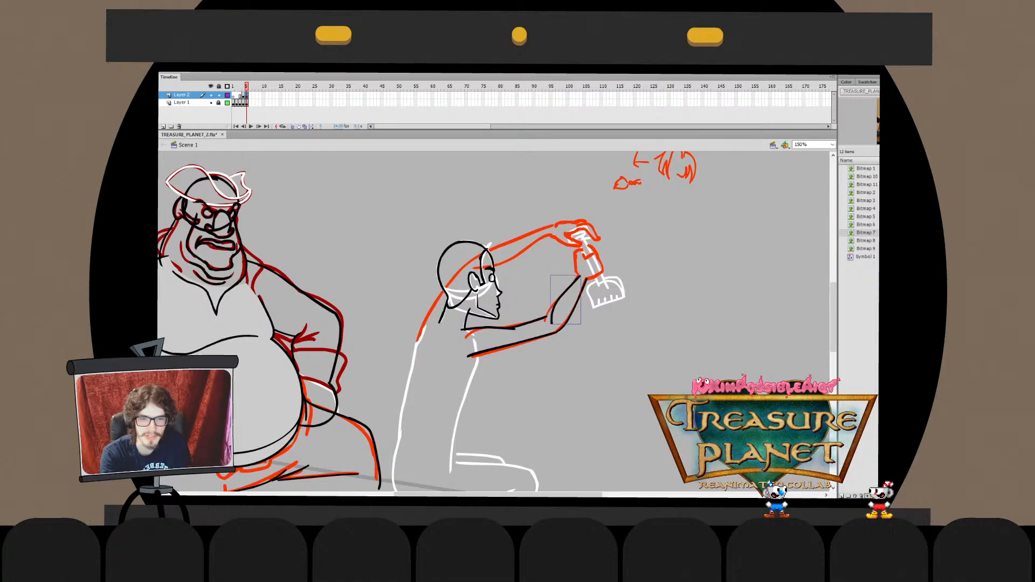
key("ctrl+z")
left_click_drag(579, 275, 544, 327)
key("ctrl+z")
key("q")
double_click(558, 296)
key("ctrl+e")
key("ctrl+shift+a")
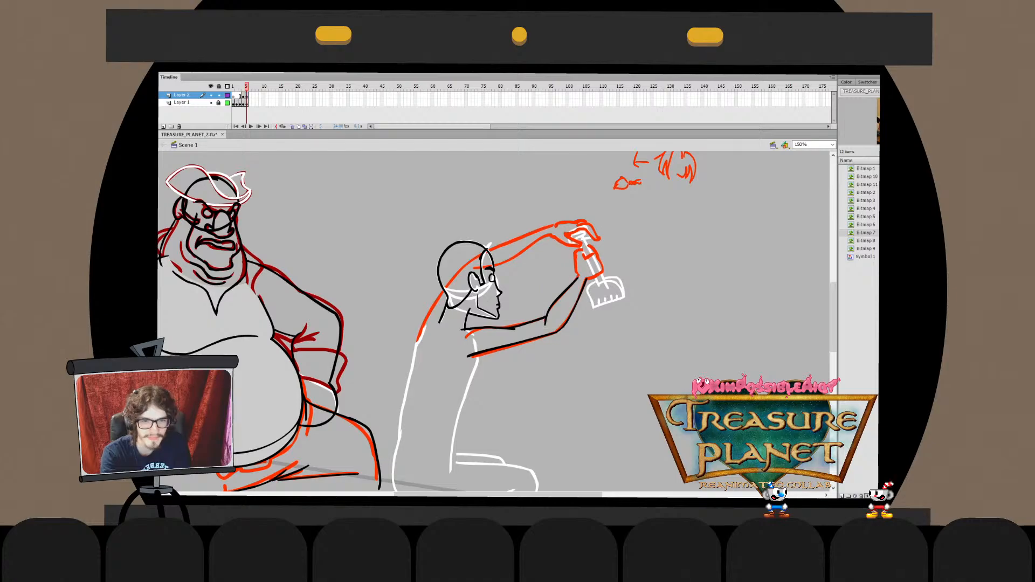
Open the inner forearm line's drawing object and switch to the Eraser tool
double_click(560, 296)
key("ctrl+a")
key("e")
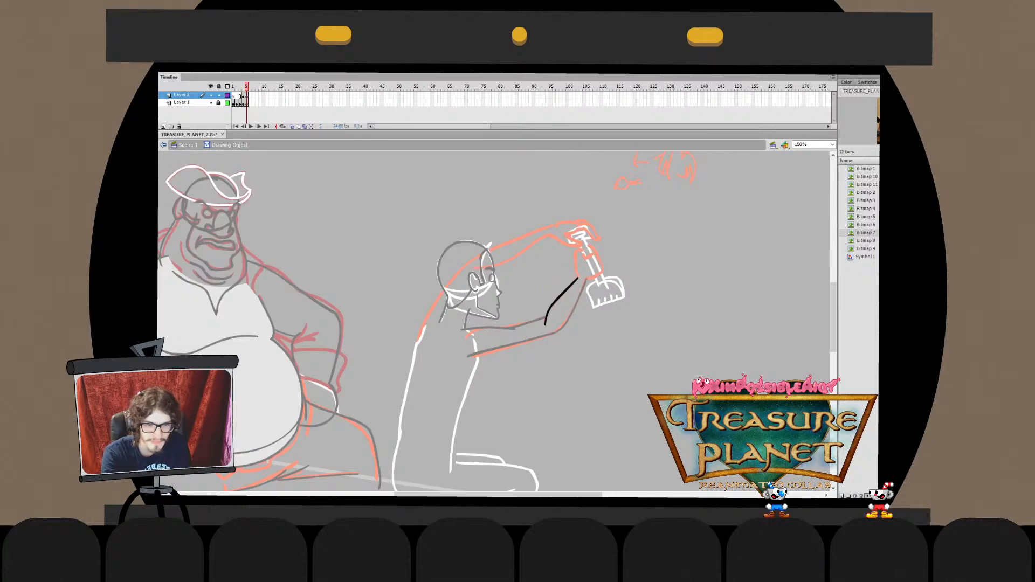
Clean up the elbow and wrist ends of the kneeling figure's black forearm line inside its drawing object
left_click_drag(545, 325, 547, 317)
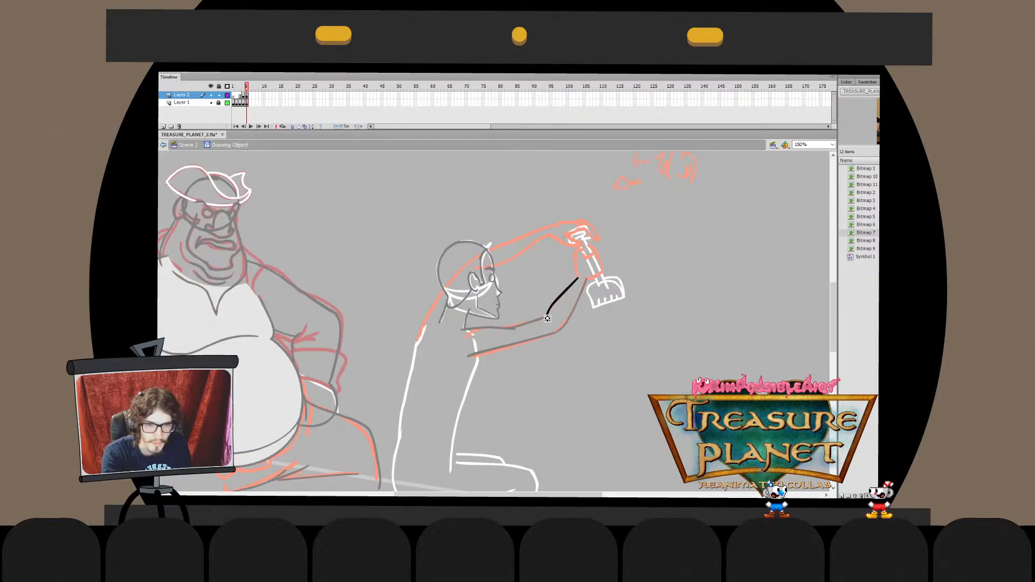
key("ctrl+e")
key("ctrl+e")
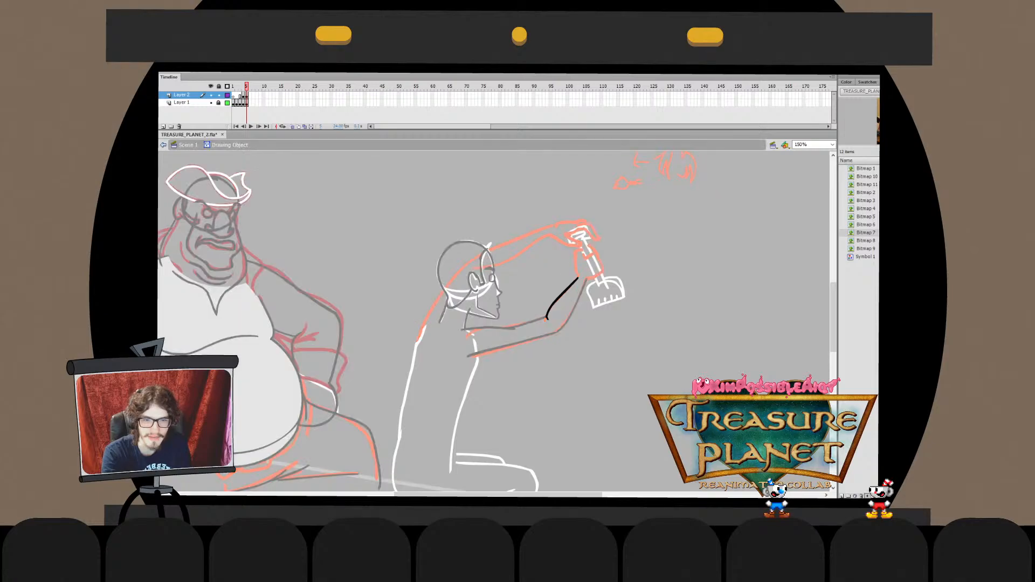
key("ctrl+e")
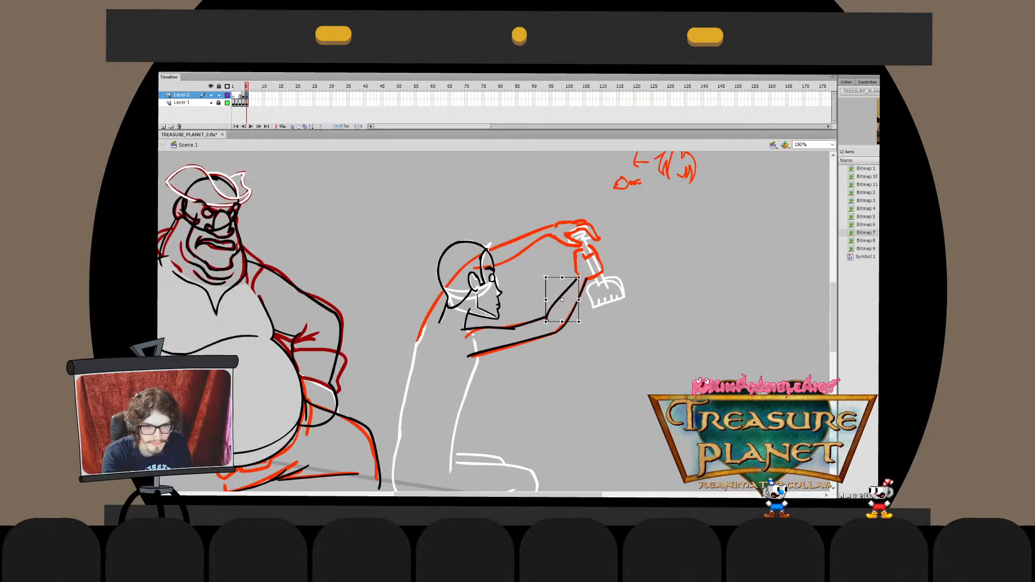
key("ctrl+e")
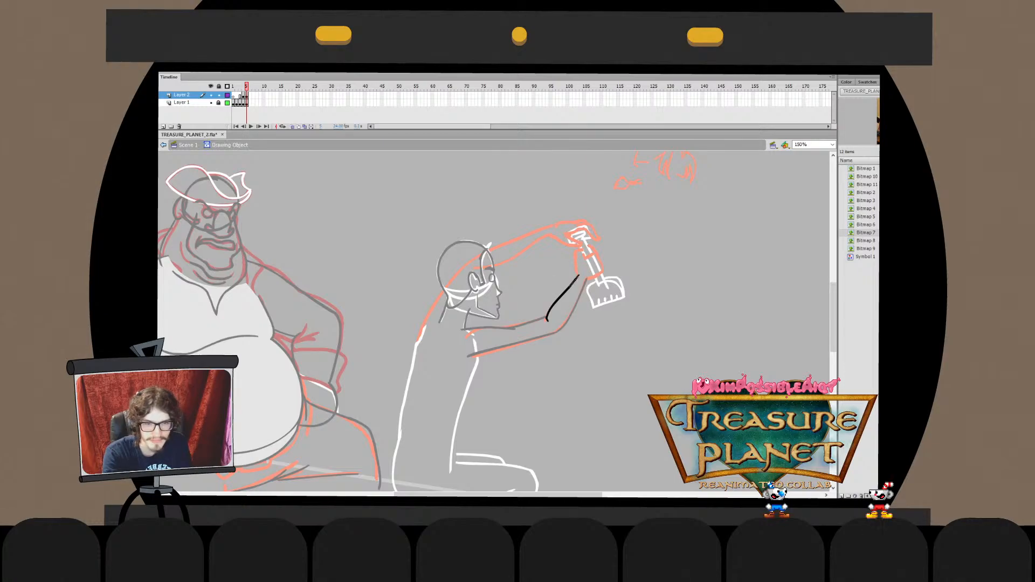
key("ctrl+e")
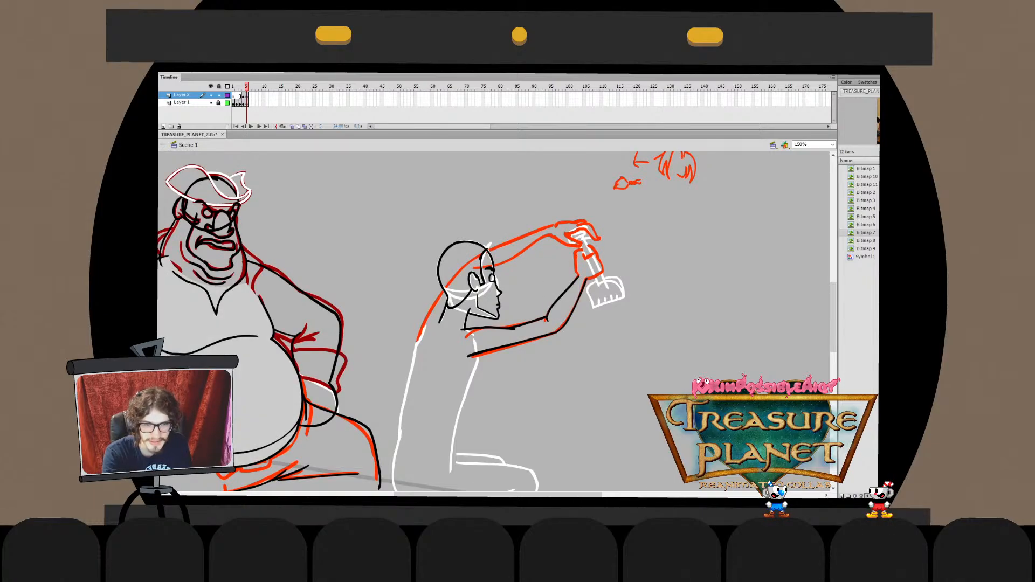
key("ctrl+e")
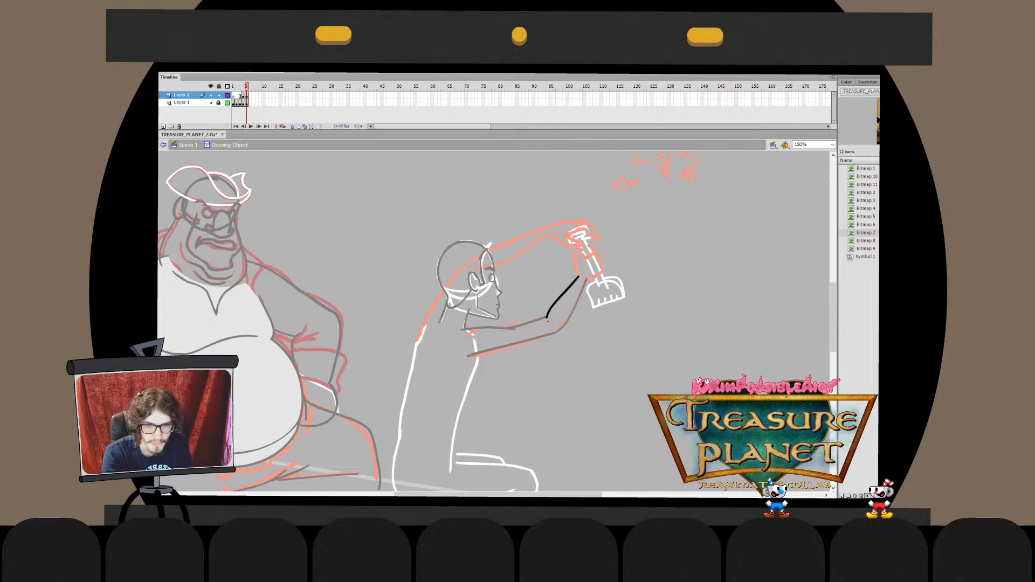
key("ctrl+e")
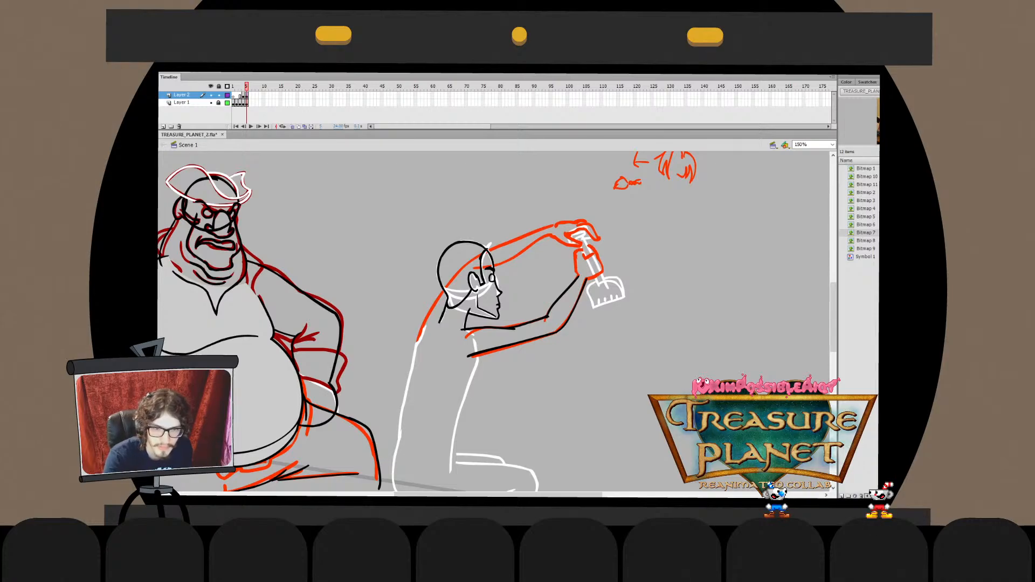
Extend the forearm line past the elbow so it overlaps the upper-arm line
double_click(546, 317)
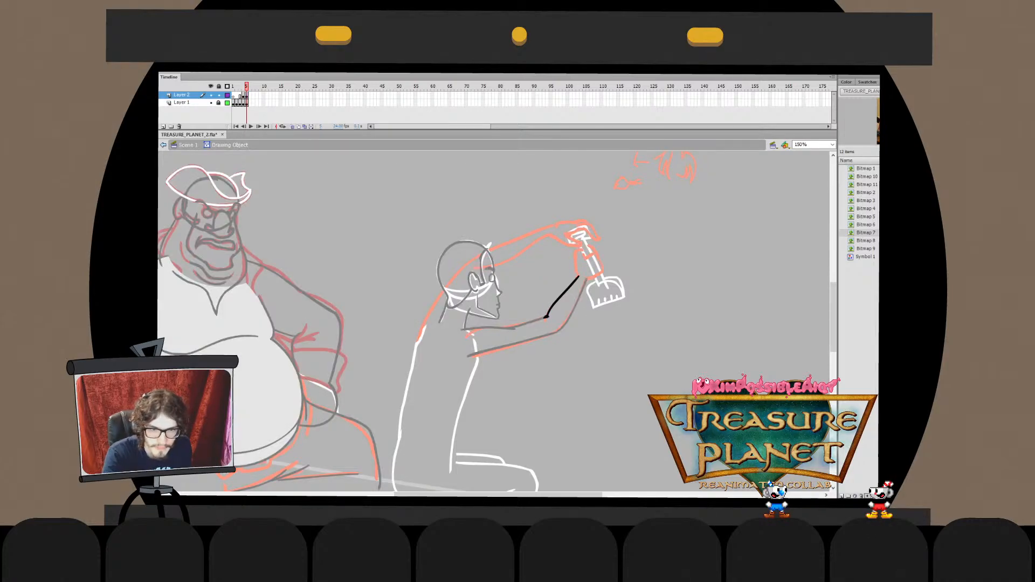
left_click(561, 296)
left_click_drag(546, 317, 529, 323)
double_click(580, 325)
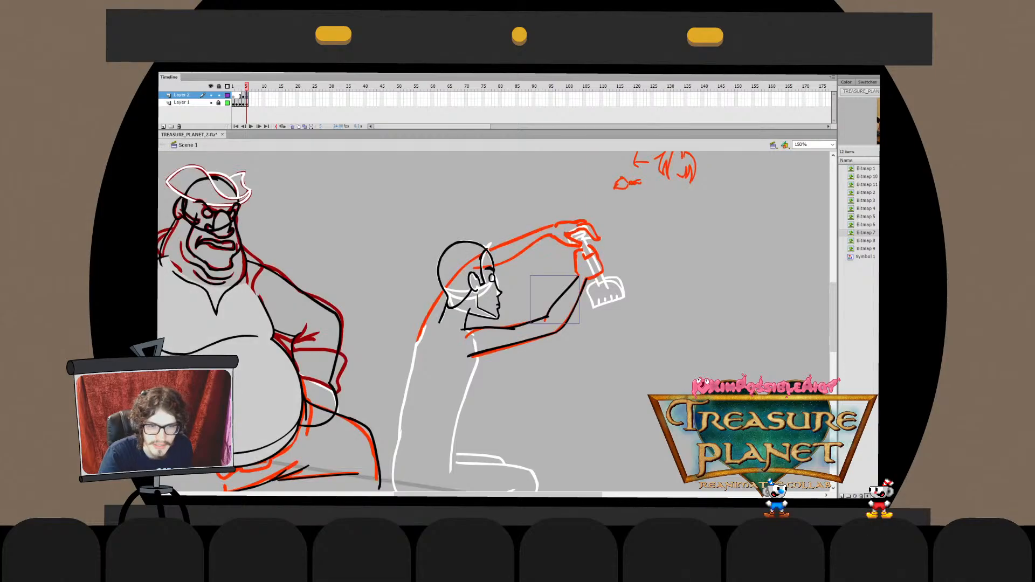
left_click(580, 325)
Try trimming the forearm line's overlap at the elbow and undo the last edits
double_click(546, 317)
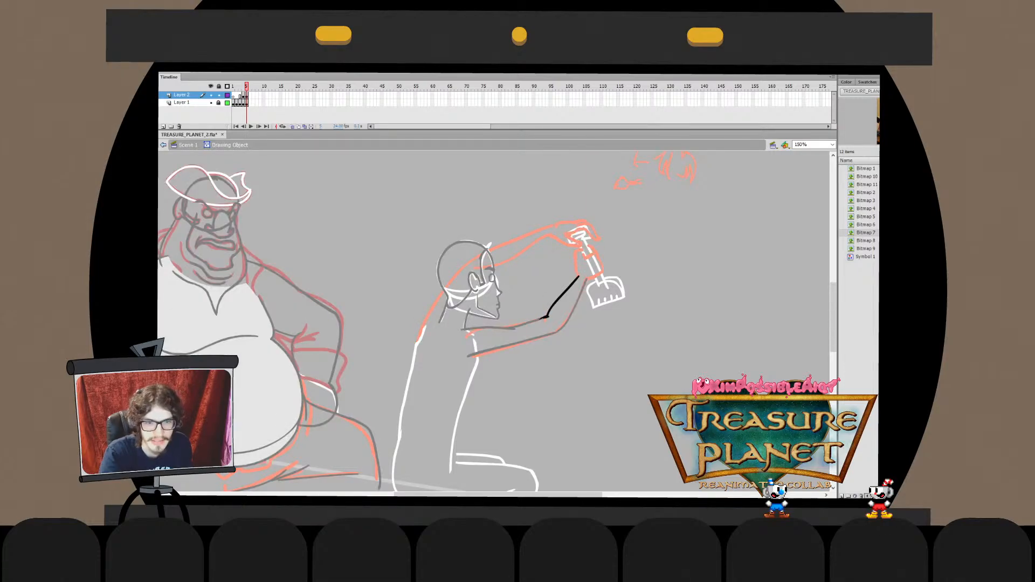
double_click(580, 325)
left_click(580, 325)
double_click(560, 297)
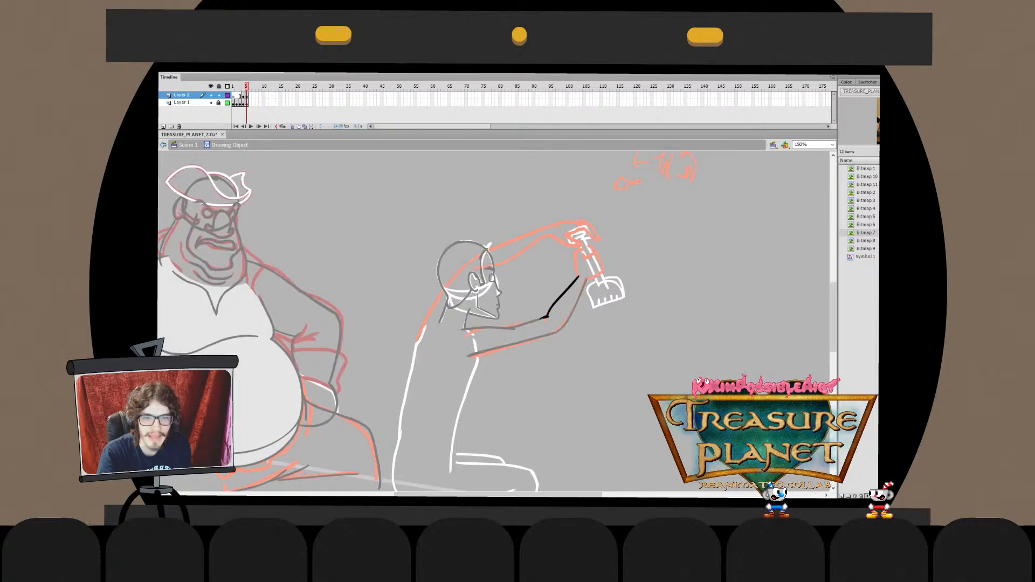
mouse_move(542, 318)
left_mouse_down()
mouse_move(564, 311)
mouse_move(542, 318)
left_mouse_up()
double_click(580, 325)
left_click(580, 325)
double_click(561, 296)
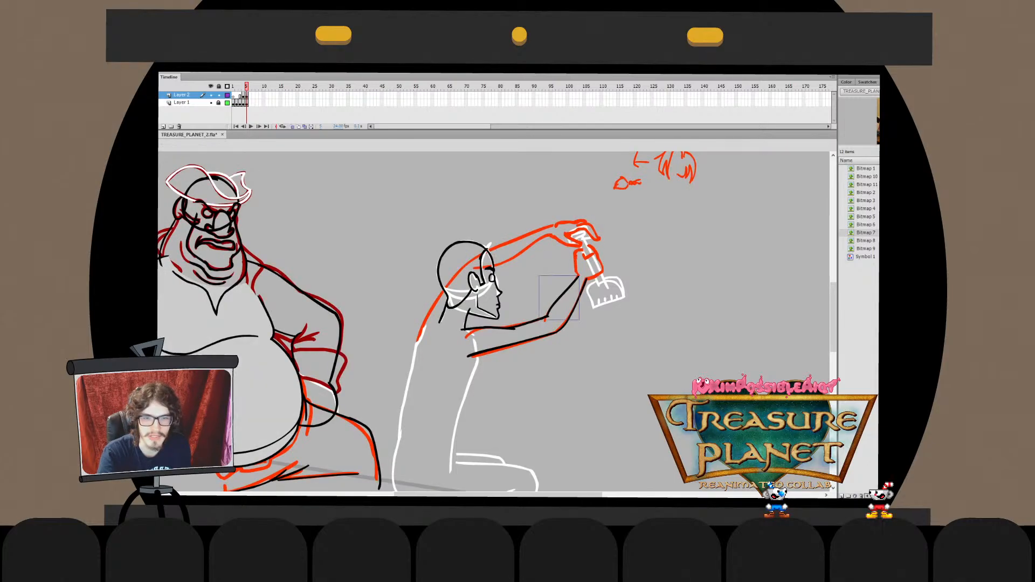
key("ctrl+z")
key("ctrl+z")
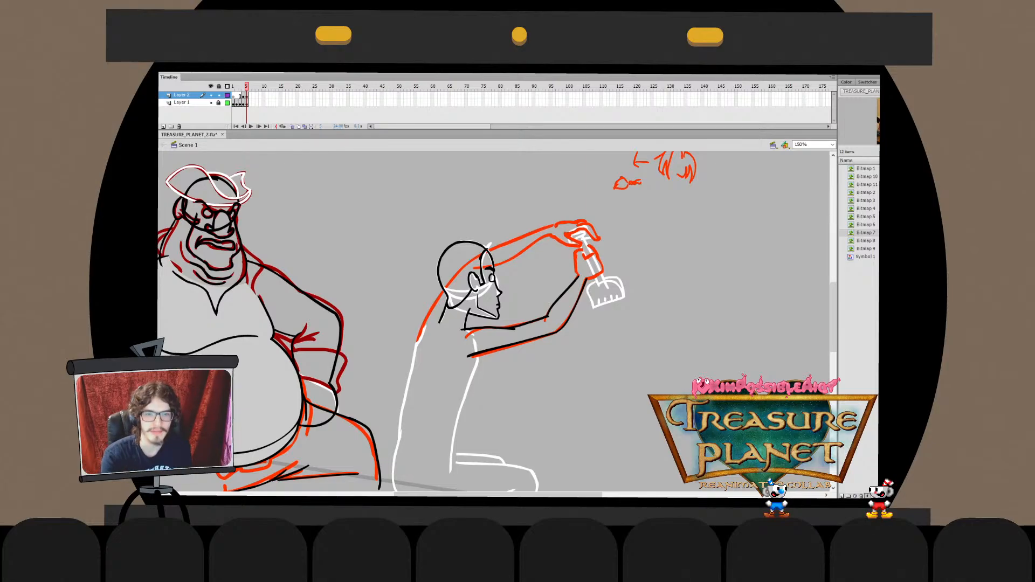
Cut the upper forearm line and paste it in place into the upper-arm line's drawing object, breaking it apart to merge them
left_click(561, 296)
key("ctrl+x")
double_click(512, 327)
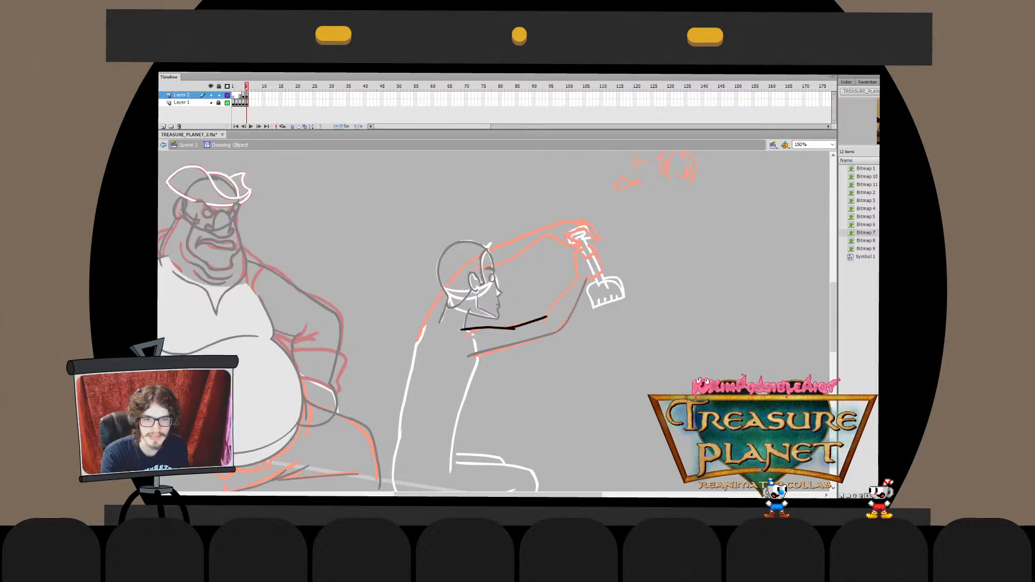
key("ctrl+shift+v")
key("ctrl+b")
double_click(531, 291)
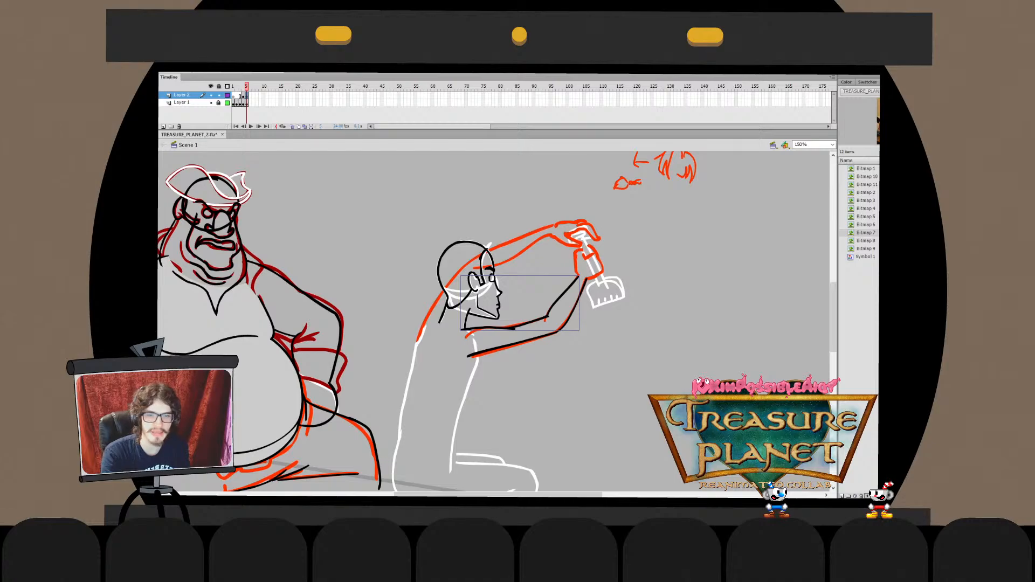
Move the merged upper arm outline in place into the lower forearm line's drawing object and break it apart
key("ctrl+x")
double_click(573, 308)
key("ctrl+shift+v")
key("ctrl+b")
double_click(531, 291)
Move the combined arm lines in place into the lower upper-arm line's drawing object and break them apart
key("ctrl+x")
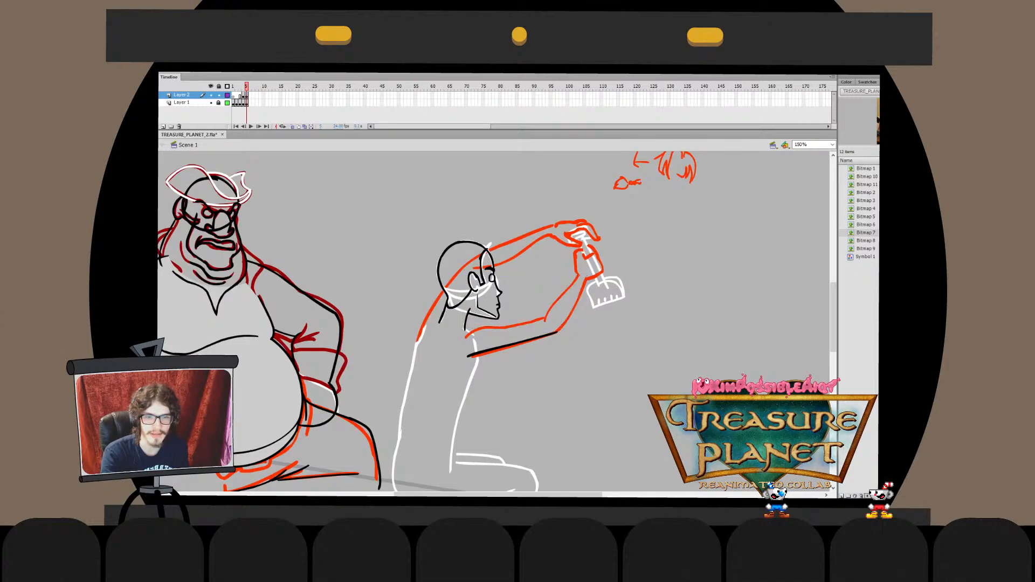
double_click(512, 345)
key("ctrl+shift+v")
key("ctrl+b")
double_click(531, 291)
left_click(531, 291)
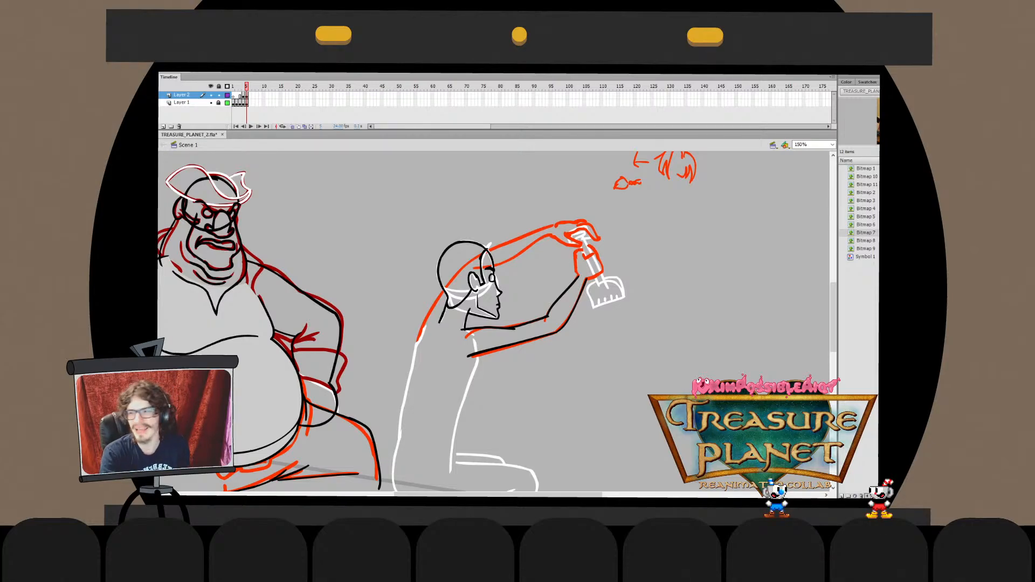
Smooth the kink in the merged arm's upper outline between the shoulder and the elbow
double_click(515, 328)
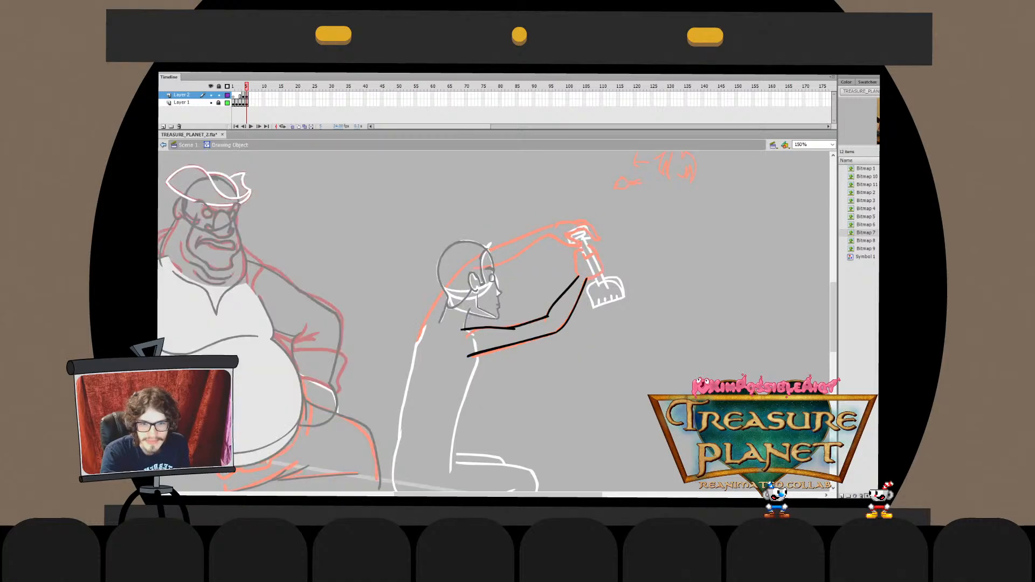
left_click_drag(519, 331, 467, 338)
key("ctrl+e")
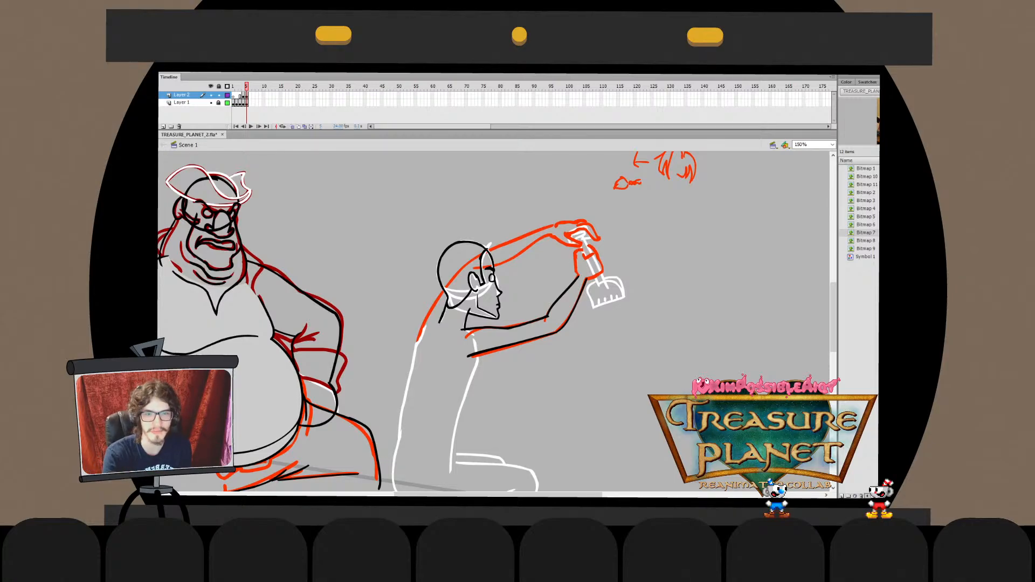
Reshape the wrist end of the lower arm's upper outline and touch up its shoulder end
key("ctrl+e")
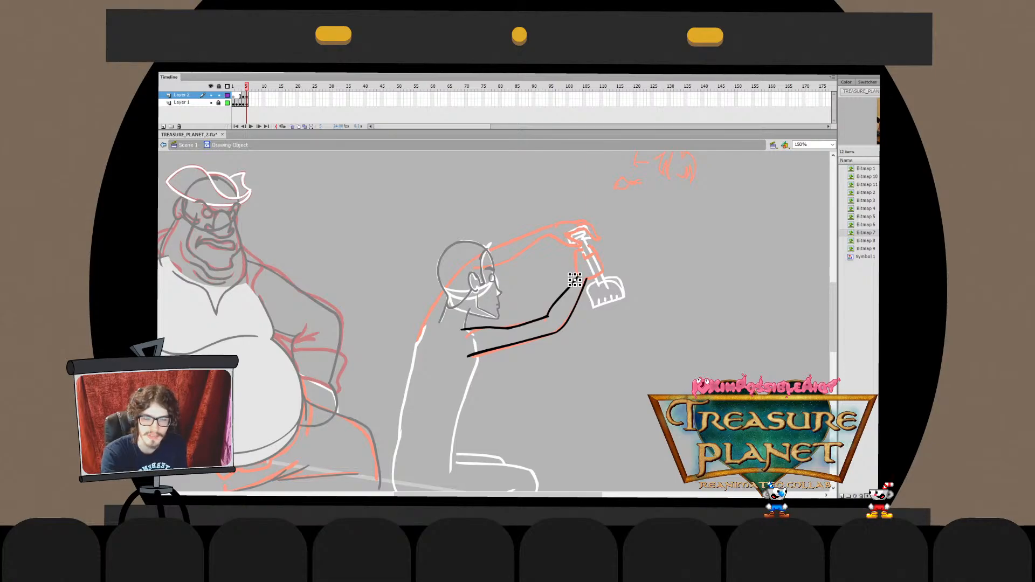
left_click_drag(574, 280, 579, 274)
key("ctrl+e")
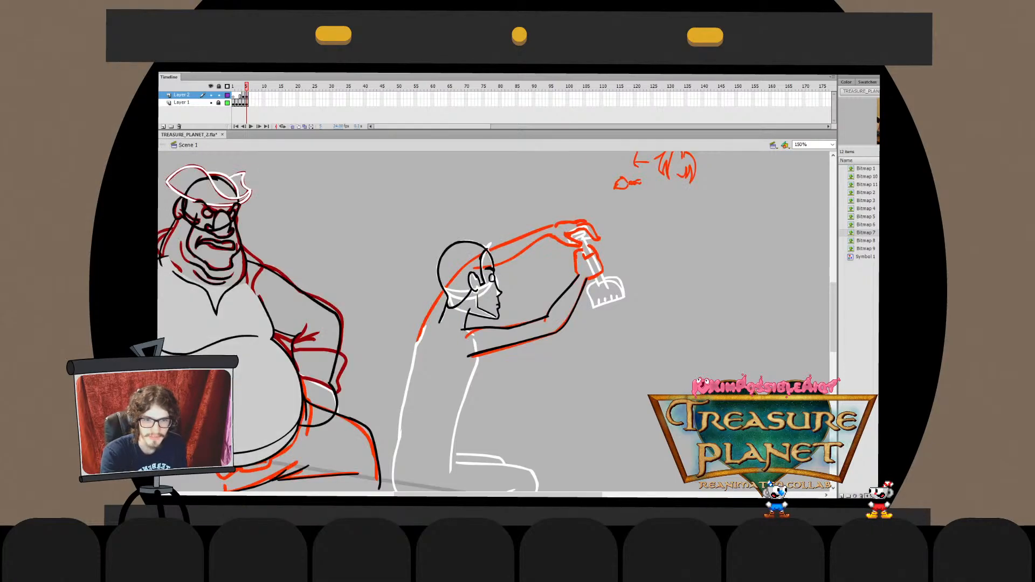
double_click(563, 301)
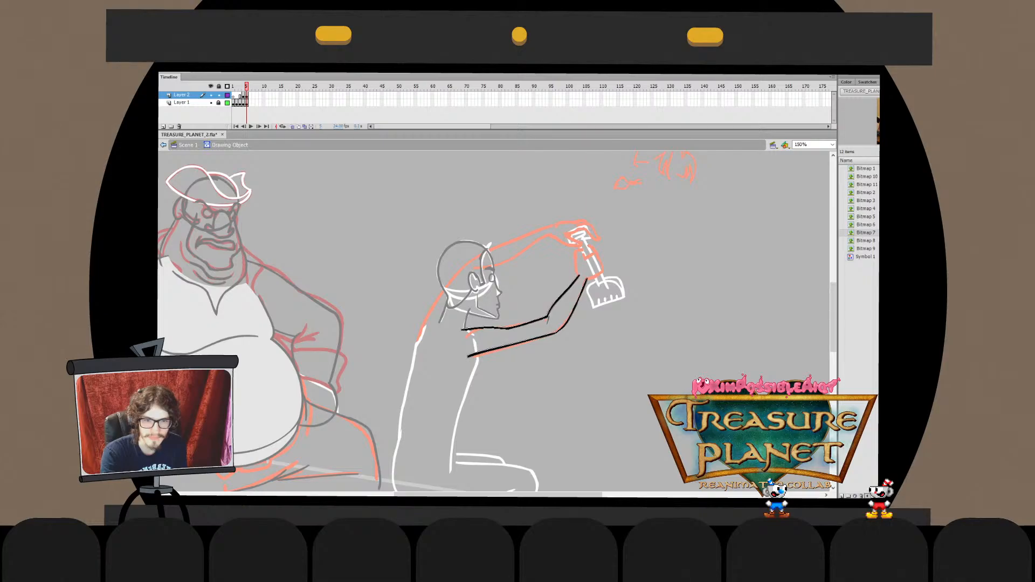
key("ctrl+e")
key("Escape")
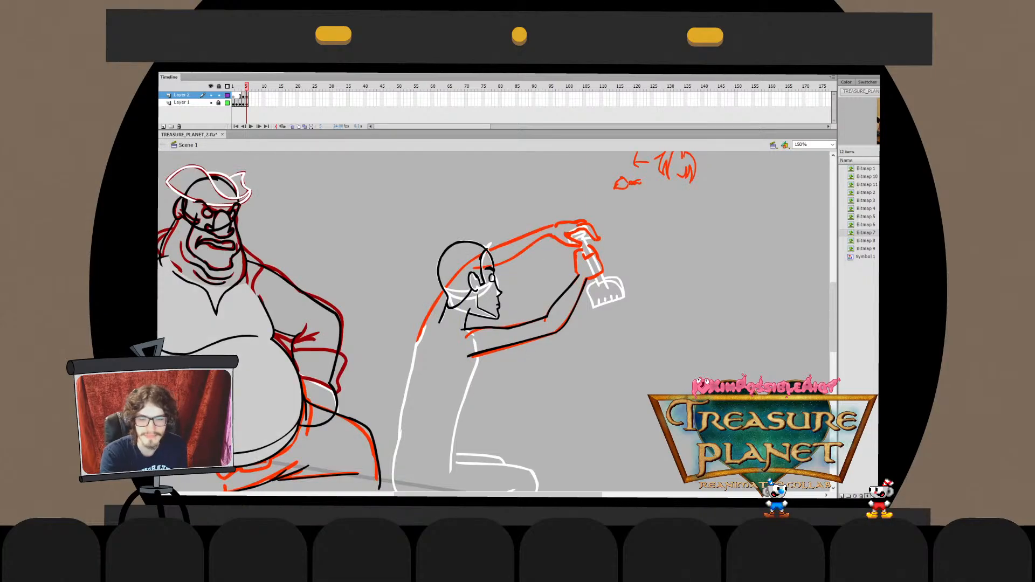
double_click(469, 327)
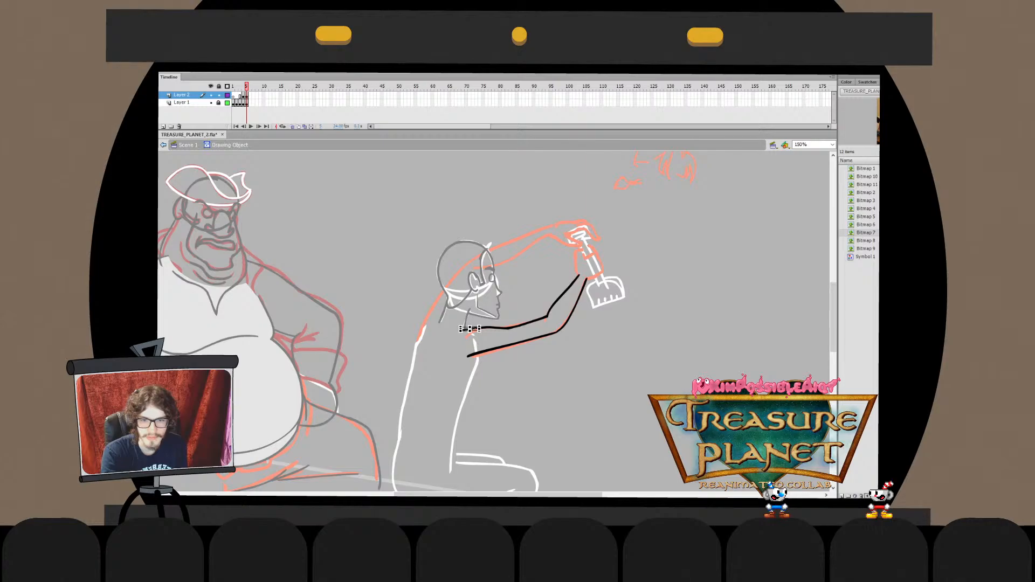
double_click(467, 329)
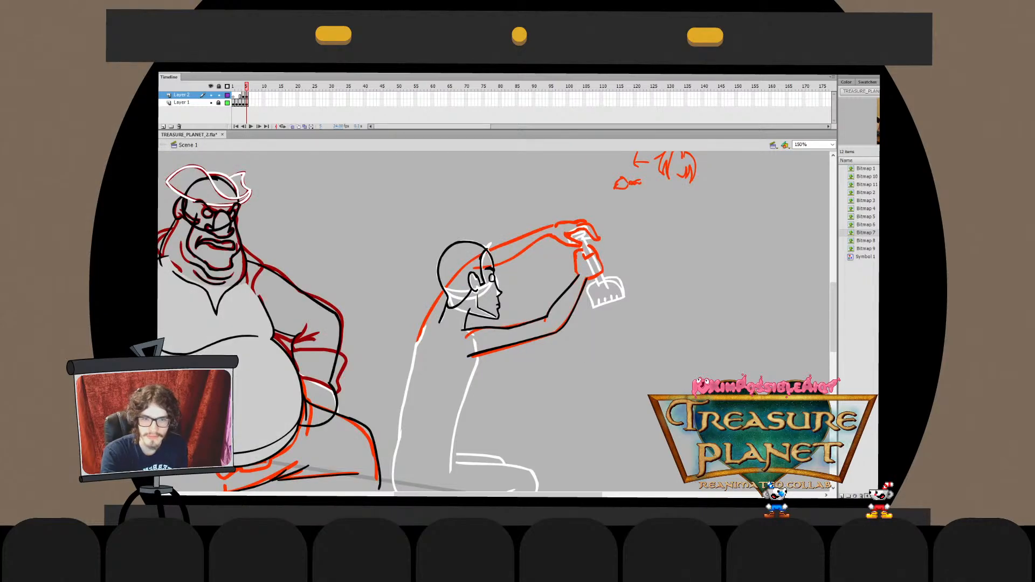
Ink the kneeling figure's back curve and the raised arm's top edge in black over the orange sketch
mouse_move(447, 277)
left_mouse_down()
mouse_move(564, 223)
mouse_move(472, 260)
mouse_move(433, 293)
mouse_move(449, 289)
mouse_move(415, 343)
mouse_move(418, 334)
left_mouse_up()
key("ctrl+z")
key("ctrl+z")
key("q")
key("b")
key("ctrl+z")
key("ctrl+z")
mouse_move(450, 285)
left_mouse_down()
mouse_move(418, 351)
mouse_move(451, 281)
left_mouse_up()
key("ctrl+z")
key("ctrl+z")
key("ctrl+z")
key("q")
double_click(434, 310)
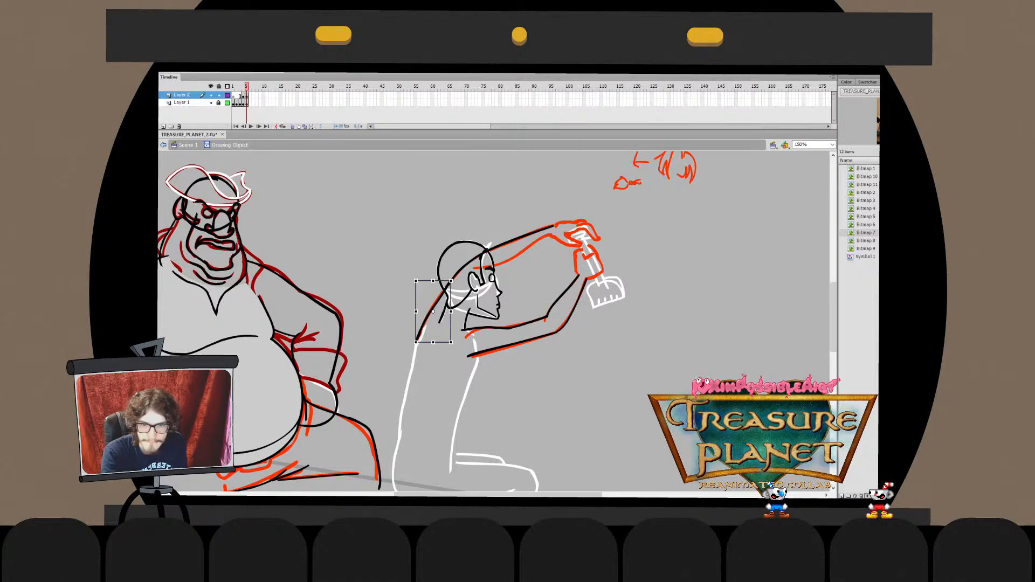
Undo the latest edits to the black back curve behind the head
double_click(495, 353)
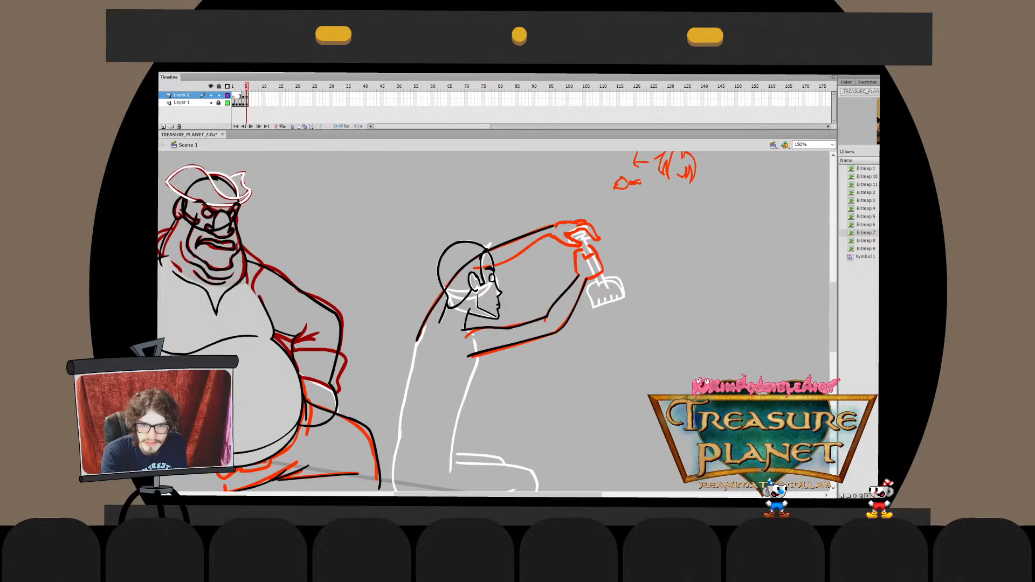
key("ctrl+z")
key("ctrl+z")
key("ctrl+z")
key("ctrl+z")
key("ctrl+z")
key("ctrl+z")
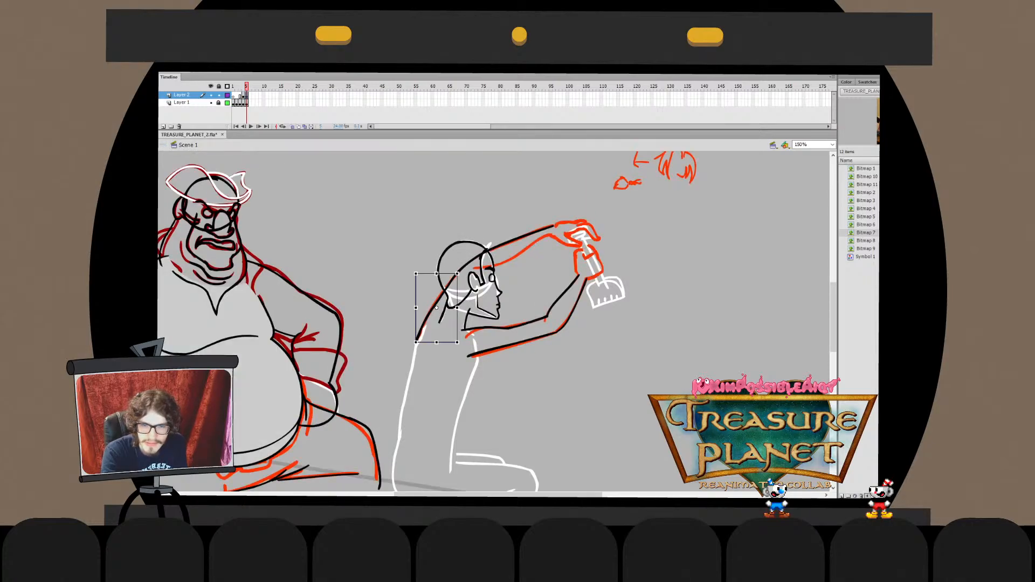
key("ctrl+z")
Ink the raised arm's underside in black from the head to the wrist, redrawing the stroke to follow the orange sketch
left_click_drag(481, 264, 551, 232)
key("ctrl+z")
key("ctrl+z")
key("ctrl+z")
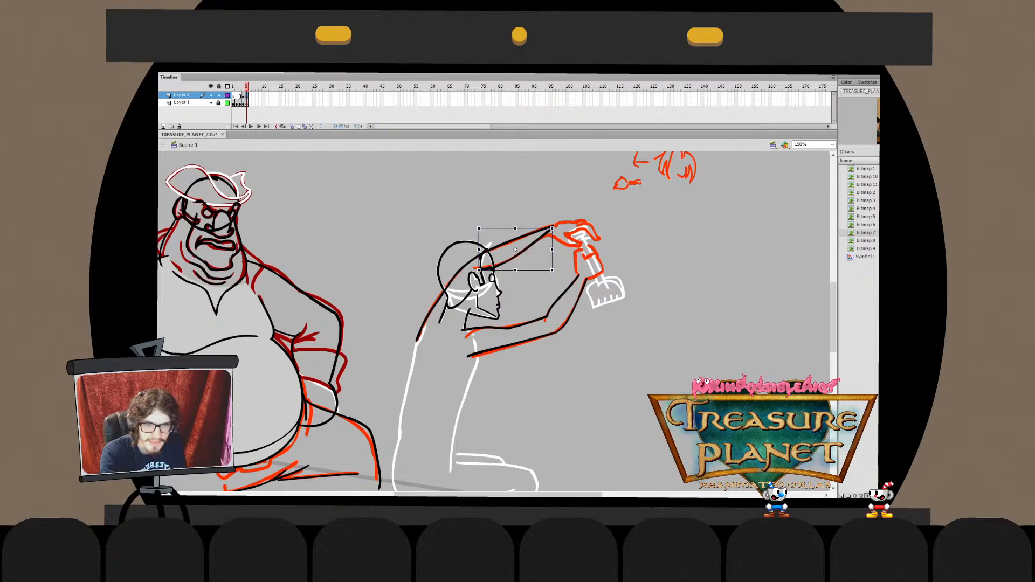
key("ctrl+z")
key("ctrl+z")
left_click_drag(484, 266, 544, 239)
key("ctrl+z")
mouse_move(483, 267)
left_mouse_down()
mouse_move(560, 229)
mouse_move(549, 233)
left_mouse_up()
key("ctrl+z")
key("q")
left_click_drag(478, 270, 477, 267)
Trim the wrist end of the raised arm's underside line where it meets the hand
key("v")
double_click(514, 255)
mouse_move(558, 221)
left_mouse_down()
mouse_move(512, 249)
mouse_move(551, 235)
left_mouse_up()
double_click(545, 246)
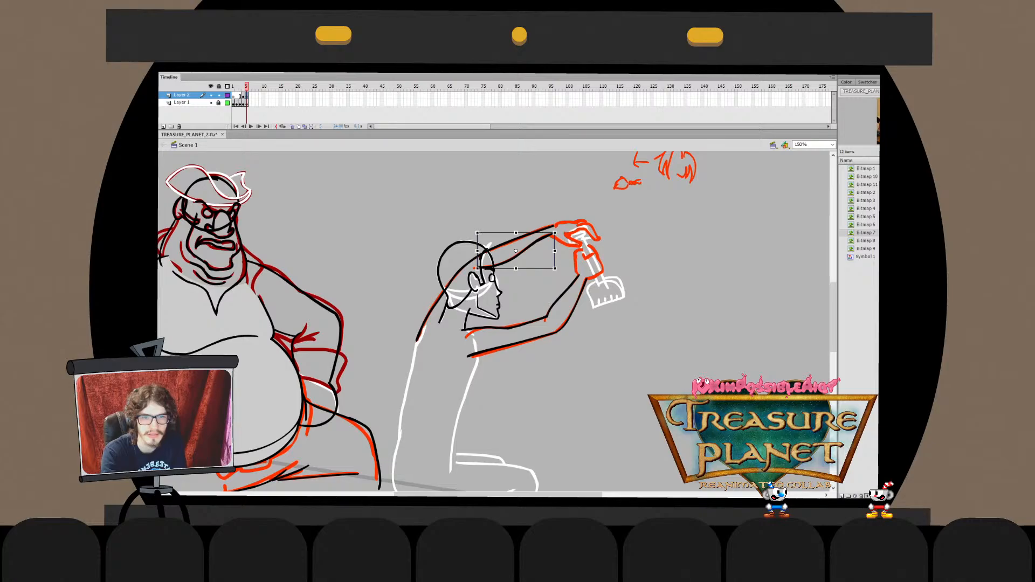
double_click(516, 250)
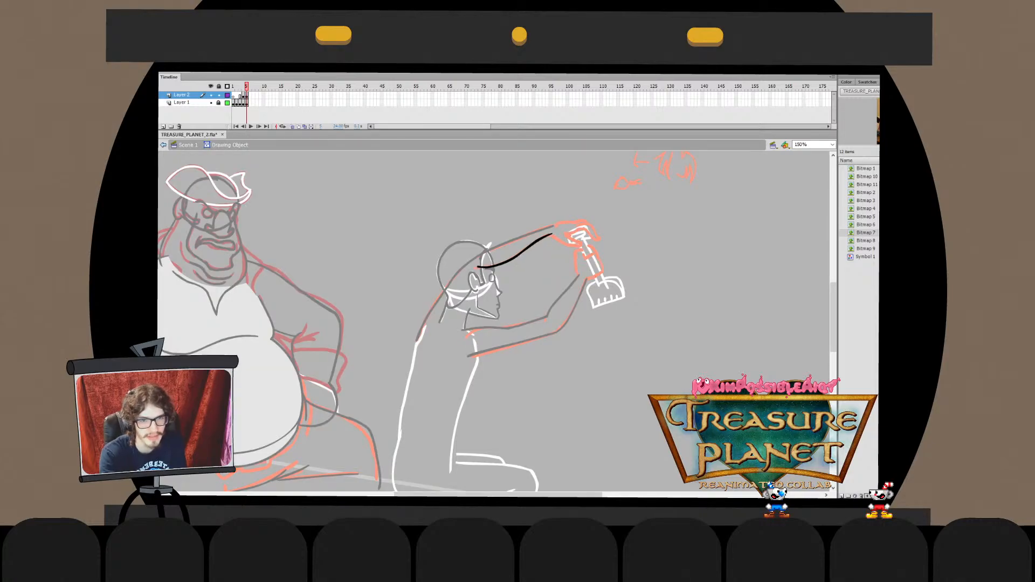
key("ctrl+e")
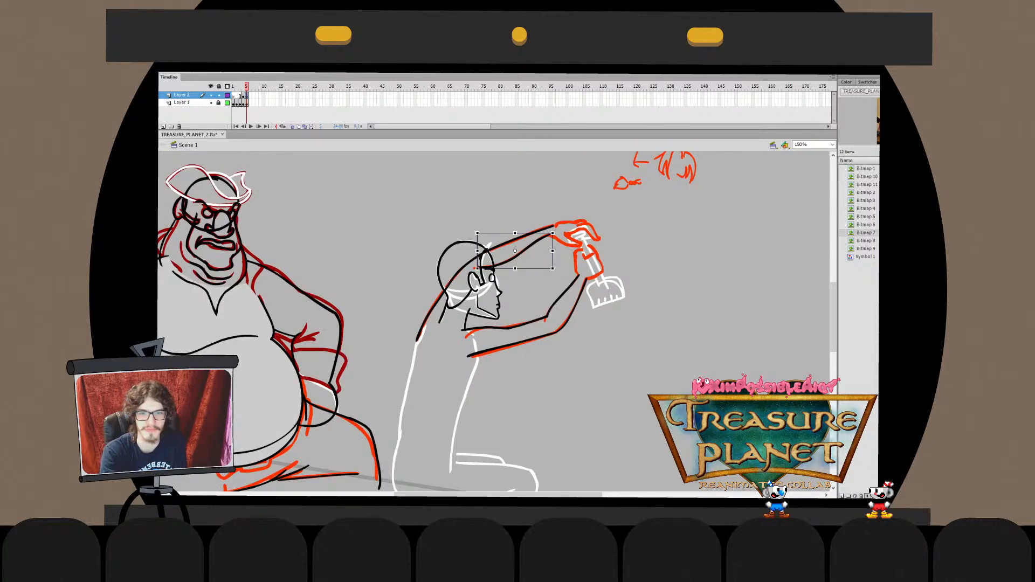
Stretch the raised arm's black underside line slightly at its head end and its wrist end to meet the hand sketch
double_click(515, 256)
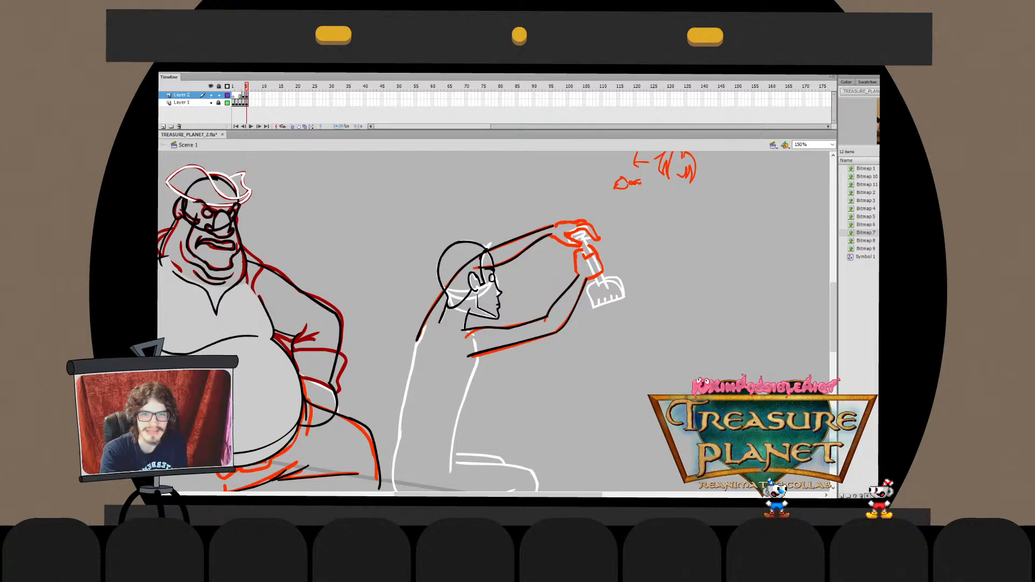
key("ctrl+e")
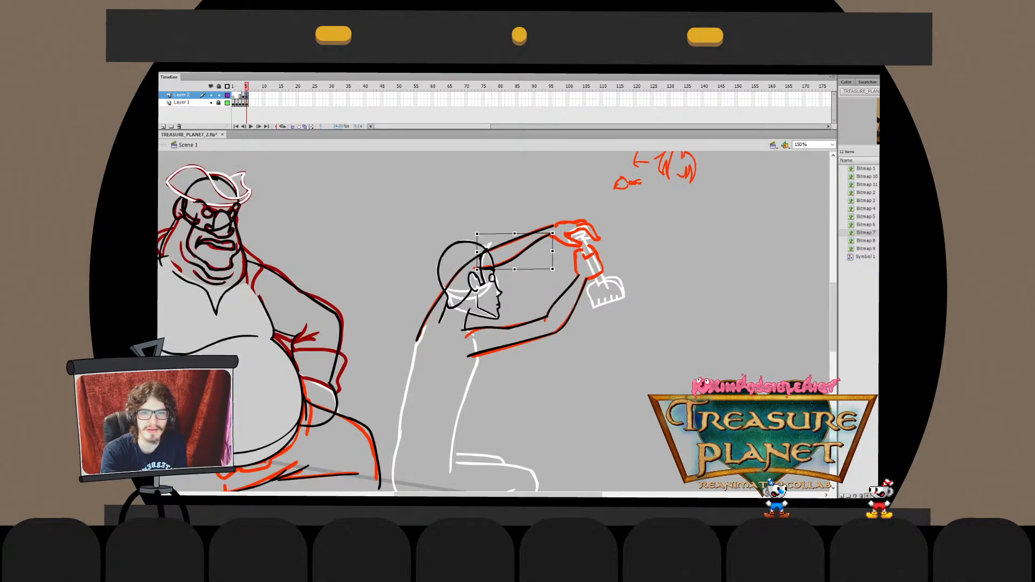
left_click_drag(478, 269, 476, 270)
double_click(514, 251)
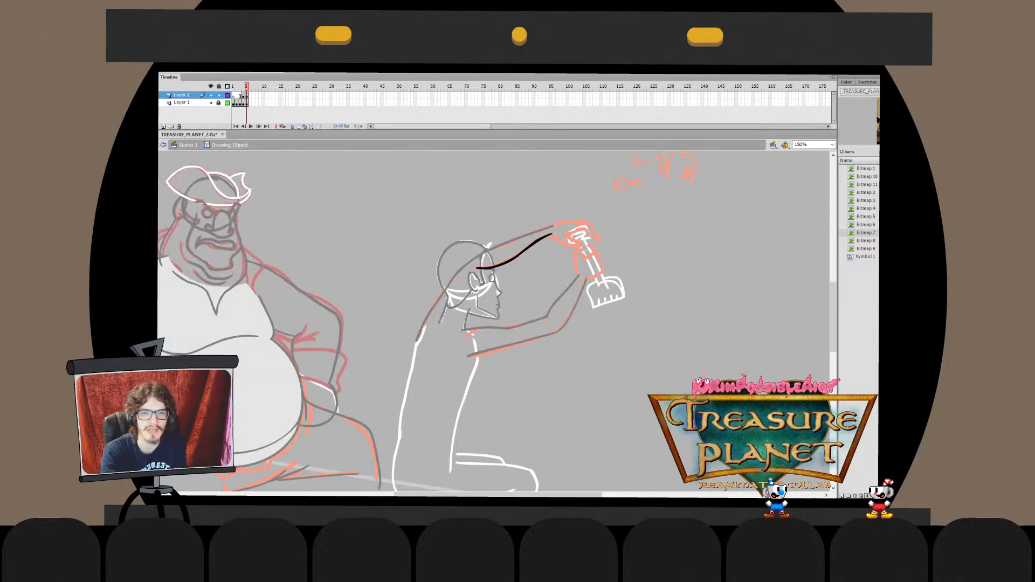
left_click_drag(520, 224, 571, 249)
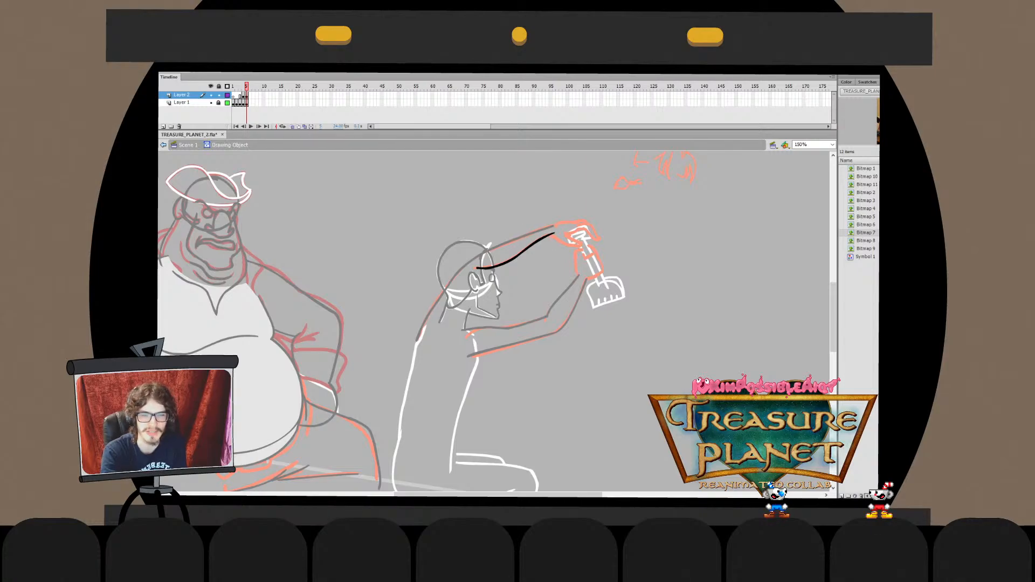
key("ctrl+e")
double_click(515, 251)
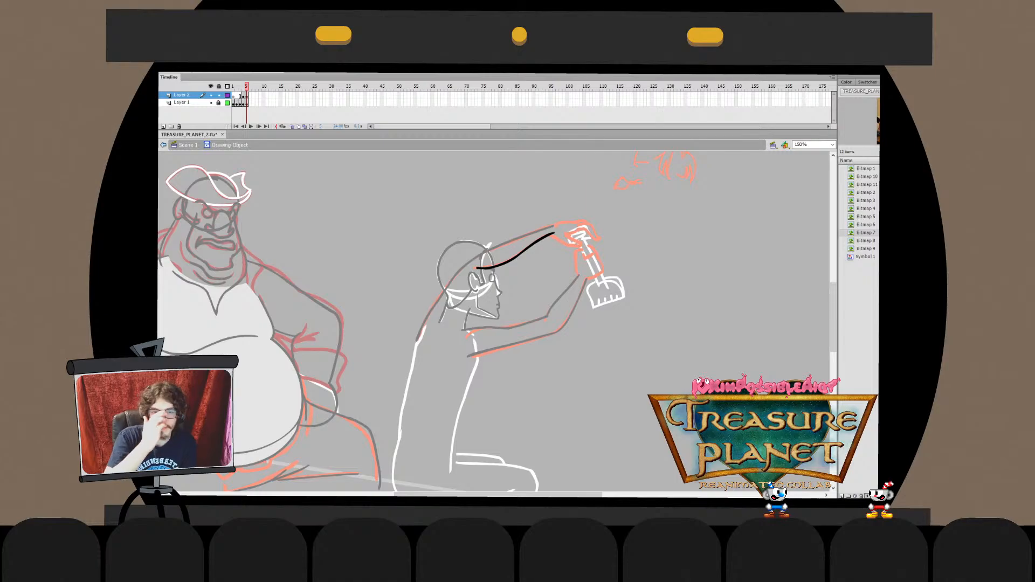
key("ctrl+e")
Ink a black stroke from the head end of the arm's underside line diagonally down to the nape, redrawing it until it fits
key("b")
key("q")
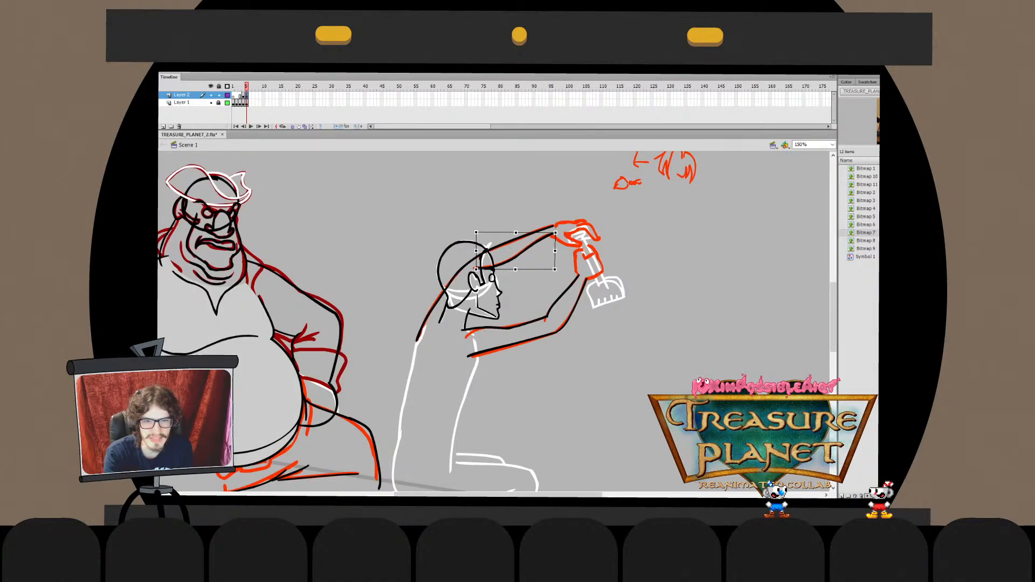
key("b")
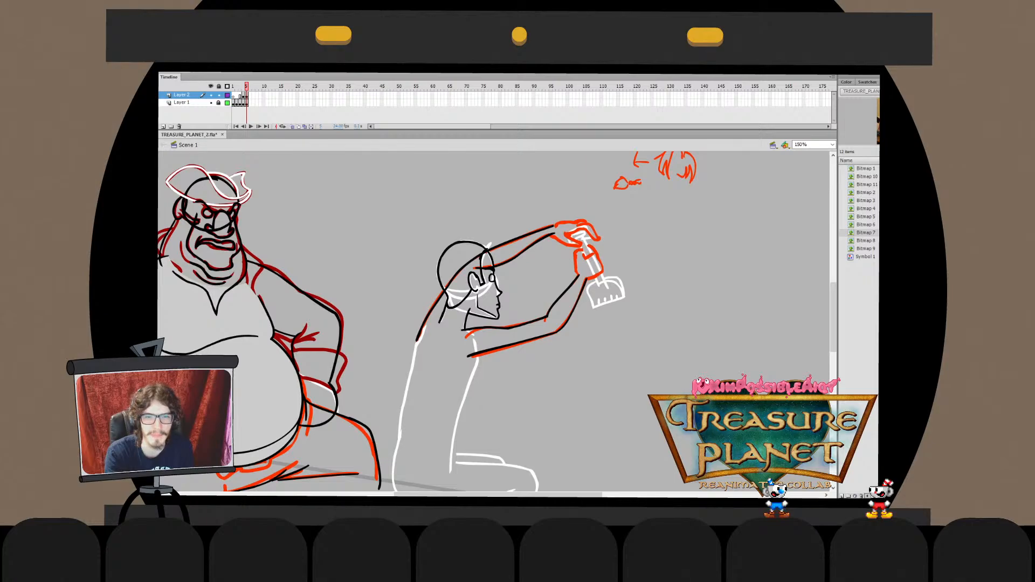
key("q")
key("b")
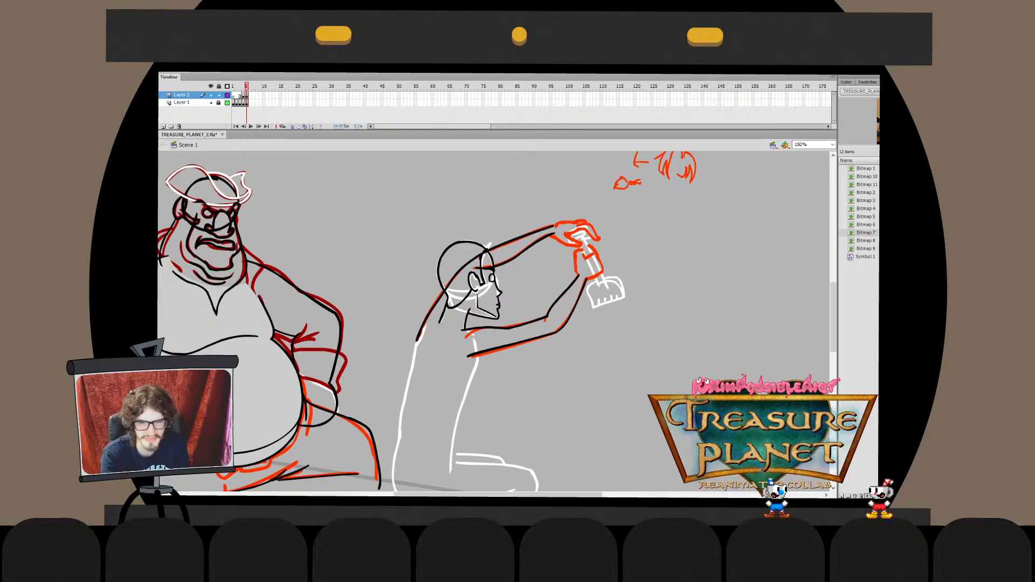
left_click_drag(475, 274, 439, 331)
key("ctrl+z")
key("ctrl+z")
left_click_drag(474, 271, 441, 342)
key("ctrl+z")
key("ctrl+z")
left_click_drag(476, 270, 444, 326)
key("ctrl+z")
key("ctrl+z")
mouse_move(476, 269)
left_mouse_down()
mouse_move(448, 325)
mouse_move(461, 327)
left_mouse_up()
Stretch the diagonal stroke's upper end to meet the arm's underside line and merge it into that line's drawing object
key("q")
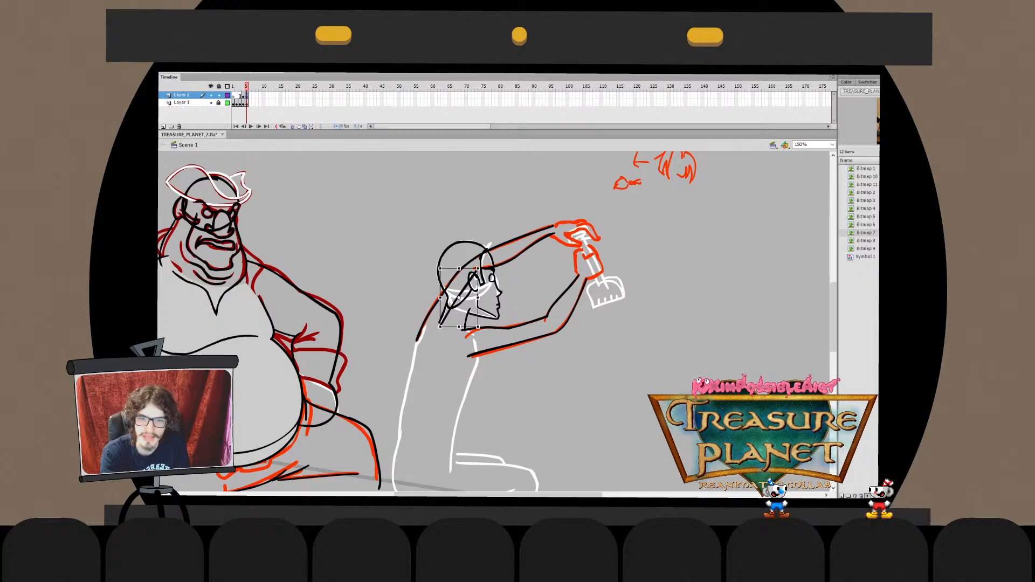
left_click_drag(478, 268, 484, 265)
key("ctrl+x")
double_click(507, 261)
key("ctrl+shift+v")
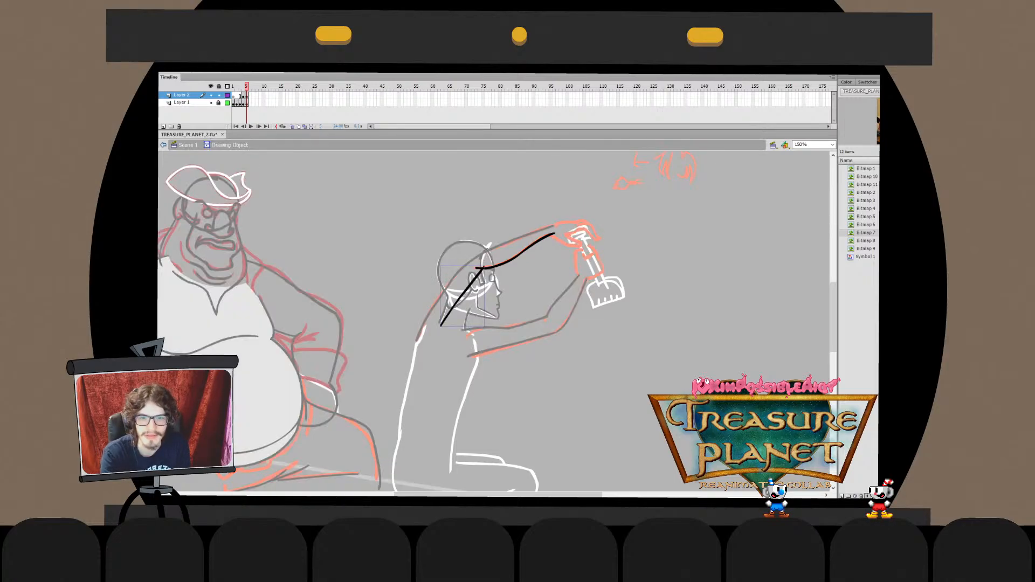
key("ctrl+b")
key("ctrl+shift+a")
key("ctrl+e")
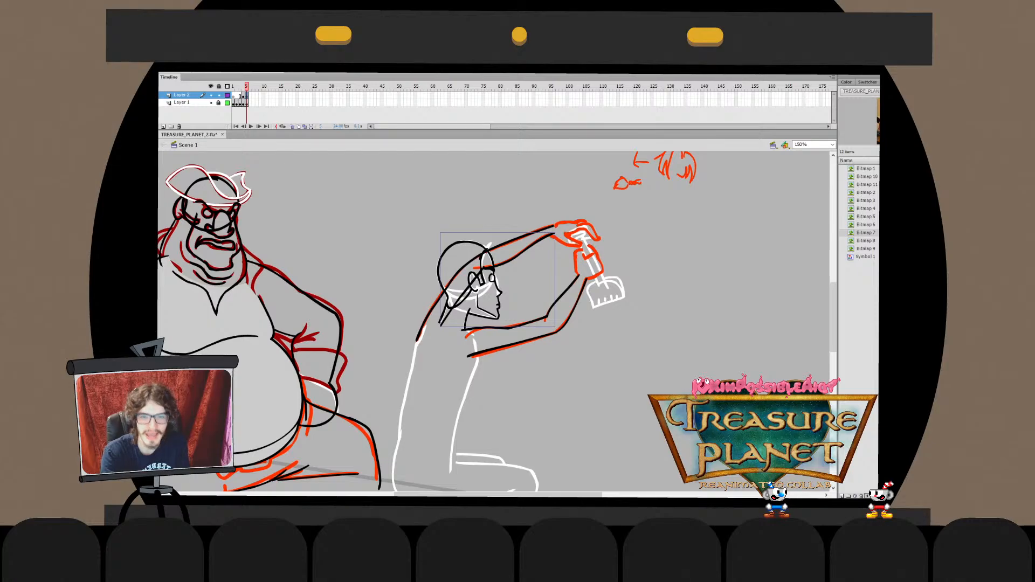
Select the diagonal part of the merged arm line and shift its lower end slightly at the nape
double_click(506, 261)
left_click_drag(423, 346, 488, 272)
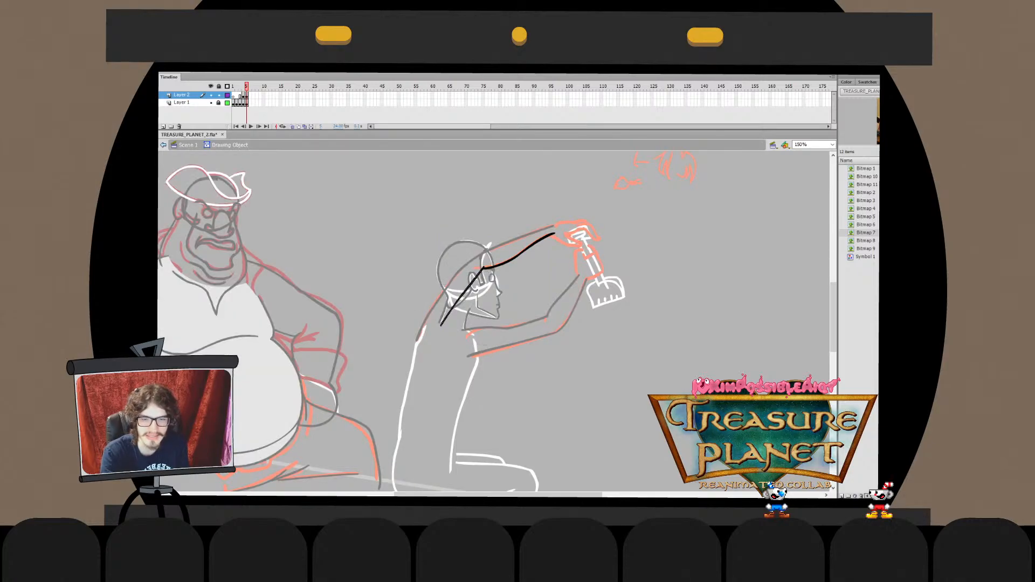
key("q")
left_click_drag(440, 325, 442, 327)
key("ctrl+e")
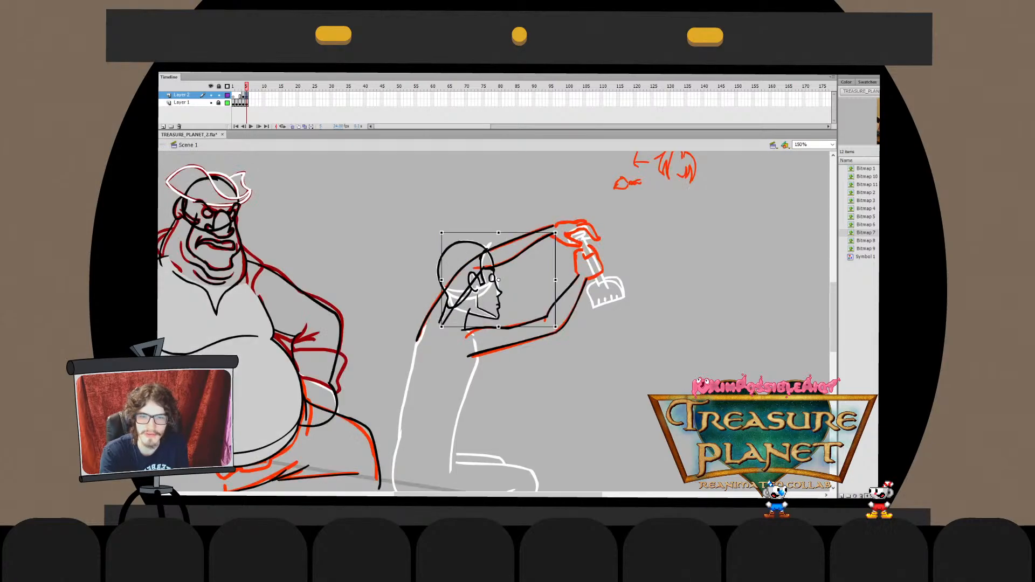
key("ctrl+shift+a")
key("ctrl+e")
key("ctrl+e")
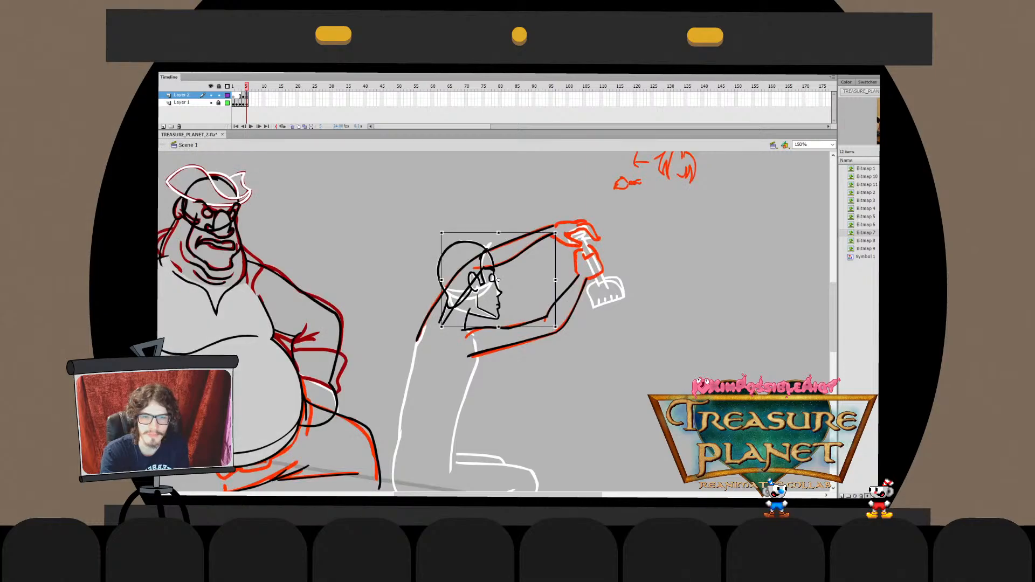
key("ctrl+shift+a")
double_click(507, 262)
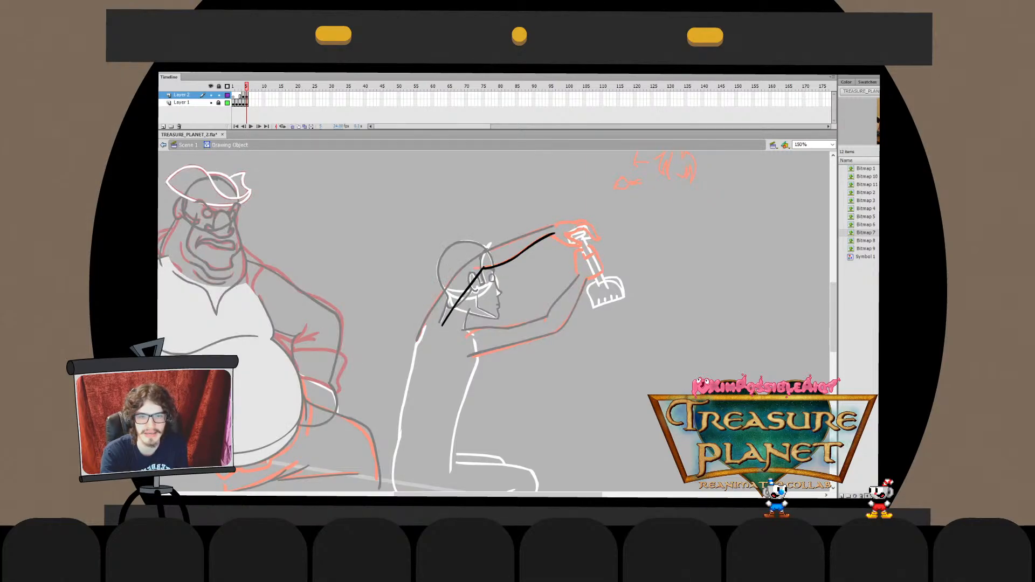
left_click_drag(483, 204, 565, 297)
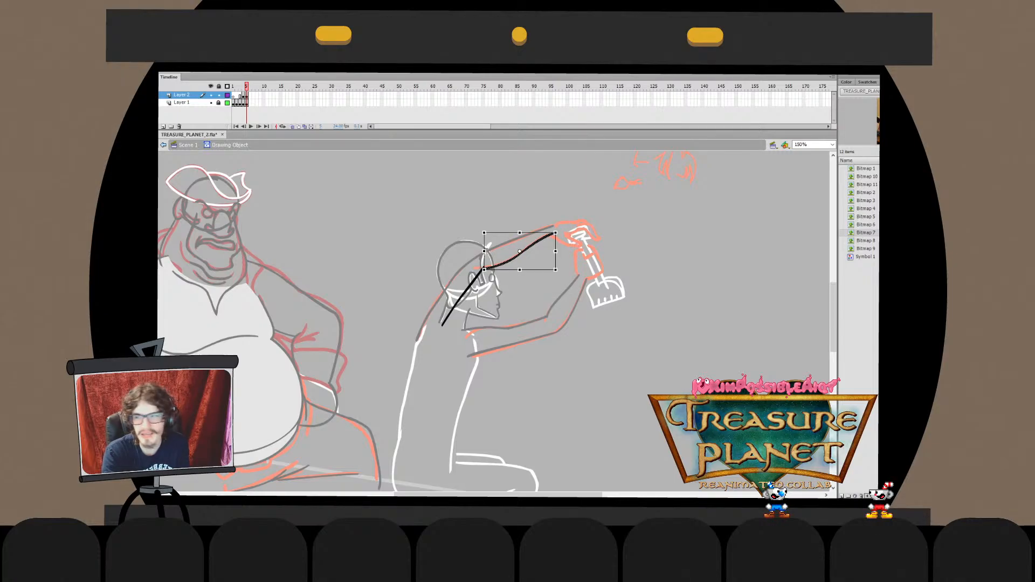
key("ctrl+shift+a")
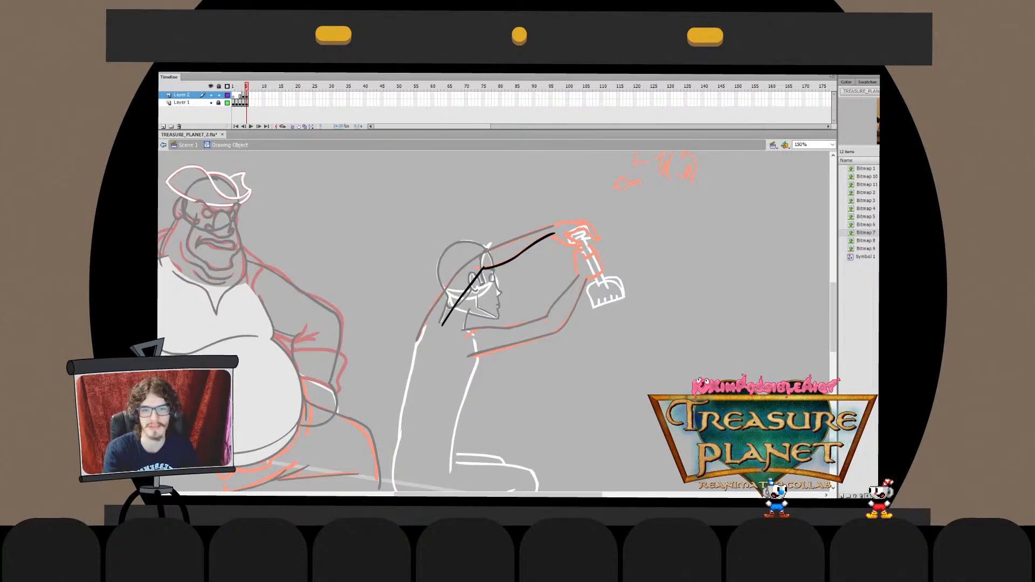
key("ctrl+e")
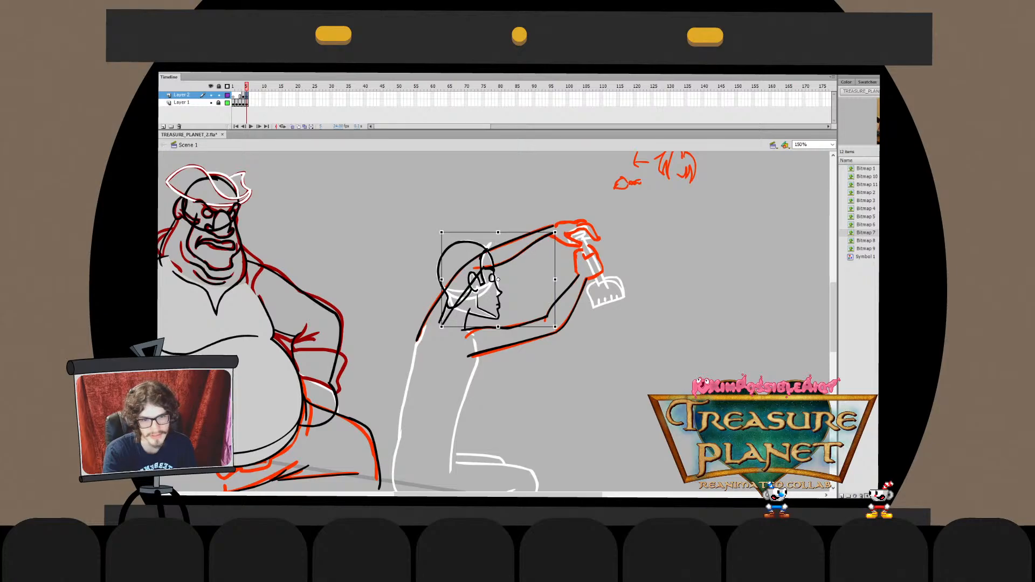
Nudge the wrist end of the raised arm's underside line slightly back from the hand sketch
double_click(499, 279)
key("Left")
key("Left")
key("Down")
key("Down")
key("Escape")
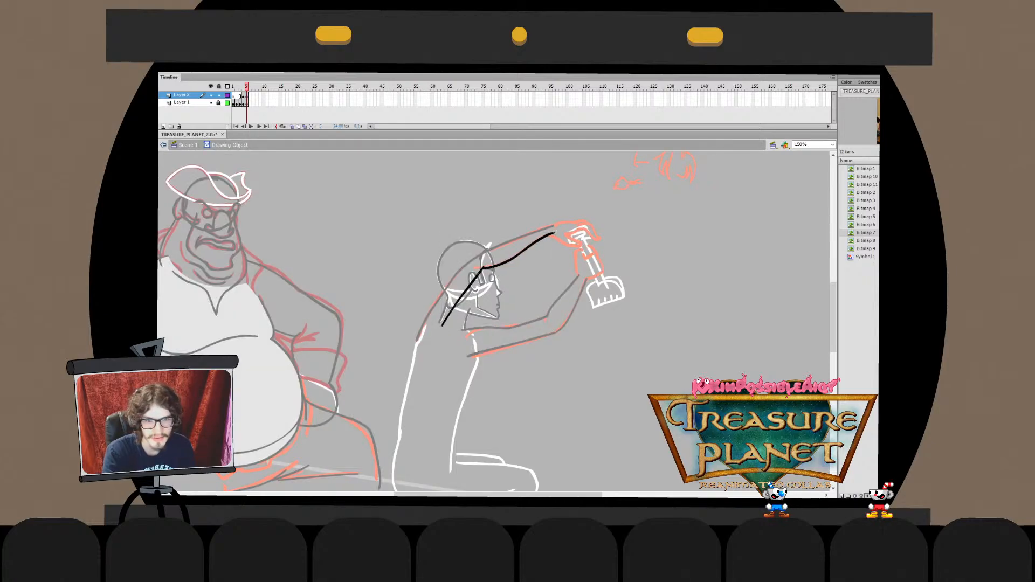
key("Escape")
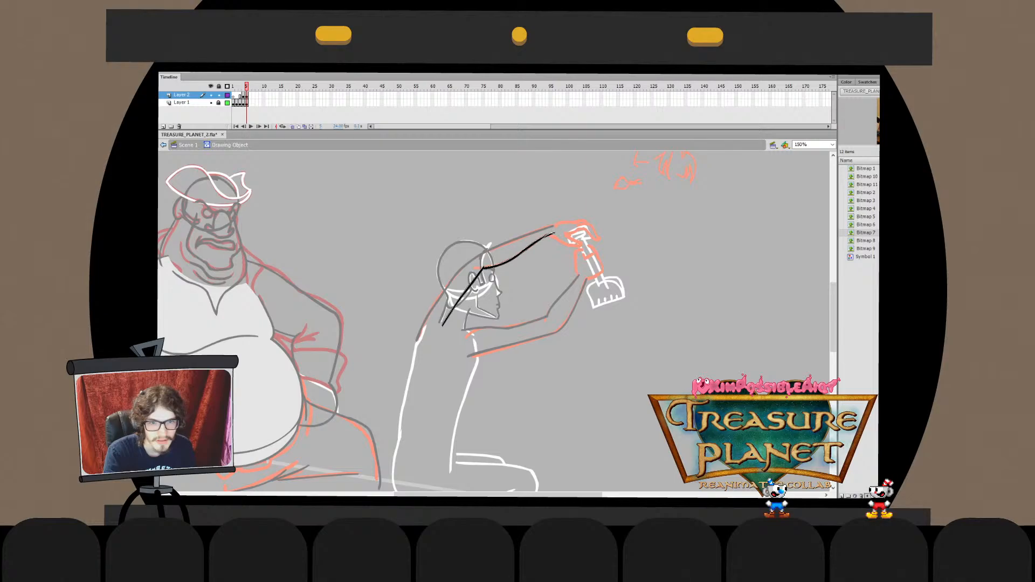
Try to extend the arm's underside line with a black stroke from the wrist into the hand sketch
left_click_drag(553, 234, 586, 227)
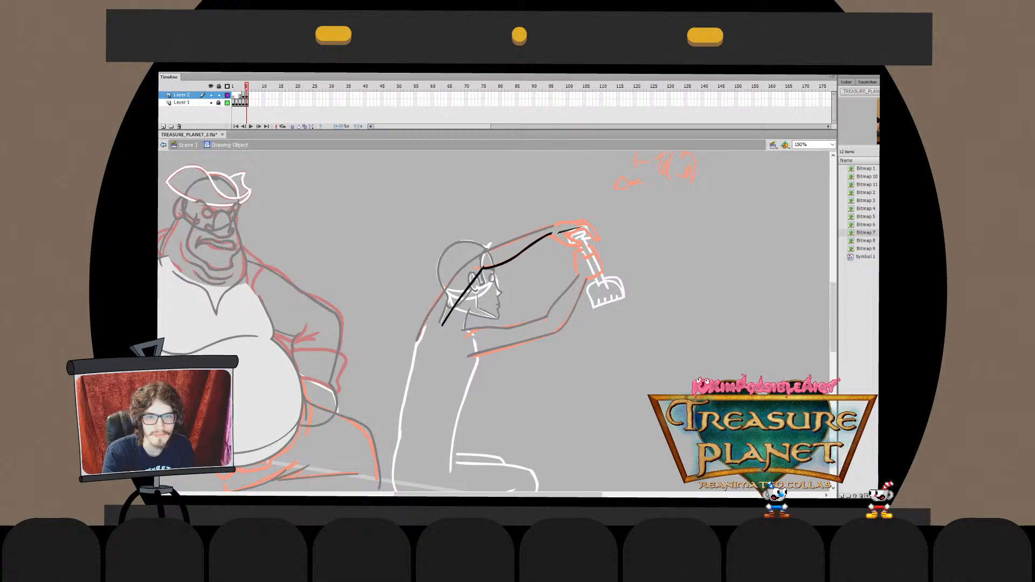
key("ctrl+z")
key("ctrl+z")
key("ctrl+z")
key("ctrl+z")
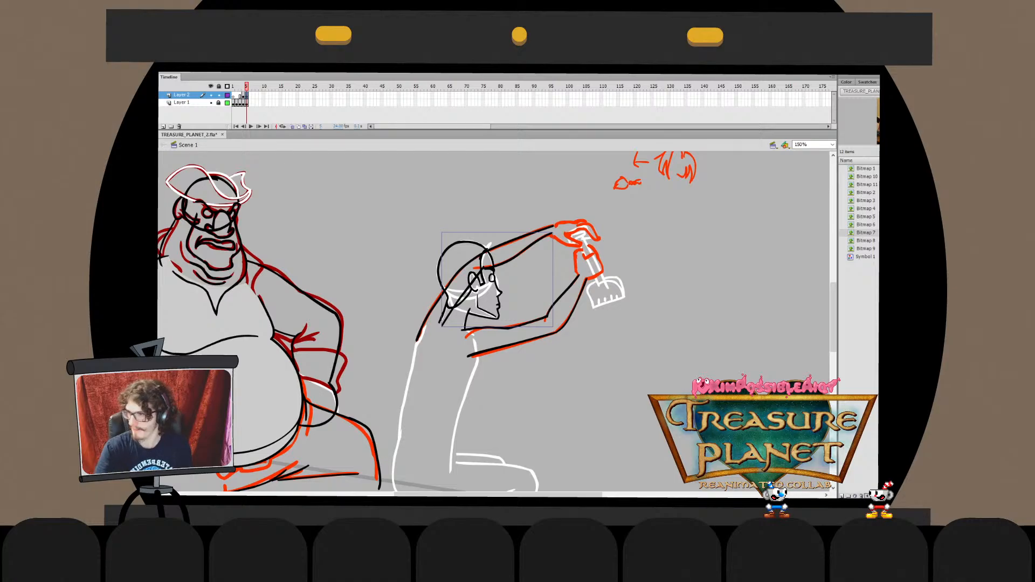
Shift the merged arm line's lower end slightly toward the face and pull its wrist tip slightly inward
key("Escape")
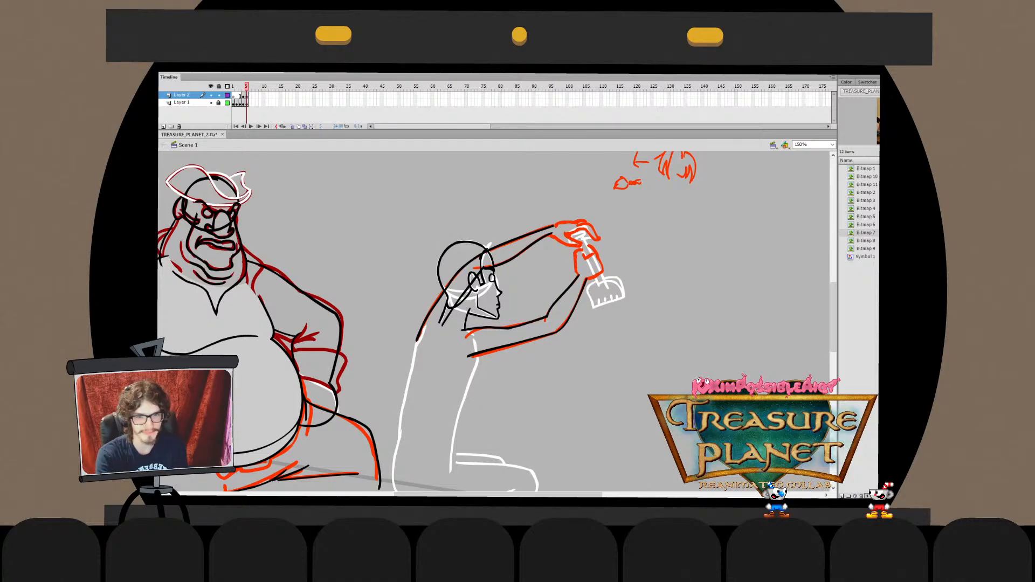
double_click(515, 256)
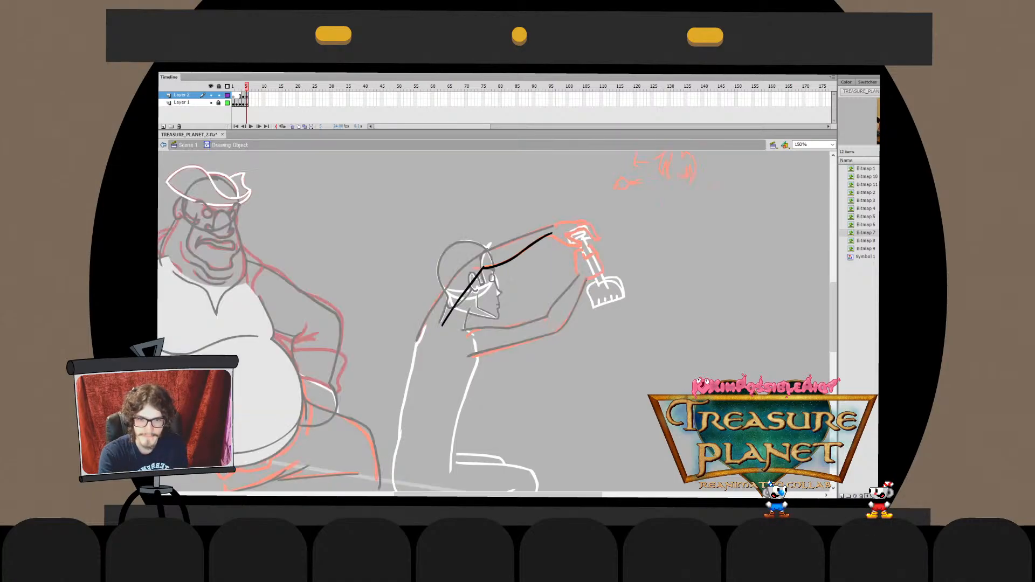
left_click(515, 256)
key("q")
left_click_drag(442, 327, 444, 327)
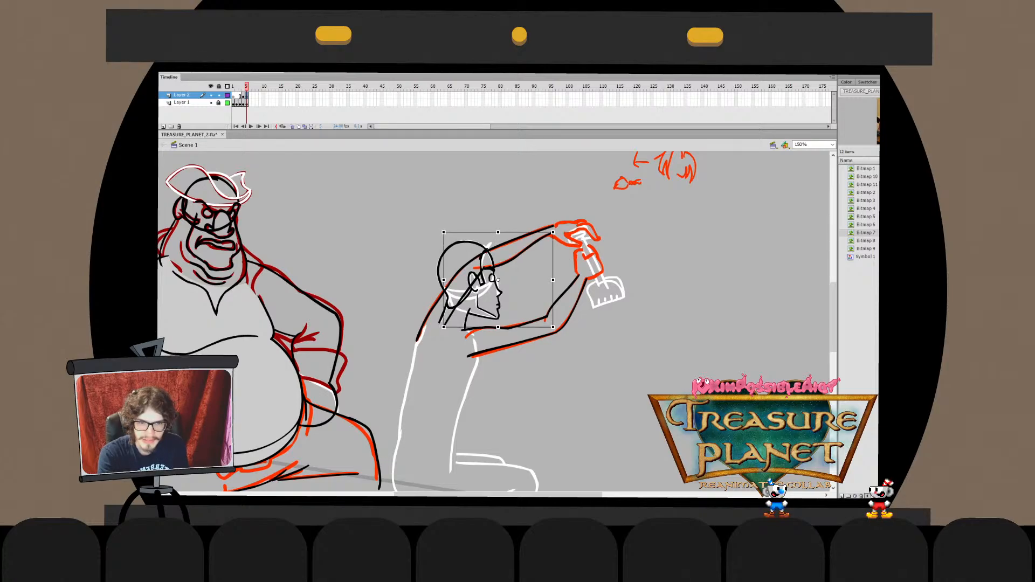
double_click(541, 239)
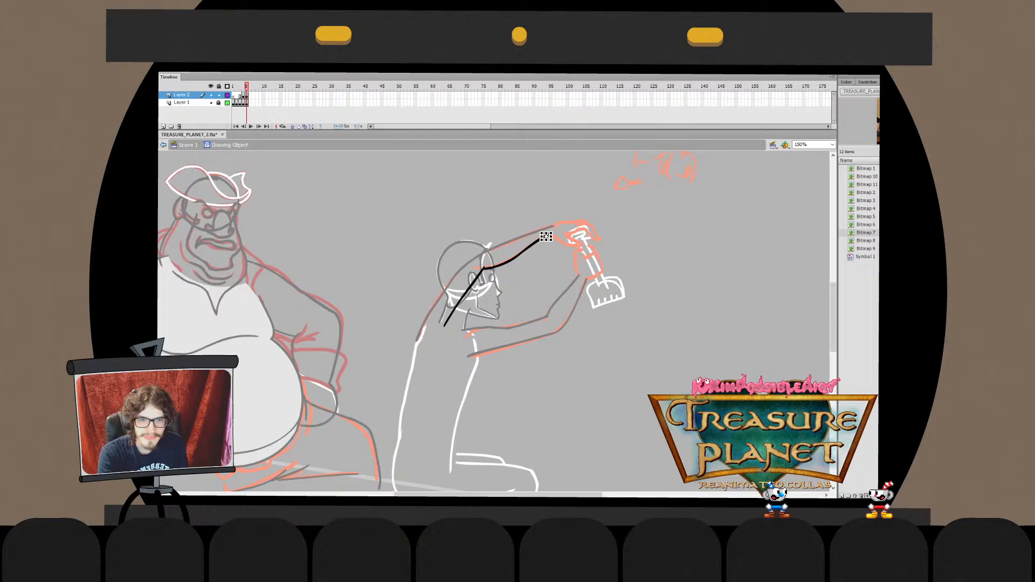
key("Escape")
key("ctrl+e")
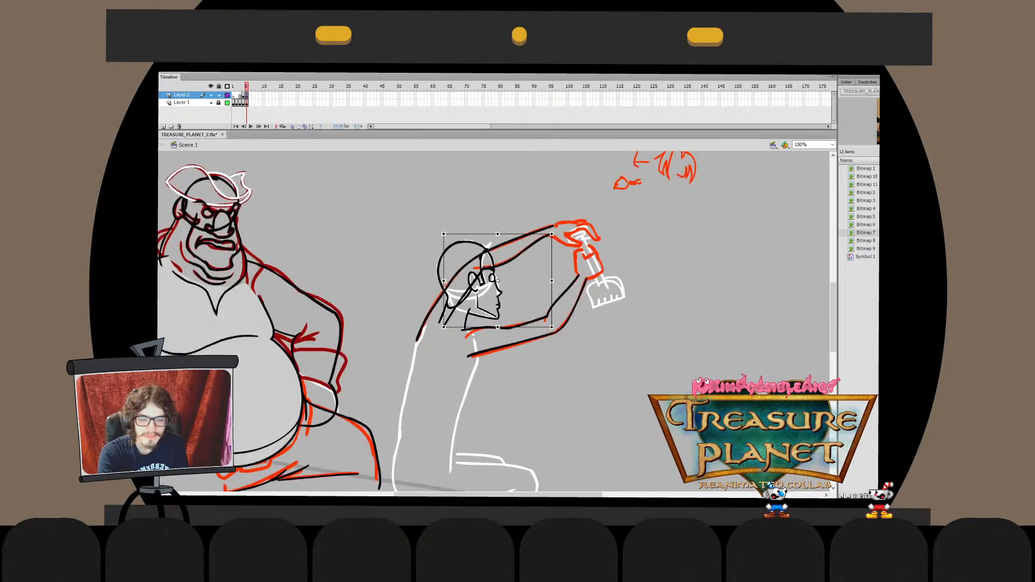
key("Escape")
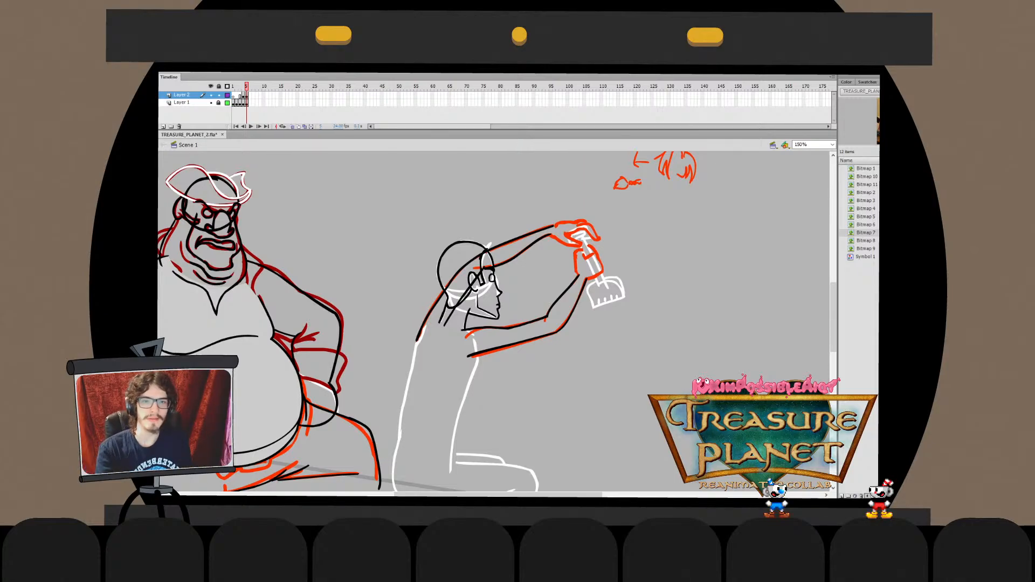
Reshape the wrist end of the raised arm's top-edge line by stretching it slightly upward at the hand
double_click(517, 238)
left_click_drag(565, 209, 504, 259)
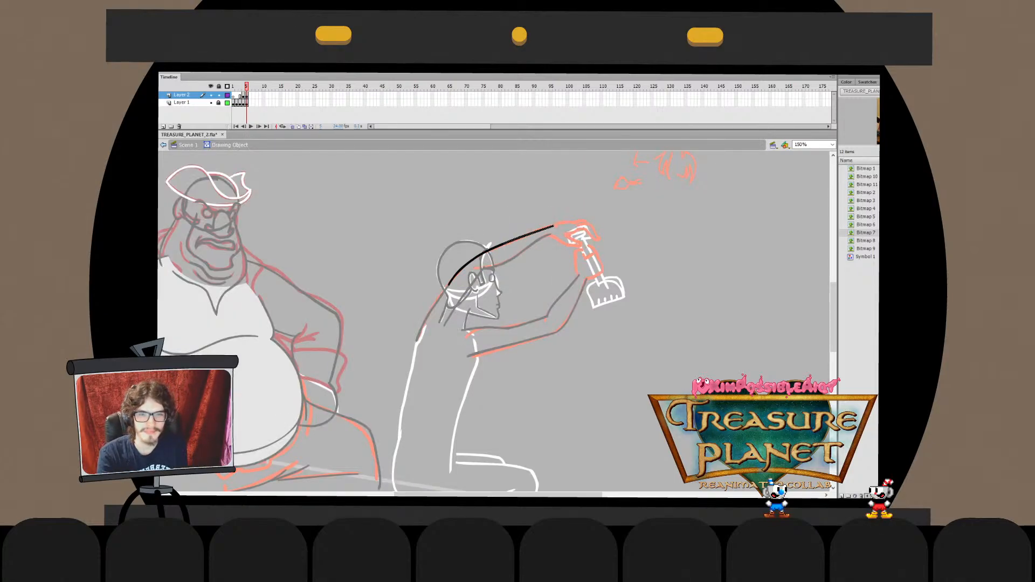
key("q")
left_click_drag(554, 226, 552, 223)
double_click(443, 214)
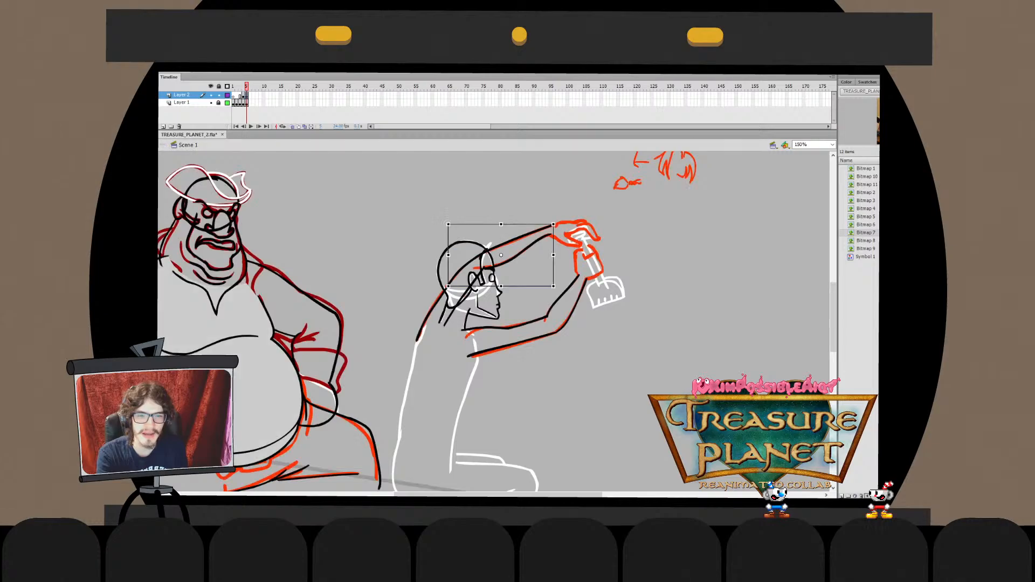
key("Escape")
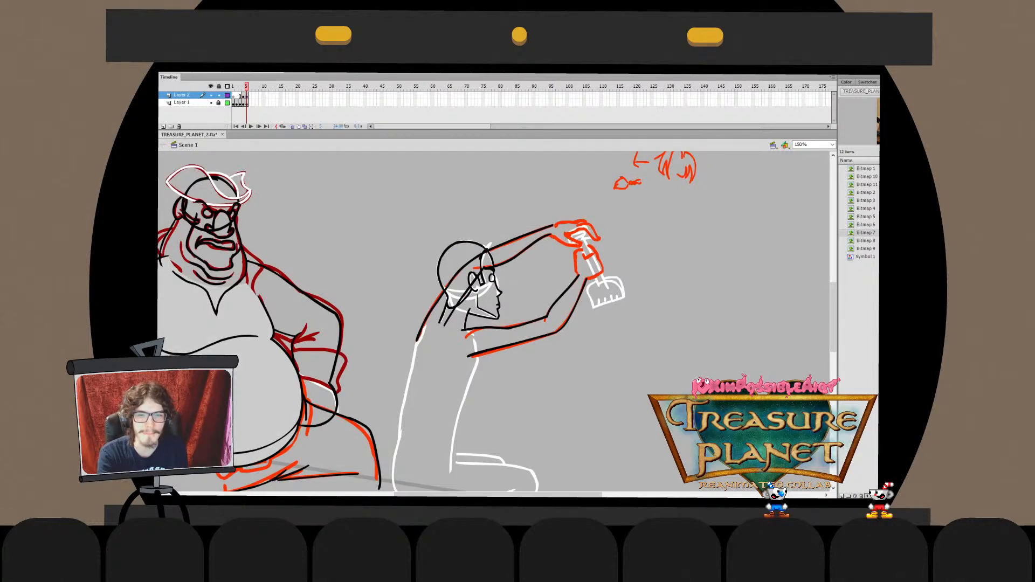
Merge the black back curve behind the head into the raised arm's top-edge drawing object as one continuous line
double_click(431, 313)
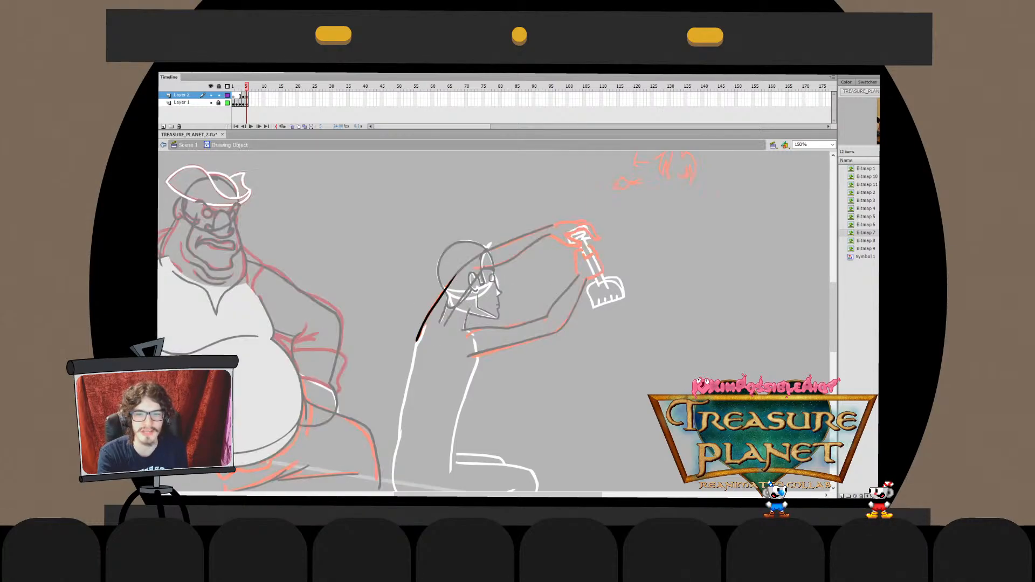
double_click(399, 259)
key("Delete")
double_click(485, 252)
left_click_drag(448, 284, 416, 341)
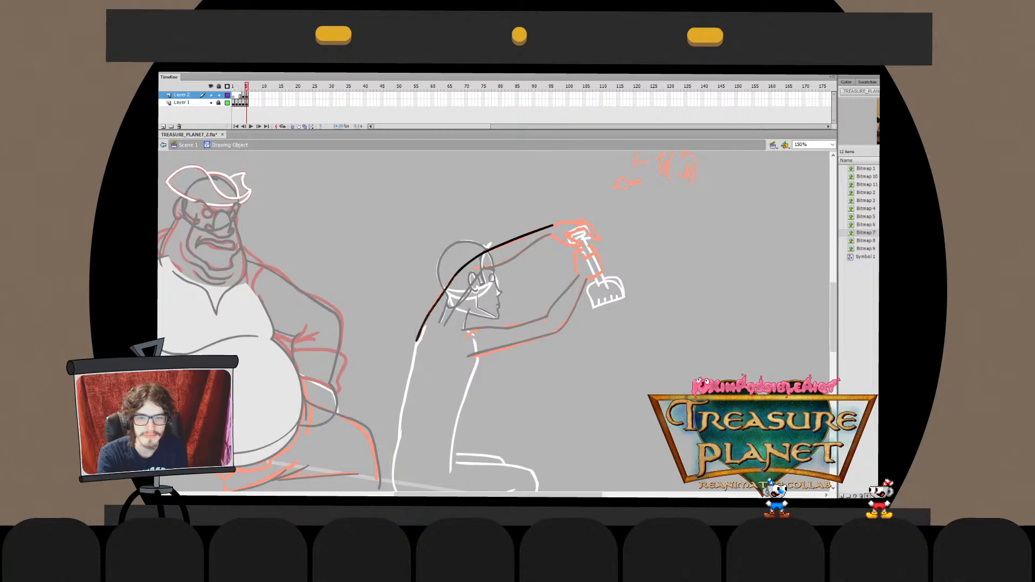
key("ctrl+e")
key("Escape")
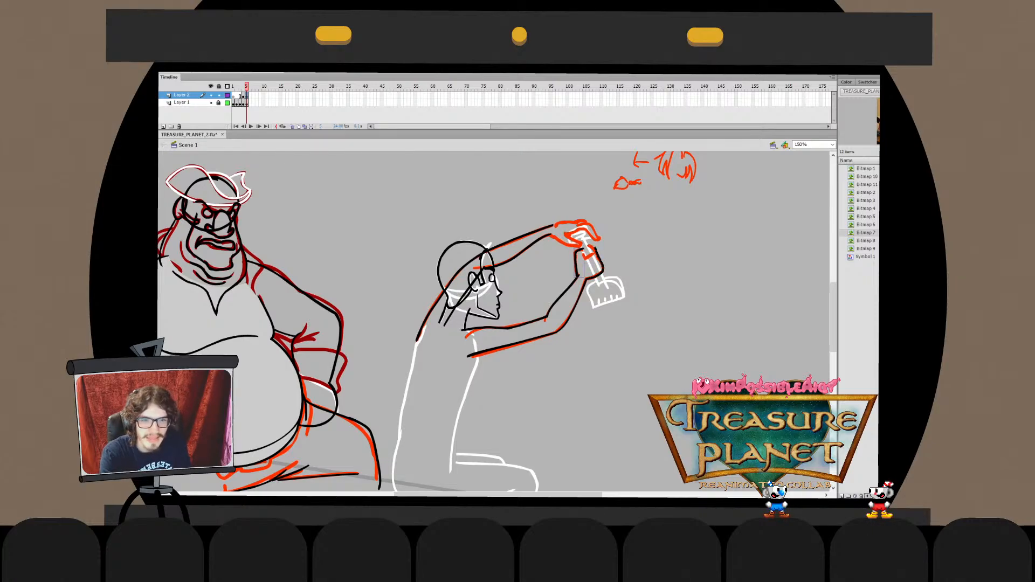
Ink a short black finger crease inside the lower hand and clean up its shape within its drawing object
mouse_move(595, 248)
left_mouse_down()
mouse_move(586, 248)
mouse_move(593, 256)
left_mouse_up()
key("ctrl+z")
key("ctrl+z")
key("ctrl+z")
key("q")
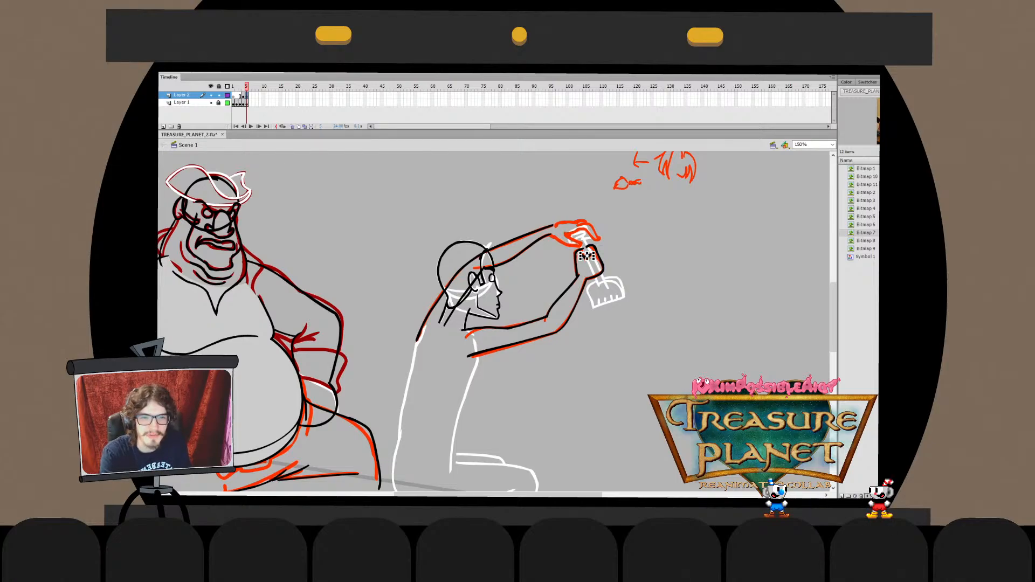
key("Escape")
left_click(587, 257)
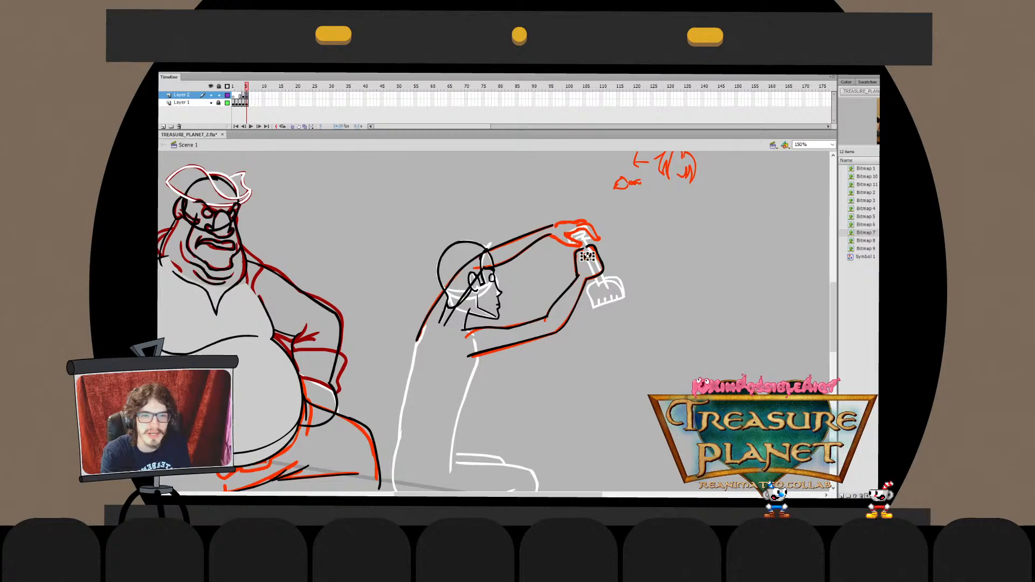
double_click(587, 256)
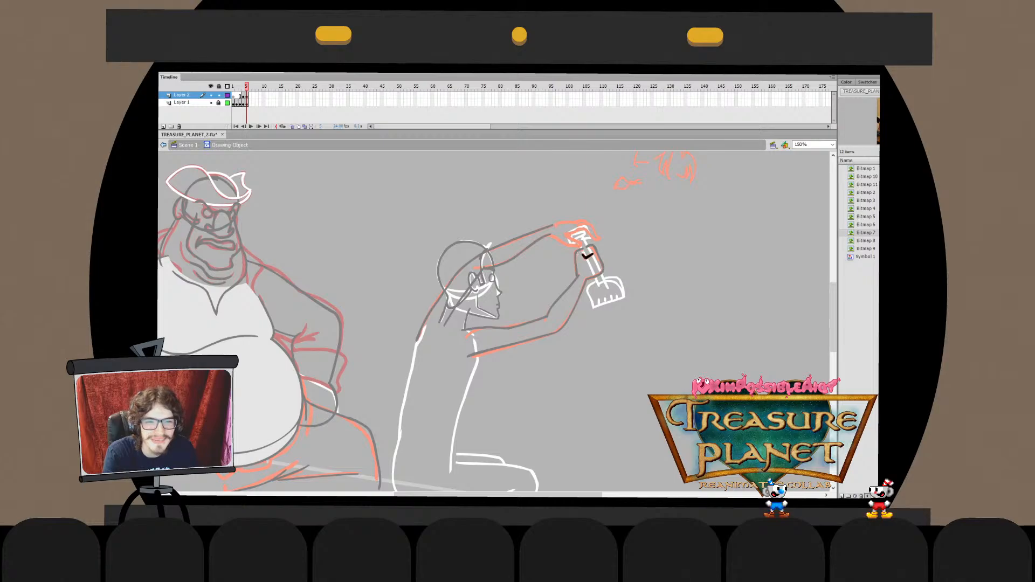
key("ctrl+e")
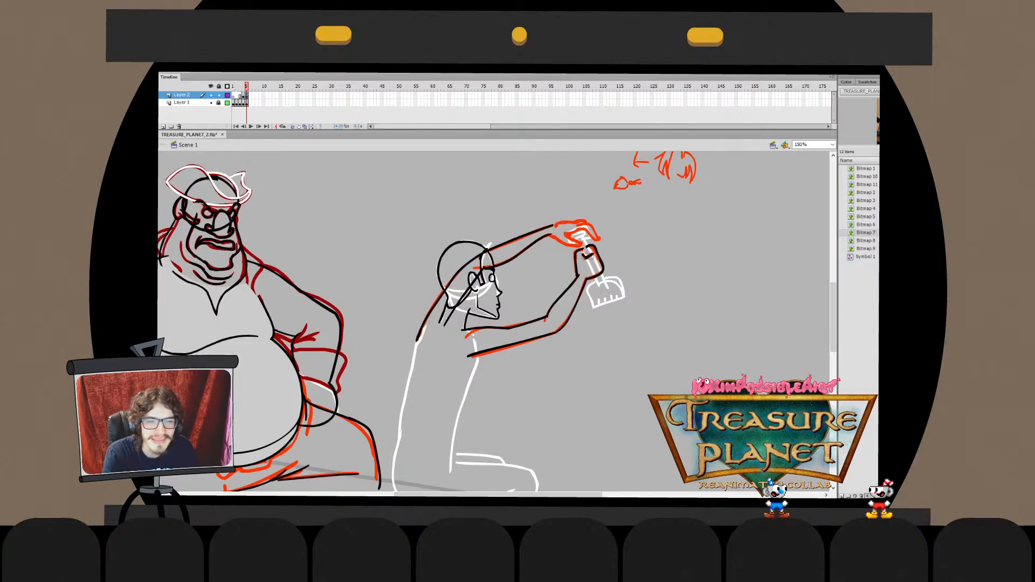
double_click(587, 256)
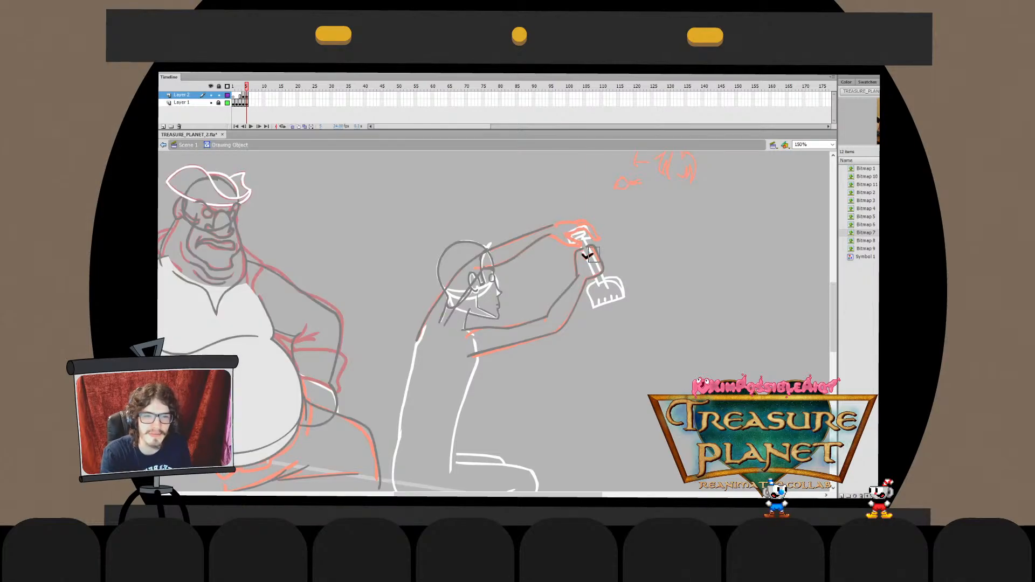
key("ctrl+e")
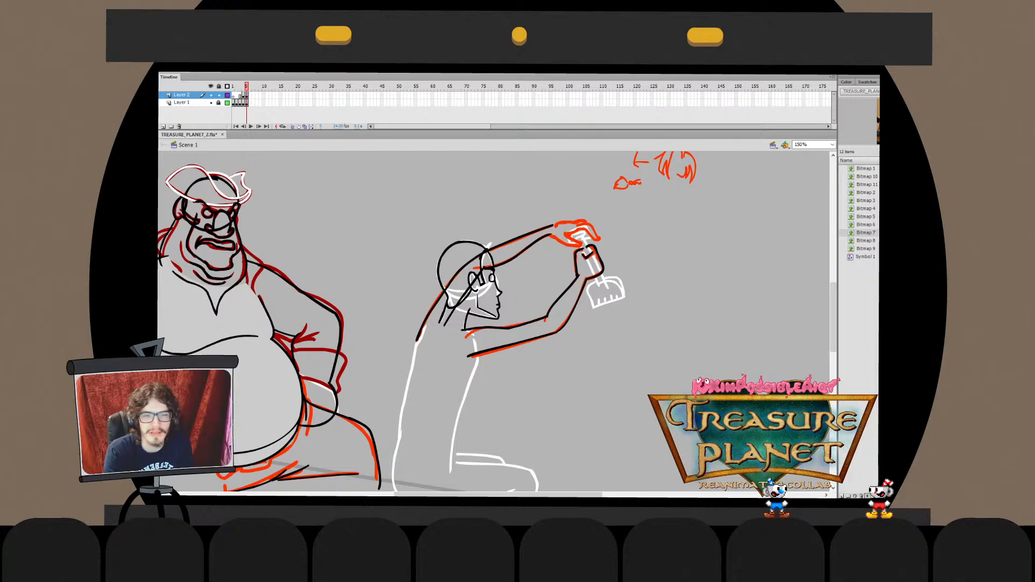
Fine-tune the black outline on the face-facing side of the lower hand with Free Transform
left_click(579, 263)
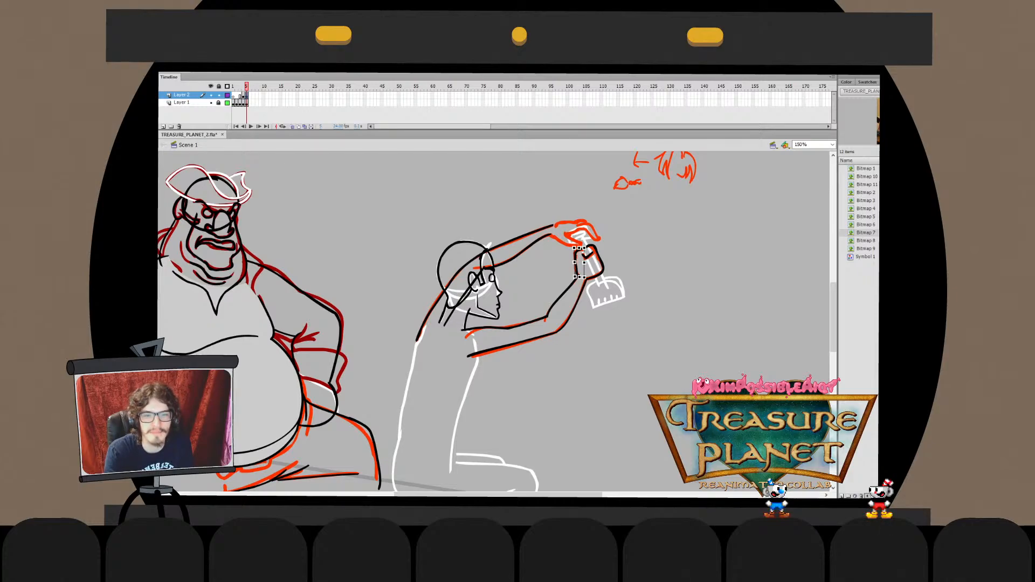
key("Escape")
left_click(580, 263)
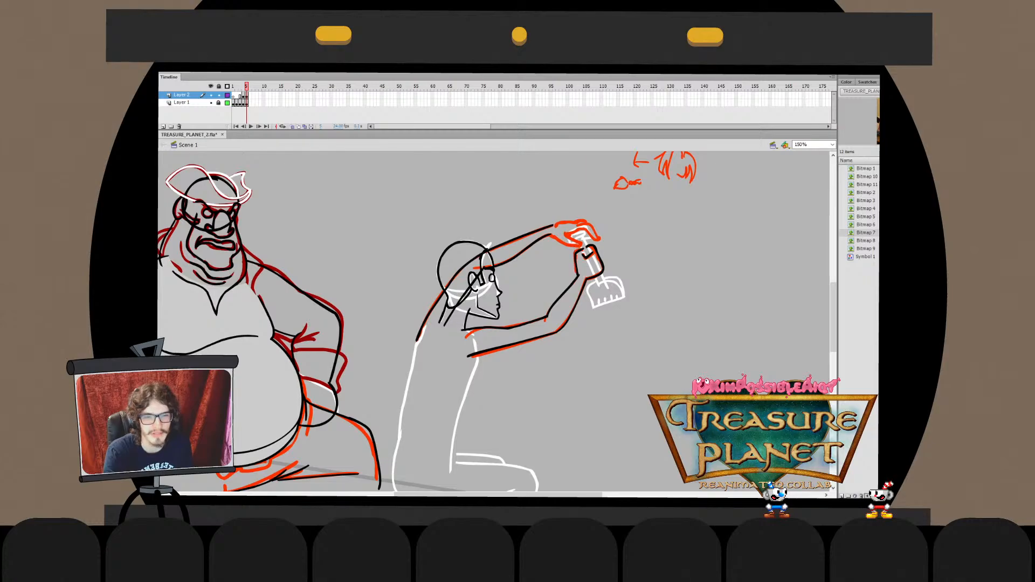
key("Escape")
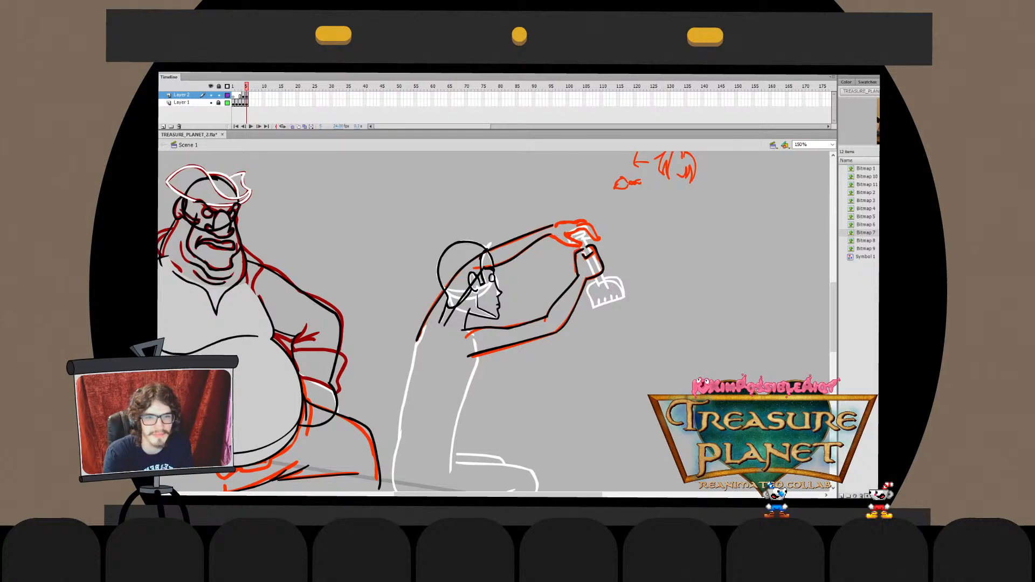
Ink the raised hand's underside in black from the wrist to the thumb and refine the stroke within its drawing object
mouse_move(547, 234)
left_mouse_down()
mouse_move(580, 247)
mouse_move(563, 242)
mouse_move(583, 239)
left_mouse_up()
key("ctrl+z")
key("q")
double_click(564, 238)
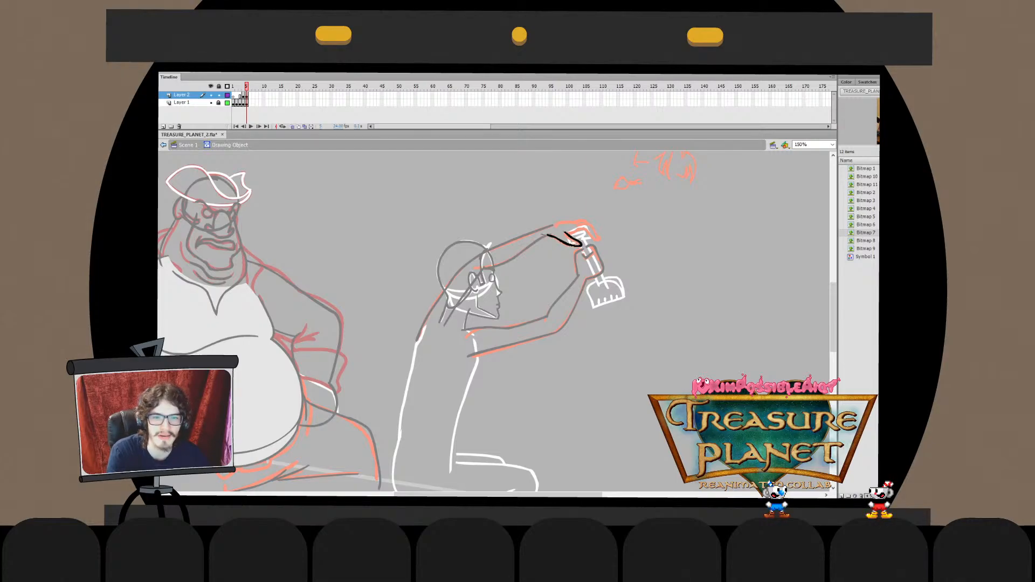
double_click(563, 241)
double_click(563, 241)
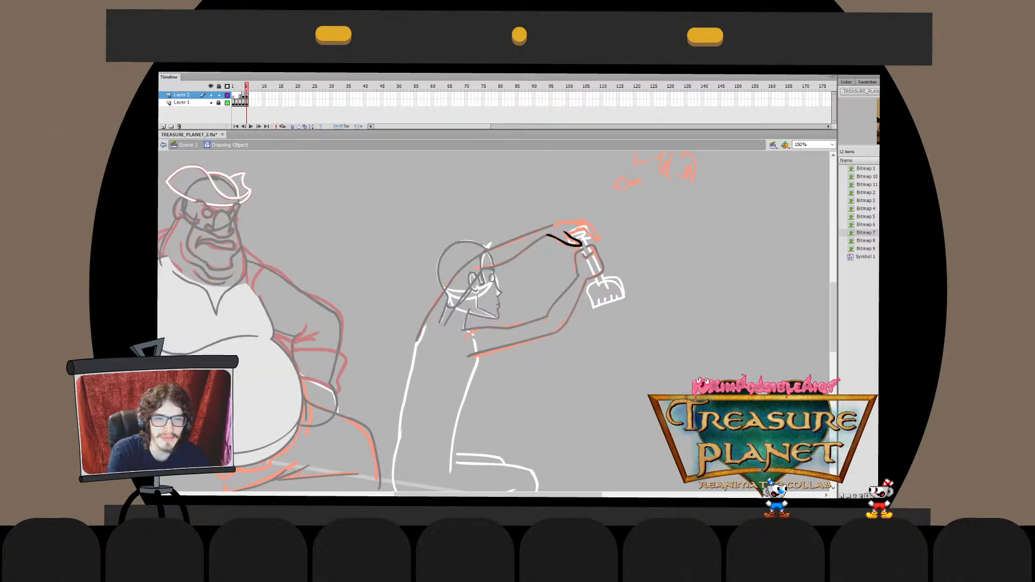
double_click(563, 242)
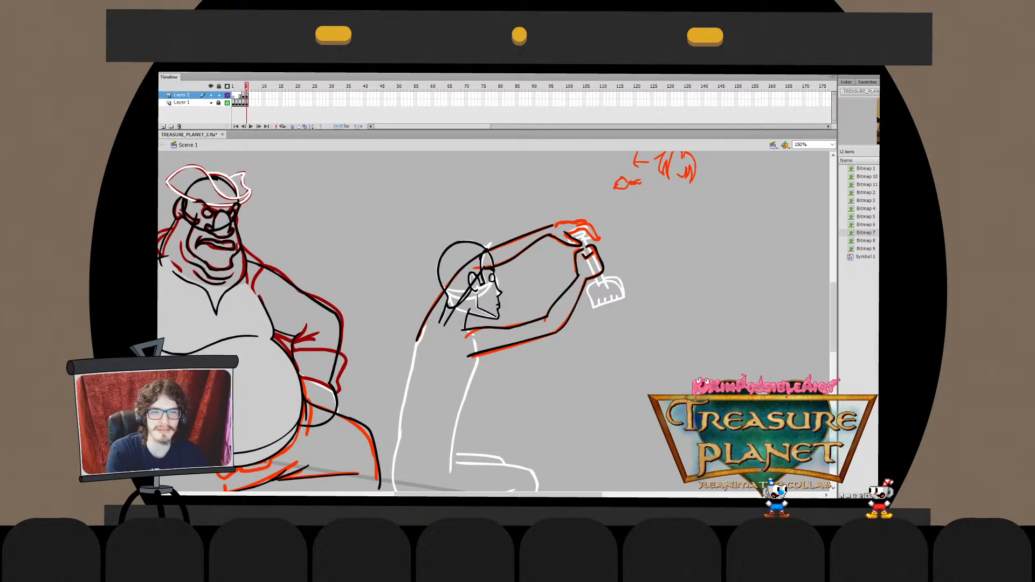
double_click(563, 241)
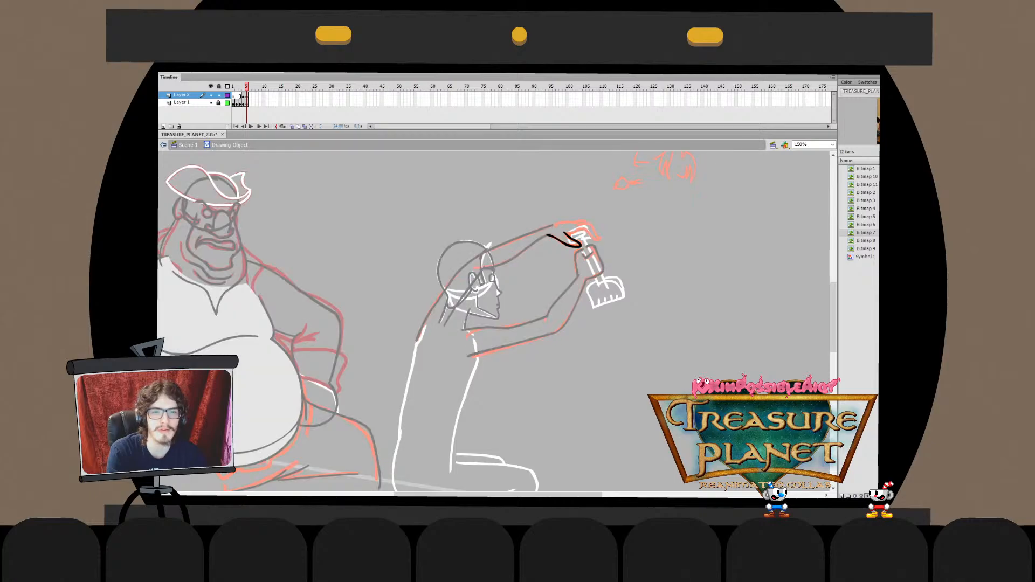
double_click(564, 240)
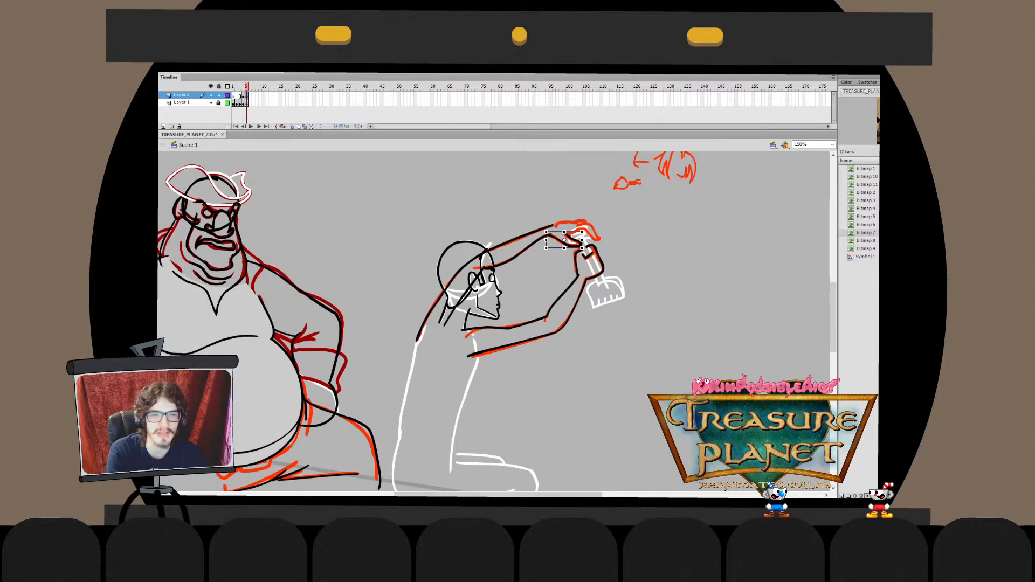
key("Escape")
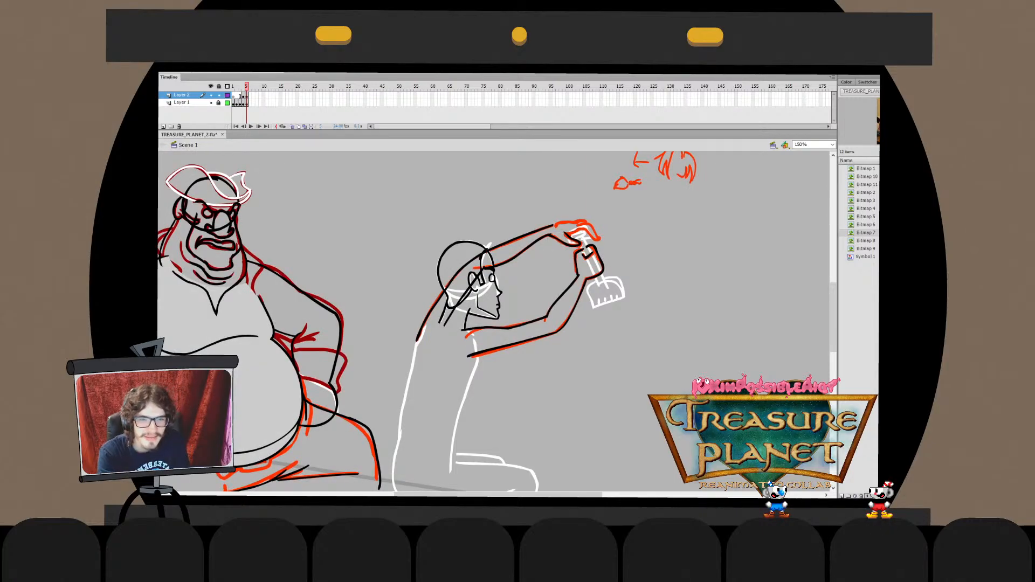
Ink the raised hand's inner palm line and the outer contour of its fingers in black over the orange sketch
left_click_drag(567, 234, 582, 227)
key("ctrl+z")
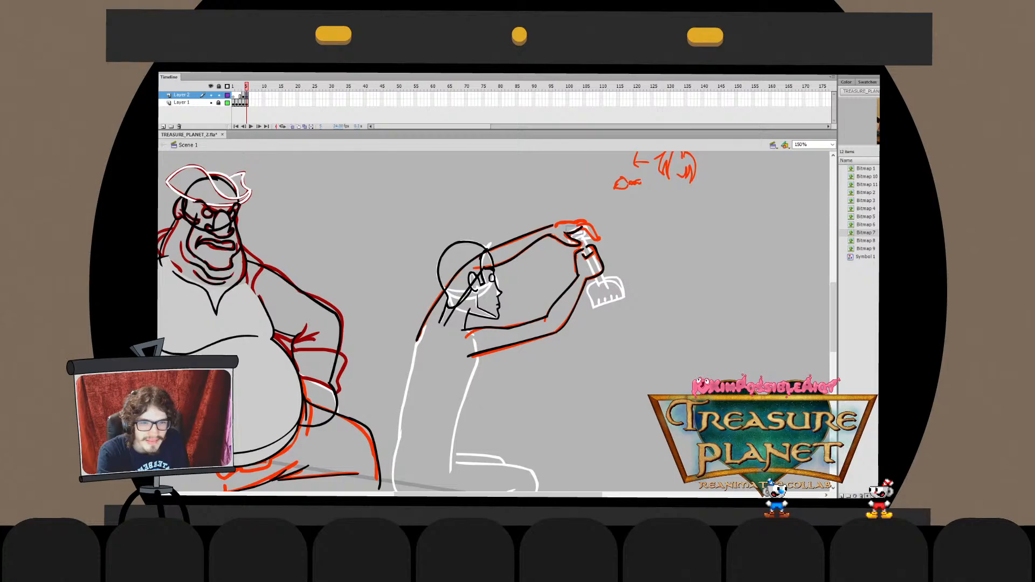
key("ctrl+z")
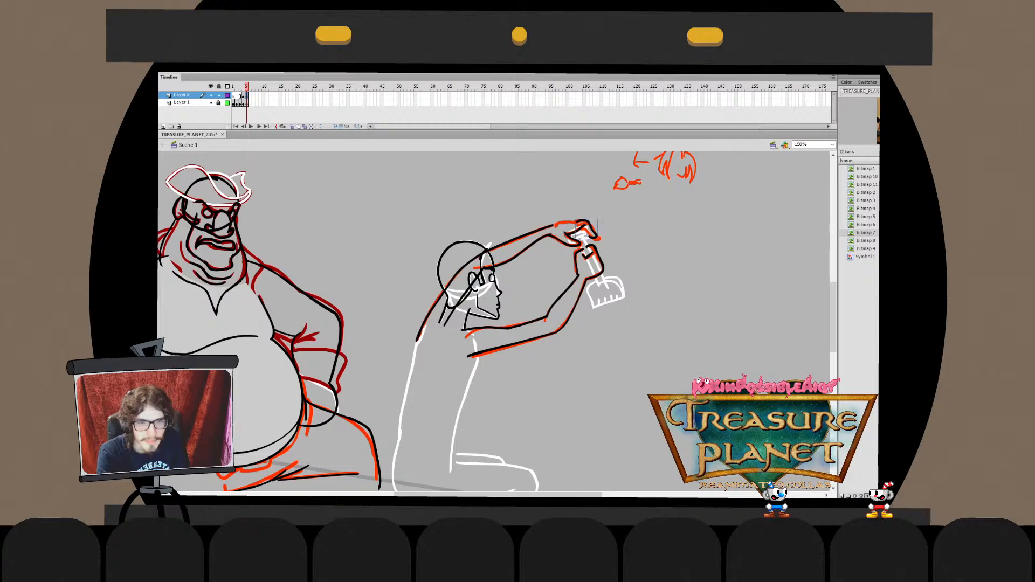
key("ctrl+z")
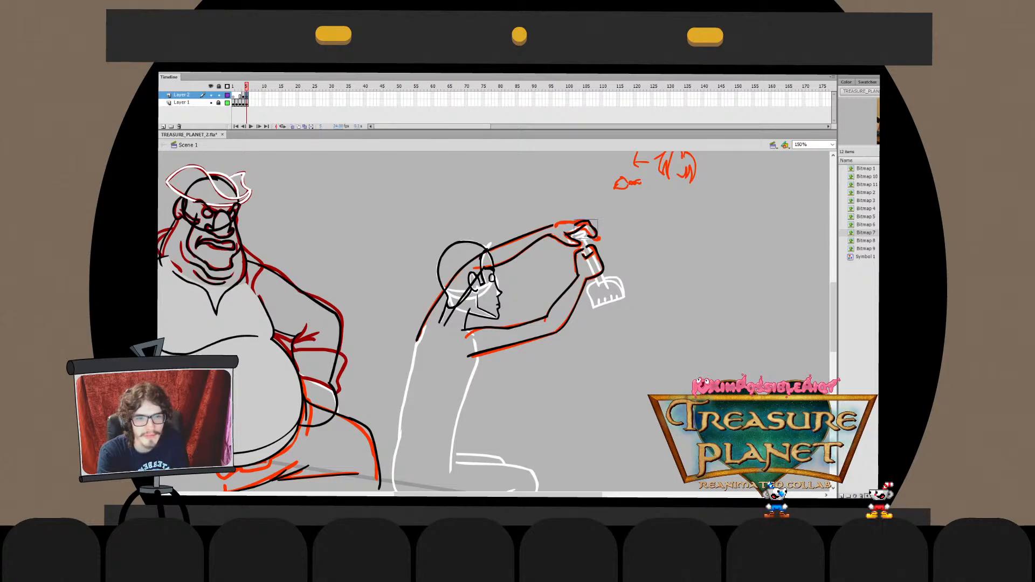
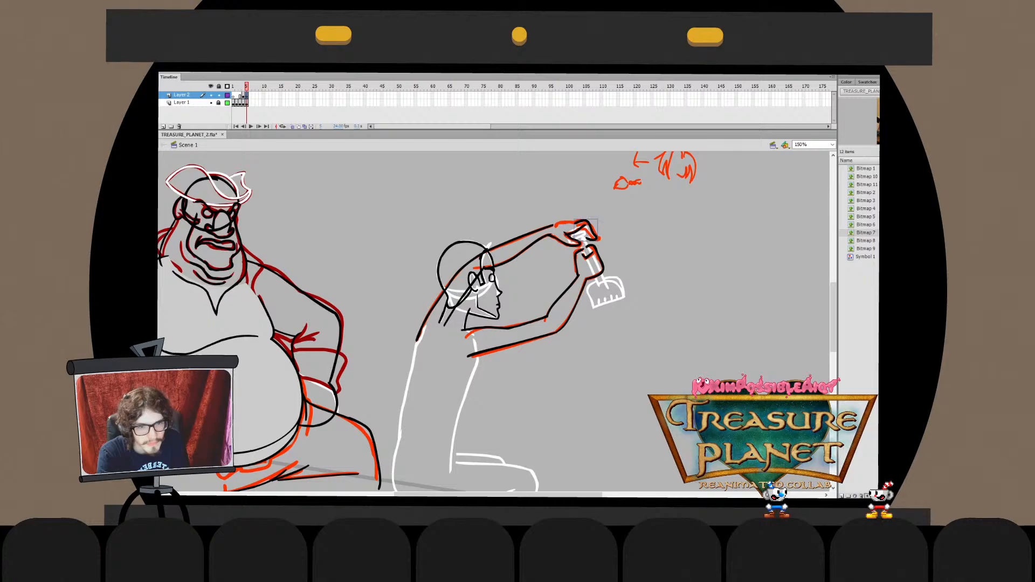
Tidy the fingertip end of the raised hand's finger contour and adjust the stroke with Free Transform
double_click(585, 227)
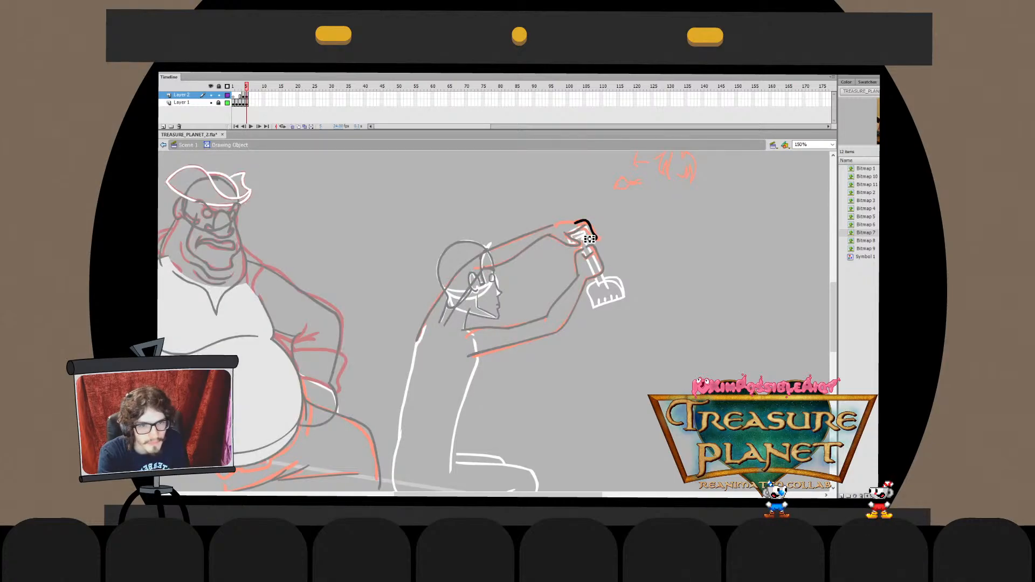
key("ctrl+e")
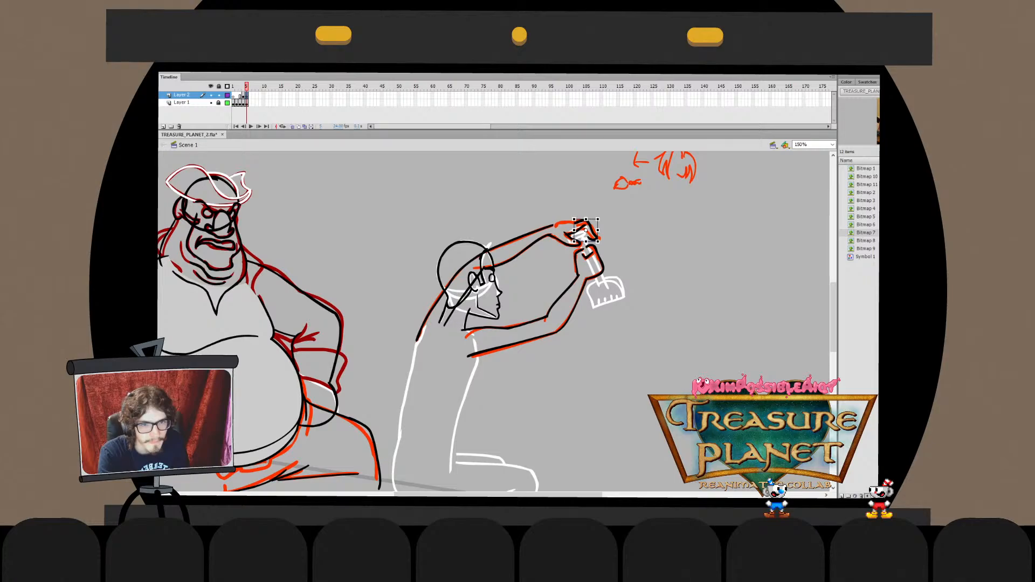
key("Escape")
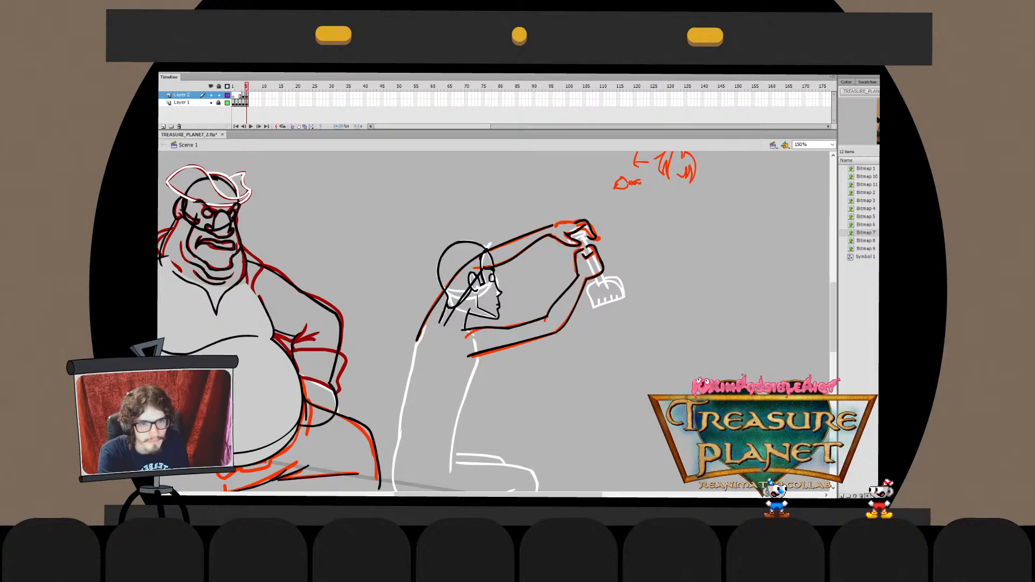
left_click(585, 231)
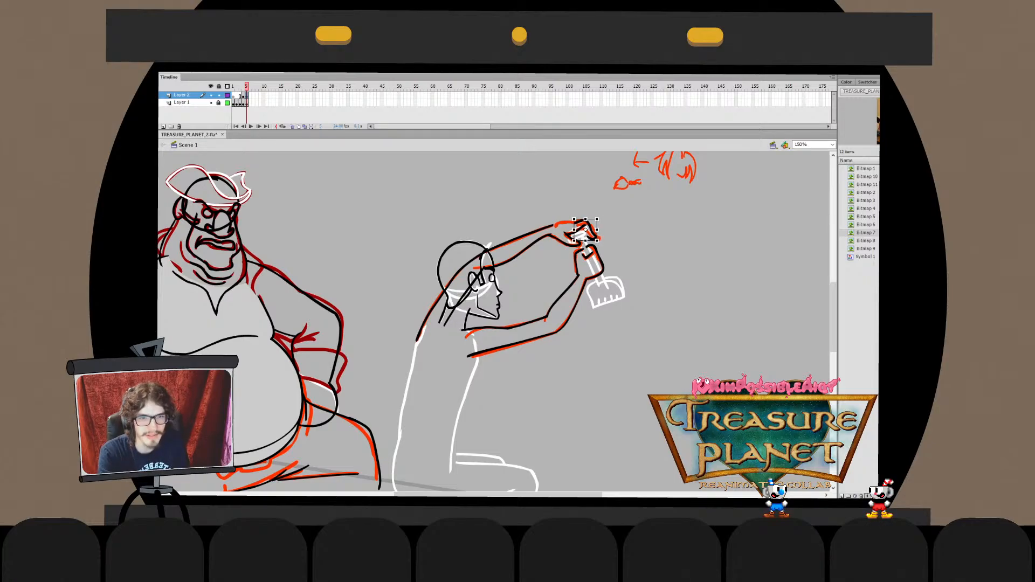
key("Escape")
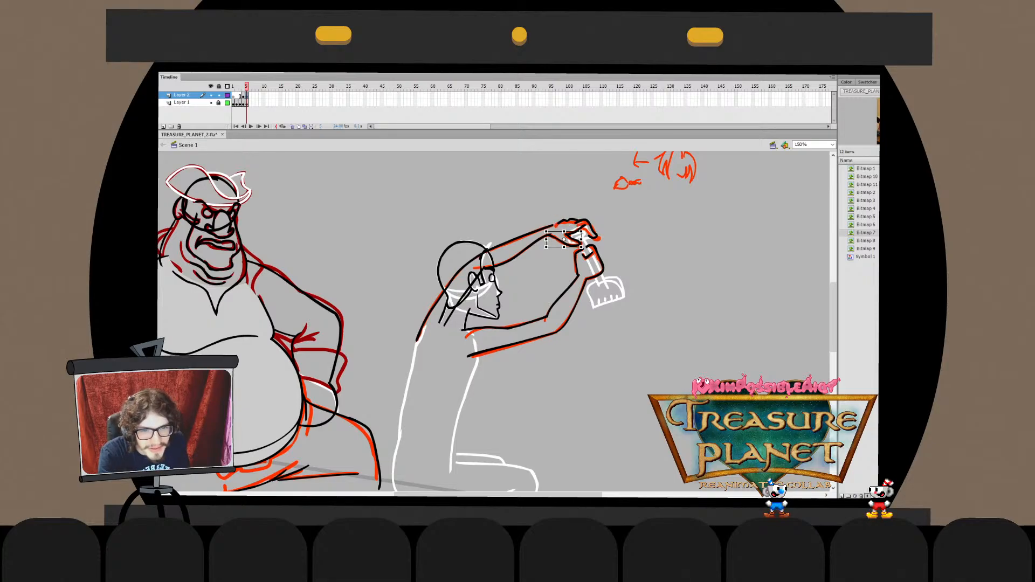
Extend the wrist end of the black line along the back of the raised hand to meet the arm's top-edge line
double_click(566, 222)
left_click_drag(558, 223, 550, 225)
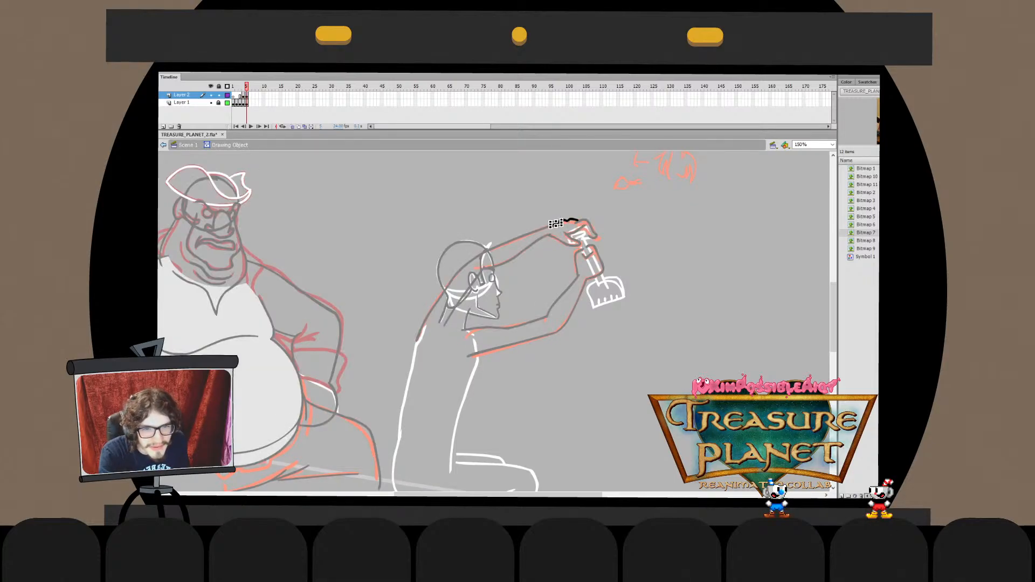
double_click(554, 215)
key("Escape")
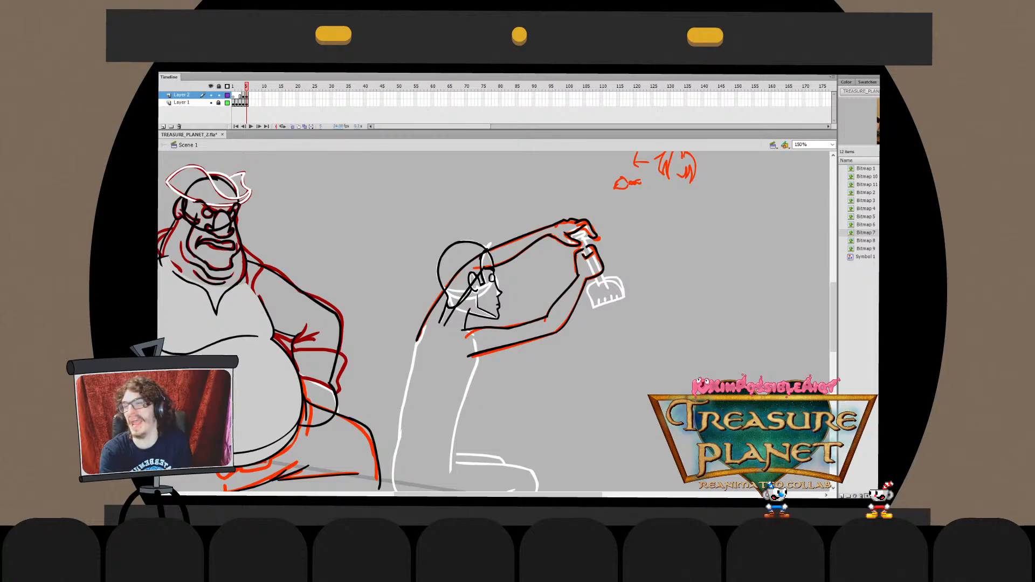
left_click(567, 221)
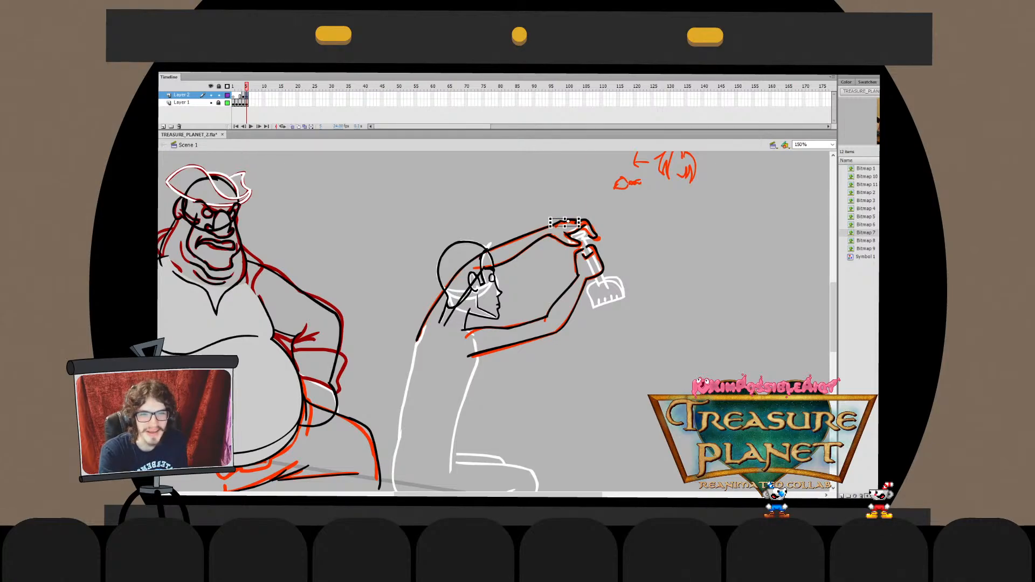
key("Escape")
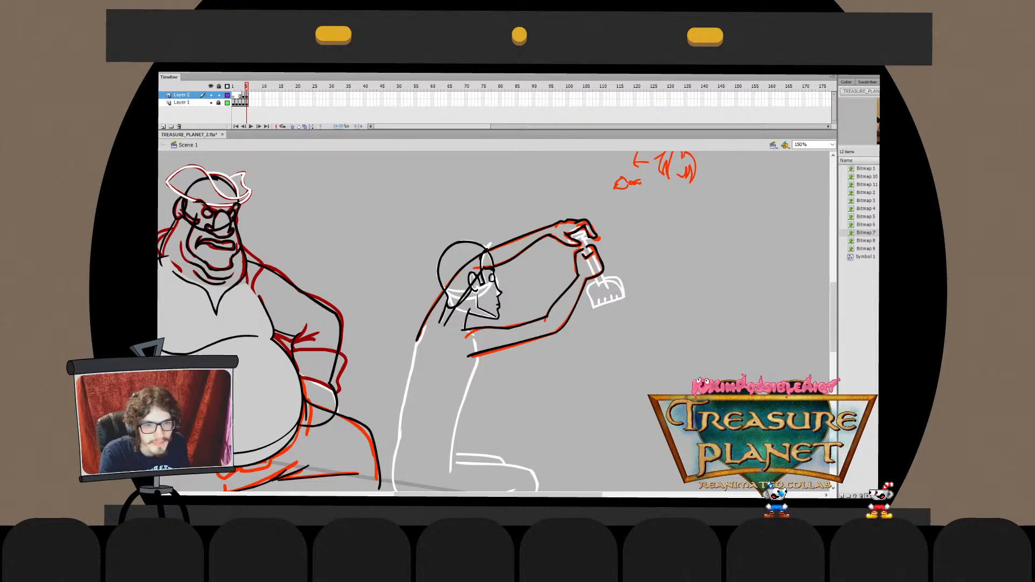
key("ctrl+z")
key("ctrl+y")
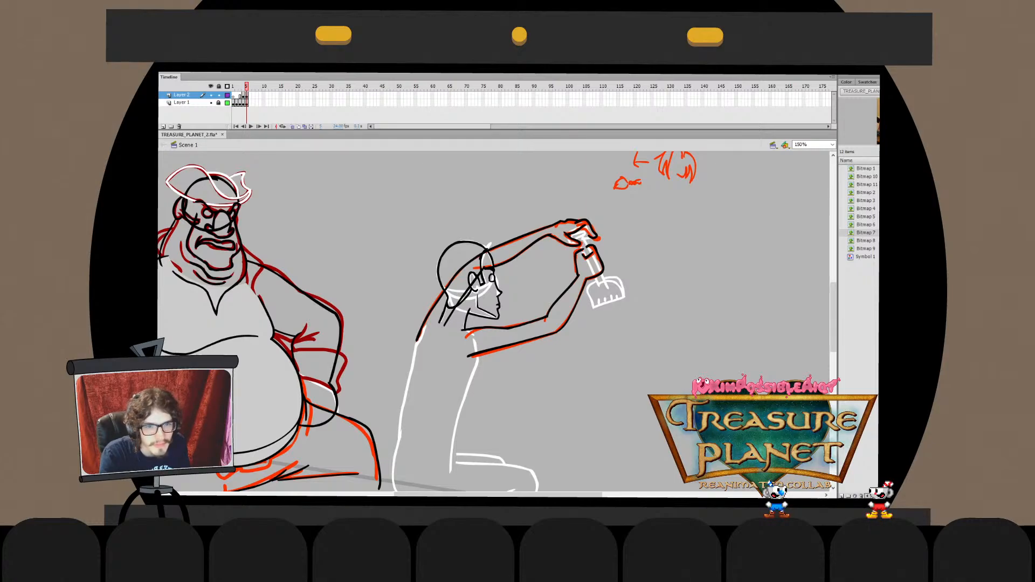
Open the black stroke tracing the shovel's grip between the two hands for editing as a drawing object
key("ctrl+a")
key("q")
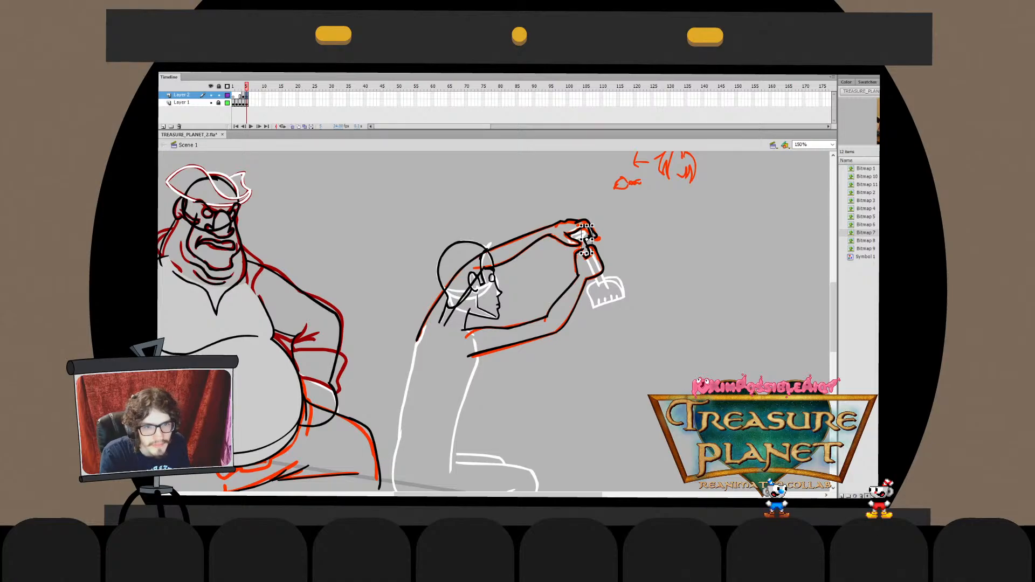
key("v")
double_click(587, 247)
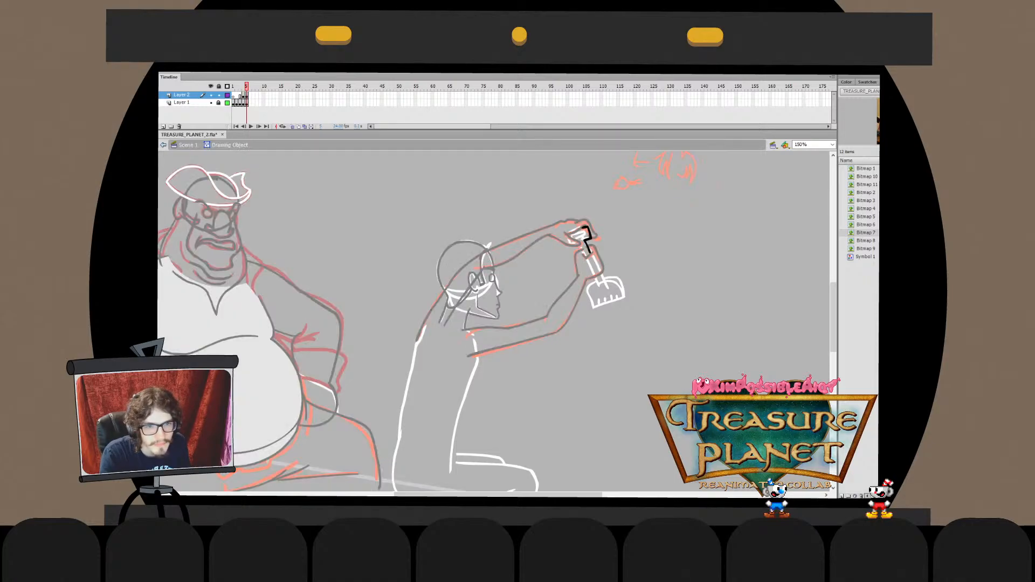
Draw two parallel straight black lines along the shovel's shaft past the blade and stretch the shorter one up beyond the raised hand
mouse_move(578, 262)
left_mouse_down()
mouse_move(596, 242)
mouse_move(607, 300)
mouse_move(636, 351)
left_mouse_up()
key("ctrl+e")
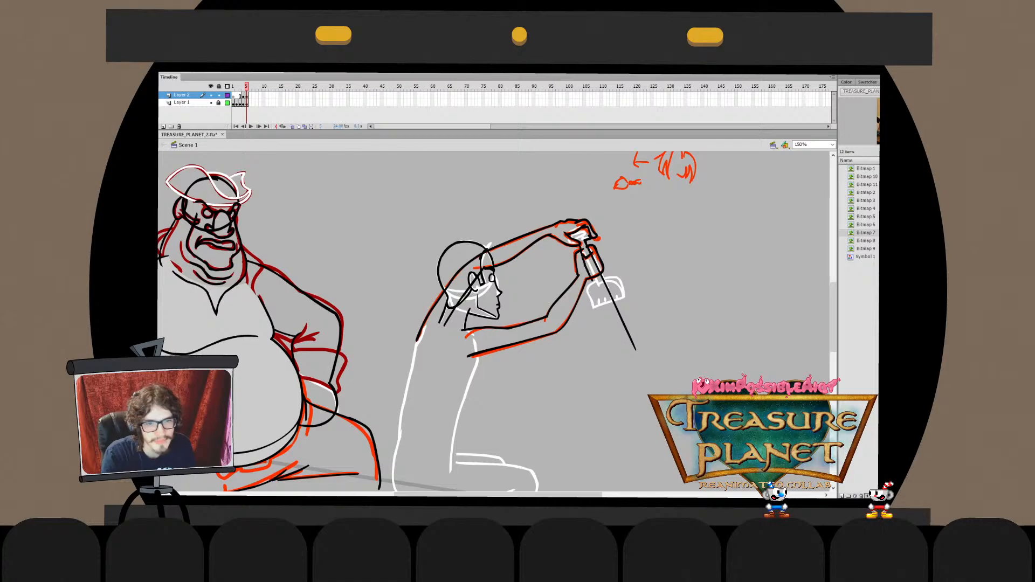
left_click(598, 275)
key("q")
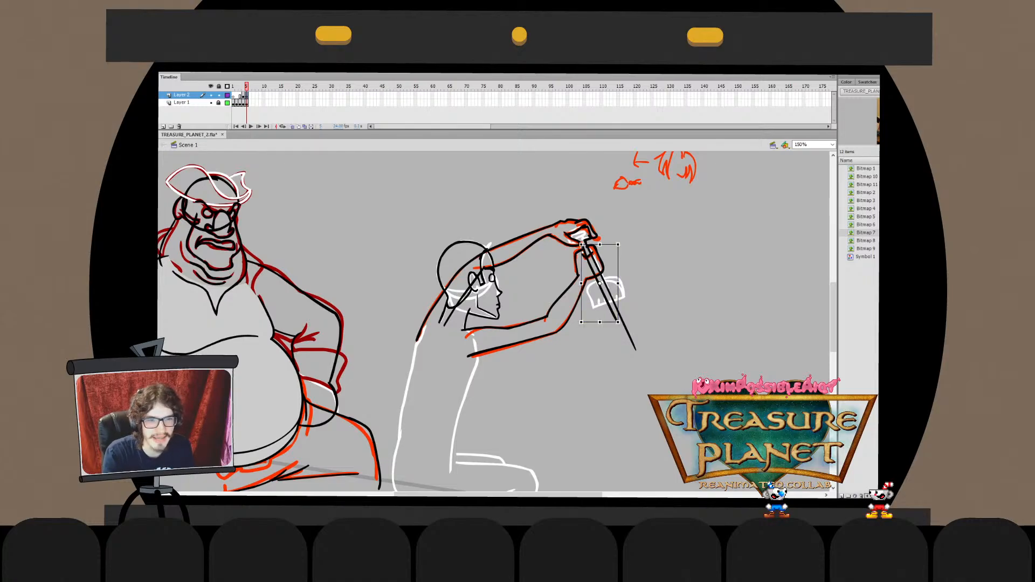
mouse_move(618, 245)
left_mouse_down()
mouse_move(591, 234)
mouse_move(574, 199)
left_mouse_up()
key("v")
key("Escape")
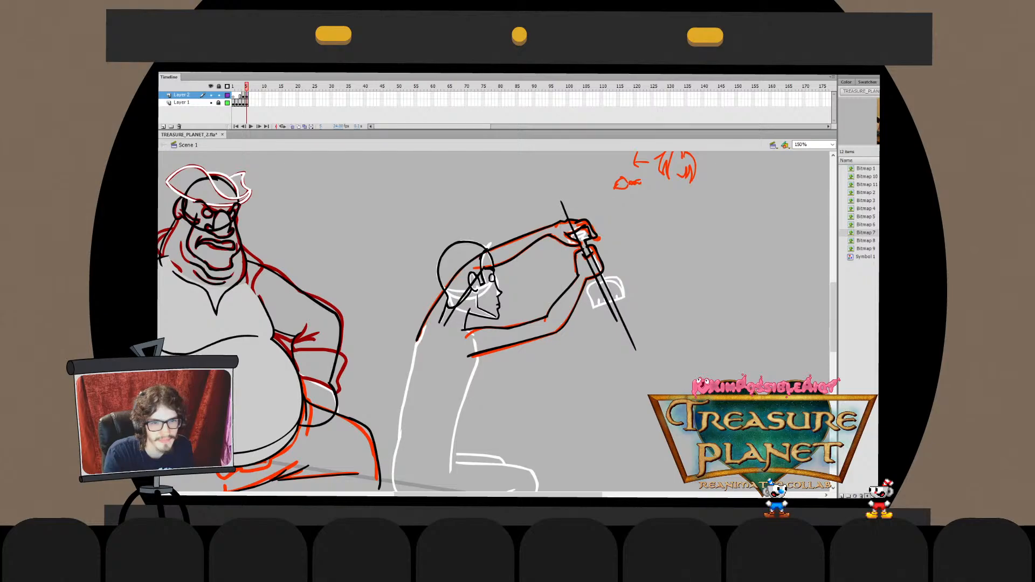
left_click(608, 304)
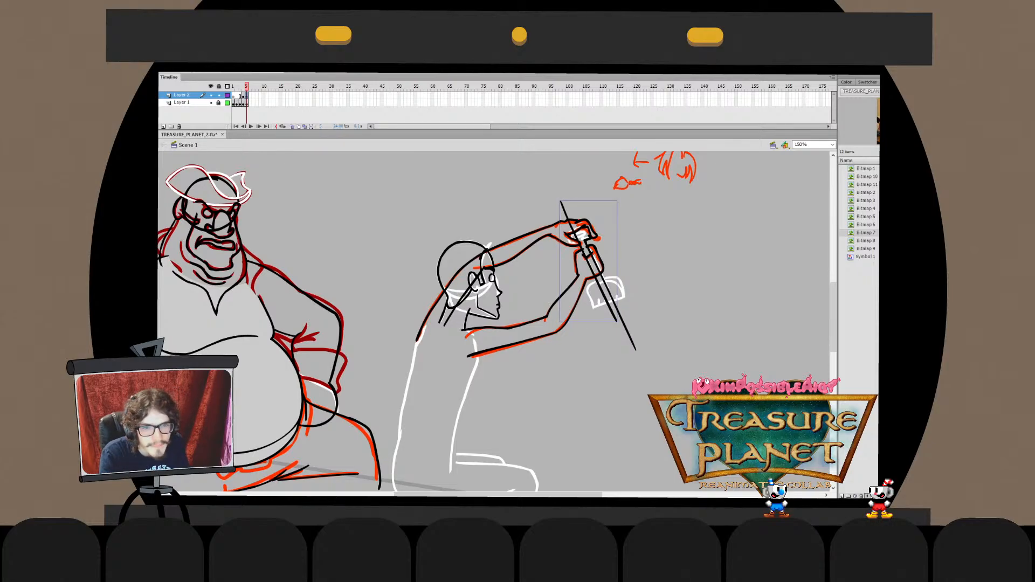
Trim off the upper end of the shorter shaft line where it extends past the raised hand
double_click(608, 304)
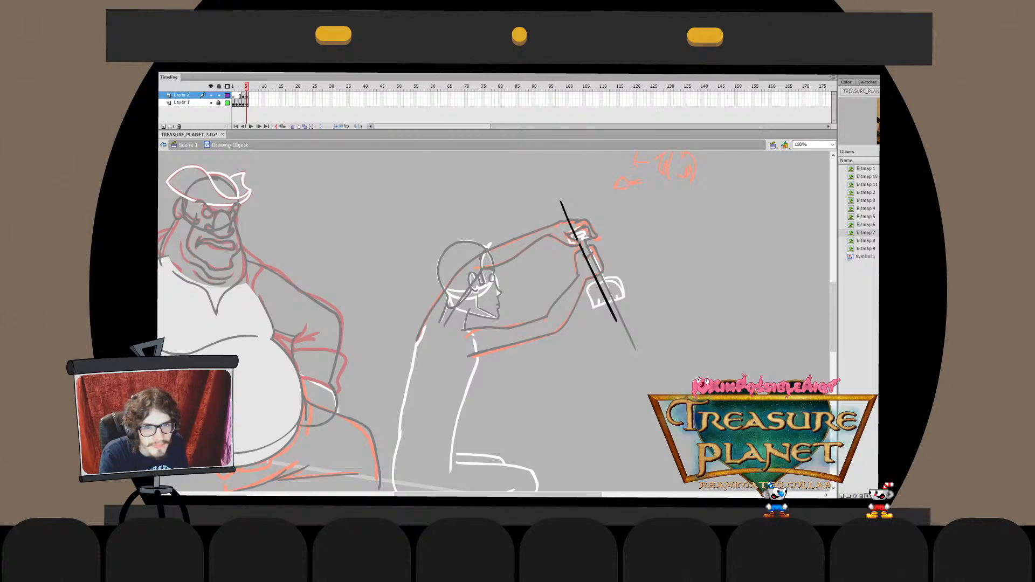
left_click_drag(551, 195, 583, 241)
key("Delete")
key("ctrl+e")
key("Escape")
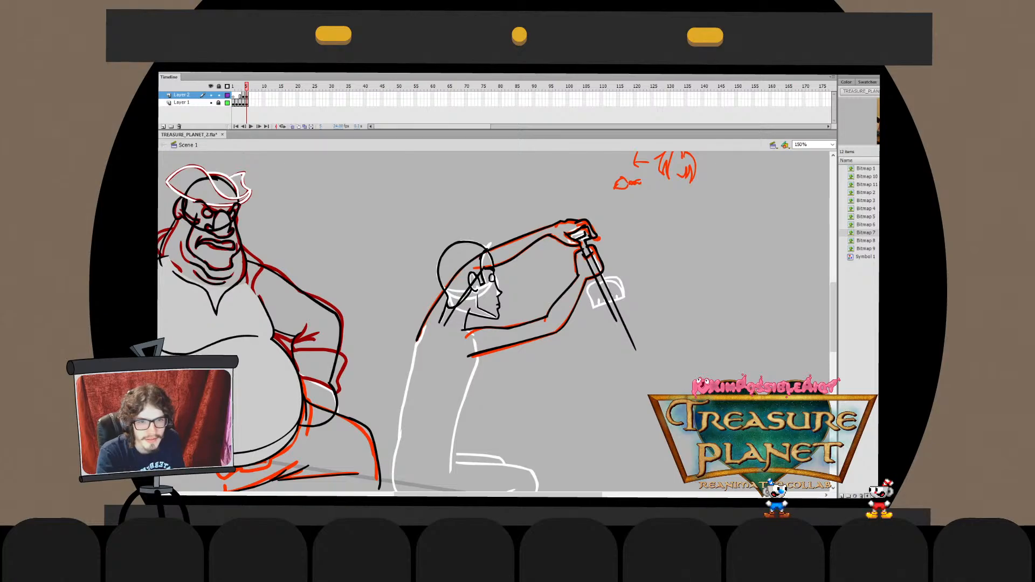
Outline the shovel's crossbar grip in the raised hand with short parallel black lines and close off its end
mouse_move(568, 234)
left_mouse_down()
mouse_move(584, 239)
mouse_move(569, 235)
left_mouse_up()
key("ctrl+z")
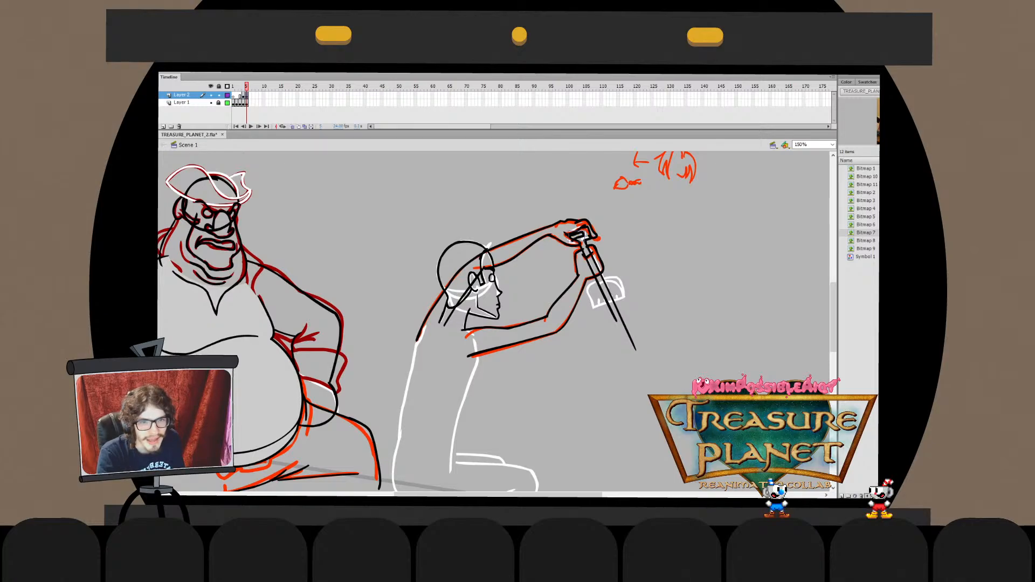
key("q")
left_click_drag(569, 229, 588, 244)
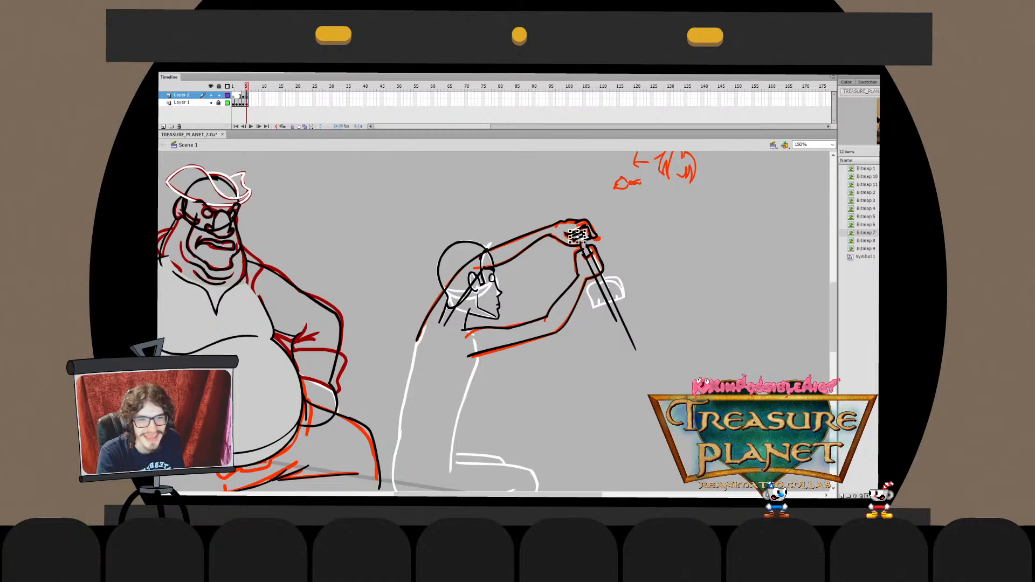
double_click(578, 236)
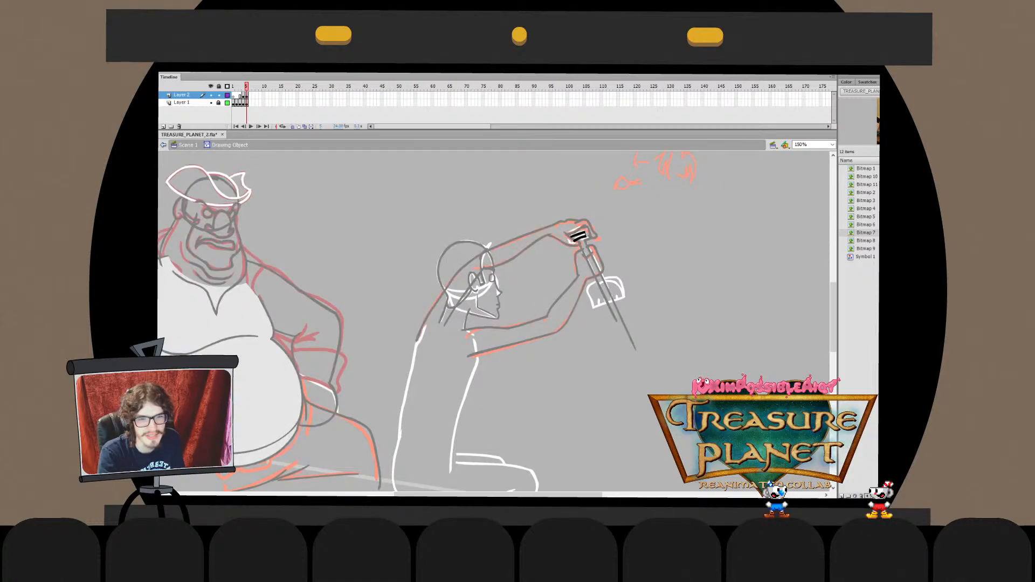
key("ctrl+e")
left_click(579, 236)
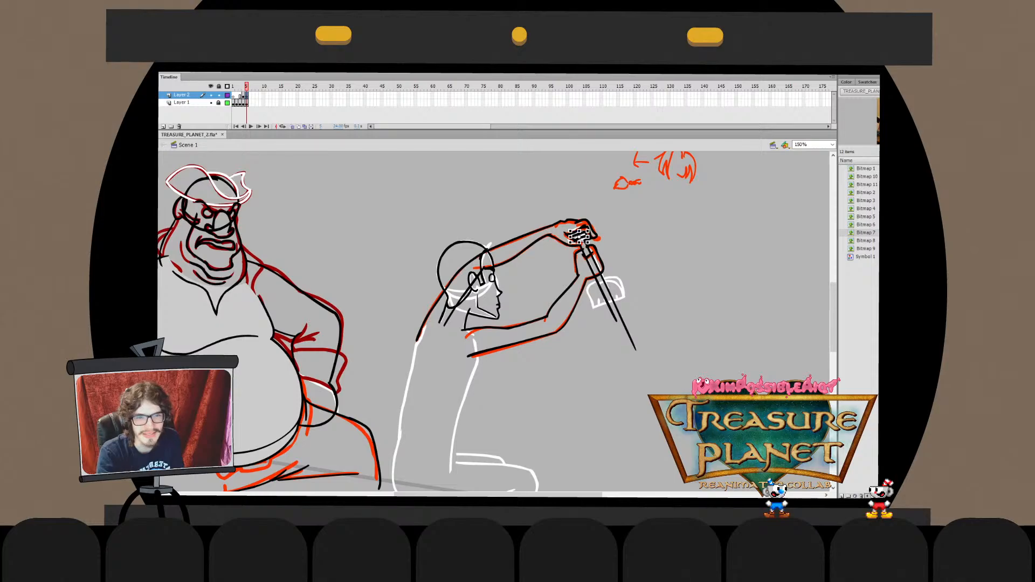
key("ctrl+shift+a")
left_click(579, 236)
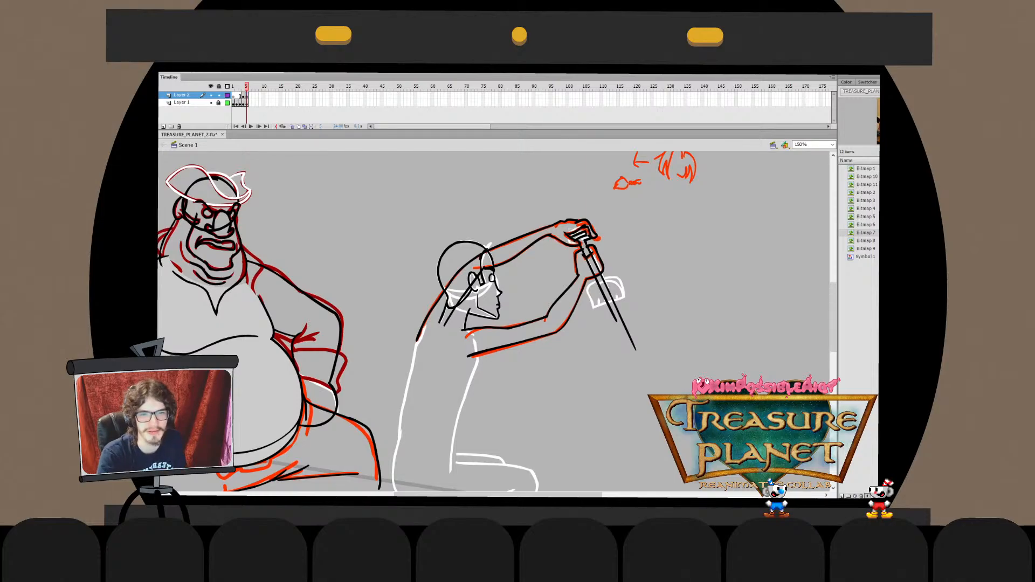
double_click(579, 236)
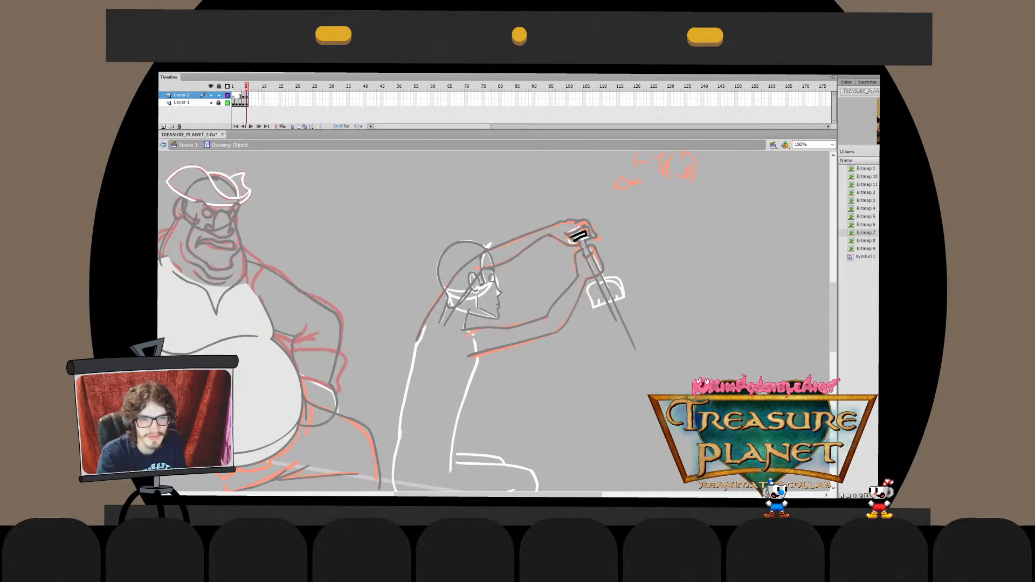
key("ctrl+e")
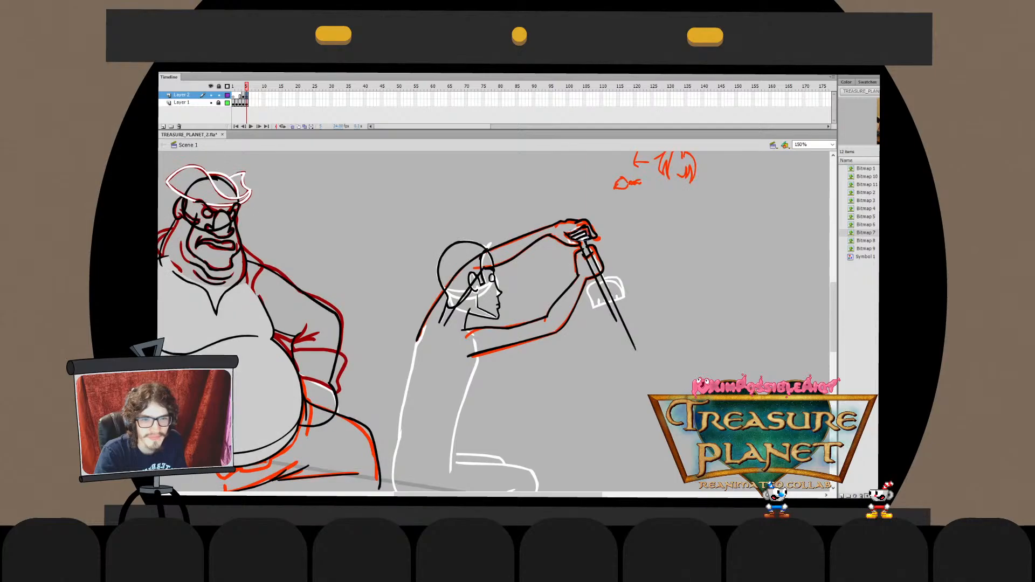
Merge the crossbar grip outline and the longer shaft line into one drawing object
left_click(579, 236)
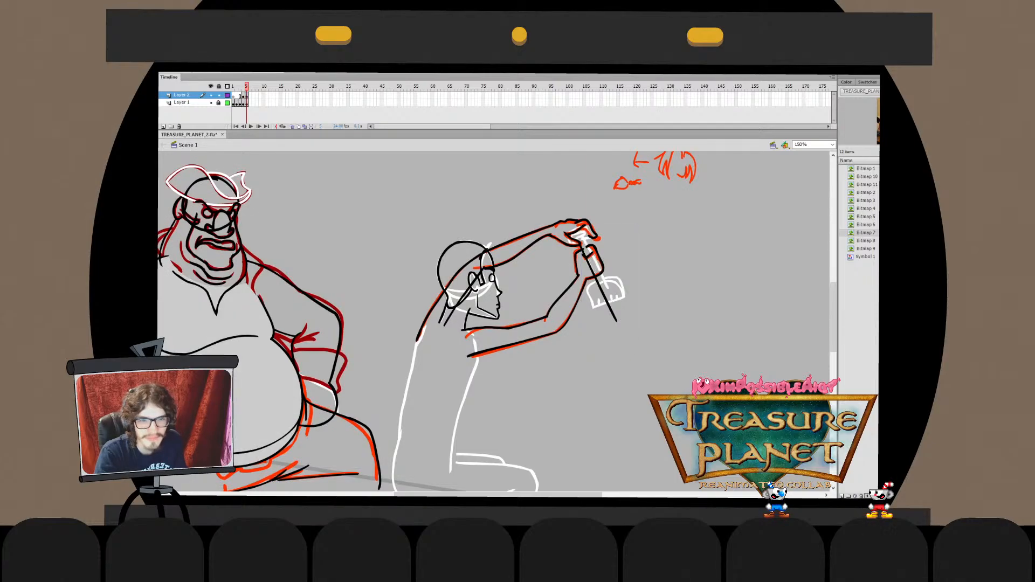
double_click(579, 236)
key("Escape")
key("ctrl+e")
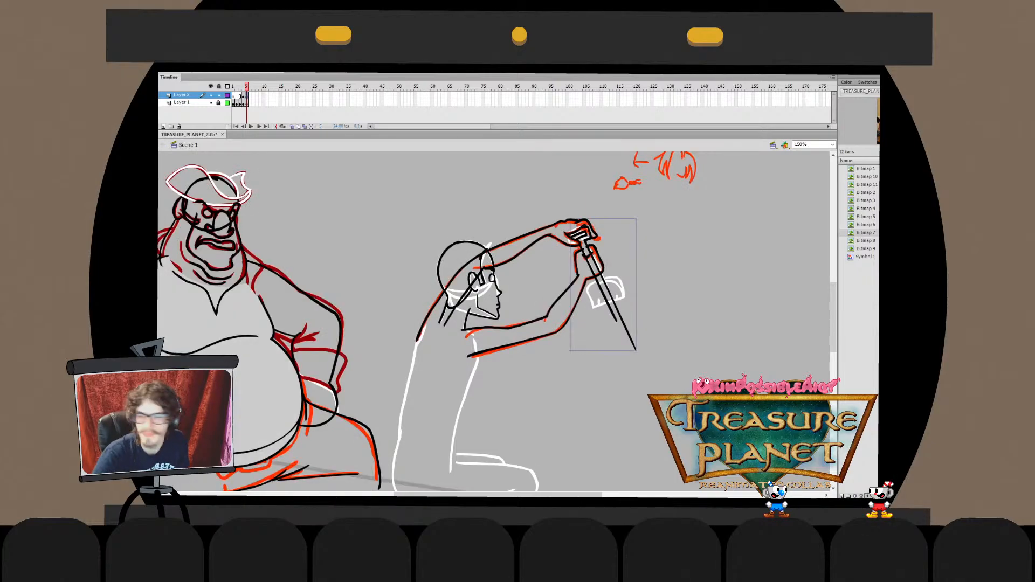
key("Escape")
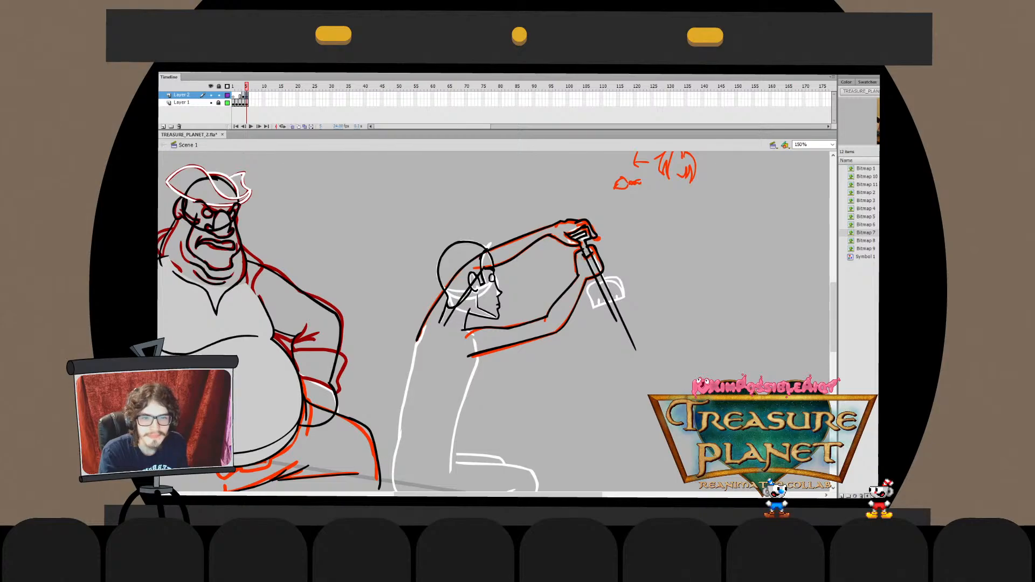
Cut the shorter shaft line and paste it in place inside the shovel's drawing object
double_click(584, 253)
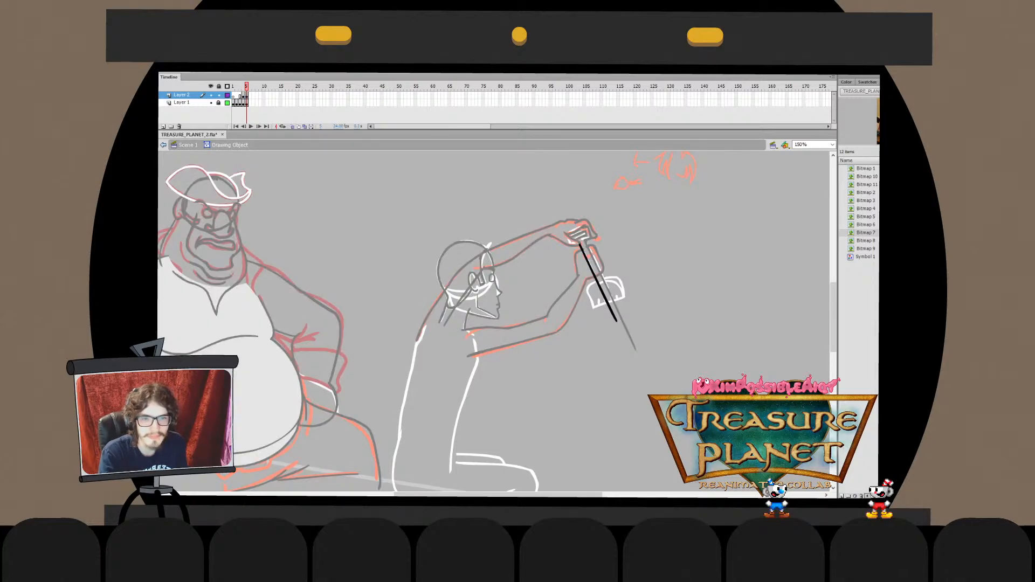
key("ctrl+e")
left_click(597, 280)
key("ctrl+x")
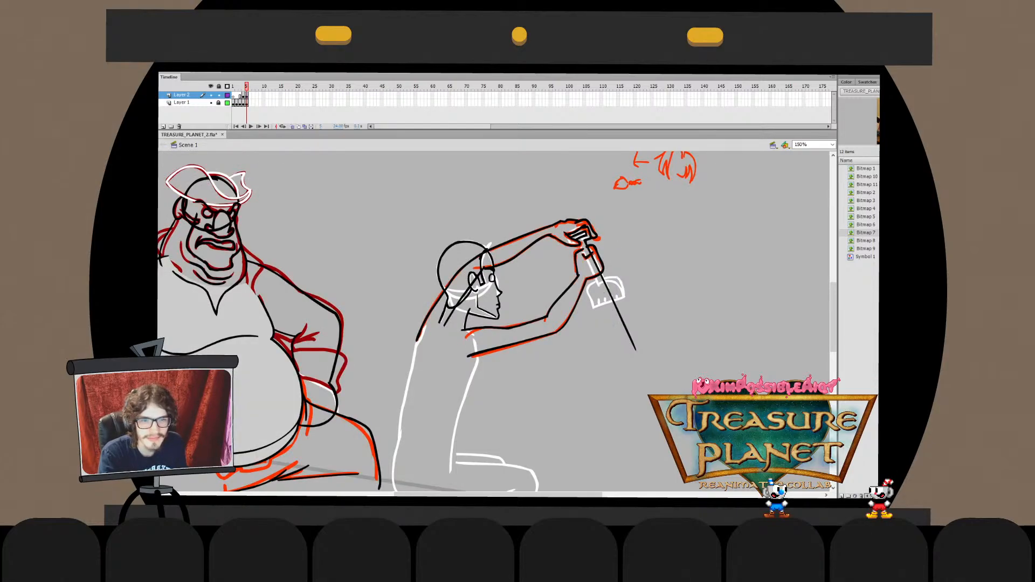
double_click(608, 291)
key("ctrl+shift+v")
key("ctrl+e")
key("ctrl+shift+a")
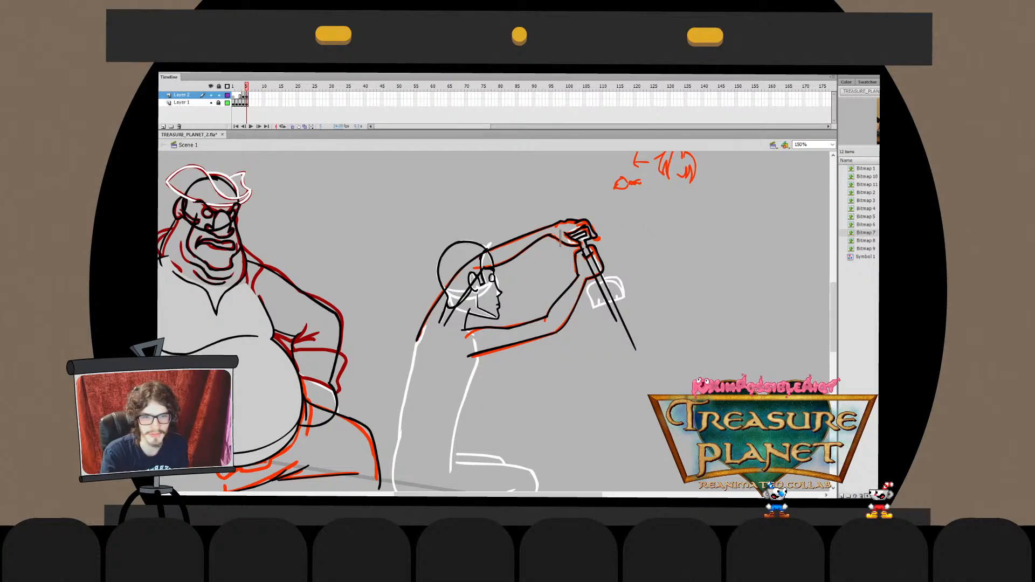
Merge the raised hand's lower palm line with its thumb contour in a single drawing object
key("ctrl+y")
key("ctrl+z")
key("ctrl+y")
key("ctrl+z")
key("ctrl+z")
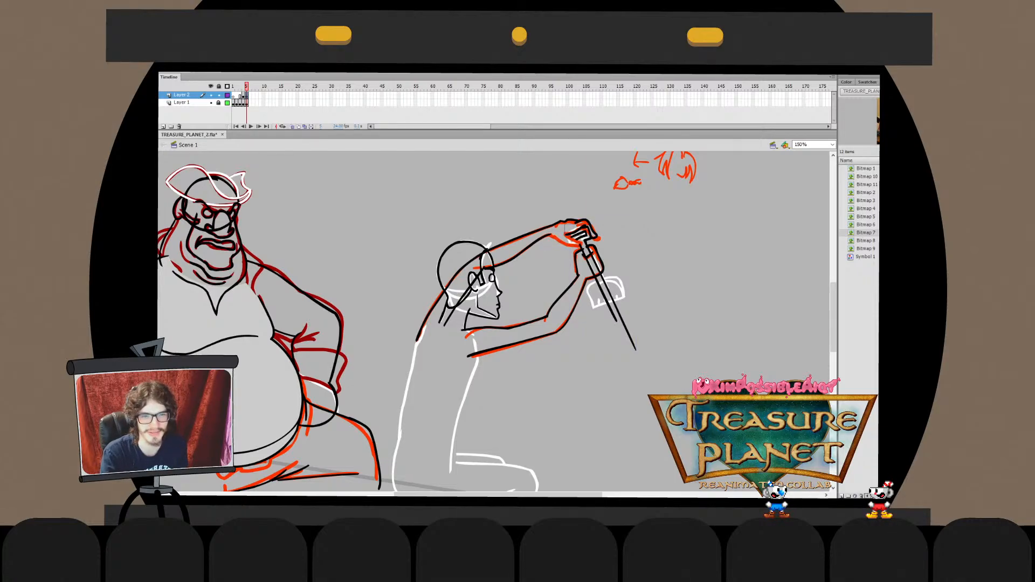
double_click(572, 235)
left_click_drag(548, 235, 578, 243)
key("ctrl+e")
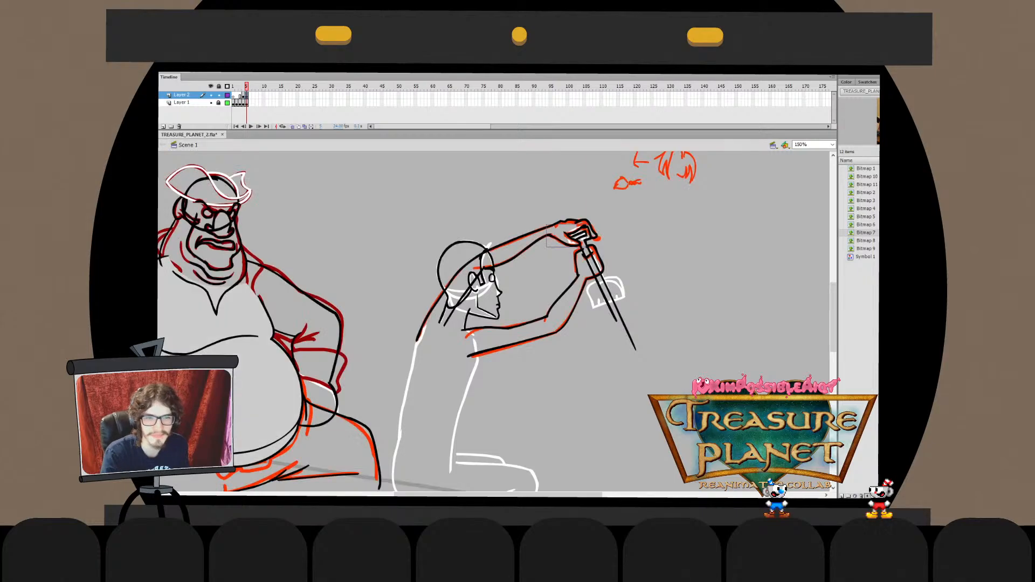
key("ctrl+shift+a")
double_click(562, 231)
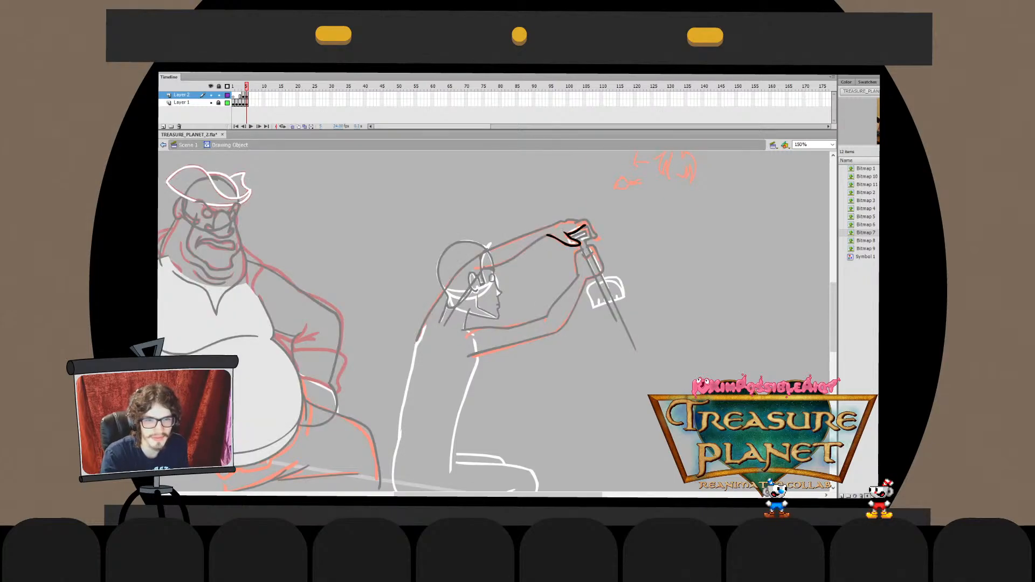
Save the file and adjust the wrist end of the palm line with Free Transform
key("ctrl+s")
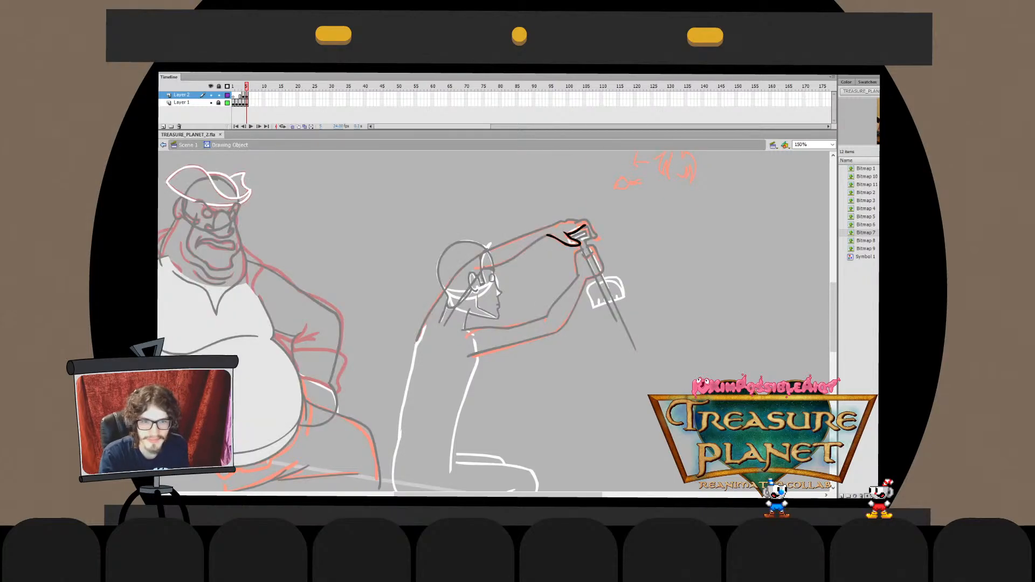
left_click(562, 231)
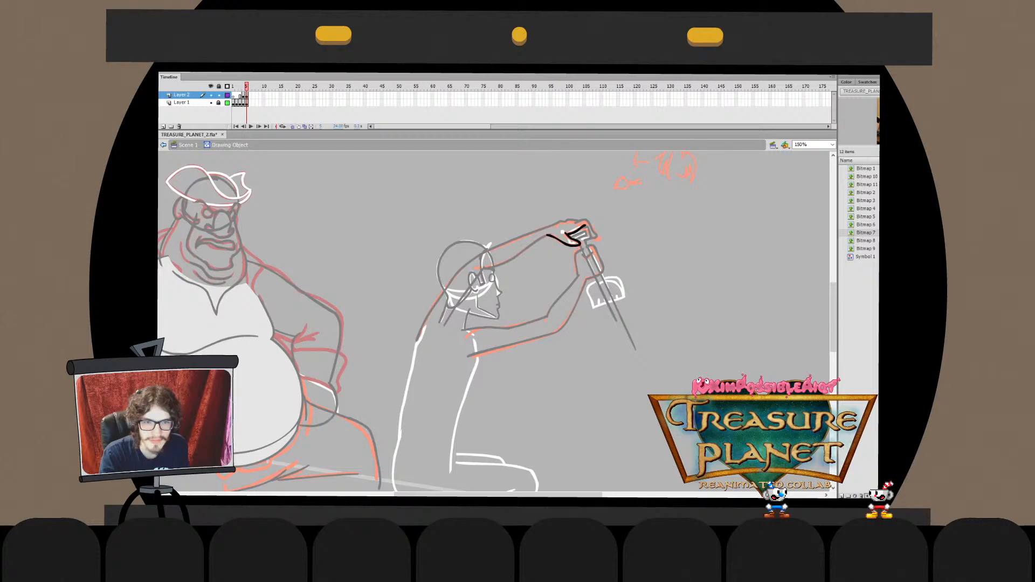
key("ctrl+e")
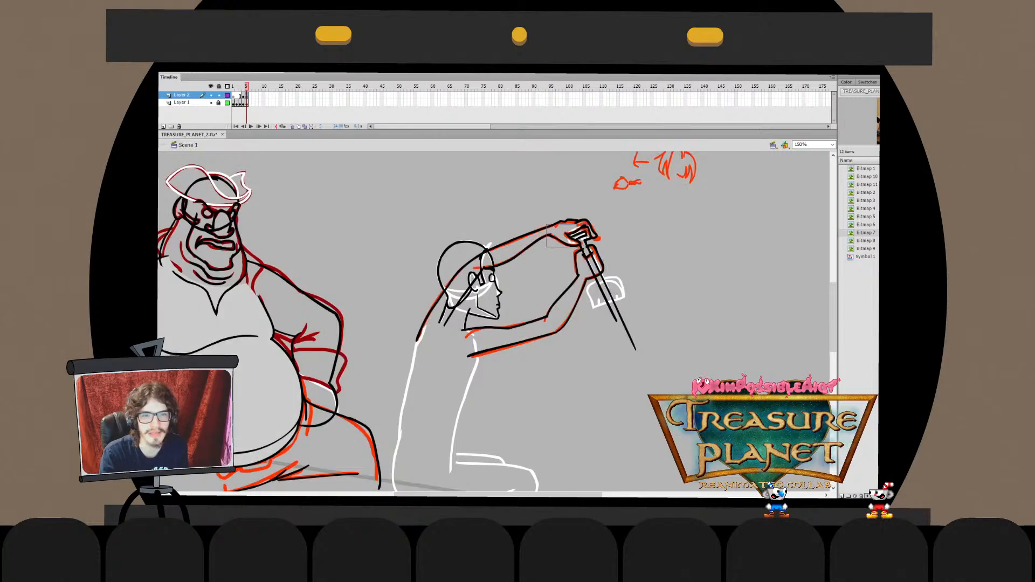
key("ctrl+shift+a")
double_click(562, 242)
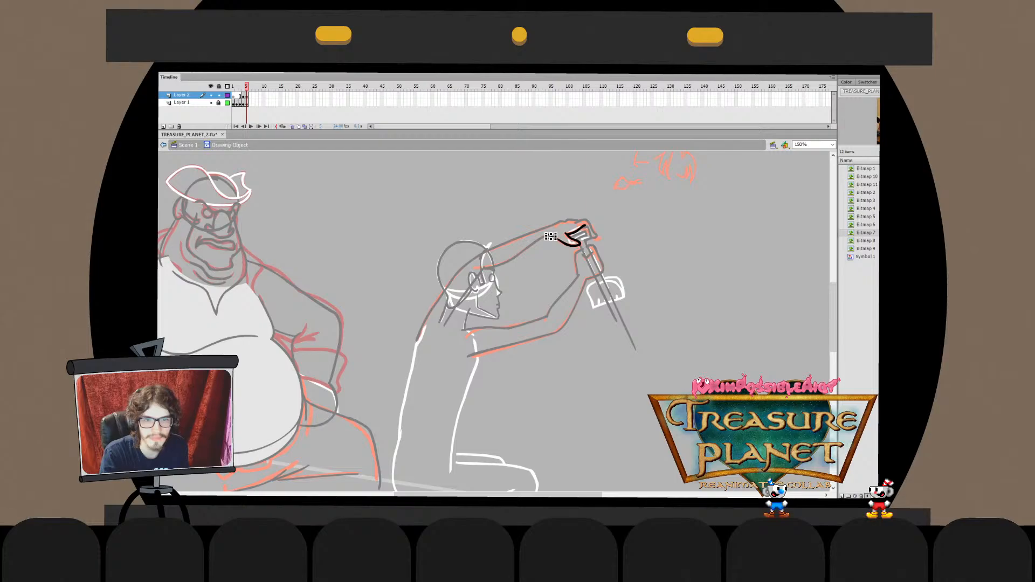
key("ctrl+e")
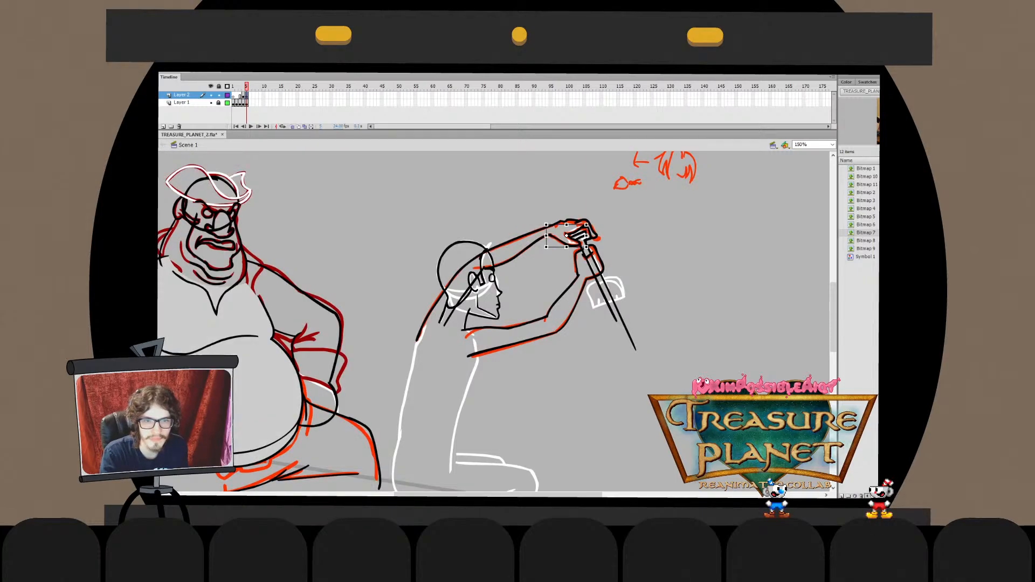
key("ctrl+shift+a")
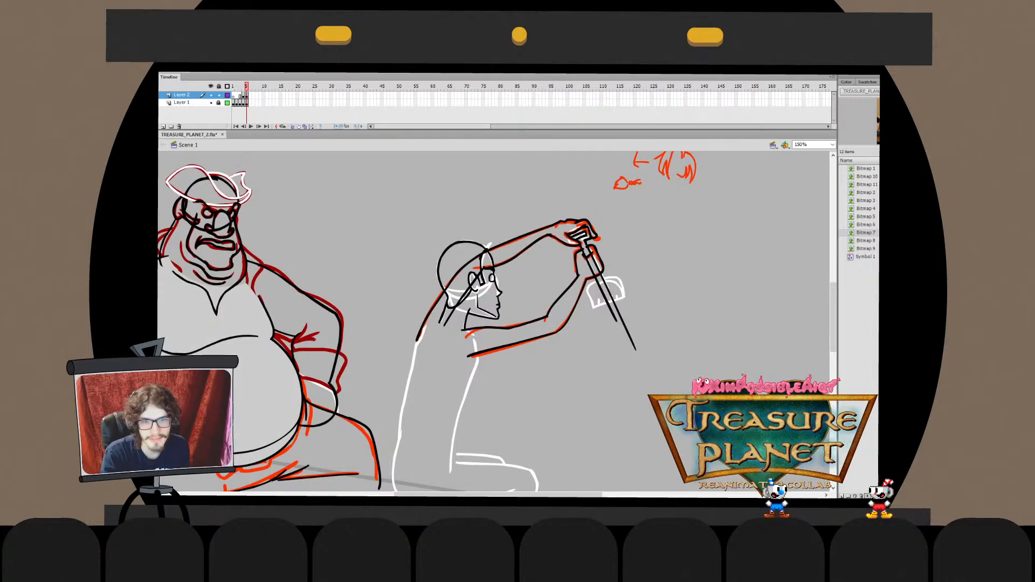
Fine-tune the wrist half of the palm line at 300% zoom so it meets the arm's lower-edge line
double_click(566, 237)
mouse_move(565, 225)
left_mouse_down()
mouse_move(543, 248)
mouse_move(555, 238)
left_mouse_up()
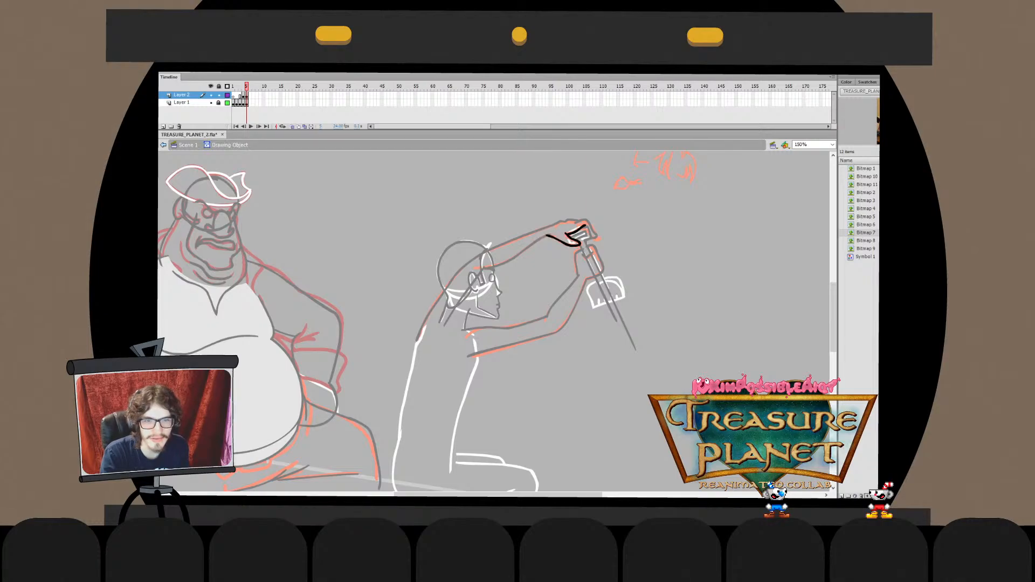
left_click(555, 242, "ctrl")
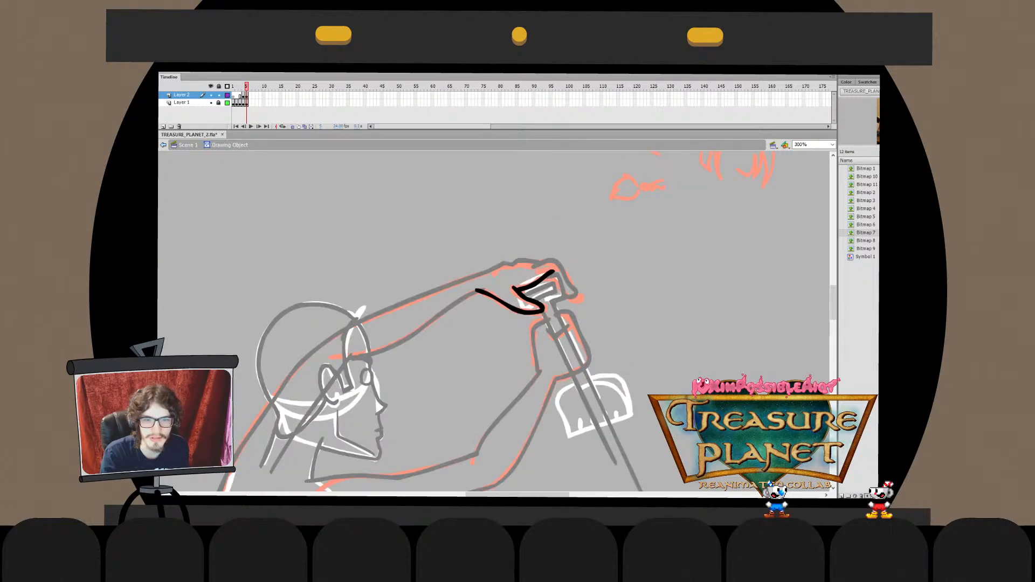
left_click_drag(513, 306, 473, 289)
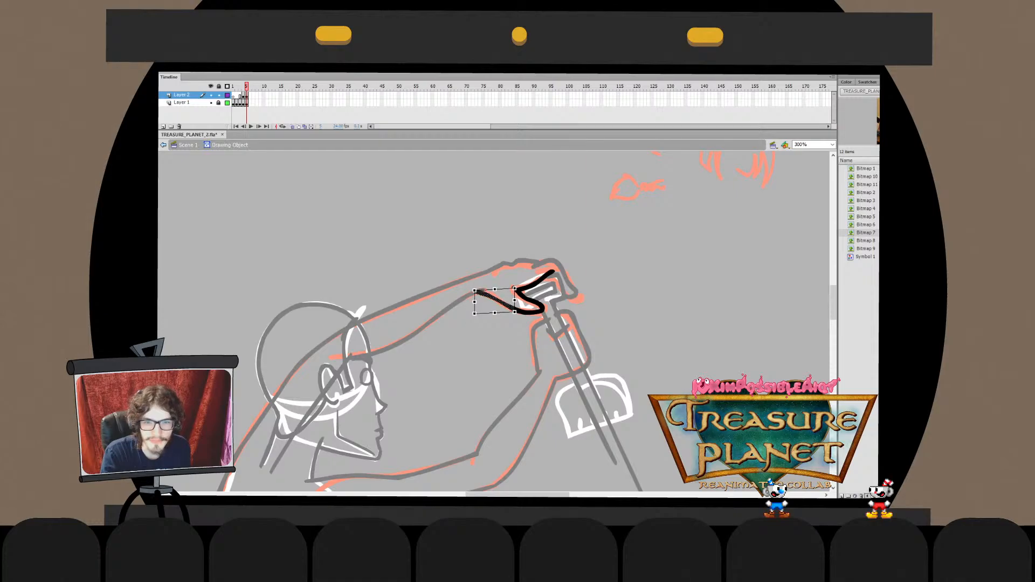
double_click(488, 312)
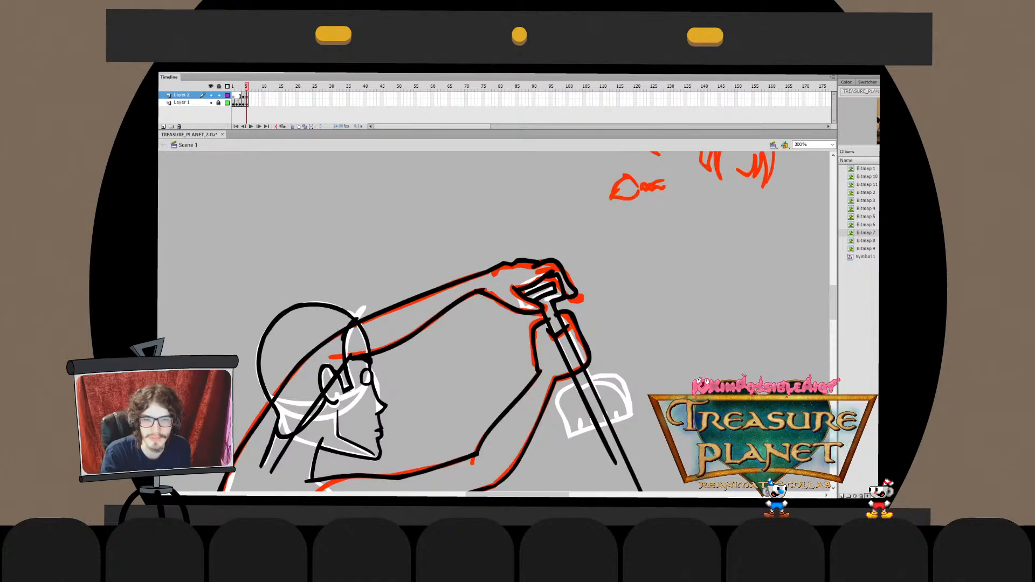
double_click(474, 294)
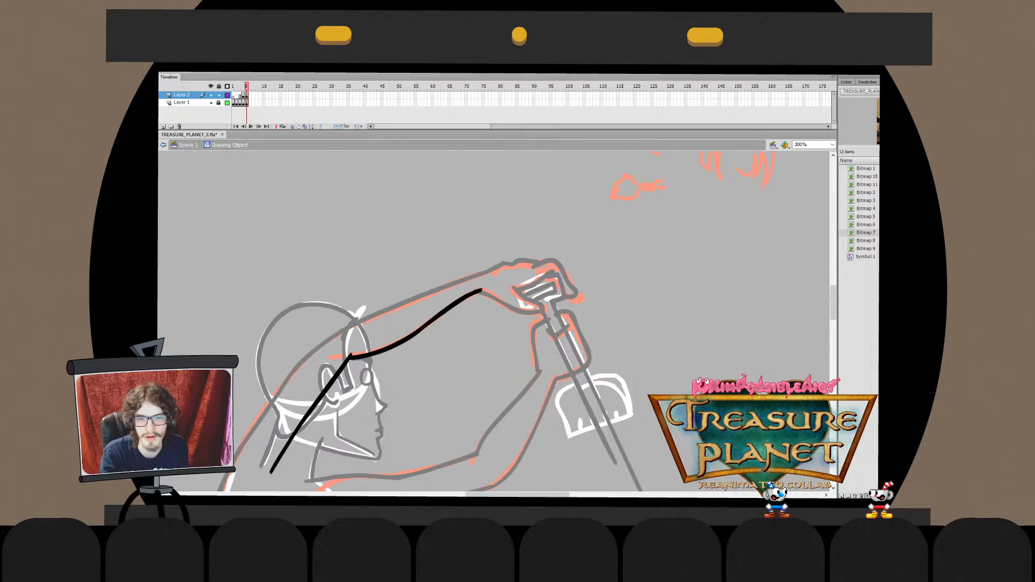
double_click(488, 311)
left_click(489, 311)
Review the whole scene at 100% zoom and return to 150% around the kneeling figure's arms and shovel
key("ctrl+1")
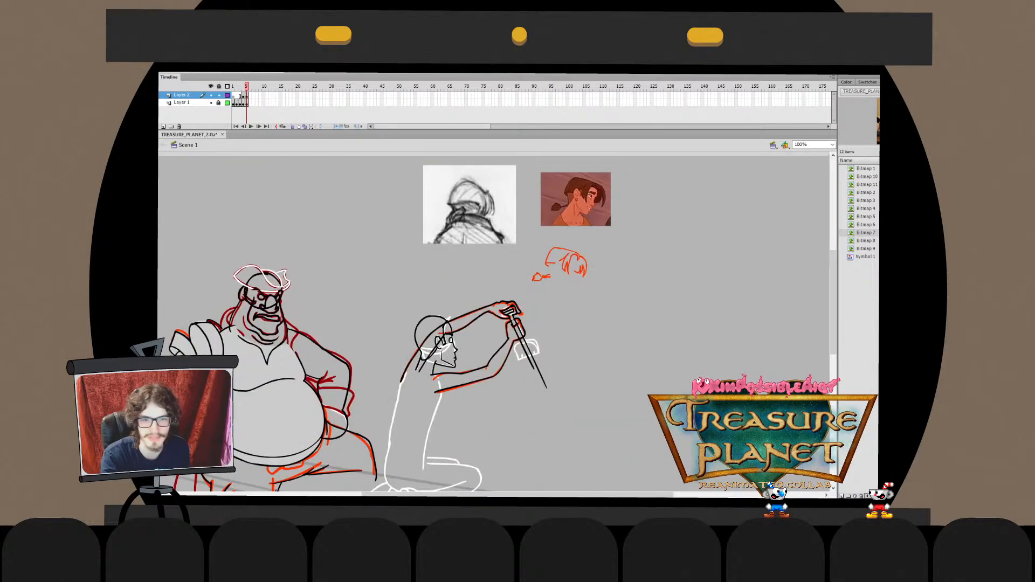
key("ctrl+2")
key("ctrl+1")
left_click(811, 144)
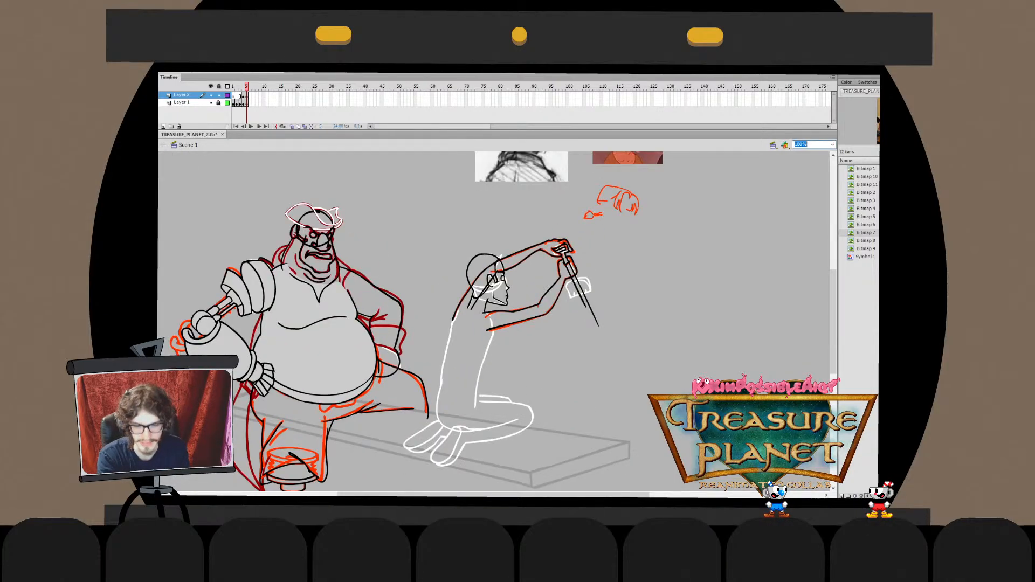
type("150")
key("Return")
left_click_drag(496, 318, 458, 354)
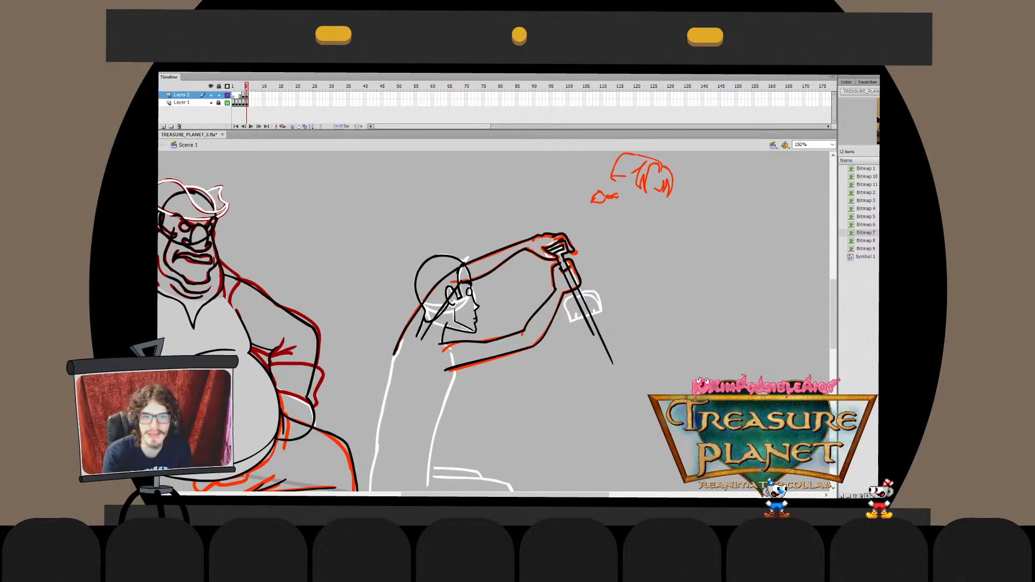
left_click_drag(496, 318, 455, 356)
Touch up the tip of the thumb contour inside the raised hand's palm drawing object
double_click(505, 296)
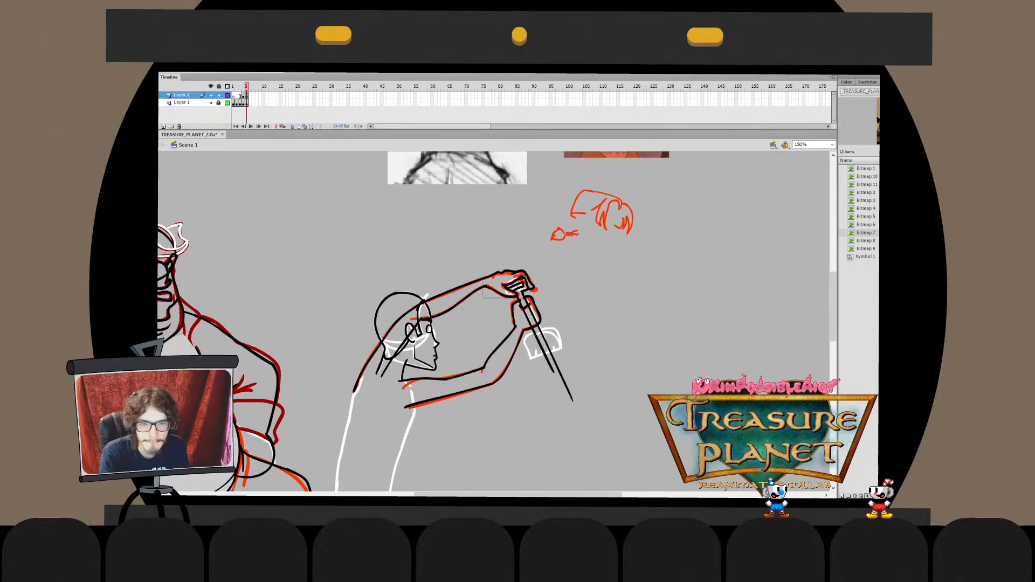
left_click_drag(518, 278, 521, 276)
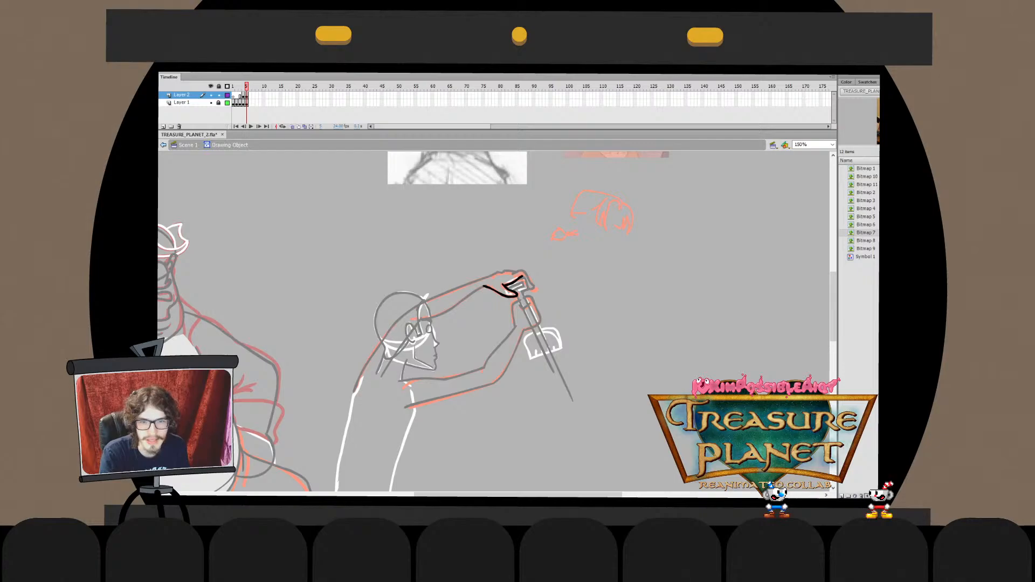
key("ctrl+a")
key("ctrl+e")
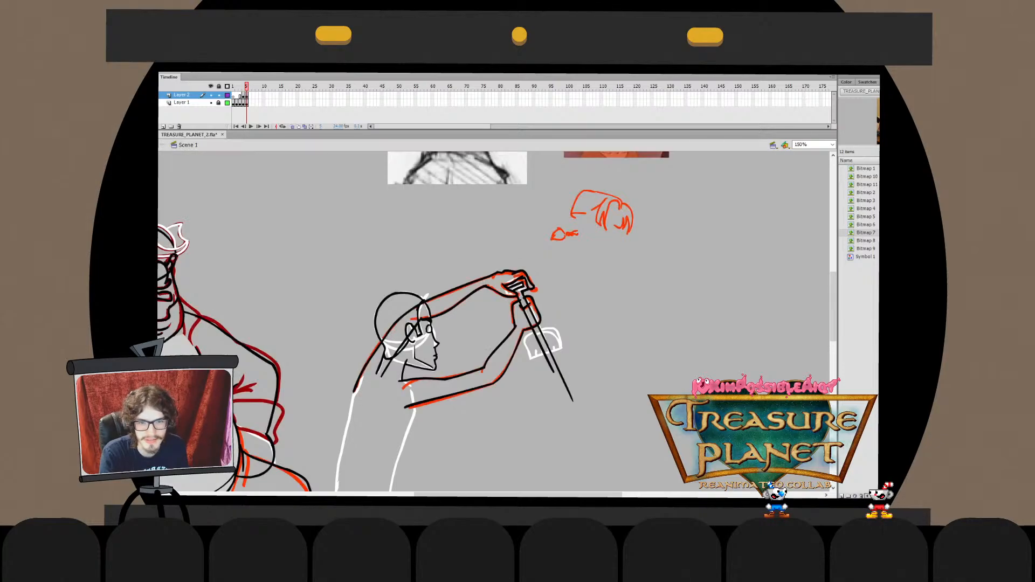
left_click(506, 294)
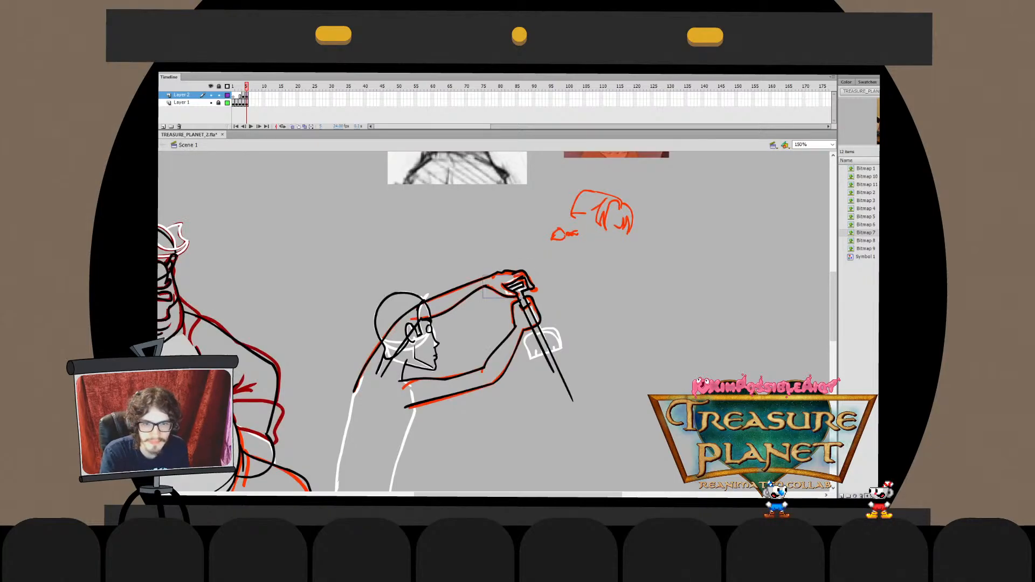
double_click(505, 294)
key("ctrl+e")
double_click(506, 294)
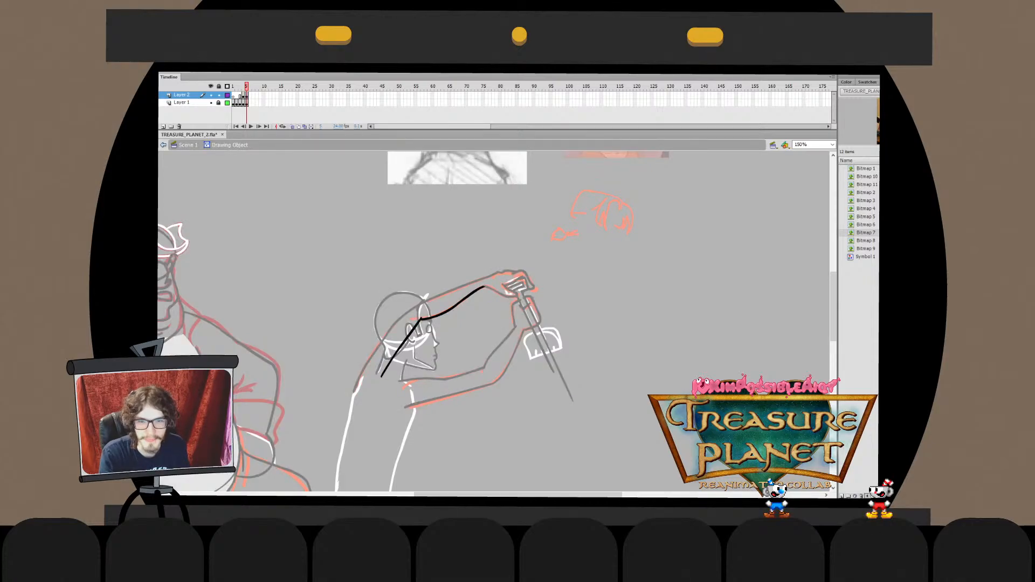
key("ctrl+e")
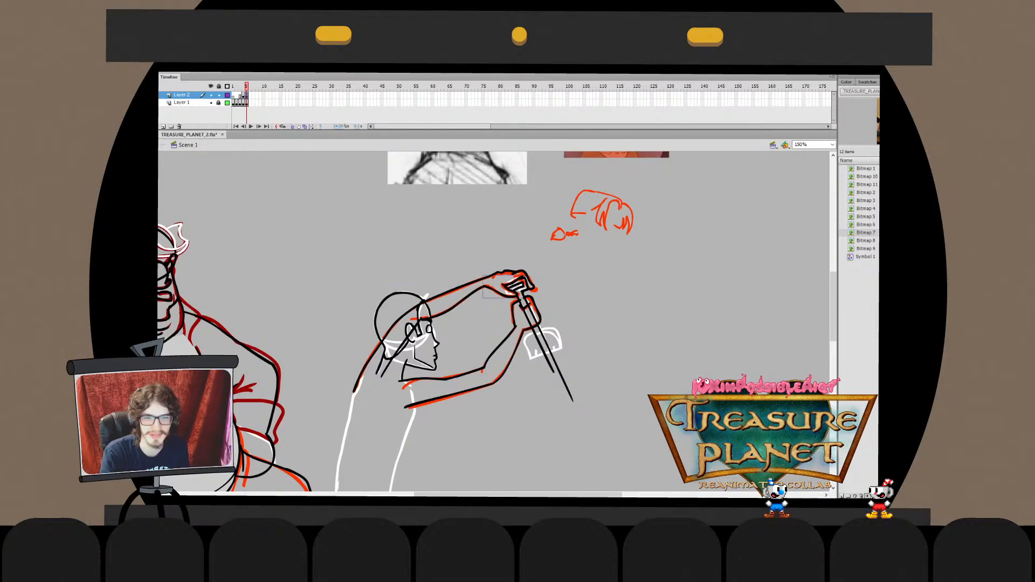
left_click(506, 293)
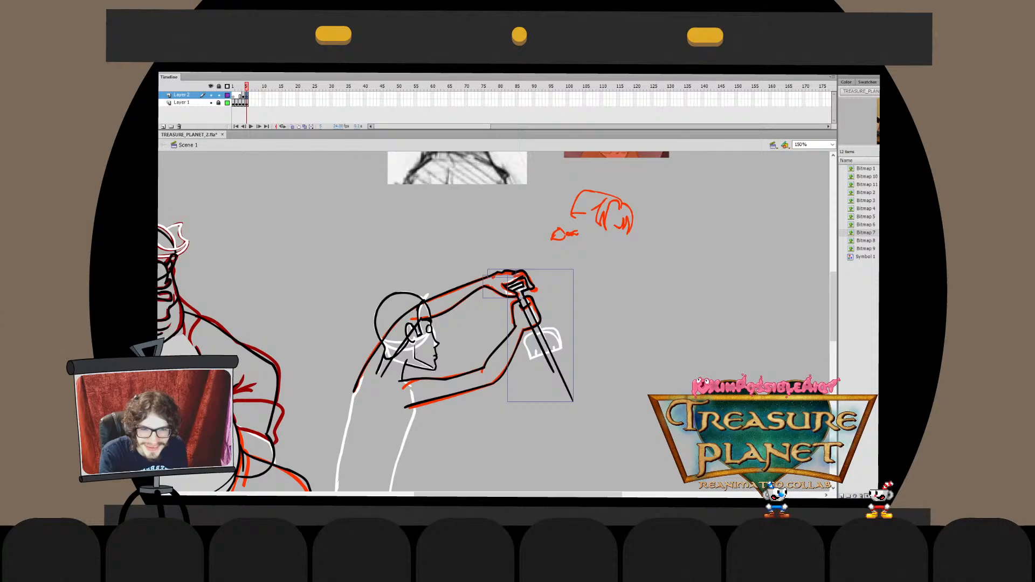
key("ctrl+shift+a")
Delete the shovel handle lines that cross the lower hand inside the shovel's drawing object
double_click(523, 305)
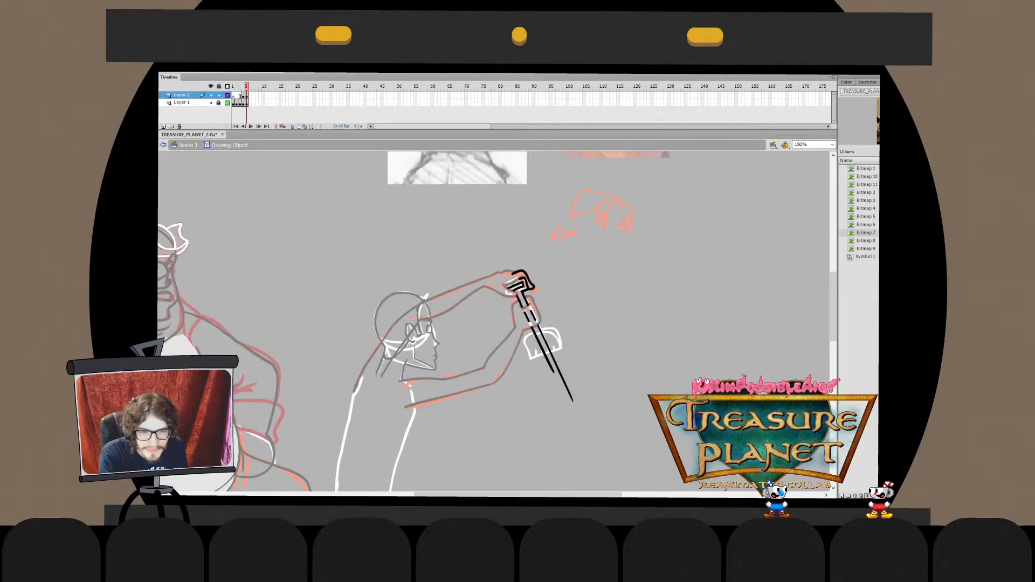
left_click(527, 316)
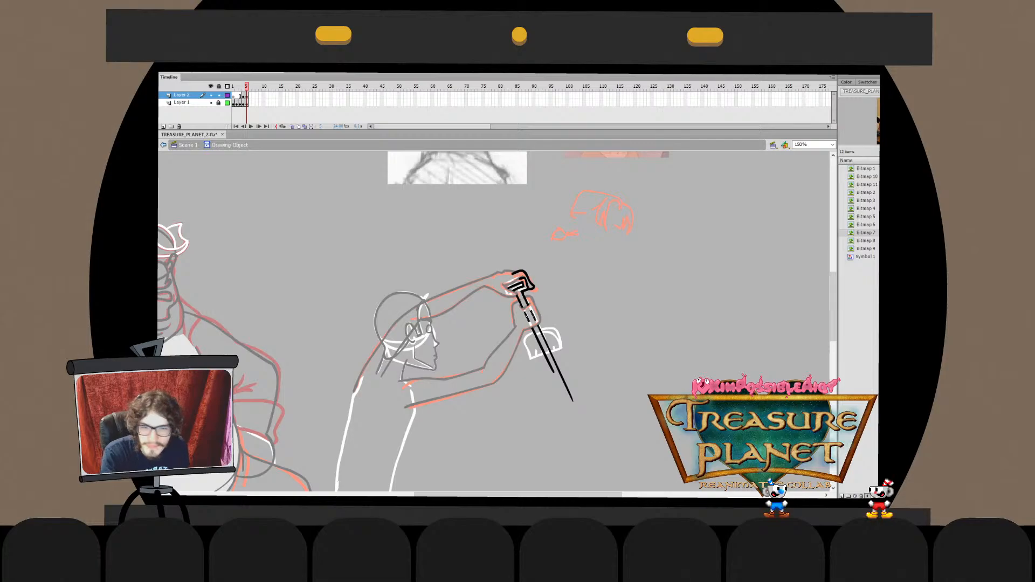
key("Delete")
key("ctrl+e")
key("Escape")
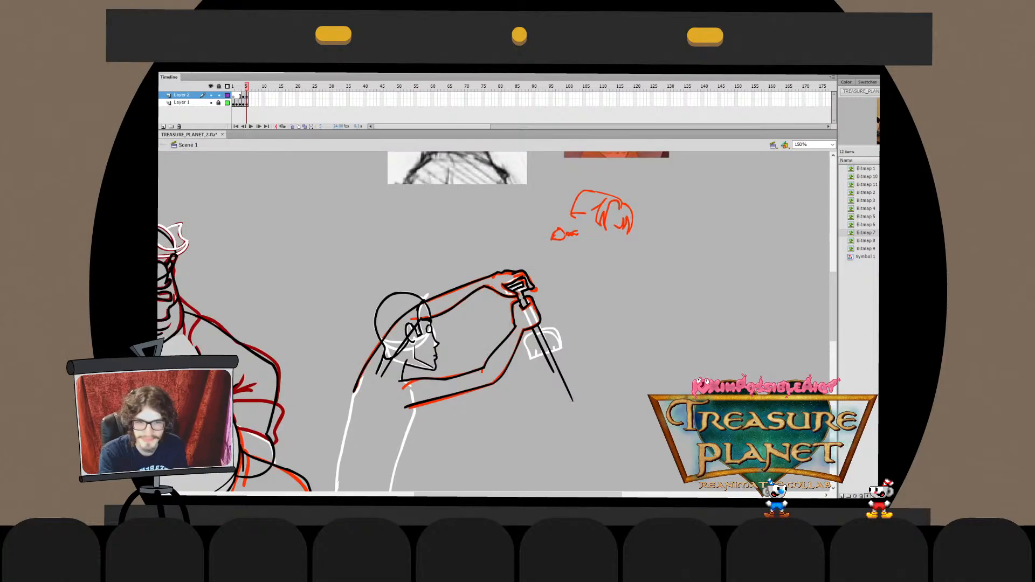
left_click(526, 312)
key("Escape")
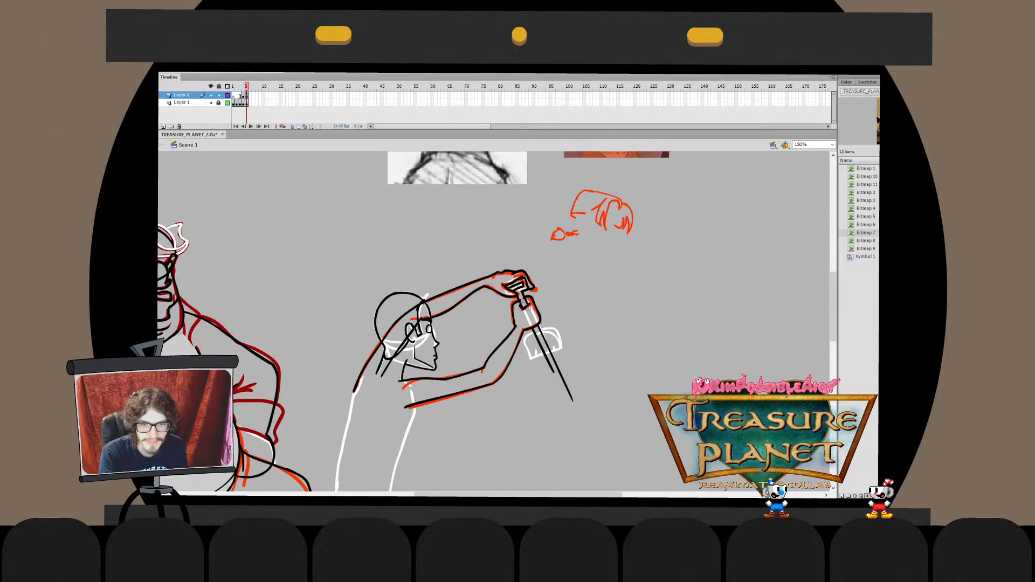
double_click(526, 313)
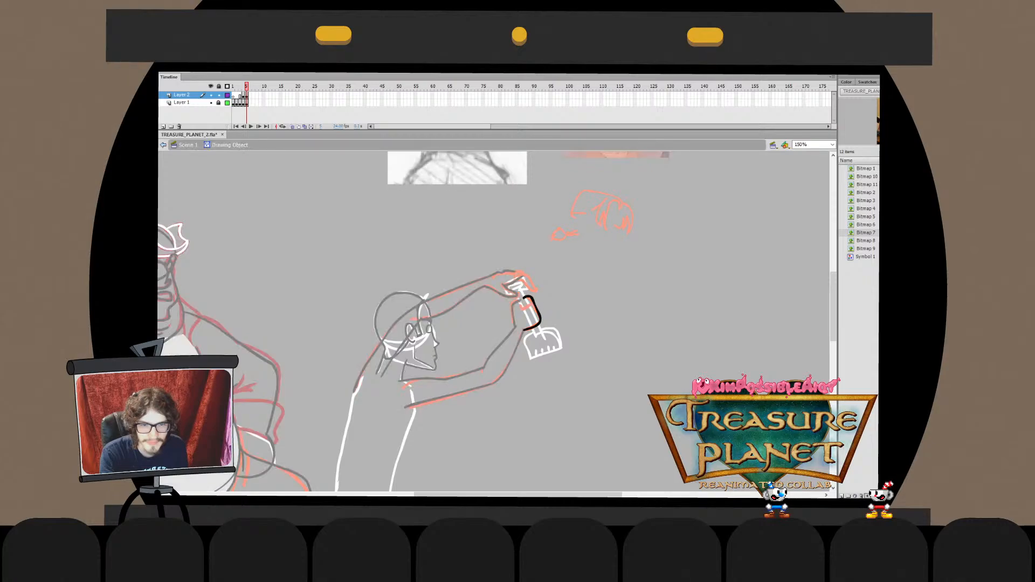
key("ctrl+z")
key("ctrl+z")
key("ctrl+z")
key("ctrl+z")
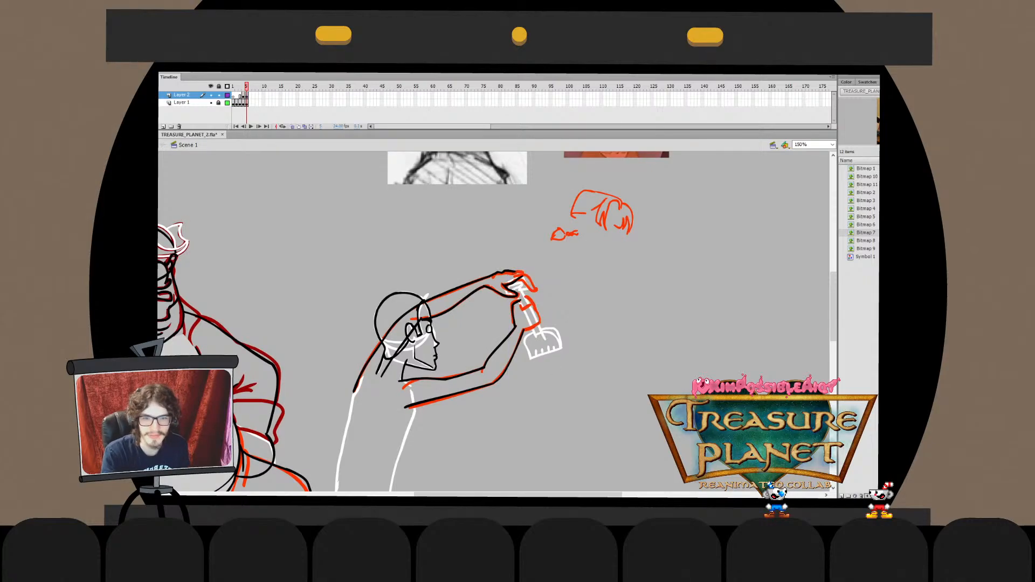
key("ctrl+z")
key("ctrl+z")
key("ctrl+z")
key("ctrl+z")
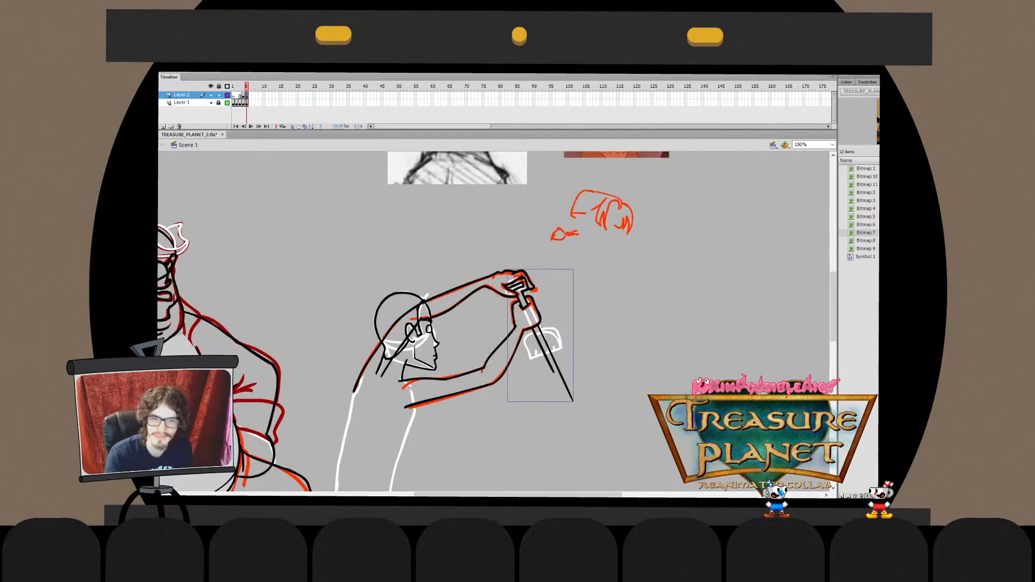
key("ctrl+y")
key("ctrl+y")
key("ctrl+y")
key("ctrl+y")
key("ctrl+y")
key("ctrl+y")
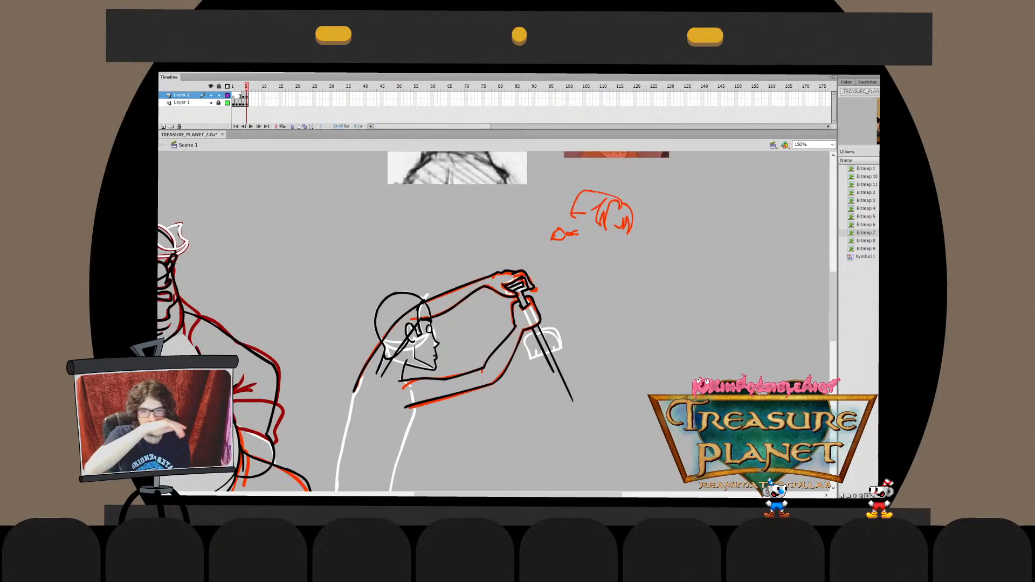
Merge the hand and shovel handle lines into one drawing object and outline the shovel blade in black over the rough
left_click_drag(481, 255, 521, 259)
left_click_drag(522, 259, 607, 374)
key("Escape")
mouse_move(576, 335)
left_mouse_down()
mouse_move(572, 362)
mouse_move(605, 350)
left_mouse_up()
key("ctrl+z")
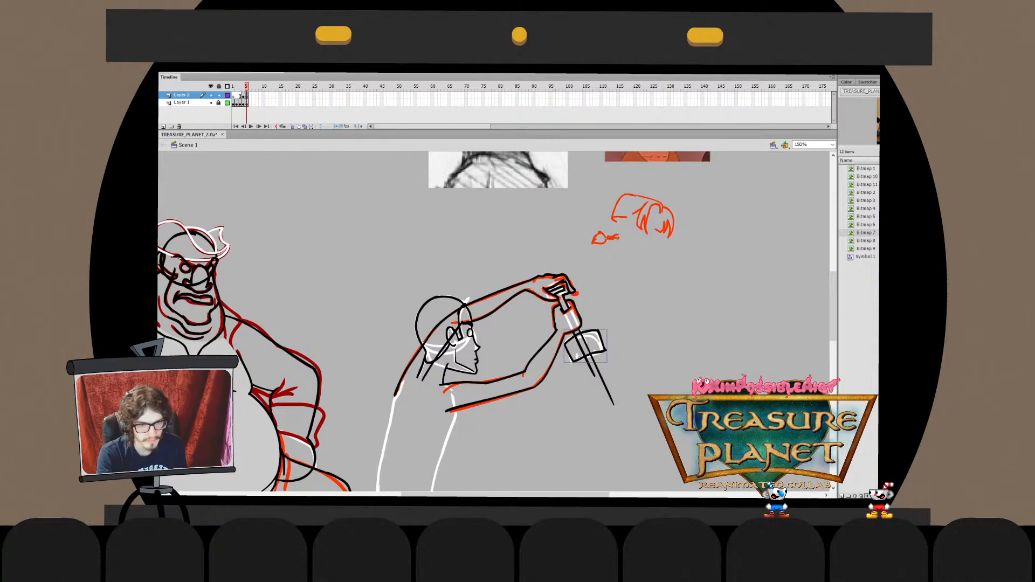
Delete the handle lines running through and beyond the shovel blade inside the merged hands-and-shovel object
double_click(583, 345)
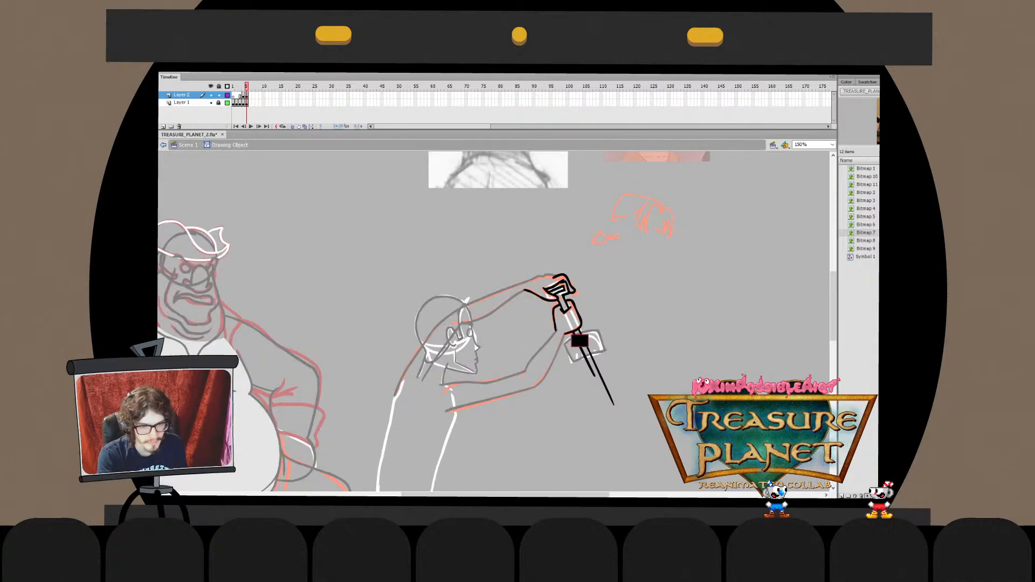
left_click_drag(590, 336, 577, 344)
left_click(587, 360)
left_click(598, 372, "shift")
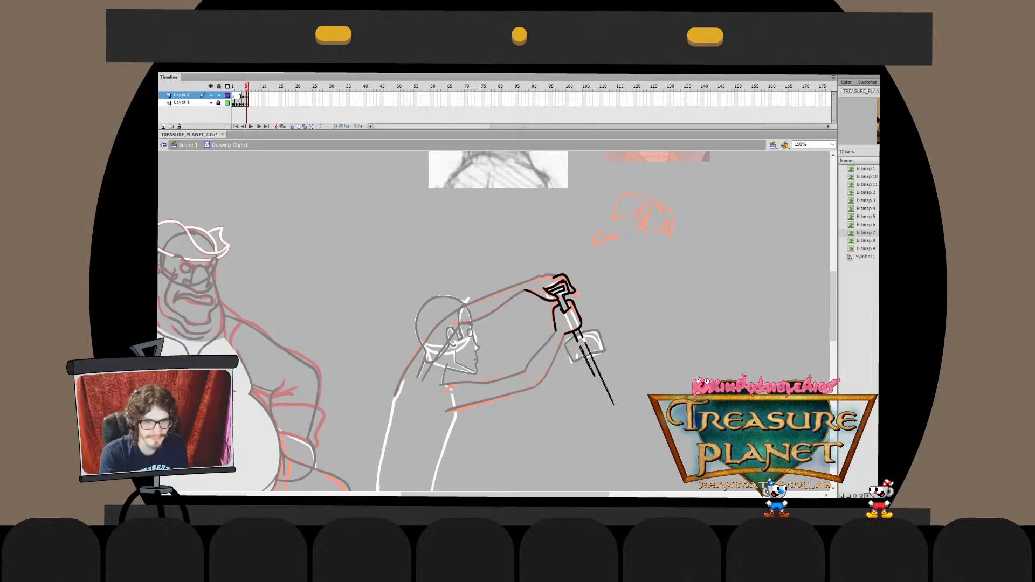
key("Delete")
Cut the shovel blade outline and paste it in place inside the hands-and-shovel drawing object
double_click(598, 372)
key("ctrl+x")
double_click(599, 345)
key("ctrl+shift+v")
key("ctrl+shift+a")
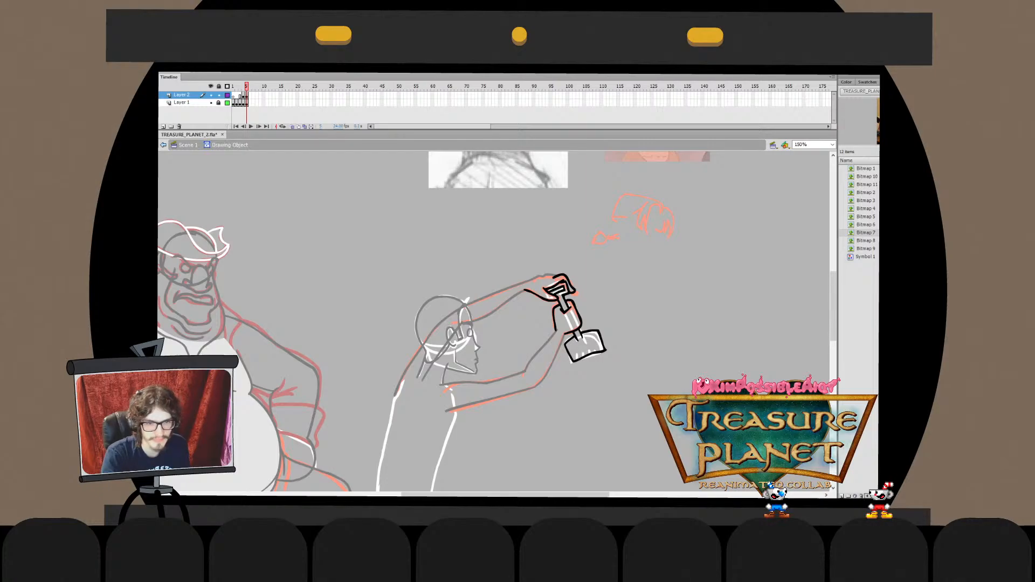
key("ctrl+e")
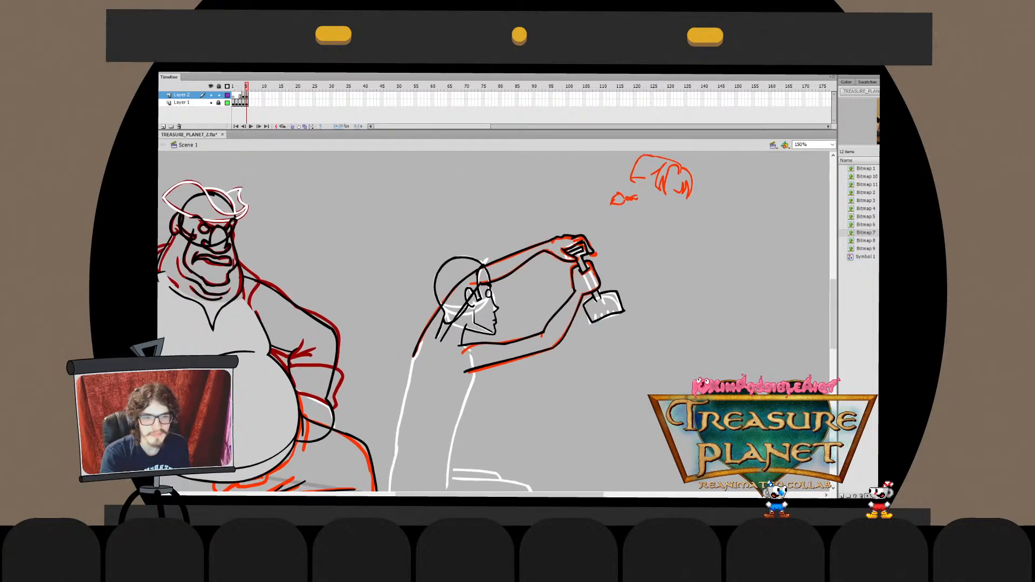
Merge the raised hand's top contour into the hands-and-shovel drawing object and check the object's contents
key("ctrl+e")
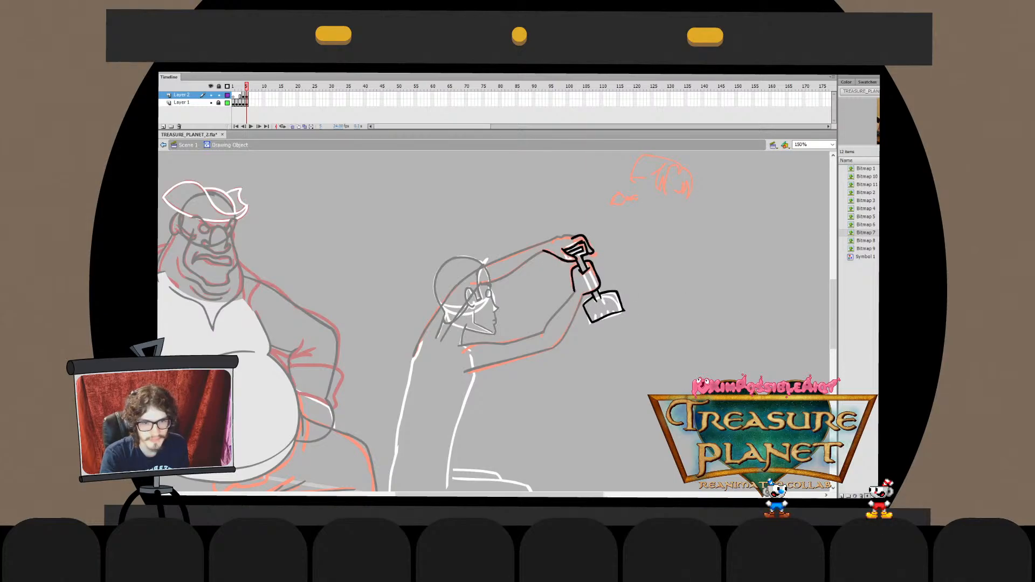
key("ctrl+a")
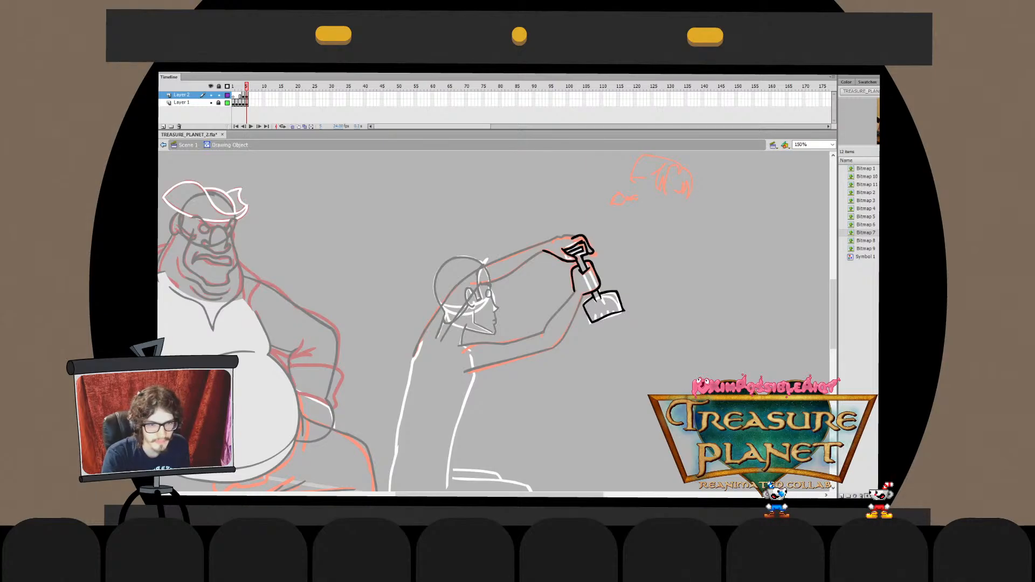
key("ctrl+e")
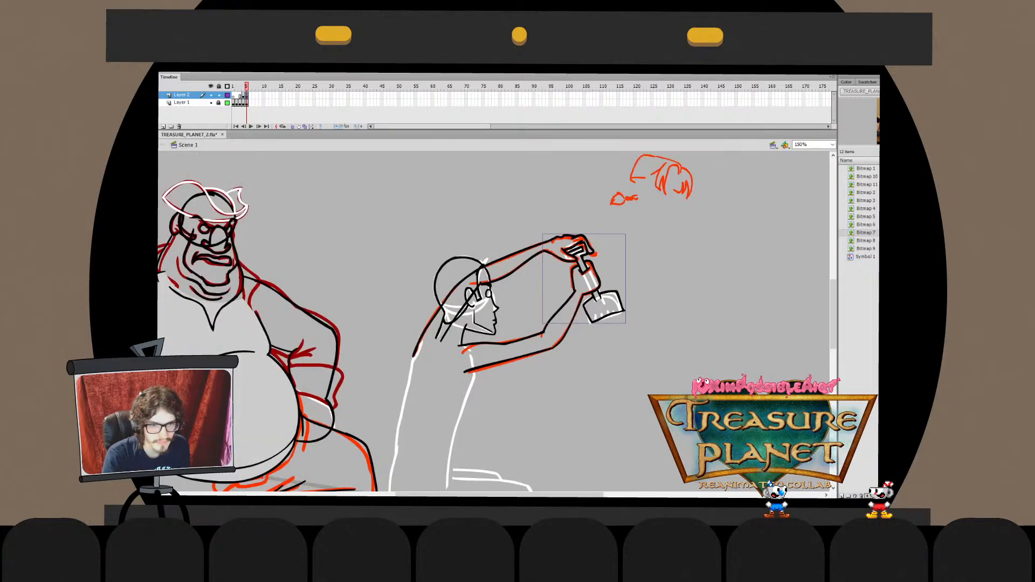
key("ctrl+e")
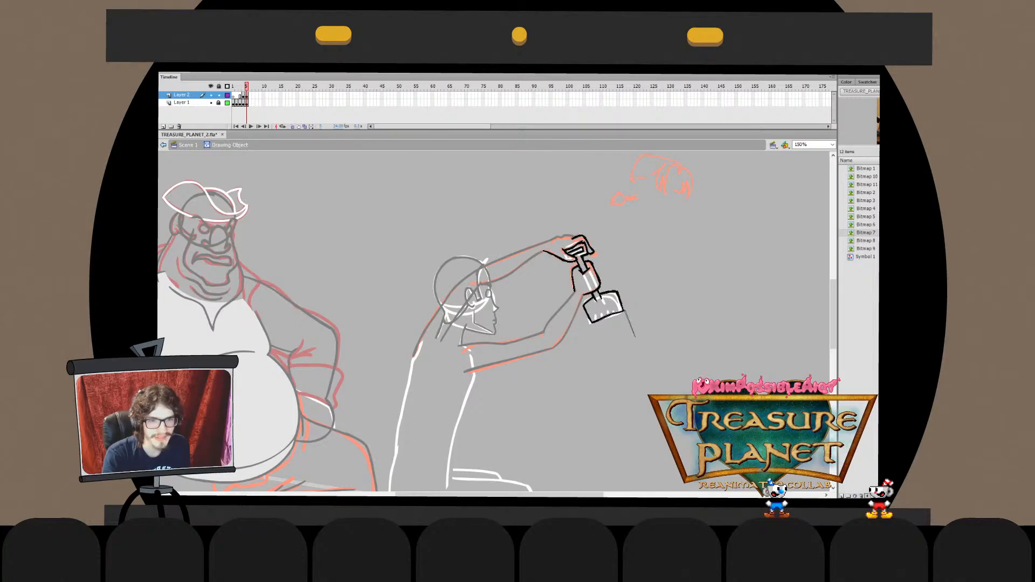
key("ctrl+e")
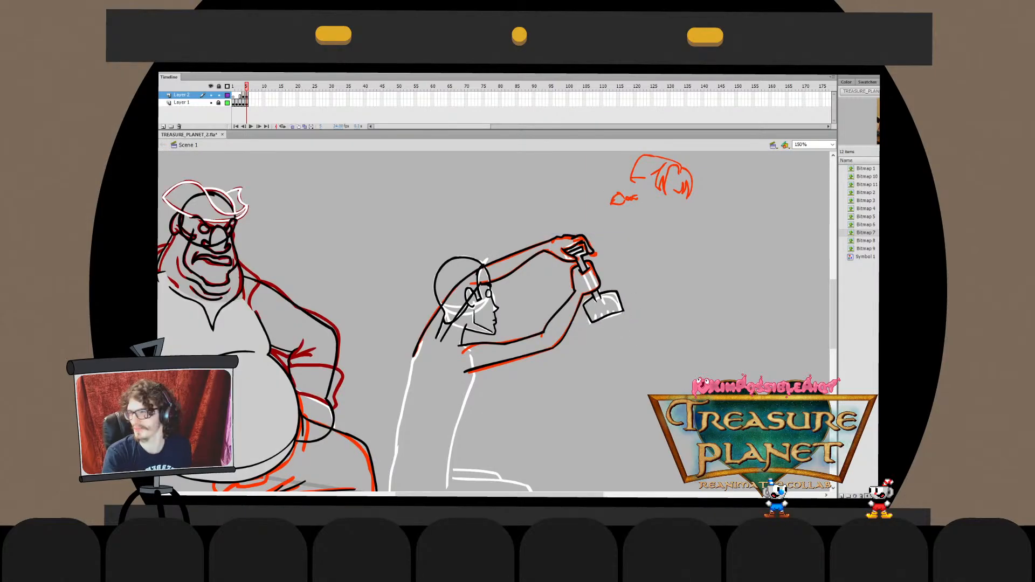
left_click(621, 295)
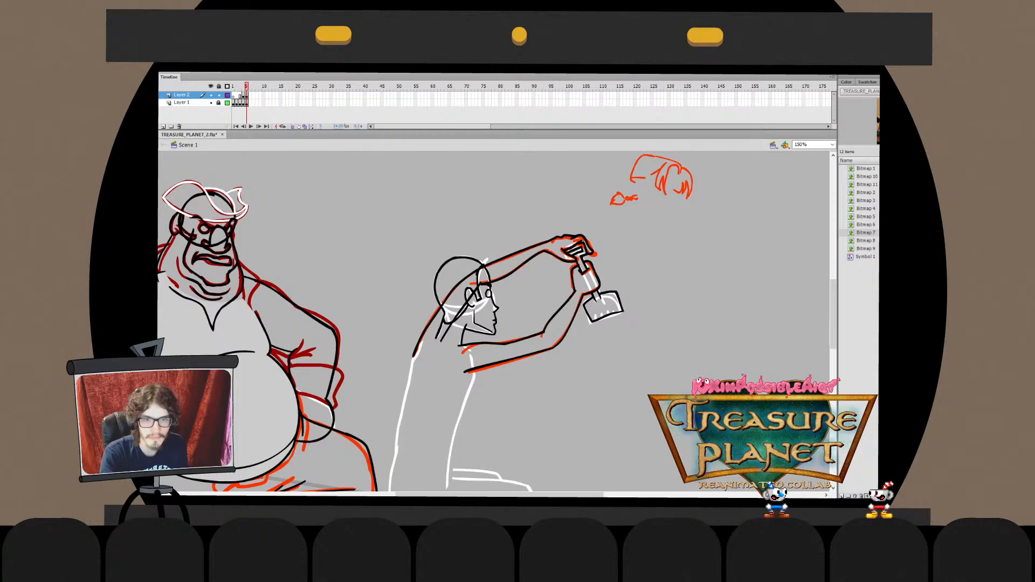
double_click(561, 237)
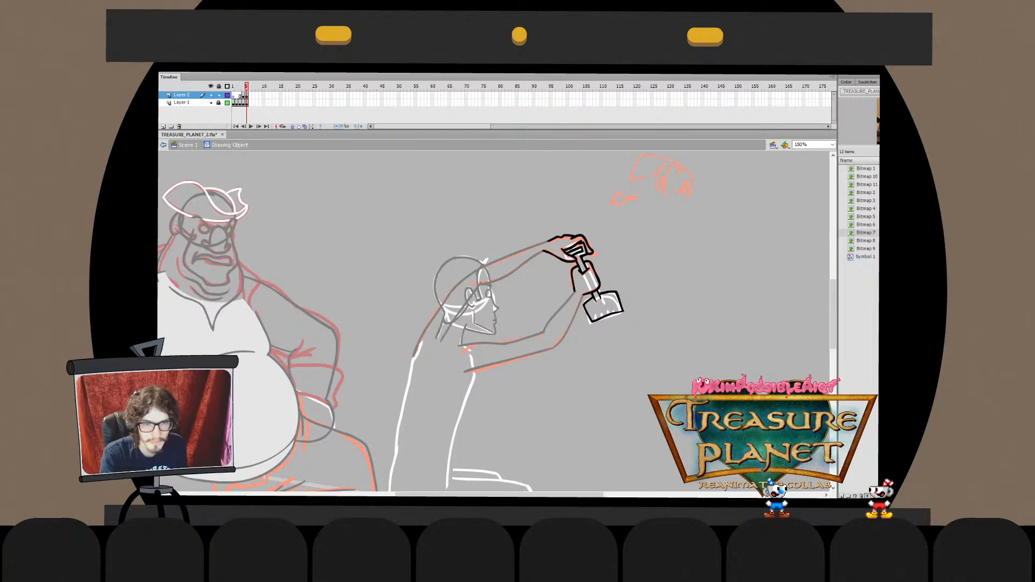
key("ctrl+e")
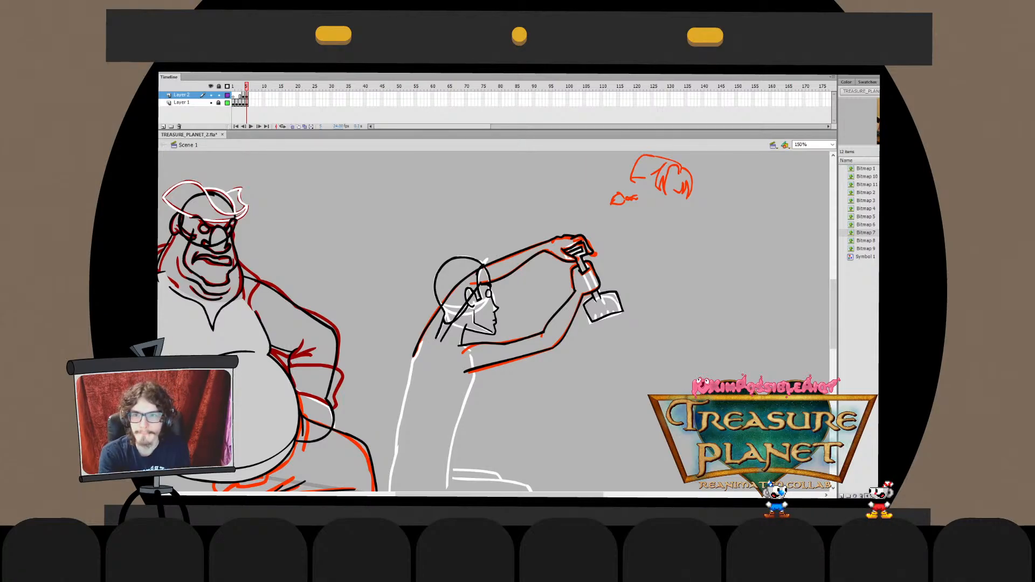
Hide the rough sketch on Layer 1 and slightly adjust the raised arm's lower-edge line with Free Transform
left_click(210, 103)
left_click(517, 252)
key("ctrl+shift+a")
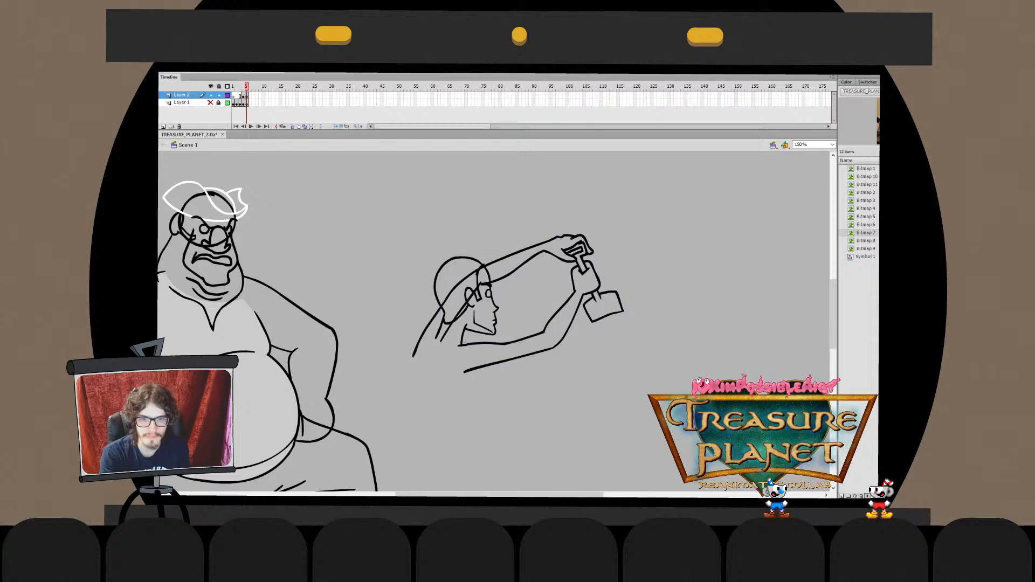
left_click(517, 268)
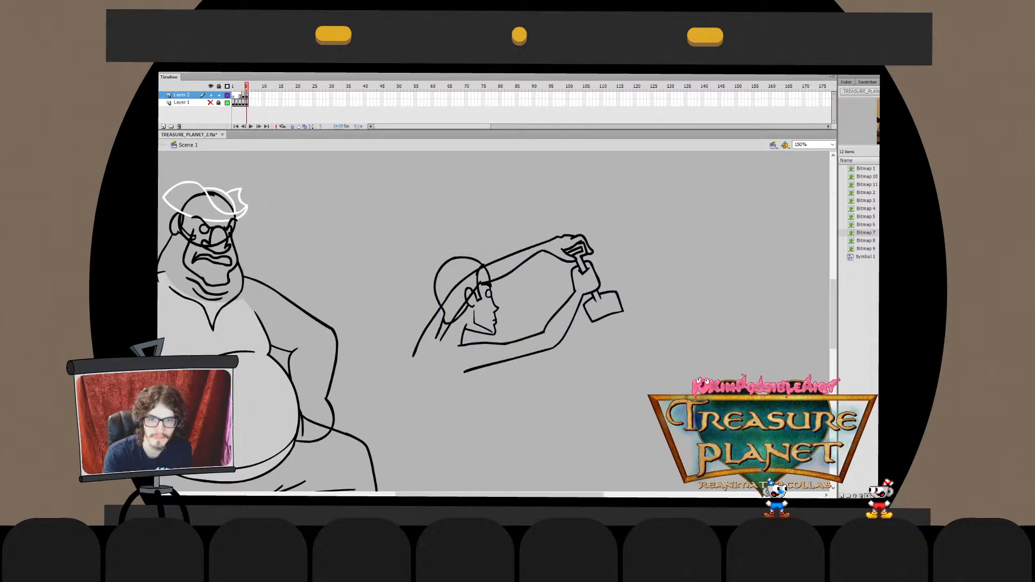
key("q")
left_click_drag(440, 295, 441, 292)
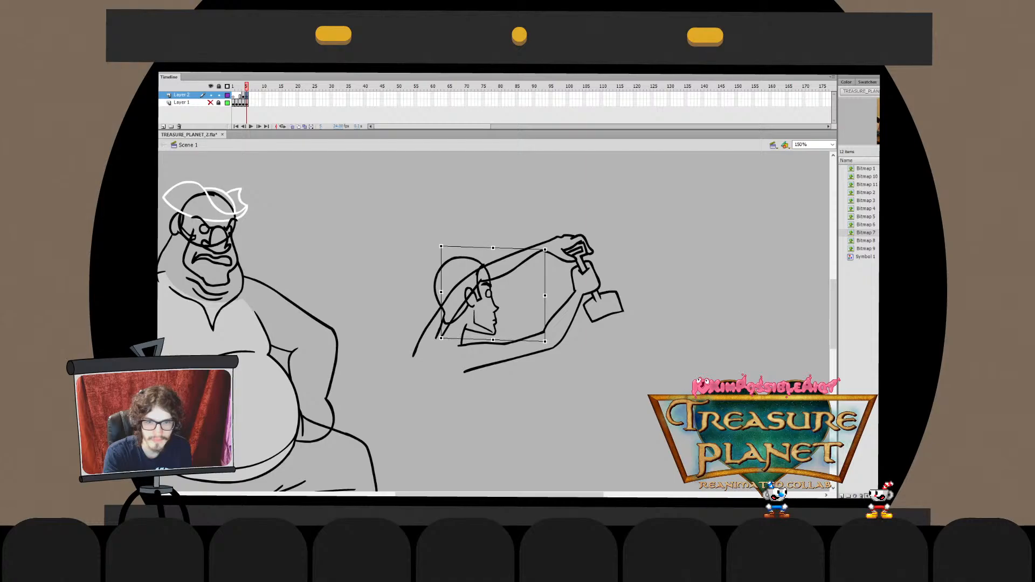
key("ctrl+shift+a")
left_click(514, 270)
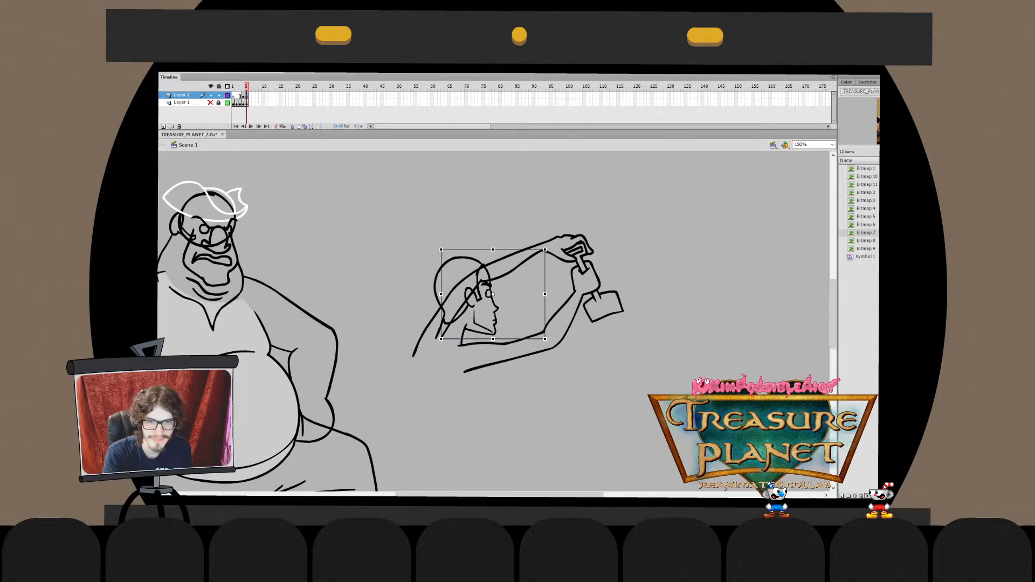
key("q")
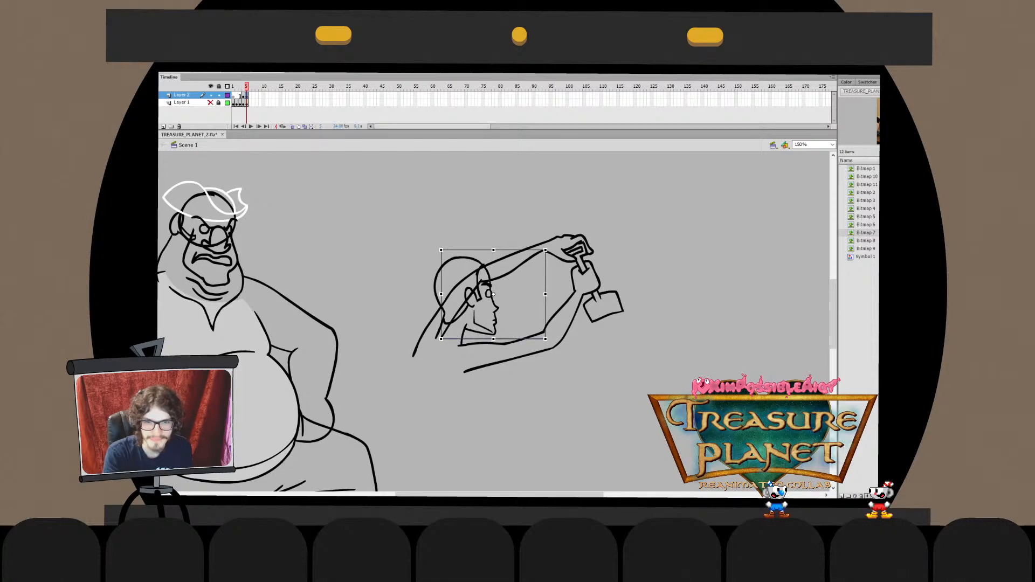
key("ctrl+shift+a")
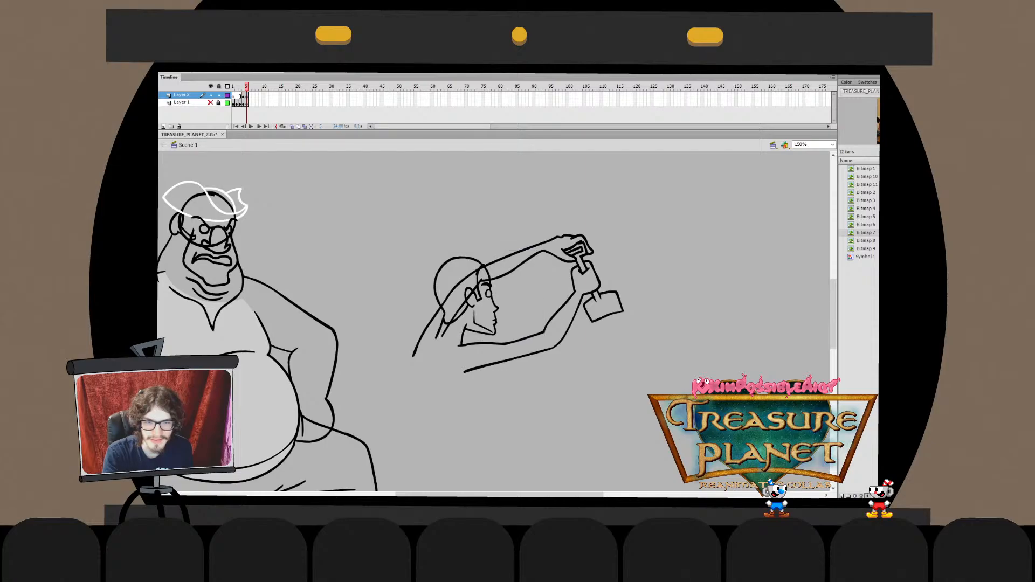
mouse_move(441, 250)
left_mouse_down()
mouse_move(549, 350)
mouse_move(545, 338)
left_mouse_up()
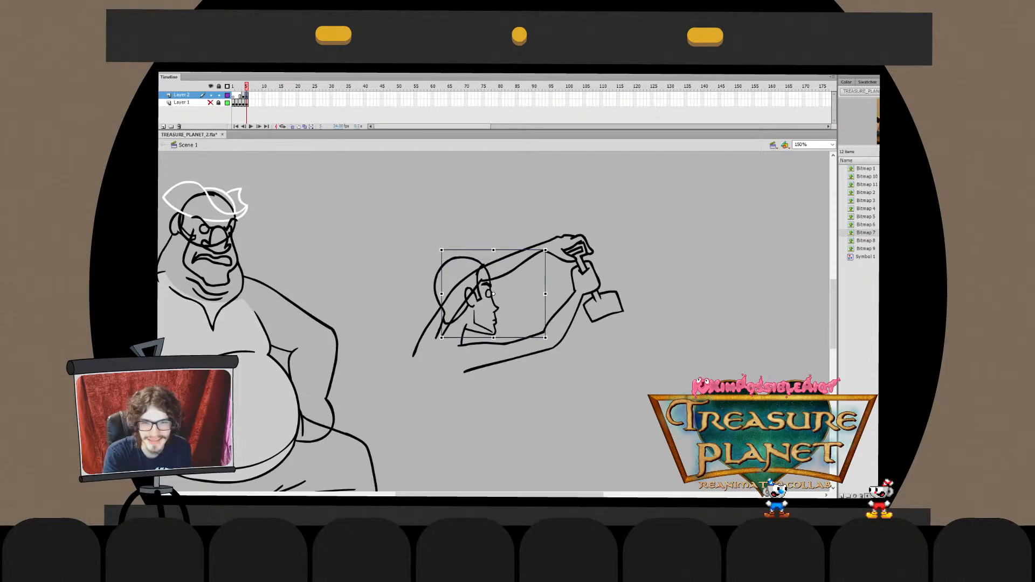
key("ctrl+shift+a")
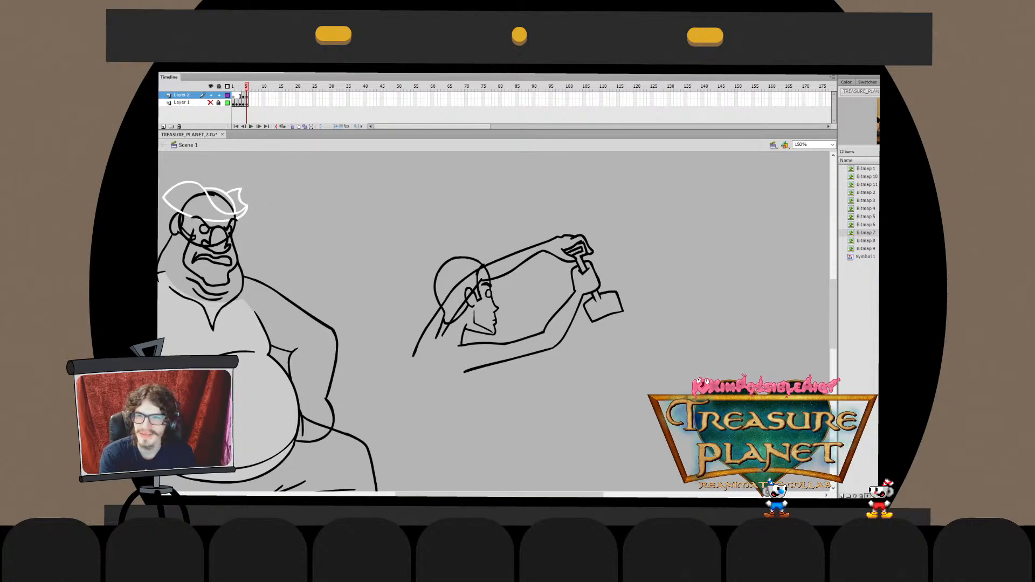
Show the rough sketch on Layer 1 again and switch to the Brush tool
left_click(210, 103)
left_click(507, 267)
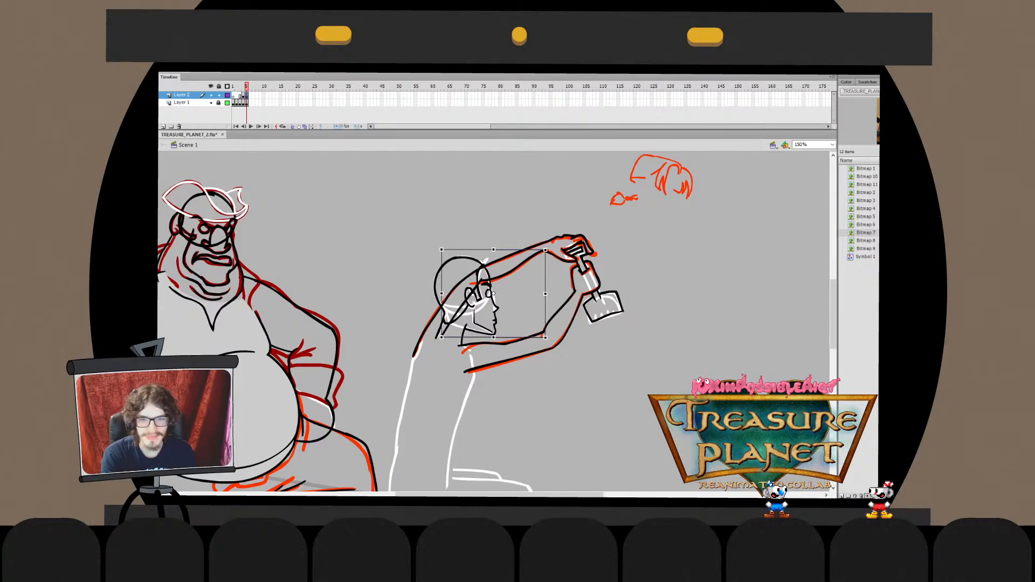
key("b")
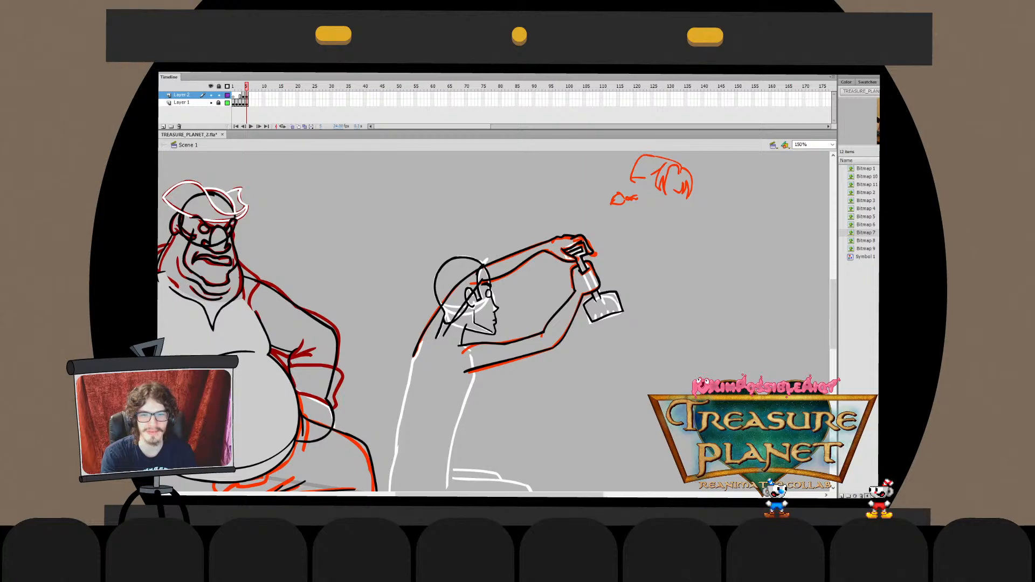
Examine which drawing objects contain the kneeling figure's head and the raised arm's lower-edge line
double_click(512, 269)
key("Escape")
key("Escape")
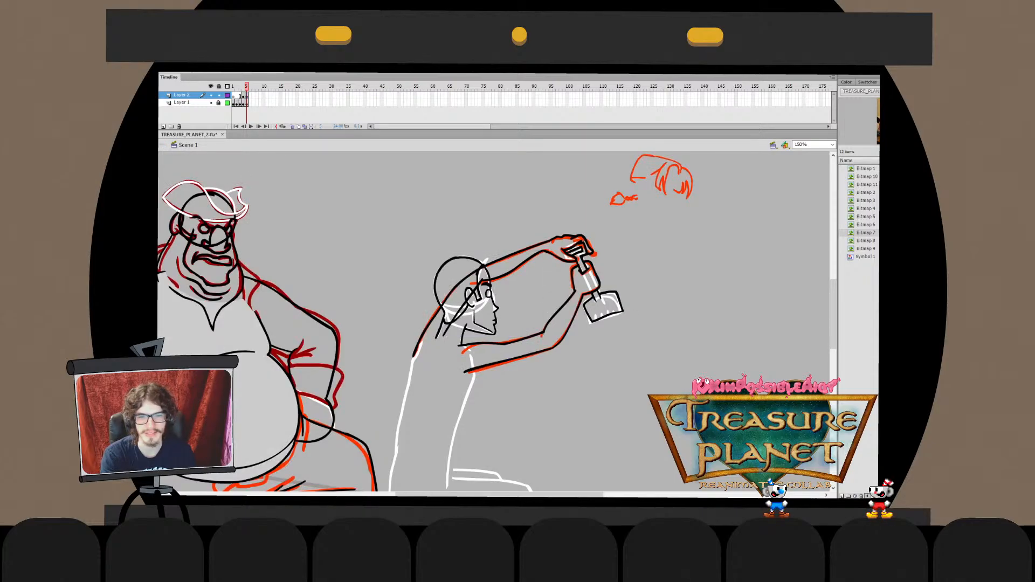
double_click(460, 258)
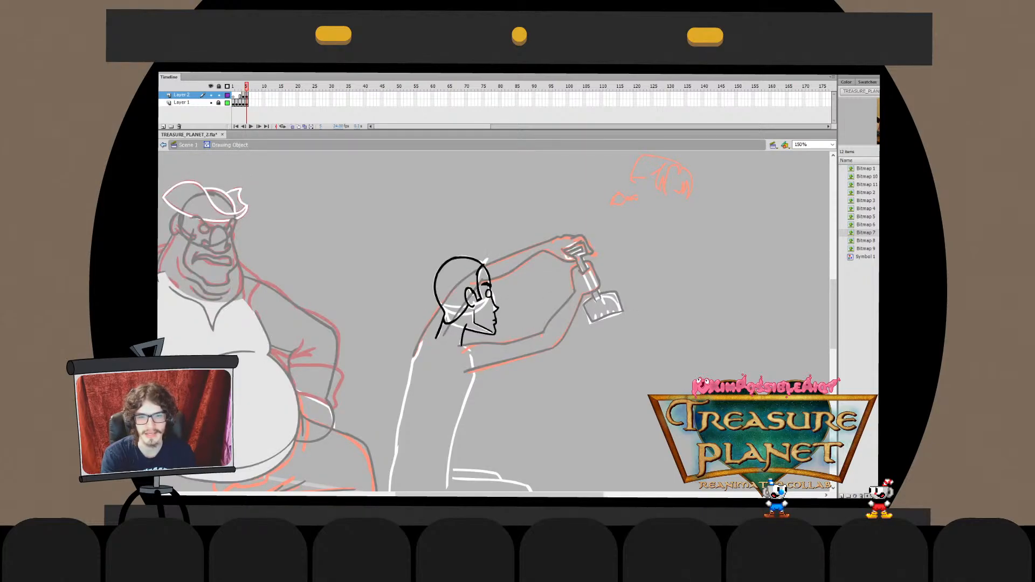
key("Escape")
key("Escape")
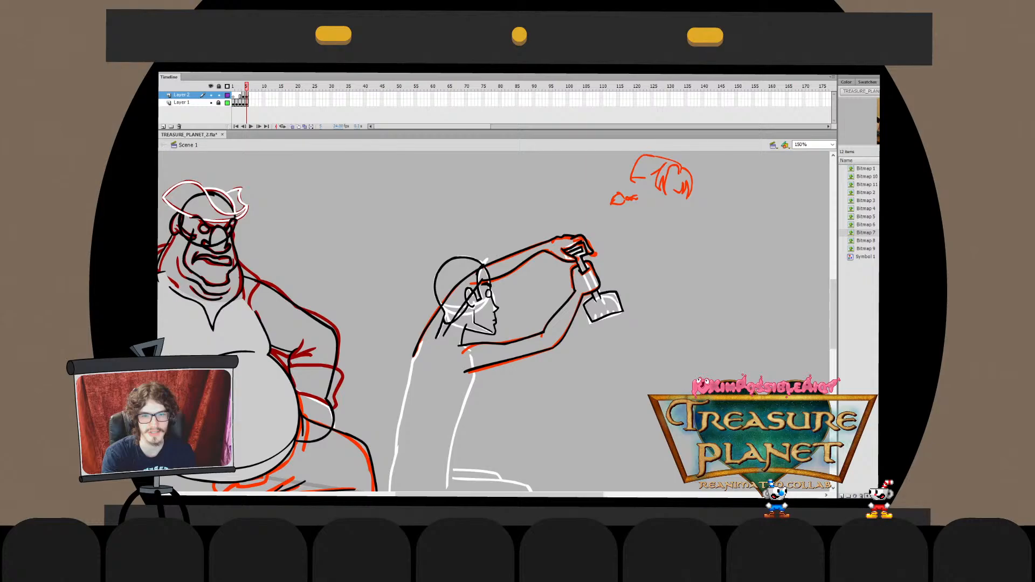
left_click(507, 275)
key("Escape")
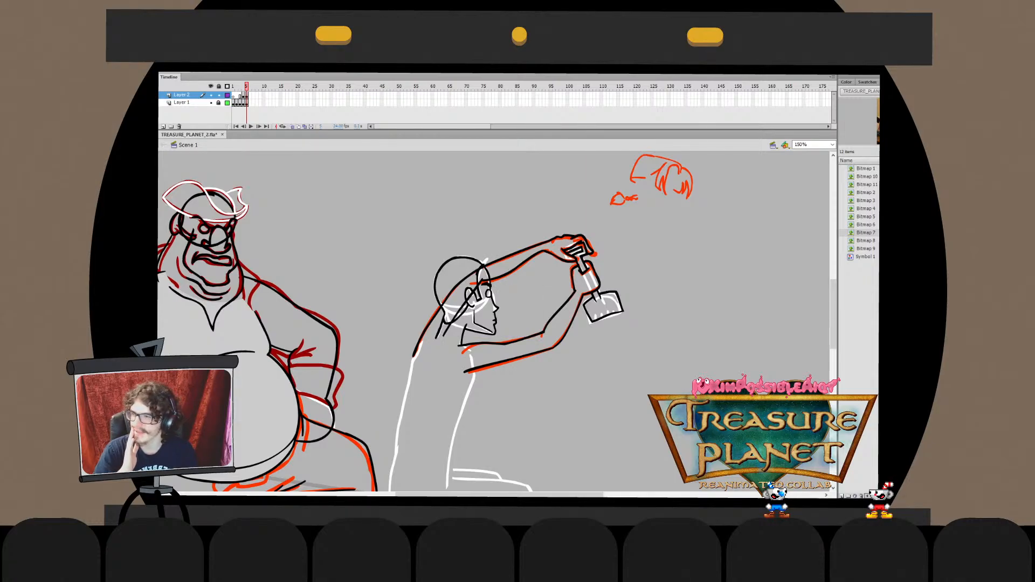
left_click(507, 273)
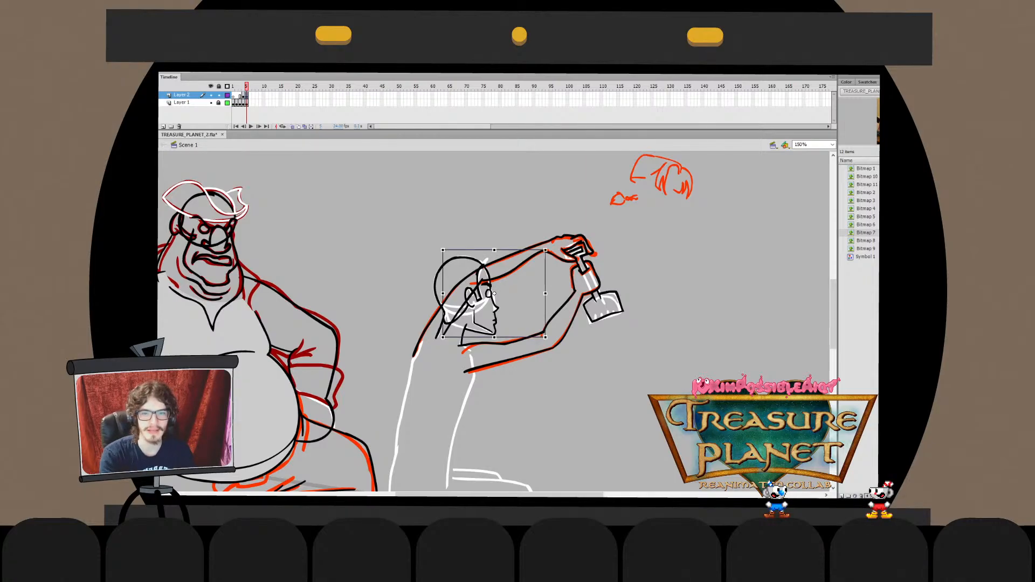
key("Escape")
left_click(507, 272)
key("Escape")
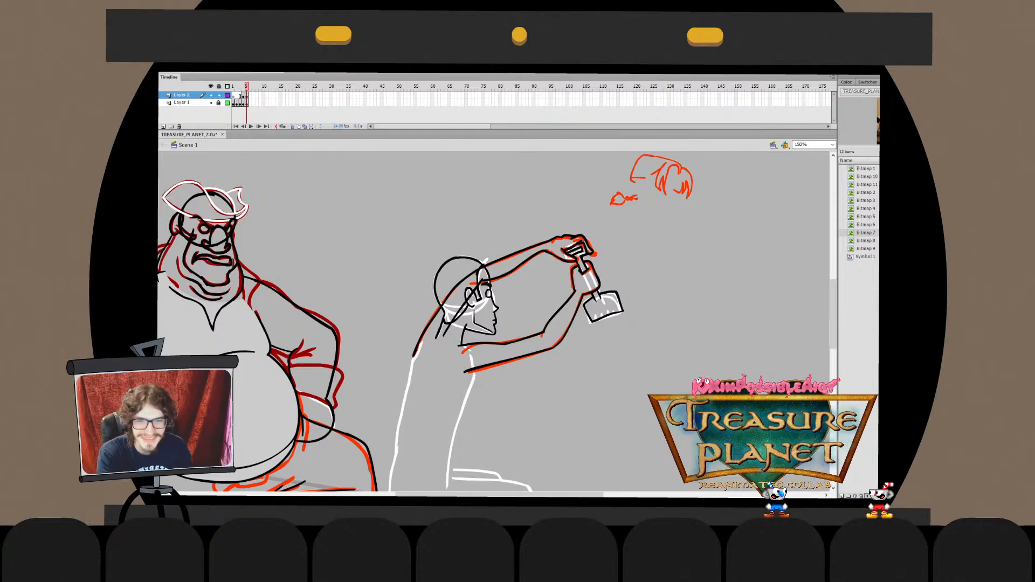
Cut the lower arm's outlines and the raised arm's upper edge and paste them in place inside the hands-and-shovel drawing object
mouse_move(517, 345)
left_mouse_down()
mouse_move(527, 299)
mouse_move(501, 318)
left_mouse_up()
left_click(521, 312)
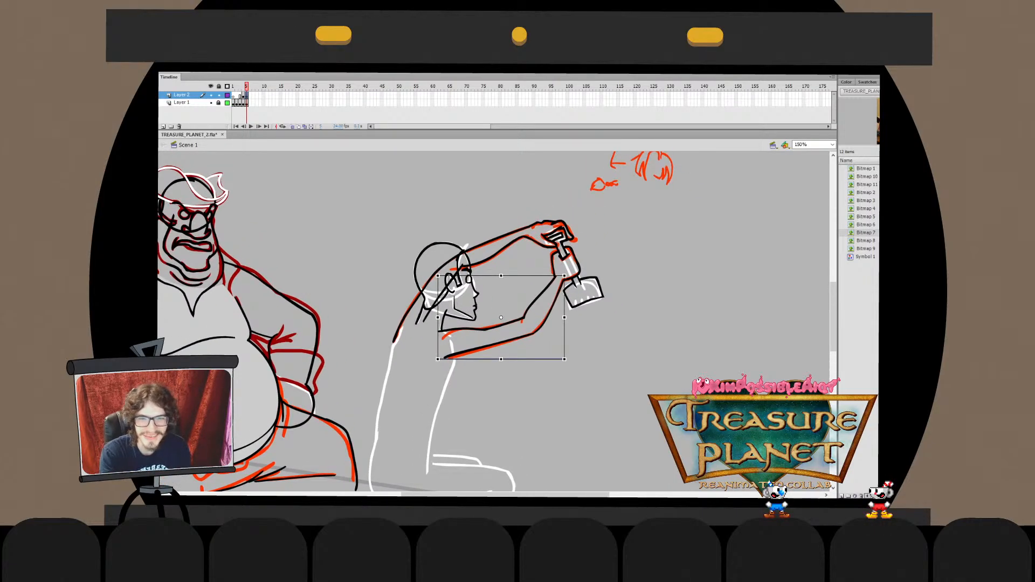
left_click(496, 238, "shift")
key("ctrl+x")
double_click(560, 238)
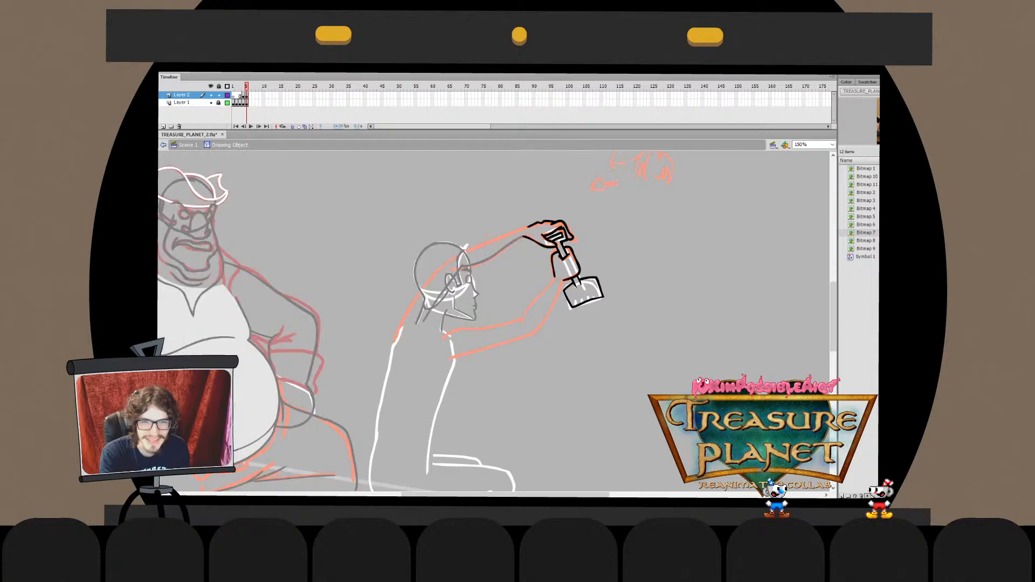
key("ctrl+shift+v")
Cut the raised arm's lower-edge line and paste it in place inside the same arms-and-shovel drawing object
double_click(529, 293)
left_click(529, 293)
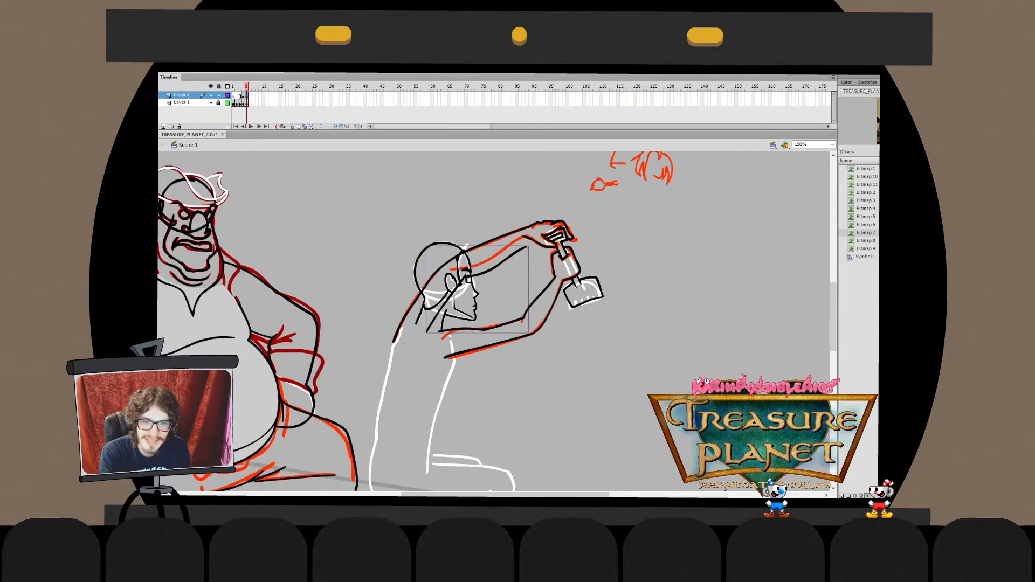
double_click(542, 293)
key("ctrl+shift+v")
double_click(529, 293)
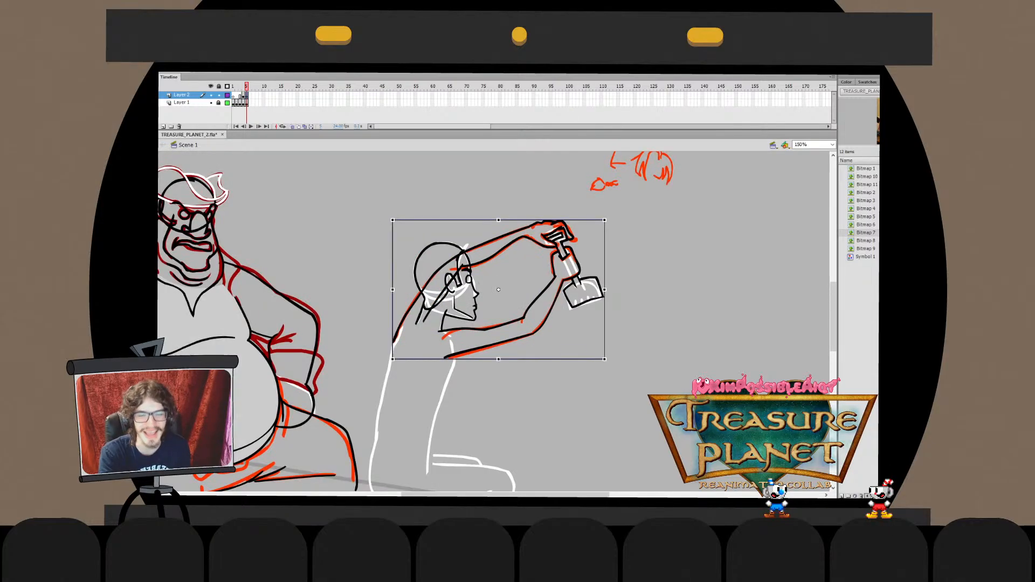
left_click(529, 293)
Select the merged arms-and-shovel drawing object to check that it holds all the arm lines
left_click_drag(529, 293, 515, 260)
key("q")
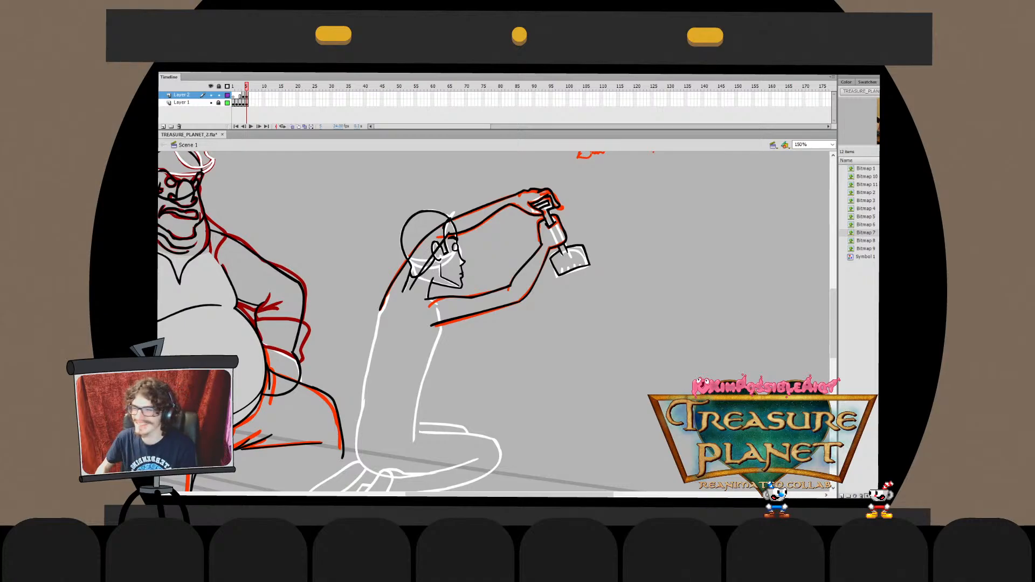
left_click_drag(590, 223, 409, 318)
key("Escape")
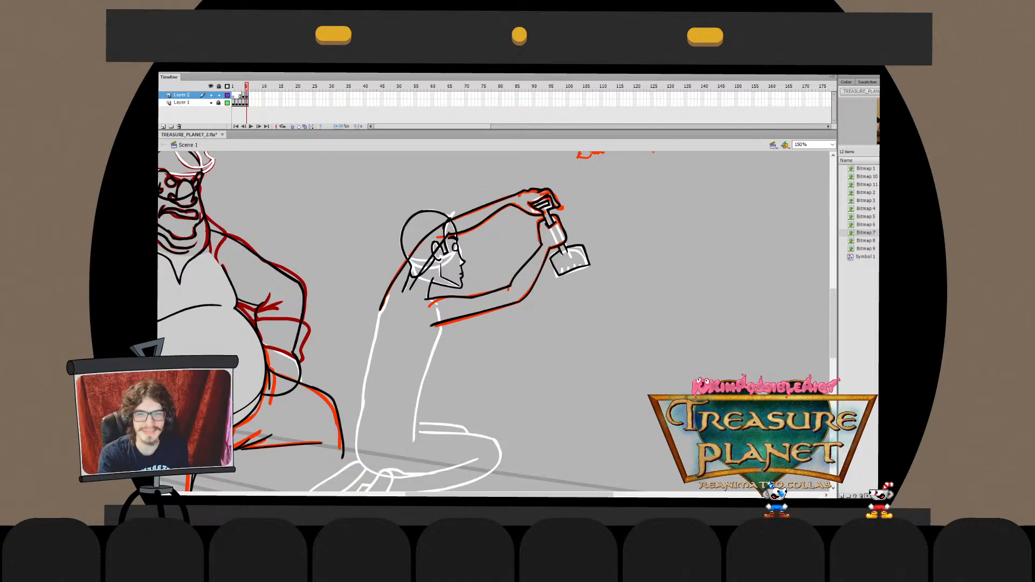
double_click(525, 293)
double_click(542, 293)
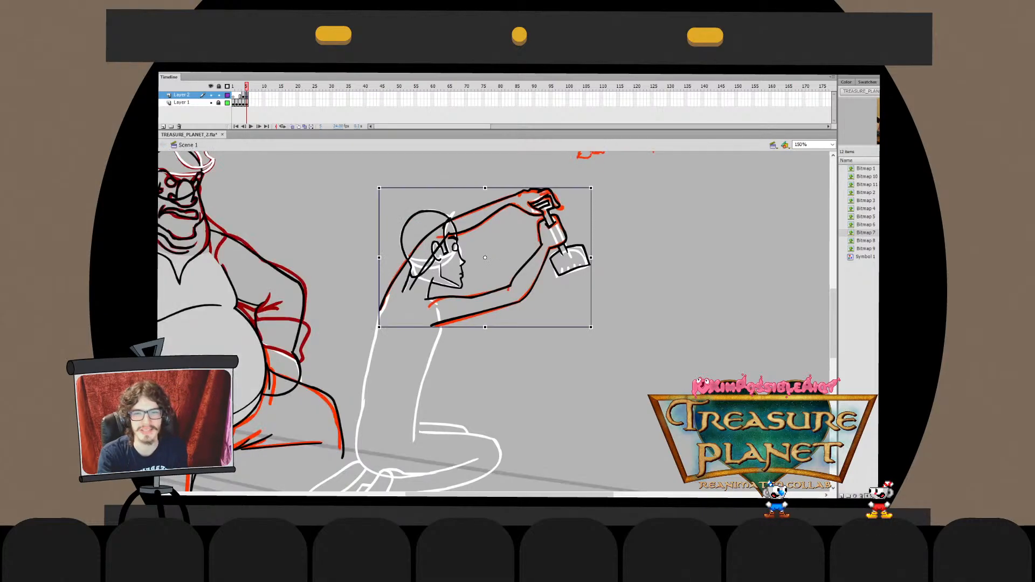
key("Escape")
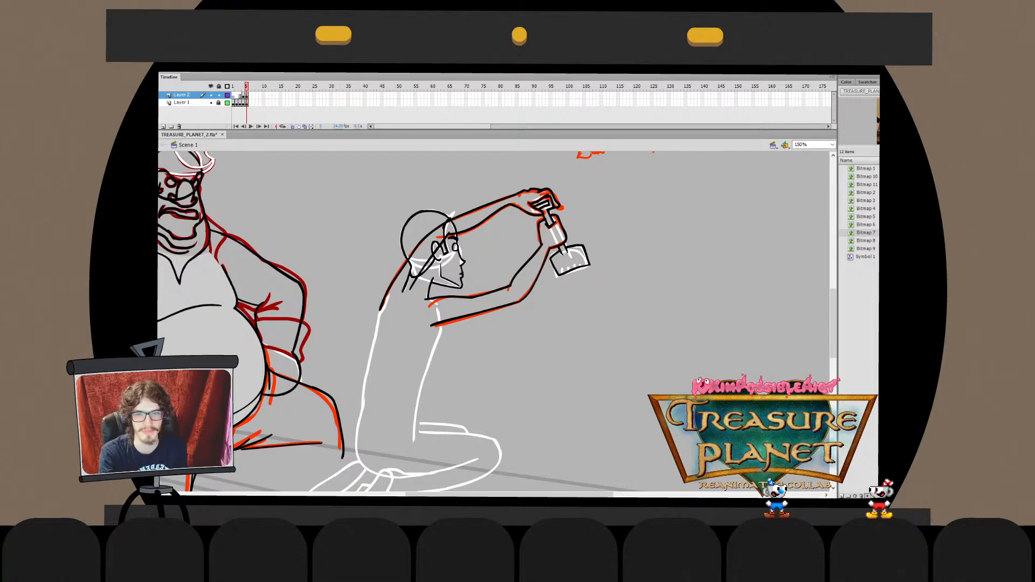
Undo the merge of the raised arm's lower-edge line and redo it
key("ctrl+z")
key("ctrl+z")
key("ctrl+z")
key("ctrl+z")
key("ctrl+z")
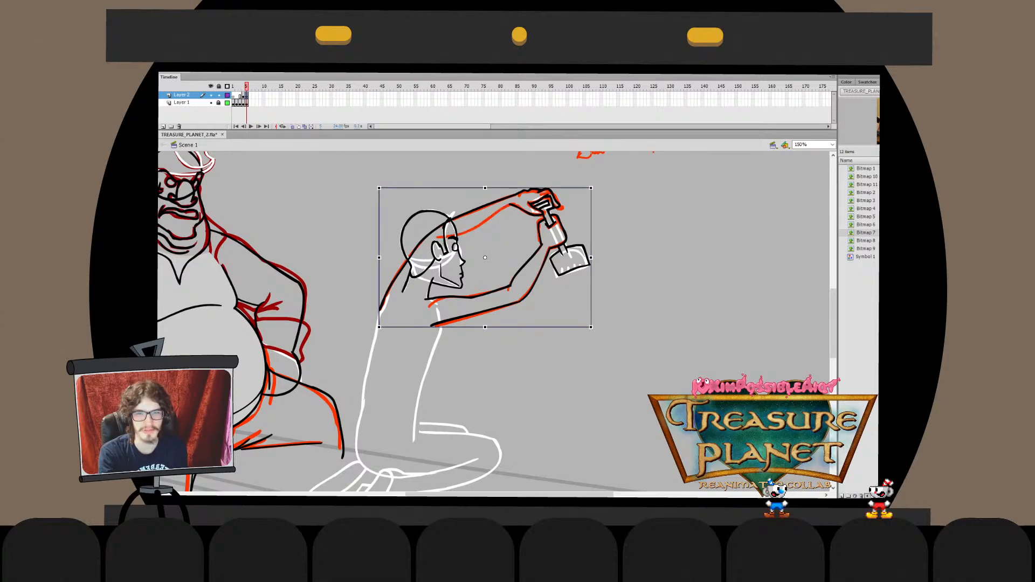
key("ctrl+y")
key("ctrl+y")
key("ctrl+y")
key("ctrl+y")
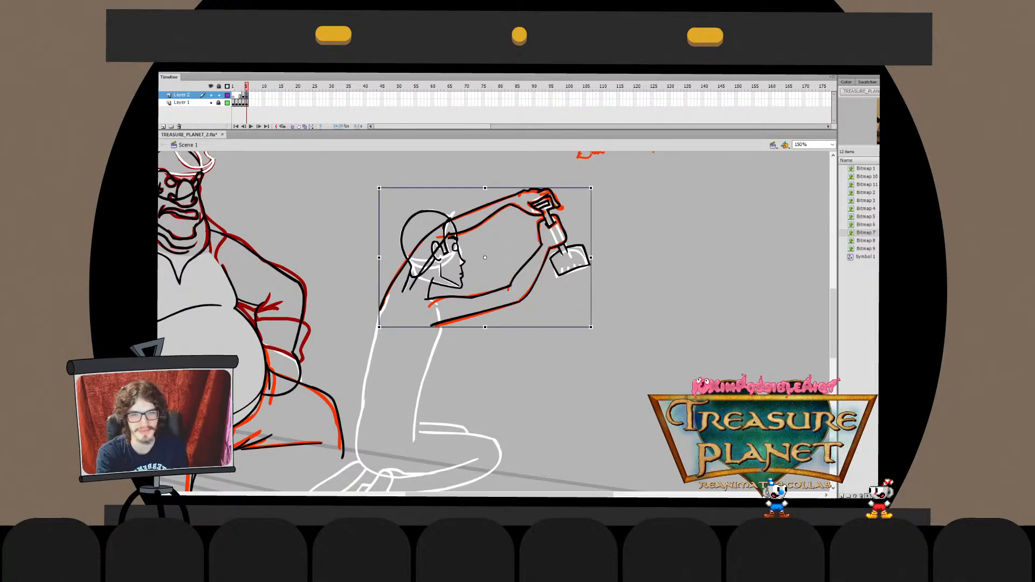
key("ctrl+y")
key("ctrl+y")
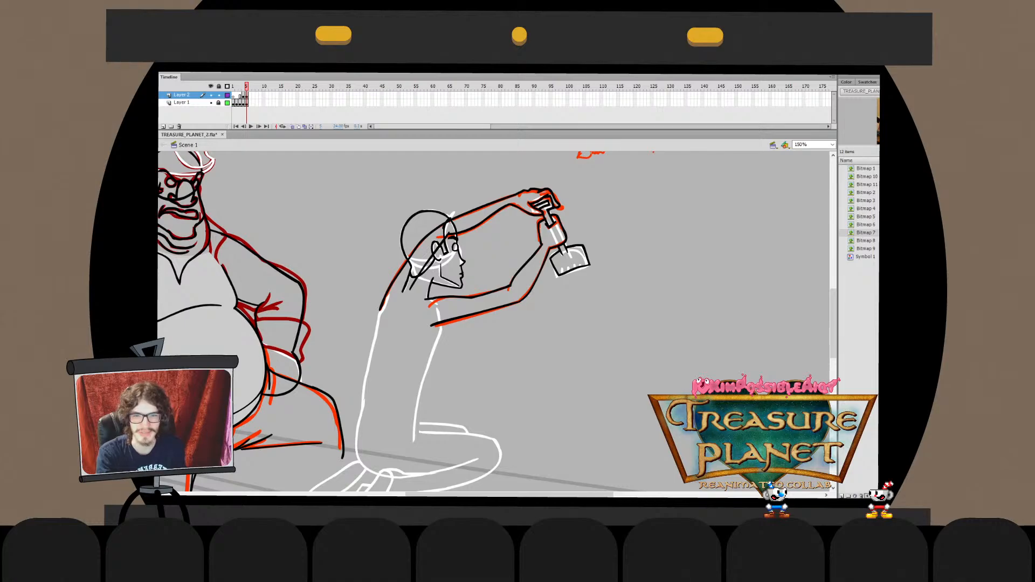
Draw a thin red arc across the figure's shoulders to close off the base of the neck for filling
key("ctrl+y")
key("ctrl+y")
key("ctrl+y")
key("ctrl+y")
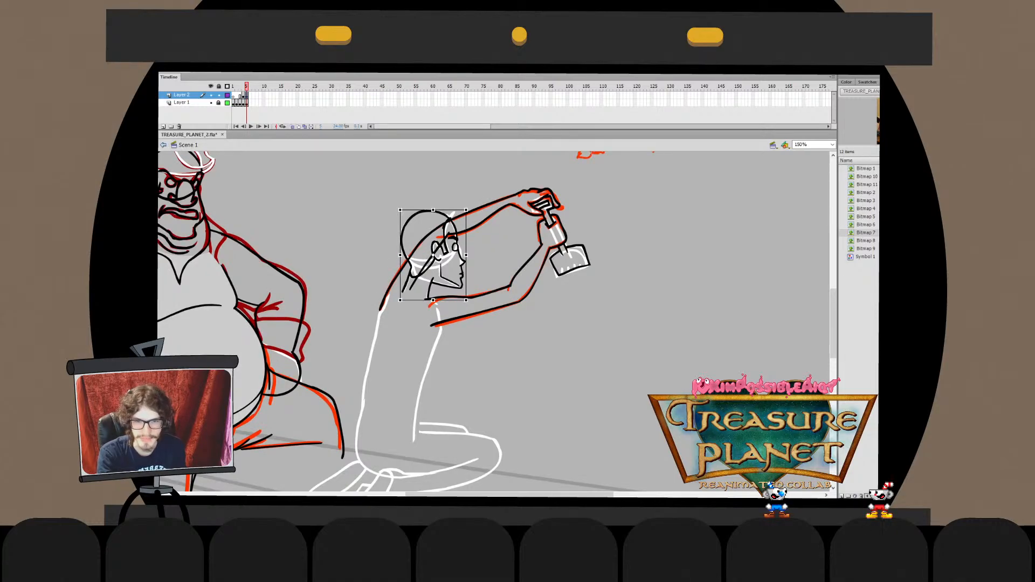
key("ctrl+y")
key("ctrl+y")
key("ctrl+y")
key("ctrl+y")
key("ctrl+y")
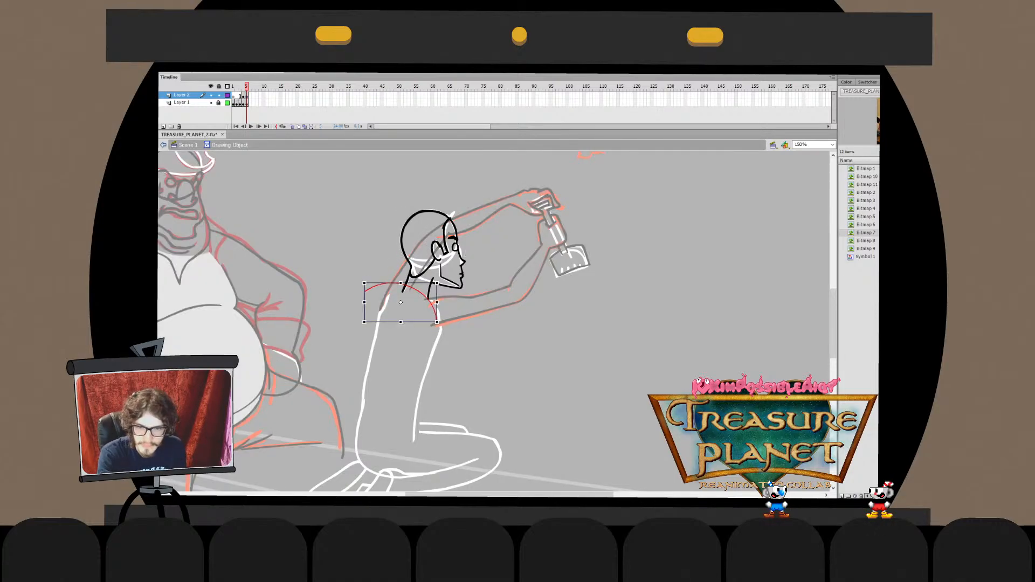
key("ctrl+y")
key("ctrl+y")
key("ctrl+y")
key("ctrl+y")
key("ctrl+y")
key("ctrl+y")
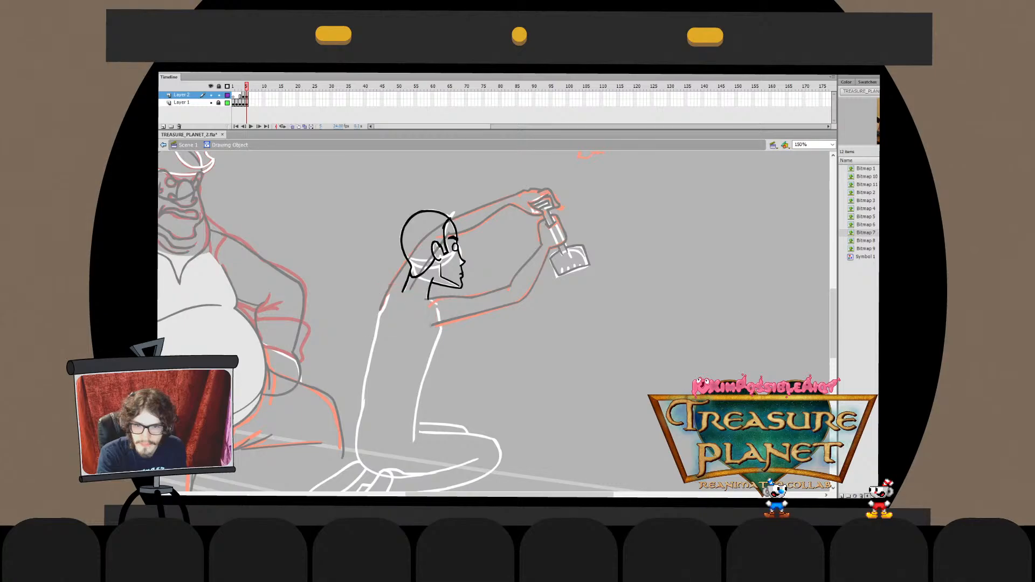
key("ctrl+y")
key("ctrl+y")
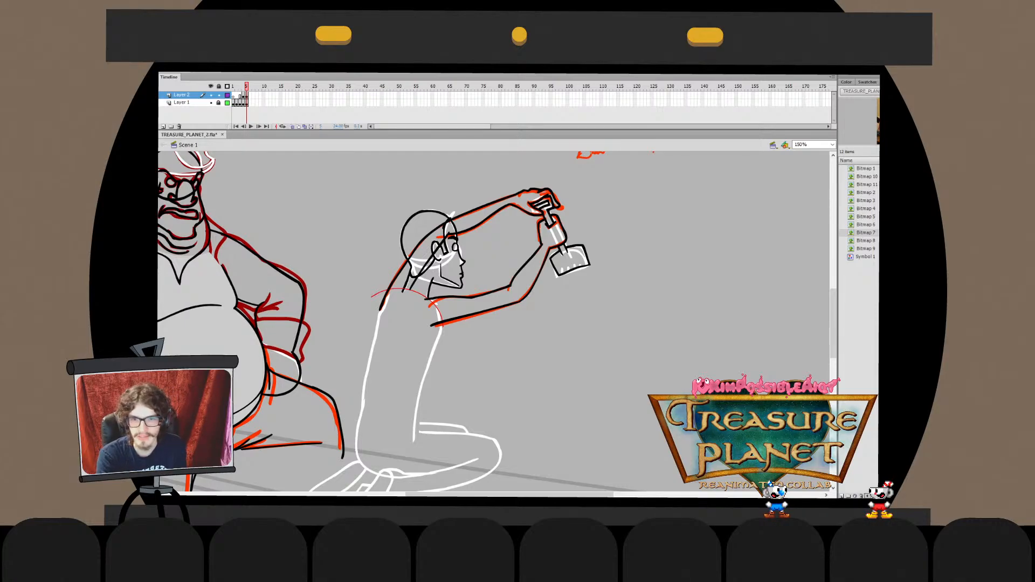
Fill the figure's head, face and neck with light grey and bring the head in front of the arms
left_click(447, 269)
left_click(424, 235)
key("ctrl+g")
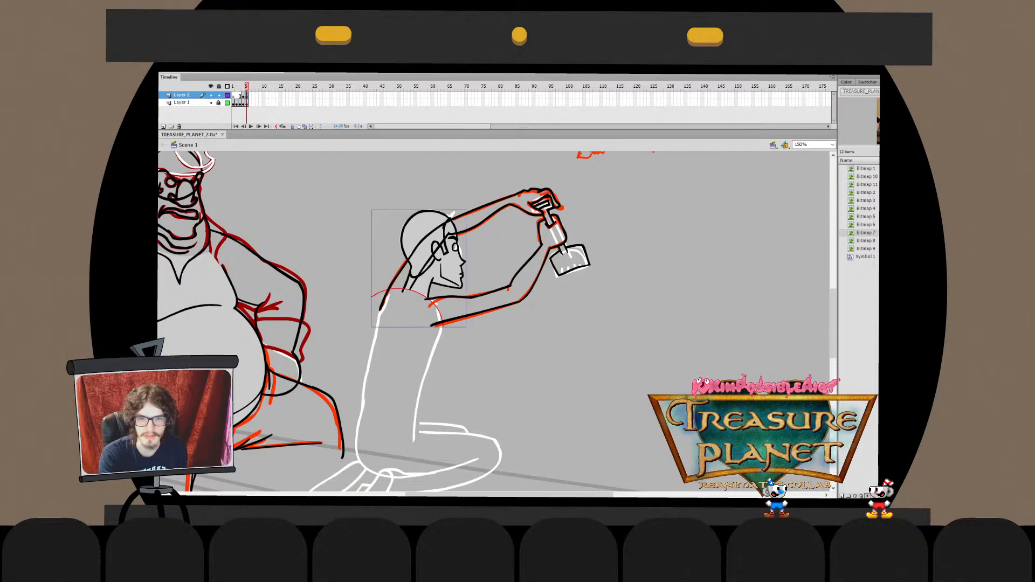
key("ctrl+shift+Up")
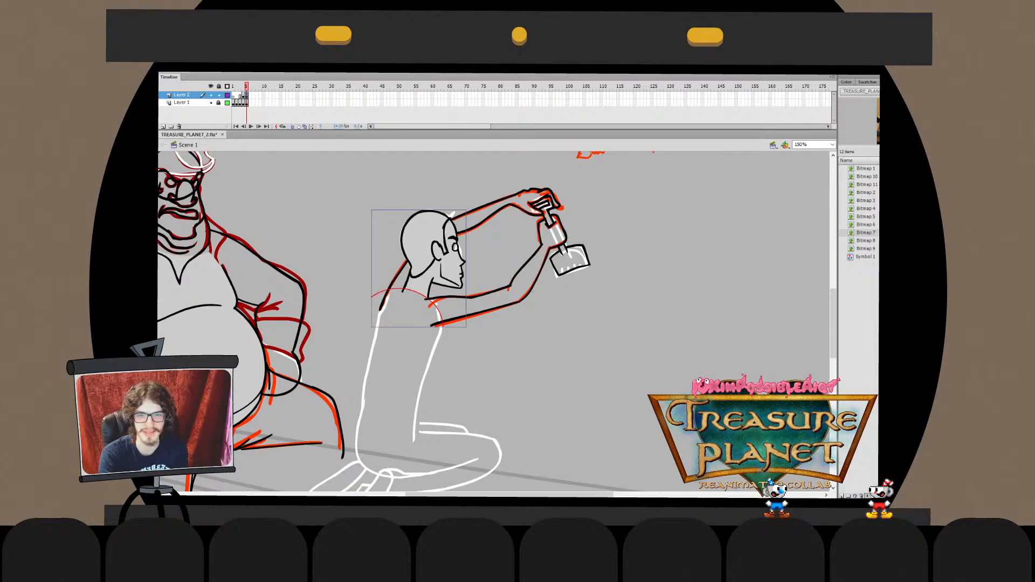
Delete the red closing arc and tidy the lower edge of the neck fill inside the head's drawing object
key("Delete")
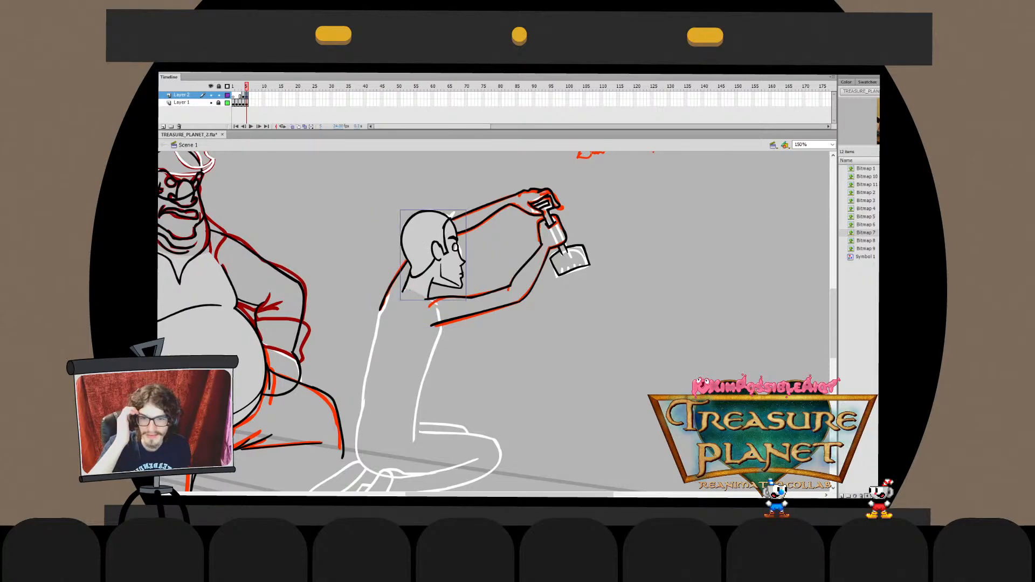
left_click(485, 295)
double_click(485, 295)
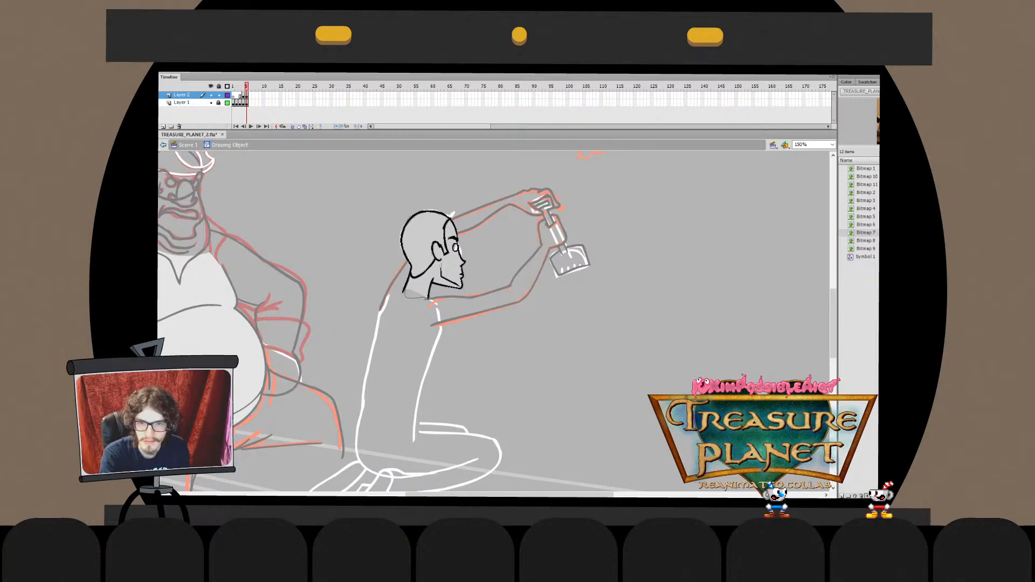
mouse_move(392, 288)
left_mouse_down()
mouse_move(429, 300)
mouse_move(414, 295)
left_mouse_up()
key("ctrl+e")
key("Escape")
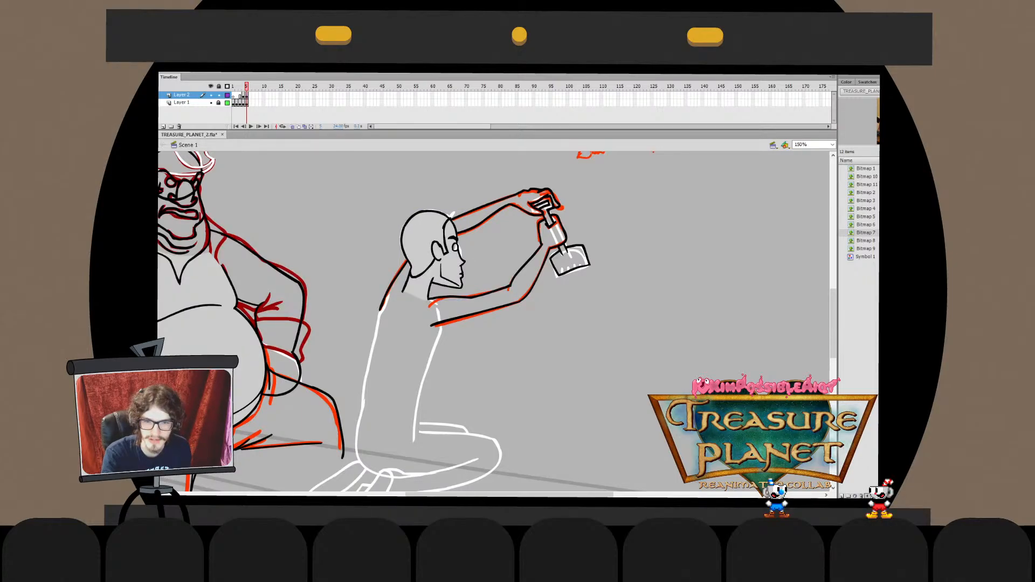
Fill the shovel blade in the arms-and-shovel drawing object with light grey
key("ctrl+a")
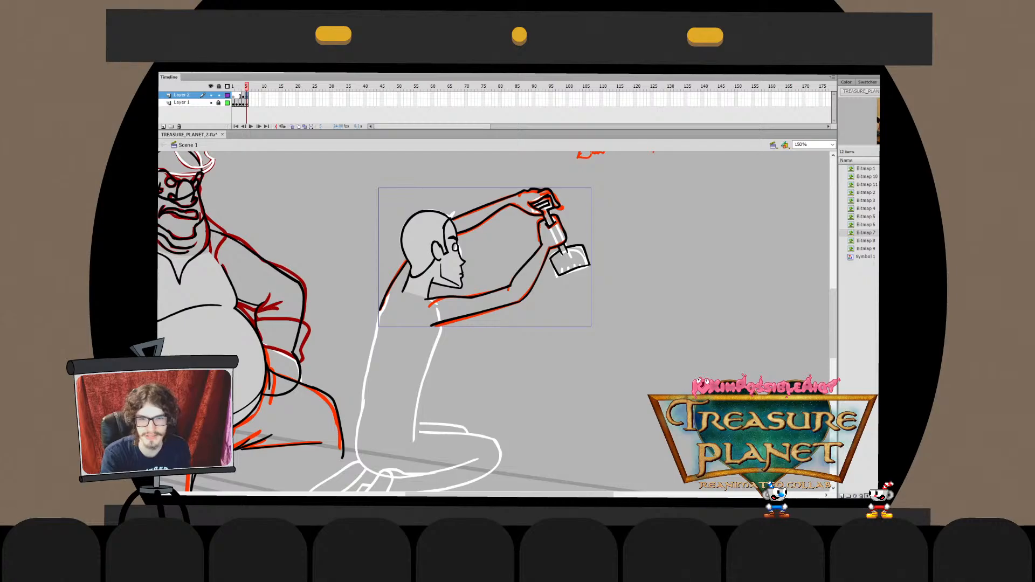
key("Escape")
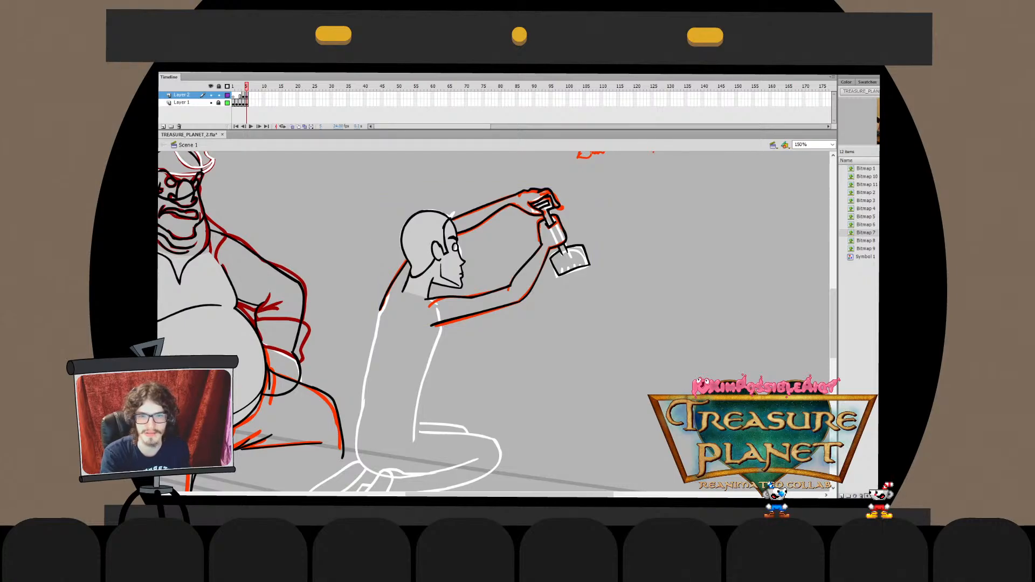
double_click(485, 216)
key("Escape")
key("ctrl+z")
key("ctrl+z")
key("ctrl+z")
key("ctrl+z")
key("ctrl+z")
key("ctrl+z")
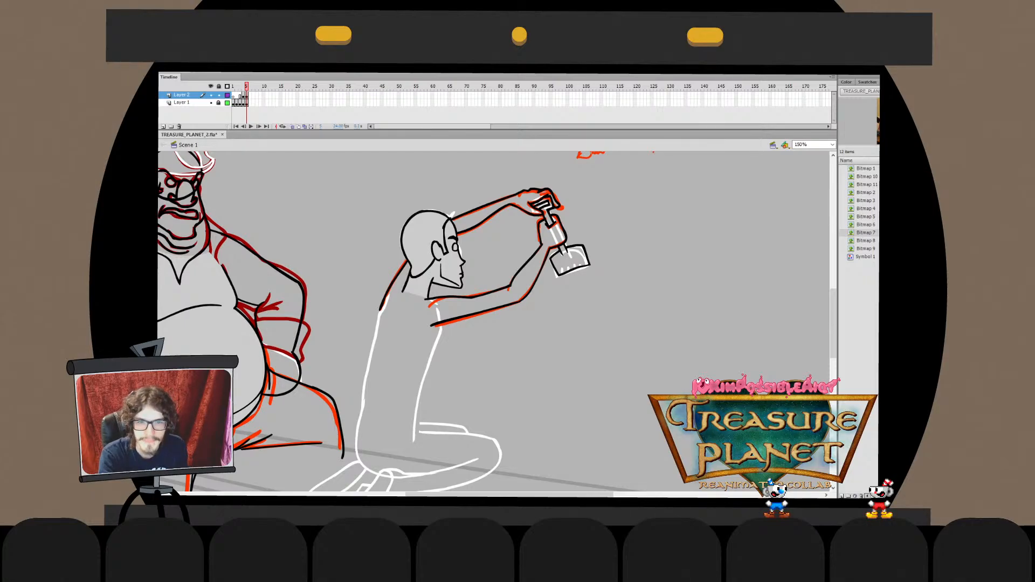
key("ctrl+z")
key("ctrl+z")
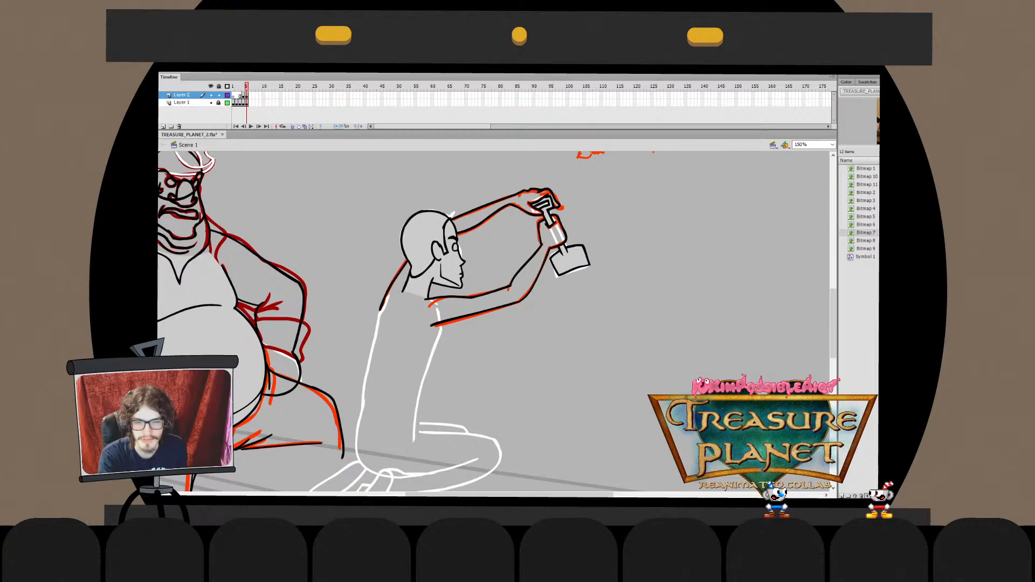
key("ctrl+z")
key("ctrl+z")
key("ctrl+z")
key("ctrl+z")
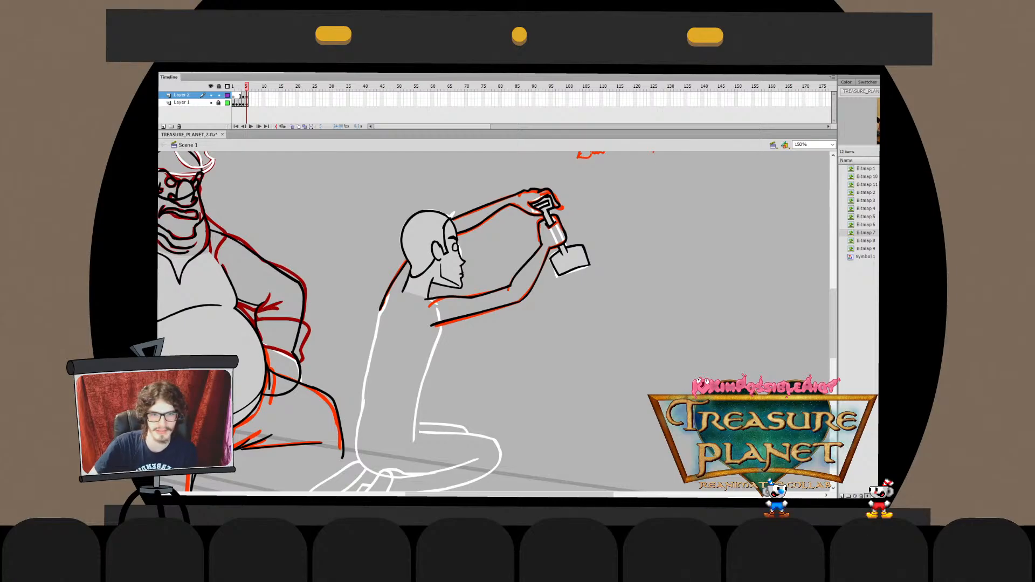
Reopen the head's drawing object and adjust the bottom edge of the grey neck fill
key("ctrl+a")
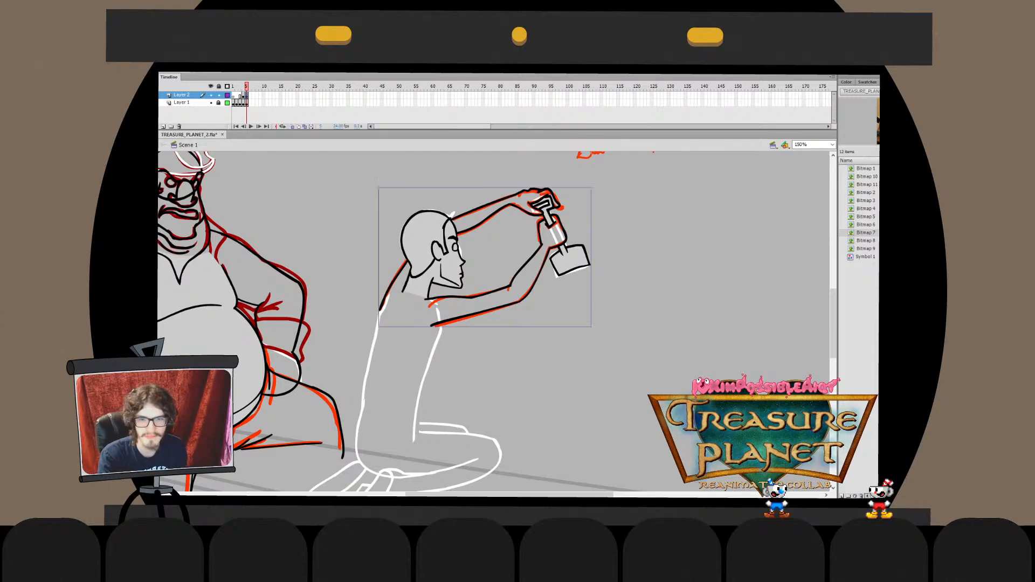
left_click(431, 243)
double_click(431, 242)
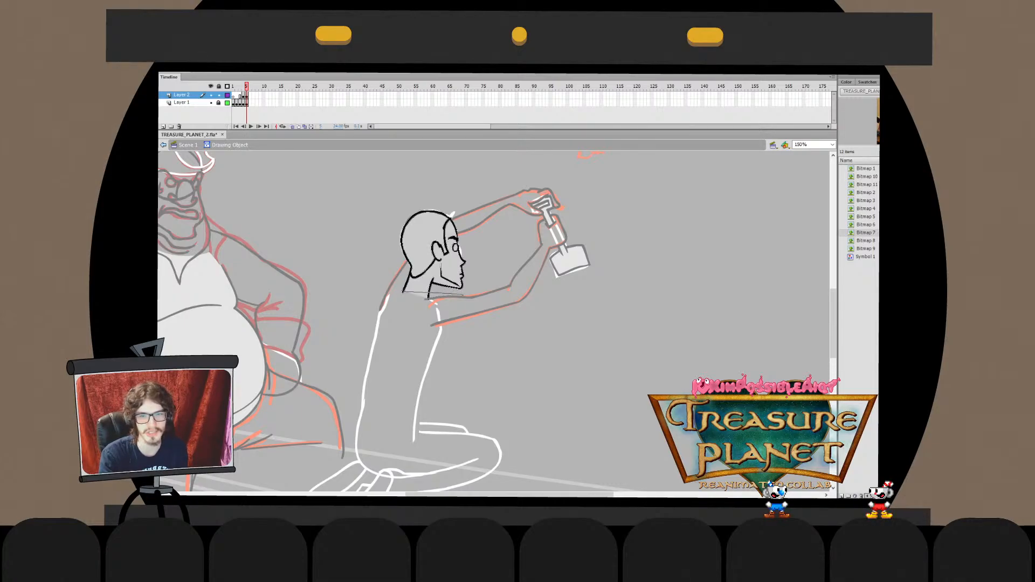
key("ctrl+e")
key("Escape")
double_click(420, 280)
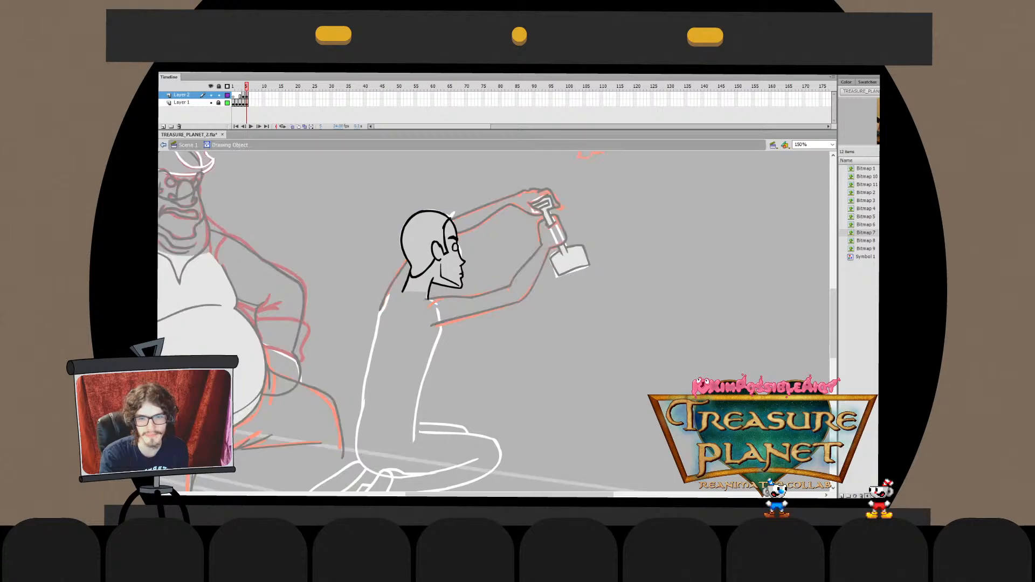
mouse_move(428, 293)
left_mouse_down()
mouse_move(440, 297)
mouse_move(428, 293)
left_mouse_up()
key("ctrl+e")
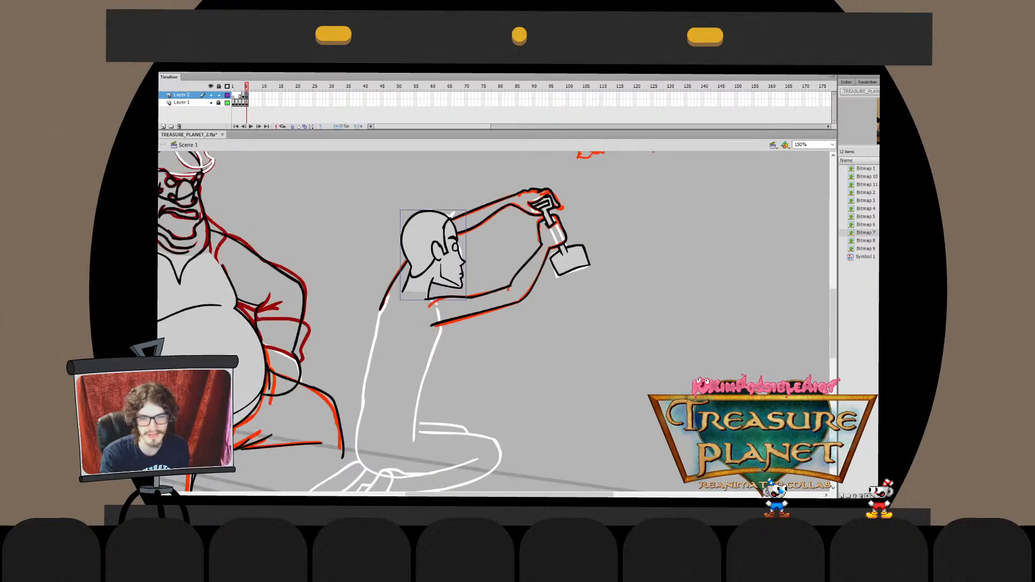
key("ctrl+e")
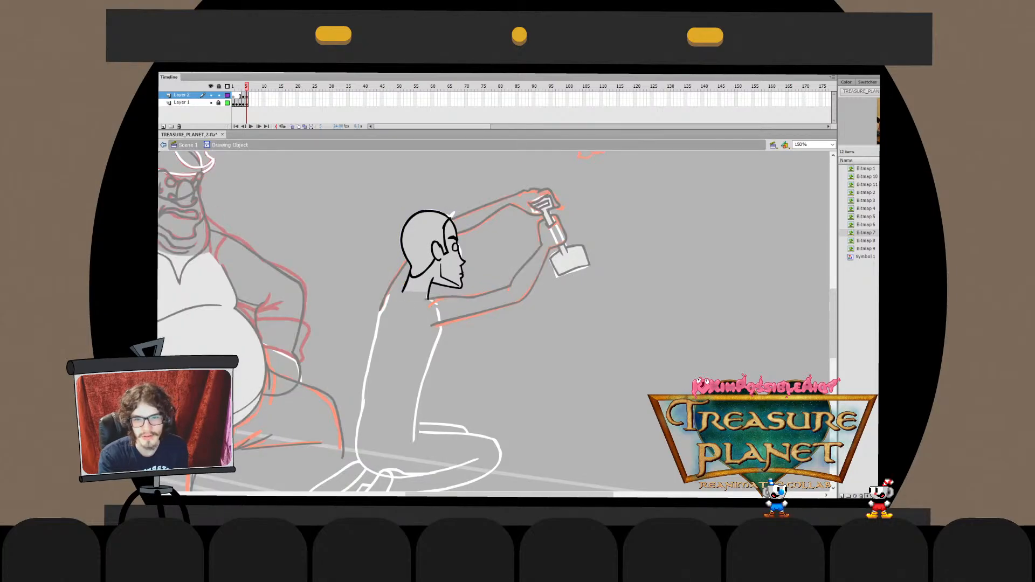
key("ctrl+e")
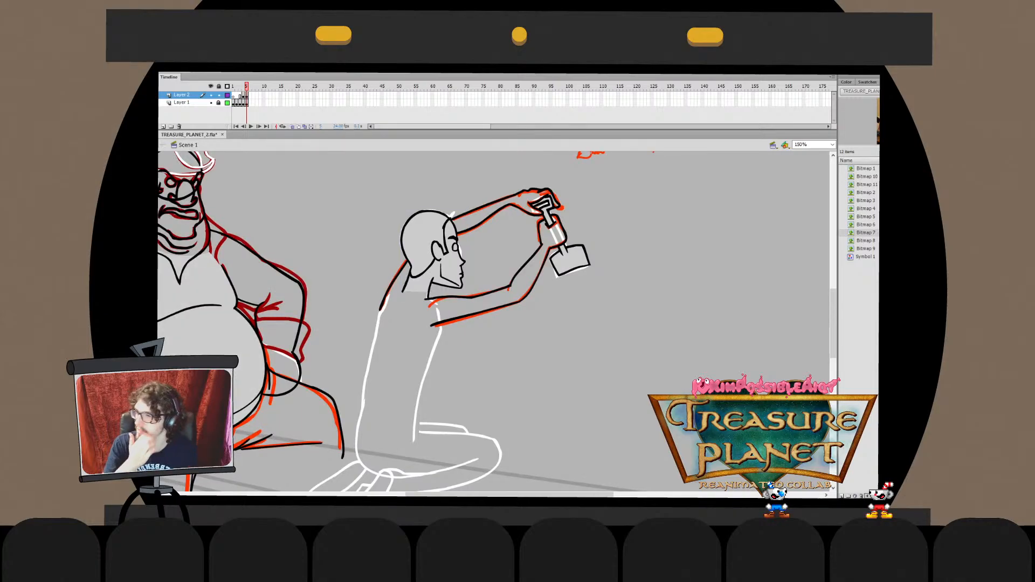
left_click(495, 268)
scroll(495, 268, "down", 2)
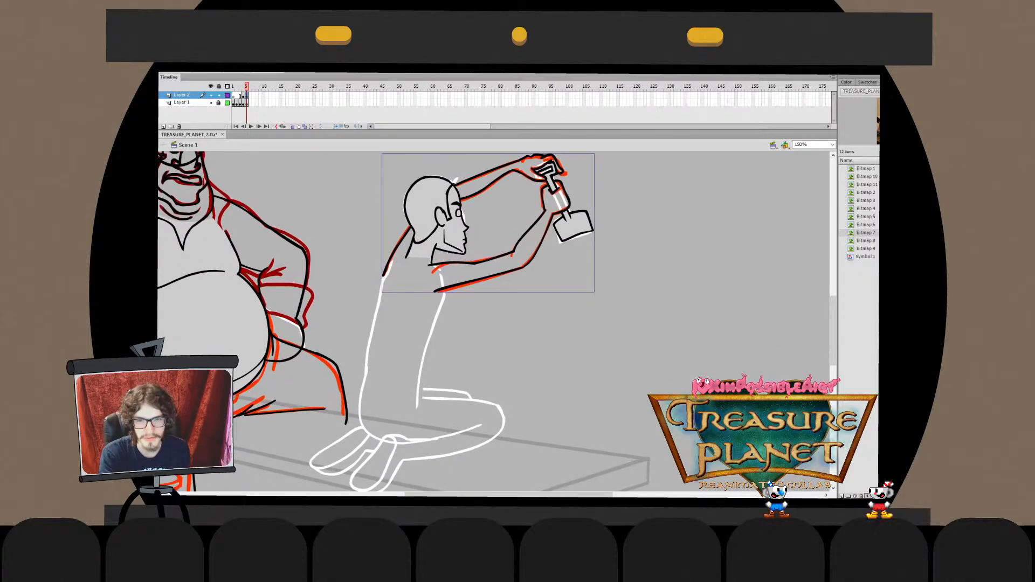
key("Escape")
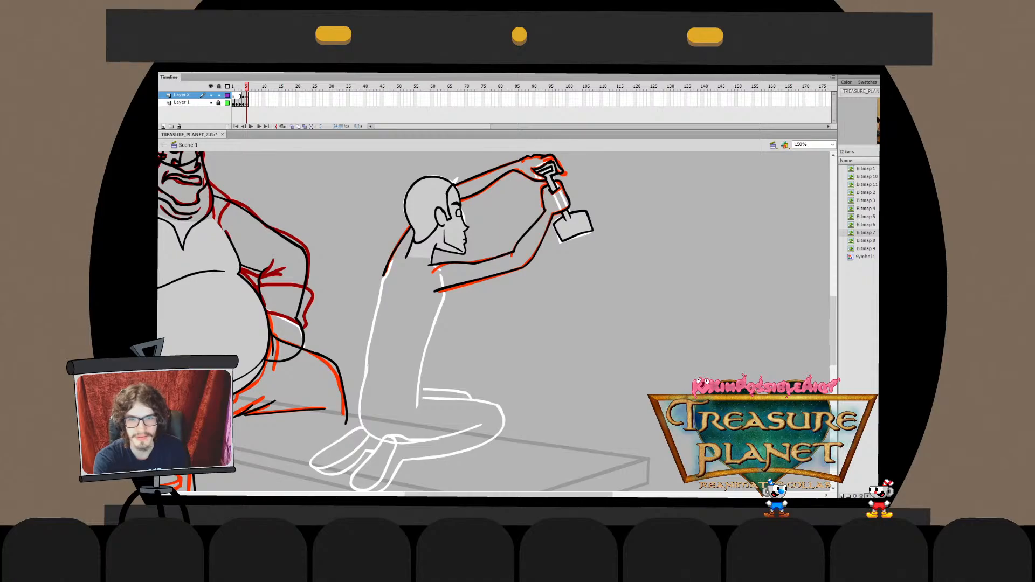
scroll(497, 324, "up", 4)
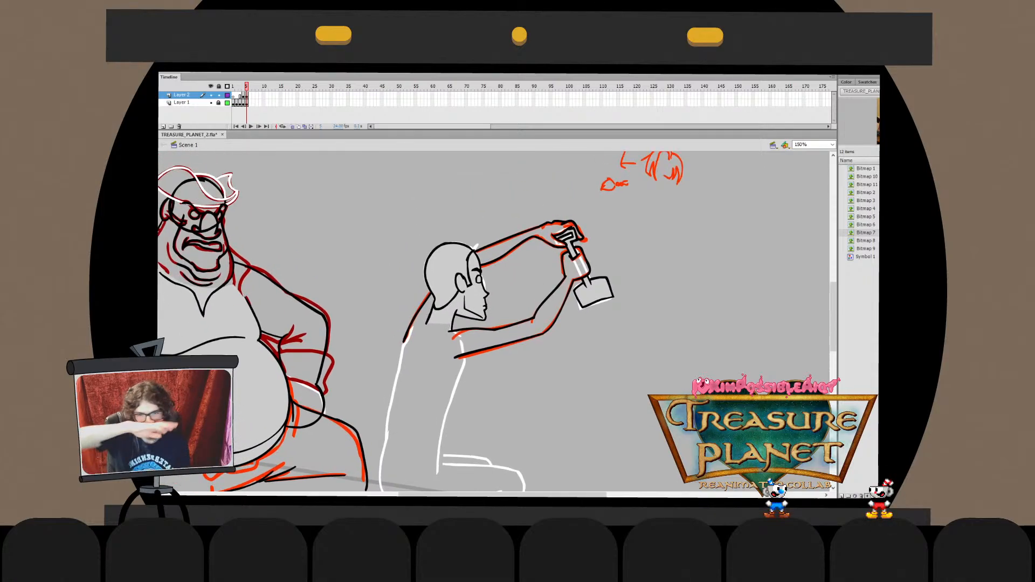
scroll(497, 324, "left", 3)
scroll(497, 324, "up", 1)
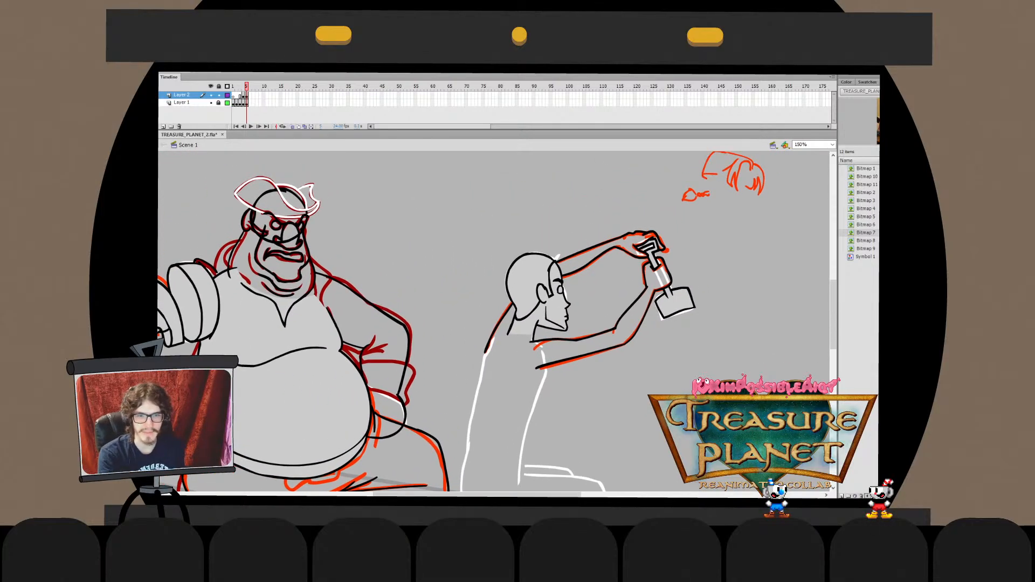
left_click(534, 286)
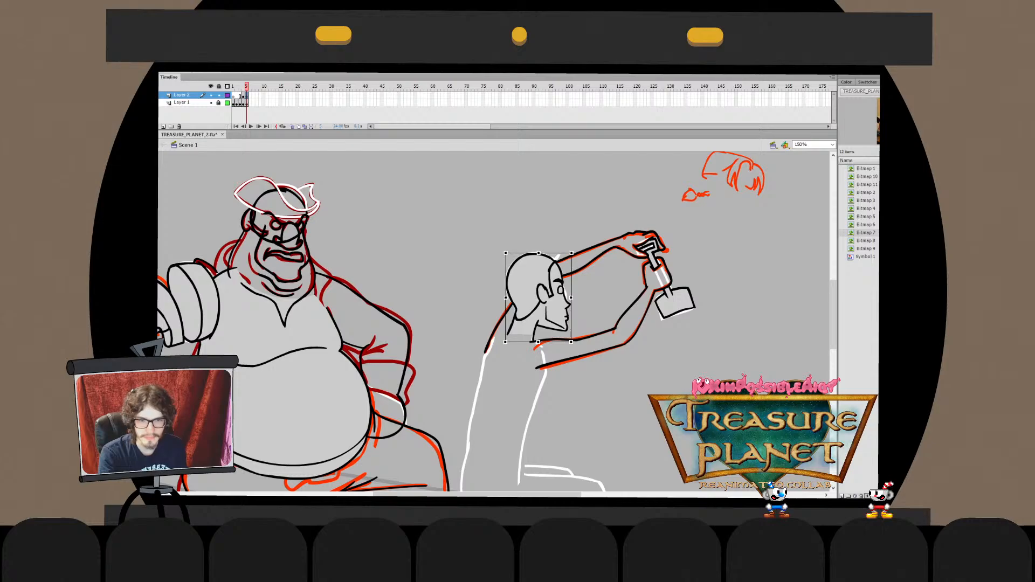
left_click_drag(538, 252, 539, 252)
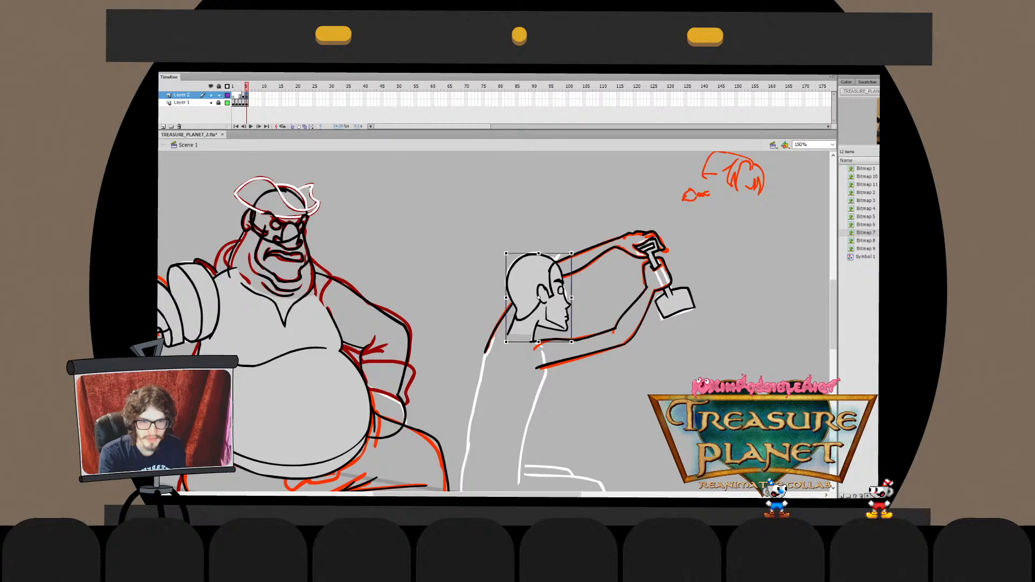
key("ctrl+shift+a")
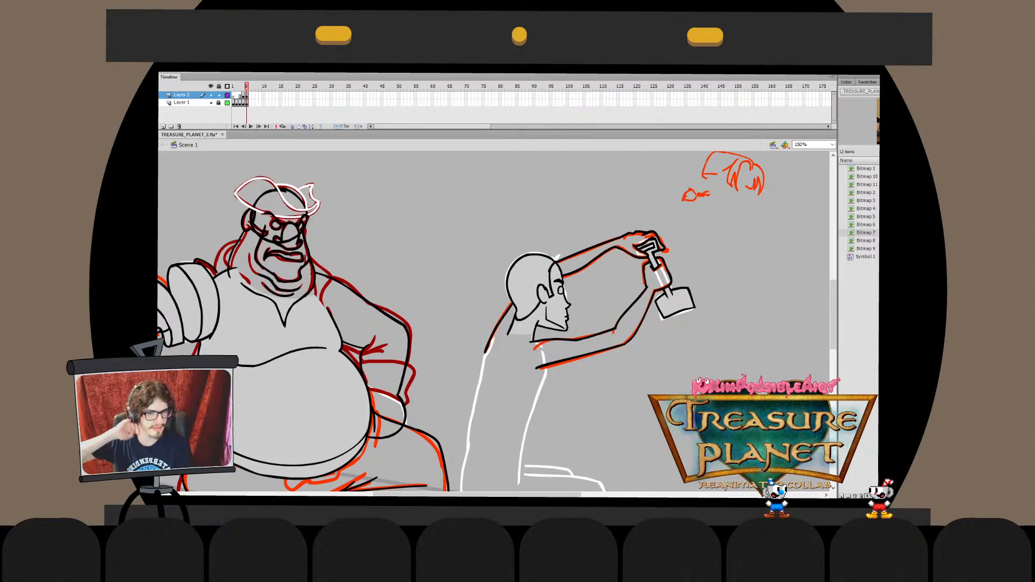
double_click(537, 291)
key("ctrl+e")
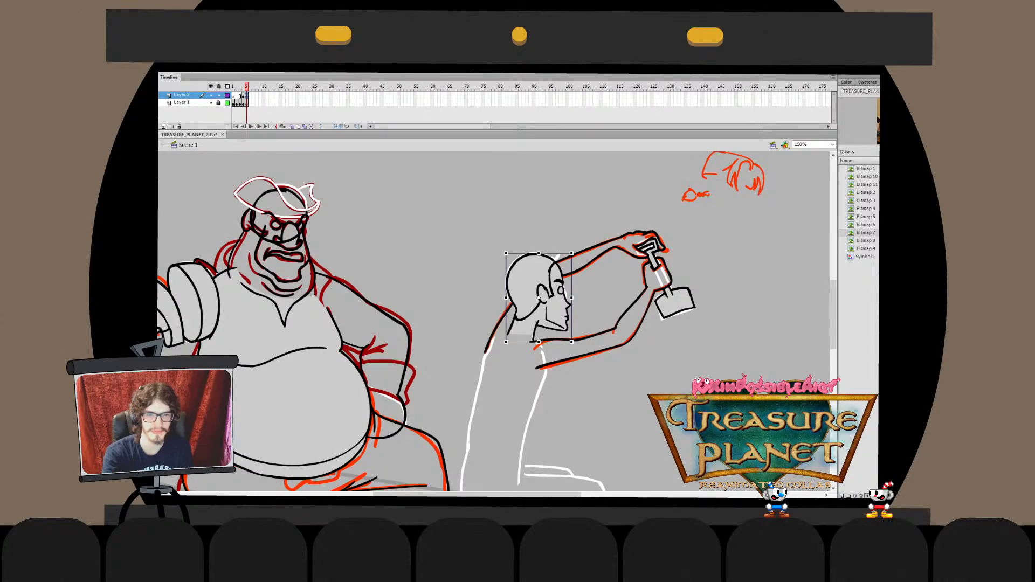
key("ctrl+shift+a")
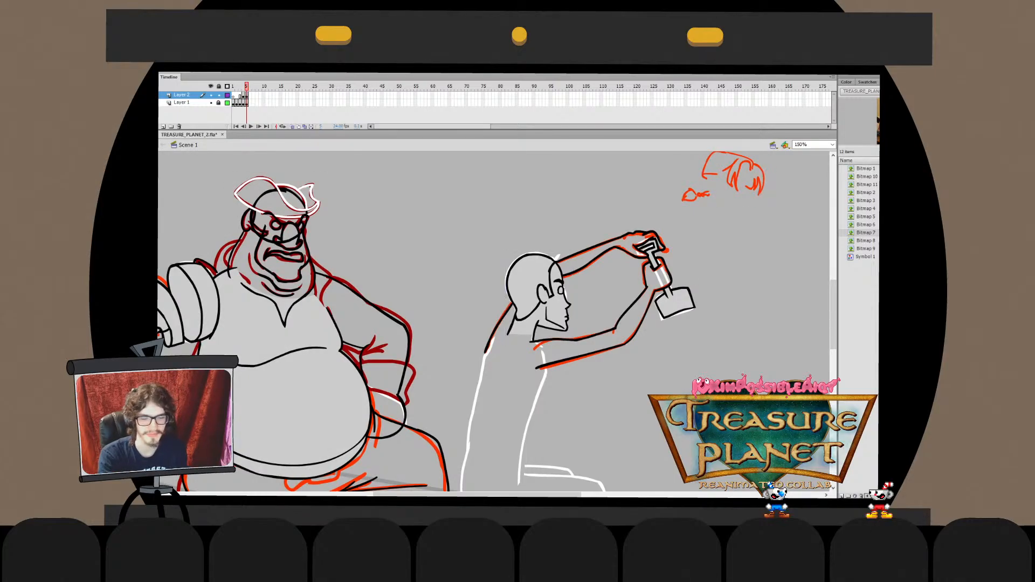
left_click_drag(494, 322, 514, 257)
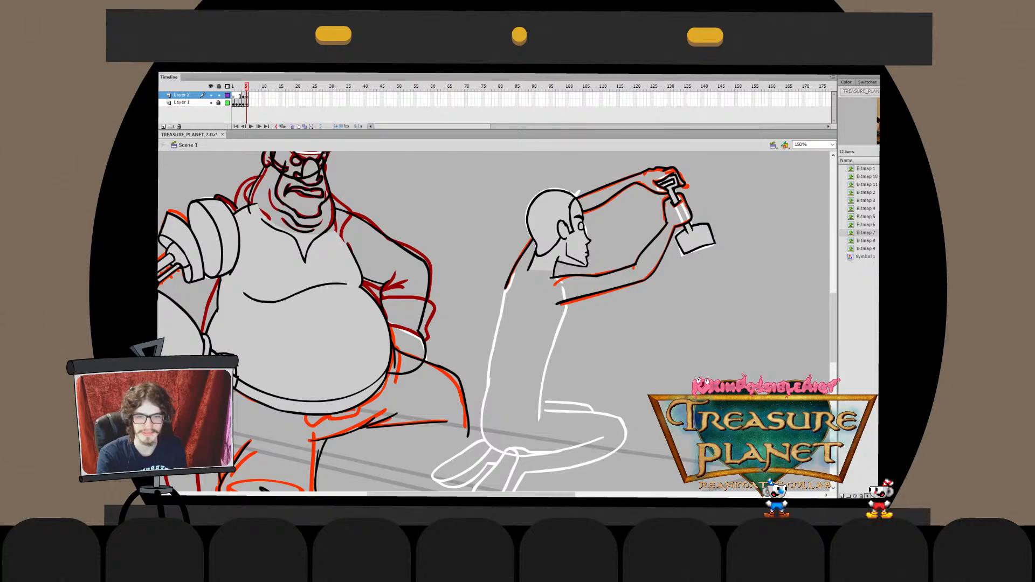
left_click_drag(502, 300, 482, 419)
key("ctrl+z")
left_click_drag(507, 285, 495, 462)
key("ctrl+z")
key("ctrl+z")
mouse_move(503, 286)
left_mouse_down()
mouse_move(492, 463)
mouse_move(496, 453)
left_mouse_up()
key("ctrl+z")
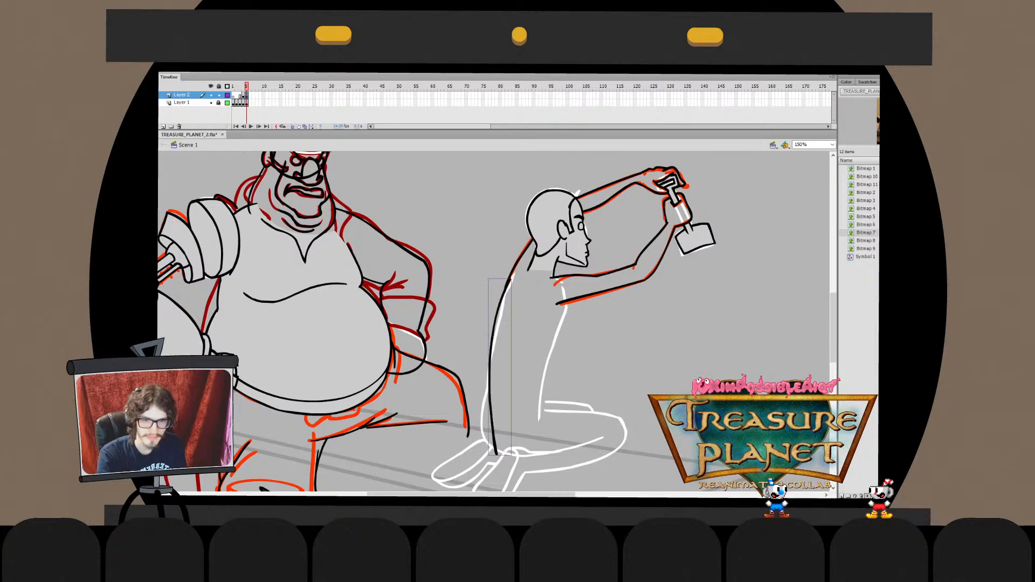
key("ctrl+z")
Ink the kneeling figure's back line and the front line of the torso in black over the white sketch
left_click_drag(507, 284, 496, 431)
mouse_move(567, 304)
left_mouse_down()
mouse_move(540, 395)
mouse_move(547, 446)
mouse_move(547, 356)
mouse_move(546, 419)
mouse_move(494, 436)
mouse_move(492, 457)
left_mouse_up()
key("ctrl+z")
key("ctrl+z")
Fine-tune the placement of the kneeling figure's back line with Free Transform
key("q")
left_click(493, 355)
key("Escape")
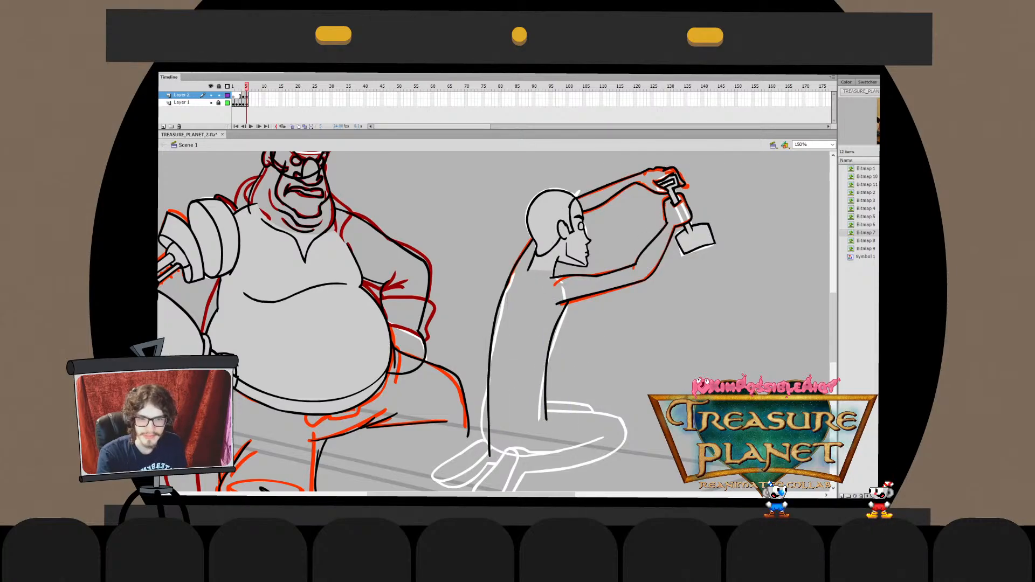
left_click(490, 355)
key("Escape")
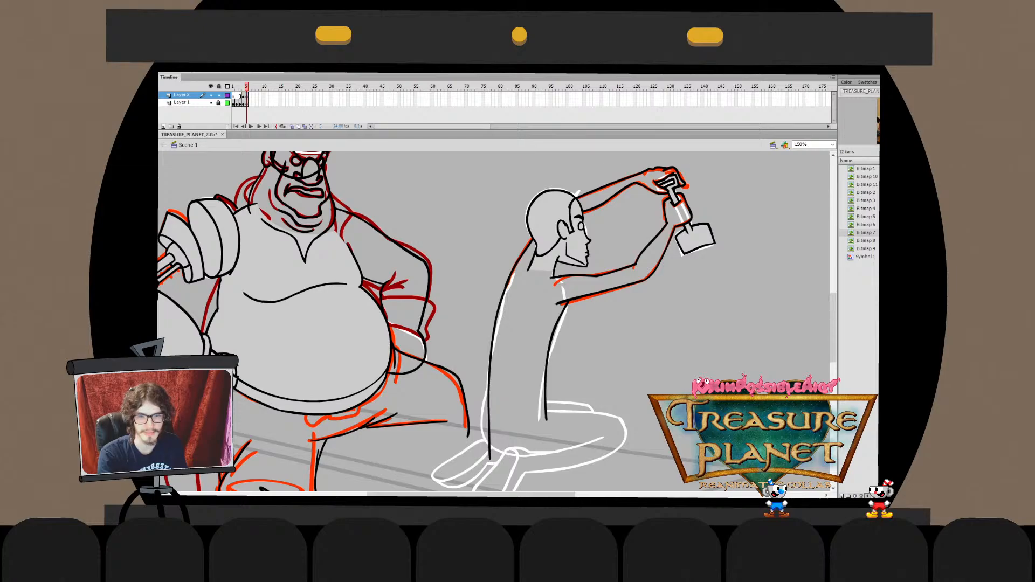
left_click(490, 356)
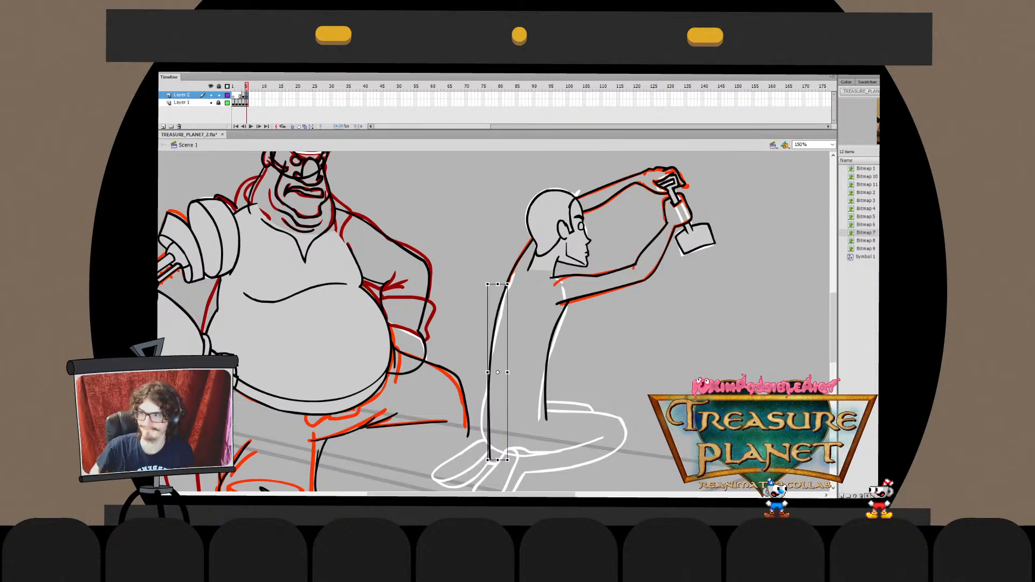
key("Escape")
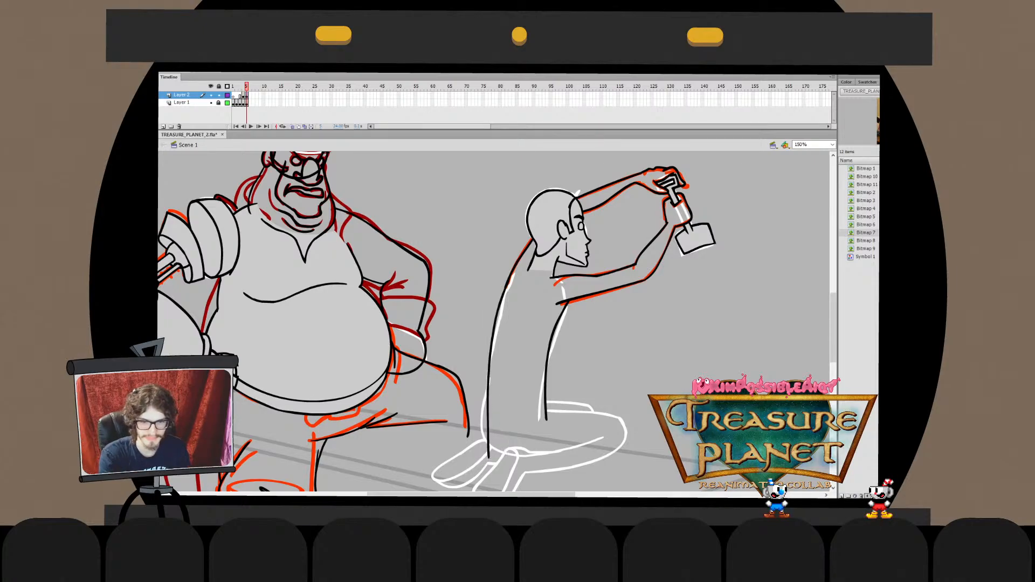
Cut the back line and paste it in place inside the front torso line's drawing object
left_click(490, 356)
key("ctrl+x")
double_click(550, 351)
key("ctrl+shift+v")
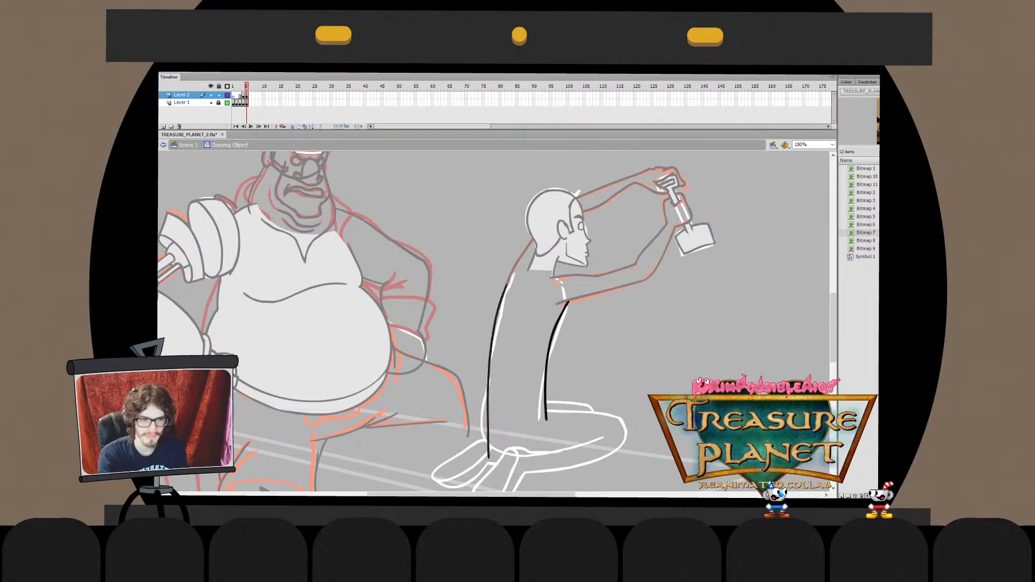
Transform the upper part of the front torso line so its end meets the arm, and leave the drawing object
left_click_drag(525, 255, 605, 350)
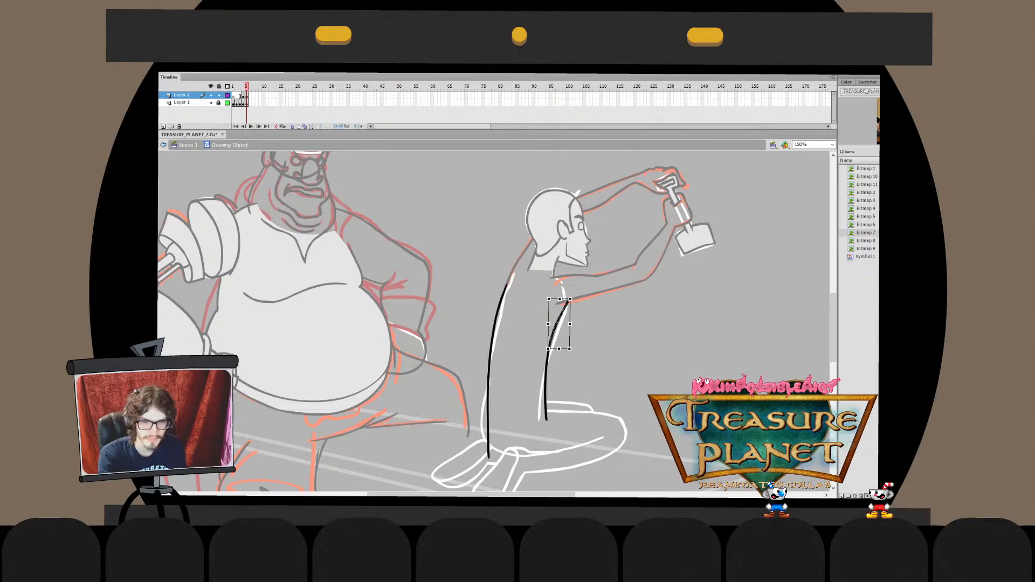
left_click_drag(569, 299, 567, 298)
key("Escape")
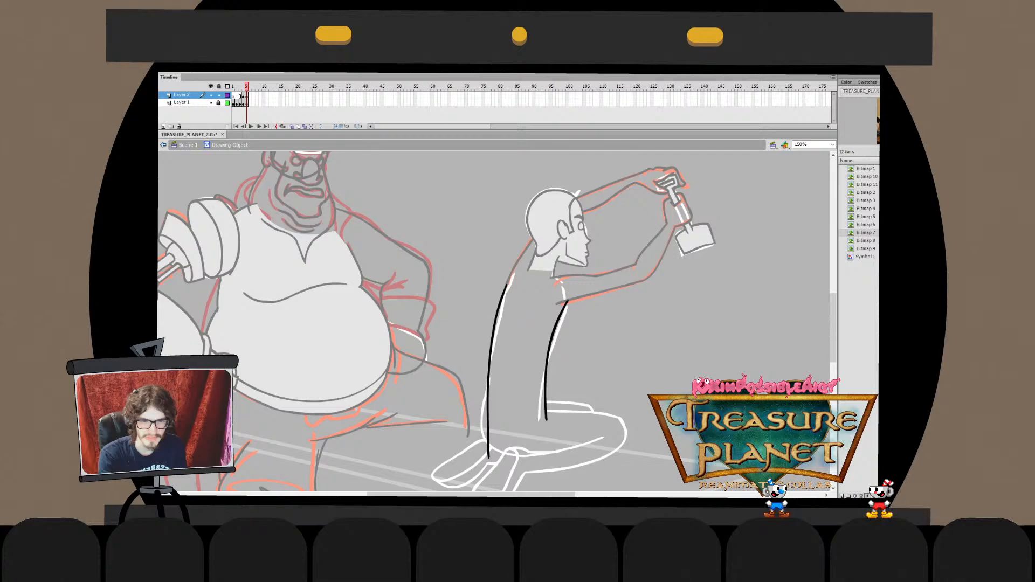
key("ctrl+e")
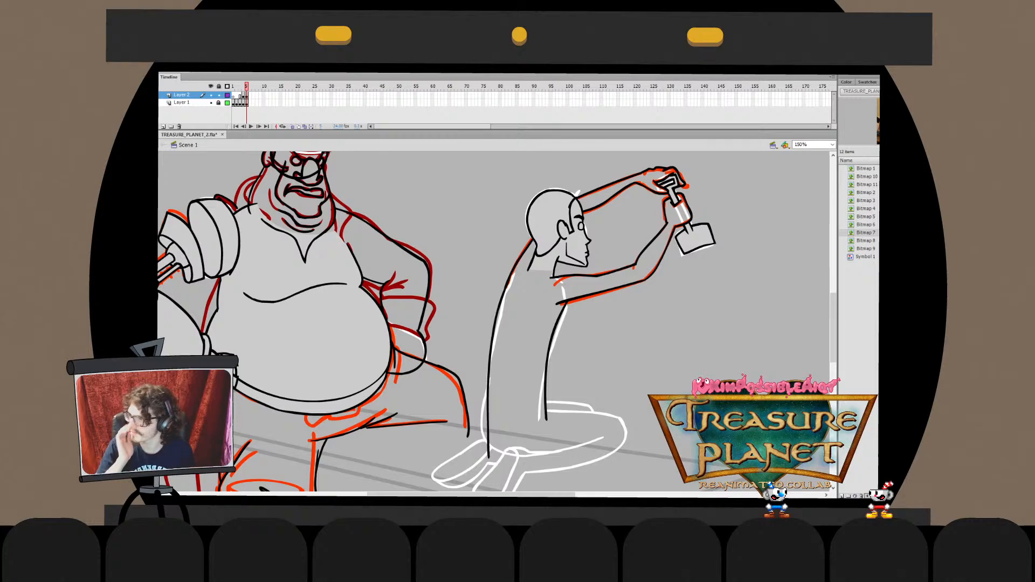
Slightly transform the combined torso lines of the kneeling figure to sit closer to the sketch
left_click(554, 334)
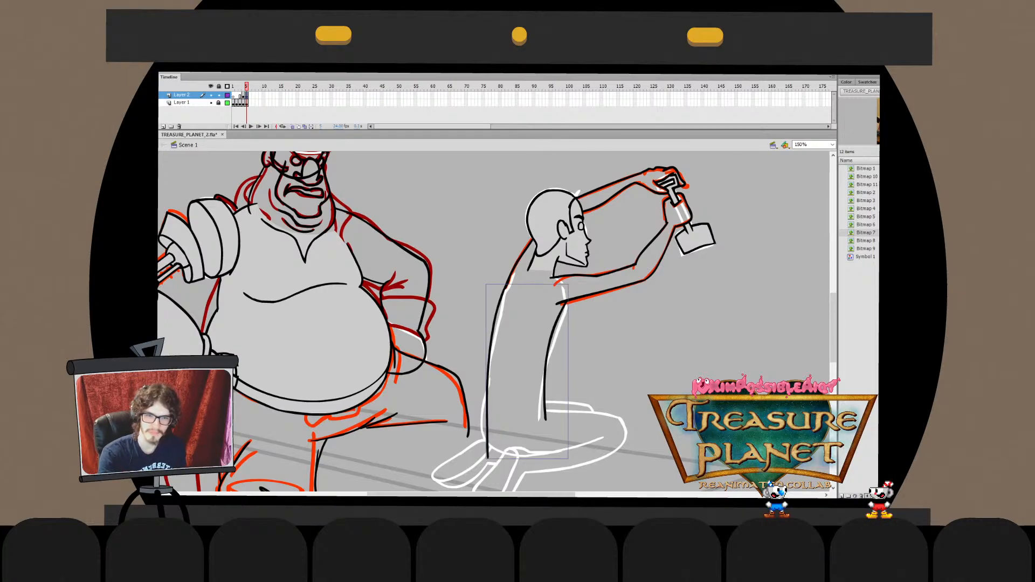
left_click(450, 343)
left_click_drag(450, 342, 442, 300)
left_click_drag(475, 239, 529, 414)
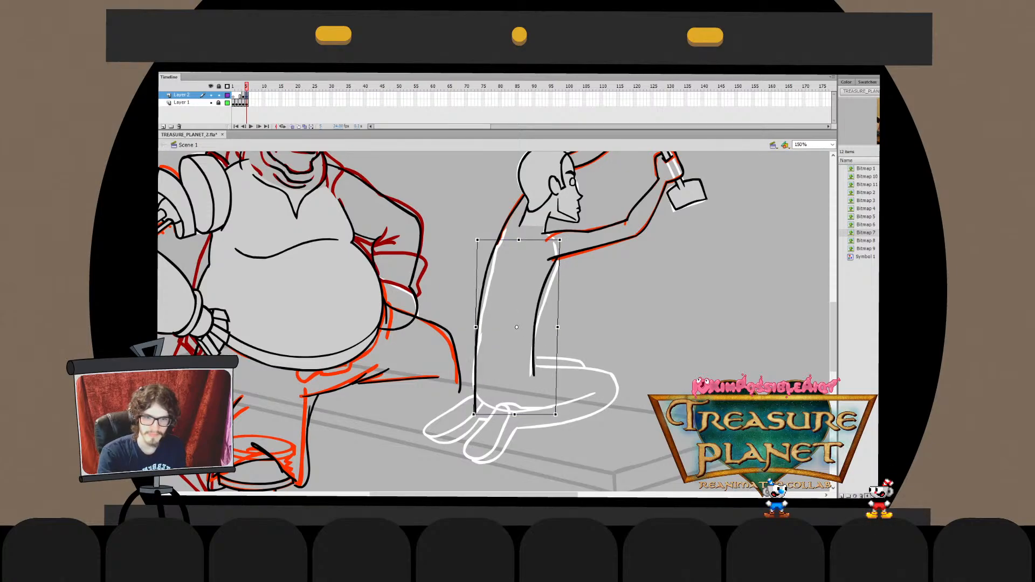
key("Escape")
left_click_drag(476, 355, 483, 412)
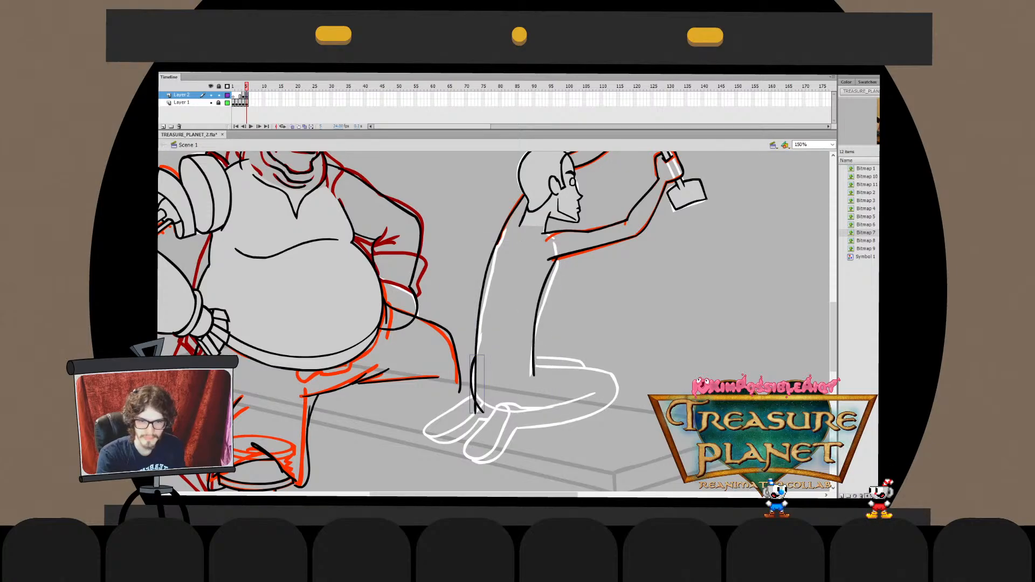
key("ctrl+z")
left_click_drag(476, 348, 497, 408)
key("ctrl+z")
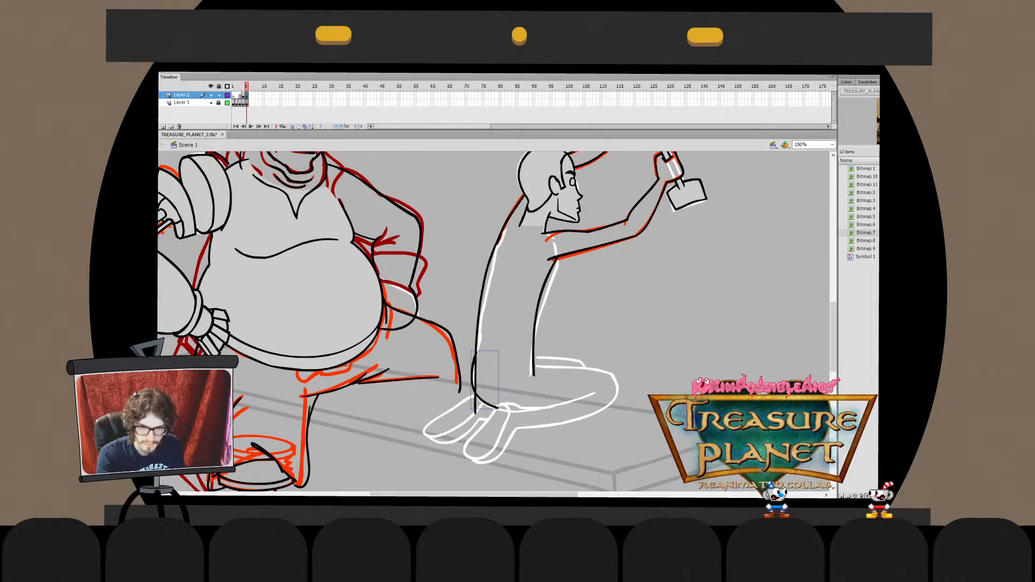
key("ctrl+z")
Ink the curve from the lower back round to the seat and fine-tune it with Free Transform
left_click_drag(477, 349, 496, 409)
key("q")
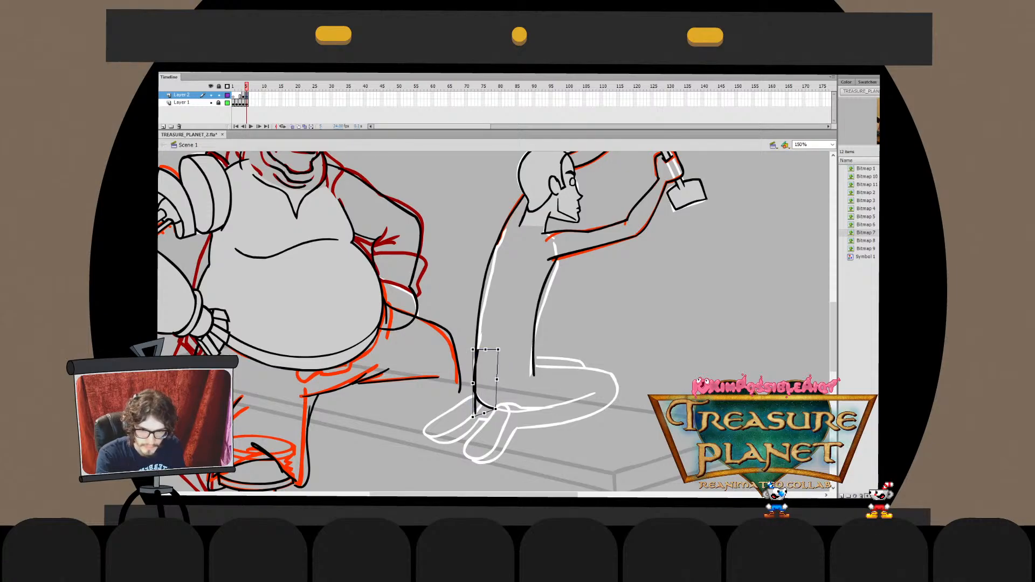
key("Escape")
key("ctrl+z")
key("ctrl+z")
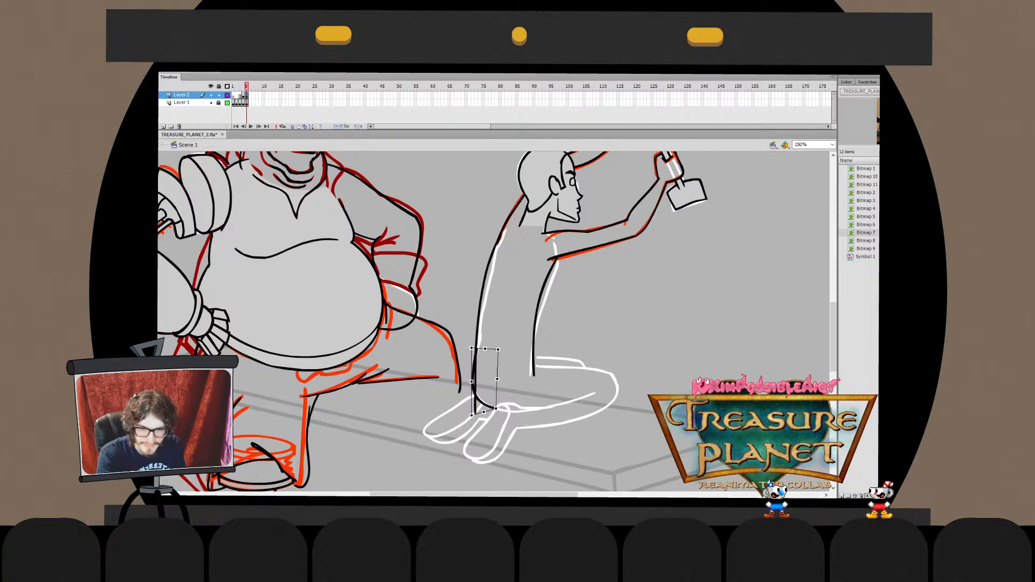
key("ctrl+y")
key("ctrl+y")
Delete the surplus lower end of the back line inside the torso's drawing object
double_click(479, 360)
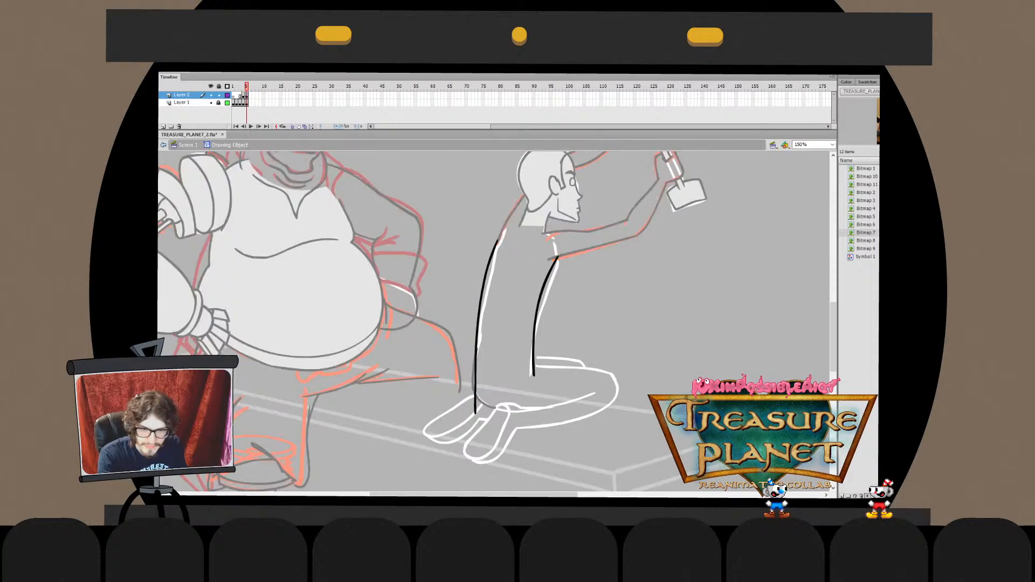
left_click(475, 389)
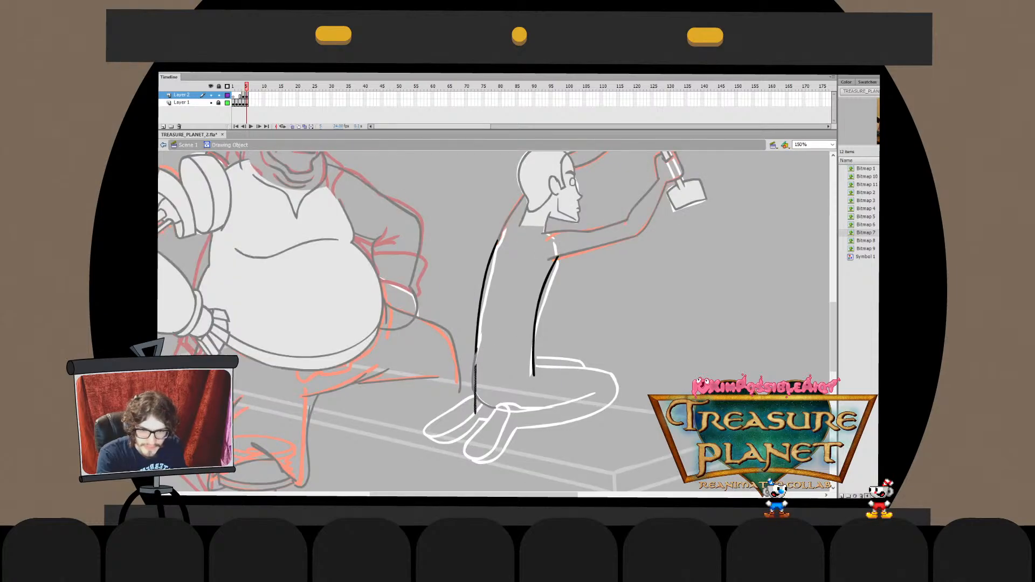
key("Delete")
double_click(507, 388)
Cut the seat curve, paste it in place inside the torso's drawing object, and return to the main scene
double_click(475, 381)
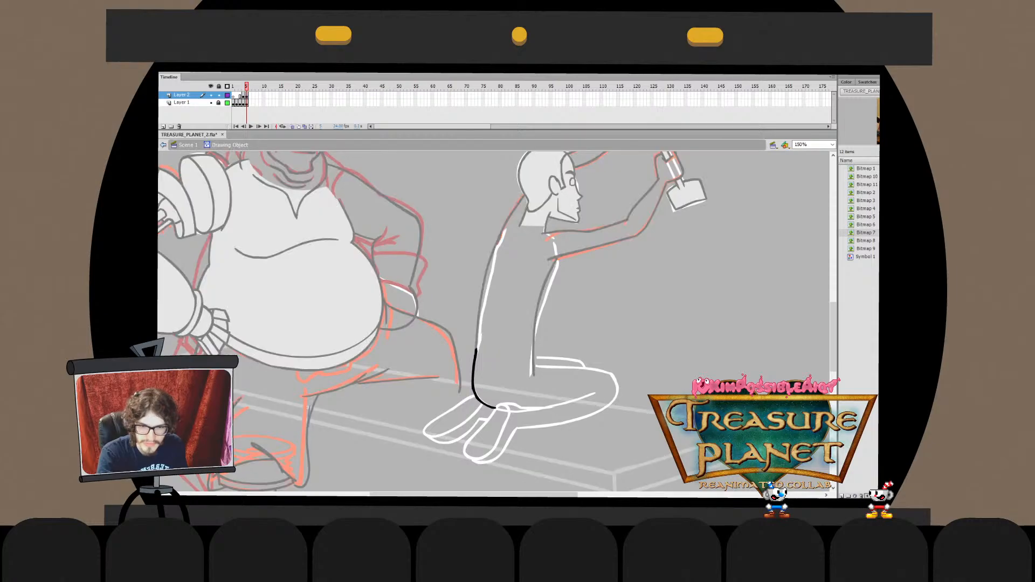
key("Escape")
key("ctrl+x")
double_click(482, 291)
key("ctrl+shift+v")
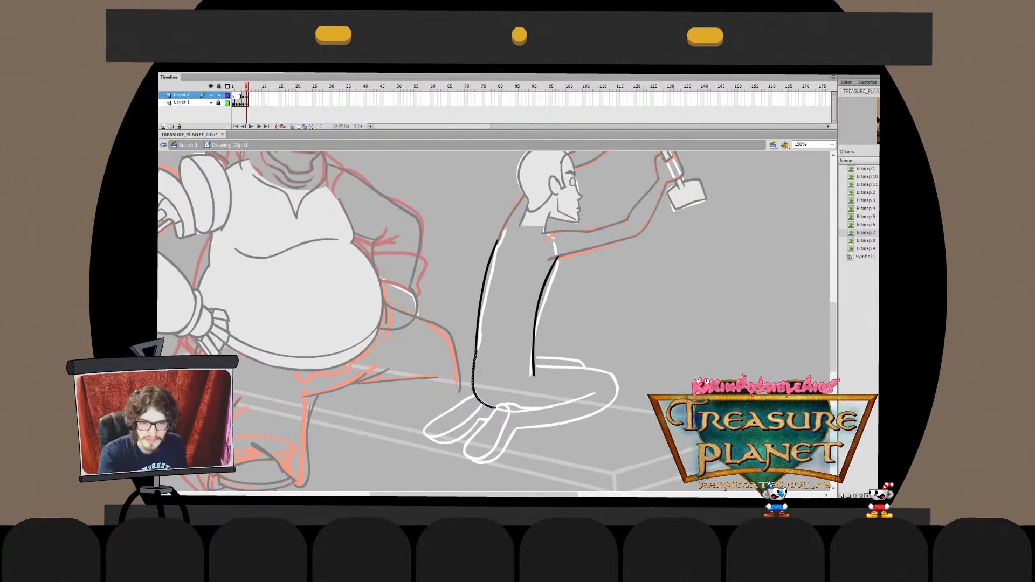
key("Escape")
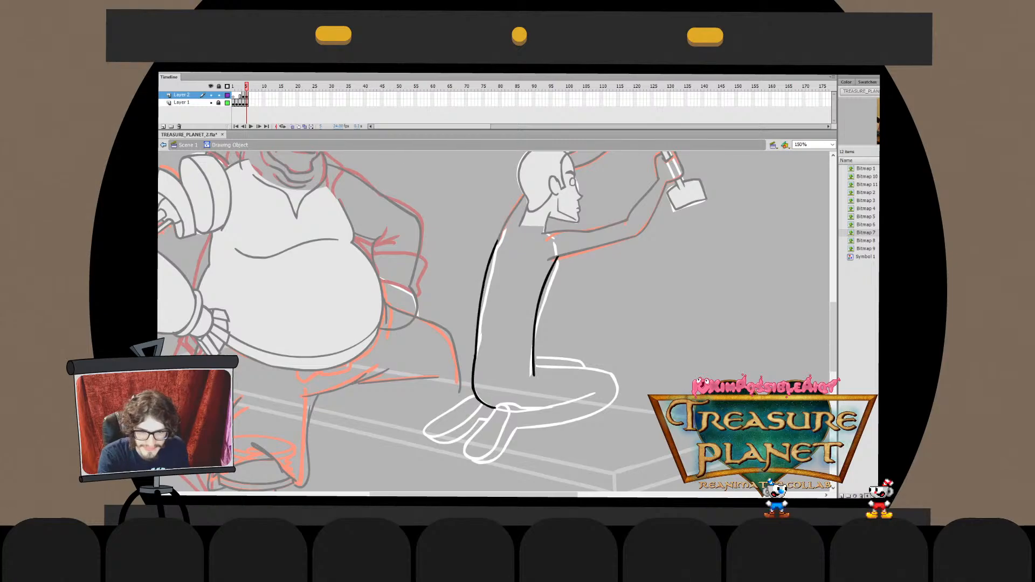
key("Escape")
key("Escape")
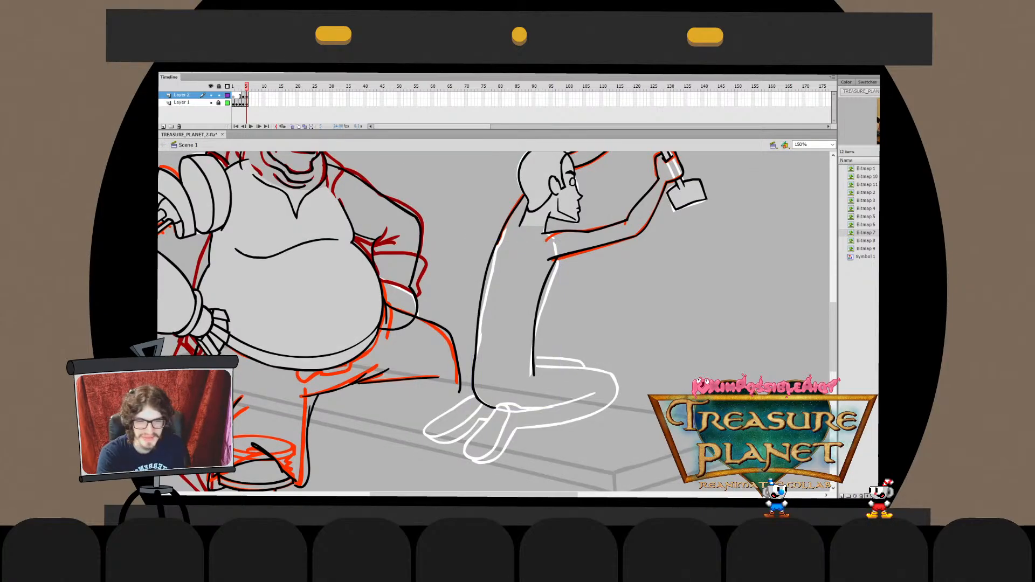
Ink the fold line between the kneeling figure's thigh and calf and slightly lengthen its inner end with Free Transform
left_click_drag(523, 411, 602, 395)
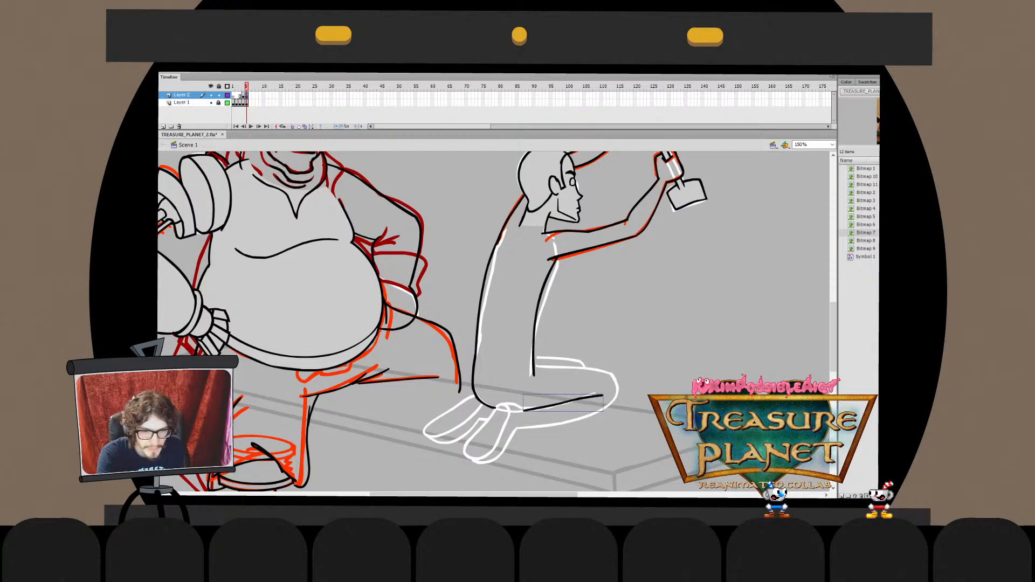
key("ctrl+z")
left_click_drag(521, 410, 595, 392)
key("ctrl+z")
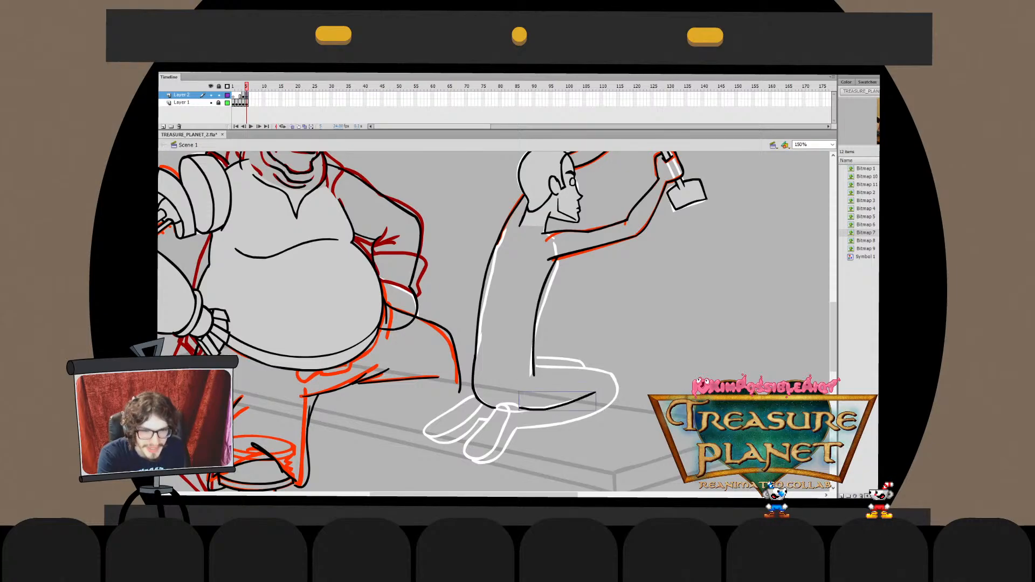
key("q")
left_click_drag(518, 401, 516, 401)
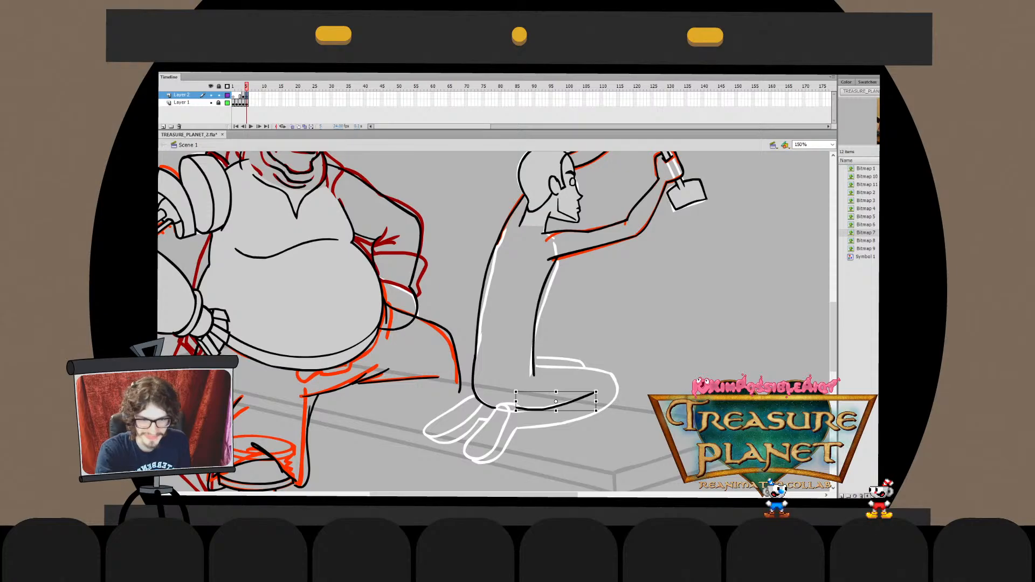
Fine-tune both ends of the thigh fold line inside its drawing object so it joins the seat curve
double_click(560, 403)
mouse_move(505, 384)
left_mouse_down()
mouse_move(549, 429)
mouse_move(510, 410)
left_mouse_up()
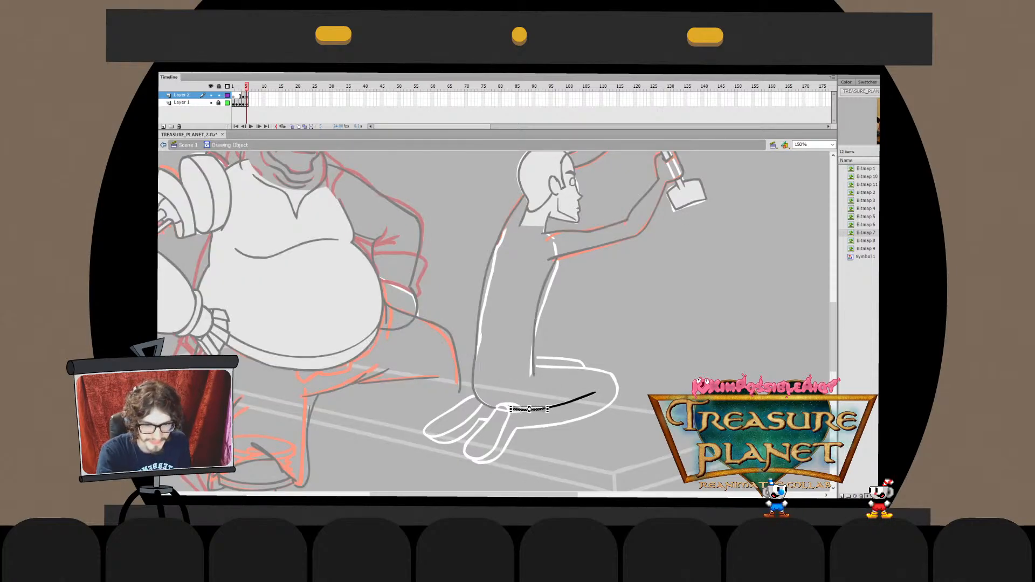
double_click(531, 431)
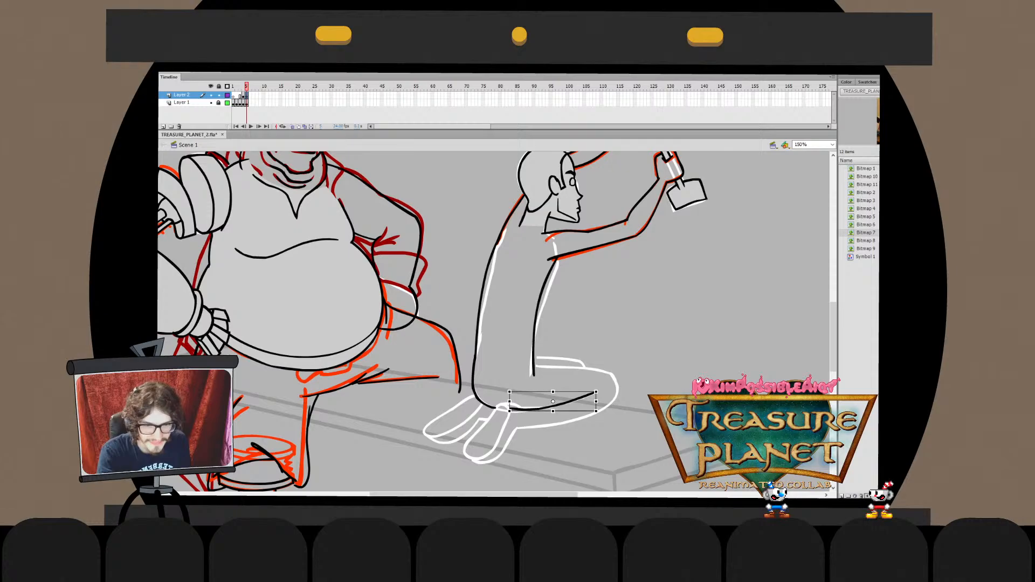
left_click(500, 405)
double_click(579, 399)
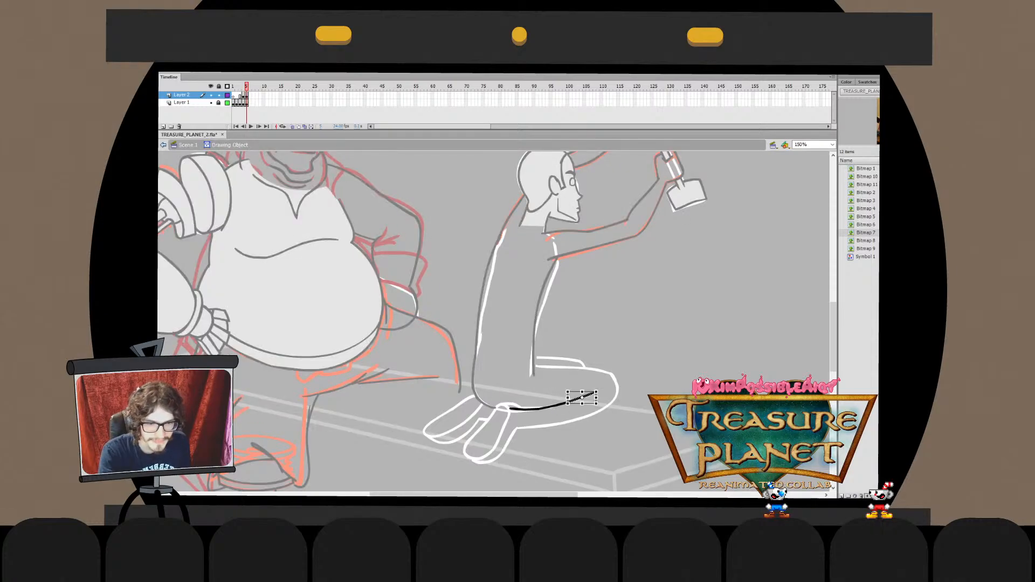
key("ctrl+e")
key("q")
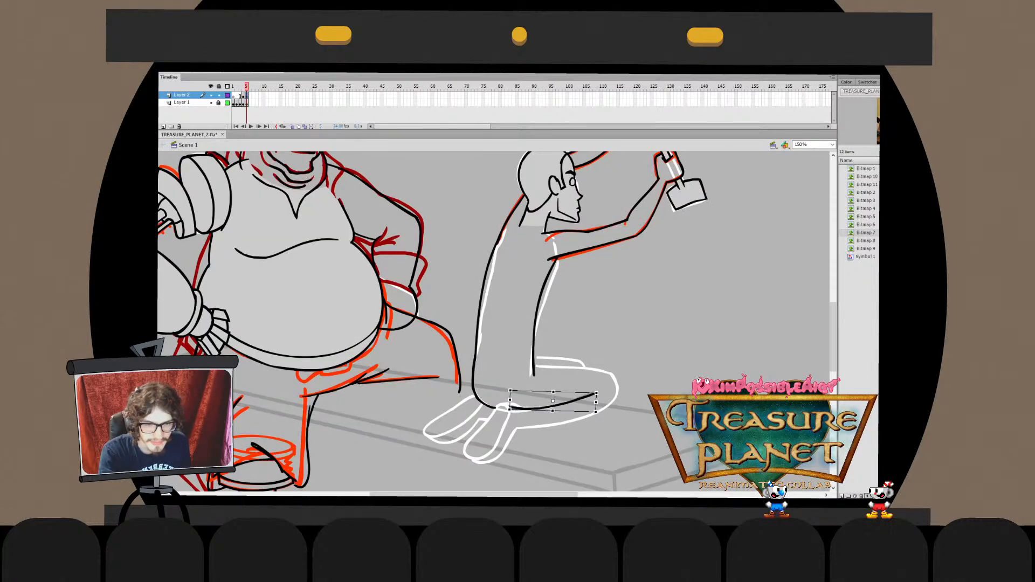
left_click(501, 406)
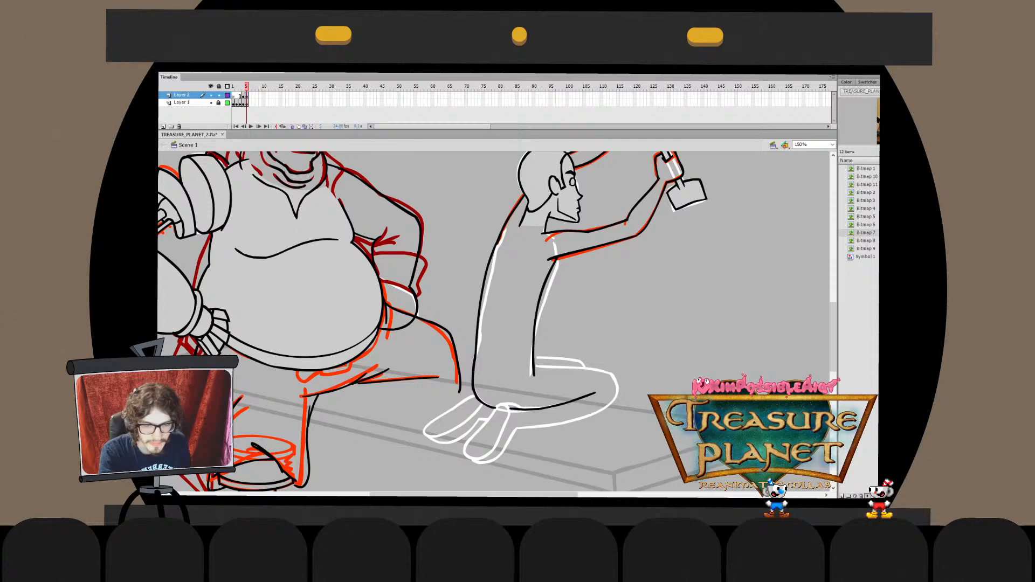
left_click(553, 403)
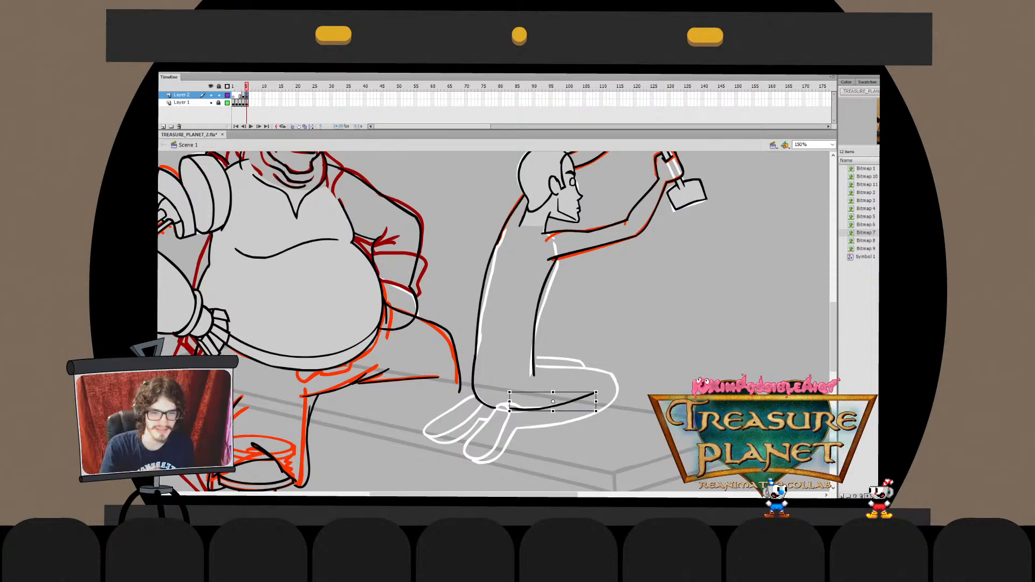
key("b")
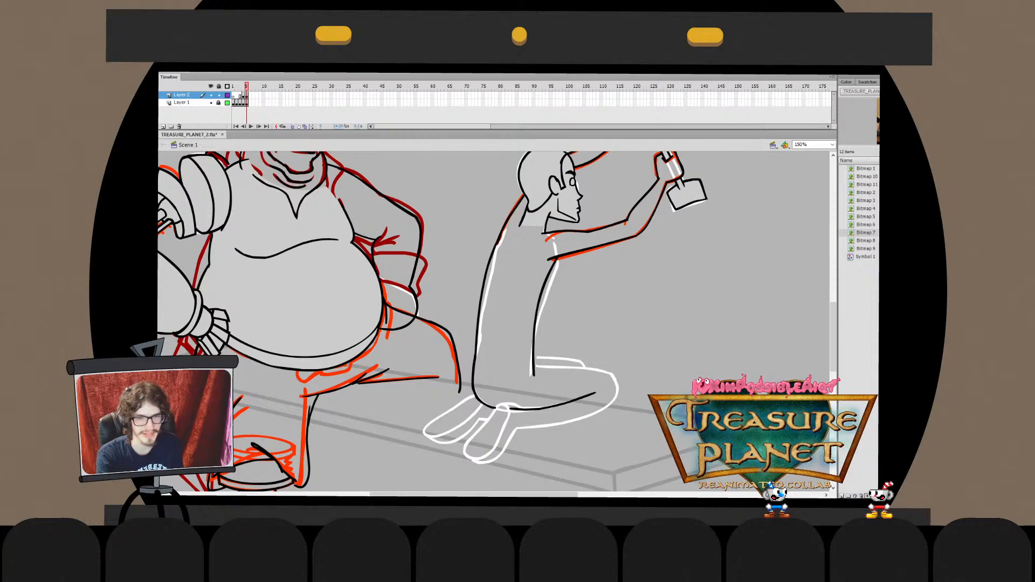
mouse_move(514, 371)
left_mouse_down()
mouse_move(588, 371)
mouse_move(615, 386)
left_mouse_up()
key("ctrl+z")
key("ctrl+z")
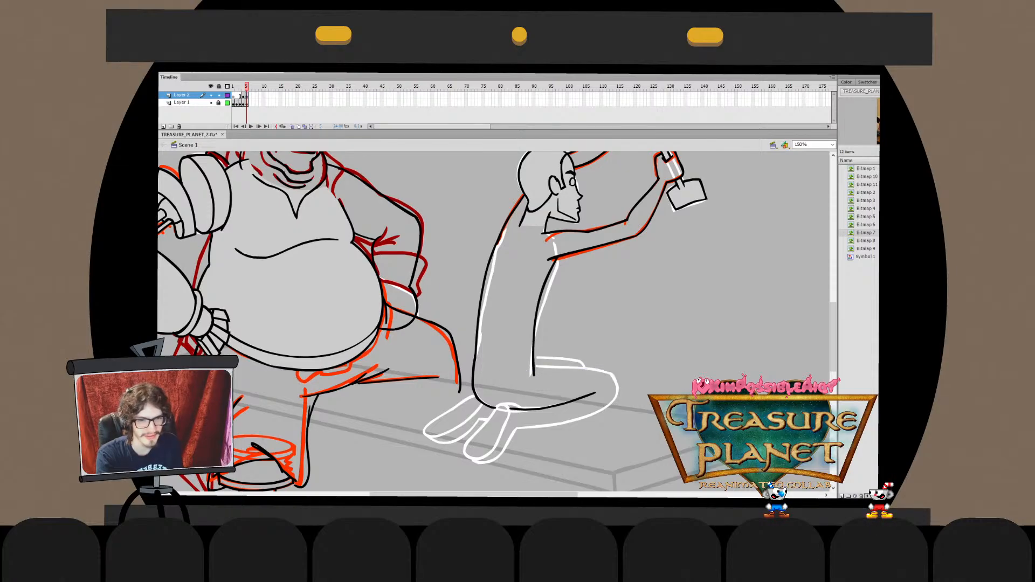
mouse_move(527, 363)
left_mouse_down()
mouse_move(616, 367)
mouse_move(547, 368)
mouse_move(618, 379)
left_mouse_up()
key("ctrl+z")
key("ctrl+z")
key("ctrl+z")
key("ctrl+z")
key("ctrl+z")
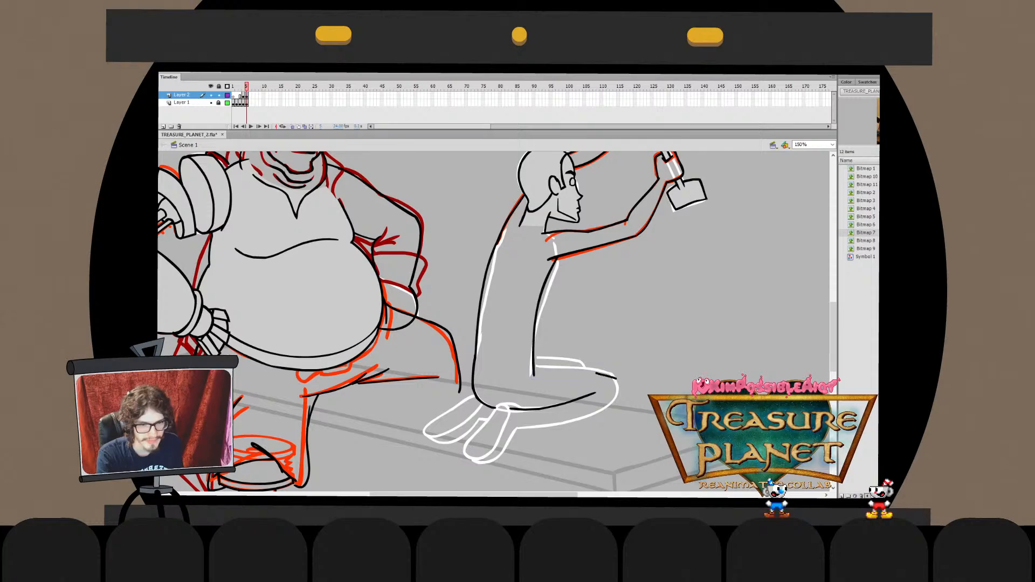
Ink the top line of the thigh past the knee and the short curve around the front of the knee
mouse_move(500, 366)
left_mouse_down()
mouse_move(646, 373)
mouse_move(613, 402)
left_mouse_up()
key("q")
key("b")
key("ctrl+z")
key("ctrl+z")
key("ctrl+z")
key("ctrl+z")
key("ctrl+z")
key("ctrl+z")
key("ctrl+z")
key("ctrl+z")
key("ctrl+z")
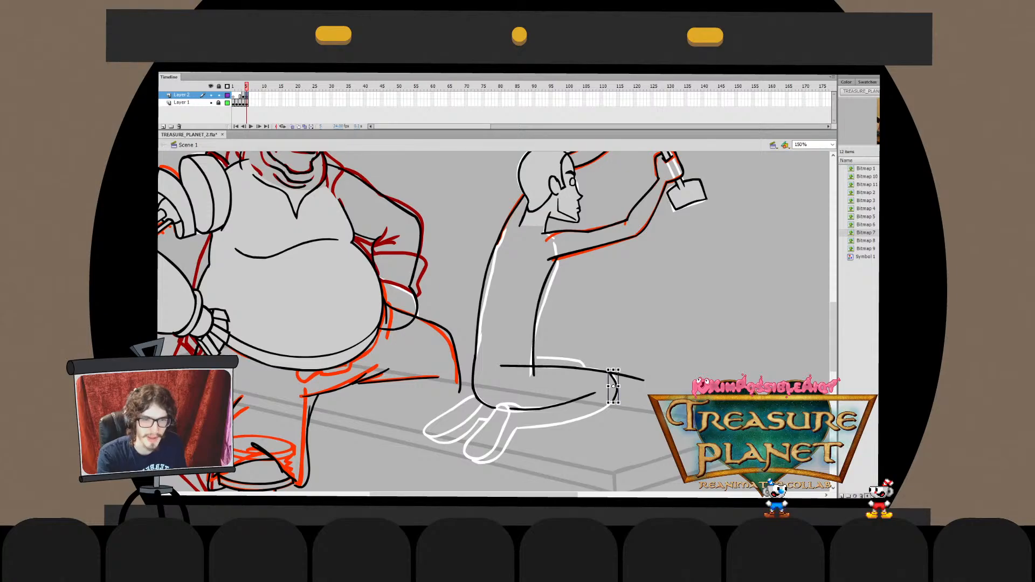
Ink the underside of the lower leg from the knee to the feet and stretch its rear end across the foot
key("b")
mouse_move(515, 425)
left_mouse_down()
mouse_move(619, 412)
mouse_move(614, 403)
left_mouse_up()
key("ctrl+z")
key("ctrl+z")
key("ctrl+z")
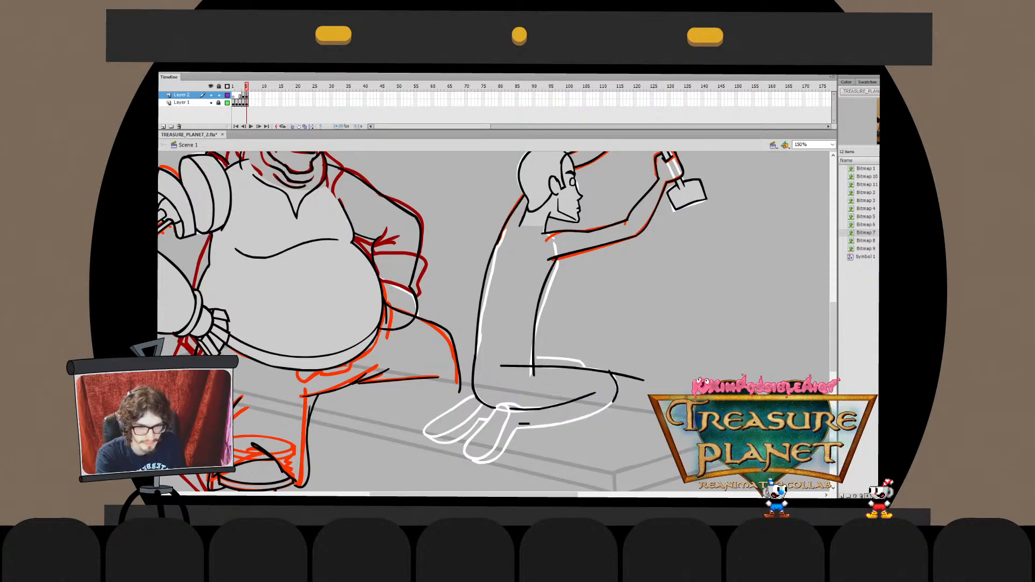
left_click_drag(517, 425, 615, 403)
key("ctrl+z")
mouse_move(510, 425)
left_mouse_down()
mouse_move(614, 404)
mouse_move(615, 427)
left_mouse_up()
key("q")
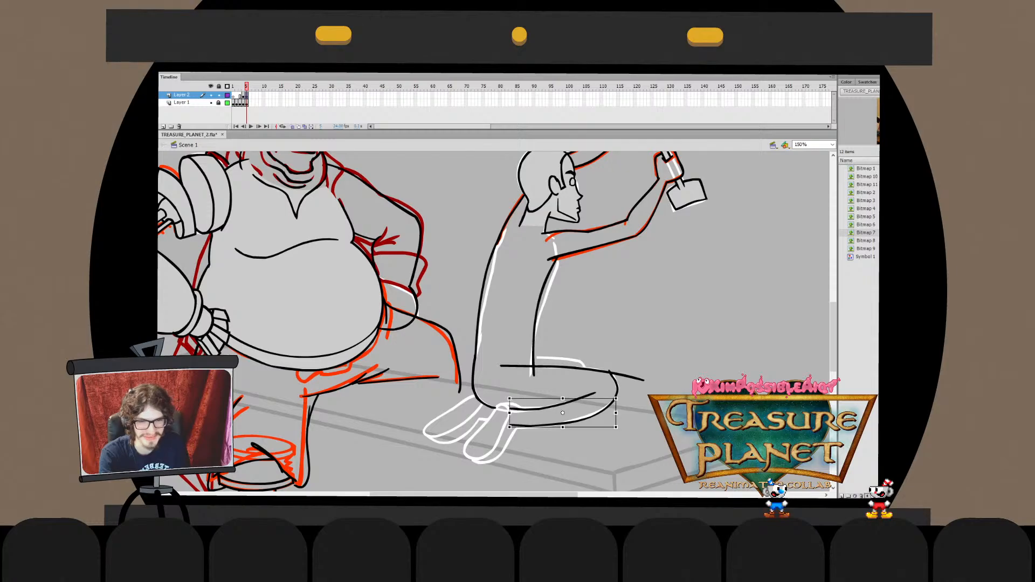
left_click_drag(510, 427, 475, 430)
Adjust the knee end of the lower leg's underside line inside its drawing object to meet the knee curve
double_click(475, 431)
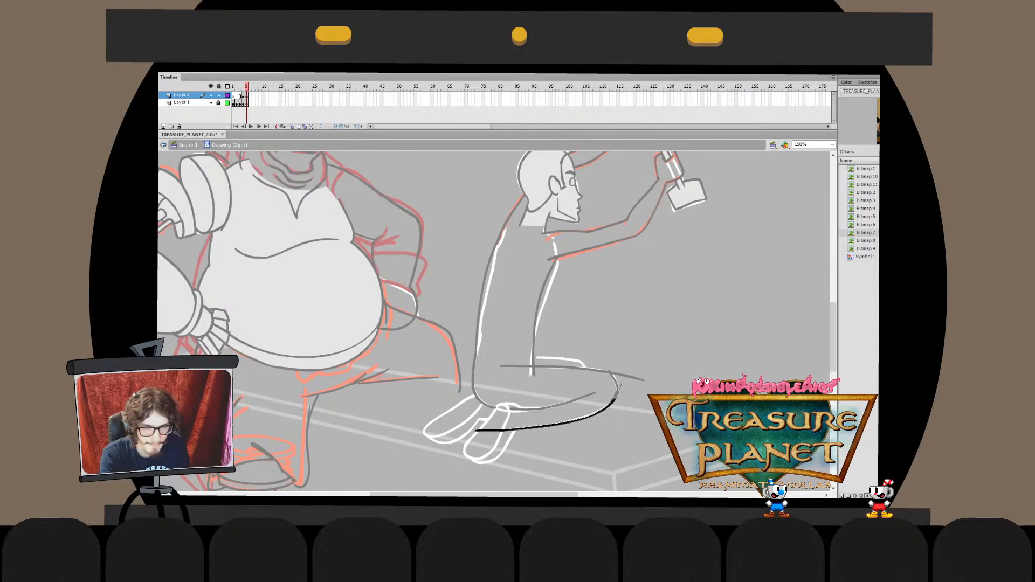
left_click_drag(615, 394, 612, 402)
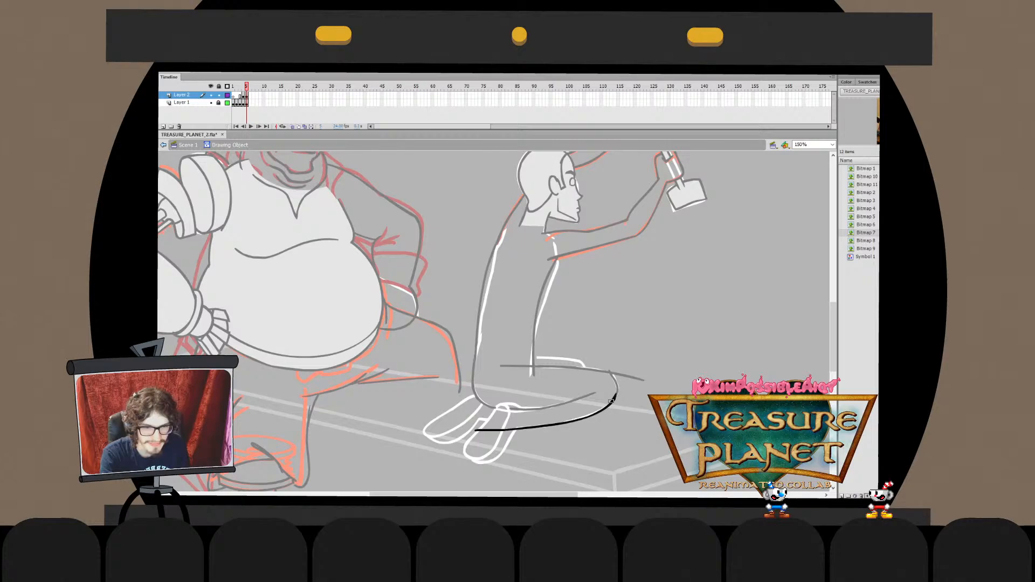
key("ctrl+e")
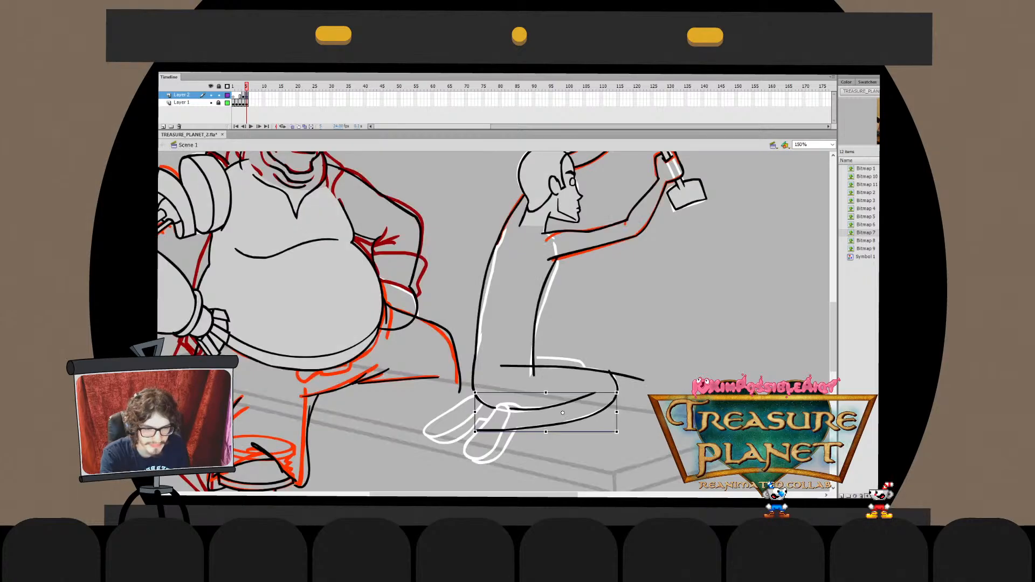
key("ctrl+e")
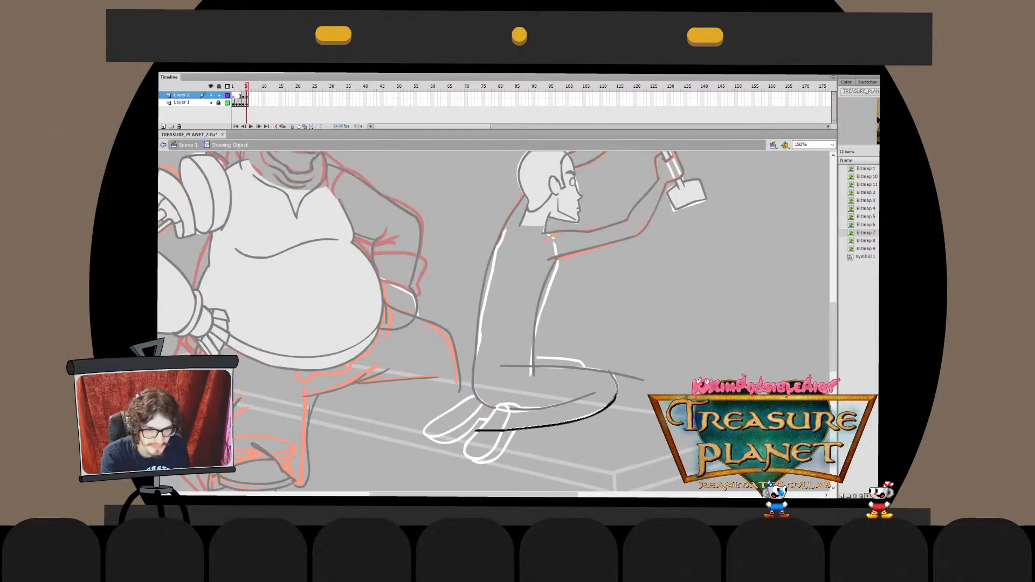
key("ctrl+shift+a")
key("ctrl+e")
key("ctrl+e")
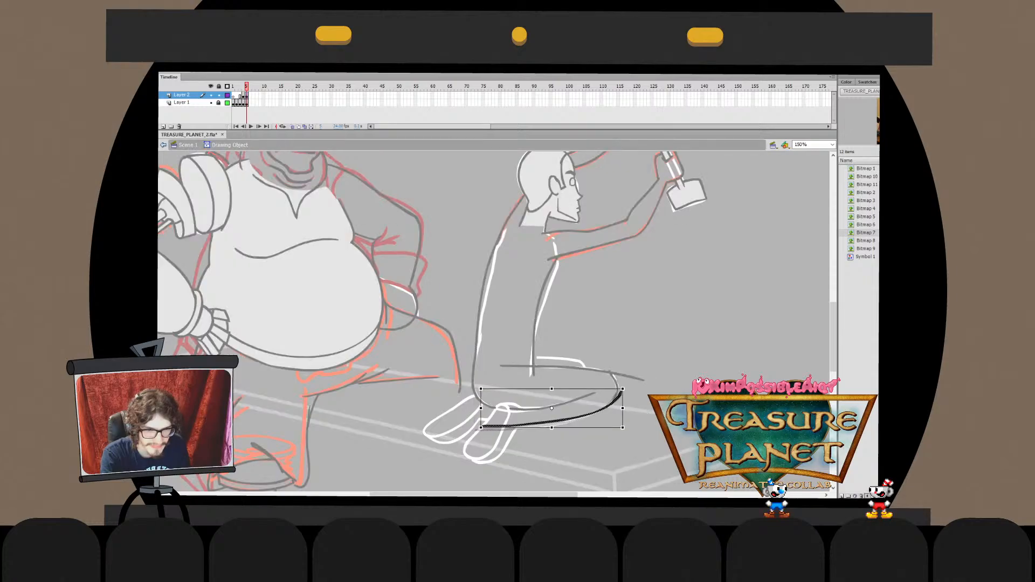
key("ctrl+shift+a")
left_click_drag(615, 394, 623, 390)
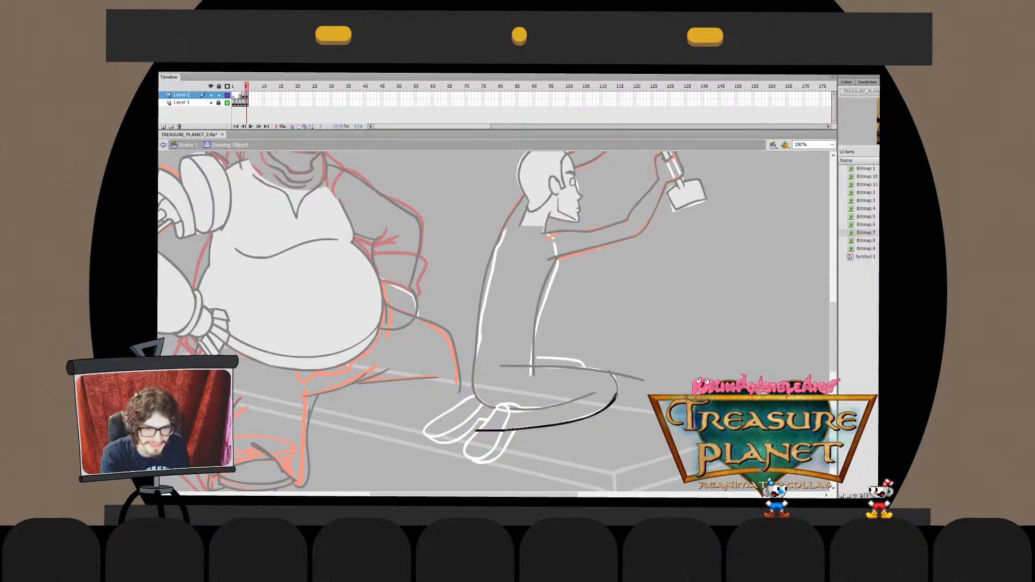
key("ctrl+e")
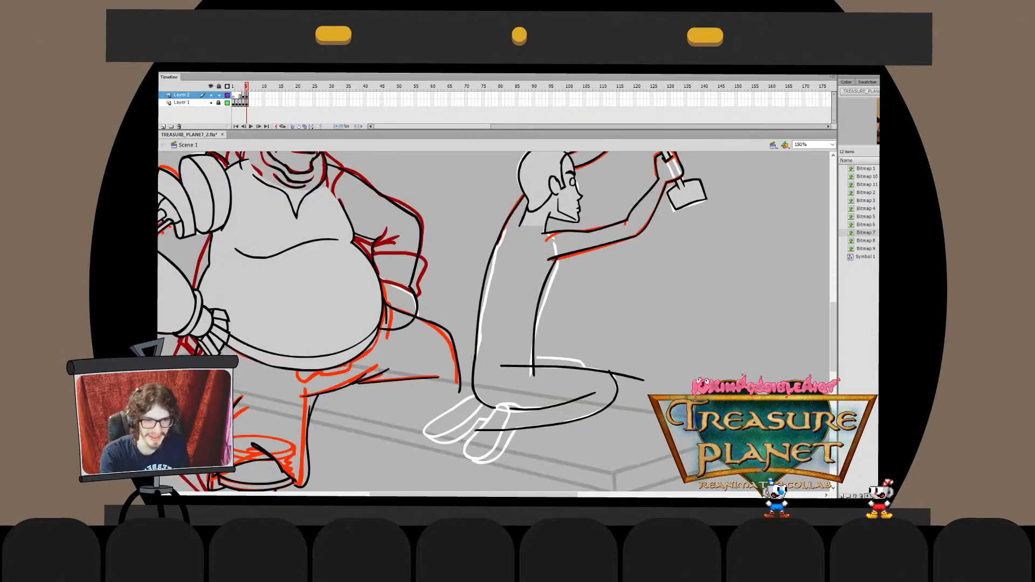
left_click(608, 408)
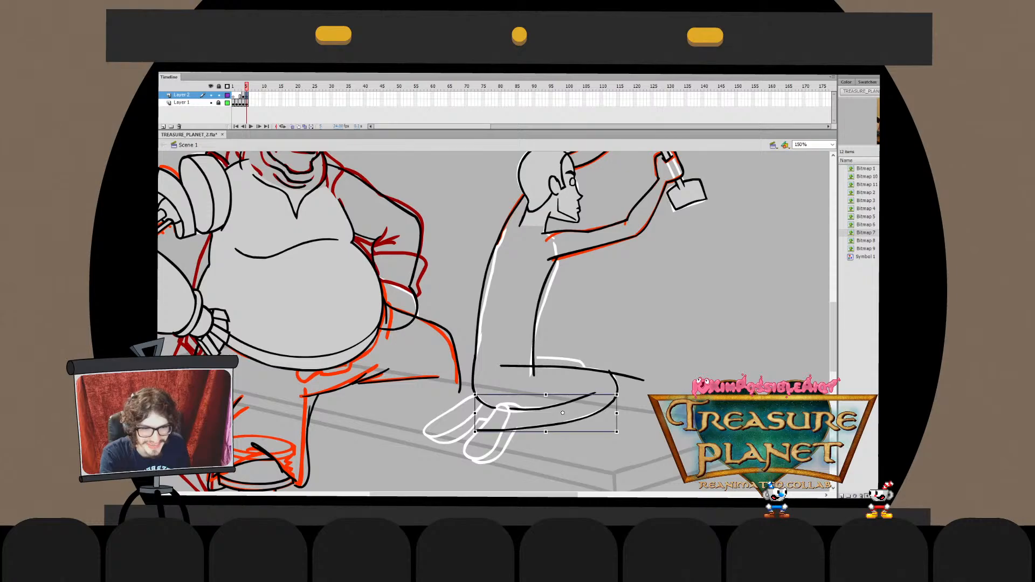
Combine the thigh, knee and lower-leg lines in one drawing object and delete the thigh line's surplus end beyond the knee
key("ctrl+z")
key("ctrl+z")
key("ctrl+z")
key("ctrl+y")
key("ctrl+y")
key("ctrl+y")
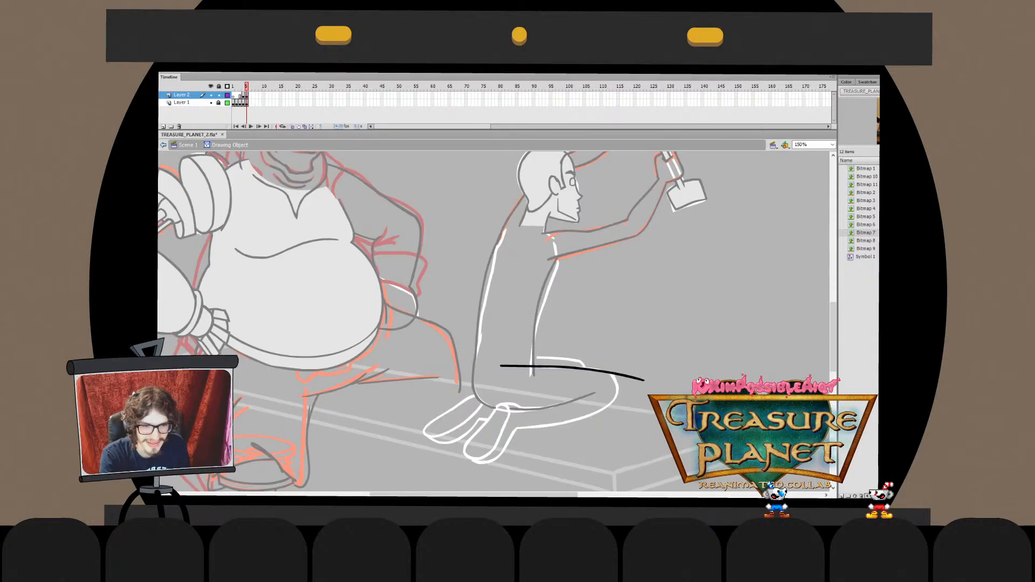
key("ctrl+y")
key("ctrl+y")
key("ctrl+y")
key("Delete")
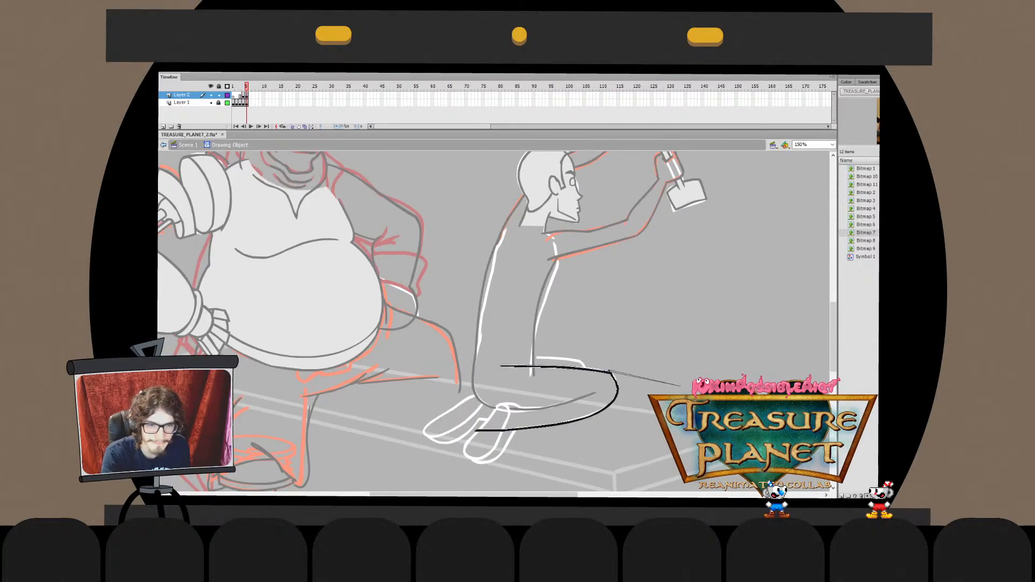
key("ctrl+e")
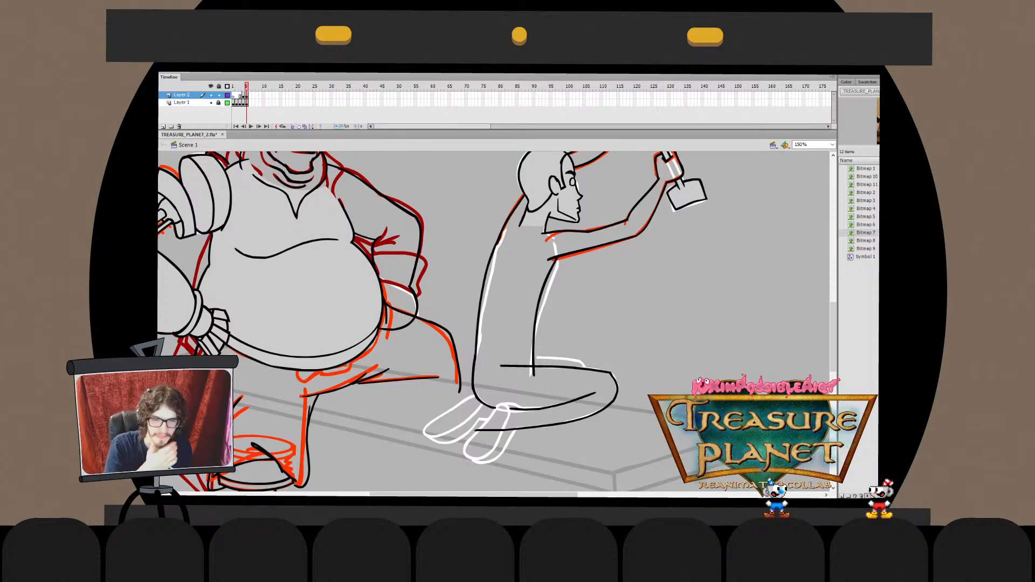
double_click(608, 372)
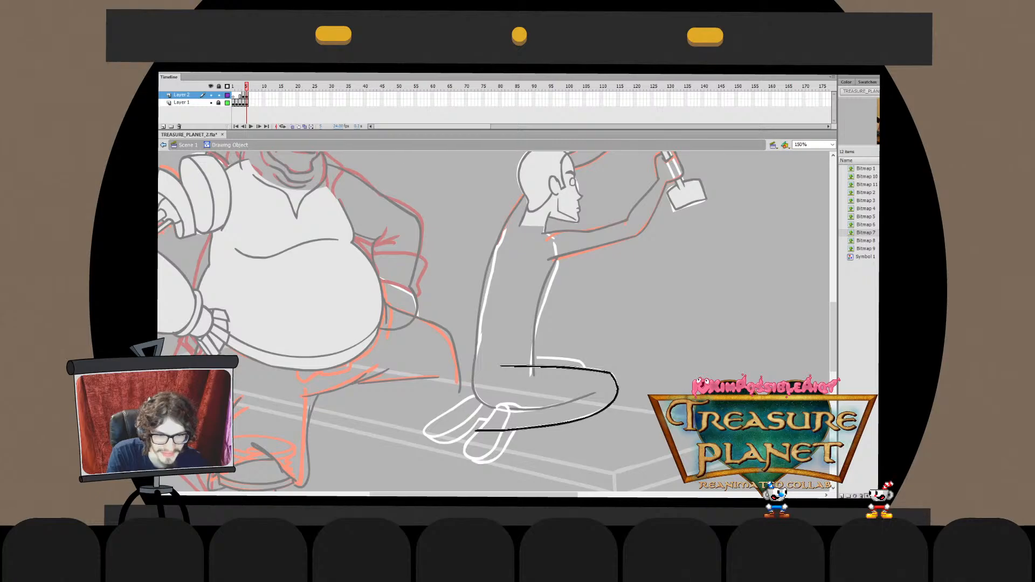
key("ctrl+e")
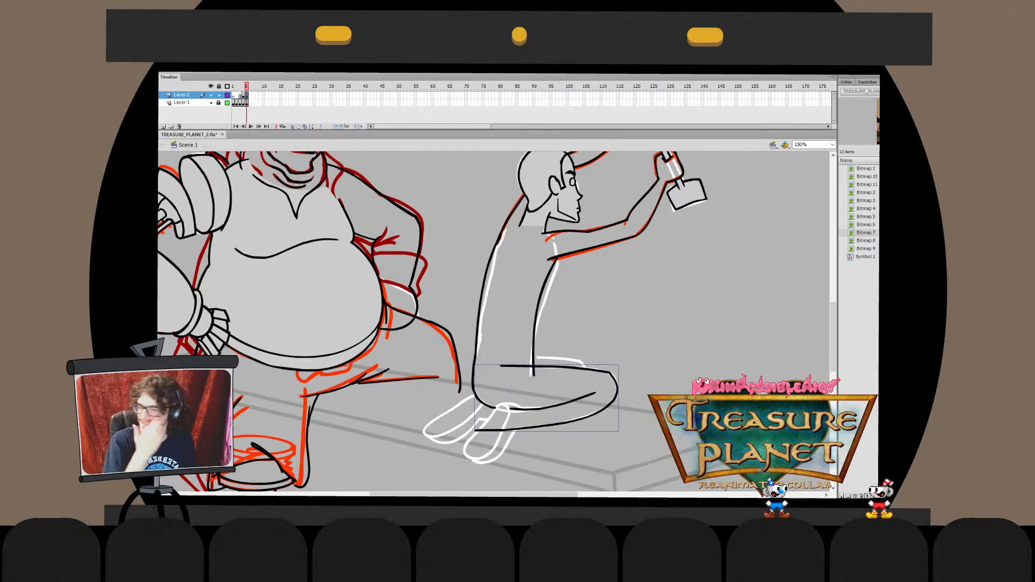
Ink the far leg's short line above the near thigh, curving down onto it
key("Escape")
key("ctrl+z")
mouse_move(583, 374)
left_mouse_down()
mouse_move(528, 358)
mouse_move(557, 360)
mouse_move(550, 389)
mouse_move(585, 370)
left_mouse_up()
key("ctrl+z")
key("ctrl+z")
key("ctrl+z")
key("ctrl+z")
key("ctrl+z")
key("ctrl+z")
key("q")
Fine-tune the curved end of the far leg's line inside its drawing object and return to the main scene
double_click(561, 358)
left_click(589, 379)
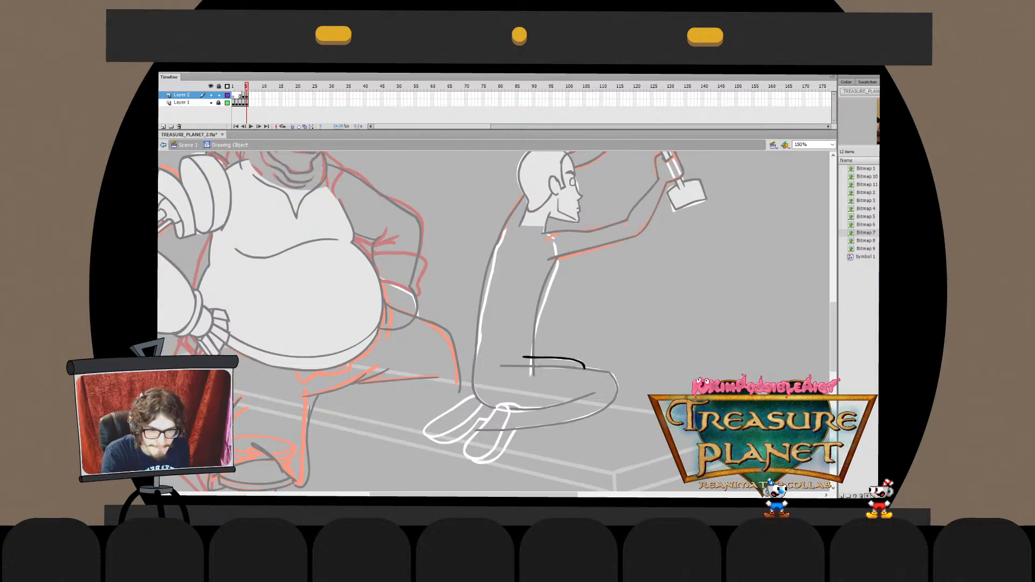
double_click(588, 378)
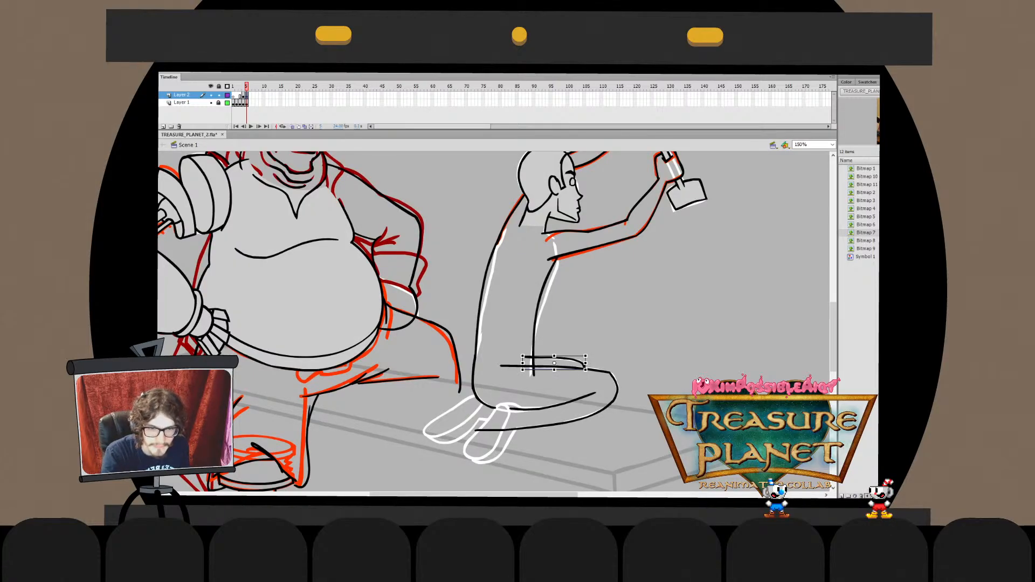
double_click(561, 366)
left_click_drag(603, 345, 554, 390)
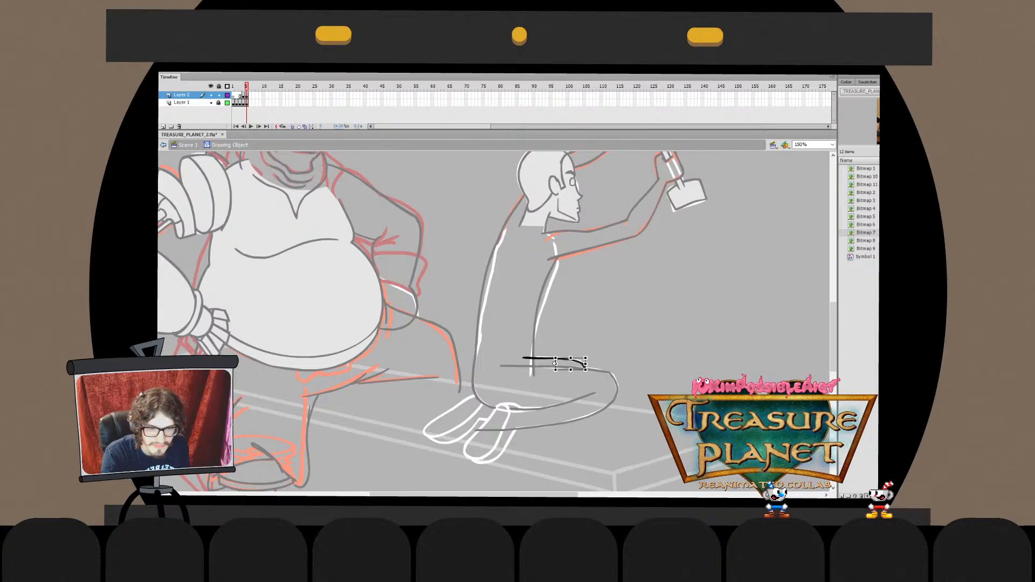
double_click(588, 379)
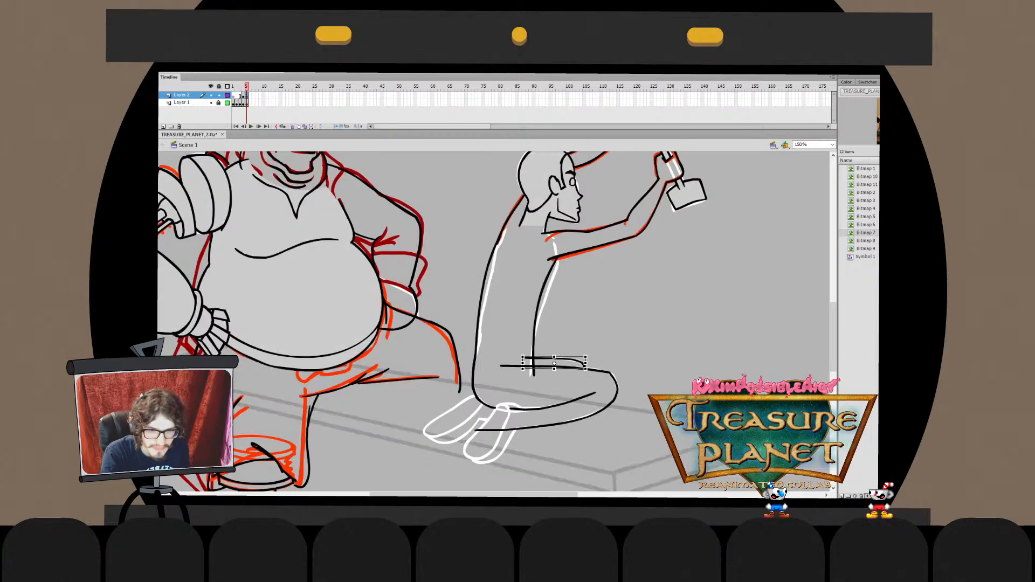
double_click(582, 369)
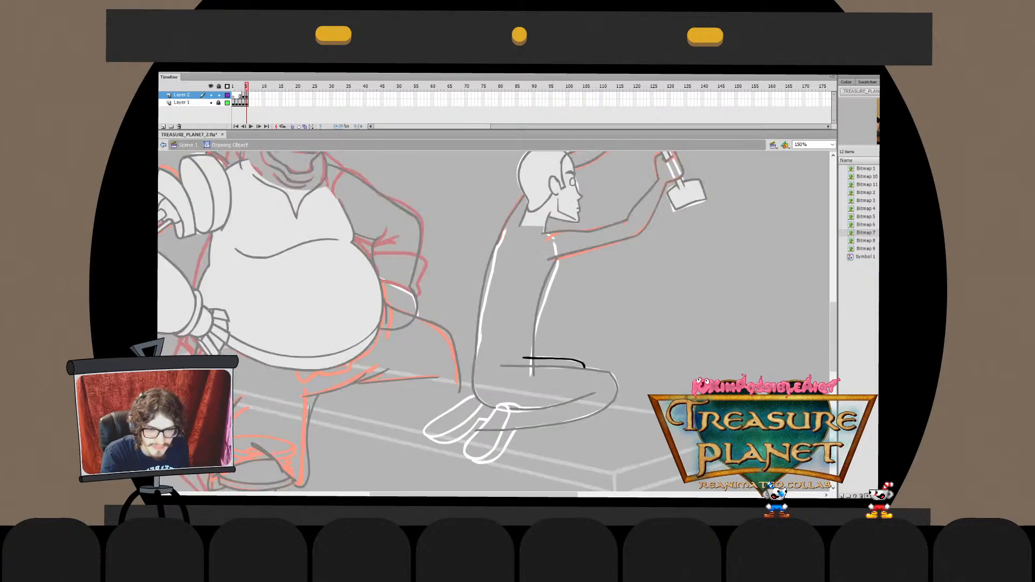
double_click(584, 368)
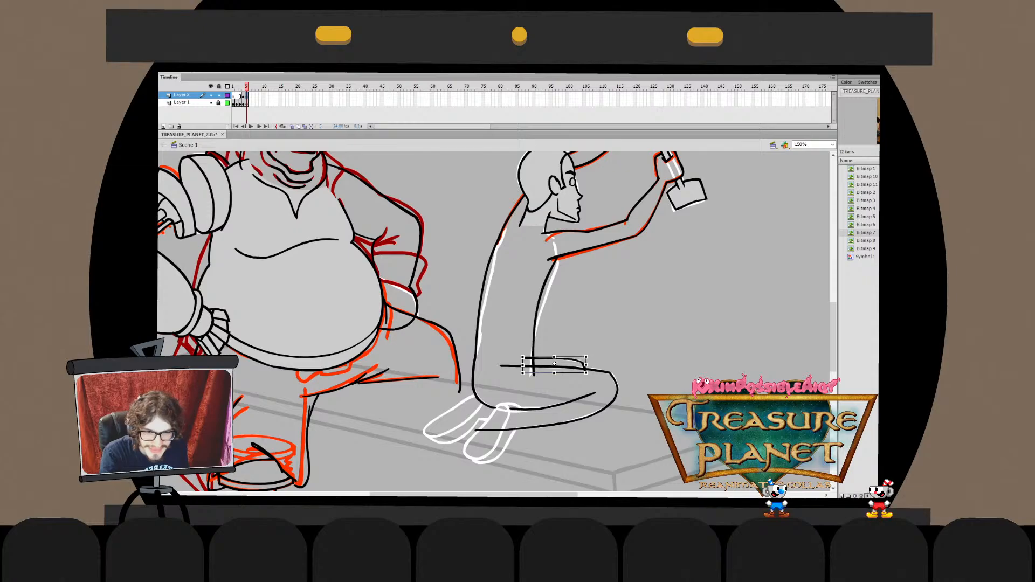
key("Escape")
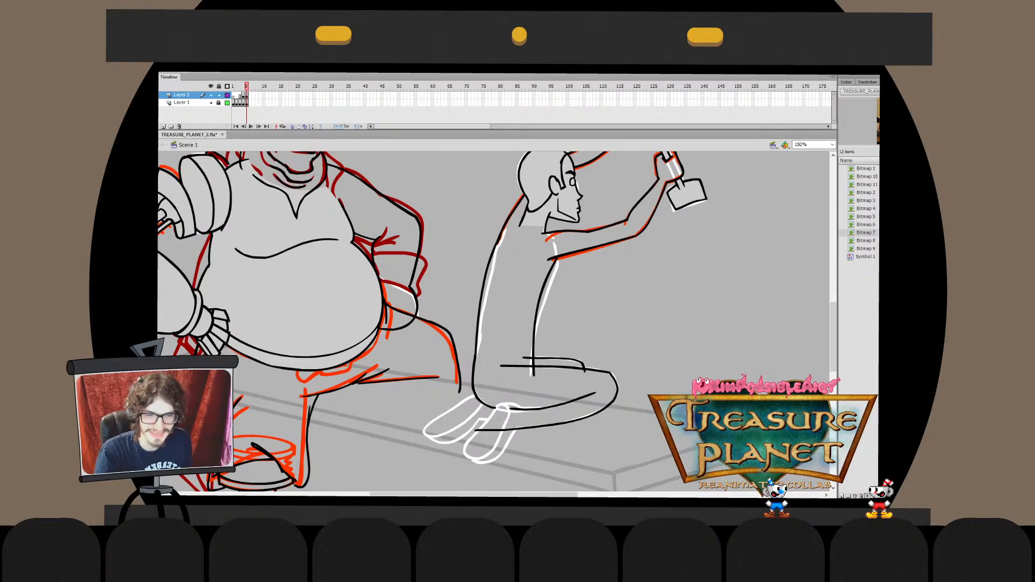
Shift the far leg line's curved end slightly toward the knee so it lands on the near thigh line
double_click(555, 358)
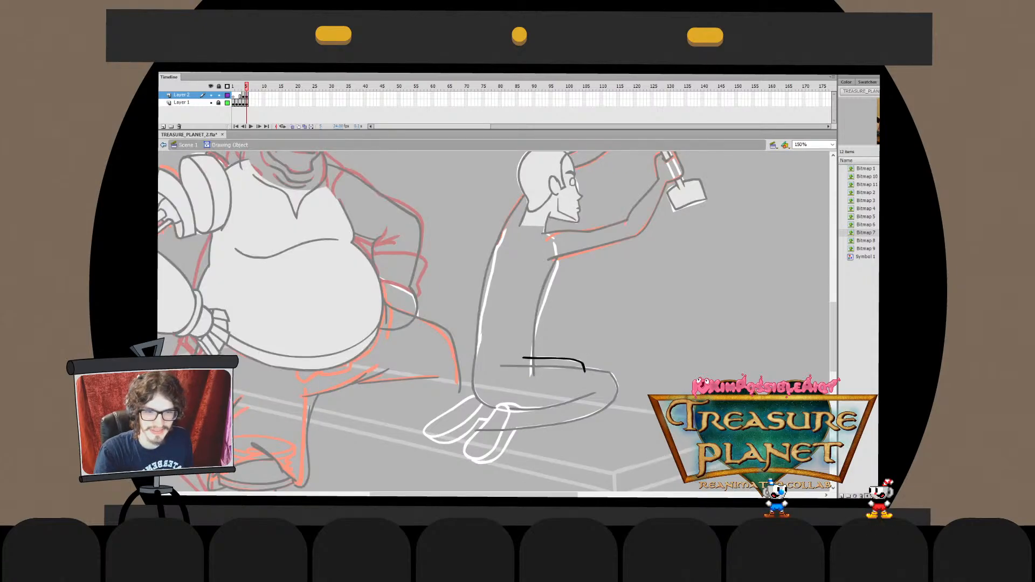
key("ctrl+e")
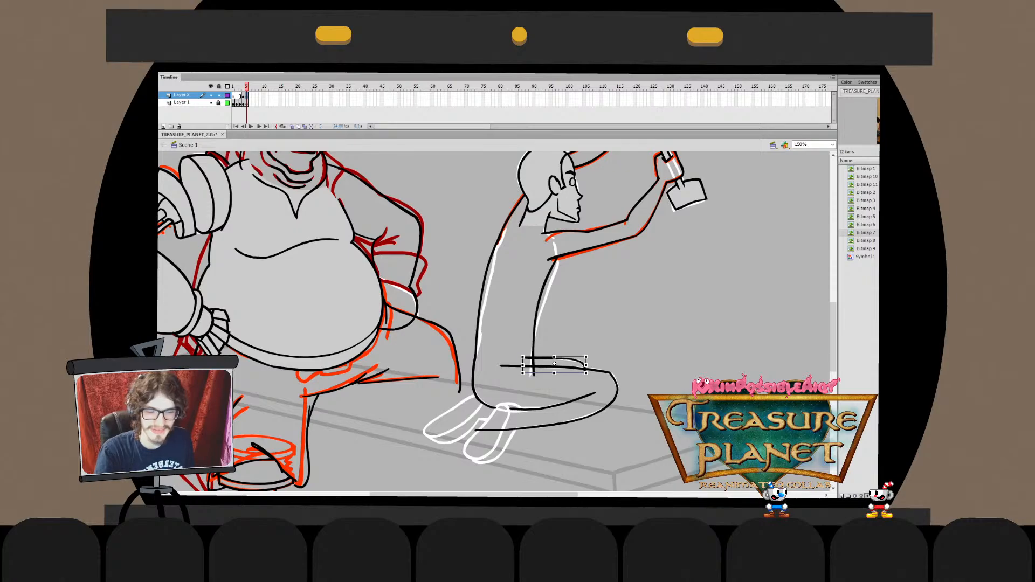
key("Escape")
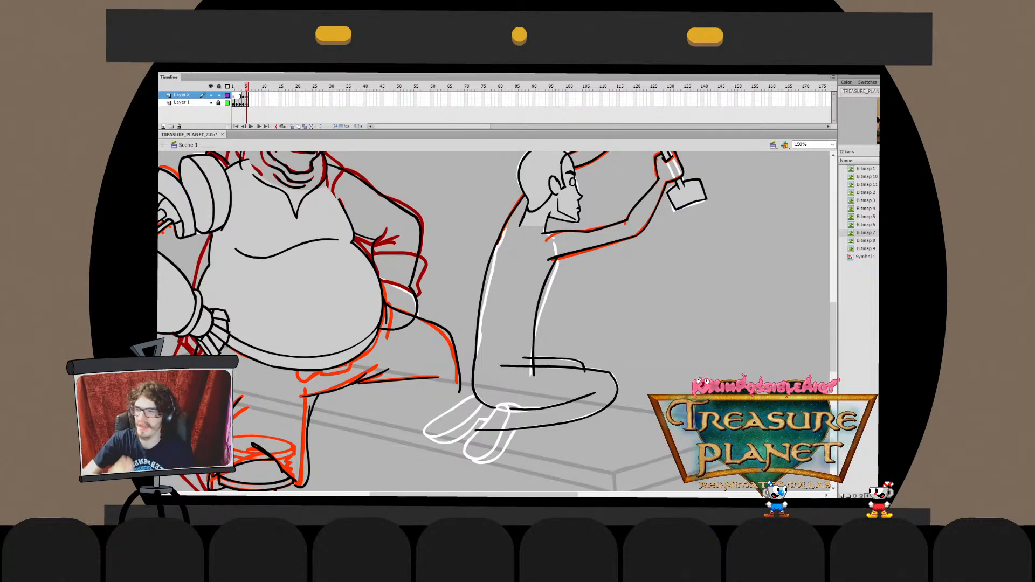
left_click(572, 360)
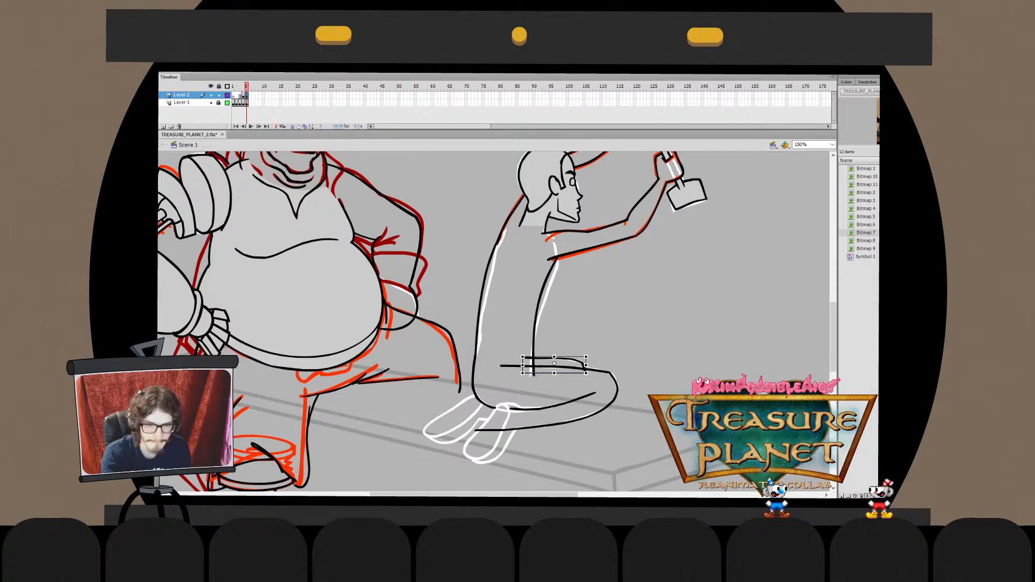
double_click(571, 363)
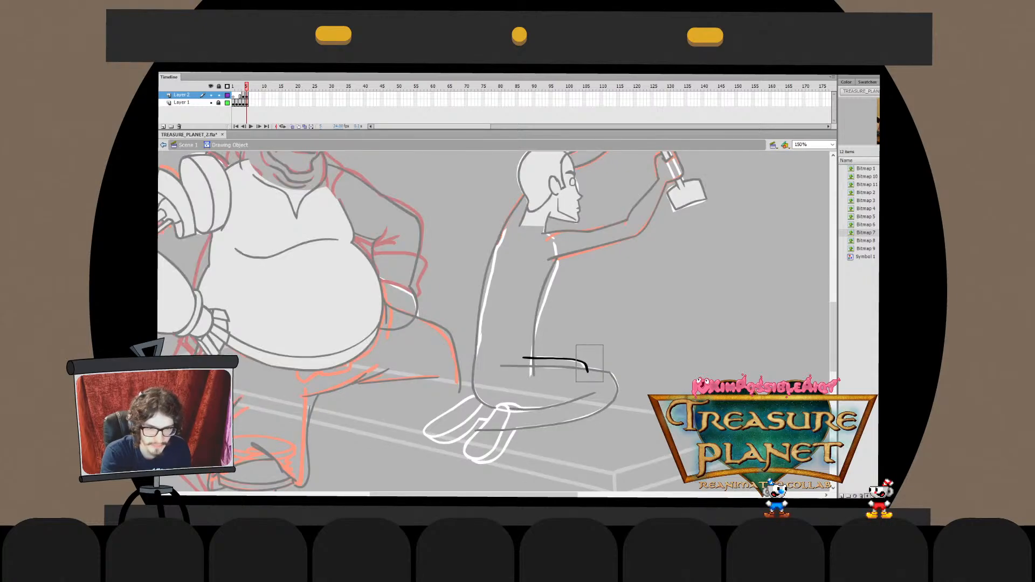
left_click_drag(603, 381, 582, 363)
key("ctrl+e")
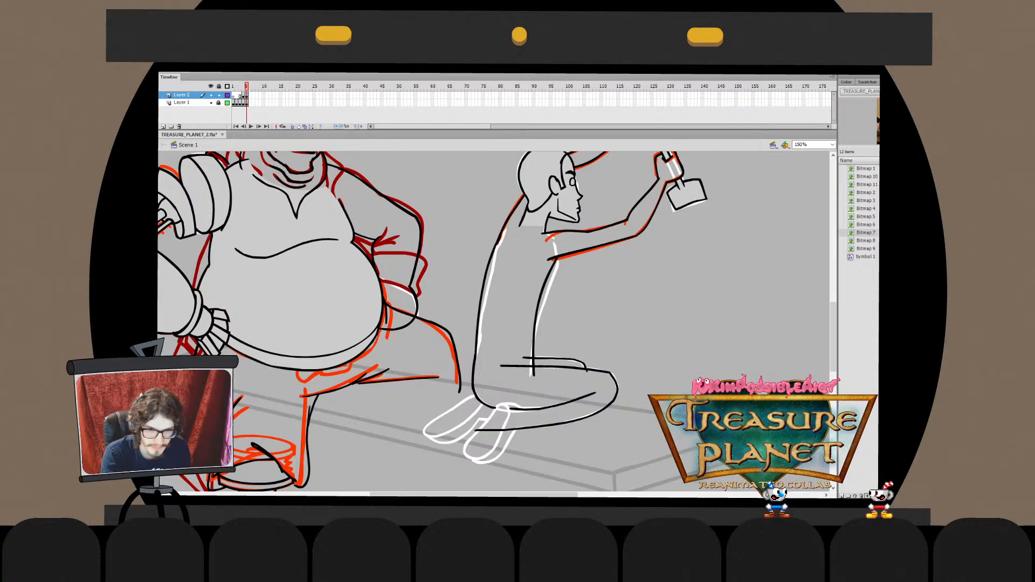
key("q")
key("Escape")
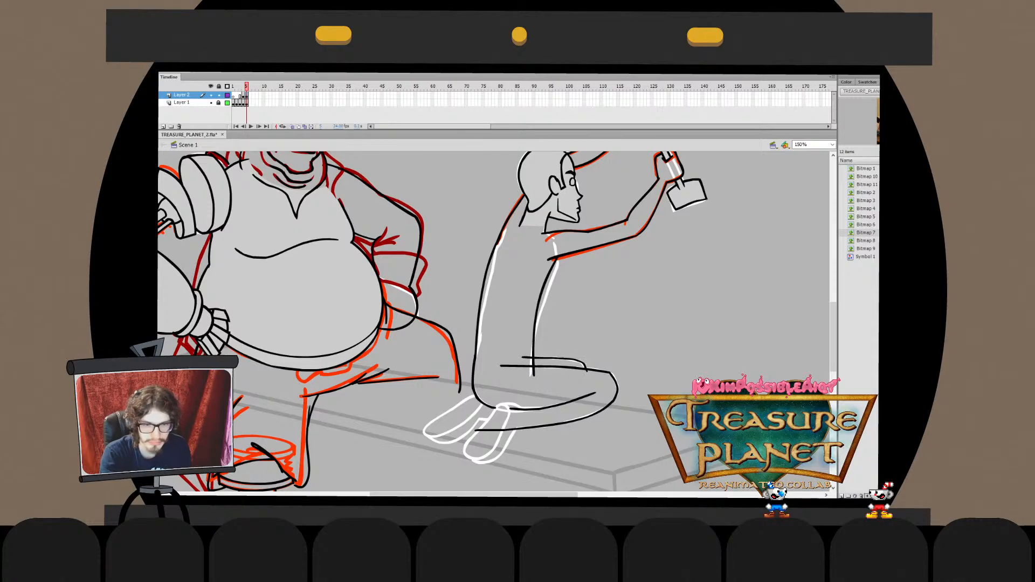
left_click(561, 359)
left_click_drag(587, 371, 587, 371)
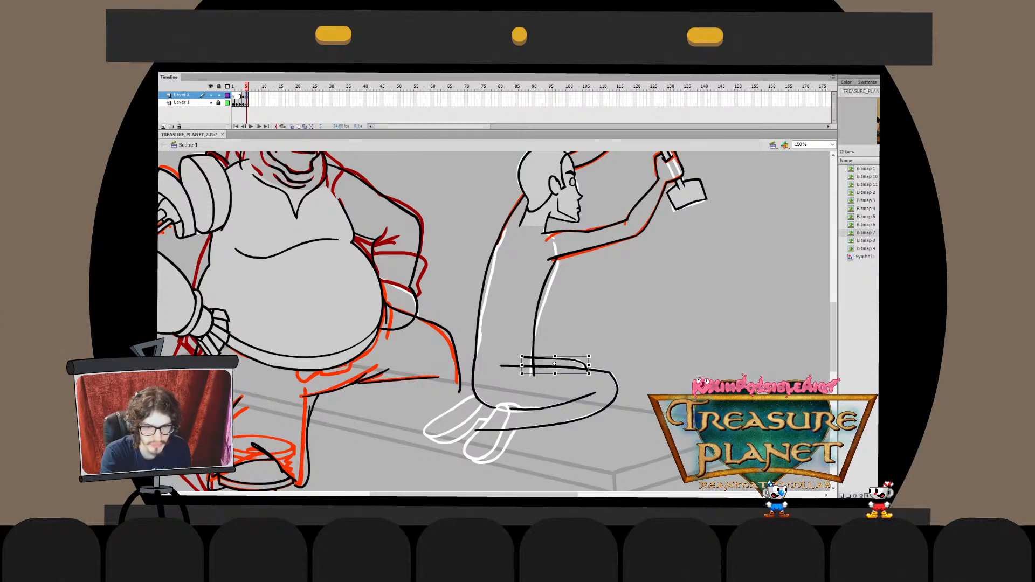
key("Escape")
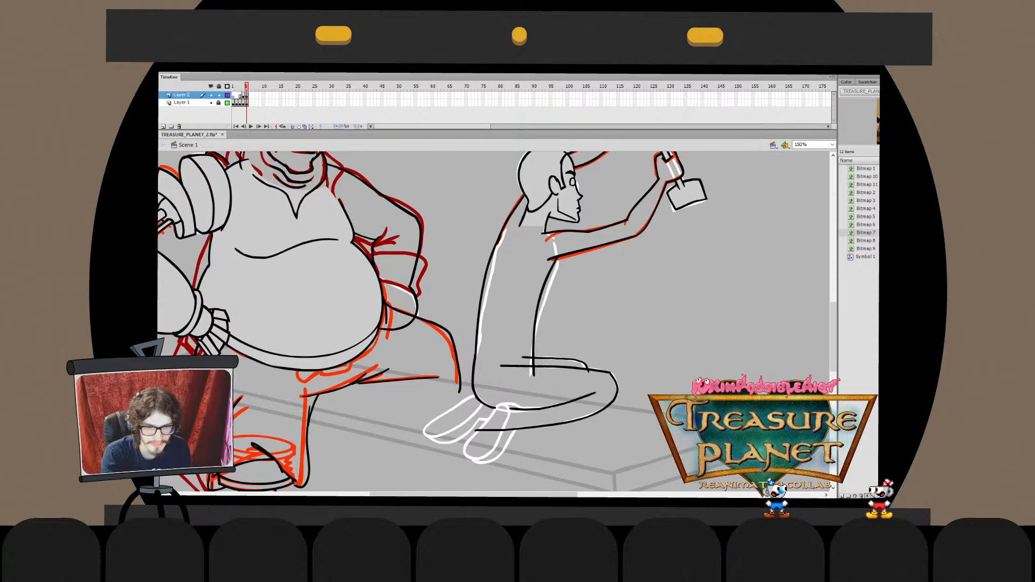
Combine the far leg's line with the near leg's drawing object and delete both lines' surplus ends inside the torso
left_click(568, 371)
double_click(568, 371)
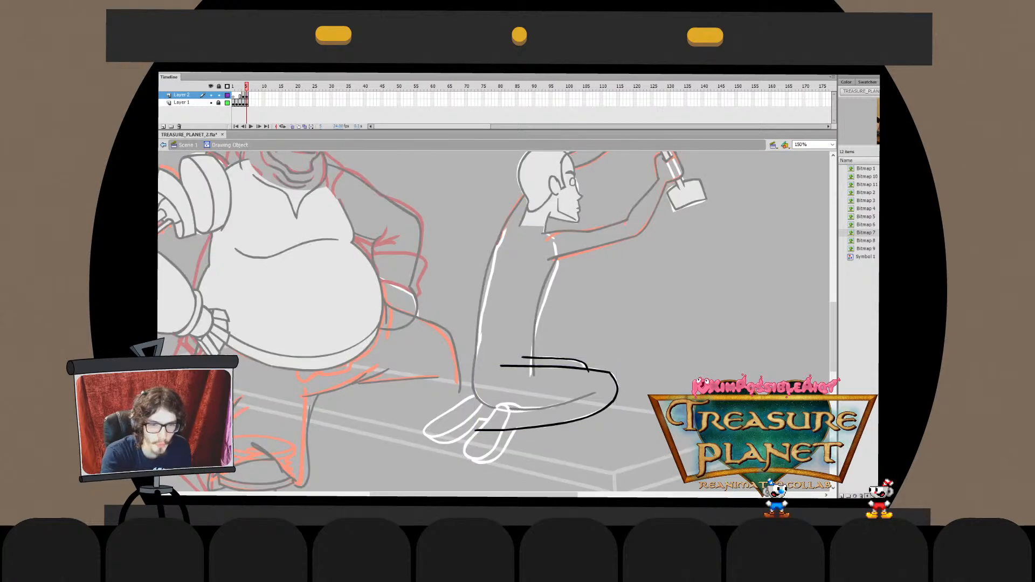
key("ctrl+z")
key("ctrl+z")
key("ctrl+y")
key("ctrl+y")
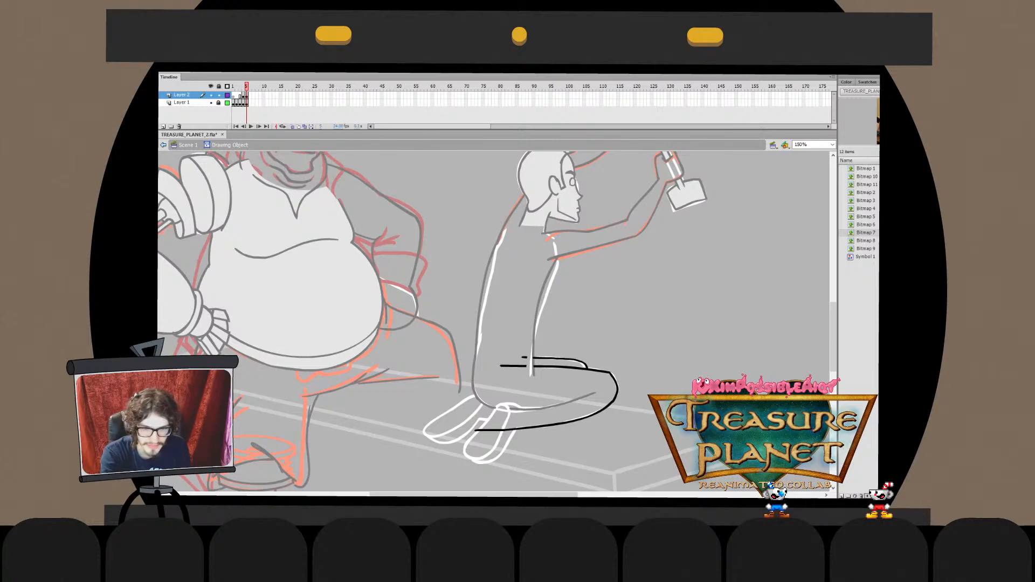
left_click(513, 366, "shift")
key("Delete")
double_click(507, 329)
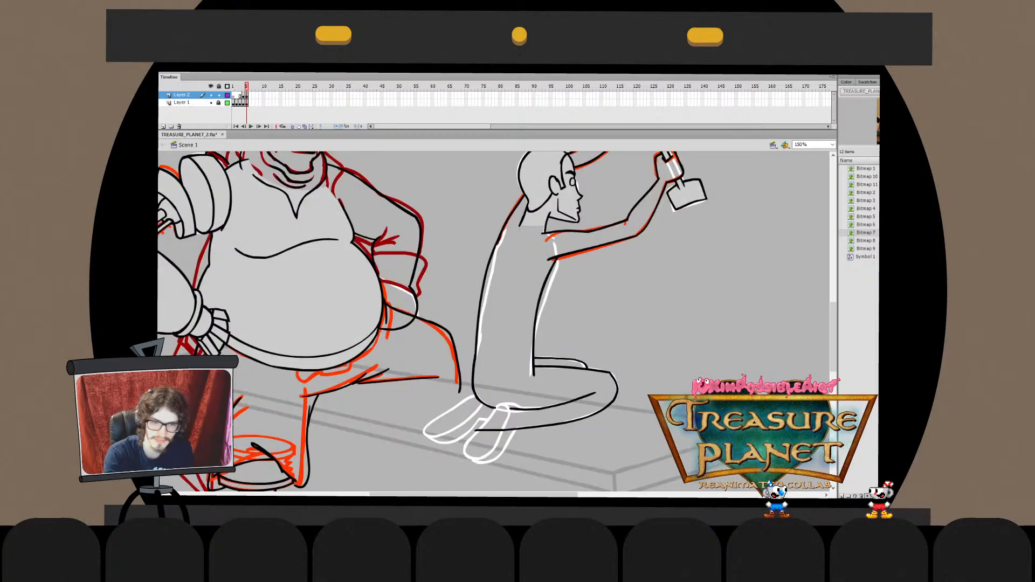
Trim the surplus lower end of the torso's front line below the thigh line inside the torso's drawing object
double_click(479, 312)
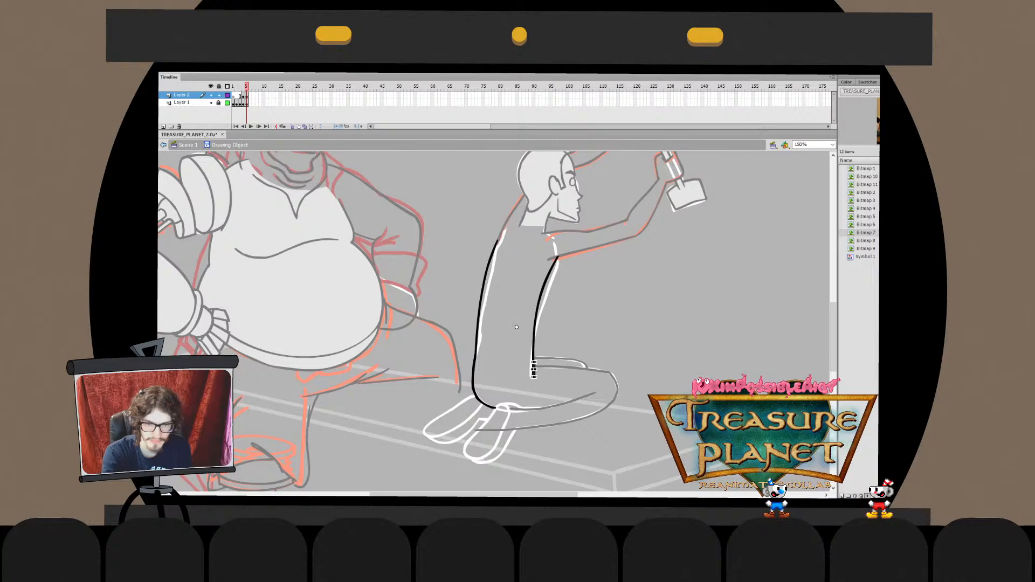
left_click_drag(534, 369, 537, 406)
key("ctrl+z")
key("ctrl+e")
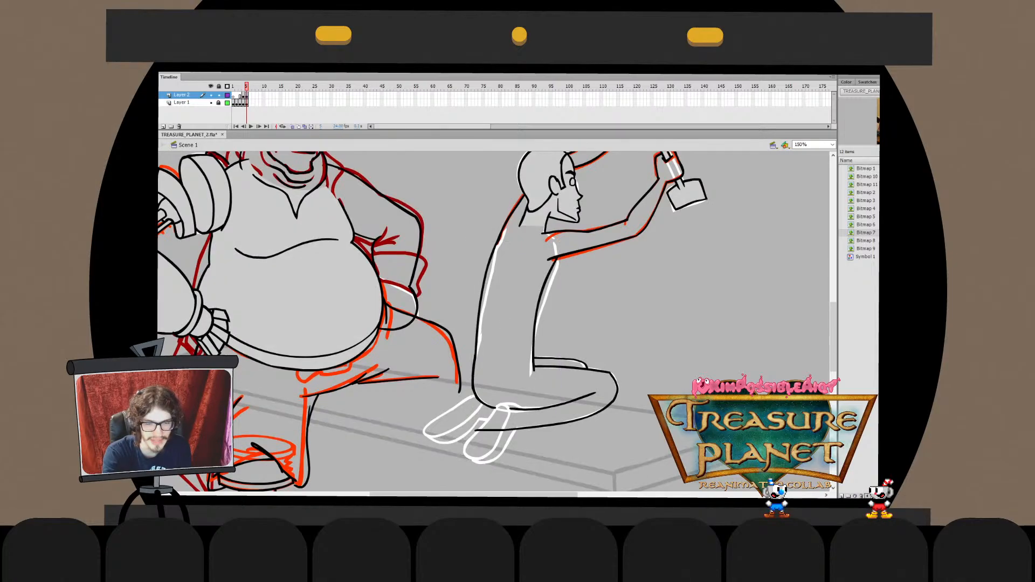
Delete the surplus end of the lower leg's underside line where it crosses the near foot
left_click_drag(497, 321, 502, 260)
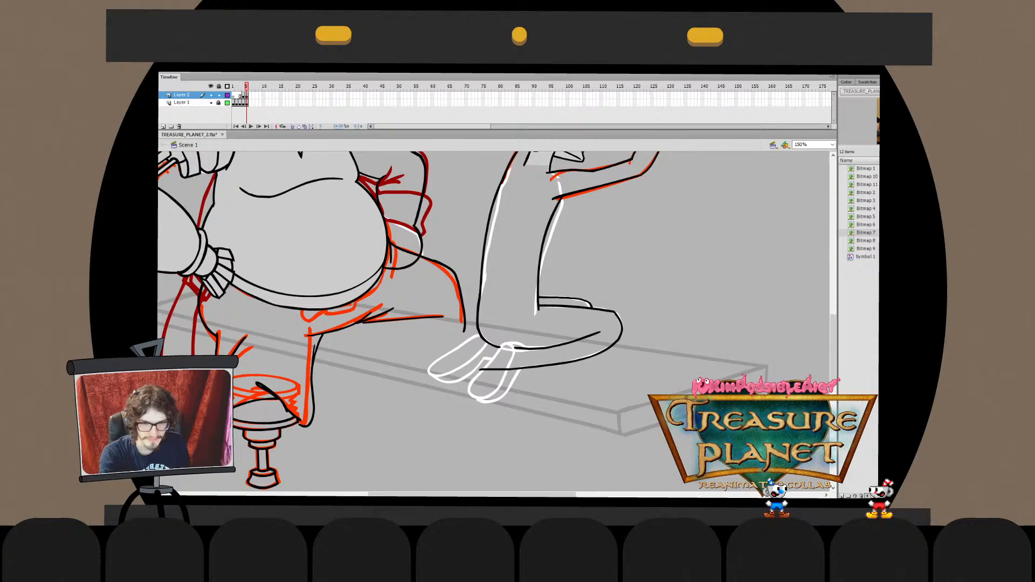
double_click(592, 355)
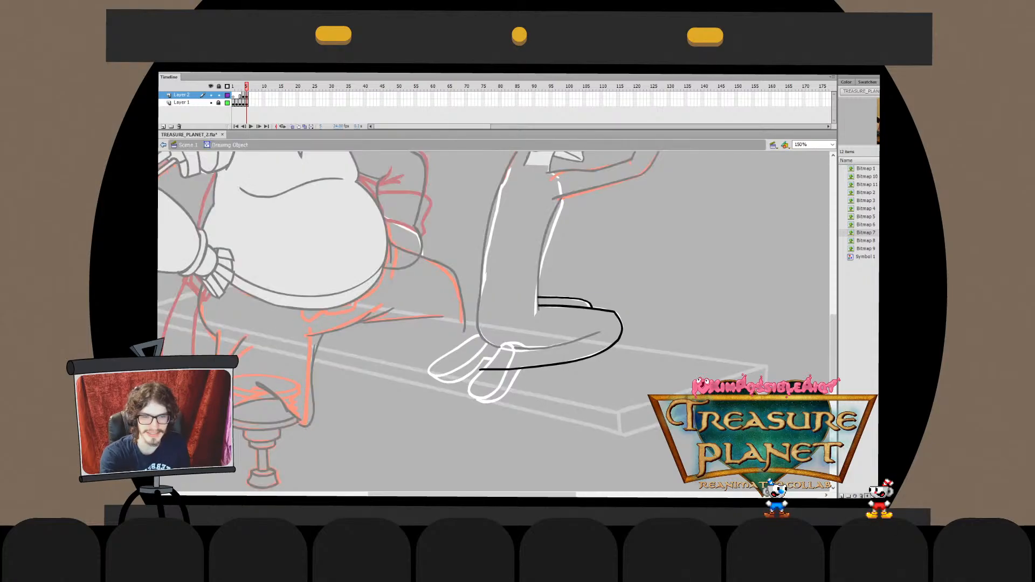
left_click(494, 370)
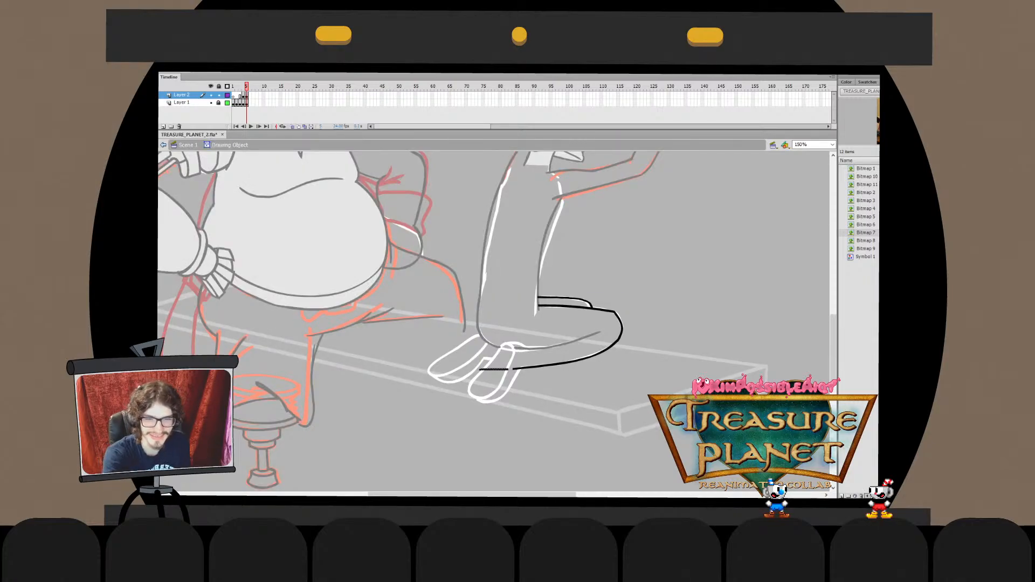
key("Delete")
key("ctrl+e")
Move the calf's upper line in place into the leg's drawing object, break it apart, and save the file
key("ctrl+x")
double_click(566, 342)
key("ctrl+shift+v")
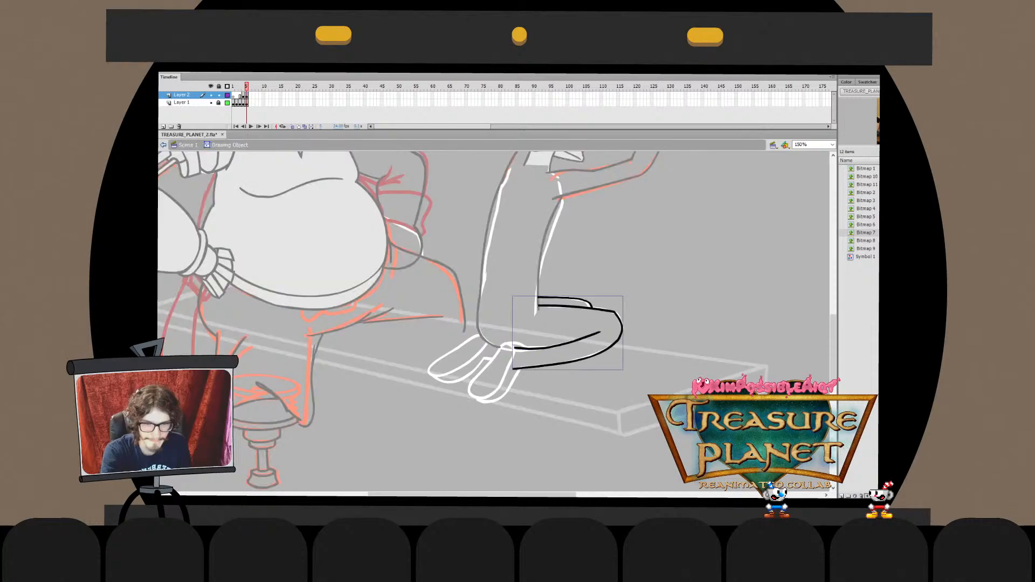
key("ctrl+b")
key("ctrl+shift+a")
key("ctrl+e")
key("ctrl+shift+a")
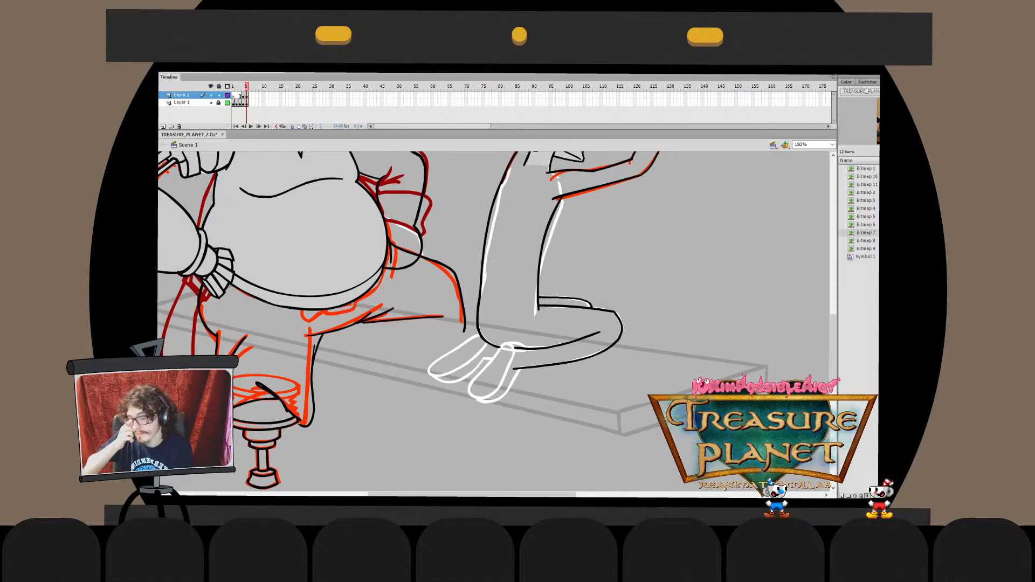
key("ctrl+s")
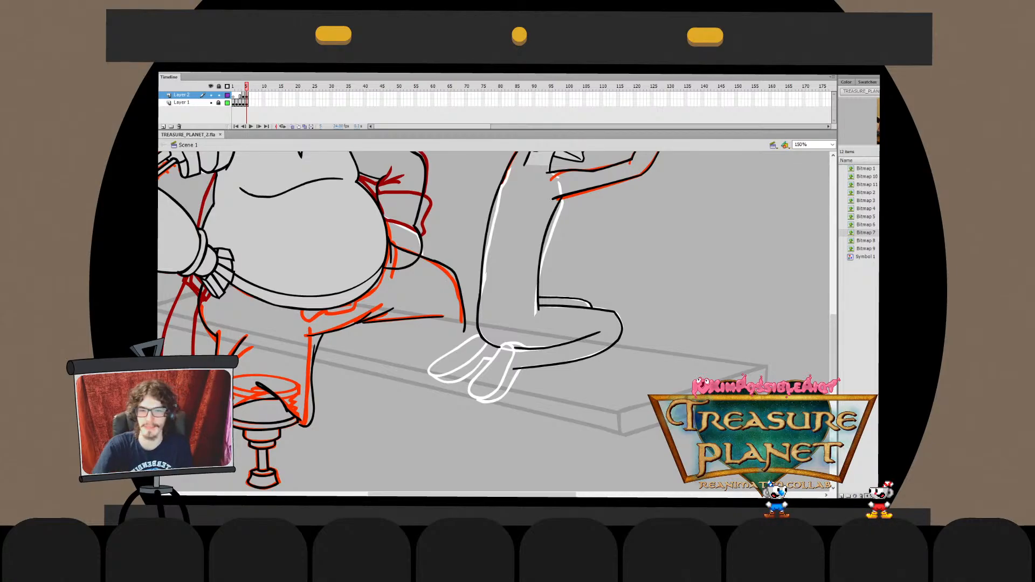
Ink the near foot's rounded sole and toe outline over the white sketch, undoing unsatisfactory strokes
mouse_move(496, 361)
left_mouse_down()
mouse_move(505, 372)
mouse_move(474, 381)
mouse_move(504, 370)
mouse_move(485, 393)
mouse_move(505, 372)
mouse_move(483, 400)
mouse_move(505, 370)
mouse_move(487, 399)
left_mouse_up()
key("ctrl+z")
key("ctrl+z")
key("ctrl+z")
key("ctrl+z")
key("ctrl+z")
key("ctrl+z")
key("ctrl+z")
key("ctrl+z")
key("q")
key("Escape")
Extend the sole outline's upper end toward the heel and adjust the toe curve to match the white sketch
double_click(503, 377)
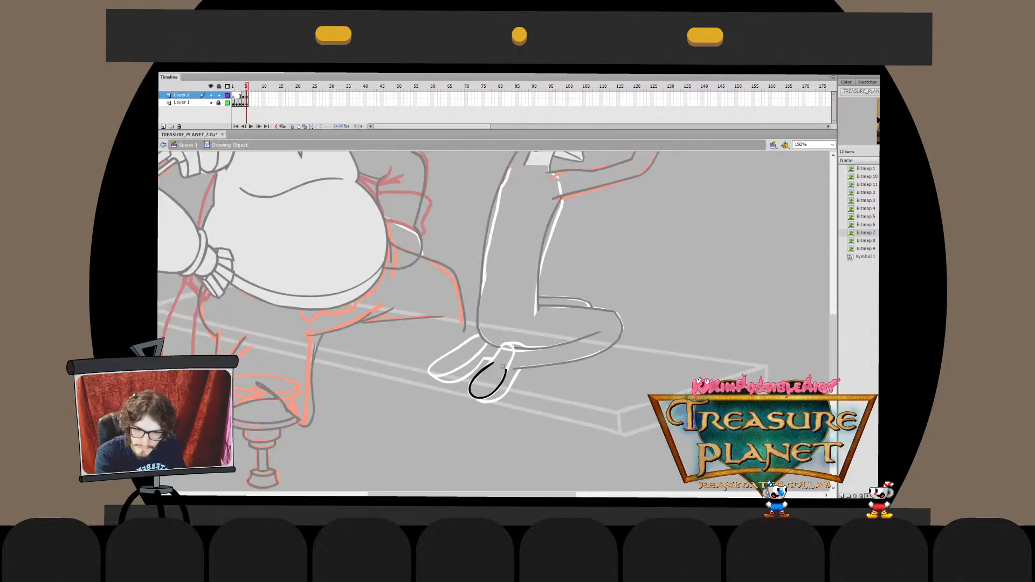
mouse_move(512, 365)
left_mouse_down()
mouse_move(500, 382)
mouse_move(511, 358)
left_mouse_up()
key("Escape")
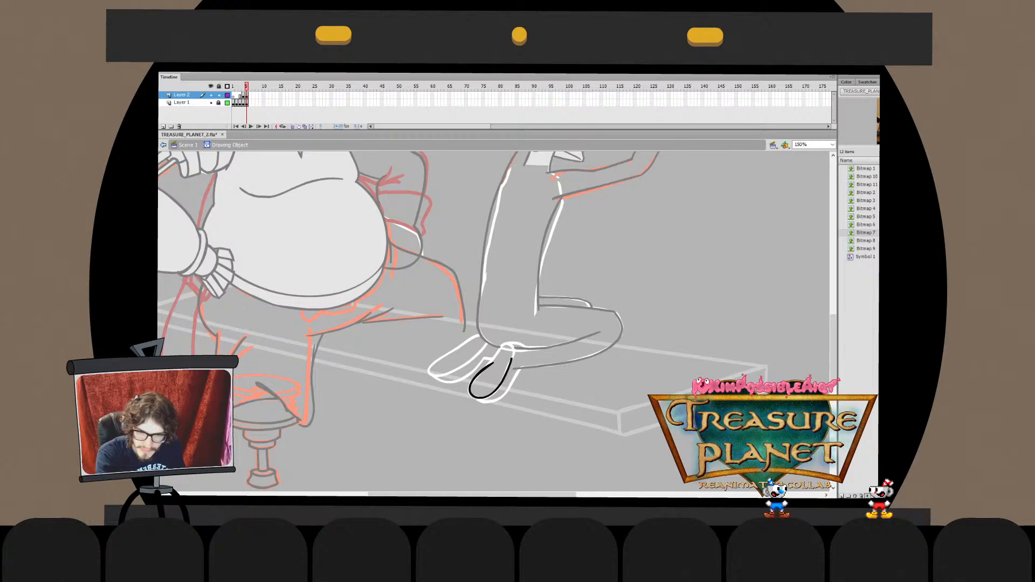
key("ctrl+e")
left_click_drag(488, 398, 486, 400)
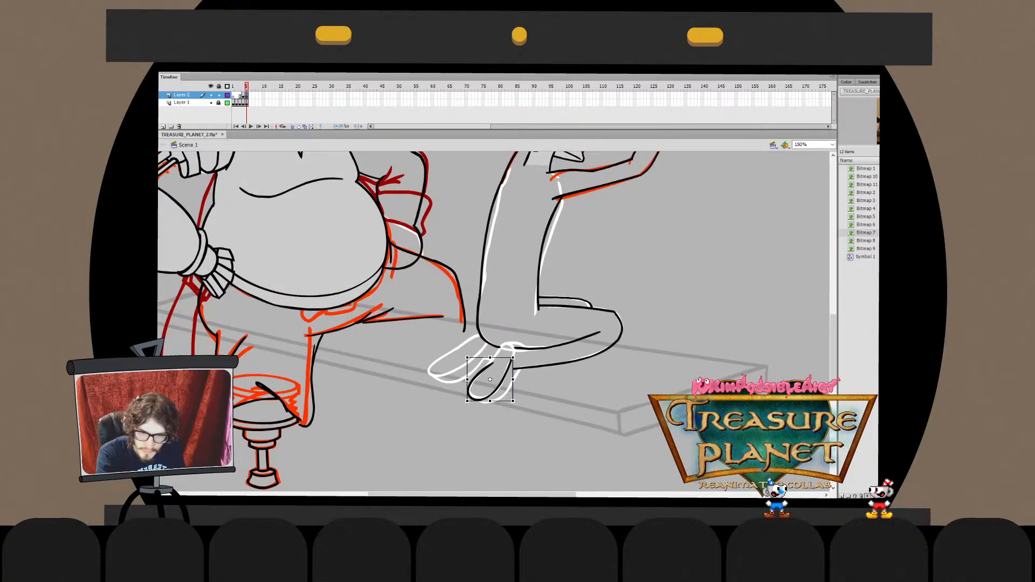
key("Escape")
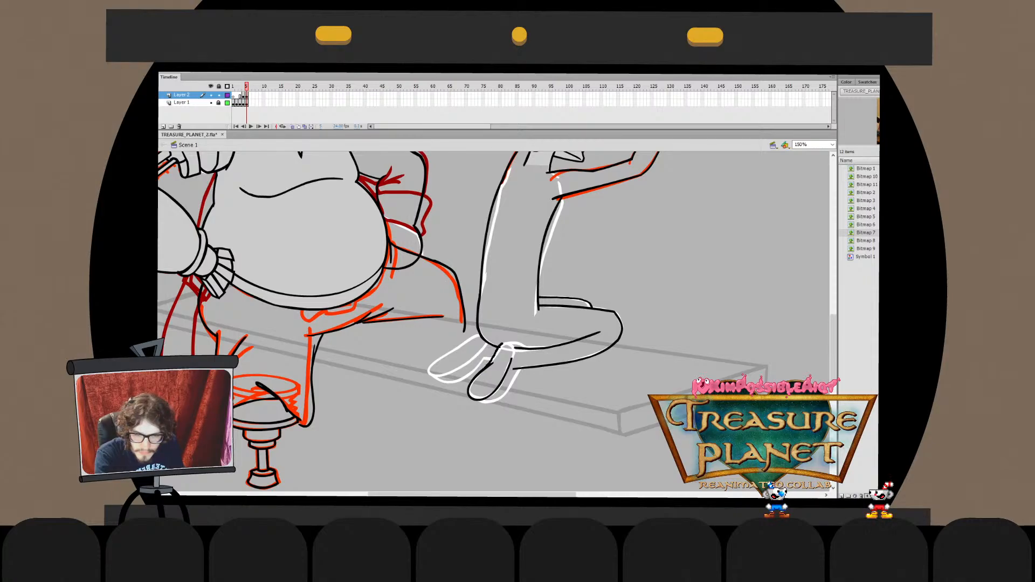
Close the near foot's outline with a heel curve and combine it with the sole line in one drawing object
left_click_drag(513, 351, 511, 361)
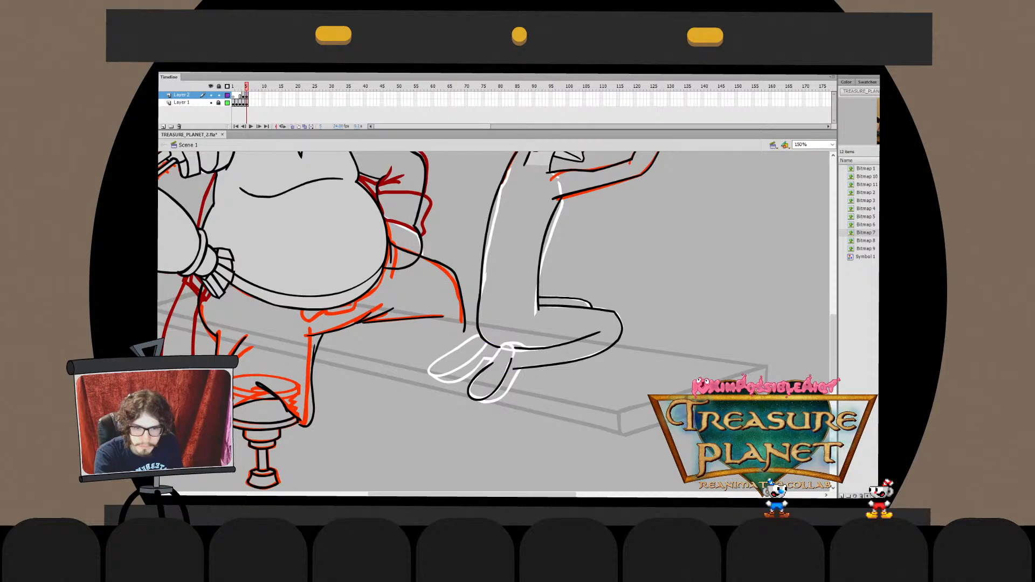
left_click_drag(511, 360, 512, 363)
key("q")
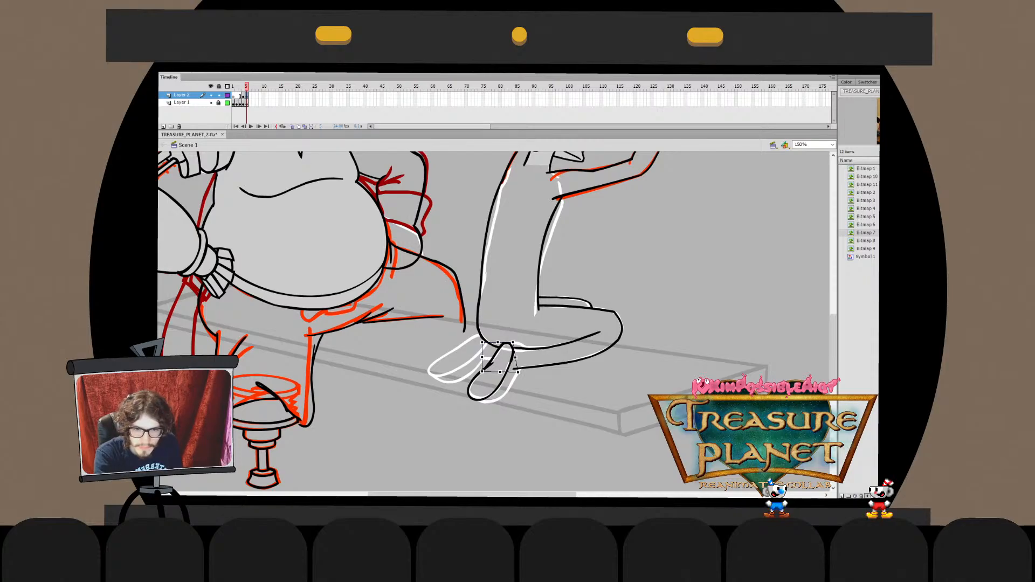
key("ctrl+z")
key("ctrl+z")
key("ctrl+z")
key("ctrl+z")
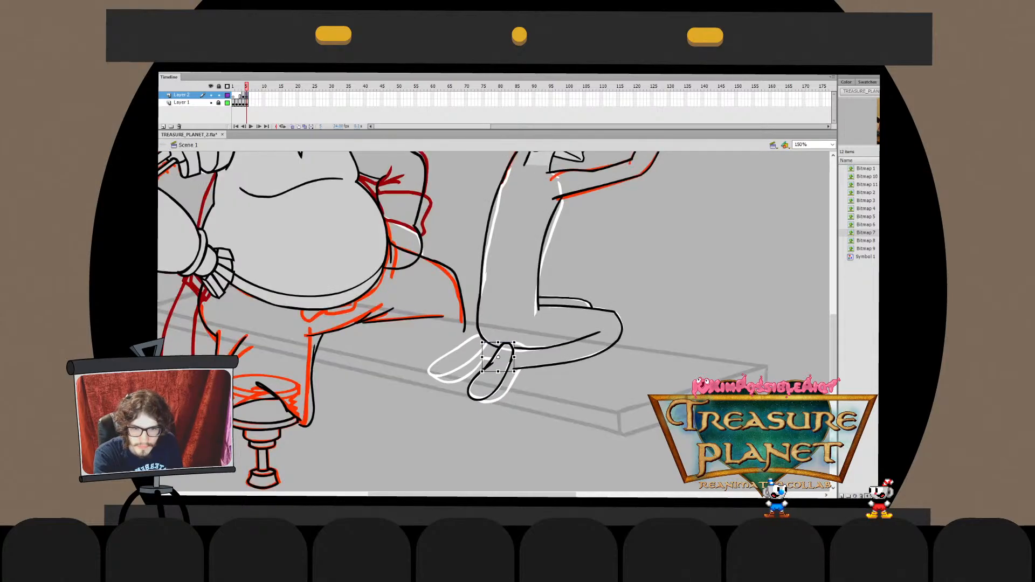
key("ctrl+z")
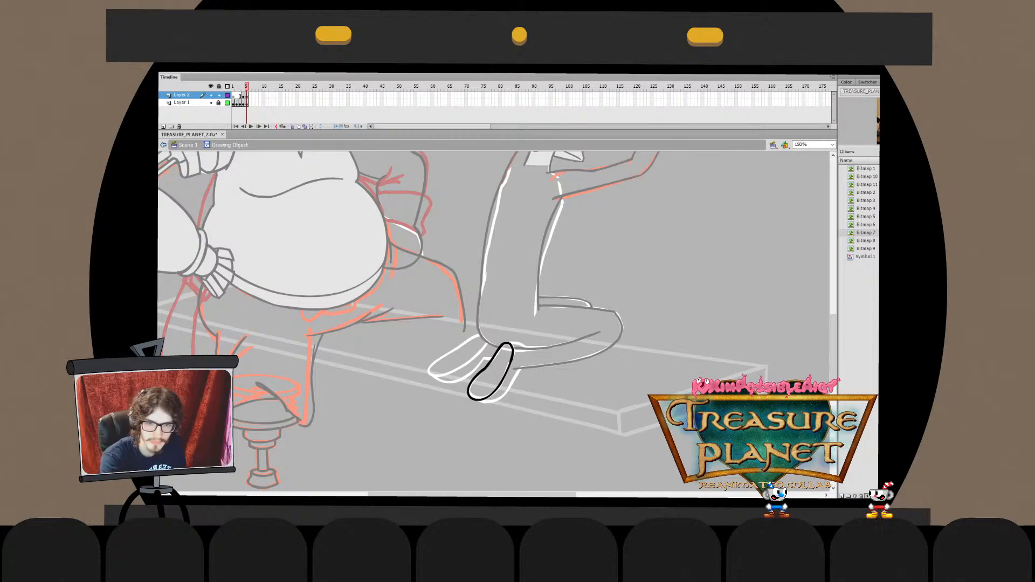
Compare the near foot's closed outline before and after its last line adjustment, keeping the adjusted version
key("ctrl+z")
key("ctrl+y")
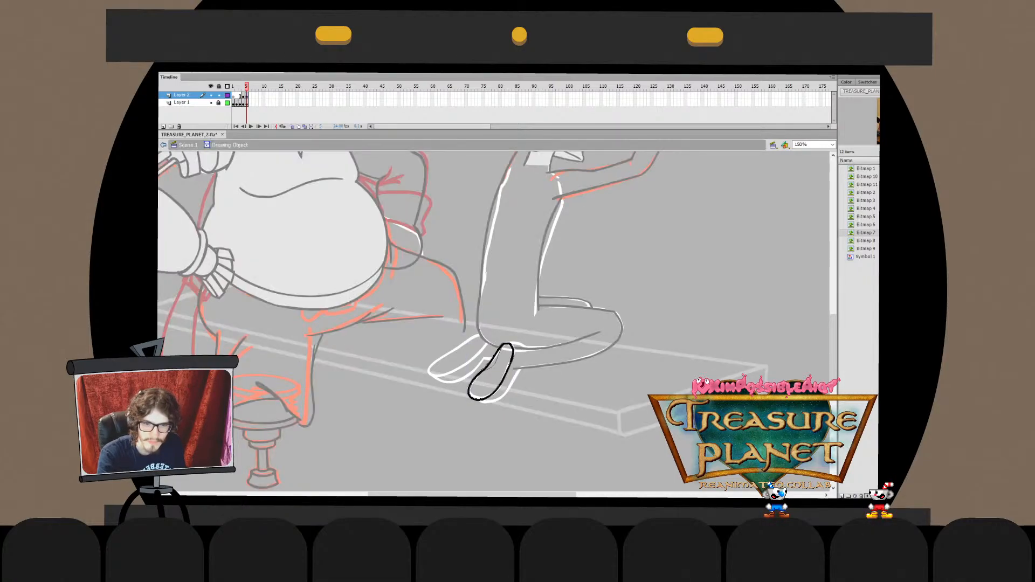
key("ctrl+z")
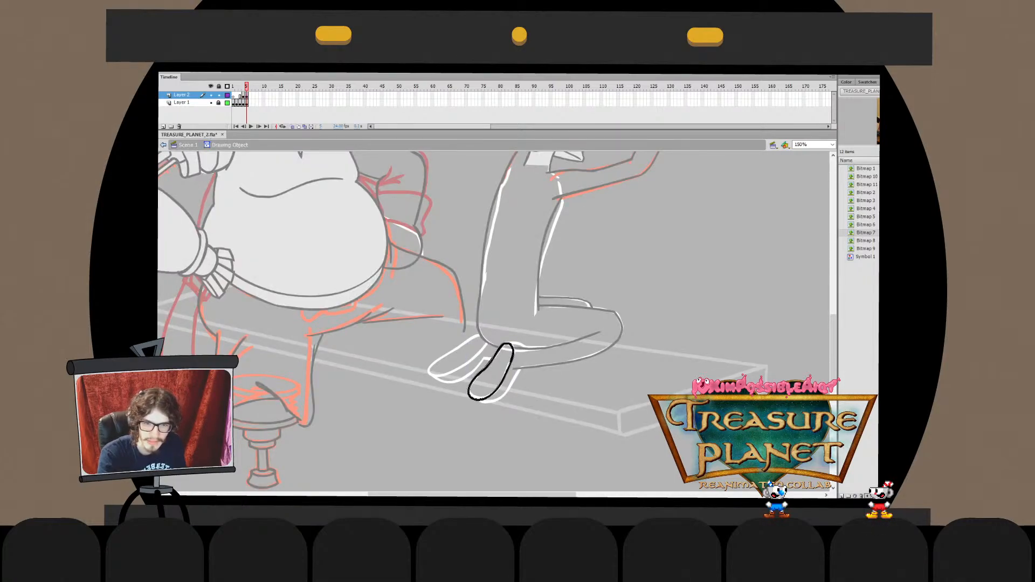
key("ctrl+y")
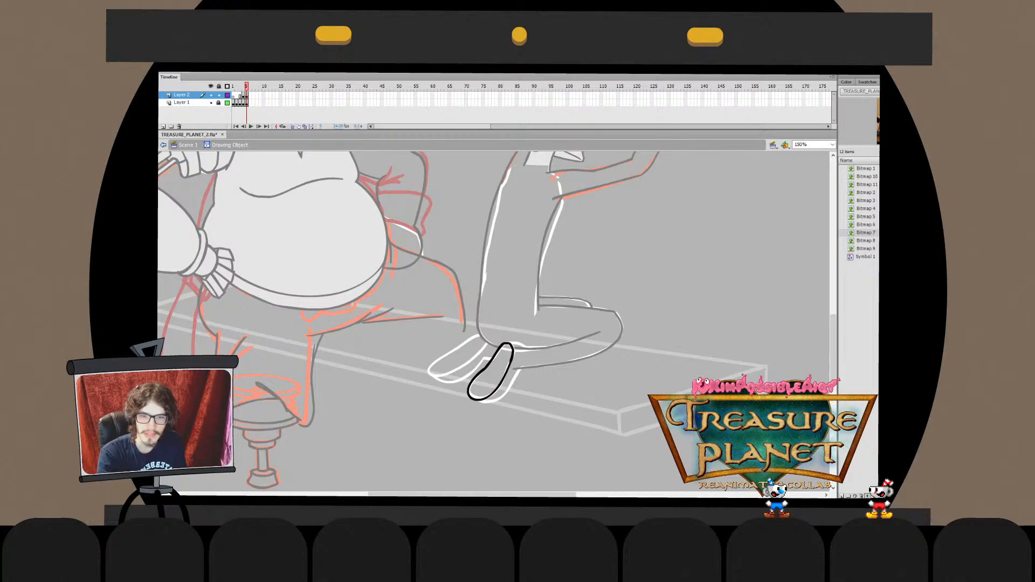
key("ctrl+z")
key("ctrl+y")
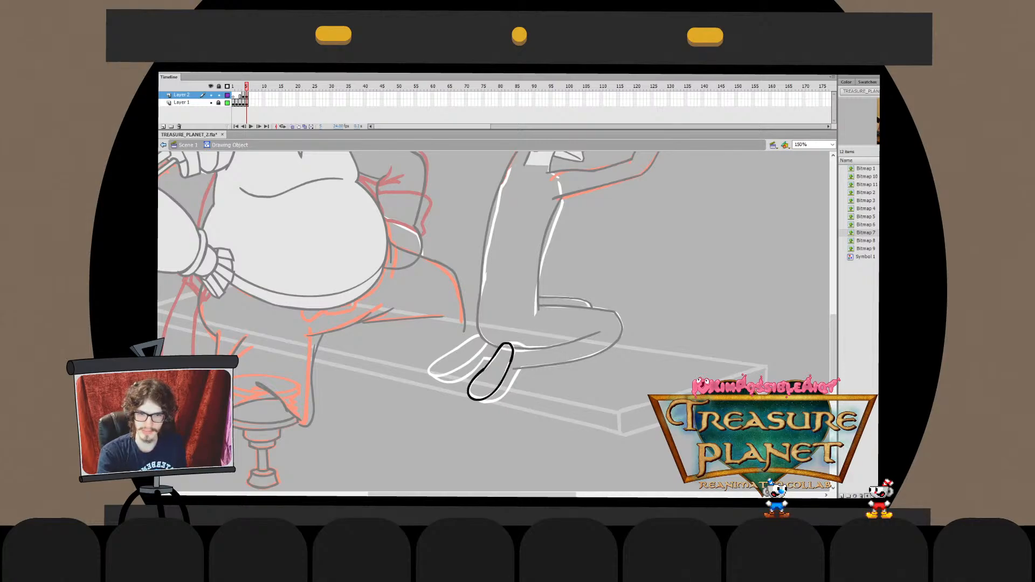
key("ctrl+z")
key("ctrl+y")
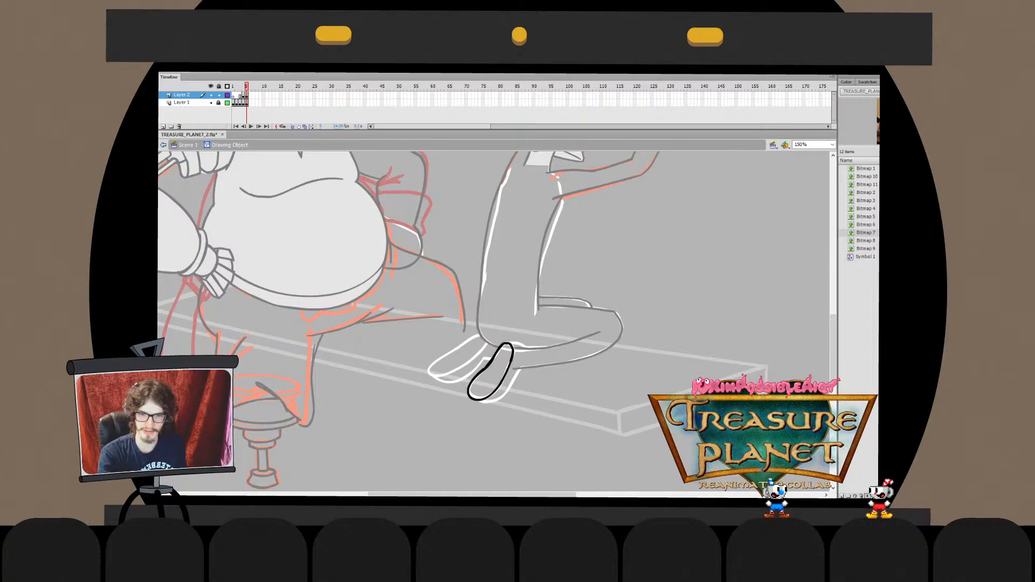
key("ctrl+z")
key("ctrl+y")
key("ctrl+z")
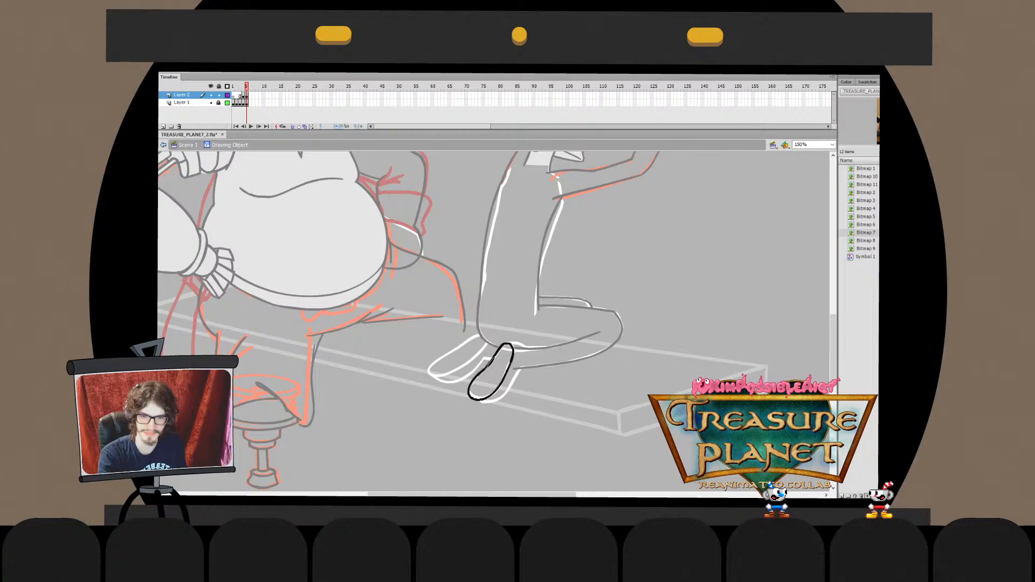
key("ctrl+y")
key("ctrl+z")
key("ctrl+y")
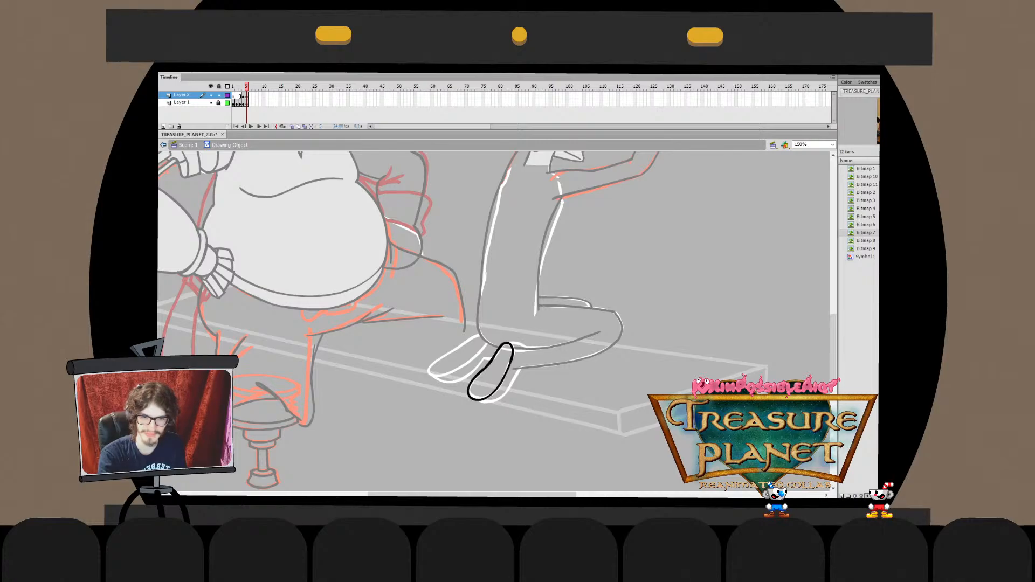
Toggle the near foot's last outline change off and on again, and return to the main scene
key("ctrl+z")
key("ctrl+y")
key("ctrl+z")
key("ctrl+y")
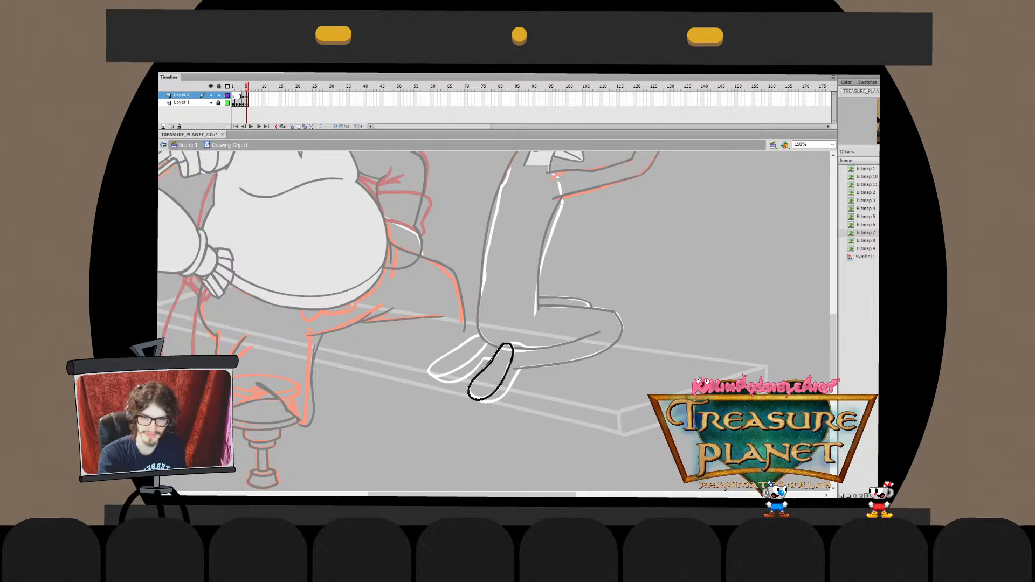
key("ctrl+z")
key("ctrl+e")
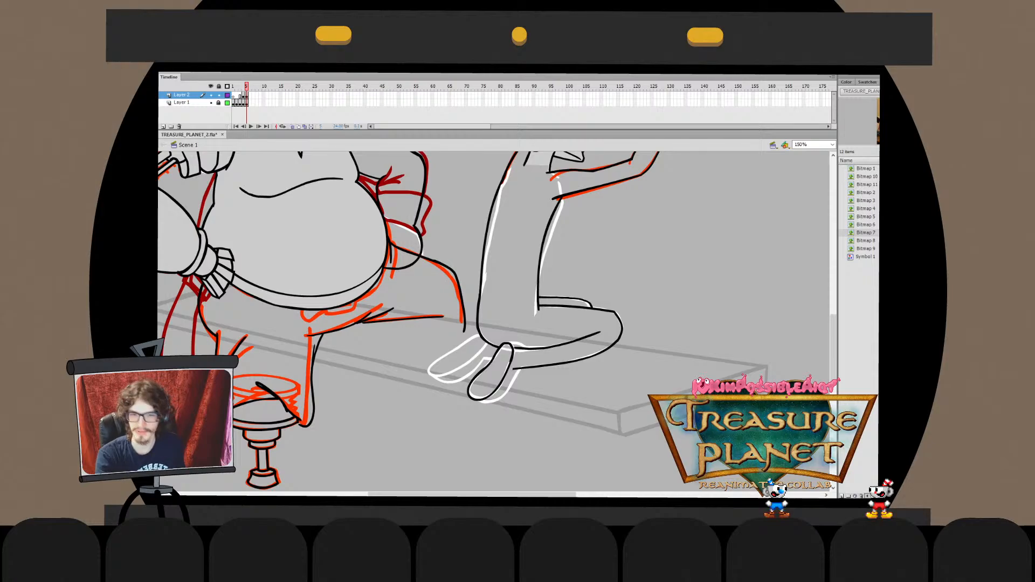
Try a short ankle line running from the top of the near foot toward the calf line
left_click_drag(512, 344, 552, 347)
key("ctrl+z")
key("ctrl+z")
key("ctrl+z")
key("ctrl+z")
key("ctrl+z")
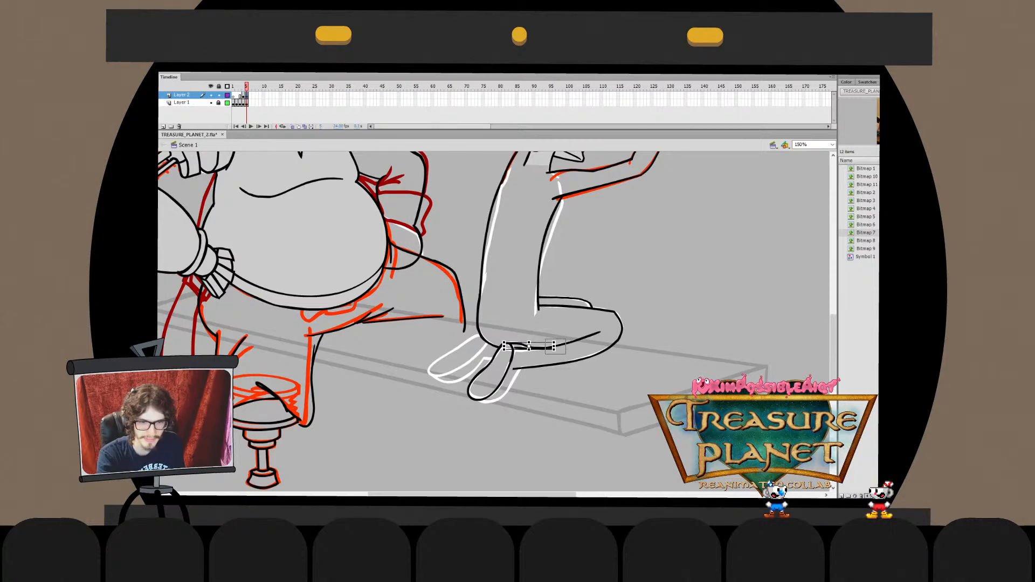
key("ctrl+z")
key("ctrl+y")
double_click(531, 346)
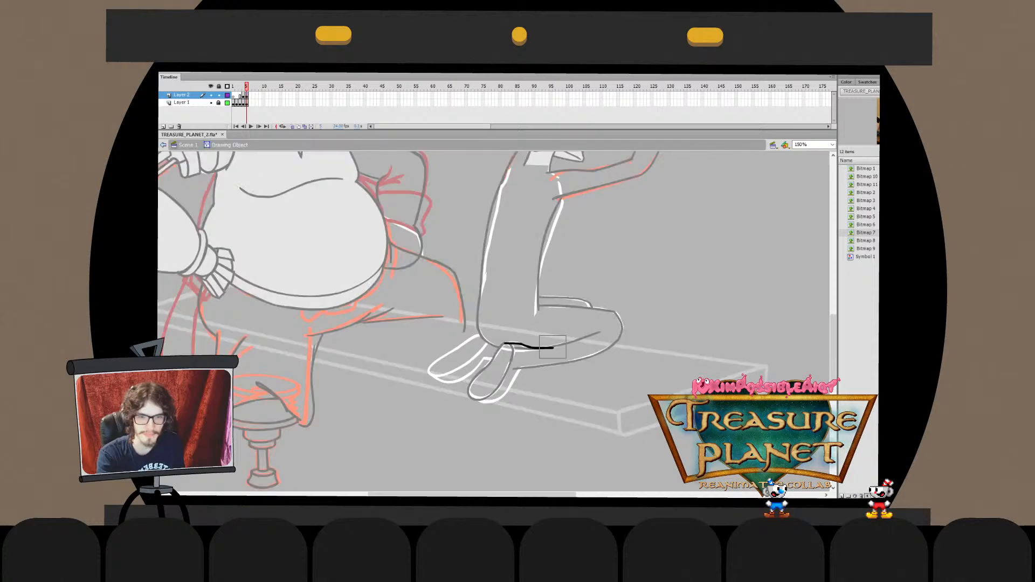
key("ctrl+e")
key("ctrl+shift+a")
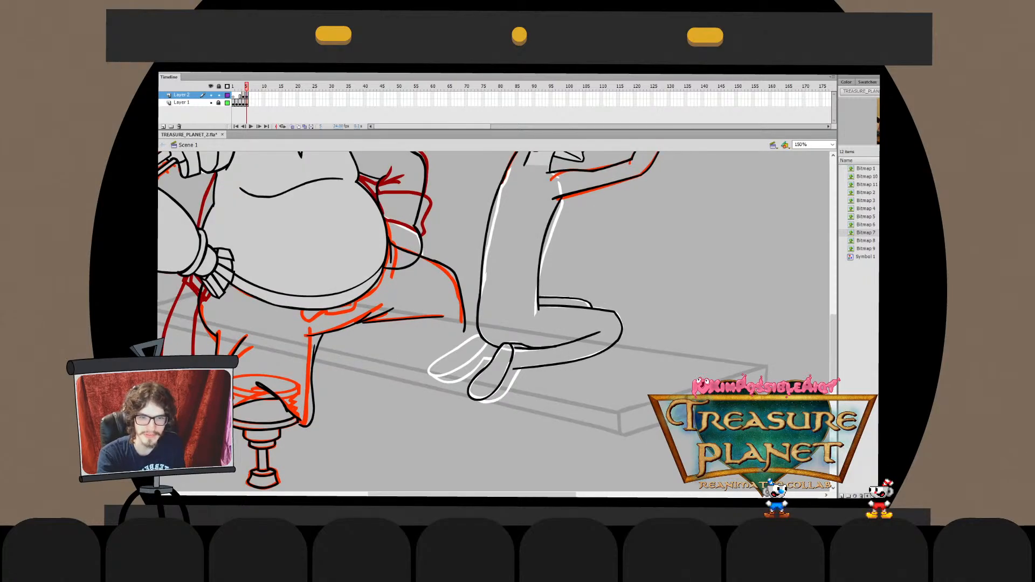
Ink the ankle line from the near foot's heel to the calf and merge it into the lower leg's drawing object
left_click(531, 346)
key("ctrl+z")
key("ctrl+z")
key("ctrl+z")
key("ctrl+z")
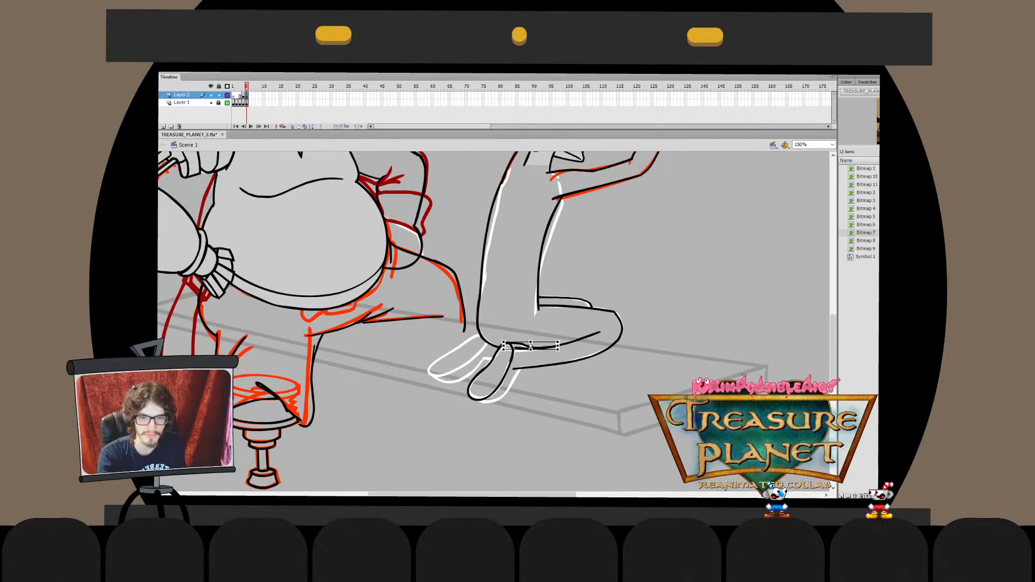
double_click(530, 346)
left_click(531, 346)
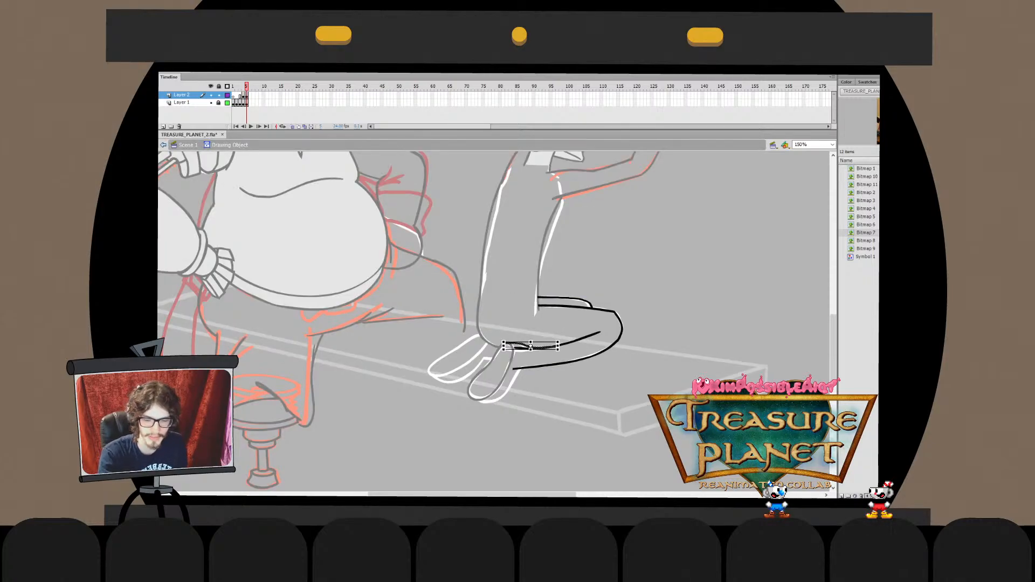
key("ctrl+e")
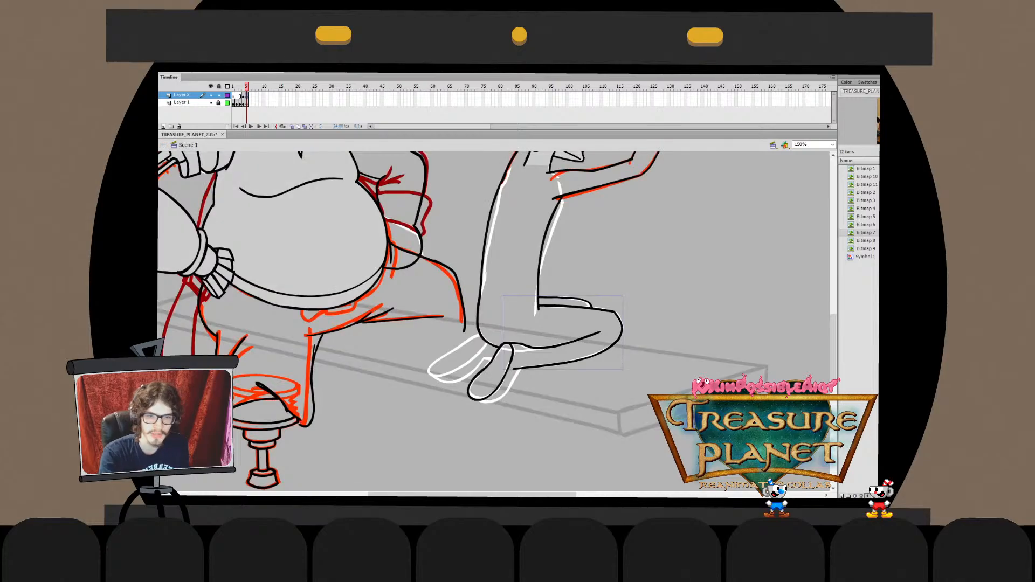
double_click(556, 348)
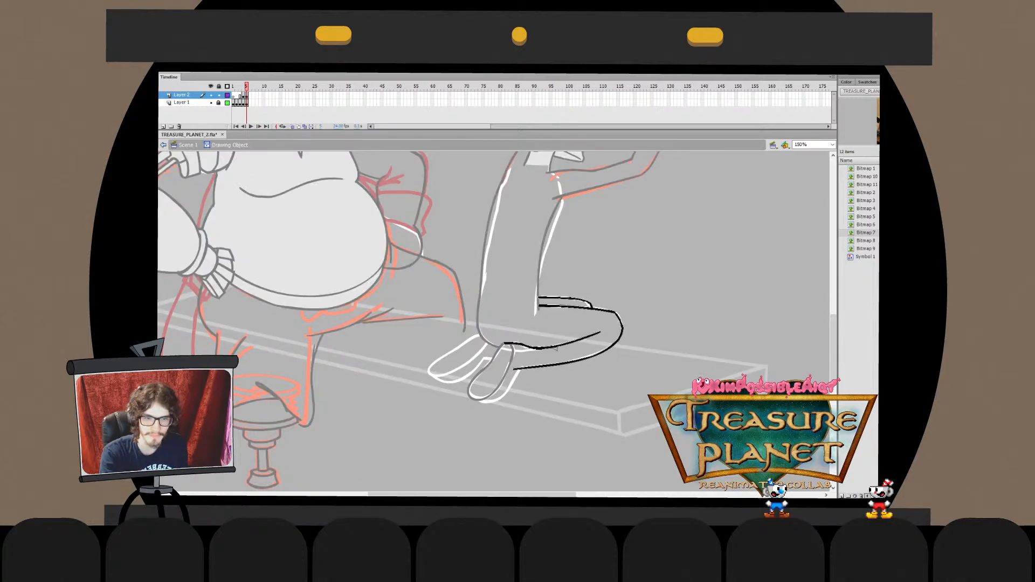
mouse_move(557, 349)
left_mouse_down()
mouse_move(538, 349)
mouse_move(554, 317)
left_mouse_up()
key("ctrl+e")
key("ctrl+z")
Try several strokes for the near foot's outer side, undoing each one
mouse_move(491, 370)
left_mouse_down()
mouse_move(538, 341)
mouse_move(522, 360)
mouse_move(537, 337)
mouse_move(520, 345)
mouse_move(516, 367)
mouse_move(529, 350)
left_mouse_up()
key("ctrl+z")
key("ctrl+y")
key("ctrl+z")
key("ctrl+z")
key("ctrl+z")
key("ctrl+y")
key("ctrl+z")
key("ctrl+z")
key("ctrl+y")
key("ctrl+z")
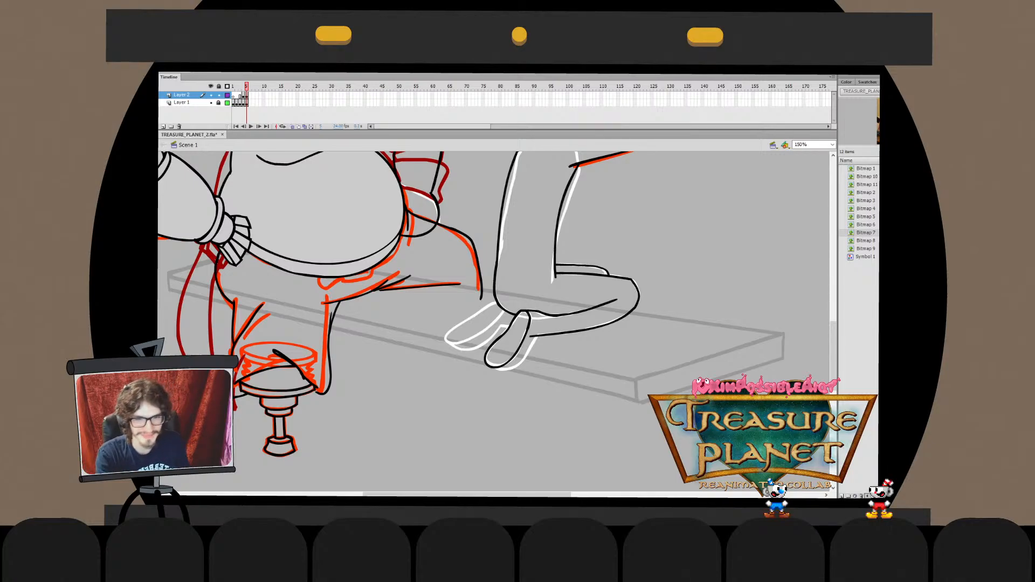
Ink the near foot's outer side line from the toe up to the lower leg, fitting it to the white sketch
mouse_move(492, 367)
left_mouse_down()
mouse_move(529, 354)
mouse_move(537, 331)
left_mouse_up()
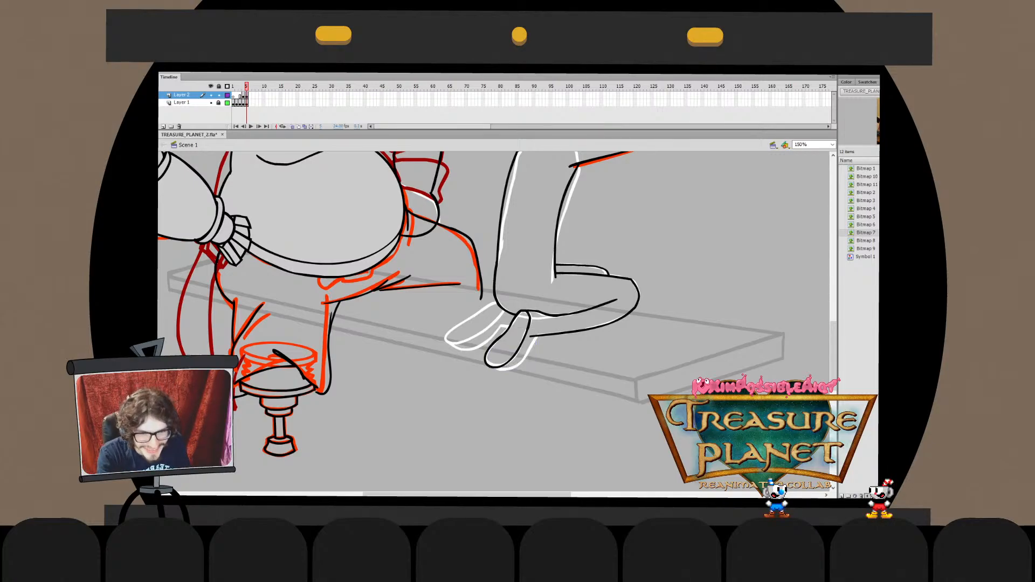
key("q")
left_click_drag(489, 372, 491, 371)
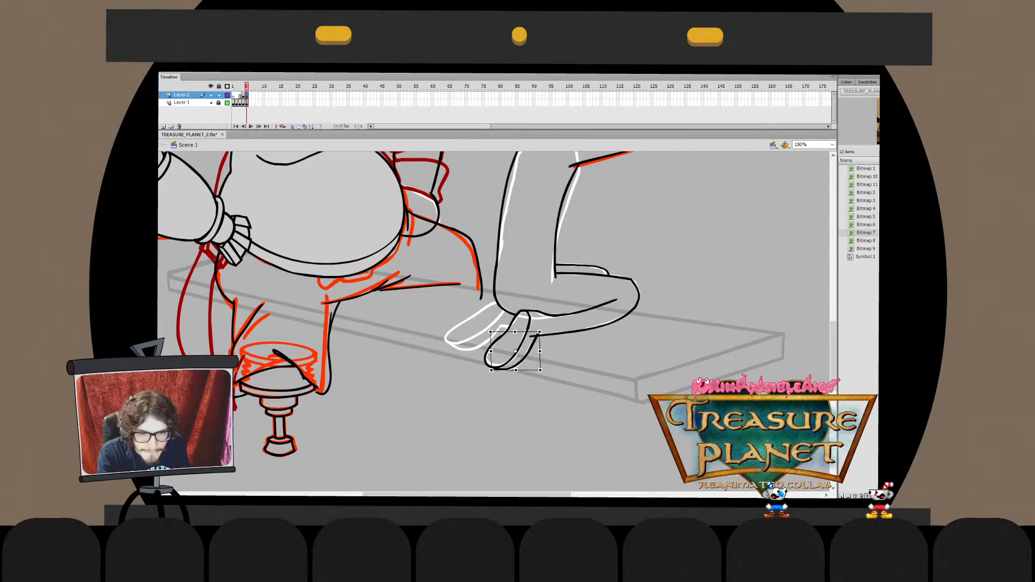
key("Escape")
double_click(525, 359)
key("ctrl+e")
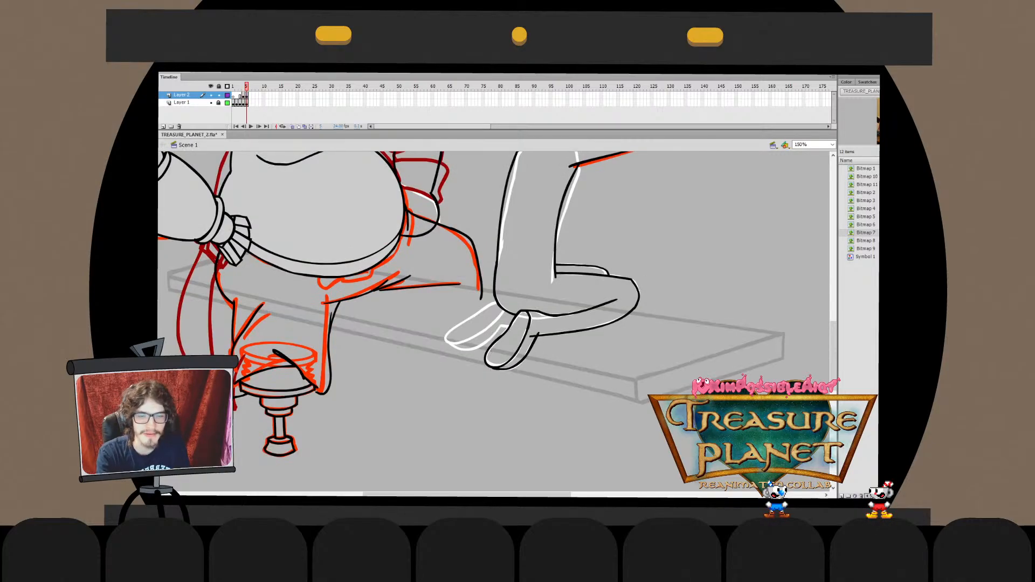
double_click(525, 359)
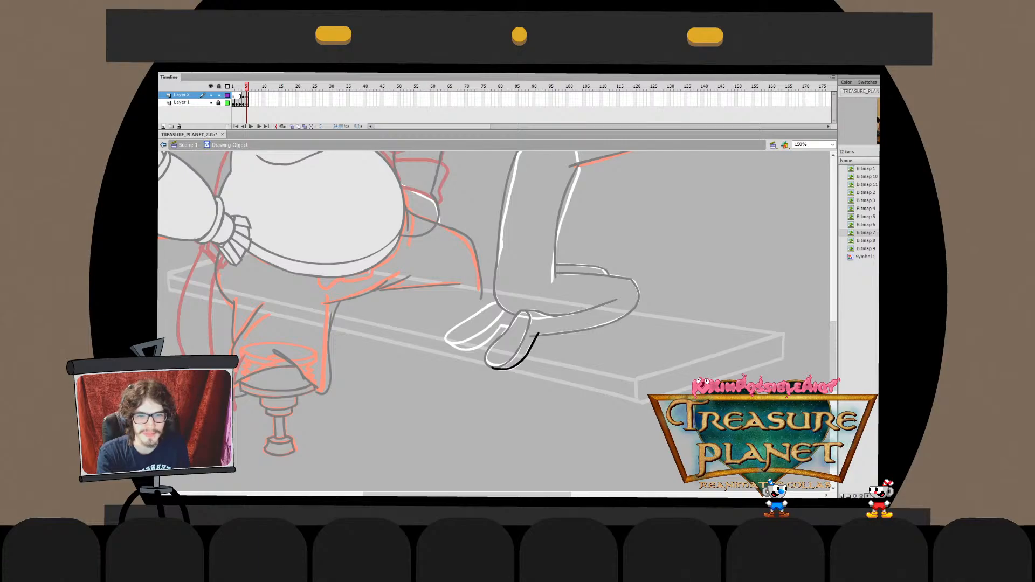
key("ctrl+e")
key("ctrl+z")
key("ctrl+z")
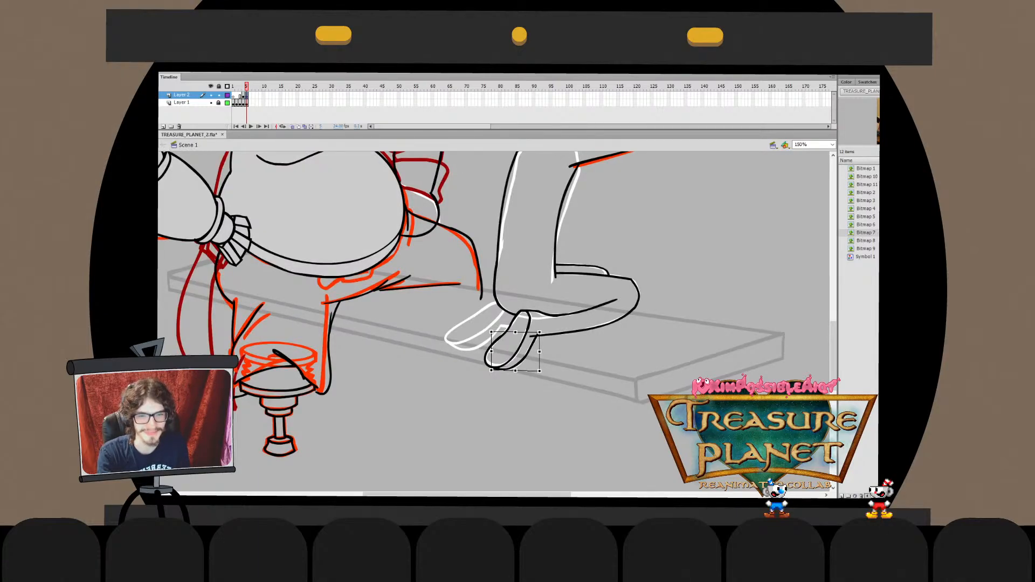
Move the foot's side line into the lower leg's drawing object and delete the leg line's overhanging end at their junction
key("ctrl+x")
double_click(571, 331)
key("ctrl+shift+v")
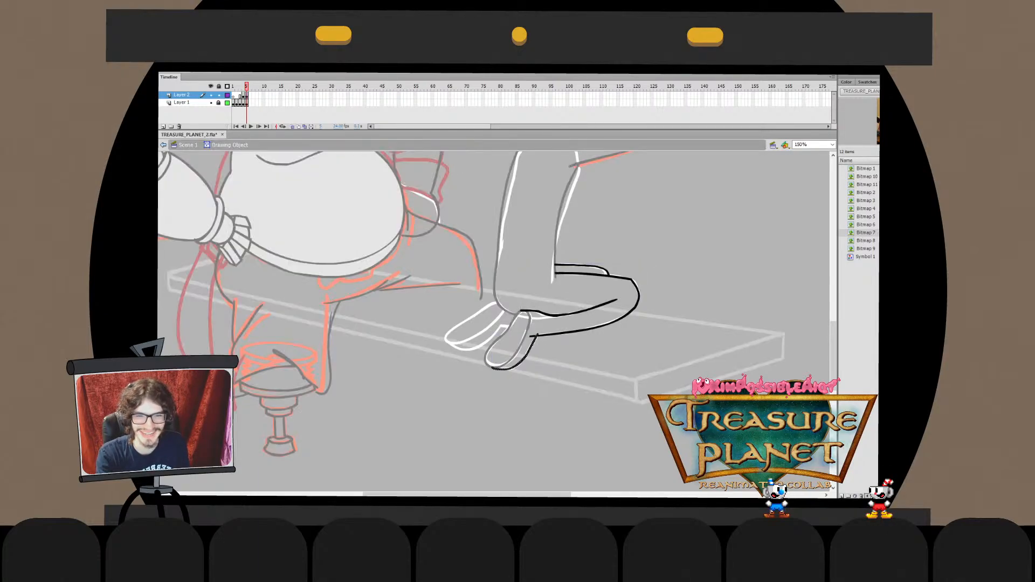
left_click(532, 336)
key("Delete")
key("ctrl+e")
key("ctrl+shift+a")
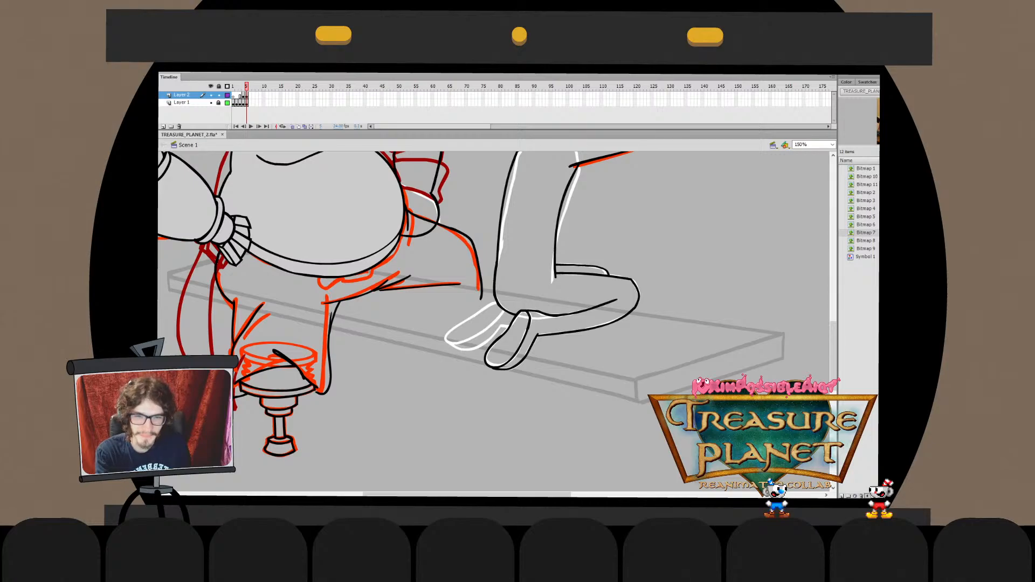
Ink the far foot's rounded toe and sole as an open loop over the white sketch, undoing unsatisfactory strokes
mouse_move(482, 313)
left_mouse_down()
mouse_move(490, 326)
mouse_move(454, 327)
mouse_move(494, 325)
mouse_move(439, 343)
mouse_move(470, 329)
left_mouse_up()
key("ctrl+z")
key("ctrl+z")
key("ctrl+z")
key("q")
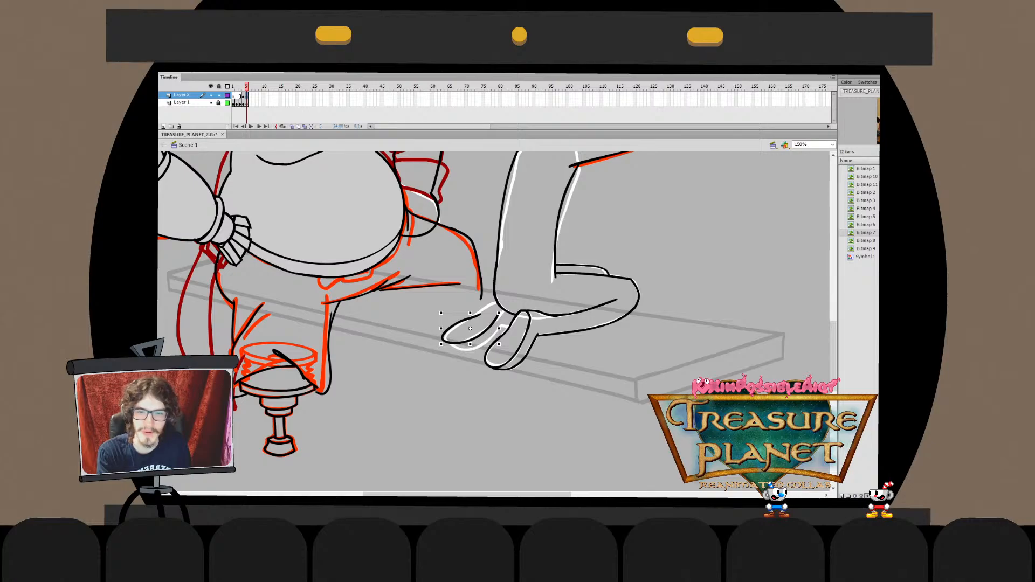
Add a short line to the upper edge of the far foot's loop and narrow the loop slightly at the toe
double_click(470, 328)
mouse_move(446, 311)
left_mouse_down()
mouse_move(488, 336)
mouse_move(487, 318)
mouse_move(472, 327)
mouse_move(490, 326)
mouse_move(484, 311)
left_mouse_up()
left_click(457, 312)
double_click(459, 315)
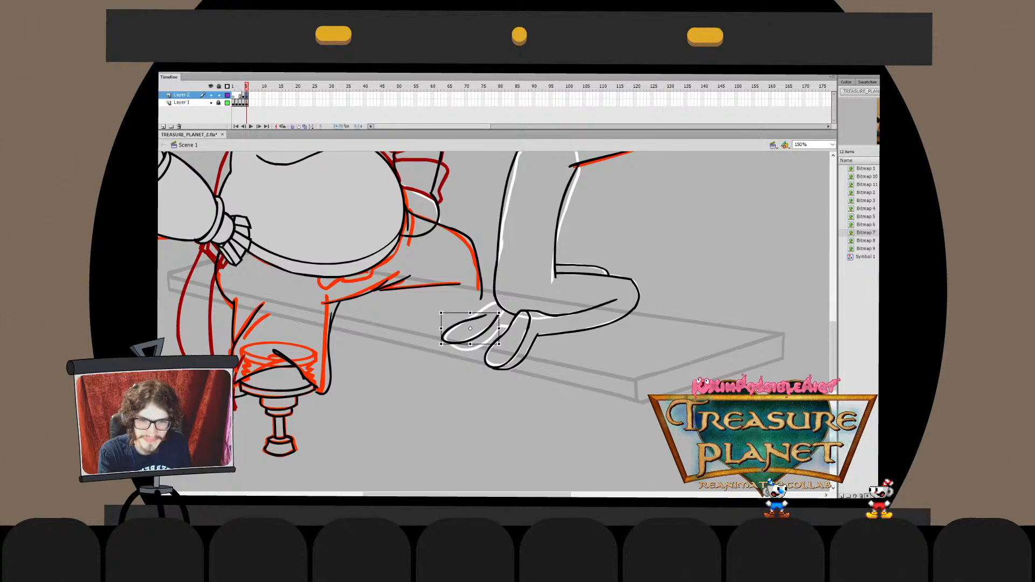
double_click(469, 318)
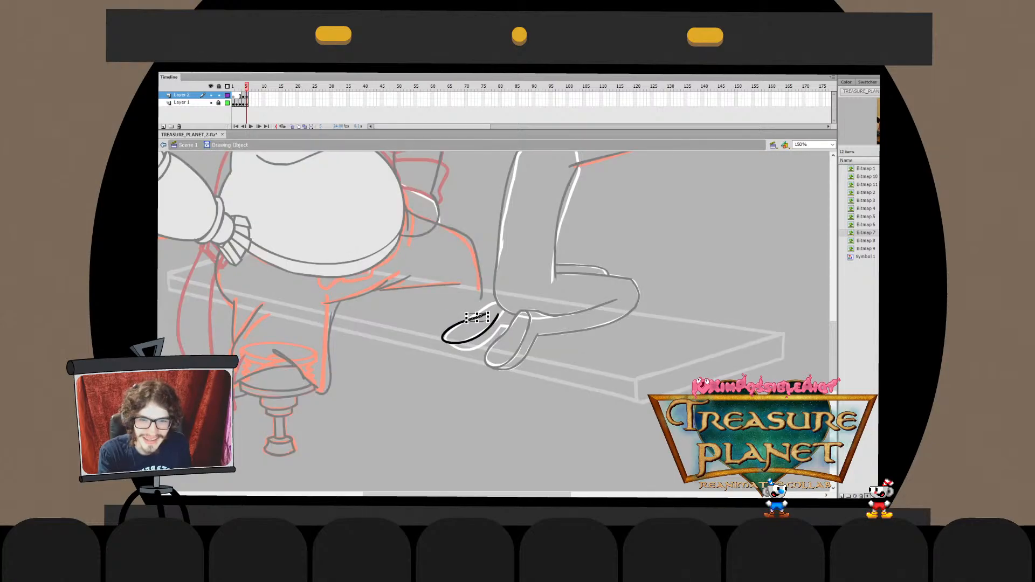
key("ctrl+e")
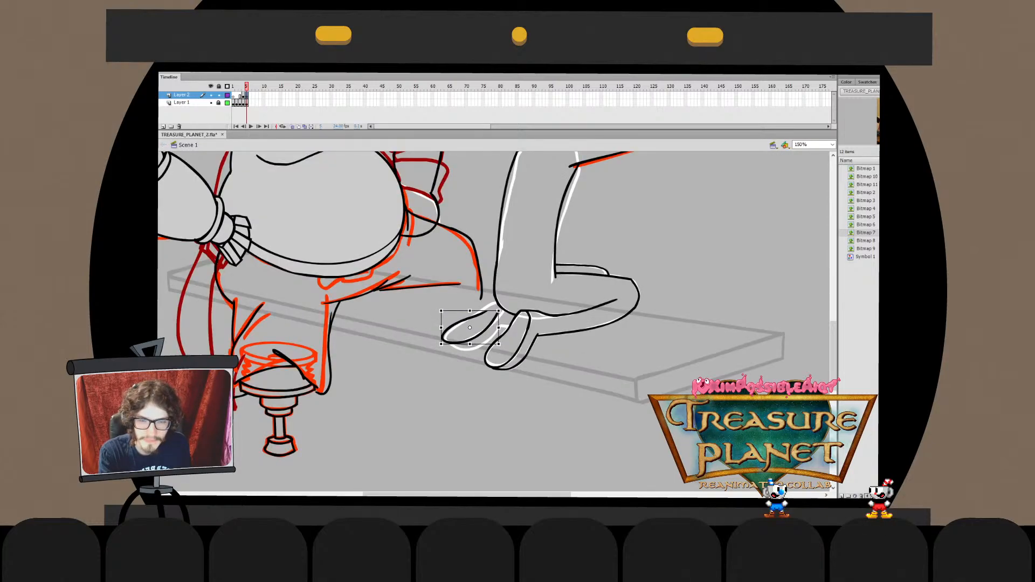
left_click_drag(441, 328, 444, 328)
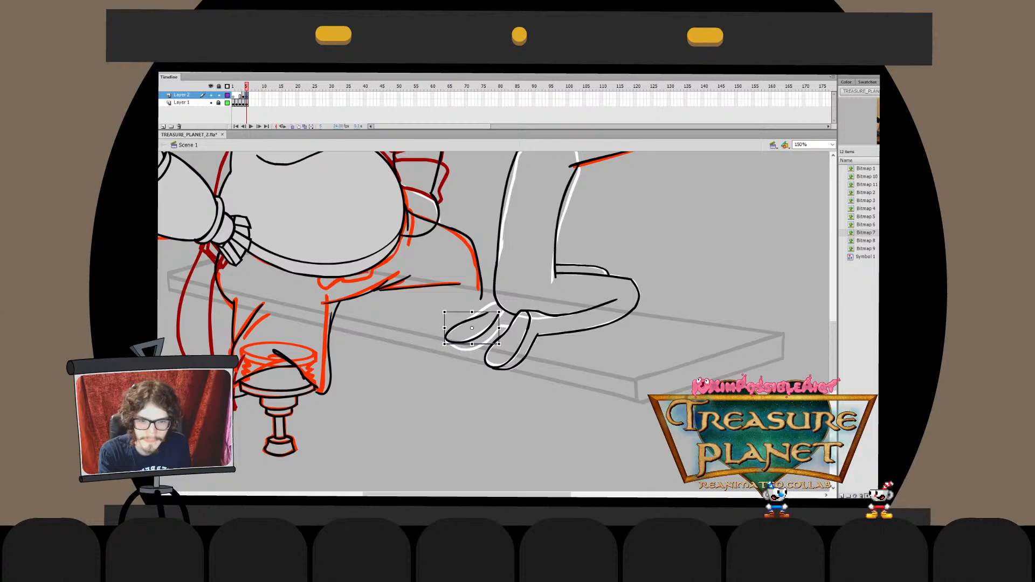
Extend the lower line of the far foot's sole up to the ankle inside its drawing object
double_click(465, 337)
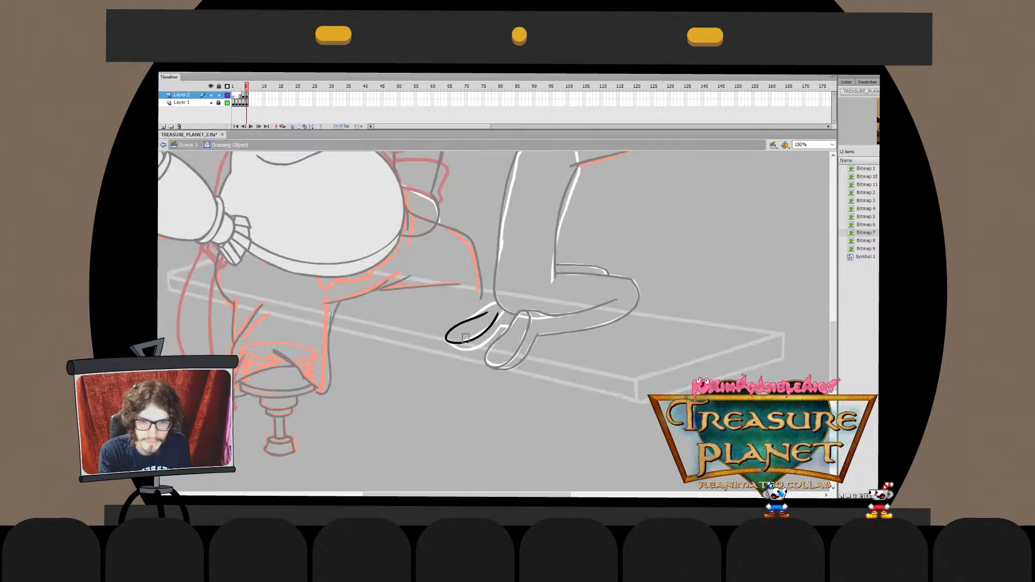
left_click(463, 338)
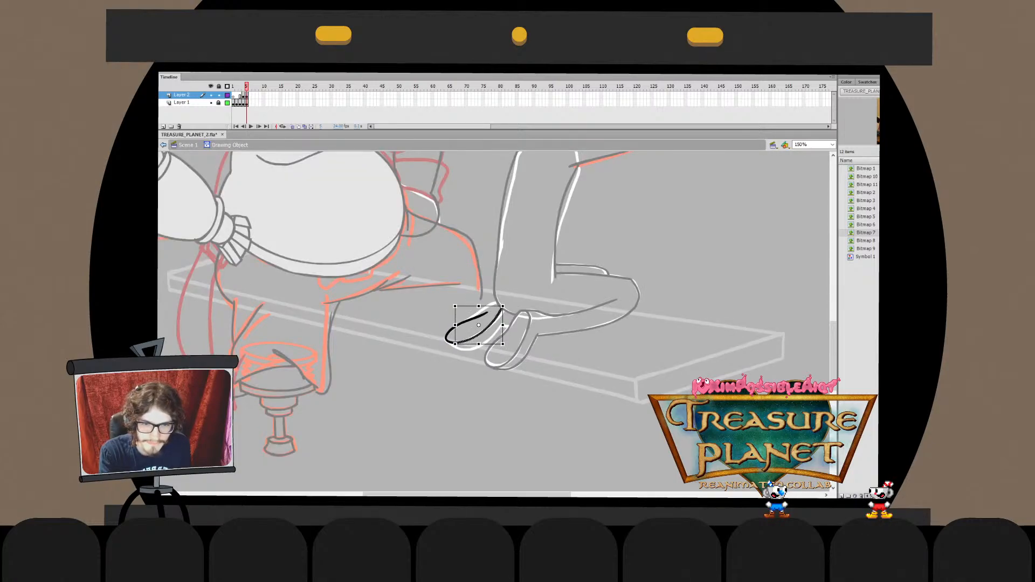
mouse_move(476, 339)
left_mouse_down()
mouse_move(507, 303)
mouse_move(508, 320)
left_mouse_up()
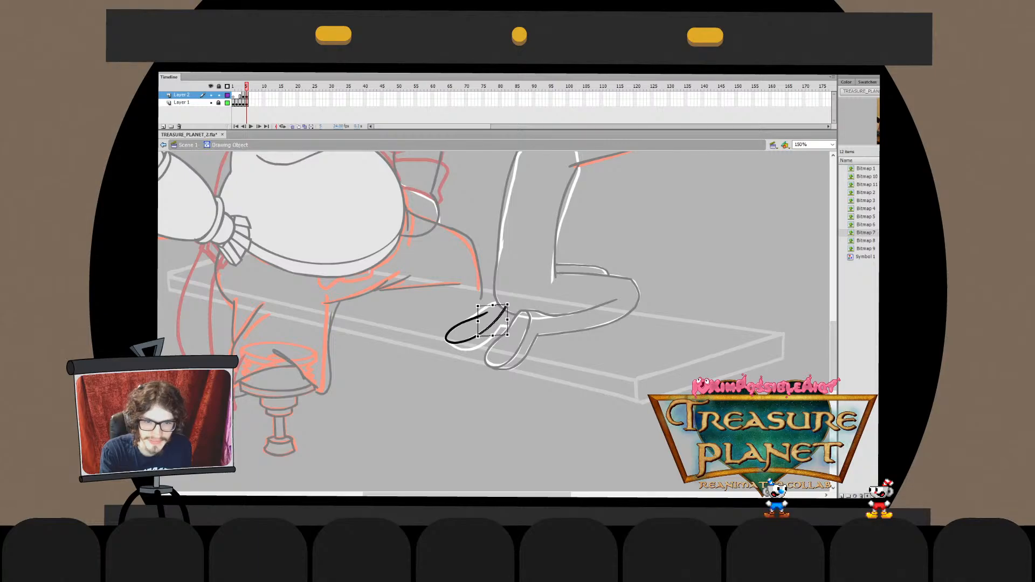
key("Escape")
double_click(505, 345)
left_click(505, 345)
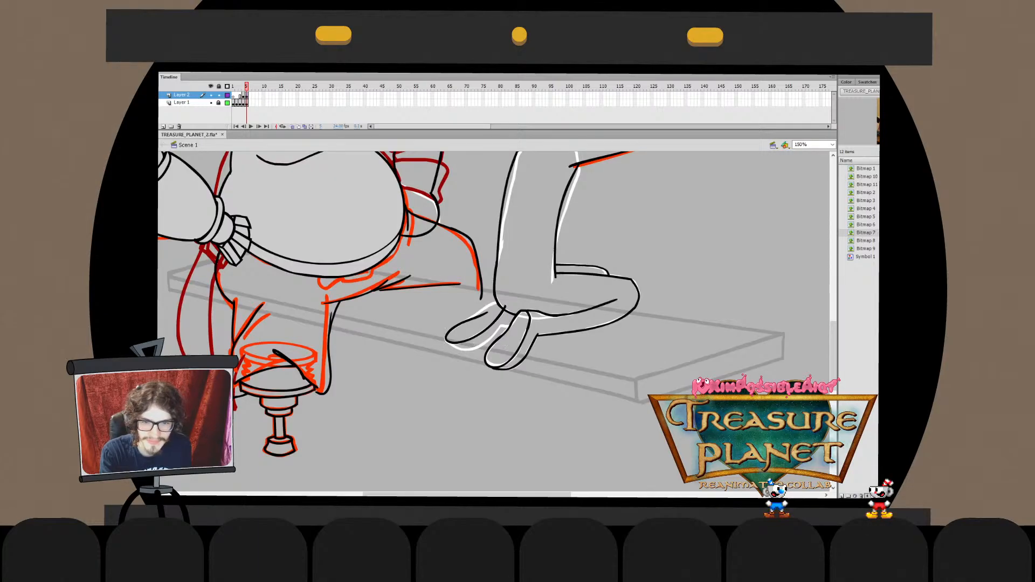
Extend the far foot's upper edge line toward the heel, redrawing the stroke until it matches the white sketch
left_click_drag(473, 319, 506, 303)
key("ctrl+z")
key("ctrl+z")
key("ctrl+z")
key("ctrl+z")
key("ctrl+z")
key("ctrl+z")
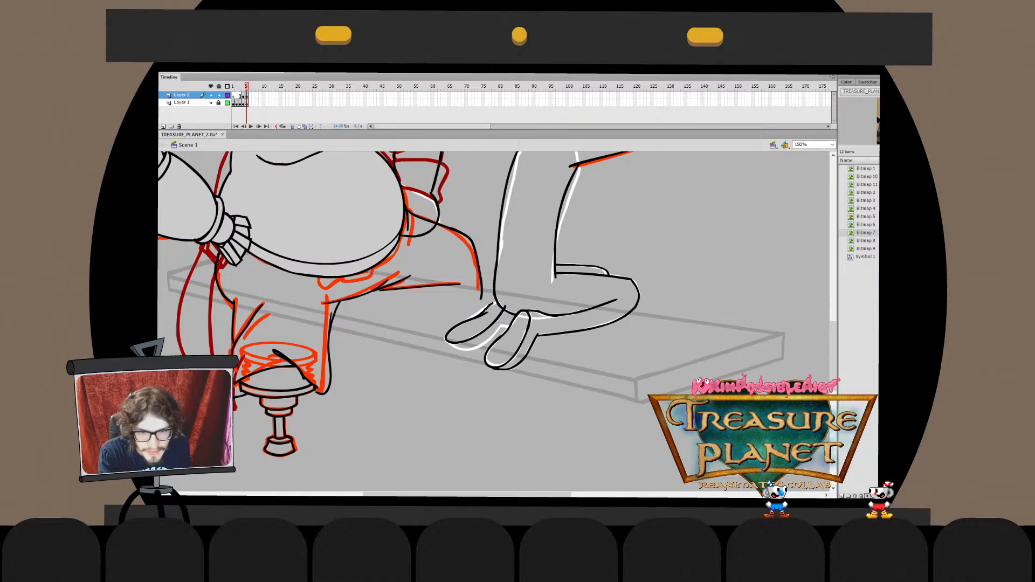
Close the far foot's outline with a rounded heel curve, combine the lines in one drawing object, and check it up close
key("ctrl+z")
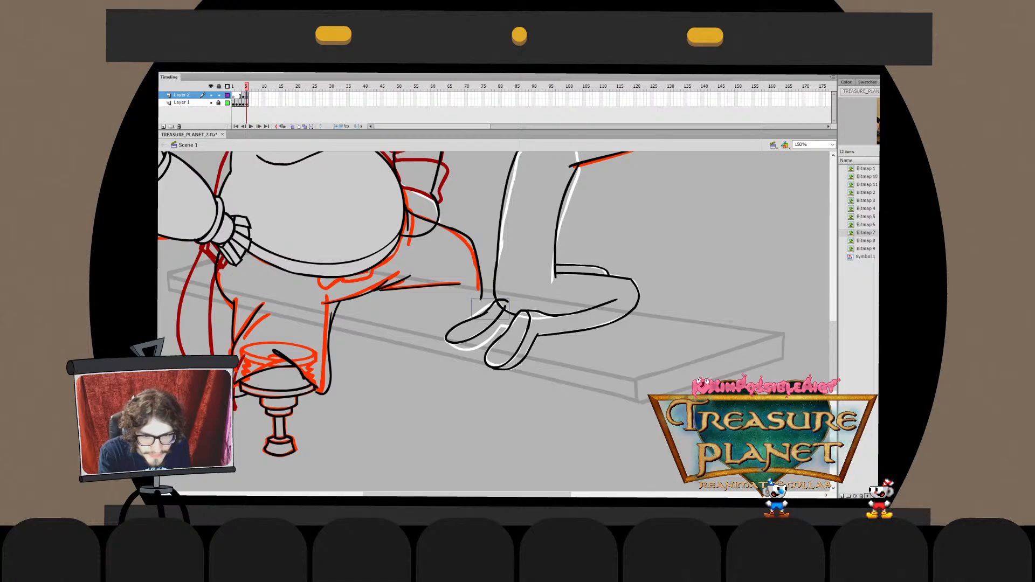
mouse_move(486, 313)
left_mouse_down()
mouse_move(470, 318)
mouse_move(487, 313)
left_mouse_up()
key("q")
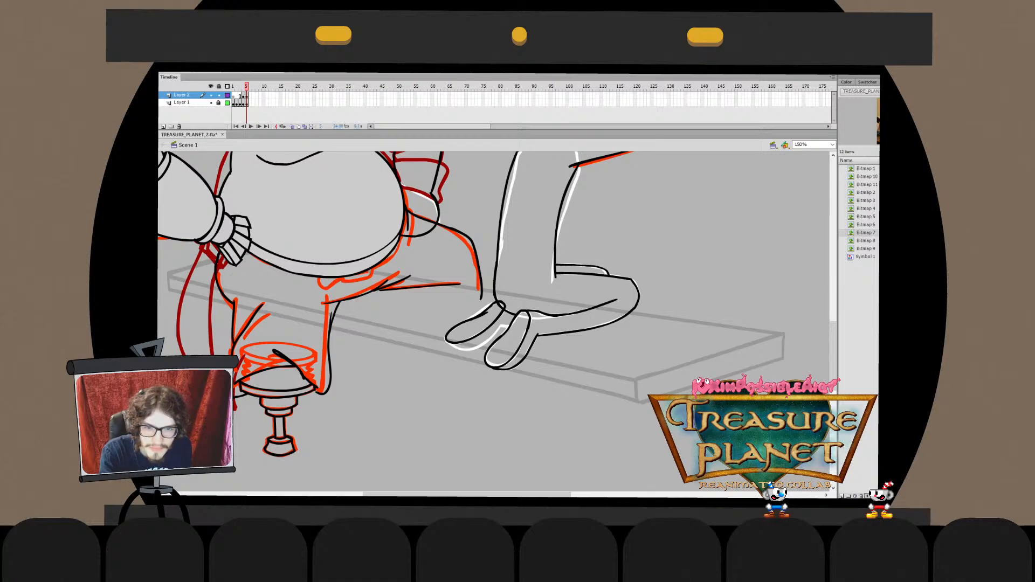
double_click(485, 316)
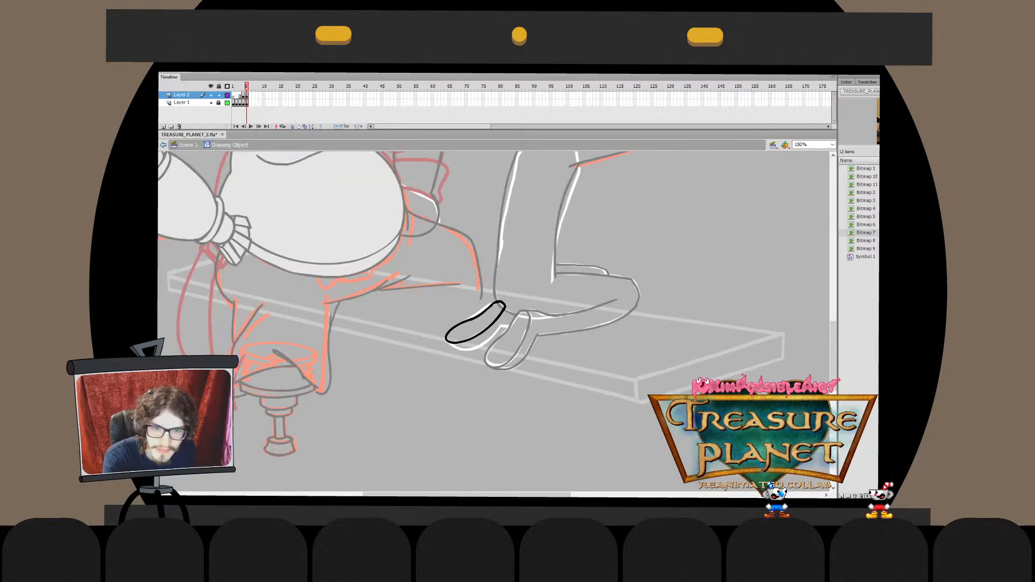
key("ctrl+e")
key("Escape")
key("ctrl+=")
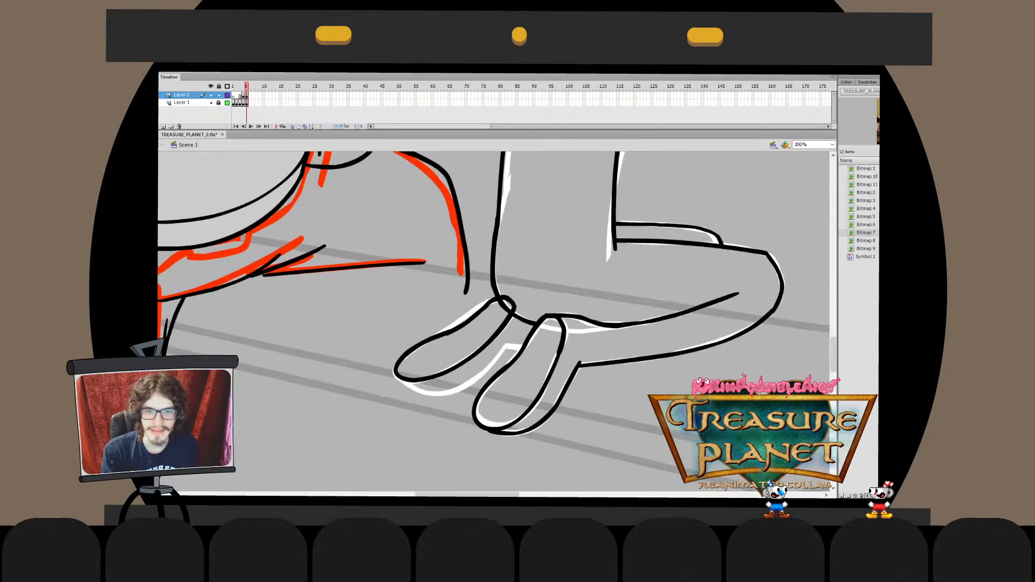
double_click(493, 333)
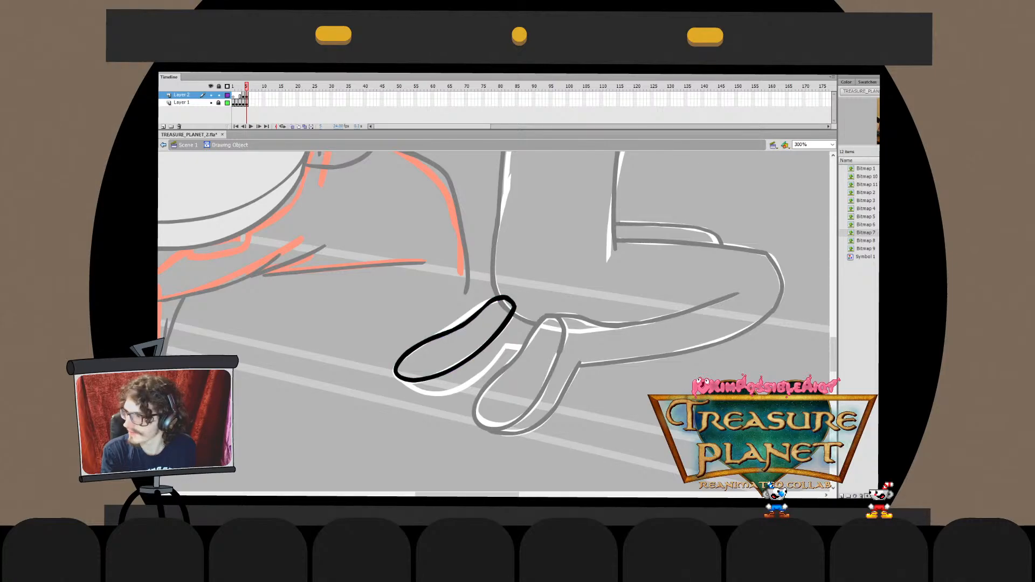
key("ctrl+e")
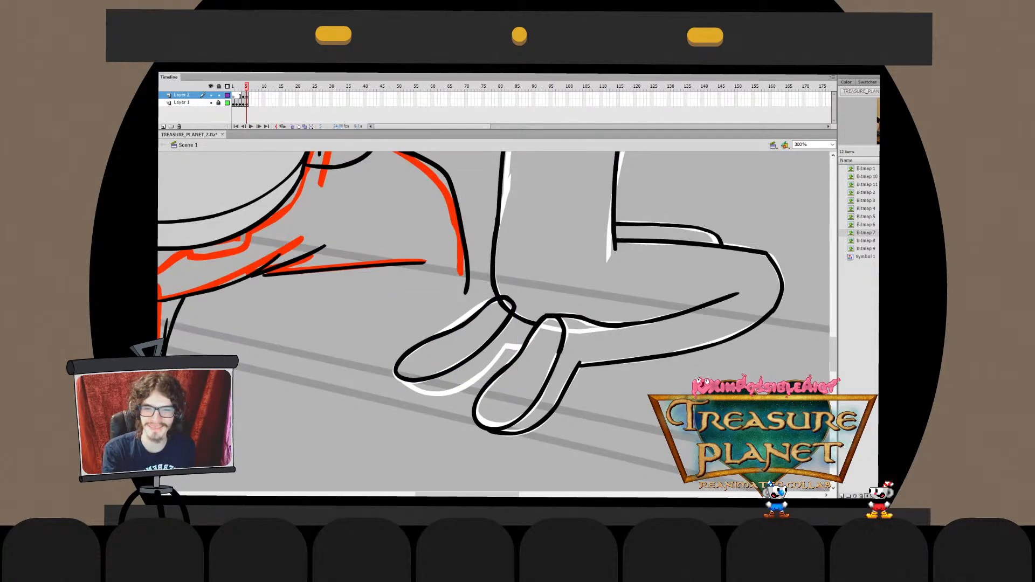
key("ctrl+minus")
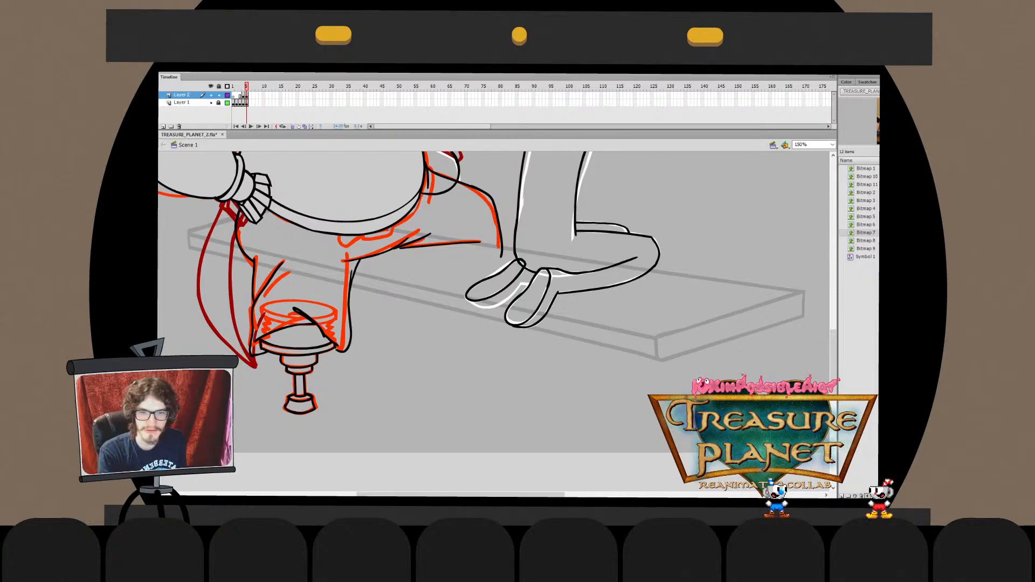
Ink the lower edge of the far foot from the toe toward the near foot, redrawing the stroke until it matches the white sketch
mouse_move(468, 301)
left_mouse_down()
mouse_move(503, 305)
mouse_move(481, 303)
mouse_move(523, 283)
left_mouse_up()
key("ctrl+z")
key("ctrl+z")
key("ctrl+z")
key("ctrl+z")
left_click_drag(469, 302, 524, 284)
key("ctrl+z")
key("ctrl+z")
key("ctrl+z")
key("ctrl+z")
key("ctrl+z")
mouse_move(467, 300)
left_mouse_down()
mouse_move(515, 292)
mouse_move(468, 307)
left_mouse_up()
key("q")
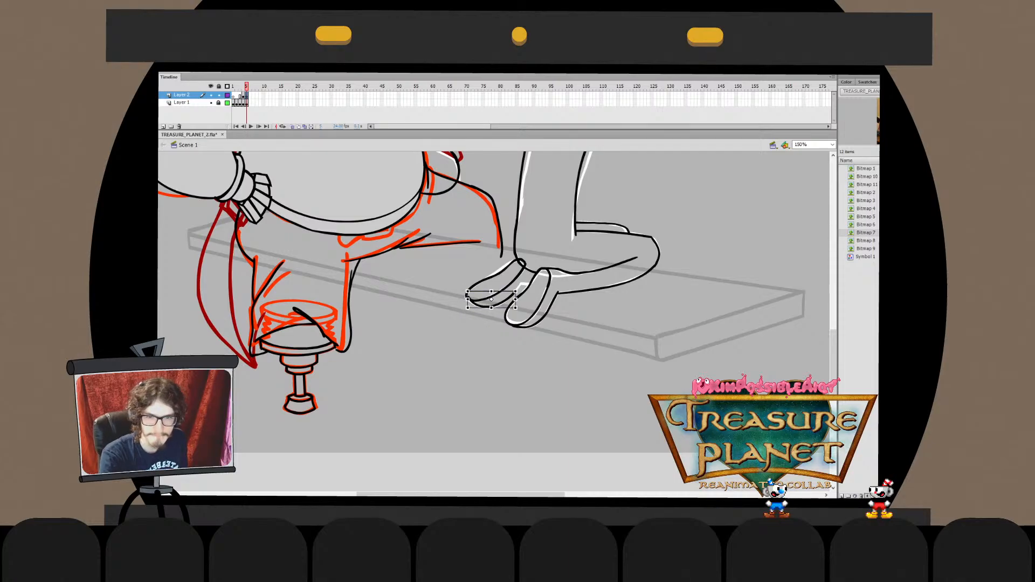
Extend the far foot's lower edge line across to the near foot inside its drawing object
double_click(490, 303)
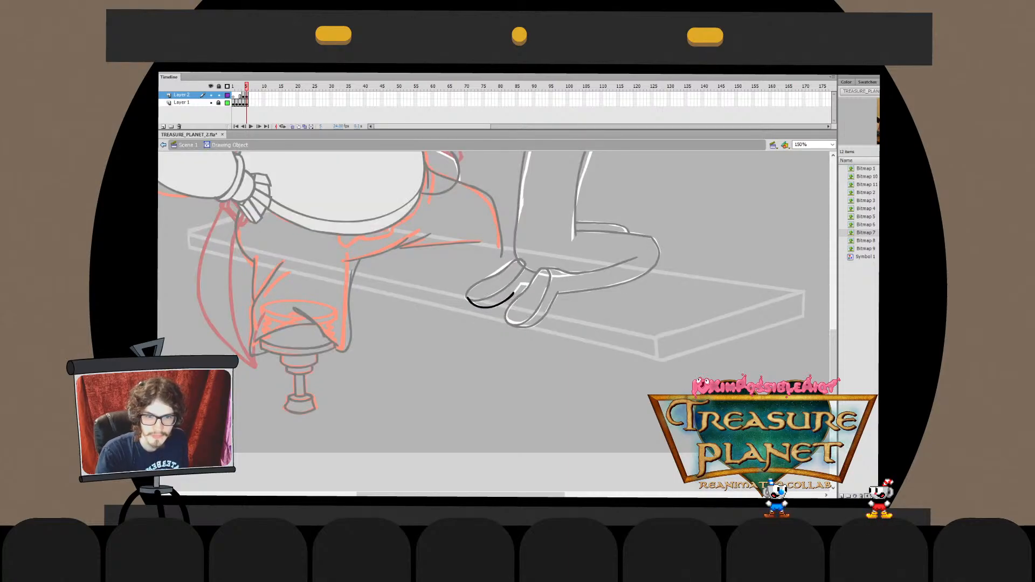
key("b")
mouse_move(507, 298)
left_mouse_down()
mouse_move(523, 283)
mouse_move(522, 309)
mouse_move(550, 284)
left_mouse_up()
key("q")
double_click(512, 288)
key("b")
key("ctrl+z")
key("ctrl+z")
key("ctrl+z")
key("ctrl+z")
key("ctrl+z")
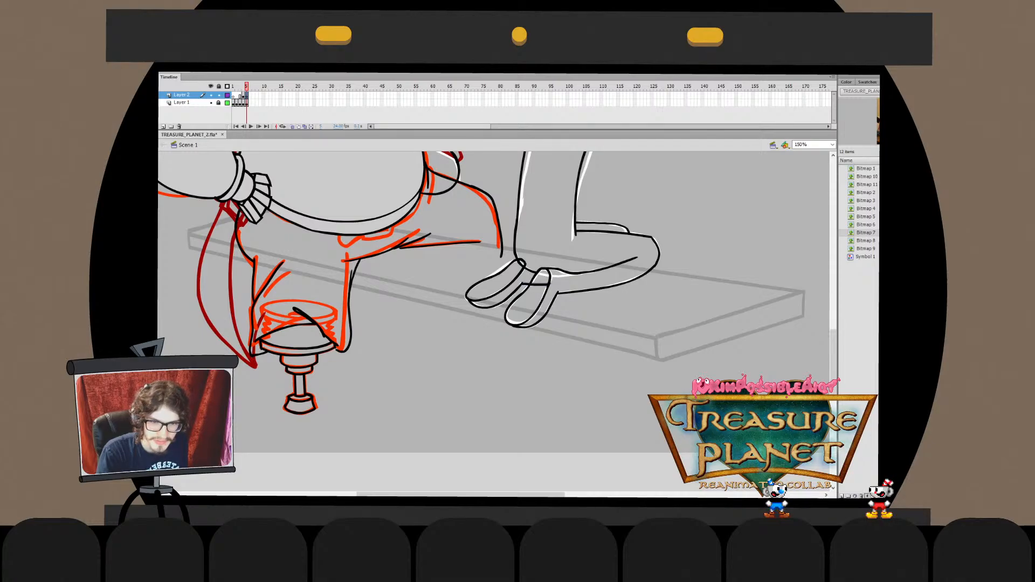
Delete the part of the far foot's lower line that sticks out into the near foot
key("ctrl+z")
left_click_drag(467, 297, 522, 283)
double_click(536, 283)
key("ctrl+z")
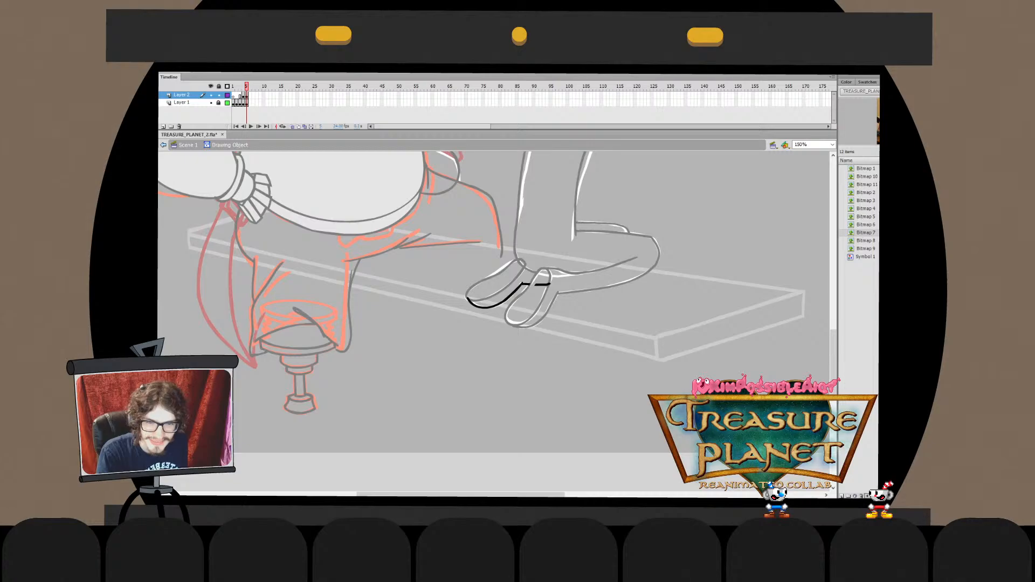
left_click(542, 285)
key("Delete")
double_click(542, 284)
double_click(525, 284)
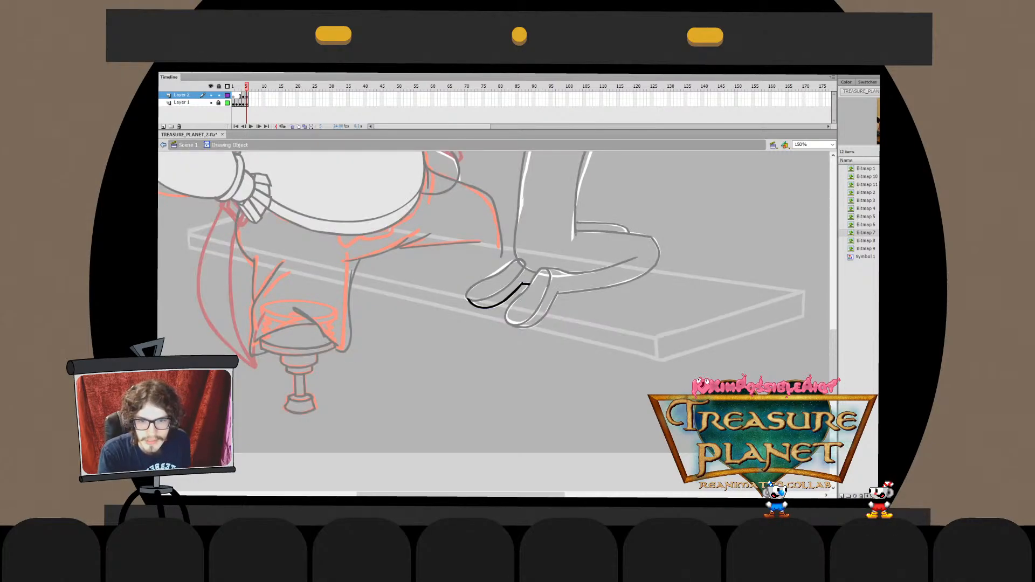
key("ctrl+e")
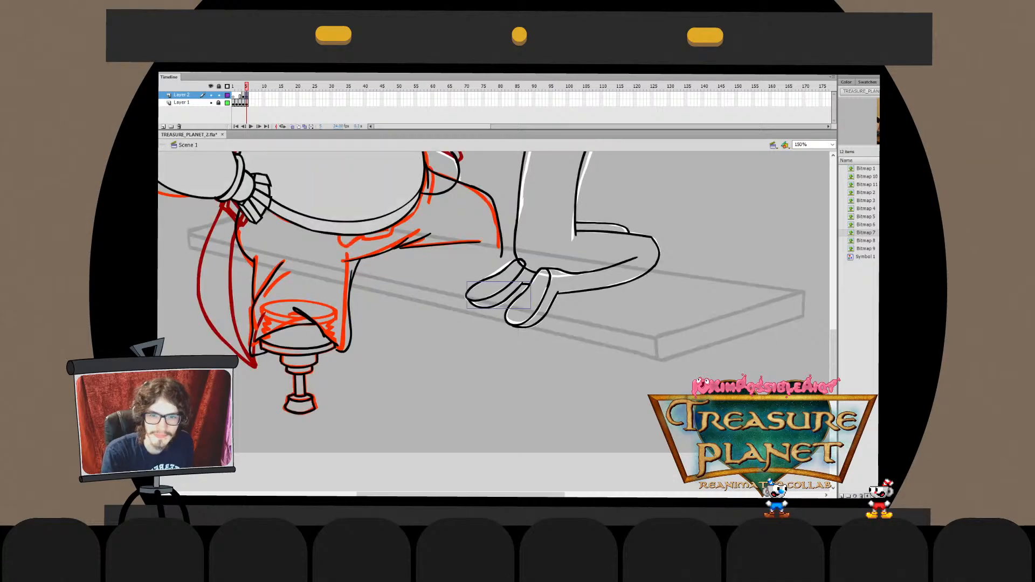
Move the lower edge line in place into the far foot's drawing object and remove the overlapping curve at the ankle
left_click(522, 284)
key("ctrl+x")
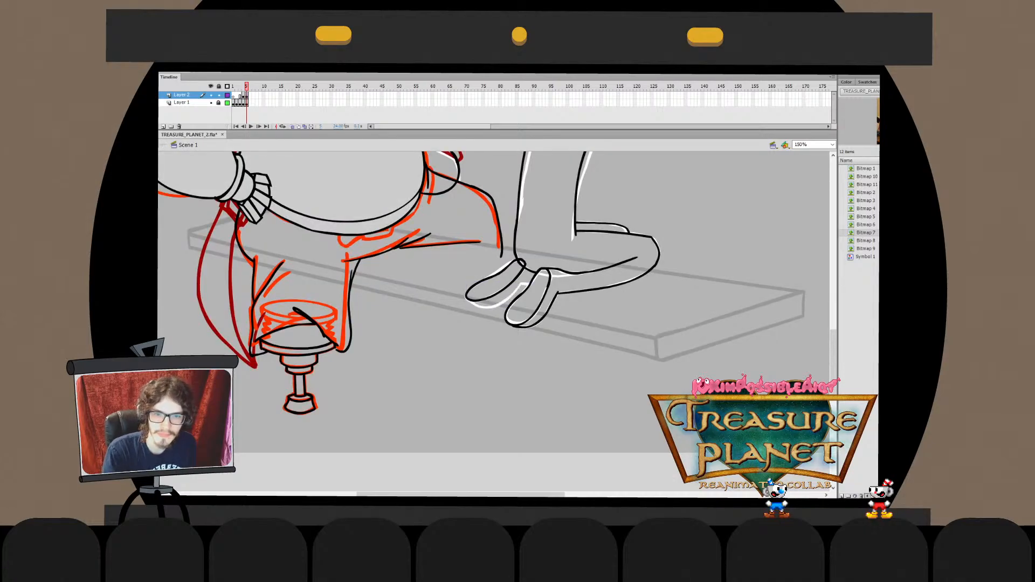
double_click(493, 275)
key("ctrl+shift+v")
key("ctrl+e")
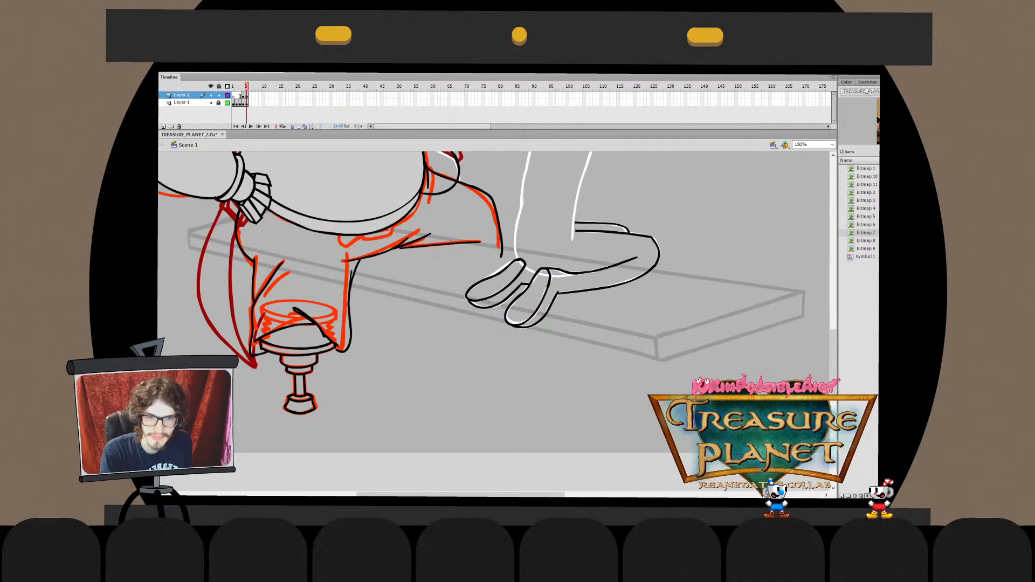
double_click(501, 283)
key("ctrl+e")
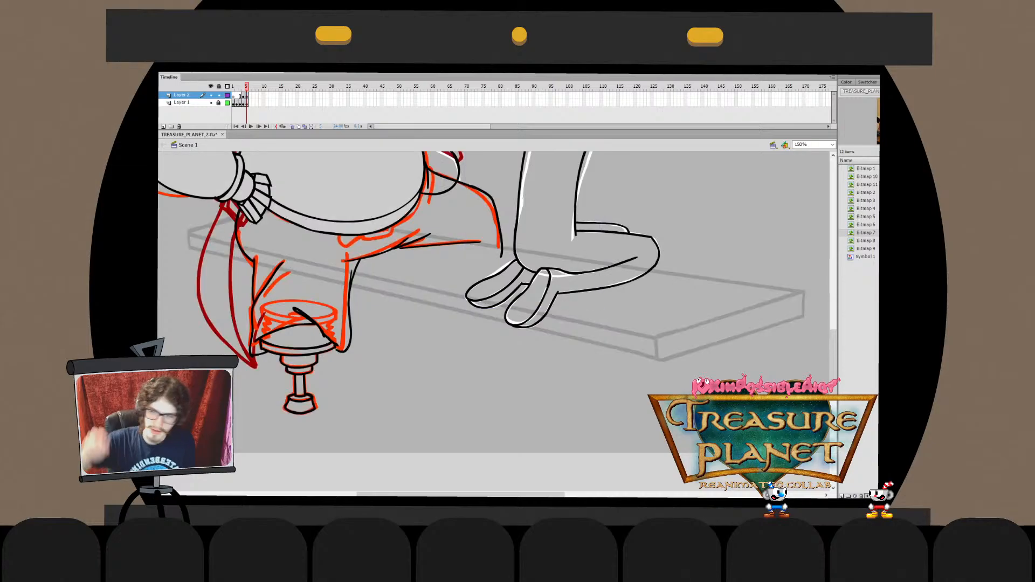
Paste the torso and far foot in place into the legs' drawing object and break them apart to merge the lines
left_click_drag(627, 222, 507, 302)
left_click(506, 306)
double_click(505, 306)
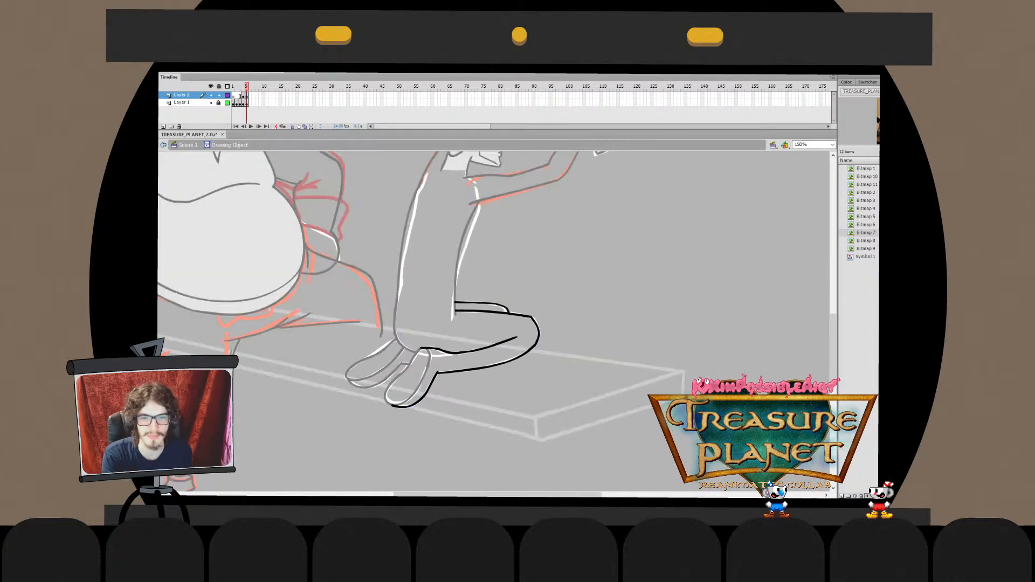
key("ctrl+e")
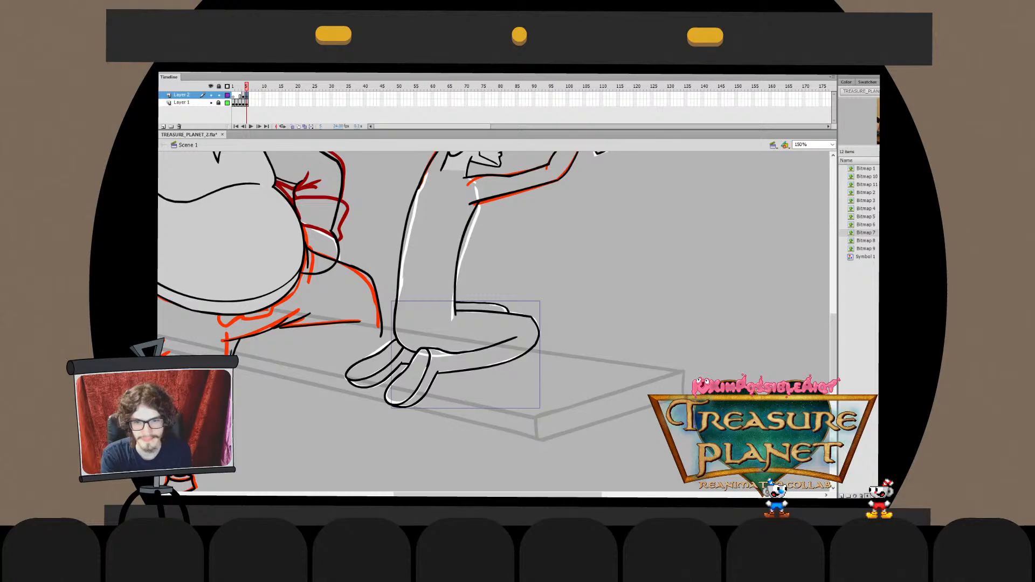
left_click(400, 270)
left_click(409, 378, "shift")
key("ctrl+x")
double_click(505, 313)
key("ctrl+shift+v")
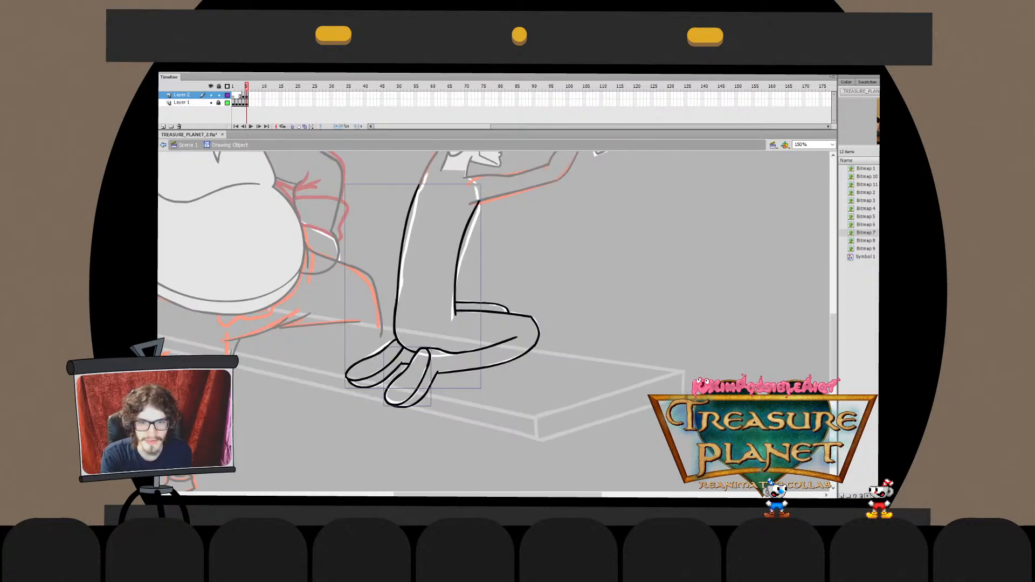
key("ctrl+b")
left_click_drag(485, 259, 457, 324)
key("ctrl+shift+a")
key("ctrl+e")
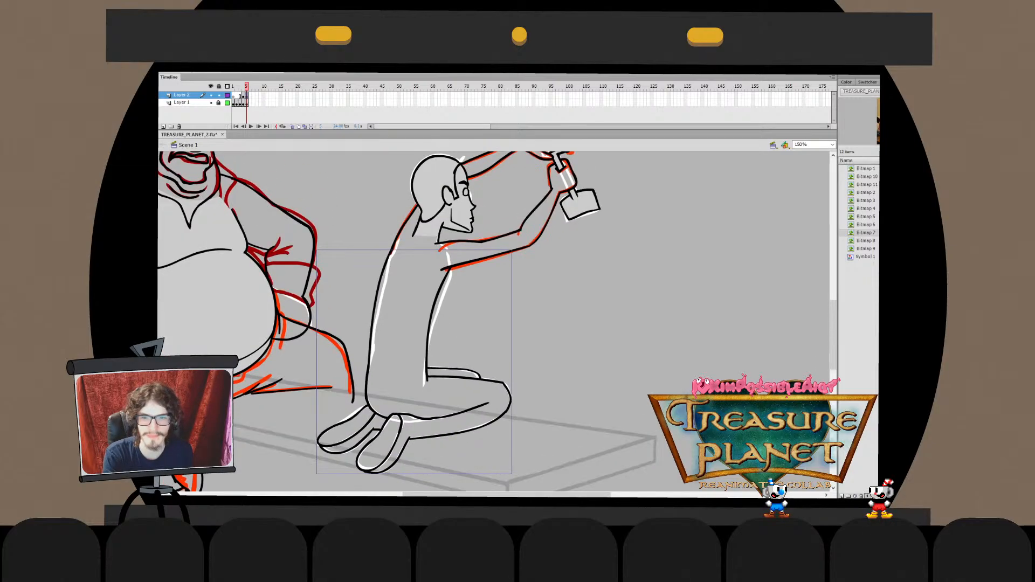
Examine the merged body and the arms' drawing objects where their lines meet at the back and chest
key("ctrl+shift+a")
left_click_drag(485, 270, 494, 303)
double_click(440, 344)
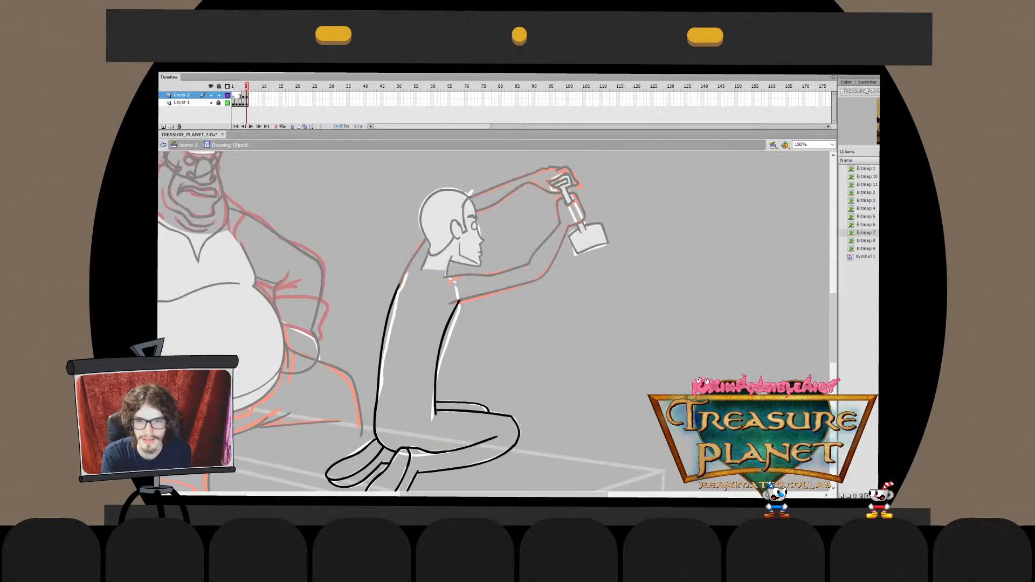
key("ctrl+e")
double_click(507, 287)
left_click_drag(399, 288, 392, 300)
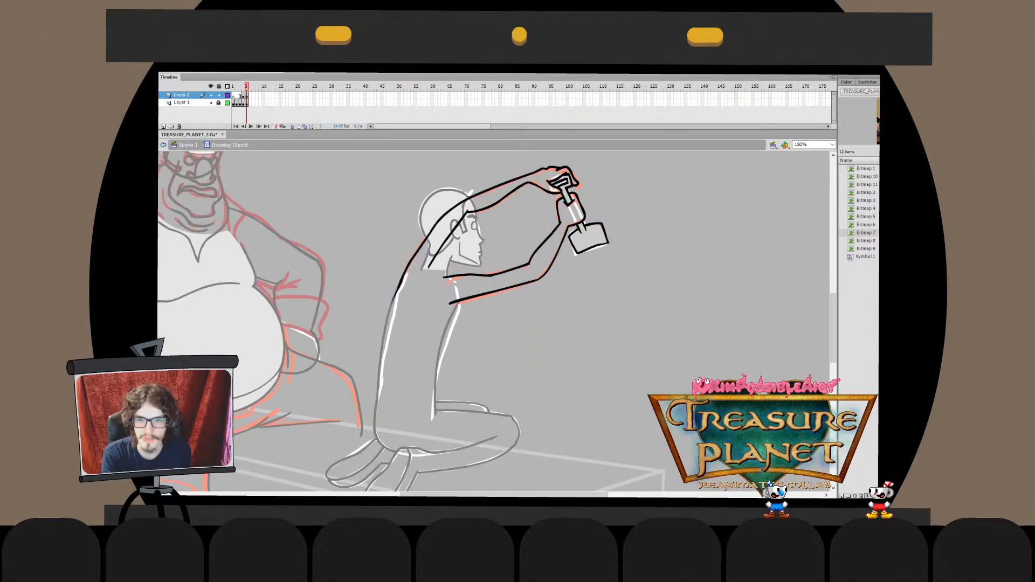
key("ctrl+e")
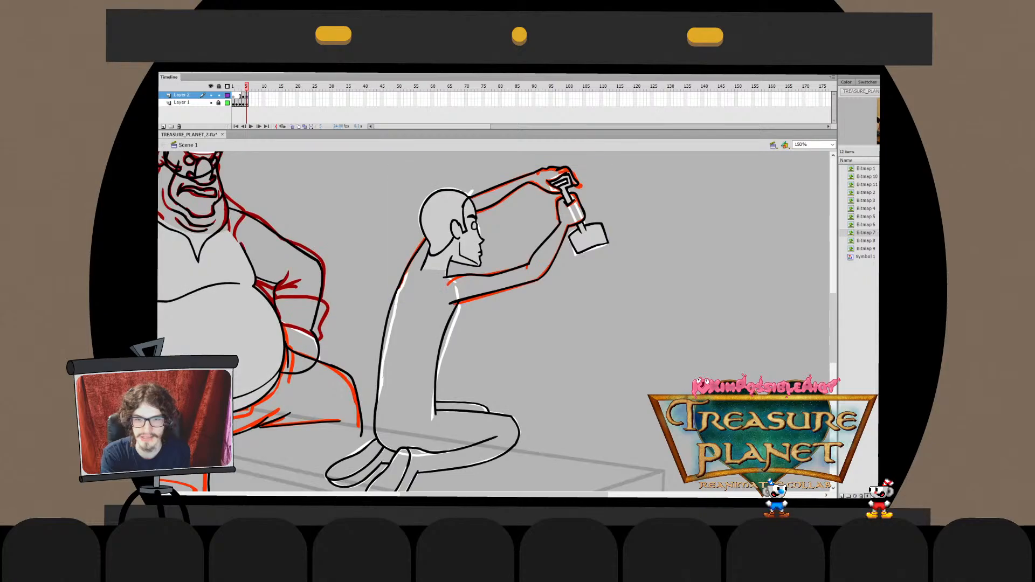
left_click_drag(495, 321, 453, 284)
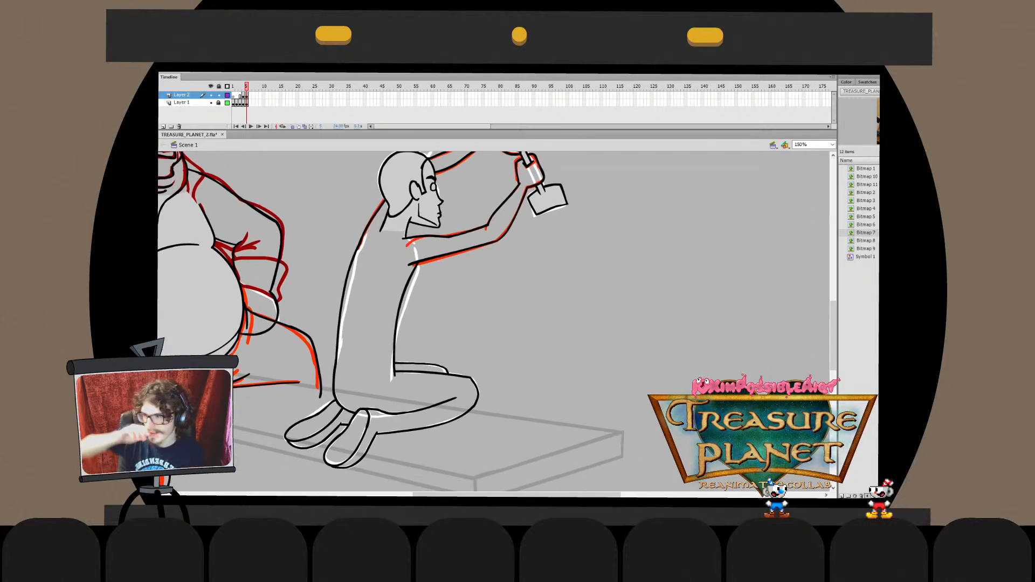
key("ctrl+e")
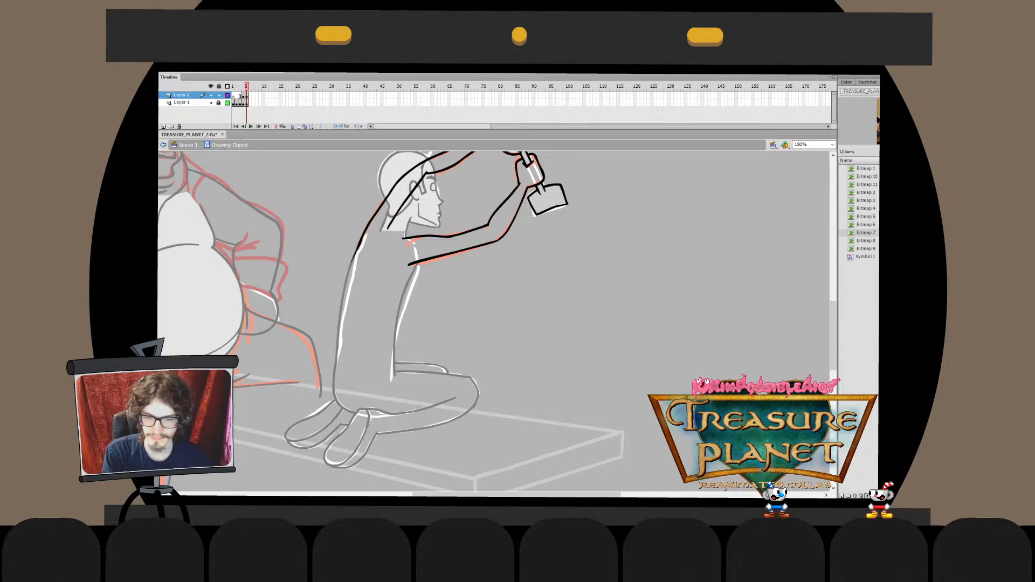
key("ctrl+e")
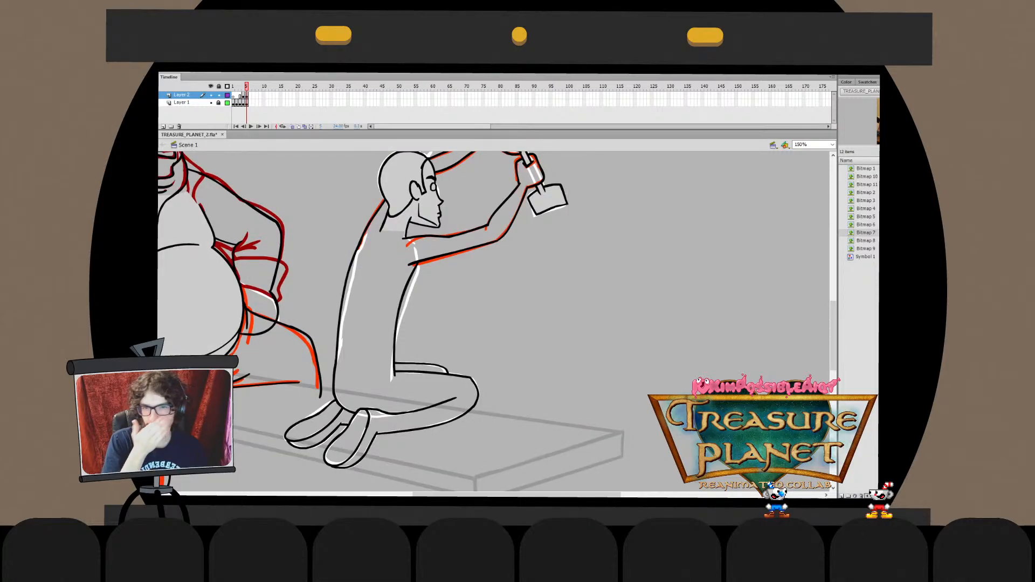
Move the arms and shovel in place into the kneeling figure's body drawing object
left_click(431, 256)
key("ctrl+e")
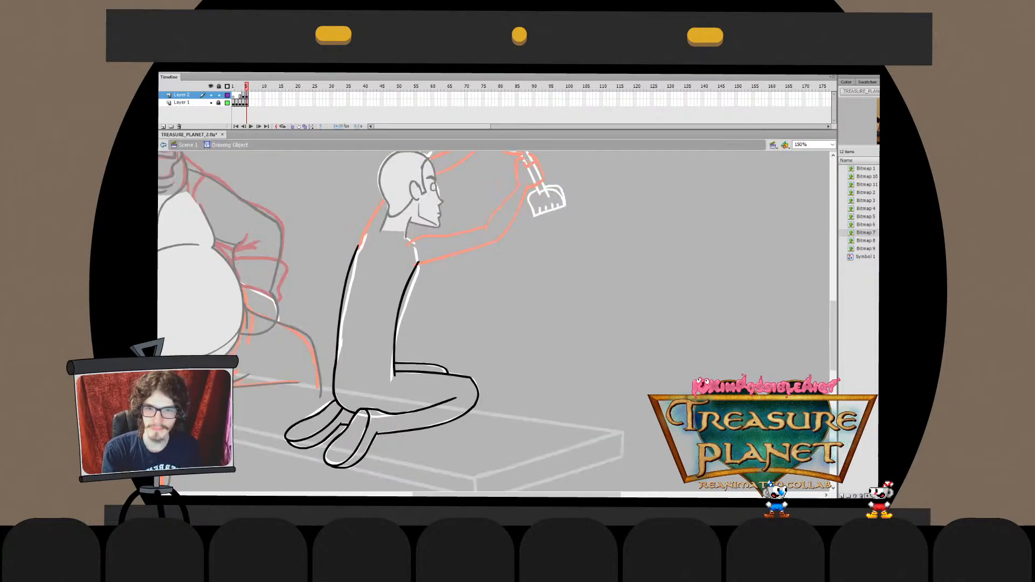
key("ctrl+z")
key("ctrl+z")
key("ctrl+z")
key("ctrl+a")
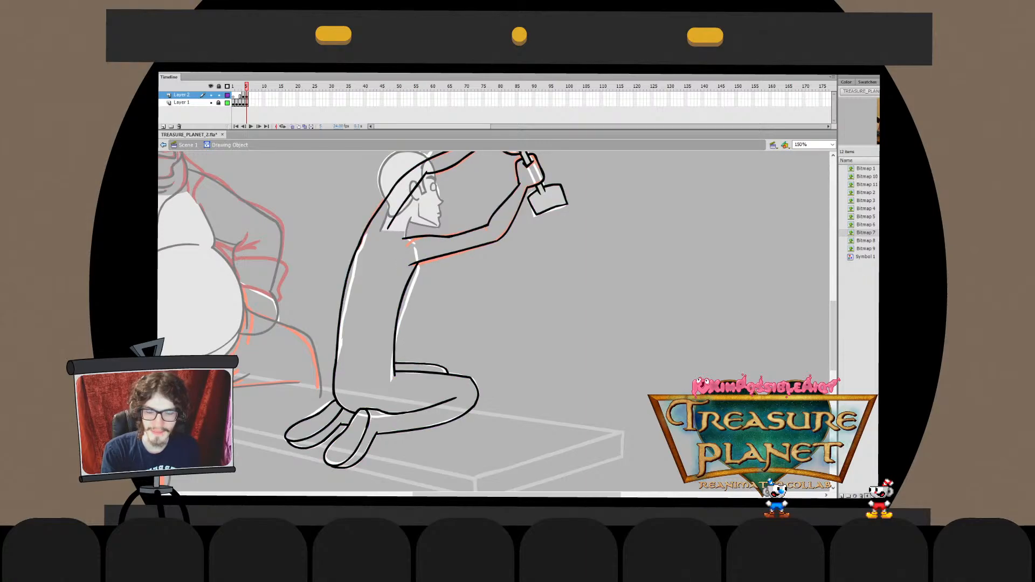
key("Escape")
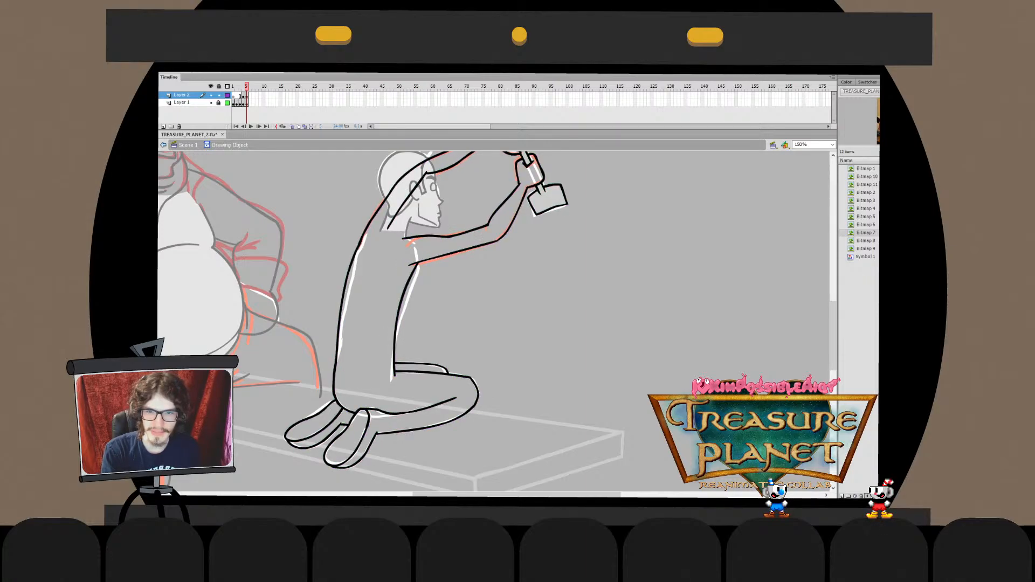
key("ctrl+a")
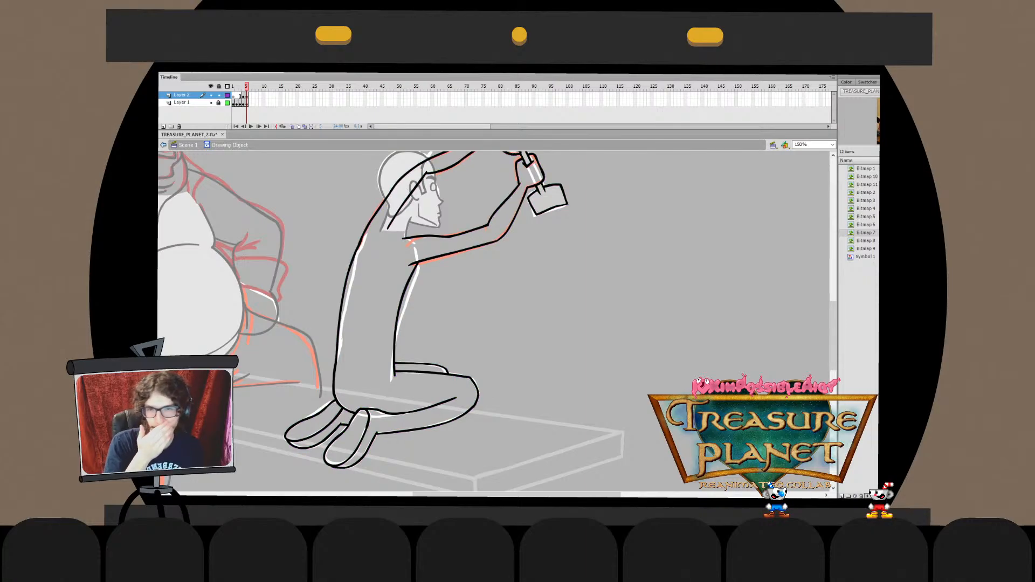
left_click_drag(494, 321, 514, 368)
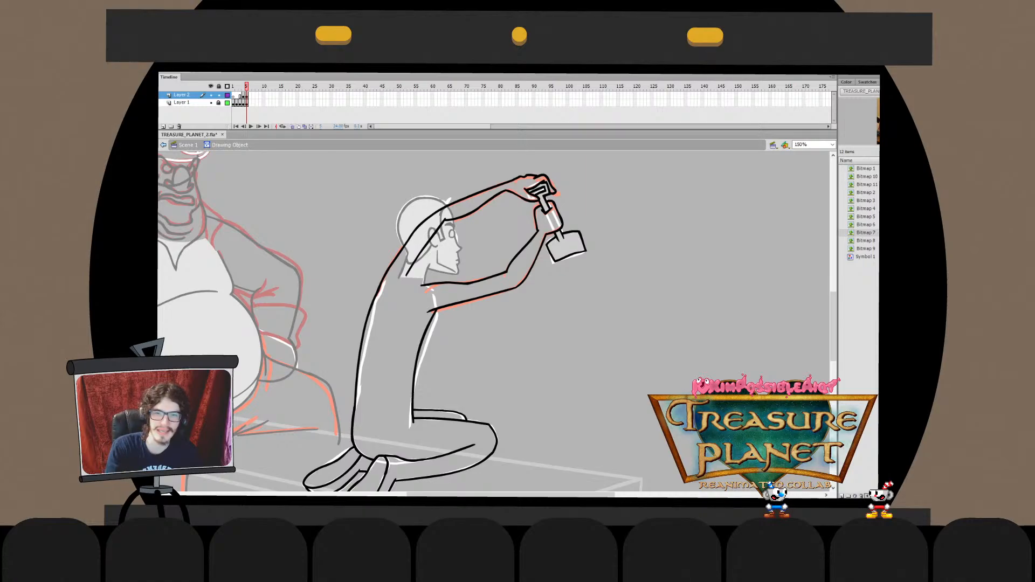
Return to the scene and place the combined body and arms behind the head
key("ctrl+e")
key("Escape")
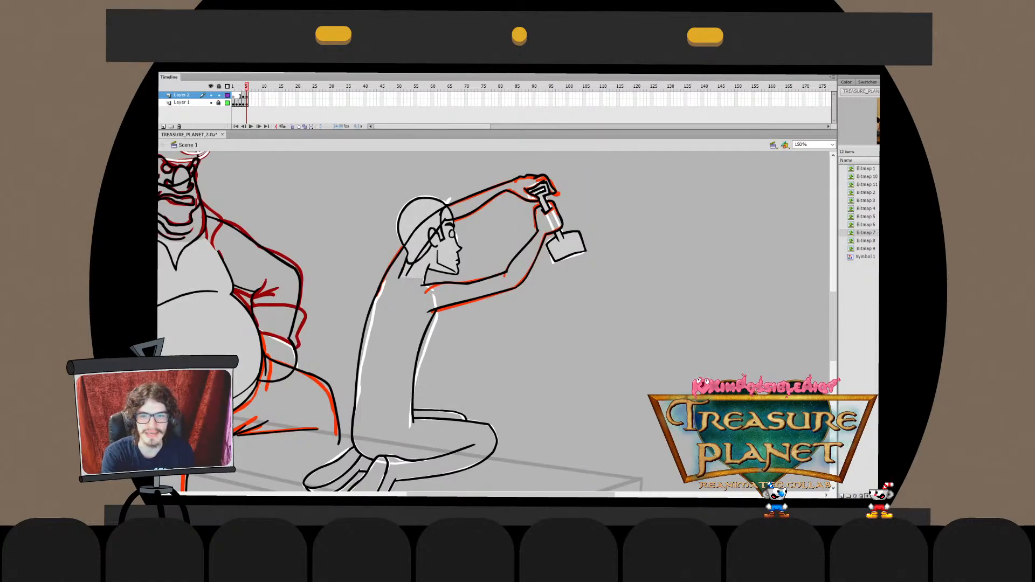
key("ctrl+a")
key("ctrl+z")
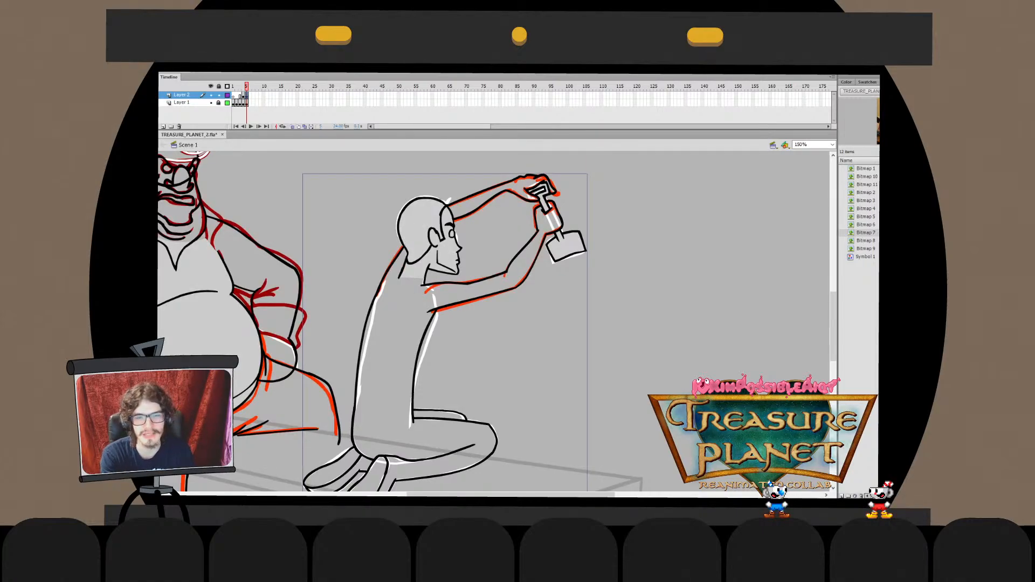
key("Escape")
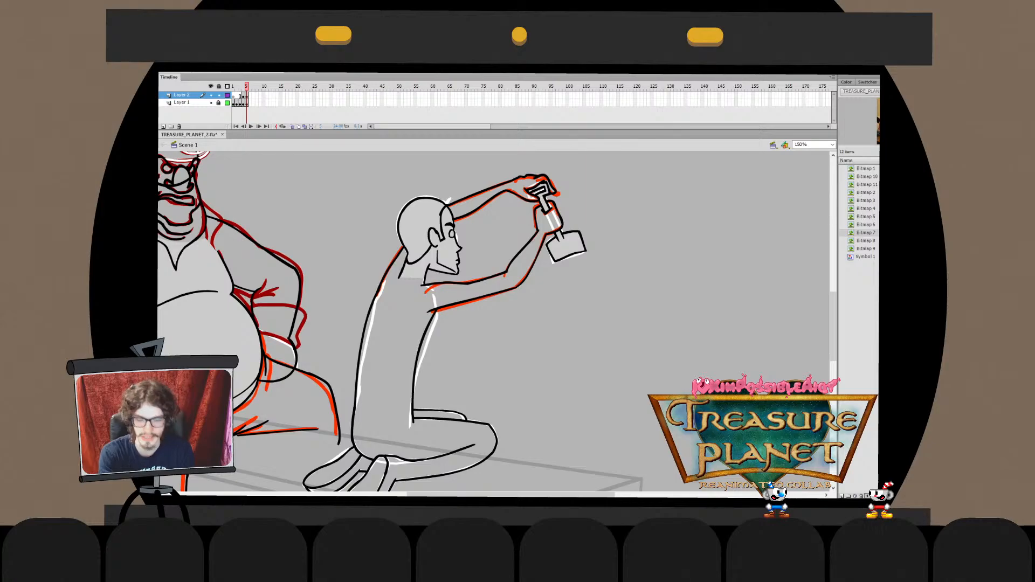
Fill the kneeling figure's torso, arms and near leg with the light grey
mouse_move(423, 289)
left_mouse_down()
mouse_move(426, 266)
mouse_move(408, 252)
left_mouse_up()
double_click(418, 269)
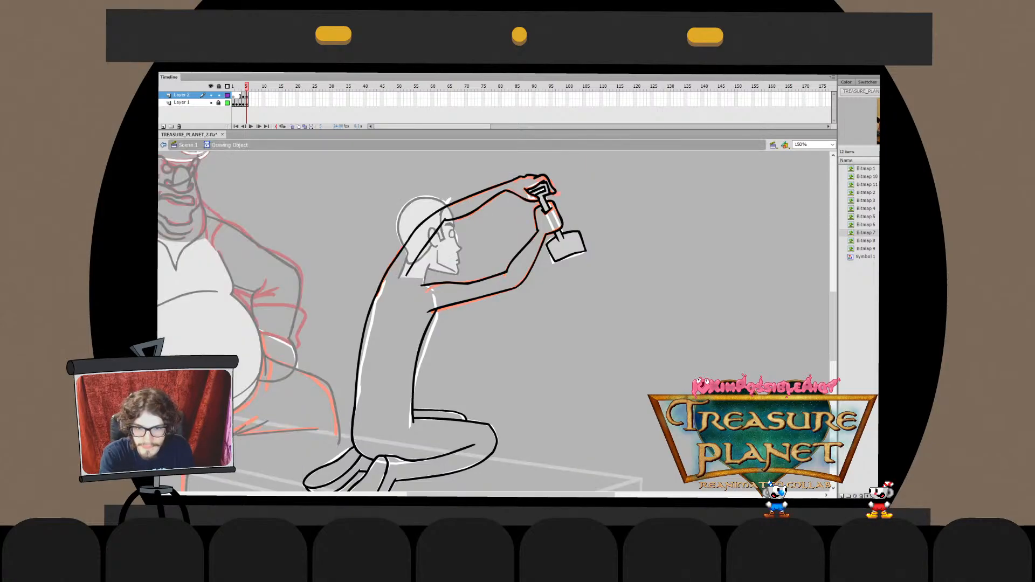
key("ctrl+e")
key("Escape")
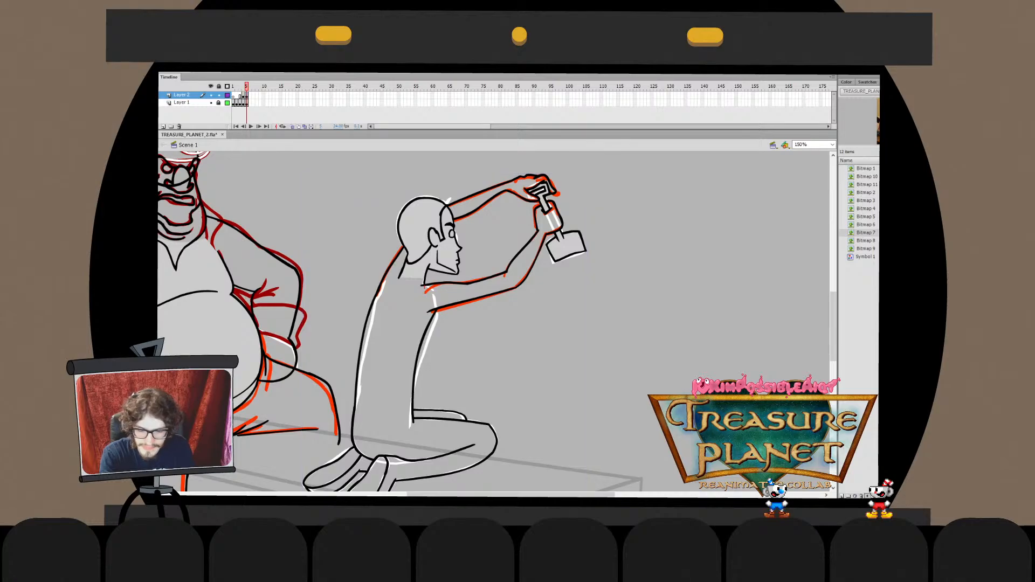
key("ctrl+a")
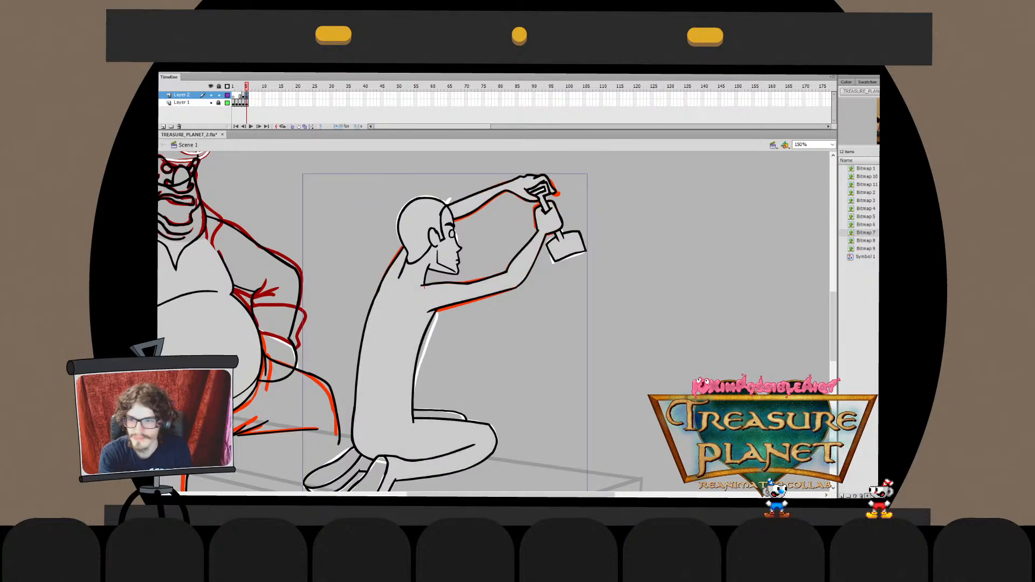
key("Escape")
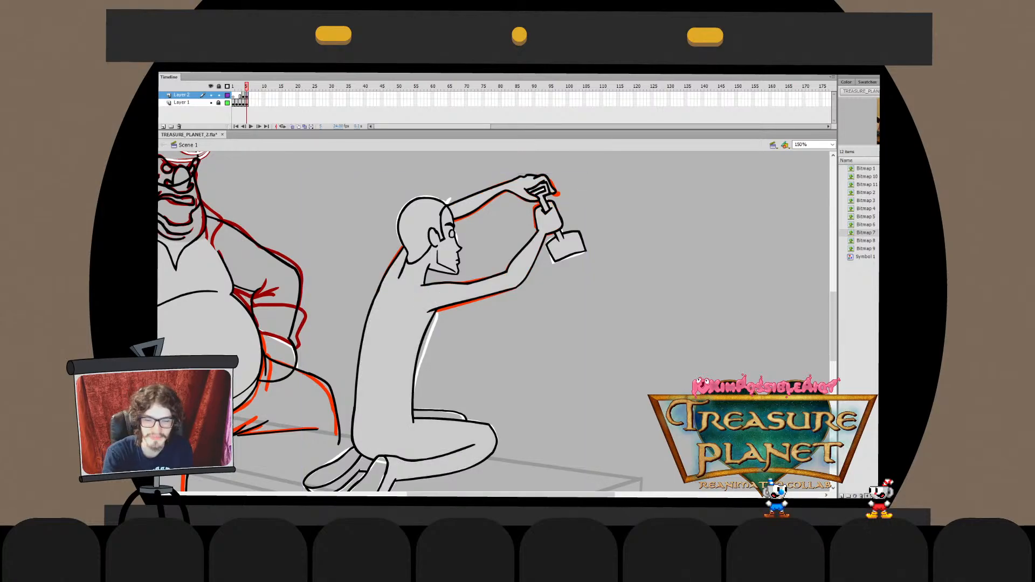
Fill both feet and the visible strip of the far leg with the same light grey
left_click_drag(444, 333, 481, 241)
left_click(367, 377)
left_click(377, 391)
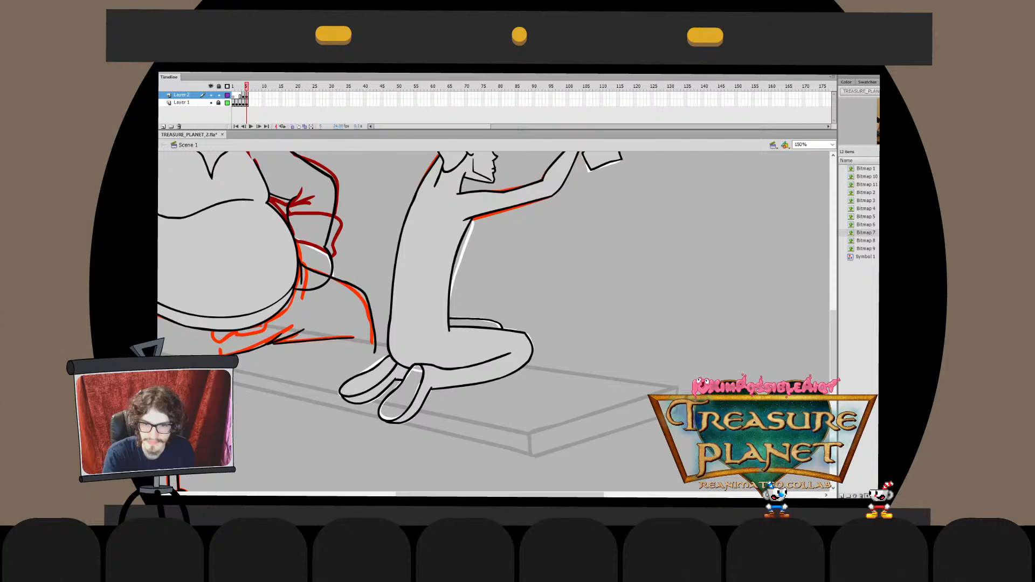
left_click(401, 393)
left_click(474, 324)
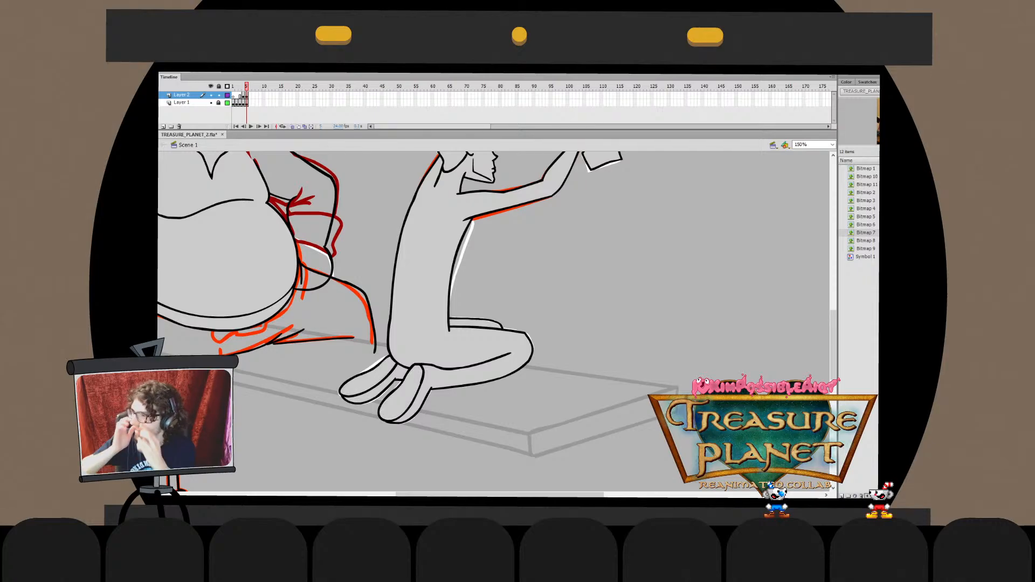
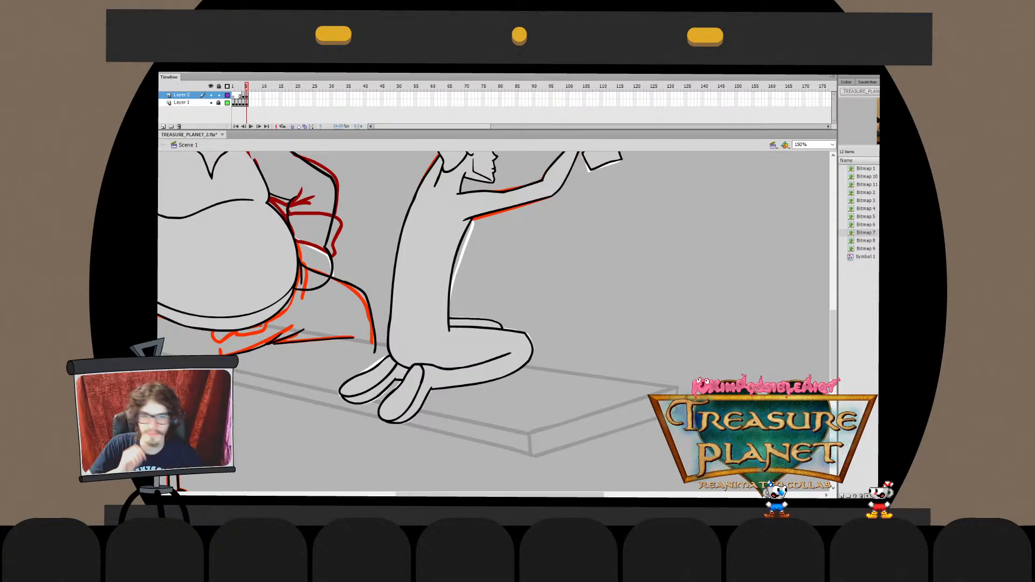
scroll(495, 323, "up", 5)
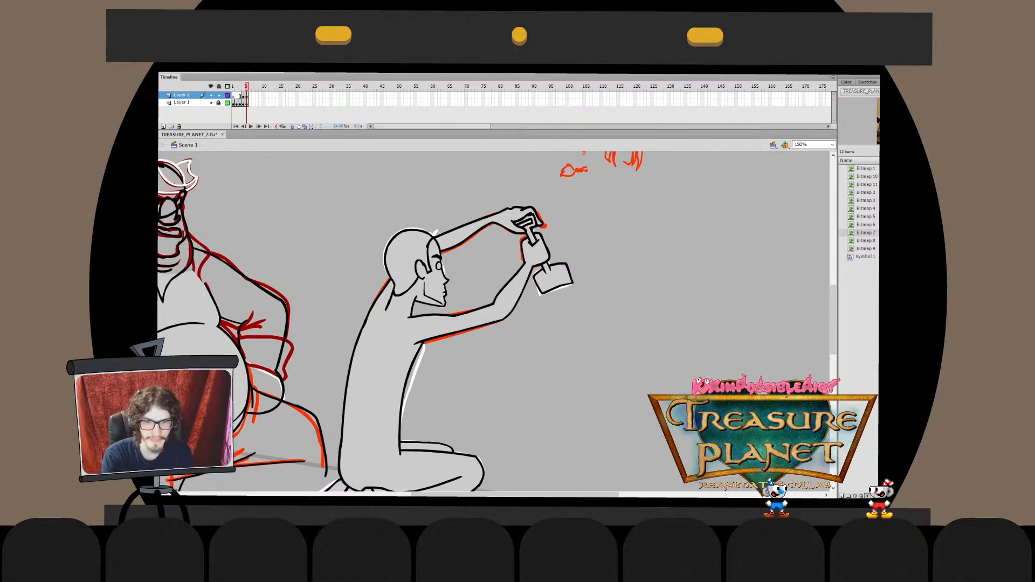
double_click(394, 283)
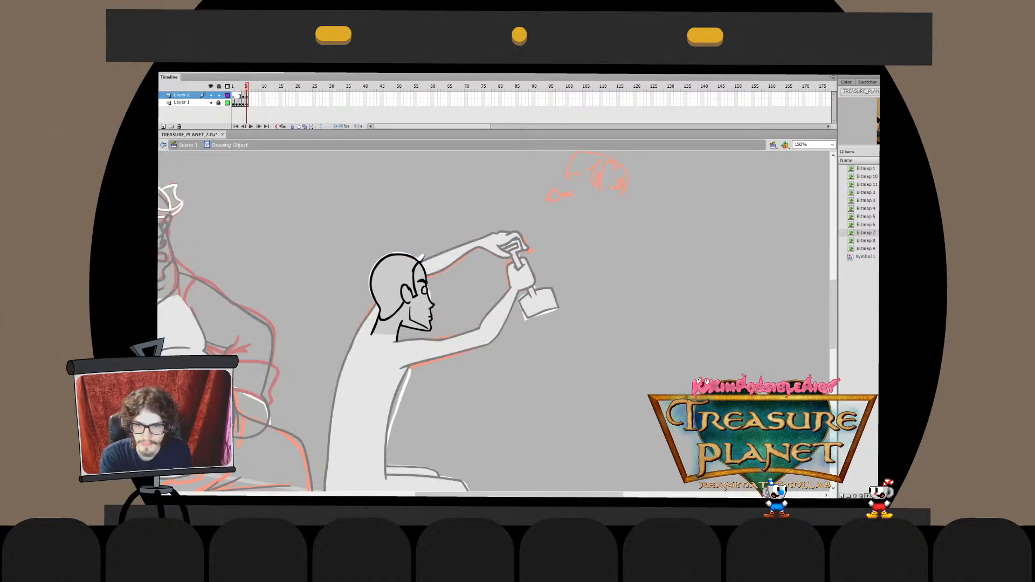
left_click_drag(410, 251, 402, 236)
key("ctrl+z")
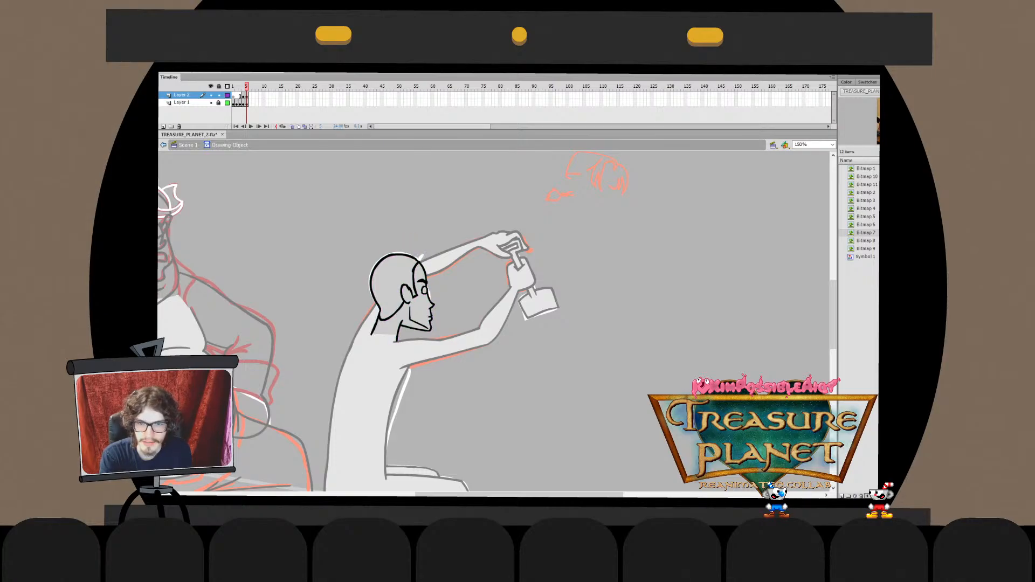
key("ctrl+e")
key("Escape")
Nudge the kneeling figure's head slightly down and to the right over its neck
mouse_move(485, 323)
left_mouse_down()
mouse_move(536, 273)
mouse_move(495, 294)
mouse_move(493, 329)
mouse_move(516, 401)
mouse_move(477, 481)
mouse_move(520, 346)
mouse_move(609, 221)
left_mouse_up()
left_click(527, 218)
key("Down")
key("Down")
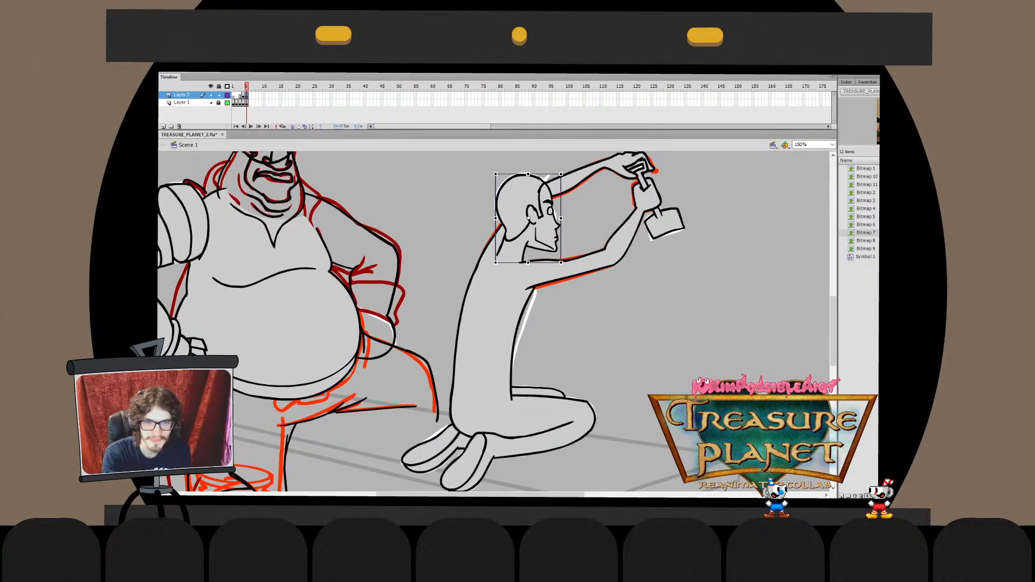
key("Right")
key("Right")
key("Right")
key("Right")
key("Left")
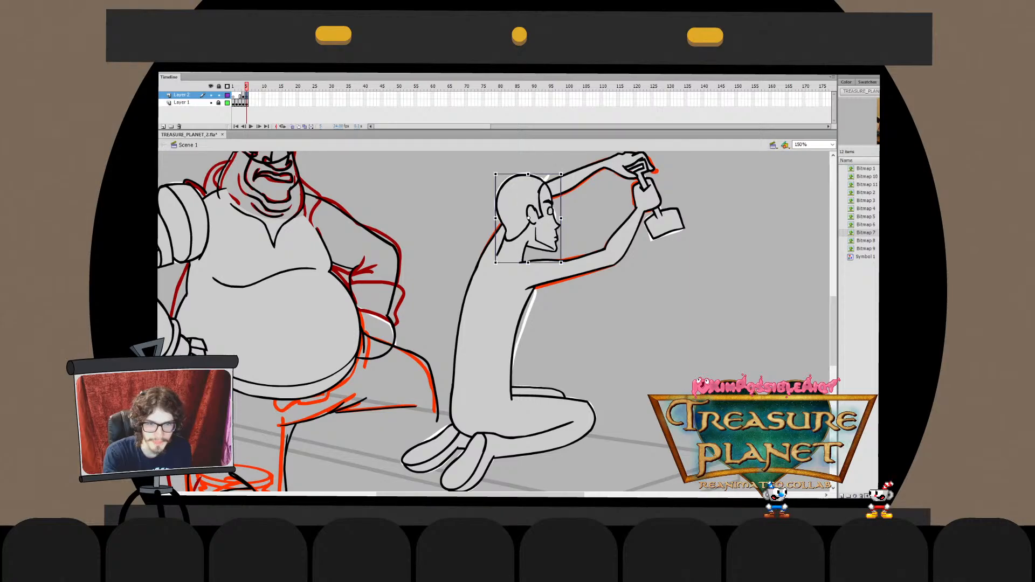
key("Left")
Tilt the kneeling figure's head slightly clockwise with Free Transform and nudge it further down and right
key("q")
key("Down")
key("Down")
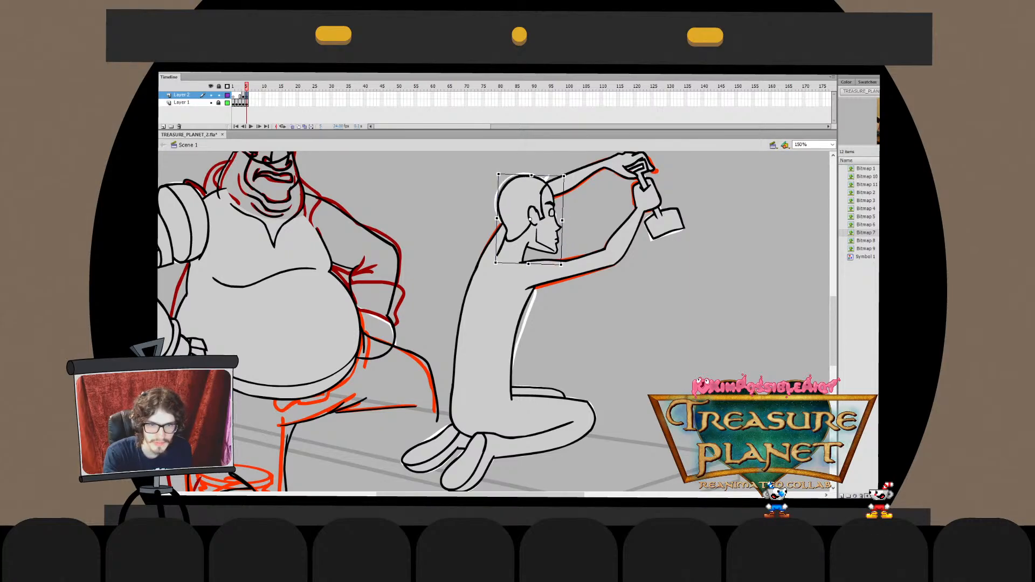
key("Right")
key("Right")
key("Right")
key("Escape")
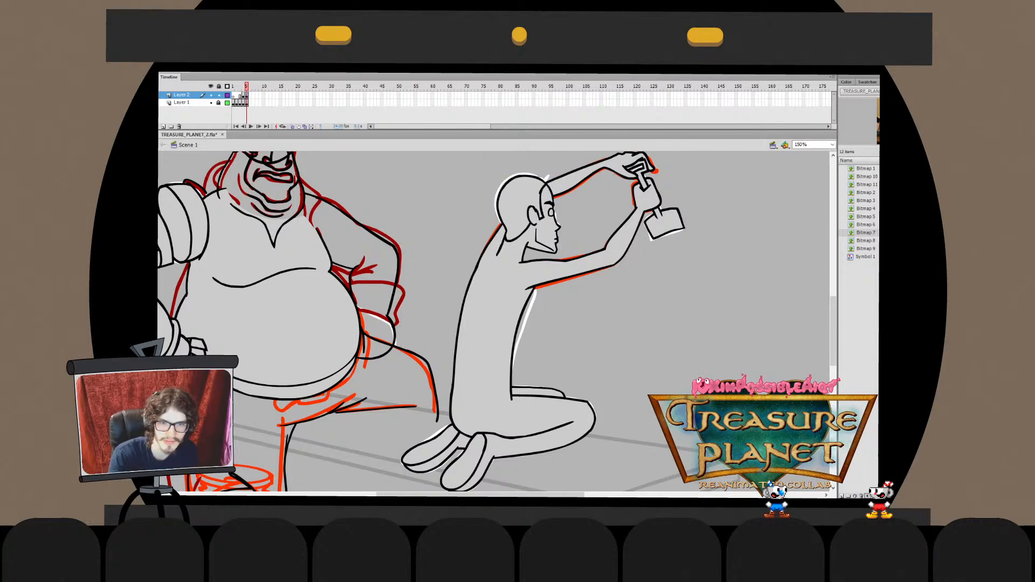
Examine the kneeling figure's adjusted head up close and beside the standing figure, then set the zoom to 150%
key("ctrl+=")
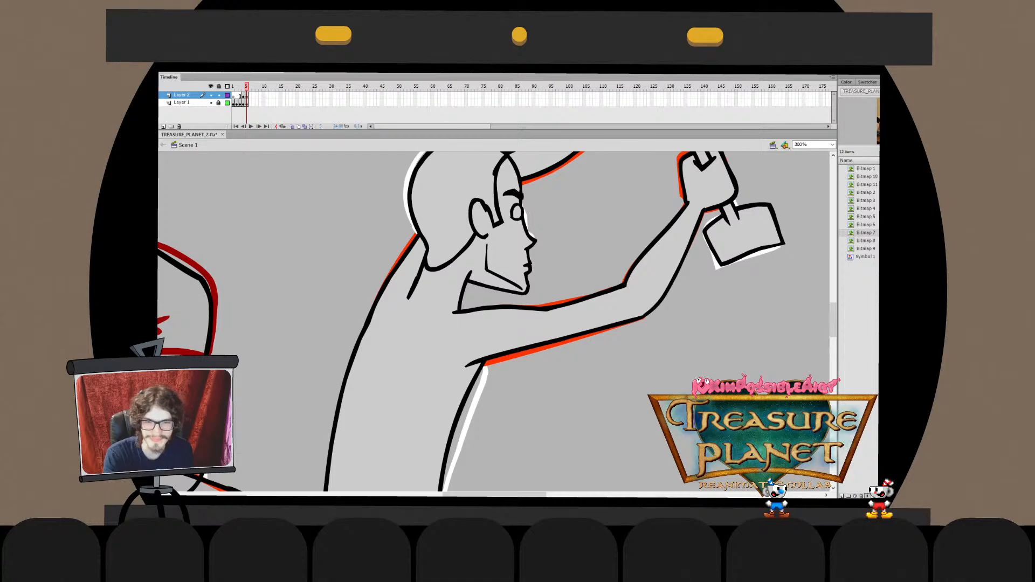
key("ctrl+minus")
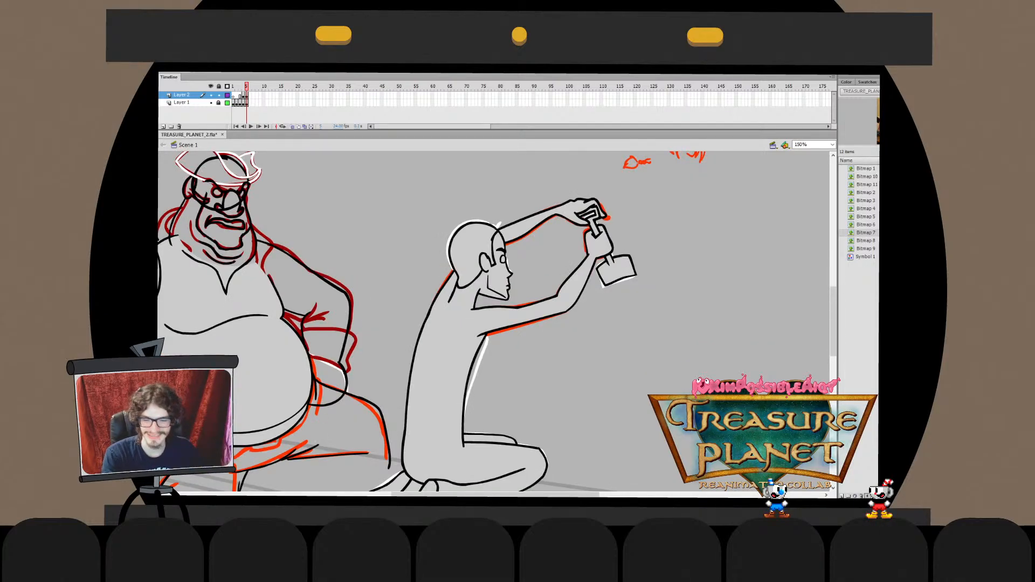
key("ctrl+minus")
key("ctrl+minus")
key("ctrl+=")
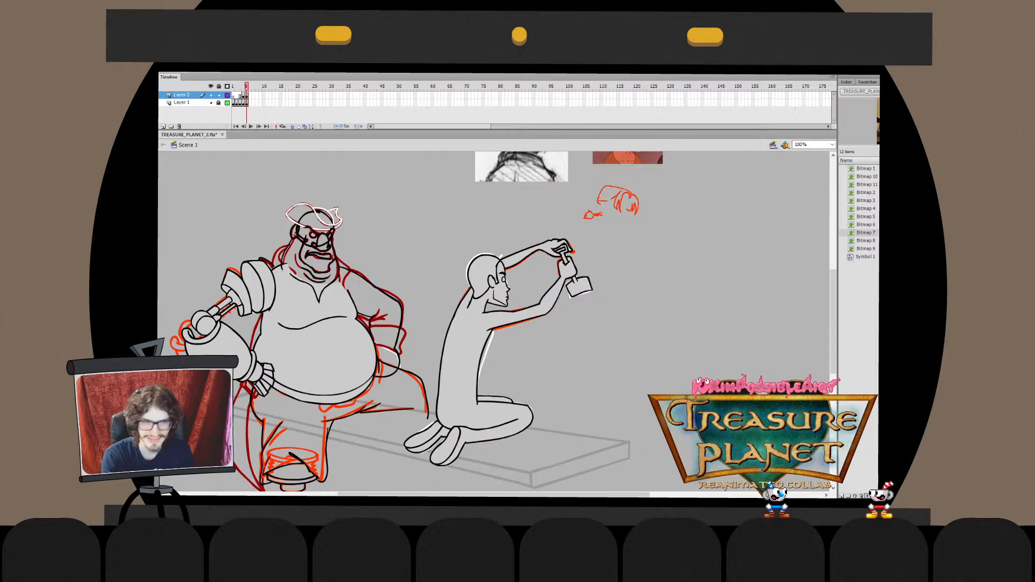
left_click(809, 145)
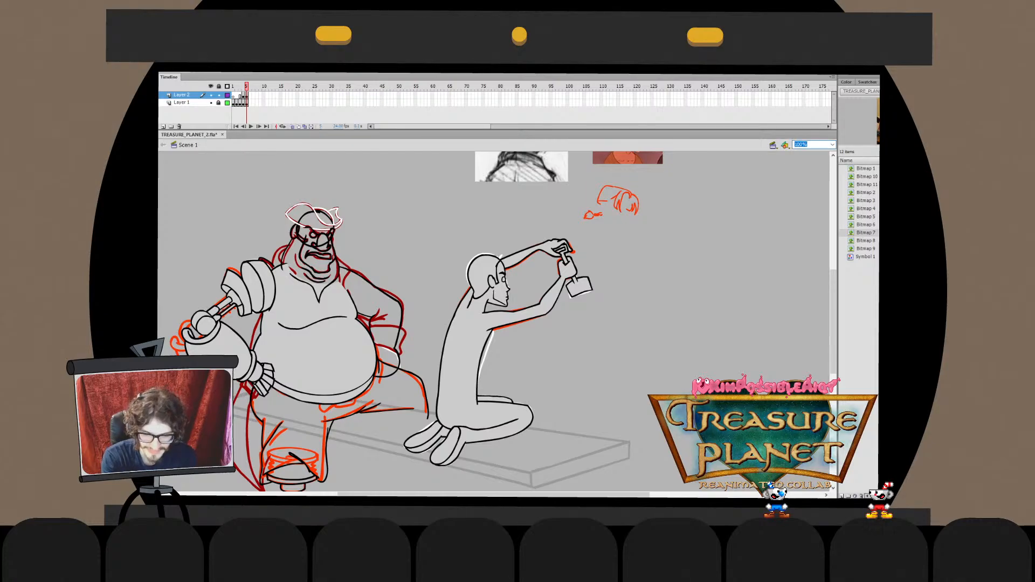
type("150")
key("Return")
scroll(495, 323, "down", 3)
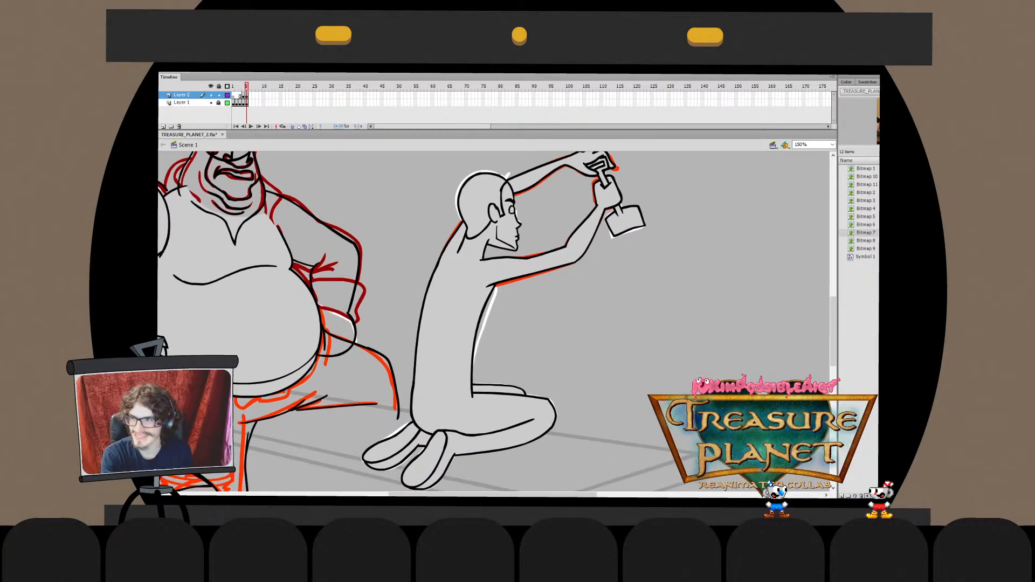
scroll(495, 323, "up", 4)
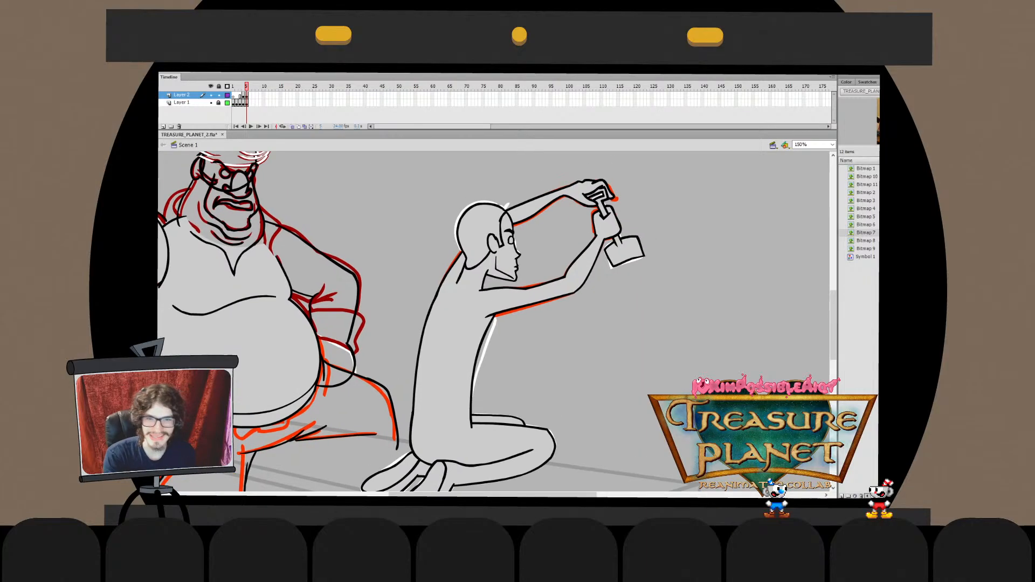
Inspect the kneeling figure's body inside its drawing object, then review both characters together at 100% zoom
double_click(431, 366)
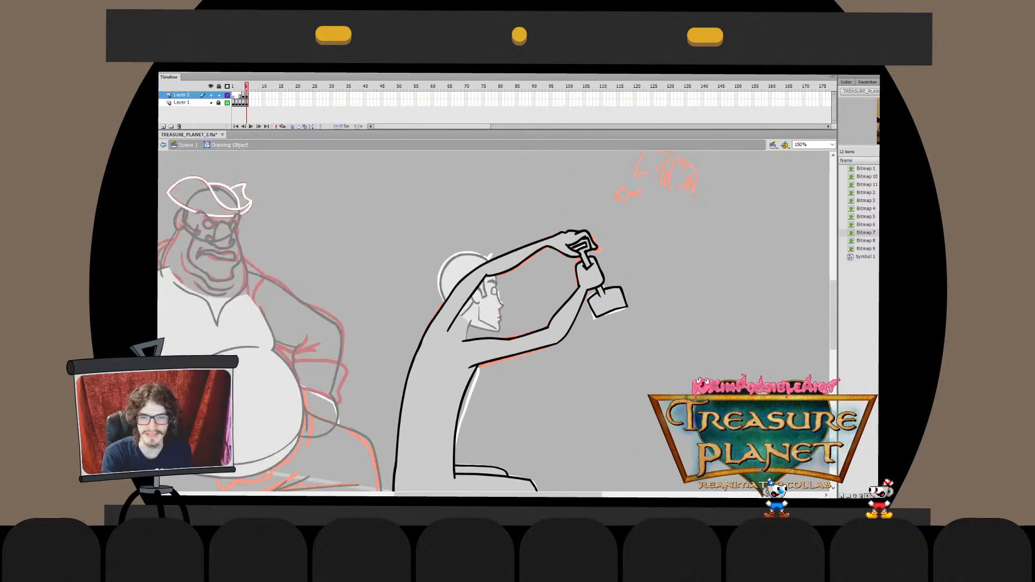
double_click(674, 280)
left_click(673, 280)
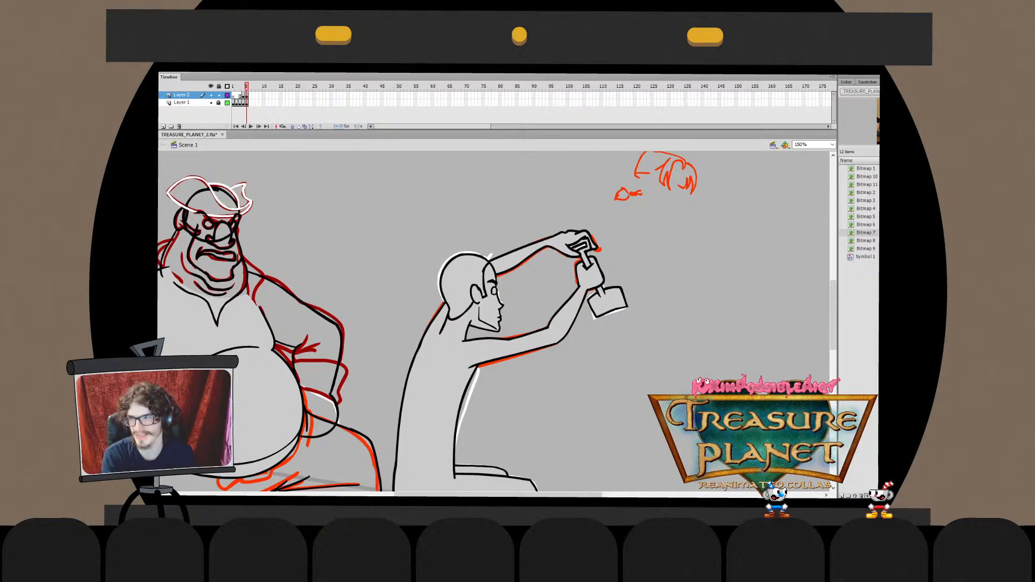
left_click_drag(496, 324, 459, 279)
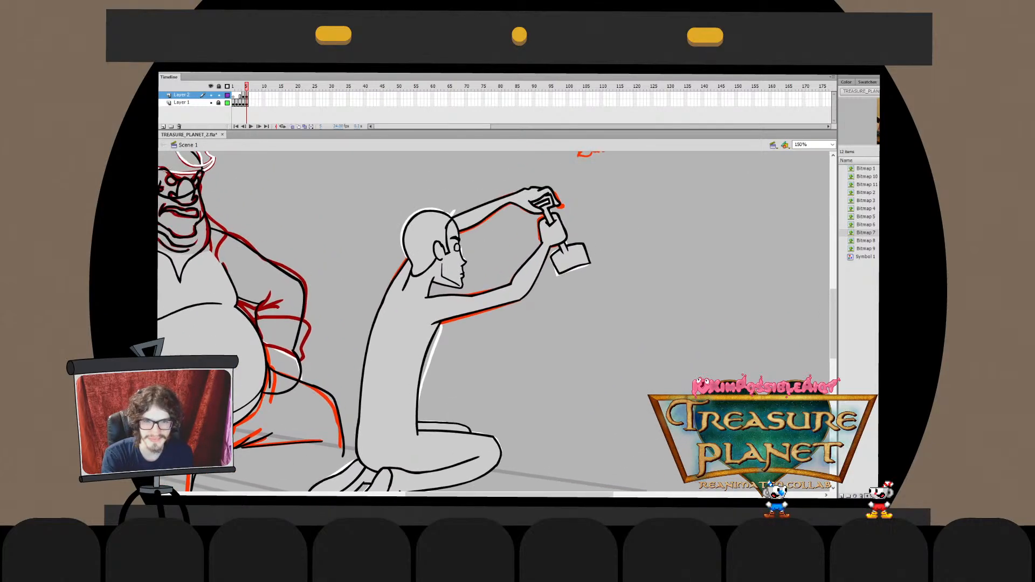
mouse_move(494, 242)
left_mouse_down()
mouse_move(464, 318)
mouse_move(566, 202)
mouse_move(579, 155)
mouse_move(544, 244)
left_mouse_up()
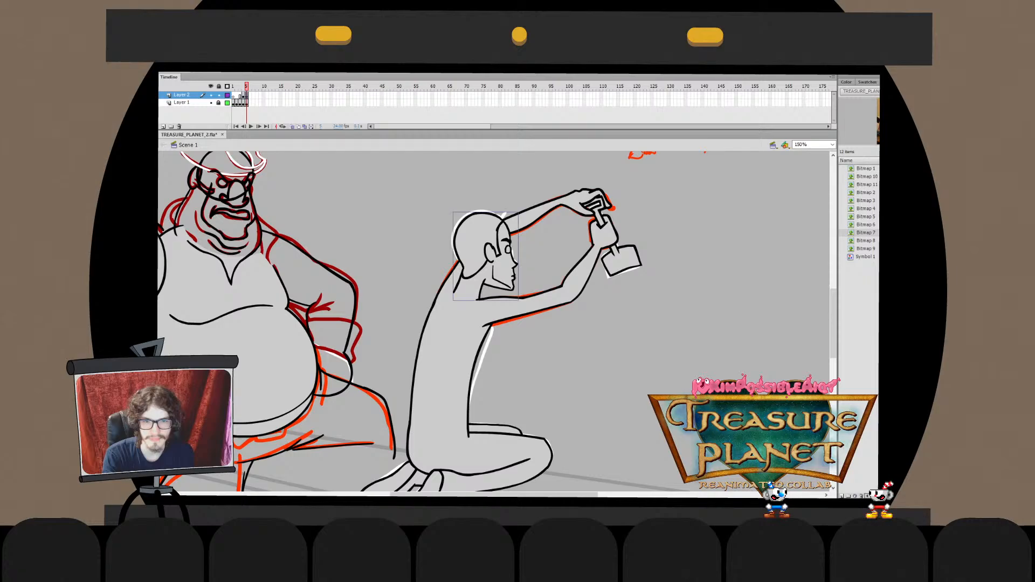
key("ctrl+g")
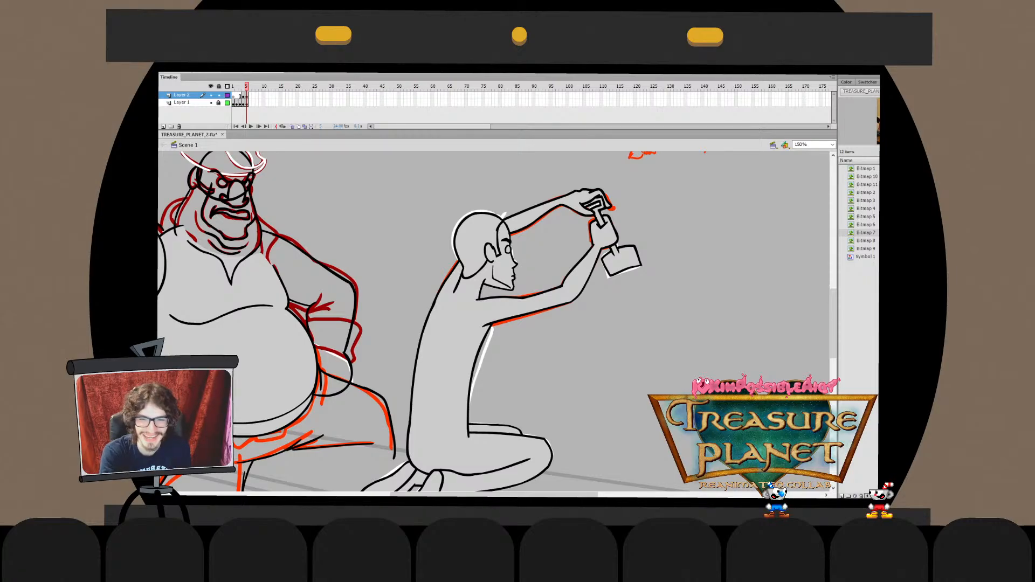
mouse_move(485, 324)
left_mouse_down()
mouse_move(621, 292)
mouse_move(483, 269)
mouse_move(496, 305)
left_mouse_up()
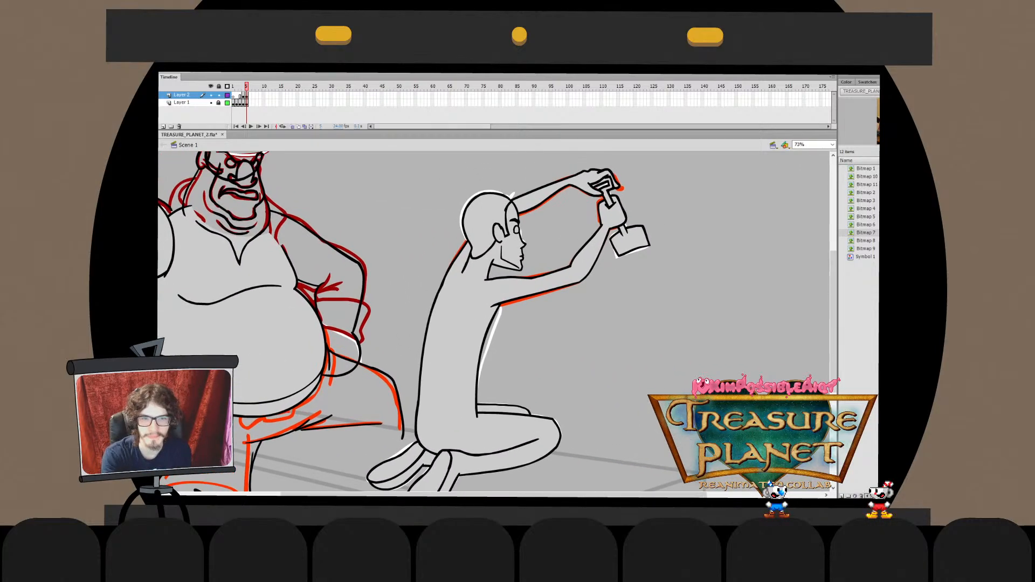
key("ctrl+1")
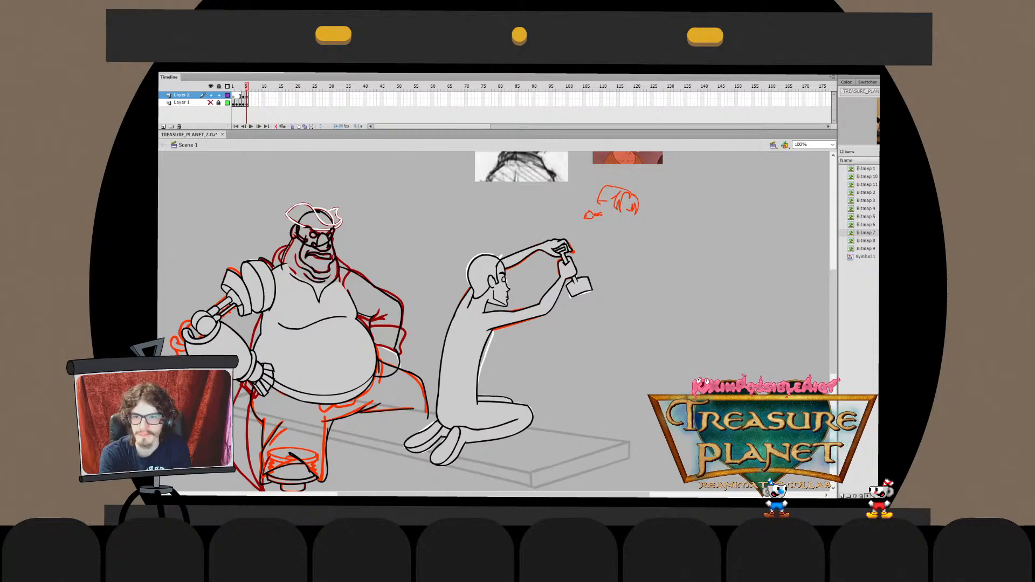
left_click_drag(485, 323, 551, 258)
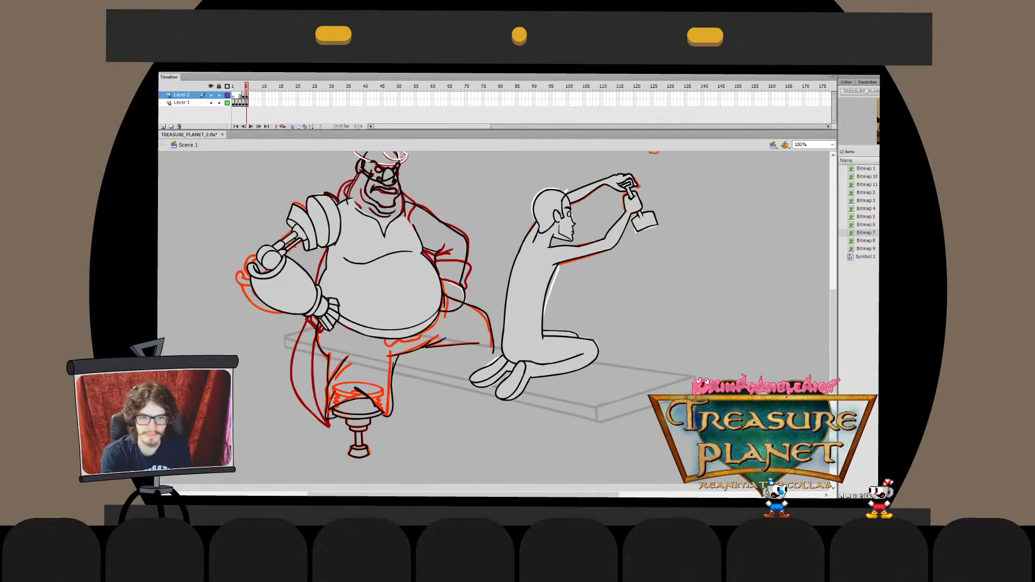
Transfer the grey bench outline to Layer 2, pasting it in place, lock Layer 1 and send the bench behind the characters
left_click(647, 371)
left_click(182, 103)
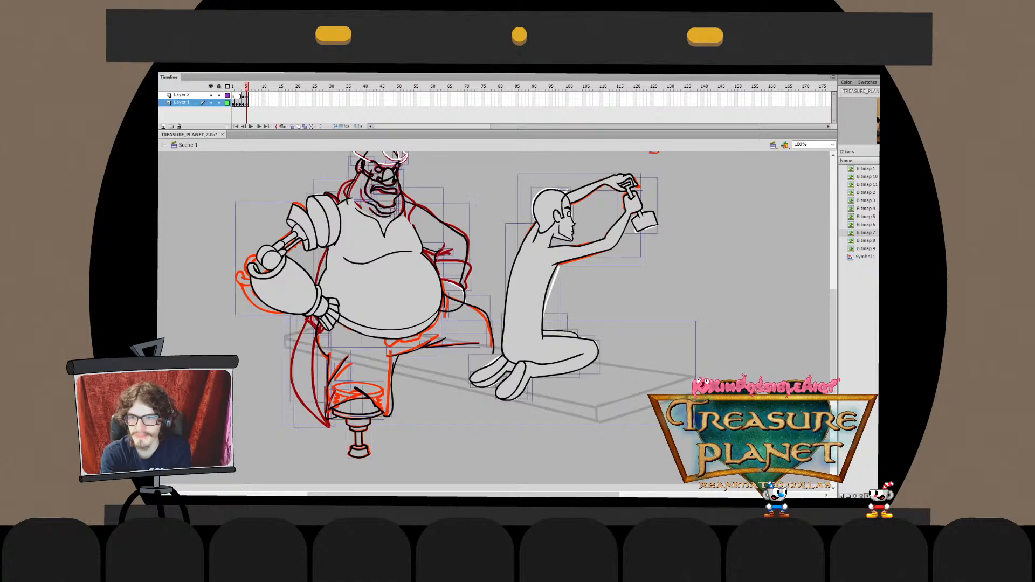
left_click(219, 103)
left_click(181, 95)
left_click(657, 298)
key("ctrl+shift+v")
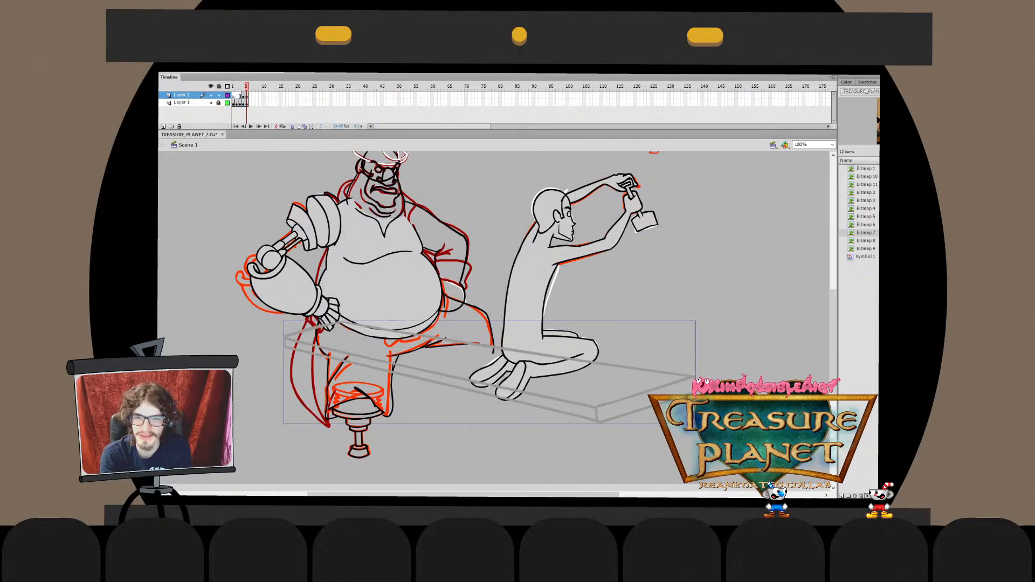
key("ctrl+shift+Down")
Hide Layer 1, deselect the bench and check the clean line art of both characters
left_click(211, 102)
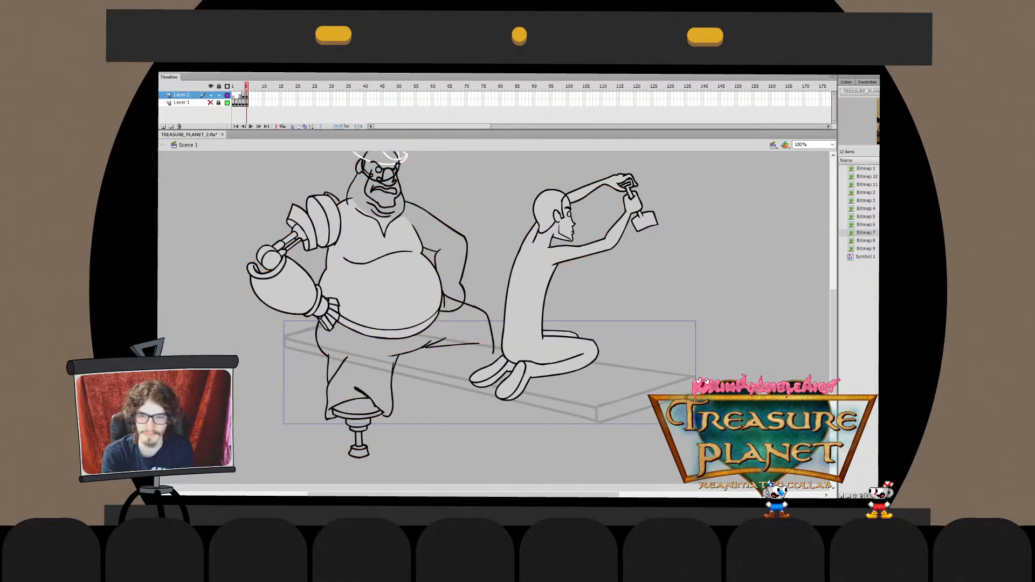
key("ctrl+shift+a")
scroll(496, 323, "up", 3)
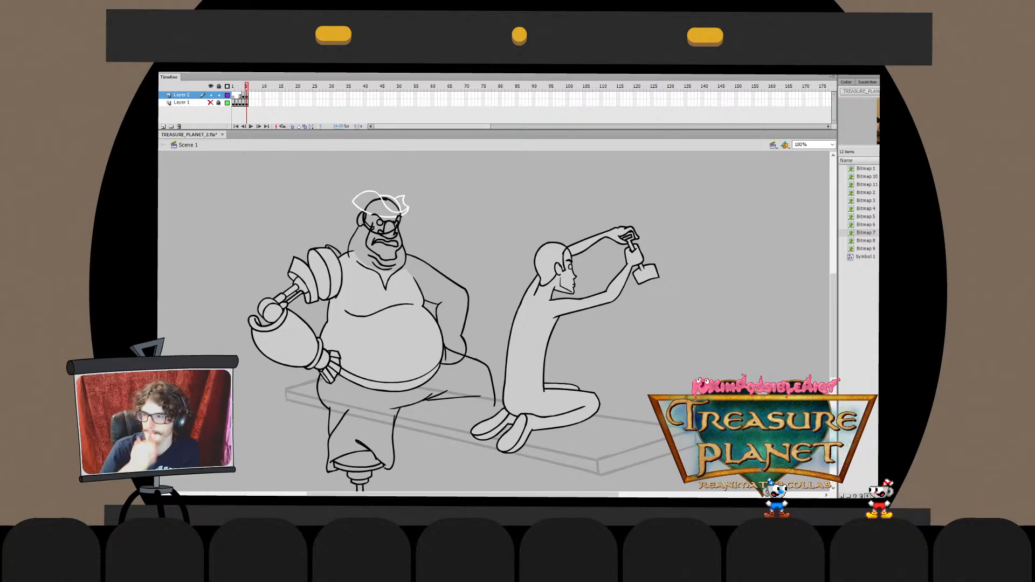
scroll(496, 323, "down", 3)
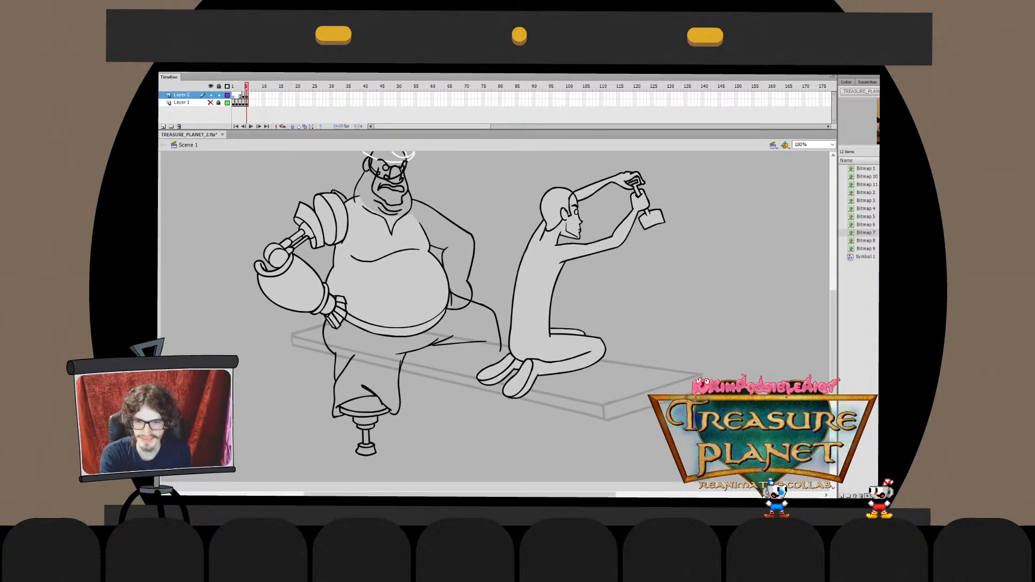
Inspect the fold line and both side lines of the standing figure's peg-leg trouser inside their separate drawing objects
double_click(372, 394)
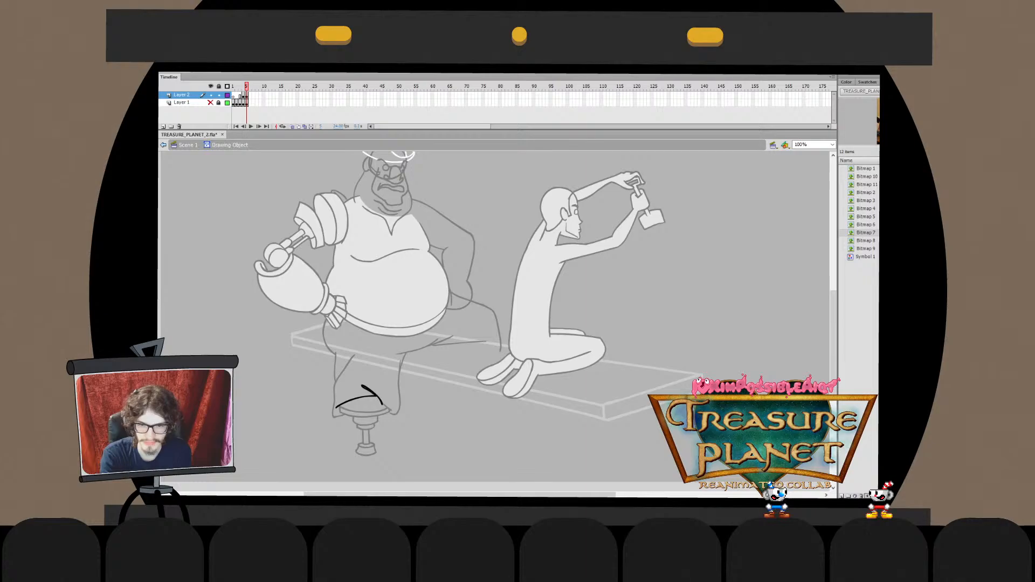
key("ctrl+e")
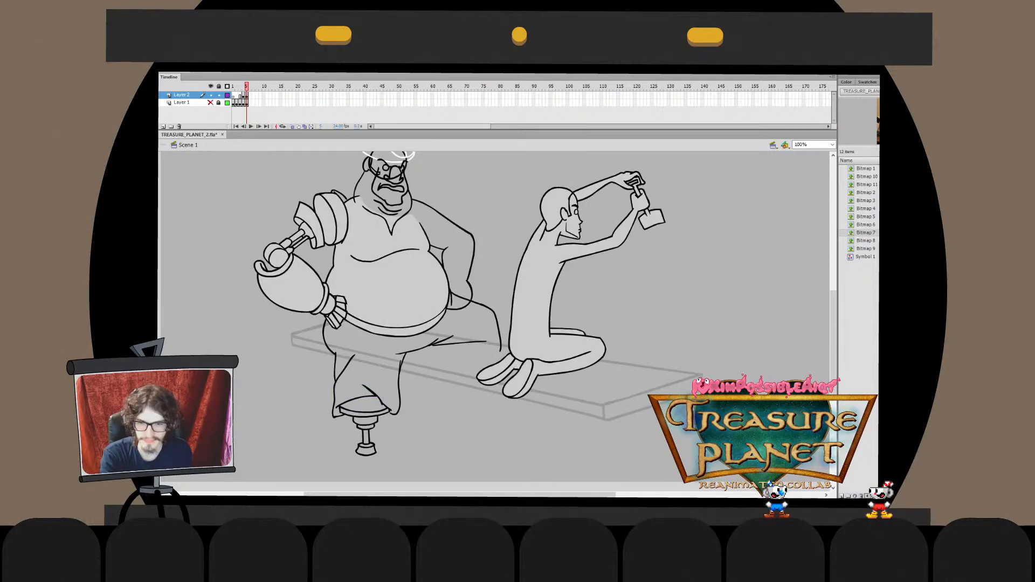
double_click(393, 413)
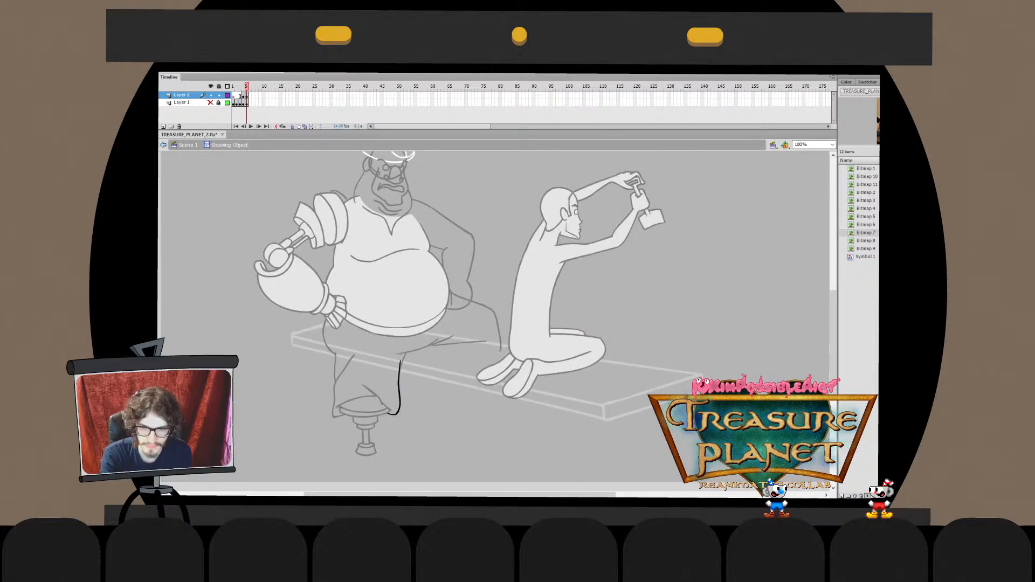
key("ctrl+e")
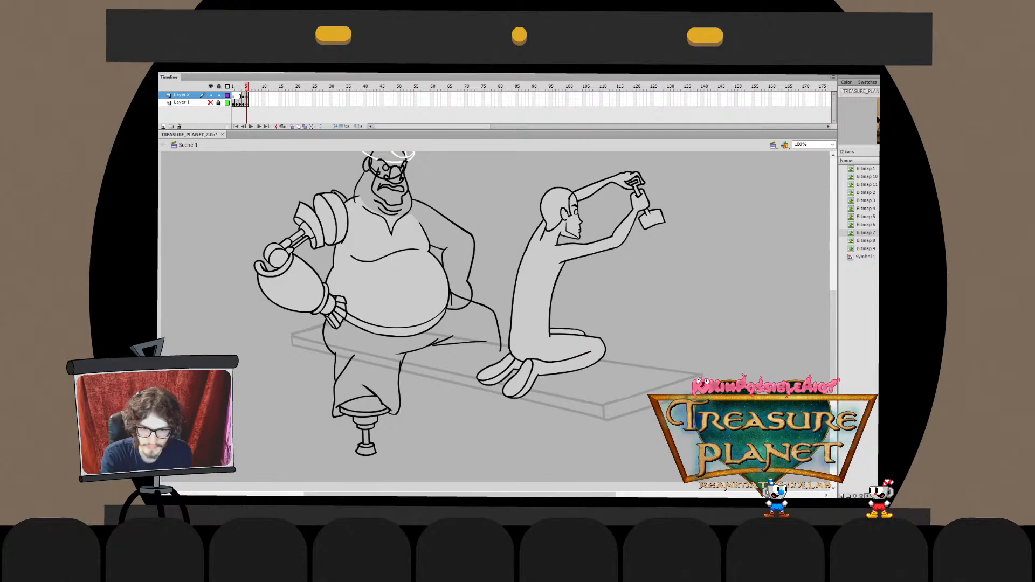
mouse_move(324, 470)
left_mouse_down()
mouse_move(415, 348)
mouse_move(334, 456)
left_mouse_up()
double_click(335, 377)
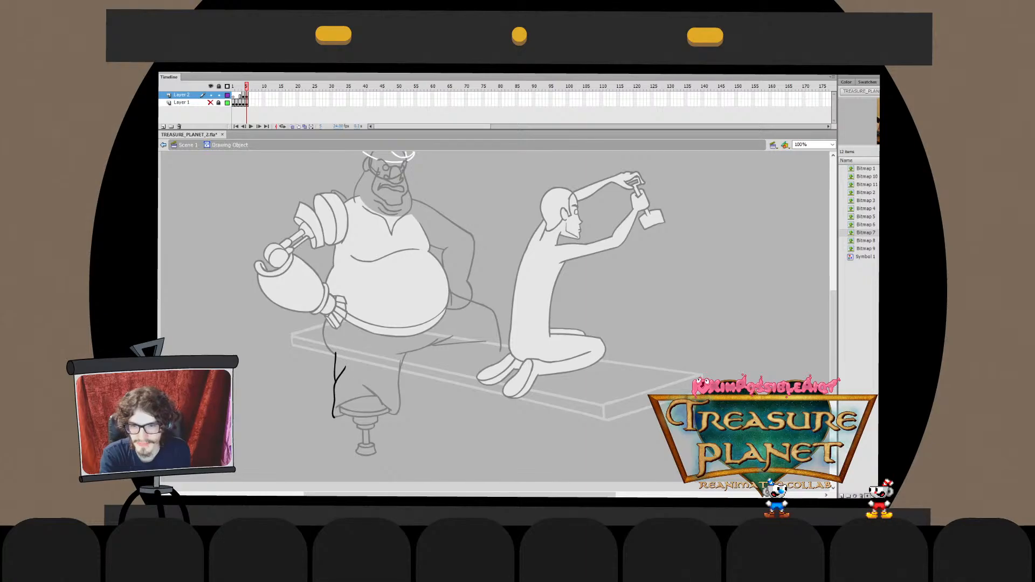
key("ctrl+equal")
left_click_drag(485, 311, 482, 319)
key("ctrl+z")
key("ctrl+minus")
key("ctrl+e")
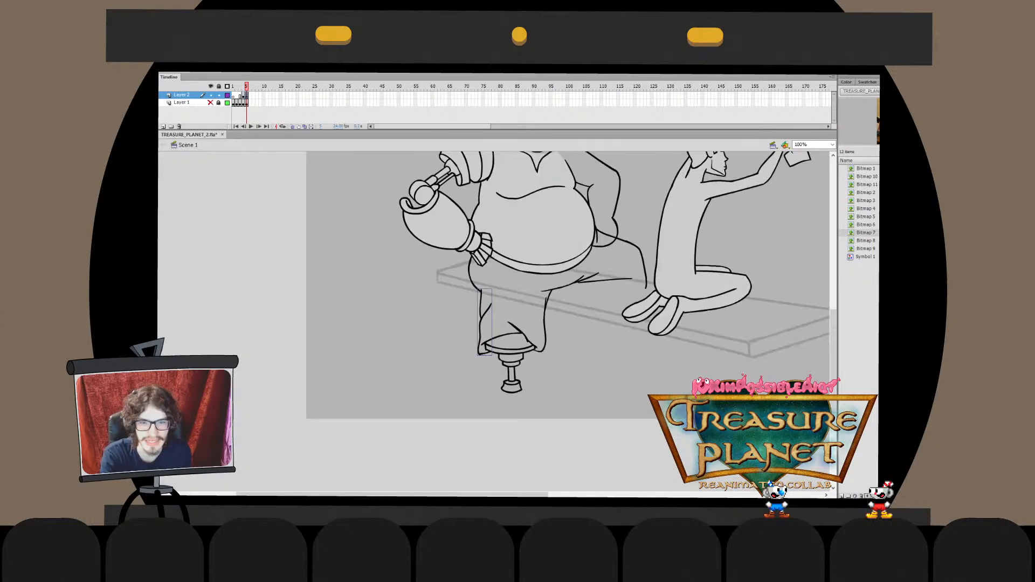
key("Escape")
Merge the standing figure's trouser and peg-leg lines, without the bench, into the bent-knee line's drawing object, pasting them in place and breaking them apart
left_click_drag(539, 269, 502, 328)
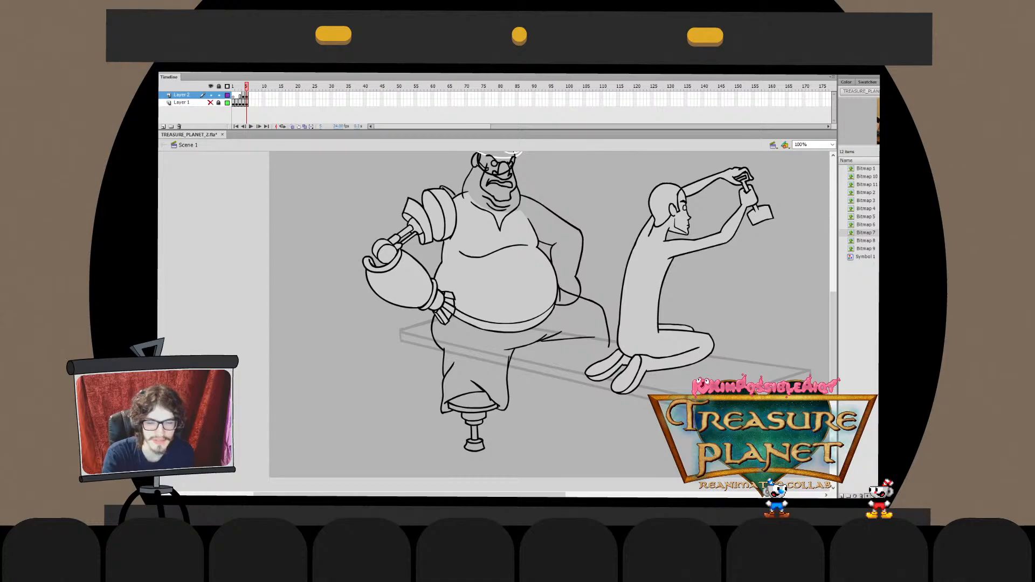
mouse_move(427, 465)
left_mouse_down()
mouse_move(493, 386)
mouse_move(512, 343)
left_mouse_up()
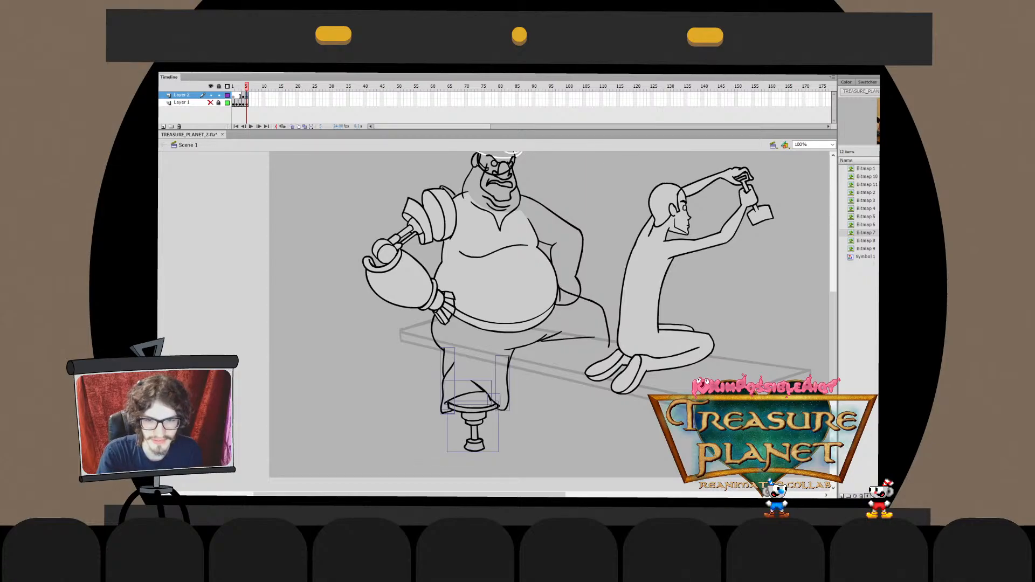
left_click_drag(424, 322, 445, 348)
left_click(445, 348, "shift")
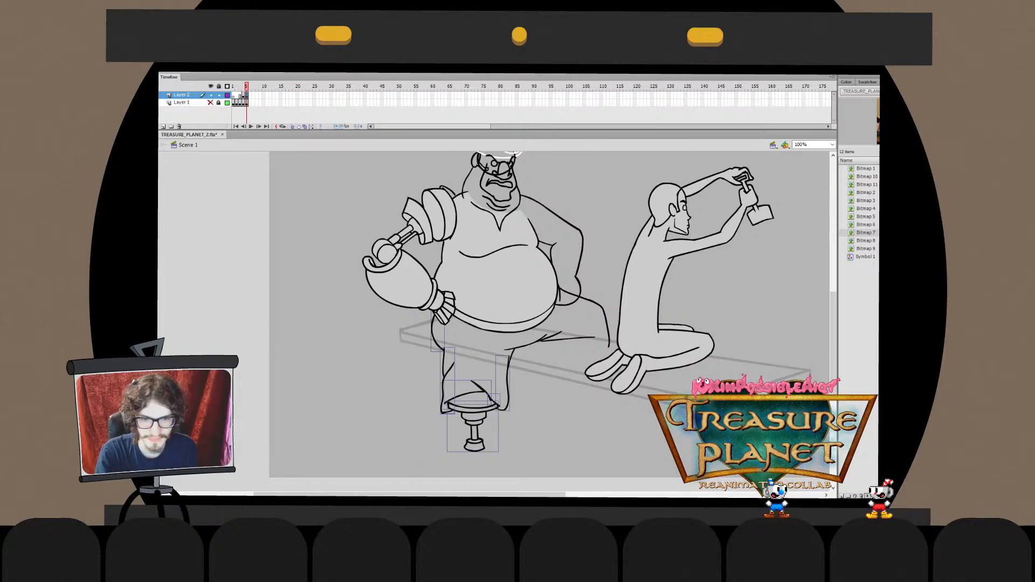
left_click_drag(527, 334, 550, 347)
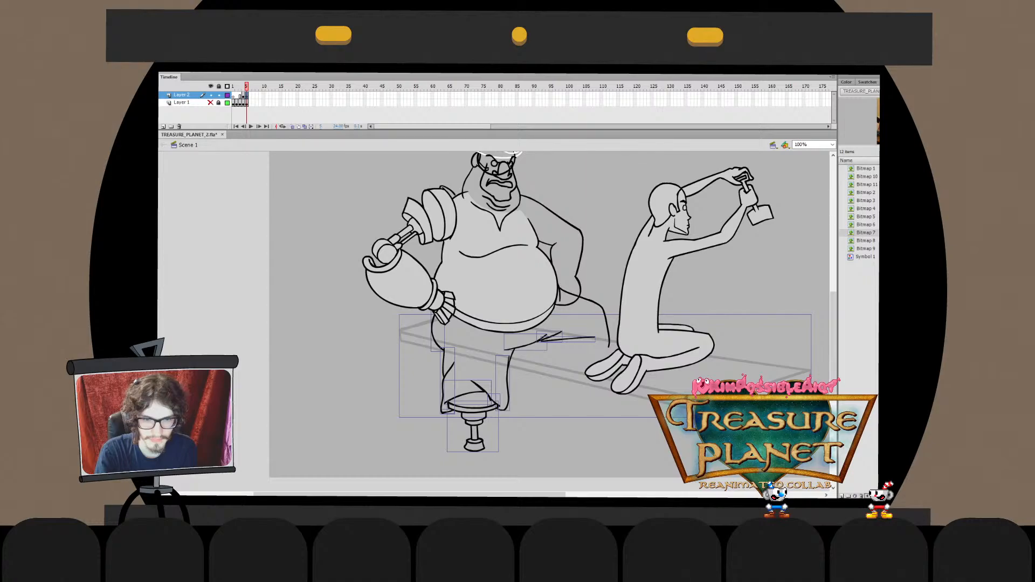
left_click(445, 349, "shift")
key("ctrl+x")
double_click(602, 310)
key("ctrl+shift+v")
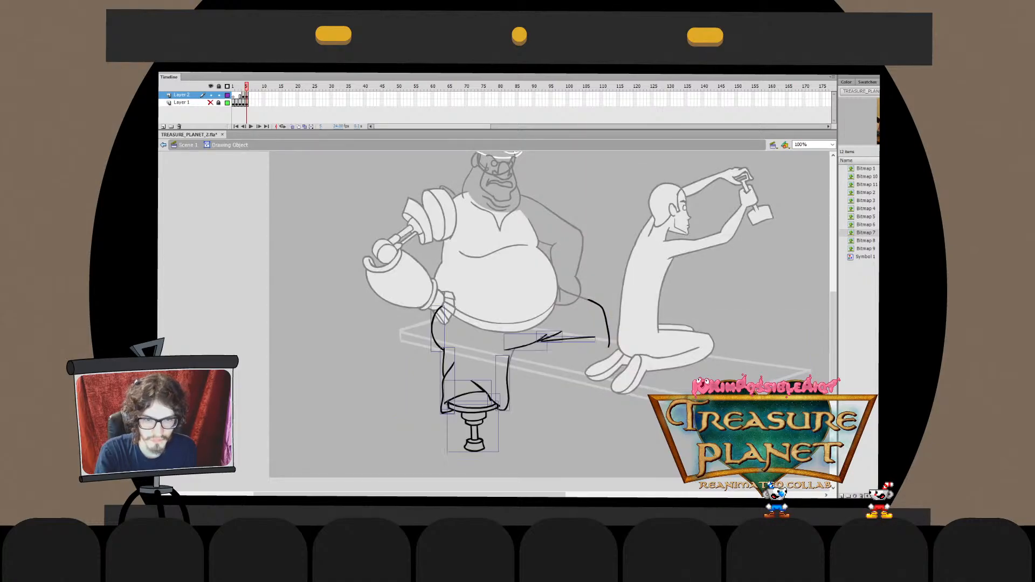
key("ctrl+b")
key("ctrl+e")
key("ctrl+x")
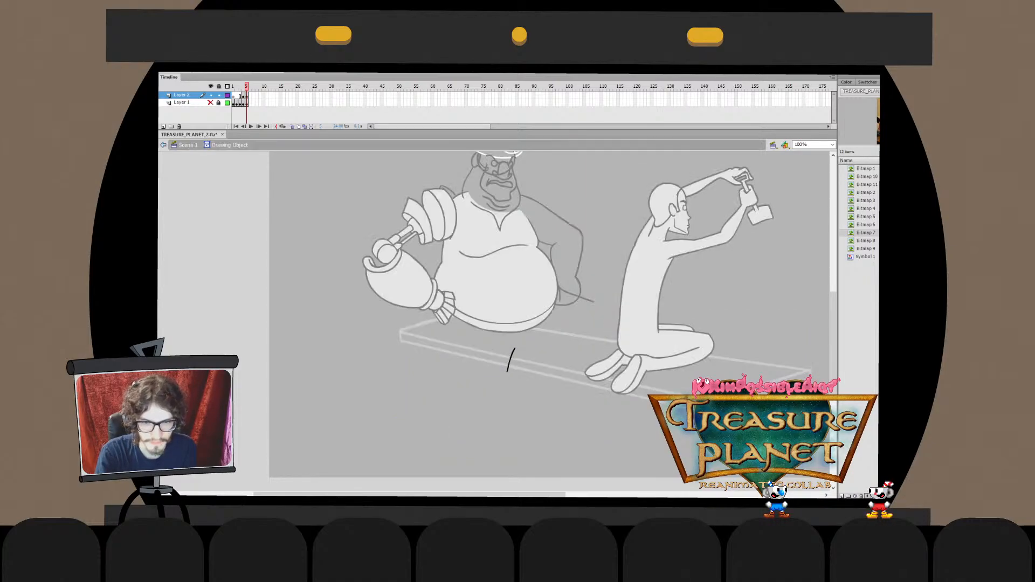
key("ctrl+shift+v")
Inspect the crease line beneath the raised thigh inside the merged leg drawing object at 400% zoom
key("ctrl+=")
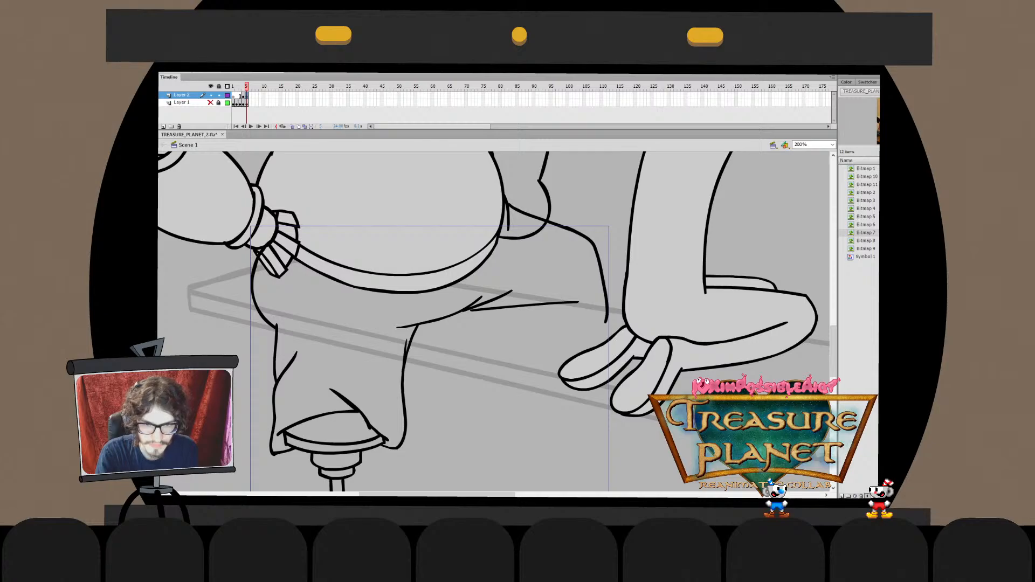
key("ctrl+=")
double_click(504, 257)
left_click(503, 257)
key("q")
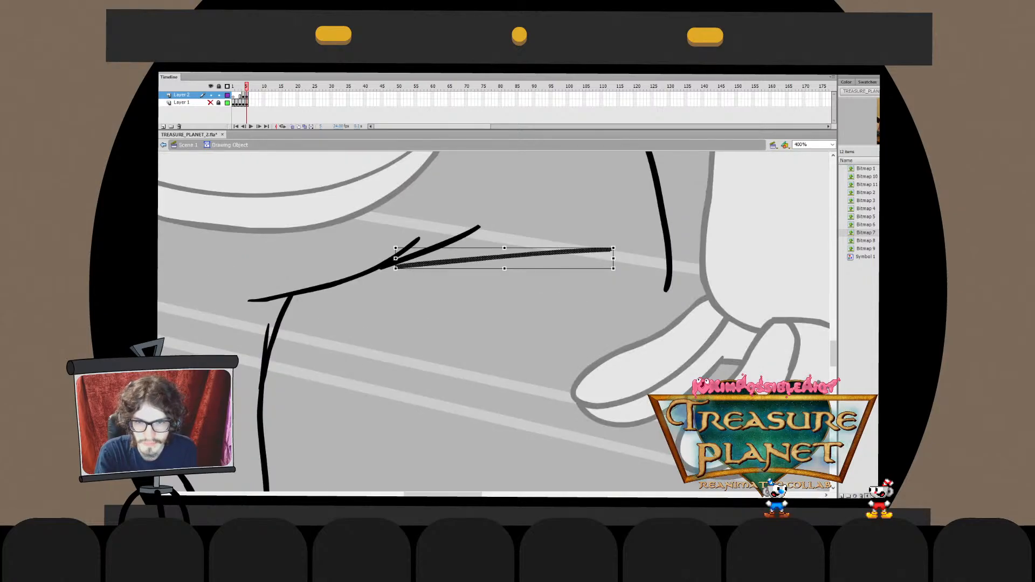
key("Escape")
key("ctrl+1")
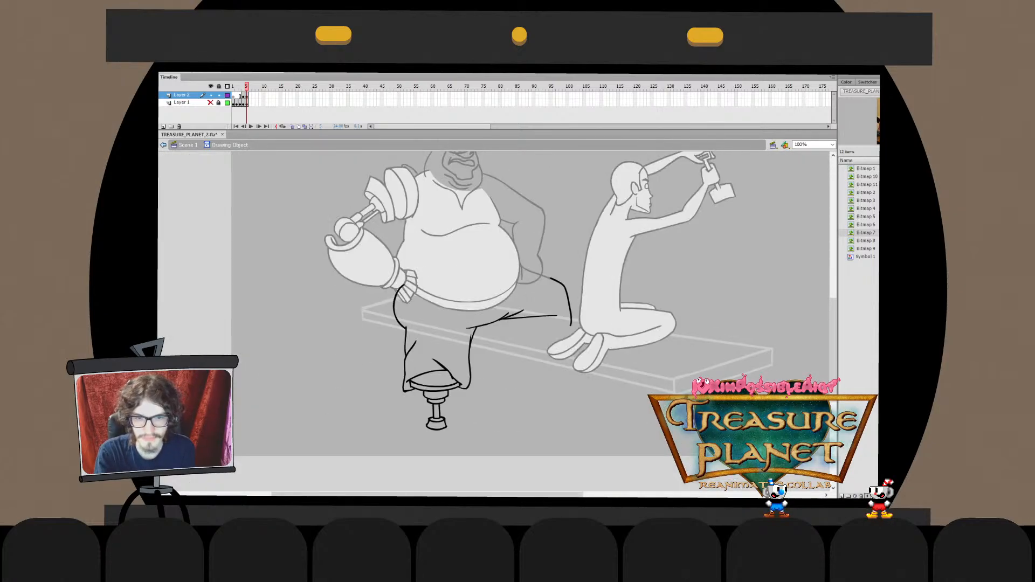
Move the short thigh line beside the standing figure's hand into the merged leg drawing object, pasting it in place
key("ctrl+e")
key("ctrl+shift+a")
left_click(539, 274)
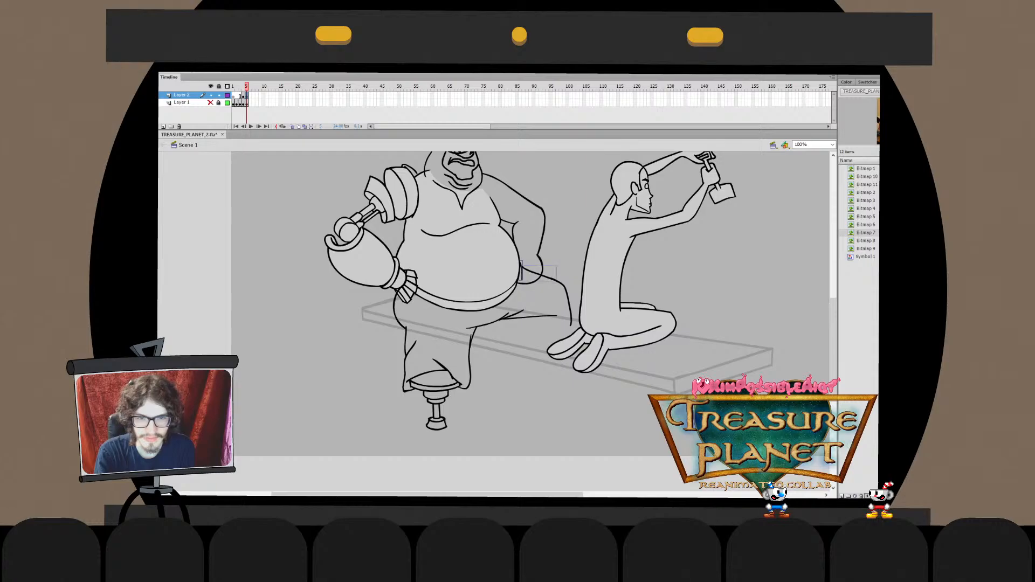
key("Delete")
left_click(566, 291)
key("ctrl+e")
key("ctrl+shift+v")
key("ctrl+e")
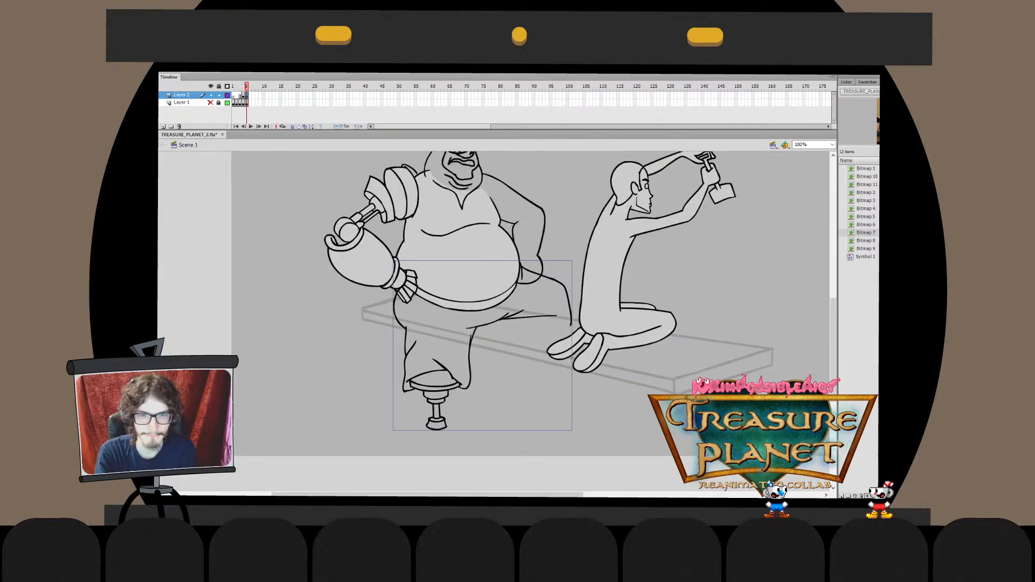
Send the standing figure's legs, bent arm and hand behind the other body parts, keeping the bench at the very back
left_click(542, 210, "shift")
left_click(539, 272, "shift")
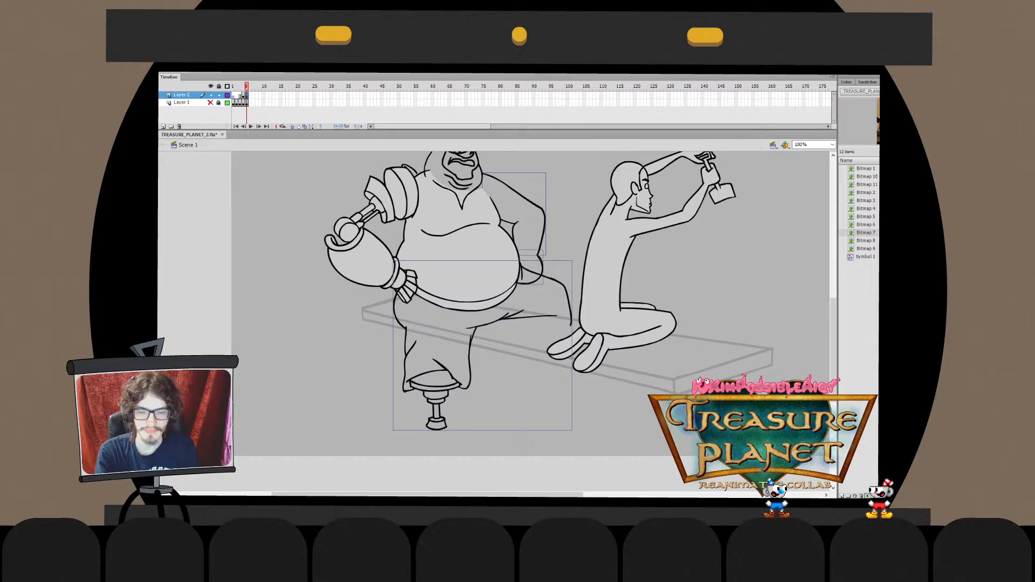
key("ctrl+shift+Down")
key("ctrl+Up")
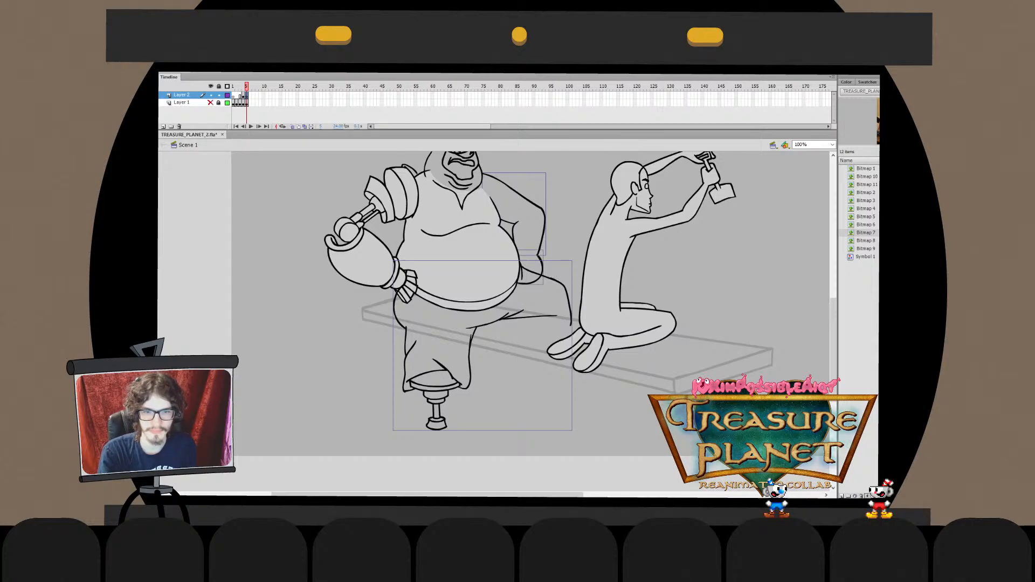
left_click(674, 380, "shift")
key("ctrl+Down")
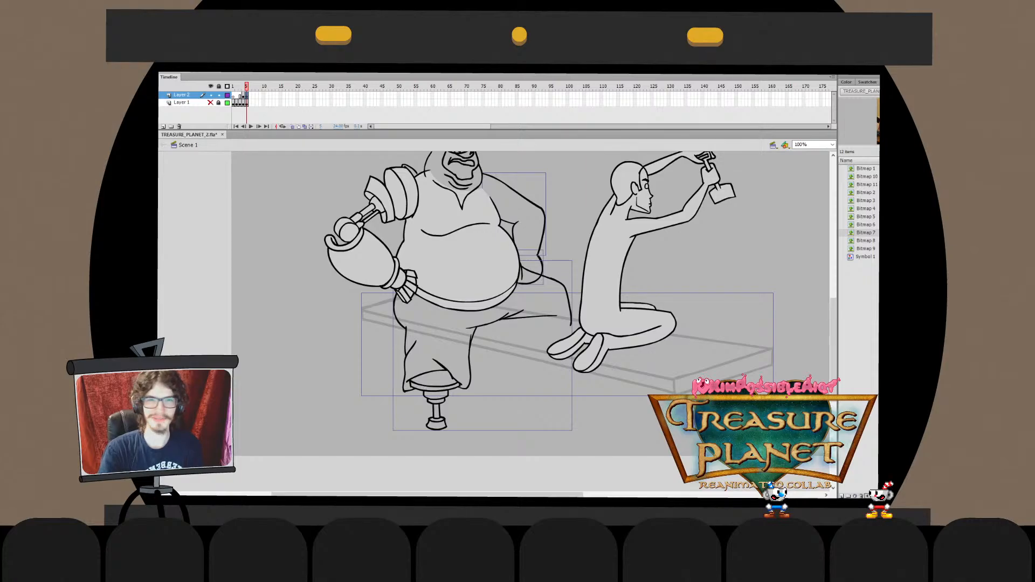
key("ctrl+shift+a")
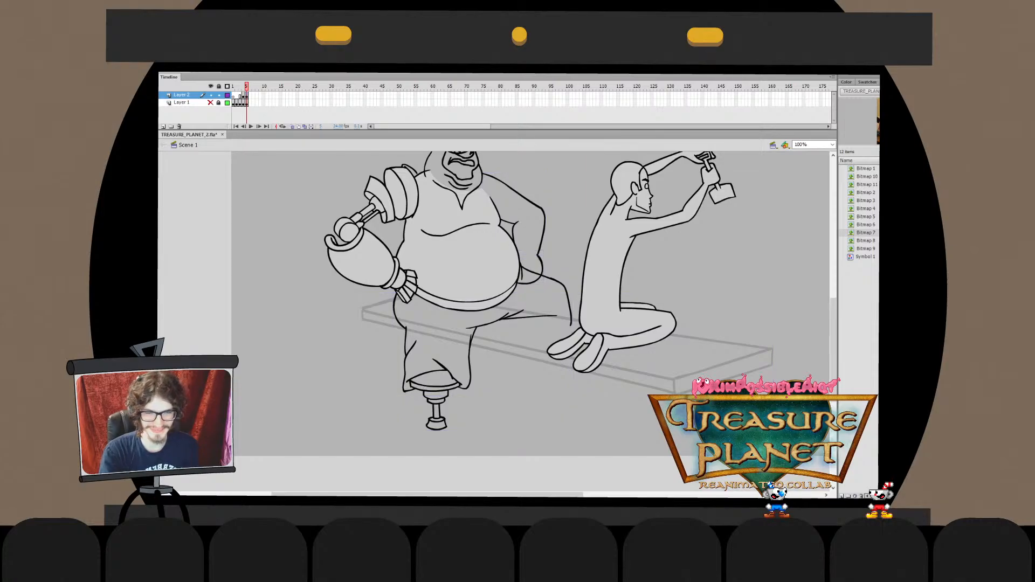
Reshape the standing figure's outer hip line inside the leg drawing object so its upper end meets the mechanical arm's cuff
left_click_drag(494, 302, 471, 335)
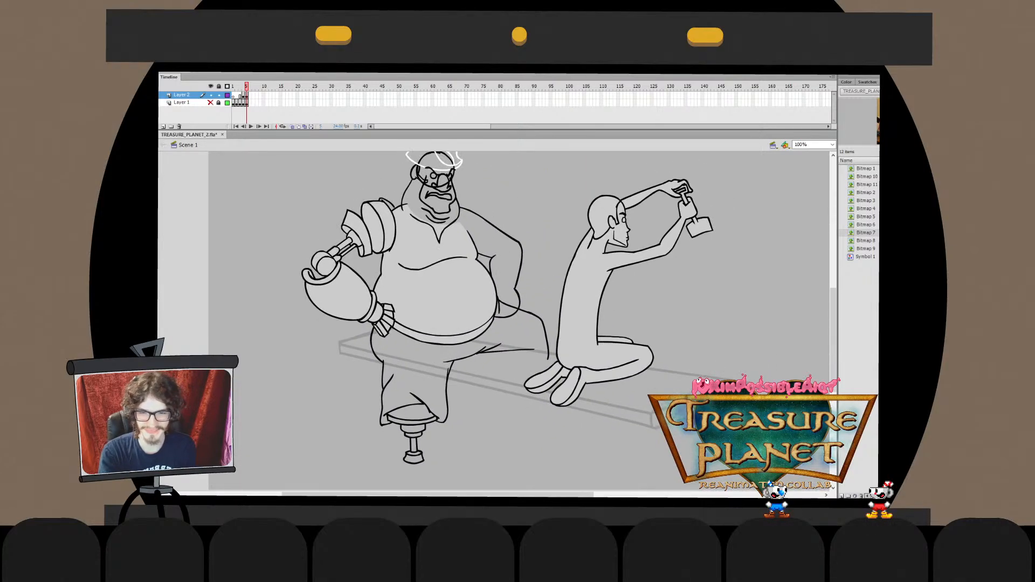
left_click_drag(370, 370, 396, 388)
double_click(396, 388)
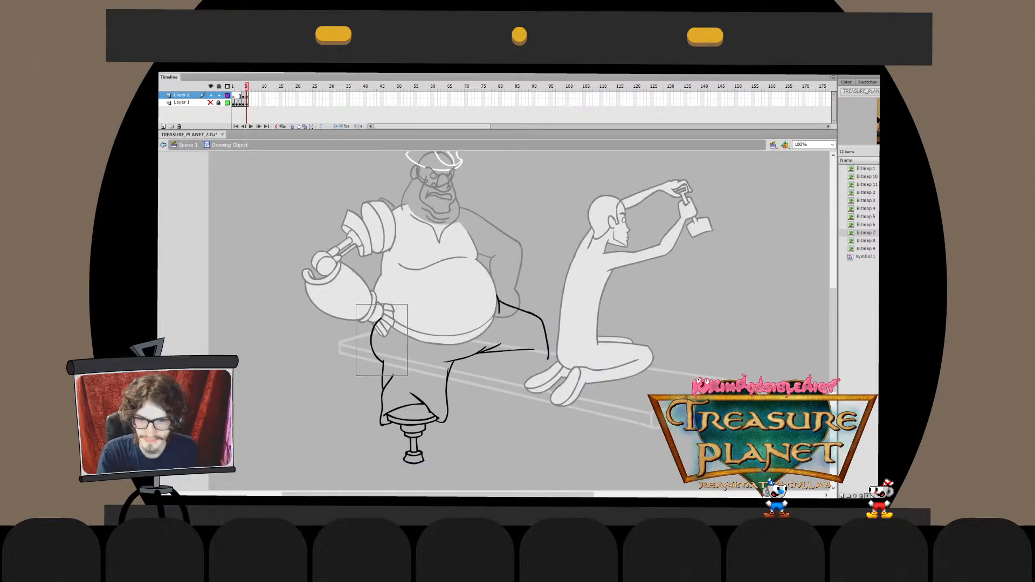
left_click(373, 345)
key("q")
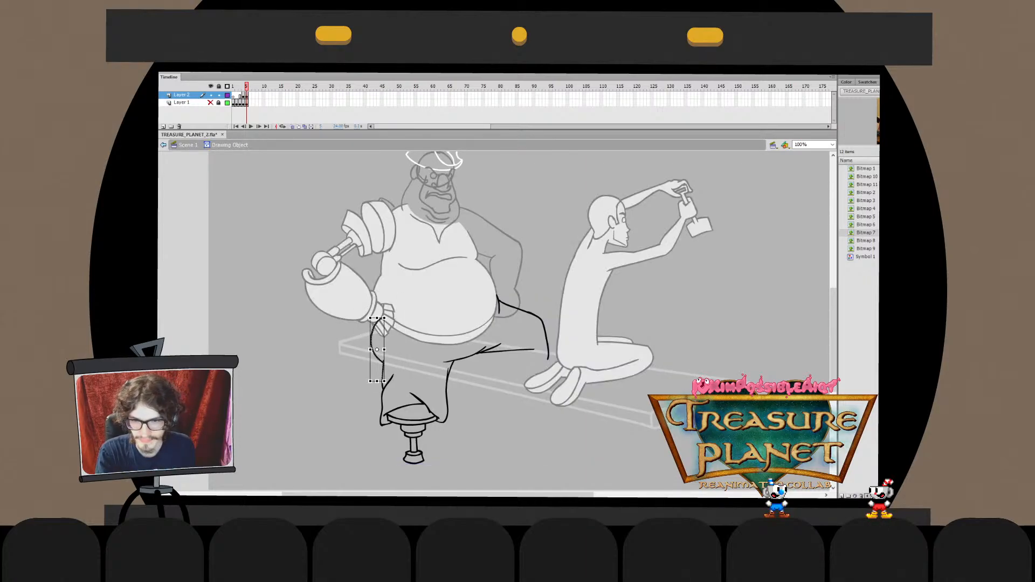
mouse_move(376, 318)
left_mouse_down()
mouse_move(377, 302)
mouse_move(364, 314)
mouse_move(400, 345)
left_mouse_up()
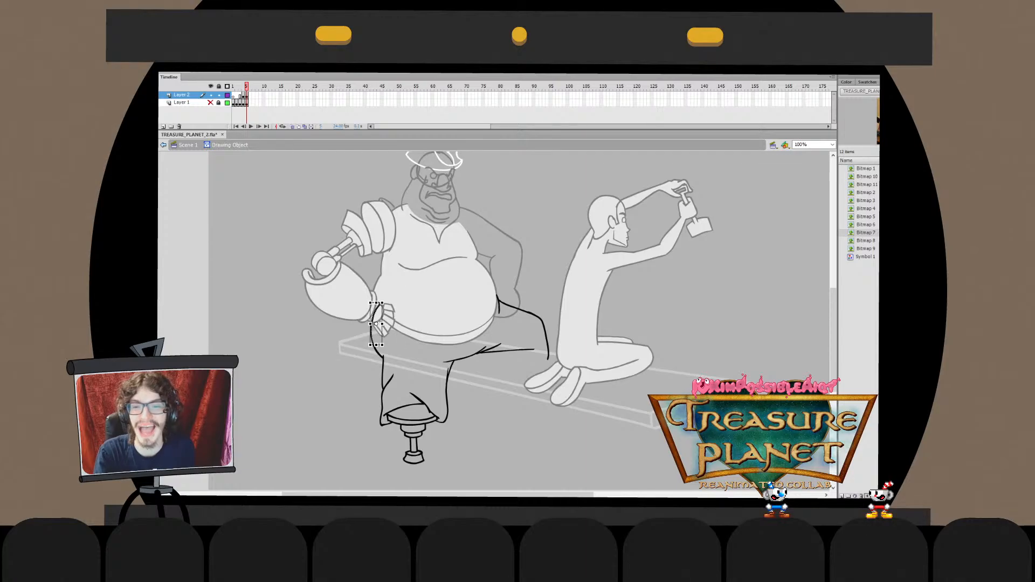
left_click_drag(376, 303, 385, 317)
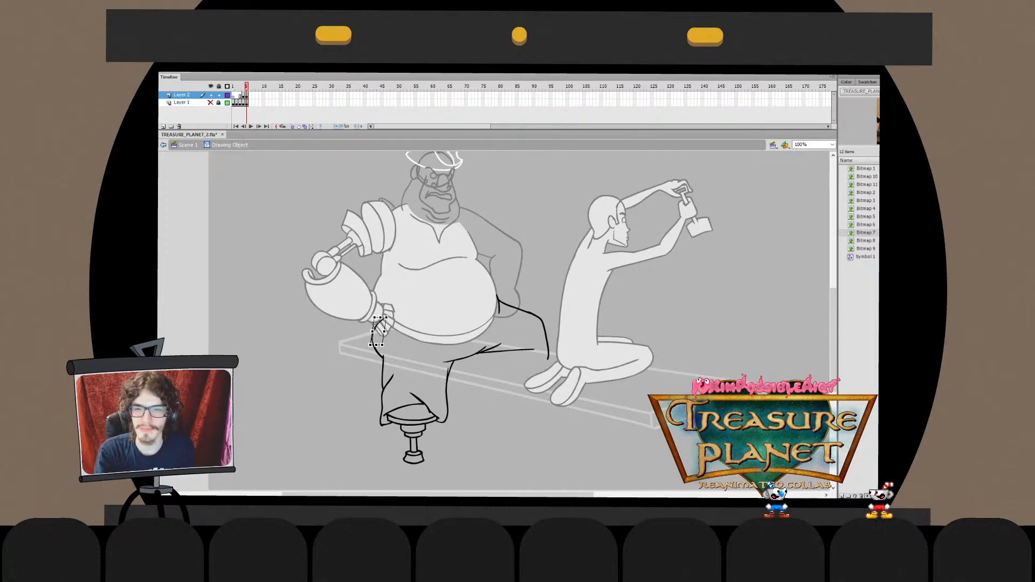
left_click(365, 373)
double_click(365, 373)
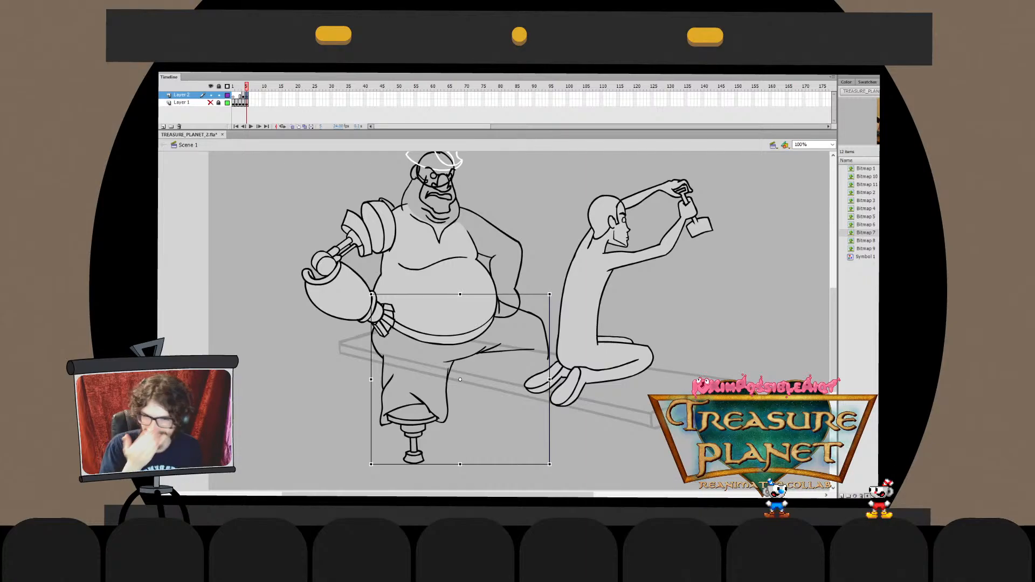
Check the reshaped hip and trouser lines inside the leg drawing object and again in the full scene
key("Escape")
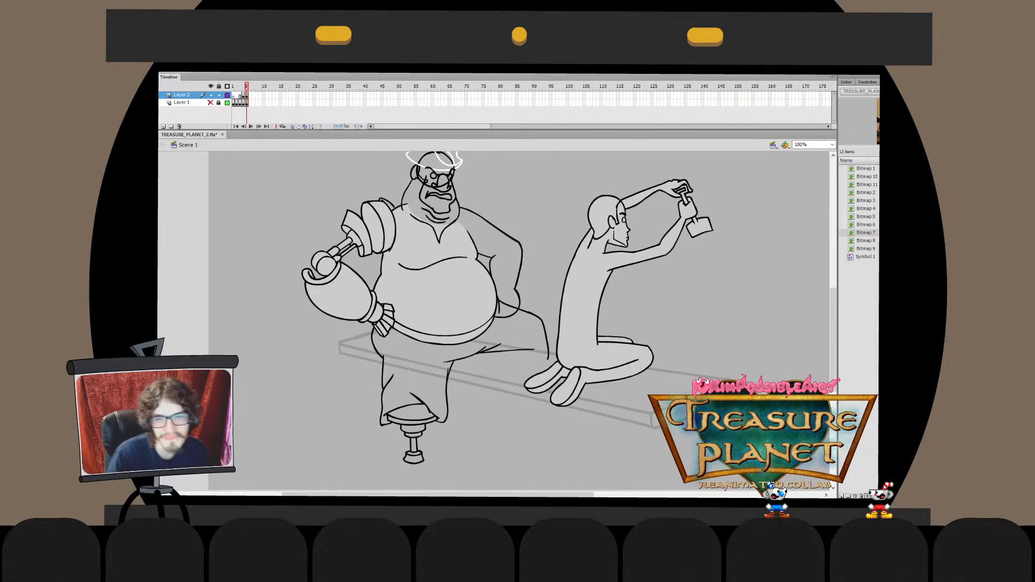
key("q")
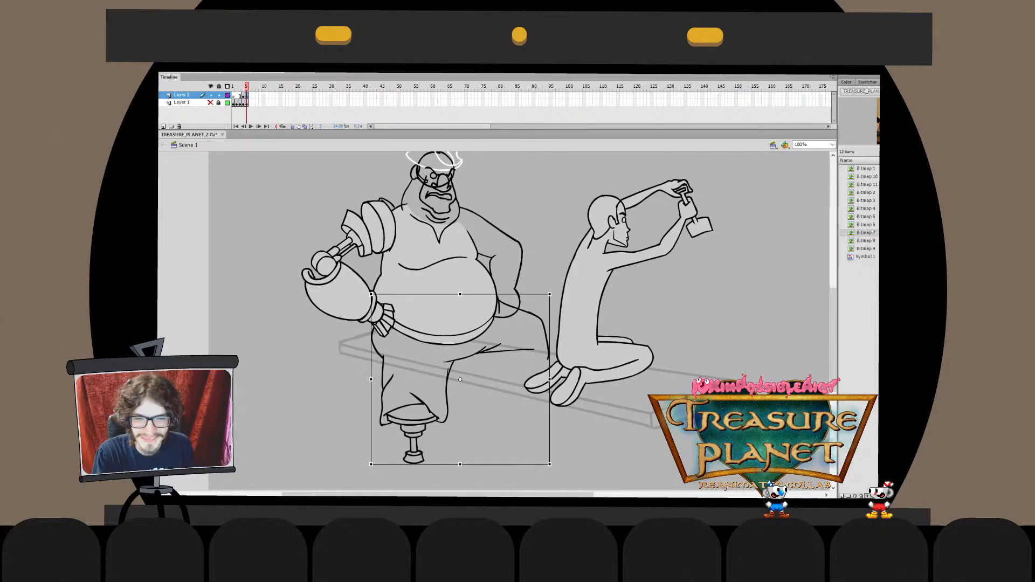
double_click(382, 377)
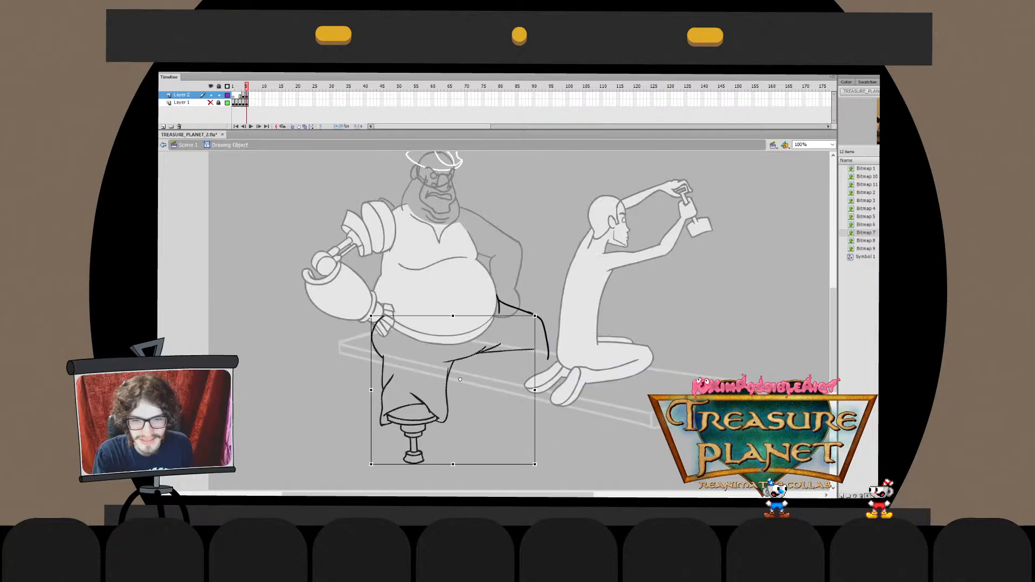
double_click(365, 374)
double_click(383, 377)
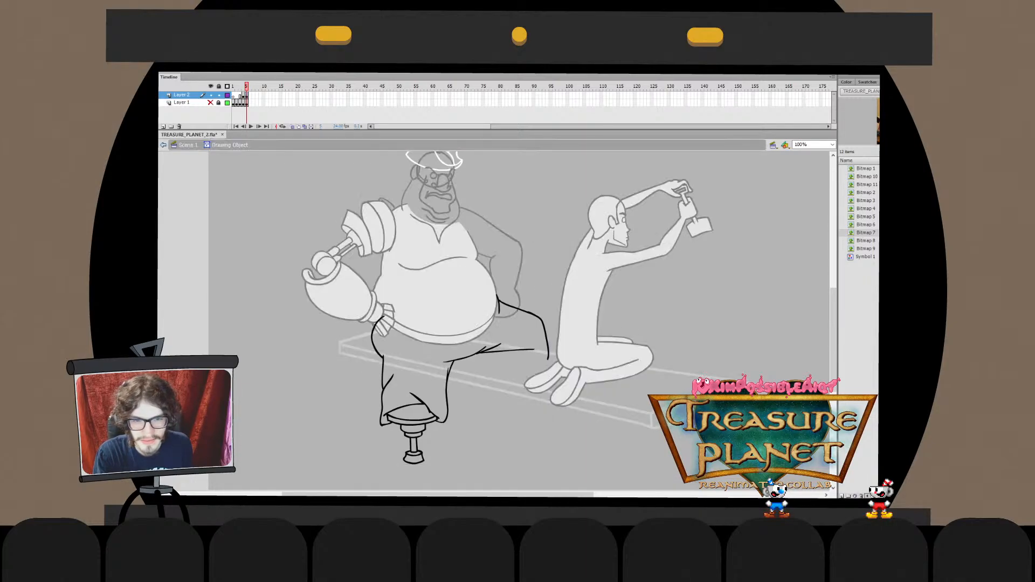
double_click(366, 374)
left_click(366, 374)
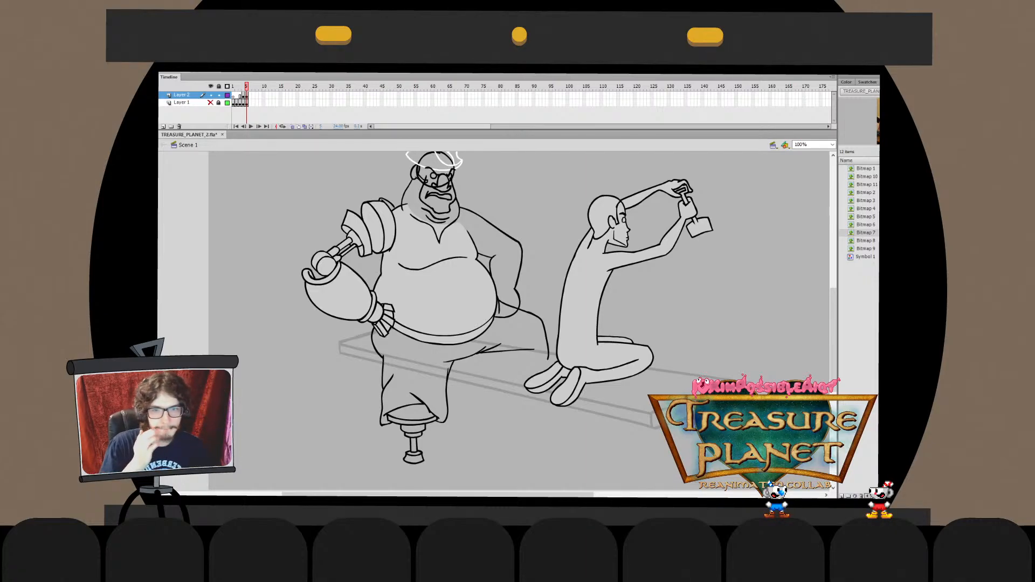
Select all the mechanical arm pieces, using Layer 2's outline view to pick the hidden shoulder piece, and bring them to the front
left_click_drag(517, 302, 533, 337)
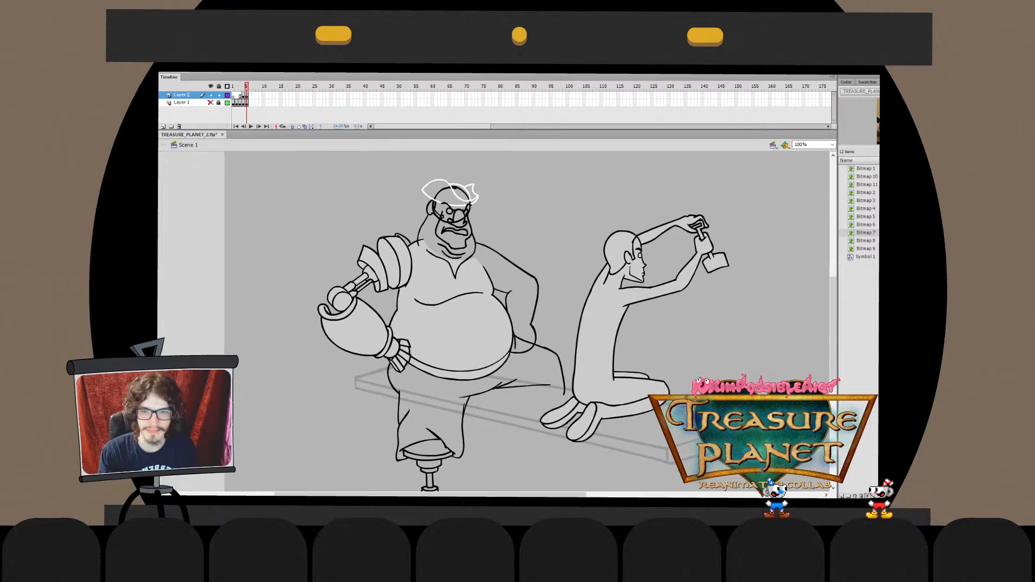
left_click(394, 262)
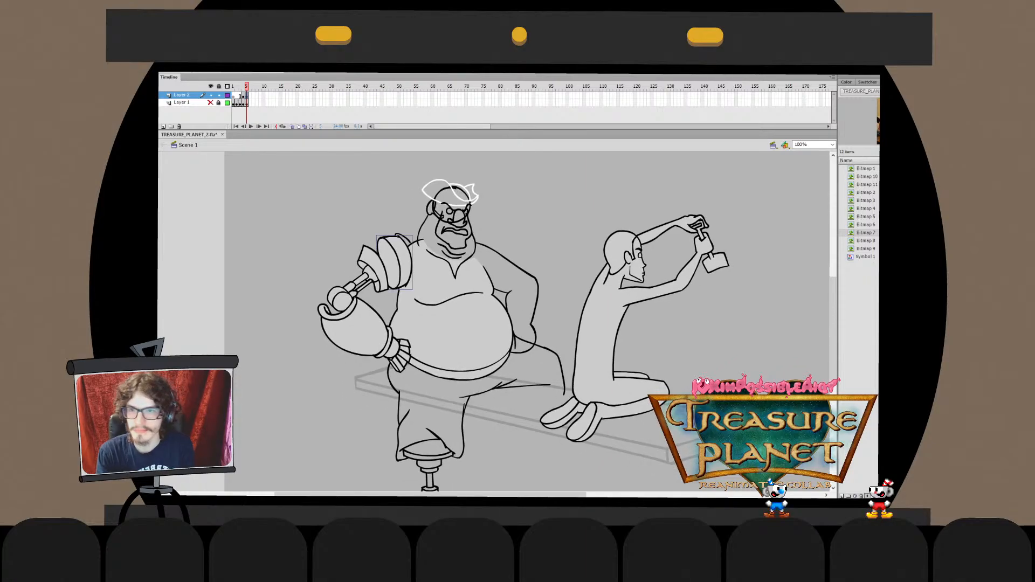
left_click(227, 95)
left_click(410, 264)
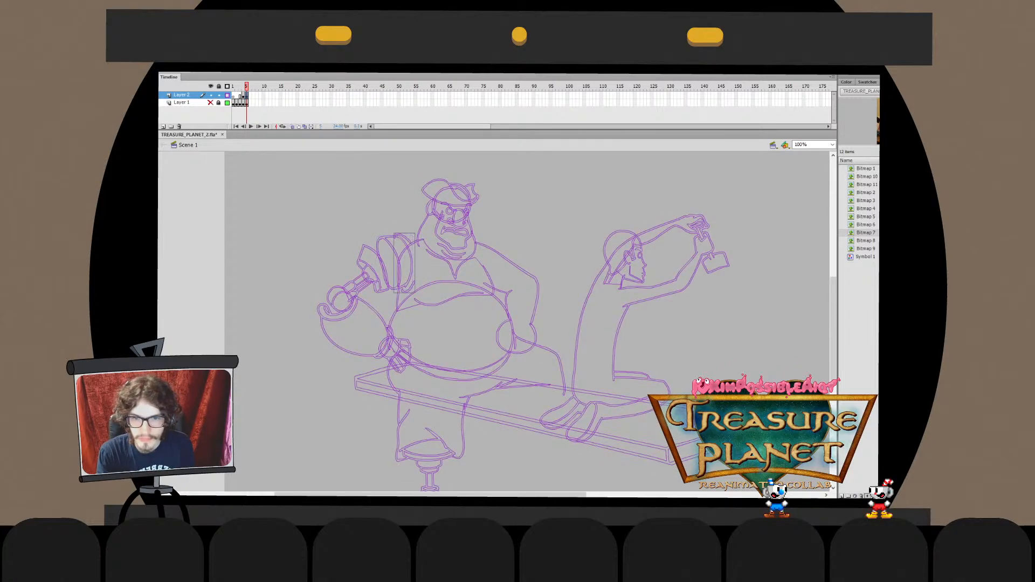
left_click(227, 94)
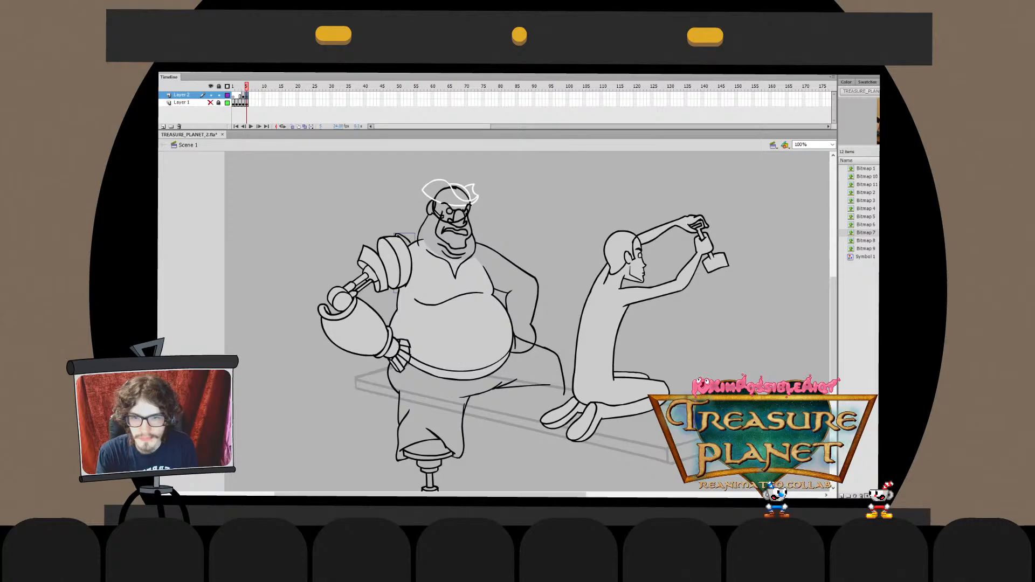
left_click_drag(389, 232, 352, 350)
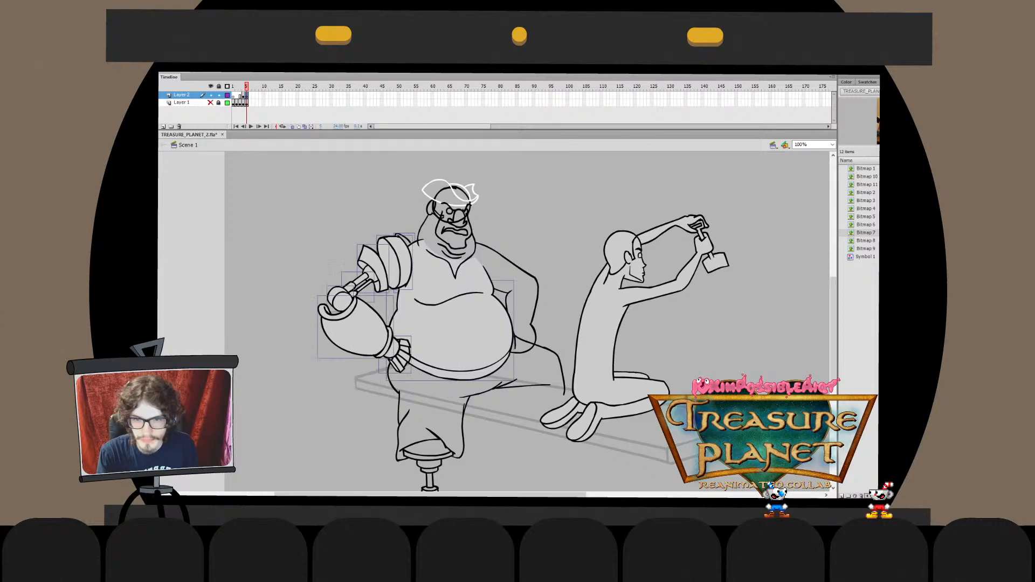
left_click(453, 334, "shift")
key("ctrl+shift+Up")
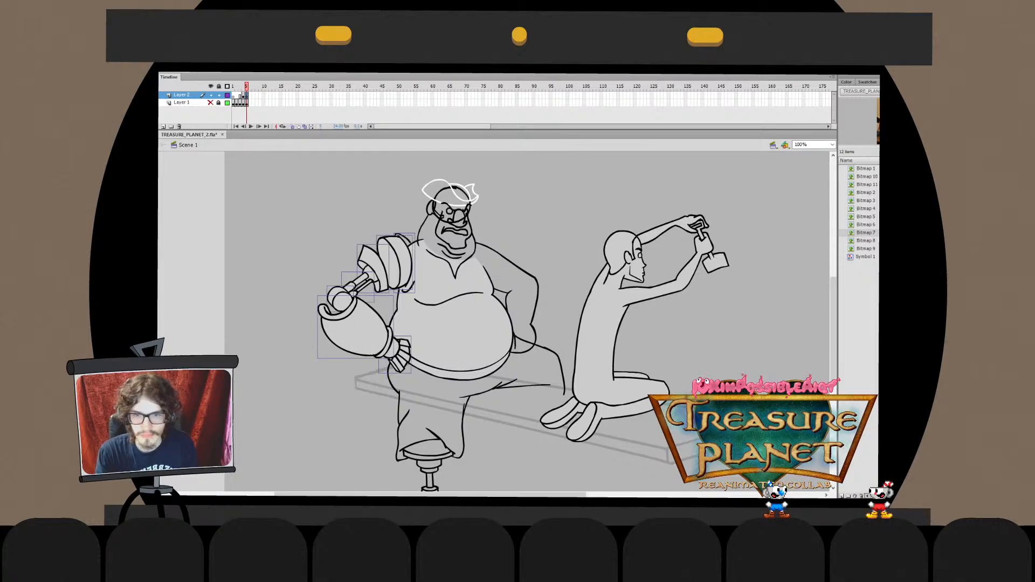
key("ctrl+shift+a")
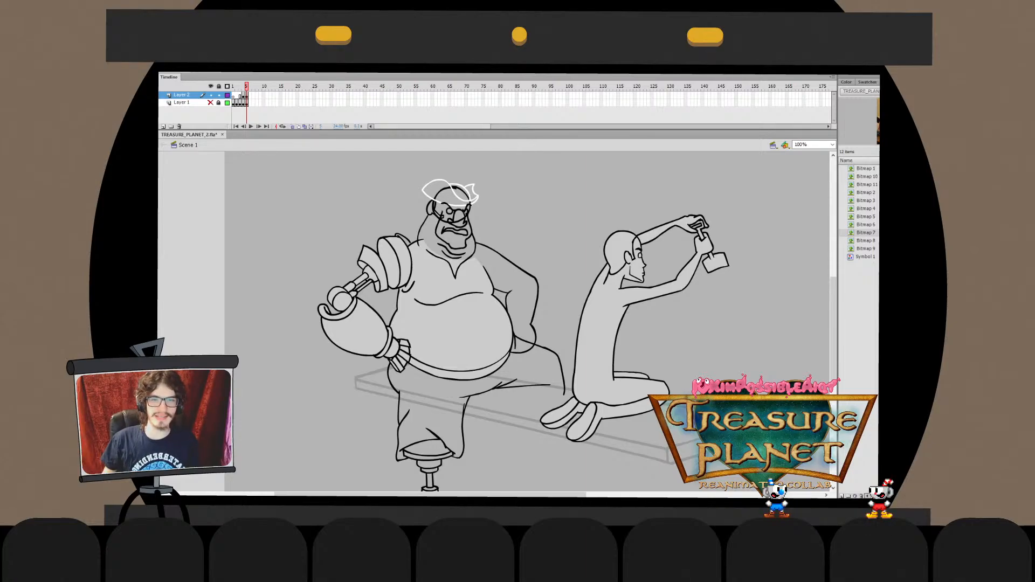
scroll(529, 321, "down", 3)
key("ctrl+2")
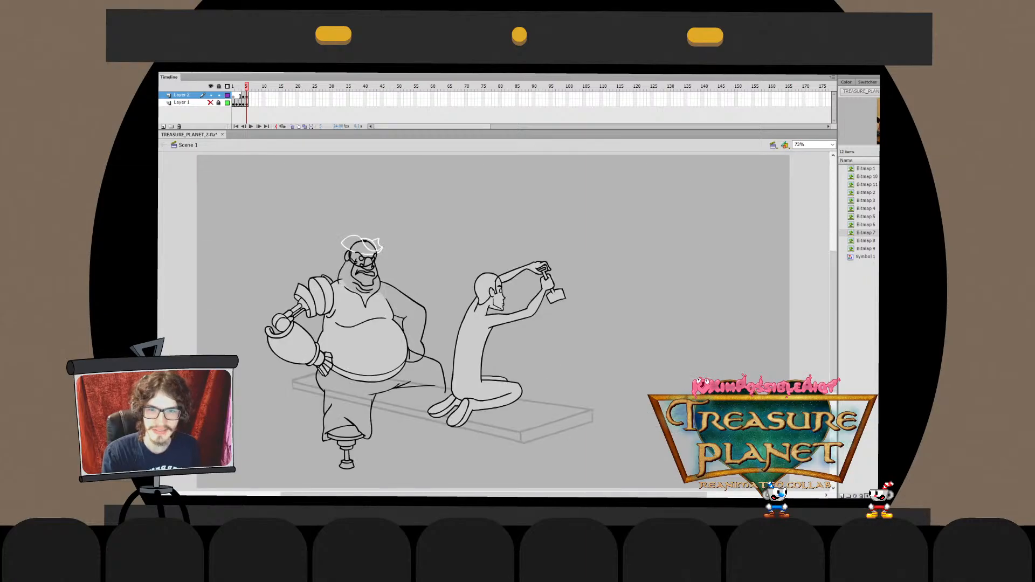
key("ctrl+1")
scroll(494, 321, "left", 3)
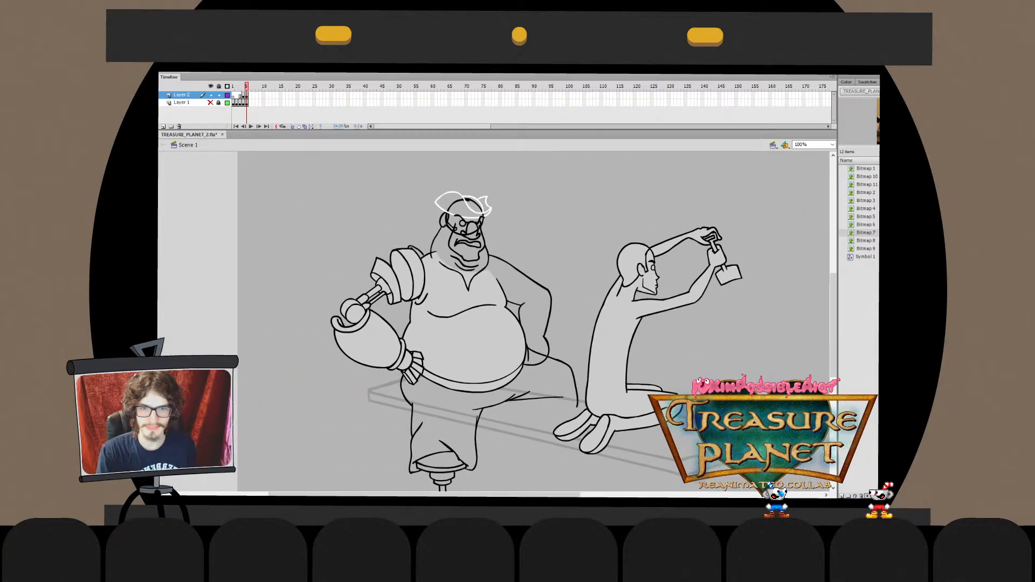
Compare the cleaned-up two-figure line art with the neighbouring frames by flipping back and forth between them
key("comma")
key("period")
key("comma")
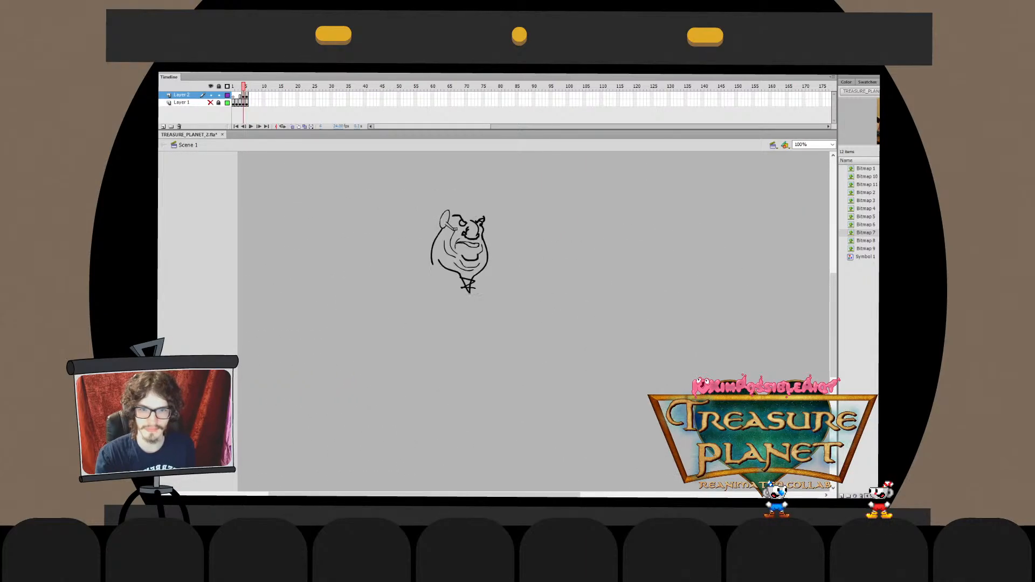
key("period")
key("comma")
key("period")
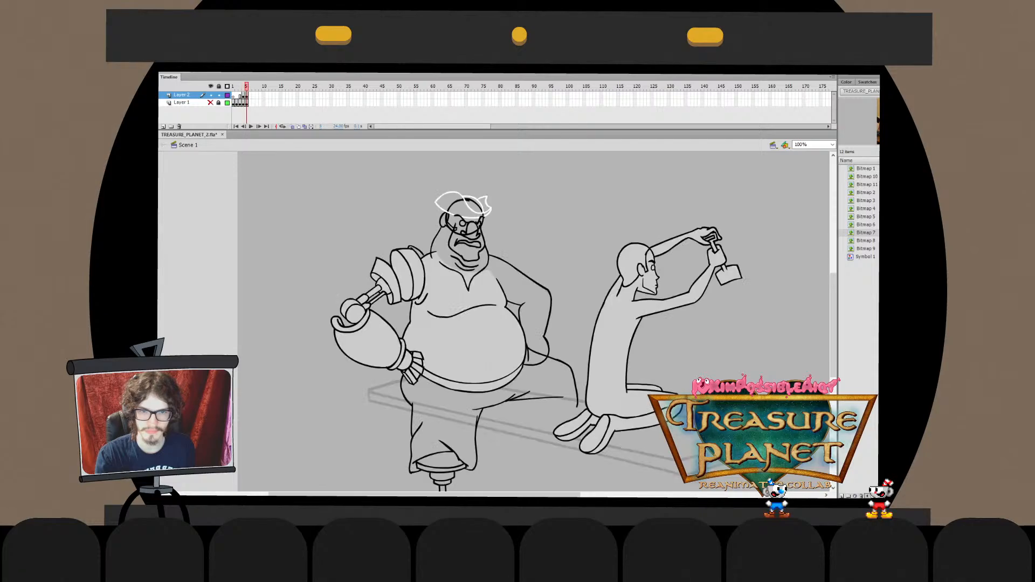
key("comma")
key("period")
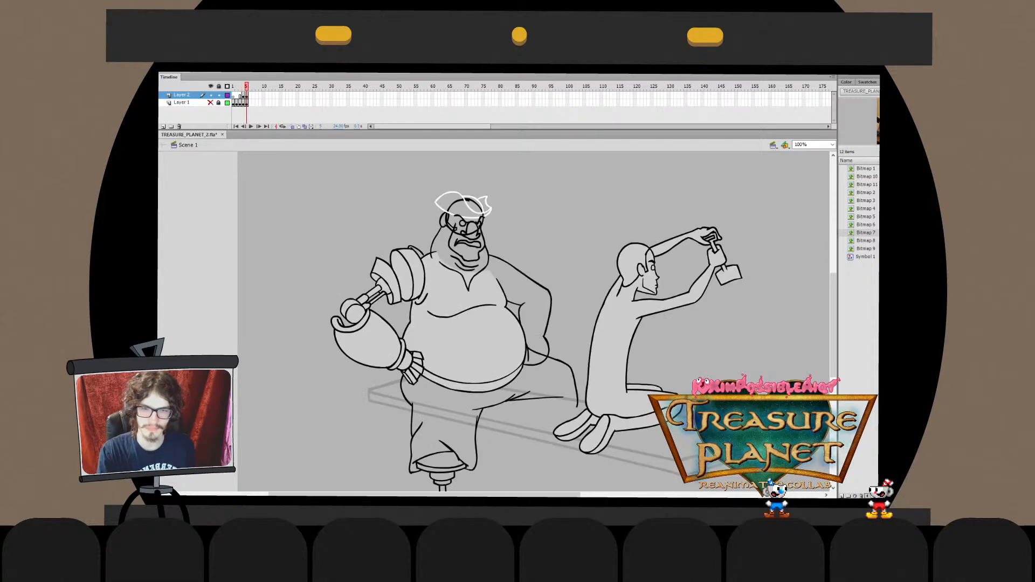
mouse_move(461, 306)
left_mouse_down()
mouse_move(436, 261)
mouse_move(449, 272)
mouse_move(428, 316)
left_mouse_up()
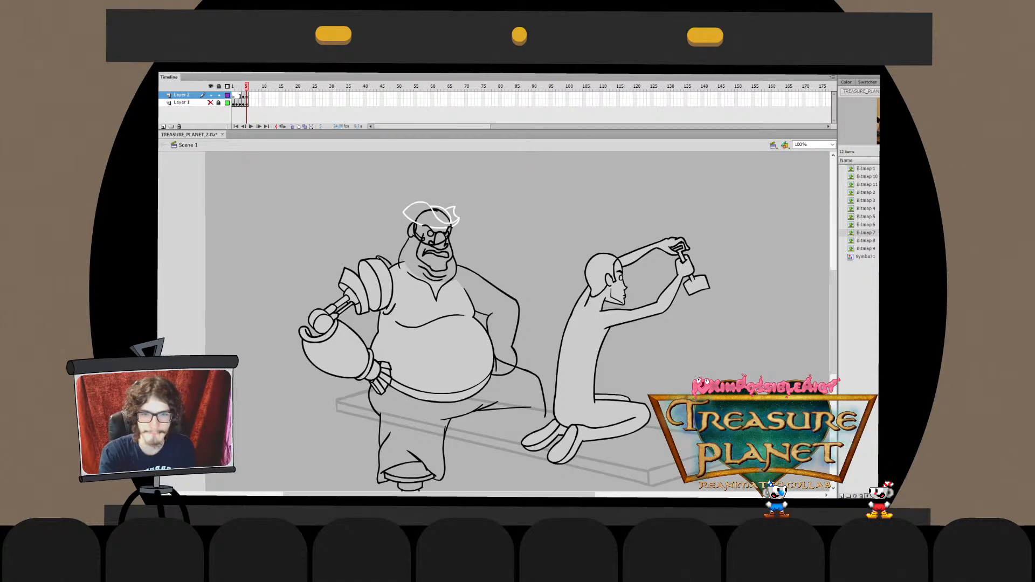
scroll(520, 322, "down", 2)
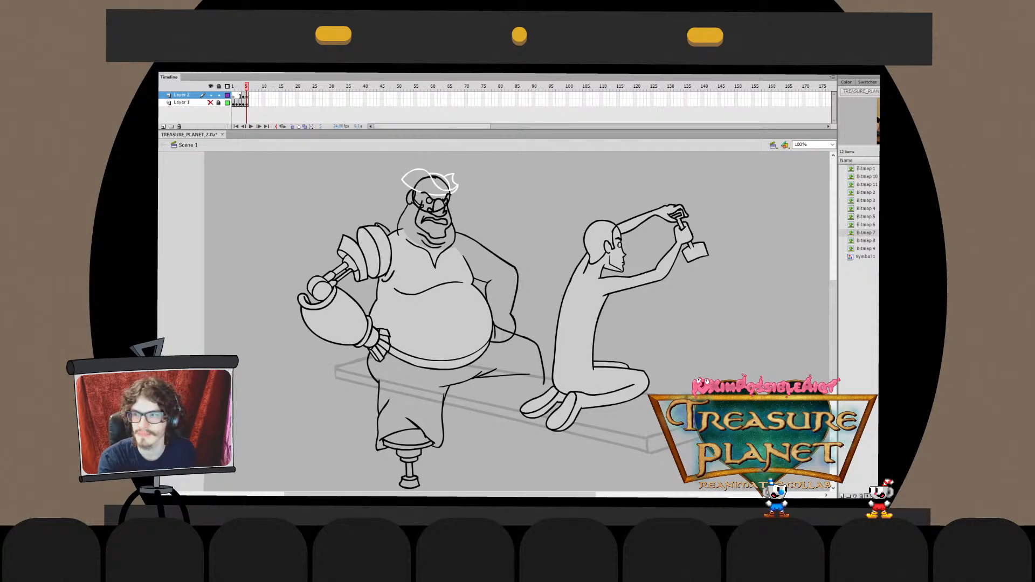
key("period")
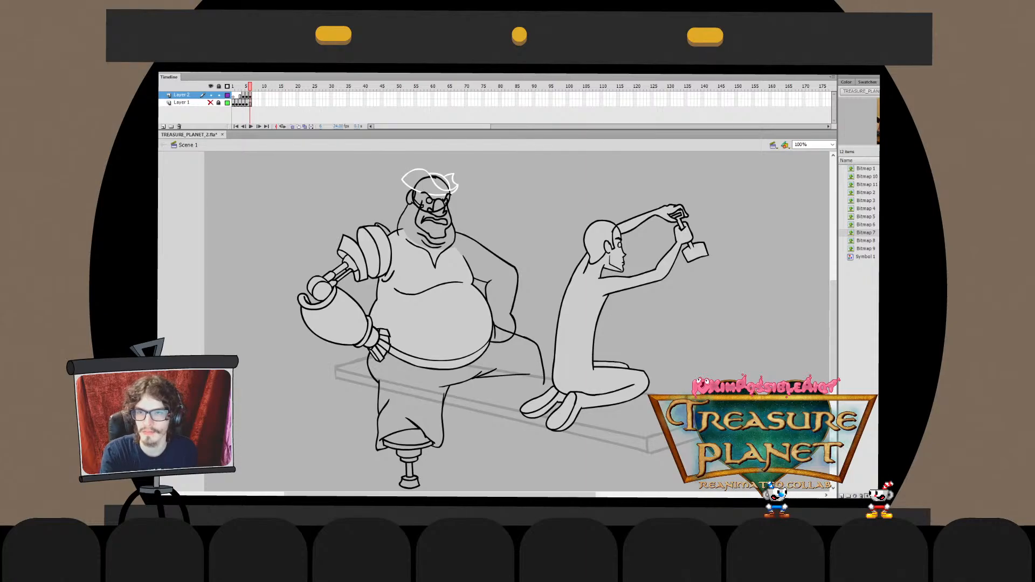
key("comma")
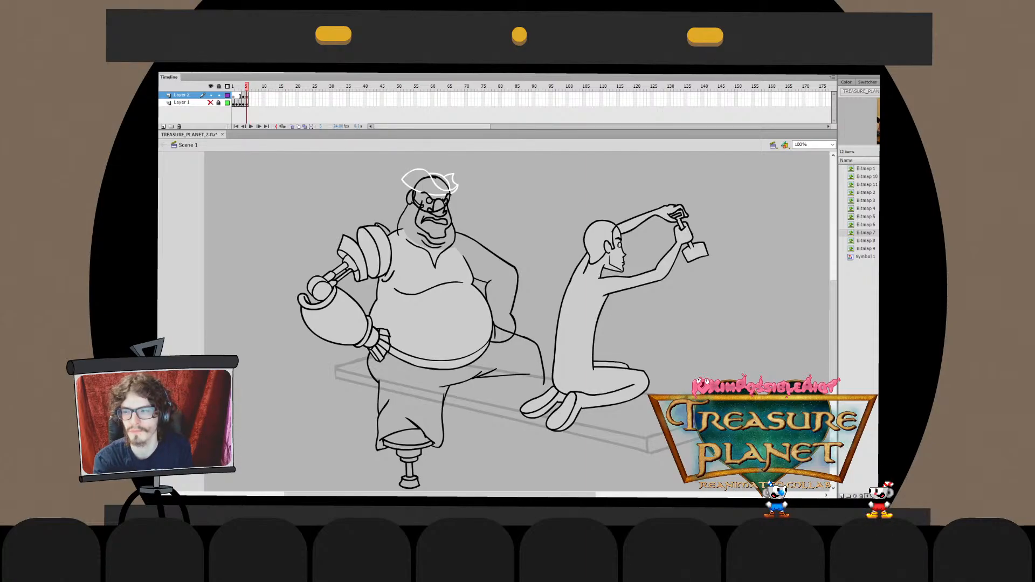
key("period")
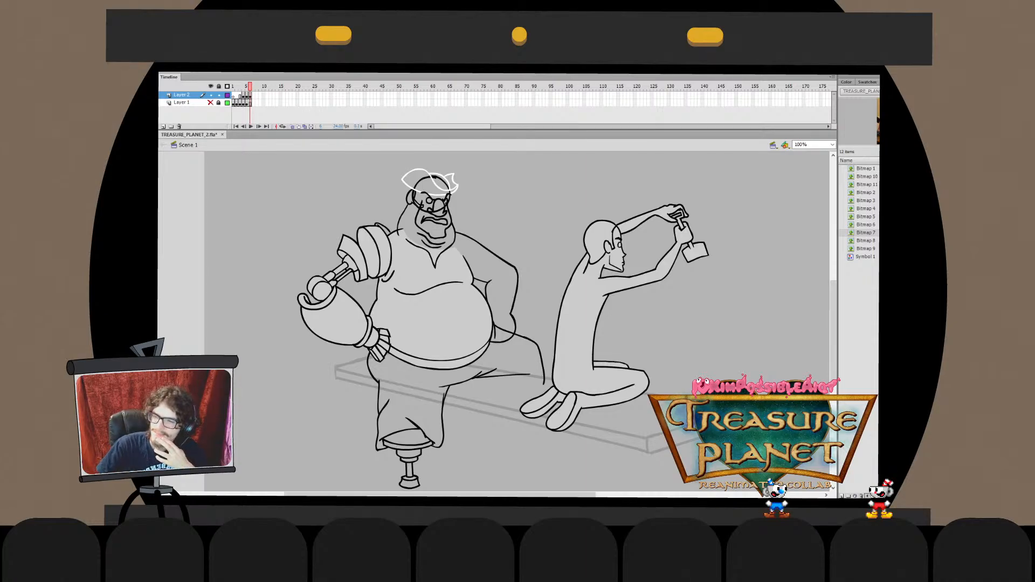
Save the file, remove the surplus copied frame, and insert a blank keyframe at frame 6 on both Layer 2 and Layer 1
key("ctrl+s")
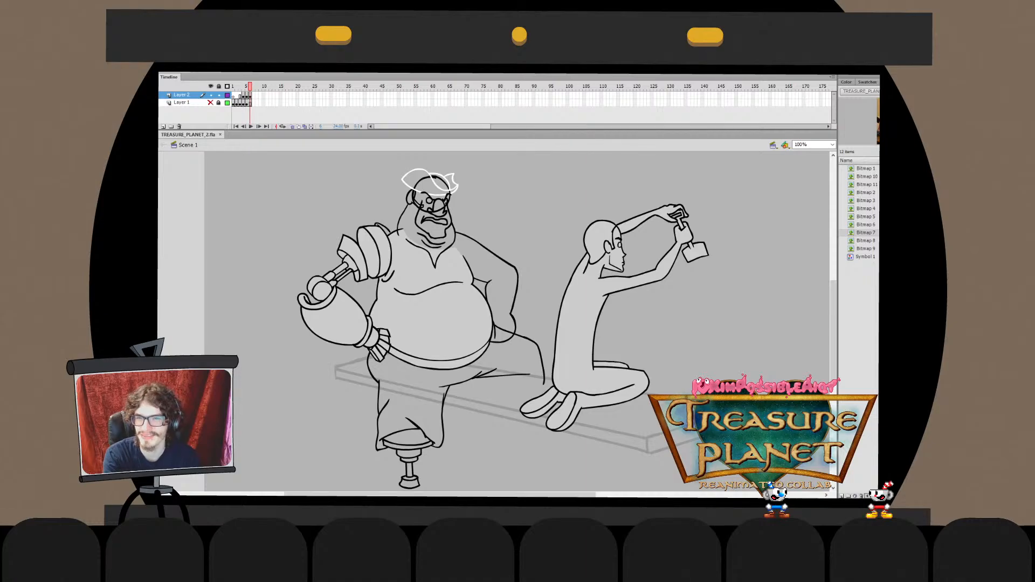
key("shift+F5")
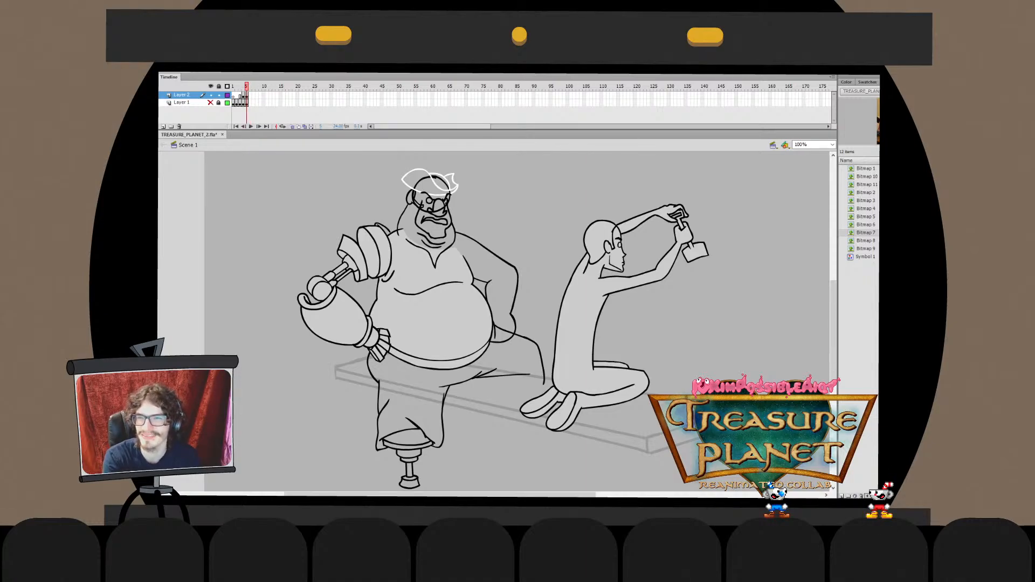
key("F7")
key("ctrl+z")
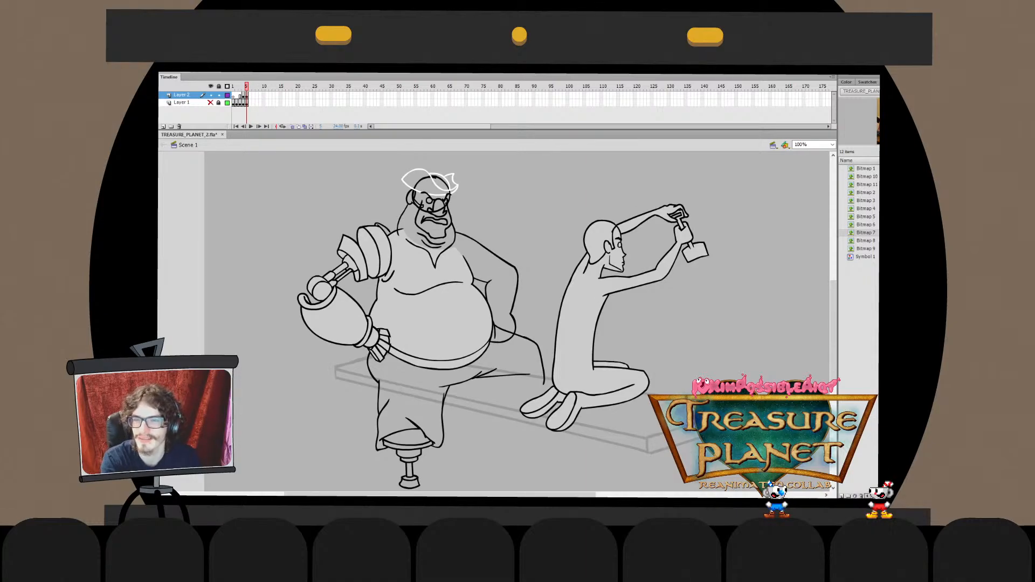
key("F7")
left_click(181, 102)
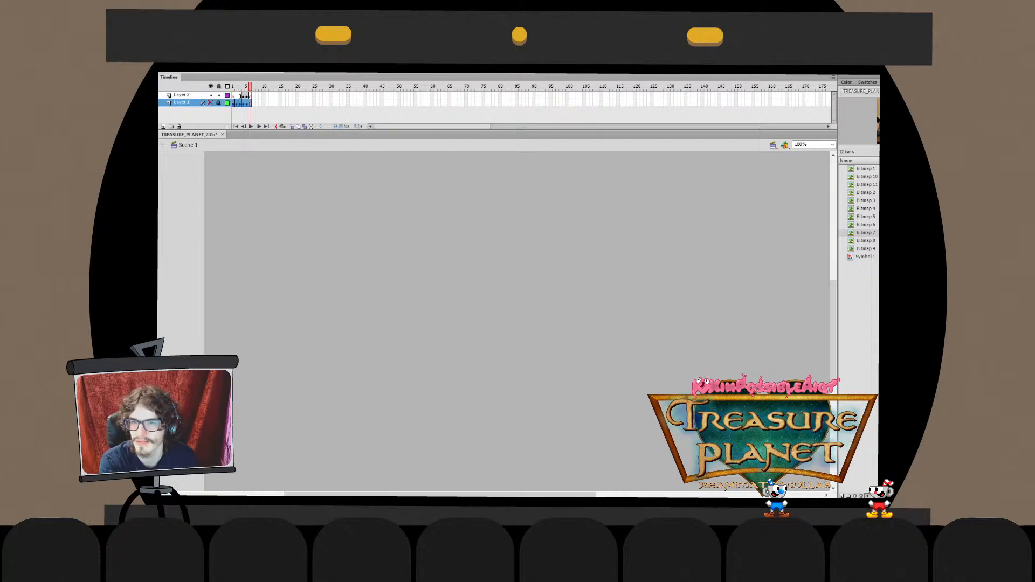
key("F7")
Turn on onion skinning limited to the previous frame and make Layer 2 the active layer
left_click(293, 127)
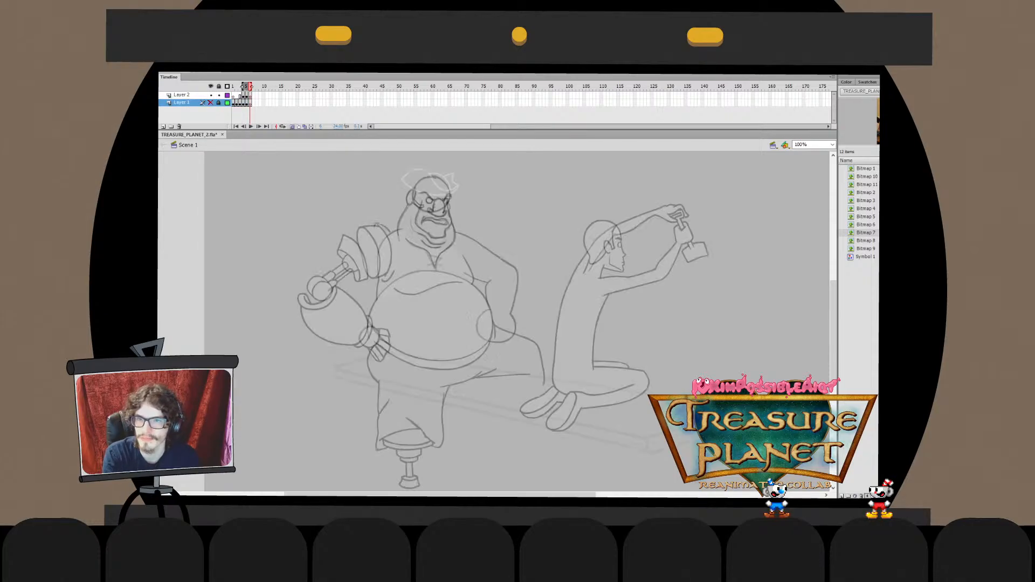
left_click_drag(242, 86, 246, 87)
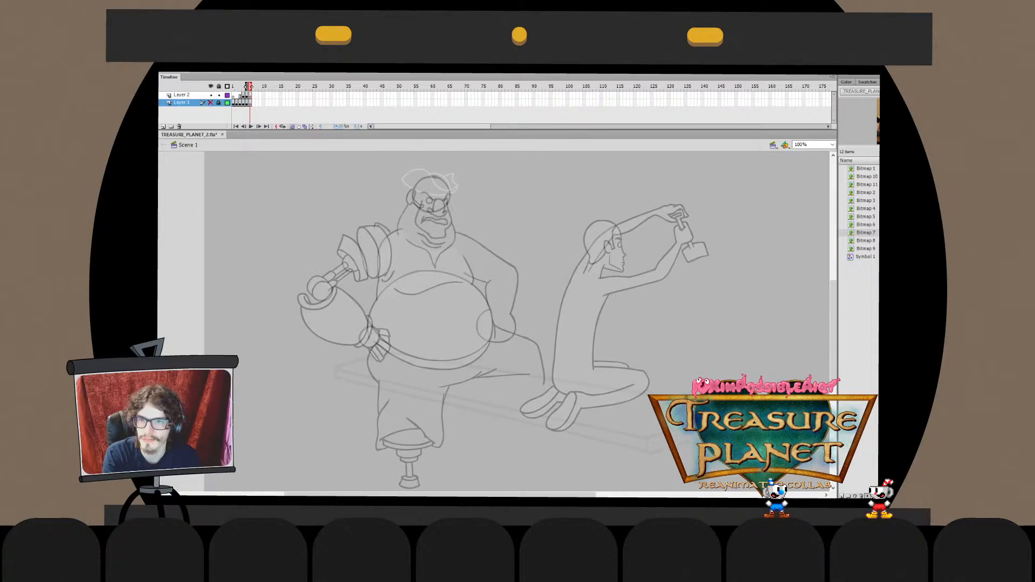
left_click(243, 126)
key(".")
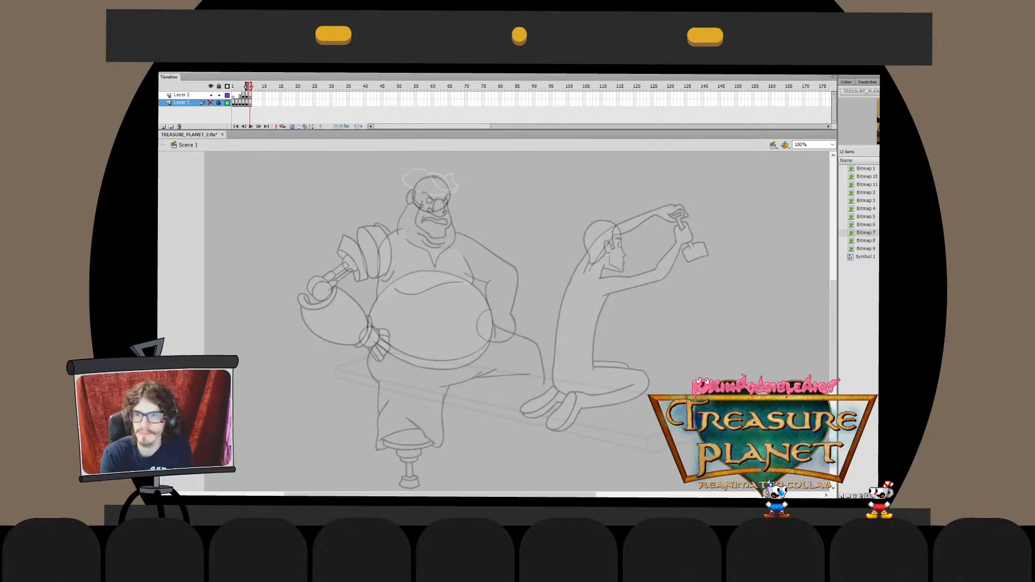
left_click(182, 95)
Trace the standing figure's outer hip curve below the mechanical arm's cuff and fit it to the onion-skinned line
left_click(809, 144)
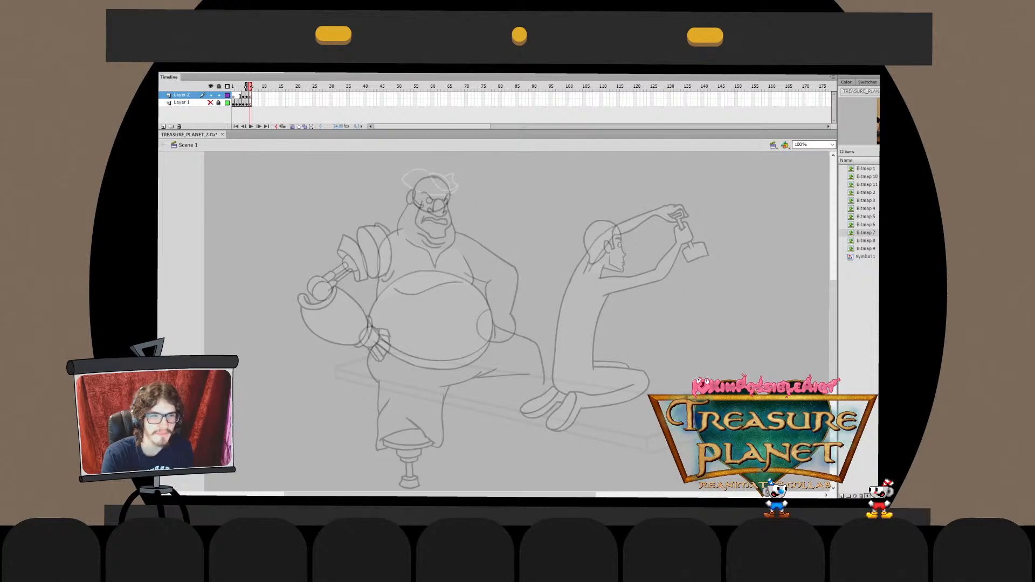
type("150")
key("Return")
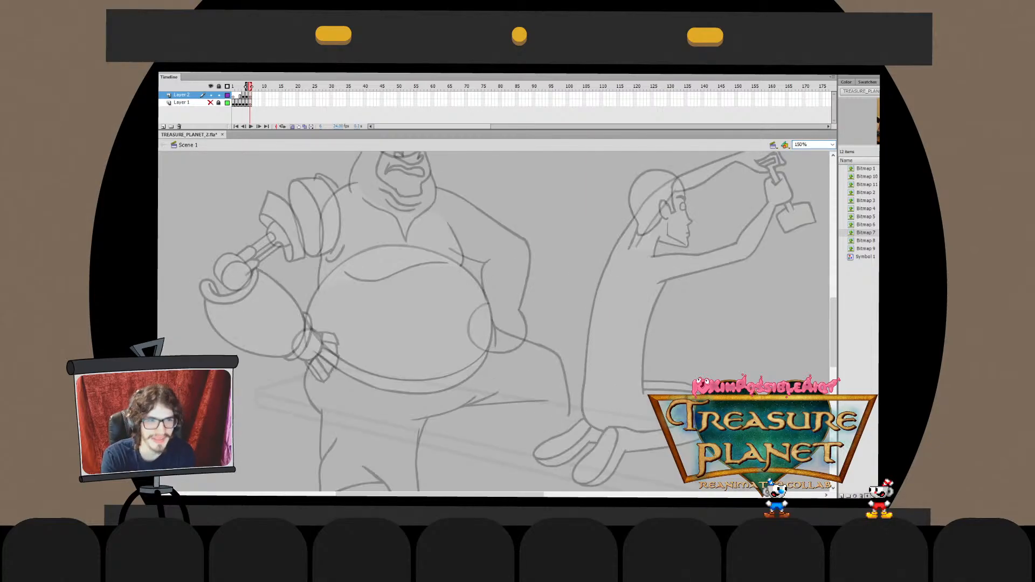
left_click_drag(410, 324, 568, 291)
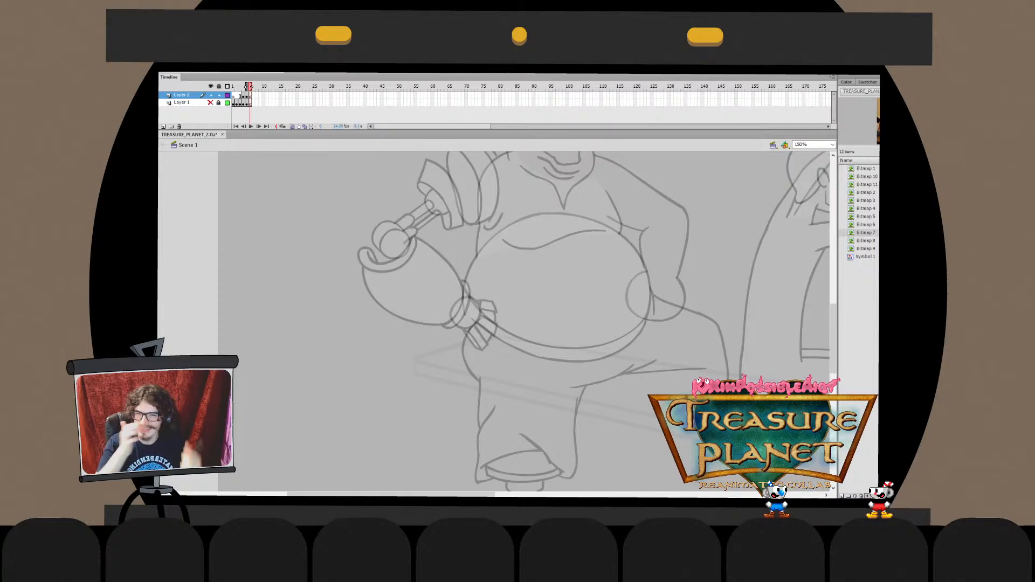
left_click_drag(539, 323, 455, 297)
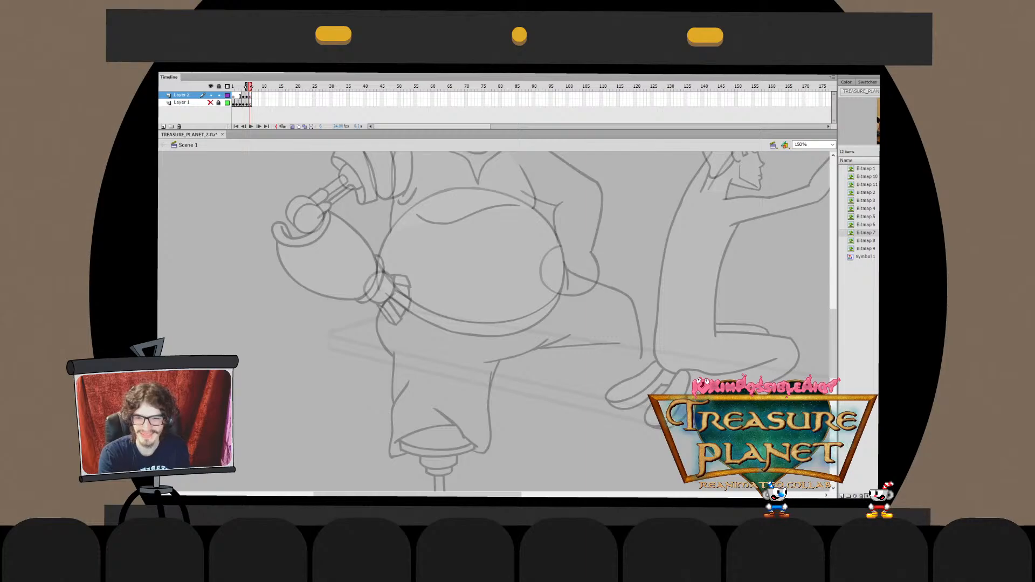
left_click_drag(404, 291, 423, 358)
key("ctrl+z")
key("ctrl+z")
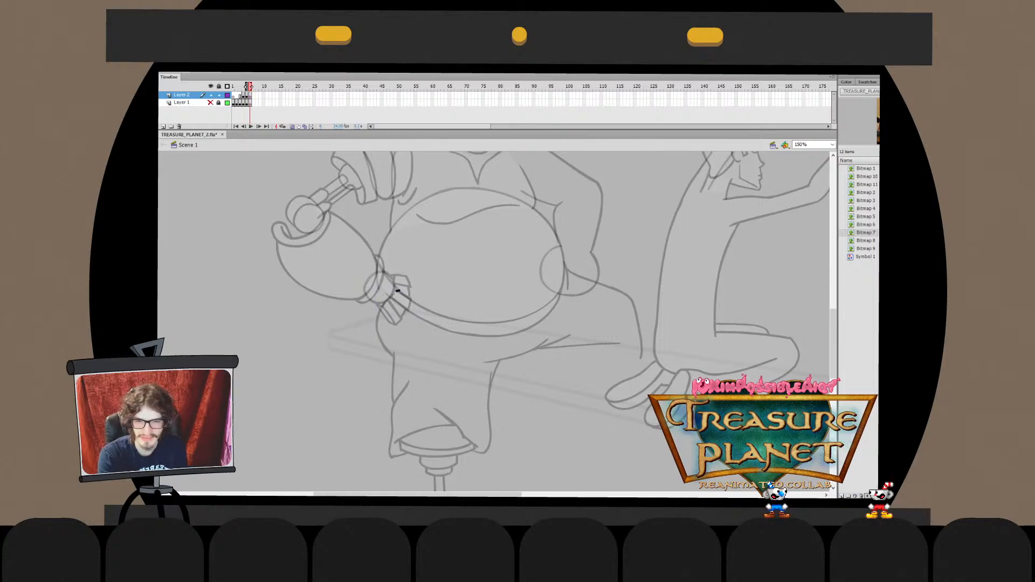
left_click_drag(400, 290, 413, 355)
key("ctrl+z")
key("ctrl+z")
mouse_move(401, 290)
left_mouse_down()
mouse_move(412, 356)
mouse_move(403, 360)
left_mouse_up()
key("ctrl+z")
key("q")
left_click_drag(390, 296, 389, 294)
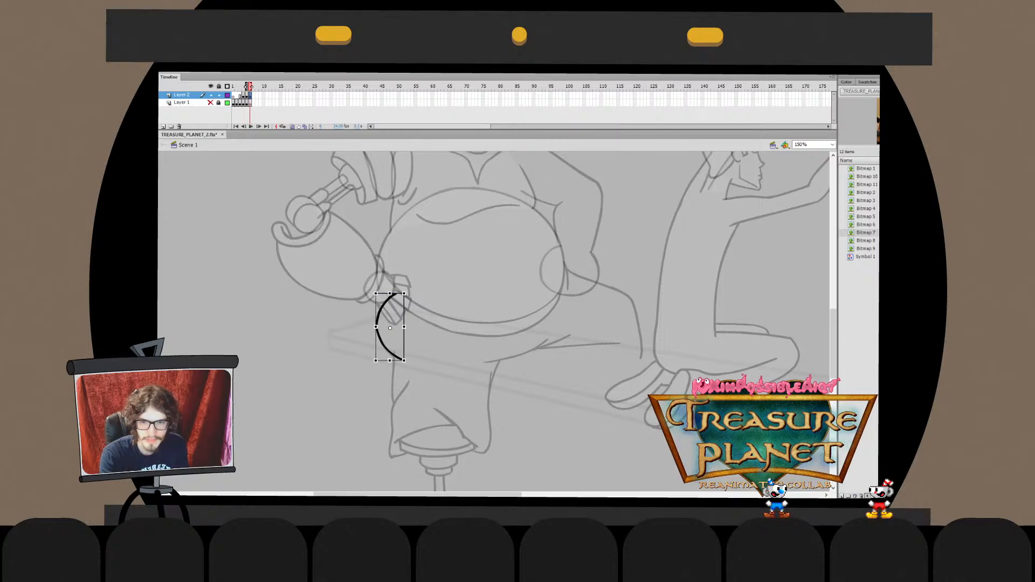
Trace the standing figure's raised thigh from the resting hand over the knee and down towards the kneeling figure's feet
key("b")
key("ctrl+z")
mouse_move(569, 270)
left_mouse_down()
mouse_move(647, 319)
mouse_move(642, 346)
mouse_move(624, 295)
mouse_move(645, 354)
left_mouse_up()
key("ctrl+z")
key("ctrl+z")
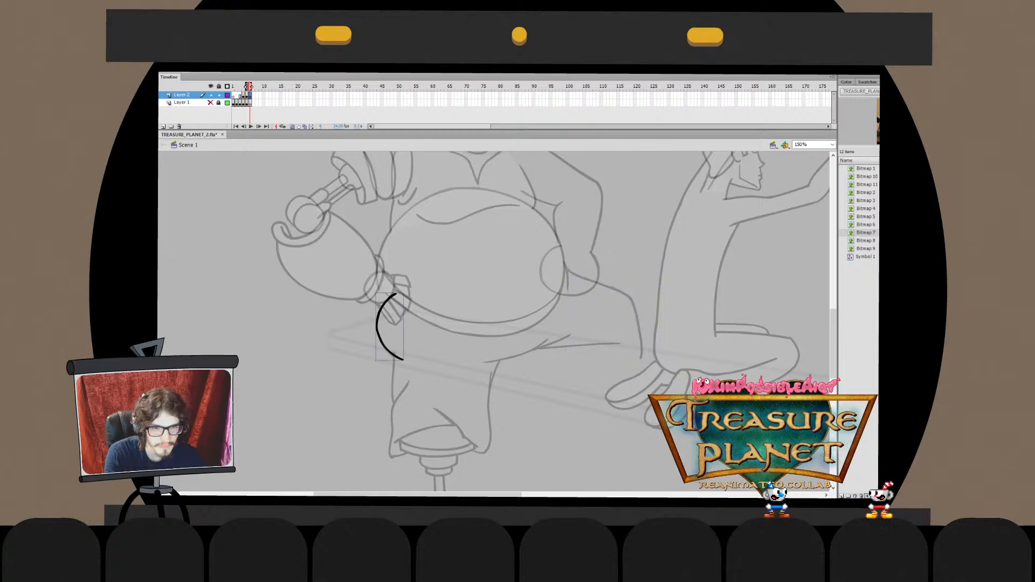
left_click_drag(571, 270, 638, 356)
Reshape the knee bend and lower end of the thigh line inside its drawing object to match the onion-skinned leg
key("q")
double_click(628, 301)
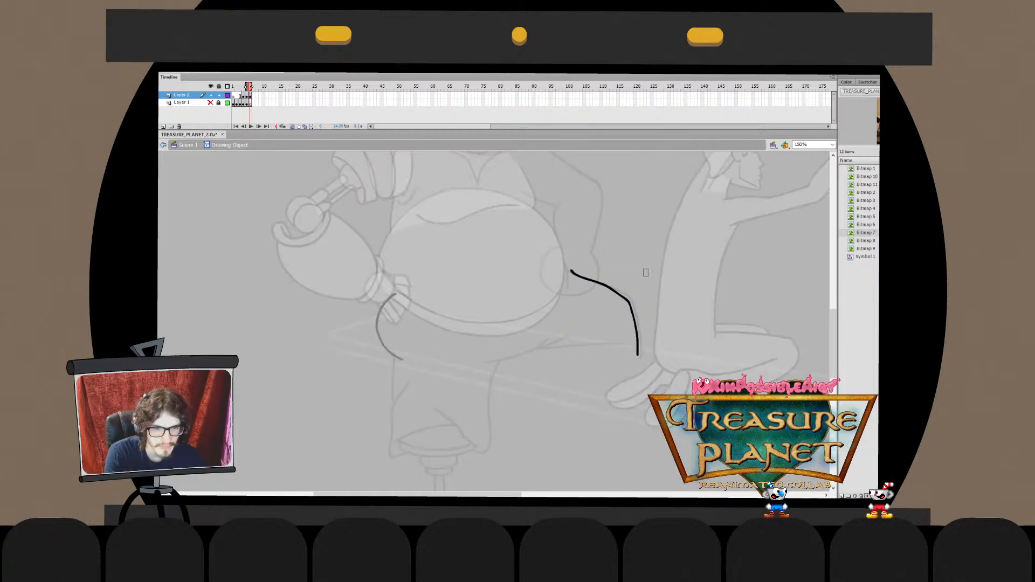
left_click_drag(645, 271, 607, 375)
left_click_drag(638, 307, 639, 300)
left_click_drag(603, 367, 649, 294)
left_click_drag(628, 350, 642, 353)
key("ctrl+e")
key("Escape")
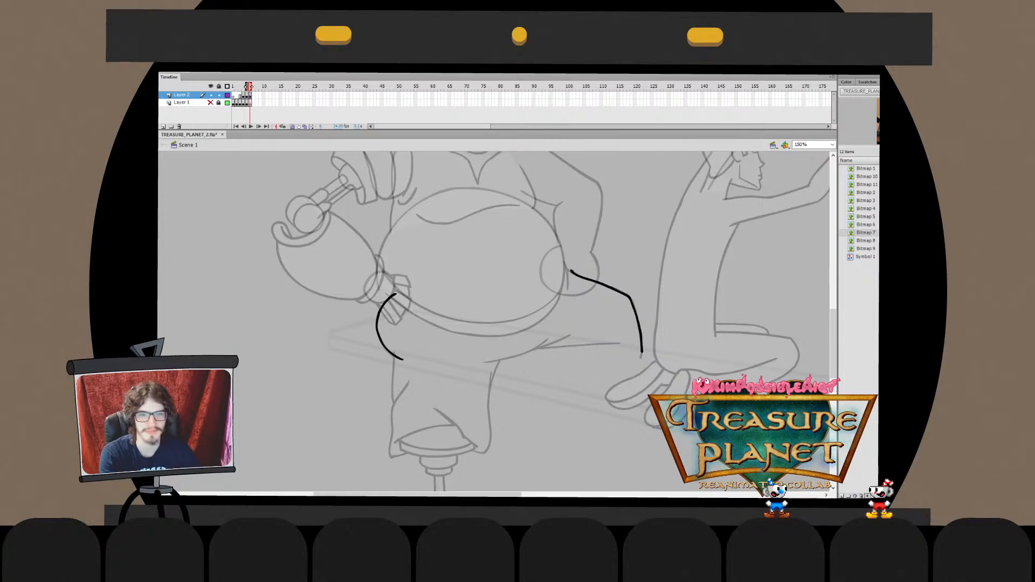
Clean up the blunt upper end of the thigh line beside the hand inside its drawing object
double_click(572, 272)
mouse_move(571, 271)
left_mouse_down()
mouse_move(543, 257)
mouse_move(571, 272)
left_mouse_up()
key("ctrl+e")
key("Escape")
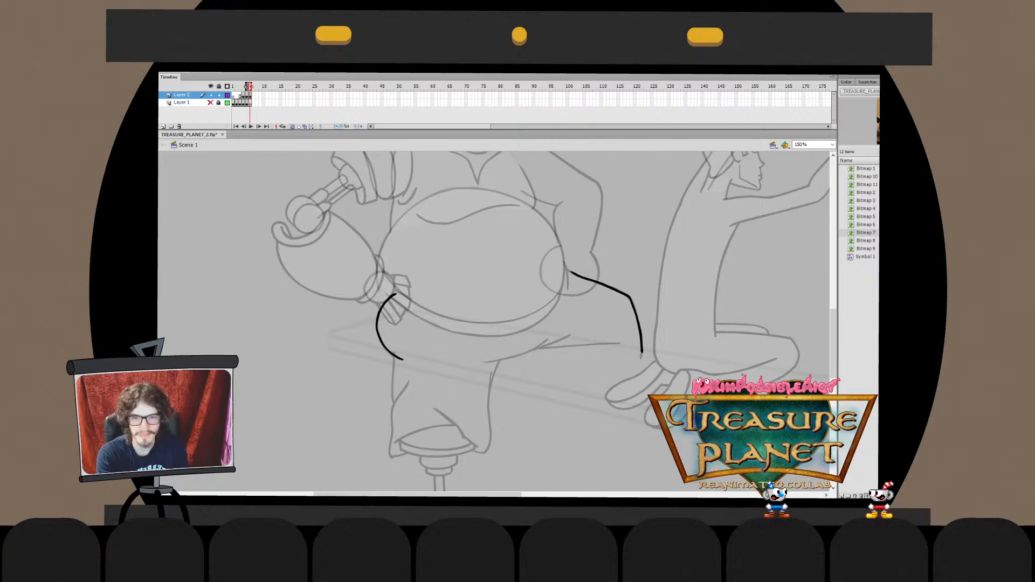
Trace the belly's large arc over the top and down the hand side, and transform it to fit the onion-skinned outline
mouse_move(551, 319)
left_mouse_down()
mouse_move(535, 217)
mouse_move(447, 219)
mouse_move(428, 234)
left_mouse_up()
key("ctrl+z")
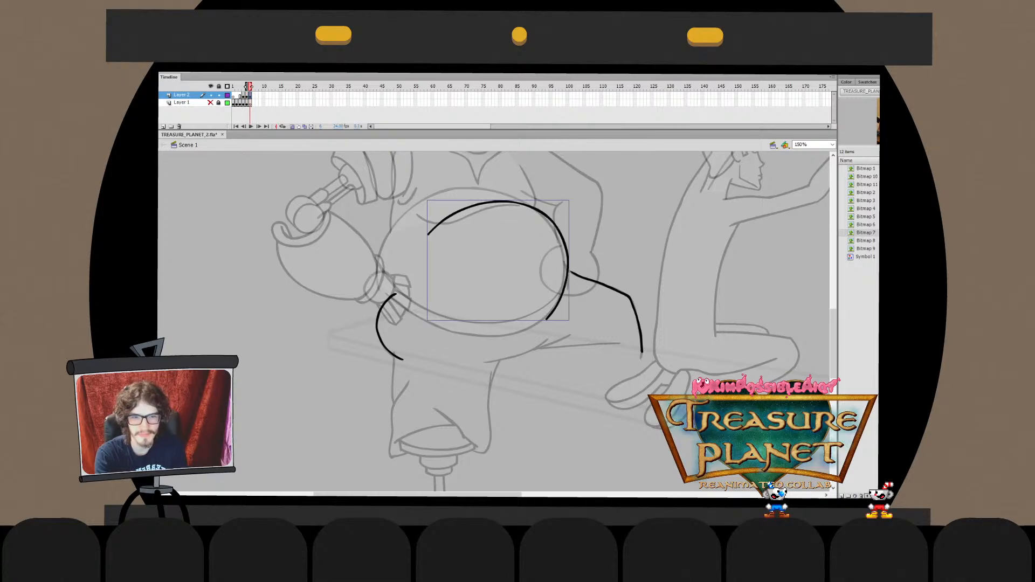
key("q")
left_click_drag(498, 200, 488, 195)
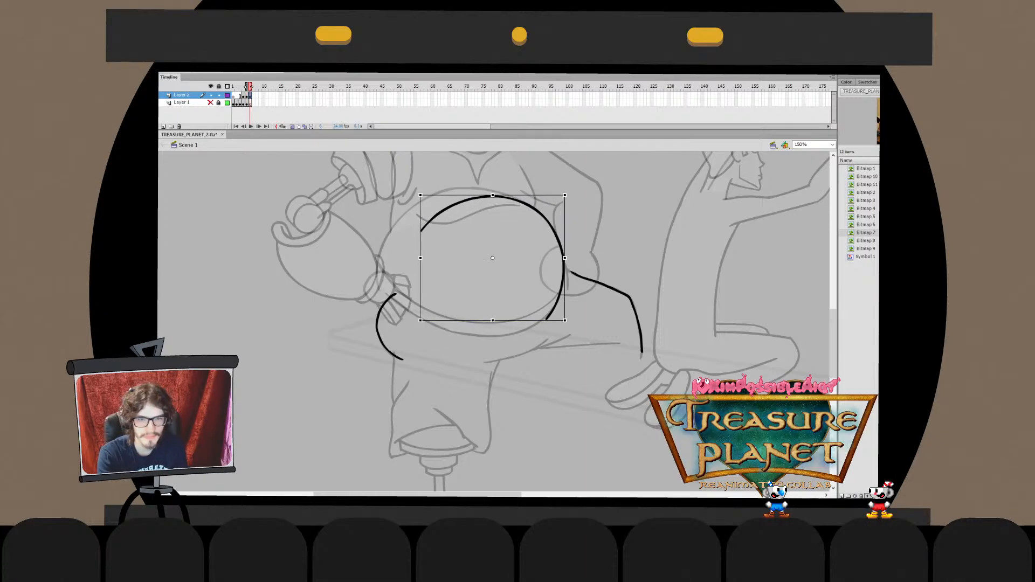
Adjust and shorten the lower end of the belly arc so it follows the onion-skinned belly edge
key("Escape")
left_click(562, 253)
mouse_move(568, 320)
left_mouse_down()
mouse_move(554, 311)
mouse_move(564, 312)
left_mouse_up()
key("Escape")
double_click(548, 321)
key("ctrl+e")
key("q")
key("Escape")
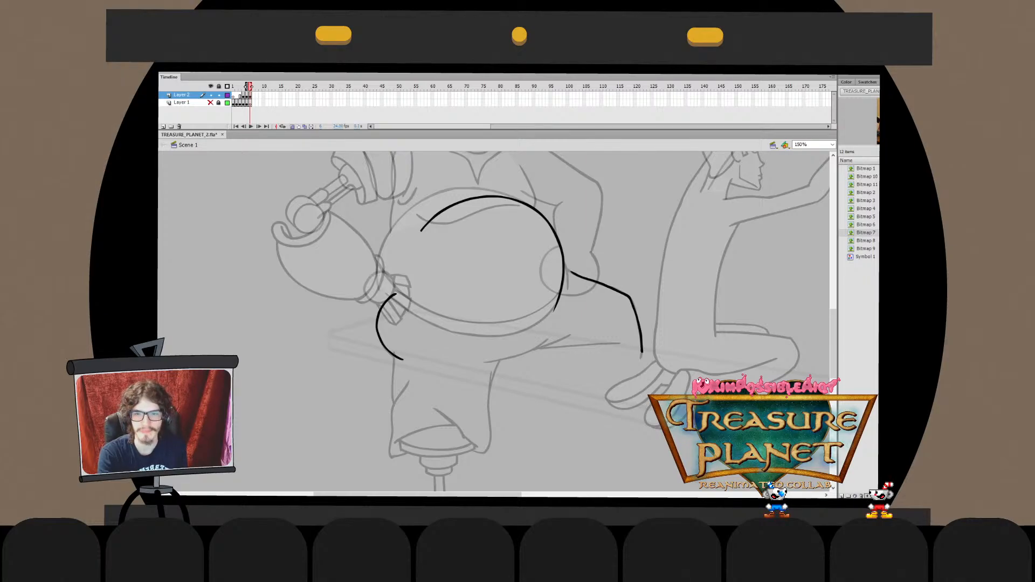
Trace the belly's short side curve on the mechanical arm side, down to the cuff
left_click_drag(397, 227, 382, 293)
key("ctrl+z")
key("ctrl+z")
key("ctrl+z")
key("ctrl+z")
key("q")
key("Escape")
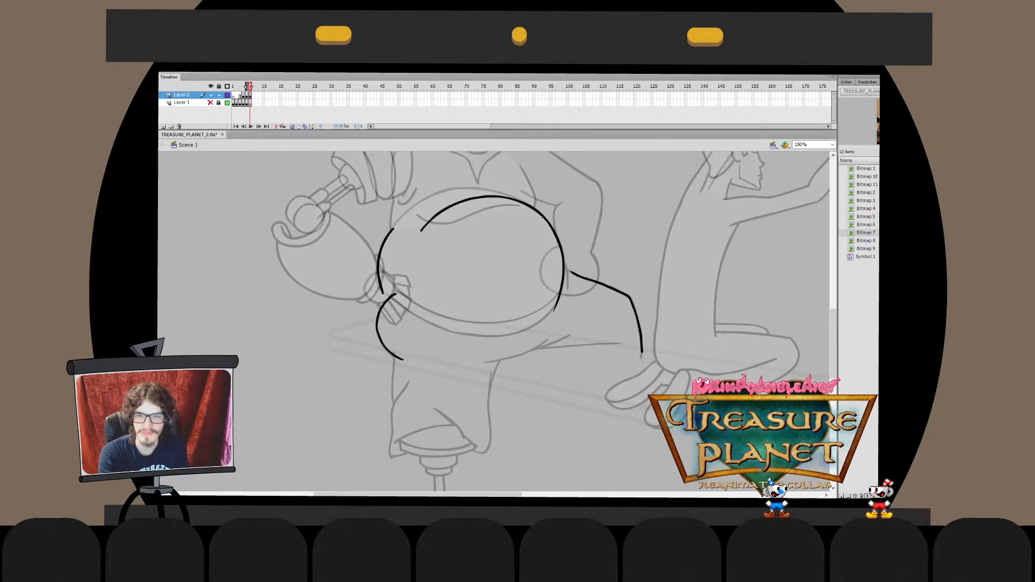
Draw the short torso side line running from below the mechanical shoulder down to the belly's side curve
left_click_drag(404, 419, 414, 483)
key("ctrl+z")
left_click_drag(404, 263, 402, 302)
key("ctrl+z")
left_click_drag(404, 261, 401, 297)
key("ctrl+z")
key("ctrl+z")
key("Escape")
Merge the short torso side line in place into the belly side curve's drawing object
left_click(402, 279)
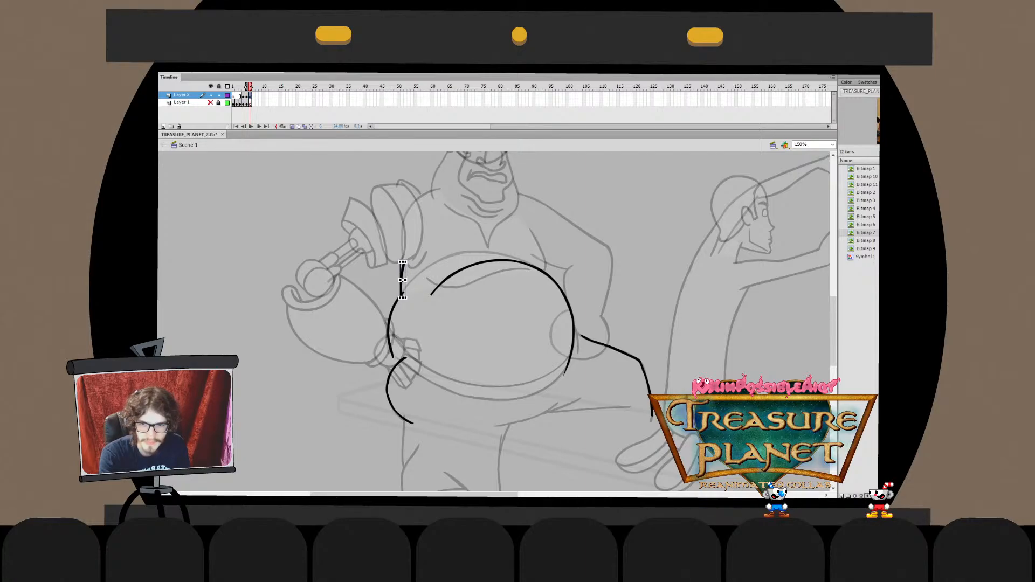
key("ctrl+x")
double_click(389, 323)
key("ctrl+shift+v")
key("Escape")
key("ctrl+e")
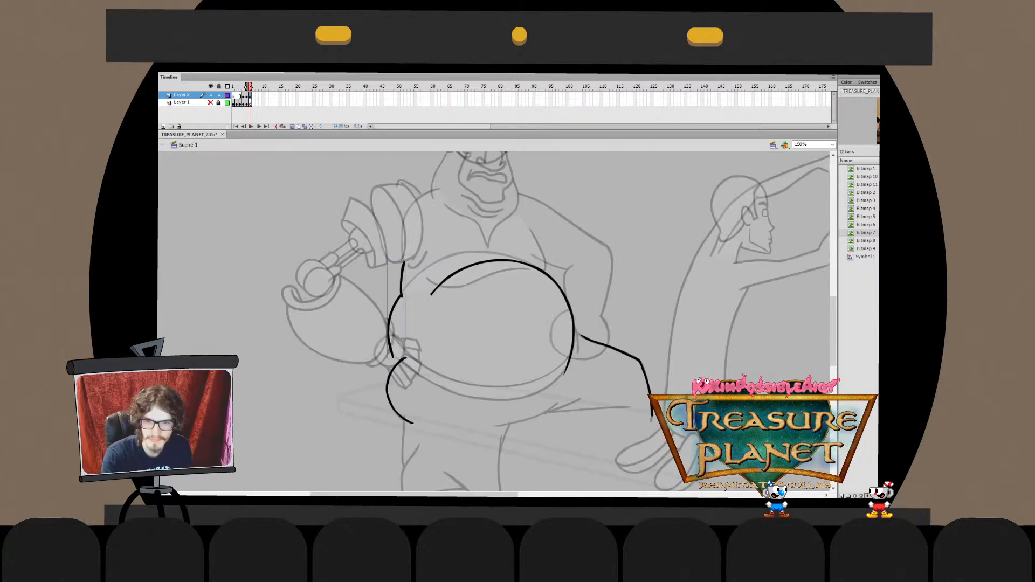
key("Escape")
Trace the belly's lower edge from the mechanical arm's cuff to the hand side and transform it to fit the sketch
left_click_drag(494, 321, 451, 262)
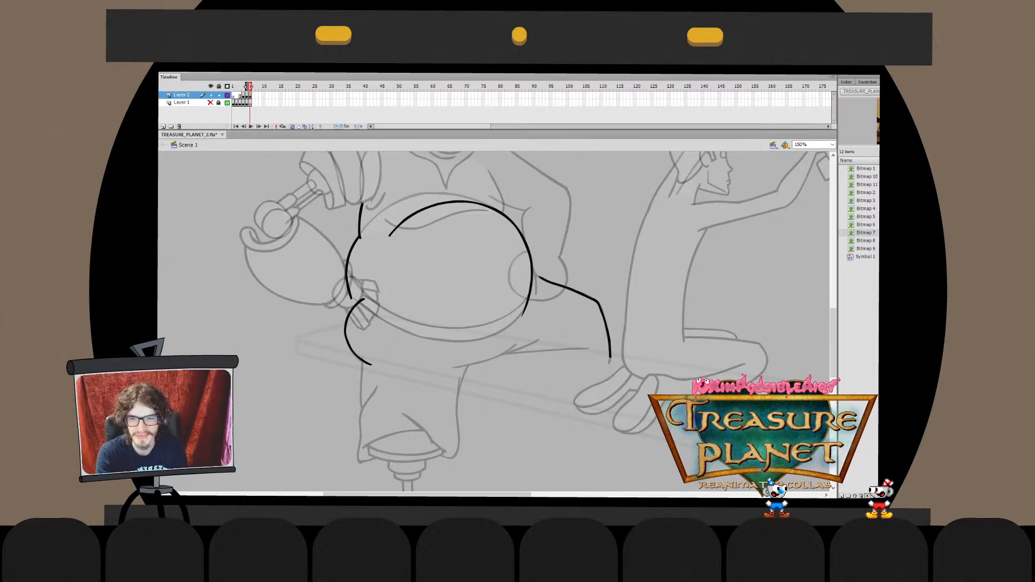
key("ctrl+z")
mouse_move(356, 284)
left_mouse_down()
mouse_move(509, 315)
mouse_move(511, 286)
left_mouse_up()
key("ctrl+z")
left_click_drag(356, 283, 538, 283)
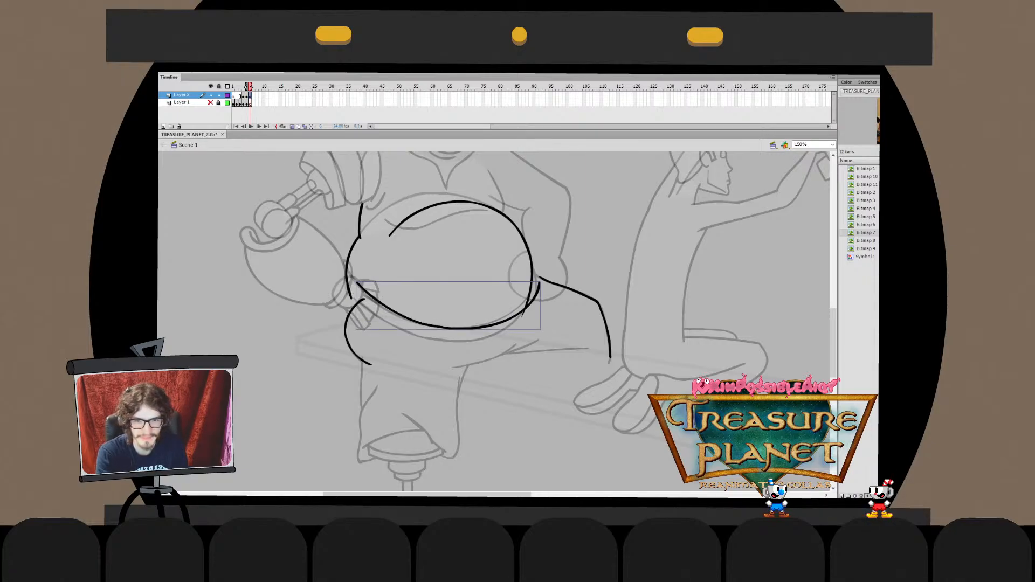
key("q")
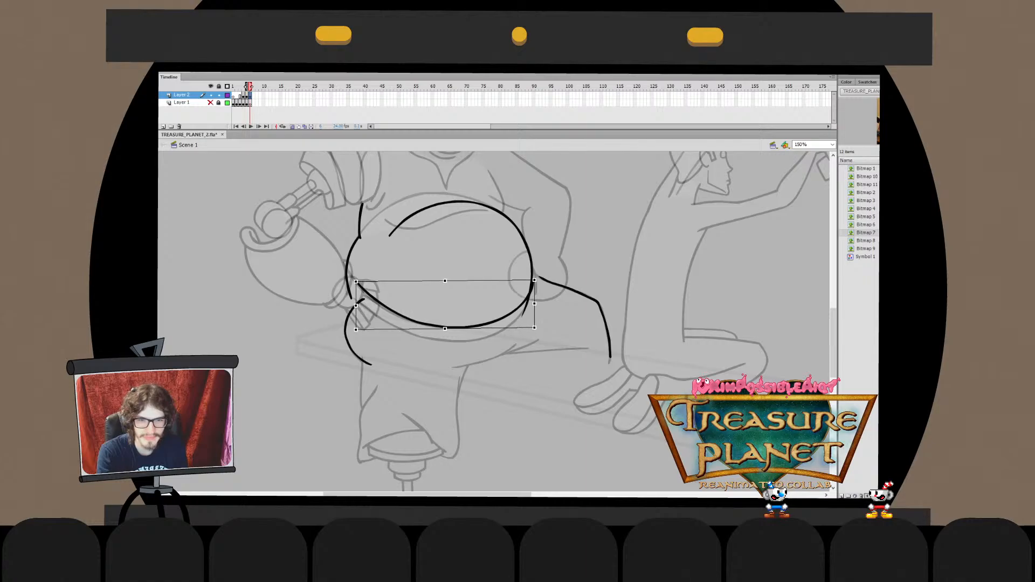
key("Escape")
left_click(444, 326)
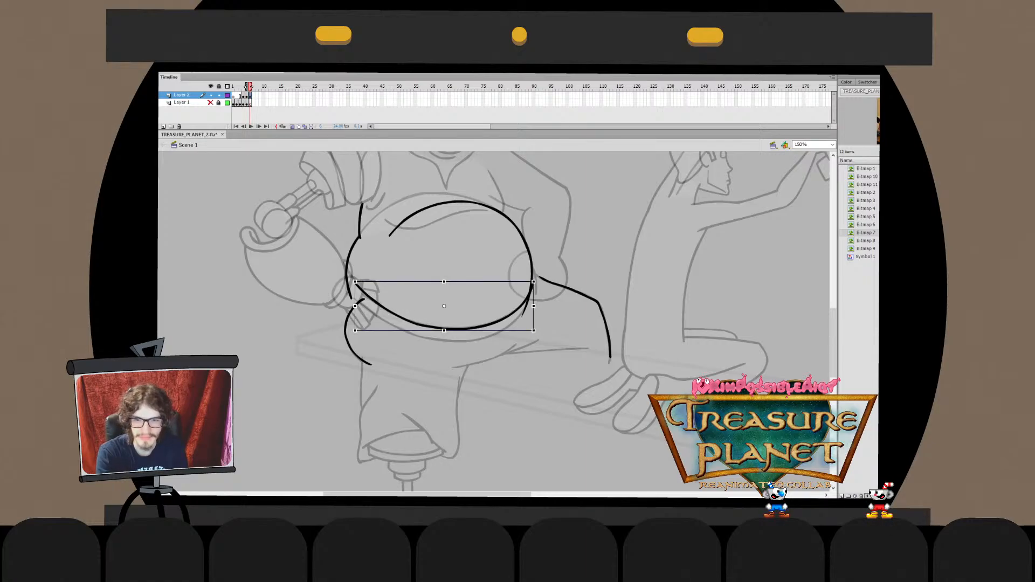
Draw a second curve just beneath the belly's lower edge, from the mechanical arm's cuff to the hand side
key("q")
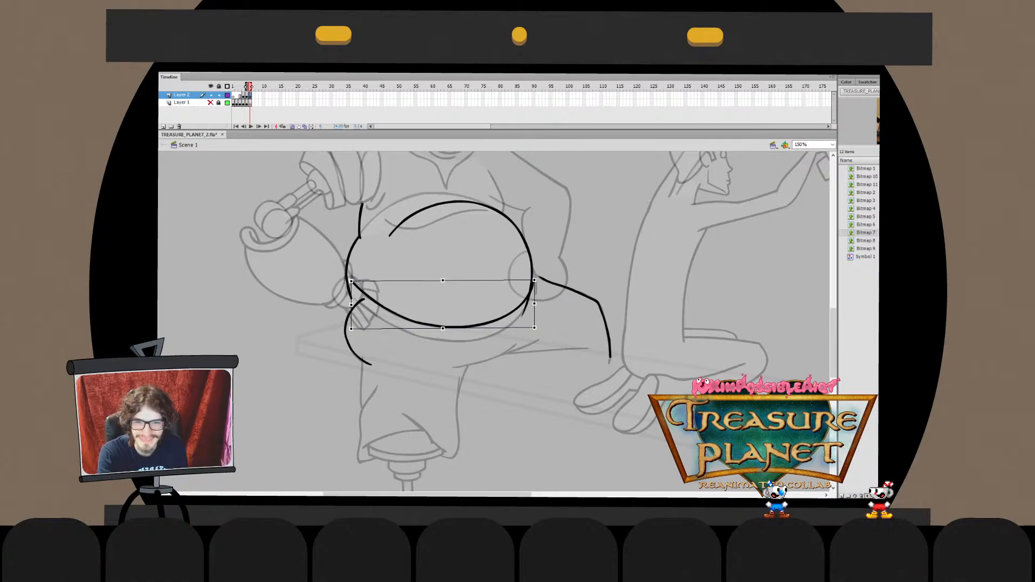
key("Escape")
mouse_move(360, 304)
left_mouse_down()
mouse_move(371, 317)
mouse_move(529, 296)
left_mouse_up()
key("ctrl+z")
key("q")
left_click_drag(371, 319, 351, 308)
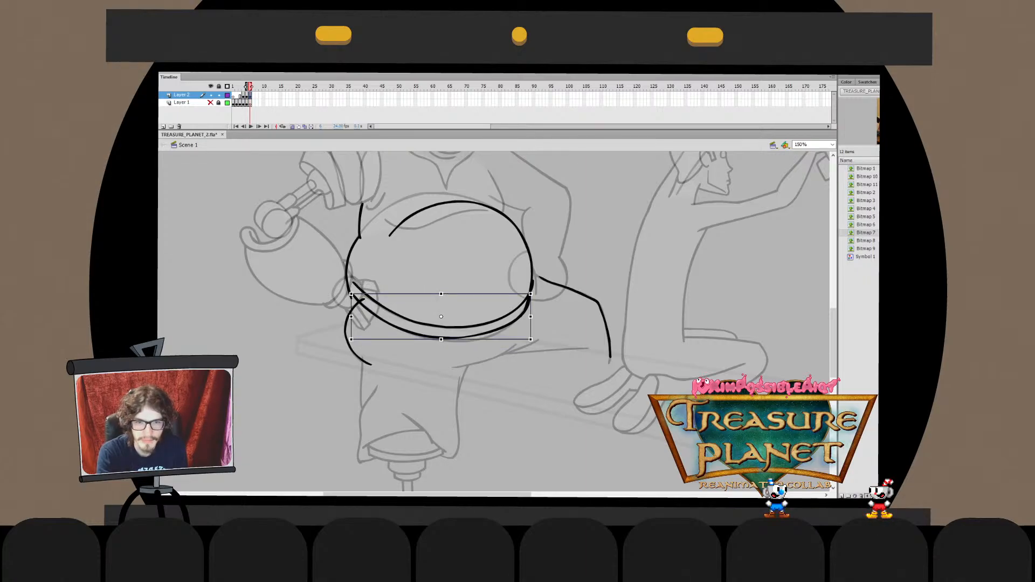
Reshape the second lower curve's hand-side end inside its drawing object so it meets the belly outline
double_click(353, 302)
left_click_drag(563, 256, 413, 387)
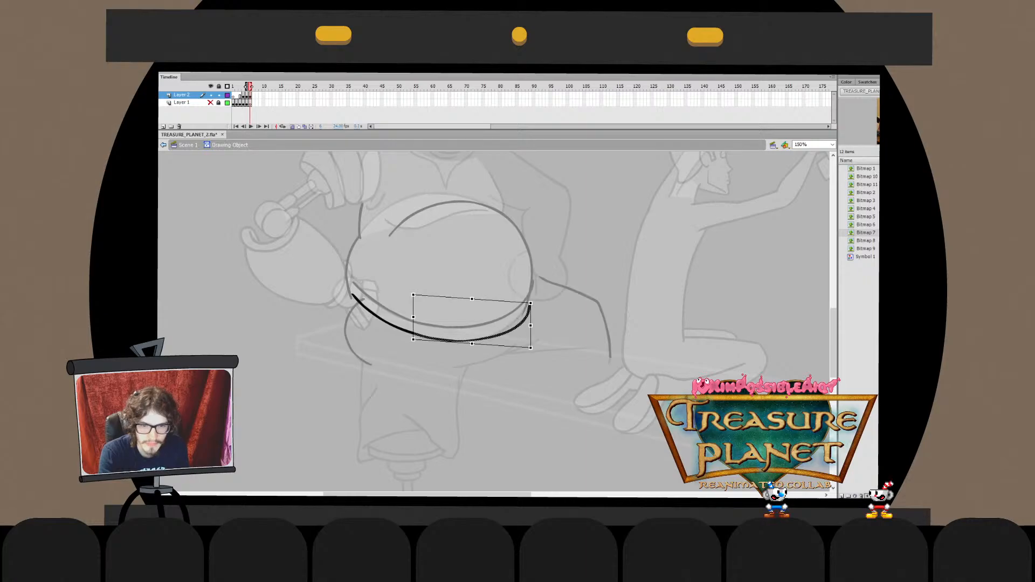
left_click_drag(567, 279, 466, 372)
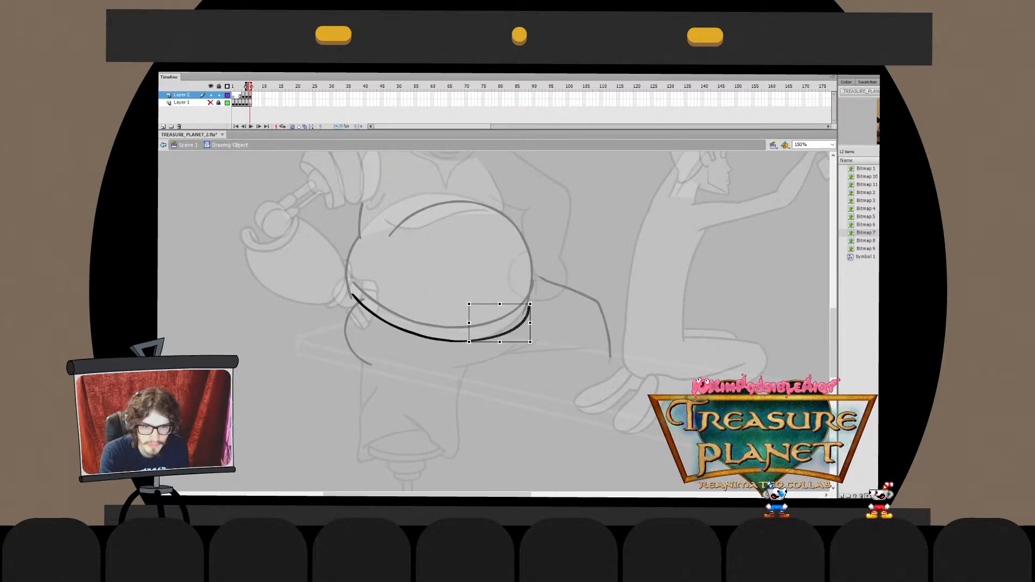
mouse_move(530, 304)
left_mouse_down()
mouse_move(542, 289)
mouse_move(497, 334)
left_mouse_up()
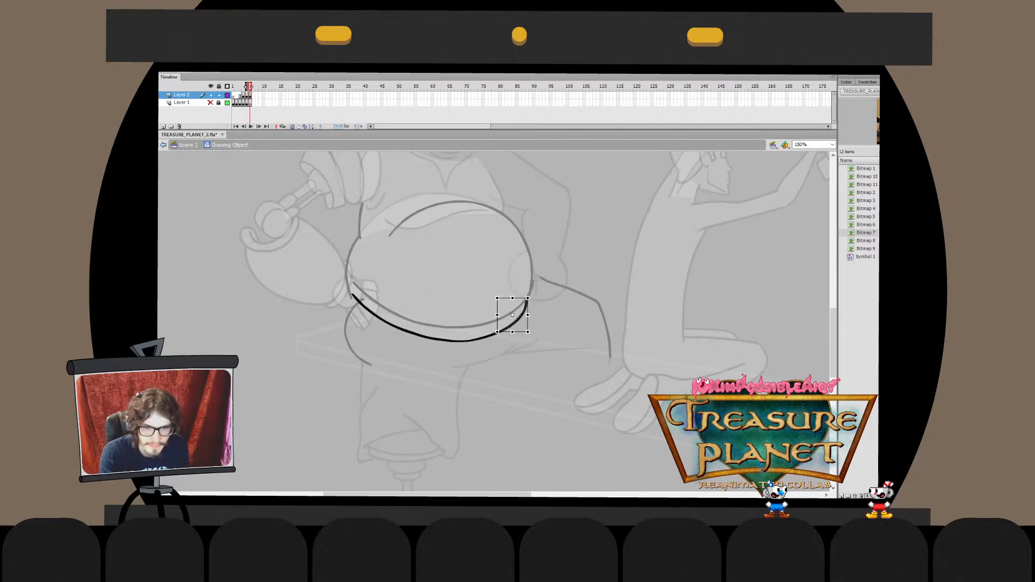
left_click_drag(528, 298, 532, 293)
left_click(555, 313)
double_click(555, 312)
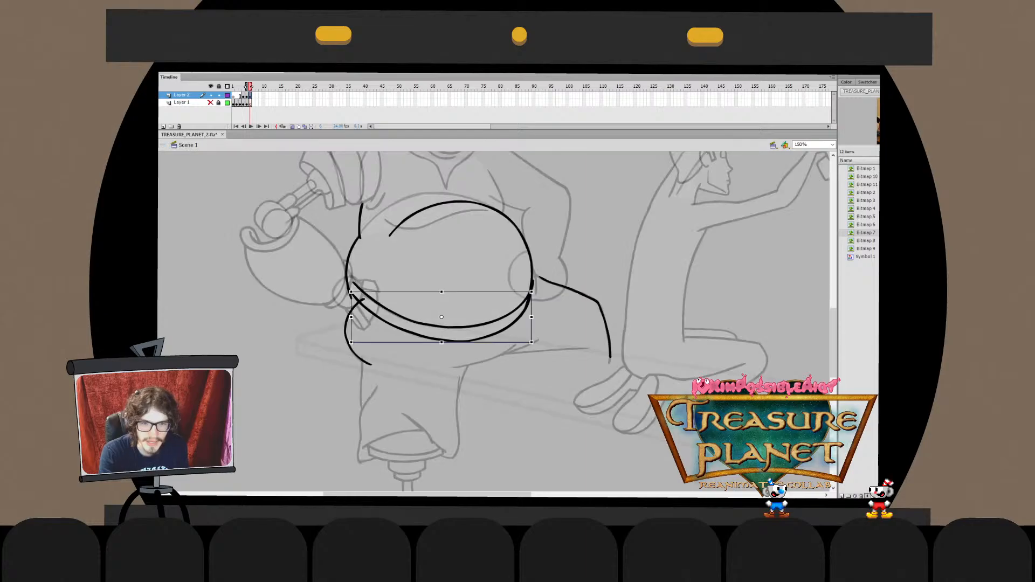
left_click(556, 313)
Merge the belly's lower edge in place into the second curve's drawing object and break it apart
left_click(452, 327)
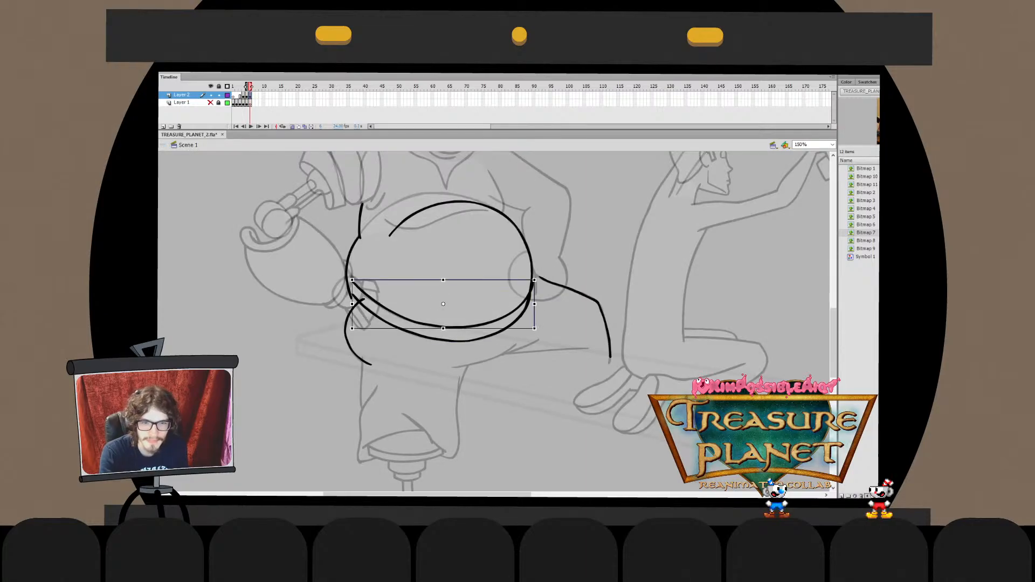
key("ctrl+x")
double_click(459, 340)
key("ctrl+shift+v")
key("ctrl+b")
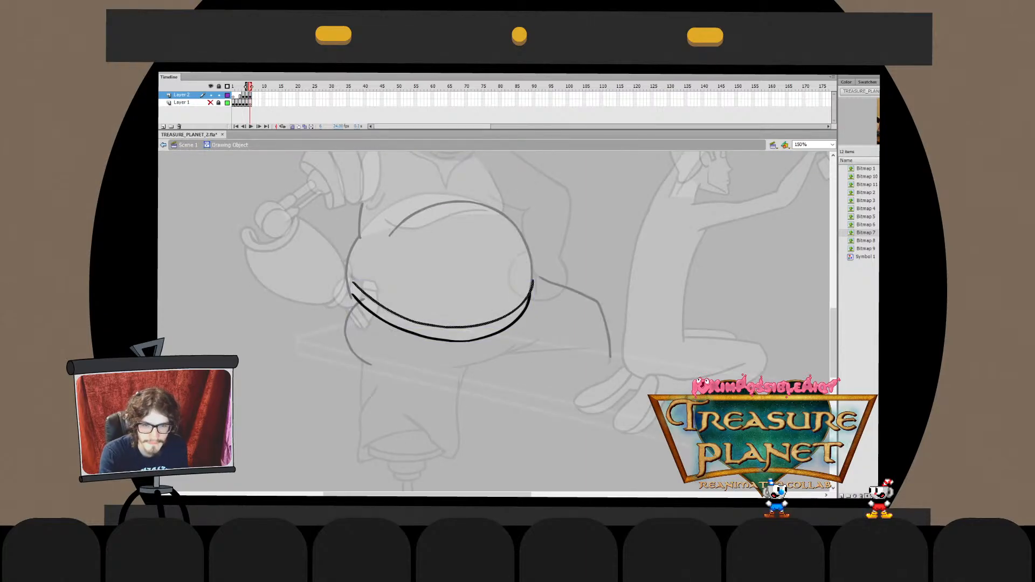
Merge the belly's large upper outline in place into the lower curves' drawing object and break it apart
double_click(442, 269)
left_click(458, 202)
key("ctrl+x")
double_click(460, 340)
key("ctrl+shift+v")
key("ctrl+b")
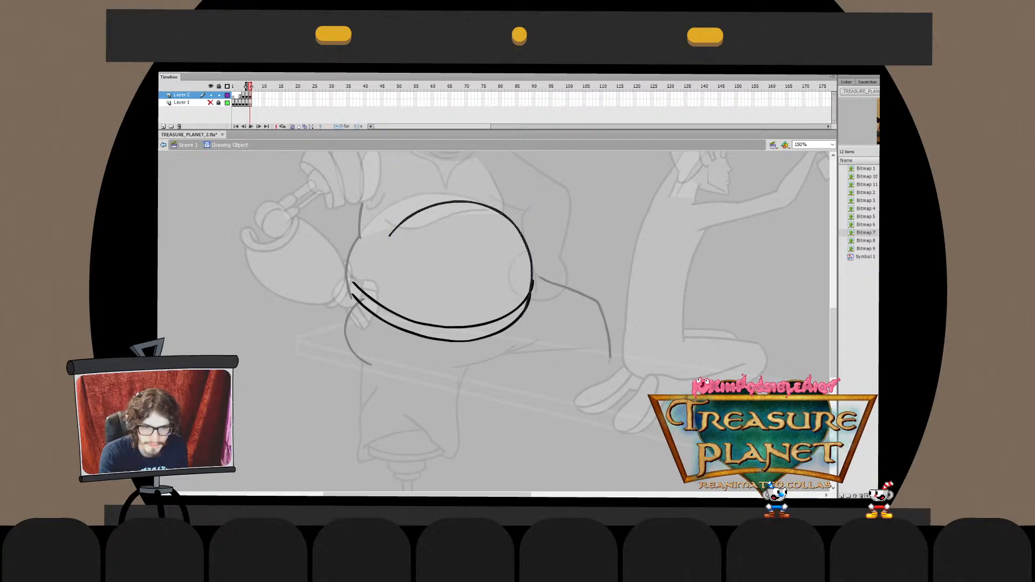
Delete the overshooting bit where the belly lines cross on the hand side and combine the belly lines with the hip curve's drawing object
left_click(531, 285)
key("Delete")
double_click(593, 243)
left_click(593, 243)
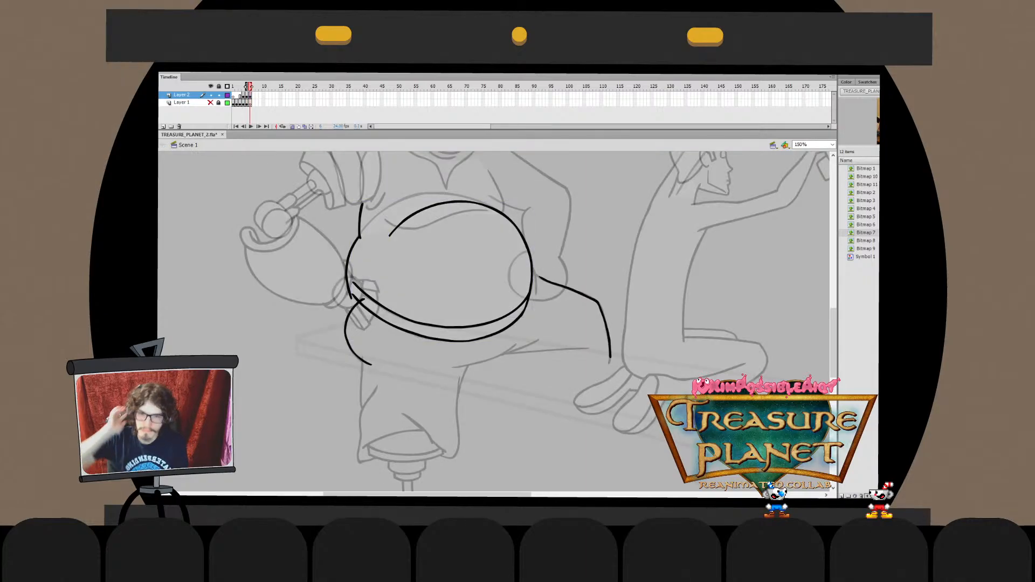
double_click(361, 299)
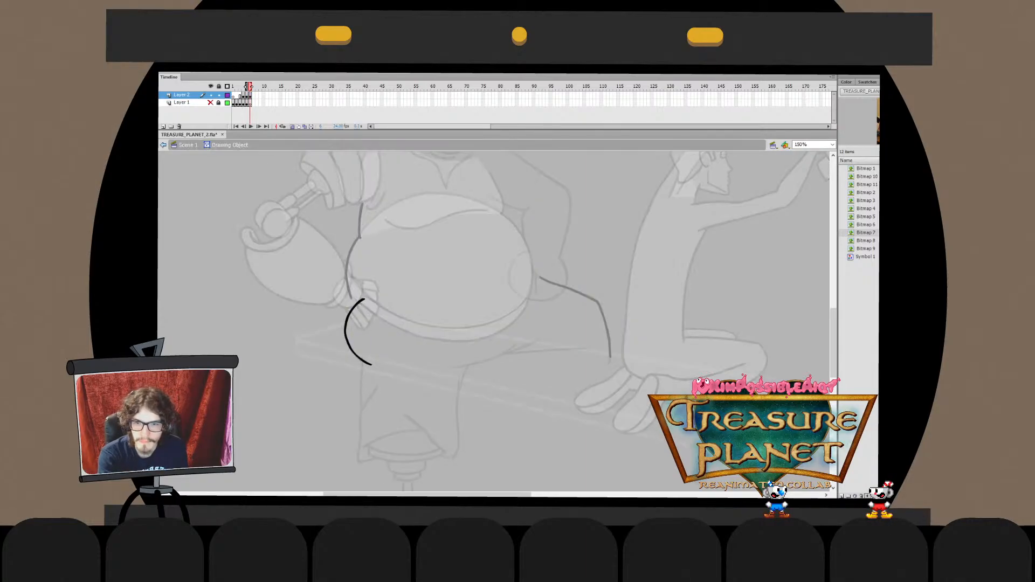
double_click(593, 242)
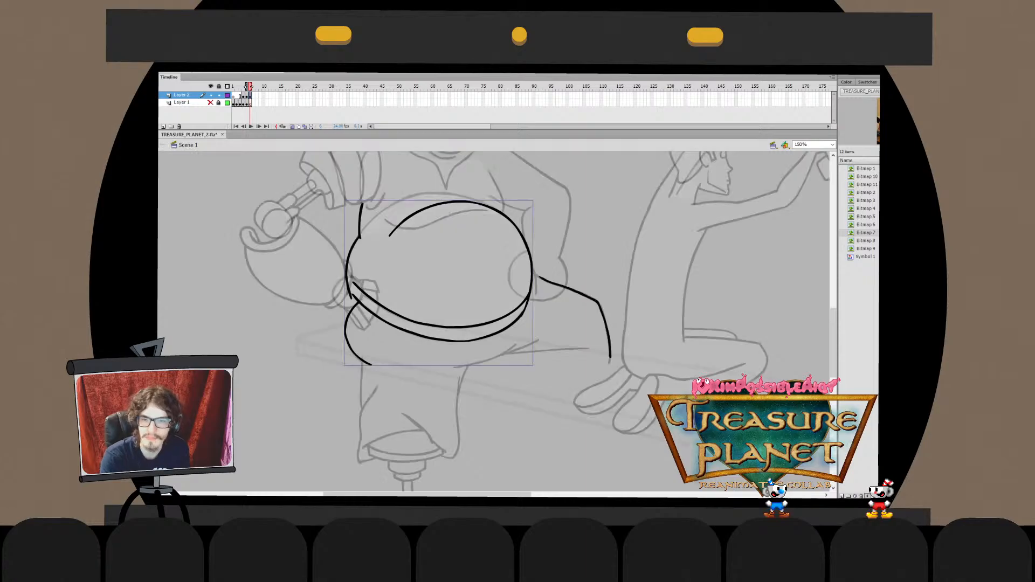
left_click(592, 242)
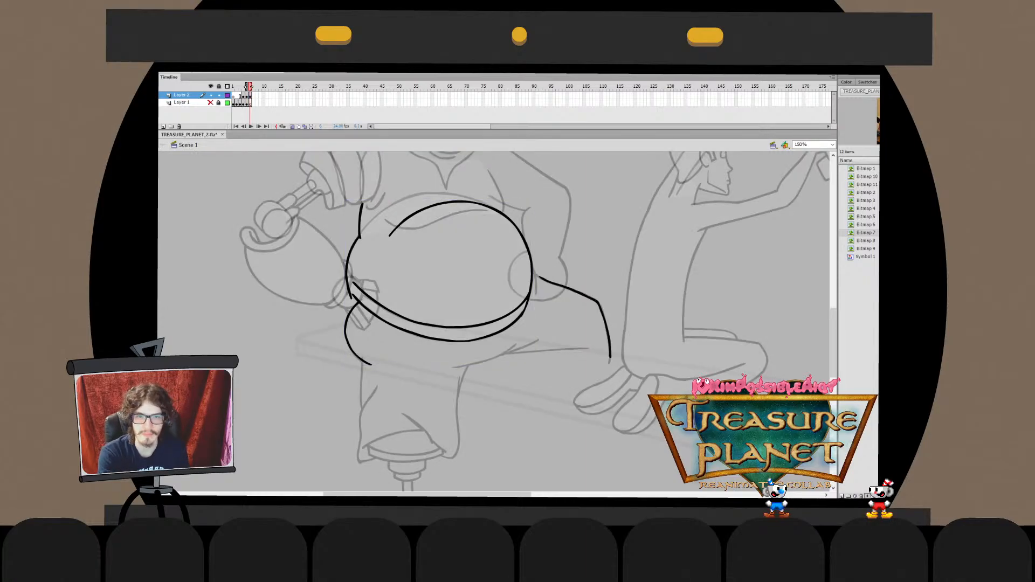
Trace the wavy fold line across the upper belly and adjust it to fit the sketch
left_click_drag(493, 269, 502, 359)
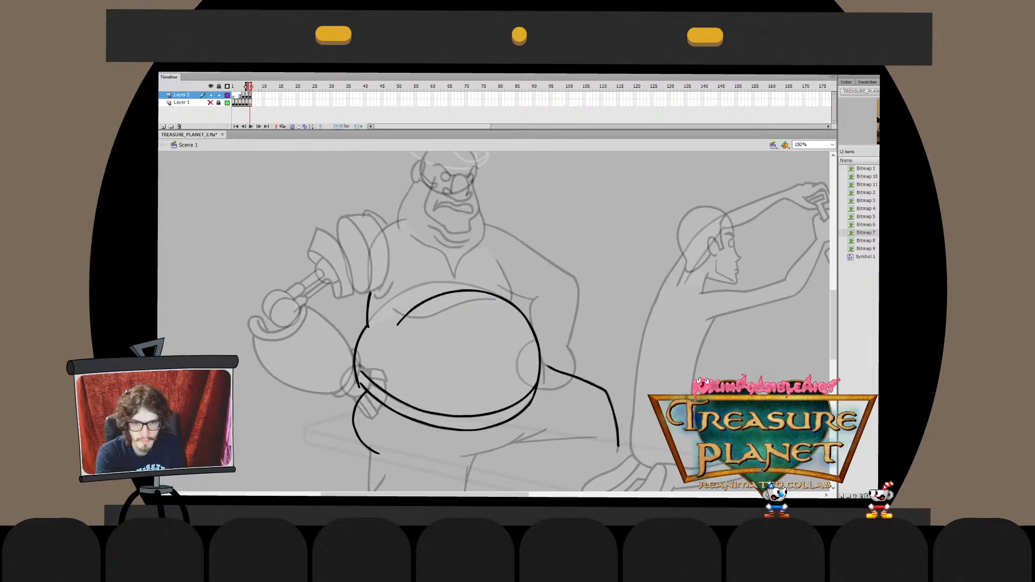
mouse_move(394, 308)
left_mouse_down()
mouse_move(488, 299)
mouse_move(419, 318)
mouse_move(488, 300)
mouse_move(440, 319)
mouse_move(491, 298)
mouse_move(478, 314)
mouse_move(495, 301)
left_mouse_up()
key("ctrl+z")
key("q")
key("Escape")
double_click(440, 312)
key("q")
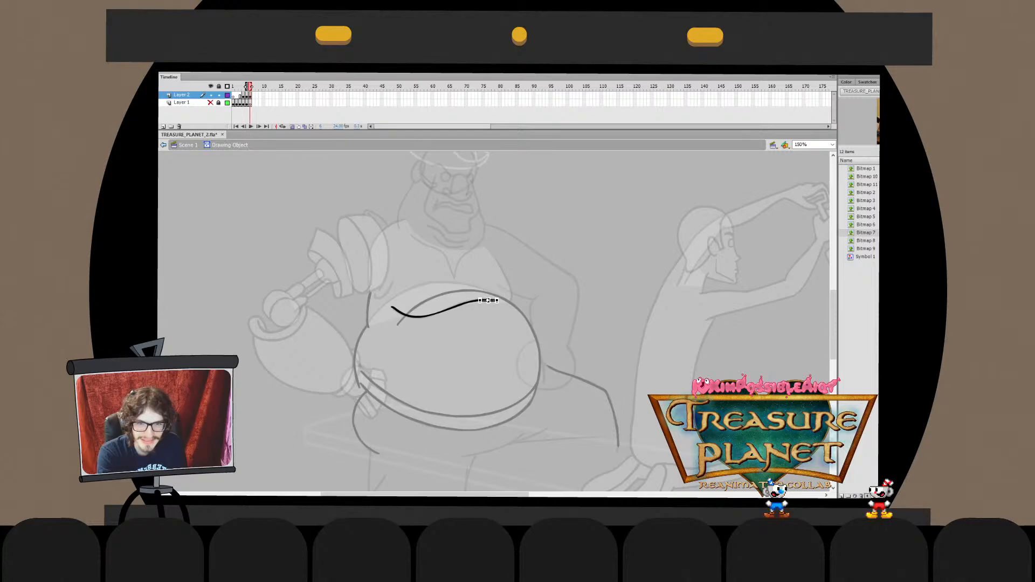
key("Escape")
key("Escape")
left_click(470, 302)
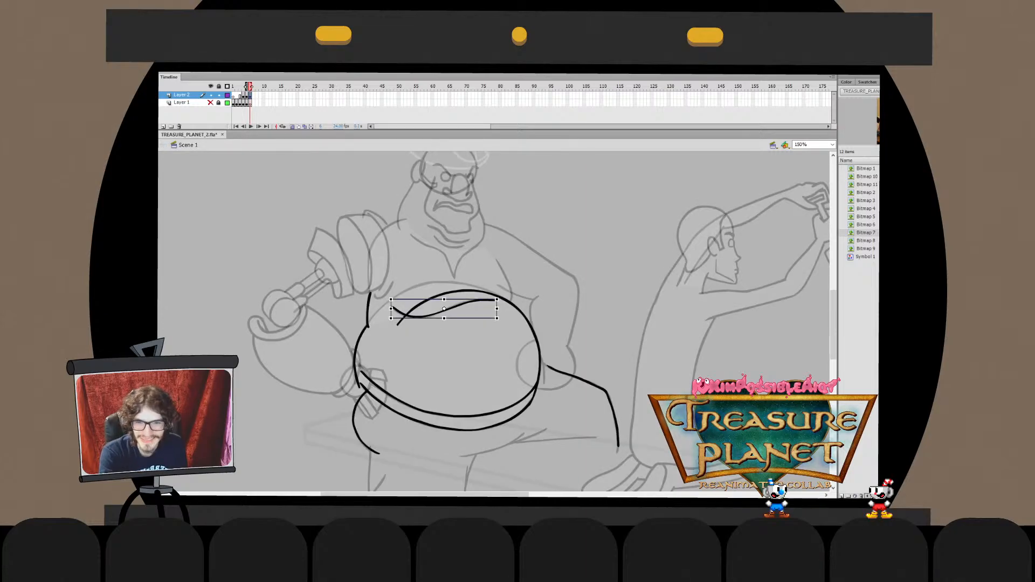
key("Escape")
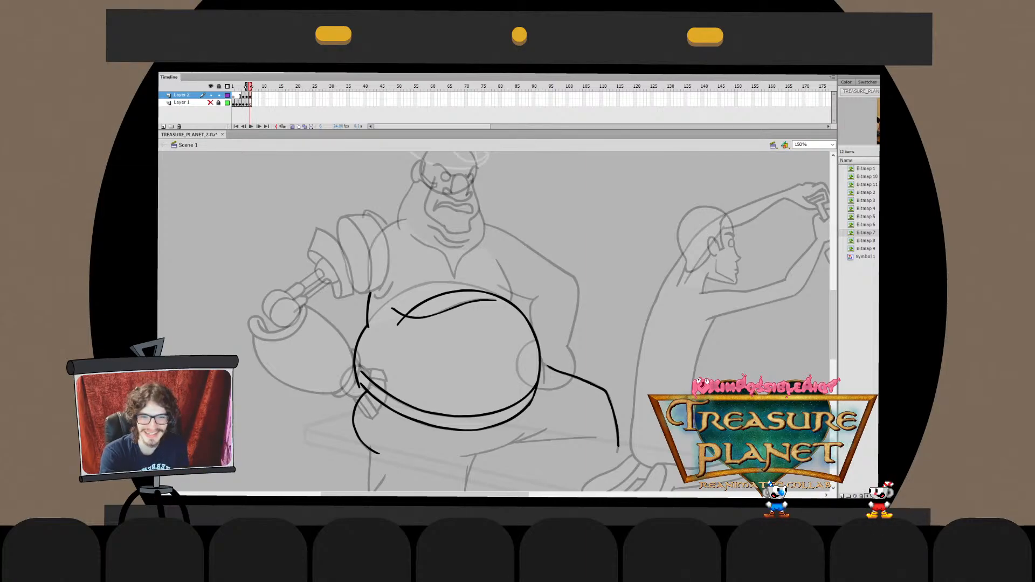
Try a short chest side line rising from the belly outline on the hand side
left_click_drag(511, 303, 500, 266)
key("ctrl+z")
key("ctrl+z")
key("ctrl+z")
key("ctrl+z")
left_click_drag(510, 302, 495, 257)
key("q")
key("b")
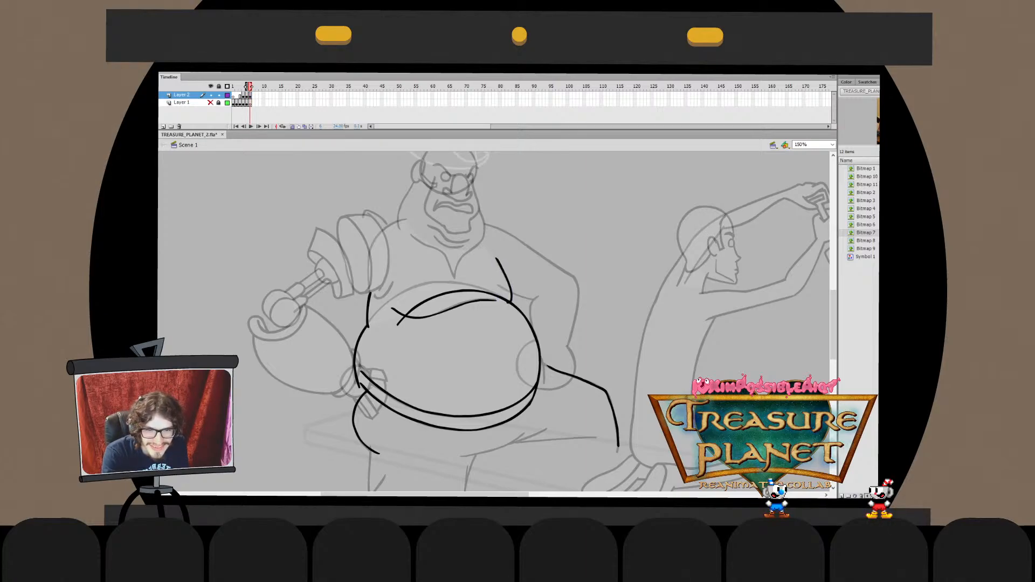
Compare the torso drawing with and without the short chest side line
key("ctrl+z")
key("ctrl+y")
key("ctrl+z")
key("ctrl+y")
key("ctrl+z")
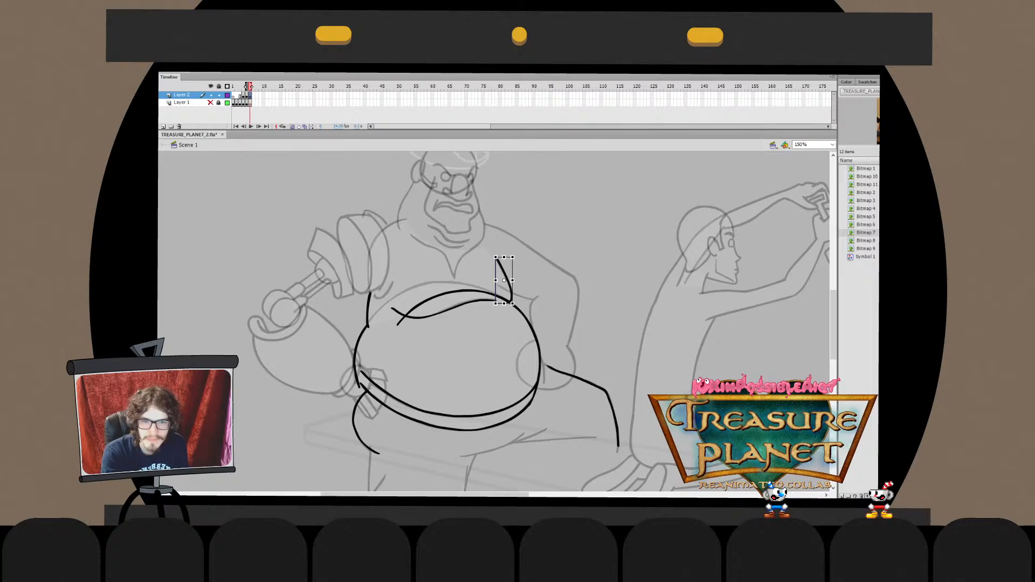
key("ctrl+z")
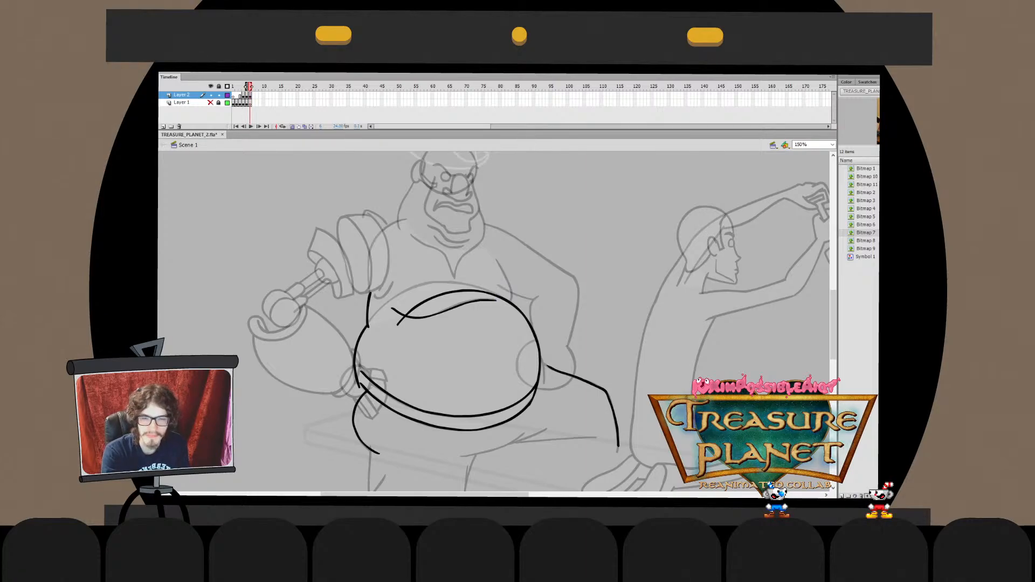
key("ctrl+y")
left_click(429, 316, "shift")
left_click(368, 323, "shift")
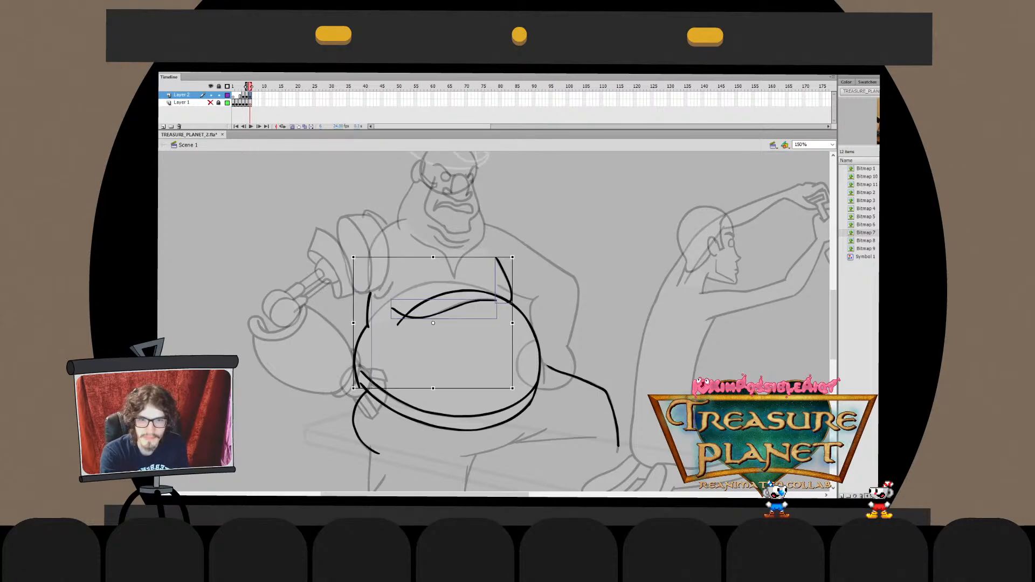
left_click_drag(433, 323, 427, 363)
key("Escape")
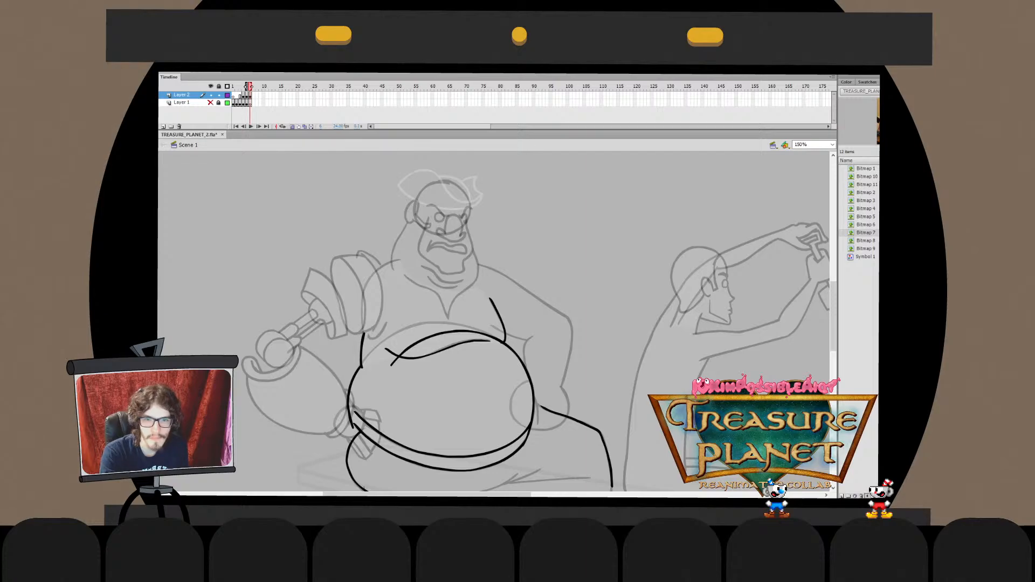
Replace the belly's side line near the mechanical arm with one smooth curve from the upper belly down past the cuff
left_click(361, 360)
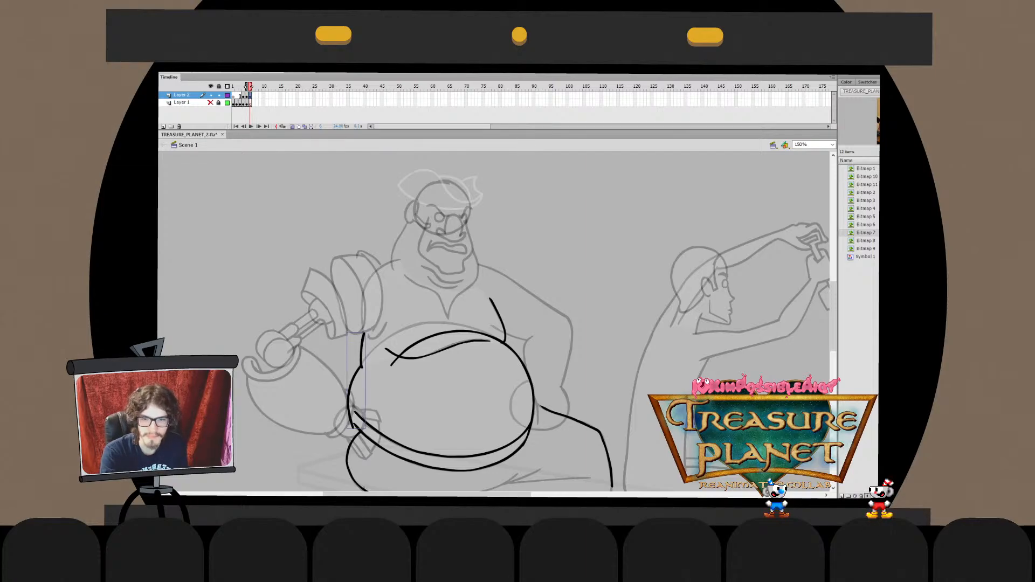
double_click(361, 360)
double_click(377, 345)
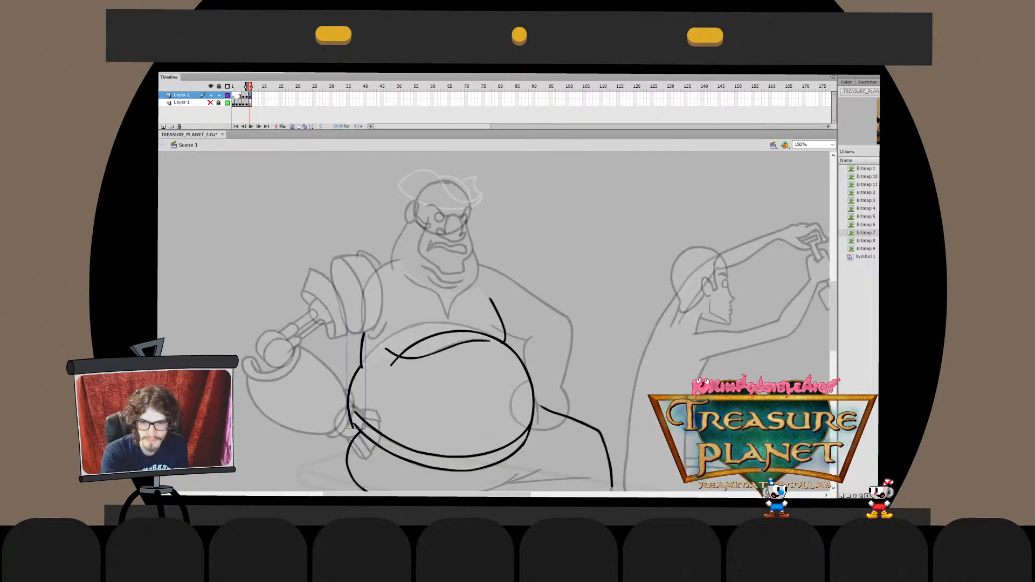
key("Delete")
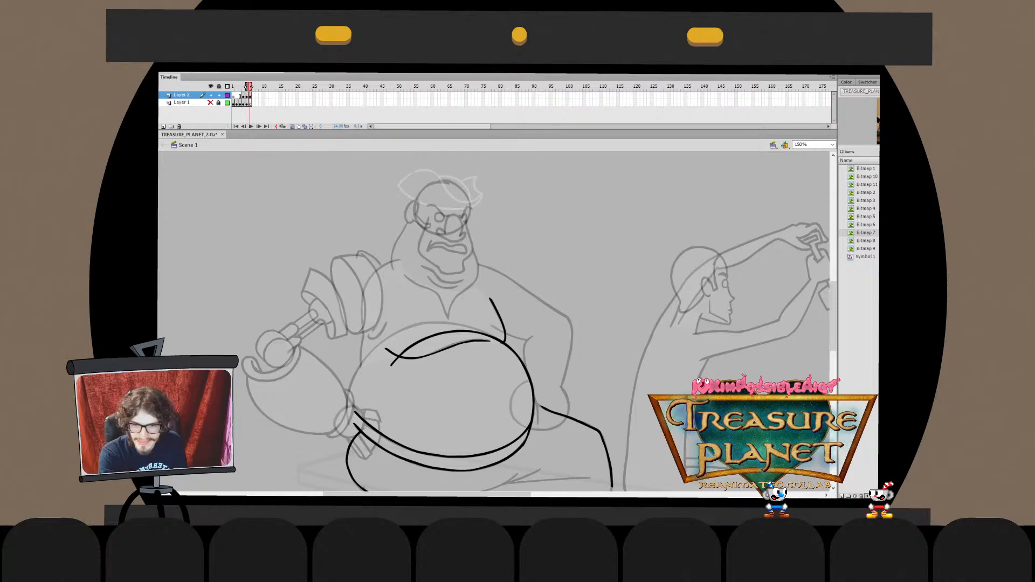
key("ctrl+z")
left_click_drag(377, 346, 363, 445)
key("q")
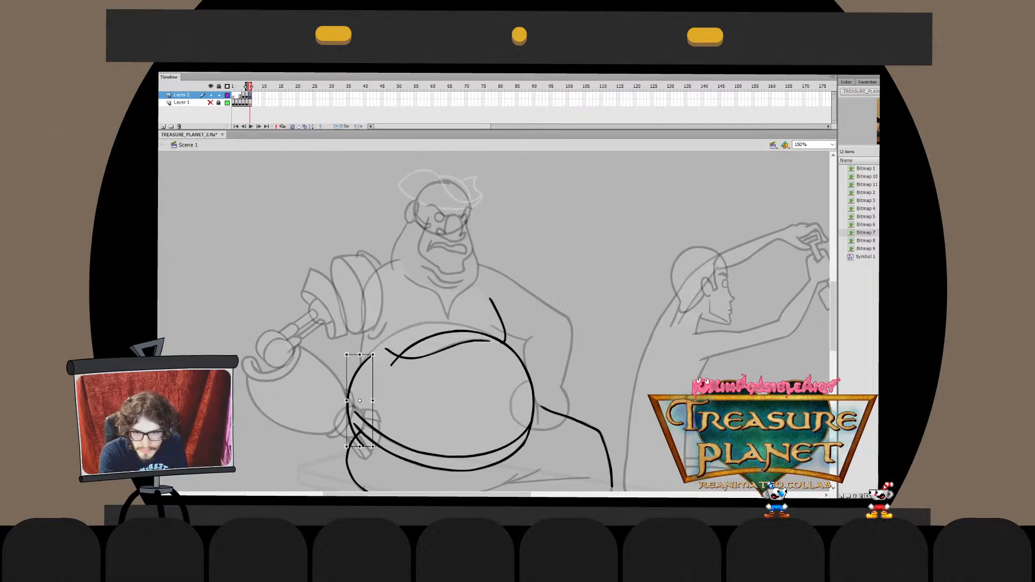
left_click_drag(372, 354, 373, 351)
key("ctrl+shift+a")
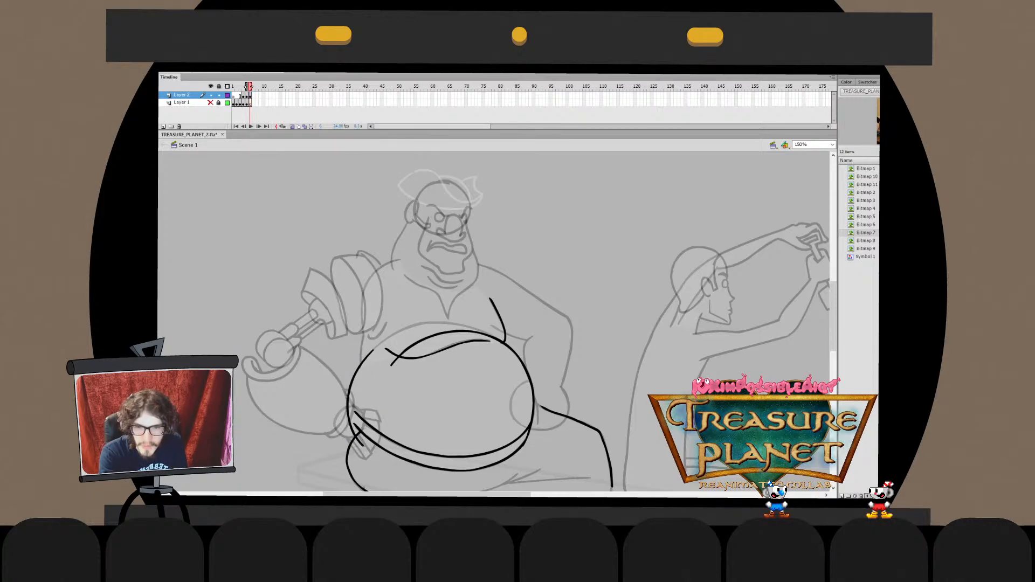
Delete the short chest side line on the hand side and retrace the upper belly's fold line
left_click(499, 319)
key("Delete")
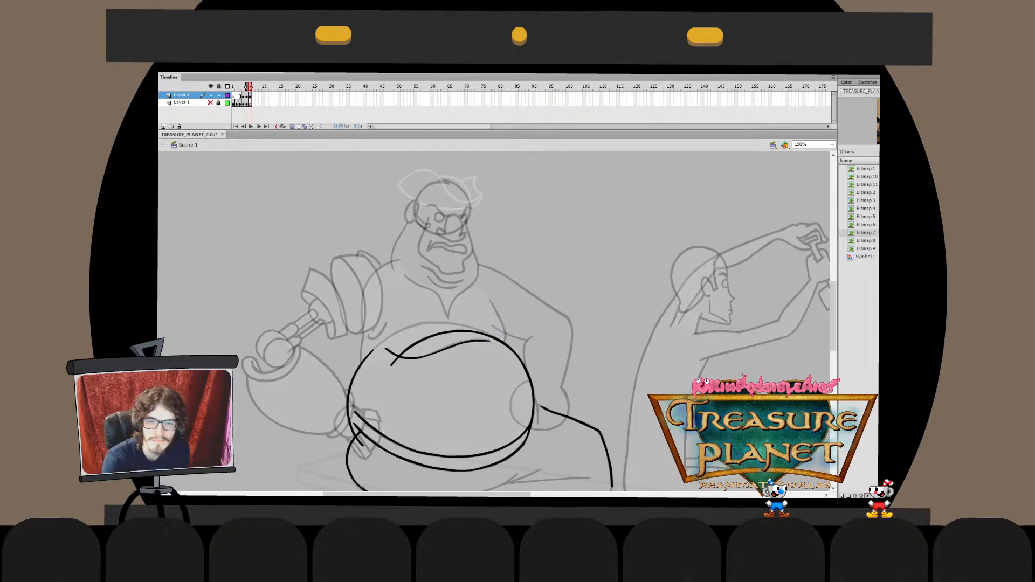
left_click(442, 349)
key("Delete")
left_click_drag(386, 349, 490, 341)
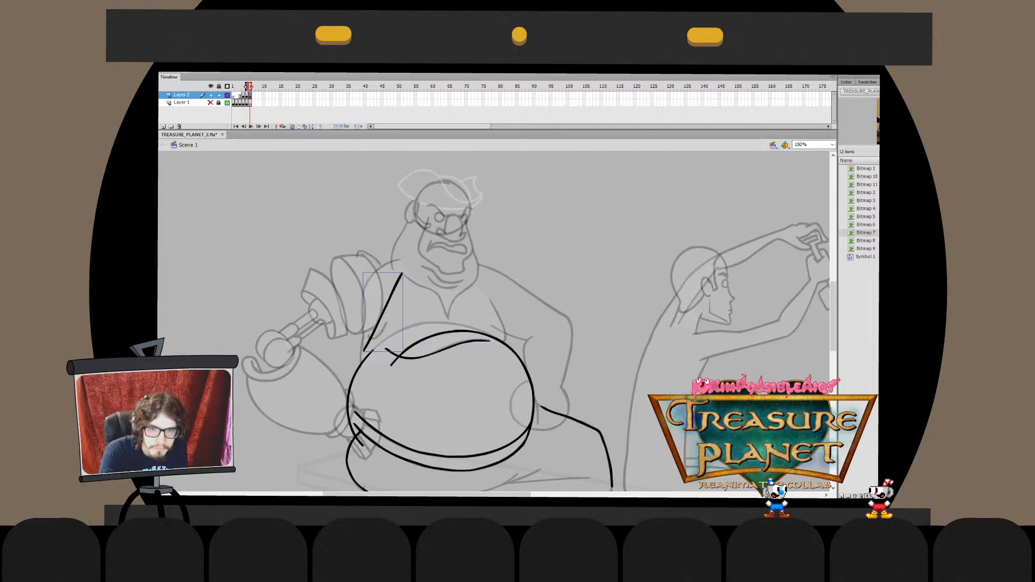
Draw the upper torso outline with a line up each side of the chest and a shoulder arc connecting them below the chin
mouse_move(368, 358)
left_mouse_down()
mouse_move(398, 272)
mouse_move(491, 280)
left_mouse_up()
key("ctrl+z")
mouse_move(393, 280)
left_mouse_down()
mouse_move(492, 278)
mouse_move(507, 330)
left_mouse_up()
key("ctrl+z")
mouse_move(501, 281)
left_mouse_down()
mouse_move(510, 352)
mouse_move(507, 319)
mouse_move(502, 342)
left_mouse_up()
key("ctrl+z")
key("ctrl+z")
key("q")
left_click_drag(537, 257, 387, 305)
left_click_drag(506, 265, 517, 265)
key("b")
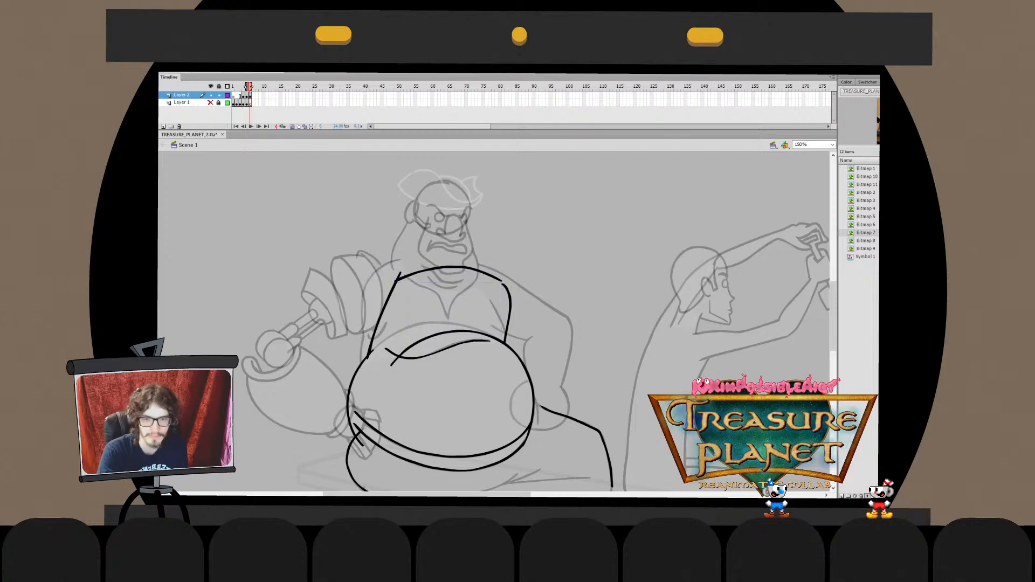
Skew the upper torso lines, the arm-side belly curve and the fold line toward the hand side, leaving out the main belly outline
left_click_drag(485, 323, 385, 259)
left_click_drag(252, 216, 467, 294)
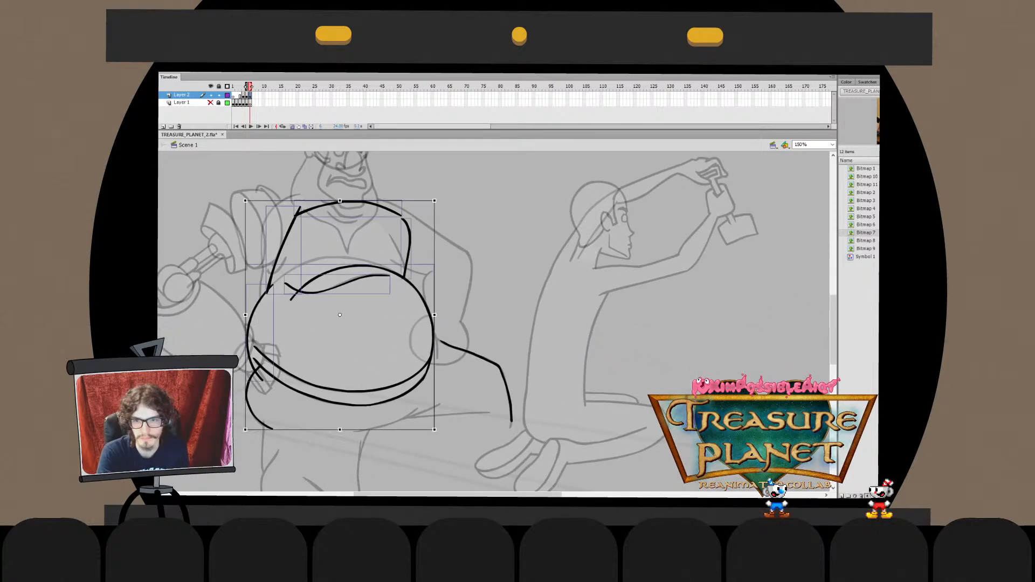
mouse_move(404, 200)
left_mouse_down()
mouse_move(426, 200)
mouse_move(414, 200)
left_mouse_up()
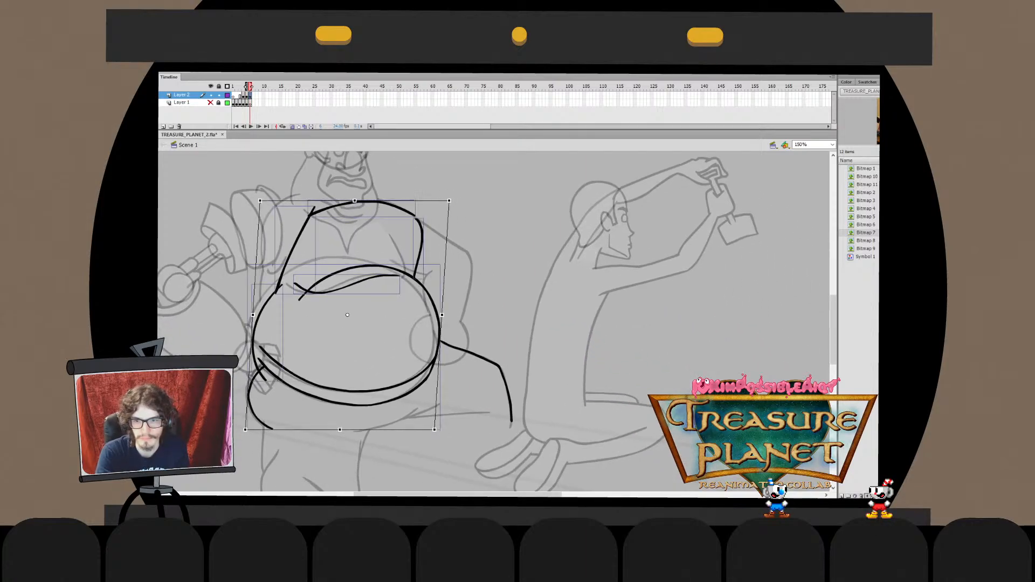
key("ctrl+z")
left_click(431, 329, "shift")
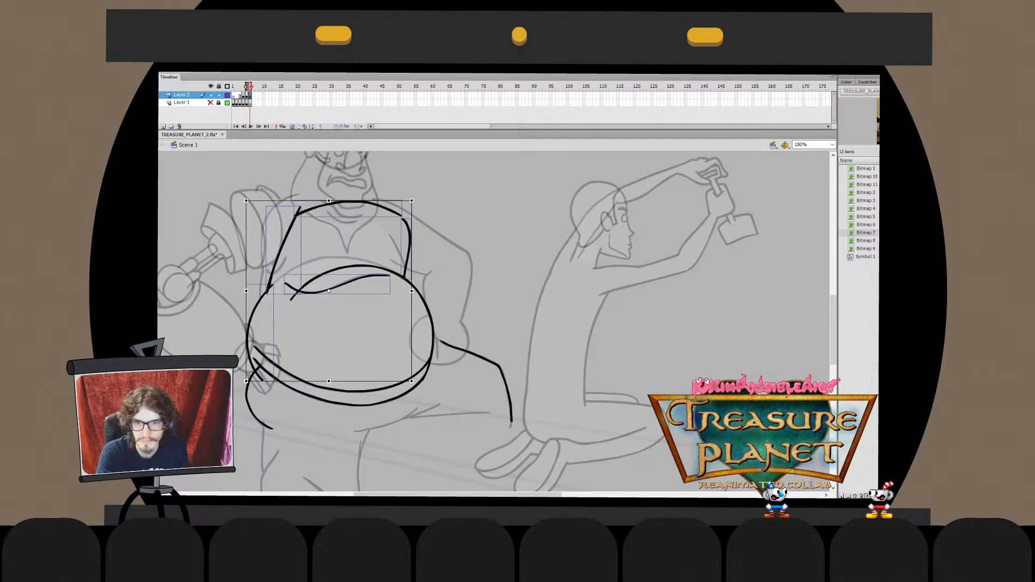
left_click_drag(373, 198, 387, 198)
key("Escape")
Shift the hand-side part of the main belly outline slightly outward and delete its upper arc on the arm side
double_click(431, 329)
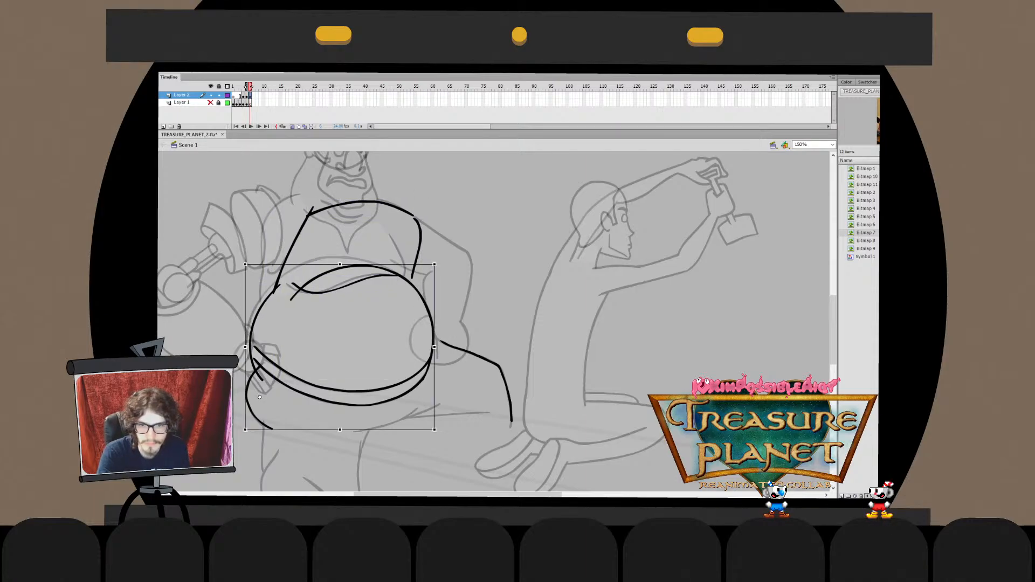
mouse_move(464, 240)
left_mouse_down()
mouse_move(420, 275)
mouse_move(328, 387)
mouse_move(345, 390)
left_mouse_up()
left_click_drag(391, 264, 400, 268)
left_click(318, 277)
left_click_drag(338, 251, 411, 311)
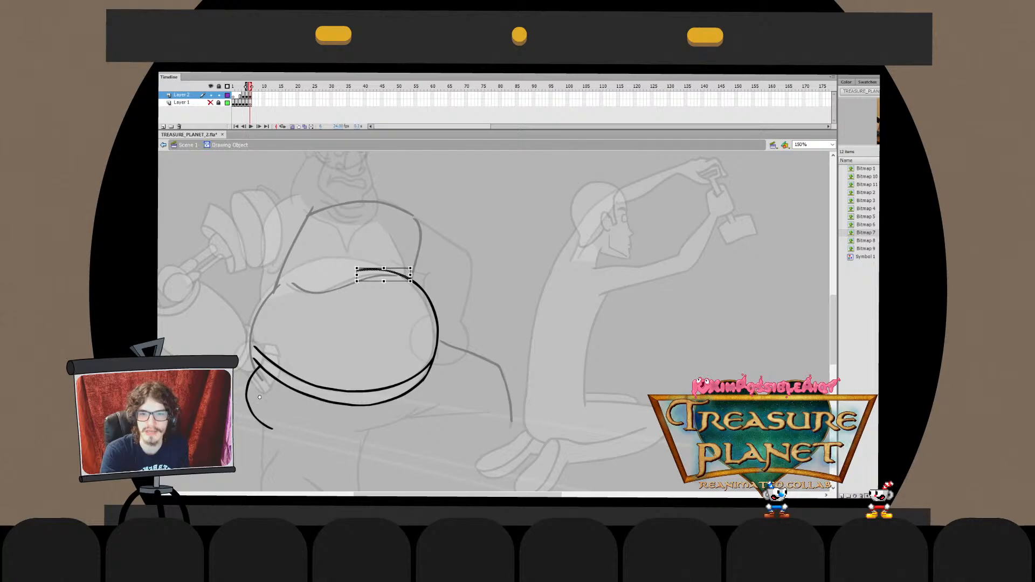
double_click(377, 318)
Nudge the upper belly's fold line slightly toward the hand side and down
left_click(326, 290)
key("shift+Right")
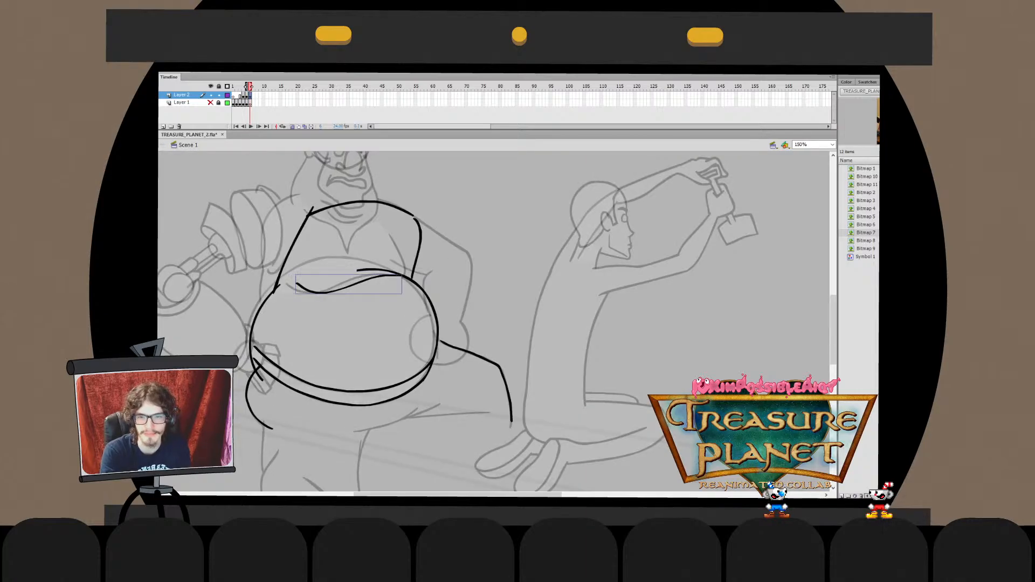
key("shift+Right")
key("shift+Down")
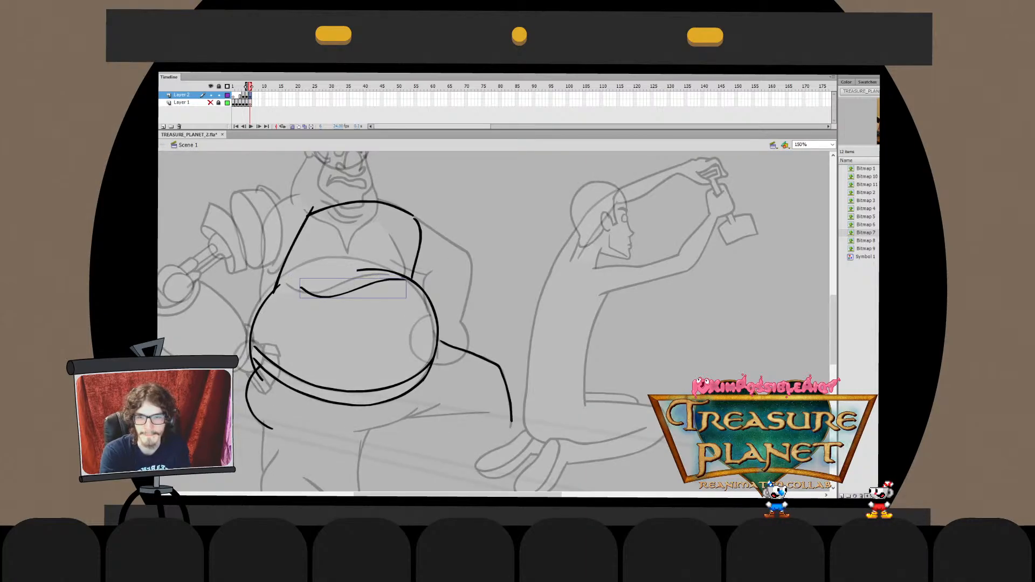
key("Up")
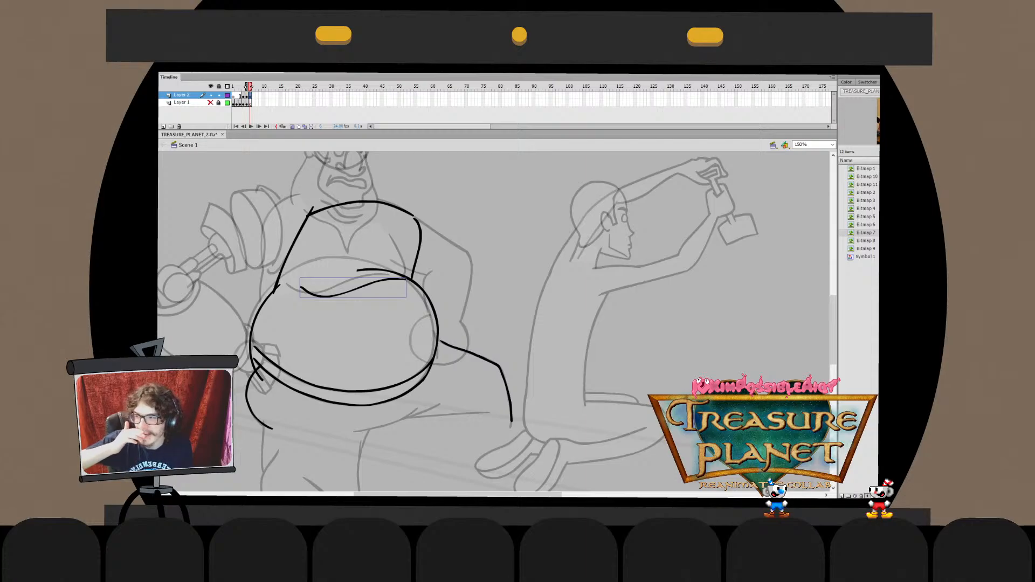
key("Escape")
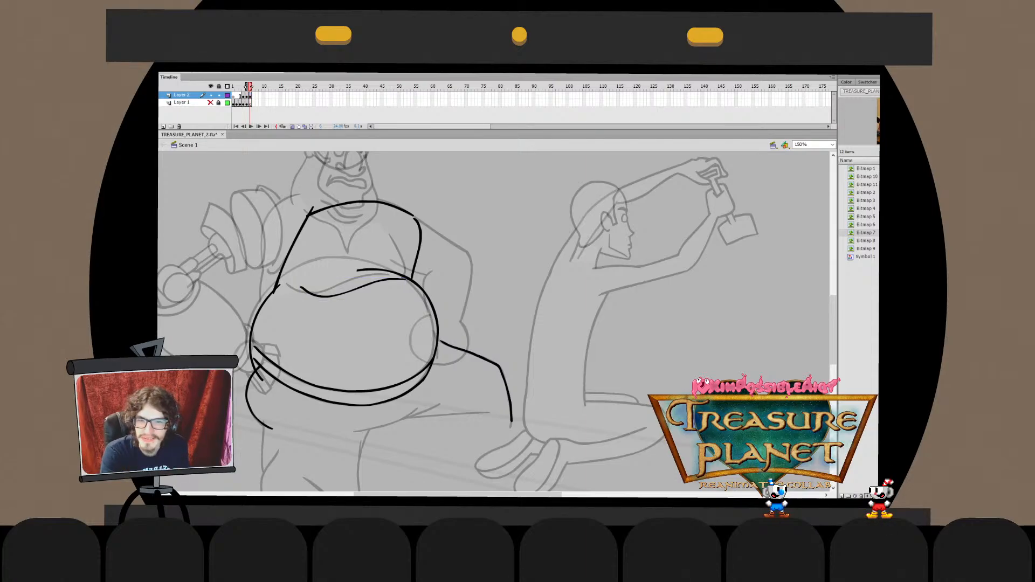
Distort the chest side line on the hand side so its upper end meets the shoulder arc
left_click(418, 246)
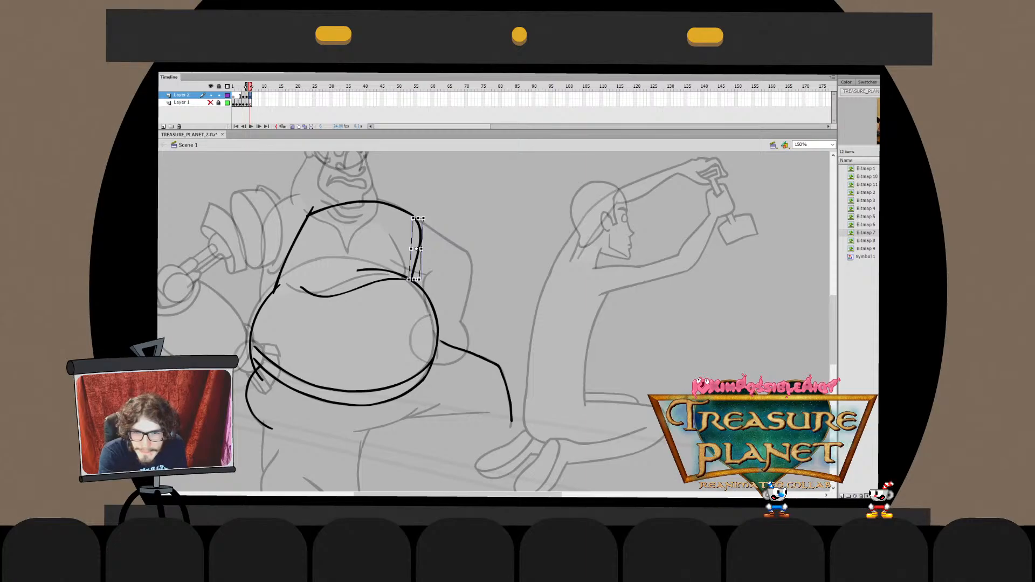
left_click_drag(418, 219, 412, 211)
key("Escape")
left_click(415, 246)
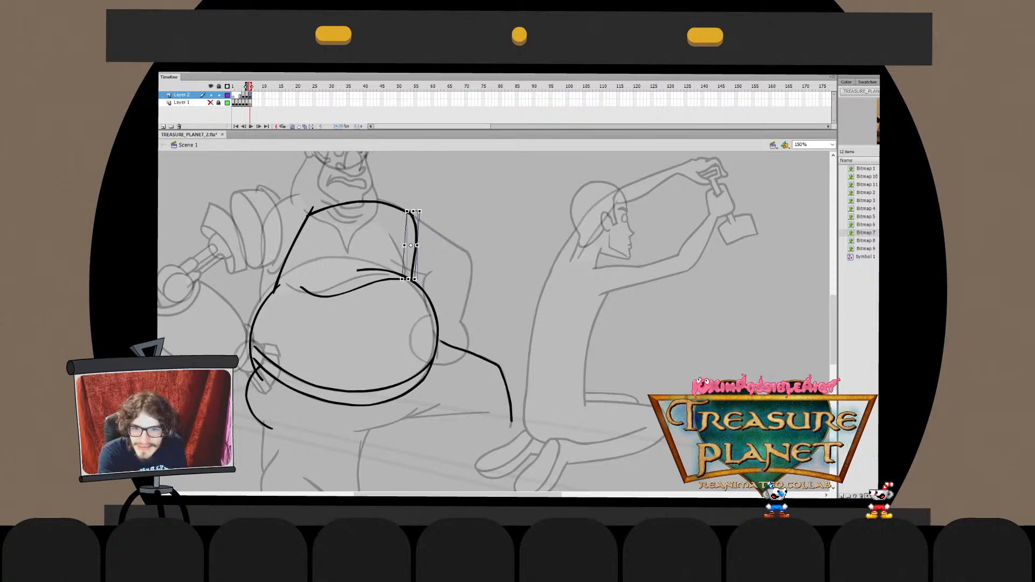
key("Escape")
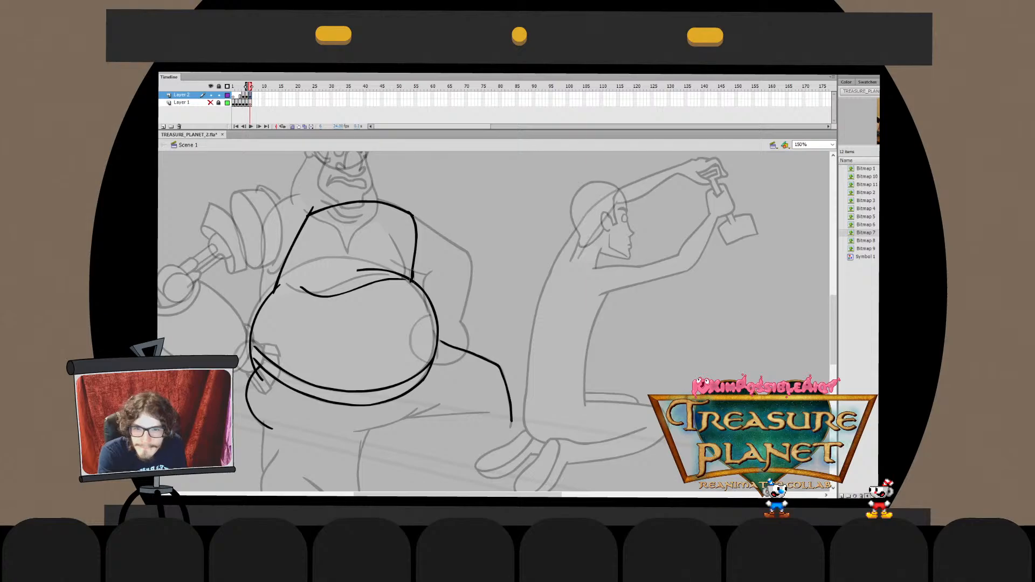
Delete the belly outline's leftover upper arc, ending the outline at the hand-side chest line
double_click(420, 286)
mouse_move(377, 249)
left_mouse_down()
mouse_move(432, 333)
mouse_move(439, 320)
left_mouse_up()
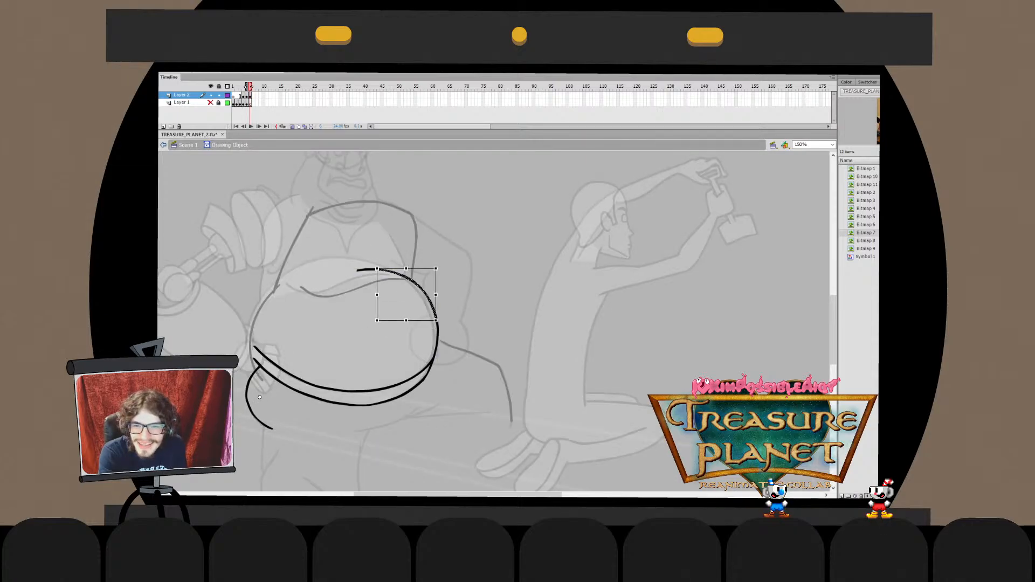
left_click(362, 265)
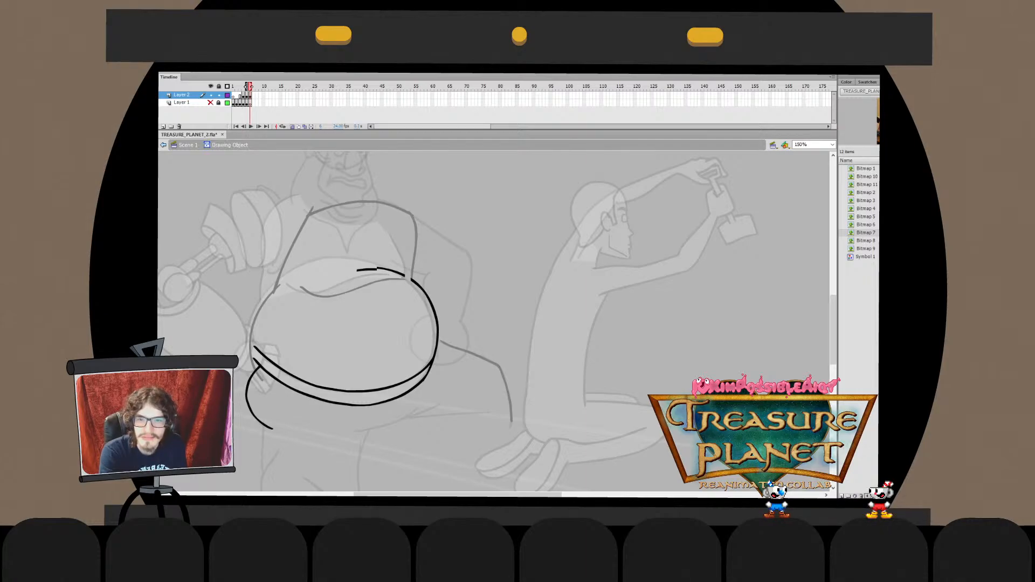
left_click(381, 269)
key("Delete")
key("ctrl+e")
key("Escape")
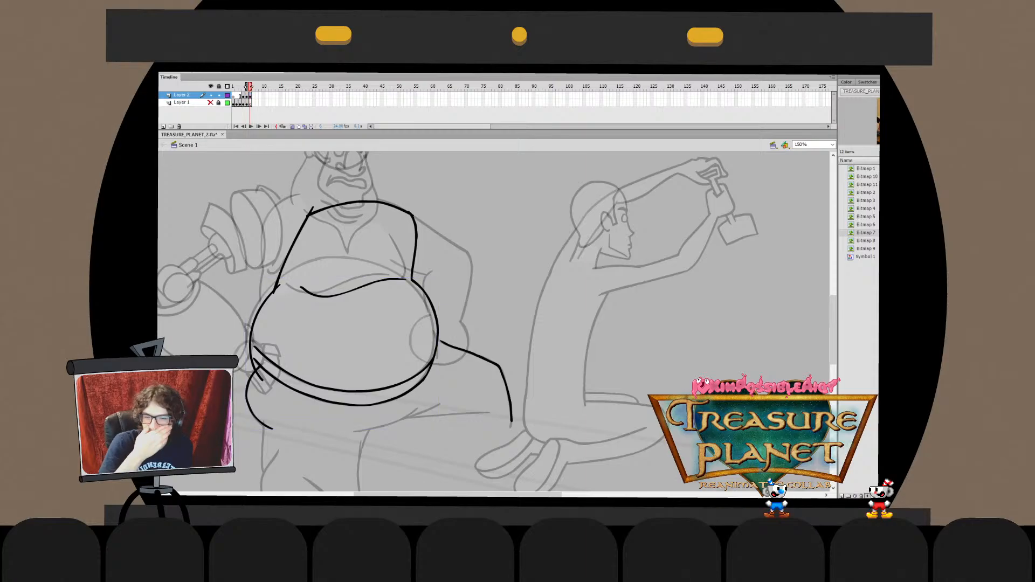
Merge the chest side lines and the shoulder arc into one drawing object and trim the overhanging stroke ends at the shoulder
left_click(353, 288)
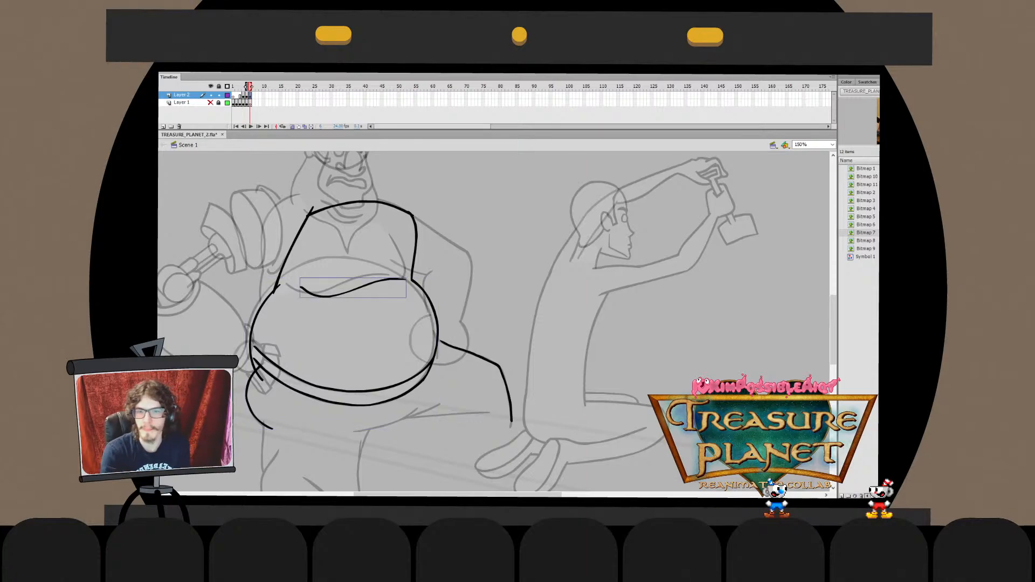
key("Escape")
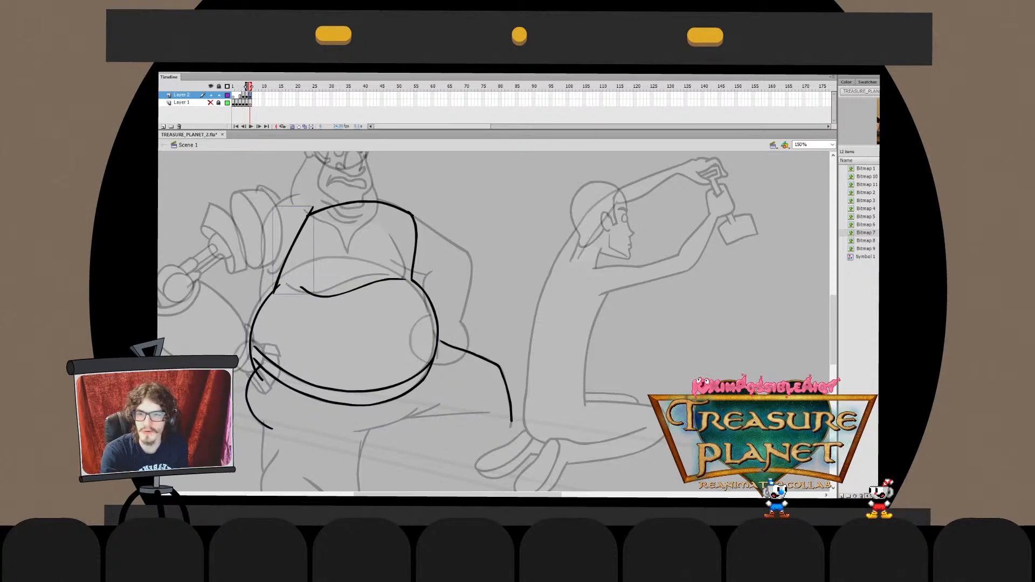
double_click(293, 248)
key("ctrl+e")
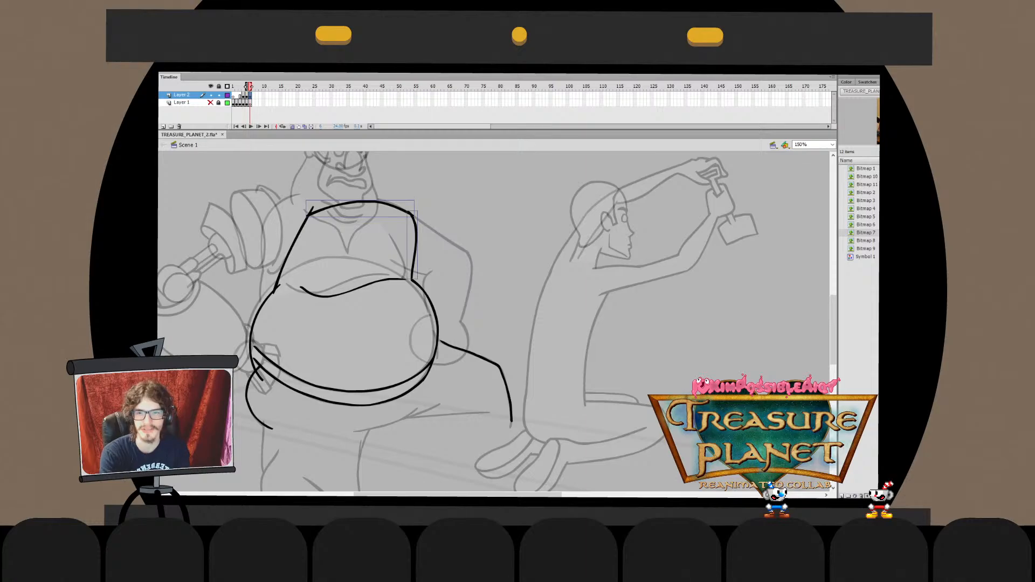
key("ctrl+z")
double_click(311, 210)
key("ctrl+shift+v")
key("ctrl+b")
left_click(311, 211)
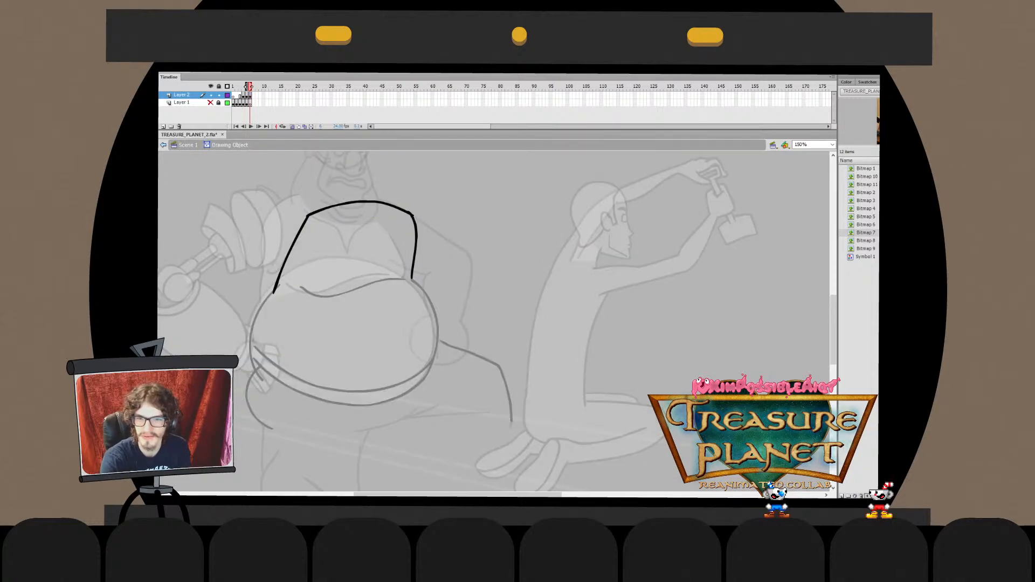
key("ctrl+e")
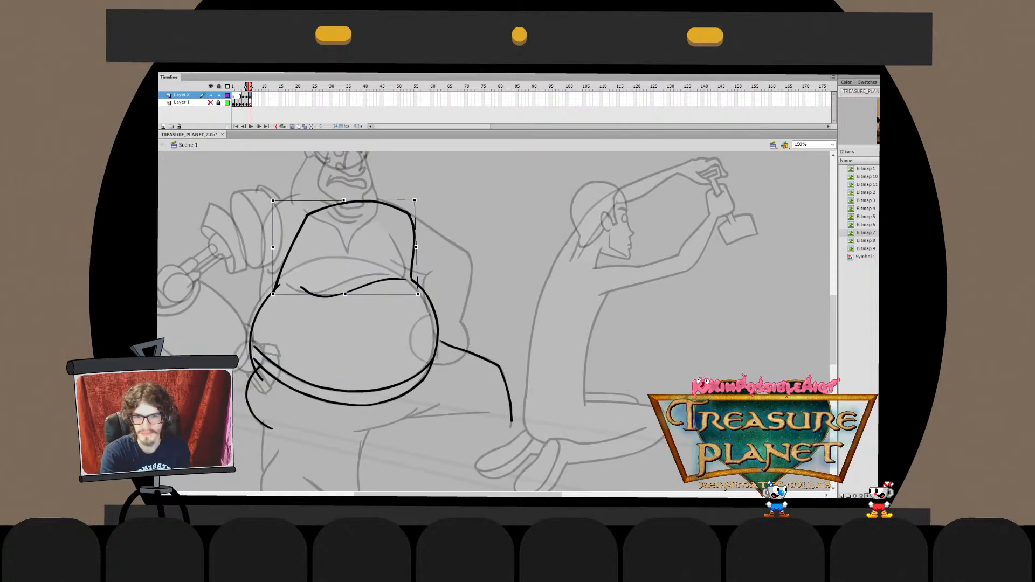
Skew the merged upper torso outline slightly toward the mechanical arm and raise the lower arm-side end of the fold line
key("q")
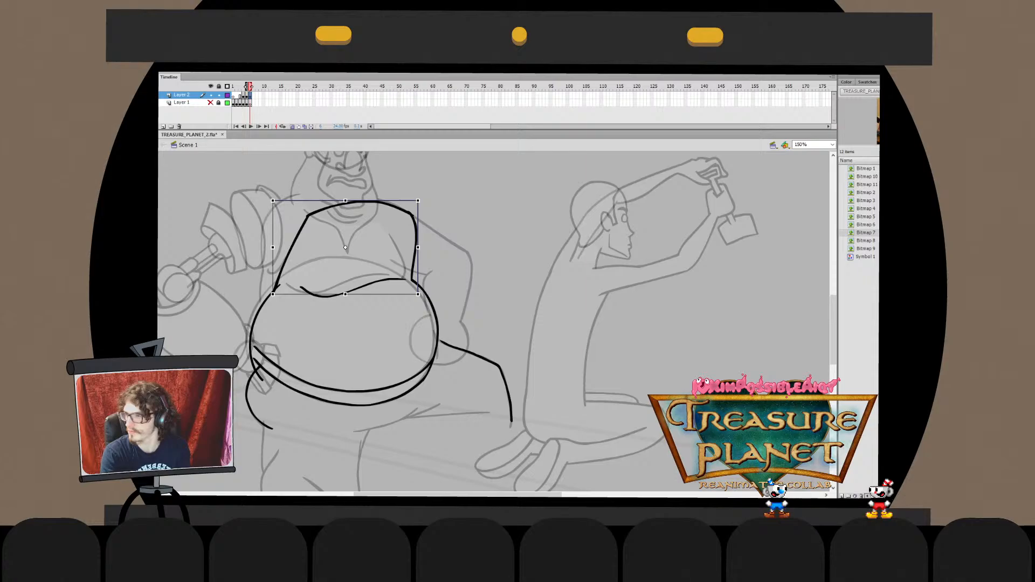
left_click_drag(380, 200, 377, 200)
left_click(367, 262)
left_click_drag(366, 263, 371, 288)
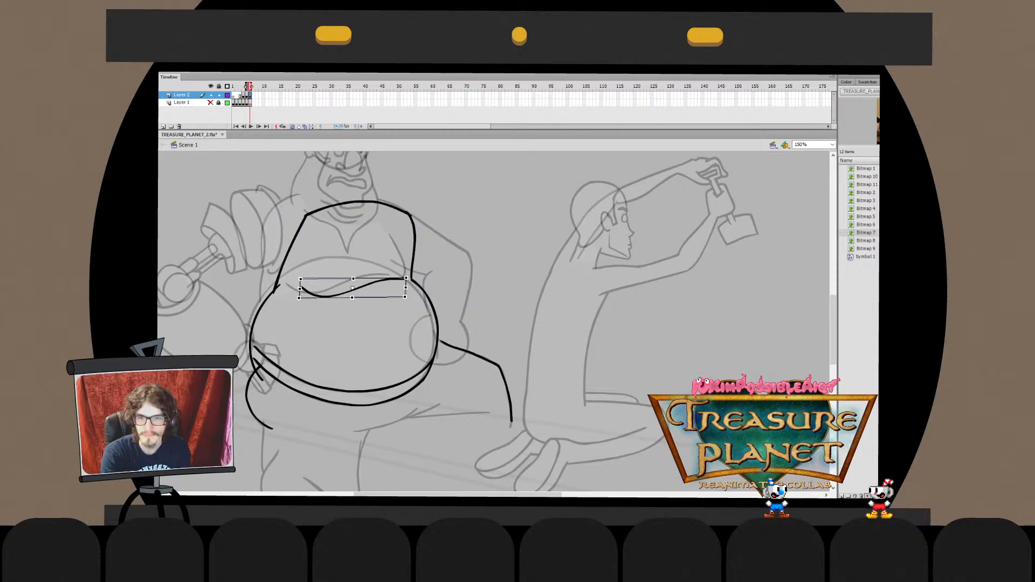
left_click_drag(299, 297, 298, 294)
key("Escape")
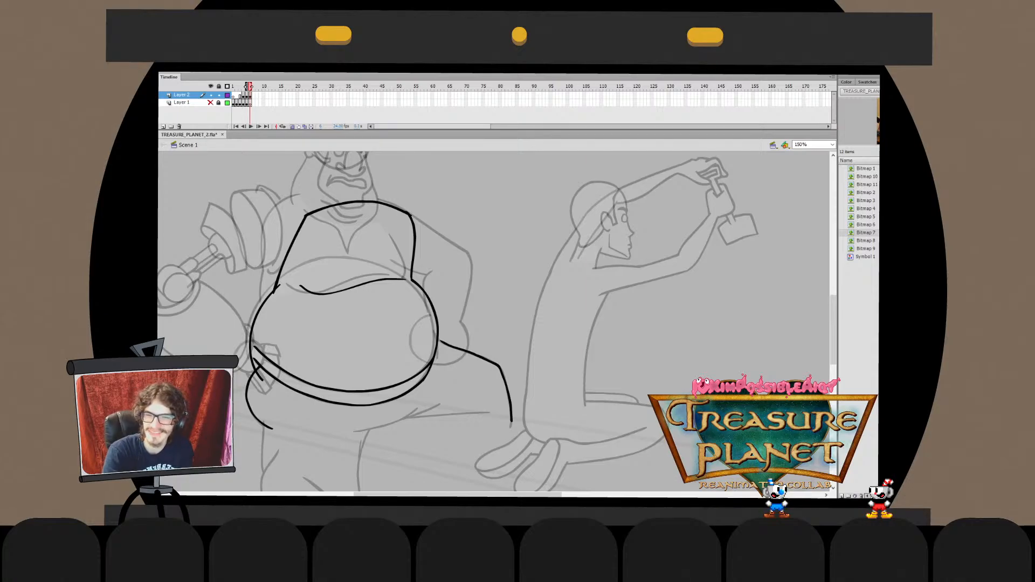
left_click_drag(346, 265, 347, 309)
key("Escape")
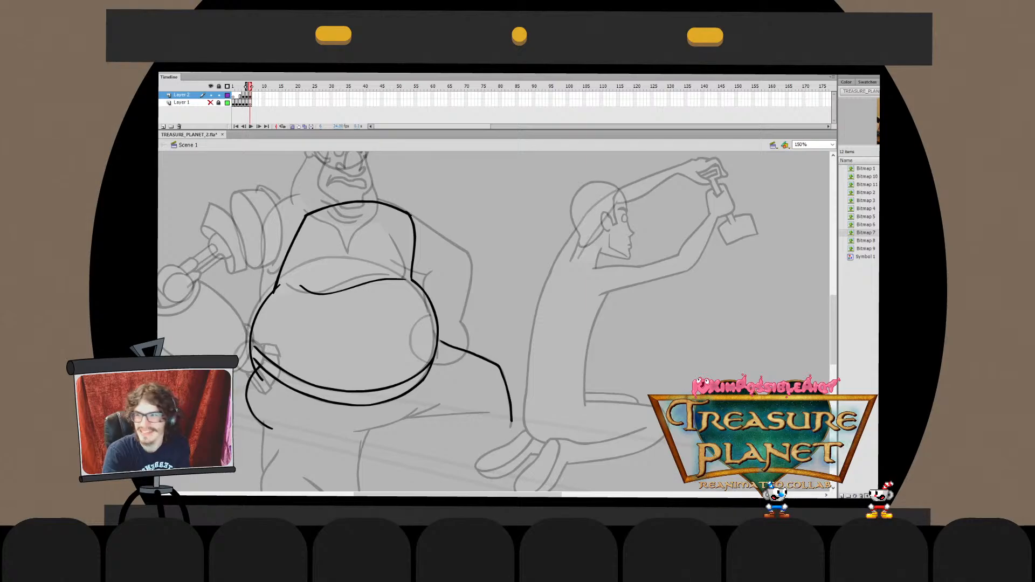
Try to distort the arm-side shoulder corner of the upper torso outline up and outward
left_click(344, 204)
left_click_drag(272, 201, 269, 193)
key("Escape")
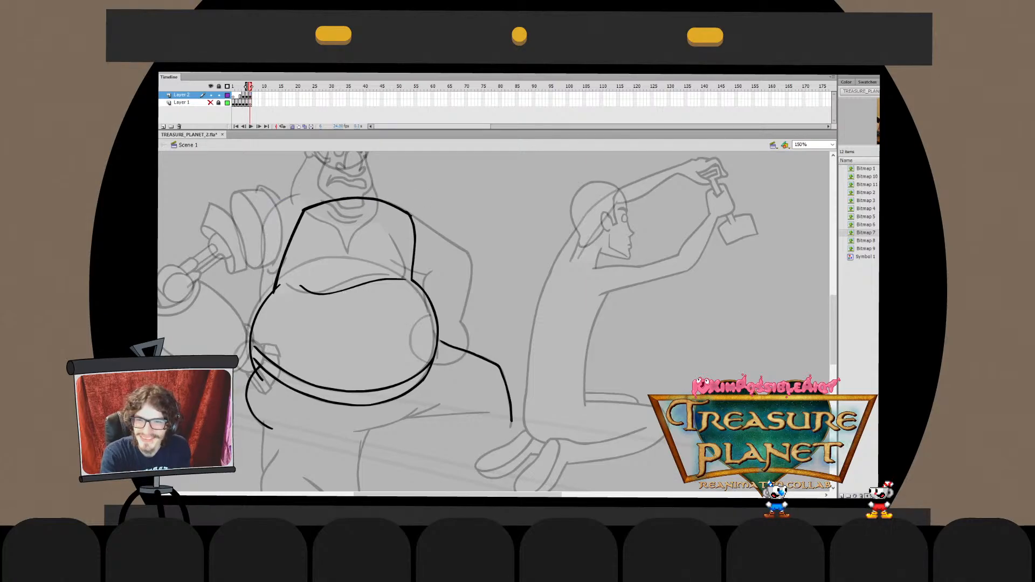
key("q")
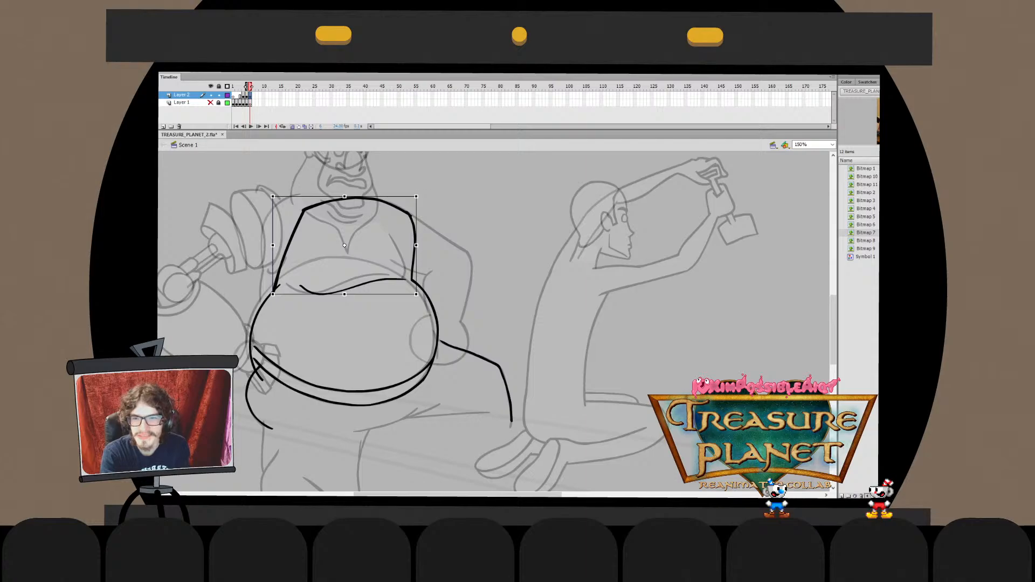
key("ctrl+z")
Enlarge the upper torso outline slightly upward from its belly end
left_click_drag(273, 201, 260, 196)
key("Escape")
scroll(410, 323, "up", 3)
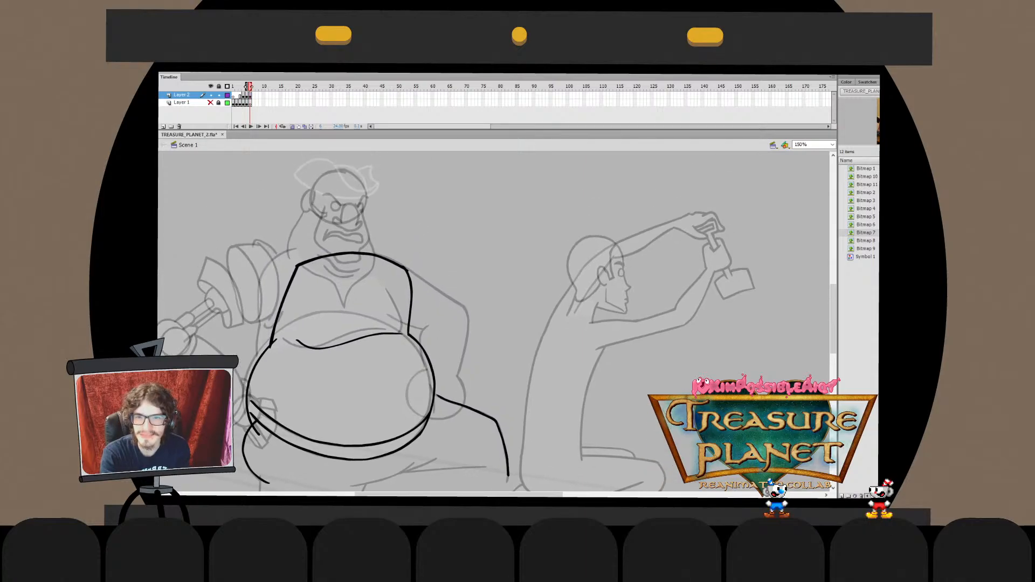
key("q")
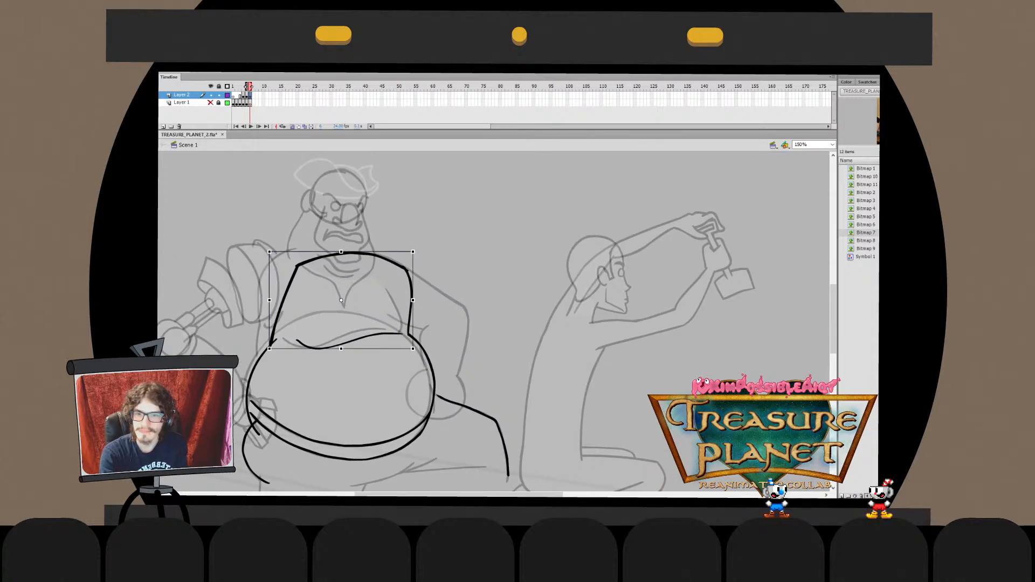
key("Escape")
scroll(496, 324, "down", 3)
scroll(495, 324, "up", 2)
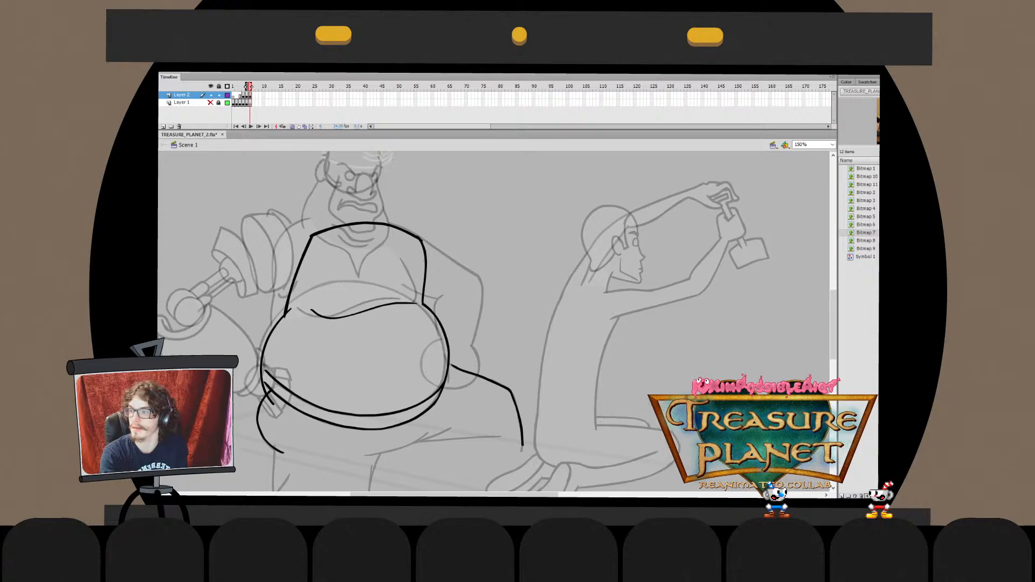
Merge the upper torso outline into the arm-side belly curve's drawing object and trim the overhang where the two meet
scroll(495, 324, "up", 2)
key("q")
key("Delete")
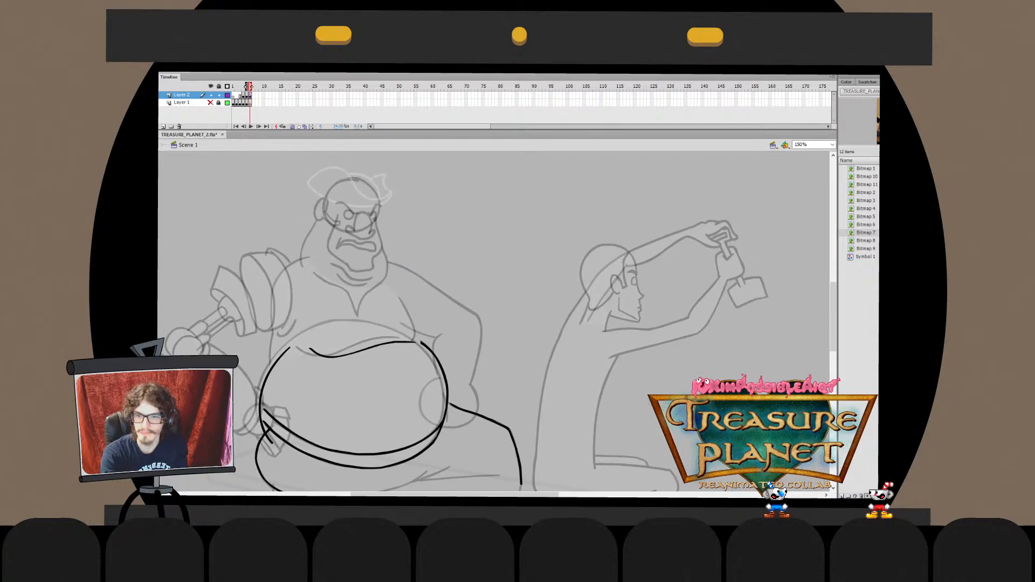
double_click(264, 385)
key("ctrl+shift+v")
key("ctrl+b")
left_click_drag(289, 348, 326, 310)
key("ctrl+e")
key("Escape")
Try to adjust the lower part of the hip curve under the belly on the mechanical-arm side
mouse_move(495, 324)
left_mouse_down()
mouse_move(496, 239)
mouse_move(512, 192)
left_mouse_up()
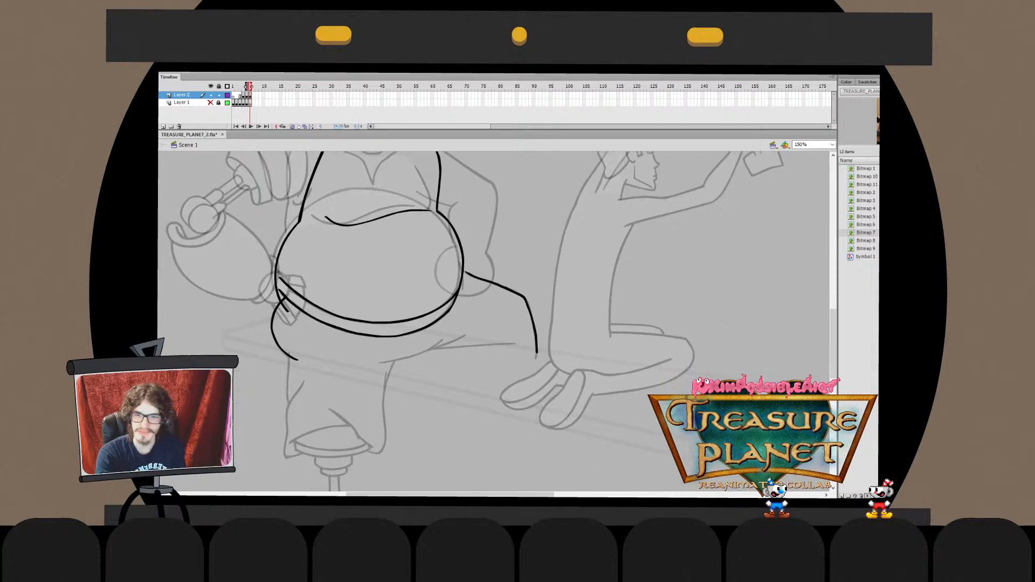
scroll(497, 320, "up", 2)
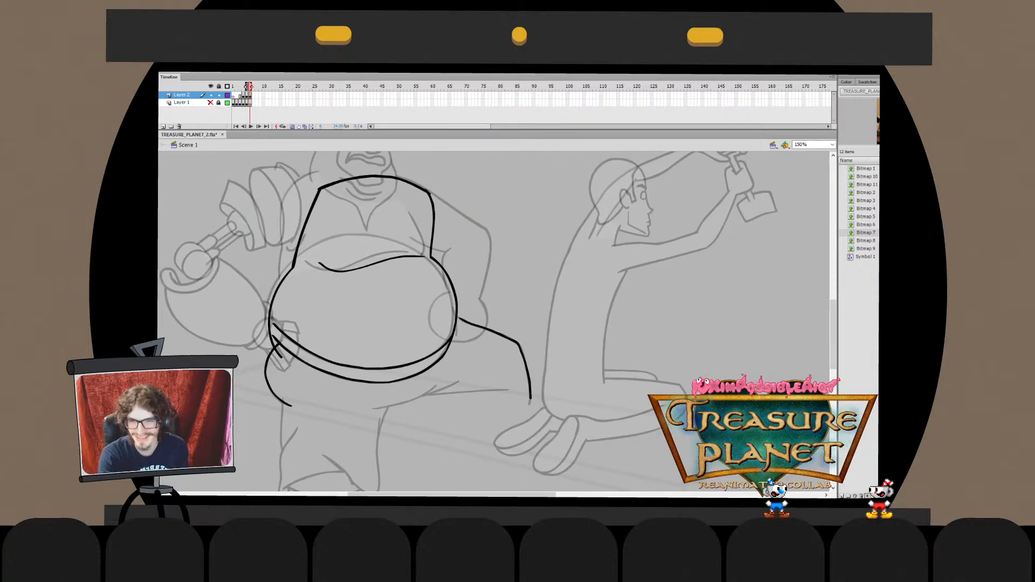
double_click(281, 398)
left_click_drag(255, 421, 296, 369)
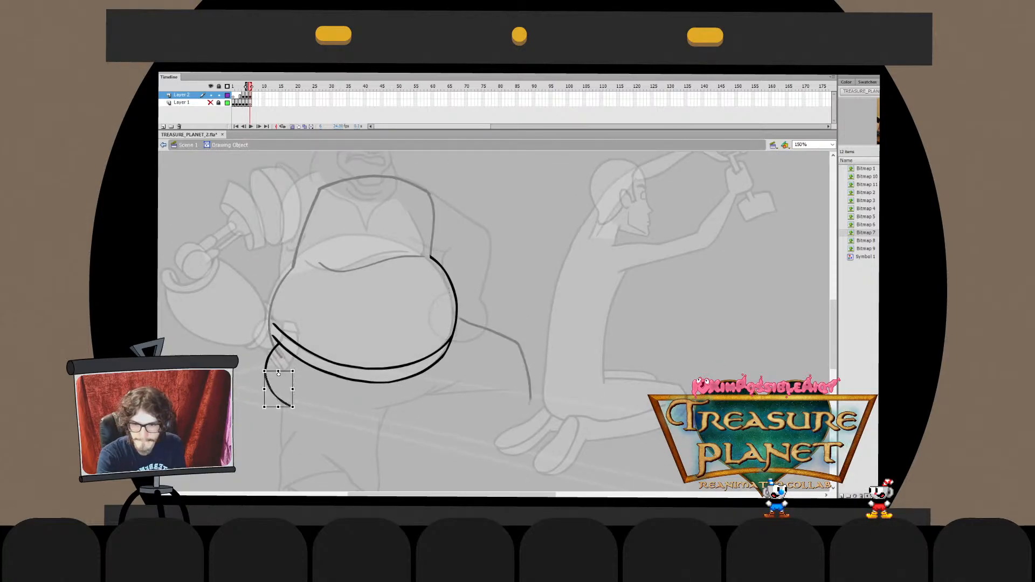
left_click_drag(286, 407, 284, 407)
key("Escape")
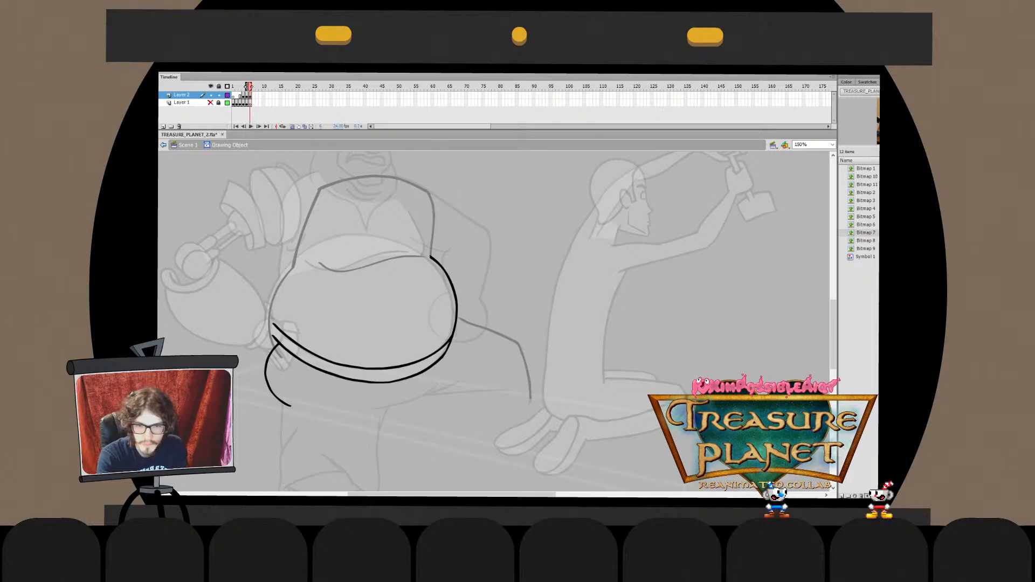
key("ctrl+e")
Scale the raised thigh line beside the belly slightly smaller
left_click(501, 334)
left_click(372, 264)
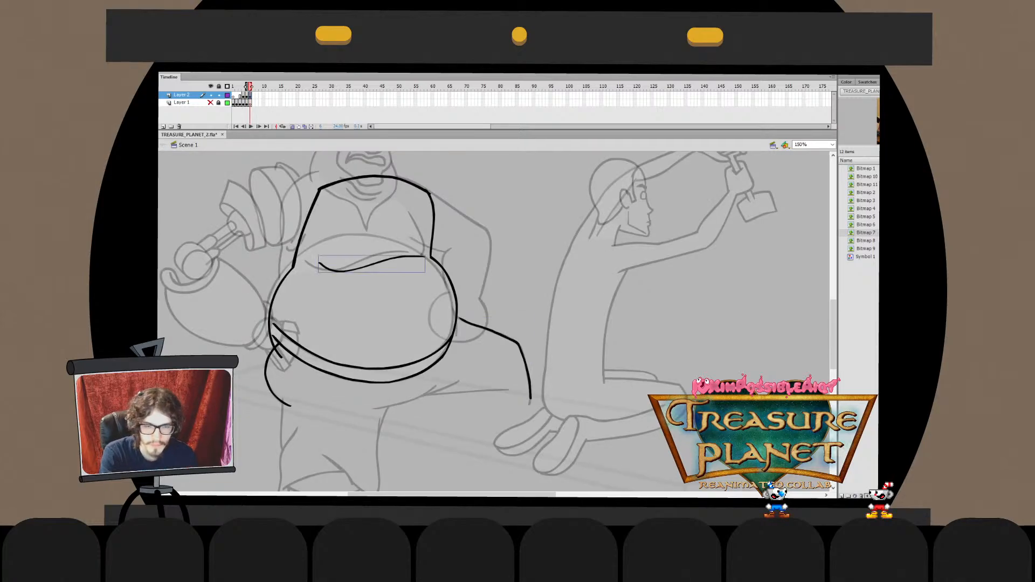
left_click(501, 335)
key("q")
left_click_drag(531, 358, 530, 358)
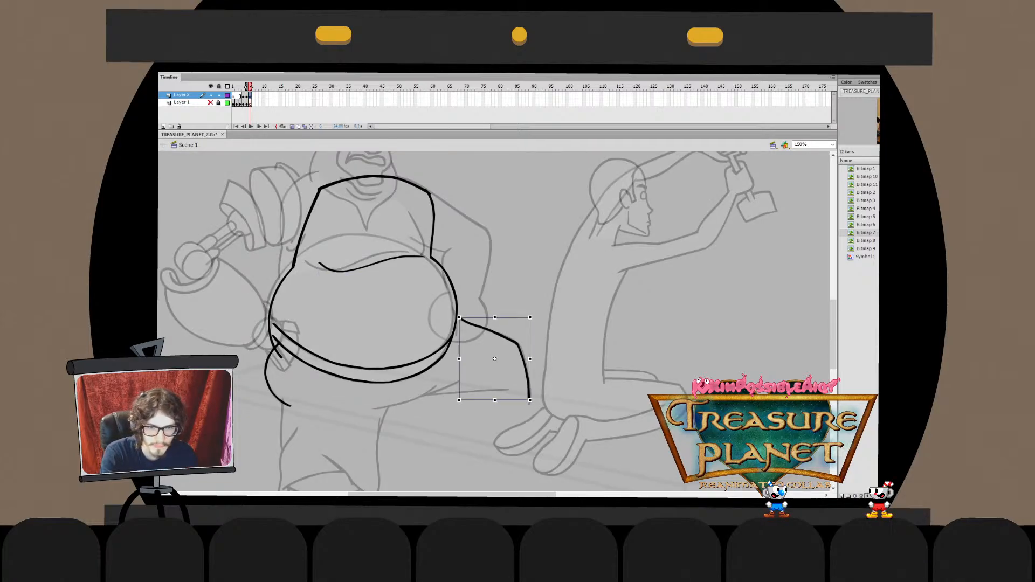
Try to distort the outer upper corner of the thigh line outward and down
left_click_drag(530, 317, 533, 323)
key("v")
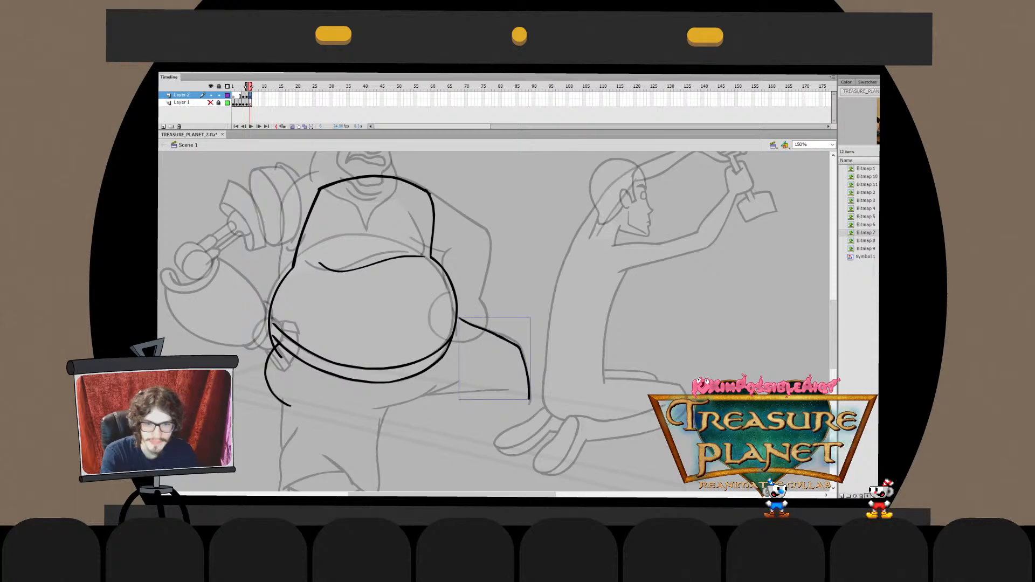
key("ctrl+z")
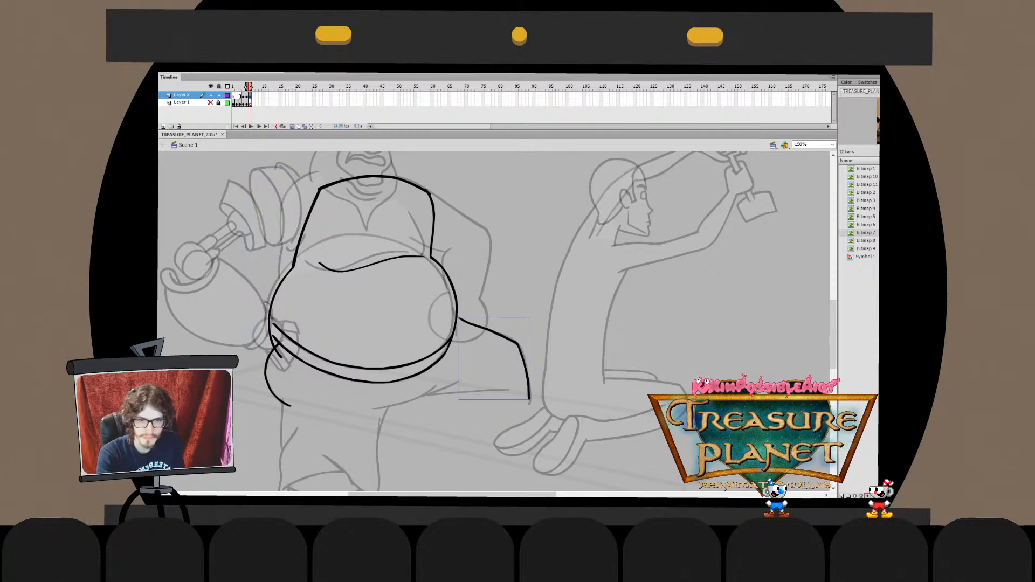
Undo the last distortion of the thigh line and try a small shift of its outer upper corner
key("ctrl+z")
key("q")
left_click_drag(532, 317, 536, 319)
key("Escape")
key("ctrl+z")
Draw the underside of the raised thigh from the crotch out toward the knee along the sketch
mouse_move(435, 394)
left_mouse_down()
mouse_move(512, 390)
mouse_move(419, 398)
mouse_move(450, 385)
mouse_move(476, 321)
left_mouse_up()
key("q")
key("b")
key("ctrl+z")
key("ctrl+z")
key("ctrl+z")
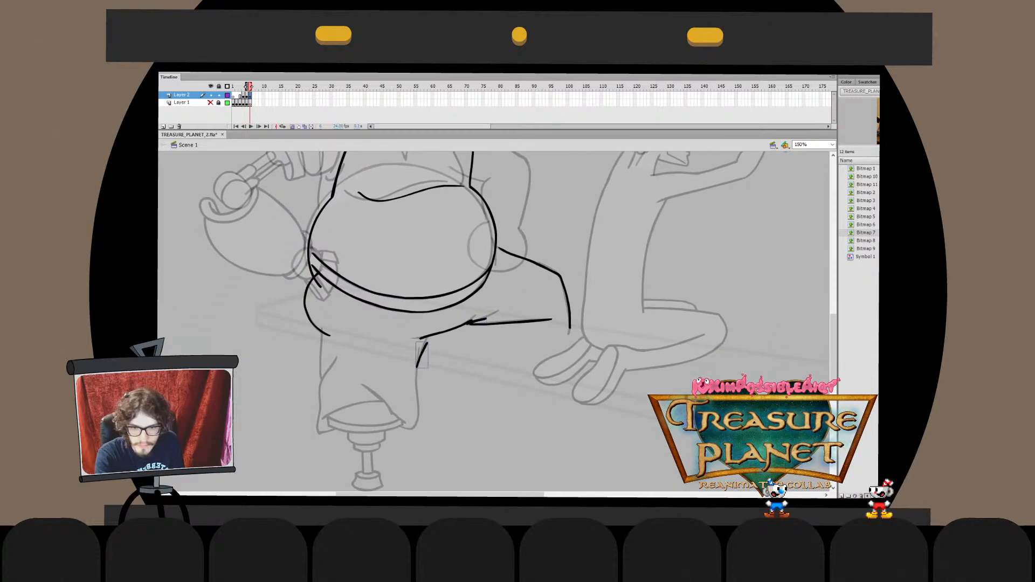
Draw the inner and outer sides of the trouser leg above the peg, including the small hem corner
left_click_drag(425, 338, 417, 396)
key("ctrl+z")
left_click_drag(322, 326, 319, 398)
key("ctrl+z")
left_click_drag(333, 361, 321, 430)
key("ctrl+z")
key("ctrl+z")
mouse_move(334, 362)
left_mouse_down()
mouse_move(322, 430)
mouse_move(334, 429)
mouse_move(330, 418)
left_mouse_up()
key("ctrl+z")
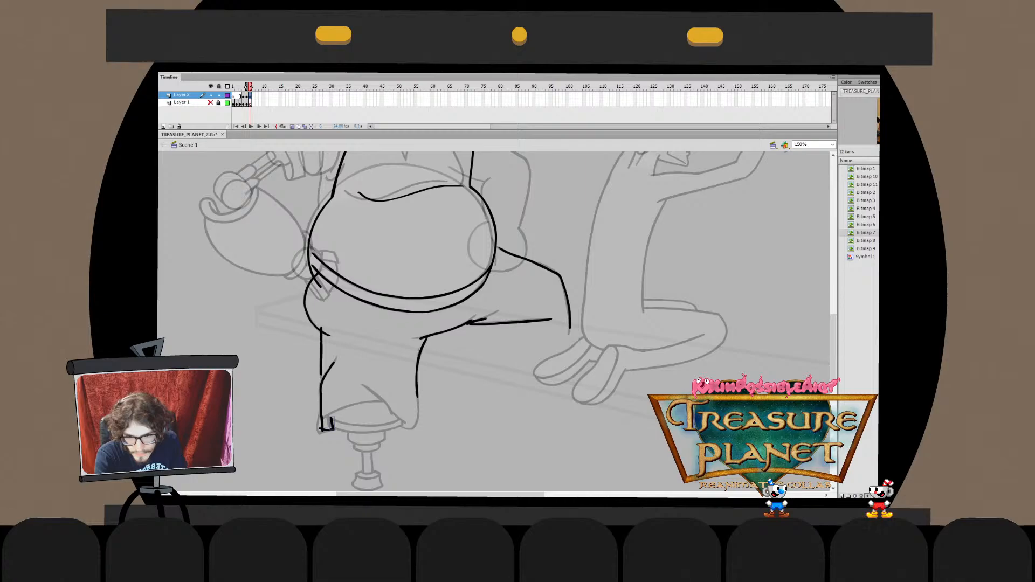
Draw the curved lower hem of the trouser leg, redoing the stroke until it spans both hem corners
left_click_drag(404, 417, 406, 424)
key("ctrl+z")
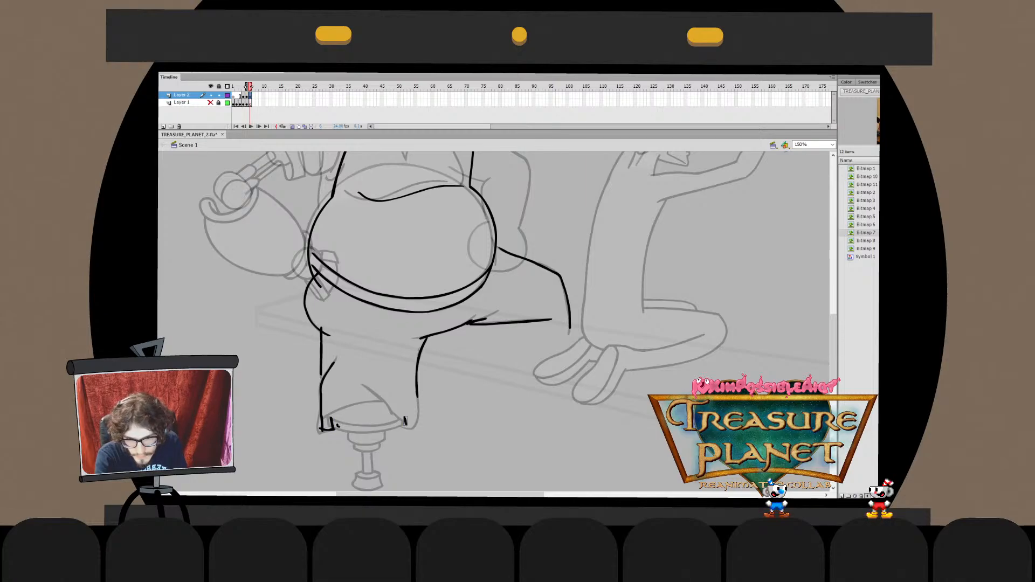
key("ctrl+z")
left_click_drag(336, 430, 408, 423)
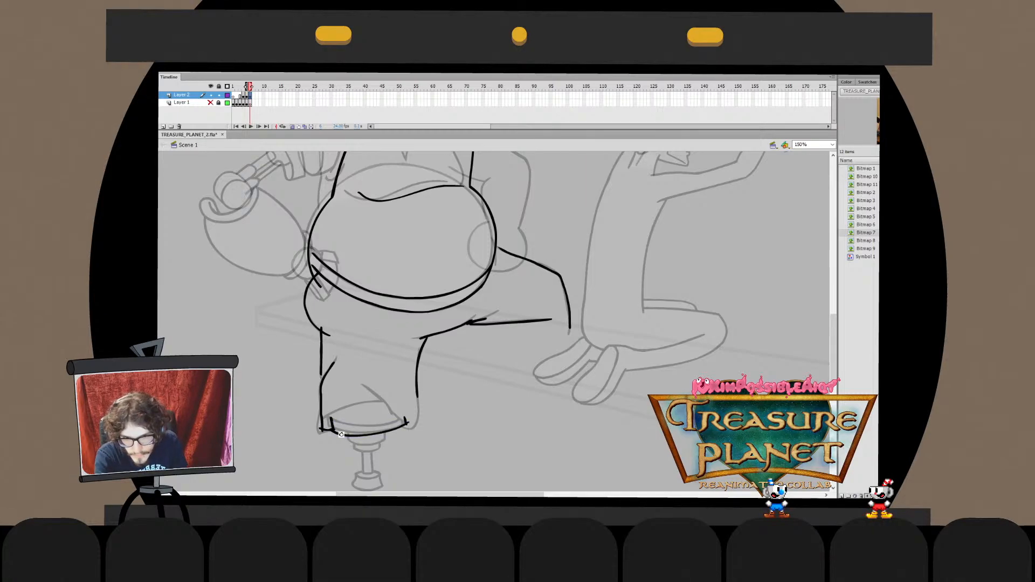
key("ctrl+z")
left_click_drag(333, 431, 411, 420)
key("ctrl+z")
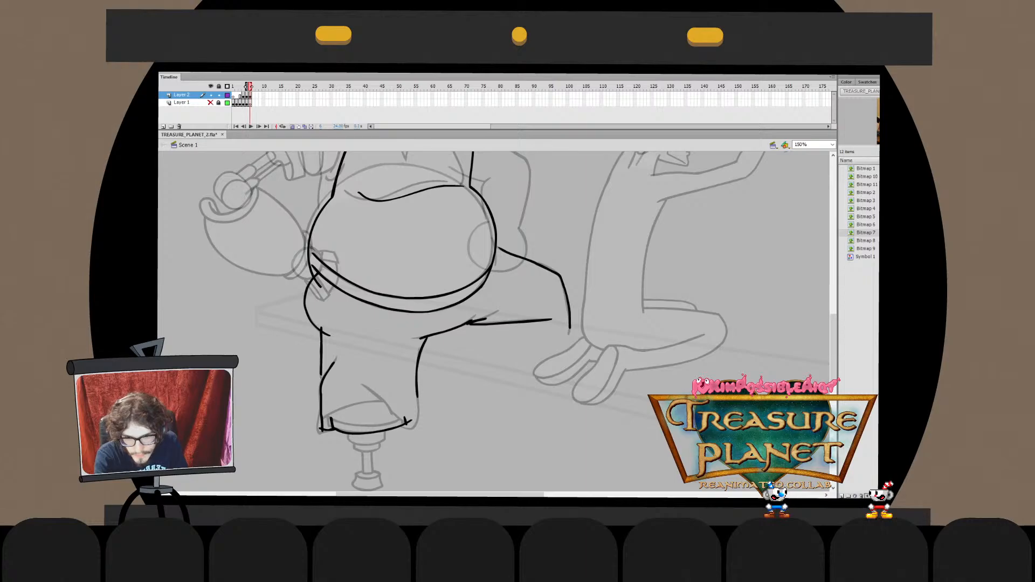
key("ctrl+z")
Draw the peg leg's collar rings and narrow shaft below the trouser hem
mouse_move(348, 439)
left_mouse_down()
mouse_move(384, 444)
mouse_move(385, 432)
mouse_move(374, 453)
mouse_move(366, 415)
mouse_move(372, 448)
left_mouse_up()
key("q")
key("b")
double_click(373, 462)
key("q")
key("Escape")
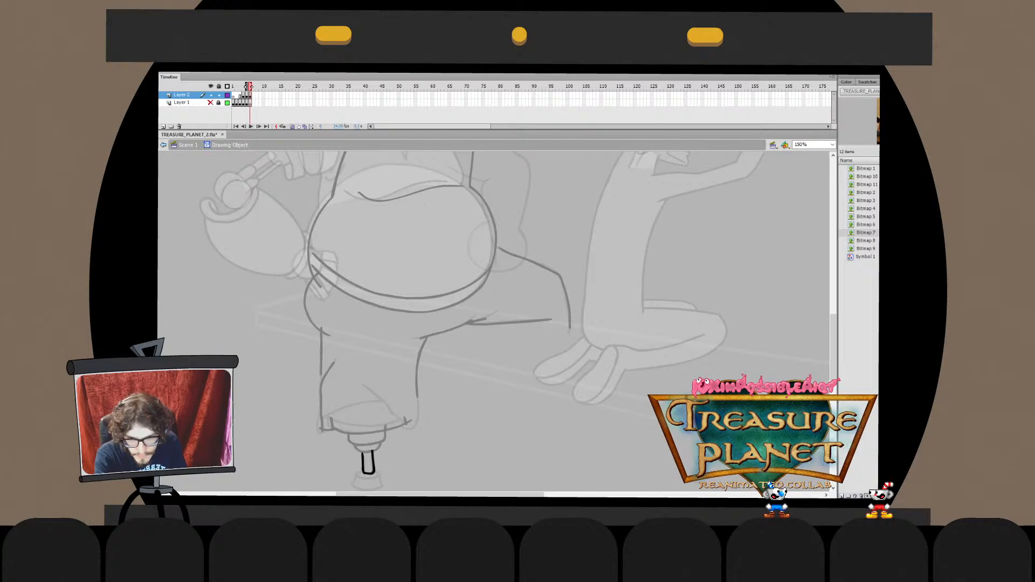
key("ctrl+e")
scroll(496, 324, "down", 3)
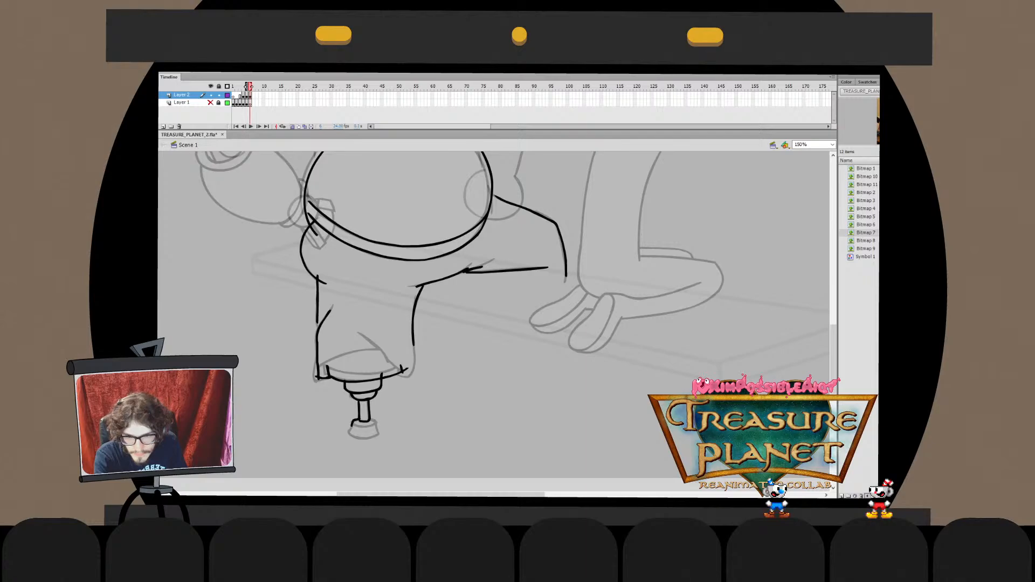
Finish the peg with its flared foot cap and shift the whole peg slightly to the right
mouse_move(376, 419)
left_mouse_down()
mouse_move(380, 434)
mouse_move(380, 420)
mouse_move(366, 431)
mouse_move(387, 445)
mouse_move(364, 429)
mouse_move(342, 371)
left_mouse_up()
key("q")
key("shift+Right")
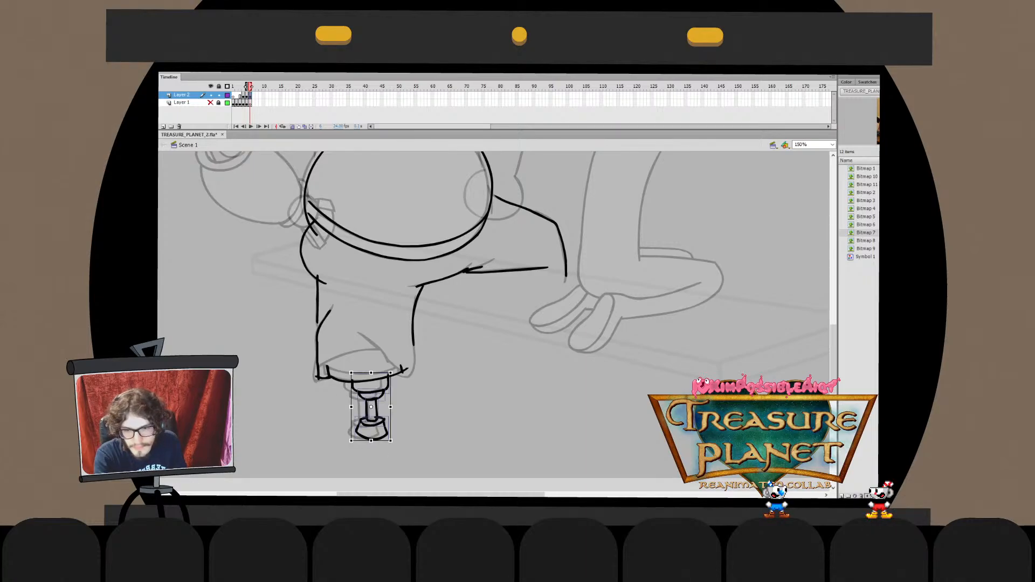
Nudge the peg's foot cap up slightly to shorten the shaft
double_click(372, 438)
key("ctrl+e")
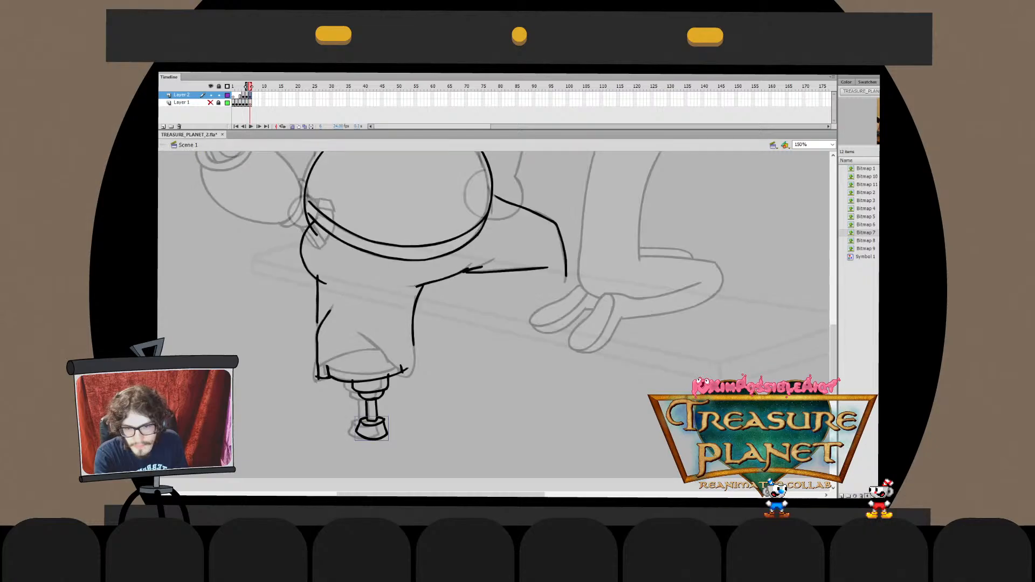
key("Up")
key("Up")
key("Up")
key("ctrl+shift+a")
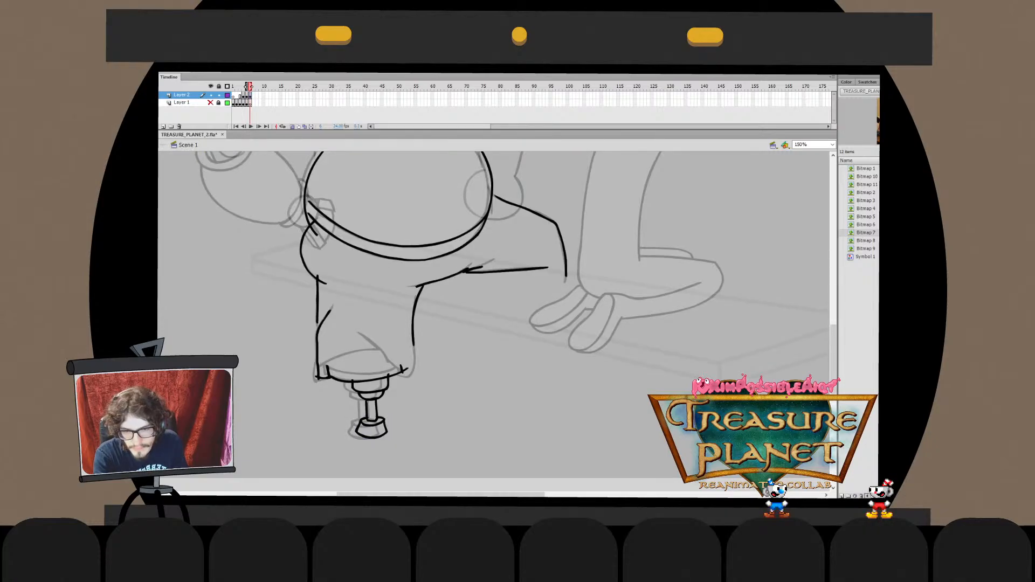
Nudge the whole peg slightly left and down beneath the trouser hem
left_click_drag(355, 451, 393, 385)
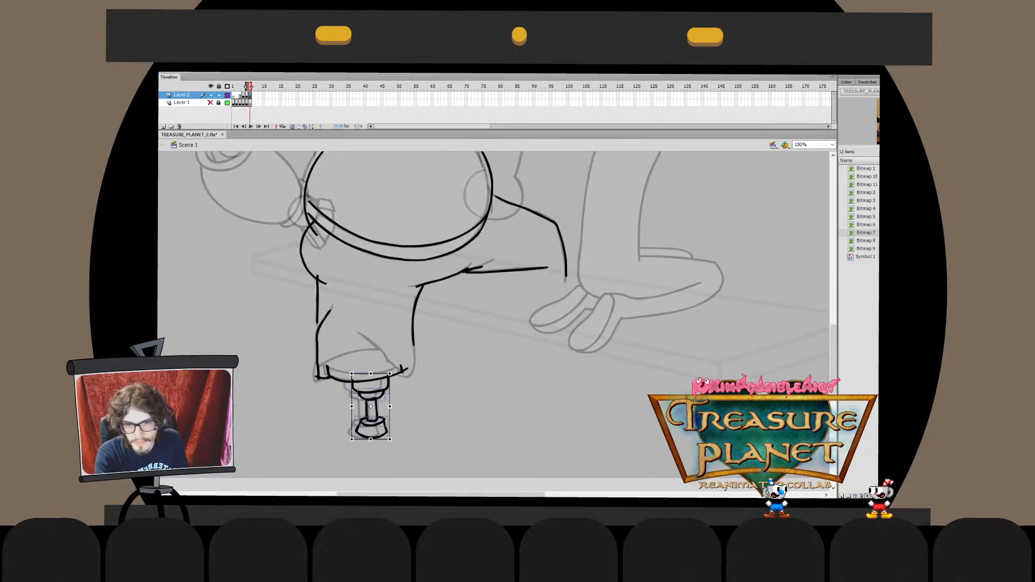
key("Left")
key("Left")
key("Left")
key("Left")
key("Down")
key("Down")
key("ctrl+shift+a")
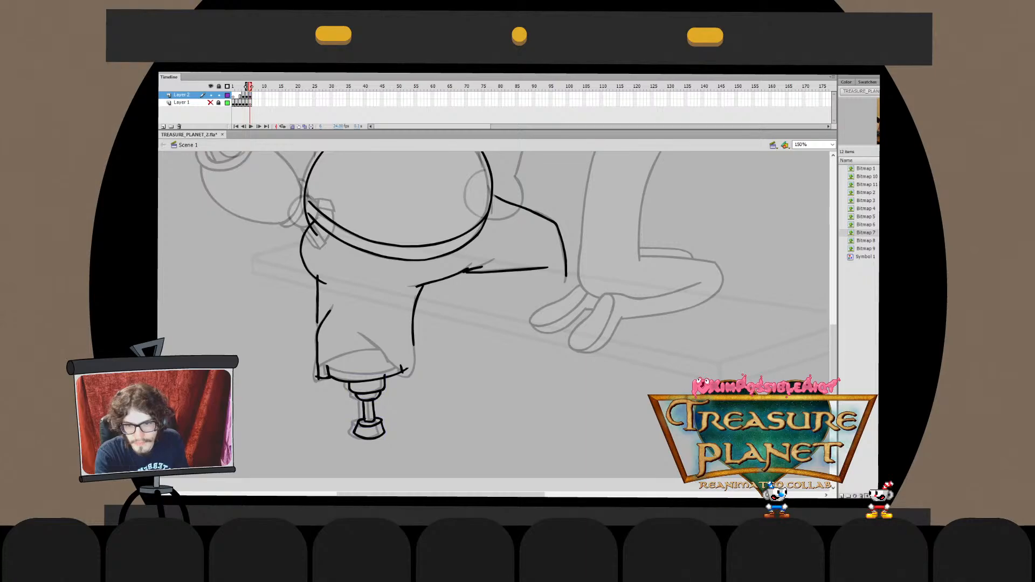
key("Return")
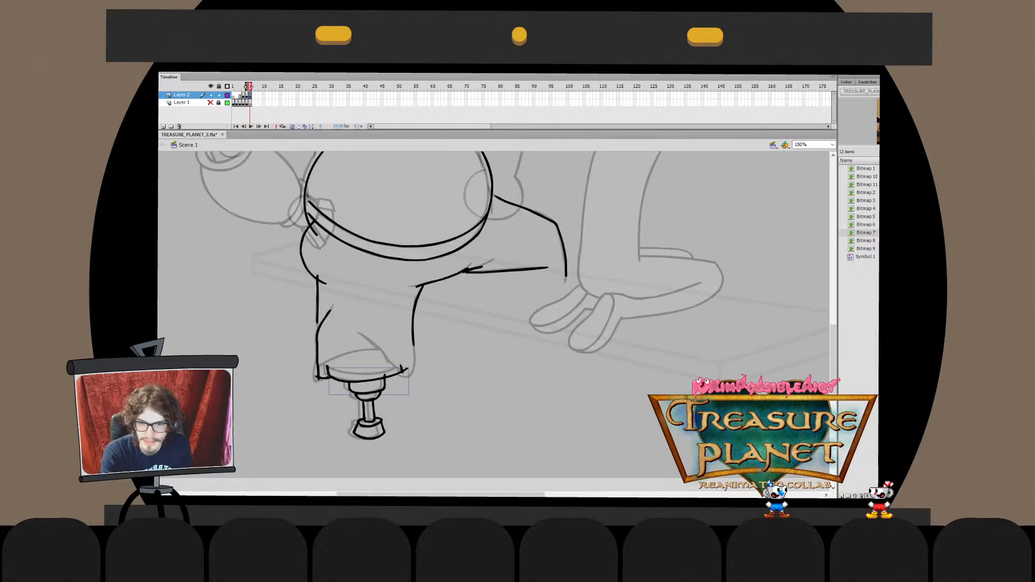
Merge the inner hem corner stroke into the hem and collar drawing object and trim the overhang where they meet
double_click(366, 381)
key("Delete")
key("ctrl+e")
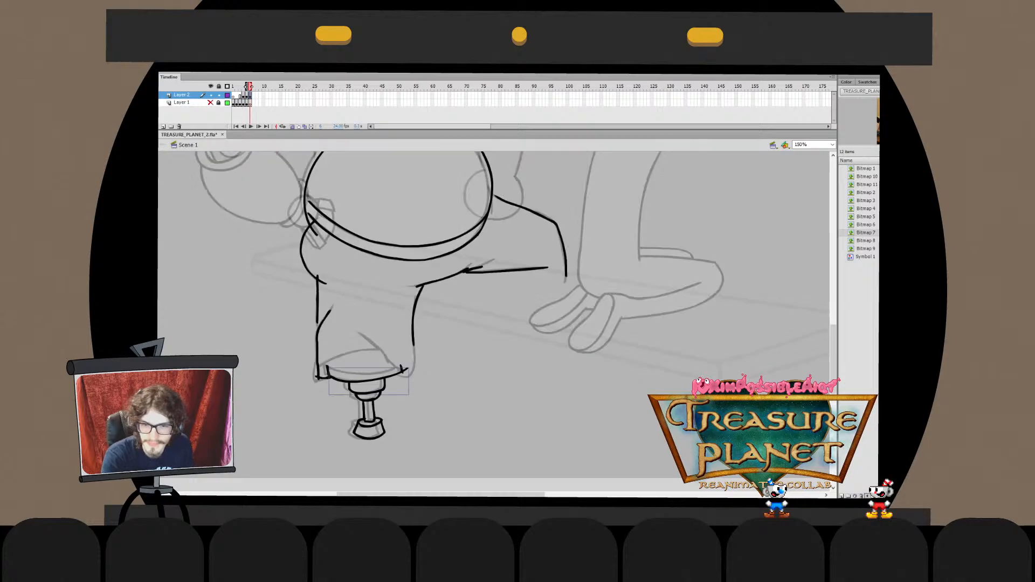
left_click(402, 369)
key("ctrl+x")
double_click(392, 375)
key("ctrl+shift+v")
key("ctrl+b")
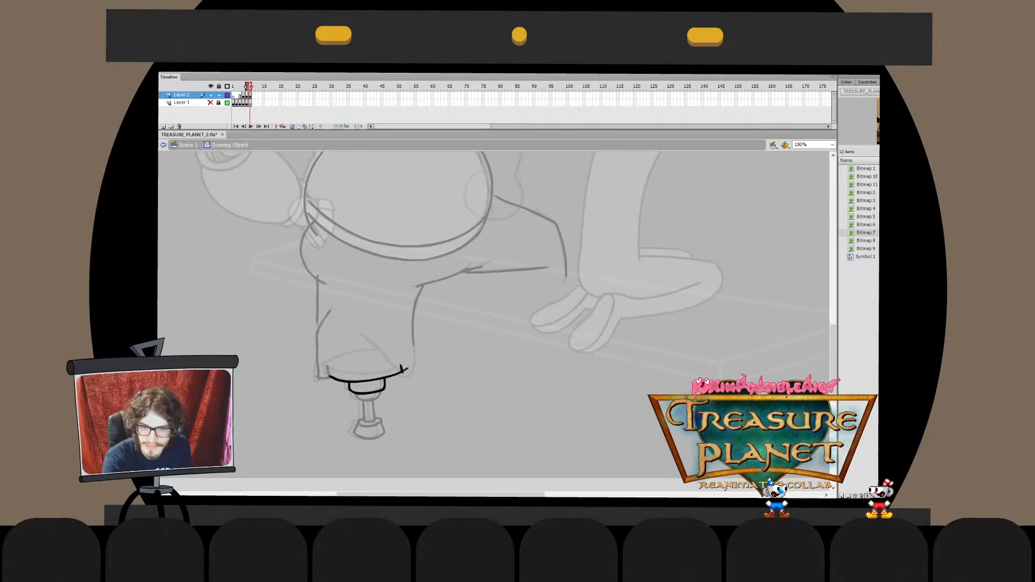
key("Delete")
mouse_move(402, 369)
left_mouse_down()
mouse_move(453, 347)
mouse_move(402, 370)
left_mouse_up()
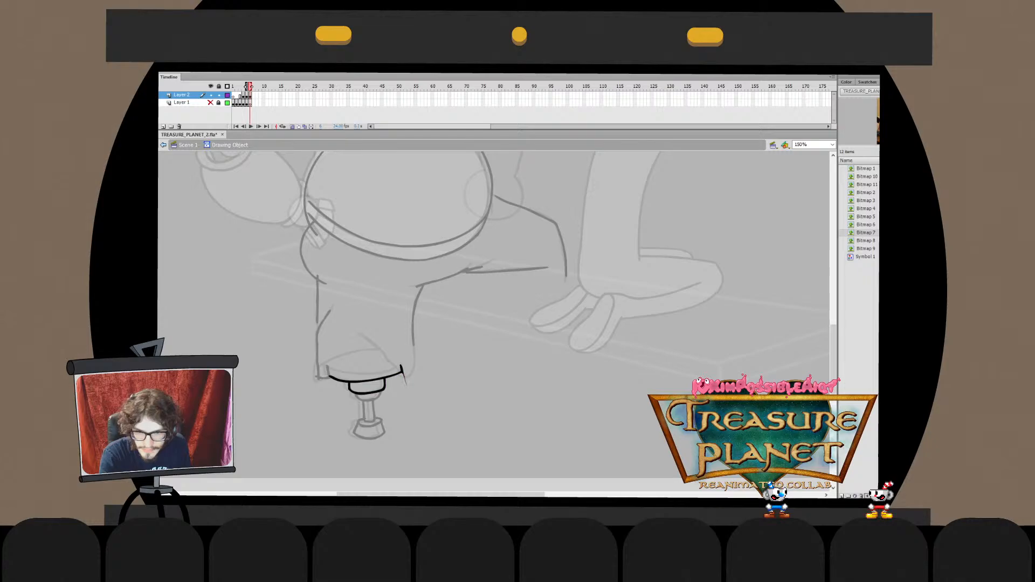
key("ctrl+e")
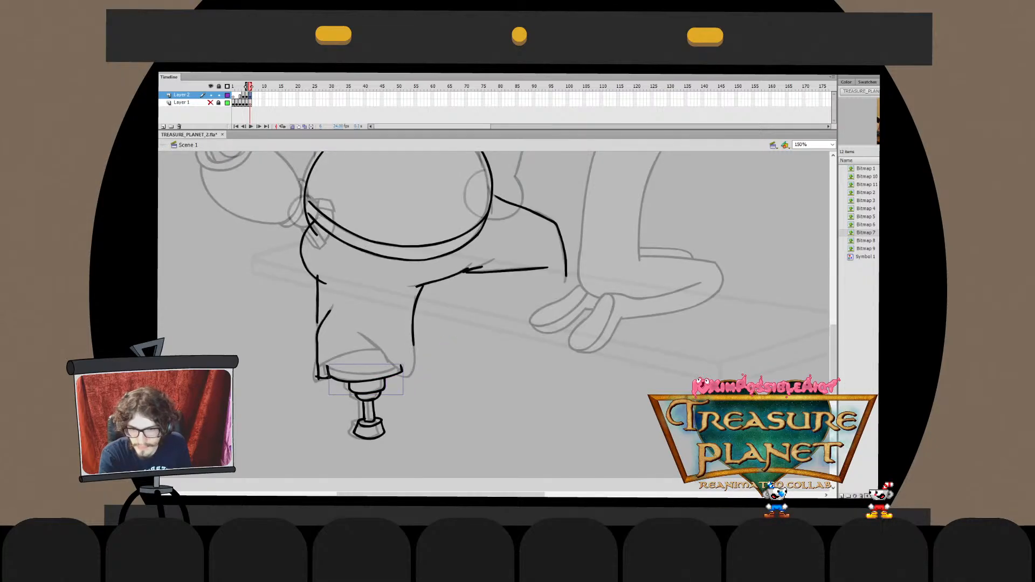
Merge the outer hem corner, peg shaft and foot cap into the trouser hem's drawing object
key("ctrl+z")
key("ctrl+z")
key("ctrl+z")
key("ctrl+z")
key("ctrl+z")
key("ctrl+z")
key("ctrl+z")
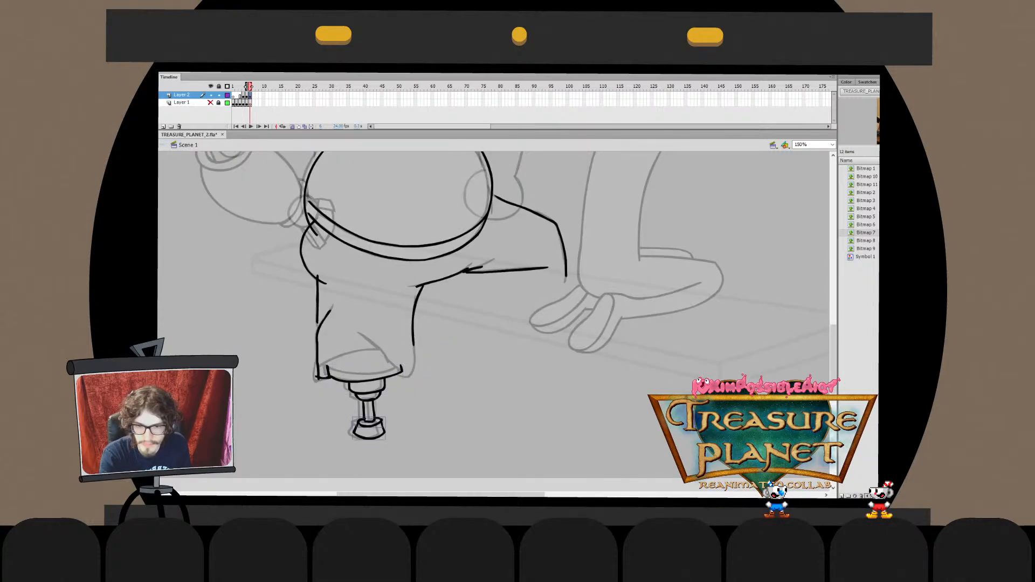
key("ctrl+z")
key("ctrl+z")
key("ctrl+z")
key("ctrl+z")
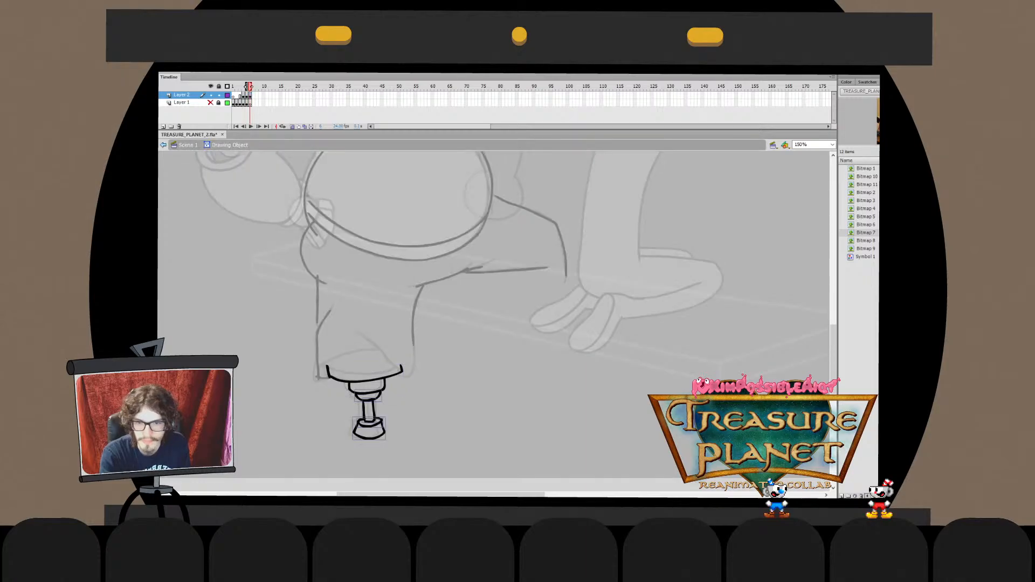
key("ctrl+z")
key("ctrl+z")
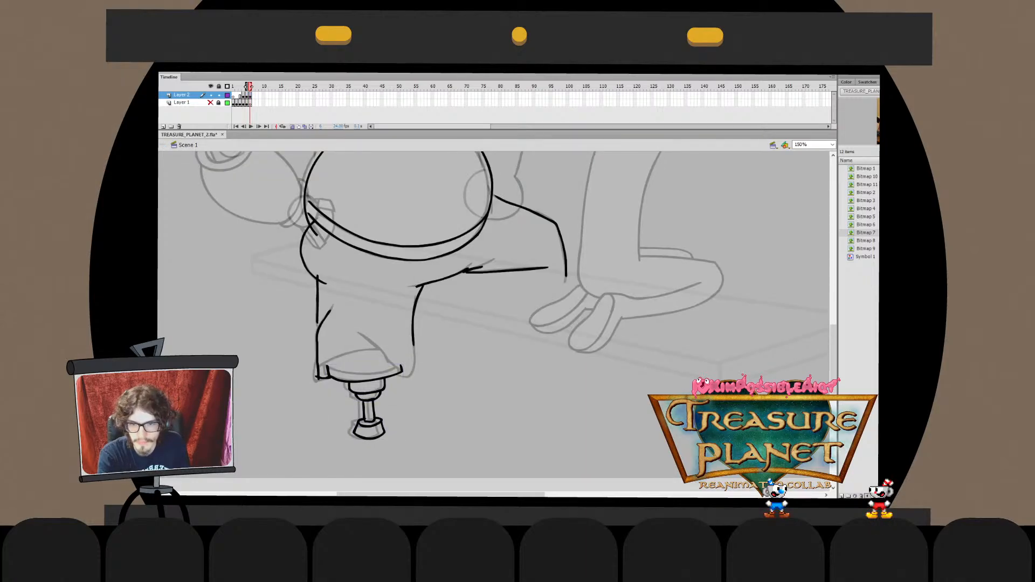
Draw the back rim of the trouser opening and the diagonal fold line, and extend the inner trouser side to its corner
left_click_drag(325, 367, 386, 345)
key("ctrl+z")
key("ctrl+z")
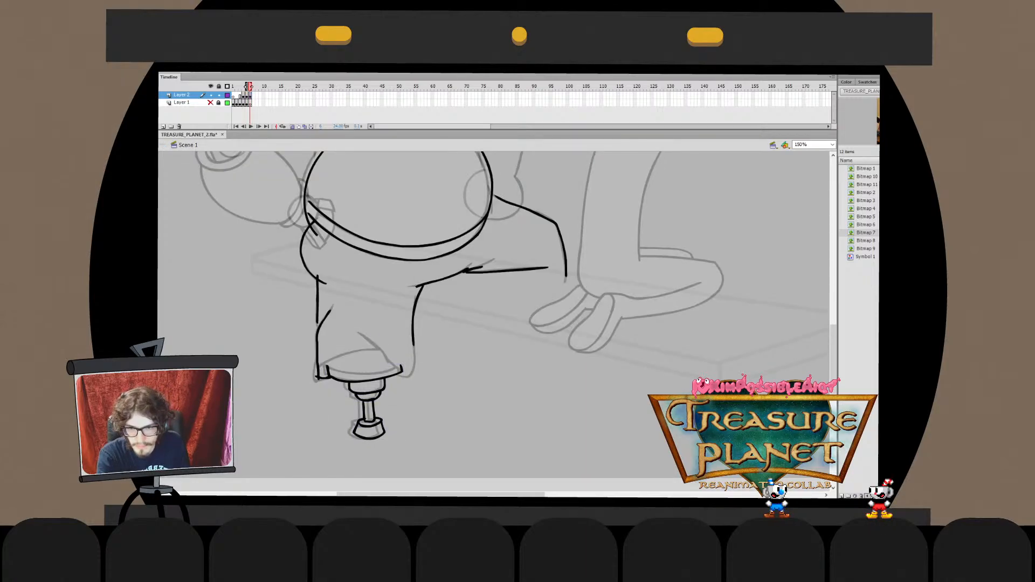
mouse_move(324, 367)
left_mouse_down()
mouse_move(378, 352)
mouse_move(391, 369)
left_mouse_up()
key("ctrl+z")
key("ctrl+z")
mouse_move(359, 334)
left_mouse_down()
mouse_move(413, 375)
mouse_move(413, 343)
mouse_move(409, 375)
mouse_move(414, 343)
mouse_move(390, 399)
left_mouse_up()
key("ctrl+z")
key("ctrl+z")
key("ctrl+z")
key("ctrl+z")
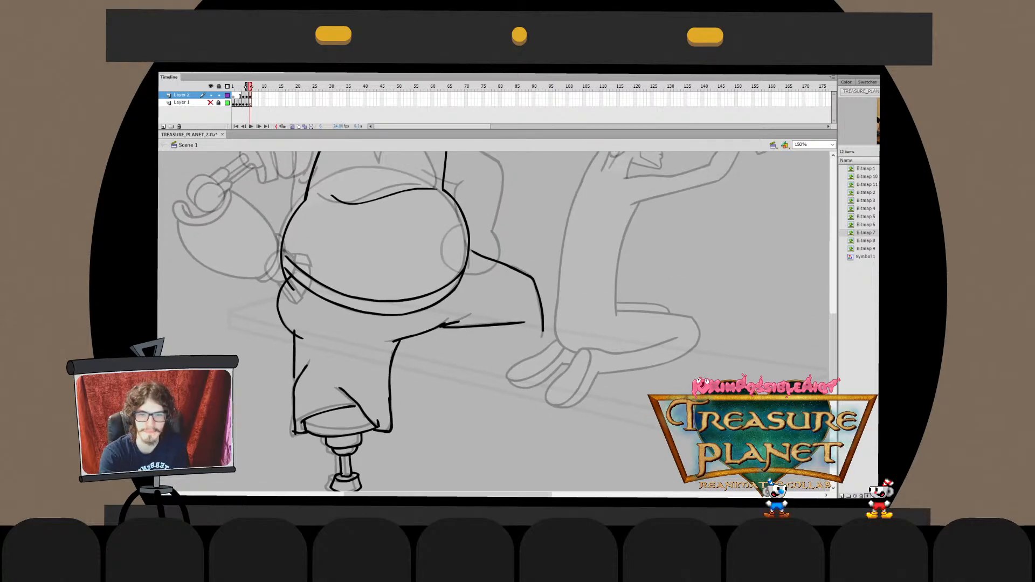
Draw the large figure's head circle over the sketch and adjust the upper part of its stroke
mouse_move(446, 321)
left_mouse_down()
mouse_move(451, 456)
mouse_move(490, 451)
mouse_move(527, 349)
mouse_move(469, 463)
mouse_move(473, 495)
left_mouse_up()
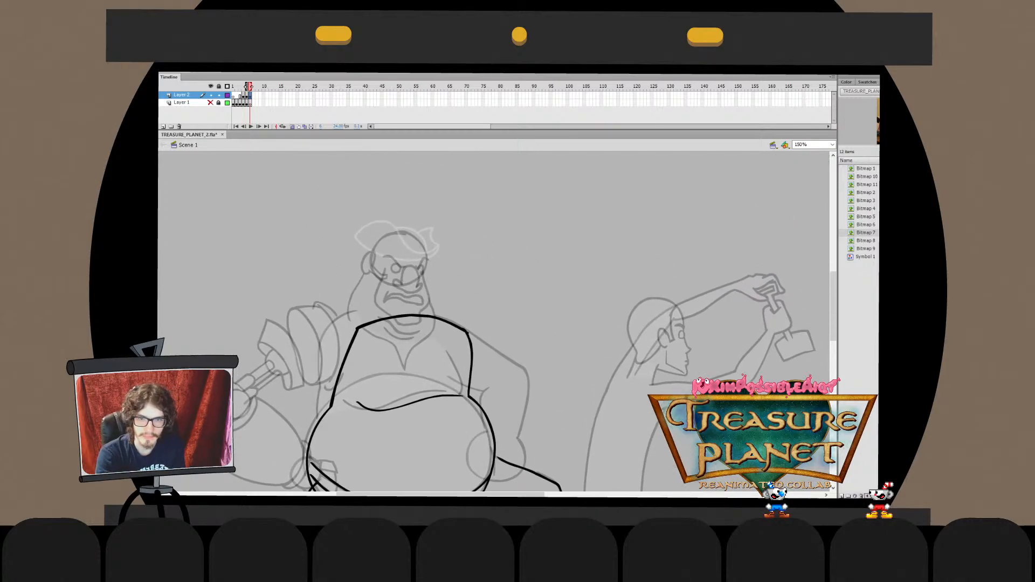
mouse_move(426, 245)
left_mouse_down()
mouse_move(389, 233)
mouse_move(404, 226)
mouse_move(378, 254)
mouse_move(404, 254)
left_mouse_up()
key("ctrl+z")
key("ctrl+z")
key("q")
key("b")
double_click(371, 244)
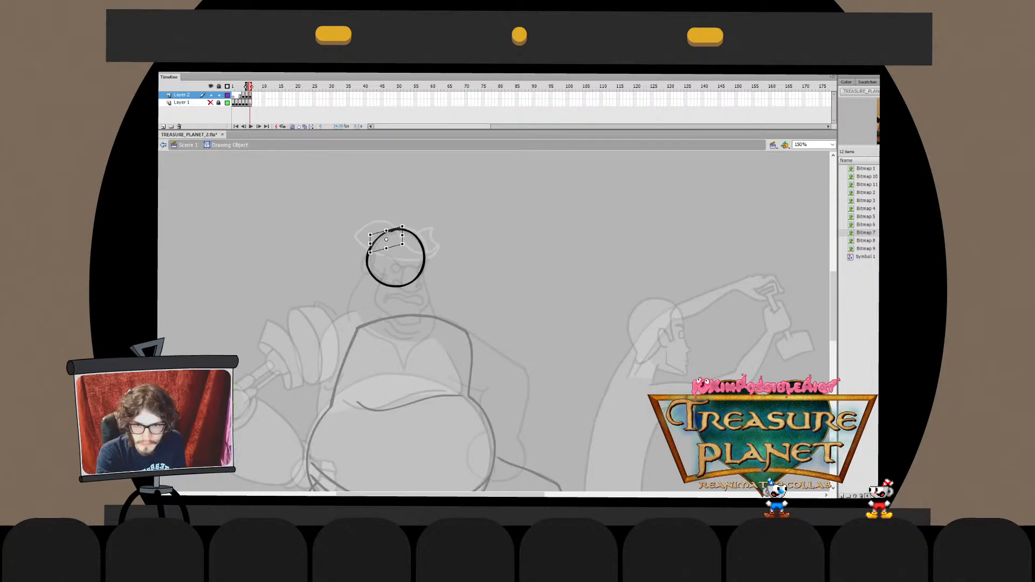
key("Escape")
key("ctrl+e")
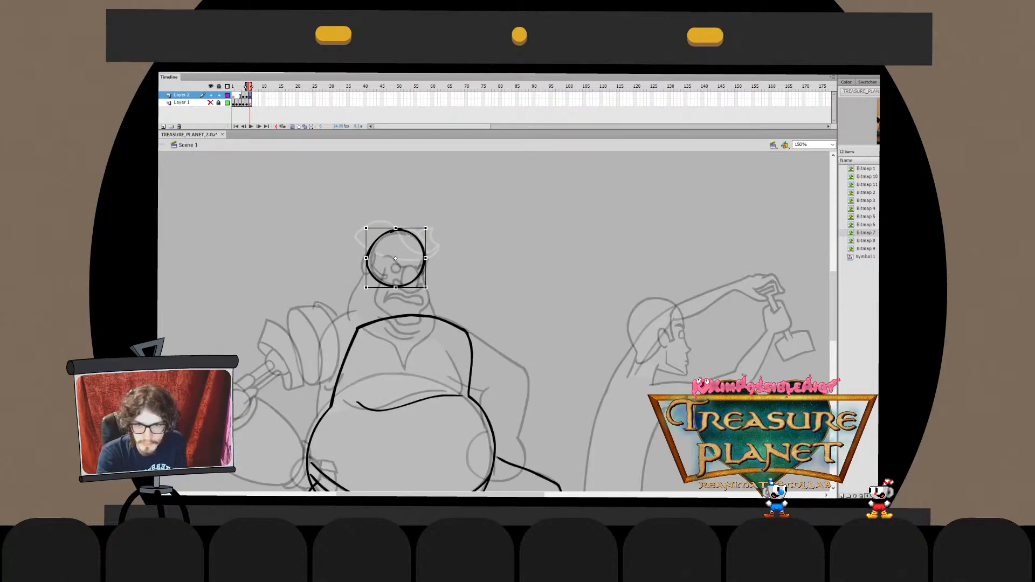
Nudge the head circle into place over the sketched skull and squash it slightly from above
key("Right")
key("Right")
key("Right")
key("Right")
key("Down")
key("Escape")
left_click_drag(397, 286, 399, 296)
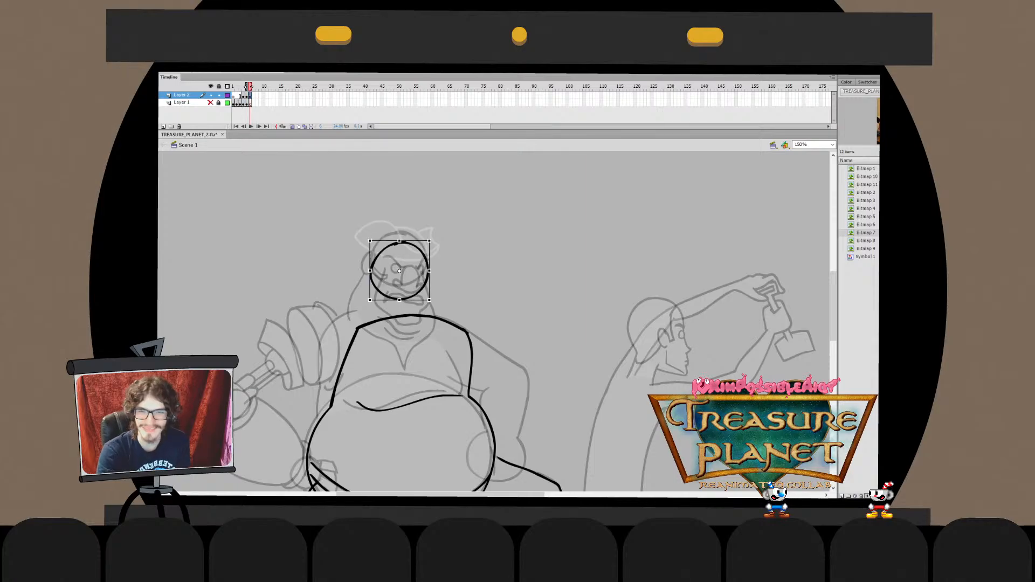
key("ctrl+z")
left_click_drag(397, 229, 397, 231)
key("Left")
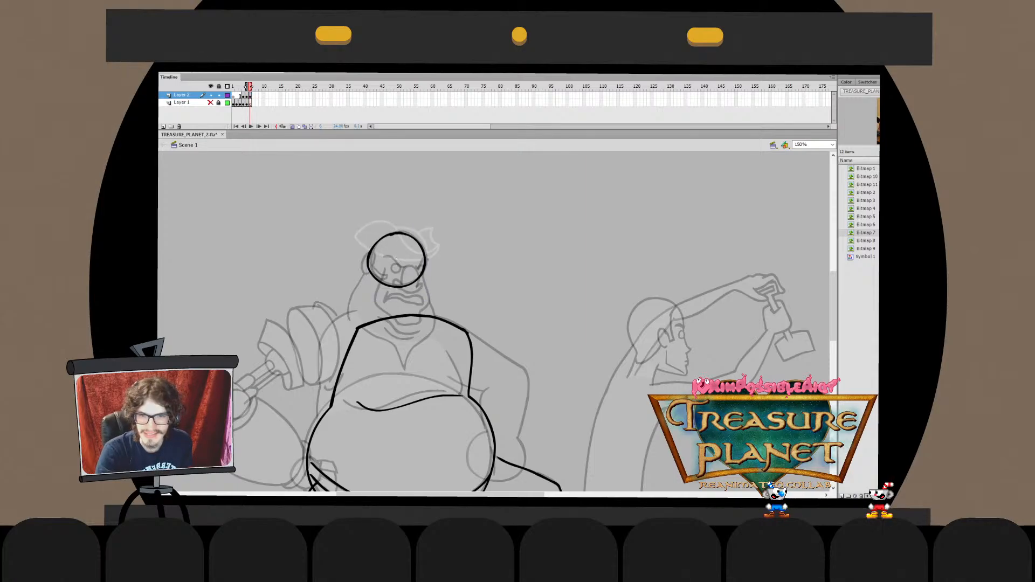
key("v")
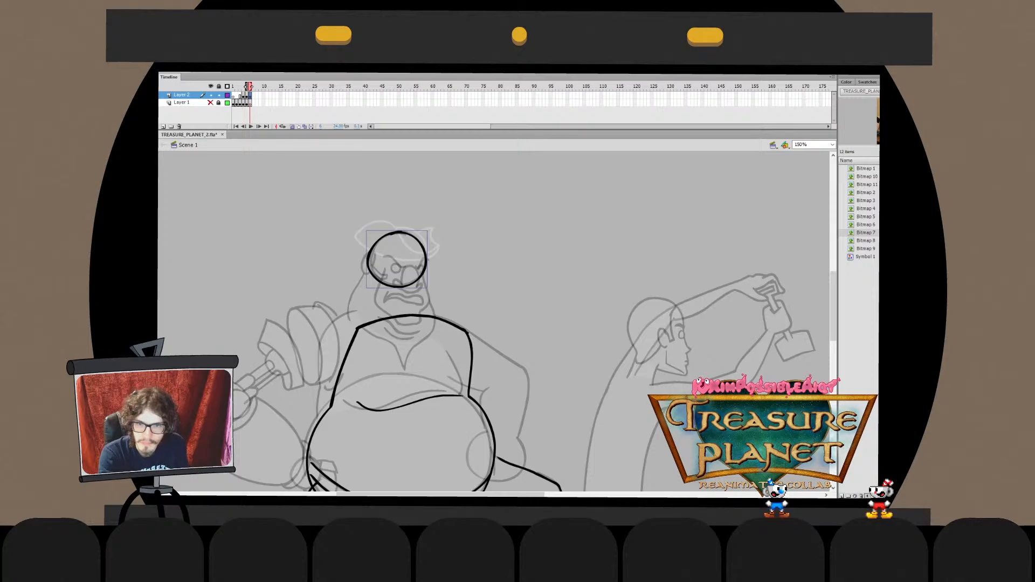
Draw the face's curved vertical centre line and the jaw outline below the head circle
key("b")
left_click_drag(397, 233, 408, 333)
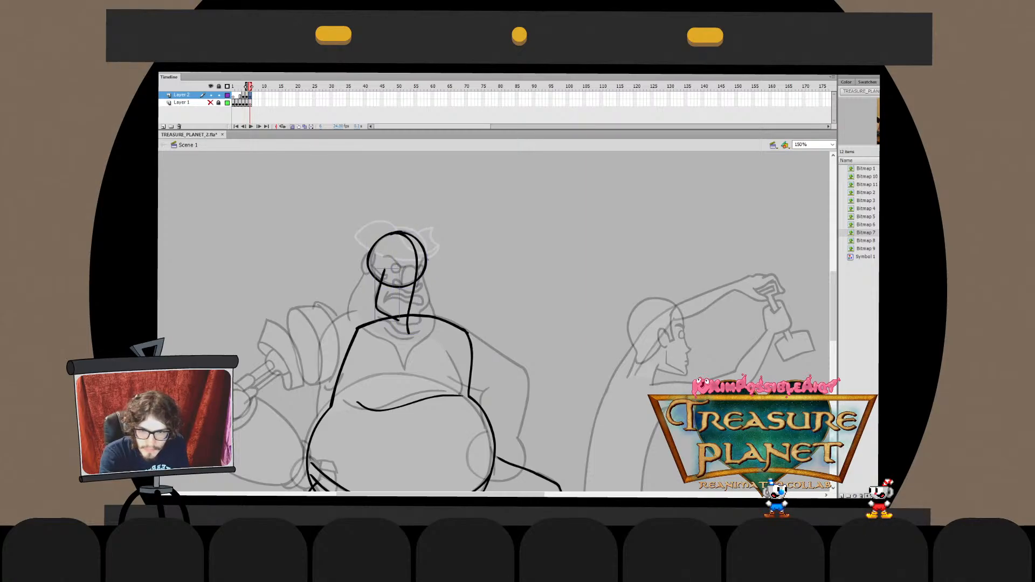
mouse_move(384, 268)
left_mouse_down()
mouse_move(394, 315)
mouse_move(419, 318)
mouse_move(430, 306)
mouse_move(423, 279)
left_mouse_up()
Extend the upper end of the jaw line beside the mouth up to the head circle
key("q")
double_click(423, 280)
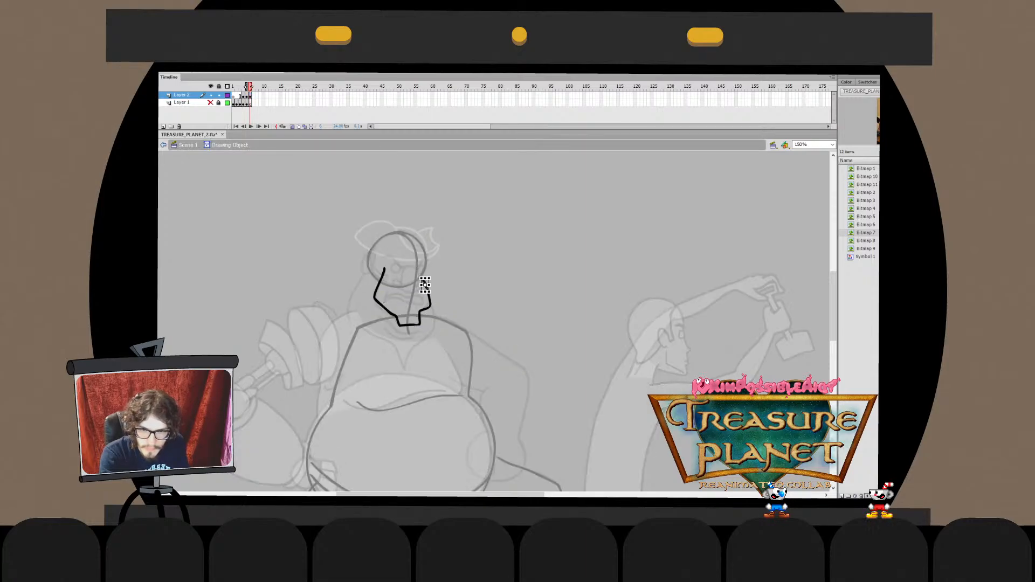
mouse_move(422, 269)
left_mouse_down()
mouse_move(423, 247)
mouse_move(423, 274)
left_mouse_up()
double_click(458, 259)
left_click(458, 258)
double_click(426, 283)
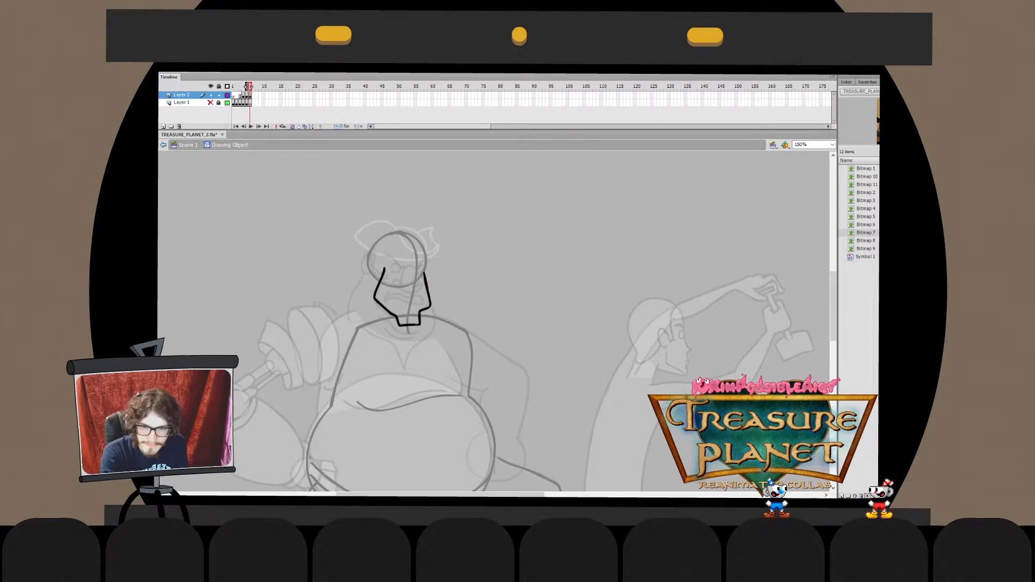
double_click(458, 259)
left_click(458, 259)
Select the chin section of the jaw outline and adjust its lower edge slightly
left_click(429, 297)
key("q")
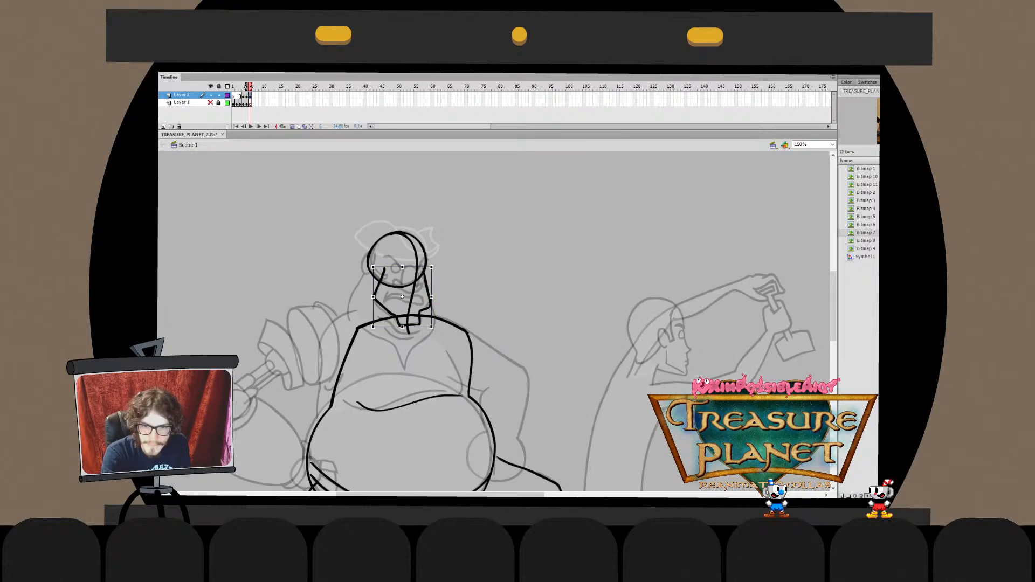
double_click(410, 323)
left_click_drag(391, 341, 421, 319)
key("Escape")
double_click(434, 331)
double_click(420, 322)
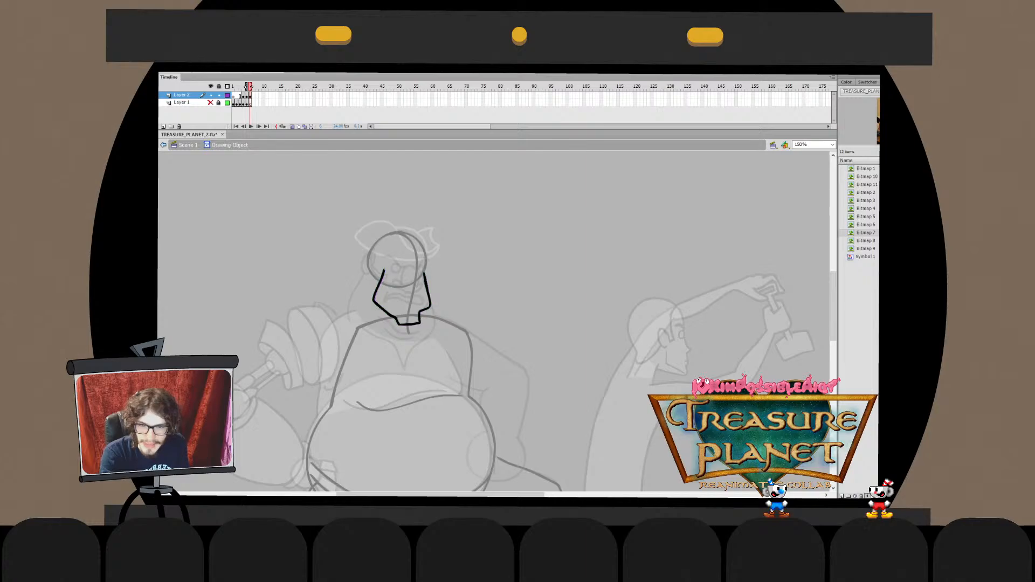
Stretch the jaw's right-hand cheek line farther up into the head circle and tilt it inward
double_click(443, 307)
double_click(429, 296)
left_click_drag(444, 248, 413, 315)
left_click_drag(425, 272, 424, 261)
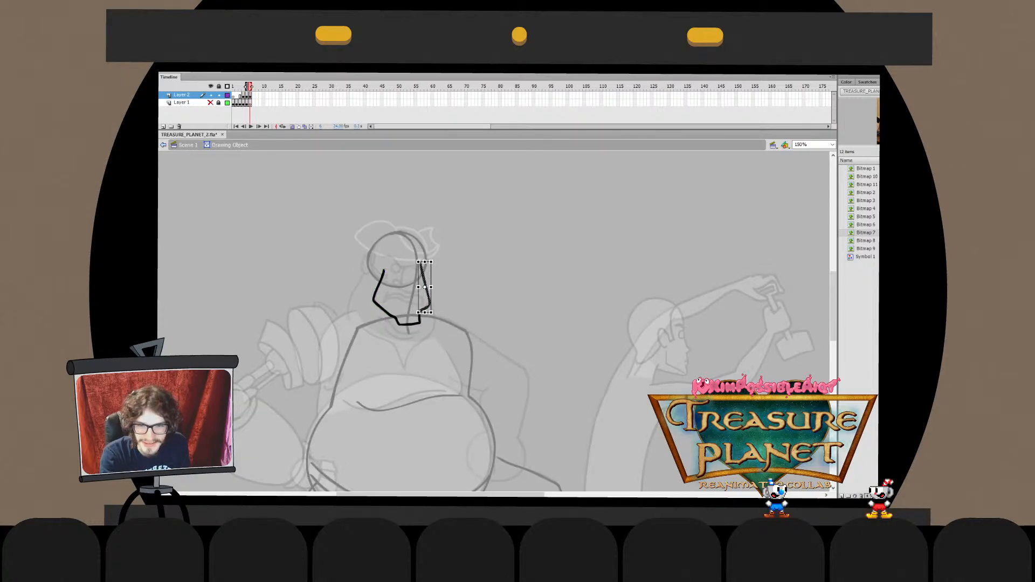
key("ctrl+shift+a")
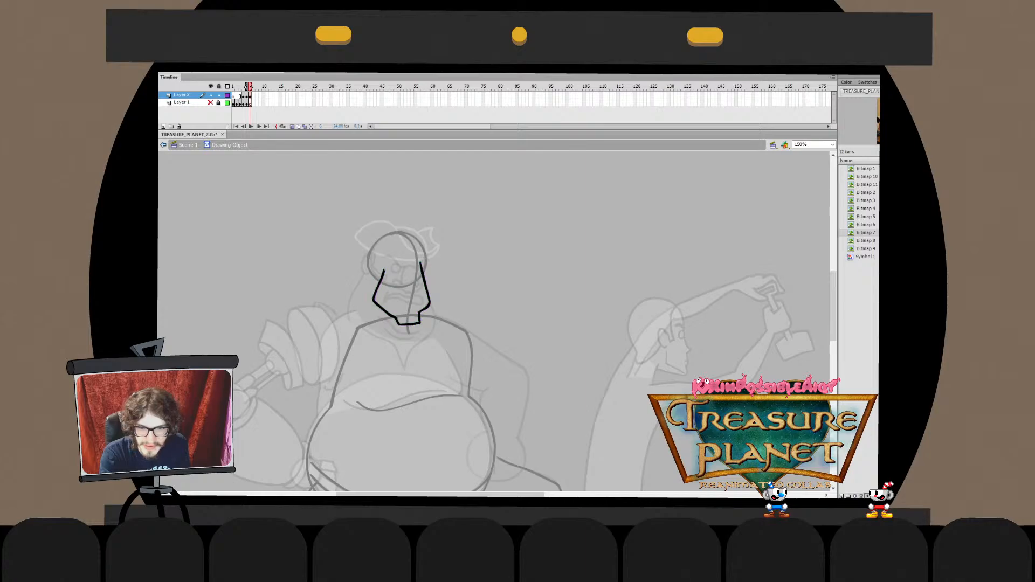
Nudge the corner of the jaw outline below the right-hand cheek line slightly outward
key("ctrl+e")
double_click(417, 311)
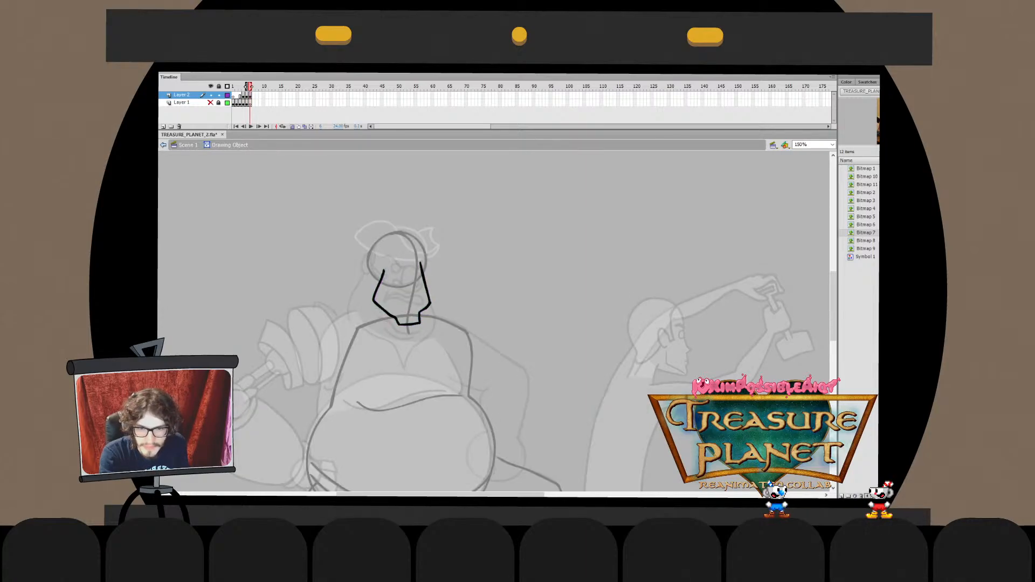
left_click_drag(430, 305, 433, 300)
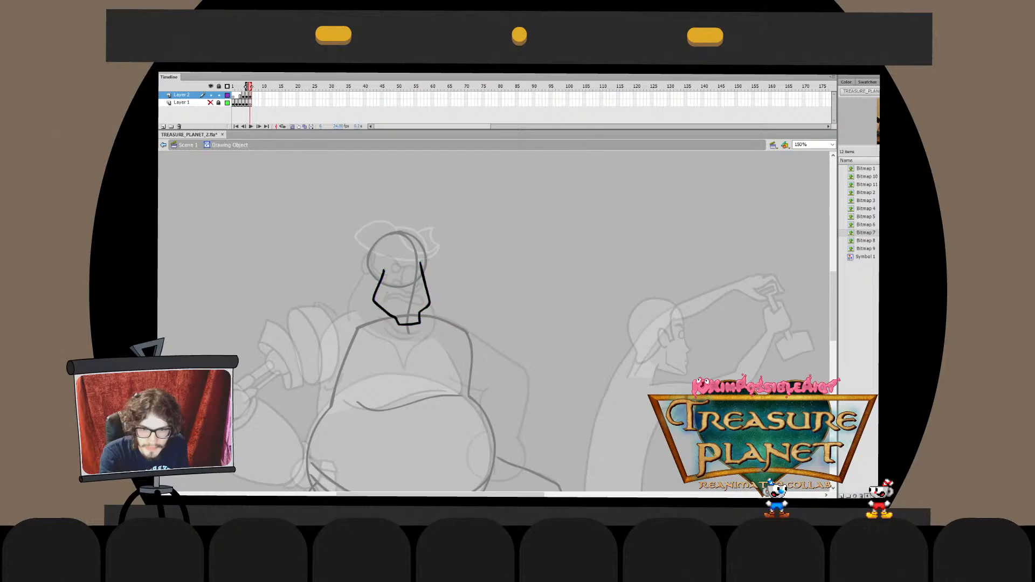
double_click(485, 269)
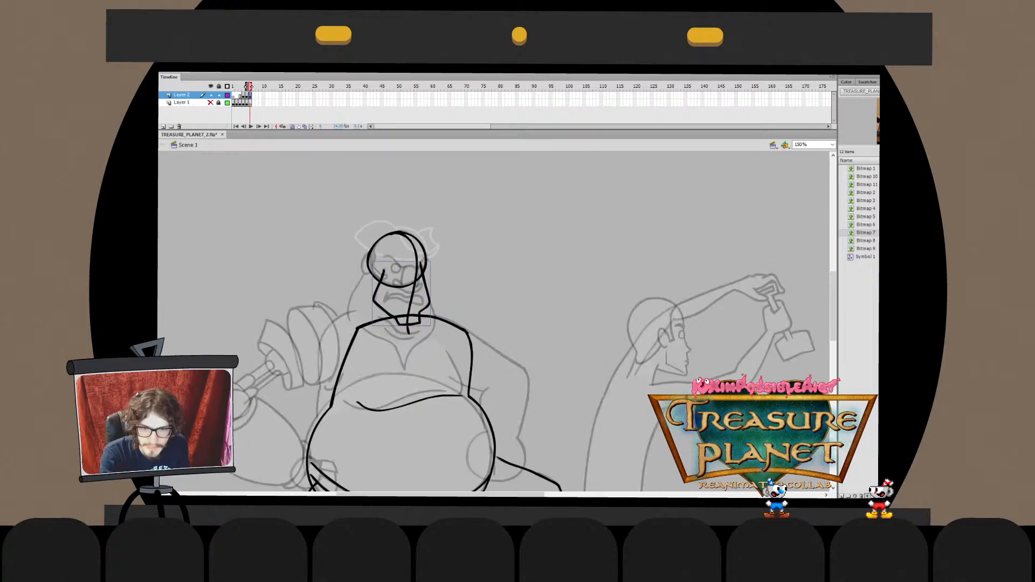
left_click(485, 270)
Skew the upper end of the jaw's left-hand cheek line slightly outward
double_click(429, 302)
left_click(379, 285)
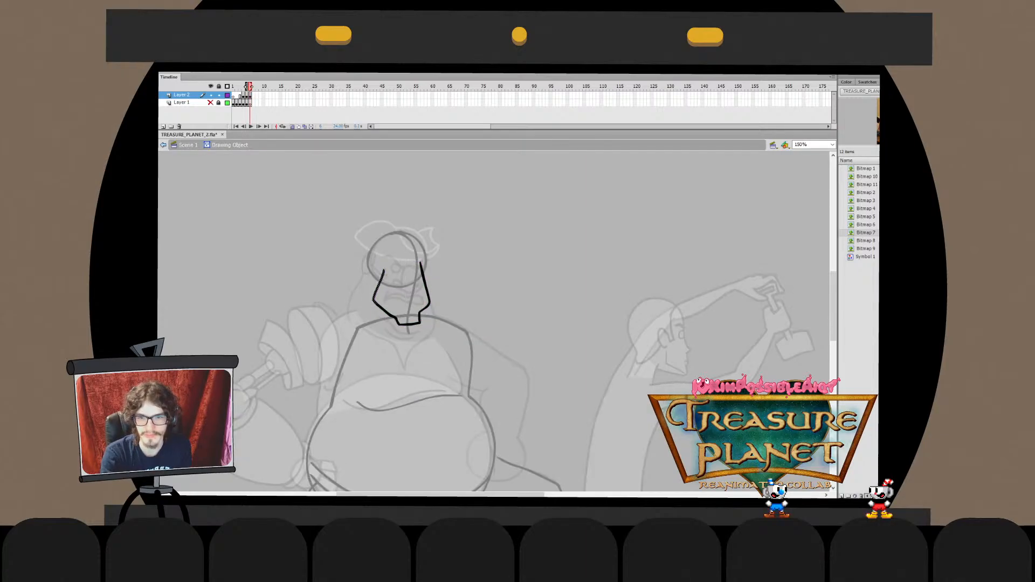
key("Escape")
mouse_move(383, 270)
left_mouse_down()
mouse_move(390, 265)
mouse_move(396, 286)
mouse_move(365, 302)
mouse_move(377, 271)
left_mouse_up()
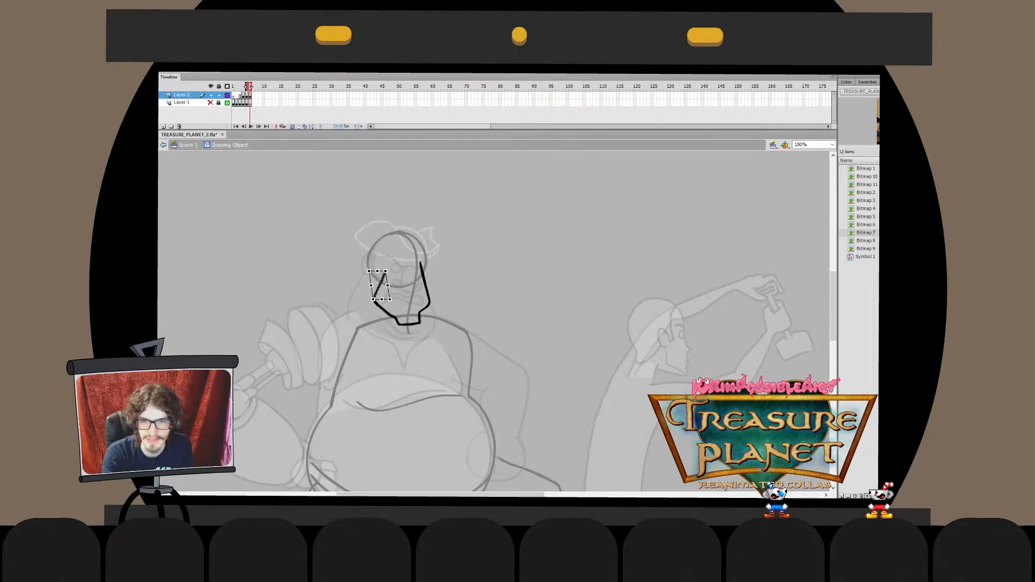
key("Escape")
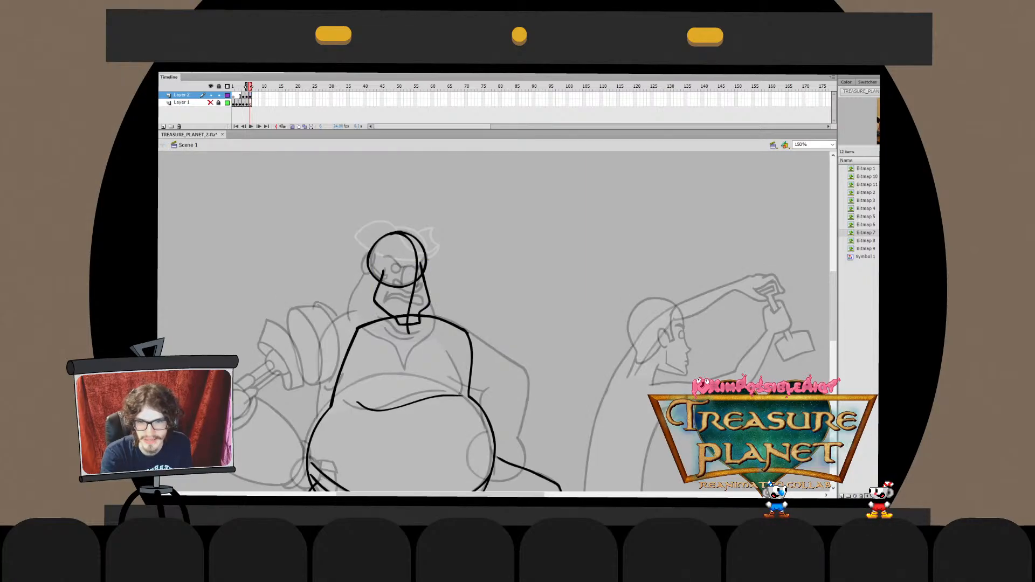
double_click(384, 272)
left_click_drag(383, 271, 390, 241)
key("ctrl+z")
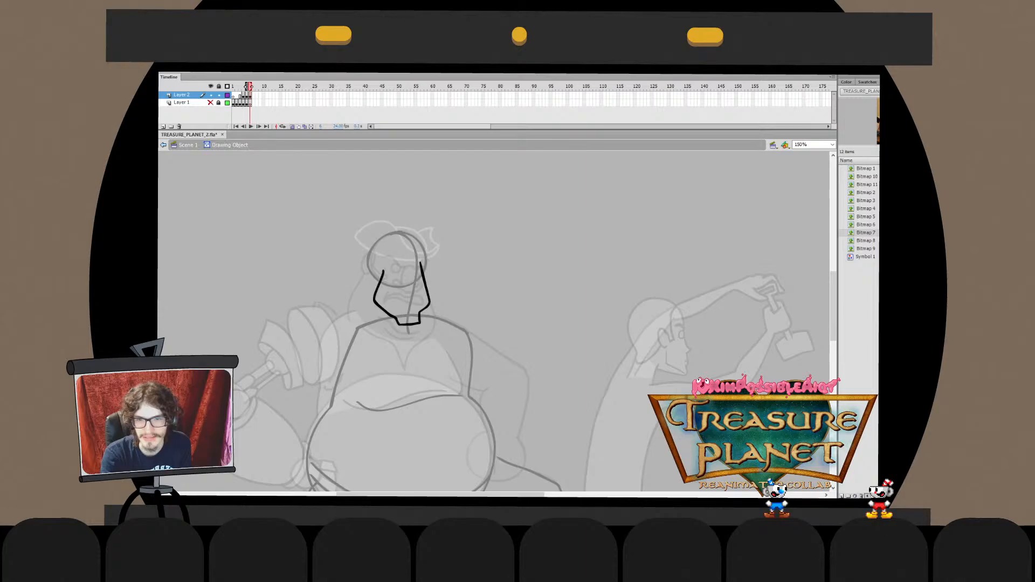
Select the left-hand cheek section of the jaw outline and lower its upper edge slightly
double_click(382, 272)
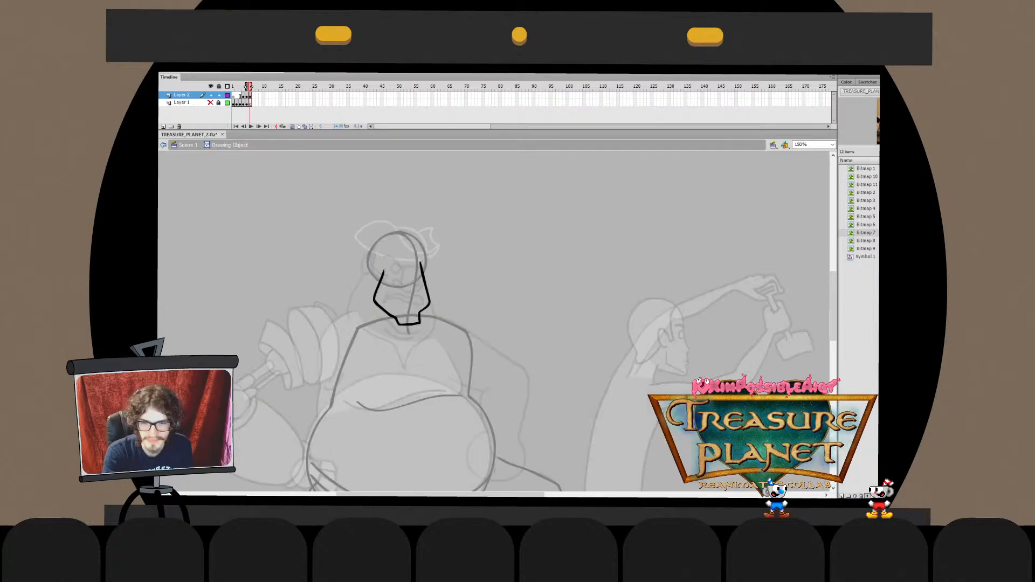
left_click_drag(366, 247, 399, 317)
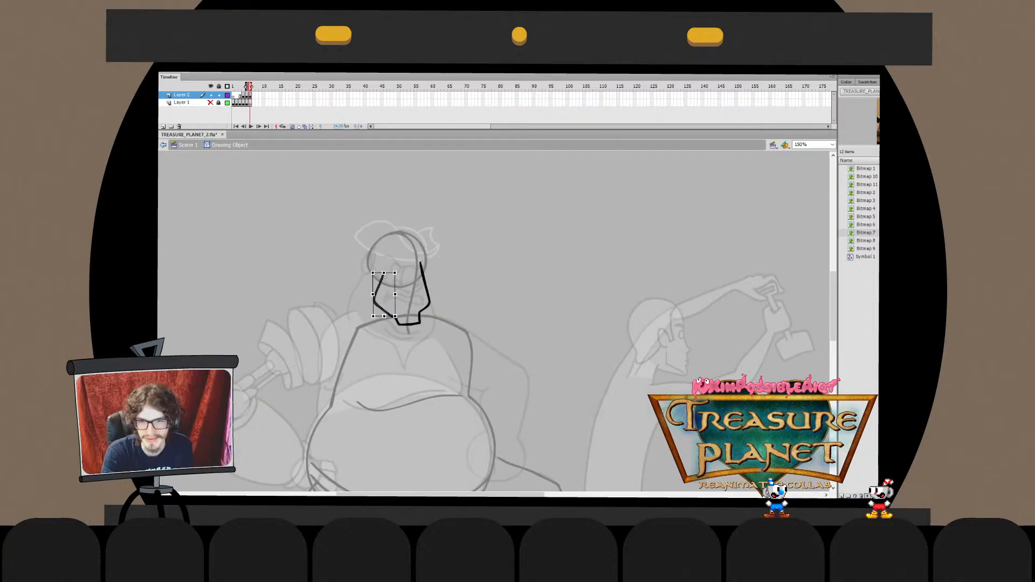
left_click_drag(384, 273, 382, 276)
key("Escape")
key("ctrl+e")
key("Escape")
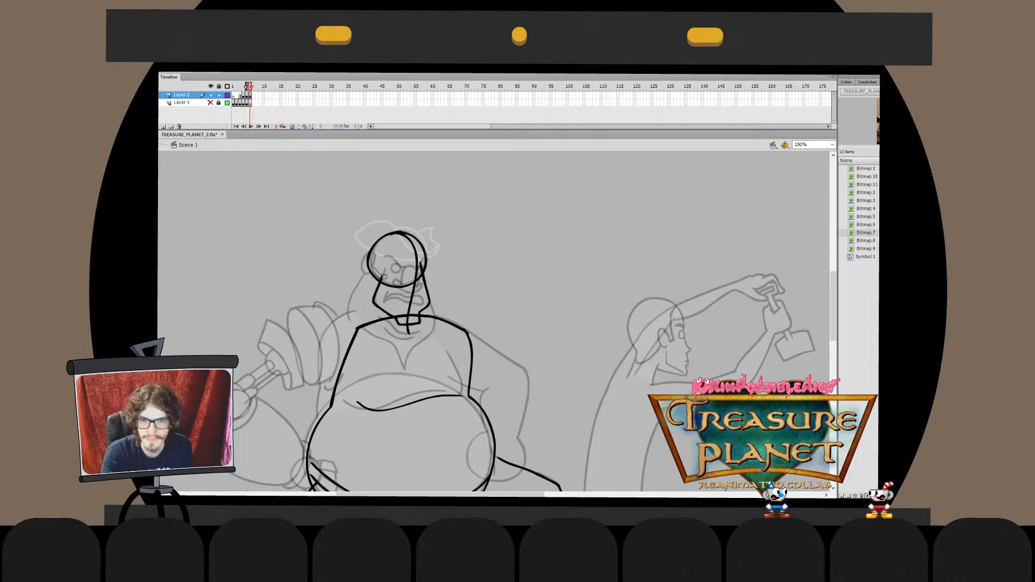
Scale the whole jaw outline slightly larger so it fits the sketched face
left_click(423, 278)
left_click_drag(433, 260, 432, 257)
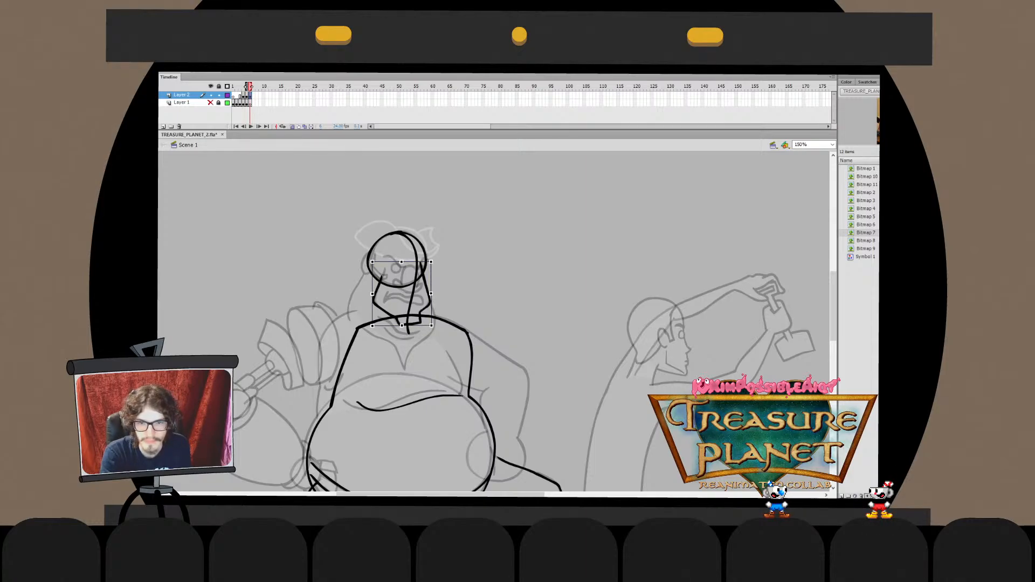
key("Escape")
double_click(423, 278)
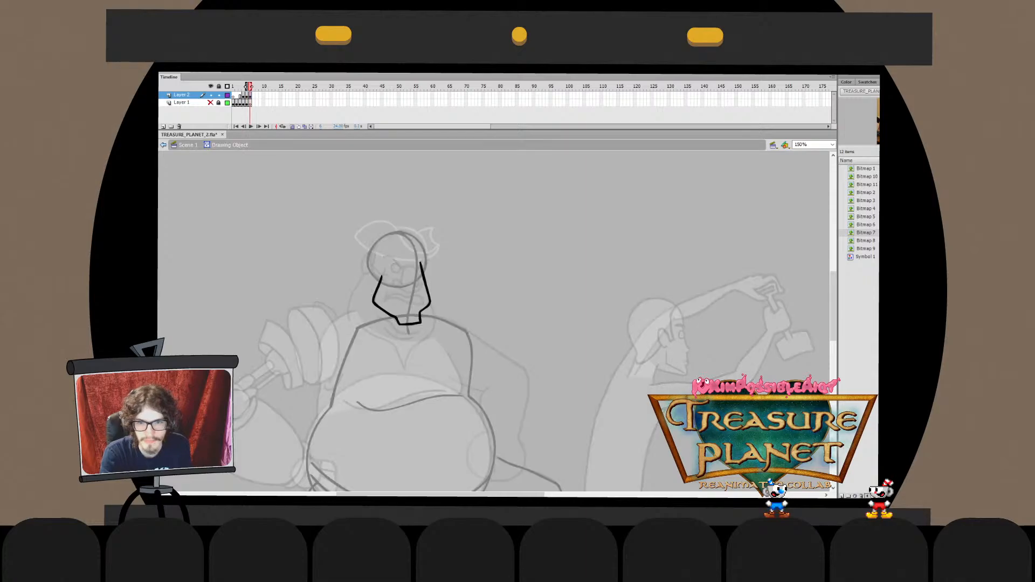
key("ctrl+e")
left_click_drag(372, 326, 371, 327)
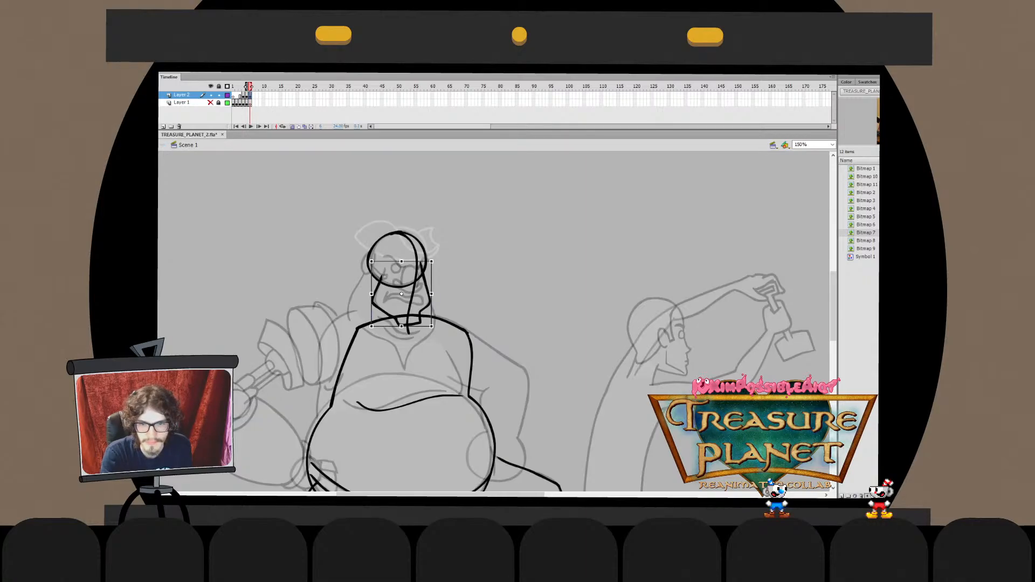
key("Escape")
Reselect the left-hand cheek section of the jaw outline and adjust its outer upper corner slightly inward
double_click(423, 277)
left_click_drag(350, 253, 404, 318)
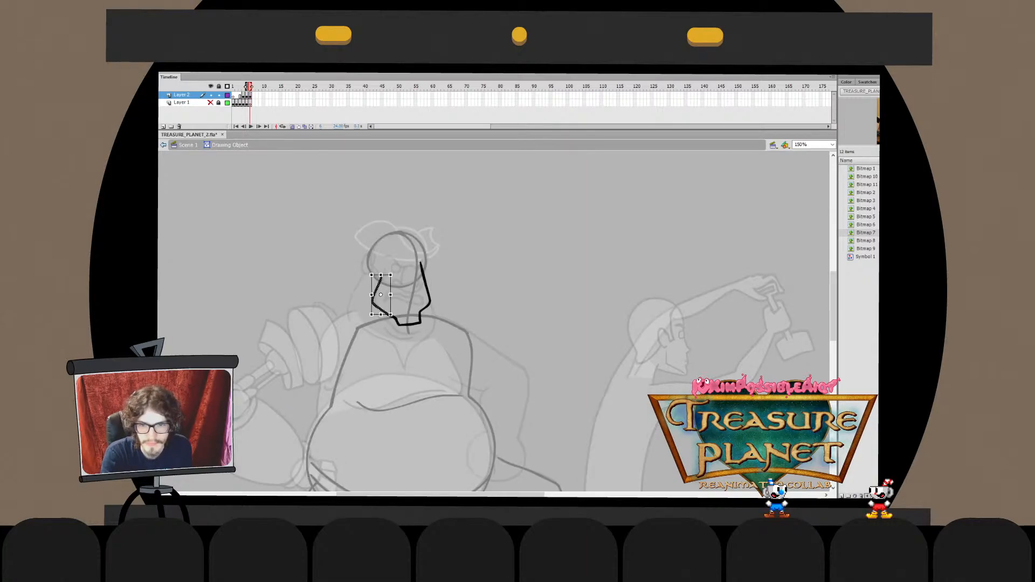
left_click_drag(371, 274, 373, 273)
key("ctrl+e")
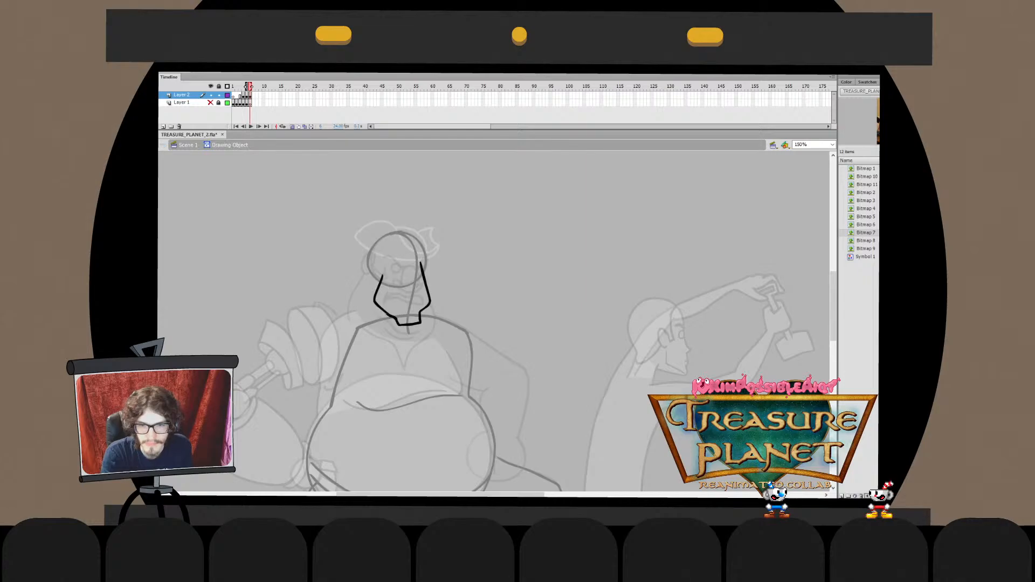
key("Escape")
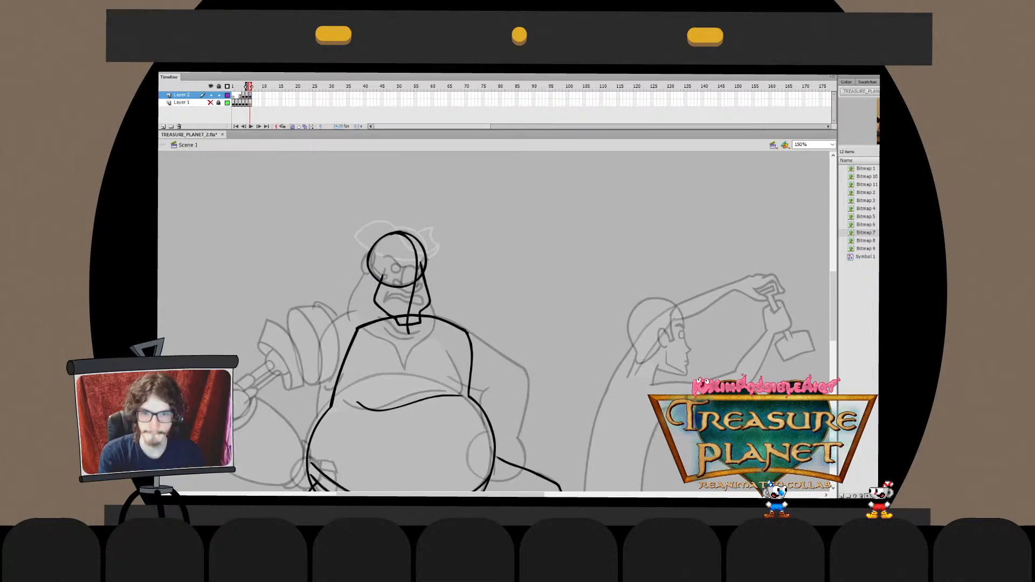
Erase the upper tip of the jaw's right-hand cheek line where it overlaps the head circle
double_click(375, 299)
key("ctrl+e")
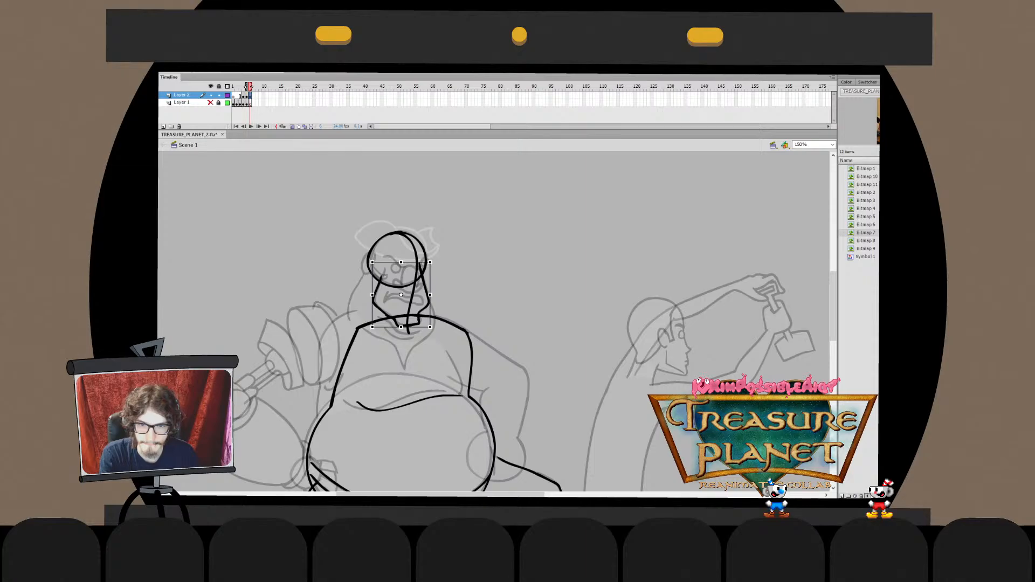
double_click(420, 264)
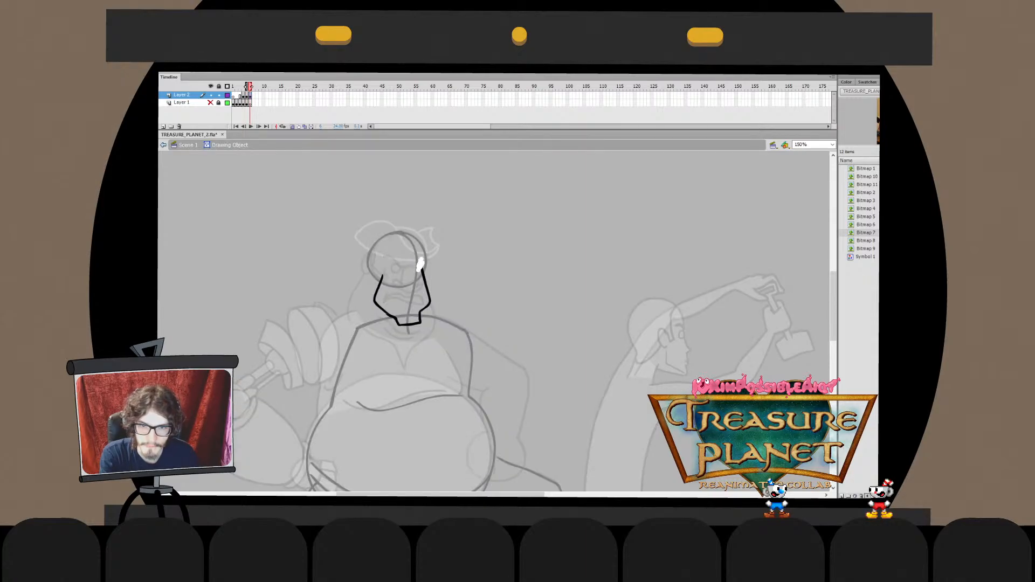
key("ctrl+e")
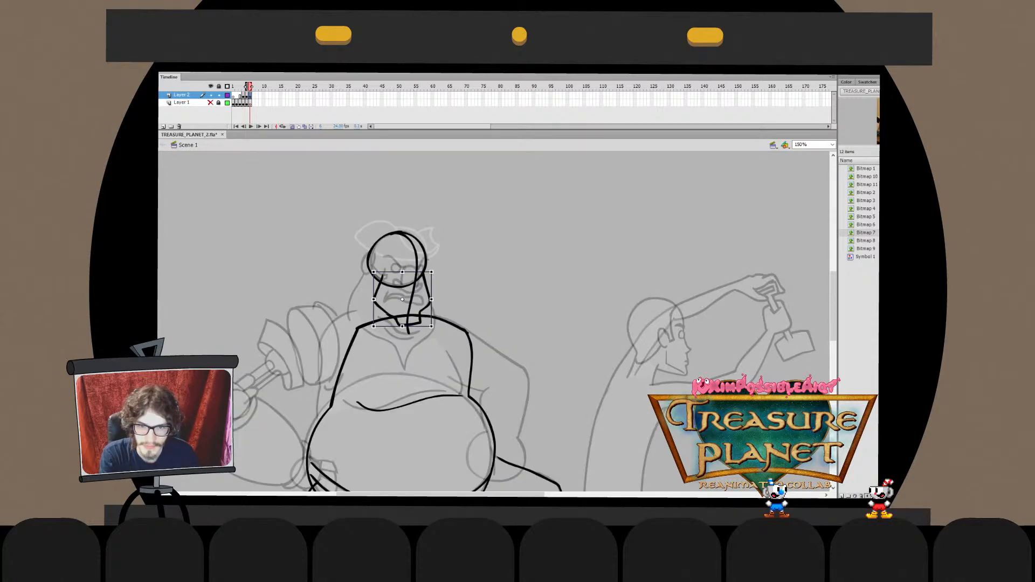
Shift the face's curved centre line slightly left and stretch its lower part down onto the chest
left_click(412, 312)
left_click_drag(405, 232, 399, 231)
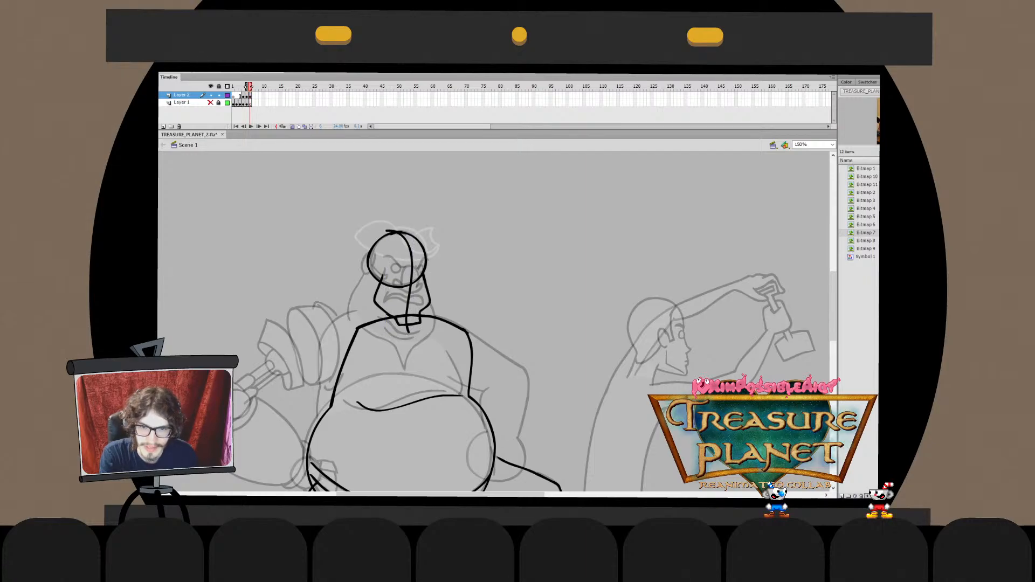
double_click(400, 233)
mouse_move(386, 348)
left_mouse_down()
mouse_move(425, 284)
mouse_move(425, 262)
left_mouse_up()
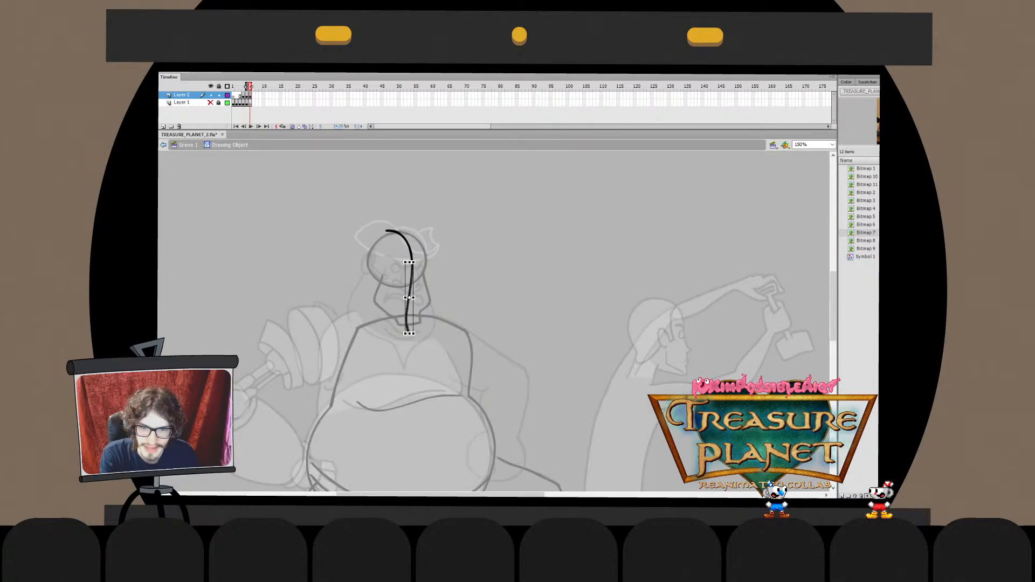
left_click_drag(409, 334, 409, 368)
double_click(431, 356)
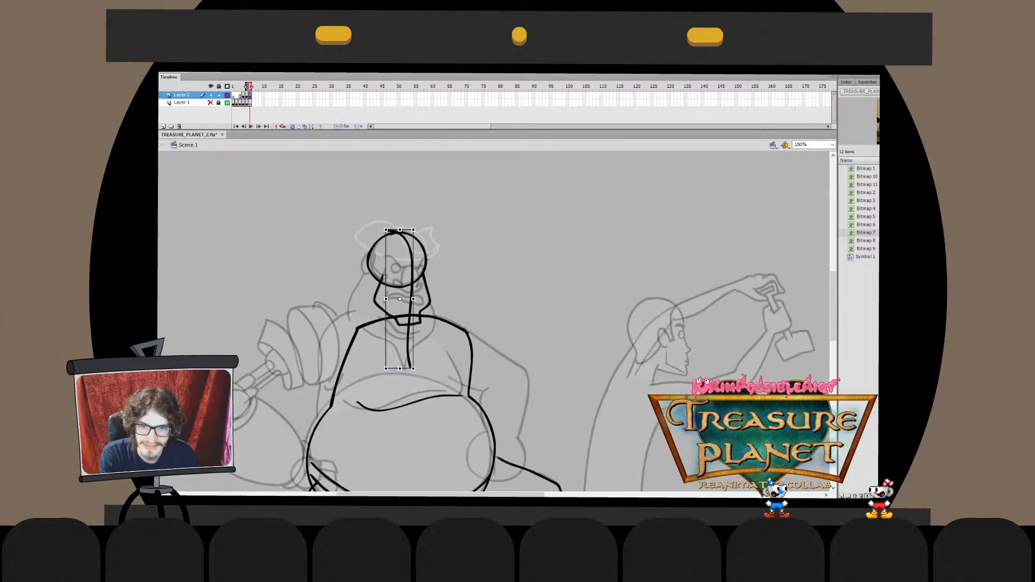
key("Escape")
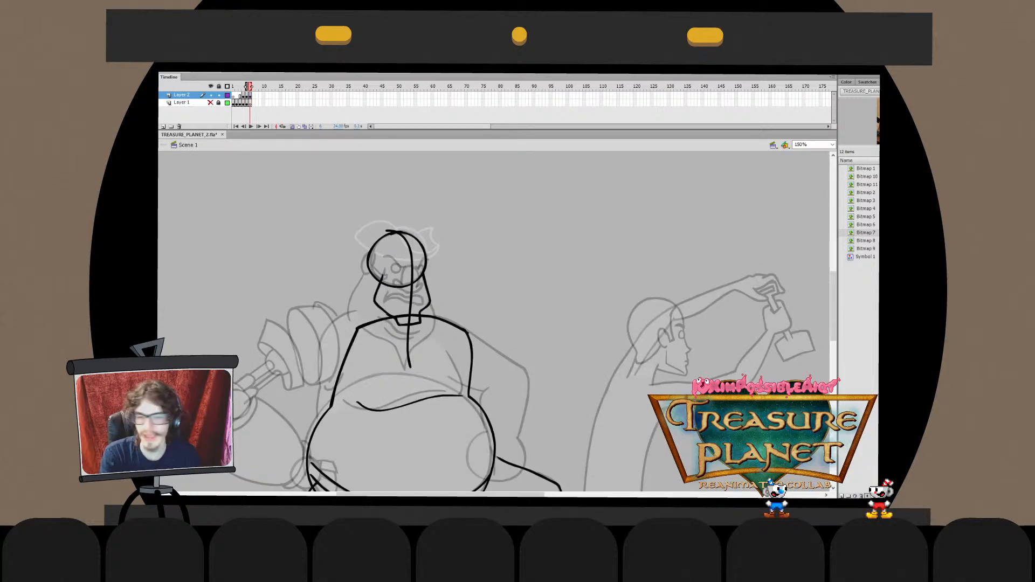
left_click(409, 345)
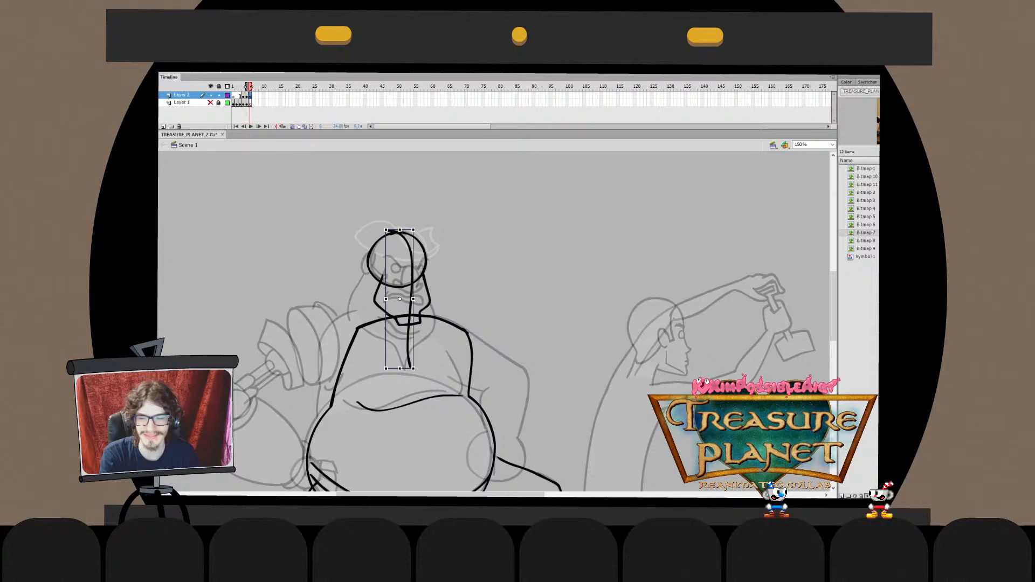
key("Escape")
double_click(409, 345)
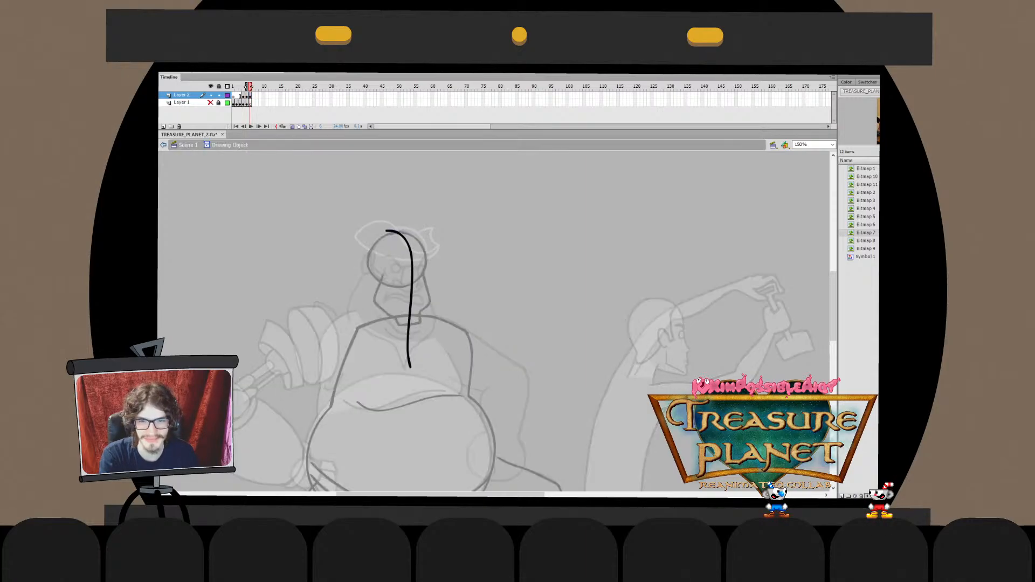
key("ctrl+e")
key("Escape")
key("ctrl+z")
left_click_drag(410, 285, 413, 333)
key("ctrl+z")
key("ctrl+z")
Redraw the lower centre line from mouth to chin, place it inside the centre-line drawing and delete the old lower section
left_click_drag(411, 291, 413, 327)
key("q")
key("ctrl+x")
double_click(409, 345)
key("ctrl+shift+v")
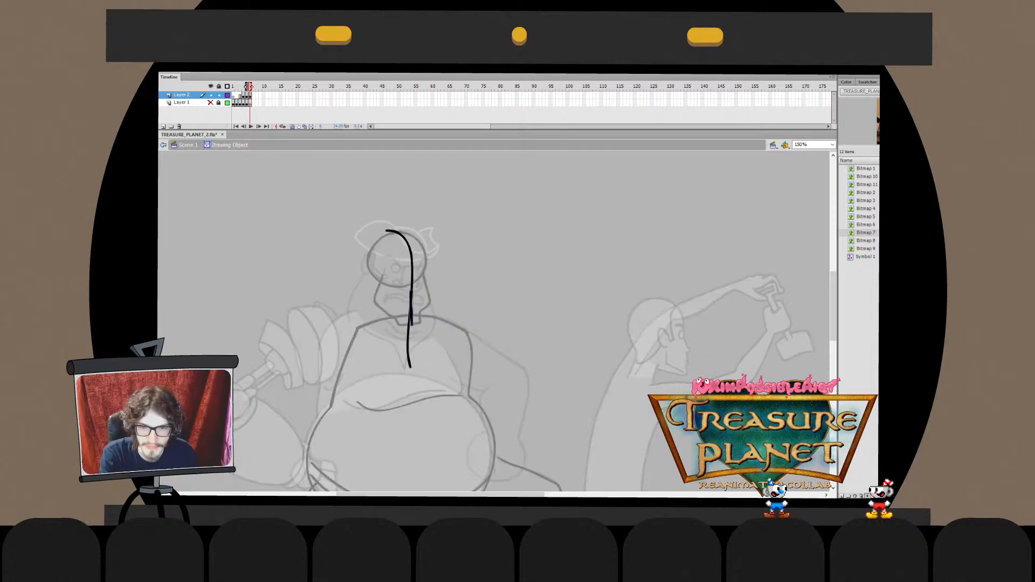
left_click(409, 345)
key("Delete")
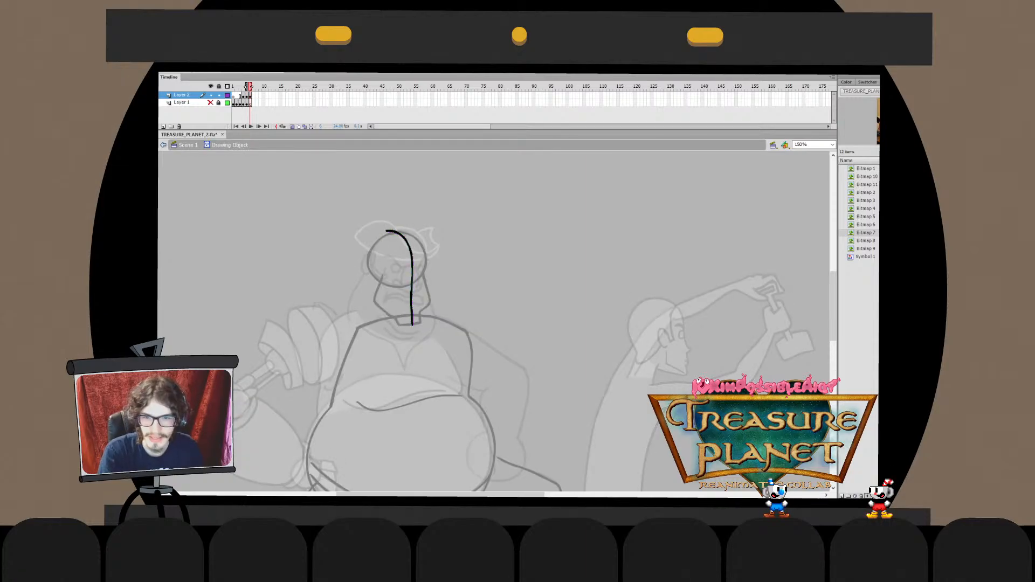
key("ctrl+e")
key("ctrl+shift+a")
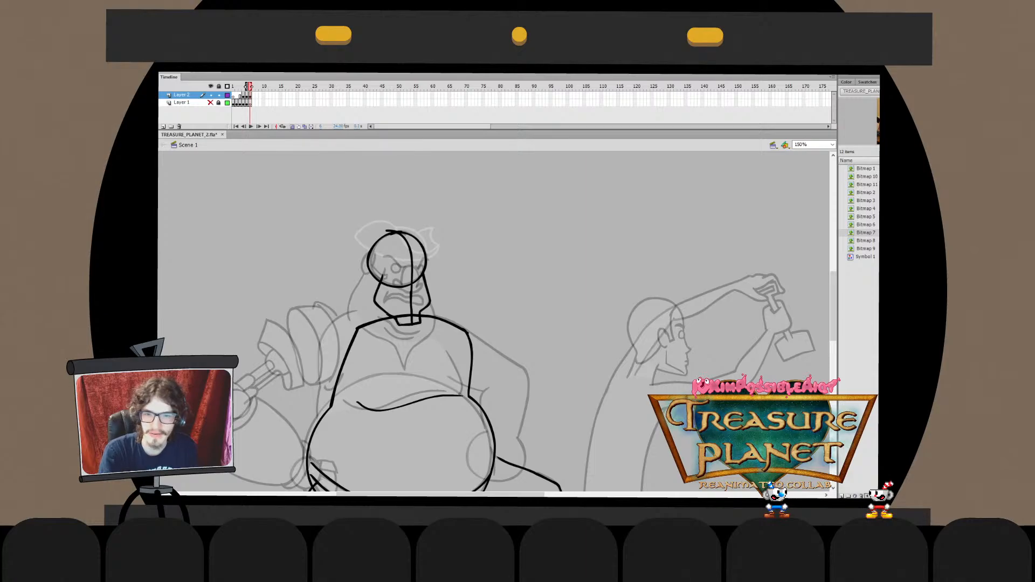
left_click_drag(360, 267, 447, 262)
key("ctrl+z")
key("ctrl+z")
mouse_move(358, 257)
left_mouse_down()
mouse_move(446, 257)
mouse_move(436, 258)
left_mouse_up()
key("ctrl+z")
key("ctrl+z")
Draw a curved horizontal eye line across the head circle, narrow it from both ends and save the file
left_click_drag(358, 250, 446, 254)
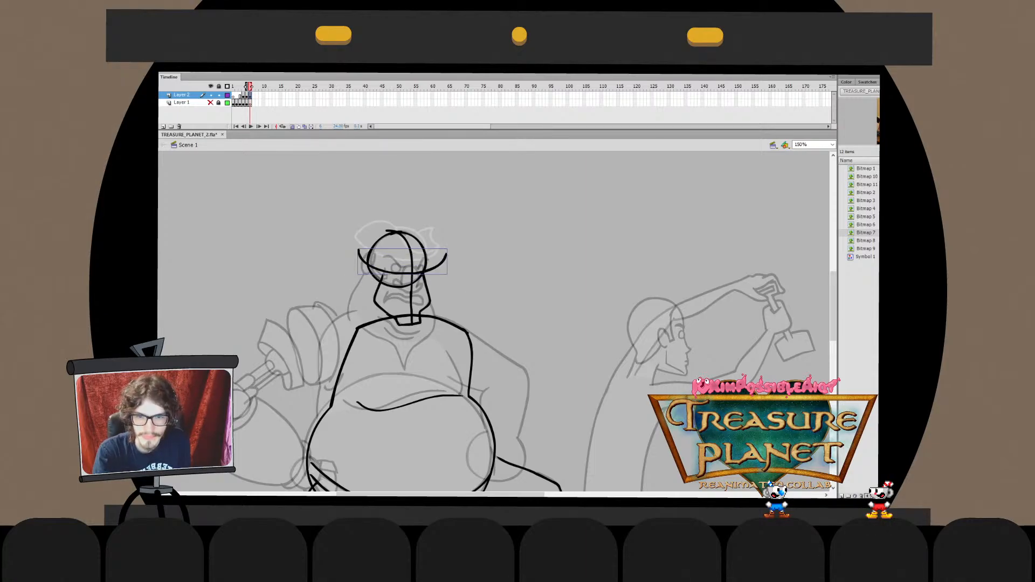
key("q")
left_click_drag(357, 249, 368, 252)
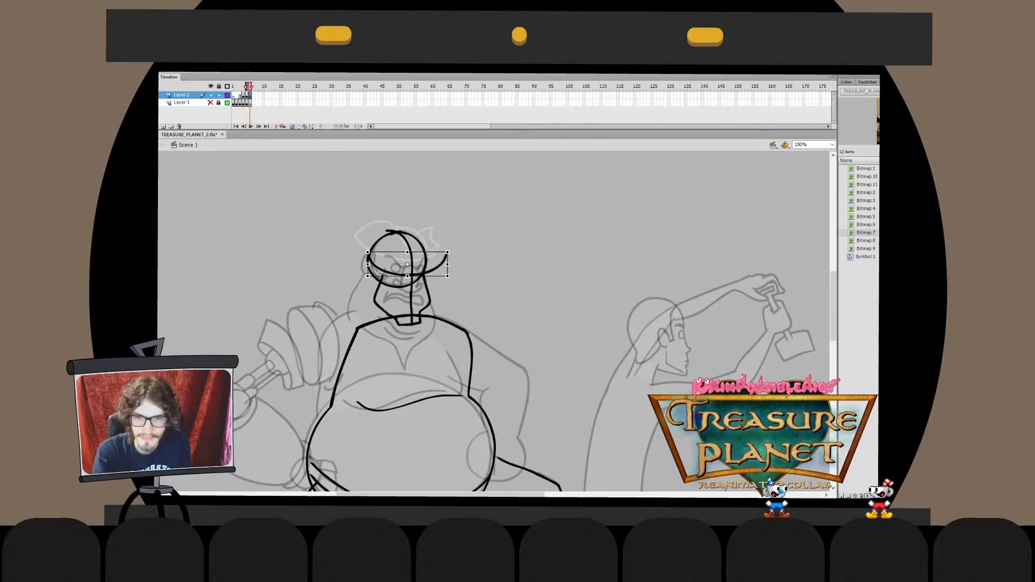
left_click_drag(447, 265, 439, 265)
key("ctrl+s")
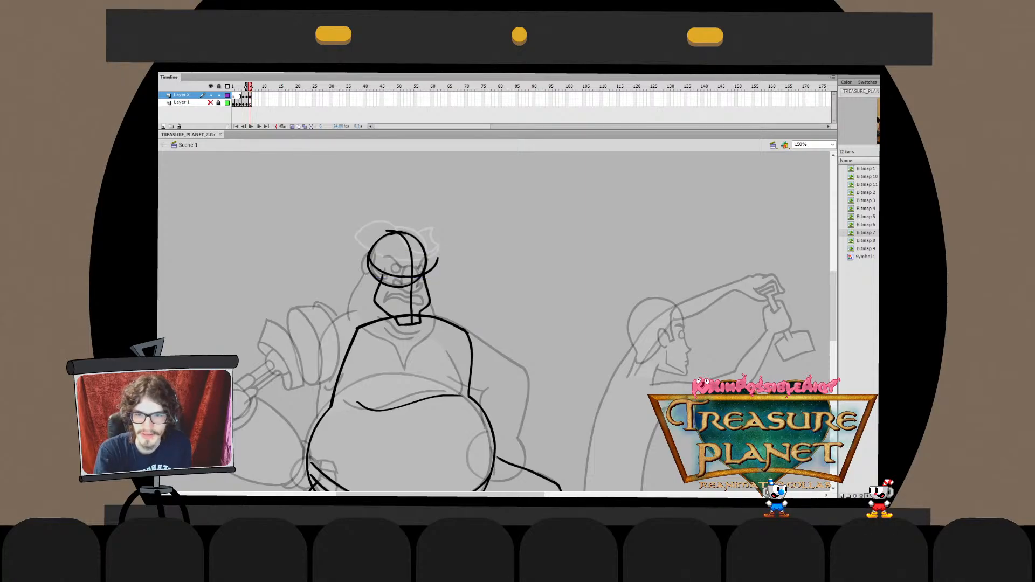
Flatten the curved eye line slightly by lowering its upper edge
left_click_drag(368, 259, 368, 258)
key("Escape")
left_click(403, 274)
key("Escape")
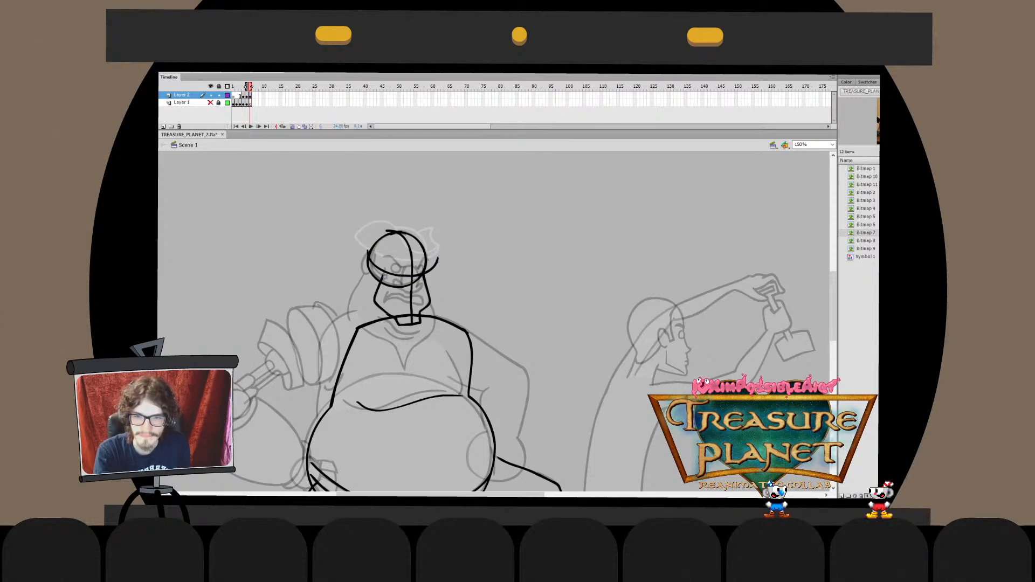
left_click(403, 274)
left_click_drag(402, 250, 401, 256)
key("Escape")
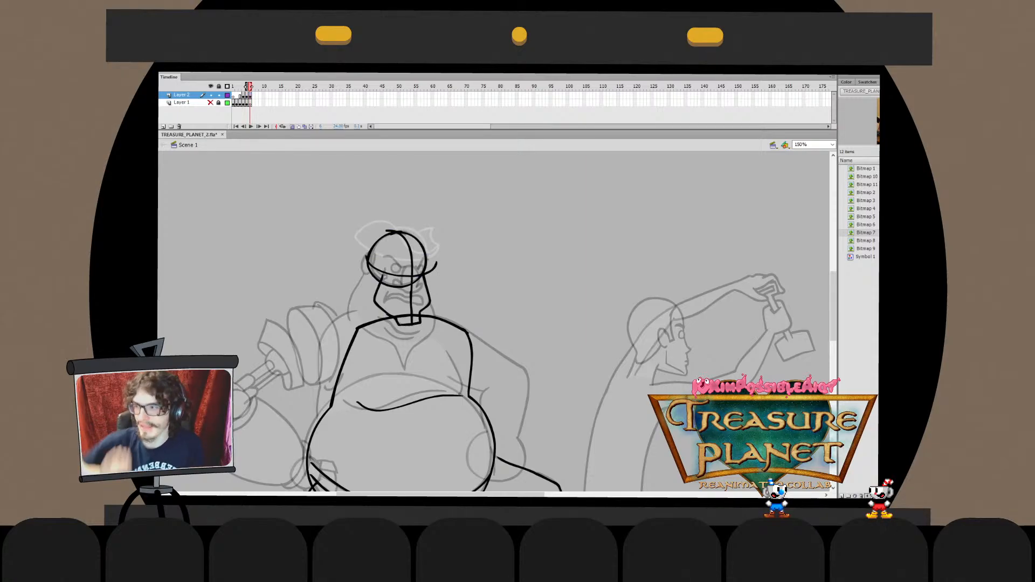
left_click(380, 239)
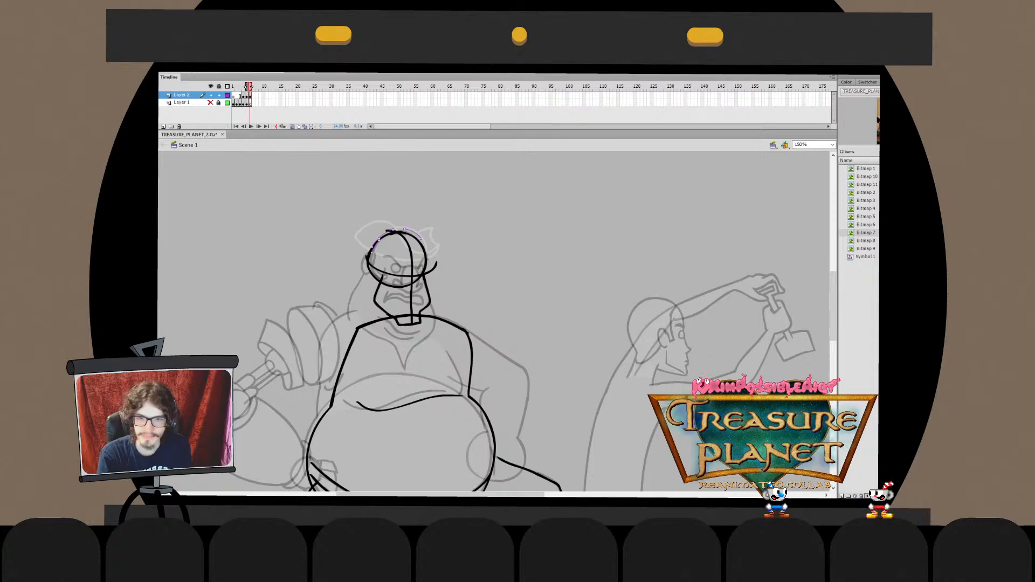
key("Escape")
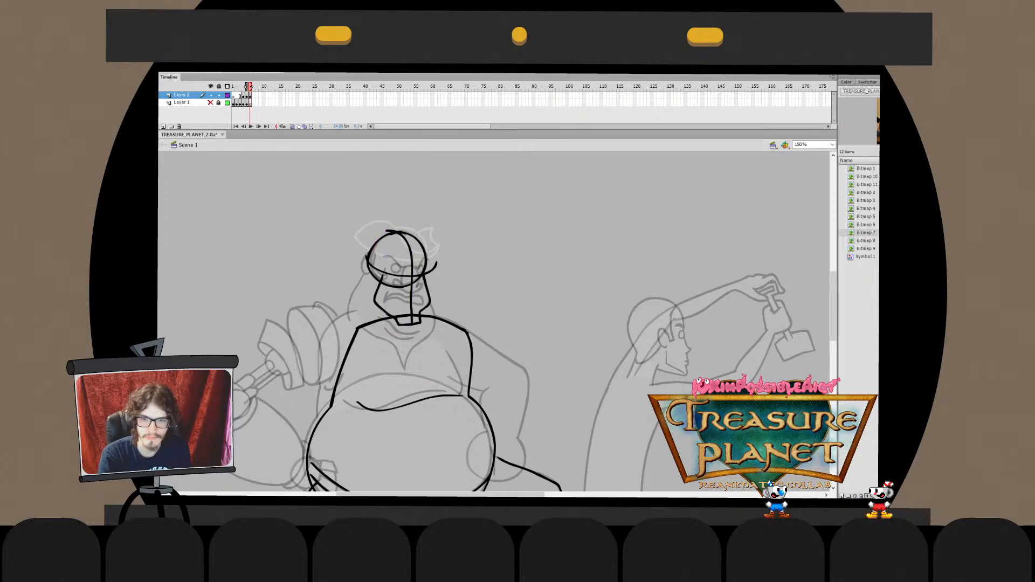
Move the large figure's whole head construction off the body into the empty space between the two figures
key("ctrl+a")
left_click_drag(412, 259, 534, 258)
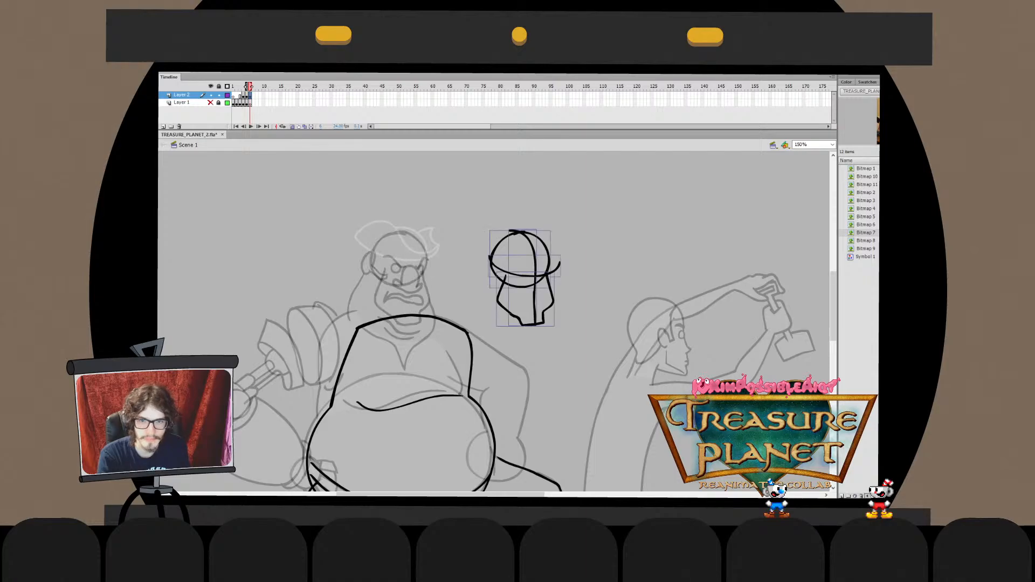
key("Escape")
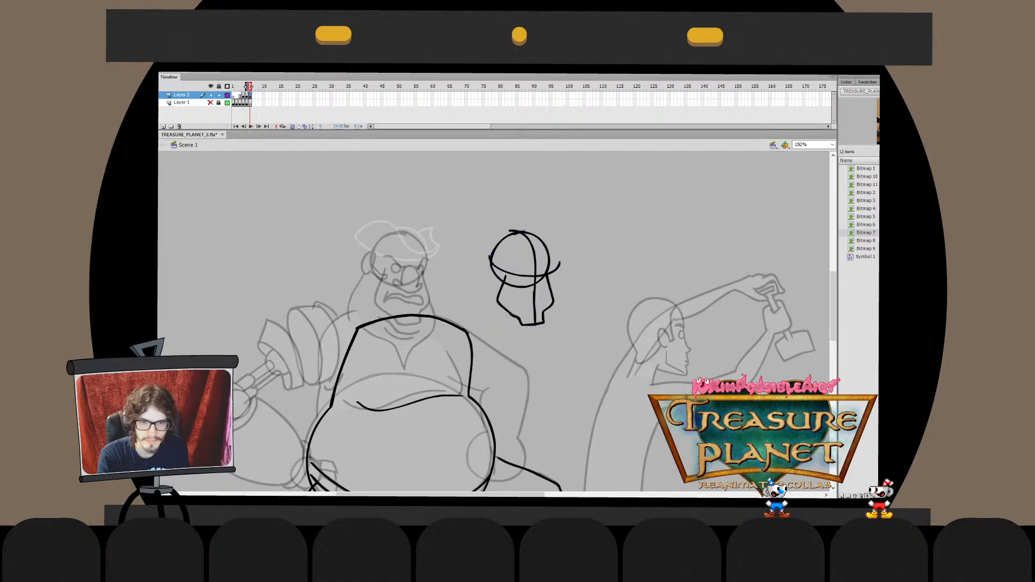
Delete the centre line, eye line and jaw outline of the moved head, keeping only the head circle
left_click(534, 248)
left_click(555, 270, "shift")
left_click(551, 296, "shift")
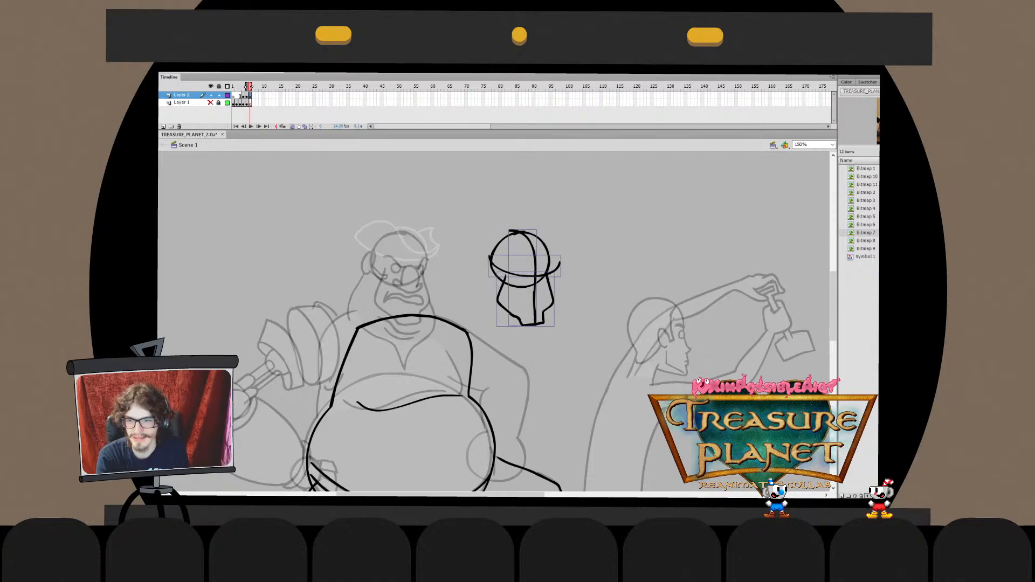
key("Delete")
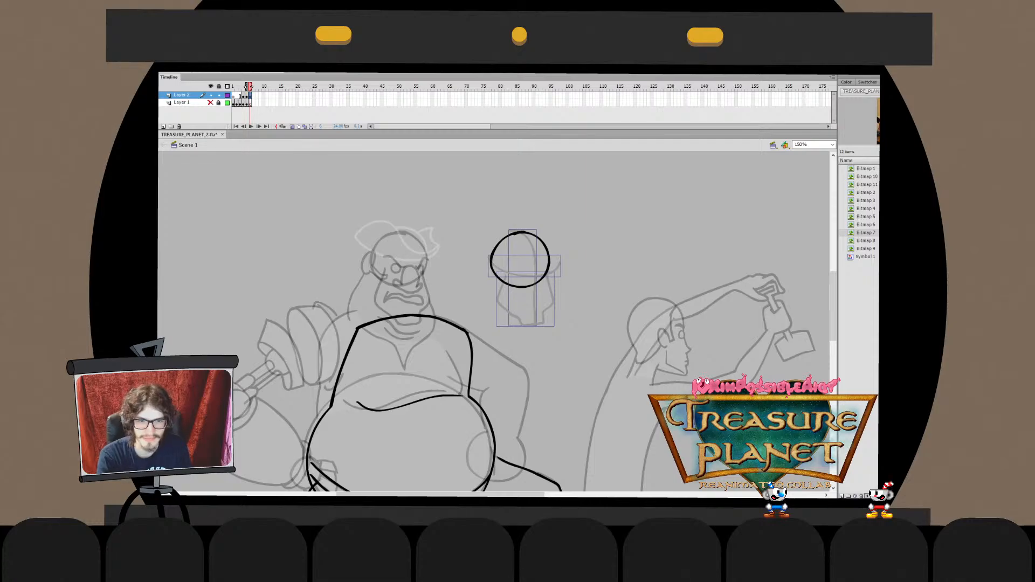
key("Escape")
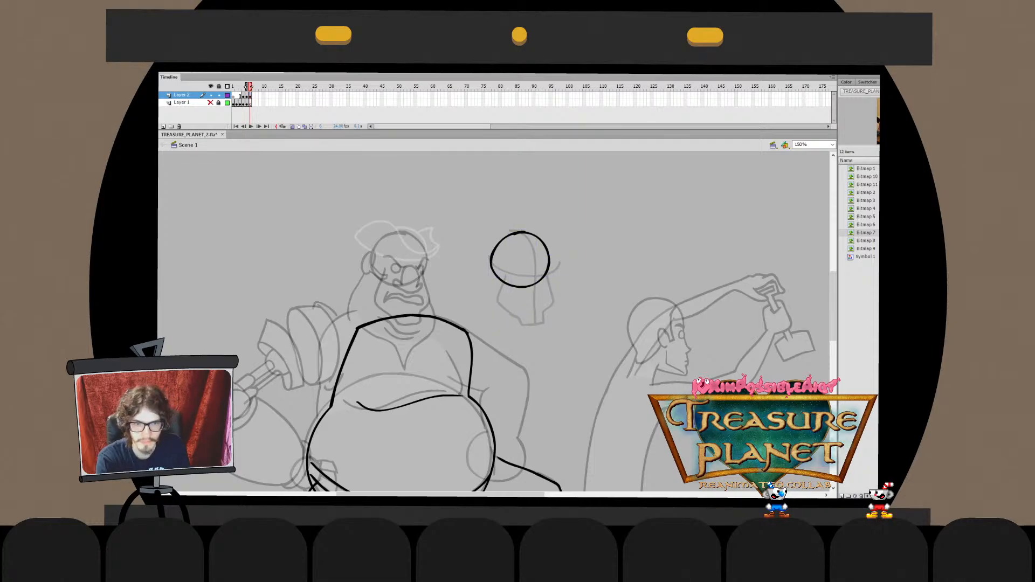
left_click_drag(521, 233, 534, 299)
key("ctrl+z")
left_click_drag(523, 233, 536, 284)
key("ctrl+z")
key("ctrl+z")
left_click_drag(523, 237, 538, 282)
key("ctrl+z")
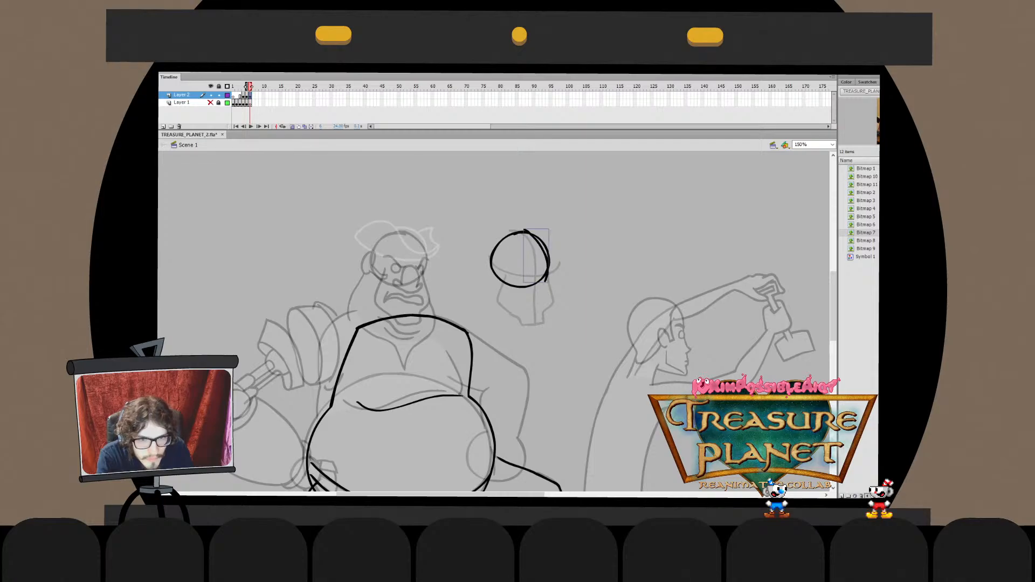
key("ctrl+z")
key("ctrl+z")
left_click_drag(525, 233, 534, 285)
key("ctrl+z")
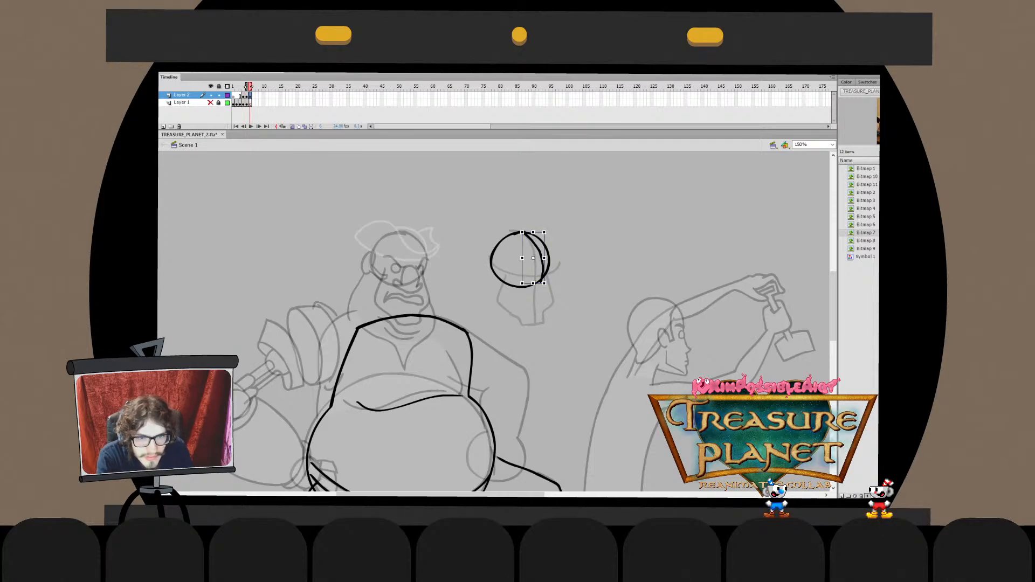
key("ctrl+z")
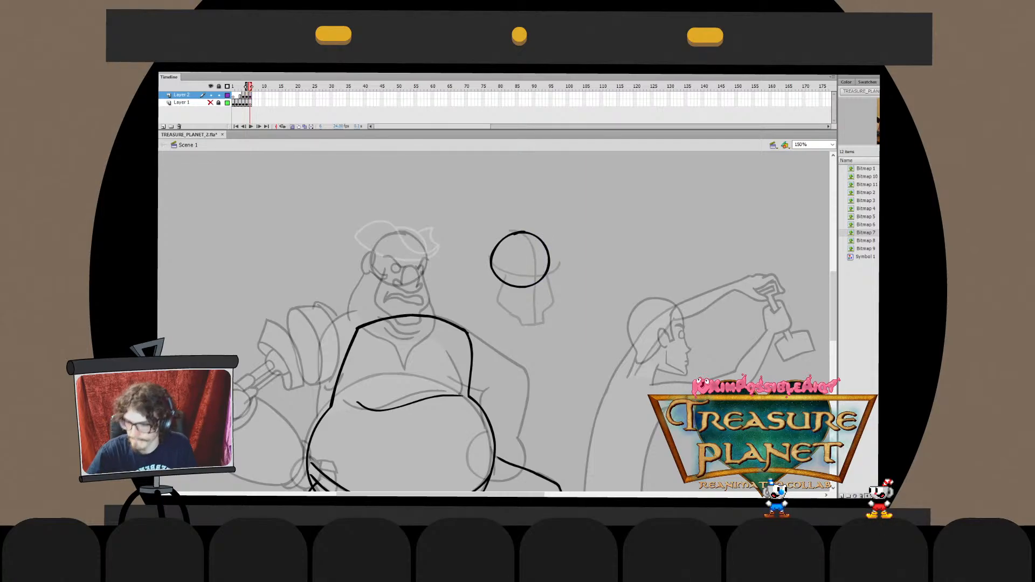
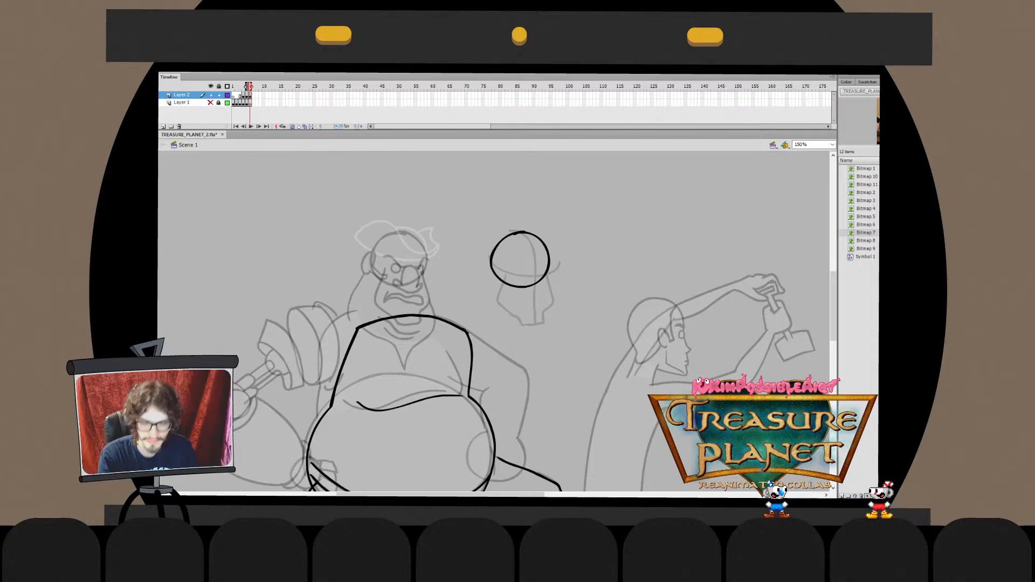
mouse_move(513, 235)
left_mouse_down()
mouse_move(534, 304)
mouse_move(542, 270)
mouse_move(538, 283)
left_mouse_up()
key("ctrl+z")
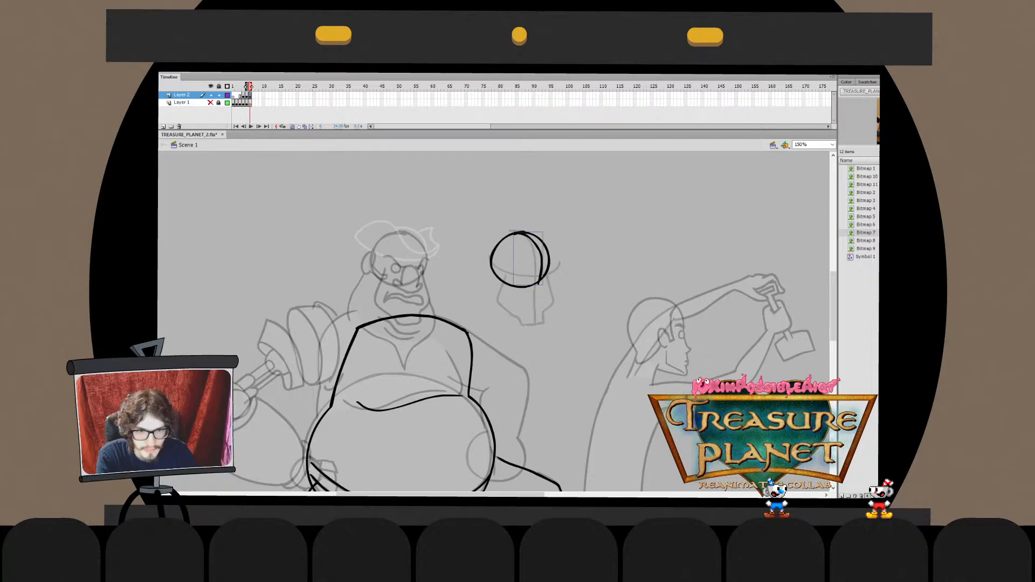
key("q")
key("ctrl+z")
mouse_move(520, 233)
left_mouse_down()
mouse_move(541, 290)
mouse_move(539, 277)
left_mouse_up()
key("ctrl+z")
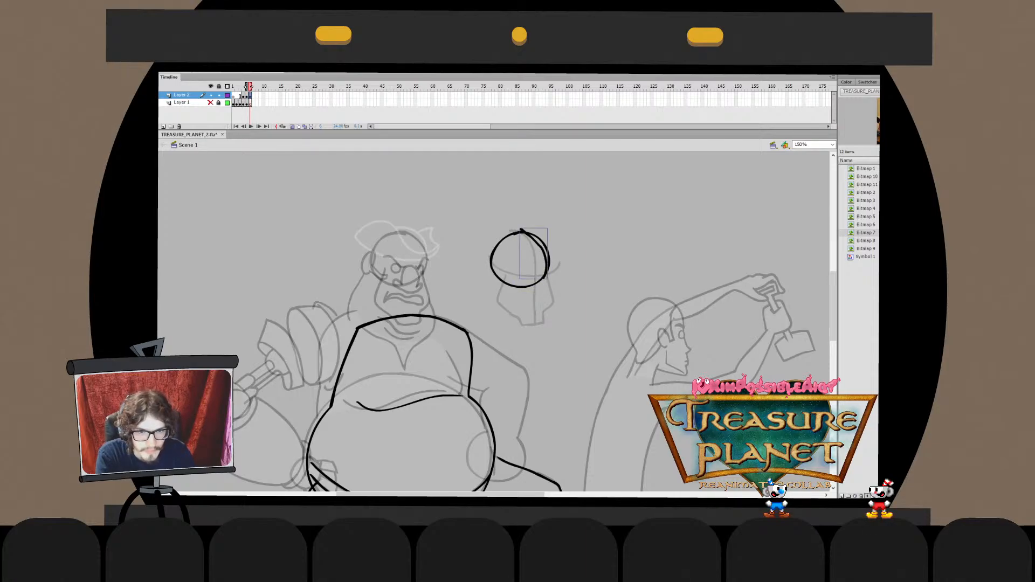
key("ctrl+z")
Draw a curved centre line inside the head circle, close to its right edge, and narrow it slightly
left_click_drag(519, 232, 533, 285)
key("q")
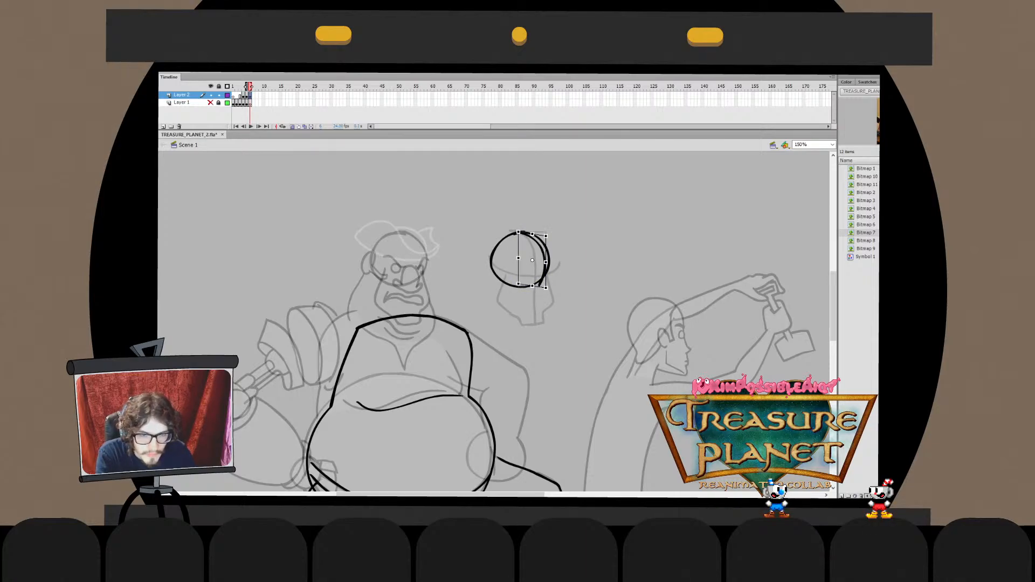
left_click_drag(545, 261, 544, 260)
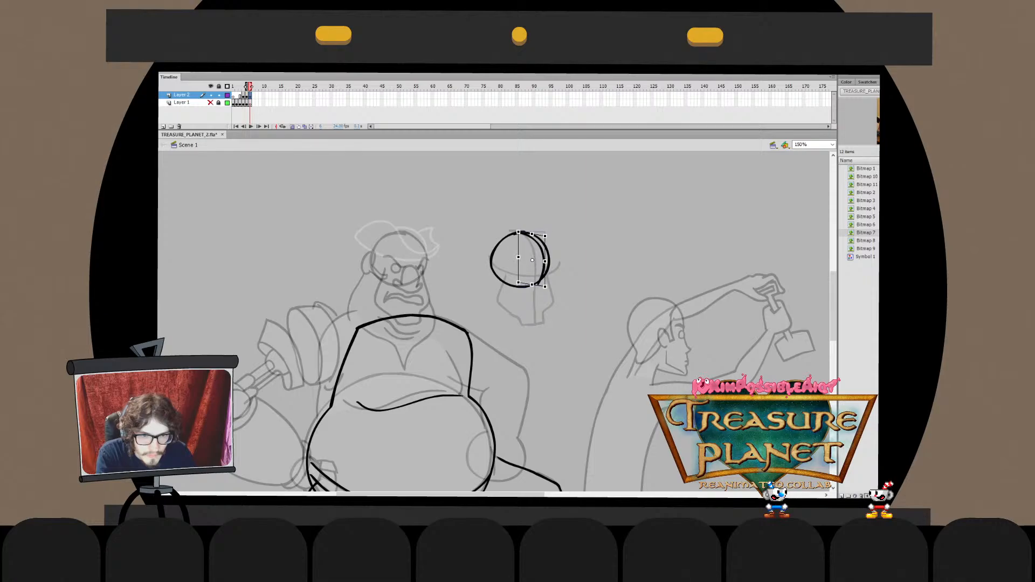
key("Escape")
left_click(544, 259)
left_click(507, 272)
Reshape the centre line inside its drawing object so its lower end extends just below the head circle
double_click(543, 266)
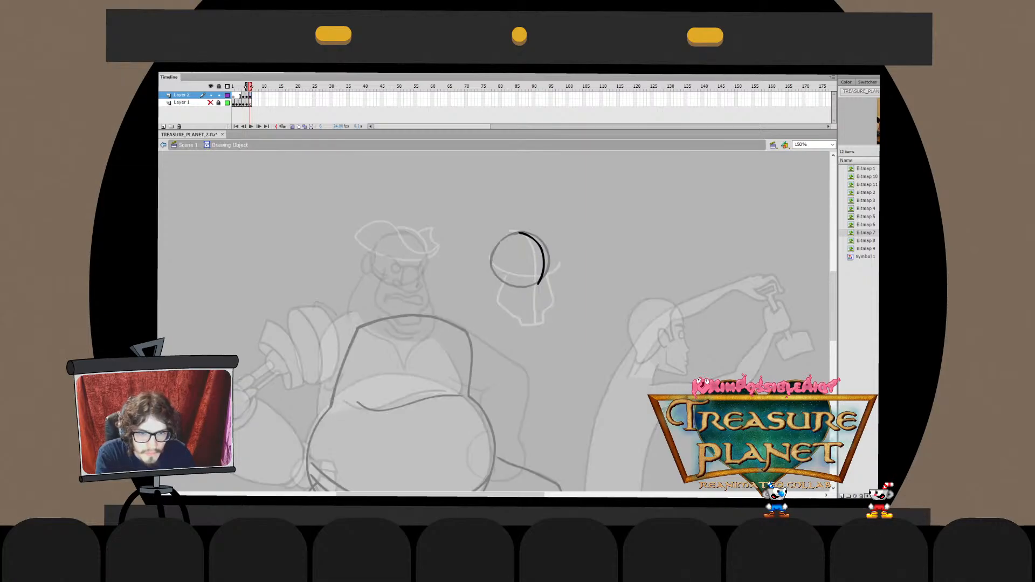
left_click(541, 272)
key("Escape")
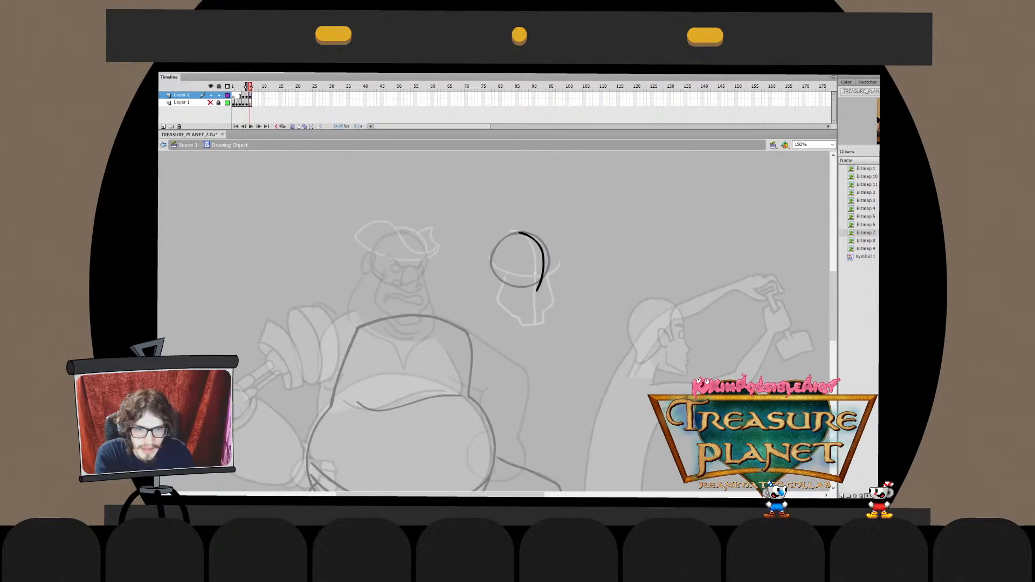
left_click_drag(522, 268, 542, 295)
key("Escape")
mouse_move(531, 254)
left_mouse_down()
mouse_move(520, 270)
mouse_move(540, 294)
mouse_move(543, 260)
left_mouse_up()
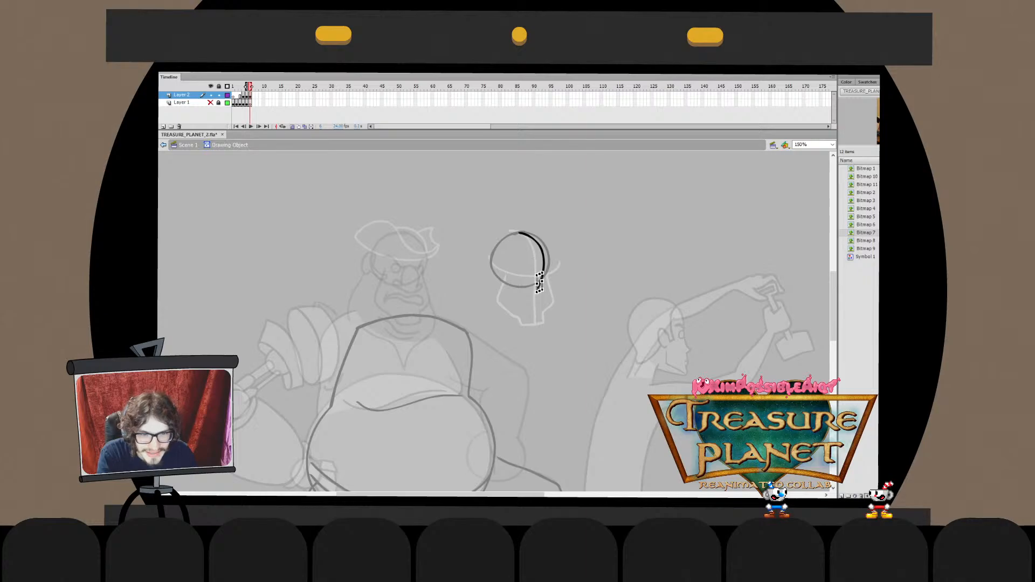
key("ctrl+e")
key("Escape")
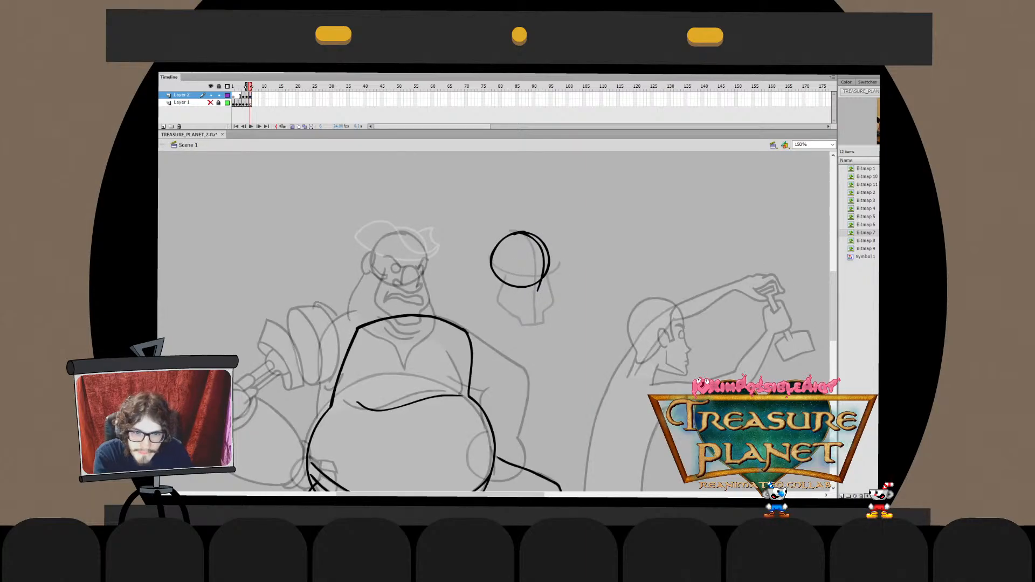
mouse_move(506, 284)
left_mouse_down()
mouse_move(524, 318)
mouse_move(501, 298)
mouse_move(522, 319)
left_mouse_up()
key("ctrl+z")
key("ctrl+z")
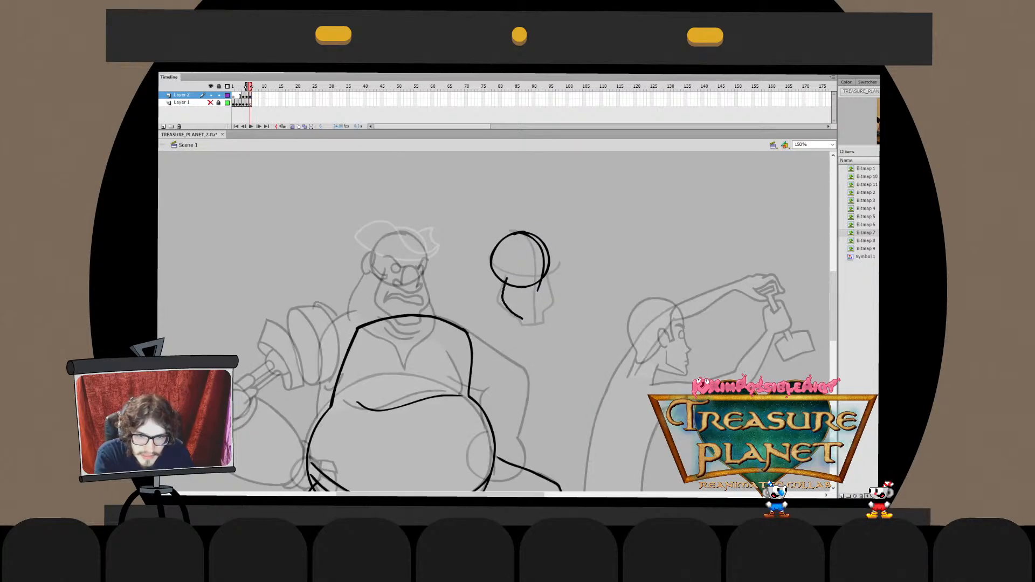
key("ctrl+z")
left_click_drag(507, 279, 531, 326)
key("ctrl+z")
left_click_drag(508, 276, 527, 319)
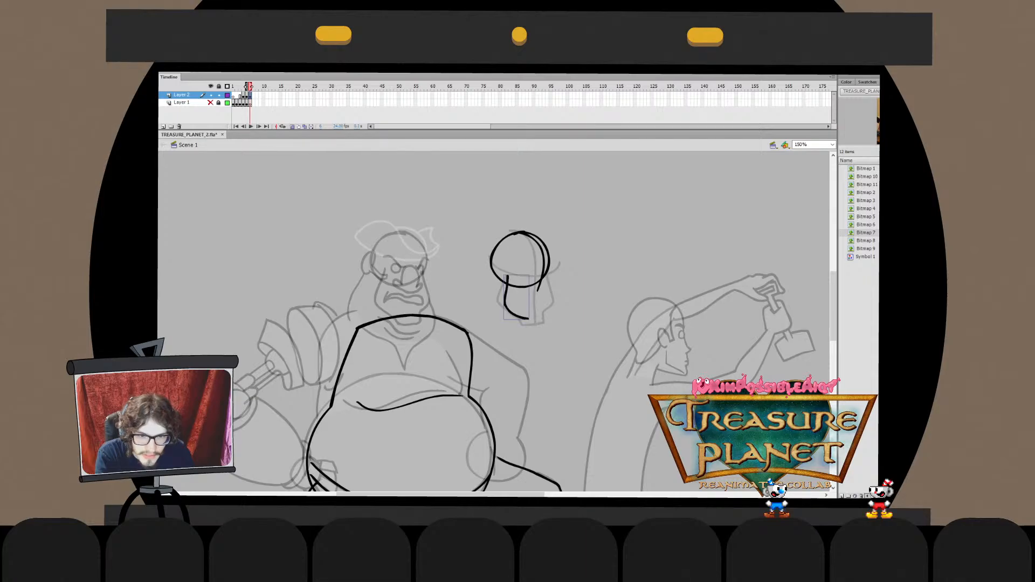
key("ctrl+z")
mouse_move(507, 276)
left_mouse_down()
mouse_move(503, 307)
mouse_move(524, 318)
left_mouse_up()
key("ctrl+z")
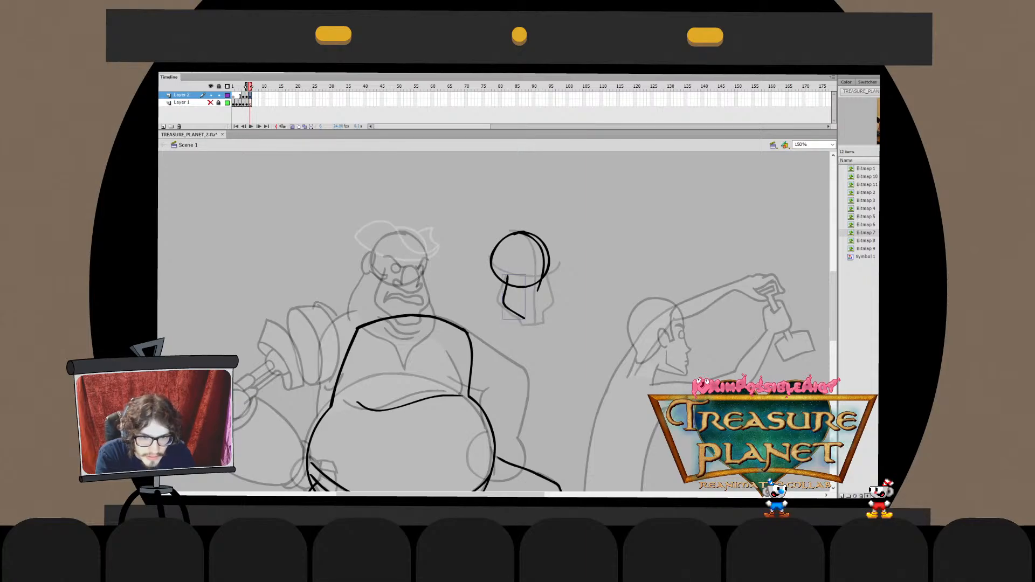
key("ctrl+z")
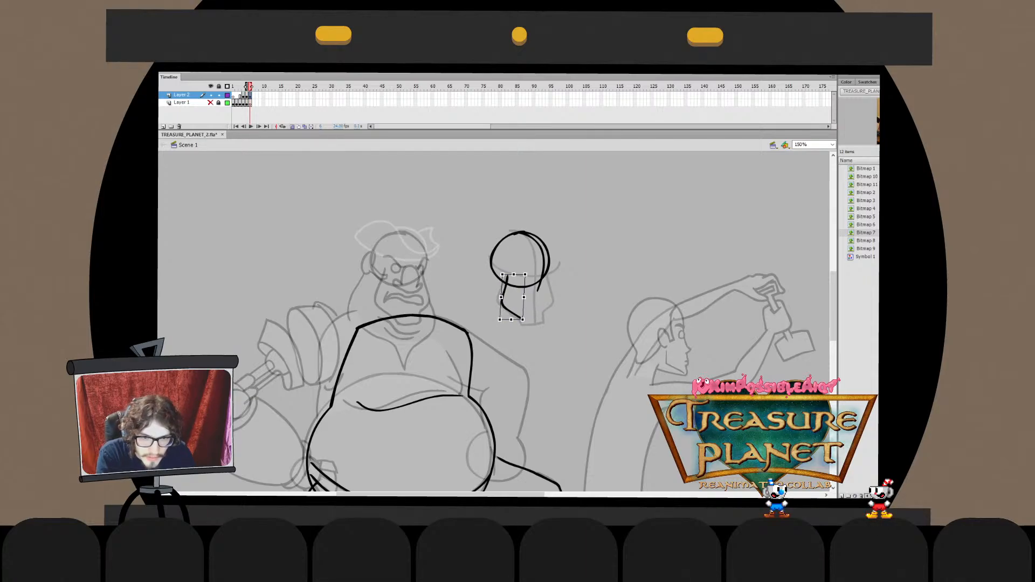
Draw the jaw below the head circle, with the left jaw line, a short chin and the right cheek line
left_click_drag(507, 277, 521, 318)
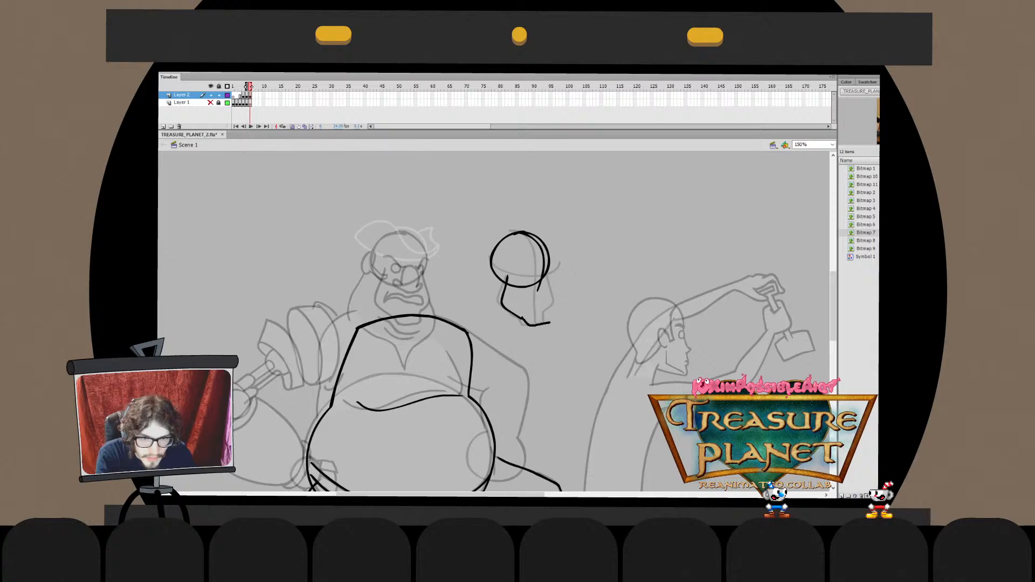
key("ctrl+z")
key("ctrl+z")
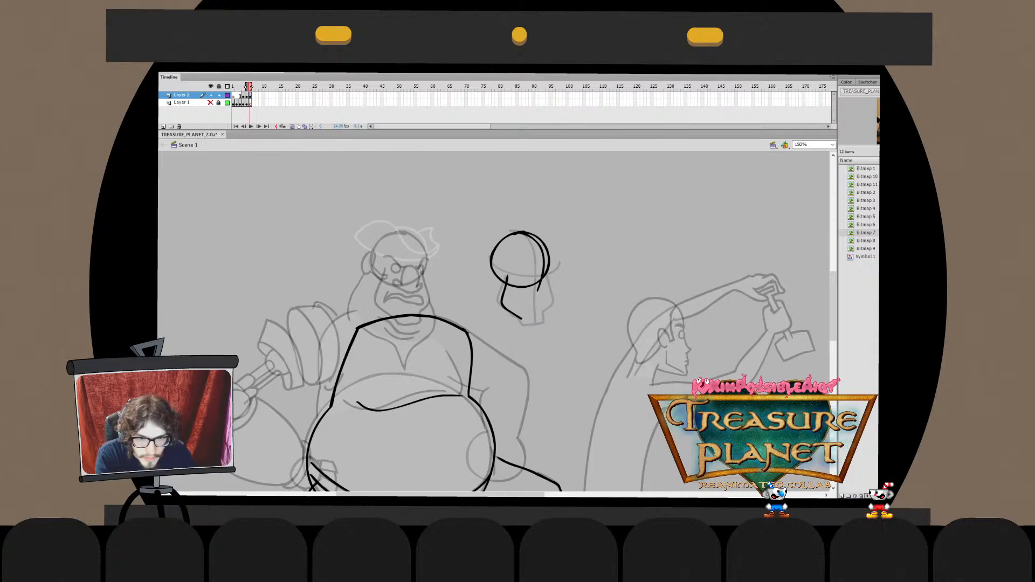
left_click_drag(521, 317, 549, 314)
mouse_move(544, 268)
left_mouse_down()
mouse_move(548, 313)
mouse_move(538, 325)
left_mouse_up()
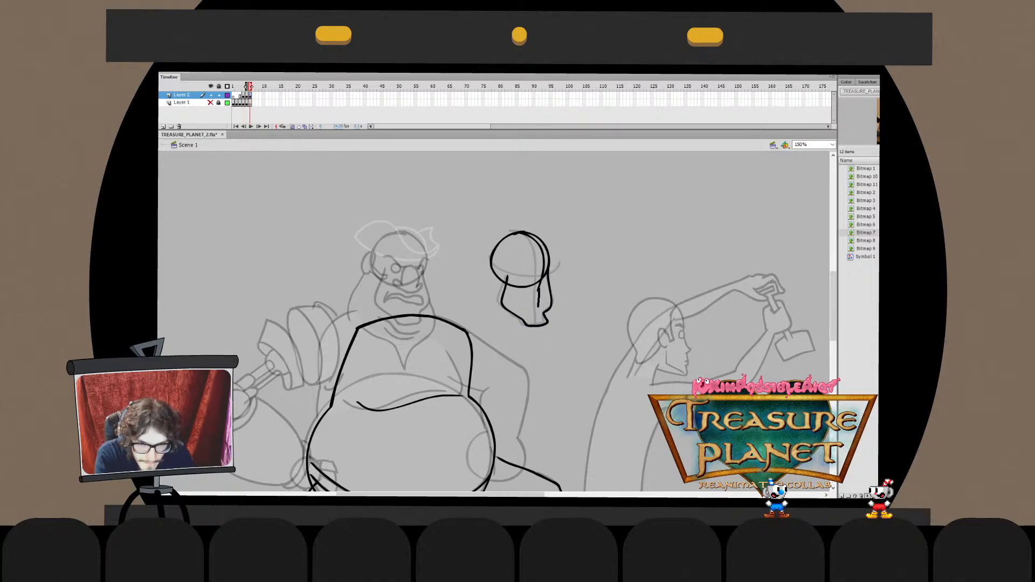
key("ctrl+z")
left_click_drag(538, 286, 537, 327)
key("ctrl+z")
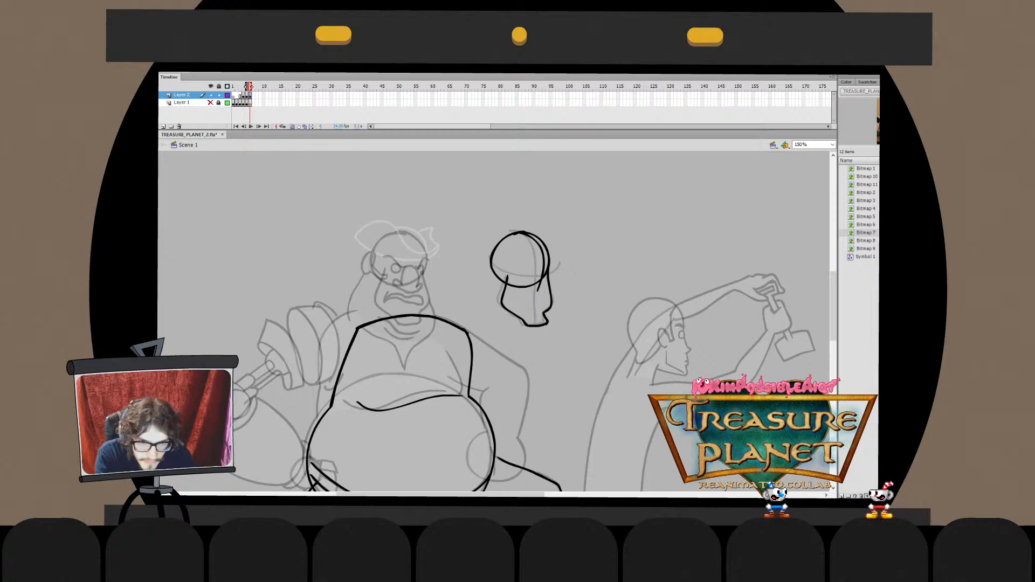
Reshape the chin line into a flatter base with a sharper right corner and reduce its height slightly
double_click(543, 323)
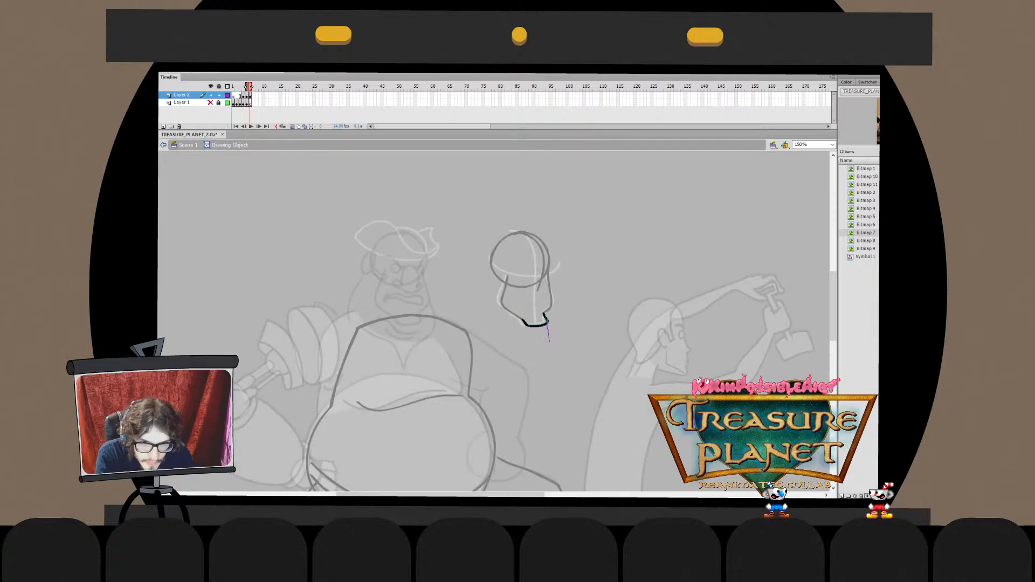
double_click(547, 322)
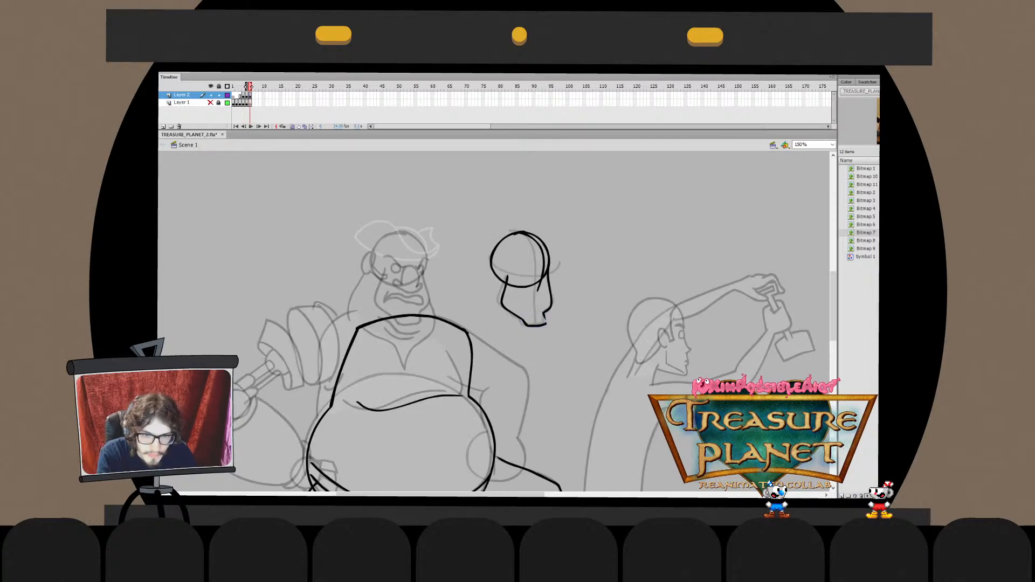
double_click(544, 322)
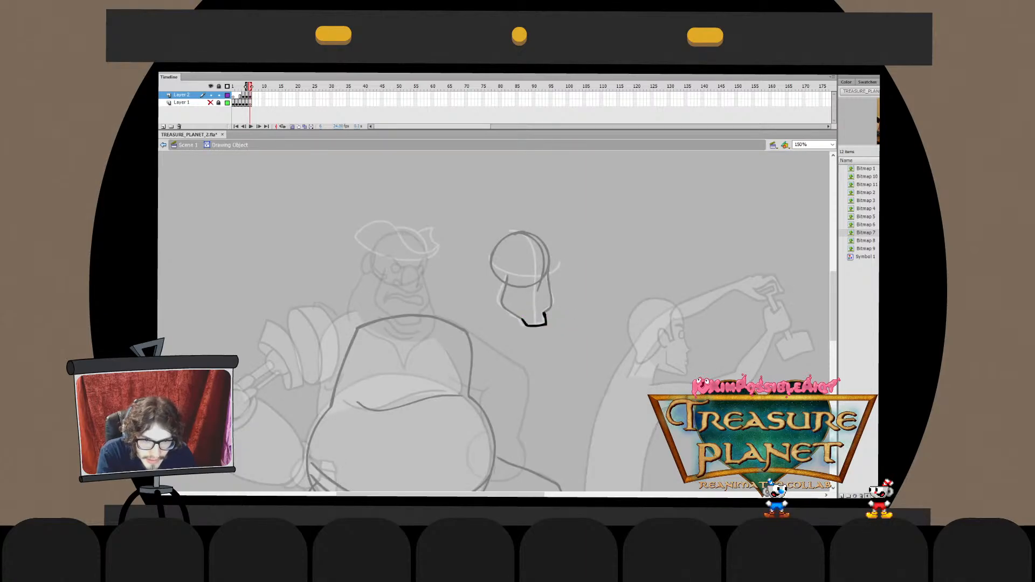
double_click(544, 322)
double_click(544, 323)
double_click(545, 322)
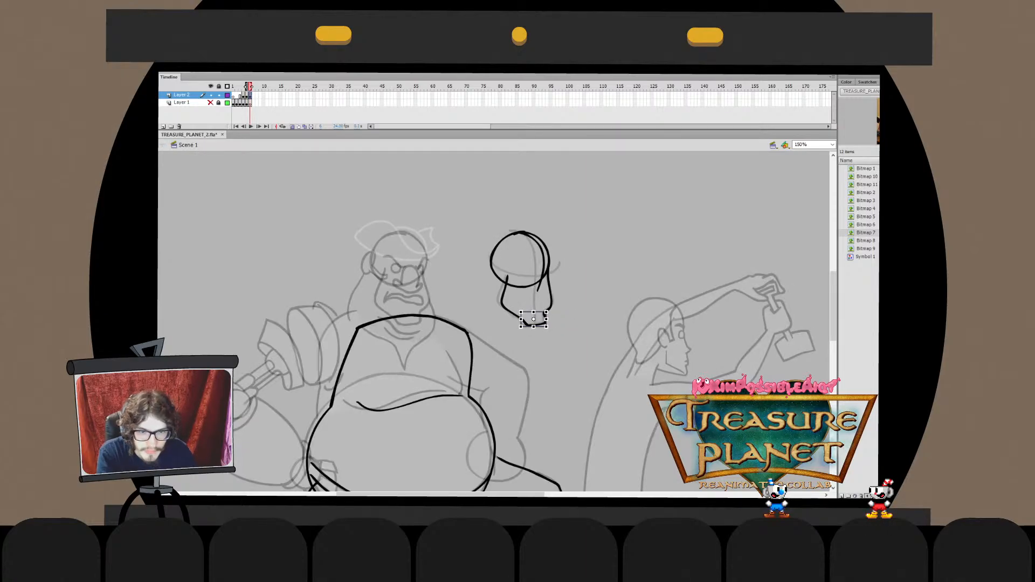
left_click(545, 313)
left_click_drag(548, 313, 547, 317)
key("Escape")
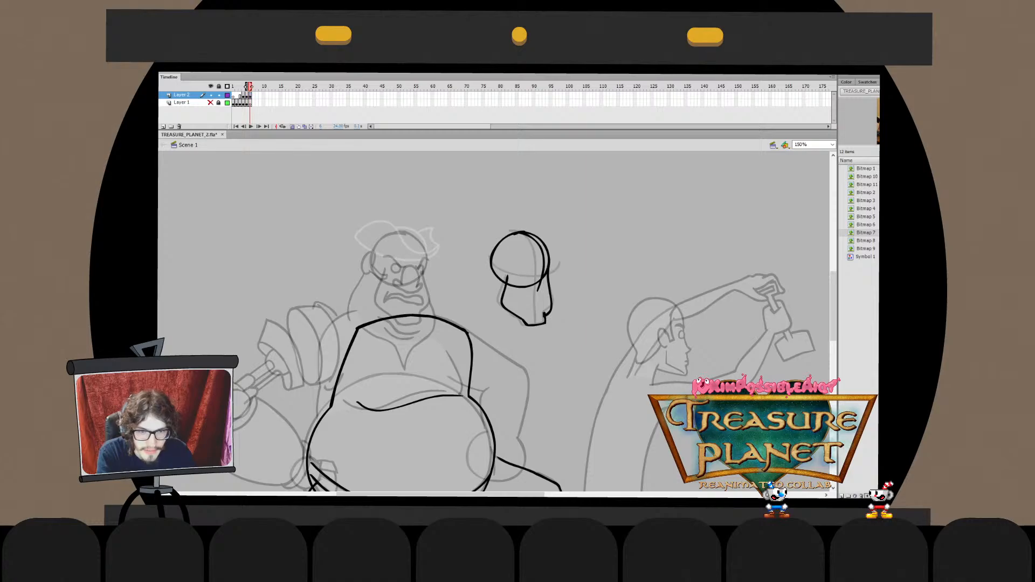
left_click(548, 301)
key("Escape")
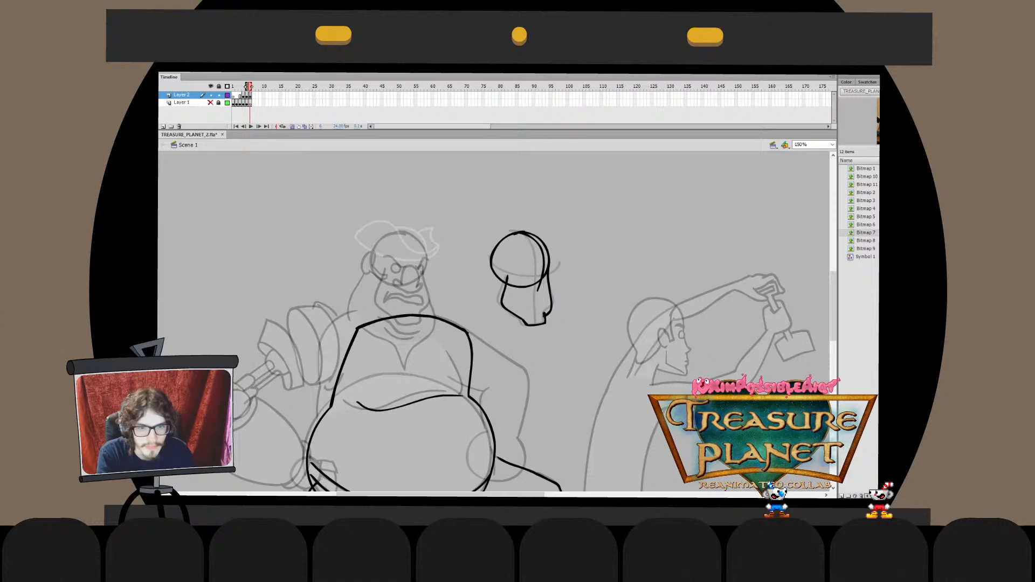
Widen the jaw and chin lines slightly to the right, leaving out the centre line, and stretch the left jaw line outward
mouse_move(506, 337)
left_mouse_down()
mouse_move(545, 314)
mouse_move(557, 229)
left_mouse_up()
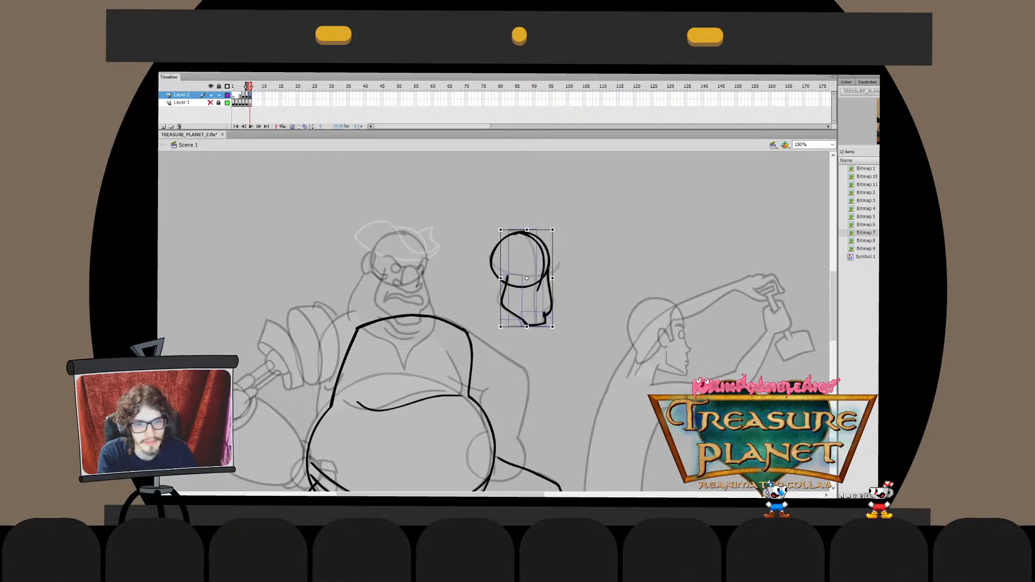
left_click(535, 253, "shift")
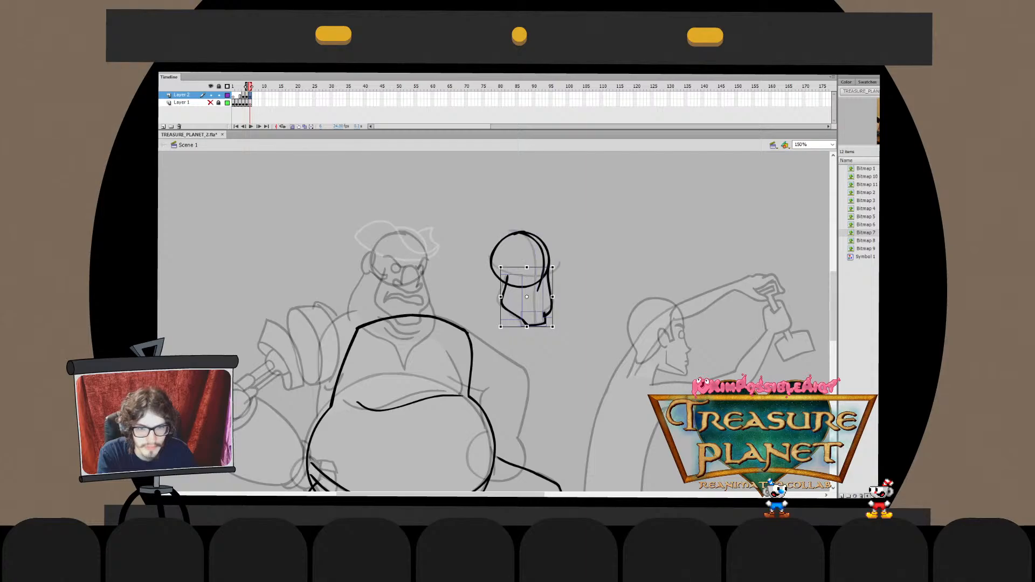
left_click_drag(553, 326, 557, 327)
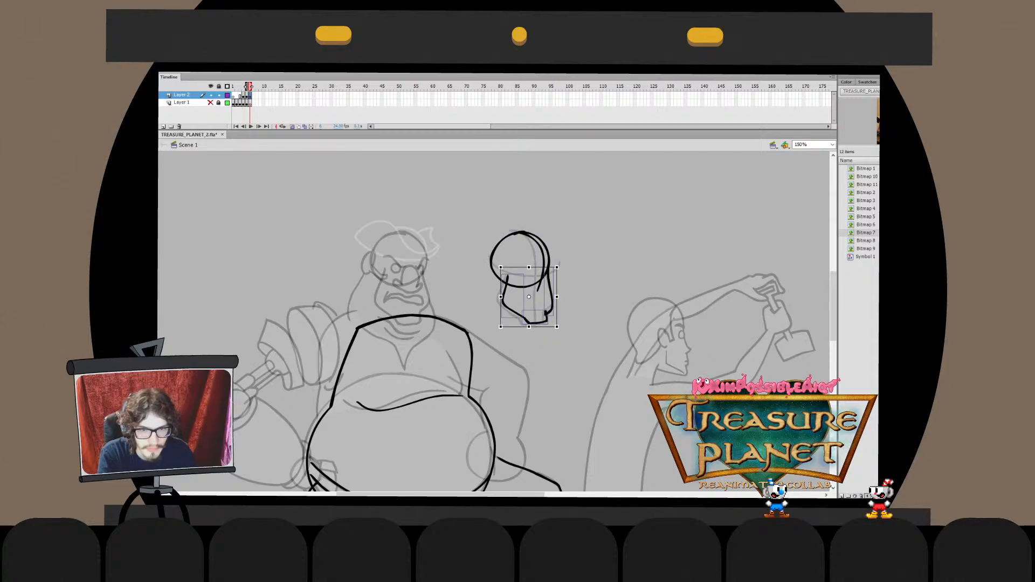
key("Escape")
left_click(504, 296)
left_click_drag(502, 295, 500, 296)
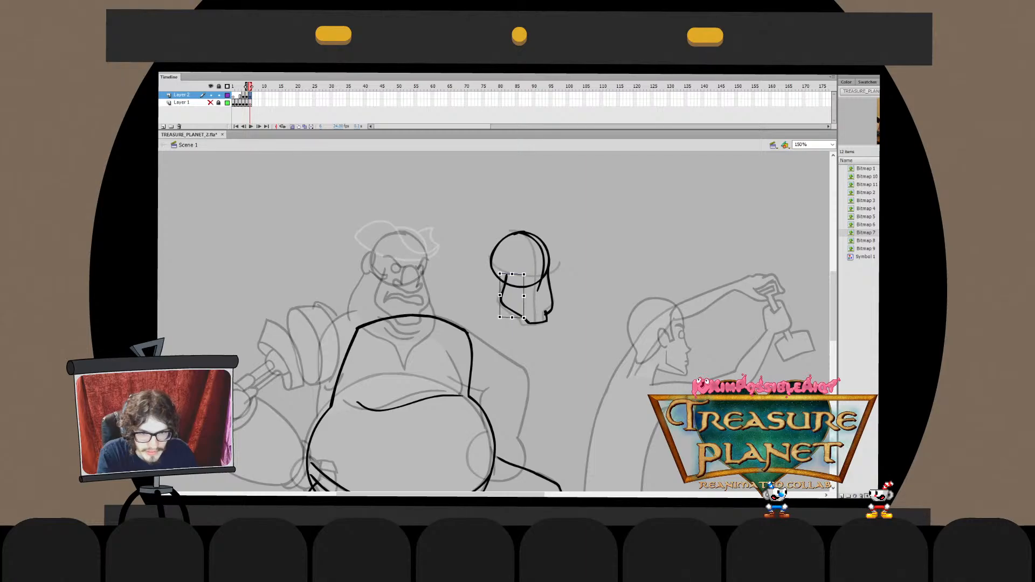
Draw a small round ear on the left edge of the new head circle
key("Escape")
mouse_move(504, 253)
left_mouse_down()
mouse_move(492, 265)
mouse_move(502, 250)
mouse_move(505, 269)
left_mouse_up()
key("ctrl+z")
key("ctrl+z")
key("q")
key("b")
left_click(507, 269)
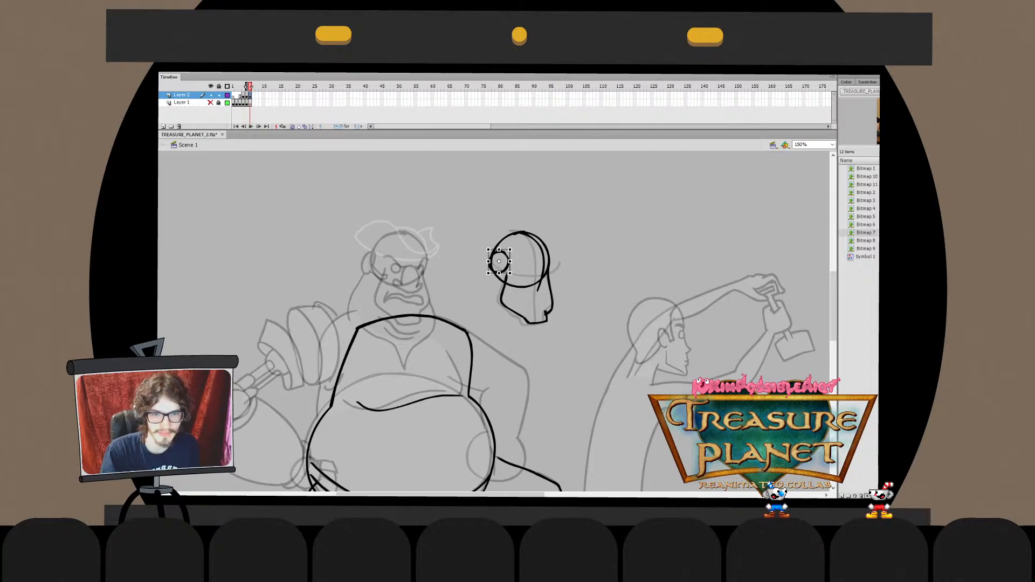
Draw a curved eye line across the lower part of the head circle, running from the ear past the right edge
double_click(501, 266)
double_click(514, 267)
mouse_move(509, 262)
left_mouse_down()
mouse_move(555, 278)
mouse_move(563, 264)
mouse_move(539, 316)
left_mouse_up()
key("ctrl+z")
key("ctrl+z")
key("ctrl+z")
key("q")
key("b")
key("ctrl+z")
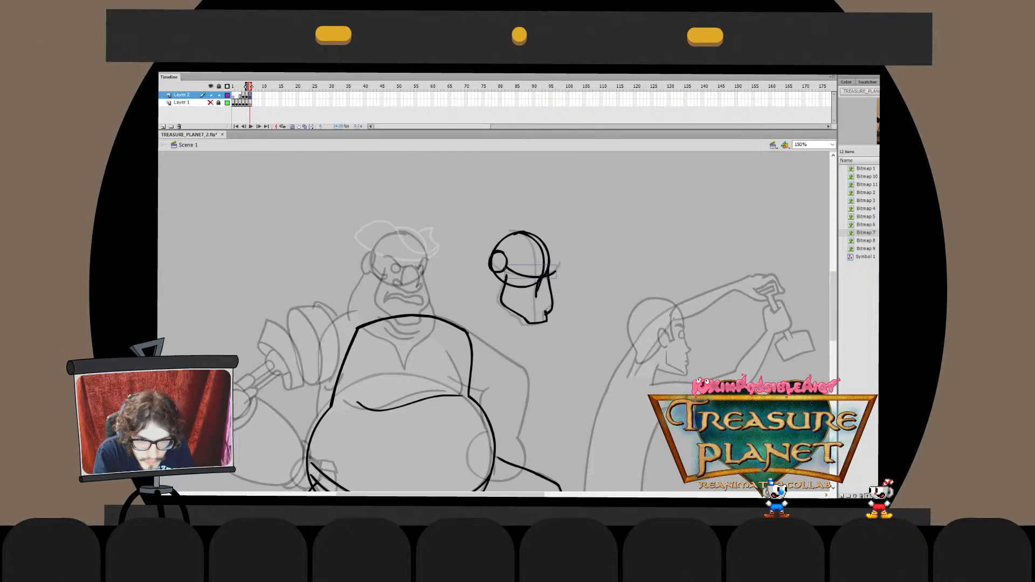
key("ctrl+z")
Draw the lower centre line from the eye line down to just below the chin and align it with the upper one
left_click_drag(543, 276, 536, 334)
key("ctrl+z")
left_click_drag(539, 281, 536, 334)
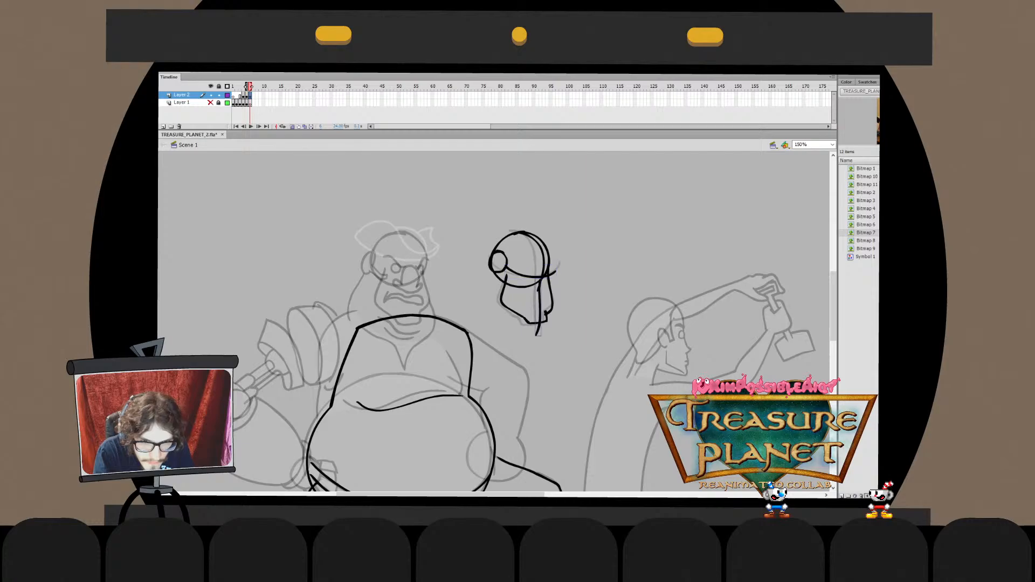
key("q")
left_click_drag(535, 291, 539, 289)
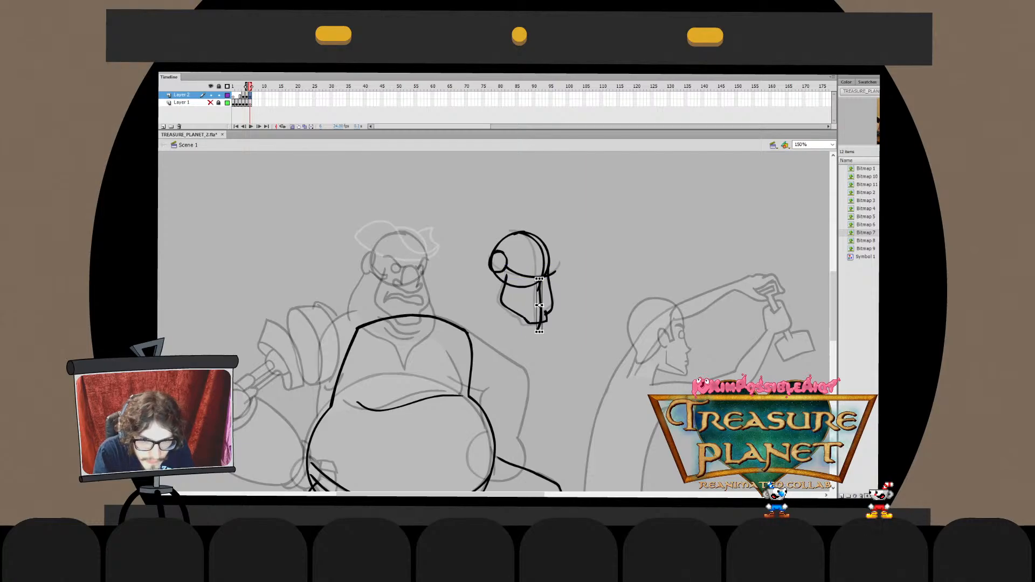
Move the lower centre line into the upper centre line's drawing object, keeping it in place
key("v")
key("ctrl+x")
double_click(542, 270)
key("ctrl+shift+v")
left_click(543, 269)
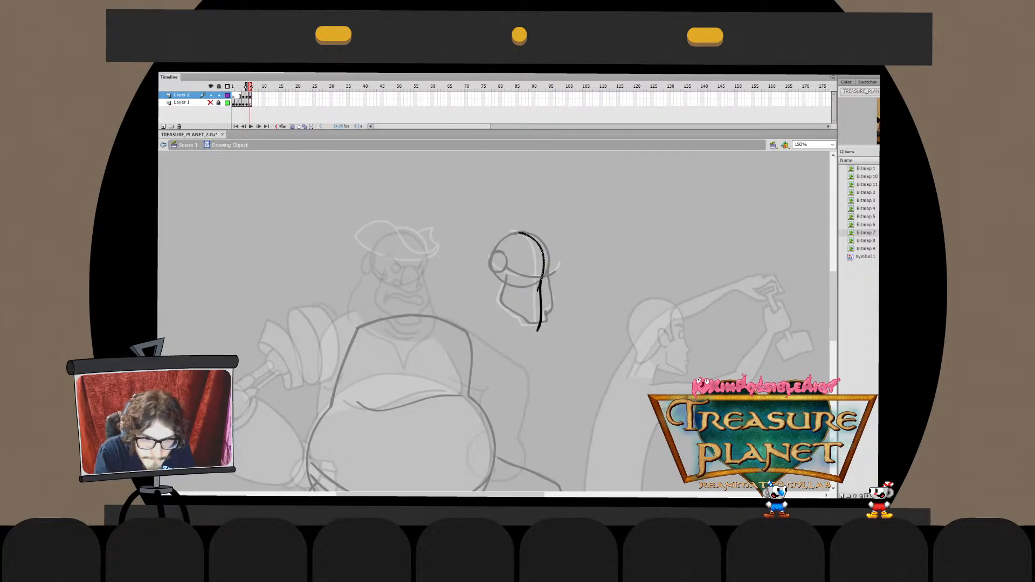
left_click(540, 305)
key("q")
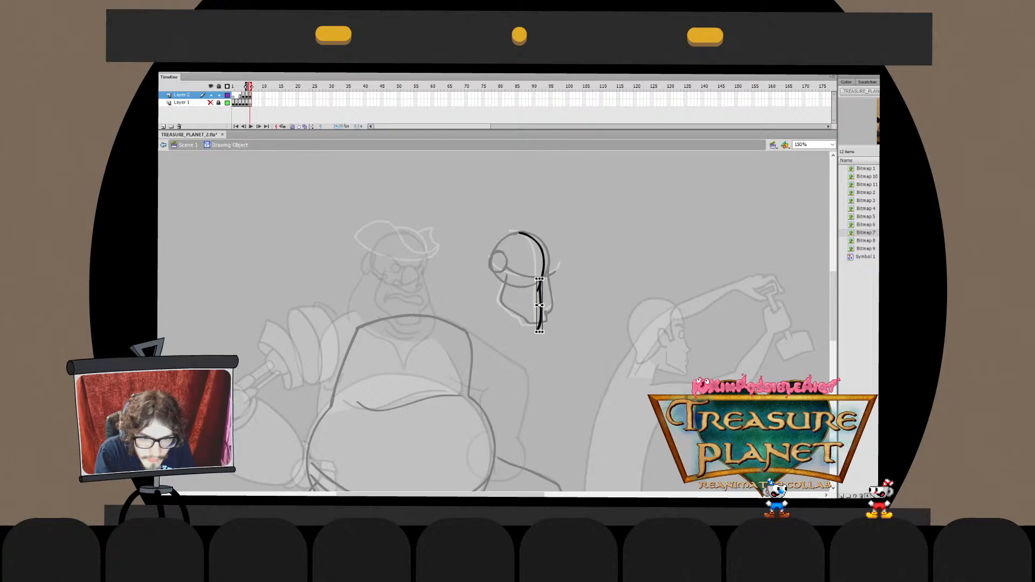
left_click(538, 289)
key("ctrl+e")
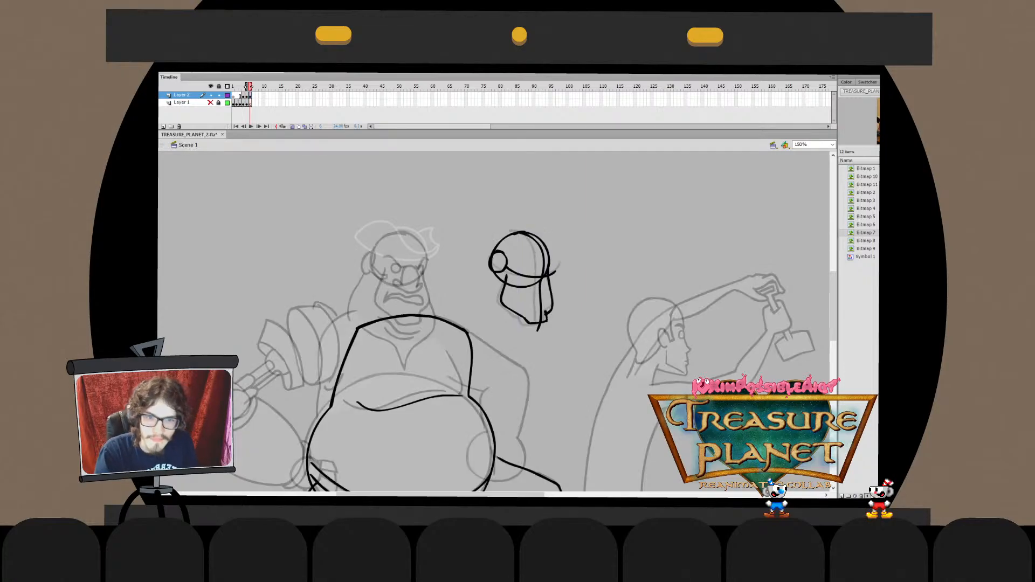
Shorten the right cheek line slightly by lowering its upper end
left_click(550, 293)
key("q")
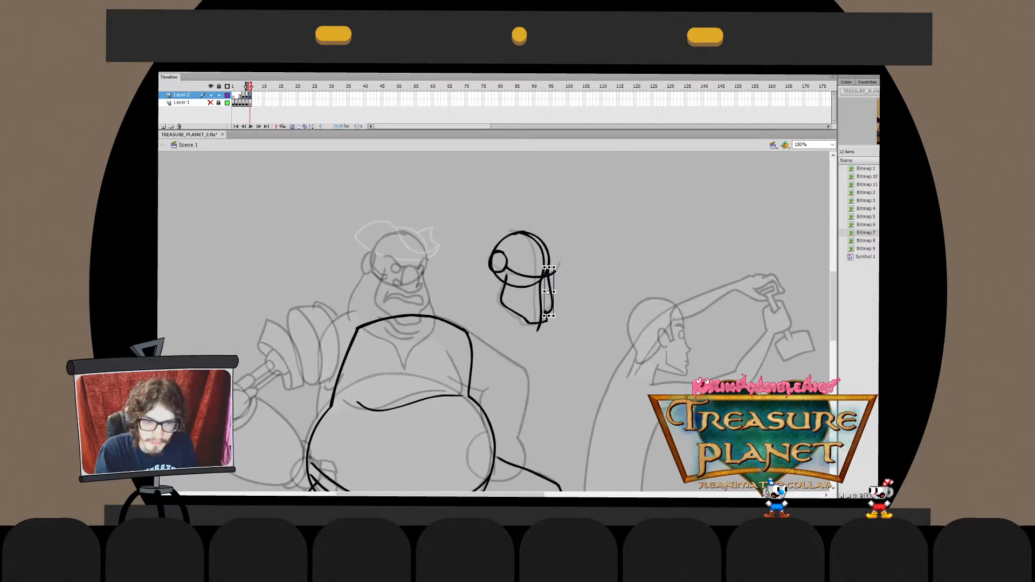
left_click_drag(554, 315, 551, 315)
key("ctrl+z")
left_click_drag(548, 267, 548, 275)
key("Escape")
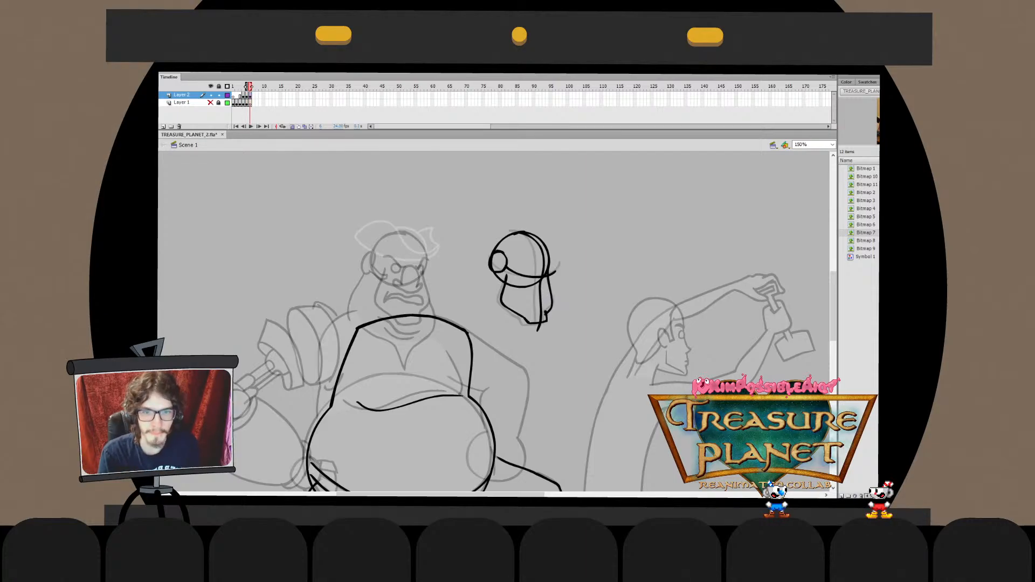
Reshape the eye line inside its drawing object, raising and extending its left end for a flatter curve
double_click(520, 276)
left_click(520, 276)
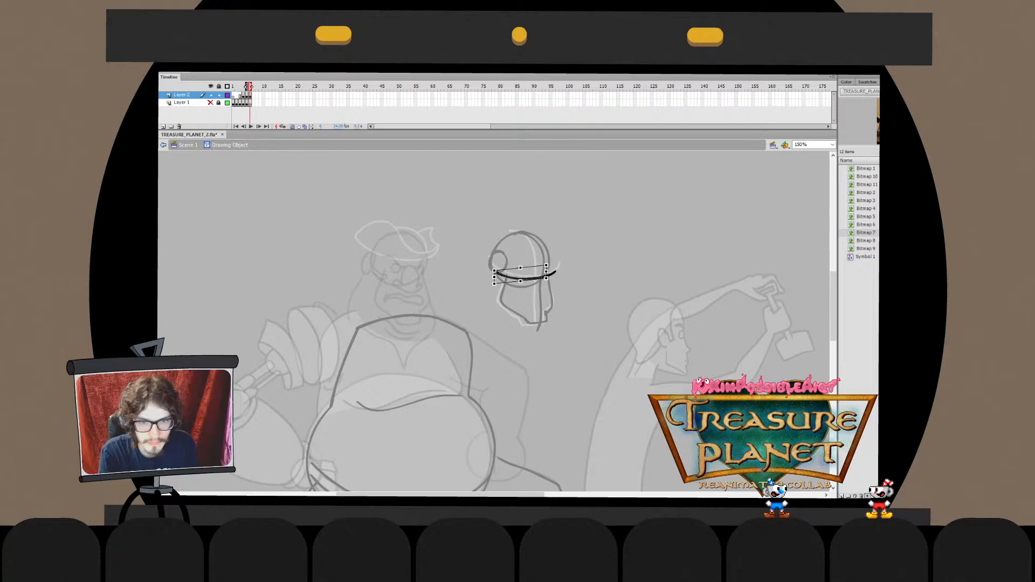
left_click_drag(494, 277, 490, 273)
key("Escape")
key("ctrl+e")
key("Escape")
left_click(535, 297)
key("Escape")
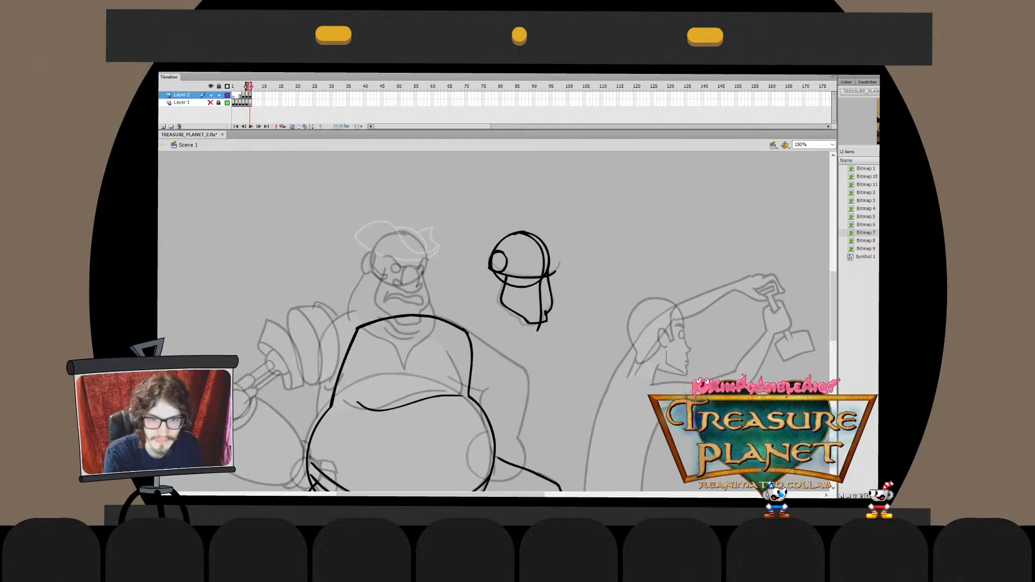
Delete the leftover pale guide lines around the new head
left_click(558, 266)
key("Delete")
left_click(512, 316)
key("Delete")
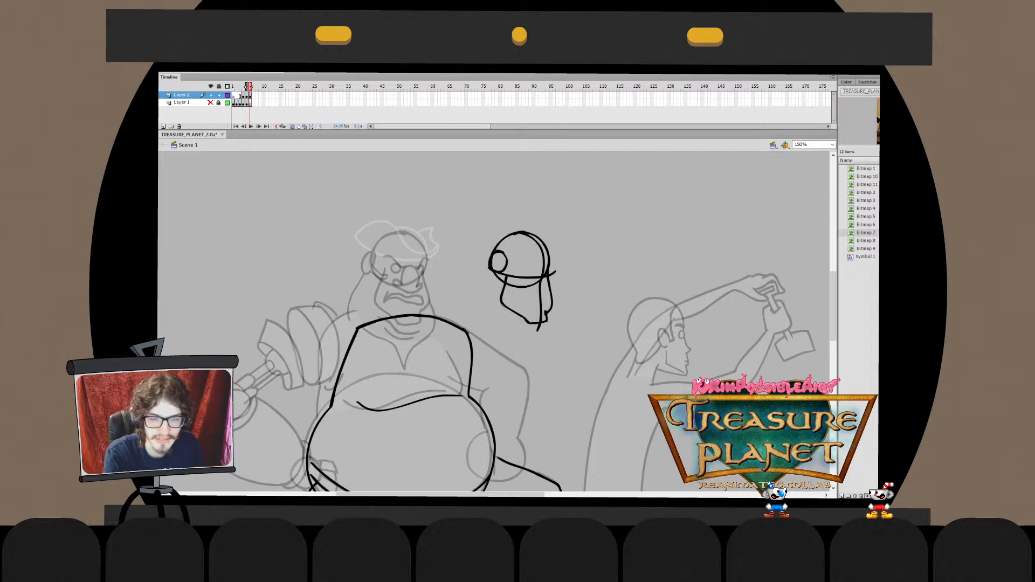
Take the centre line, head outline, ear and jaw off the frame, leaving only the eye line
left_click(505, 259)
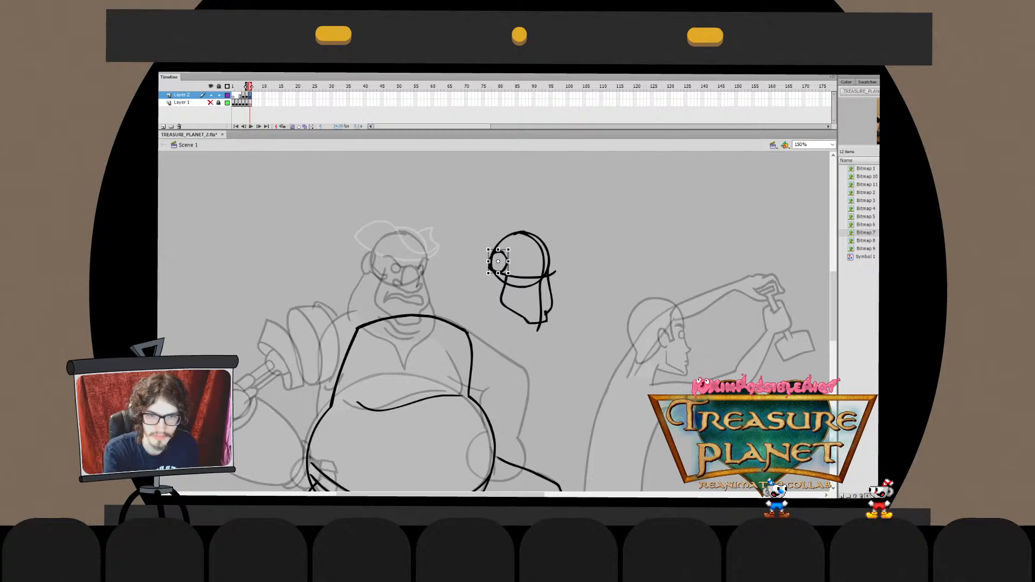
key("Escape")
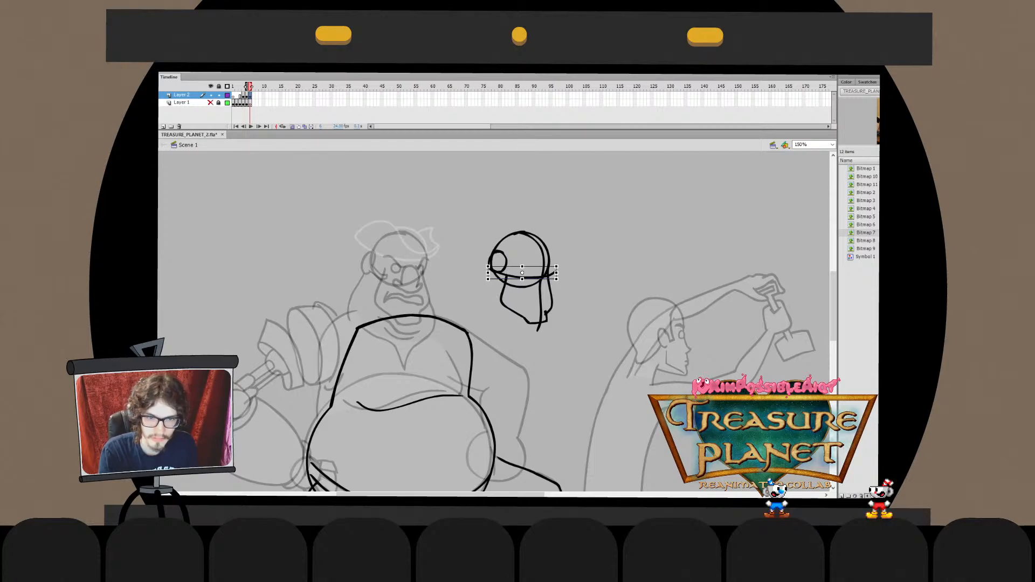
key("ctrl+z")
key("ctrl+z")
key("ctrl+y")
key("ctrl+y")
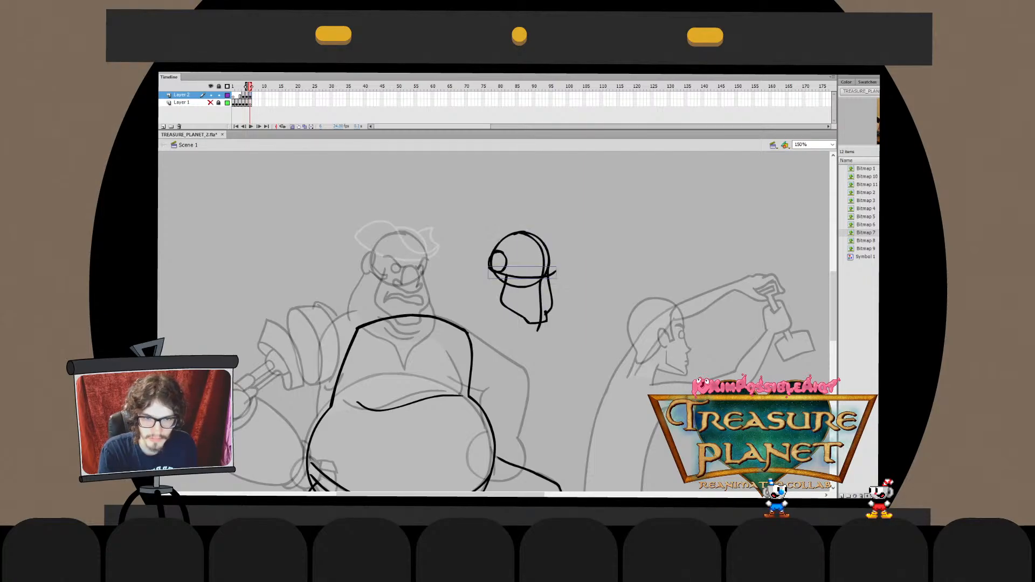
double_click(541, 291)
key("ctrl+e")
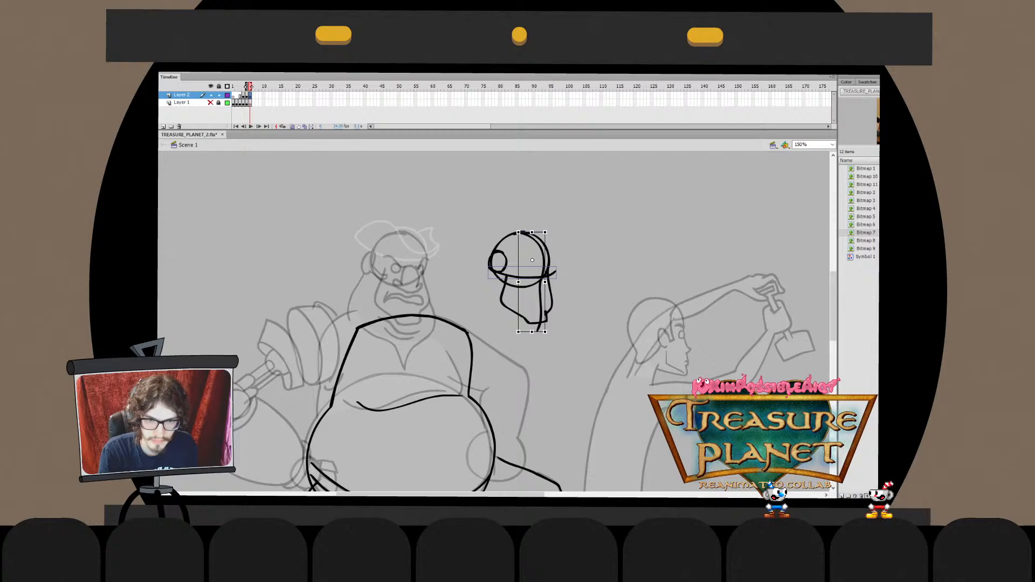
key("Escape")
key("ctrl+z")
key("ctrl+z")
key("ctrl+z")
key("ctrl+z")
key("ctrl+z")
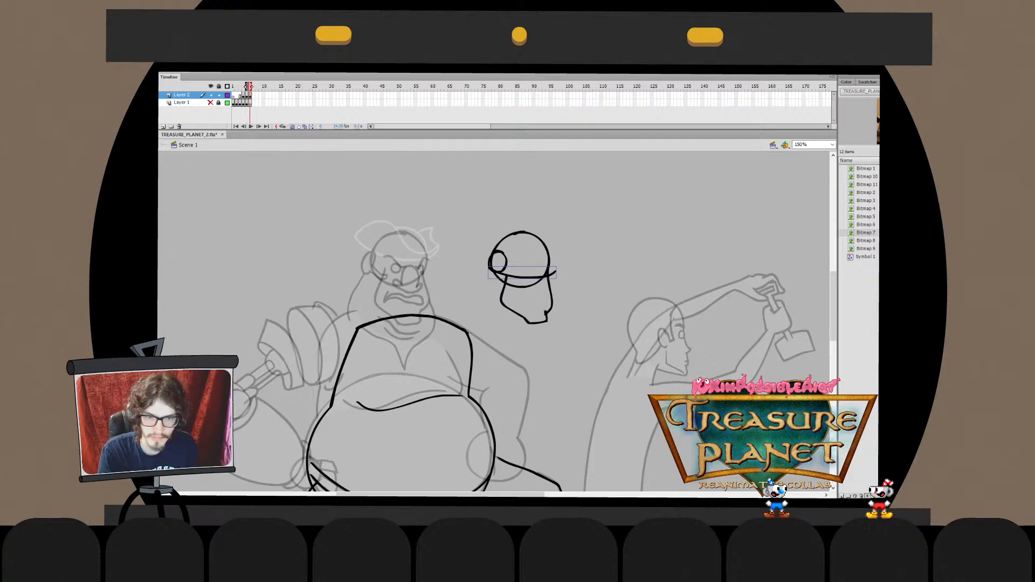
key("ctrl+y")
key("ctrl+y")
key("ctrl+z")
key("ctrl+z")
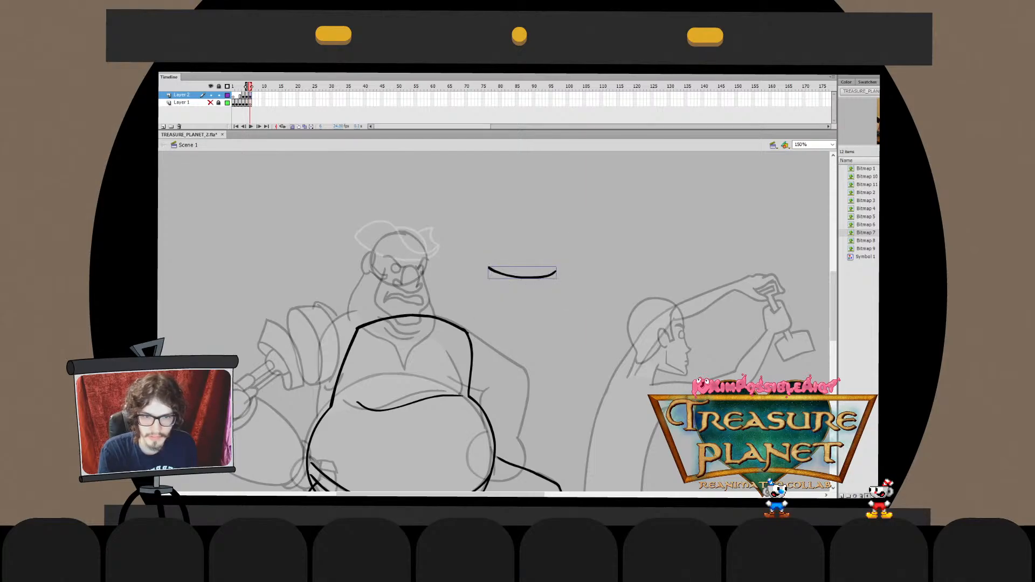
Check the neighbouring frame, delete the remaining eye line and paste the complete head back in place
key("period")
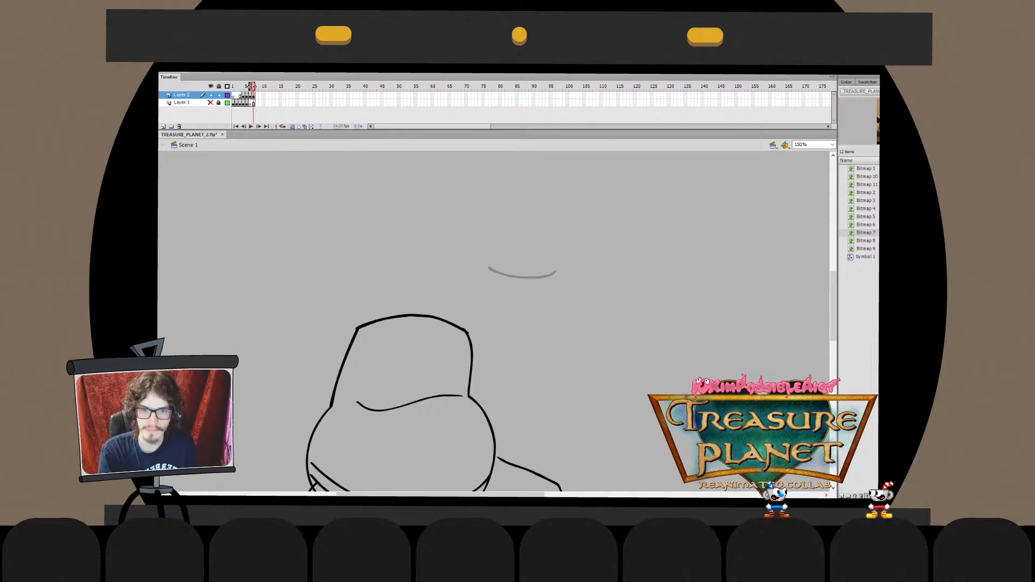
key("comma")
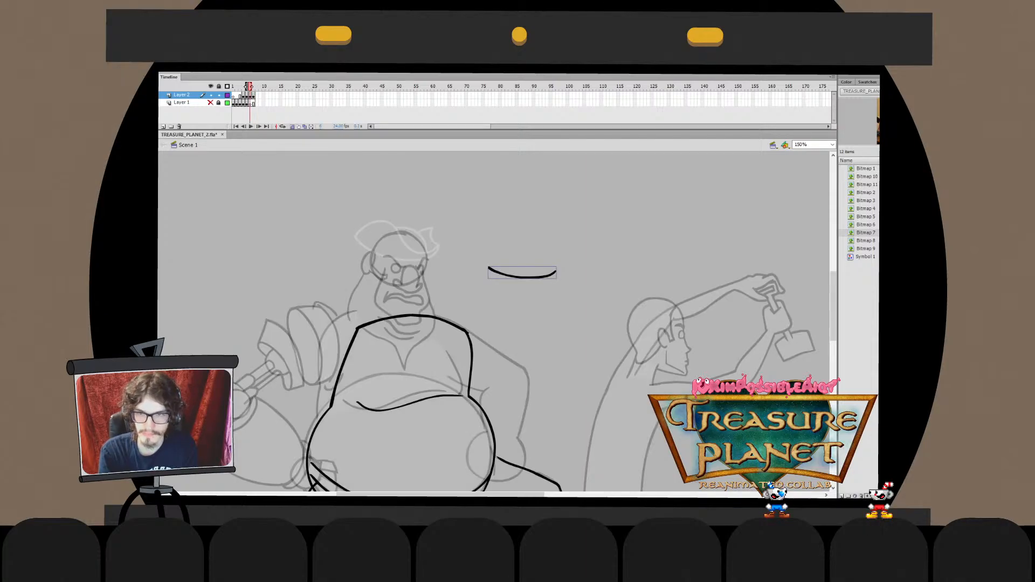
key("Delete")
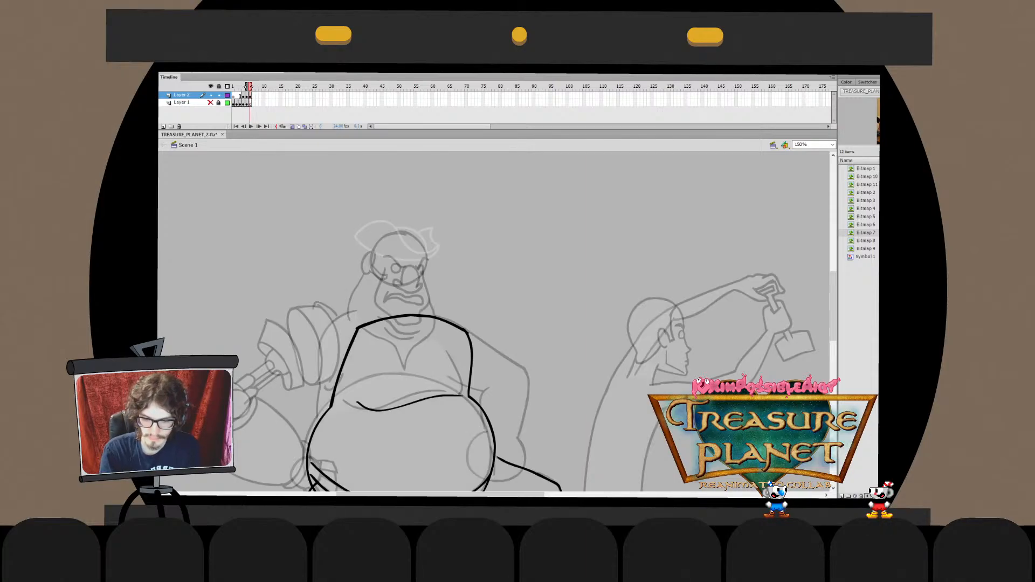
key("ctrl+shift+v")
key("Escape")
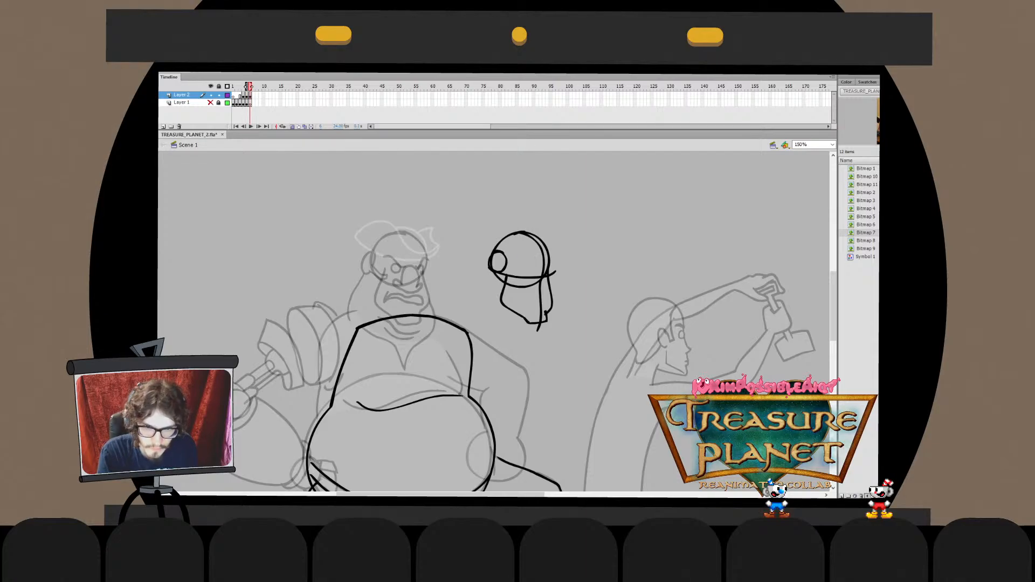
Draw the brow lines and a small round eye just above the eye line on the new head
mouse_move(520, 257)
left_mouse_down()
mouse_move(538, 267)
mouse_move(532, 252)
mouse_move(532, 268)
left_mouse_up()
key("ctrl+z")
key("ctrl+z")
key("ctrl+z")
key("ctrl+z")
key("ctrl+z")
key("ctrl+z")
key("ctrl+z")
key("ctrl+z")
key("ctrl+z")
key("q")
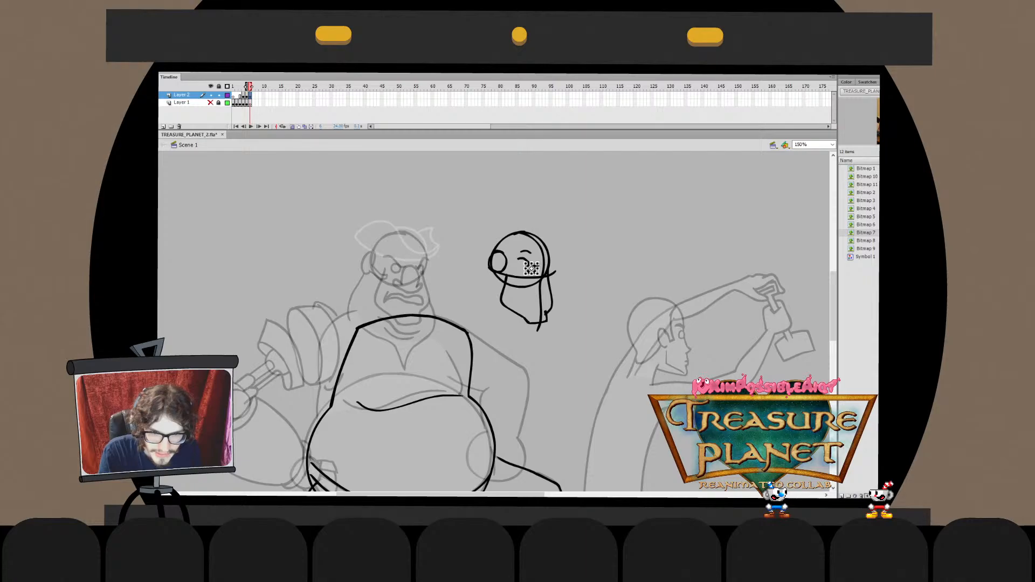
Trim the top of the small eye circle inside its drawing object so it sits under the brow
double_click(532, 268)
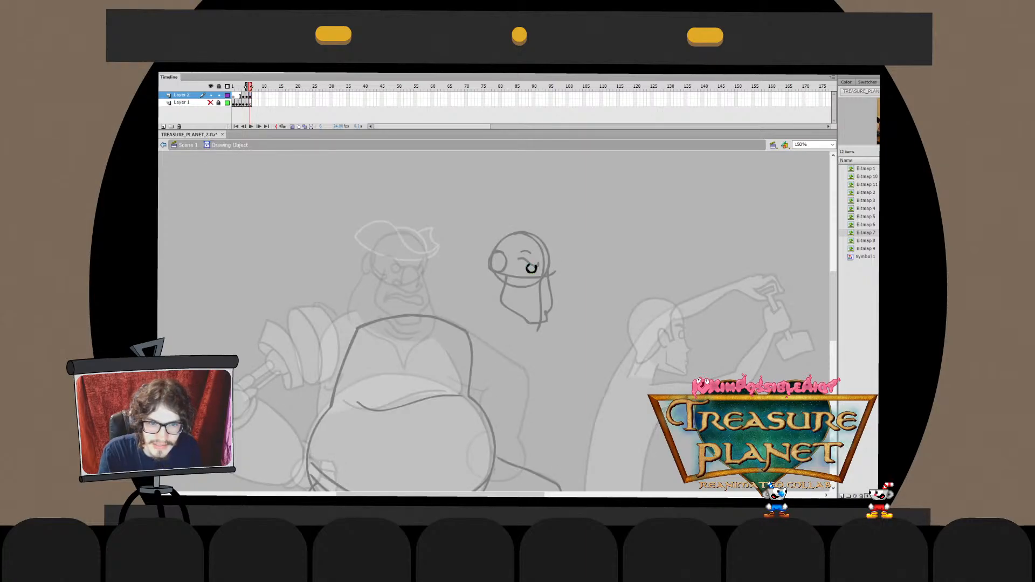
double_click(528, 273)
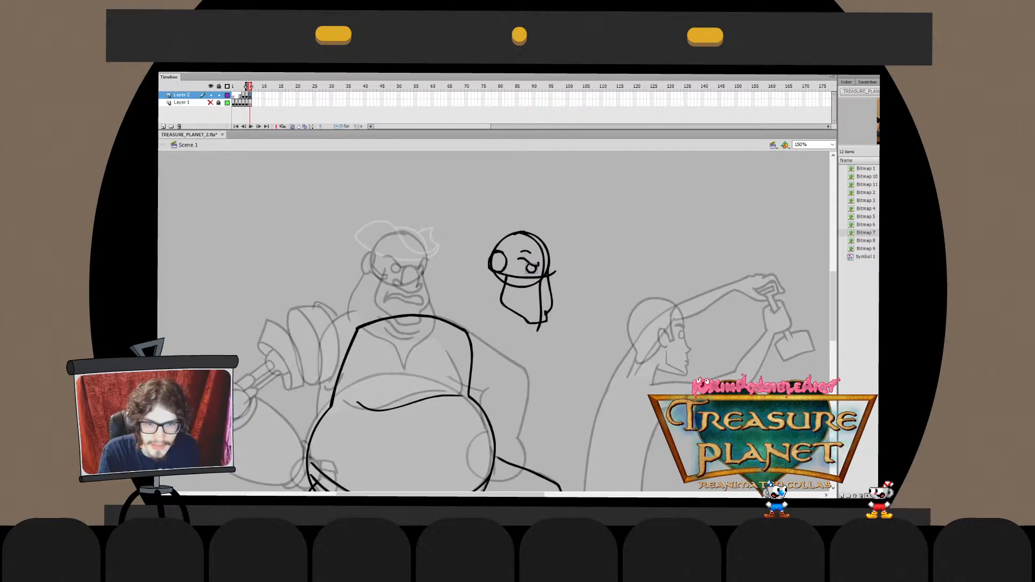
double_click(531, 268)
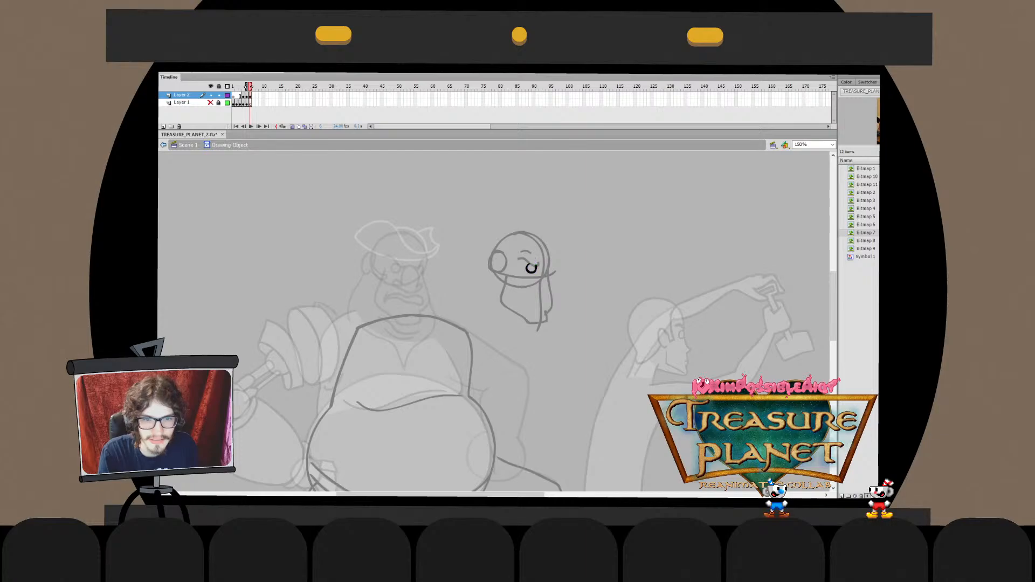
double_click(532, 268)
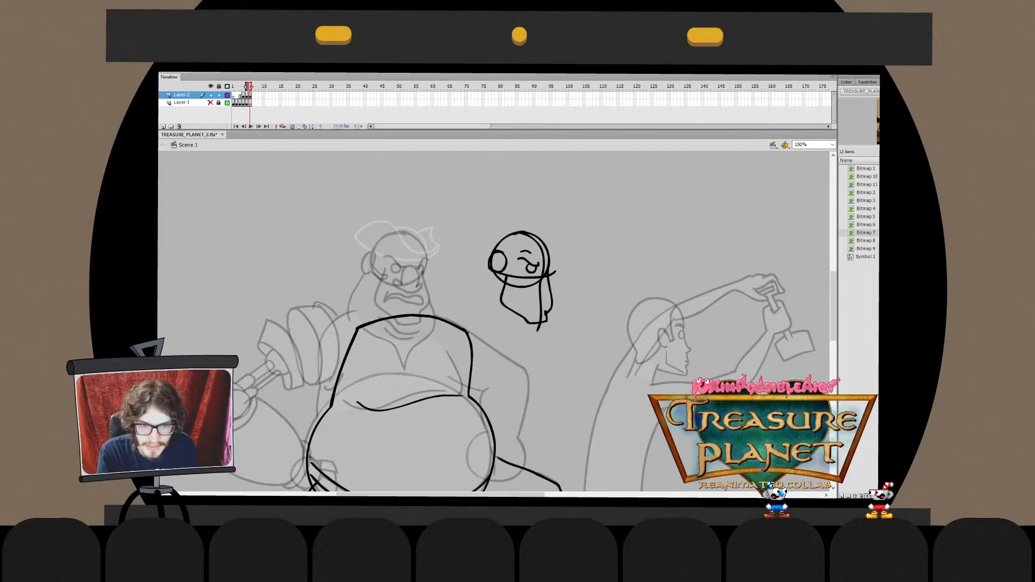
Fade the head's centre line and eye line to a pale guide colour
key("ctrl+a")
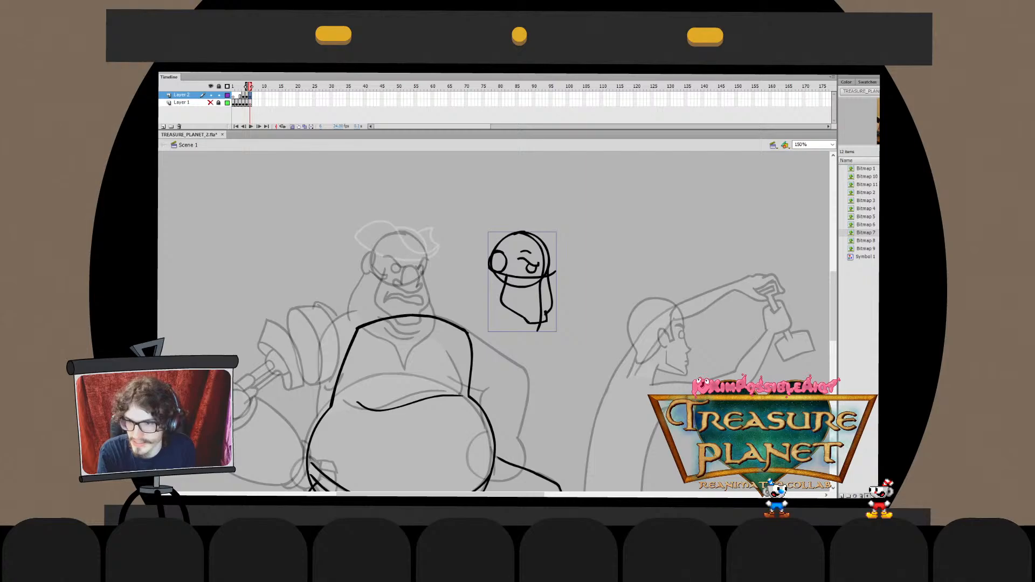
key("Delete")
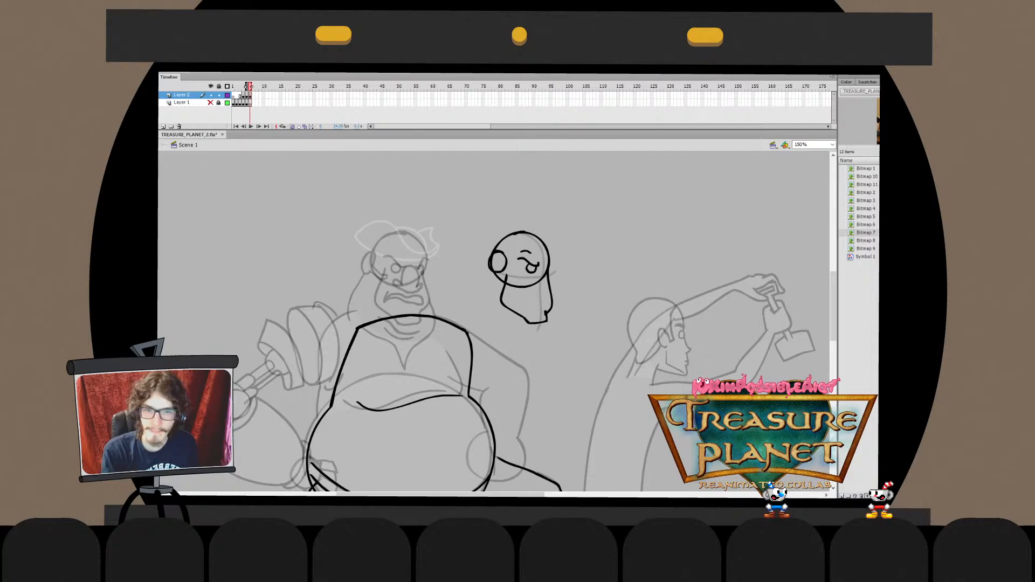
Draw the nose in white strokes beside the eye, with a bridge, rounded right side and nostril
mouse_move(543, 261)
left_mouse_down()
mouse_move(545, 285)
mouse_move(552, 280)
mouse_move(543, 261)
mouse_move(536, 283)
left_mouse_up()
key("ctrl+z")
key("ctrl+z")
key("ctrl+z")
key("ctrl+z")
key("ctrl+z")
key("ctrl+z")
key("ctrl+z")
key("ctrl+z")
key("ctrl+z")
key("ctrl+z")
key("ctrl+z")
key("ctrl+z")
key("ctrl+z")
key("ctrl+z")
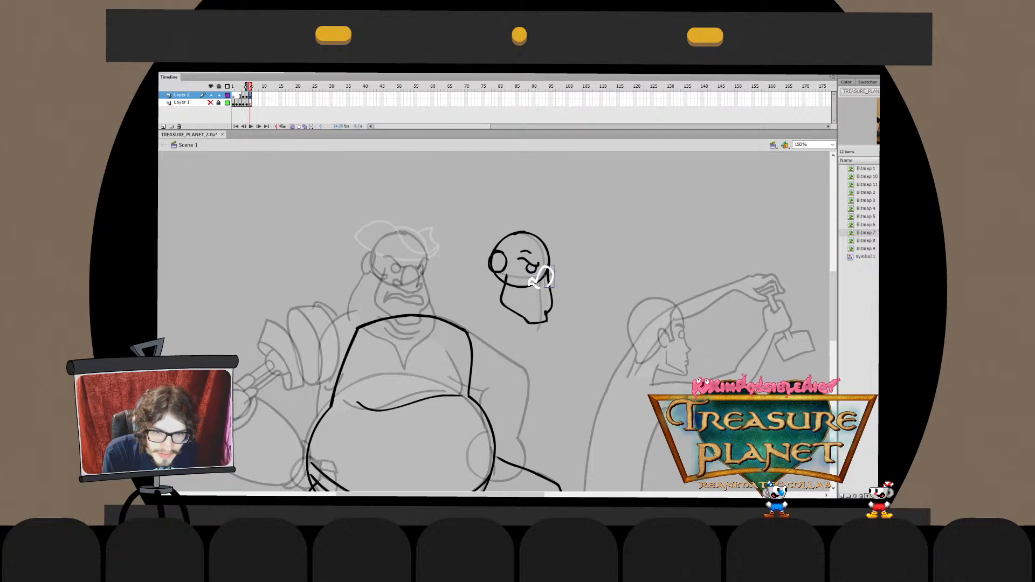
Narrow the right side of the white nose slightly and adjust its bridge line inside the drawing object
key("q")
left_click(550, 276)
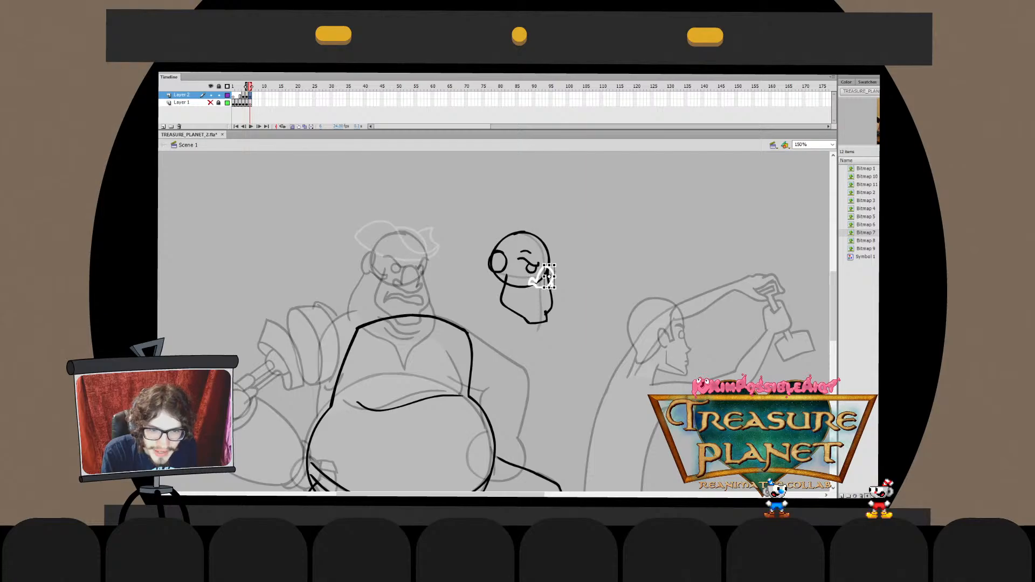
left_click_drag(555, 276, 553, 276)
key("ctrl+z")
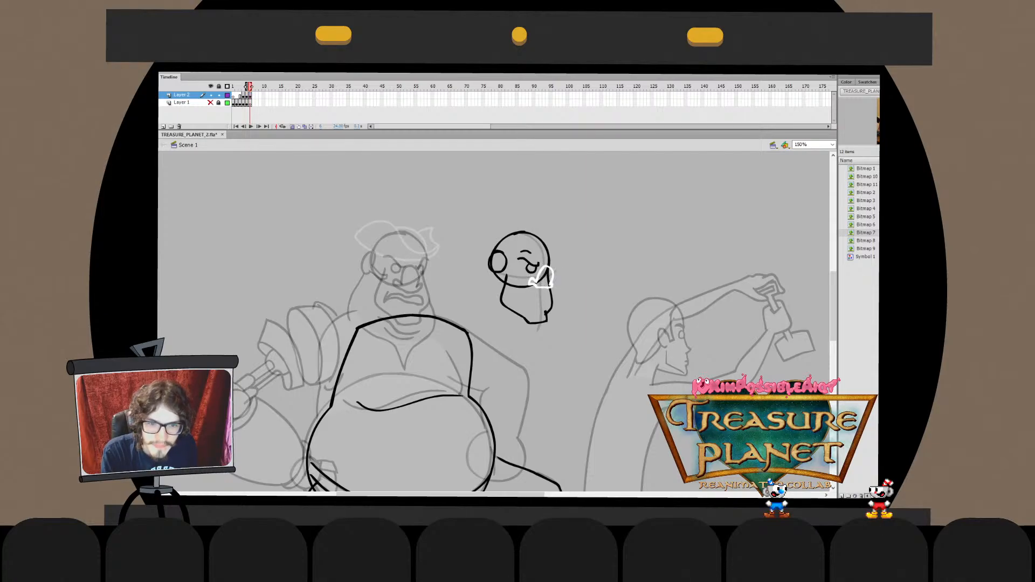
key("ctrl+y")
key("Escape")
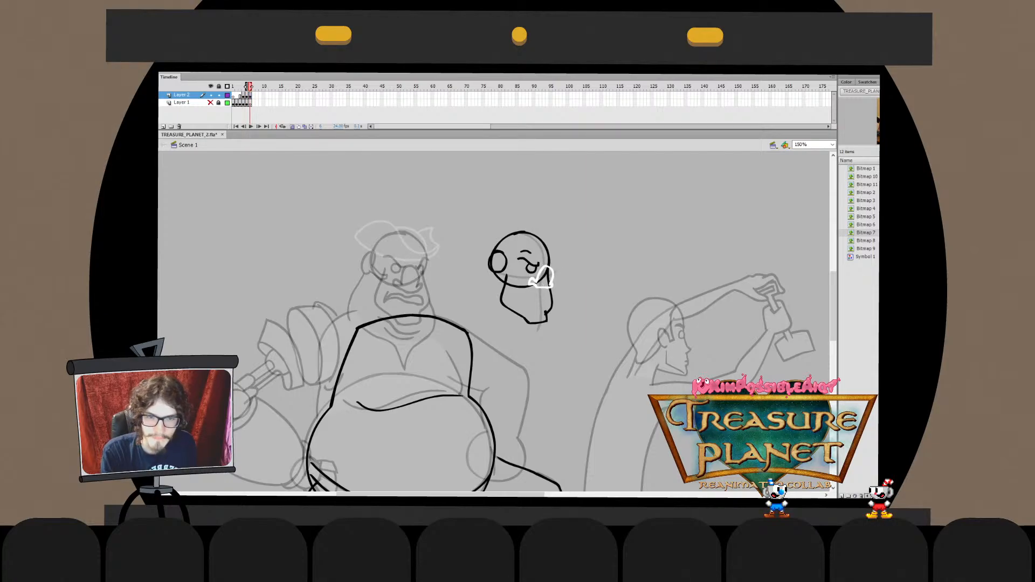
left_click(544, 277)
double_click(540, 277)
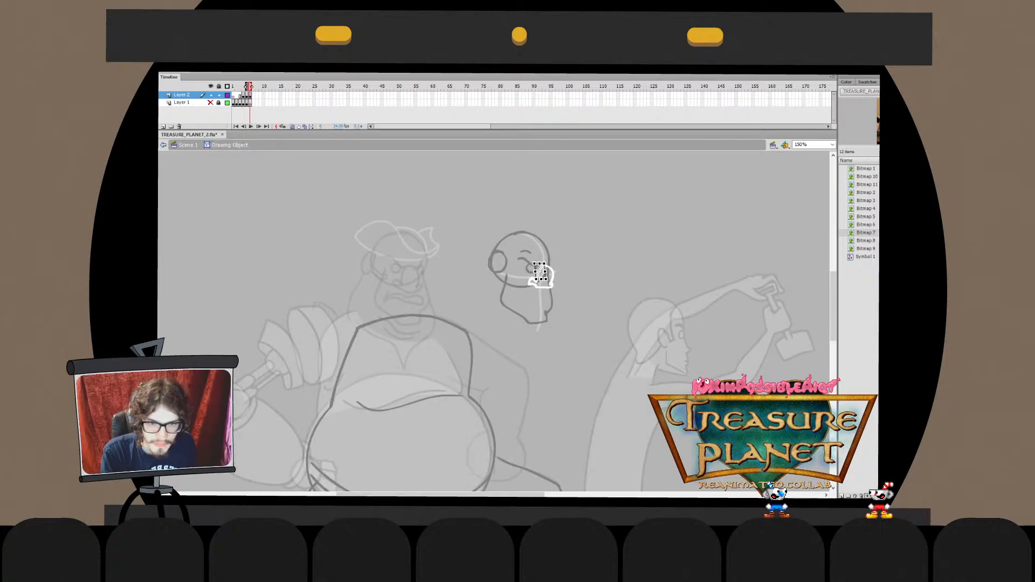
key("ctrl+e")
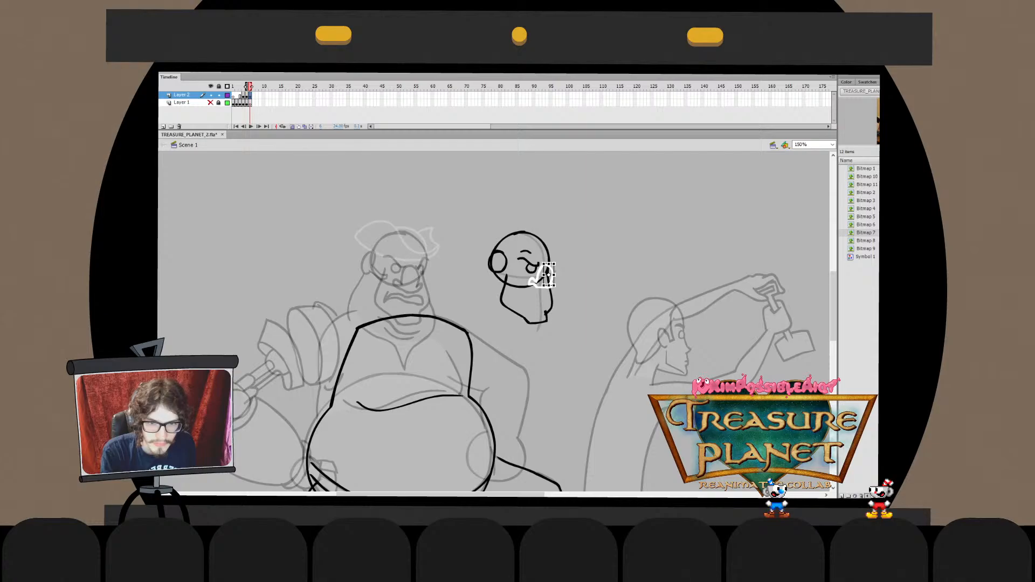
Refine the nostril and base line of the white nose inside its drawing object
key("ctrl+shift+a")
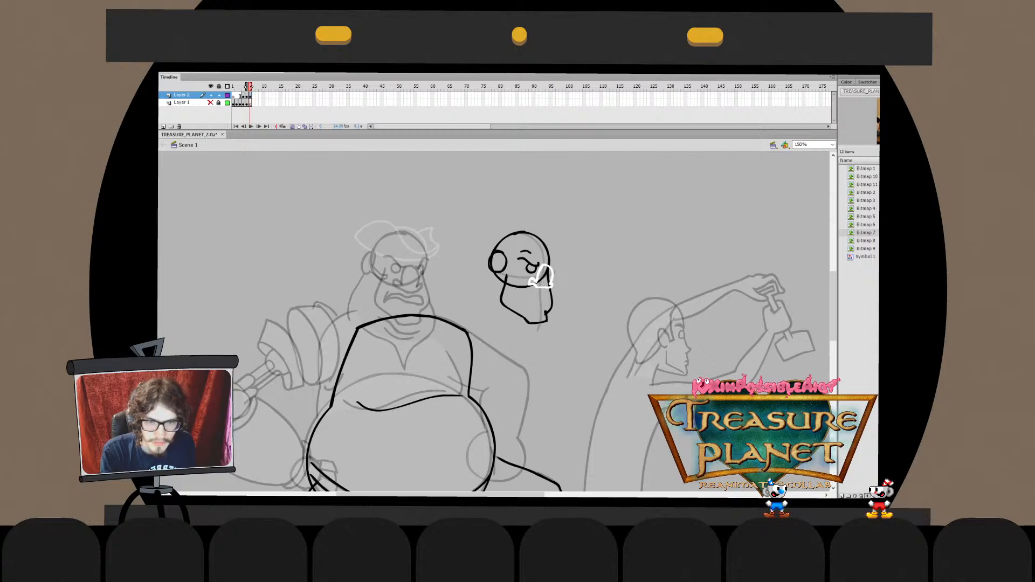
double_click(542, 276)
key("ctrl+shift+a")
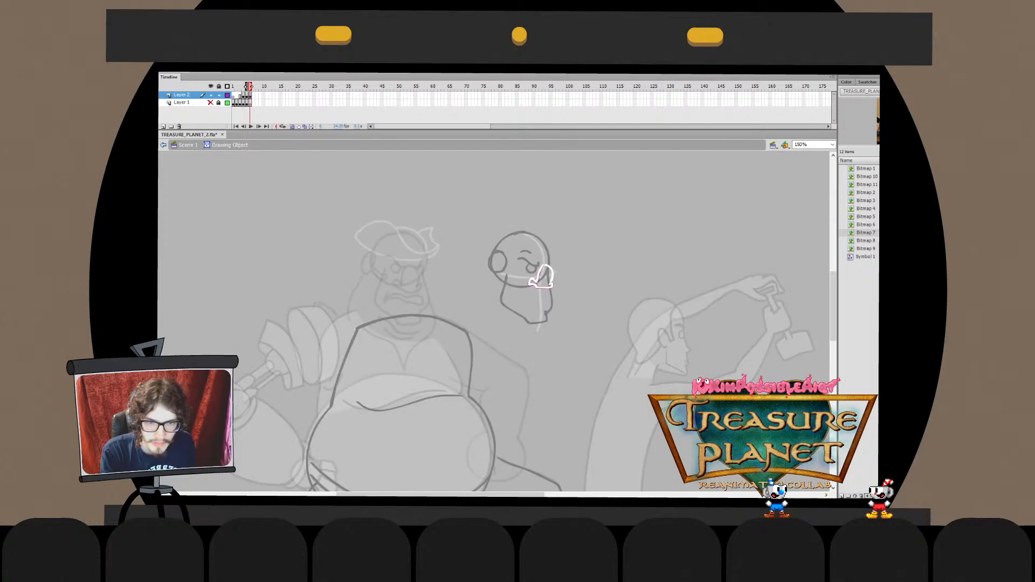
key("ctrl+e")
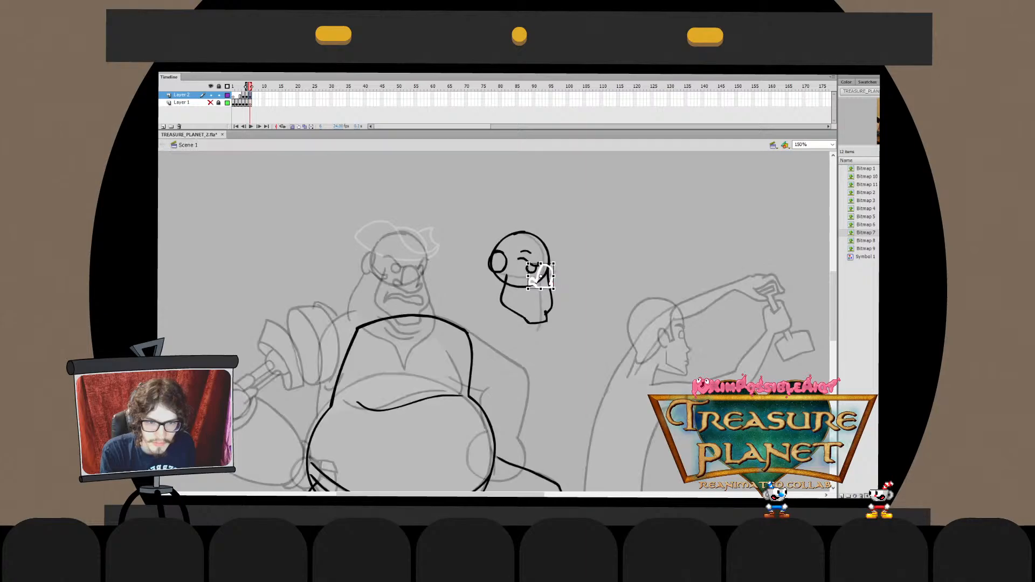
double_click(543, 279)
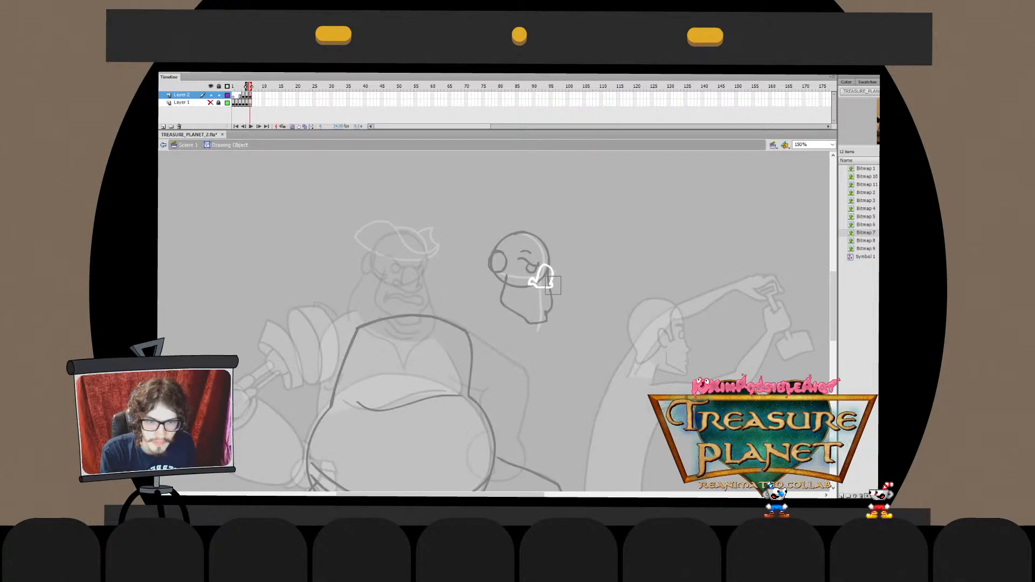
key("ctrl+e")
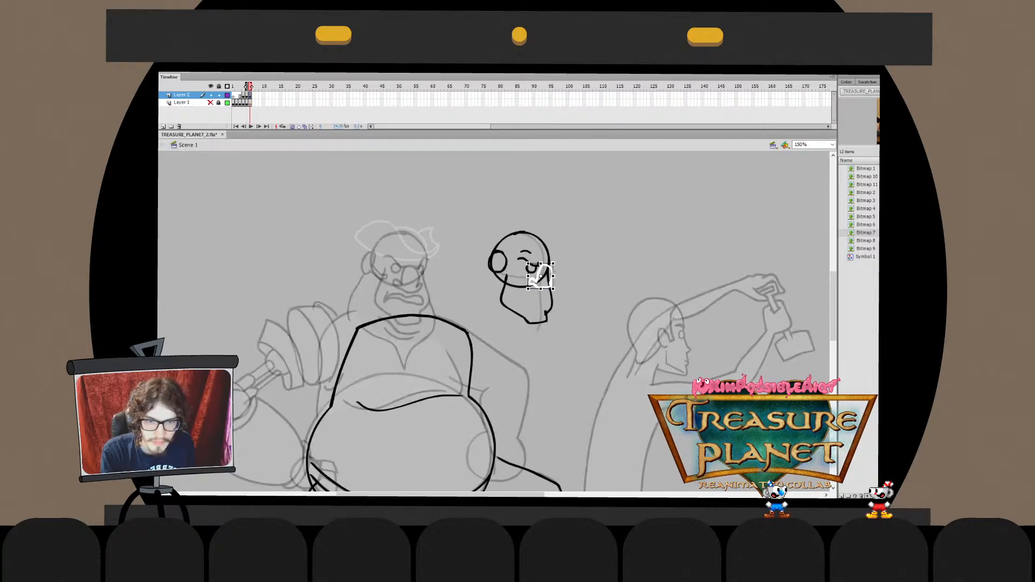
Adjust the bridge and lower right corner of the white nose stroke inside its drawing object
key("Escape")
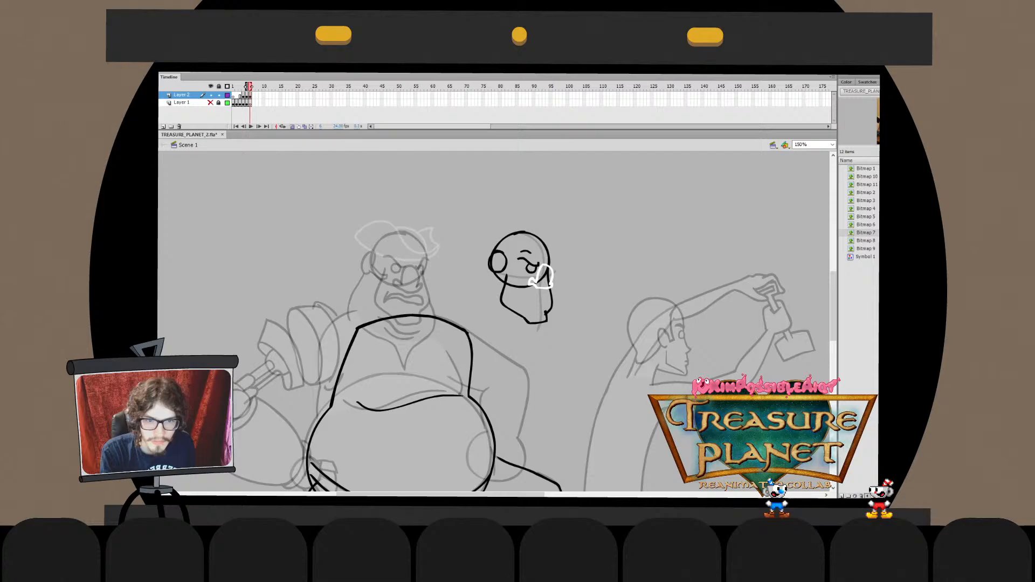
double_click(543, 279)
key("Escape")
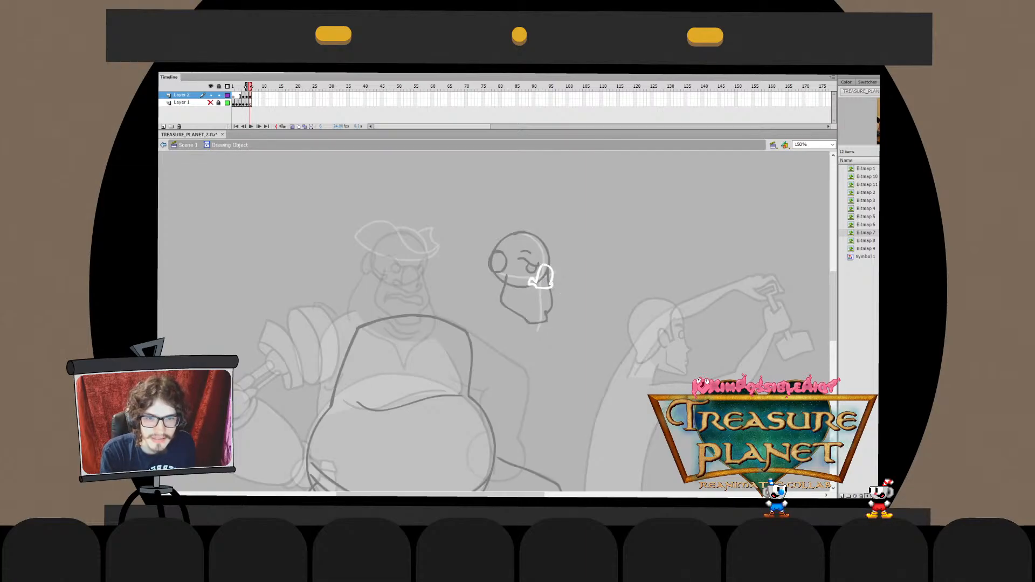
left_click(542, 278)
key("Escape")
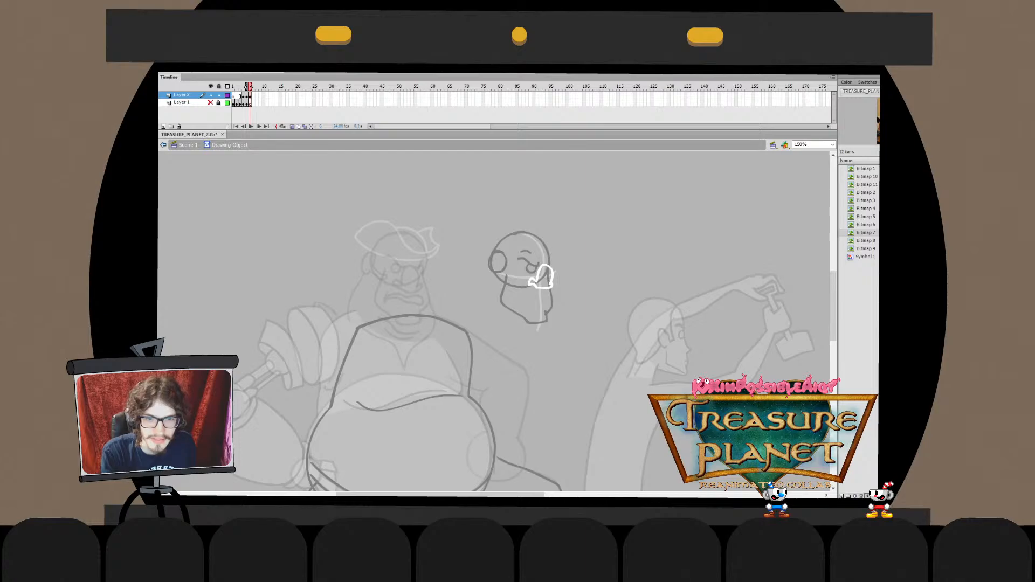
key("ctrl+e")
left_click(540, 278)
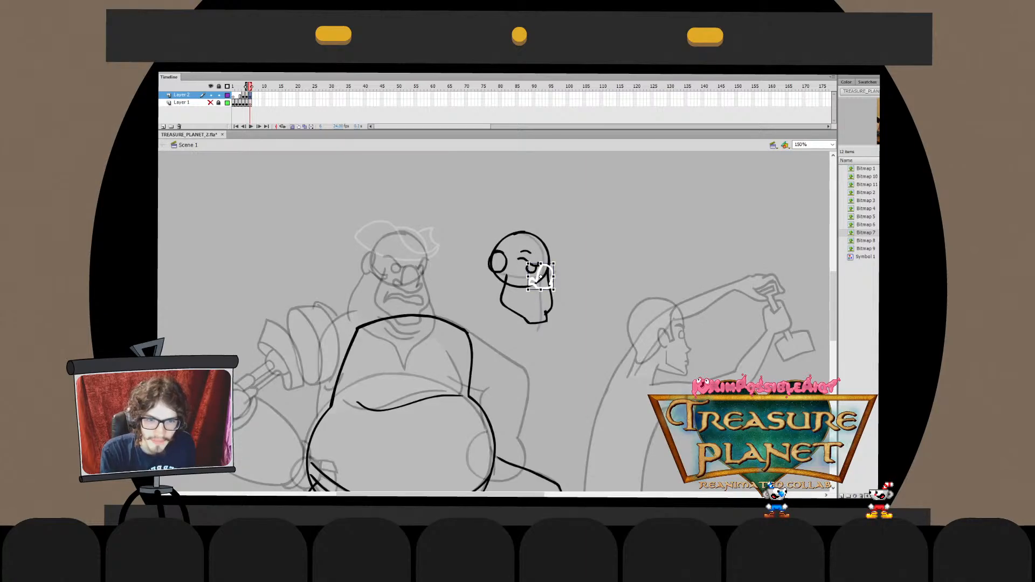
Nudge the nose's rounded right-side stroke slightly inward and reshape the bridge-and-nostril stroke to fit it
key("Escape")
left_click(548, 275)
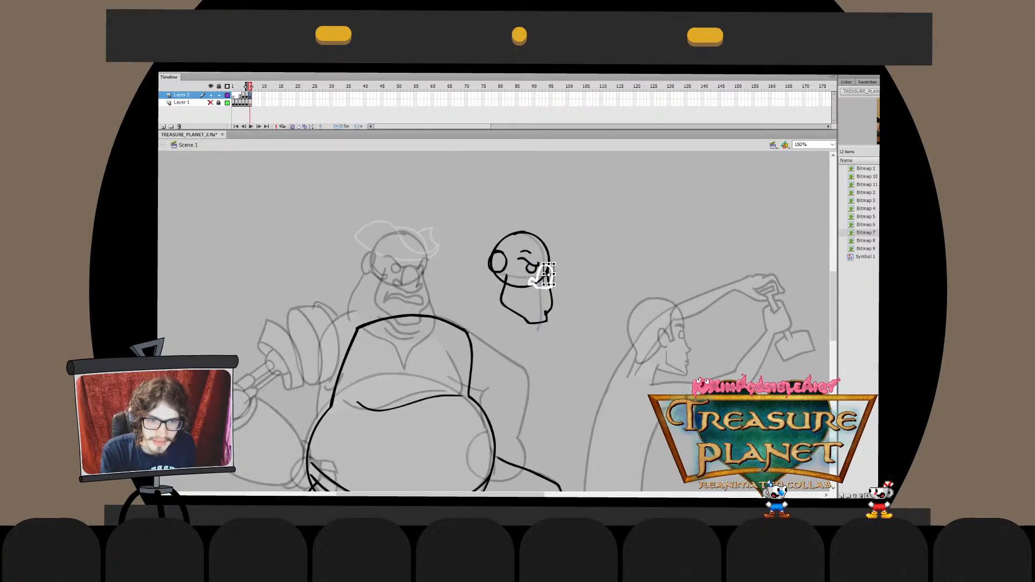
left_click_drag(548, 275, 546, 274)
key("Escape")
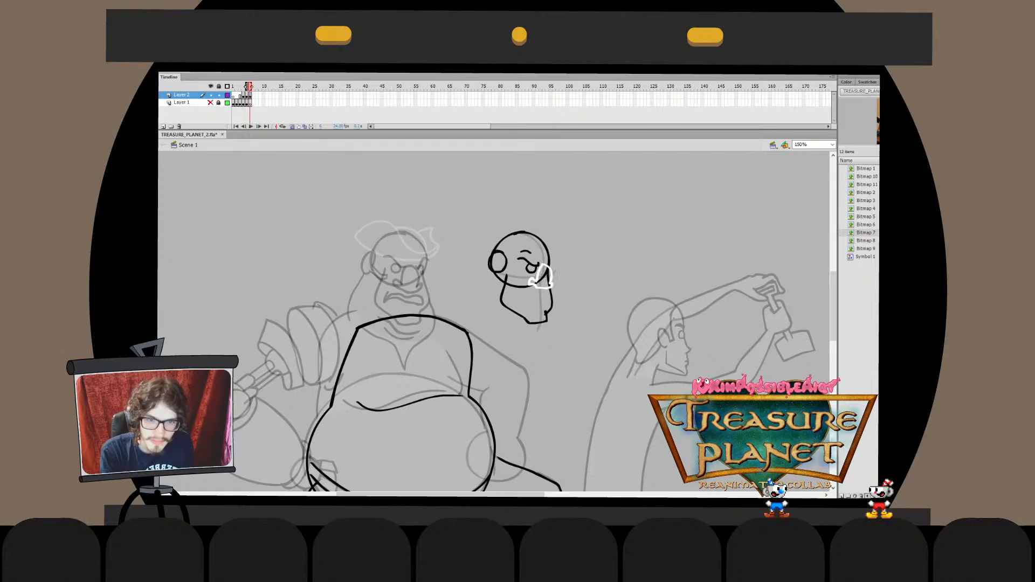
double_click(540, 278)
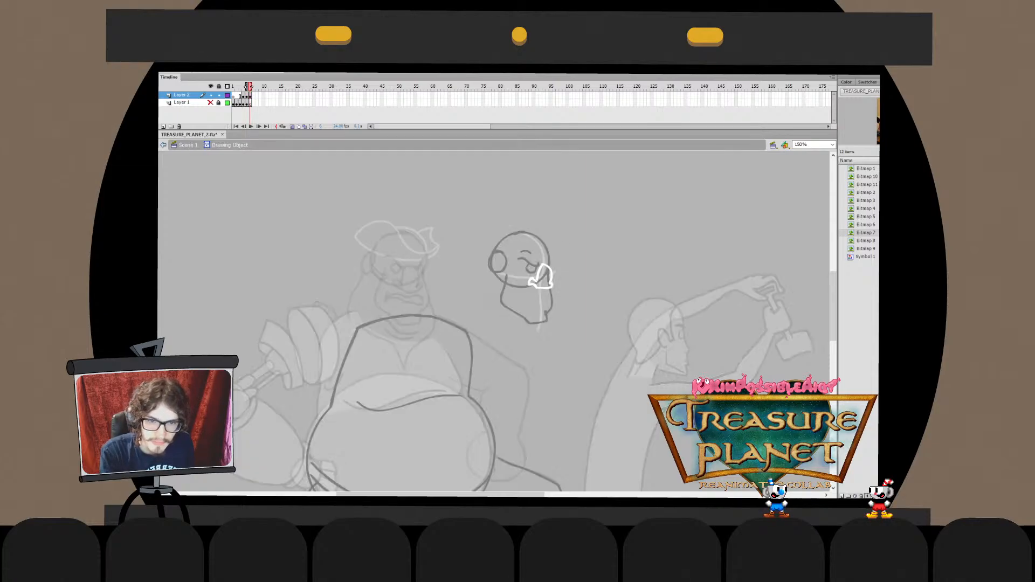
key("a")
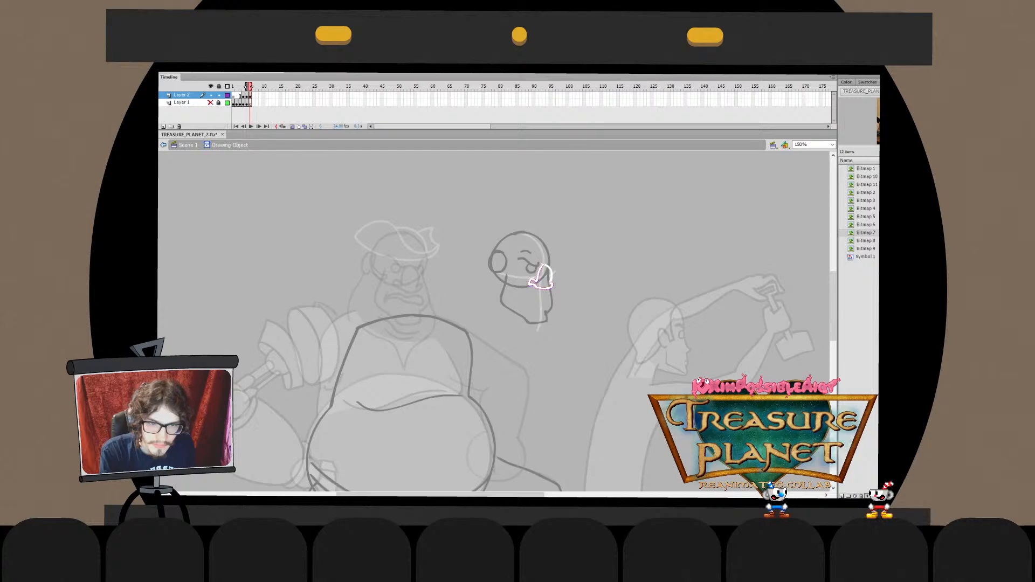
key("ctrl+e")
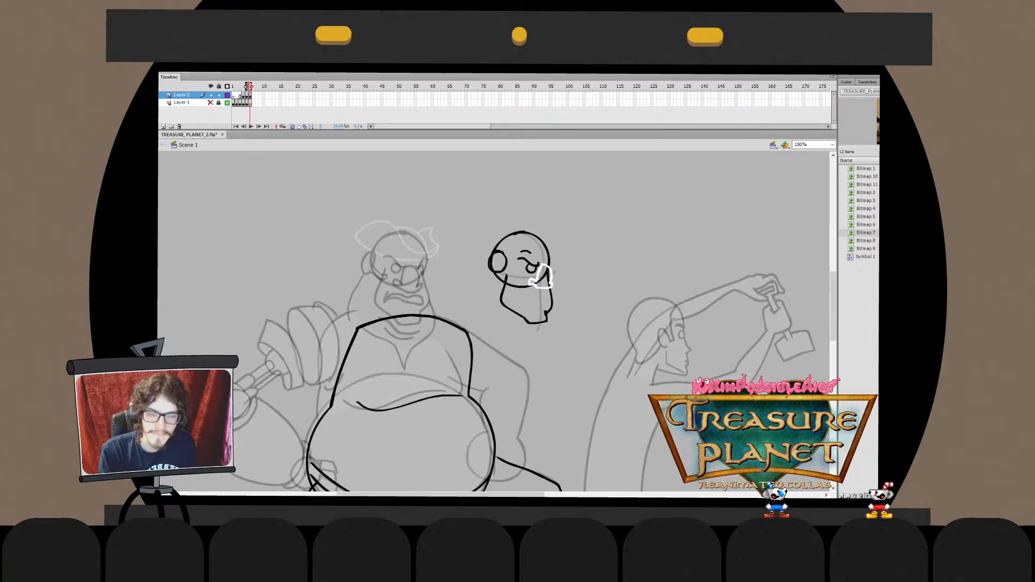
left_click(536, 281)
key("Delete")
double_click(550, 275)
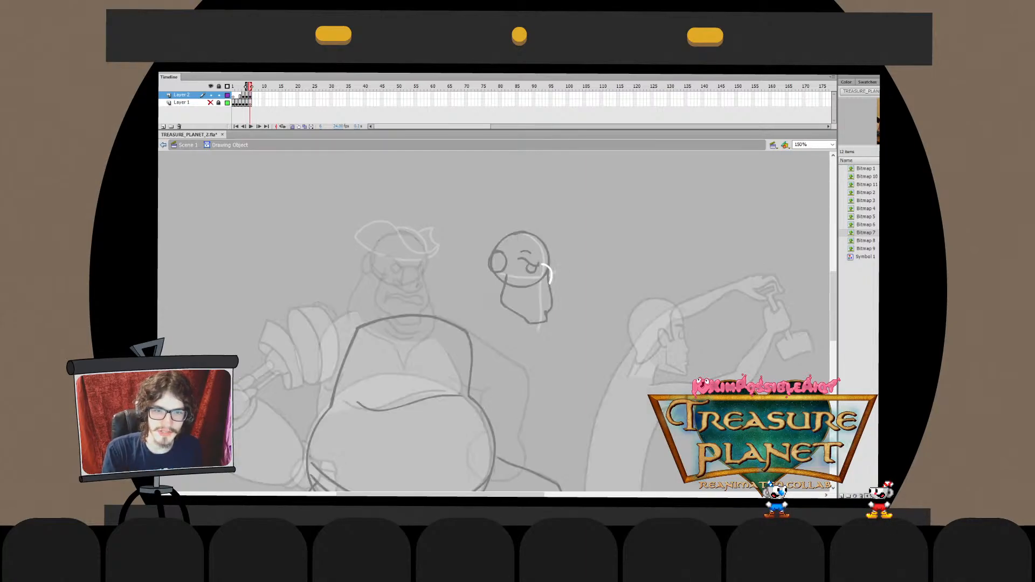
key("ctrl+z")
key("ctrl+e")
Slim the nose's bridge and nostril outline slightly inside its drawing object
double_click(537, 278)
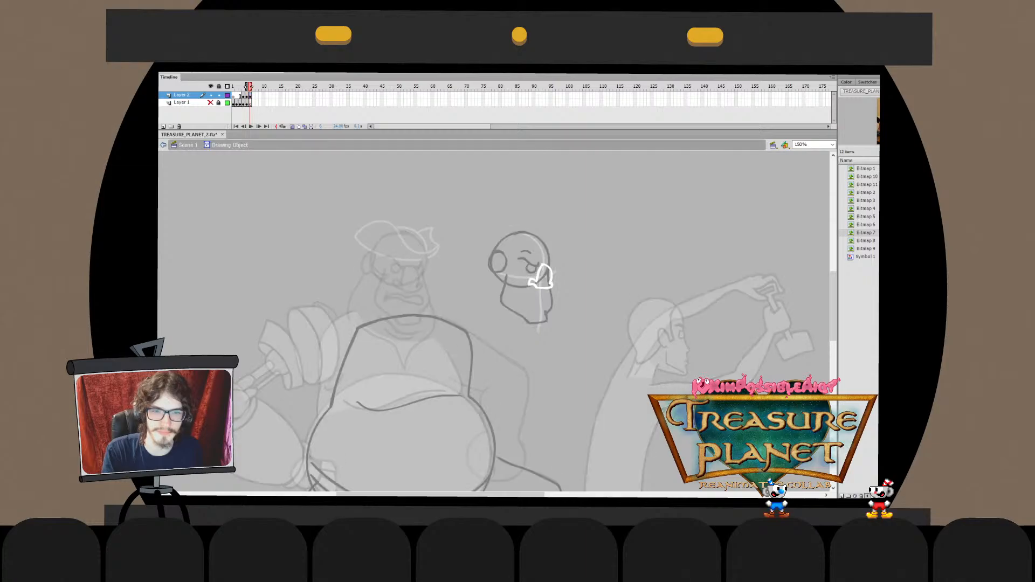
key("Escape")
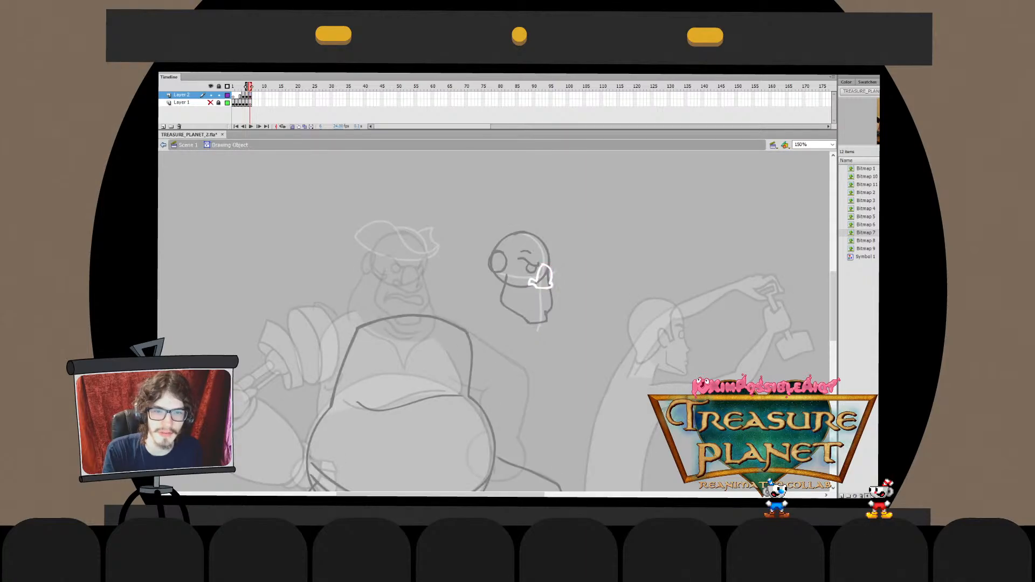
key("ctrl+e")
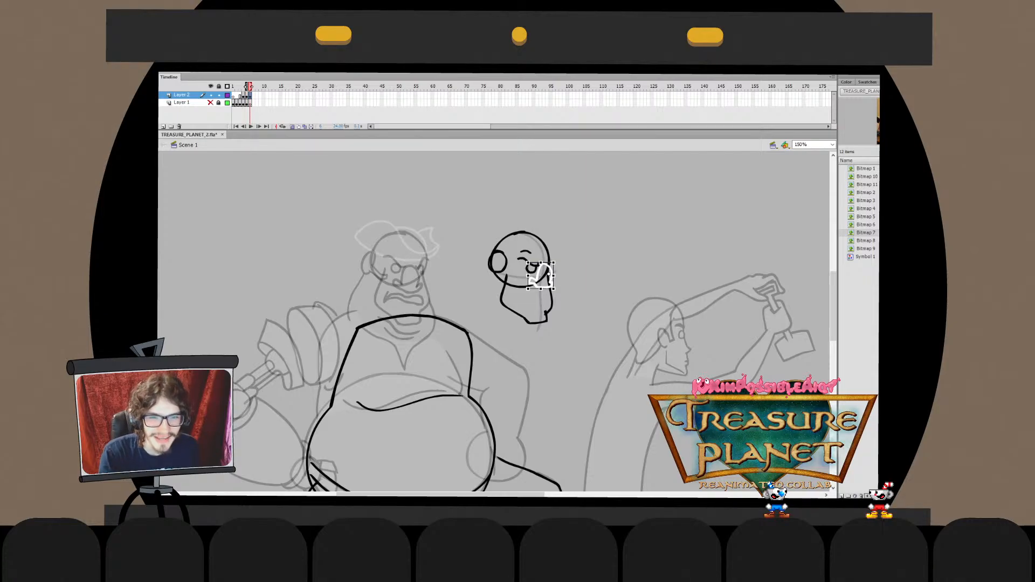
double_click(540, 276)
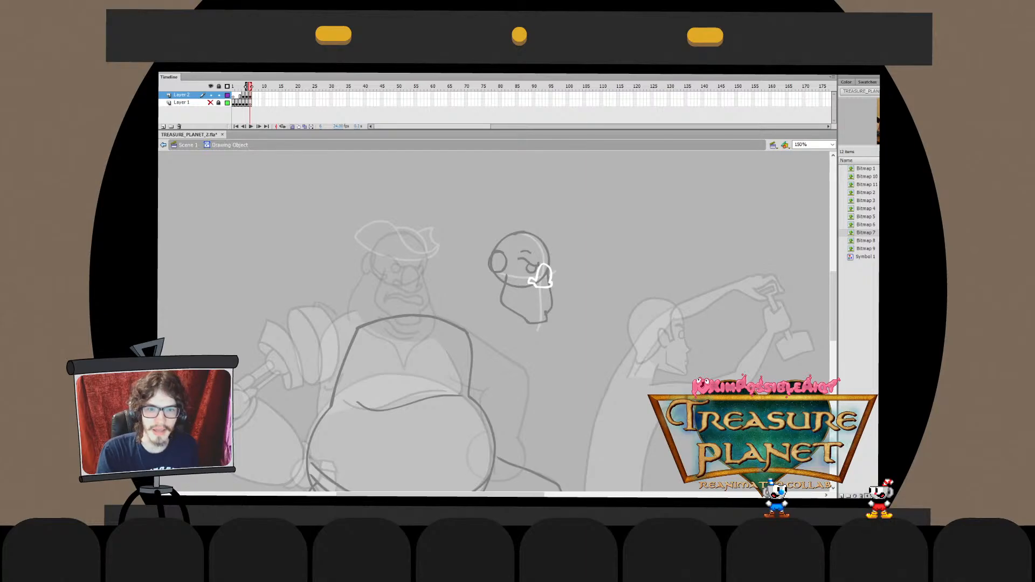
key("ctrl+e")
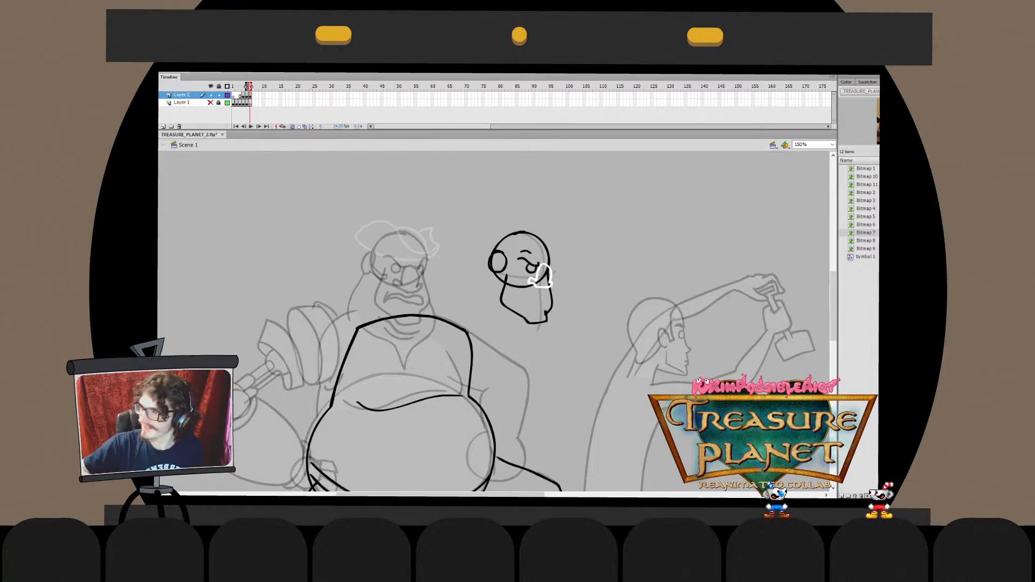
Fine-tune the nose's position beside the eye and add a small white brow stroke on the head's right edge
left_click(541, 274)
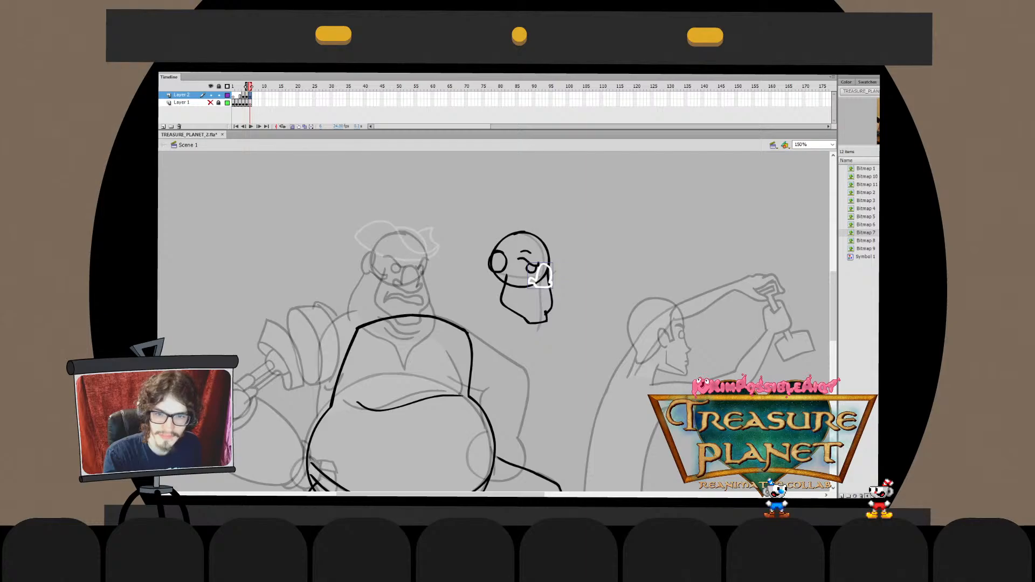
left_click_drag(540, 274, 544, 275)
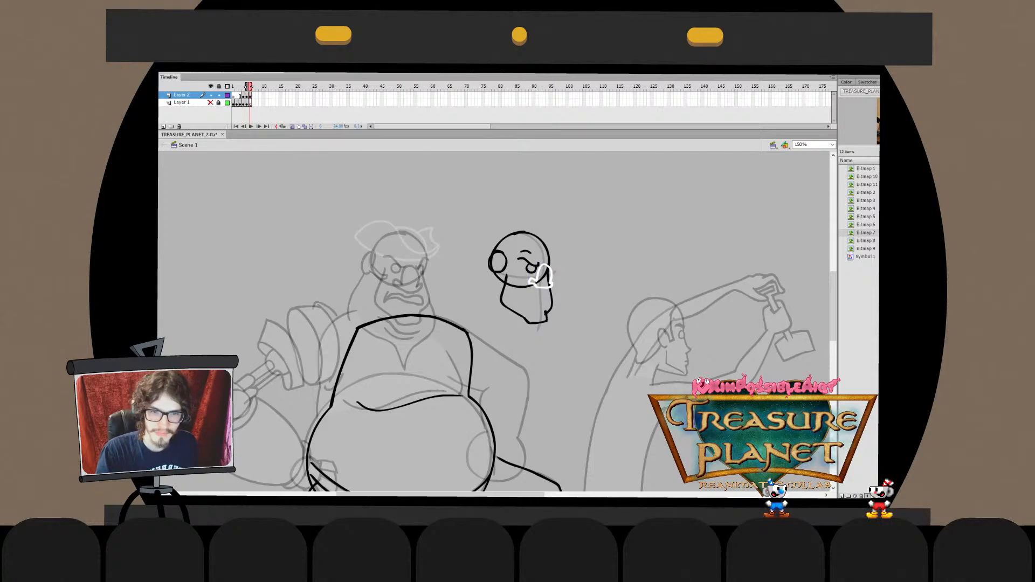
left_click(543, 274)
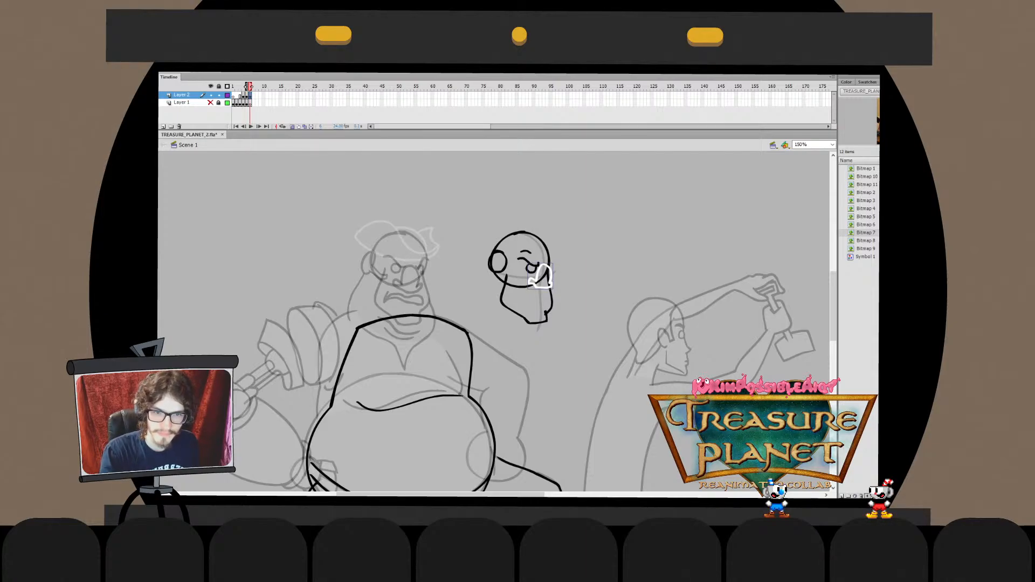
key("Escape")
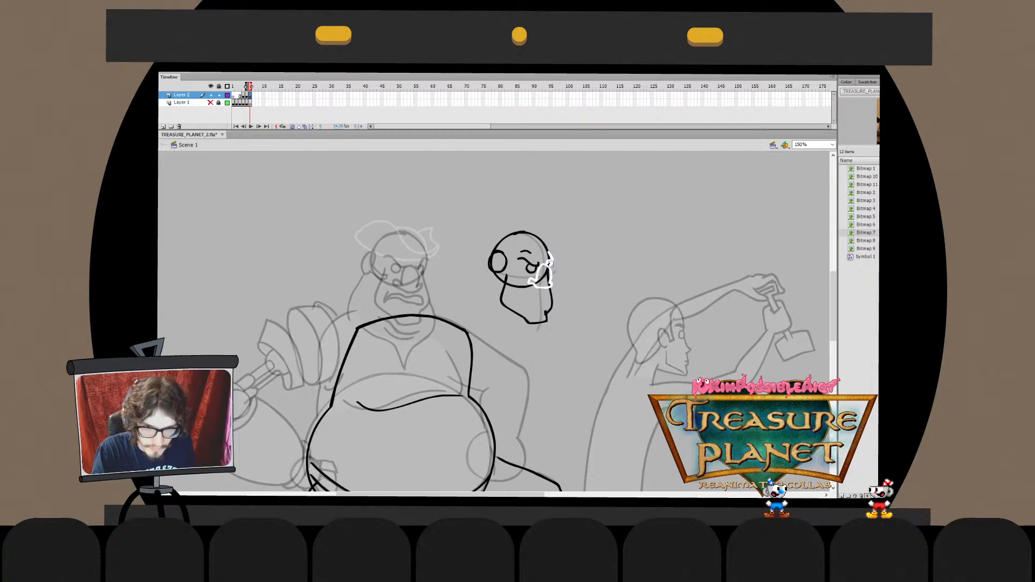
Trim the upper end of the white far-brow stroke inside its drawing object and nudge the stroke against the head outline
double_click(549, 252)
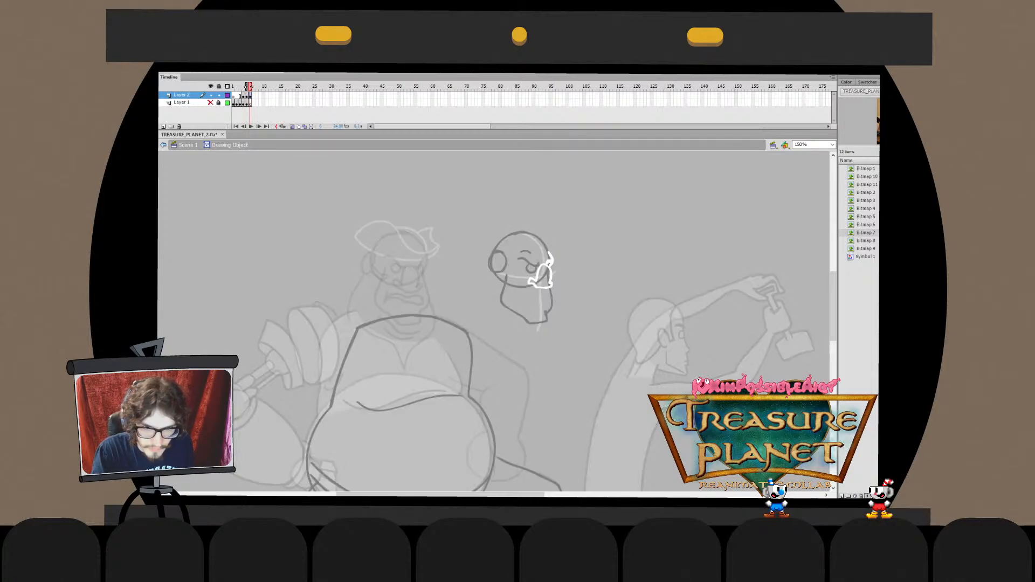
left_click_drag(543, 245, 555, 255)
double_click(547, 255)
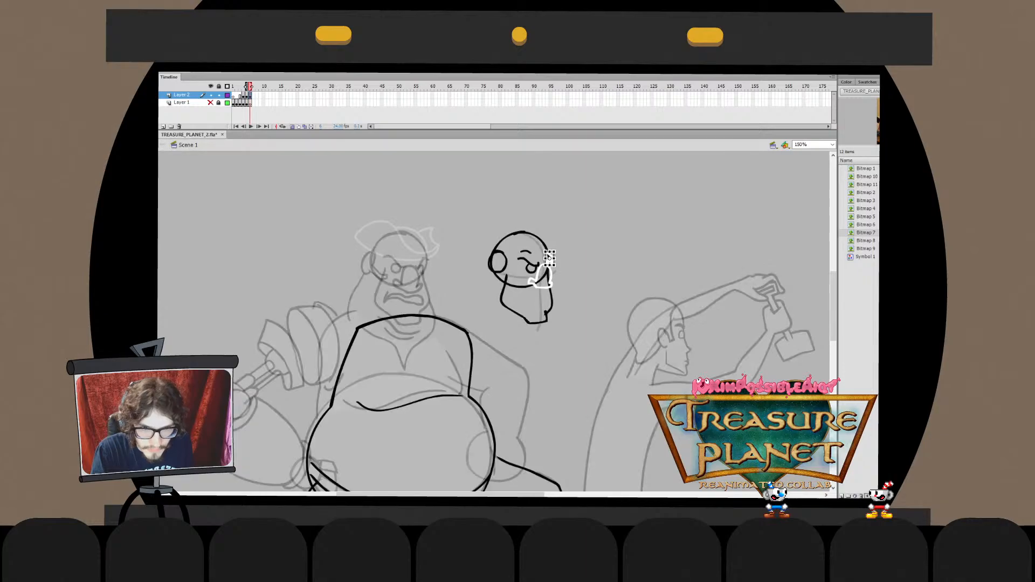
left_click(549, 258)
left_click_drag(549, 259, 550, 258)
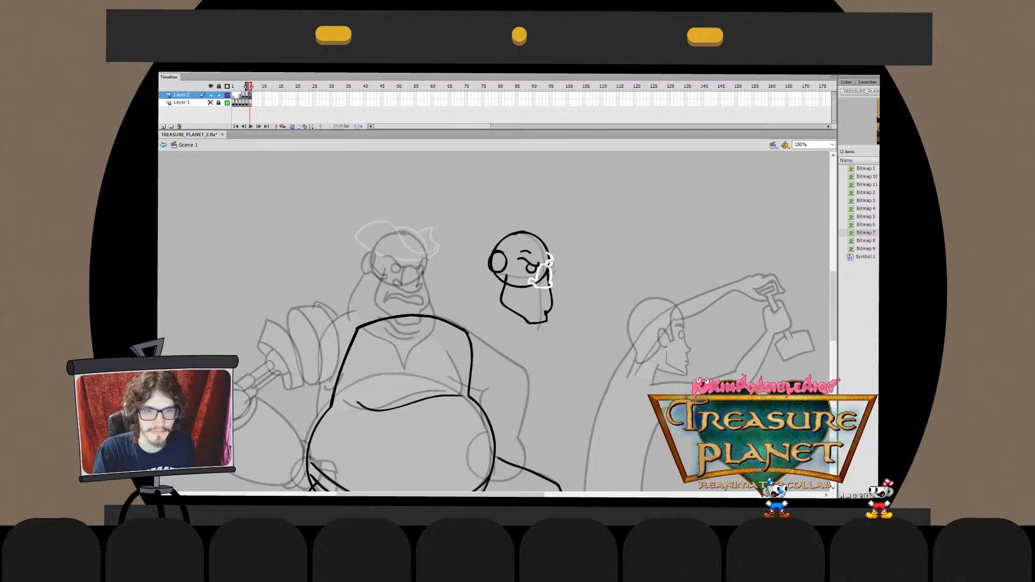
Reshape the lower end of the white far-brow stroke inside its drawing object so it meets the top of the nose
double_click(546, 264)
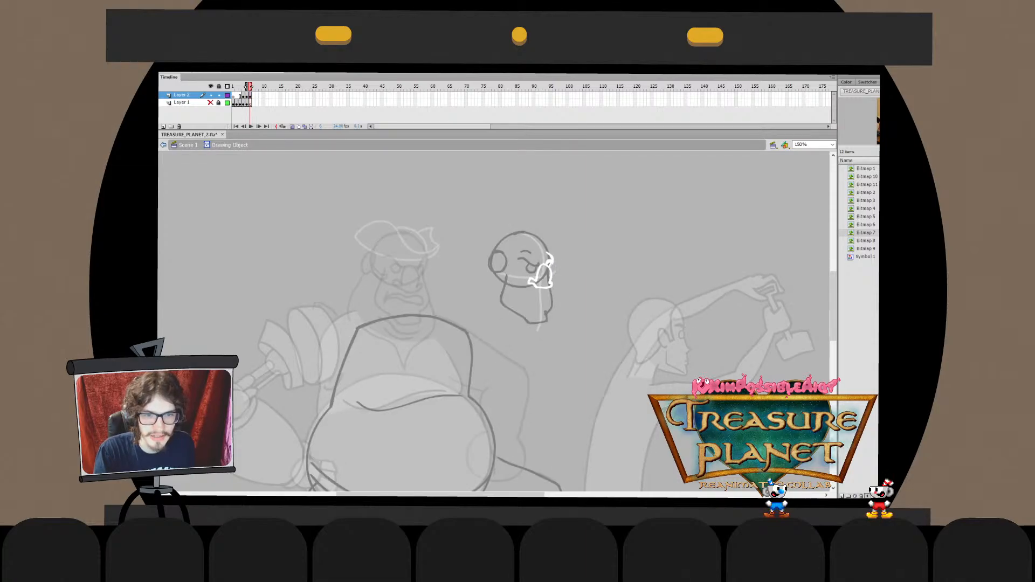
double_click(550, 264)
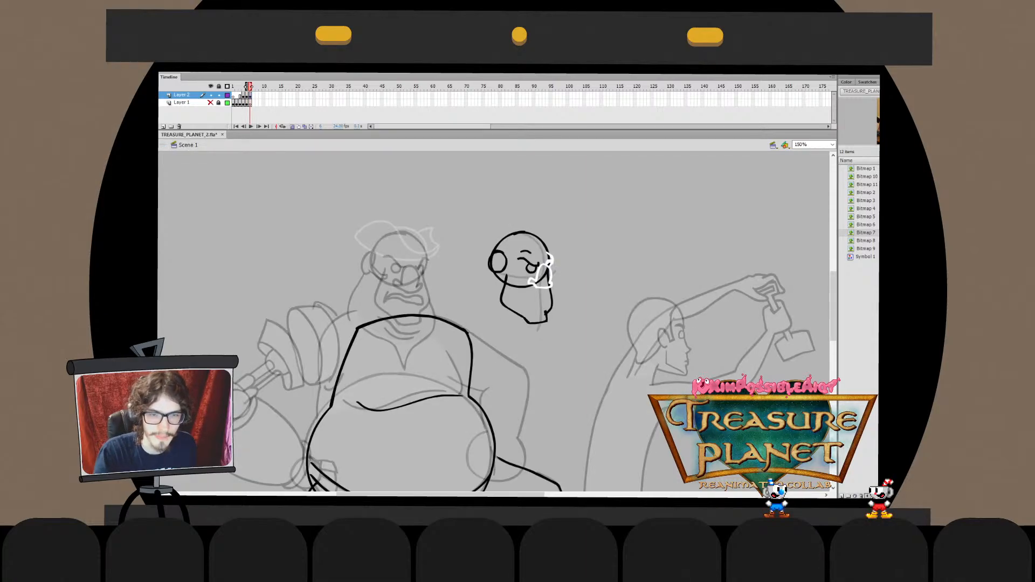
double_click(547, 261)
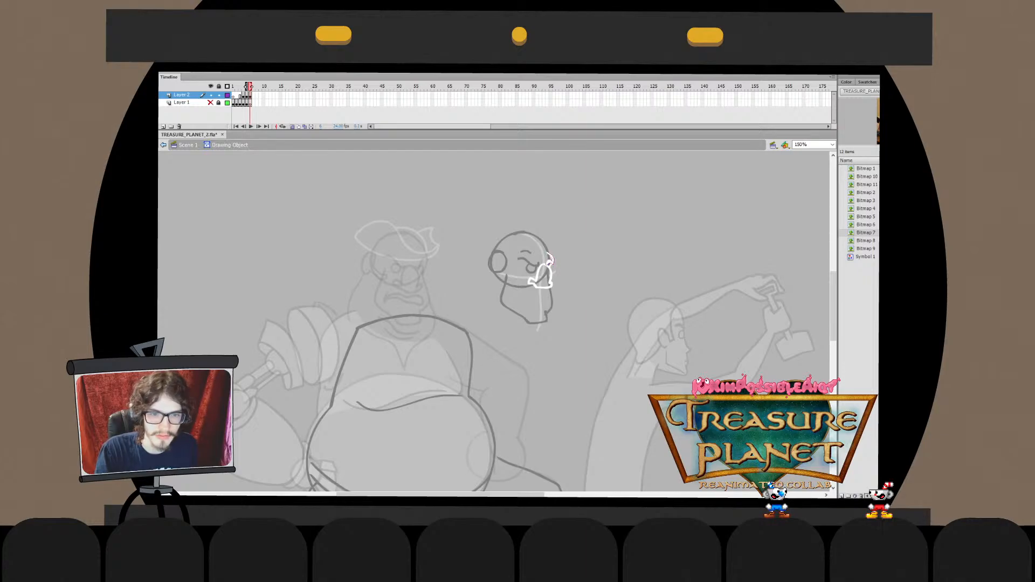
double_click(549, 261)
double_click(548, 261)
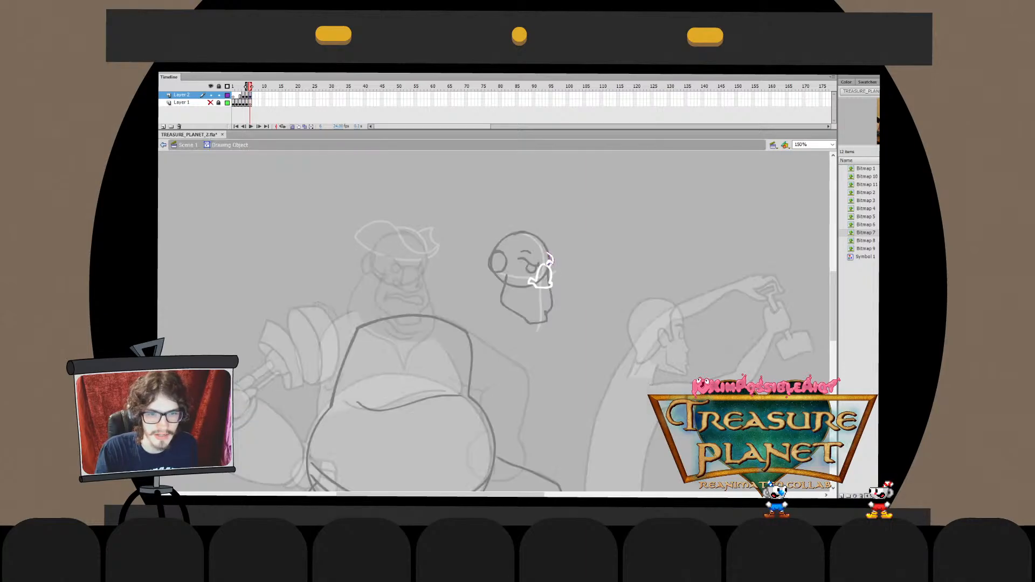
double_click(558, 263)
key("z")
left_click(558, 263)
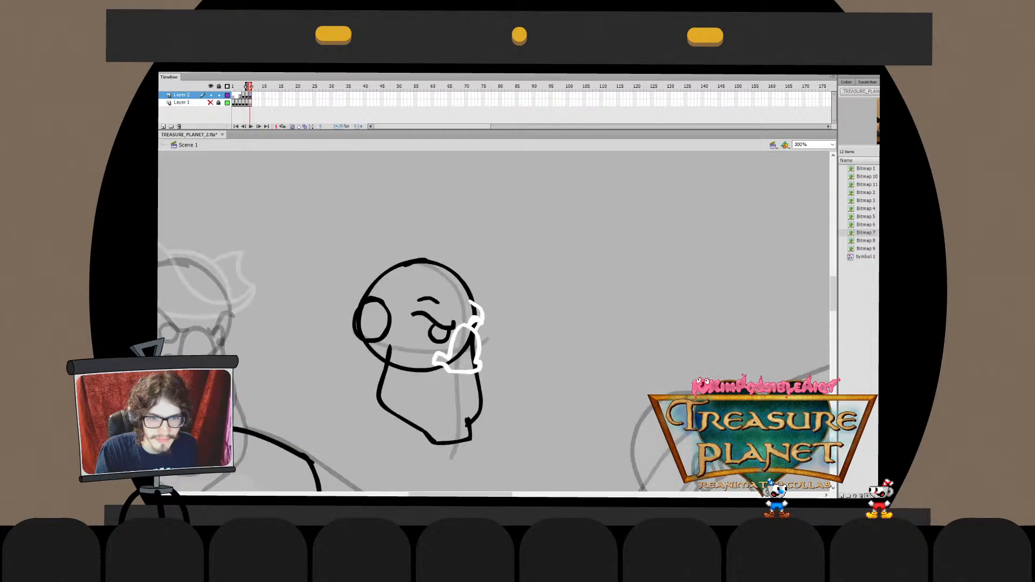
double_click(476, 318)
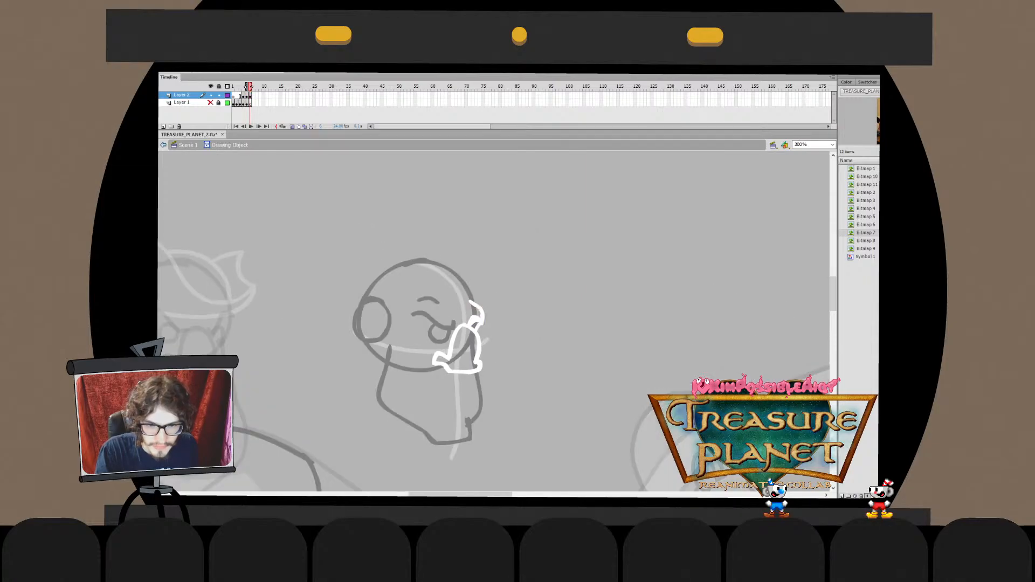
key("ctrl+e")
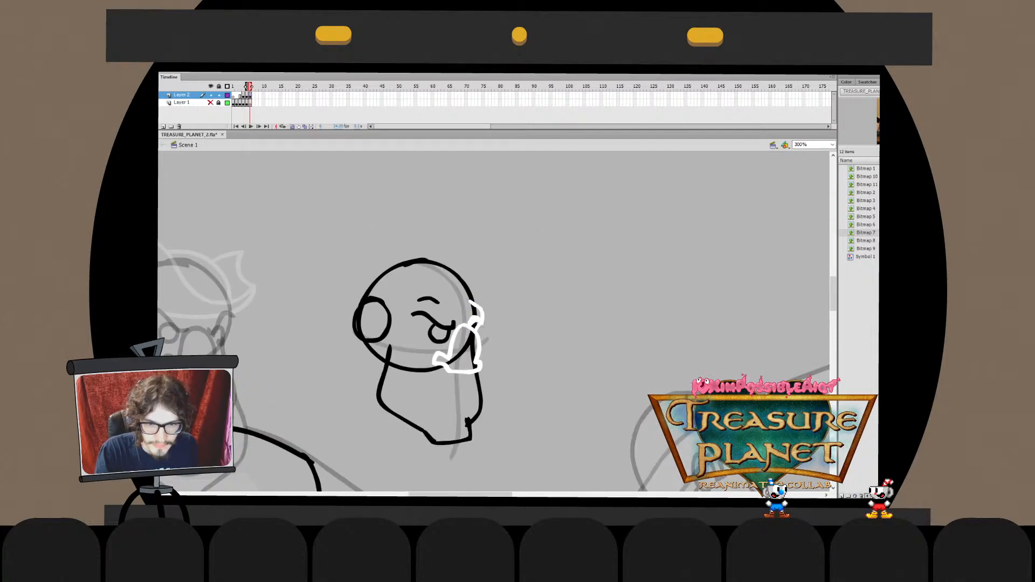
key("ctrl+minus")
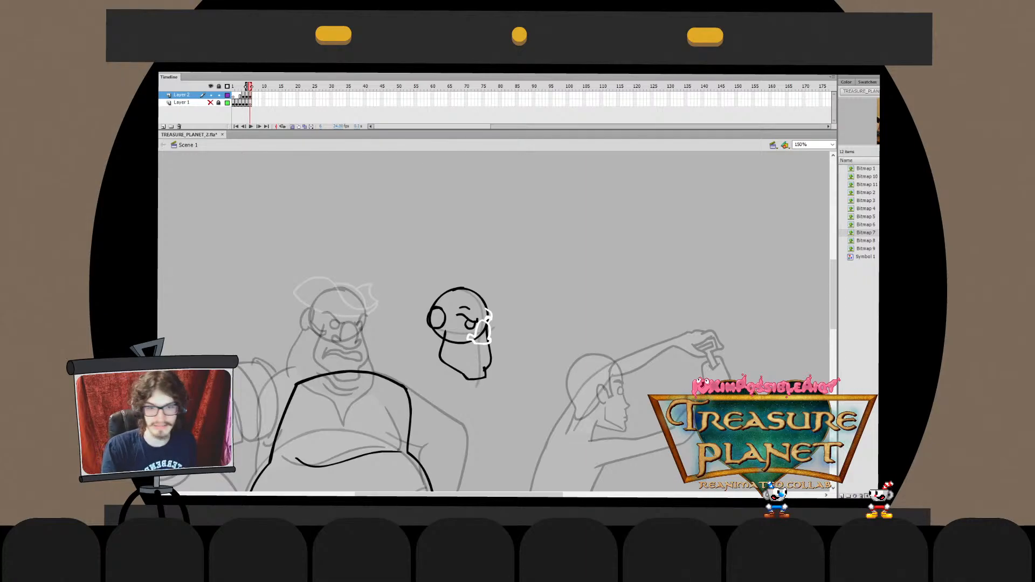
Trim the tip of the white far-brow stroke once more inside its drawing object and reselect the finished stroke
key("ctrl+equal")
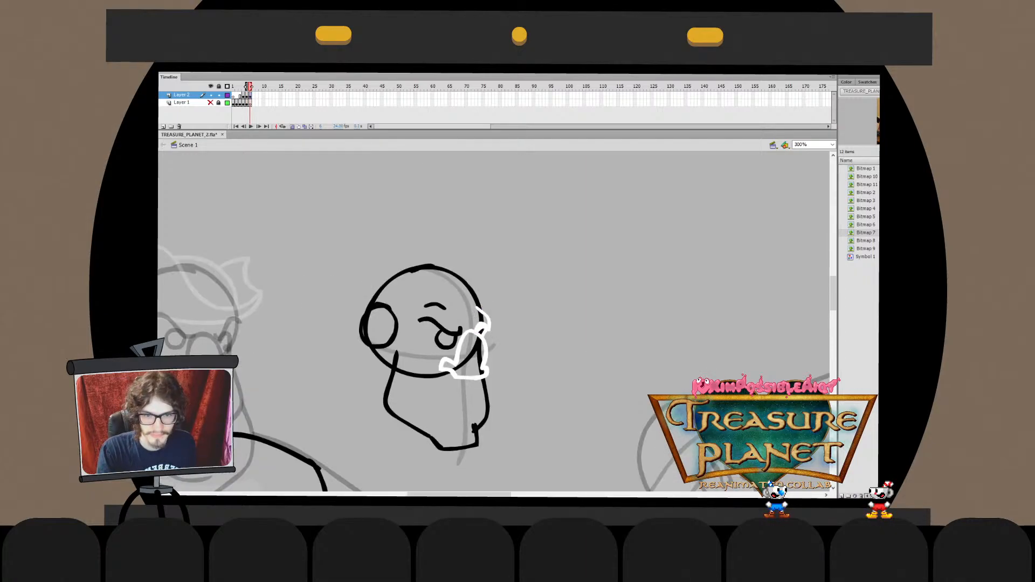
double_click(481, 317)
mouse_move(470, 298)
left_mouse_down()
mouse_move(497, 320)
mouse_move(477, 308)
left_mouse_up()
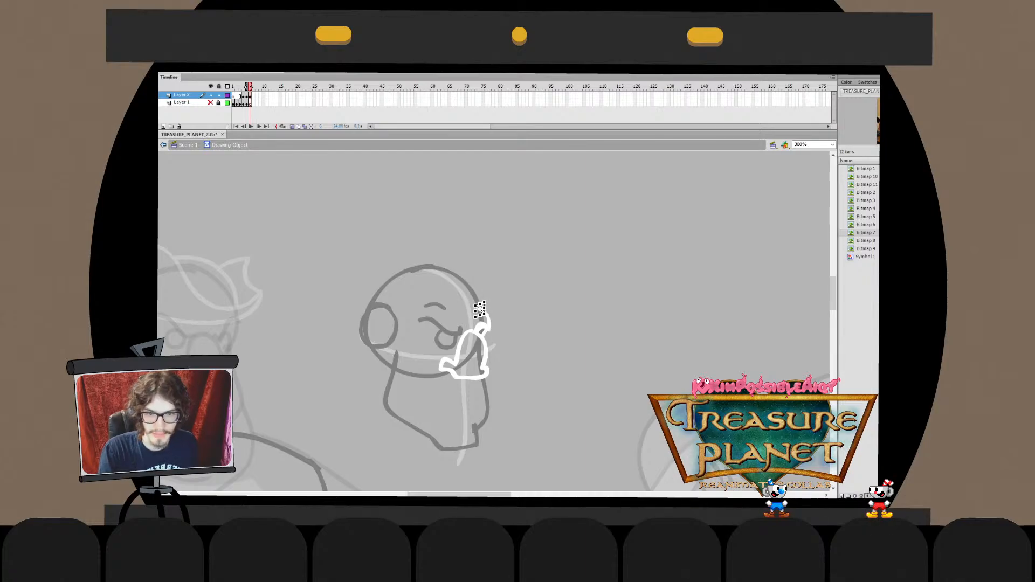
double_click(497, 307)
left_click(496, 308)
key("ctrl+minus")
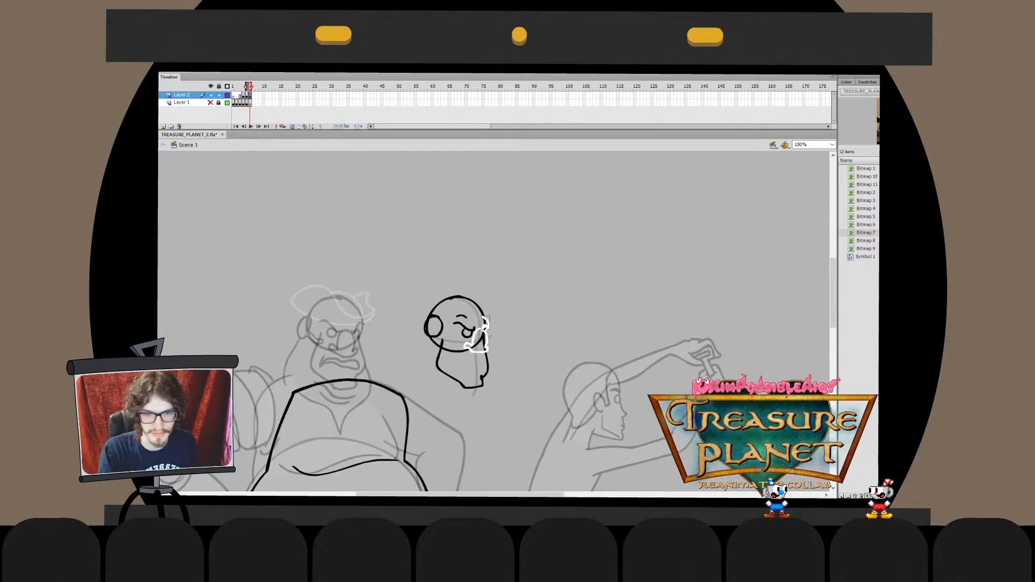
double_click(484, 323)
double_click(484, 322)
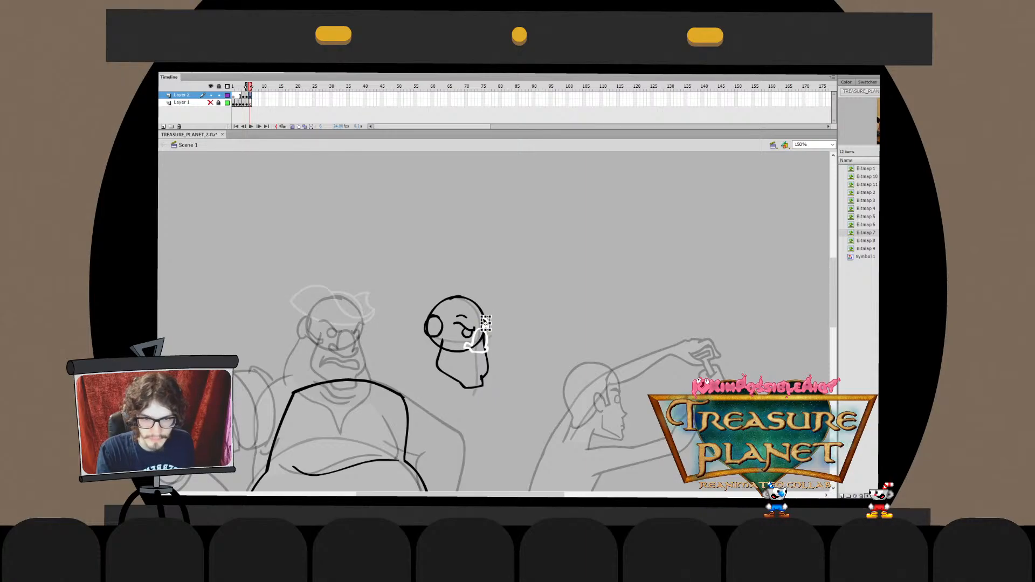
Draw a white cheek line curving down from the nostril and trim its upper end inside its drawing object
left_click_drag(480, 337, 513, 261)
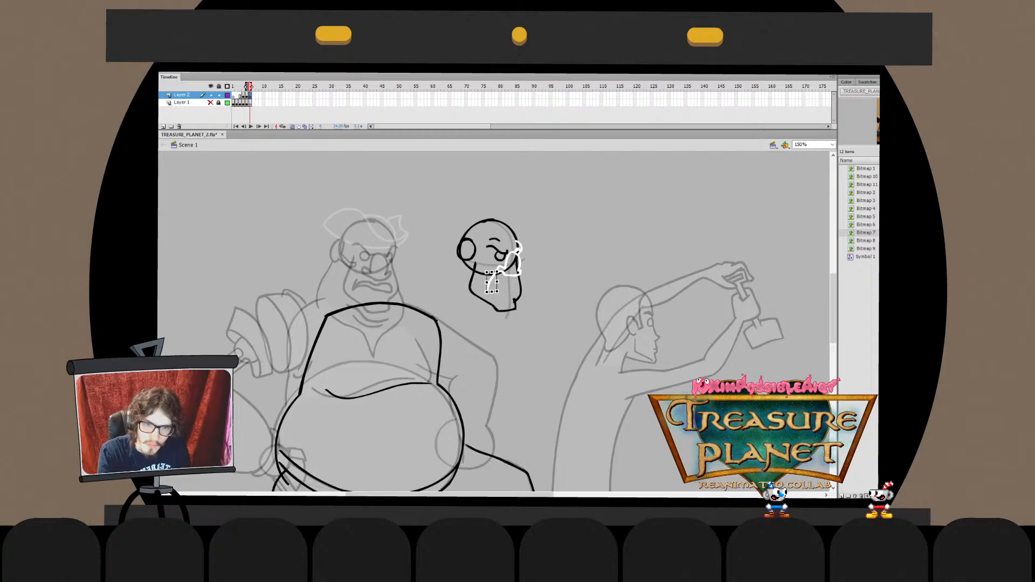
double_click(492, 275)
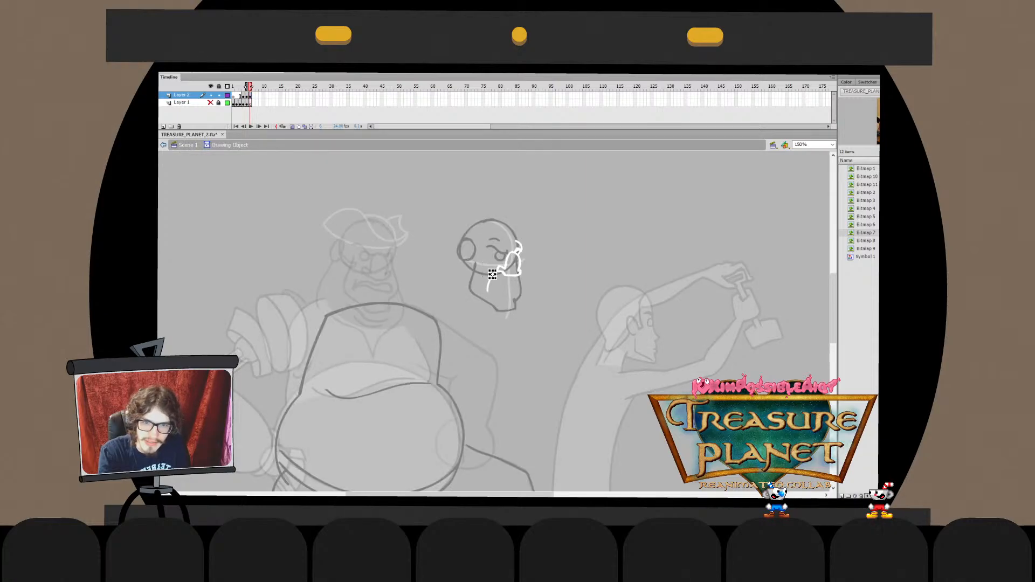
double_click(492, 275)
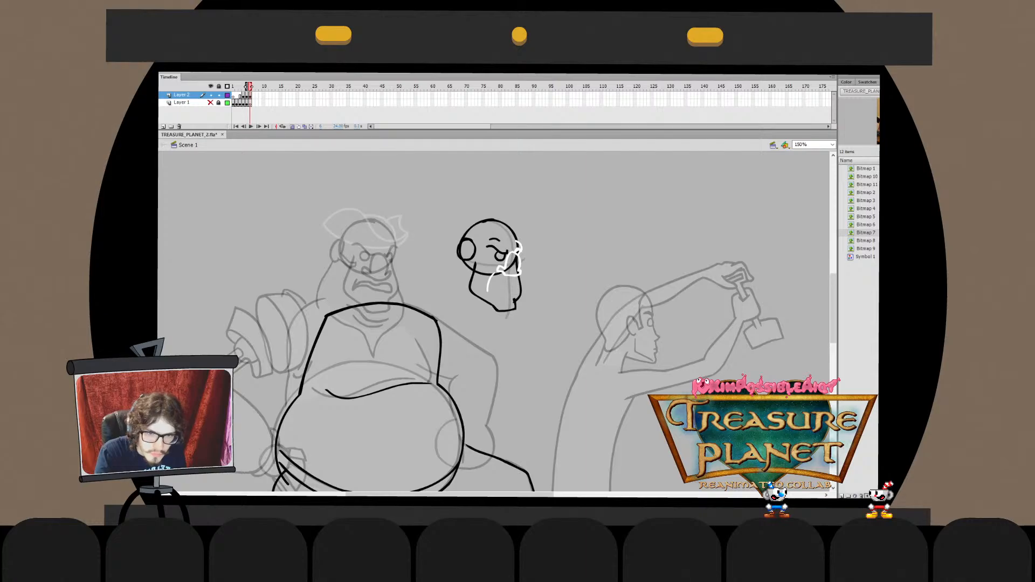
Try several white mouth strokes running from the cheek line to the front of the jaw, undoing each pass
left_click_drag(491, 279, 521, 288)
key("ctrl+z")
key("ctrl+z")
key("ctrl+z")
key("ctrl+z")
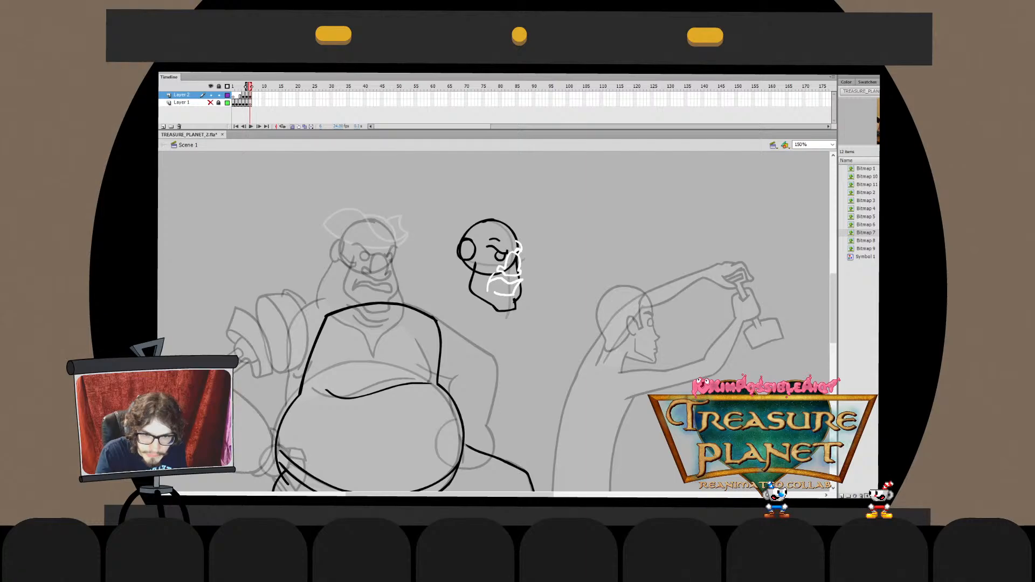
key("ctrl+z")
key("ctrl+z")
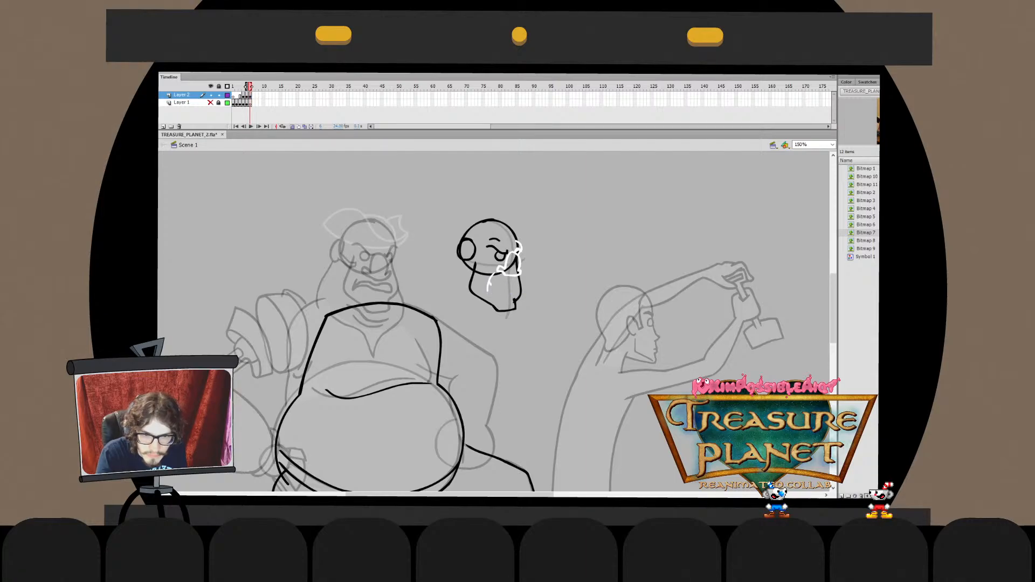
mouse_move(488, 285)
left_mouse_down()
mouse_move(511, 292)
mouse_move(520, 281)
left_mouse_up()
key("ctrl+z")
key("ctrl+z")
key("ctrl+z")
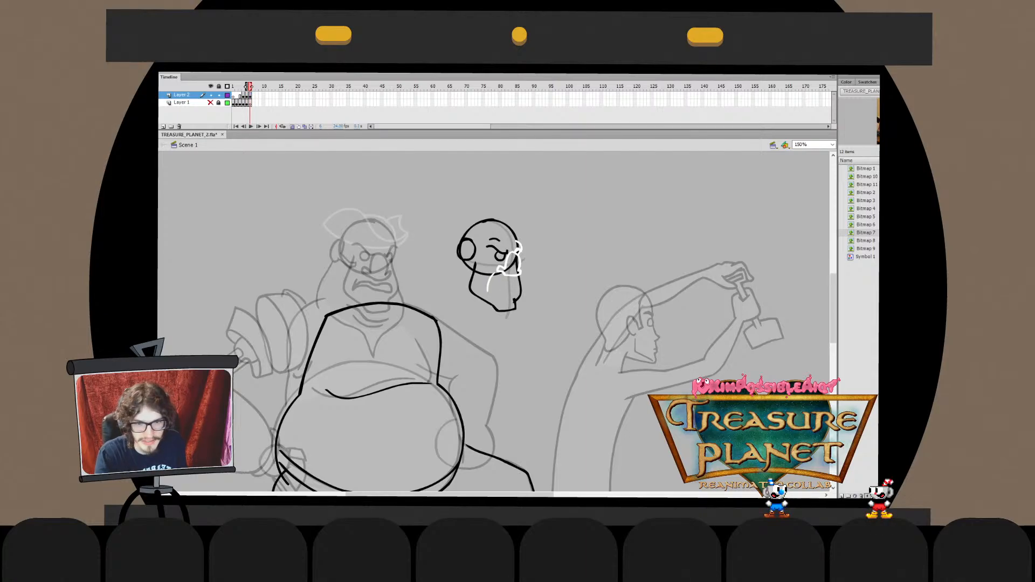
Nudge the white cheek line slightly at the back corner of the mouth
left_click(491, 281)
left_click_drag(490, 281, 490, 281)
key("Escape")
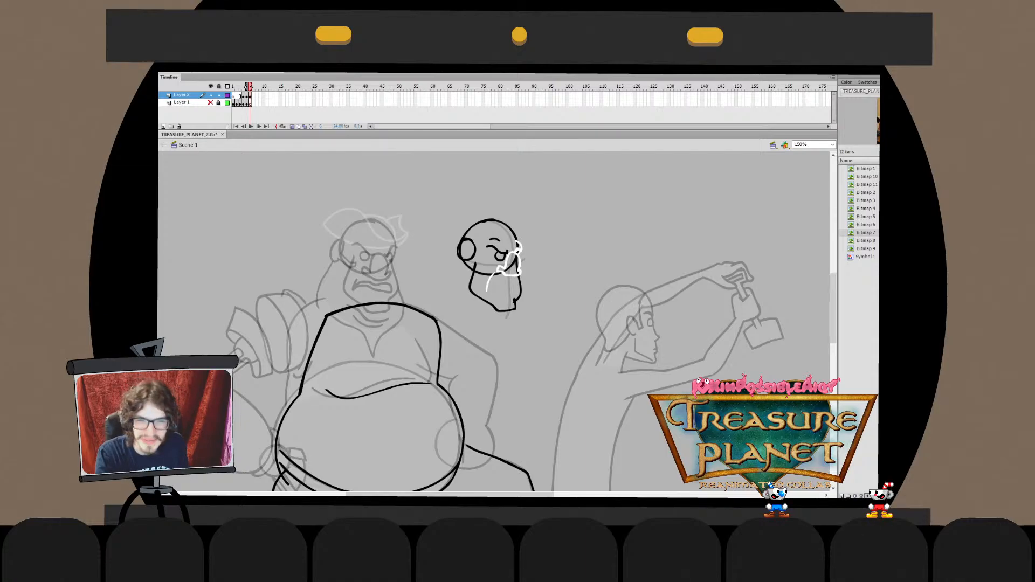
Try different upper-lip and lower-lip curves between the nose and the cheek line, undoing each version
left_click_drag(512, 285, 488, 284)
key("ctrl+z")
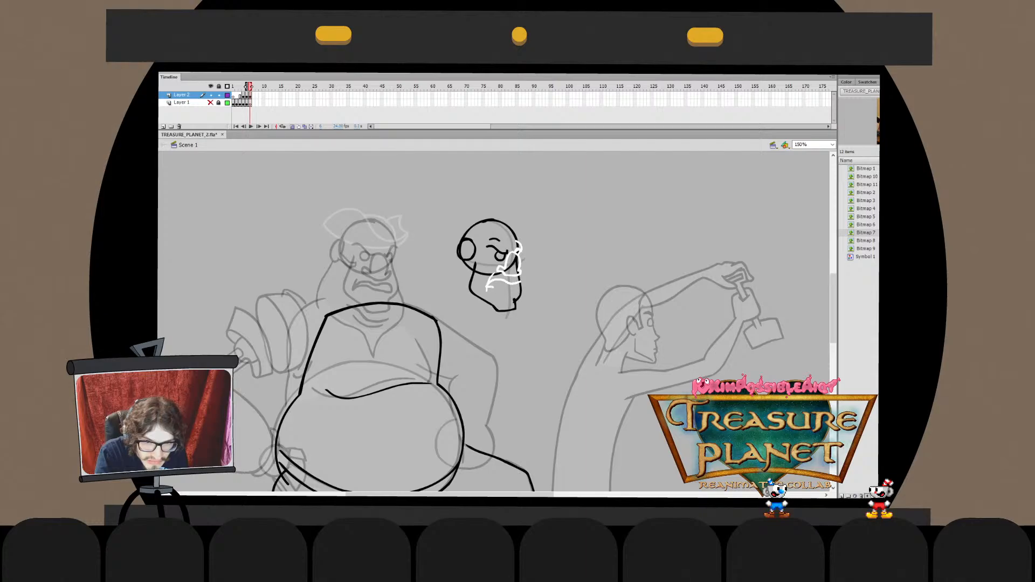
key("ctrl+z")
left_click_drag(519, 284, 487, 283)
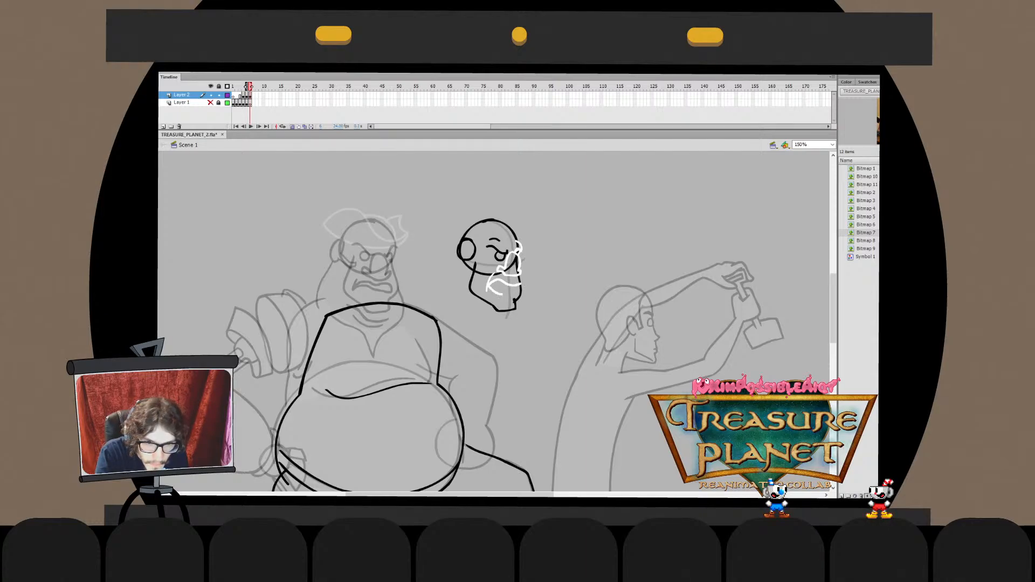
key("ctrl+z")
key("ctrl+z")
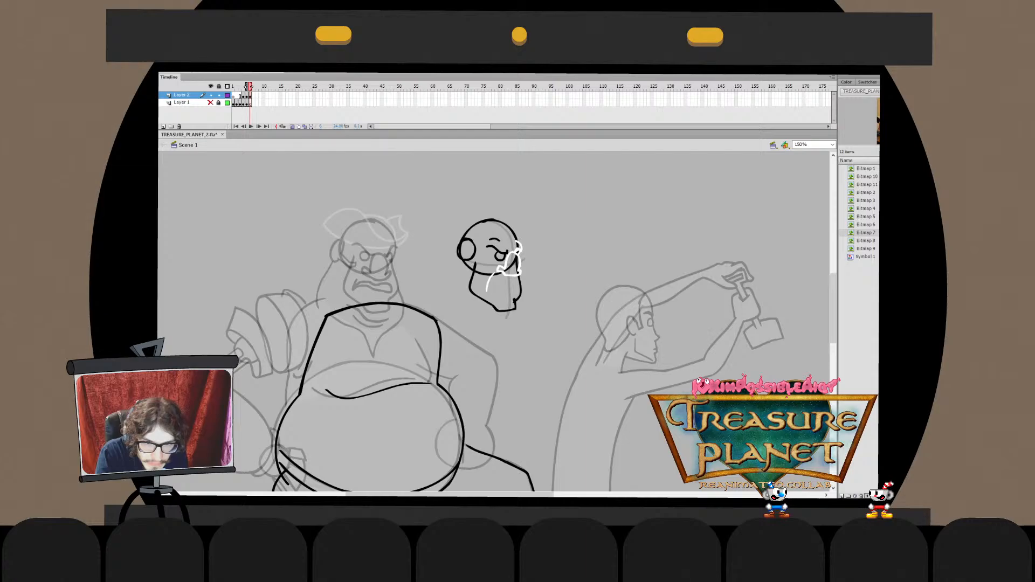
left_click_drag(520, 282, 488, 288)
key("ctrl+z")
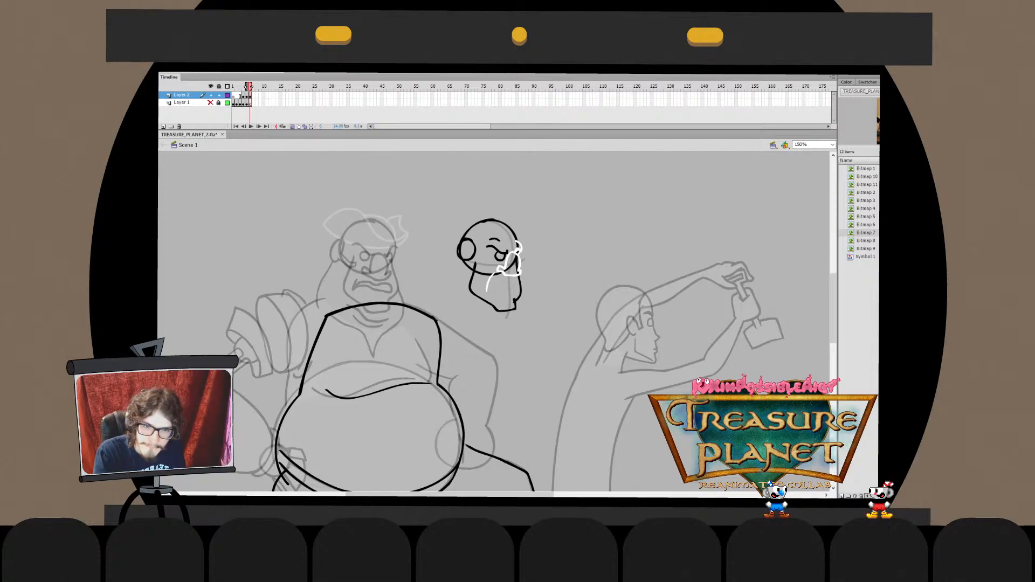
mouse_move(512, 278)
left_mouse_down()
mouse_move(490, 285)
mouse_move(518, 298)
mouse_move(490, 291)
left_mouse_up()
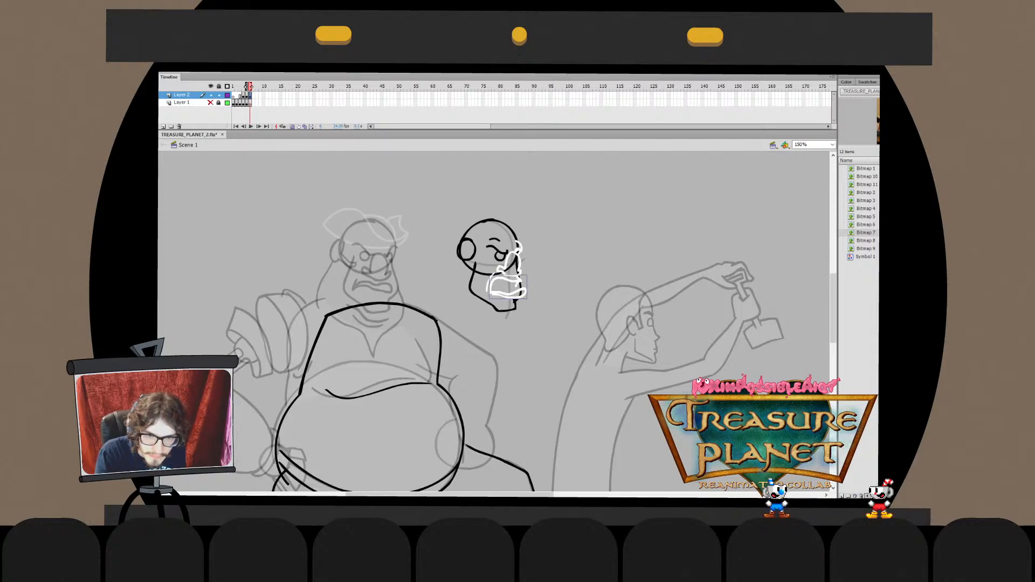
key("ctrl+z")
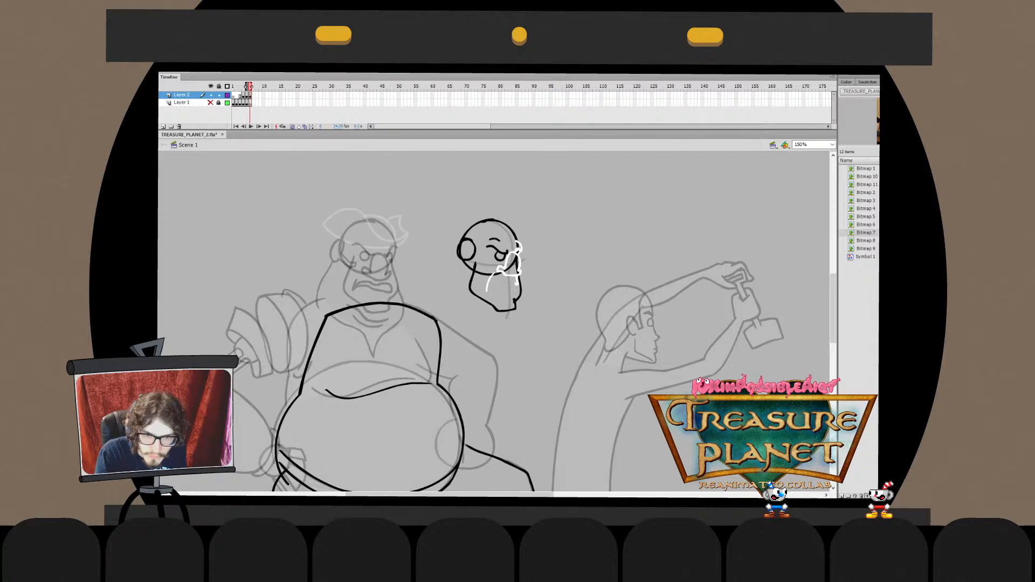
left_click_drag(515, 277, 489, 287)
key("ctrl+z")
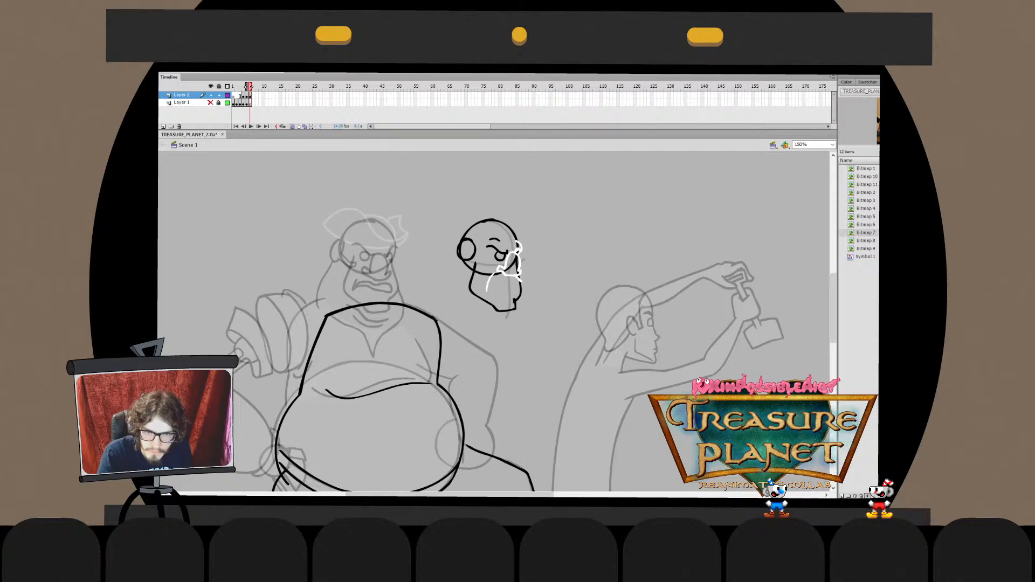
Draw the white mouth outline below the nose and add a lower-lip stroke beneath it, redoing the lip until it fits
left_click_drag(517, 279, 488, 289)
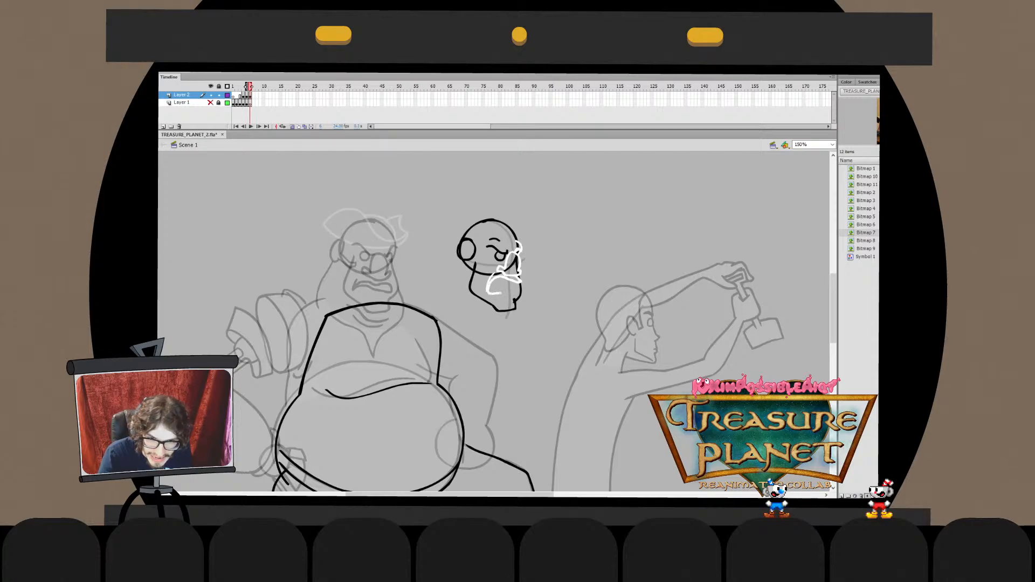
left_click_drag(517, 293, 522, 290)
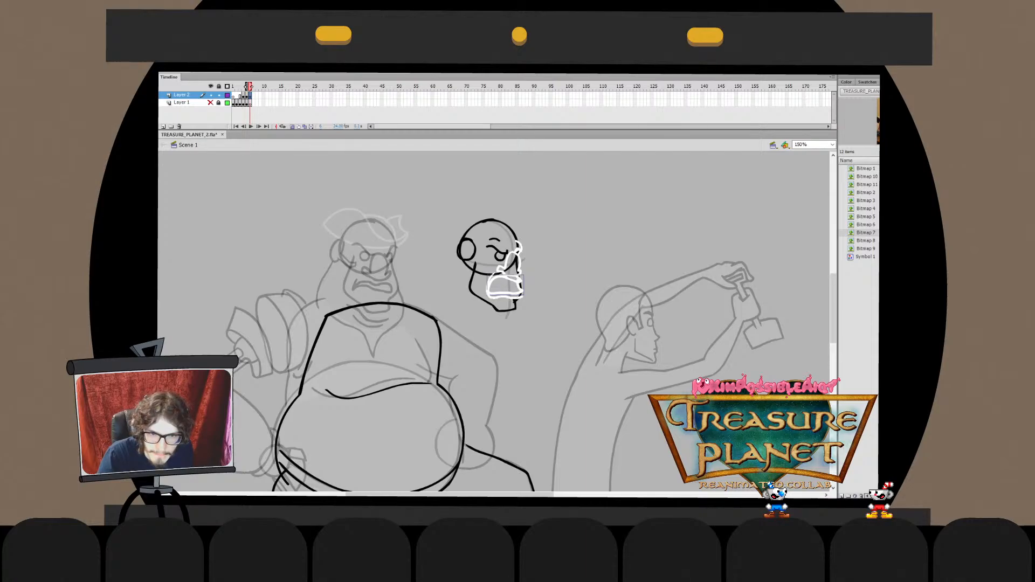
left_click_drag(507, 296, 526, 293)
key("ctrl+z")
key("ctrl+z")
key("ctrl+z")
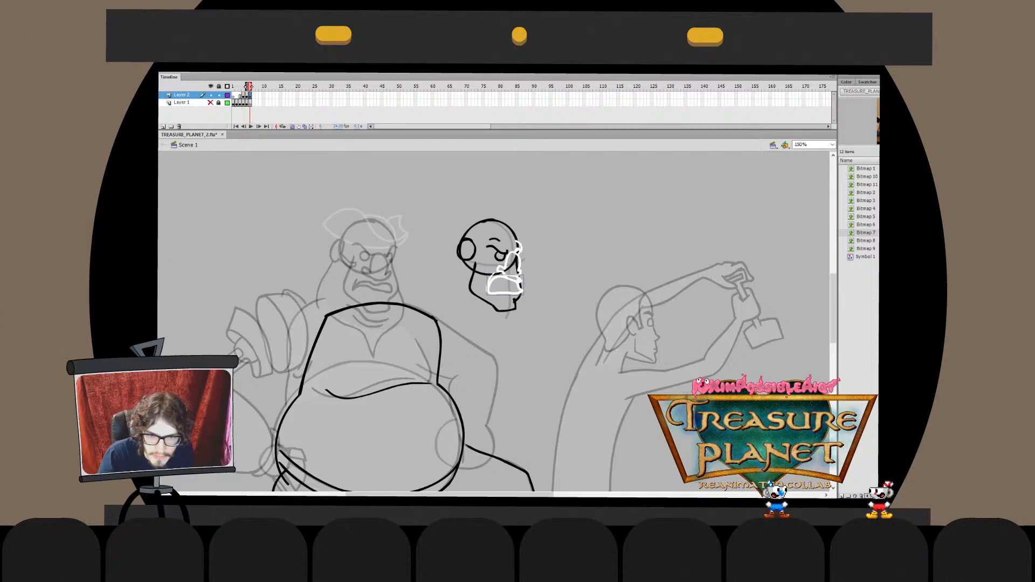
left_click_drag(507, 298, 526, 294)
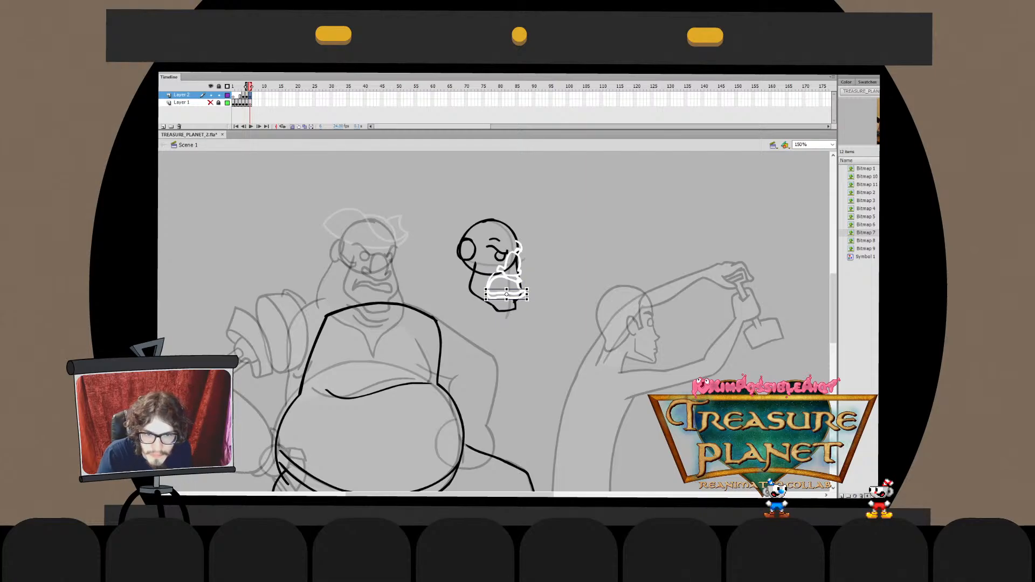
Trim and reshape the front end of the white lower-lip stroke inside its drawing object
double_click(518, 291)
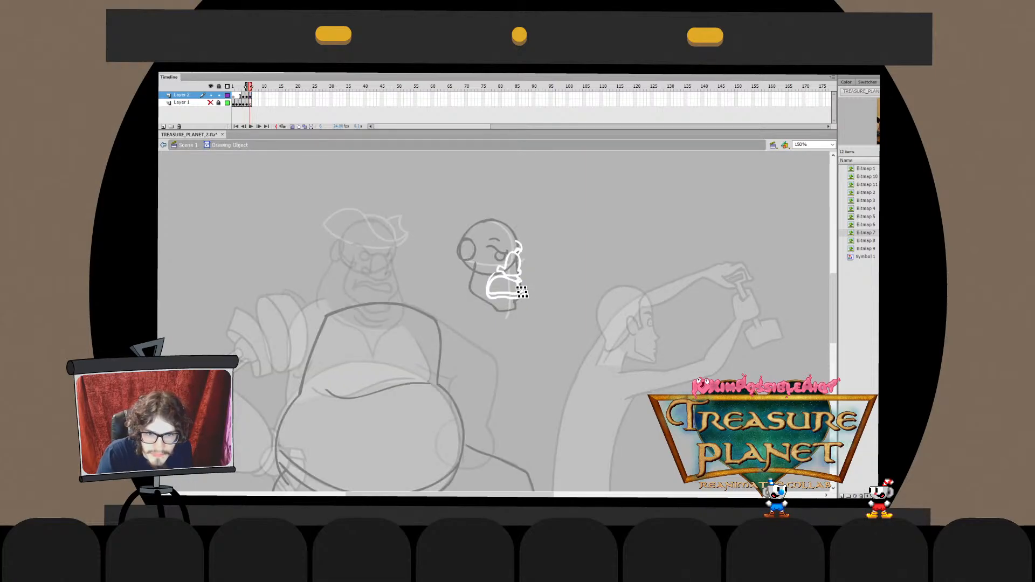
double_click(525, 291)
double_click(512, 291)
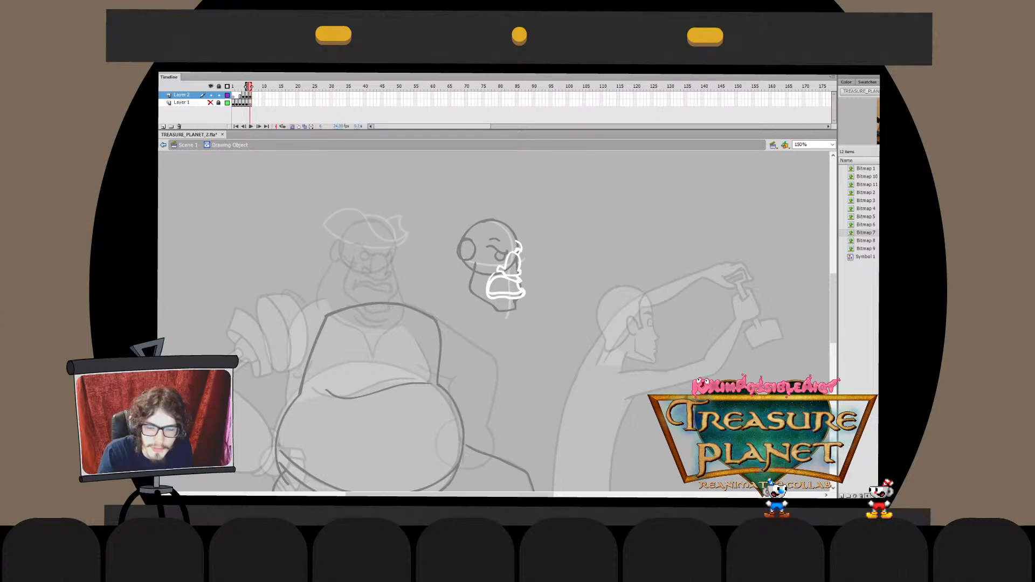
Compare the lower lip before and after its last edit by repeatedly undoing and redoing it, and return to the scene
key("ctrl+z")
key("ctrl+y")
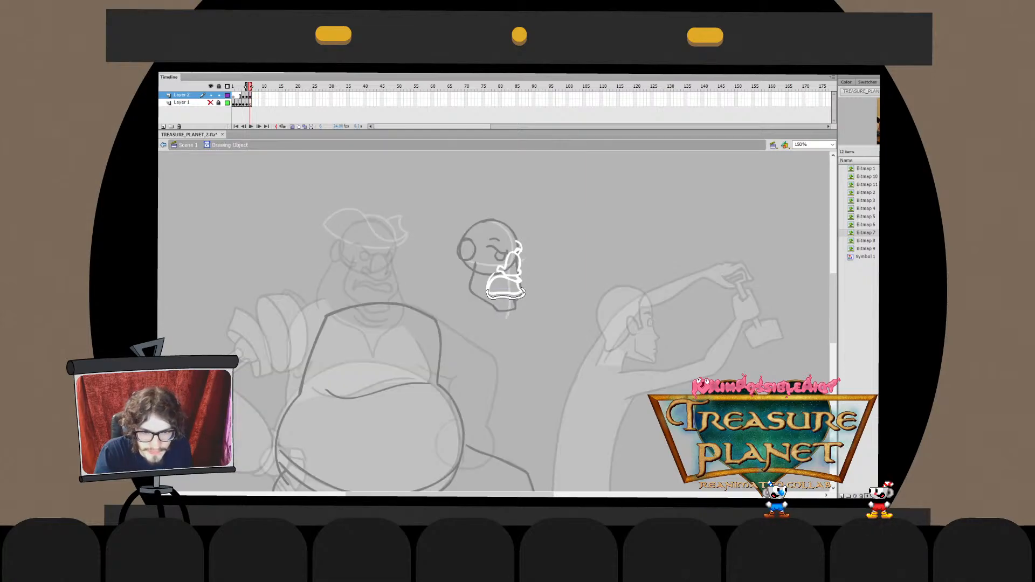
key("ctrl+=")
key("ctrl+z")
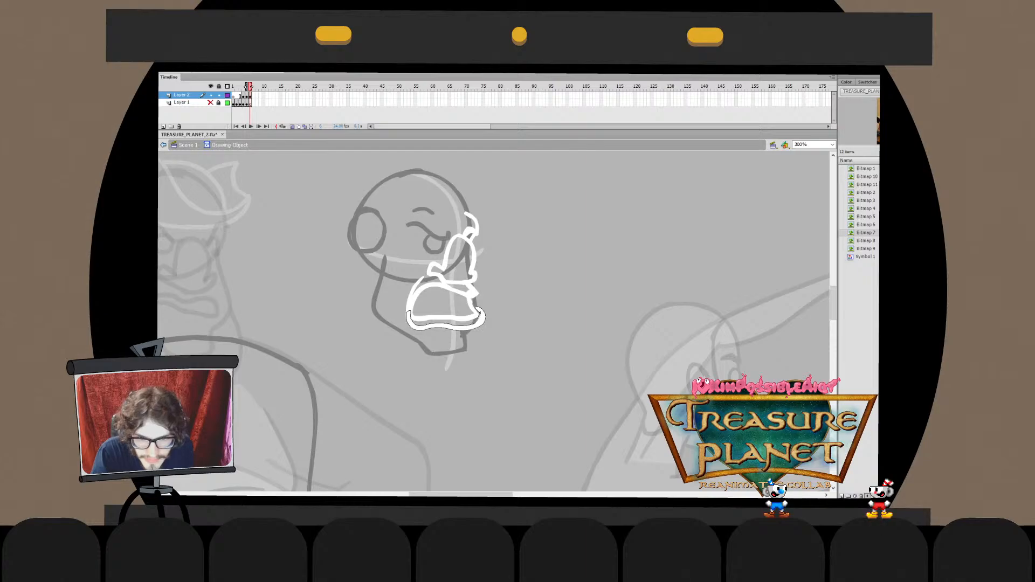
key("ctrl+y")
key("ctrl+z")
key("ctrl+y")
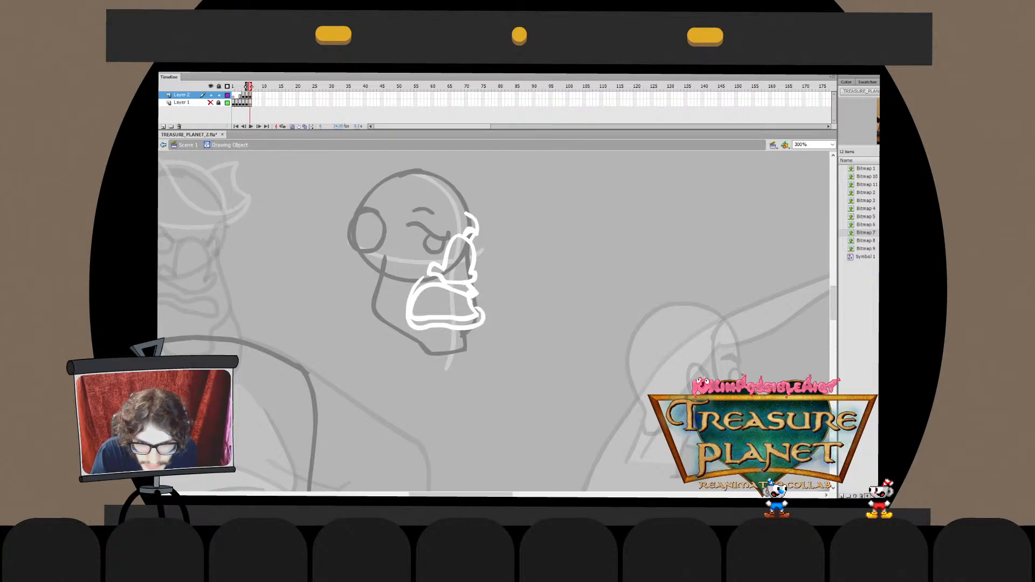
key("ctrl+z")
key("ctrl+y")
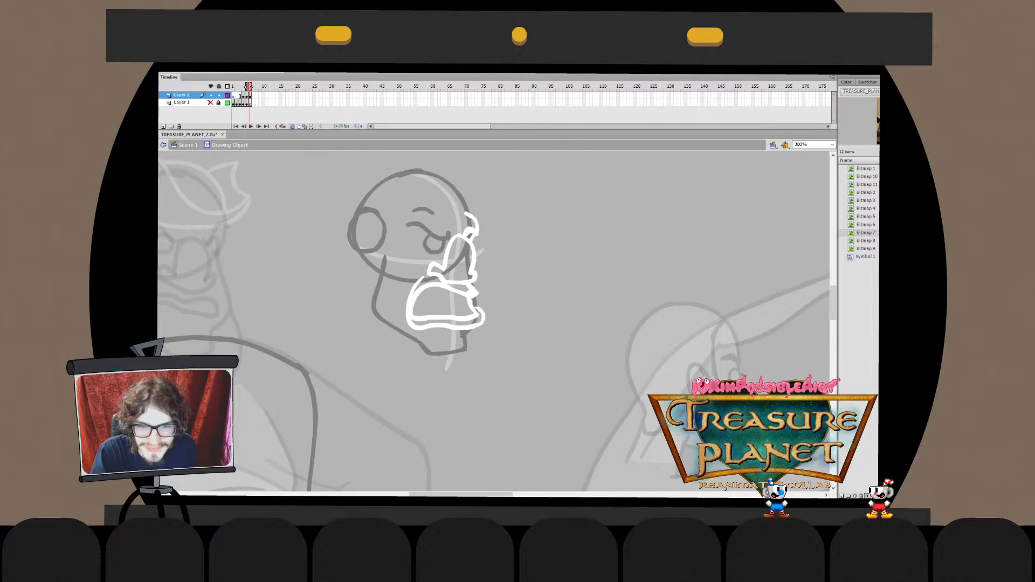
key("ctrl+z")
key("ctrl+y")
key("ctrl+z")
key("ctrl+y")
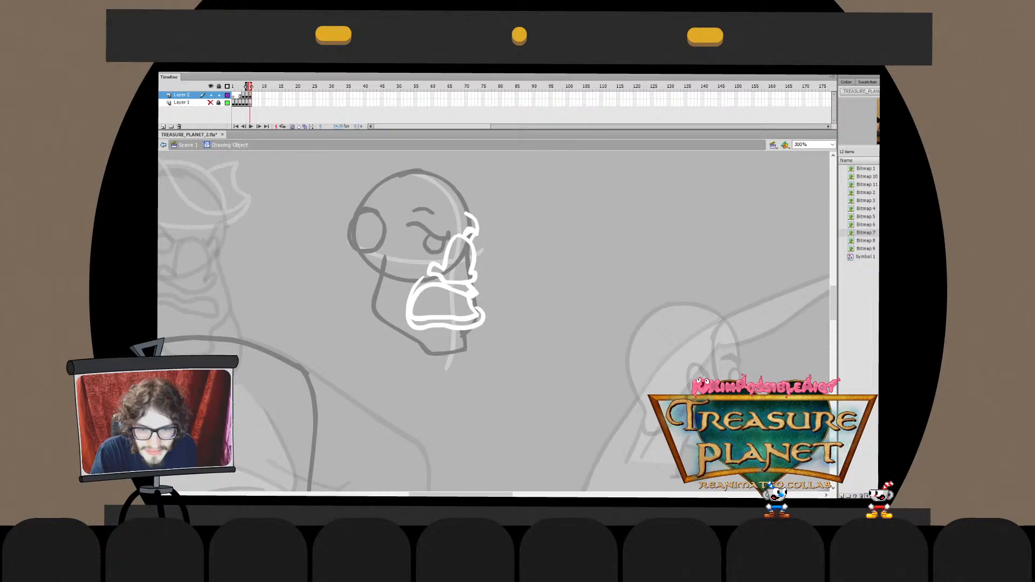
key("ctrl+z")
key("ctrl+y")
key("ctrl+e")
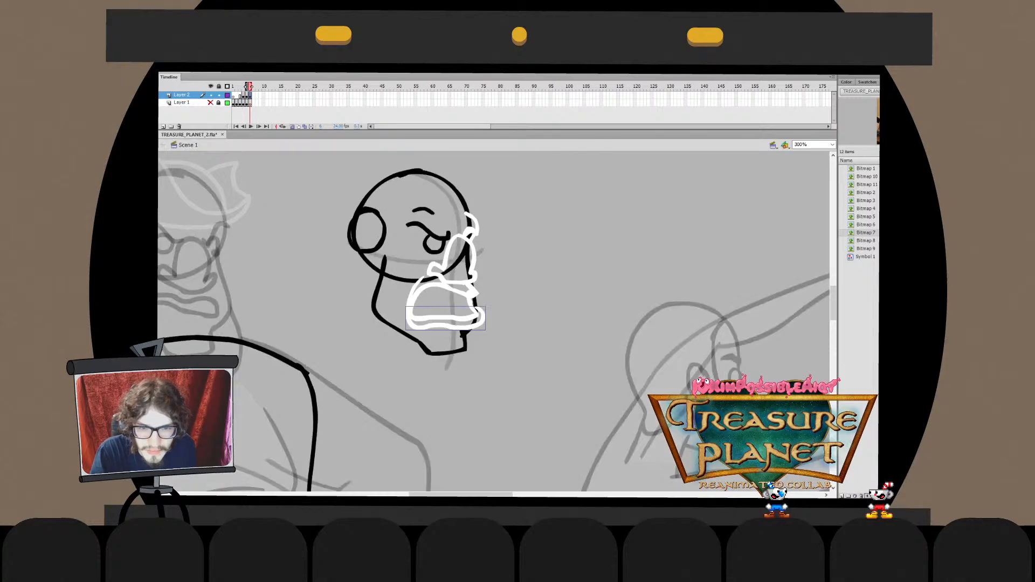
Trim the upturned front tip of the white lower-lip stroke inside its drawing object and return to the scene
key("ctrl+minus")
key("ctrl+equal")
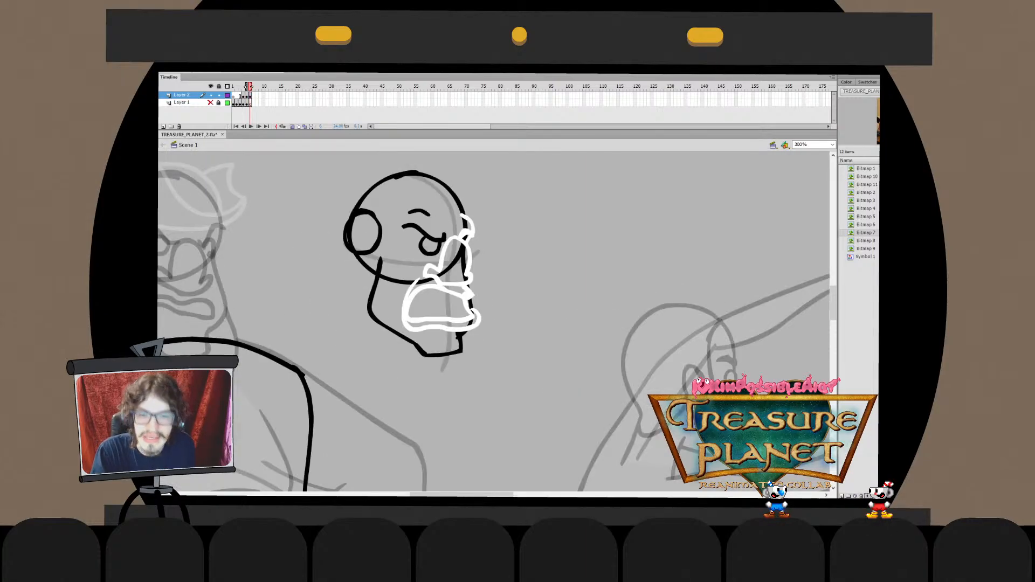
double_click(472, 310)
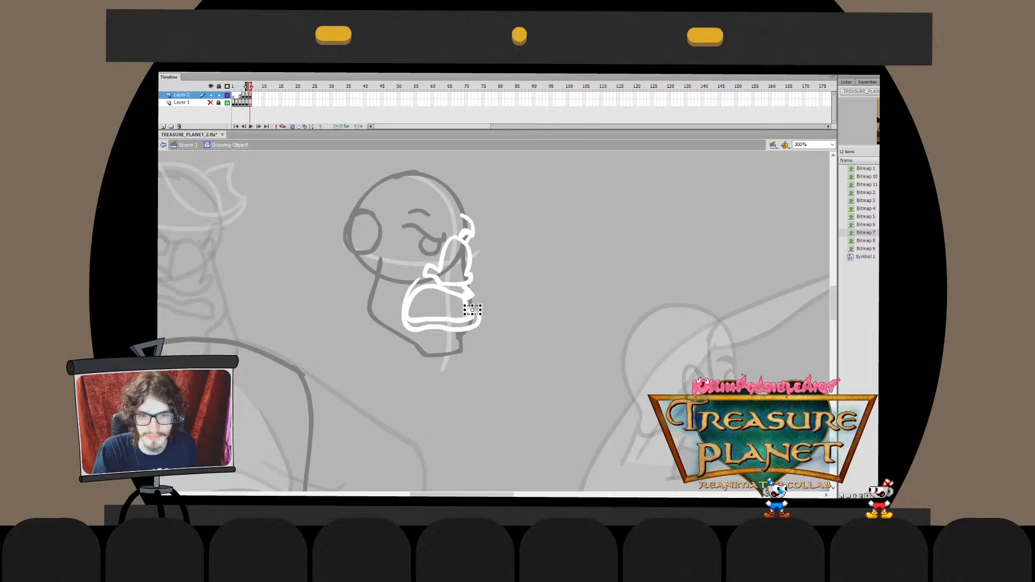
key("ctrl+e")
key("ctrl+minus")
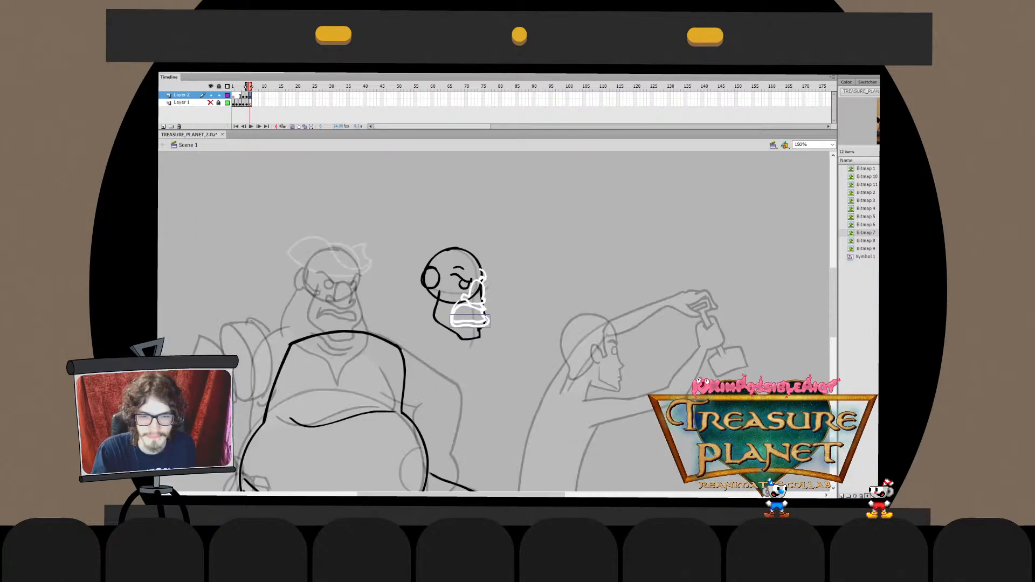
Refine the white lower-lip stroke on the side-view head's mouth inside its drawing object and with Free Transform
key("ctrl+equal")
double_click(491, 322)
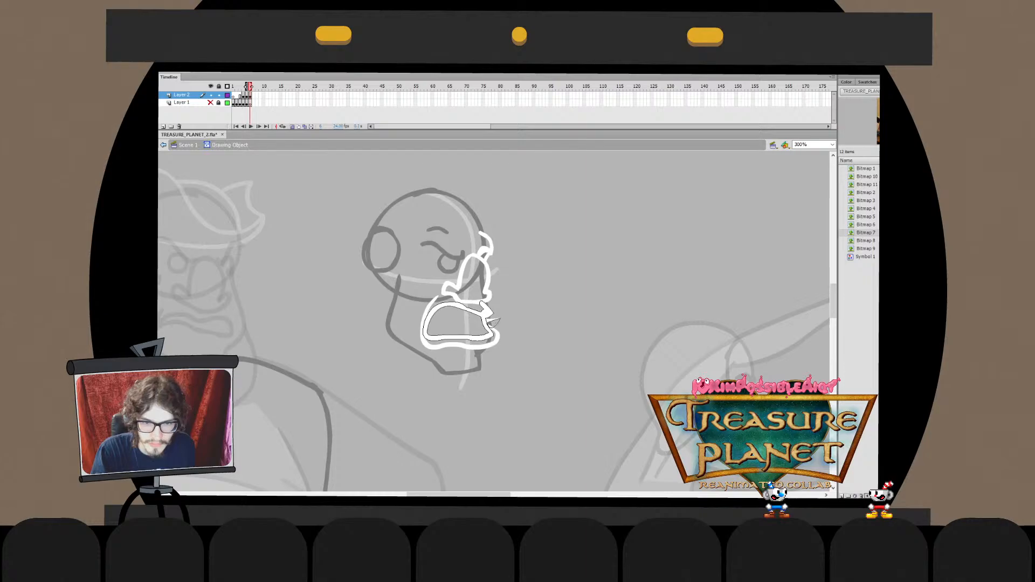
key("ctrl+e")
key("ctrl+minus")
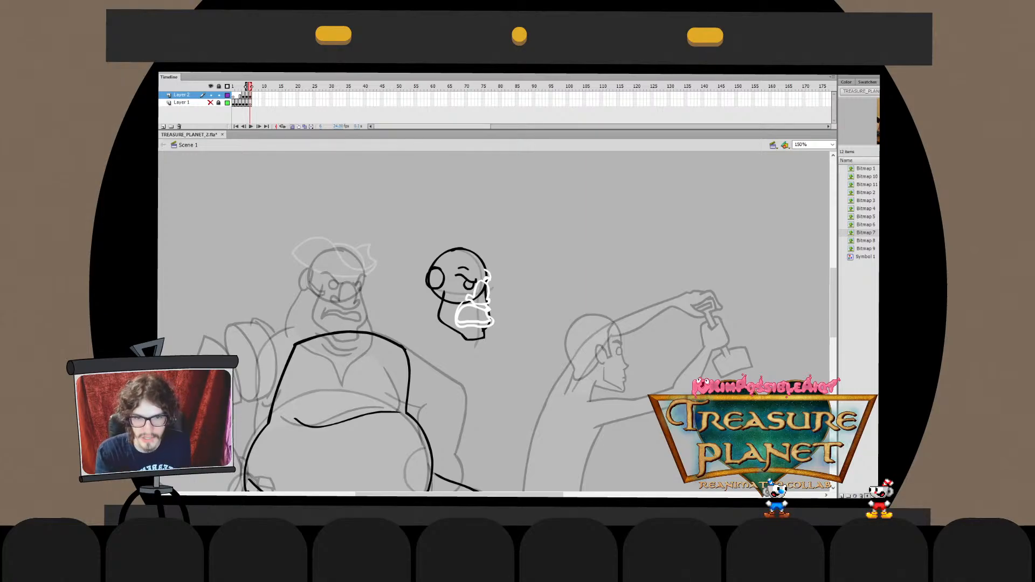
left_click(471, 322)
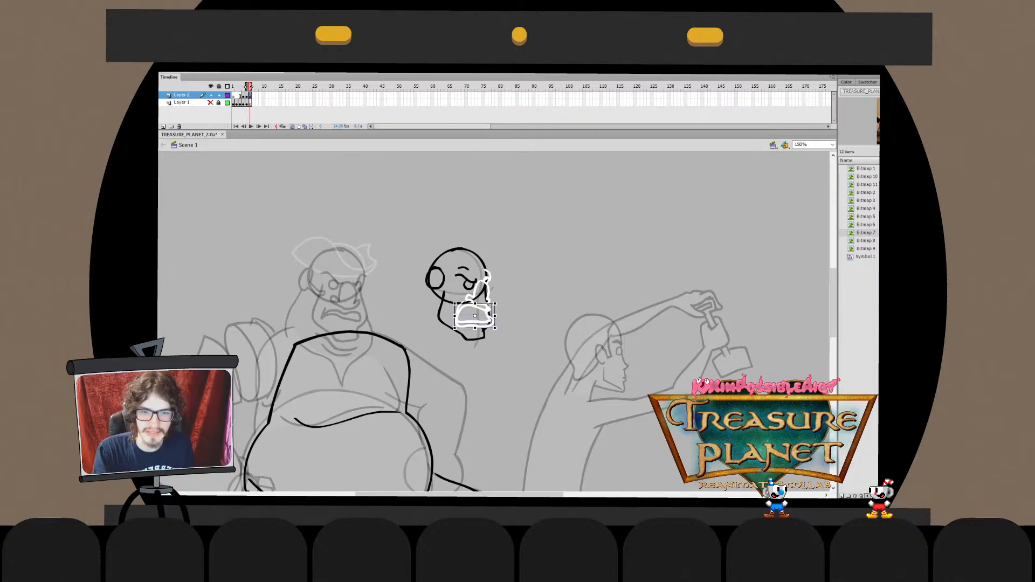
key("v")
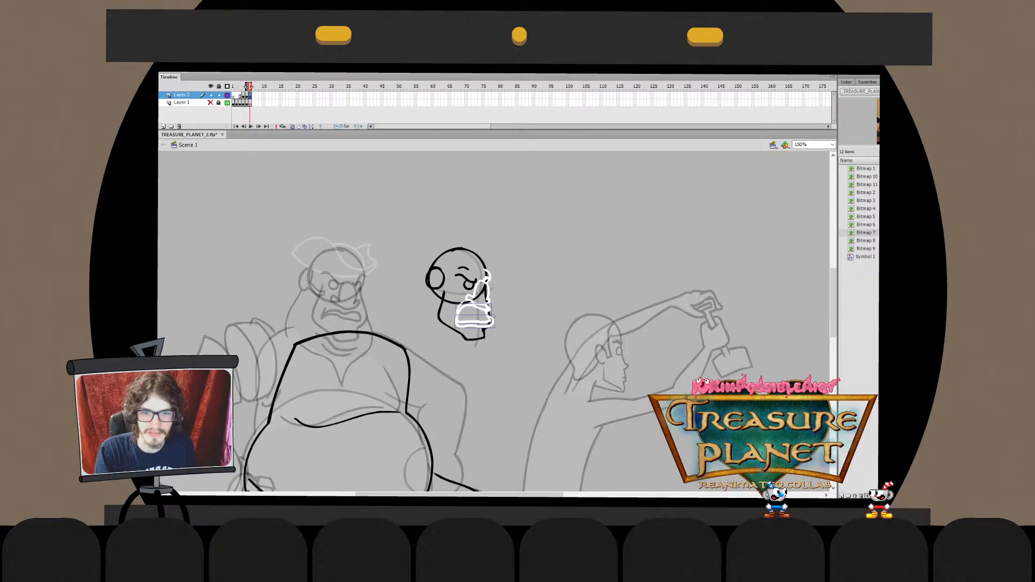
key("q")
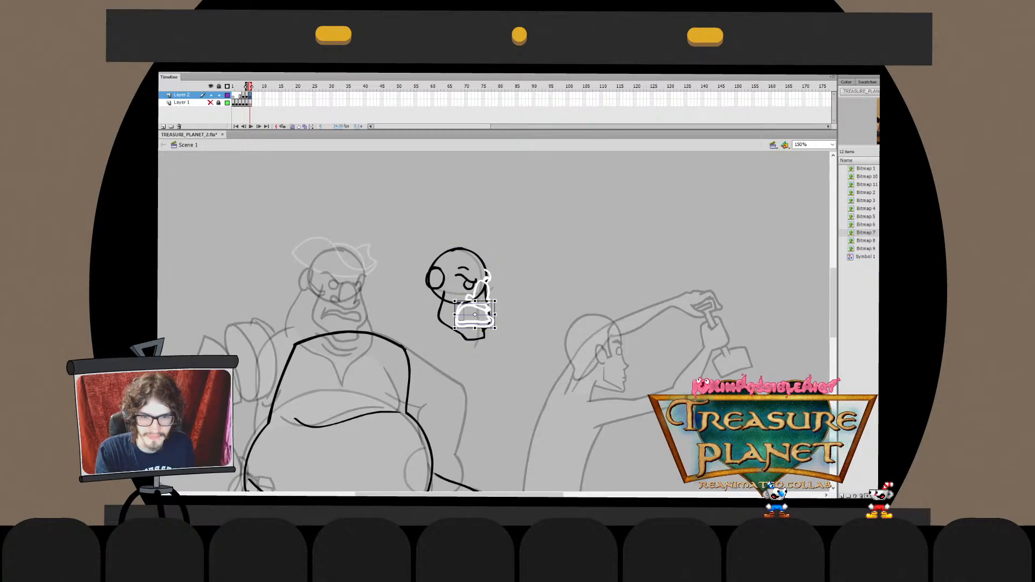
key("Escape")
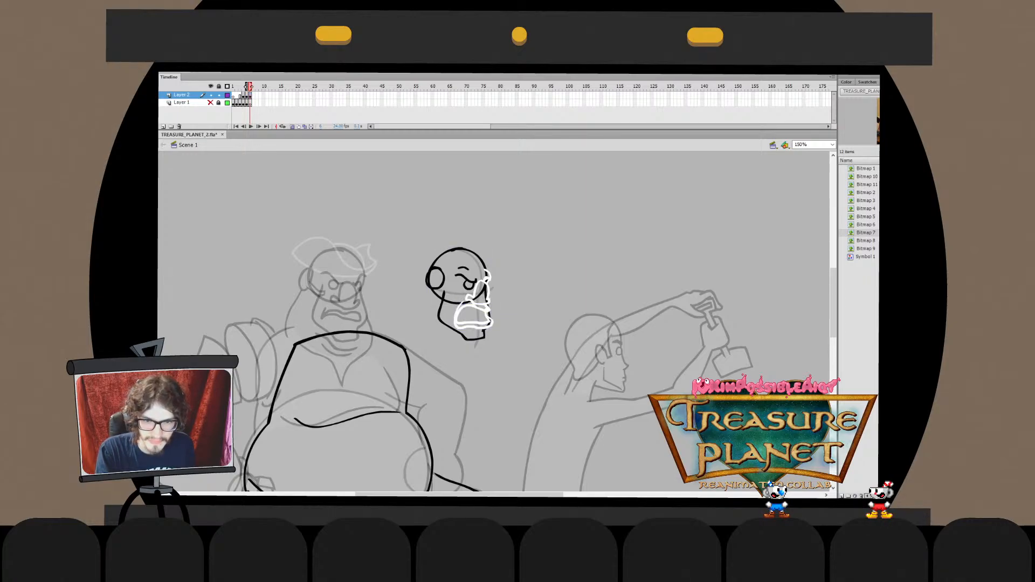
Refine the white upper-lip strokes at the front and back of the side-view head's mouth
double_click(486, 307)
left_click(486, 308)
key("Escape")
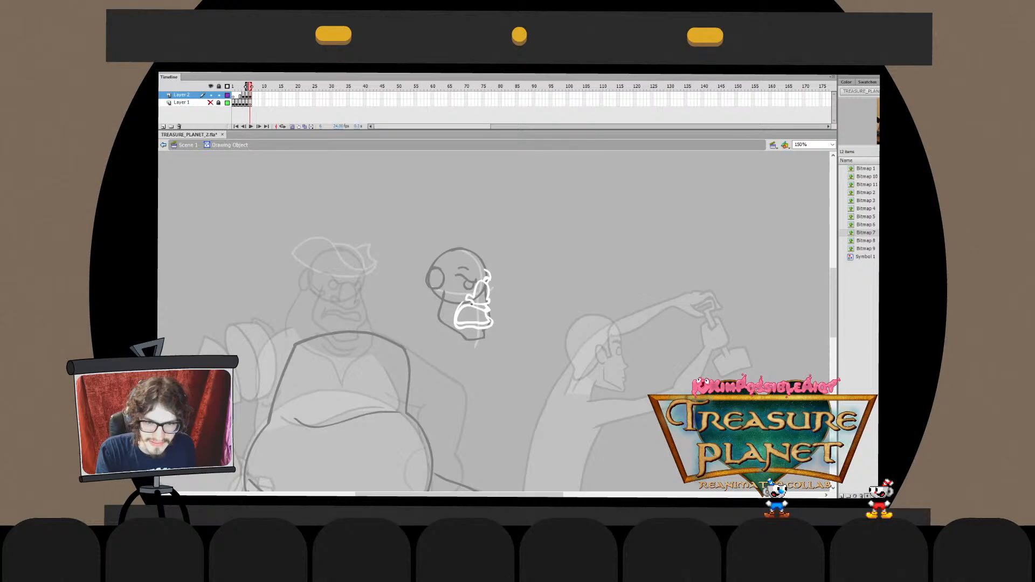
left_click(472, 304)
key("Escape")
key("ctrl+e")
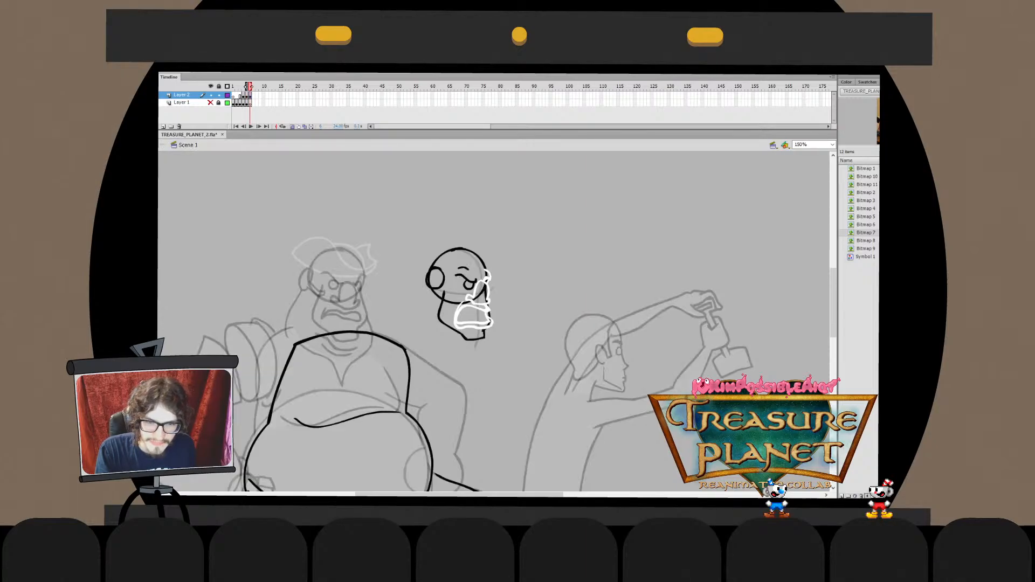
key("ctrl+e")
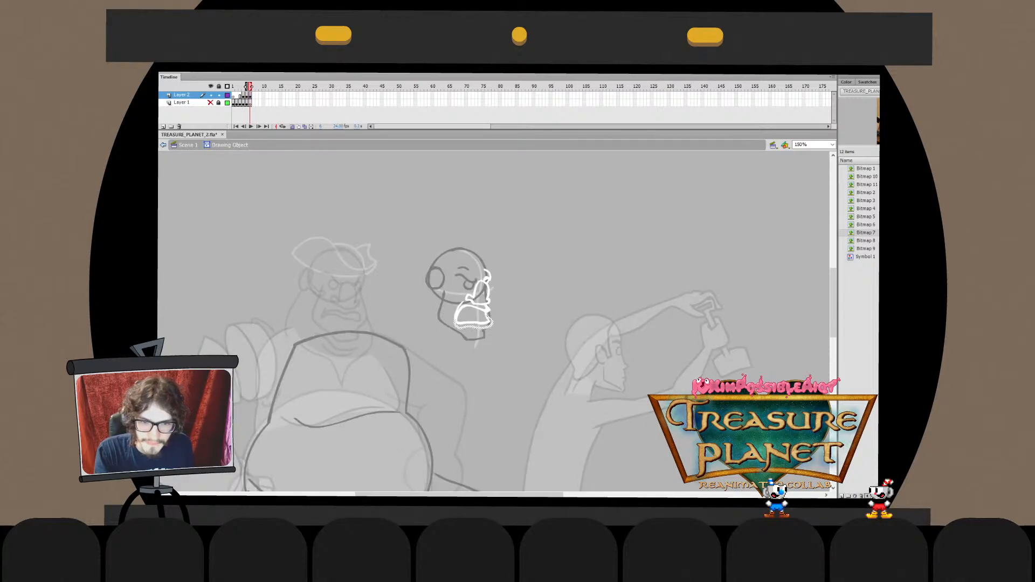
key("ctrl+e")
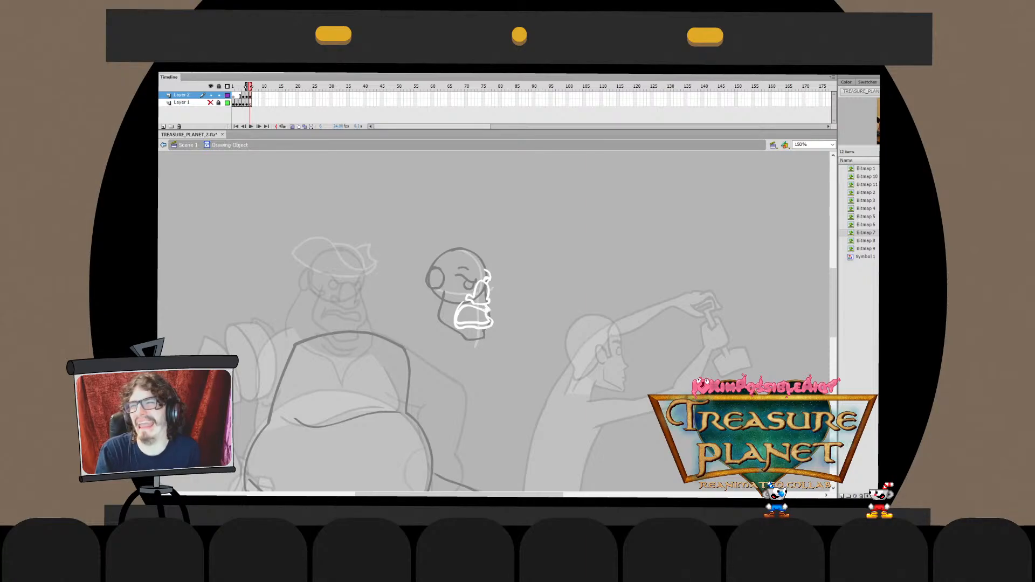
key("ctrl+equal")
key("ctrl+equal")
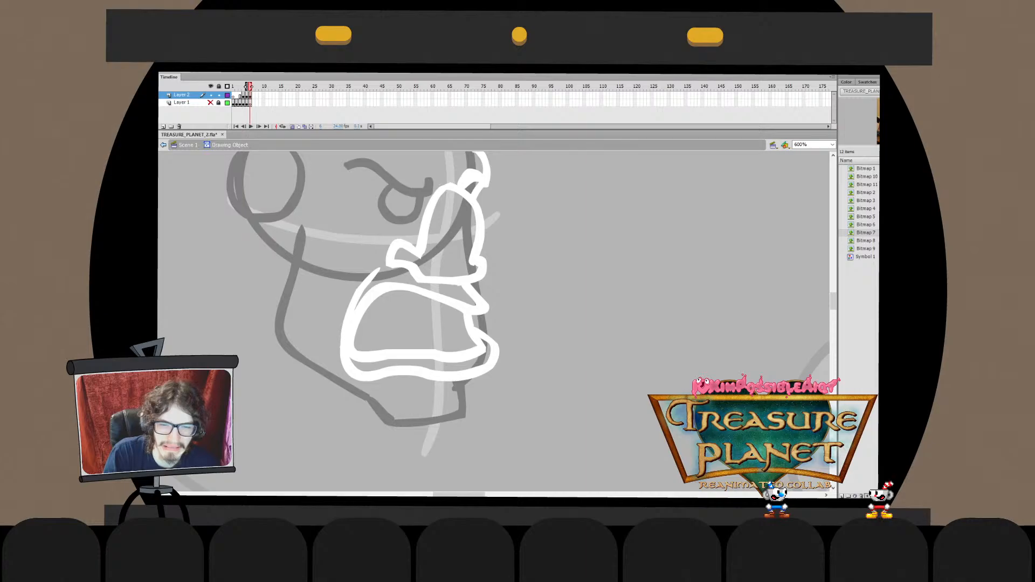
key("ctrl+minus")
key("ctrl+e")
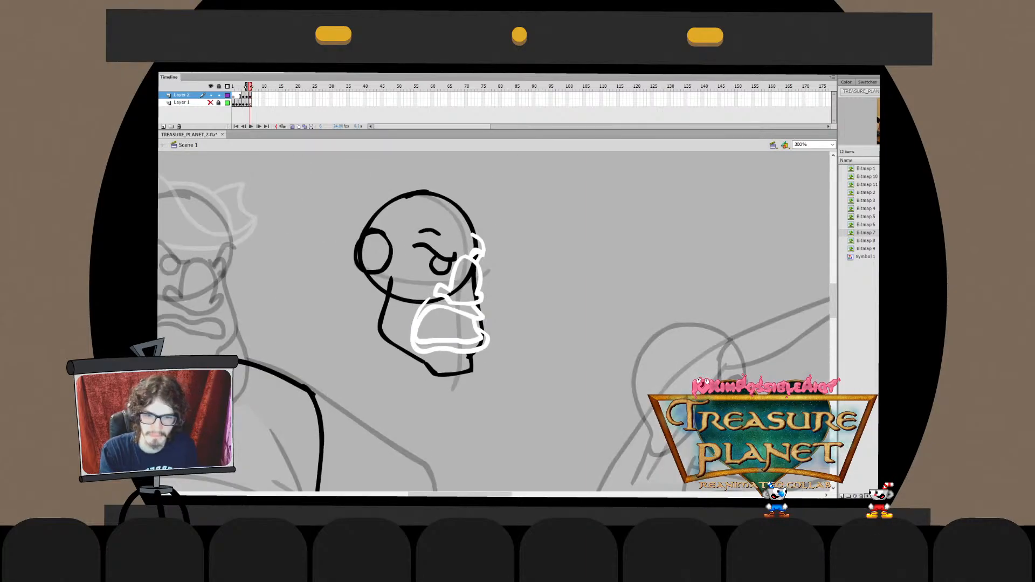
key("ctrl+minus")
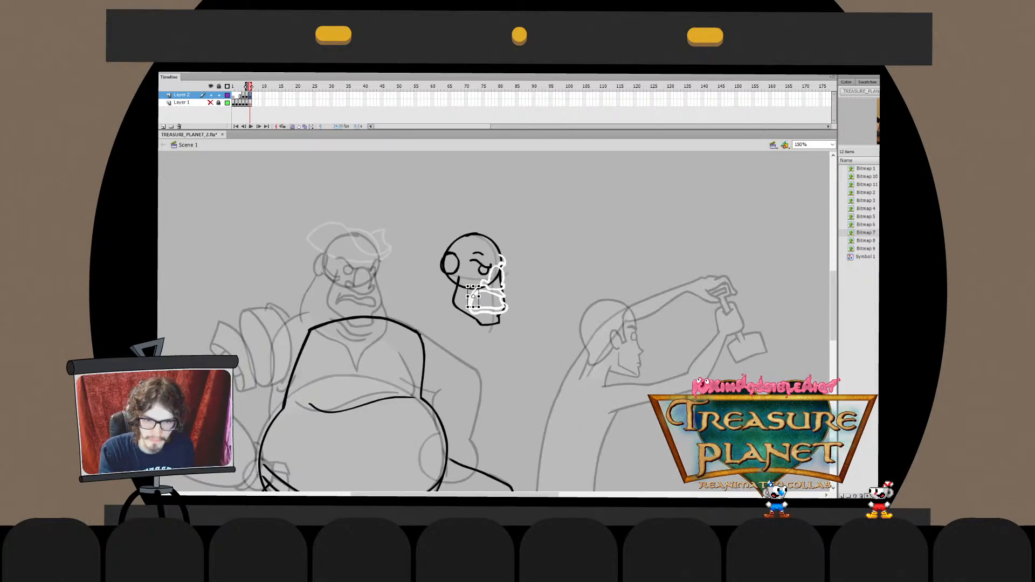
Reshape the back corner of the mouth and the lower lip's inner edge, and save the document
double_click(474, 297)
key("ctrl+e")
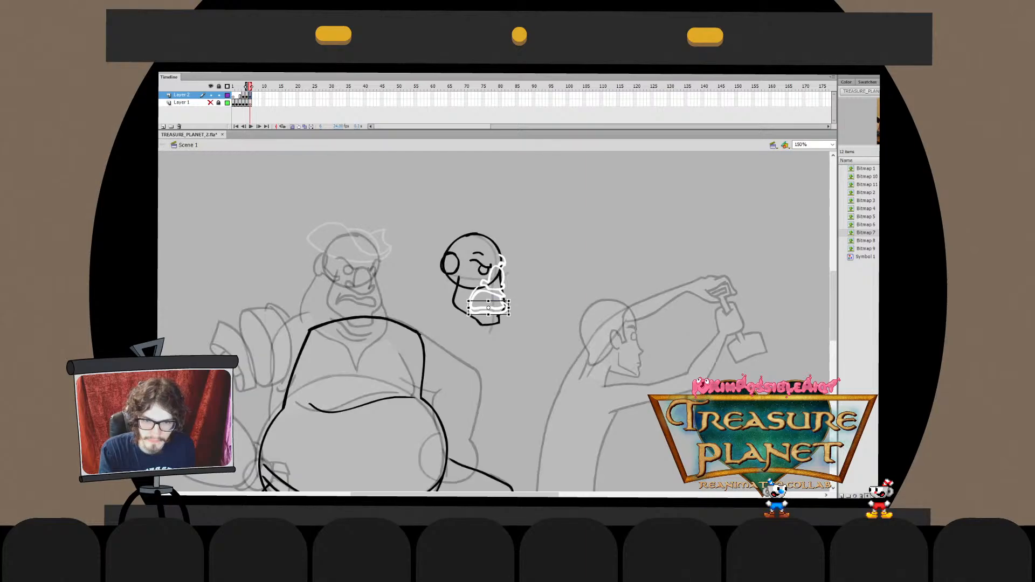
double_click(476, 305)
left_click_drag(473, 298, 470, 306)
key("ctrl+e")
left_click(474, 314)
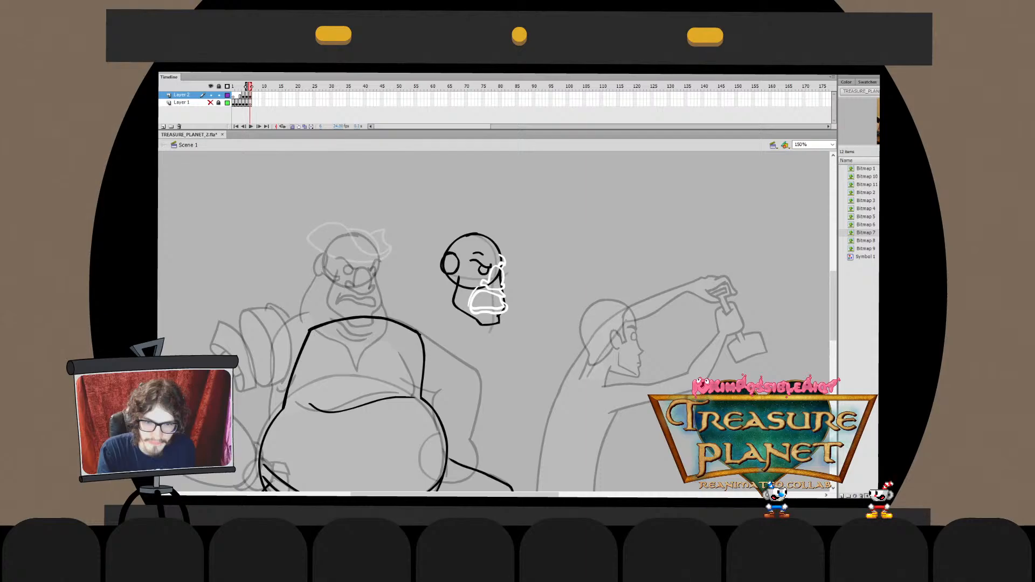
double_click(474, 310)
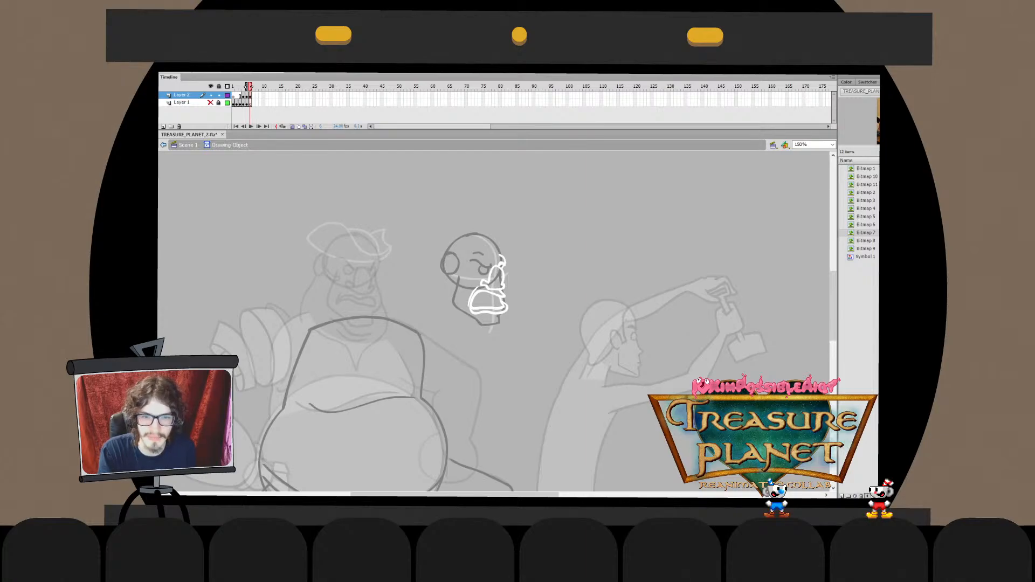
key("ctrl+s")
Draw a white teeth line across the upper part of the side-view head's open mouth
key("ctrl+=")
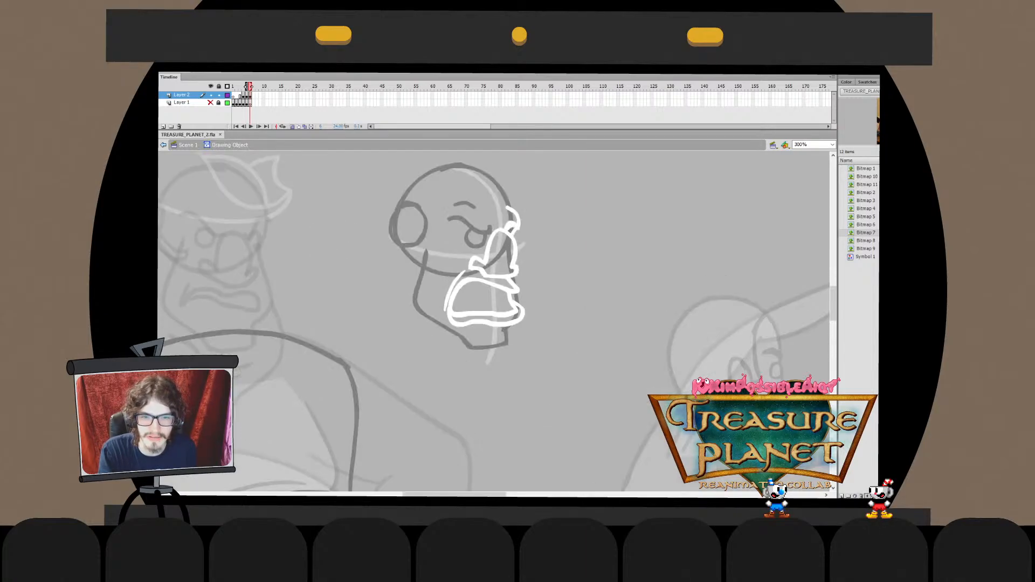
key("ctrl+e")
left_click(485, 322)
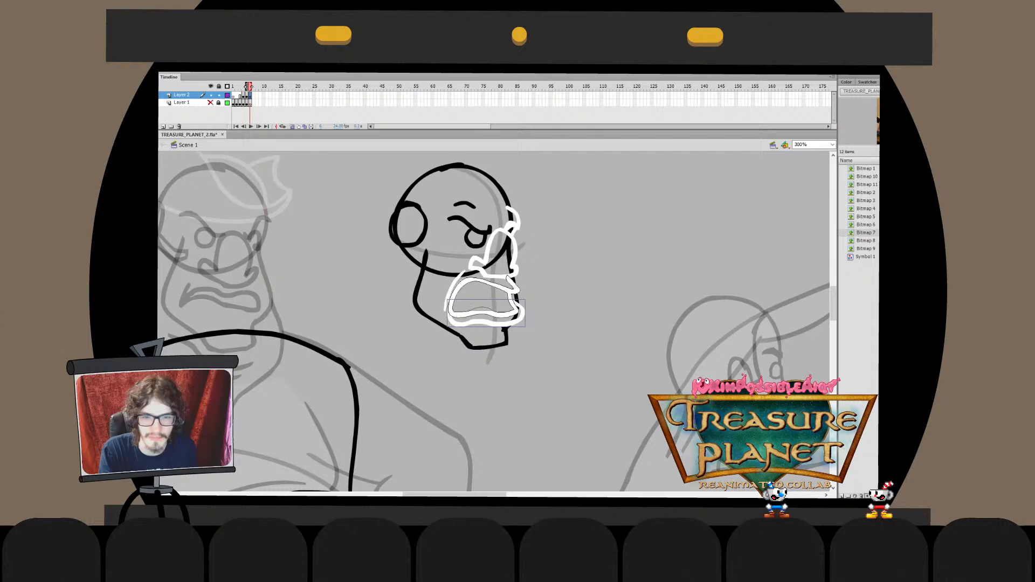
double_click(493, 301)
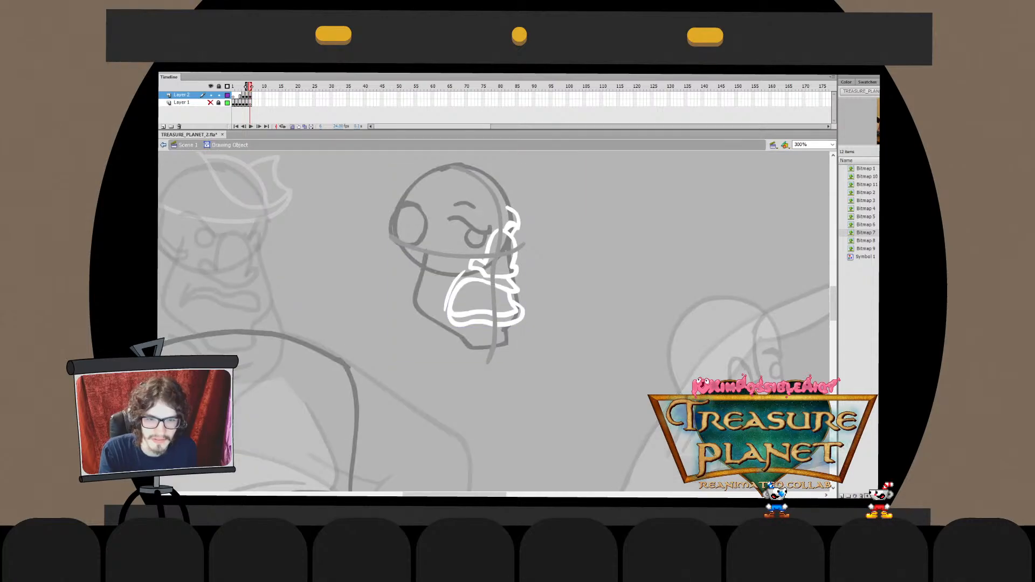
key("ctrl+minus")
key("ctrl+e")
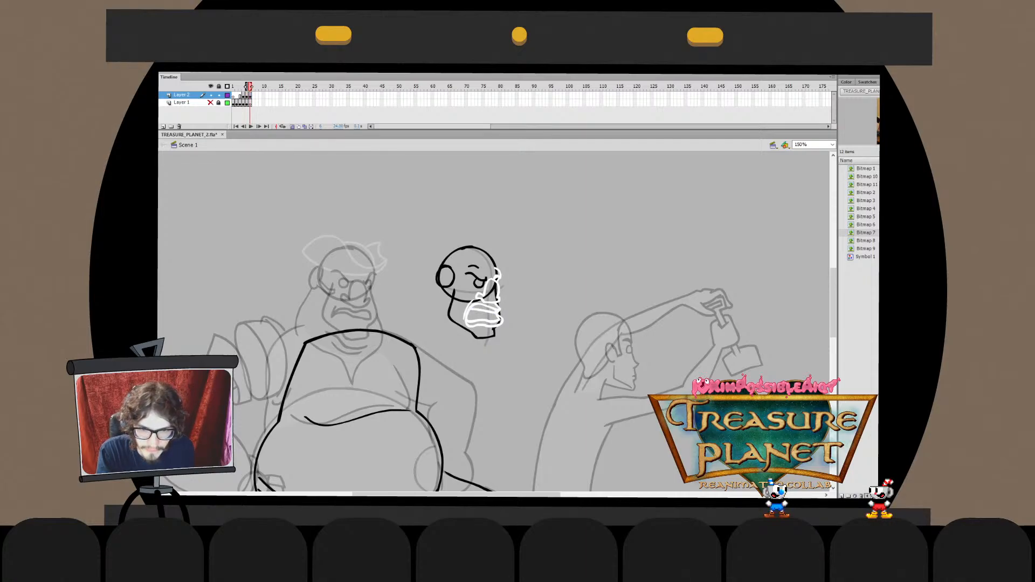
double_click(487, 308)
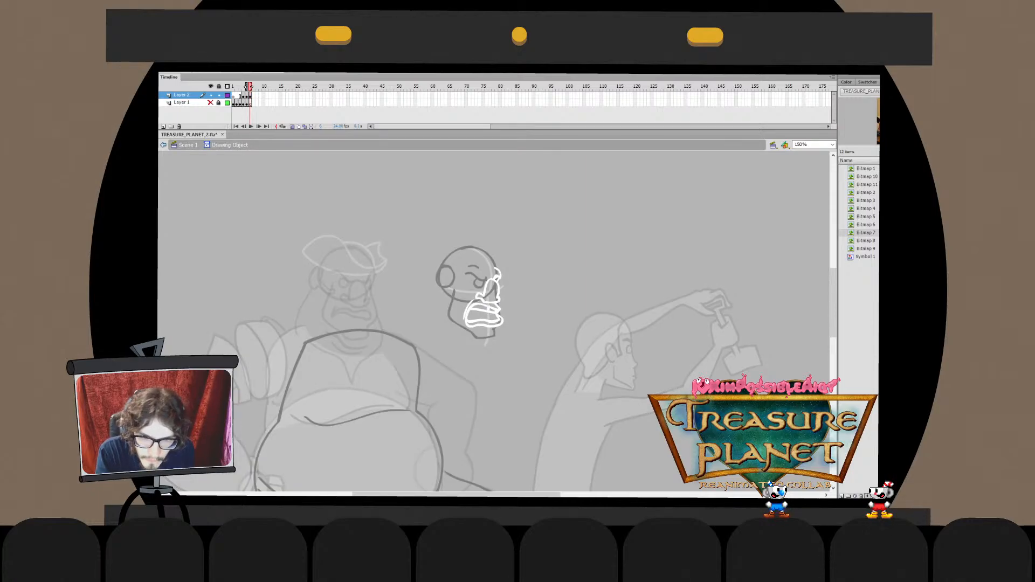
key("ctrl+z")
key("ctrl+y")
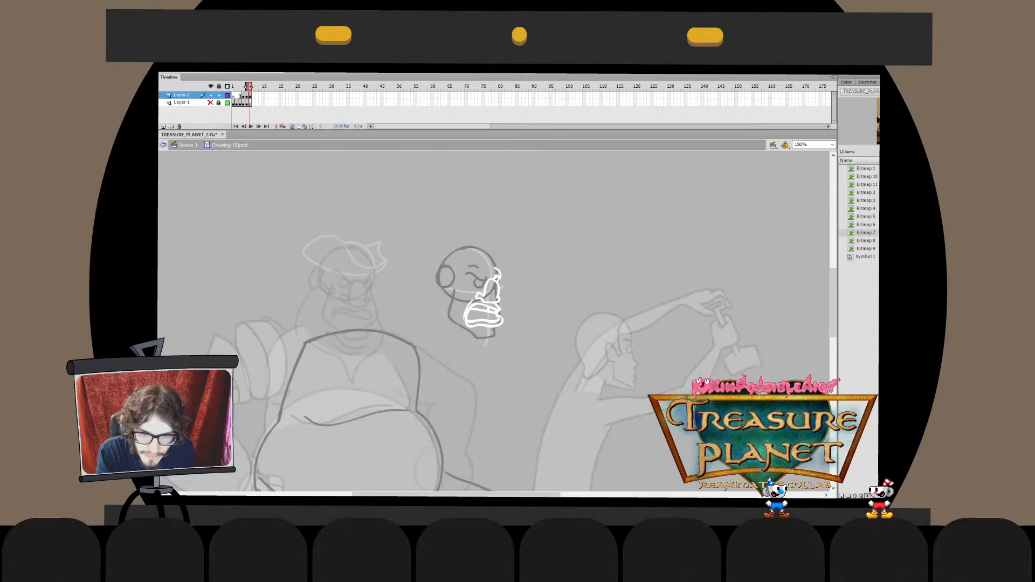
Reshape the teeth line inside its drawing object so it fits within the mouth outline
key("ctrl+=")
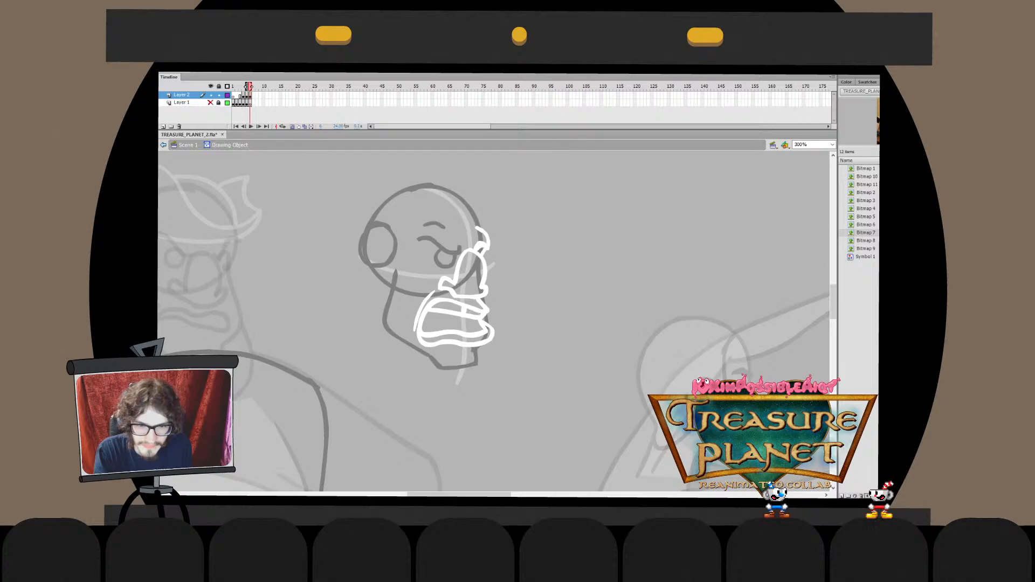
key("ctrl+minus")
key("ctrl+z")
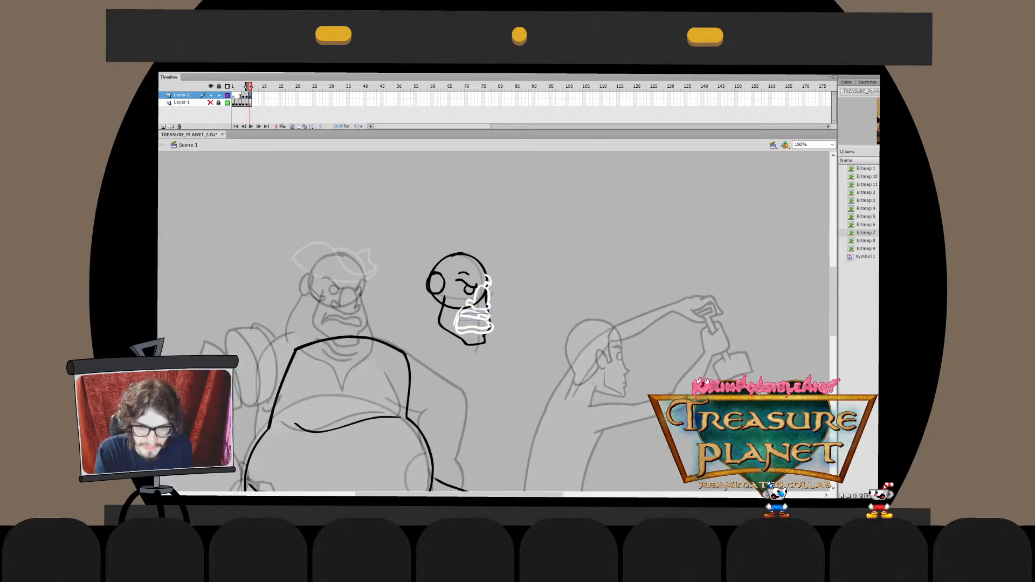
key("ctrl+y")
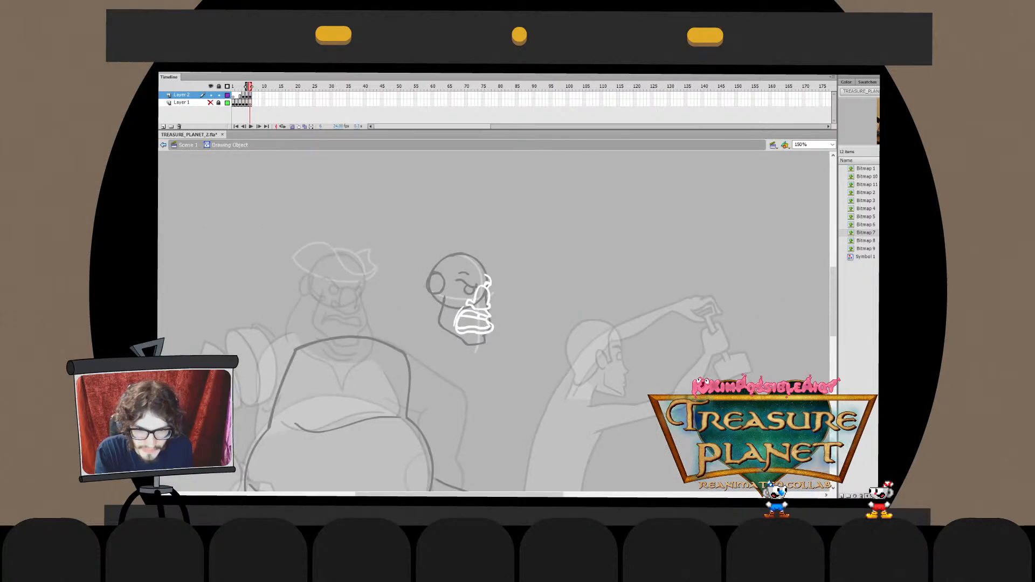
key("ctrl+e")
double_click(474, 317)
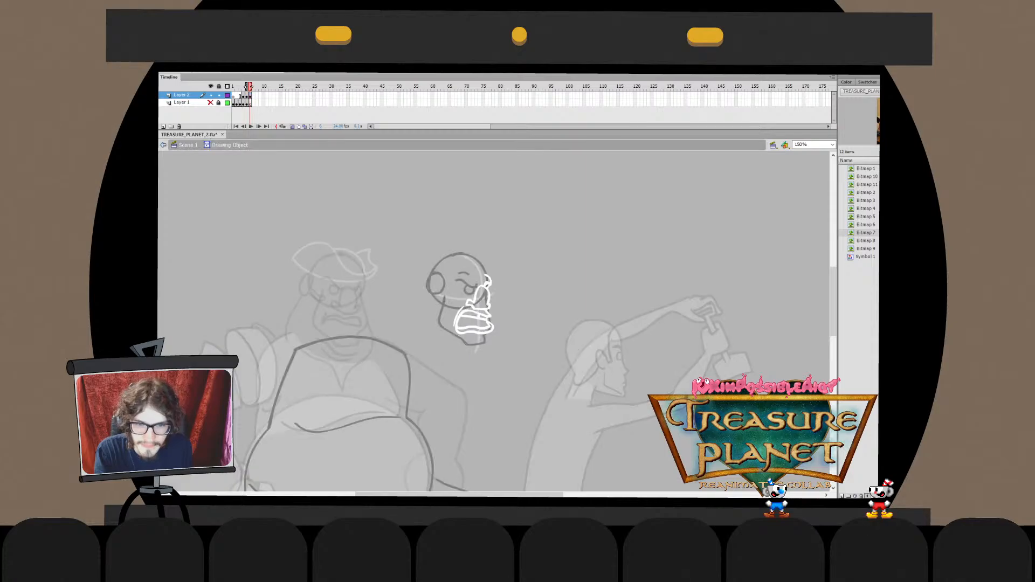
left_click_drag(478, 316, 484, 306)
key("ctrl+e")
key("ctrl+equal")
double_click(483, 310)
key("ctrl+minus")
key("ctrl+e")
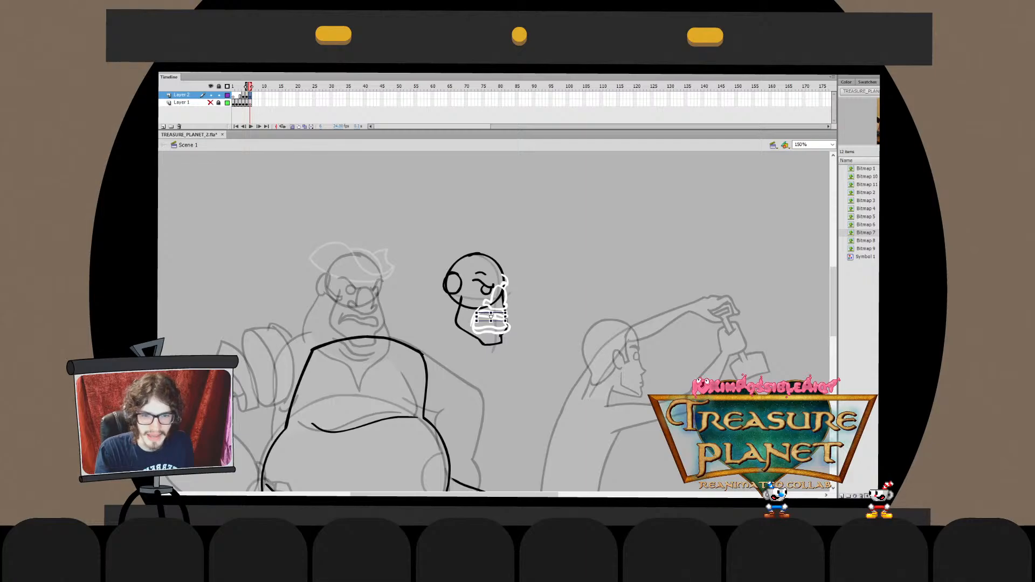
Examine the teeth line and the mouth's shape up close within the drawing object
key("ctrl+shift+a")
double_click(491, 317)
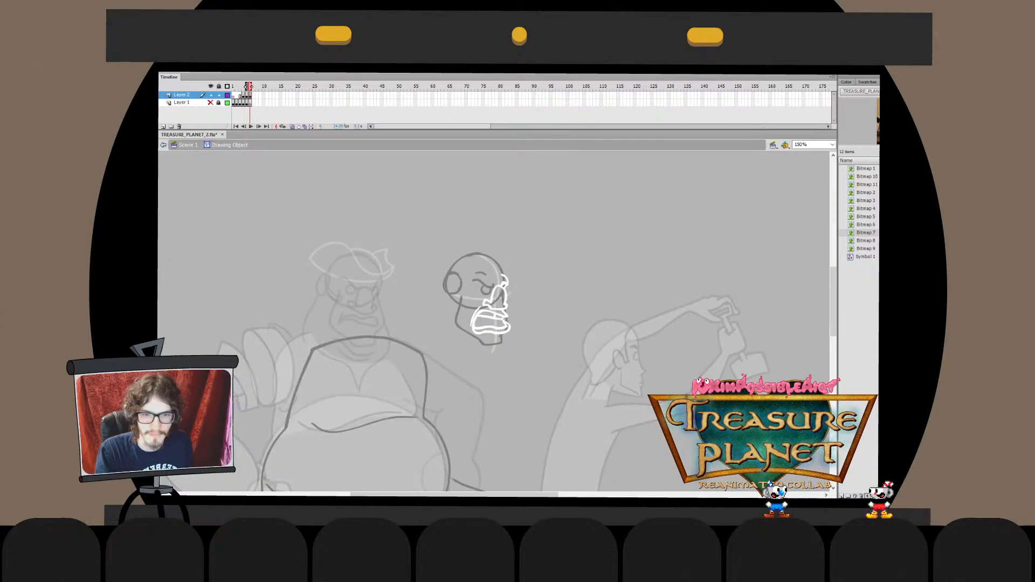
key("ctrl+e")
double_click(490, 317)
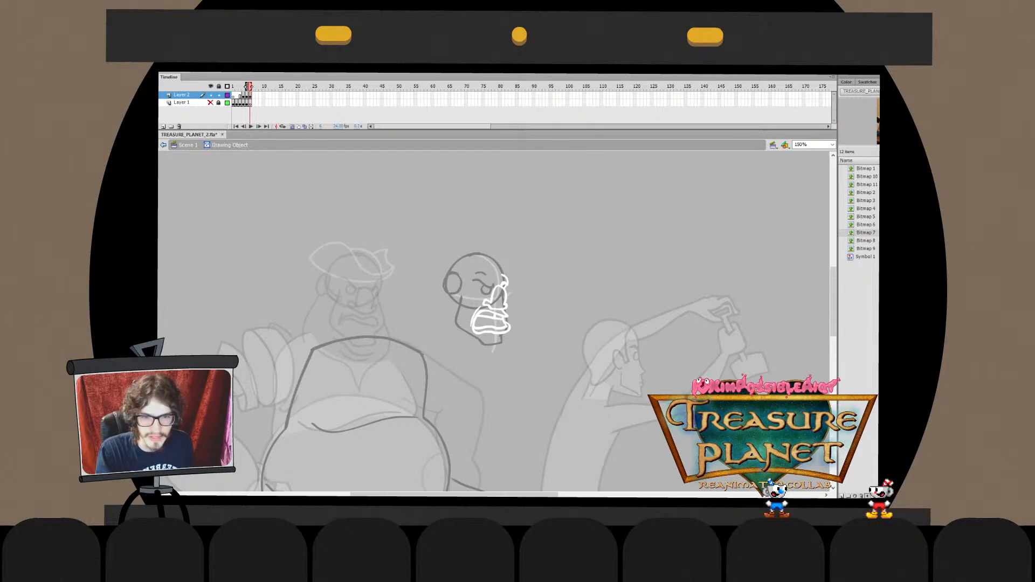
key("ctrl+equal")
key("ctrl+equal")
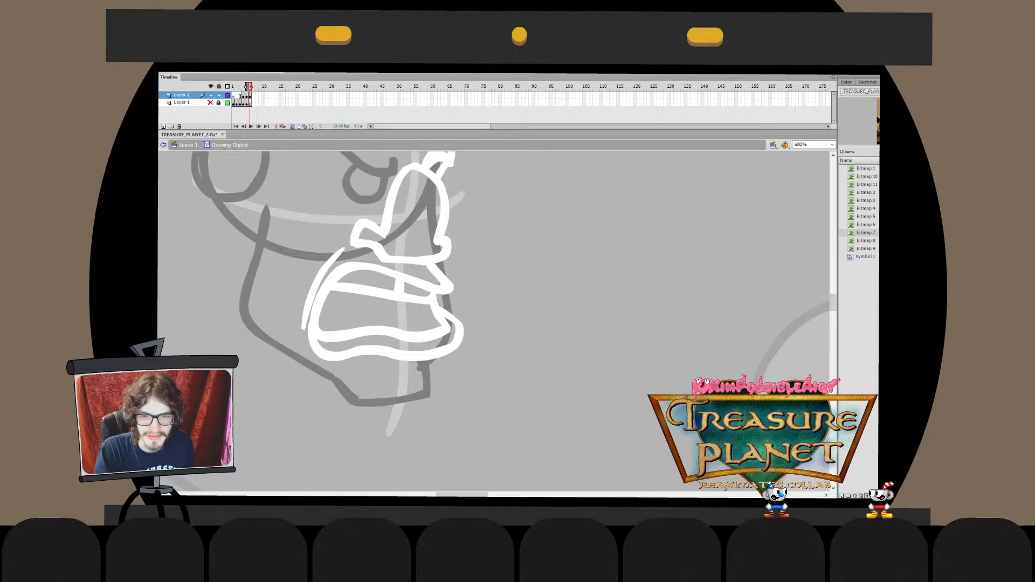
key("ctrl+minus")
key("ctrl+minus")
key("ctrl+e")
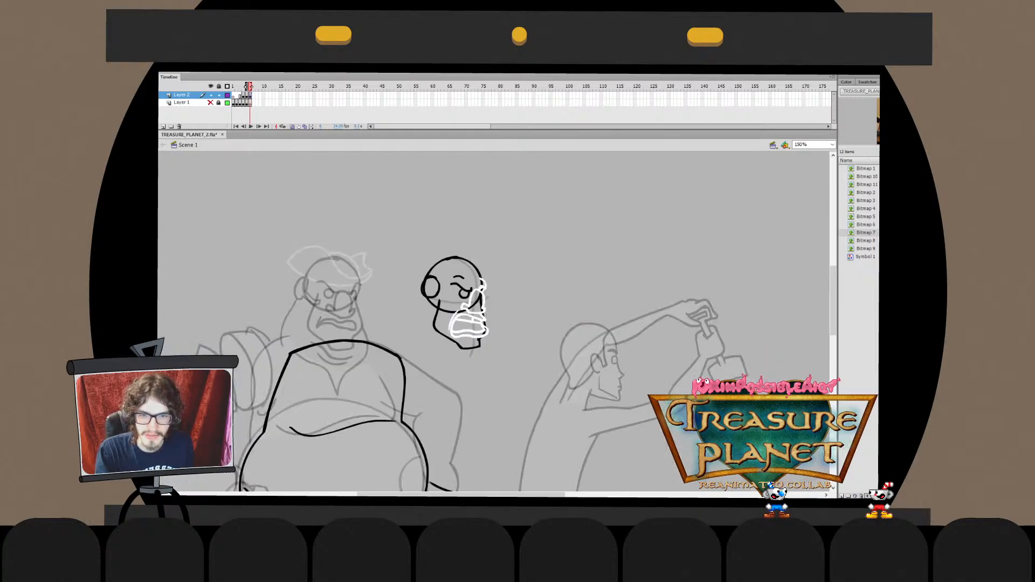
Draw a white jaw line from below the ear to the chin of the side-view head, undoing unwanted strokes
left_click_drag(504, 350, 489, 356)
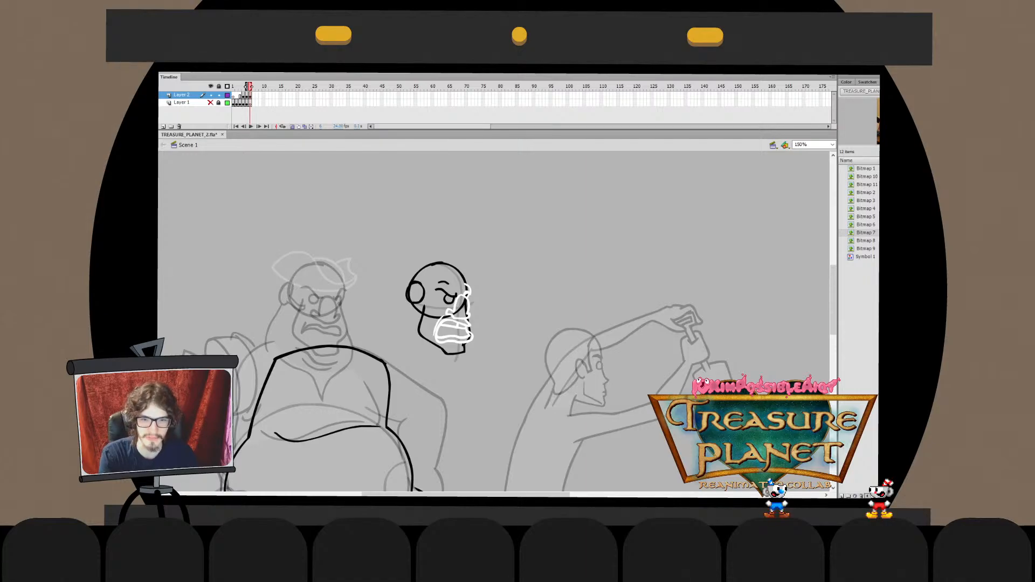
mouse_move(424, 307)
left_mouse_down()
mouse_move(420, 337)
mouse_move(435, 350)
mouse_move(419, 324)
mouse_move(431, 350)
mouse_move(455, 362)
mouse_move(463, 347)
mouse_move(444, 358)
mouse_move(463, 349)
left_mouse_up()
key("ctrl+z")
key("ctrl+z")
key("ctrl+z")
key("ctrl+y")
key("ctrl+z")
key("ctrl+y")
key("ctrl+z")
key("ctrl+z")
key("ctrl+z")
key("ctrl+z")
key("ctrl+z")
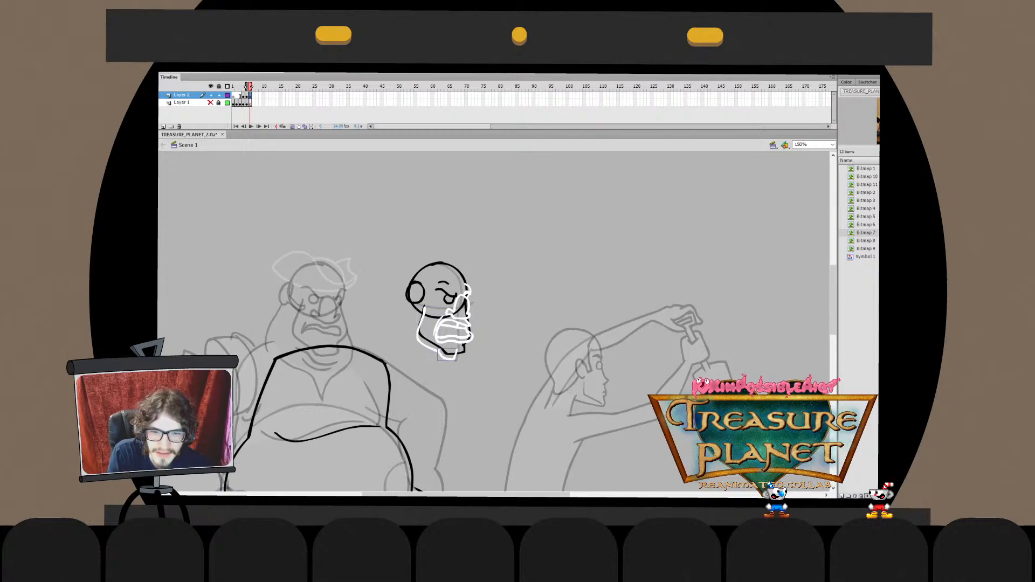
Draw a white chin line from the jaw line's lower end around beneath the mouth, undoing unwanted strokes
mouse_move(439, 350)
left_mouse_down()
mouse_move(452, 360)
mouse_move(463, 349)
left_mouse_up()
mouse_move(424, 311)
left_mouse_down()
mouse_move(439, 350)
mouse_move(463, 351)
left_mouse_up()
key("ctrl+z")
key("ctrl+z")
key("ctrl+z")
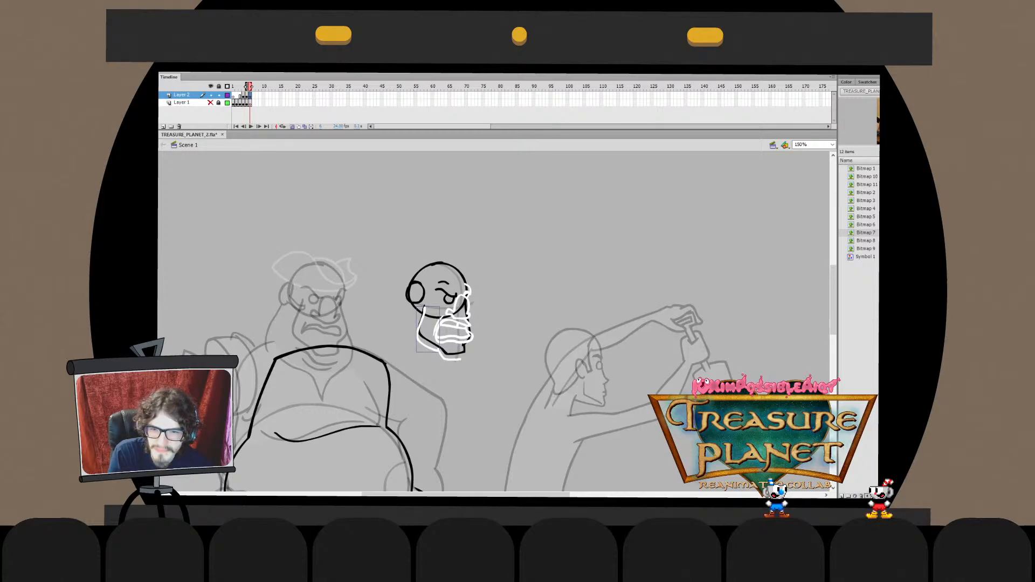
left_click_drag(439, 358, 463, 351)
key("q")
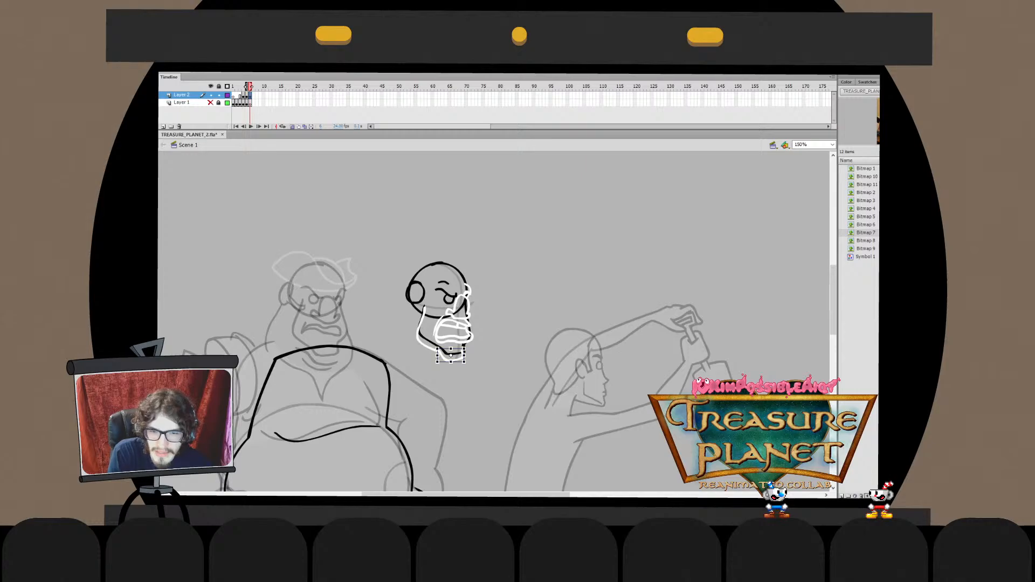
Clean up the ends of the white chin line inside its drawing object so it joins the jaw line smoothly
double_click(437, 355)
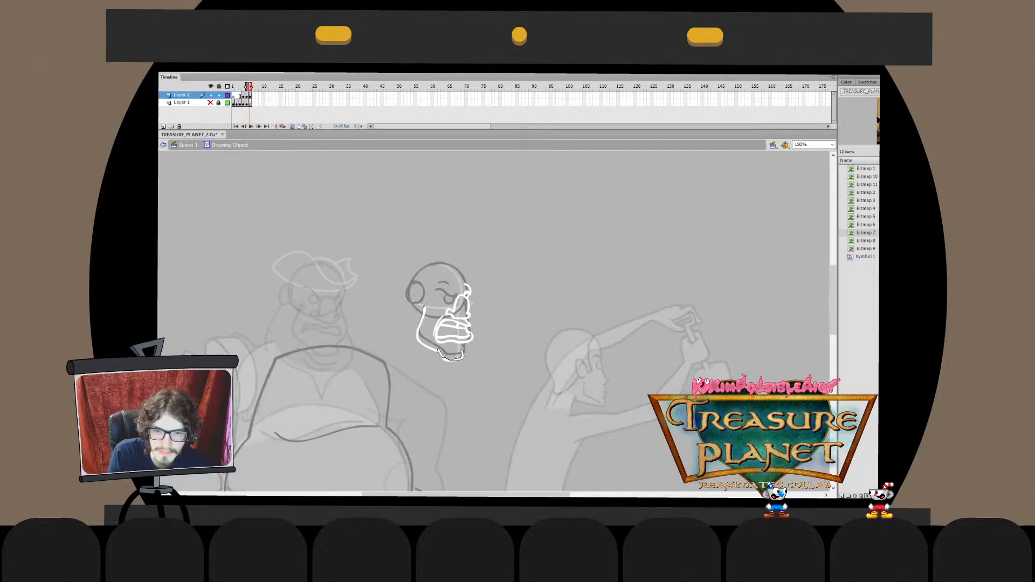
key("ctrl+e")
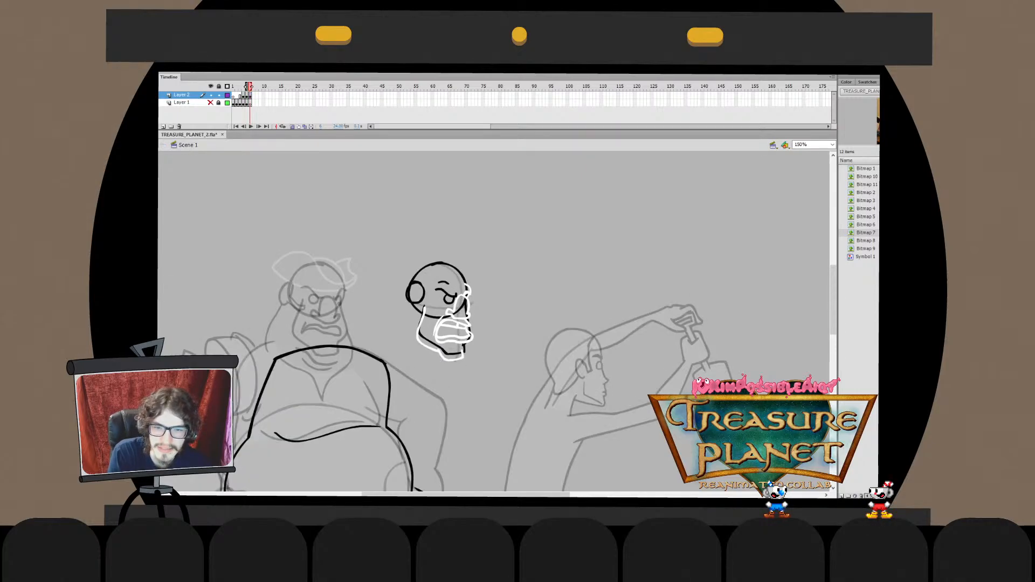
key("ctrl+e")
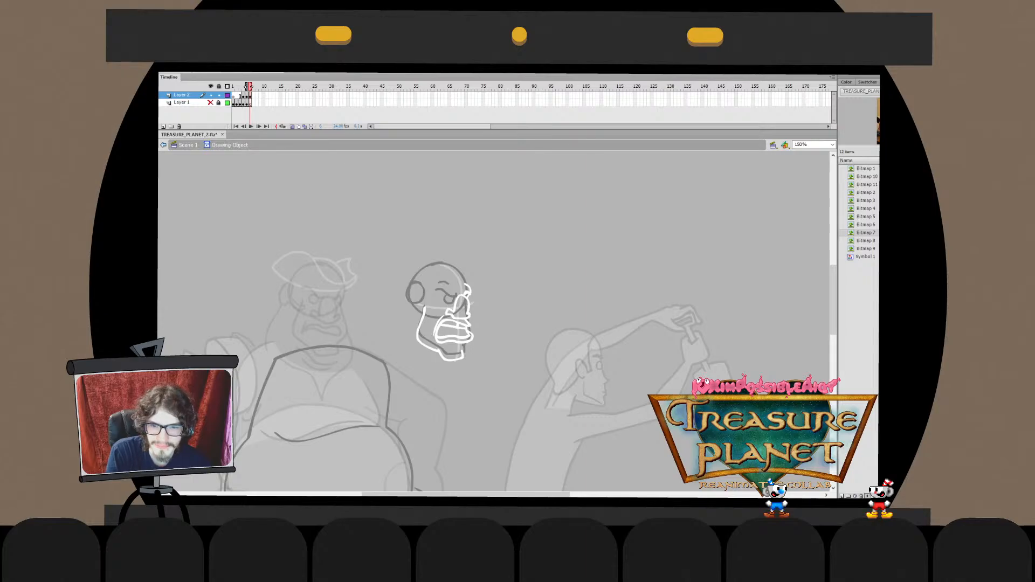
key("ctrl+e")
key("Escape")
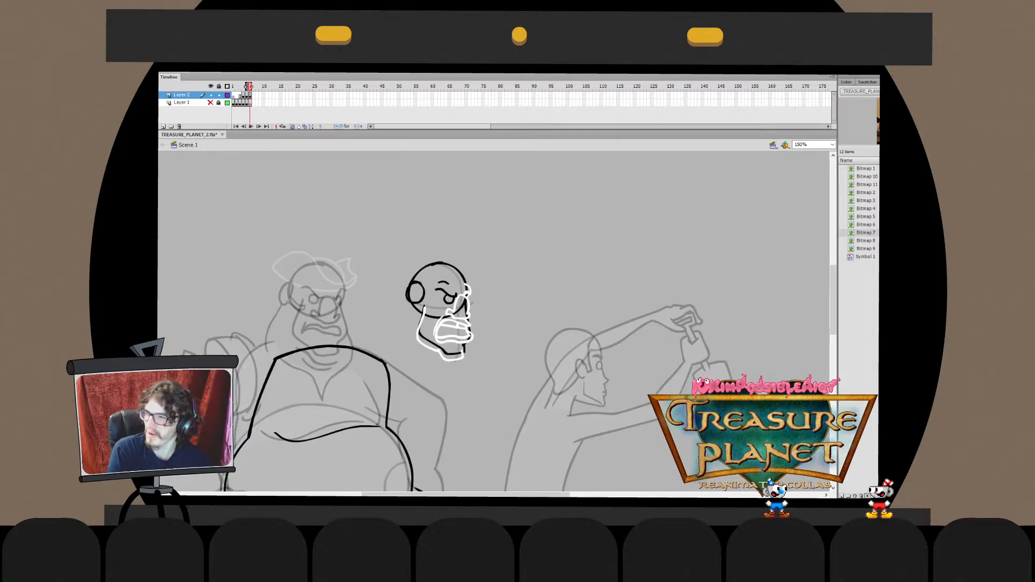
key("ctrl+e")
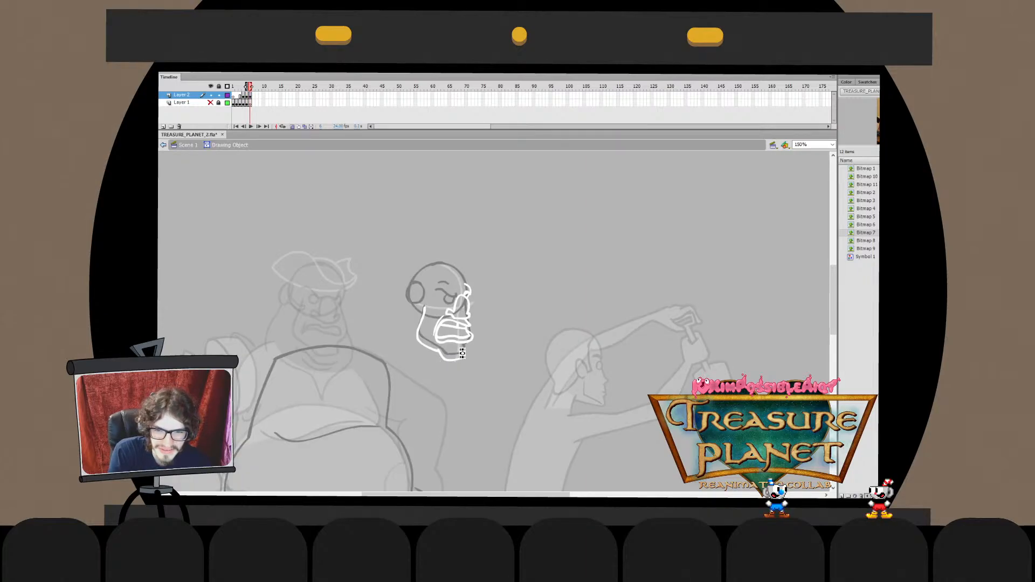
key("ctrl+e")
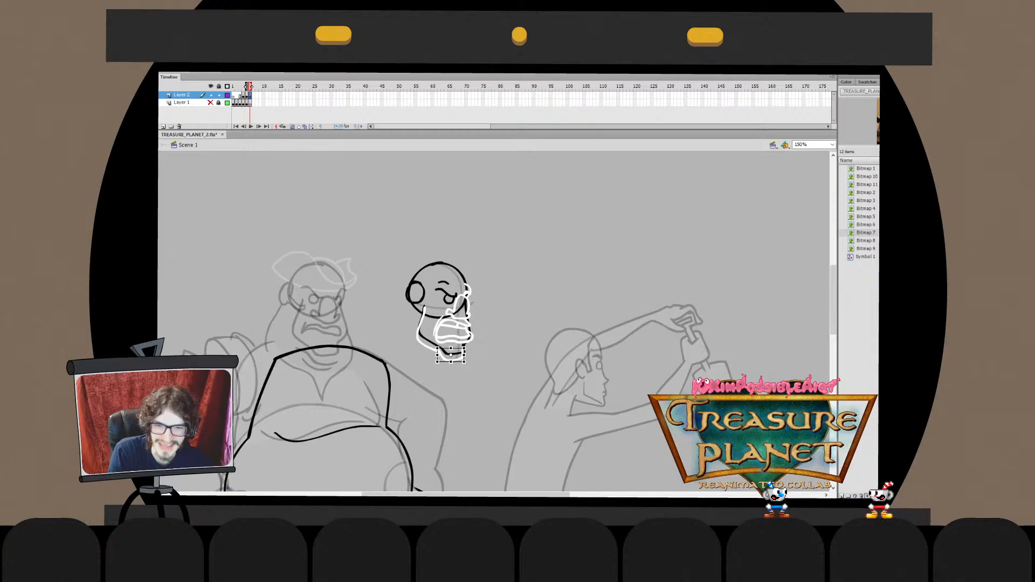
key("Escape")
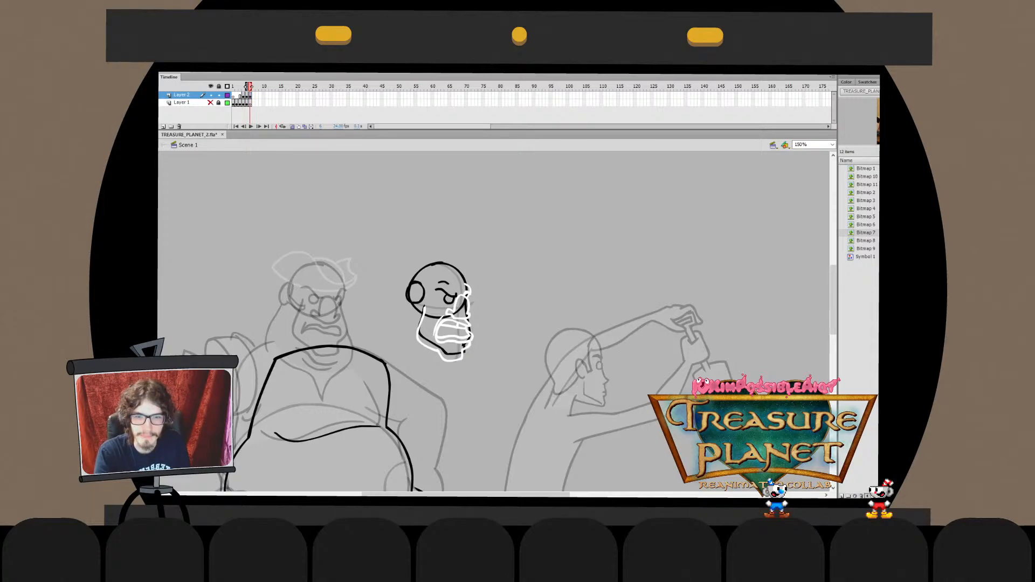
Connect the lower lip to the chin with a short white line and refine it inside its drawing object
double_click(464, 346)
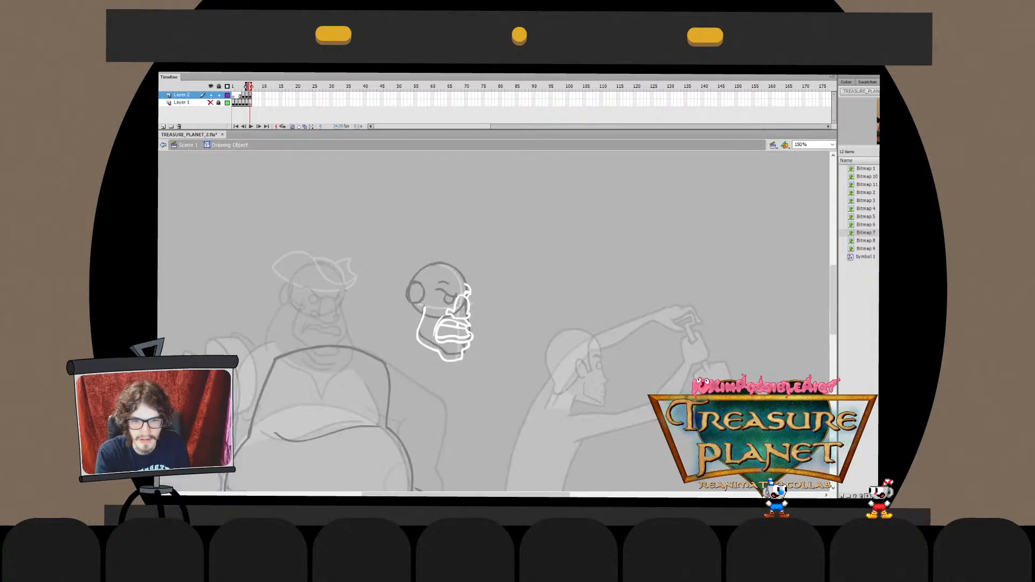
double_click(465, 346)
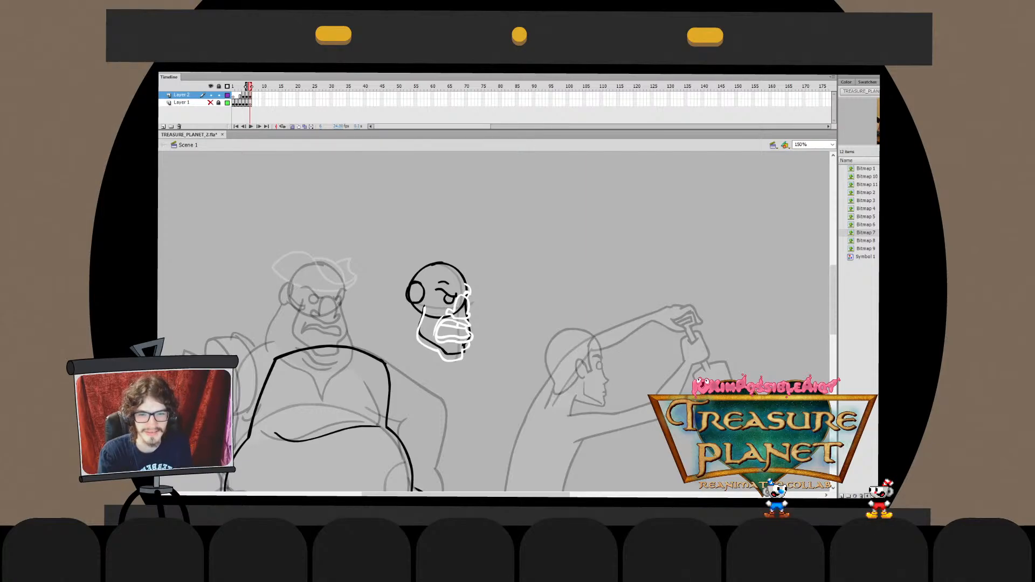
double_click(466, 341)
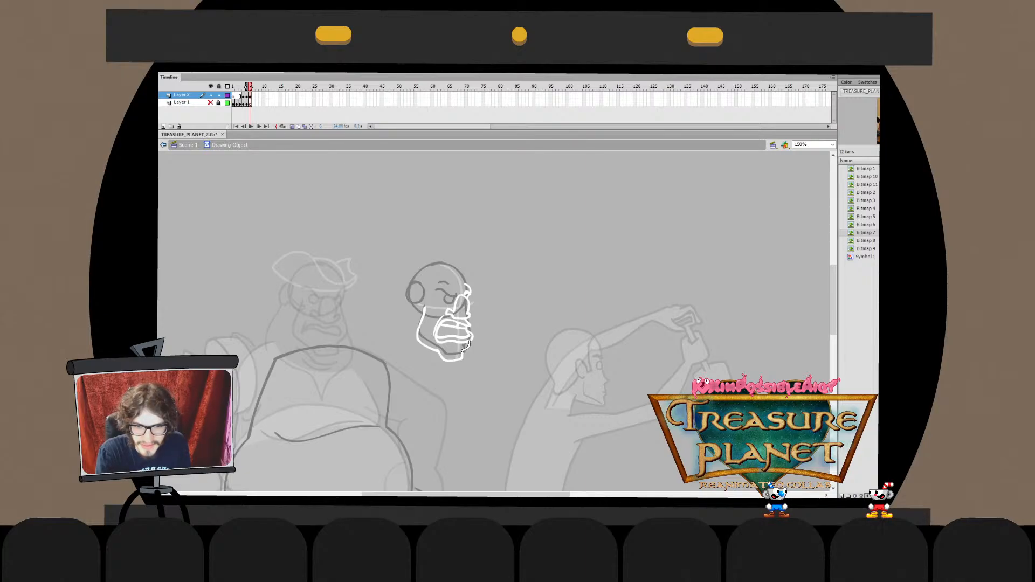
Compare the line between lower lip and chin with and without the latest edits by undoing and redoing them
key("ctrl+z")
key("ctrl+z")
key("ctrl+z")
key("ctrl+y")
key("ctrl+y")
key("ctrl+y")
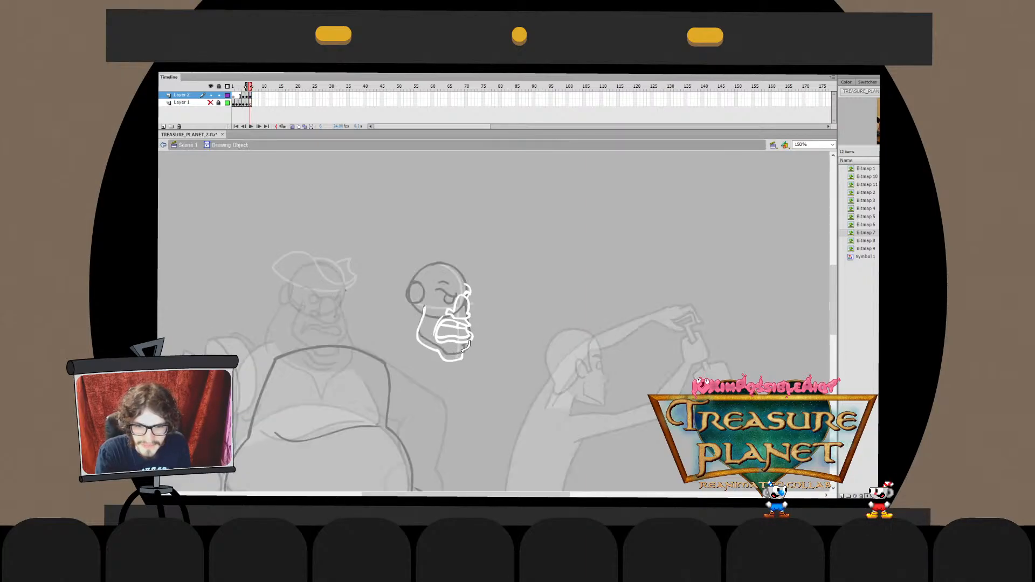
key("ctrl+z")
key("ctrl+y")
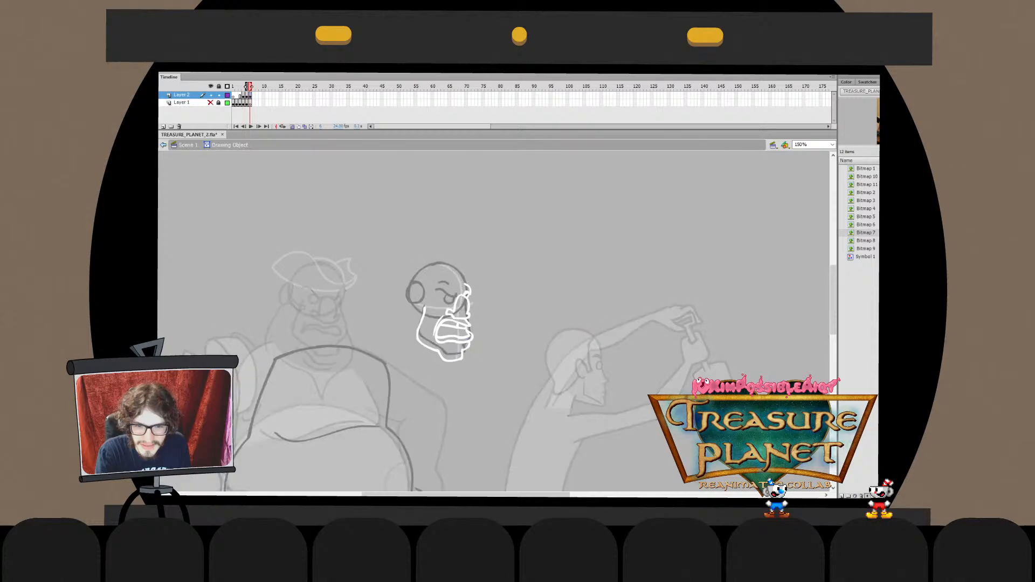
key("ctrl+z")
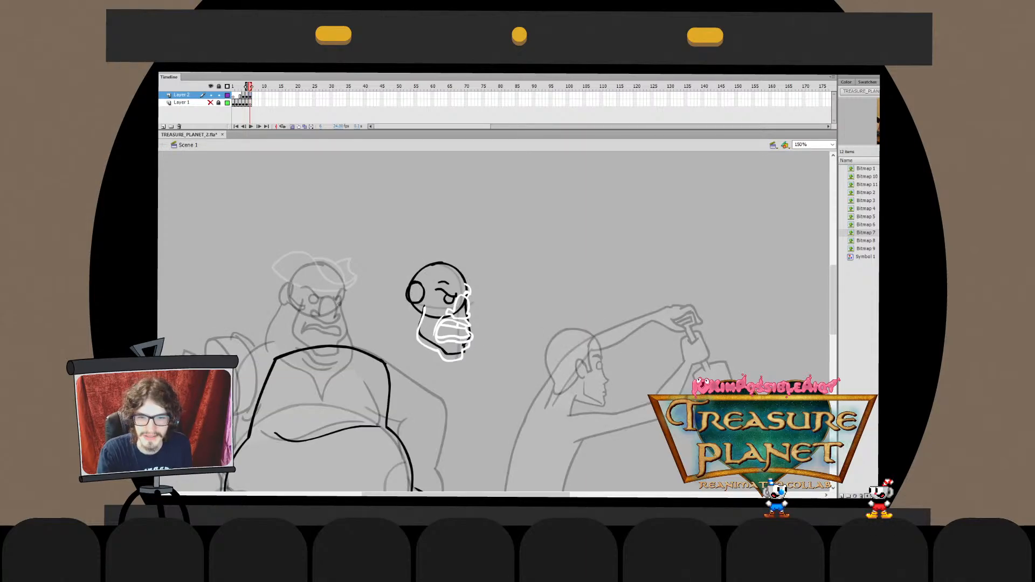
key("ctrl+y")
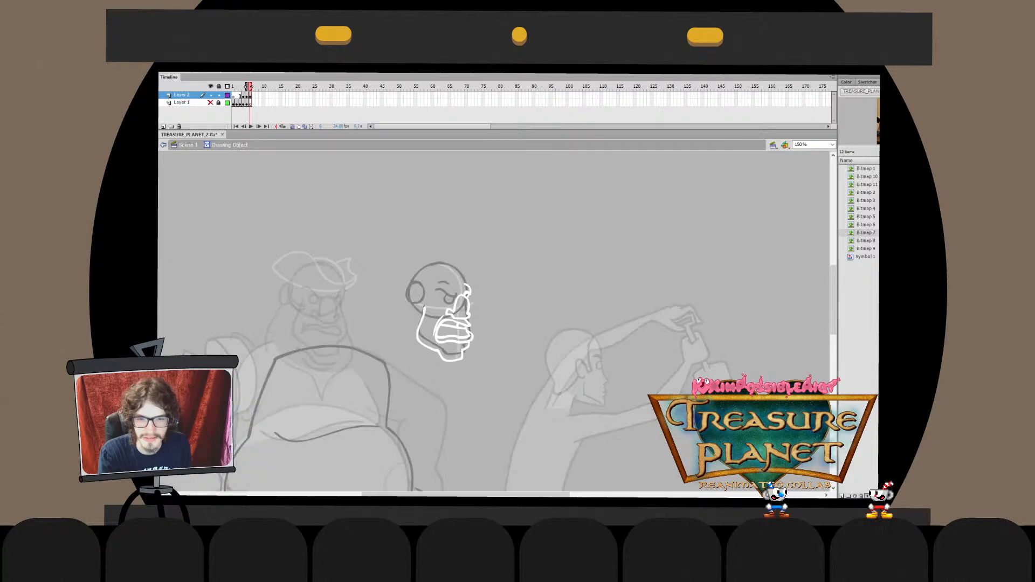
key("ctrl+z")
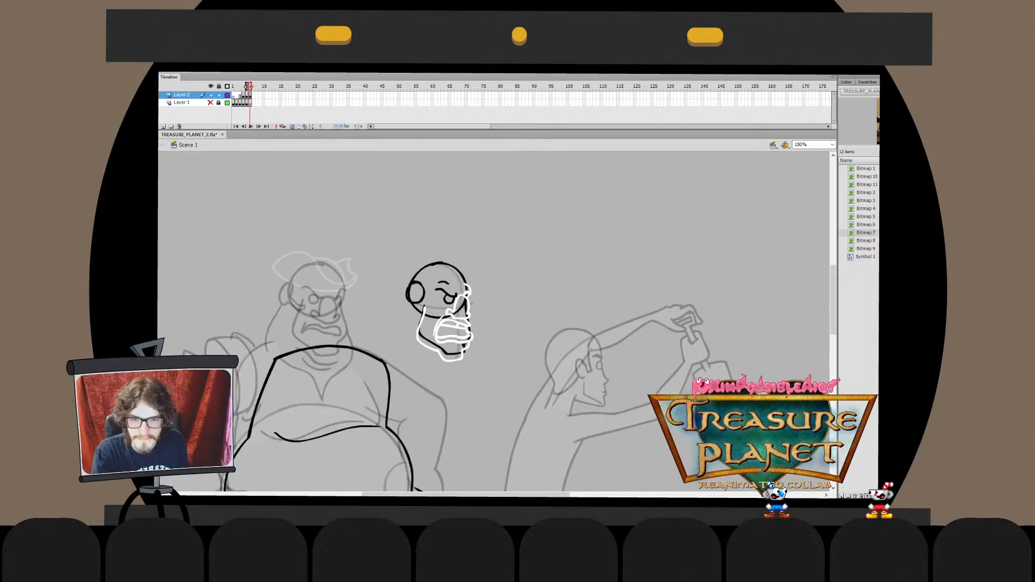
key("ctrl+y")
key("ctrl+z")
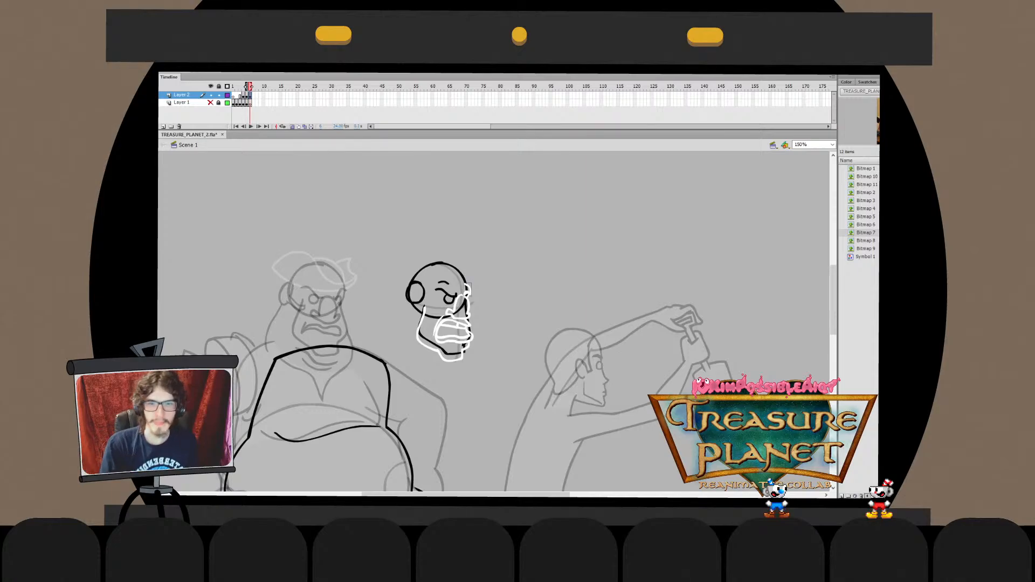
key("ctrl+y")
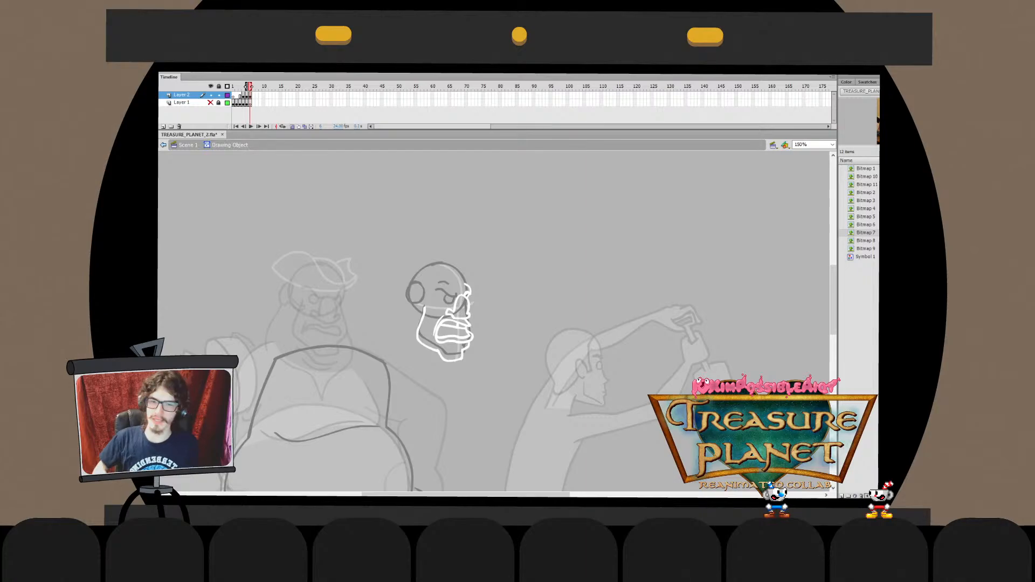
key("ctrl+e")
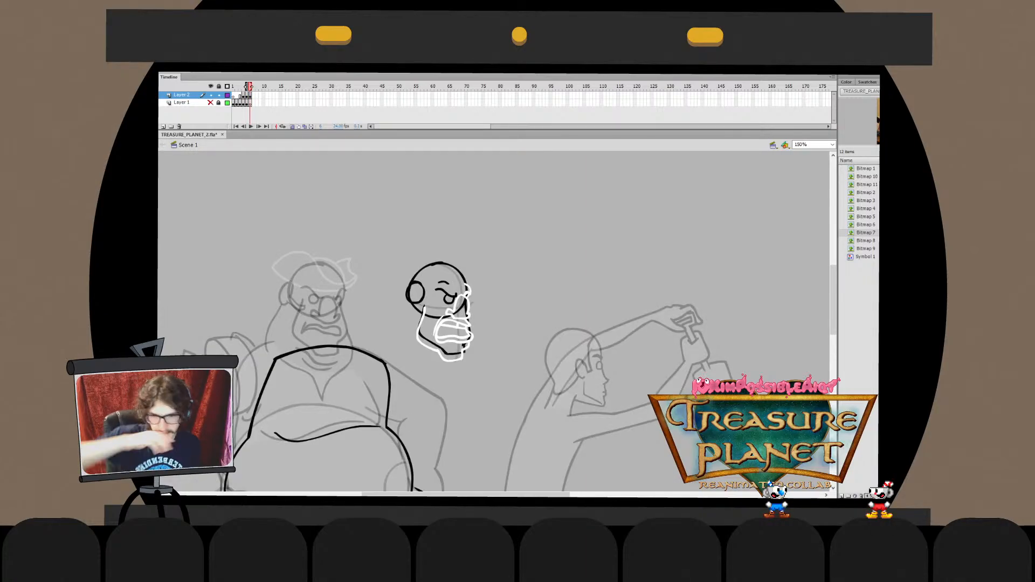
Adjust the upper end of the white jaw line below the ear inside its drawing object
left_click_drag(472, 304, 487, 279)
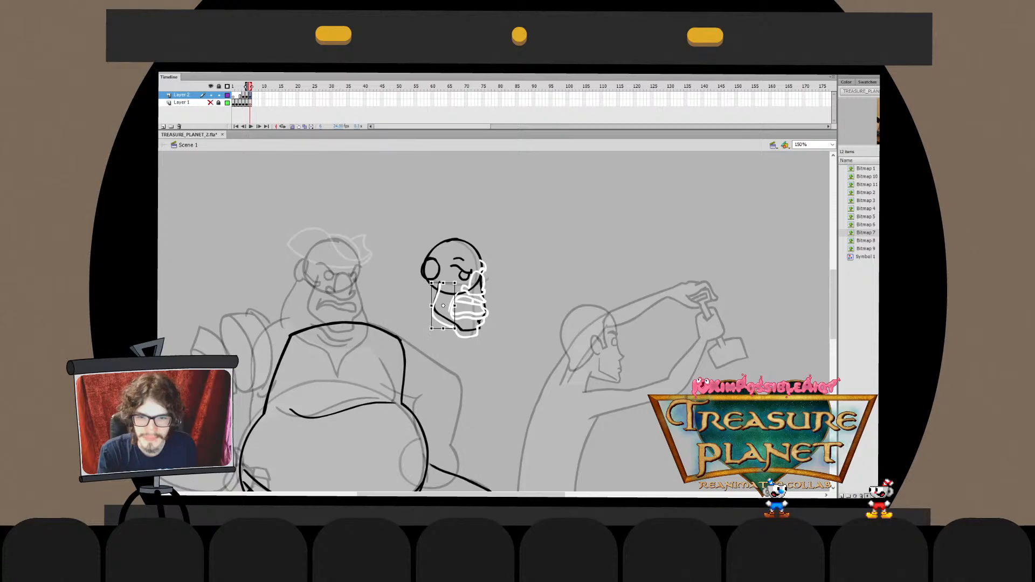
double_click(474, 280)
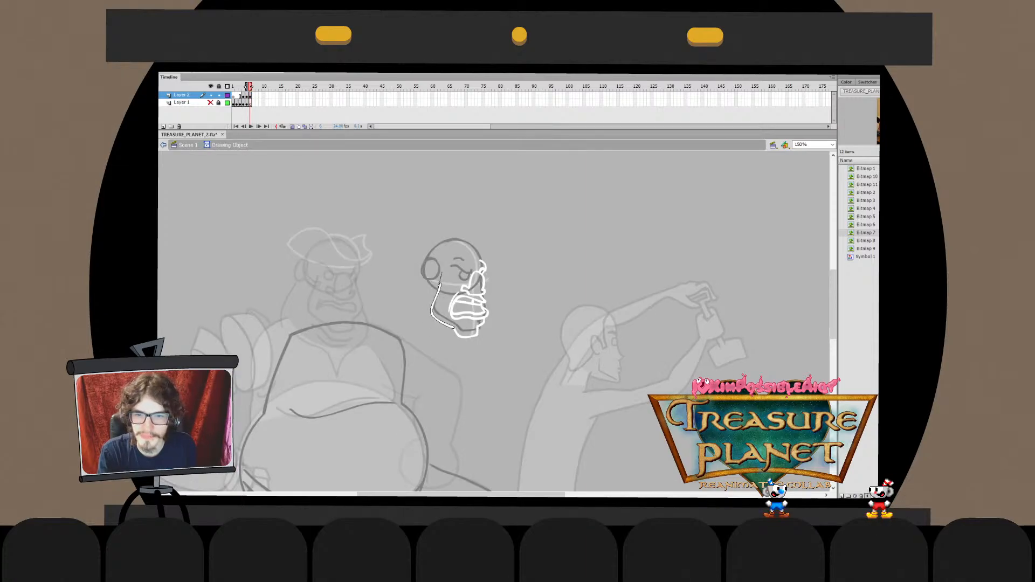
double_click(434, 286)
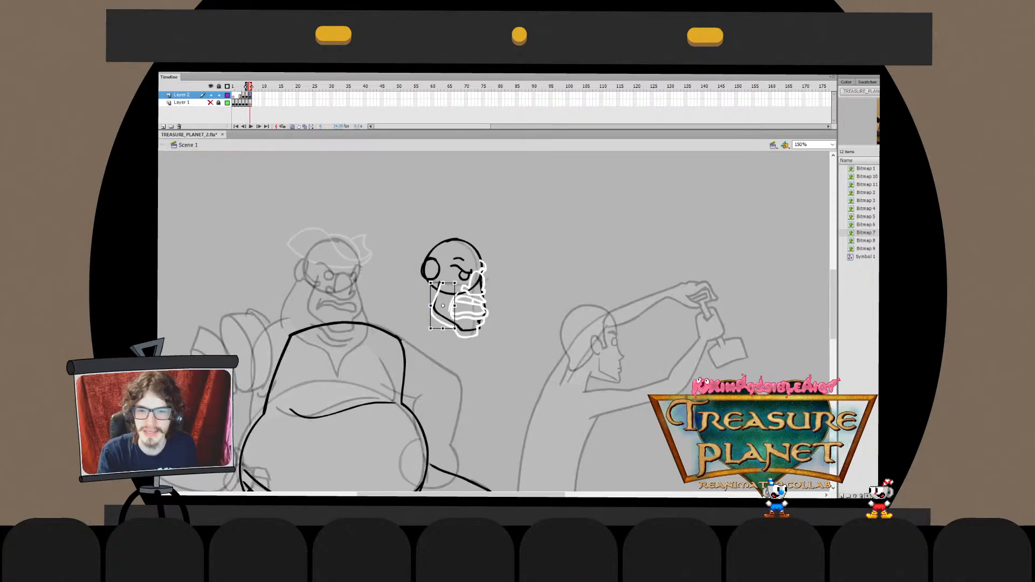
double_click(438, 289)
left_click(437, 291)
left_click_drag(436, 293, 437, 290)
double_click(420, 302)
double_click(439, 286)
double_click(420, 301)
key("q")
key("Escape")
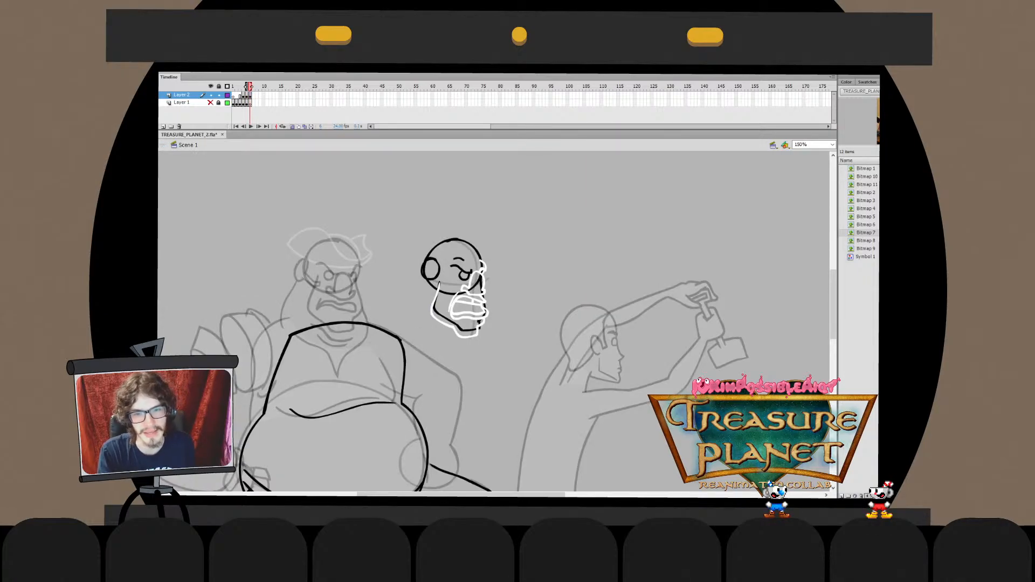
Draw a white cheek crease beside the corner of the mouth and add teeth detail, undoing unwanted strokes
mouse_move(496, 302)
left_mouse_down()
mouse_move(496, 332)
mouse_move(452, 300)
mouse_move(507, 255)
mouse_move(500, 292)
left_mouse_up()
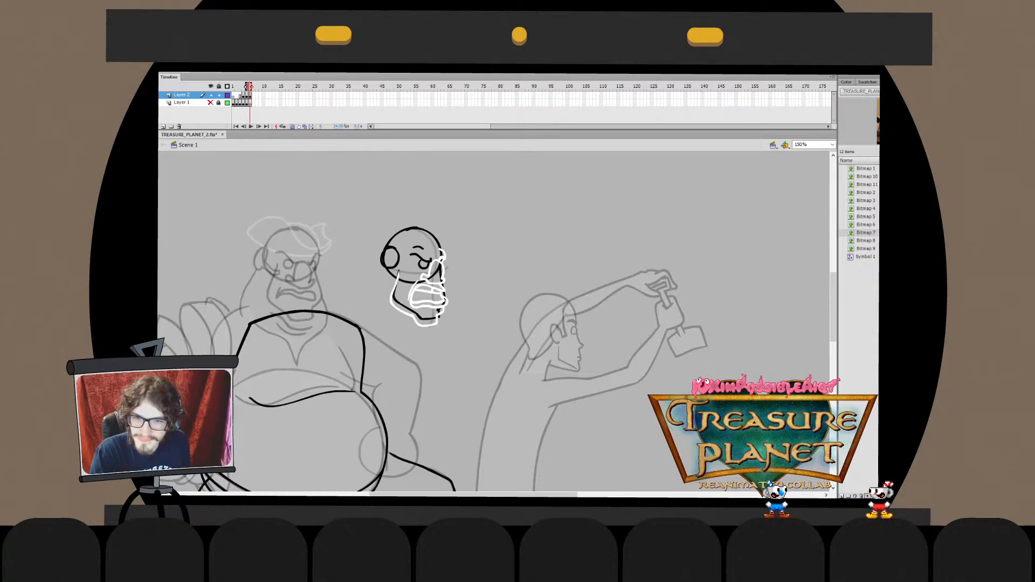
left_click_drag(447, 281, 408, 300)
key("b")
key("q")
left_click(411, 291)
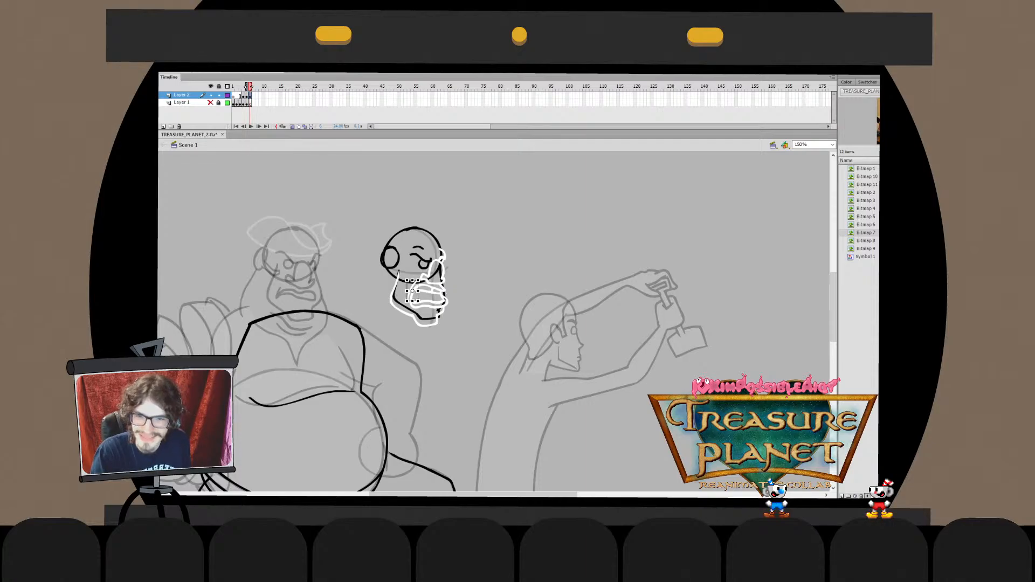
key("b")
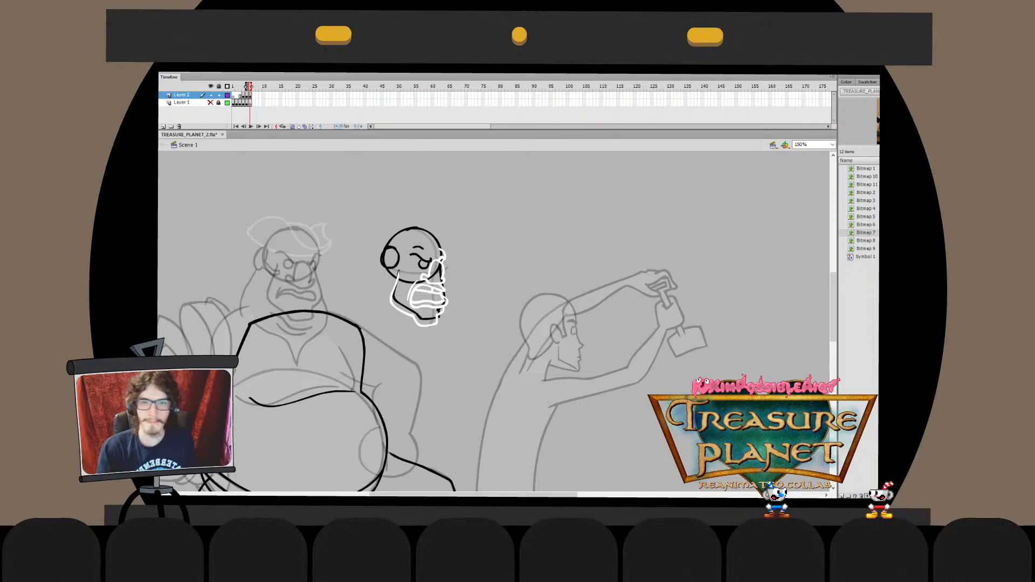
mouse_move(412, 295)
left_mouse_down()
mouse_move(434, 300)
mouse_move(397, 298)
mouse_move(410, 297)
left_mouse_up()
key("ctrl+z")
key("ctrl+z")
key("ctrl+z")
key("q")
double_click(421, 298)
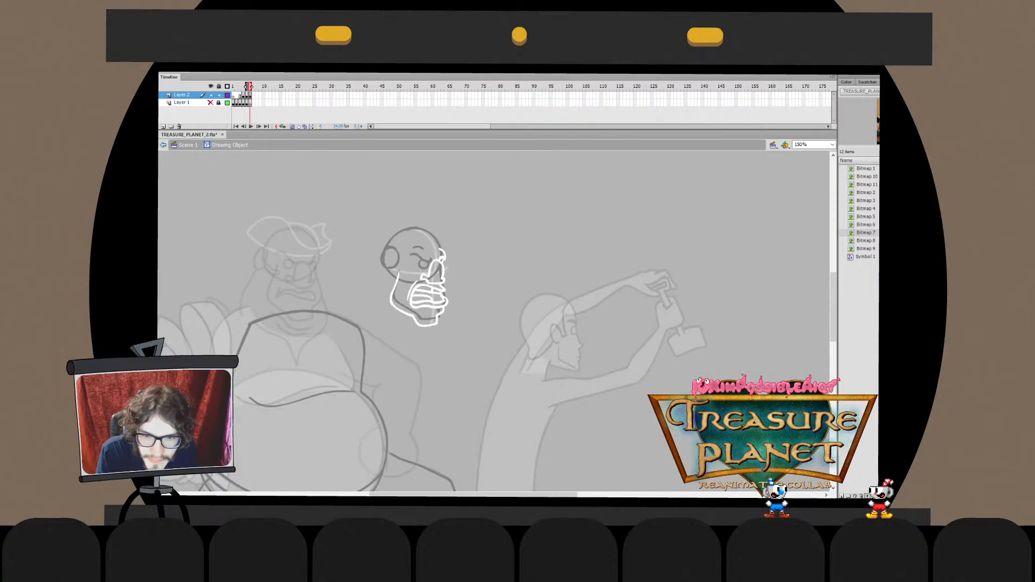
Delete the old black jaw and face construction lines underneath the side-view head's white linework
double_click(404, 294)
double_click(401, 303)
double_click(404, 294)
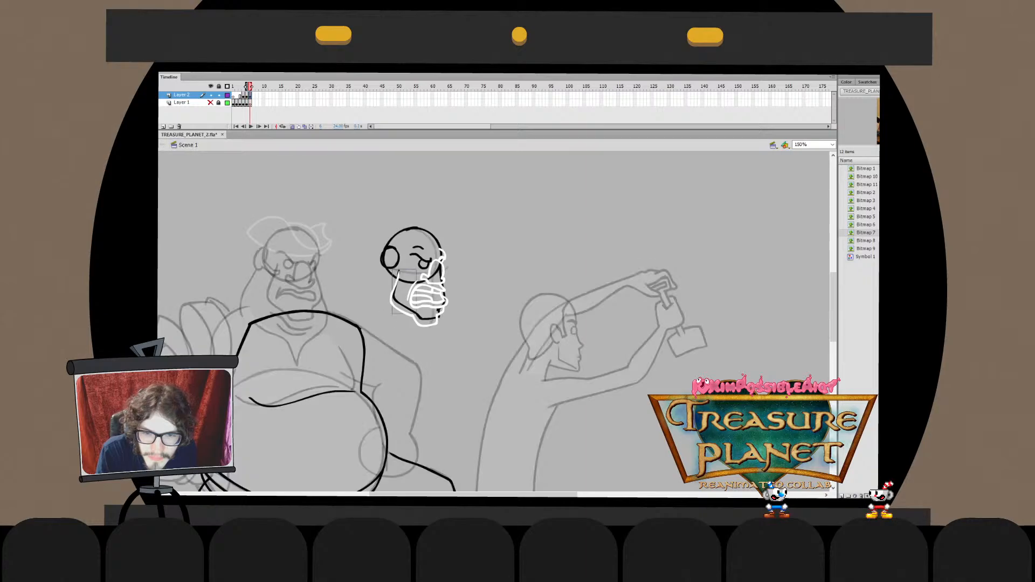
left_click(442, 275, "shift")
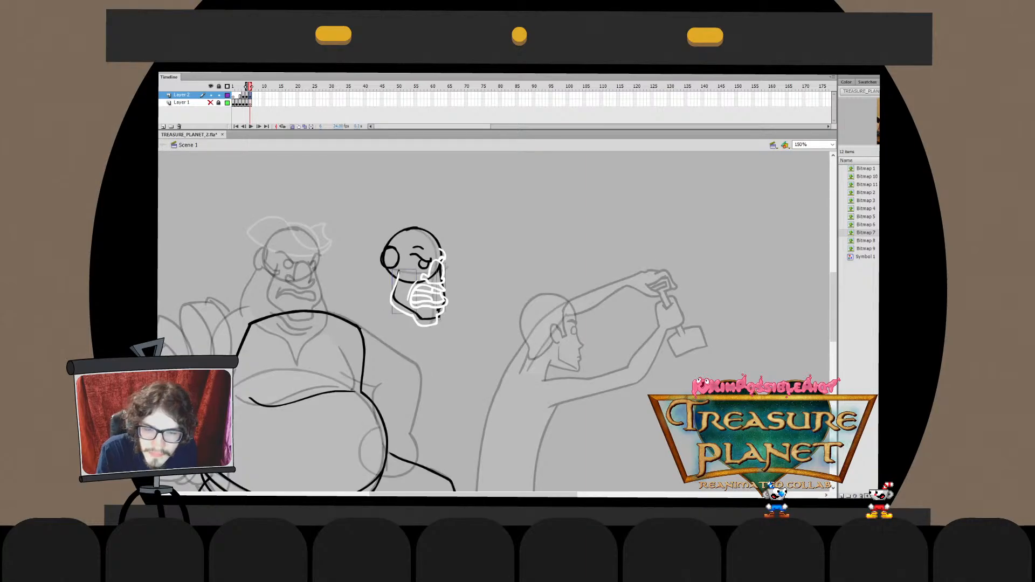
key("Delete")
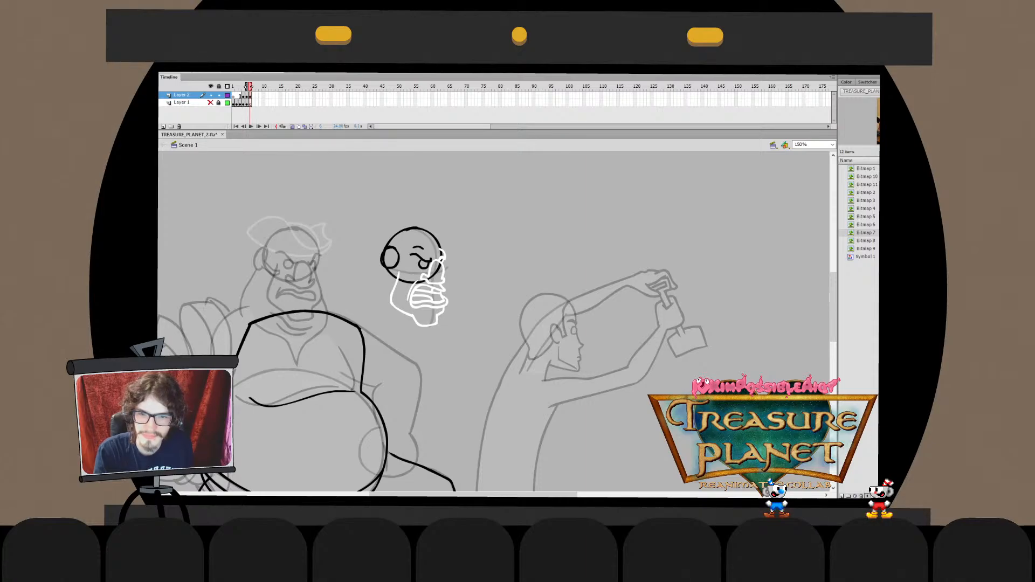
Recolor the side-view head's white facial linework black, leaving the cranium circle out of the selection
left_click_drag(473, 337, 378, 219)
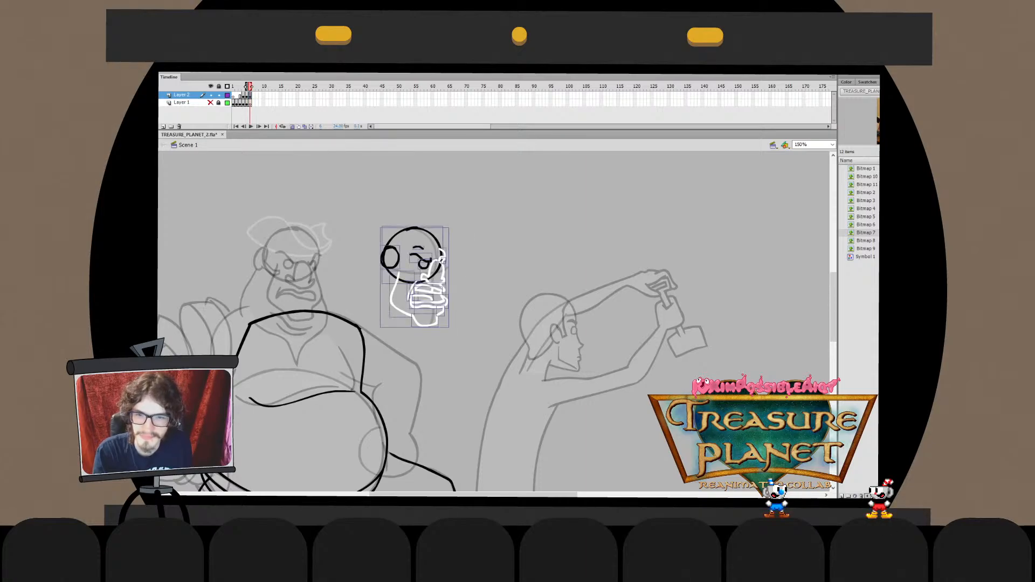
left_click(414, 229, "shift")
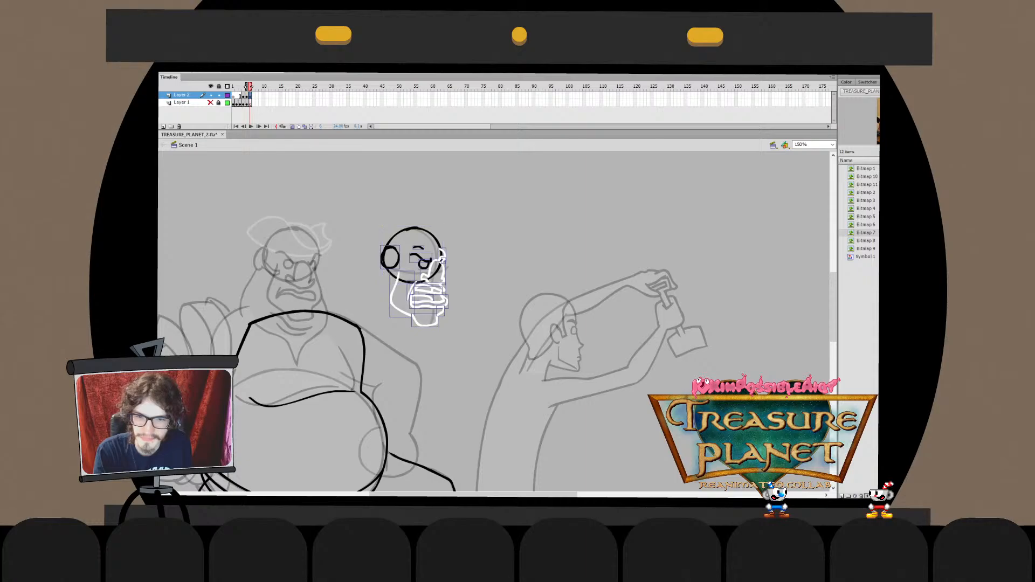
key("Escape")
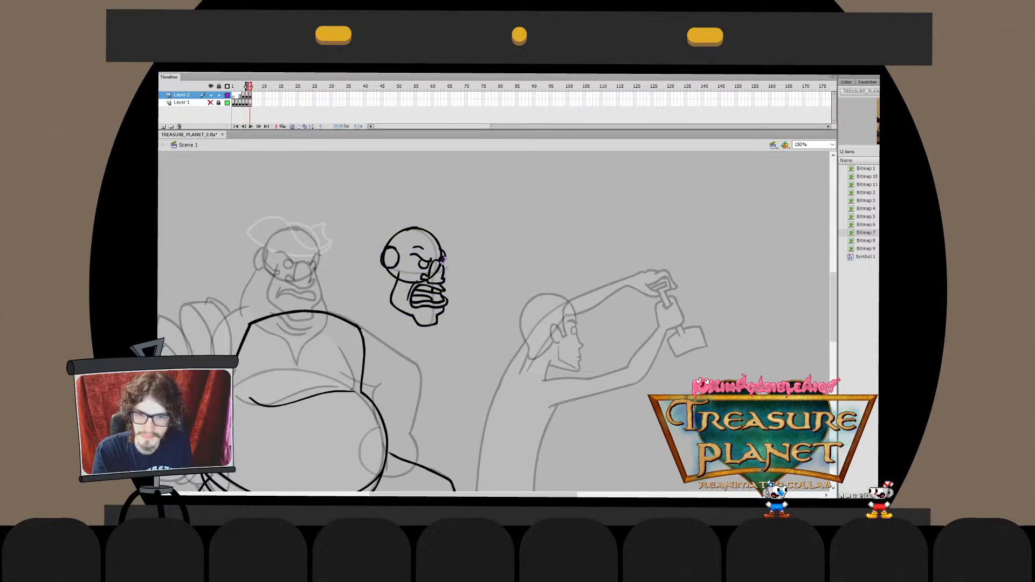
Trim the cranium circle of the side-view head where it overlaps the brow and nose, inside its drawing object
double_click(442, 258)
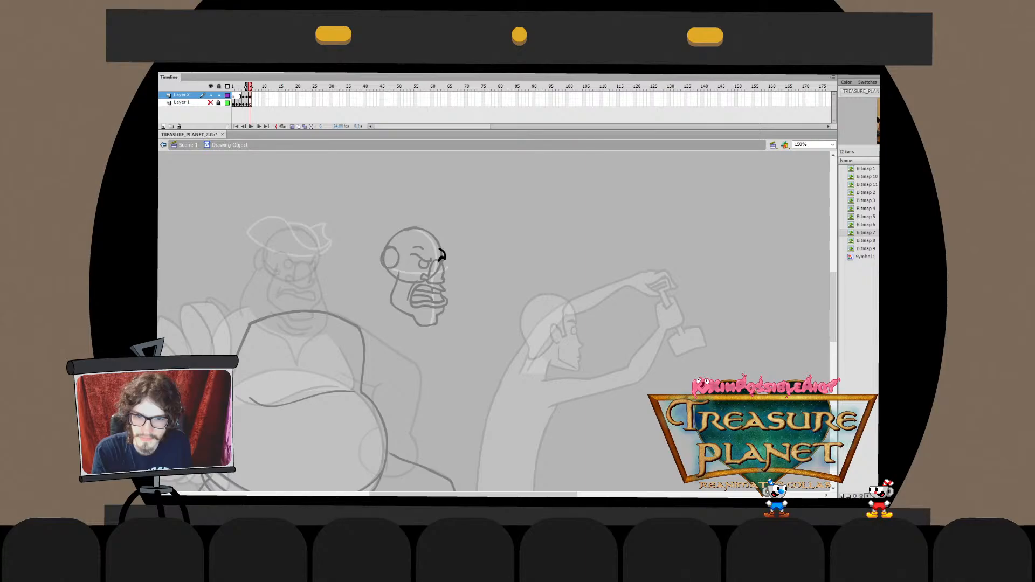
double_click(459, 231)
double_click(384, 243)
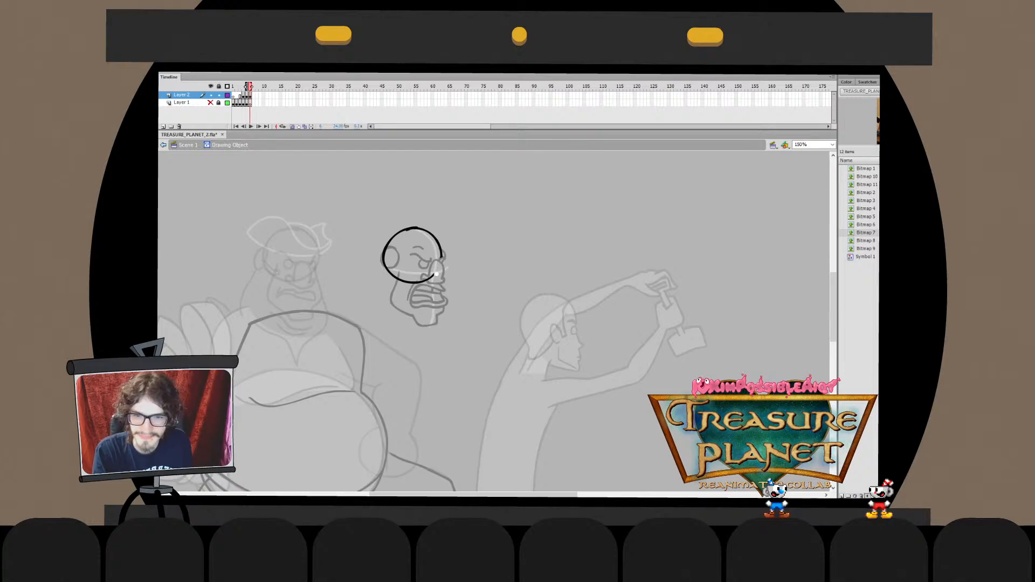
double_click(447, 268)
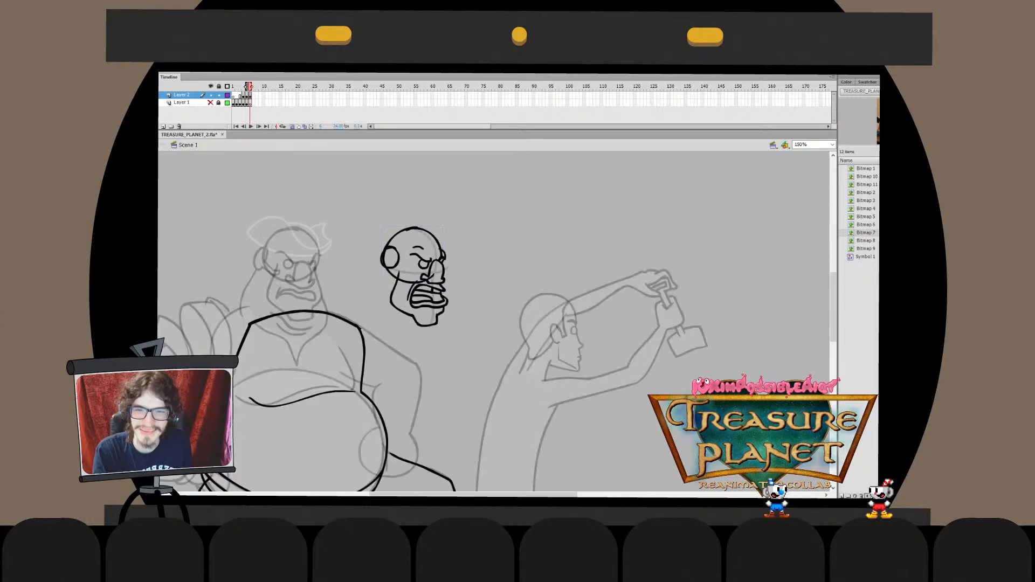
double_click(441, 258)
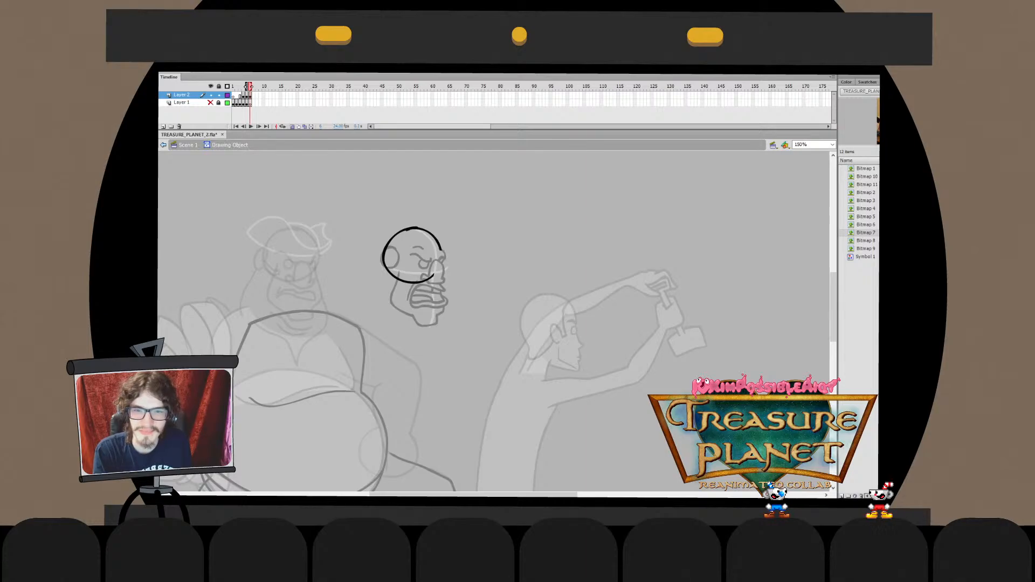
double_click(440, 264)
double_click(441, 264)
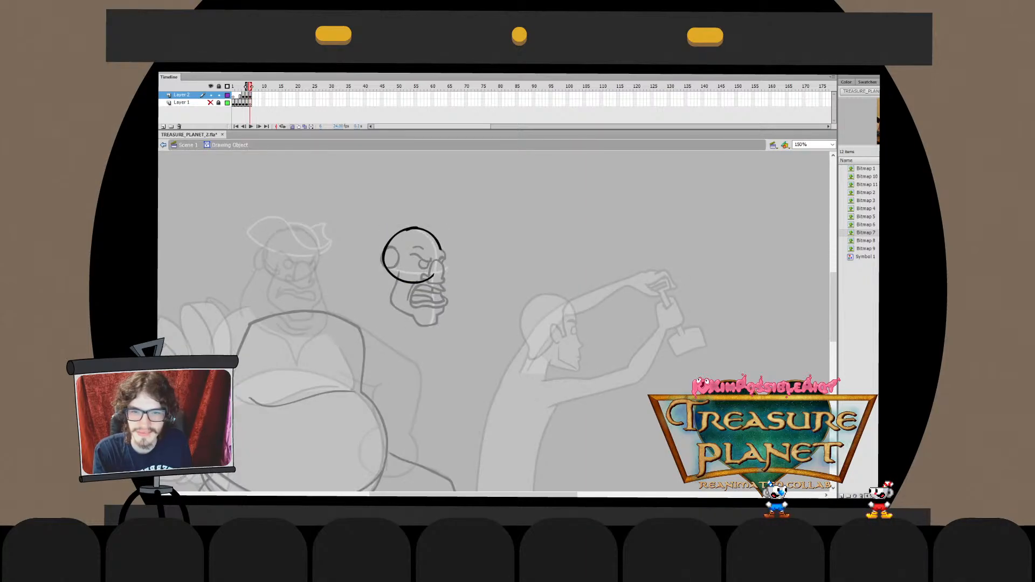
key("ctrl+e")
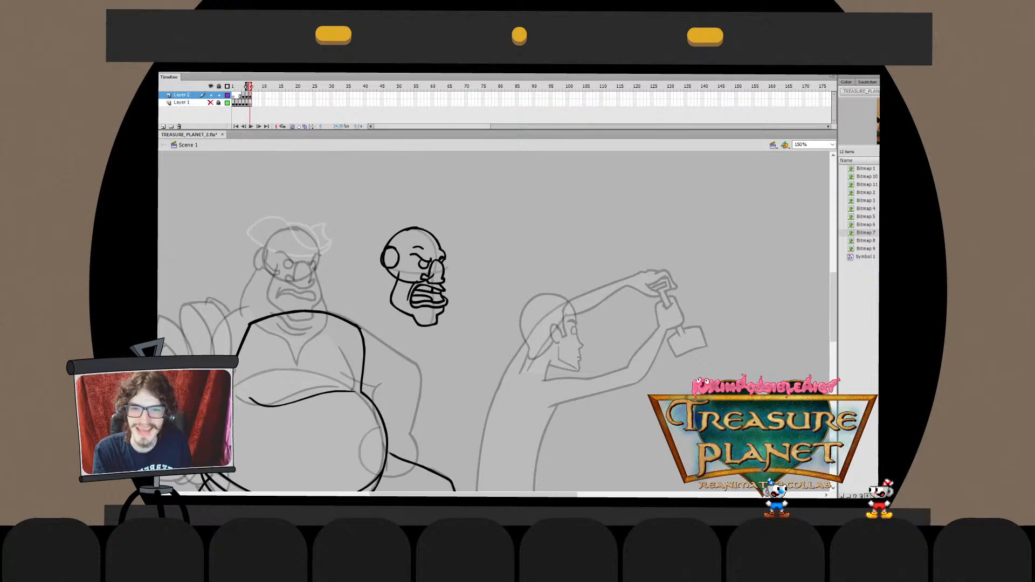
Delete the lower segment of the cranium circle crossing the cheek below the eye and nose
double_click(441, 264)
mouse_move(442, 269)
left_mouse_down()
mouse_move(407, 284)
mouse_move(435, 285)
left_mouse_up()
key("q")
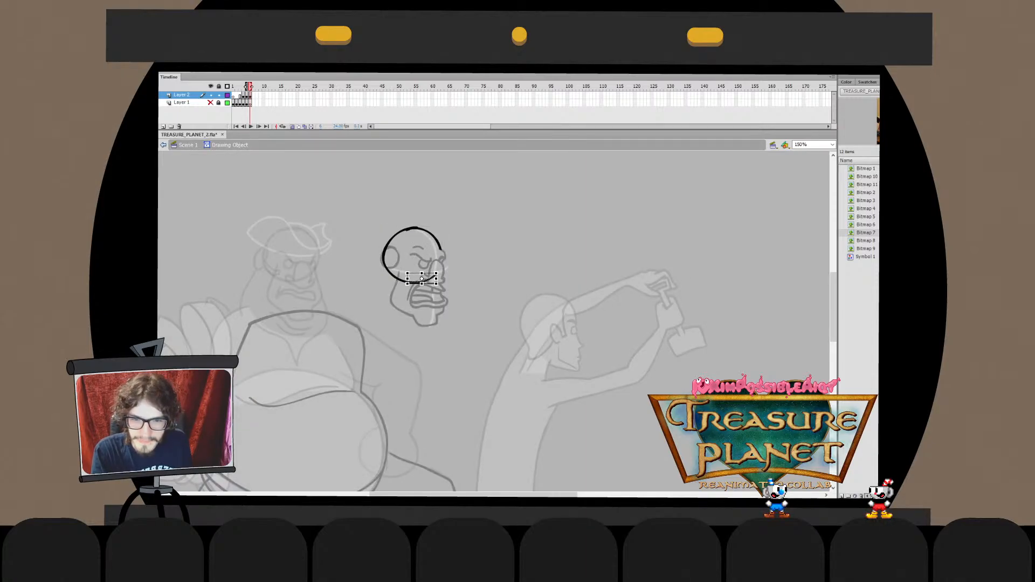
key("Delete")
key("ctrl+e")
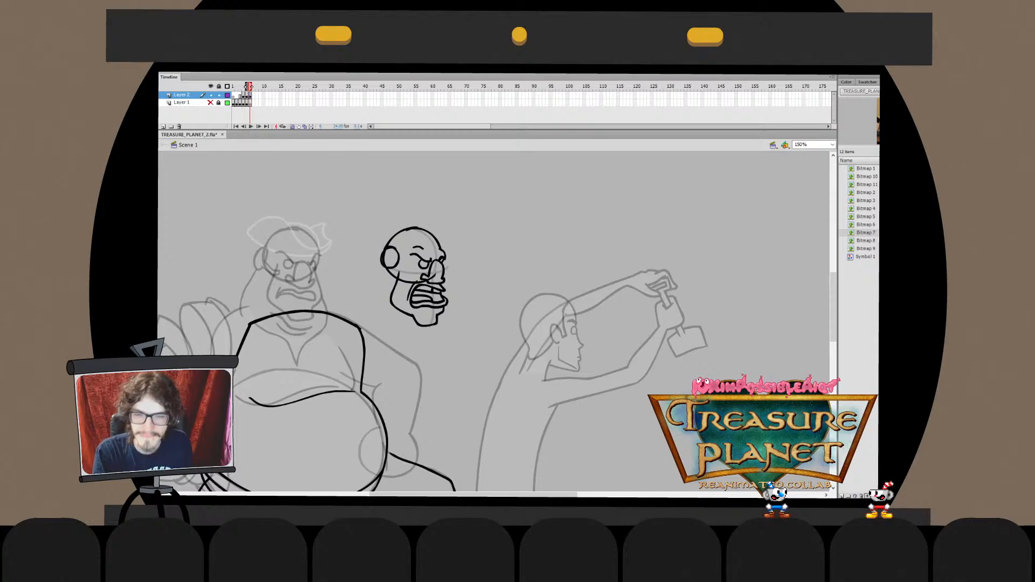
Move the whole side-view head onto the pirate's body so the chin overlaps the front of the neckline
left_click_drag(435, 285, 443, 277)
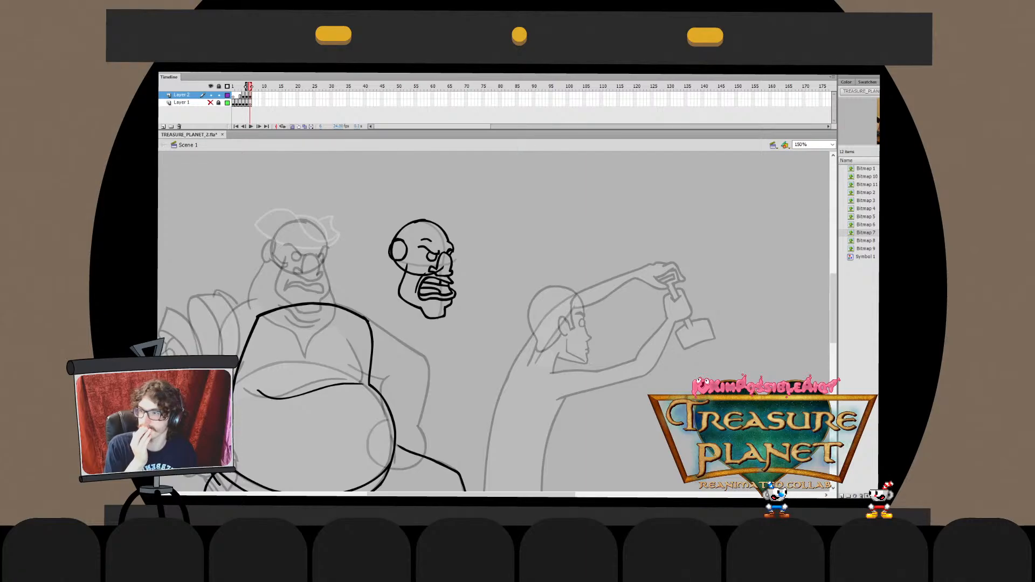
left_click_drag(494, 321, 555, 329)
left_click_drag(441, 217, 538, 333)
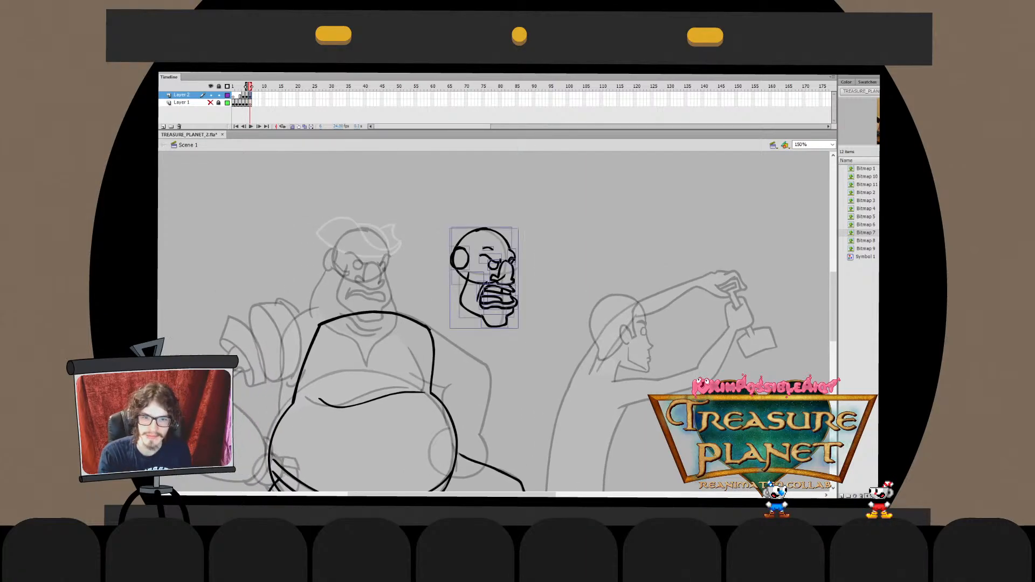
mouse_move(485, 302)
left_mouse_down()
mouse_move(383, 310)
mouse_move(403, 312)
left_mouse_up()
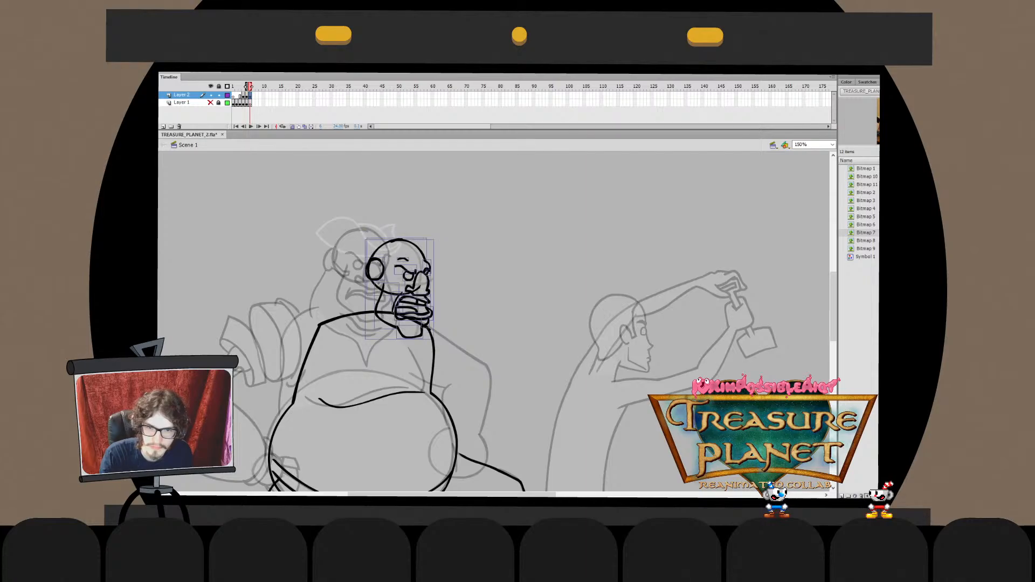
key("Escape")
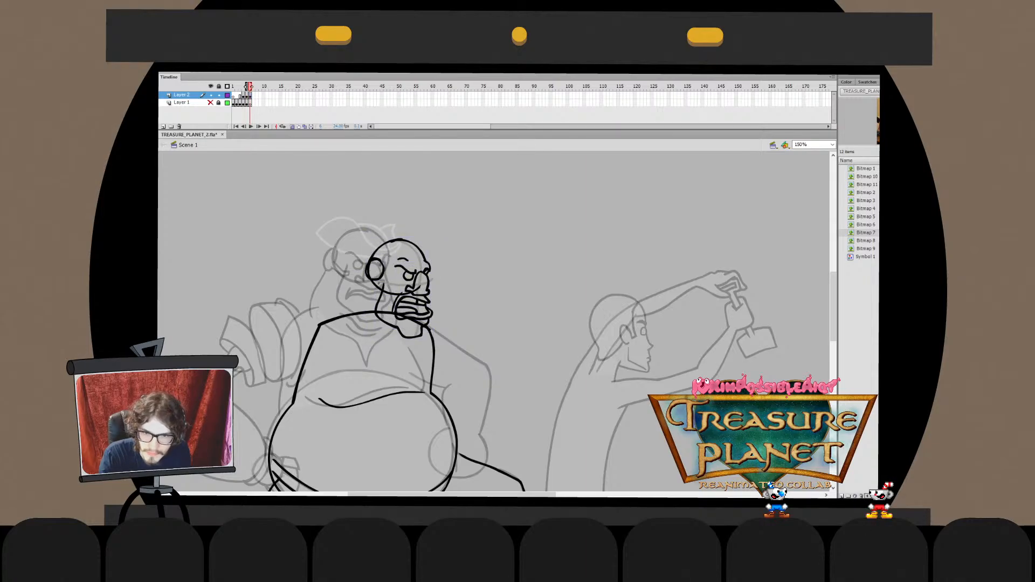
Draw the back-of-neck lines from behind the ear down to the shoulder, undoing unwanted strokes
left_click_drag(374, 291, 349, 320)
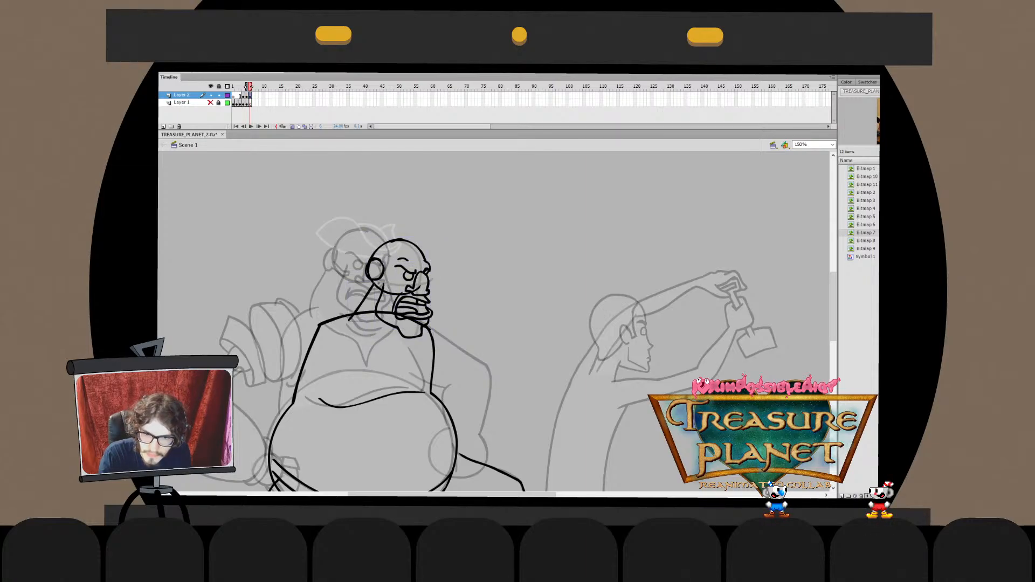
key("ctrl+z")
left_click_drag(374, 282, 351, 314)
key("ctrl+z")
left_click_drag(372, 273, 333, 326)
key("ctrl+z")
key("ctrl+z")
mouse_move(375, 277)
left_mouse_down()
mouse_move(329, 326)
mouse_move(344, 307)
mouse_move(335, 336)
mouse_move(330, 325)
left_mouse_up()
key("ctrl+z")
key("ctrl+z")
key("q")
key("Escape")
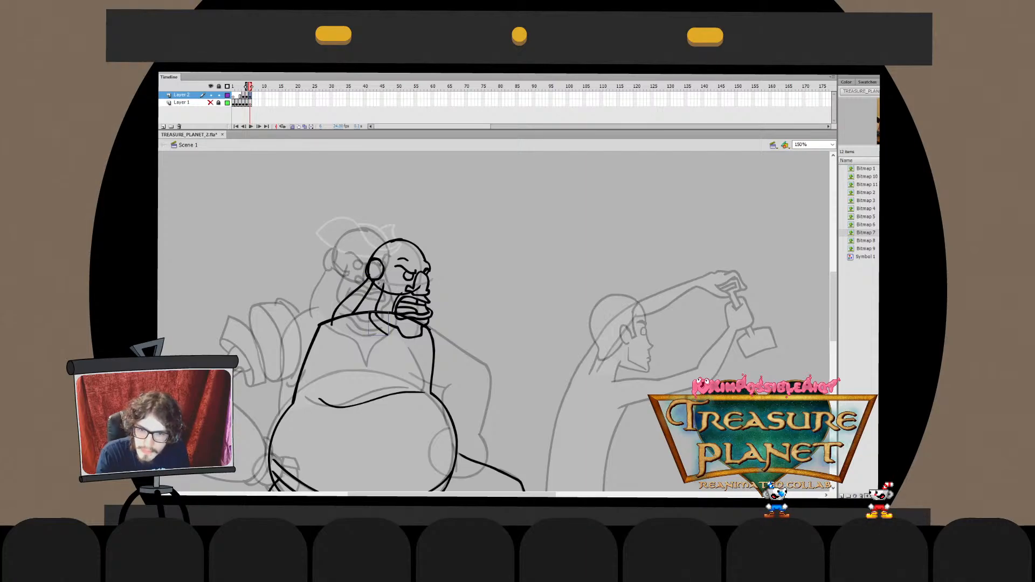
Draw a curved fold line under the pirate's jaw and chin, undoing unwanted strokes
key("ctrl+z")
left_click_drag(371, 315, 395, 336)
key("ctrl+z")
key("ctrl+z")
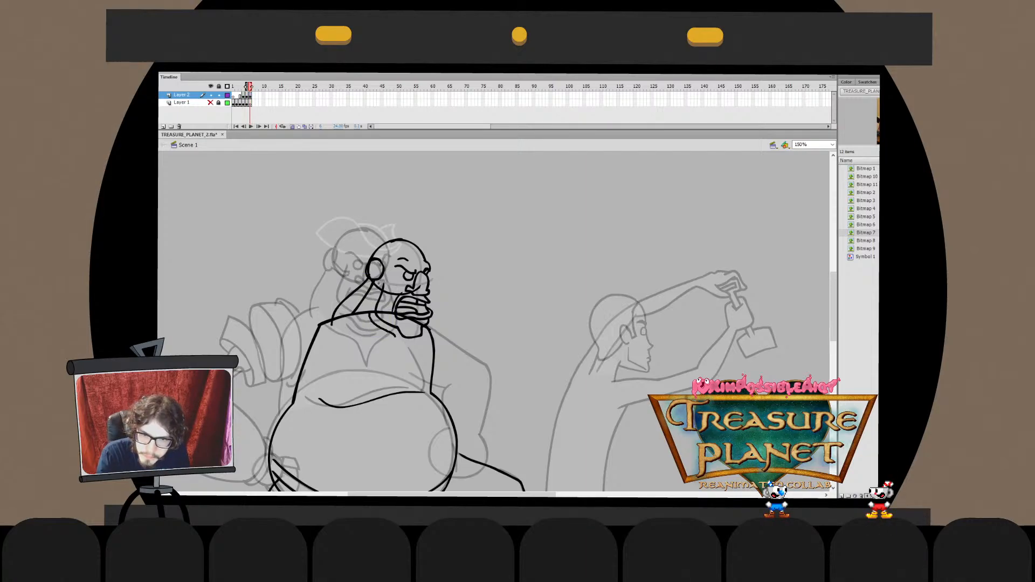
key("Escape")
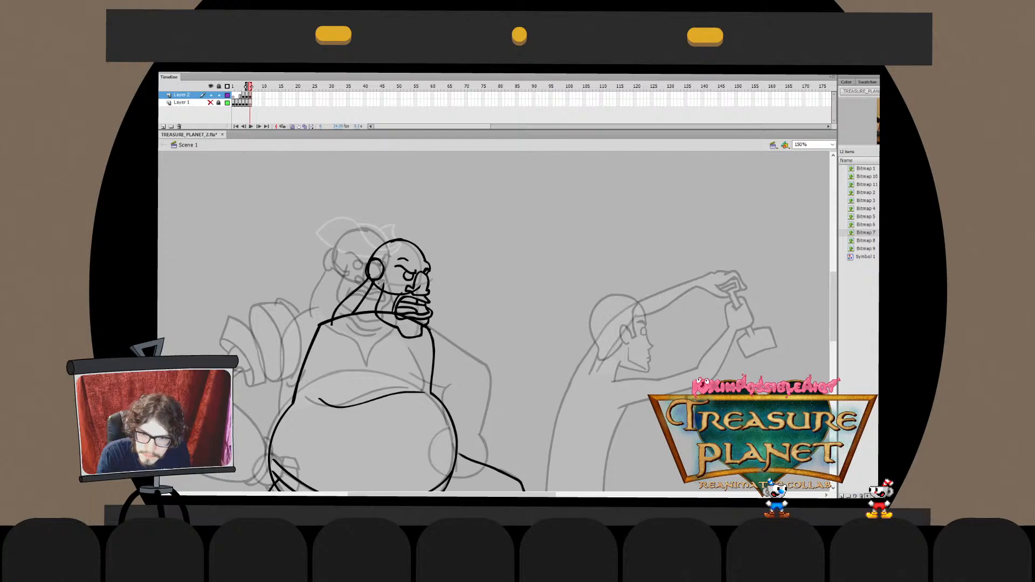
mouse_move(379, 328)
left_mouse_down()
mouse_move(418, 345)
mouse_move(406, 344)
mouse_move(427, 339)
left_mouse_up()
key("ctrl+z")
key("ctrl+z")
key("ctrl+z")
key("ctrl+z")
key("ctrl+z")
key("ctrl+z")
key("ctrl+z")
double_click(411, 340)
key("ctrl+z")
key("ctrl+z")
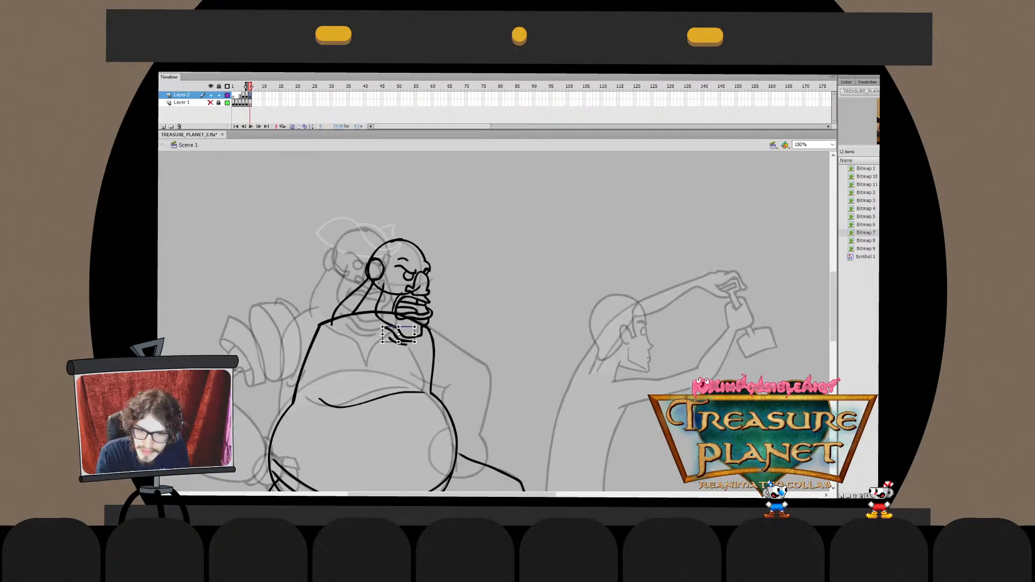
Adjust the chin fold line inside its drawing object and add a second short crease just below it
key("Escape")
left_click(400, 339)
key("v")
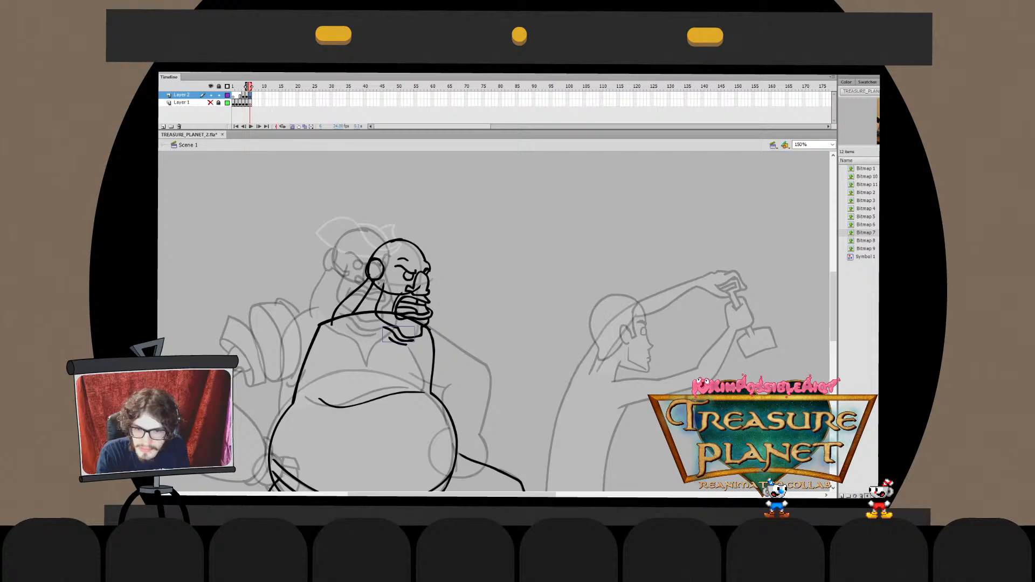
double_click(400, 339)
left_click_drag(414, 340, 423, 339)
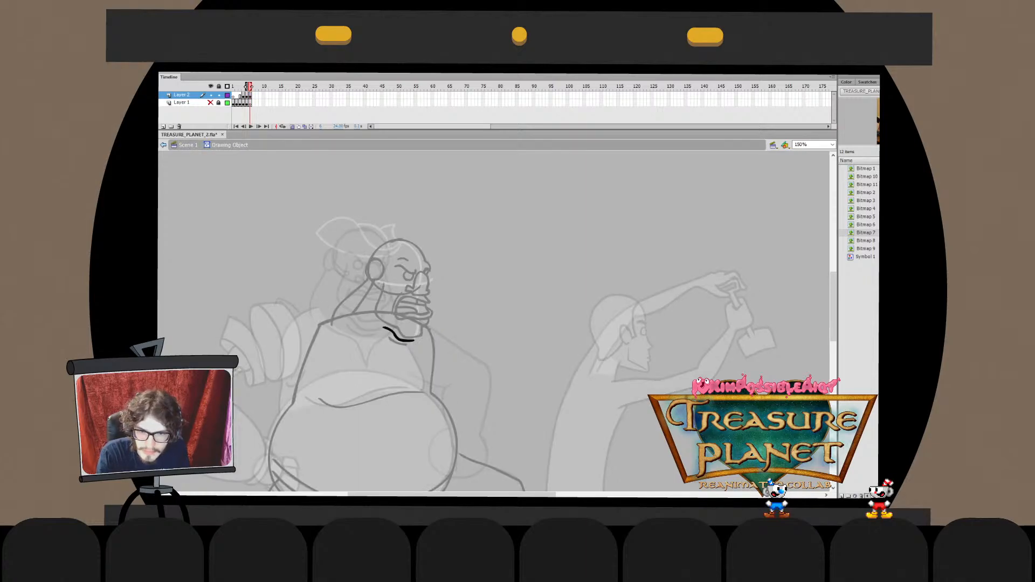
key("Escape")
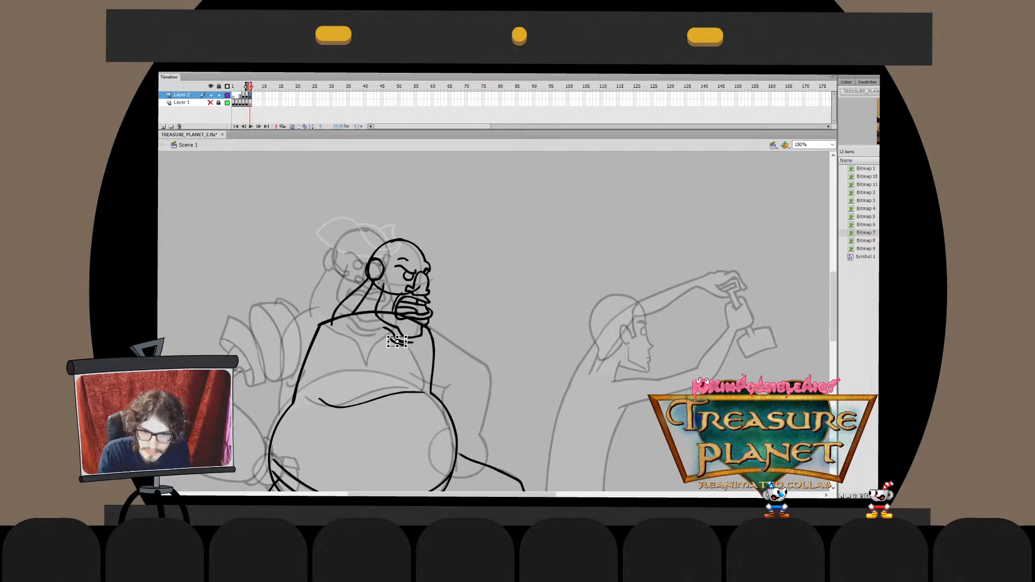
key("Escape")
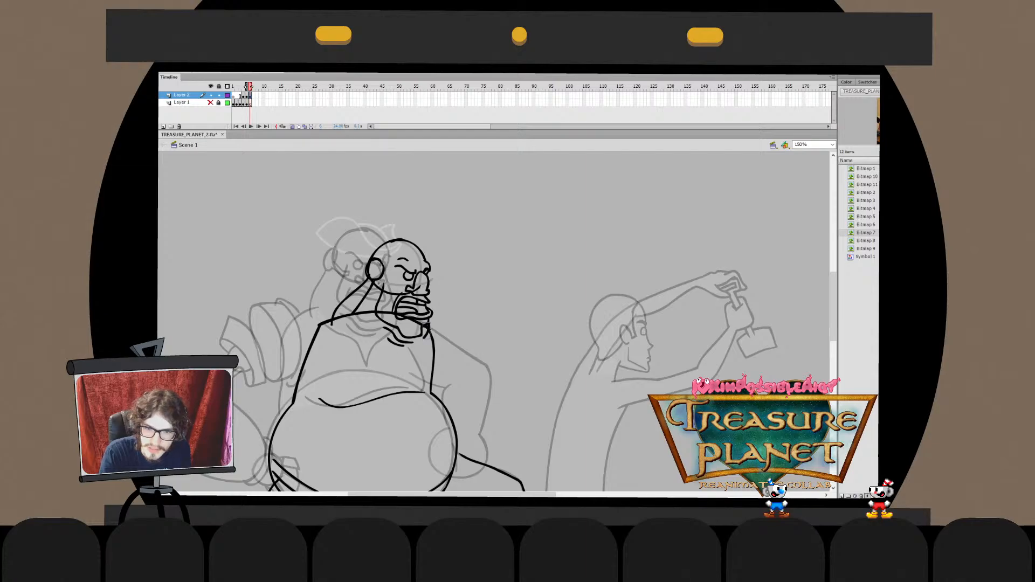
Rework the chin outline inside its drawing object so it fits with the new neck folds, undoing unwanted changes
double_click(418, 332)
double_click(401, 345)
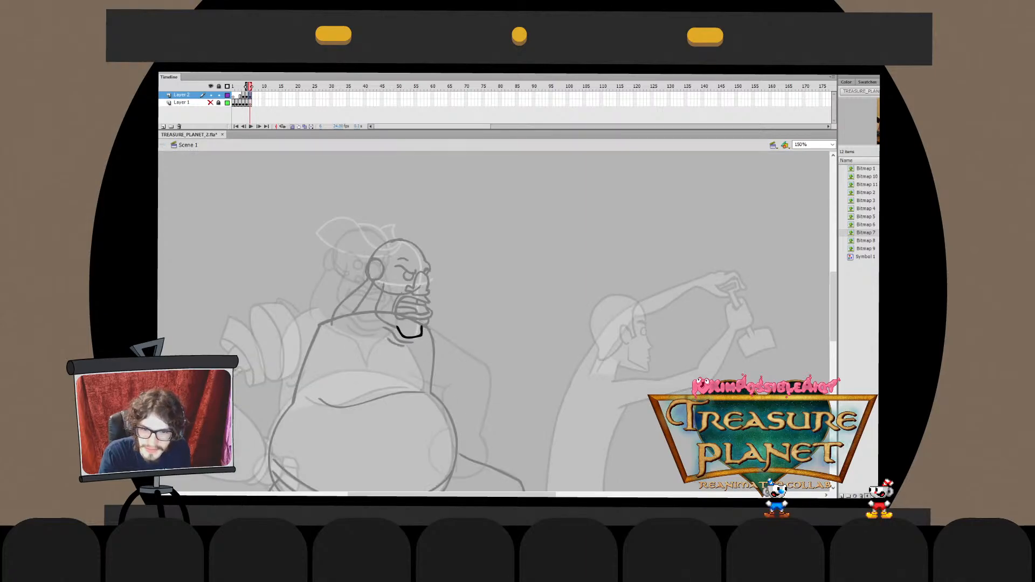
left_click(409, 335)
key("q")
left_click_drag(410, 335, 411, 333)
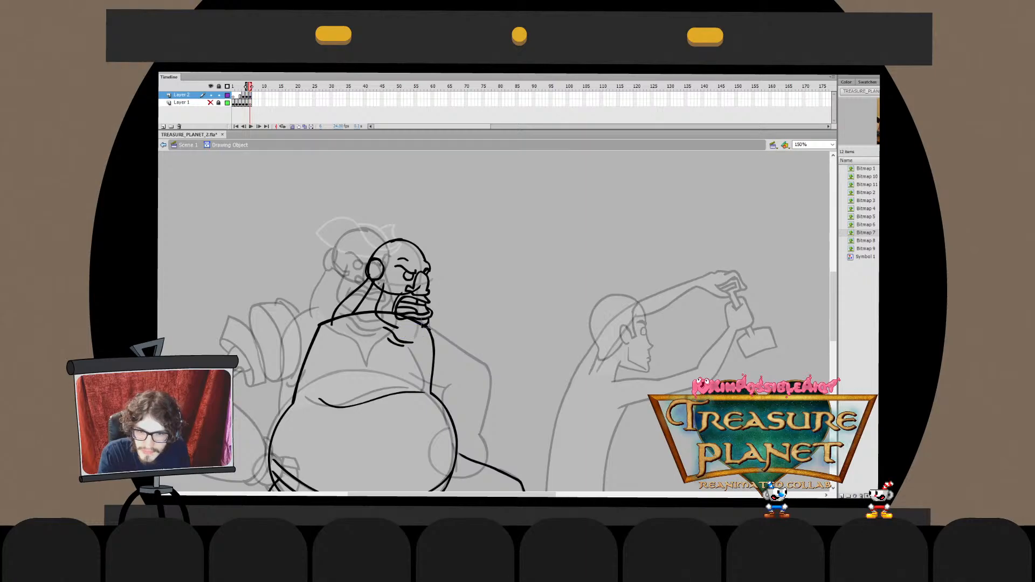
double_click(413, 332)
key("ctrl+z")
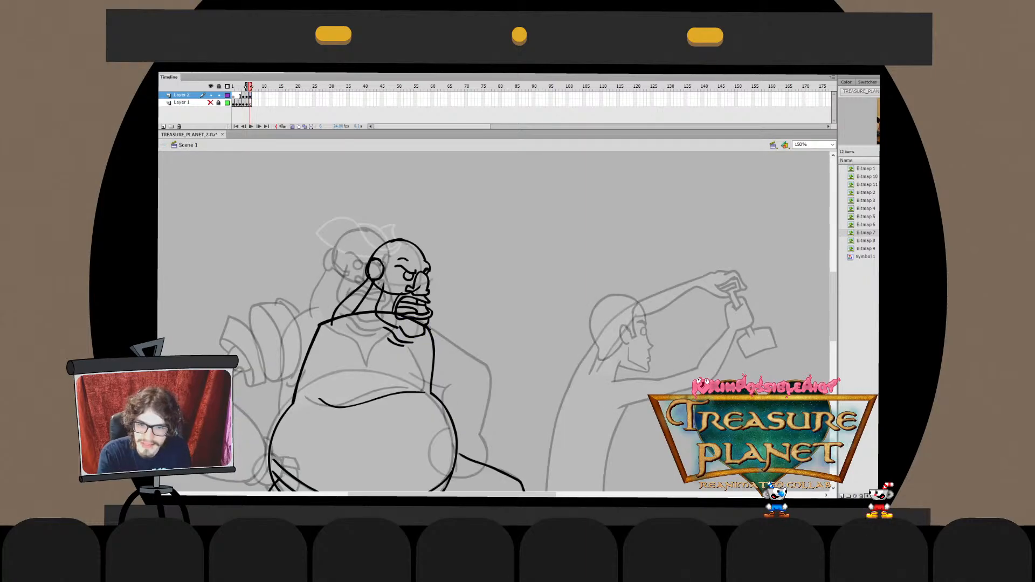
key("ctrl+z")
key("ctrl+y")
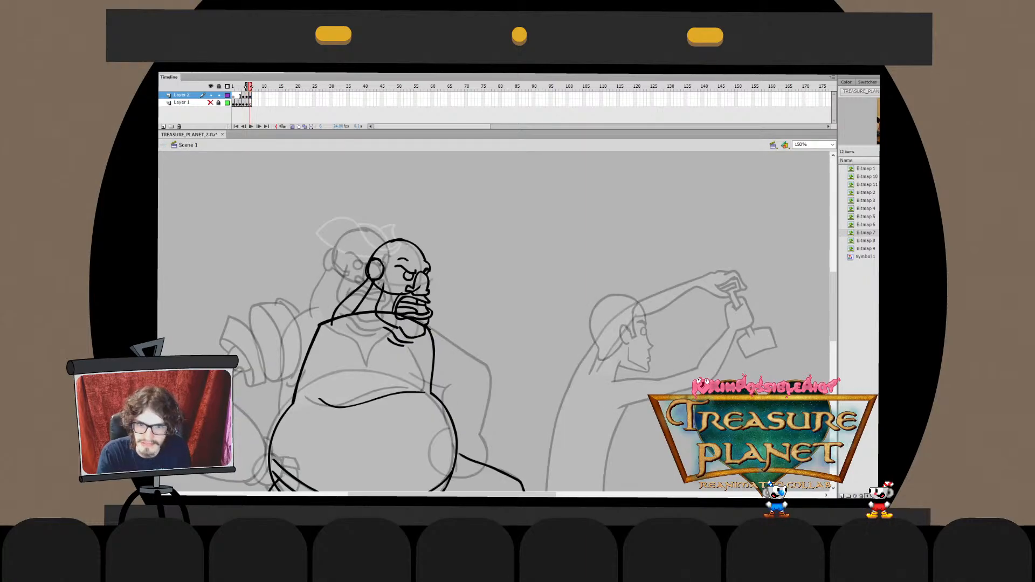
Delete the extra inner neck line between the ear and the shoulder, keeping the outer back-of-neck line
left_click(425, 323)
key("ctrl+z")
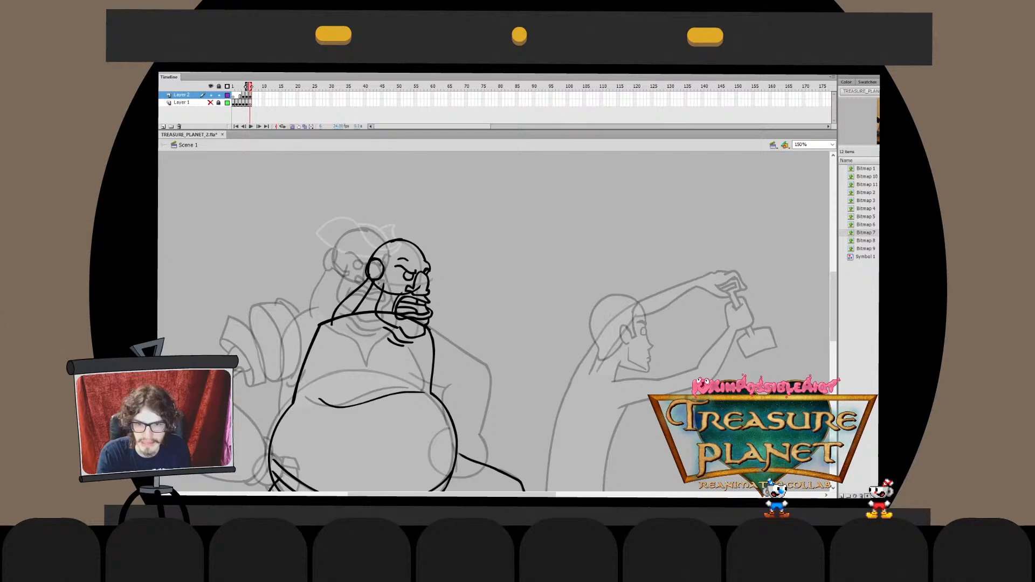
left_click(362, 298)
key("Delete")
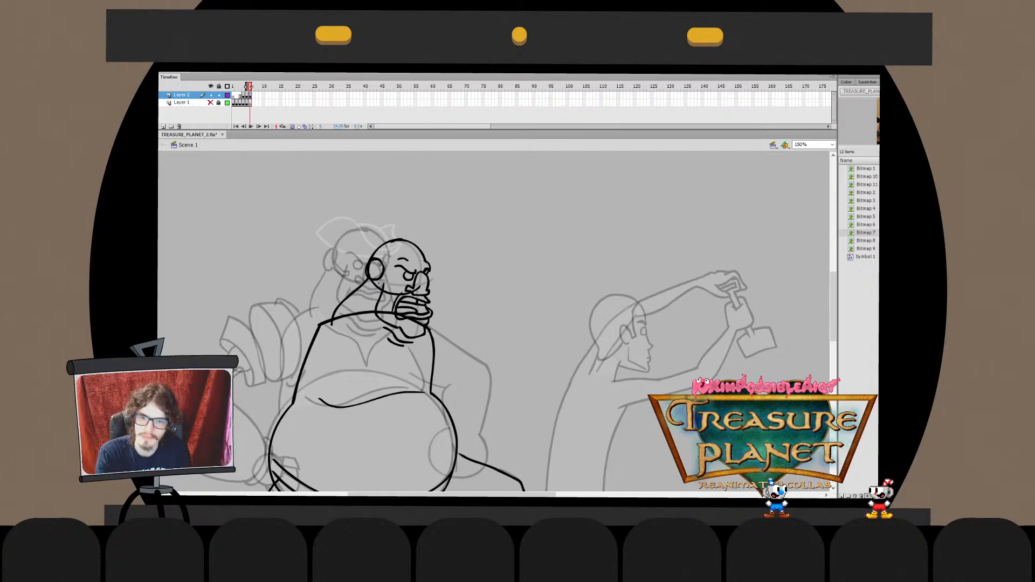
Flip repeatedly between the current and previous frames to compare the pirate's new side-view pose with the front-facing pose
left_click(379, 299)
key("comma")
key("comma")
key("period")
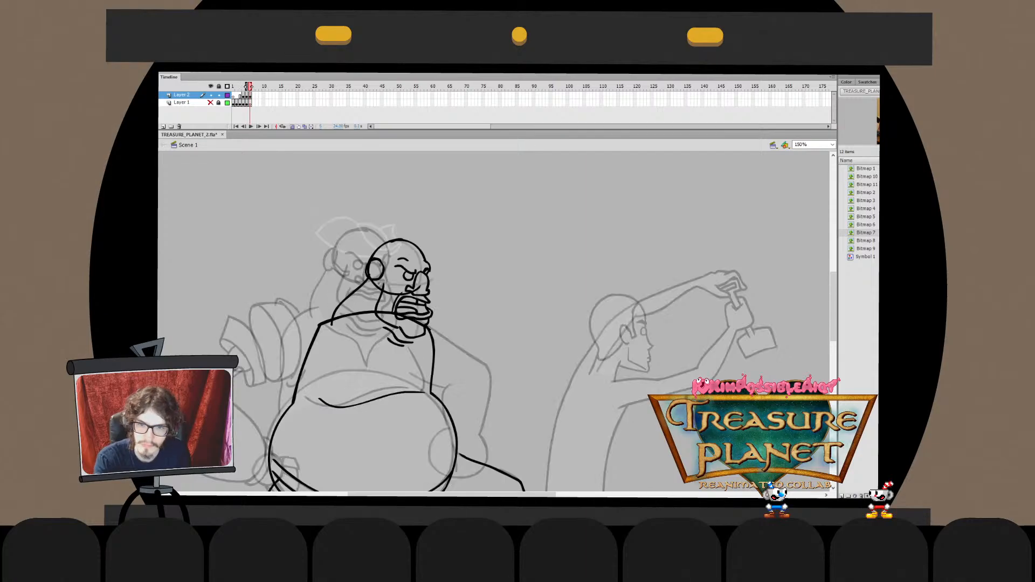
key("comma")
key("period")
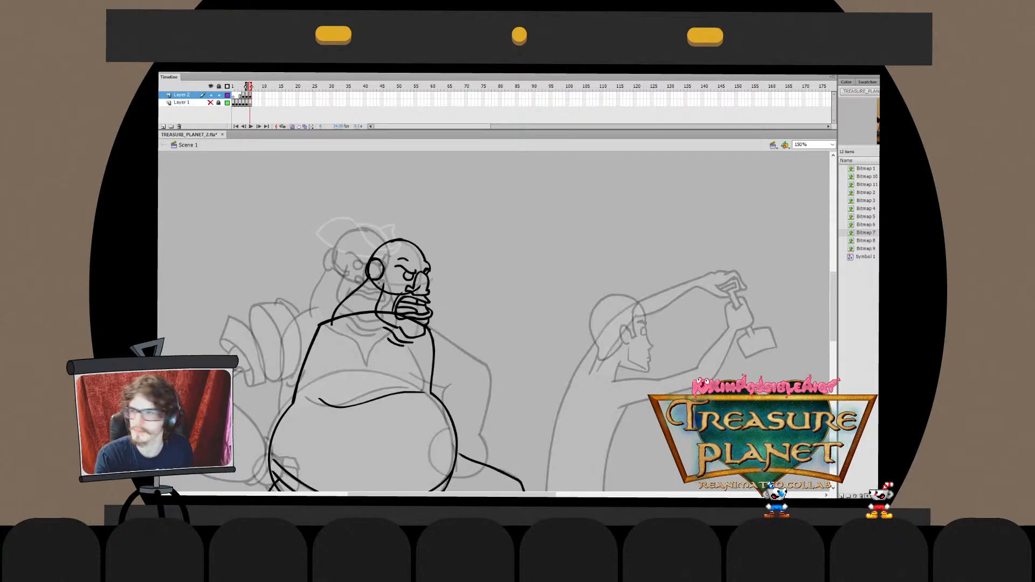
key("comma")
key("period")
key("comma")
key("period")
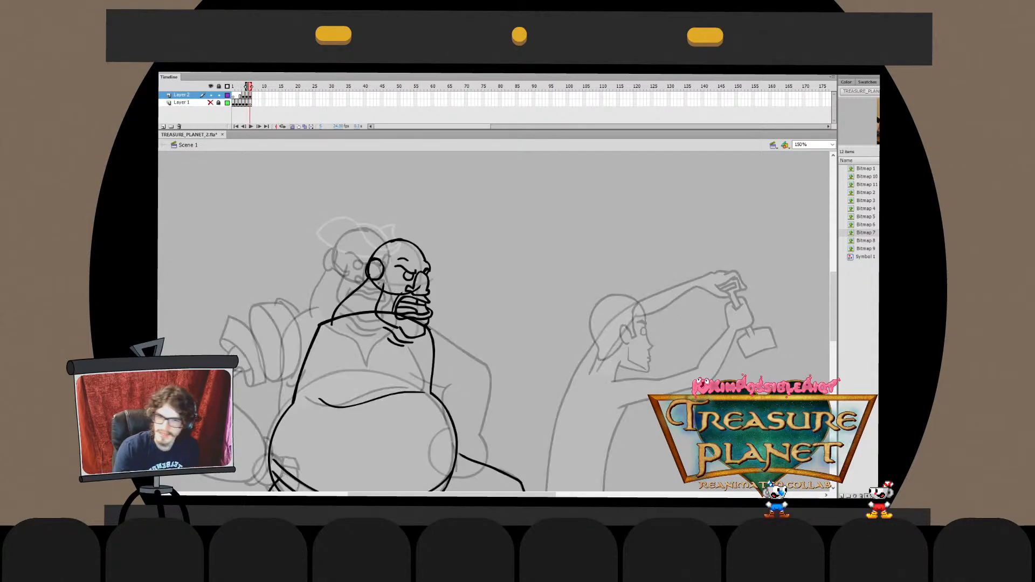
key("comma")
key("period")
key("comma")
key("period")
key("comma")
key("period")
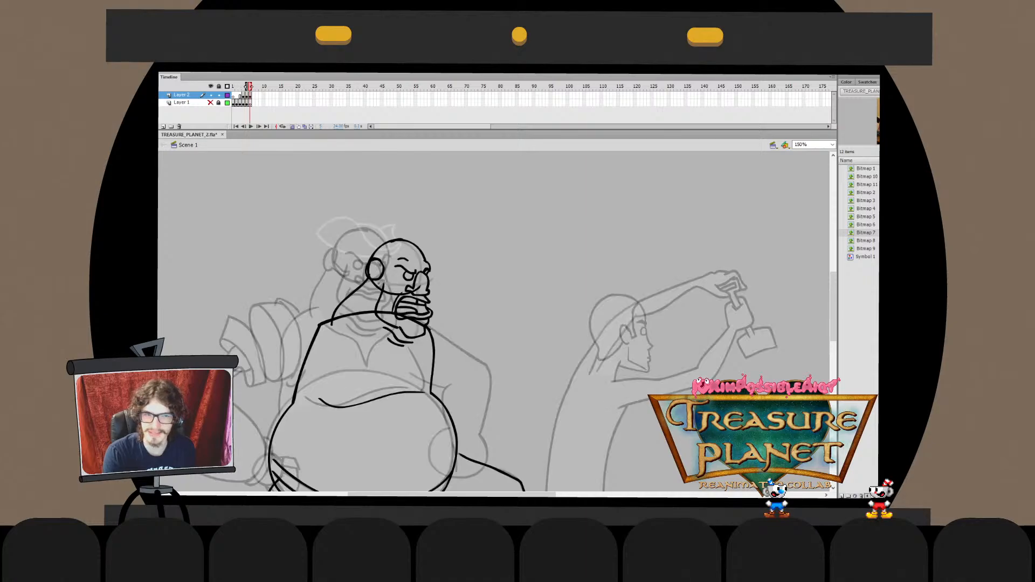
left_click_drag(442, 334, 552, 286)
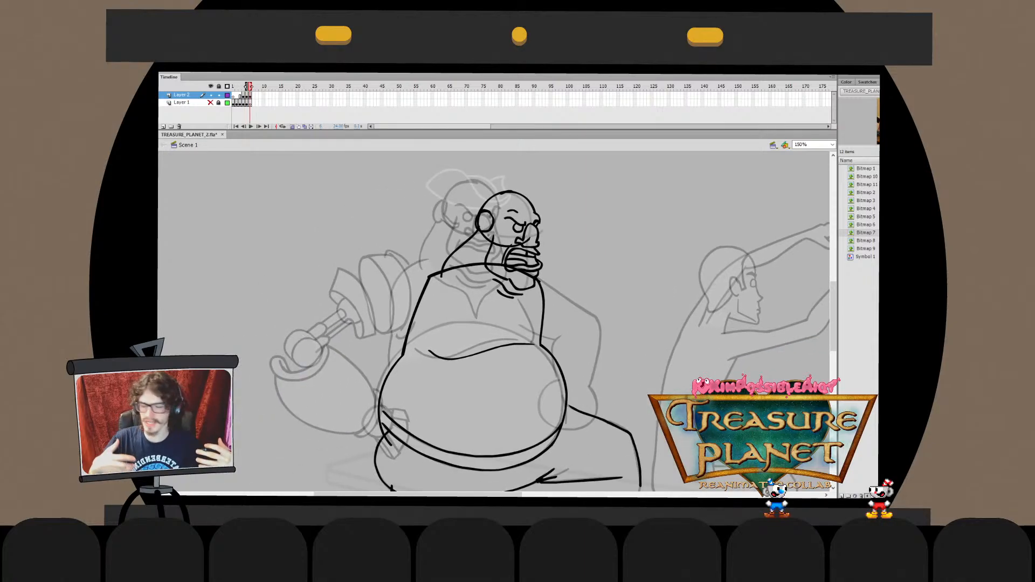
key("comma")
key("period")
key("comma")
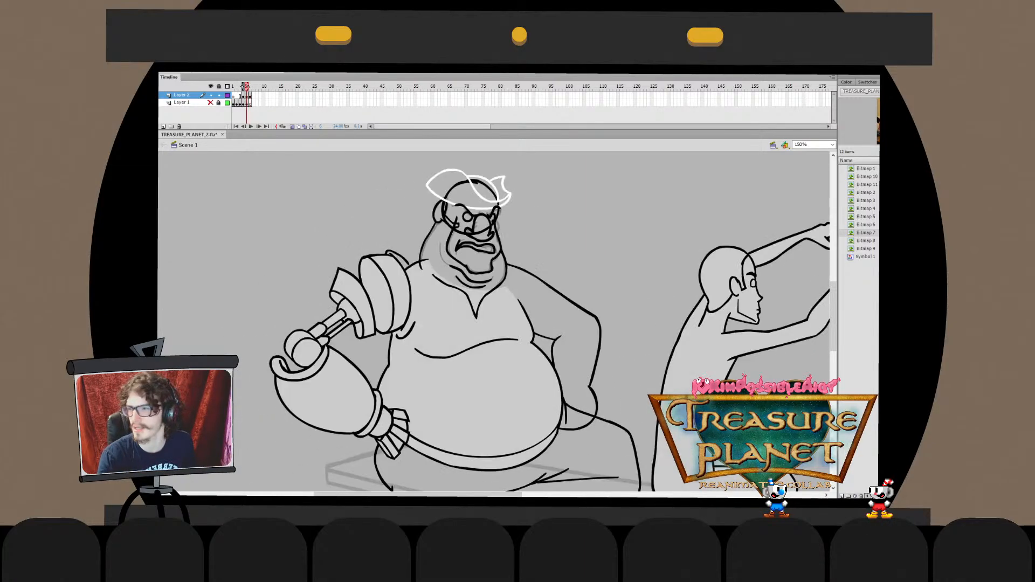
key("period")
key("comma")
key("period")
key("comma")
key("period")
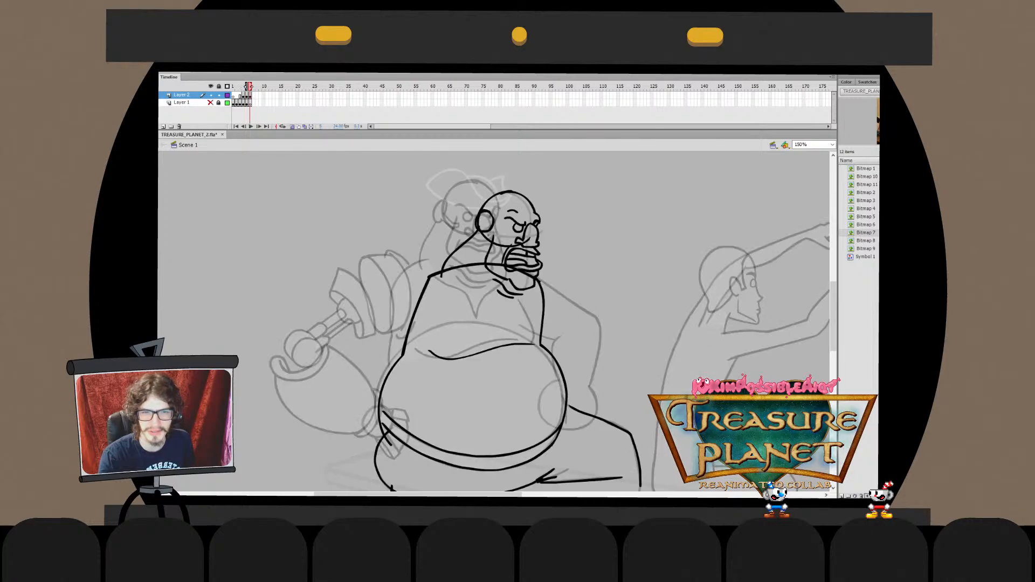
key("comma")
key("period")
key("comma")
key("period")
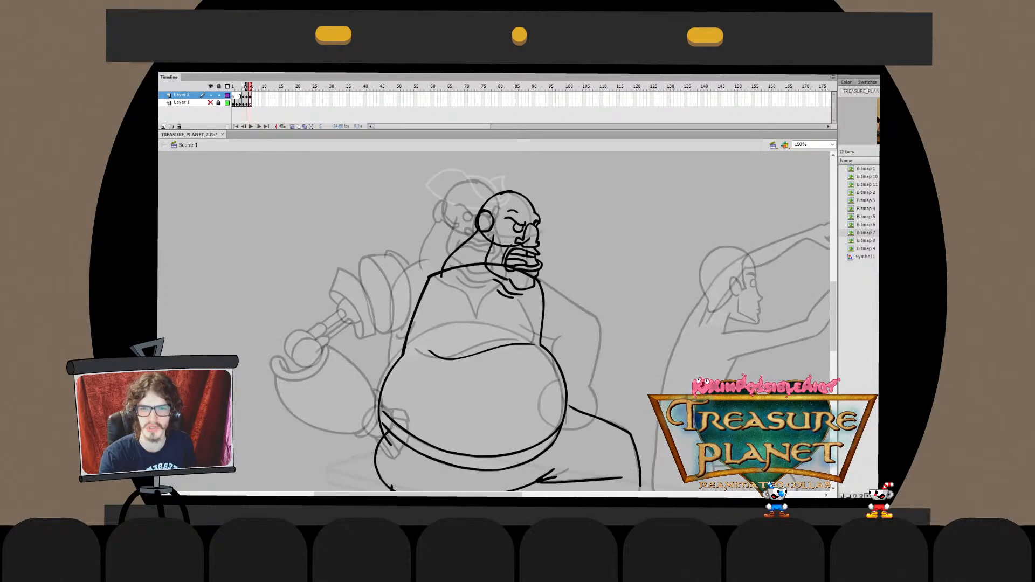
Alternate between the side-view and front-facing frames to judge how the pirate's head and torso turn reads
key("comma")
key("period")
key("period")
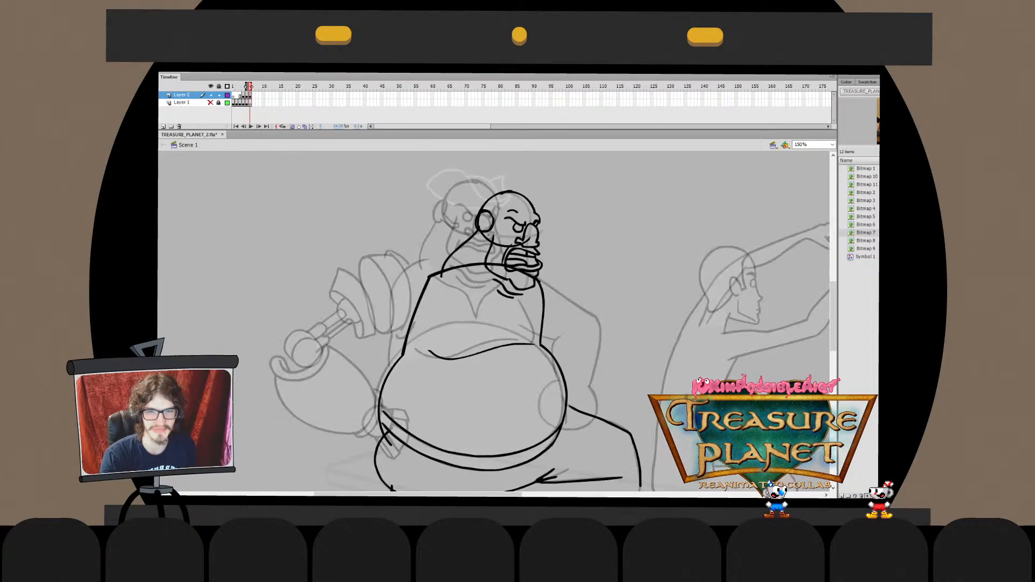
key("comma")
key("period")
key("comma")
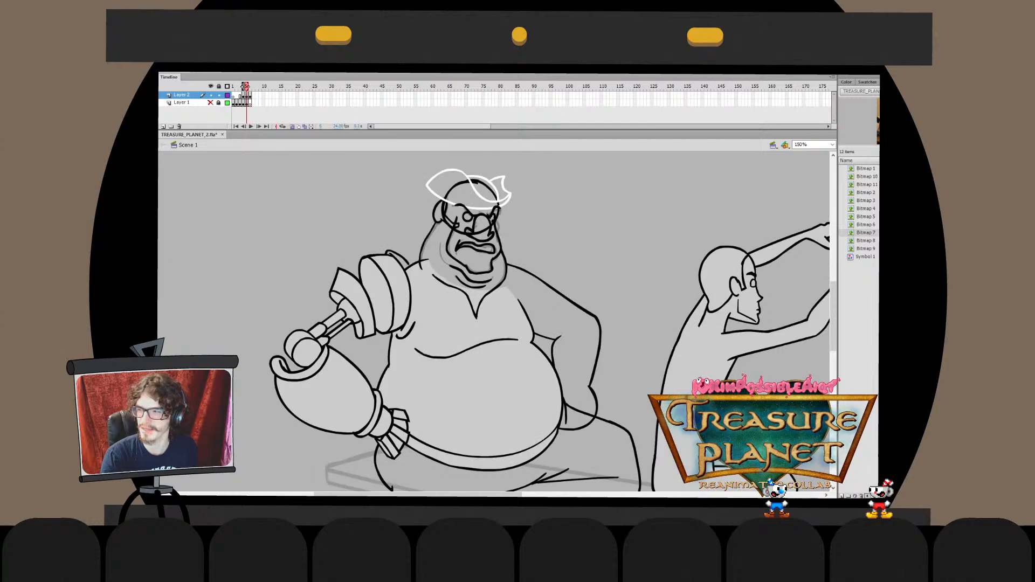
key("period")
key("comma")
key("period")
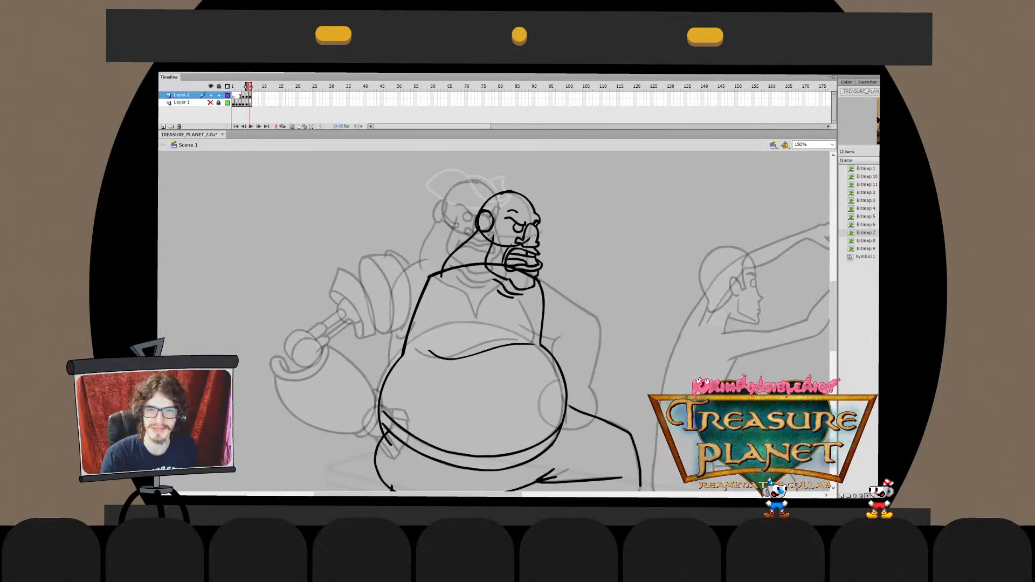
key("comma")
key("period")
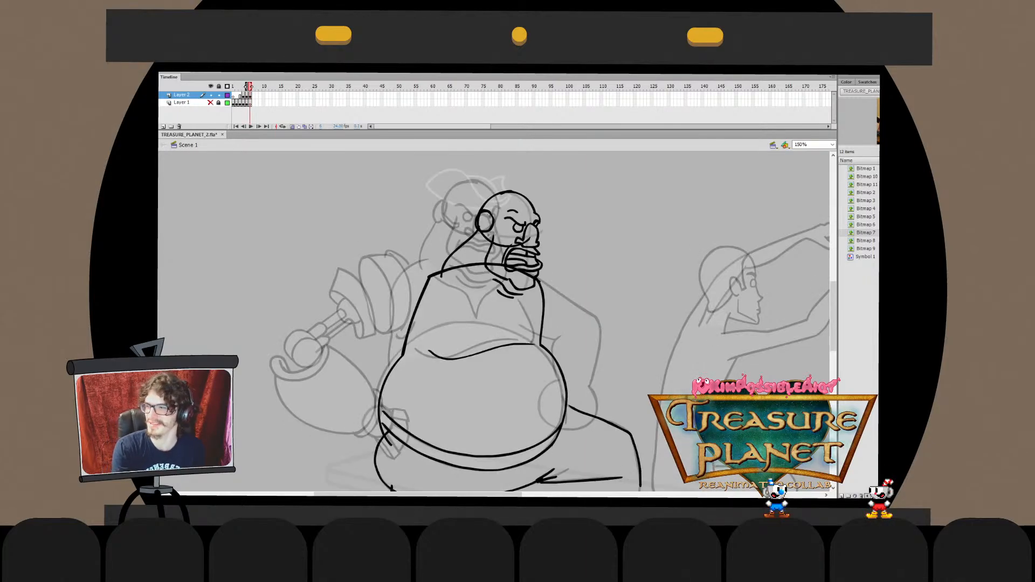
key("comma")
key("period")
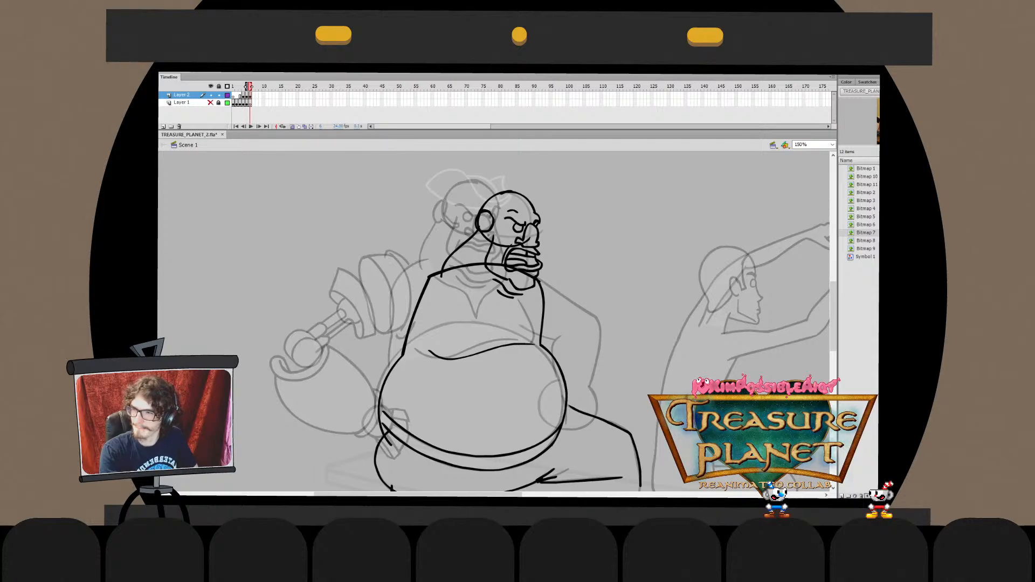
key("comma")
key("period")
key("comma")
key("period")
key("comma")
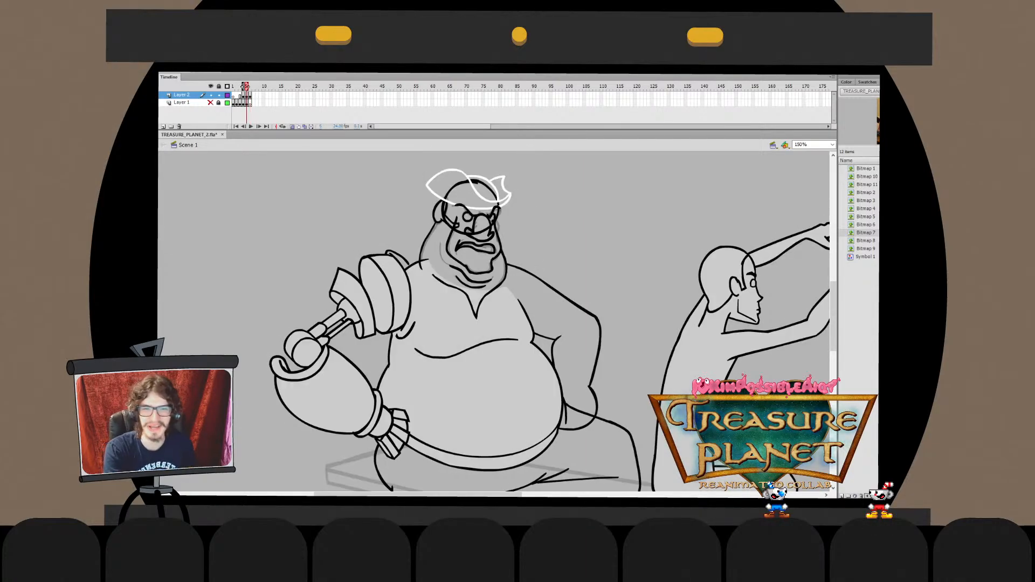
key("period")
key("comma")
key("period")
key("comma")
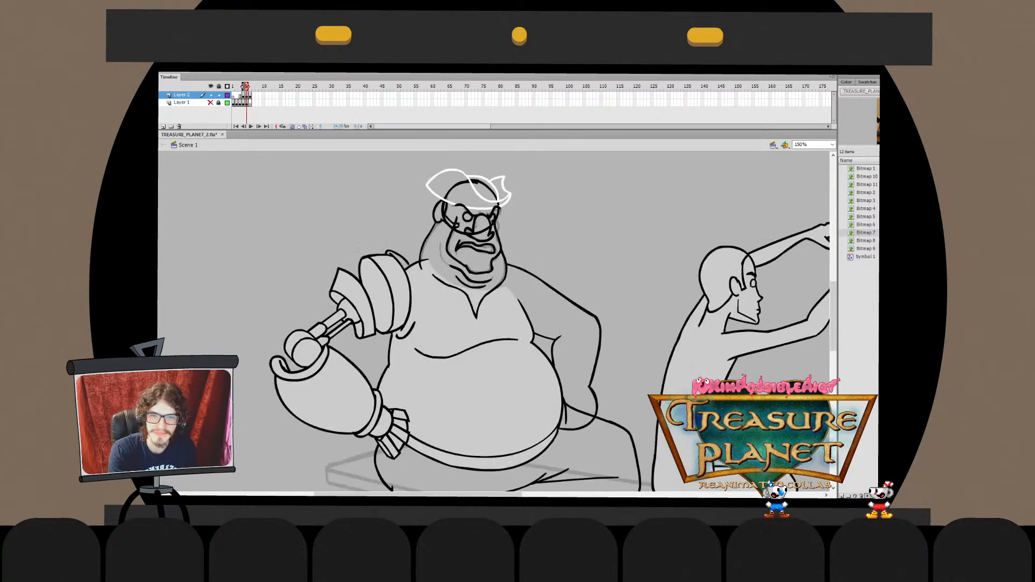
key("period")
key("comma")
key("period")
key("comma")
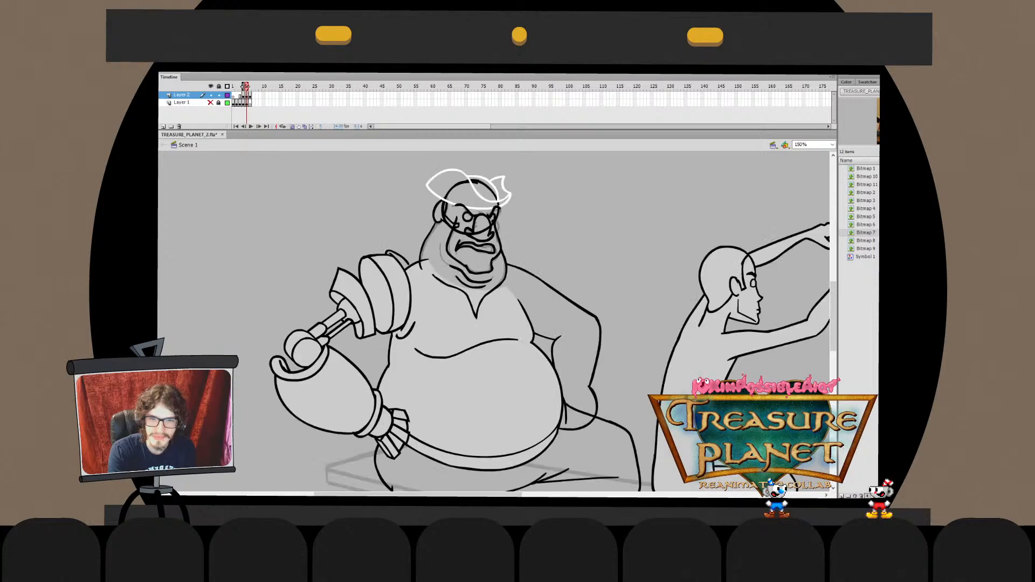
key("period")
key("comma")
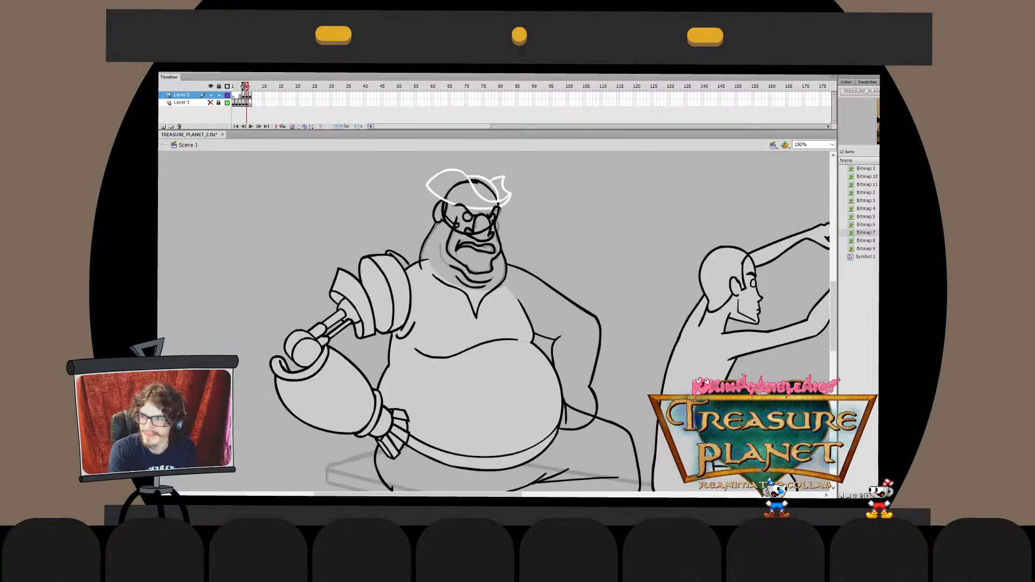
key("period")
key("comma")
key("period")
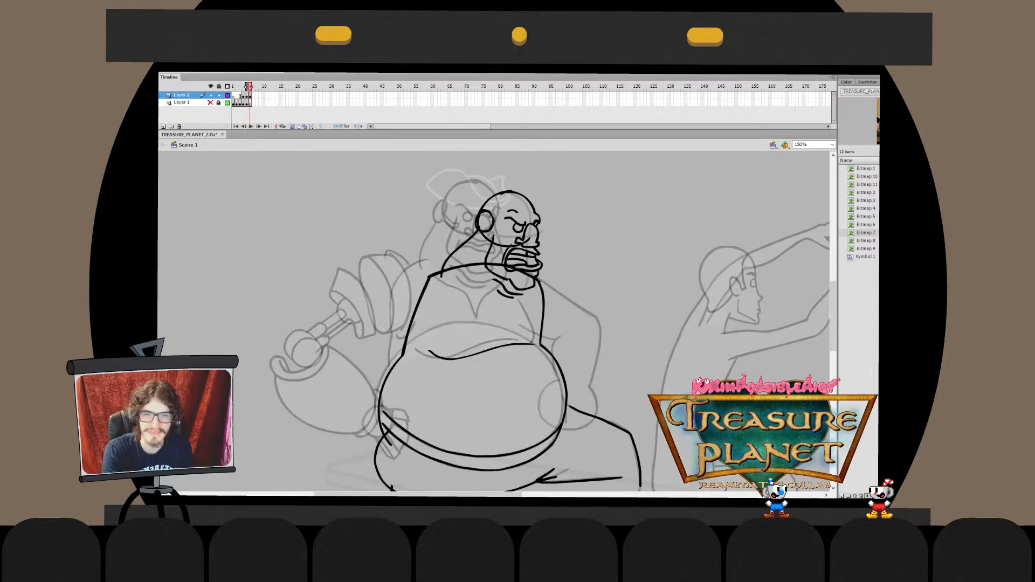
key("comma")
key("period")
key("comma")
key("period")
key("comma")
key("period")
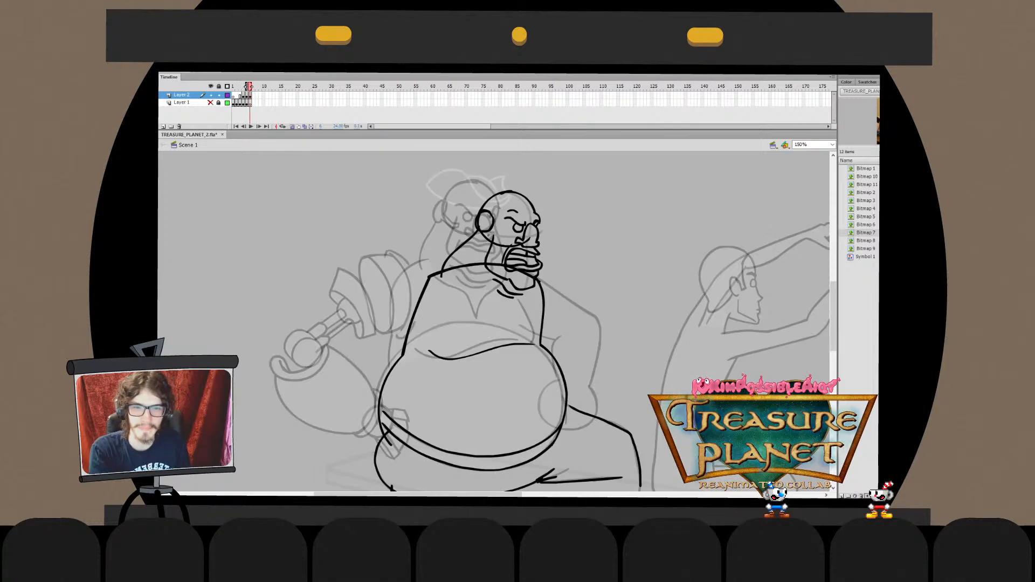
key("comma")
key("period")
key("comma")
key("period")
key("comma")
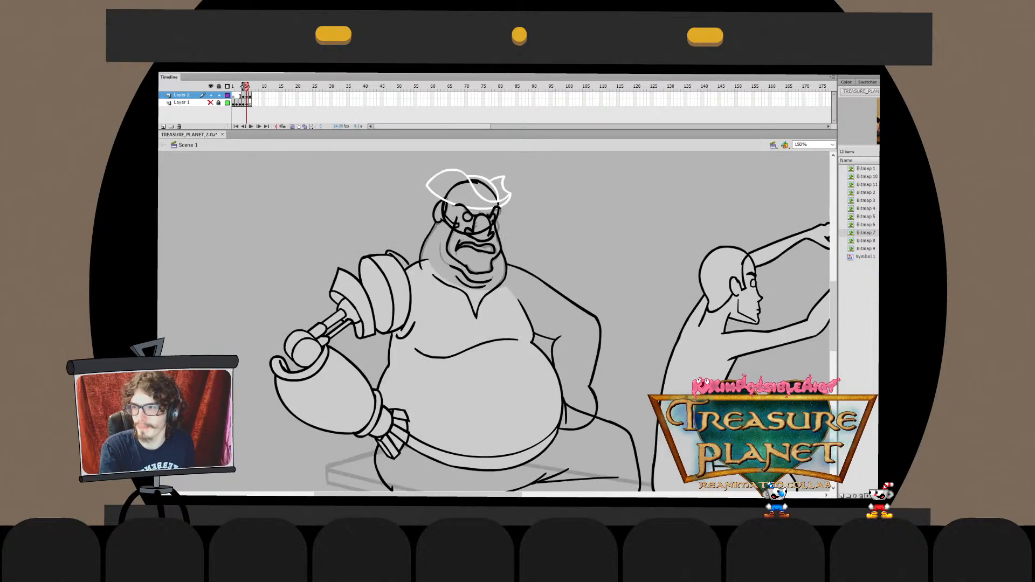
key("period")
key("comma")
key("period")
key("comma")
key("period")
key("comma")
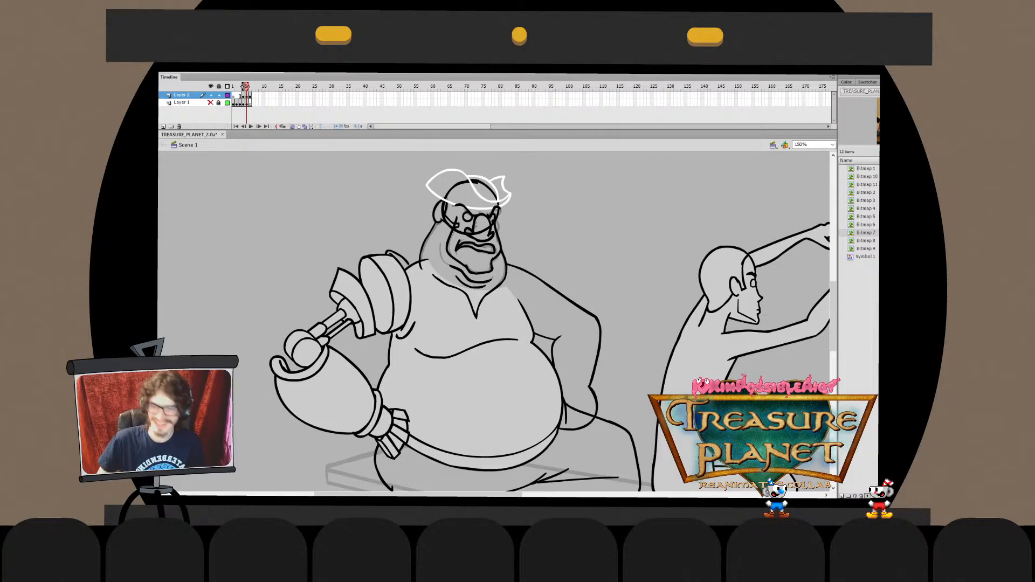
Compare the two pirate poses beside the kneeling figure, checking the full body from head to feet against the platform
key("period")
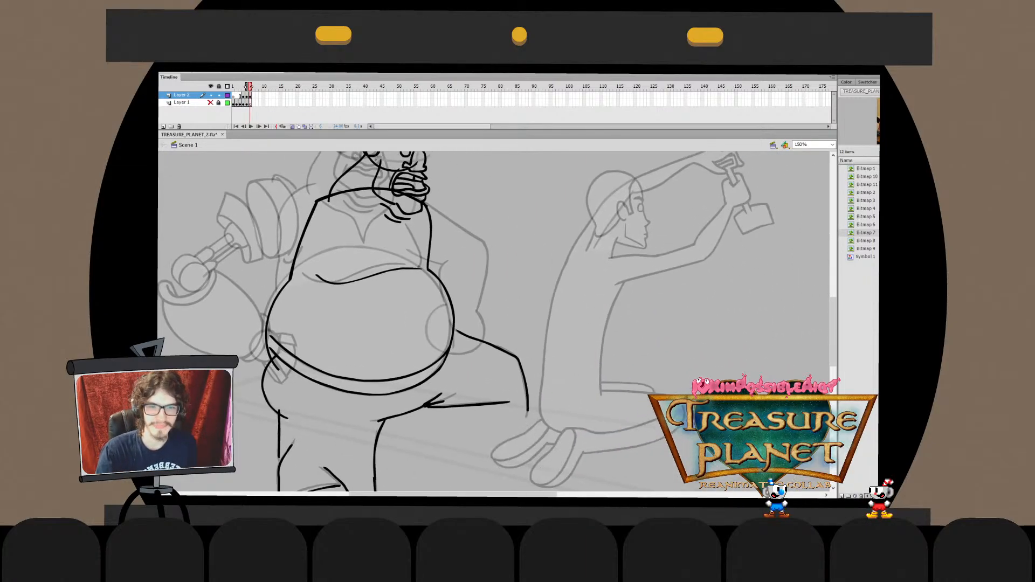
key("comma")
key("period")
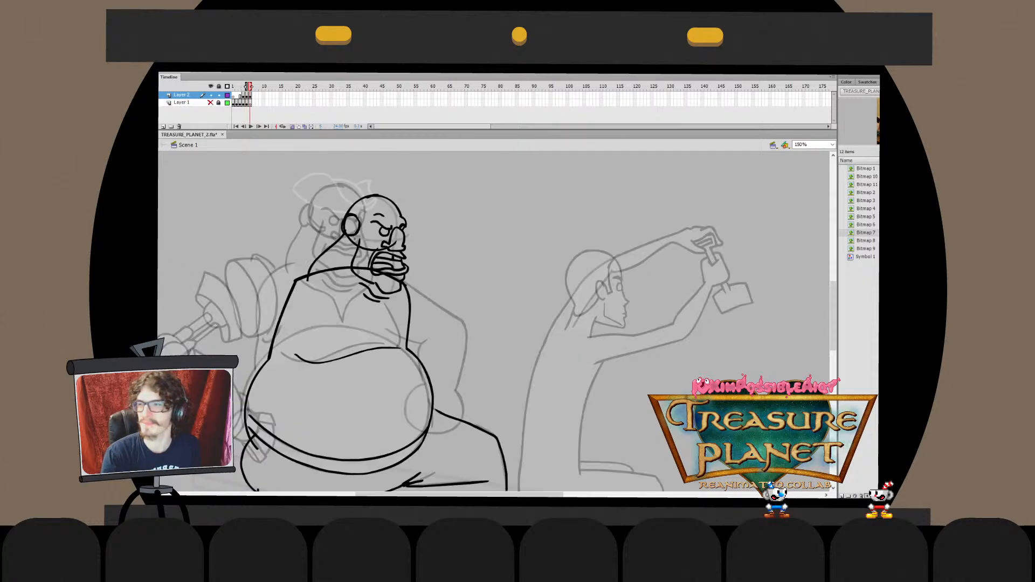
key("comma")
key("period")
key("comma")
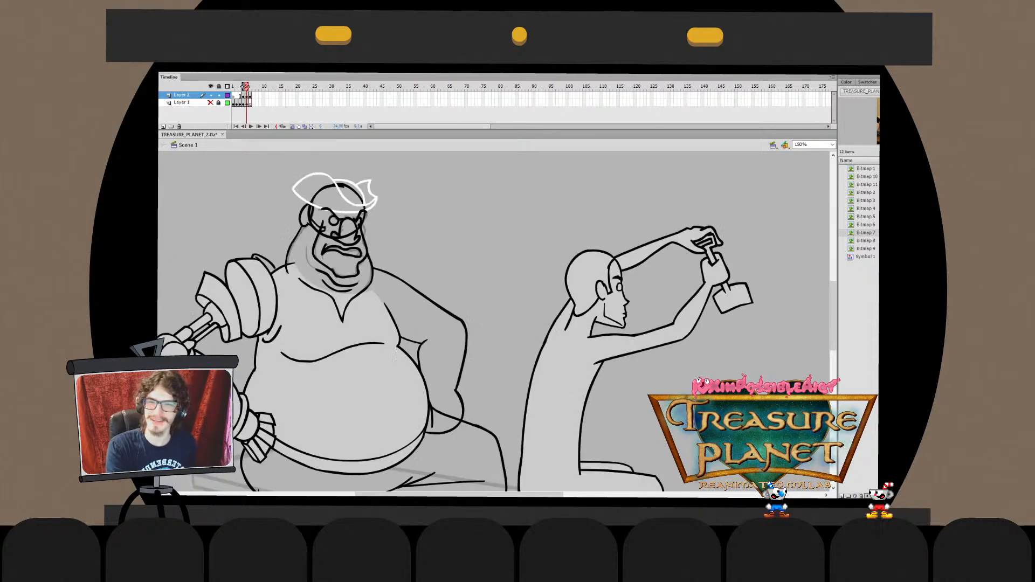
key("period")
key("comma")
key("period")
key("comma")
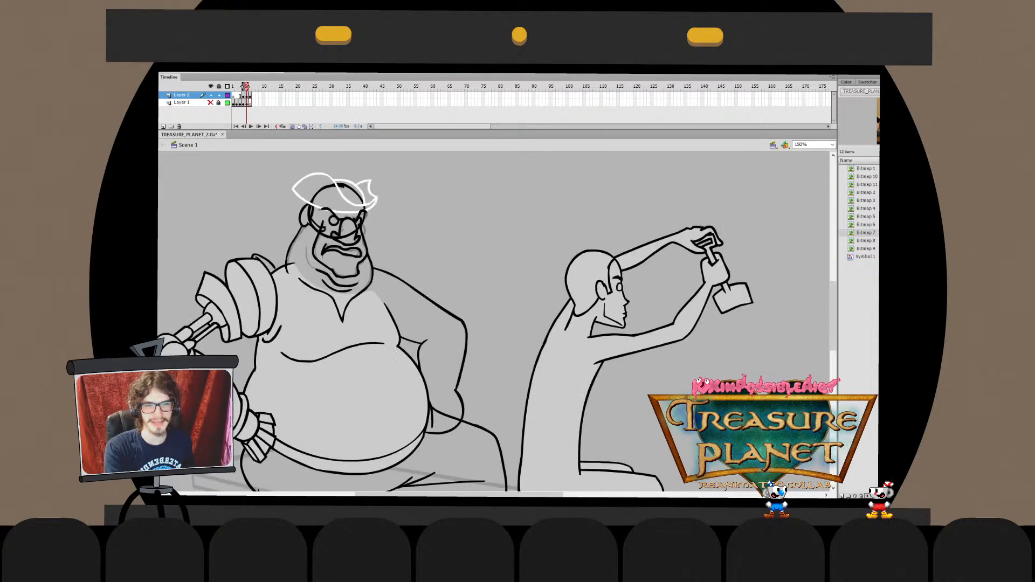
key("period")
key("comma")
key("period")
key("comma")
key("period")
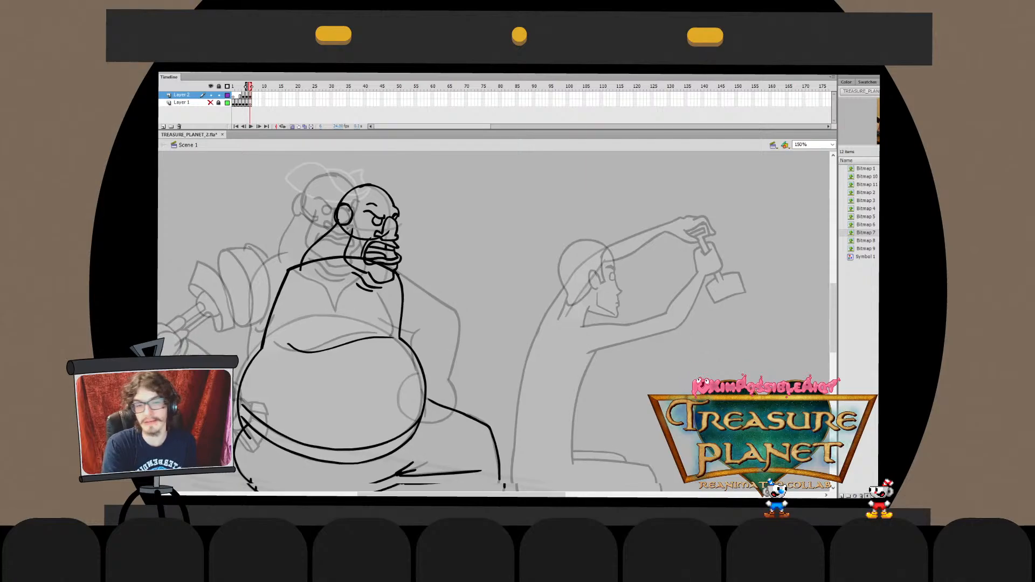
key("comma")
key("comma")
key("period")
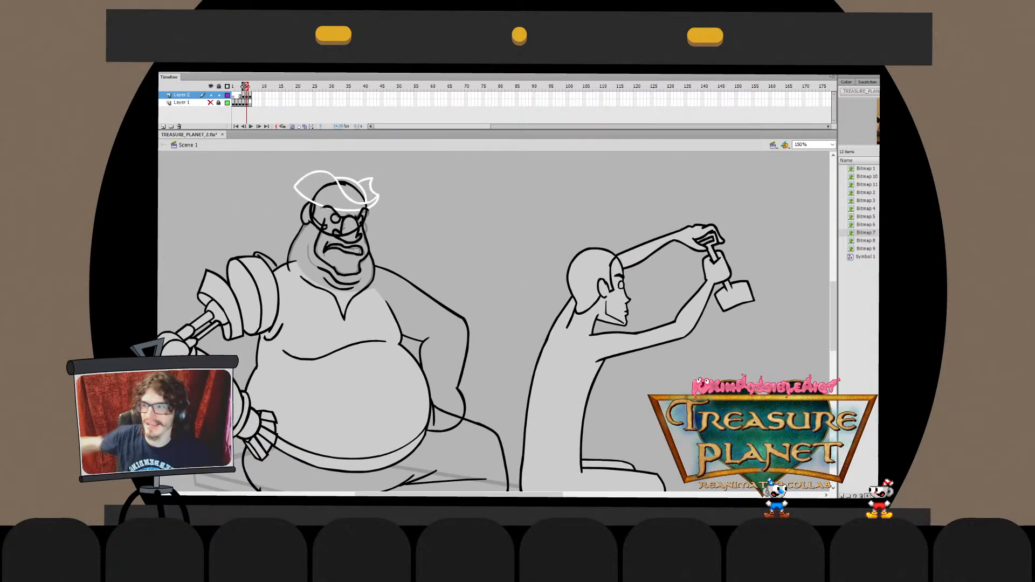
key("period")
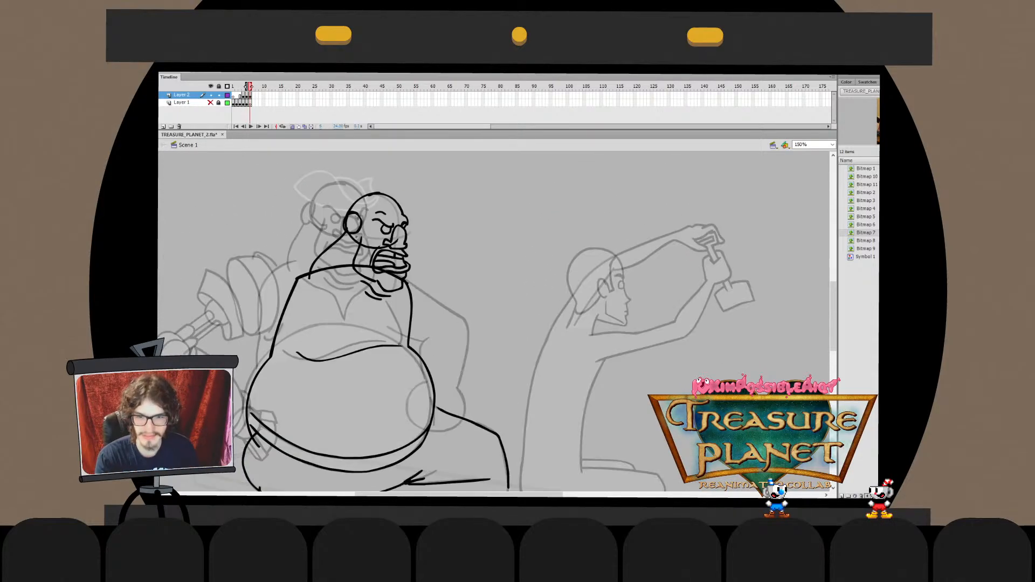
left_click_drag(494, 324, 625, 167)
key("comma")
key("period")
key("comma")
left_click_drag(539, 226, 495, 316)
key("period")
left_click_drag(485, 270, 582, 356)
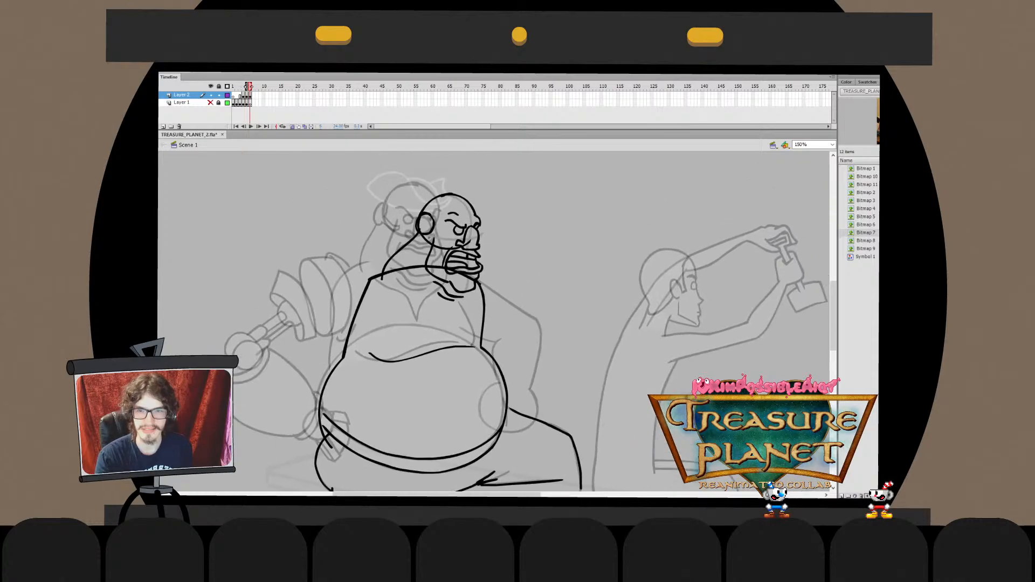
key("comma")
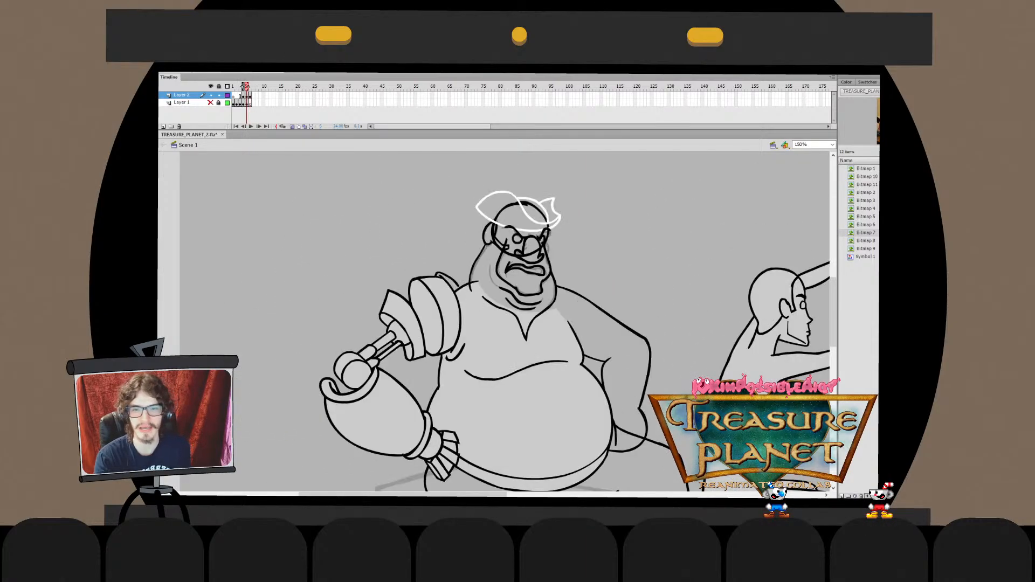
key("period")
mouse_move(485, 269)
left_mouse_down()
mouse_move(453, 237)
mouse_move(189, 178)
left_mouse_up()
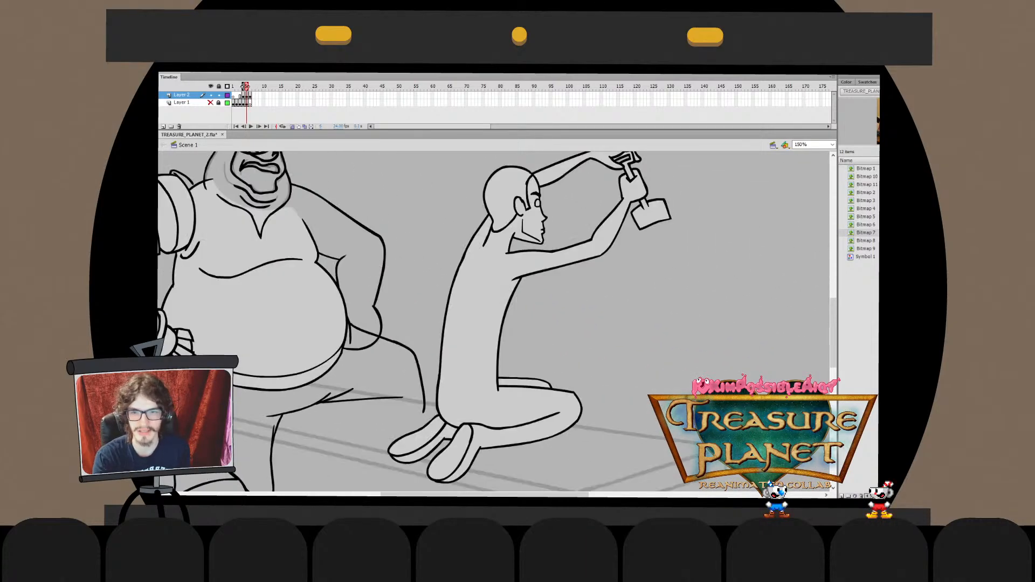
mouse_move(324, 216)
left_mouse_down()
mouse_move(566, 318)
mouse_move(545, 286)
mouse_move(334, 178)
mouse_move(318, 264)
left_mouse_up()
key("comma")
key("period")
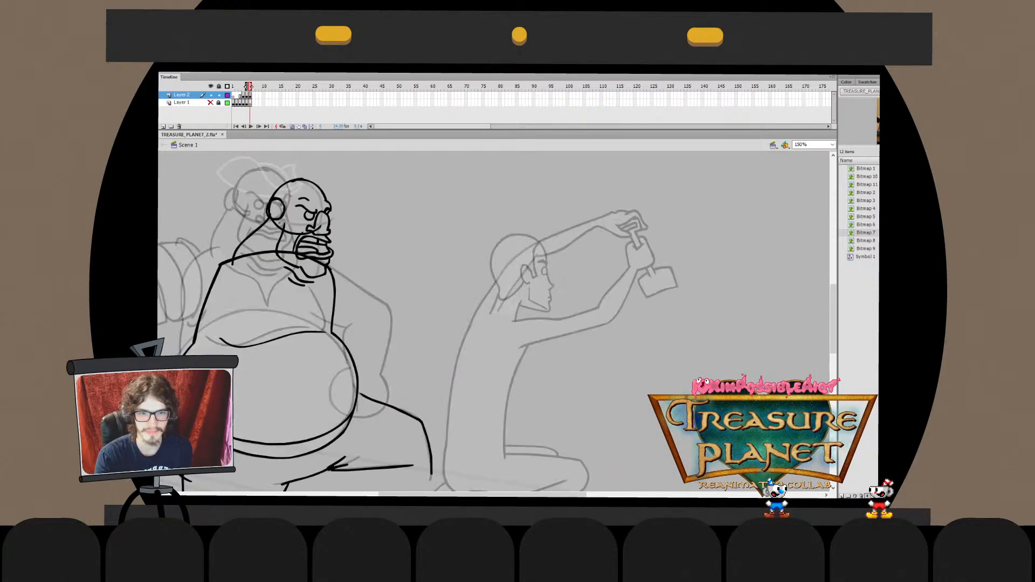
key("comma")
key("period")
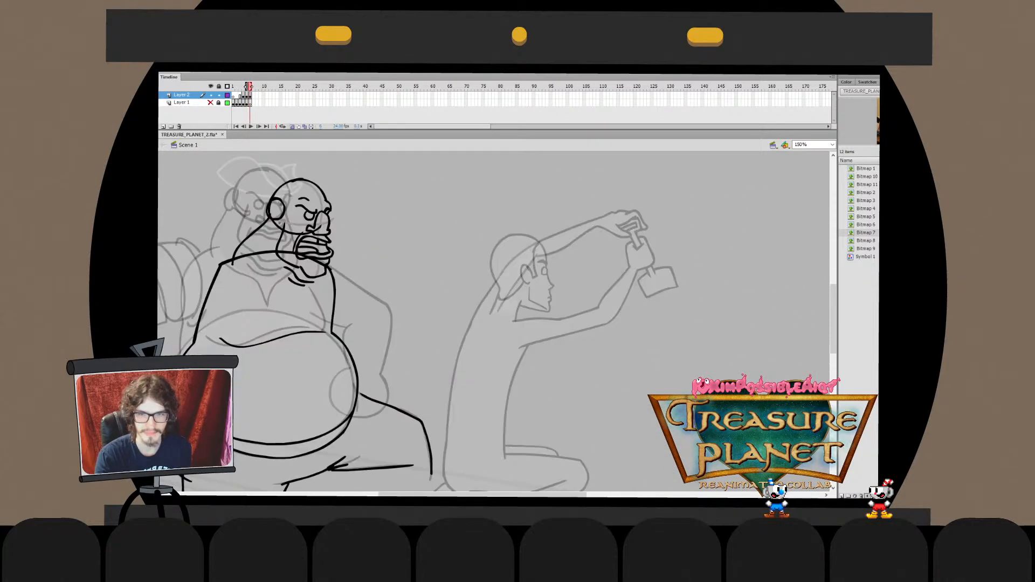
left_click_drag(318, 264, 369, 177)
key("comma")
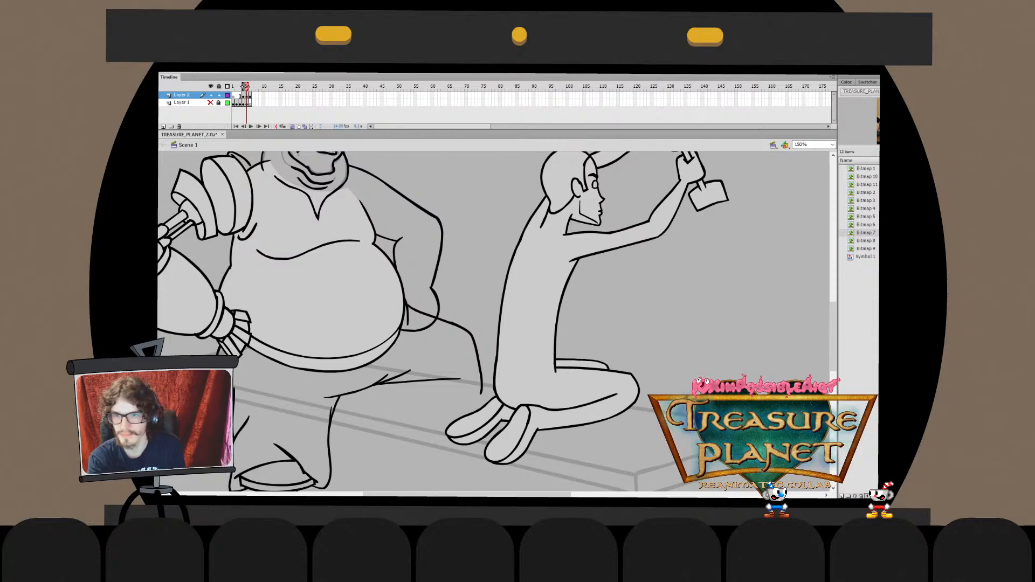
key("period")
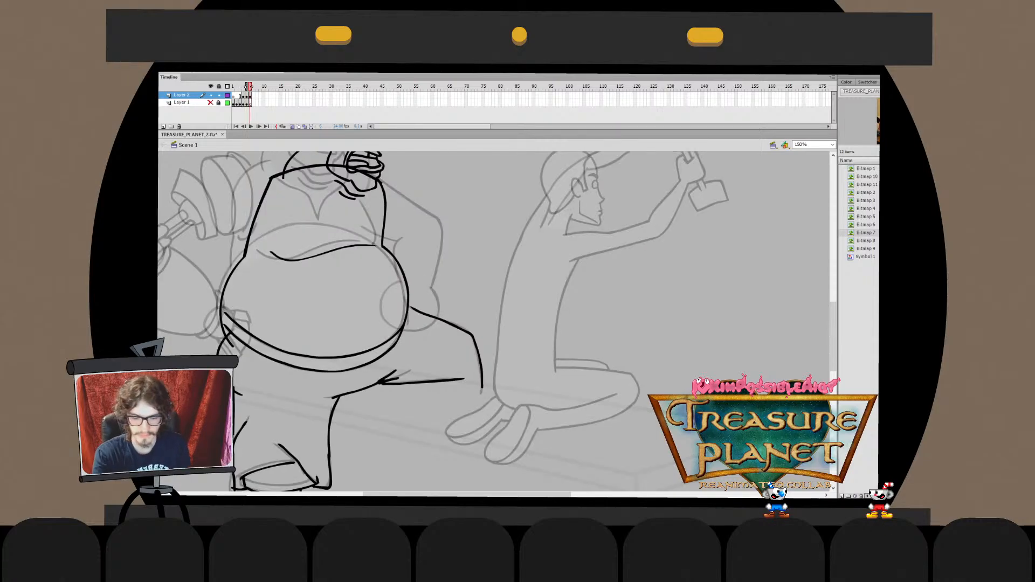
Copy the grey platform outline from the front-facing frame and paste it in place into the side-view frame
key("comma")
left_click_drag(167, 344, 785, 425)
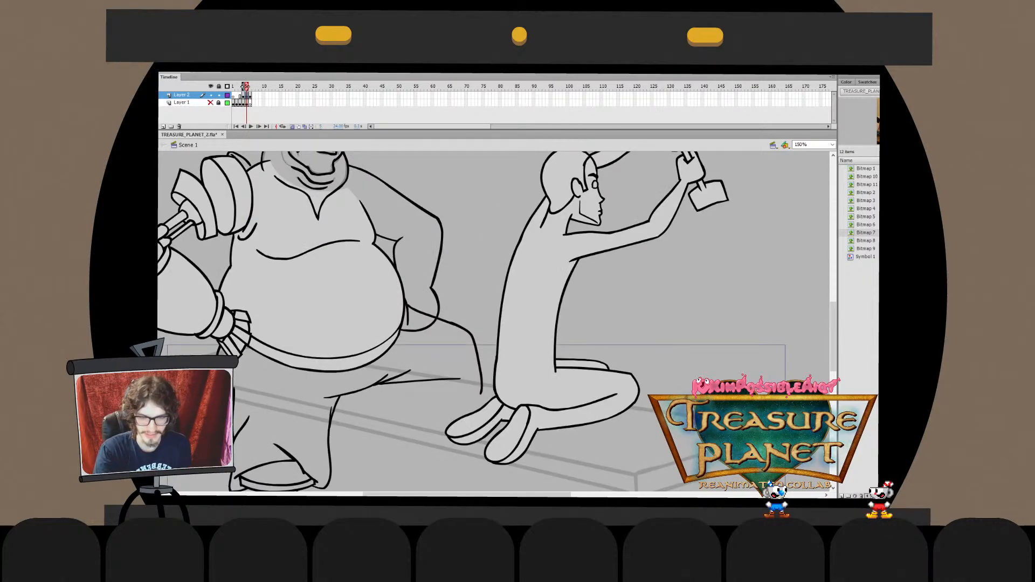
key("period")
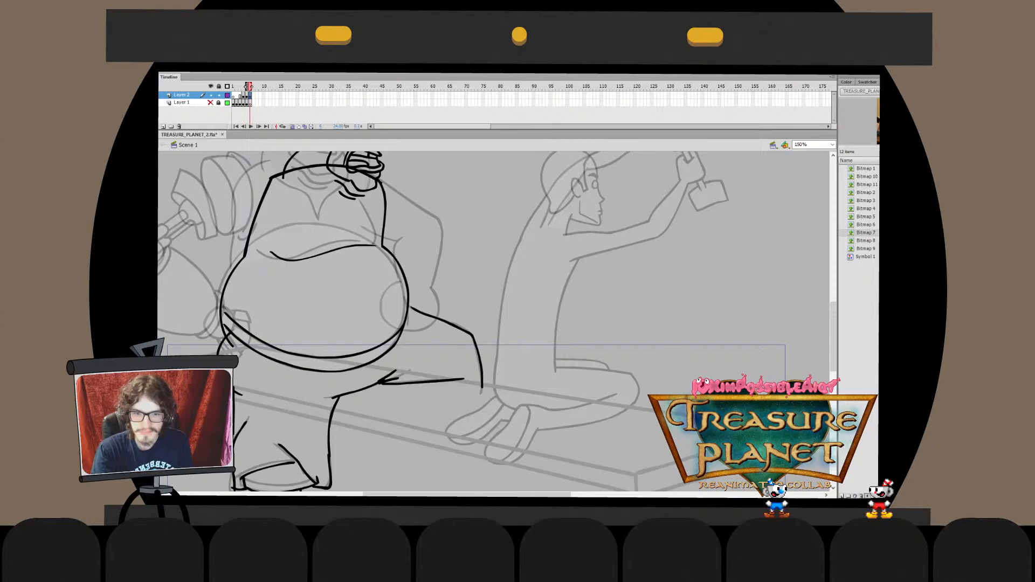
key("comma")
key("period")
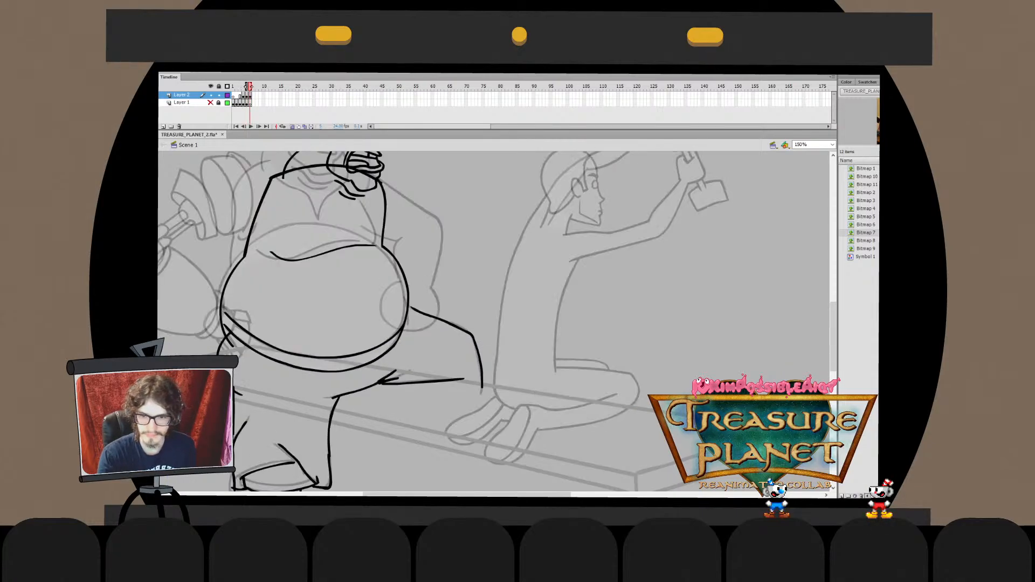
Flip between the two frames to check the pirate's turn with the platform present in both
key("comma")
key("period")
key("comma")
key("period")
left_click_drag(431, 269, 493, 355)
key("comma")
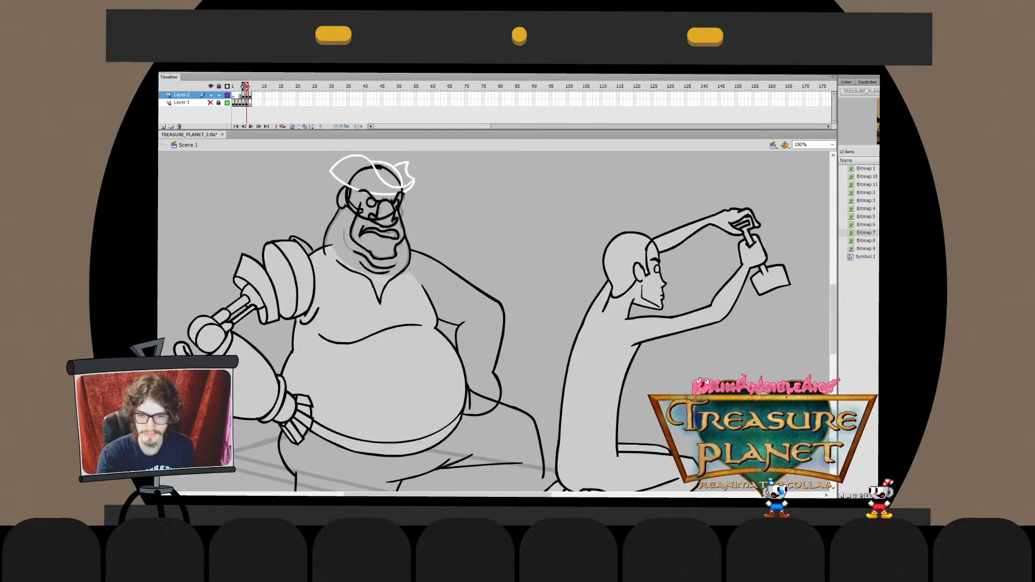
key("period")
key("comma")
key("period")
key("comma")
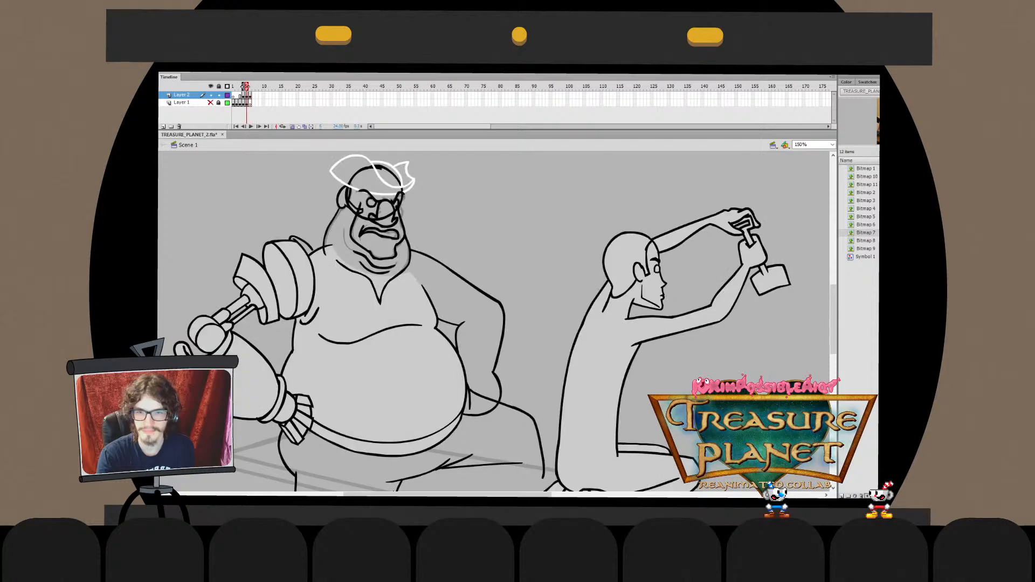
key("period")
key("comma")
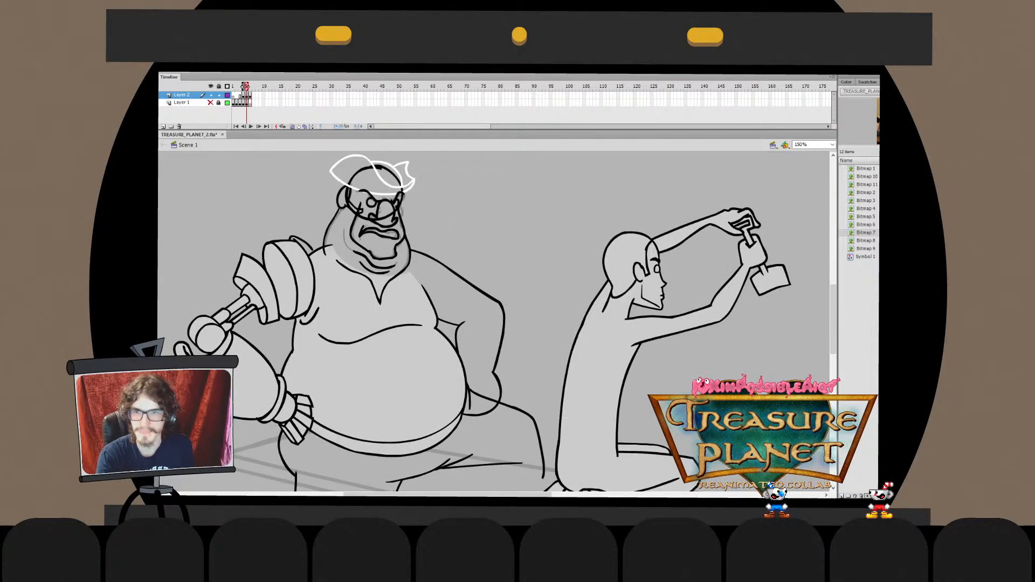
Refine the front end of the pirate's chin line beneath the lower lip in the side-view frame
key("period")
key("period")
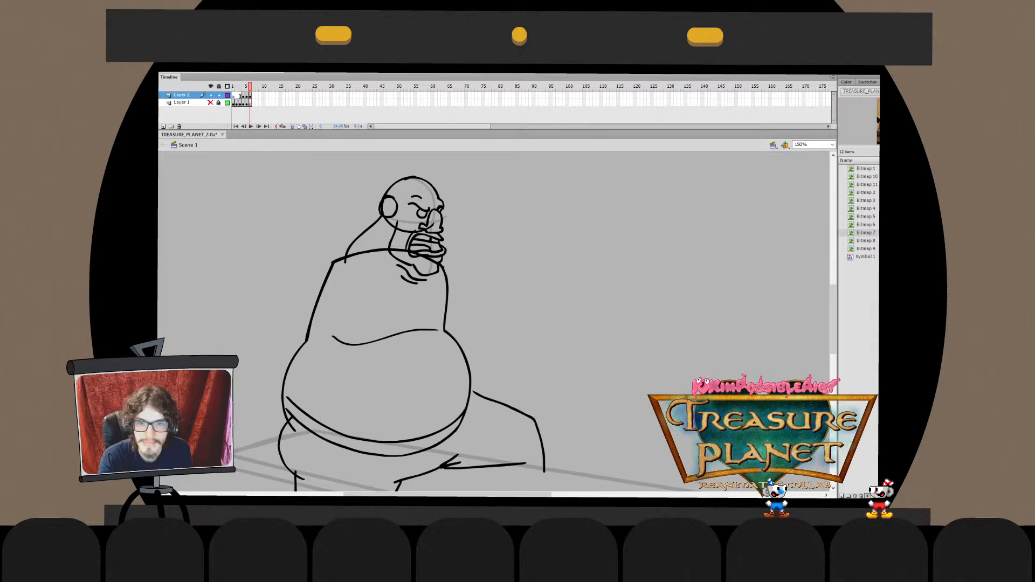
double_click(426, 270)
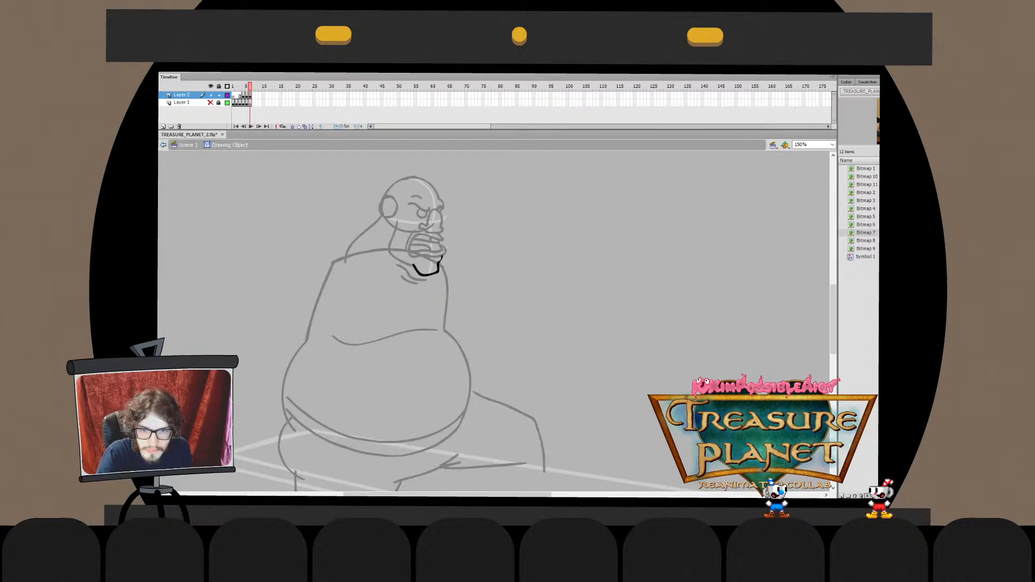
left_click_drag(439, 263, 450, 245)
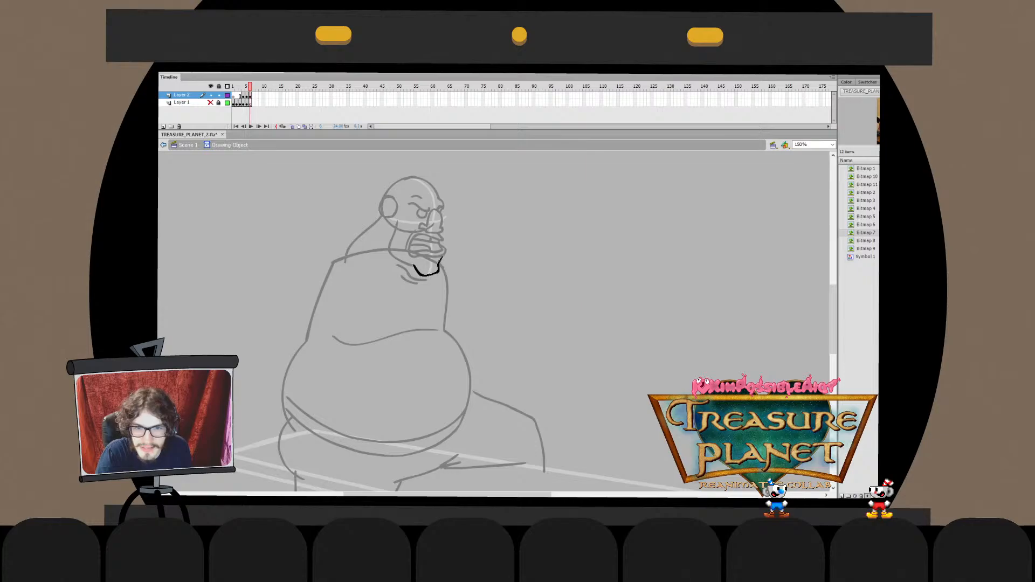
key("ctrl+e")
key("ctrl+e")
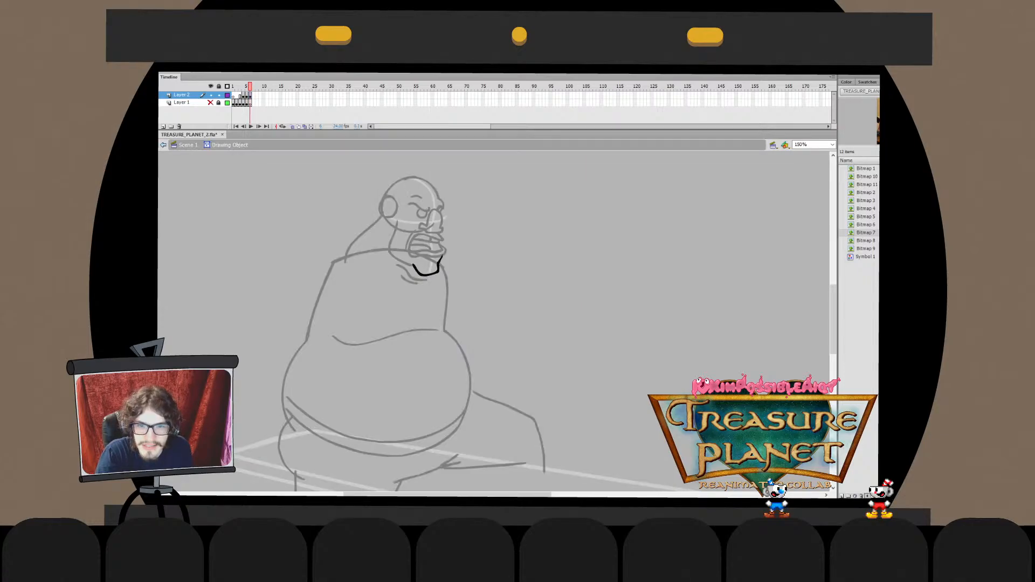
key("ctrl+e")
key("ctrl+z")
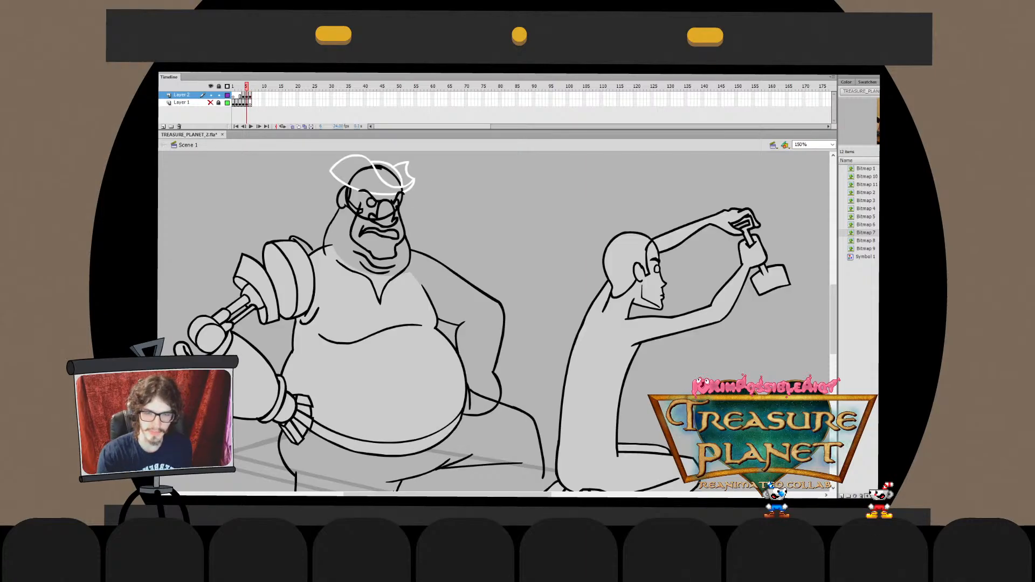
Show the front-facing frame as an onion-skin ghost behind the side-view pirate drawing
key(".")
left_click_drag(493, 321, 511, 352)
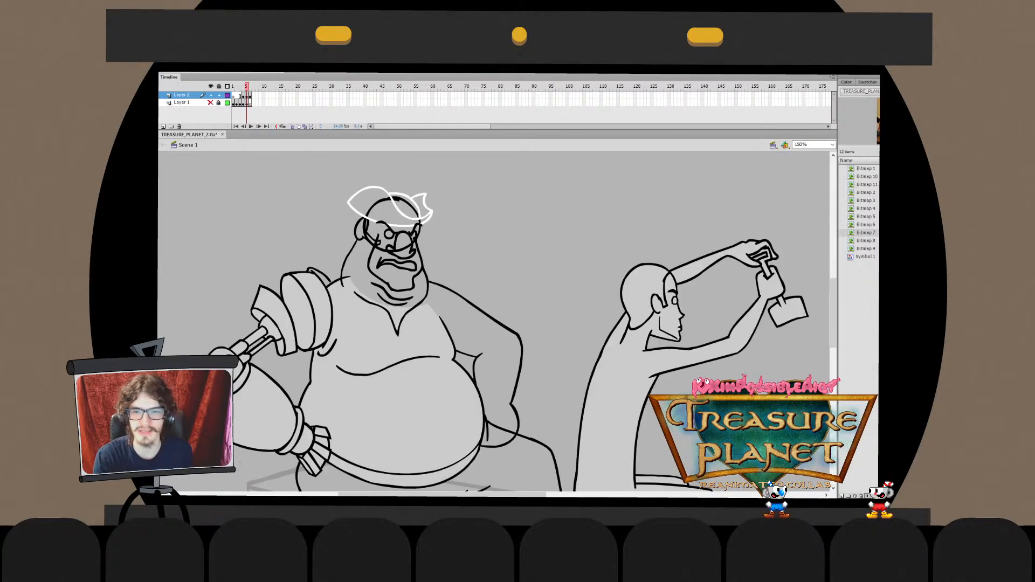
key(".")
key("alt+shift+o")
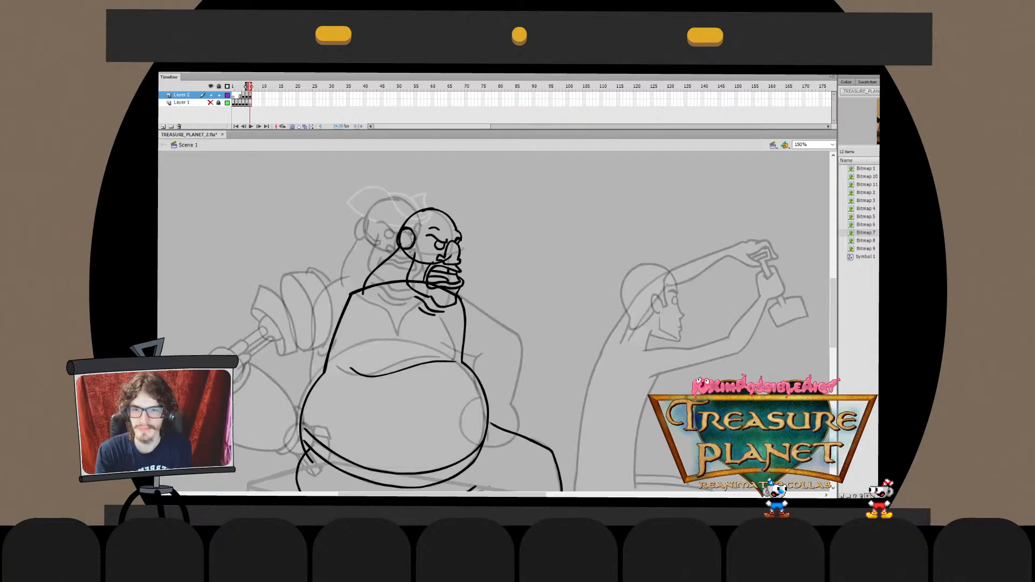
Shift the lower end of the side-view pirate's back-of-neck line inward and tidy where it overlaps the shoulder
left_click(380, 265)
left_click_drag(362, 295, 367, 294)
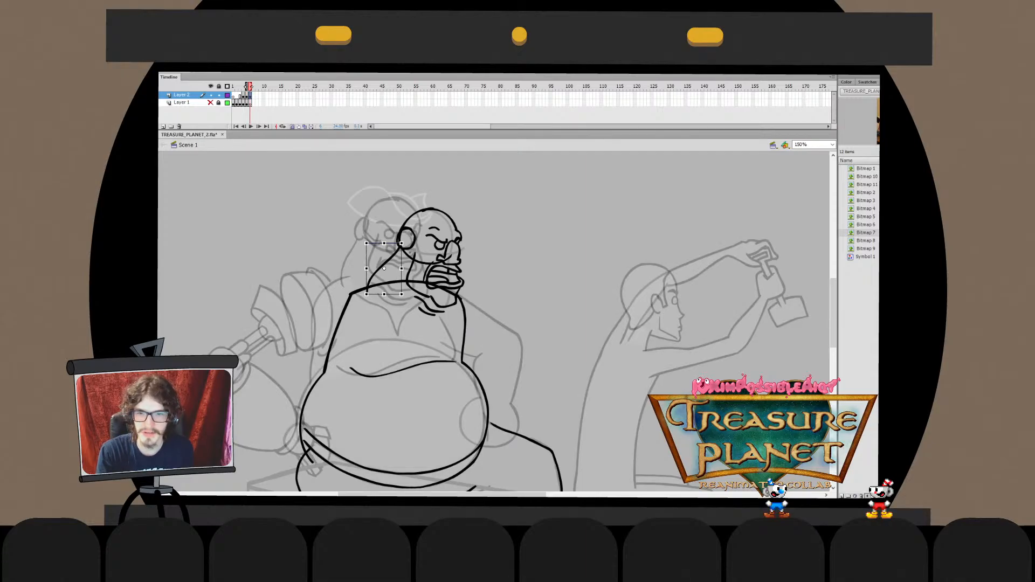
key("Escape")
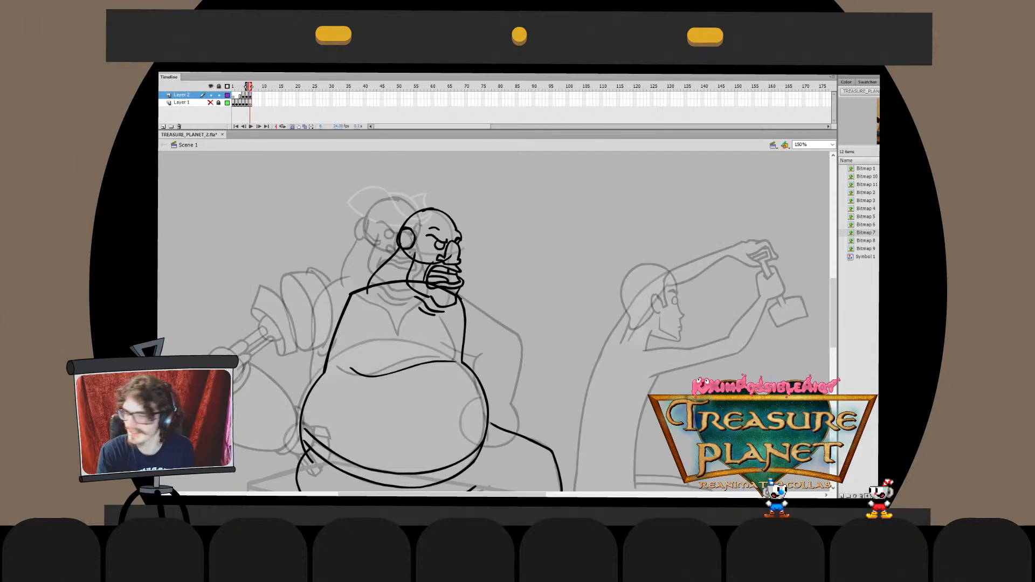
double_click(367, 294)
left_click_drag(365, 306, 371, 296)
key("q")
double_click(371, 296)
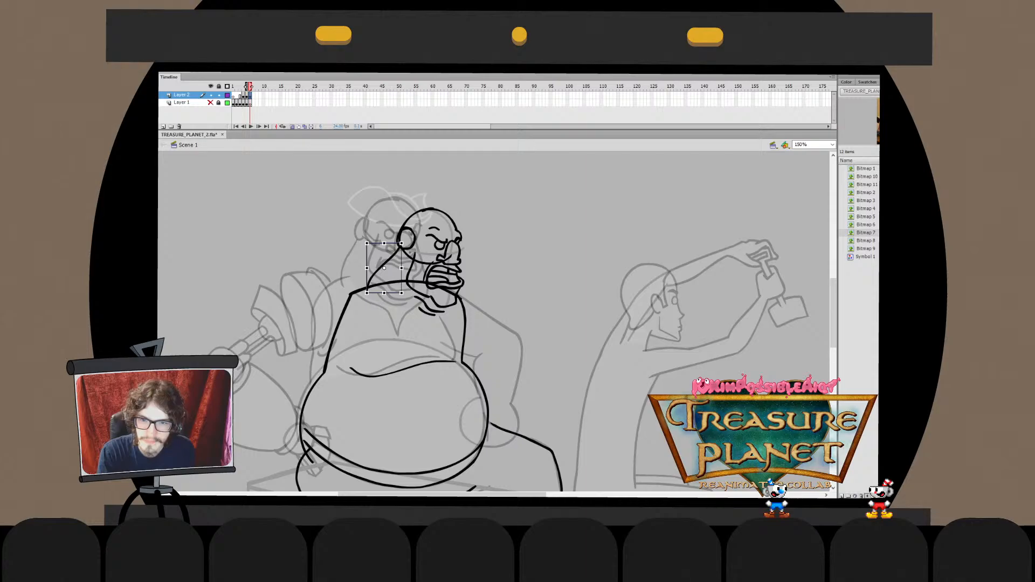
Pull the lower end of the back-of-neck line slightly outward along the shoulder line
key("Escape")
double_click(384, 262)
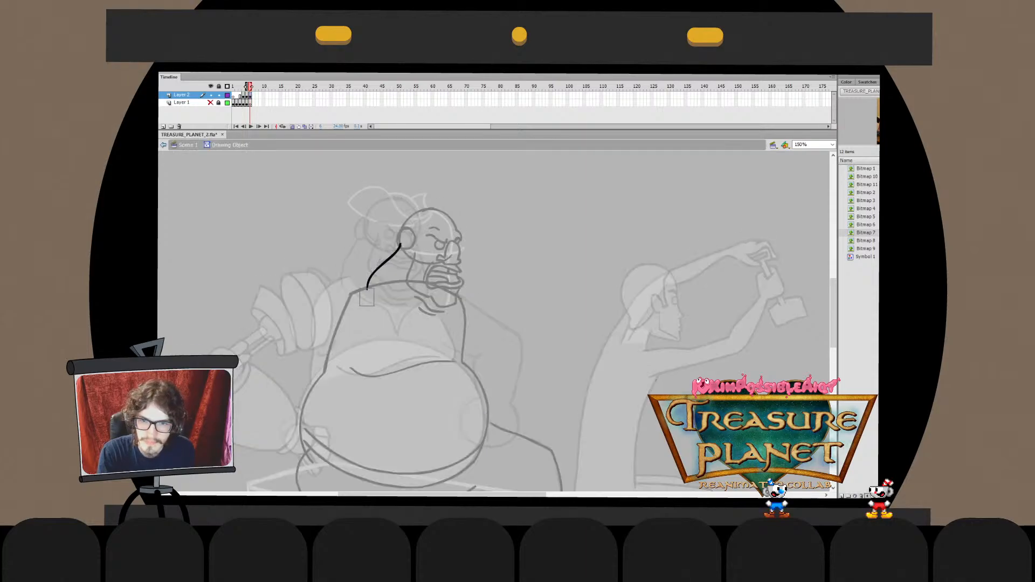
left_click(373, 279)
left_click_drag(367, 290, 363, 292)
key("Escape")
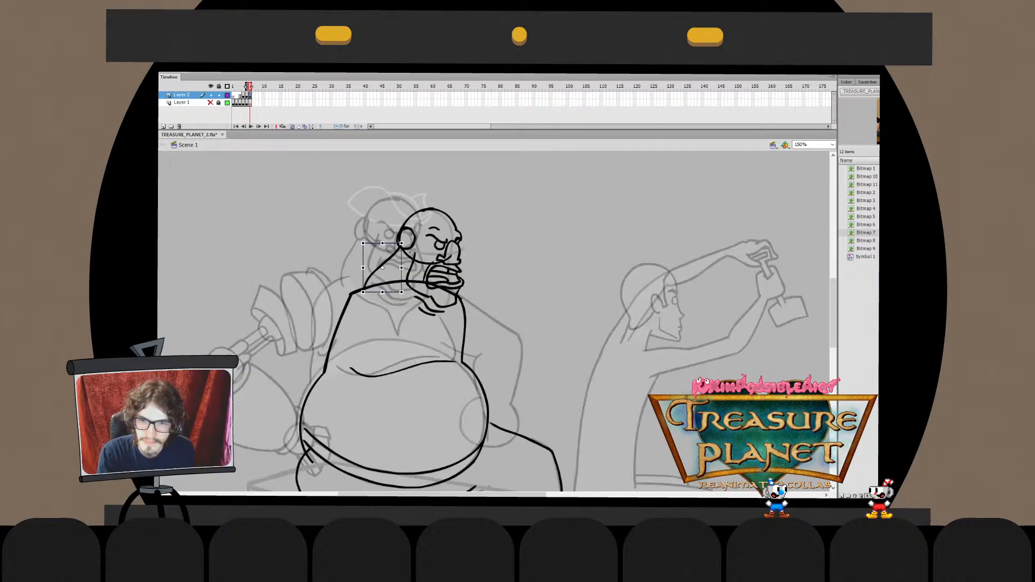
key("Escape")
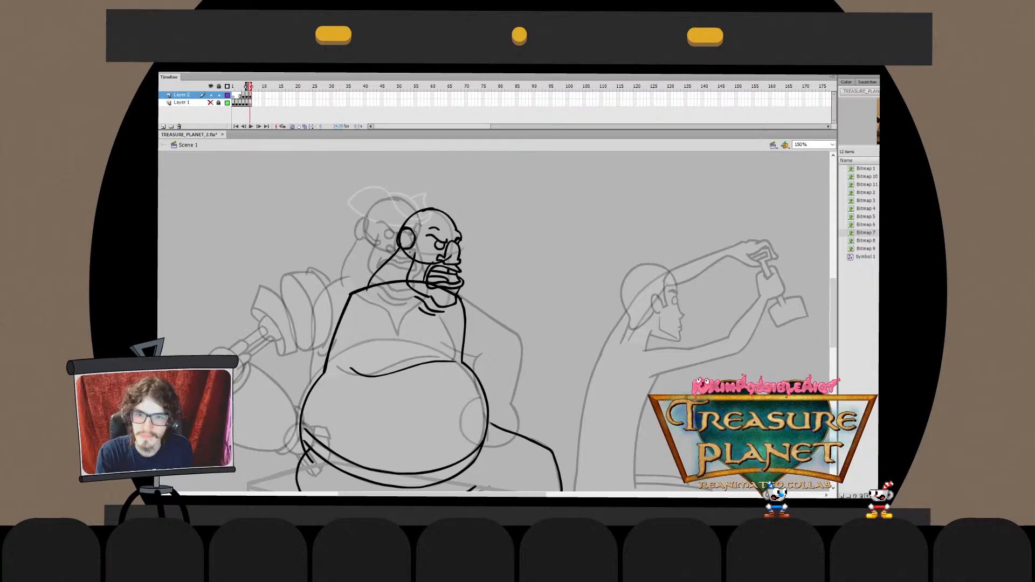
Rework the lower part of the back-of-neck line so its end meets the shoulder line a little further inward
double_click(384, 265)
left_click_drag(351, 308, 397, 257)
key("Escape")
key("Escape")
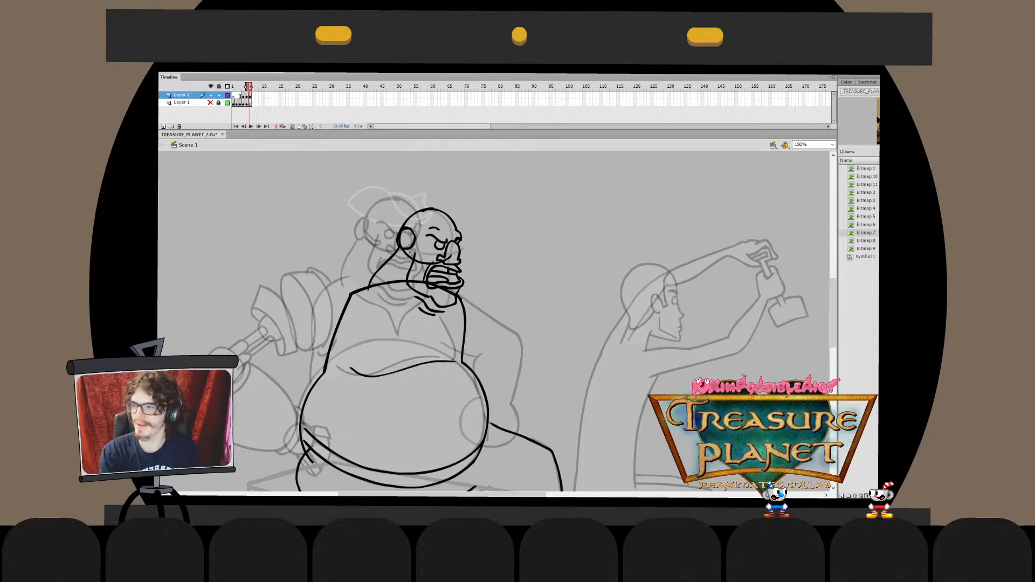
double_click(383, 267)
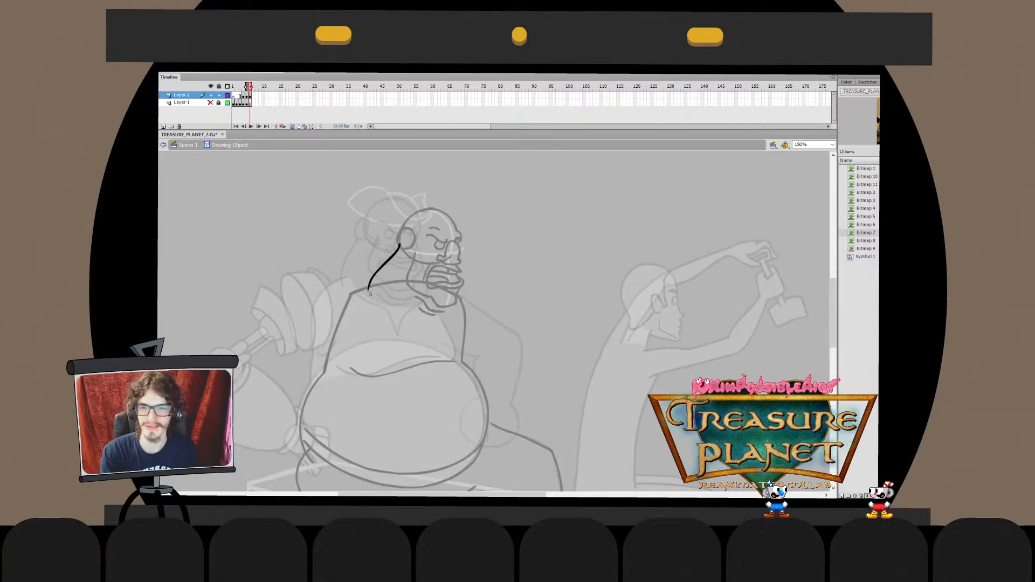
left_click_drag(368, 290, 369, 292)
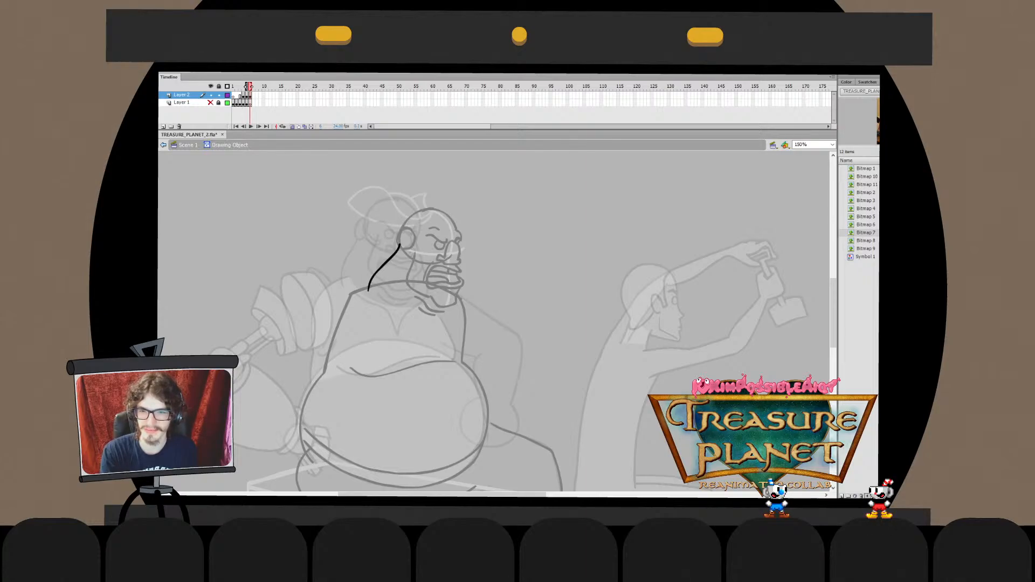
key("ctrl+e")
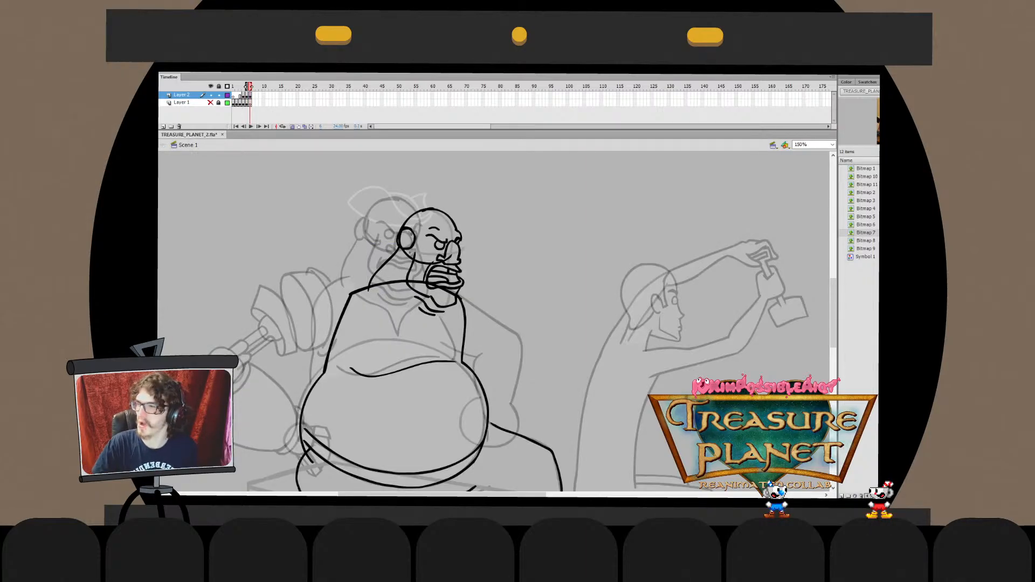
Draw a loose tilted oval for the pirate's arm across the back edge of the torso and belly
mouse_move(493, 321)
left_mouse_down()
mouse_move(564, 248)
mouse_move(483, 275)
left_mouse_up()
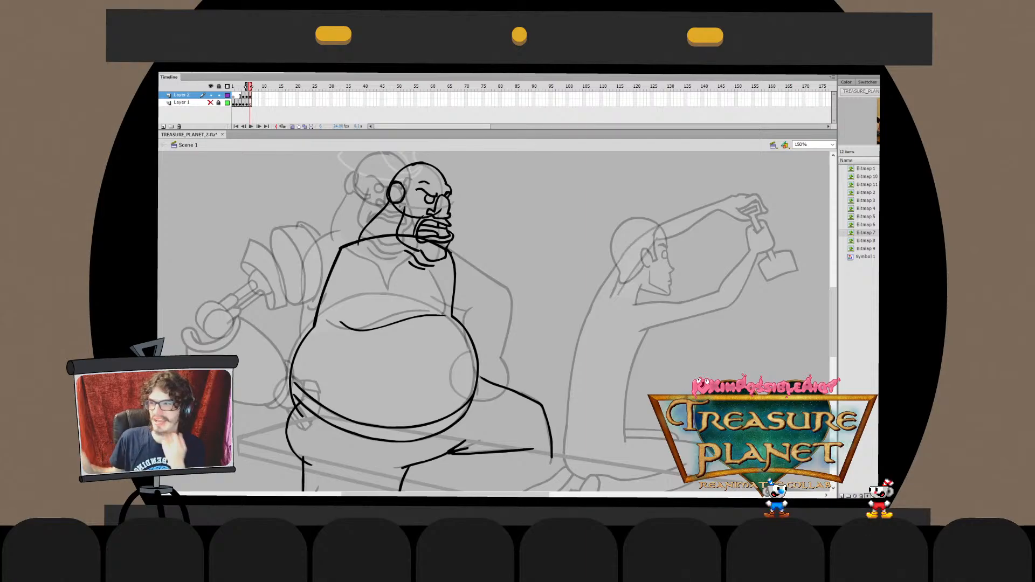
scroll(508, 321, "down", 2)
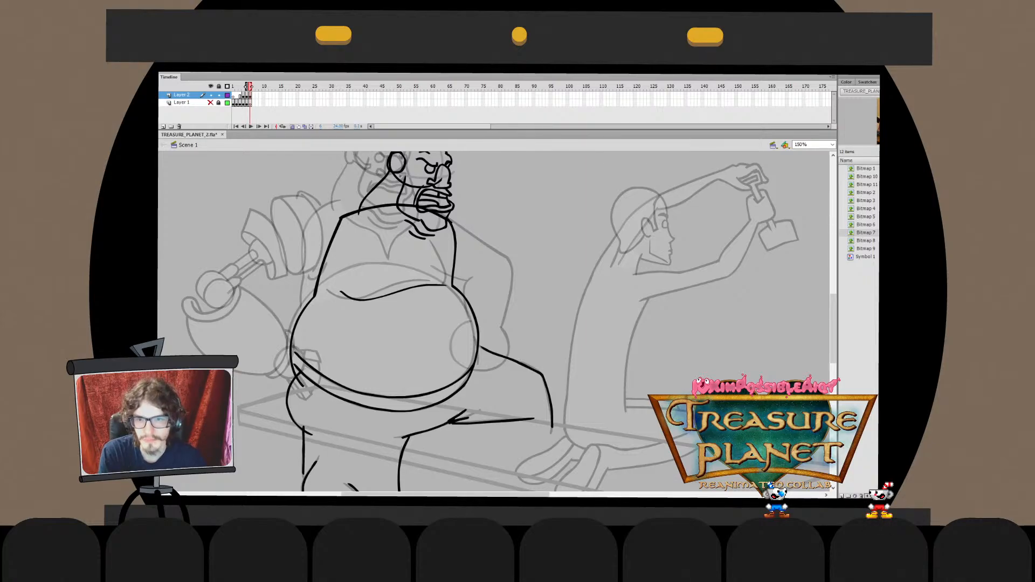
key("ctrl+z")
mouse_move(324, 278)
left_mouse_down()
mouse_move(302, 323)
mouse_move(389, 299)
mouse_move(364, 278)
left_mouse_up()
key("ctrl+z")
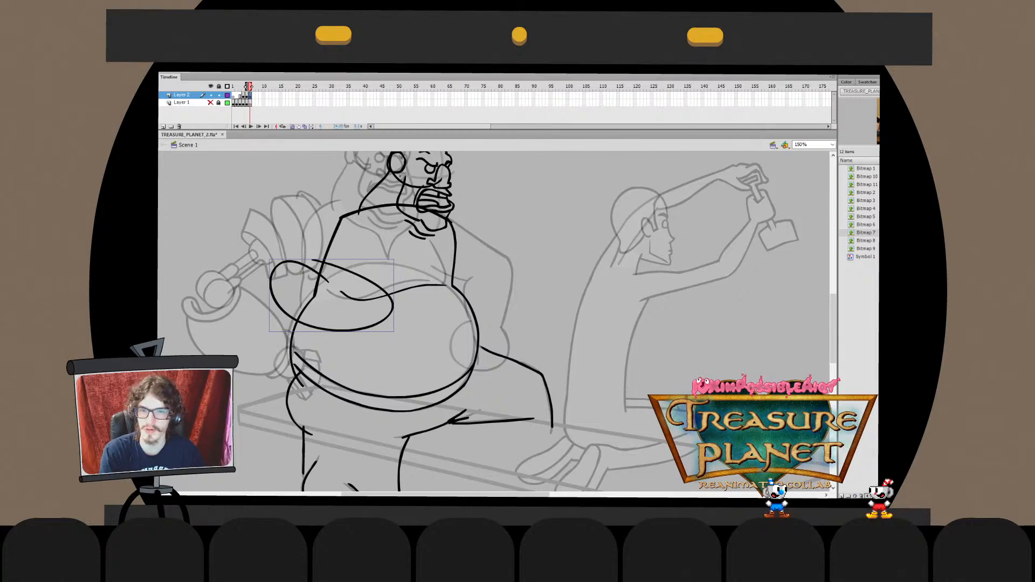
Study a pasted photo reference of a seated man swinging his arm across his body, and save the file
key("Escape")
key("ctrl+v")
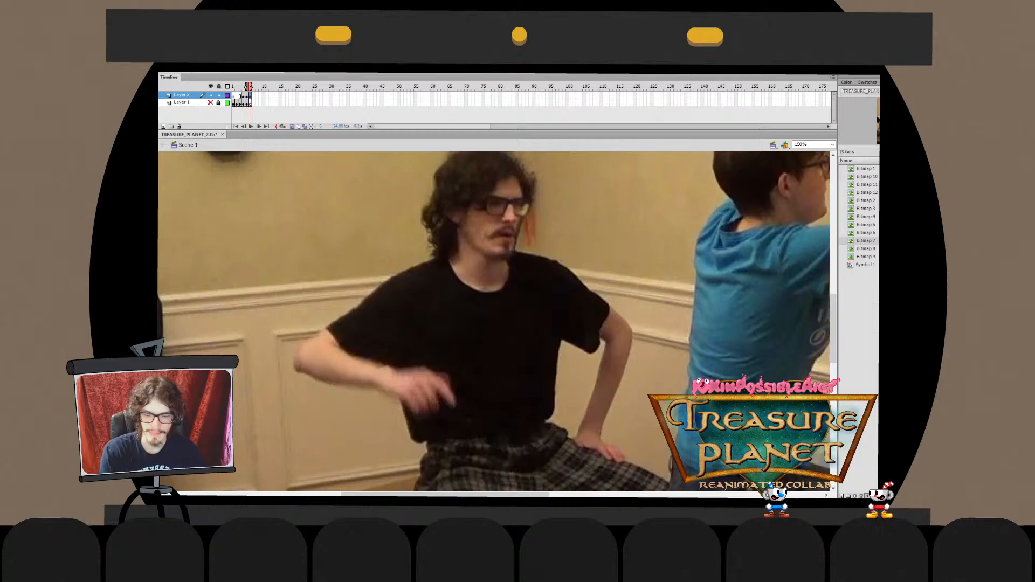
key("ctrl+1")
mouse_move(494, 321)
left_mouse_down()
mouse_move(475, 315)
mouse_move(627, 296)
mouse_move(822, 295)
mouse_move(711, 295)
mouse_move(759, 295)
left_mouse_up()
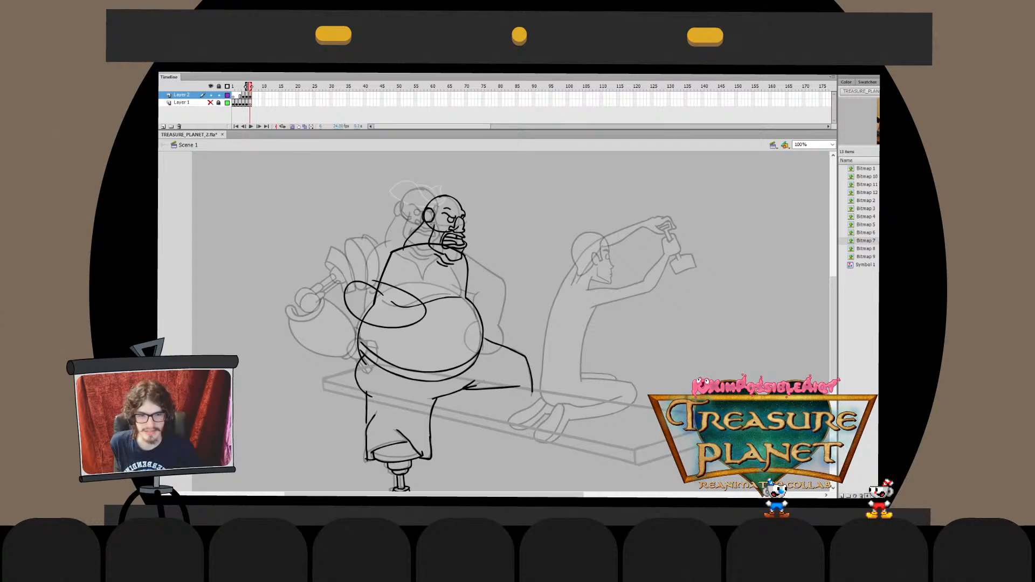
key("ctrl+s")
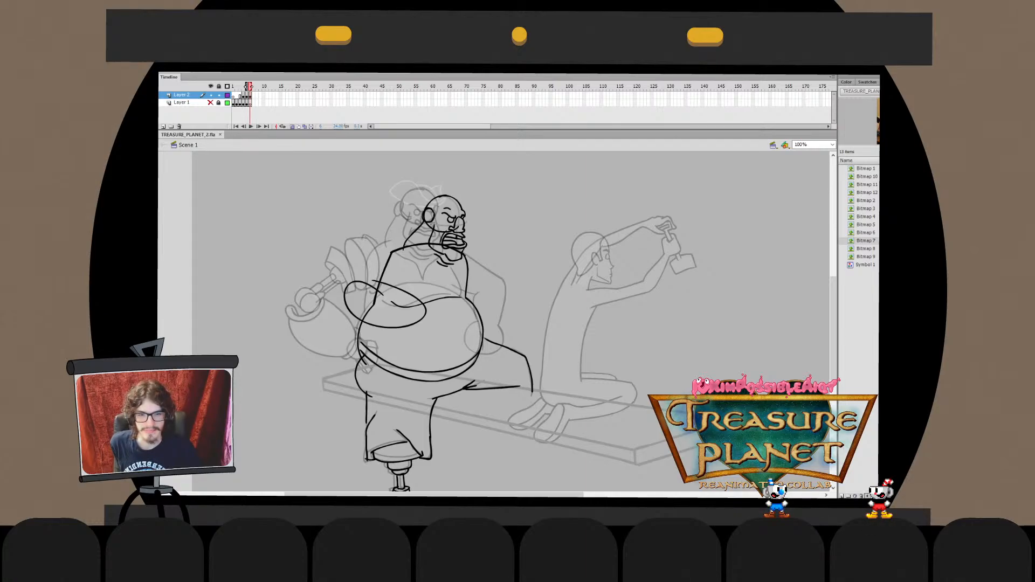
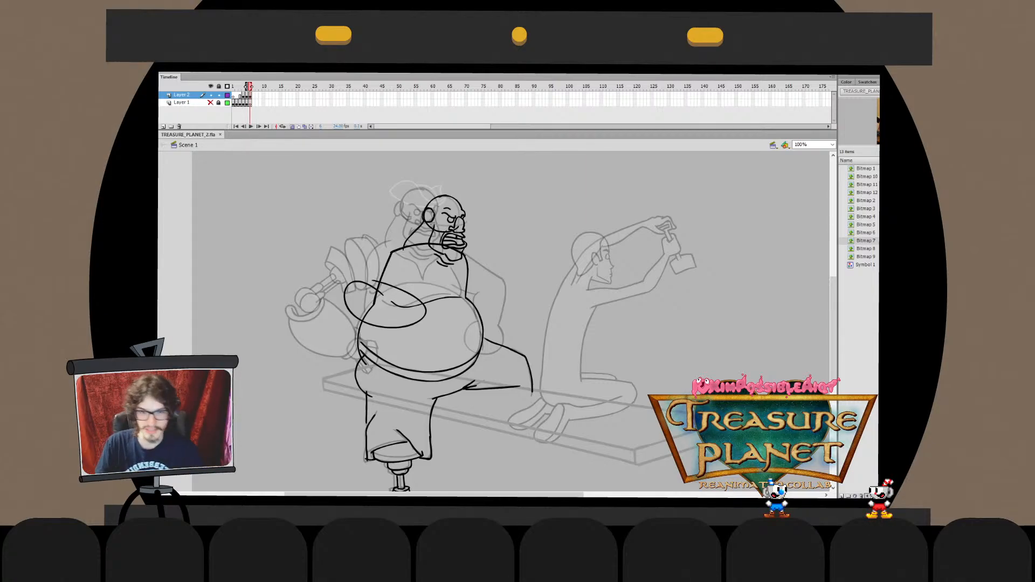
Close the arm oval by removing its overlapping ends and joining them with a smooth curve along the upper edge
left_click_drag(448, 335, 458, 319)
key("ctrl+equal")
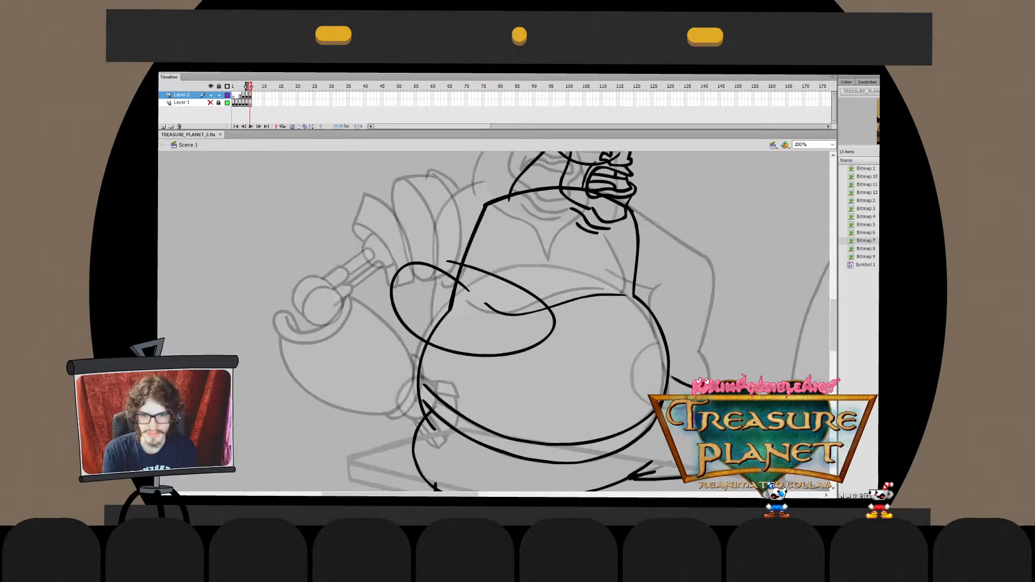
left_click(506, 280)
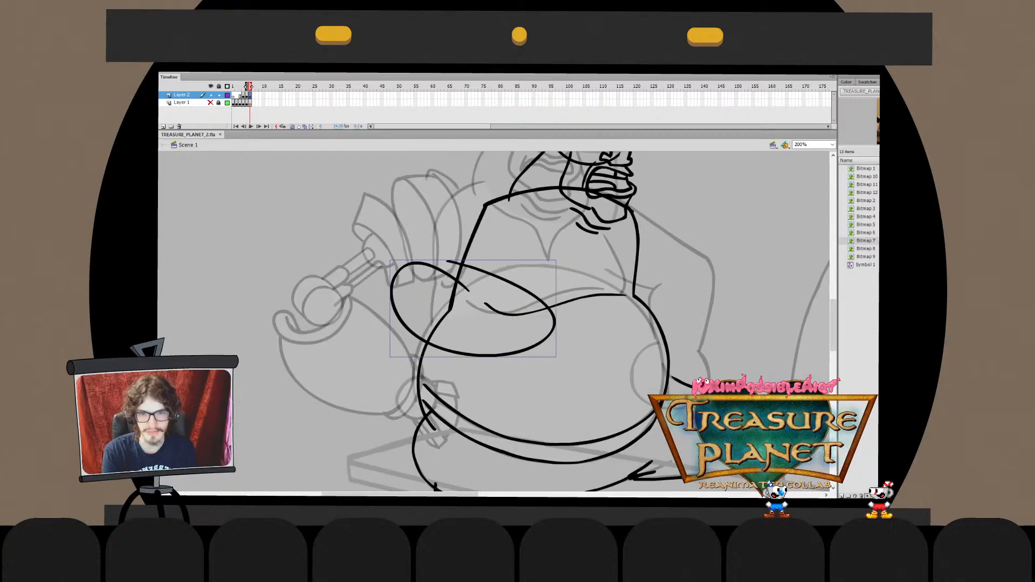
double_click(410, 264)
left_click(409, 264)
left_click(447, 274, "shift")
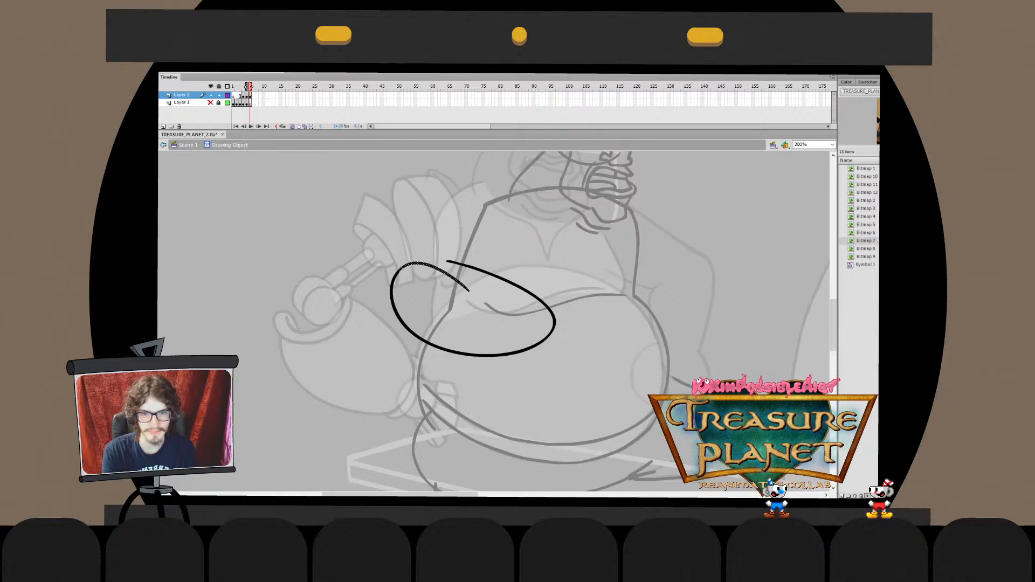
key("q")
left_click_drag(470, 277, 501, 264)
key("Escape")
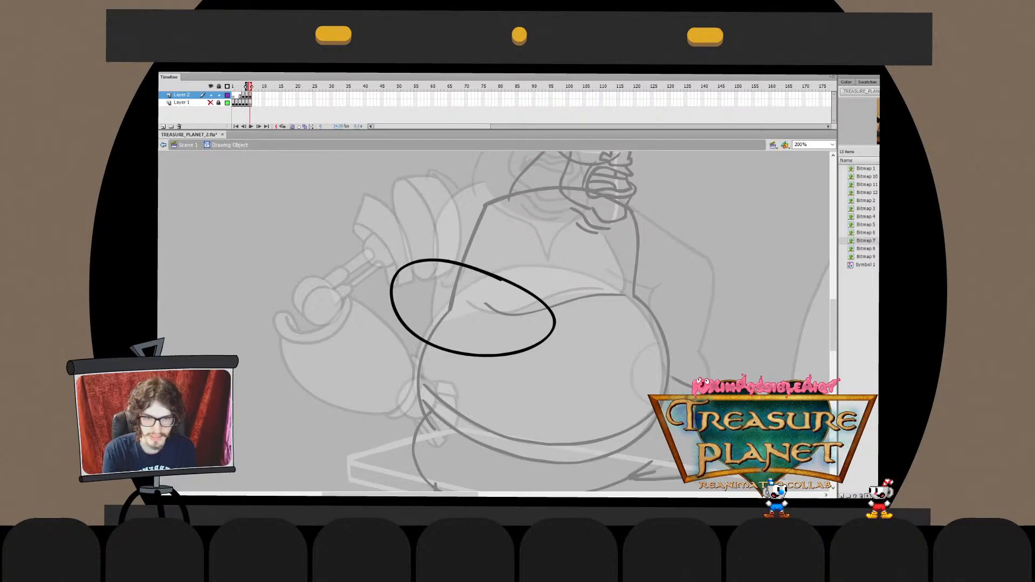
double_click(498, 280)
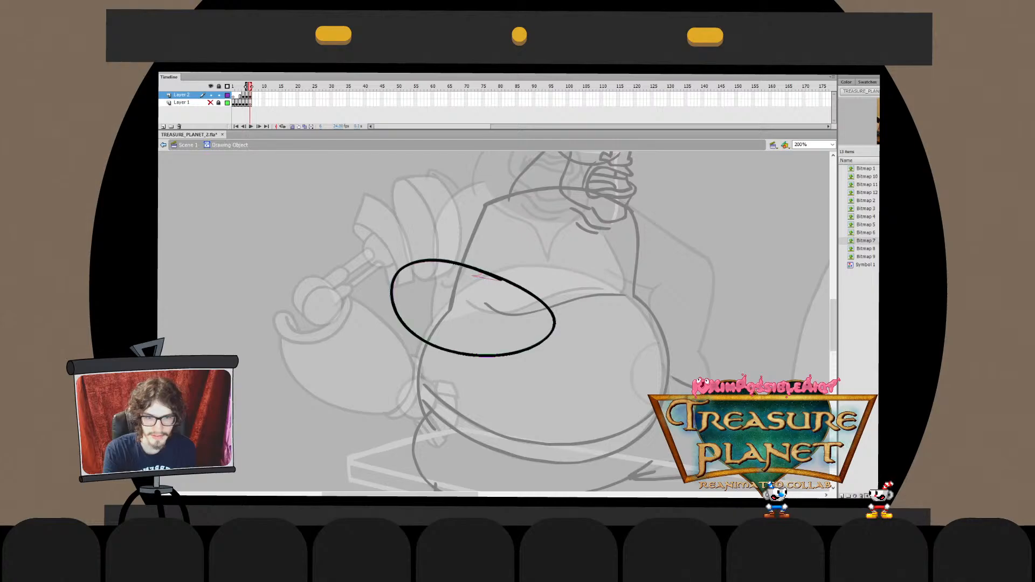
key("Escape")
key("ctrl+e")
Enlarge the arm oval upward and toward the belly, and open it with its front end selected
key("ctrl+1")
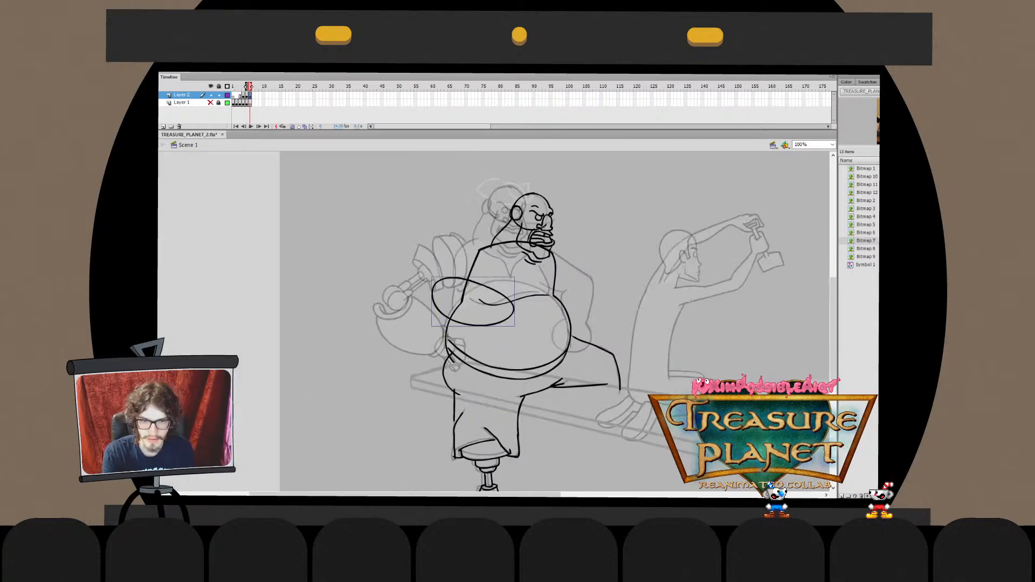
left_click(473, 325)
mouse_move(515, 276)
left_mouse_down()
mouse_move(528, 267)
mouse_move(501, 339)
left_mouse_up()
double_click(479, 325)
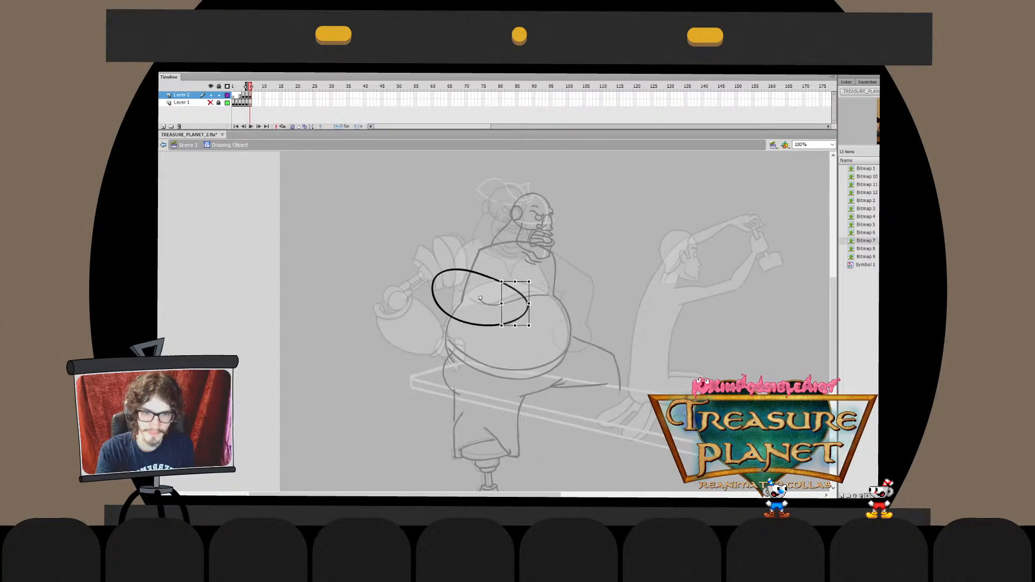
Try to narrow the front end of the arm oval
left_click_drag(528, 303, 523, 303)
key("ctrl+e")
key("Escape")
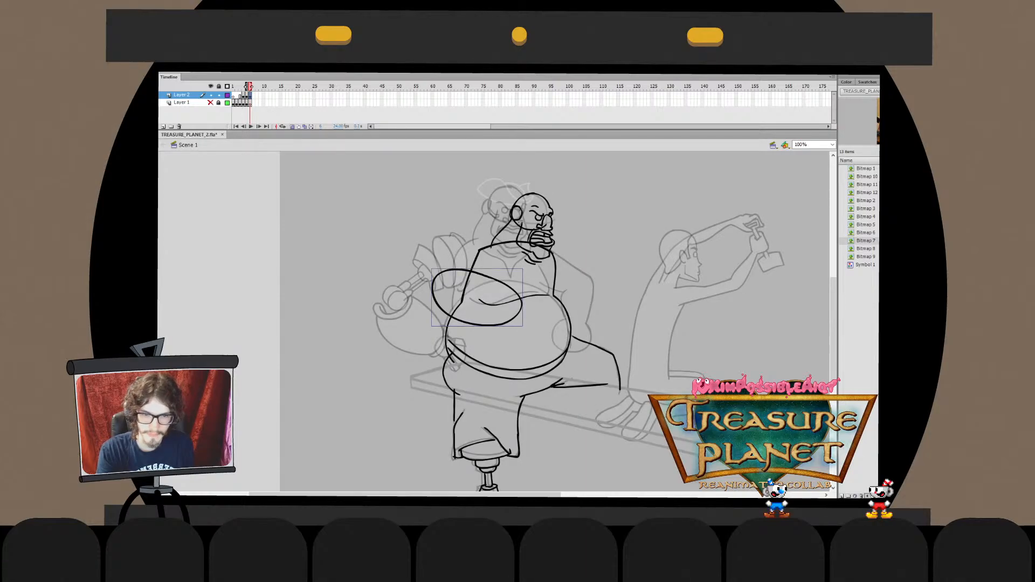
key("ctrl+z")
key("ctrl+z")
Select a wider front portion of the arm oval and reshape it slightly to taper the curve over the belly
left_click_drag(546, 261, 477, 351)
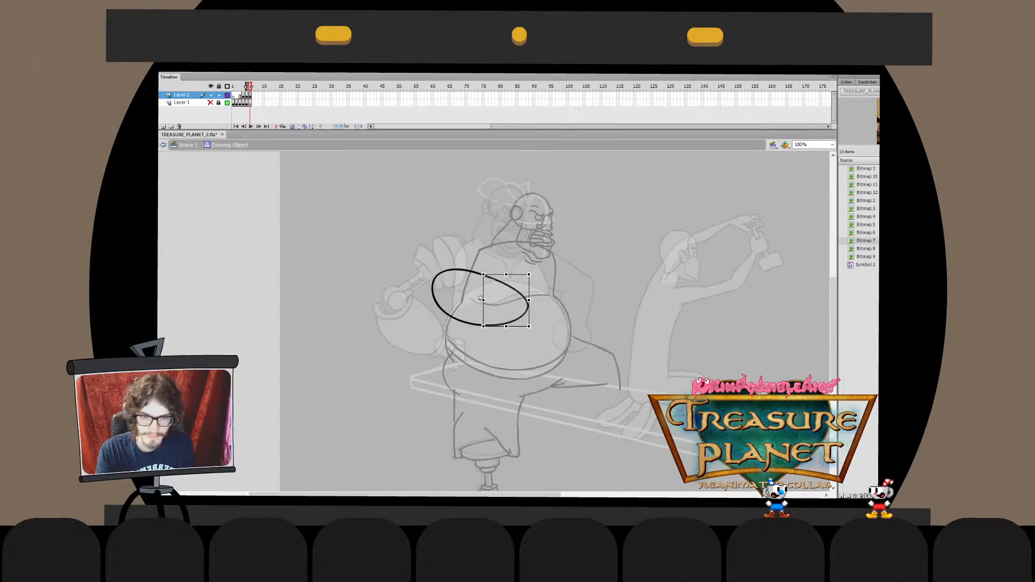
left_click_drag(528, 300, 527, 329)
key("ctrl+e")
key("Escape")
Finish editing the arm oval's curve, scale the whole oval down slightly and set it a little lower over the belly
left_click(506, 321)
key("v")
key("ctrl+=")
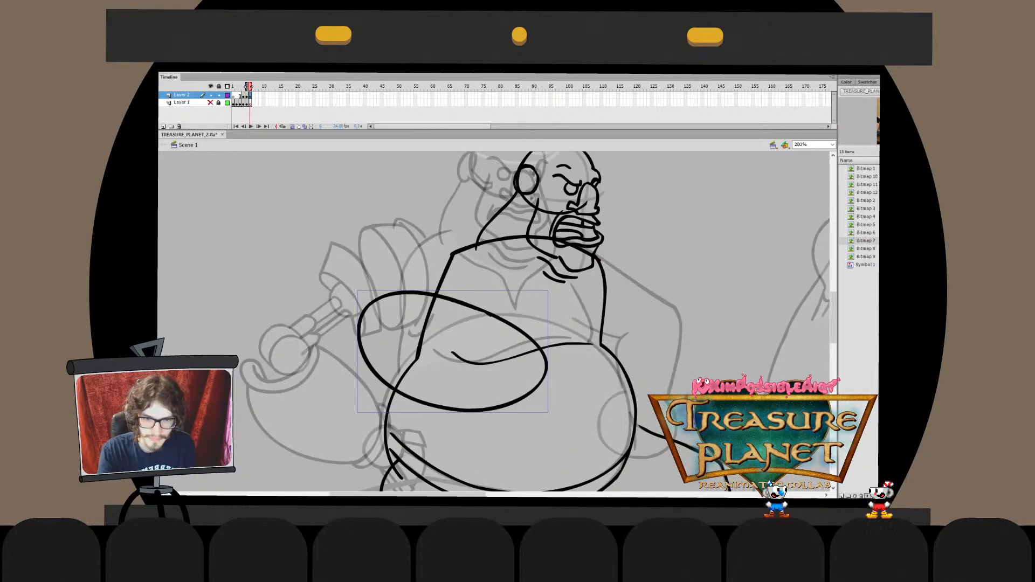
key("ctrl+e")
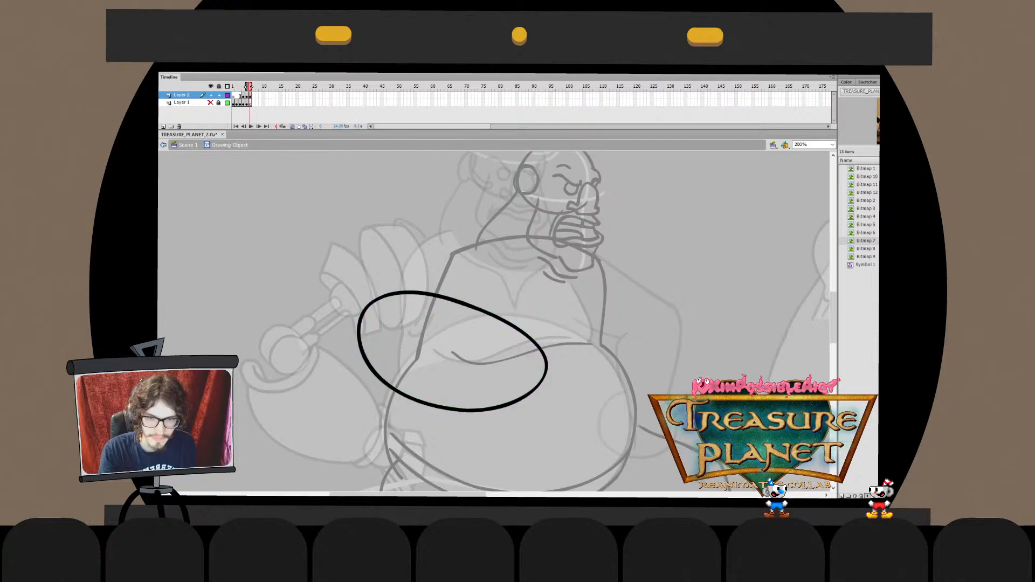
key("ctrl+-")
key("ctrl+e")
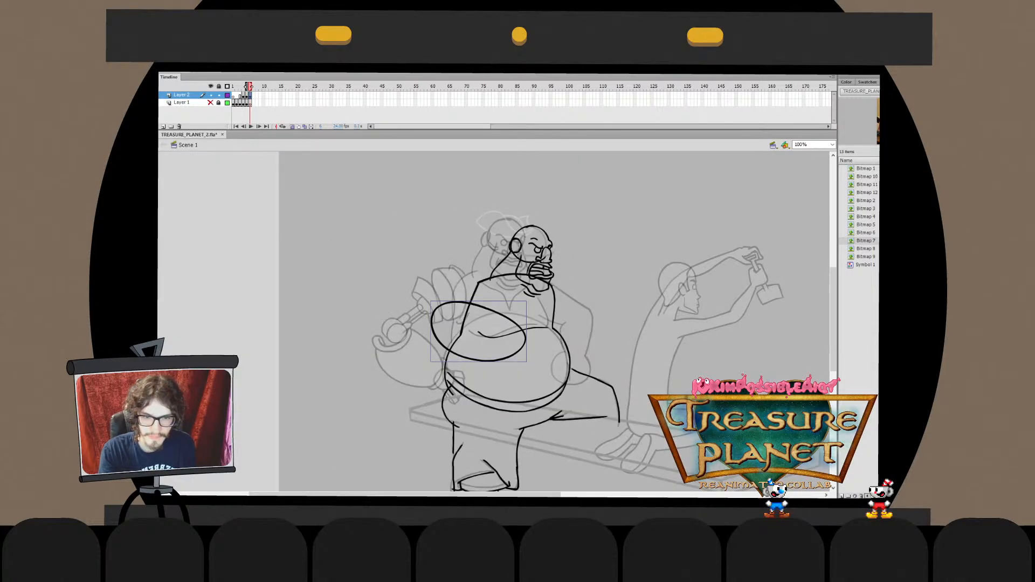
key("q")
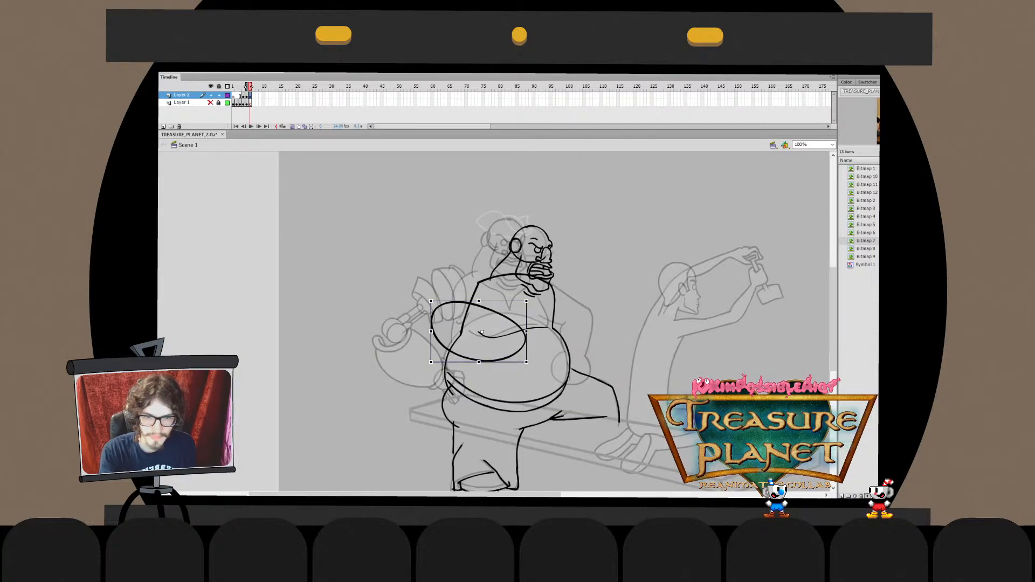
left_click_drag(526, 301, 505, 333)
key("v")
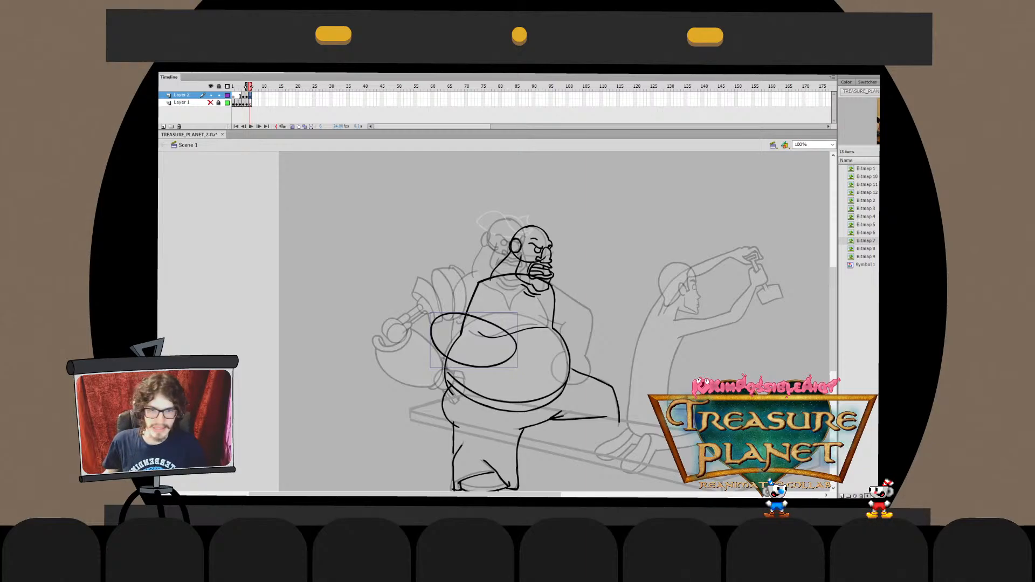
key("Escape")
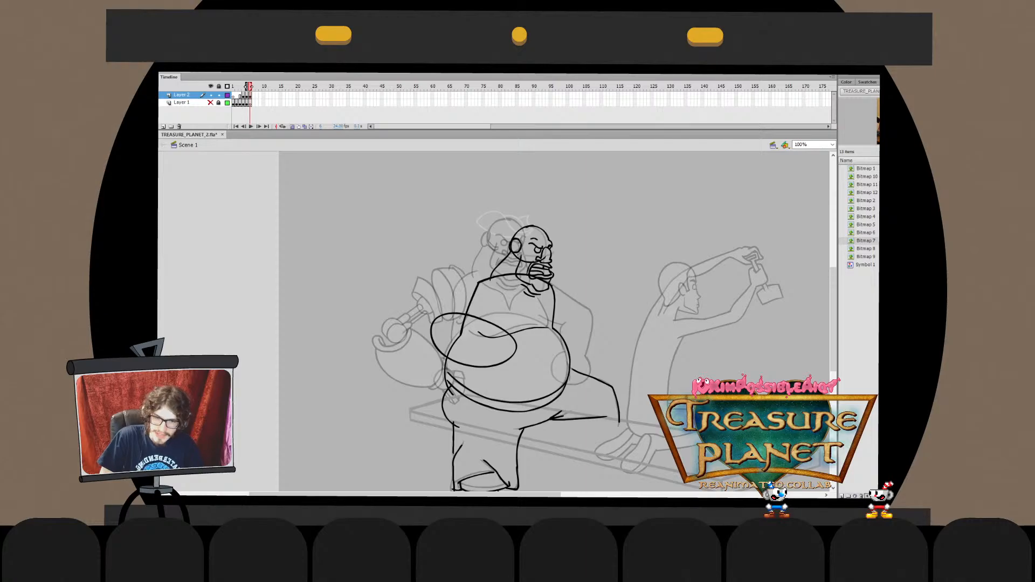
Open the arm oval and compress its front end slightly toward the back
double_click(514, 340)
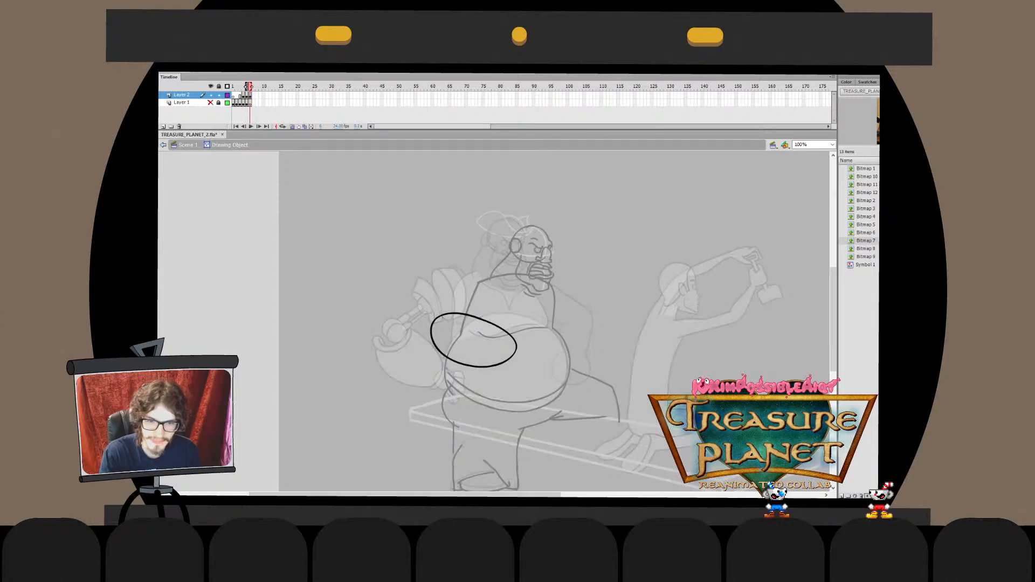
left_click_drag(539, 307, 482, 394)
left_click_drag(517, 343, 514, 343)
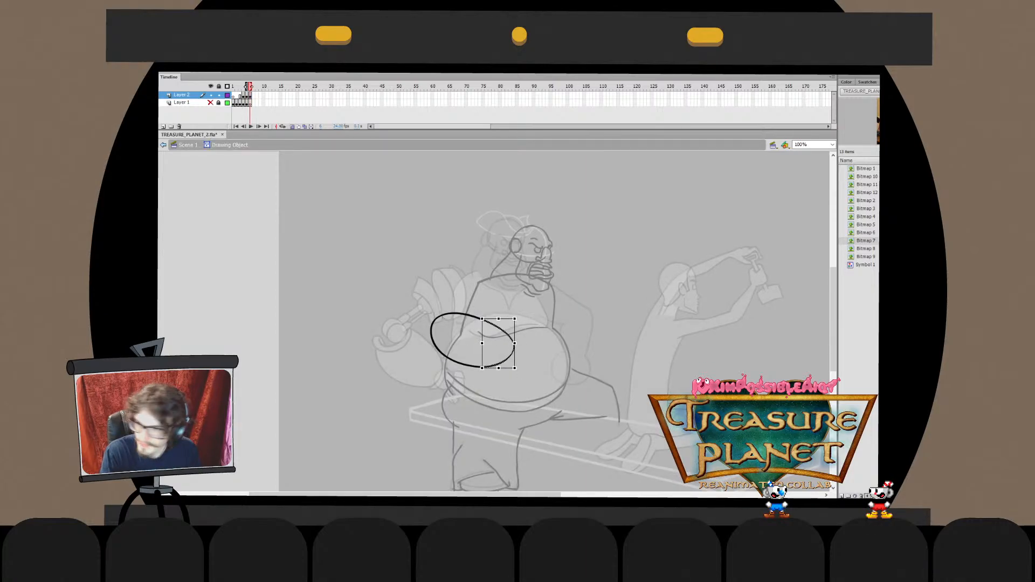
key("ctrl+e")
key("Escape")
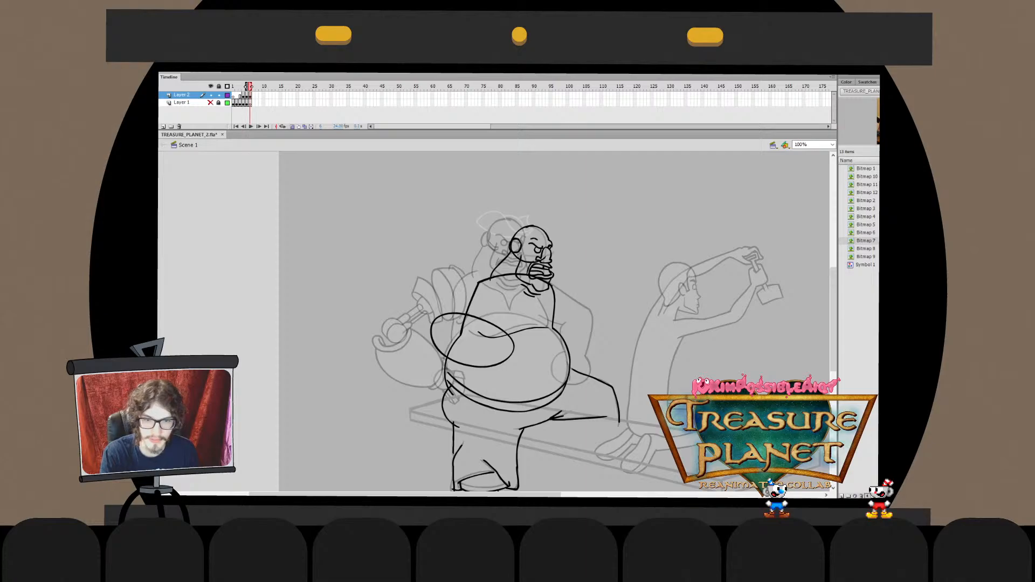
Enlarge the whole arm oval slightly downward and toward the belly
left_click(512, 340)
left_click_drag(514, 367, 519, 370)
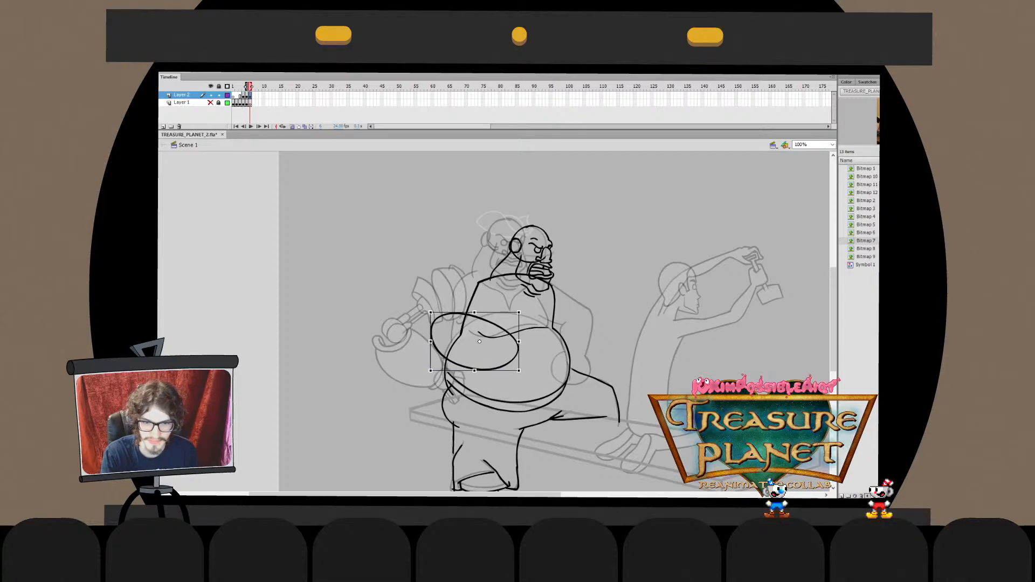
key("ctrl+2")
key("ctrl+1")
key("Escape")
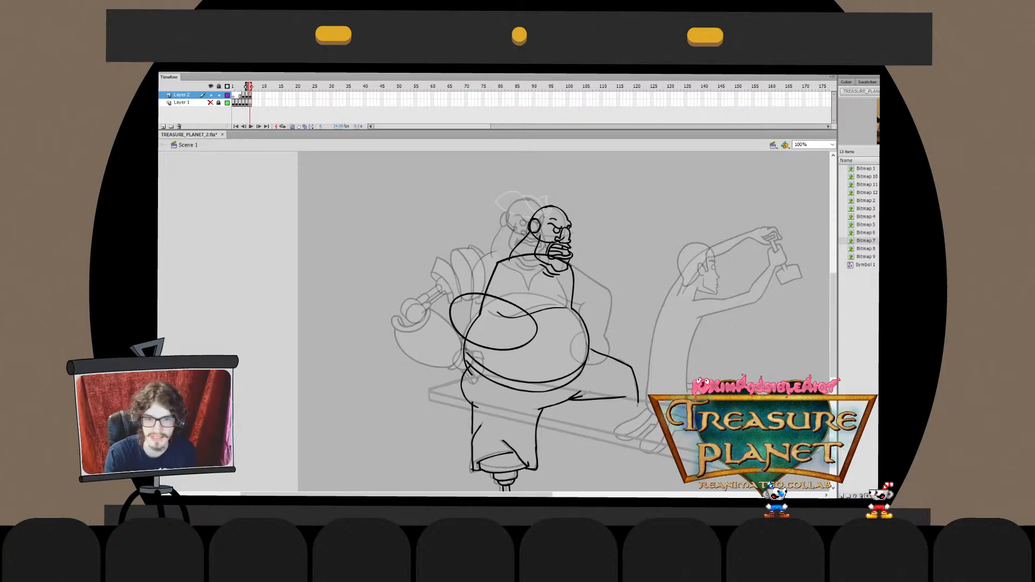
Rotate the arm oval slightly and shift it a little toward the pirate's back
left_click(501, 349)
key("Escape")
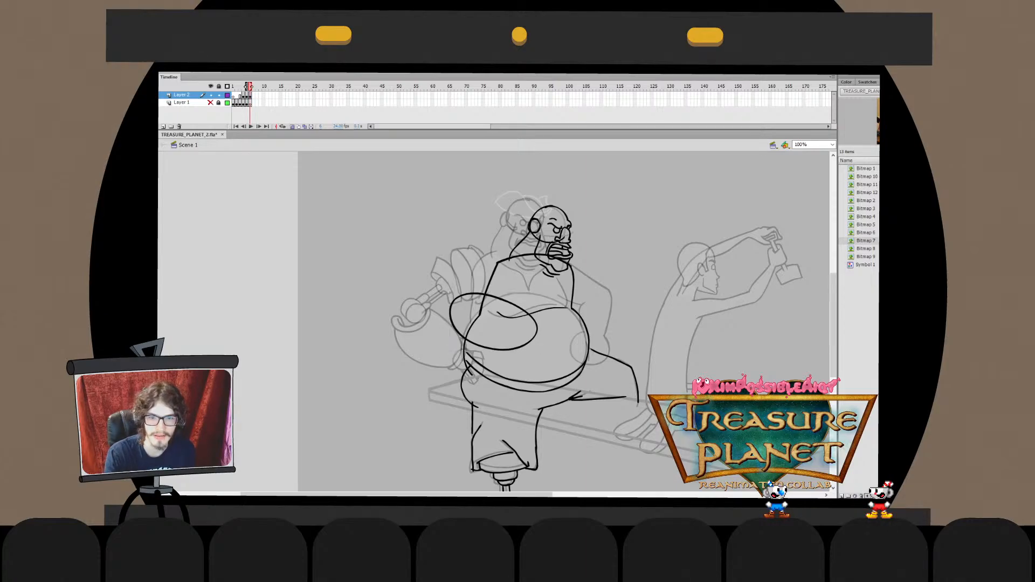
left_click(501, 349)
left_click_drag(501, 350, 499, 351)
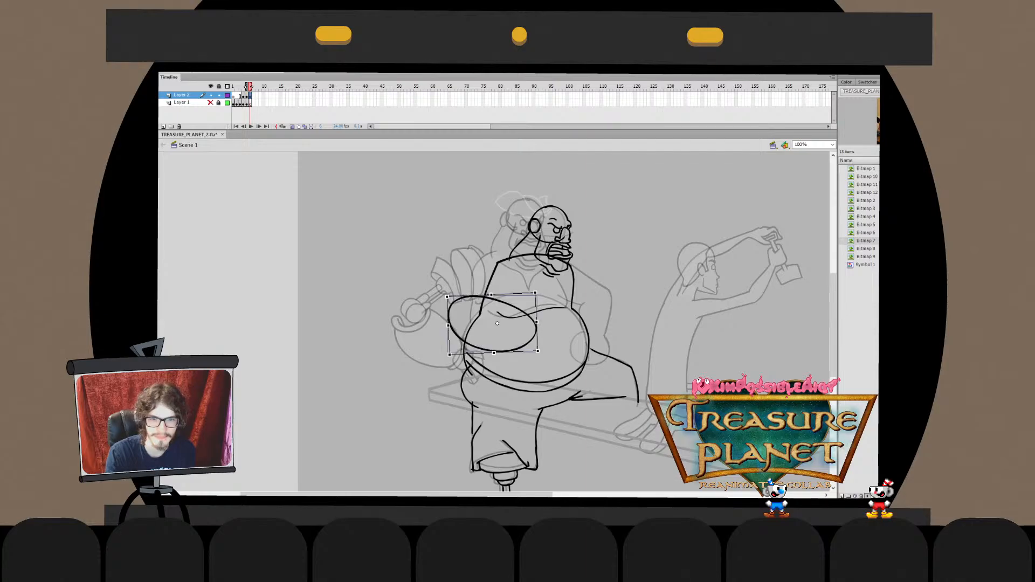
key("Escape")
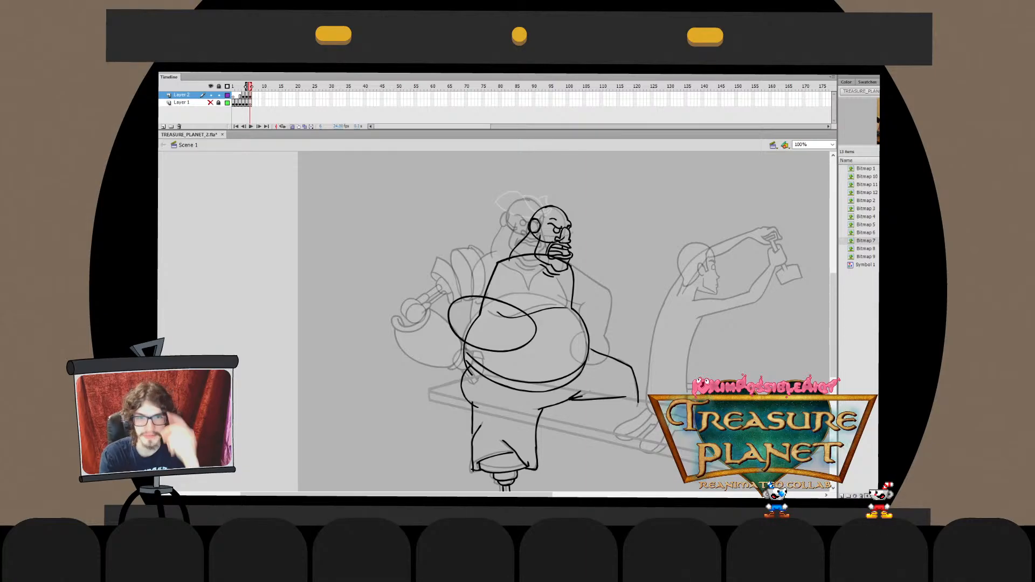
Examine the pirate's mouth at 150% zoom by opening the mouth outline, the small tooth stroke and the lower lip drawings individually
key("ctrl+2")
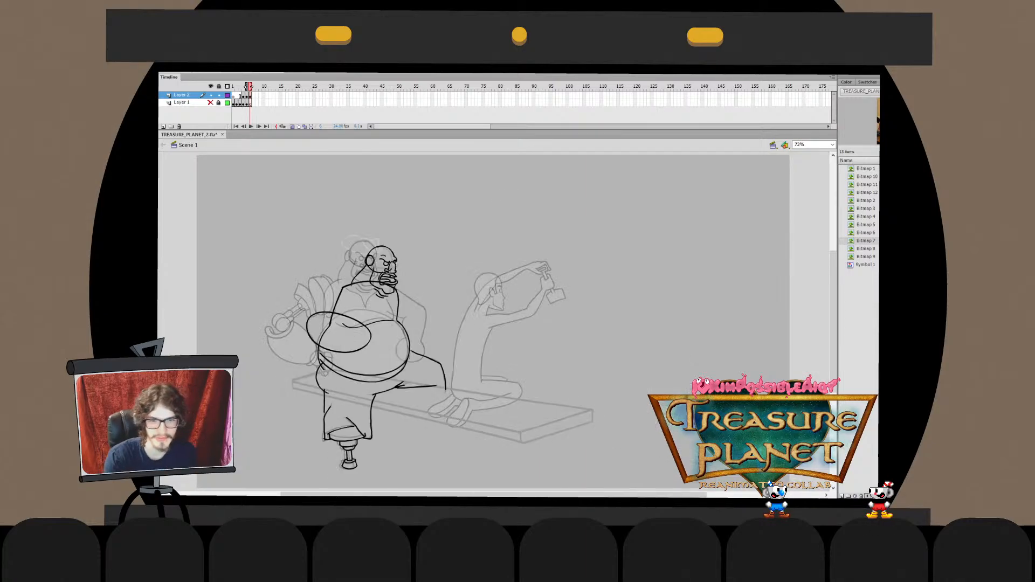
key("ctrl+1")
left_click(811, 145)
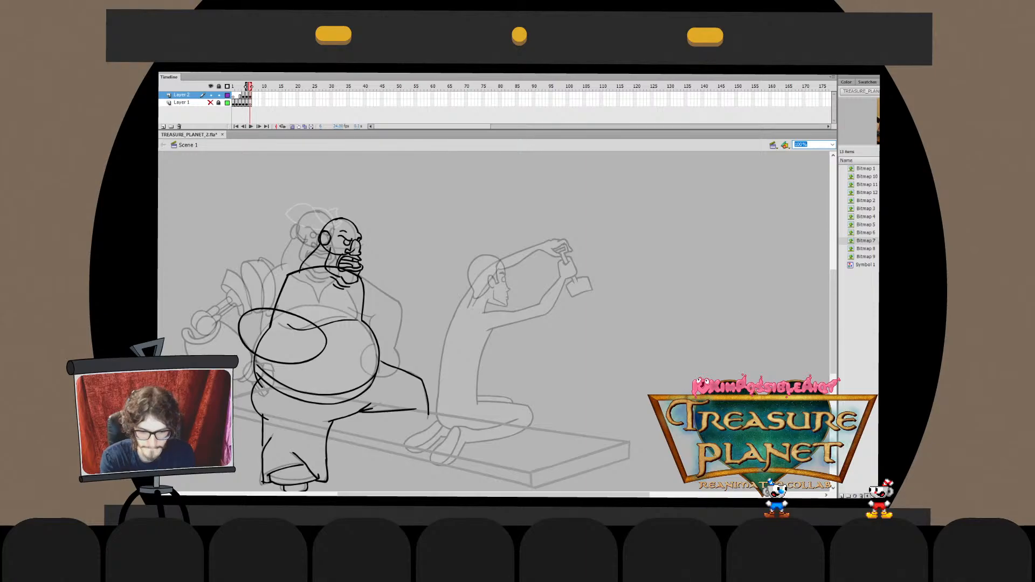
type("150")
key("Return")
left_click_drag(366, 323, 624, 319)
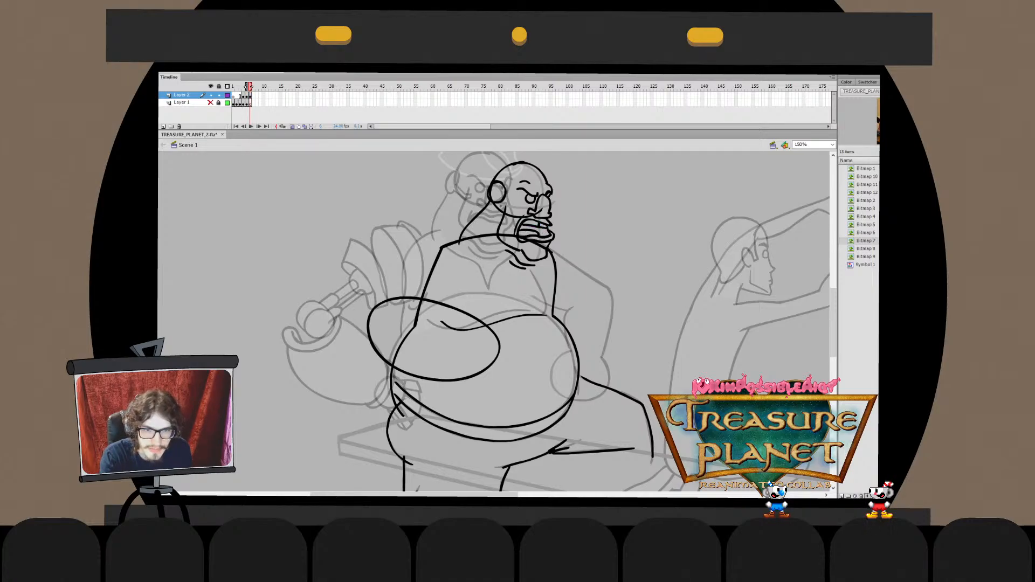
left_click(548, 230)
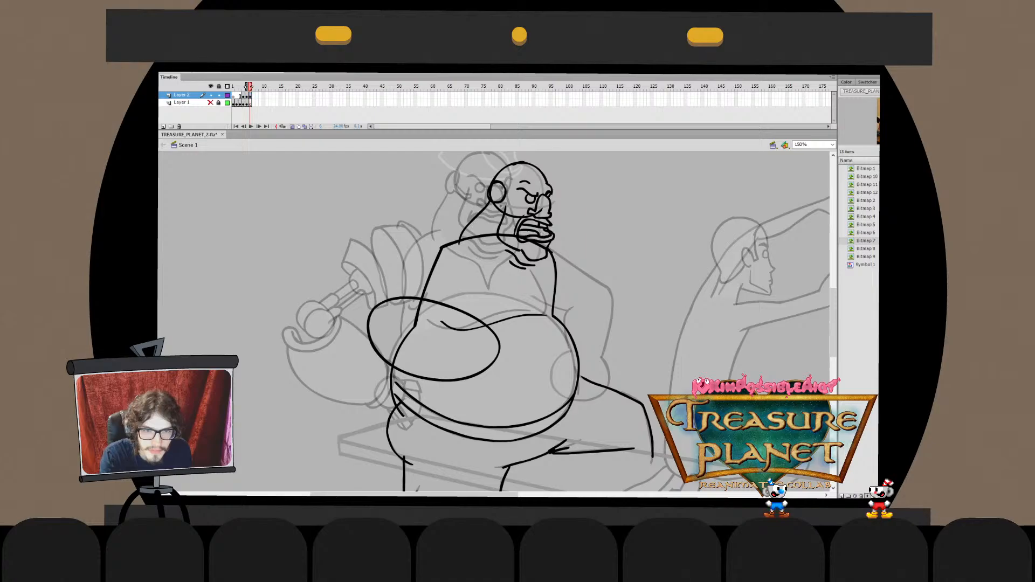
double_click(546, 230)
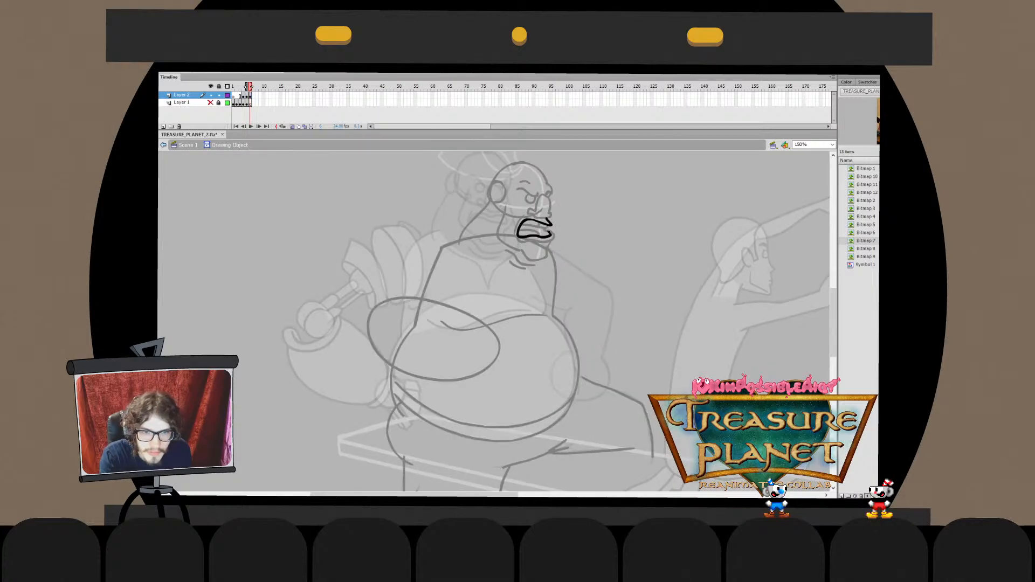
key("ctrl+e")
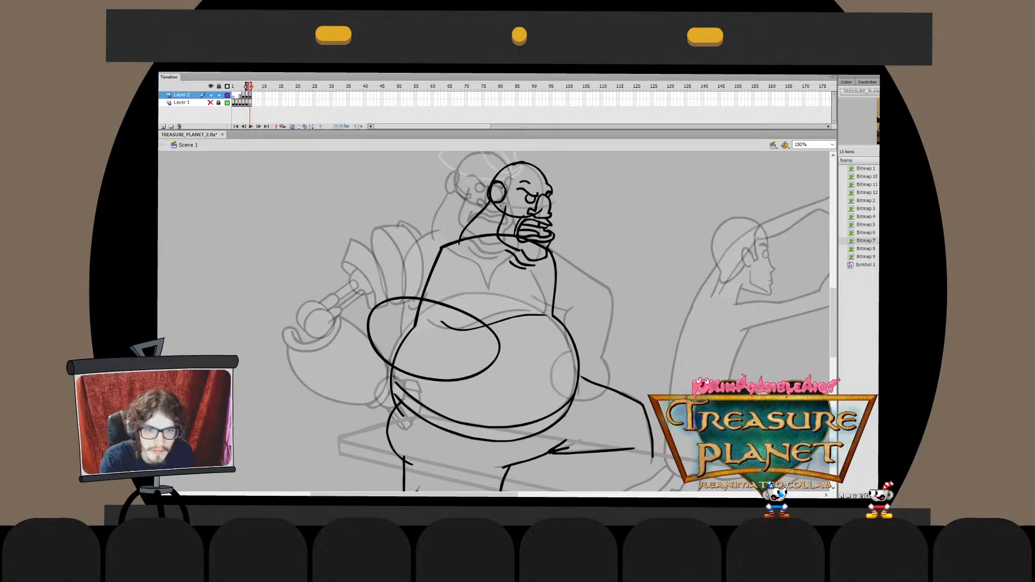
key("ctrl+e")
key("ctrl+e")
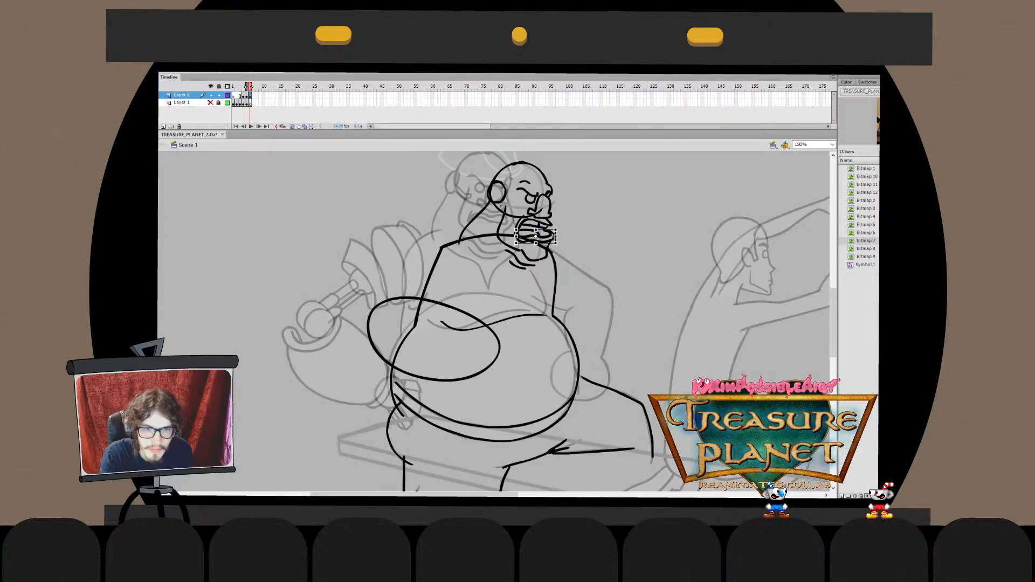
double_click(544, 230)
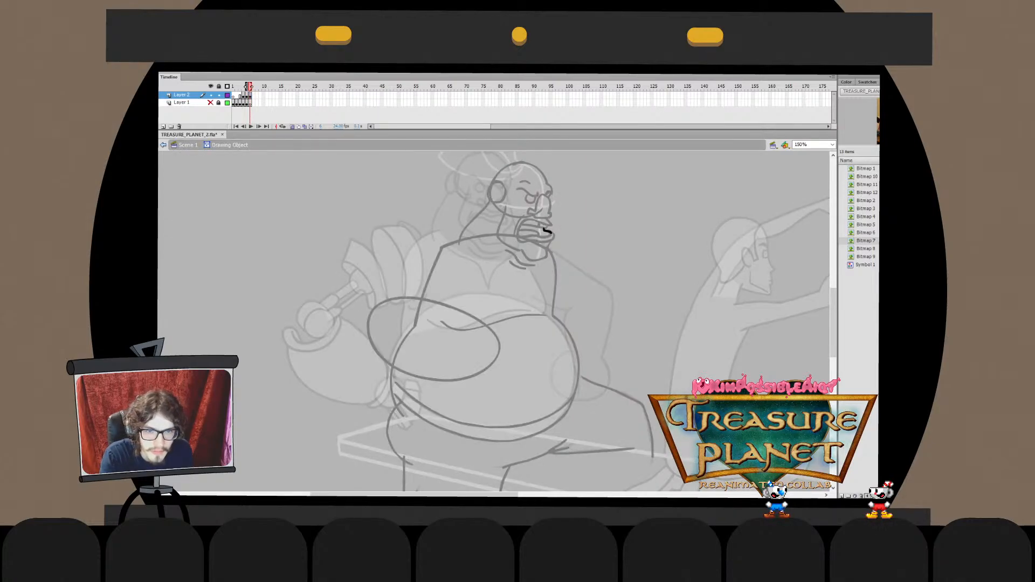
key("ctrl+e")
double_click(547, 230)
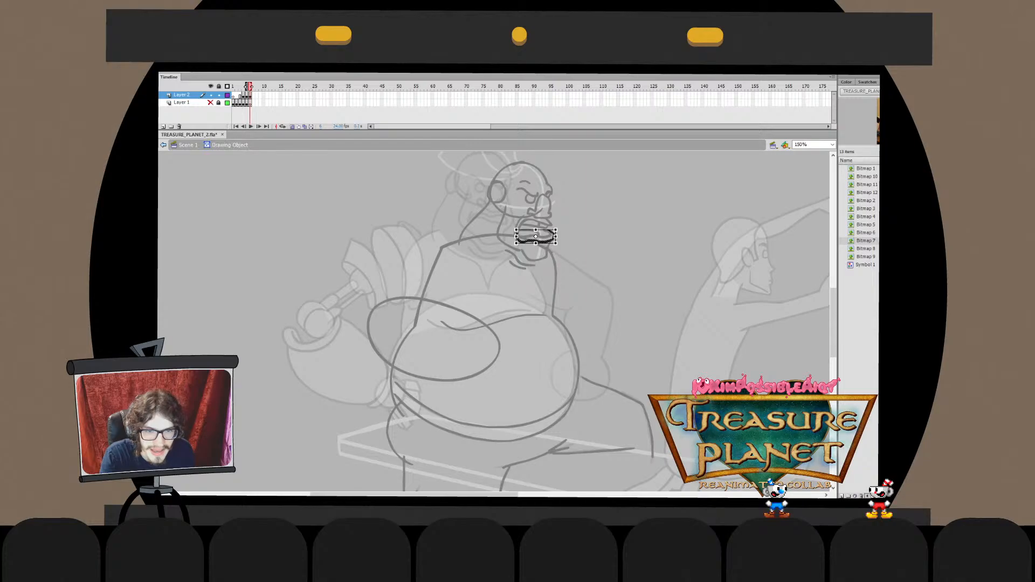
key("ctrl+e")
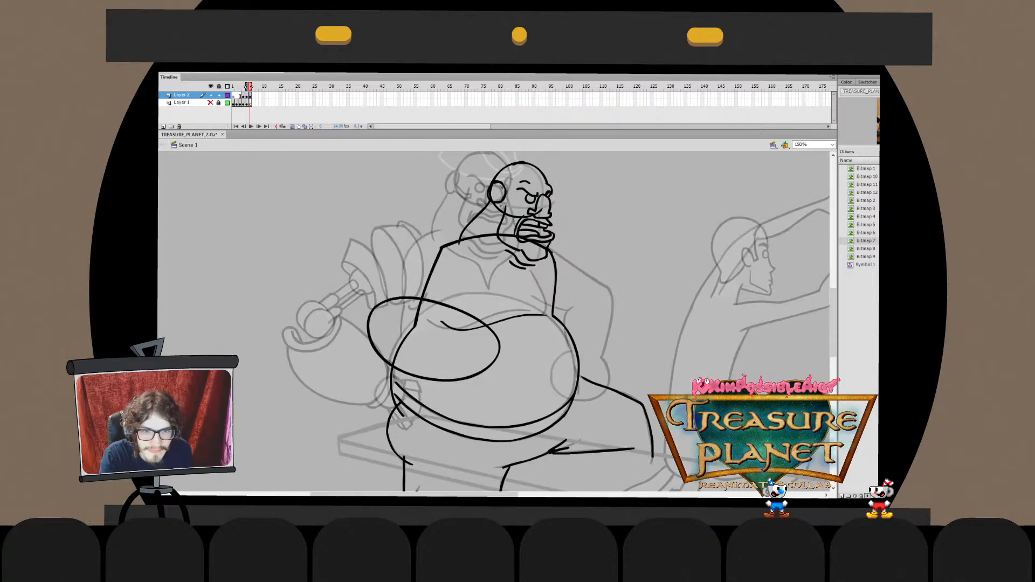
double_click(536, 237)
key("ctrl+e")
key("Escape")
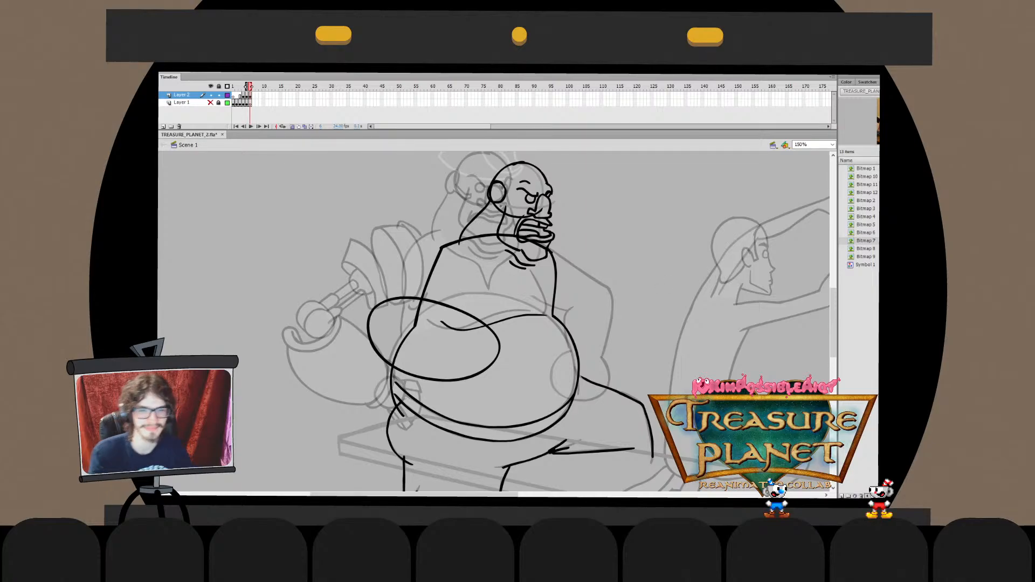
Compress the front end of the arm oval slightly once more and reselect the finished oval
mouse_move(518, 324)
left_mouse_down()
mouse_move(595, 351)
mouse_move(475, 294)
left_mouse_up()
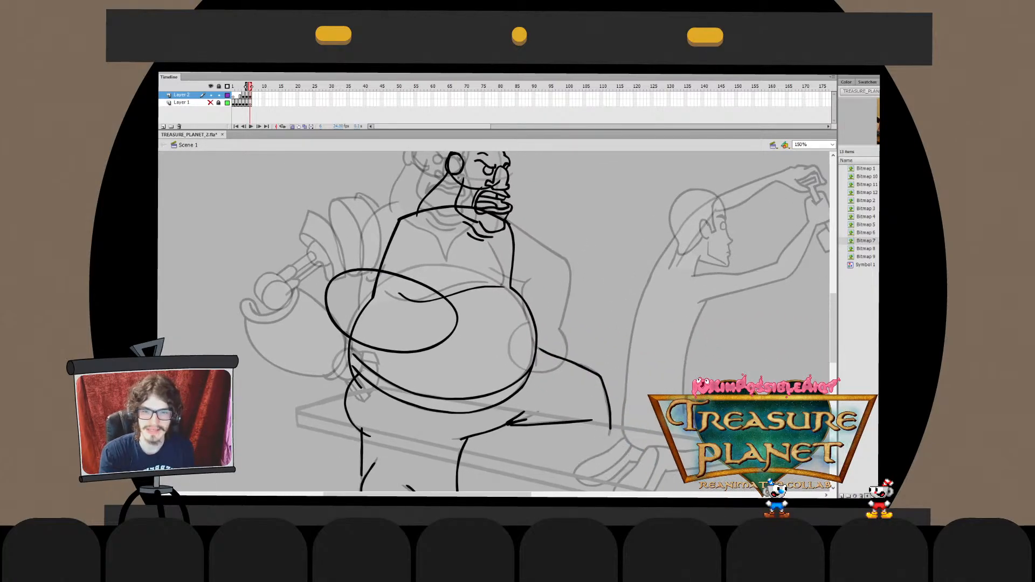
double_click(444, 297)
left_click_drag(485, 249, 406, 386)
left_click_drag(458, 314, 453, 314)
key("ctrl+e")
left_click(435, 335)
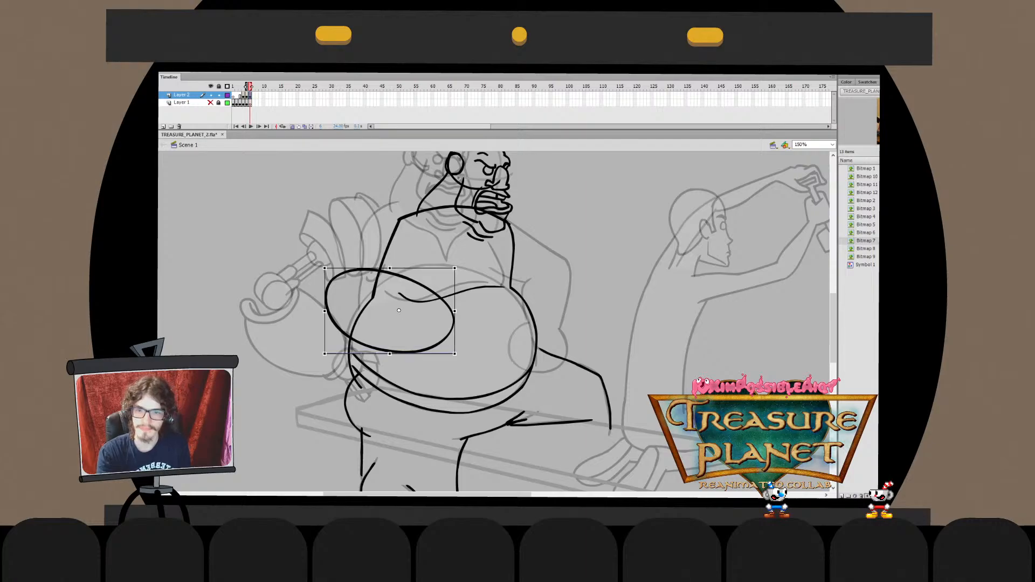
Sketch a curved cuff edge across the front end of the arm oval, redrawing the stroke until it fits
key("v")
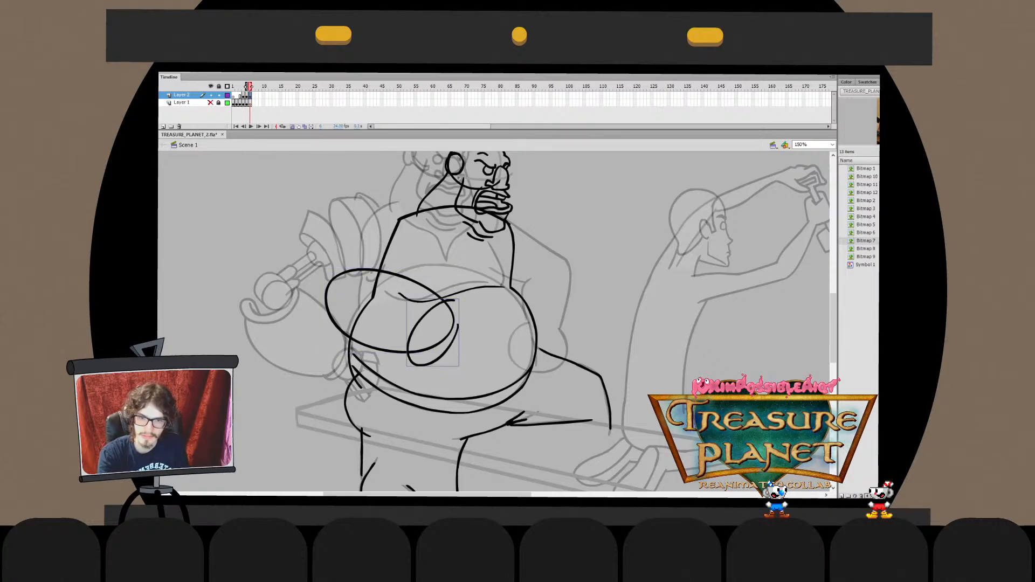
mouse_move(454, 301)
left_mouse_down()
mouse_move(433, 355)
mouse_move(439, 345)
left_mouse_up()
key("ctrl+z")
left_click_drag(454, 301, 437, 350)
key("ctrl+z")
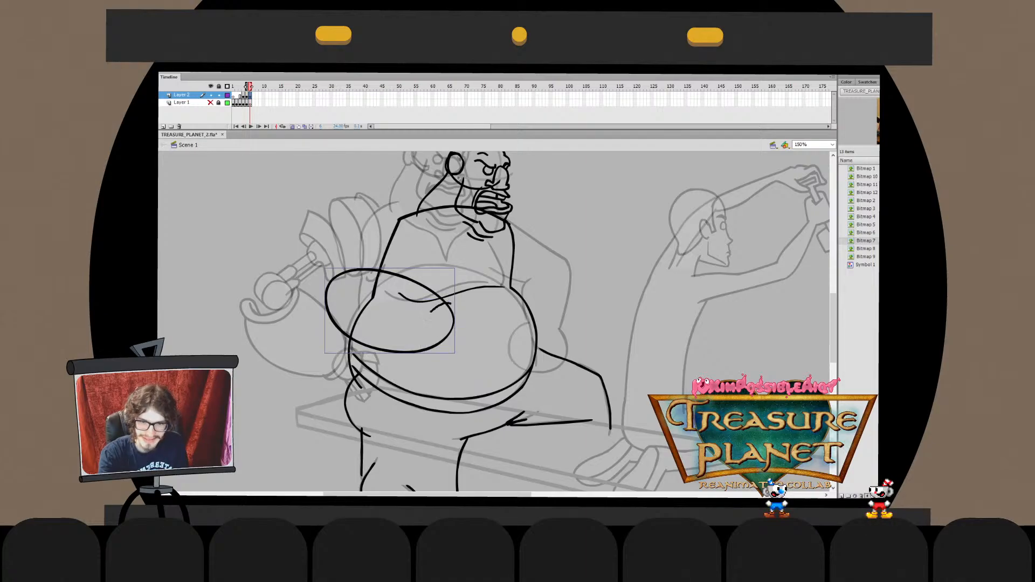
left_click_drag(452, 300, 445, 345)
key("ctrl+z")
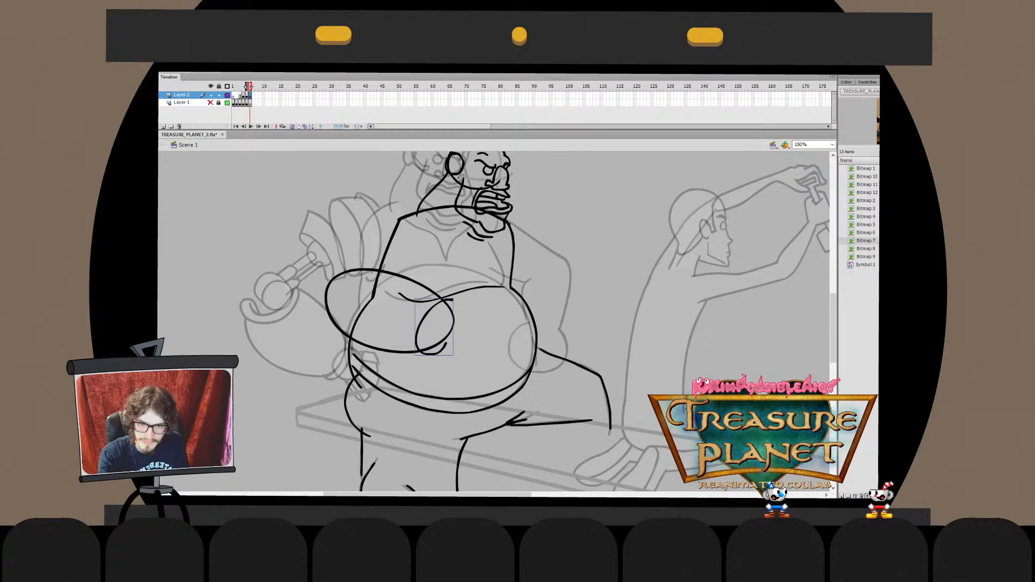
Draw the rounded upper rim and a parallel inner curve to give the cuff opening thickness
mouse_move(449, 299)
left_mouse_down()
mouse_move(456, 313)
mouse_move(445, 314)
mouse_move(433, 349)
left_mouse_up()
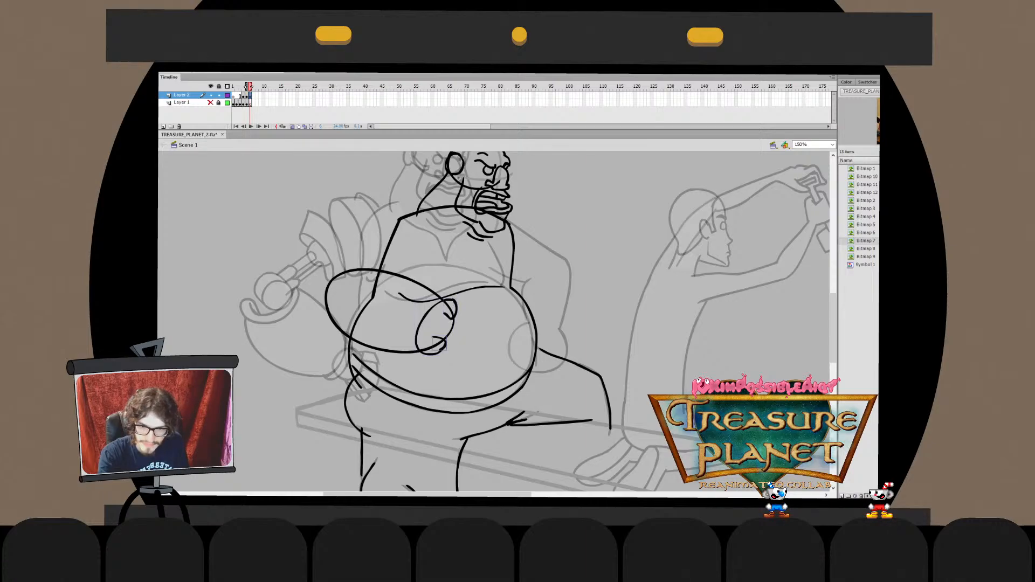
key("ctrl+z")
left_click_drag(450, 308, 431, 349)
key("ctrl+z")
key("q")
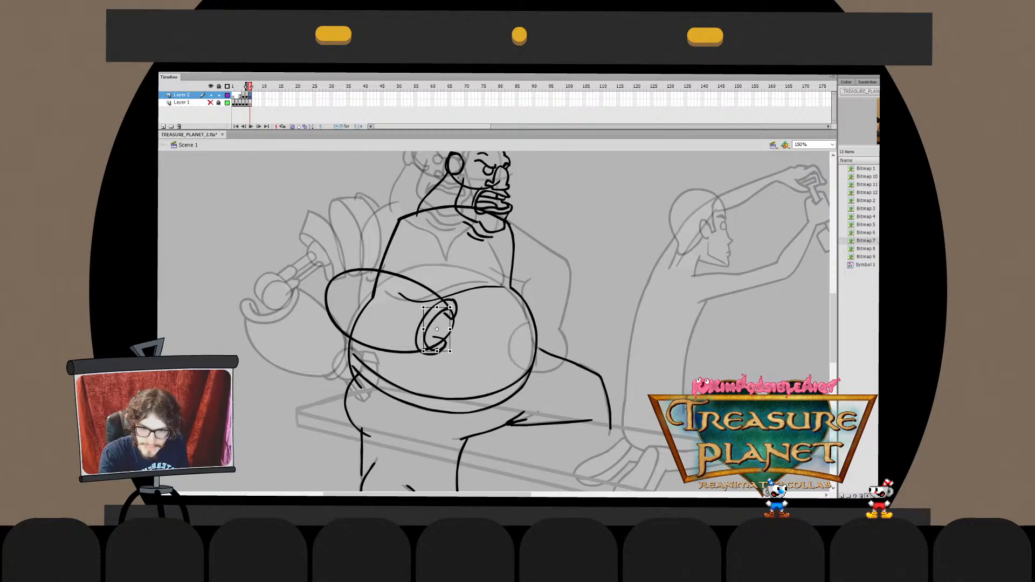
Add a short curved line across the inside of the cuff opening, undoing unwanted strokes
left_click(475, 289)
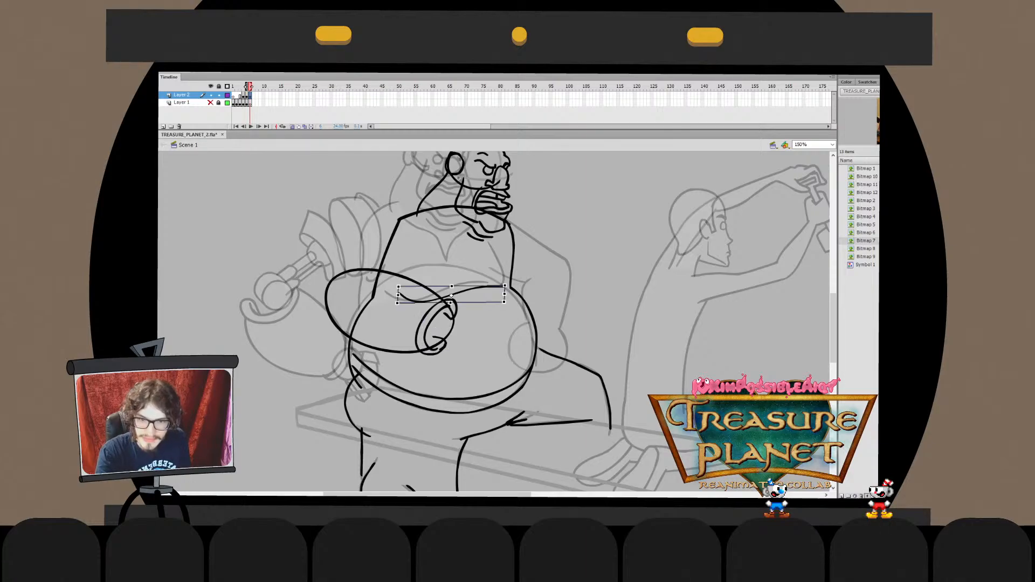
left_click(431, 324)
key("b")
mouse_move(419, 333)
left_mouse_down()
mouse_move(442, 337)
mouse_move(445, 314)
left_mouse_up()
key("ctrl+z")
key("ctrl+z")
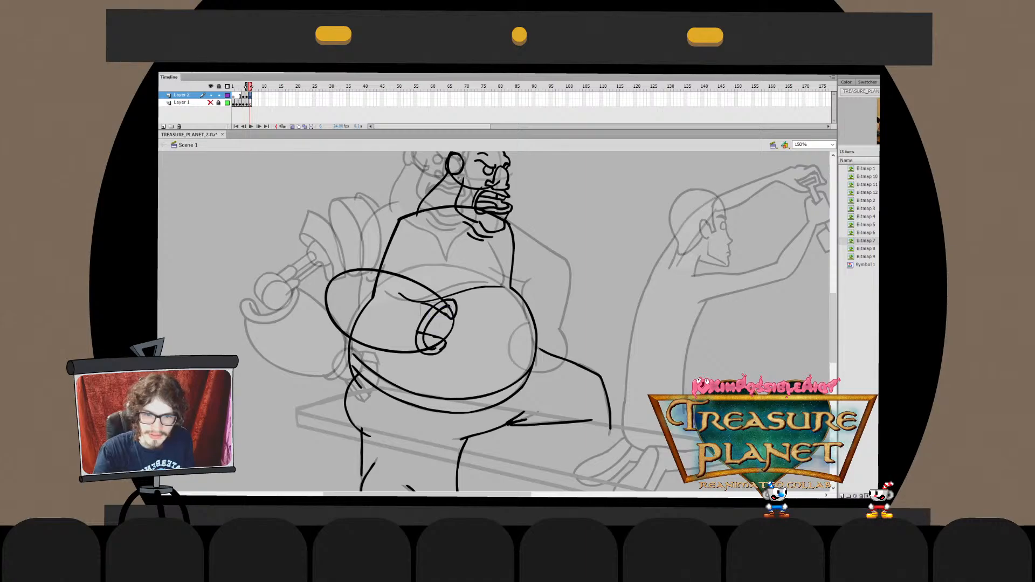
key("q")
key("b")
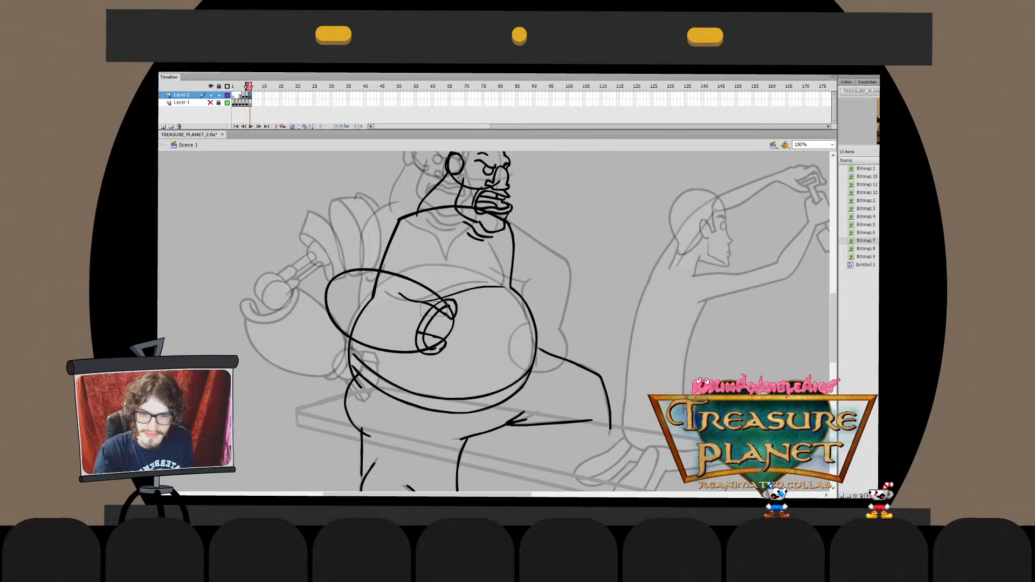
Trim the overshooting end of the cuff's lower fold line at the outer cuff edge, undoing the stray strokes first
left_click_drag(426, 339, 438, 346)
key("ctrl+z")
key("ctrl+z")
key("b")
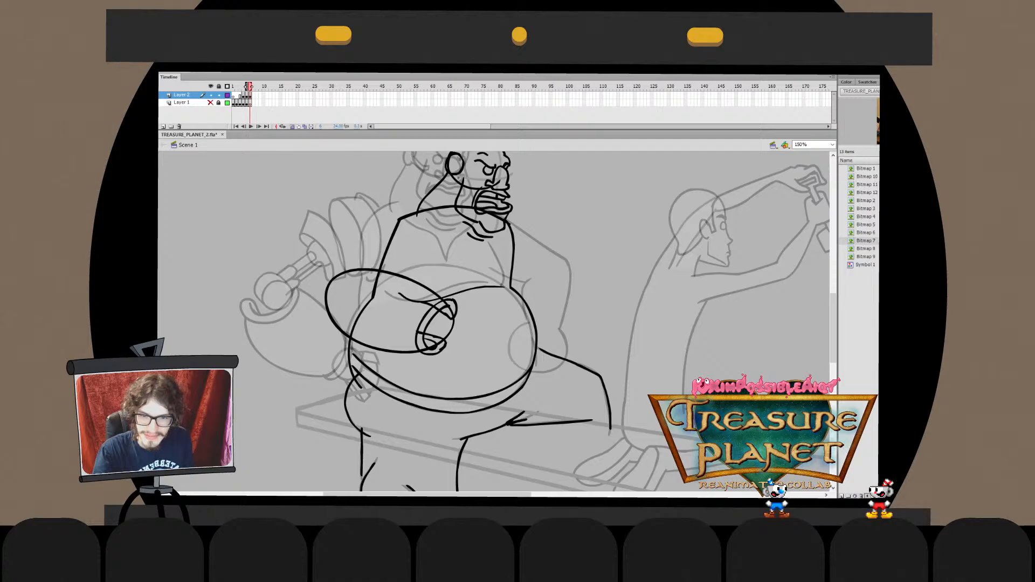
double_click(430, 343)
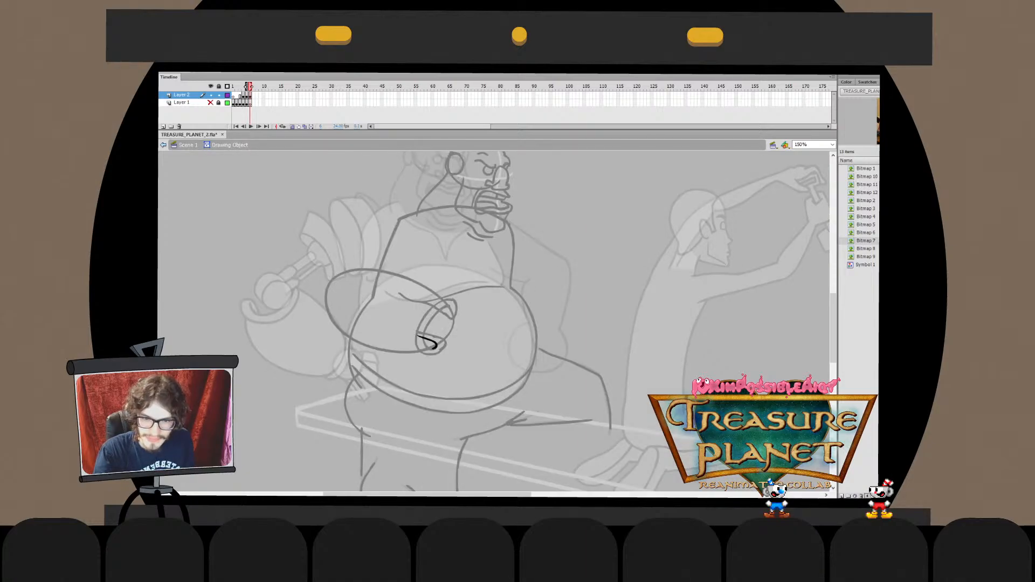
key("e")
left_click_drag(418, 336, 416, 340)
key("ctrl+e")
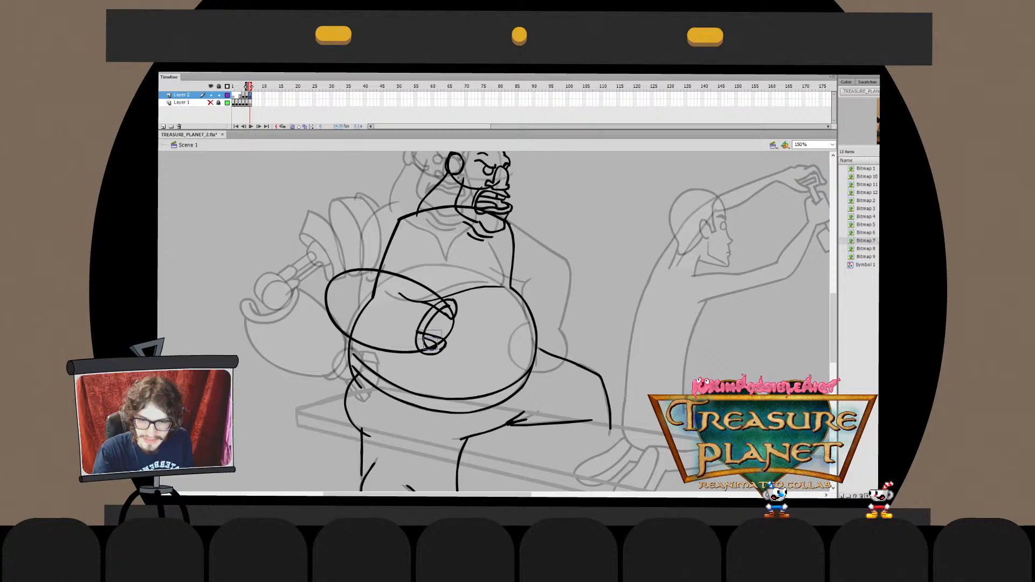
double_click(430, 341)
left_click_drag(417, 329, 420, 335)
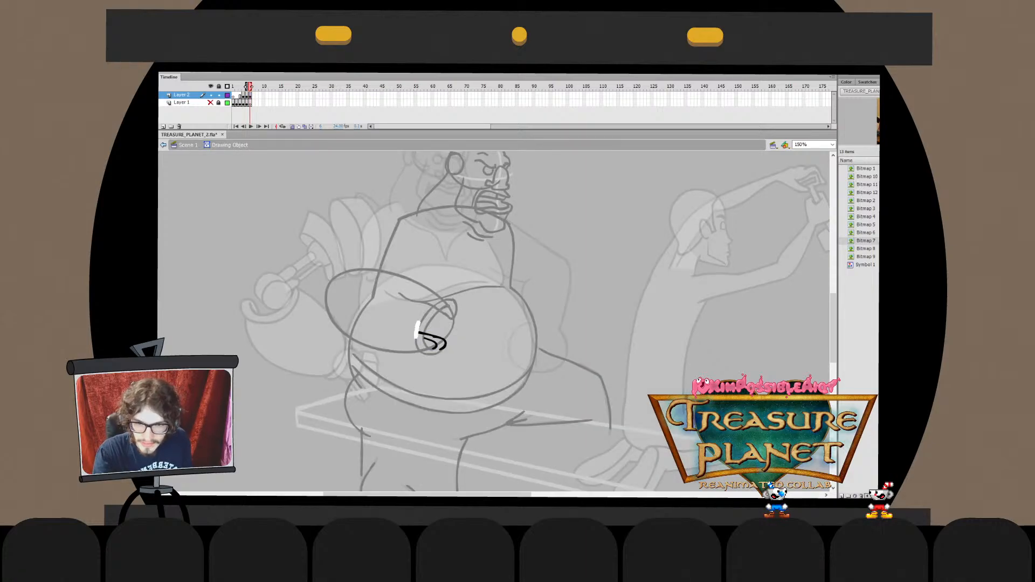
key("ctrl+e")
Combine the outer cuff curve, the inner curve and the lower fold into one drawing object
double_click(433, 343)
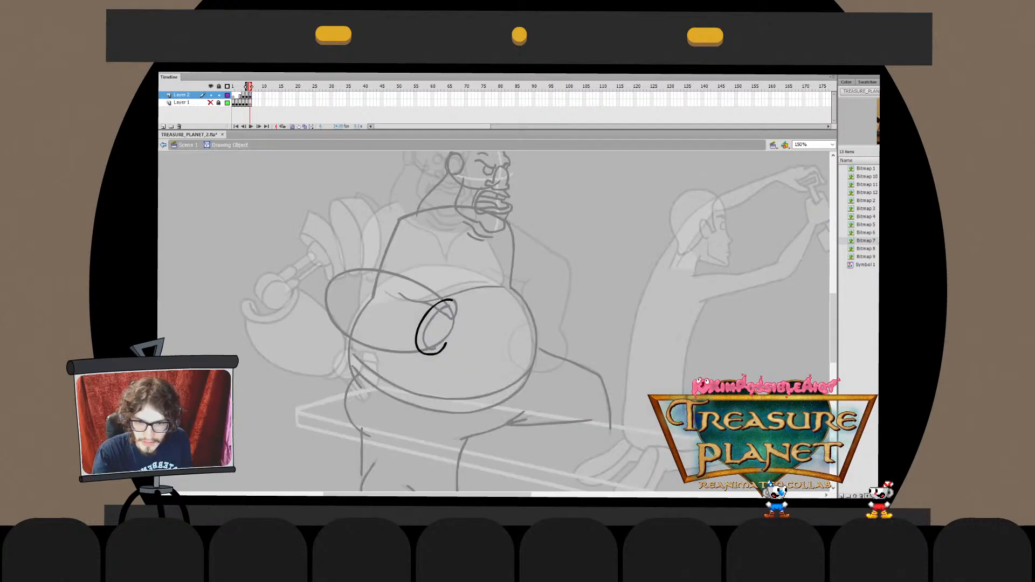
key("ctrl+e")
double_click(431, 348)
left_click_drag(438, 300, 430, 350)
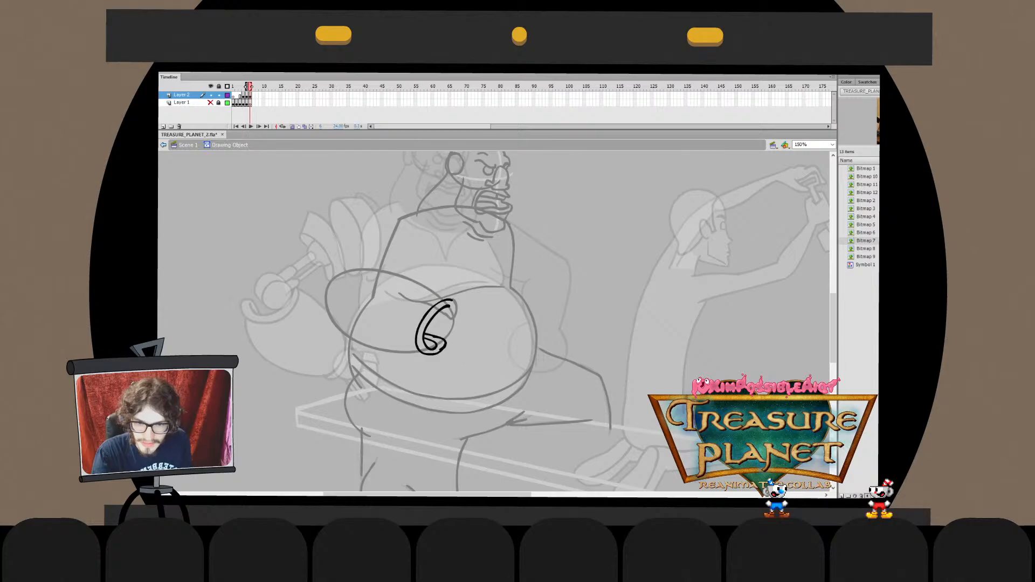
key("ctrl+e")
key("Escape")
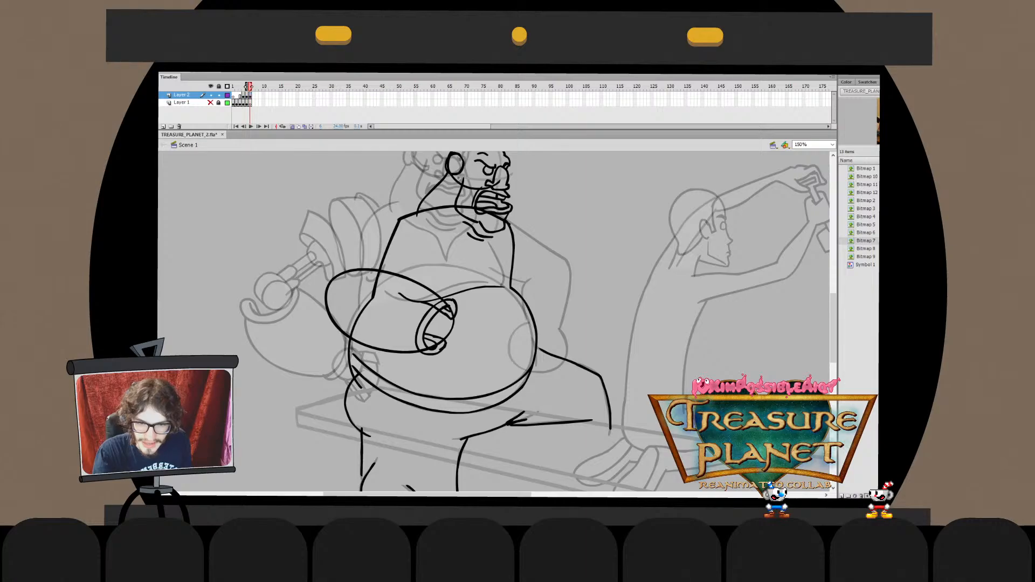
Erase the part of the short upper cuff line that extends over the arm and add the remainder to the cuff object
double_click(447, 324)
key("Escape")
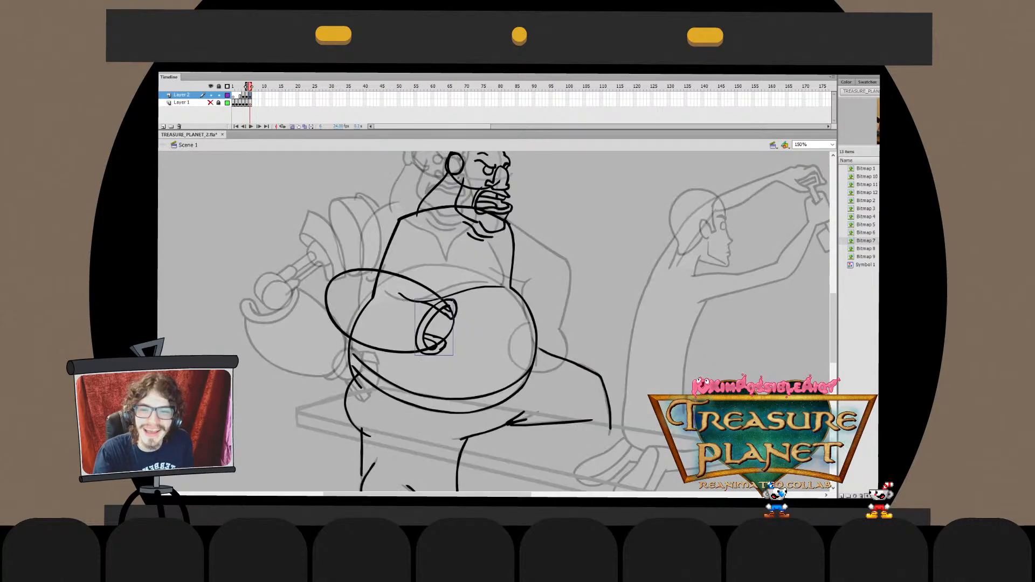
double_click(448, 320)
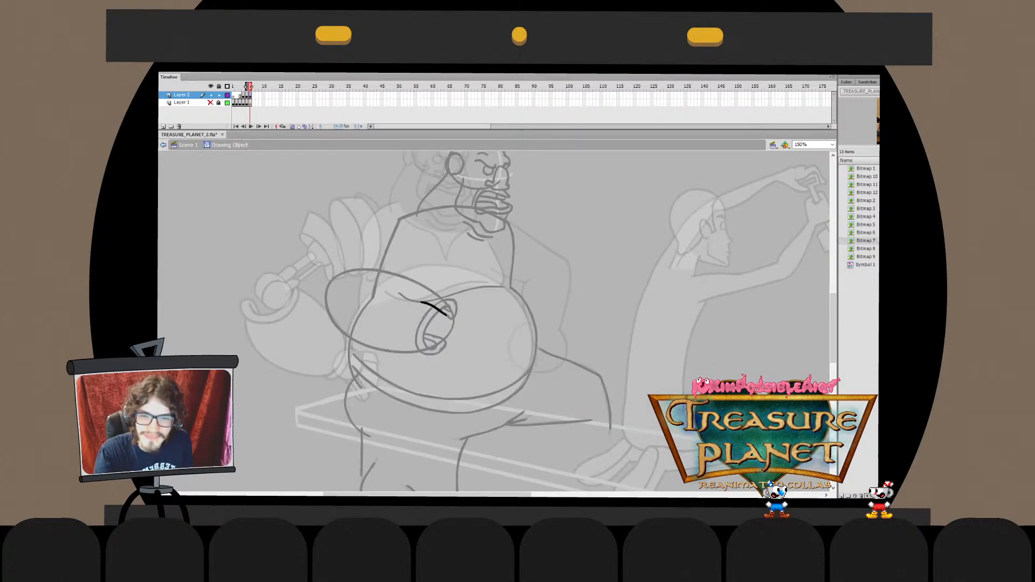
left_click_drag(417, 300, 441, 313)
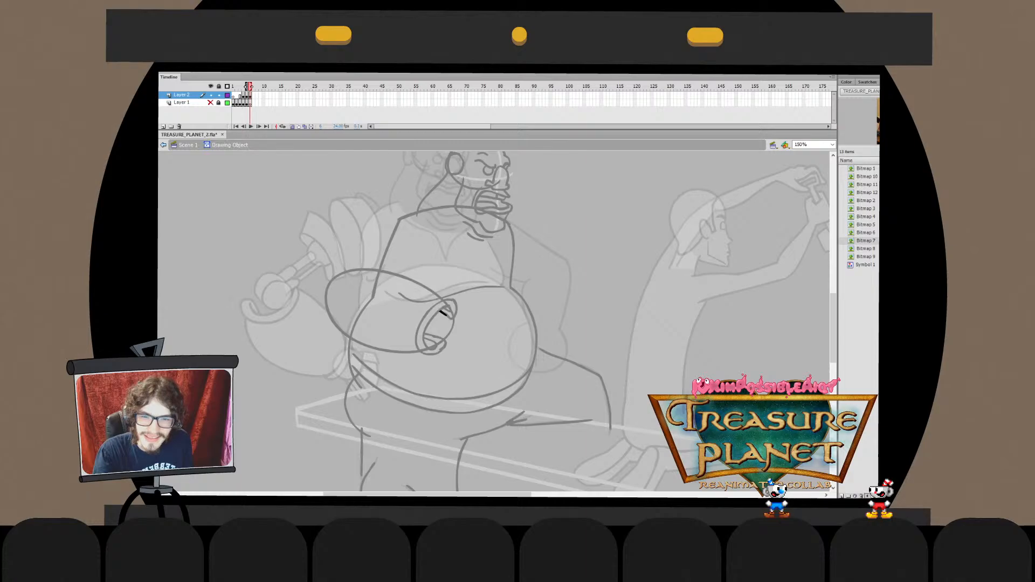
key("Escape")
double_click(434, 341)
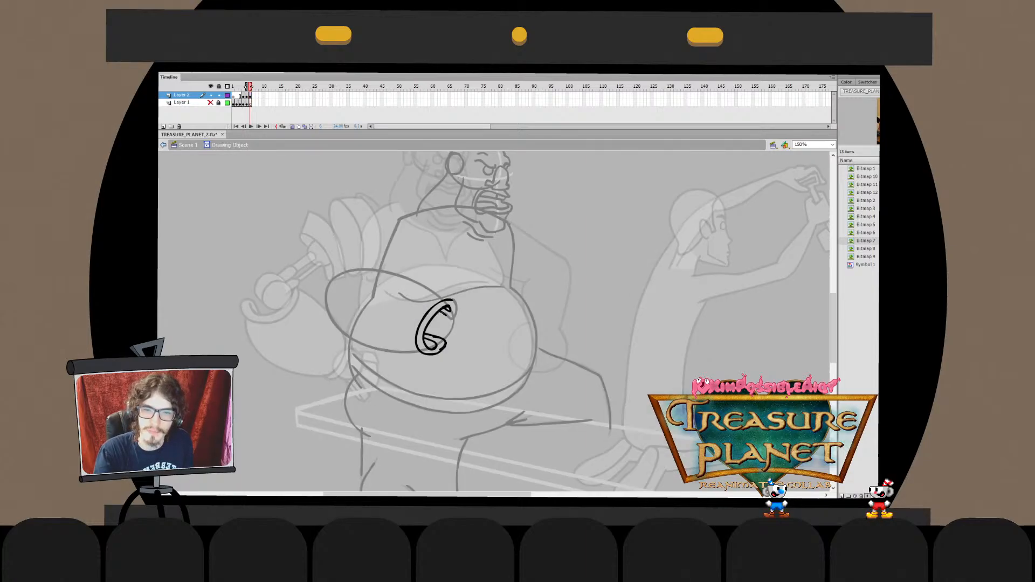
key("Escape")
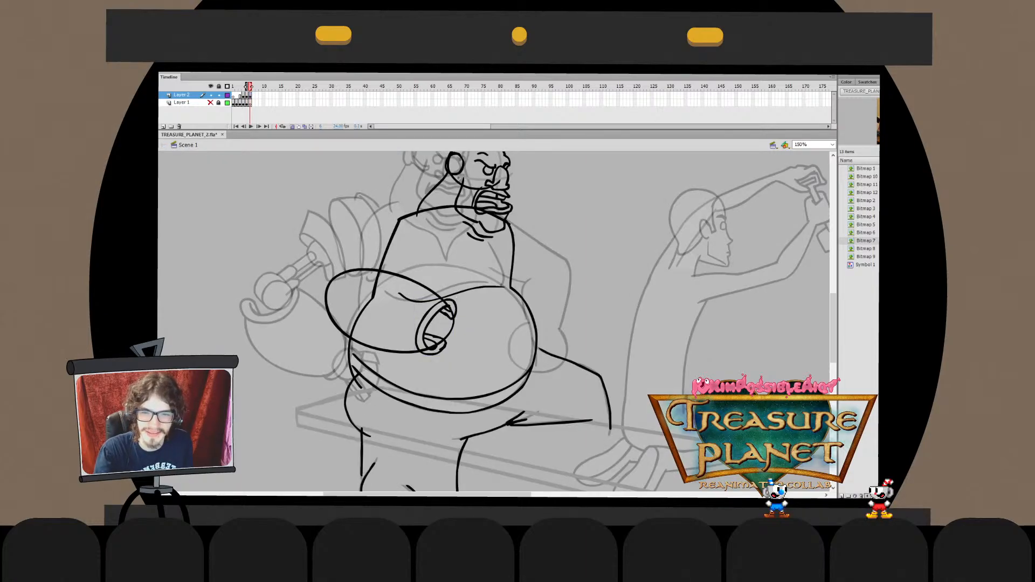
Clean up the end of the cuff's upper rim stroke and merge it into the cuff drawing object
double_click(450, 310)
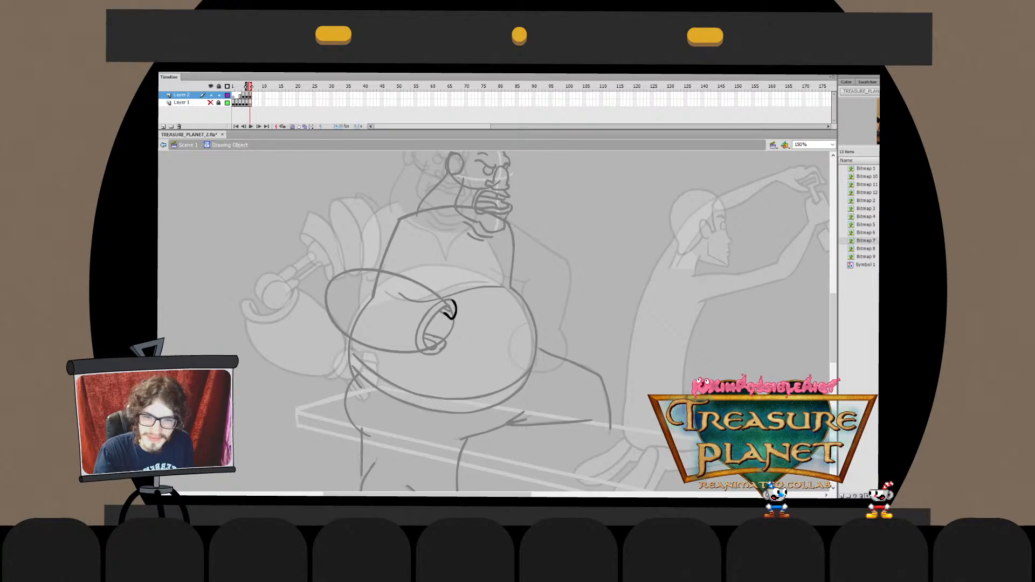
left_click_drag(445, 314, 443, 312)
key("Escape")
double_click(450, 310)
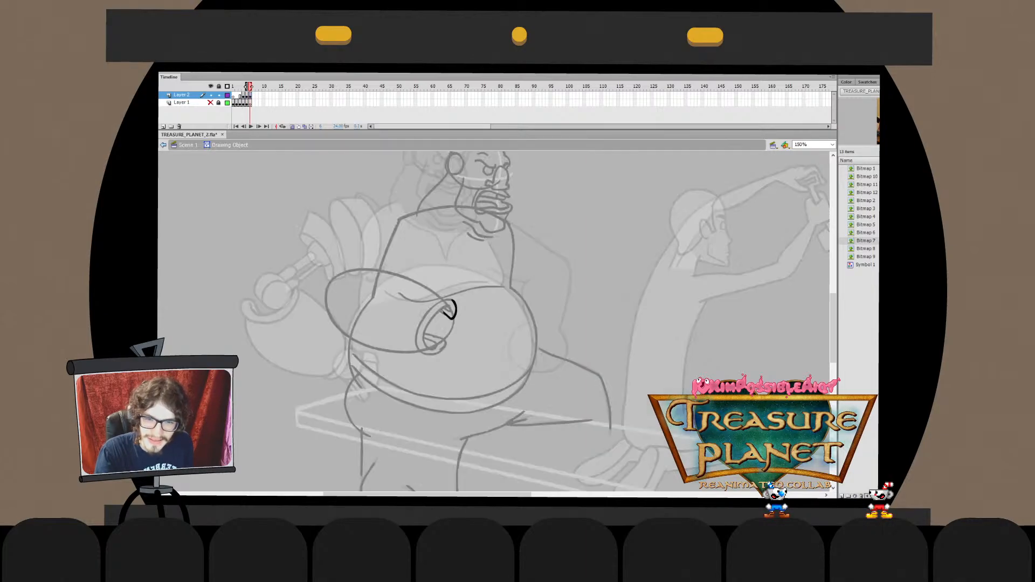
key("Escape")
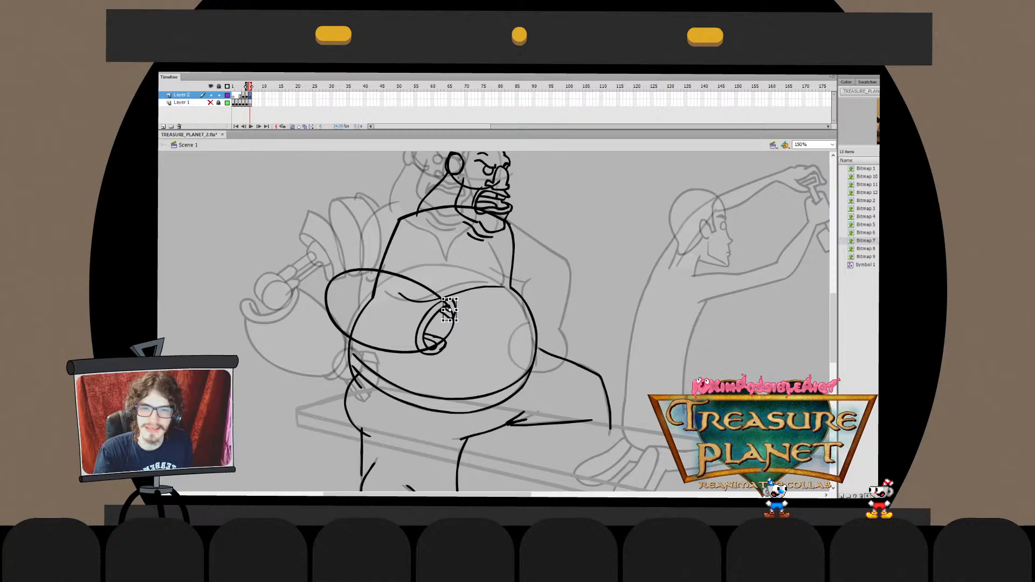
double_click(449, 310)
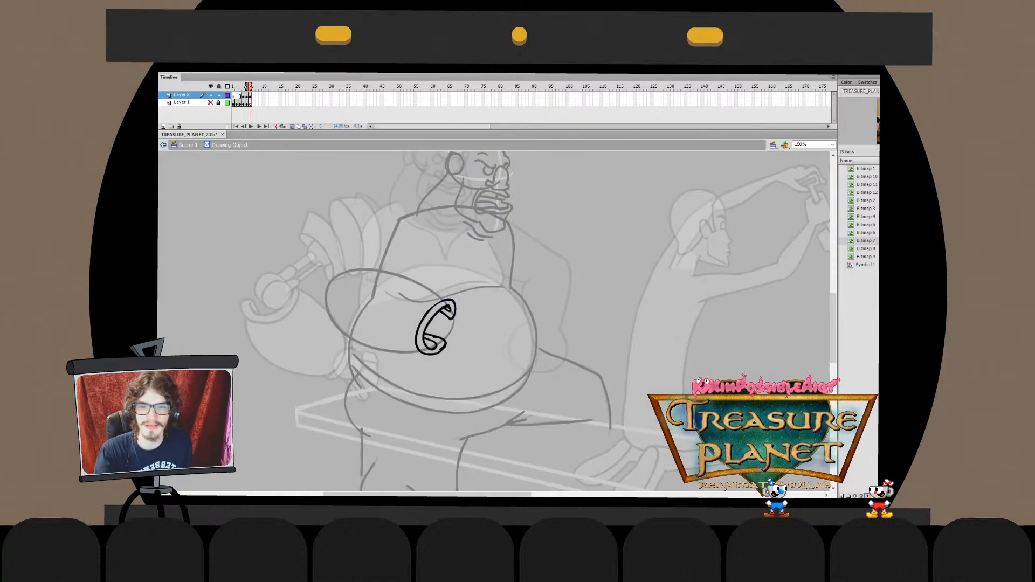
key("Escape")
double_click(450, 312)
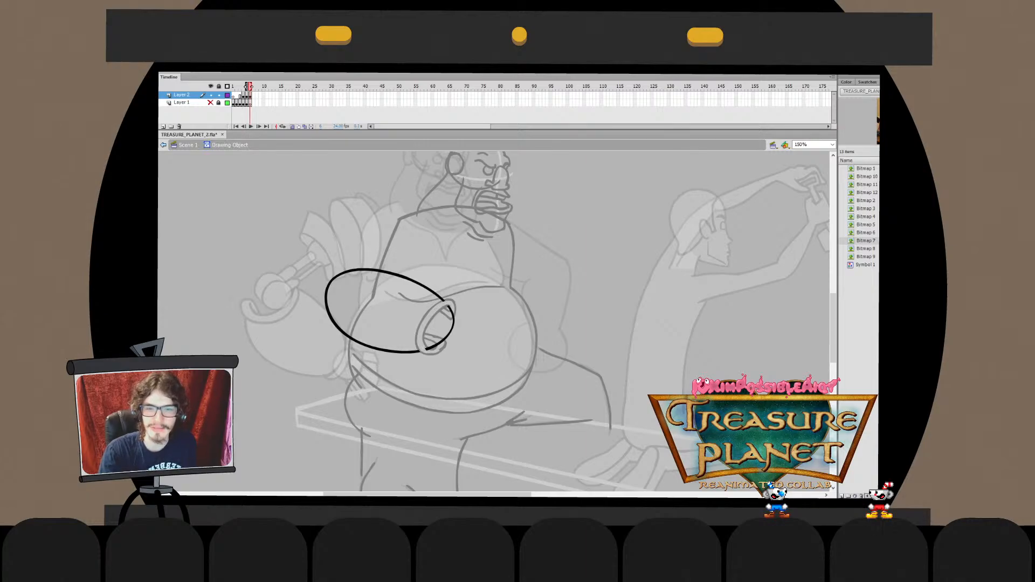
Delete the front segment of the arm oval that crosses the cuff opening
left_click(452, 323)
key("Delete")
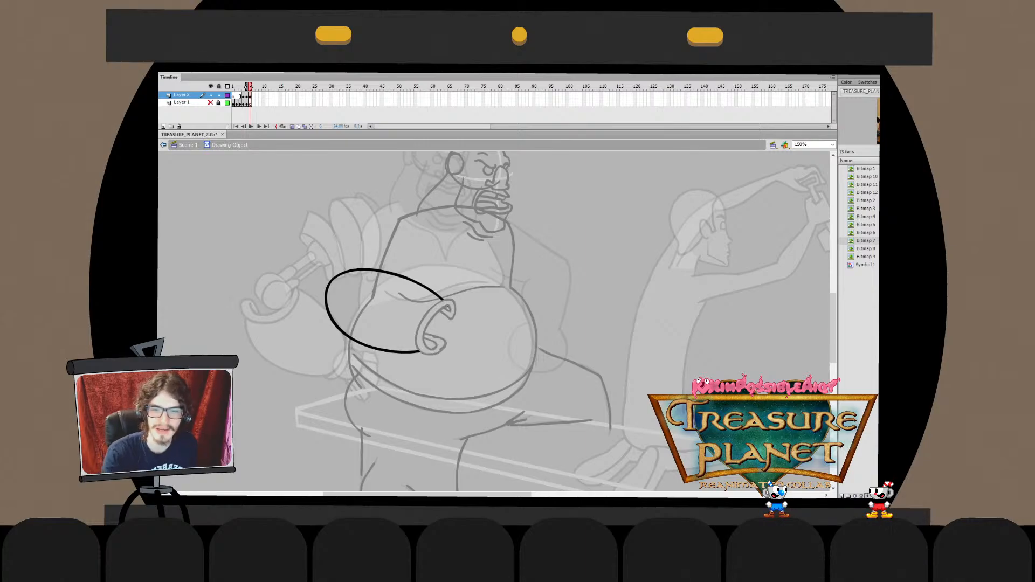
key("ctrl+e")
left_click(436, 326)
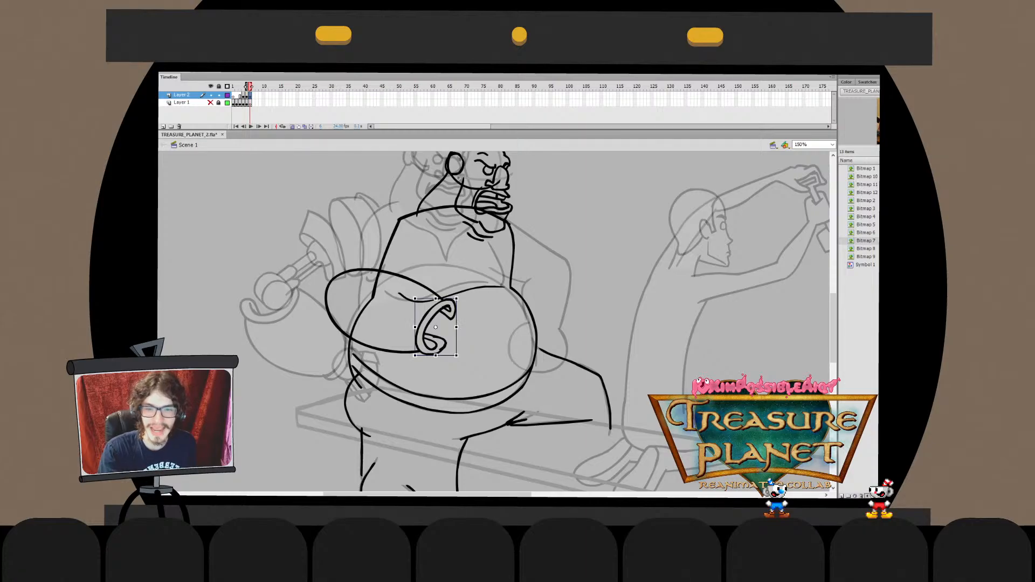
key("Escape")
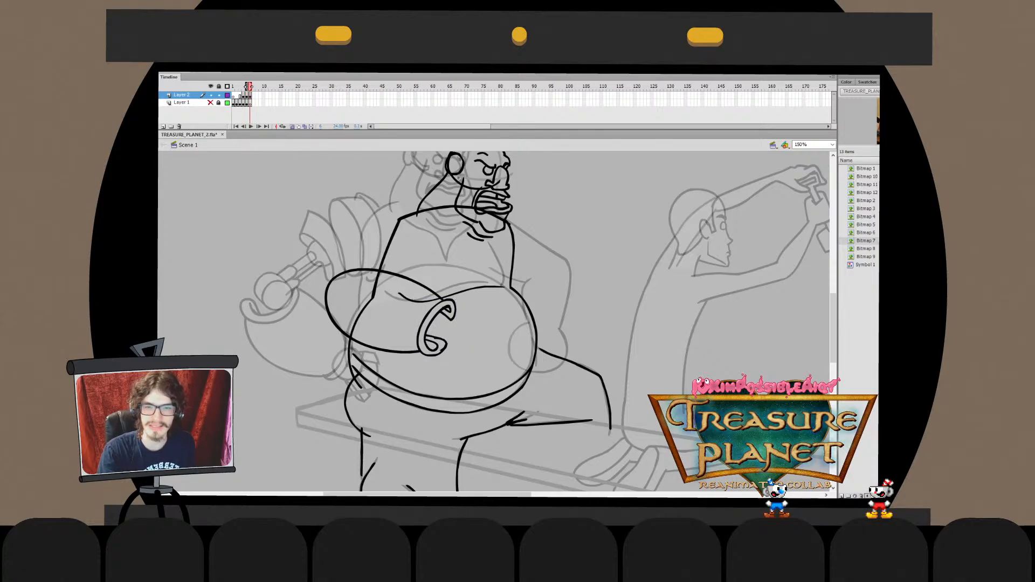
Nudge the cuff to meet the open ends of the arm outline and combine both into one drawing object
left_click(435, 326)
left_click_drag(447, 299, 446, 306)
left_click(460, 322)
double_click(447, 307)
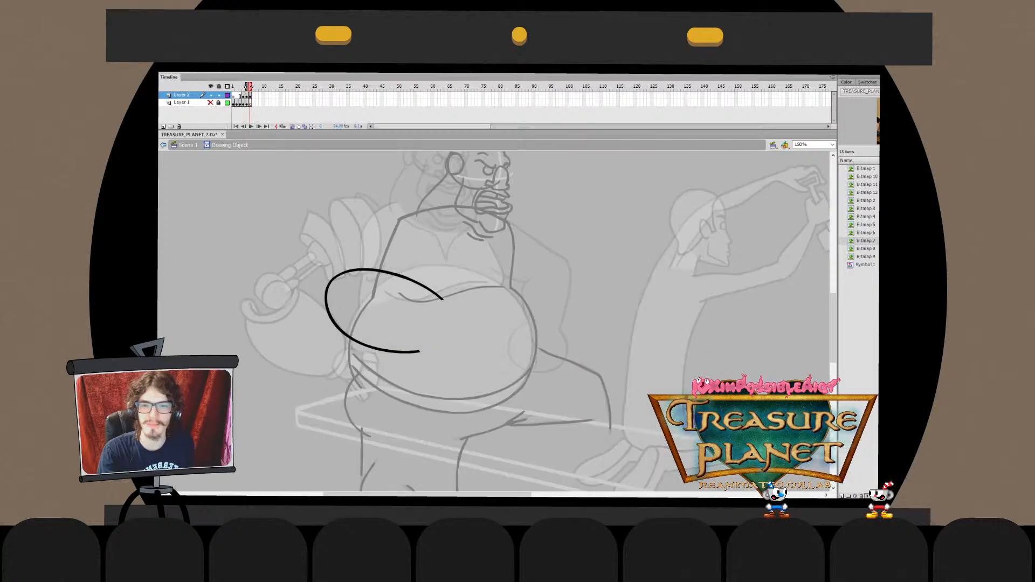
key("ctrl+e")
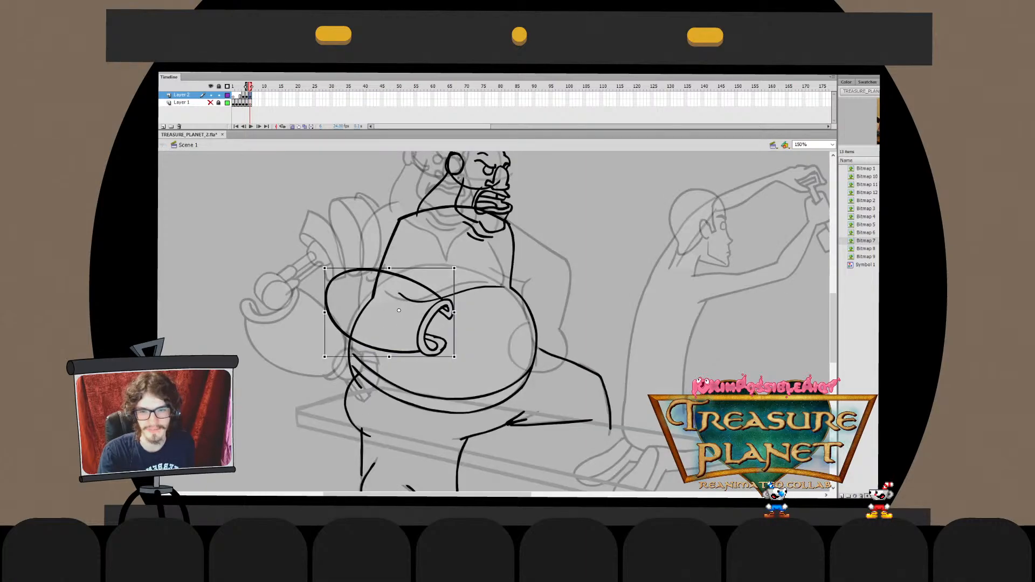
key("Escape")
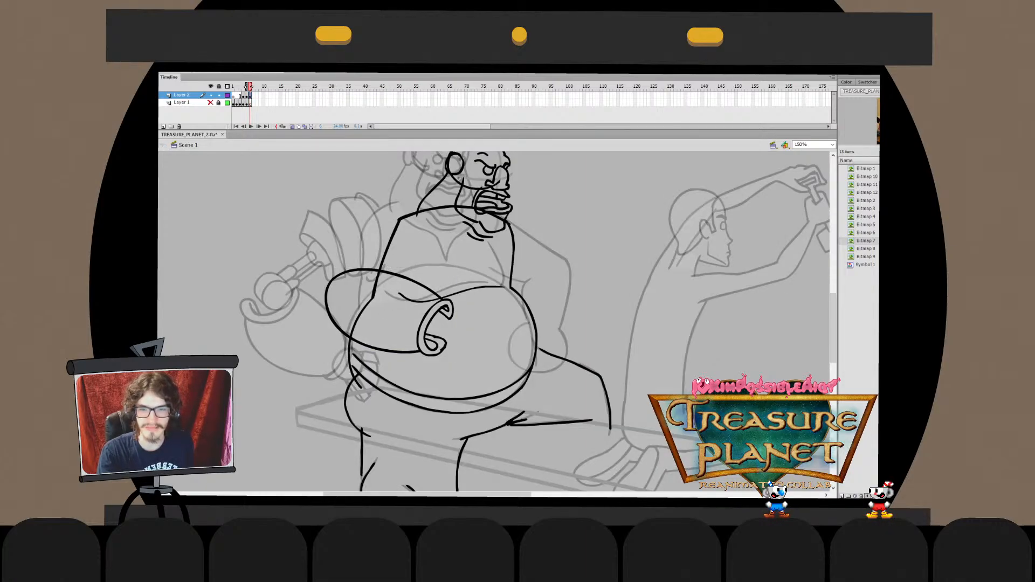
Touch up the tip of the lower cuff fold inside the arm object and inspect the cuff lines up close
double_click(445, 341)
left_click(441, 350)
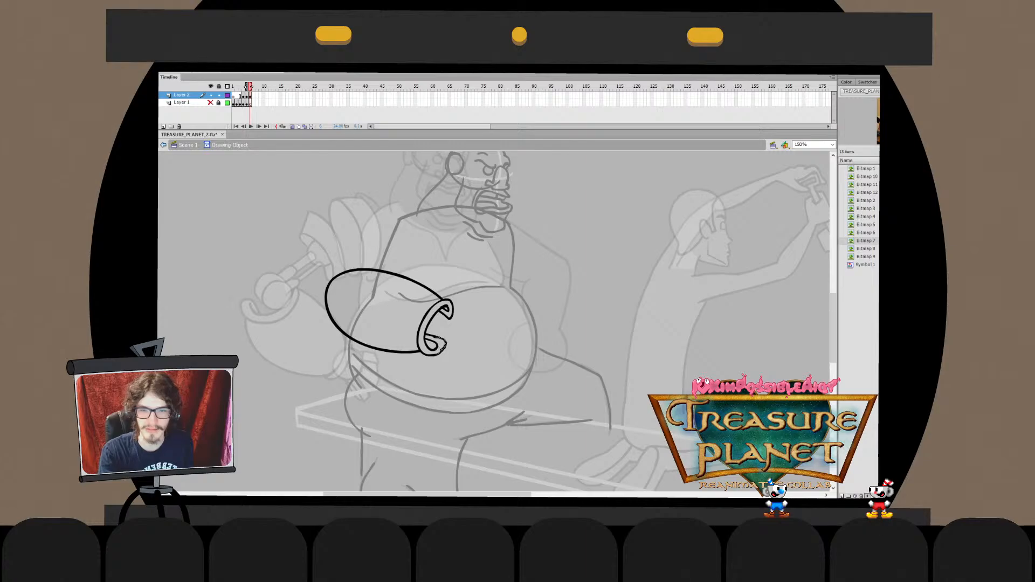
left_click(447, 353)
left_click_drag(445, 348, 443, 348)
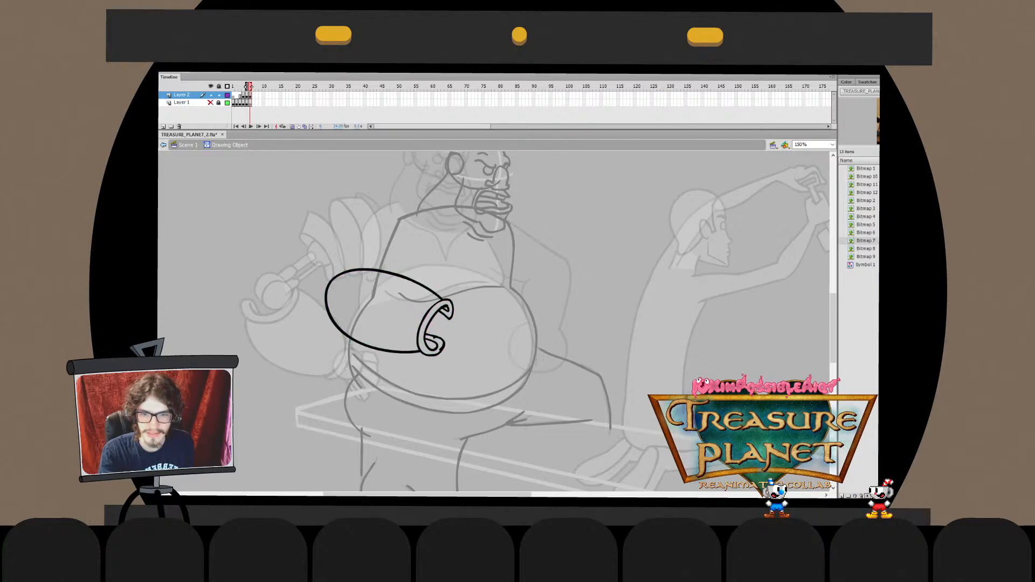
key("ctrl+equal")
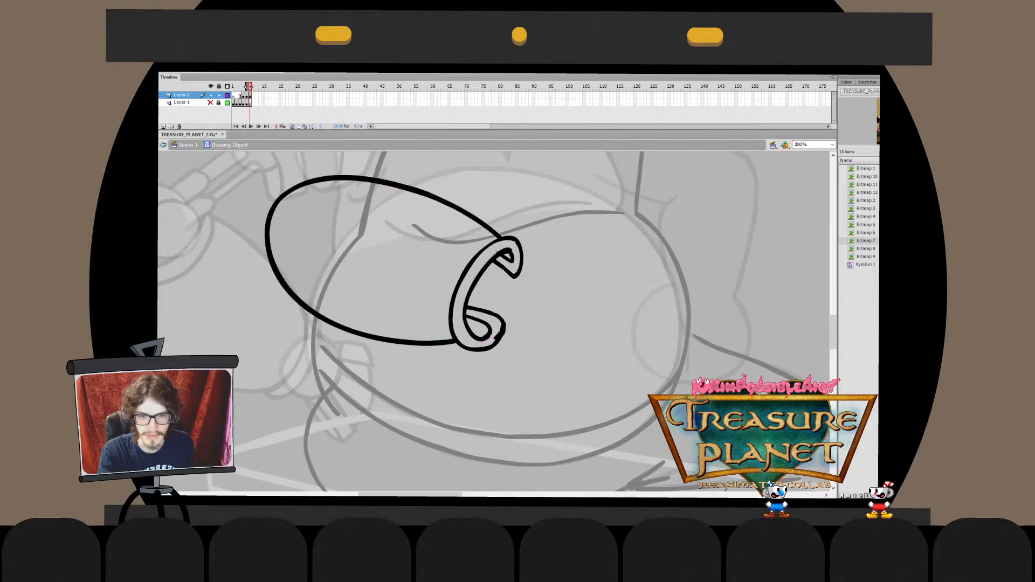
key("ctrl+equal")
key("ctrl+minus")
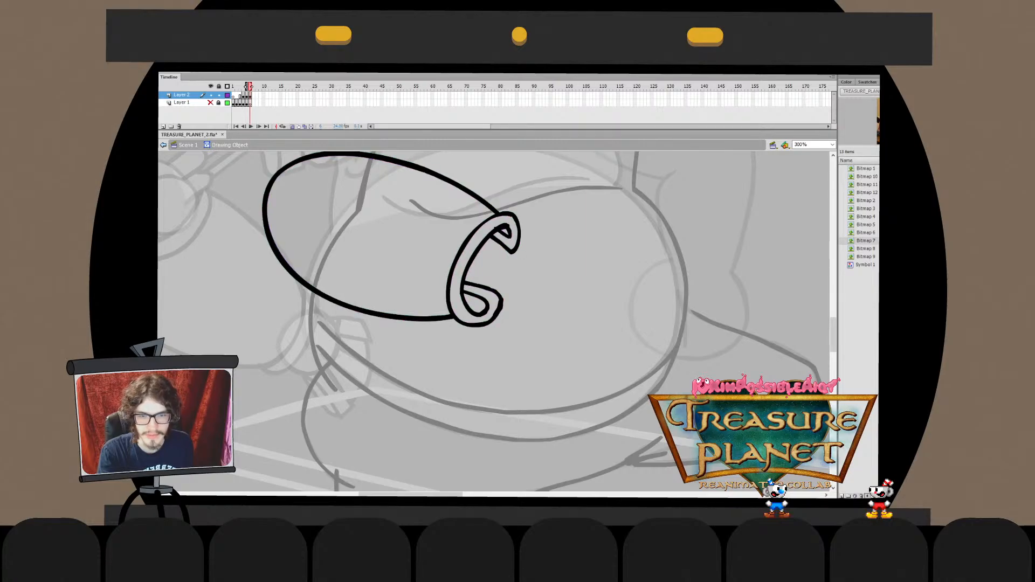
key("ctrl+e")
key("ctrl+minus")
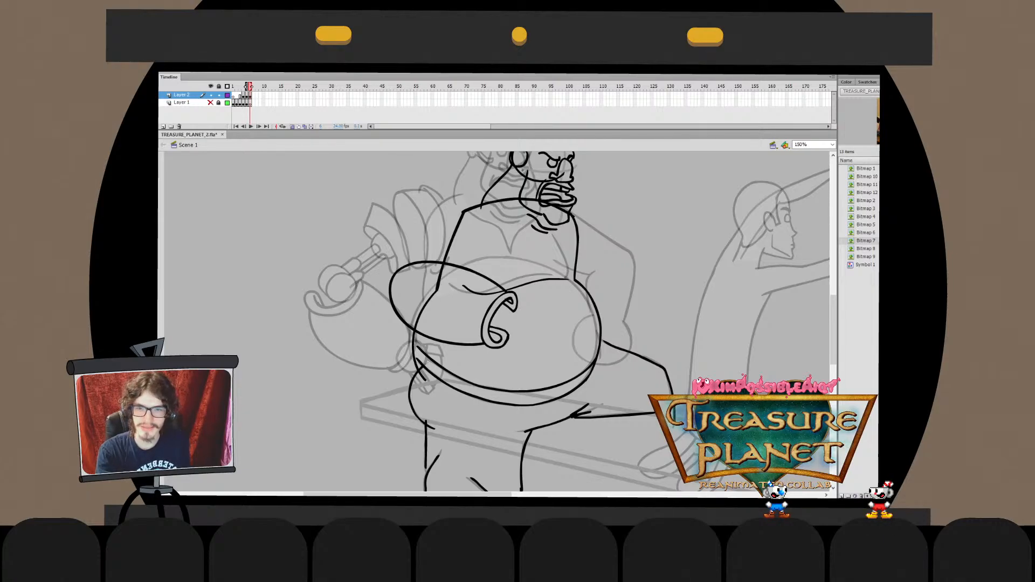
Sketch a curved stroke around the rear end of the arm oval, redrawing it until it fits
left_click_drag(432, 263, 426, 303)
key("ctrl+z")
key("ctrl+z")
left_click_drag(432, 263, 415, 316)
key("ctrl+z")
key("ctrl+z")
left_click_drag(428, 259, 410, 316)
key("ctrl+z")
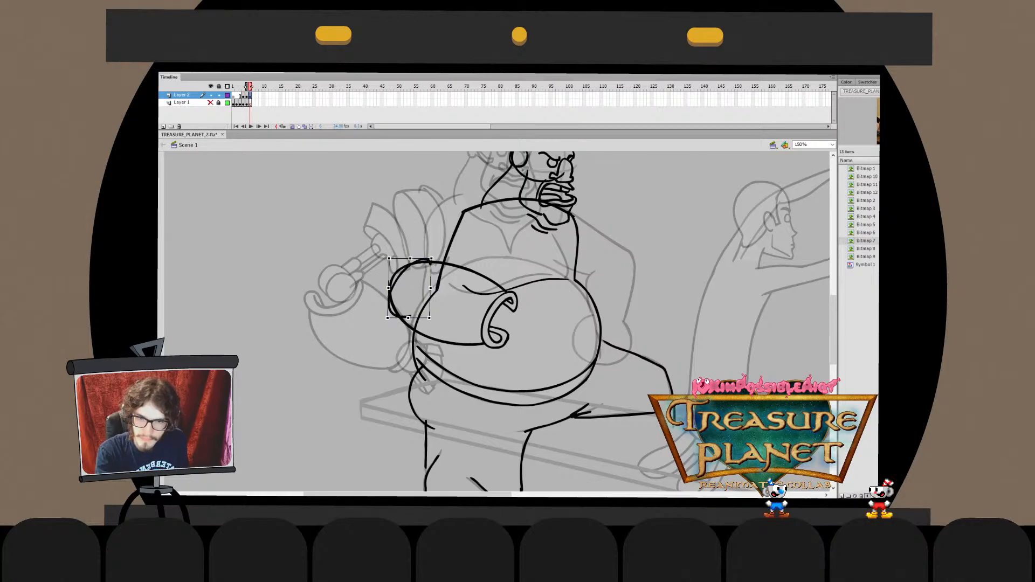
left_click_drag(430, 261, 409, 322)
key("ctrl+z")
Adjust the curved stroke at the rear of the arm and clean up its upper end
key("q")
double_click(394, 285)
double_click(366, 286)
key("Escape")
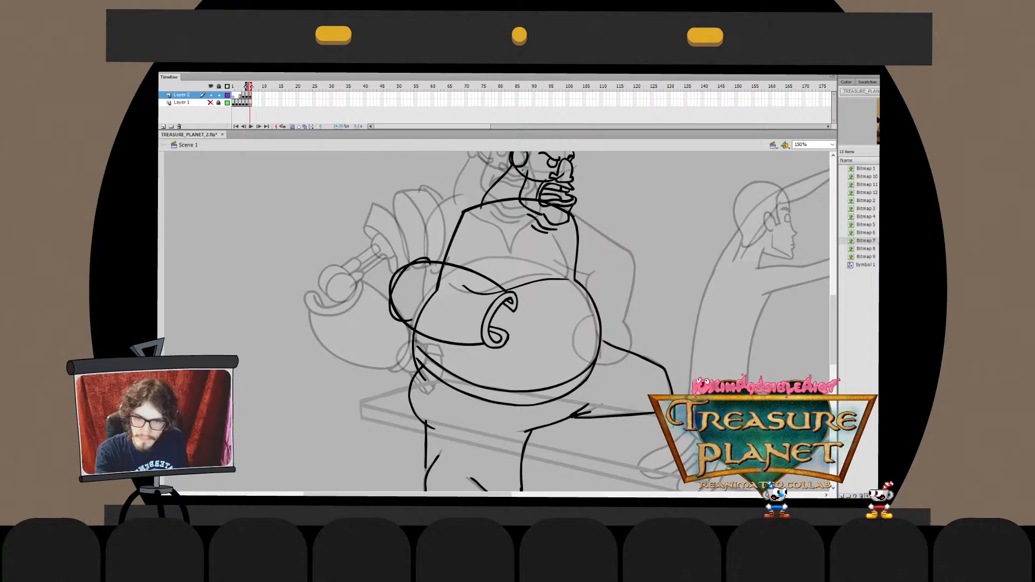
left_click(392, 294)
mouse_move(388, 257)
left_mouse_down()
mouse_move(378, 246)
mouse_move(387, 256)
left_mouse_up()
double_click(392, 281)
left_click_drag(453, 238, 399, 298)
left_click_drag(430, 263, 430, 268)
key("ctrl+e")
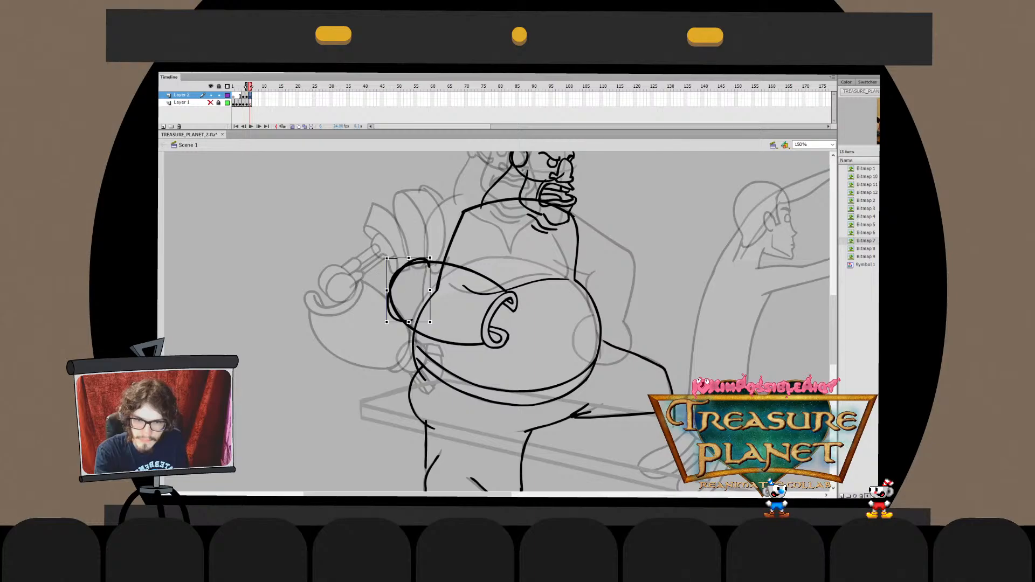
Check the arm outline on its own and refine the curved strokes around its rear end
key("ctrl+shift+a")
double_click(392, 281)
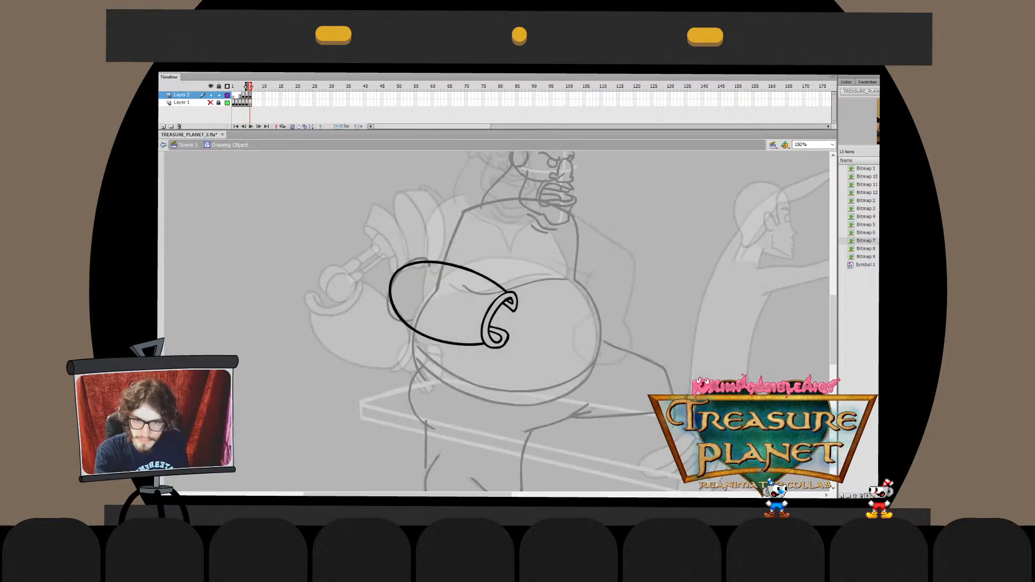
key("ctrl+e")
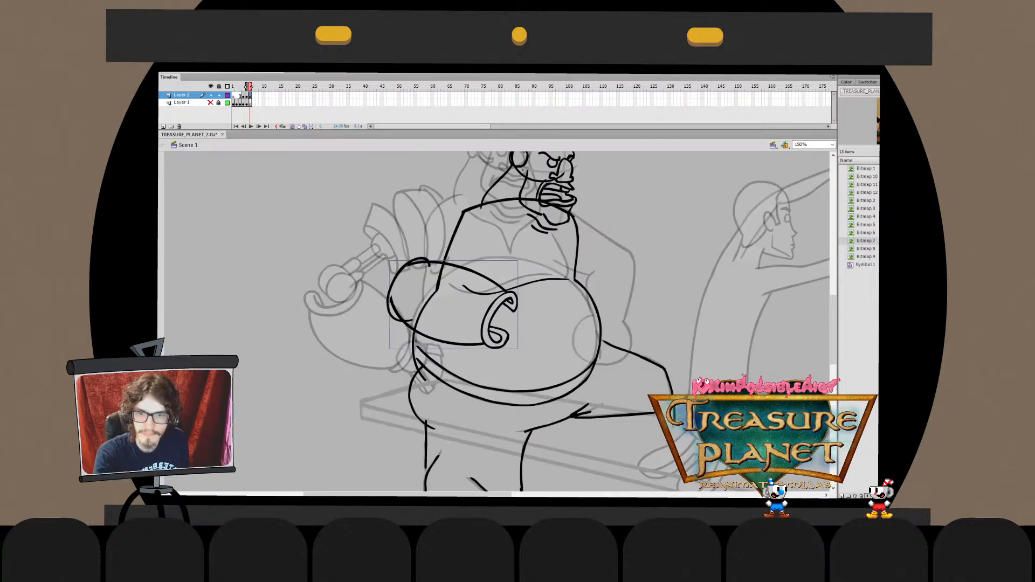
left_click_drag(388, 299, 395, 300)
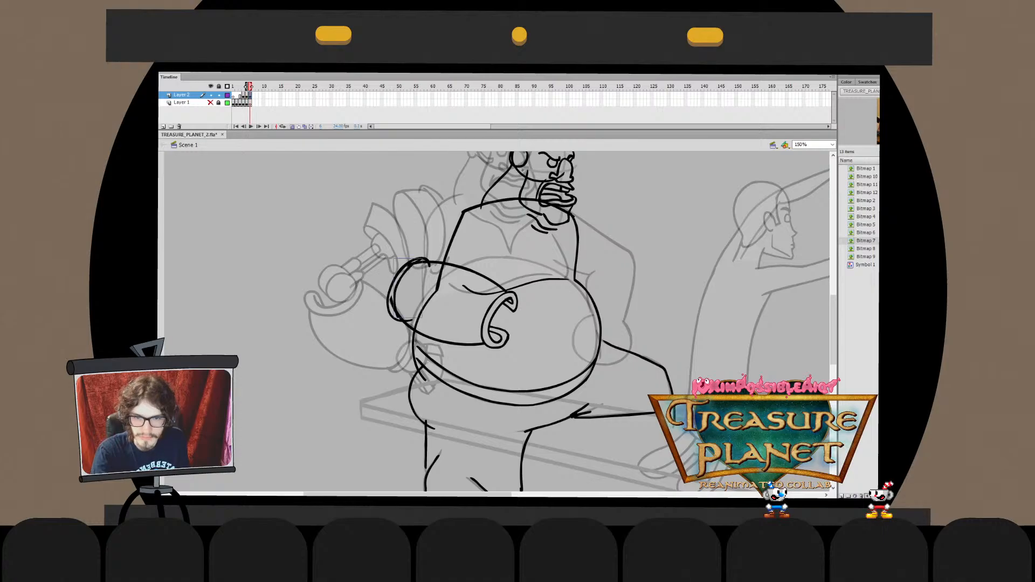
key("q")
left_click_drag(415, 261, 418, 262)
key("Escape")
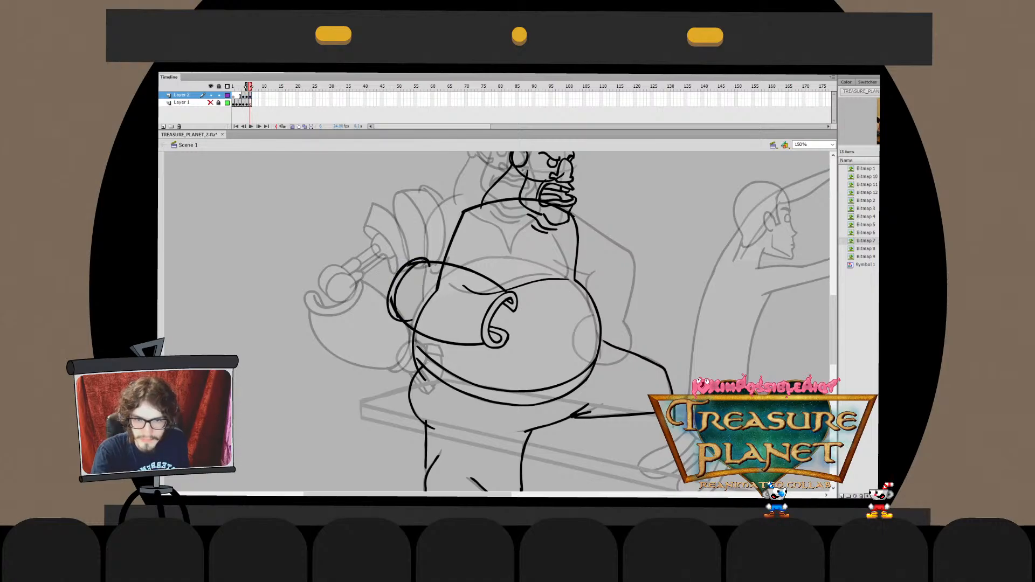
Clean up the overlapping strokes at the arm's rear end by removing the old rear edge inside the arm object
double_click(399, 285)
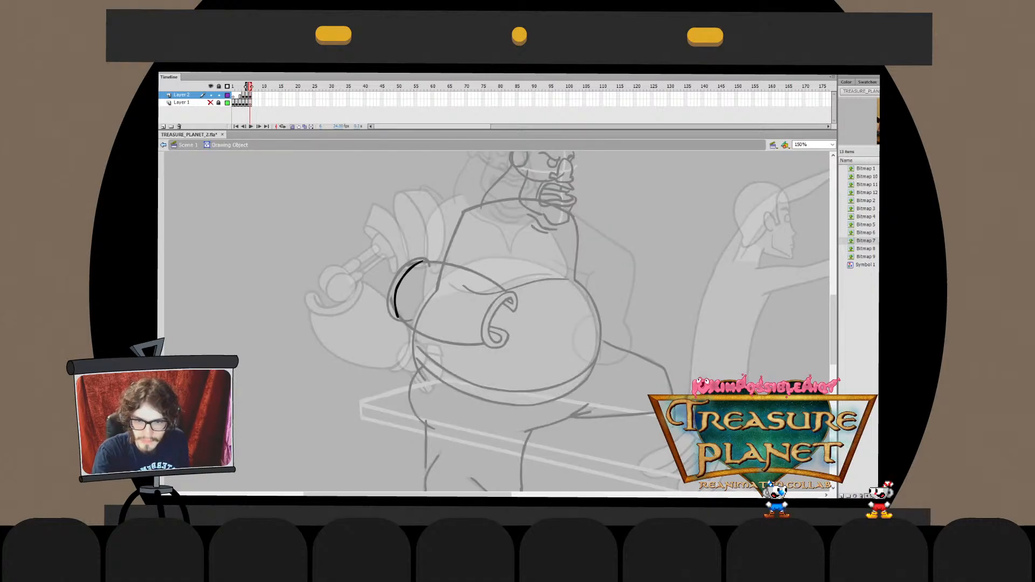
double_click(447, 266)
double_click(448, 265)
left_click_drag(389, 261, 412, 299)
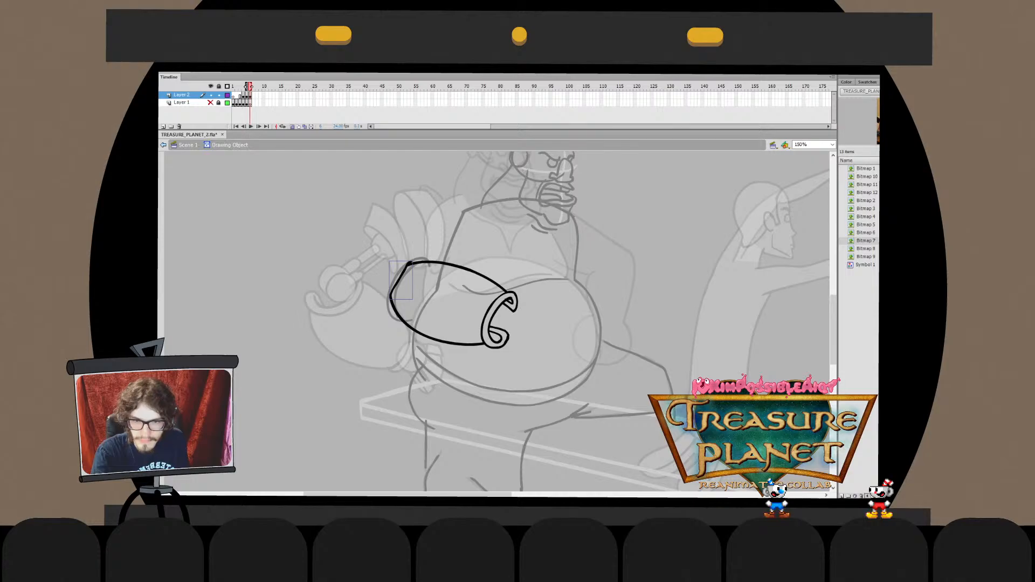
key("Escape")
key("ctrl+e")
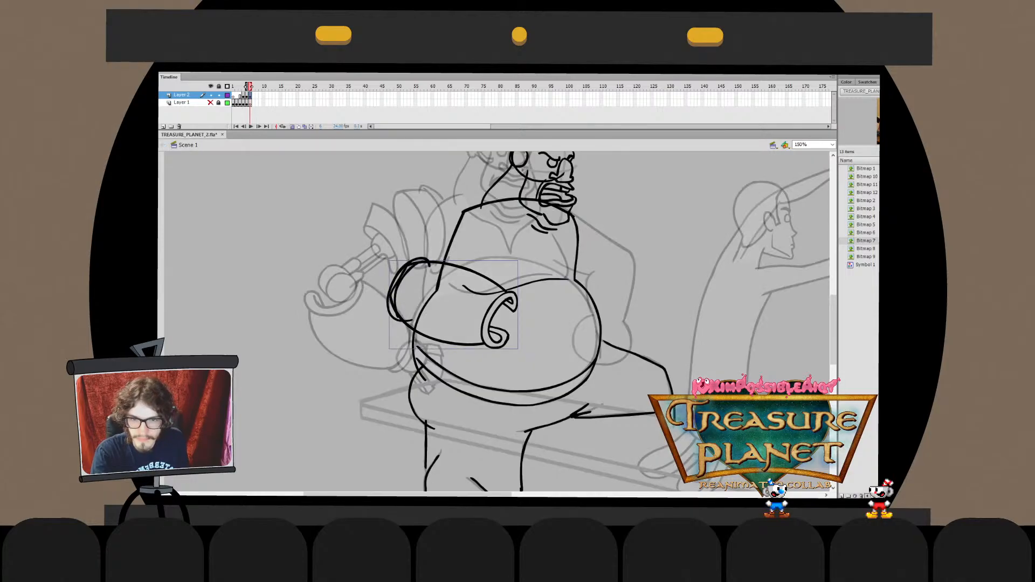
key("Escape")
double_click(399, 280)
left_click_drag(392, 291, 396, 295)
key("ctrl+e")
key("Escape")
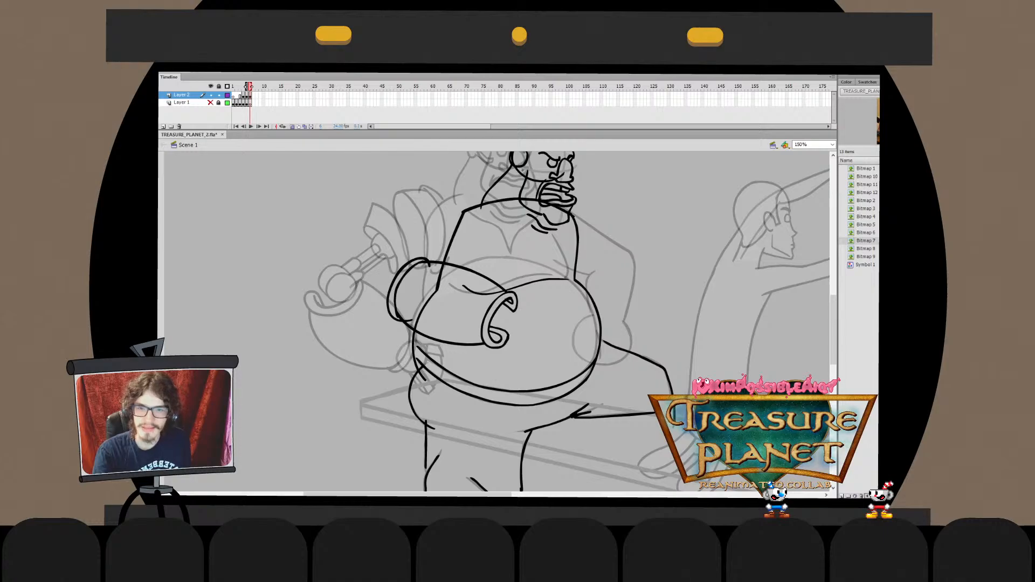
Close the open side of the arm's rear end piece with a straight line between its upper and lower tips
left_click(429, 263)
key("q")
left_click_drag(430, 259, 411, 322)
left_click(432, 264)
key("Delete")
double_click(398, 275)
key("q")
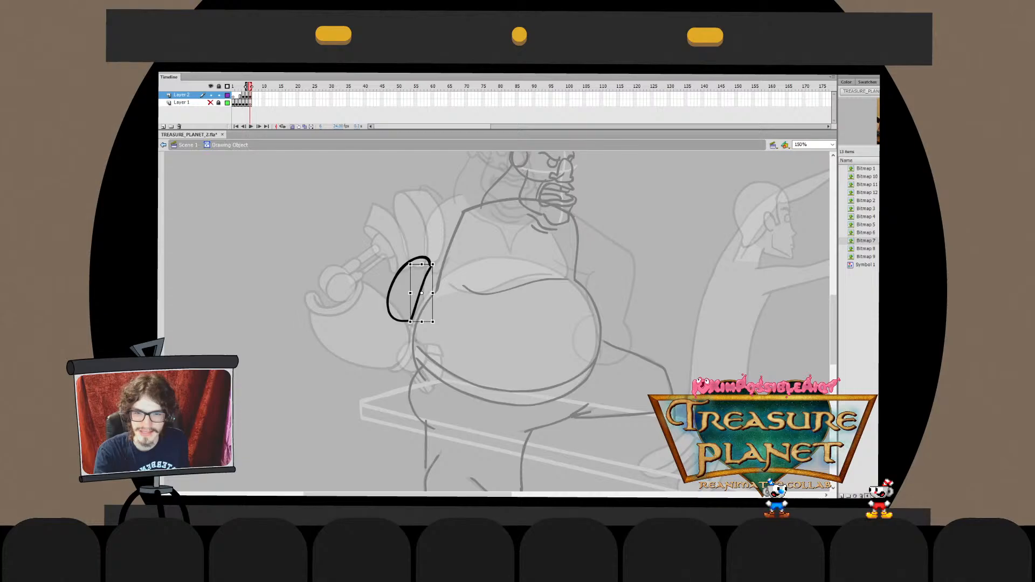
key("Escape")
key("ctrl+e")
Cut the arm outline and paste it in place inside the rear end's drawing object to combine them
key("ctrl+shift+v")
key("ctrl+b")
left_click(390, 280)
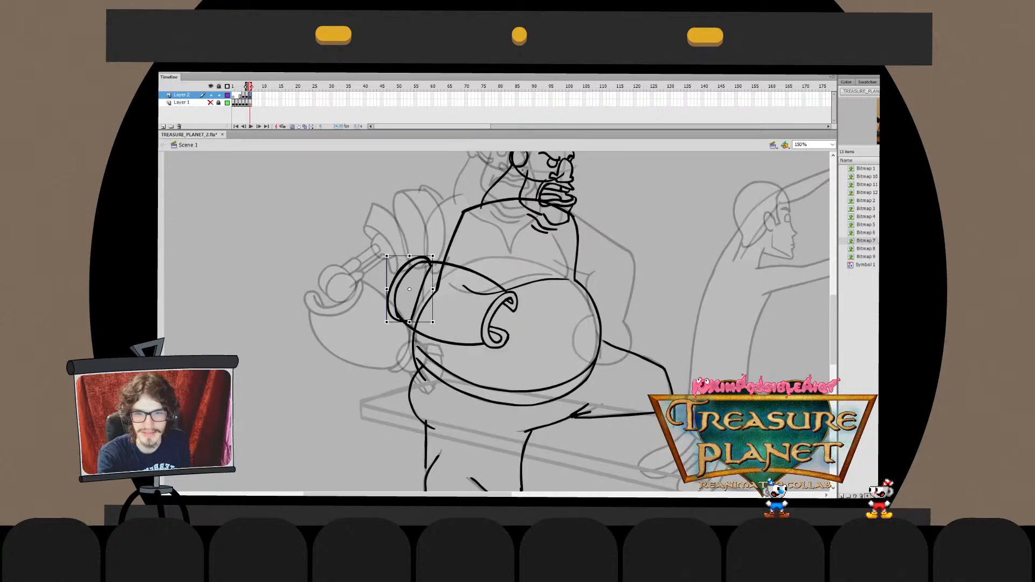
left_click(469, 271)
key("ctrl+x")
double_click(390, 291)
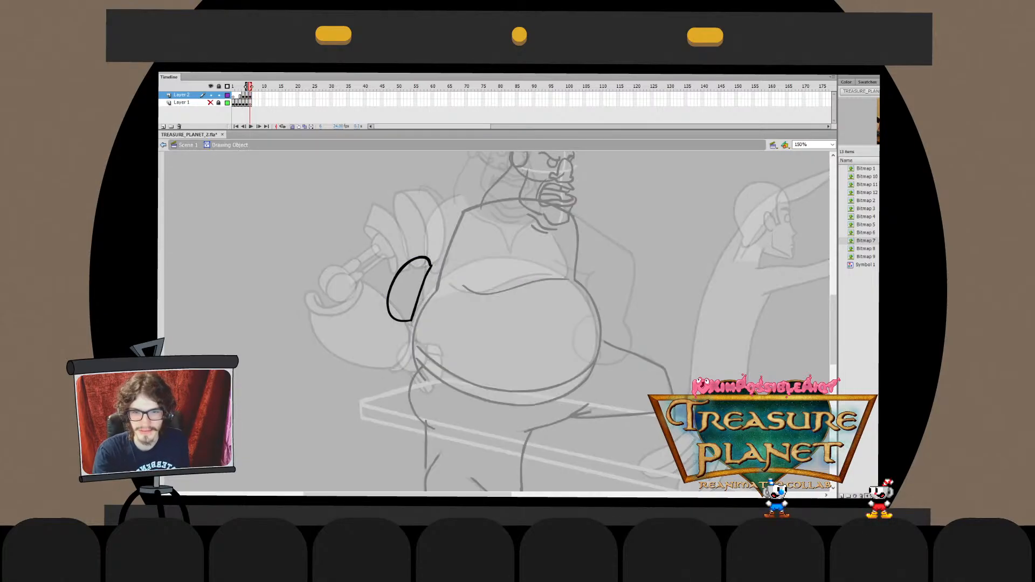
key("ctrl+shift+v")
key("Escape")
key("ctrl+e")
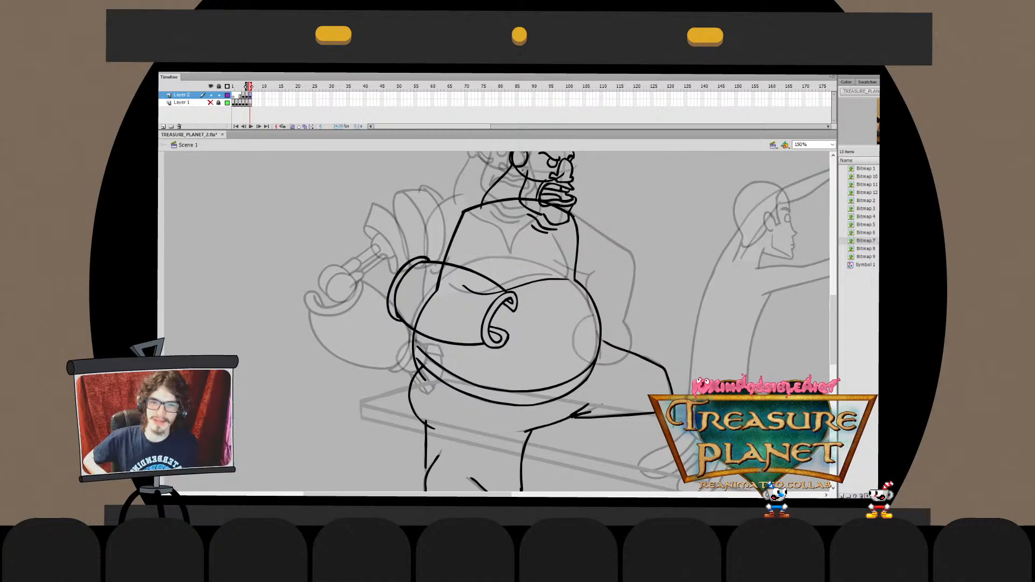
Select the rear portion of the arm inside its object and tweak its shape slightly
double_click(399, 275)
mouse_move(362, 233)
left_mouse_down()
mouse_move(383, 245)
mouse_move(441, 349)
left_mouse_up()
key("Escape")
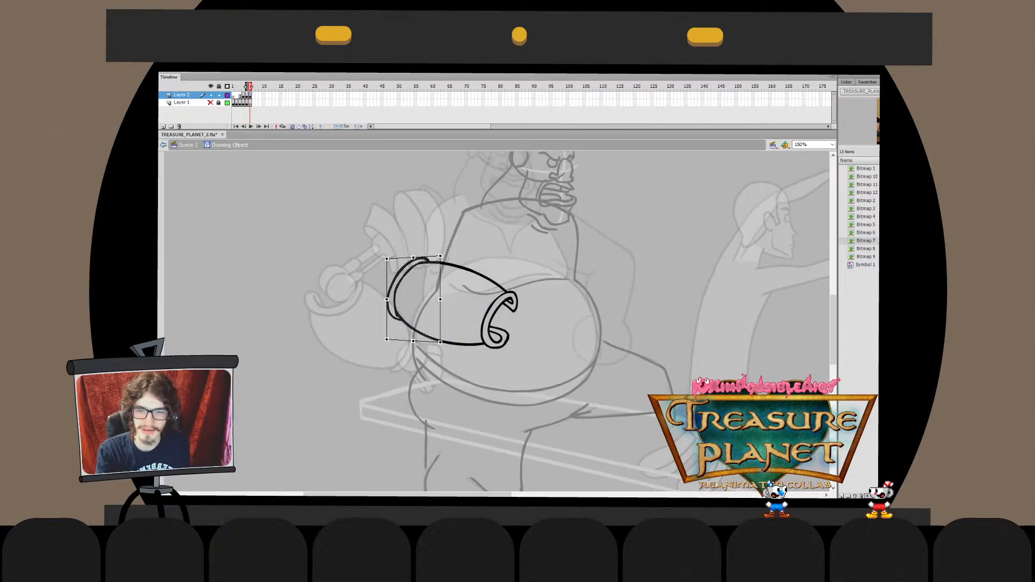
key("ctrl+e")
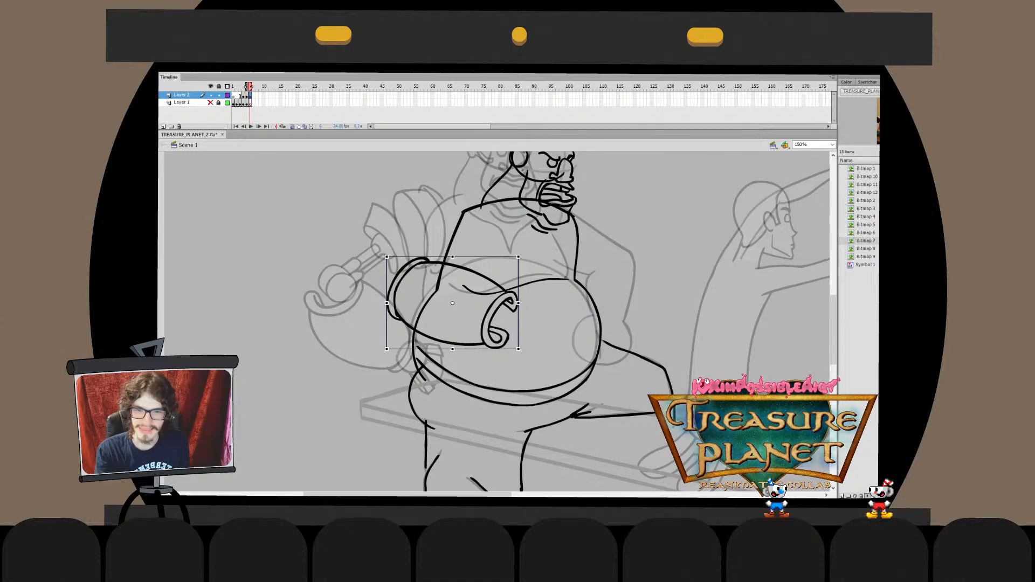
double_click(399, 275)
mouse_move(348, 242)
left_mouse_down()
mouse_move(428, 352)
mouse_move(446, 355)
left_mouse_up()
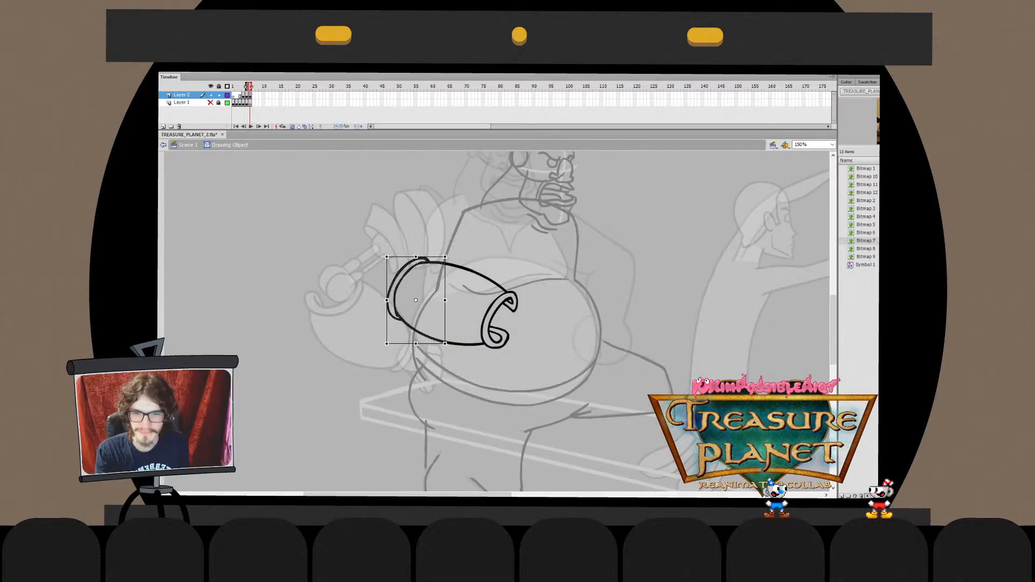
key("Escape")
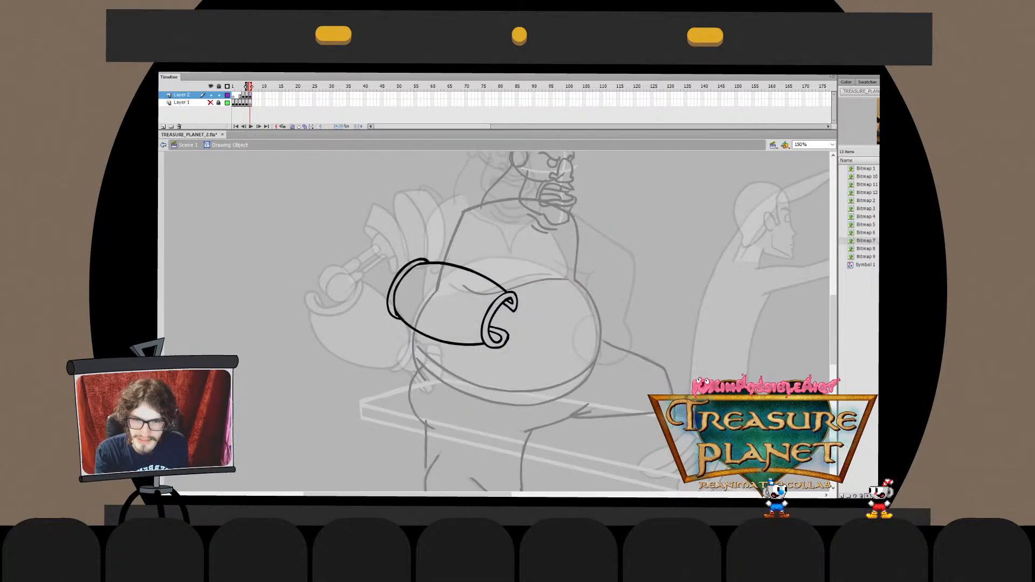
key("ctrl+e")
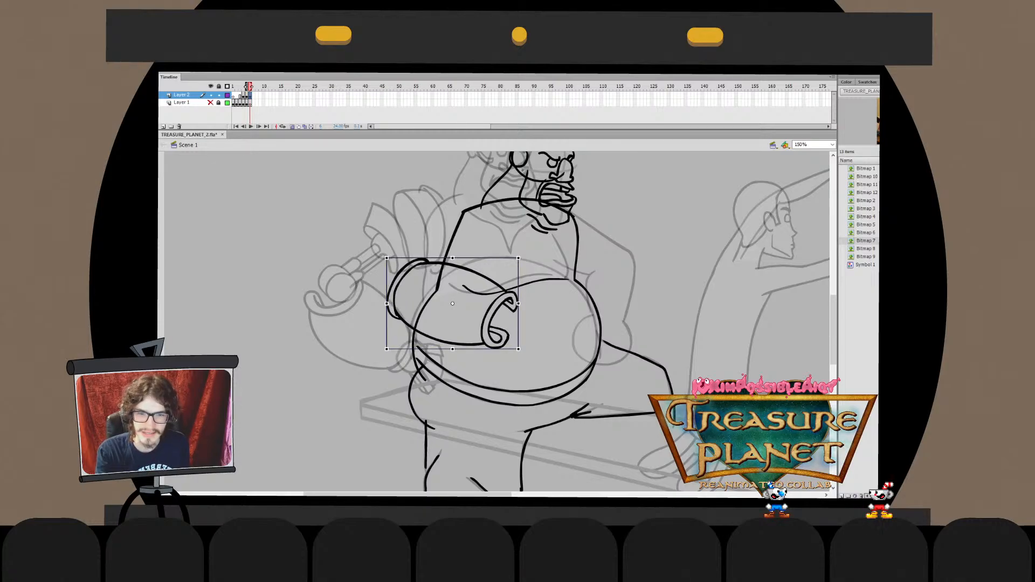
Select the cuff end of the arm inside its object and squash it slightly narrower
key("ctrl+e")
mouse_move(553, 261)
left_mouse_down()
mouse_move(493, 327)
mouse_move(476, 376)
left_mouse_up()
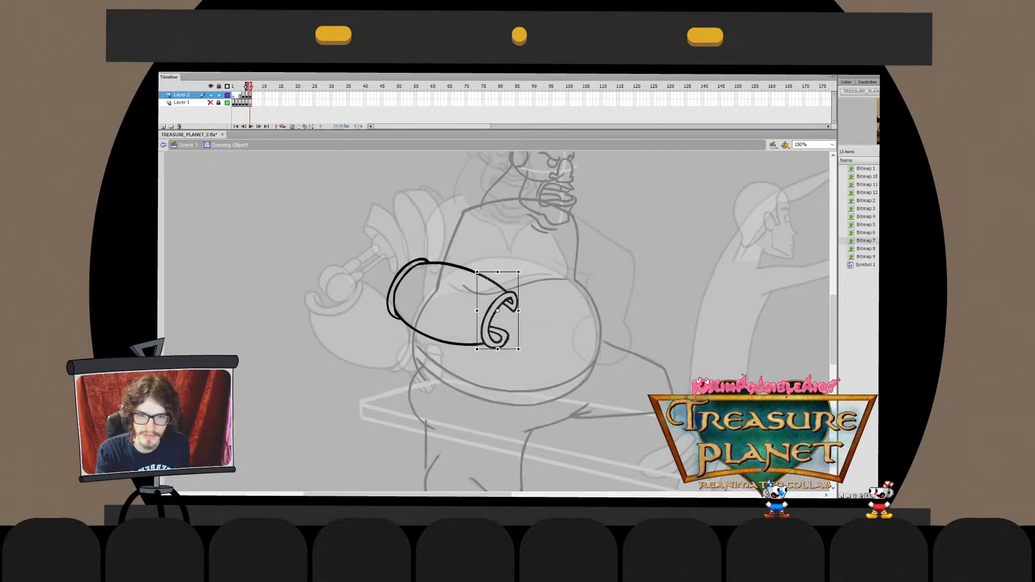
left_click_drag(518, 310, 514, 311)
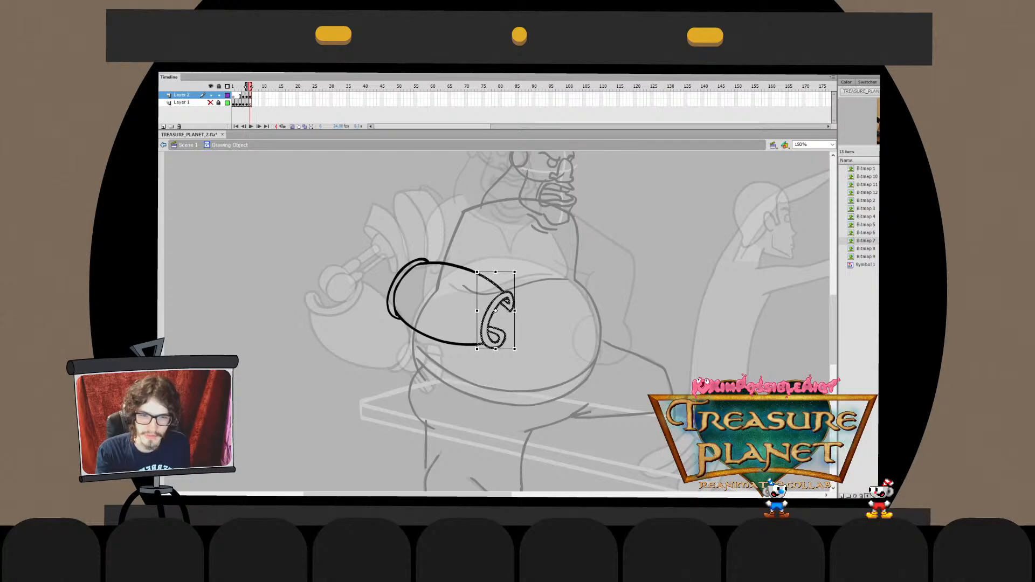
key("ctrl+shift+a")
key("ctrl+e")
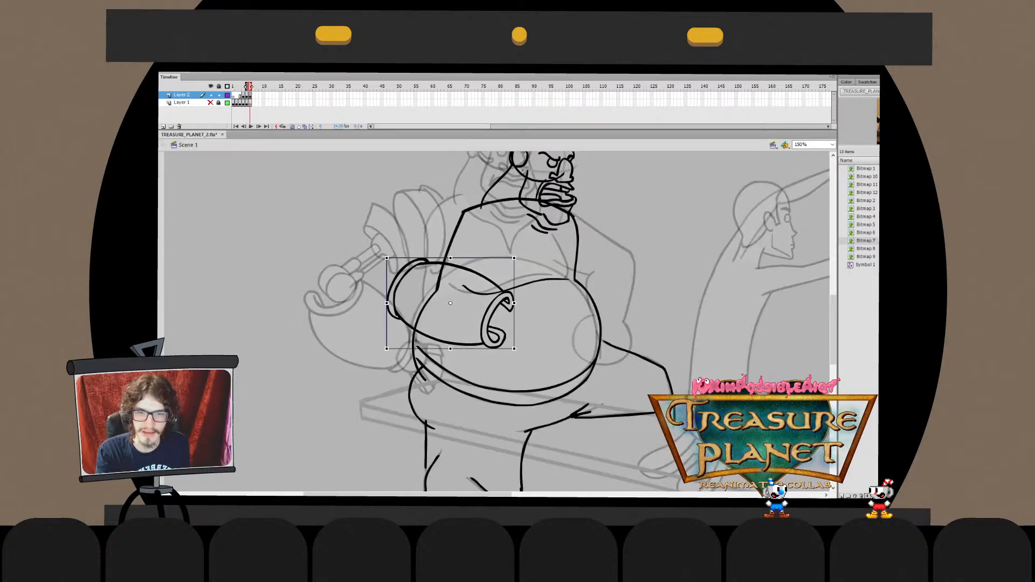
Try reshaping the arm's upper outline into a thicker, solid black band
key("ctrl+shift+a")
key("ctrl+e")
key("ctrl+=")
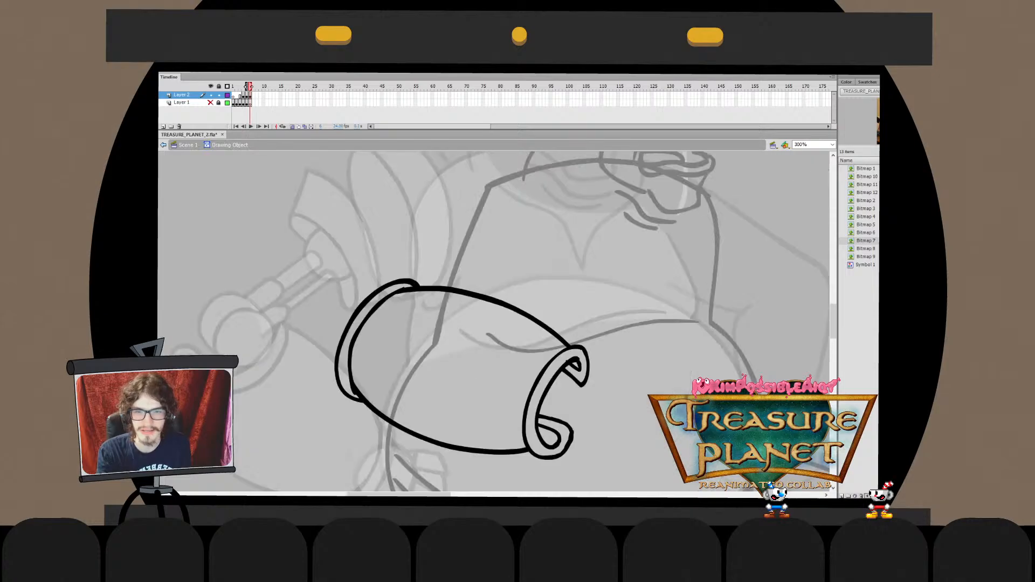
left_click_drag(418, 291, 567, 346)
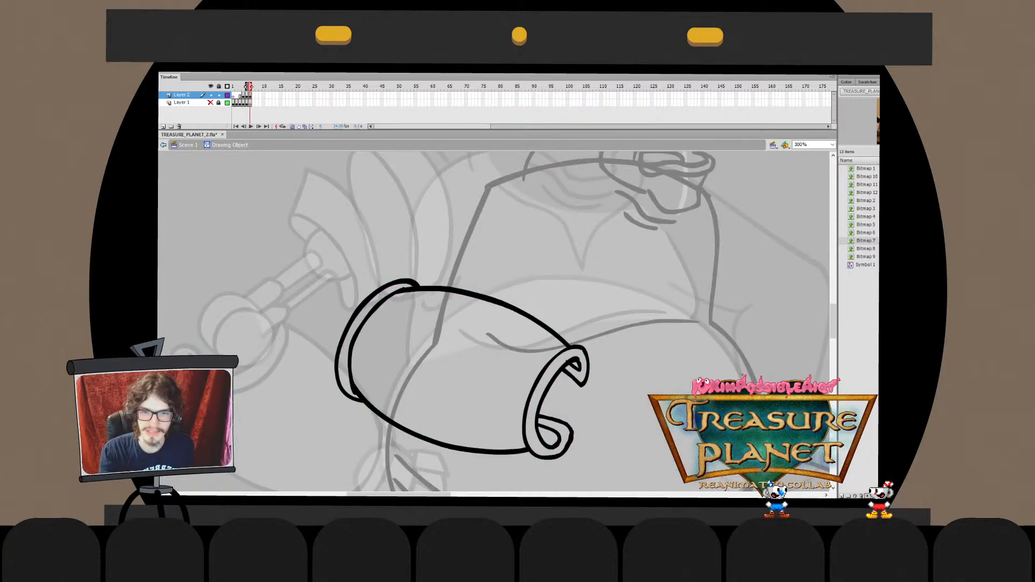
left_click_drag(418, 291, 567, 346)
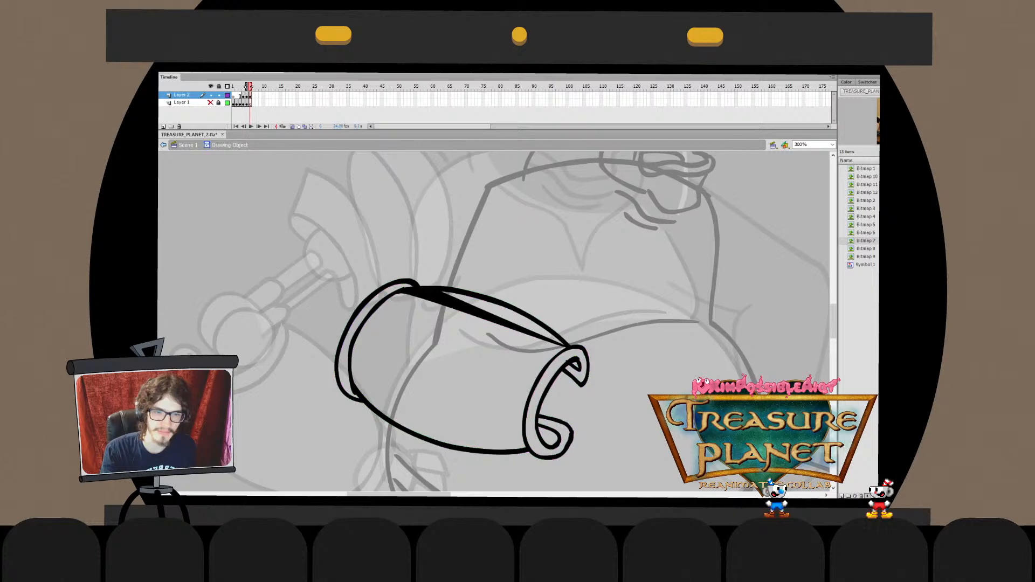
left_click(491, 308)
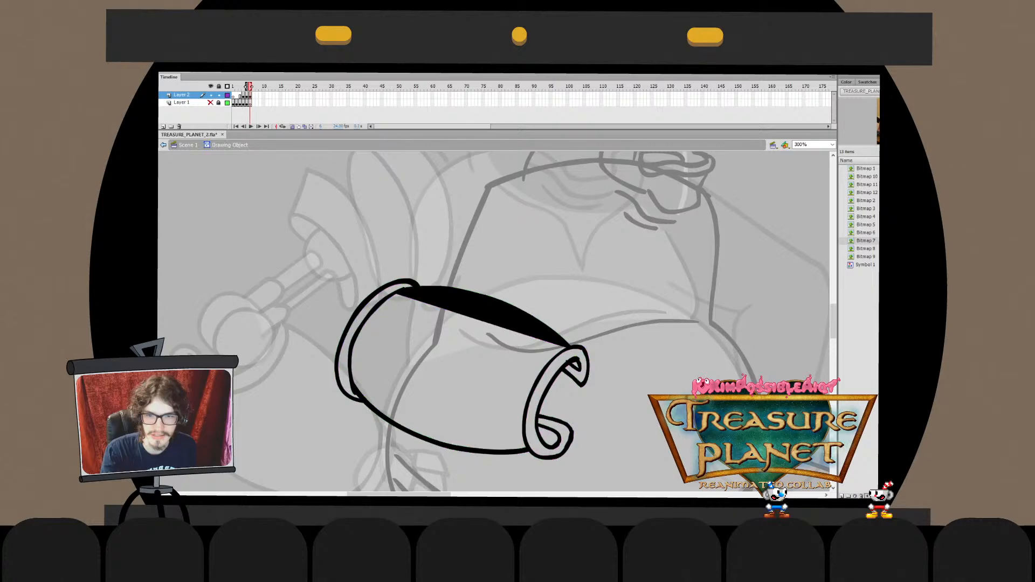
key("ctrl+z")
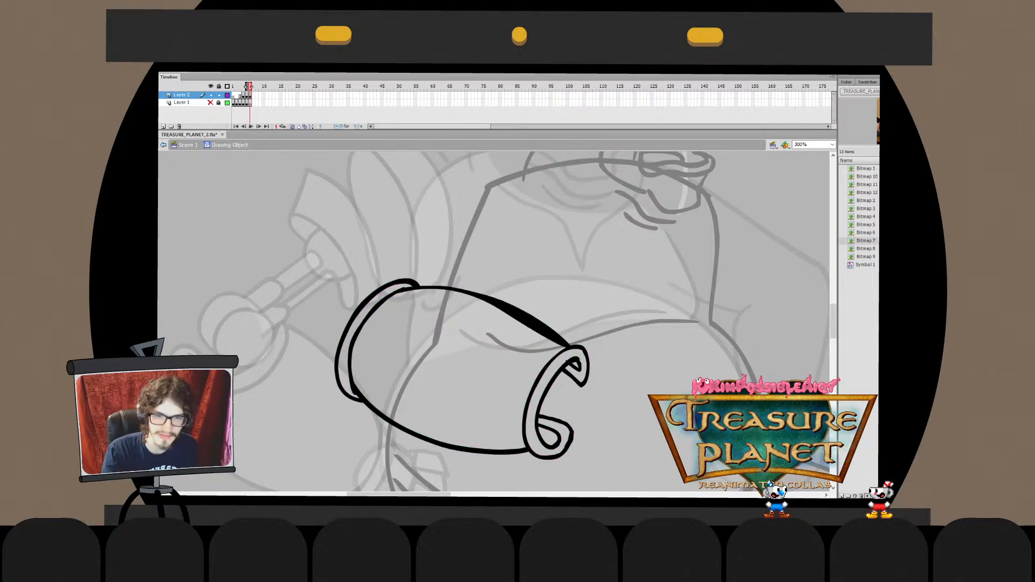
Try pulling sharp points out of the arm's upper outline and undo the changes
mouse_move(508, 311)
left_mouse_down()
mouse_move(465, 290)
mouse_move(564, 315)
mouse_move(479, 288)
left_mouse_up()
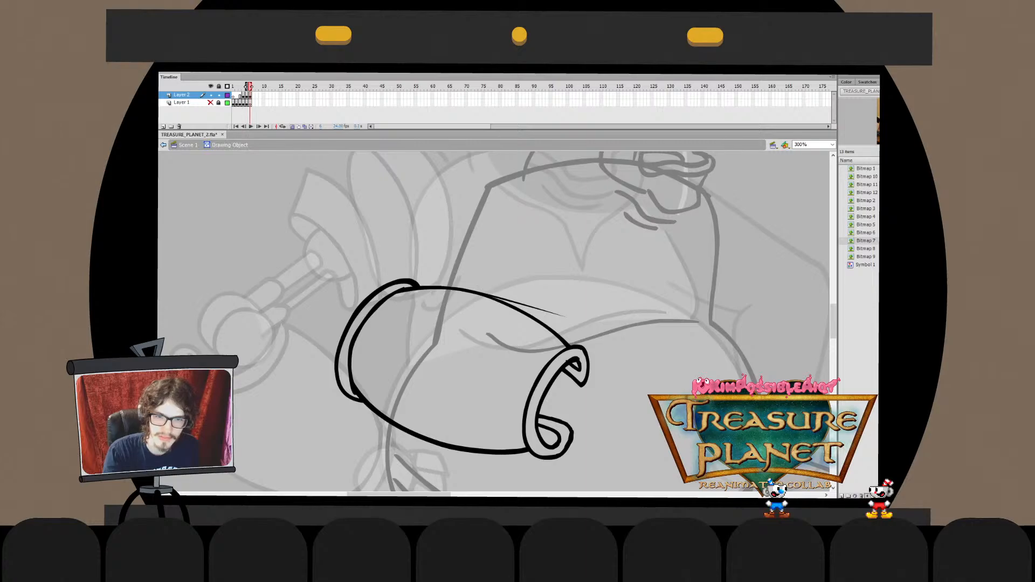
key("ctrl+=")
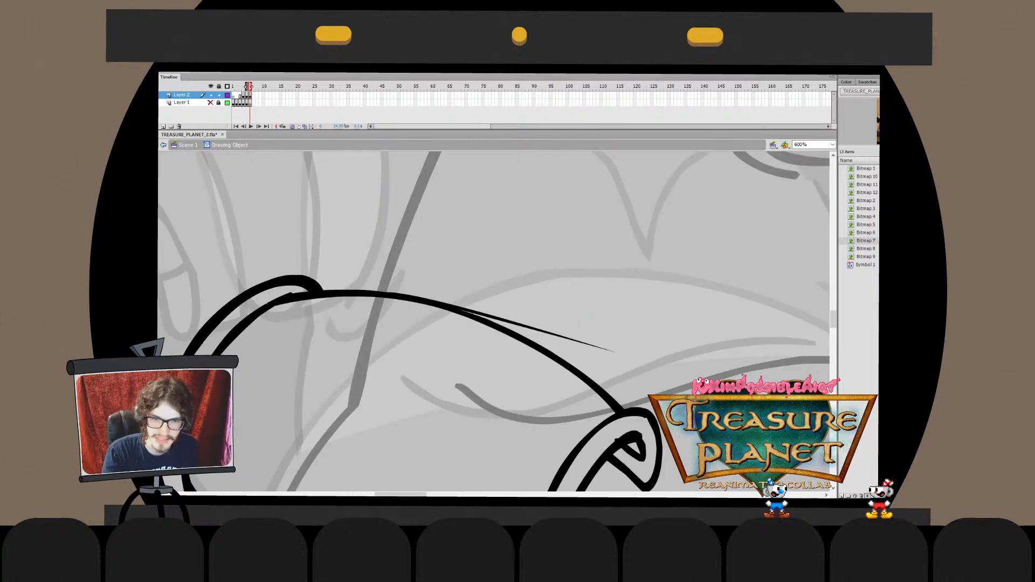
left_click_drag(468, 311, 428, 277)
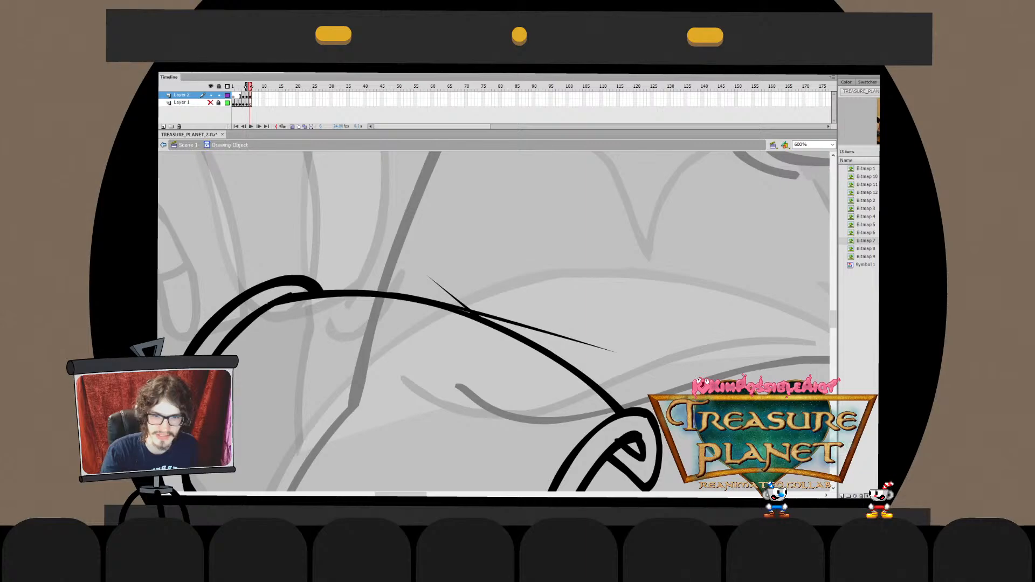
key("ctrl+=")
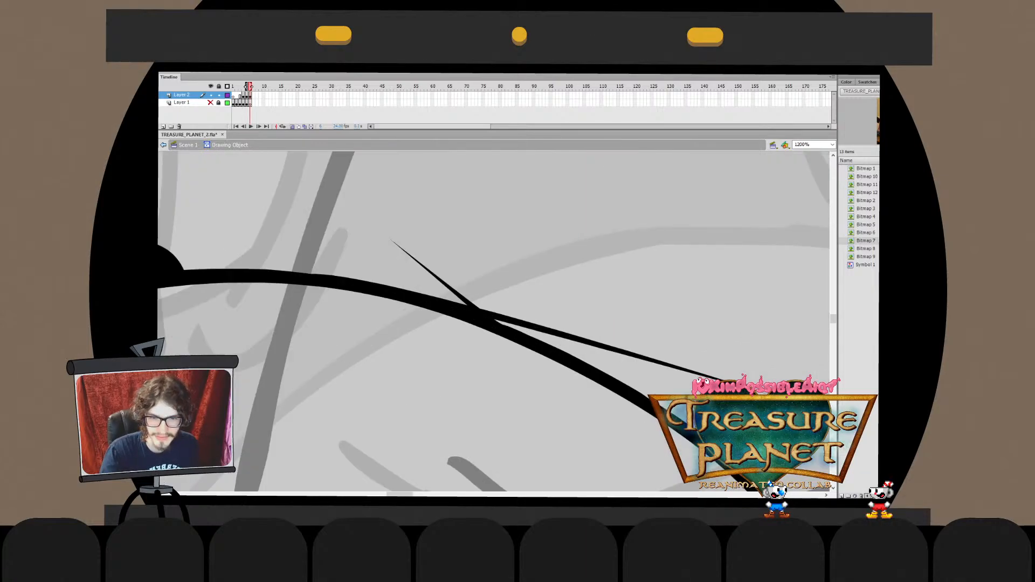
key("ctrl+z")
key("ctrl+z")
key("ctrl+z")
key("ctrl+z")
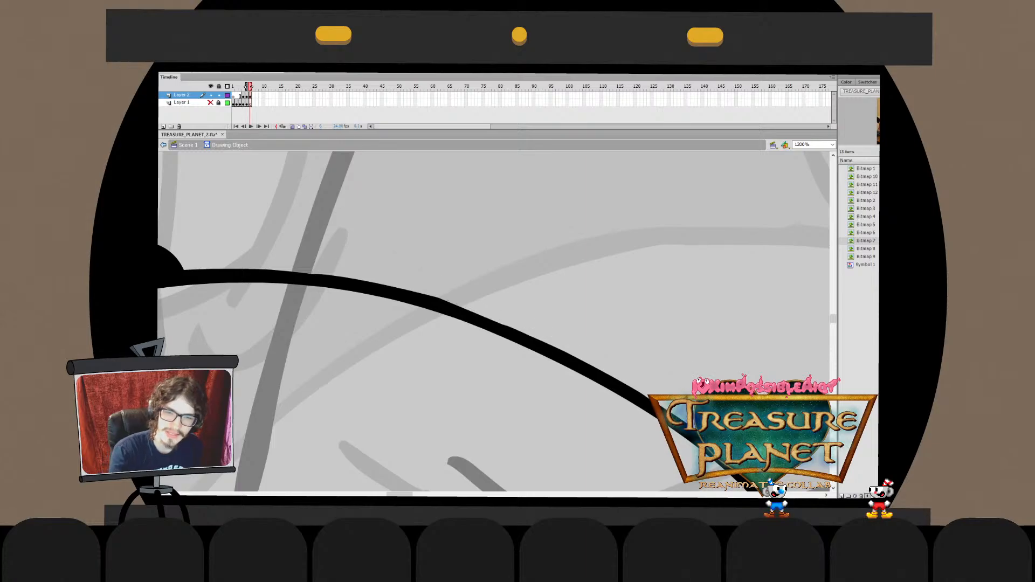
Examine the whole pirate figure at 100% and return to a 150% view of the torso and arm
key("ctrl+2")
key("ctrl+e")
key("ctrl+1")
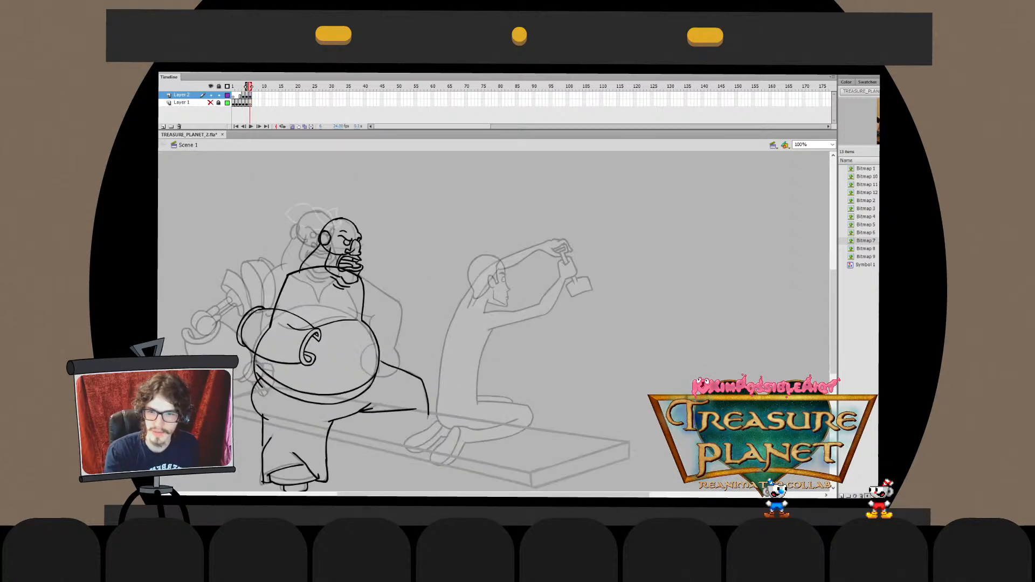
left_click_drag(442, 323, 615, 303)
left_click(811, 145)
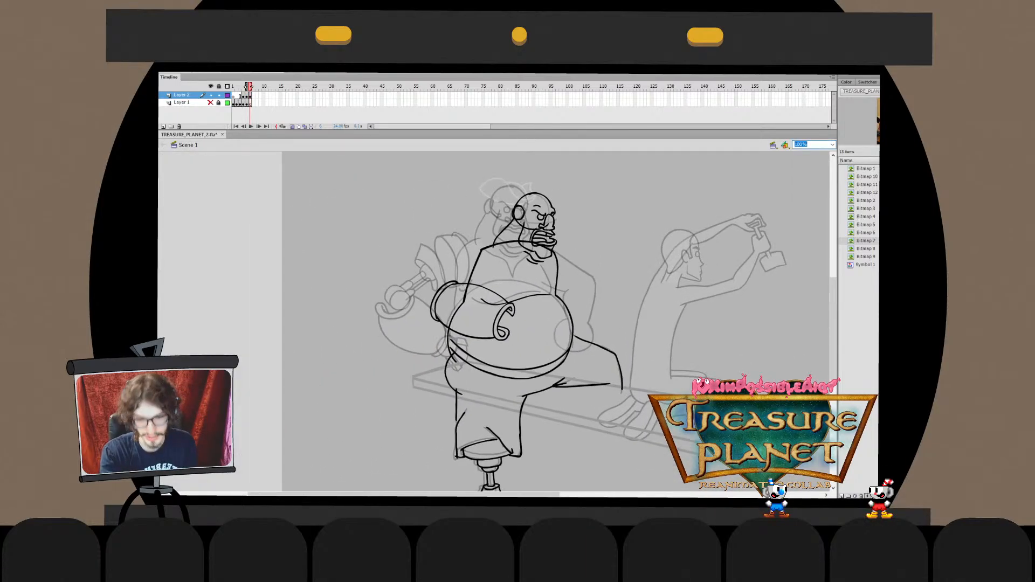
type("150")
key("Return")
scroll(506, 321, "down", 2)
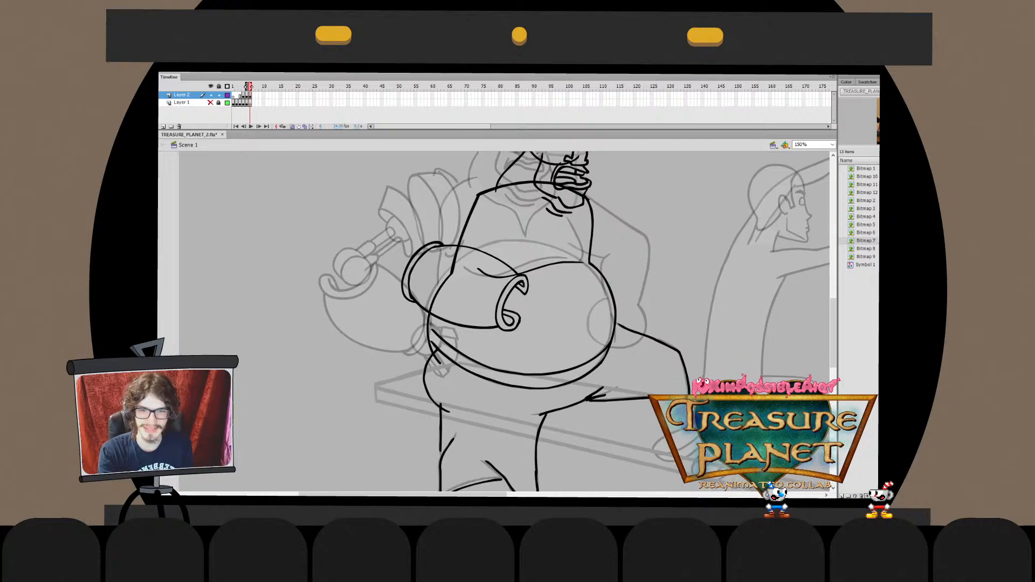
Rotate the whole arm object so the arm lies nearly horizontal across the belly
left_click(497, 326)
key("q")
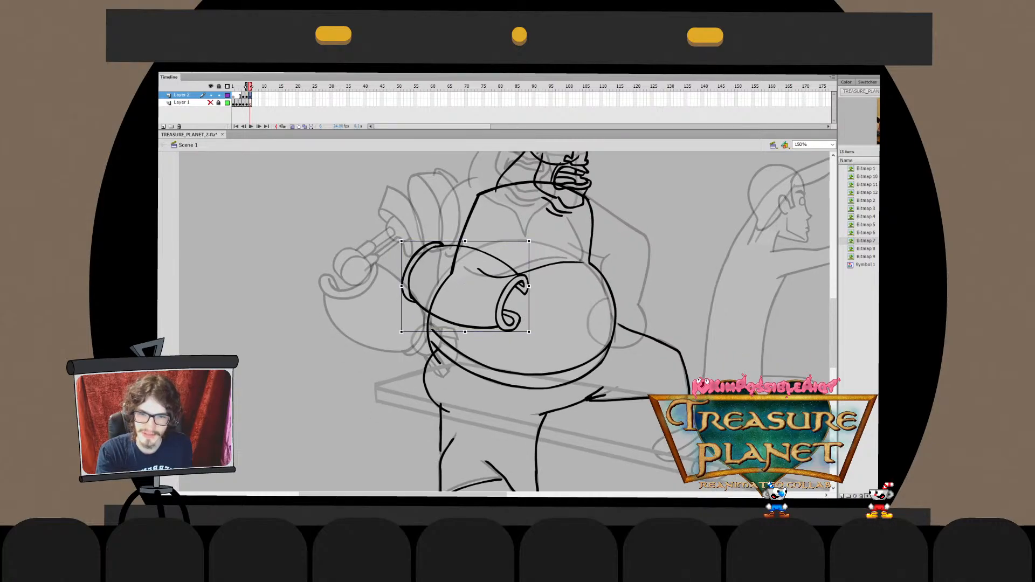
left_click_drag(401, 332, 407, 326)
key("ctrl+z")
mouse_move(403, 240)
left_mouse_down()
mouse_move(398, 231)
mouse_move(403, 238)
left_mouse_up()
Stretch the front half of the arm slightly longer inside its drawing object
mouse_move(532, 235)
left_mouse_down()
mouse_move(516, 219)
mouse_move(464, 348)
left_mouse_up()
double_click(512, 262)
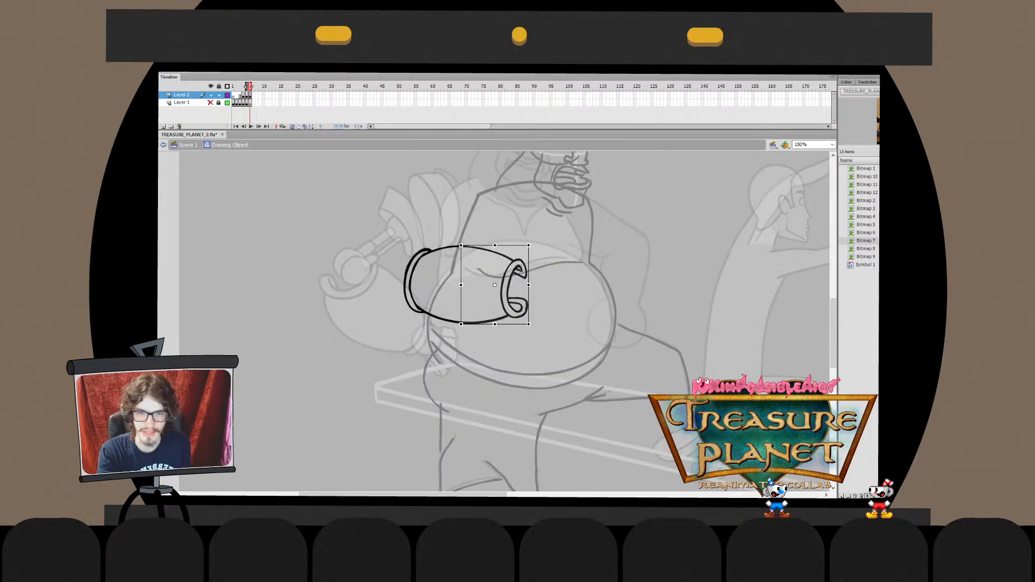
left_click(536, 284)
key("ctrl+z")
left_click_drag(528, 285, 534, 285)
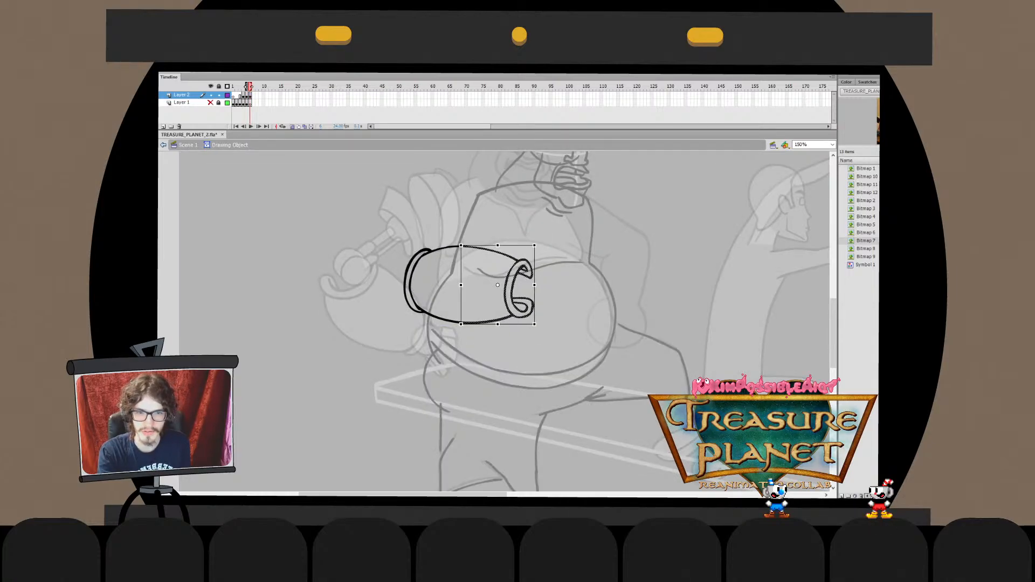
Squash the folded cuff narrower and stretch the arm's front end out a little
left_click_drag(551, 240, 501, 341)
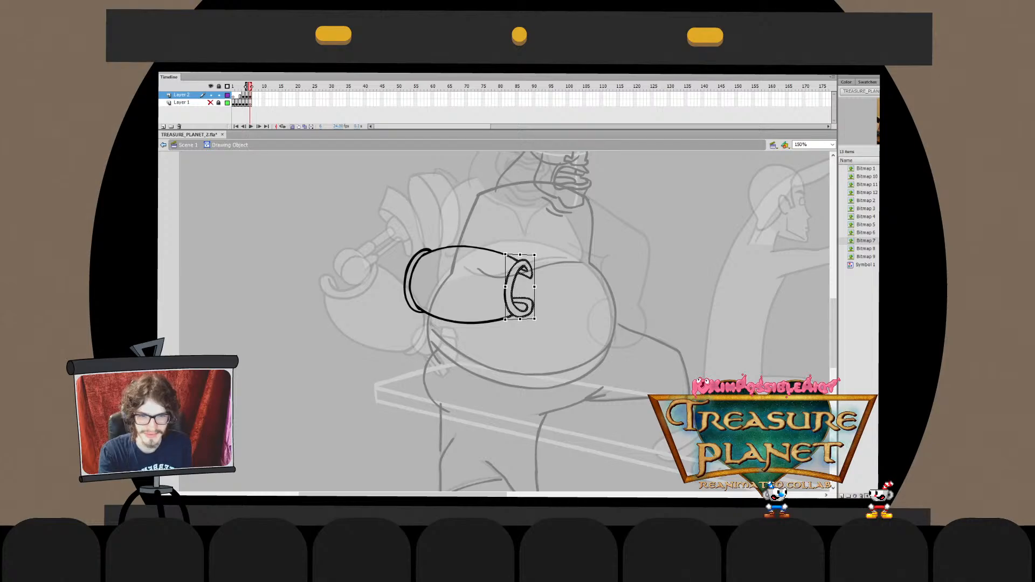
left_click_drag(534, 287, 528, 287)
left_click(538, 286)
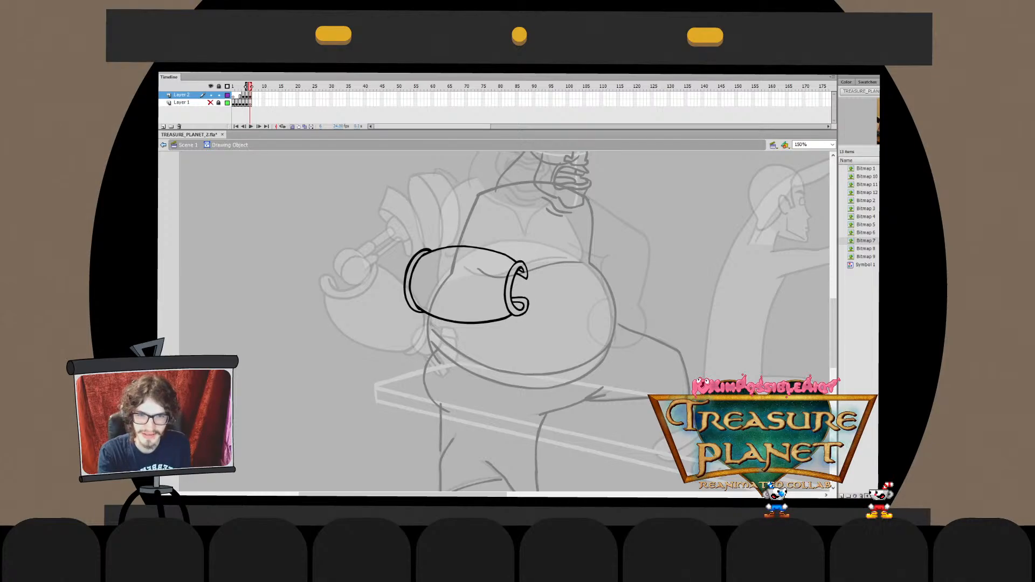
left_click_drag(545, 235, 484, 340)
left_click_drag(529, 285, 532, 286)
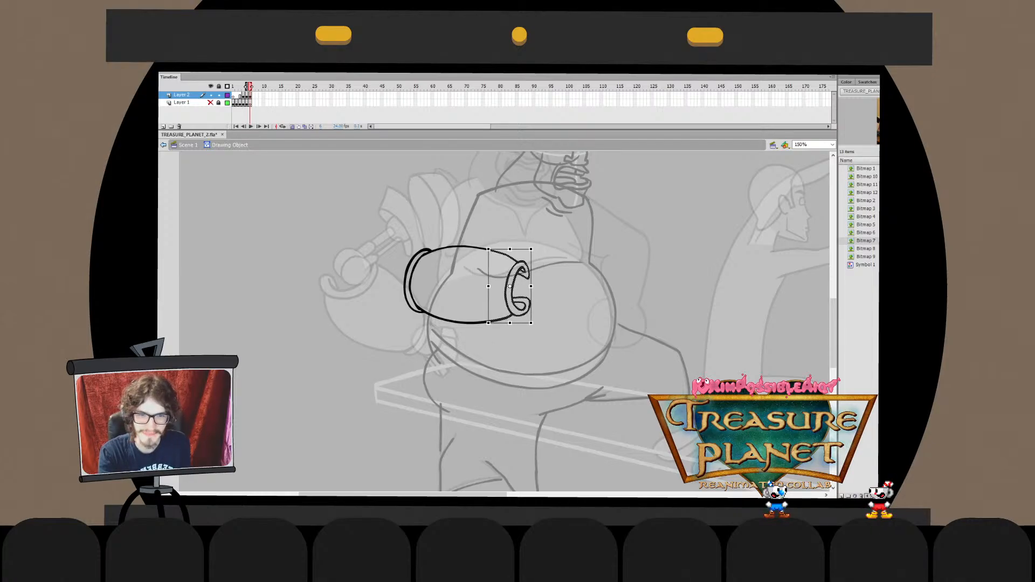
Leave the arm's drawing object and move the whole arm down and back beside the lower belly
double_click(539, 286)
left_click_drag(533, 243, 541, 260)
left_click_drag(524, 341, 492, 405)
left_click(540, 324)
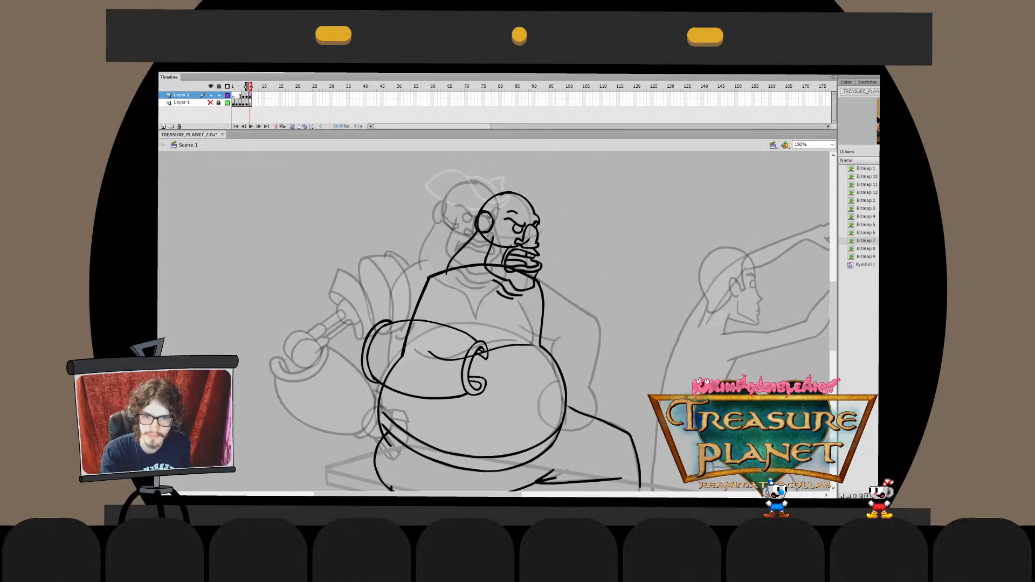
left_click_drag(467, 356, 424, 398)
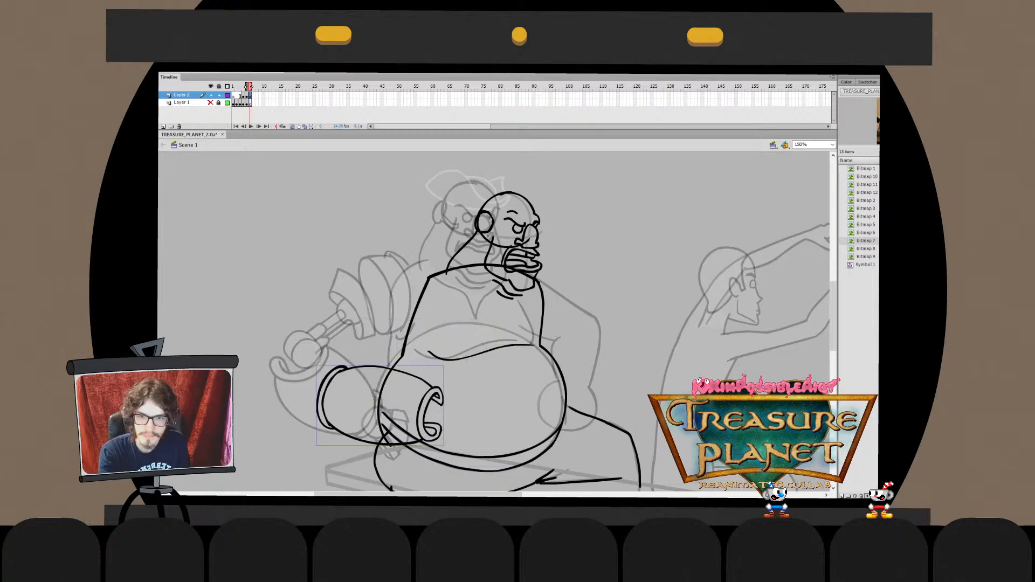
key("Escape")
Copy the two shoulder plate pieces from the previous keyframe and paste them in place on the side-view pirate's frame
left_click_drag(340, 252, 380, 287)
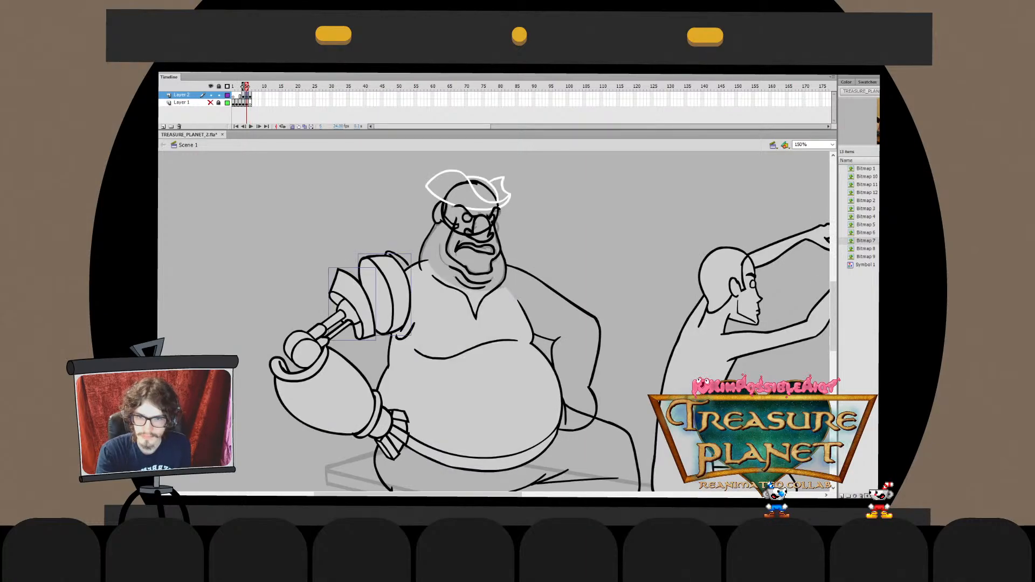
left_click(400, 257, "shift")
key(".")
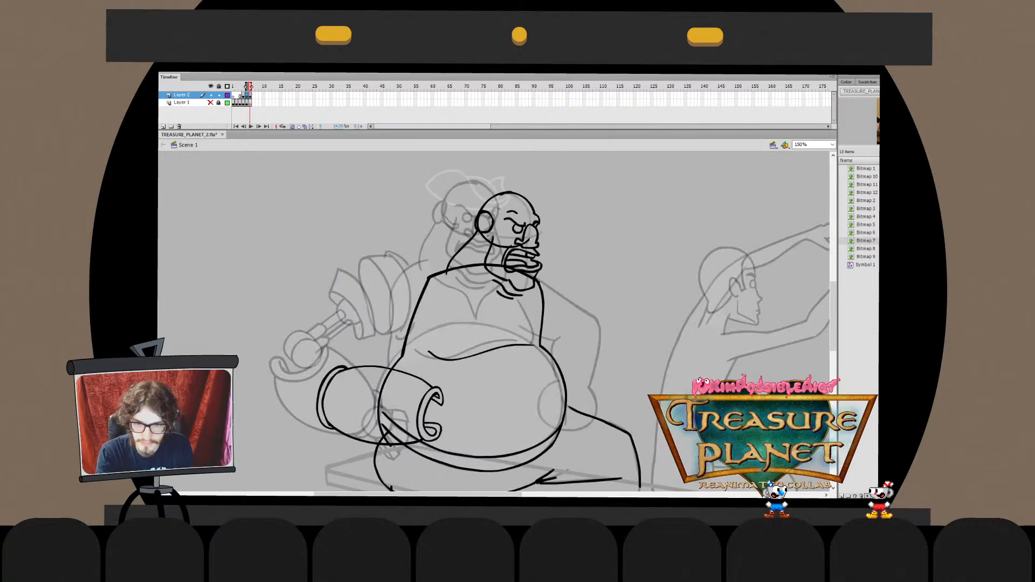
key("ctrl+shift+v")
Rotate the pasted shoulder plates slightly upright and shift them forward onto the pirate's shoulder
left_click_drag(371, 296, 398, 300)
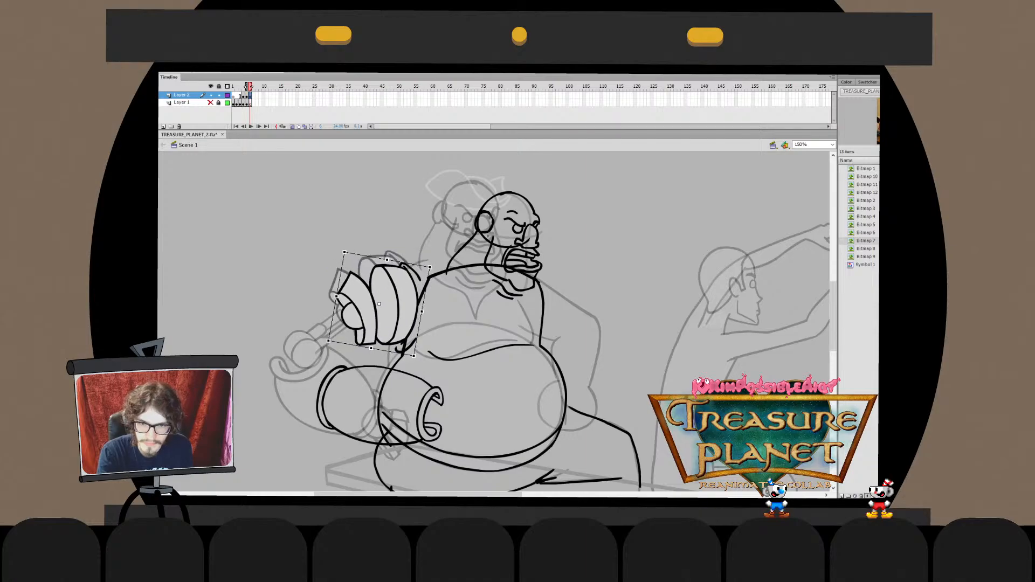
left_click_drag(444, 252, 449, 260)
key("Escape")
key("ctrl+a")
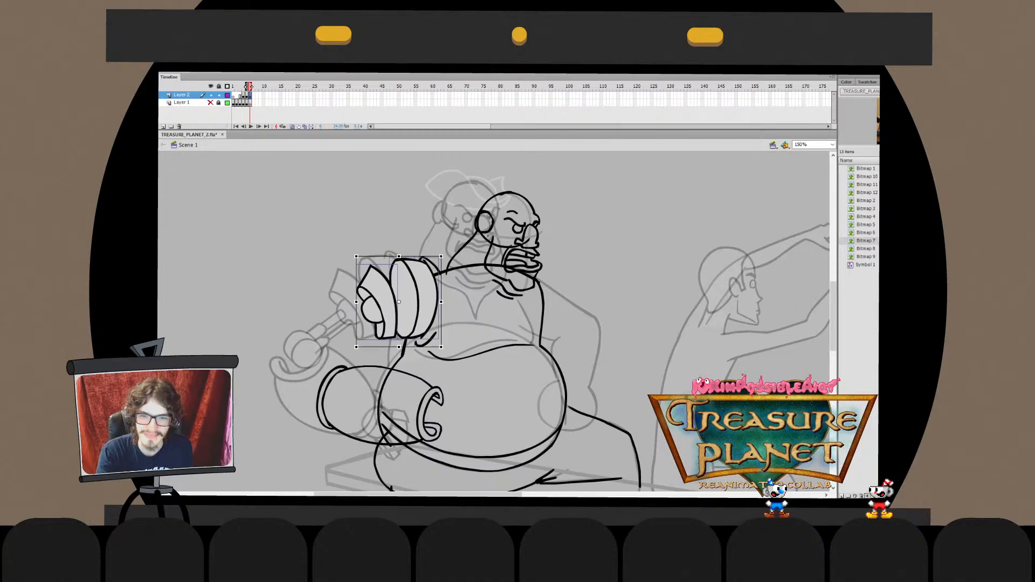
left_click_drag(444, 253, 448, 256)
key("ctrl+z")
key("Escape")
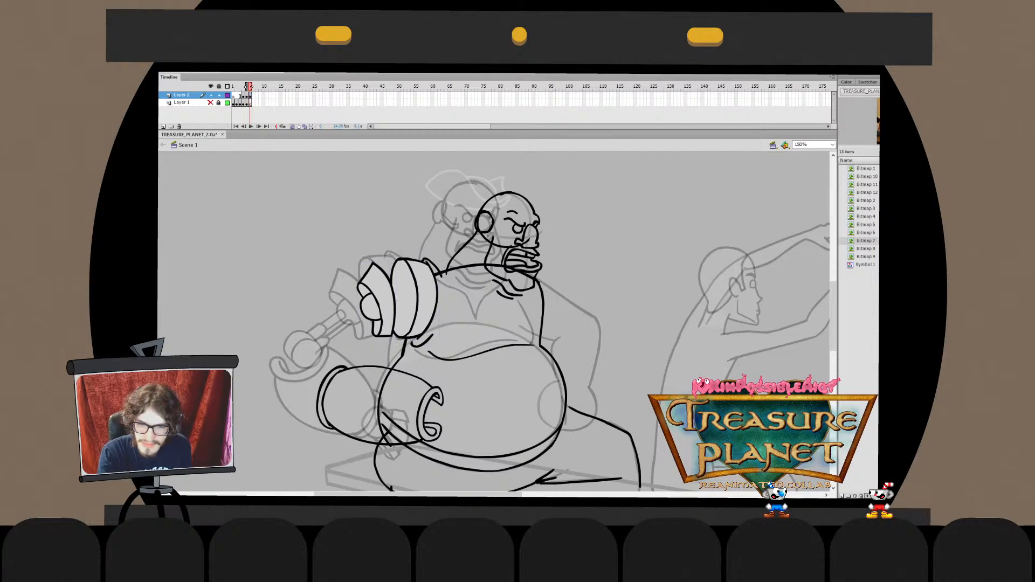
left_click(378, 299)
key("Escape")
left_click(377, 300)
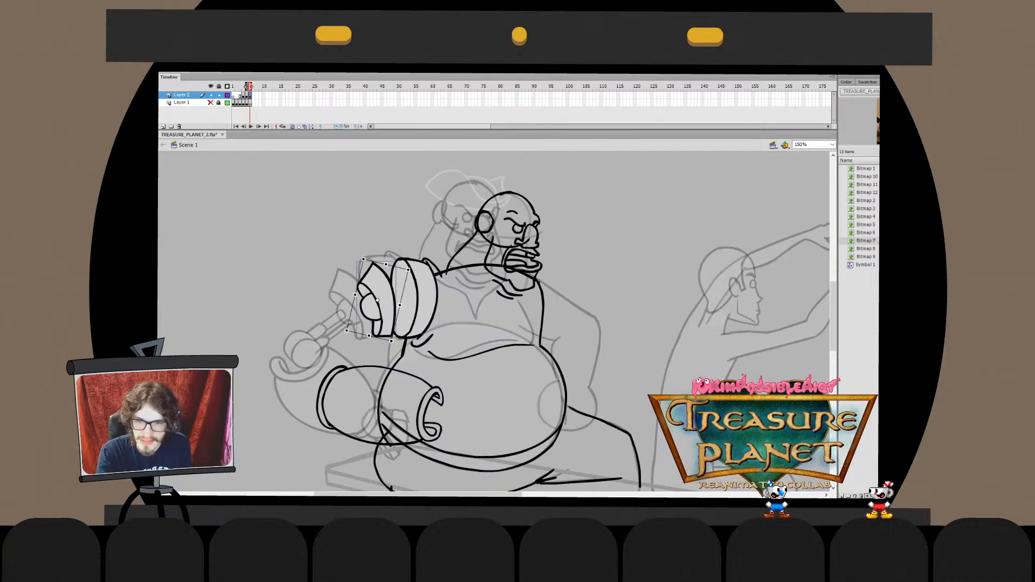
key("Escape")
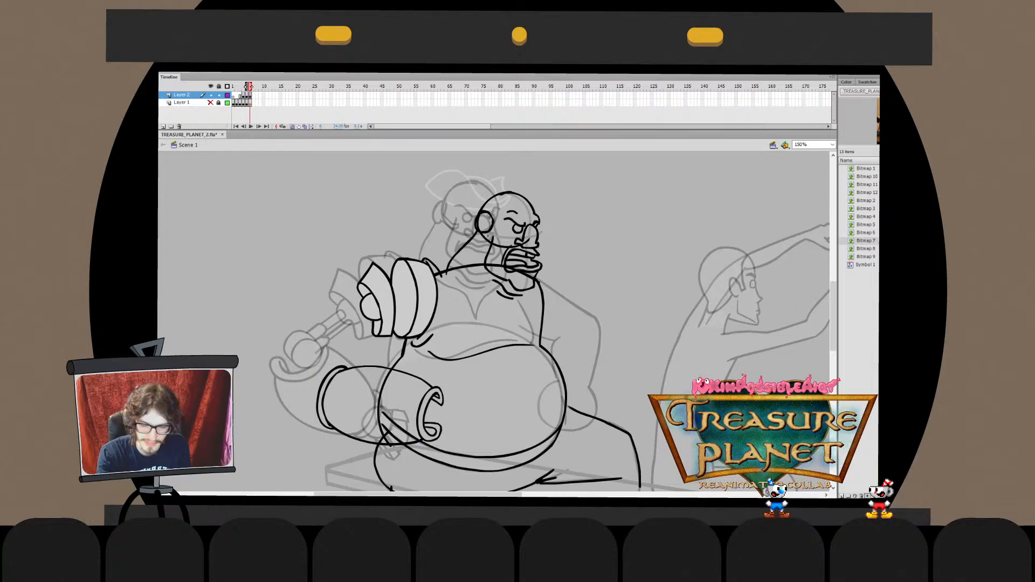
Fill the forearm, its rear rim and the folded cuff with light gray
left_click(329, 399)
left_click(377, 405)
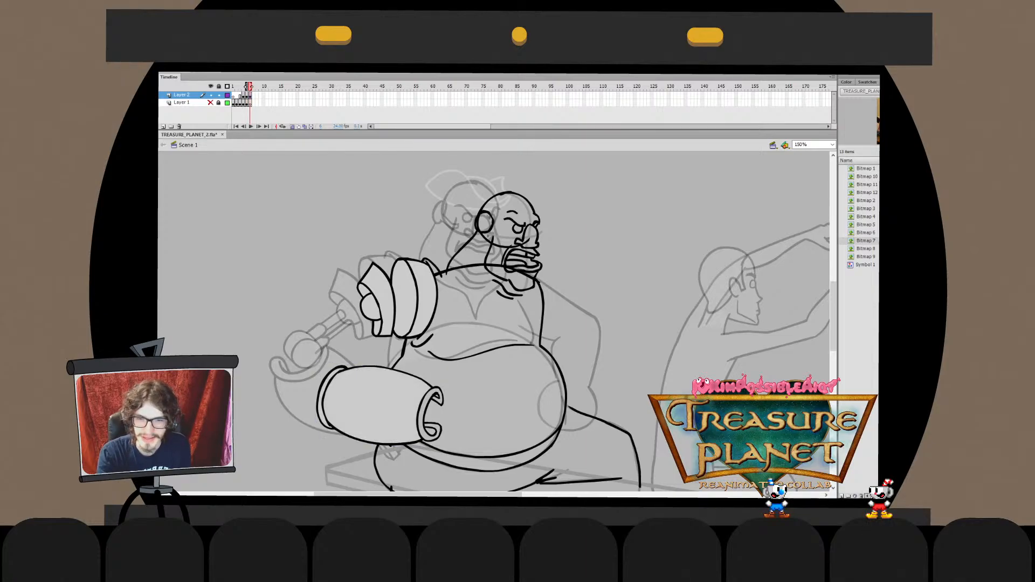
left_click(431, 415)
left_click(430, 432)
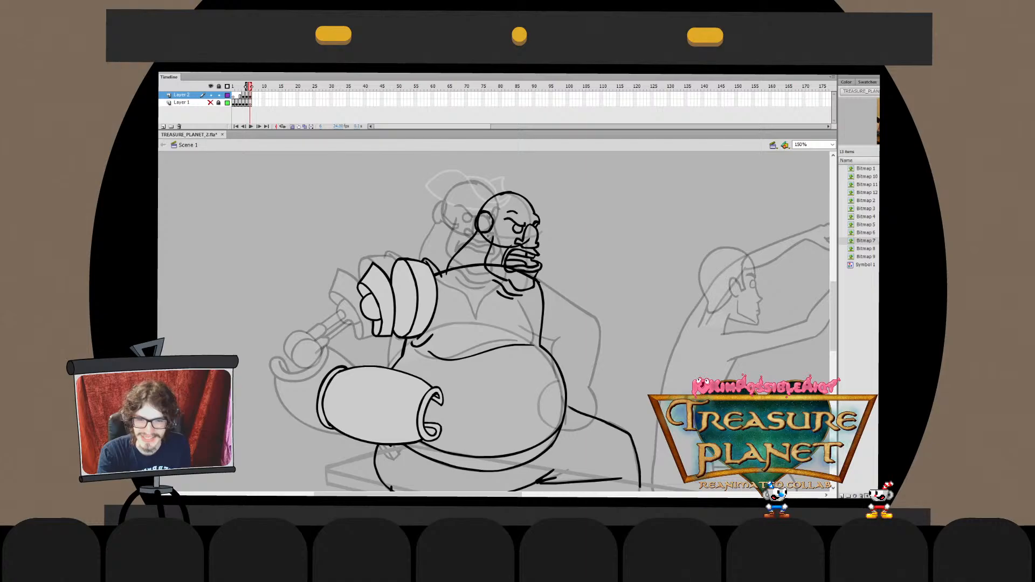
left_click(431, 435)
key("ctrl+z")
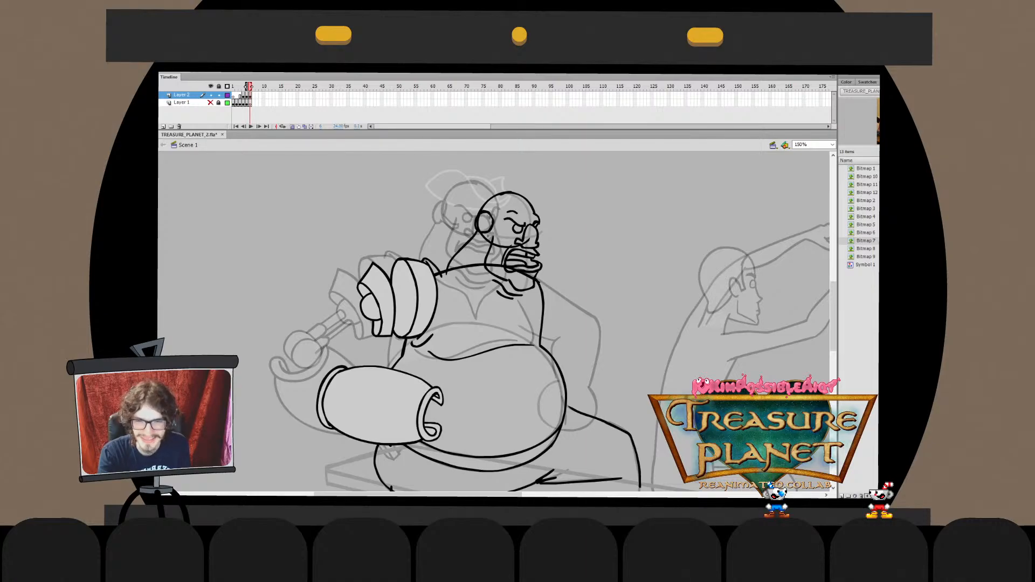
Select both shoulder plates and adjust them so they sit slightly further forward against the torso
left_click(414, 298)
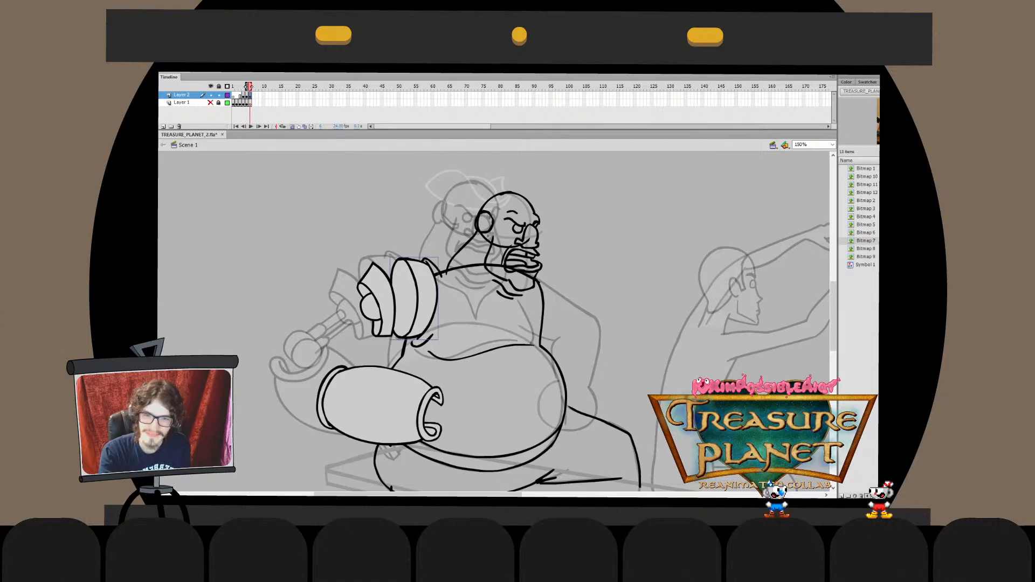
left_click(377, 302, "shift")
key("q")
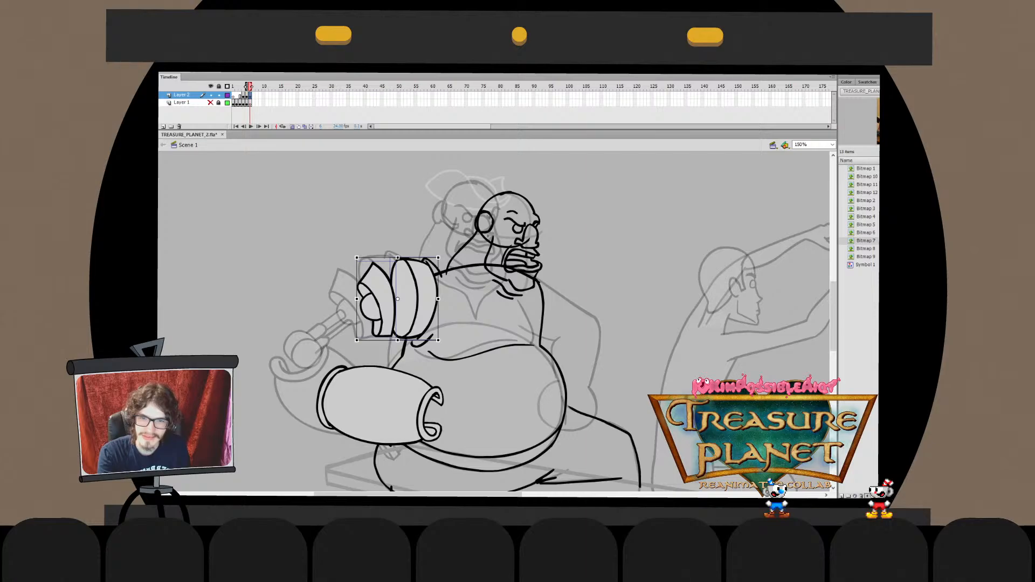
left_click_drag(438, 340, 440, 353)
key("ctrl+z")
left_click_drag(409, 297, 412, 295)
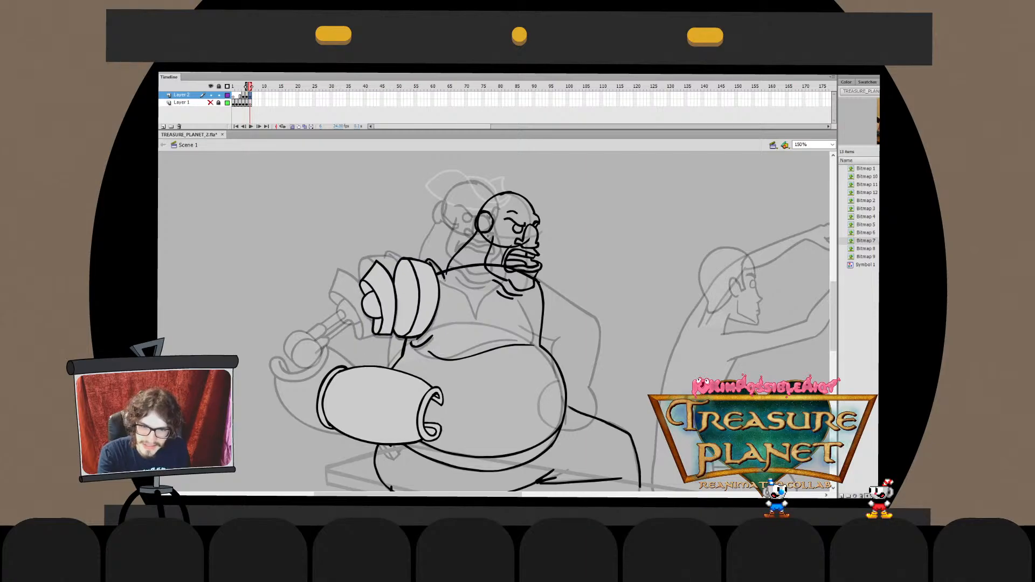
key("ctrl+z")
key("ctrl+z")
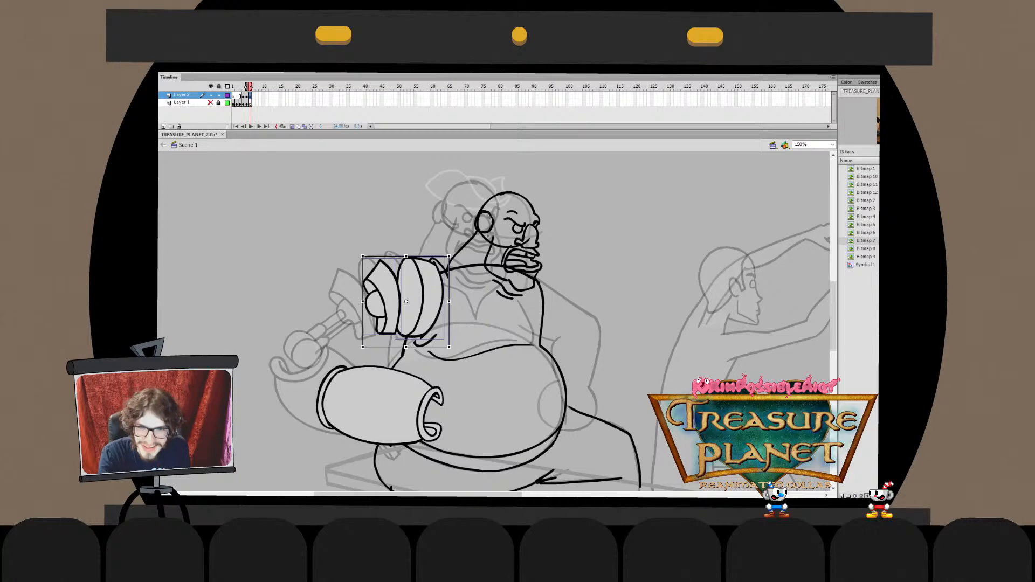
Trim the lower end of the neck line inside its drawing object so it meets the shoulder line
double_click(450, 262)
left_click(448, 269)
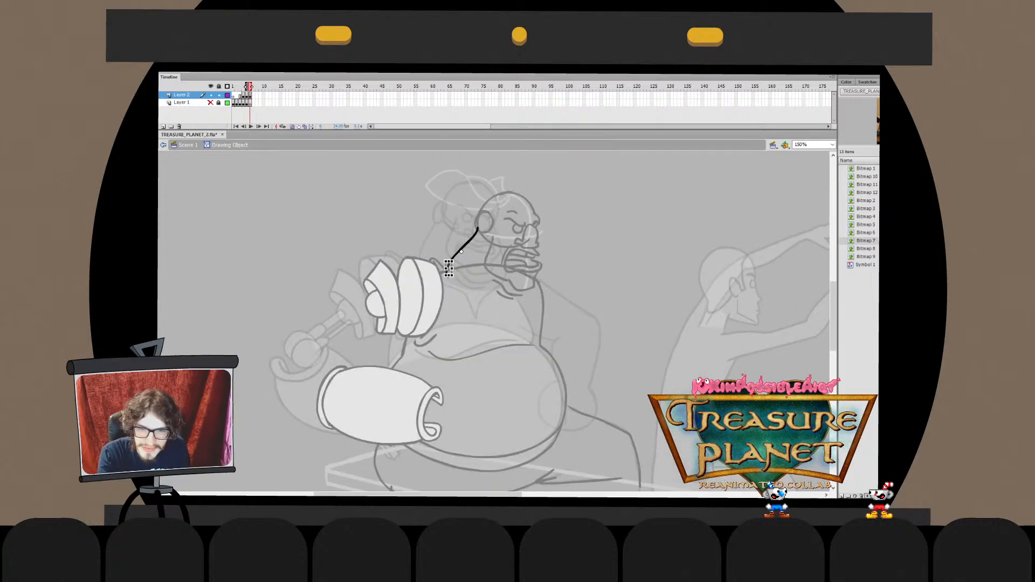
left_click_drag(446, 274, 444, 270)
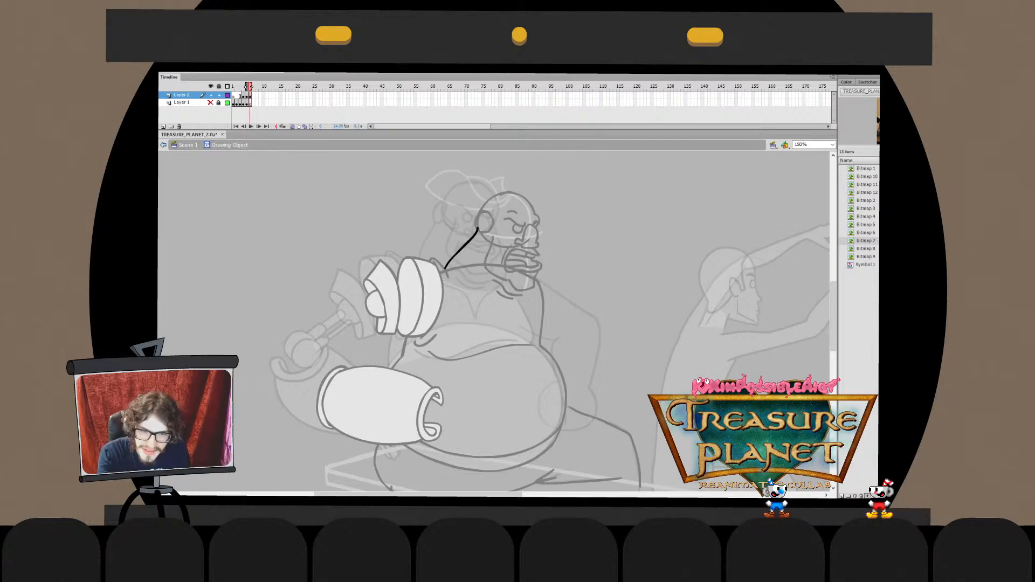
key("ctrl+e")
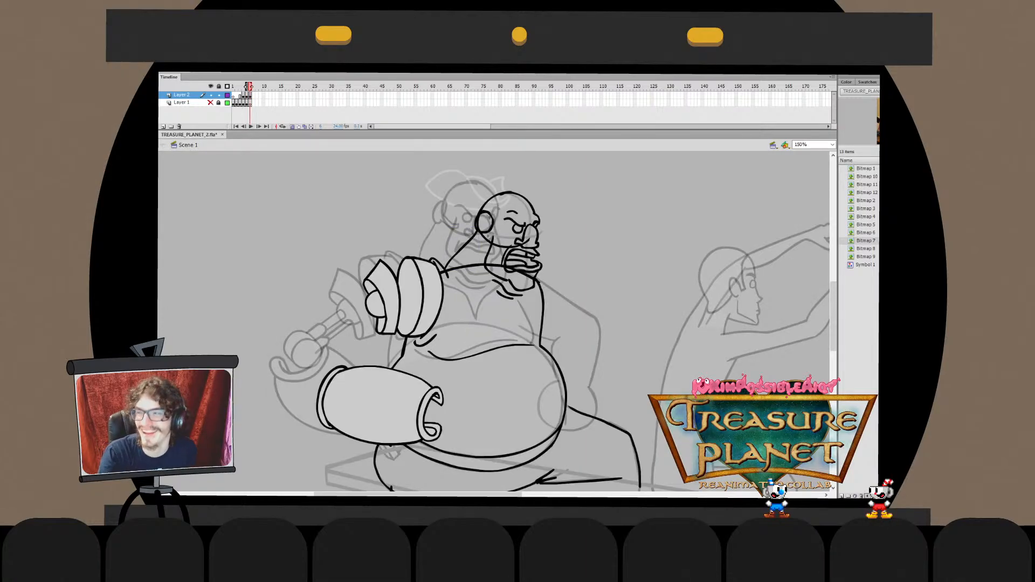
Move the filled forearm up directly beneath the shoulder plates and tilt its cuff end slightly downward
left_click(384, 278)
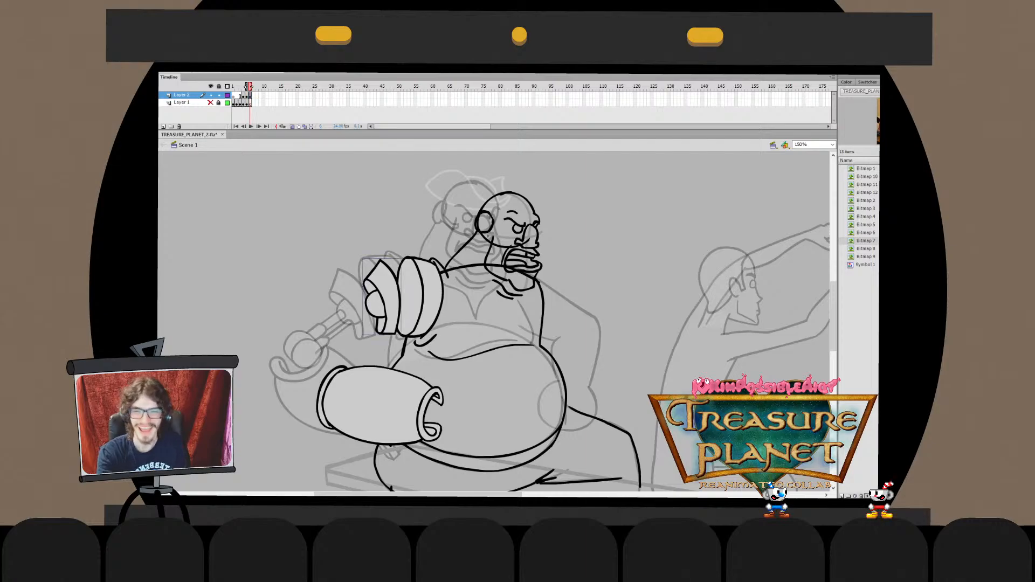
key("q")
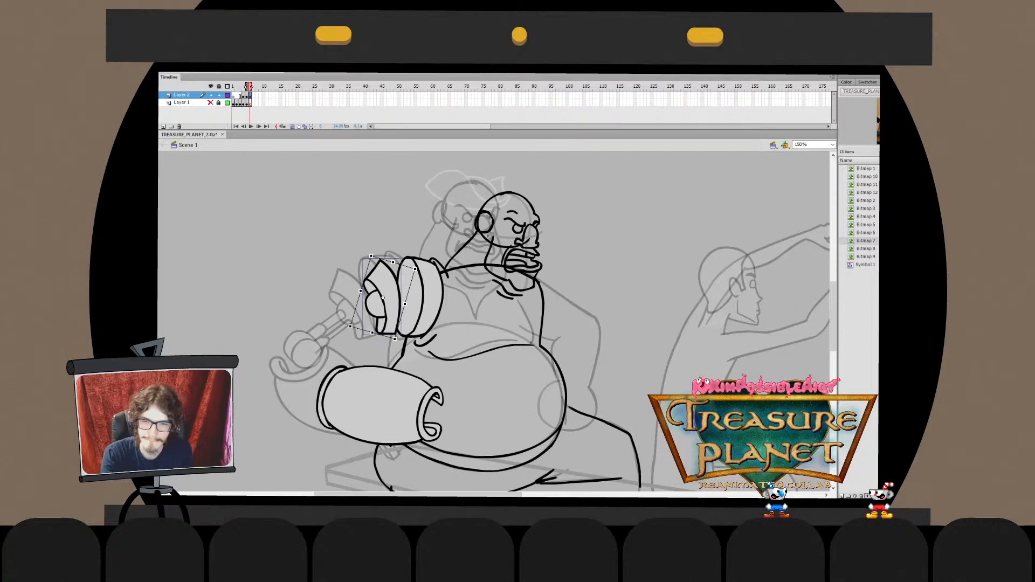
left_click(377, 404)
left_click_drag(377, 404, 396, 375)
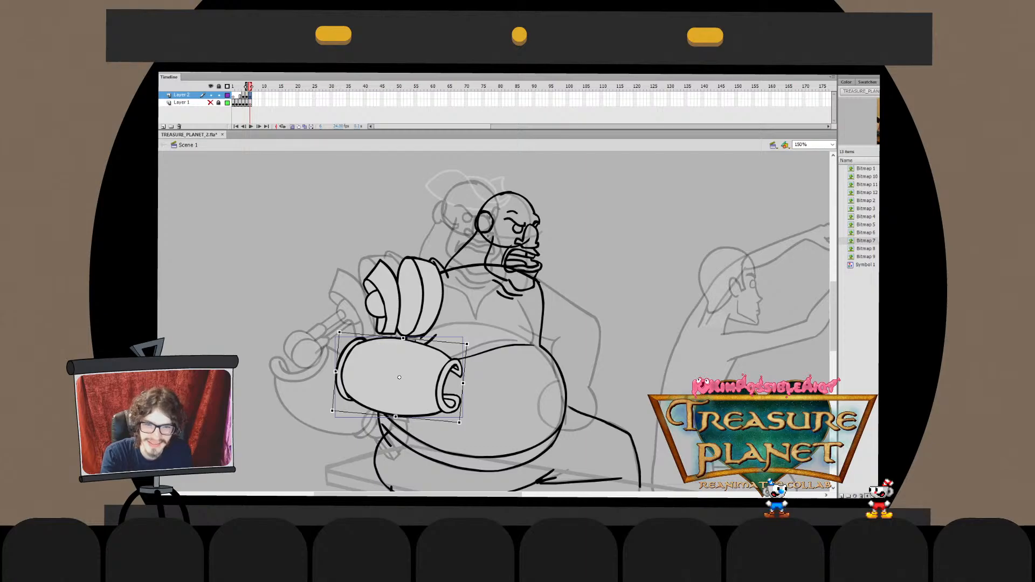
left_click_drag(470, 341, 473, 344)
left_click_drag(399, 377, 399, 366)
key("Escape")
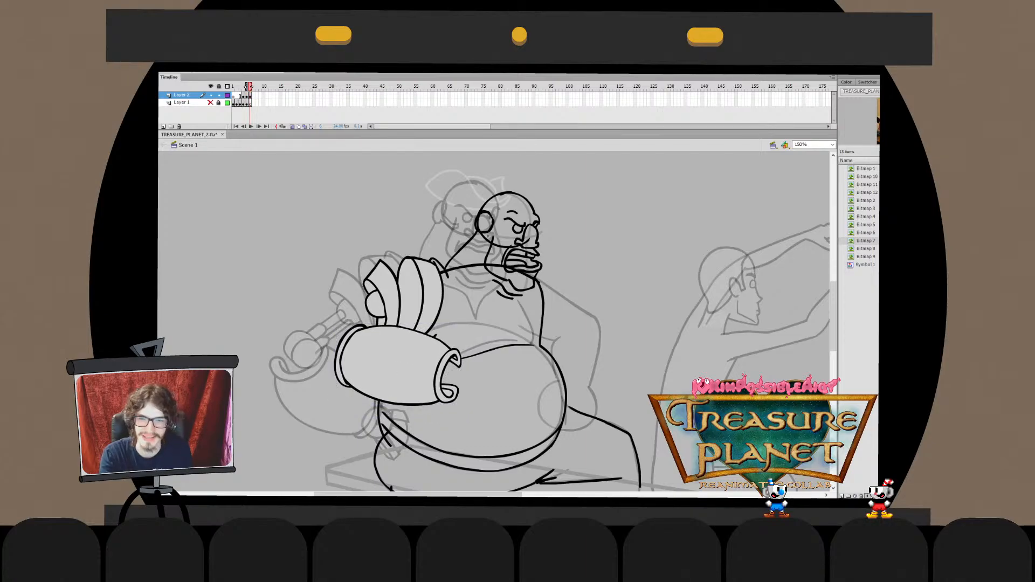
Fine-tune the forearm's tilt and shift it slightly forward over the belly
double_click(398, 365)
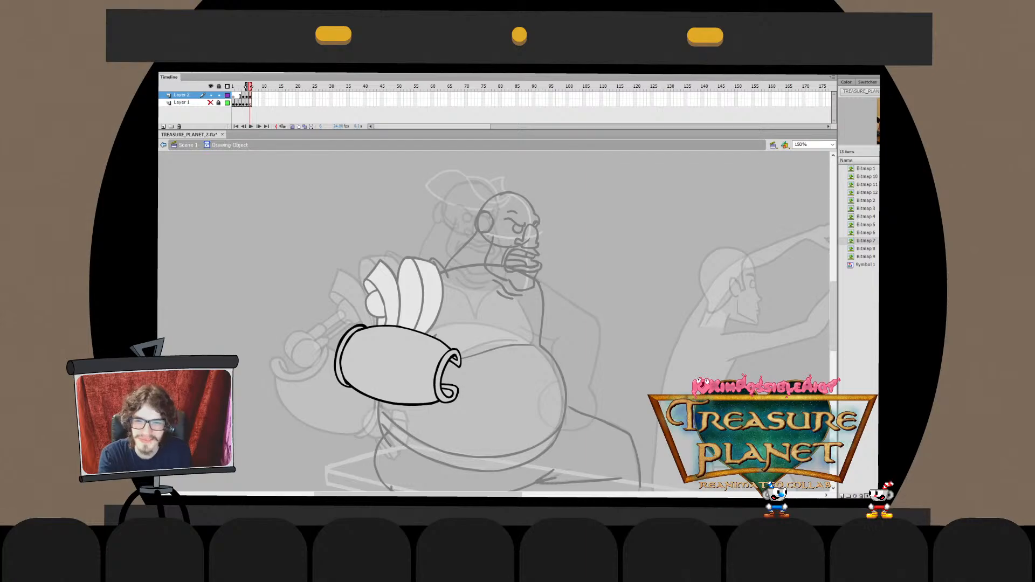
key("ctrl+e")
left_click_drag(464, 321, 467, 326)
left_click_drag(398, 350, 400, 351)
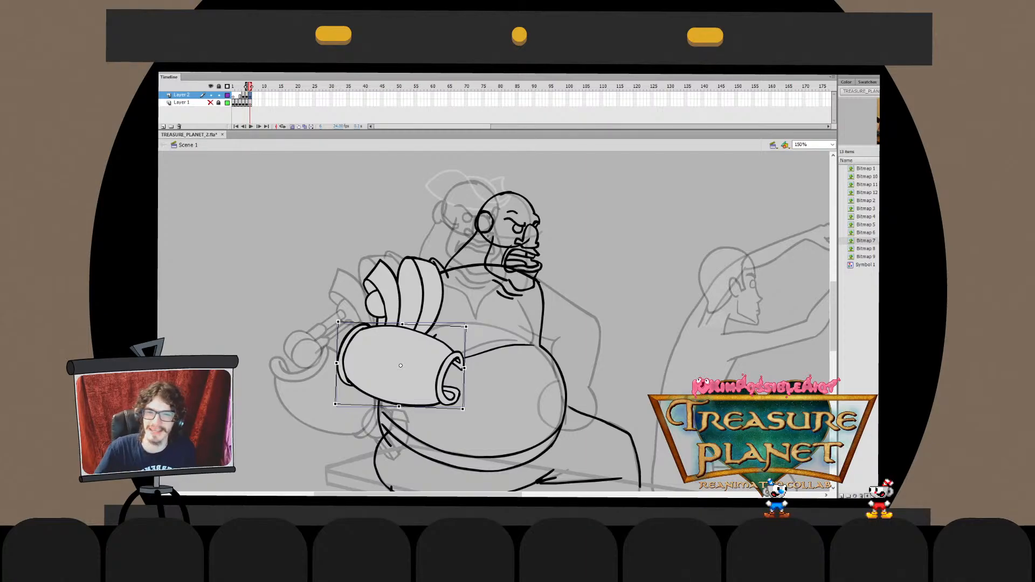
key("Escape")
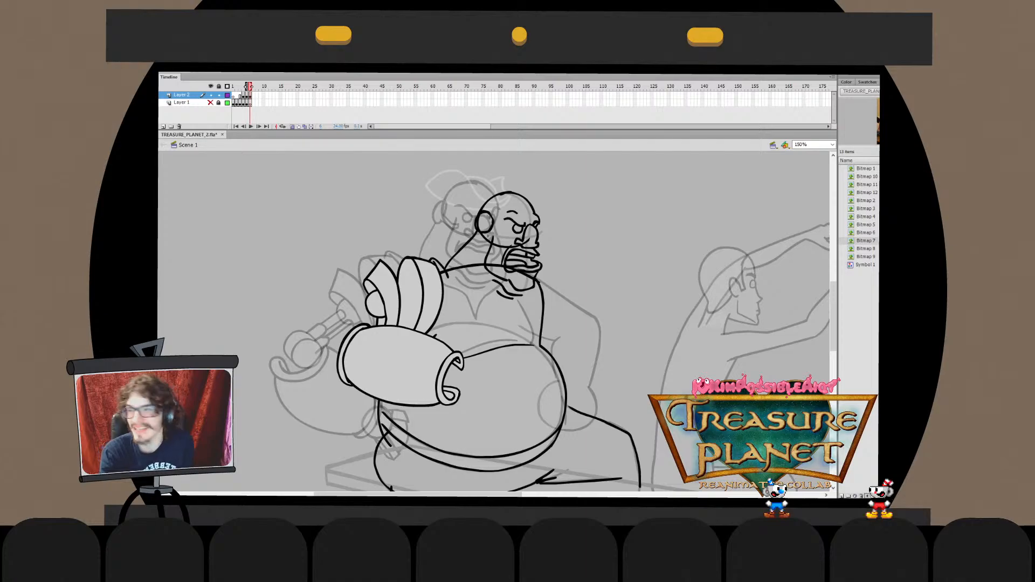
left_click_drag(493, 321, 483, 309)
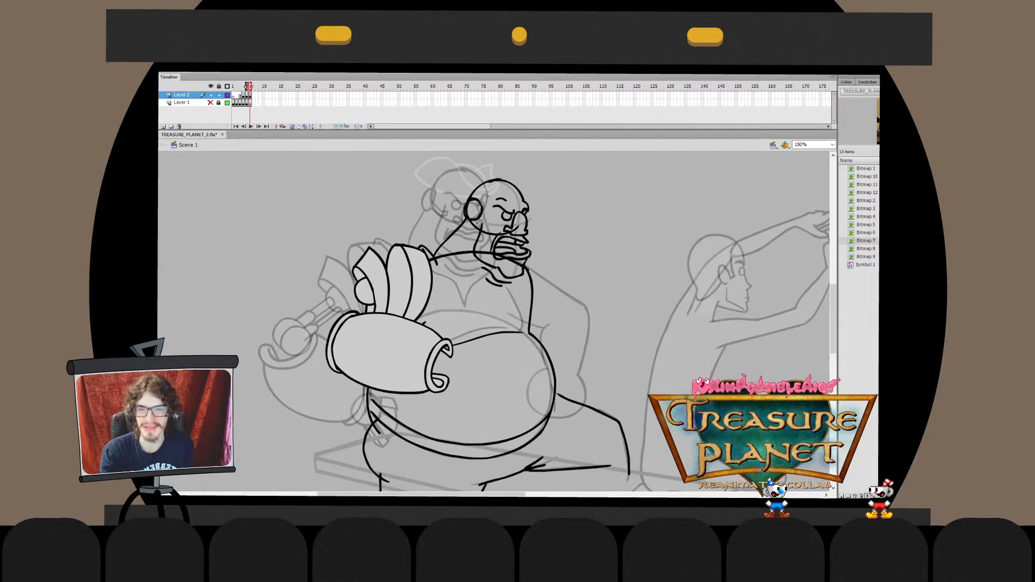
left_click_drag(385, 352, 396, 354)
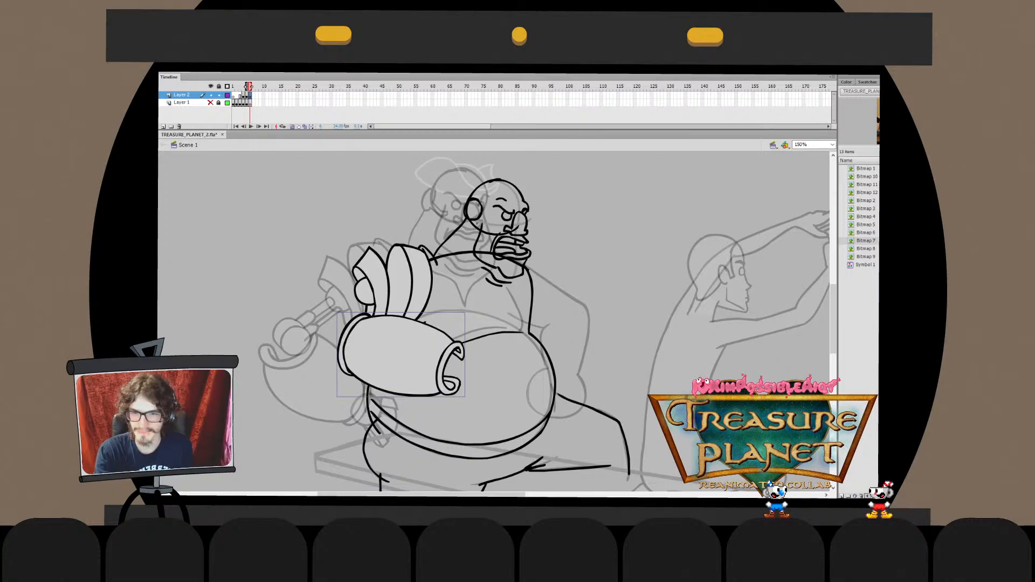
key("Escape")
key("ctrl+z")
left_click_drag(363, 293, 329, 322)
key("ctrl+z")
key("ctrl+z")
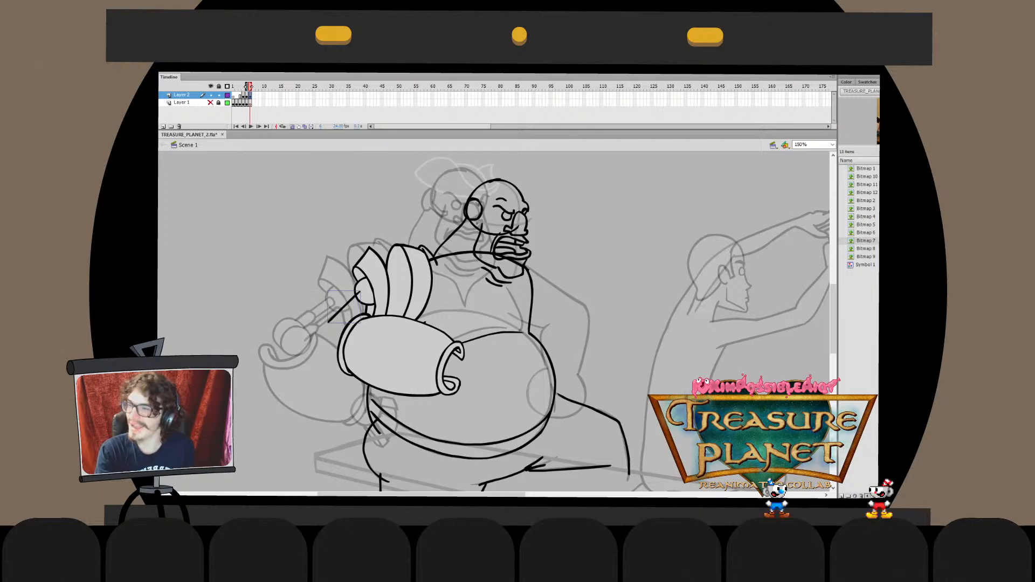
key("ctrl+z")
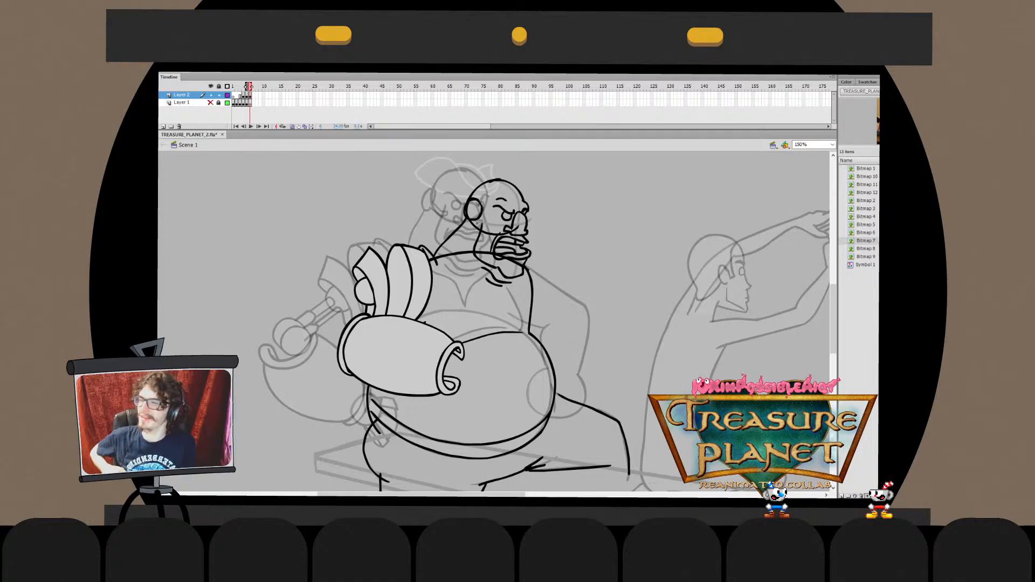
left_click_drag(359, 292, 321, 327)
key("ctrl+z")
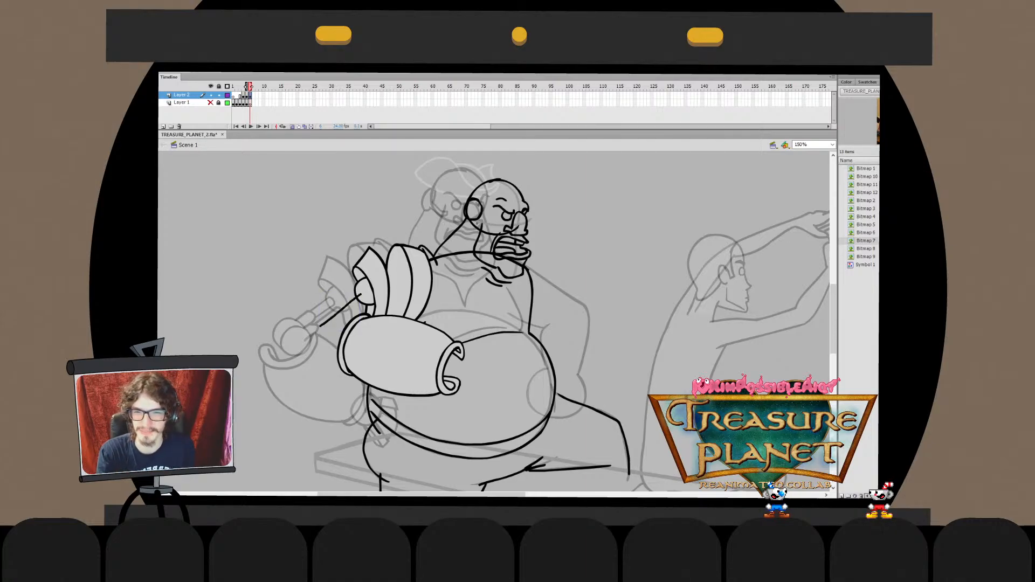
key("ctrl+z")
key("ctrl+z")
mouse_move(362, 290)
left_mouse_down()
mouse_move(302, 341)
mouse_move(315, 329)
left_mouse_up()
key("ctrl+z")
key("ctrl+z")
key("ctrl+z")
Draw two parallel straight lines for the mechanical arm rod, running diagonally down and back from the shoulder joint
left_click_drag(362, 289, 301, 343)
key("ctrl+z")
key("ctrl+z")
key("ctrl+z")
key("ctrl+z")
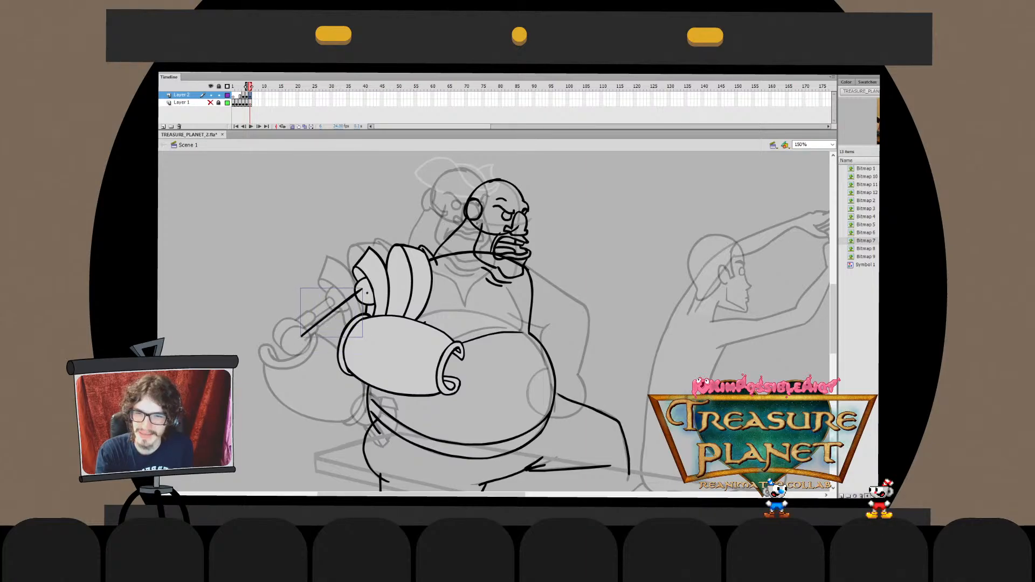
left_click_drag(367, 291, 299, 344)
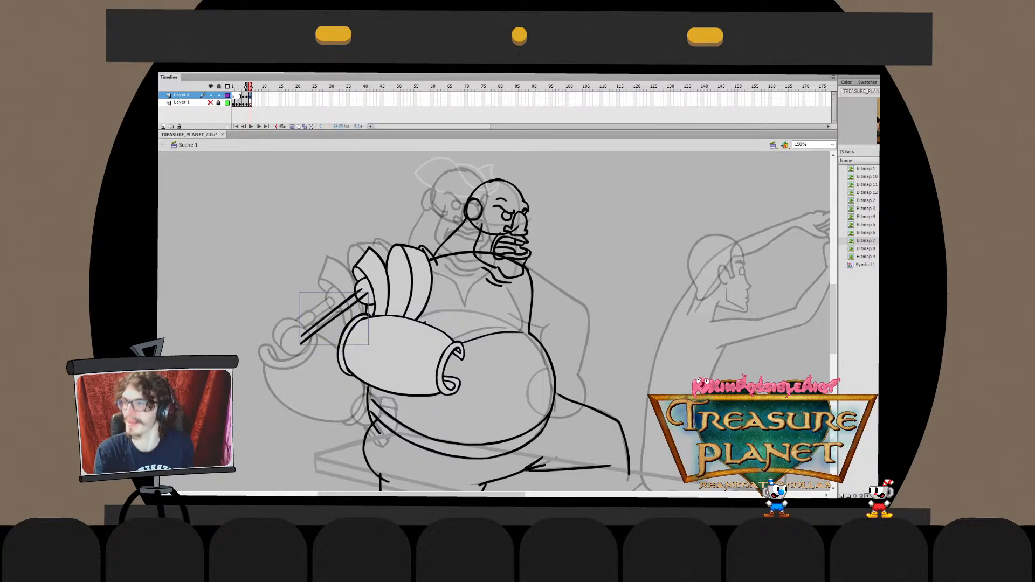
Adjust the placement of the two parallel rod lines so their upper ends sit at the shoulder joint
key("q")
left_click(331, 313)
left_click_drag(300, 338, 297, 334)
left_click_drag(365, 336, 369, 321)
key("Escape")
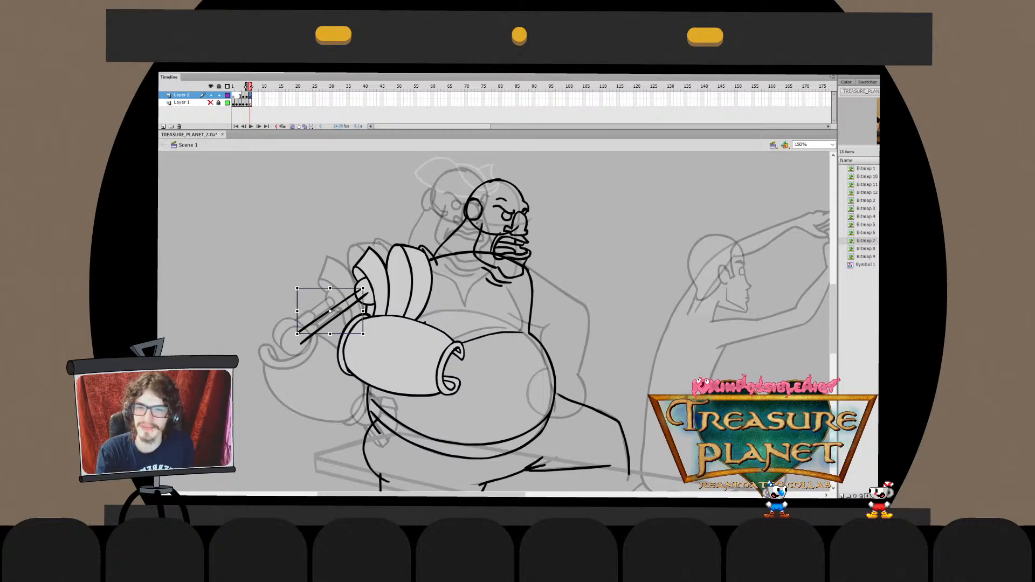
left_click(334, 318)
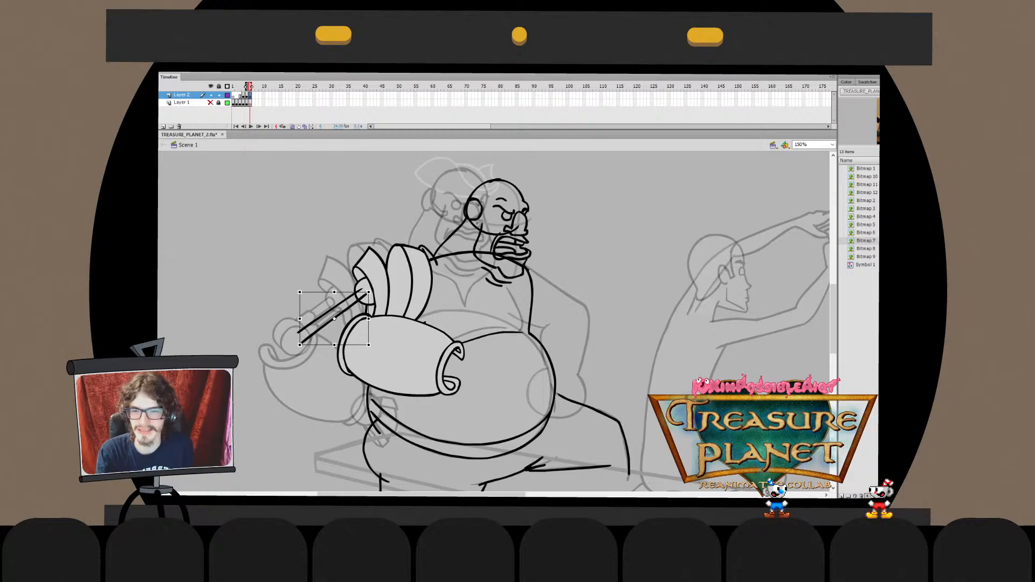
left_click_drag(300, 292, 297, 288)
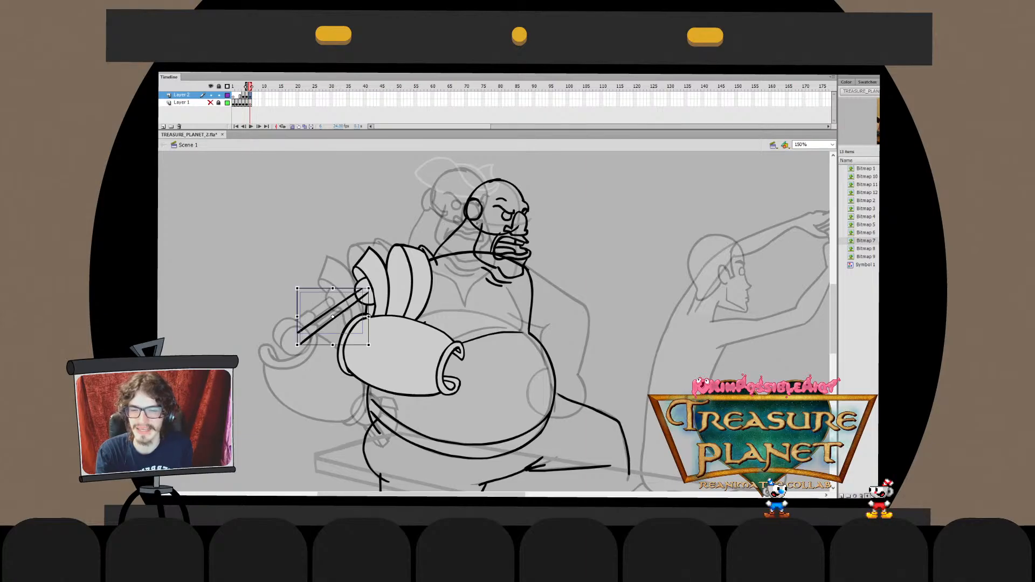
key("Escape")
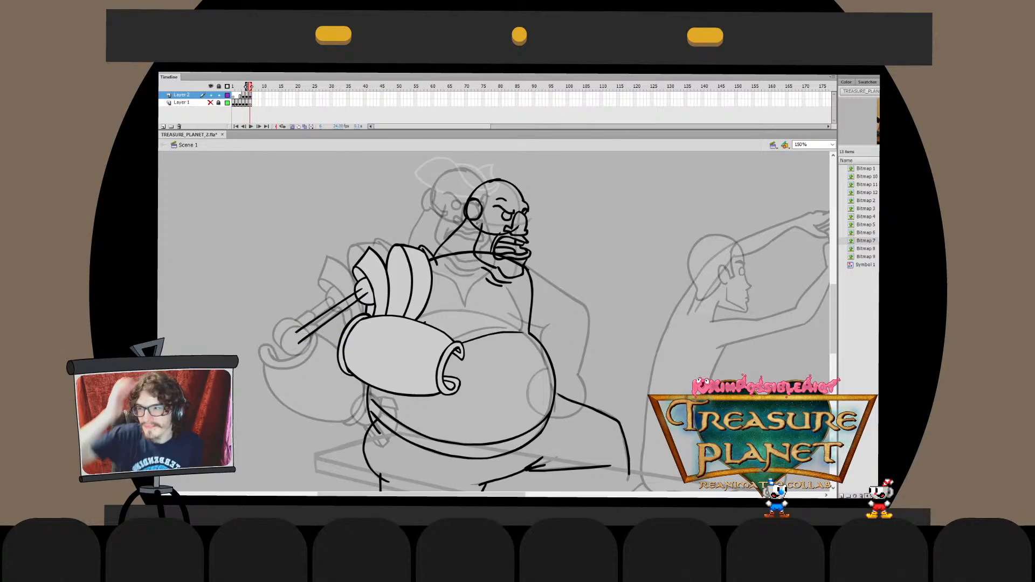
Nudge the upper rod line slightly back, then select the lower line with it and shift both into position
left_click(323, 327)
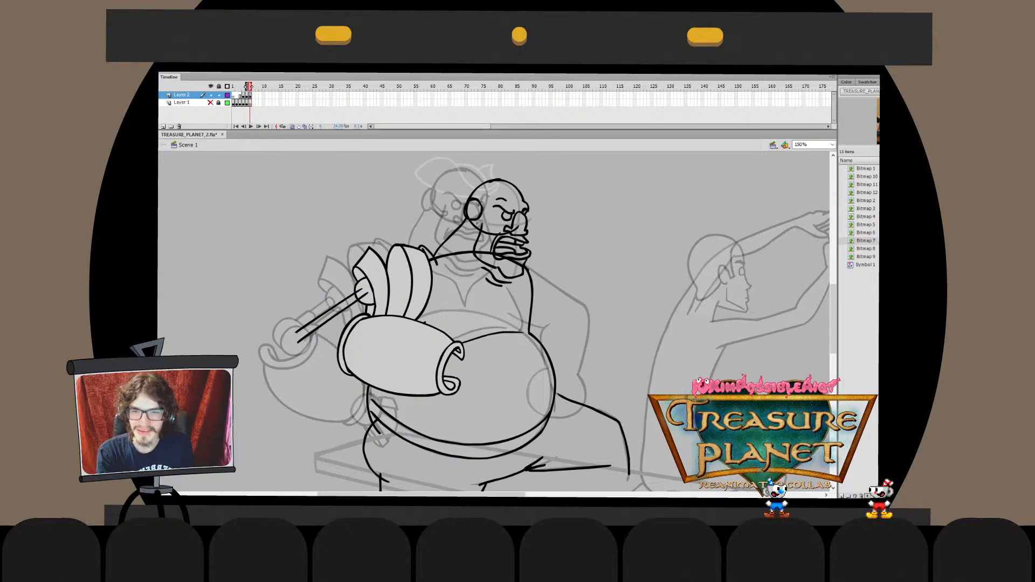
left_click(329, 310)
key("Up")
key("Up")
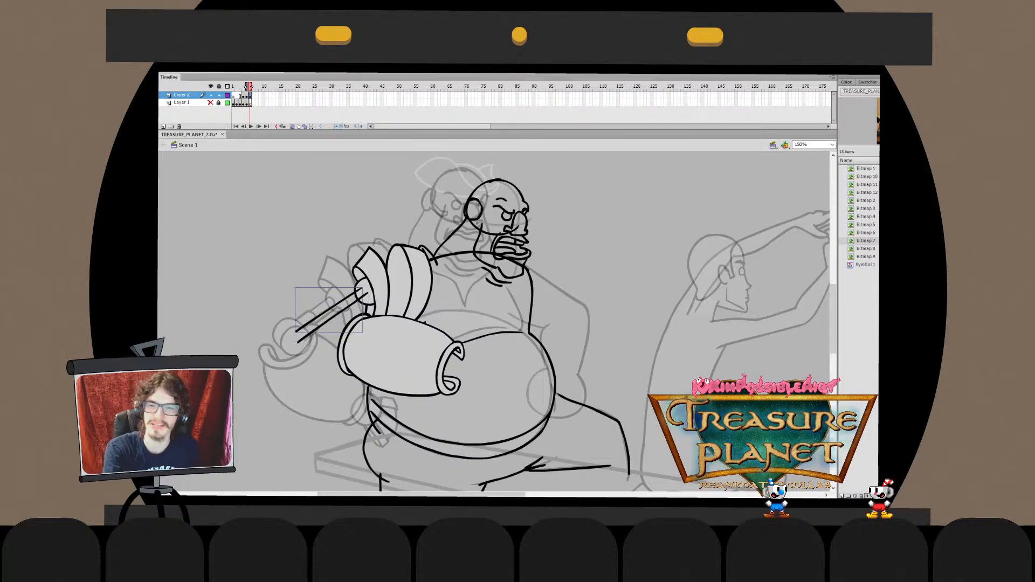
left_click(332, 317, "shift")
left_click_drag(333, 317, 331, 315)
key("Down")
key("Down")
key("Down")
key("Down")
key("Down")
key("Down")
key("Down")
key("Down")
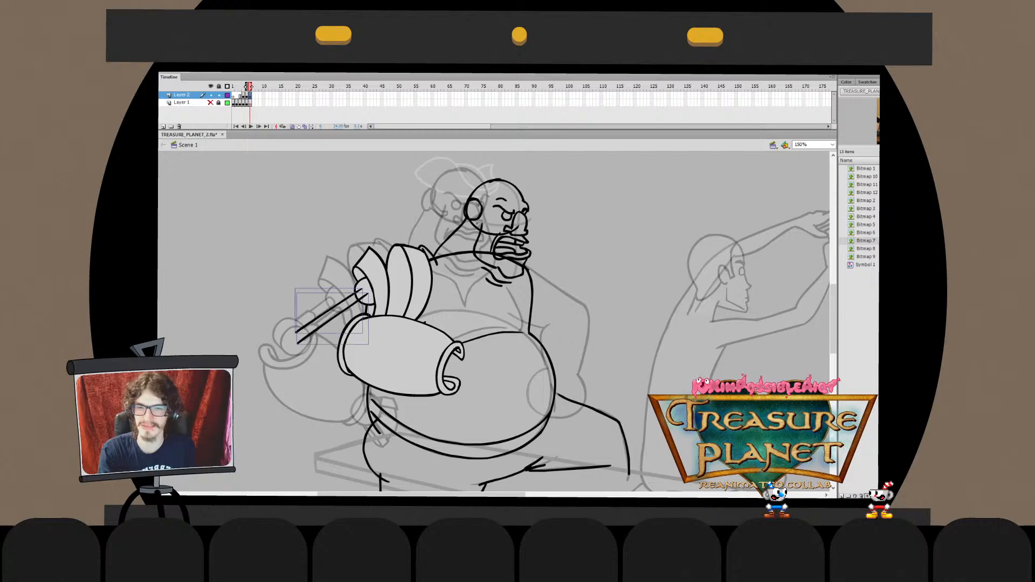
Fine-tune the height of the rod lines until they line up with the shoulder joint
key("Up")
key("Up")
key("Up")
key("Up")
key("Down")
key("Down")
key("Down")
key("Down")
key("Down")
key("Down")
key("Down")
key("Down")
key("Down")
key("Up")
key("Up")
key("Up")
key("Escape")
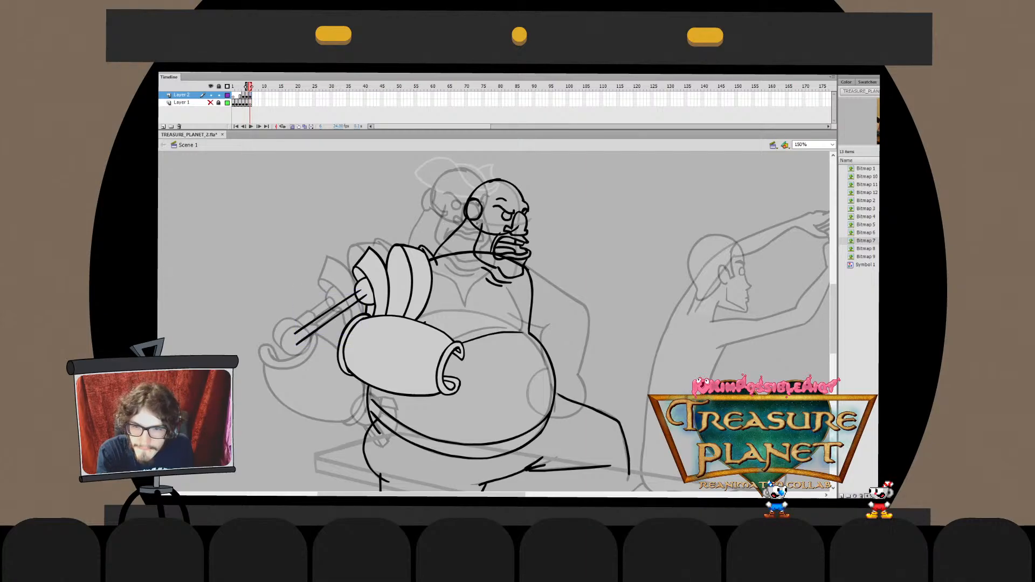
Close the upper end of the two rod lines with a small rounded cap inside their drawing object
double_click(358, 296)
key("ctrl+z")
key("ctrl+z")
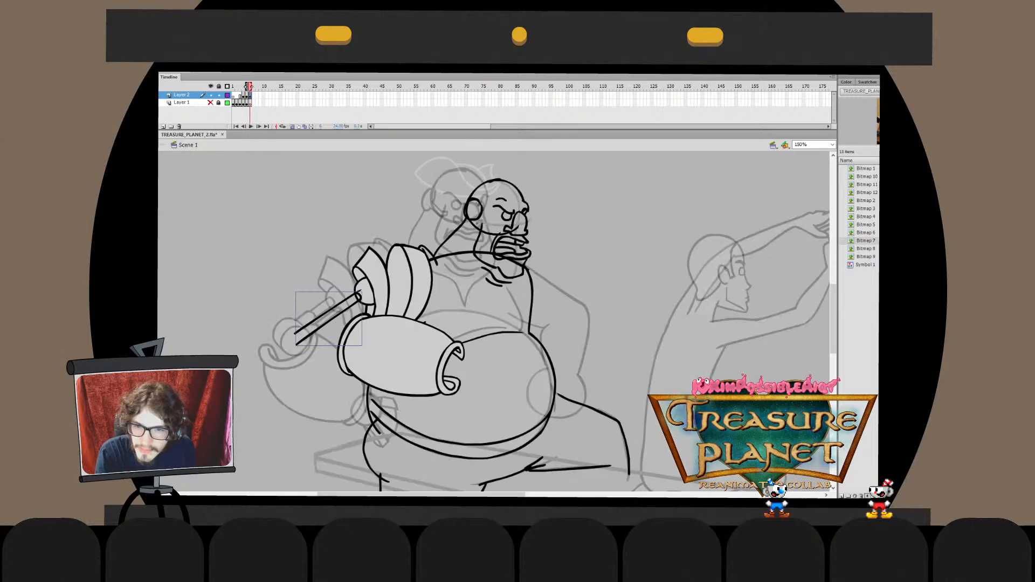
key("ctrl+y")
key("ctrl+y")
key("ctrl+y")
key("ctrl+y")
key("ctrl+y")
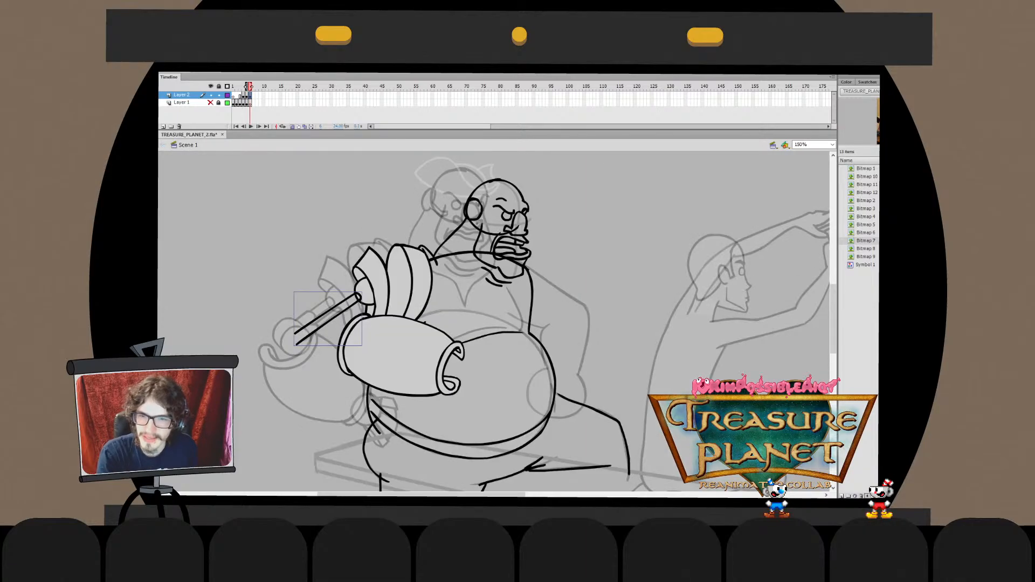
key("ctrl+z")
key("ctrl+z")
key("ctrl+z")
key("ctrl+z")
key("ctrl+z")
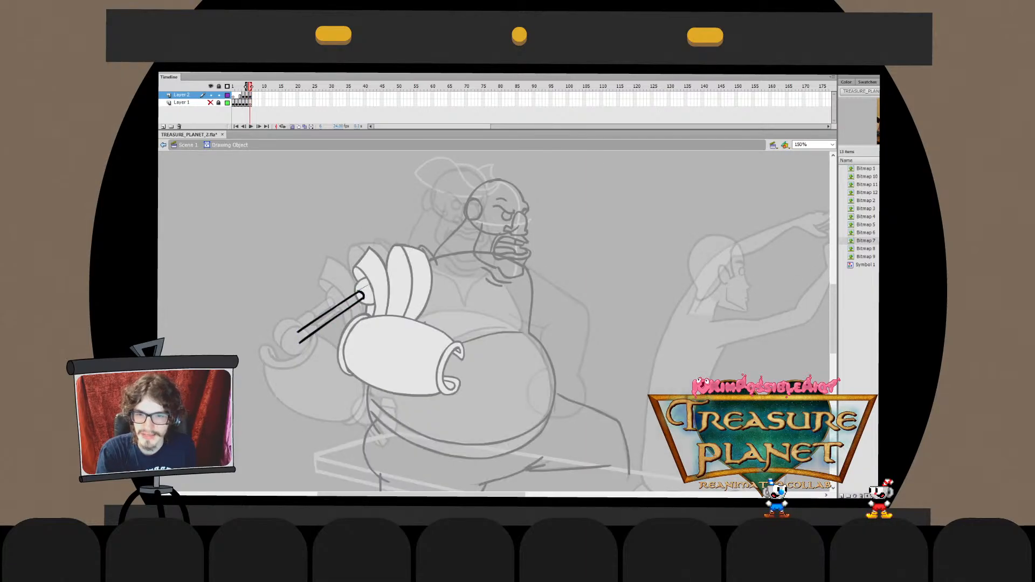
Check the capped rod against the shoulder joint, return to the main scene and clear the selection
key("ctrl+z")
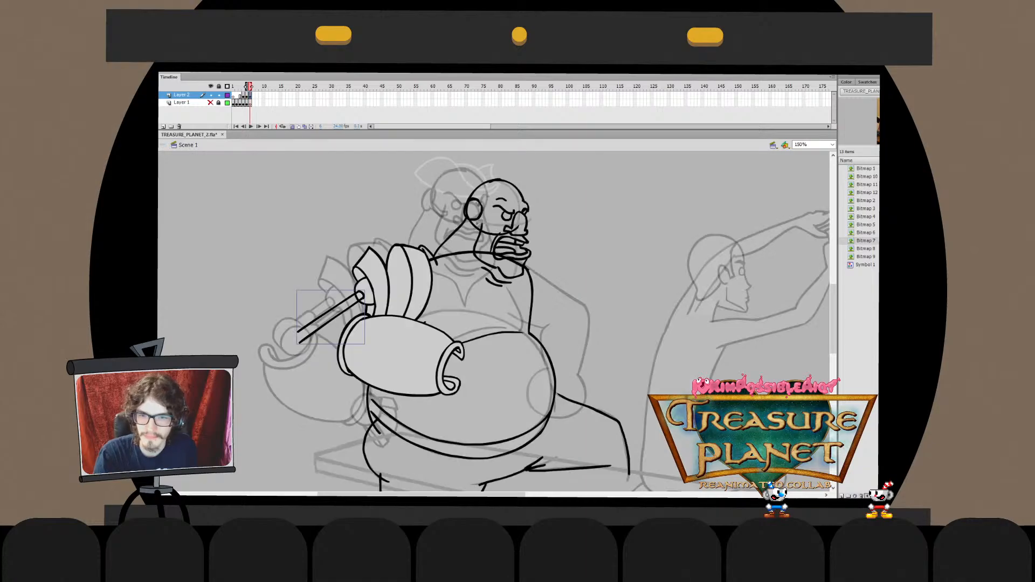
key("ctrl+y")
mouse_move(363, 296)
left_mouse_down()
mouse_move(408, 266)
mouse_move(363, 298)
left_mouse_up()
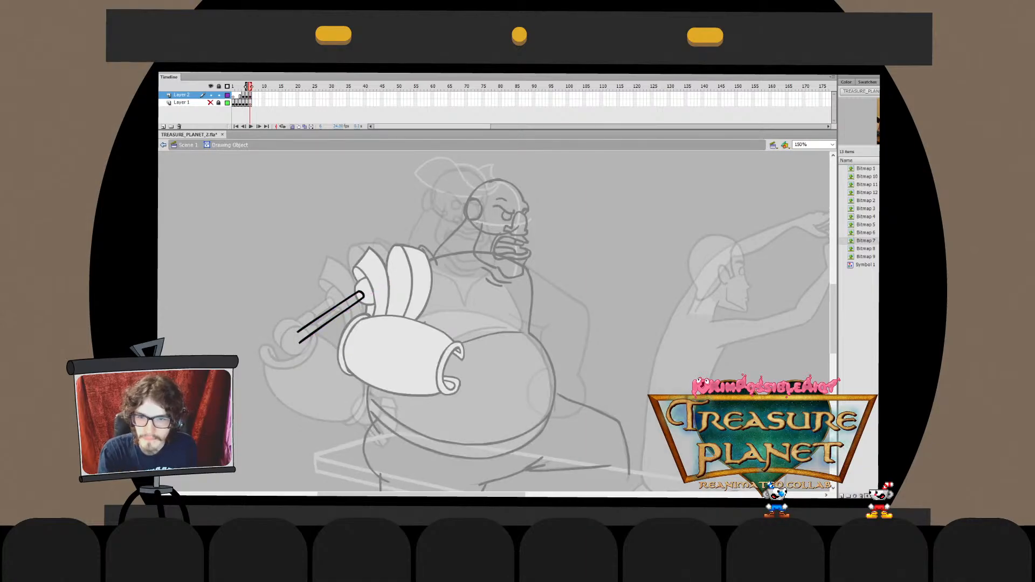
key("ctrl+z")
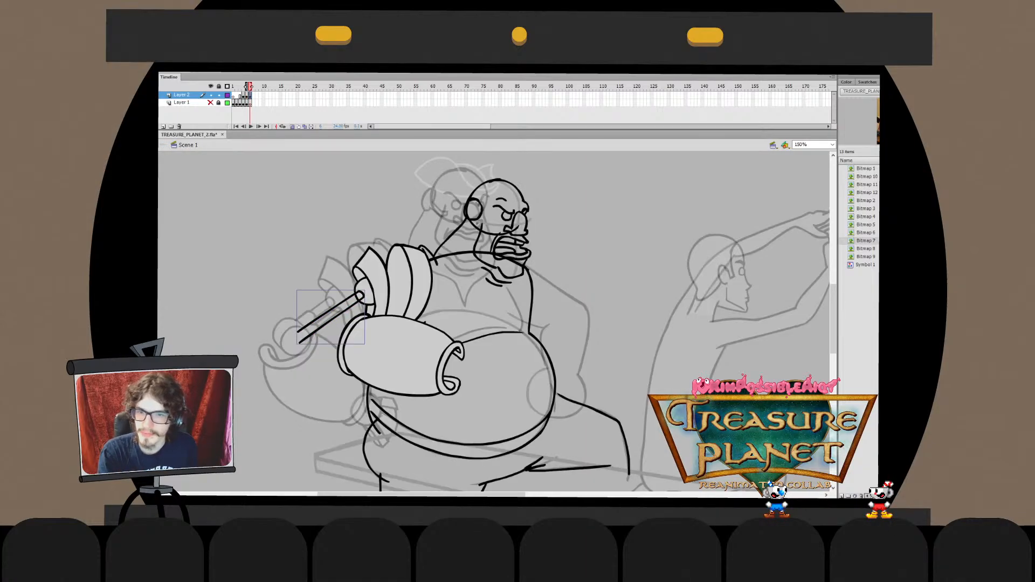
key("ctrl+y")
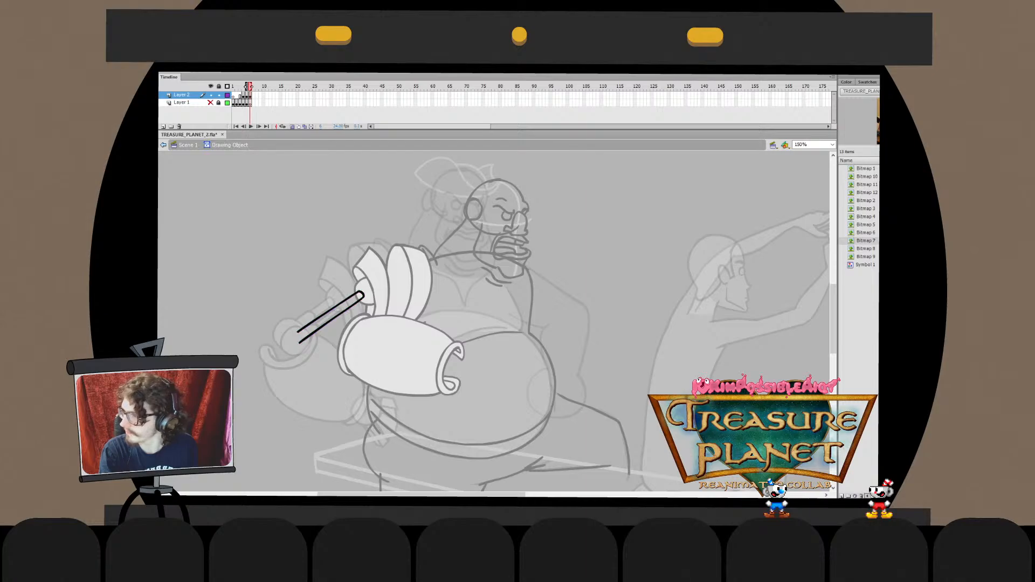
key("ctrl+z")
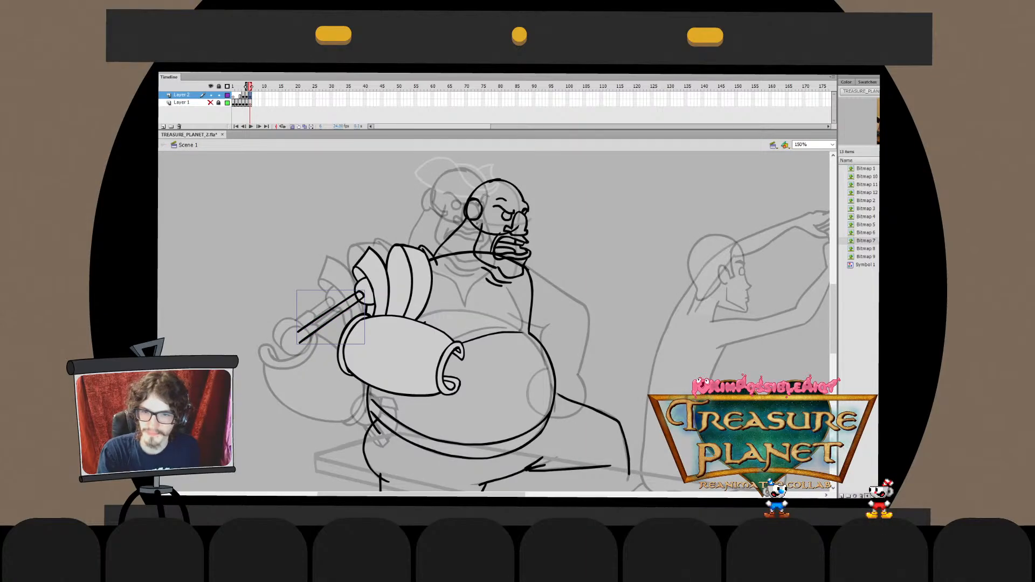
key("ctrl+y")
left_click_drag(378, 279, 356, 316)
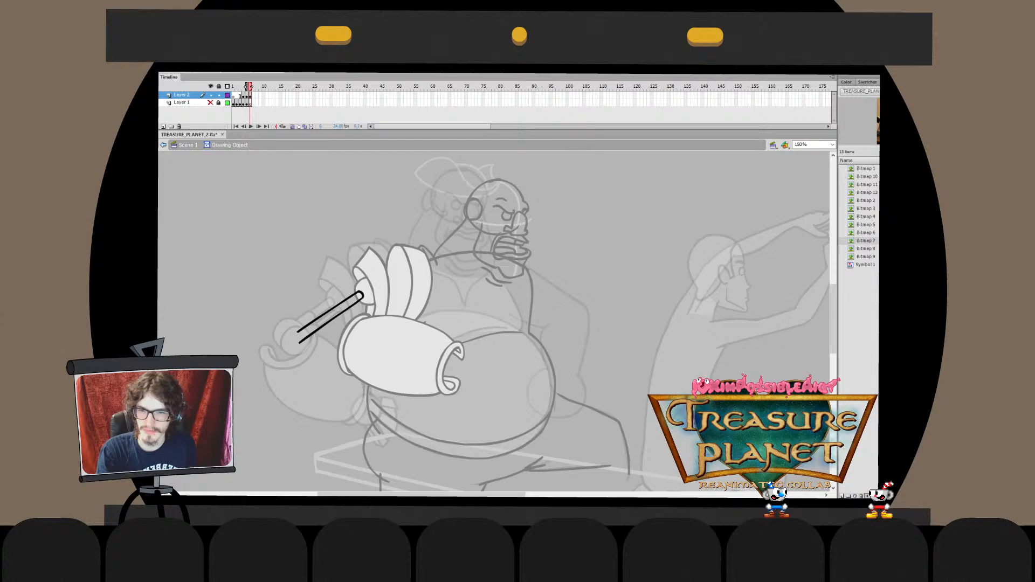
left_click(163, 145)
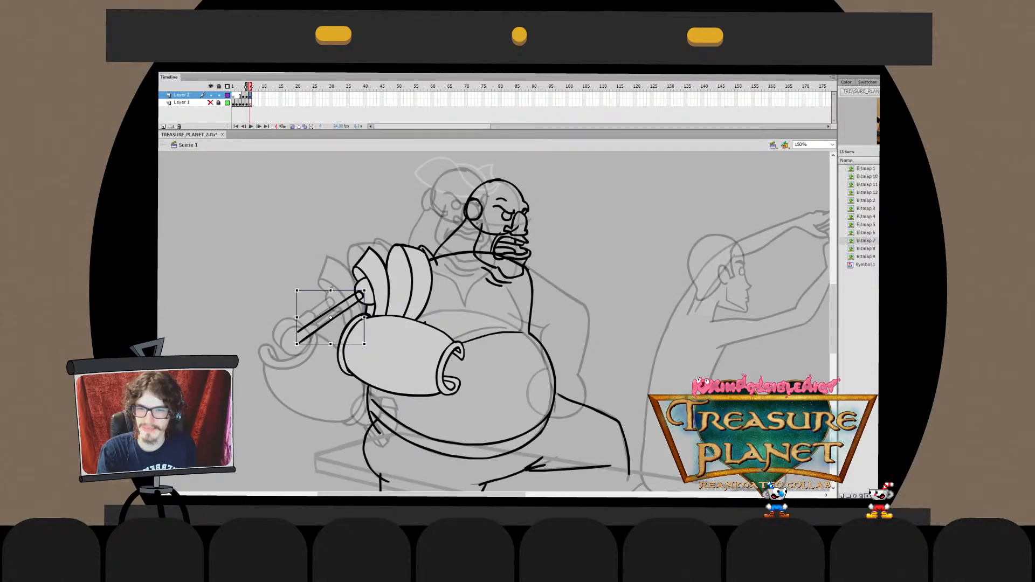
double_click(330, 317)
key("ctrl+e")
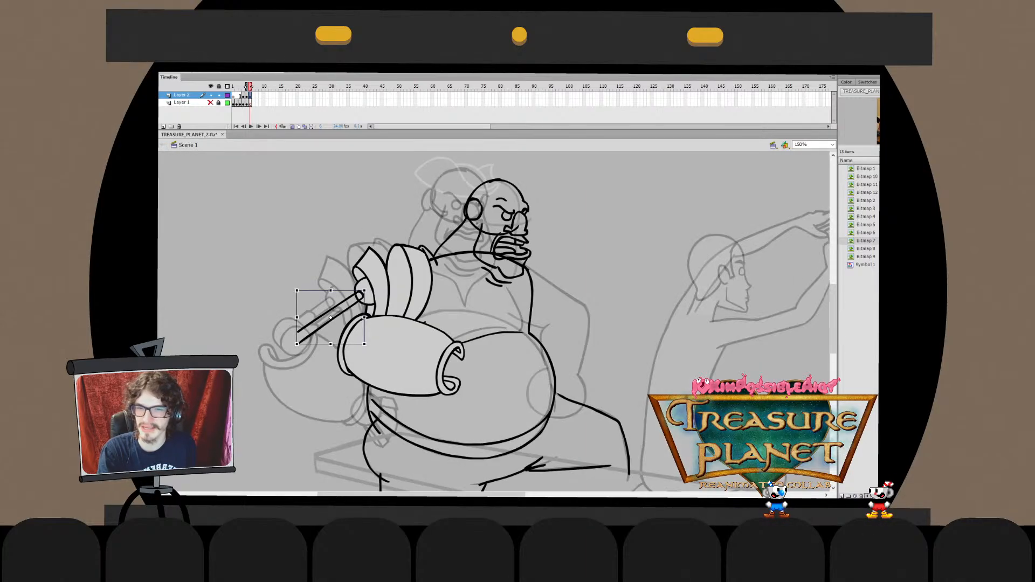
key("ctrl+shift+a")
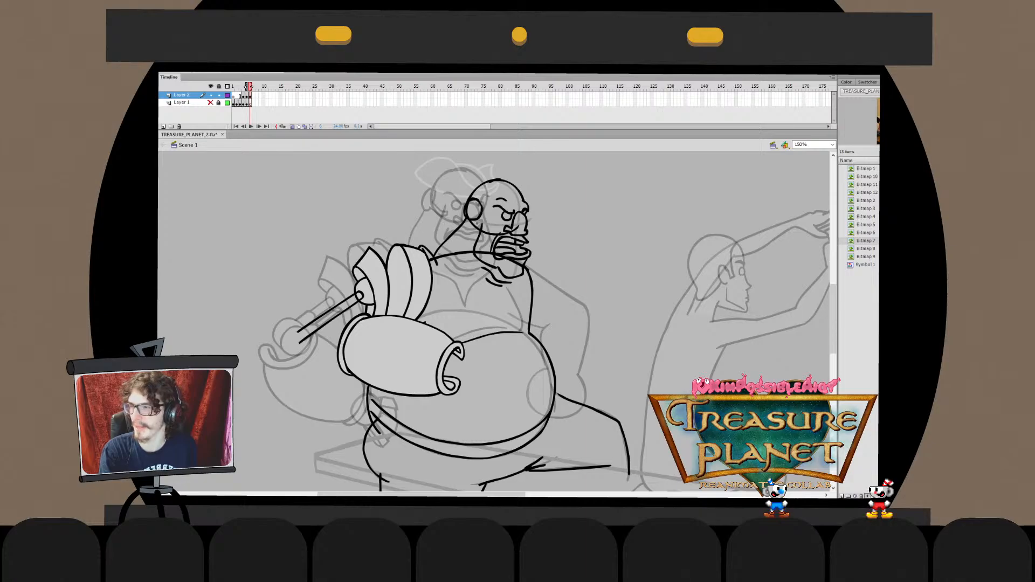
Rotate the capped rod to a steeper angle toward the forearm and nudge it back onto the shoulder joint
left_click(329, 312)
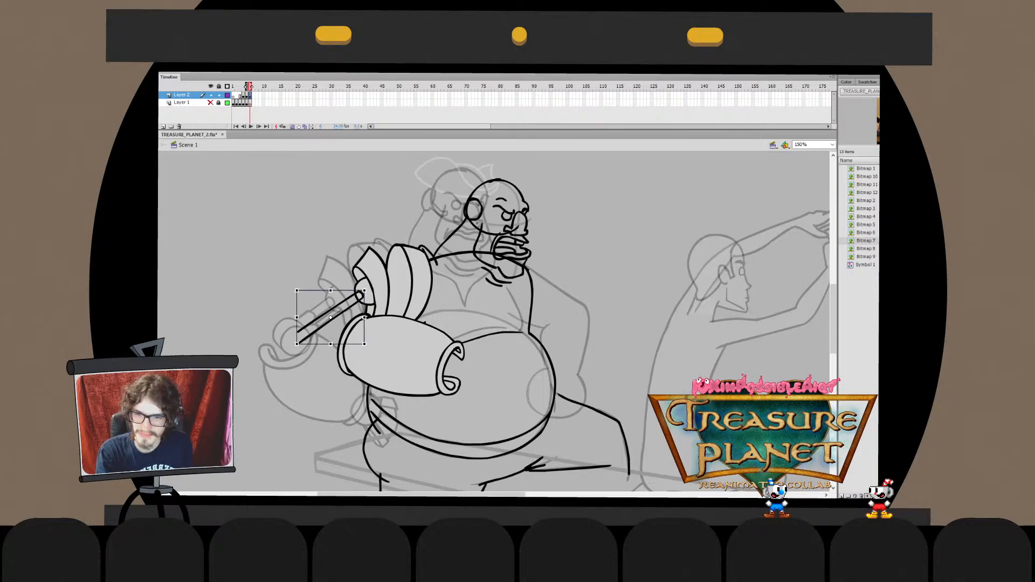
left_click_drag(297, 343, 312, 359)
key("Down")
key("Down")
key("Right")
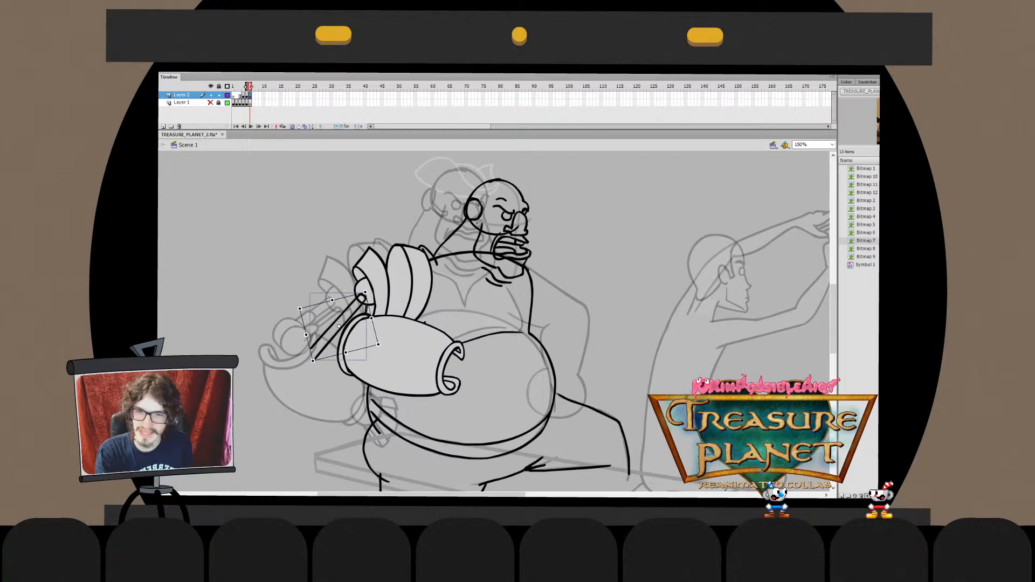
Fine-tune the steeper rod's tilt and position so its rounded end stays on the shoulder joint
left_click_drag(299, 309, 300, 306)
key("Up")
key("Up")
key("Up")
key("Up")
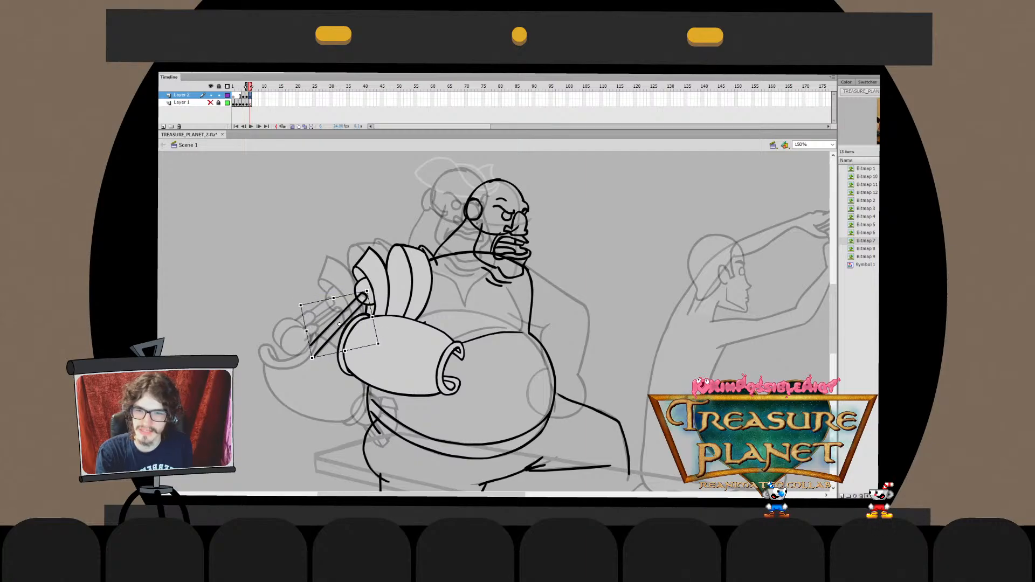
key("Down")
key("Down")
key("Down")
key("Left")
key("v")
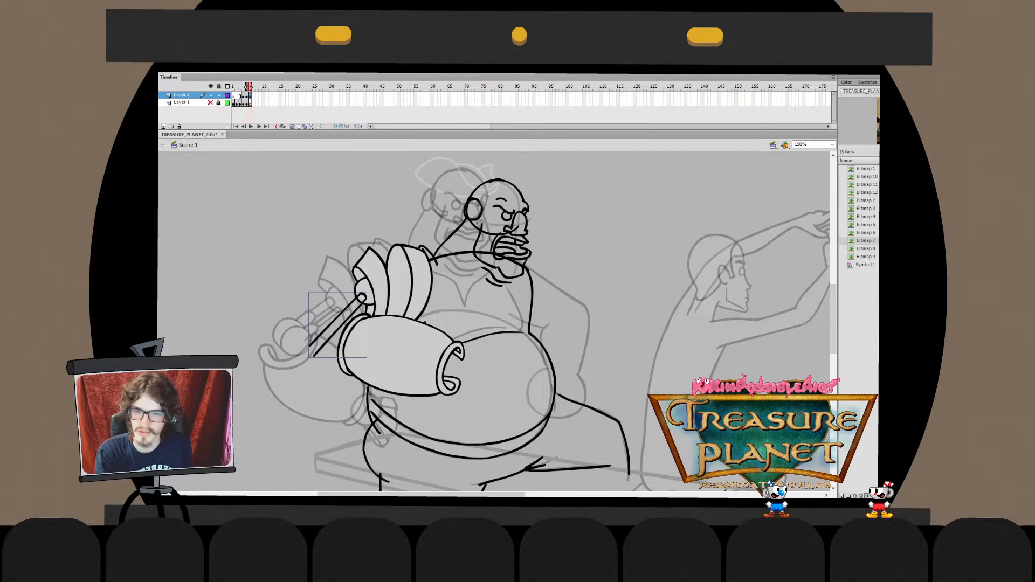
Compare the rod's latest position with its previous one
key("ctrl+z")
key("ctrl+y")
key("ctrl+z")
key("ctrl+y")
key("ctrl+z")
key("ctrl+y")
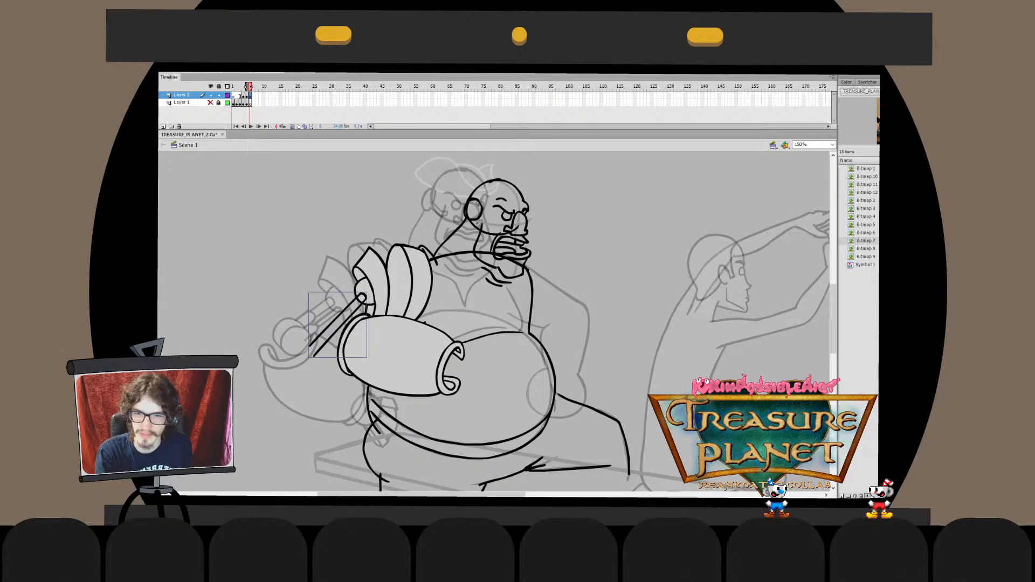
Add a second, shorter rod of two parallel diagonal lines between the first rod and the forearm
key("ctrl+z")
key("ctrl+y")
key("ctrl+z")
key("q")
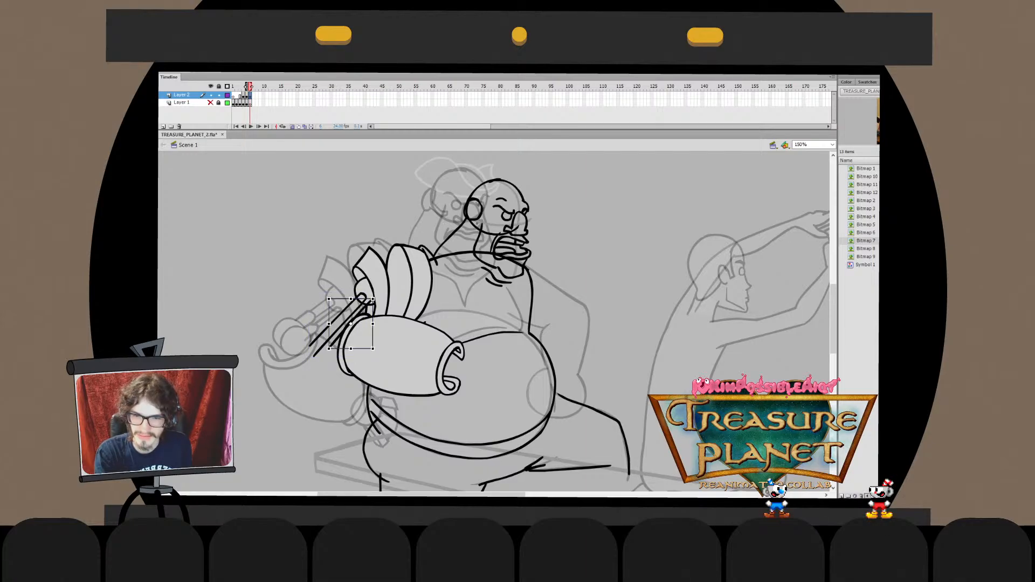
key("Escape")
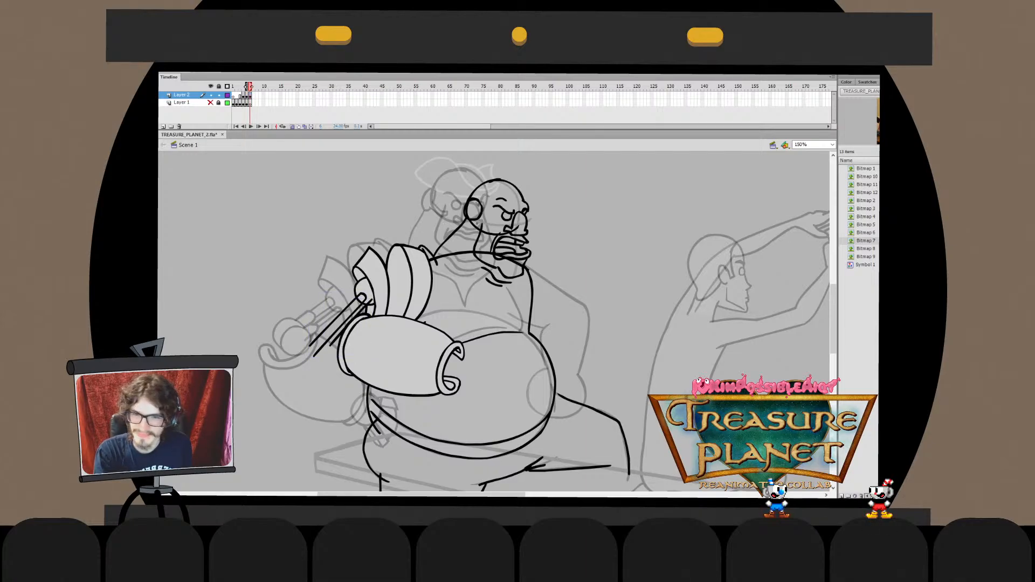
mouse_move(375, 301)
left_mouse_down()
mouse_move(331, 354)
mouse_move(342, 341)
left_mouse_up()
key("ctrl+z")
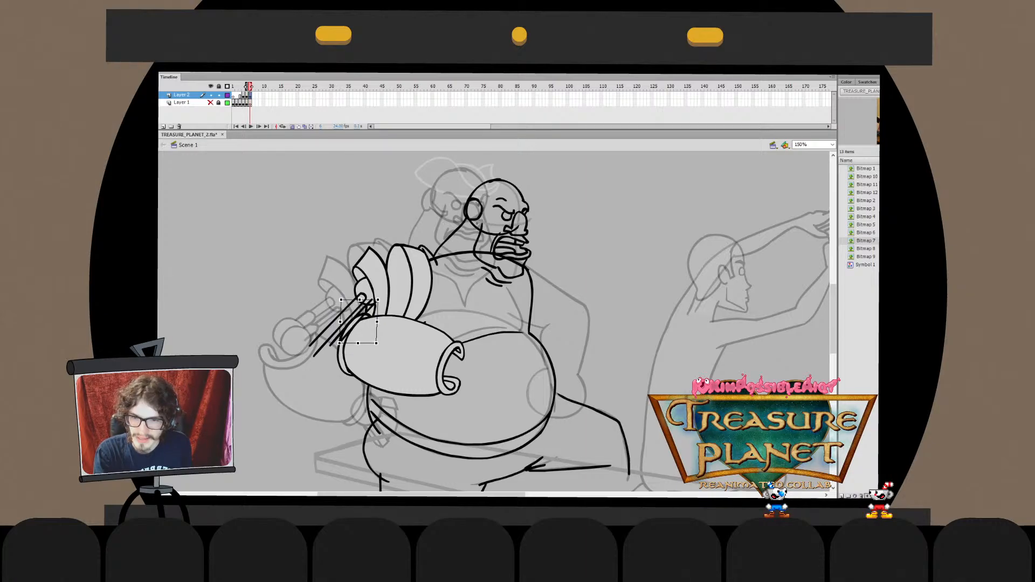
key("ctrl+z")
Close the second rod's upper end with a rounded cap inside its drawing object and return to the scene
double_click(372, 303)
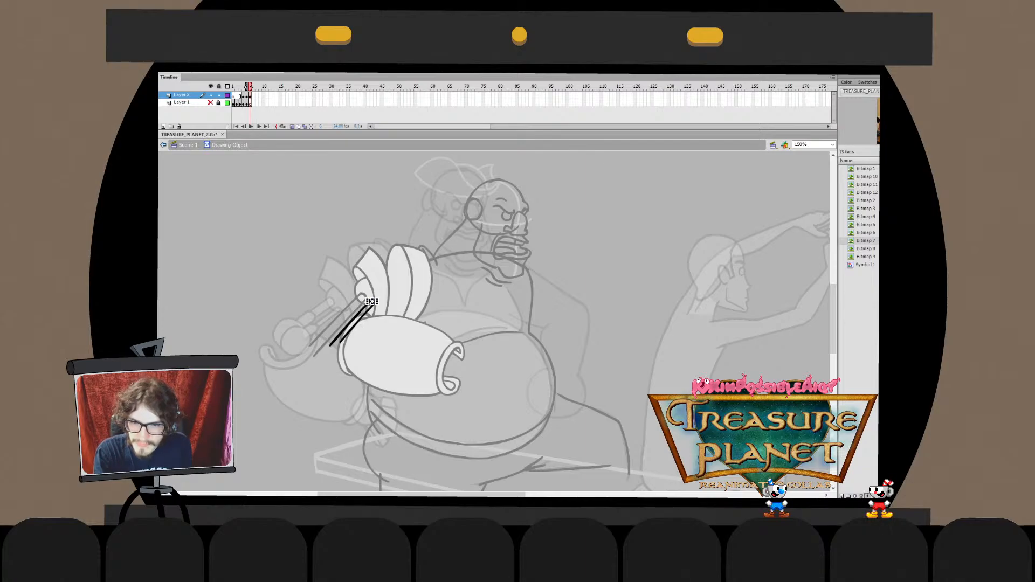
left_click(372, 301)
key("ctrl+v")
key("ctrl+z")
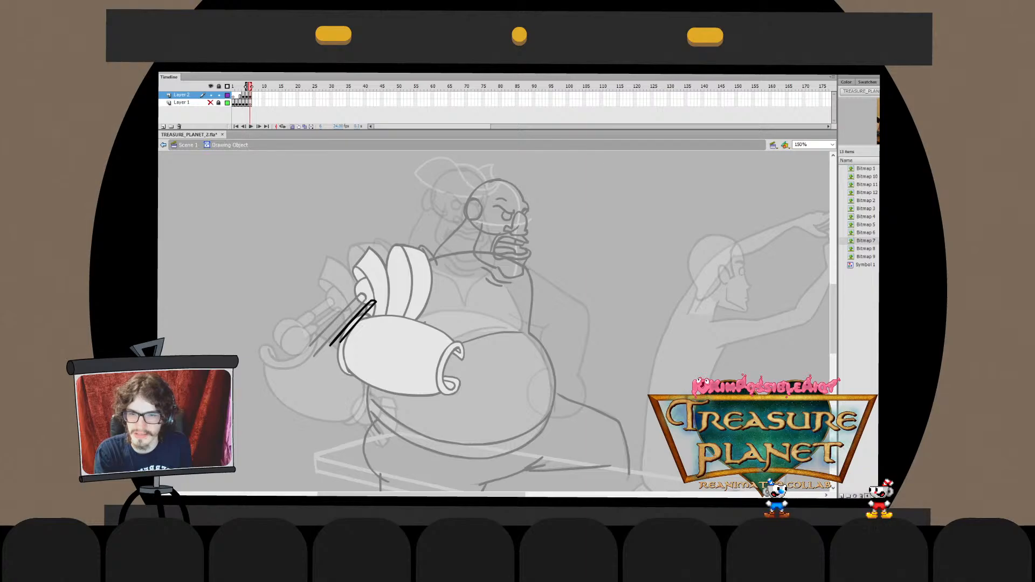
key("ctrl+e")
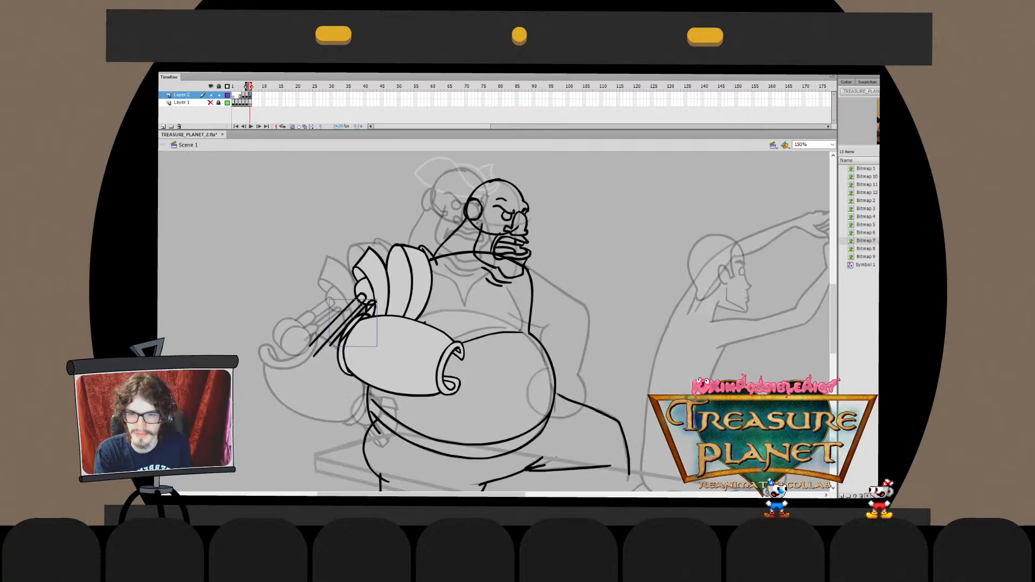
Shift the filled forearm slightly down and back beneath the shoulder plates
key("q")
key("Escape")
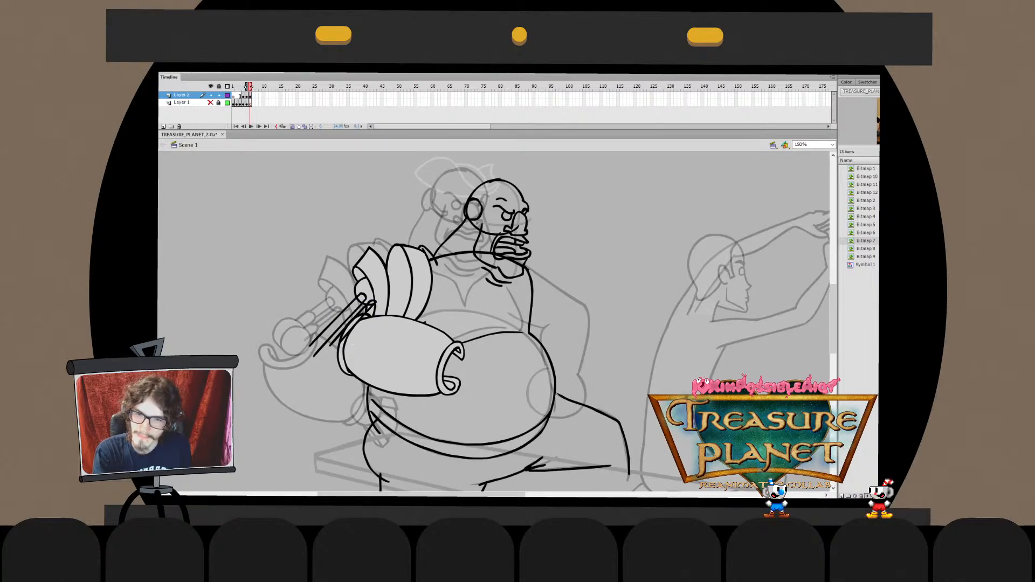
left_click(344, 325)
key("Escape")
left_click(401, 355)
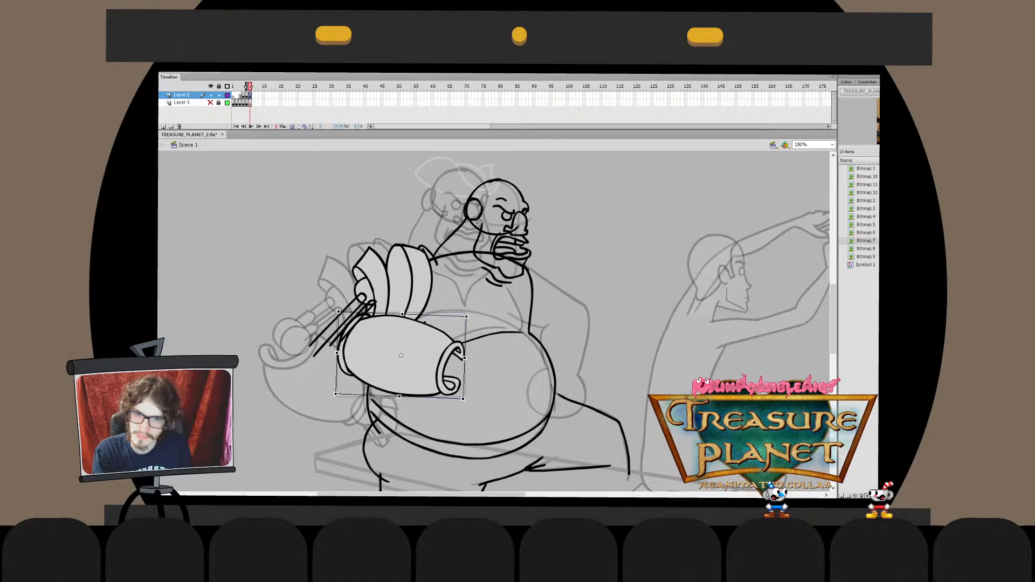
left_click_drag(401, 355, 400, 357)
key("Left")
key("Left")
key("Left")
key("Escape")
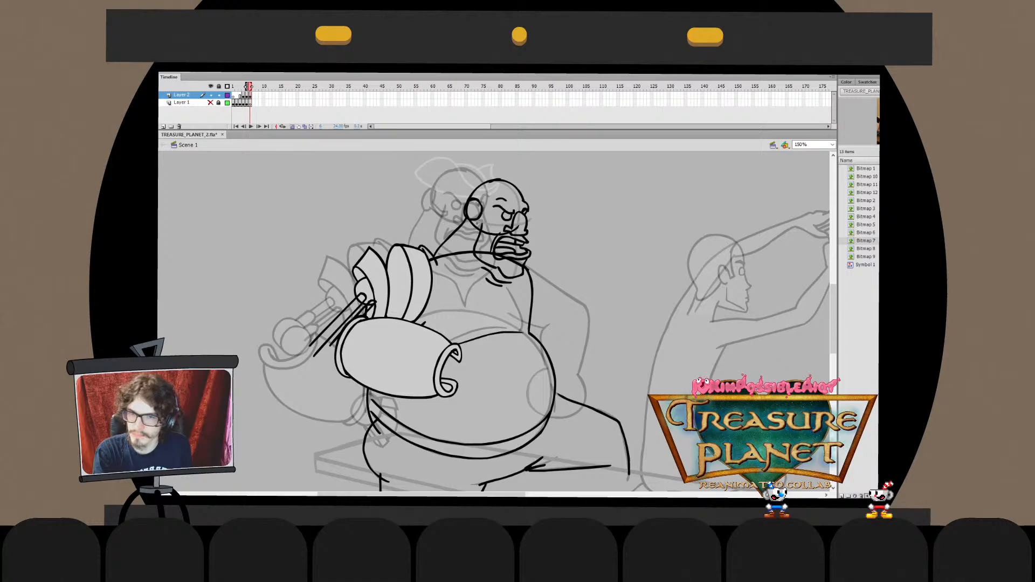
Compare the paired rods' current placement with their earlier placement and restore the current one
left_click(326, 340)
key("ctrl+z")
key("ctrl+z")
key("ctrl+z")
key("ctrl+z")
key("ctrl+z")
key("ctrl+z")
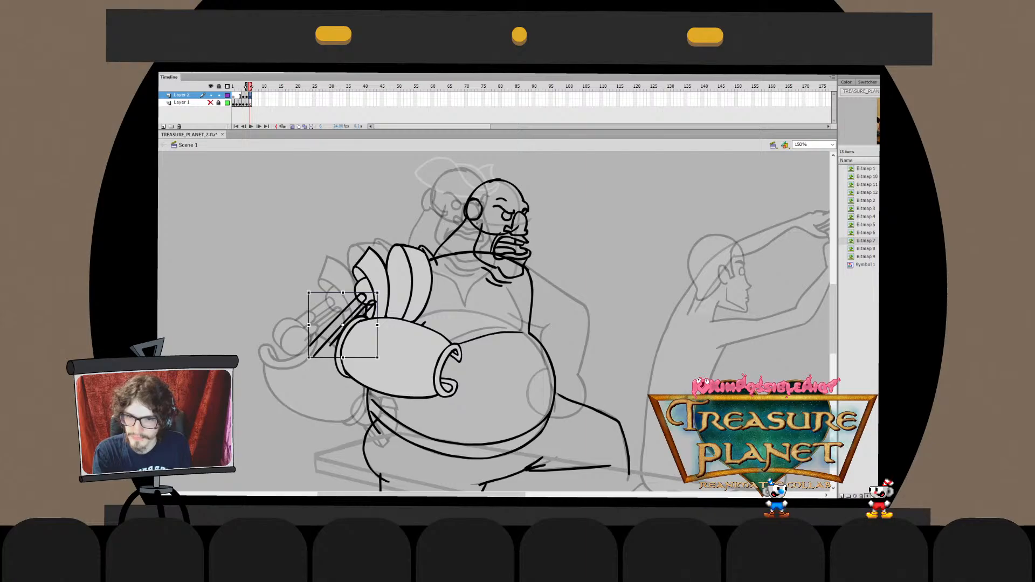
key("ctrl+z")
key("ctrl+z")
key("ctrl+z")
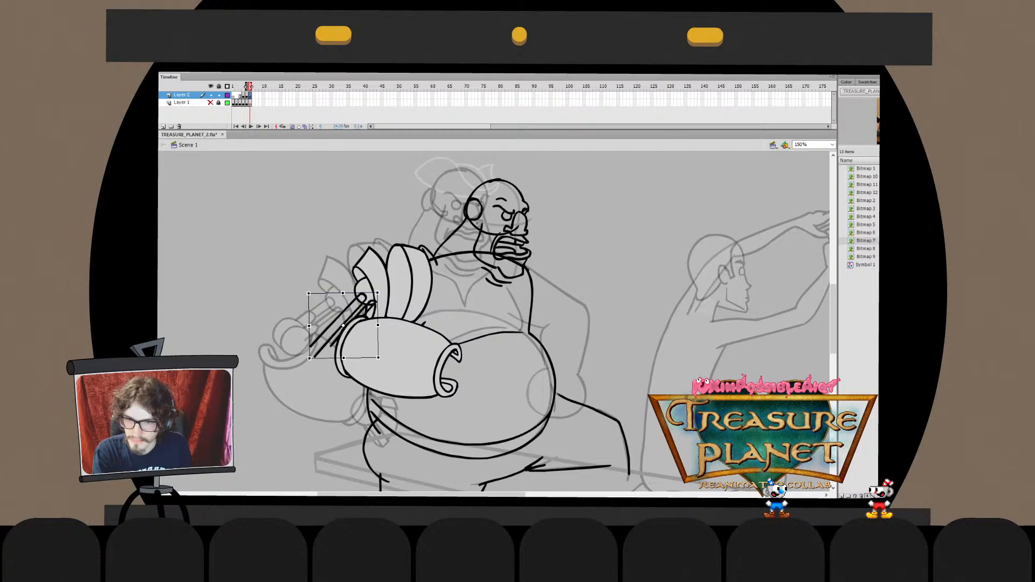
key("ctrl+y")
key("ctrl+y")
key("ctrl+y")
key("Escape")
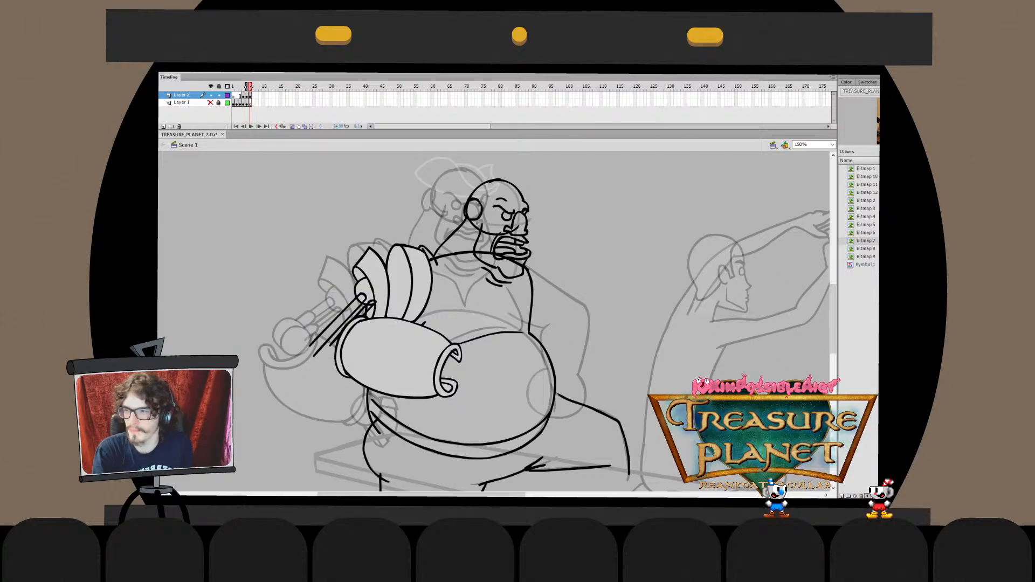
left_click(377, 277)
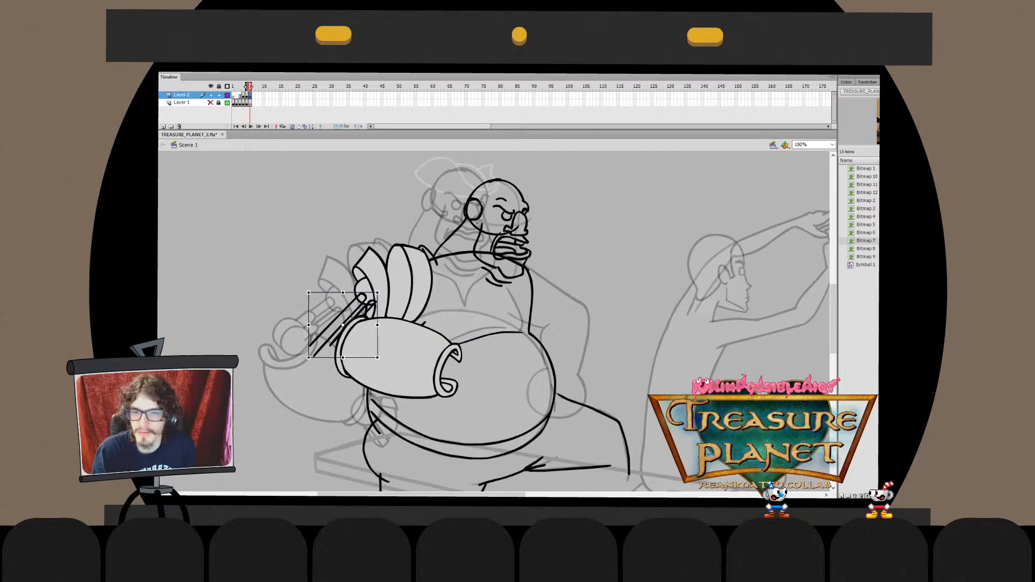
double_click(372, 280)
key("Escape")
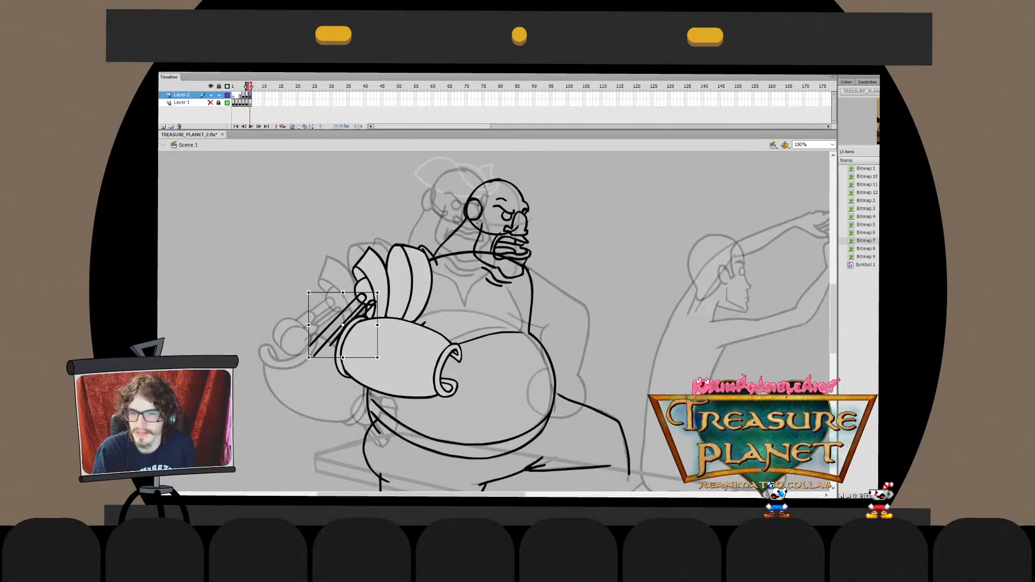
key("Escape")
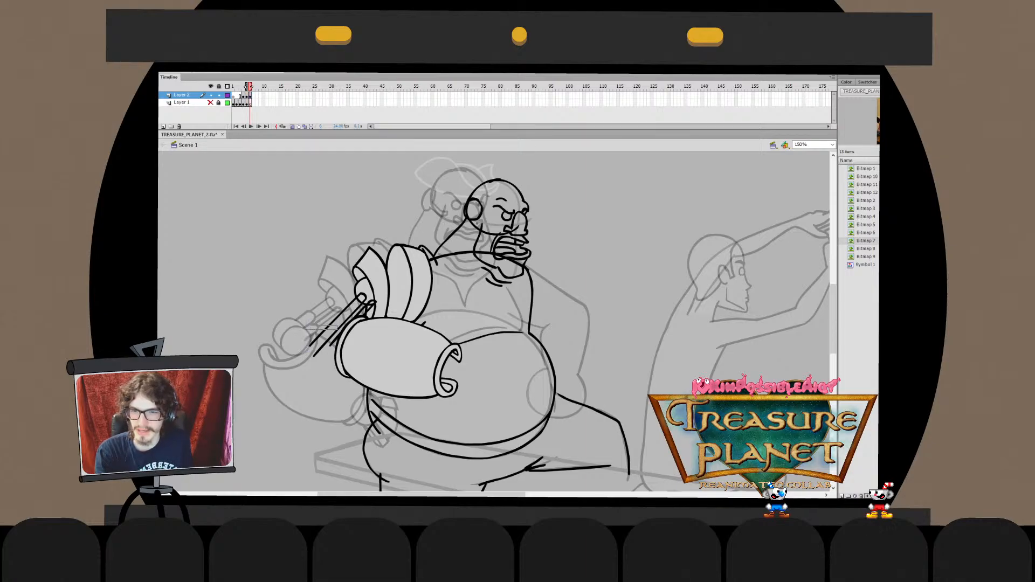
Draw a small round elbow joint as a circle over the lower ends of the two rods
mouse_move(335, 324)
left_mouse_down()
mouse_move(333, 342)
mouse_move(310, 326)
mouse_move(334, 324)
left_mouse_up()
key("ctrl+z")
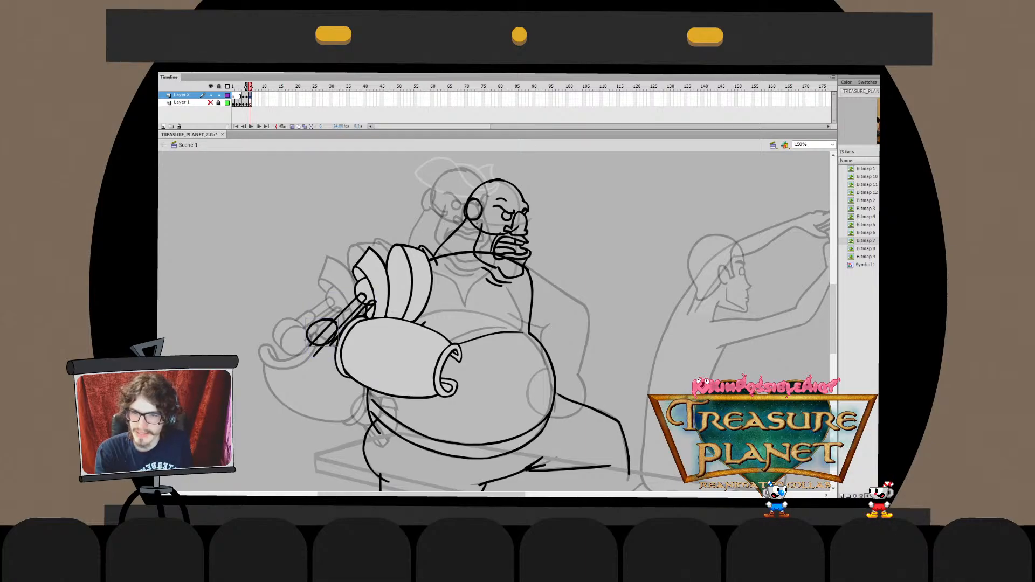
double_click(323, 320)
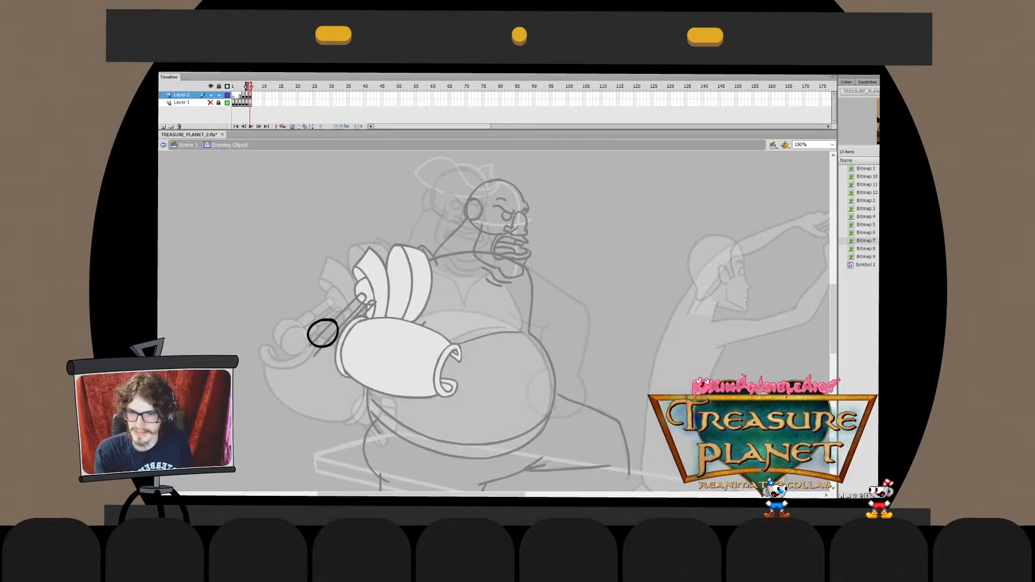
key("ctrl+e")
key("q")
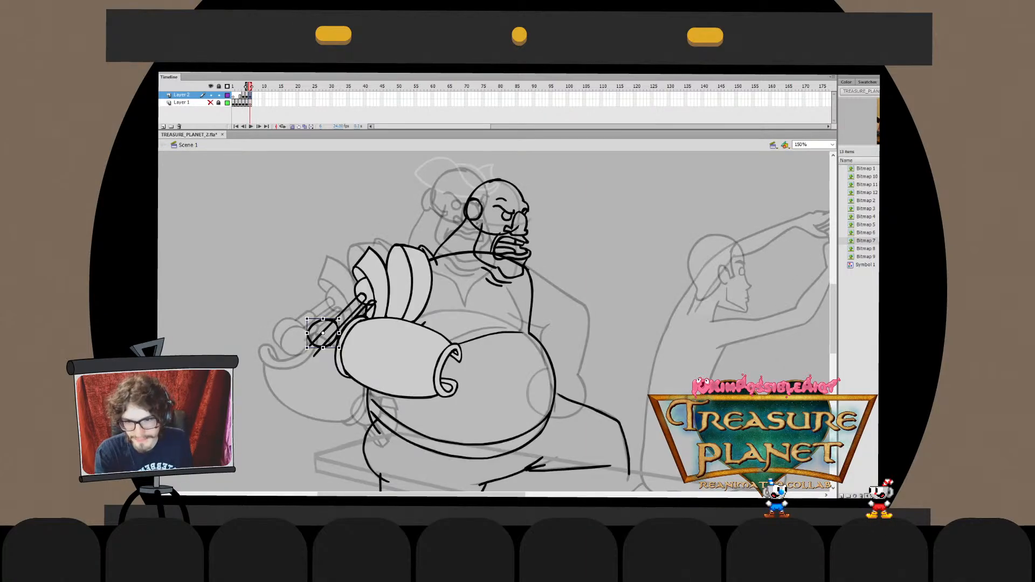
Shift the elbow circle slightly down toward the forearm and enlarge it slightly
mouse_move(307, 348)
left_mouse_down()
mouse_move(310, 321)
mouse_move(331, 326)
left_mouse_up()
key("Escape")
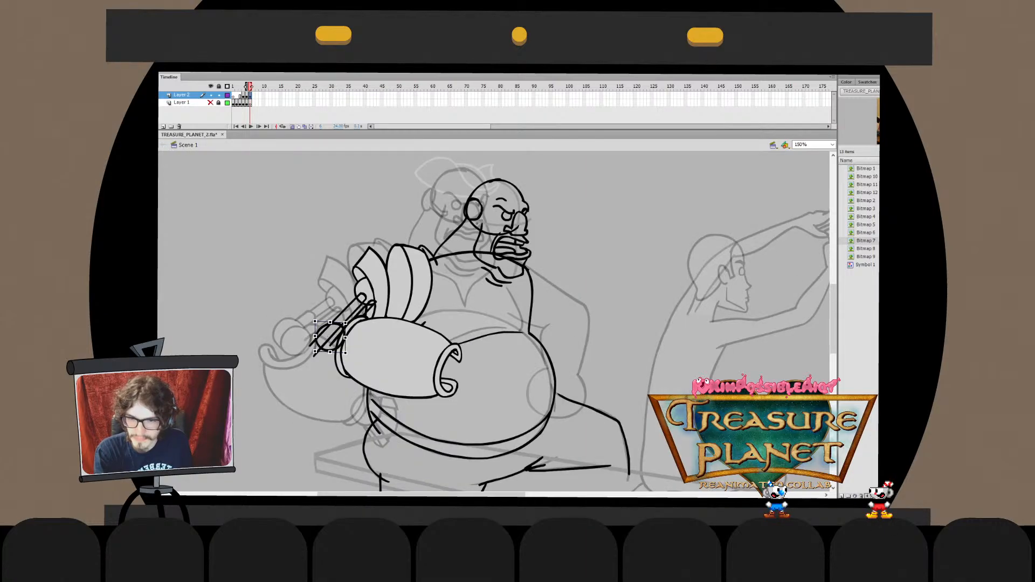
left_click(398, 358)
double_click(398, 357)
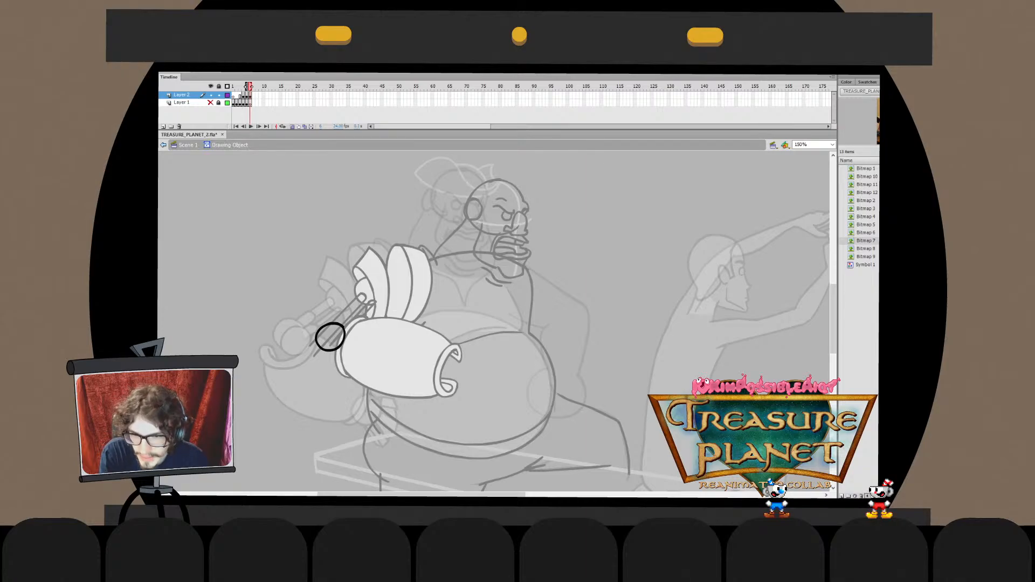
key("ctrl+e")
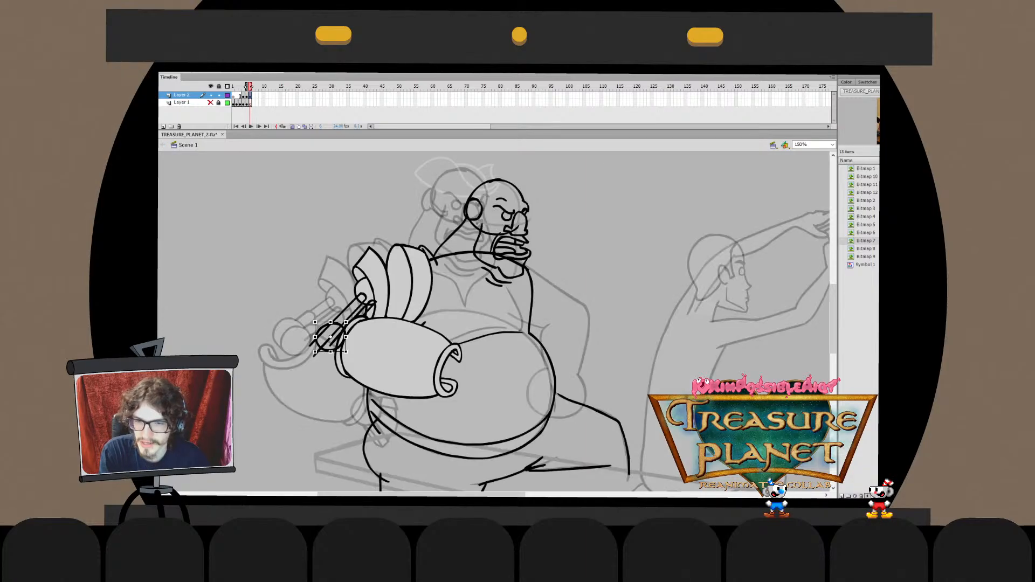
left_click_drag(315, 321, 348, 354)
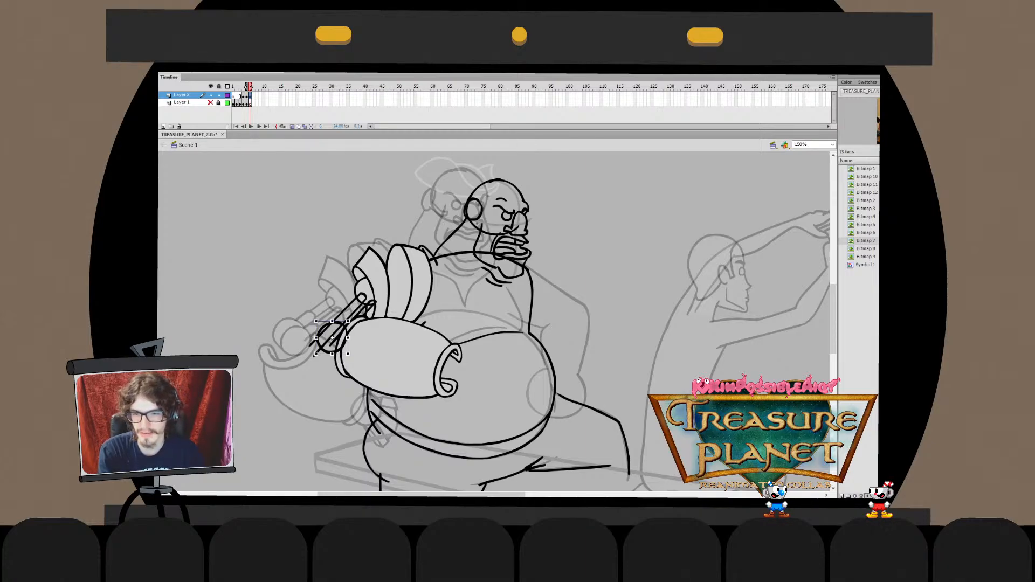
key("Escape")
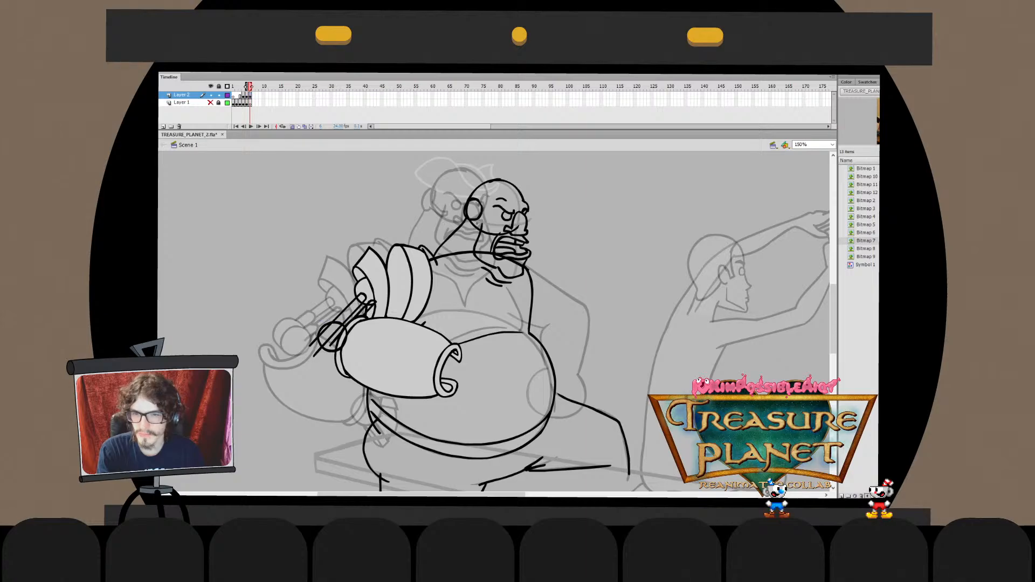
Try to widen the elbow circle slightly by adjusting its forearm-side half inside its drawing object
double_click(346, 332)
left_click_drag(356, 309, 332, 362)
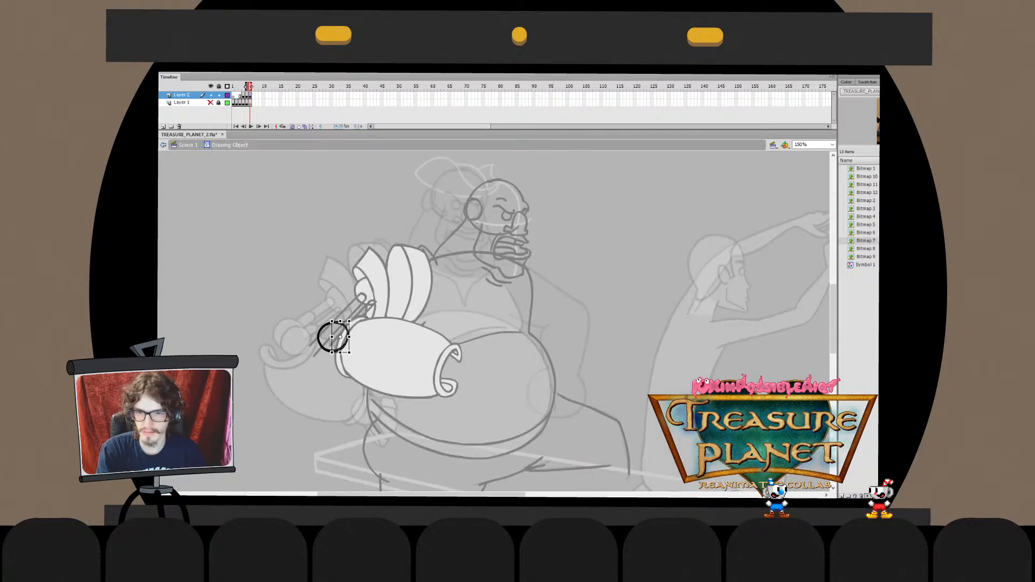
key("ctrl+e")
key("Escape")
double_click(332, 337)
key("ctrl+e")
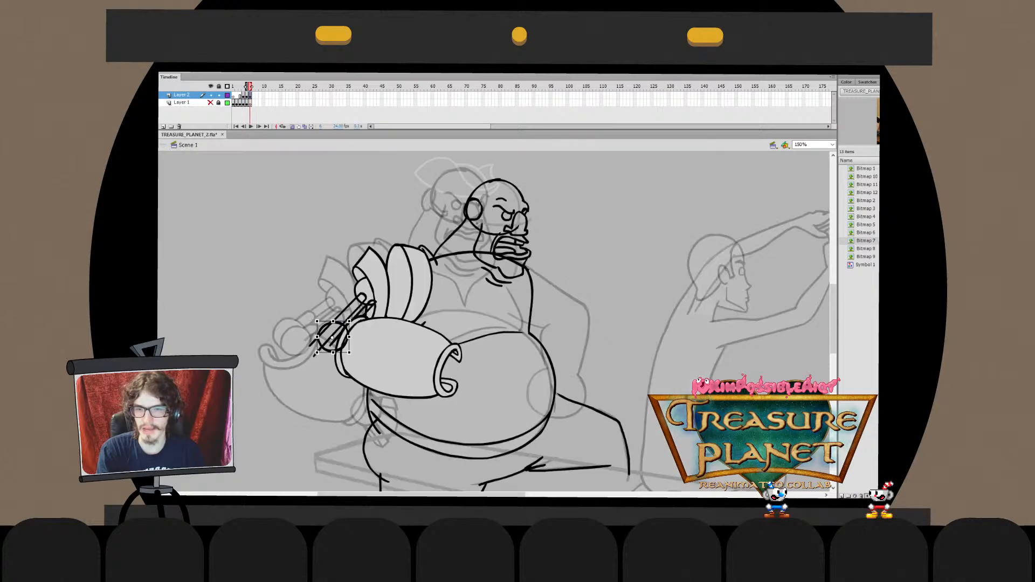
key("Escape")
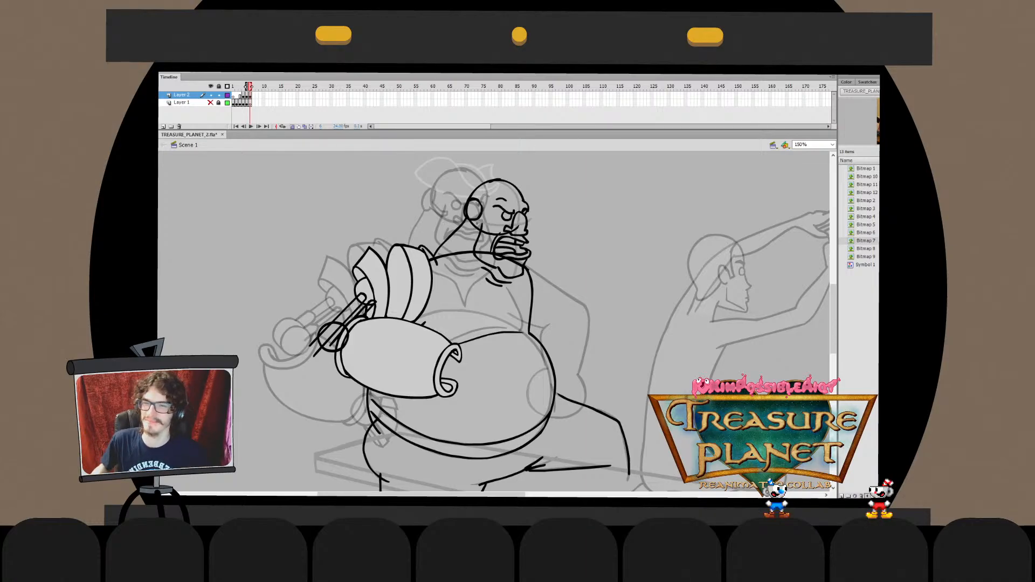
Undo the last adjustments to the elbow circle
key("ctrl+z")
key("ctrl+z")
key("ctrl+z")
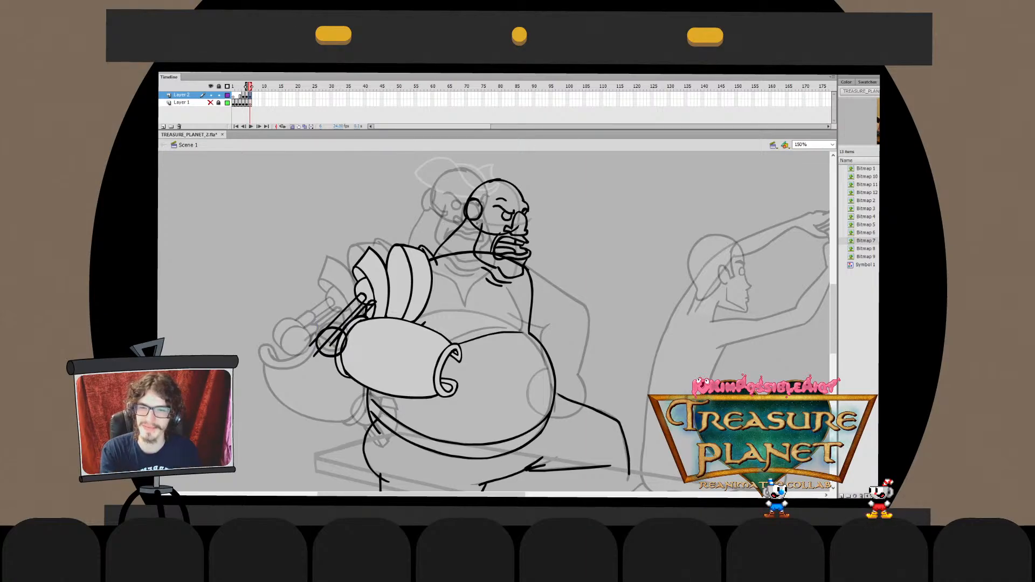
key("ctrl+z")
key("ctrl+z")
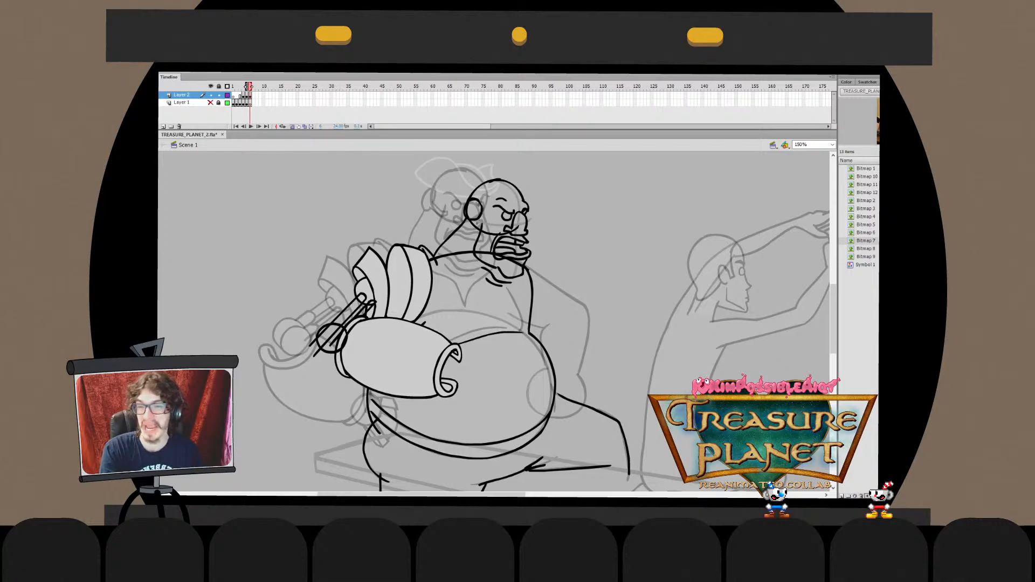
Duplicate the elbow circle with a slight offset down toward the forearm, overlapping the original
left_click(331, 338)
left_click_drag(332, 339, 337, 344)
key("Escape")
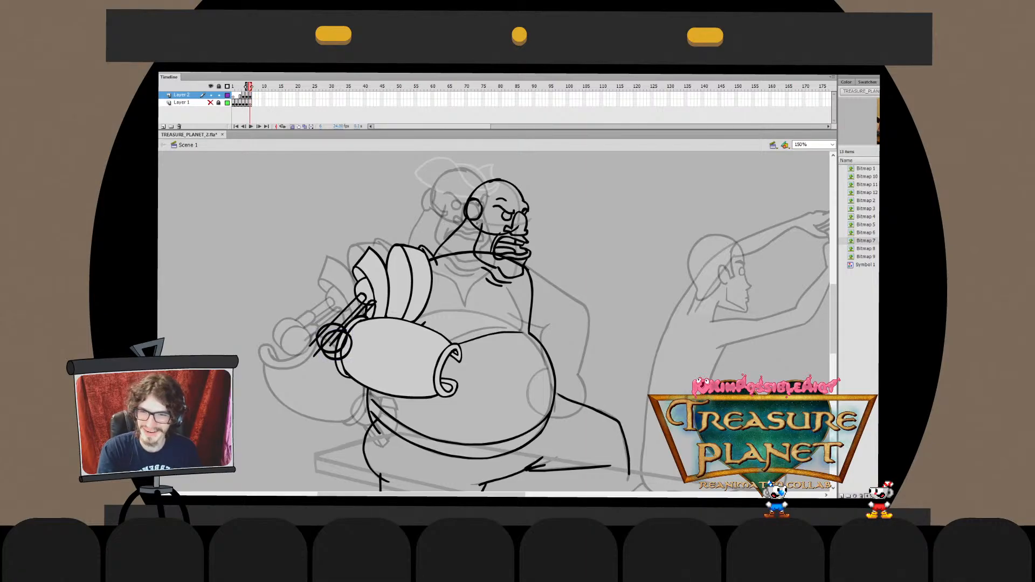
left_click(336, 344)
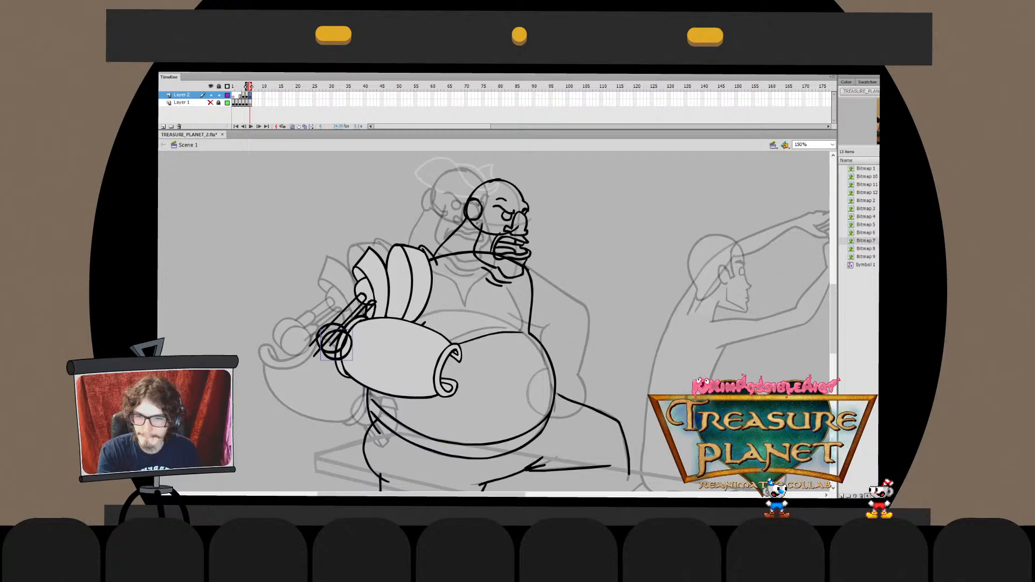
key("Escape")
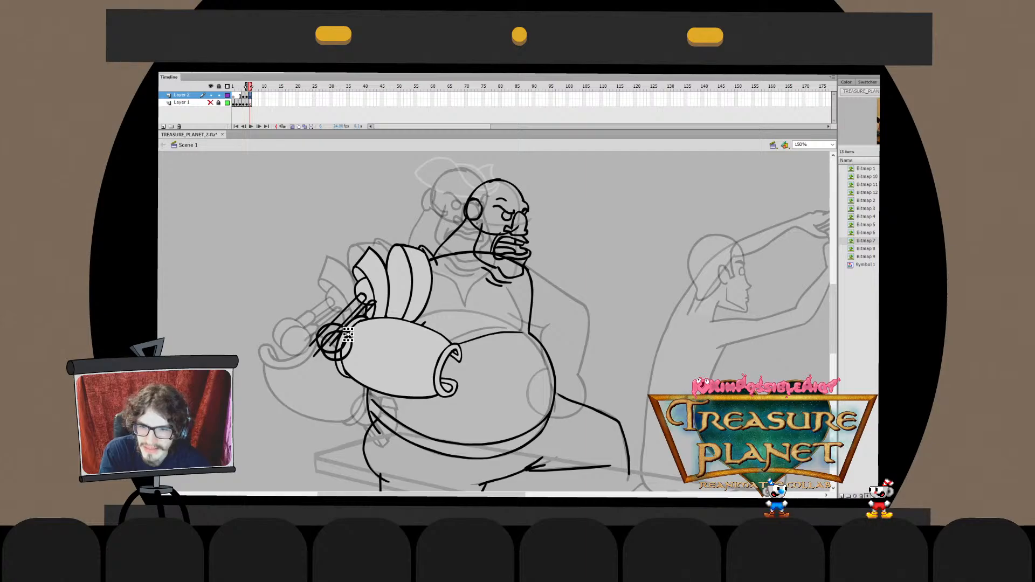
Try to delete parts of the offset circle inside its drawing object and undo the deletions
double_click(323, 347)
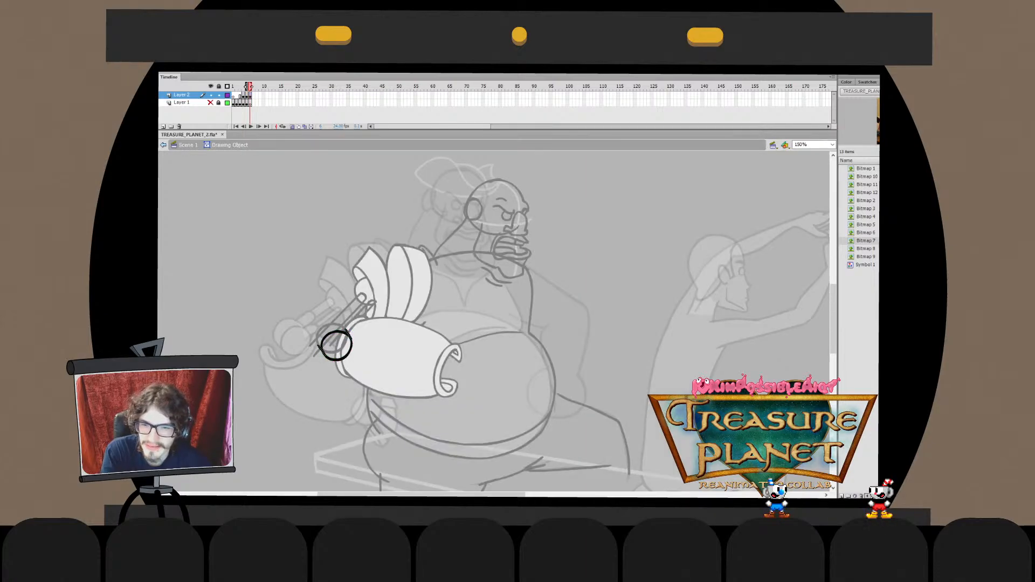
left_click(339, 330)
key("Delete")
double_click(340, 331)
left_click(341, 330)
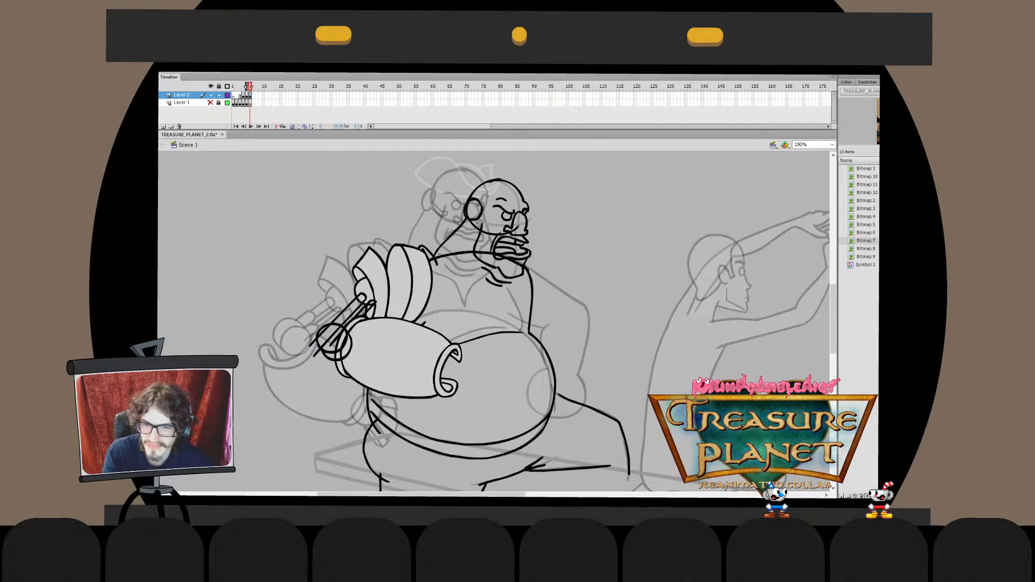
key("Delete")
key("ctrl+z")
key("ctrl+z")
key("ctrl+z")
key("ctrl+z")
key("ctrl+z")
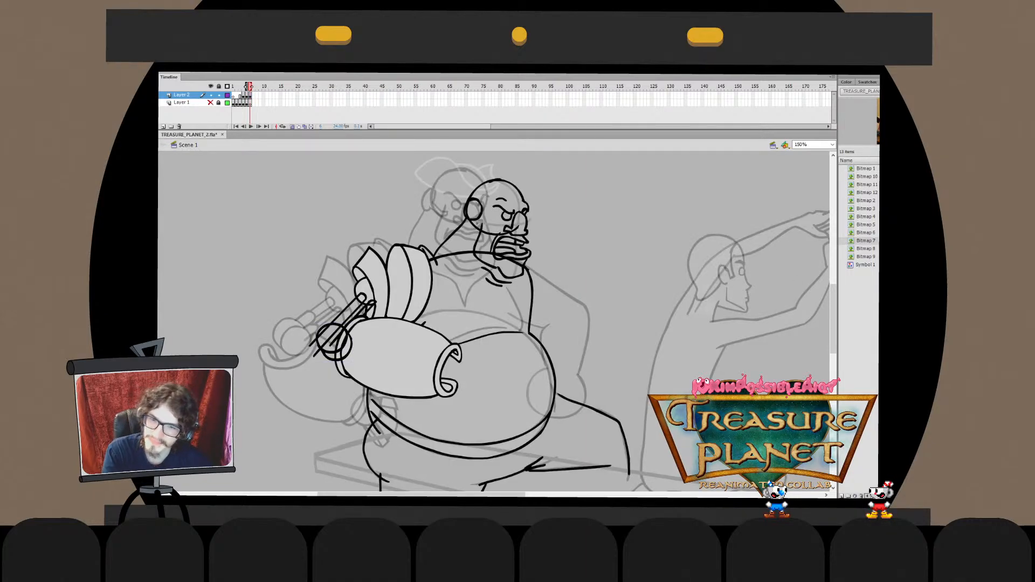
Rotate the two overlapping elbow circles slightly counter-clockwise and shift them slightly down along the rods' lower ends
left_click(334, 345)
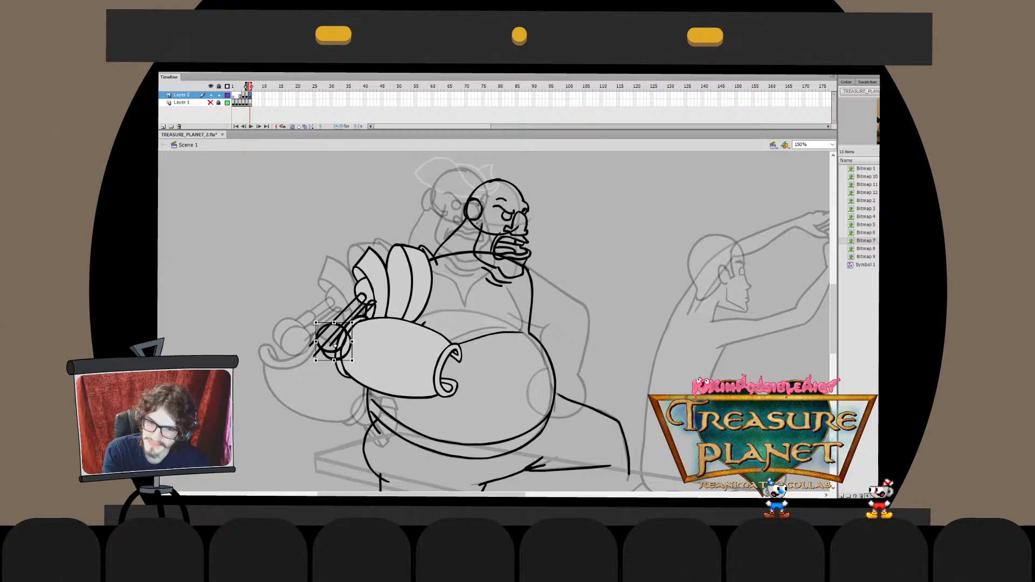
left_click_drag(334, 345, 331, 351)
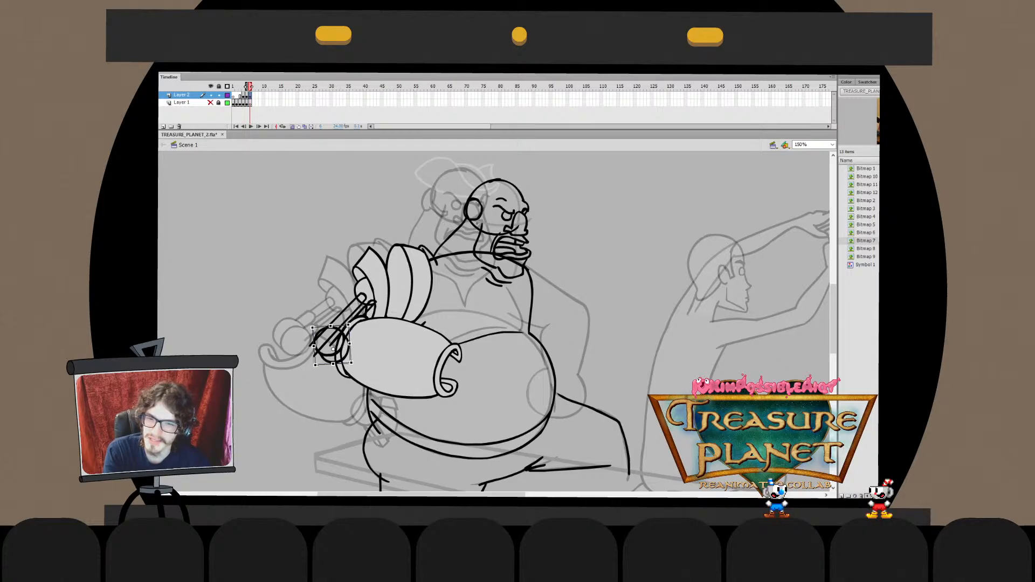
key("ctrl+shift+a")
left_click(331, 345)
key("ctrl+shift+a")
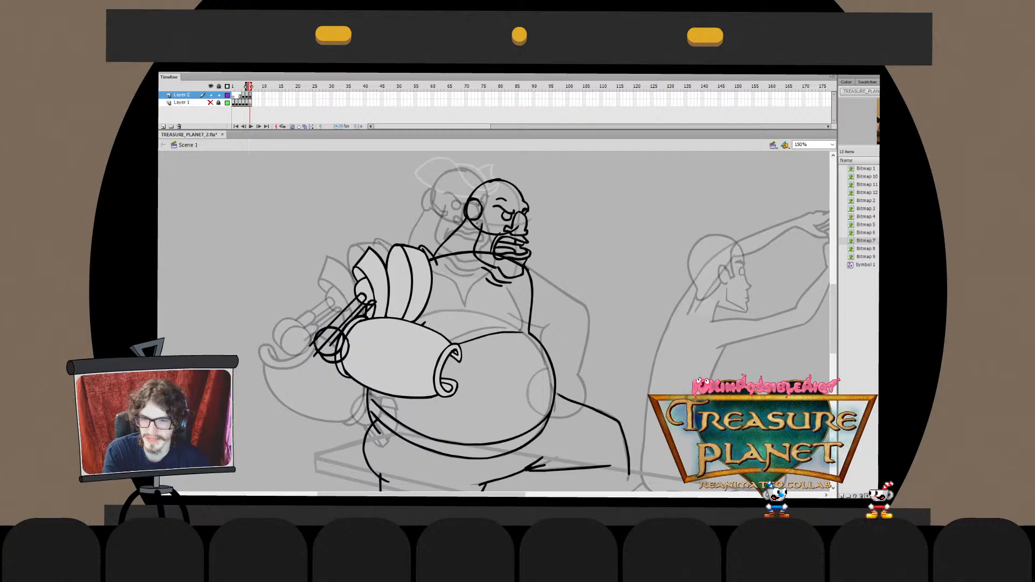
left_click(332, 345)
double_click(331, 345)
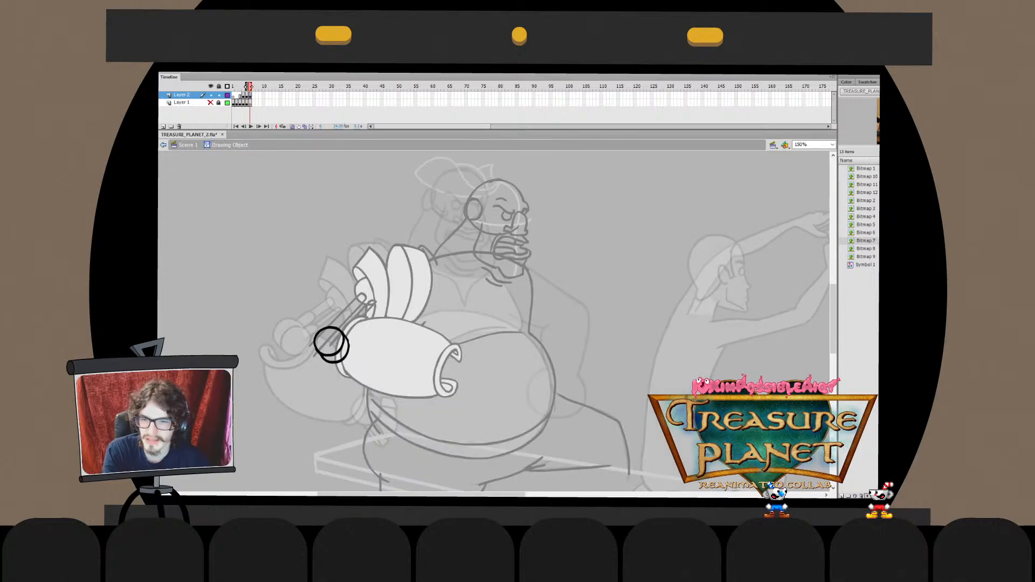
key("ctrl+e")
key("ctrl+shift+a")
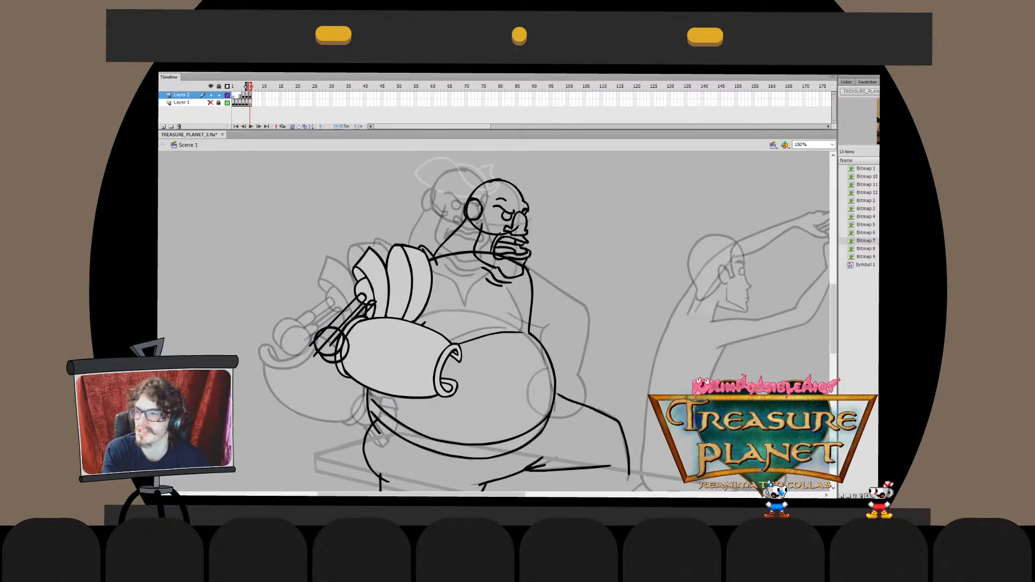
Examine the rods' drawing object up close, comparing it alone with the full scene where the rods overlap the elbow circles
left_click(345, 315)
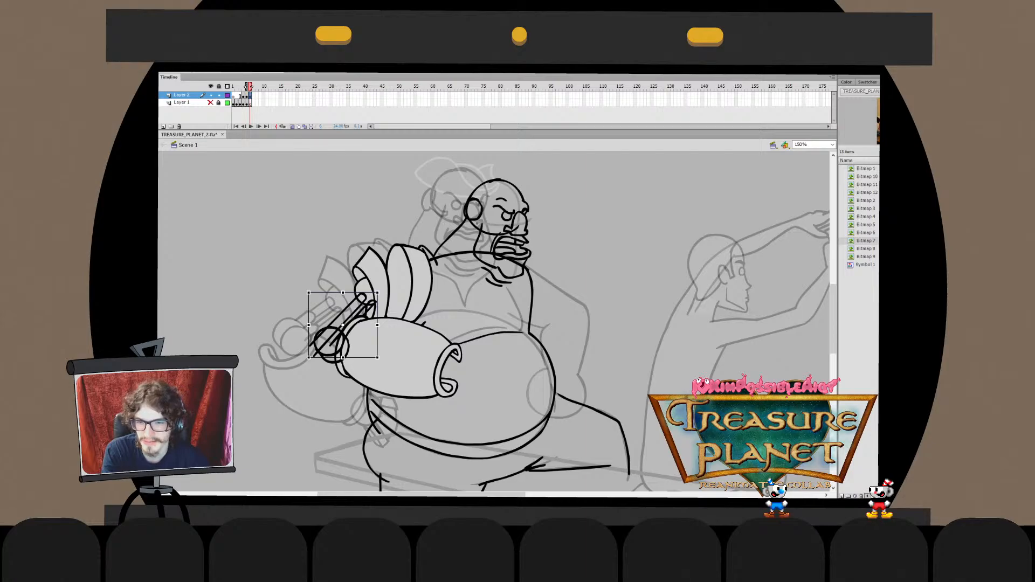
key("ctrl+shift+a")
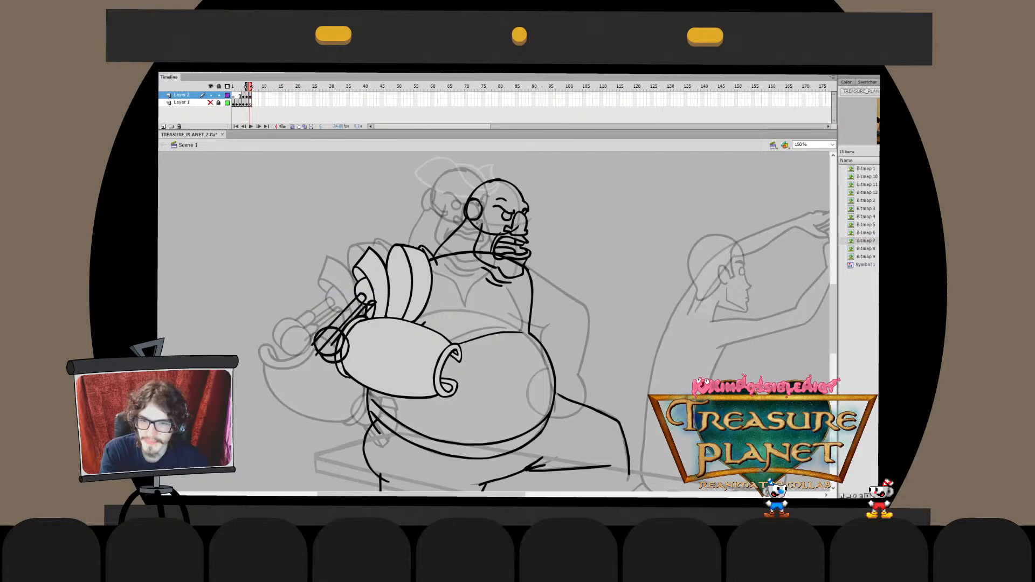
double_click(345, 318)
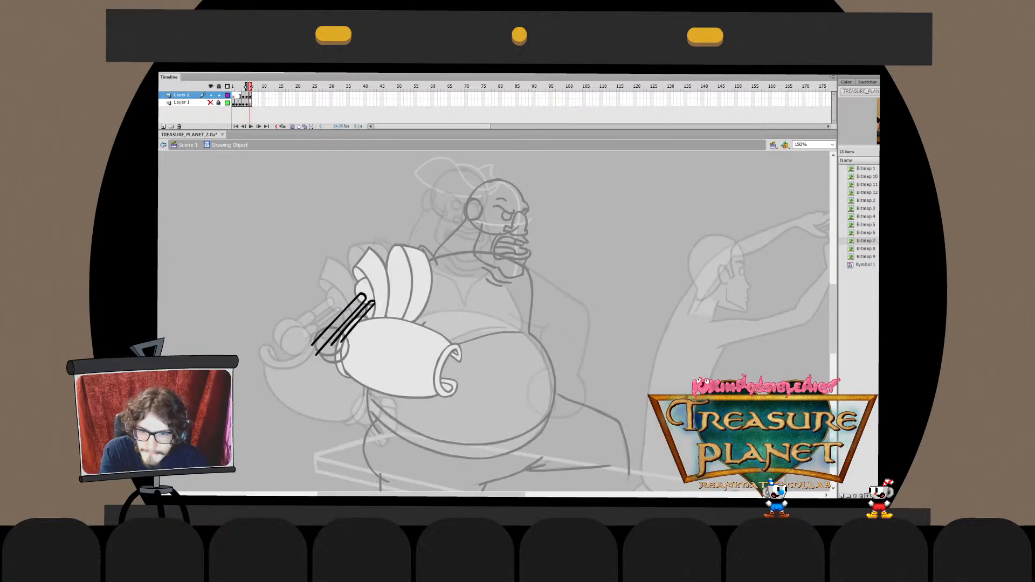
key("ctrl+equal")
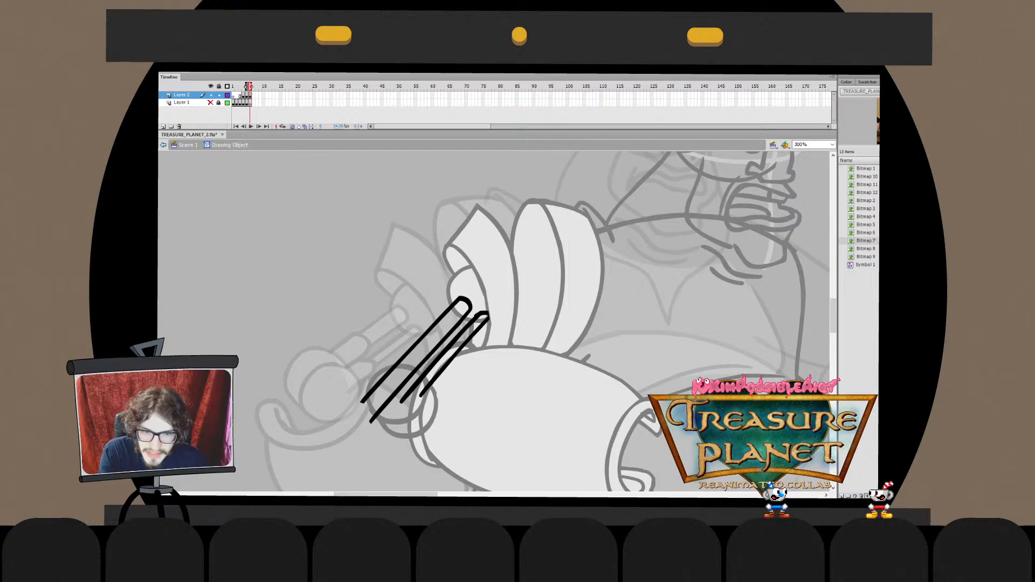
key("ctrl+e")
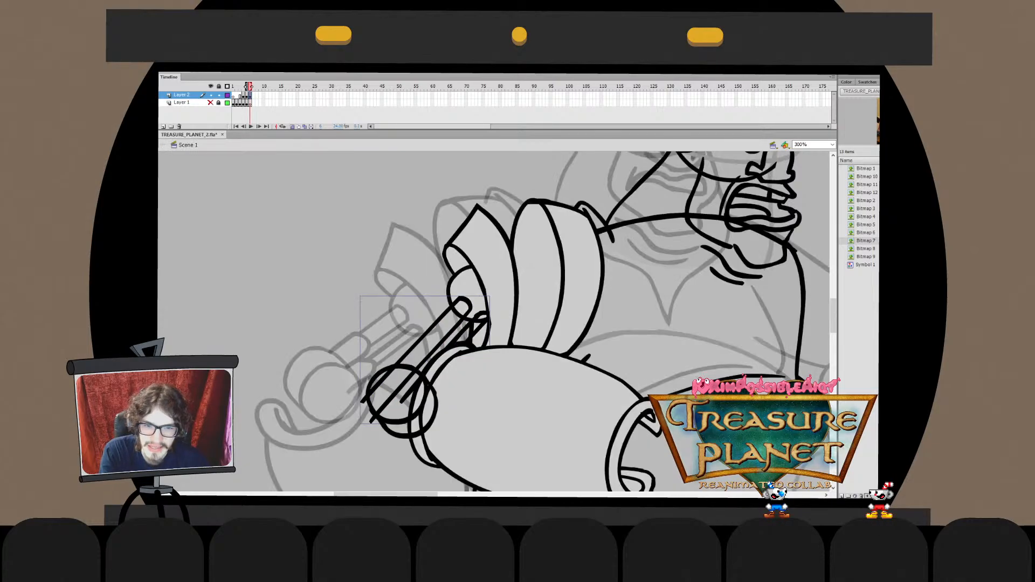
key("ctrl+e")
key("ctrl+e")
key("ctrl+e")
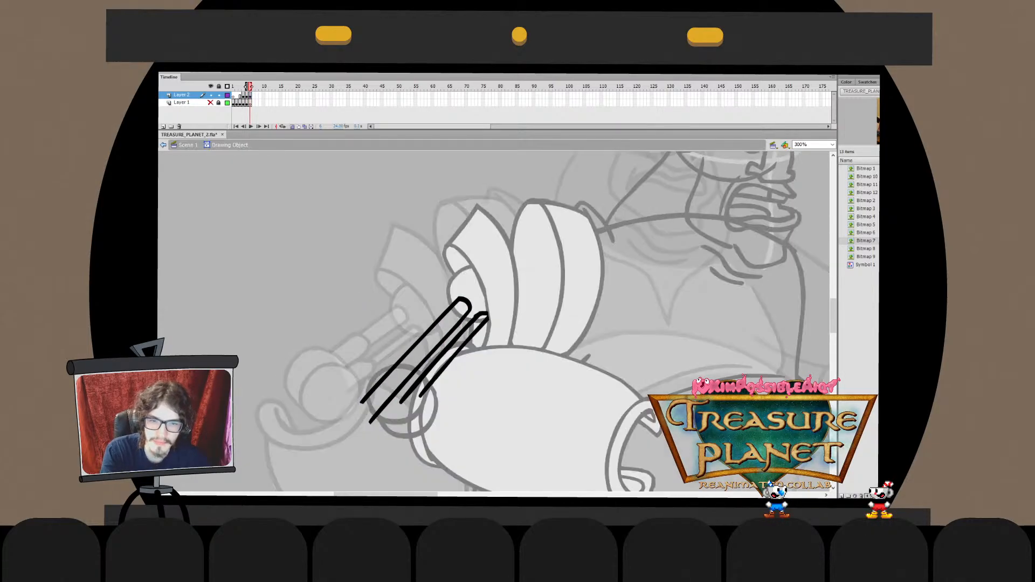
key("ctrl+e")
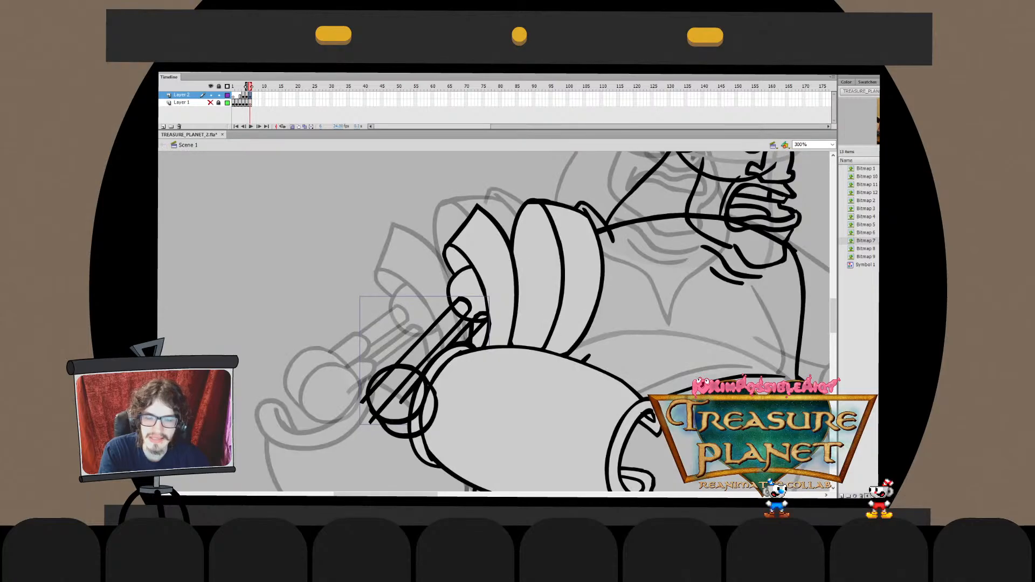
key("ctrl+minus")
left_click_drag(532, 321, 484, 271)
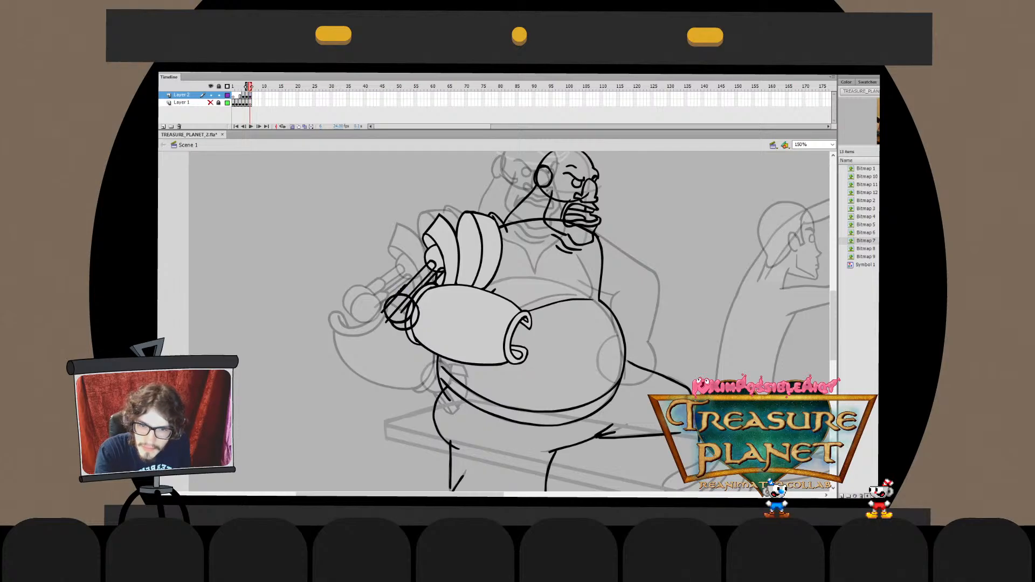
mouse_move(407, 285)
left_mouse_down()
mouse_move(410, 299)
mouse_move(394, 296)
mouse_move(415, 282)
left_mouse_up()
key("q")
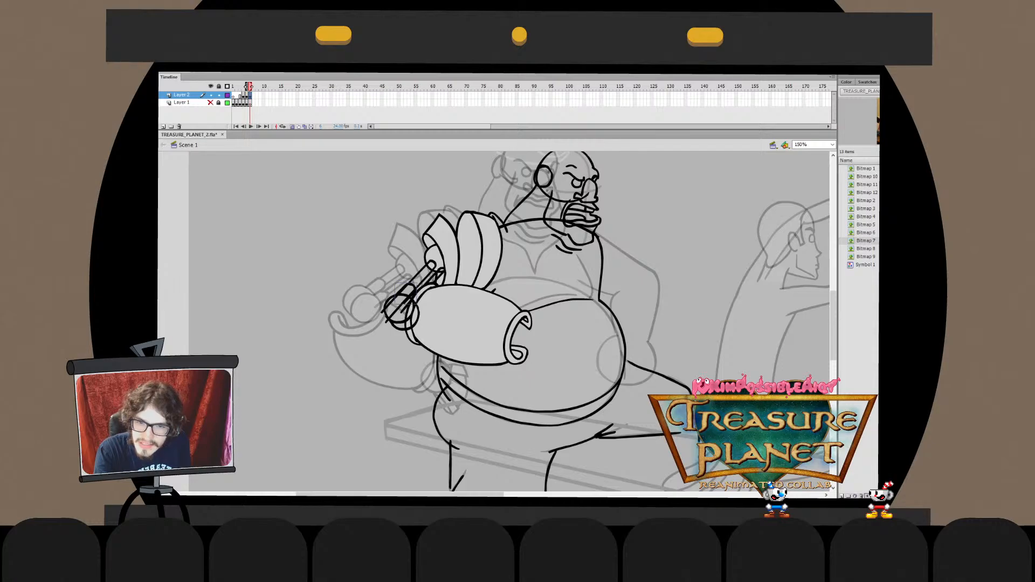
double_click(407, 290)
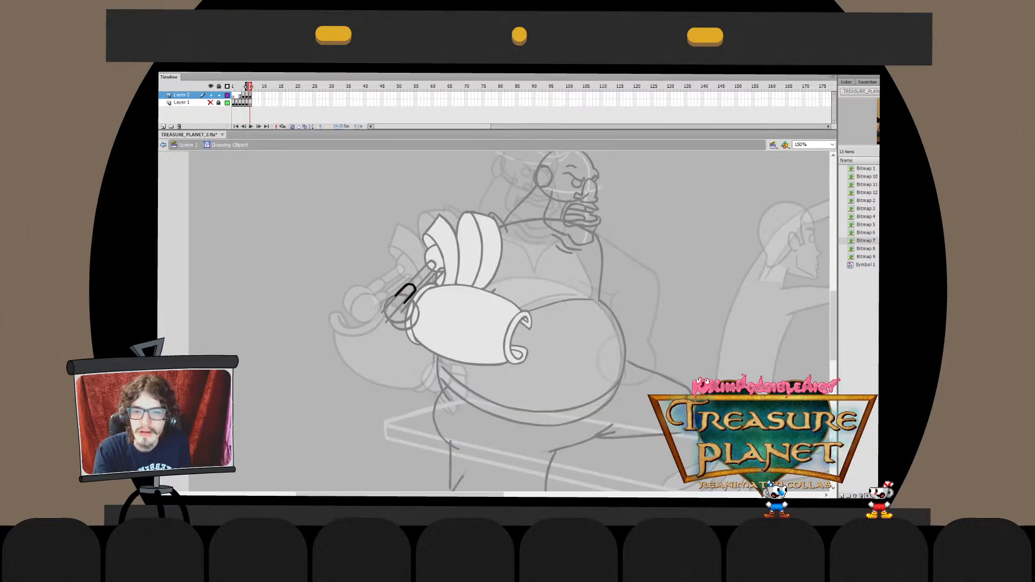
key("ctrl+z")
double_click(407, 289)
left_click_drag(406, 290, 398, 299)
key("ctrl+z")
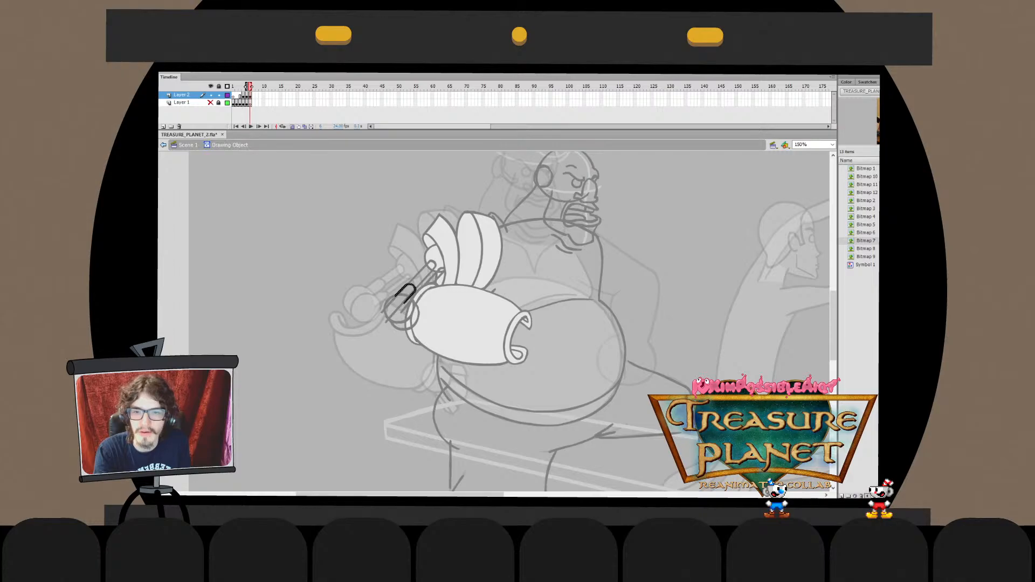
key("ctrl+z")
key("ctrl+z")
key("ctrl+z")
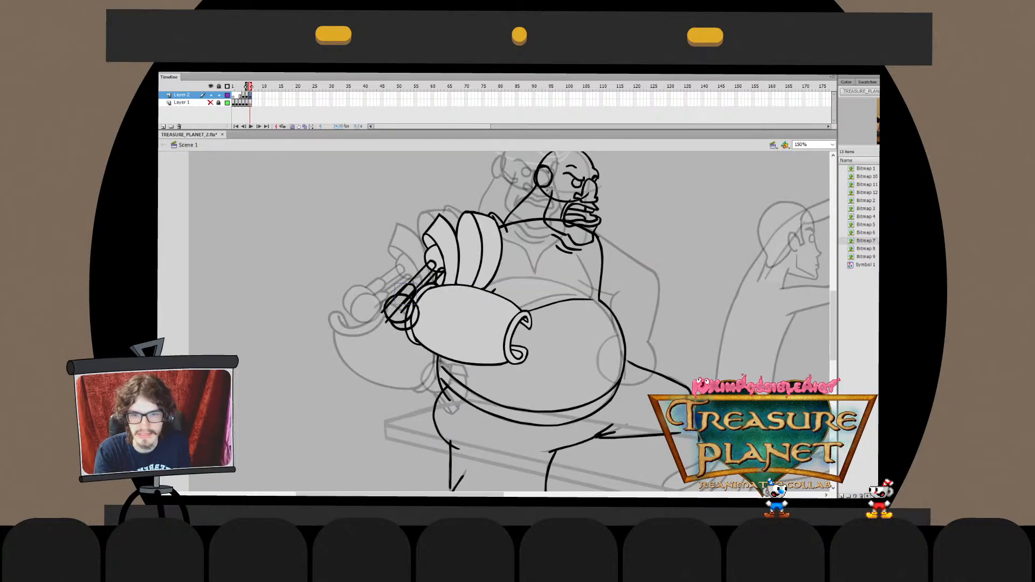
key("ctrl+z")
key("ctrl+z")
key("ctrl+z")
key("ctrl+z")
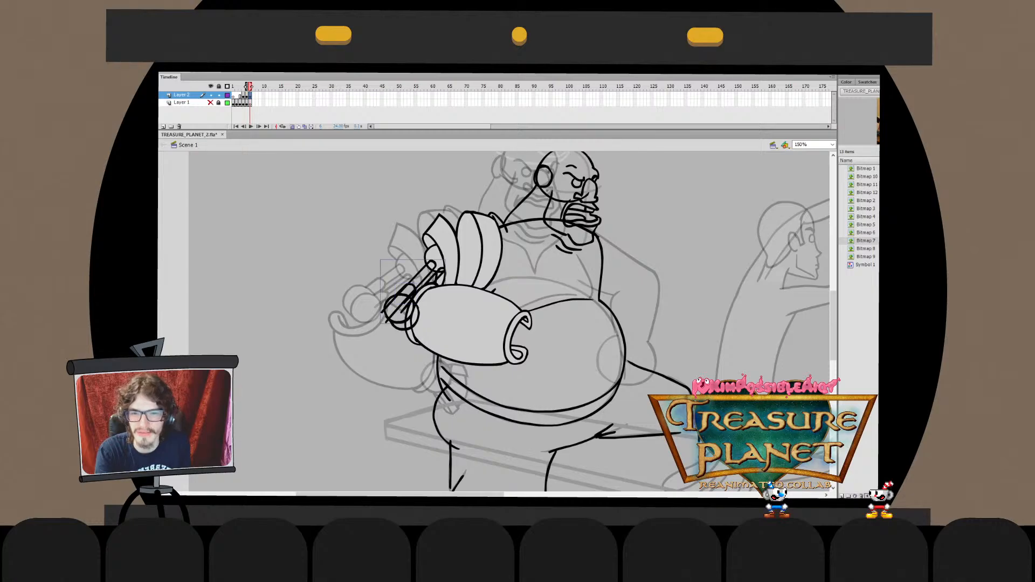
double_click(401, 294)
key("ctrl+z")
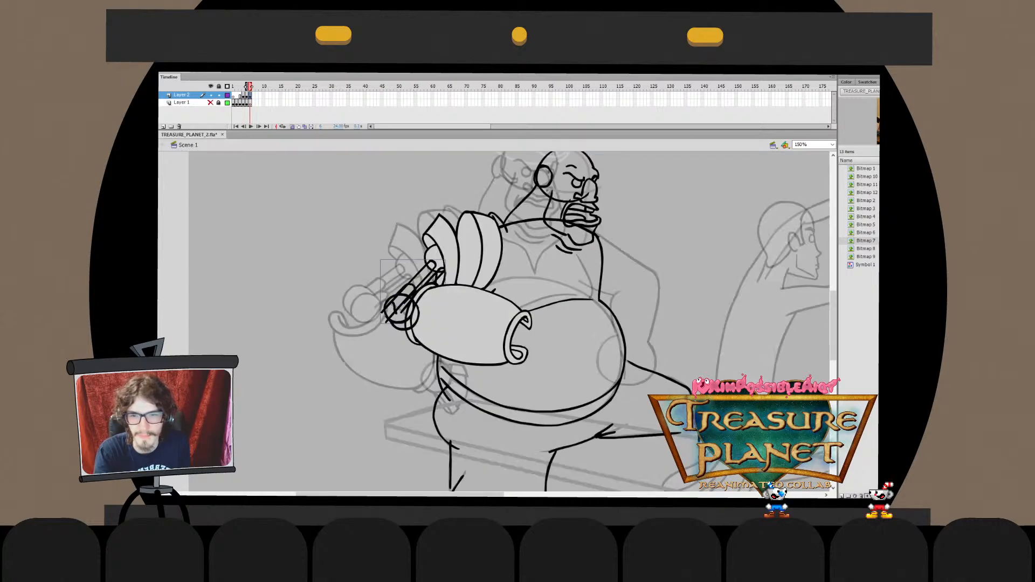
Restore the mechanical arm version whose rod lines are trimmed at the small rounded cap
key("ctrl+y")
key("ctrl+y")
key("ctrl+y")
key("ctrl+y")
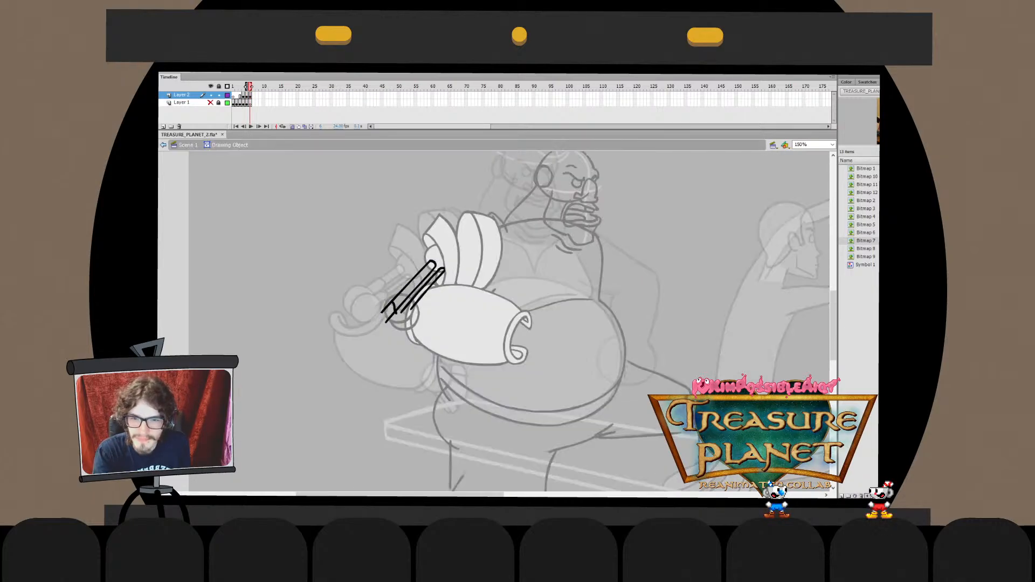
key("ctrl+z")
key("ctrl+z")
key("ctrl+z")
key("ctrl+z")
key("ctrl+z")
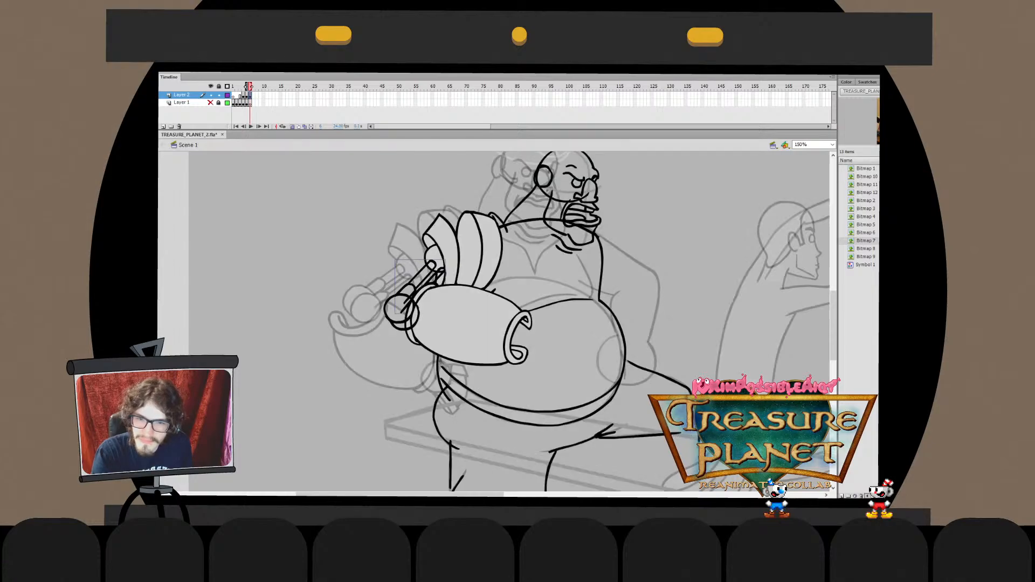
key("ctrl+y")
key("ctrl+y")
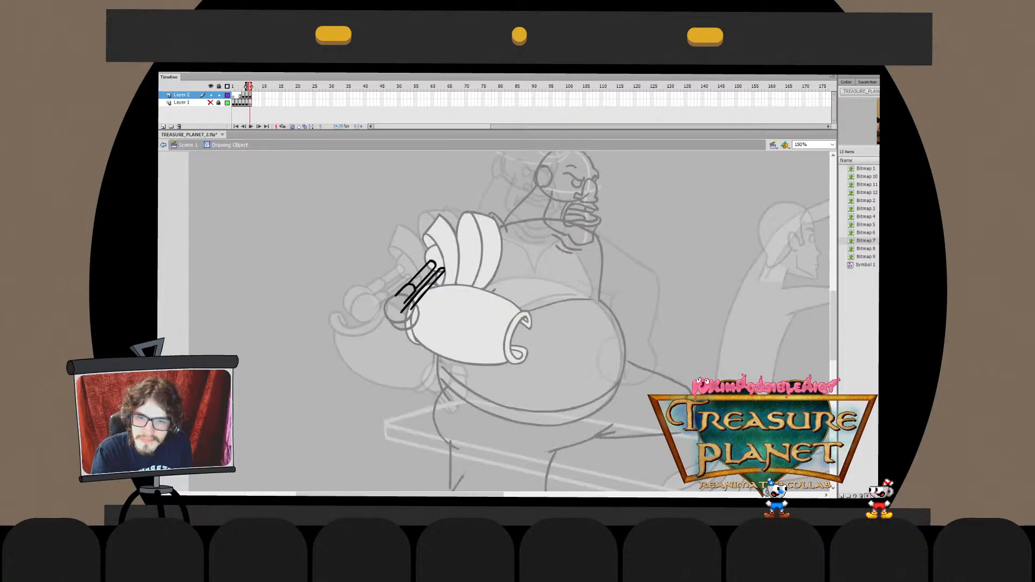
Adjust the small rounded cap on the second arm rod so it fits over the rod's lower part
double_click(420, 295)
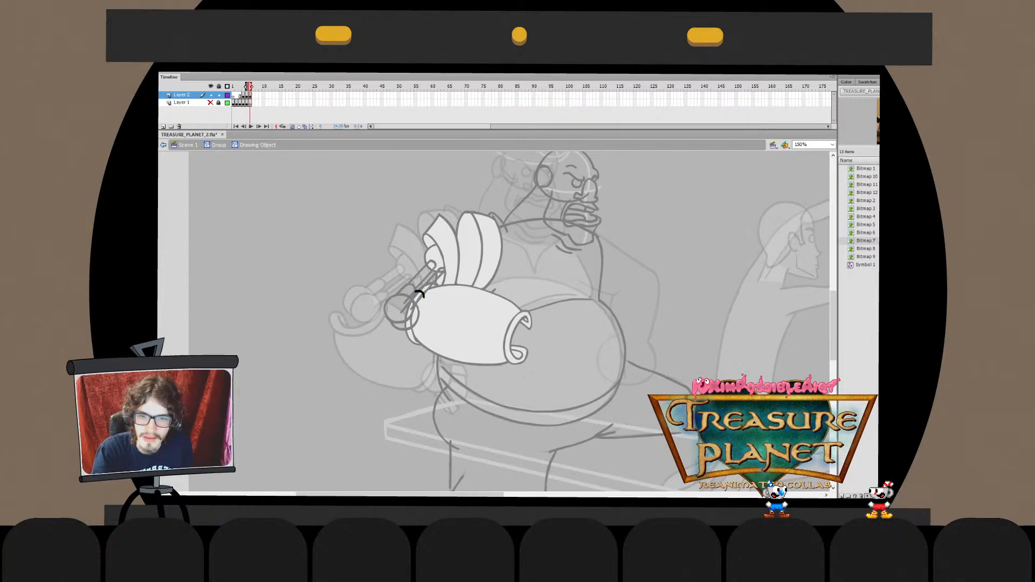
double_click(419, 294)
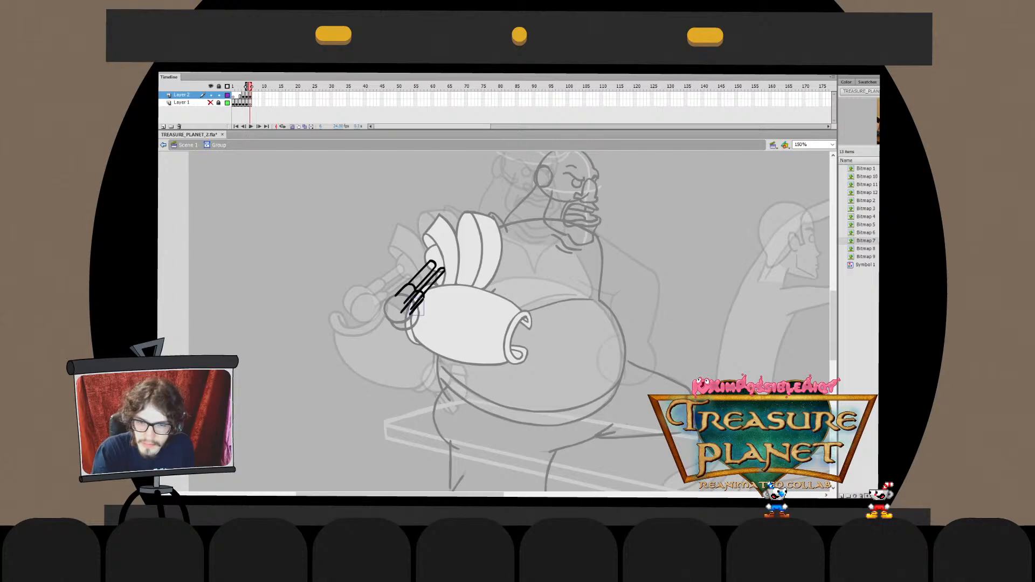
mouse_move(423, 317)
left_mouse_down()
mouse_move(418, 305)
mouse_move(425, 313)
left_mouse_up()
key("Escape")
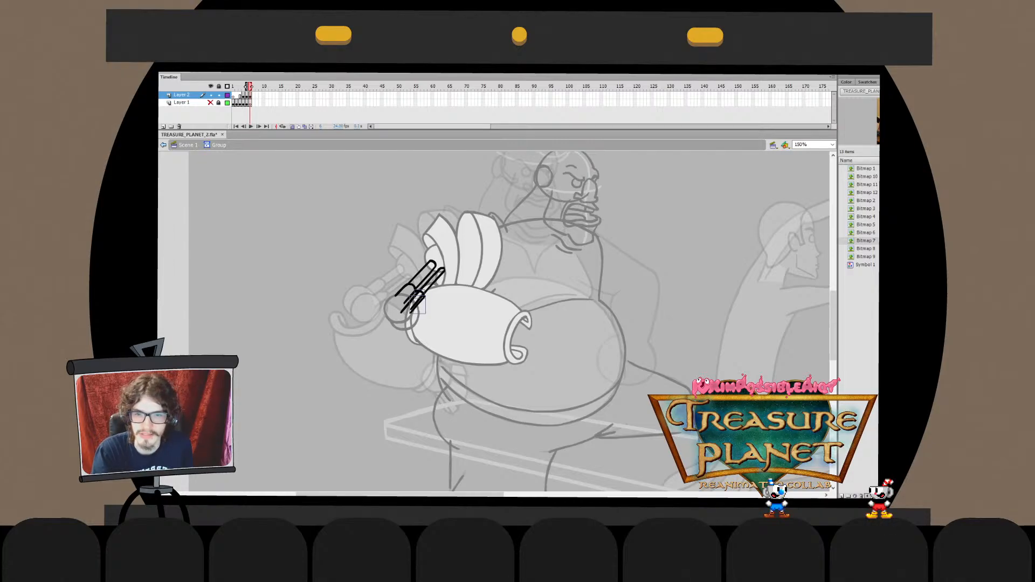
left_click(409, 305)
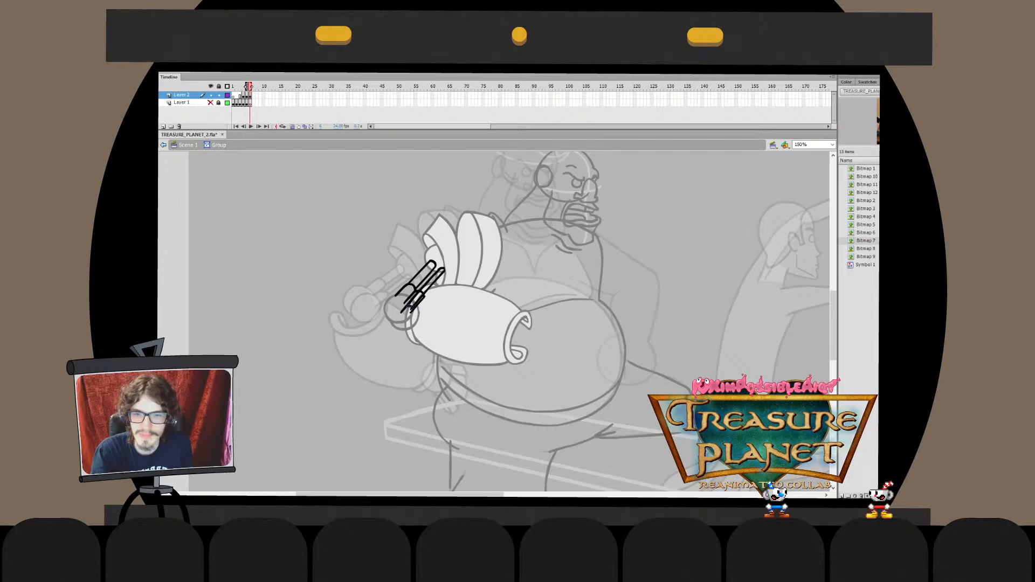
Paste the copied rounded cap in place on the arm rods and return to the main scene
key("ctrl+v")
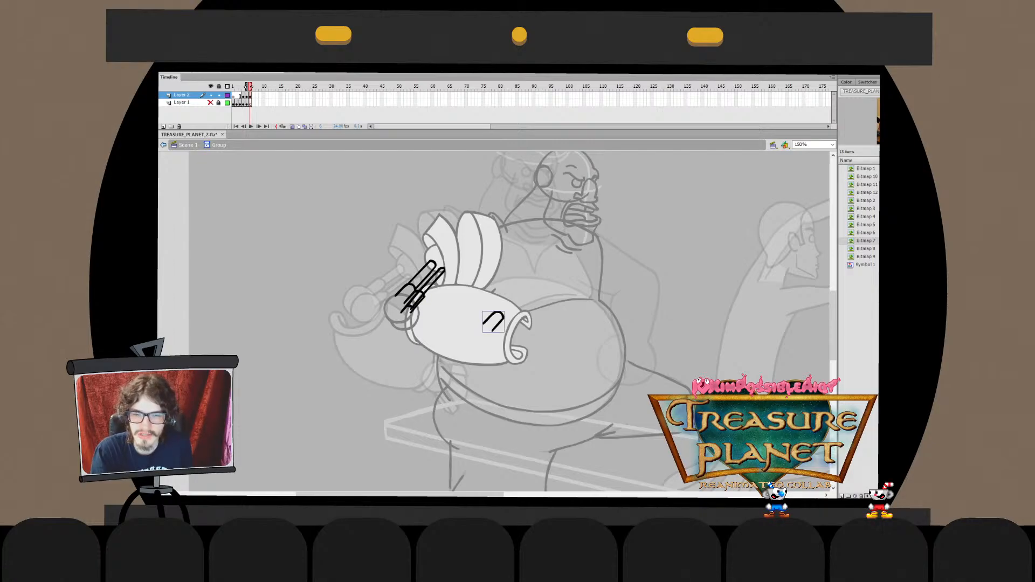
key("ctrl+z")
key("ctrl+shift+v")
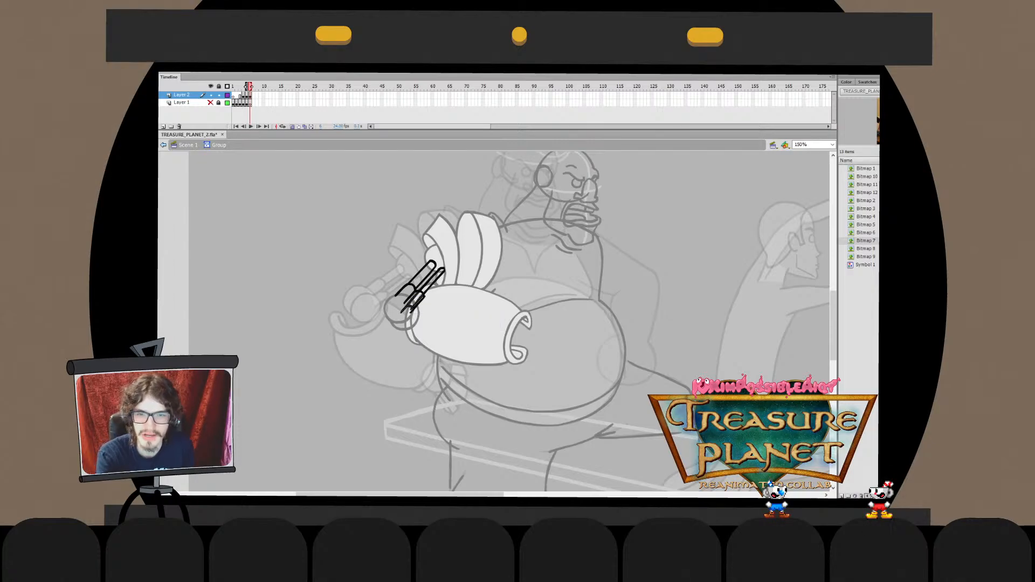
double_click(400, 307)
left_click(419, 280)
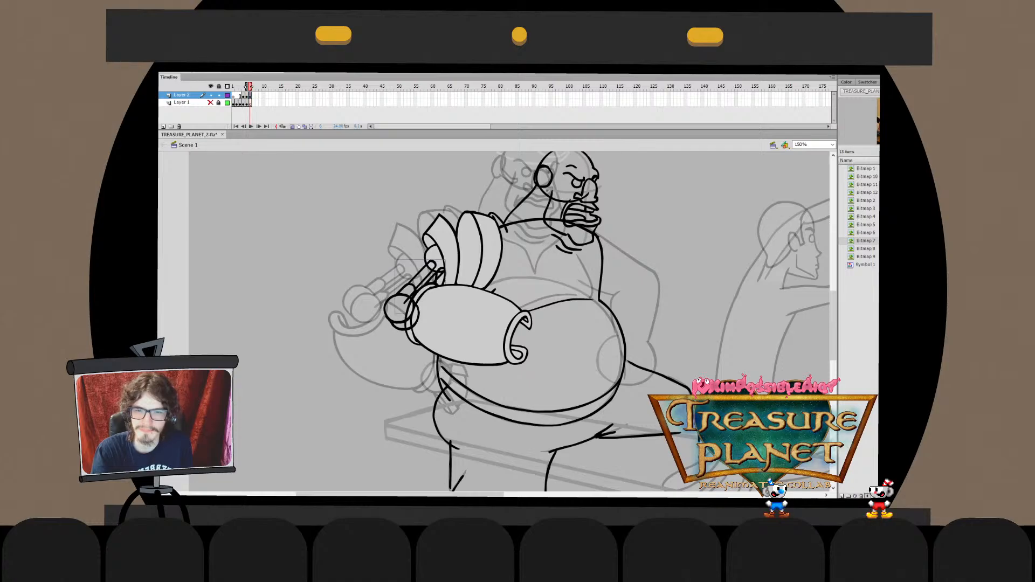
Compare the mechanical arm with the previous frame and examine its rod and joint-circle drawings in isolation
key("comma")
key("period")
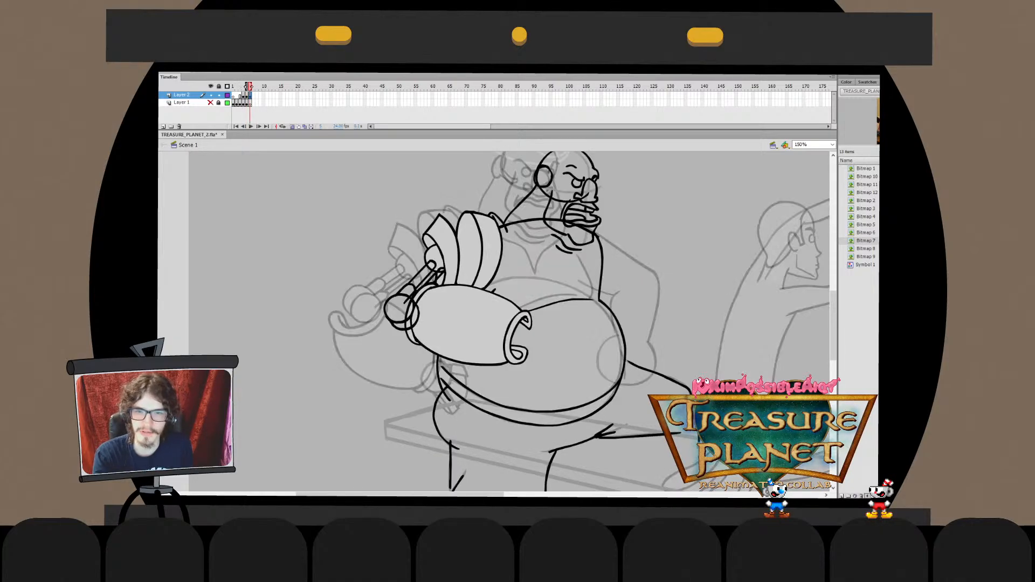
key("comma")
key("period")
left_click_drag(544, 302, 414, 341)
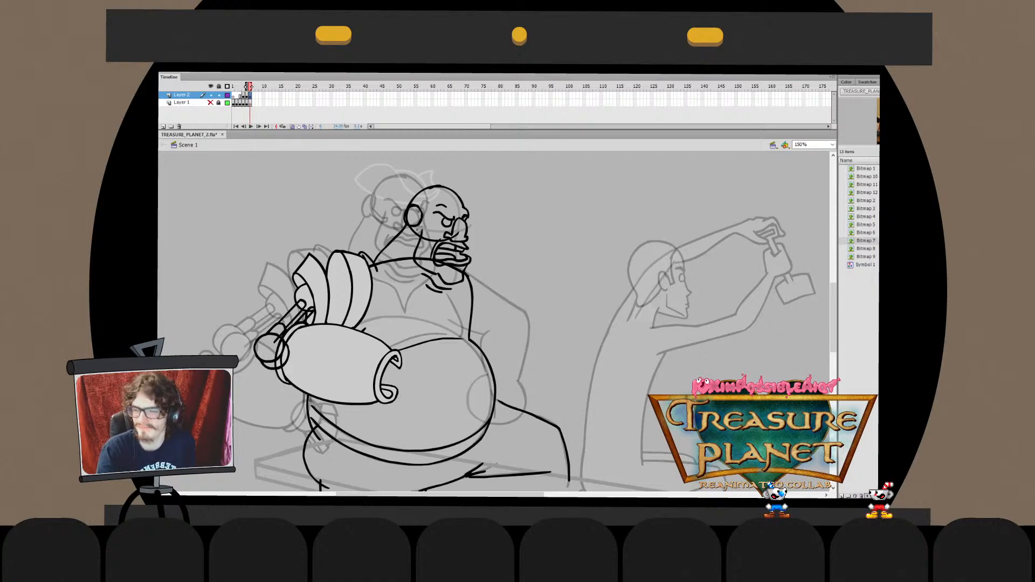
left_click(290, 318)
double_click(289, 318)
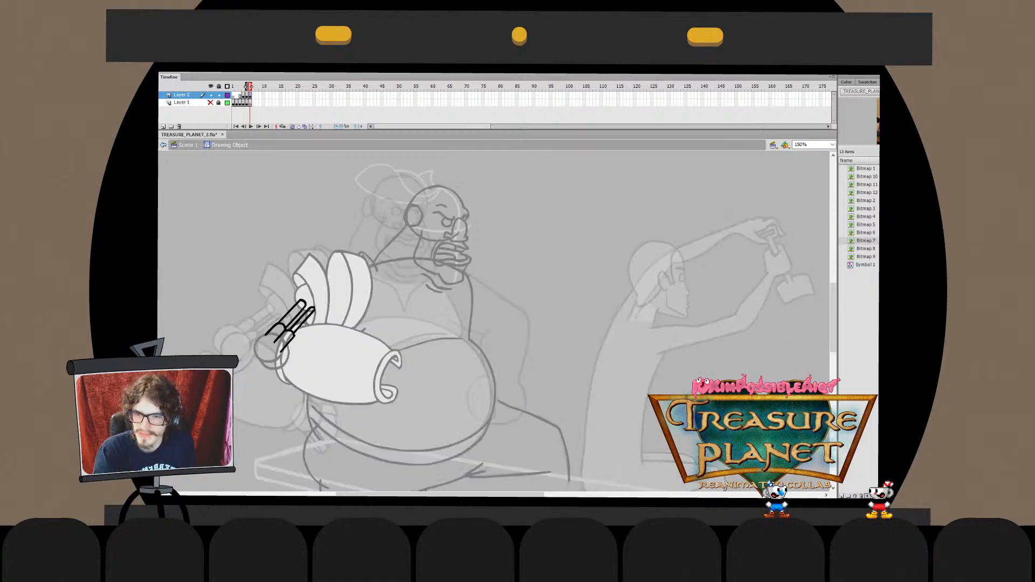
key("ctrl+e")
double_click(269, 350)
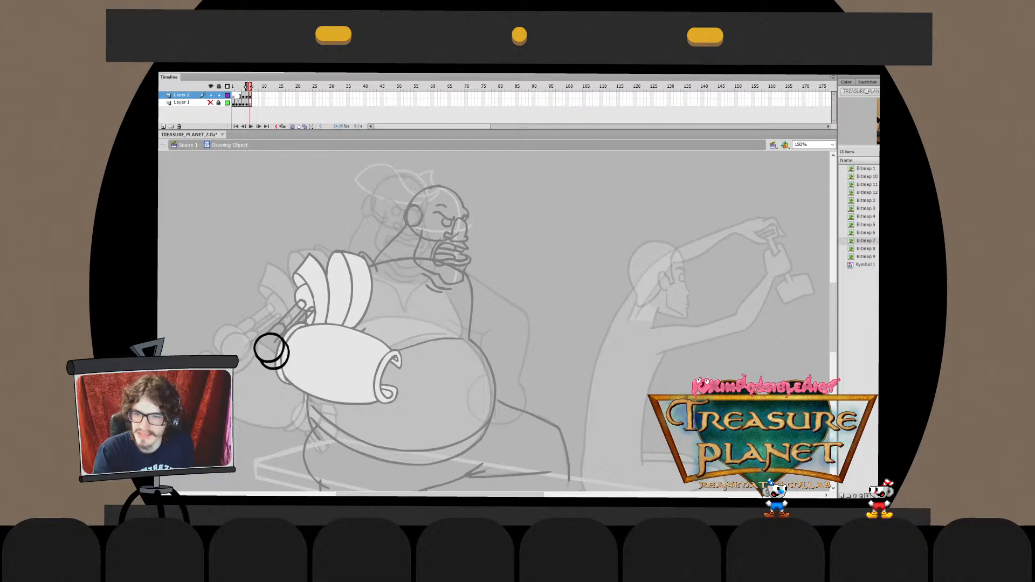
left_click(164, 144)
double_click(291, 318)
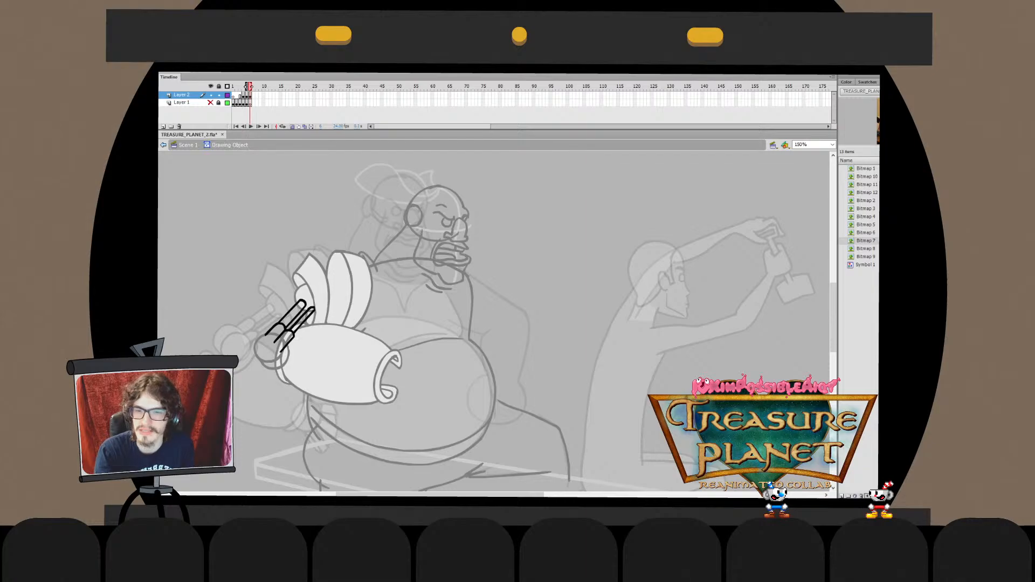
key("ctrl+e")
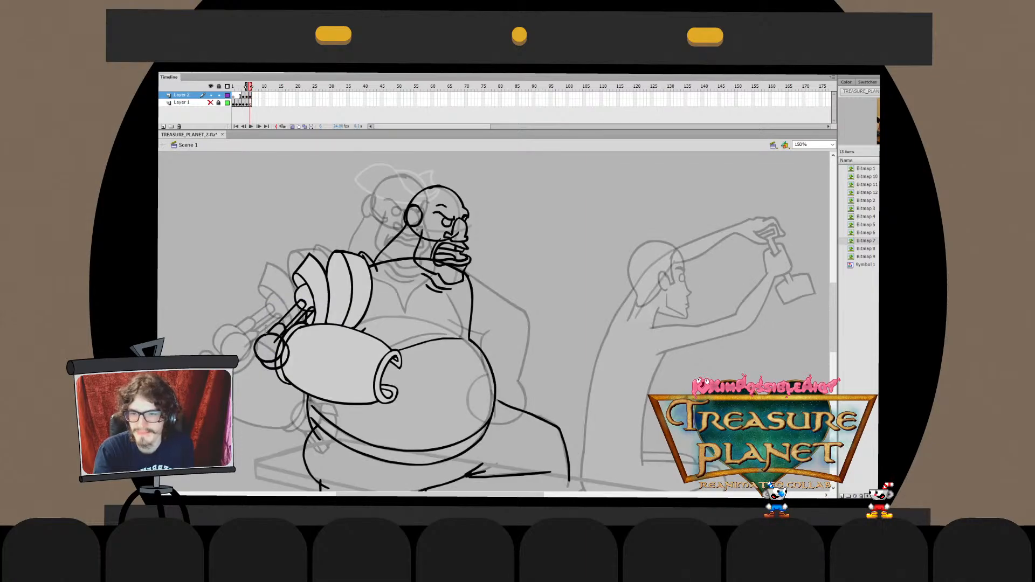
Nudge the arm's rods and joint circles together one step left and two steps up
left_click_drag(265, 328, 280, 339)
key("q")
key("Left")
key("Up")
key("Up")
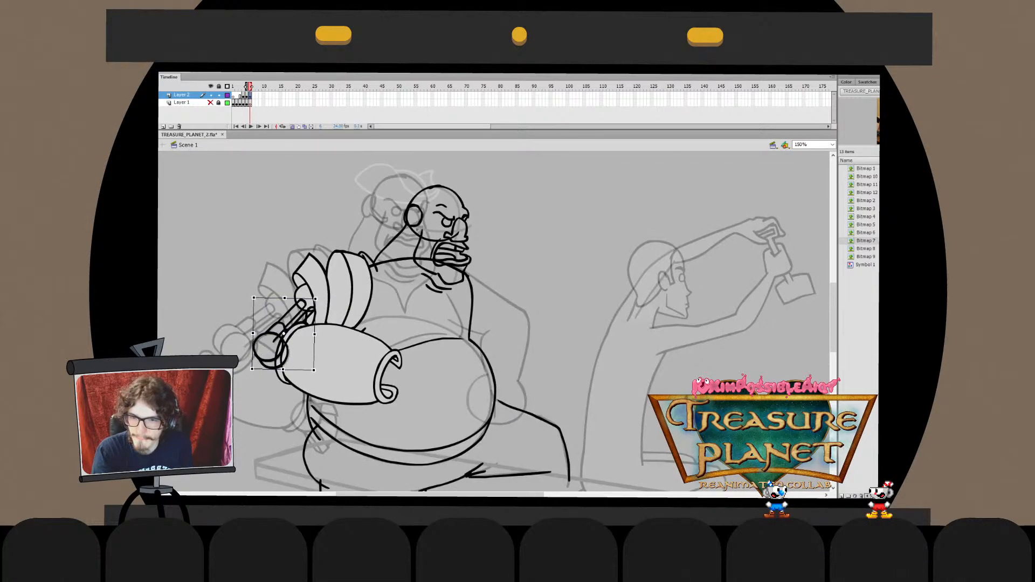
key("ctrl+shift+a")
Fill both overlapping joint circles at the elbow with the arm's light gray
double_click(286, 321)
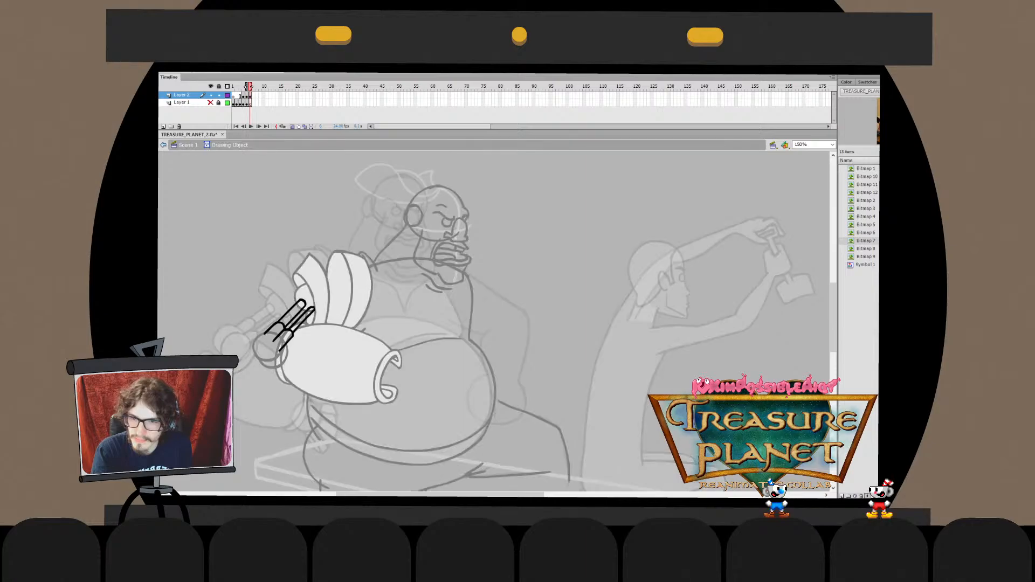
double_click(258, 307)
double_click(269, 353)
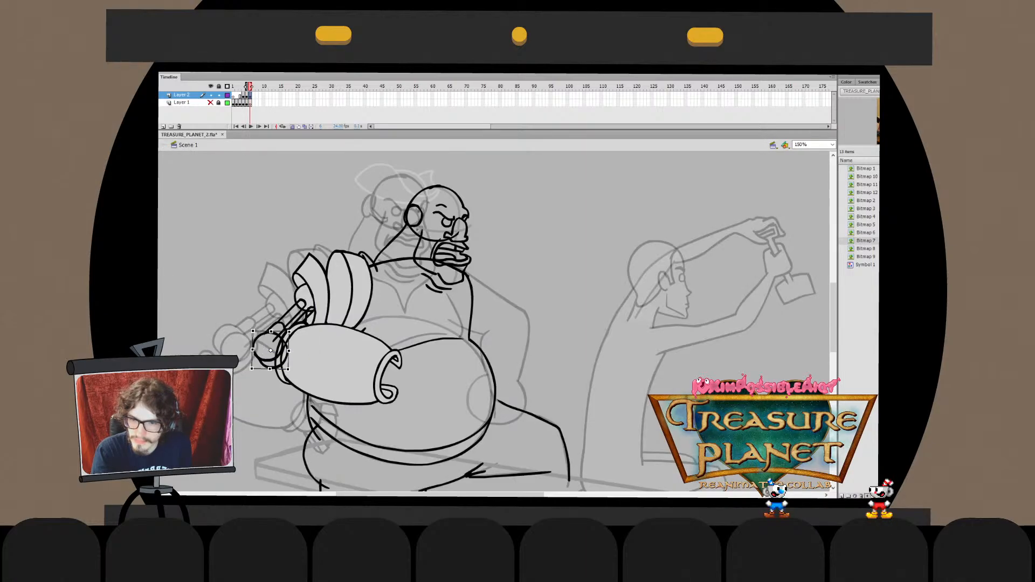
left_click(268, 346)
left_click(272, 364)
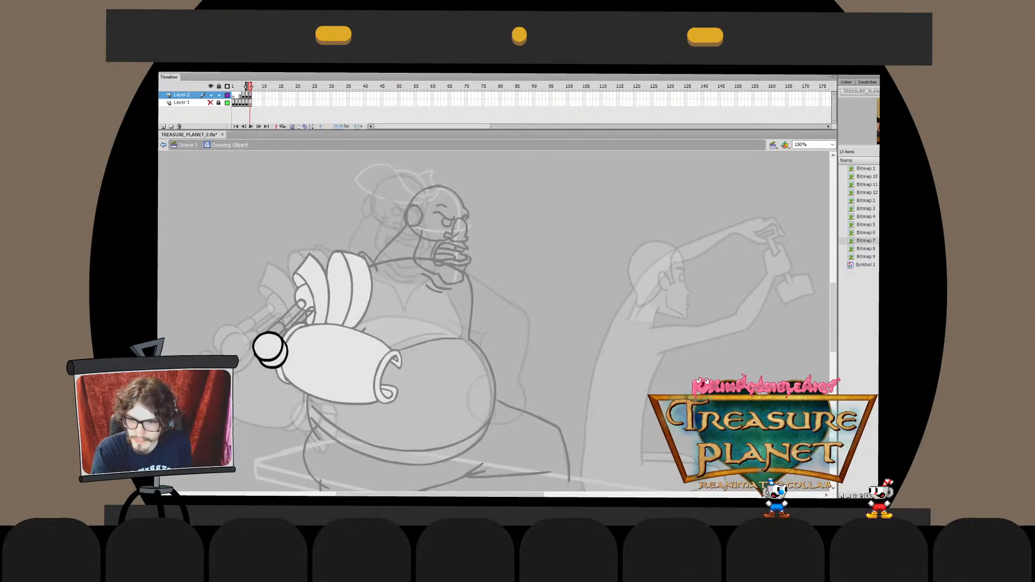
key("ctrl+e")
key("ctrl+shift+a")
Bring the large forearm cylinder in front of the filled joint circles
left_click(268, 345)
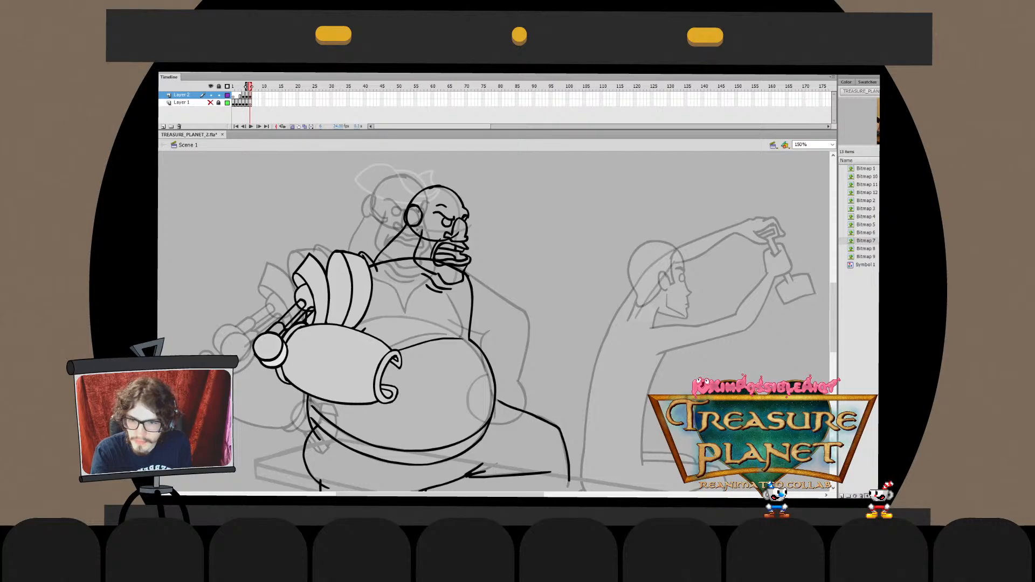
left_click(277, 361)
left_click(337, 363)
key("ctrl+Up")
key("ctrl+shift+a")
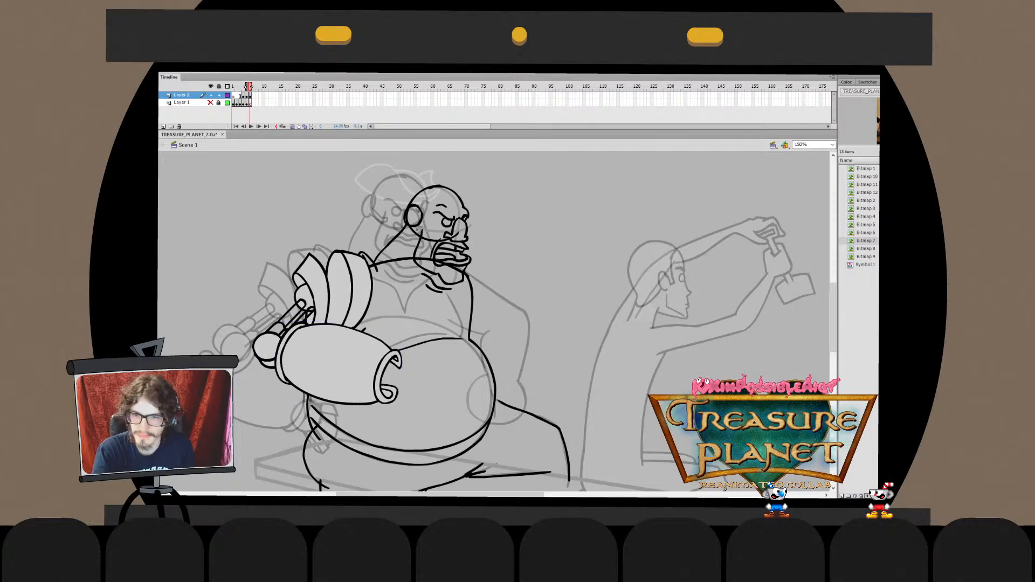
Draw a temporary curve across the open lower ends of the arm rods to close their outlines
double_click(291, 318)
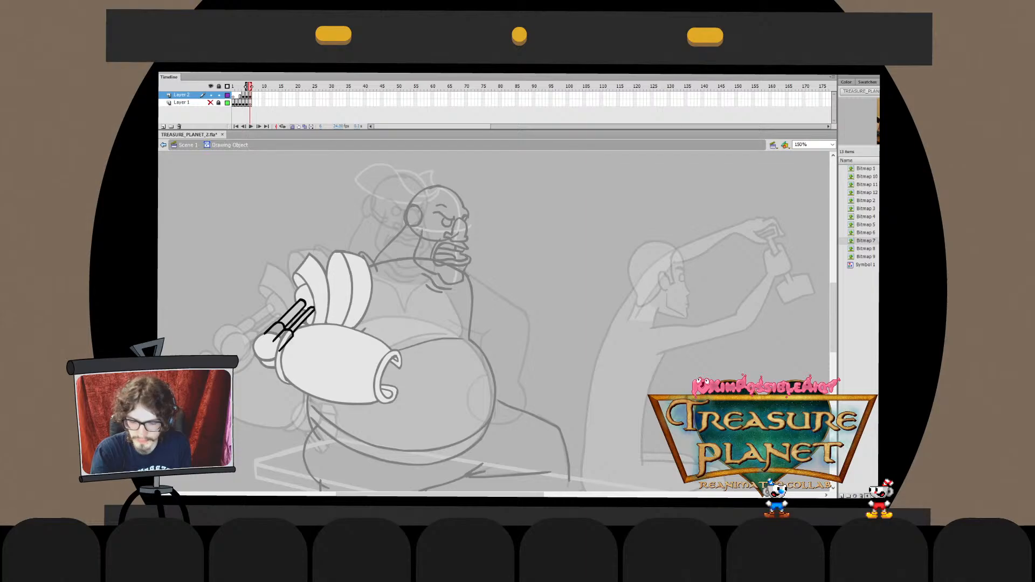
mouse_move(278, 357)
left_mouse_down()
mouse_move(255, 331)
mouse_move(234, 336)
left_mouse_up()
key("ctrl+z")
left_click_drag(276, 364, 285, 367)
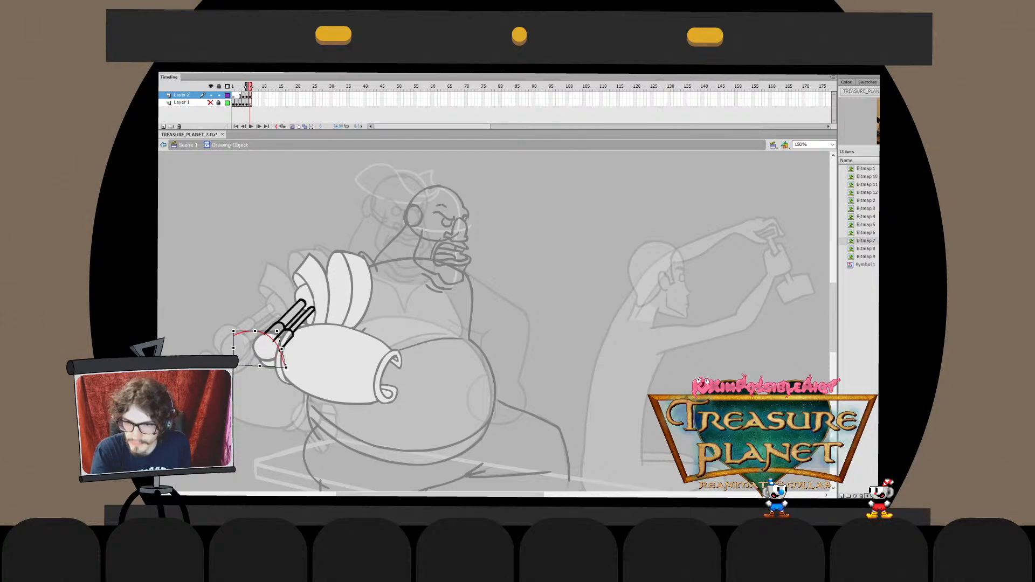
left_click(281, 363)
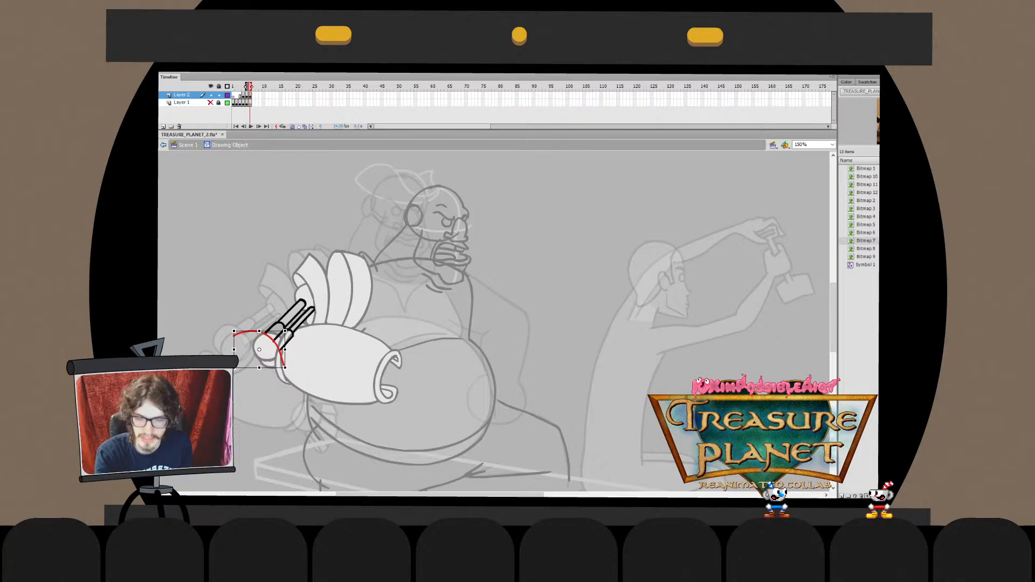
Fill the lower parts of both arm rods with light gray and delete the temporary closing curve
key("k")
left_click(275, 331)
left_click(284, 339)
key("Delete")
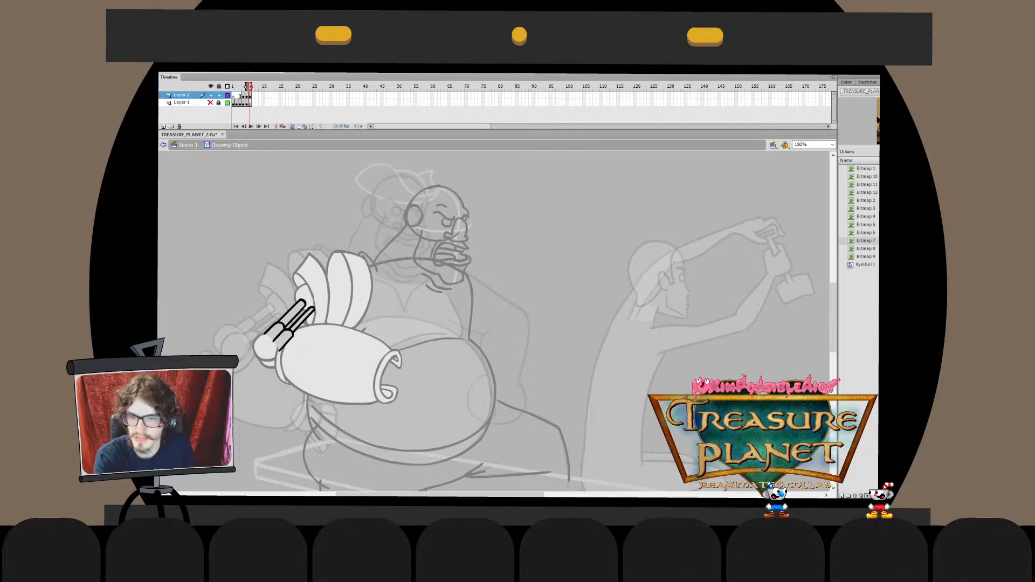
key("ctrl+e")
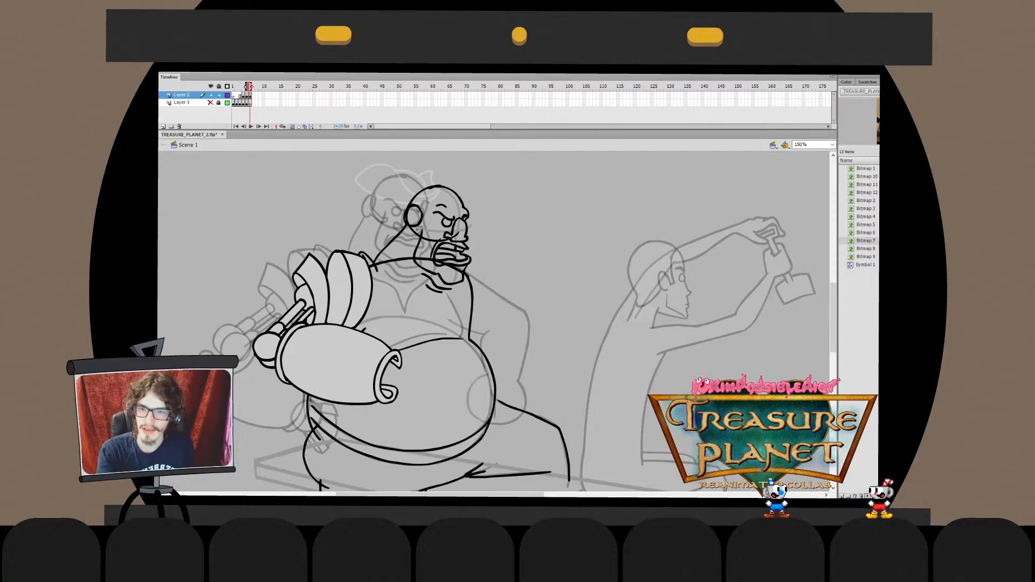
Try nudging the large forearm cylinder slightly downward and undo the move
left_click(338, 362)
key("q")
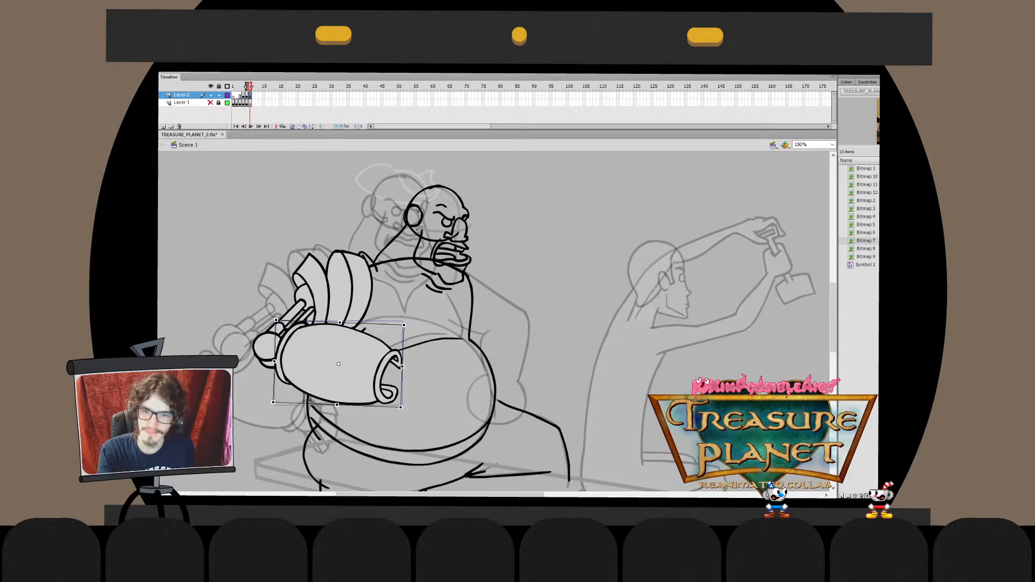
key("Down")
key("Down")
key("Escape")
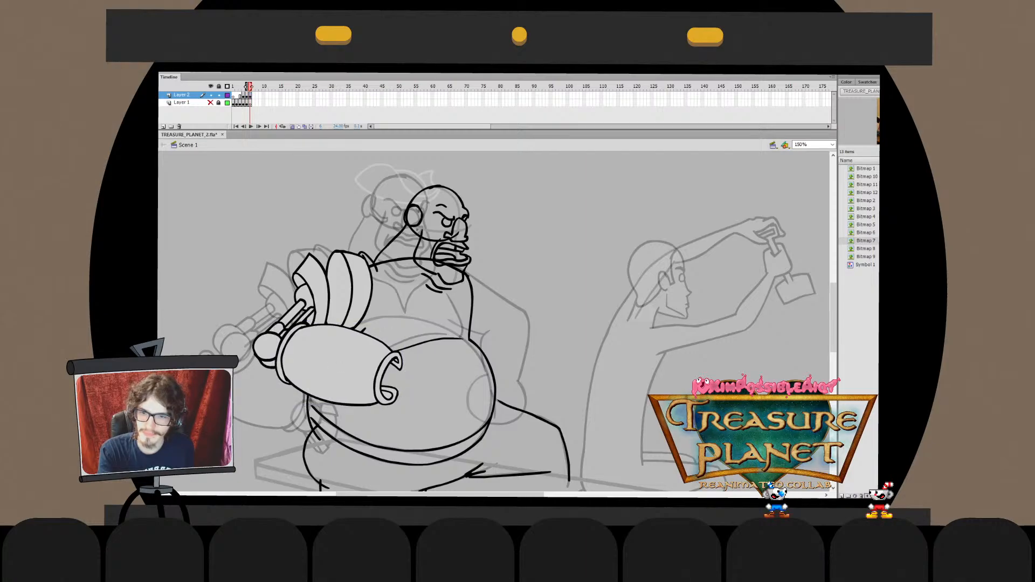
key("ctrl+z")
key("ctrl+z")
key("Escape")
Shift both arm rods together slightly to the left inside their drawing object
double_click(291, 316)
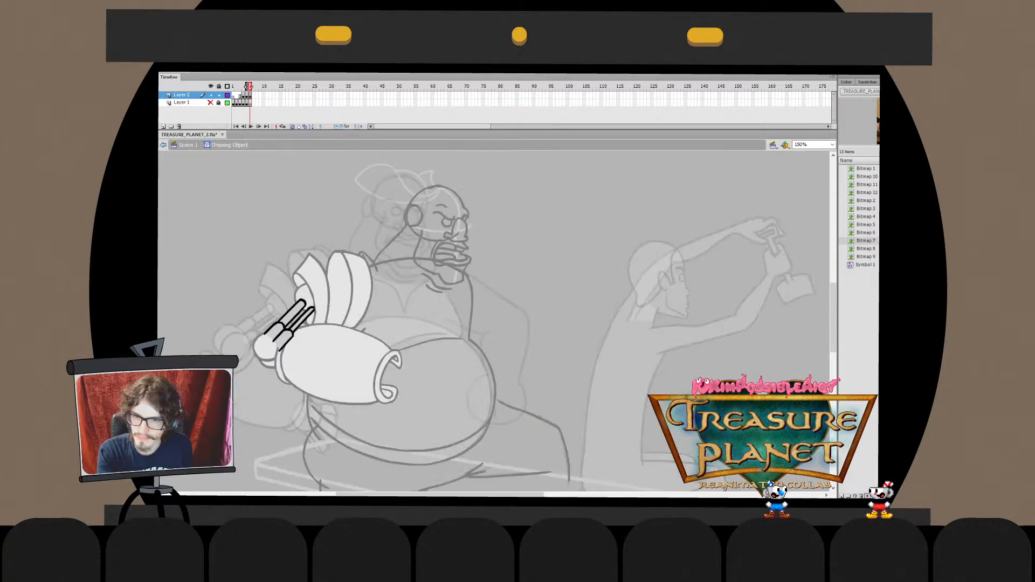
key("ctrl+=")
key("ctrl+a")
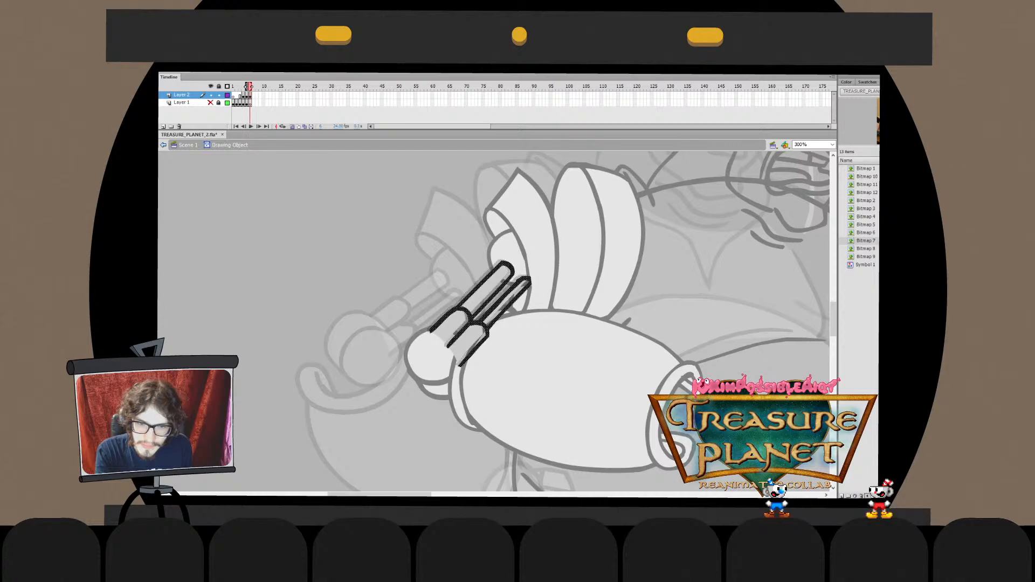
key("Escape")
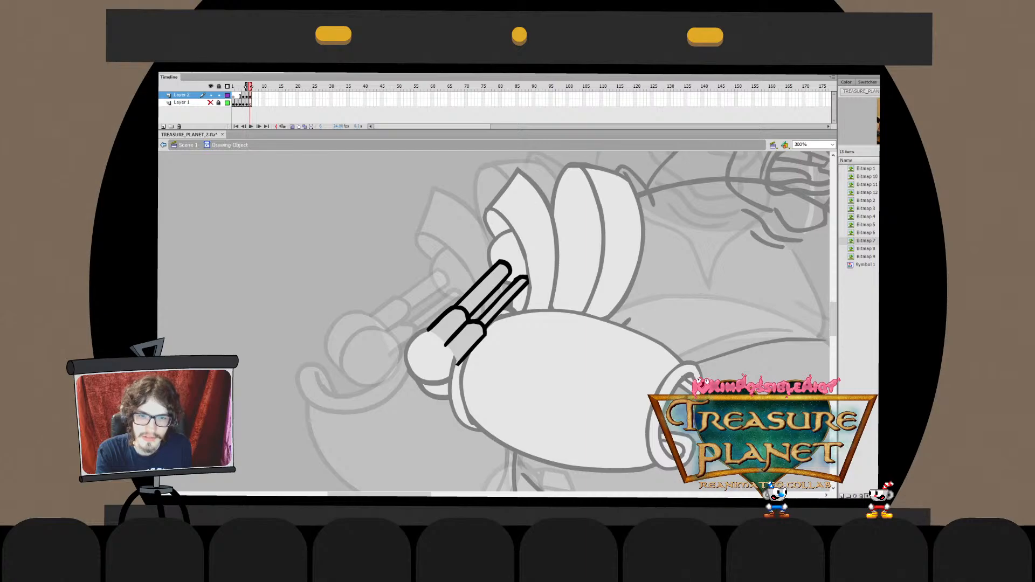
key("ctrl+e")
key("ctrl+minus")
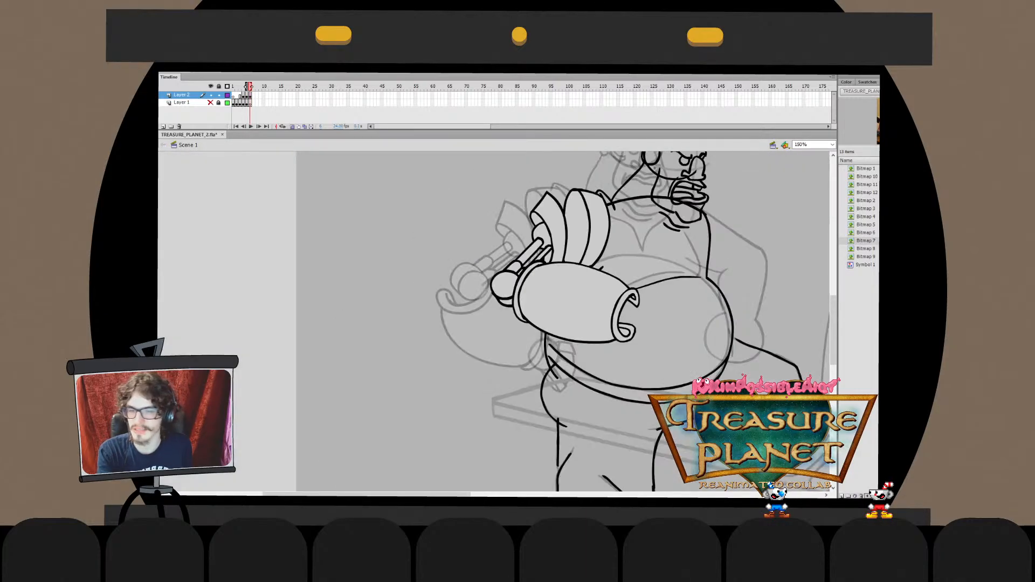
Adjust the line ends of the upper-arm band and the forearm cylinder's rim where they meet beside the arm rods
left_click_drag(563, 313, 525, 330)
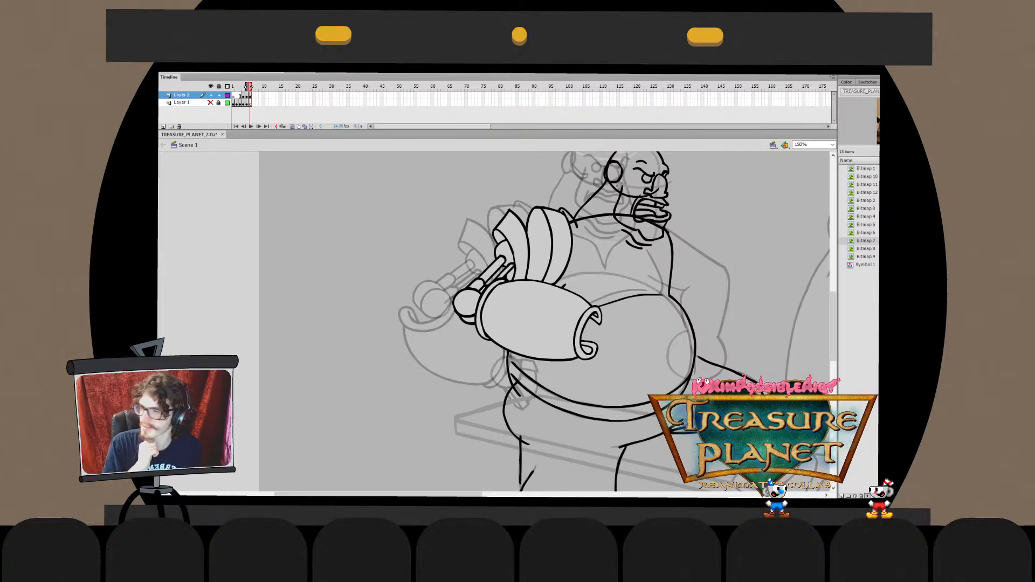
left_click_drag(545, 317, 511, 350)
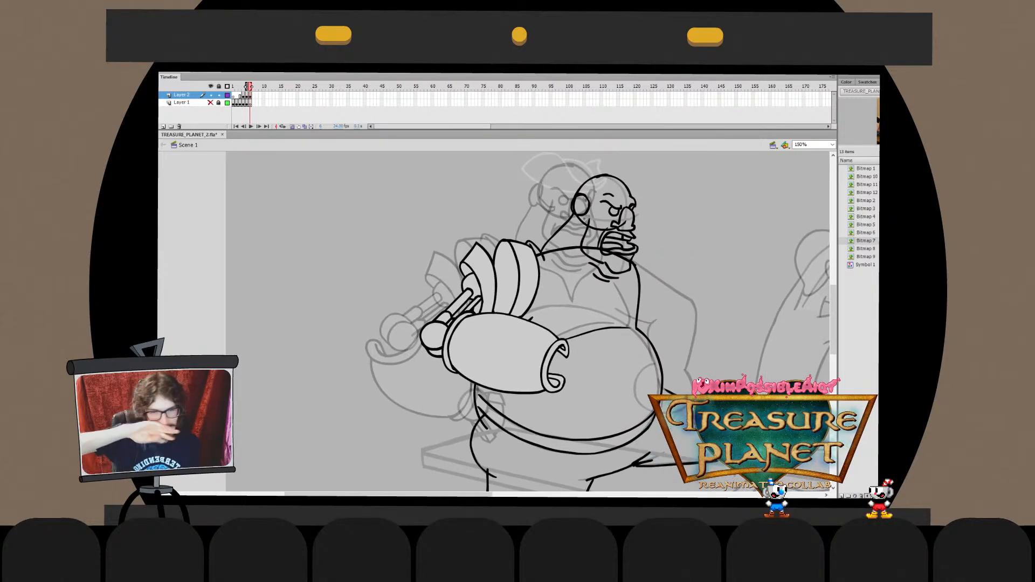
left_click(505, 352)
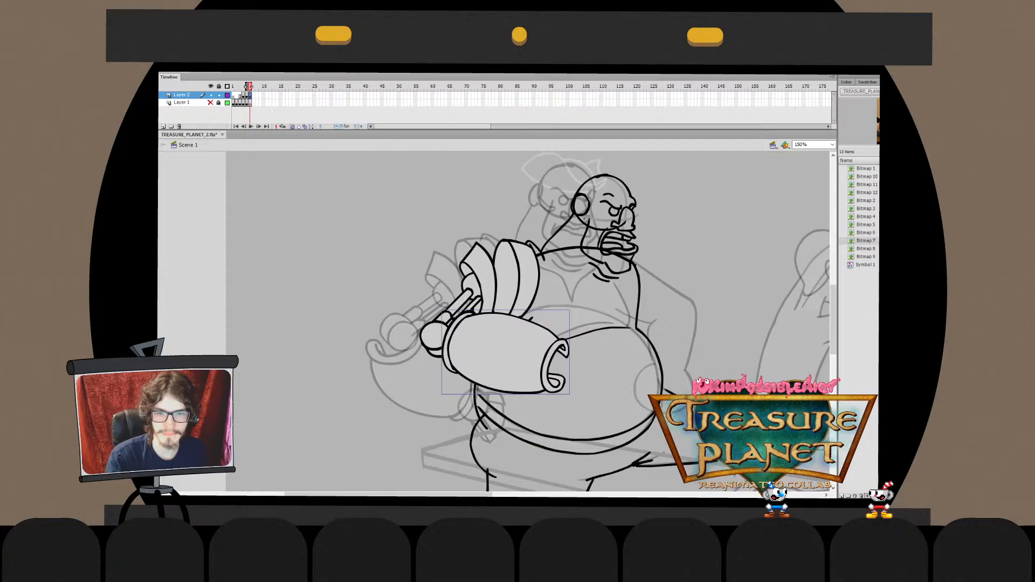
key("Escape")
key("ctrl+=")
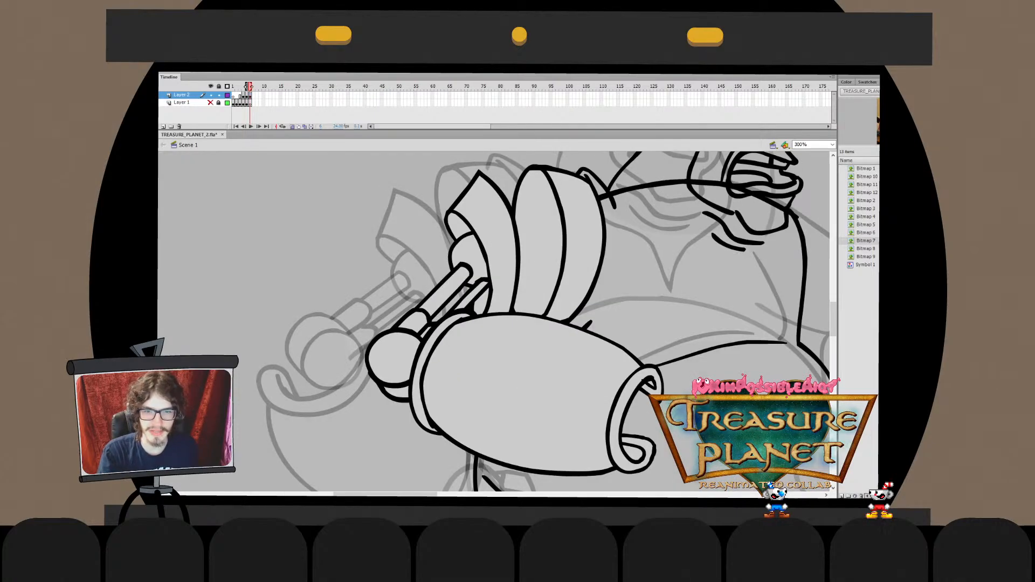
key("ctrl+=")
double_click(538, 243)
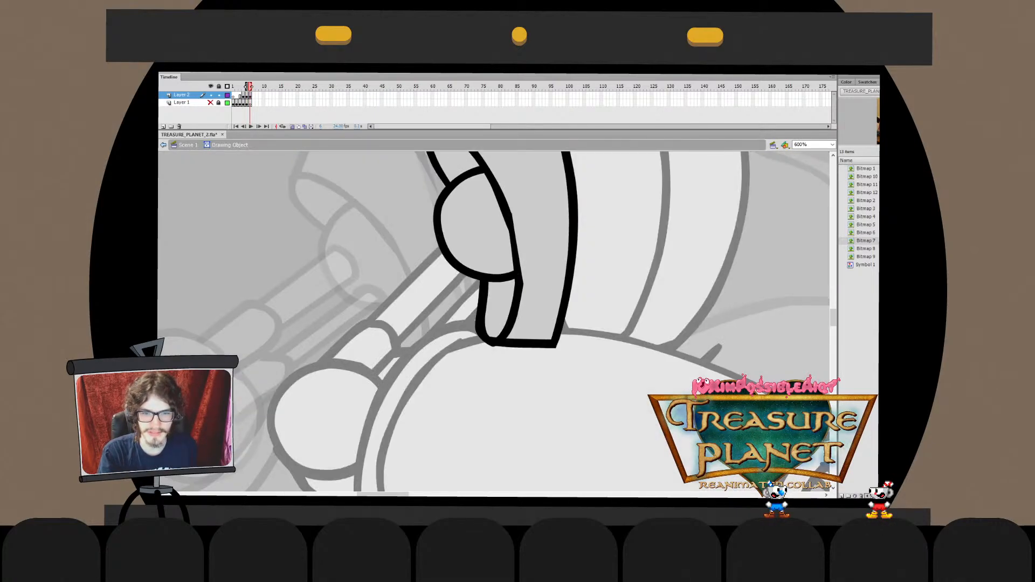
left_click_drag(476, 327, 517, 321)
double_click(593, 323)
double_click(463, 350)
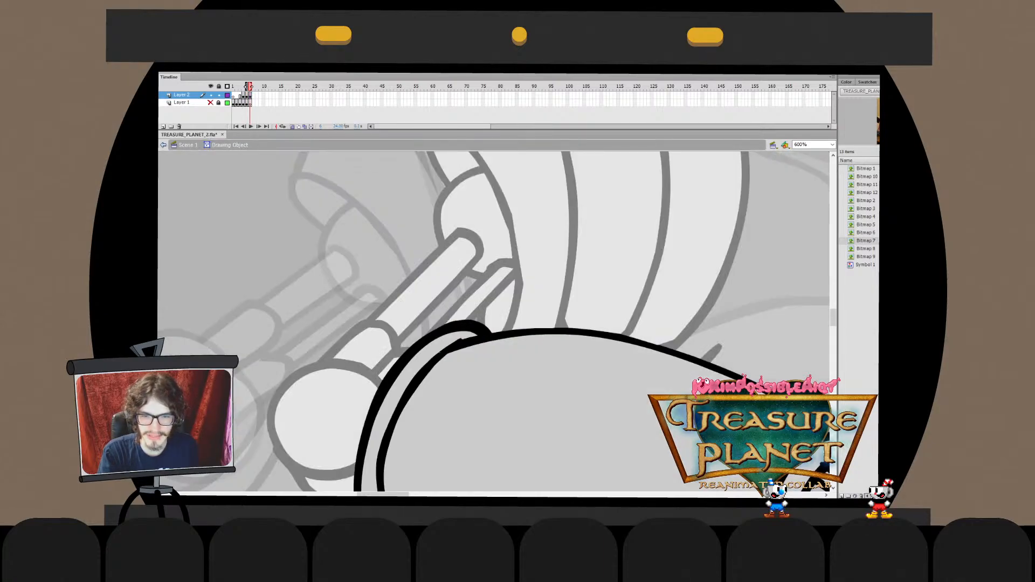
left_click_drag(447, 351, 439, 353)
key("ctrl+e")
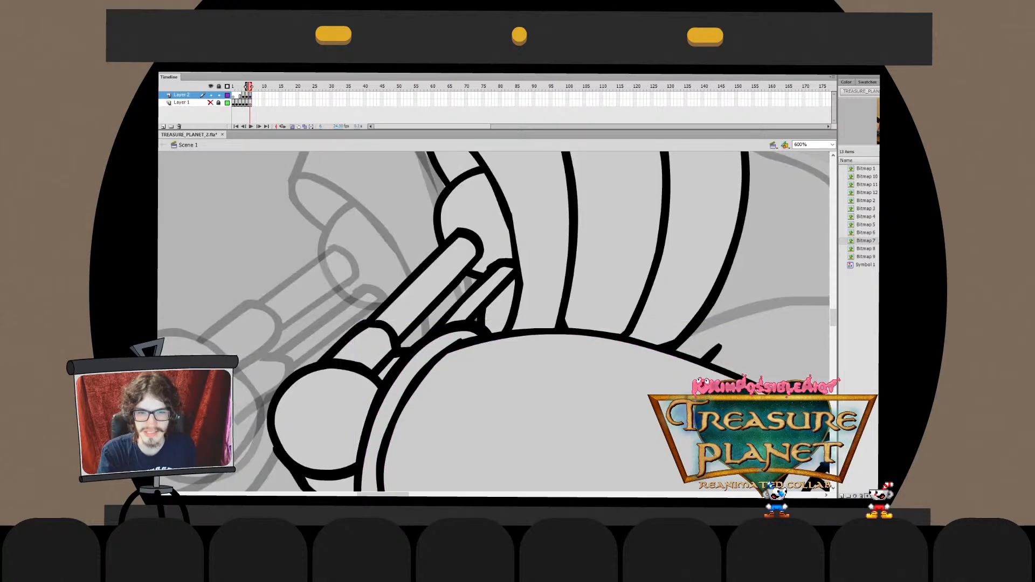
Examine the mechanical arm in the full frame and at 150% zoom, checking how the rods sit against the joint and shoulder bands
key("ctrl+minus")
key("ctrl+minus")
key("ctrl+minus")
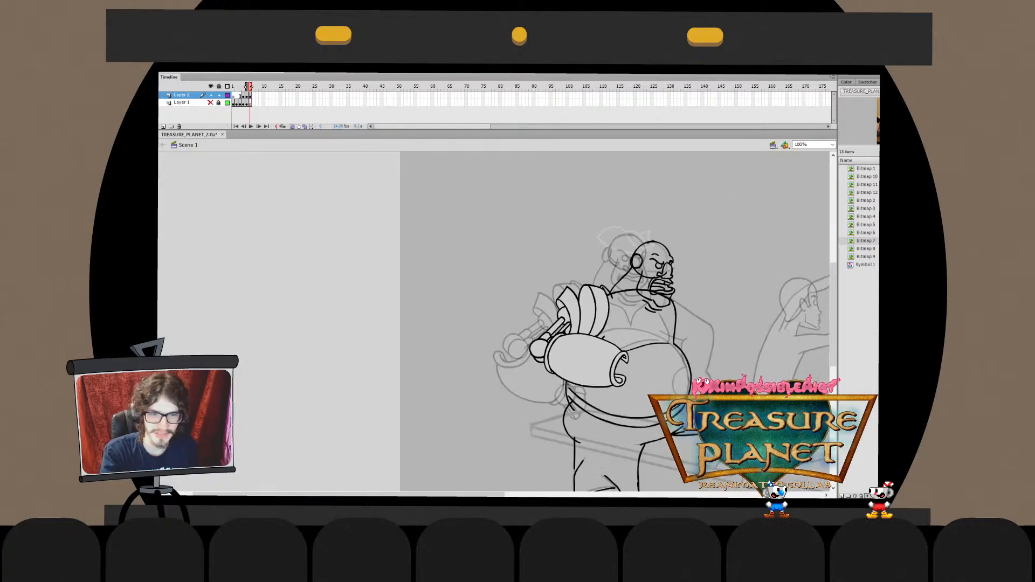
key("ctrl+2")
left_click(800, 145)
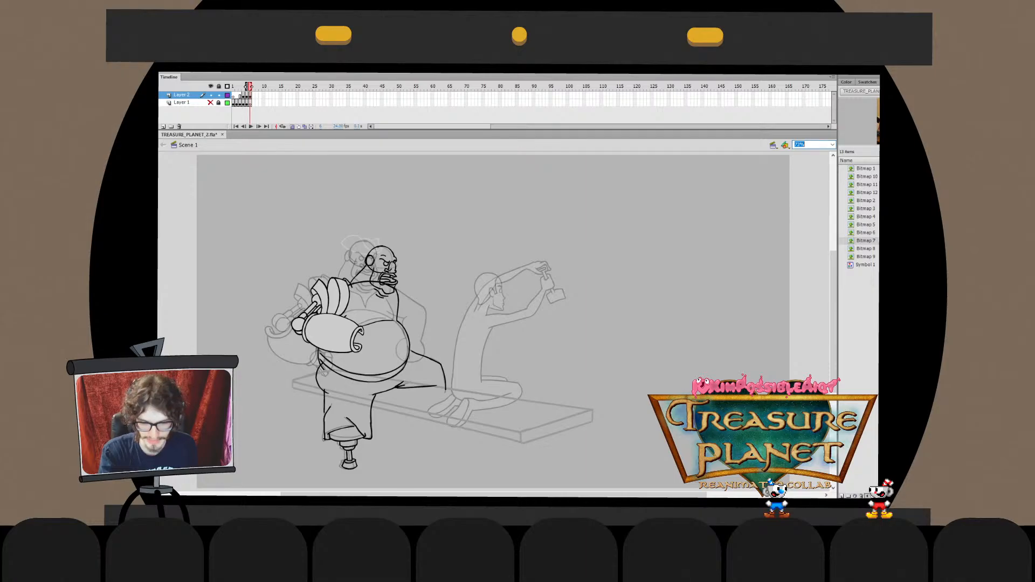
type("150")
key("Return")
scroll(495, 323, "left", 5)
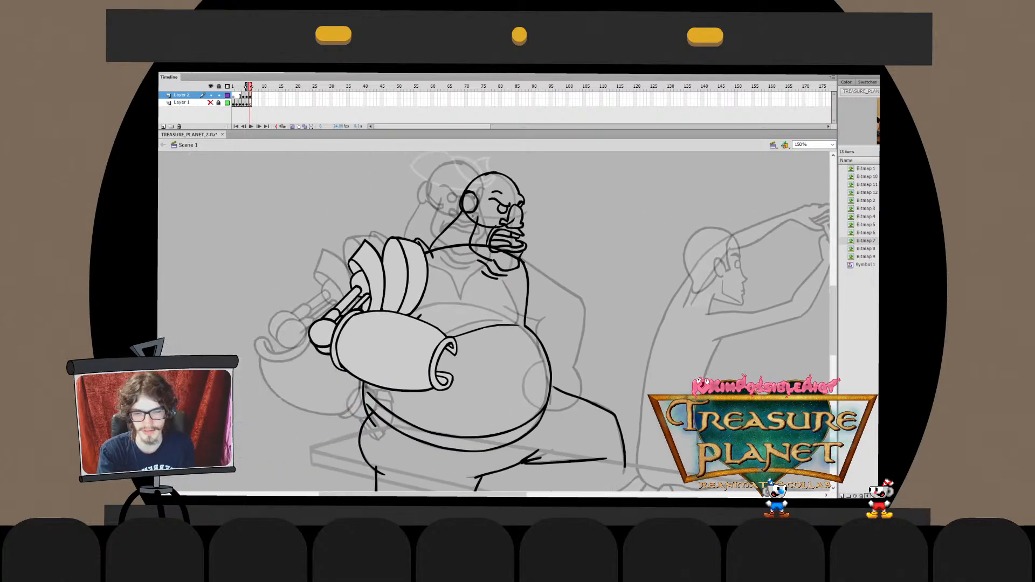
scroll(496, 323, "left", 2)
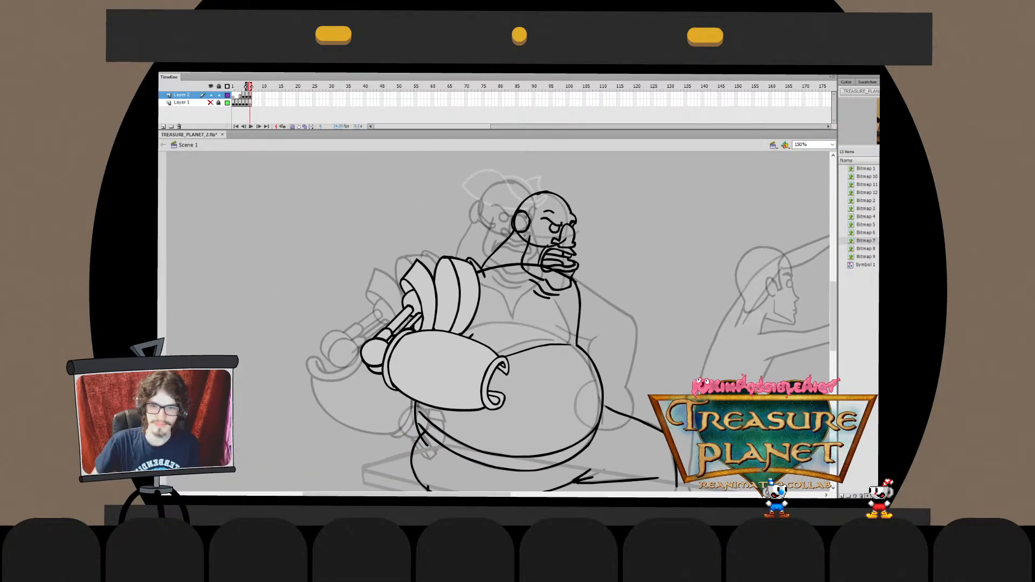
left_click_drag(398, 257, 445, 333)
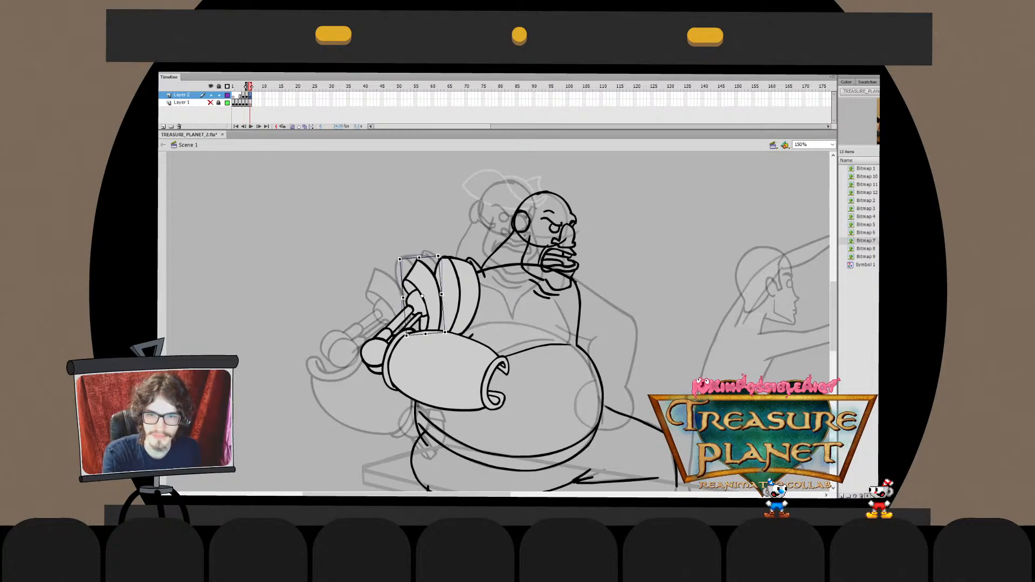
double_click(401, 326)
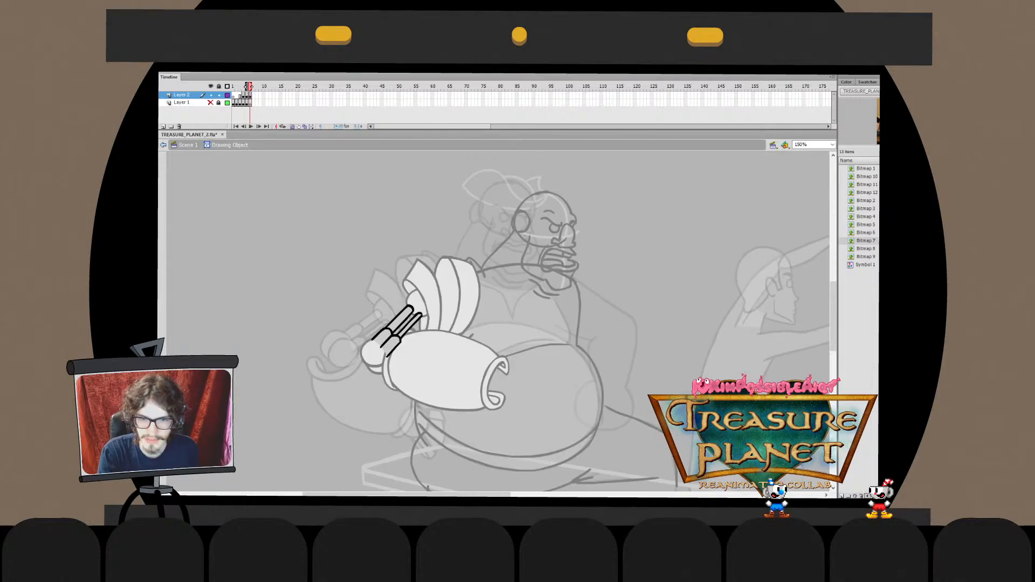
key("ctrl+=")
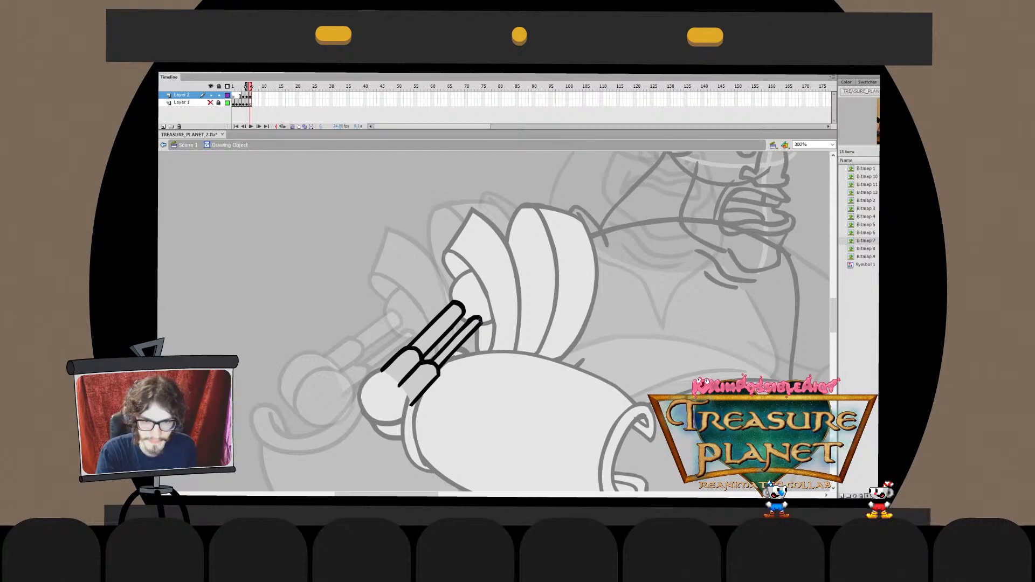
key("ctrl+e")
key("ctrl+2")
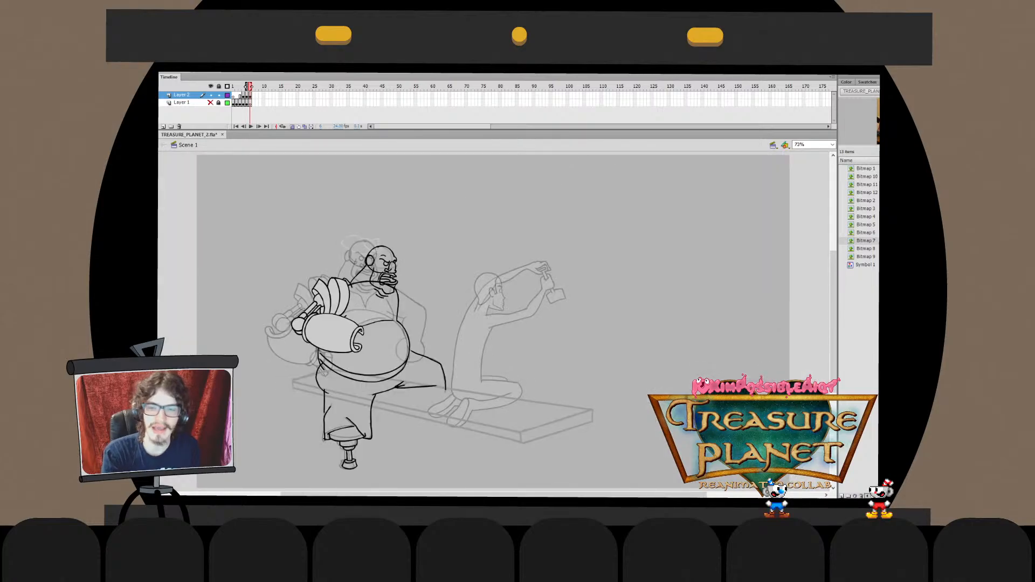
left_click(811, 144)
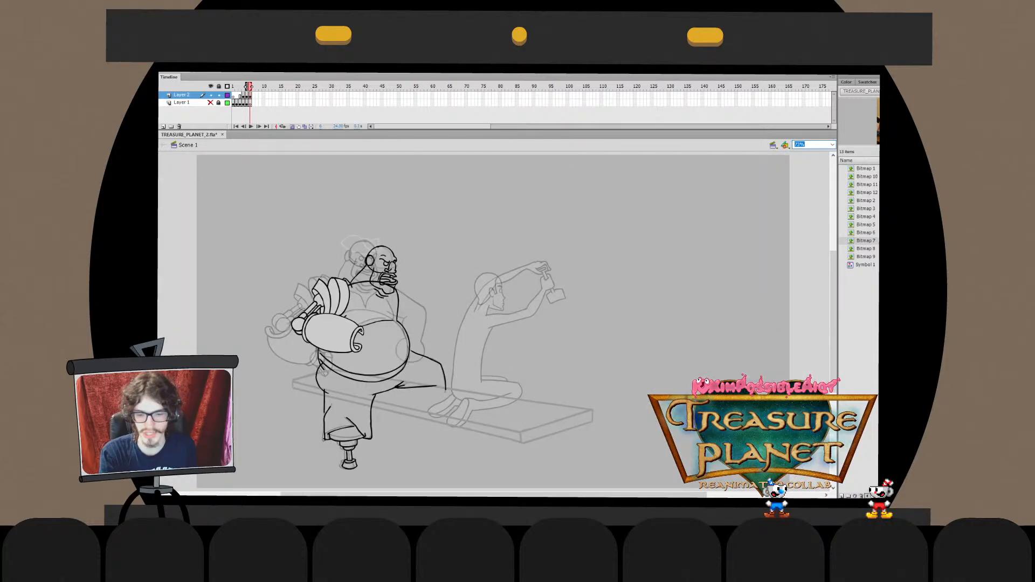
type("150")
key("Return")
scroll(501, 323, "left", 5)
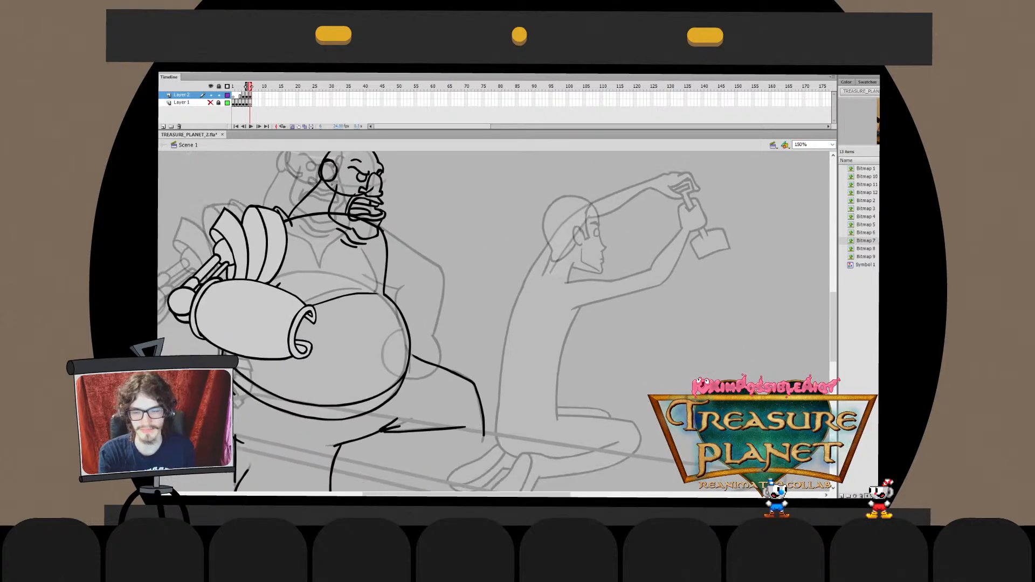
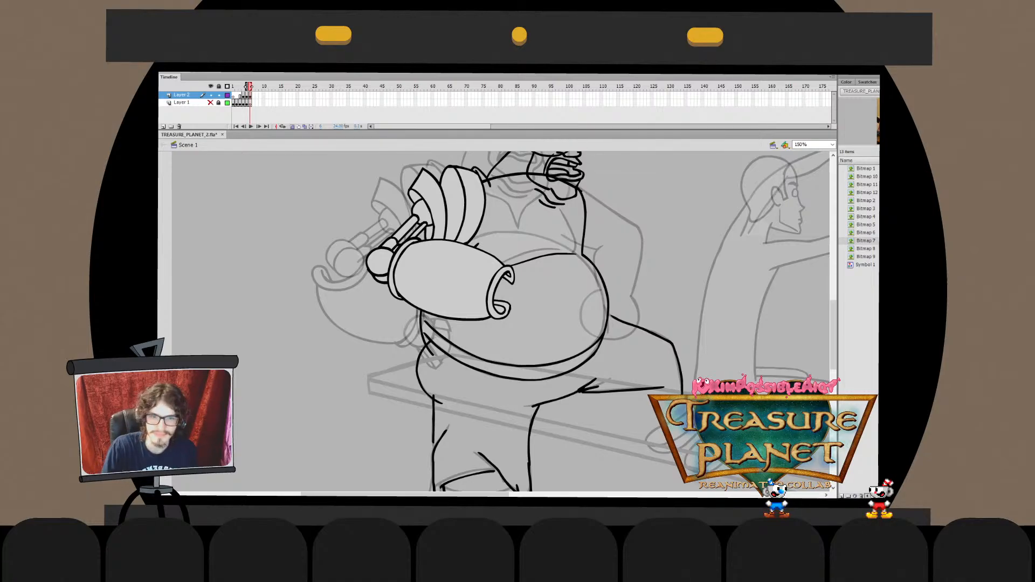
left_click_drag(519, 302, 459, 373)
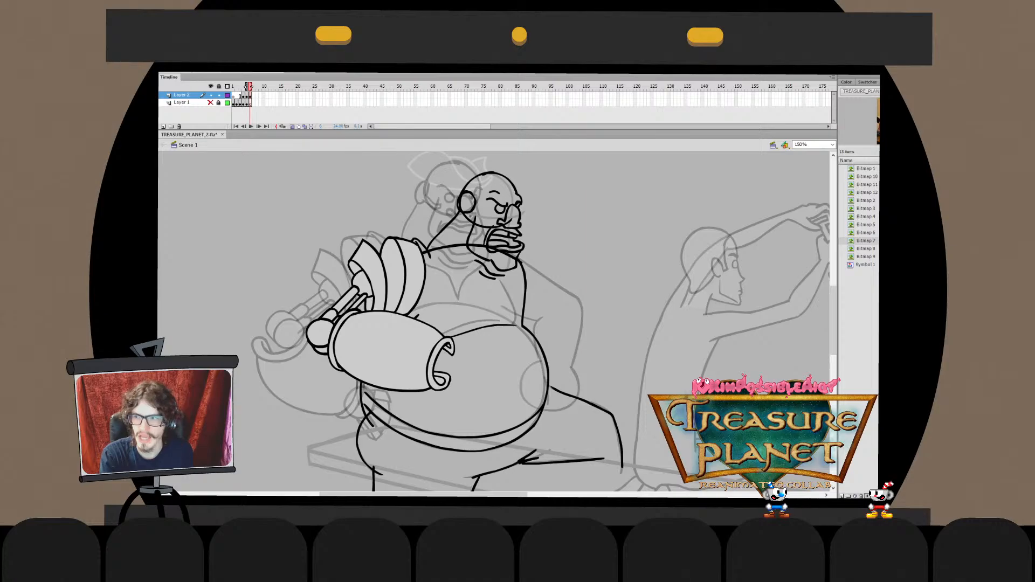
Nudge the short curved line on top of the shoulder slightly up and to the left within its drawing object
left_click(405, 275)
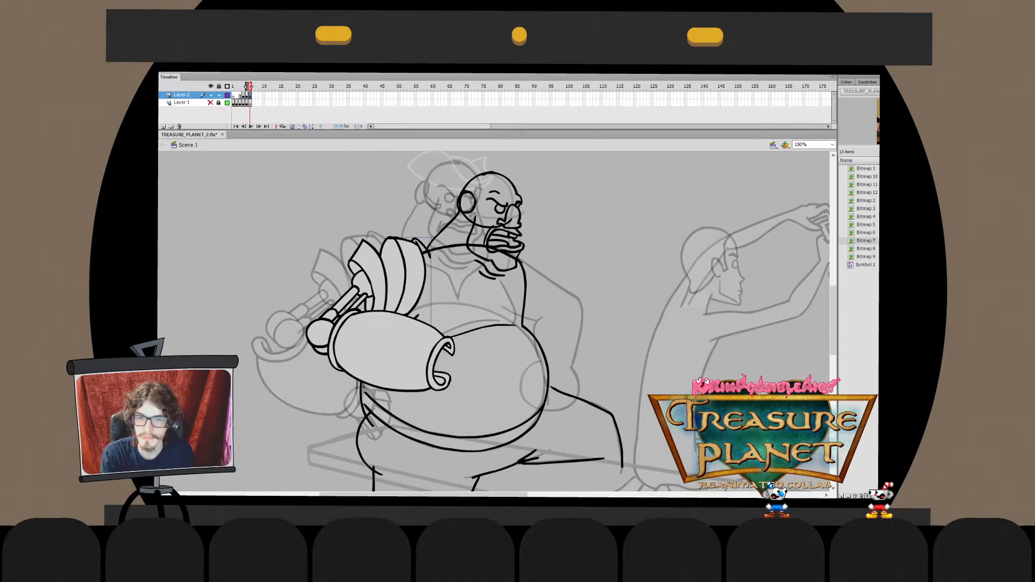
double_click(405, 275)
double_click(405, 274)
double_click(421, 246)
left_click(421, 246)
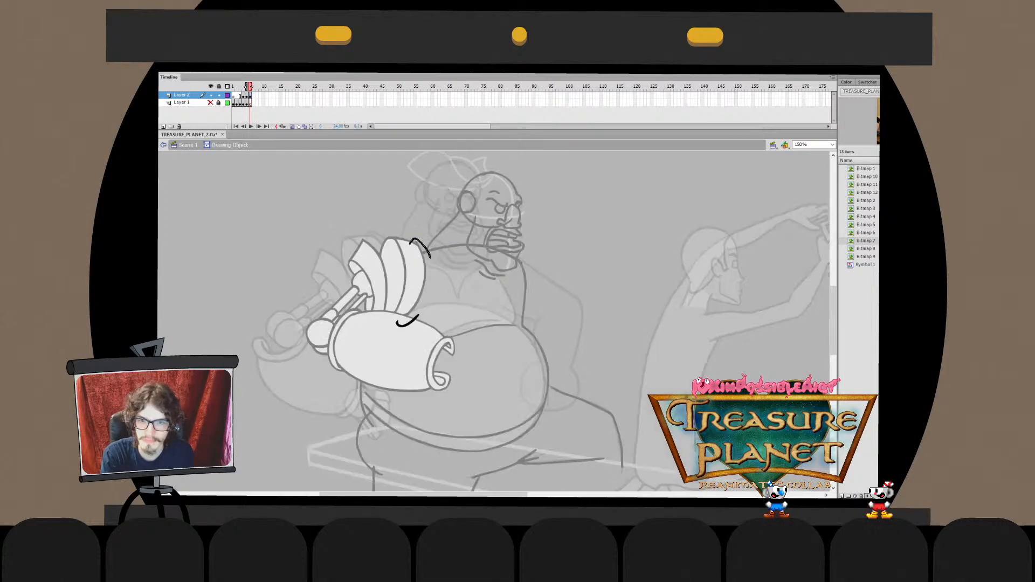
key("q")
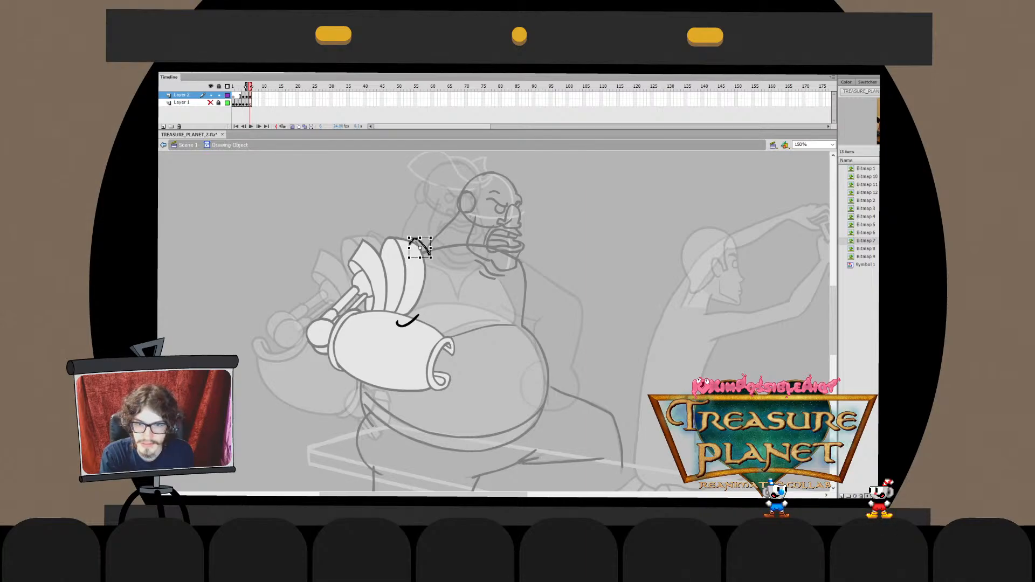
key("Escape")
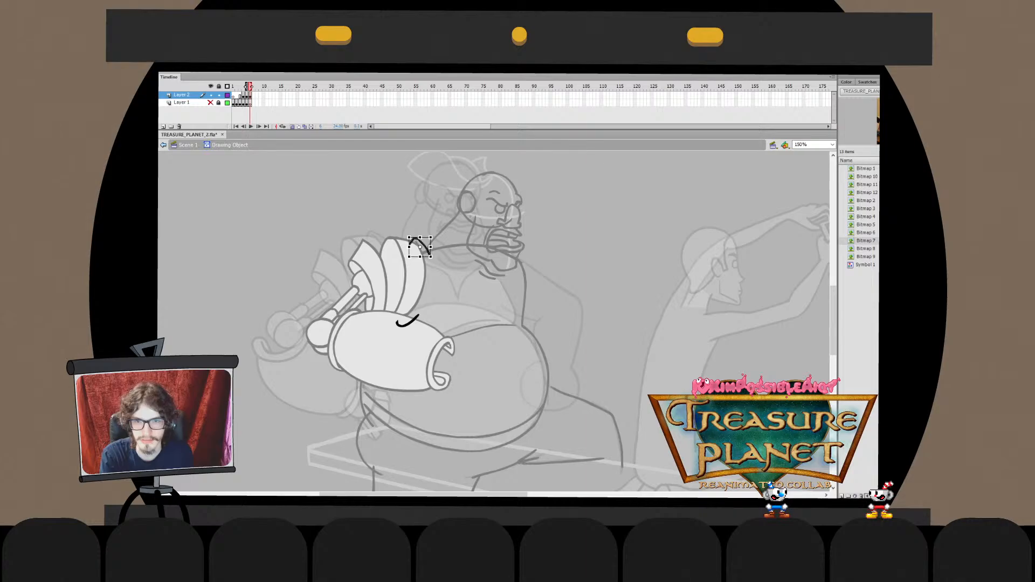
key("ctrl+e")
double_click(418, 244)
left_click(418, 244)
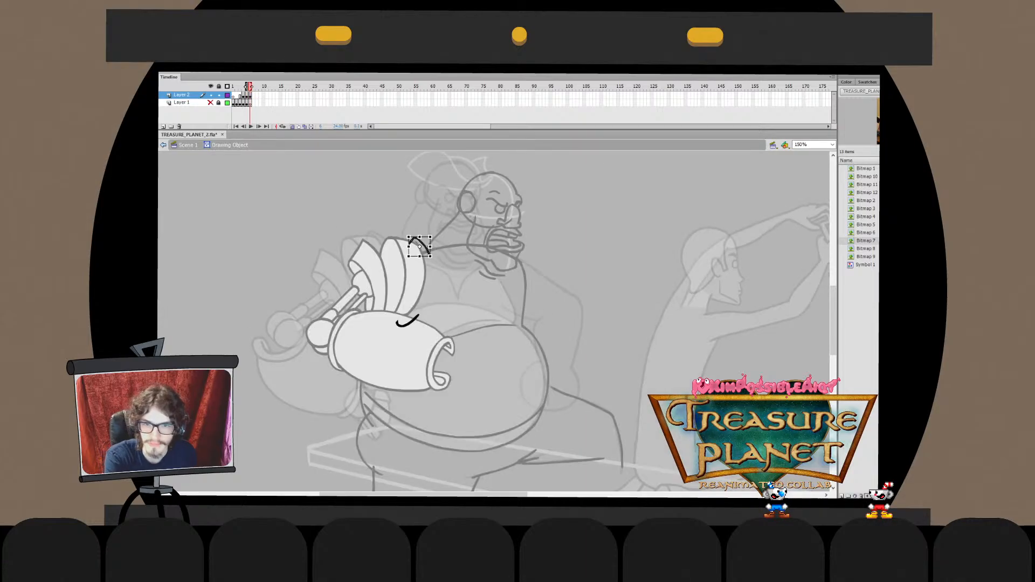
key("Escape")
key("ctrl+e")
key("Escape")
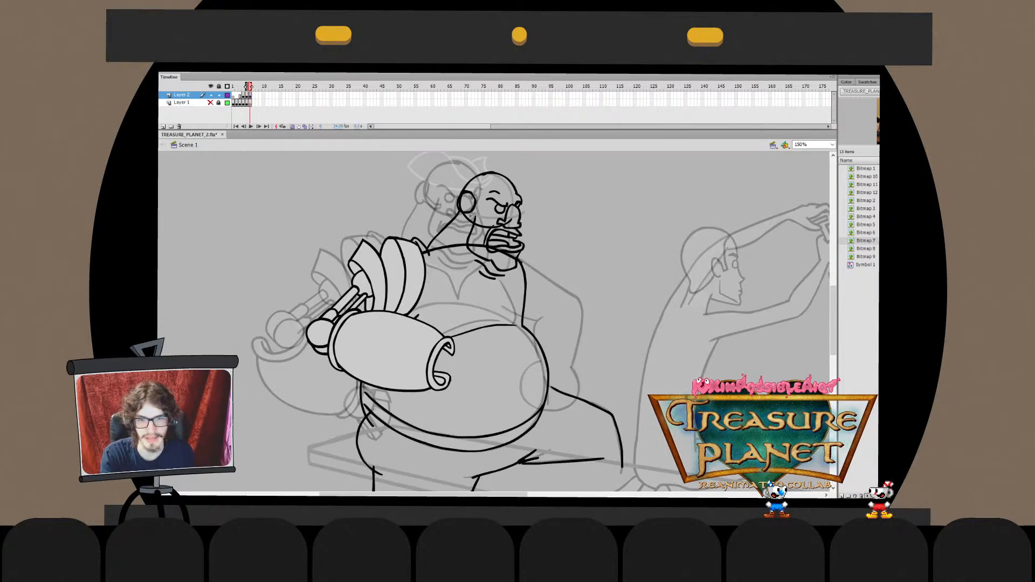
Check the shoulder curve and the wide upper-arm bands for their fit with the rest of the arm
scroll(543, 322, "up", 1)
double_click(416, 267)
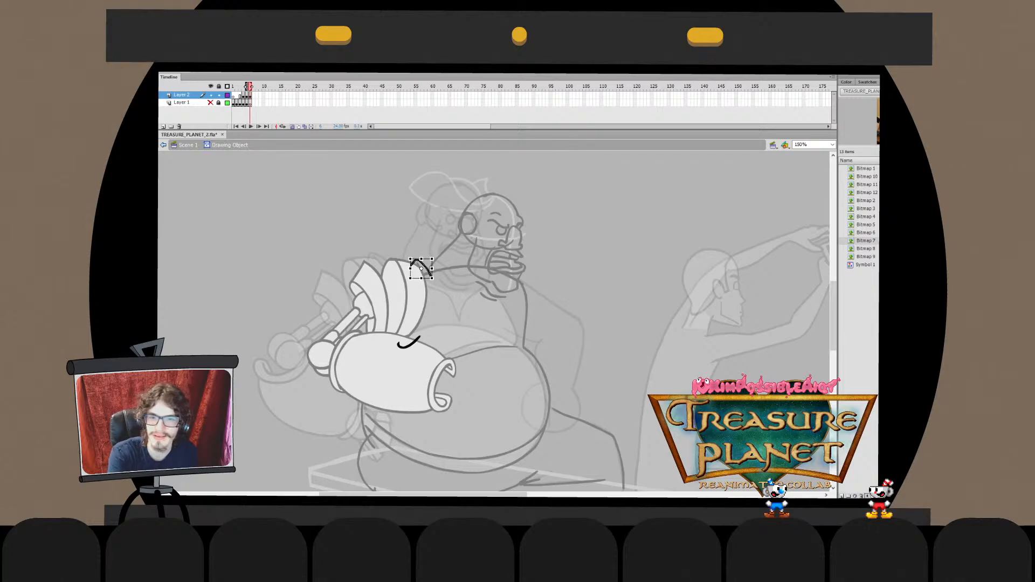
key("ctrl+e")
scroll(538, 321, "down", 3)
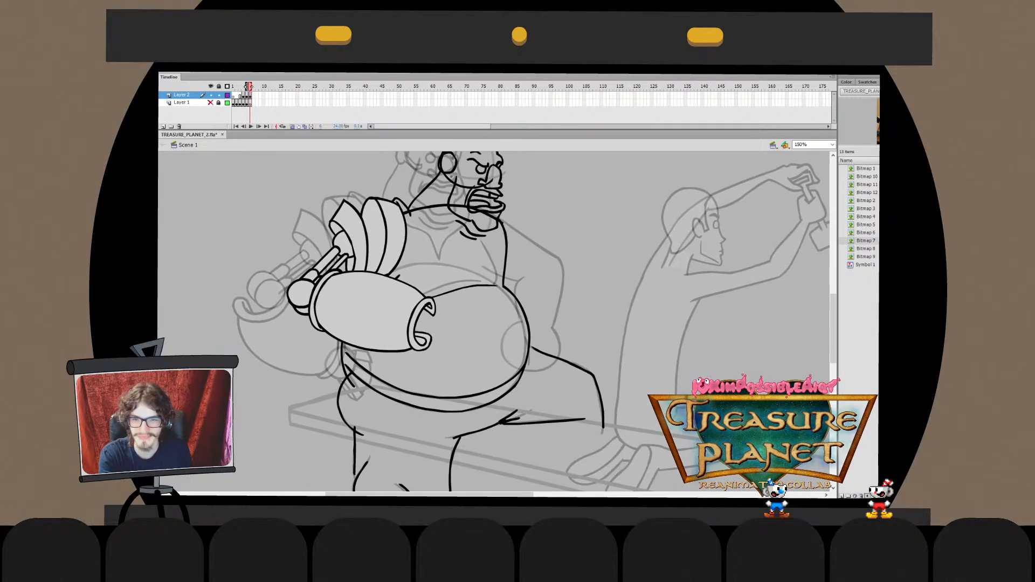
double_click(382, 237)
key("ctrl+e")
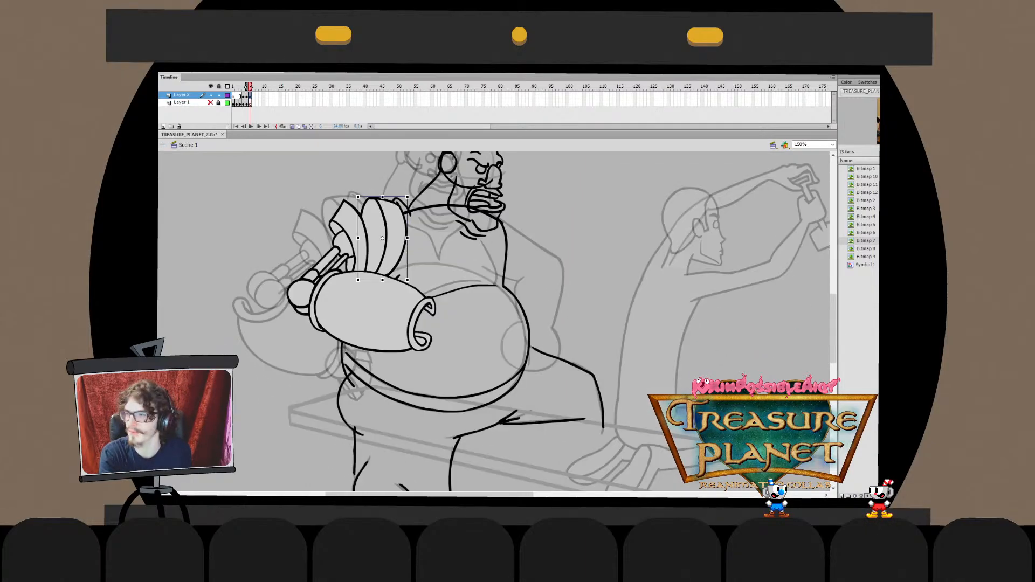
left_click_drag(493, 322, 464, 352)
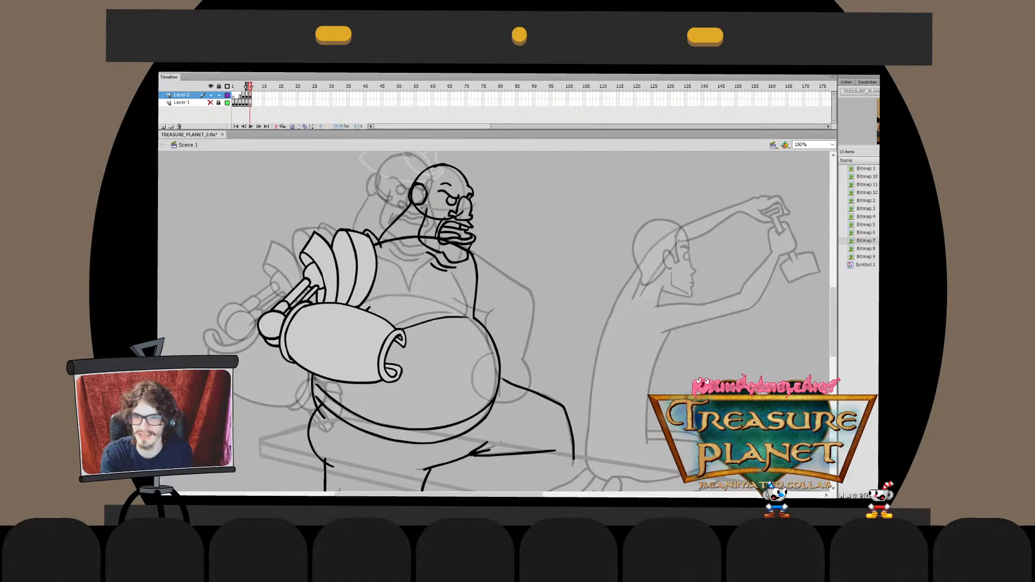
double_click(353, 268)
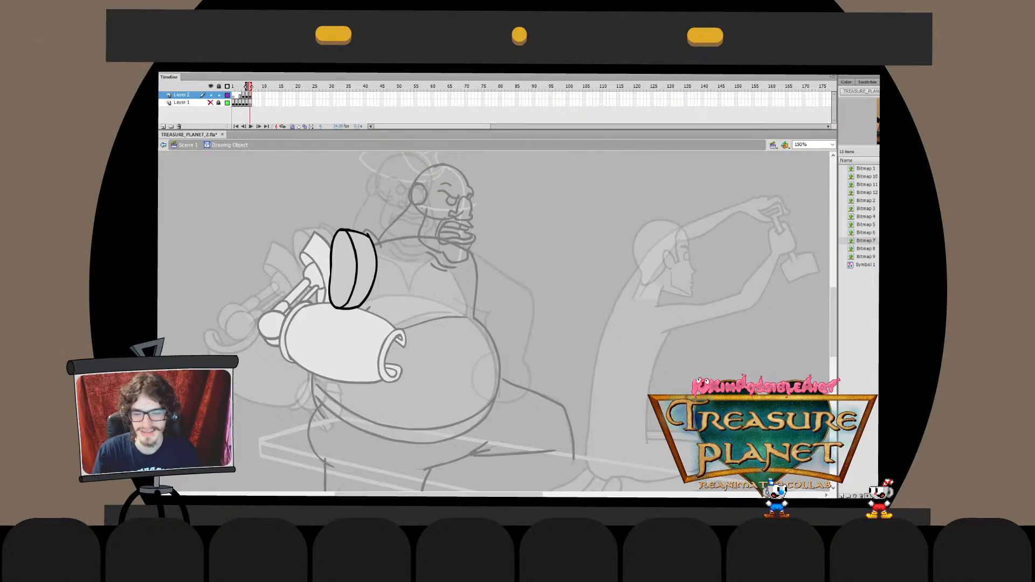
key("ctrl+e")
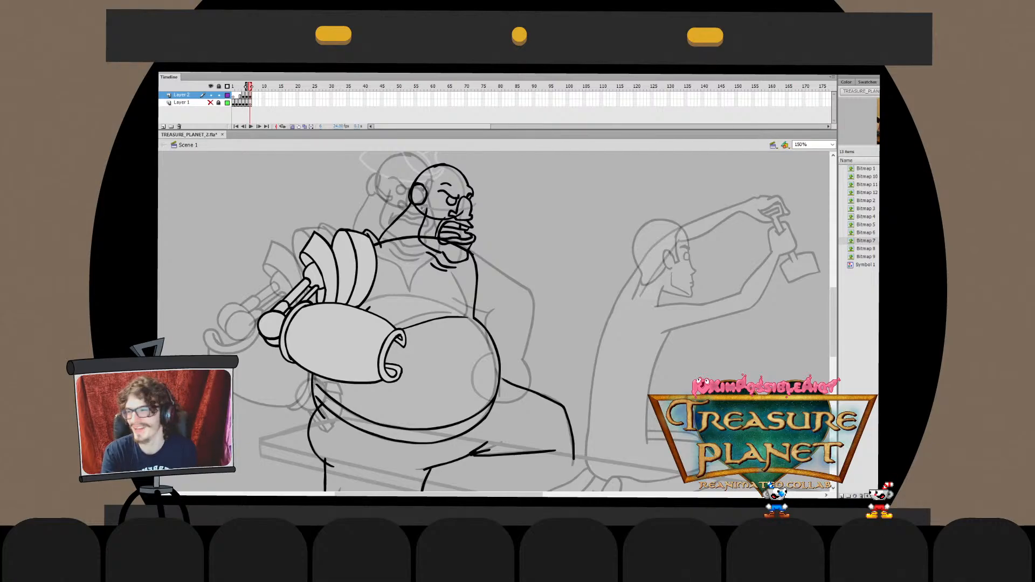
key("ctrl+e")
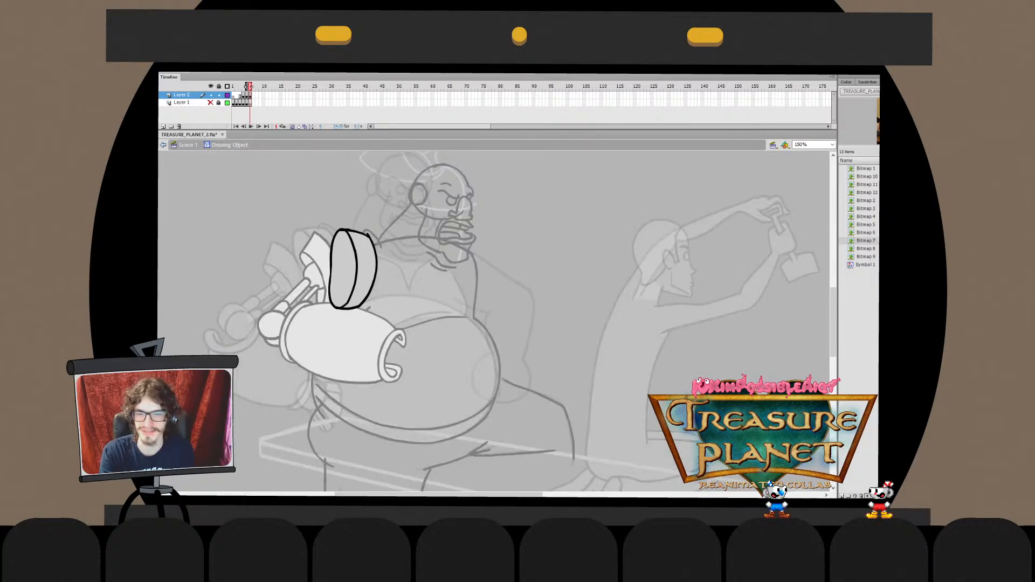
key("ctrl+e")
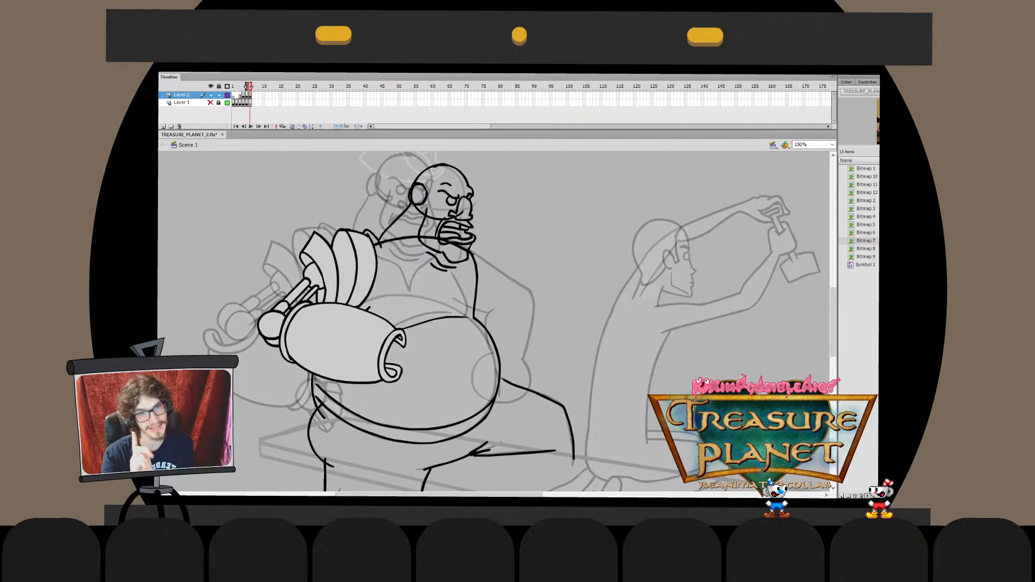
Draw a curved chest line from below the collar down to the middle of the chest, using the previous frame as reference
scroll(493, 321, "up", 1)
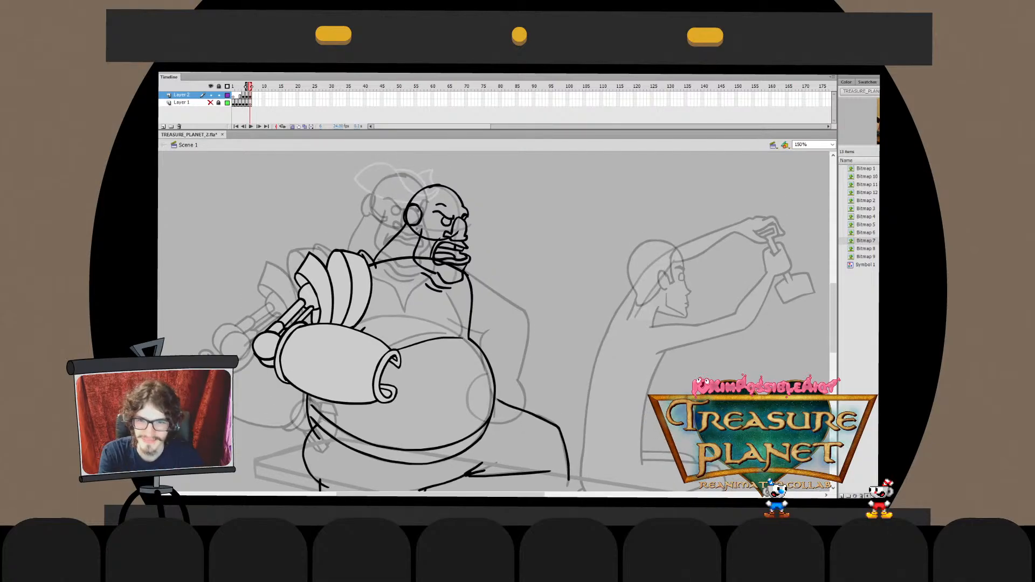
left_click_drag(375, 258, 425, 323)
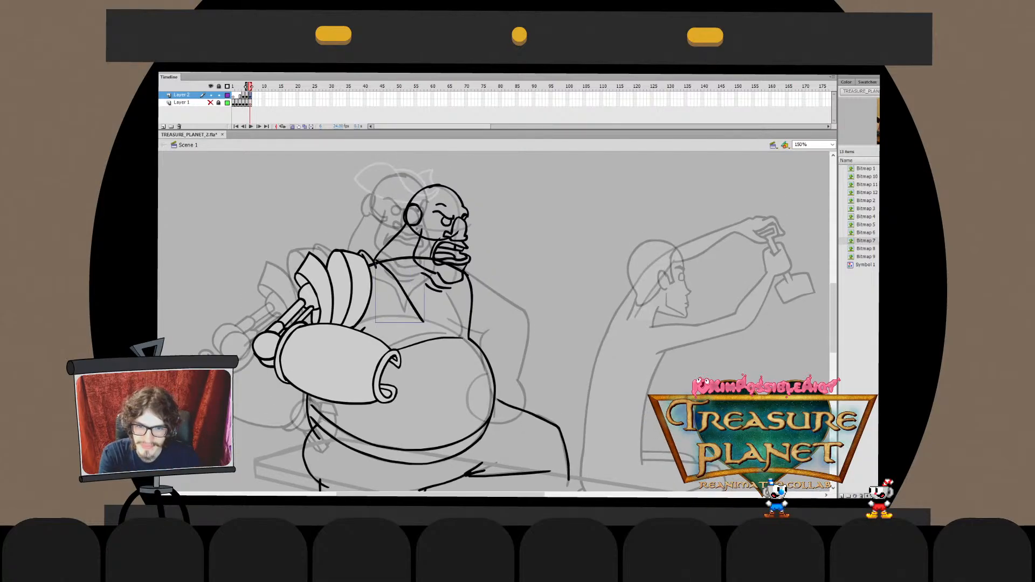
key("Delete")
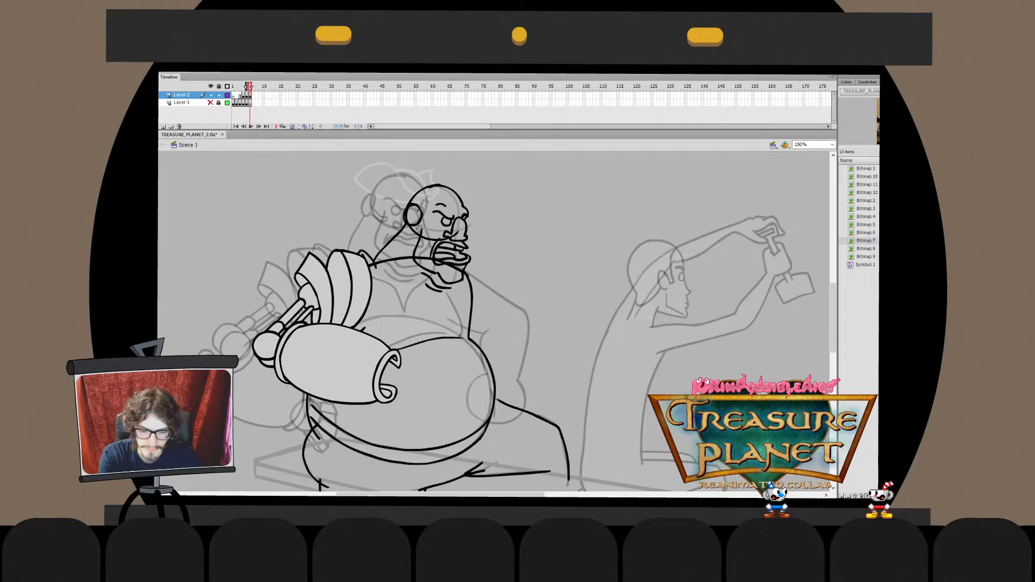
key("comma")
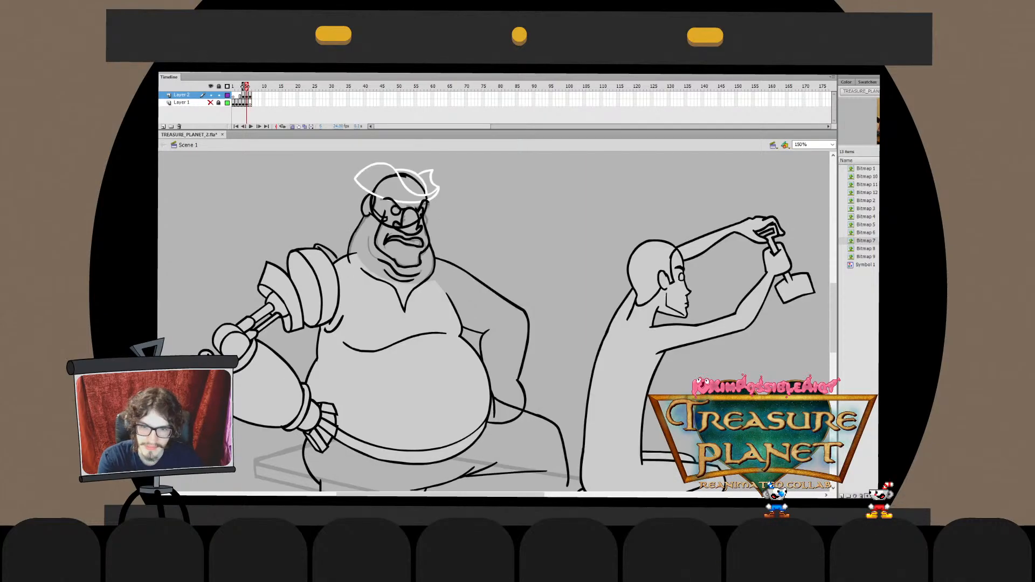
key("period")
mouse_move(390, 275)
left_mouse_down()
mouse_move(425, 278)
mouse_move(436, 288)
mouse_move(394, 281)
mouse_move(443, 323)
mouse_move(463, 286)
left_mouse_up()
key("ctrl+z")
key("ctrl+z")
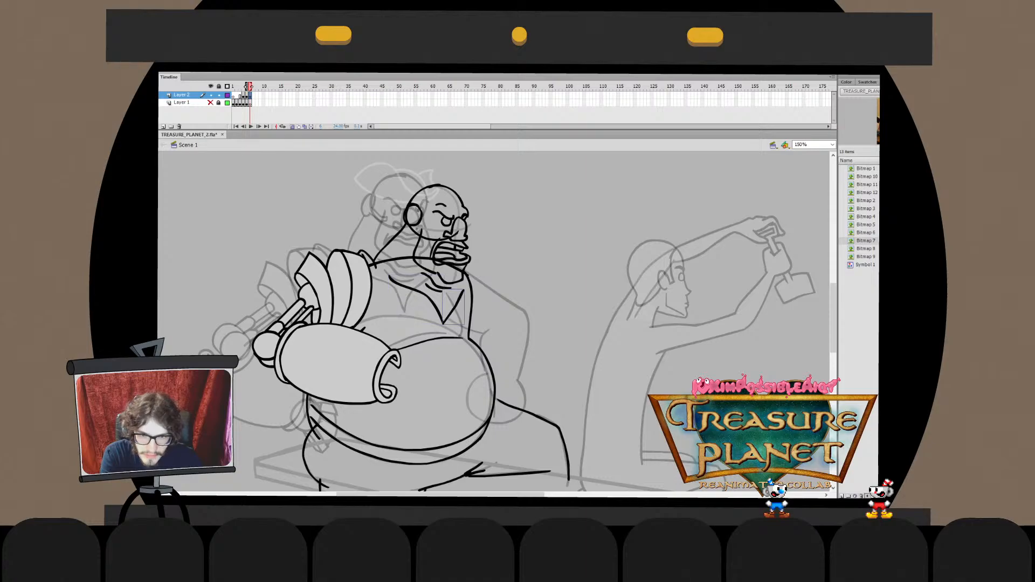
key("ctrl+z")
Draw the opposite chest line from the curve's lower tip up to the chin, redrawing it until the two form a pointed V
left_click_drag(444, 329, 453, 291)
key("ctrl+z")
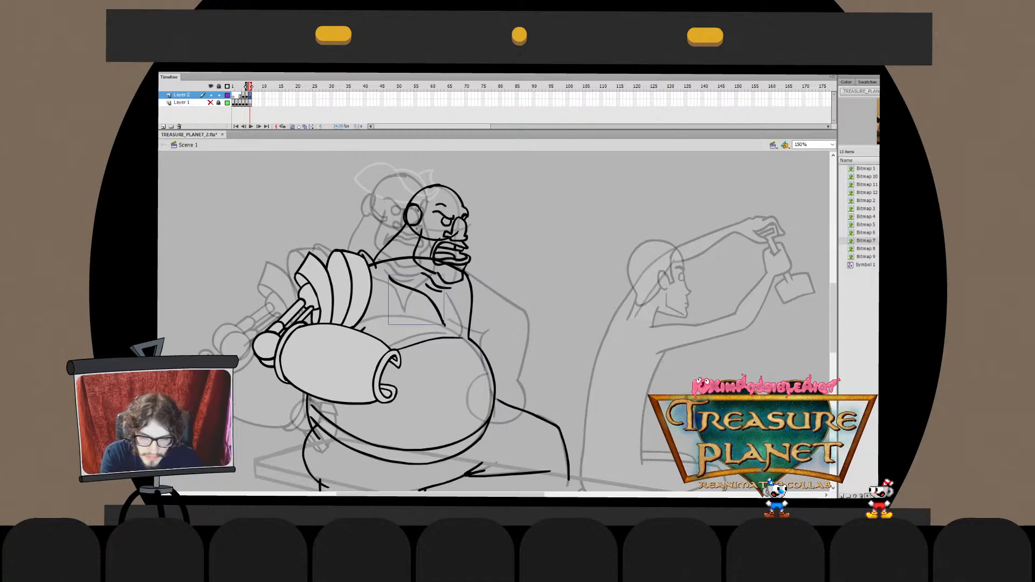
left_click_drag(445, 327, 465, 275)
key("ctrl+z")
left_click_drag(445, 331, 467, 268)
key("ctrl+z")
left_click_drag(446, 332, 469, 275)
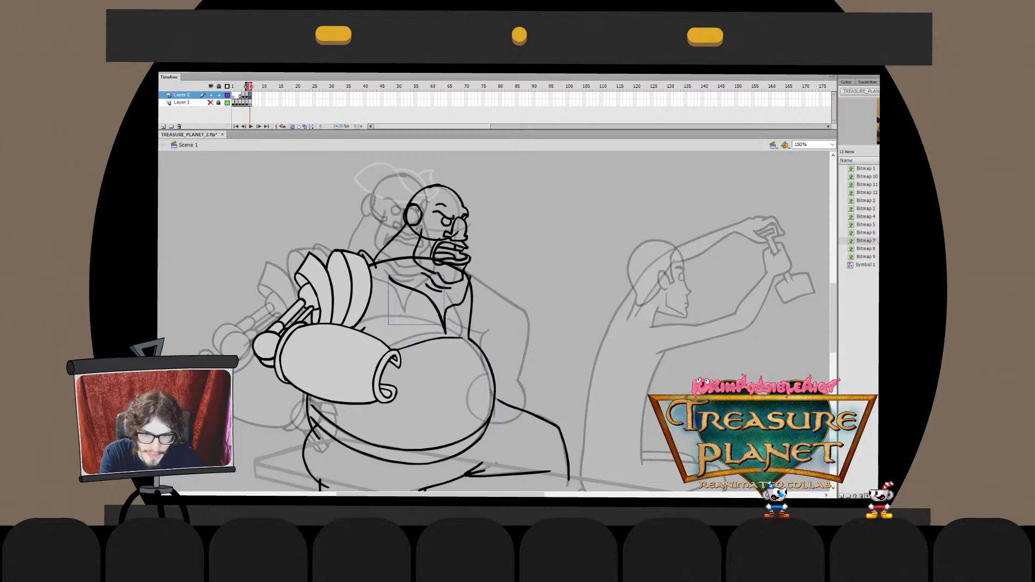
Smooth the bend in the new chest line and pull its upper end inward beneath the chin
key("q")
double_click(454, 304)
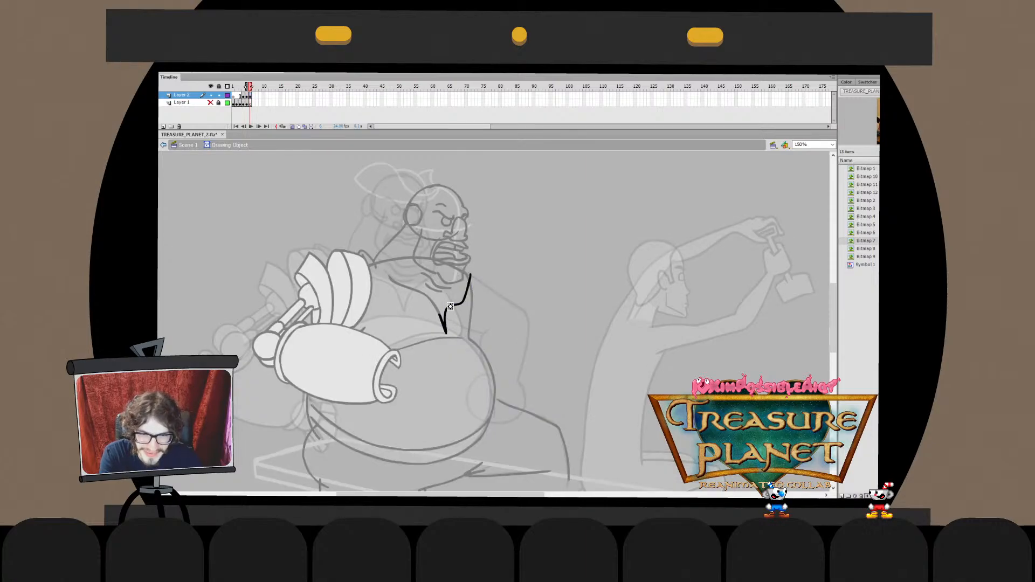
left_click(461, 301)
mouse_move(471, 273)
left_mouse_down()
mouse_move(475, 259)
mouse_move(465, 291)
left_mouse_up()
key("ctrl+z")
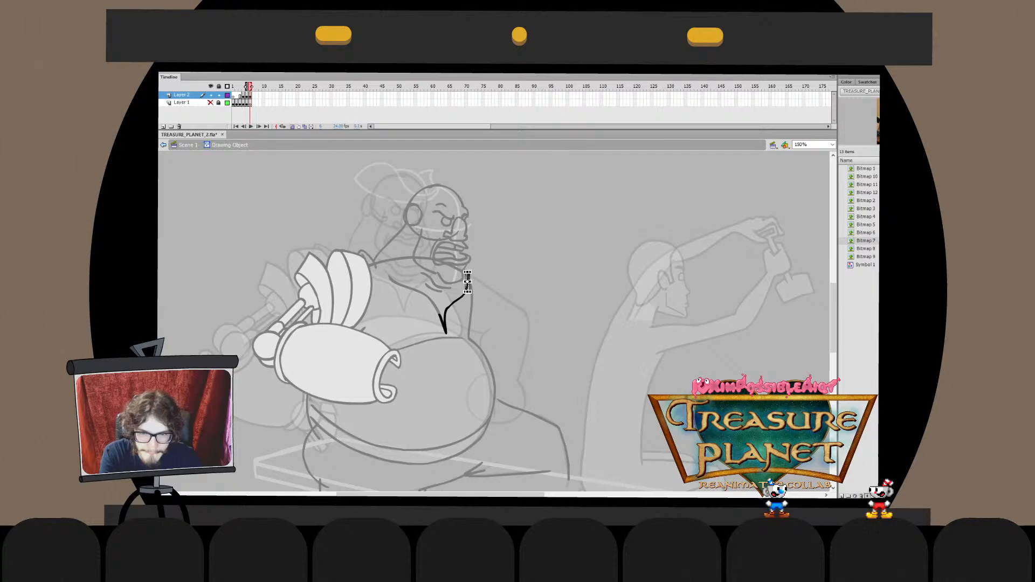
double_click(474, 285)
left_click(474, 285)
double_click(445, 323)
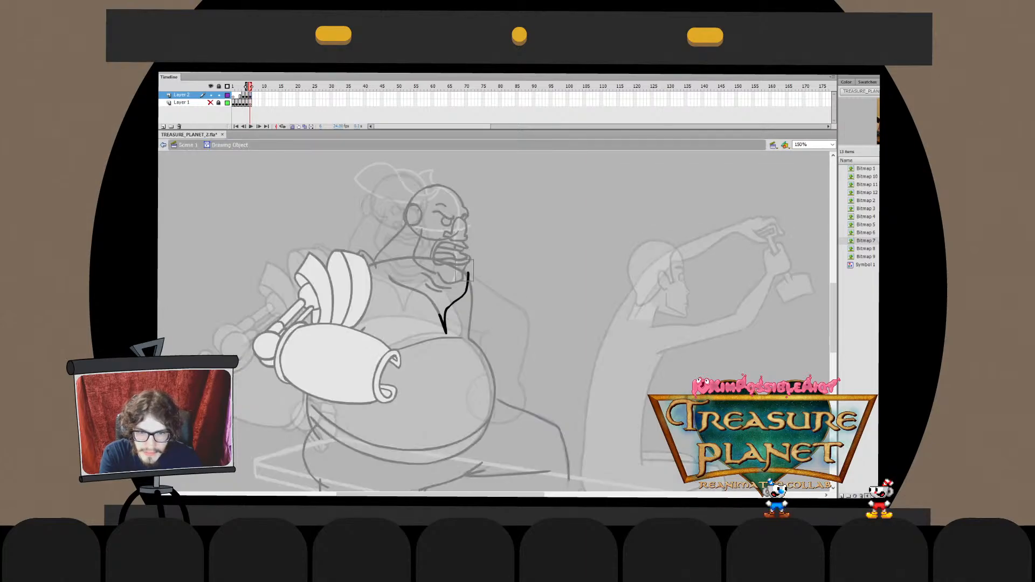
left_click(464, 285)
left_click_drag(460, 272, 457, 281)
double_click(457, 280)
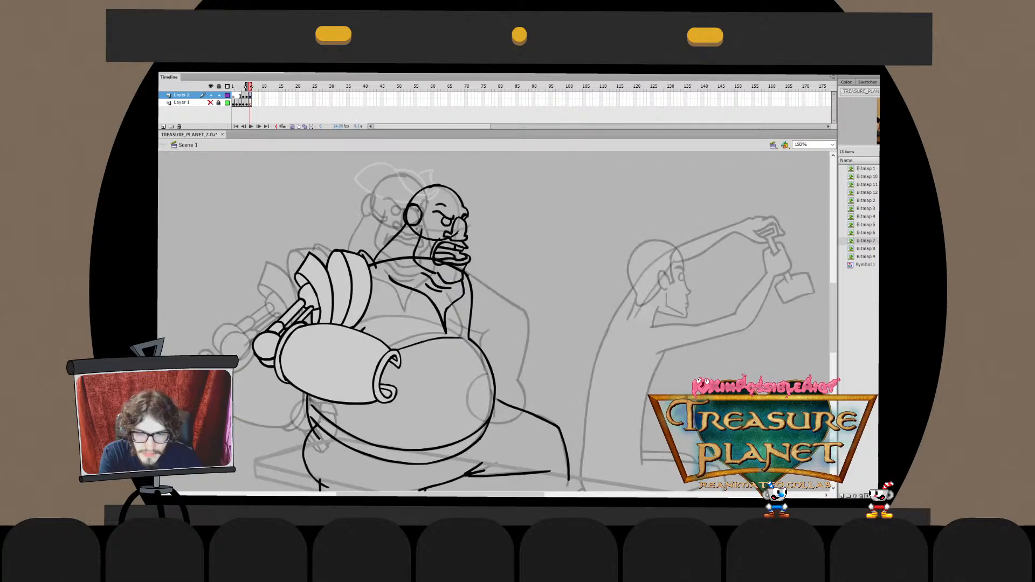
Refine the upper tip of the chest line within its drawing object so it tucks against the jaw
left_click(457, 280)
double_click(458, 280)
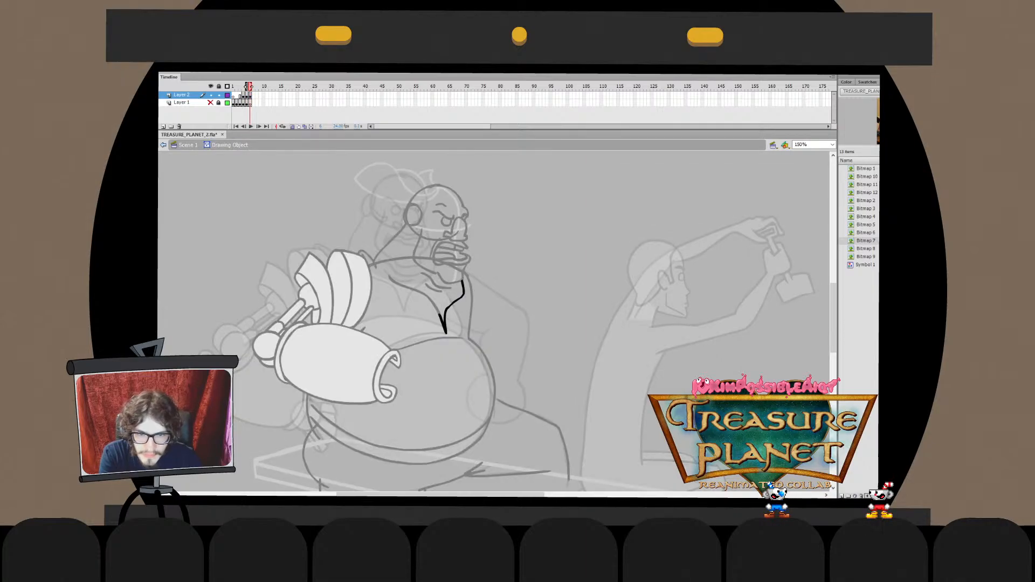
double_click(458, 281)
double_click(458, 281)
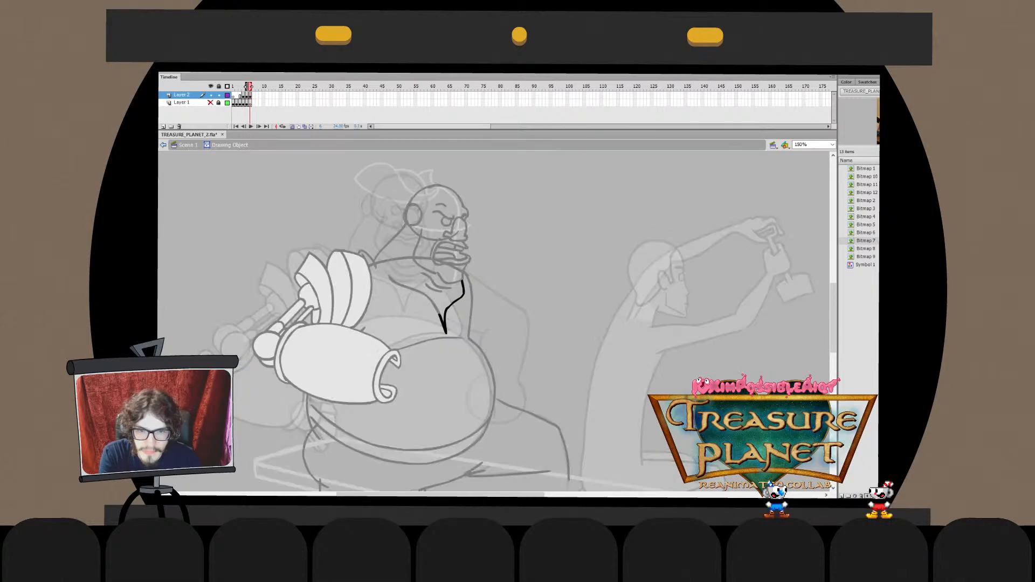
left_click(459, 285)
left_click_drag(473, 269, 445, 308)
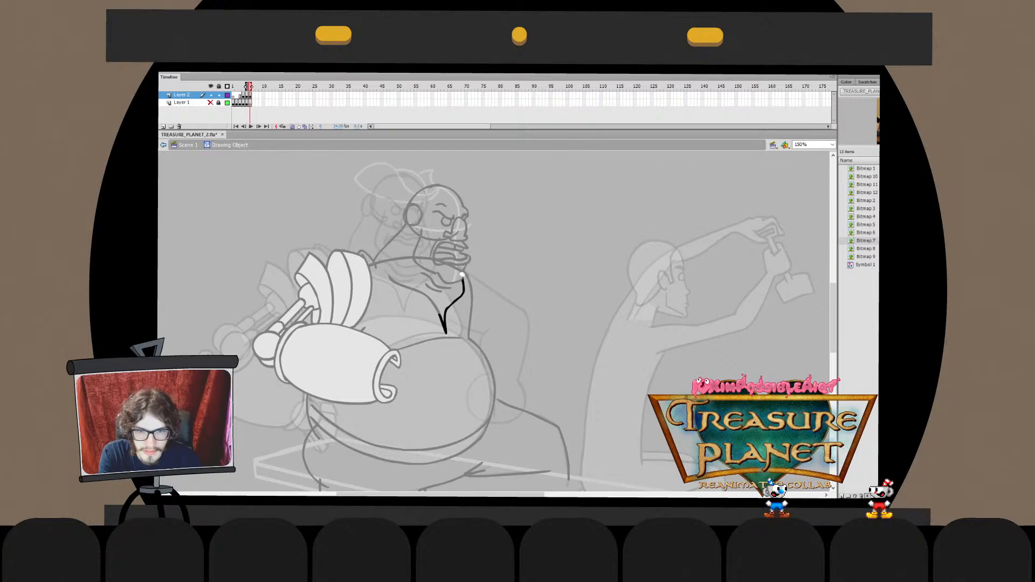
double_click(459, 282)
key("q")
left_click_drag(465, 278, 464, 280)
key("Escape")
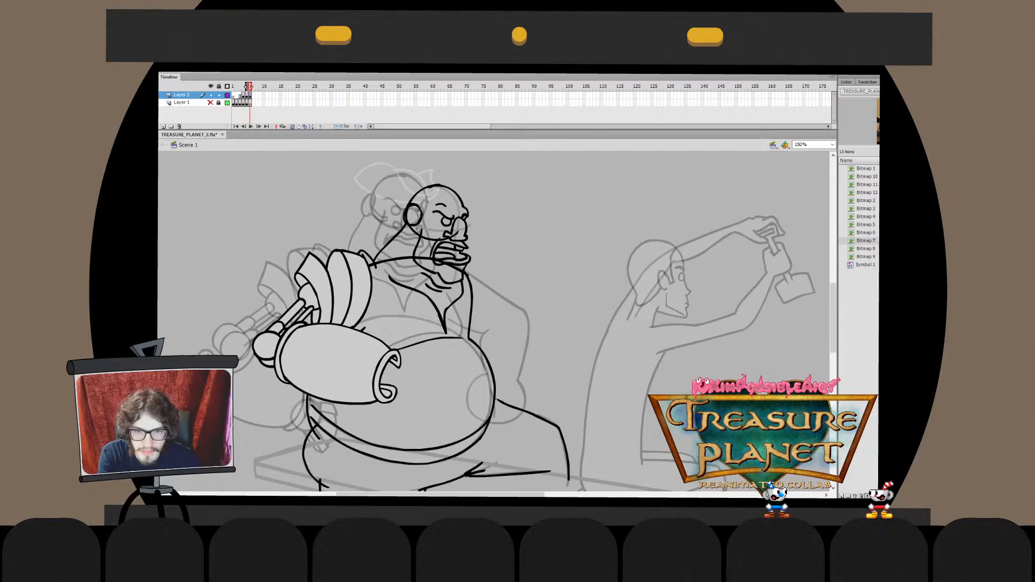
Clean up and shorten the lower tip where the two chest lines meet above the belly
double_click(457, 295)
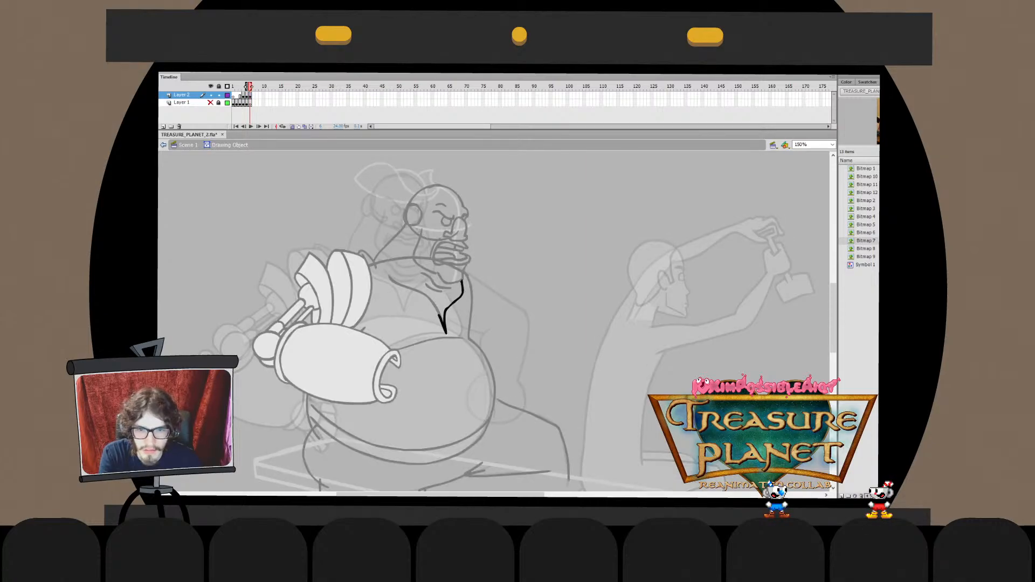
key("ctrl+e")
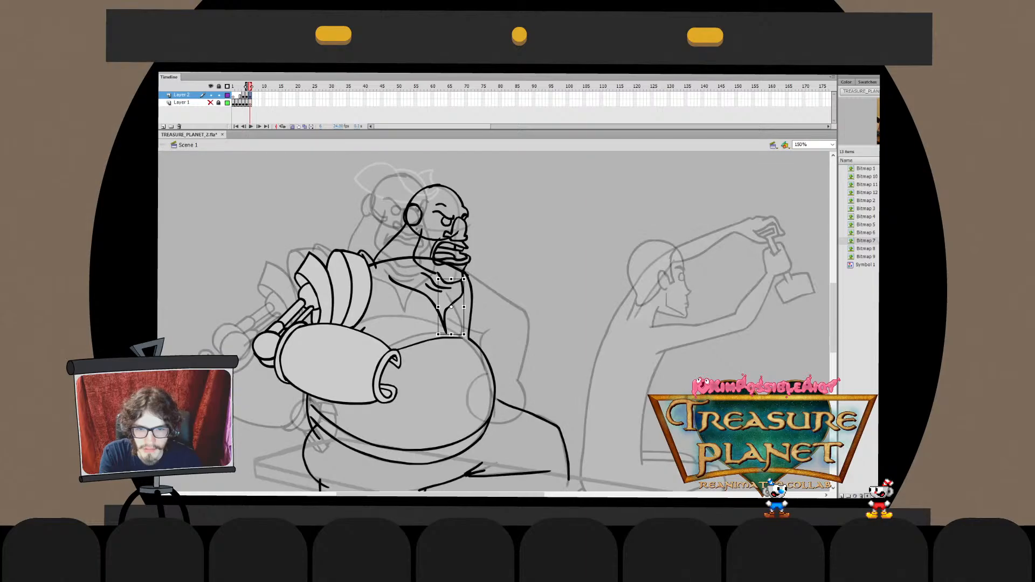
key("Escape")
double_click(442, 323)
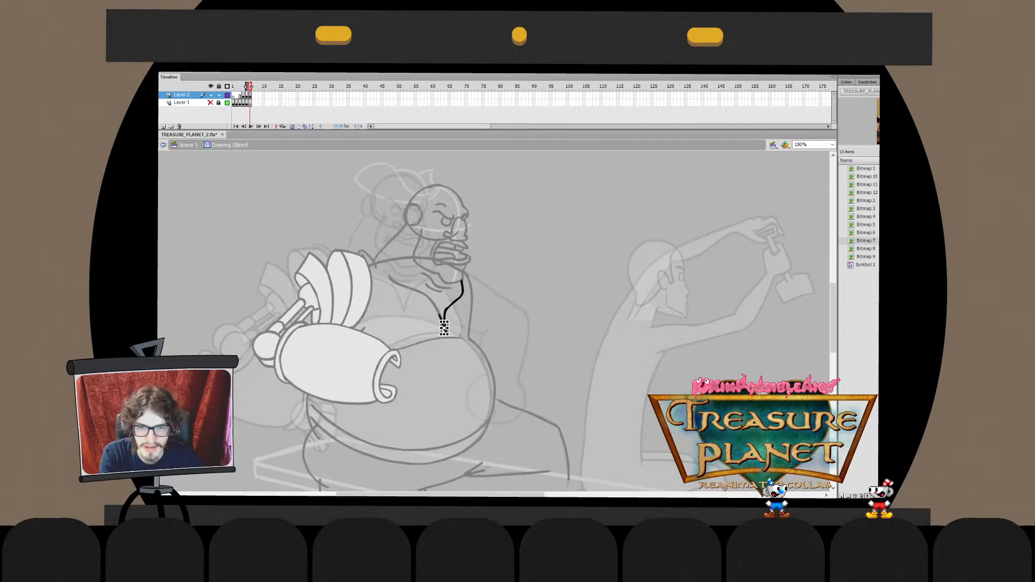
key("ctrl+e")
key("Escape")
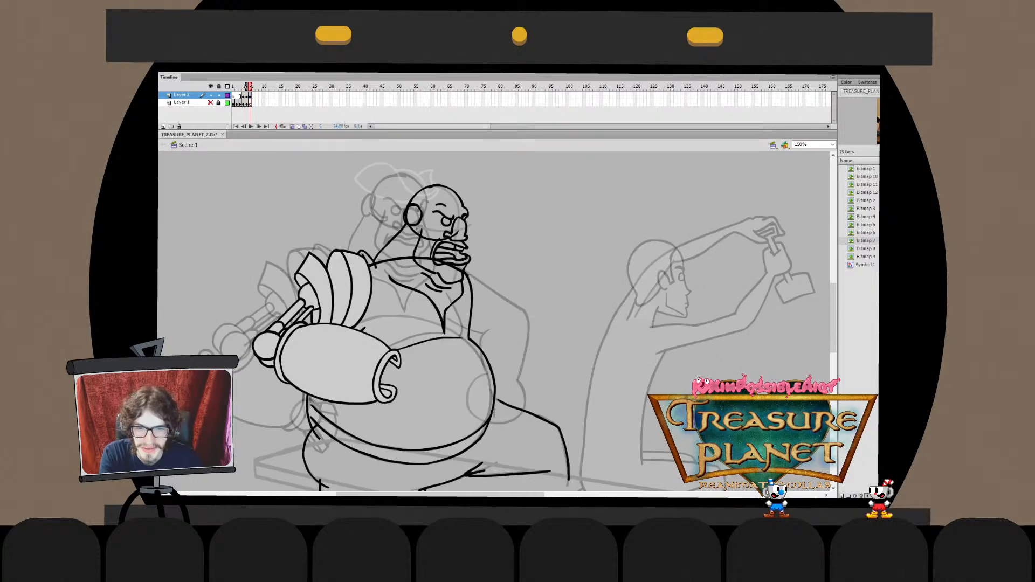
left_click(432, 315)
left_click_drag(426, 335, 426, 328)
Nudge the belly's upper line slightly to the right and down behind the forearm cylinder
left_click(431, 341)
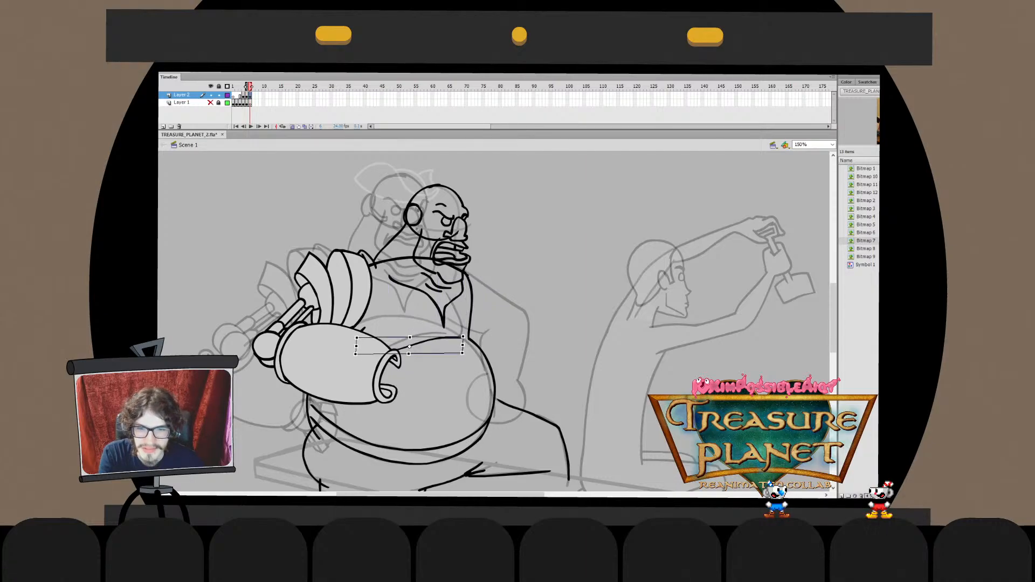
key("Right")
key("Right")
key("Right")
key("Right")
key("Right")
key("Down")
key("Down")
key("Down")
key("Down")
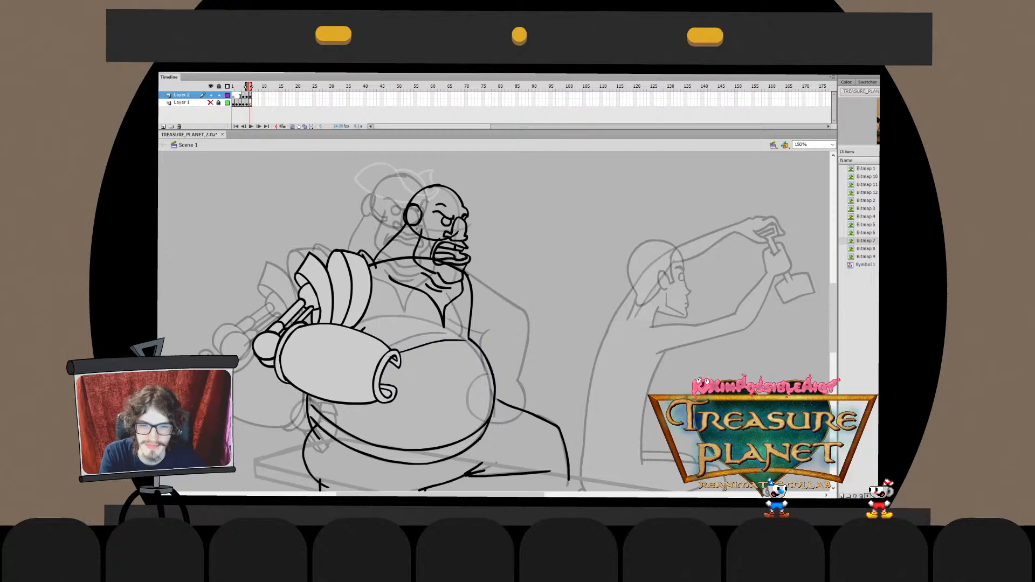
key("Escape")
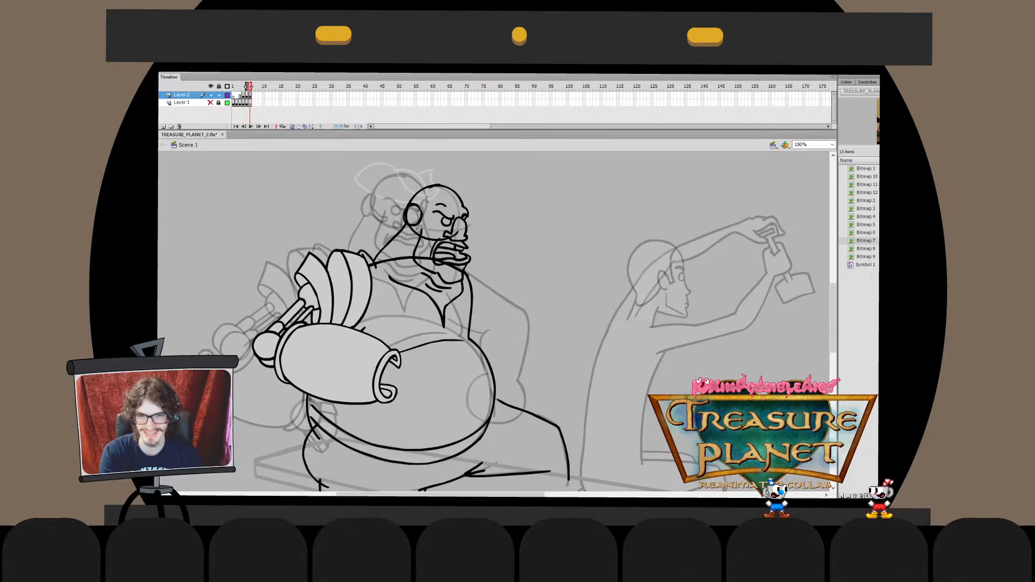
Try to reshape the hidden end of the belly's upper line behind the forearm, then undo the changes
double_click(412, 349)
key("Escape")
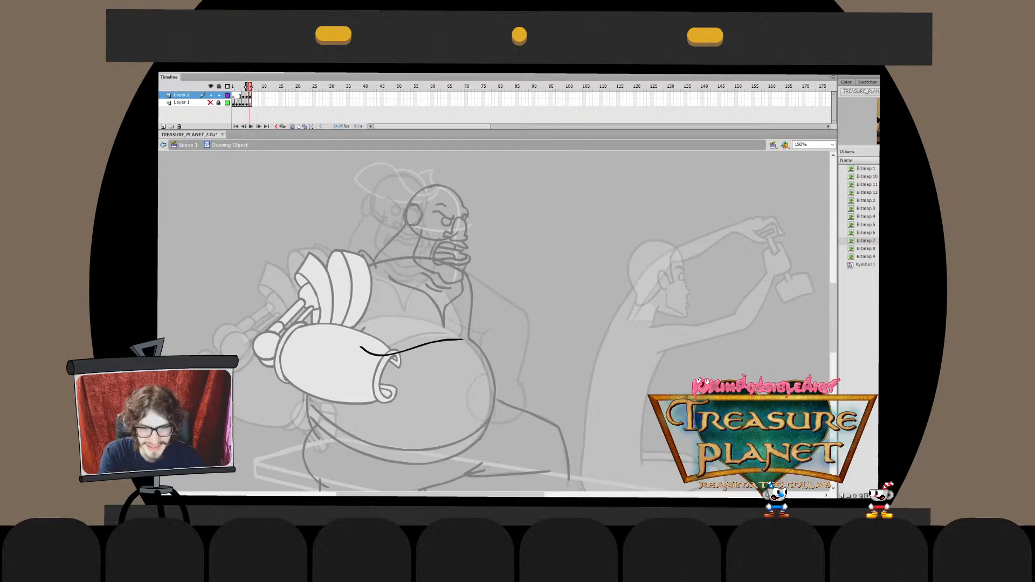
key("ctrl+e")
double_click(431, 343)
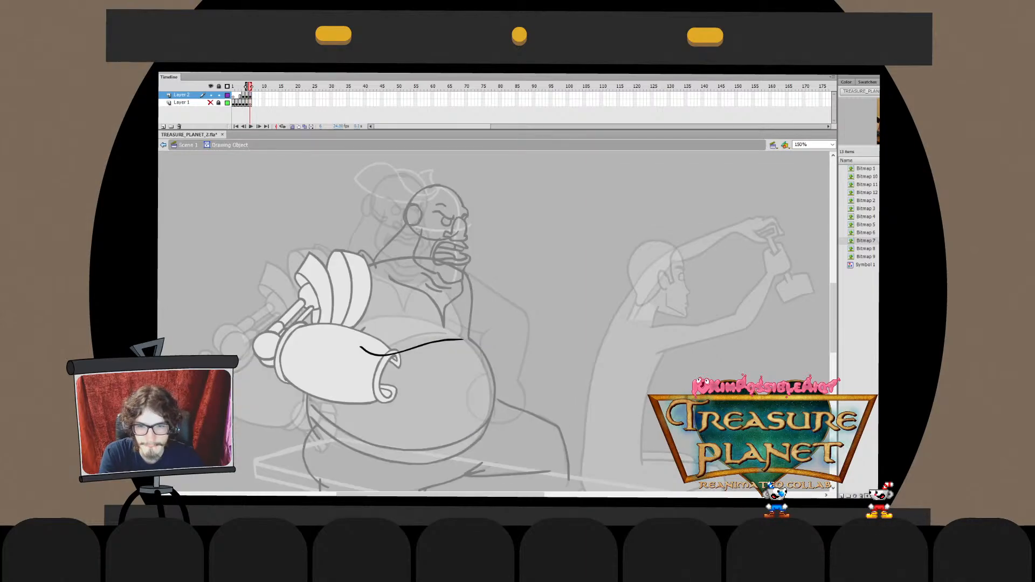
key("ctrl+e")
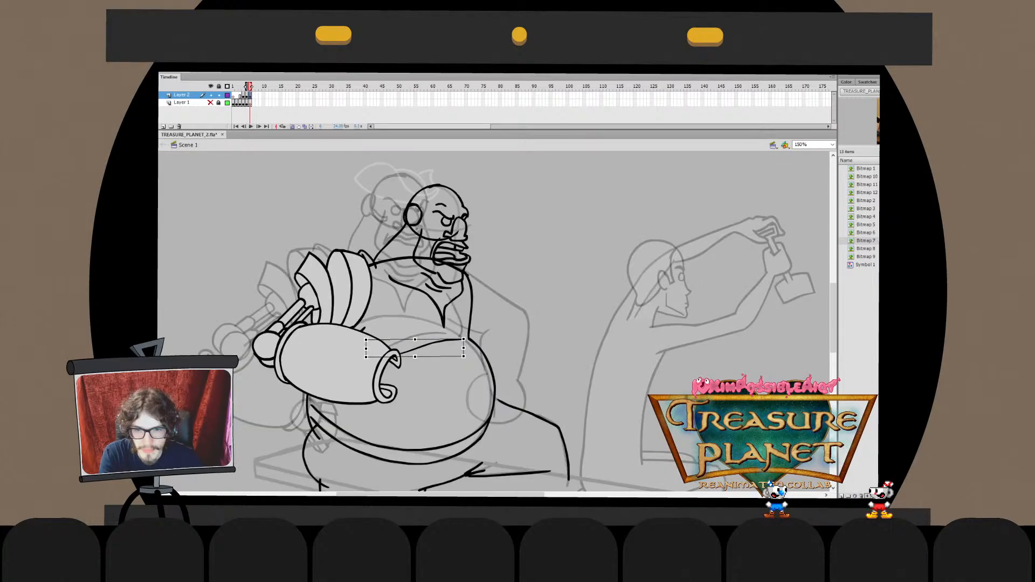
left_click_drag(365, 350, 360, 347)
key("Escape")
left_click(431, 343)
key("ctrl+z")
key("ctrl+z")
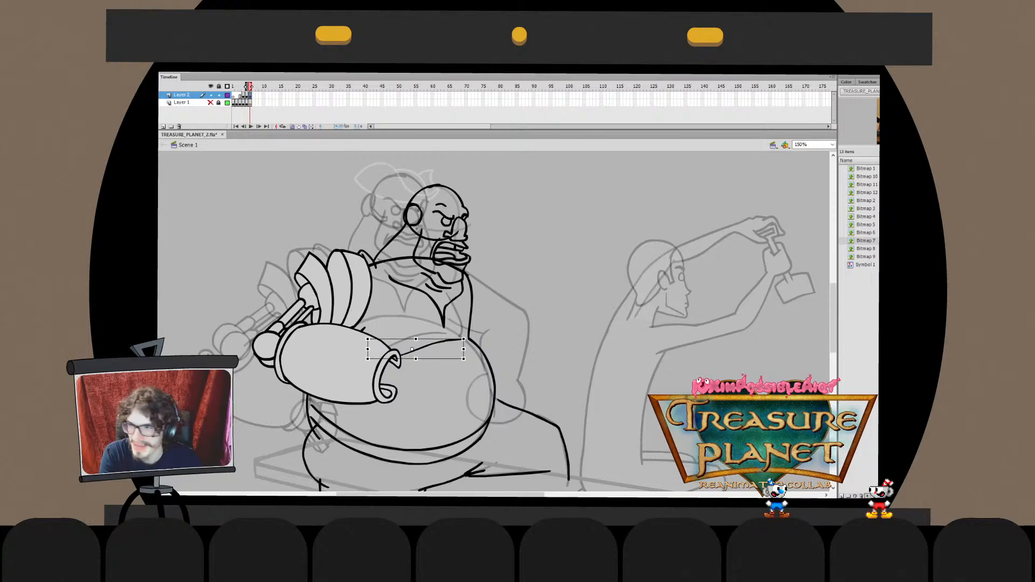
key("Escape")
key("ctrl+z")
key("ctrl+z")
key("ctrl+z")
key("ctrl+z")
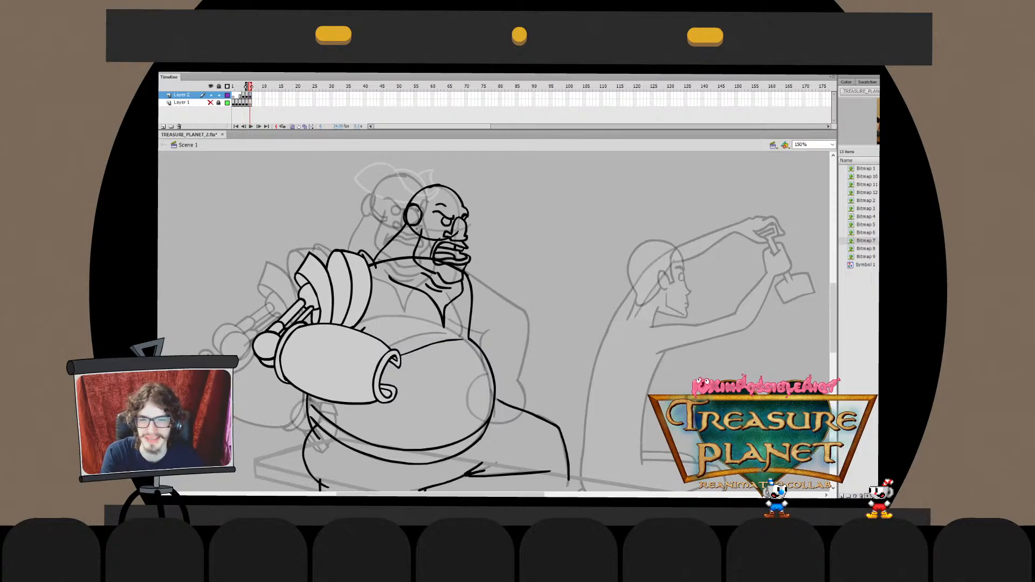
Clear the selection and save the TREASURE_PLANET_2.fla document
key("Escape")
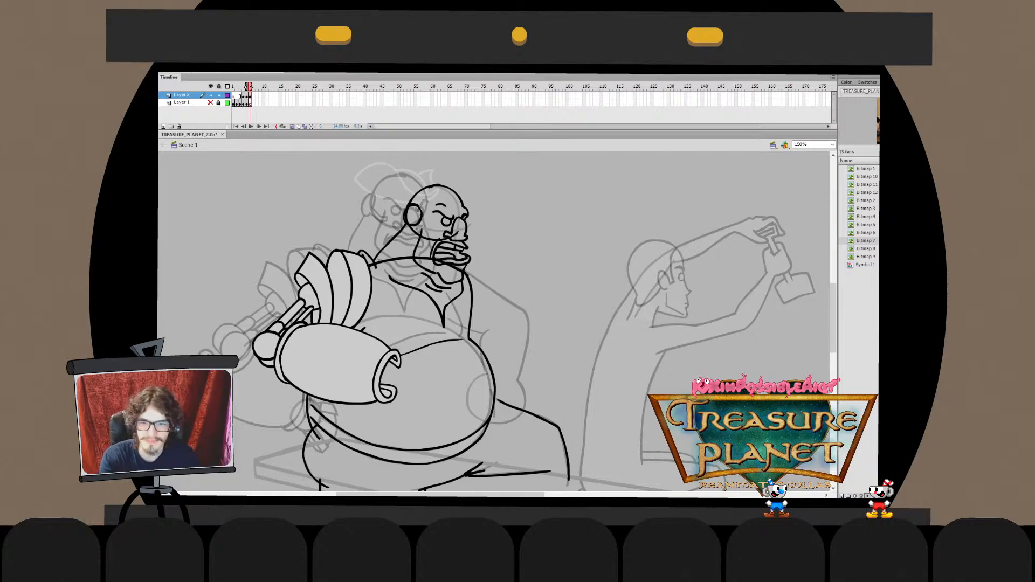
key("ctrl+s")
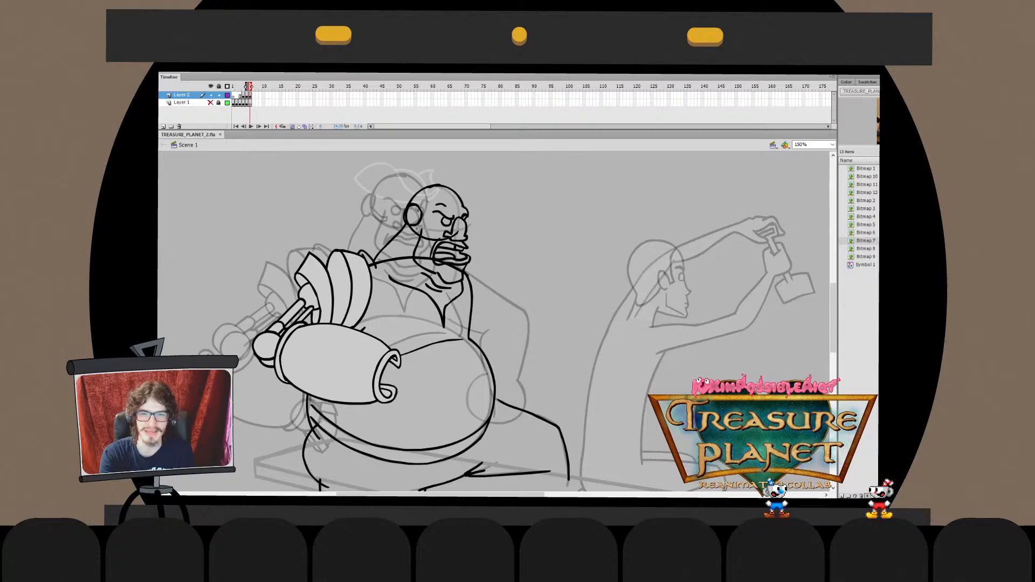
Undo the latest line edits, including a small reshape of the torso outline at the far shoulder
key("ctrl+z")
key("ctrl+z")
key("ctrl+z")
key("ctrl+z")
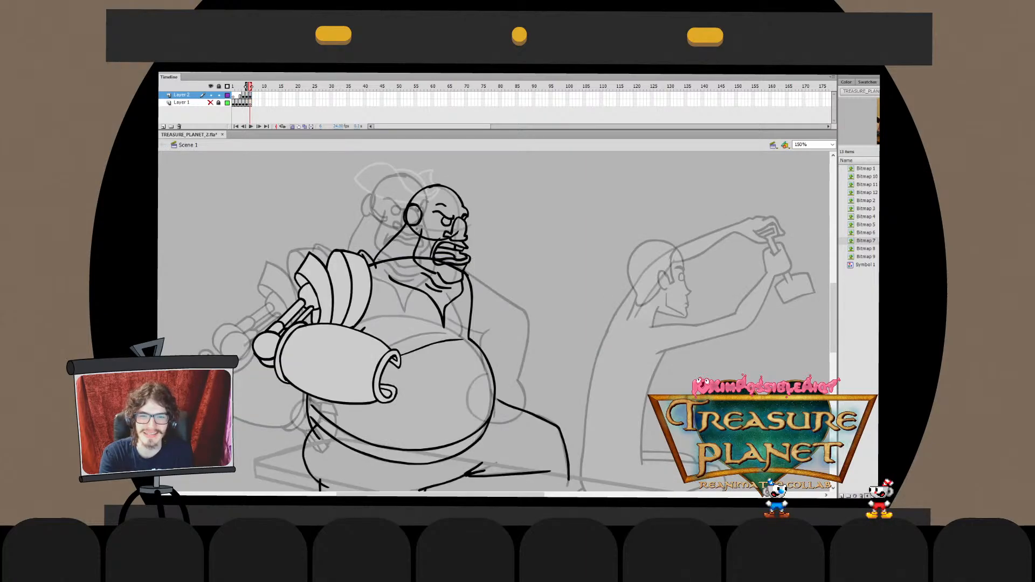
mouse_move(467, 274)
left_mouse_down()
mouse_move(478, 272)
mouse_move(467, 273)
left_mouse_up()
key("ctrl+z")
Open the torso outline for editing and examine its far shoulder corner and side line up close
key("ctrl+e")
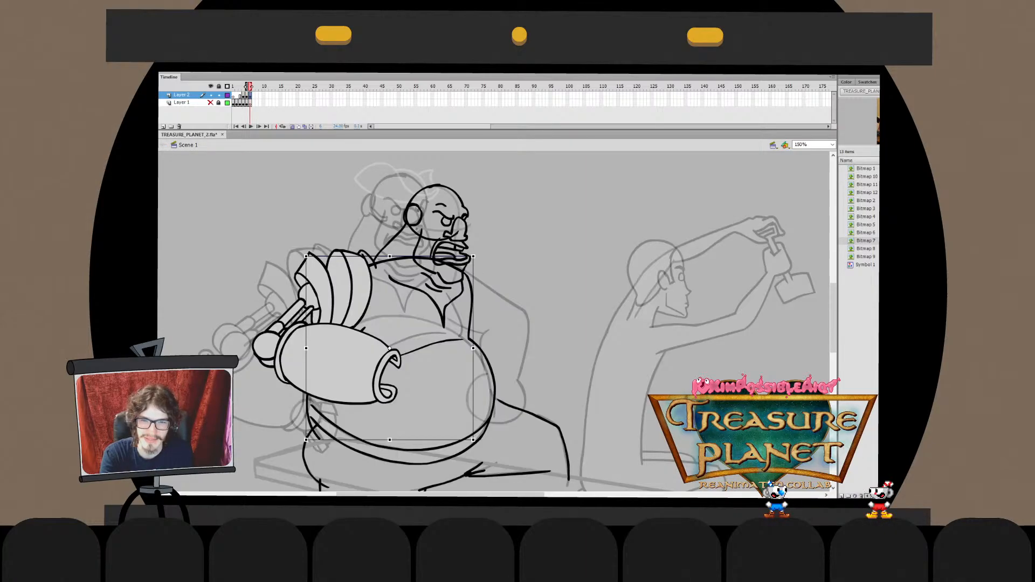
key("ctrl+e")
key("ctrl+e")
key("Escape")
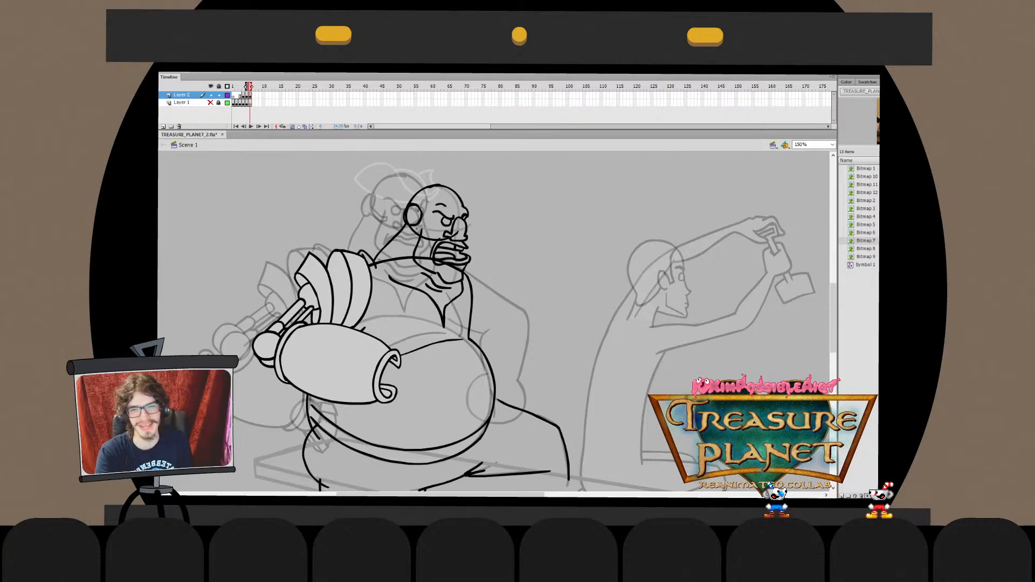
double_click(470, 302)
double_click(518, 302)
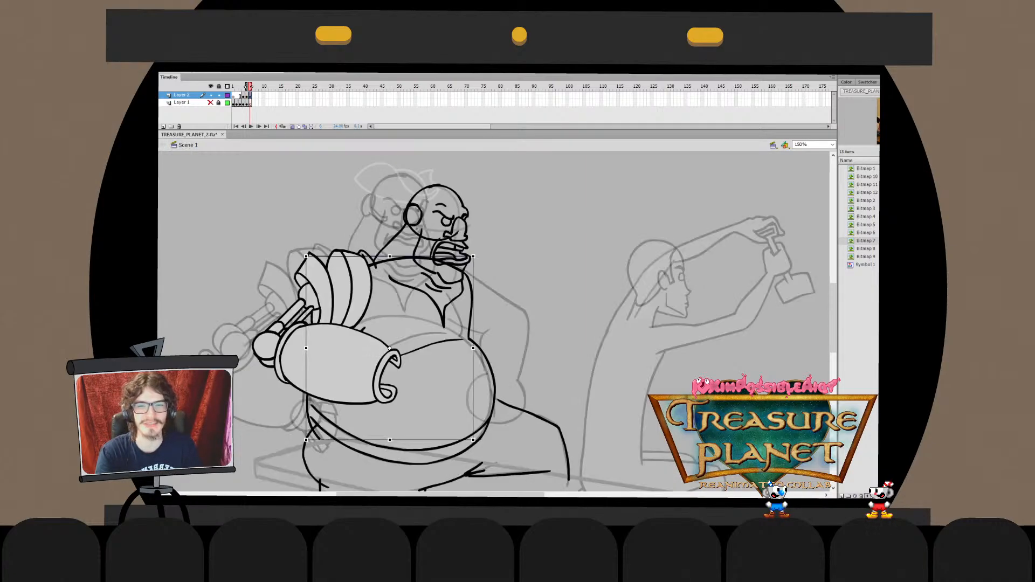
double_click(470, 302)
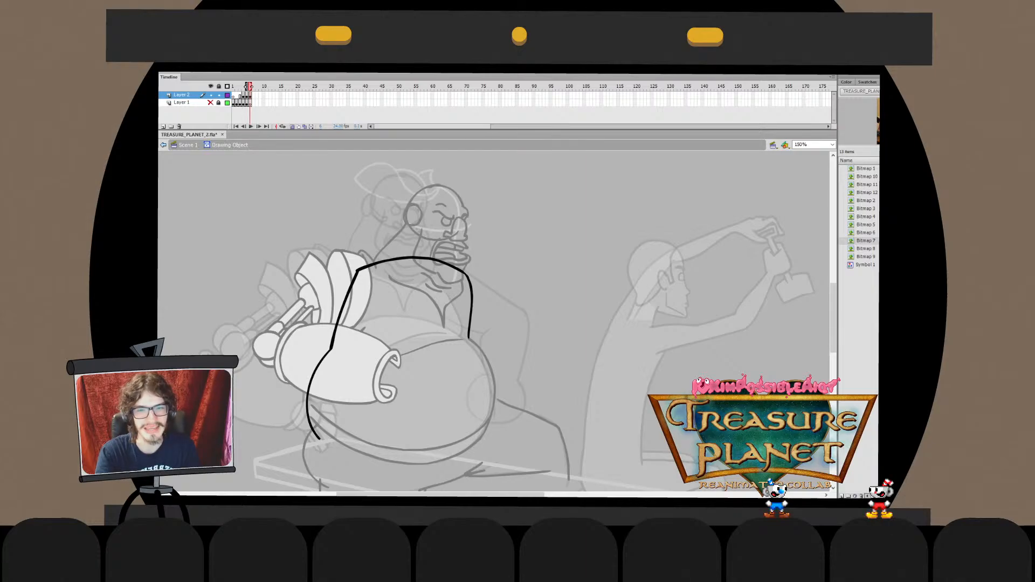
key("ctrl+e")
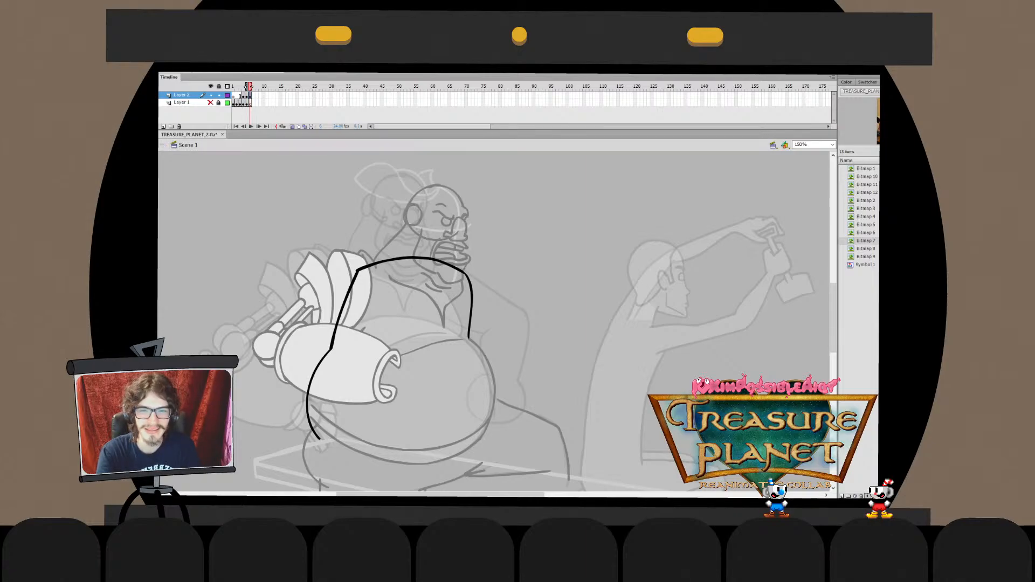
key("ctrl+equal")
double_click(484, 311)
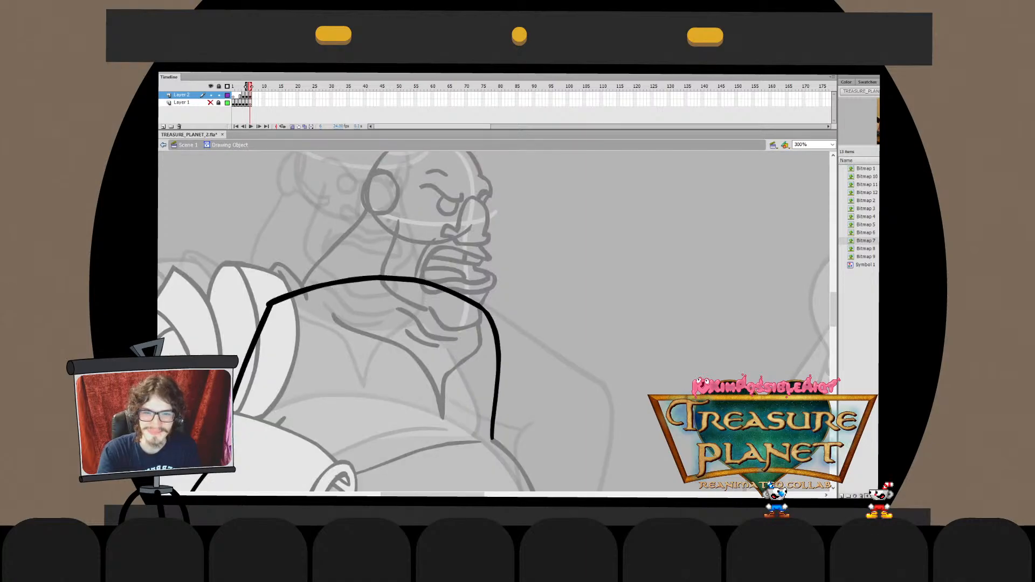
key("ctrl+e")
key("ctrl+minus")
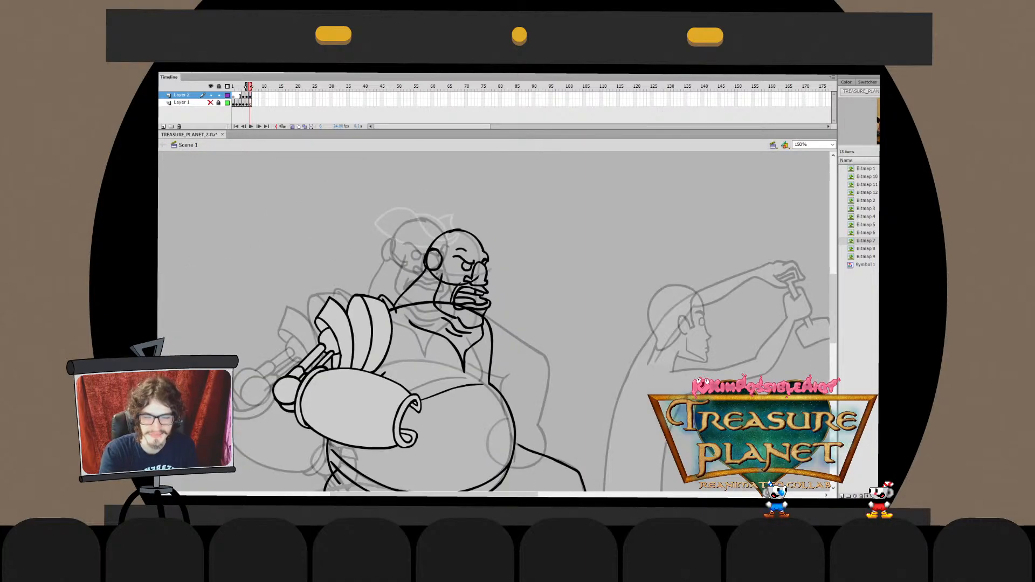
key("ctrl+minus")
key("ctrl+equal")
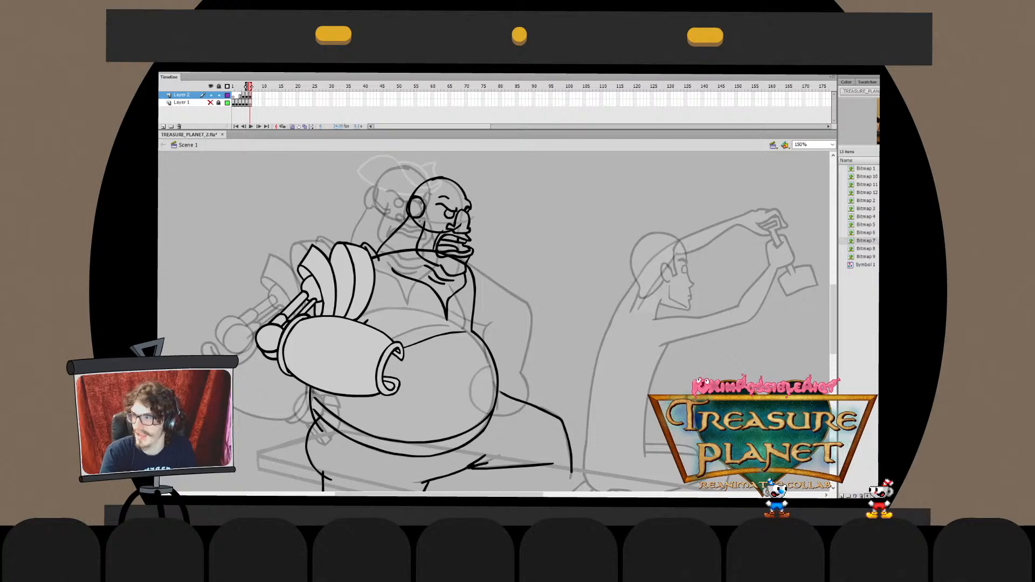
scroll(521, 324, "up", 2)
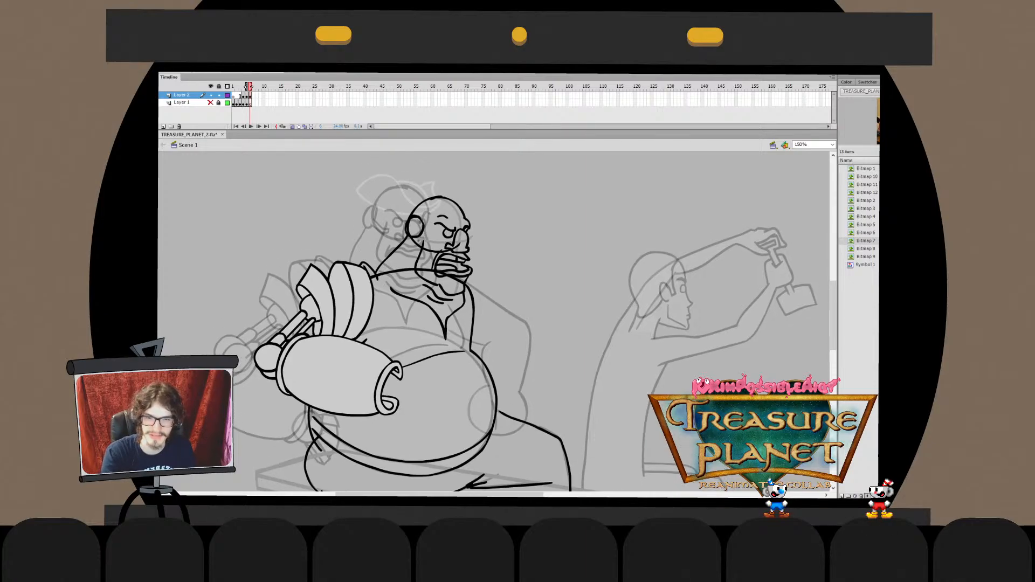
Refine the torso outline's curve from the far shoulder down to the belly's upper edge
key("ctrl+e")
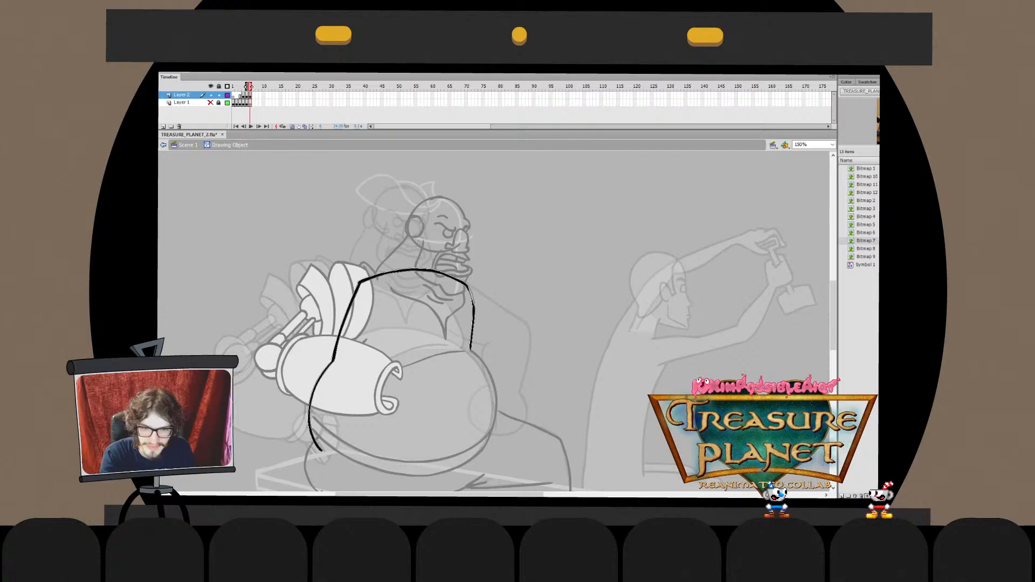
key("ctrl+e")
key("ctrl+e")
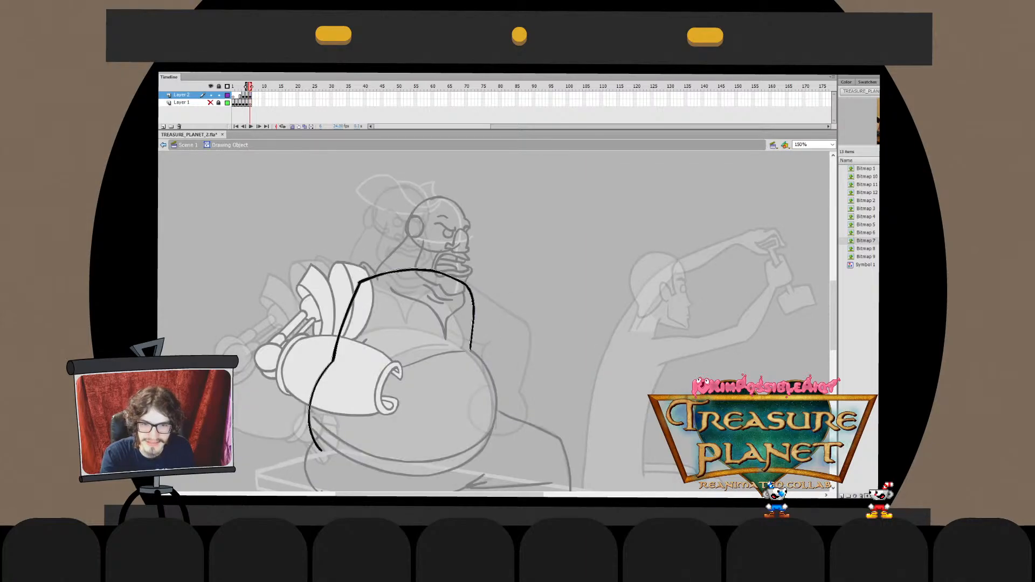
key("ctrl+e")
key("ctrl+shift+a")
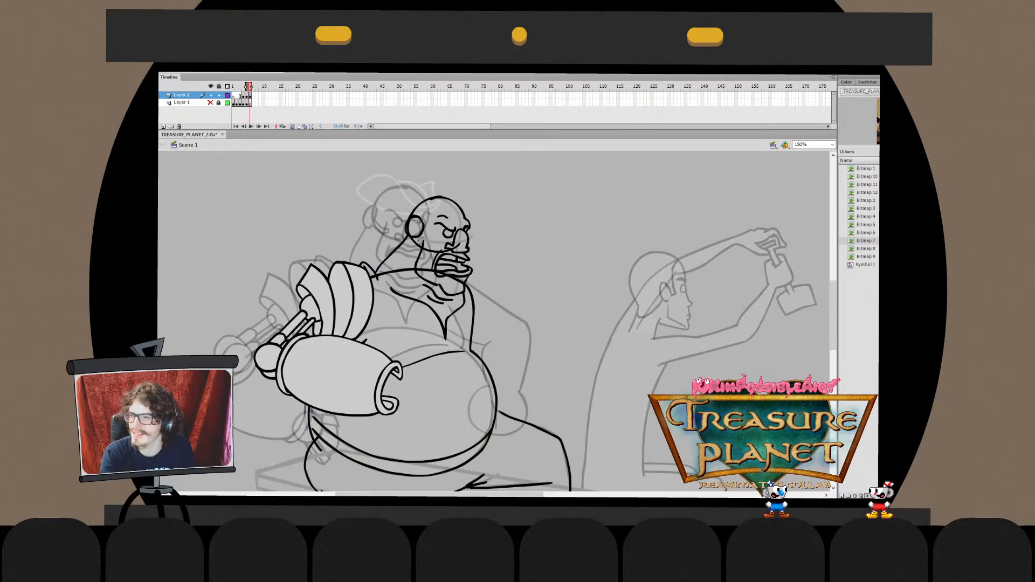
key("ctrl+e")
key("ctrl+e")
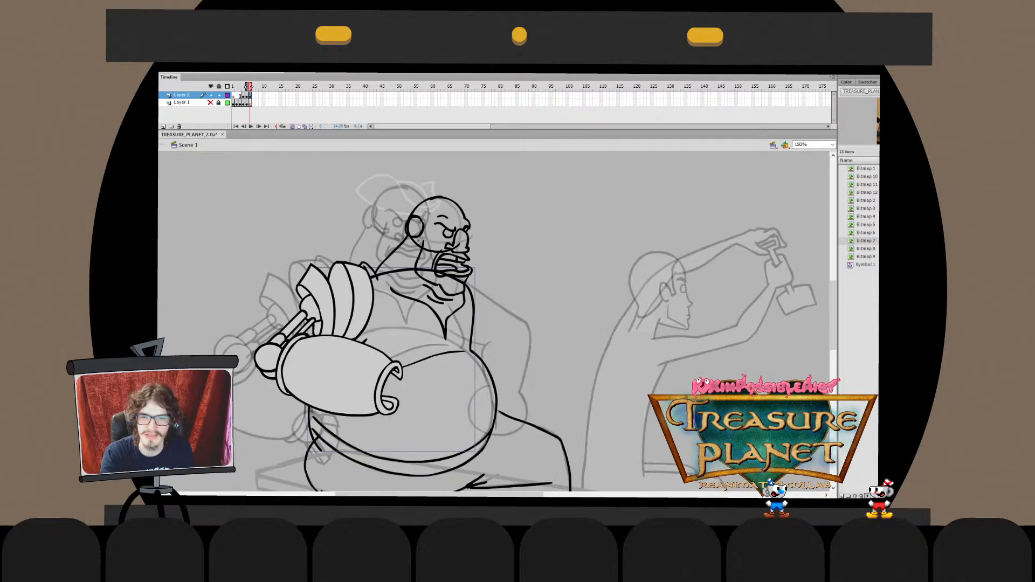
key("ctrl+e")
key("ctrl+e")
key("ctrl+shift+a")
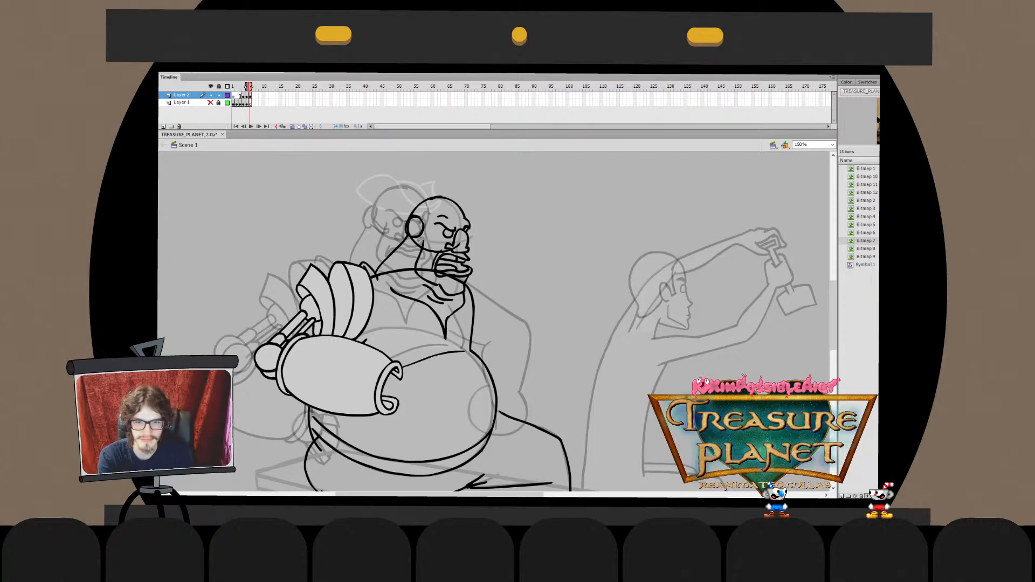
Adjust the side segment of the torso outline between the far shoulder and the belly
double_click(472, 318)
left_click_drag(482, 312, 455, 371)
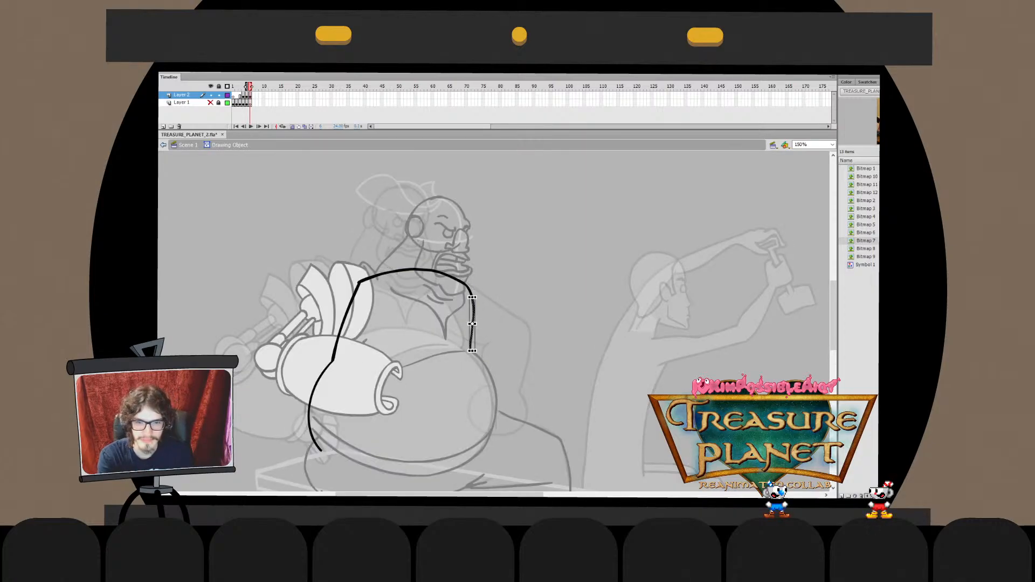
key("ctrl+e")
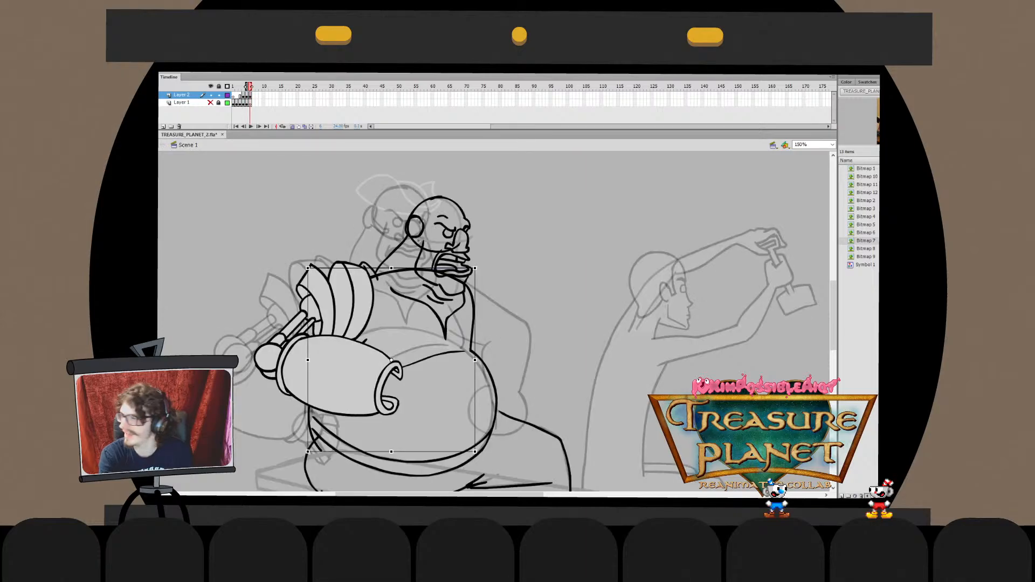
mouse_move(493, 321)
left_mouse_down()
mouse_move(477, 358)
mouse_move(499, 322)
left_mouse_up()
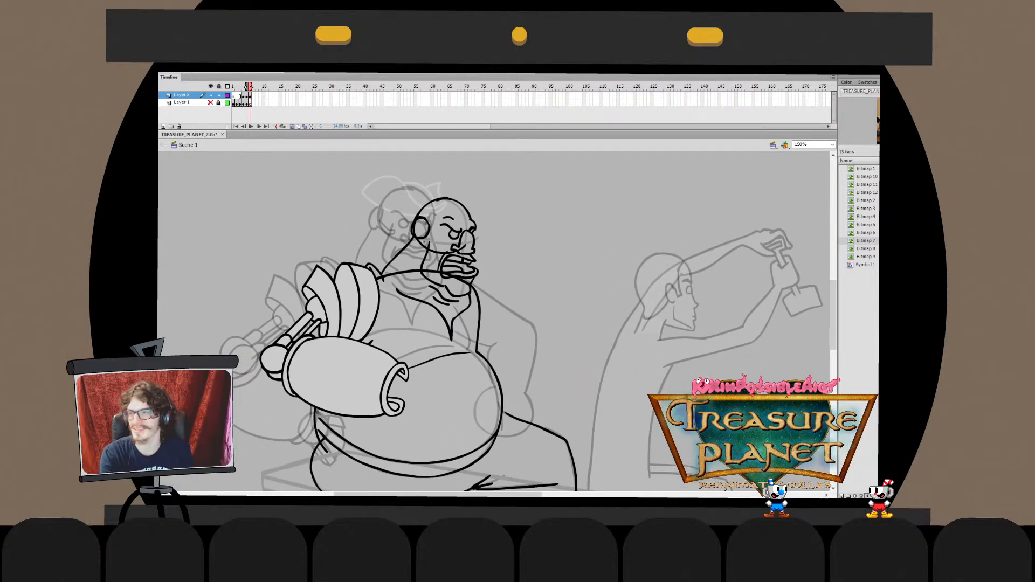
double_click(478, 318)
key("ctrl+e")
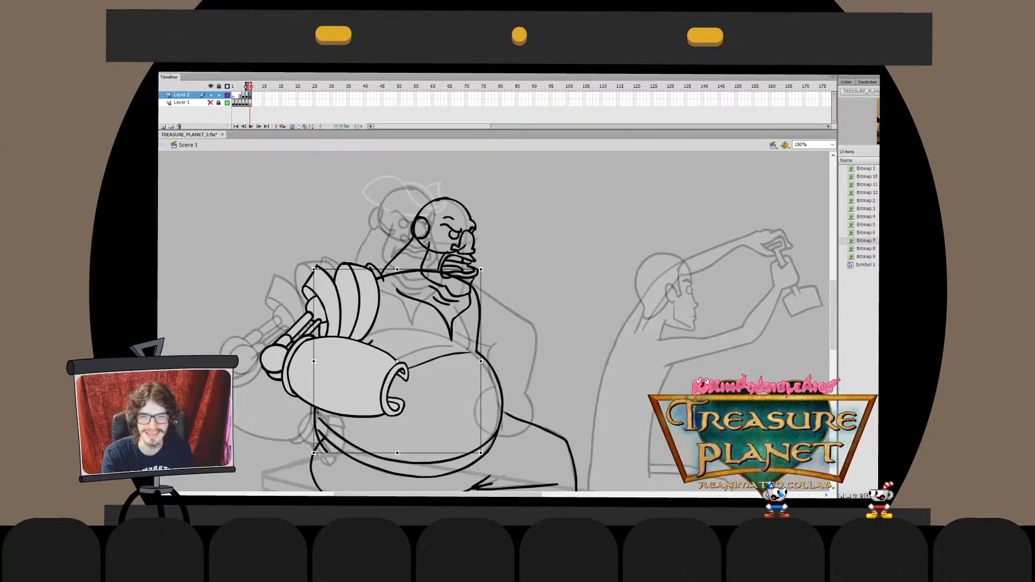
key("ctrl+shift+a")
double_click(478, 318)
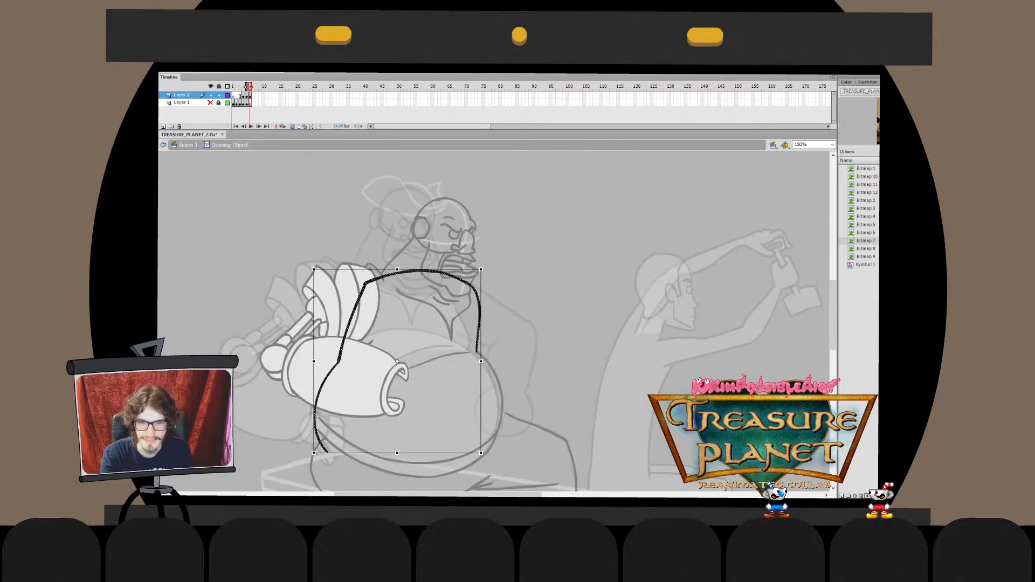
Remove the torso outline and restore it in the same place in front of the mechanical arm
key("ctrl+e")
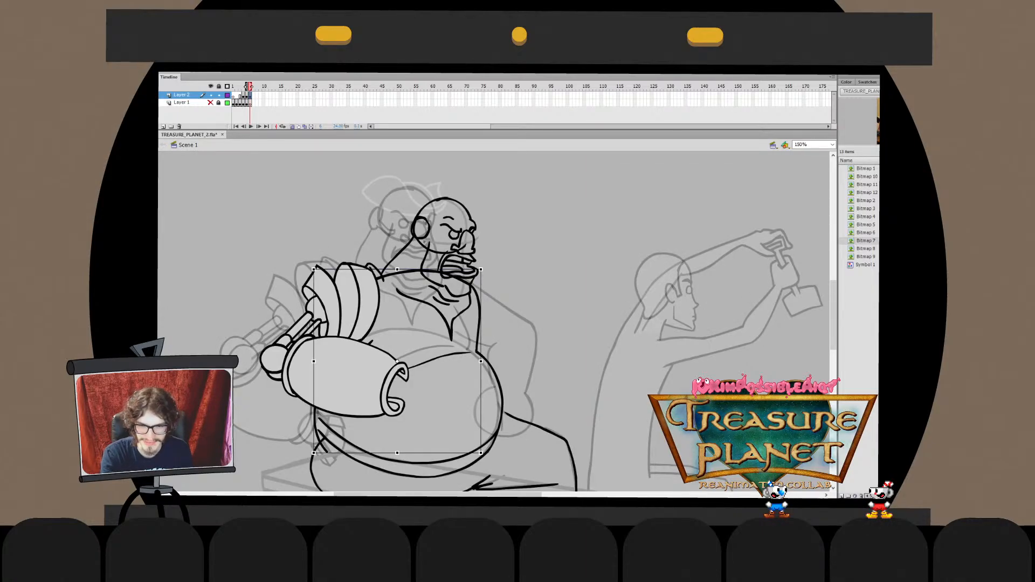
key("ctrl+shift+a")
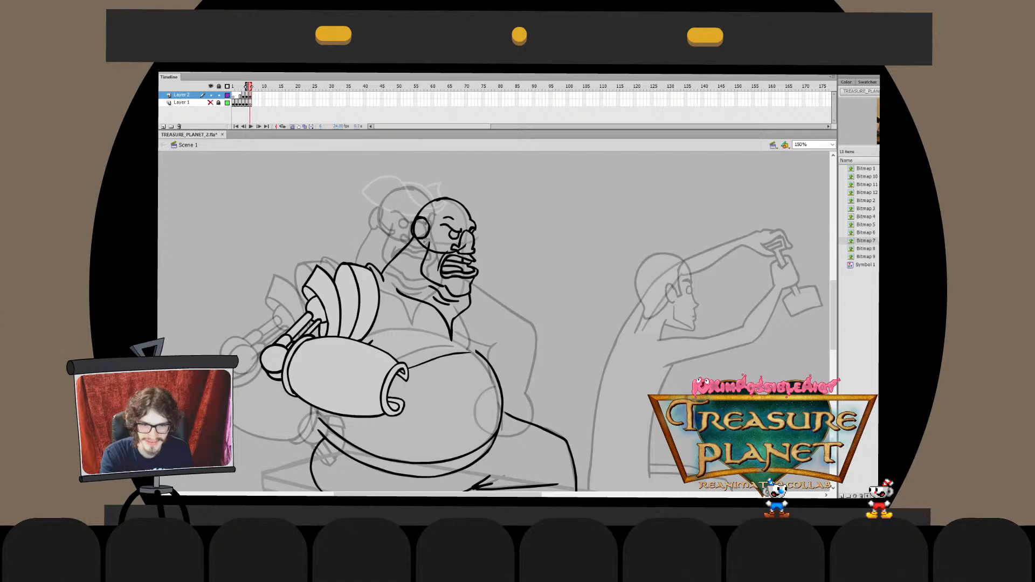
key("ctrl+e")
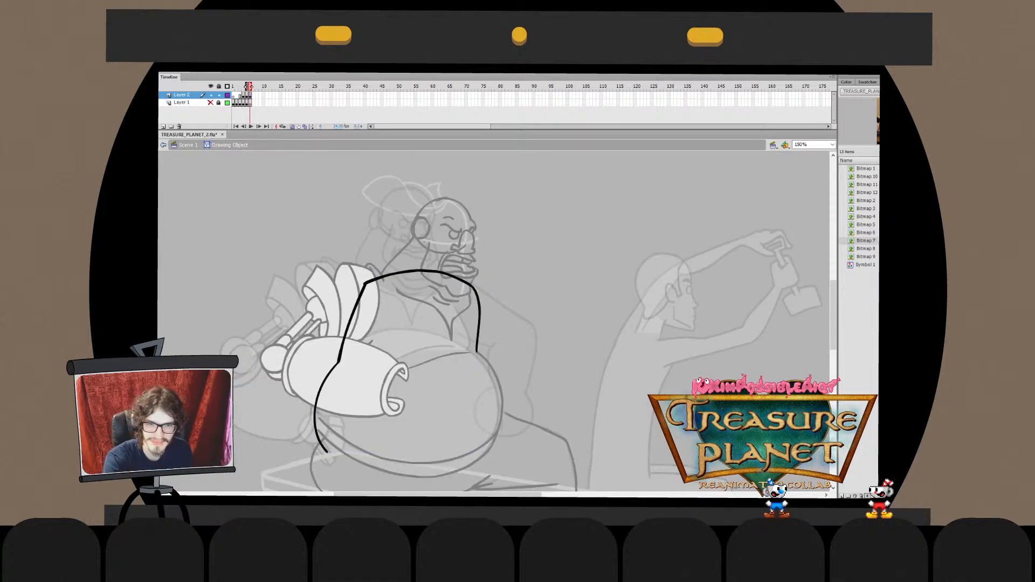
key("ctrl+e")
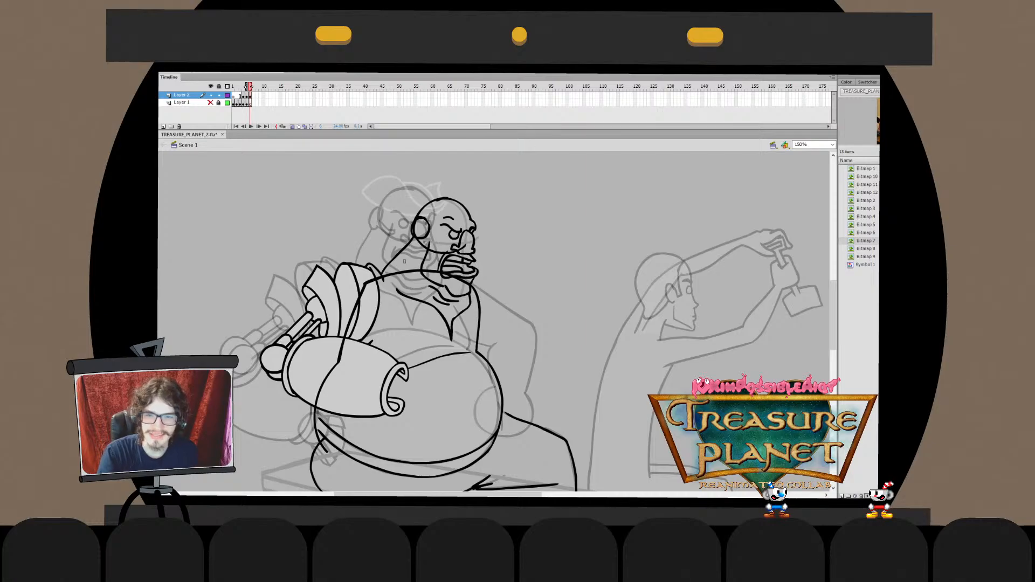
Send the torso outline and the head outline together to the back, behind the mechanical arm
left_click(340, 356)
key("ctrl+shift+Down")
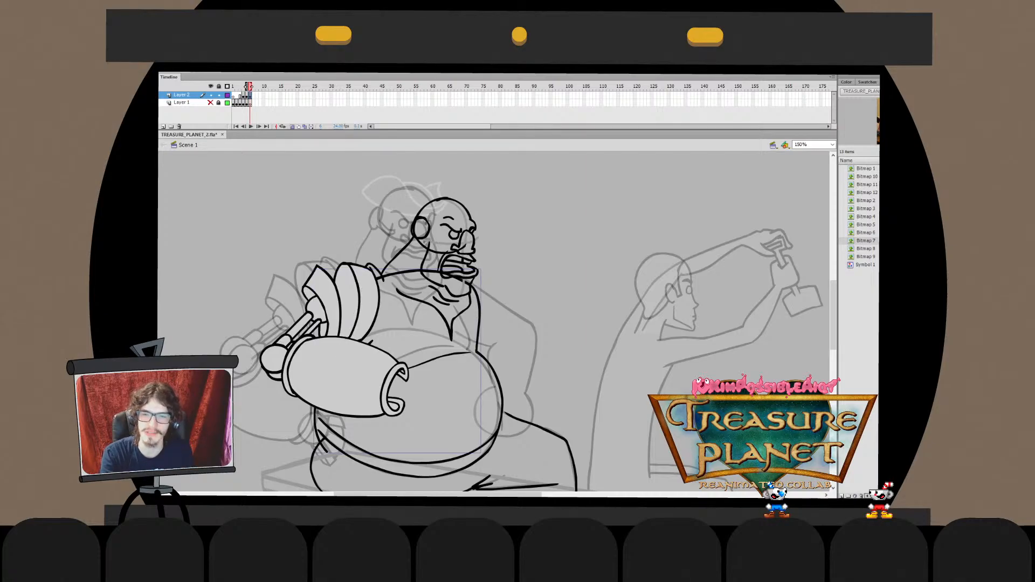
key("ctrl+z")
left_click(445, 199, "shift")
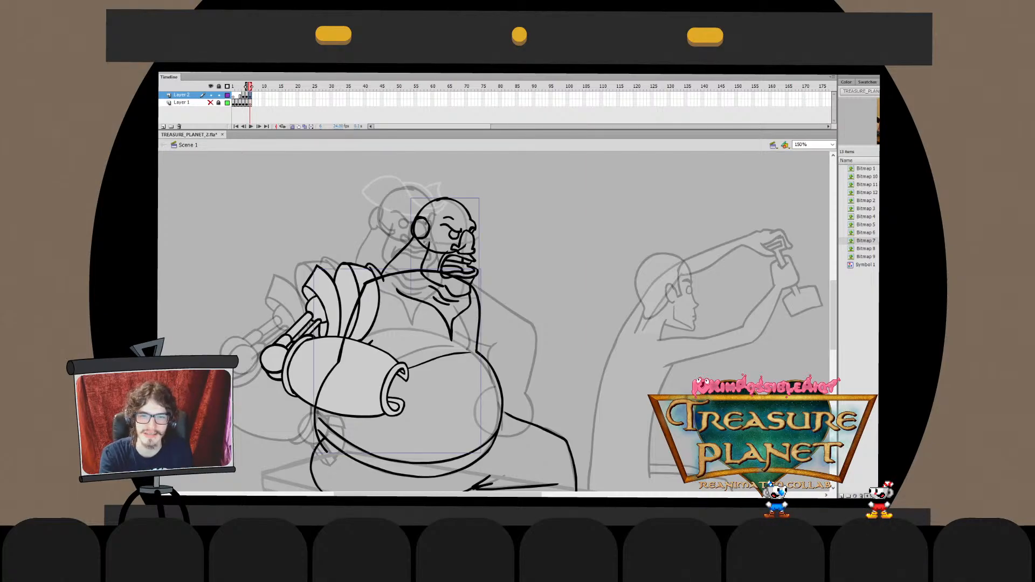
key("ctrl+shift+Down")
key("ctrl+shift+a")
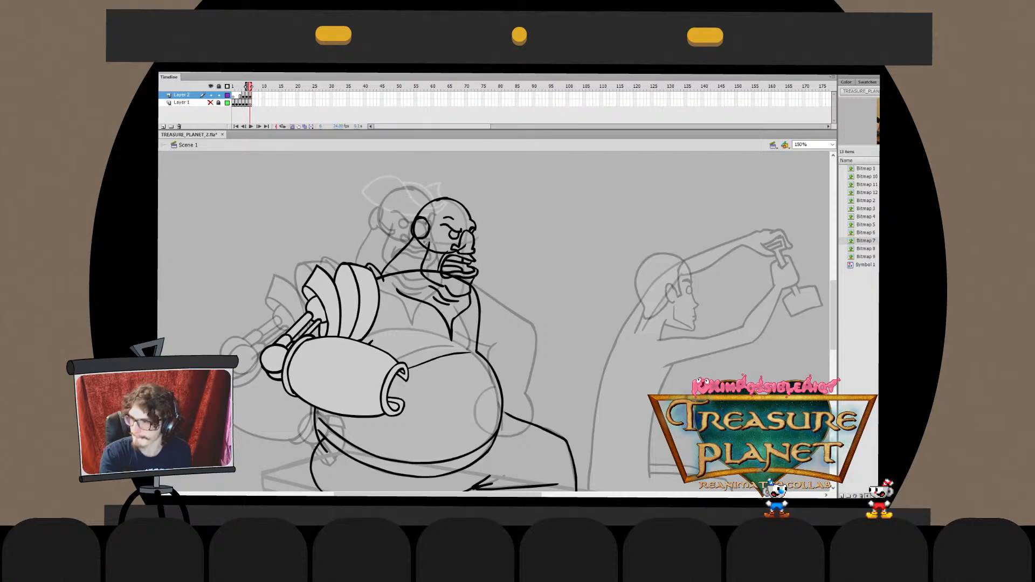
Redraw a rounded, nearly closed shape over the belly's far edge and narrow it slightly from its inner side
left_click_drag(495, 321, 486, 274)
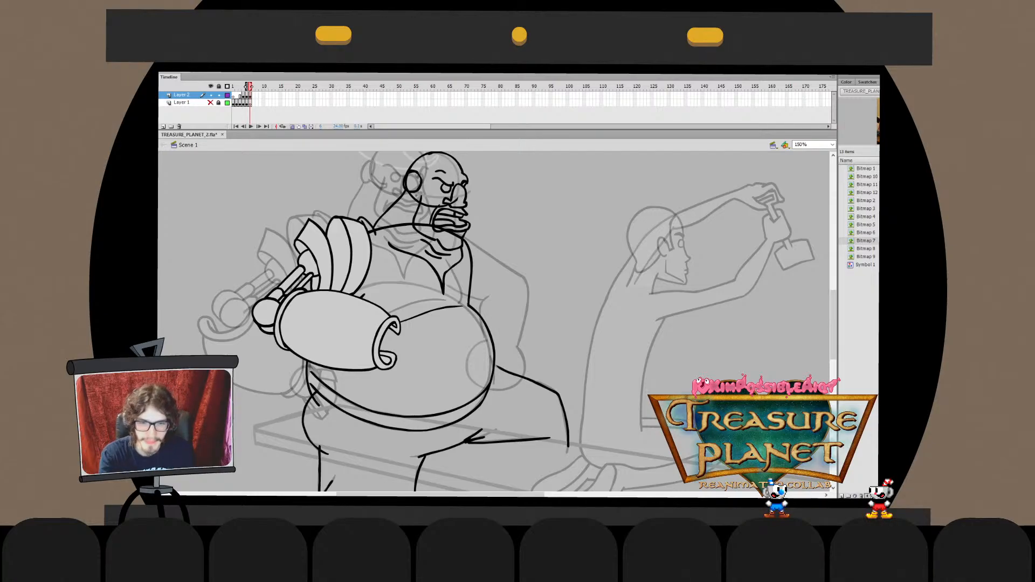
key("ctrl+z")
mouse_move(503, 343)
left_mouse_down()
mouse_move(504, 388)
mouse_move(526, 370)
left_mouse_up()
key("ctrl+z")
key("ctrl+z")
key("ctrl+z")
key("ctrl+z")
left_click_drag(484, 340, 502, 339)
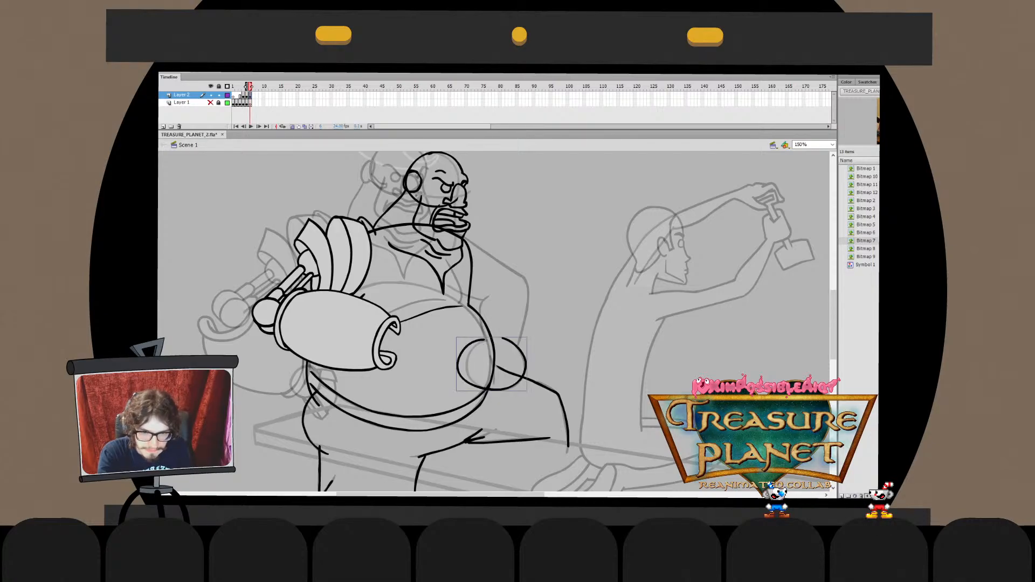
key("q")
left_click_drag(456, 365, 464, 364)
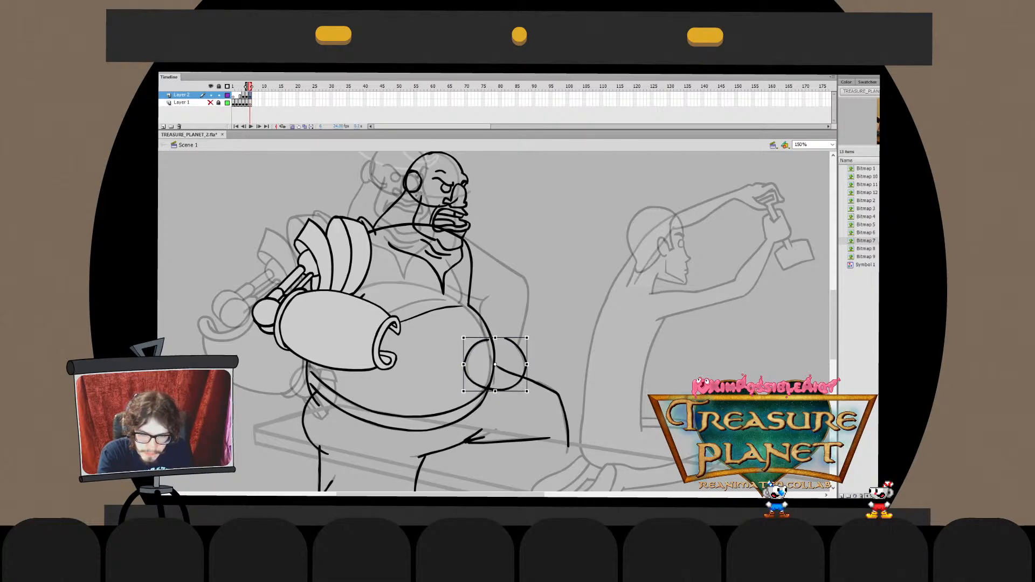
Cut off the upper tip of the rounded shape's outer curve beside the belly, leaving its top open
double_click(524, 370)
left_click(523, 366)
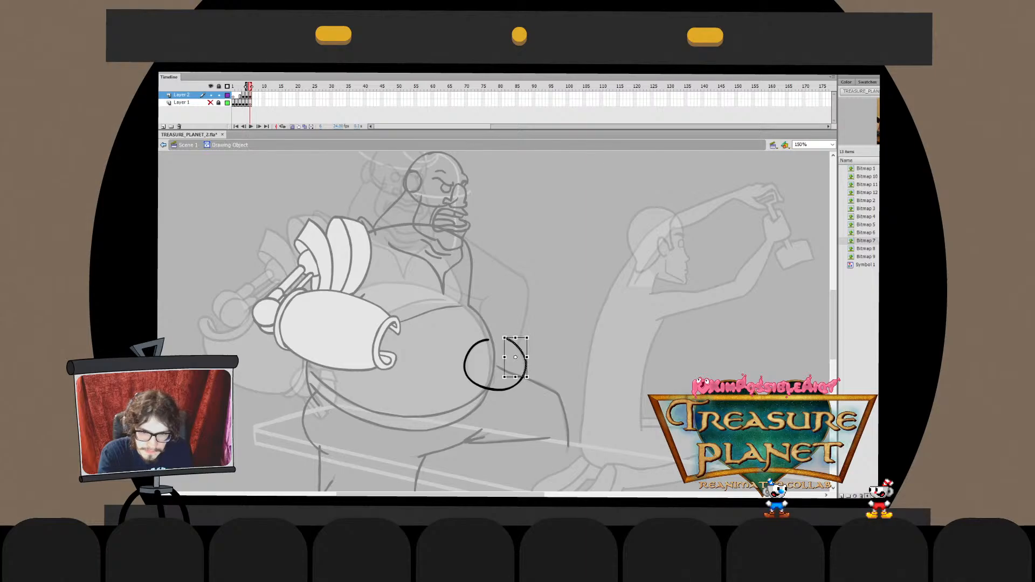
left_click_drag(504, 338, 501, 338)
key("Escape")
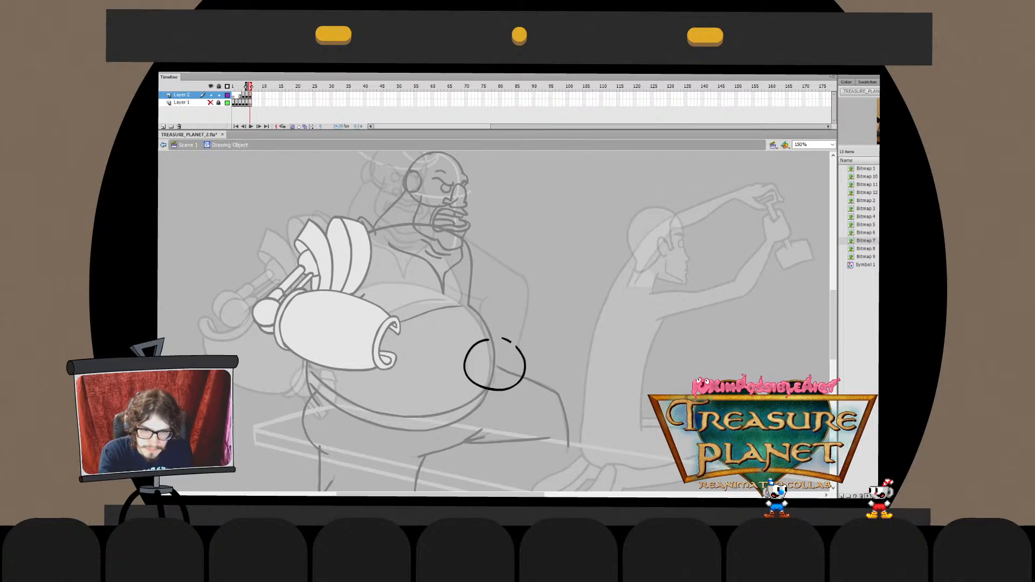
key("ctrl+e")
key("ctrl+e")
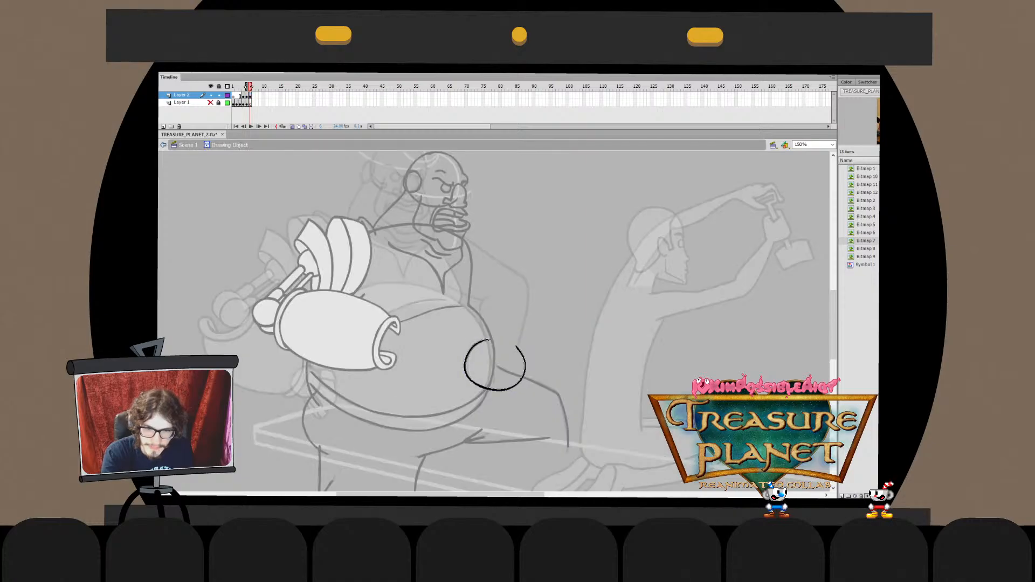
key("ctrl+shift+a")
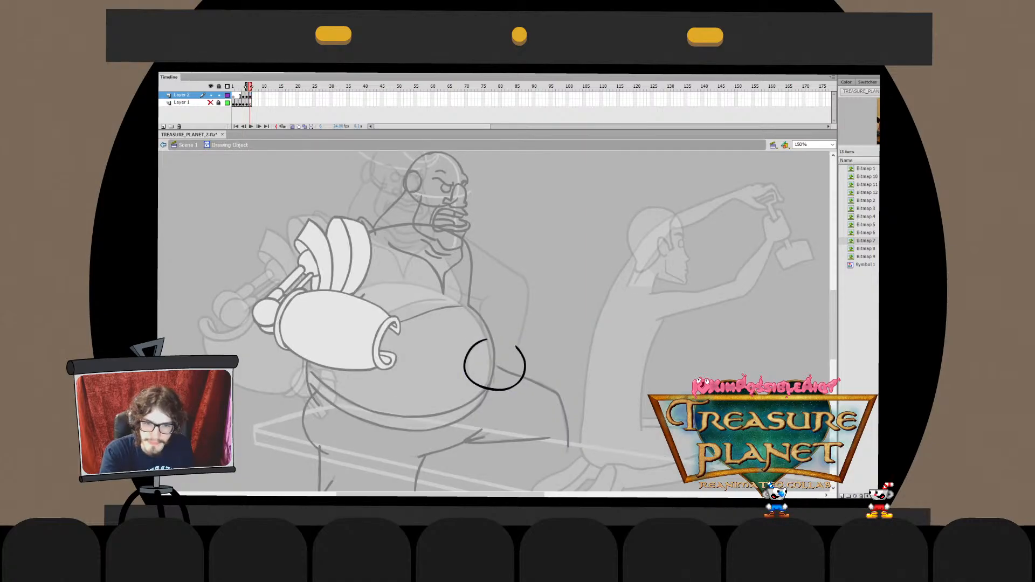
key("ctrl+e")
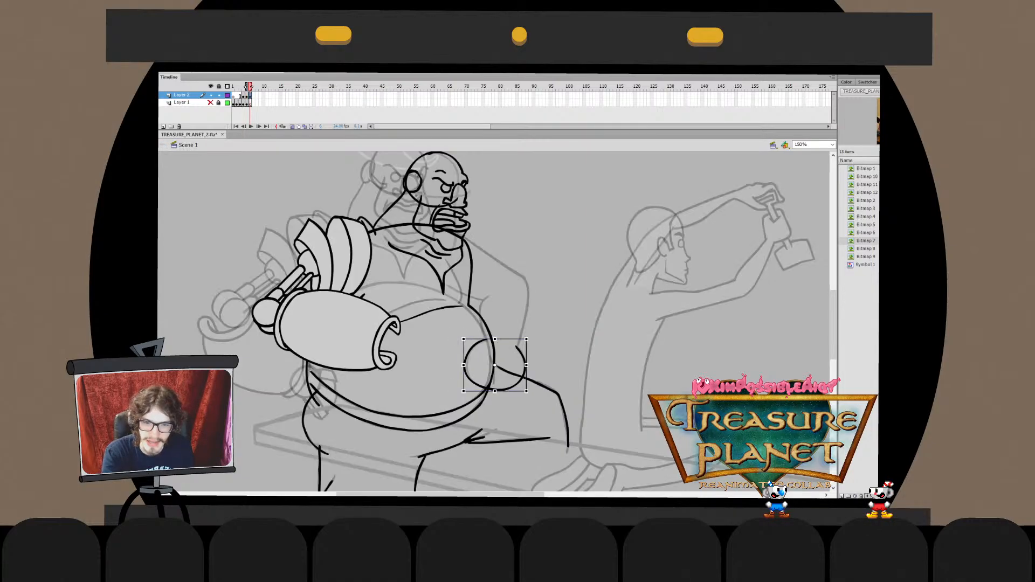
Narrow the rounded shape beside the belly slightly more from its inner side and tidy its open upper end
left_click_drag(463, 390, 467, 391)
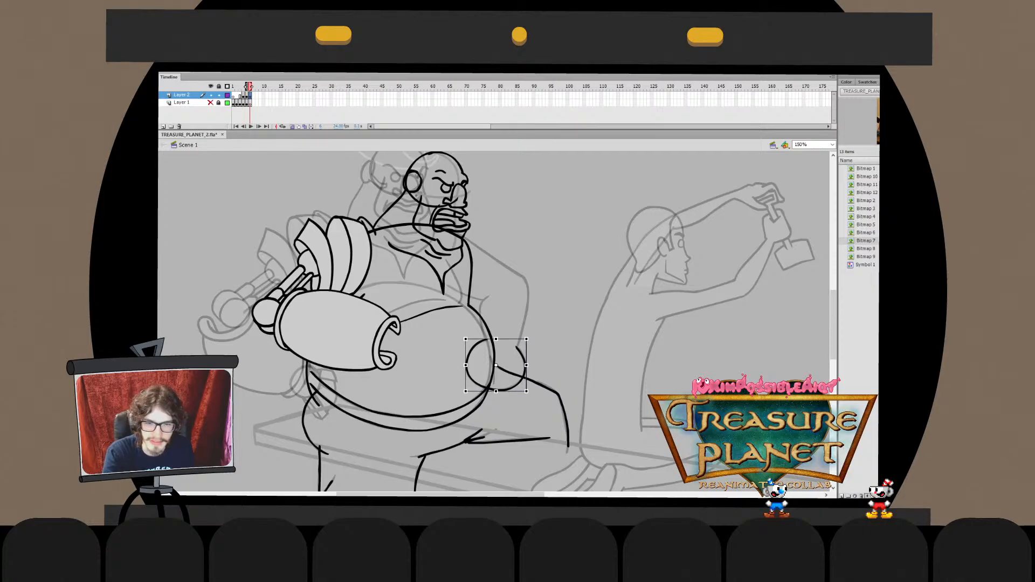
double_click(521, 353)
mouse_move(507, 337)
left_mouse_down()
mouse_move(538, 380)
mouse_move(517, 339)
mouse_move(529, 368)
mouse_move(521, 347)
left_mouse_up()
key("Escape")
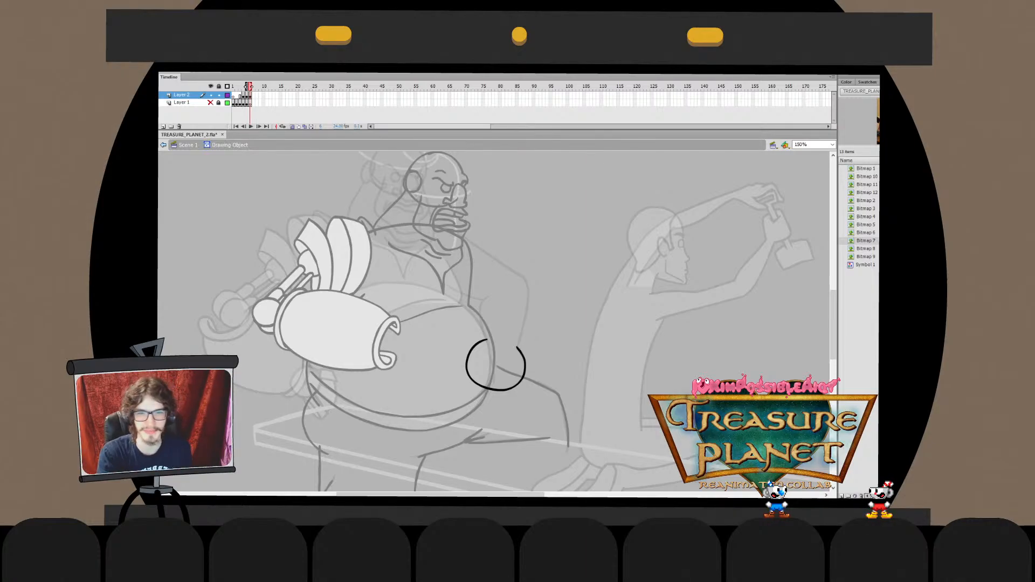
key("ctrl+e")
key("Escape")
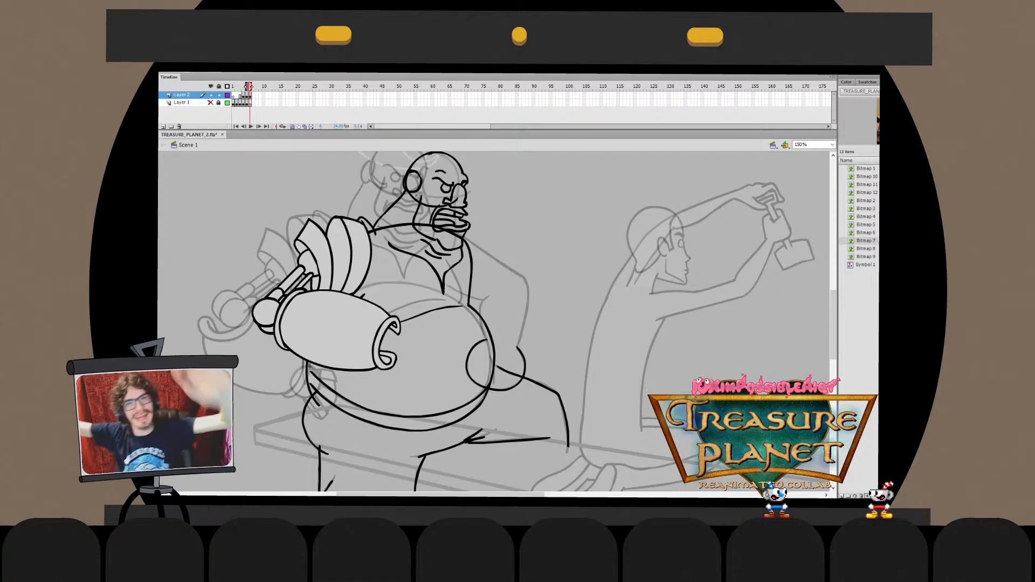
mouse_move(465, 239)
left_mouse_down()
mouse_move(522, 280)
mouse_move(531, 305)
mouse_move(551, 291)
left_mouse_up()
key("ctrl+z")
key("ctrl+z")
key("ctrl+z")
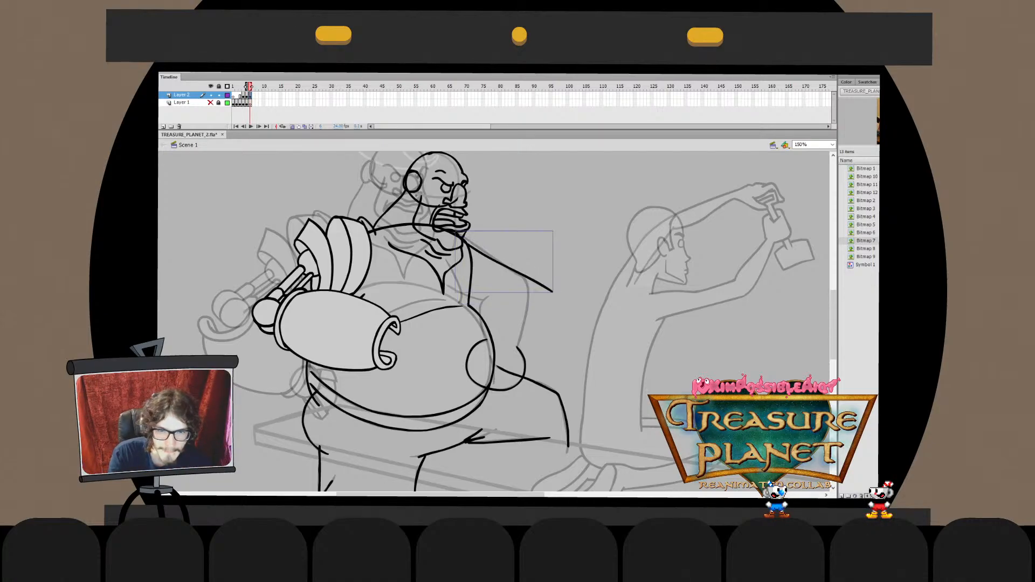
key("ctrl+z")
left_click_drag(463, 237, 526, 305)
key("ctrl+z")
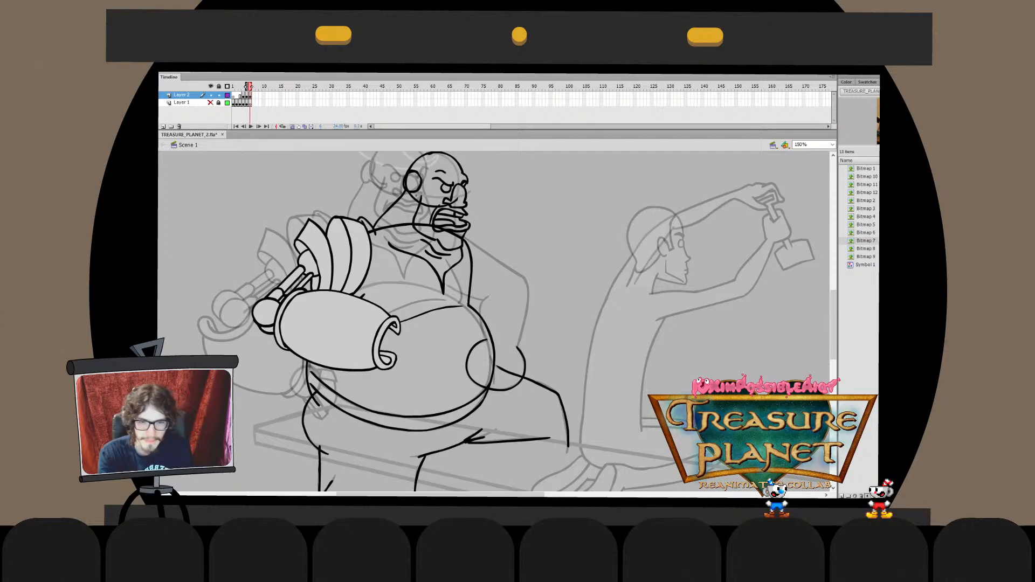
Draw a short curved stroke for the far arm's inner edge, rising from the rounded shape's inner end past the belly outline
key("q")
left_click(468, 353)
key("b")
mouse_move(490, 296)
left_mouse_down()
mouse_move(480, 311)
mouse_move(484, 340)
left_mouse_up()
key("ctrl+z")
key("ctrl+z")
key("ctrl+z")
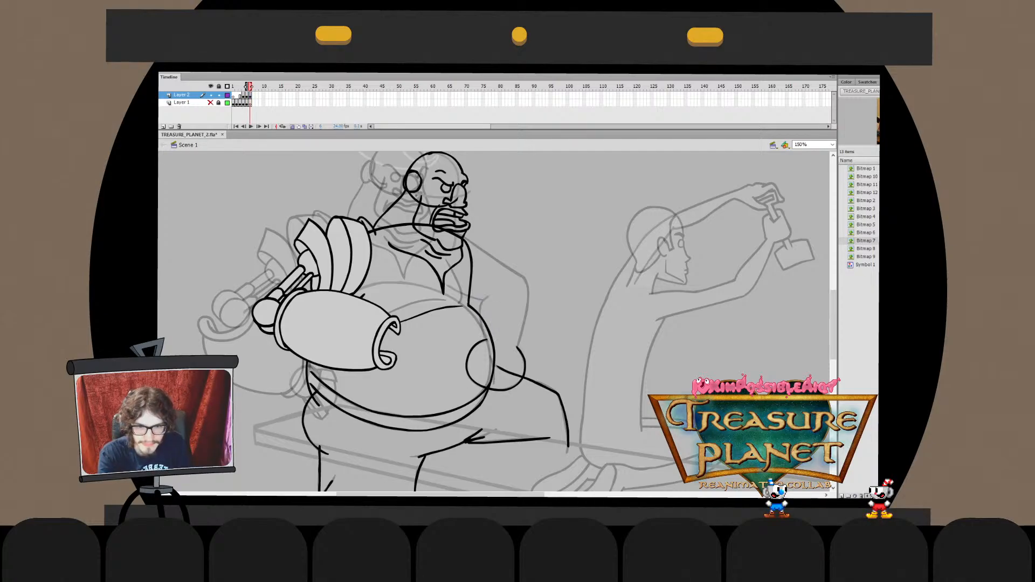
left_click_drag(492, 297, 484, 336)
key("ctrl+z")
key("ctrl+z")
left_click_drag(489, 296, 484, 337)
key("ctrl+z")
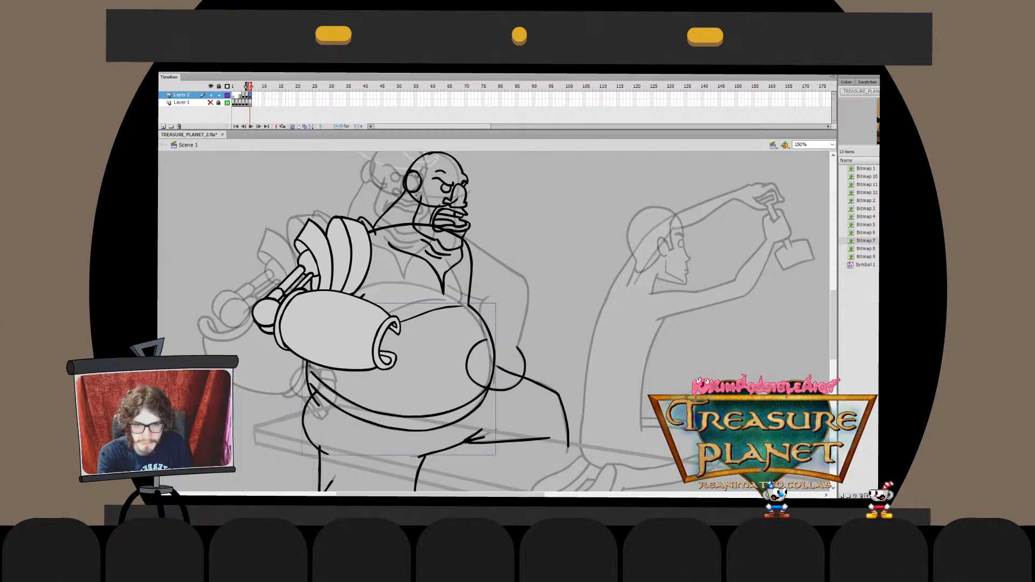
left_click_drag(489, 297, 484, 337)
key("ctrl+z")
left_click_drag(489, 296, 484, 336)
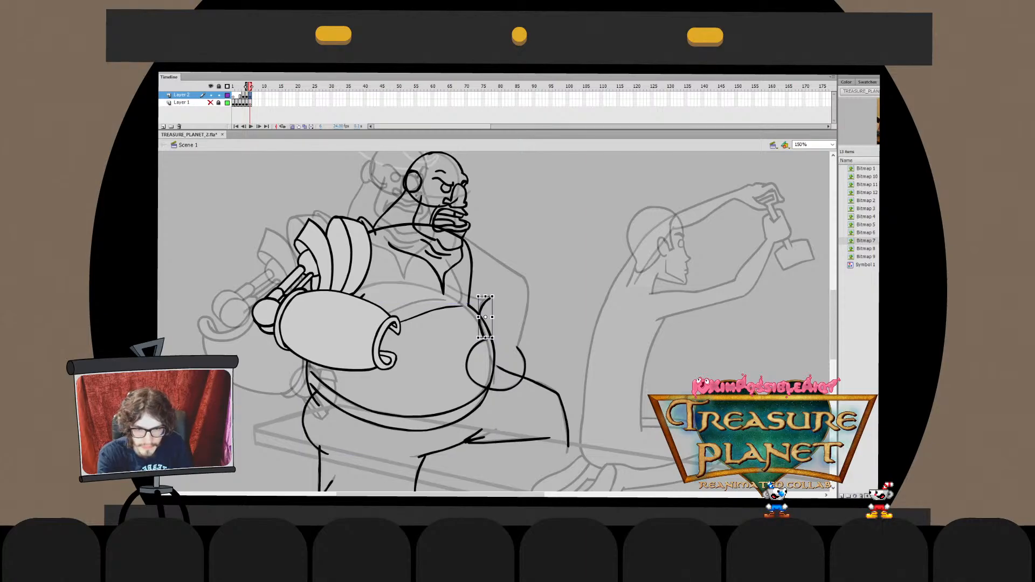
left_click_drag(491, 297, 490, 296)
Stretch the lower end of the inner arm curve down until it overlaps the rounded shape's open end
double_click(481, 318)
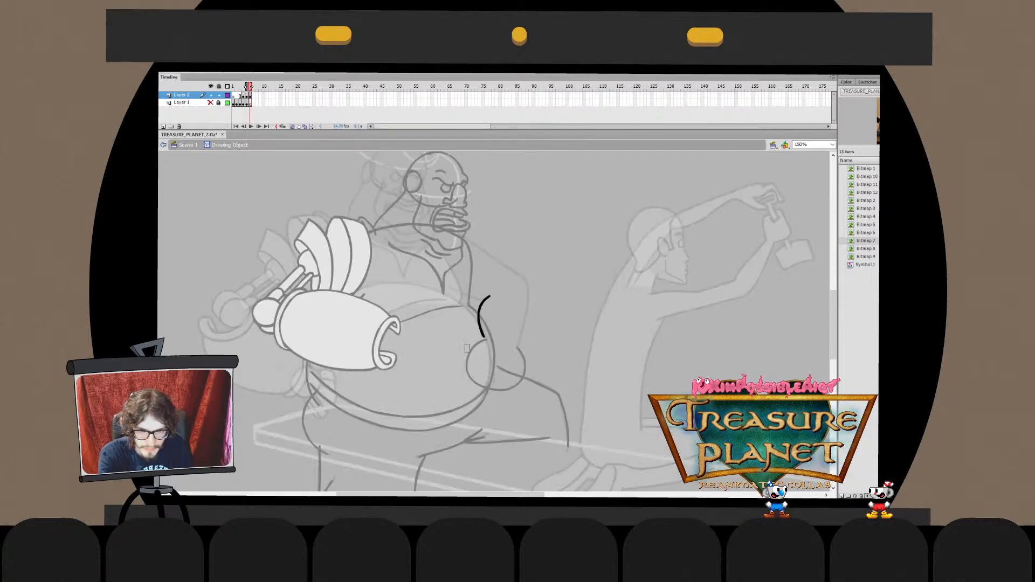
left_click_drag(465, 347, 489, 304)
mouse_move(484, 339)
left_mouse_down()
mouse_move(493, 318)
mouse_move(487, 347)
left_mouse_up()
key("ctrl+e")
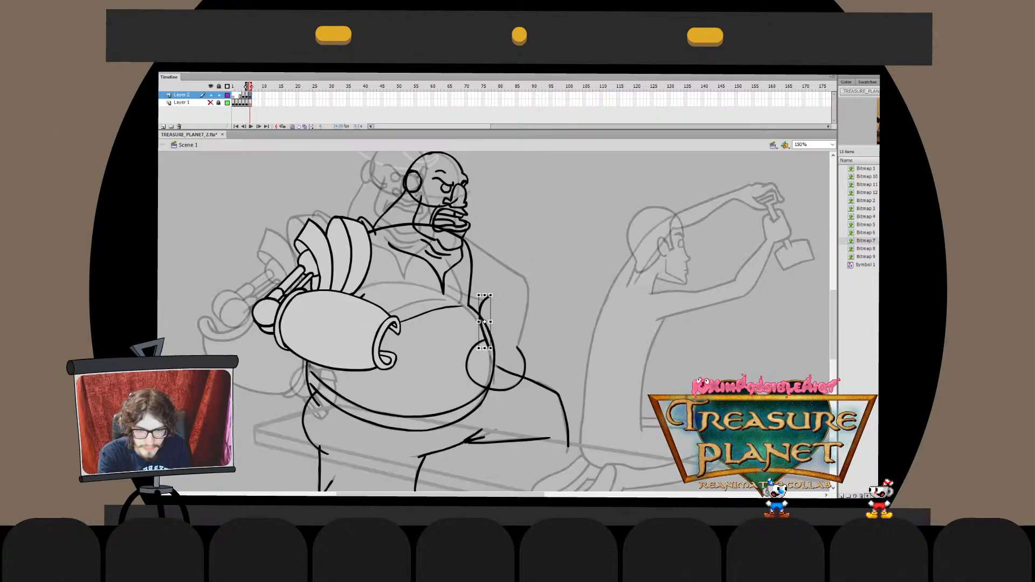
key("ctrl+shift+a")
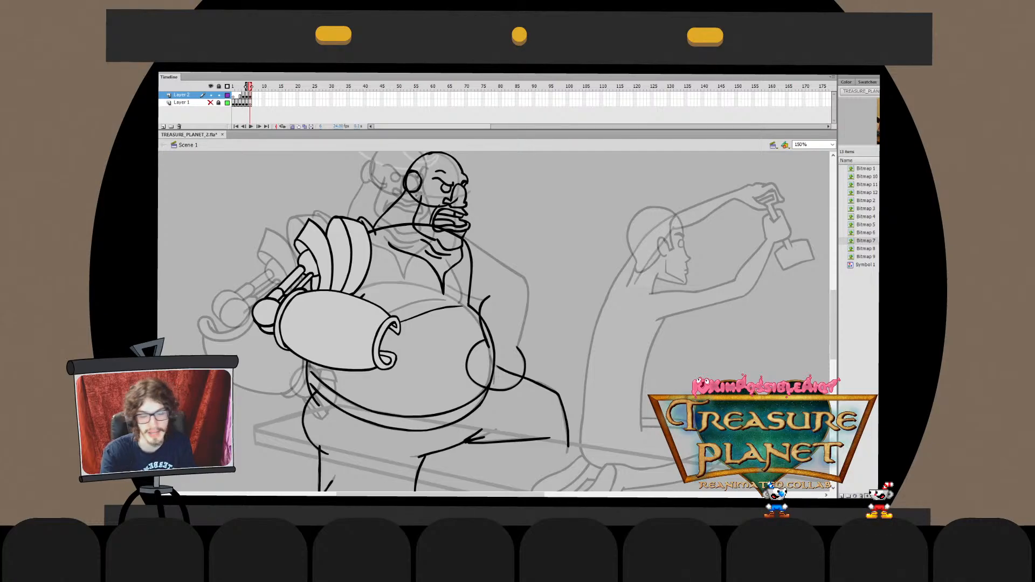
Draw the far arm's outer edge as a long curve from the elbow into the rounded shape, fitting and trimming its upper end
mouse_move(522, 276)
left_mouse_down()
mouse_move(512, 373)
mouse_move(522, 363)
left_mouse_up()
key("ctrl+z")
key("q")
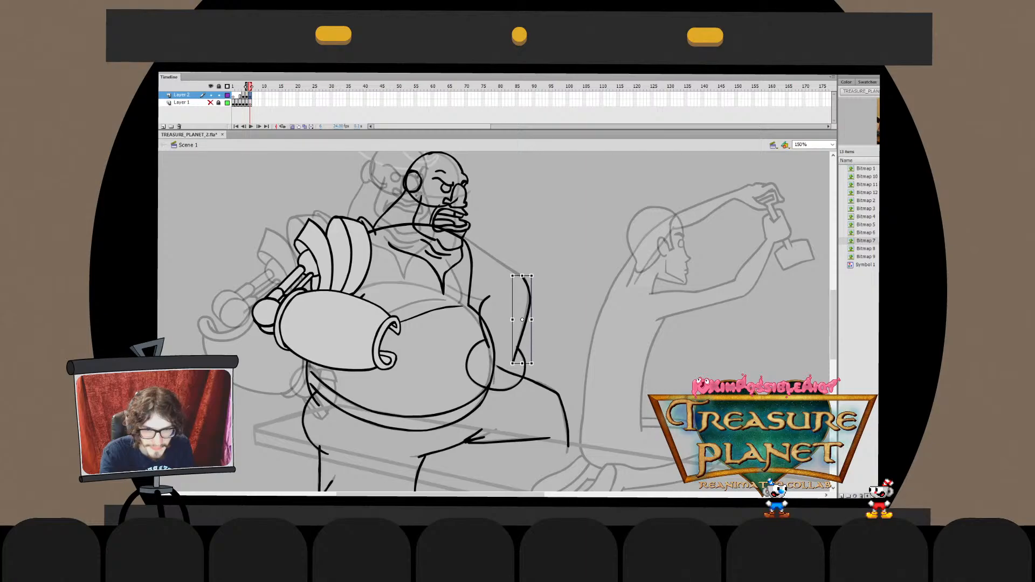
left_click_drag(532, 275, 529, 269)
key("ctrl+shift+a")
left_click(527, 302)
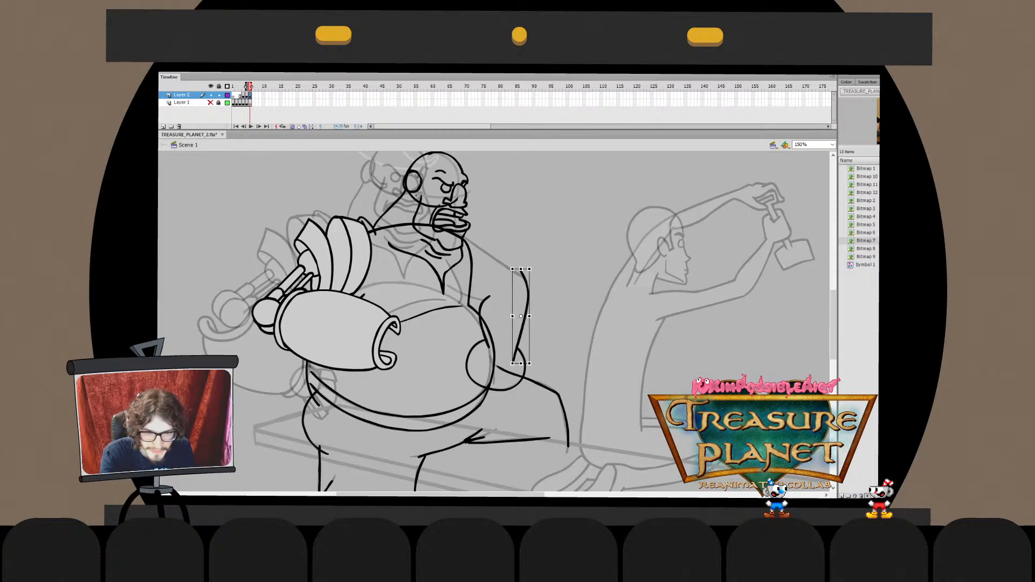
double_click(525, 302)
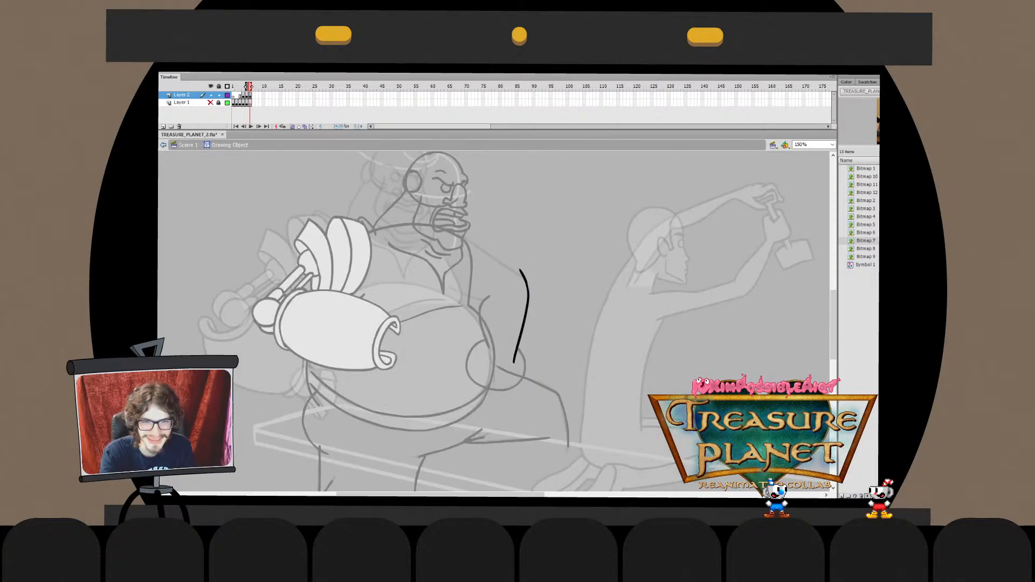
double_click(522, 277)
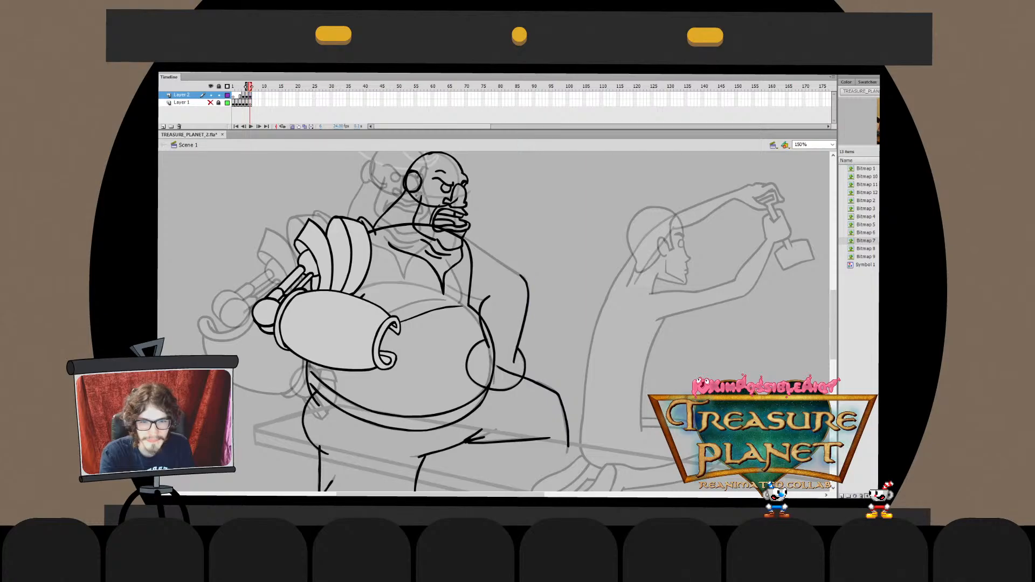
Combine the inner arm curve with the rounded shape in one drawing object and delete the overhanging piece where they meet
double_click(522, 360)
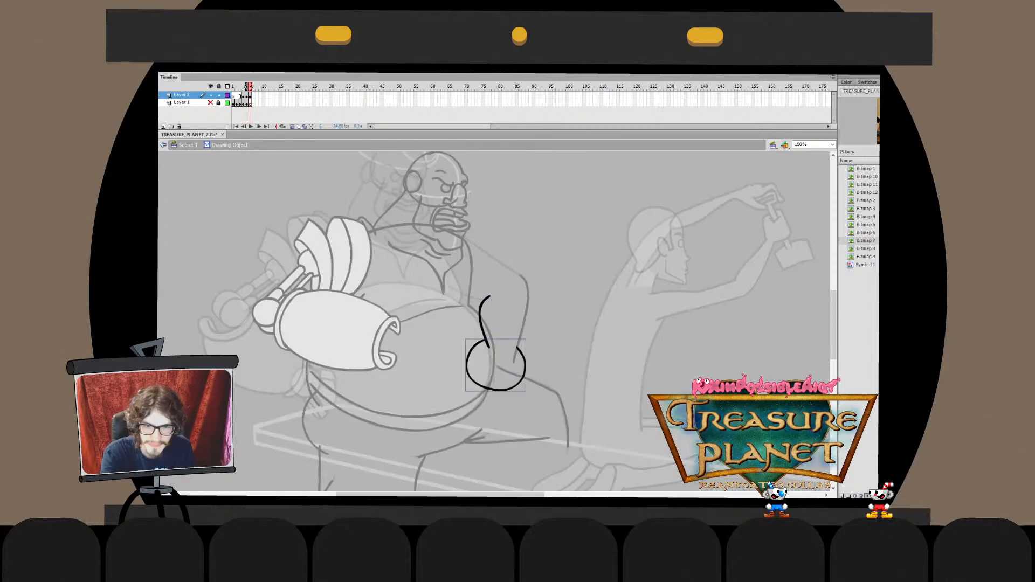
key("ctrl+b")
left_click(487, 344)
key("Delete")
double_click(507, 323)
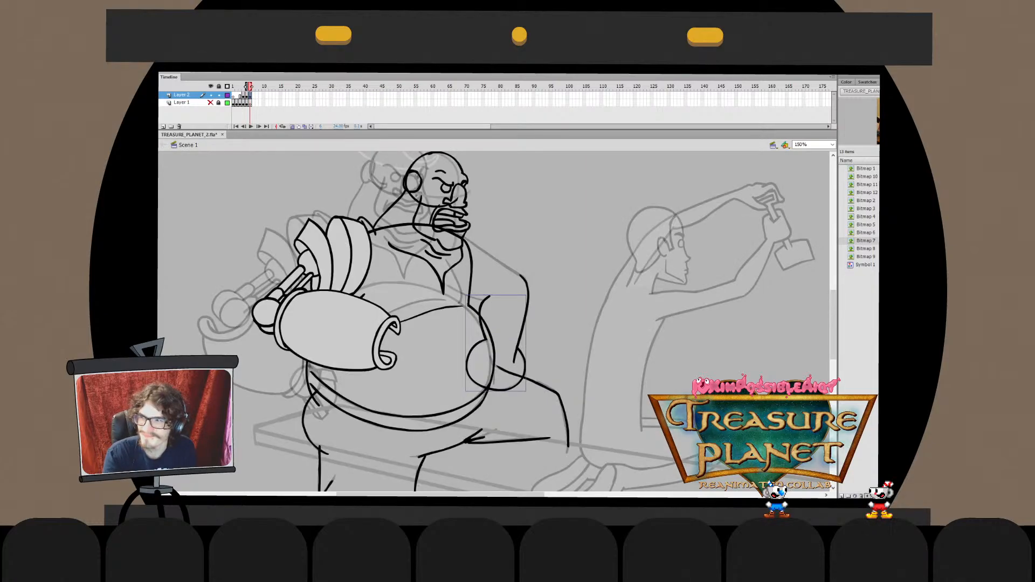
Cut the combined inner curve and rounded shape and paste them in place into the outer arm edge's drawing object
key("ctrl+x")
double_click(525, 311)
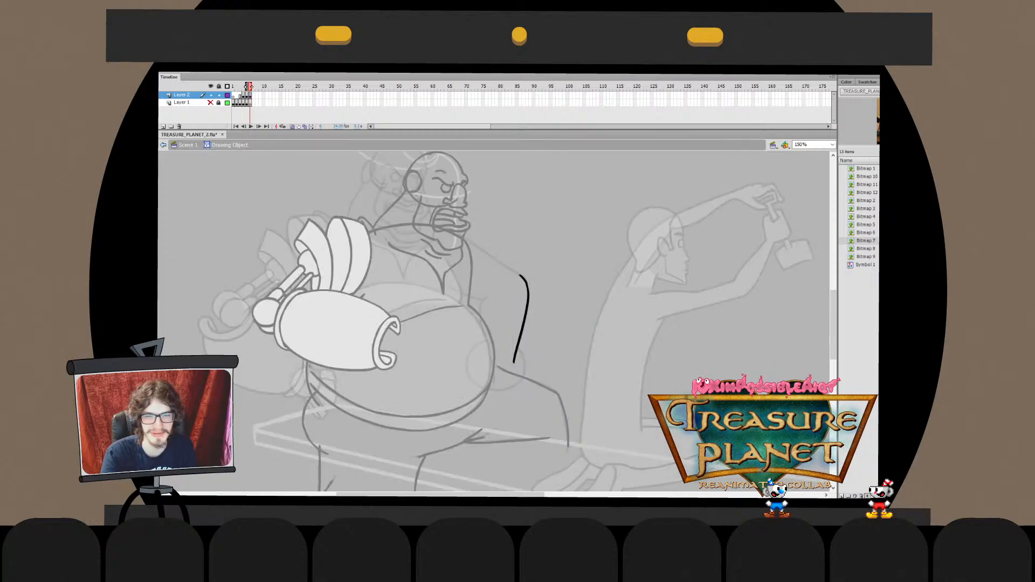
key("ctrl+shift+v")
left_click(525, 311)
key("ctrl+z")
key("ctrl+z")
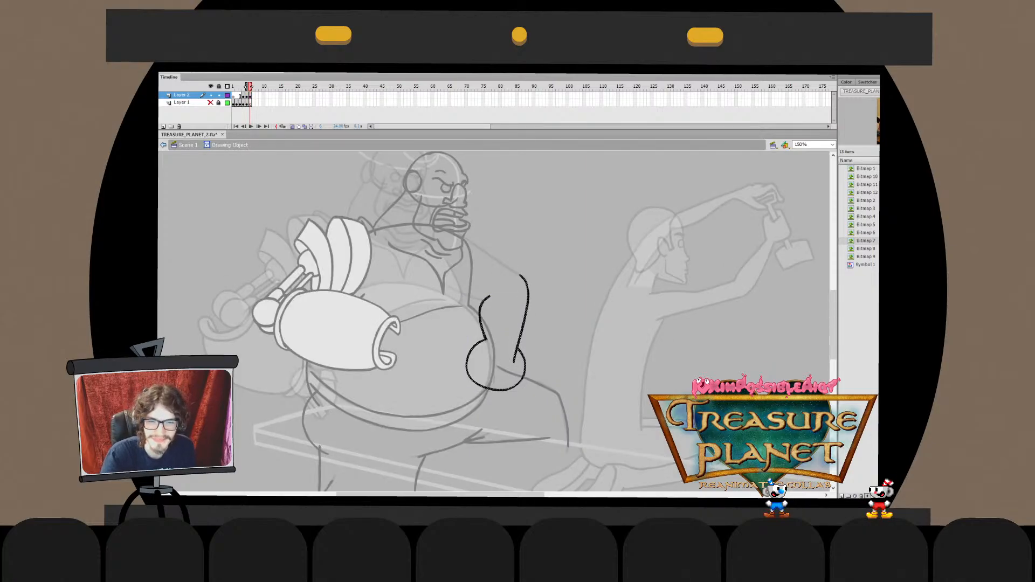
key("ctrl+y")
key("ctrl+y")
key("ctrl+z")
key("ctrl+y")
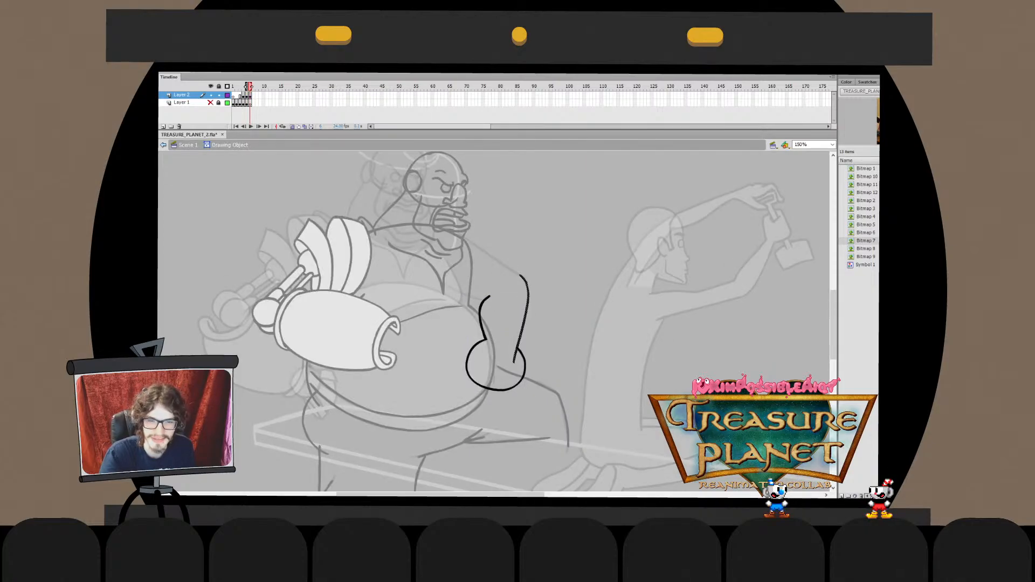
key("ctrl+z")
key("ctrl+y")
key("ctrl+z")
key("ctrl+z")
key("ctrl+y")
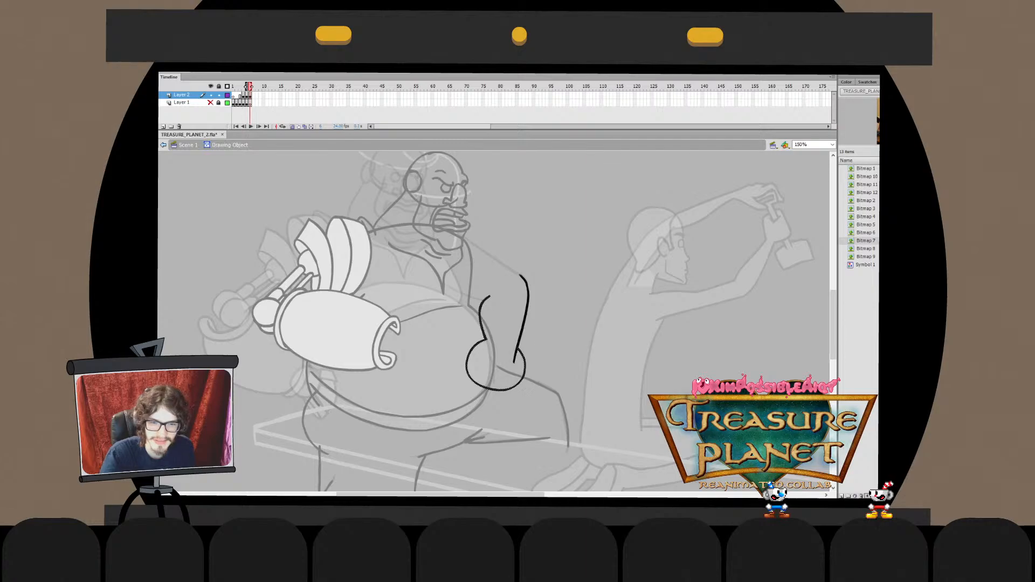
key("ctrl+z")
key("ctrl+y")
key("ctrl+y")
key("ctrl+z")
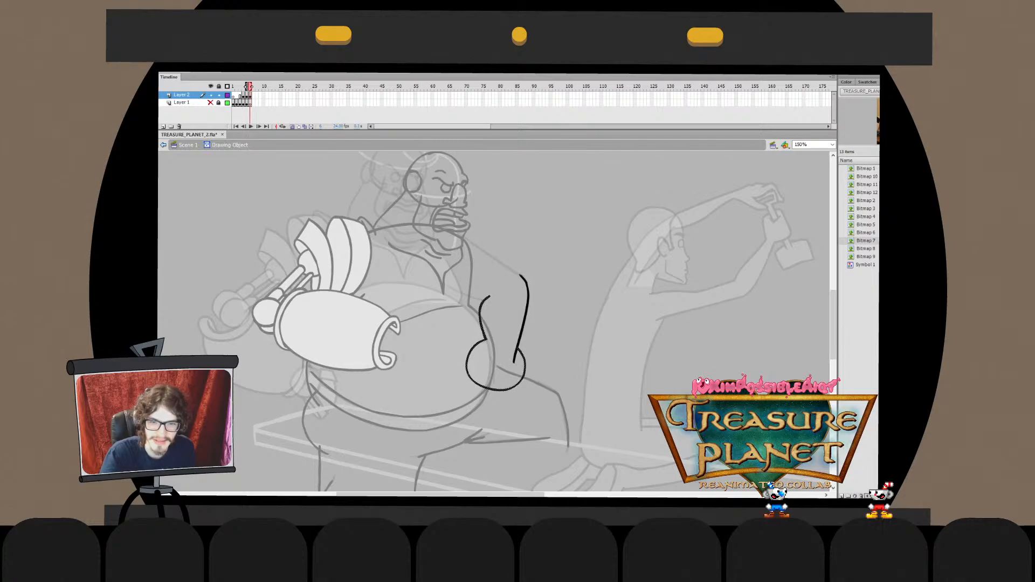
key("ctrl+z")
key("ctrl+z")
key("ctrl+y")
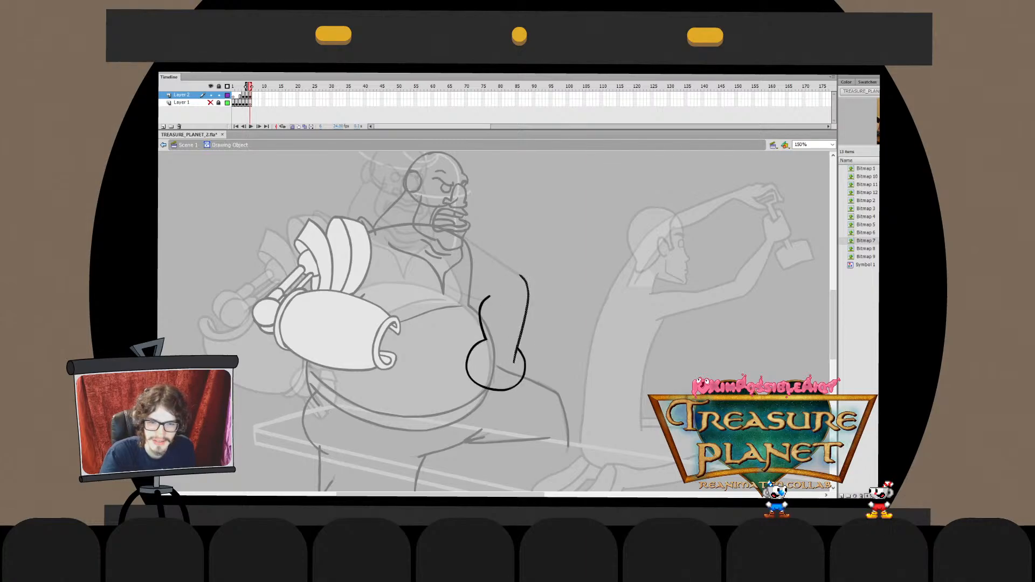
key("ctrl+z")
key("ctrl+y")
key("ctrl+z")
key("ctrl+z")
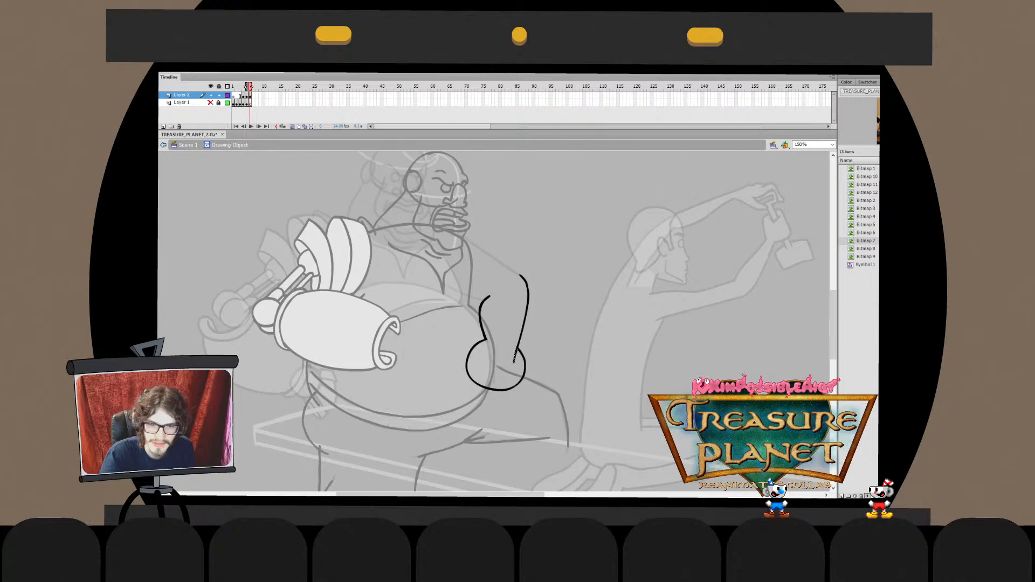
Remove the outer arm edge's overlapping lower end inside the rounded shape so both lines form one continuous contour
key("ctrl+e")
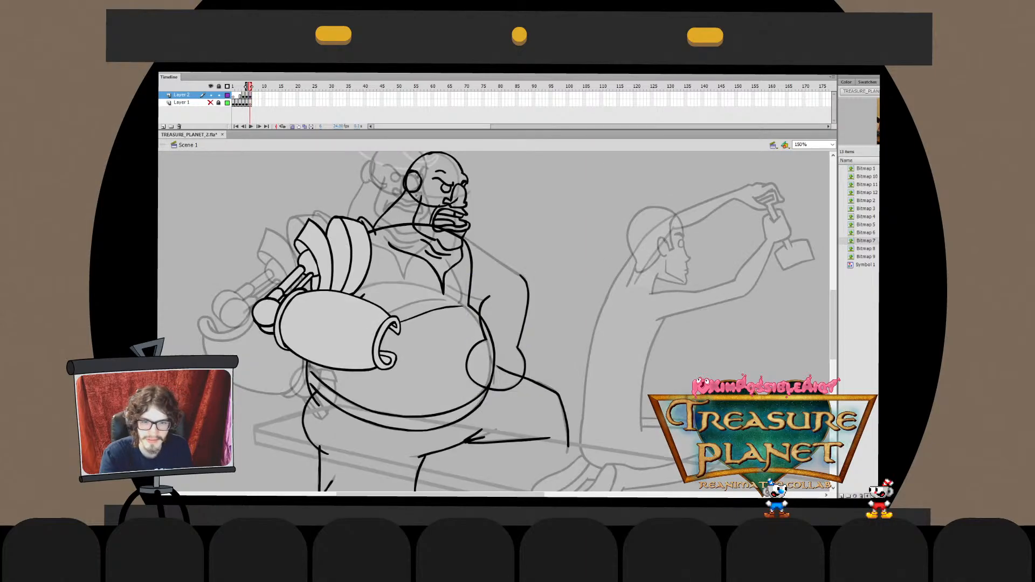
key("ctrl+e")
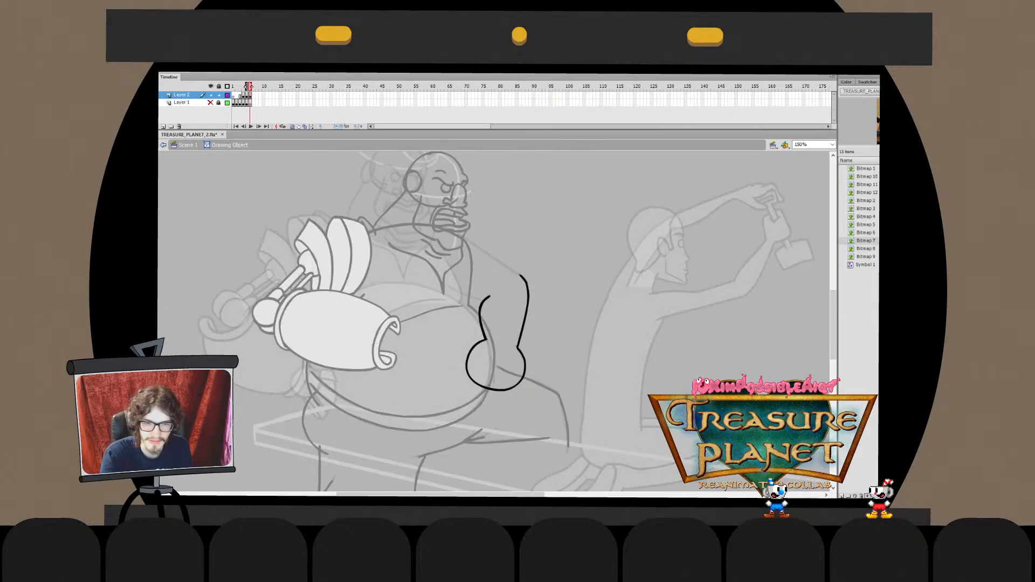
key("ctrl+e")
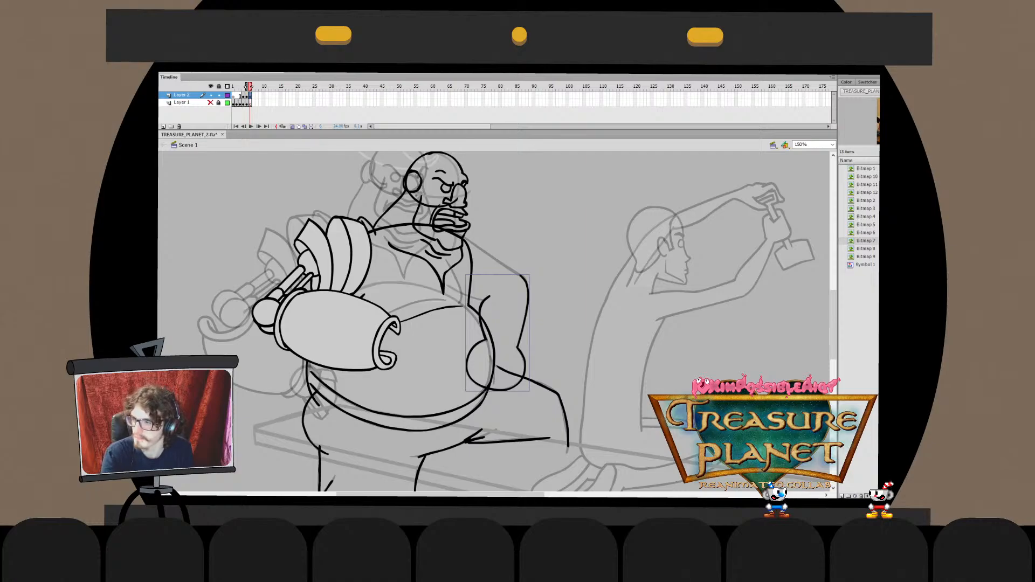
Rotate the joined far-arm outline slightly clockwise so its upper part leans away from the belly
key("q")
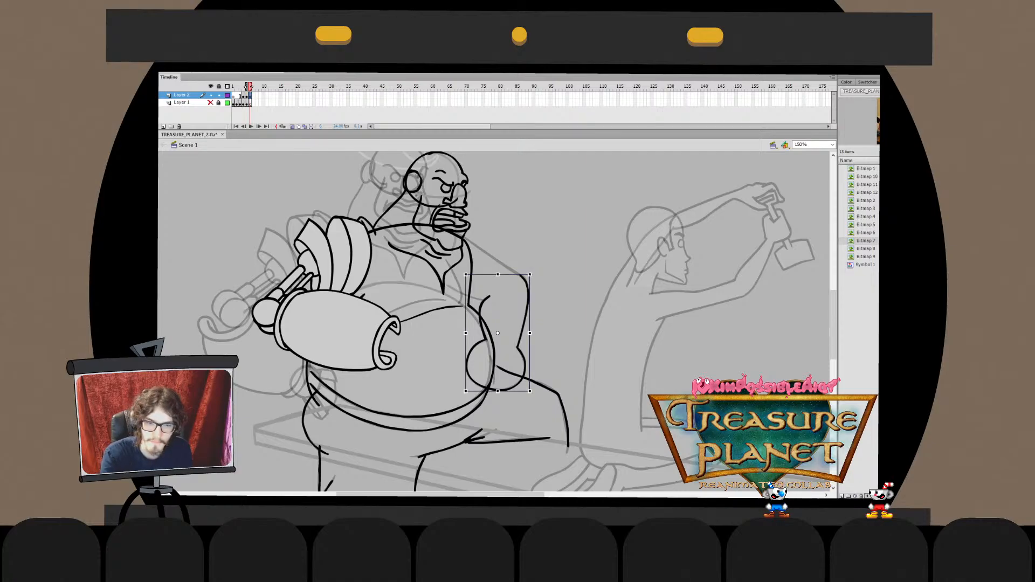
left_click_drag(532, 272, 543, 283)
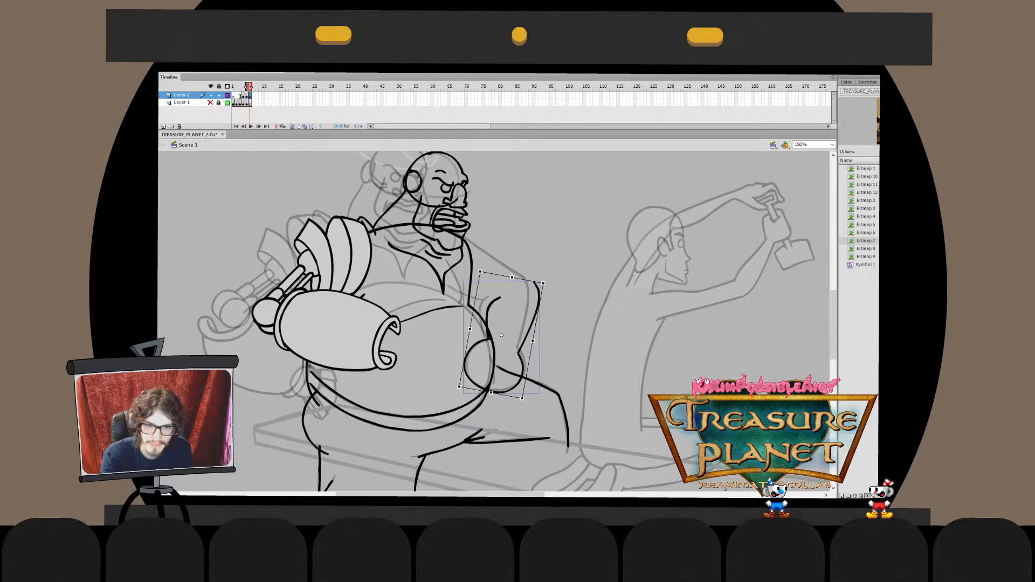
key("ctrl+z")
key("ctrl+z")
key("ctrl+z")
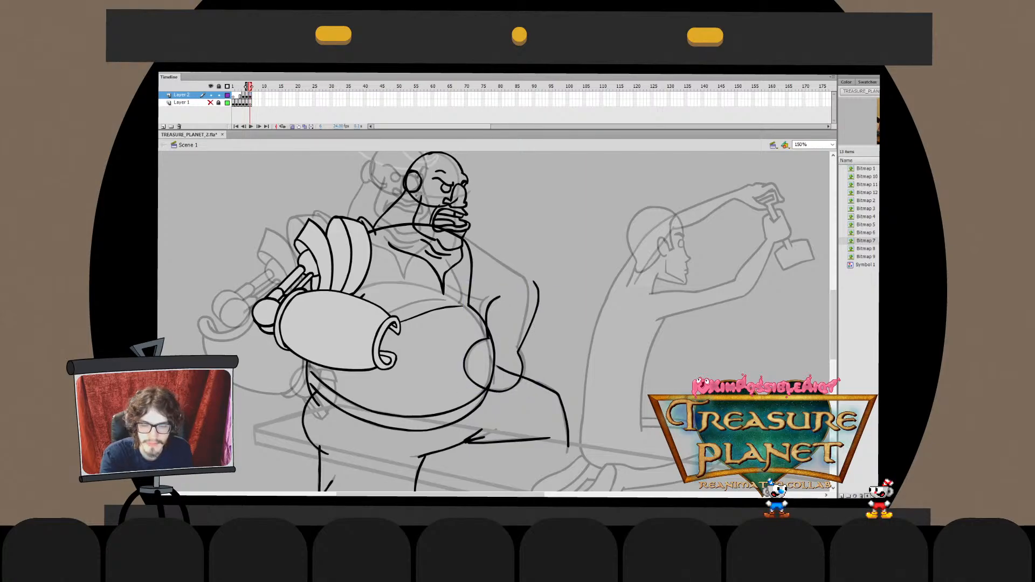
key("ctrl+z")
Narrow the upper part of the far arm's outer edge inward so the elbow sits closer to the body
double_click(535, 309)
mouse_move(567, 254)
left_mouse_down()
mouse_move(533, 291)
mouse_move(508, 344)
left_mouse_up()
left_click_drag(541, 278, 535, 277)
left_click_drag(534, 318, 530, 322)
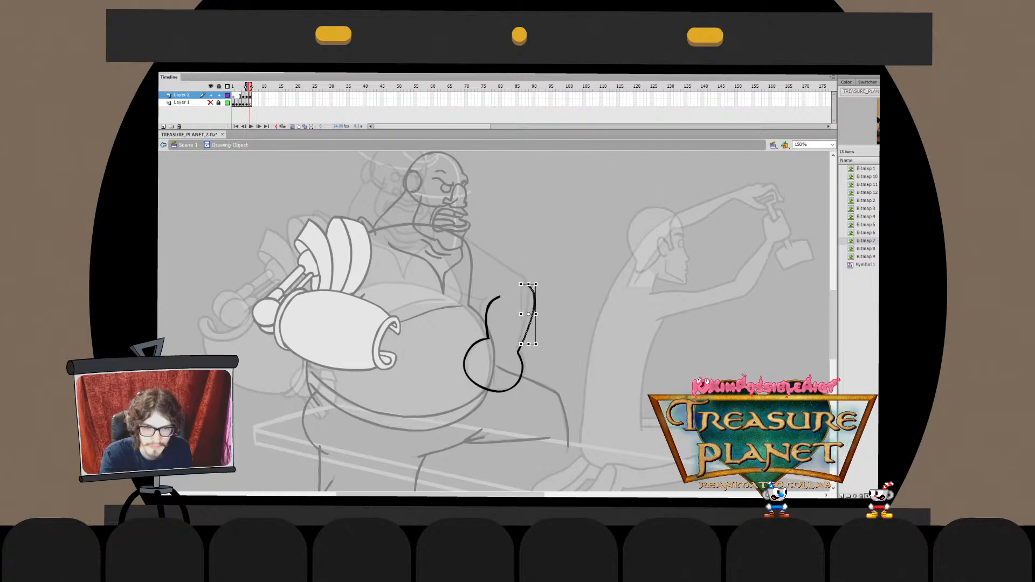
double_click(567, 318)
left_click(567, 318)
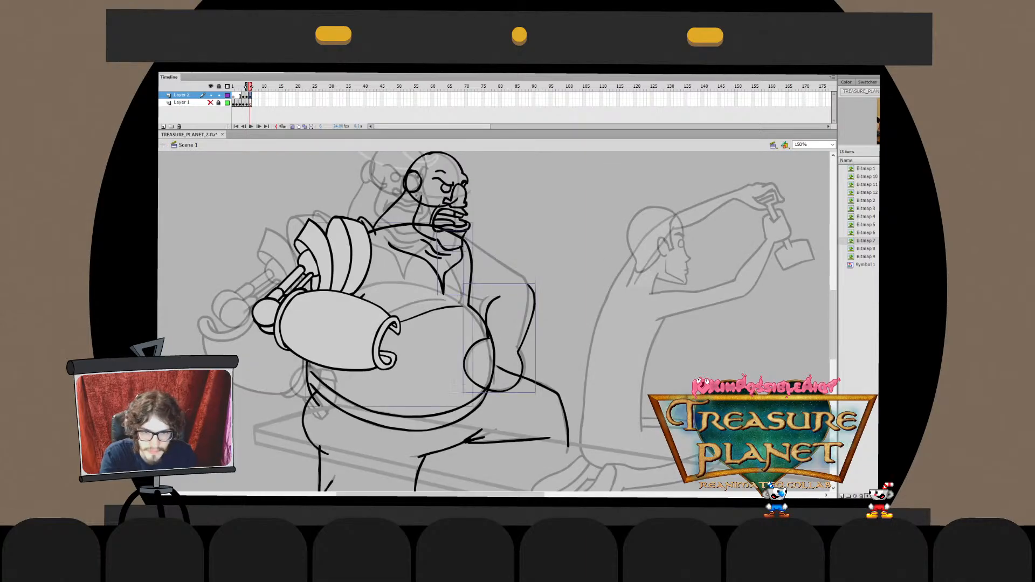
Add a shoulder line from the neck to the far arm's elbow, merge it with the arm outline and trim the corner
left_click(526, 286)
key("q")
left_click_drag(465, 246, 458, 237)
left_click_drag(532, 289, 536, 291)
left_click(544, 295)
double_click(531, 287)
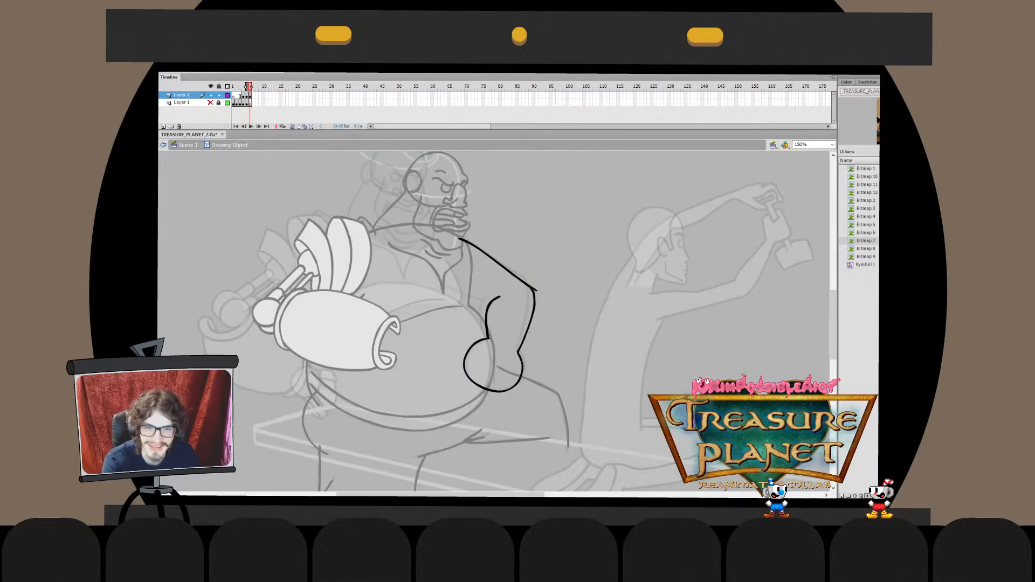
key("ctrl+e")
Draw a short stroke connecting the torso's side edge to the top of the inner arm curve and adjust its torso end
left_click_drag(453, 291, 533, 298)
key("ctrl+z")
key("ctrl+z")
key("ctrl+z")
key("ctrl+z")
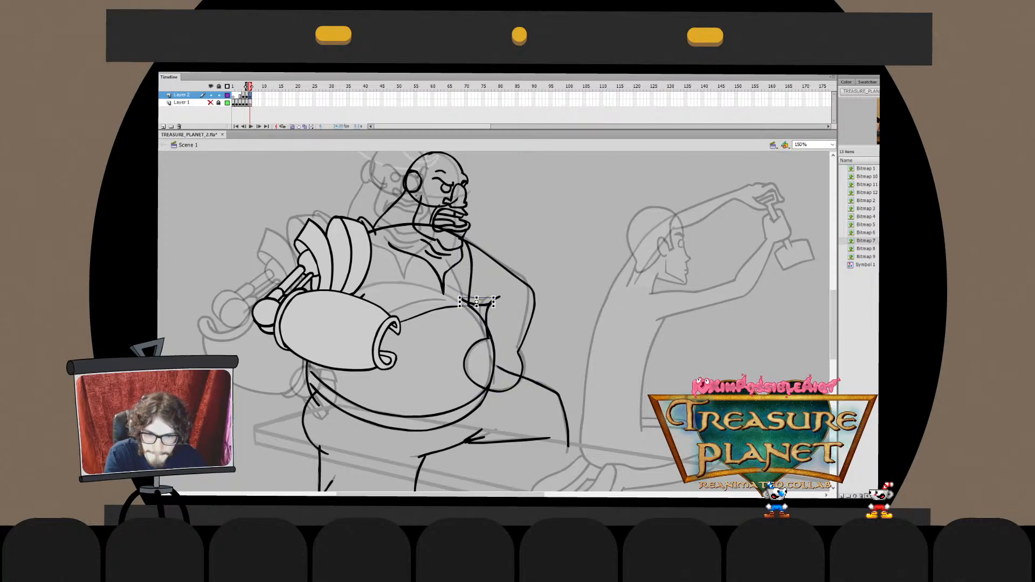
mouse_move(463, 299)
left_mouse_down()
mouse_move(487, 303)
mouse_move(464, 296)
left_mouse_up()
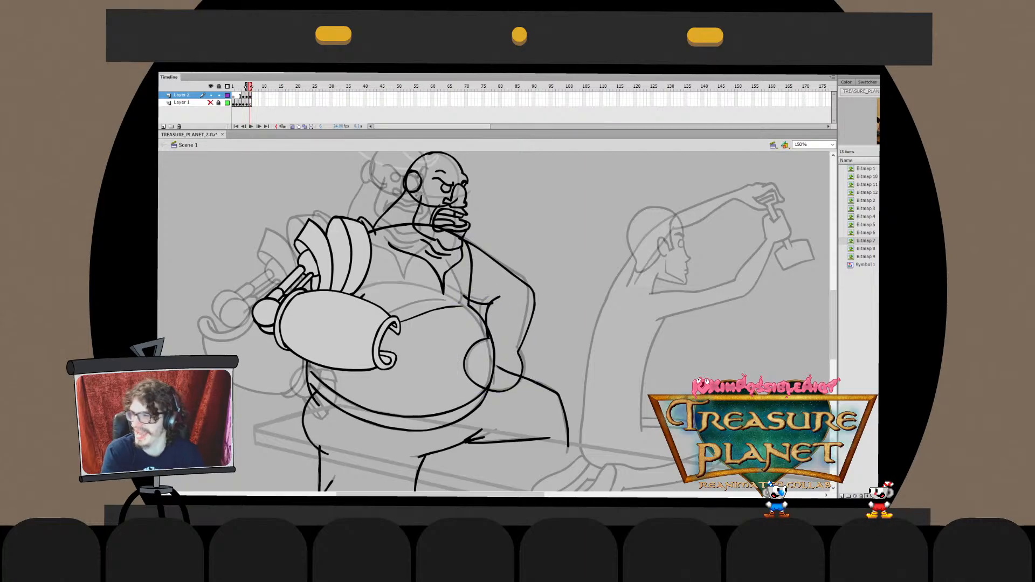
Merge the short stroke at the torso's side with the far-arm outline so it meets the top of the inner arm curve
key("ctrl+e")
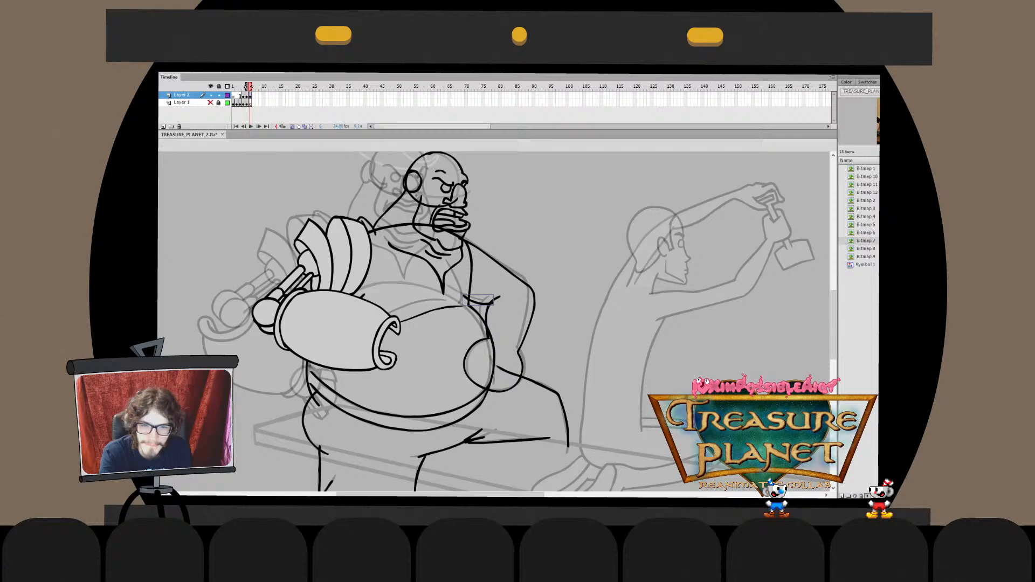
key("ctrl+e")
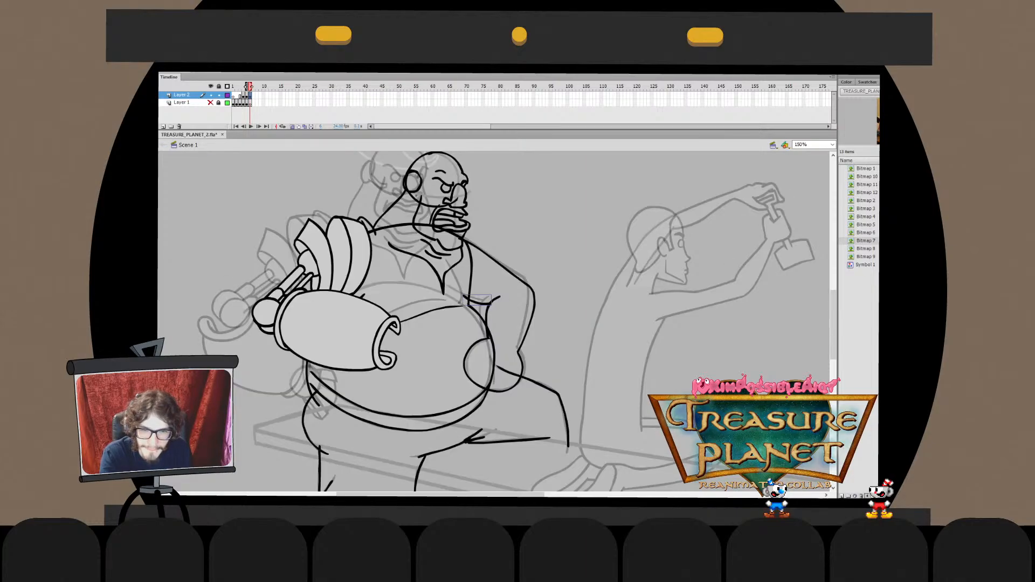
key("q")
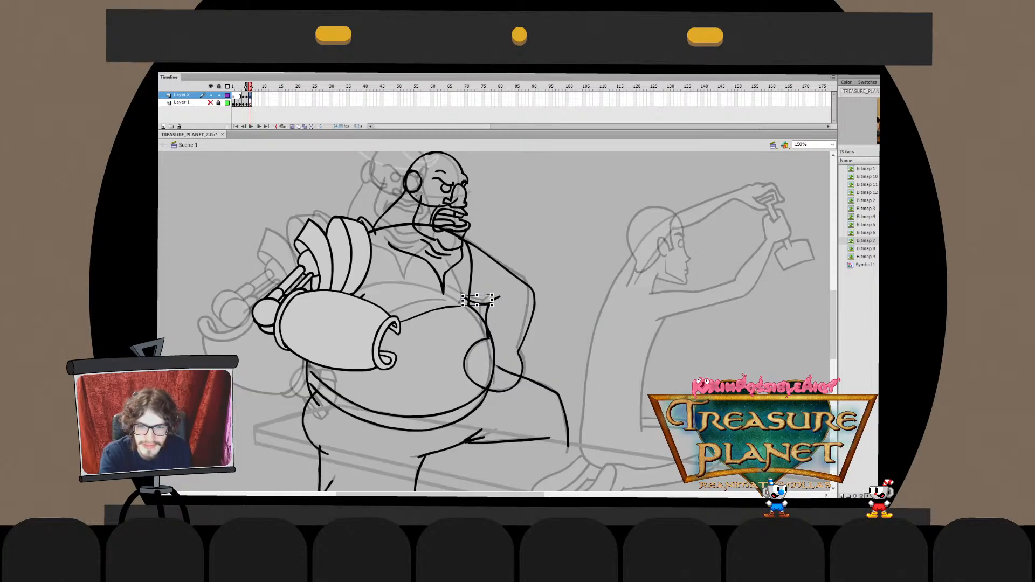
key("Escape")
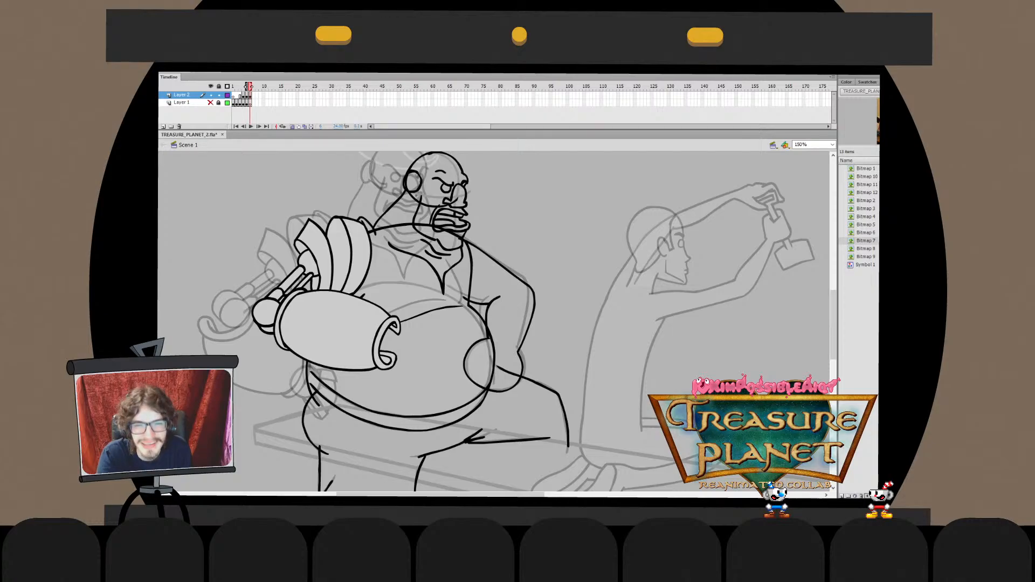
double_click(496, 293)
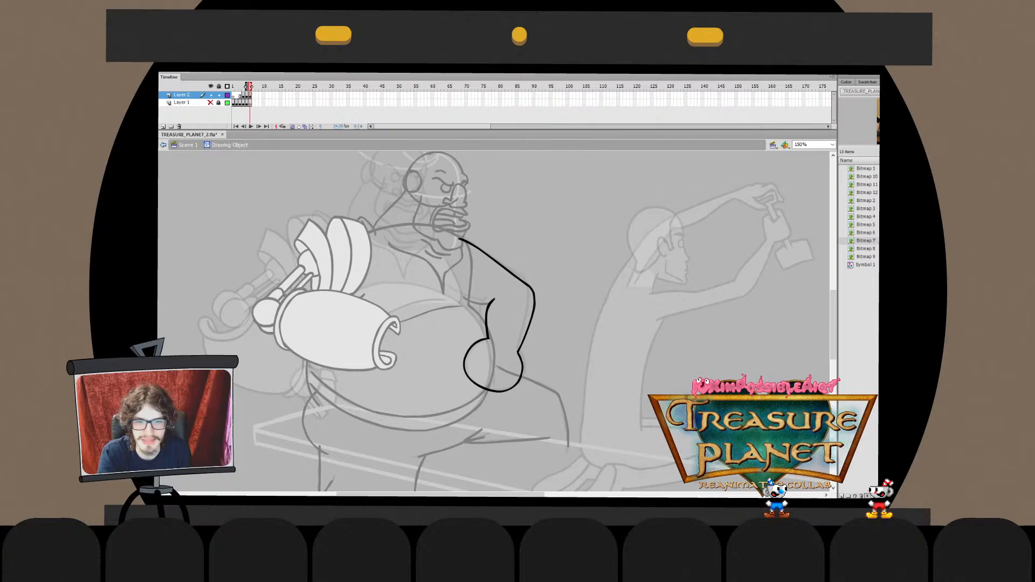
key("ctrl+e")
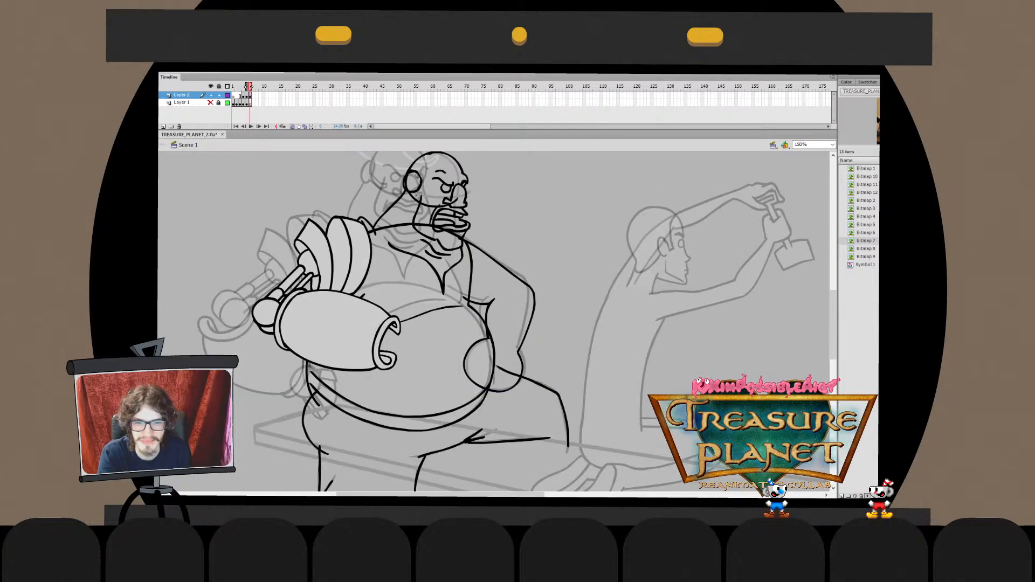
left_click(477, 301)
key("q")
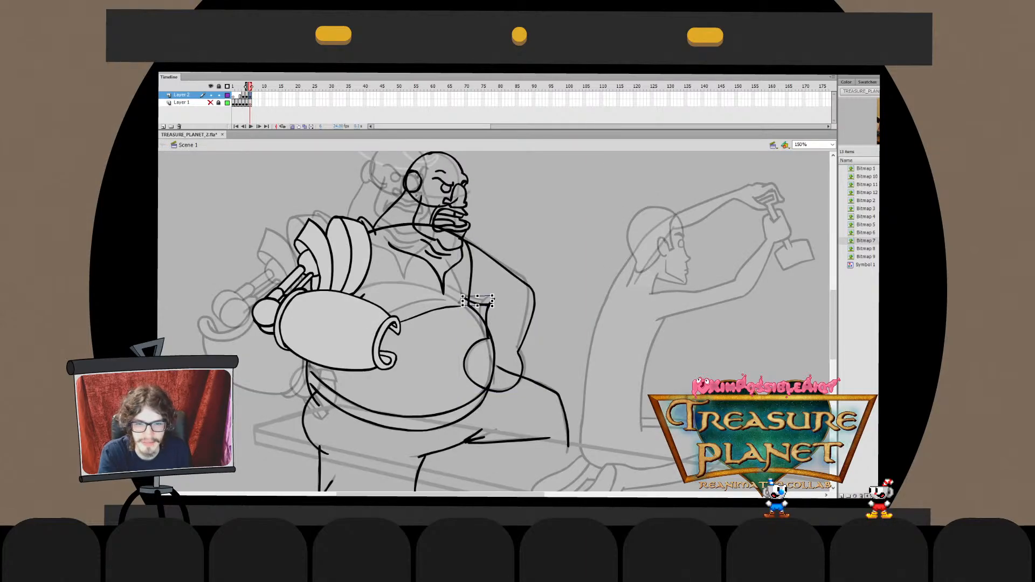
key("ctrl+e")
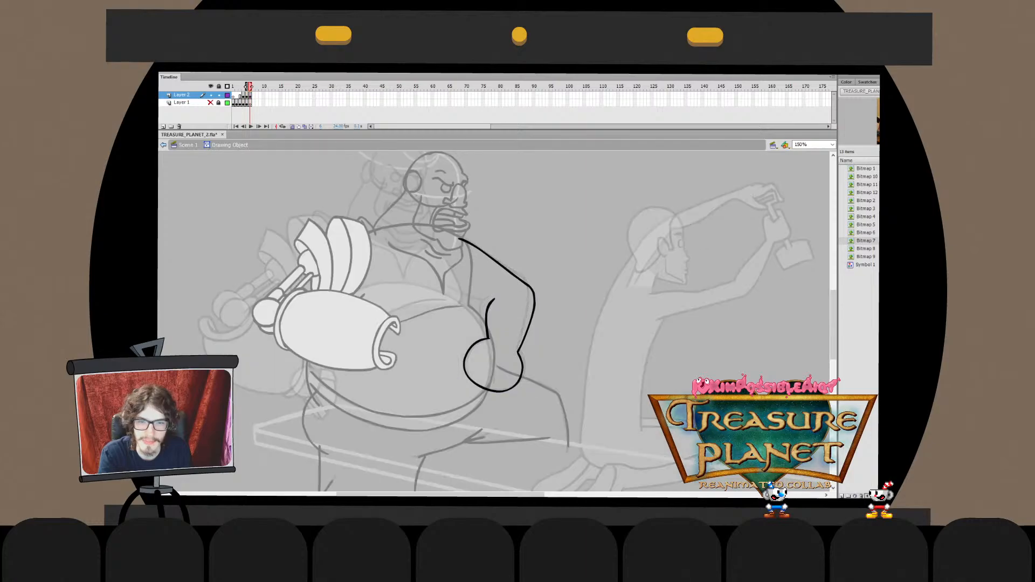
left_click(498, 296)
left_click_drag(493, 299, 495, 299)
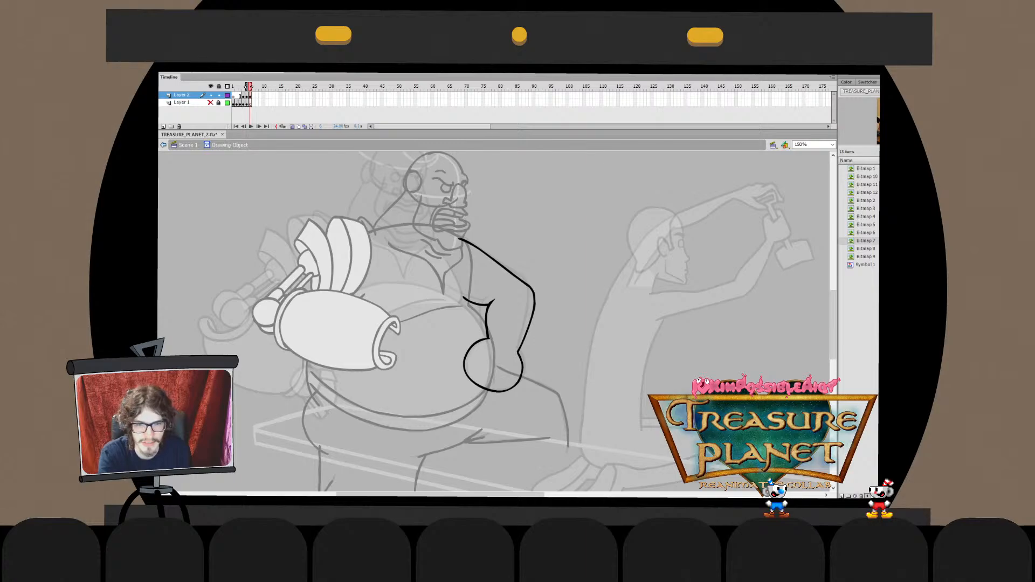
left_click_drag(493, 302, 502, 297)
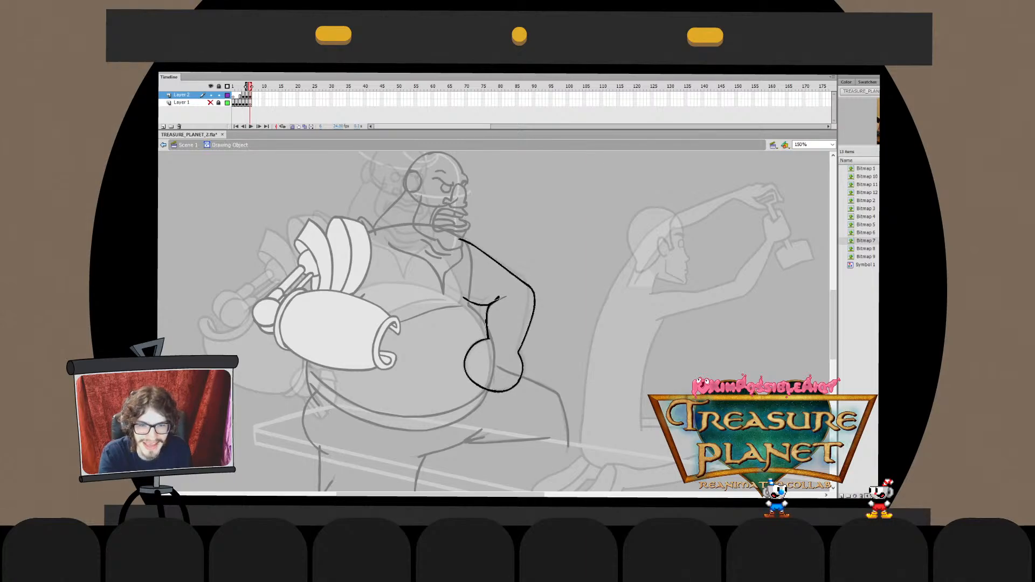
key("ctrl+z")
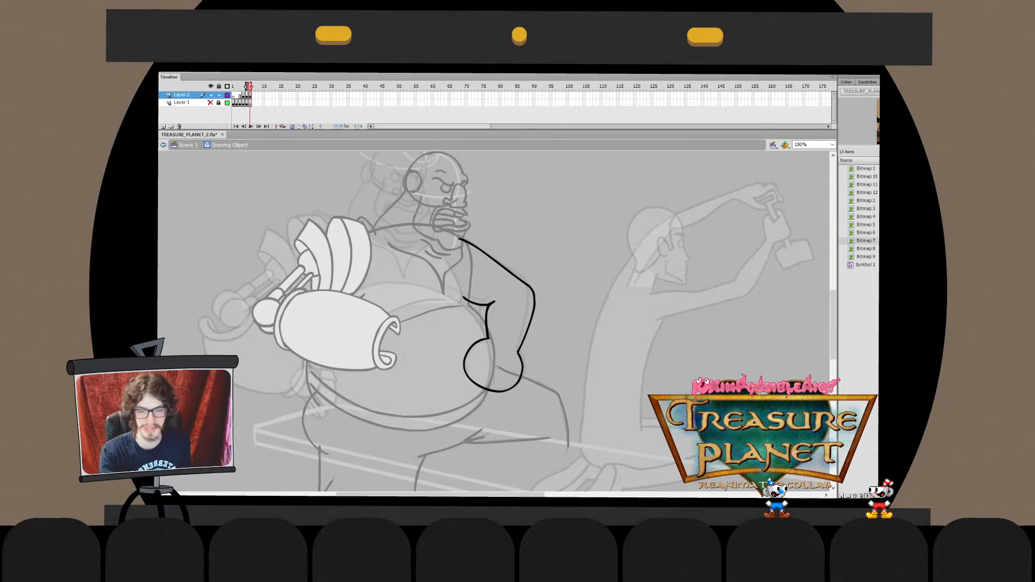
key("ctrl+e")
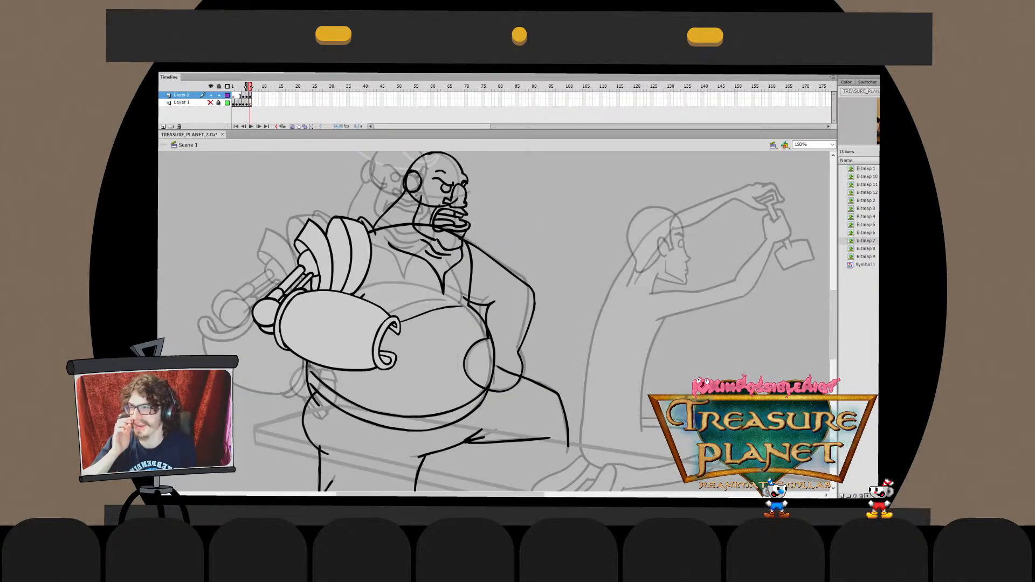
key("ctrl+e")
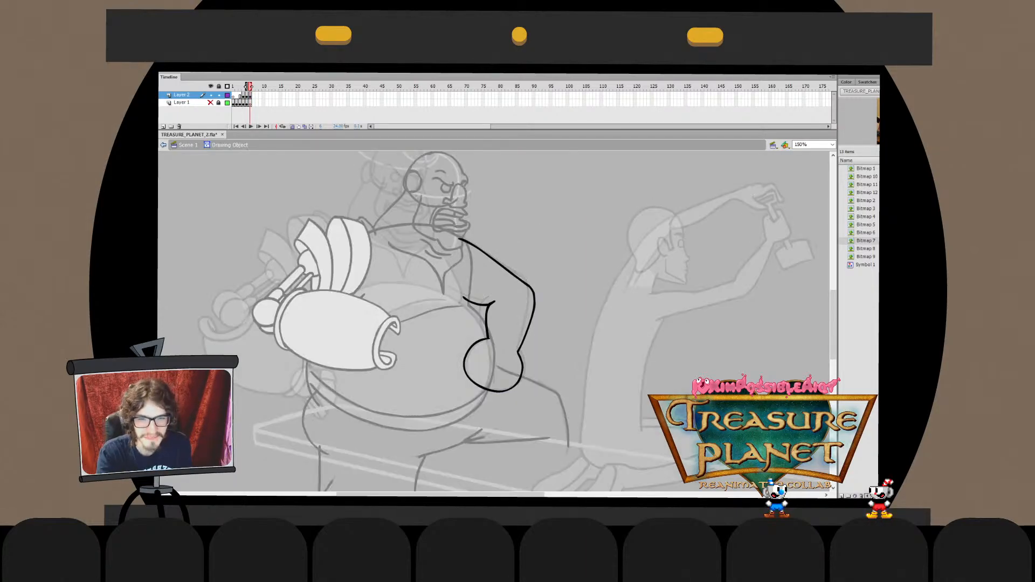
Shift the inner arm curve and its connecting stroke slightly lower and away from the torso within the far-arm outline
mouse_move(506, 287)
left_mouse_down()
mouse_move(471, 335)
mouse_move(456, 337)
left_mouse_up()
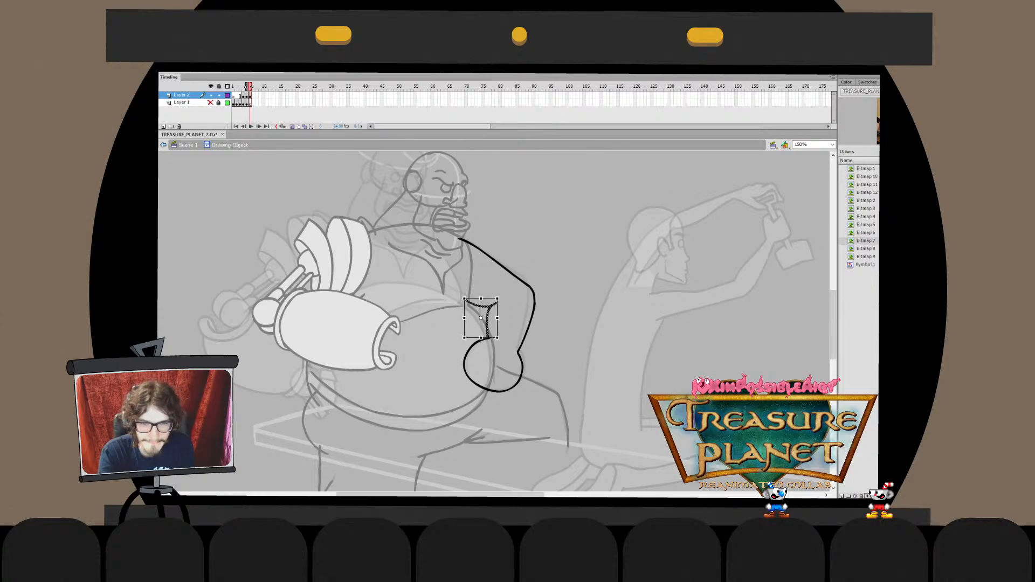
left_click_drag(456, 290, 484, 311)
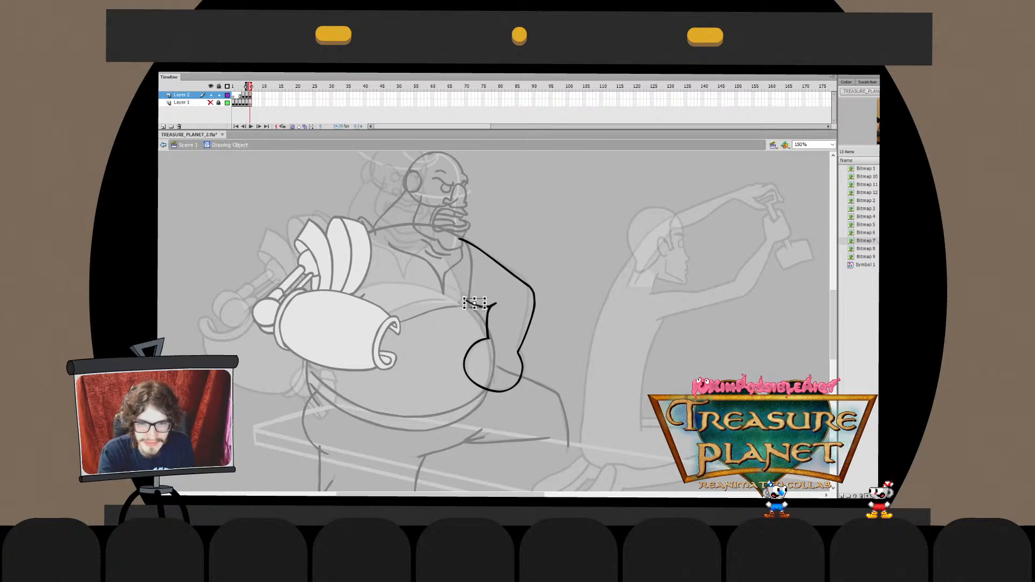
key("Delete")
double_click(492, 313)
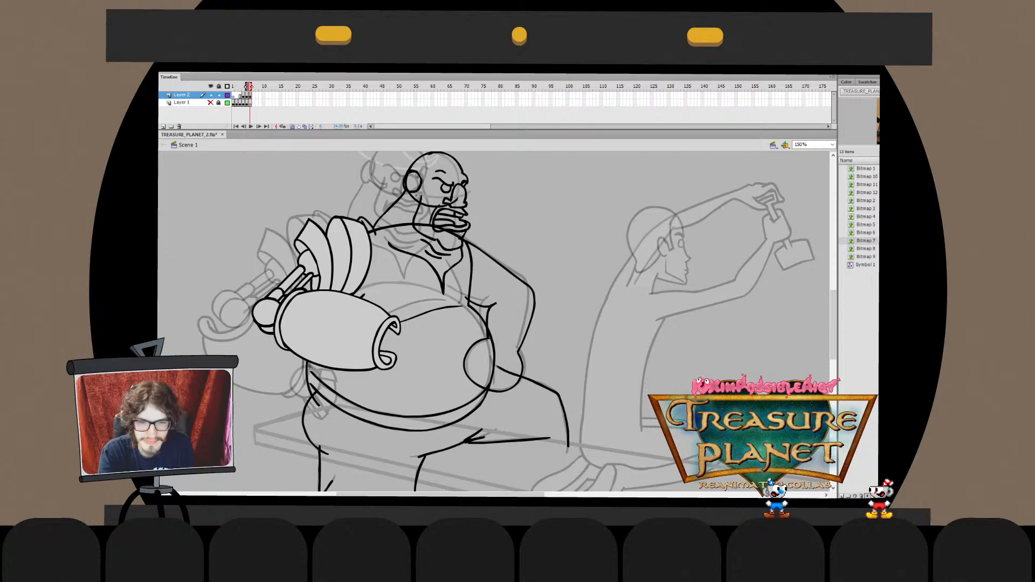
double_click(488, 323)
left_click(506, 324)
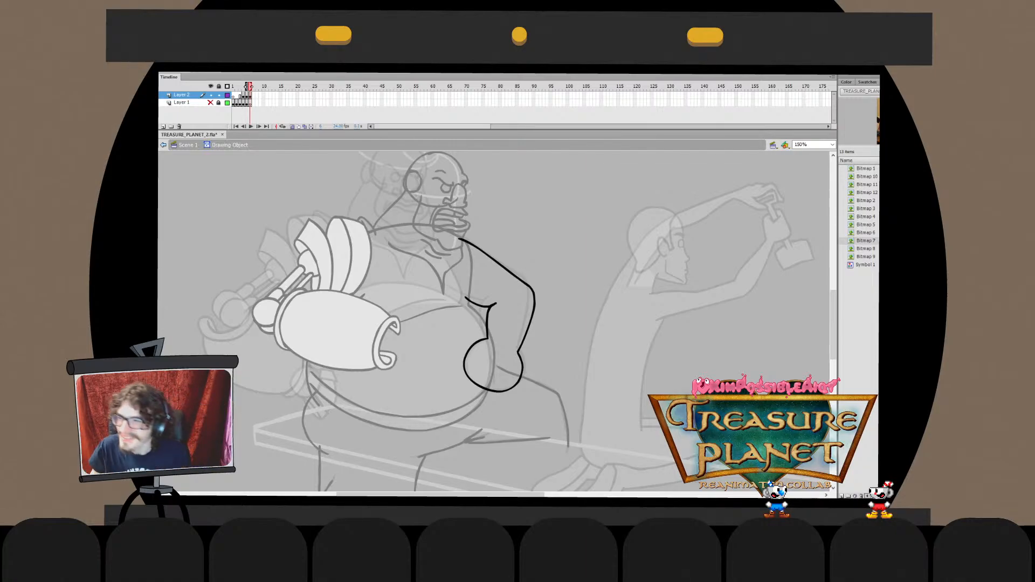
key("ctrl+e")
key("Escape")
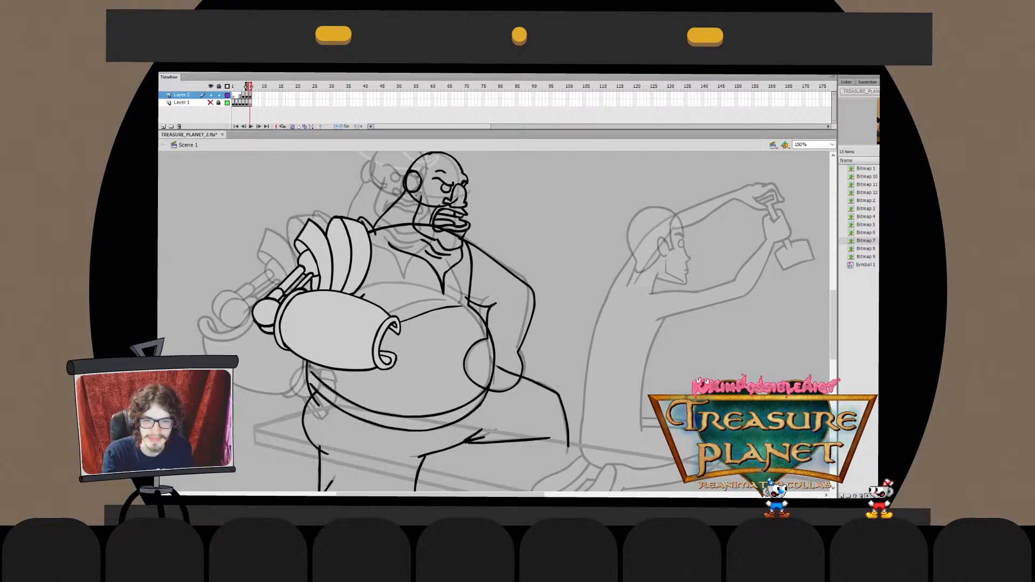
double_click(525, 286)
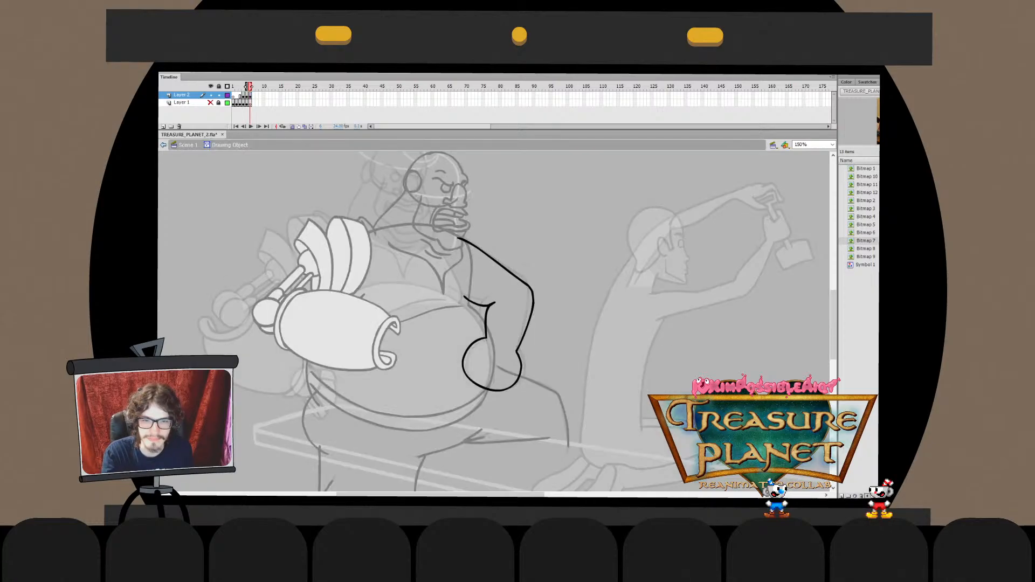
key("ctrl+e")
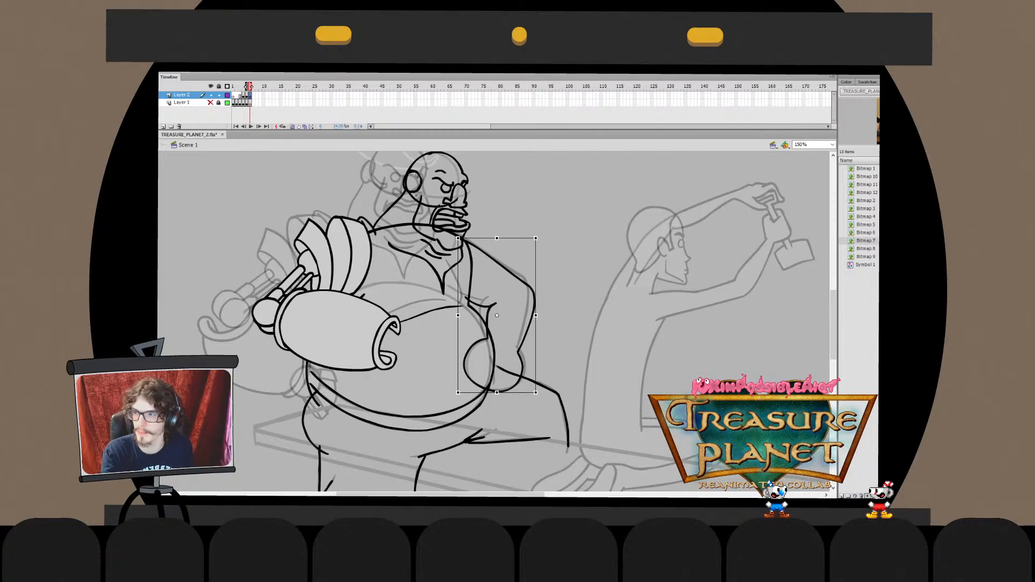
key("Escape")
key("q")
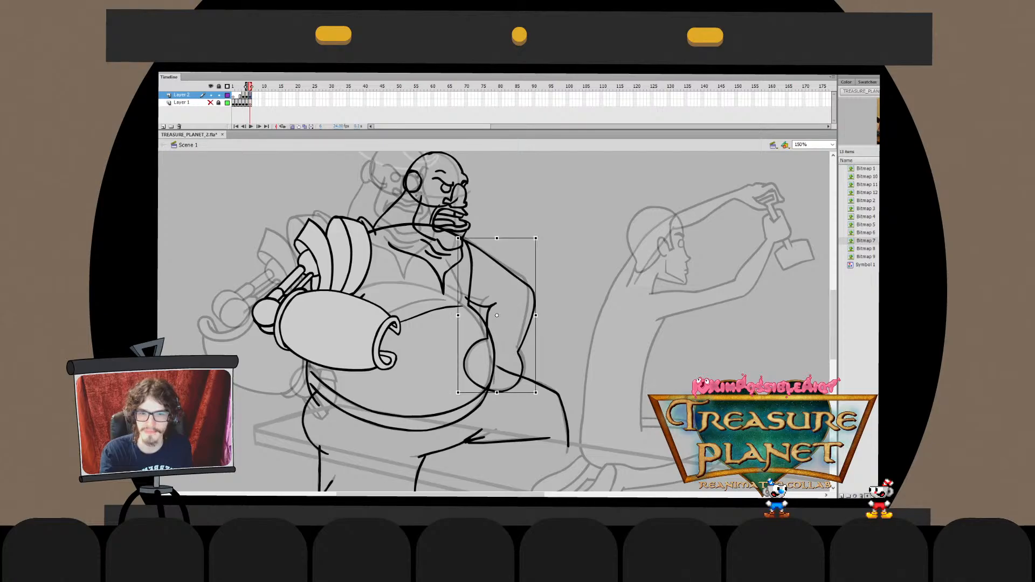
key("Escape")
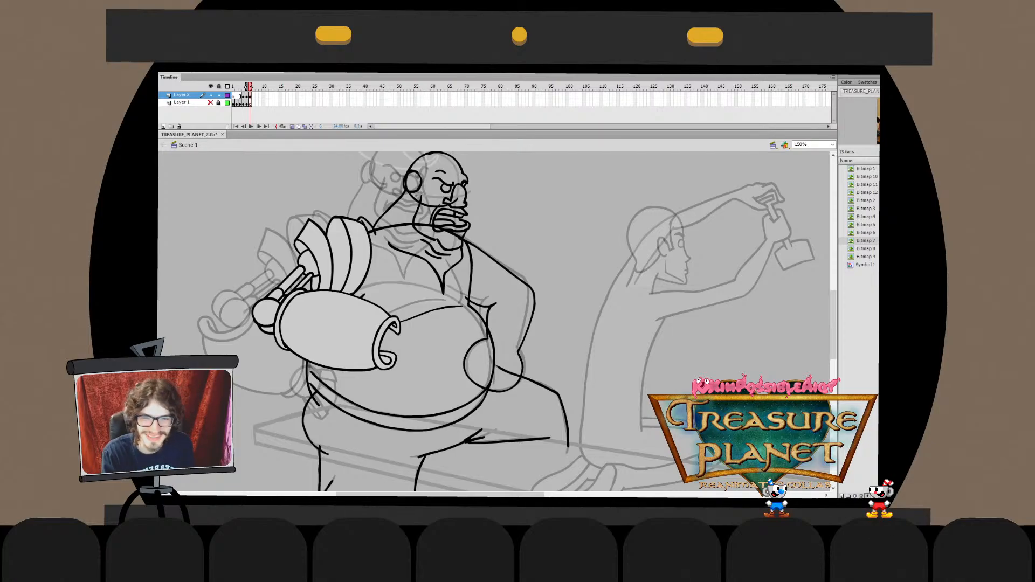
Try small height adjustments on the inner arm curve and connecting stroke, then undo them and leave the far-arm drawing
double_click(487, 323)
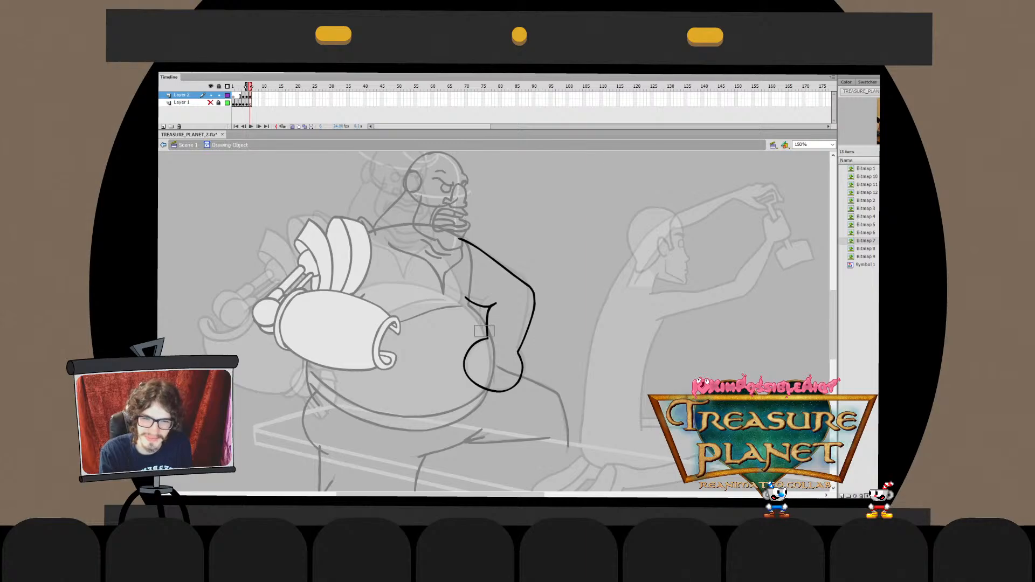
left_click(488, 323)
key("ctrl+z")
key("ctrl+z")
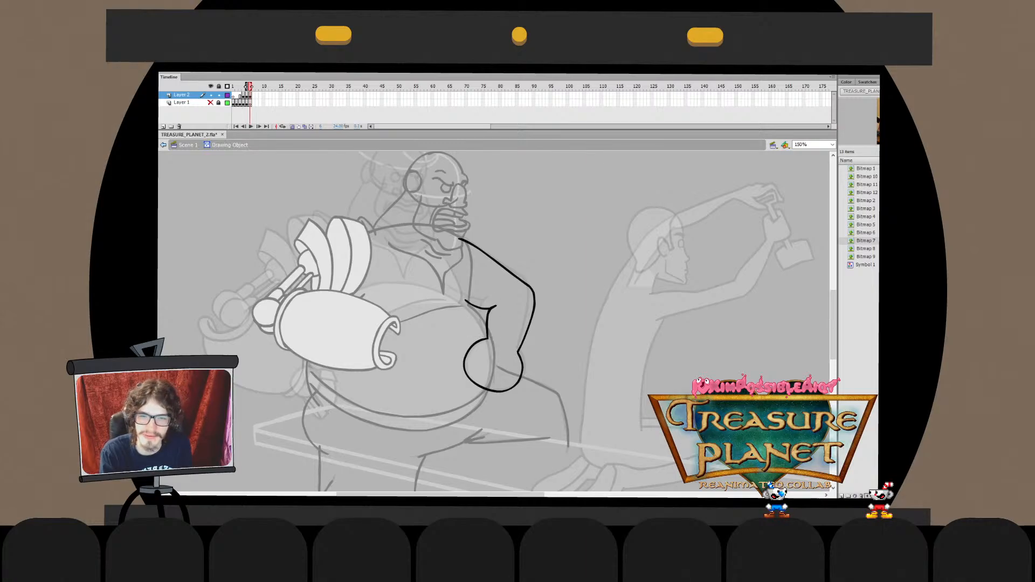
key("ctrl+y")
key("ctrl+y")
left_click_drag(480, 296, 481, 299)
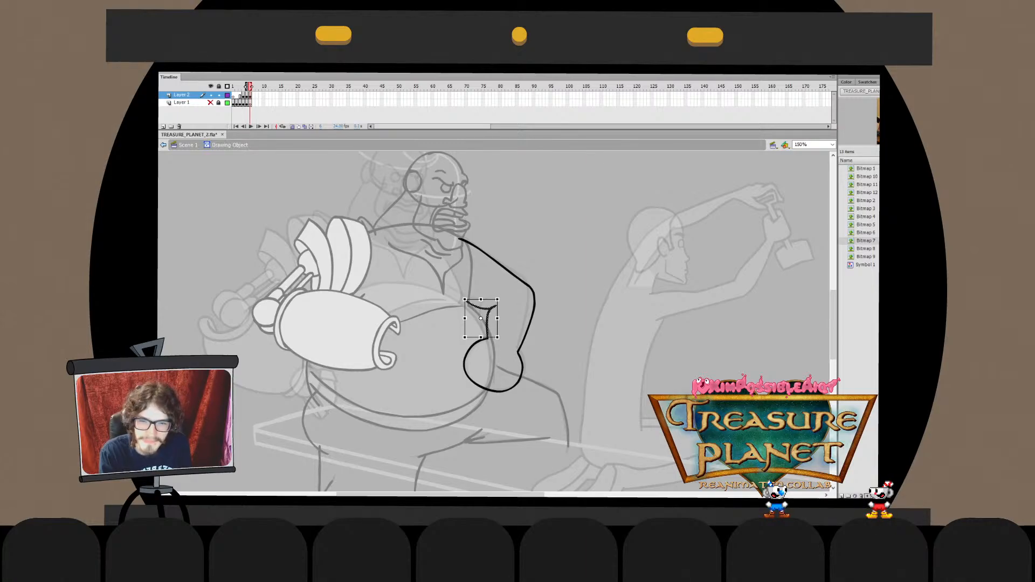
key("Escape")
key("ctrl+z")
key("ctrl+z")
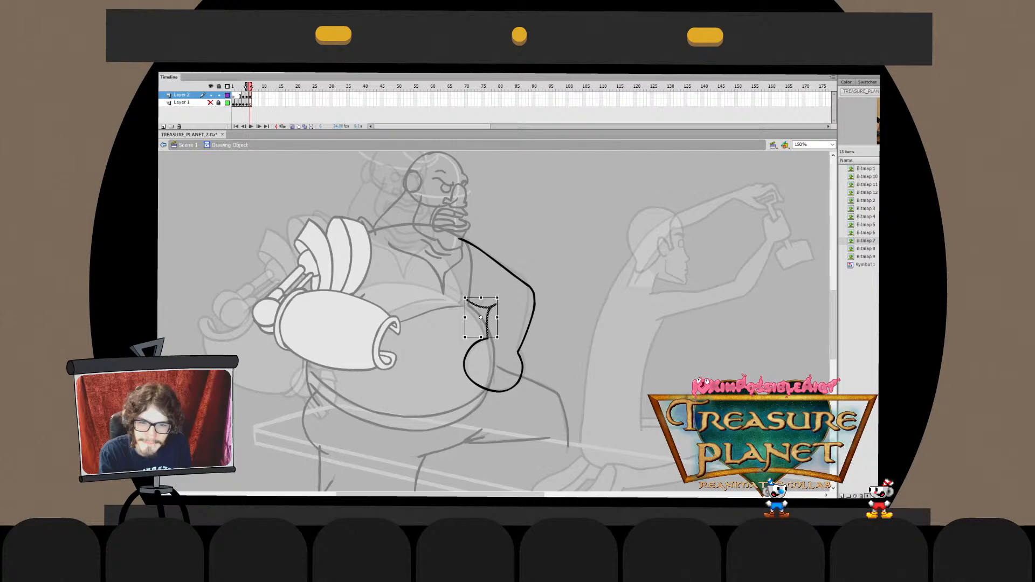
key("ctrl+e")
key("Escape")
Flip between the previous and current frames to compare the far arm's position
key("comma")
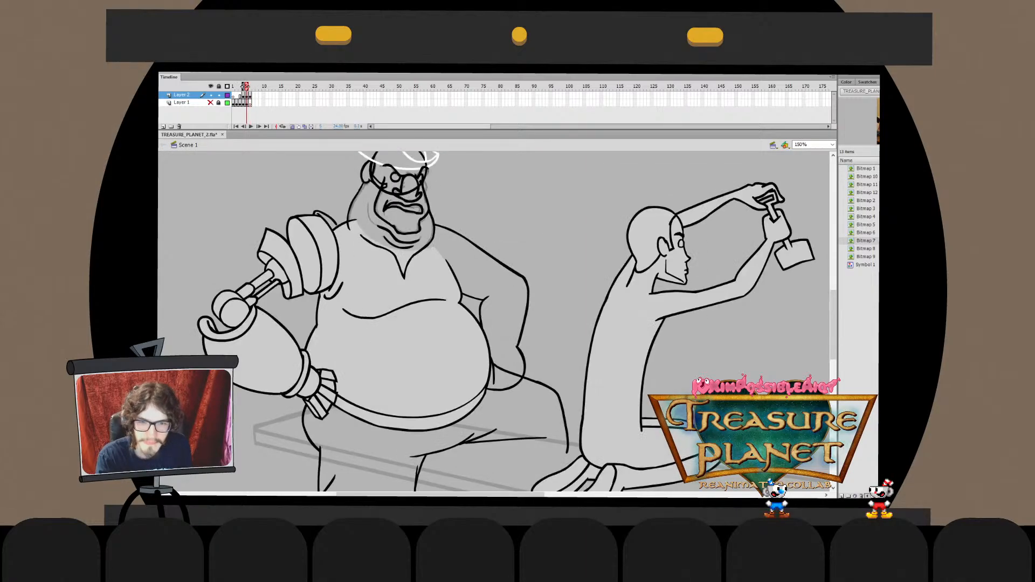
key("period")
key("comma")
key("period")
key("comma")
key("period")
key("comma")
key("period")
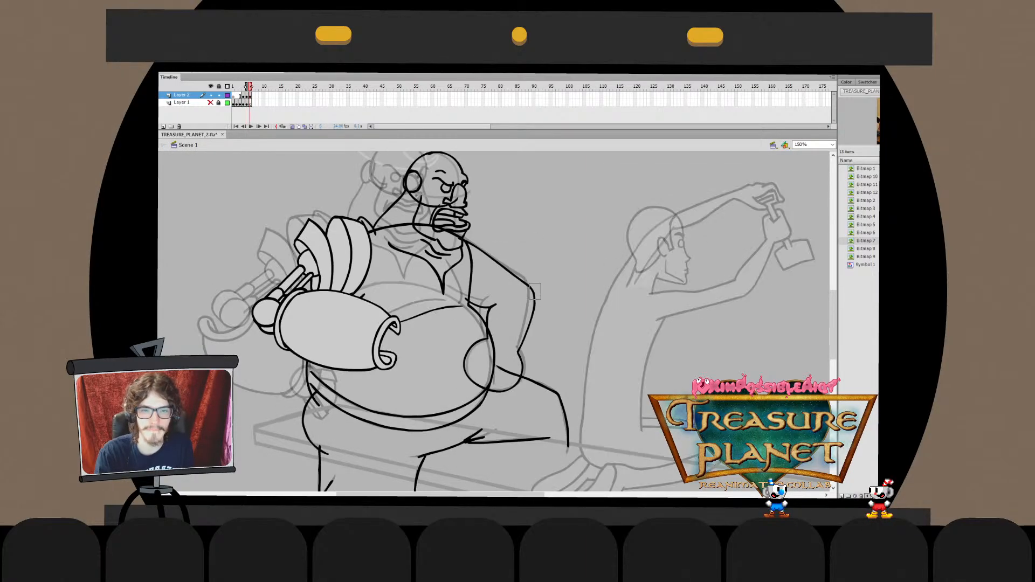
Stretch the whole far-arm outline slightly wider at the elbow side and check it against the previous frame
left_click(531, 294)
left_click_drag(535, 315, 535, 315)
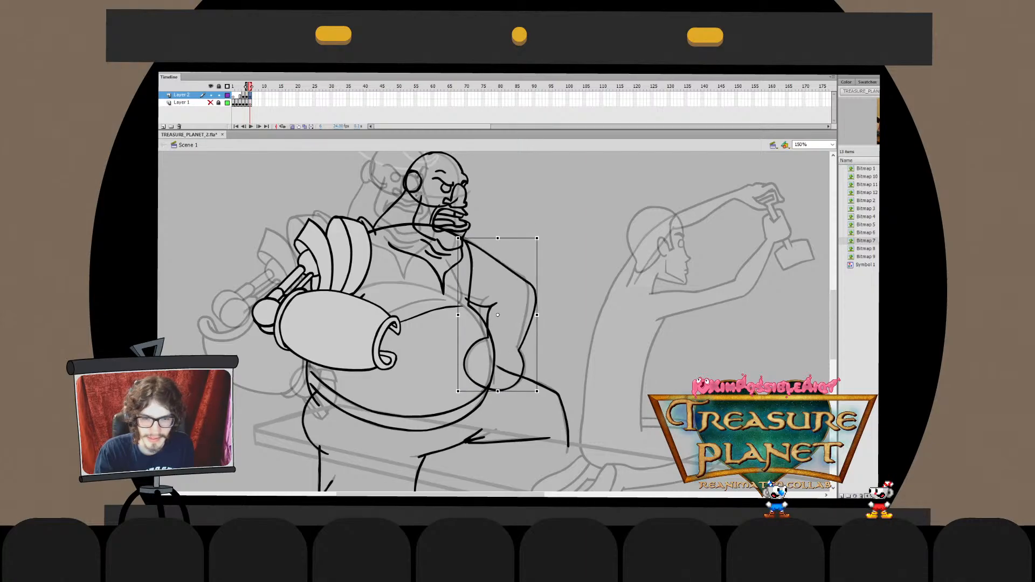
key("comma")
key("period")
key("comma")
key("period")
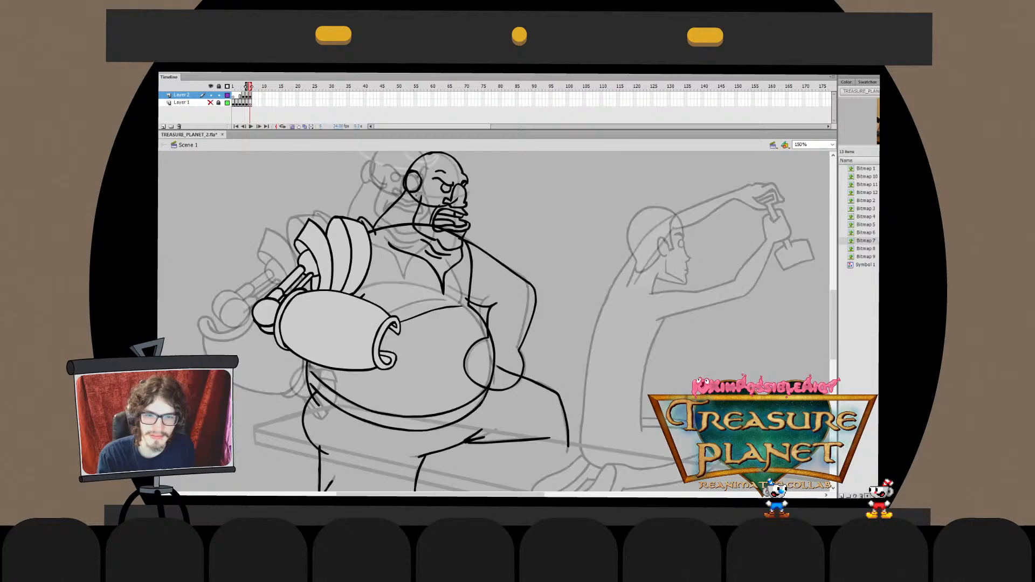
Examine how the widened far arm moves from the preceding frame by flipping back and forth repeatedly
key("comma")
key("period")
key("comma")
key("period")
key("comma")
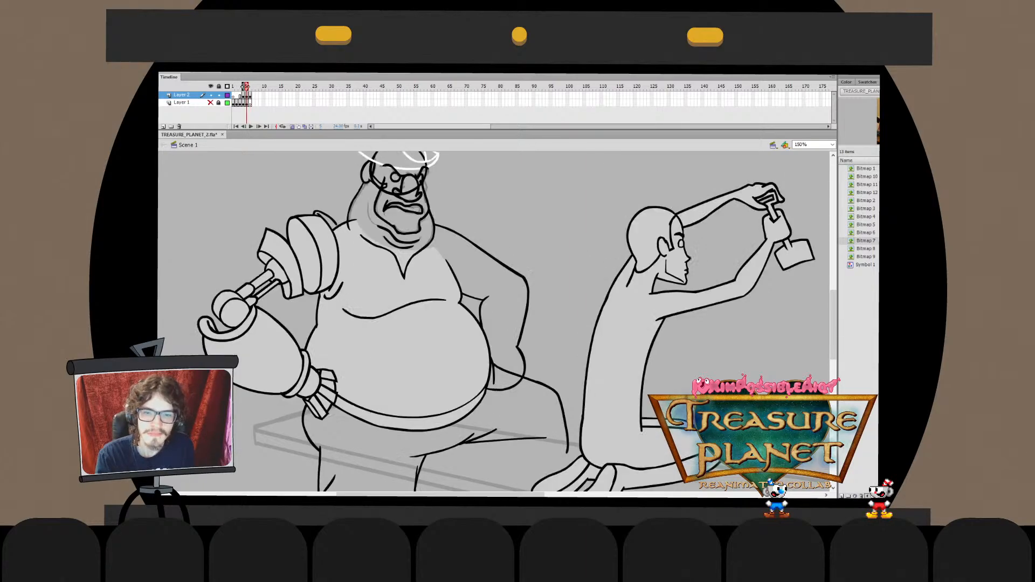
key("period")
key("comma")
key("period")
key("comma")
key("period")
key("comma")
key("period")
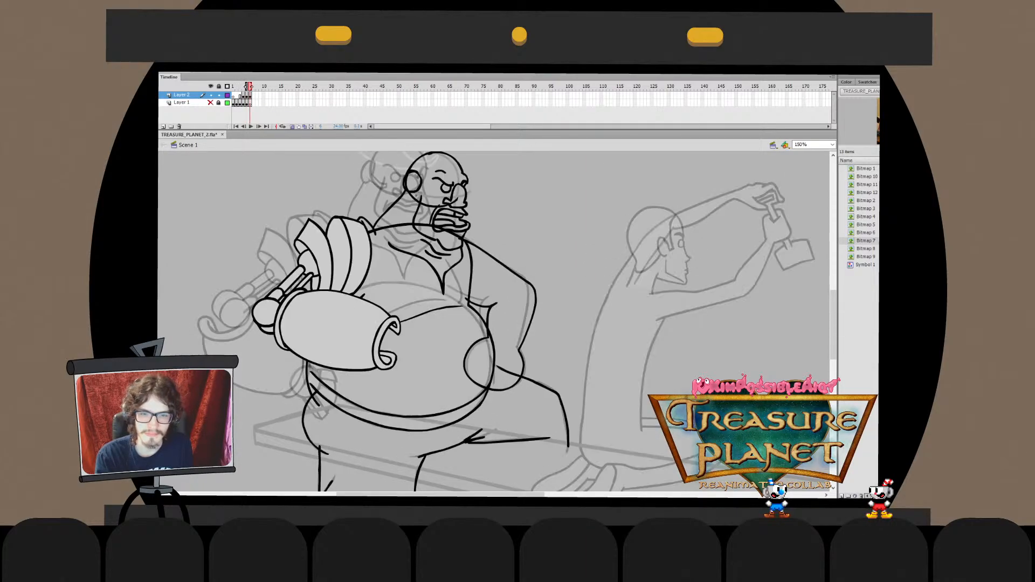
key("comma")
key("period")
Stretch the inner arm curve and its connecting stroke slightly upward within the far-arm outline
double_click(489, 318)
left_click_drag(451, 285, 509, 338)
left_click_drag(465, 296, 463, 294)
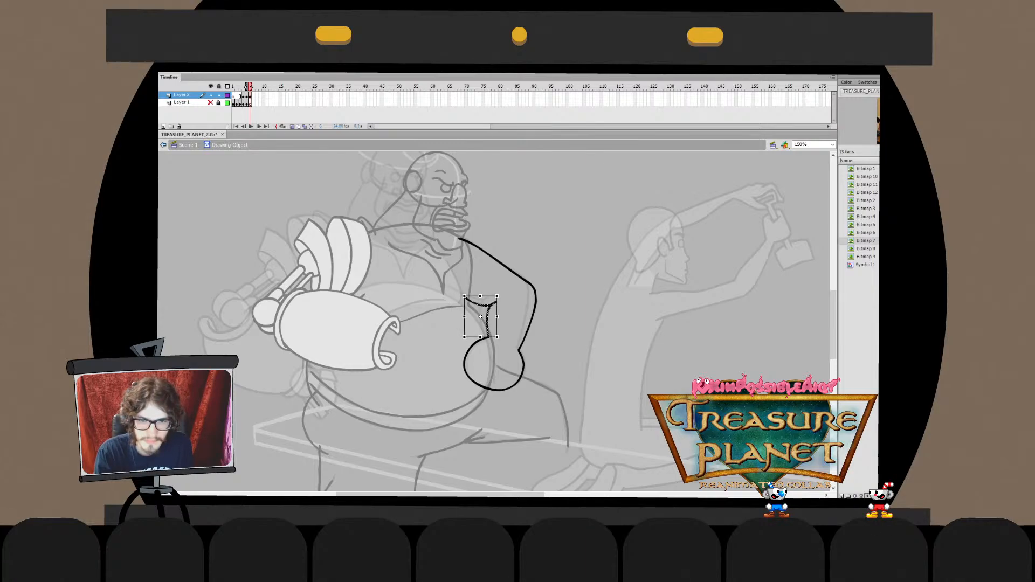
key("Escape")
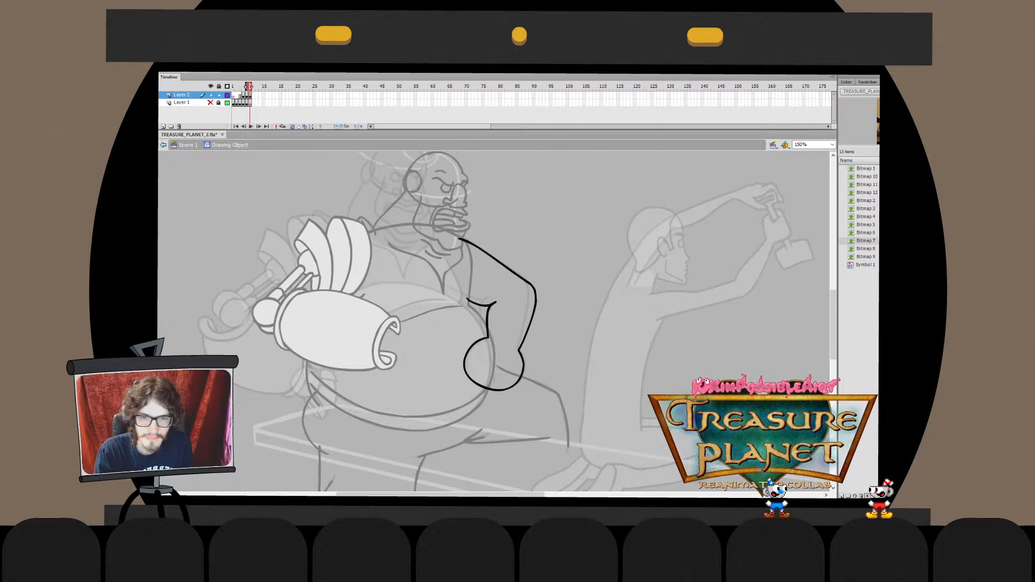
key("ctrl+e")
key("Escape")
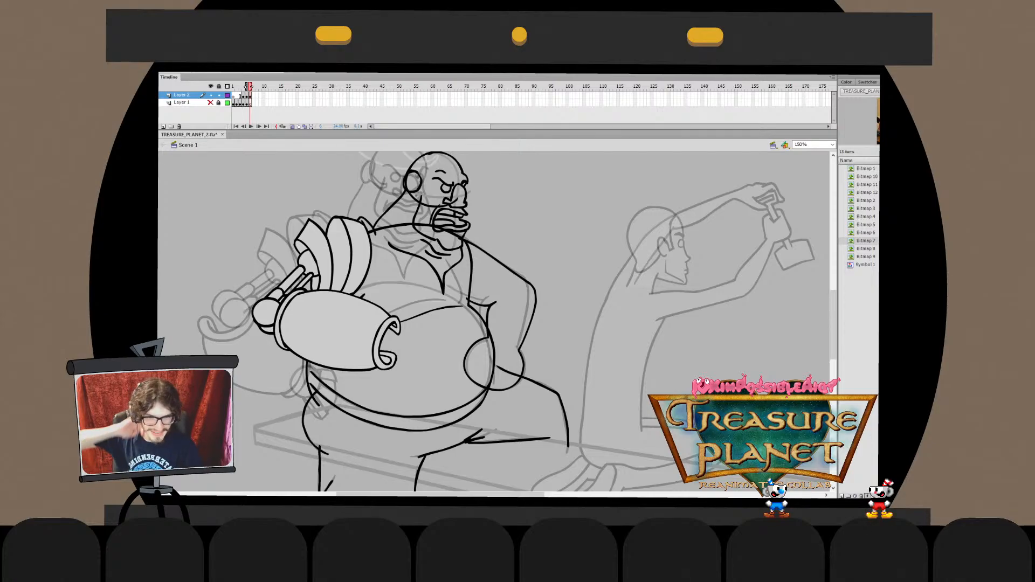
Trim the overshooting ends of the far arm's inner curve and shoulder line within the far-arm outline
key("Return")
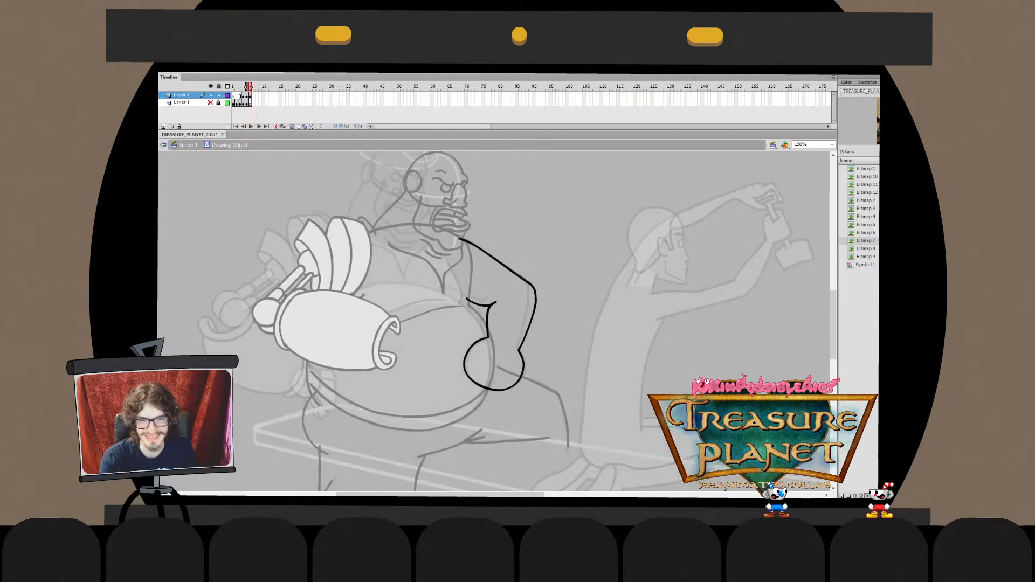
key("Return")
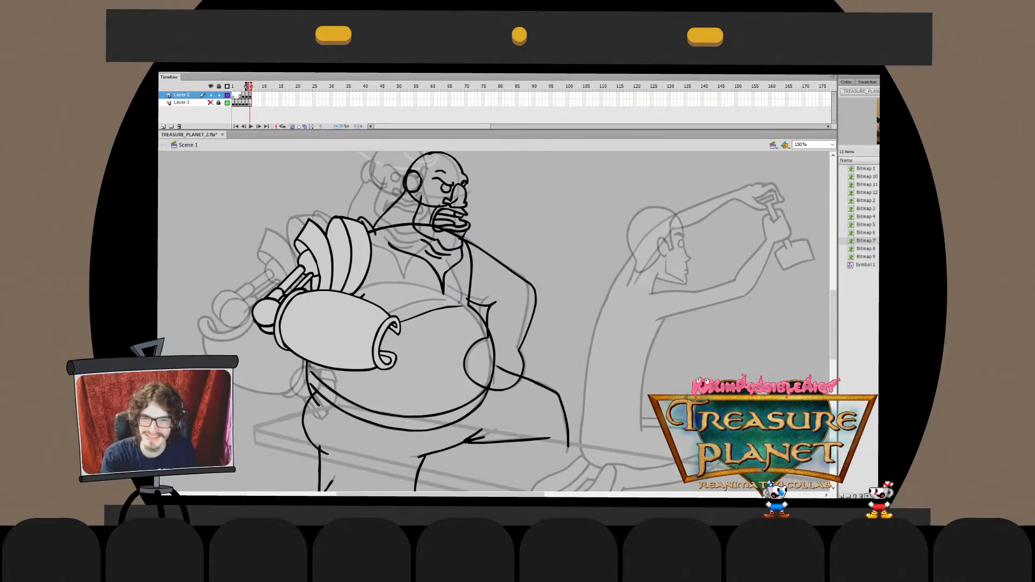
double_click(499, 263)
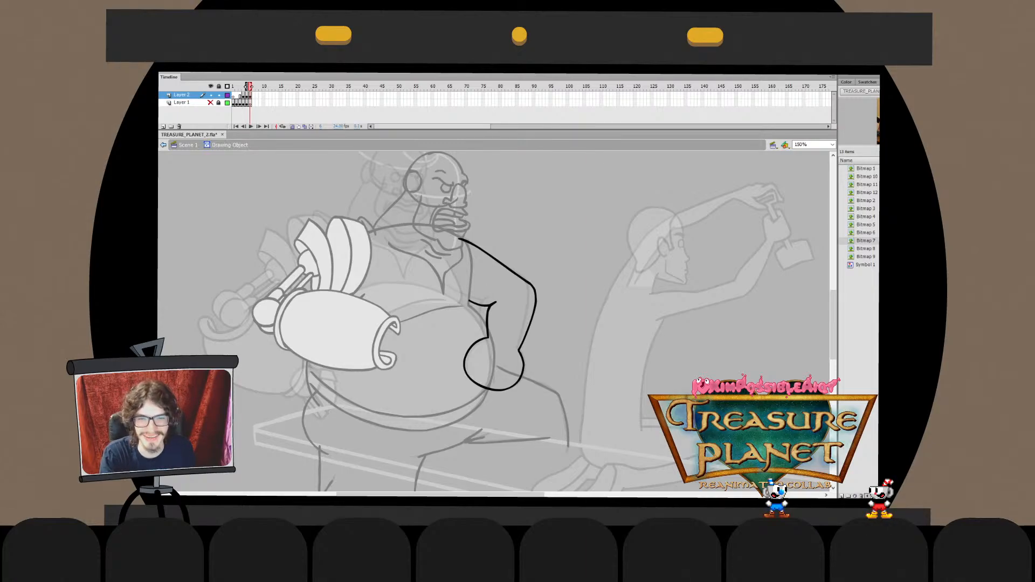
key("ctrl+e")
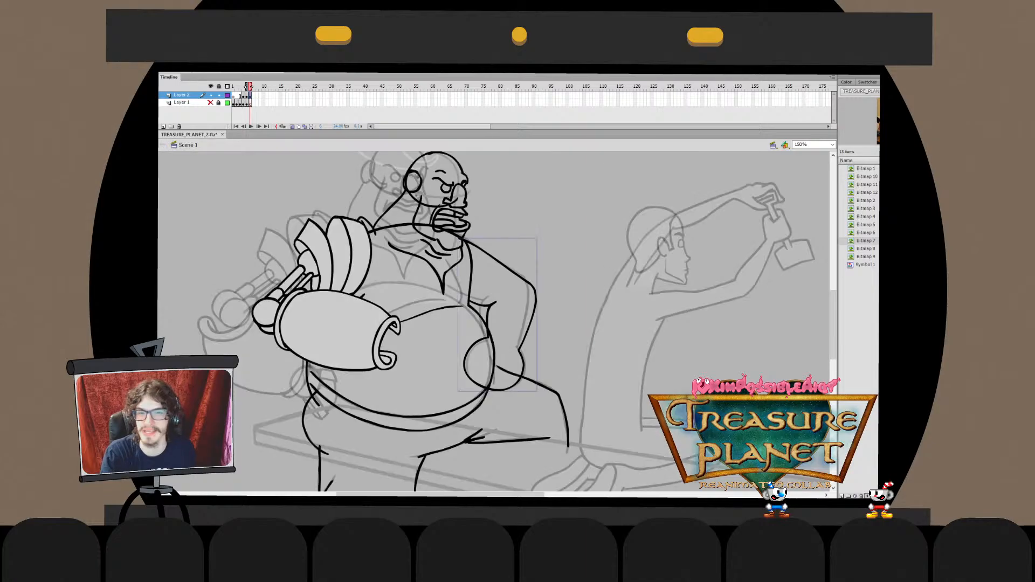
key("ctrl+shift+a")
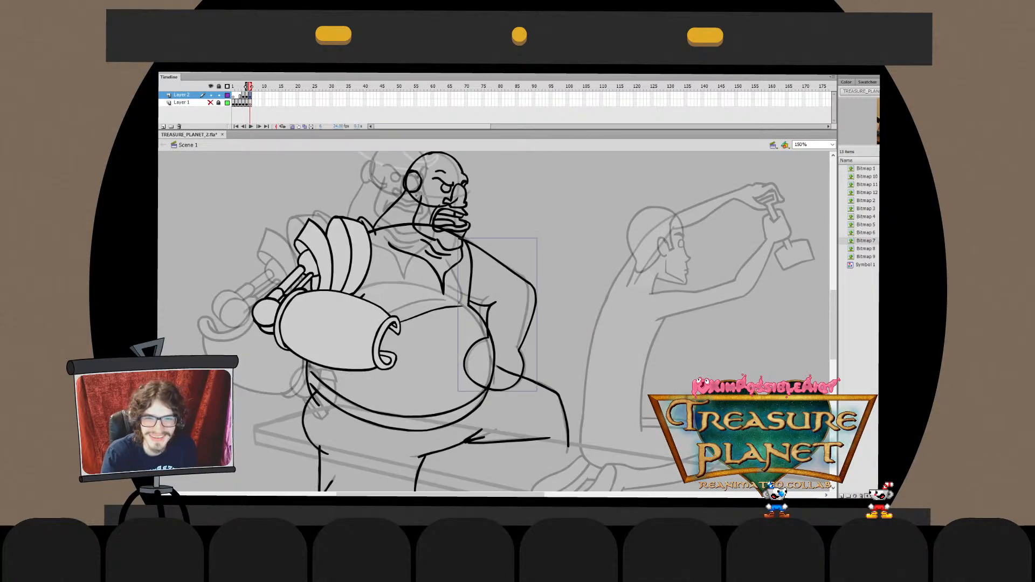
double_click(534, 299)
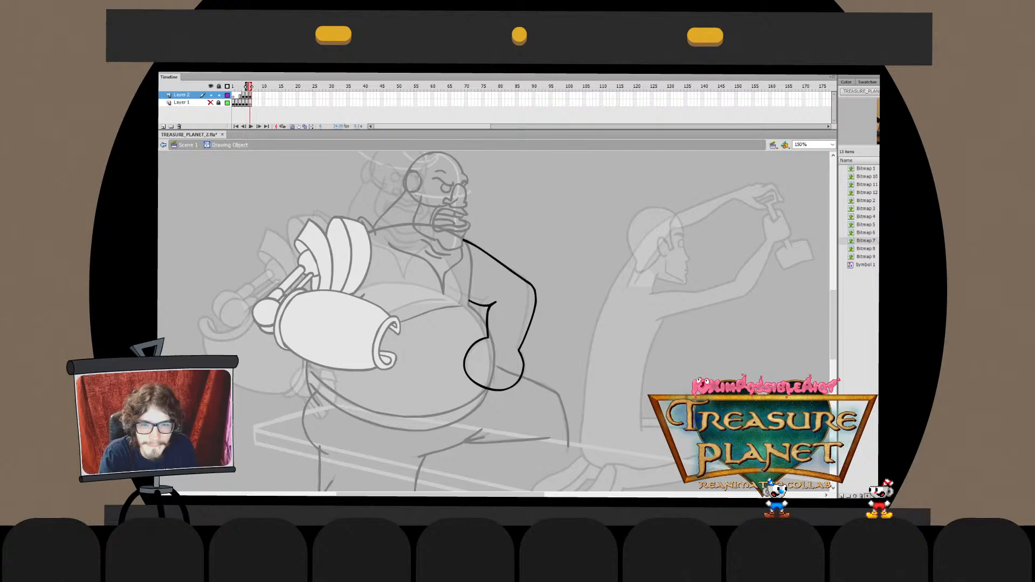
key("ctrl+e")
key("ctrl+shift+a")
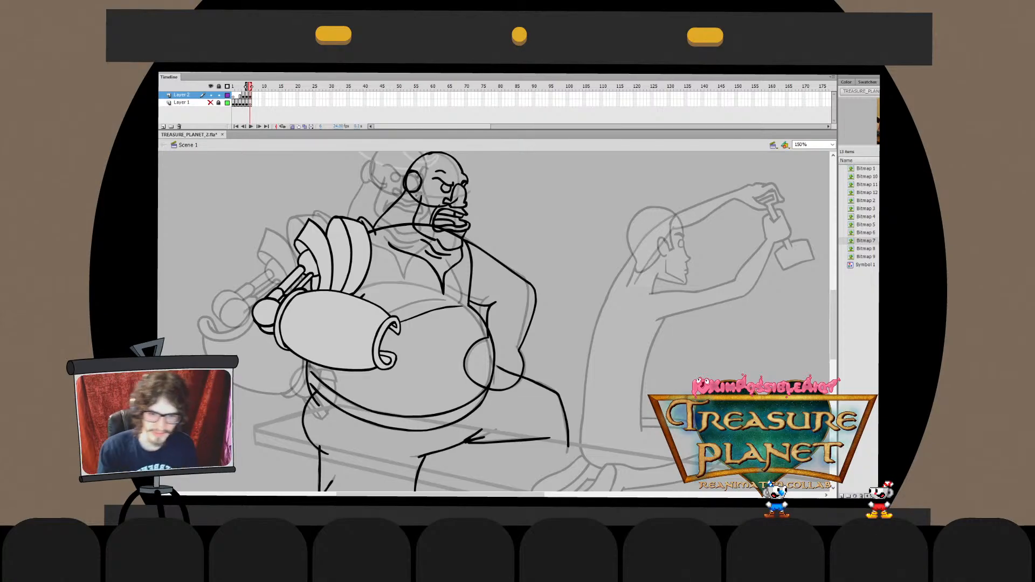
Remove the short start of the thigh line that crosses the far hand and flip between frames to check
double_click(563, 412)
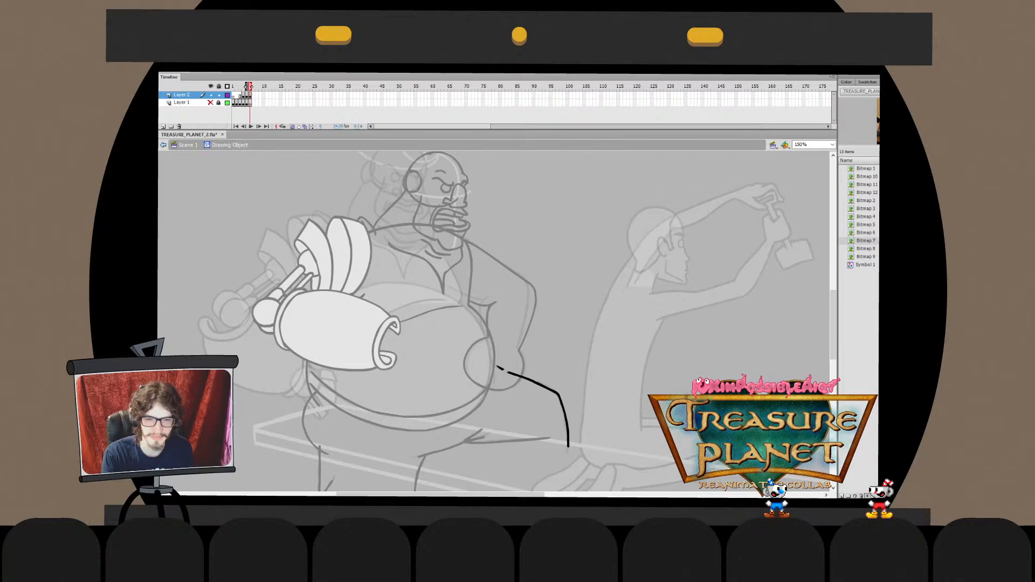
double_click(499, 368)
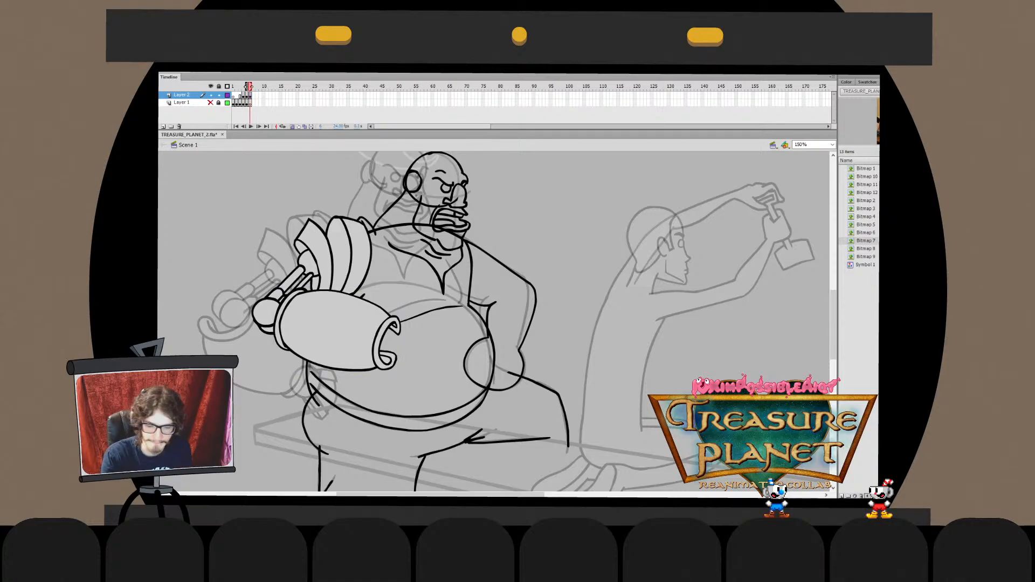
key(".")
key(".")
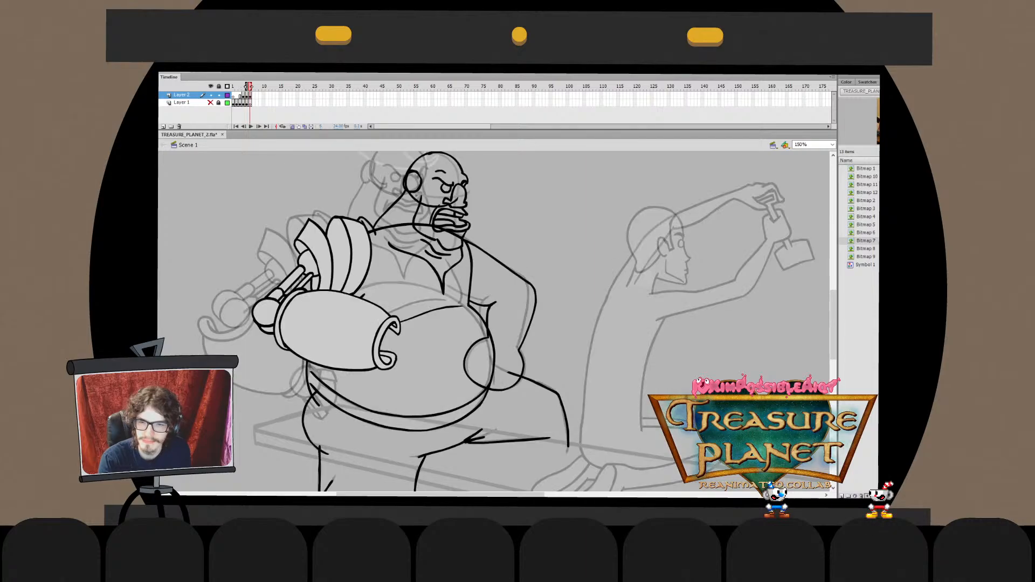
Try narrowing the mechanical forearm in the preceding frame, then undo that change
left_click_drag(194, 301, 312, 400)
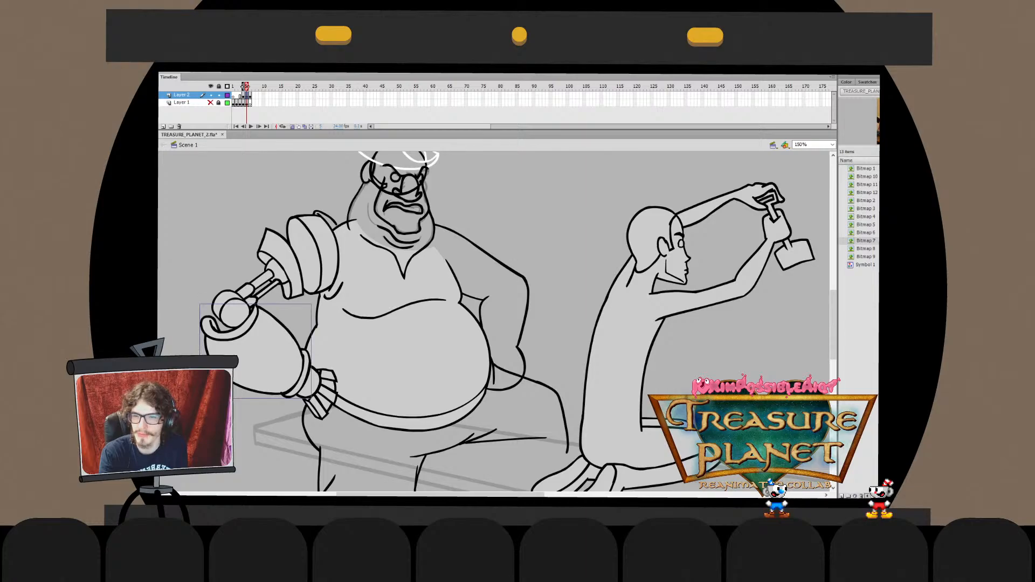
key("ctrl+shift+a")
key("ctrl+z")
key("ctrl+y")
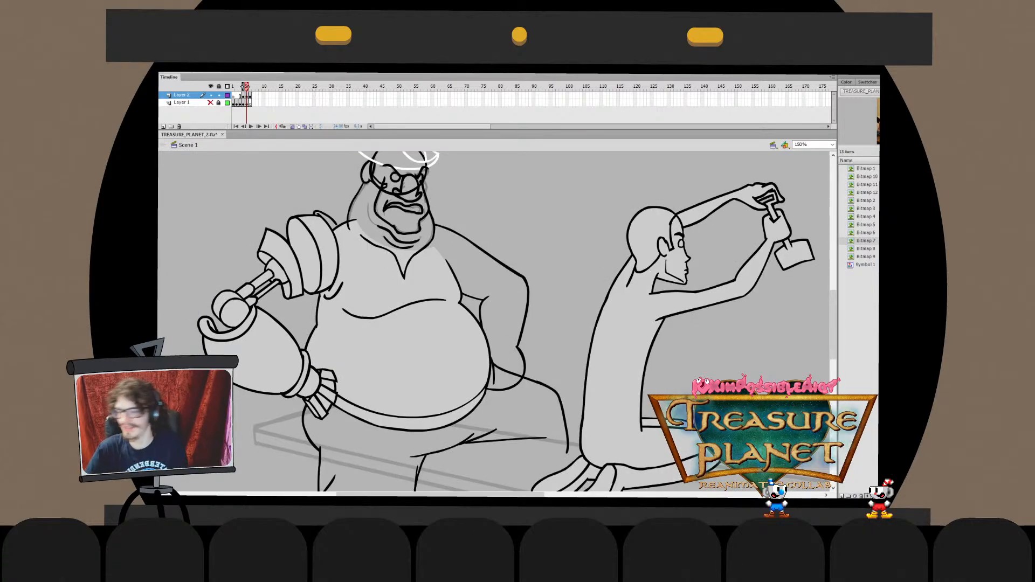
key("ctrl+z")
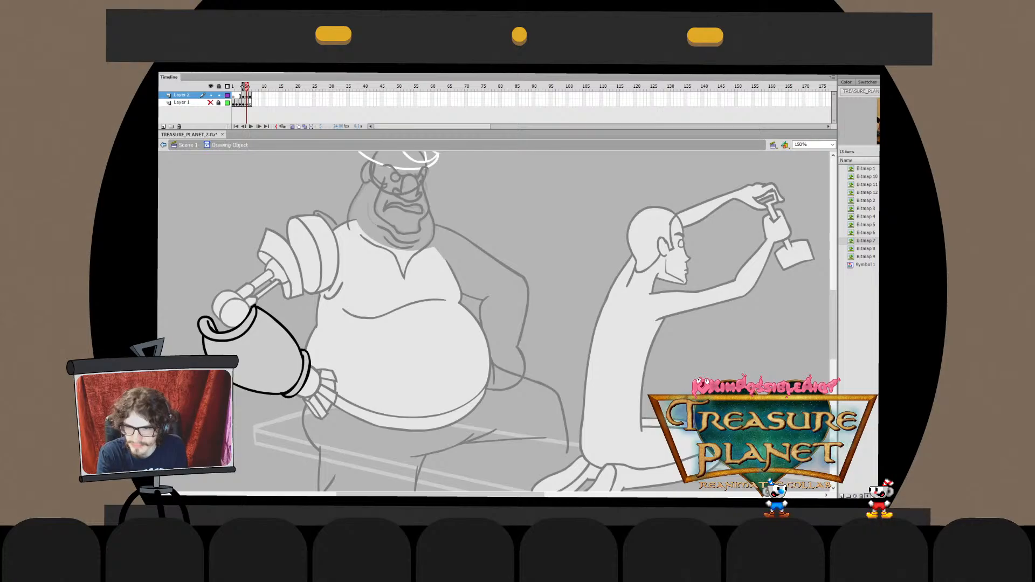
key("ctrl+e")
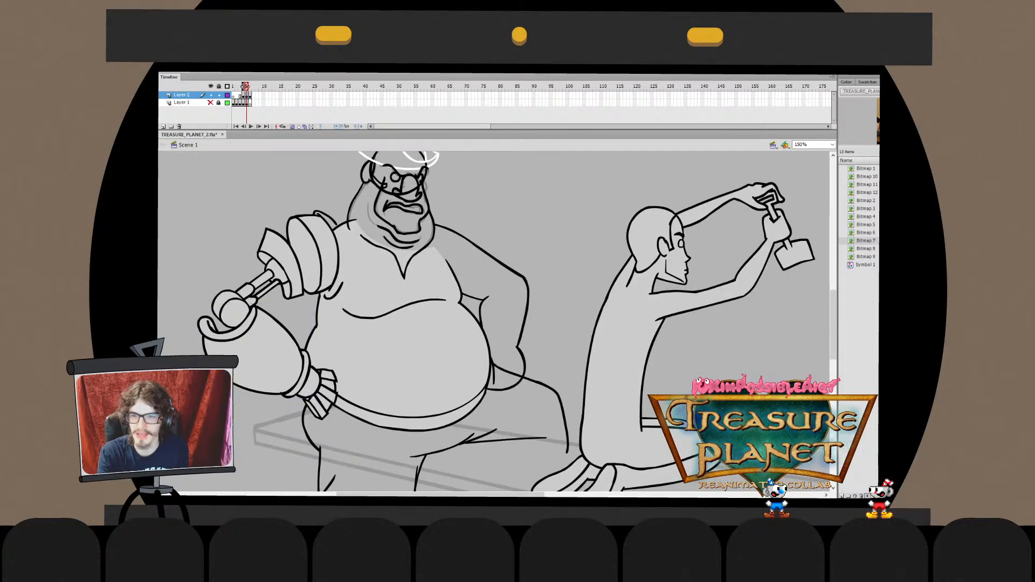
Save the file, narrow the mechanical forearm slightly from its outer side in the preceding frame, and return to the current frame
key("ctrl+s")
left_click_drag(197, 303, 312, 399)
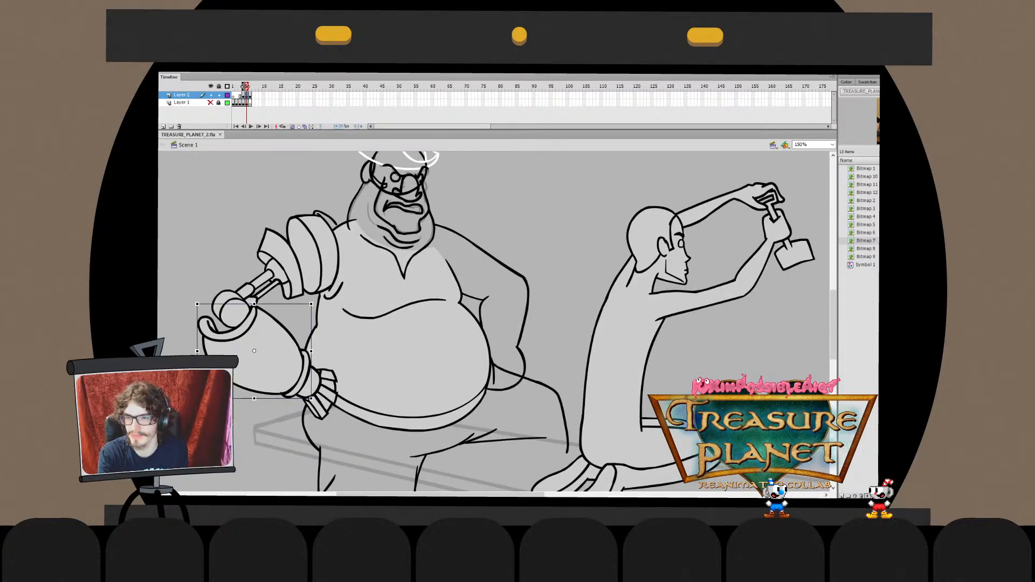
left_click_drag(198, 351, 200, 351)
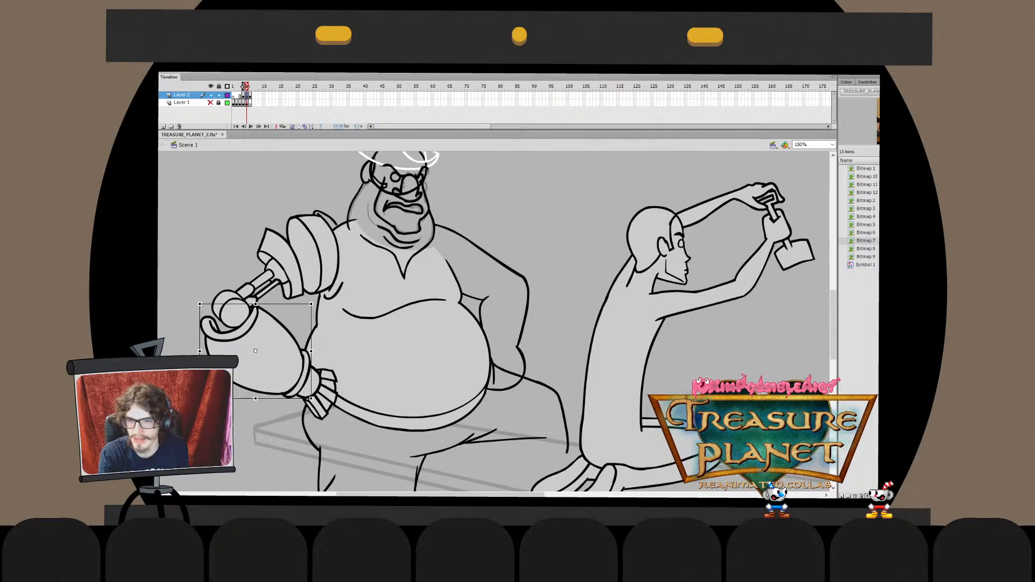
key("ctrl+z")
key("Escape")
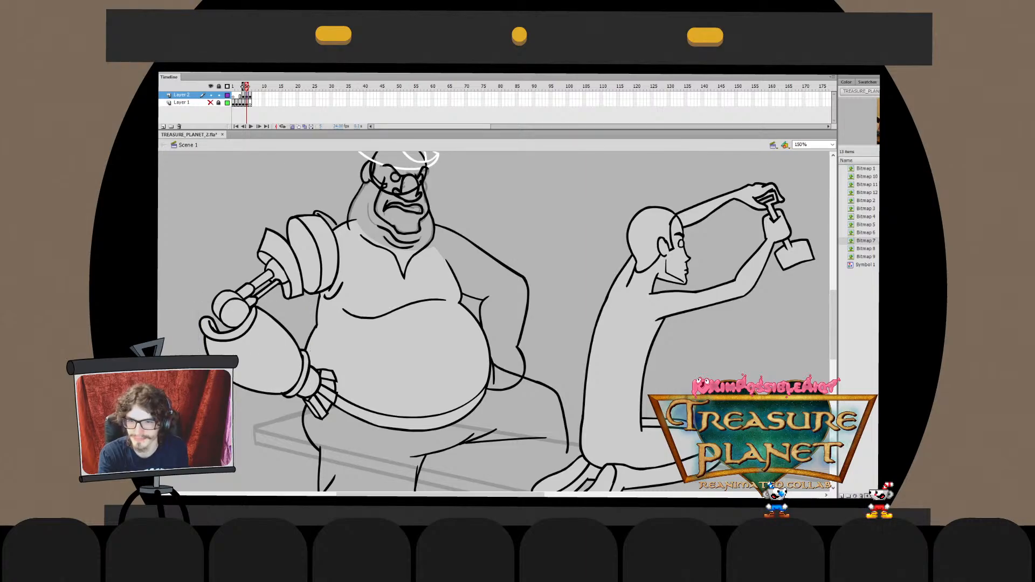
left_click(254, 351)
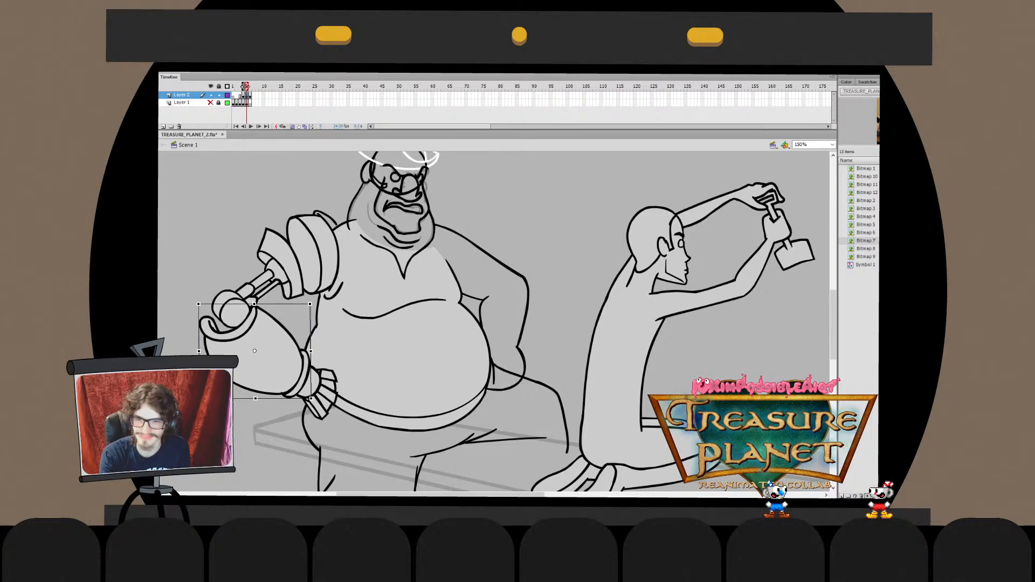
key("Escape")
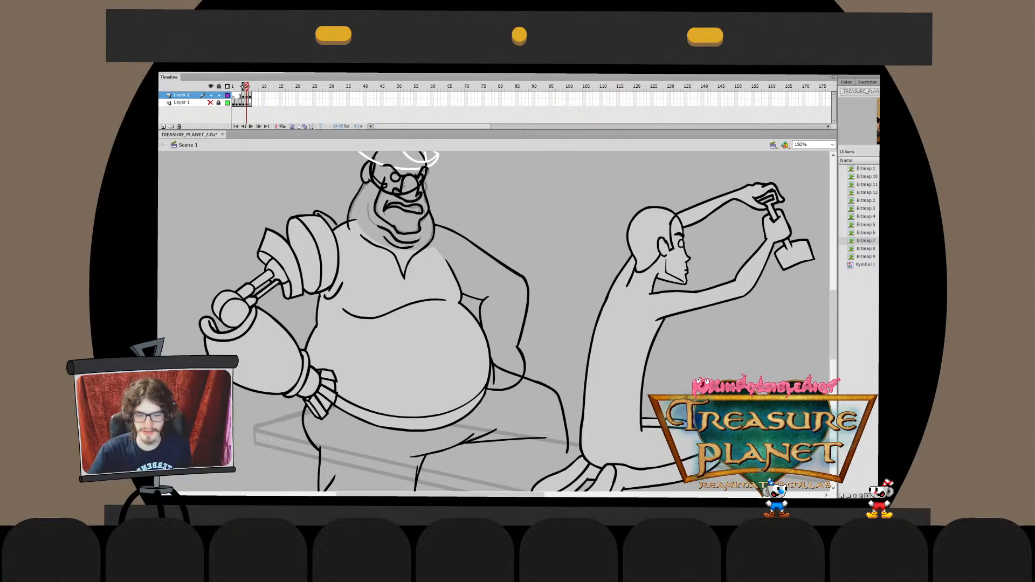
key(".")
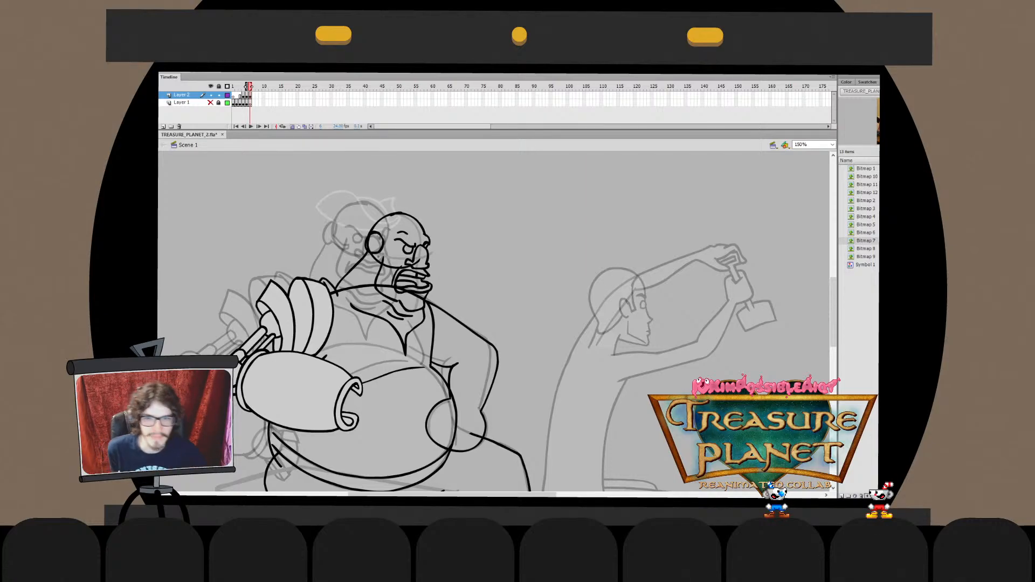
scroll(495, 324, "down", 5)
scroll(496, 323, "up", 3)
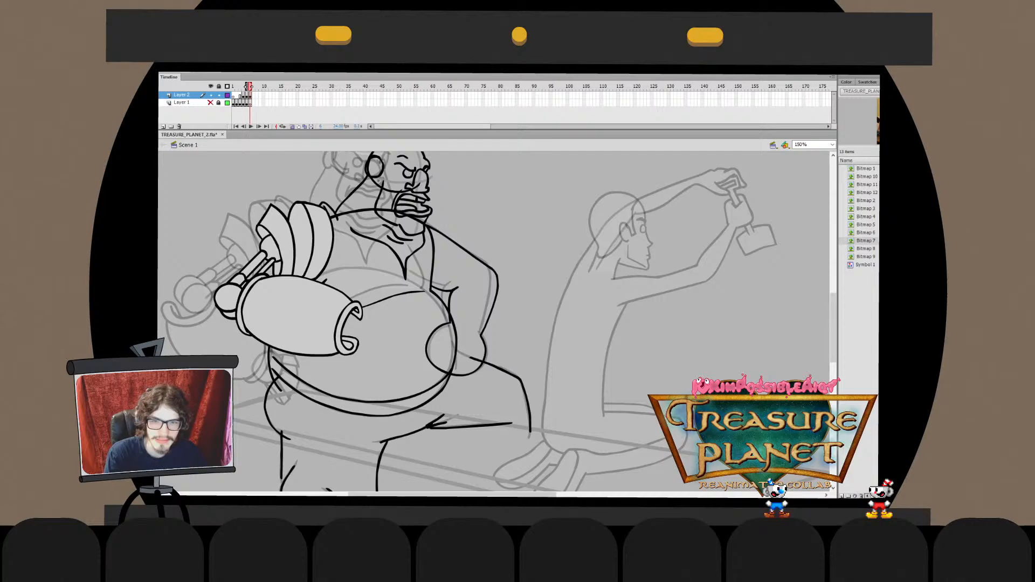
scroll(495, 324, "up", 2)
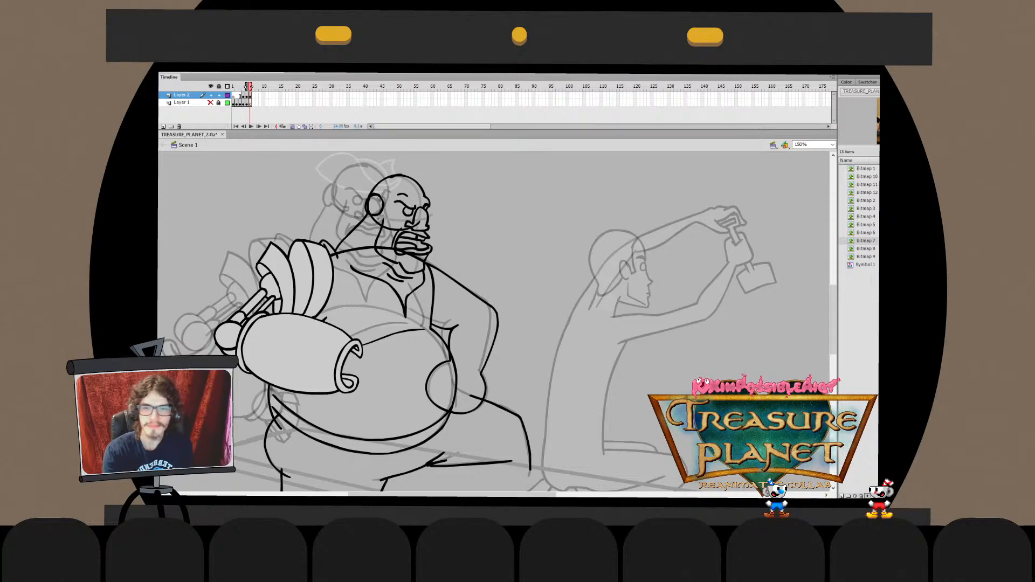
left_click_drag(431, 301, 508, 275)
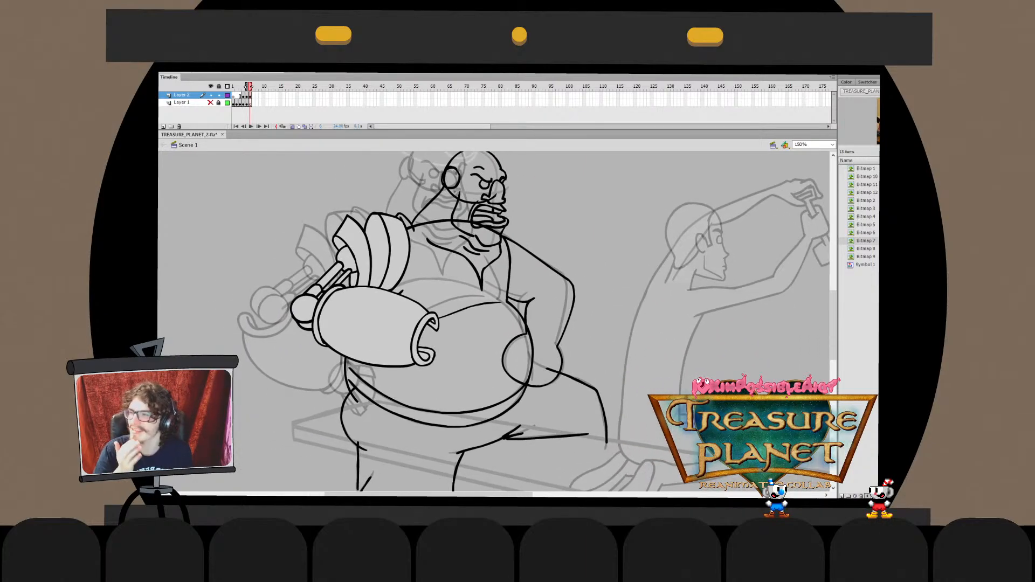
left_click_drag(508, 275, 392, 337)
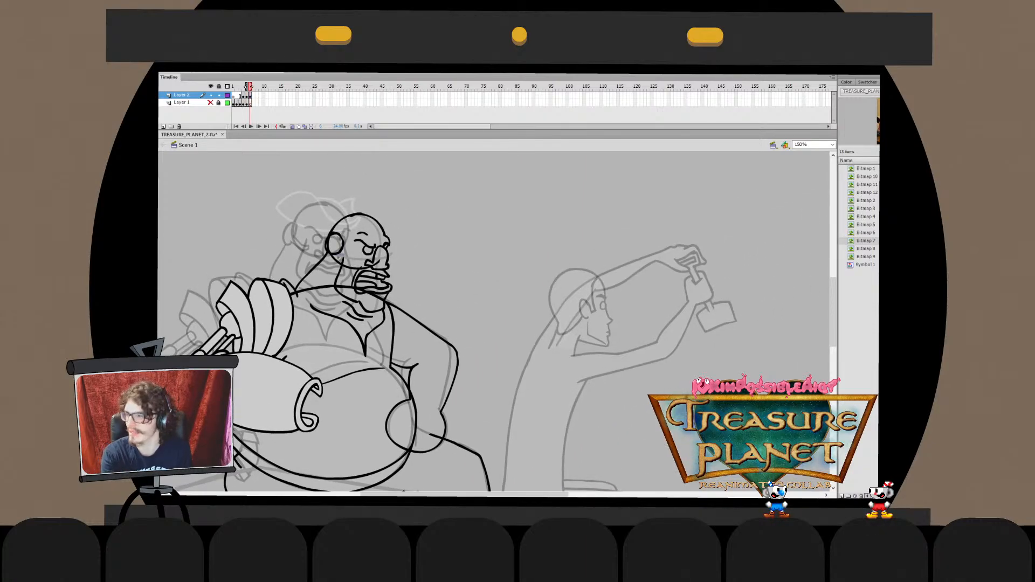
Try a straight line across the lower front edge of the cyborg's ear circle inside its drawing object
key("ctrl+=")
double_click(460, 307)
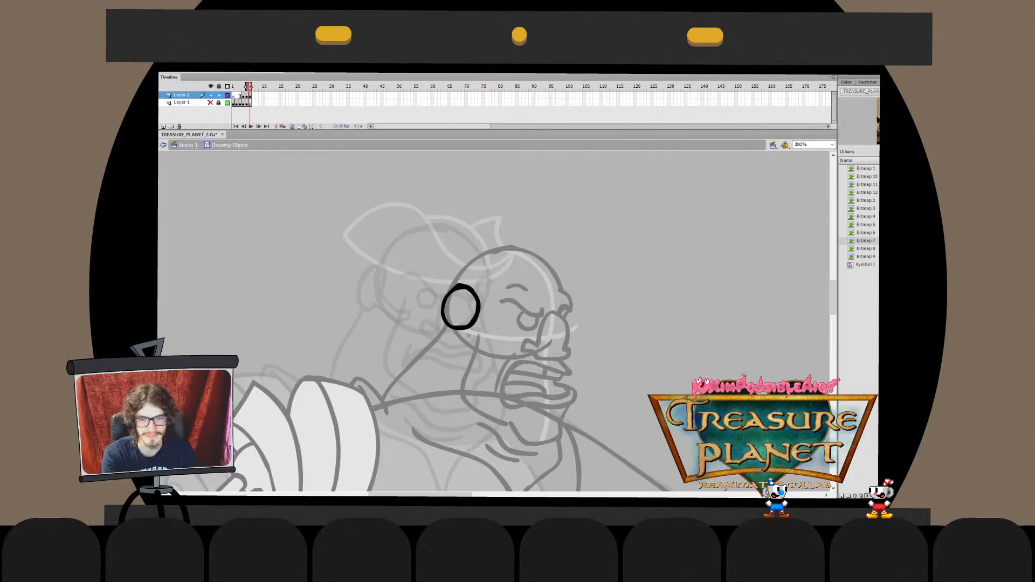
key("ctrl+minus")
key("ctrl+equal")
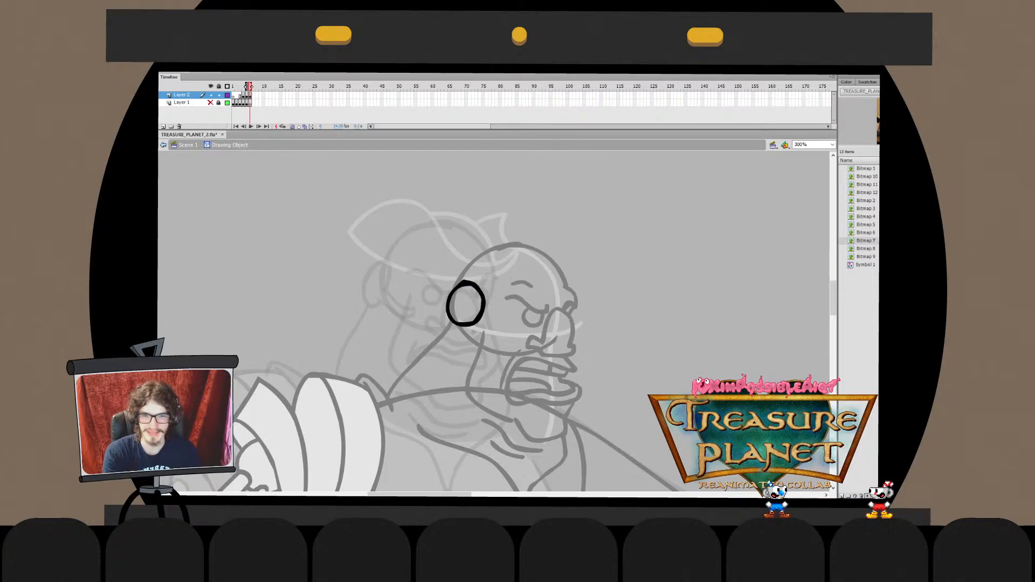
left_click_drag(481, 301, 461, 332)
key("ctrl+z")
left_click_drag(486, 300, 462, 328)
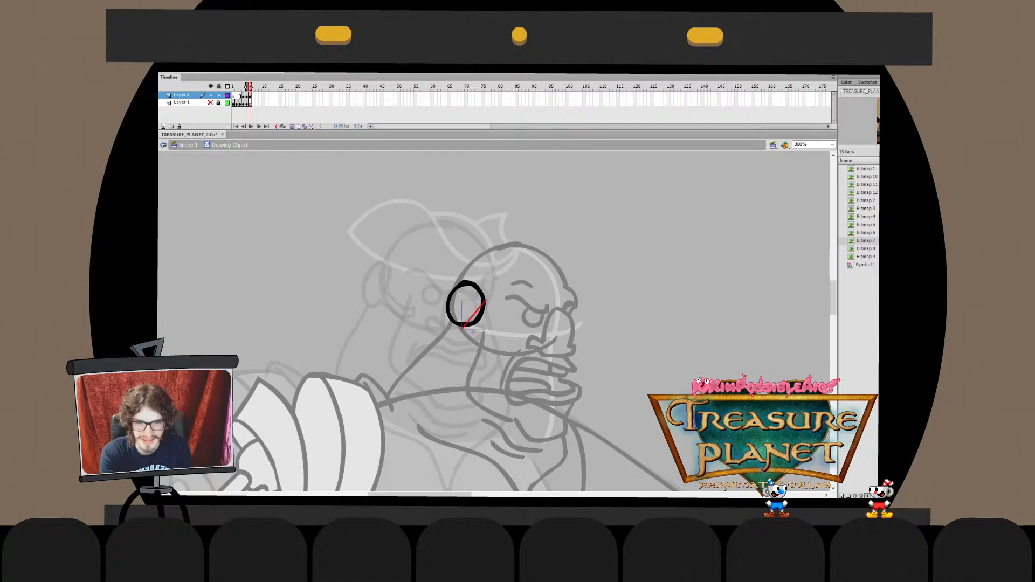
key("ctrl+b")
left_click(475, 316)
key("Delete")
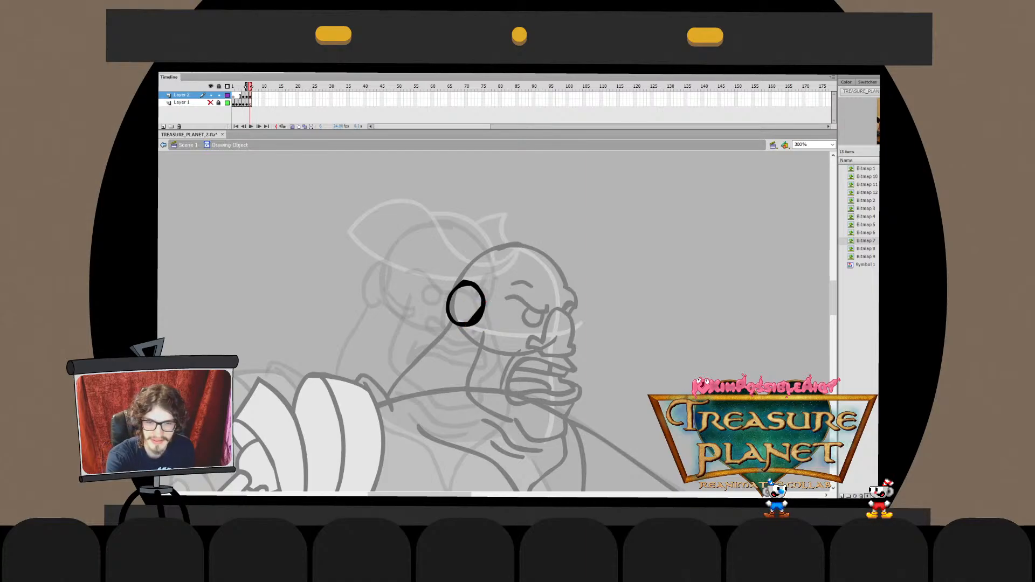
Remove the straight stroke from the ear, leave a thinner clean round outline, and exit the ear's drawing object
left_click_drag(475, 315, 478, 318)
key("ctrl+z")
key("Delete")
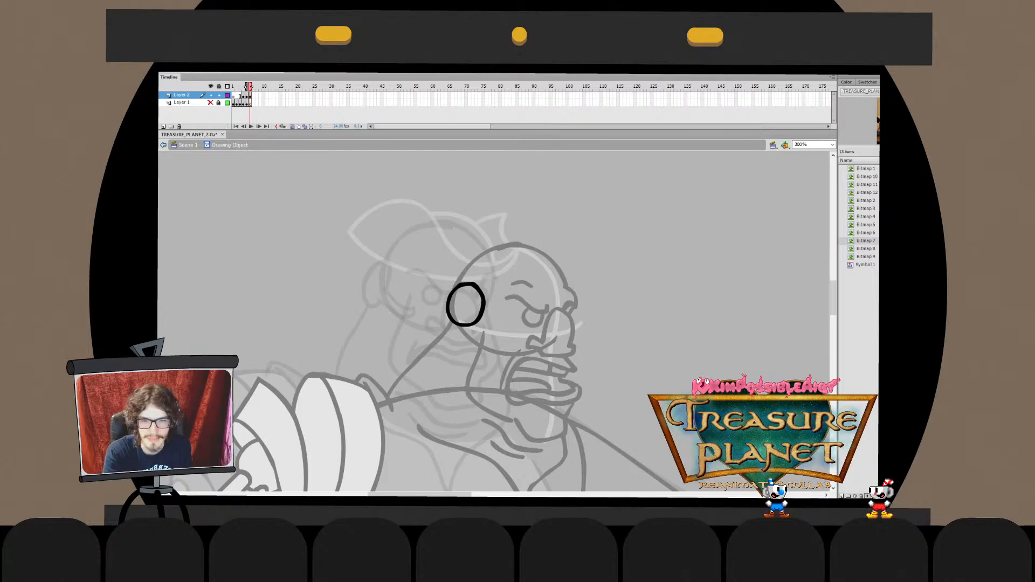
key("ctrl+minus")
key("ctrl+e")
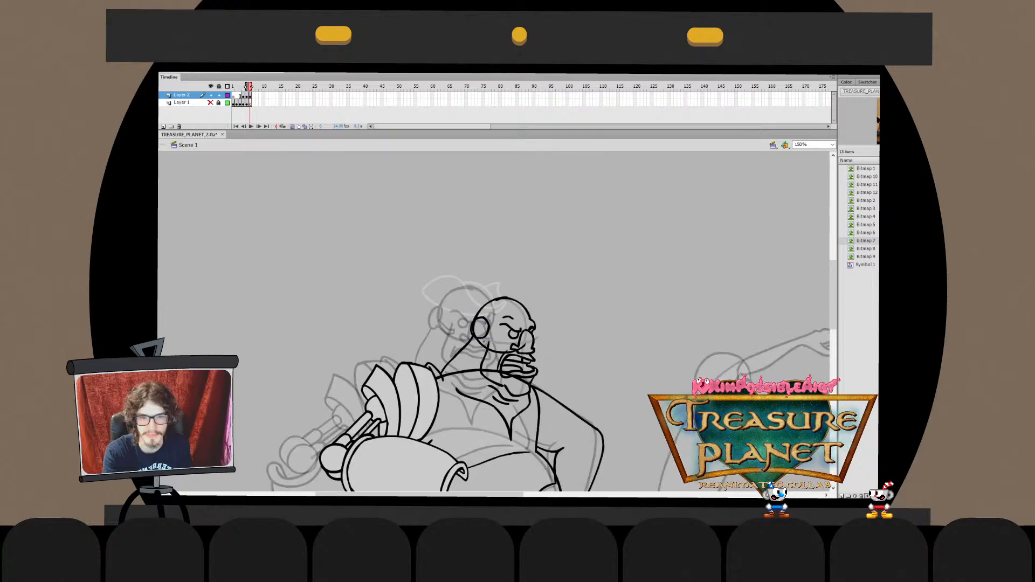
Stretch the cheek strokes slightly toward the ear and trim their overlapping ends at the ear's edge
mouse_move(480, 328)
left_mouse_down()
mouse_move(449, 300)
mouse_move(405, 284)
mouse_move(482, 265)
mouse_move(452, 265)
left_mouse_up()
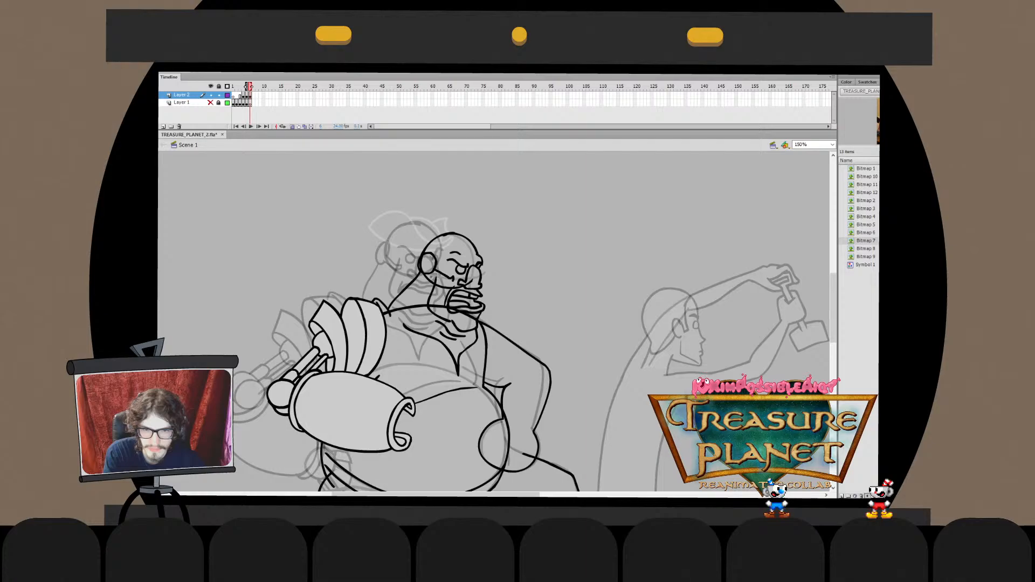
left_click(443, 277)
key("q")
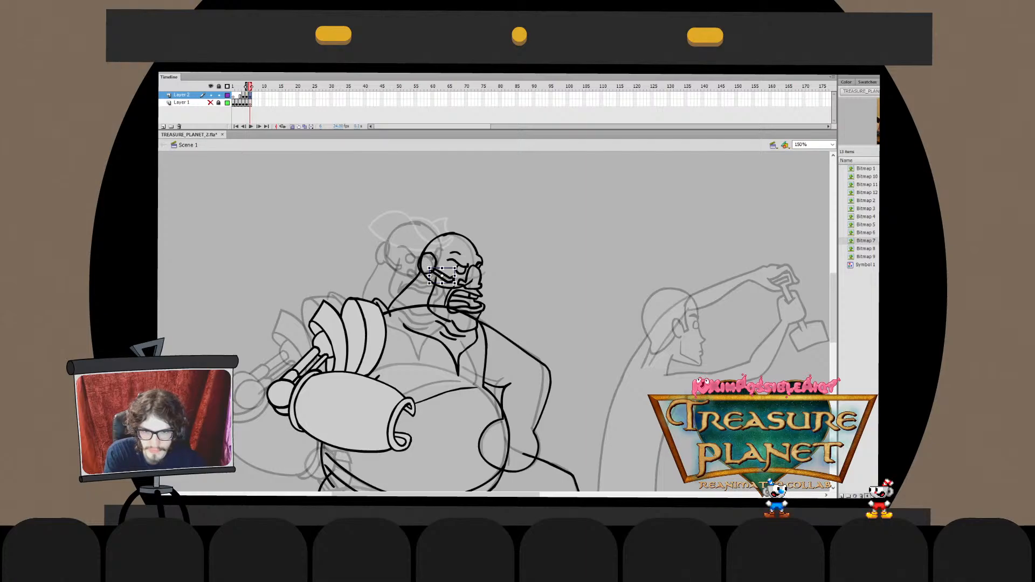
left_click_drag(442, 275, 441, 276)
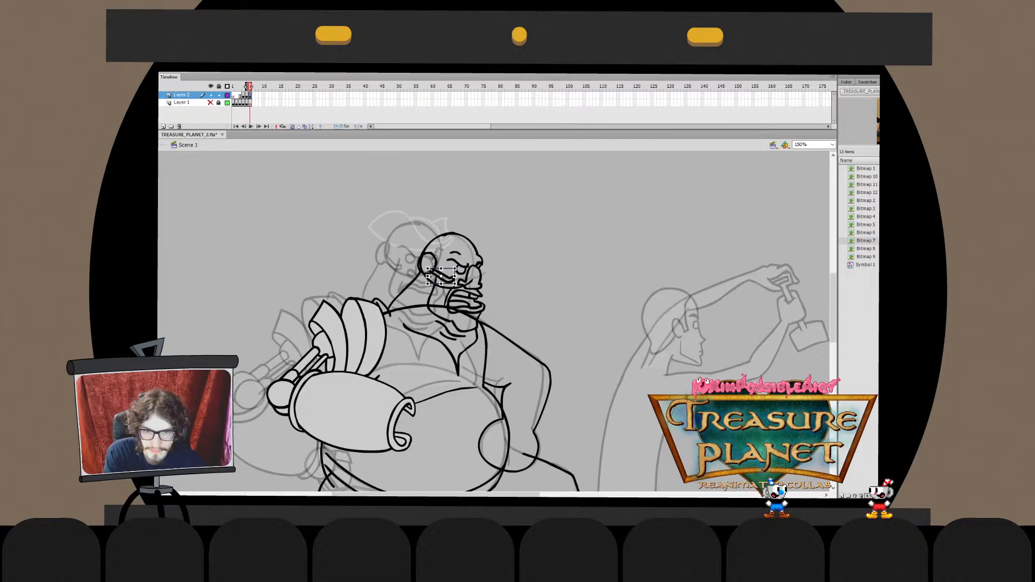
double_click(441, 276)
double_click(441, 275)
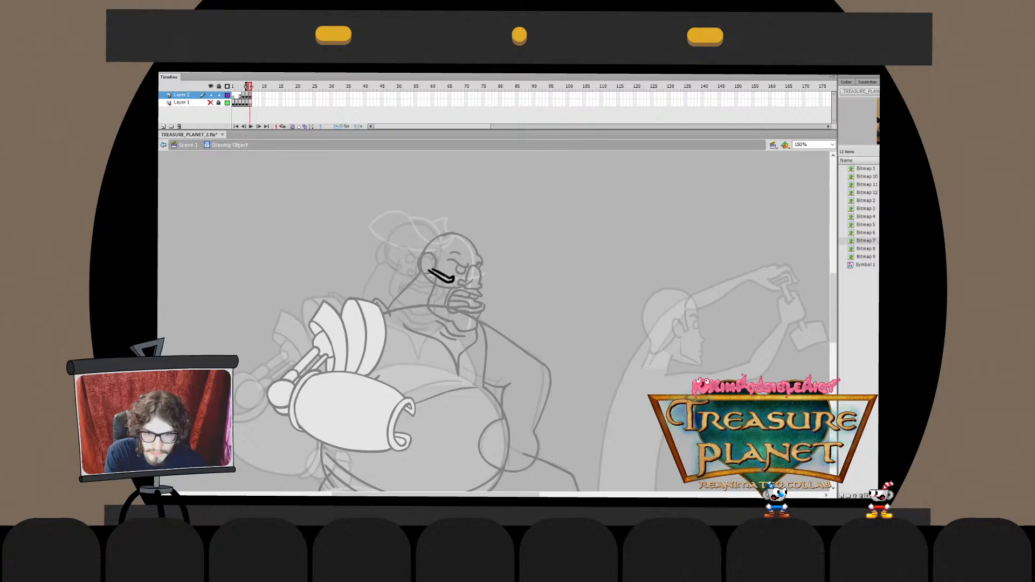
double_click(440, 275)
key("Escape")
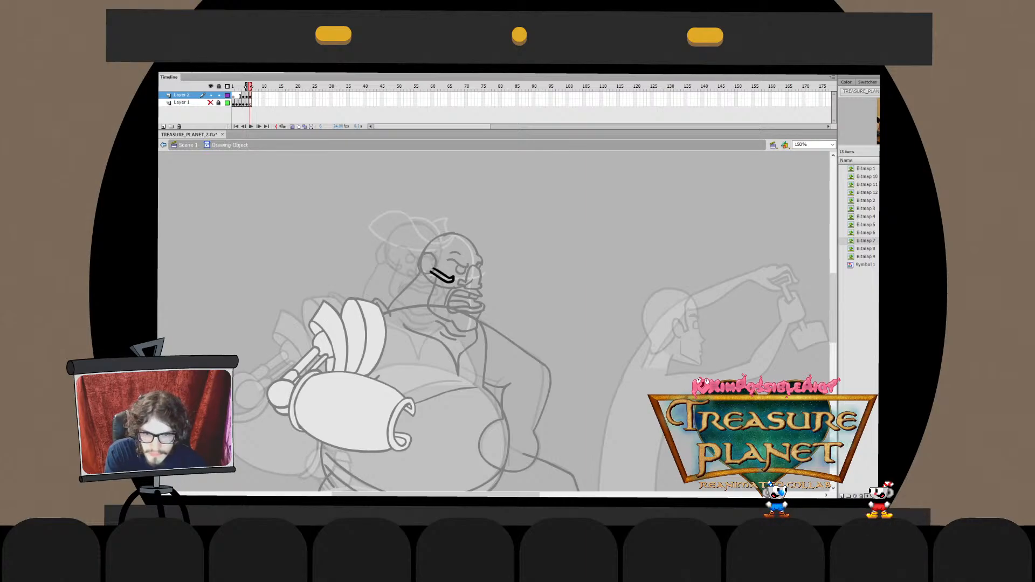
left_click(442, 274)
key("Escape")
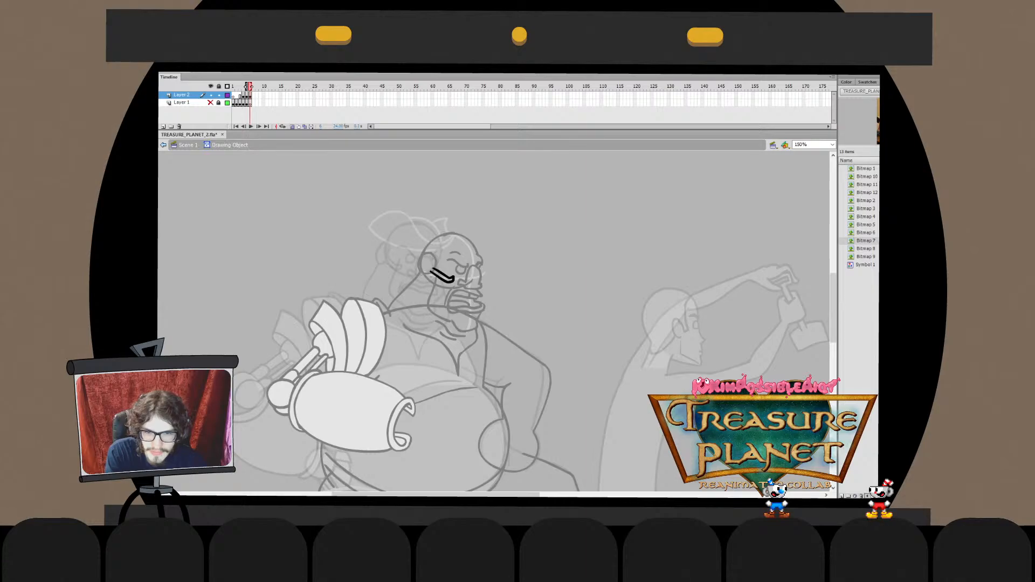
left_click(441, 274)
key("Escape")
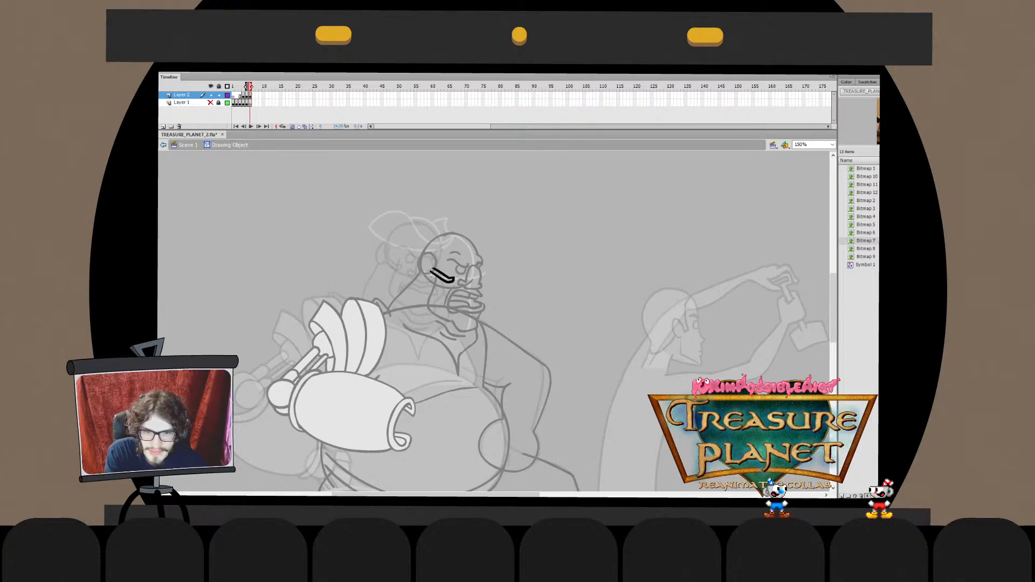
key("Escape")
key("q")
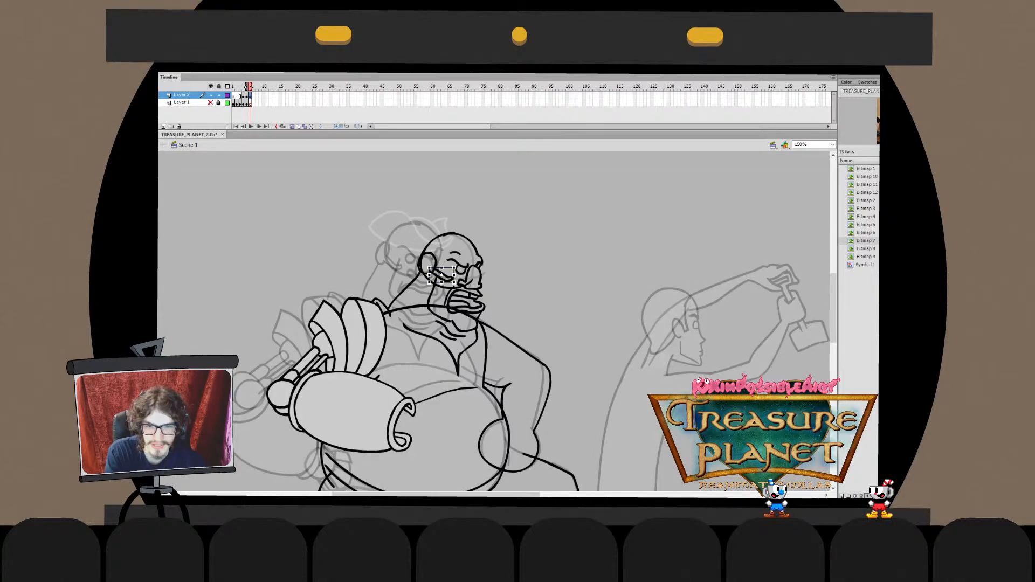
Shorten the lower cheek stroke at its ear end inside the cheek's drawing object, then exit the object
double_click(442, 275)
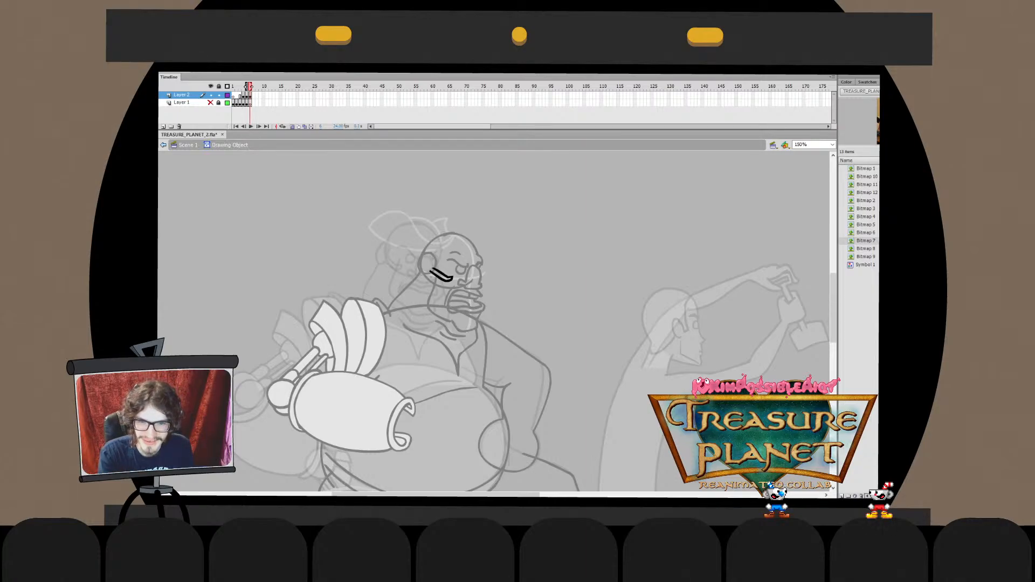
left_click(443, 276)
left_click(441, 275)
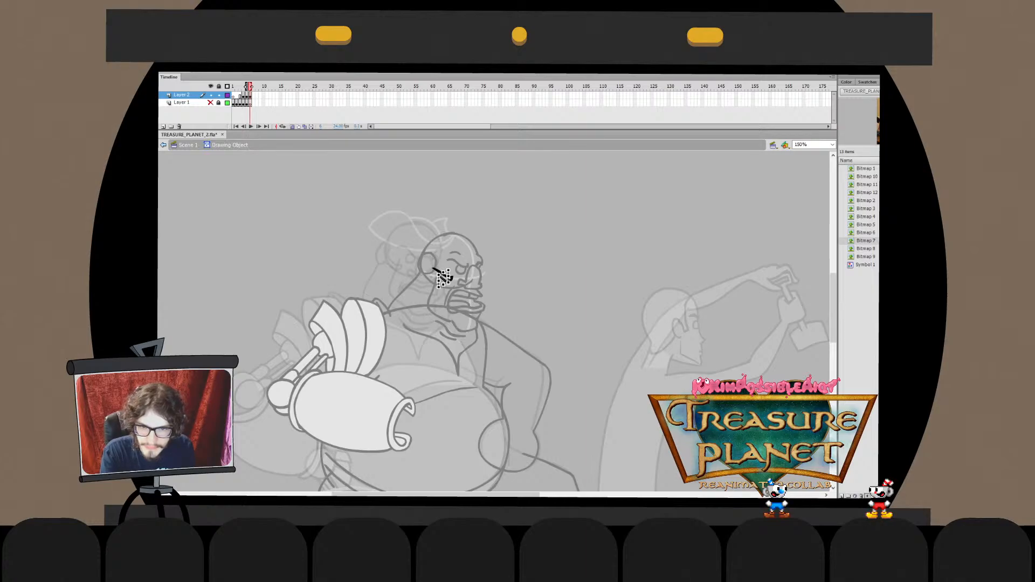
left_click(447, 285)
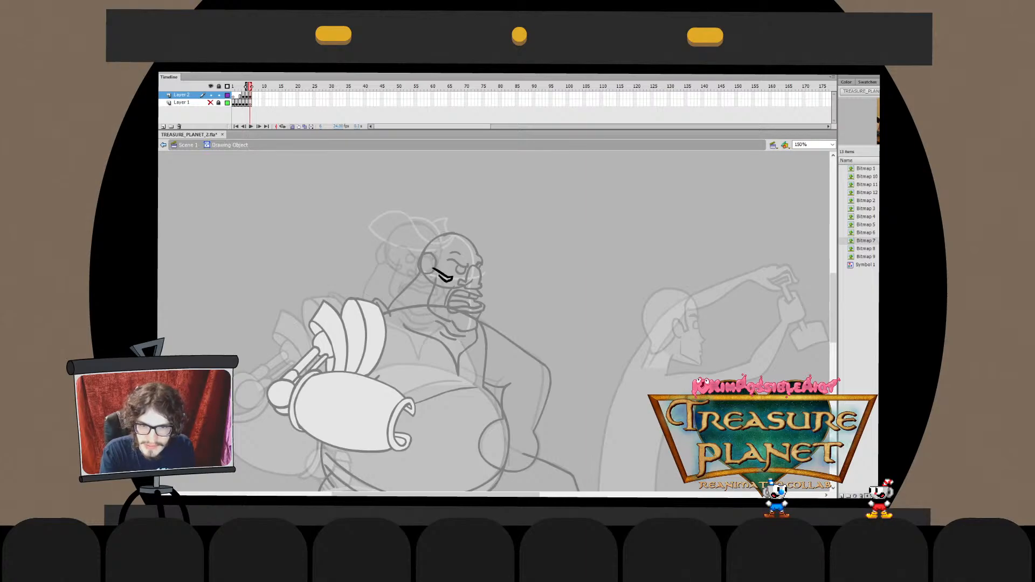
left_click(442, 277)
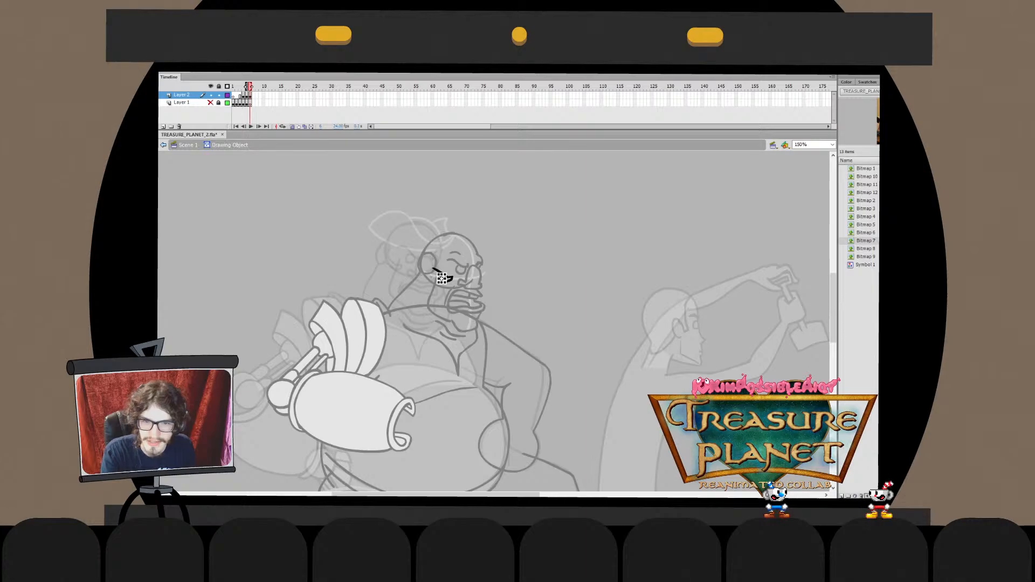
double_click(441, 273)
double_click(445, 276)
double_click(455, 253)
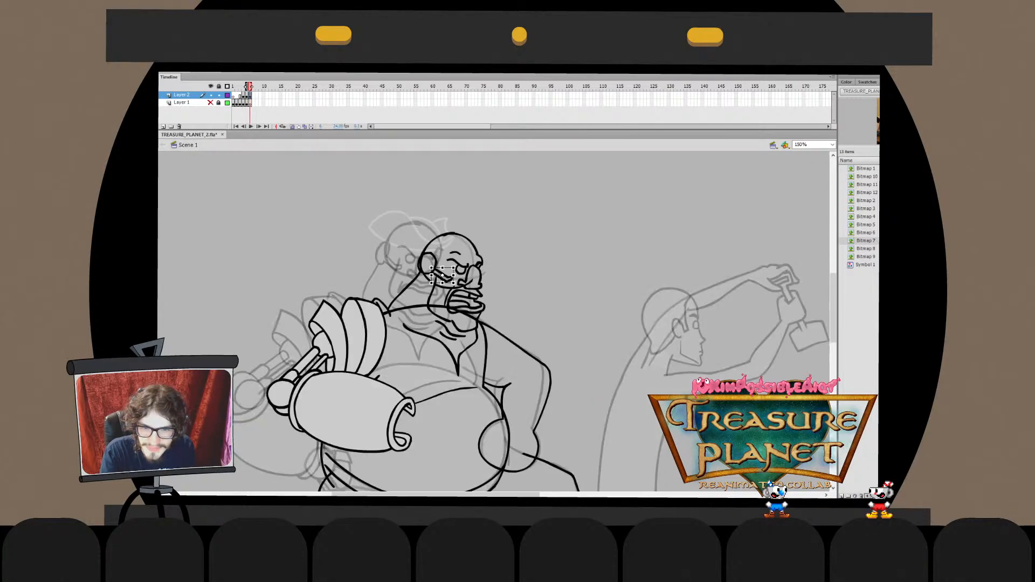
Combine the cheek strokes and the ear circle into a single drawing object, then return to the scene
left_click(442, 276)
key("ctrl+z")
key("ctrl+y")
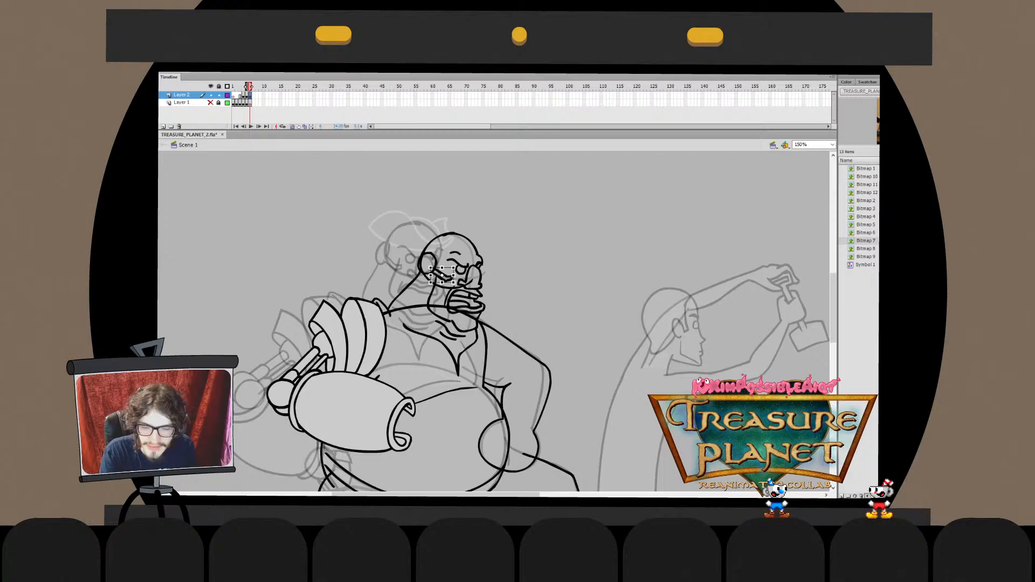
key("Delete")
double_click(439, 275)
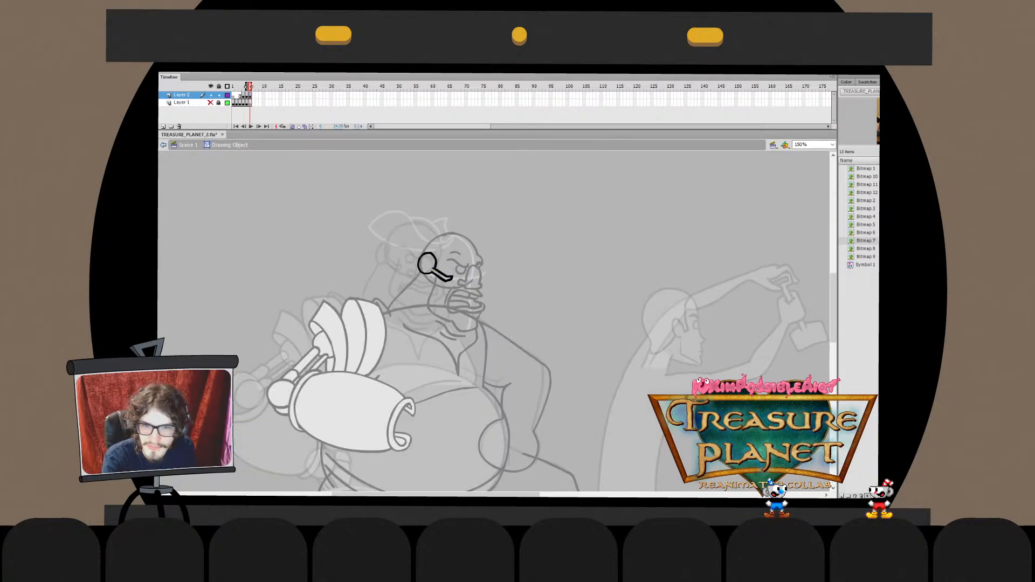
key("ctrl+e")
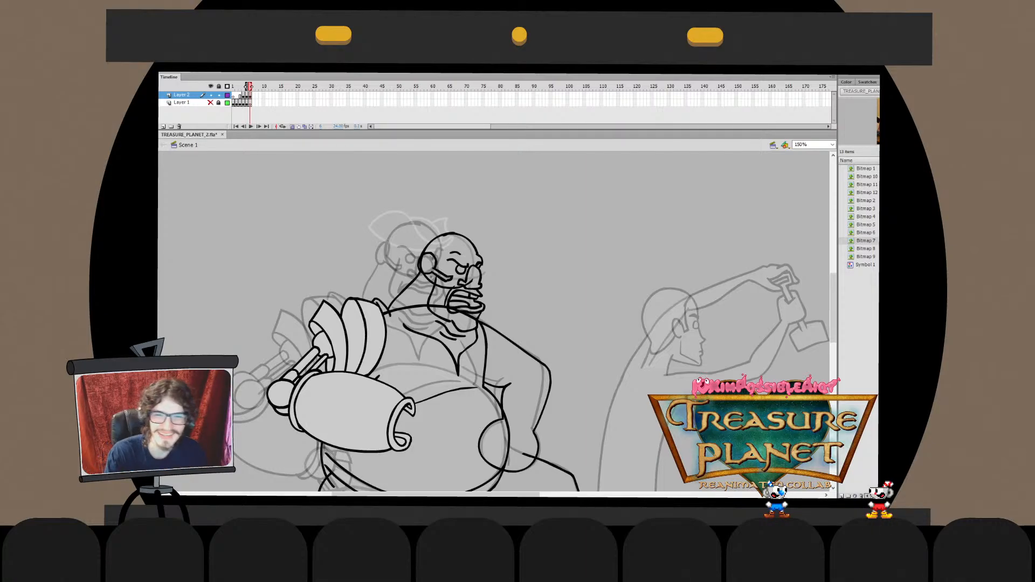
Compare the cyborg's ear, cheek strokes and head pose with the preceding frame
left_click(427, 262)
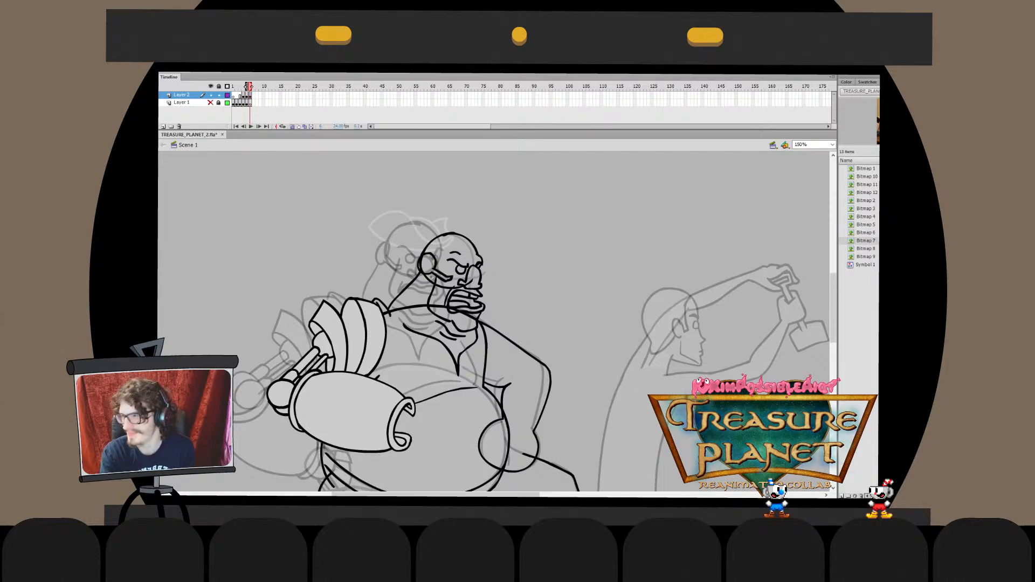
left_click_drag(494, 321, 481, 299)
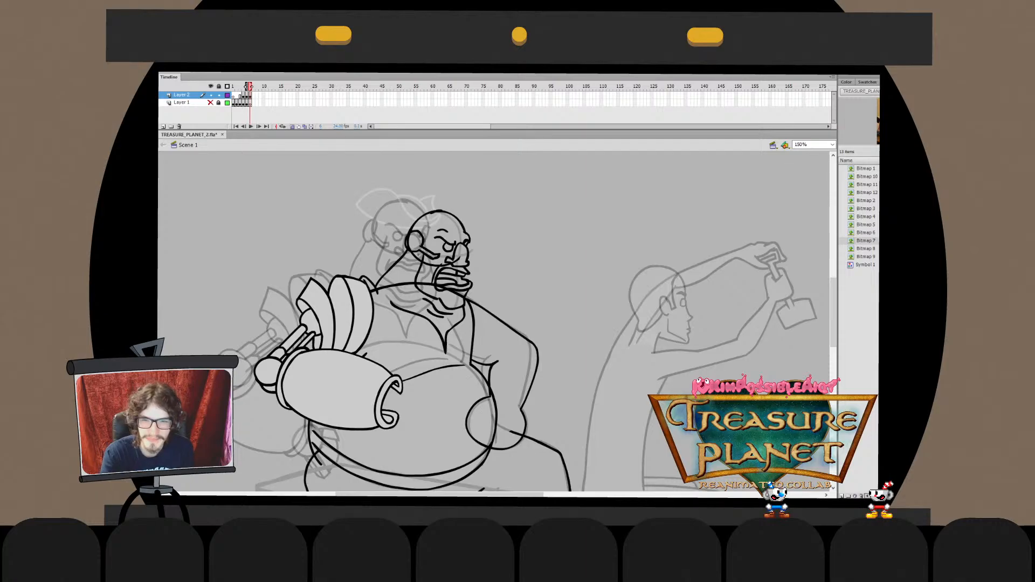
left_click(461, 227, "shift")
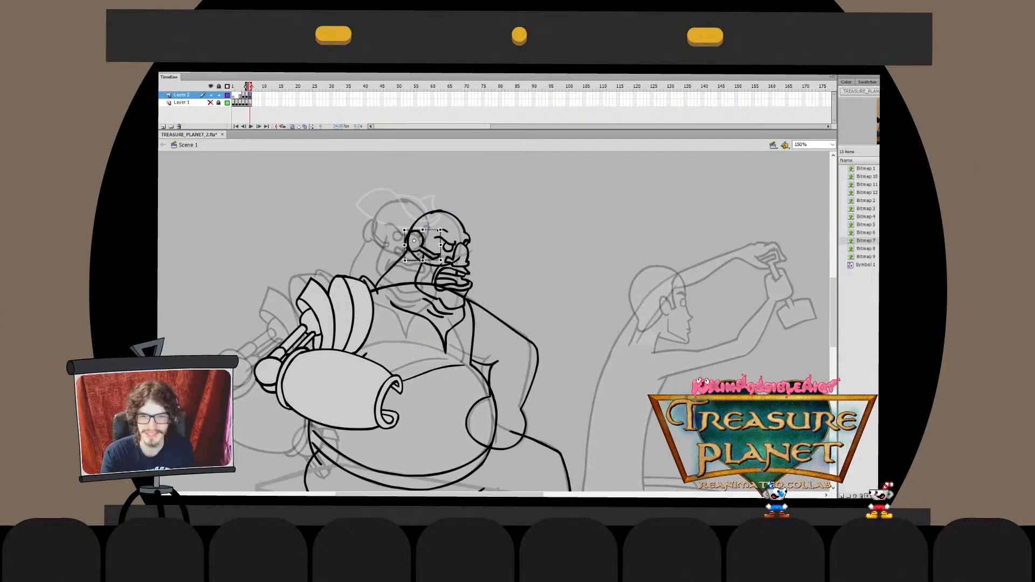
left_click_drag(480, 299, 456, 297)
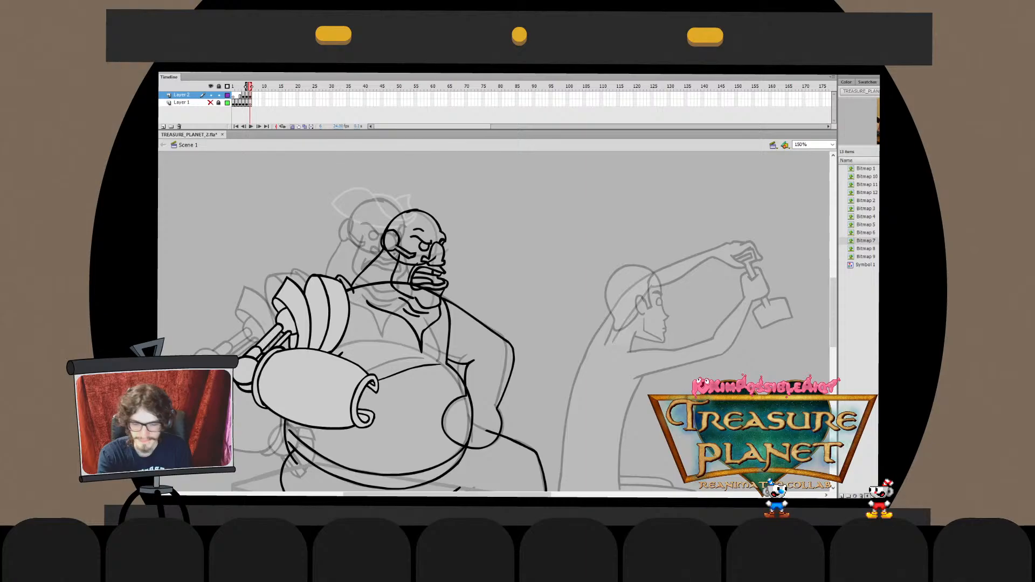
key("comma")
key("period")
key("comma")
key("period")
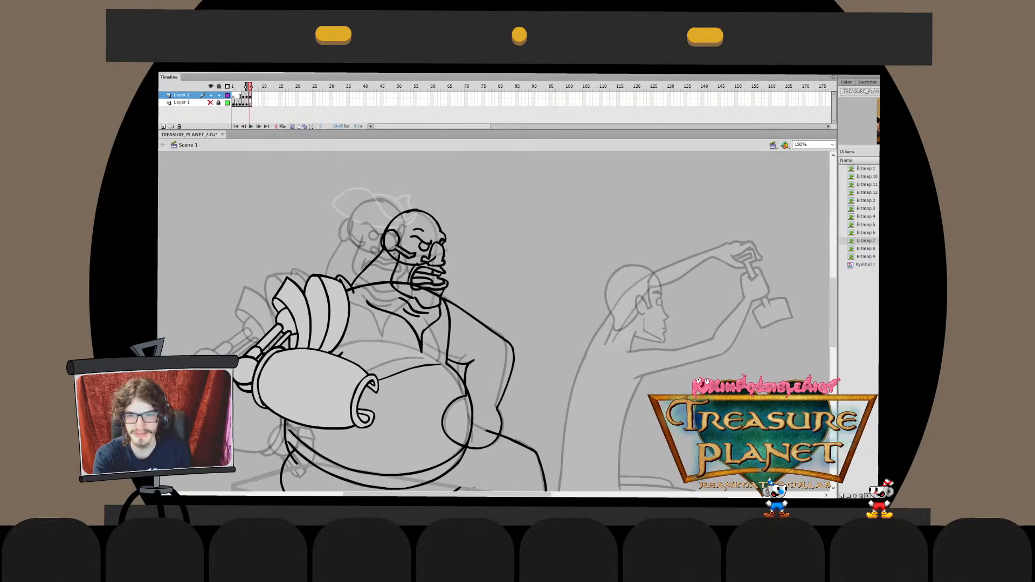
left_click_drag(349, 245, 386, 287)
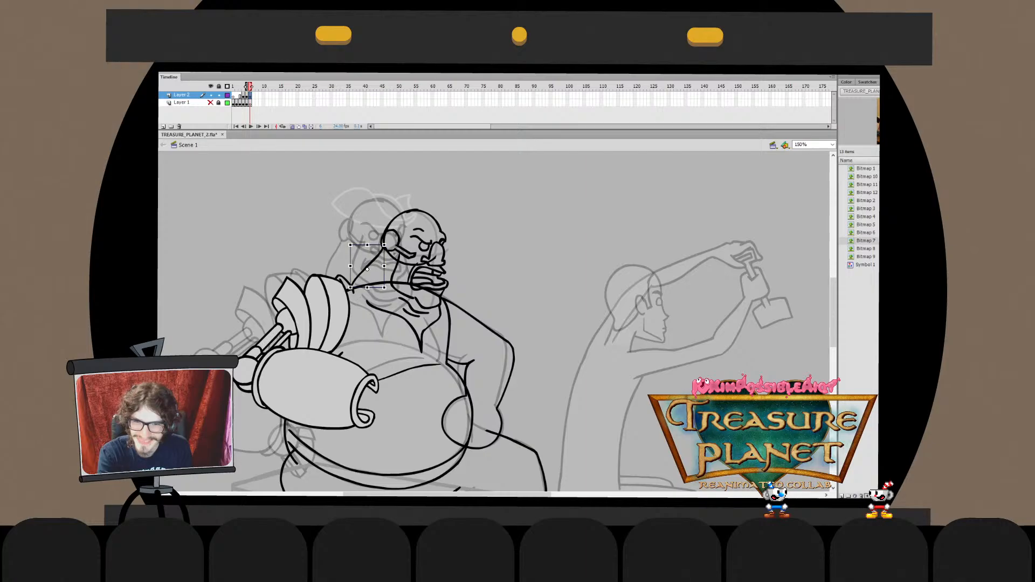
key("Escape")
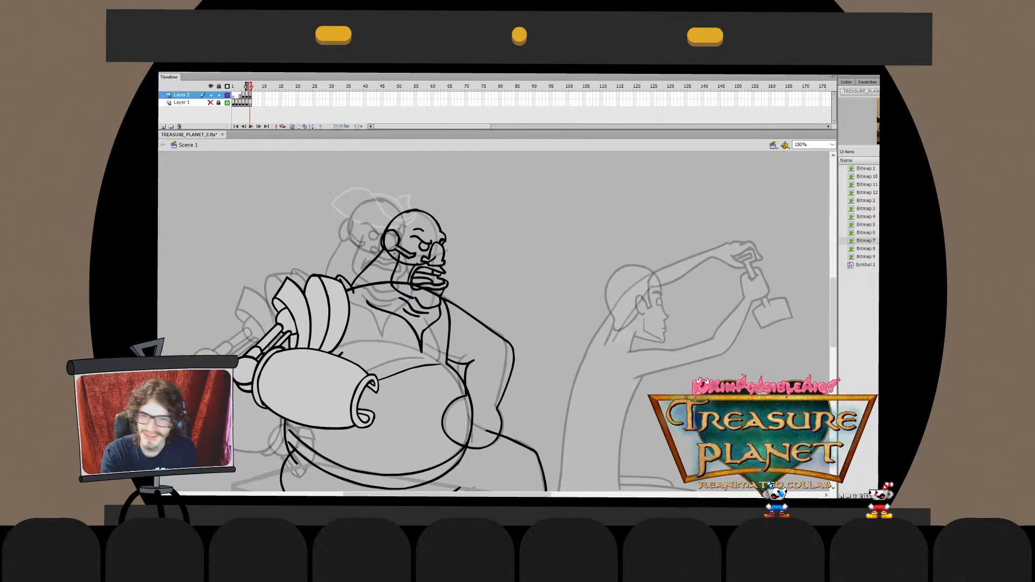
double_click(390, 239)
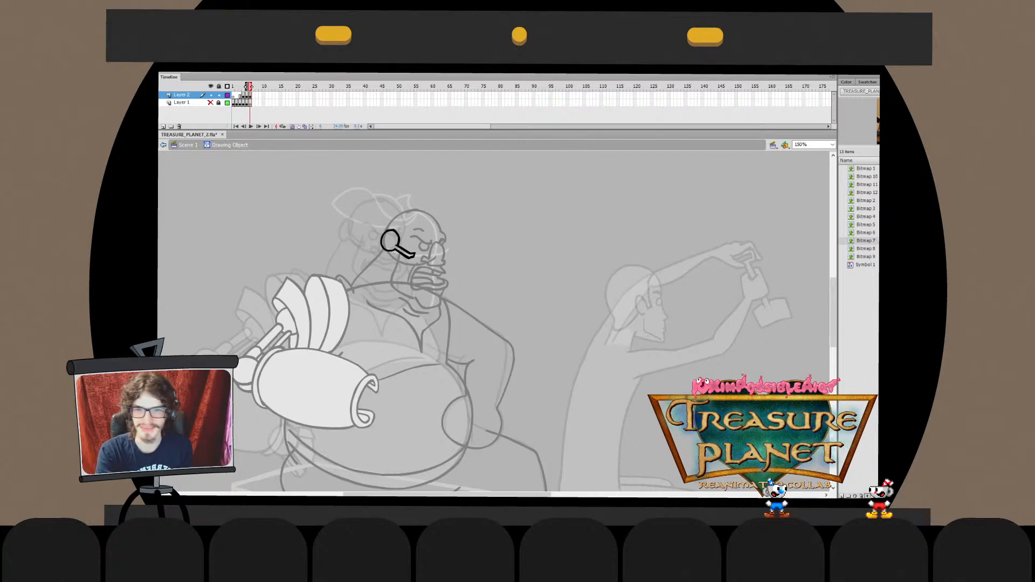
key("Escape")
key("Escape")
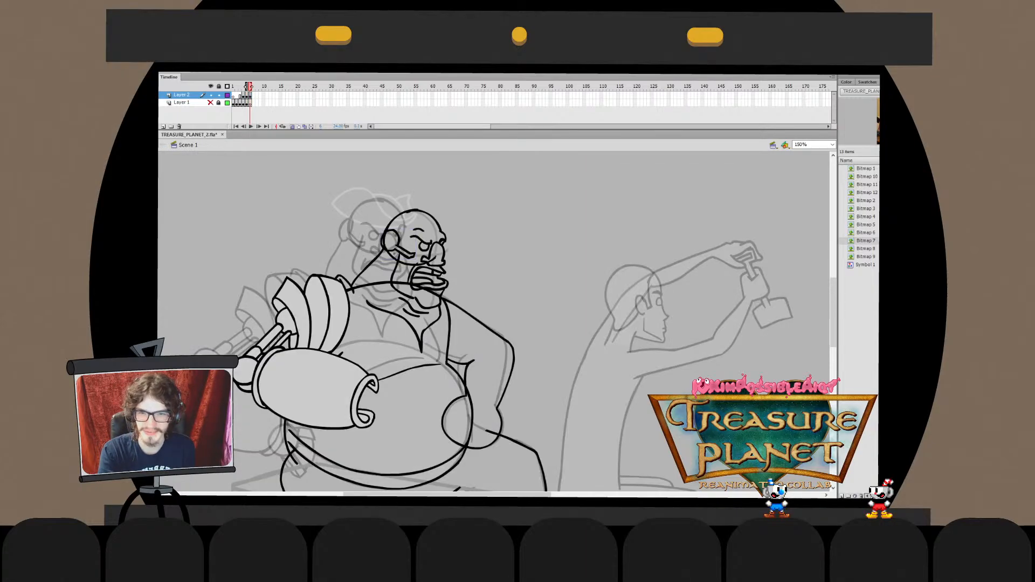
double_click(383, 240)
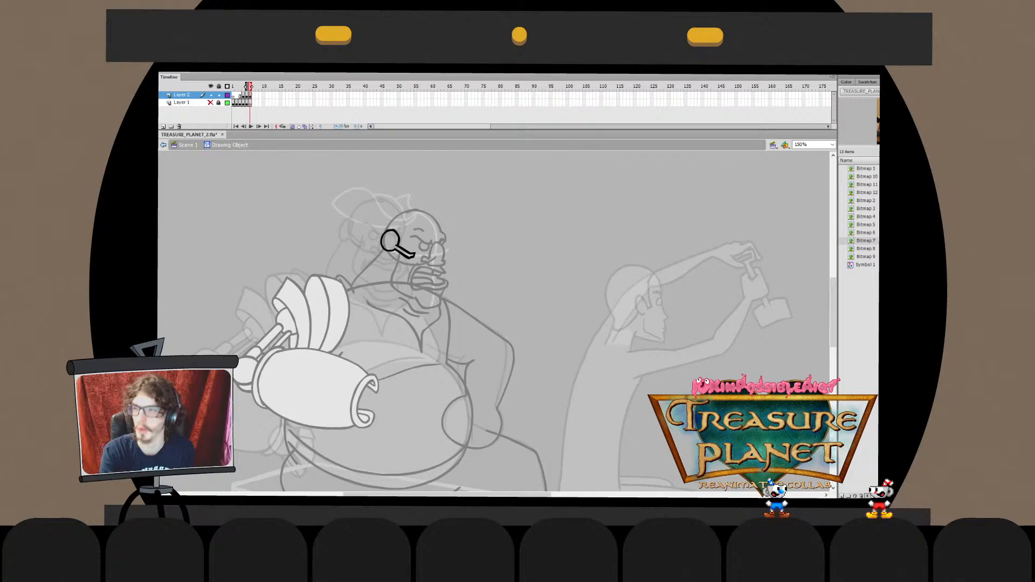
key("ctrl+e")
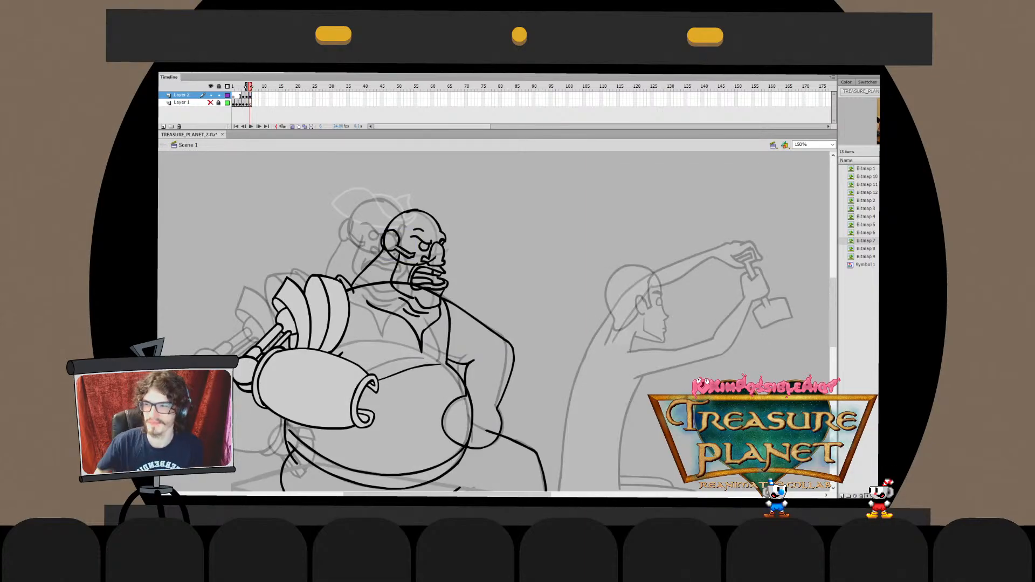
Undo the stray black wedge at the belly's front edge below the hand
left_click_drag(490, 330, 474, 314)
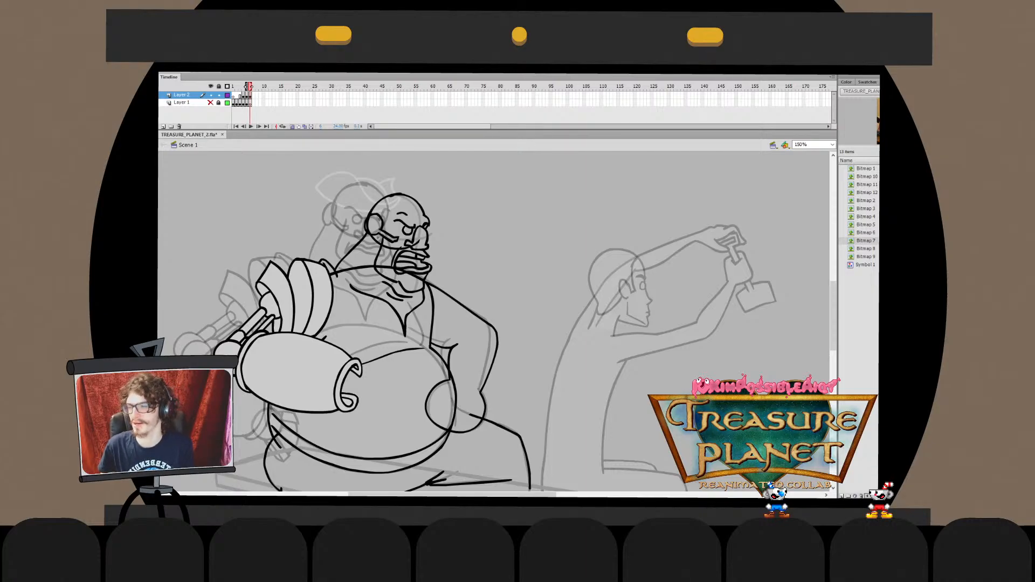
left_click_drag(474, 313, 510, 300)
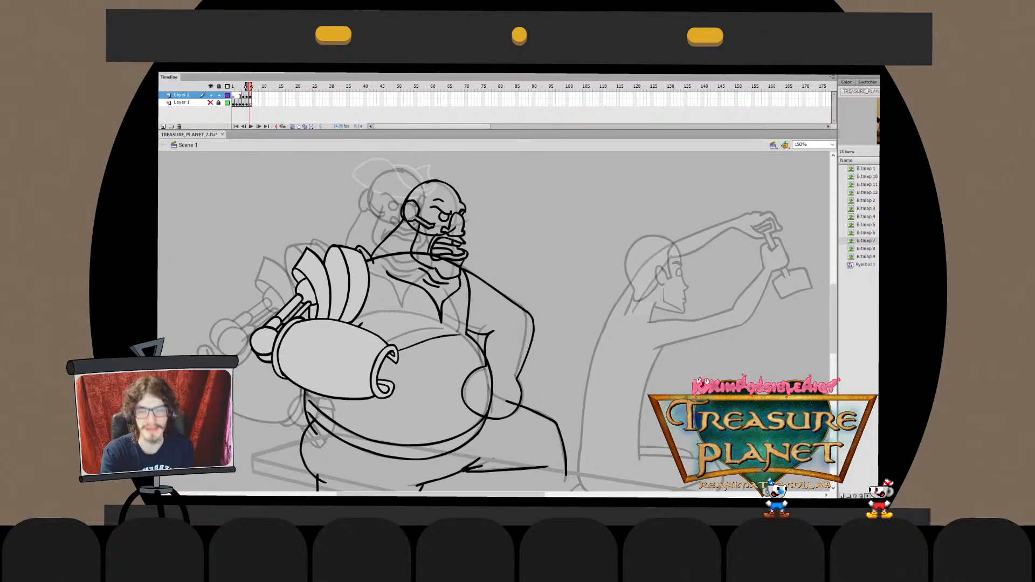
left_click_drag(509, 300, 474, 272)
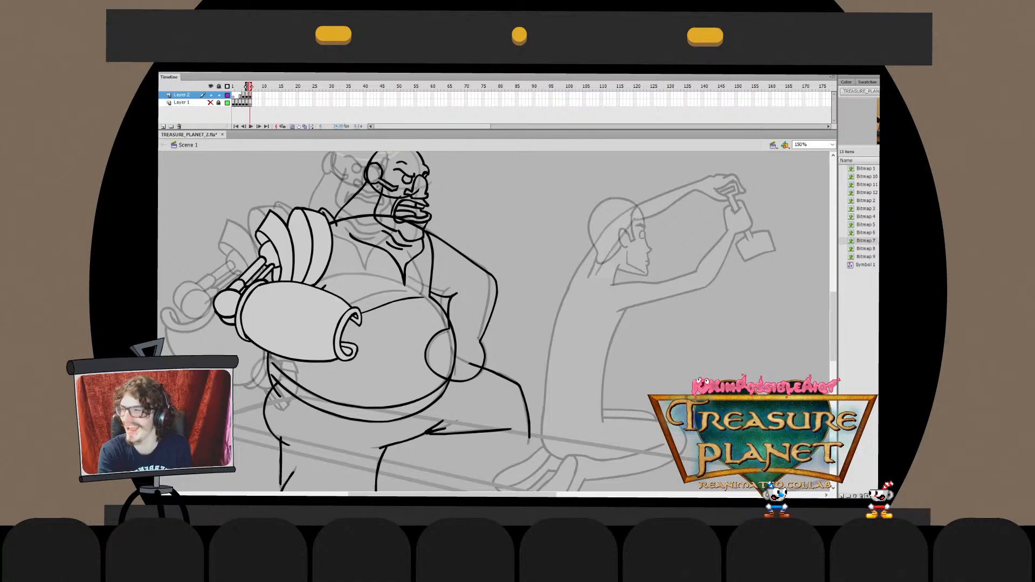
key("ctrl+z")
key("ctrl+z")
key("ctrl+y")
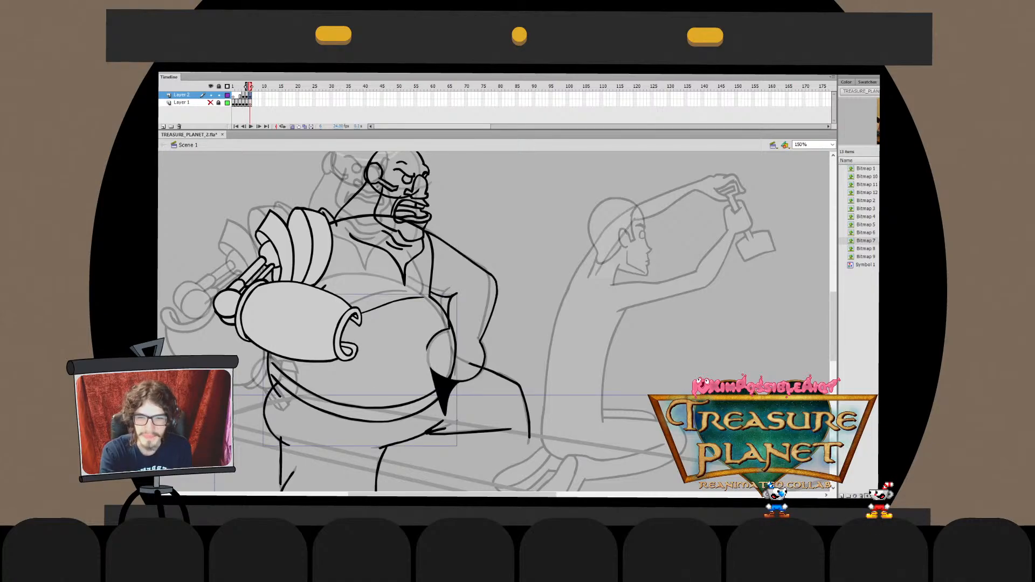
key("ctrl+z")
Combine the upper torso outline with the belly and belt lines in one drawing object, then exit it
left_click_drag(414, 381, 416, 403)
key("Delete")
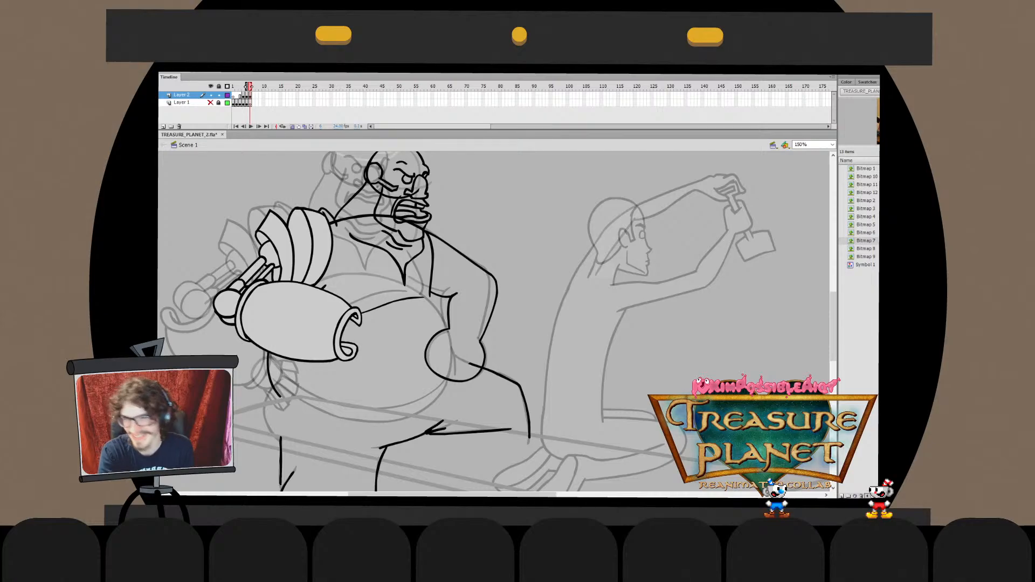
key("ctrl+z")
key("Delete")
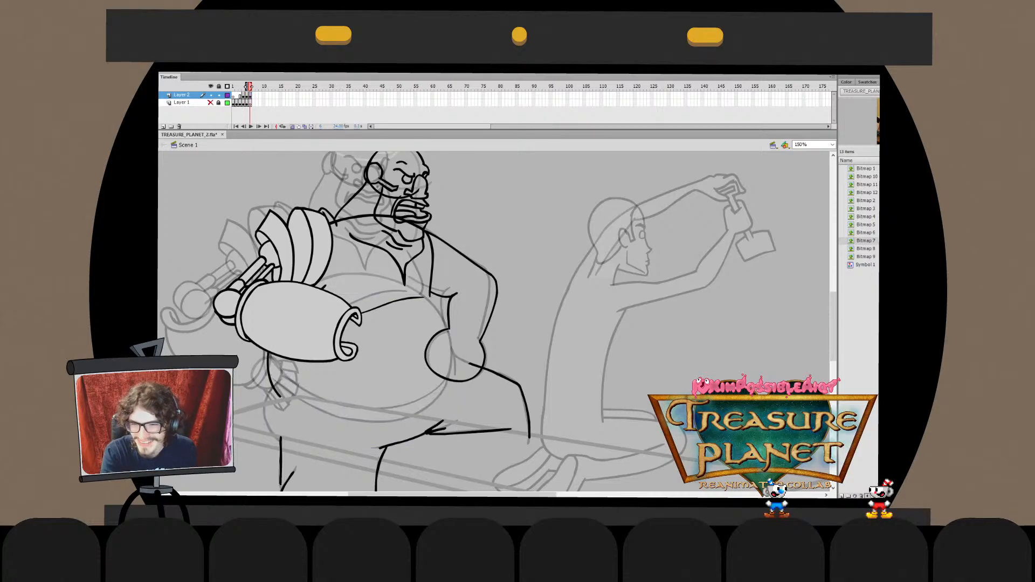
key("ctrl+z")
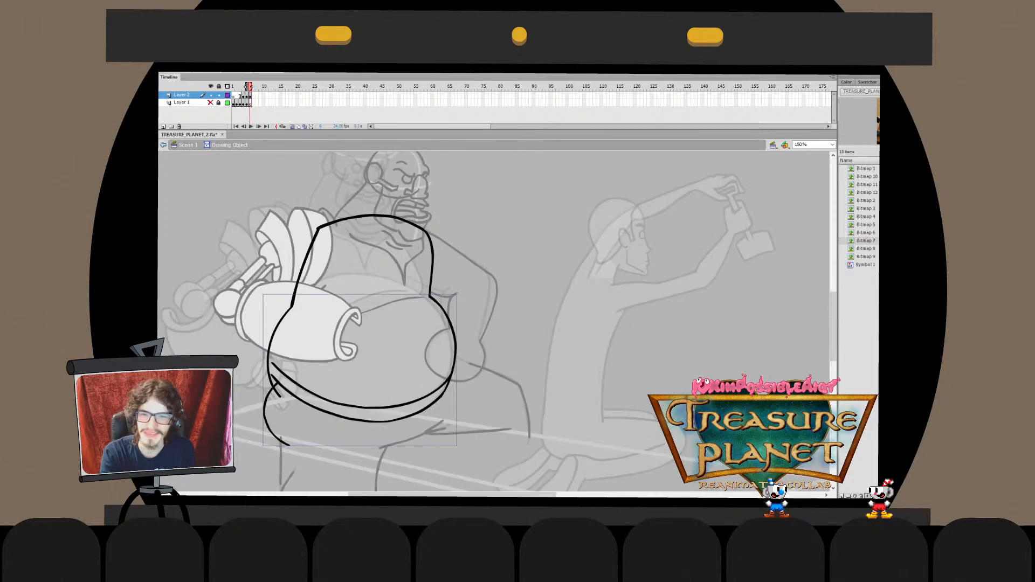
key("Escape")
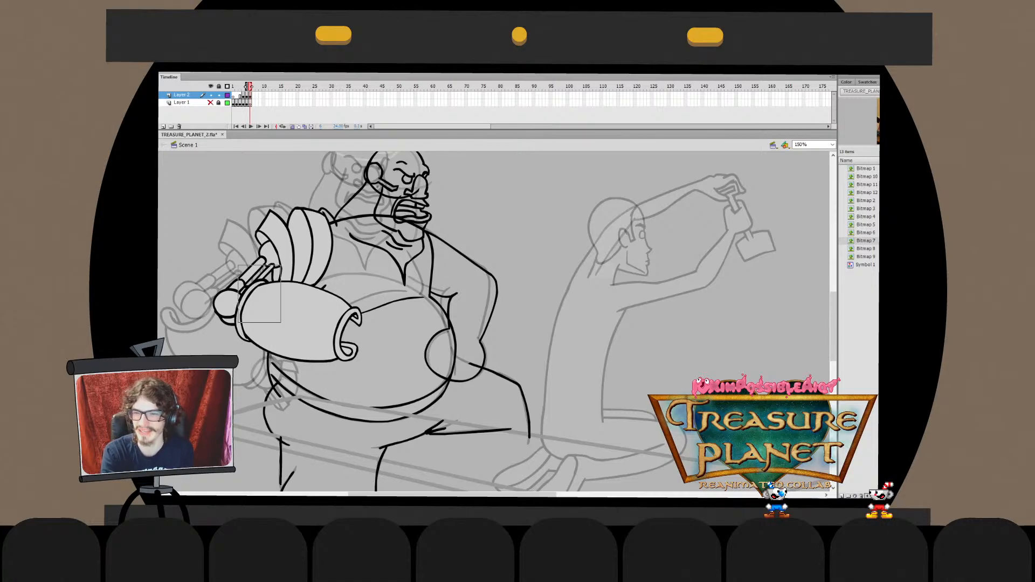
Fill the cyborg's torso and belly with light grey, keeping the chest lines and mechanical arm in front
key("ctrl+a")
left_click(350, 404)
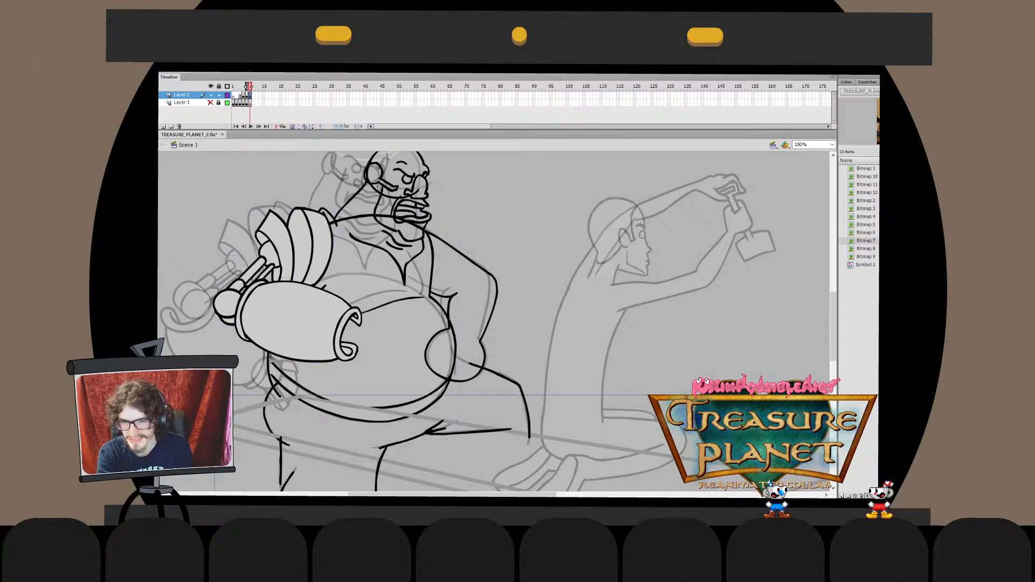
key("Escape")
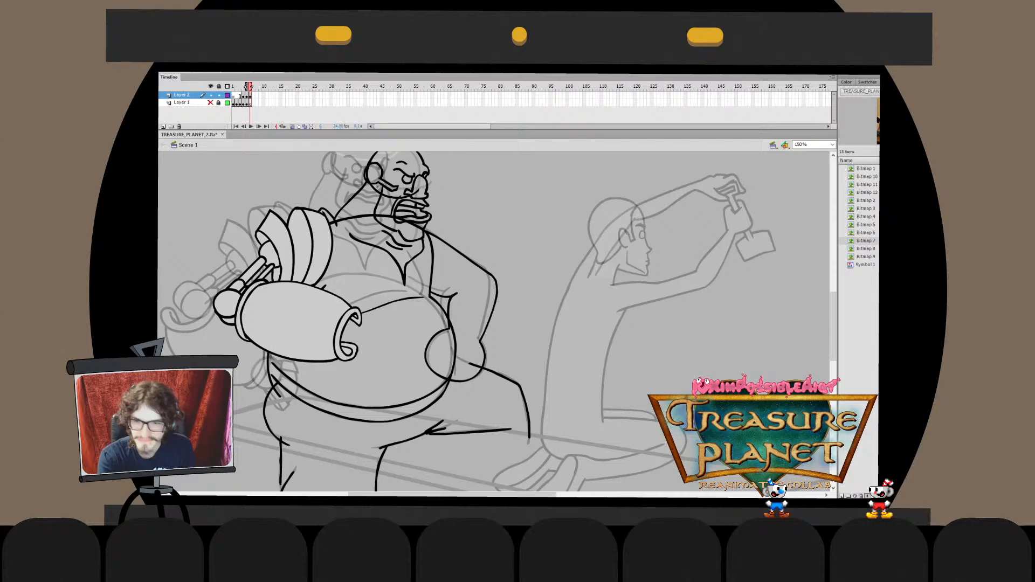
left_click(401, 292)
left_click_drag(401, 292, 392, 335)
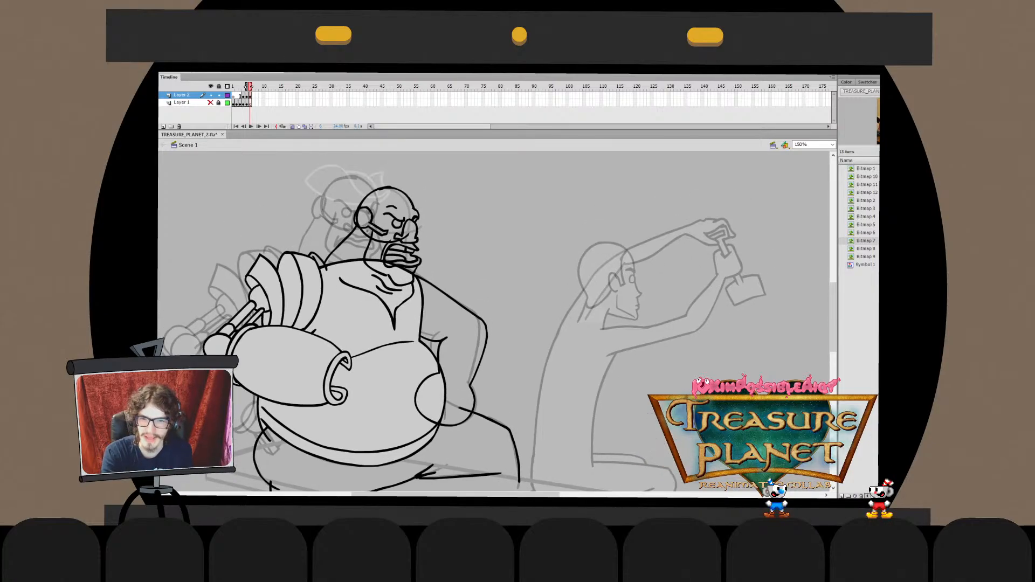
Cut a curved neckline into the cyborg's torso shape and delete the shoulder outline and fill above it
key("comma")
key("period")
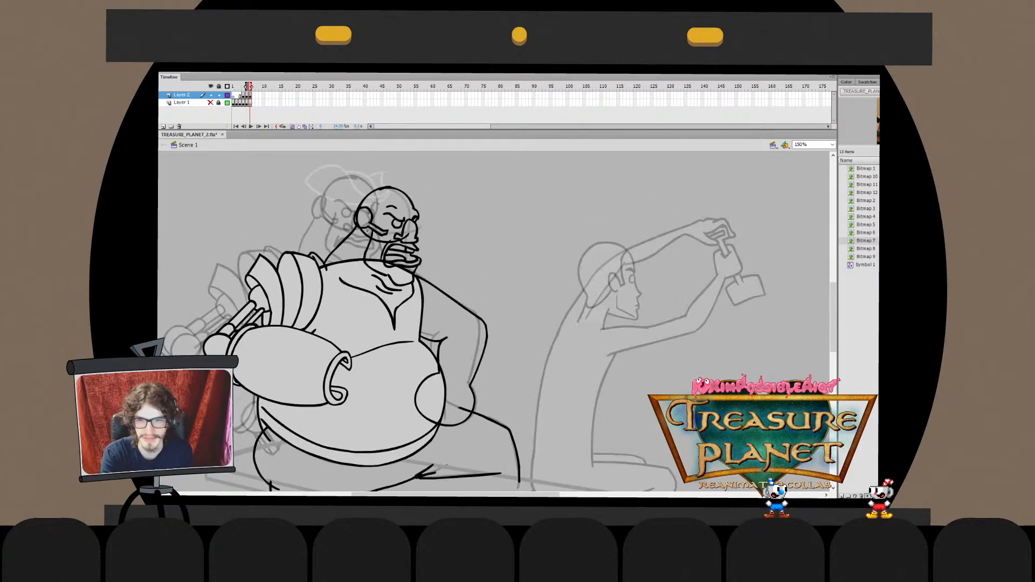
double_click(392, 334)
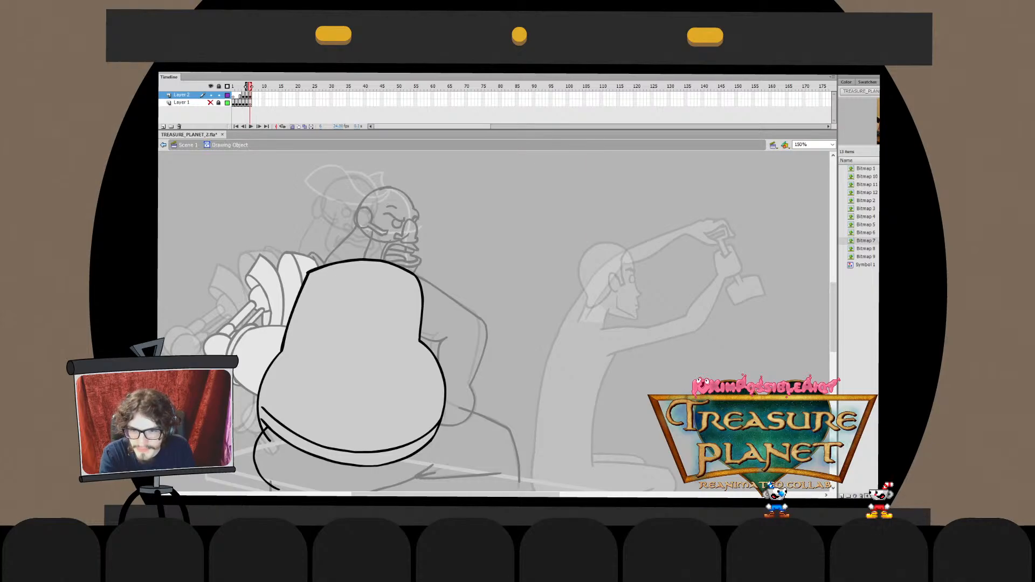
key("ctrl+e")
double_click(326, 265)
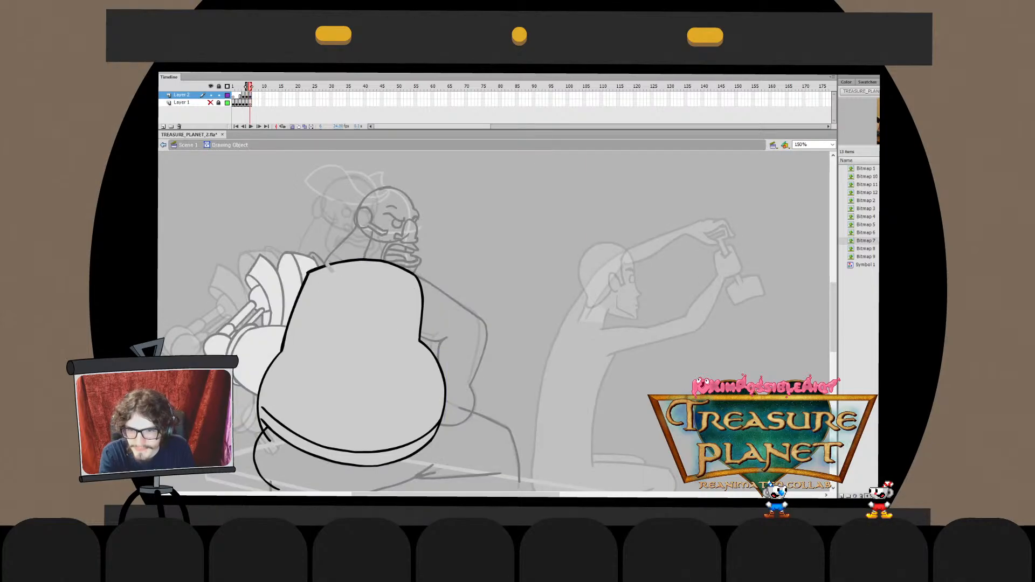
key("ctrl+e")
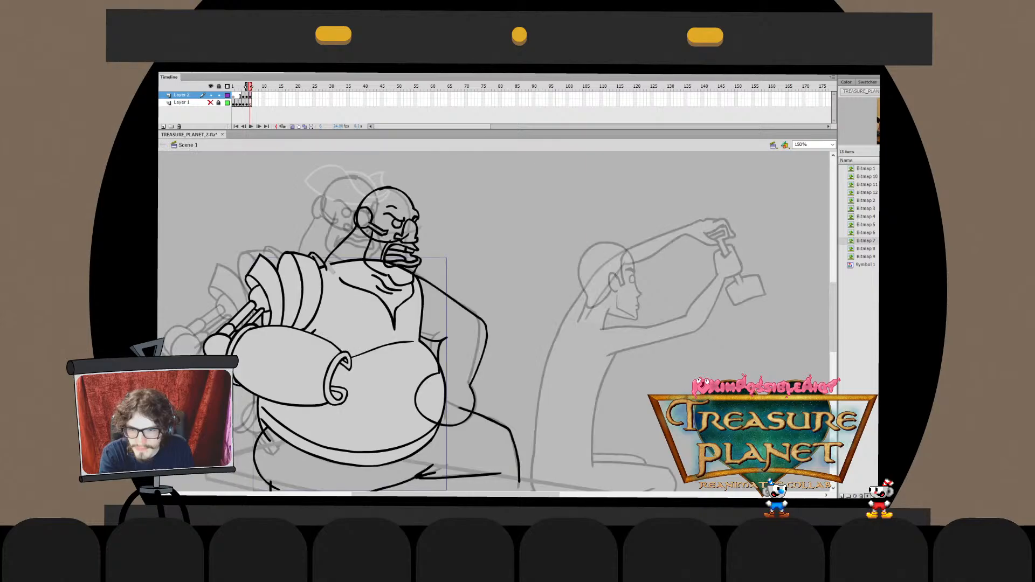
double_click(326, 265)
mouse_move(330, 264)
left_mouse_down()
mouse_move(422, 286)
mouse_move(380, 288)
left_mouse_up()
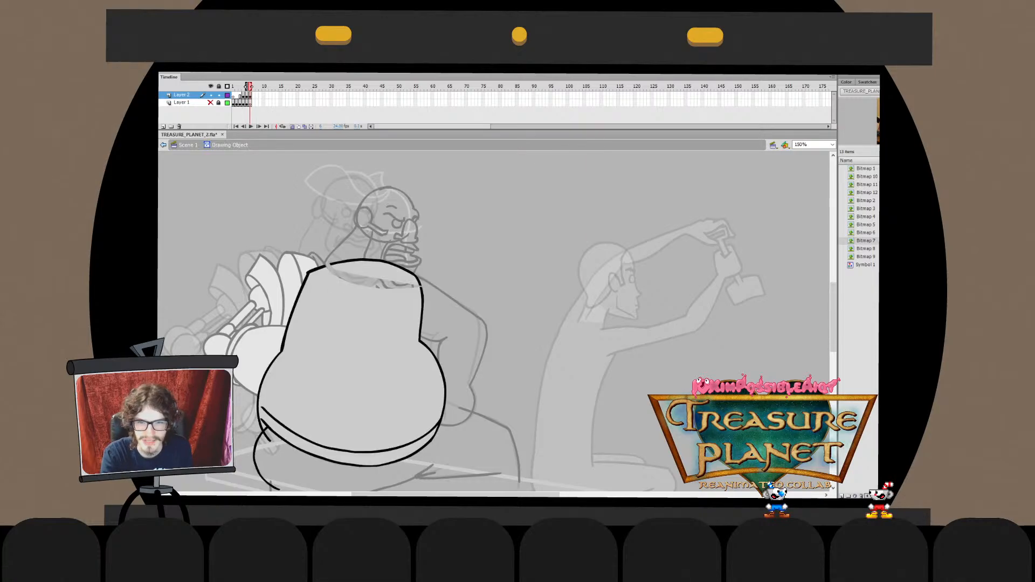
left_click(372, 259)
left_click(377, 272, "shift")
key("Delete")
key("ctrl+e")
key("Escape")
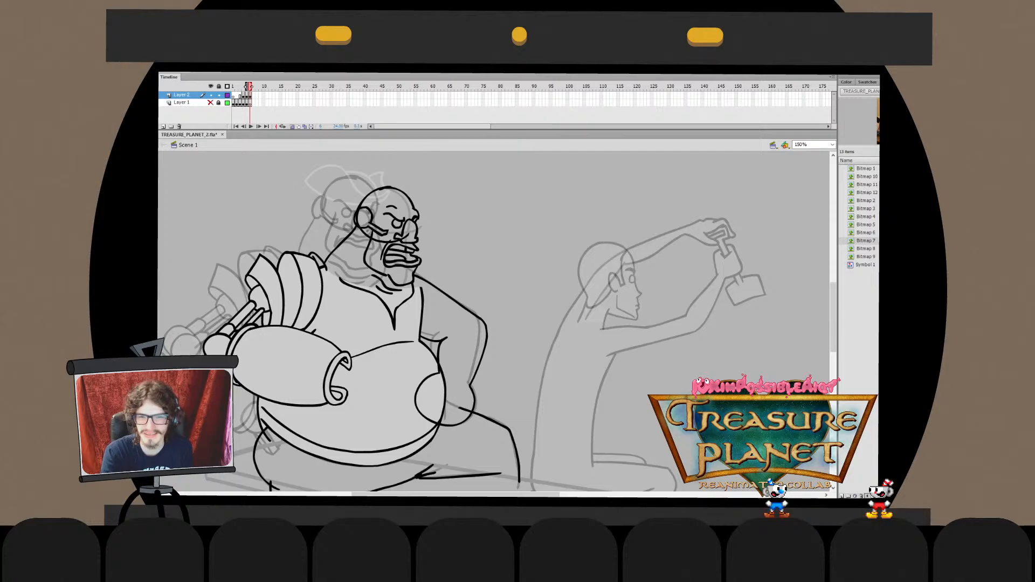
Lower the upper edge of the torso fill slightly beneath the cyborg's chin inside the torso drawing object
double_click(419, 285)
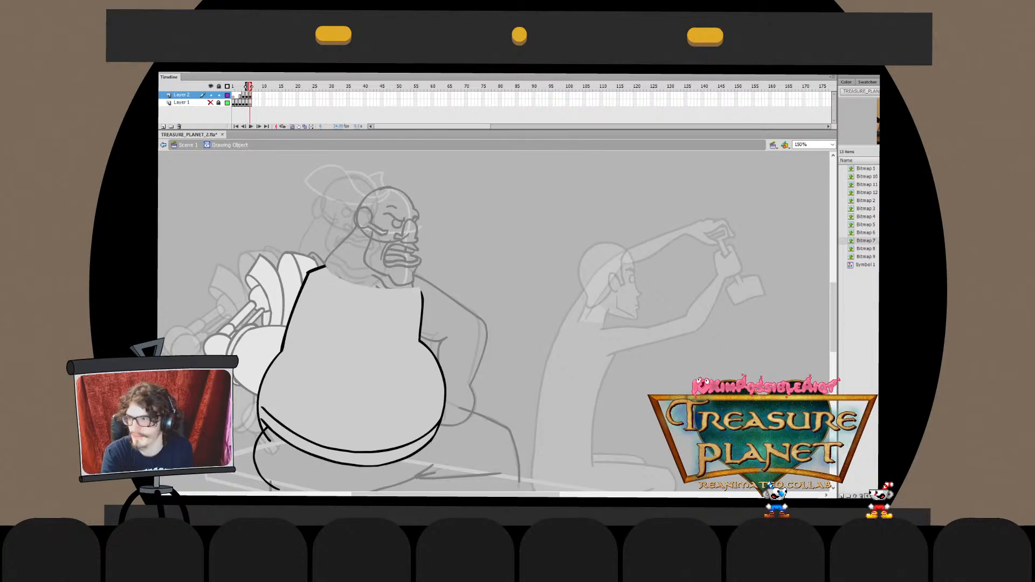
key("ctrl+e")
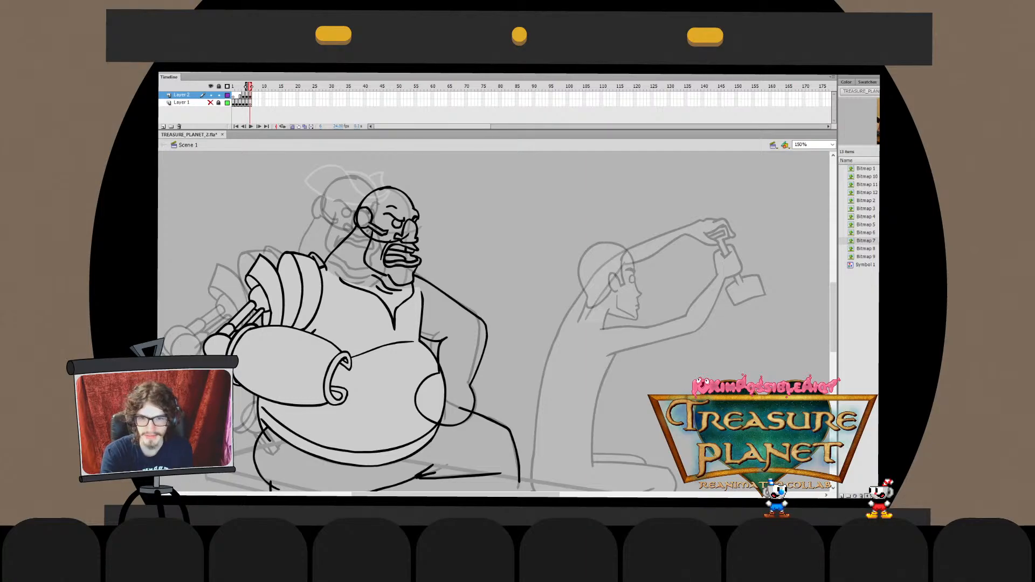
key("ctrl+e")
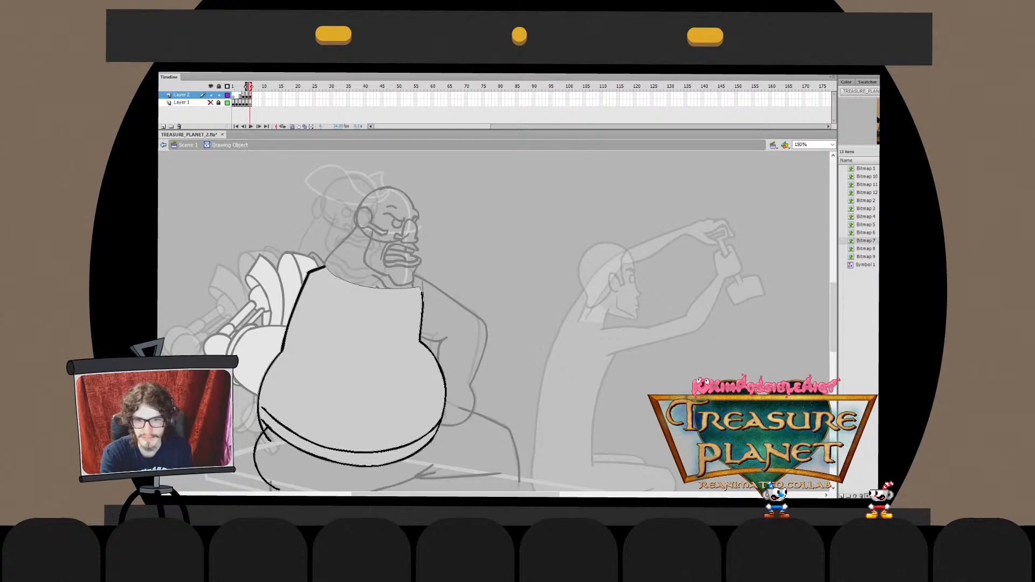
key("ctrl+e")
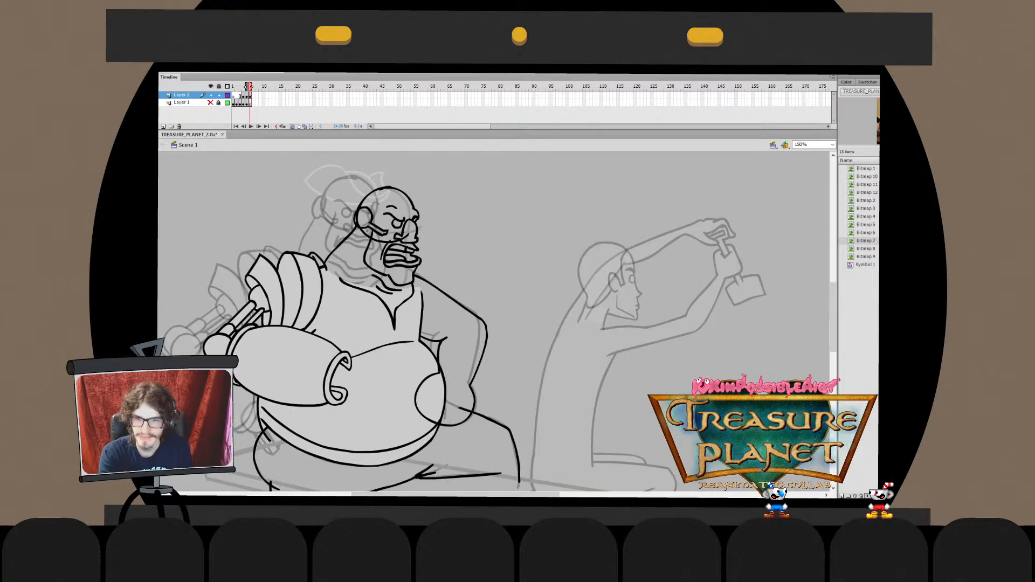
key("ctrl+e")
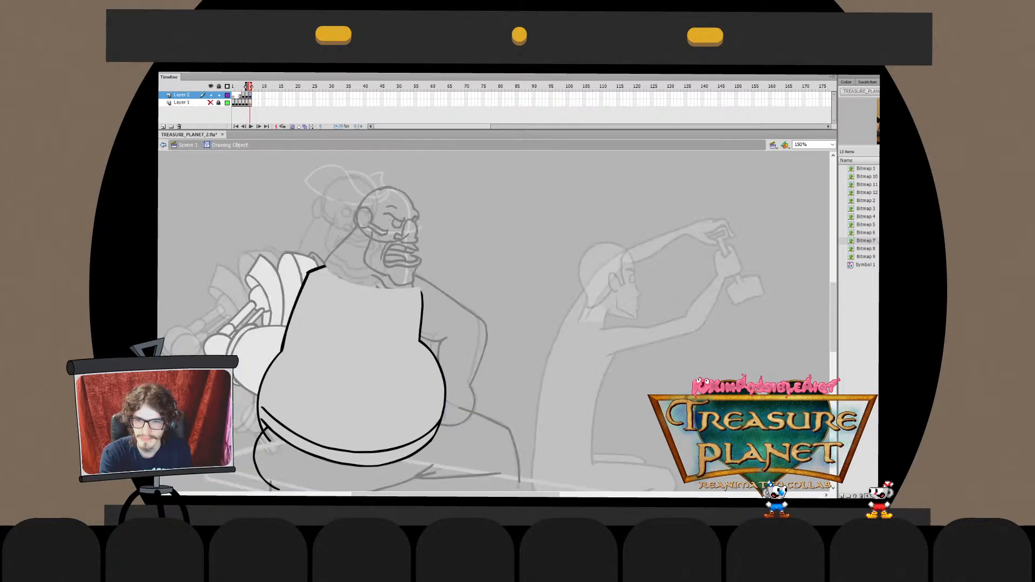
key("ctrl+e")
key("ctrl+e")
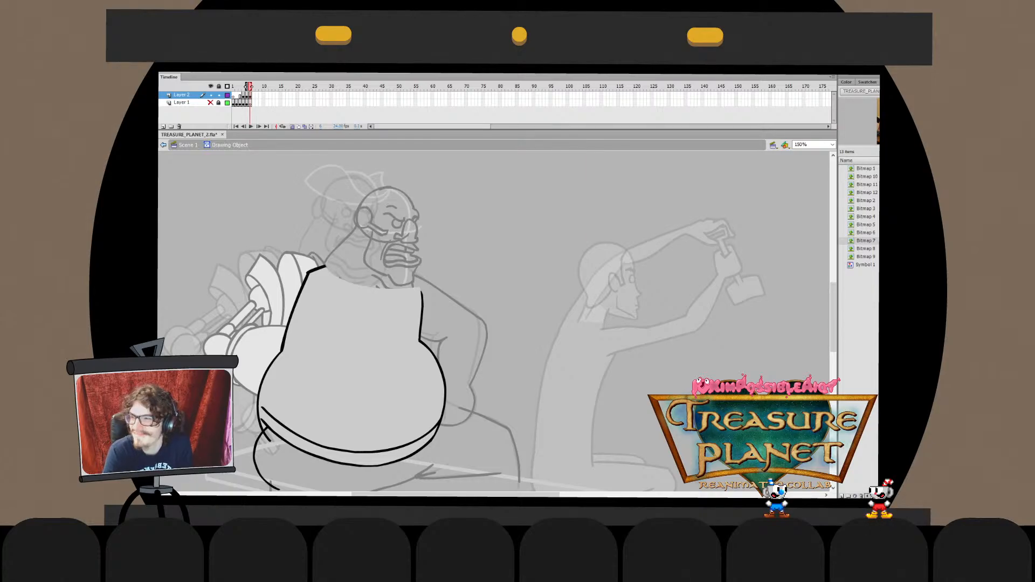
key("ctrl+e")
key("ctrl+e")
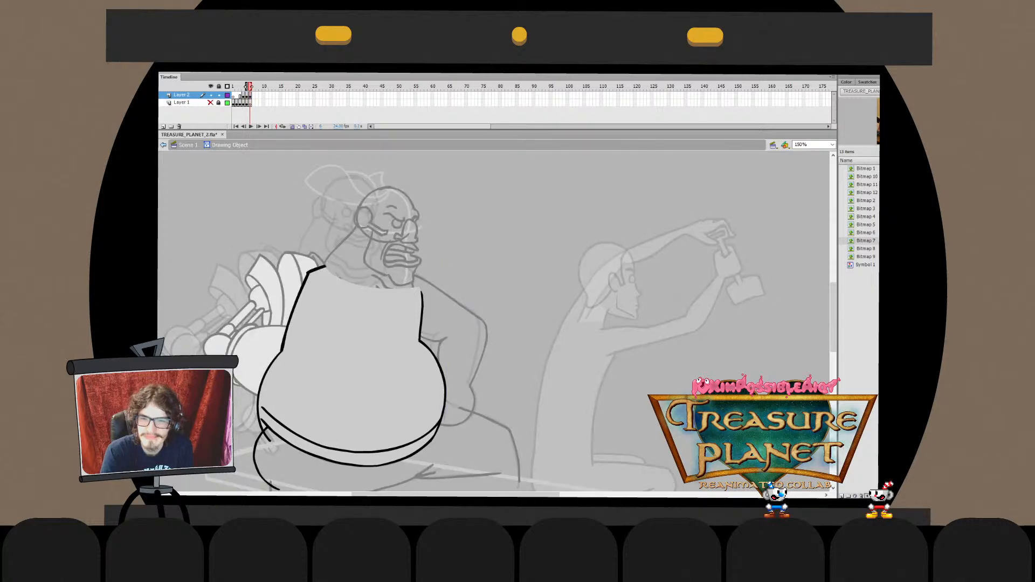
left_click_drag(377, 287, 379, 292)
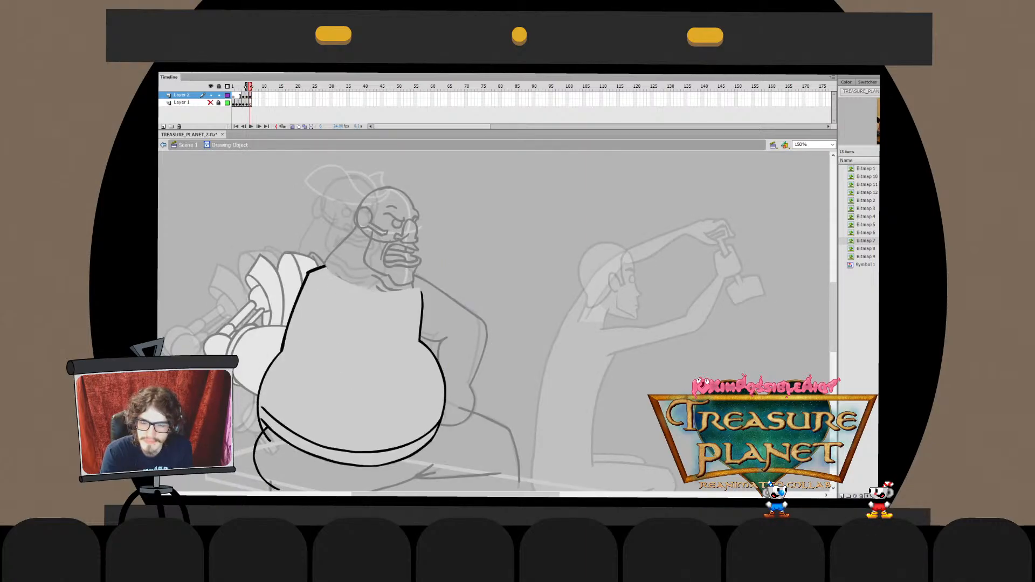
key("ctrl+e")
key("ctrl+e")
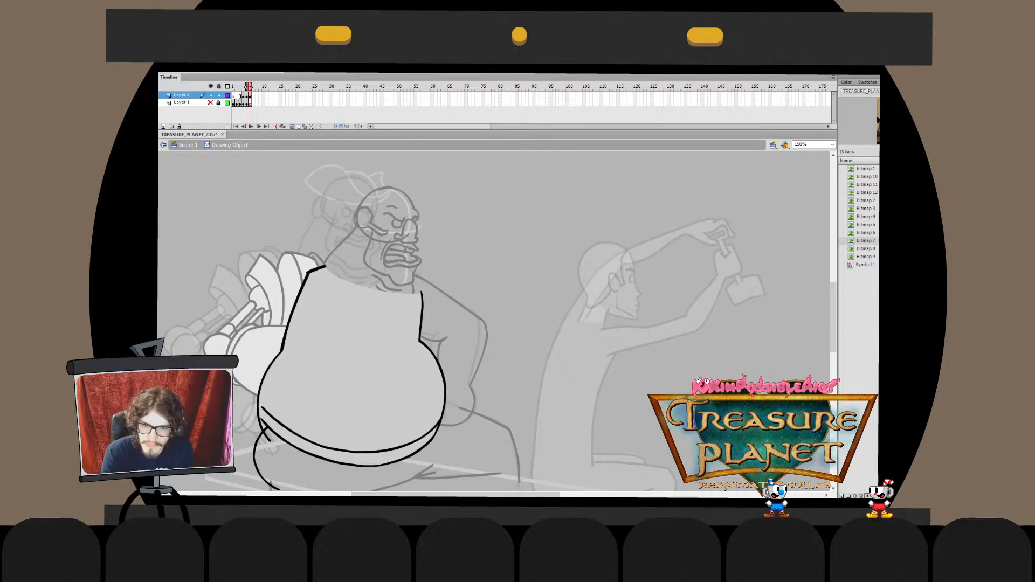
key("ctrl+e")
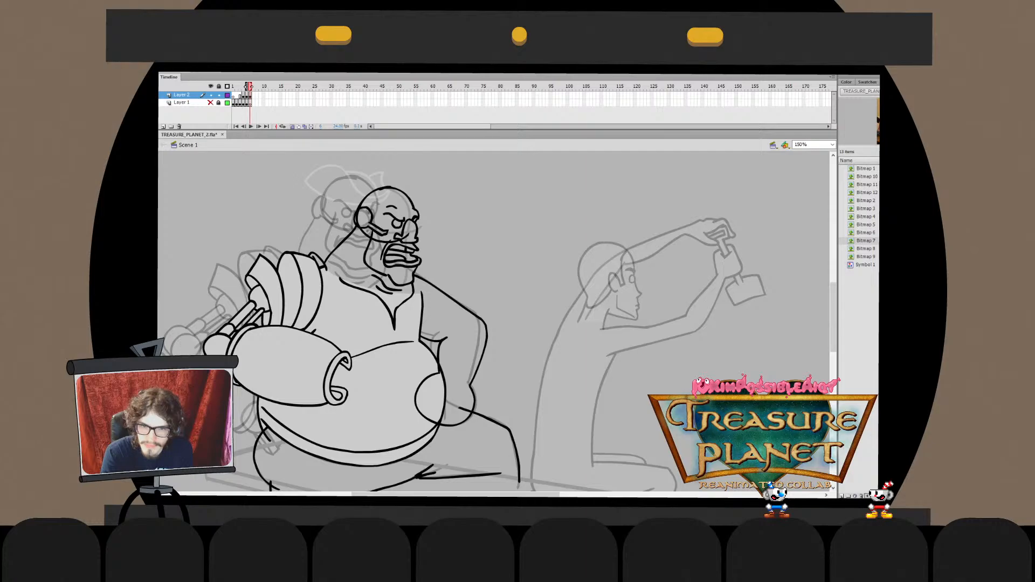
double_click(377, 377)
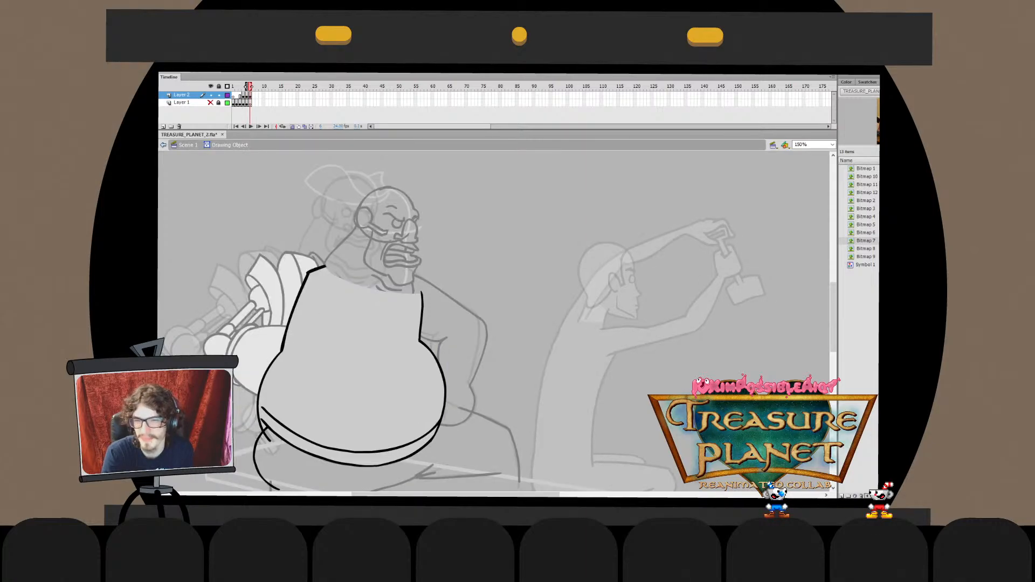
key("ctrl+e")
double_click(377, 377)
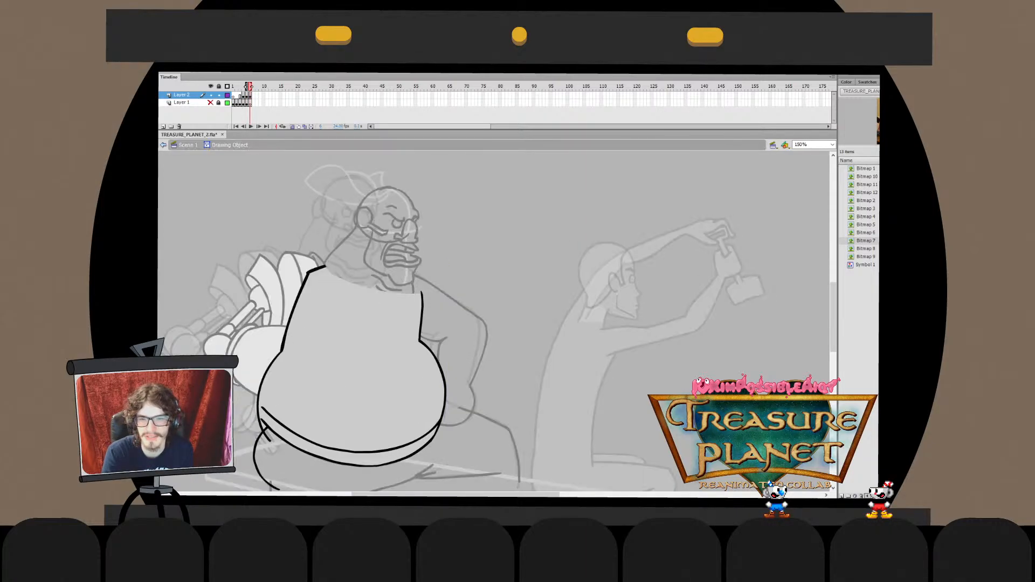
key("ctrl+a")
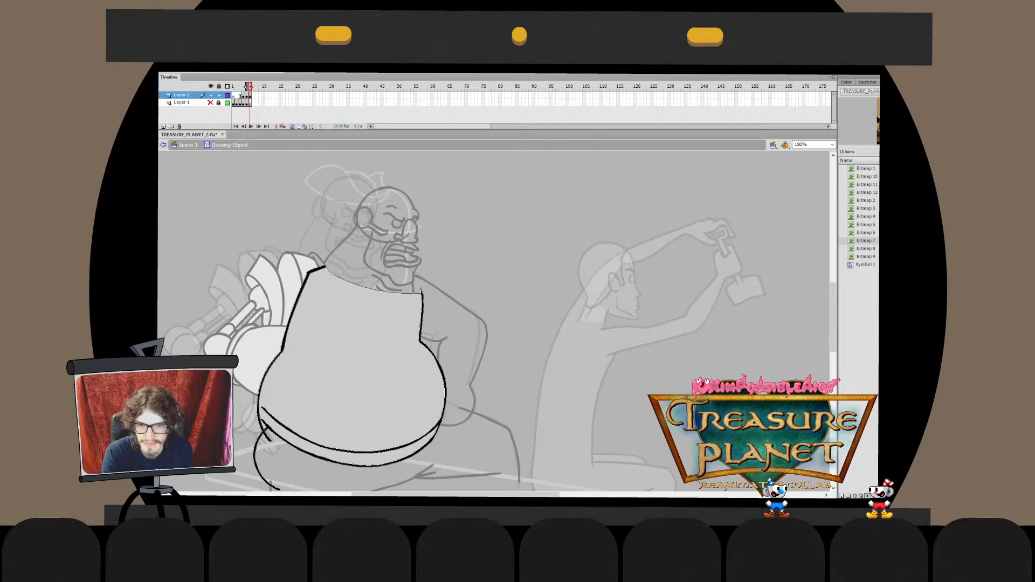
key("ctrl+shift+a")
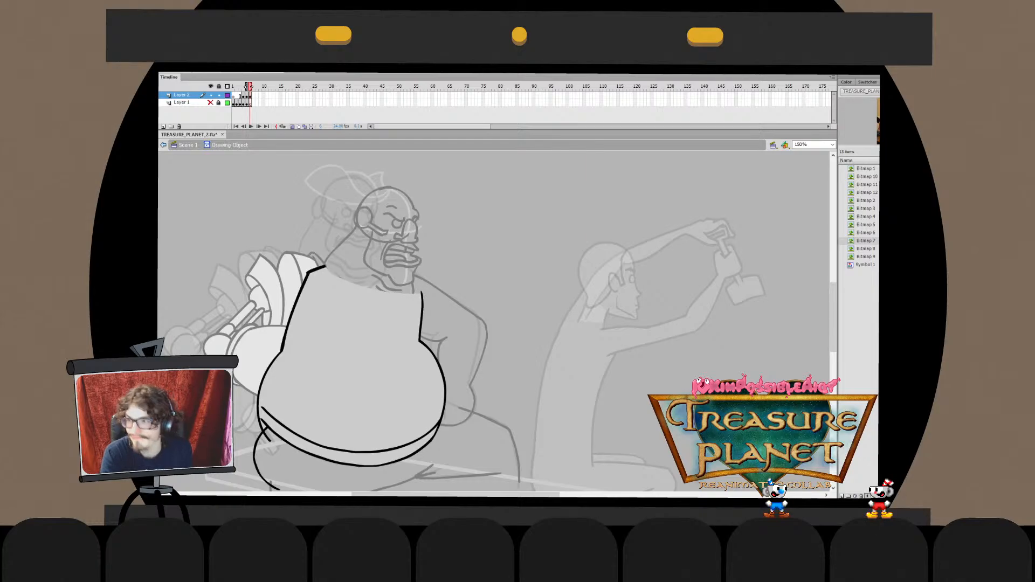
key("ctrl+e")
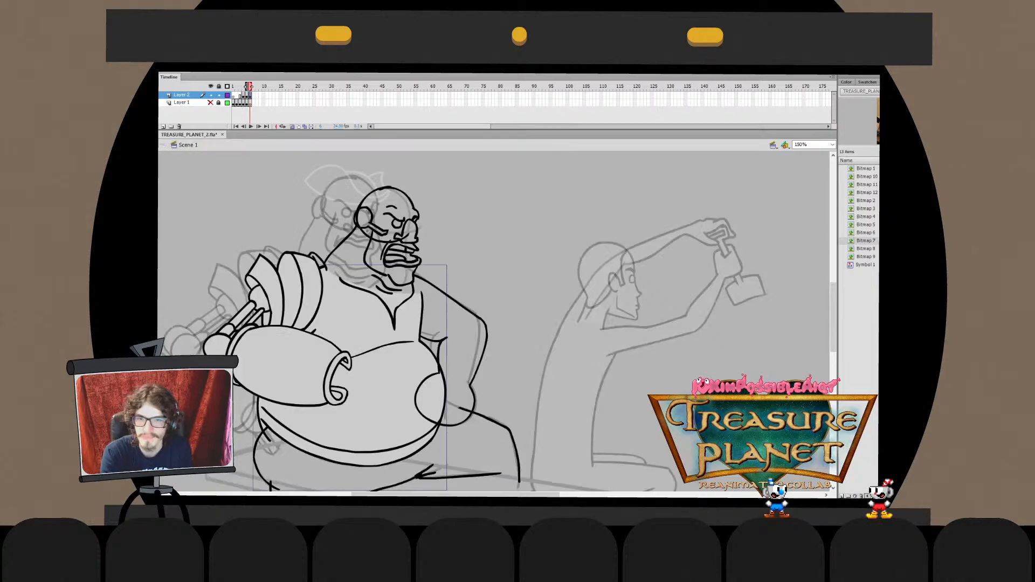
key("ctrl+shift+a")
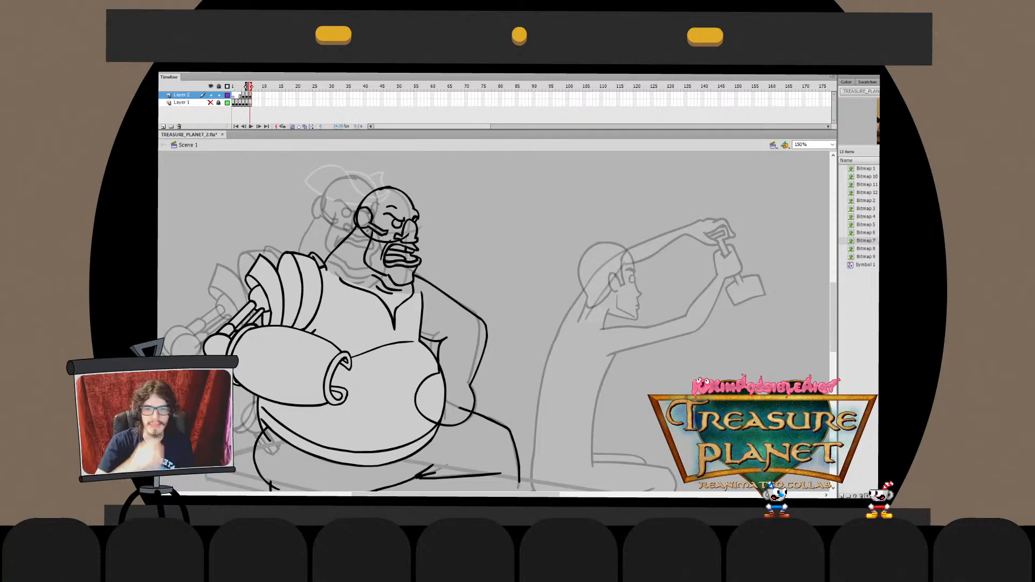
Move the cyborg's bent arm on his hip behind the filled belly in the stacking order
left_click_drag(496, 323, 492, 309)
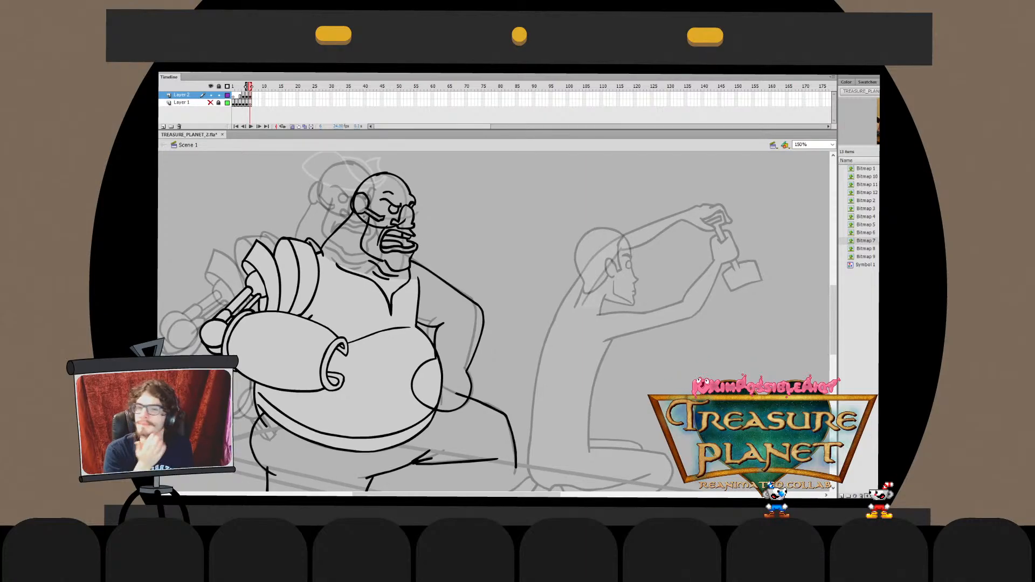
left_click_drag(488, 348, 493, 312)
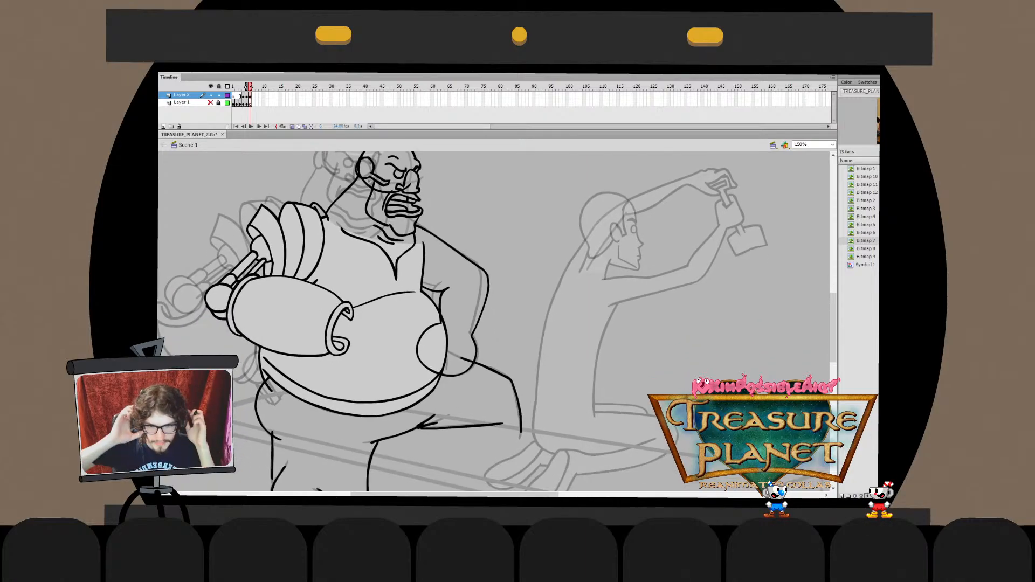
left_click(475, 264)
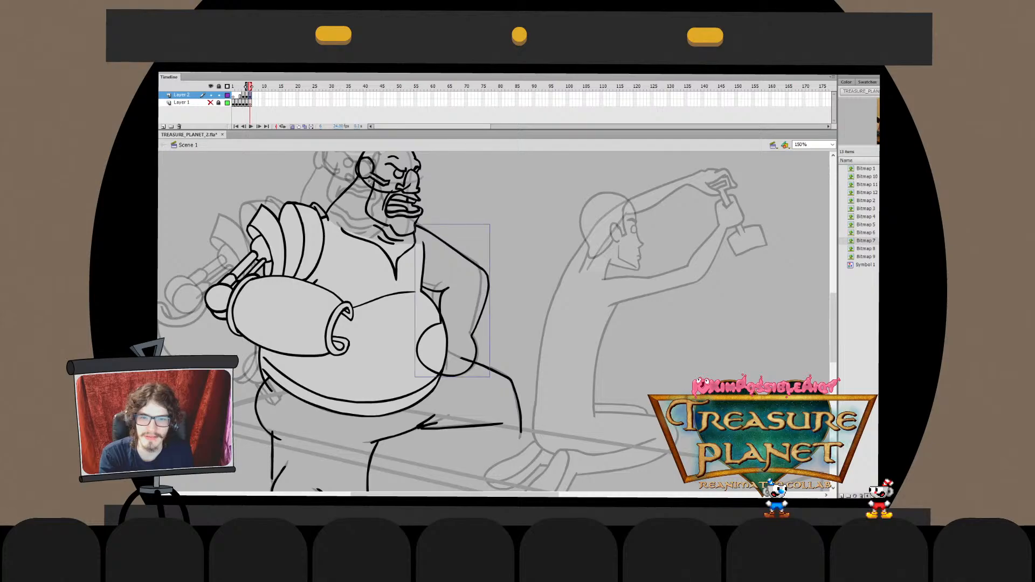
key("Delete")
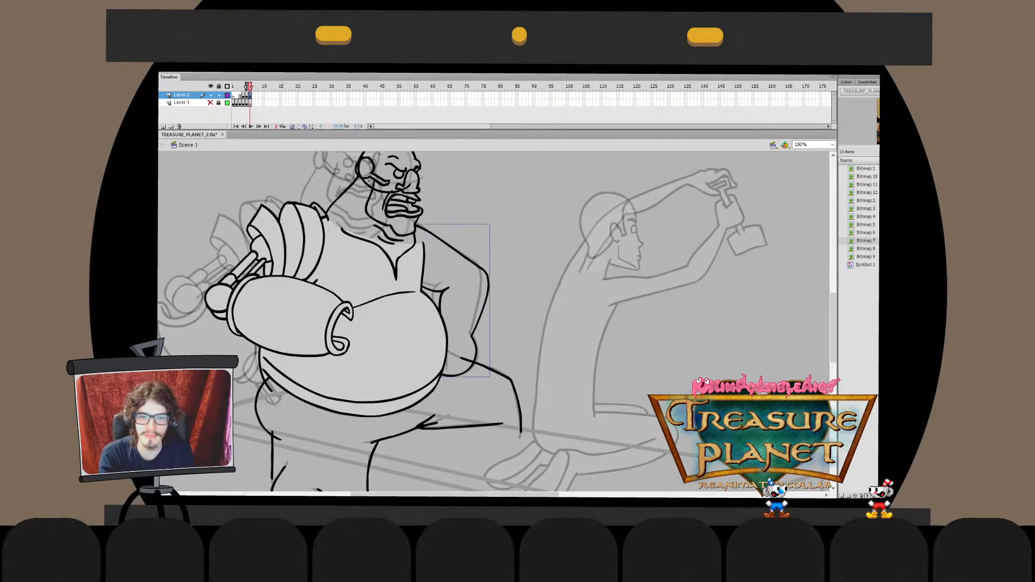
key("Escape")
Extend the upper thigh line beneath the hand to the belly's edge and trim the overshoot
double_click(474, 363)
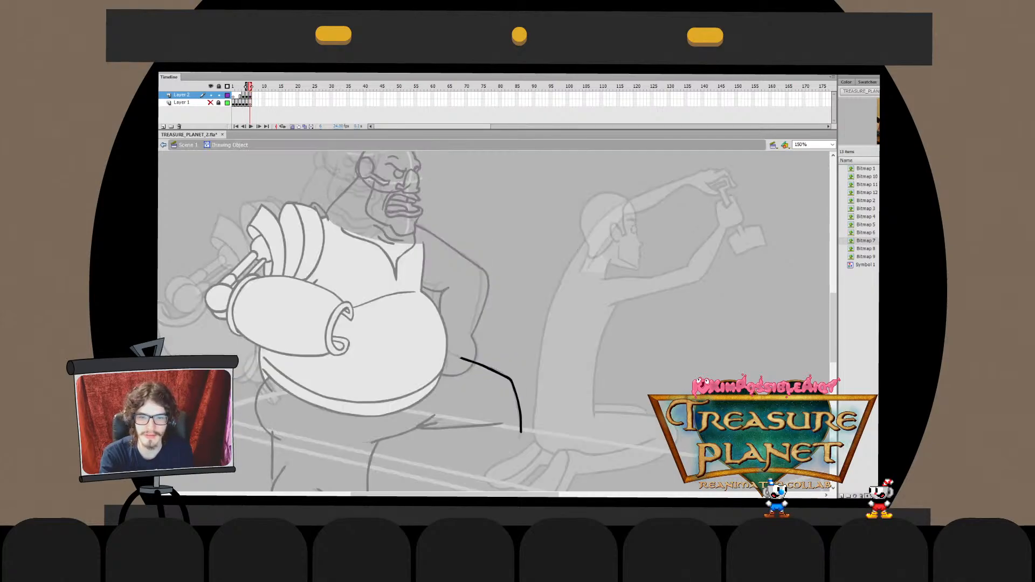
left_click_drag(462, 358, 427, 340)
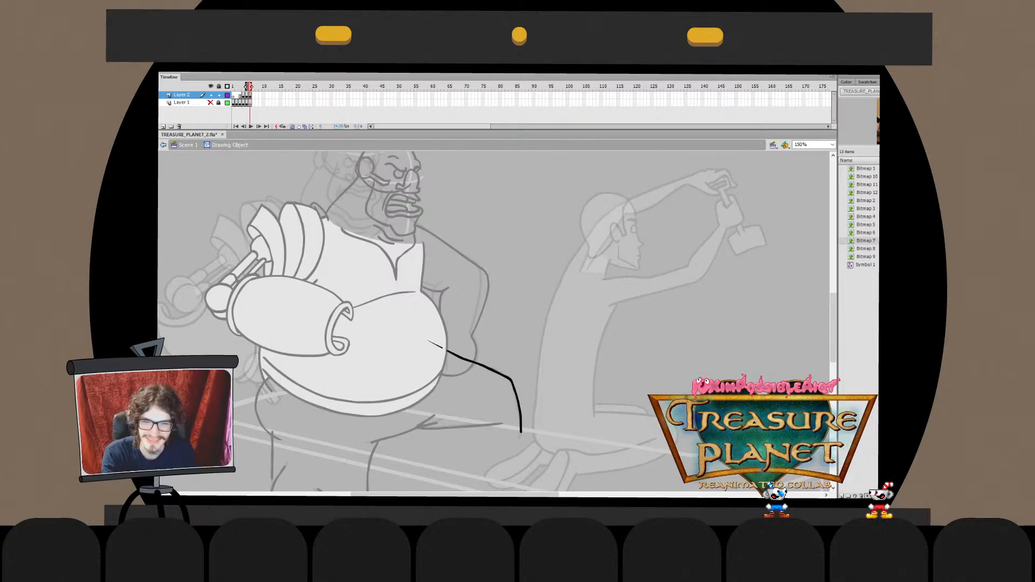
key("ctrl+e")
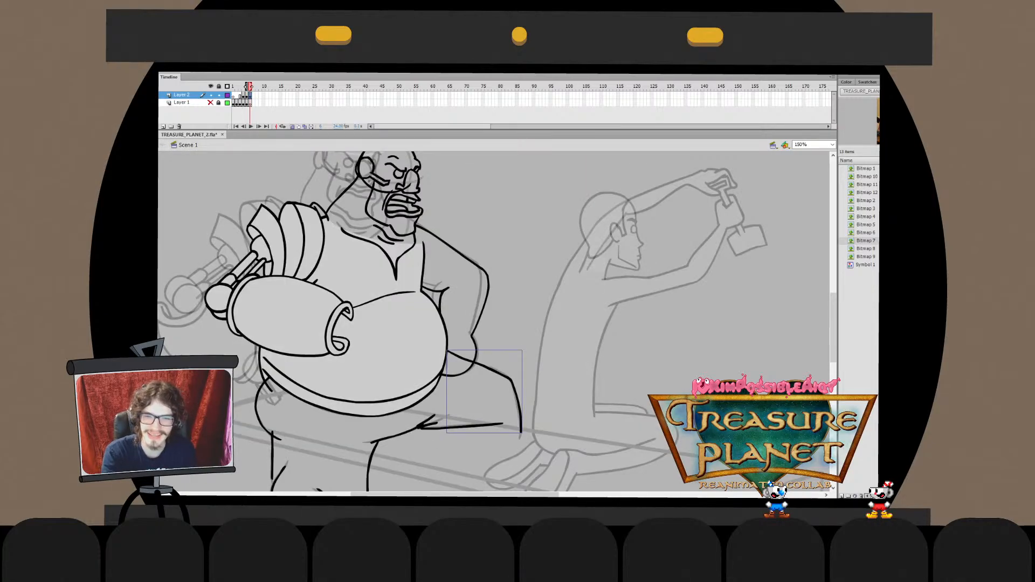
double_click(452, 356)
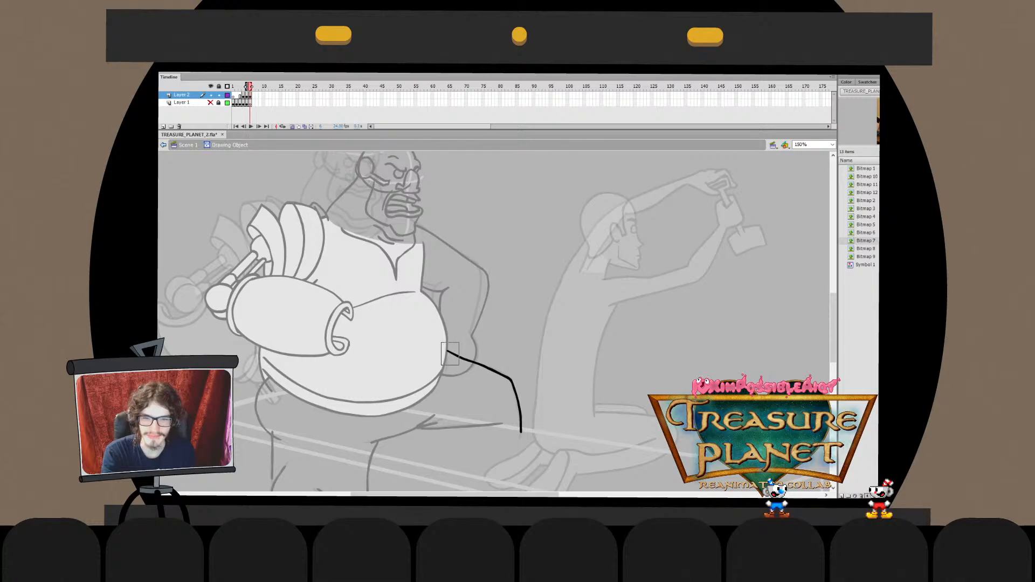
left_click_drag(458, 358, 447, 352)
key("ctrl+e")
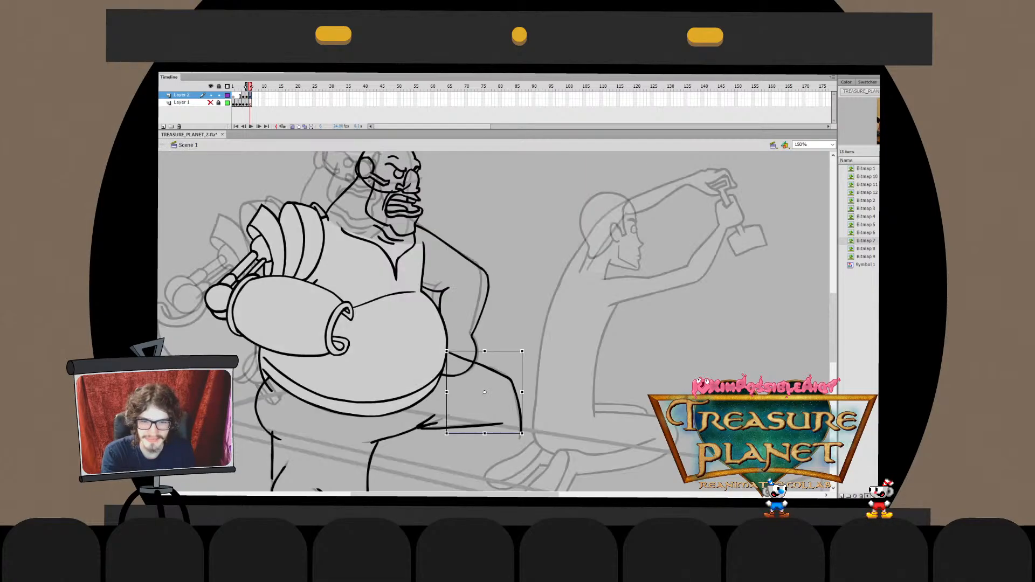
Show the preceding frame to compare the cyborg's bent arm and thigh
left_click(486, 291, "shift")
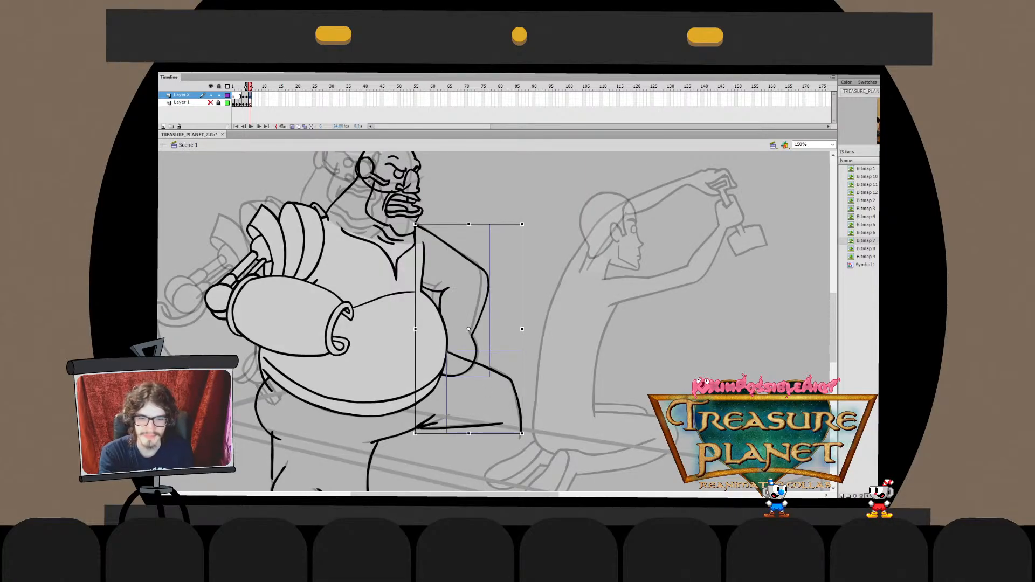
key("Escape")
left_click(514, 473)
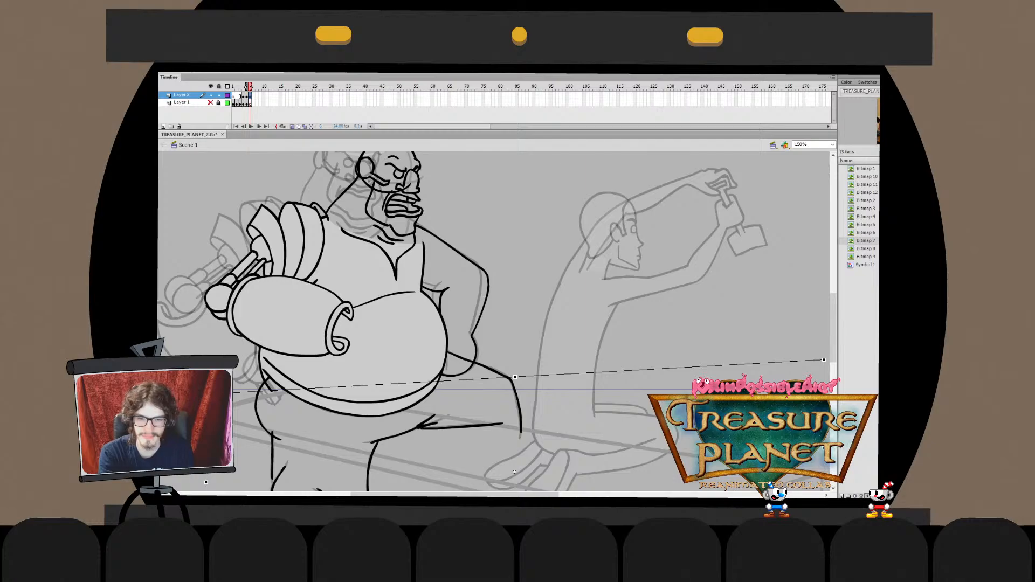
key("Escape")
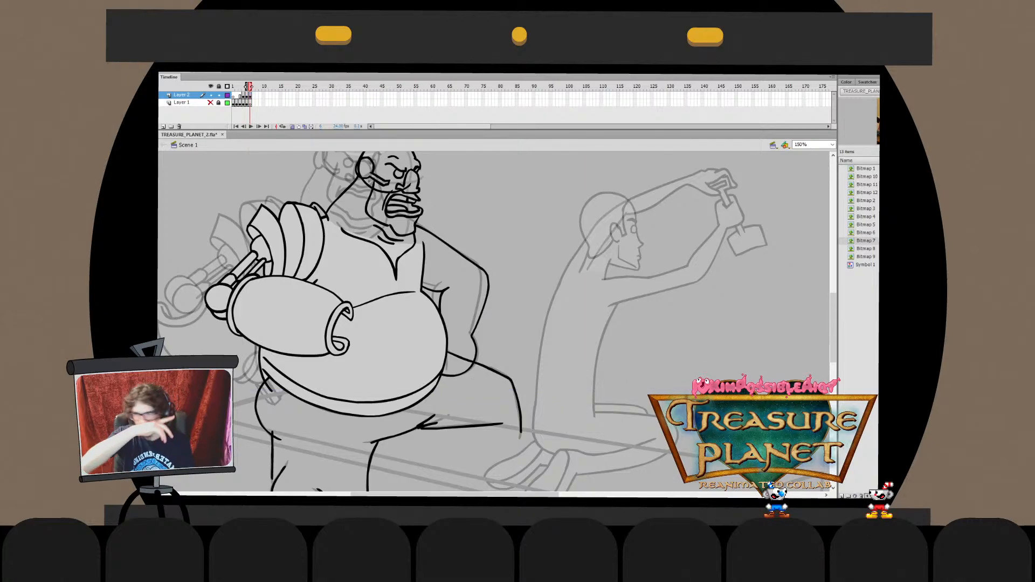
key("comma")
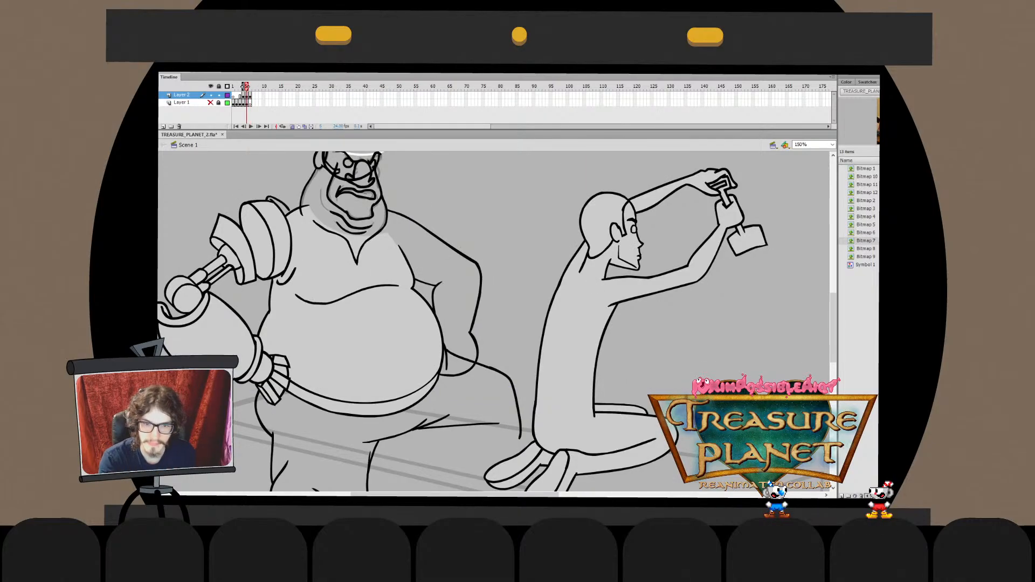
Flip between the current and preceding frames to compare the cyborg's two poses
key("period")
key("comma")
key("period")
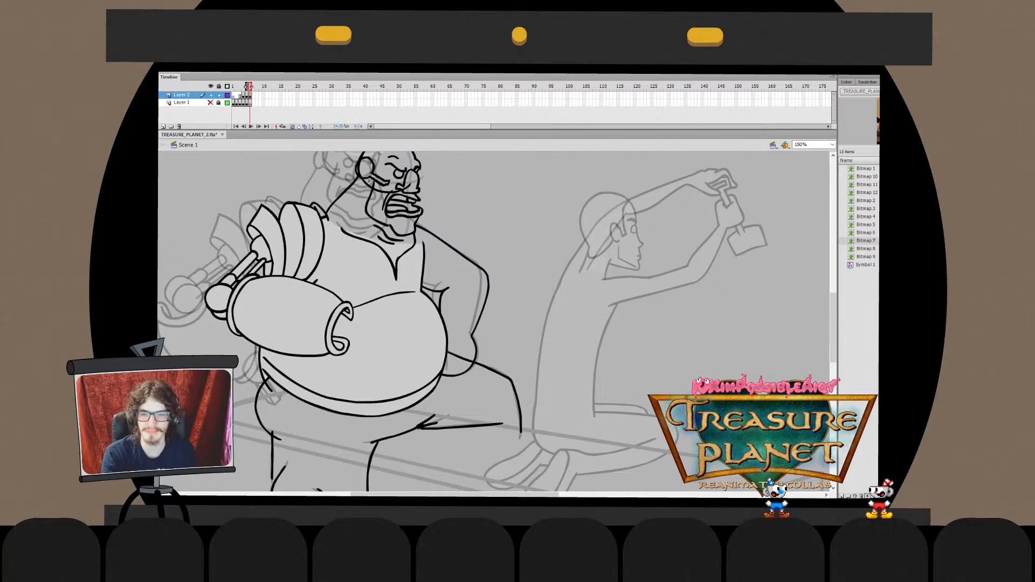
mouse_move(493, 302)
left_mouse_down()
mouse_move(494, 356)
mouse_move(532, 287)
left_mouse_up()
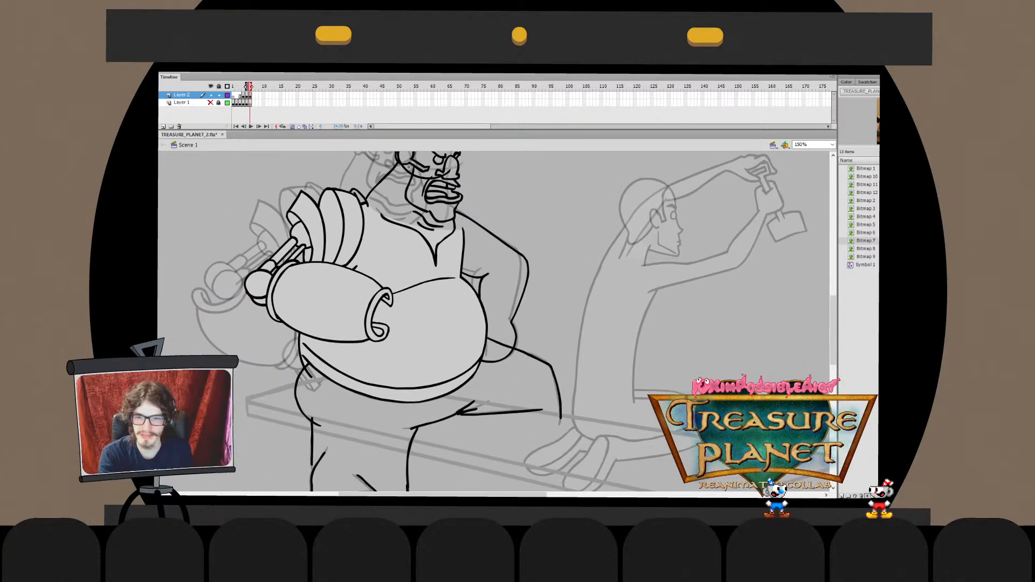
double_click(394, 323)
left_click_drag(311, 376, 311, 378)
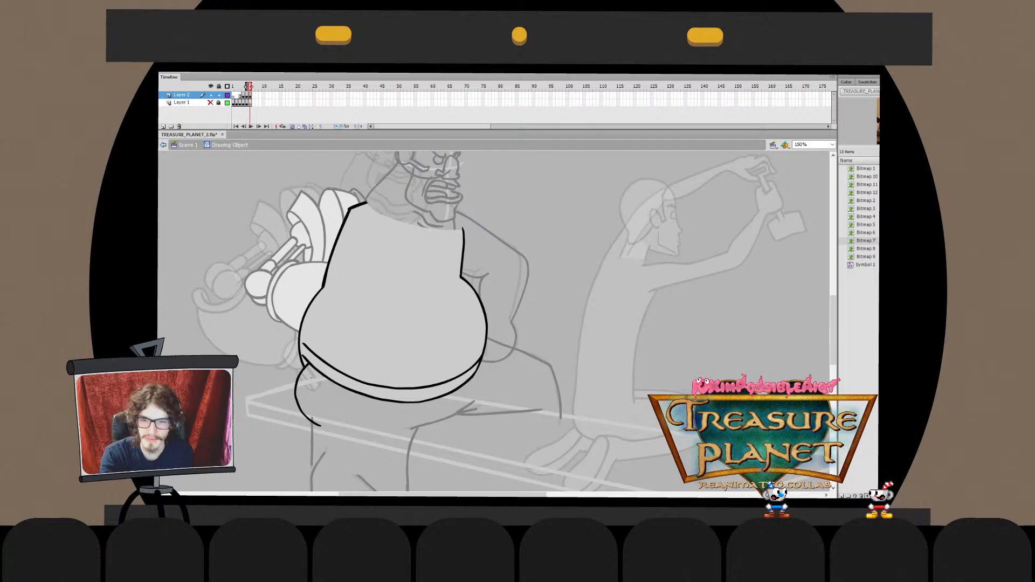
key("ctrl+e")
key("ctrl+shift+a")
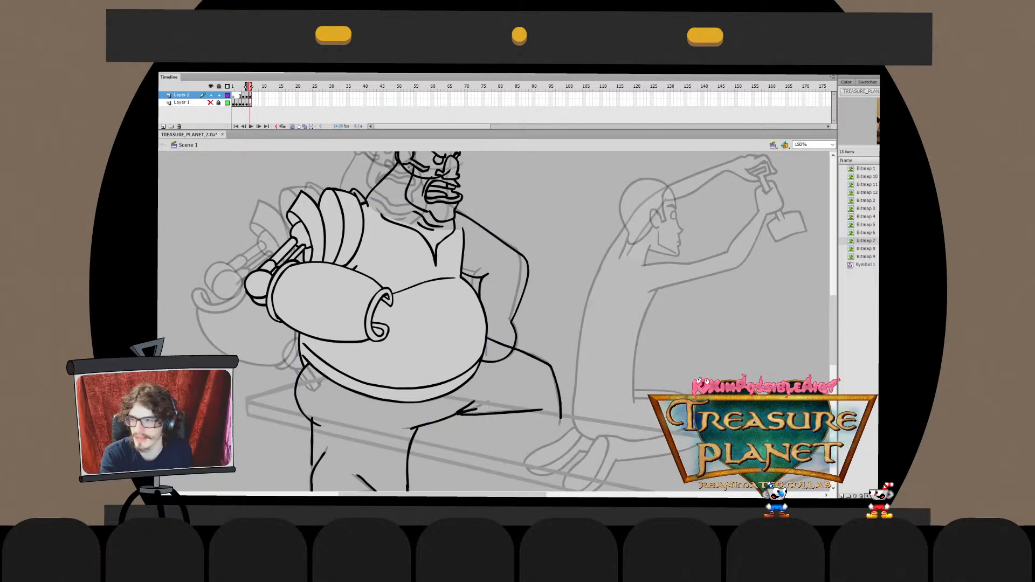
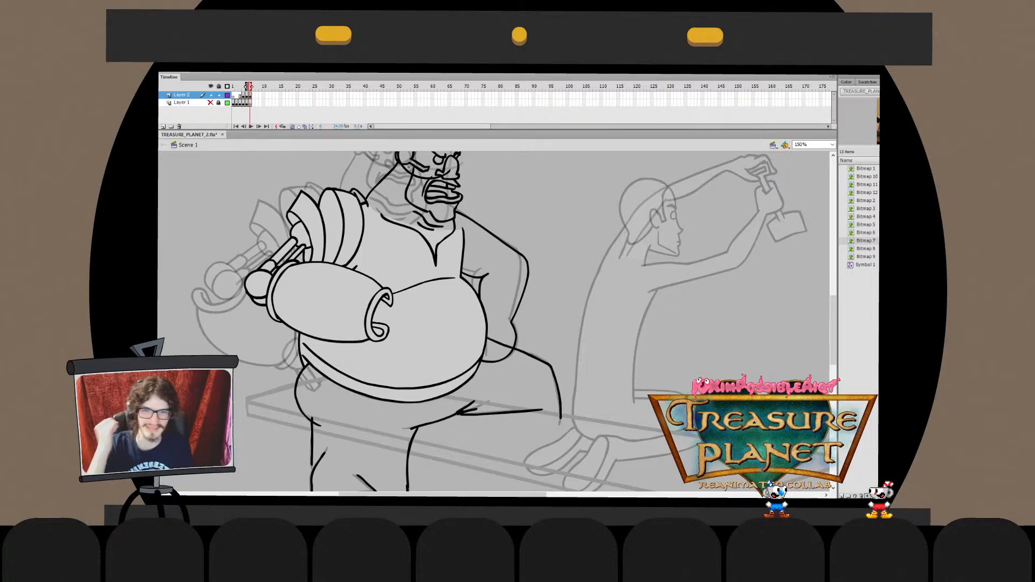
Try a thin line along the torso fill's upper edge beneath the chin inside the torso drawing object, and remove it
double_click(394, 302)
left_click(393, 302)
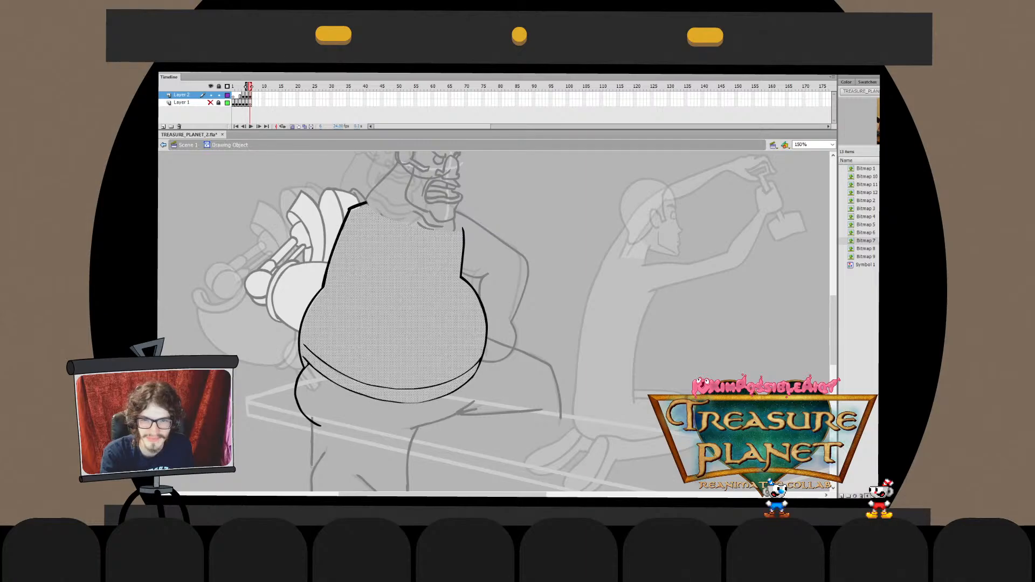
key("Escape")
left_click_drag(402, 220, 378, 215)
key("ctrl+e")
key("Escape")
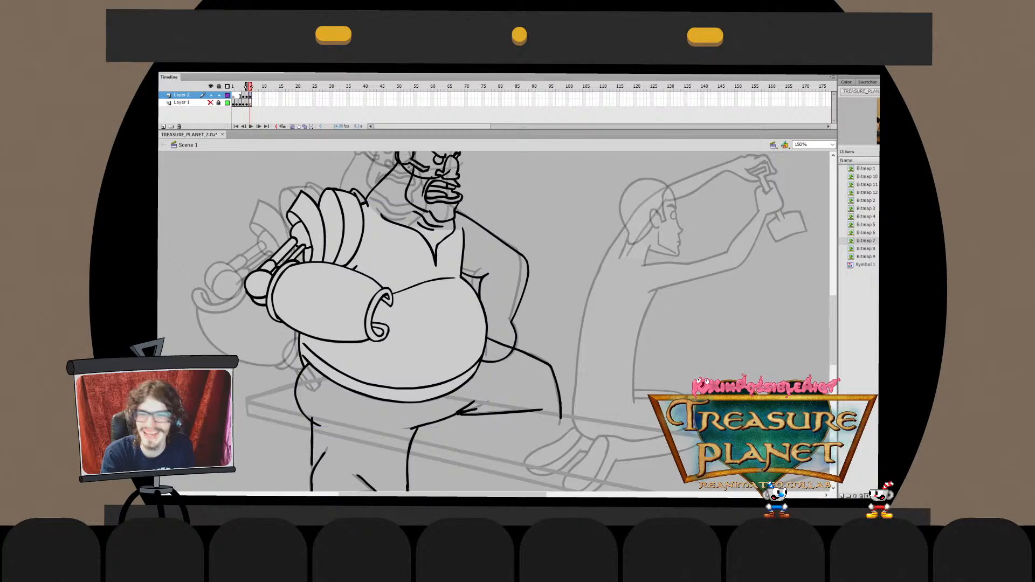
left_click(421, 334)
key("ctrl+e")
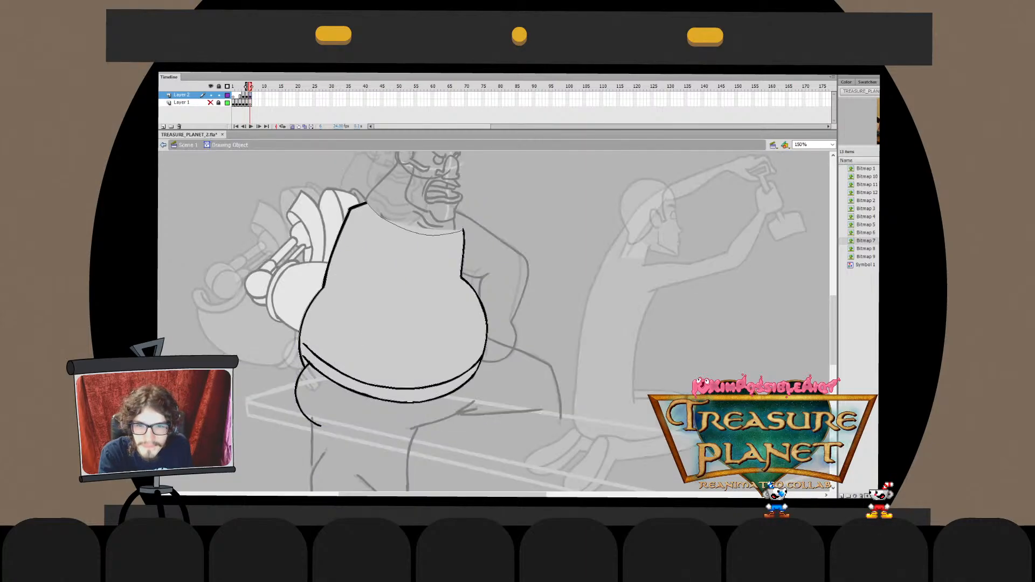
key("Delete")
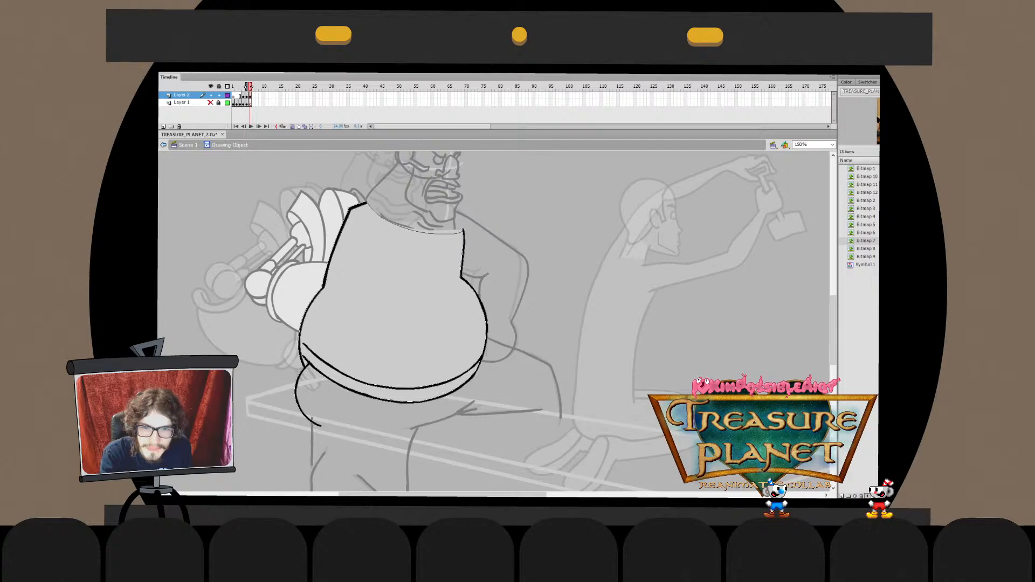
key("ctrl+e")
key("ctrl+e")
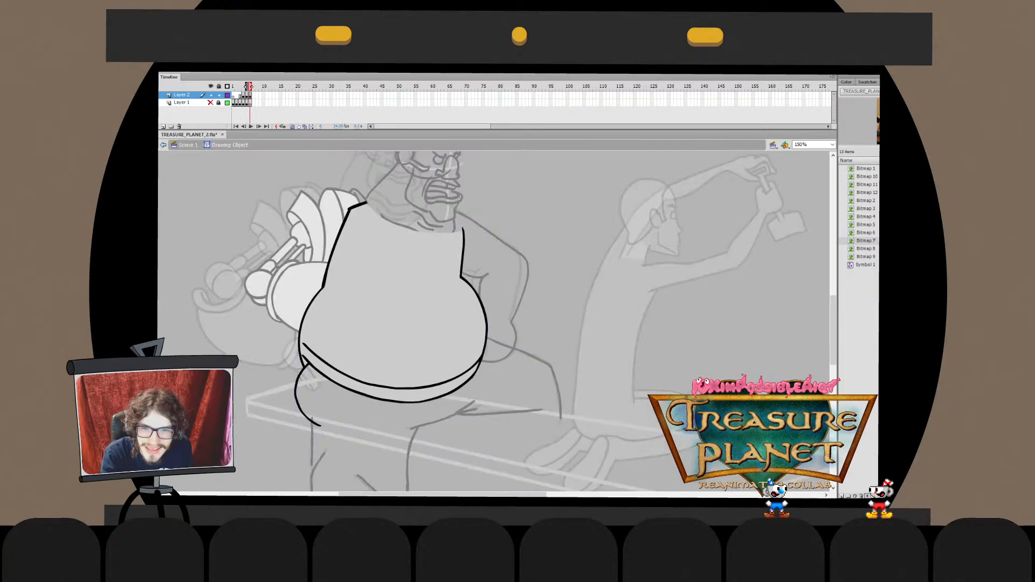
key("ctrl+e")
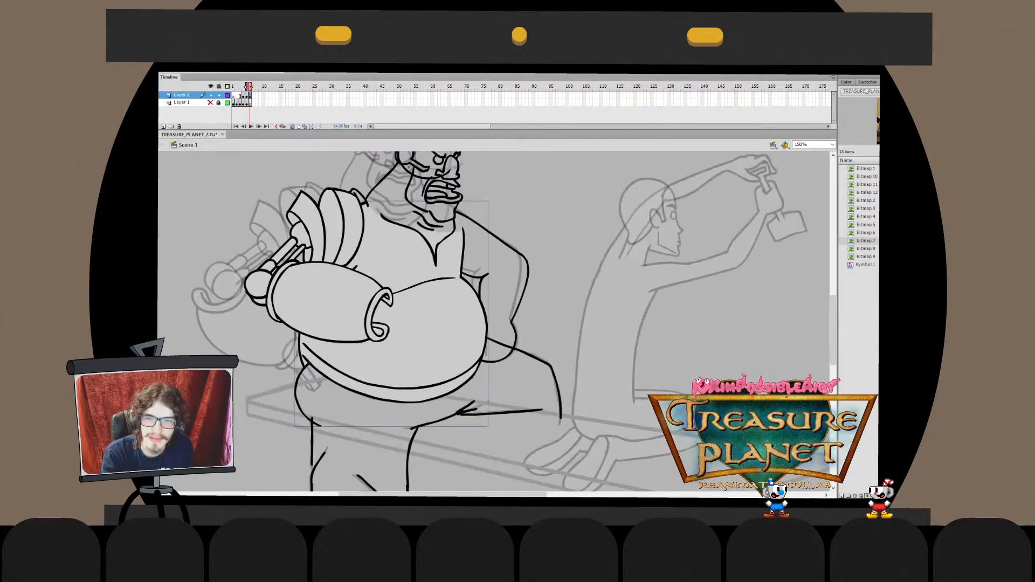
key("ctrl+e")
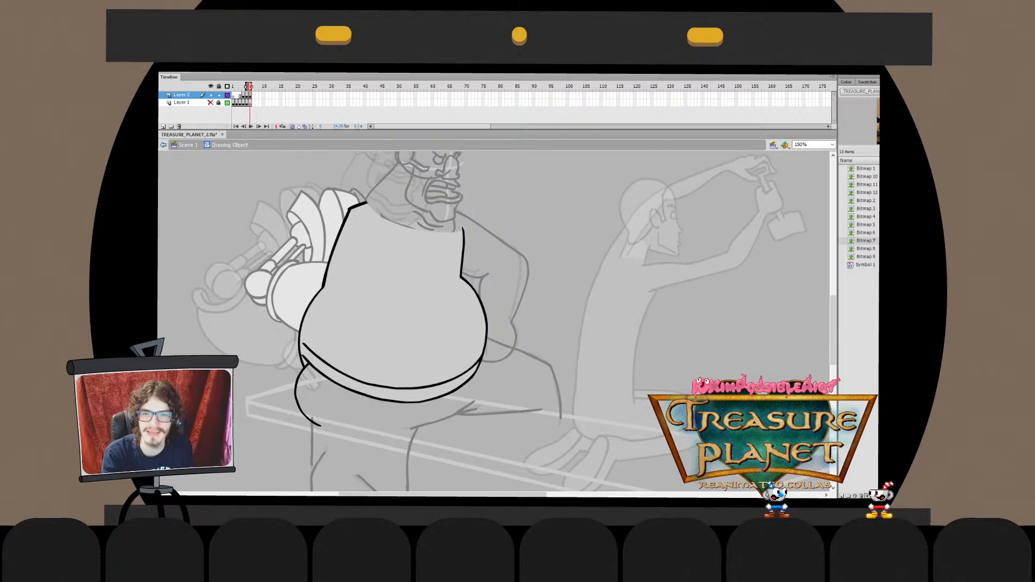
key("ctrl+e")
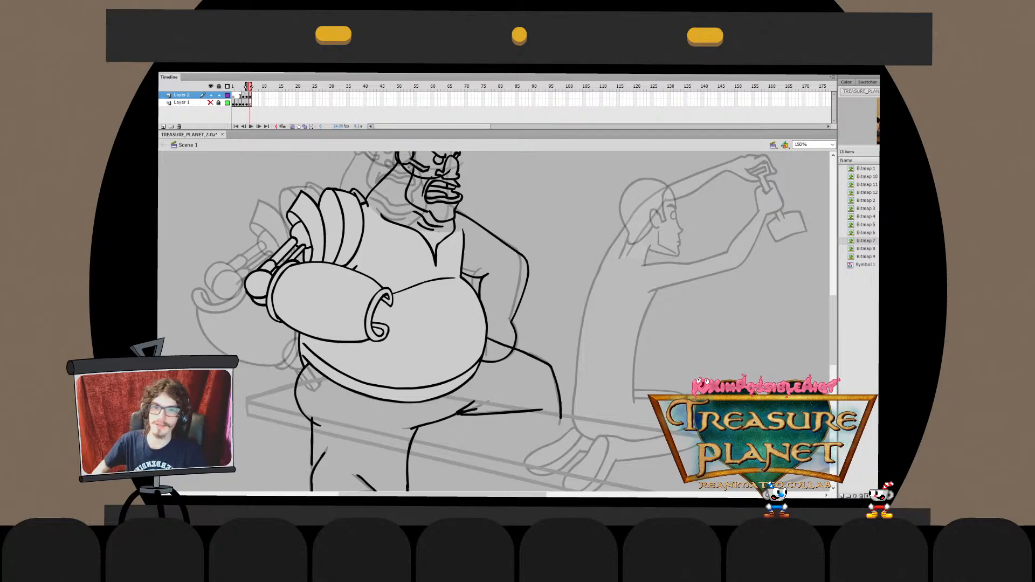
double_click(410, 334)
key("ctrl+e")
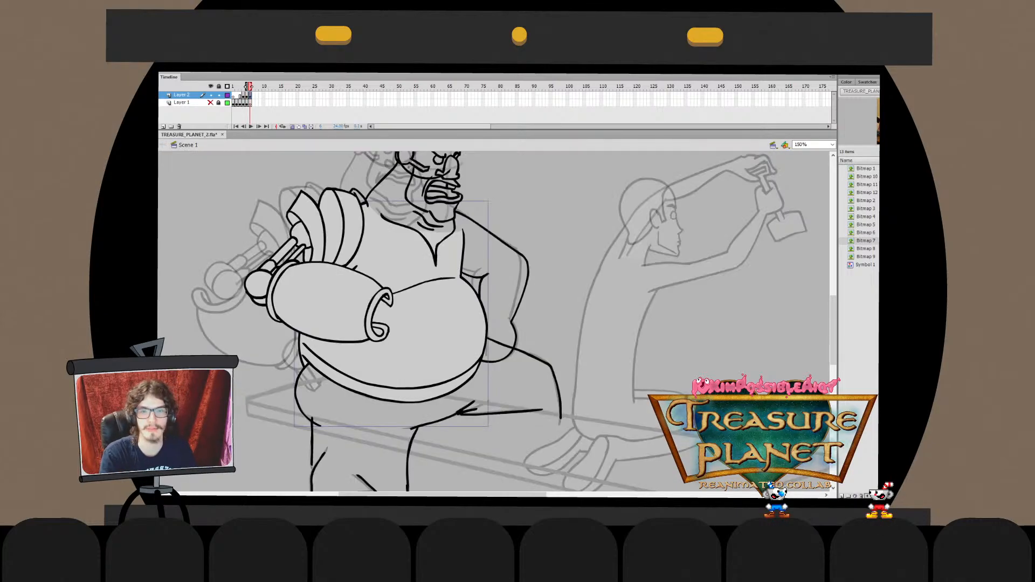
key("Escape")
left_click(521, 255)
key("Escape")
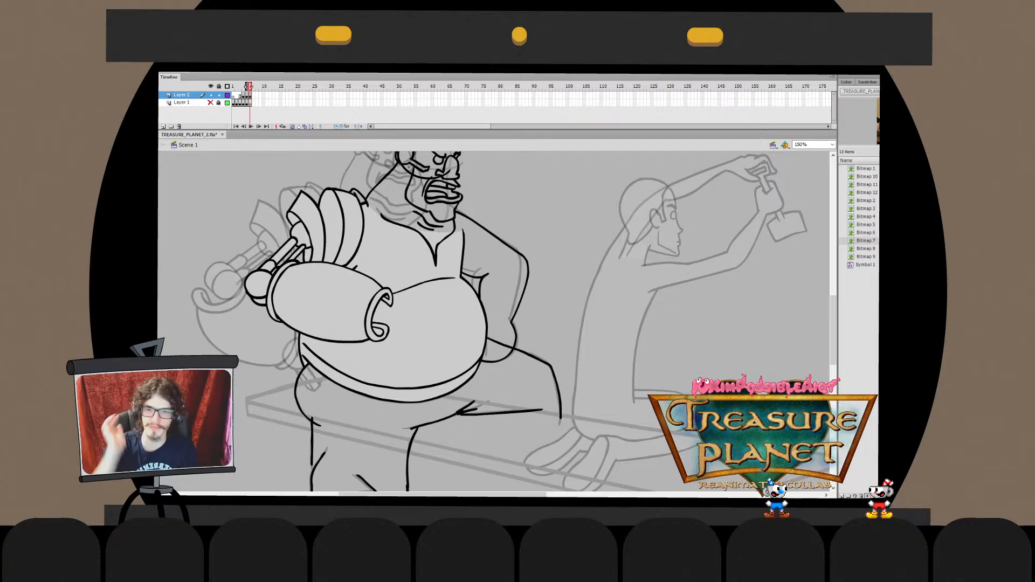
Try a diagonal line from the waist down across the thigh inside the torso drawing object, and undo it
double_click(410, 334)
left_click_drag(480, 302, 485, 315)
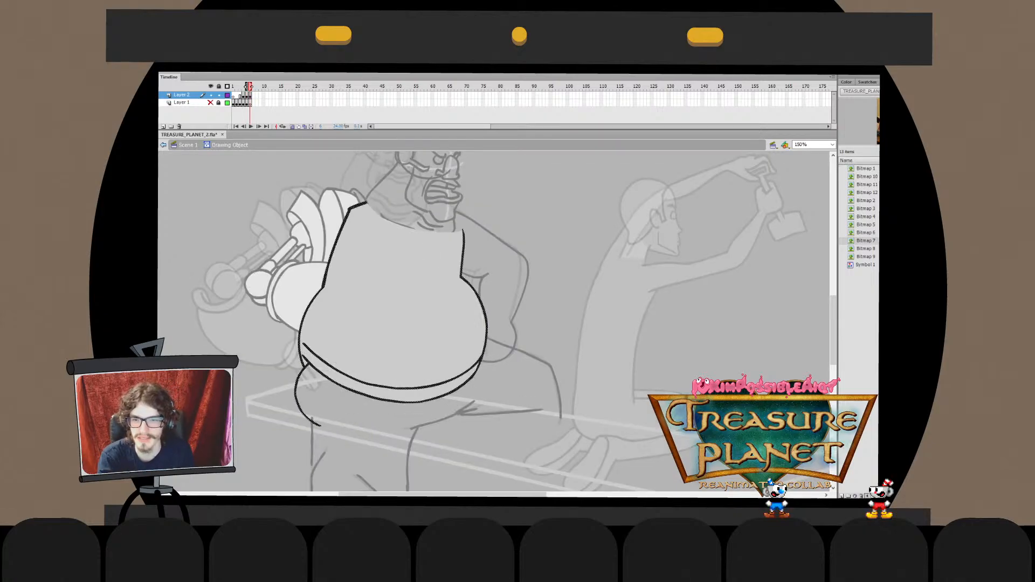
key("ctrl+e")
key("ctrl+e")
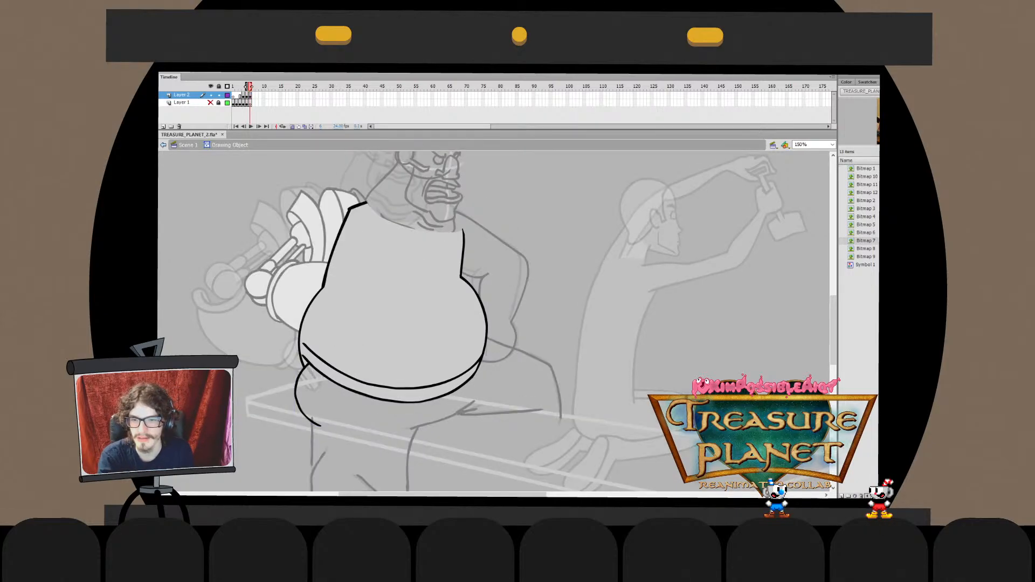
double_click(306, 367)
left_click(306, 367)
key("Delete")
left_click_drag(306, 367, 346, 418)
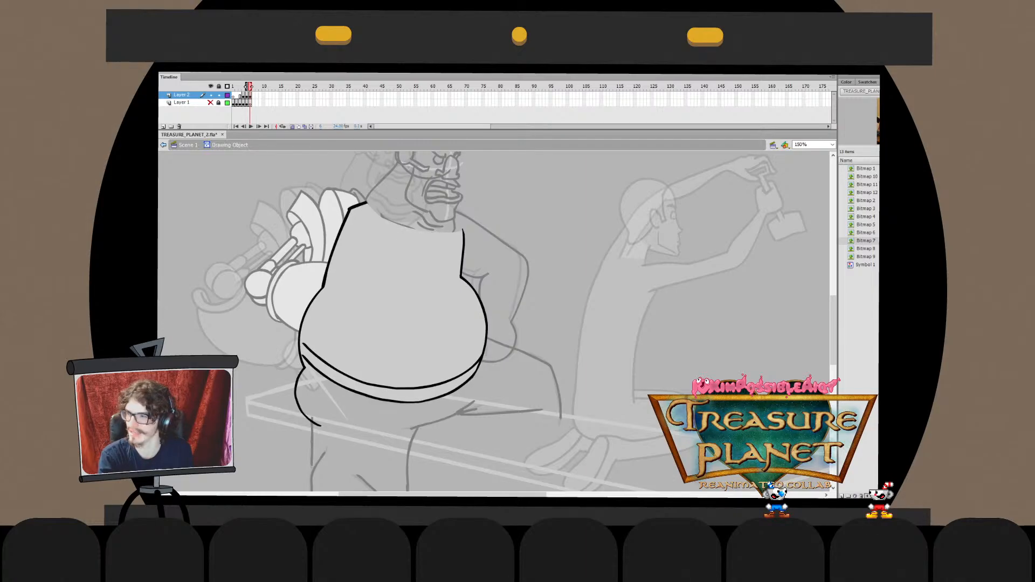
key("ctrl+z")
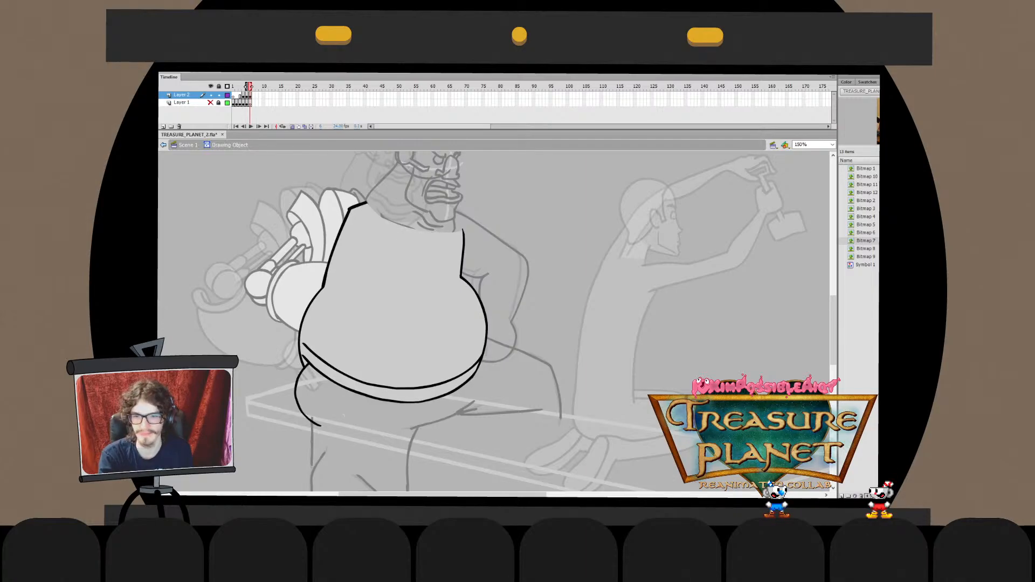
key("ctrl+e")
key("ctrl+shift+a")
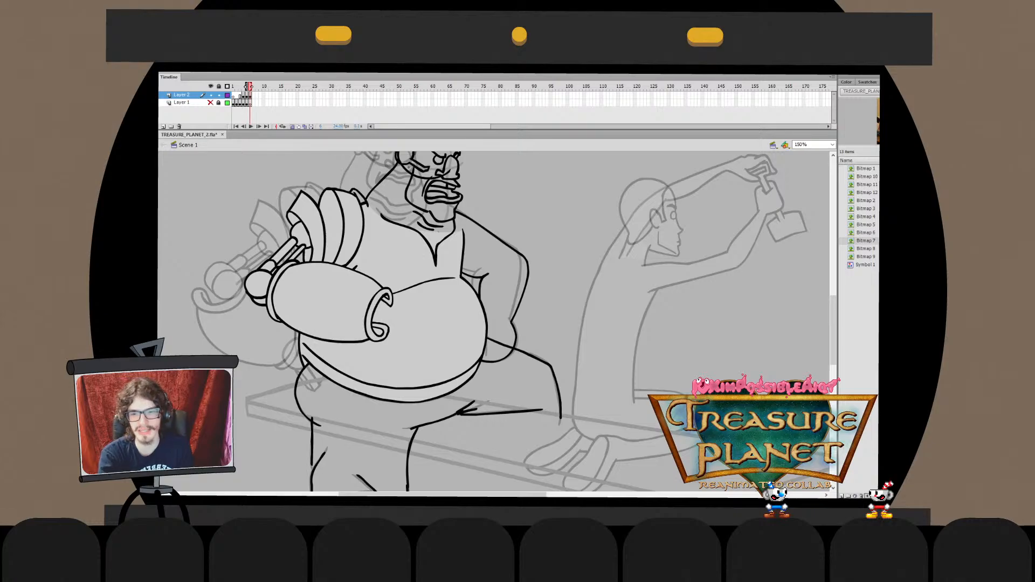
Retry the diagonal line at close range from the corner where the hip curve meets the belt, and undo it
double_click(393, 339)
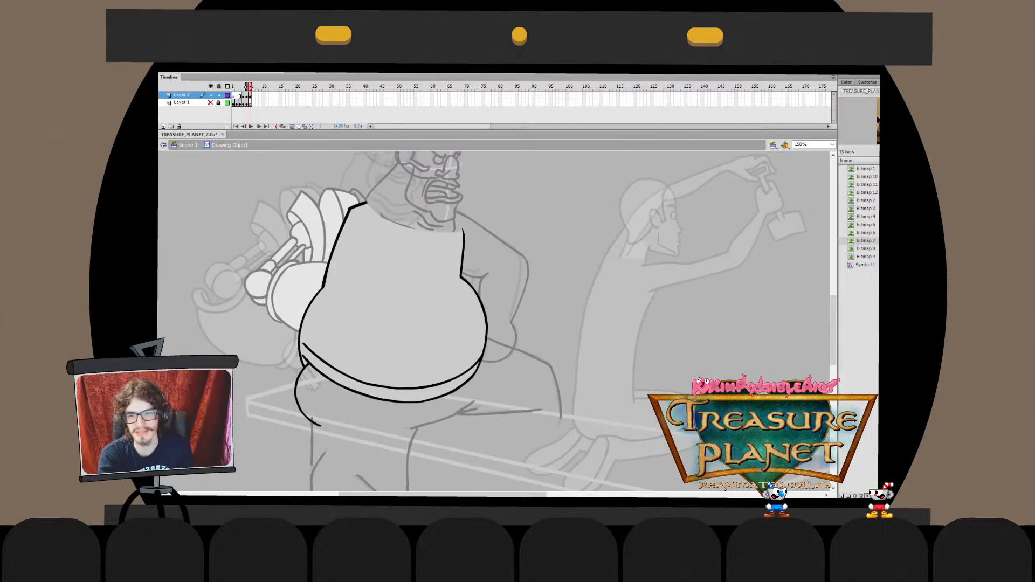
key("ctrl+a")
key("Escape")
key("ctrl+a")
key("Escape")
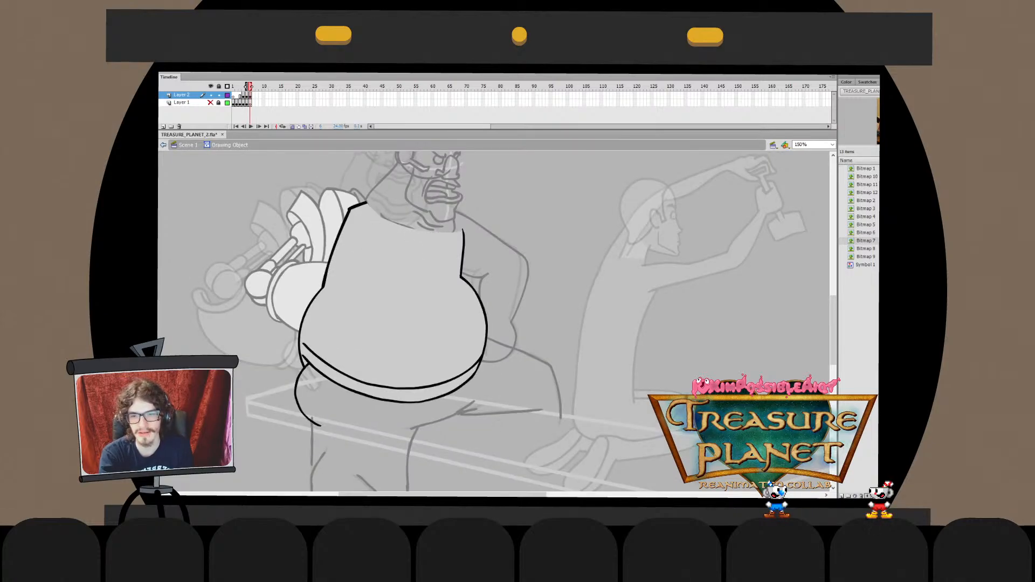
left_click_drag(305, 376, 308, 365)
key("ctrl+=")
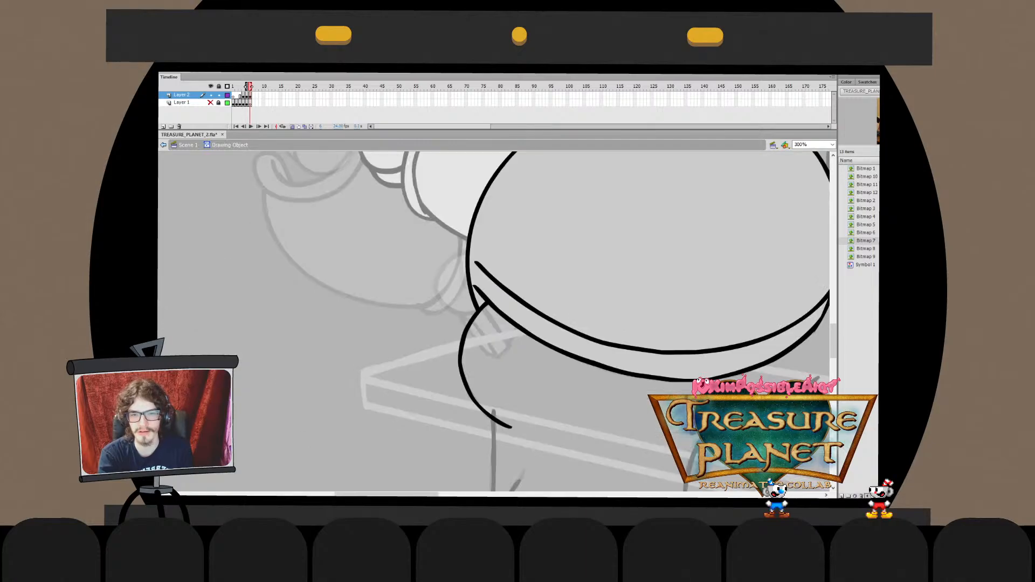
mouse_move(485, 305)
left_mouse_down()
mouse_move(506, 343)
mouse_move(600, 415)
mouse_move(624, 483)
left_mouse_up()
key("ctrl+z")
key("ctrl+e")
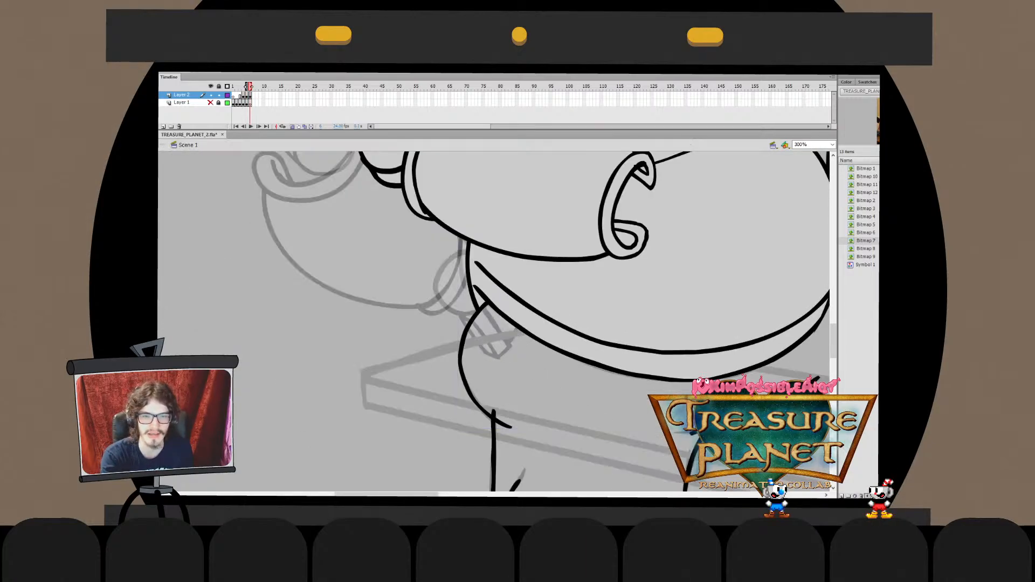
Set the stage zoom to 150% around the cyborg's torso and save the document
key("ctrl+2")
key("ctrl+1")
left_click(806, 144)
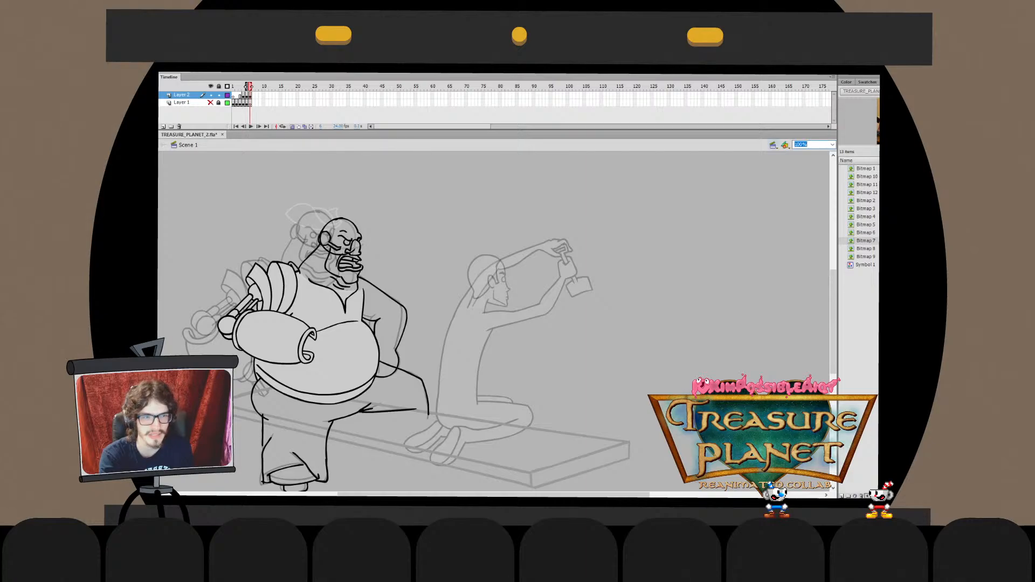
type("150")
key("Return")
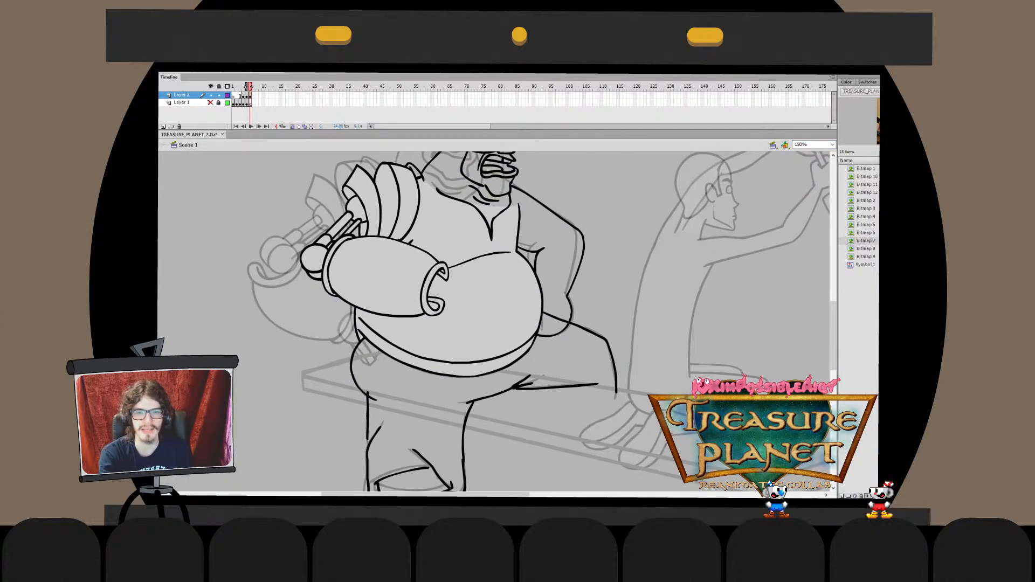
left_click_drag(494, 301, 496, 342)
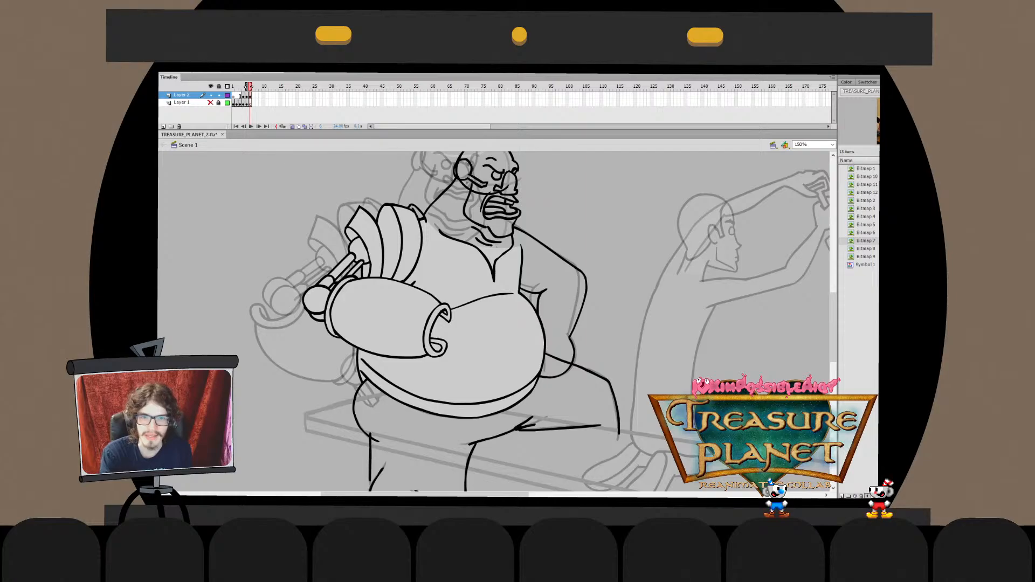
double_click(475, 334)
key("ctrl+e")
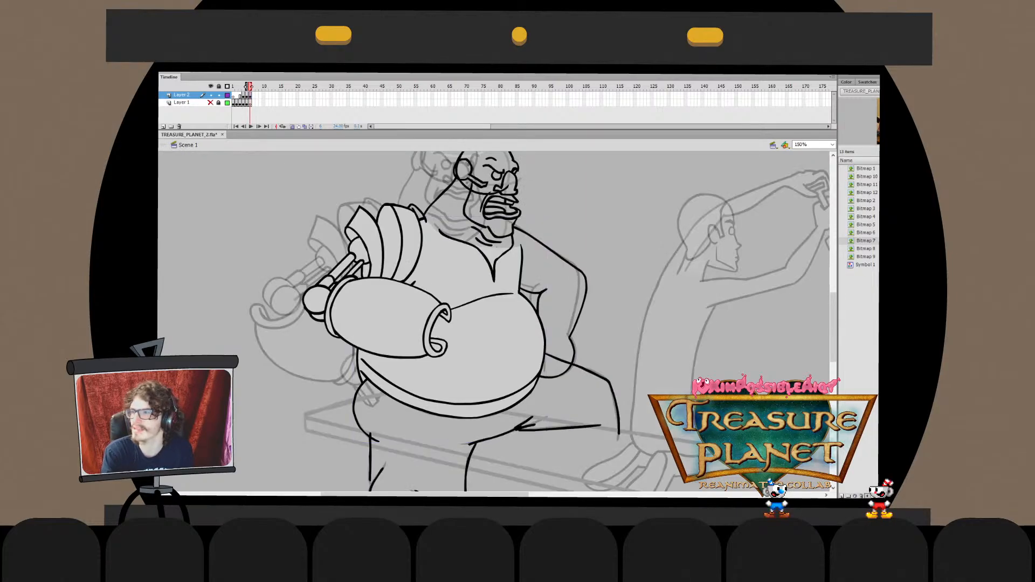
key("ctrl+s")
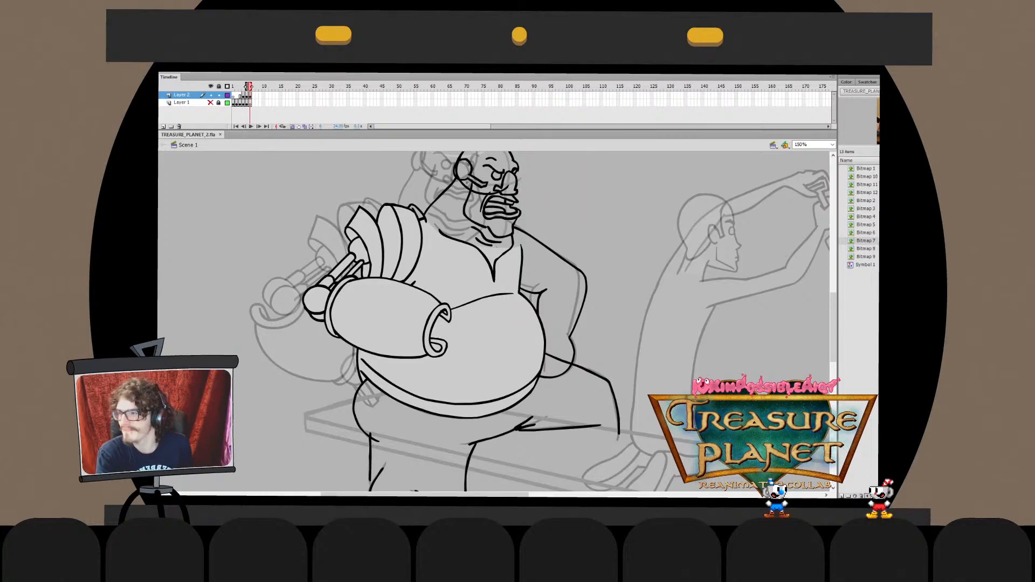
Delete the solid black wedge at the armoured shoulder inside the torso drawing object
key("ctrl+=")
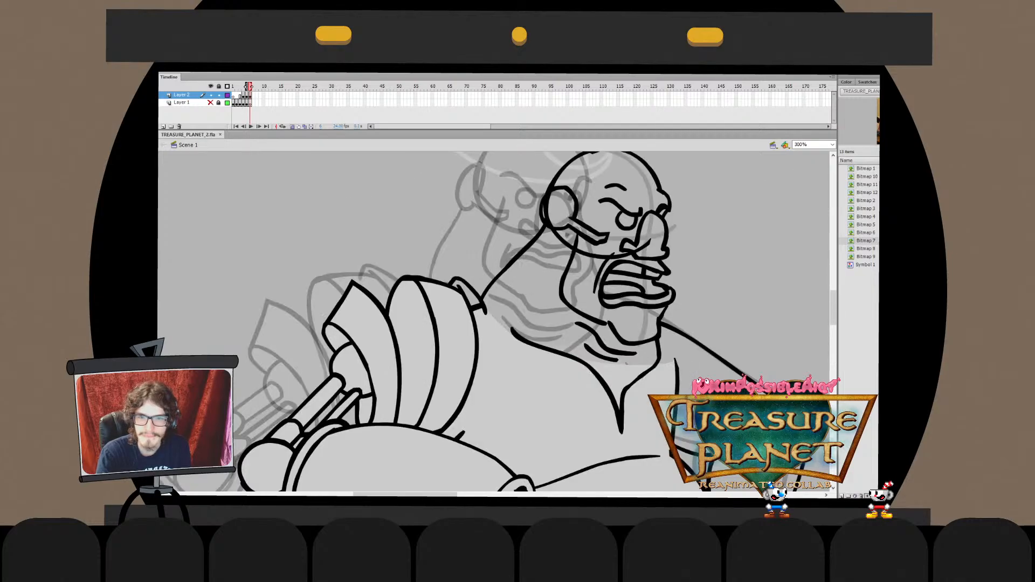
key("ctrl+e")
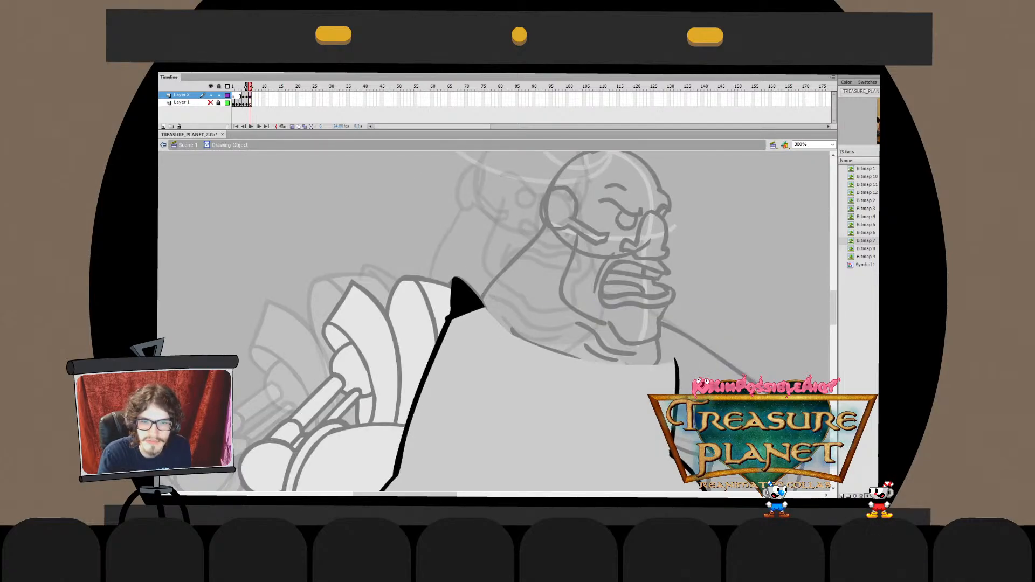
key("Delete")
key("ctrl+e")
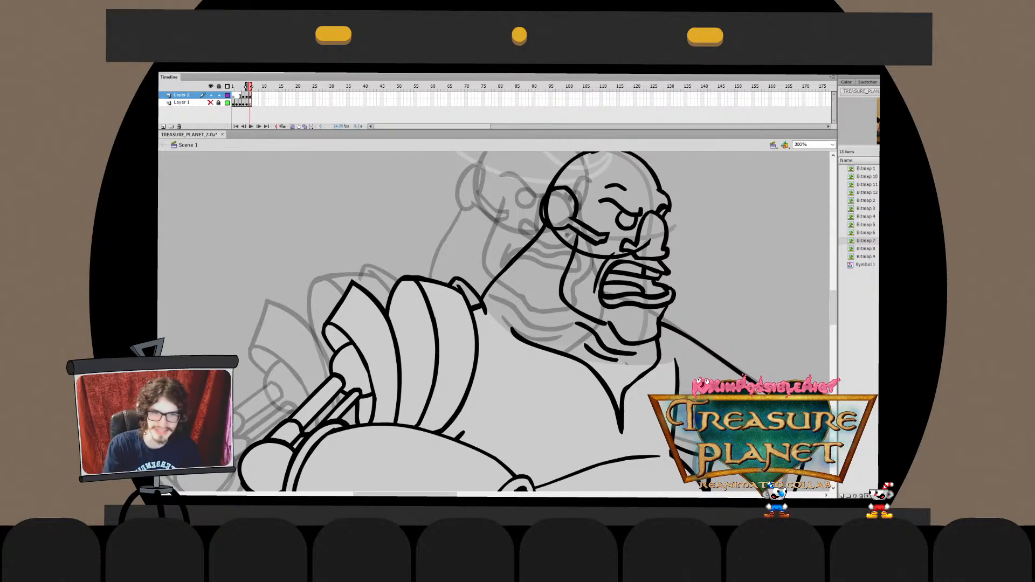
Return the stage zoom to 150% with the cyborg's upper body in view
key("ctrl+2")
key("ctrl+1")
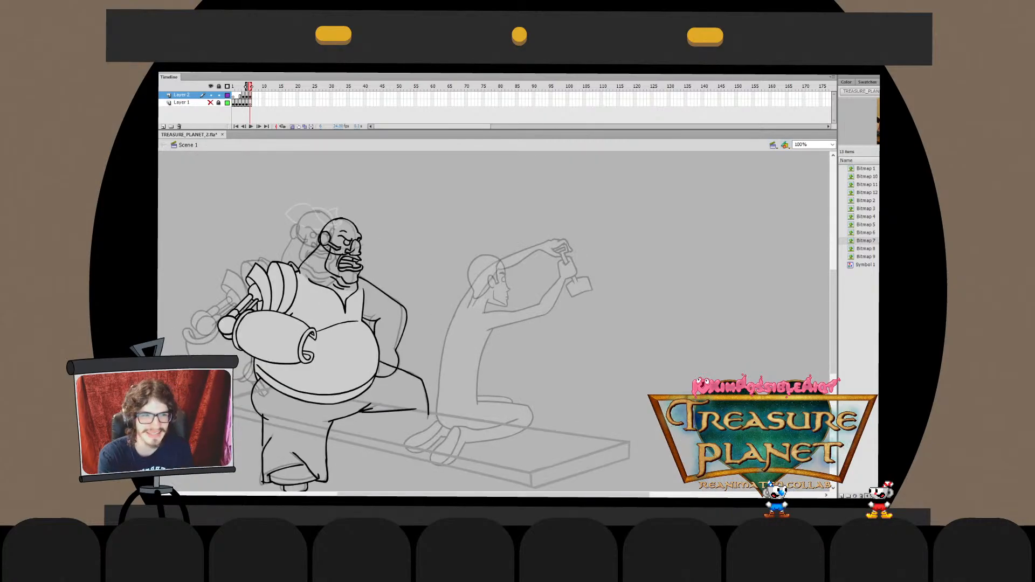
left_click(803, 145)
type("14")
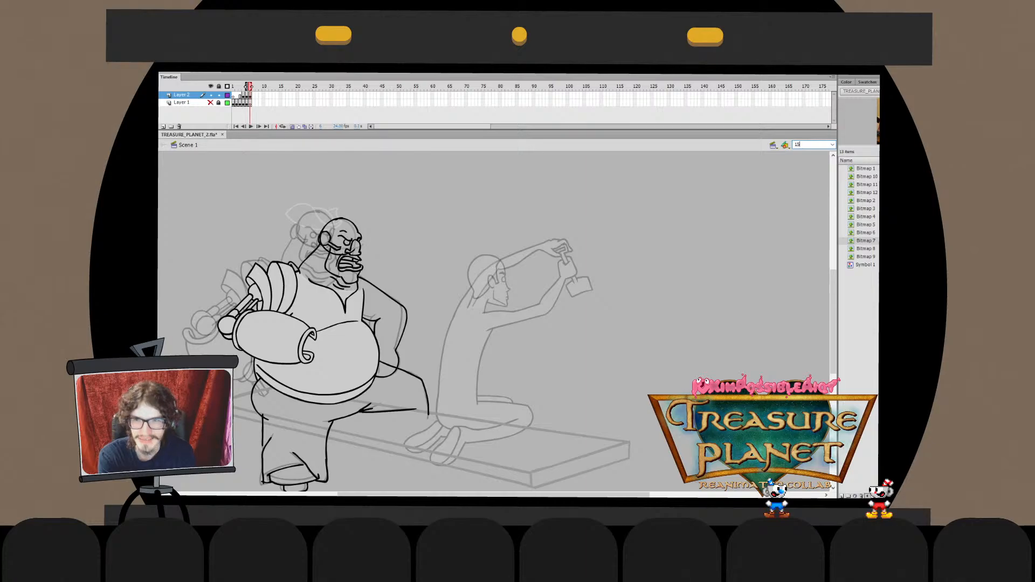
type("0")
key("Return")
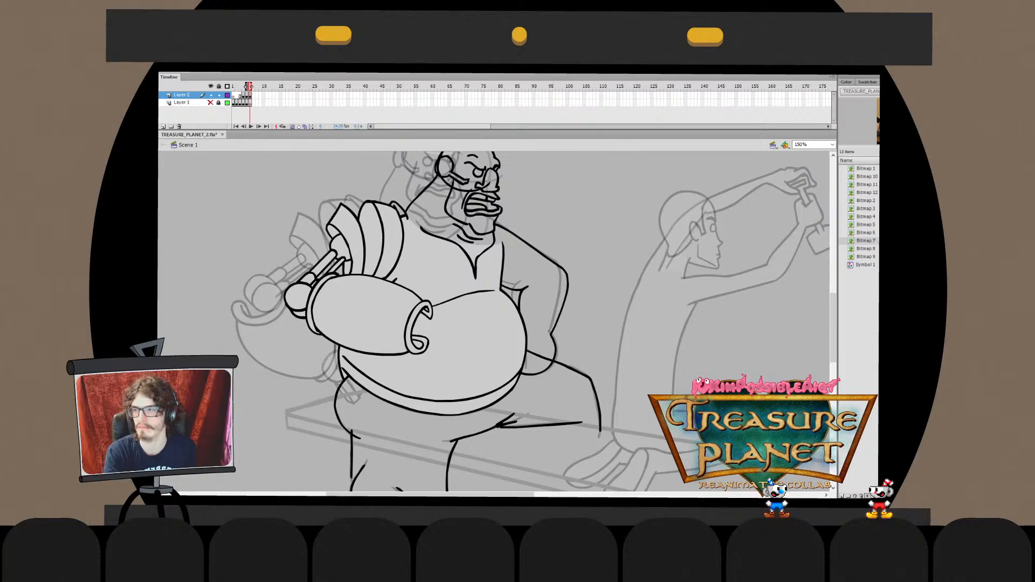
Examine the torso drawing object's outline at close range around the collar and neck
double_click(468, 345)
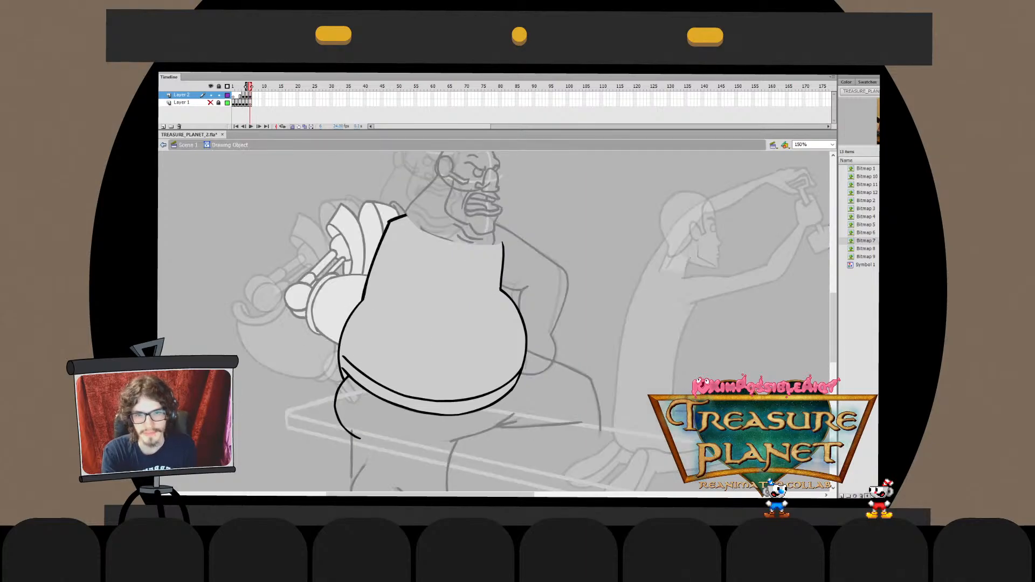
key("ctrl+e")
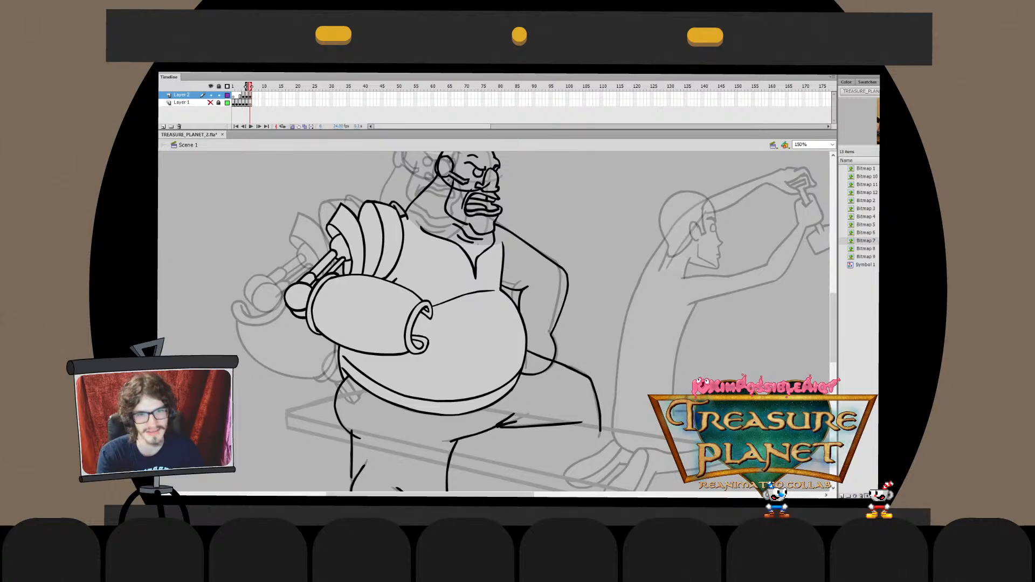
scroll(533, 321, "up", 2)
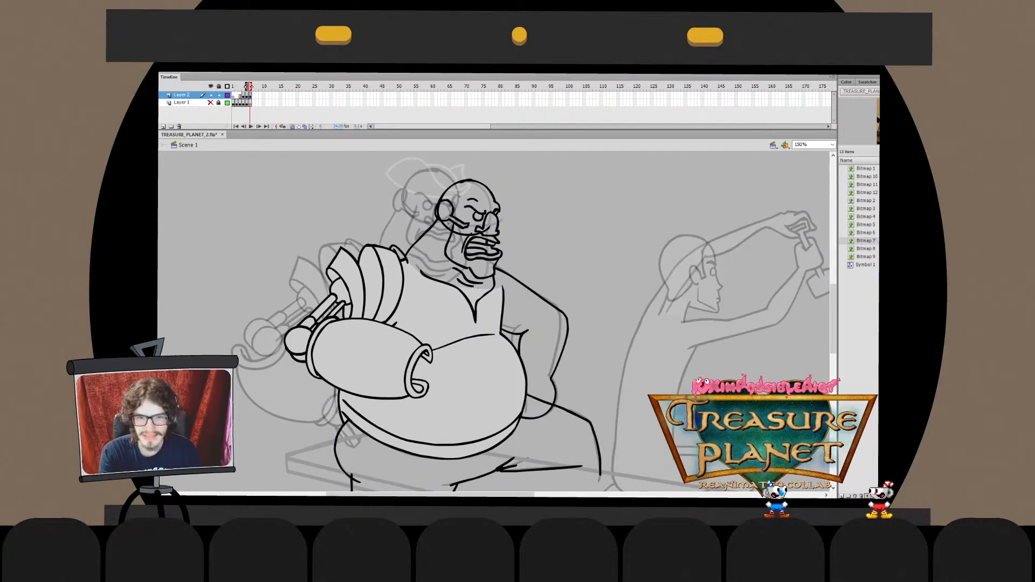
key("ctrl+=")
double_click(453, 334)
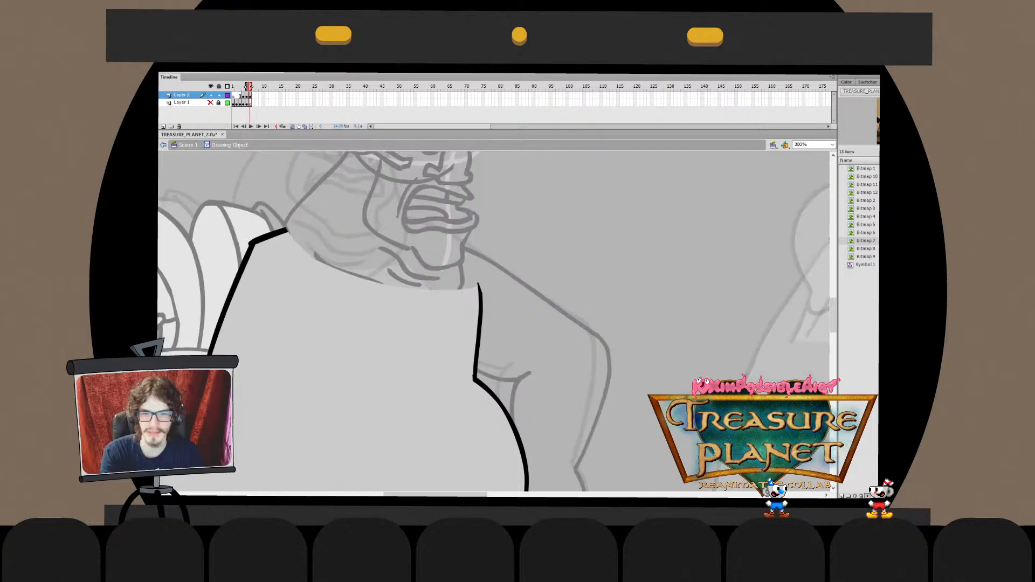
key("ctrl+=")
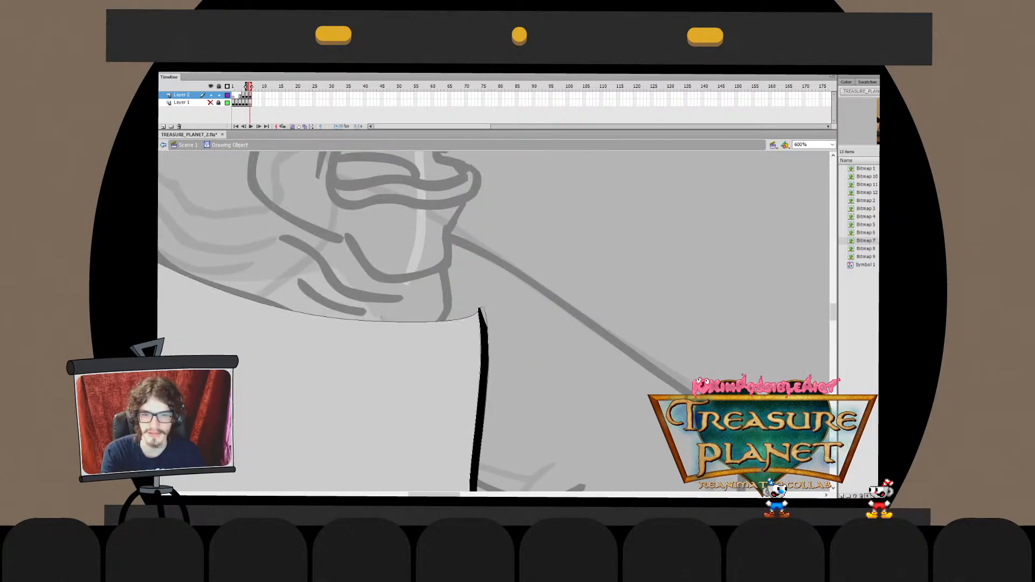
key("ctrl+minus")
key("ctrl+e")
key("ctrl+=")
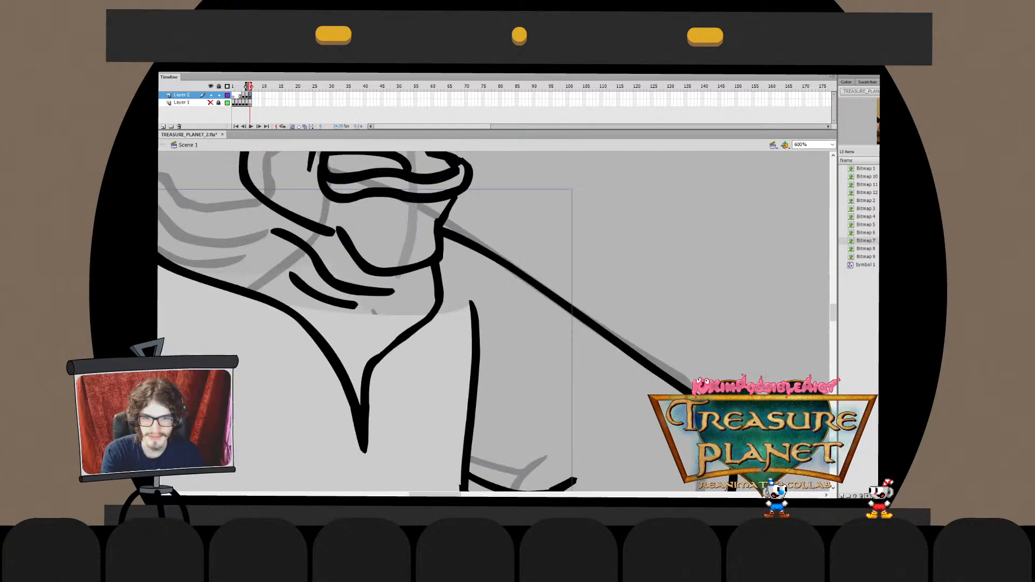
double_click(473, 334)
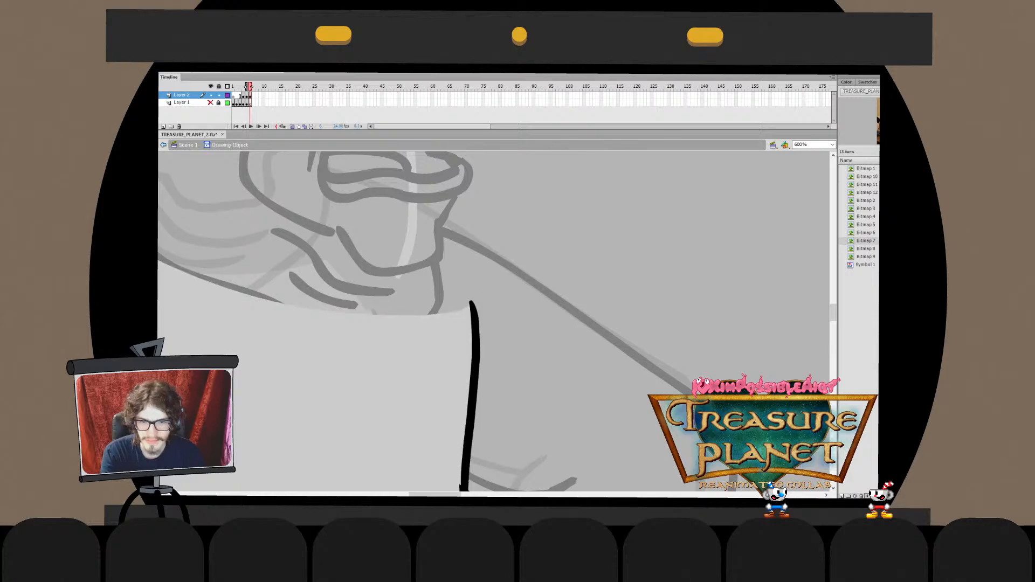
key("ctrl+minus")
key("ctrl+minus")
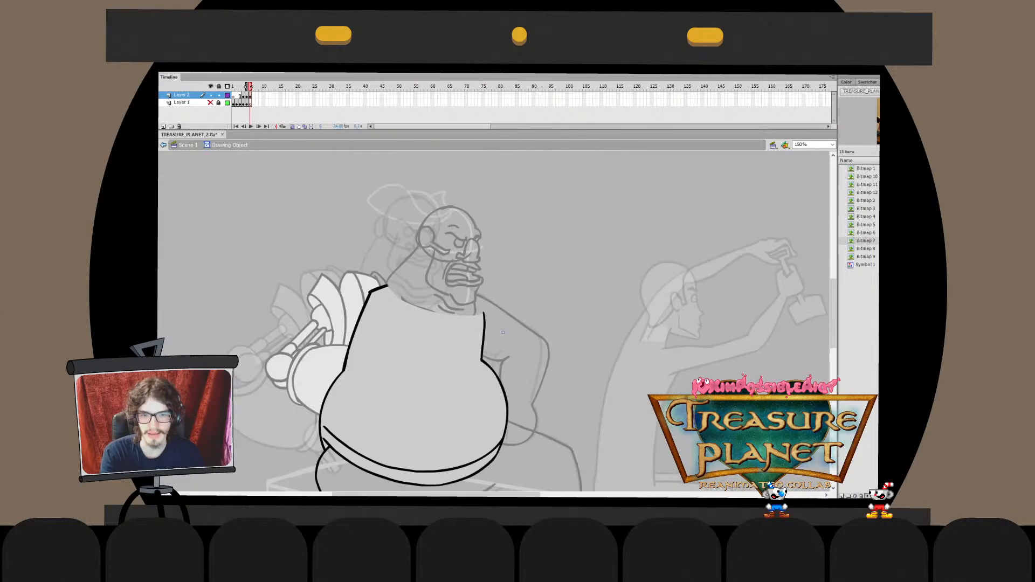
key("ctrl+e")
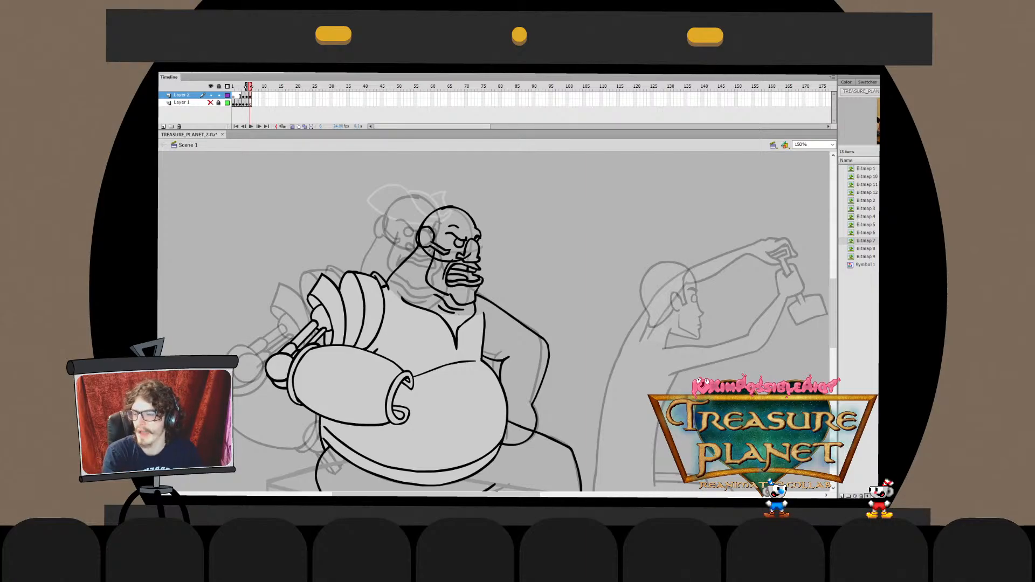
Clean up the stray mark where the forearm's upper edge meets the cuff, inside the forearm drawing object
scroll(496, 323, "down", 1)
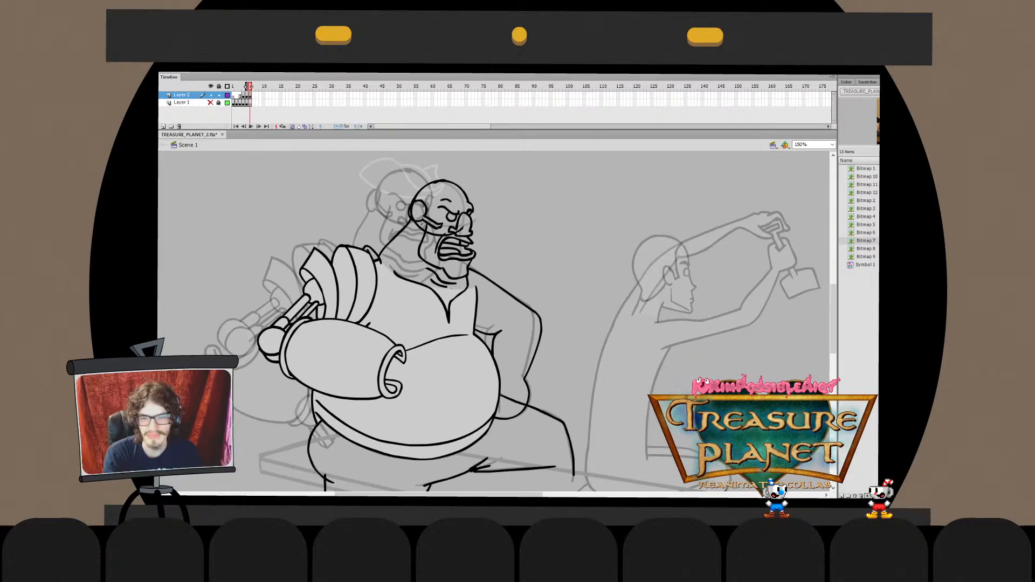
scroll(515, 326, "up", 1)
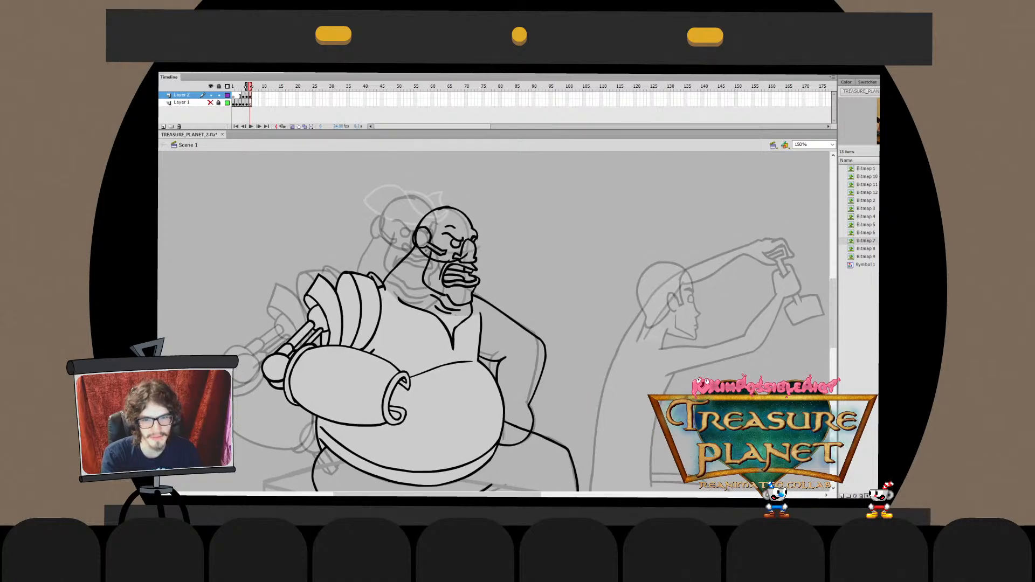
scroll(496, 323, "down", 3)
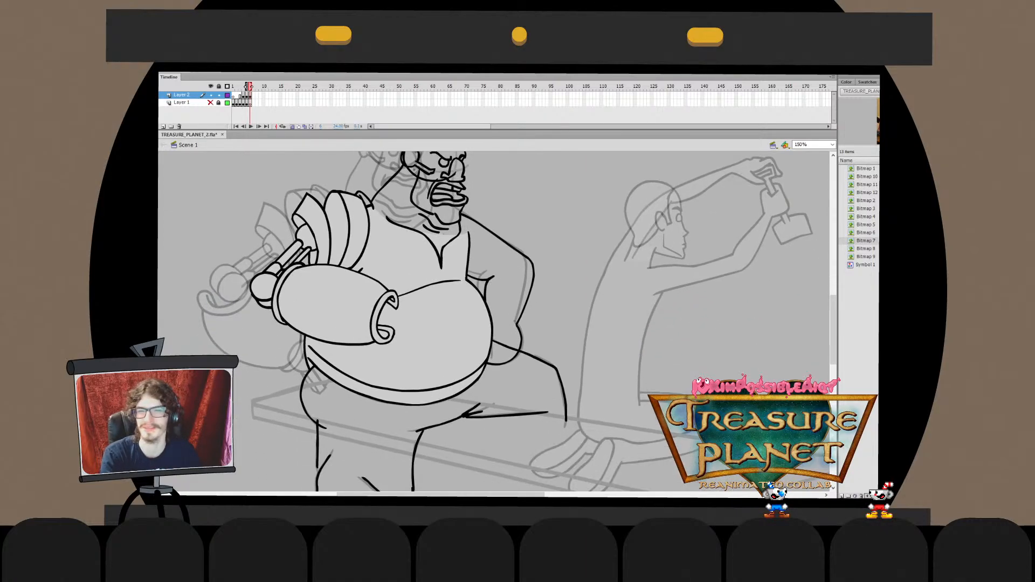
scroll(496, 324, "down", 4)
scroll(496, 324, "up", 6)
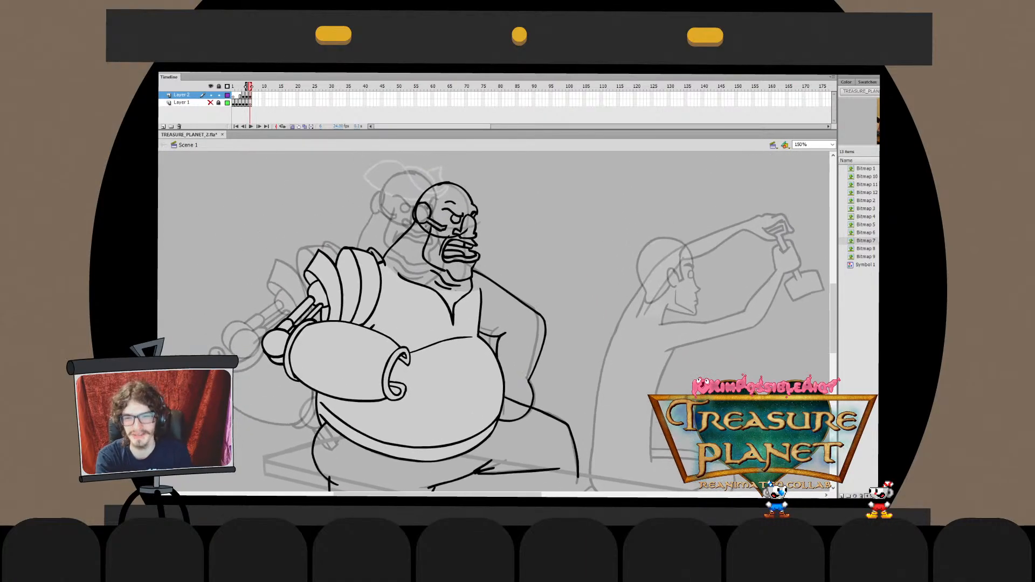
key("ctrl+equal")
double_click(461, 347)
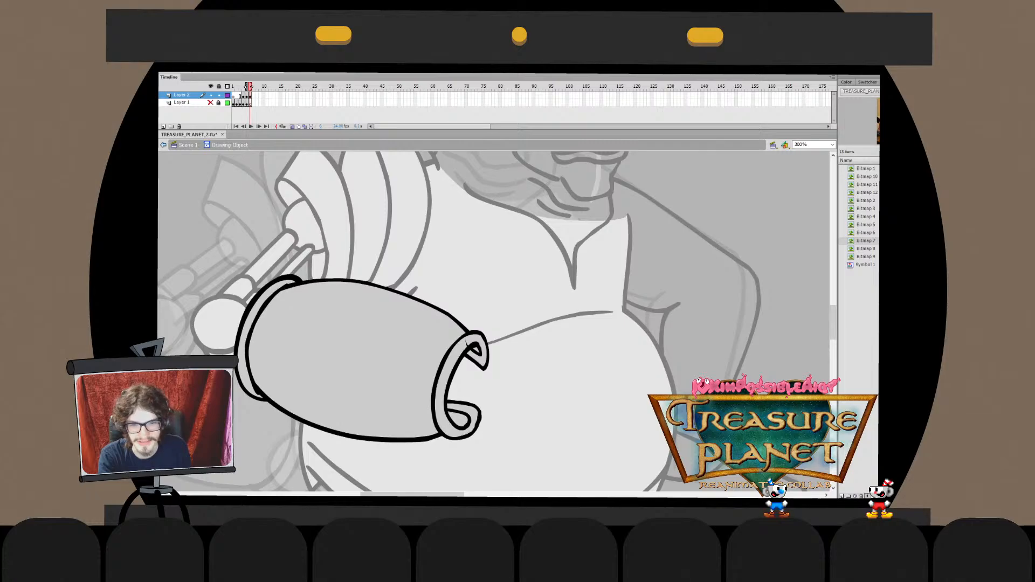
left_click_drag(465, 343, 468, 346)
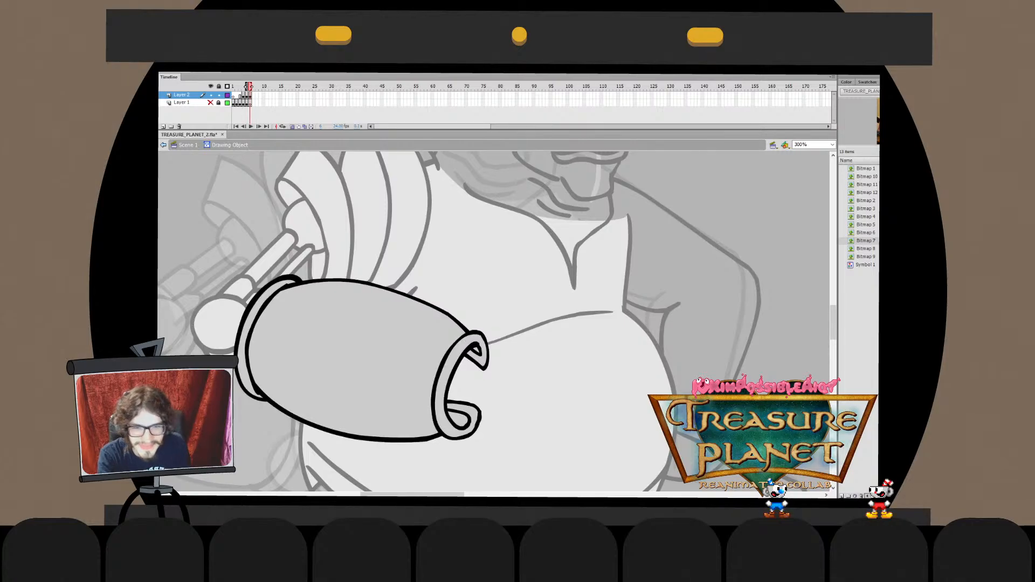
Leave the forearm drawing object and set the stage zoom to 150% with the cyborg's torso in view
key("ctrl+2")
key("ctrl+e")
left_click(811, 144)
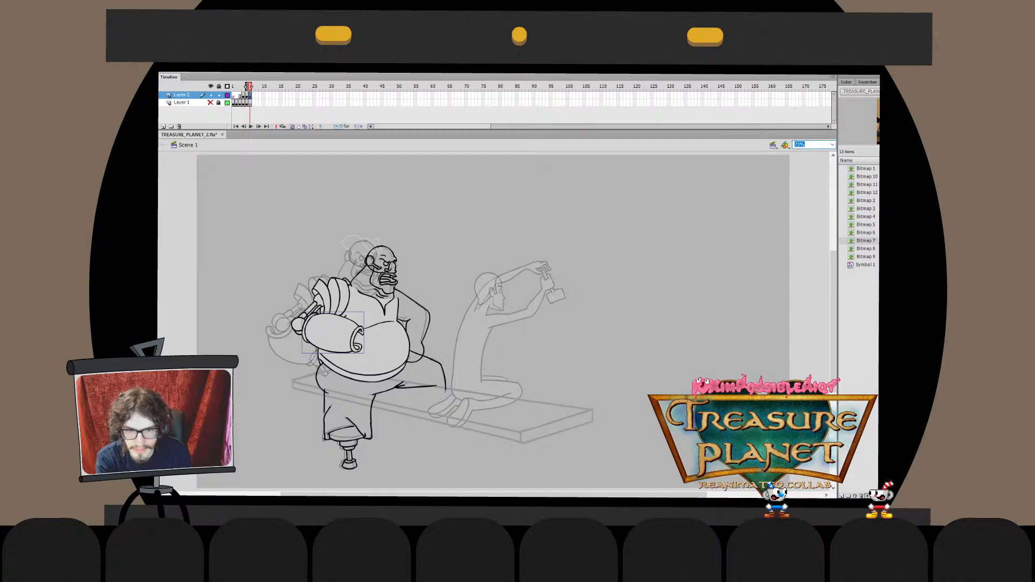
key("Escape")
left_click(811, 144)
type("150")
key("Return")
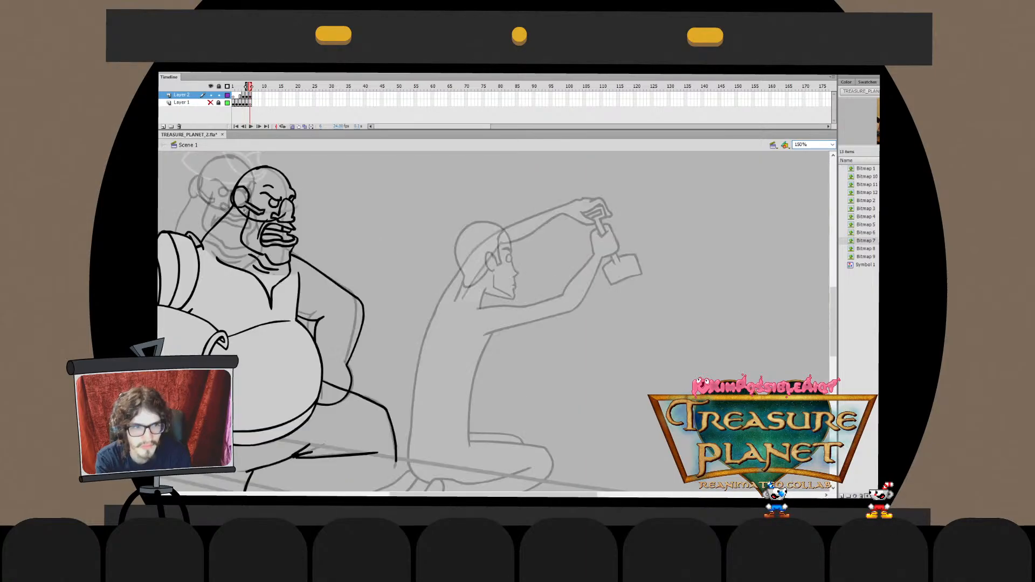
left_click_drag(407, 345, 582, 302)
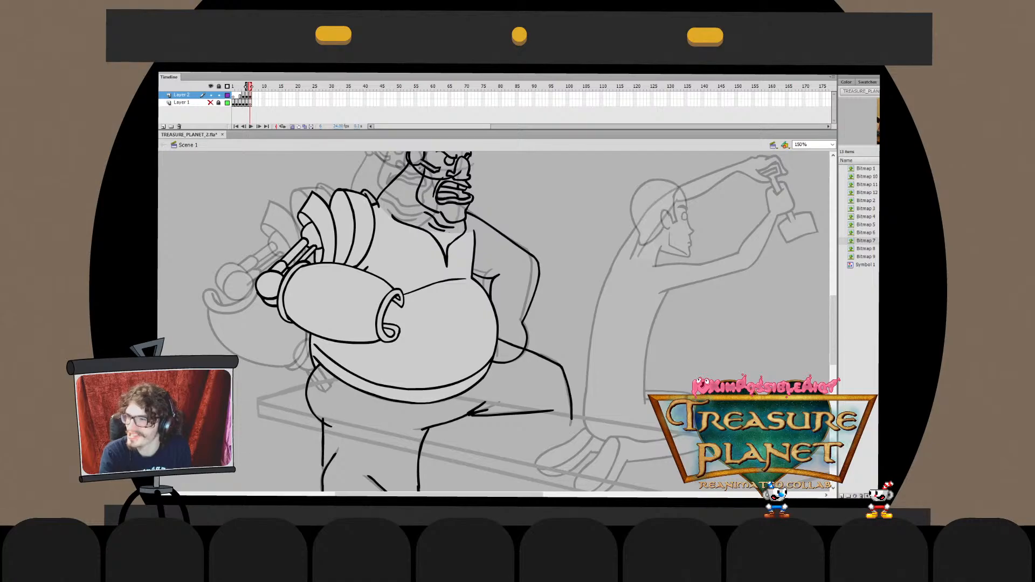
Draw a small circle on the belly beside the forearm's cuff and nudge it slightly towards the cuff
left_click_drag(419, 291, 469, 343)
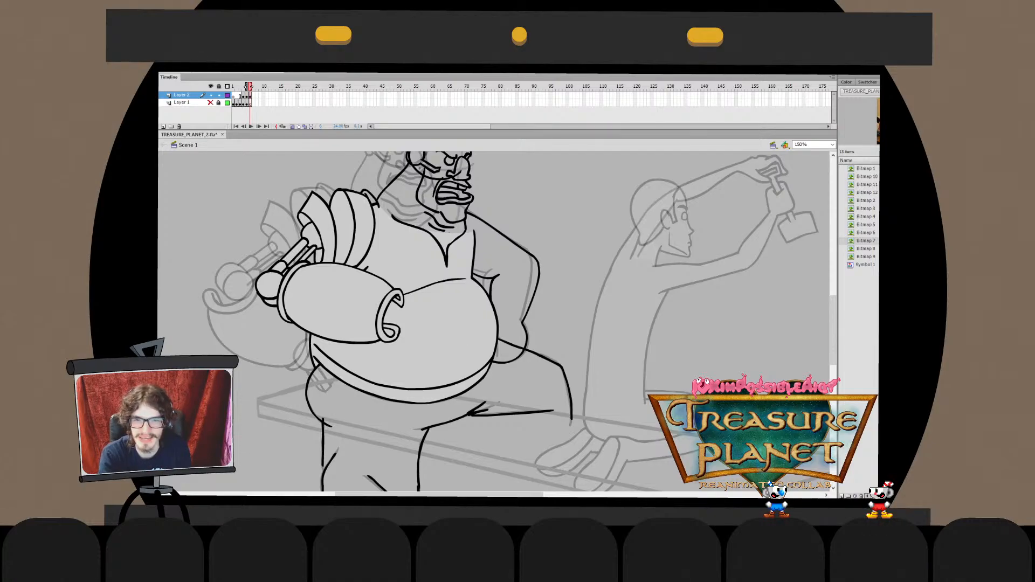
mouse_move(424, 300)
left_mouse_down()
mouse_move(426, 339)
mouse_move(440, 304)
left_mouse_up()
key("ctrl+z")
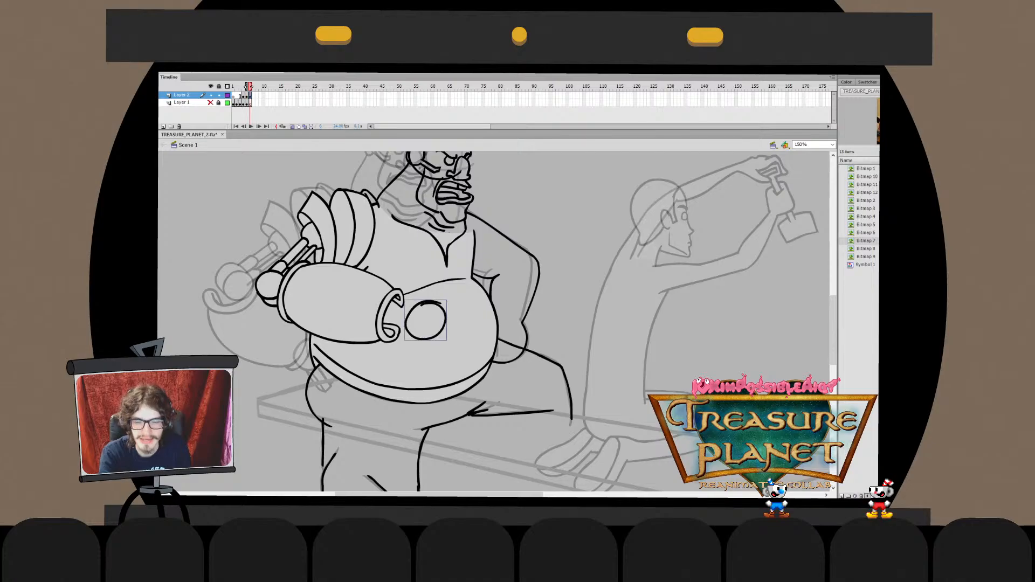
key("q")
key("Left")
key("Left")
key("Left")
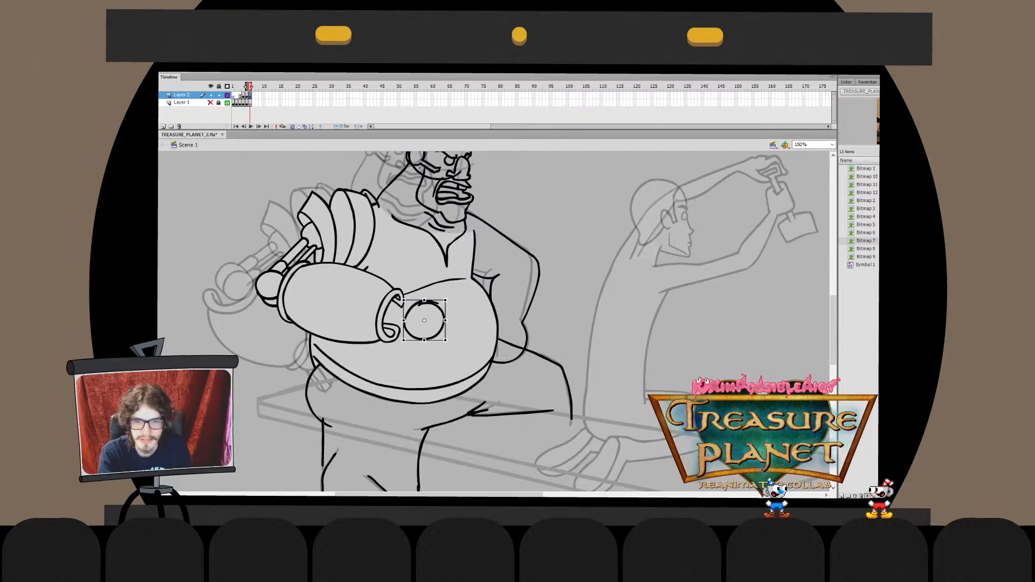
Remove the overlapping stroke ends at the top of the circle inside its drawing object
double_click(424, 303)
key("ctrl+equal")
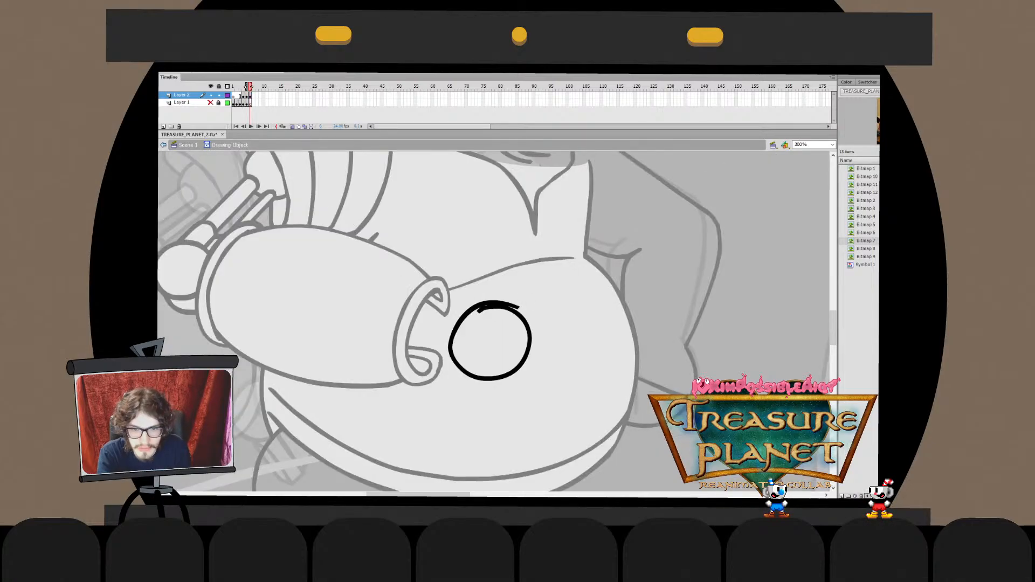
mouse_move(485, 310)
left_mouse_down()
mouse_move(489, 340)
mouse_move(472, 315)
mouse_move(480, 311)
left_mouse_up()
key("ctrl+z")
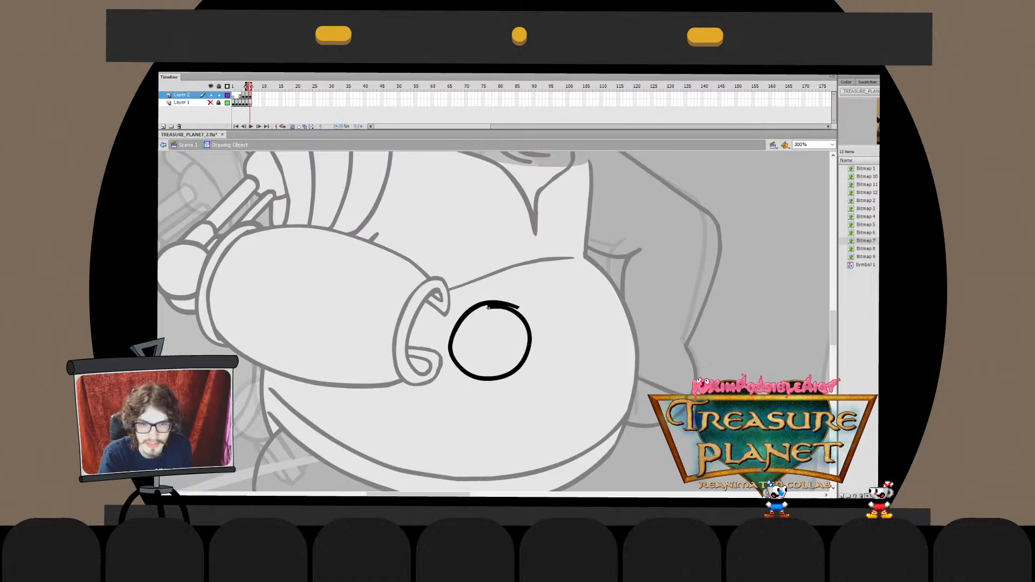
left_click_drag(491, 310, 500, 306)
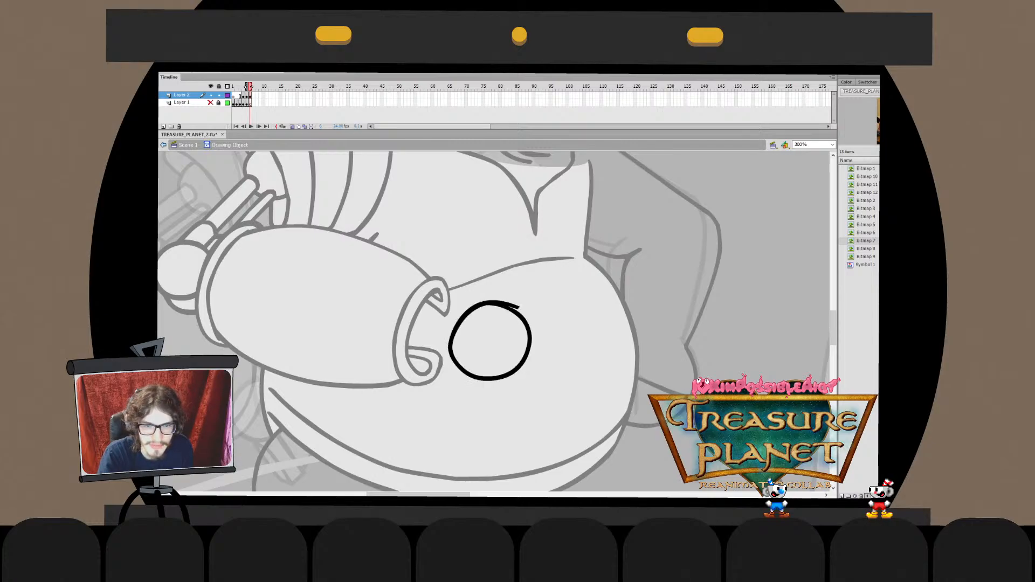
mouse_move(493, 302)
left_mouse_down()
mouse_move(521, 314)
mouse_move(499, 303)
mouse_move(512, 308)
left_mouse_up()
left_click(510, 306)
key("Delete")
key("ctrl+e")
key("ctrl+minus")
key("Escape")
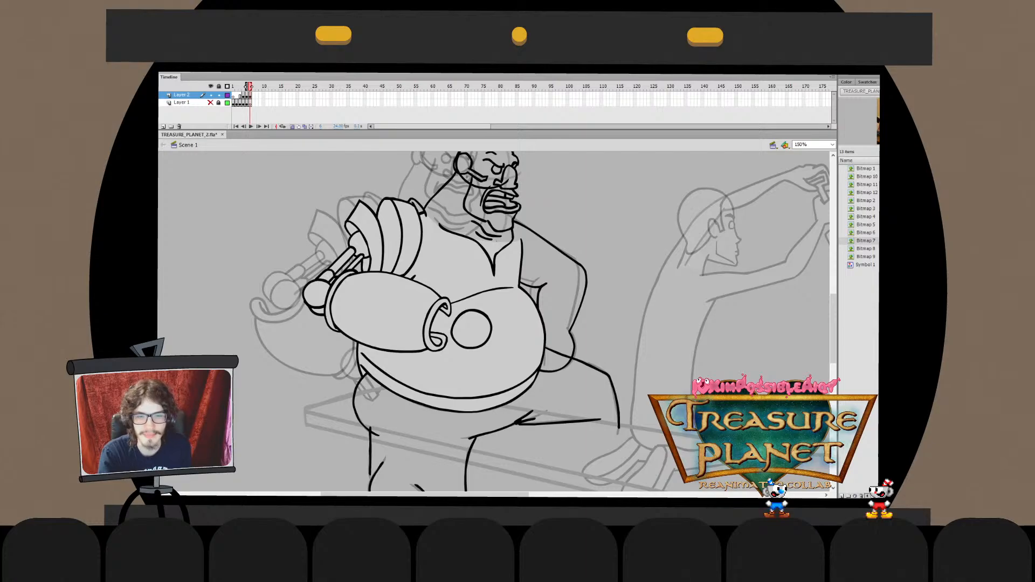
Widen the circle inside its drawing object by nudging the half nearest the cuff outward
key("q")
mouse_move(495, 306)
left_mouse_down()
mouse_move(494, 351)
mouse_move(452, 353)
left_mouse_up()
double_click(488, 336)
left_click_drag(507, 294, 465, 368)
key("Right")
key("Escape")
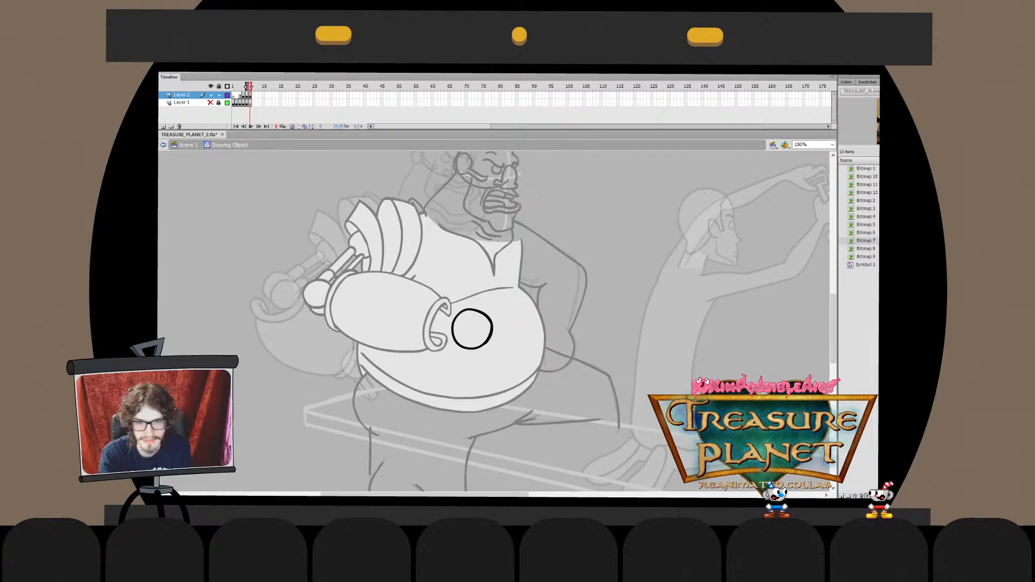
left_click_drag(440, 302, 473, 366)
key("Left")
key("Left")
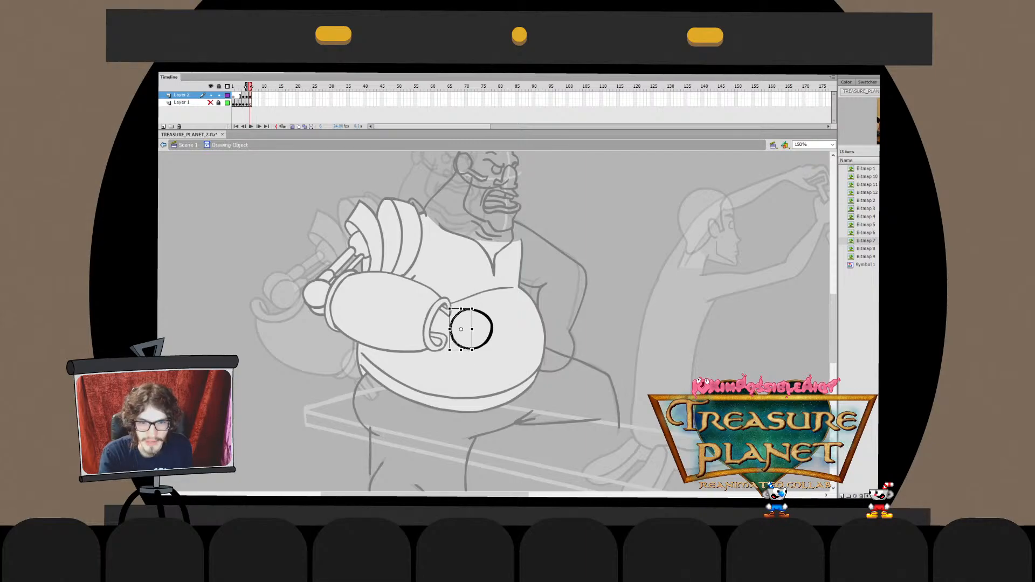
key("ctrl+e")
key("period")
key("comma")
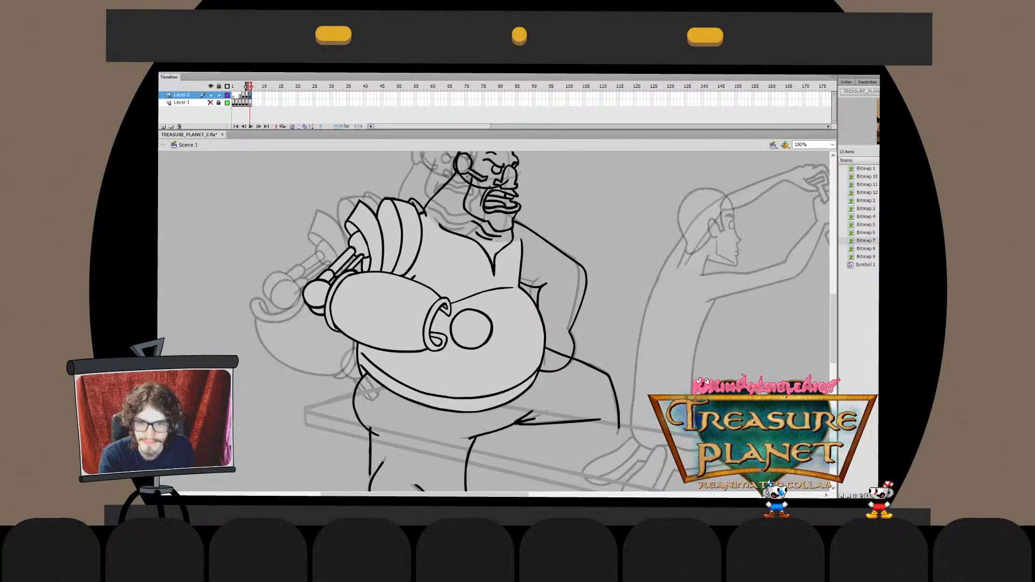
Scale the circle down slightly and move it over the opening of the forearm's cuff
left_click(470, 329)
left_click_drag(491, 309, 452, 330)
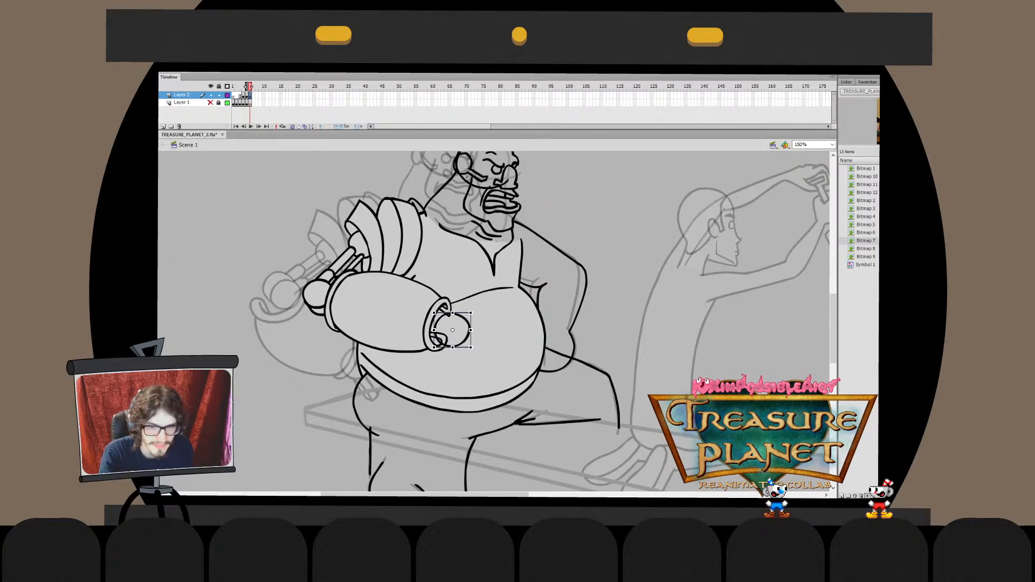
key("v")
key("q")
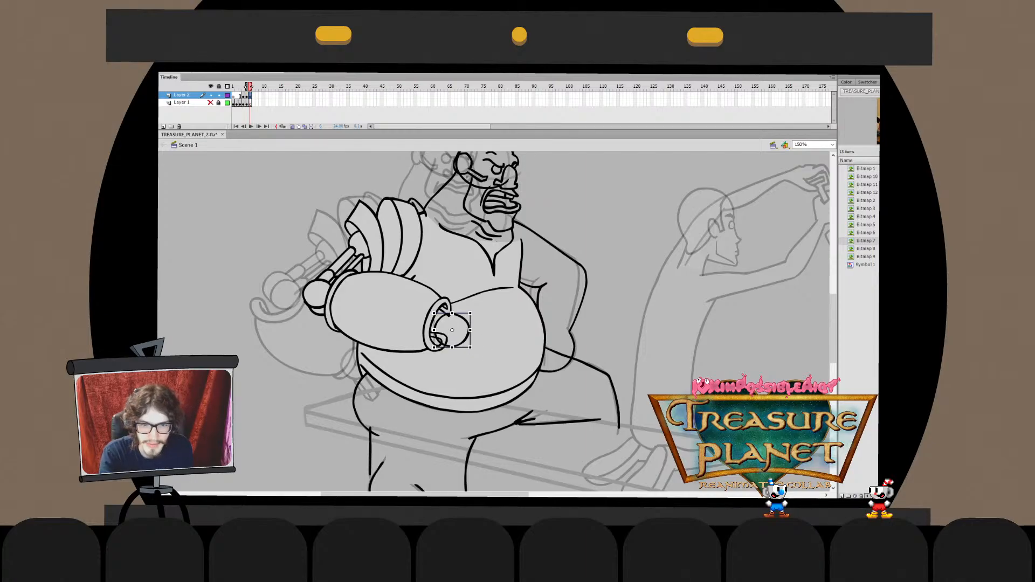
Nudge the outer side of the circle inward, fine-tune its place in the cuff opening, and set the stage zoom to 100%
double_click(468, 330)
mouse_move(478, 307)
left_mouse_down()
mouse_move(455, 361)
mouse_move(468, 330)
left_mouse_up()
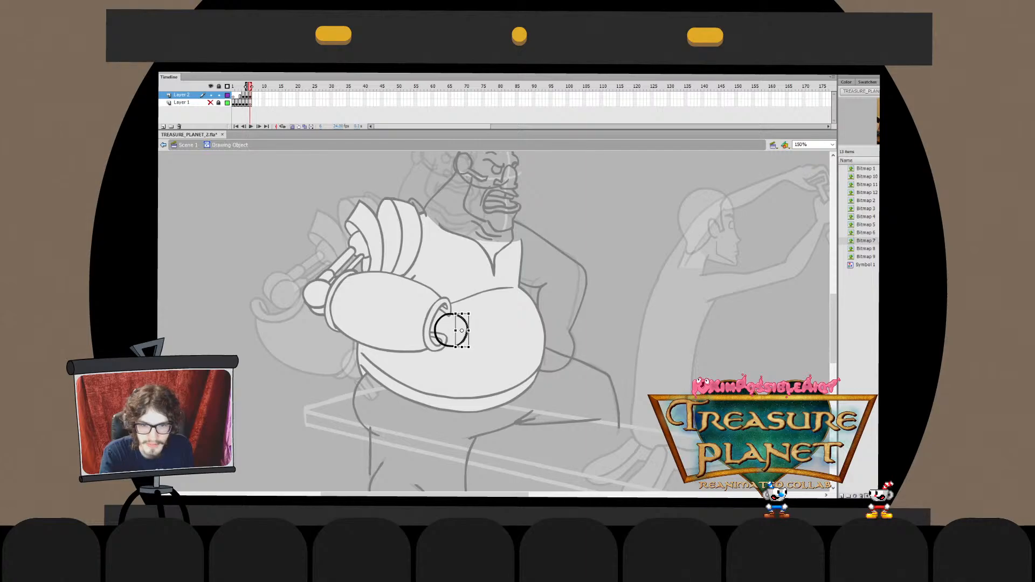
key("ctrl+e")
key("Left")
key("Left")
key("Up")
key("ctrl+shift+a")
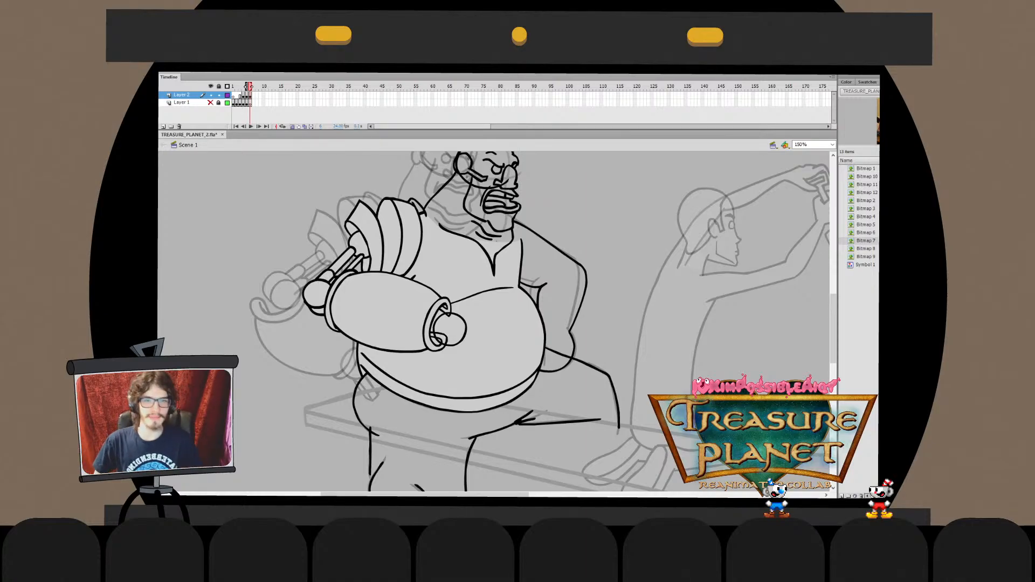
key("ctrl+minus")
key("ctrl+1")
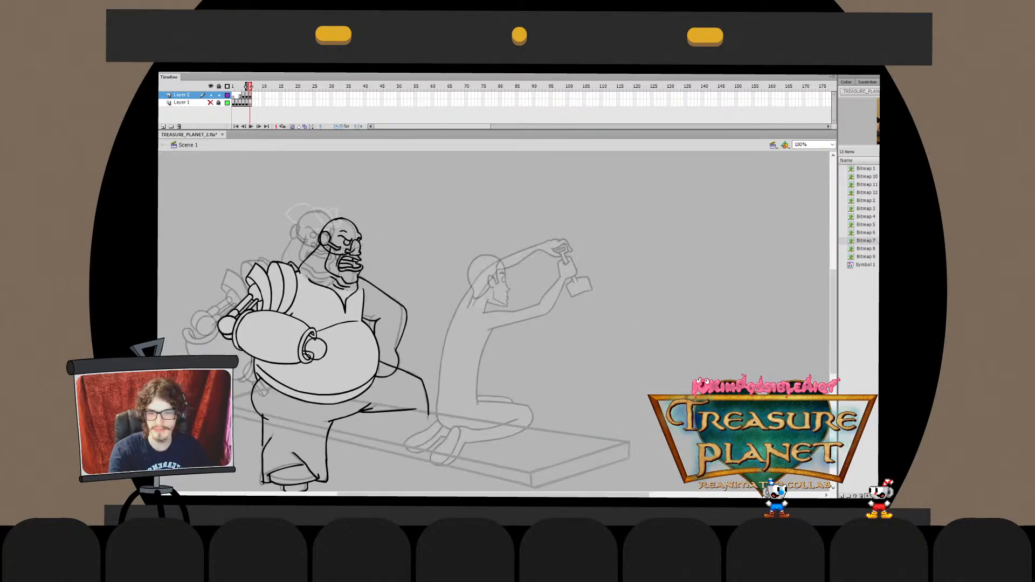